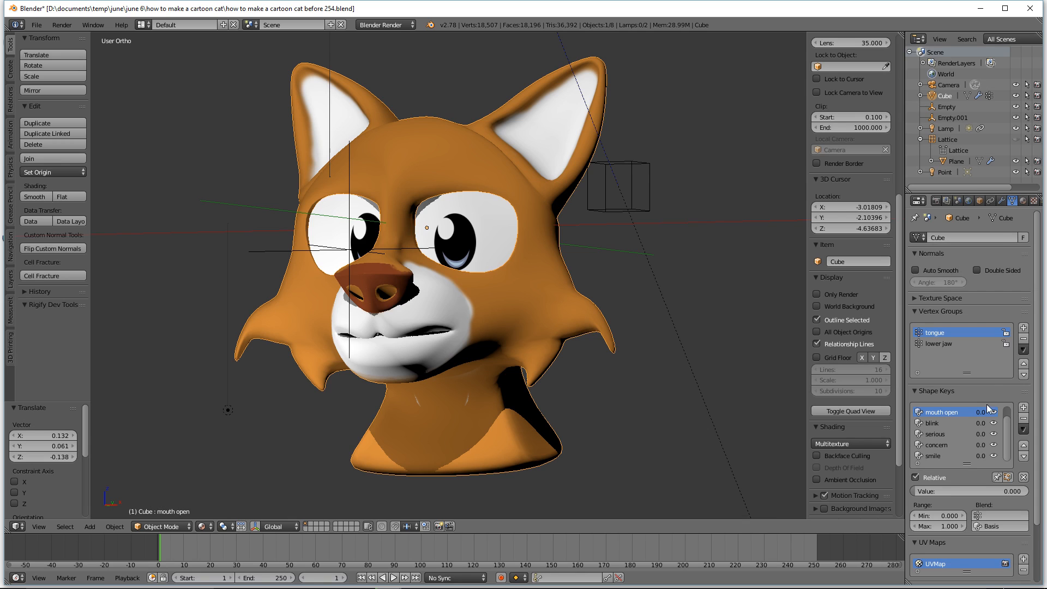
# Step: Preview the blink shape key on the finished cat head by raising its value, and pick the smile shape key
pyautogui.click(939, 411)
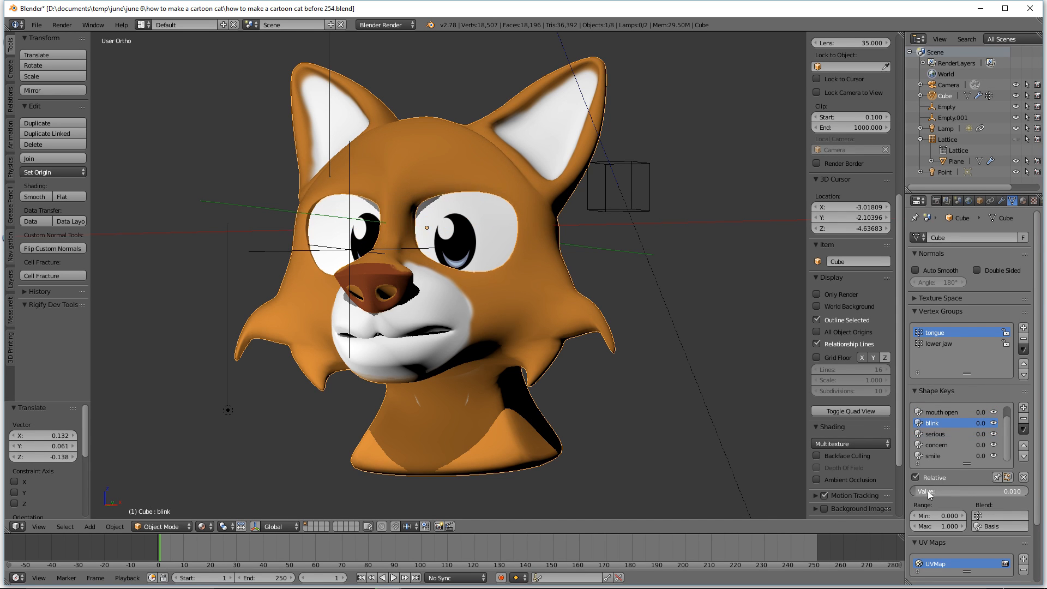
pyautogui.moveTo(948, 491); pyautogui.dragTo(1003, 501)
pyautogui.click(933, 455)
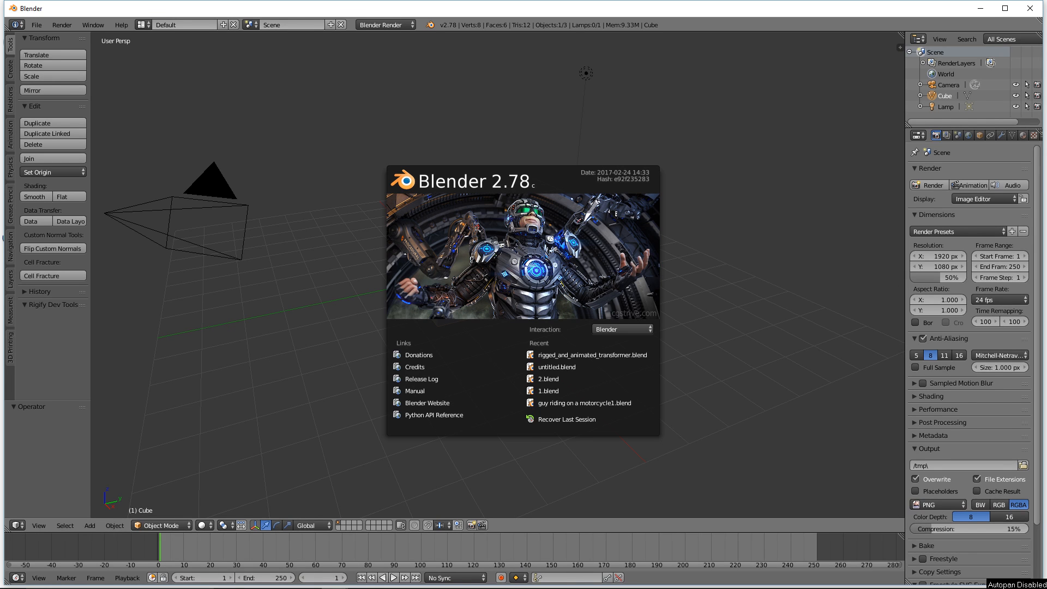
# Step: Maximize the new scene's window and review the input settings in the user preferences
pyautogui.doubleClick(524, 8)
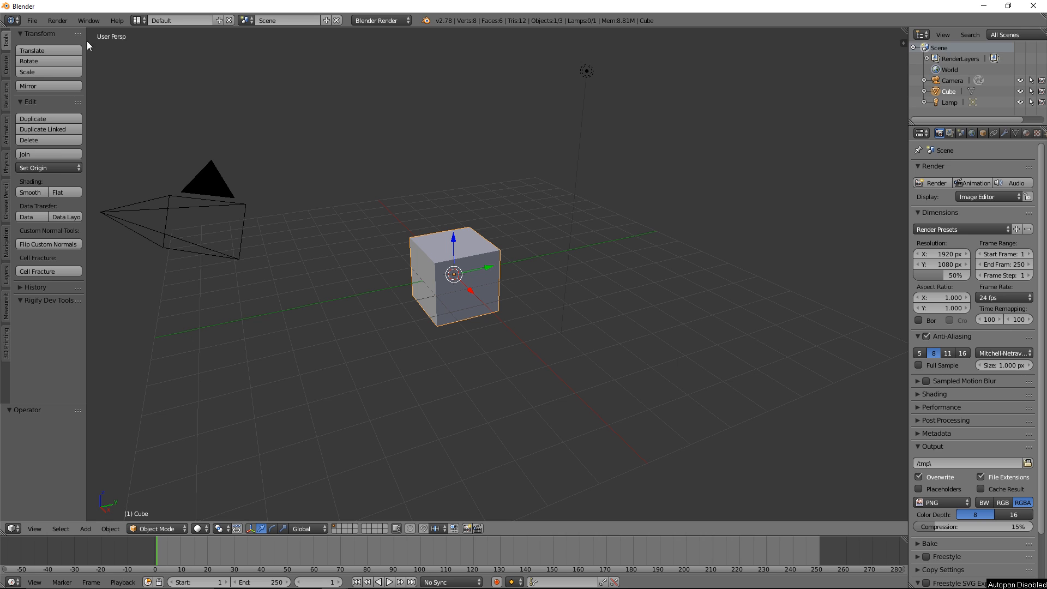
pyautogui.click(33, 21)
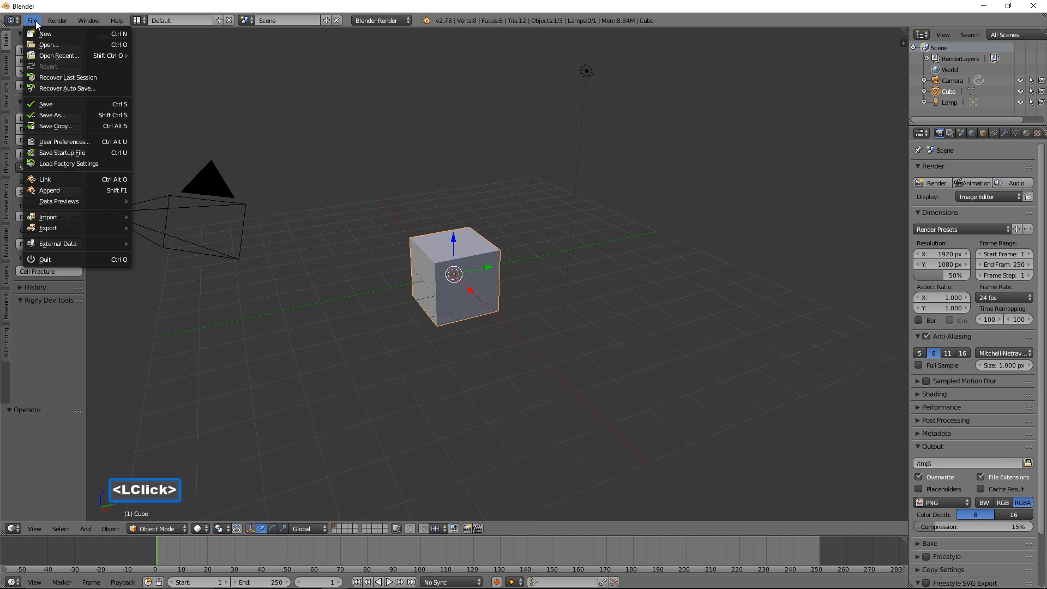
pyautogui.click(85, 142)
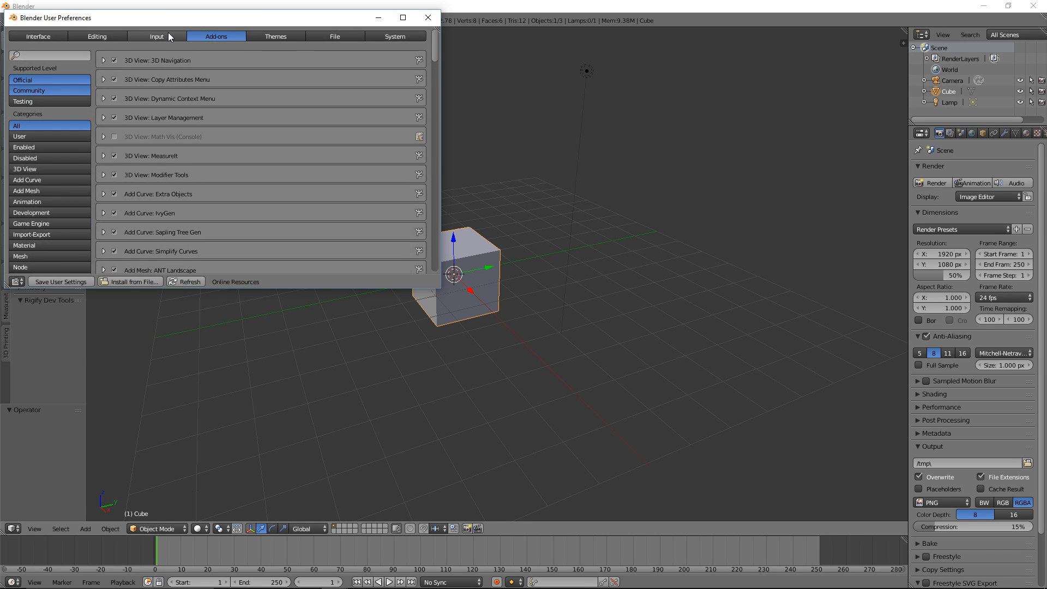
pyautogui.click(169, 35)
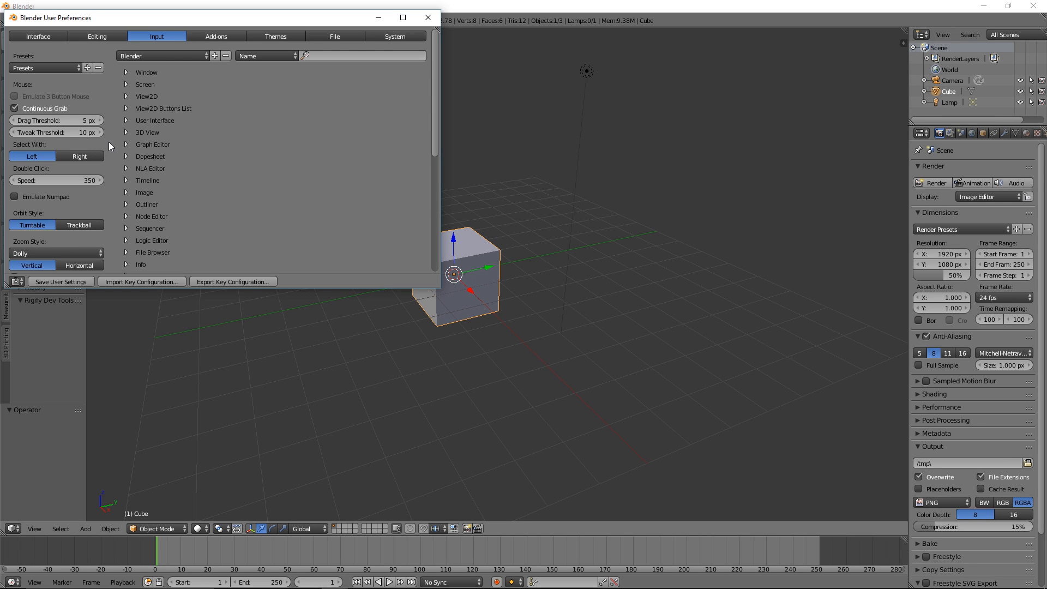
pyautogui.click(329, 18)
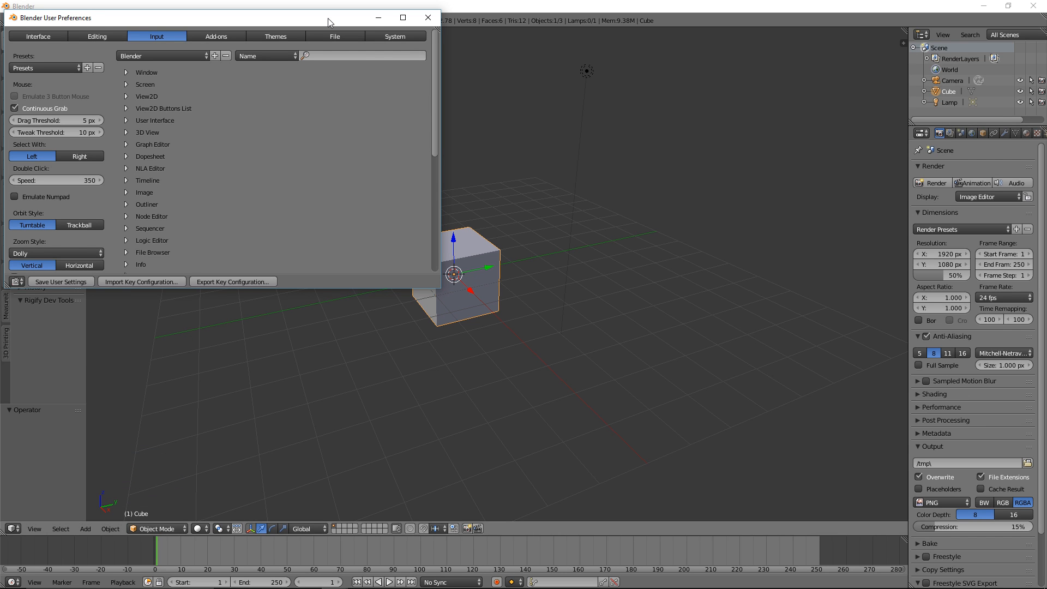
# Step: Examine which add-ons are enabled in the user preferences, from 3D View through UV, and close the preferences
pyautogui.click(230, 38)
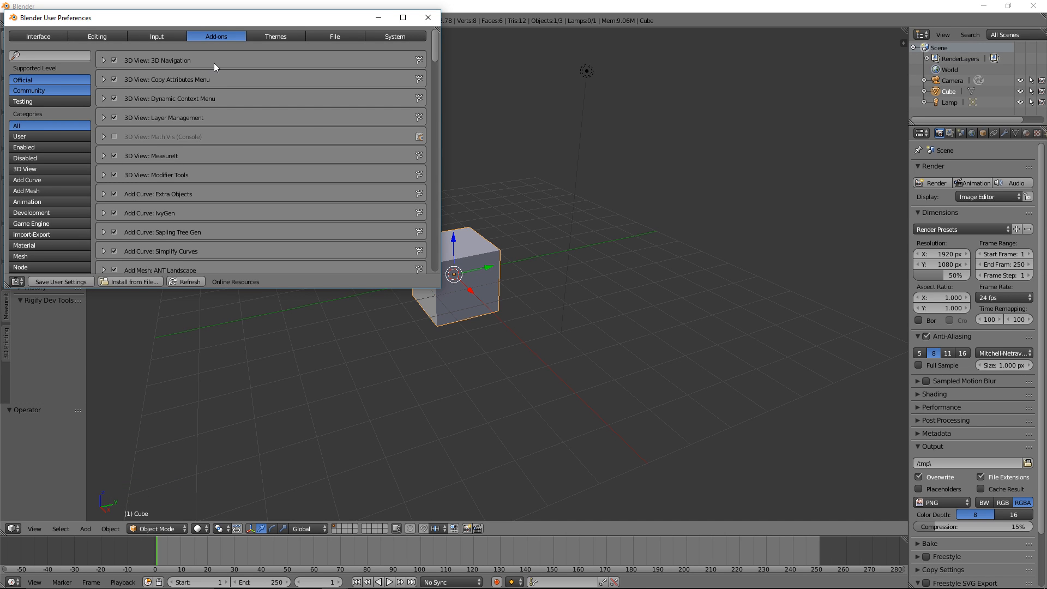
pyautogui.scroll(-6, 322, 135)
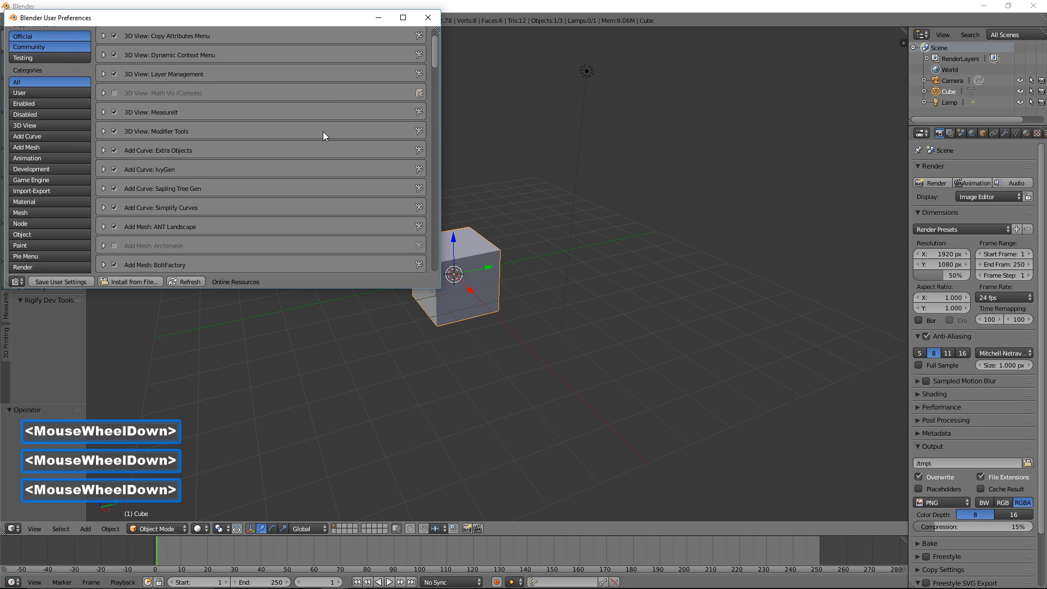
pyautogui.scroll(-4, 323, 136)
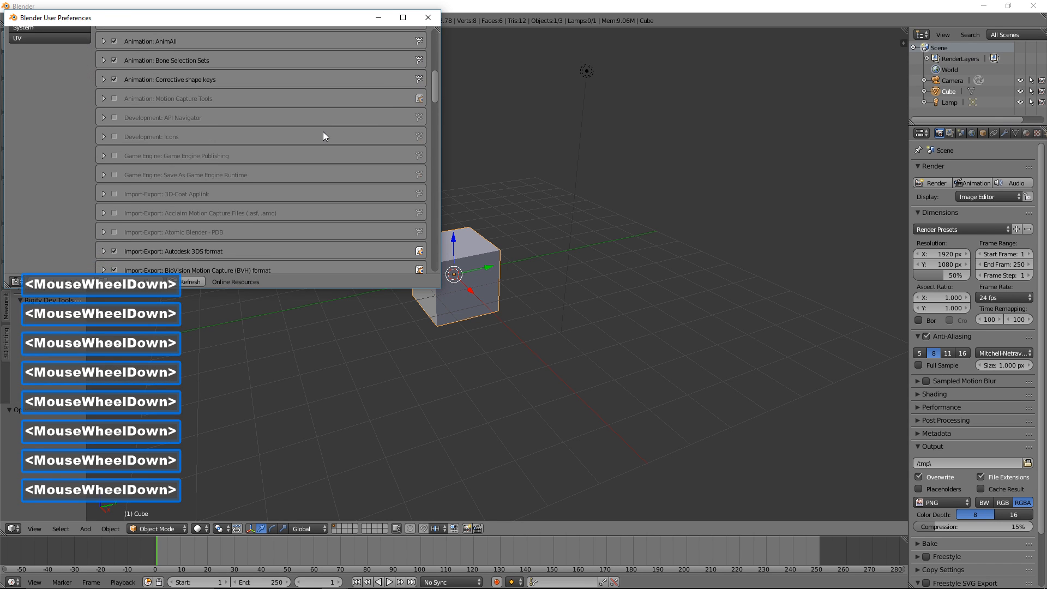
pyautogui.scroll(-8, 323, 136)
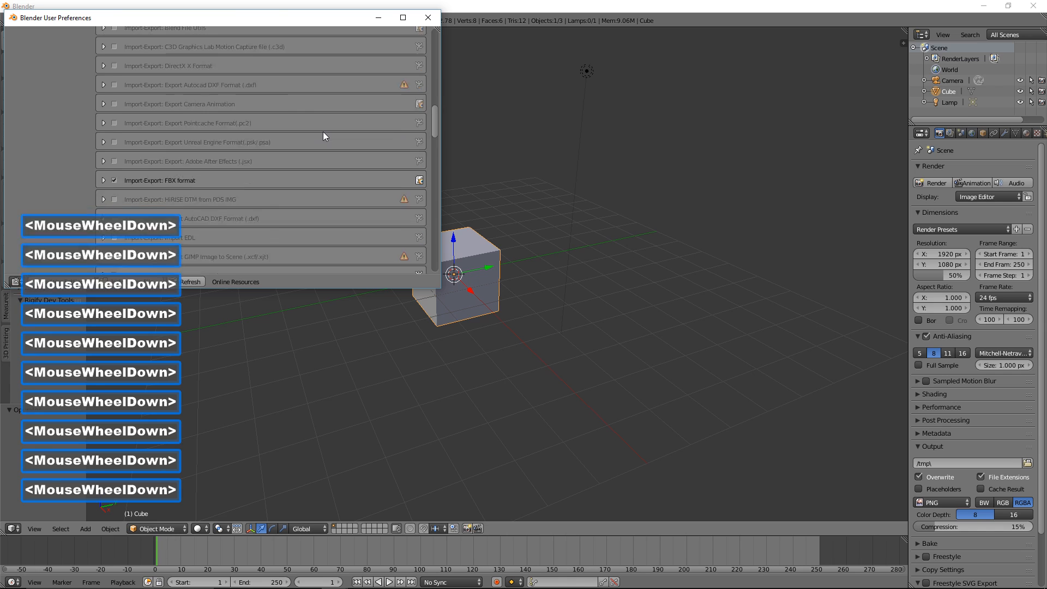
pyautogui.scroll(-10, 323, 136)
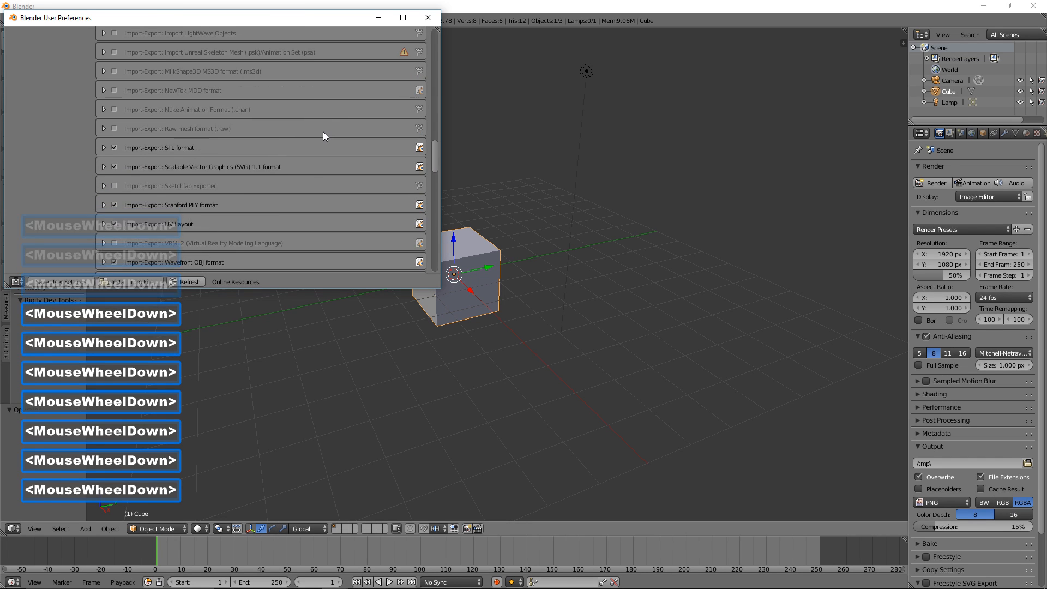
pyautogui.scroll(-2, 323, 134)
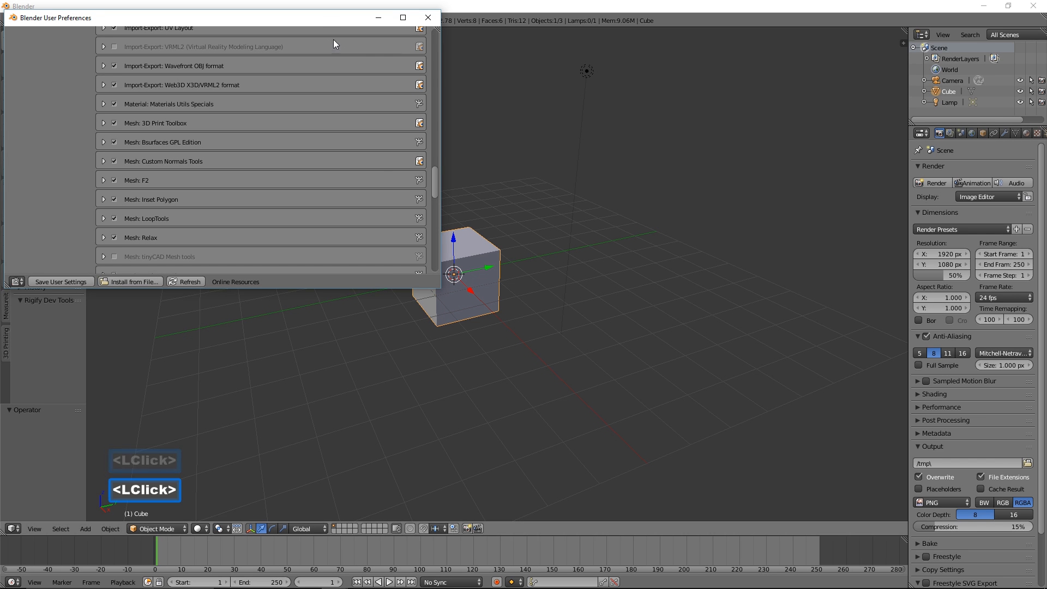
pyautogui.scroll(-8, 418, 185)
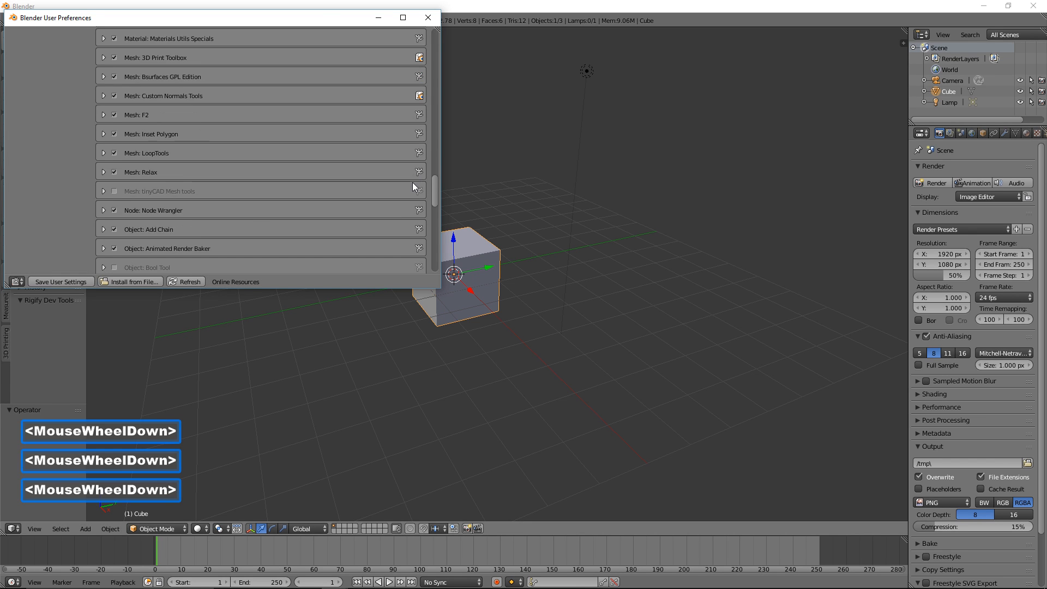
pyautogui.scroll(-6, 413, 184)
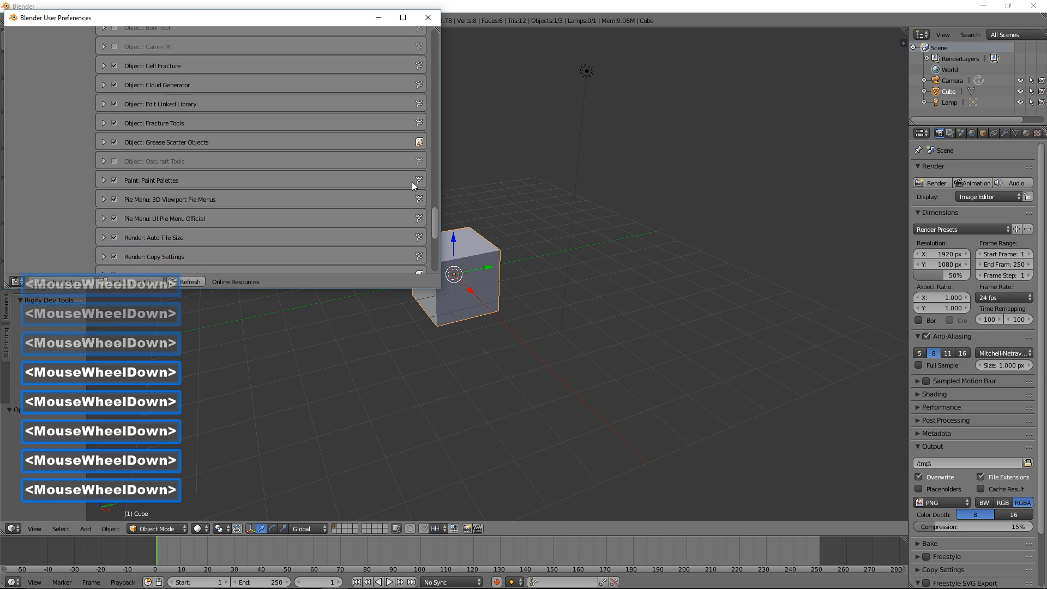
pyautogui.scroll(-6, 412, 185)
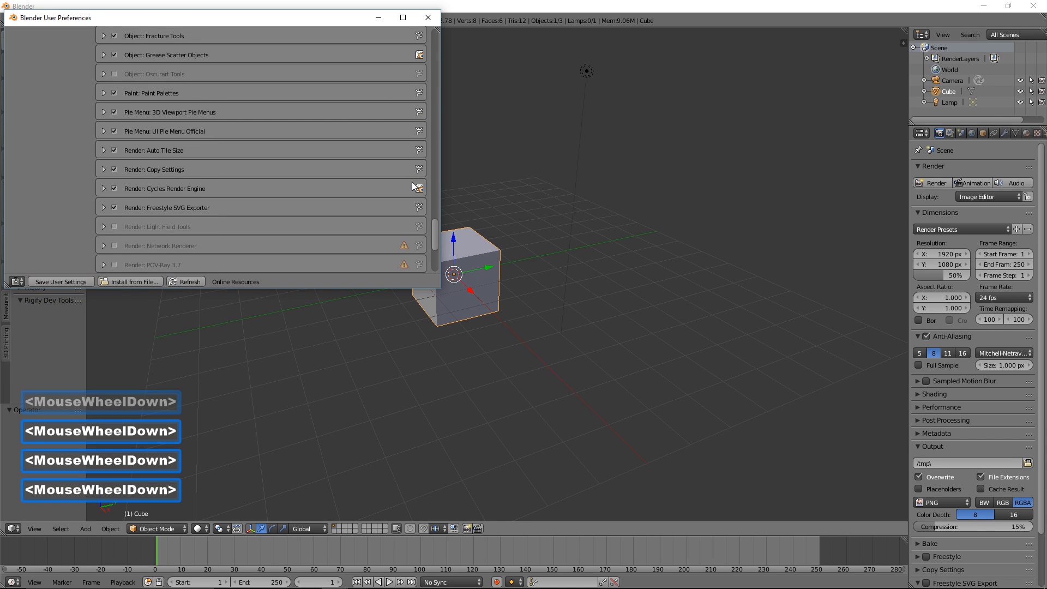
pyautogui.scroll(-3, 412, 185)
pyautogui.scroll(-2, 412, 185)
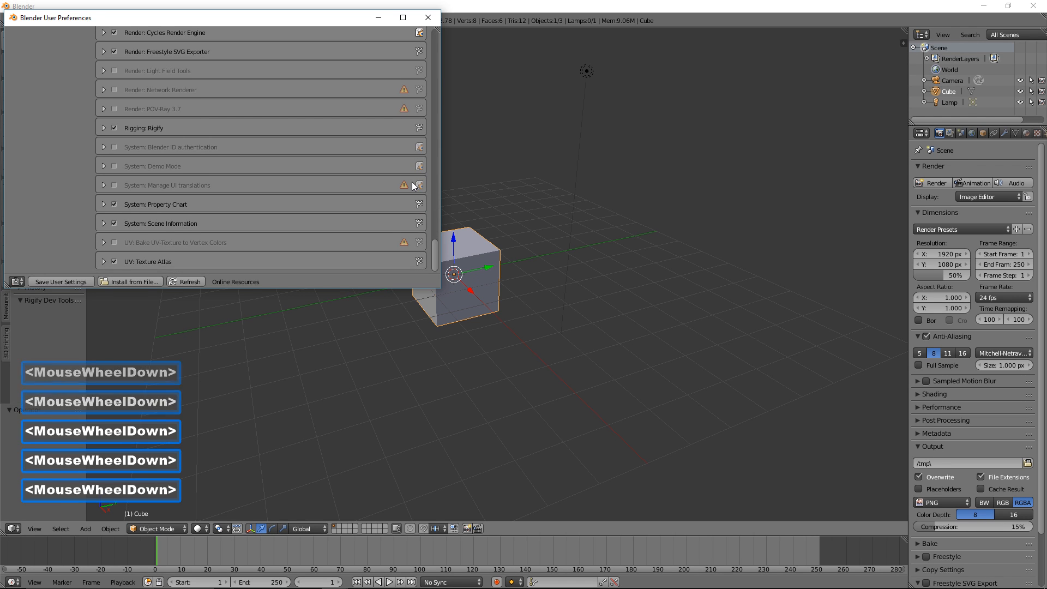
pyautogui.scroll(3, 412, 185)
pyautogui.scroll(2, 412, 186)
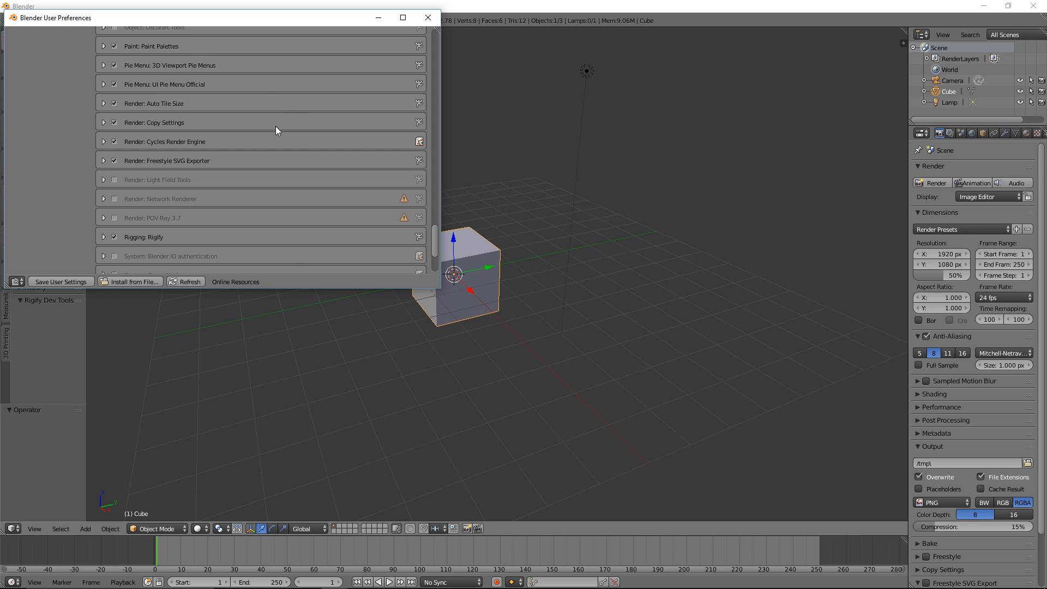
pyautogui.moveTo(435, 237); pyautogui.dragTo(420, 32)
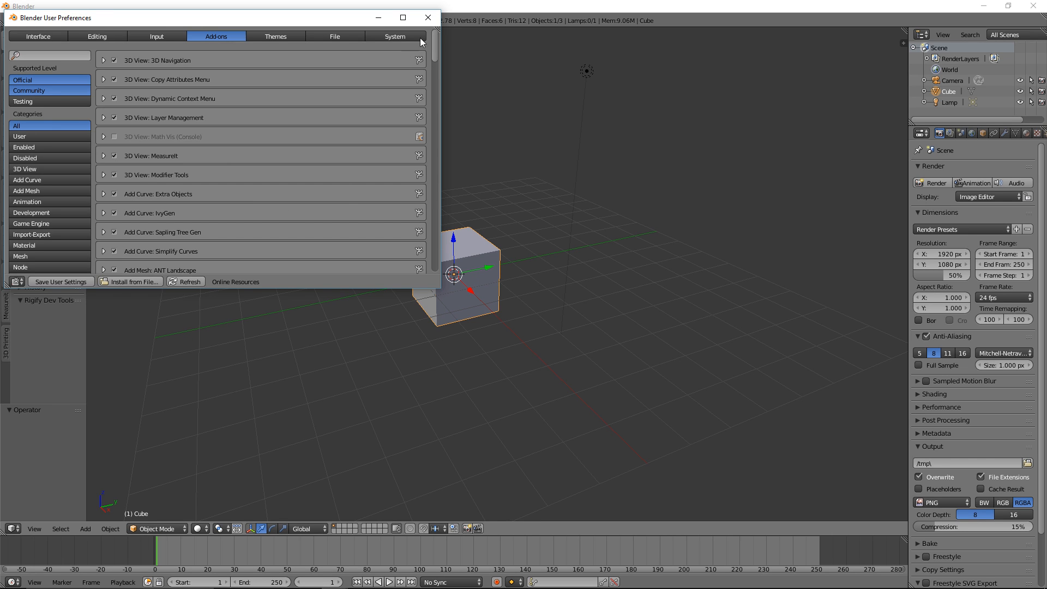
pyautogui.click(428, 18)
pyautogui.click(728, 206)
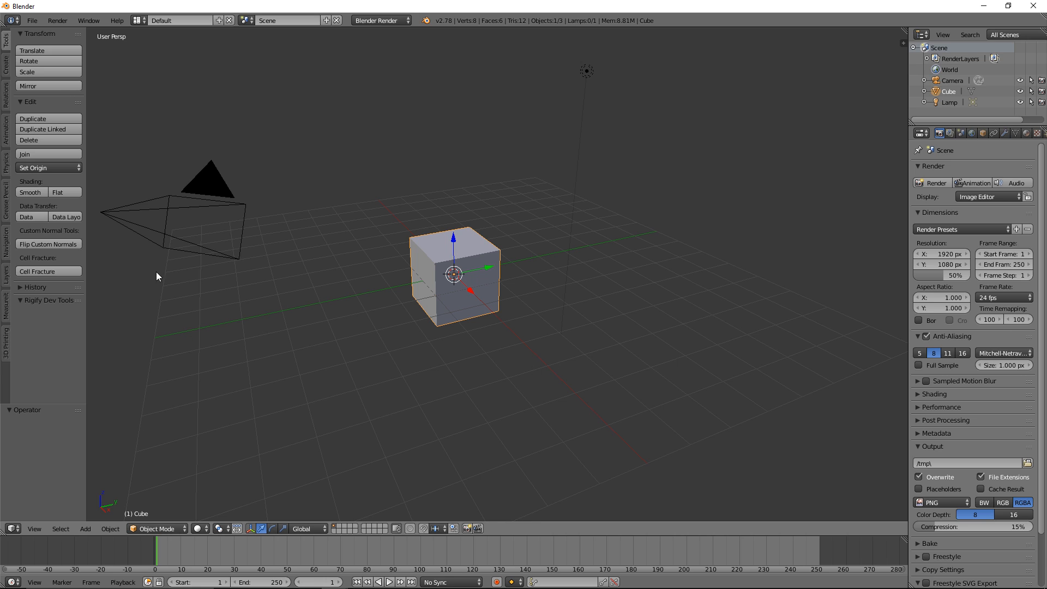
# Step: Inspect the cube through the 3D Nav preset views, including front, back, side and top, and from a free angle above
pyautogui.click(6, 240)
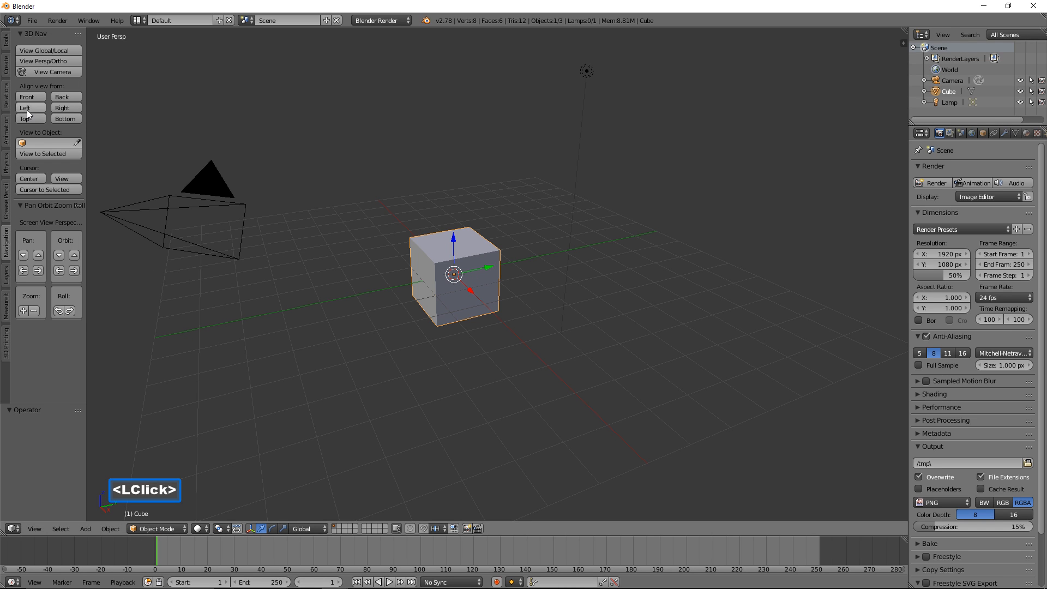
pyautogui.click(31, 97)
pyautogui.doubleClick(60, 99)
pyautogui.click(57, 105)
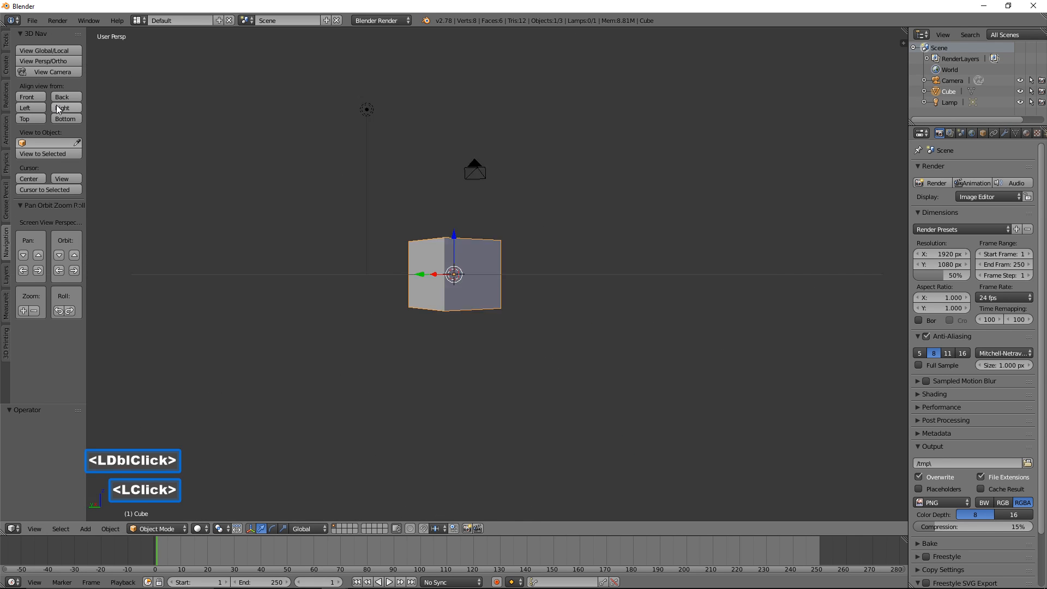
pyautogui.click(56, 105)
pyautogui.click(75, 118)
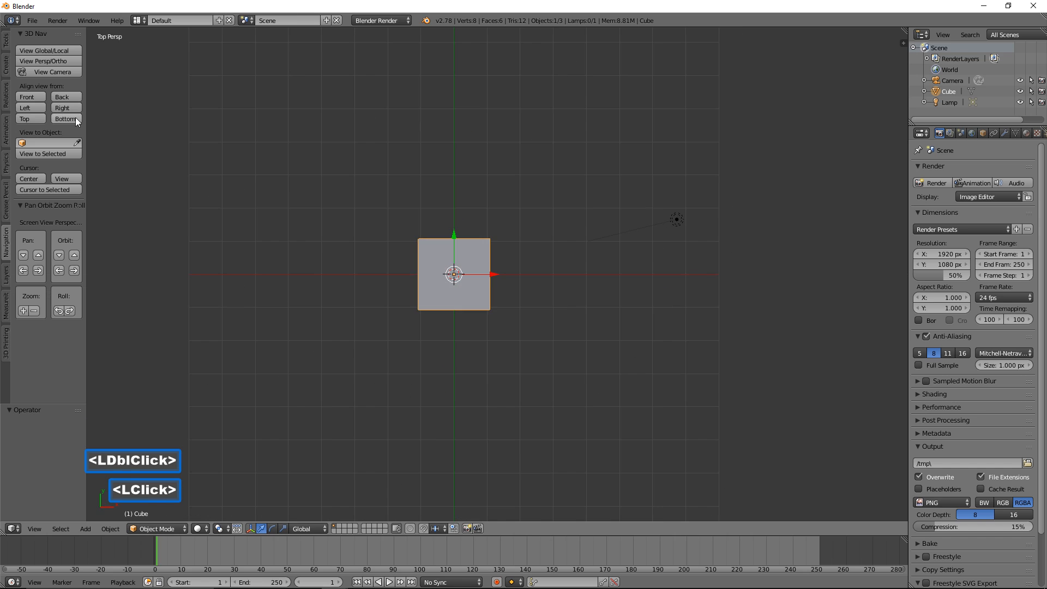
pyautogui.click(35, 96)
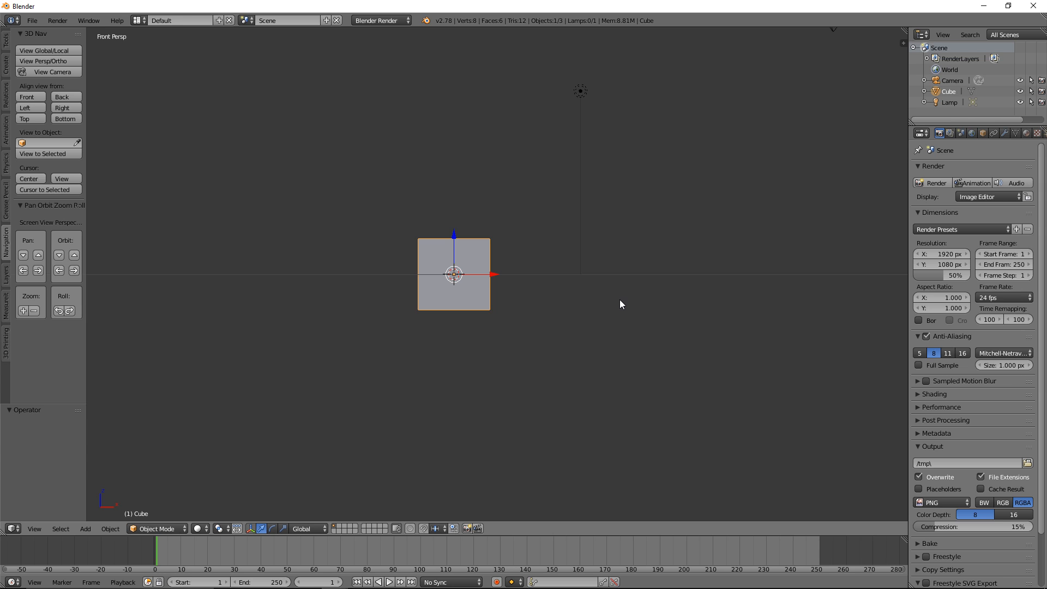
pyautogui.keyDown('shift'); pyautogui.moveTo(670, 317); pyautogui.dragTo(653, 333, button='middle'); pyautogui.keyUp('shift')
pyautogui.moveTo(711, 254); pyautogui.dragTo(716, 276, button='middle')
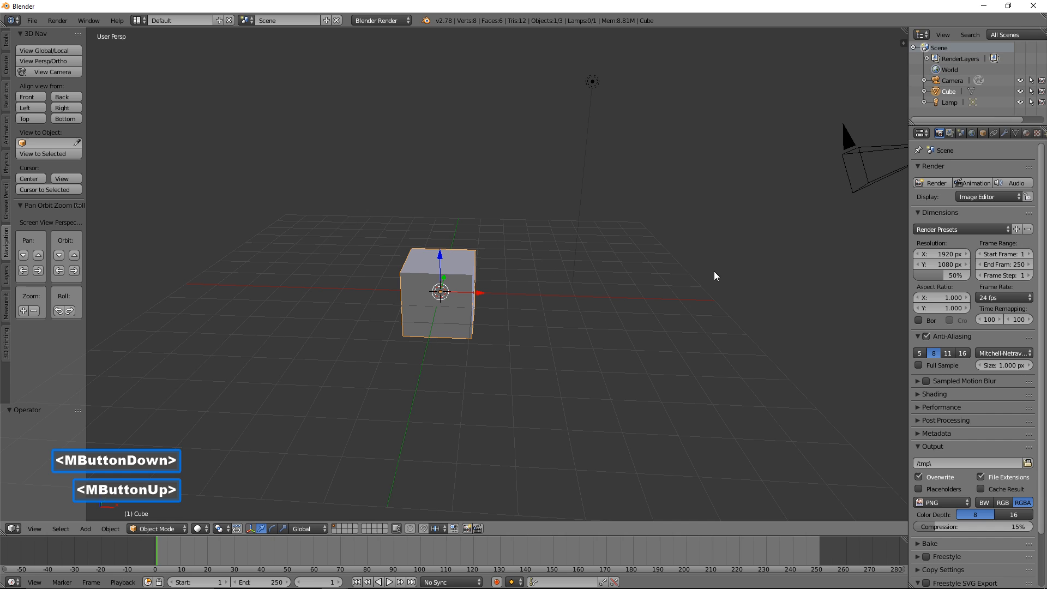
pyautogui.click(702, 179)
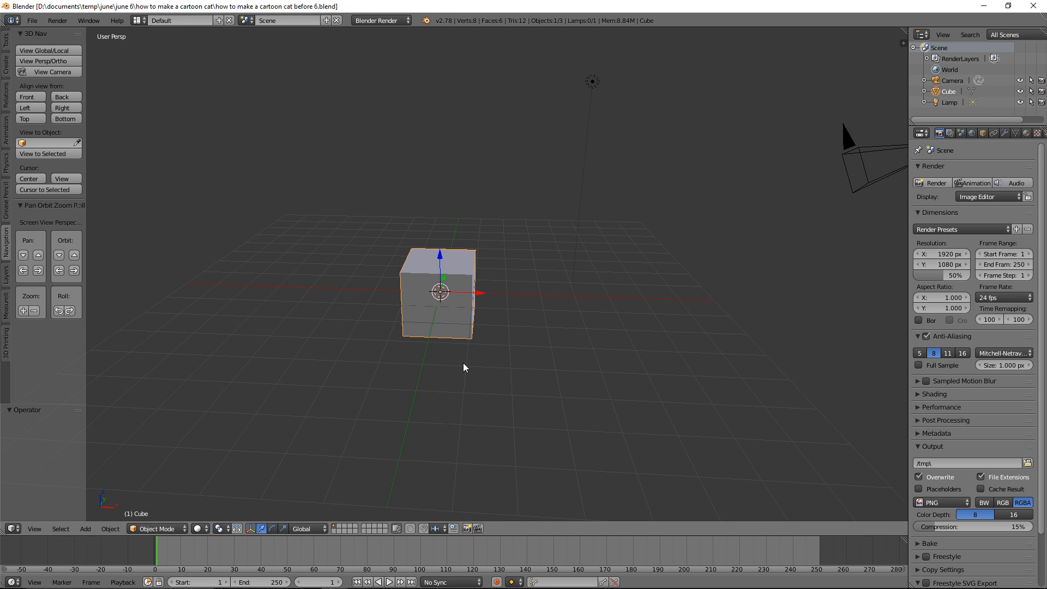
# Step: Put the cube into Edit Mode and align the view to an orthographic front view
pyautogui.click(185, 530)
pyautogui.click(184, 505)
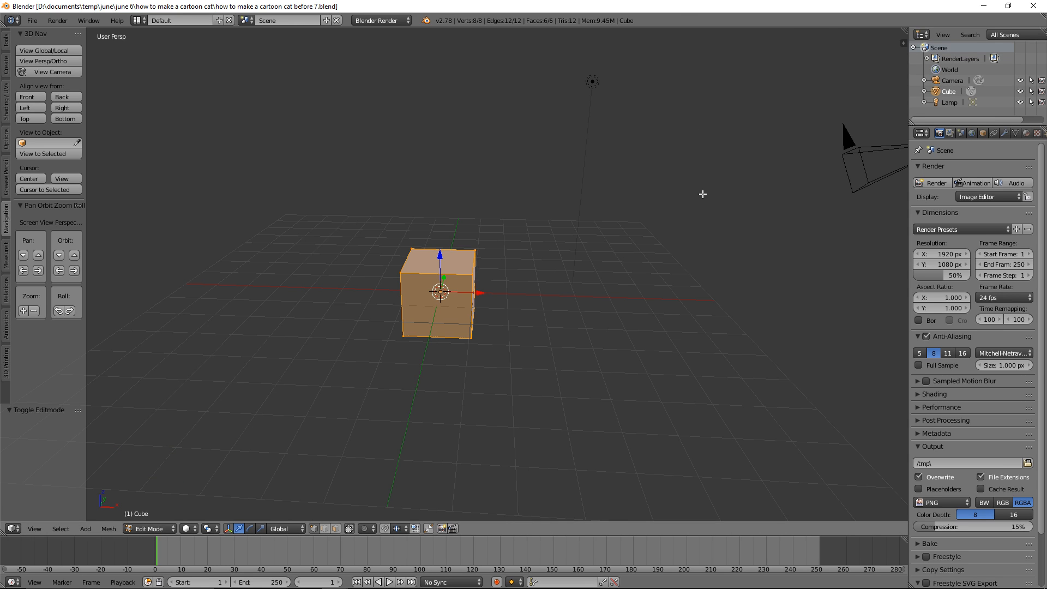
pyautogui.click(34, 97)
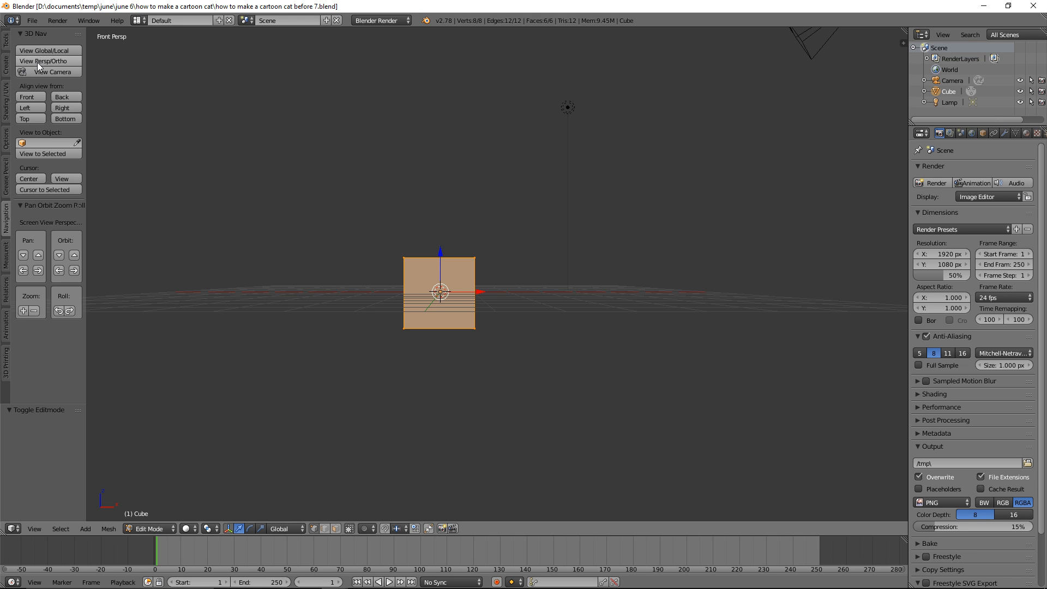
pyautogui.click(75, 61)
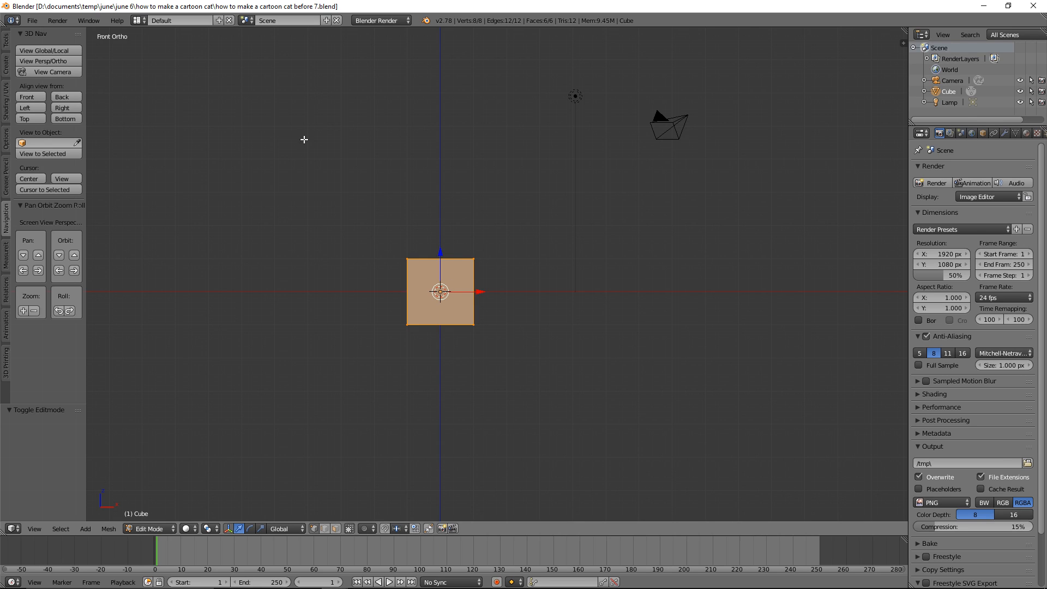
# Step: Apply Subdivide Smooth to the whole cube with 3 cuts to round it into a sphere
pyautogui.press('w')
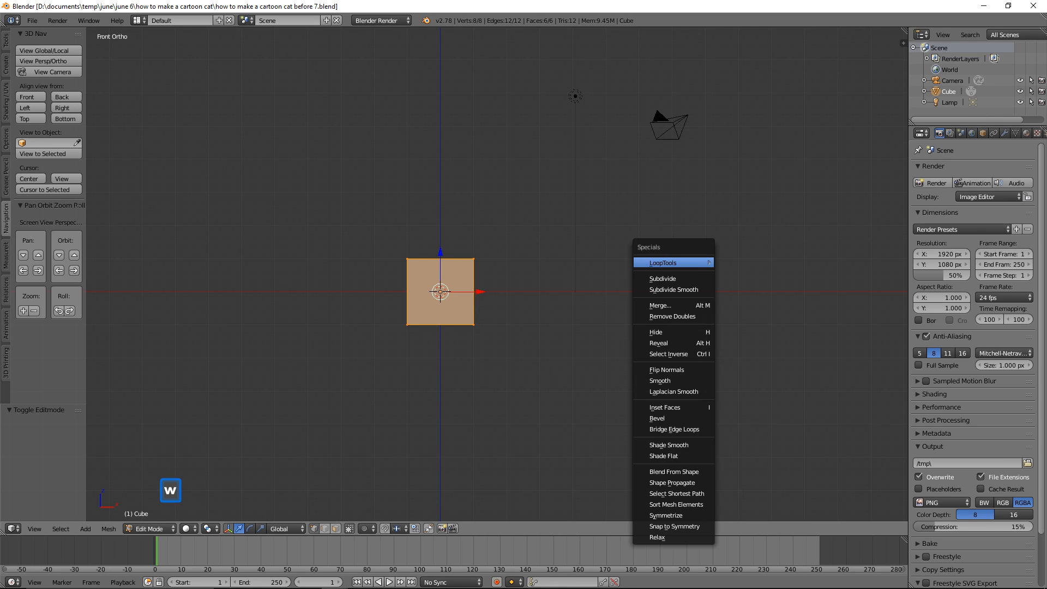
pyautogui.moveTo(701, 263)
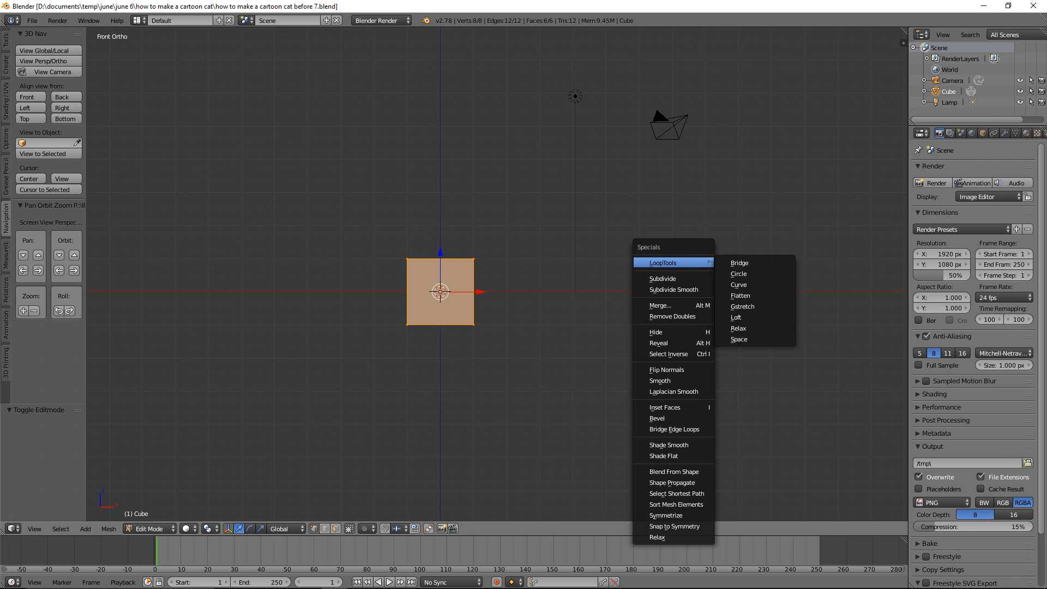
pyautogui.click(703, 287)
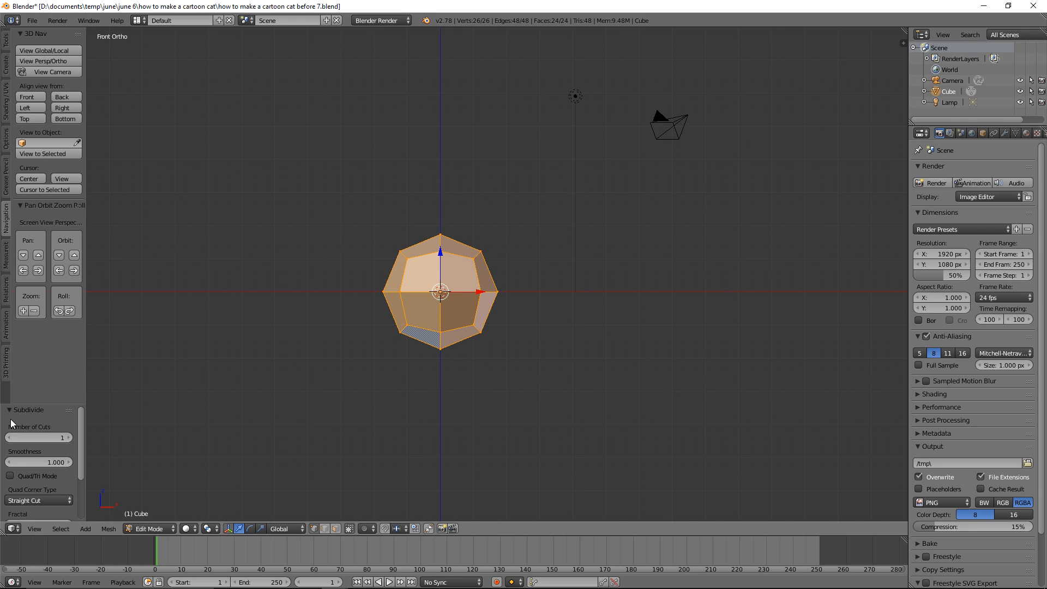
pyautogui.click(69, 438)
pyautogui.click(69, 438)
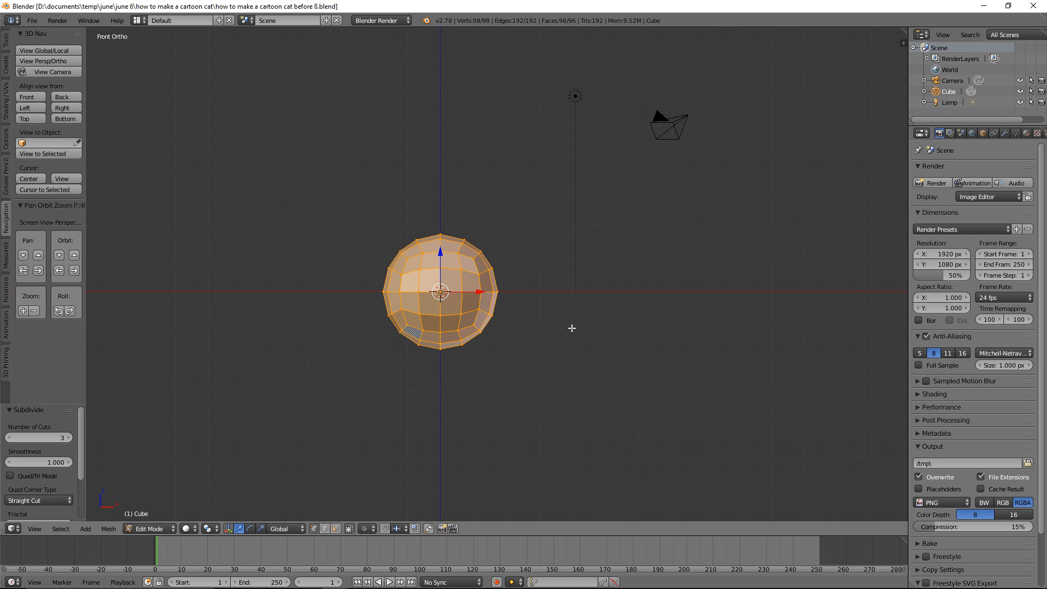
# Step: Display the sphere as wireframe and deselect all of its vertices
pyautogui.press('z')
pyautogui.click(657, 330)
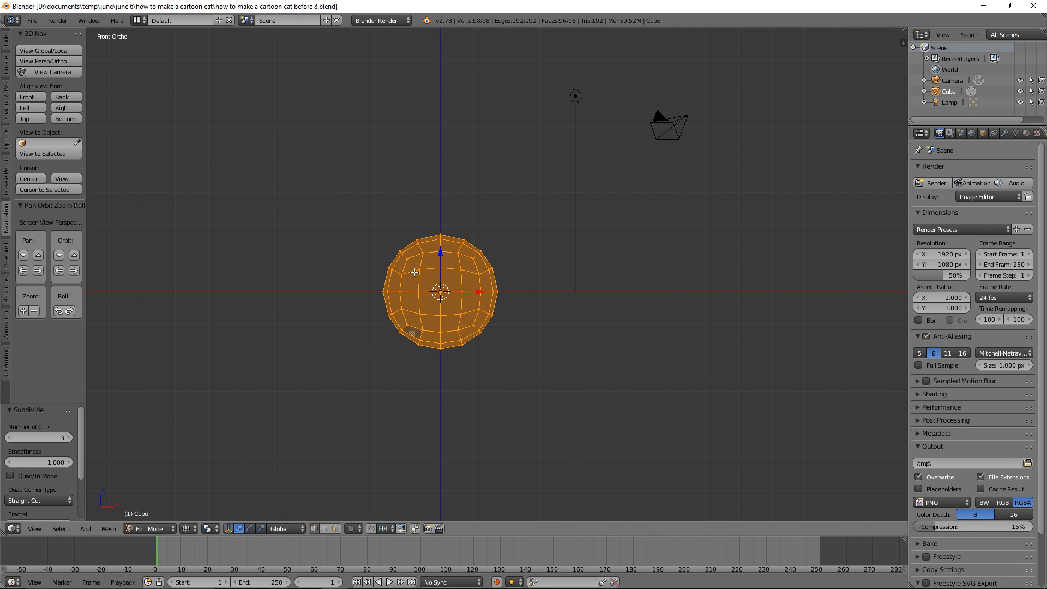
pyautogui.press('a')
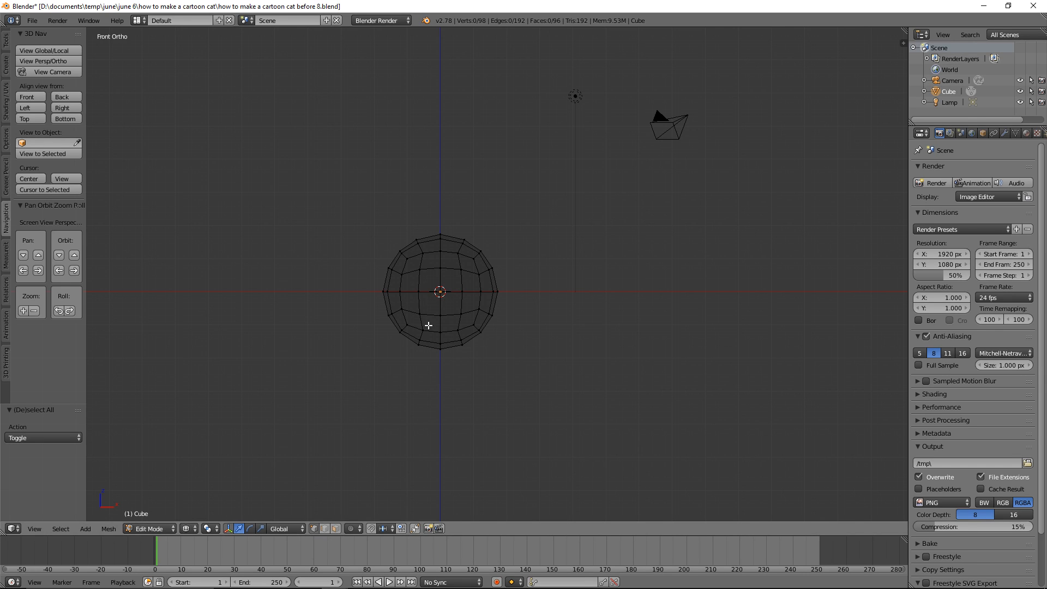
# Step: Select all faces on the sphere's half left of the vertical centre line in face select mode and delete them
pyautogui.click(336, 529)
pyautogui.press('b')
pyautogui.moveTo(333, 189); pyautogui.dragTo(441, 382)
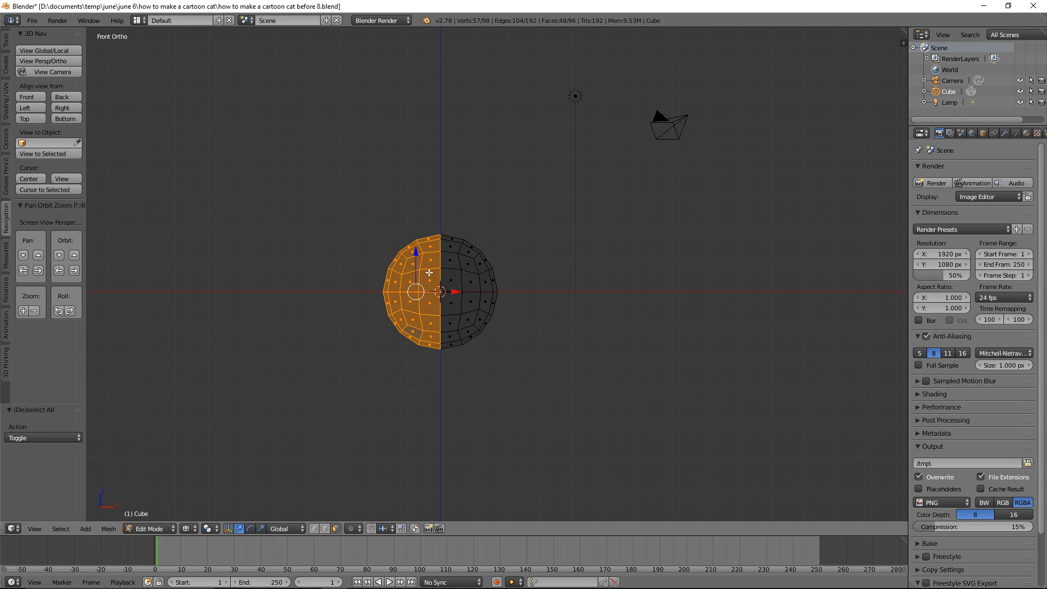
pyautogui.press('x')
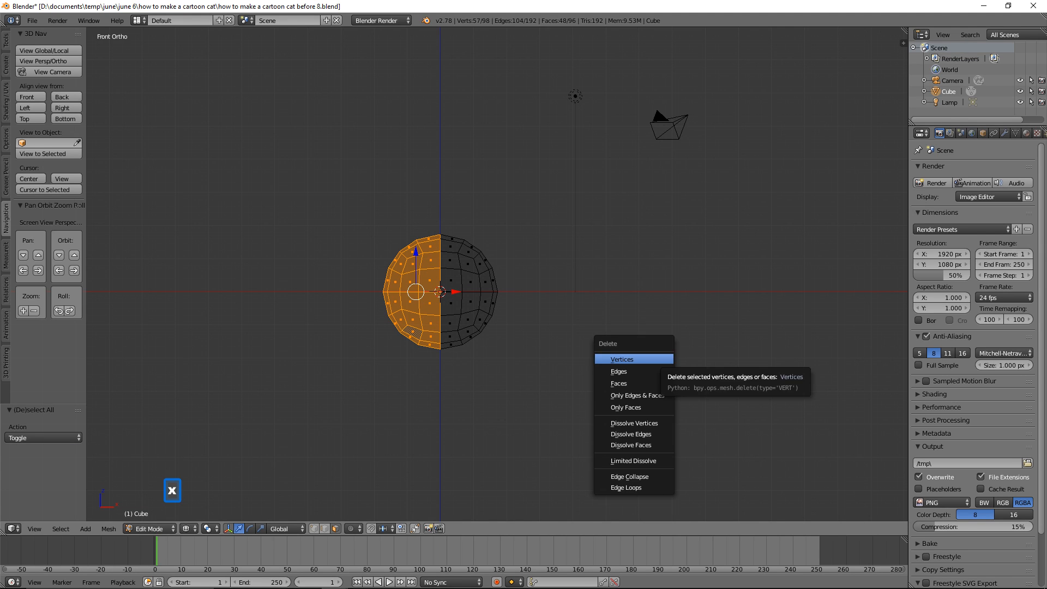
pyautogui.click(660, 383)
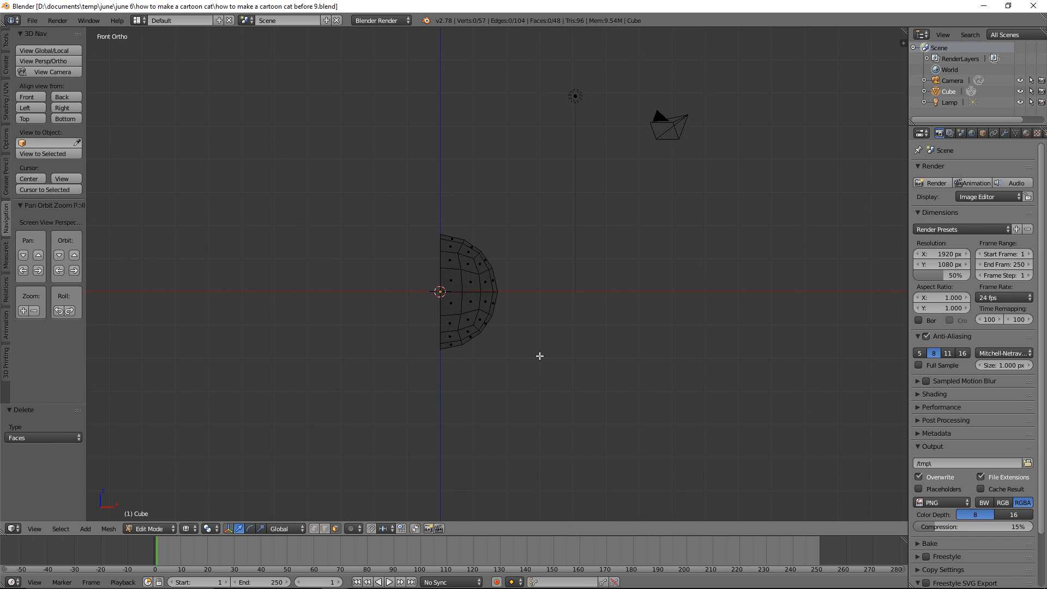
# Step: Add a Mirror modifier on the X axis to the half sphere, with Clipping and cage editing of the mirrored half enabled
pyautogui.click(1005, 134)
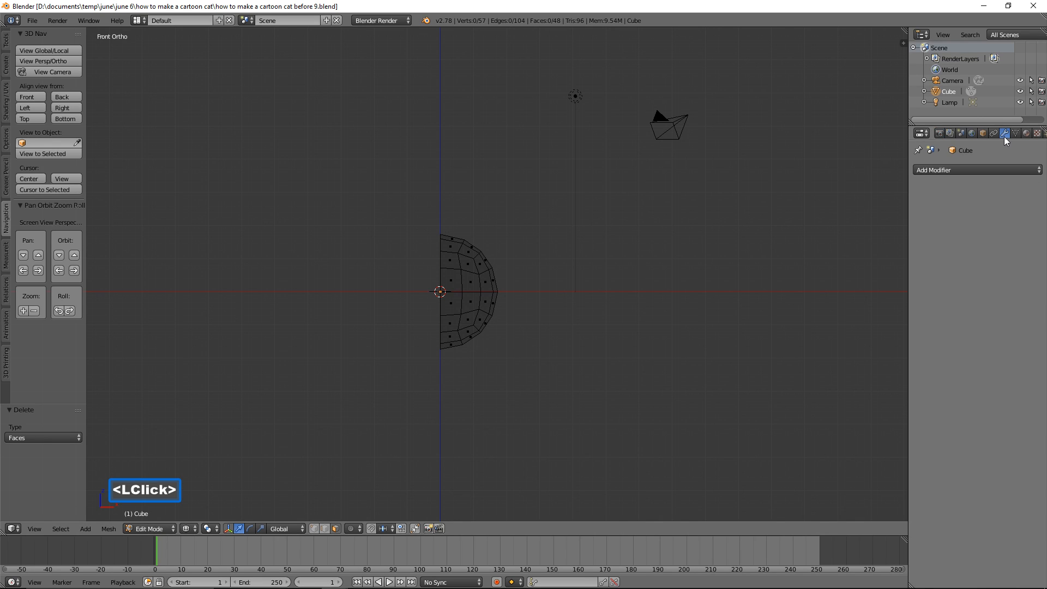
pyautogui.click(1036, 171)
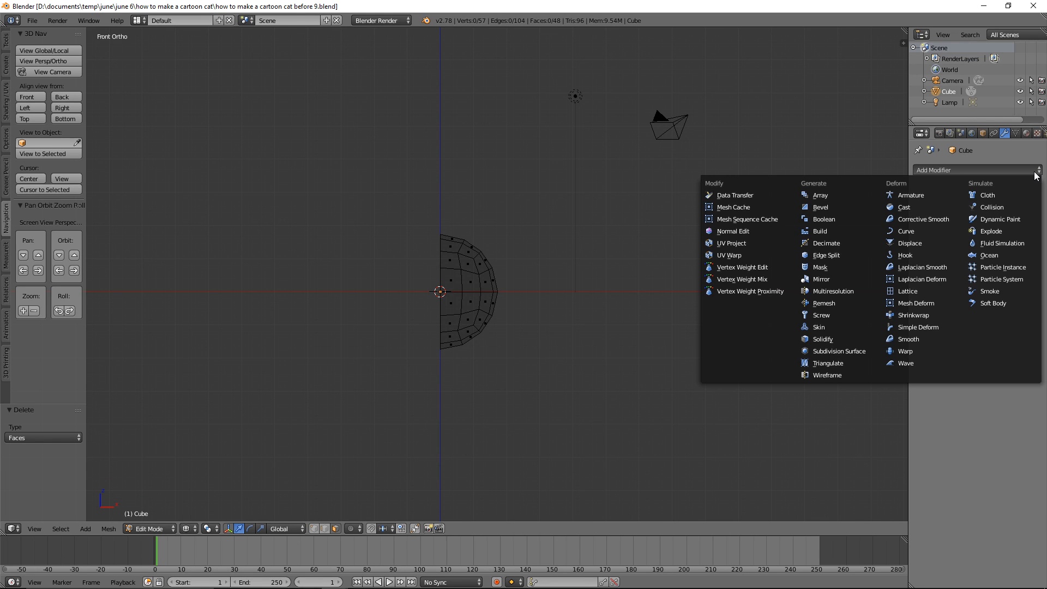
pyautogui.click(867, 278)
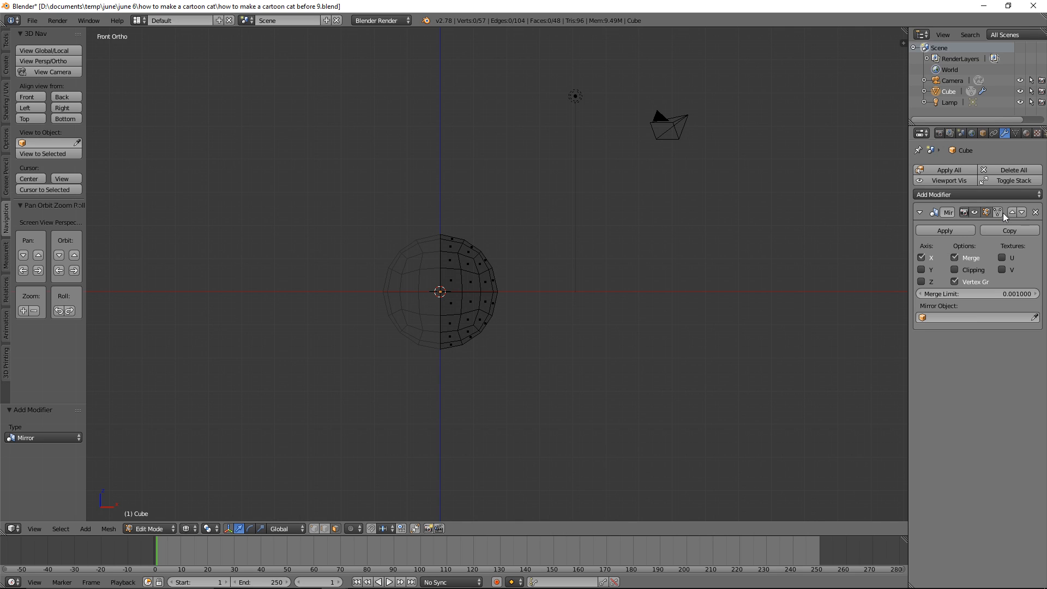
pyautogui.click(955, 270)
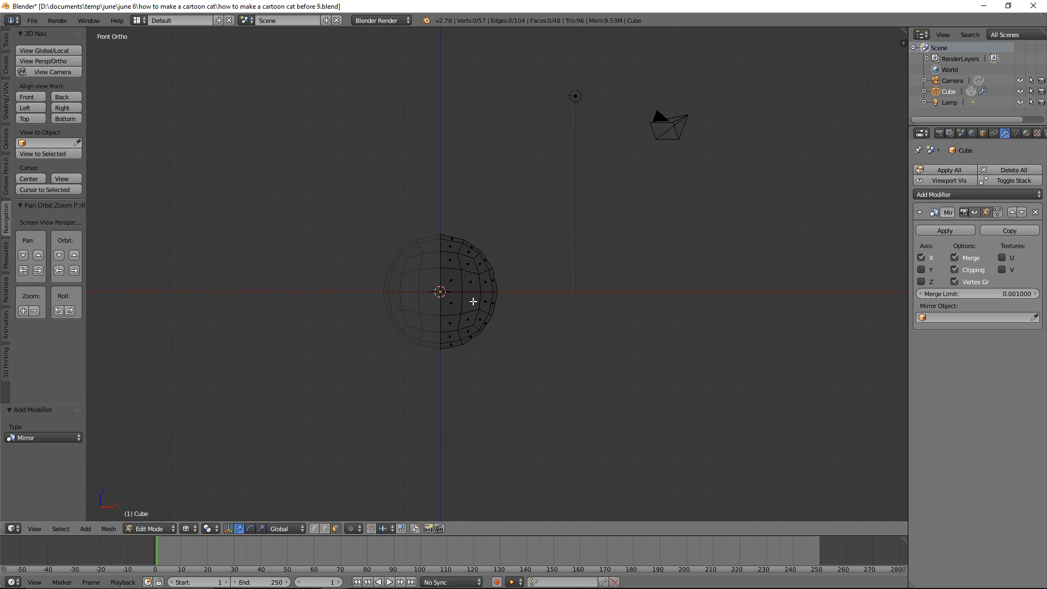
pyautogui.click(998, 213)
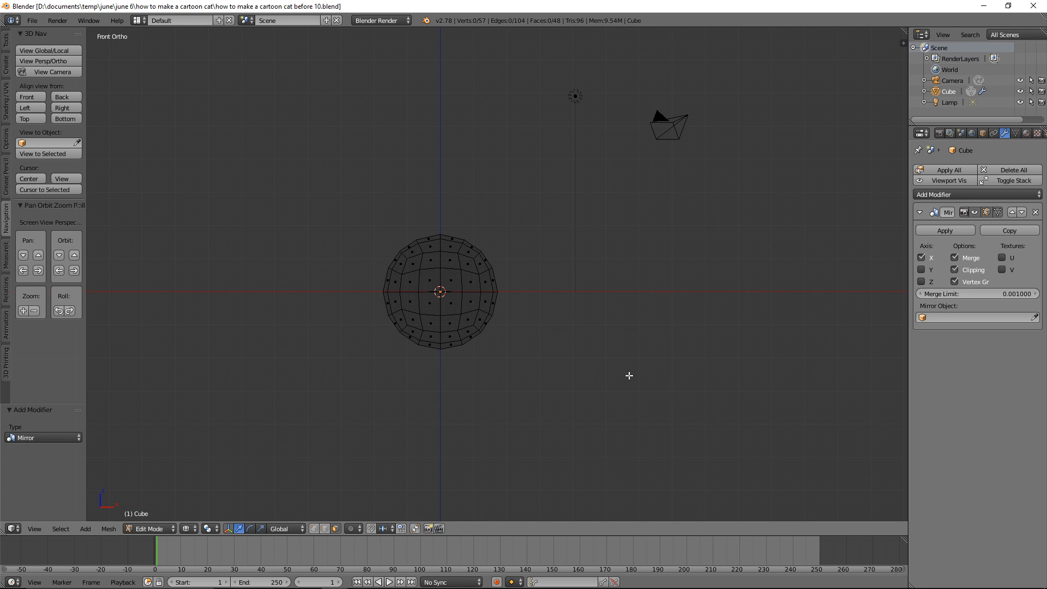
# Step: Return the mesh to solid shading and set the selection mode to vertices
pyautogui.press('z')
pyautogui.click(636, 438)
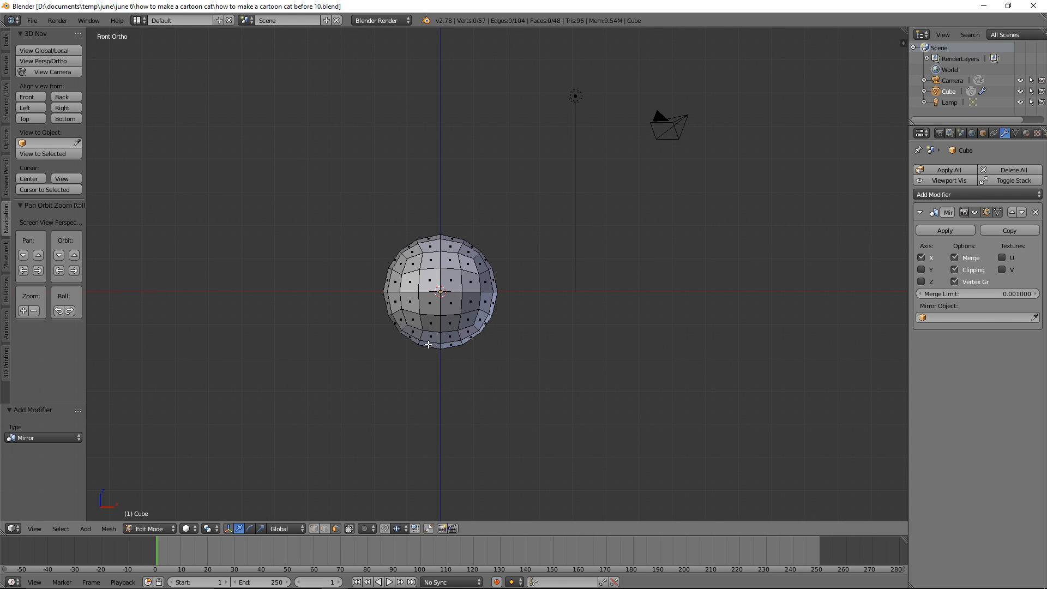
pyautogui.click(313, 528)
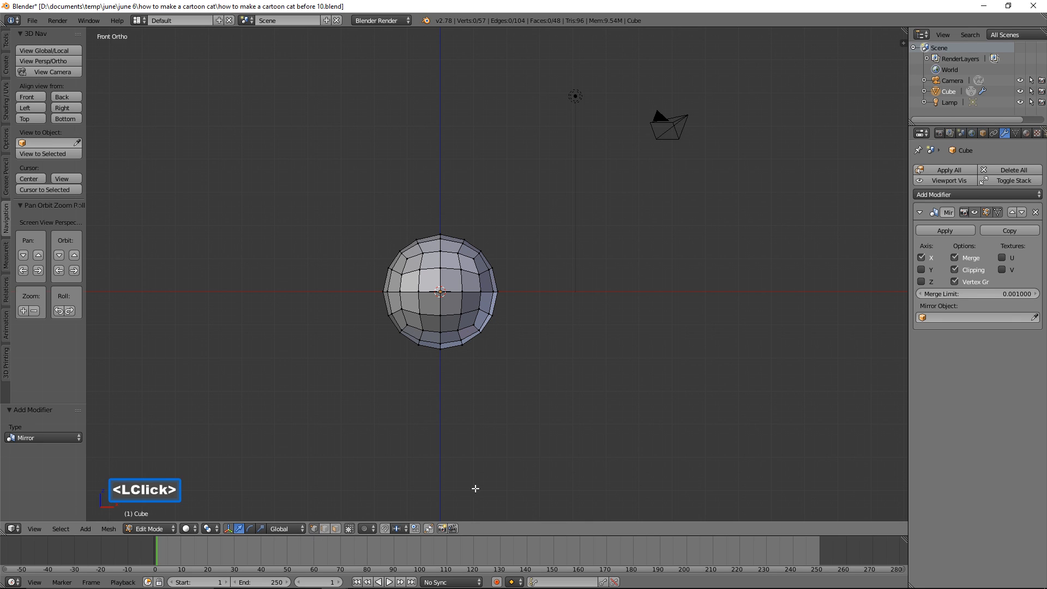
pyautogui.keyDown('ctrl'); pyautogui.moveTo(587, 431); pyautogui.dragTo(603, 337, button='middle'); pyautogui.keyUp('ctrl')
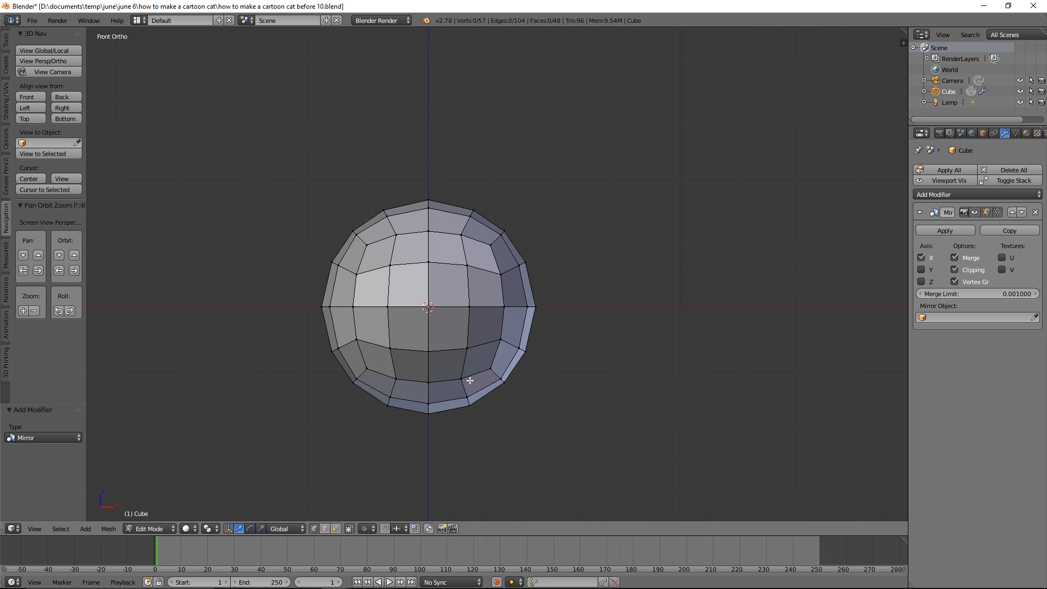
# Step: Pull the two lower front vertices down about 1.17 units in right view, using smooth proportional editing with size 1.46, to shape the chin
pyautogui.click(395, 373)
pyautogui.keyDown('shift'); pyautogui.click(429, 382); pyautogui.keyUp('shift')
pyautogui.click(75, 110)
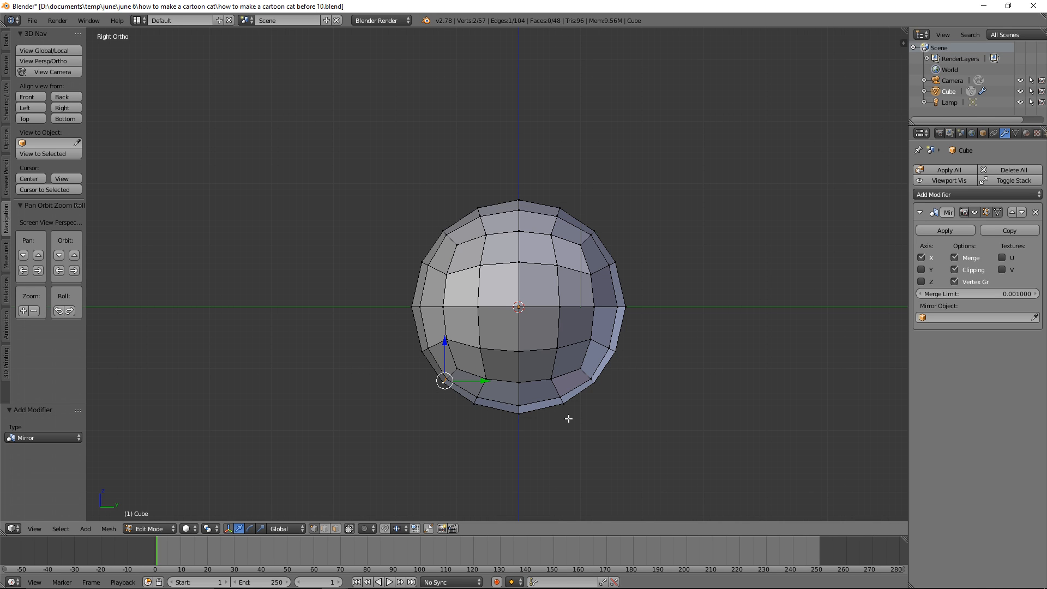
pyautogui.press('o')
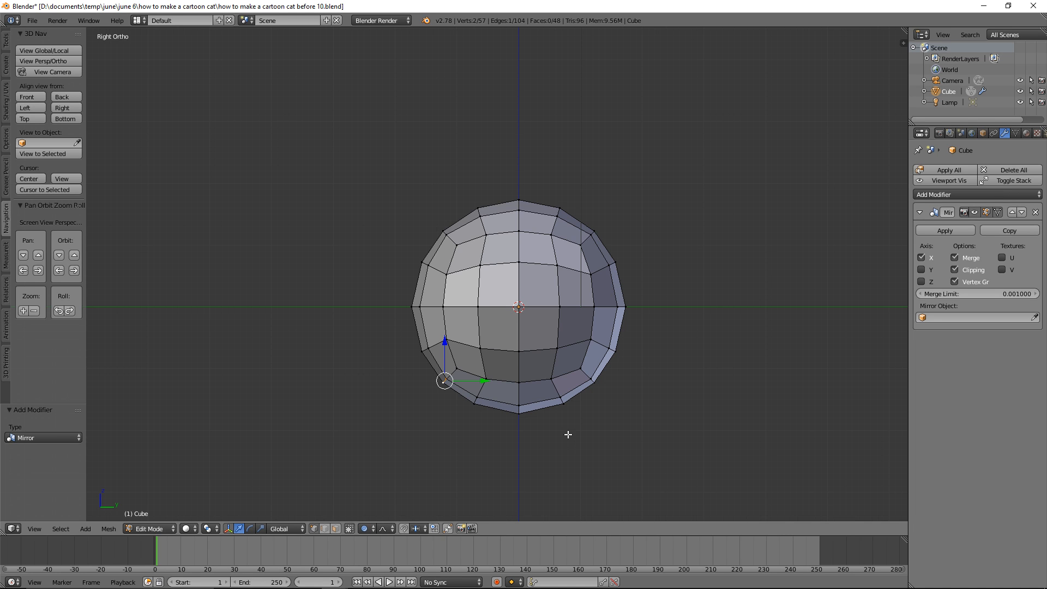
pyautogui.press('g')
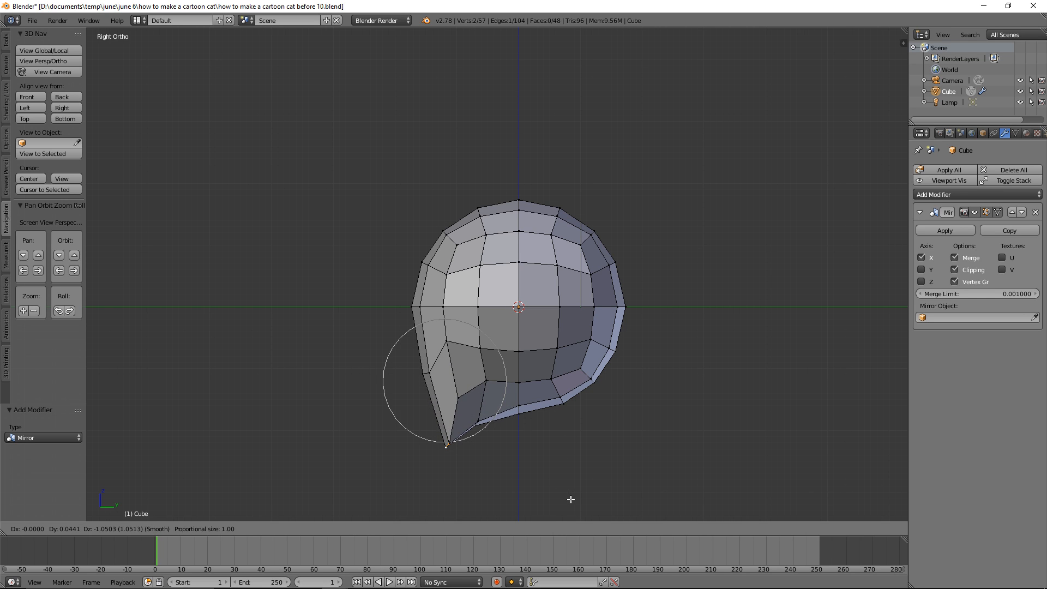
pyautogui.scroll(-4, 570, 499)
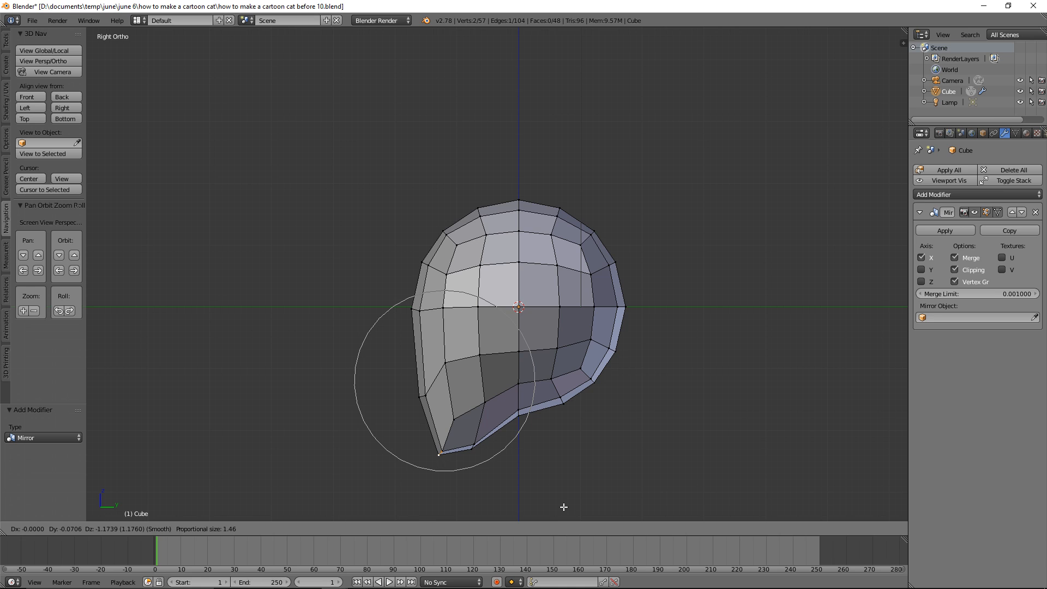
pyautogui.click(565, 505)
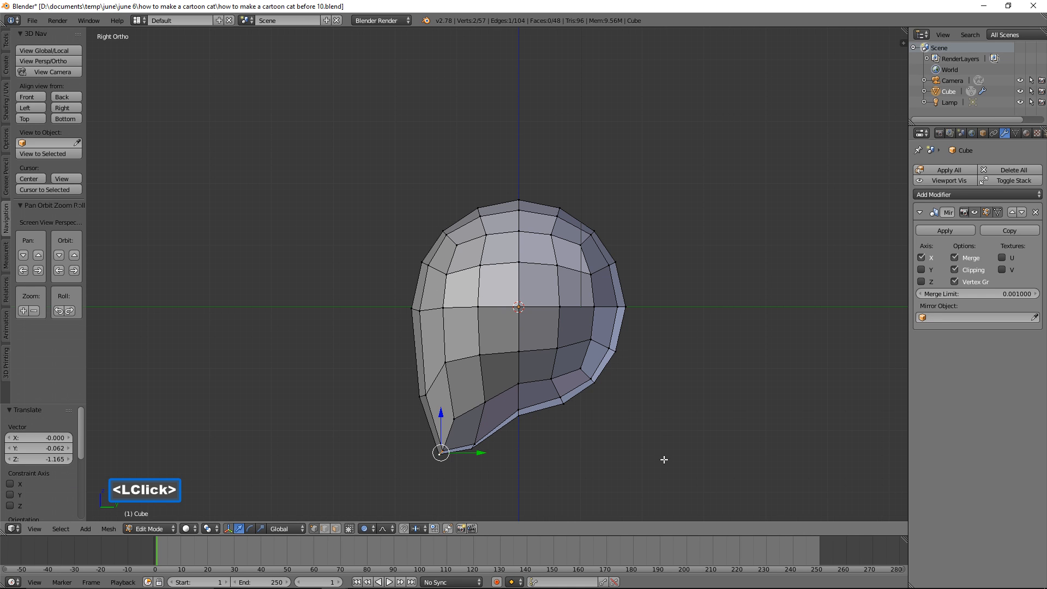
pyautogui.press('a')
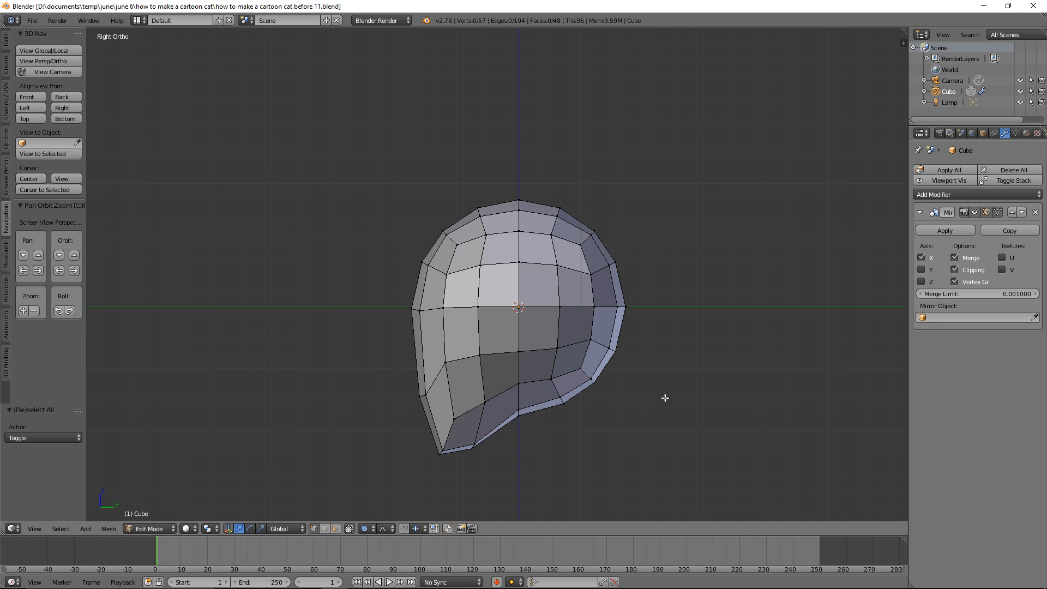
# Step: With proportional editing off, extrude the four underside faces behind the chin about 1.94 units down and back to form the neck
pyautogui.moveTo(776, 352); pyautogui.dragTo(692, 318, button='middle')
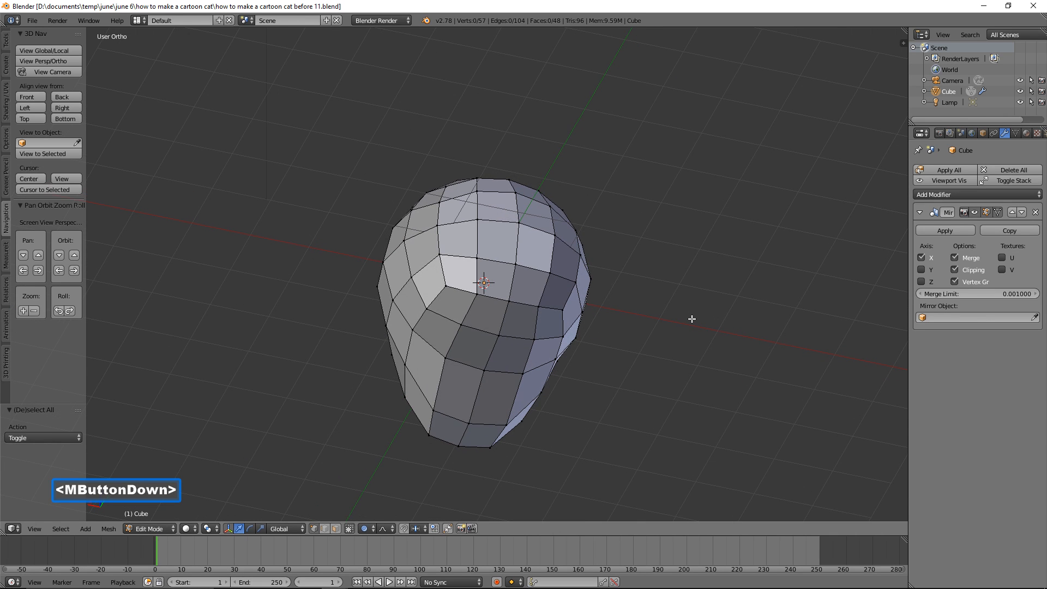
pyautogui.click(336, 529)
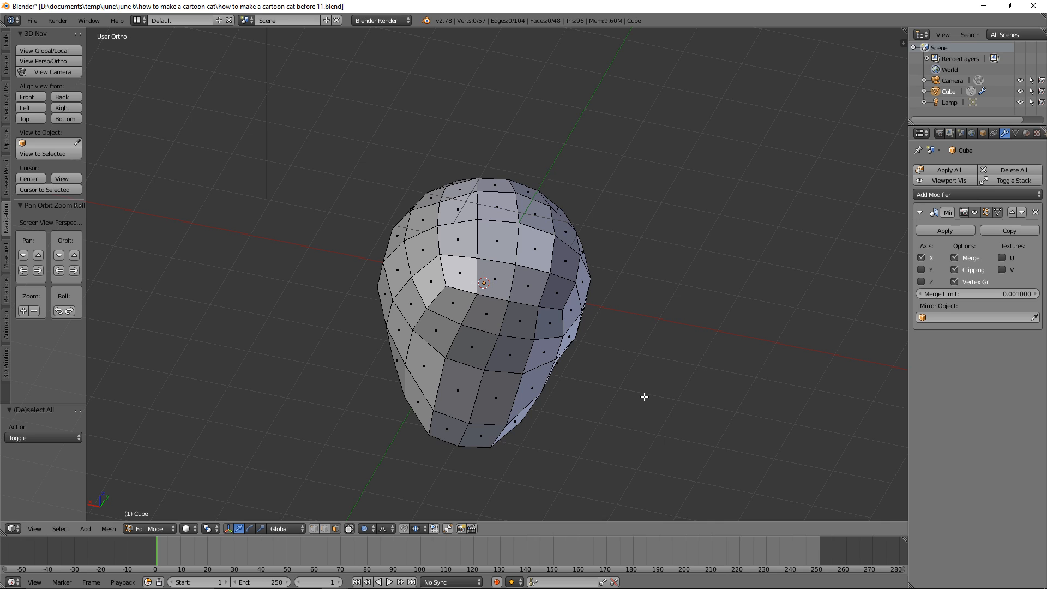
pyautogui.press('o')
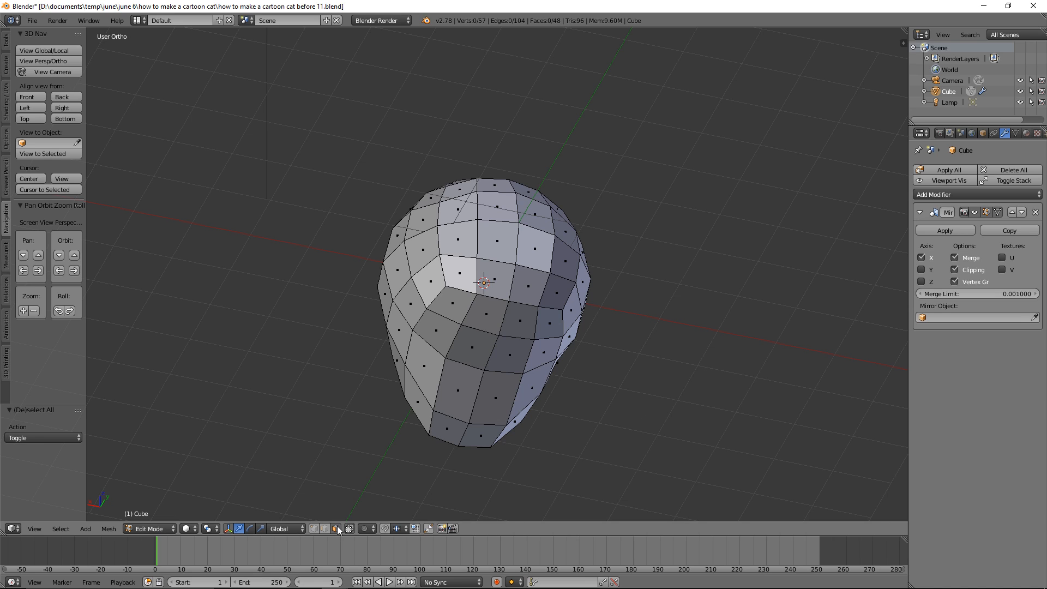
pyautogui.press('c')
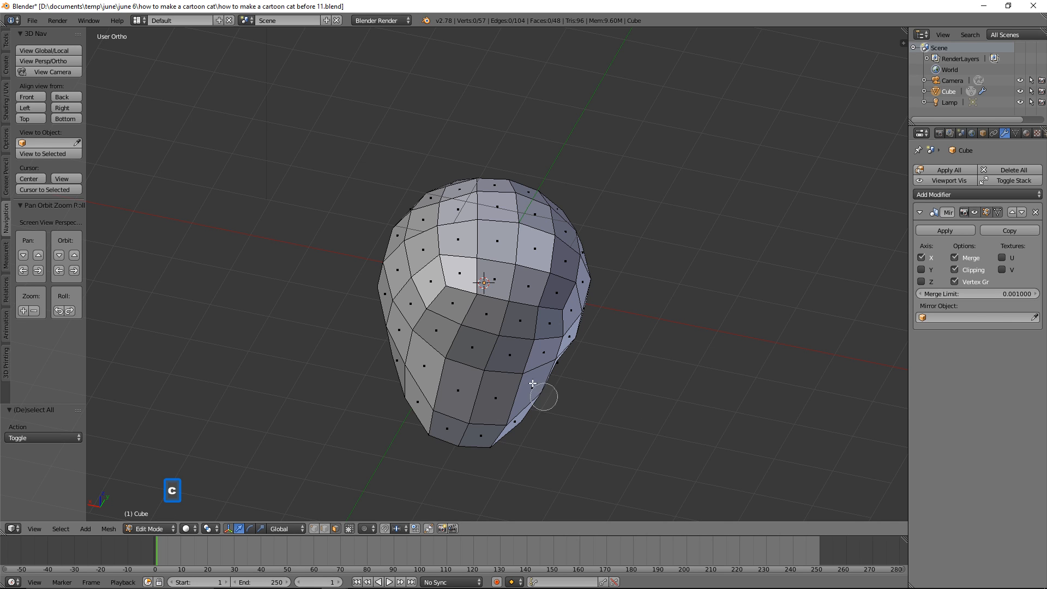
pyautogui.moveTo(450, 331); pyautogui.dragTo(521, 349)
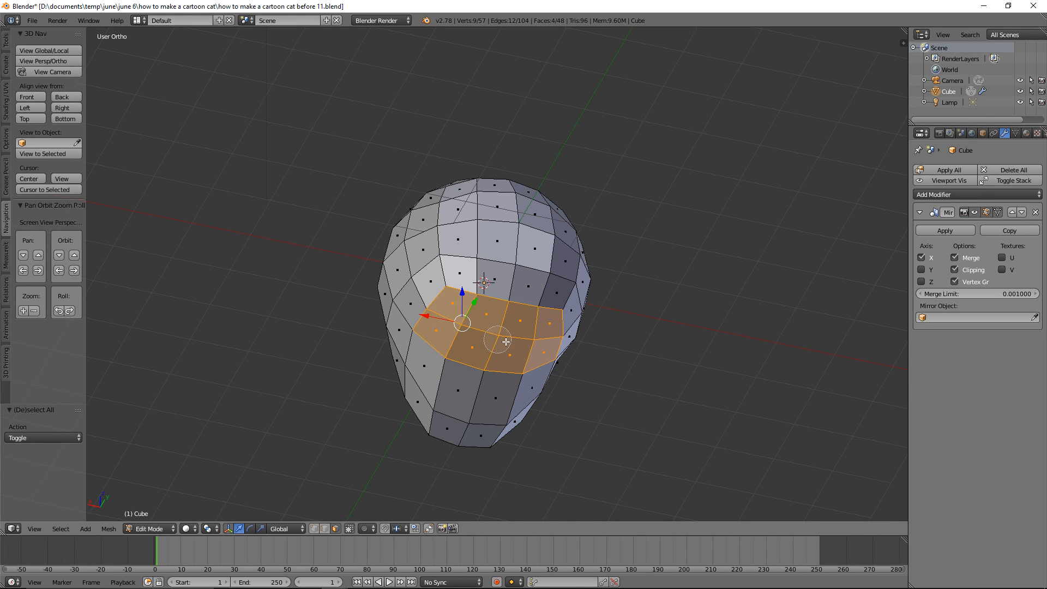
pyautogui.rightClick(607, 355)
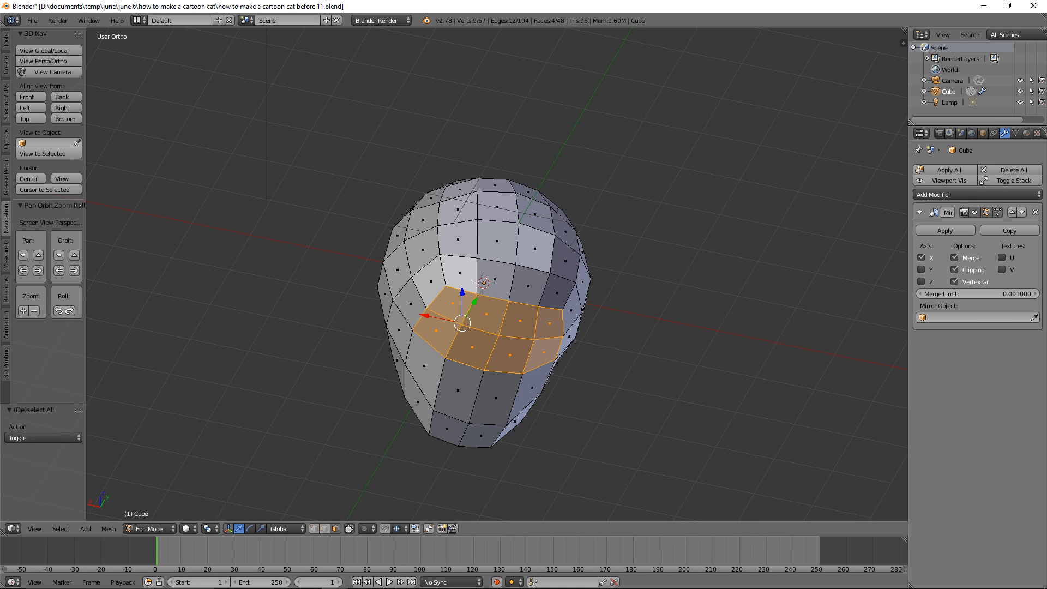
pyautogui.click(686, 233)
pyautogui.moveTo(602, 221); pyautogui.dragTo(692, 273, button='middle')
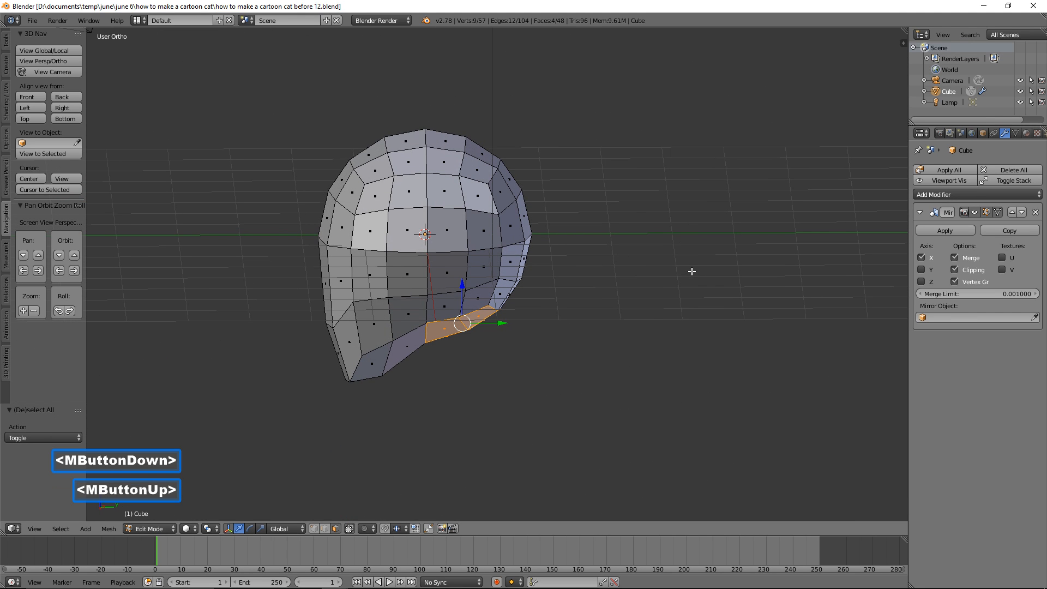
pyautogui.click(76, 106)
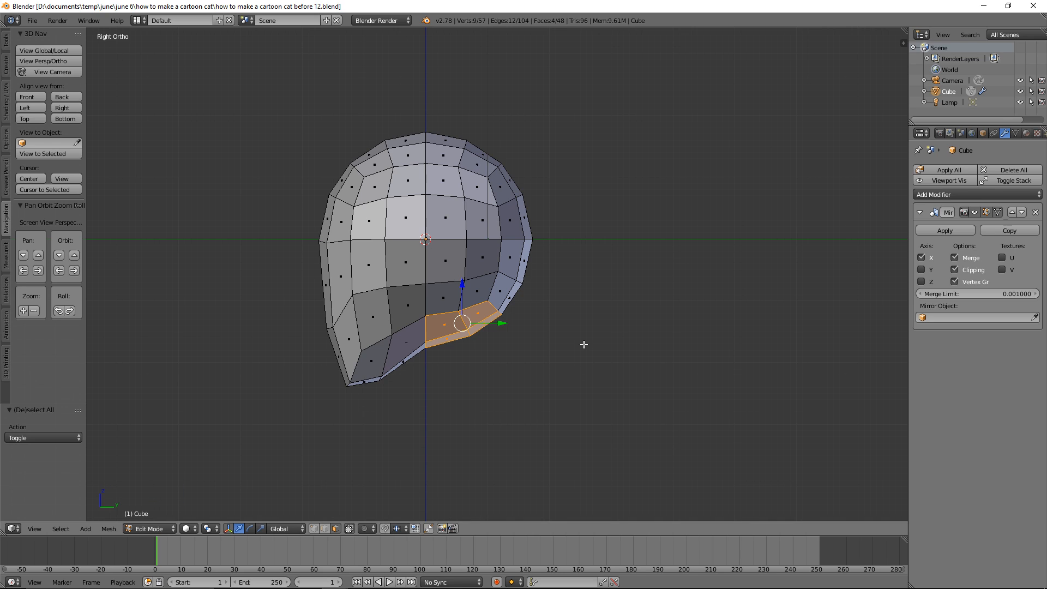
pyautogui.press('e')
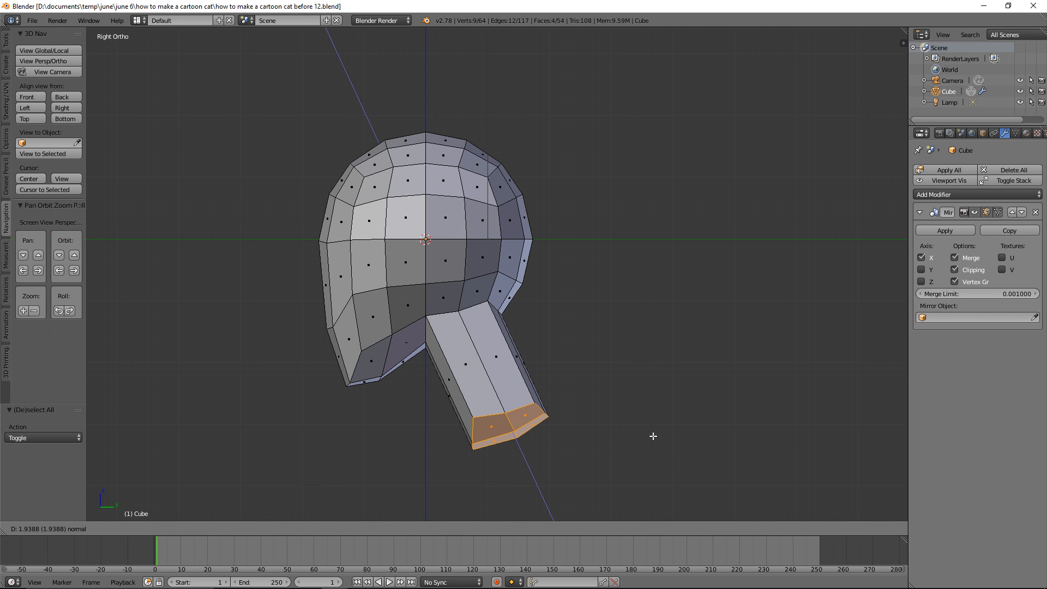
pyautogui.click(653, 436)
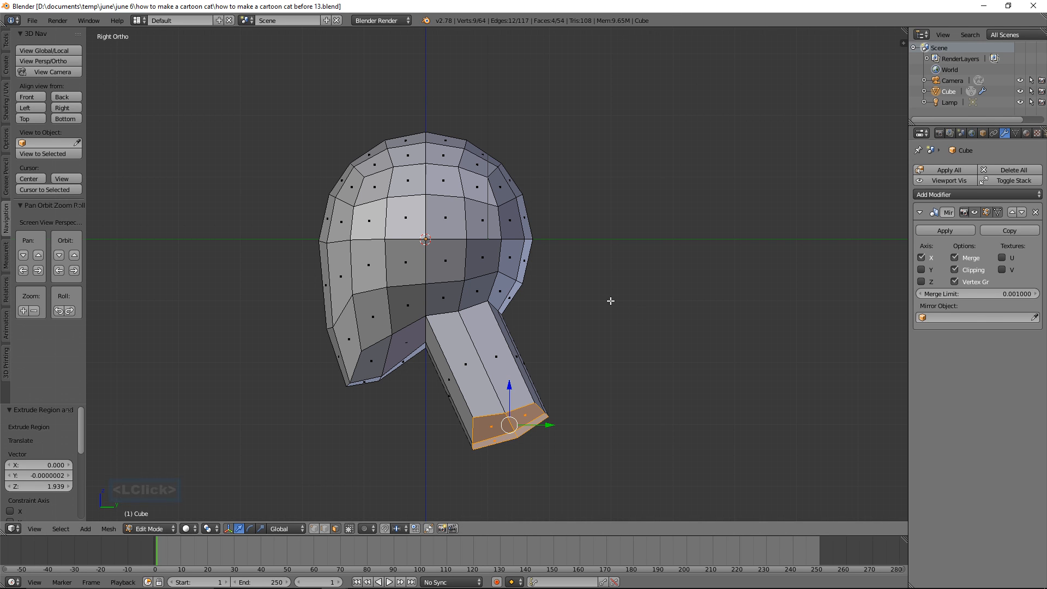
# Step: Scale up the neck's bottom faces with the global Z axis locked, and deselect everything
pyautogui.moveTo(610, 301); pyautogui.dragTo(702, 300, button='middle')
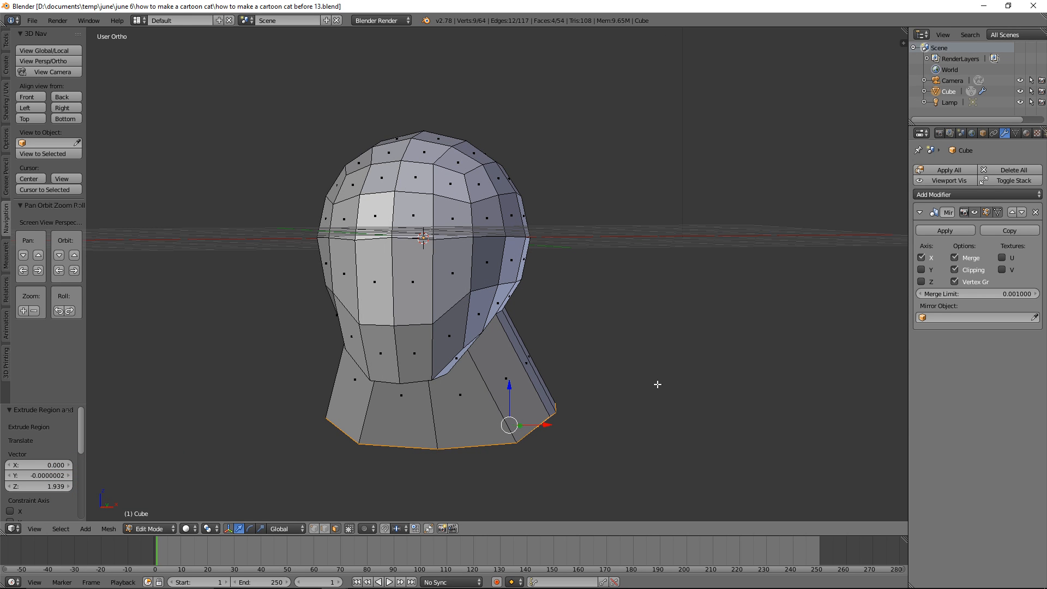
pyautogui.press('s')
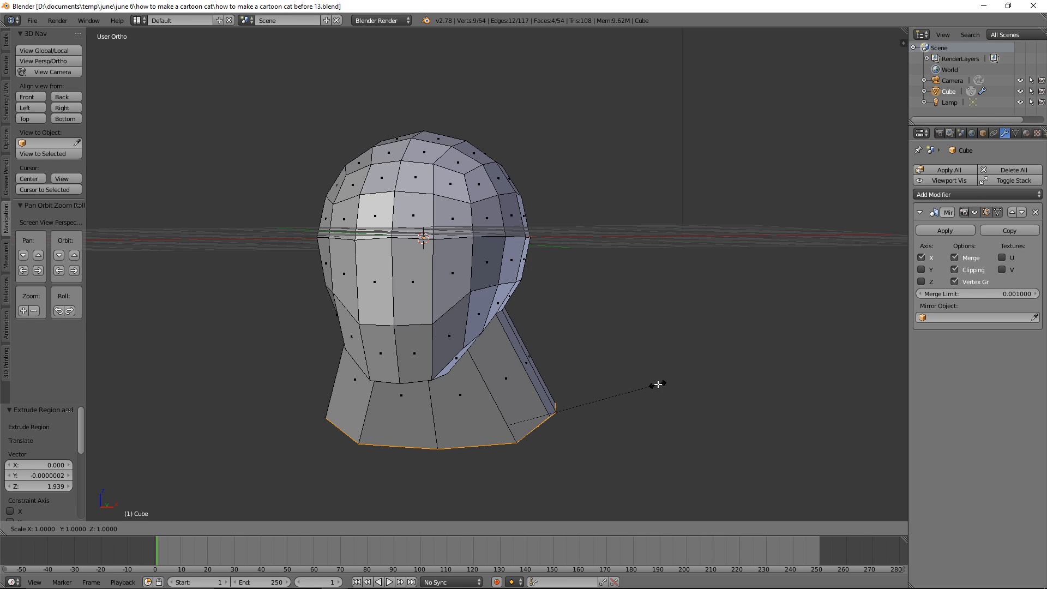
pyautogui.press('z')
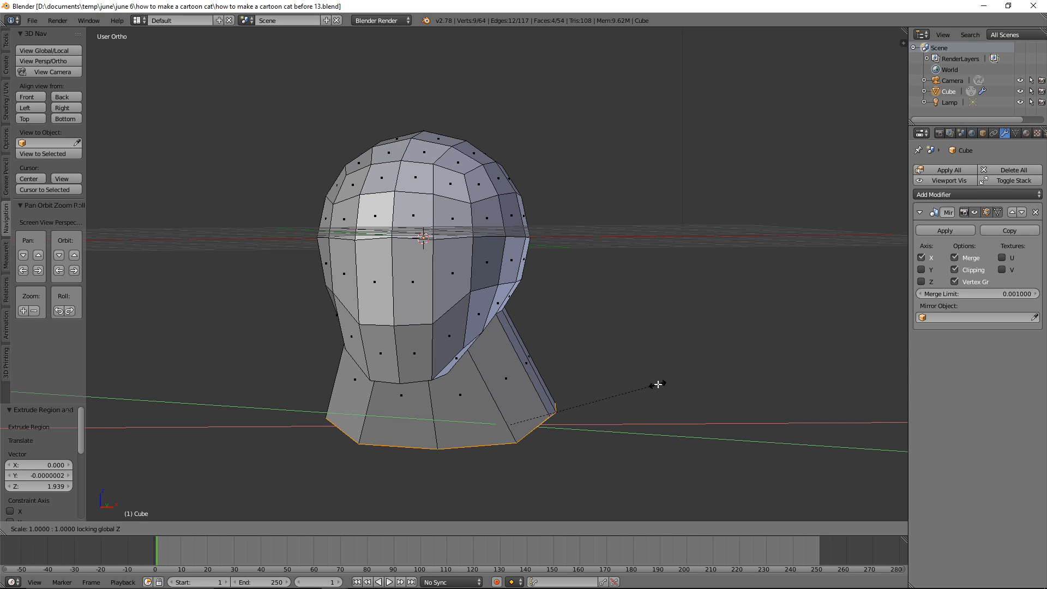
pyautogui.click(719, 388)
pyautogui.moveTo(719, 388); pyautogui.dragTo(693, 368, button='middle')
pyautogui.press('a')
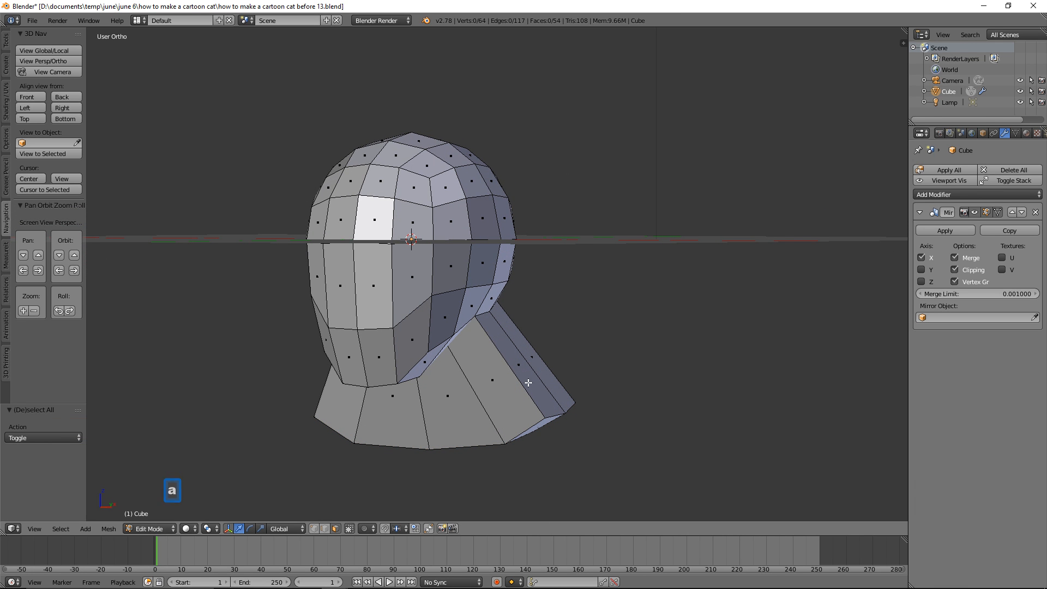
# Step: Cut two evenly spaced edge loops around the neck with Loop Cut and Slide, leaving them unslid
pyautogui.press('ctrl')
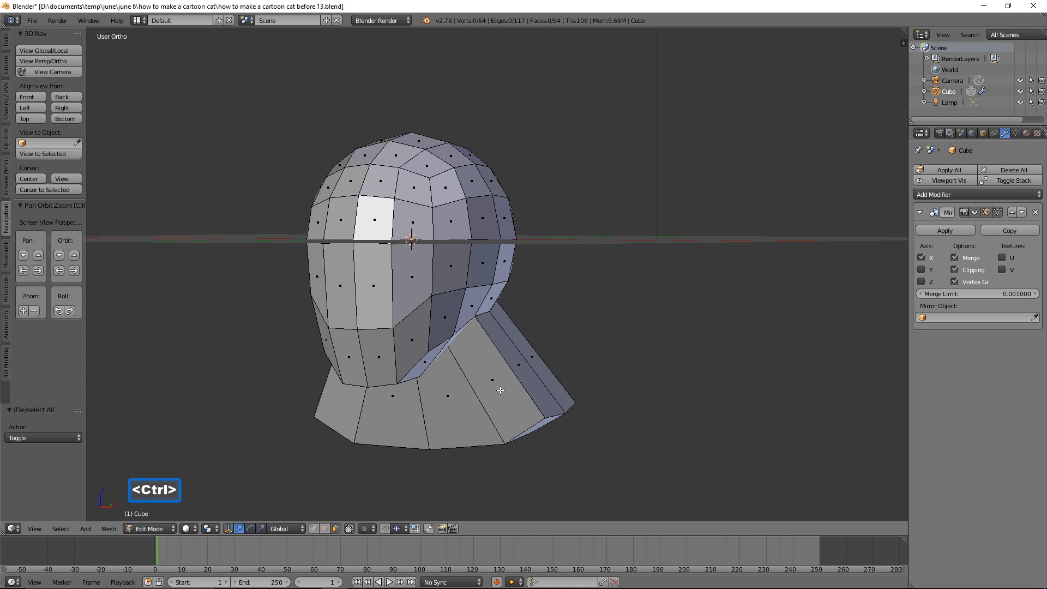
pyautogui.hotkey('ctrl', 'r')
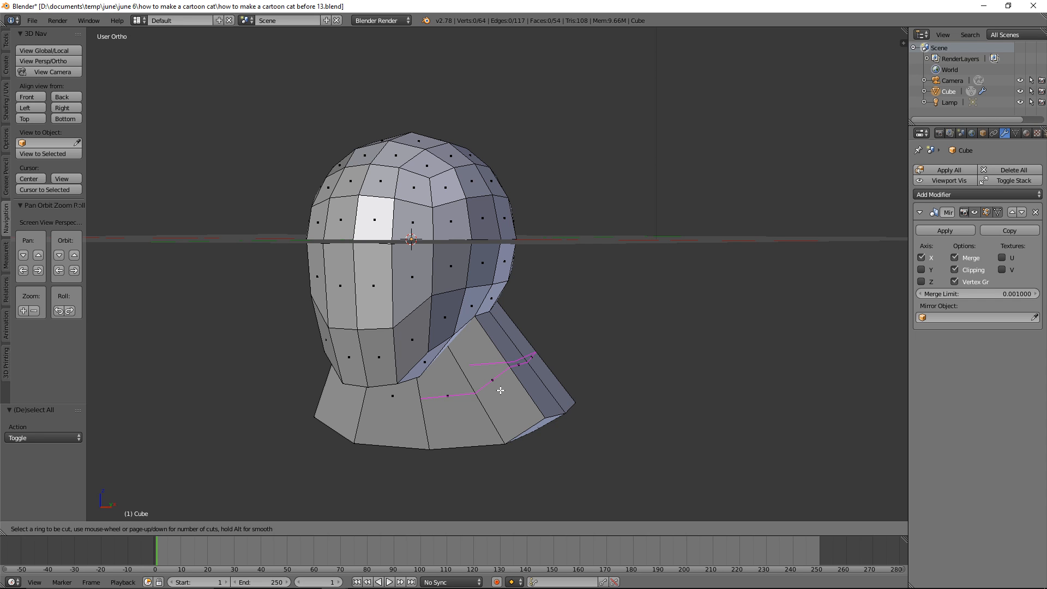
pyautogui.scroll(1, 500, 390)
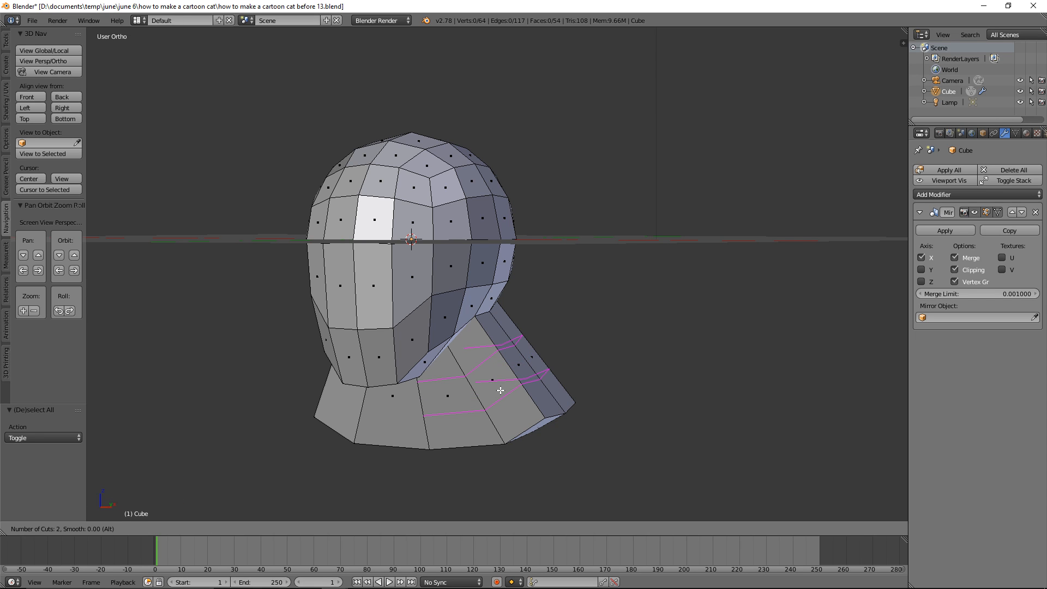
pyautogui.click(501, 390)
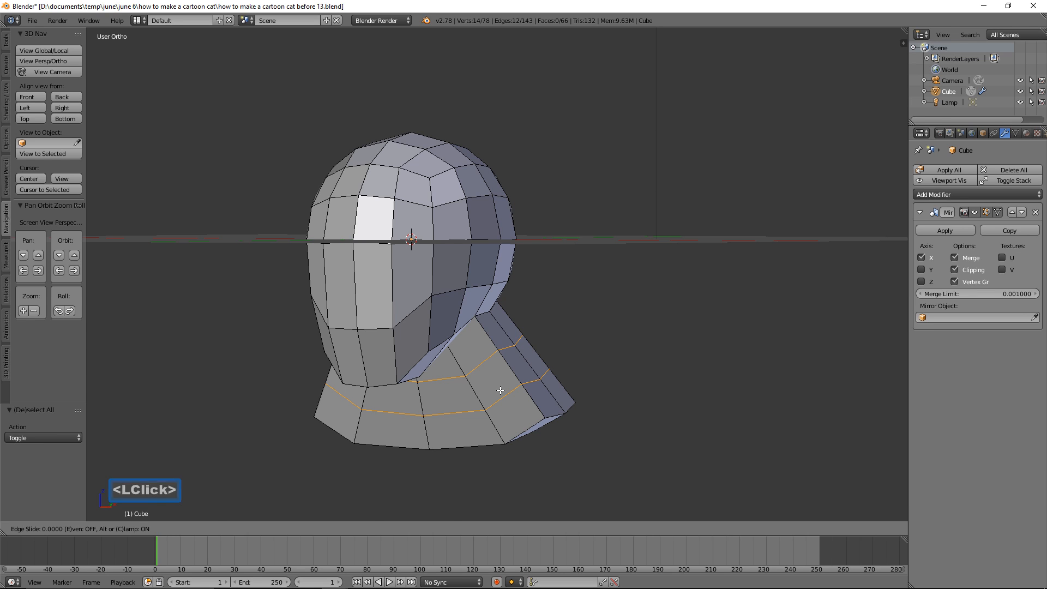
pyautogui.click(501, 390)
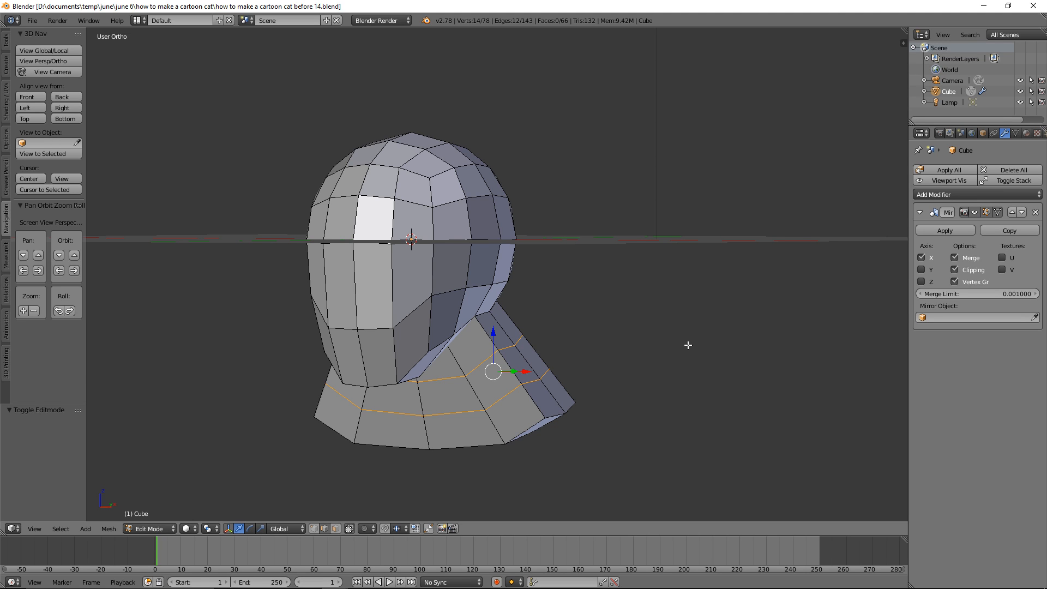
# Step: Scale the two neck loops to about 0.687 with global Z locked, shift them about -0.39 units along X, and deselect everything
pyautogui.press('s')
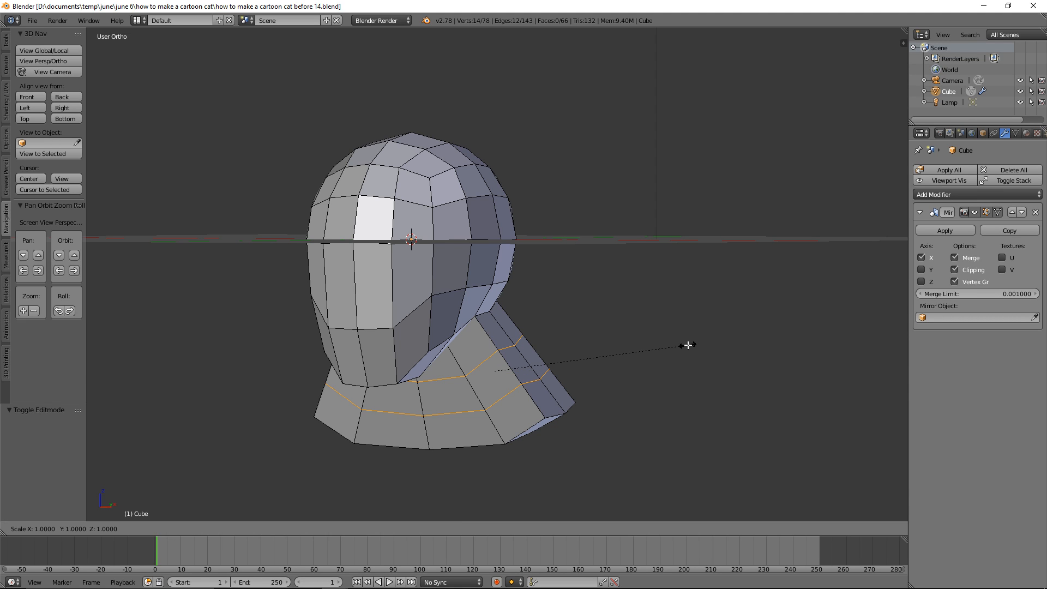
pyautogui.press('z')
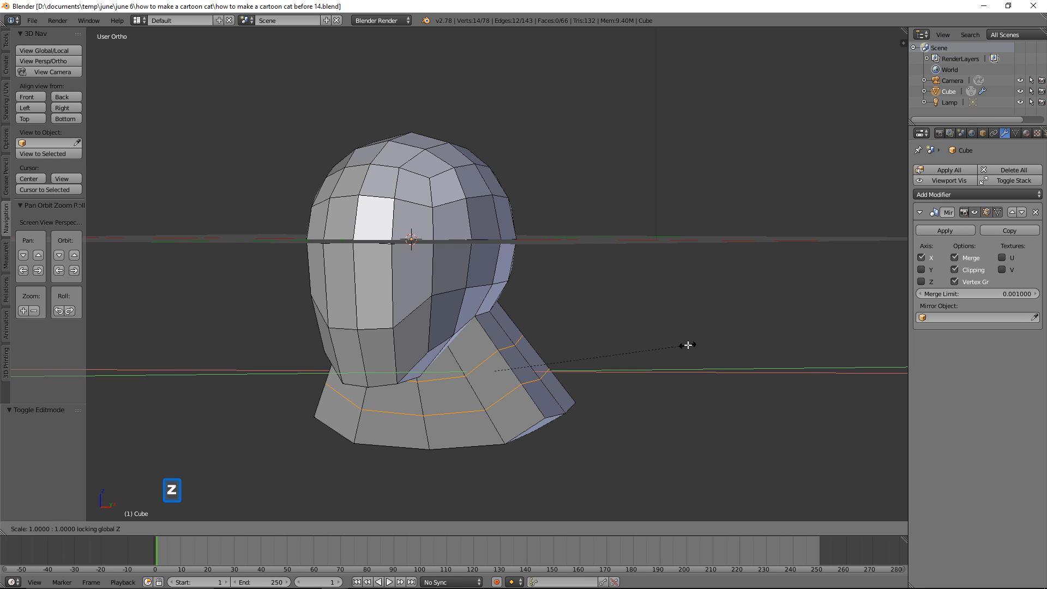
pyautogui.click(624, 352)
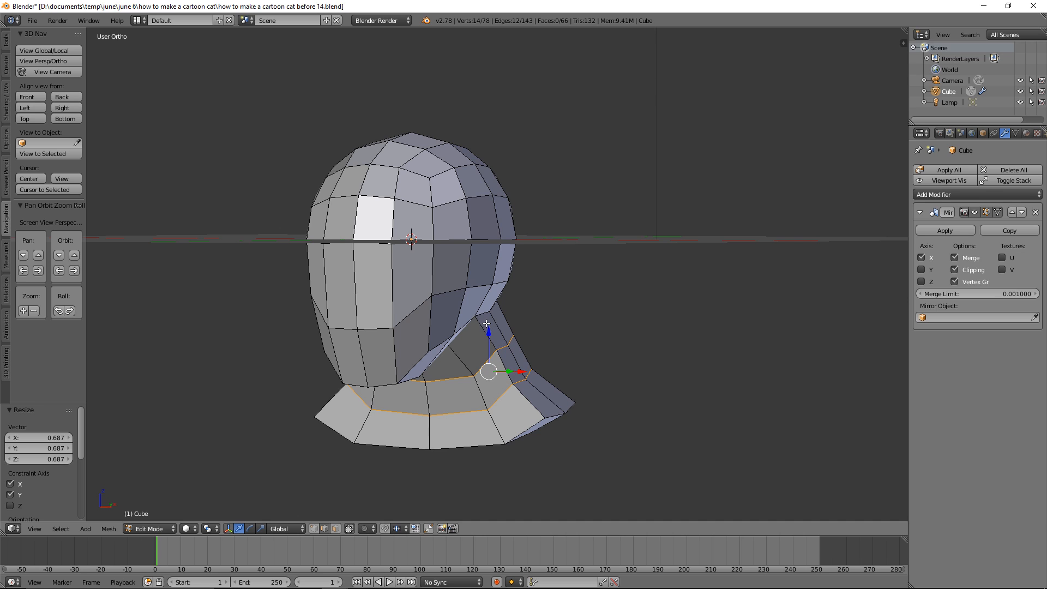
pyautogui.moveTo(522, 371); pyautogui.dragTo(501, 370)
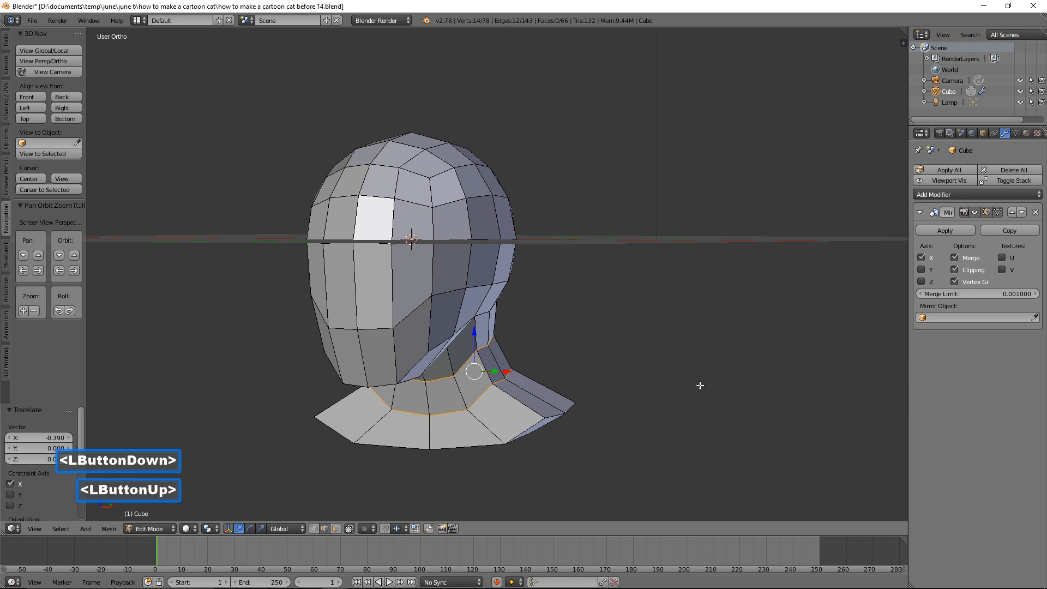
pyautogui.press('a')
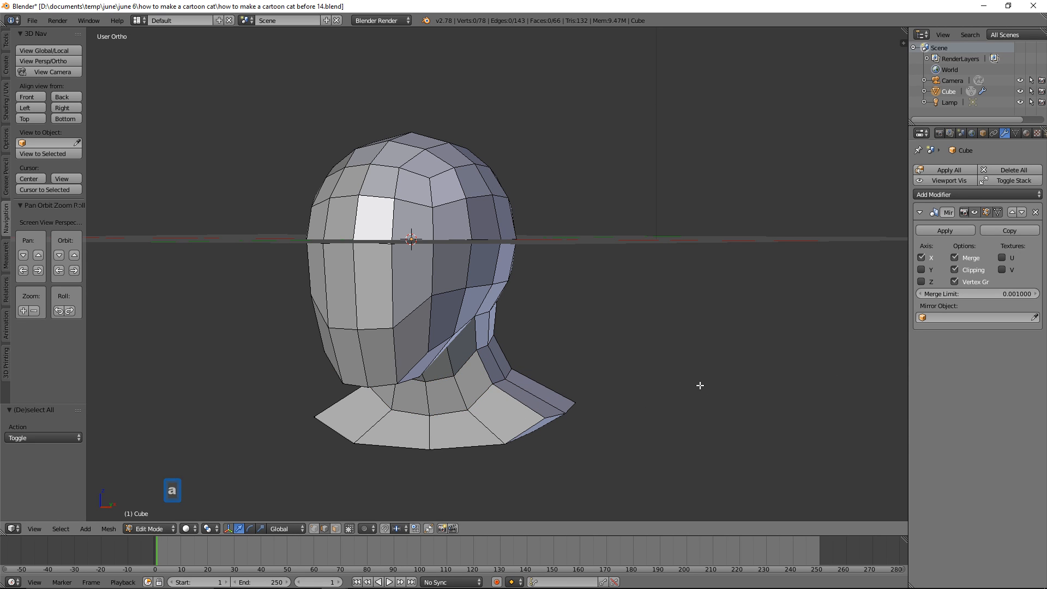
# Step: Turn off the grid floor in the viewport display settings and hide the properties sidebar
pyautogui.click(846, 252)
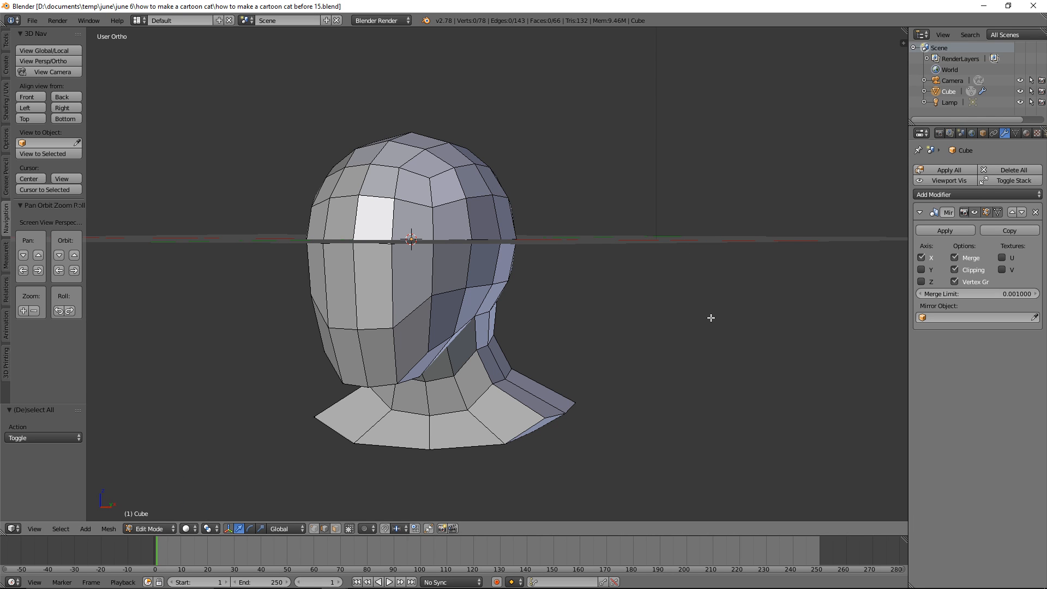
pyautogui.press('n')
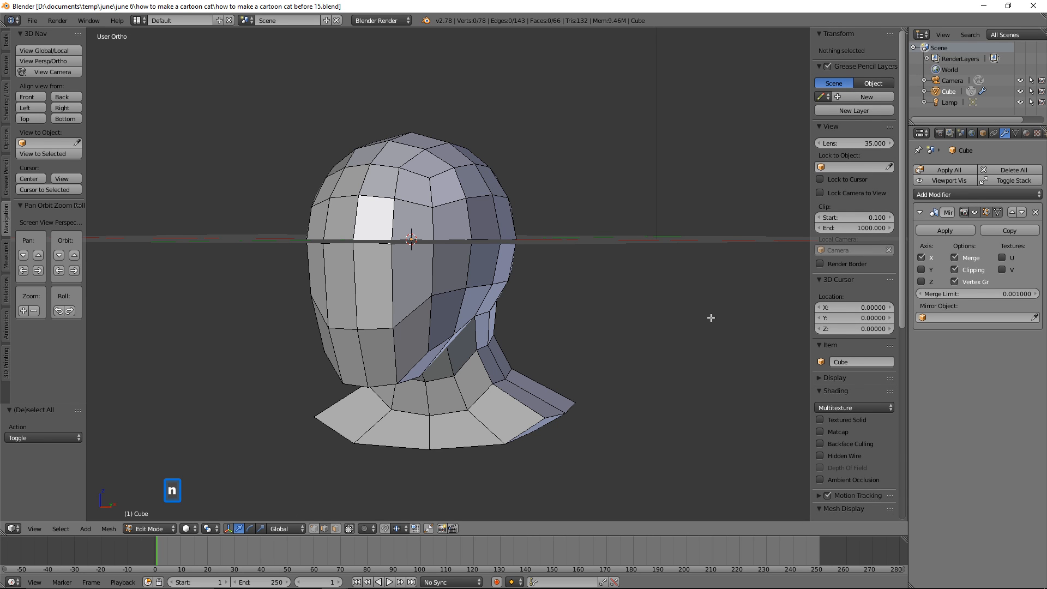
pyautogui.click(819, 378)
pyautogui.click(820, 457)
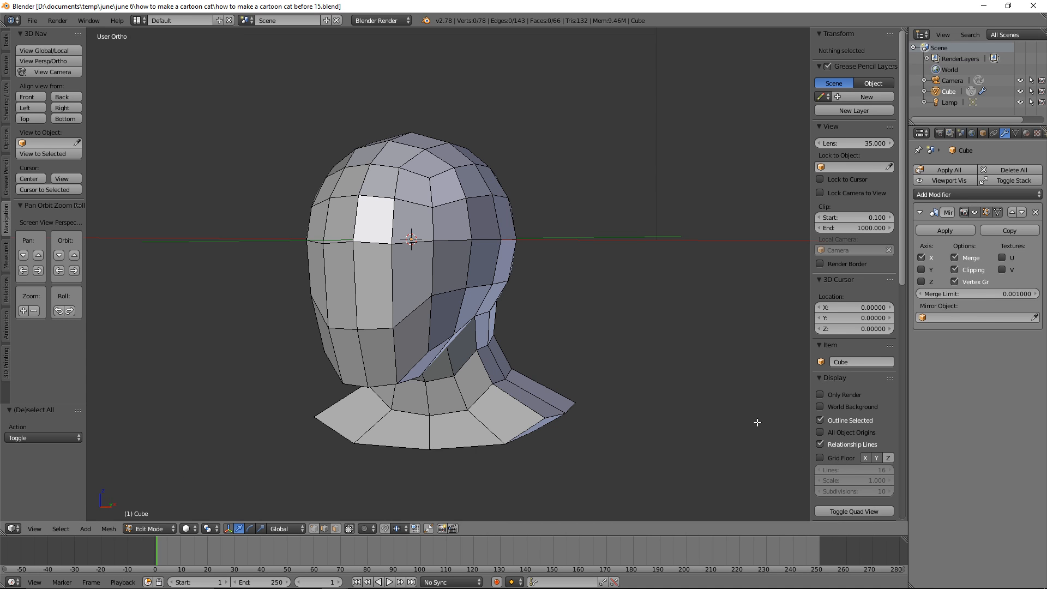
pyautogui.press('n')
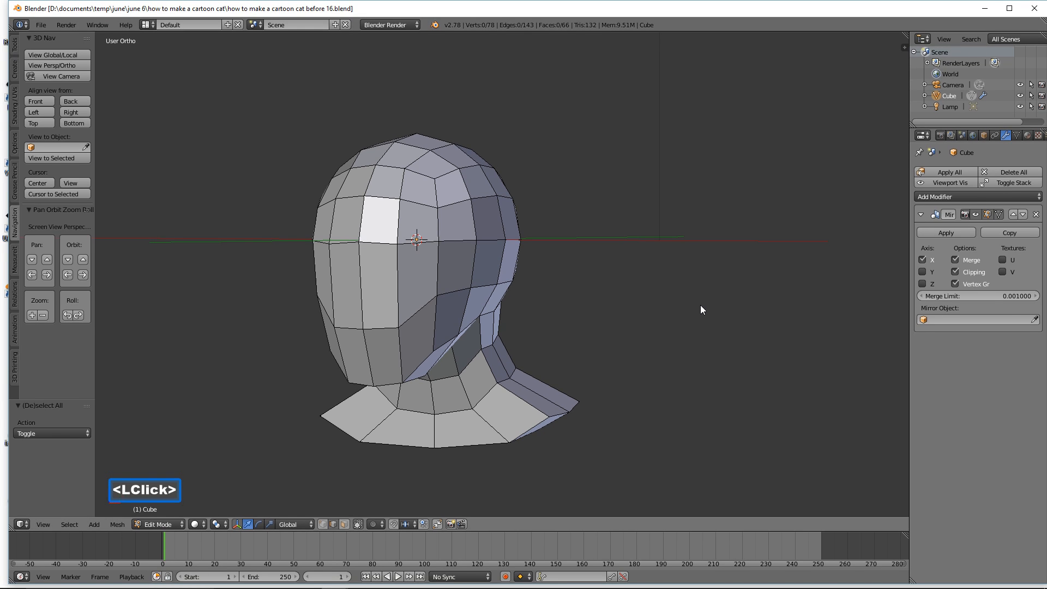
# Step: Raise the horizontal front edge below the head's middle line along Z toward that line, and deselect everything
pyautogui.moveTo(606, 323); pyautogui.dragTo(646, 323, button='middle')
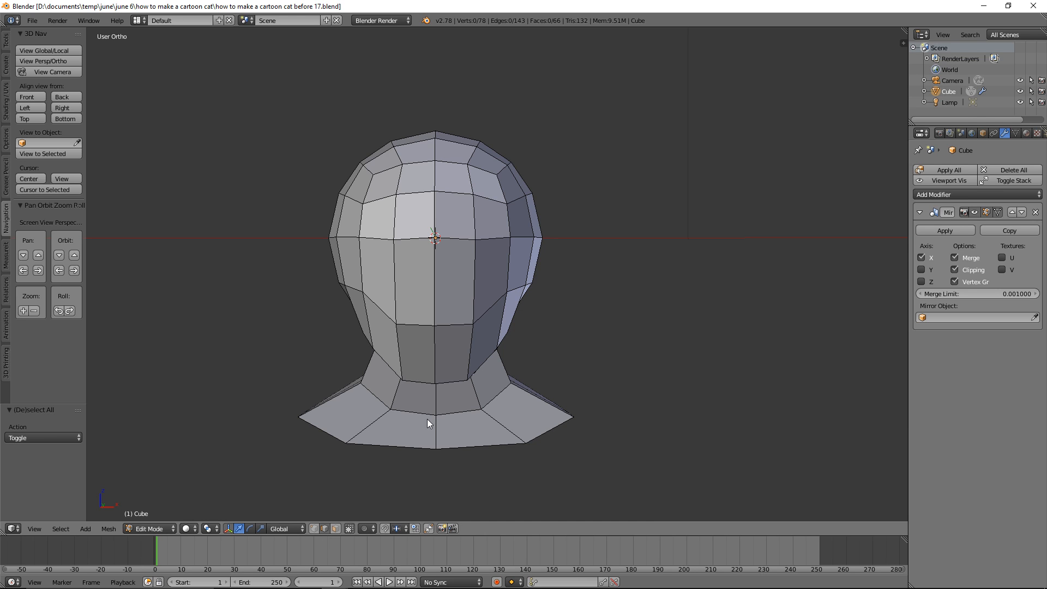
pyautogui.click(448, 324)
pyautogui.moveTo(449, 289); pyautogui.dragTo(465, 217)
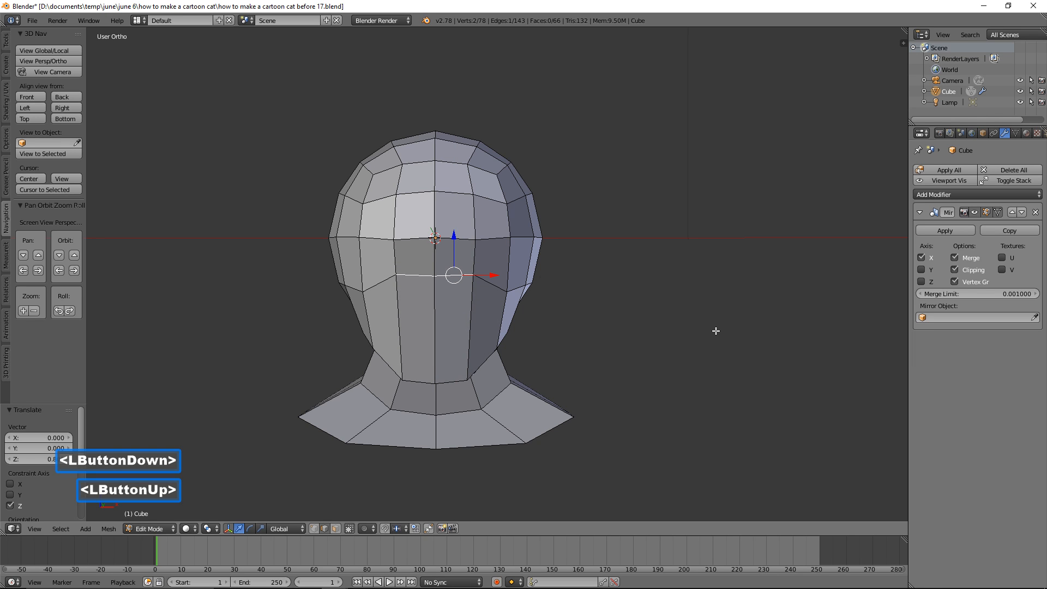
pyautogui.press('a')
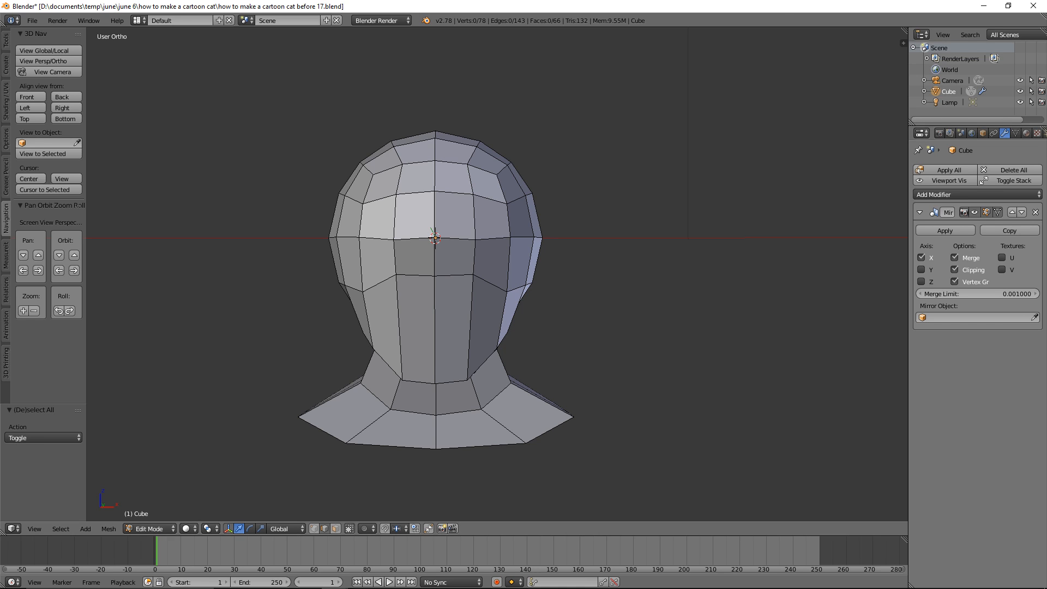
pyautogui.click(780, 12)
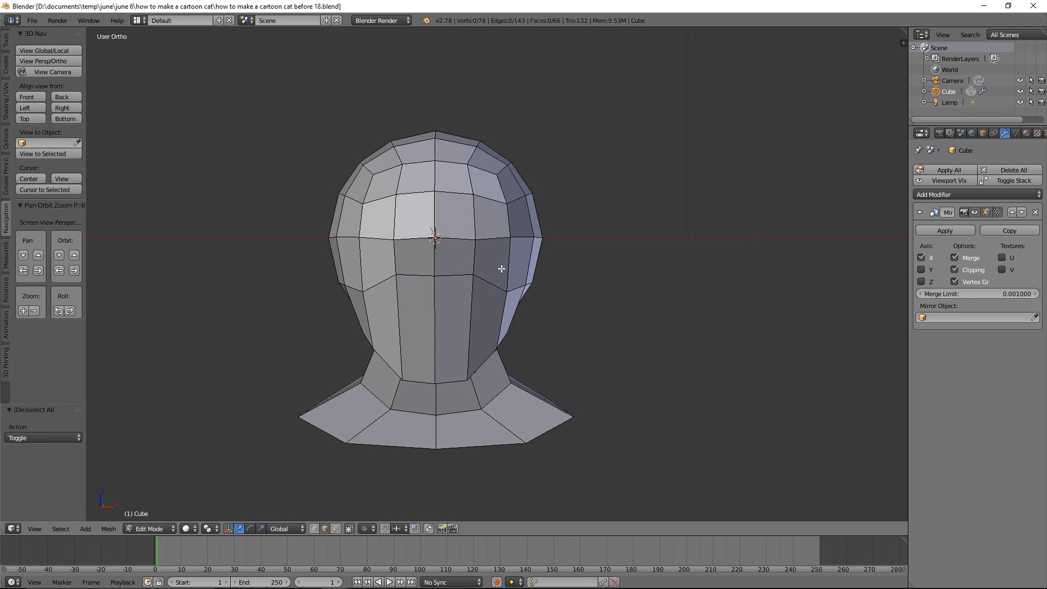
# Step: Select the shortest edge path along the head's middle line from the side to the back, raise it slightly along Z, and deselect everything
pyautogui.moveTo(628, 290); pyautogui.dragTo(600, 302, button='middle')
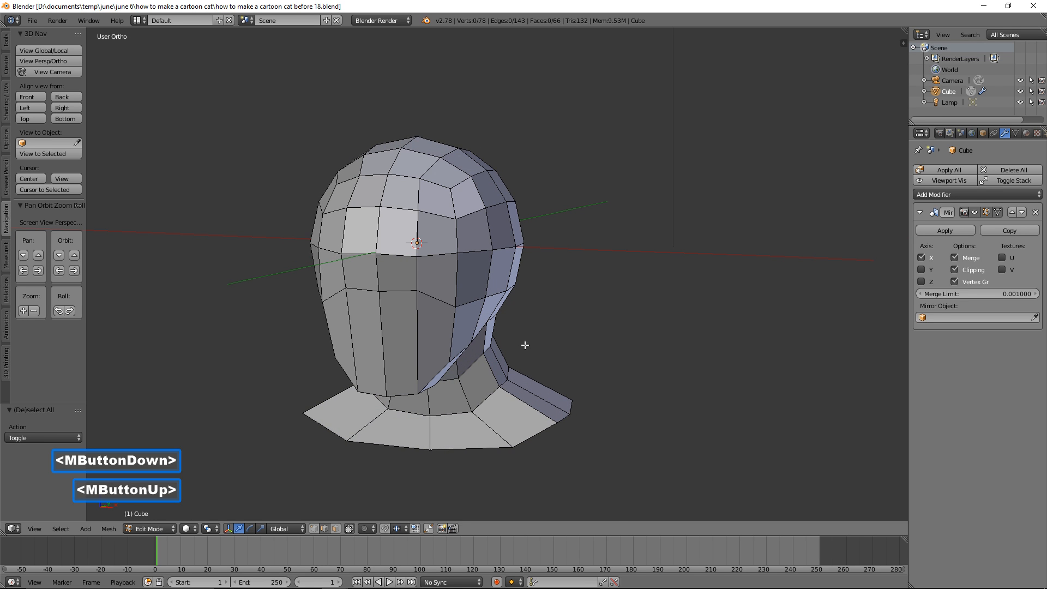
pyautogui.click(335, 528)
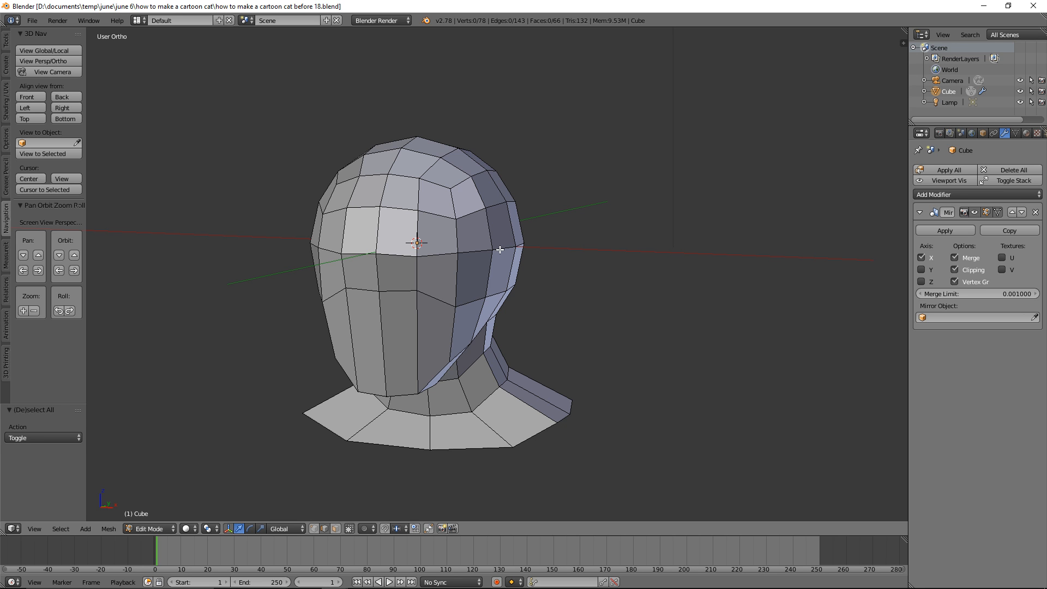
pyautogui.click(500, 250)
pyautogui.moveTo(737, 256); pyautogui.dragTo(615, 290, button='middle')
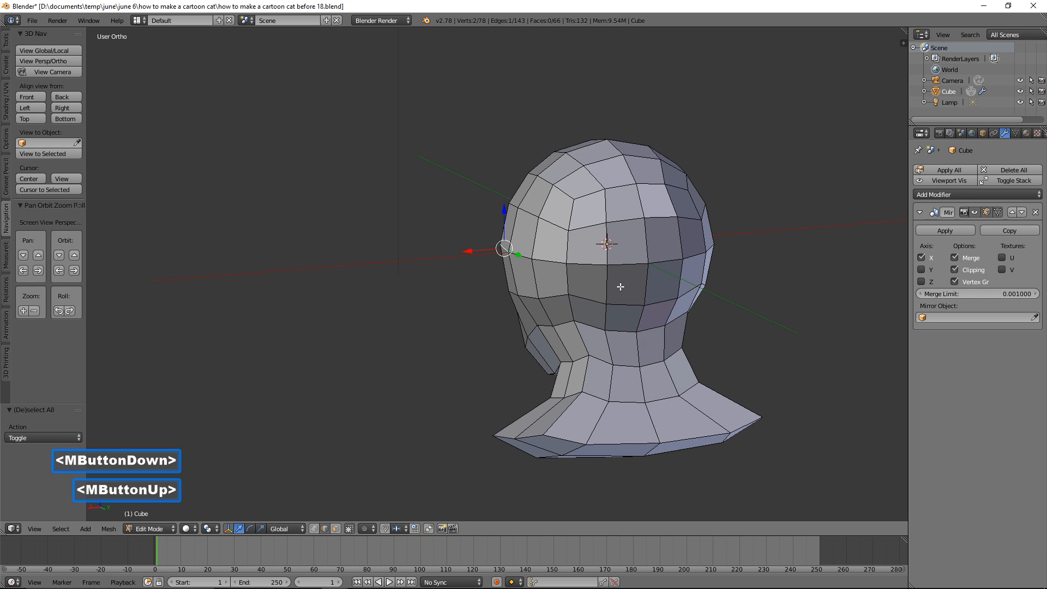
pyautogui.press('ctrl')
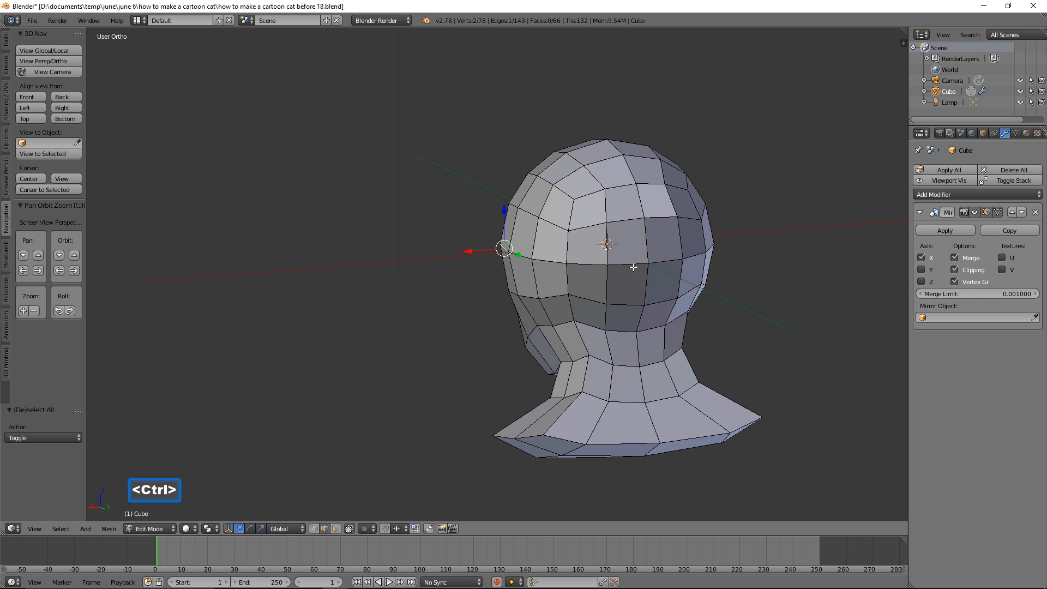
pyautogui.keyDown('ctrl'); pyautogui.click(631, 263); pyautogui.keyUp('ctrl')
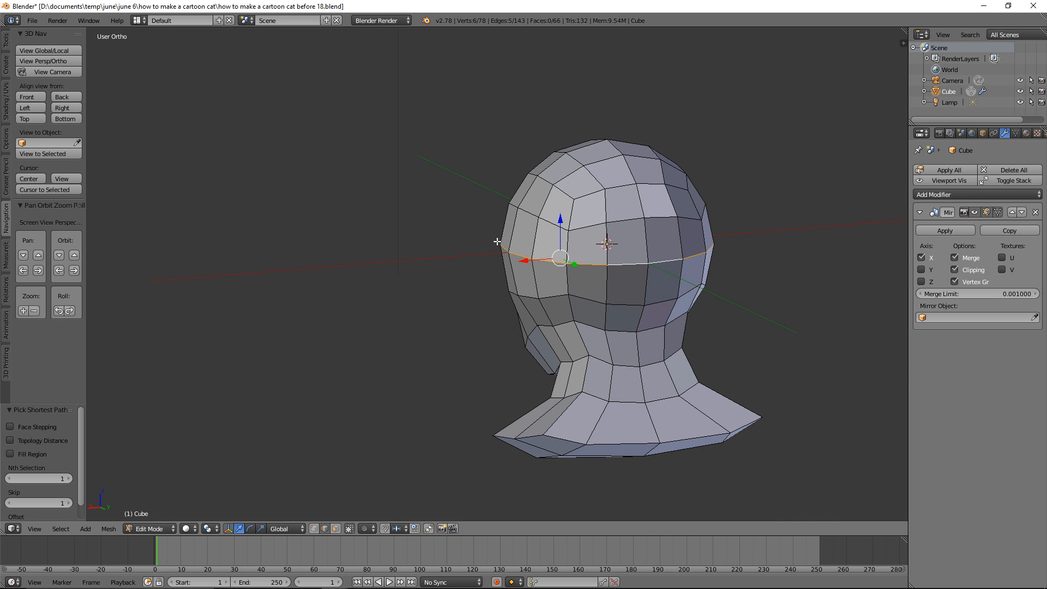
pyautogui.moveTo(479, 251); pyautogui.dragTo(480, 246, button='middle')
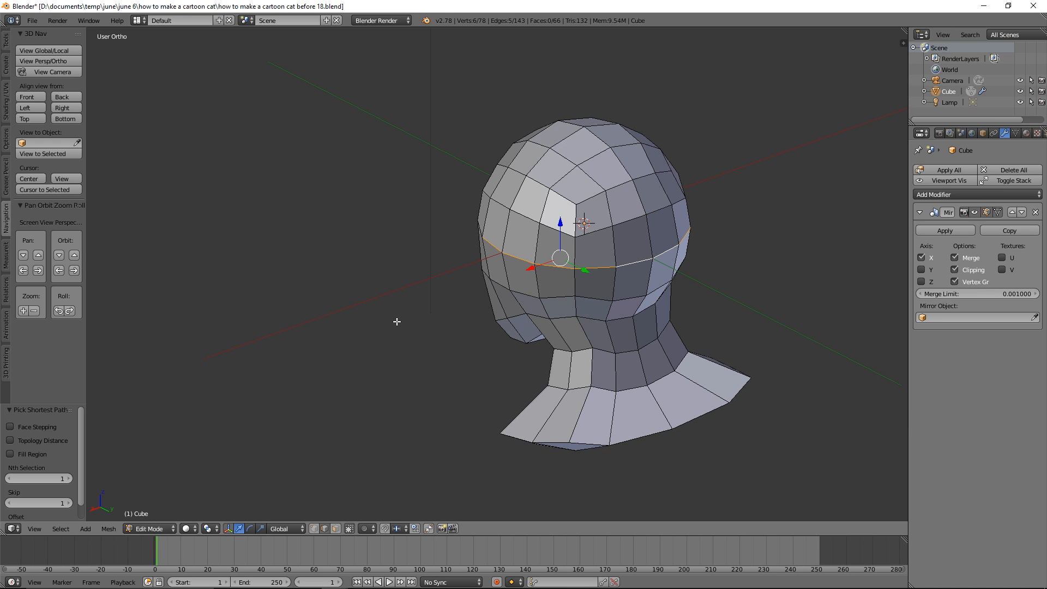
pyautogui.moveTo(373, 308); pyautogui.dragTo(468, 293, button='middle')
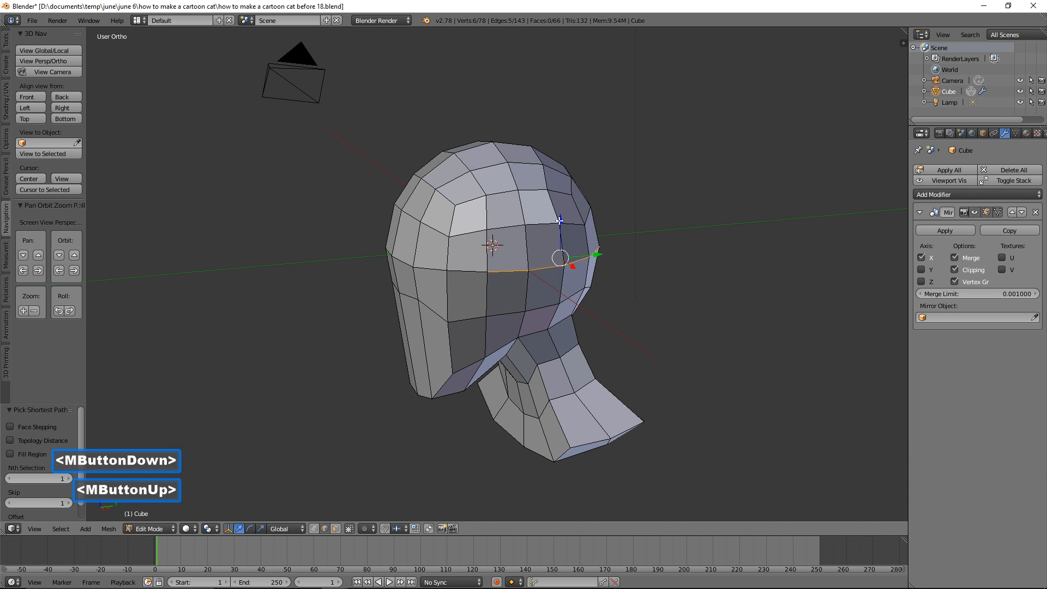
pyautogui.moveTo(561, 221); pyautogui.dragTo(563, 208)
pyautogui.moveTo(562, 208); pyautogui.dragTo(538, 257, button='middle')
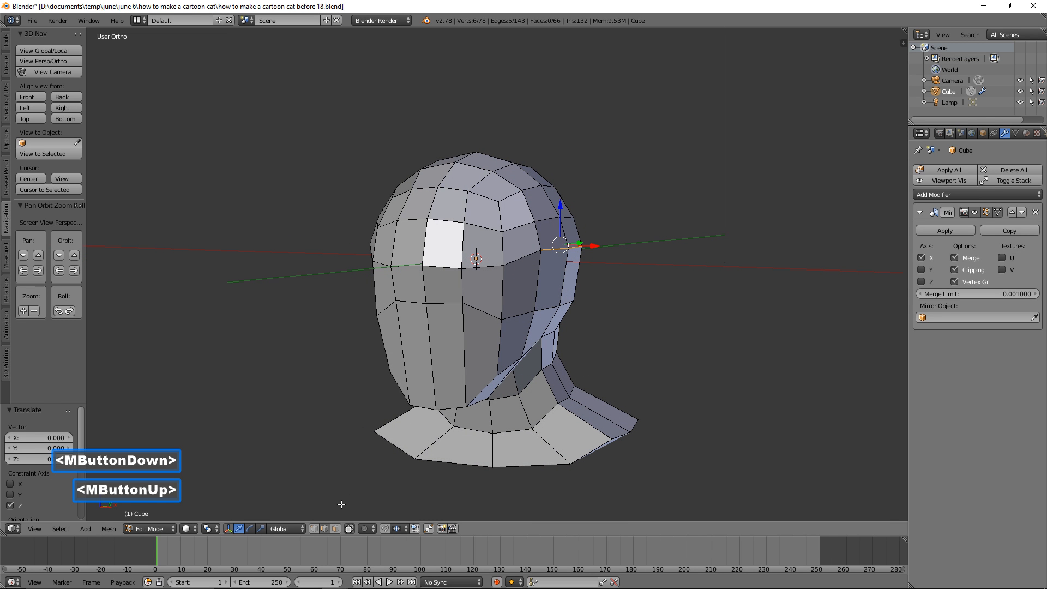
pyautogui.press('a')
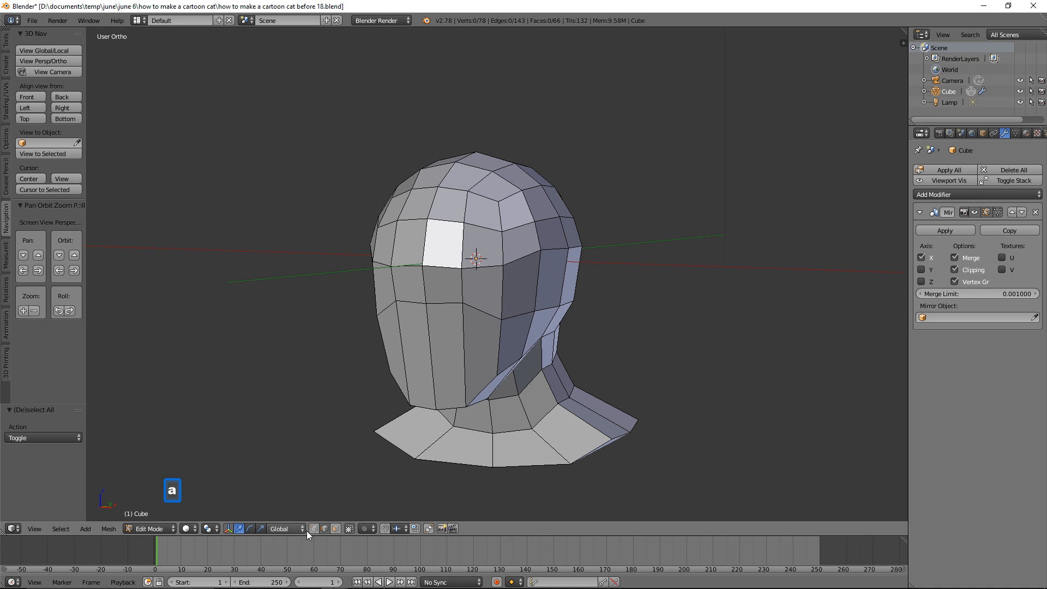
# Step: Raise the front middle-line edge slightly along Z, and in vertex selection mode raise the next vertex outward about 0.29 units
pyautogui.click(443, 270)
pyautogui.moveTo(443, 251); pyautogui.dragTo(443, 246)
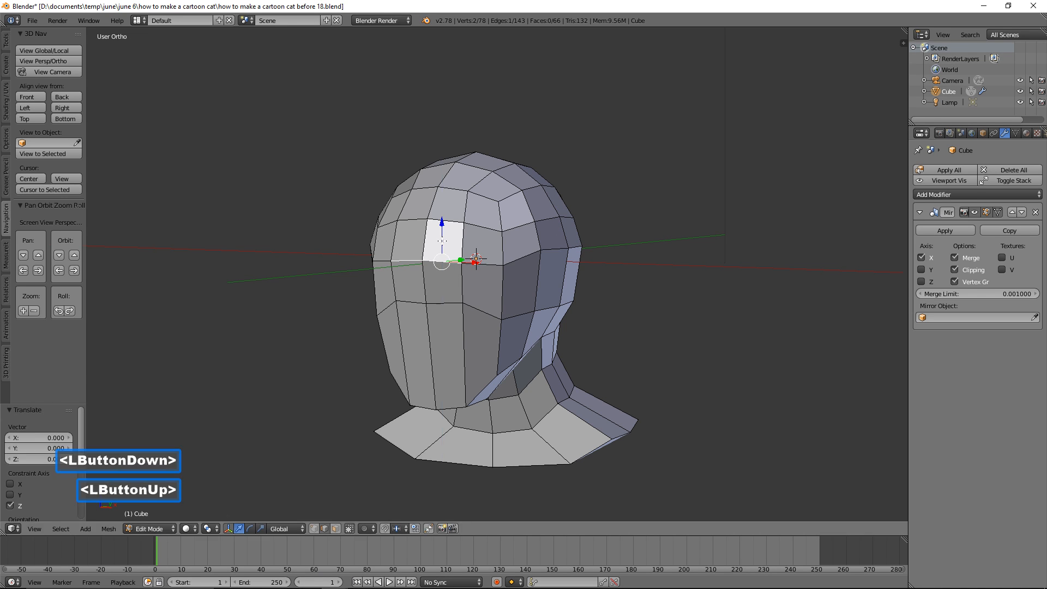
pyautogui.click(314, 531)
pyautogui.click(499, 262)
pyautogui.moveTo(501, 229); pyautogui.dragTo(500, 211)
# Step: Select the vertex path along the middle line from the side to the back of the head, lower it about 0.115 units along Z, and deselect everything
pyautogui.moveTo(501, 210); pyautogui.dragTo(544, 260, button='middle')
pyautogui.click(543, 251)
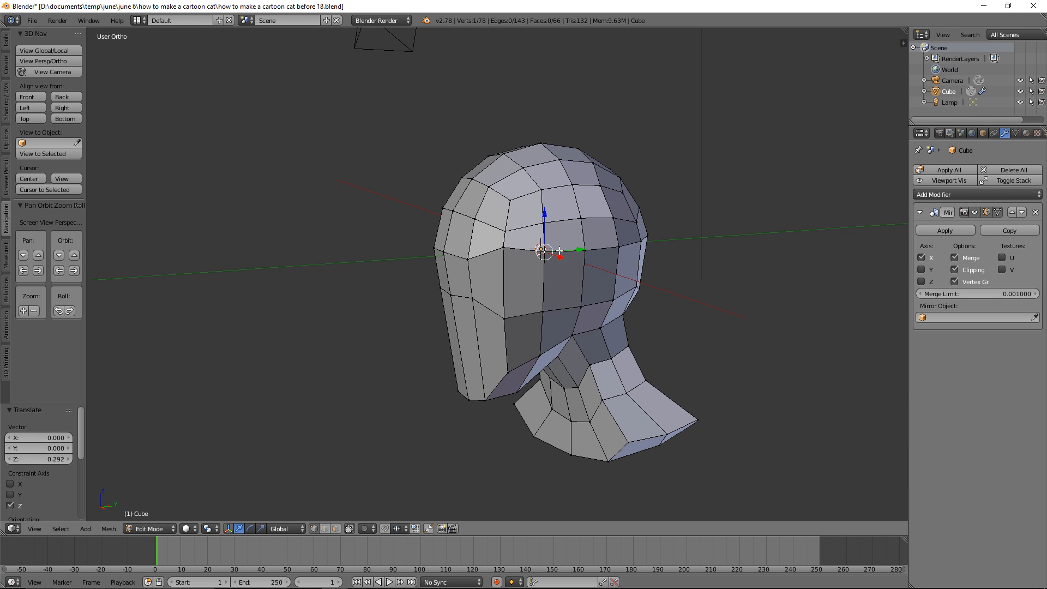
pyautogui.moveTo(583, 261); pyautogui.dragTo(633, 309, button='middle')
pyautogui.keyDown('ctrl'); pyautogui.click(723, 252); pyautogui.keyUp('ctrl')
pyautogui.moveTo(715, 260); pyautogui.dragTo(611, 284, button='middle')
pyautogui.moveTo(632, 226); pyautogui.dragTo(632, 233)
pyautogui.moveTo(522, 292); pyautogui.dragTo(576, 294, button='middle')
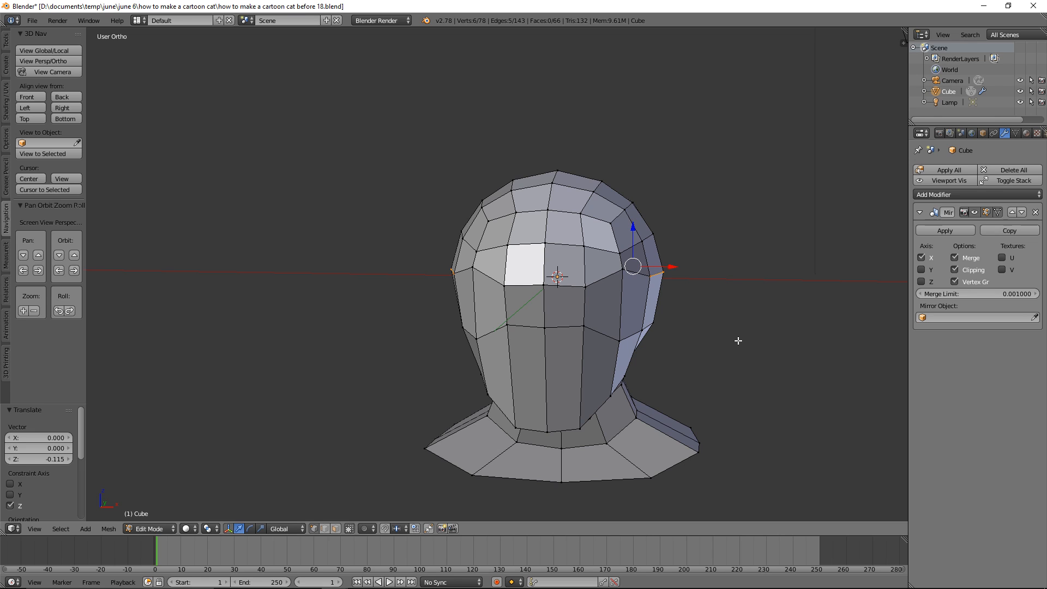
pyautogui.press('a')
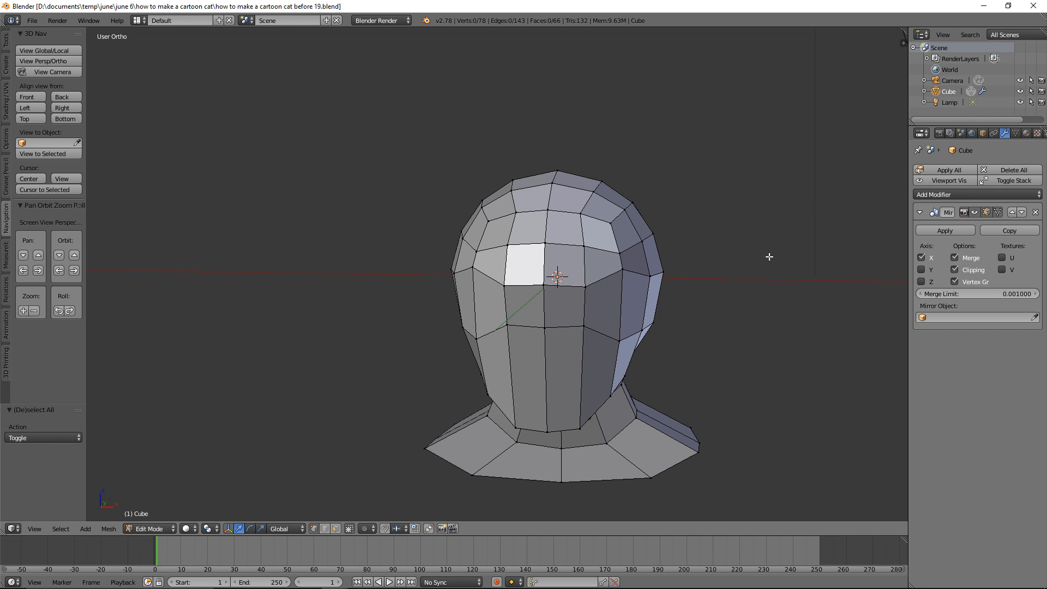
# Step: In edge selection mode, move the vertical edge beside the face centre about -0.365 units along X, using smooth proportional editing with size 1.46, and deselect everything
pyautogui.click(324, 529)
pyautogui.click(583, 307)
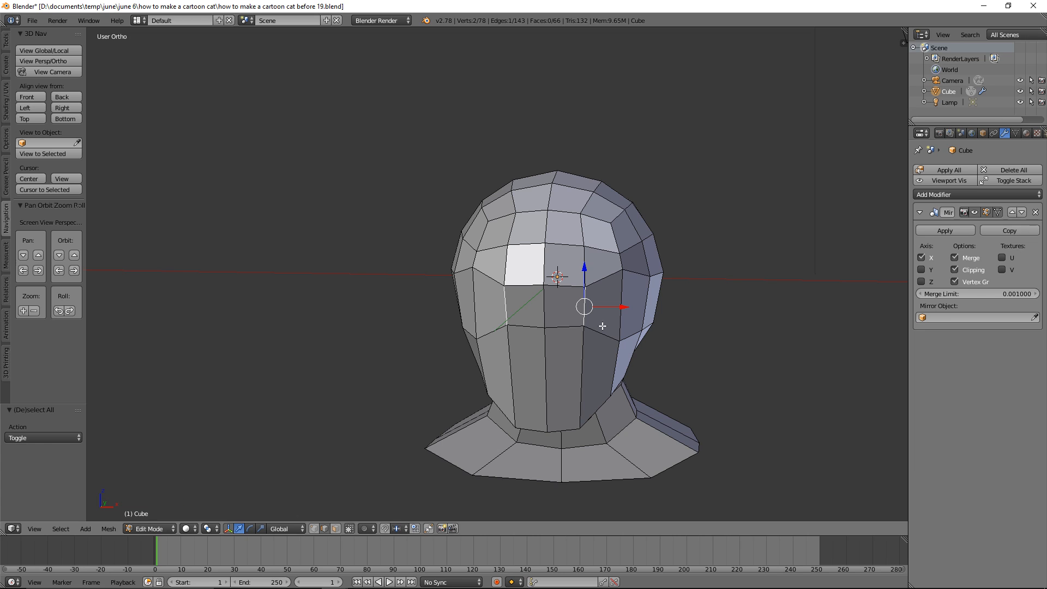
pyautogui.press('o')
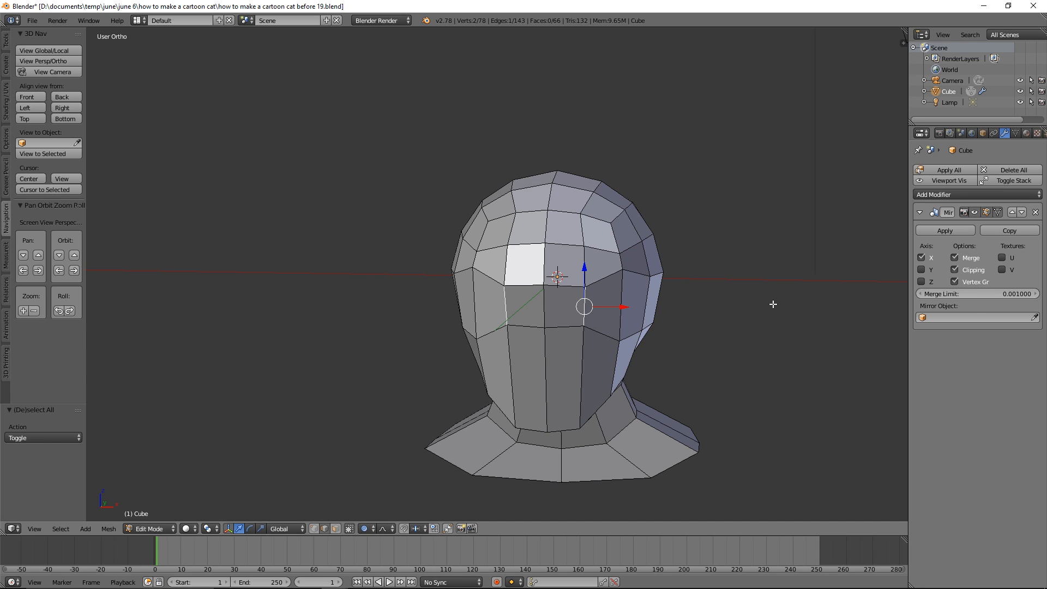
pyautogui.press('g')
pyautogui.press('x')
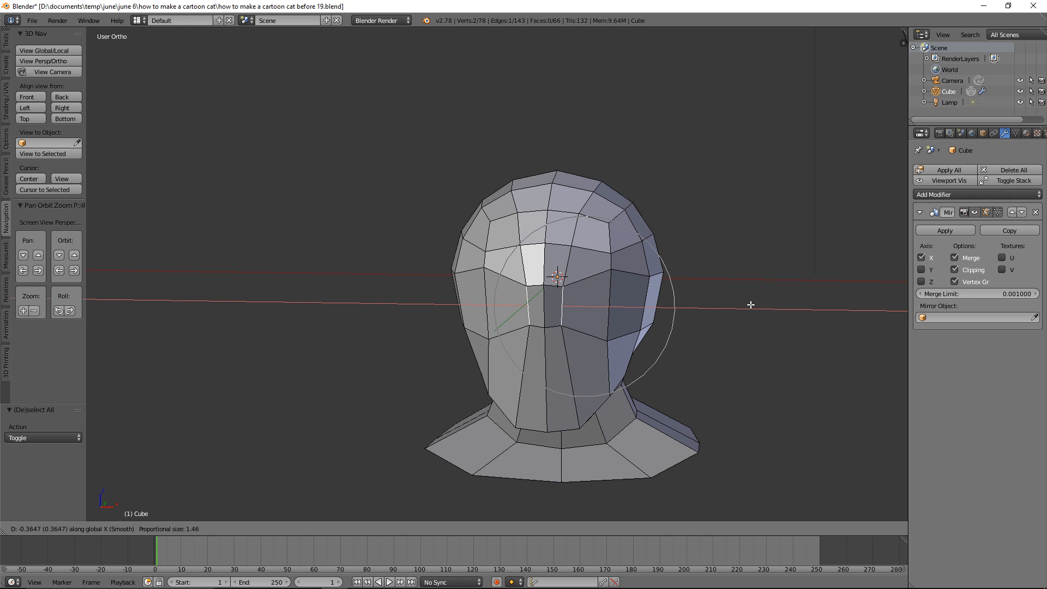
pyautogui.click(751, 305)
pyautogui.press('a')
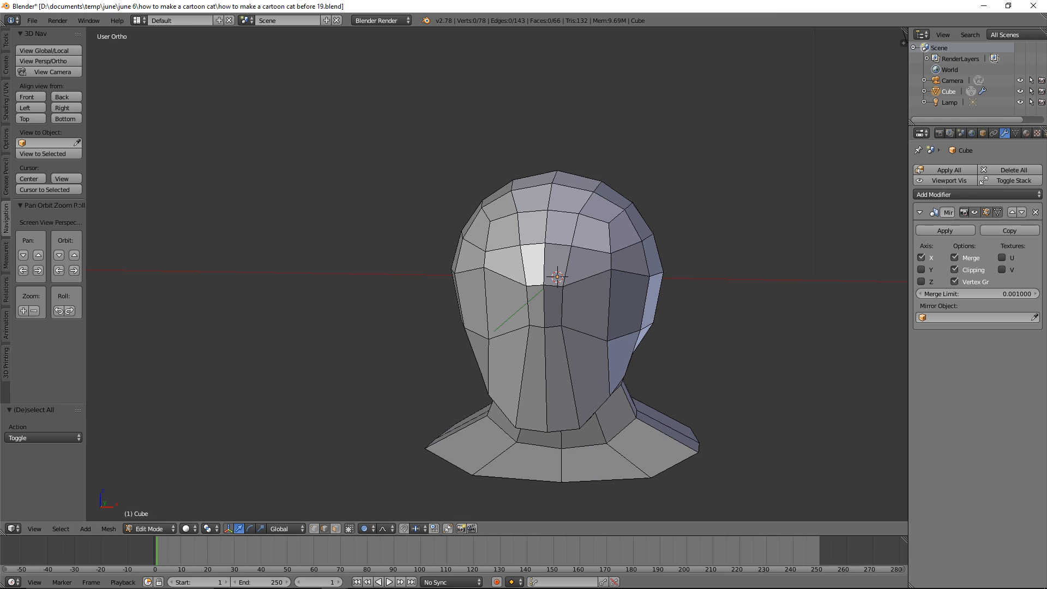
# Step: Save the file as "how to make a cartoon cat before 20.blend" and turn off proportional editing
pyautogui.click(770, 14)
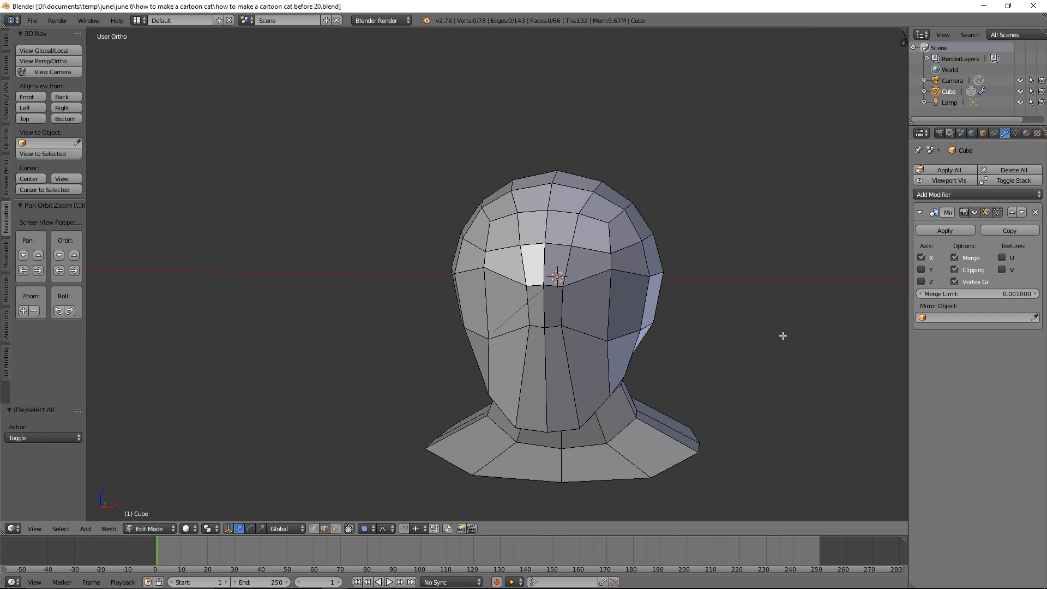
pyautogui.press('o')
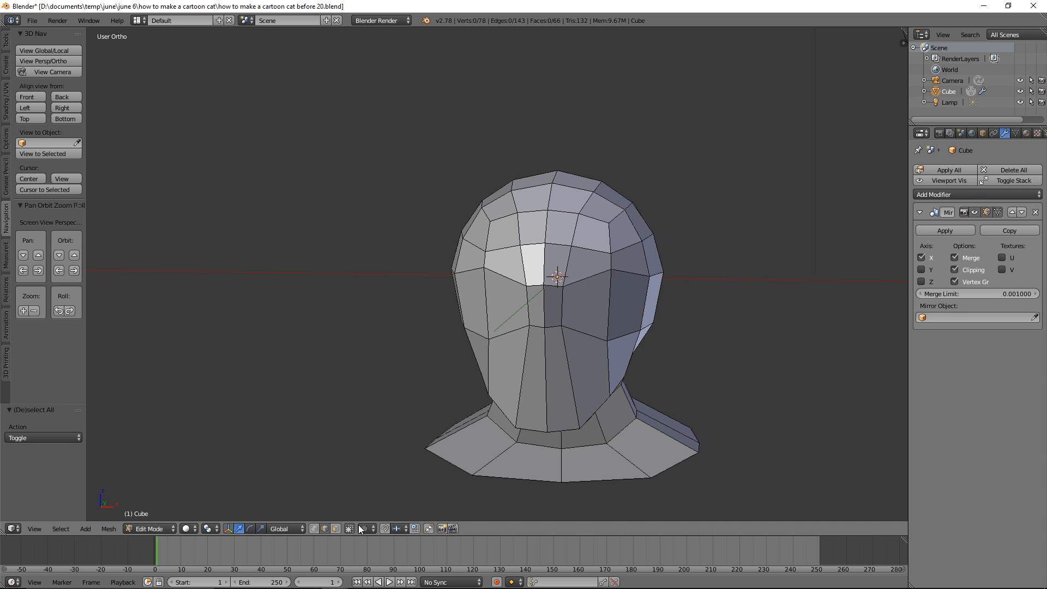
# Step: In face selection mode, extrude the two mirrored-half faces of the lower front face in place and scale them to about 0.209 for the mouth
pyautogui.click(337, 528)
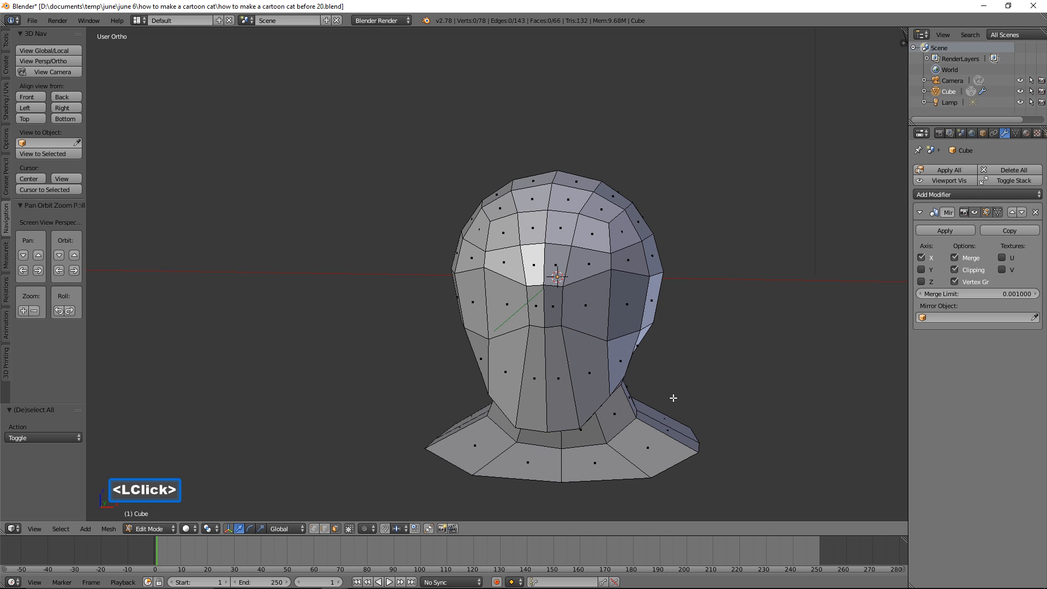
pyautogui.click(582, 373)
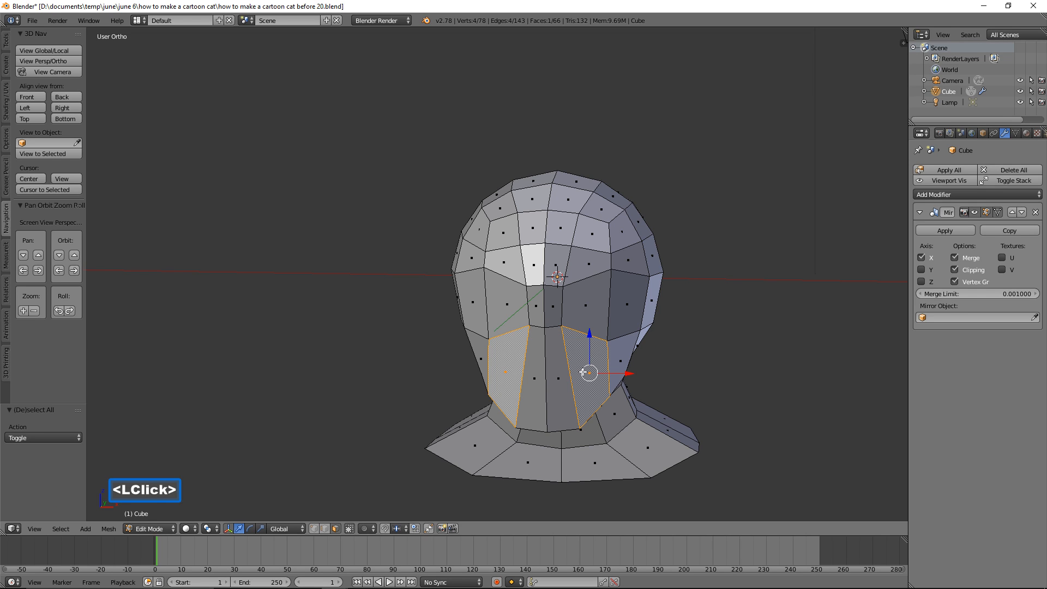
pyautogui.keyDown('shift'); pyautogui.click(562, 390); pyautogui.keyUp('shift')
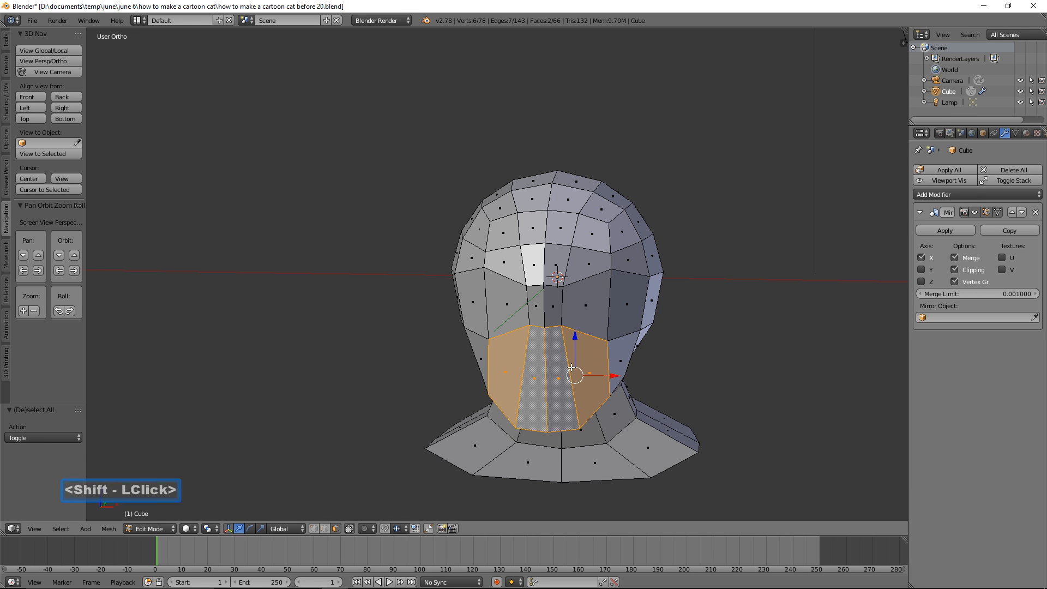
pyautogui.press('e')
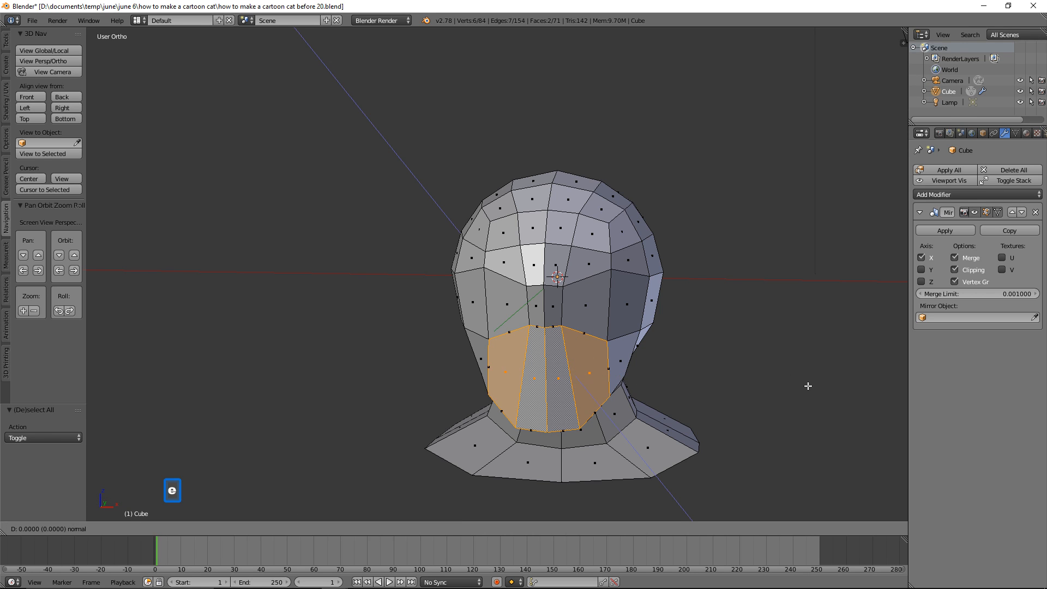
pyautogui.rightClick(809, 385)
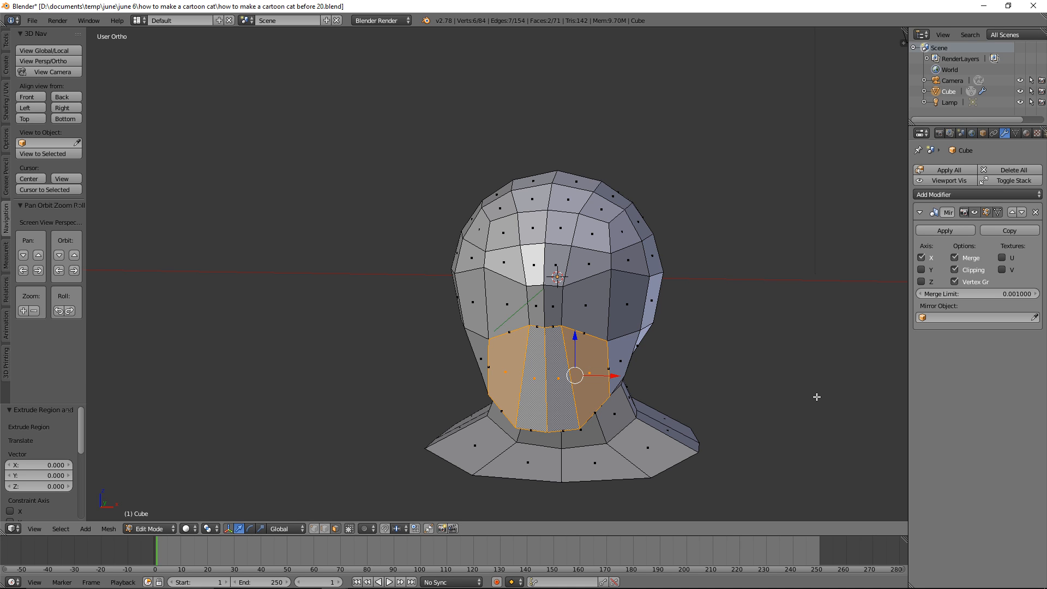
pyautogui.press('s')
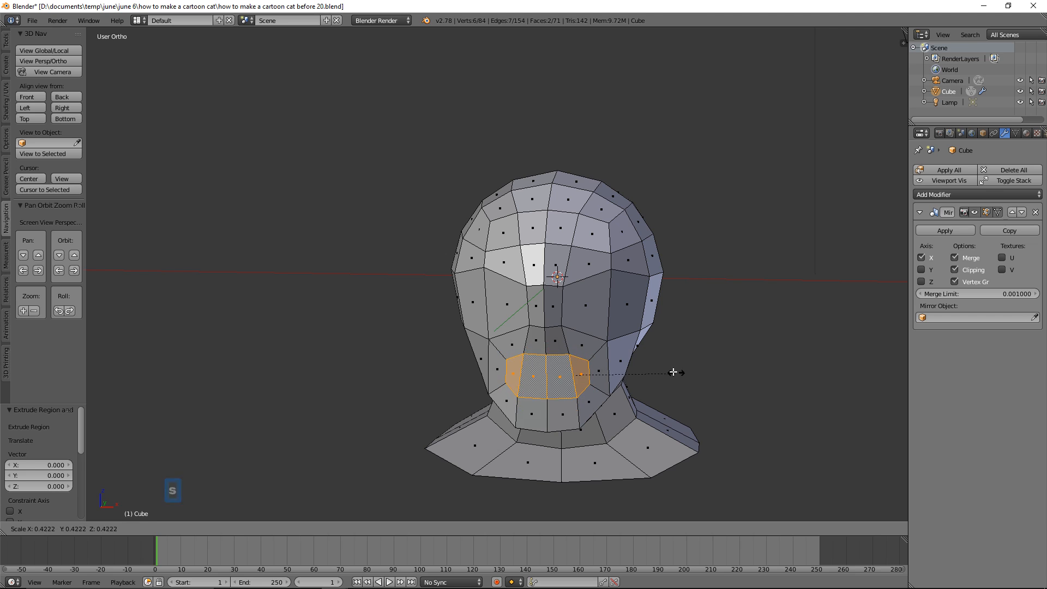
pyautogui.click(626, 368)
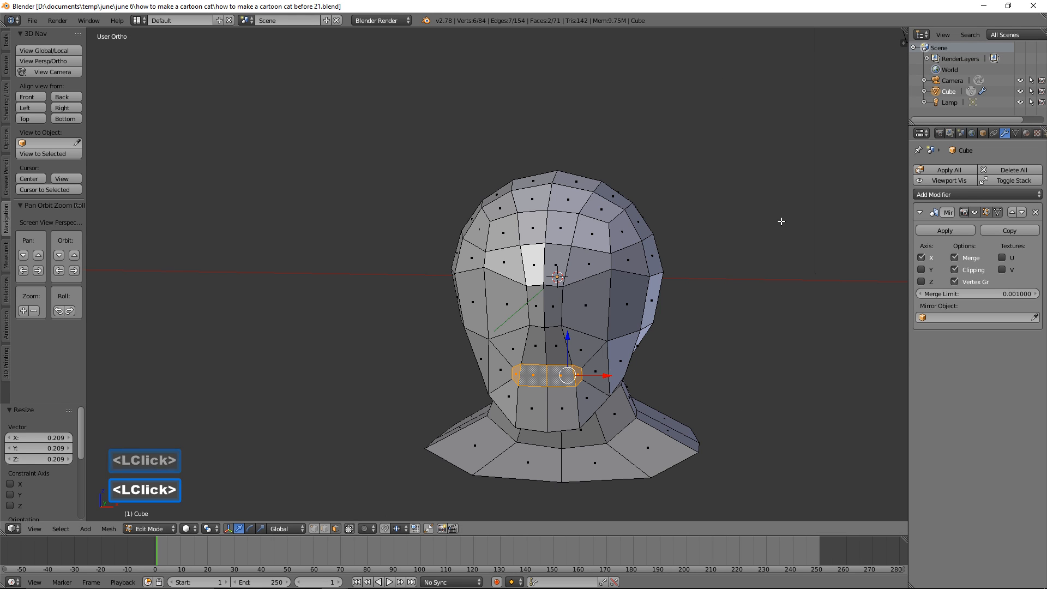
# Step: Pull the small mouth faces forward along Y to form the muzzle, and deselect everything
pyautogui.moveTo(795, 232); pyautogui.dragTo(696, 244, button='middle')
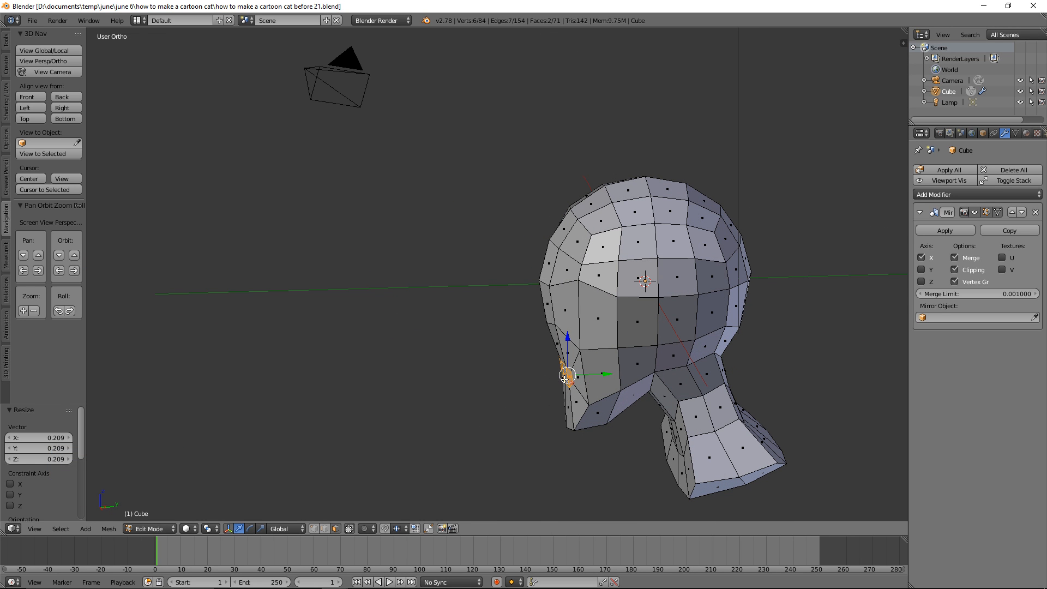
pyautogui.moveTo(617, 381); pyautogui.dragTo(572, 380)
pyautogui.press('a')
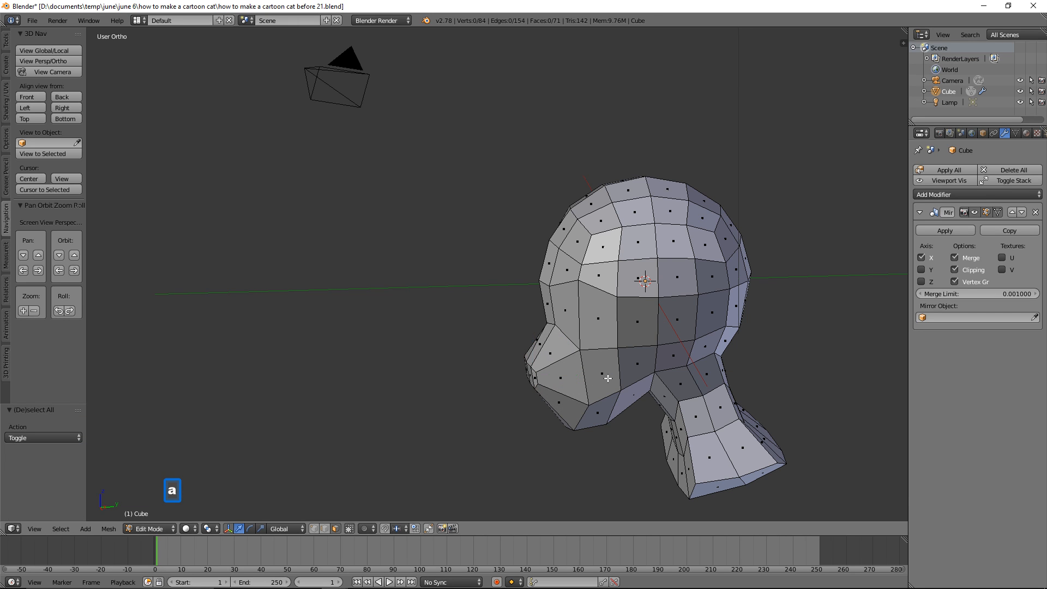
# Step: In edge selection mode, move the mouth-corner edge about 0.506 units back along Y and 0.213 units outward along X, and deselect everything
pyautogui.click(324, 529)
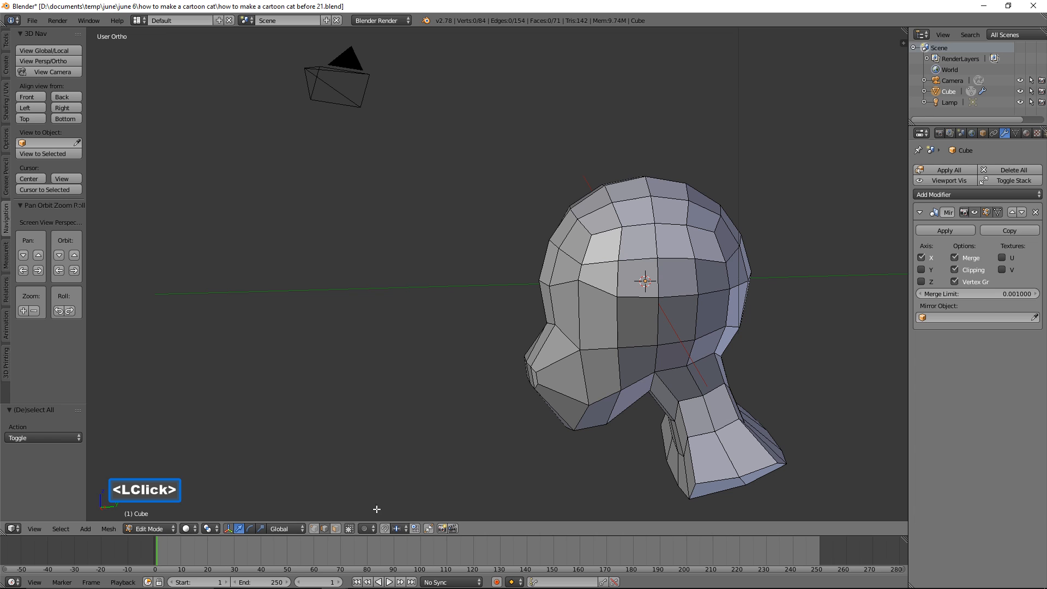
pyautogui.click(538, 376)
pyautogui.moveTo(567, 380); pyautogui.dragTo(604, 381)
pyautogui.moveTo(470, 391); pyautogui.dragTo(591, 370, button='middle')
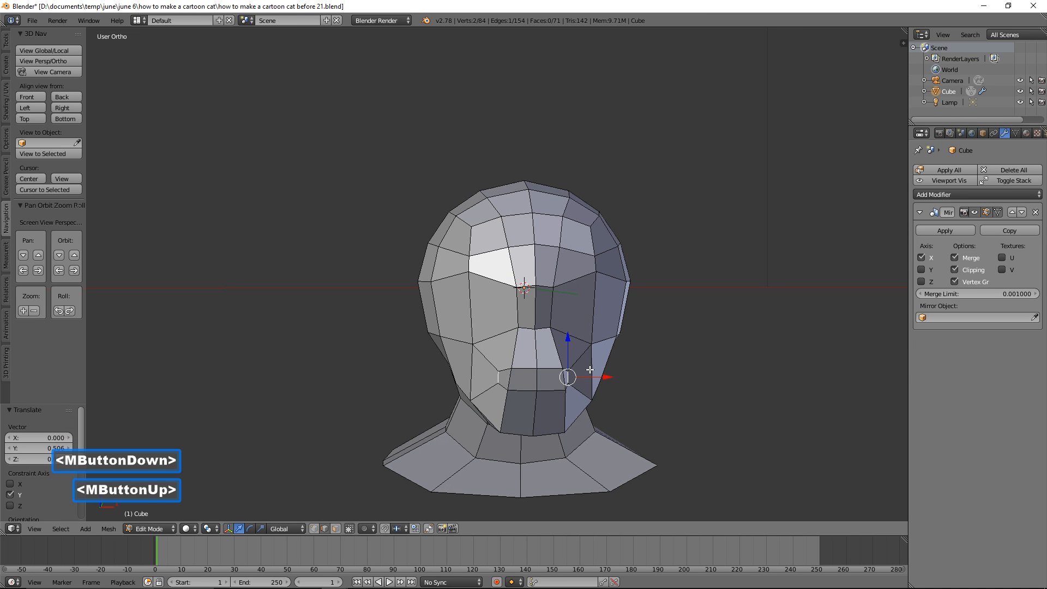
pyautogui.moveTo(610, 376); pyautogui.dragTo(624, 374)
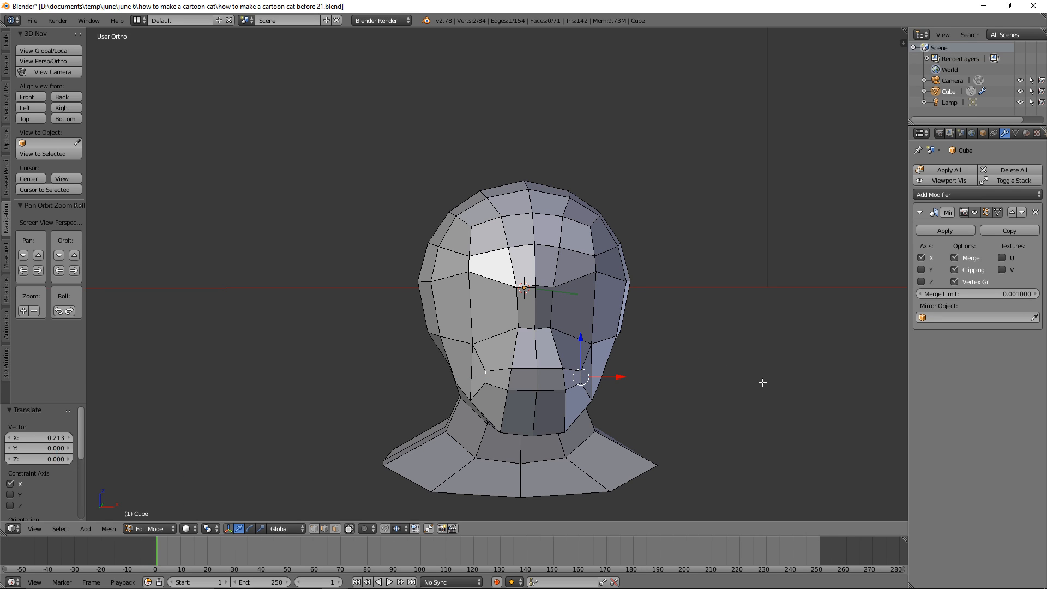
pyautogui.press('a')
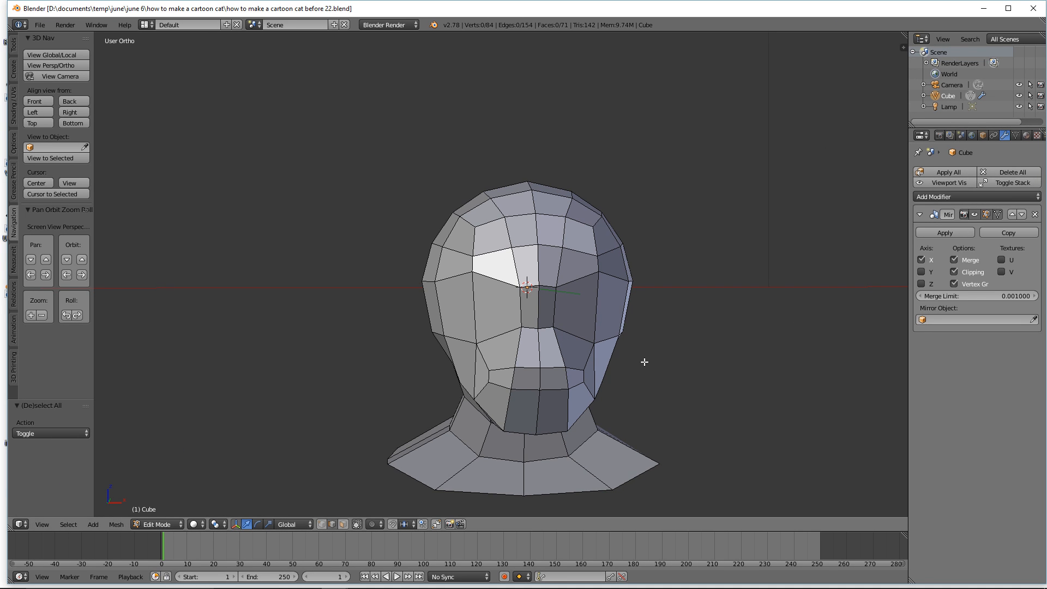
# Step: Delete the two mouth faces in face selection mode and save the file as "how to make a cartoon cat before 23.blend"
pyautogui.click(343, 525)
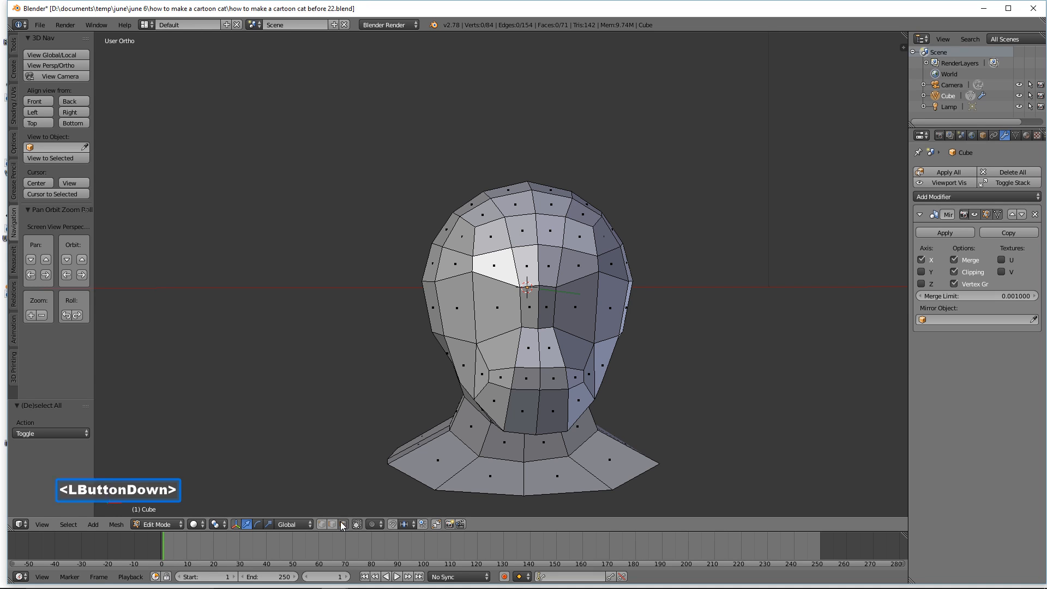
pyautogui.click(573, 383)
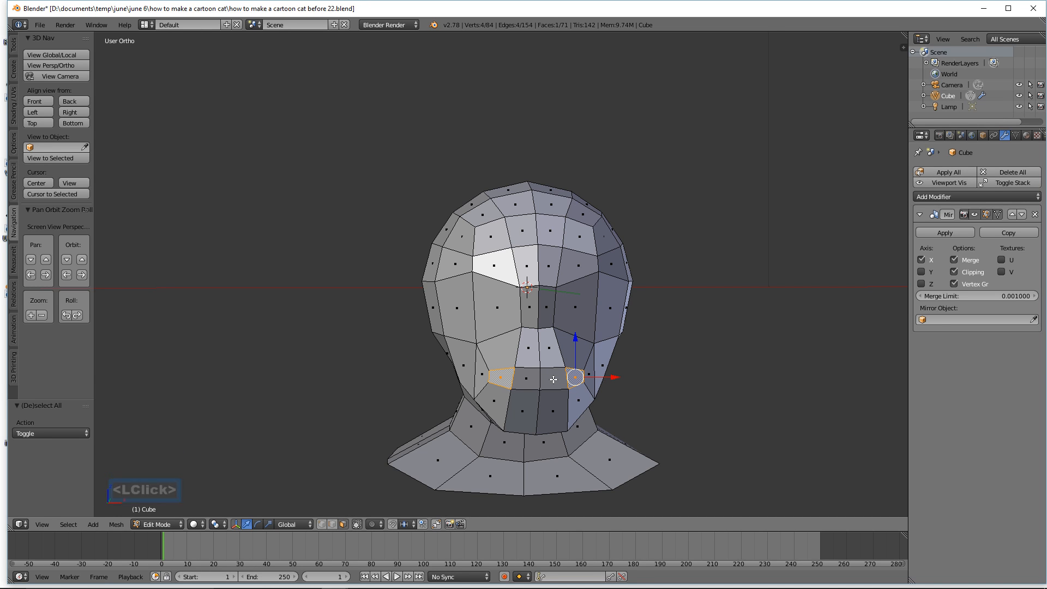
pyautogui.keyDown('shift'); pyautogui.click(554, 379); pyautogui.keyUp('shift')
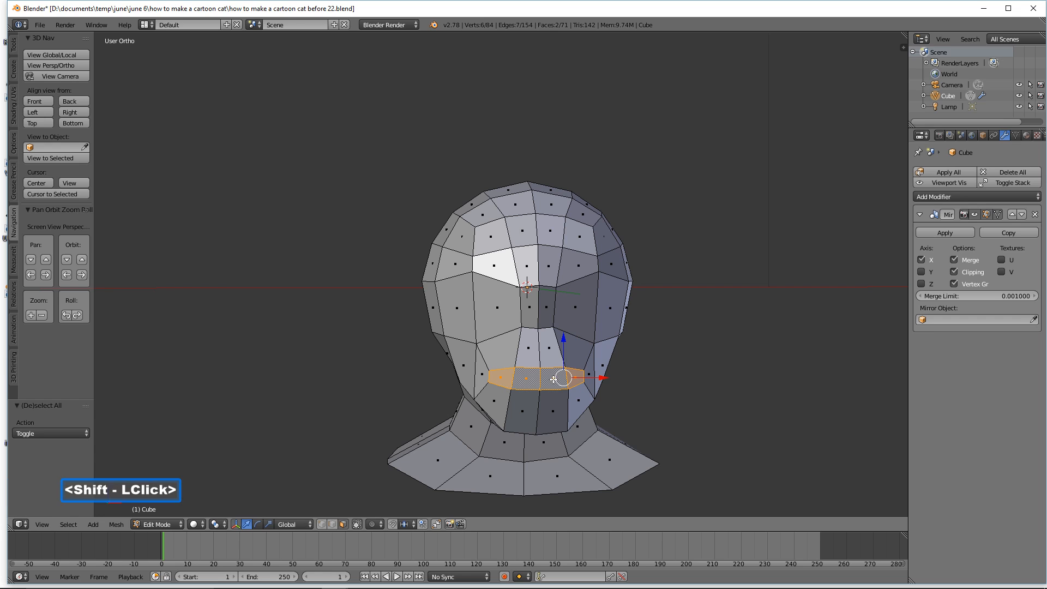
pyautogui.press('x')
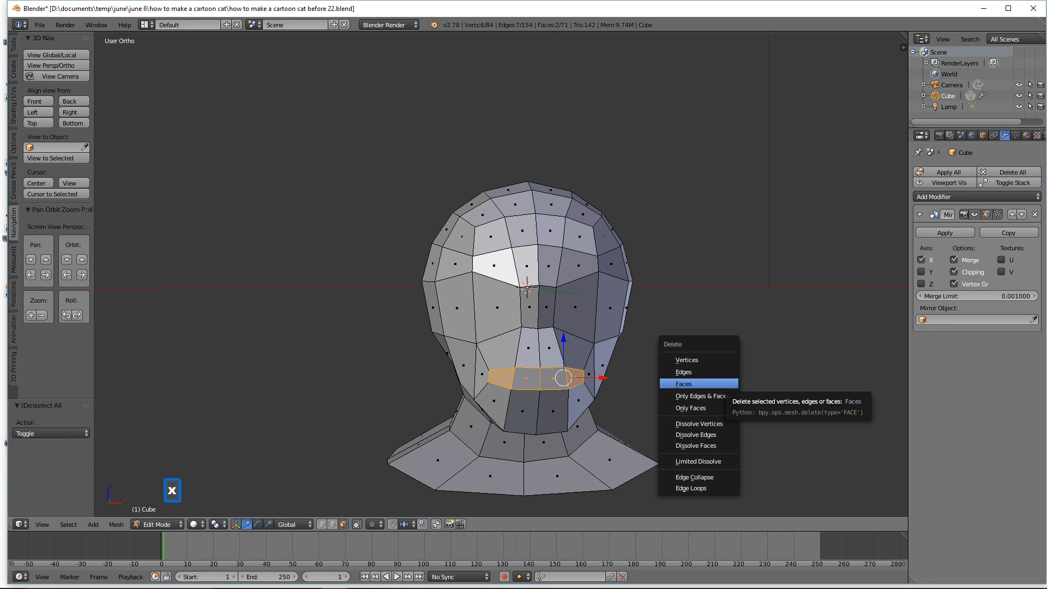
pyautogui.click(685, 384)
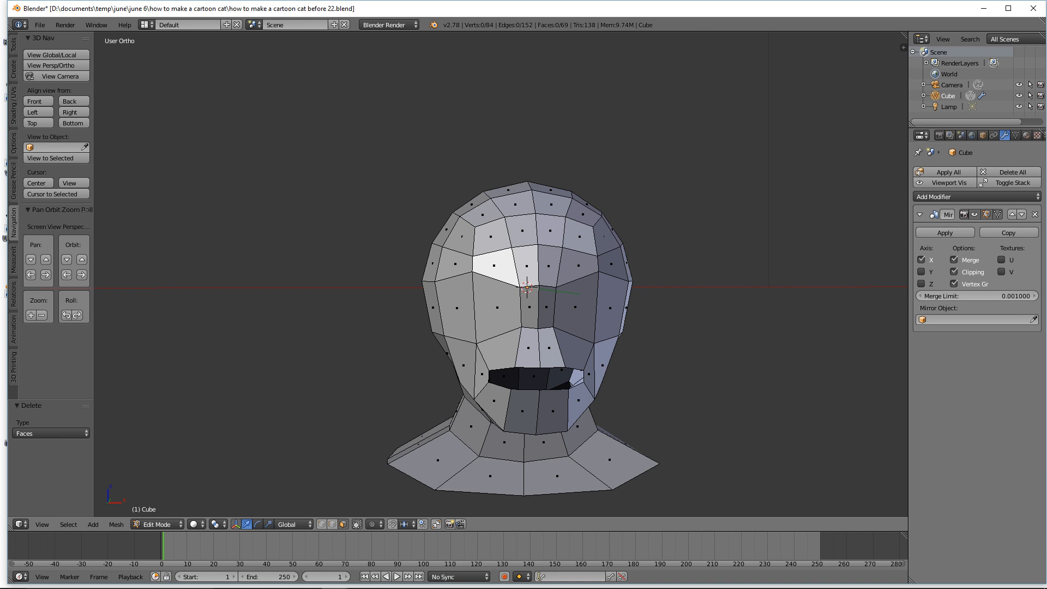
pyautogui.click(693, 228)
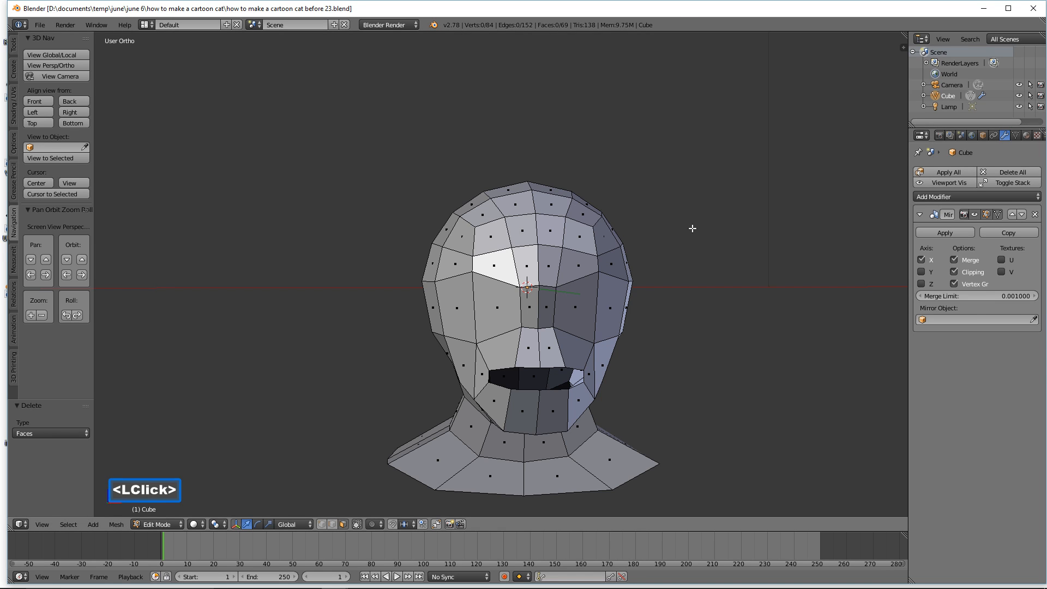
# Step: In edge selection mode, select the mouth opening's edge loop, extrude it in place, and scale it to about 0.632 to form the lips
pyautogui.press('ctrl')
pyautogui.keyDown('ctrl'); pyautogui.moveTo(707, 330); pyautogui.dragTo(713, 273, button='middle'); pyautogui.keyUp('ctrl')
pyautogui.keyDown('shift'); pyautogui.moveTo(744, 387); pyautogui.dragTo(677, 277, button='middle'); pyautogui.keyUp('shift')
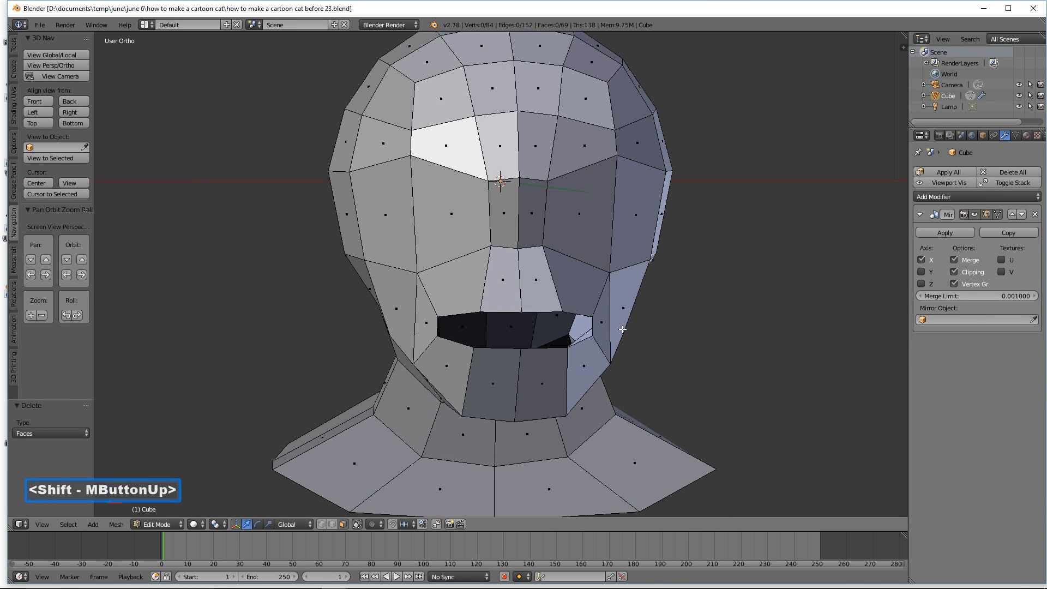
pyautogui.click(332, 524)
pyautogui.press('alt')
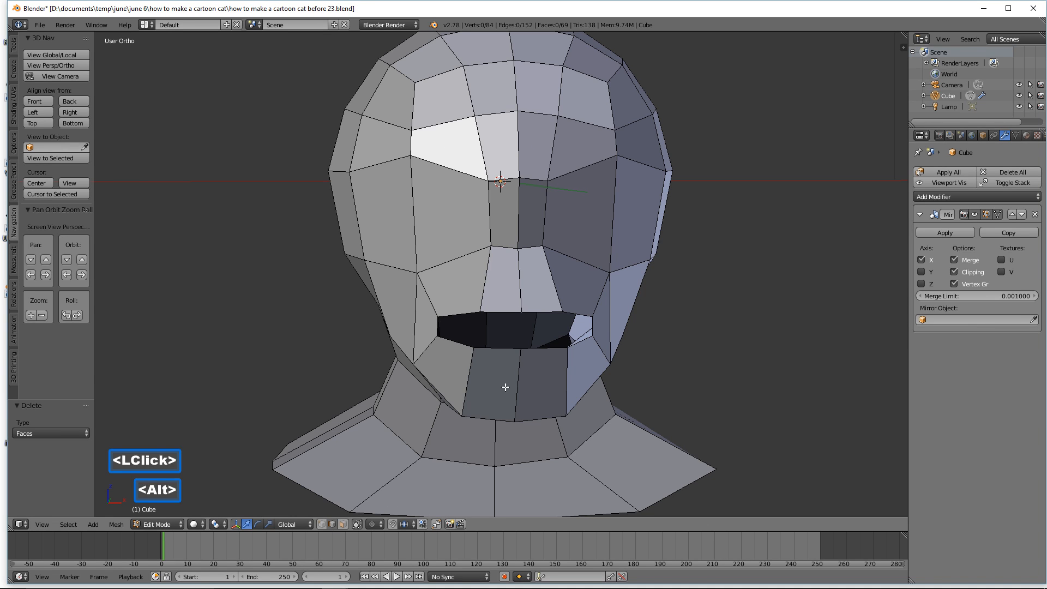
pyautogui.keyDown('alt'); pyautogui.click(575, 345); pyautogui.keyUp('alt')
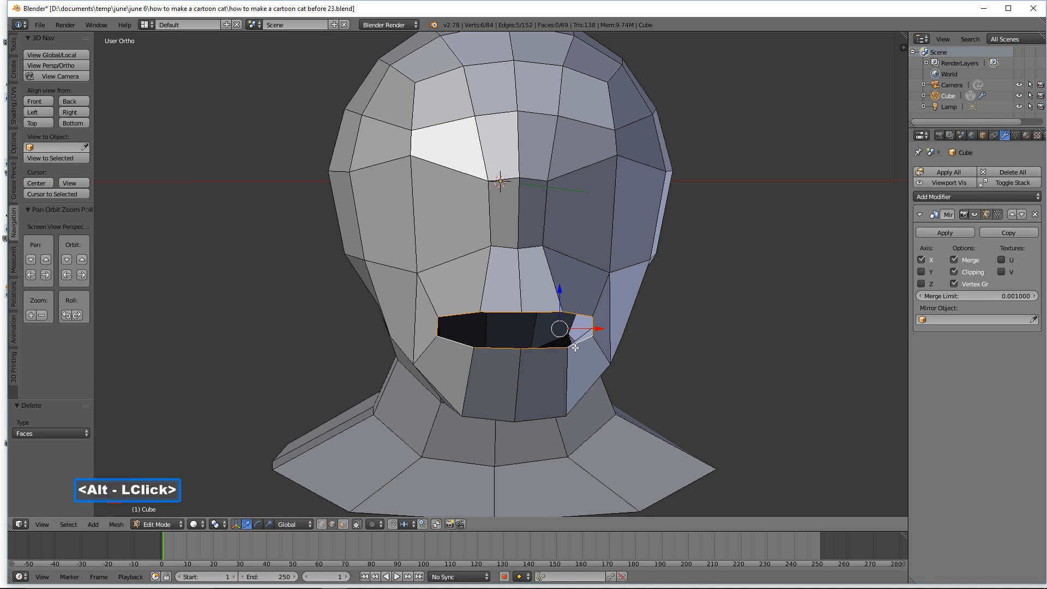
pyautogui.press('e')
pyautogui.rightClick(769, 364)
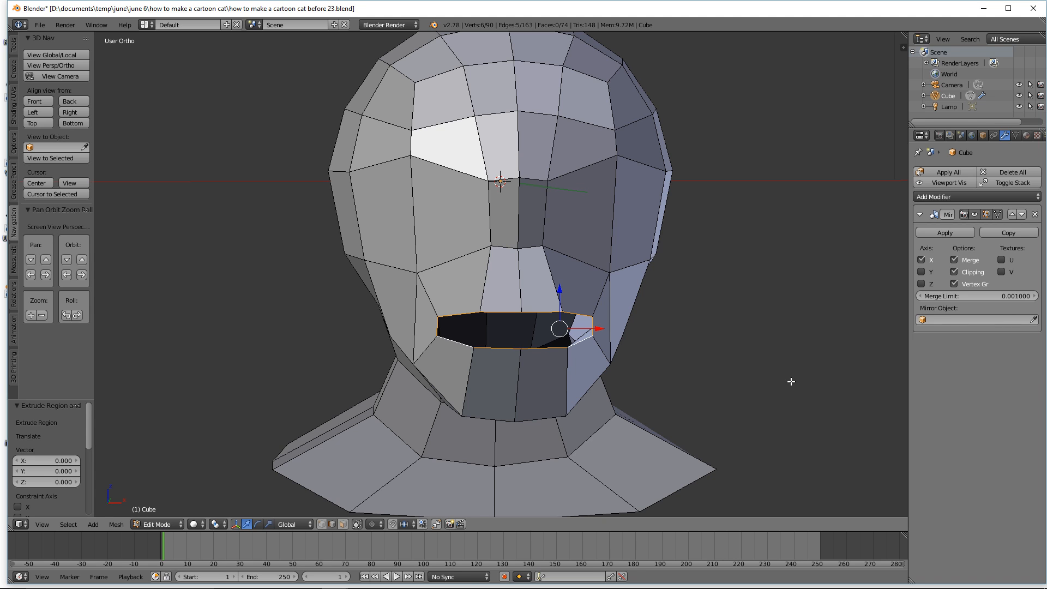
pyautogui.press('s')
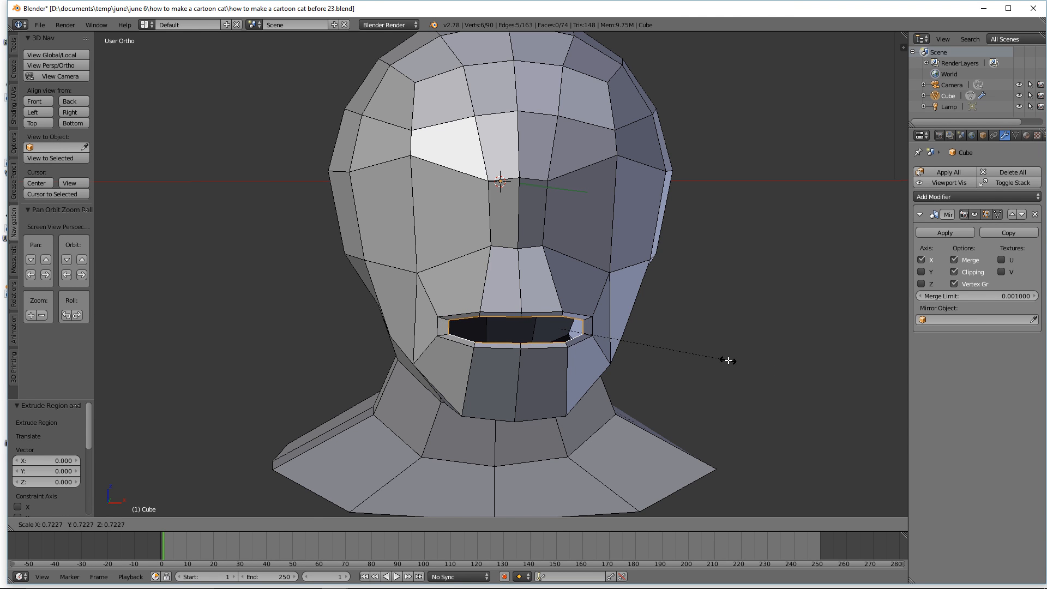
pyautogui.click(706, 353)
# Step: Move the inner lip loop about 0.172 units back along Y, scale it to about 0.861 along X, and deselect everything
pyautogui.moveTo(706, 353); pyautogui.dragTo(598, 323, button='middle')
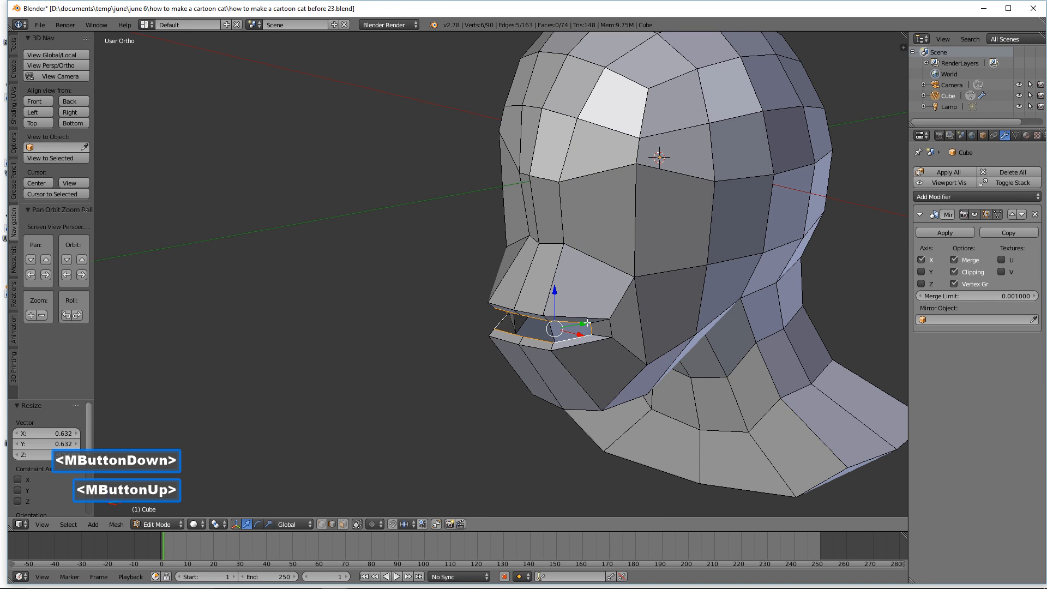
pyautogui.moveTo(584, 325); pyautogui.dragTo(597, 326)
pyautogui.moveTo(597, 326); pyautogui.dragTo(625, 319, button='middle')
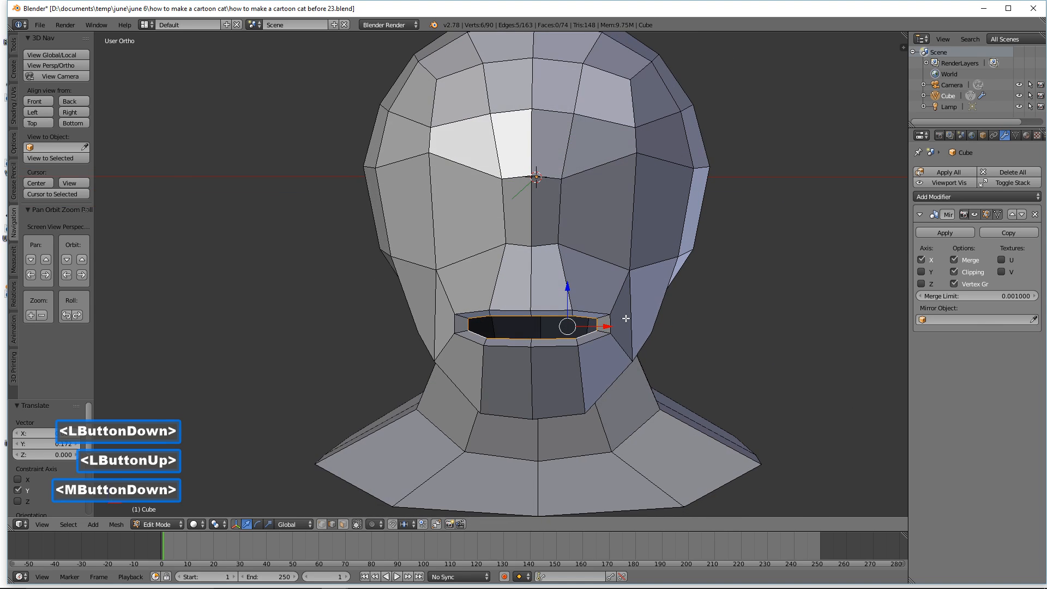
pyautogui.press('s')
pyautogui.press('x')
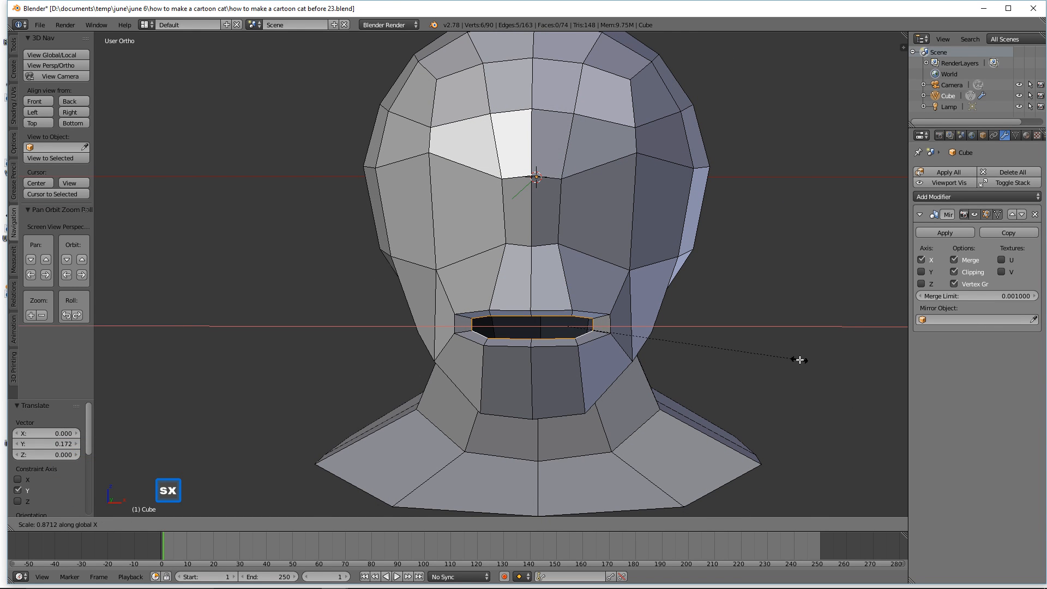
pyautogui.click(810, 363)
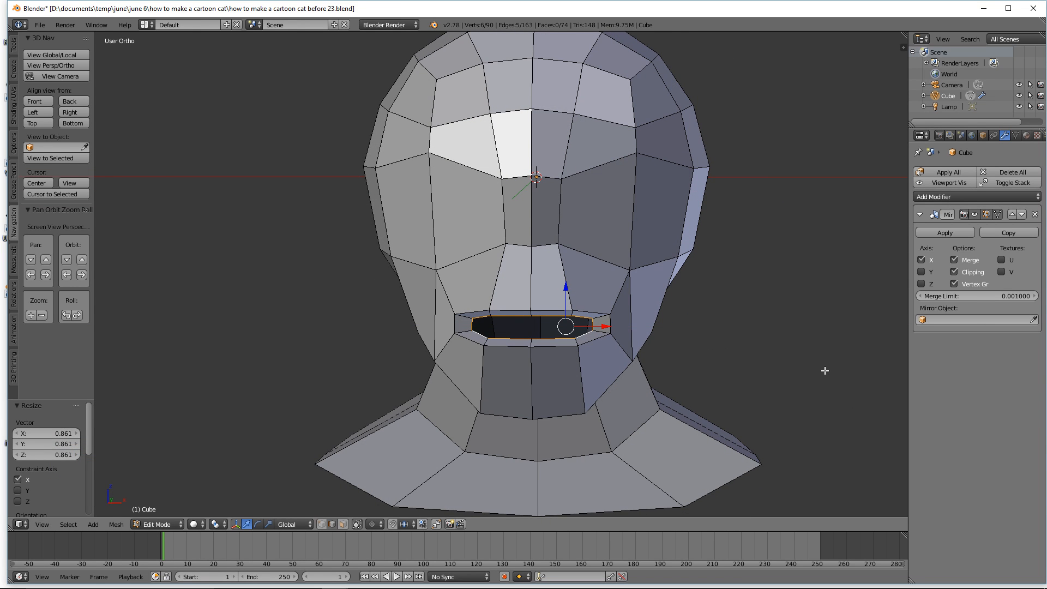
pyautogui.press('a')
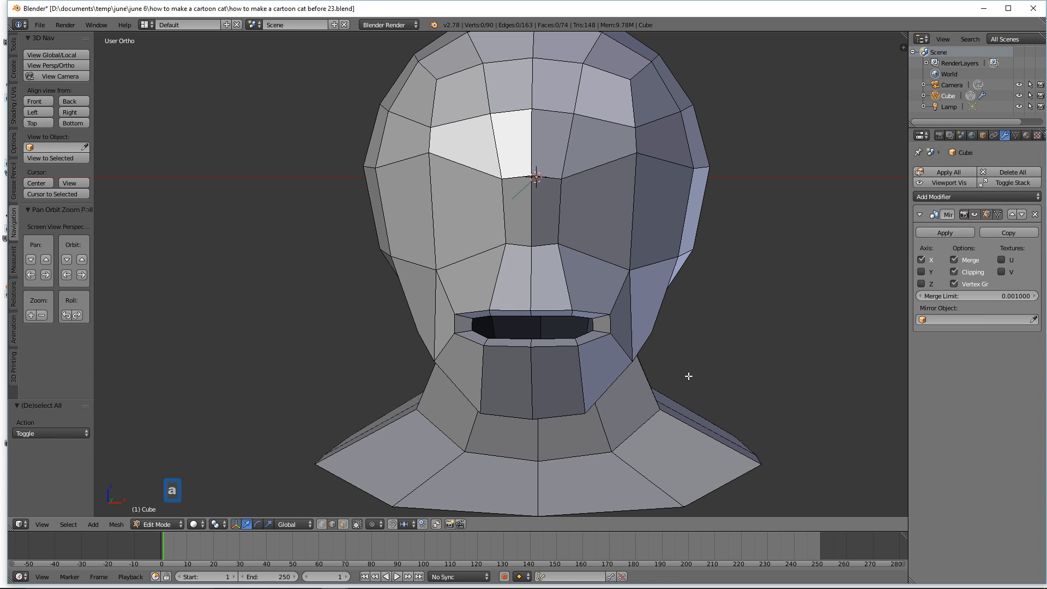
# Step: Add a loop cut with 2 cuts around the mouth, between the lips and the outer muzzle edge, unslid, and deselect everything
pyautogui.press('ctrl')
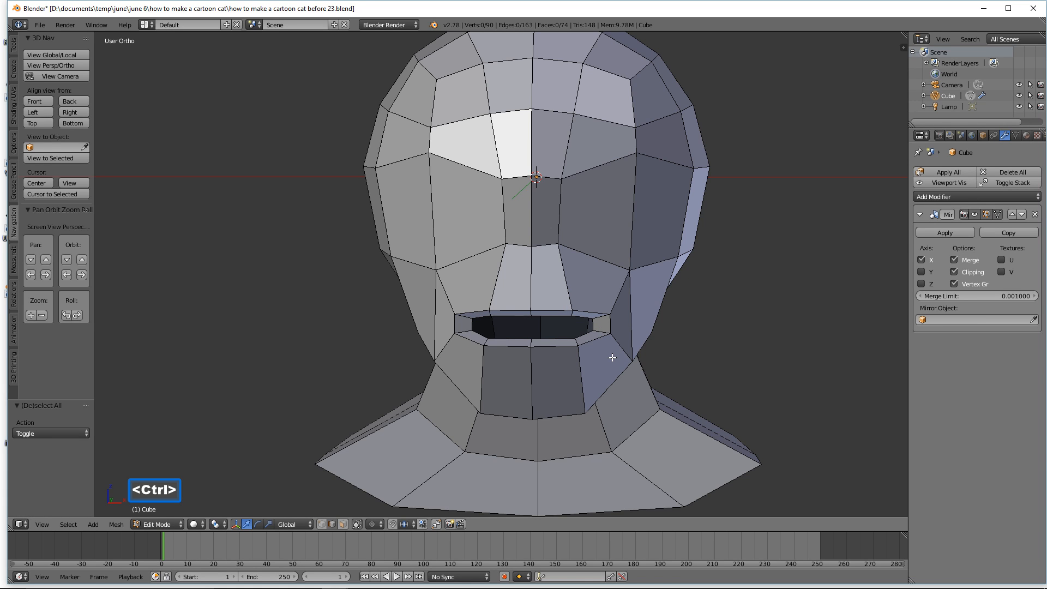
pyautogui.hotkey('ctrl', 'r')
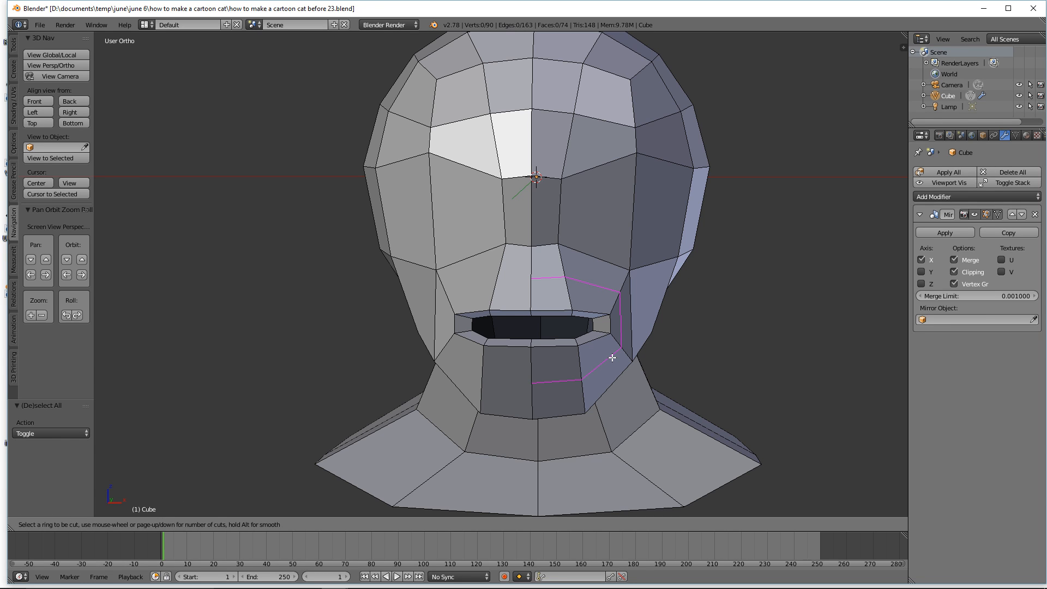
pyautogui.scroll(1, 612, 357)
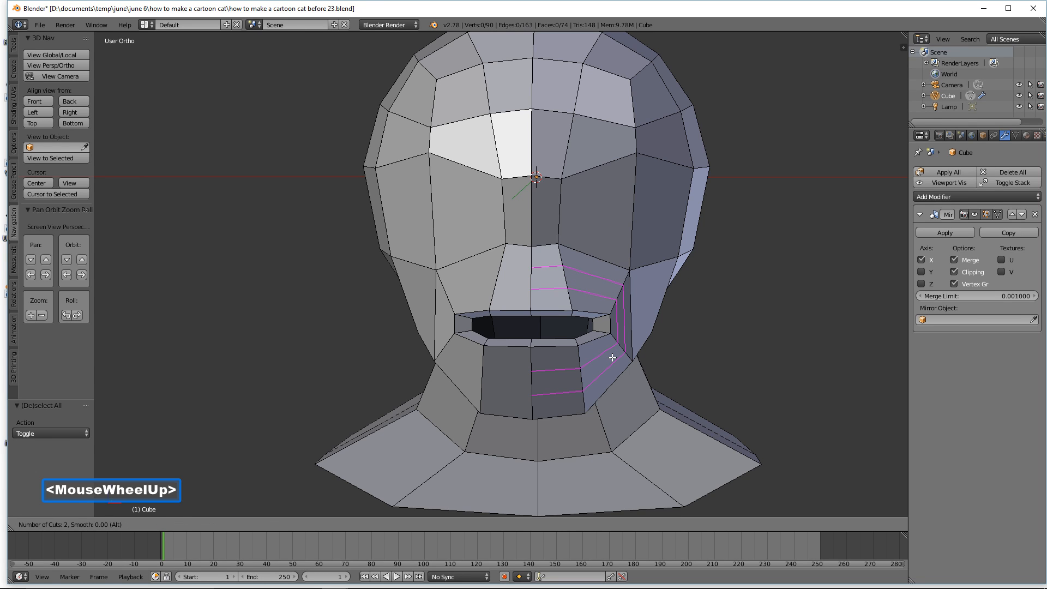
pyautogui.click(613, 357)
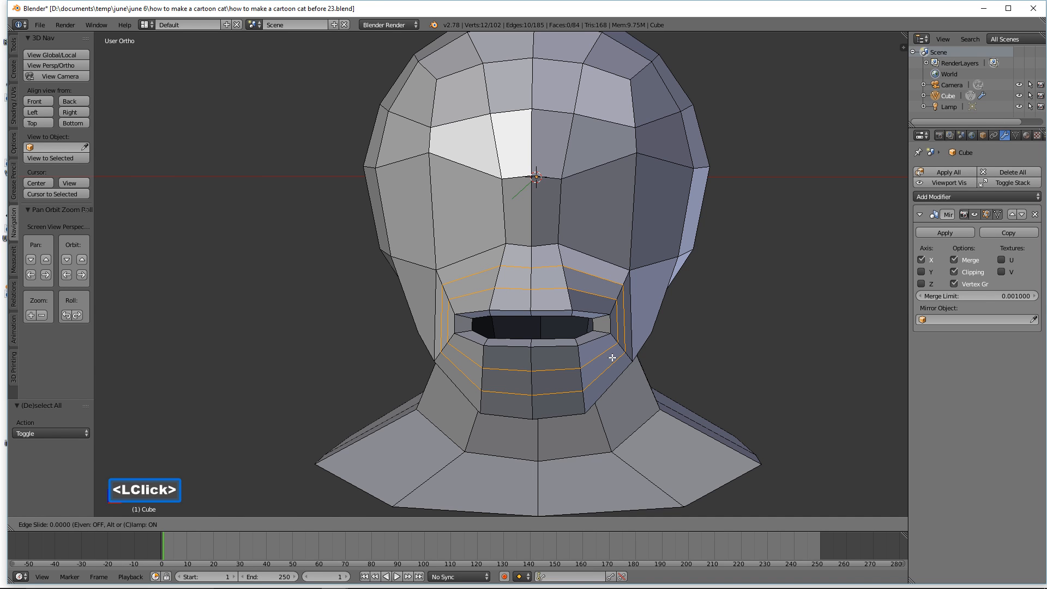
pyautogui.click(612, 358)
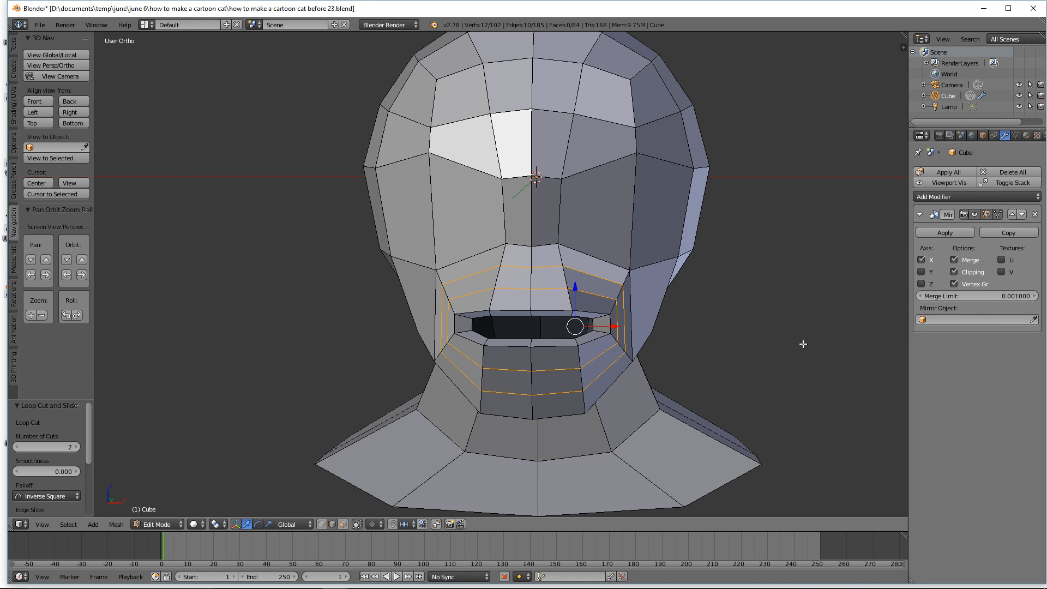
pyautogui.press('a')
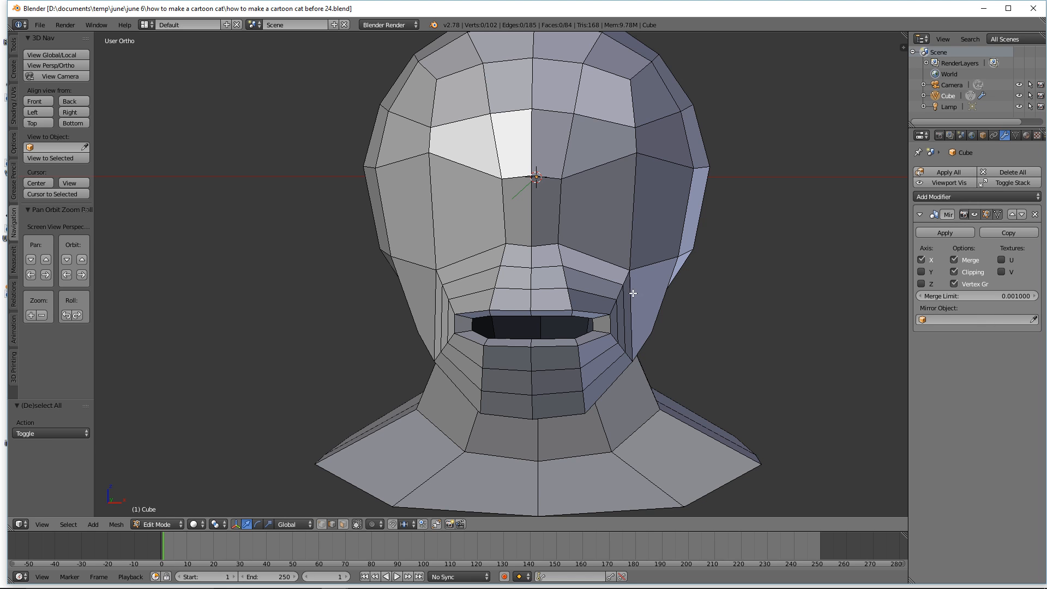
# Step: In face selection mode, select the two adjacent eye-area faces, extrude them in place, and scale them to about 0.753
pyautogui.moveTo(681, 226); pyautogui.dragTo(722, 286, button='middle')
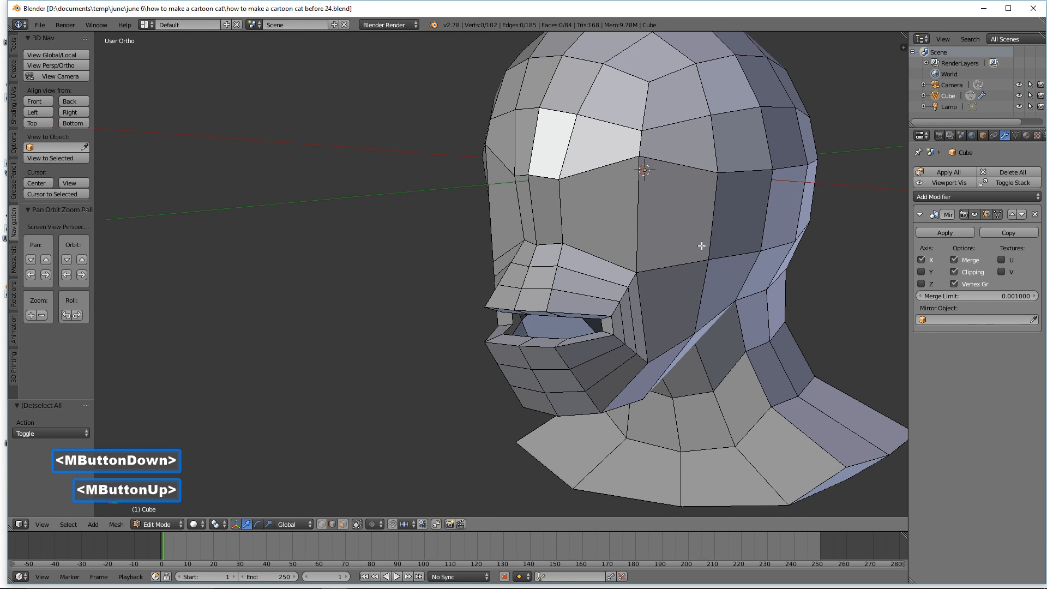
pyautogui.click(677, 230)
pyautogui.click(344, 521)
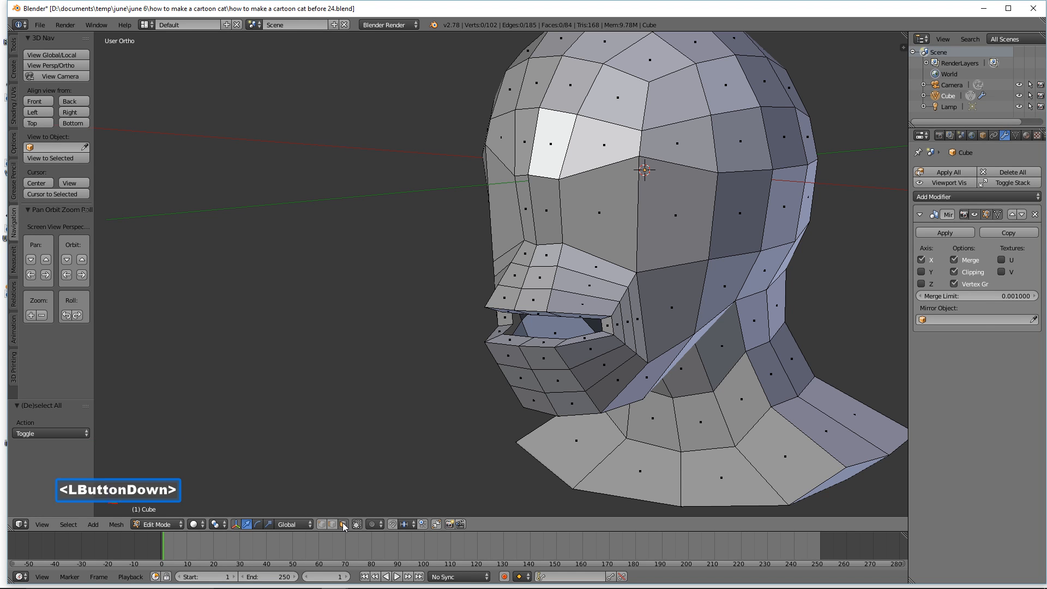
pyautogui.click(675, 214)
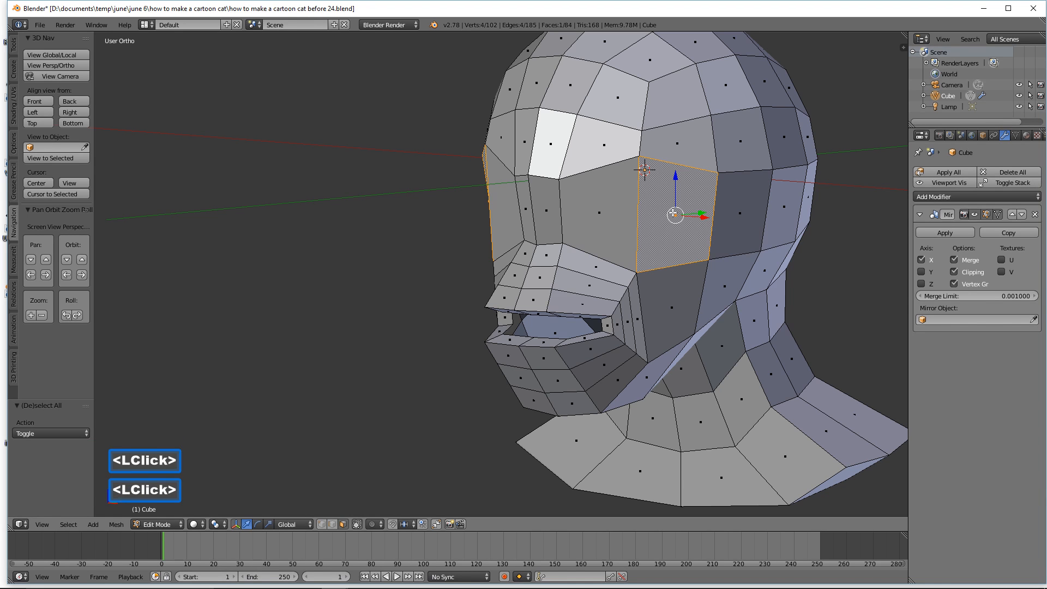
pyautogui.keyDown('shift'); pyautogui.click(635, 213); pyautogui.keyUp('shift')
pyautogui.moveTo(635, 213); pyautogui.dragTo(792, 282, button='middle')
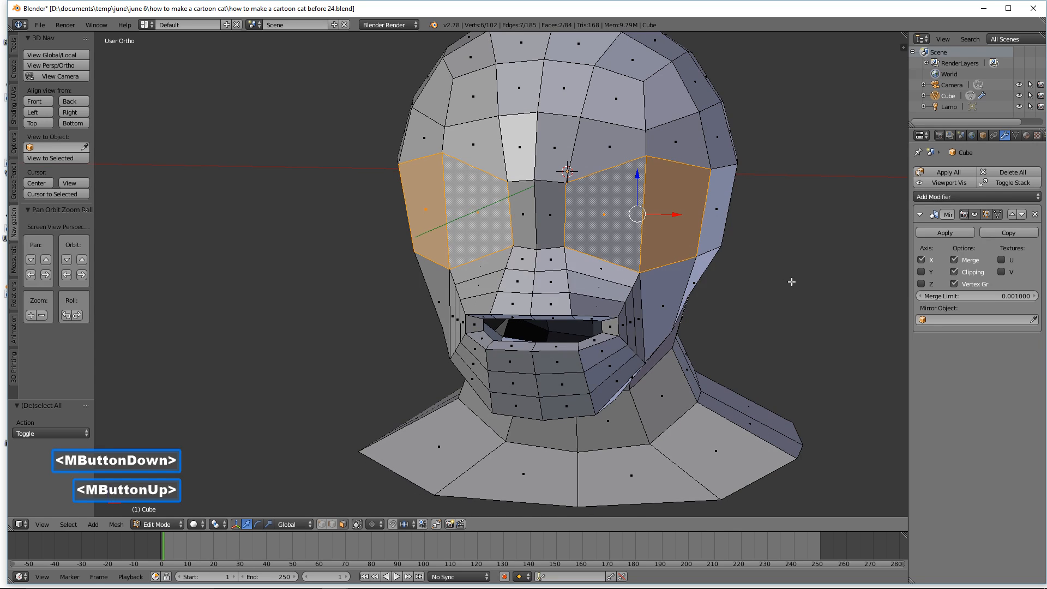
pyautogui.press('e')
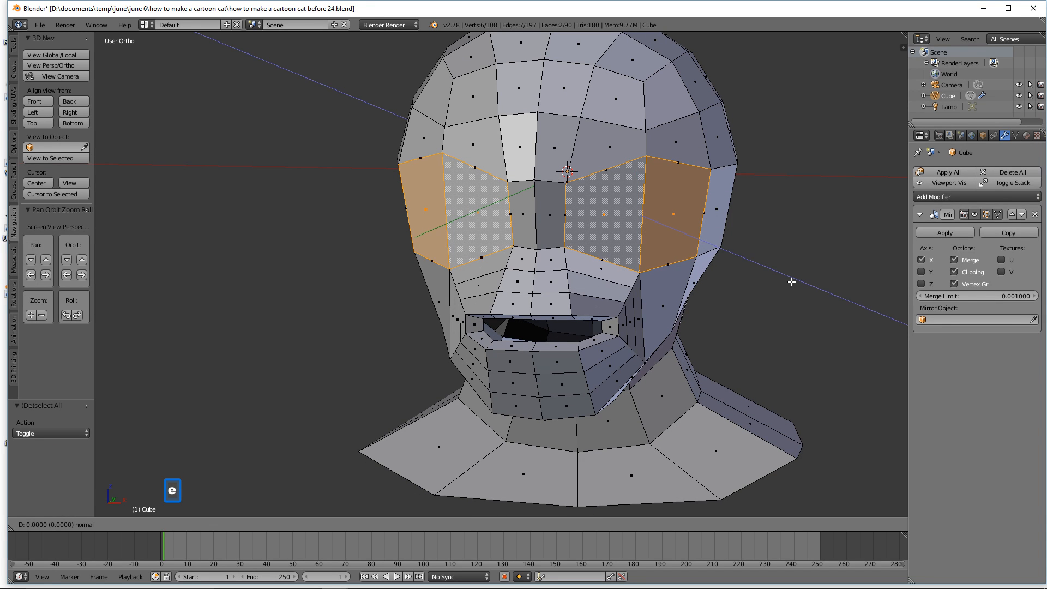
pyautogui.rightClick(802, 296)
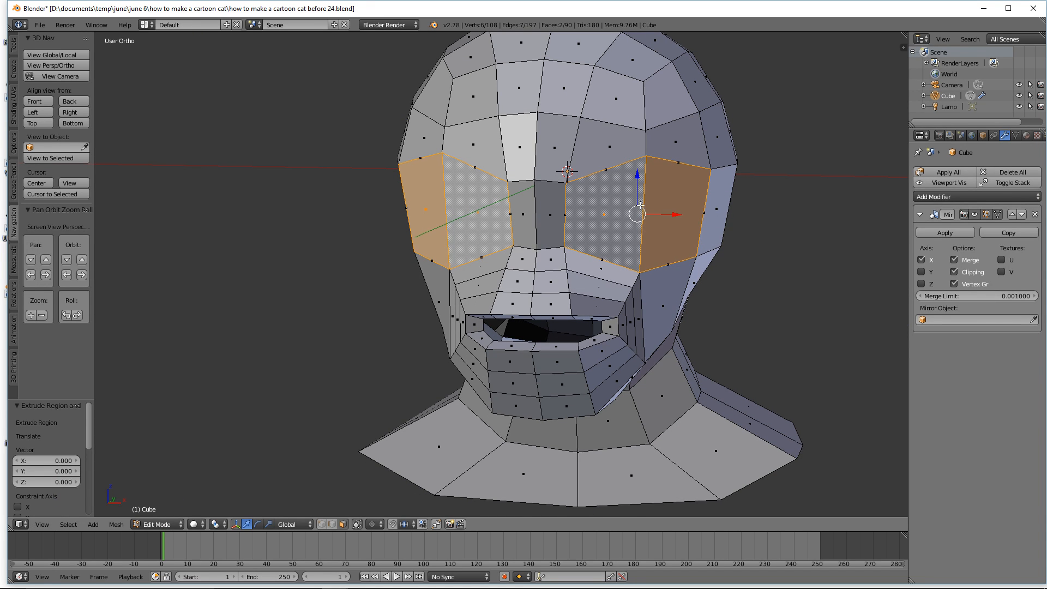
pyautogui.press('s')
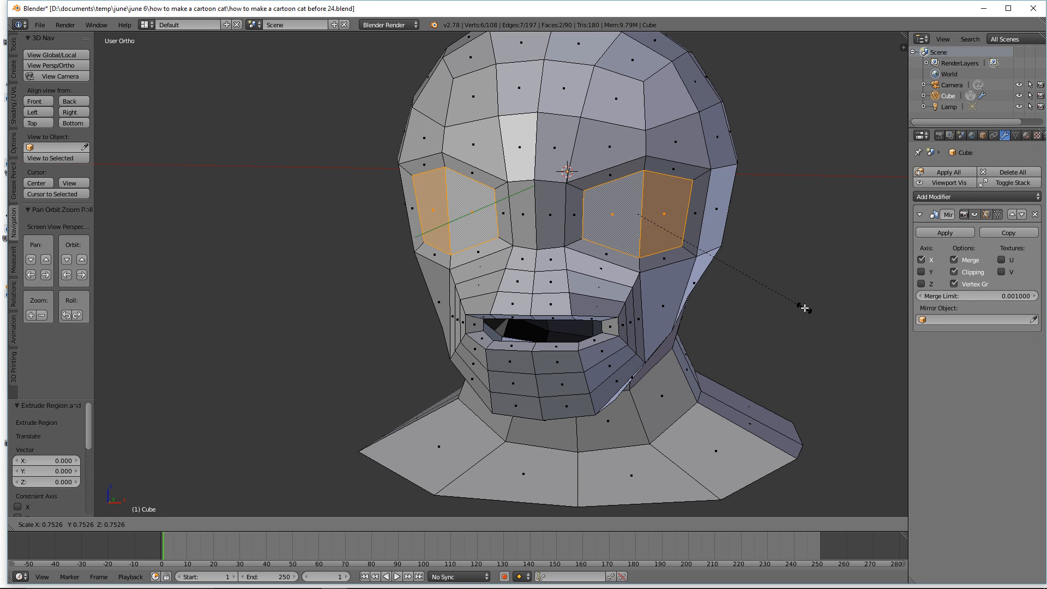
pyautogui.click(805, 308)
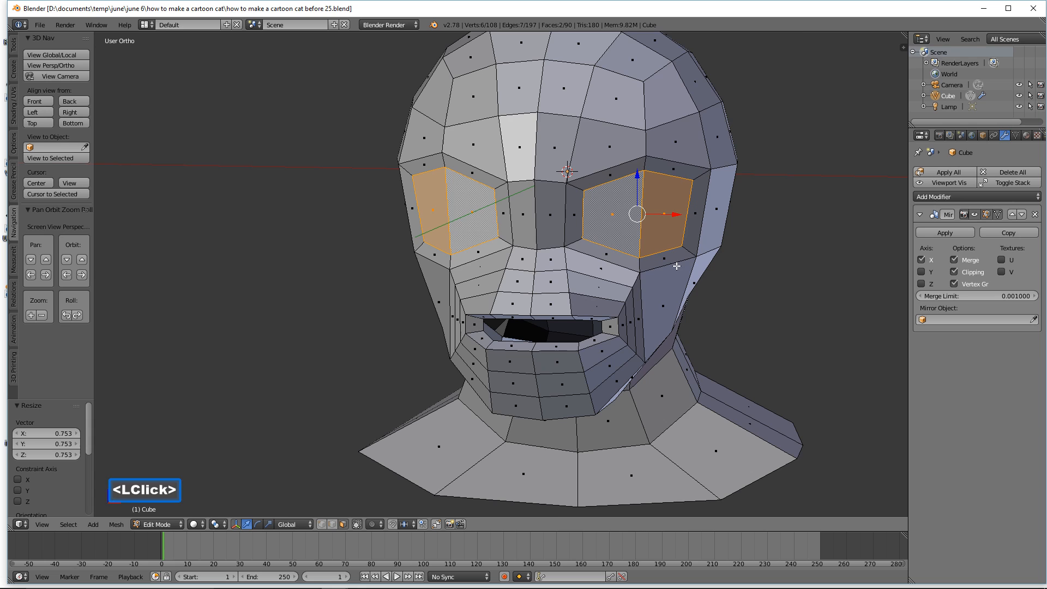
# Step: Extrude the two inset eye faces about 0.108 units inward along their normal to form the eye sockets, and deselect everything
pyautogui.moveTo(676, 266); pyautogui.dragTo(682, 300, button='middle')
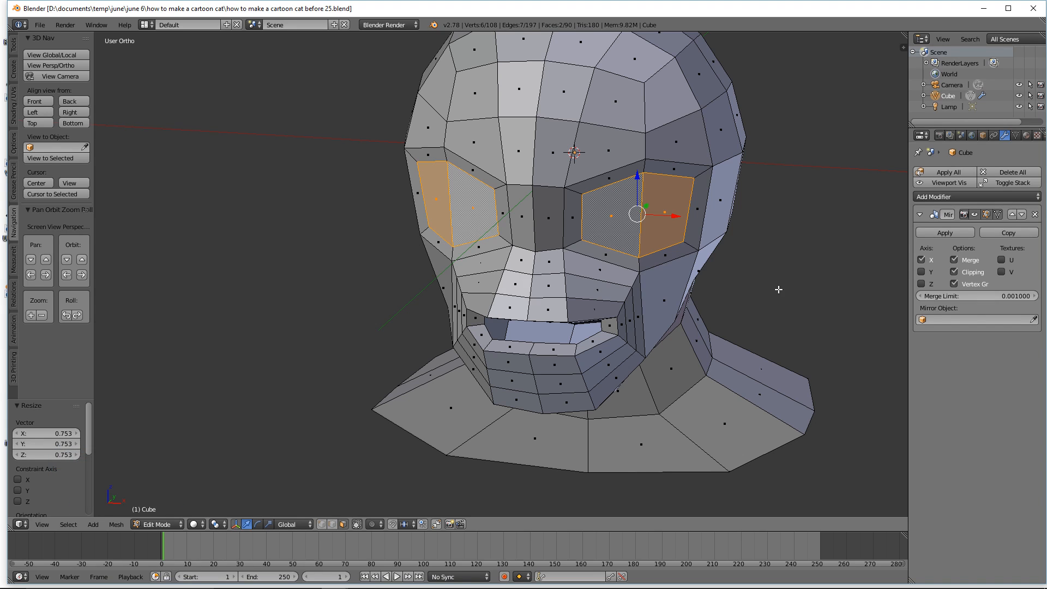
pyautogui.moveTo(778, 290); pyautogui.dragTo(725, 309, button='middle')
pyautogui.press('e')
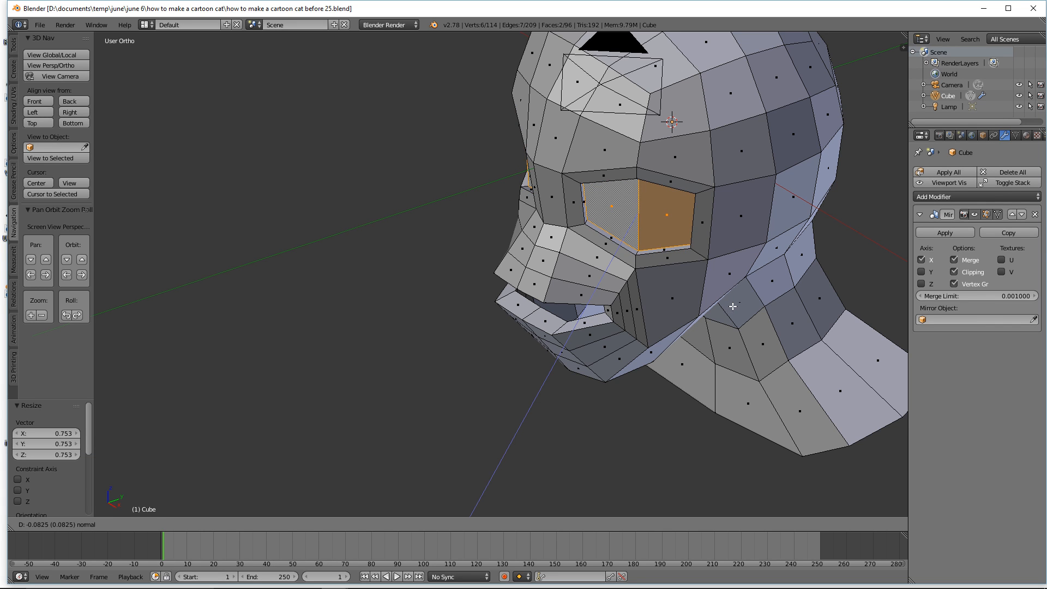
pyautogui.click(736, 306)
pyautogui.moveTo(736, 306); pyautogui.dragTo(704, 308, button='middle')
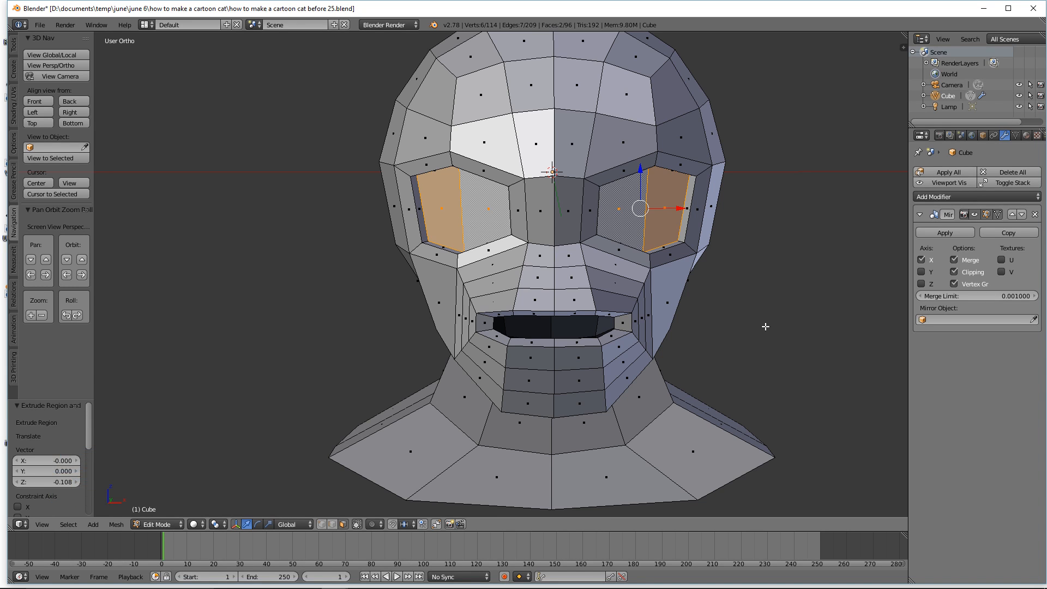
pyautogui.press('a')
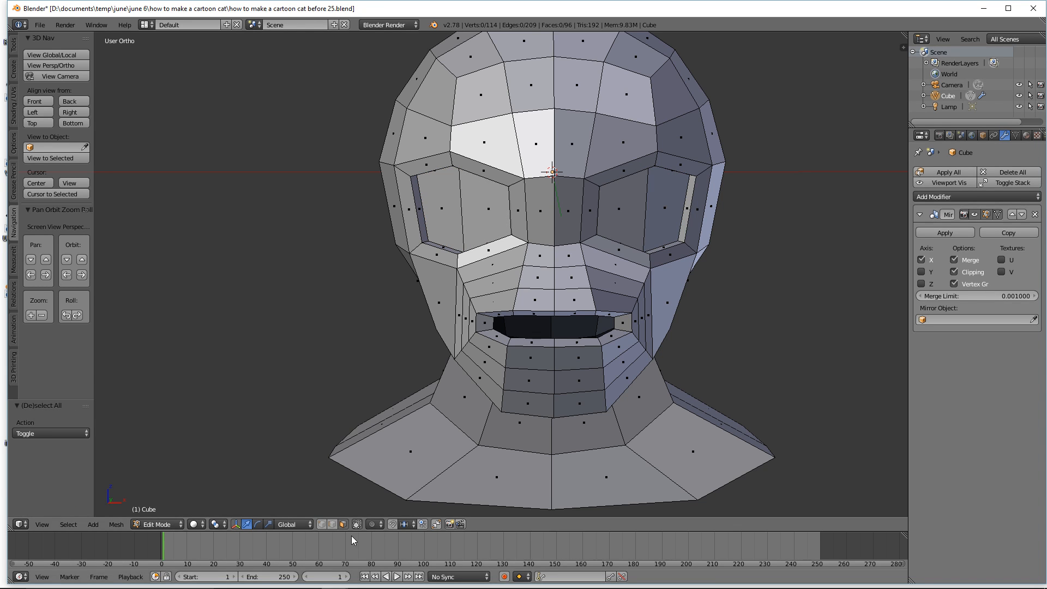
# Step: Select the outer rim face beside the eye socket and rotate it about -19.3° around Z using proportional editing with size 1.95
pyautogui.click(695, 213)
pyautogui.moveTo(811, 218); pyautogui.dragTo(791, 270, button='middle')
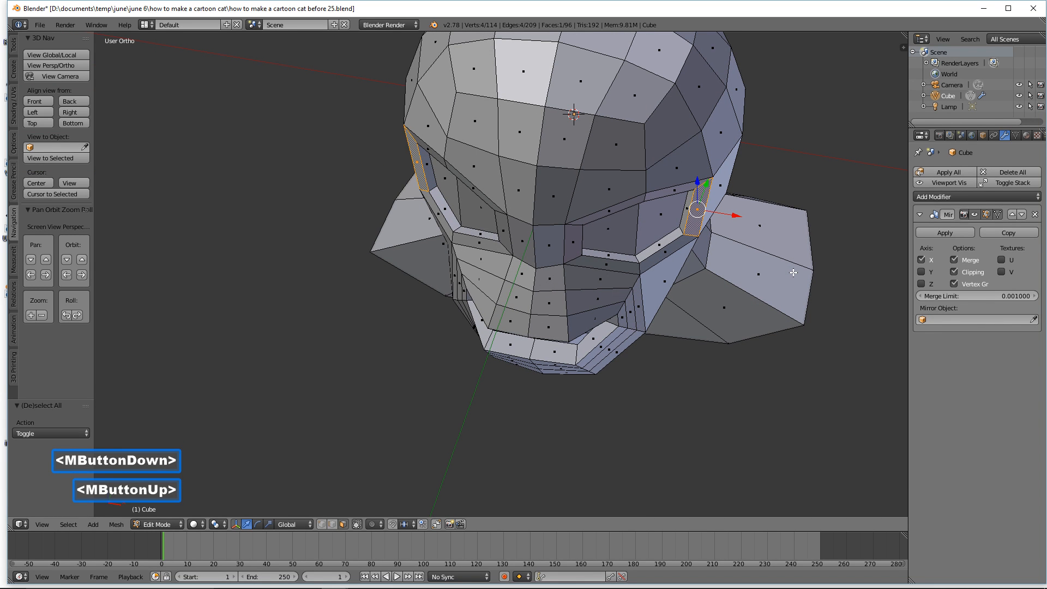
pyautogui.press('o')
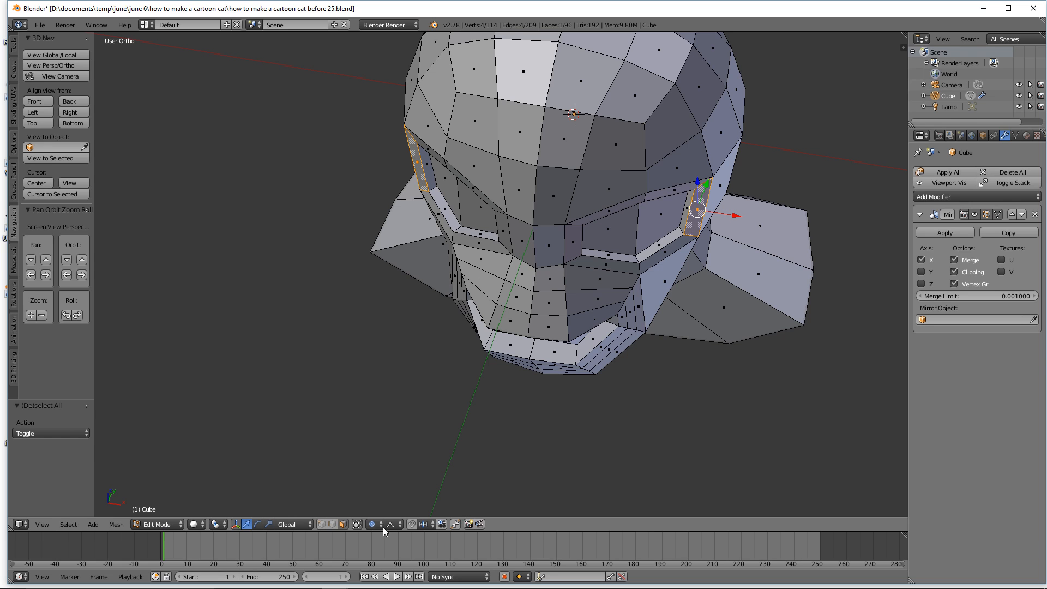
pyautogui.press('r')
pyautogui.press('z')
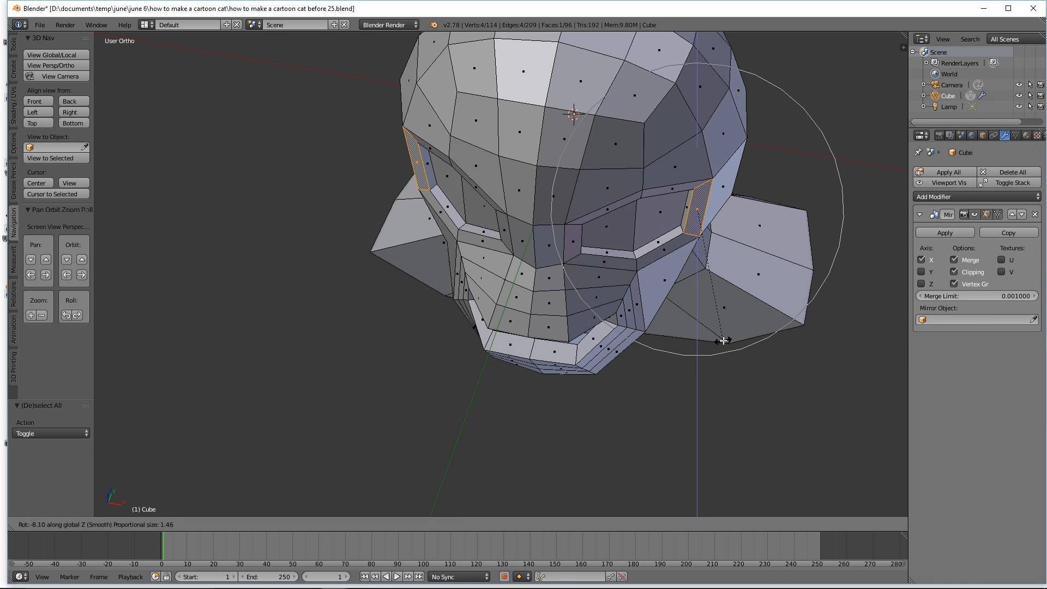
pyautogui.scroll(-2, 714, 345)
pyautogui.scroll(-1, 713, 344)
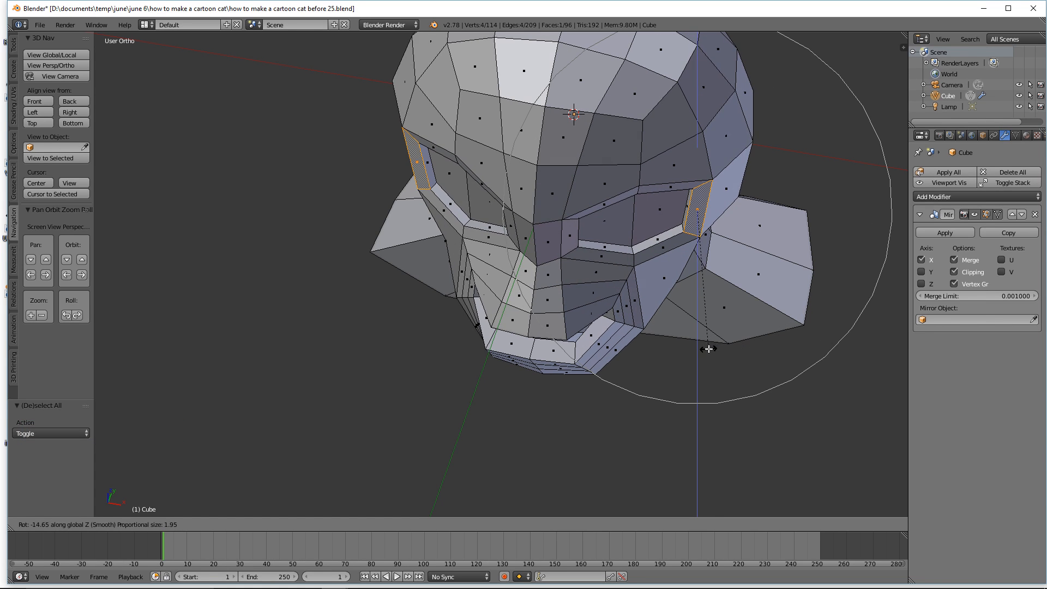
pyautogui.click(700, 353)
# Step: Reduce the proportional editing size to 1.00, move the outer eye rim face about -0.115 units along Y, and deselect everything
pyautogui.moveTo(715, 367); pyautogui.dragTo(705, 337, button='middle')
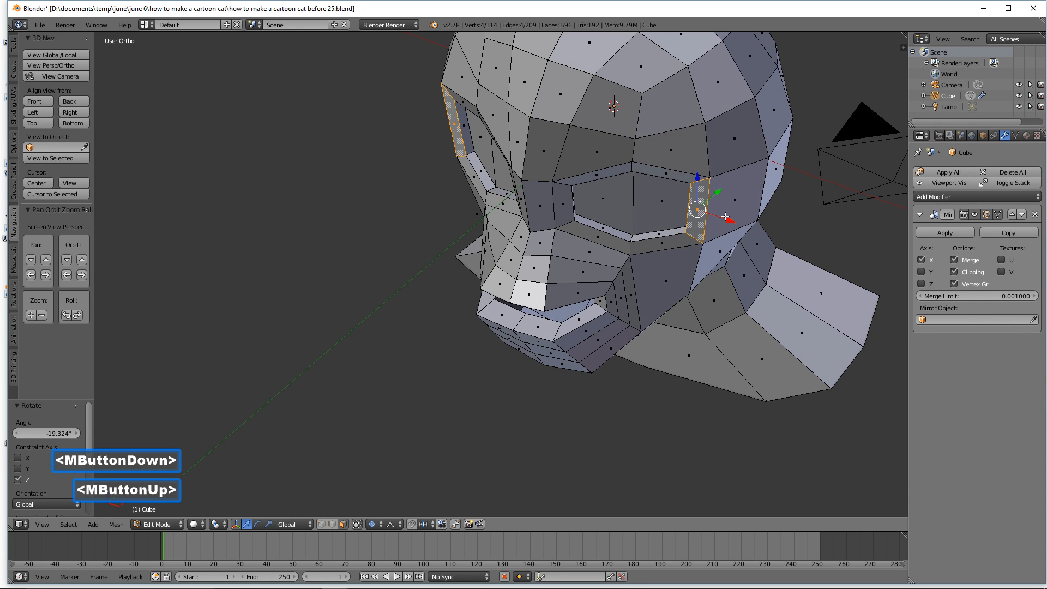
pyautogui.press('g')
pyautogui.scroll(7, 725, 216)
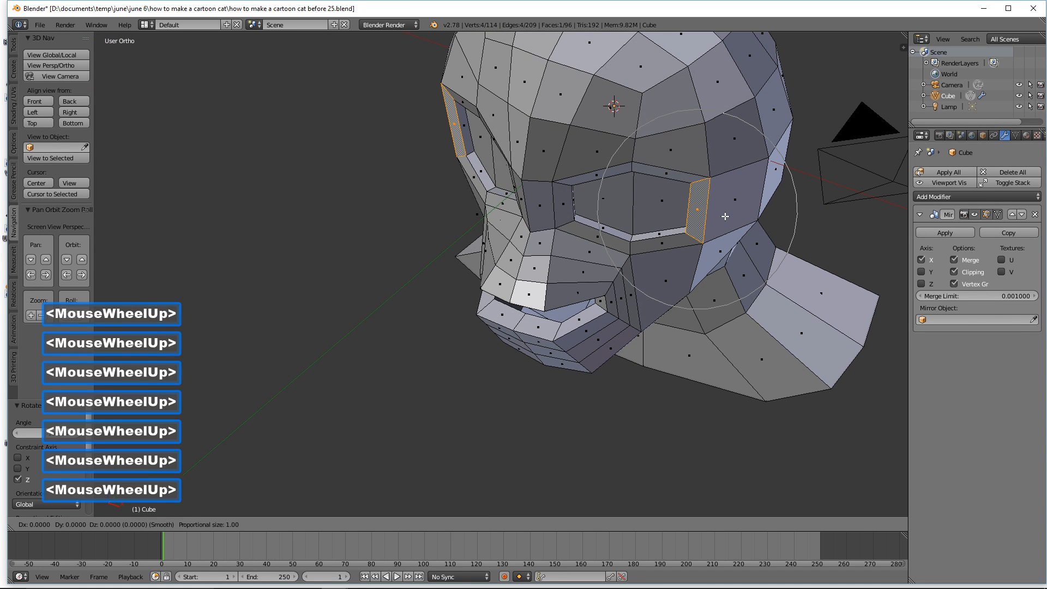
pyautogui.rightClick(725, 217)
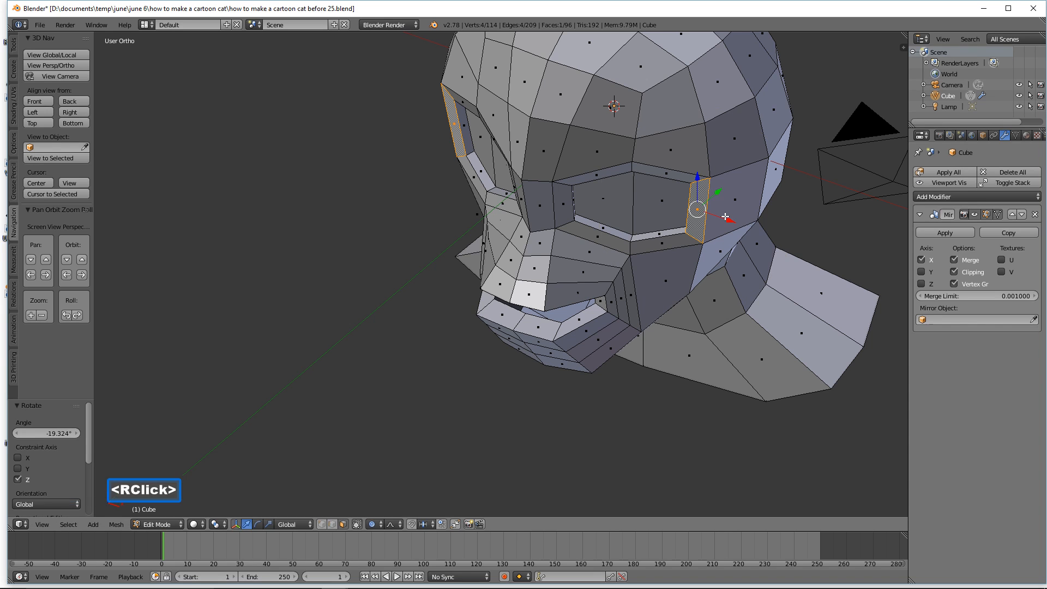
pyautogui.moveTo(718, 194); pyautogui.dragTo(629, 269)
pyautogui.moveTo(629, 268); pyautogui.dragTo(742, 238, button='middle')
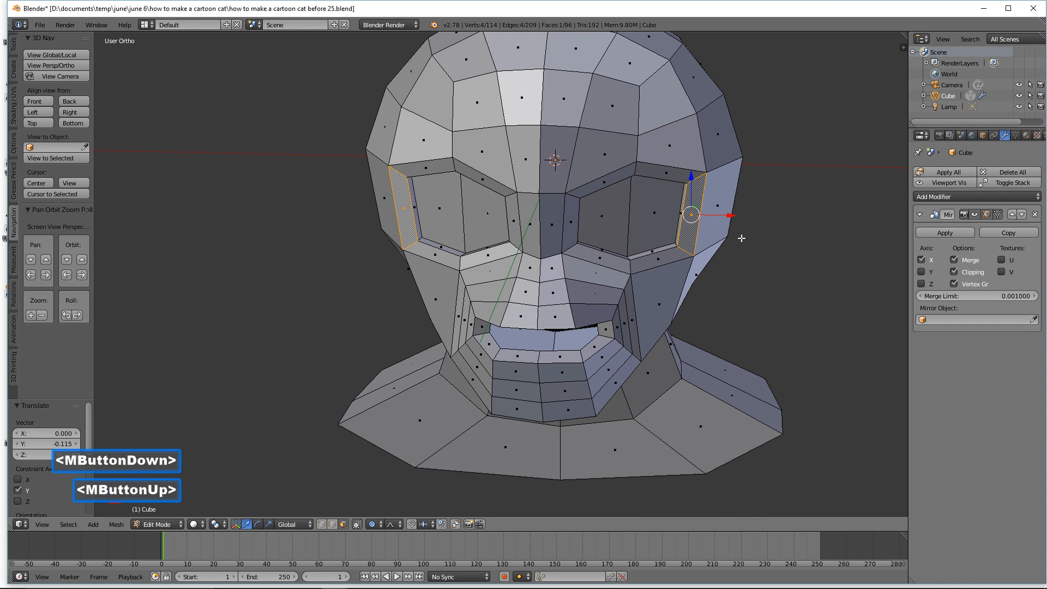
pyautogui.press('a')
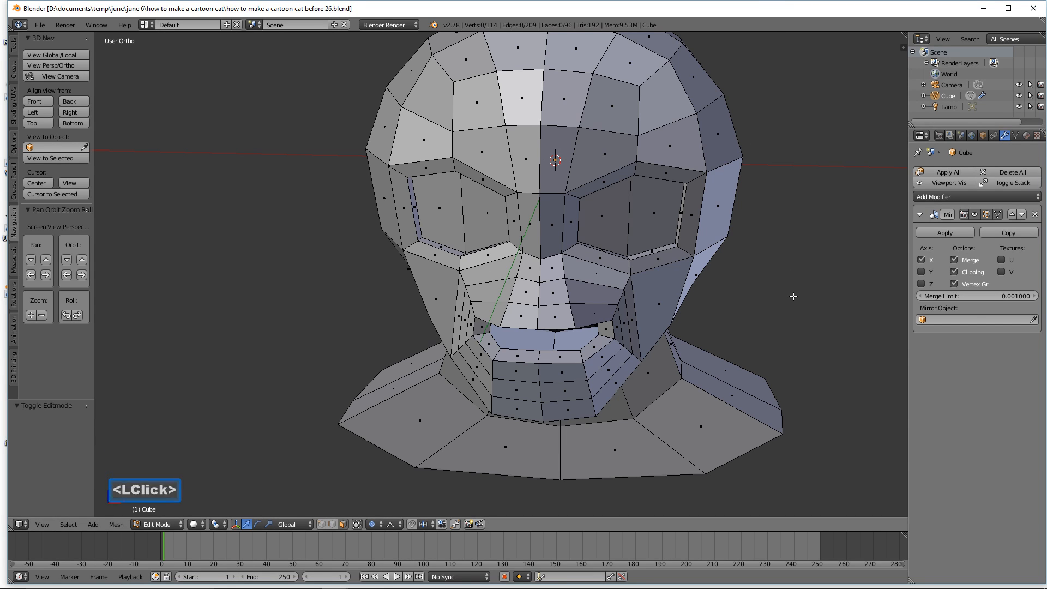
# Step: Add a single horizontal loop cut around the head through the middle of the eye sockets and nose bridge, and deselect everything
pyautogui.press('ctrl')
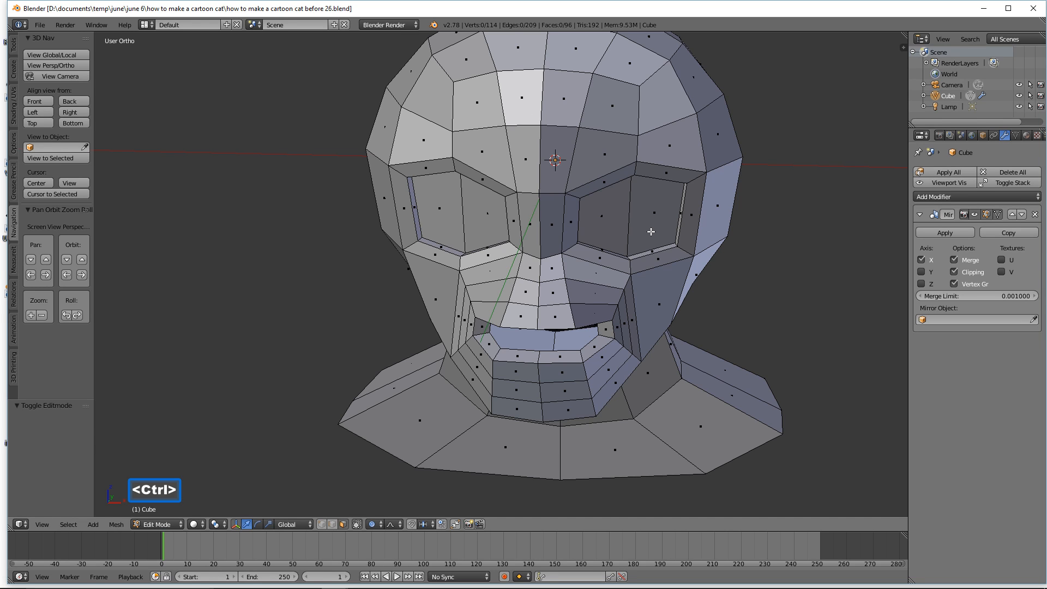
pyautogui.hotkey('ctrl', 'r')
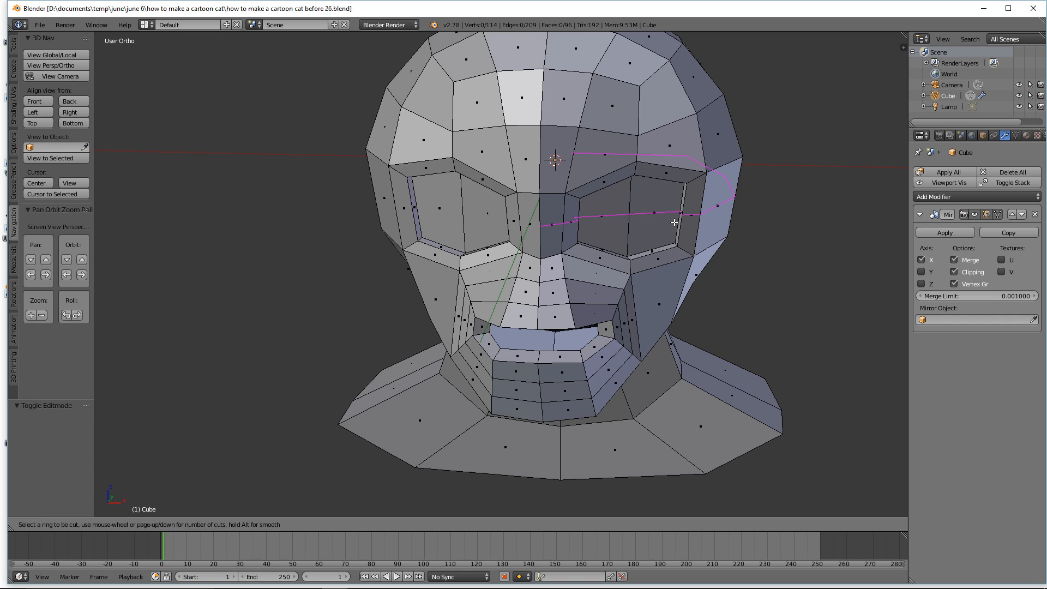
pyautogui.click(675, 222)
pyautogui.click(674, 223)
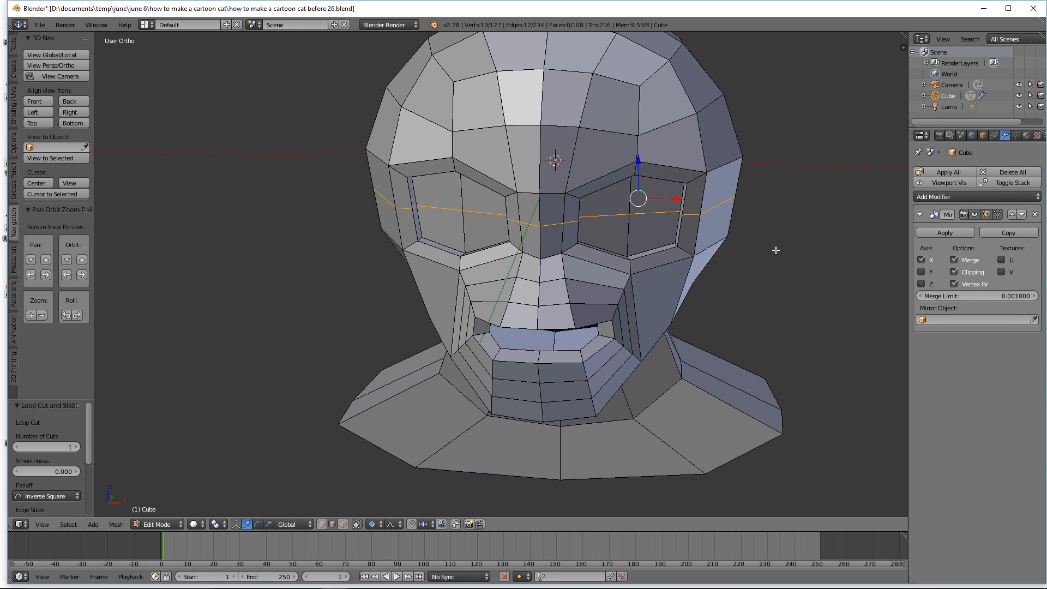
pyautogui.press('a')
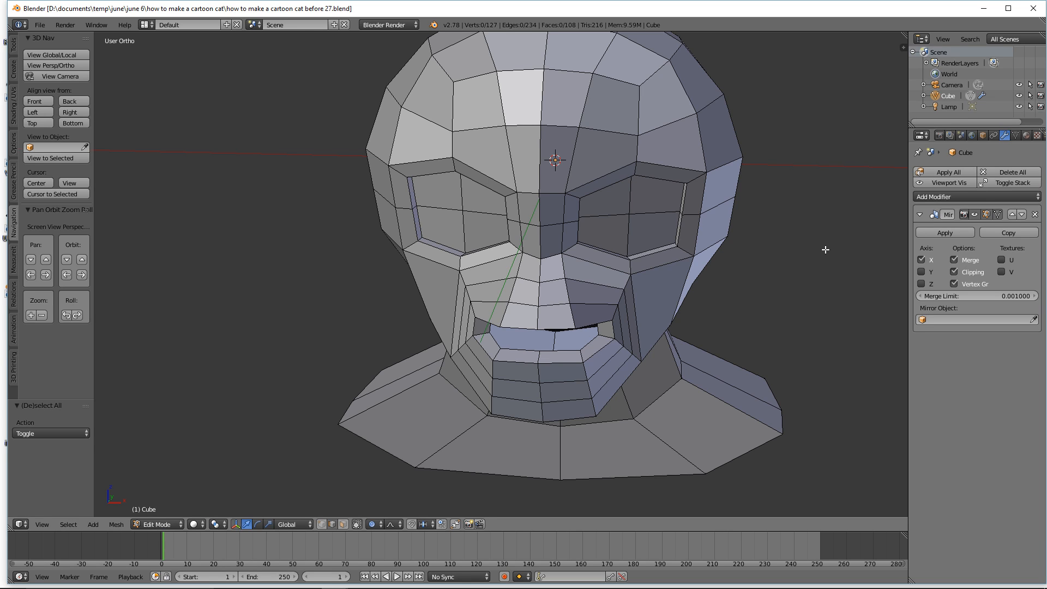
# Step: Turn off proportional editing and extrude the three faces running down the nose beside the mirror plane about -0.325 units along Y
pyautogui.press('o')
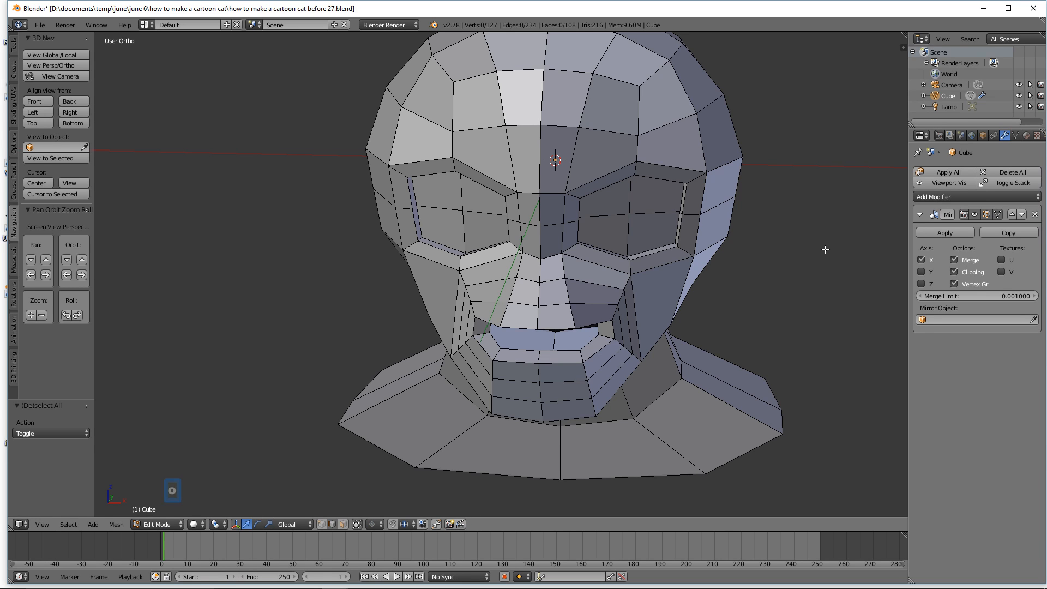
pyautogui.click(344, 524)
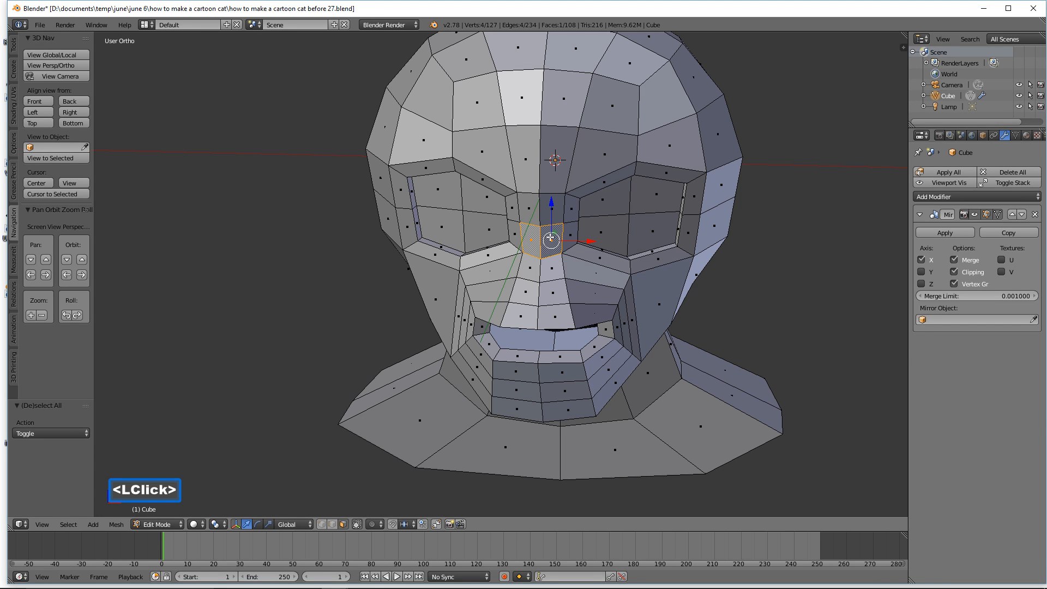
pyautogui.keyDown('shift'); pyautogui.click(549, 268); pyautogui.keyUp('shift')
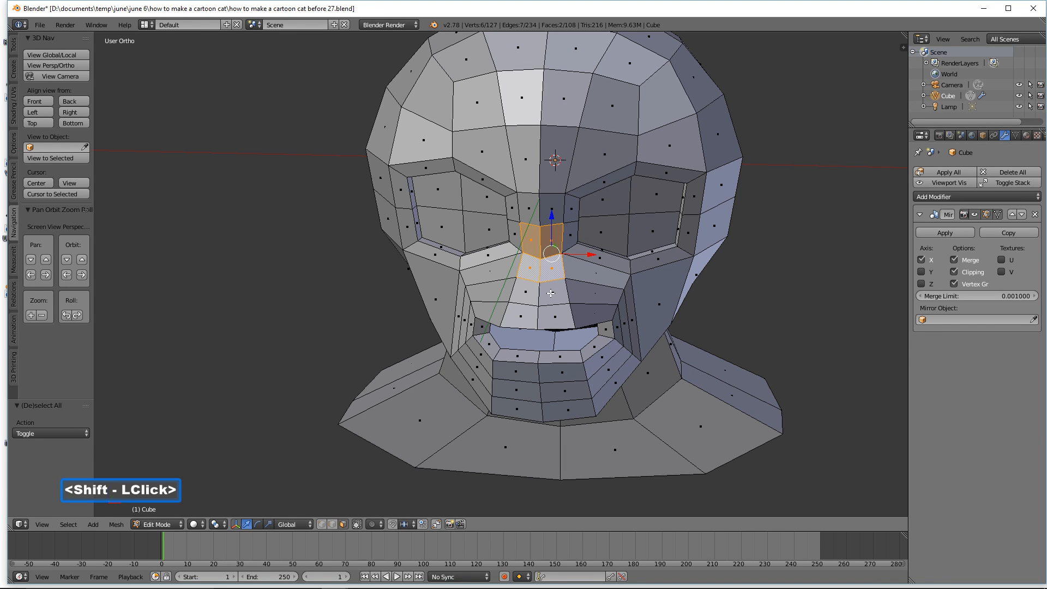
pyautogui.keyDown('shift'); pyautogui.click(551, 293); pyautogui.keyUp('shift')
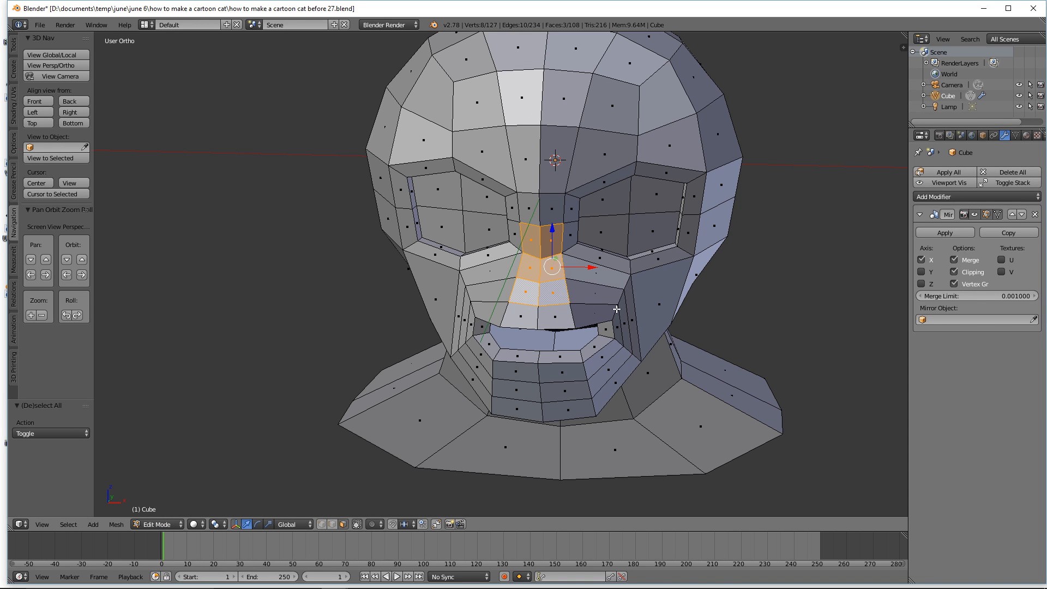
pyautogui.moveTo(734, 297); pyautogui.dragTo(656, 291, button='middle')
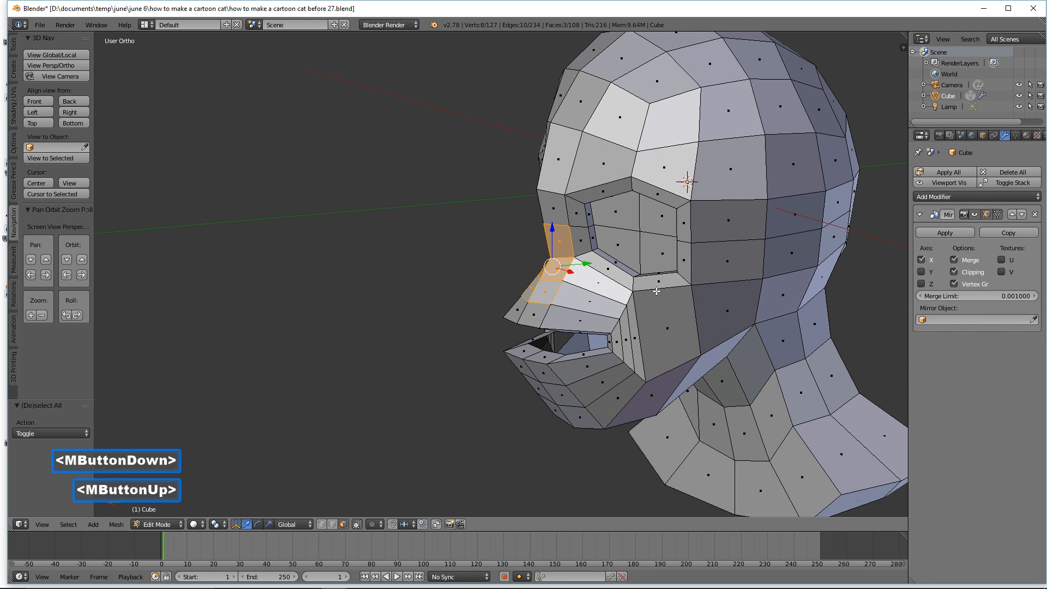
pyautogui.press('e')
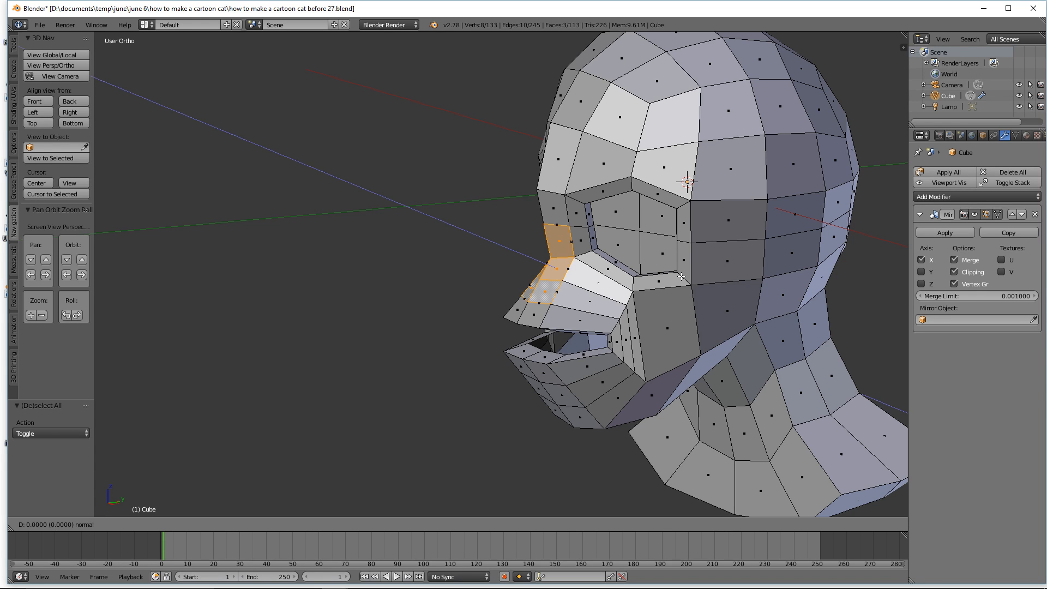
pyautogui.press('y')
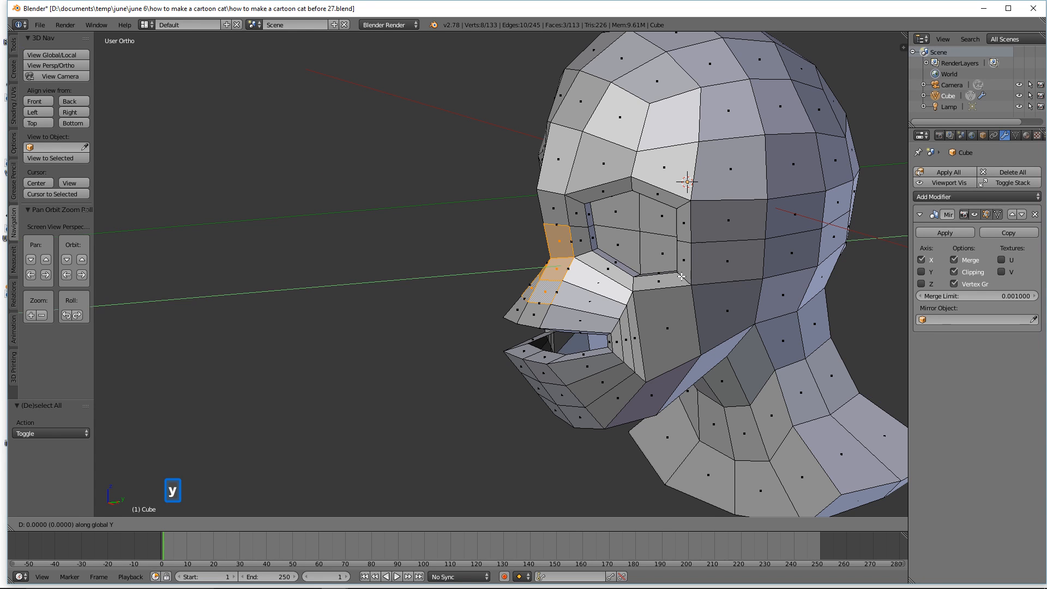
pyautogui.click(653, 281)
# Step: Flatten the extruded nose faces by scaling them along Z by about 0.581
pyautogui.moveTo(643, 328); pyautogui.dragTo(665, 330, button='middle')
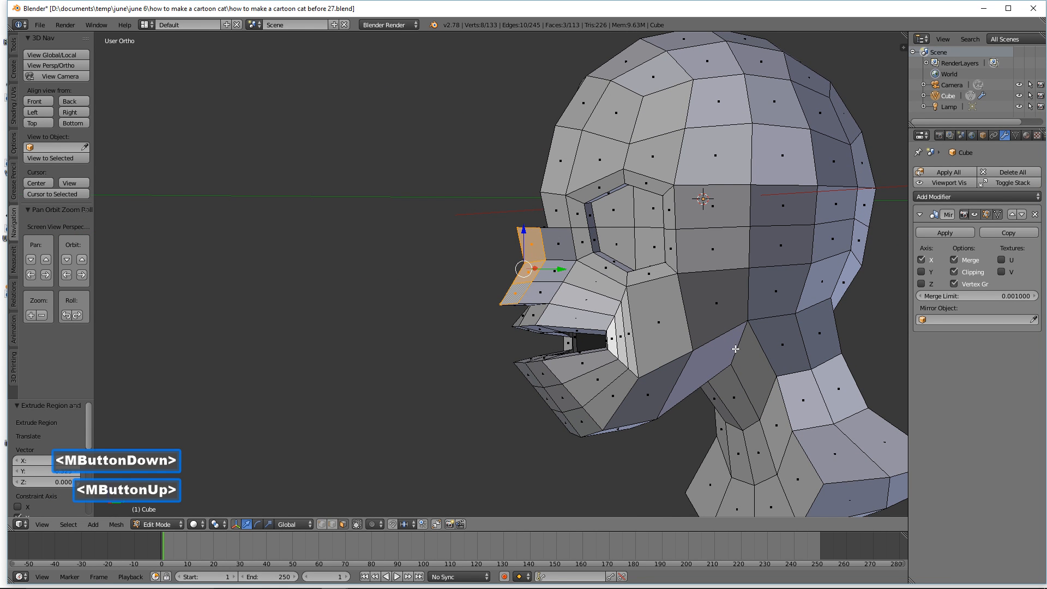
pyautogui.press('s')
pyautogui.press('z')
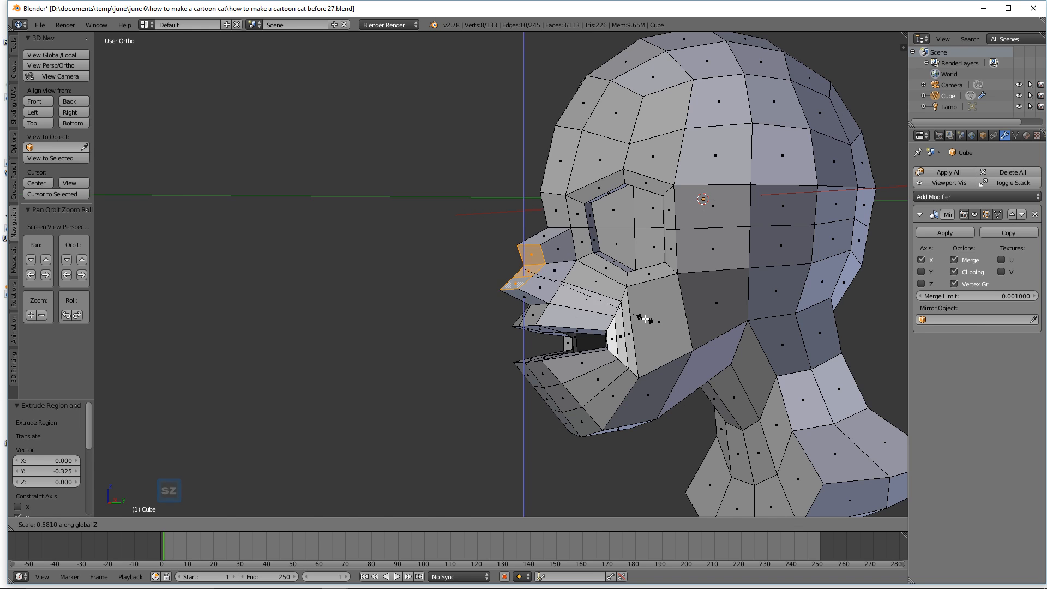
pyautogui.click(645, 319)
# Step: Select the top edge of the extruded nose faces and raise it along Z towards the nose bridge
pyautogui.moveTo(646, 319); pyautogui.dragTo(573, 294, button='middle')
pyautogui.moveTo(529, 264); pyautogui.dragTo(437, 382, button='middle')
pyautogui.click(331, 525)
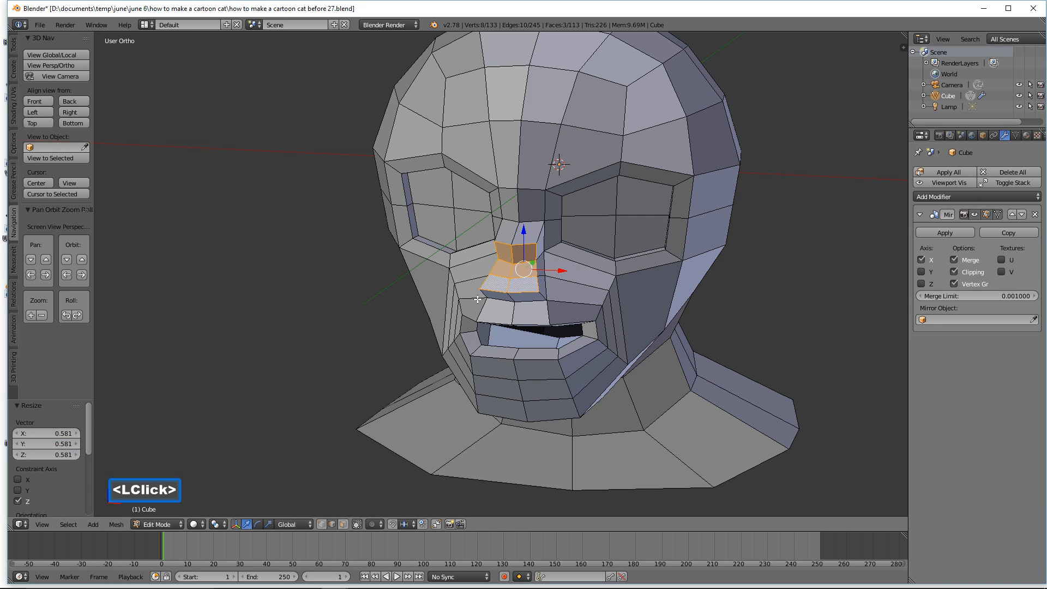
pyautogui.click(525, 244)
pyautogui.moveTo(523, 215); pyautogui.dragTo(522, 200)
pyautogui.moveTo(591, 228); pyautogui.dragTo(551, 227, button='middle')
pyautogui.moveTo(551, 228); pyautogui.dragTo(551, 270)
# Step: Refine the nose profile at its edges, shifting the uppermost bridge edge about 0.030 units along Y, and deselect everything
pyautogui.click(528, 261)
pyautogui.click(521, 273)
pyautogui.click(514, 291)
pyautogui.moveTo(551, 270); pyautogui.dragTo(542, 225, button='middle')
pyautogui.moveTo(541, 226); pyautogui.dragTo(576, 225)
pyautogui.moveTo(576, 224); pyautogui.dragTo(618, 231, button='middle')
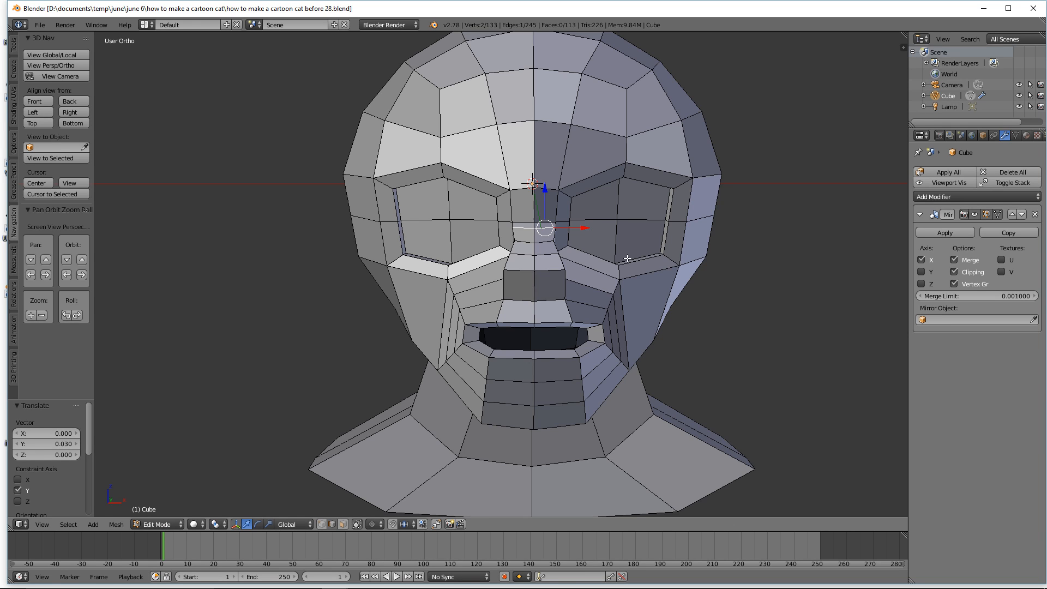
pyautogui.press('a')
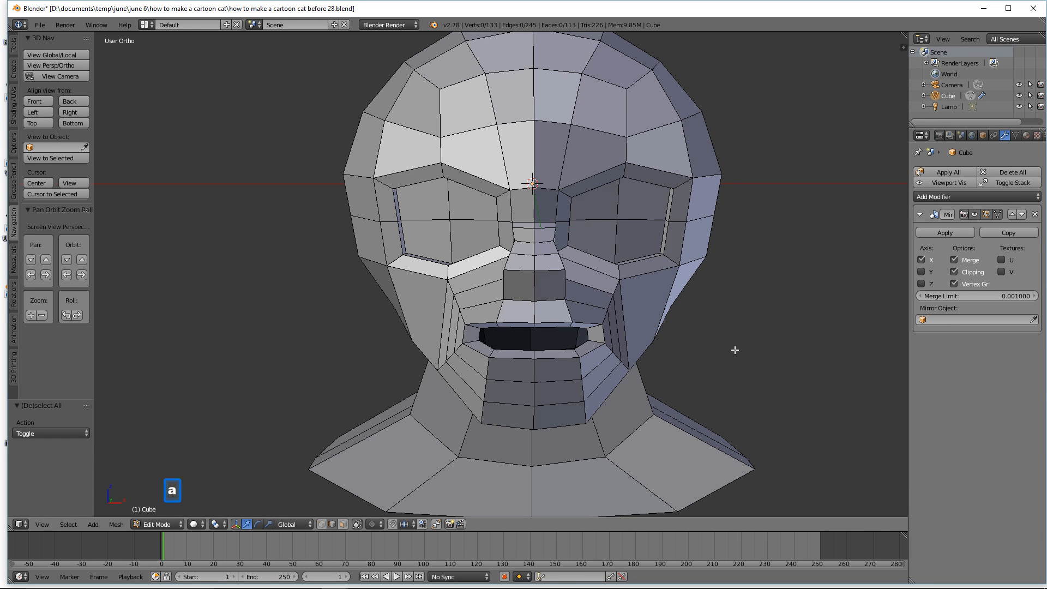
# Step: Select the block of four faces high on the side of the head and extrude them about 1.352 units along their normal for the ears
pyautogui.moveTo(806, 205); pyautogui.dragTo(760, 211, button='middle')
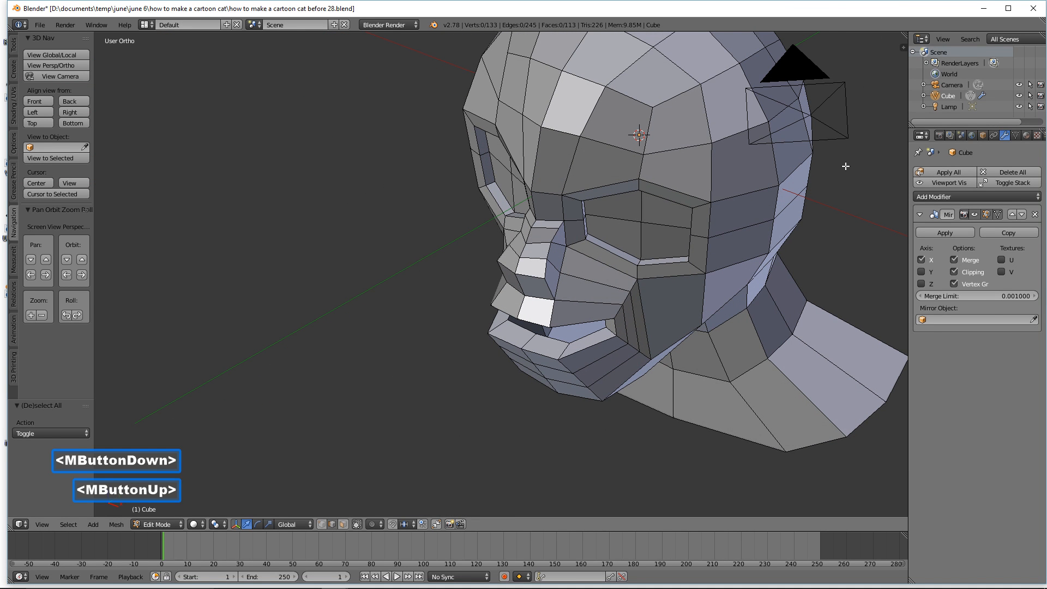
pyautogui.keyDown('shift'); pyautogui.moveTo(846, 164); pyautogui.dragTo(663, 248, button='middle'); pyautogui.keyUp('shift')
pyautogui.moveTo(695, 234); pyautogui.dragTo(665, 231, button='middle')
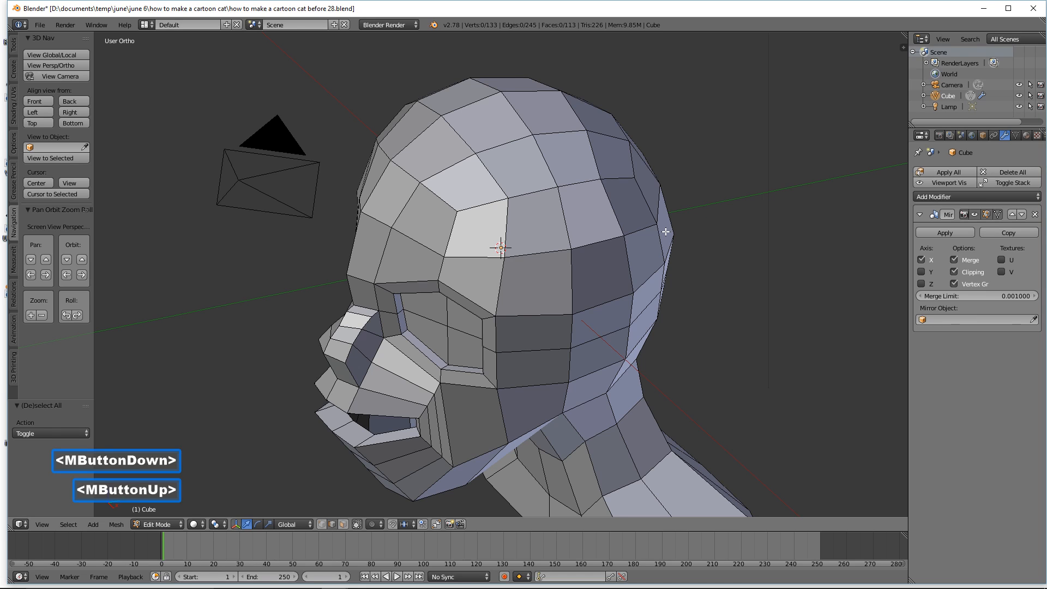
pyautogui.click(580, 177)
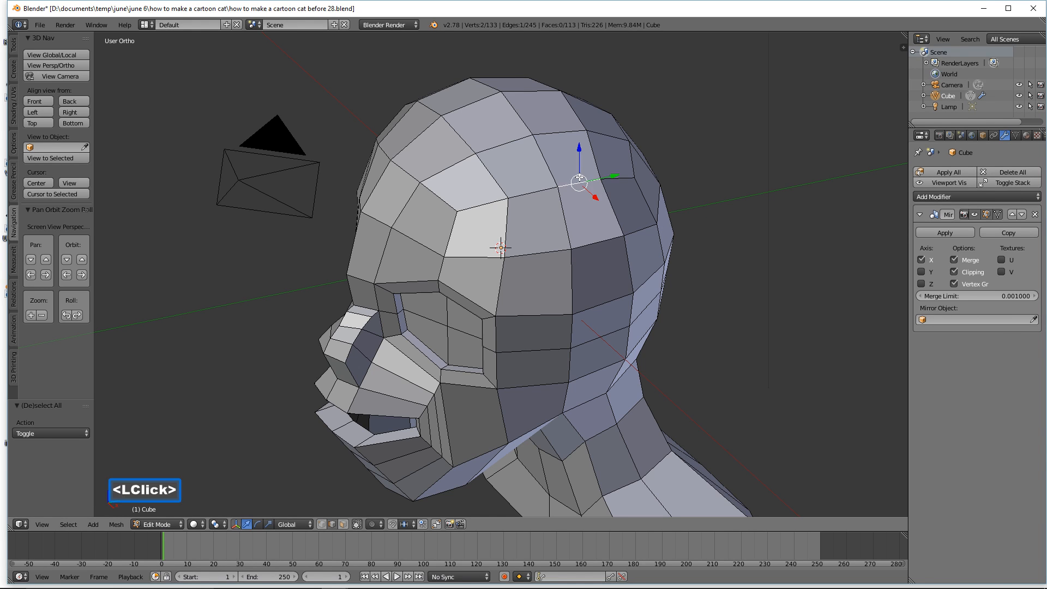
pyautogui.click(343, 524)
pyautogui.click(559, 180)
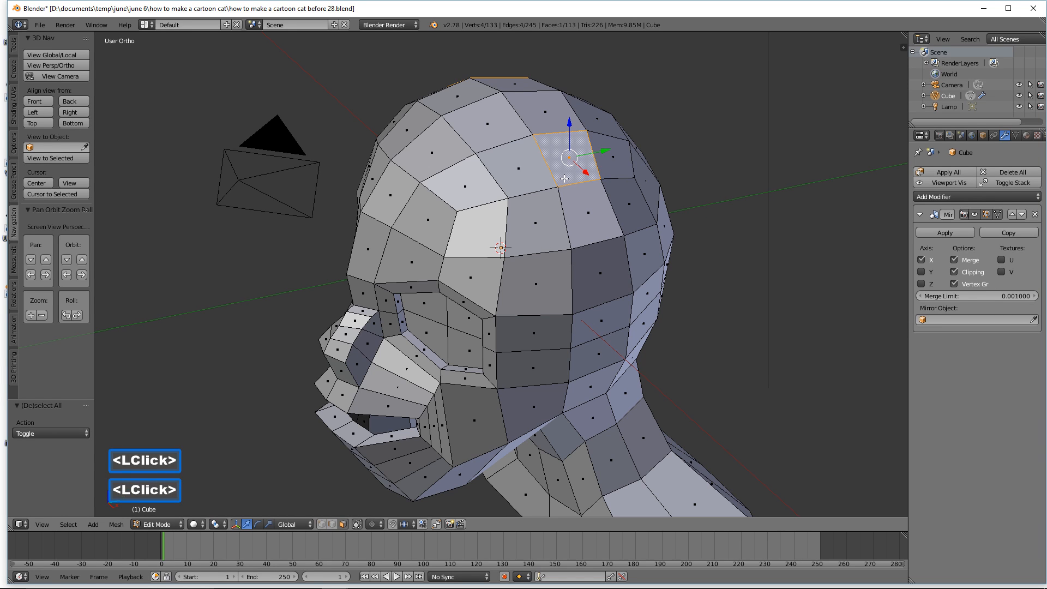
pyautogui.keyDown('shift'); pyautogui.click(618, 170); pyautogui.keyUp('shift')
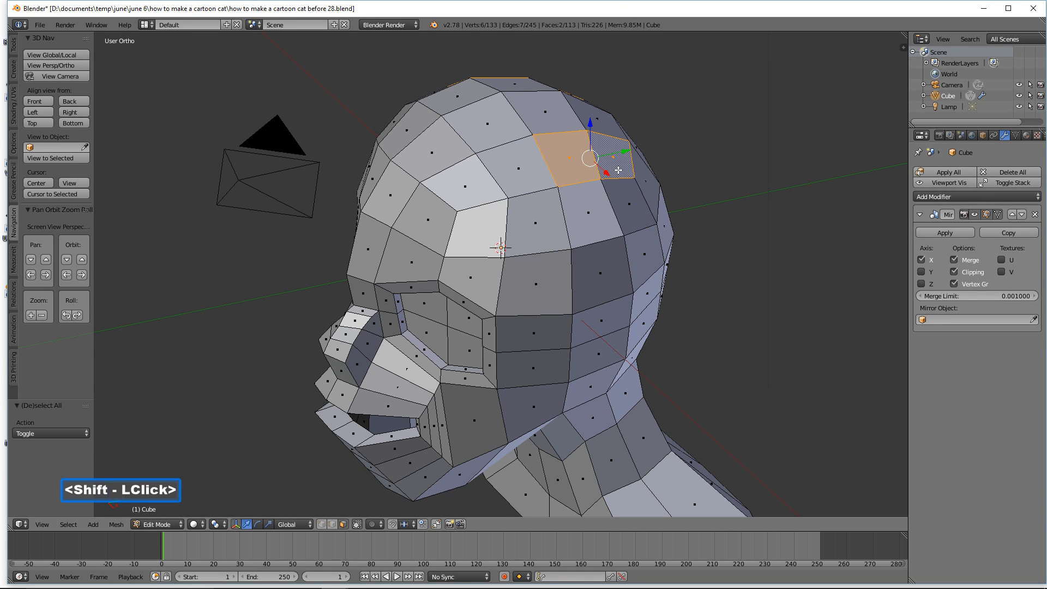
pyautogui.keyDown('shift'); pyautogui.click(589, 214); pyautogui.keyUp('shift')
pyautogui.keyDown('shift'); pyautogui.click(633, 210); pyautogui.keyUp('shift')
pyautogui.moveTo(632, 239); pyautogui.dragTo(681, 298, button='middle')
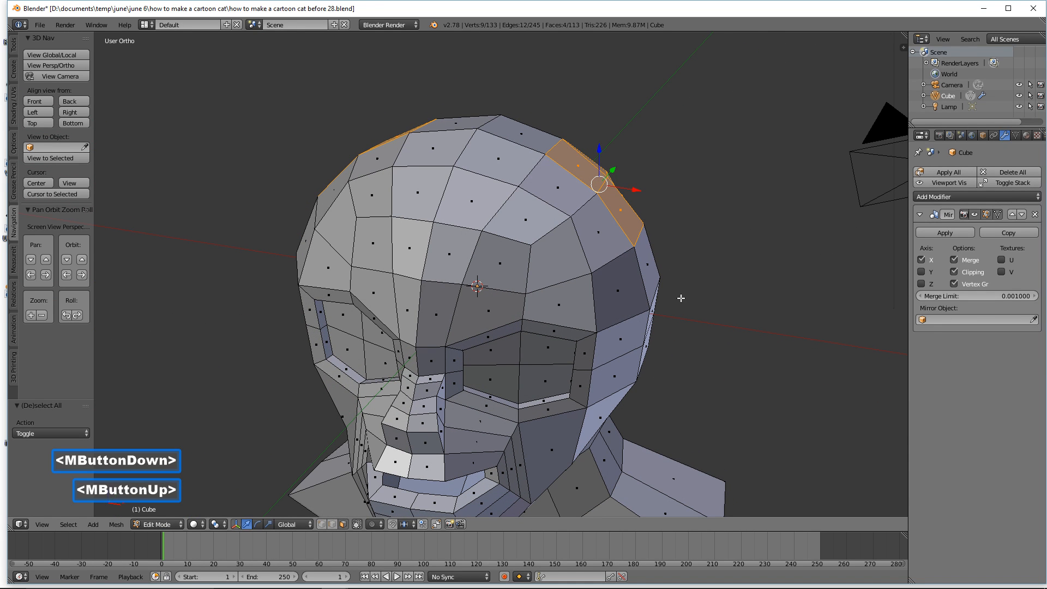
pyautogui.press('e')
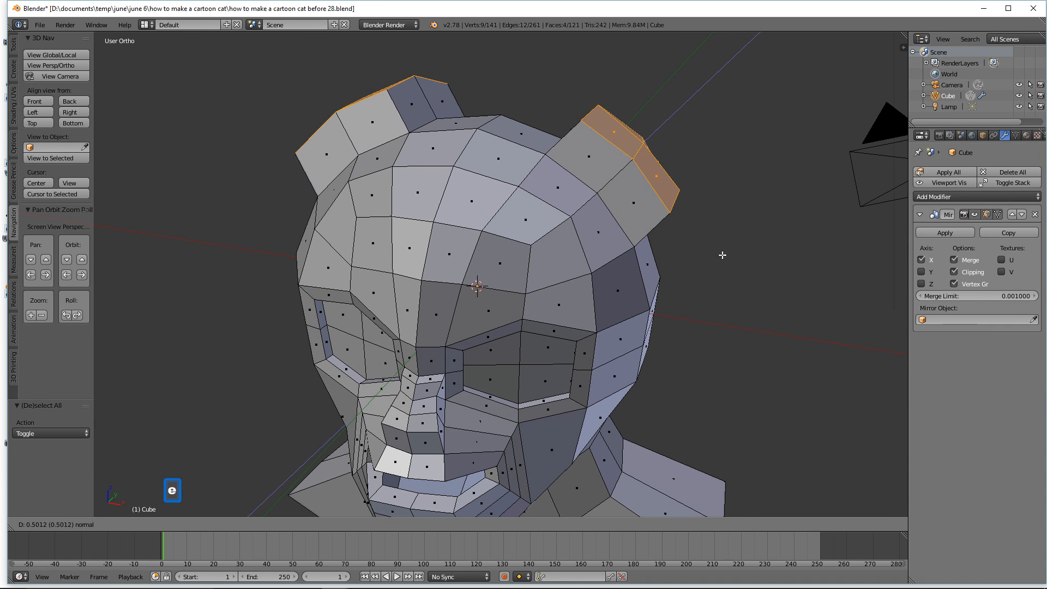
pyautogui.click(780, 203)
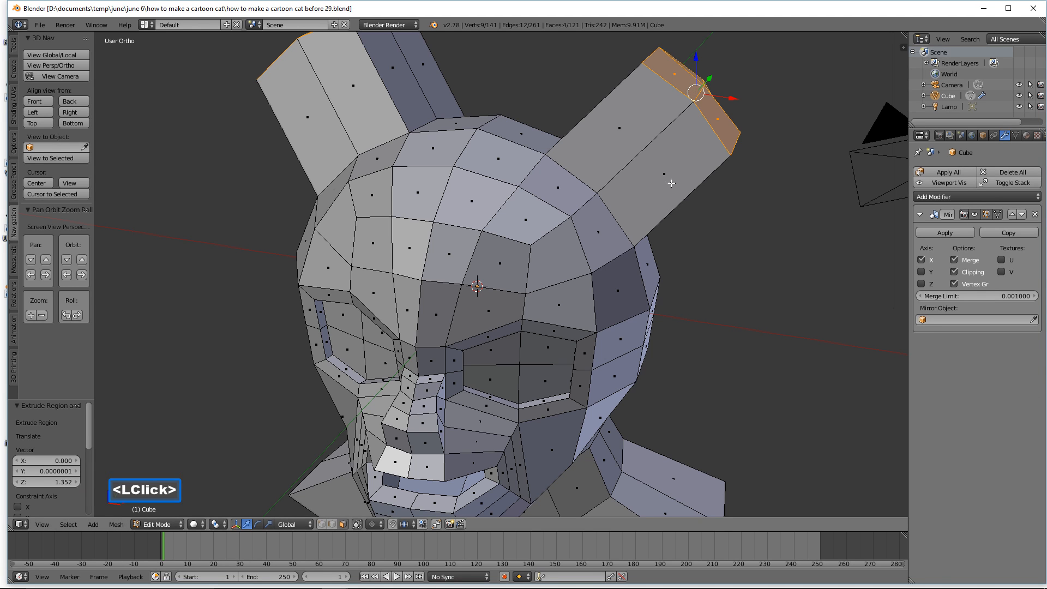
# Step: Scale down the ear tip faces to taper the ears, shift them about -0.104 units along Y, and deselect everything
pyautogui.moveTo(664, 245); pyautogui.dragTo(691, 226, button='middle')
pyautogui.press('s')
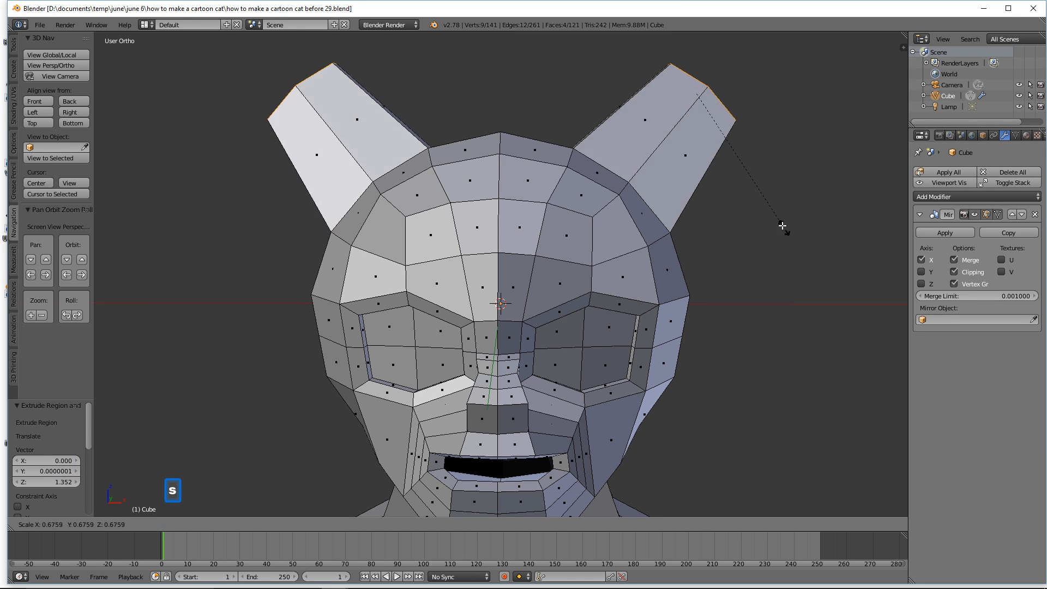
pyautogui.click(748, 194)
pyautogui.moveTo(749, 194); pyautogui.dragTo(670, 201, button='middle')
pyautogui.moveTo(732, 94); pyautogui.dragTo(711, 94)
pyautogui.moveTo(712, 93)
pyautogui.mouseDown(button='middle')
pyautogui.moveTo(706, 160)
pyautogui.moveTo(719, 92)
pyautogui.mouseUp(button='middle')
pyautogui.moveTo(715, 92)
pyautogui.mouseDown()
pyautogui.moveTo(725, 89)
pyautogui.moveTo(713, 93)
pyautogui.mouseUp()
pyautogui.moveTo(713, 93); pyautogui.dragTo(669, 185, button='middle')
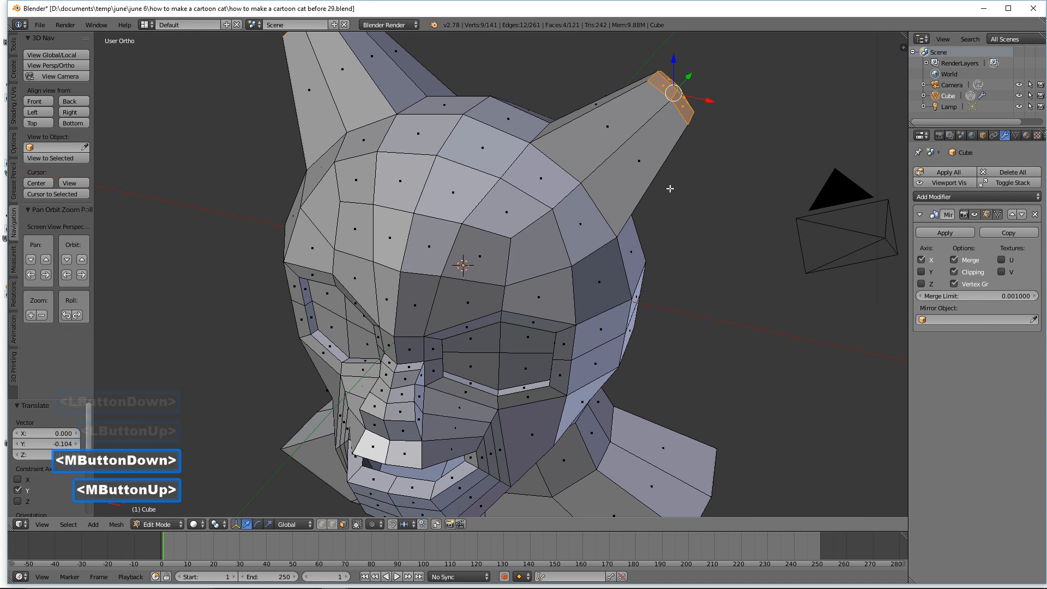
pyautogui.press('a')
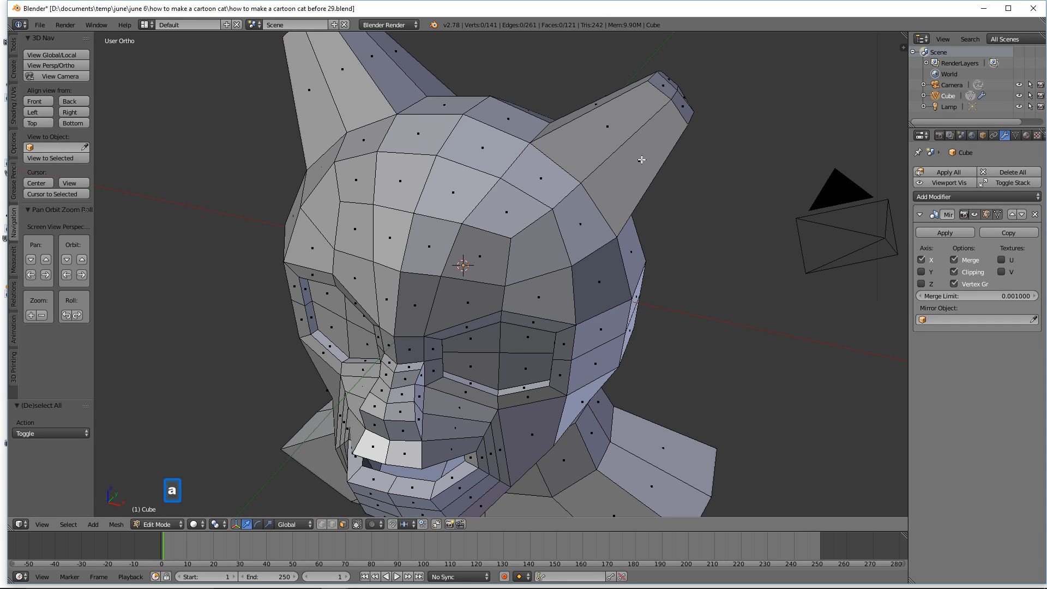
# Step: Add a single loop cut around the ears about halfway up, with an edge slide of about 0.096
pyautogui.press('ctrl')
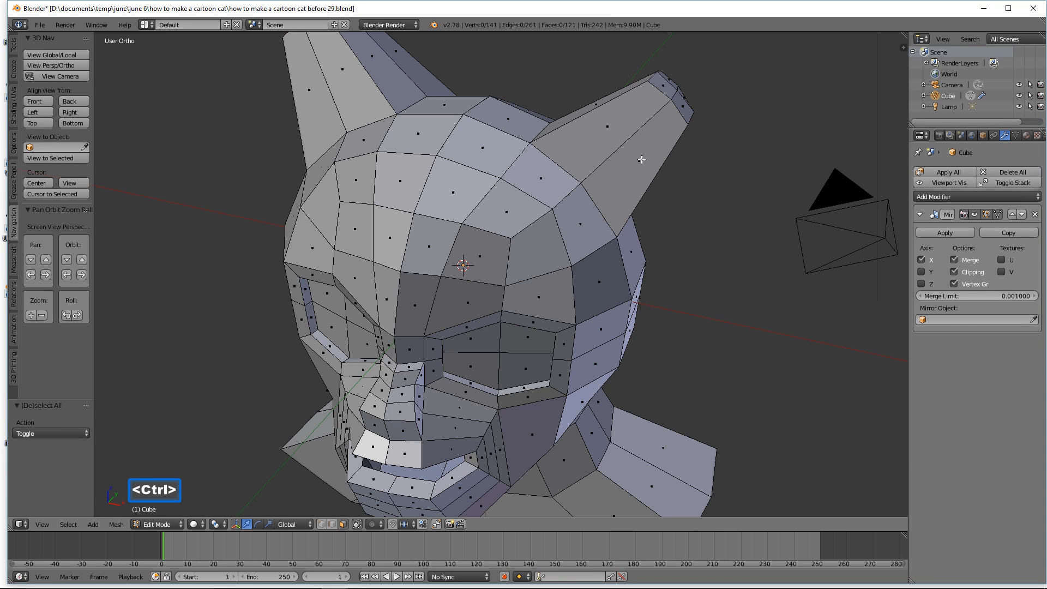
pyautogui.hotkey('ctrl', 'r')
pyautogui.click(642, 160)
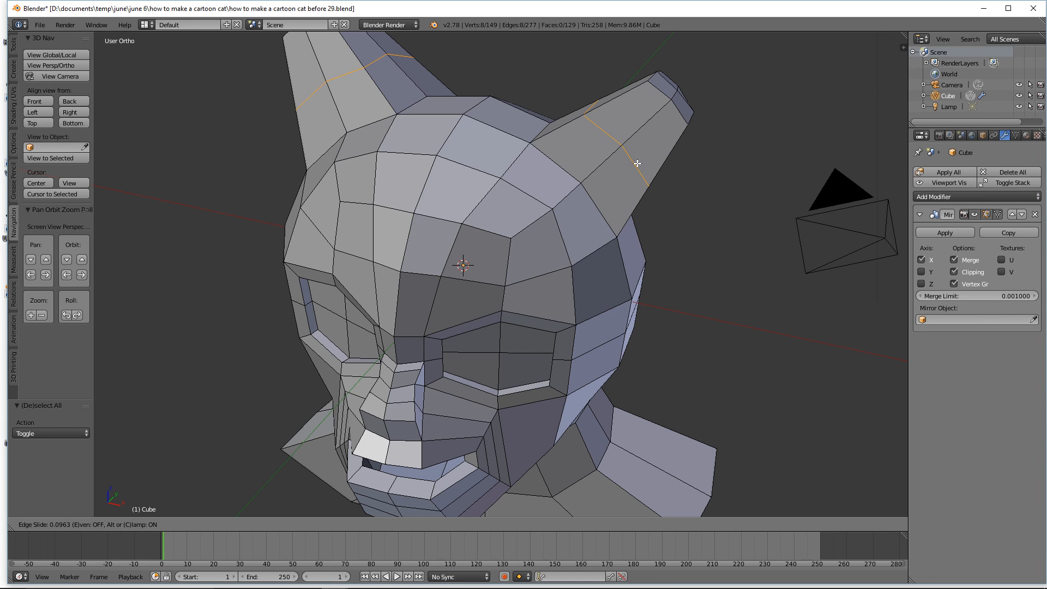
pyautogui.click(638, 163)
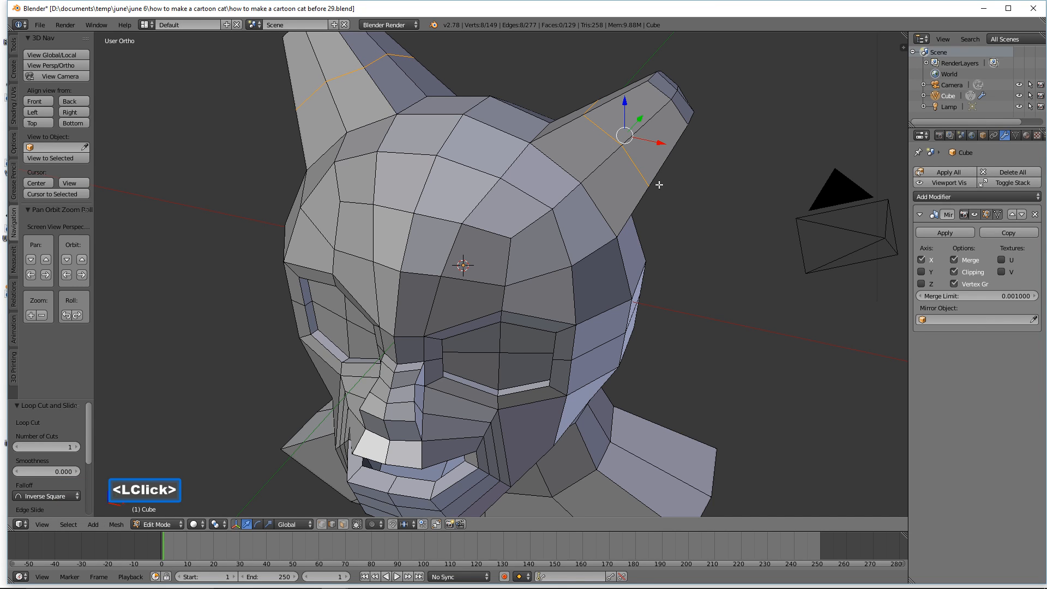
# Step: Scale the ear loop along Y by about 0.708 and move it about 0.122 units along Y
pyautogui.moveTo(714, 221); pyautogui.dragTo(734, 202, button='middle')
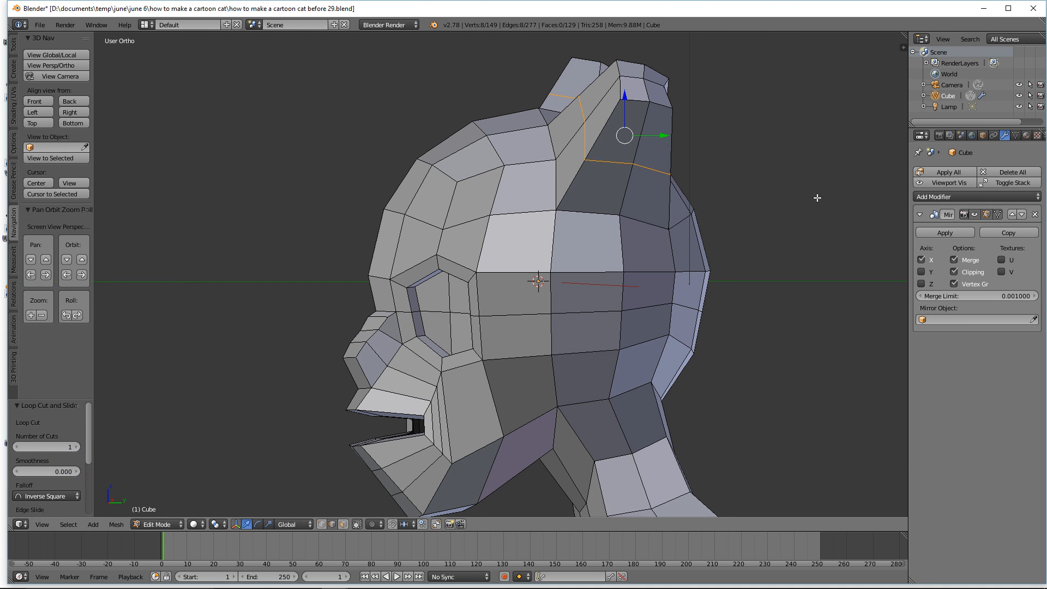
pyautogui.press('s')
pyautogui.press('y')
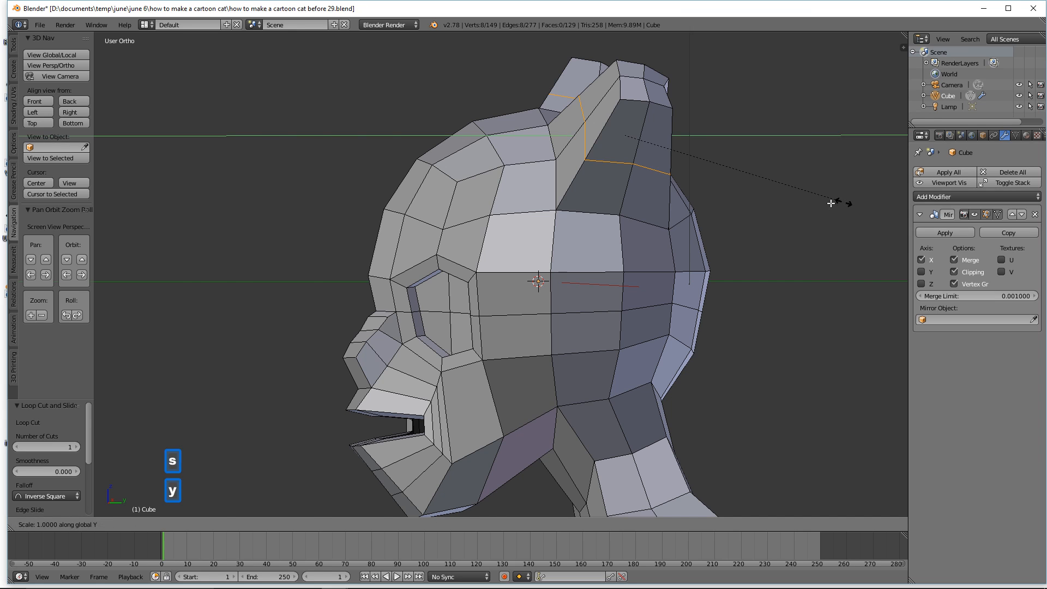
pyautogui.click(781, 182)
pyautogui.moveTo(781, 183); pyautogui.dragTo(681, 147, button='middle')
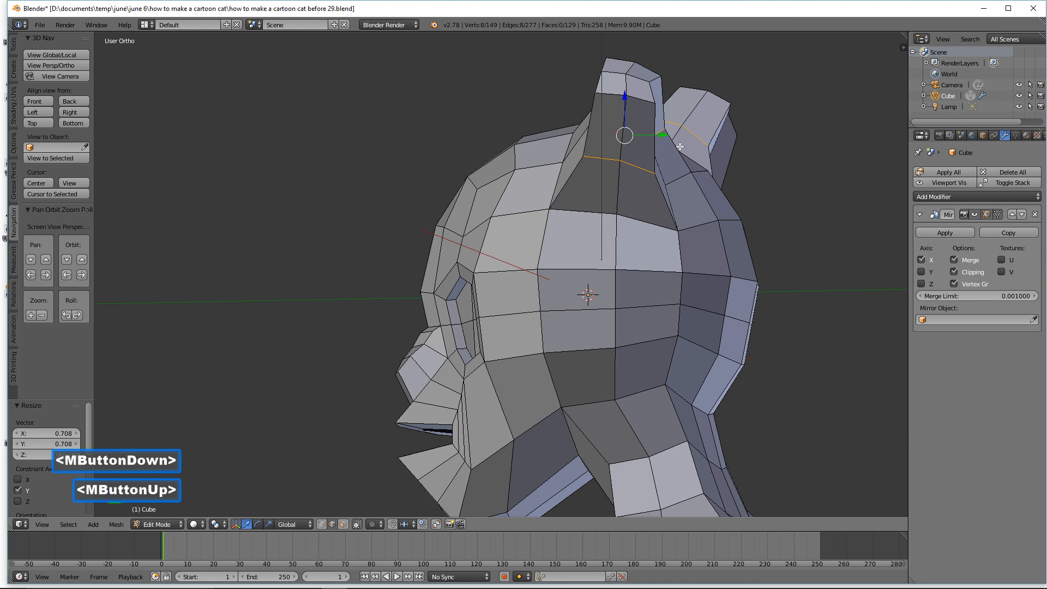
pyautogui.moveTo(664, 136); pyautogui.dragTo(678, 140)
# Step: Select the middle vertex of the loop on the back of the ear and move it about 0.158 units along Y
pyautogui.moveTo(678, 140); pyautogui.dragTo(652, 185, button='middle')
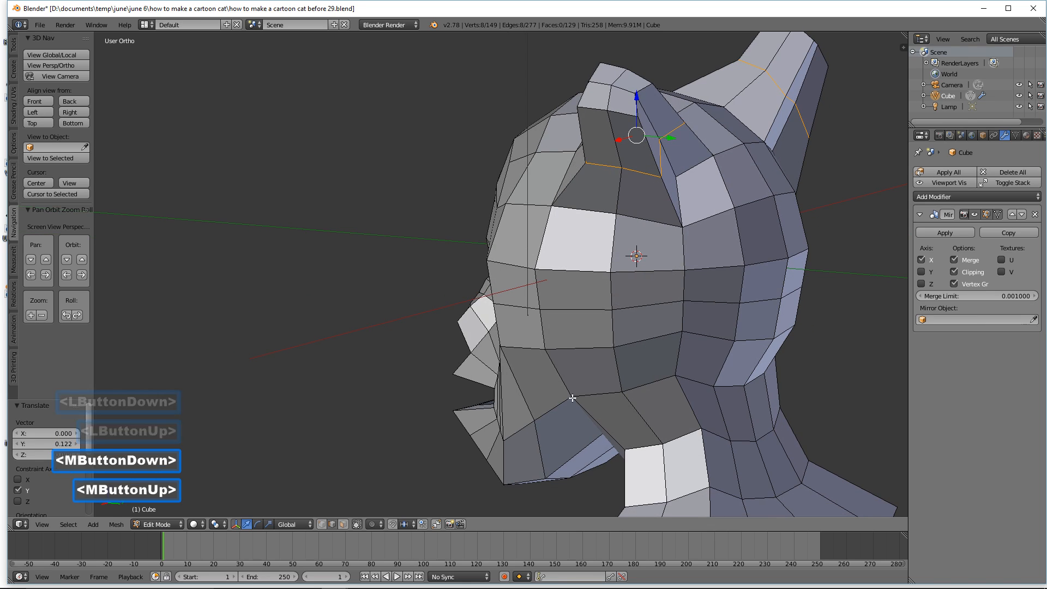
pyautogui.click(322, 524)
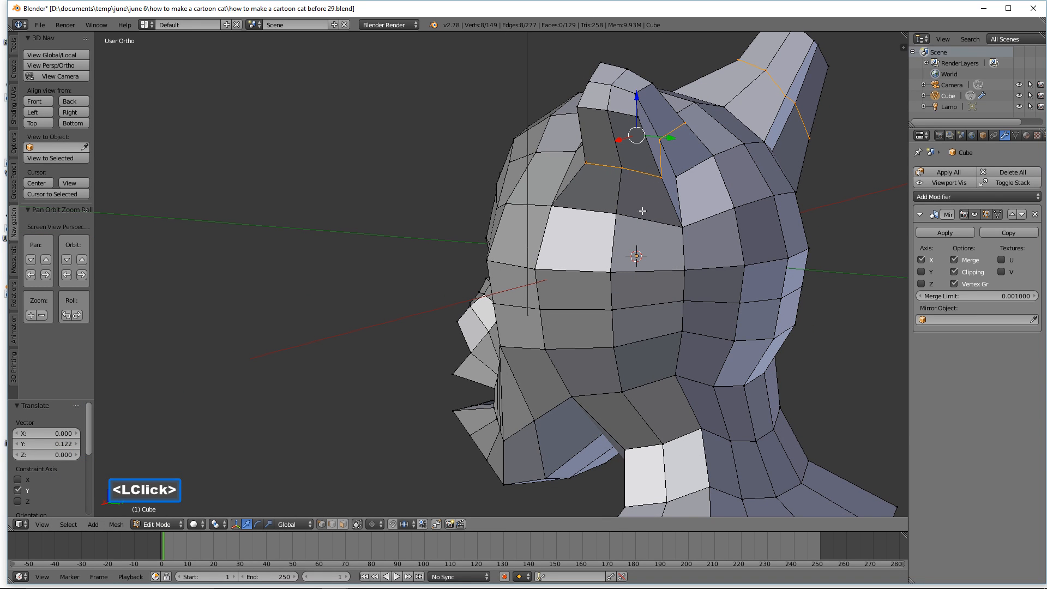
pyautogui.click(689, 123)
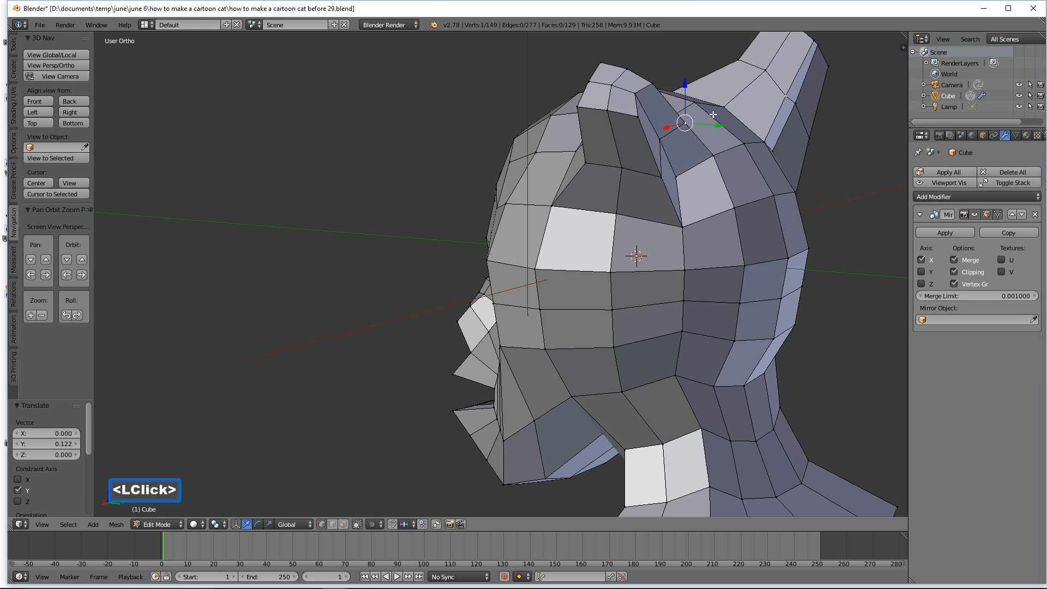
pyautogui.click(661, 138)
pyautogui.moveTo(687, 145); pyautogui.dragTo(701, 147)
# Step: Inset the four front faces of the ear by extruding them in place and scaling the new faces by about 0.757
pyautogui.moveTo(701, 146); pyautogui.dragTo(670, 147, button='middle')
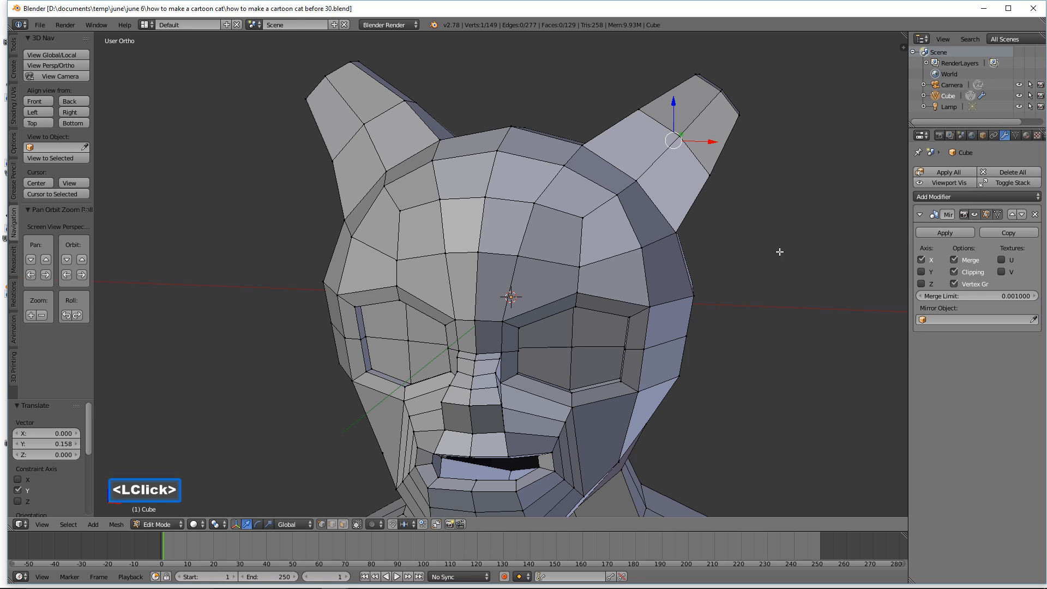
pyautogui.click(343, 524)
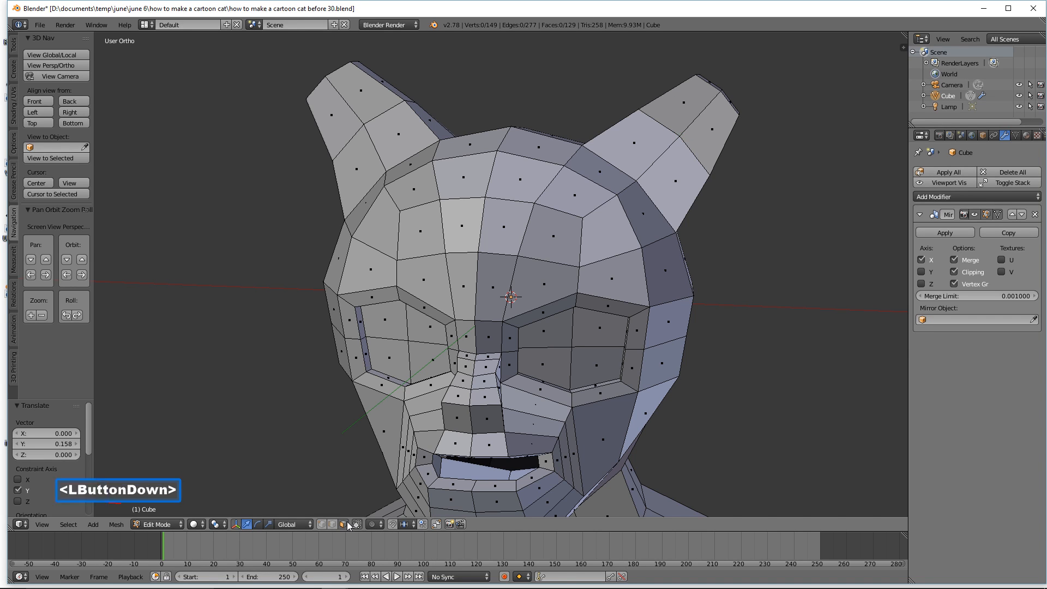
pyautogui.click(678, 126)
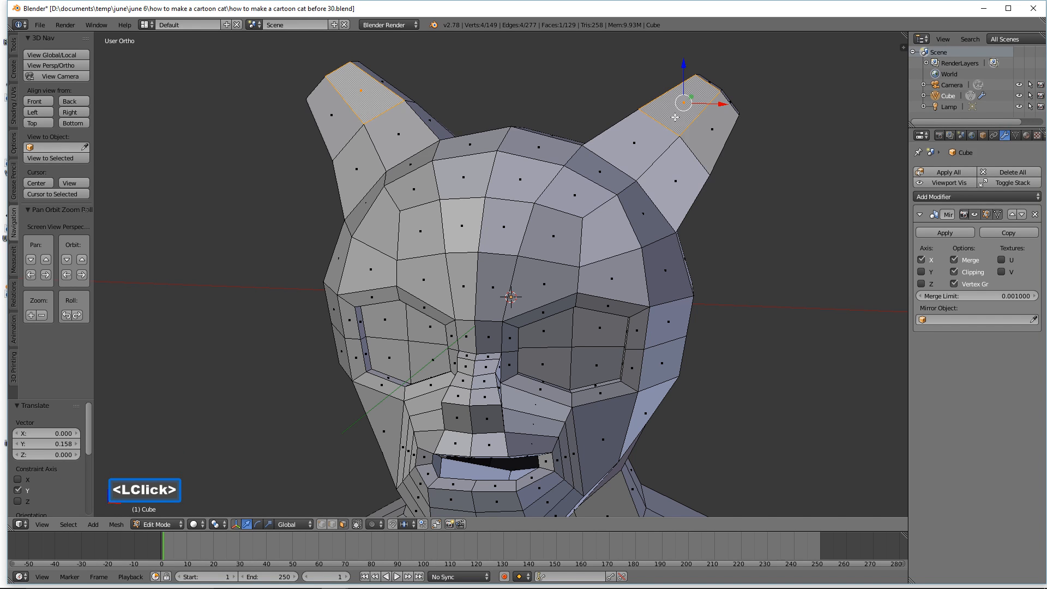
pyautogui.keyDown('shift'); pyautogui.click(714, 152); pyautogui.keyUp('shift')
pyautogui.keyDown('shift'); pyautogui.click(637, 143); pyautogui.keyUp('shift')
pyautogui.keyDown('shift'); pyautogui.click(683, 188); pyautogui.keyUp('shift')
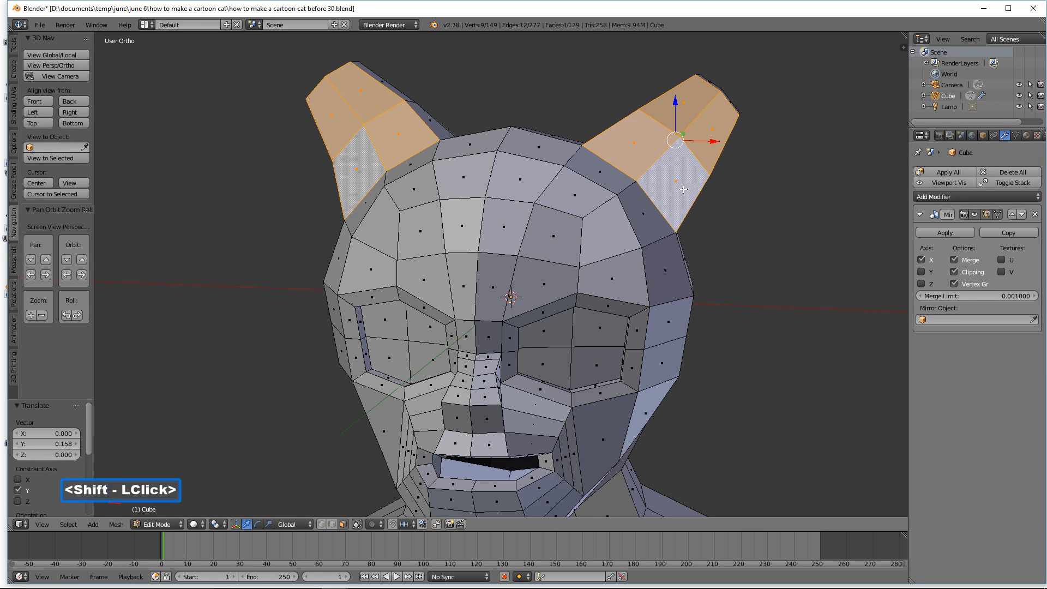
pyautogui.press('e')
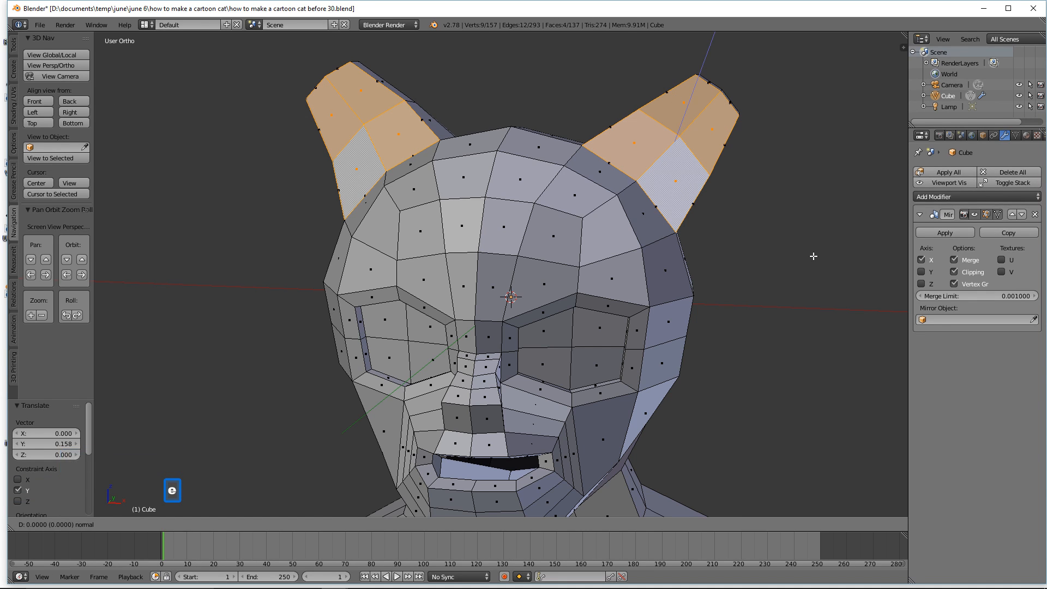
pyautogui.rightClick(813, 255)
pyautogui.press('s')
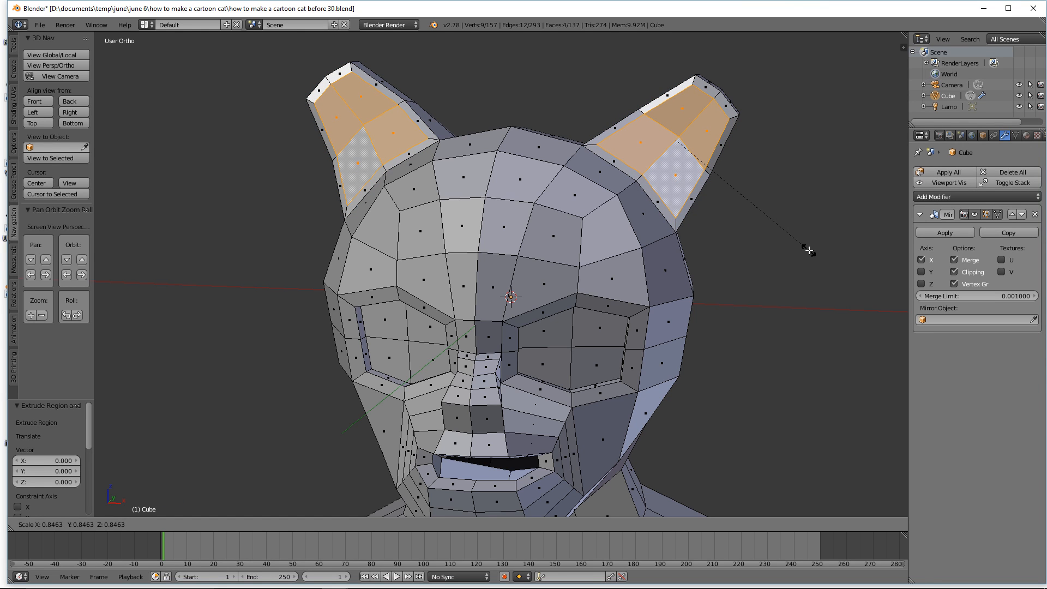
pyautogui.click(793, 231)
# Step: Extrude the inset ear faces inward by about -0.344 units to hollow the ear, and deselect everything
pyautogui.moveTo(794, 231); pyautogui.dragTo(705, 209, button='middle')
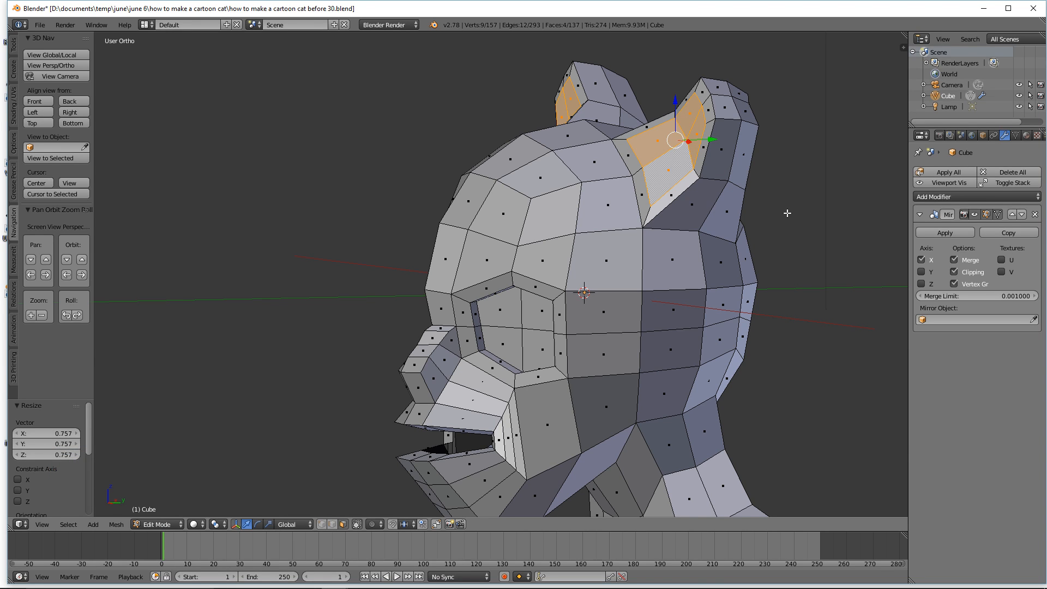
pyautogui.press('e')
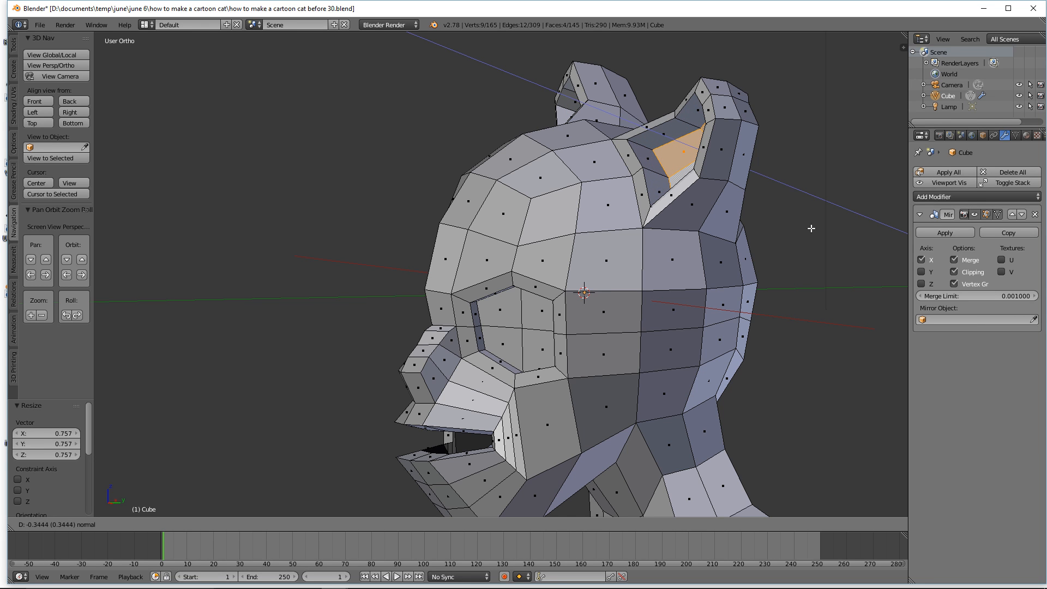
pyautogui.click(811, 229)
pyautogui.moveTo(706, 223); pyautogui.dragTo(741, 236, button='middle')
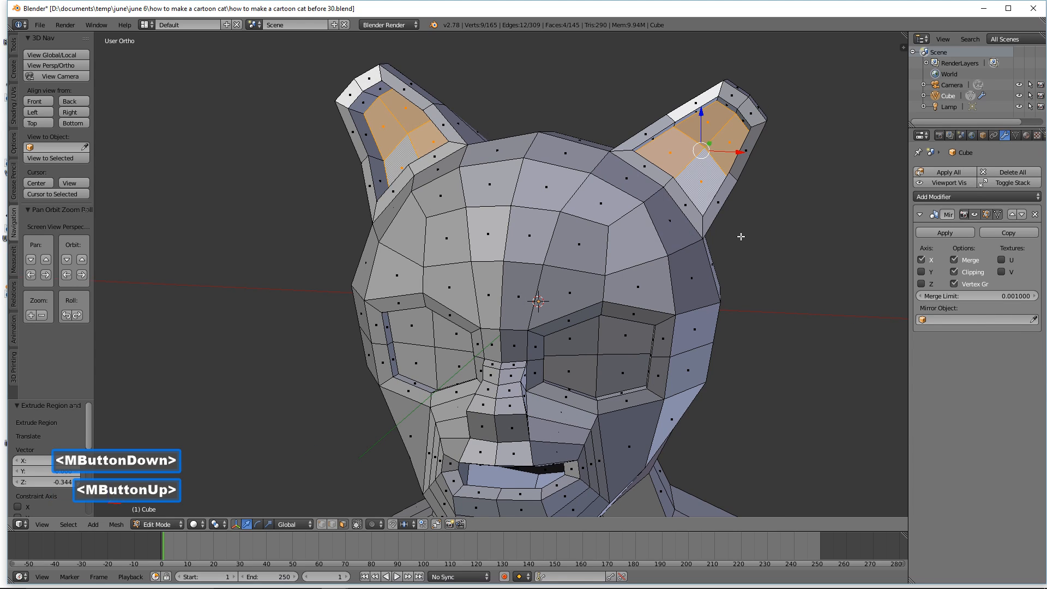
pyautogui.press('a')
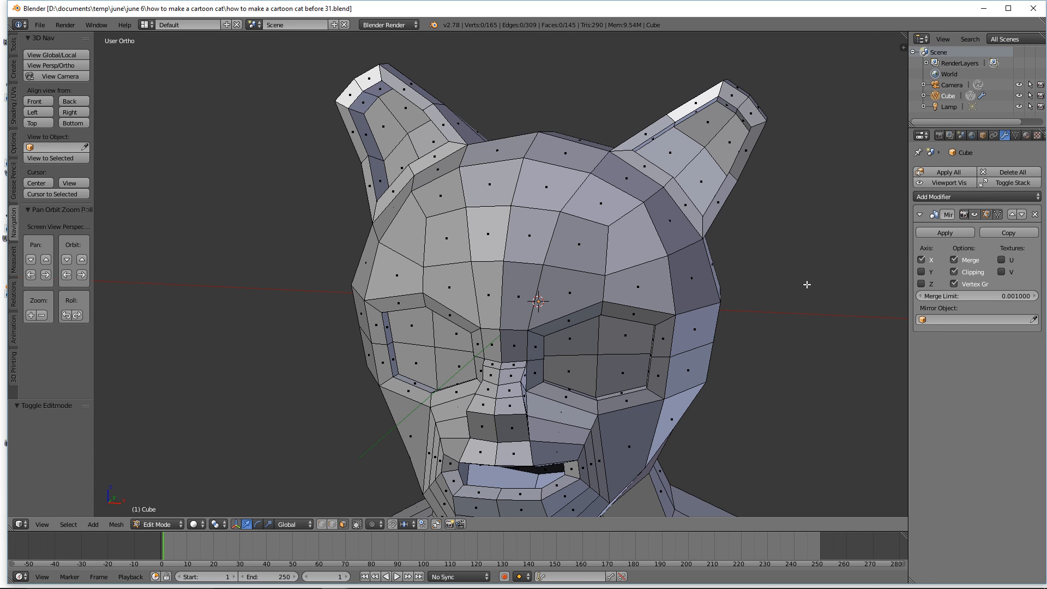
# Step: Save the model as a new version named "how to make a cartoon cat before 32.blend"
pyautogui.keyDown('ctrl'); pyautogui.moveTo(806, 147); pyautogui.dragTo(800, 212, button='middle'); pyautogui.keyUp('ctrl')
pyautogui.keyDown('shift'); pyautogui.moveTo(713, 293); pyautogui.dragTo(659, 234, button='middle'); pyautogui.keyUp('shift')
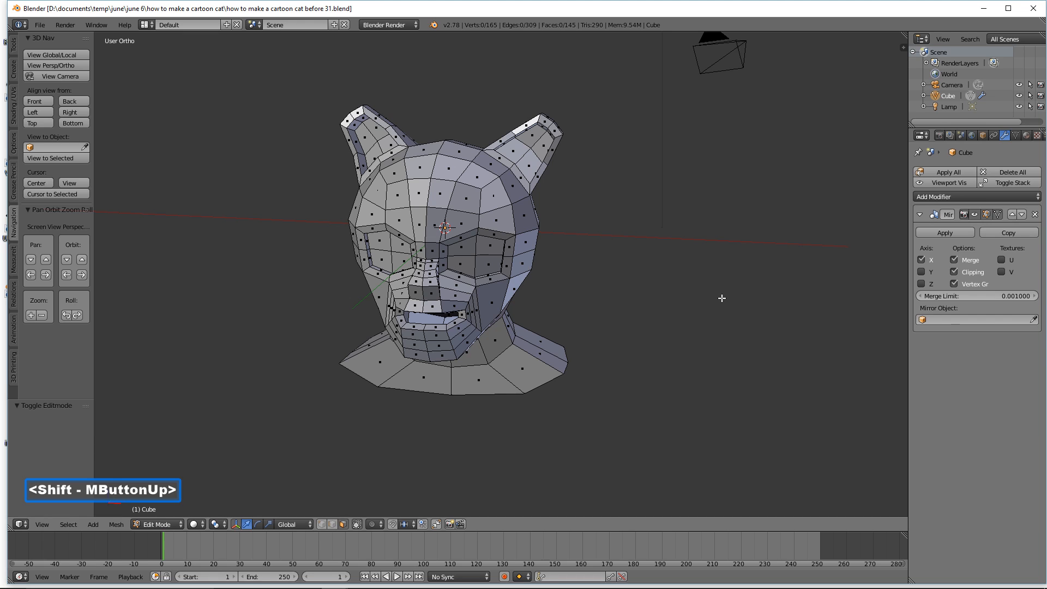
pyautogui.click(632, 258)
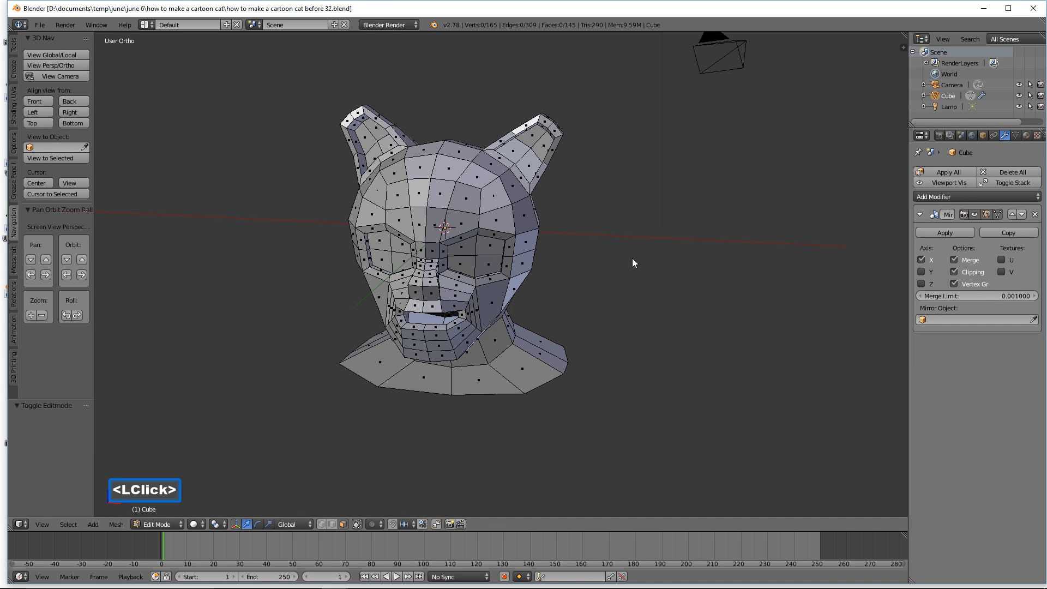
# Step: Raise the face under the chin using smooth proportional editing of size 1.00, and save as "how to make a cartoon cat before 33.blend"
pyautogui.keyDown('ctrl'); pyautogui.moveTo(634, 288); pyautogui.dragTo(631, 234, button='middle'); pyautogui.keyUp('ctrl')
pyautogui.moveTo(578, 355); pyautogui.dragTo(473, 376, button='middle')
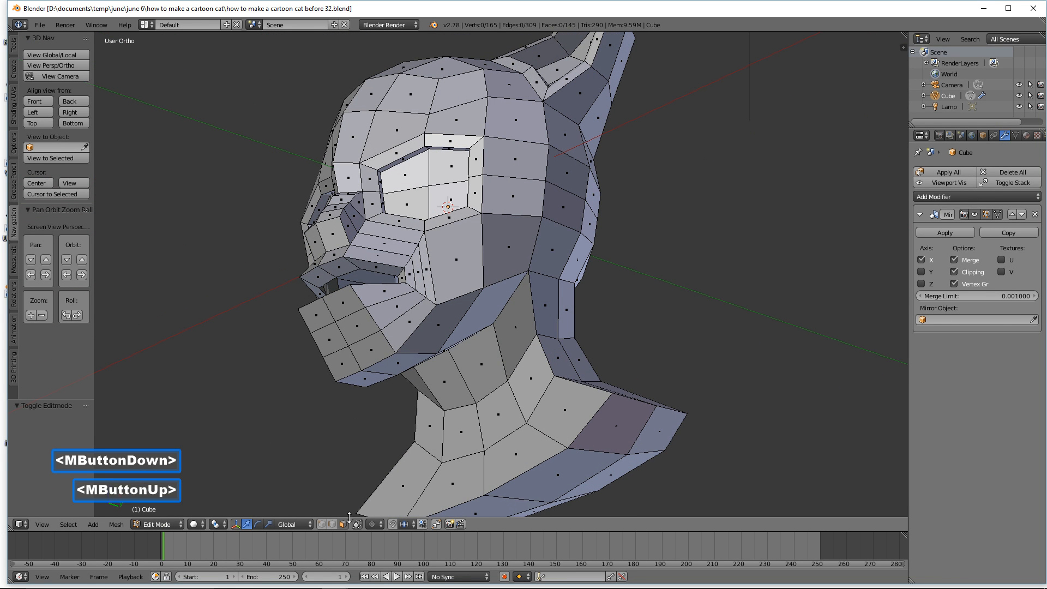
pyautogui.click(417, 376)
pyautogui.moveTo(417, 377); pyautogui.dragTo(466, 405, button='middle')
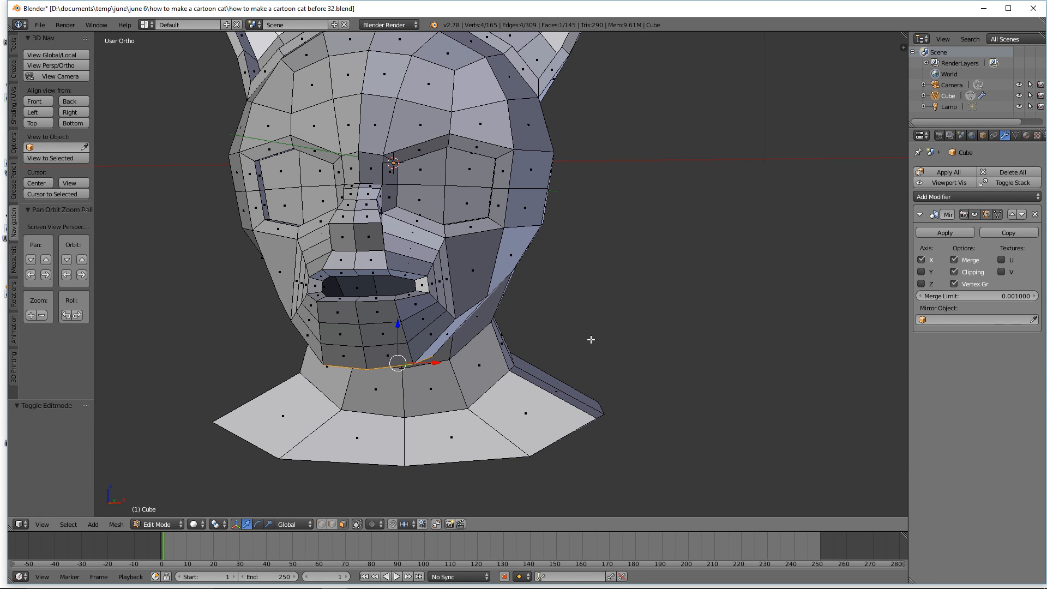
pyautogui.press('alt')
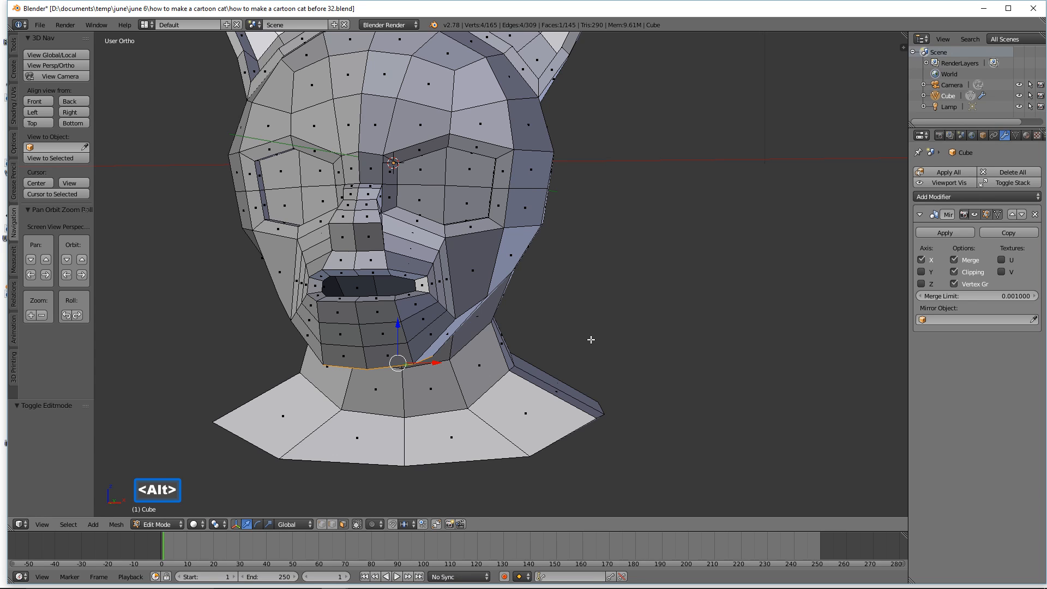
pyautogui.hotkey('alt', 'o')
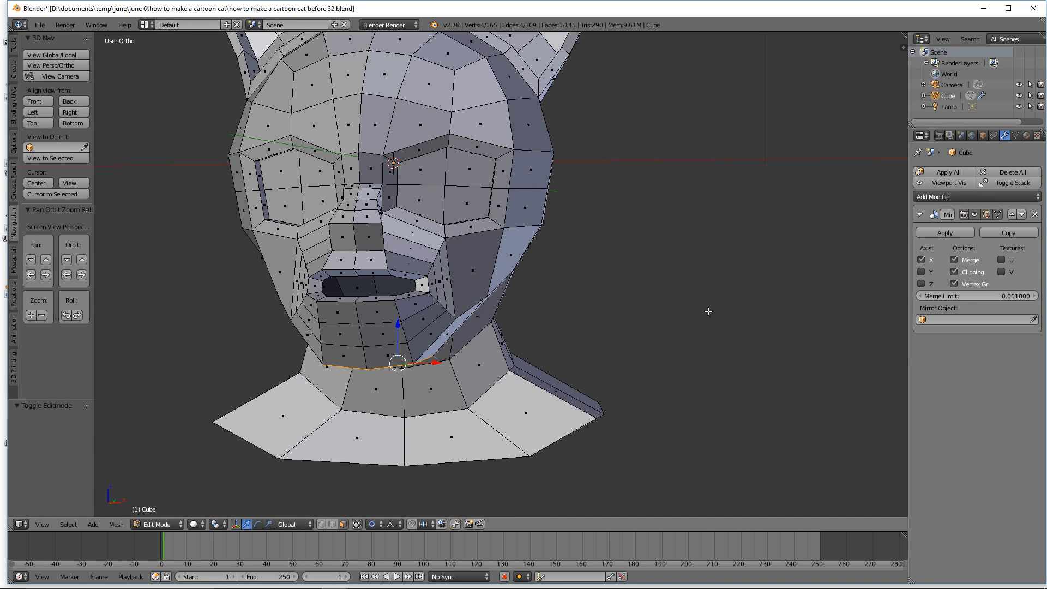
pyautogui.press('g')
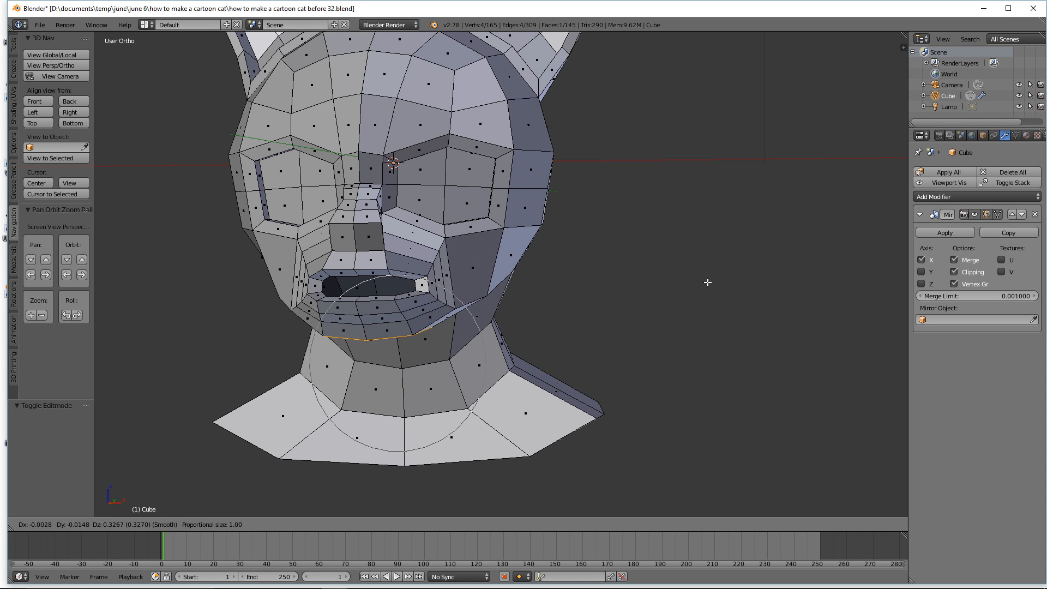
pyautogui.click(726, 273)
pyautogui.moveTo(726, 273); pyautogui.dragTo(683, 286, button='middle')
pyautogui.press('a')
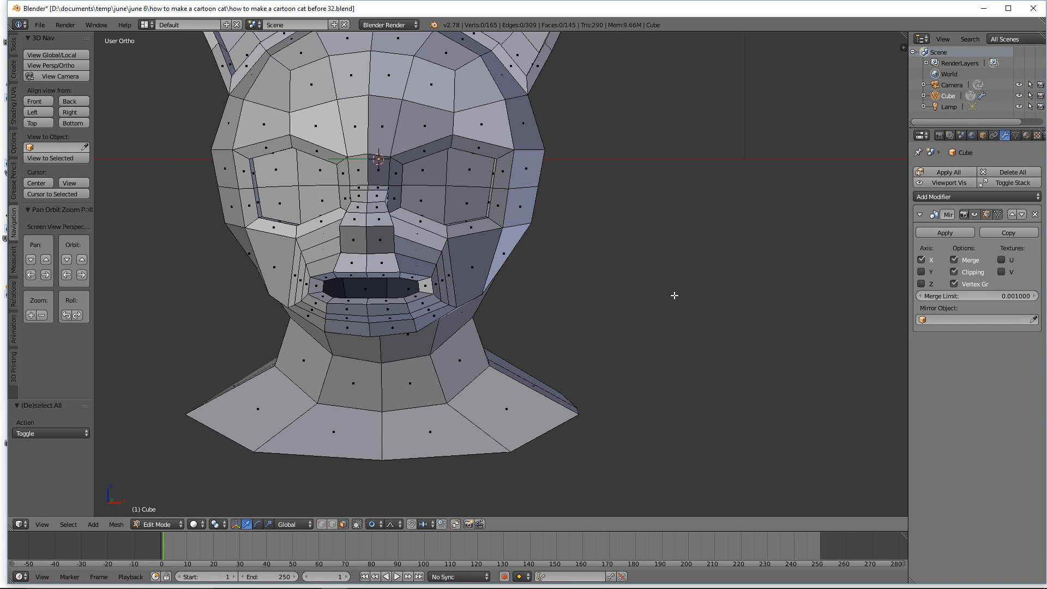
pyautogui.hotkey('ctrl', 'shift', 's')
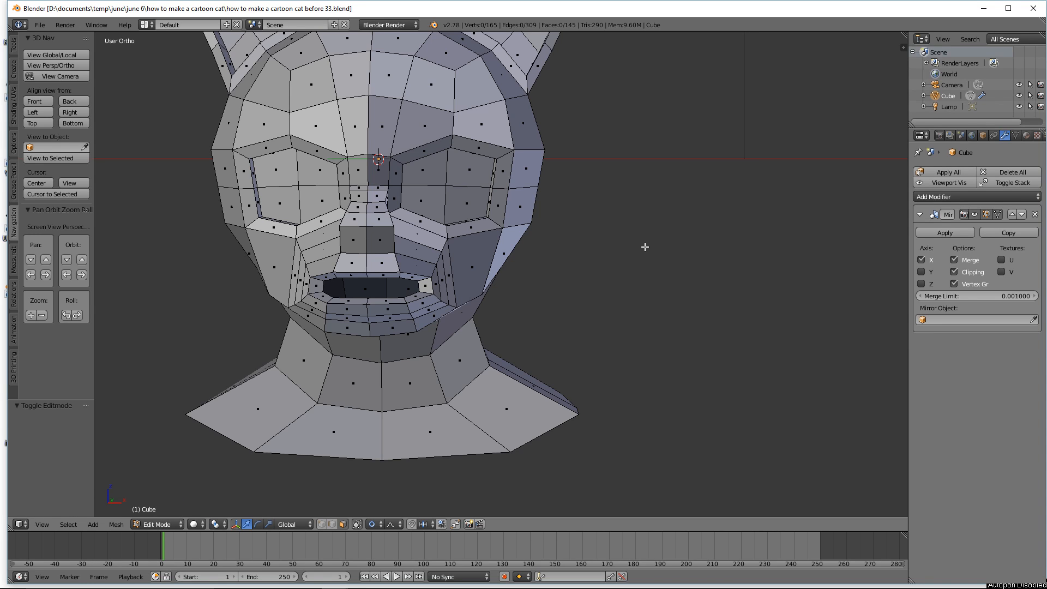
# Step: Move the mouth's face loops and the front nose face -0.254 along Y with proportional size 0.68, and save as "how to make a cartoon cat before 35.blend"
pyautogui.press('alt')
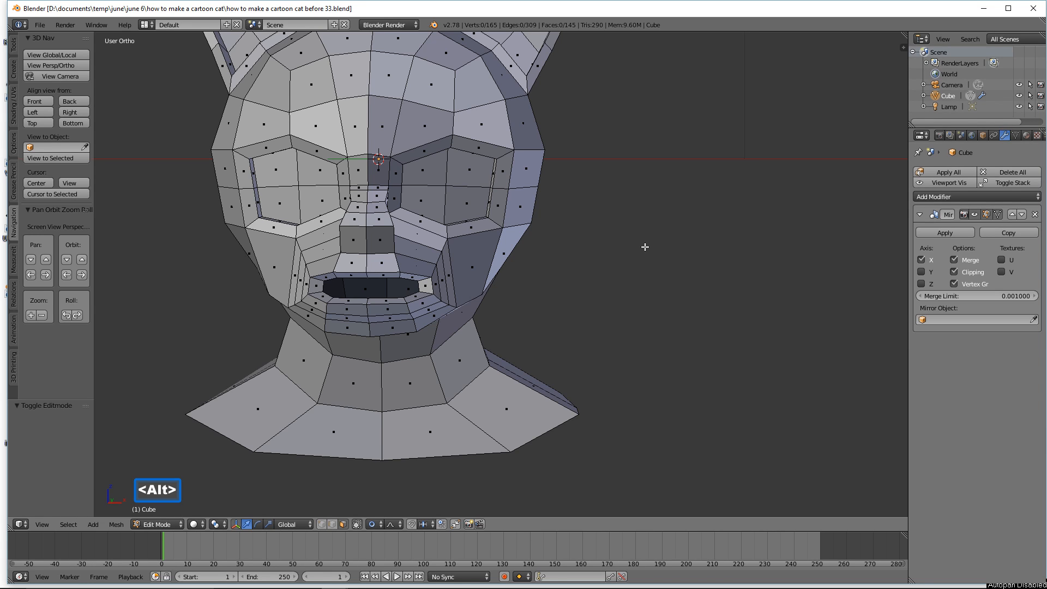
pyautogui.hotkey('alt', 'shift')
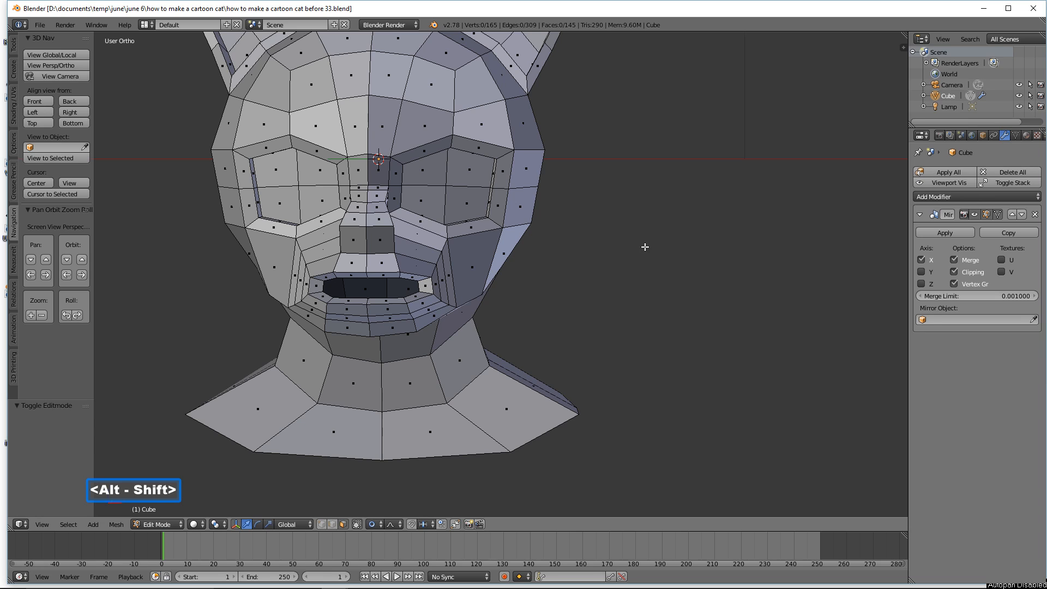
pyautogui.keyDown('alt'); pyautogui.keyDown('shift'); pyautogui.click(445, 305); pyautogui.keyUp('shift'); pyautogui.keyUp('alt')
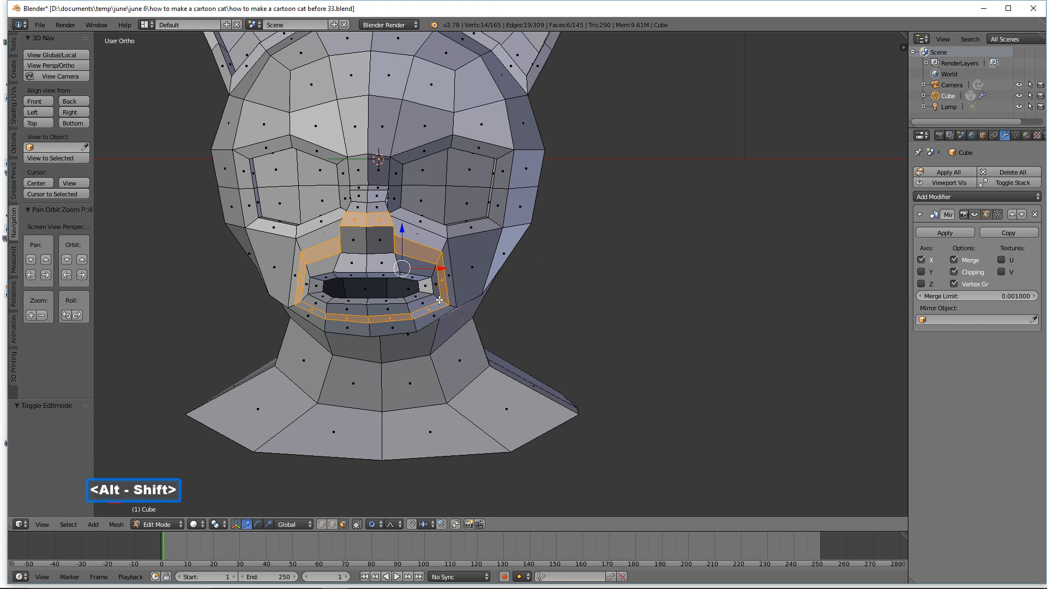
pyautogui.keyDown('alt'); pyautogui.keyDown('shift'); pyautogui.click(440, 299); pyautogui.keyUp('shift'); pyautogui.keyUp('alt')
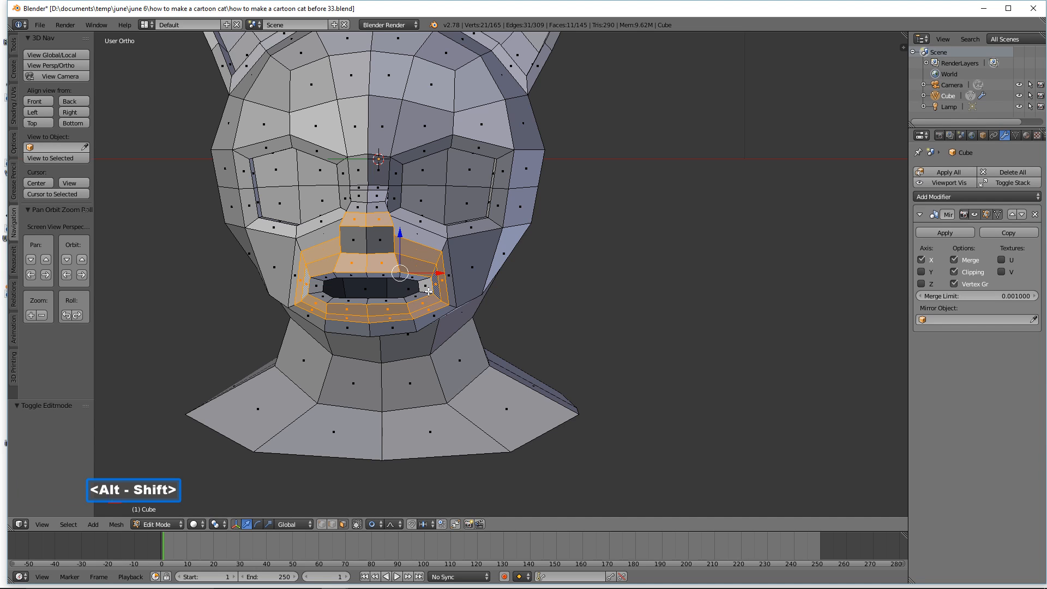
pyautogui.keyDown('alt'); pyautogui.keyDown('shift'); pyautogui.click(428, 292); pyautogui.keyUp('shift'); pyautogui.keyUp('alt')
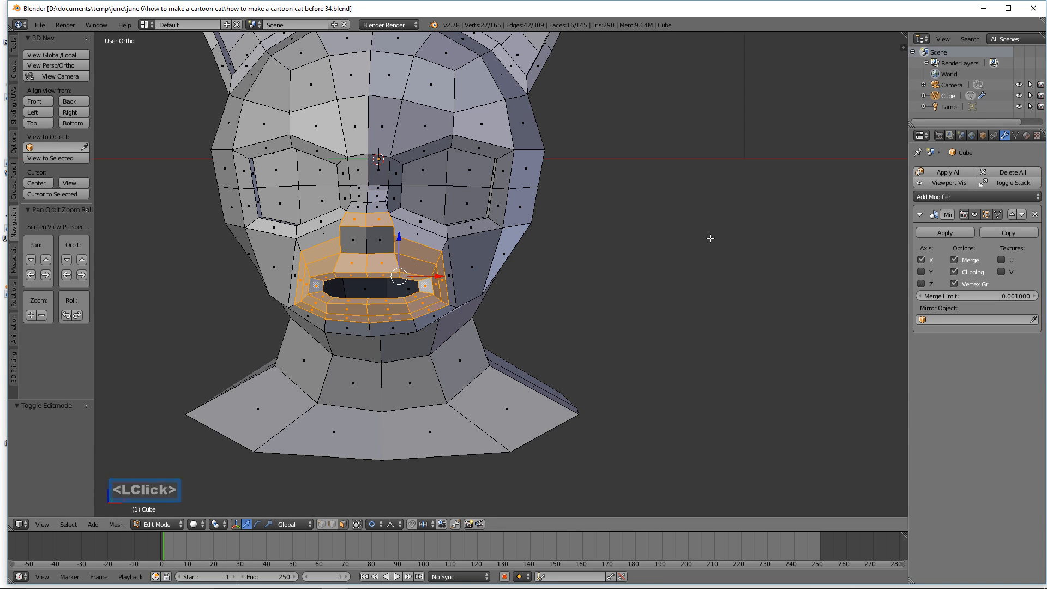
pyautogui.keyDown('shift'); pyautogui.click(381, 239); pyautogui.keyUp('shift')
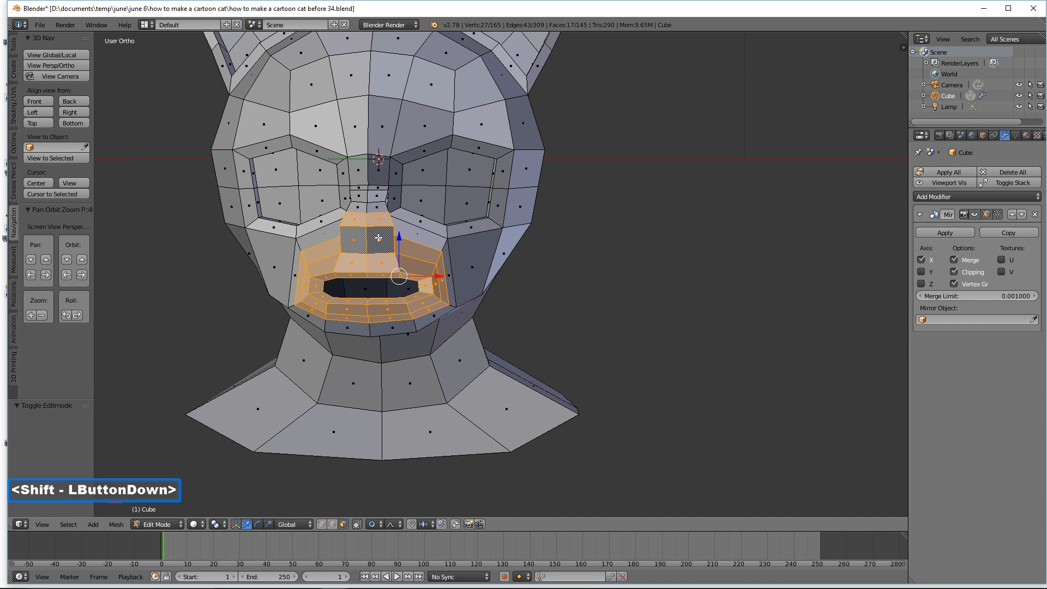
pyautogui.moveTo(635, 278); pyautogui.dragTo(462, 277, button='middle')
pyautogui.press('g')
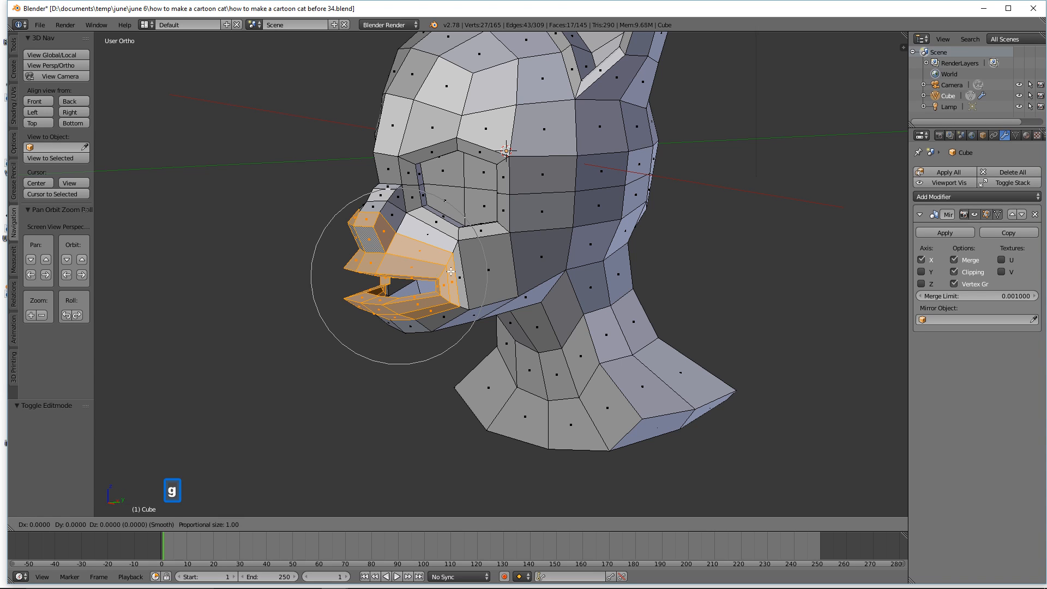
pyautogui.press('y')
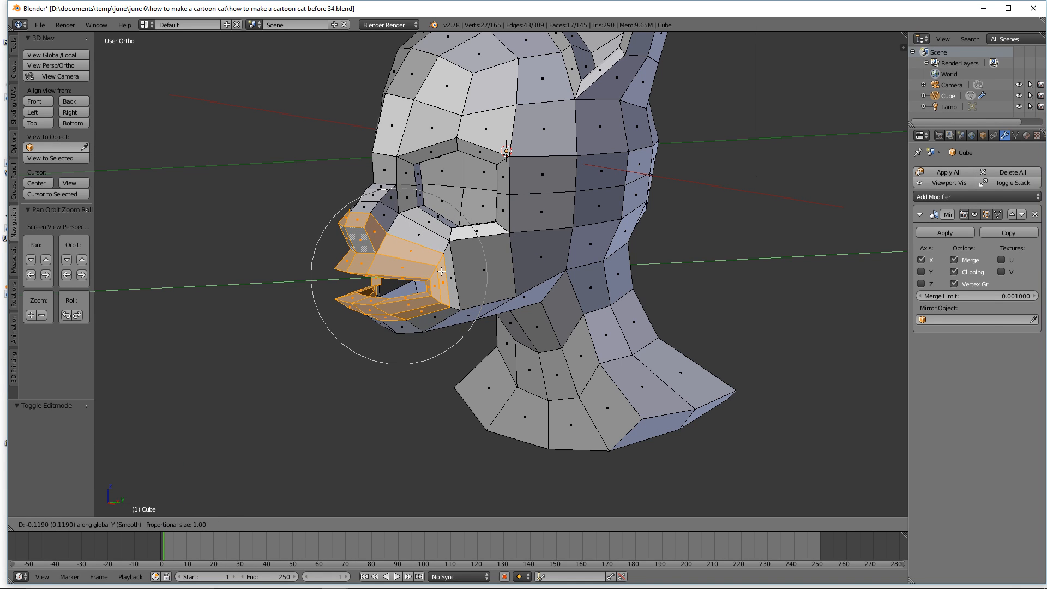
pyautogui.scroll(4, 441, 271)
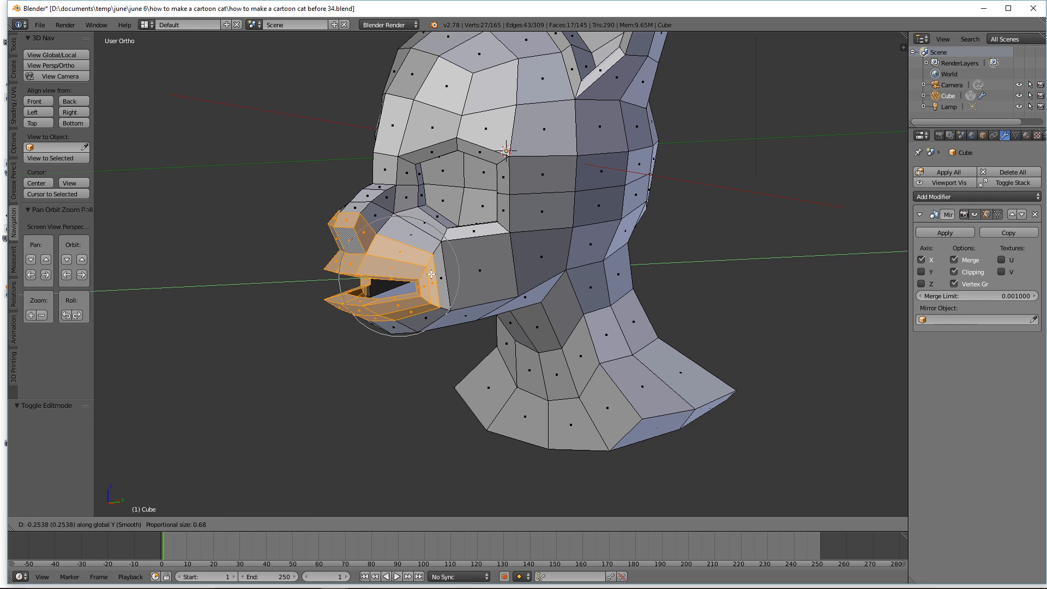
pyautogui.click(431, 275)
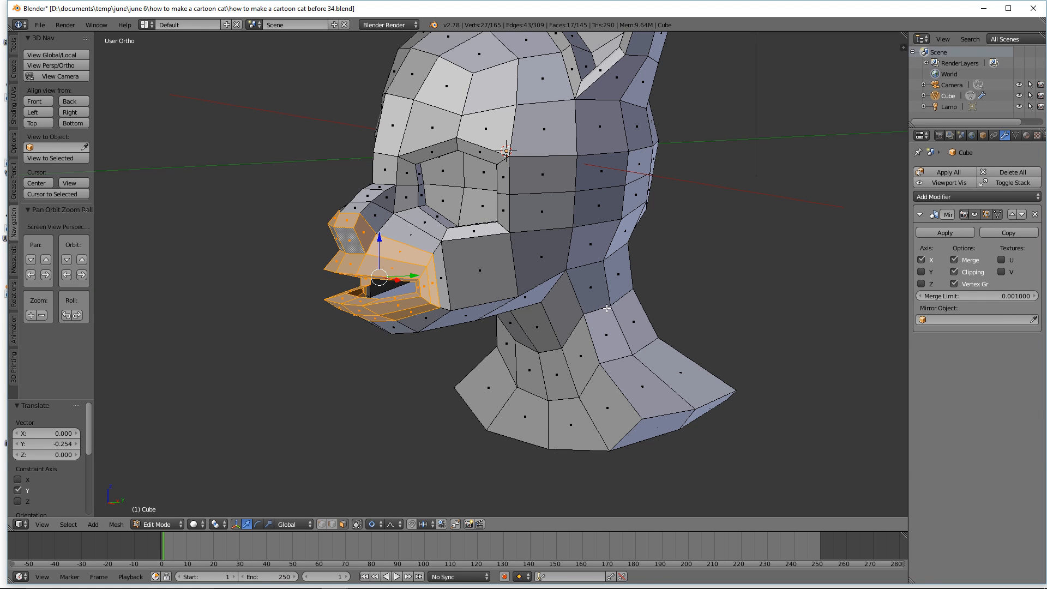
pyautogui.moveTo(608, 309); pyautogui.dragTo(665, 308, button='middle')
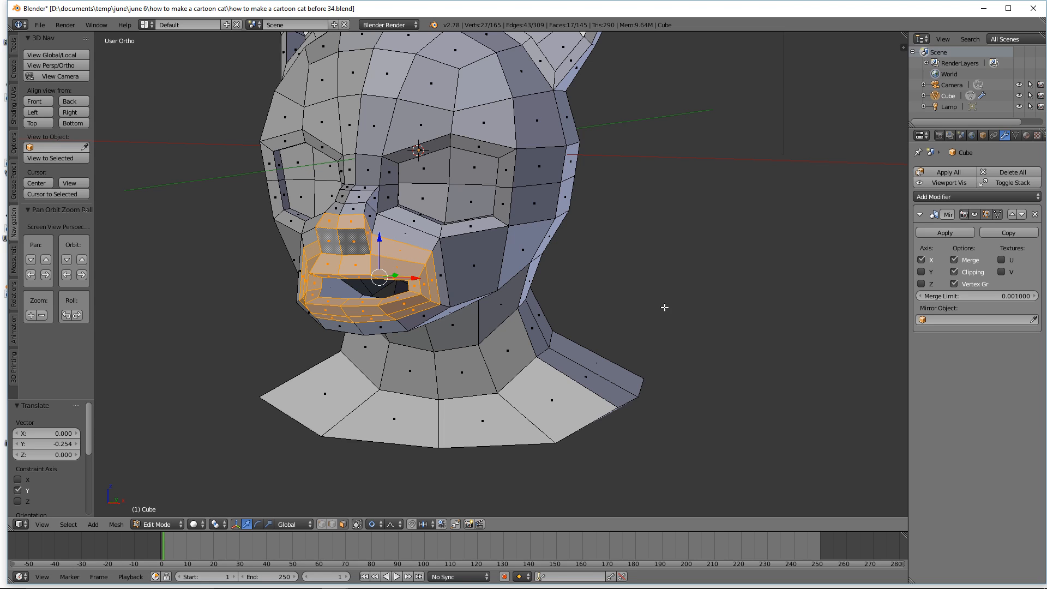
pyautogui.click(674, 17)
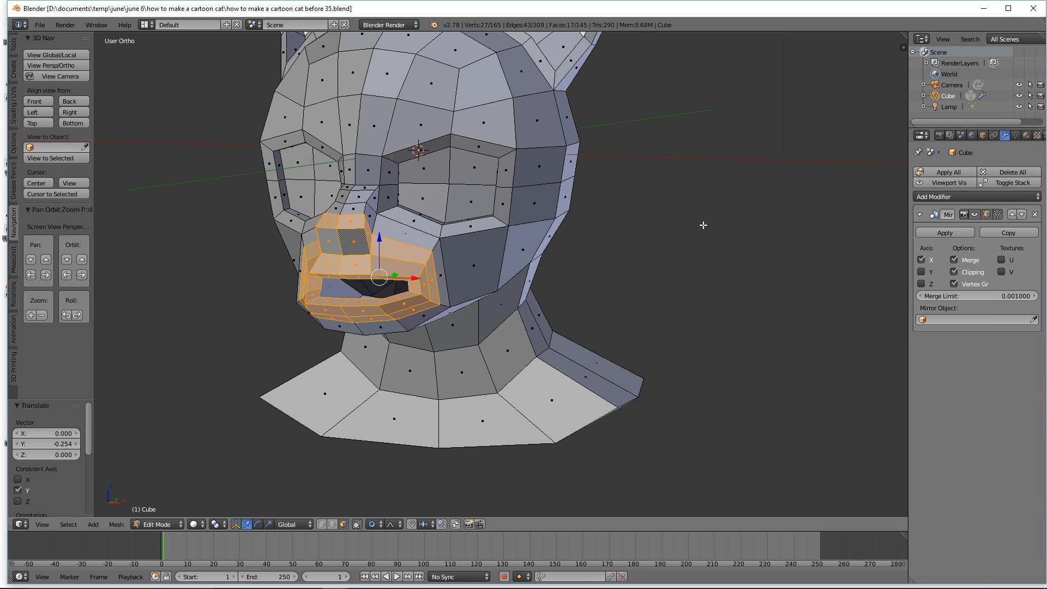
# Step: Deselect the nose and upper mouth faces so only the lower lip's faces stay selected, and save as "how to make a cartoon cat before 36.blend"
pyautogui.press('c')
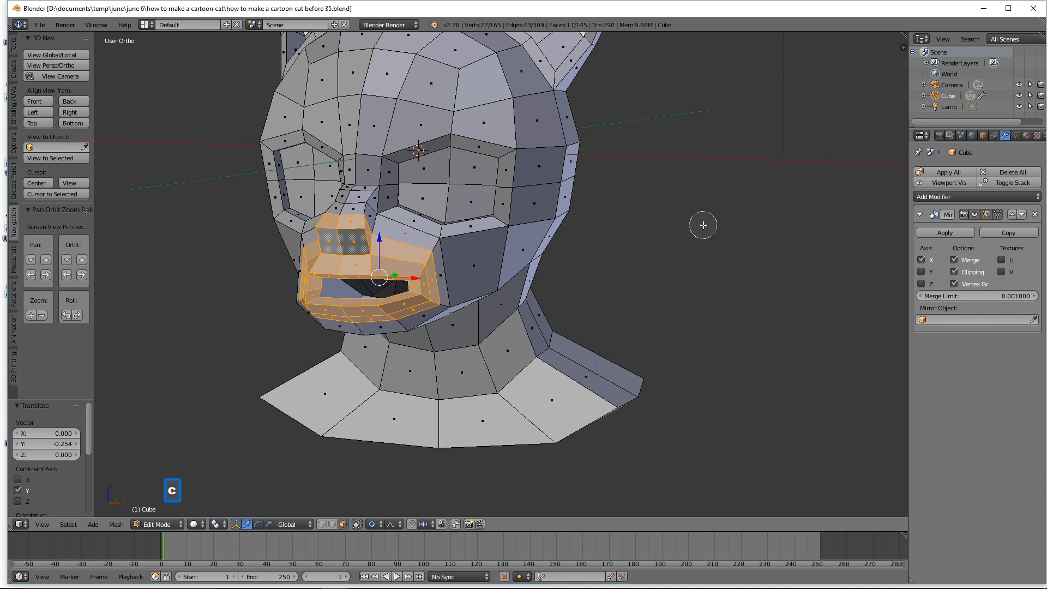
pyautogui.moveTo(443, 273)
pyautogui.mouseDown(button='middle')
pyautogui.moveTo(340, 254)
pyautogui.moveTo(349, 234)
pyautogui.mouseUp(button='middle')
pyautogui.rightClick(684, 252)
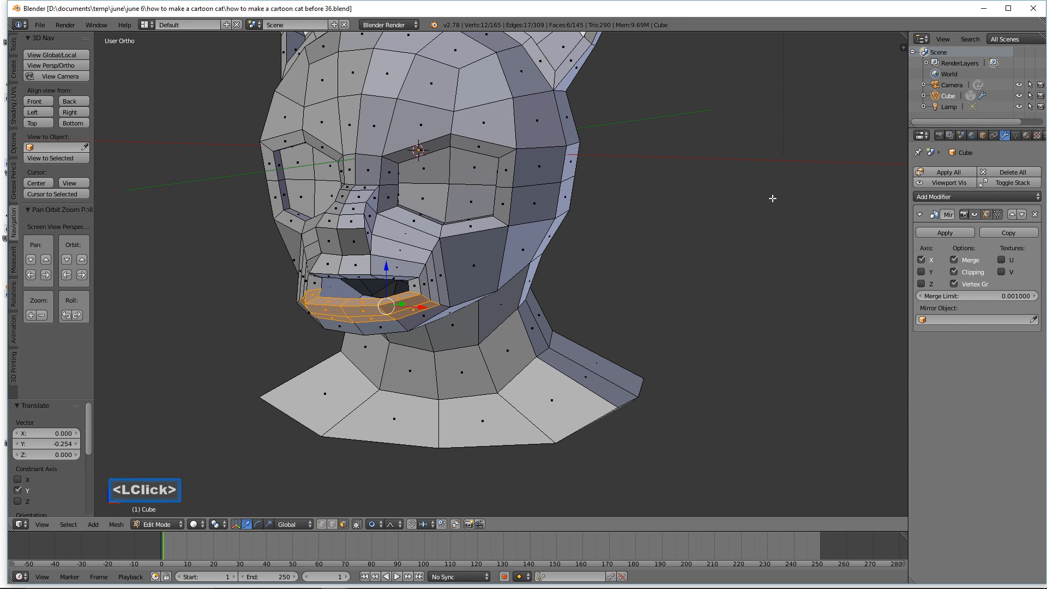
# Step: Scale down the lower lip's faces along Y with proportional size 0.68, and move them 0.074 along Y
pyautogui.moveTo(771, 196); pyautogui.dragTo(506, 272, button='middle')
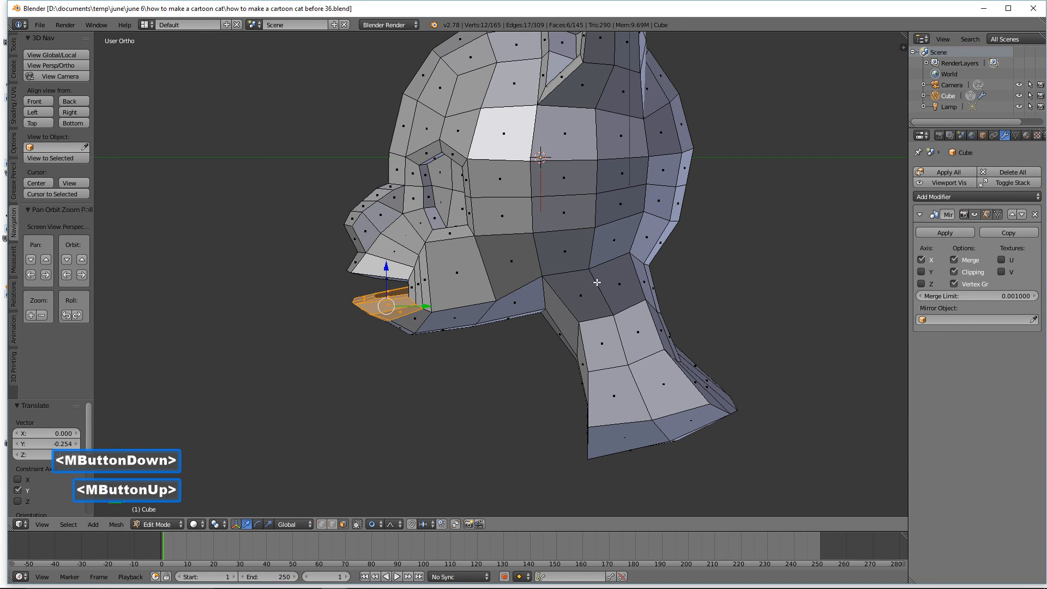
pyautogui.press('s')
pyautogui.press('y')
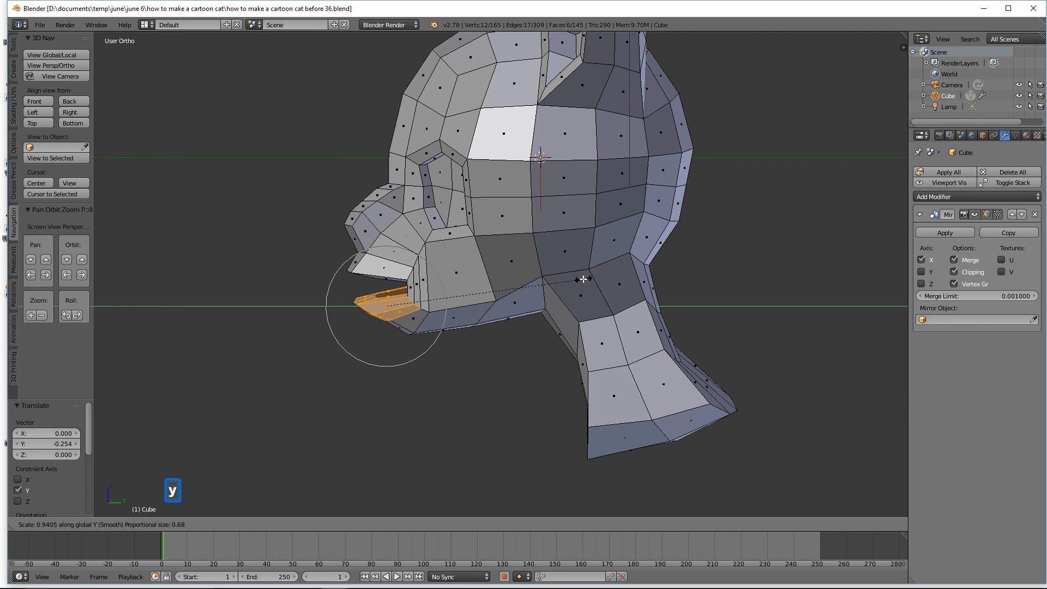
pyautogui.click(423, 306)
pyautogui.moveTo(423, 306); pyautogui.dragTo(378, 278)
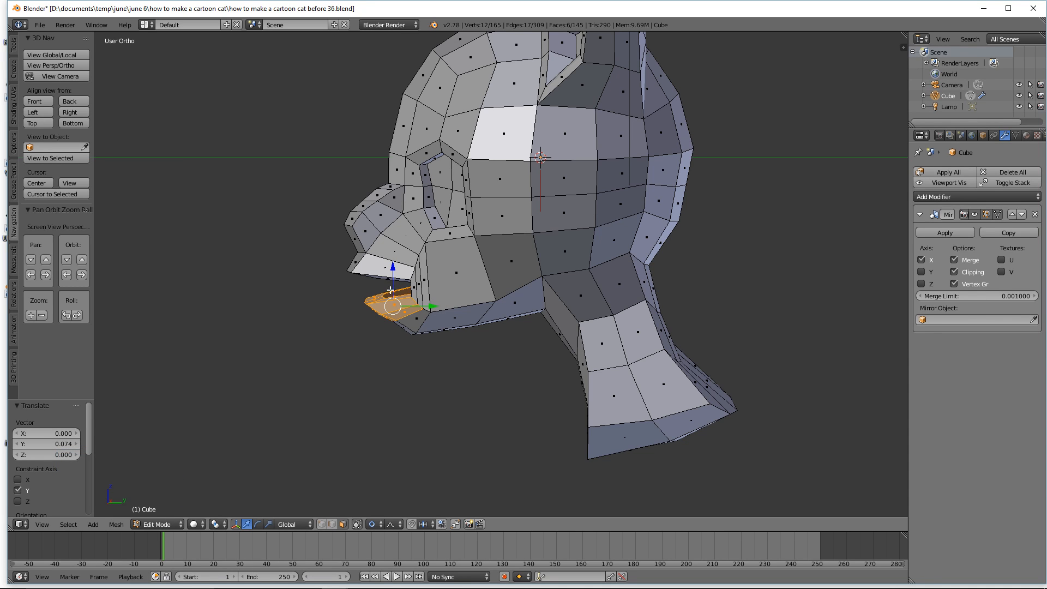
# Step: Scale the lower lip's faces by 0.896 along Y and shift them another 0.019 along Y
pyautogui.press('s')
pyautogui.press('y')
pyautogui.click(640, 304)
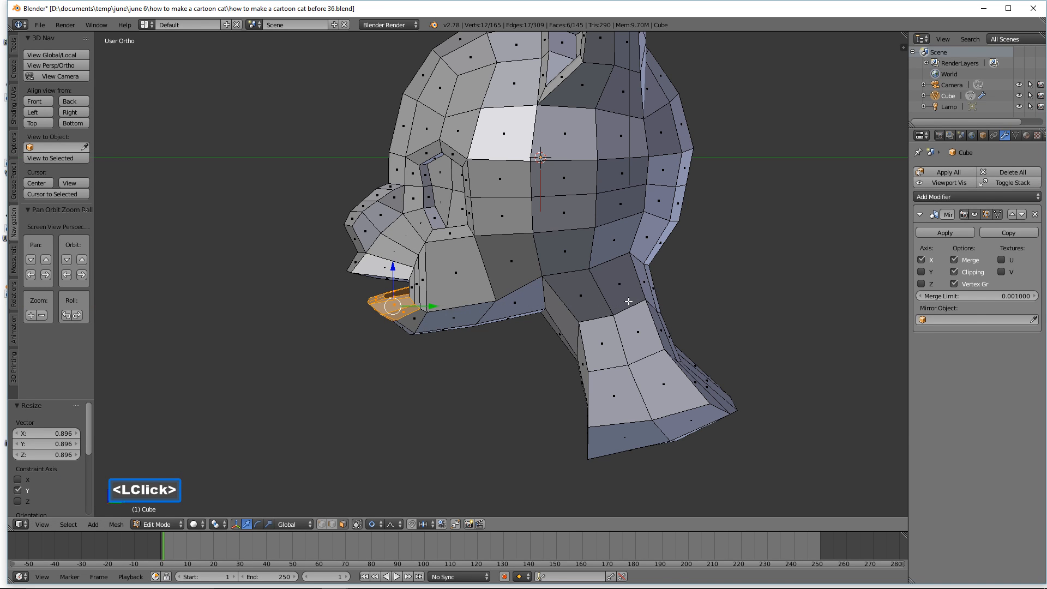
pyautogui.click(434, 306)
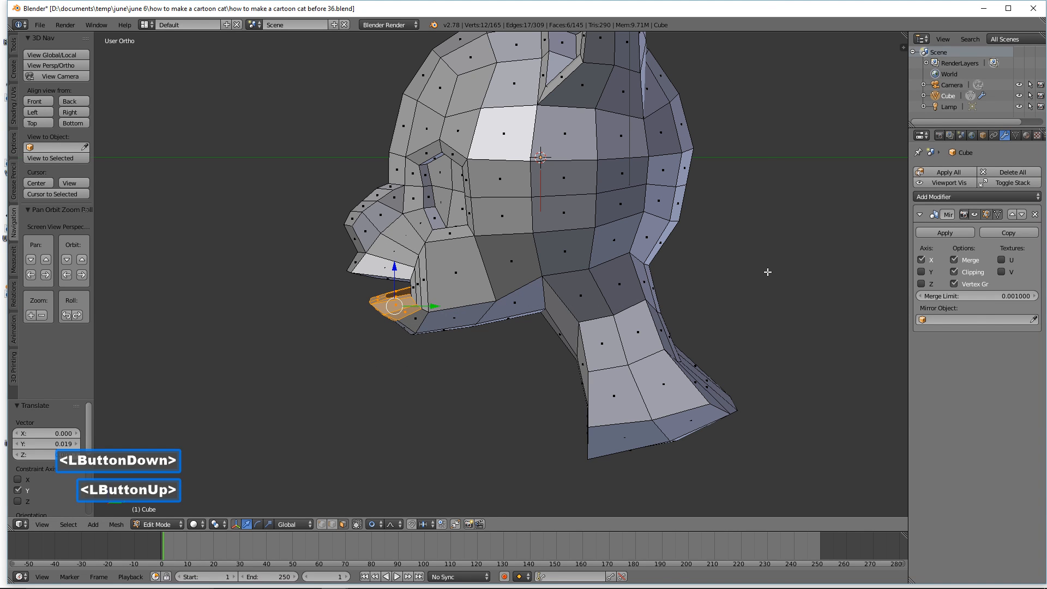
pyautogui.press('a')
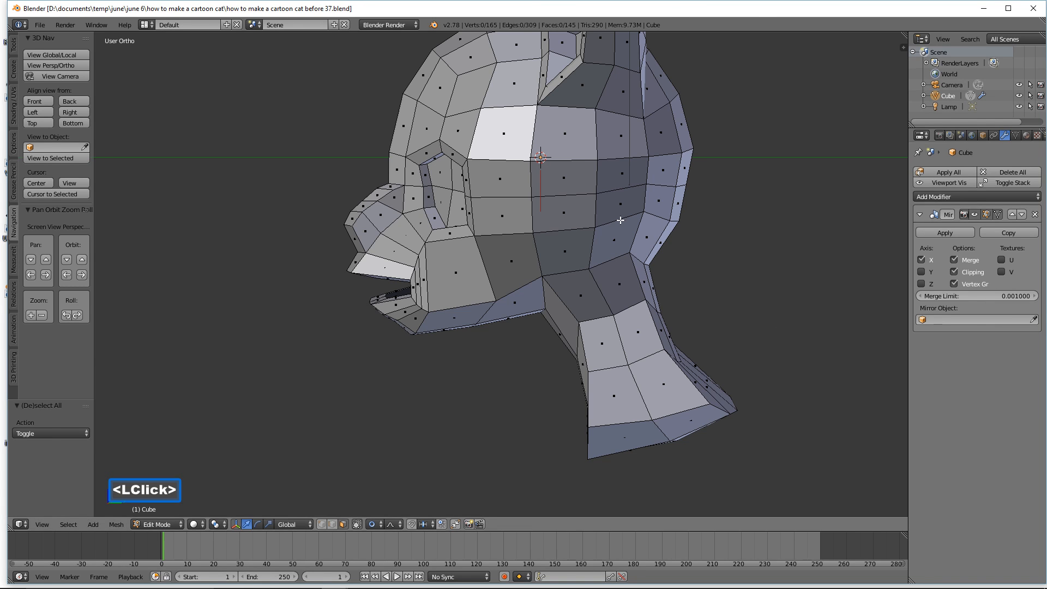
# Step: Add one centred loop cut across the cheek through the mouth corner, and save as "how to make a cartoon cat before 39.blend"
pyautogui.moveTo(533, 280); pyautogui.dragTo(641, 278, button='middle')
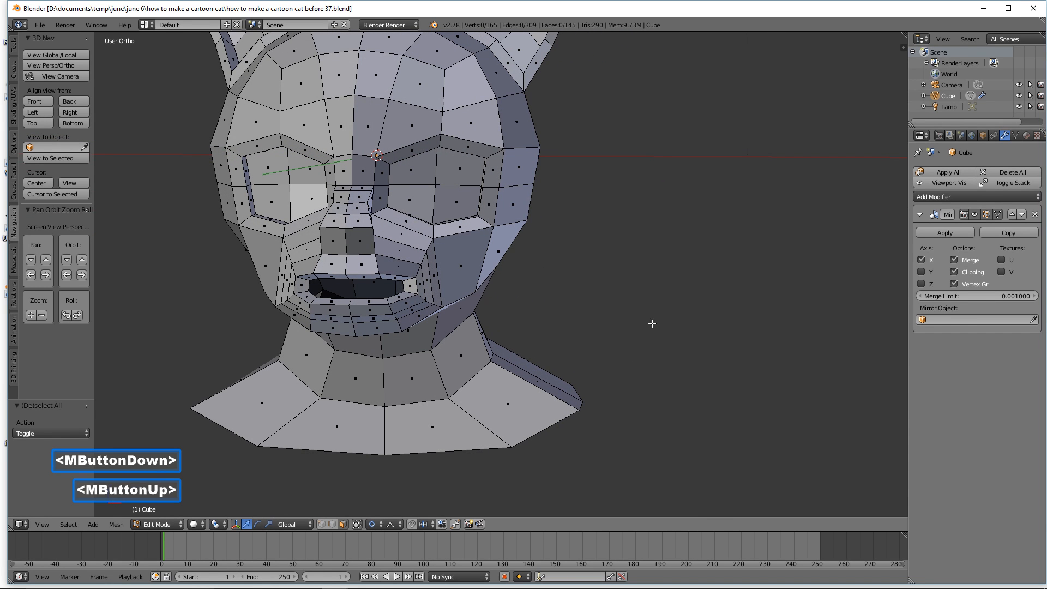
pyautogui.click(678, 11)
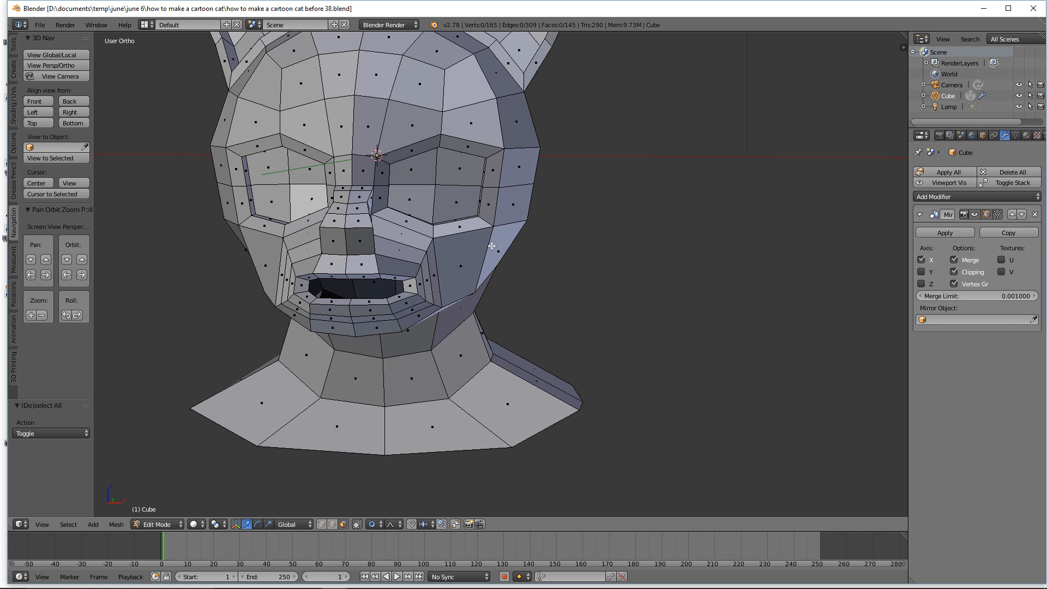
pyautogui.press('ctrl')
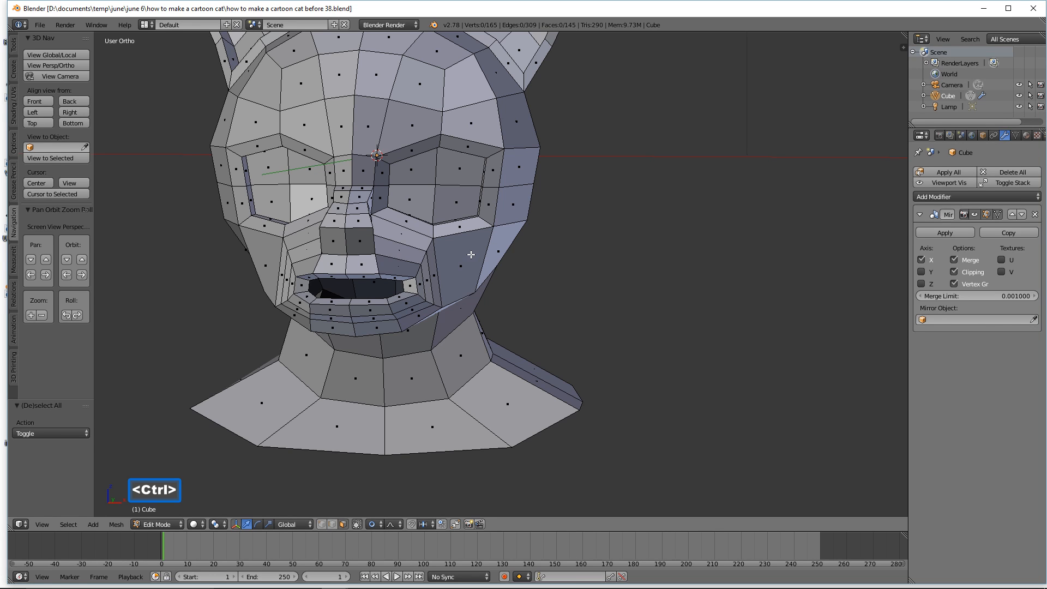
pyautogui.hotkey('ctrl', 'r')
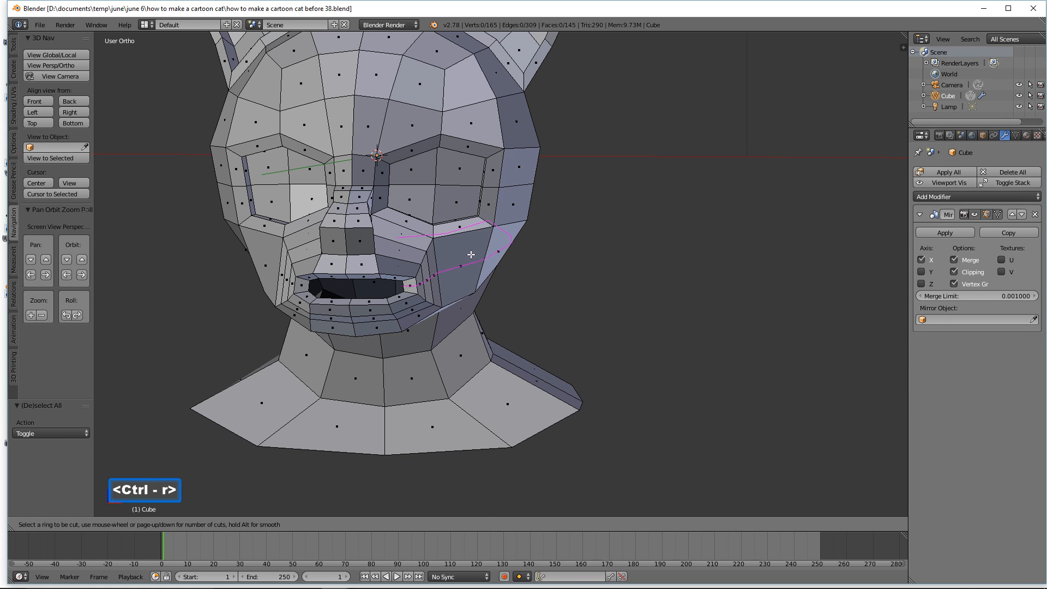
pyautogui.click(472, 255)
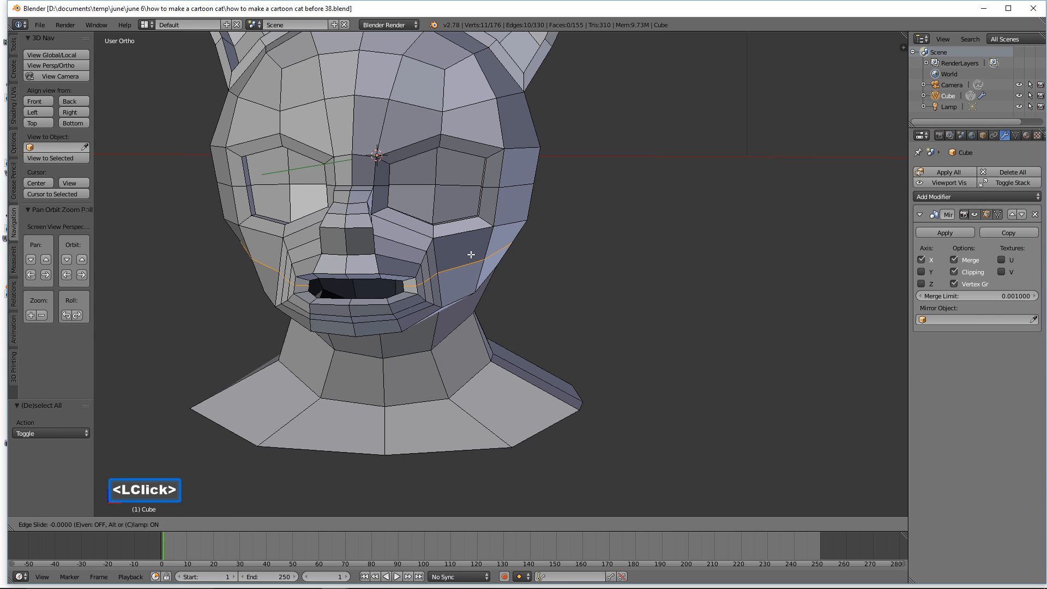
pyautogui.click(471, 255)
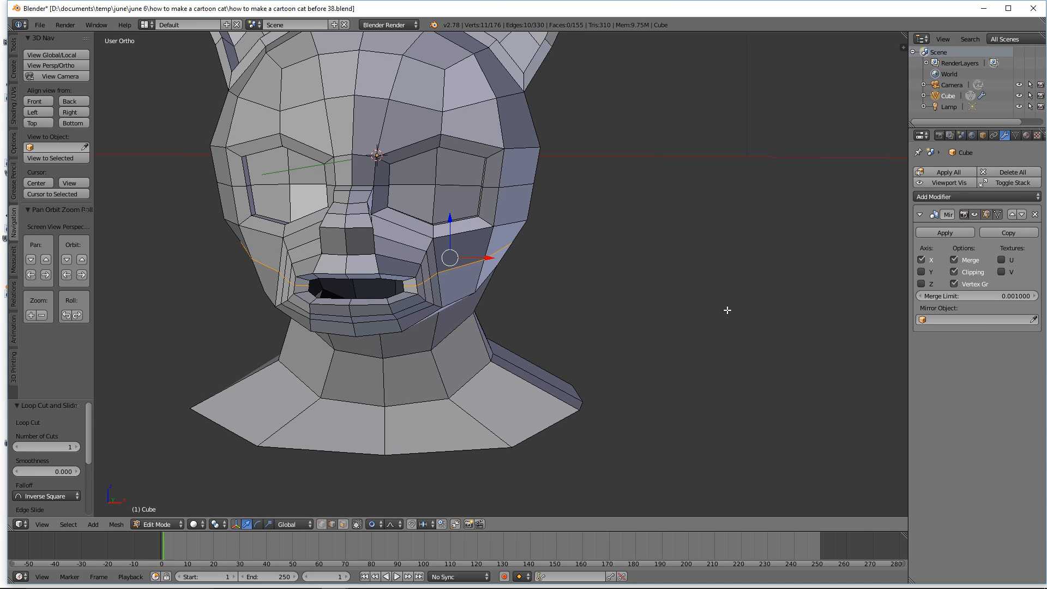
pyautogui.press('a')
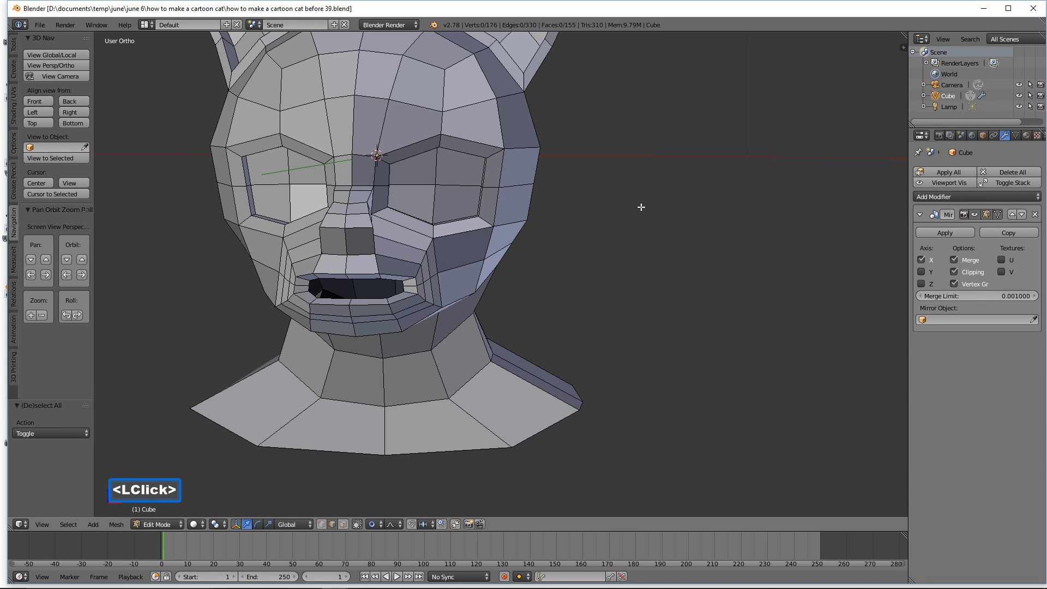
# Step: Move the nose's lower outer corner vertex -0.156 along X with proportional size 0.08, and save as "how to make a cartoon cat before 40.blend"
pyautogui.click(322, 525)
pyautogui.click(373, 260)
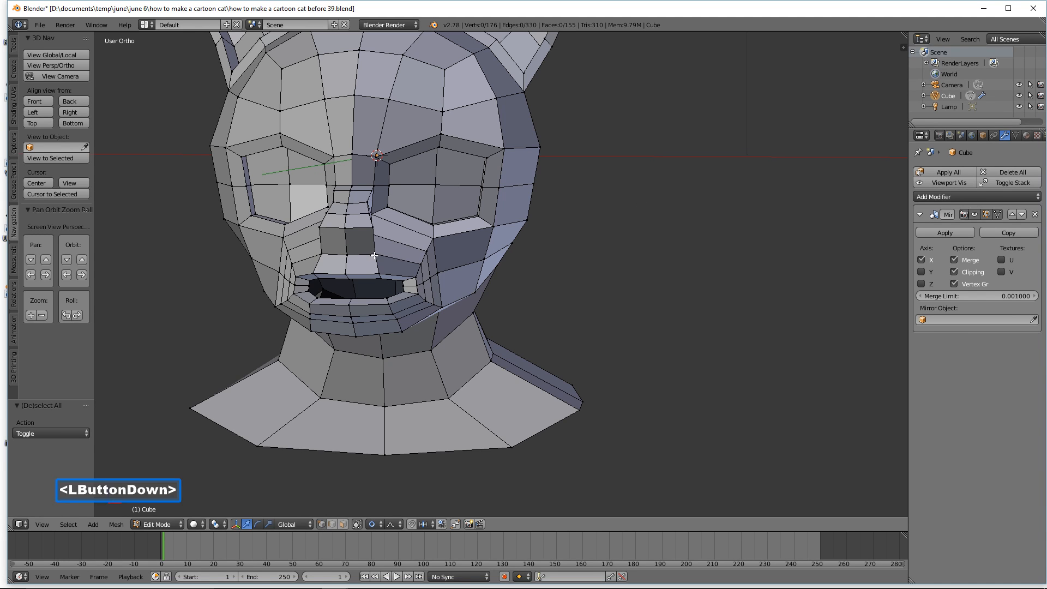
pyautogui.press('g')
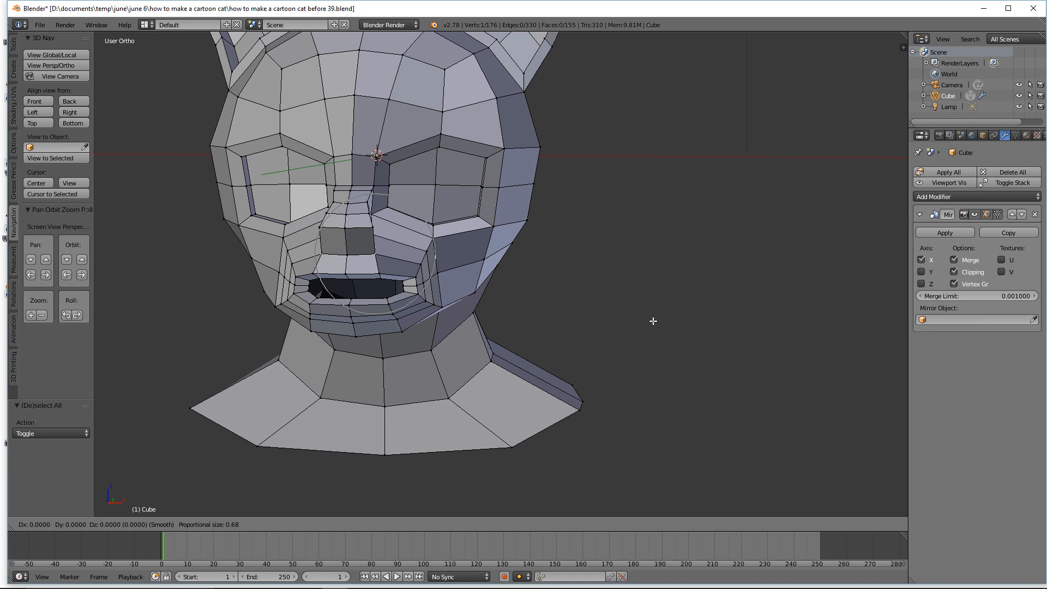
pyautogui.scroll(13, 654, 322)
pyautogui.scroll(10, 654, 322)
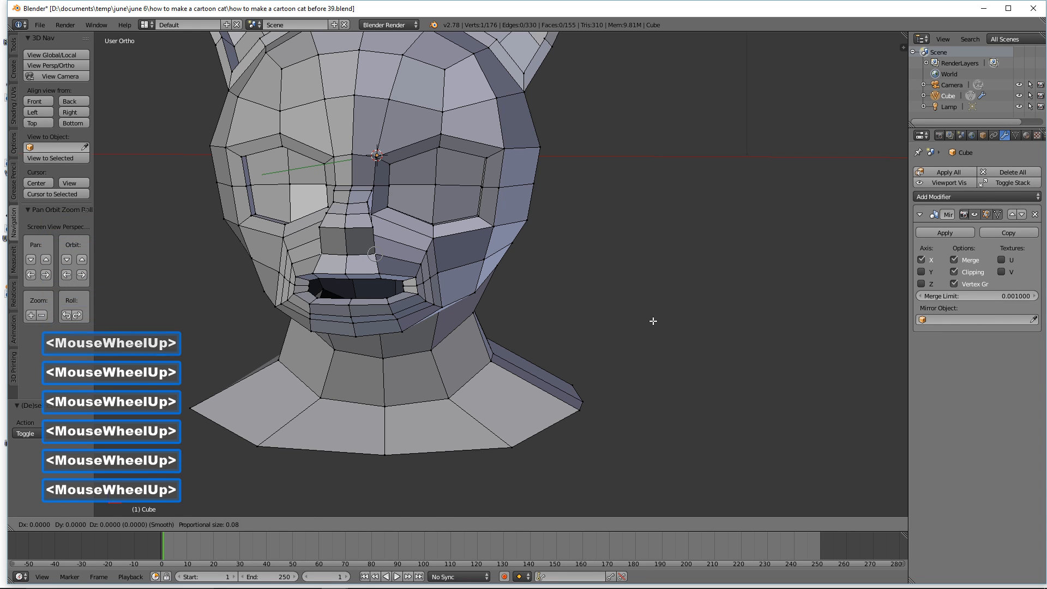
pyautogui.click(654, 321)
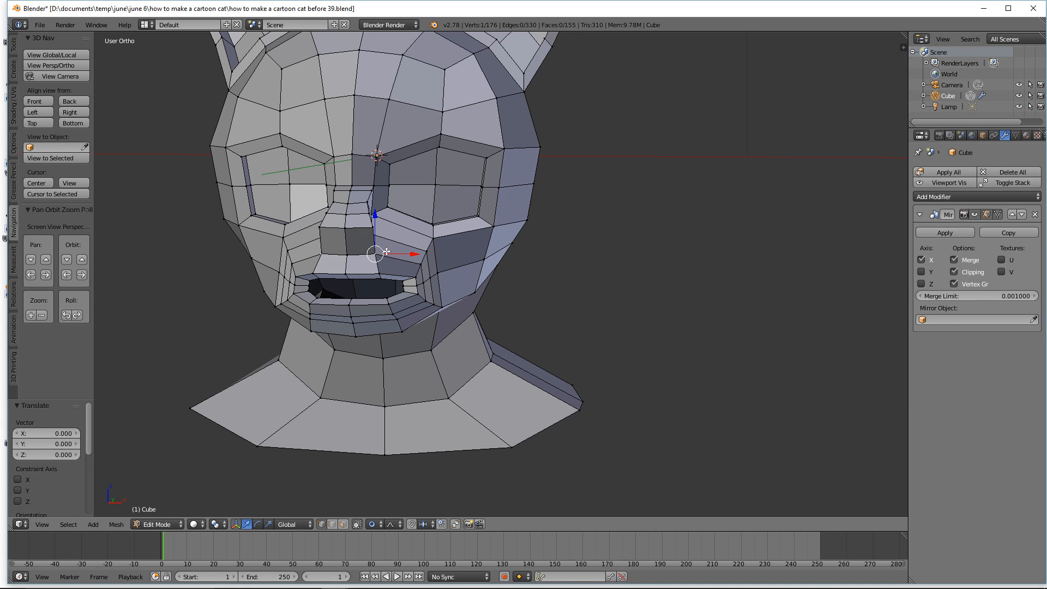
pyautogui.moveTo(412, 254); pyautogui.dragTo(401, 254)
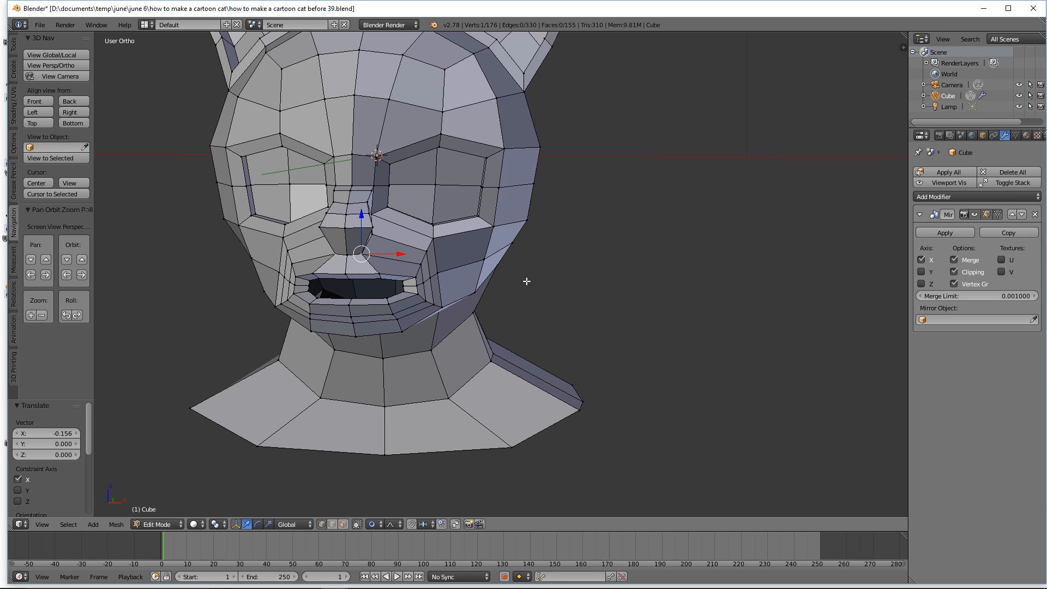
pyautogui.press('a')
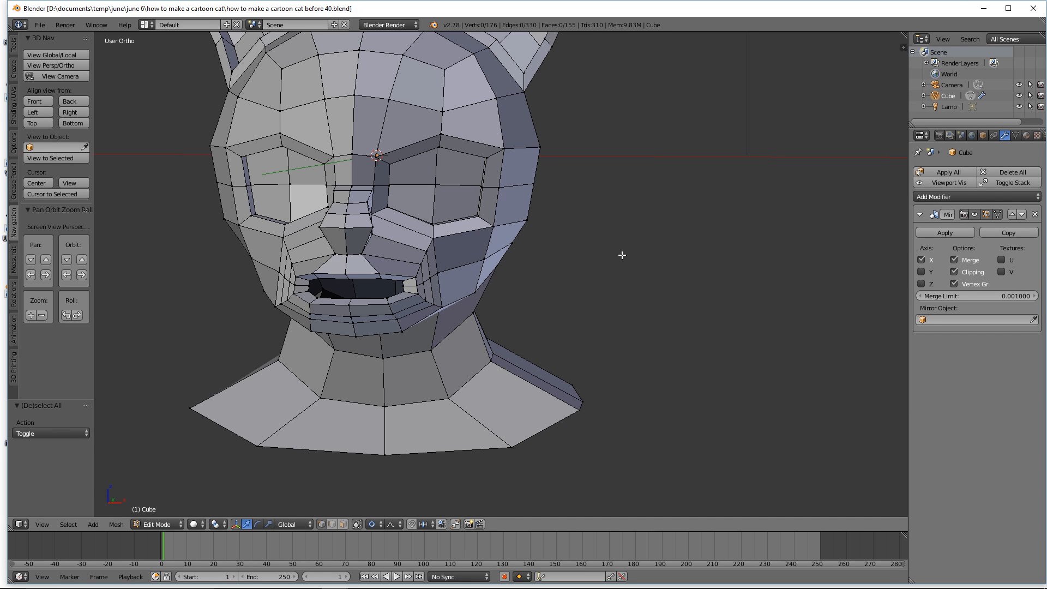
# Step: Turn off proportional editing and extrude the front nose face outward by 0.088 along its normal
pyautogui.press('o')
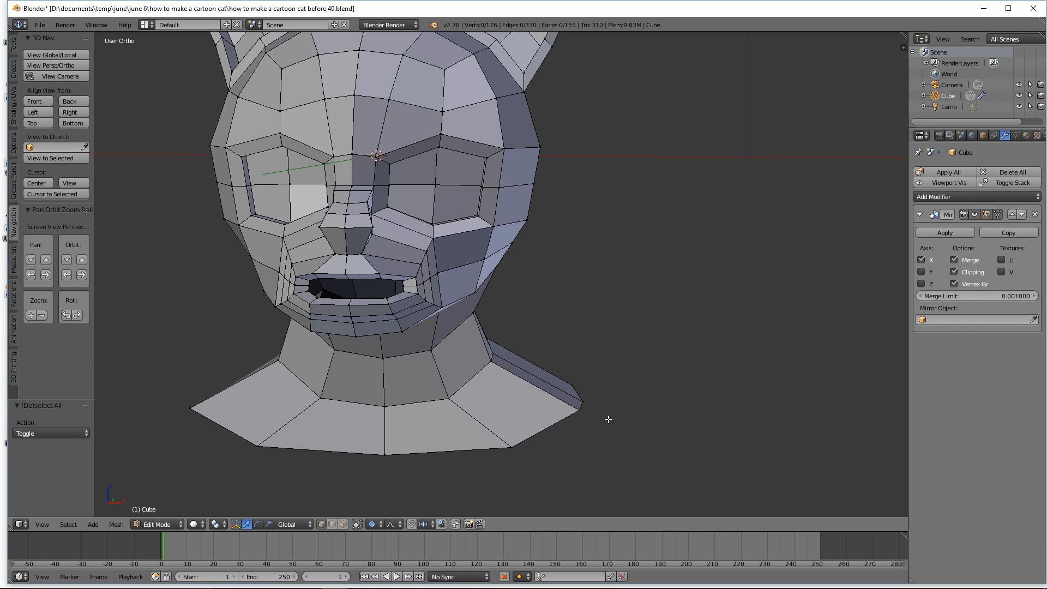
pyautogui.press('o')
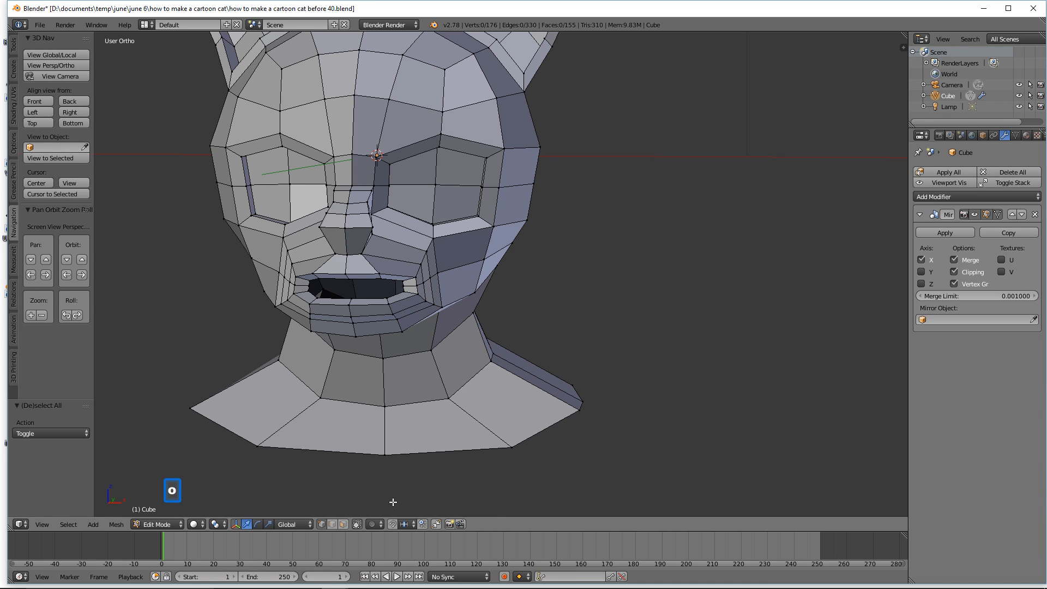
pyautogui.click(345, 523)
pyautogui.click(357, 241)
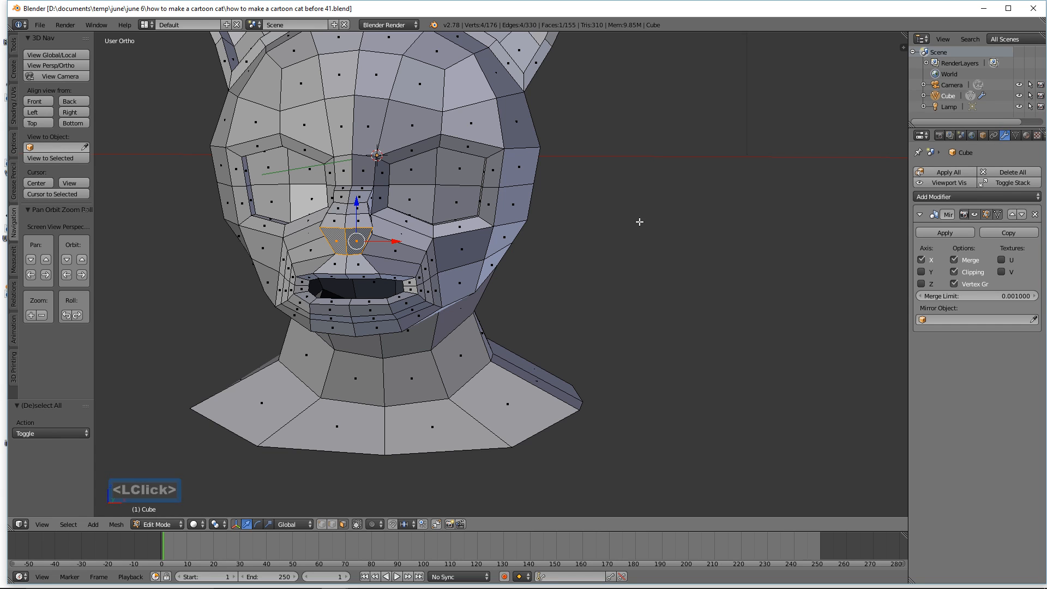
pyautogui.moveTo(638, 222); pyautogui.dragTo(433, 252, button='middle')
pyautogui.scroll(2, 432, 252)
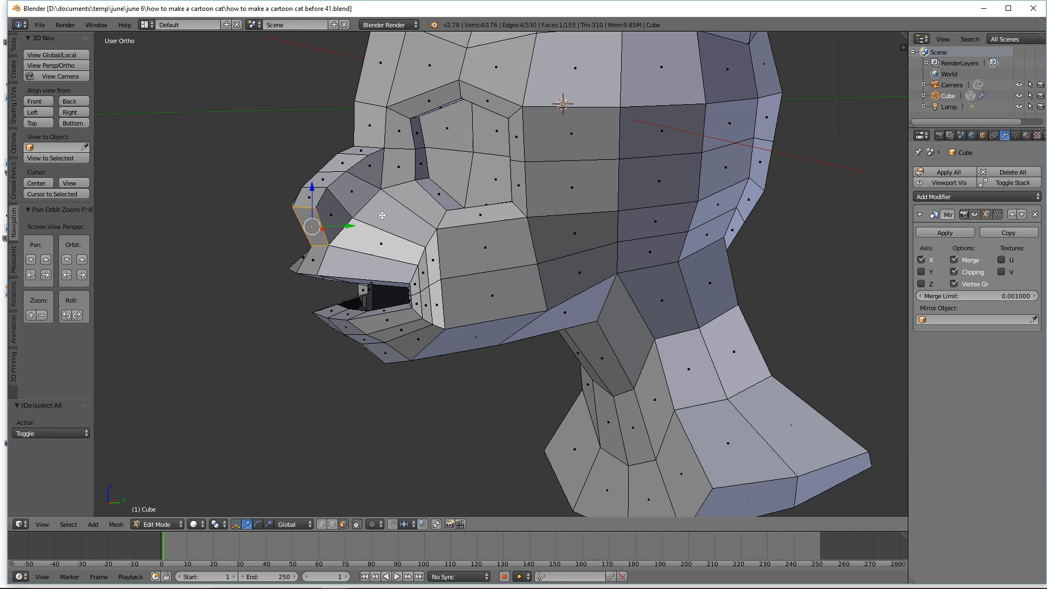
pyautogui.press('e')
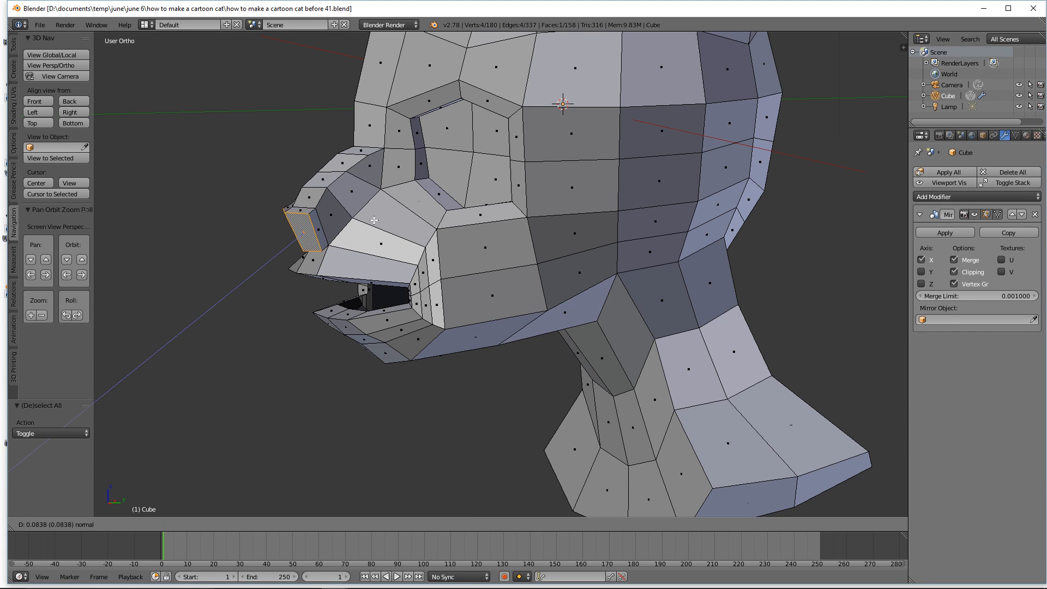
pyautogui.click(374, 220)
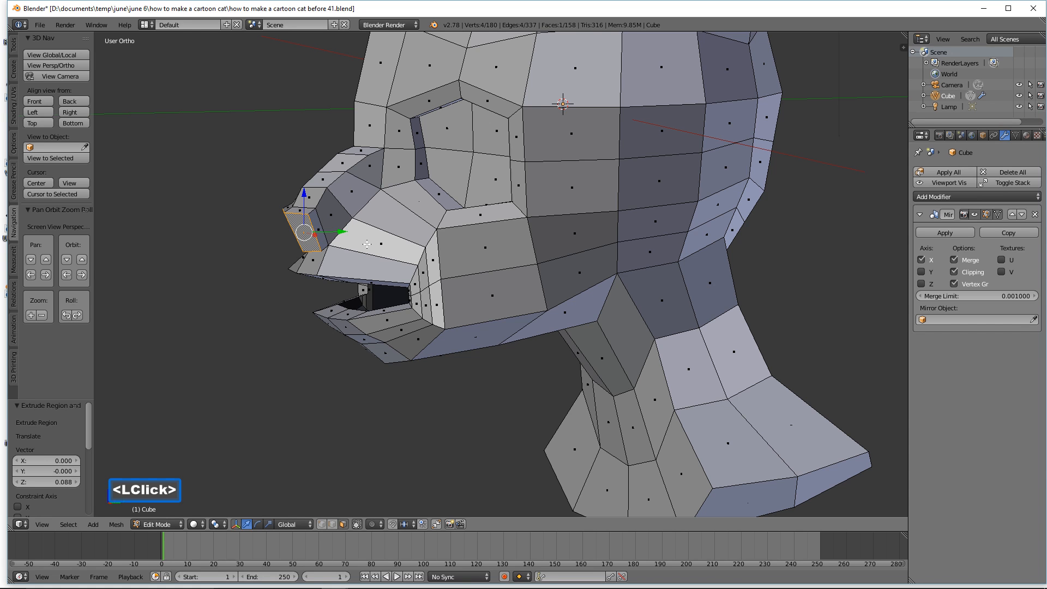
# Step: Enlarge the extruded nose face uniformly and raise it 0.027 along Z
pyautogui.moveTo(385, 265); pyautogui.dragTo(428, 269, button='middle')
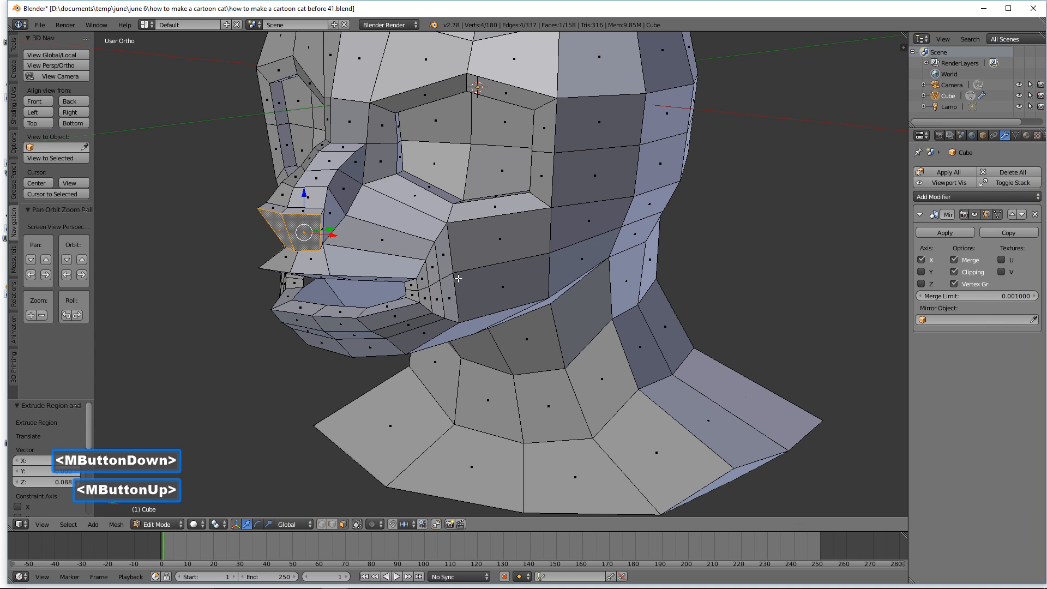
pyautogui.press('s')
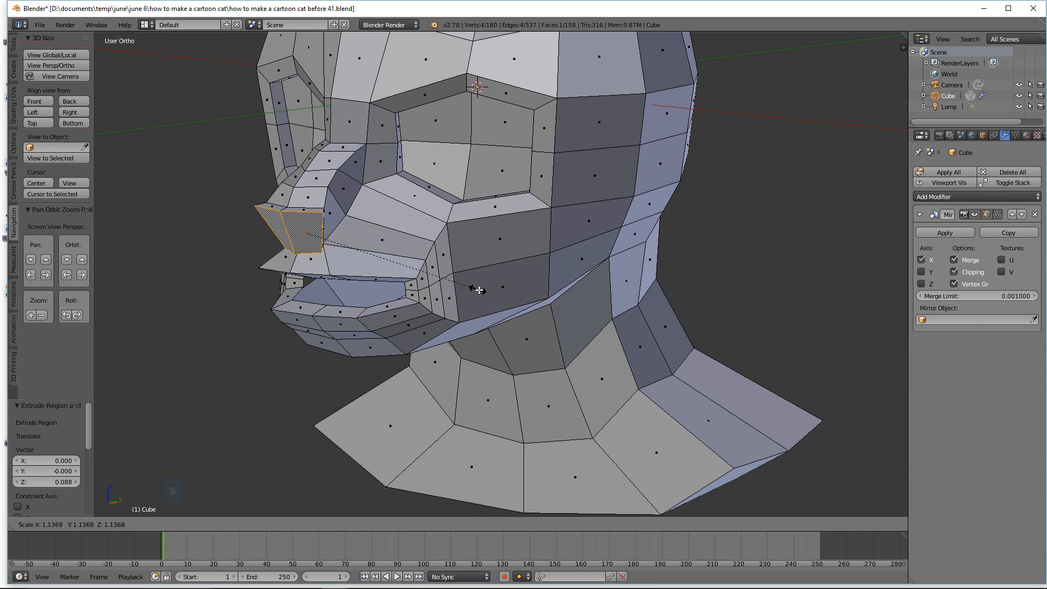
pyautogui.click(483, 286)
pyautogui.moveTo(483, 285); pyautogui.dragTo(381, 303, button='middle')
pyautogui.moveTo(306, 196); pyautogui.dragTo(306, 194)
pyautogui.moveTo(305, 194); pyautogui.dragTo(339, 251, button='middle')
pyautogui.keyDown('ctrl'); pyautogui.moveTo(474, 300); pyautogui.dragTo(540, 335, button='middle'); pyautogui.keyUp('ctrl')
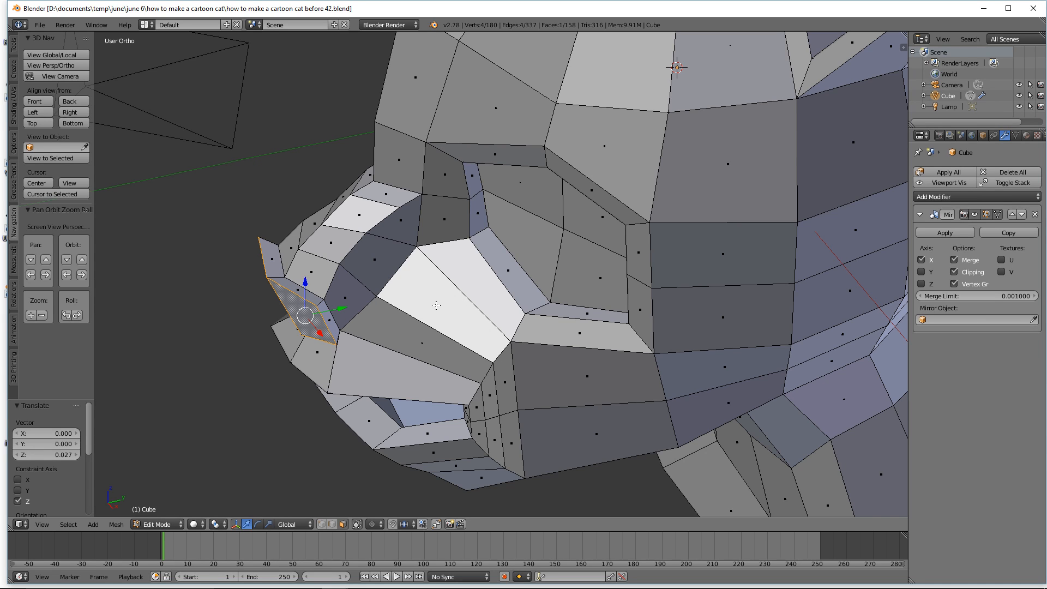
pyautogui.press('a')
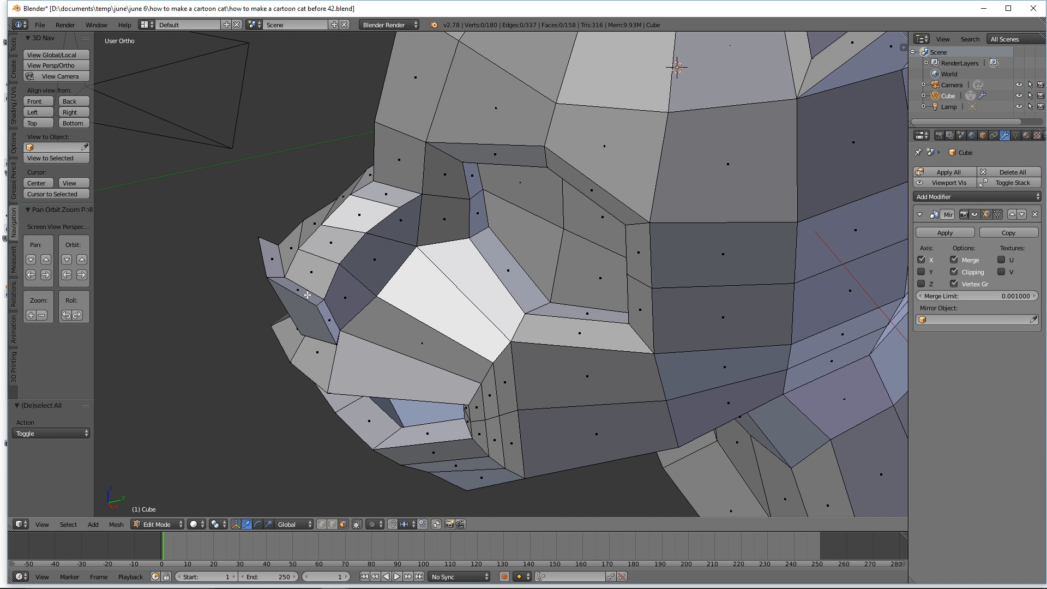
# Step: Add one centred loop cut around the rim of the extruded nose, and save as "how to make a cartoon cat before 43.blend"
pyautogui.press('ctrl')
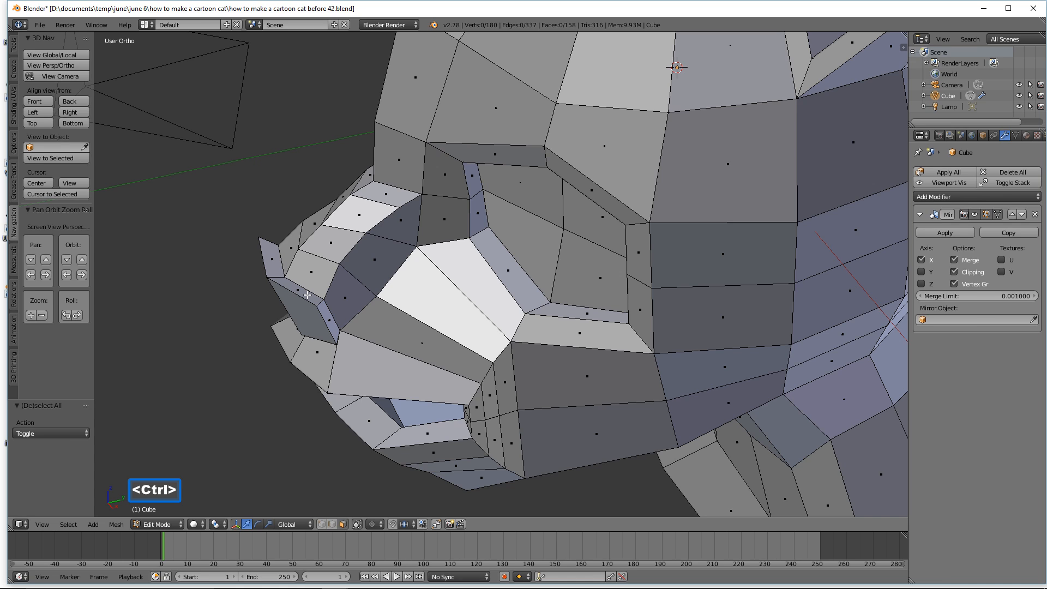
pyautogui.hotkey('ctrl', 'r')
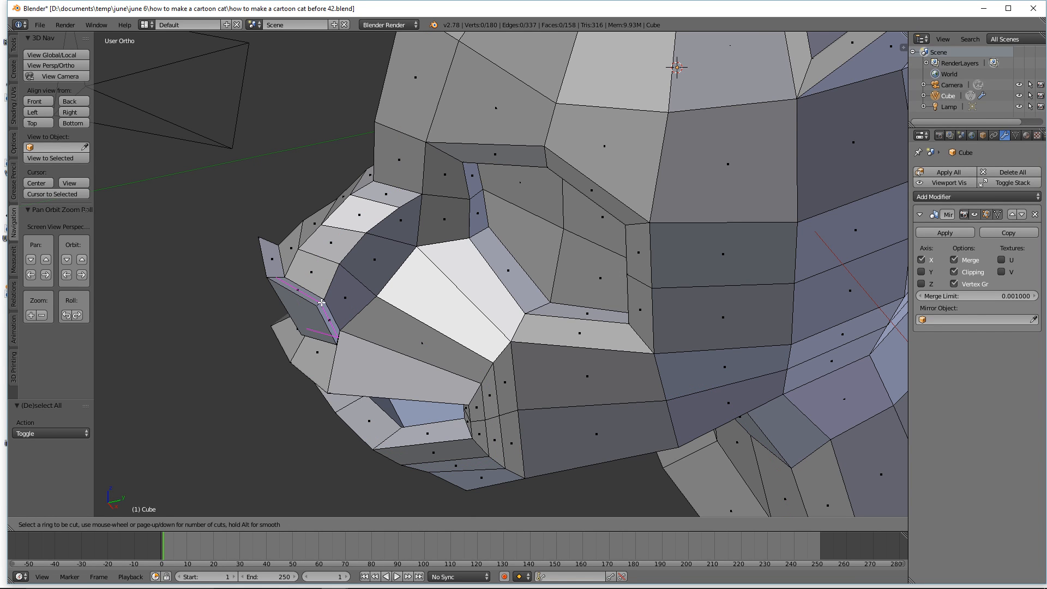
pyautogui.click(322, 302)
pyautogui.click(322, 302)
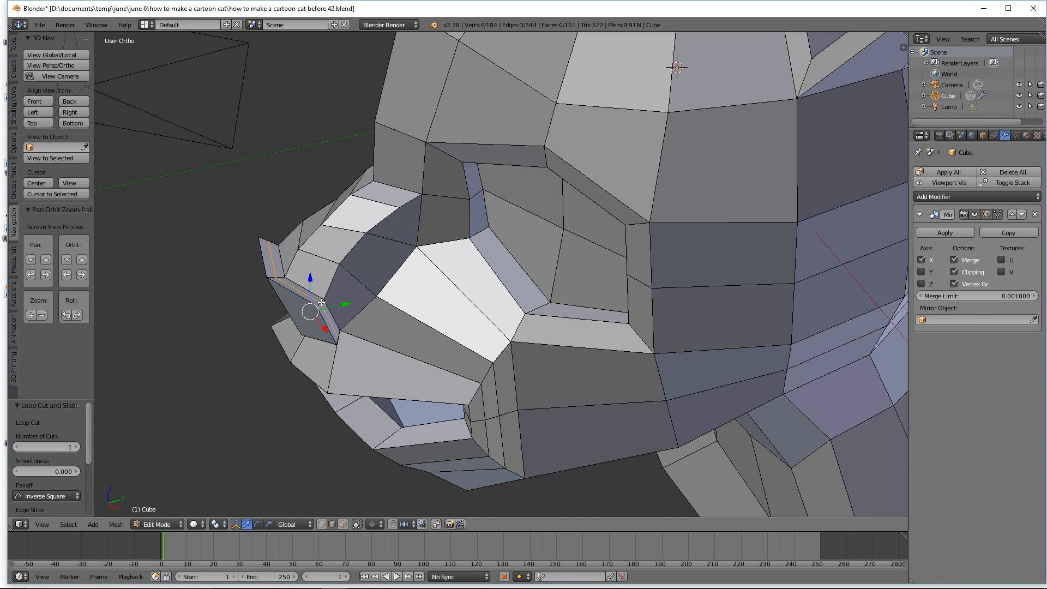
pyautogui.press('a')
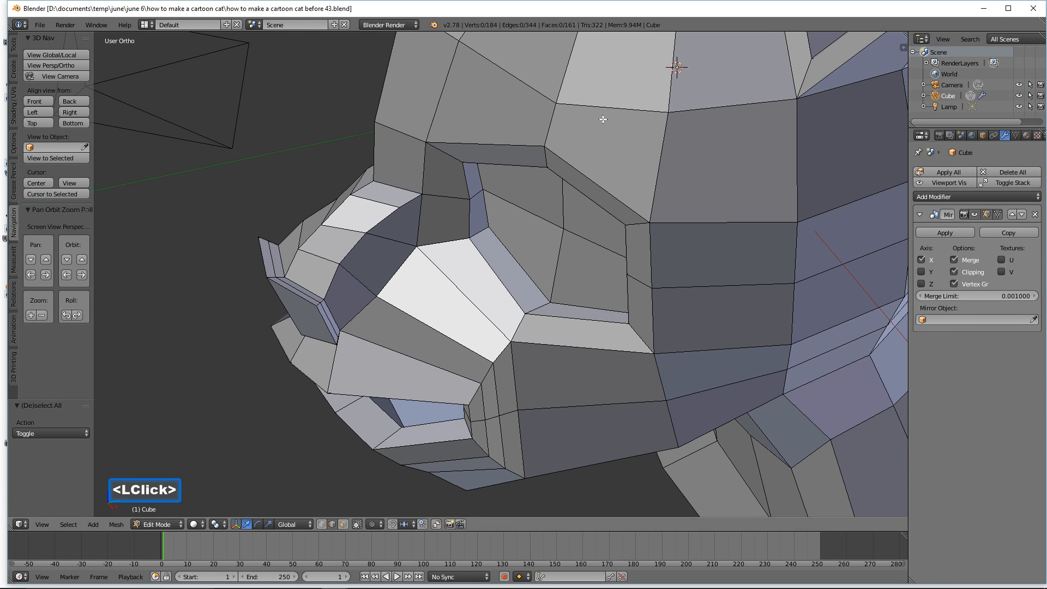
# Step: Add one centred loop cut horizontally through the nose front, continuing up the side of the snout and across its bridge
pyautogui.moveTo(603, 119); pyautogui.dragTo(493, 236, button='middle')
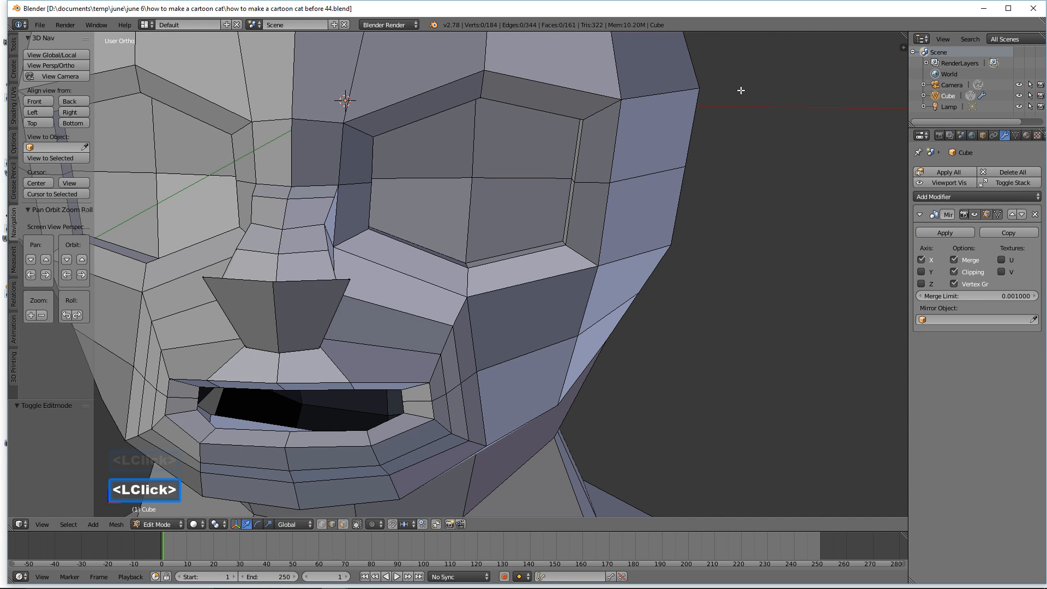
pyautogui.keyDown('ctrl'); pyautogui.moveTo(746, 164); pyautogui.dragTo(745, 203, button='middle'); pyautogui.keyUp('ctrl')
pyautogui.moveTo(745, 203); pyautogui.dragTo(662, 234, button='middle')
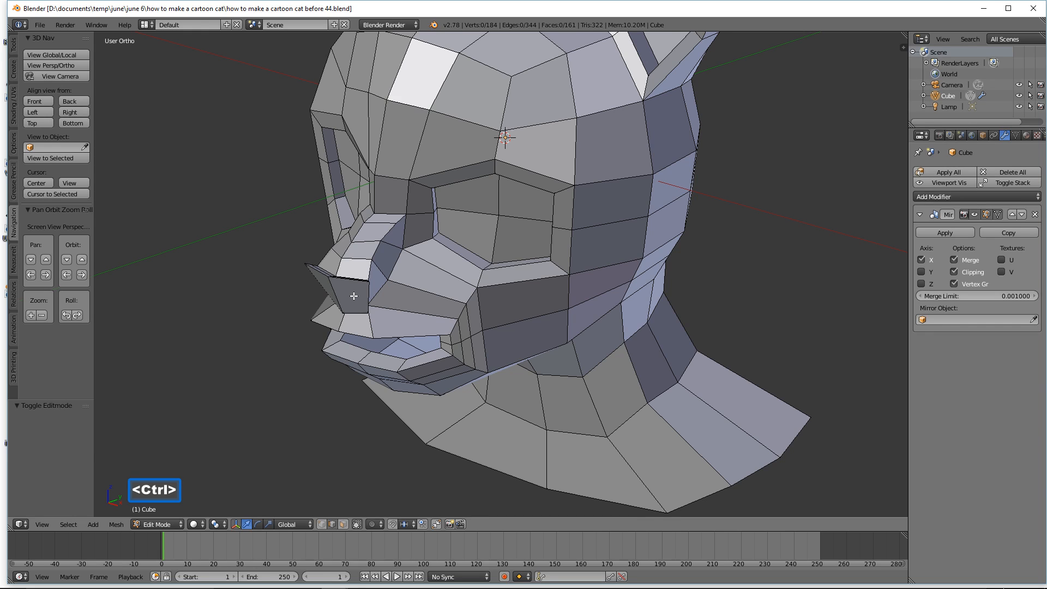
pyautogui.hotkey('ctrl', 'r')
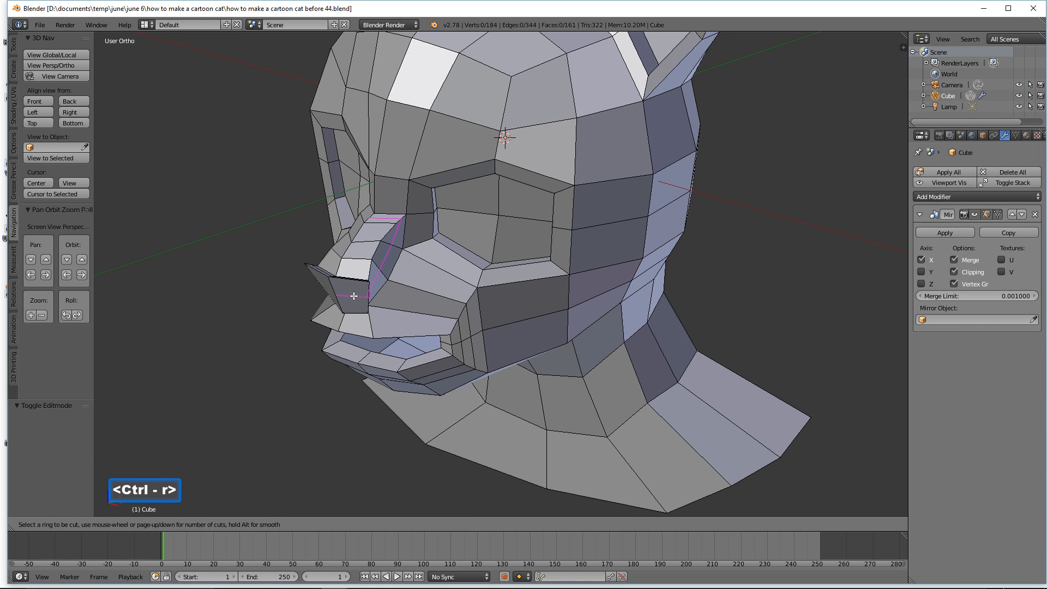
pyautogui.click(354, 295)
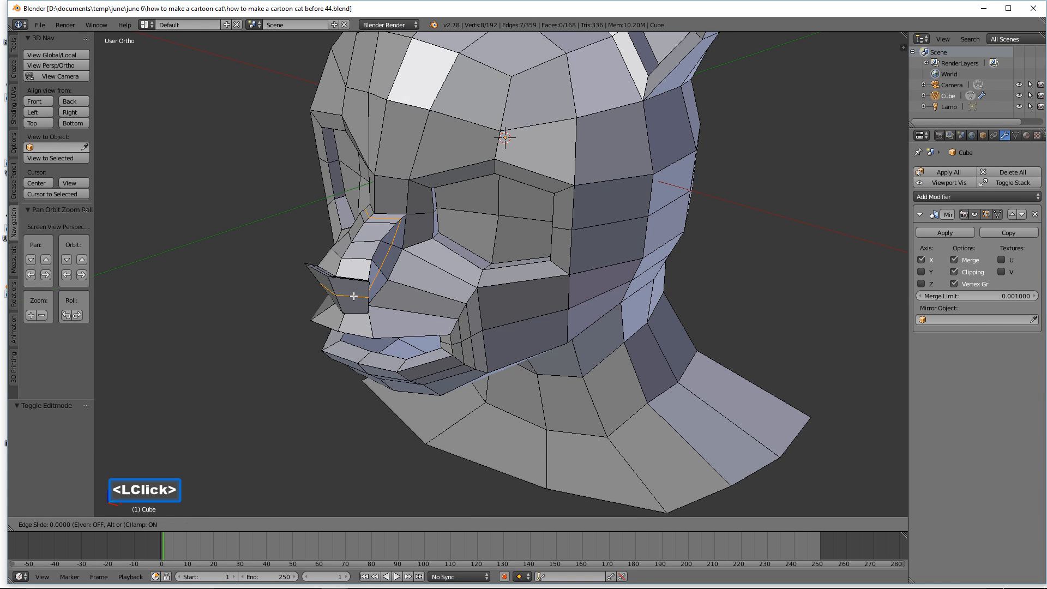
pyautogui.click(354, 296)
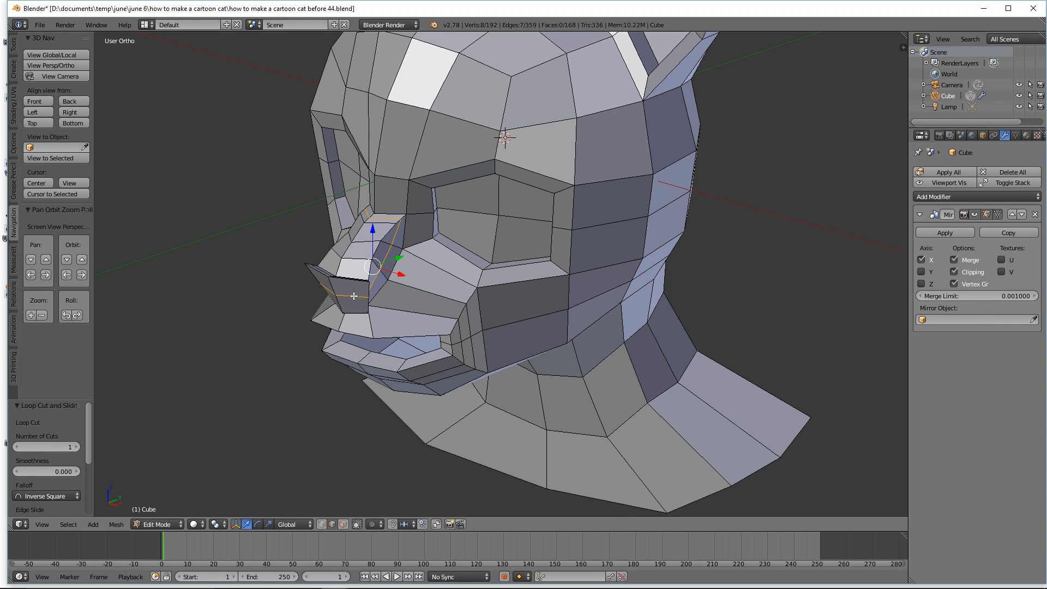
pyautogui.press('a')
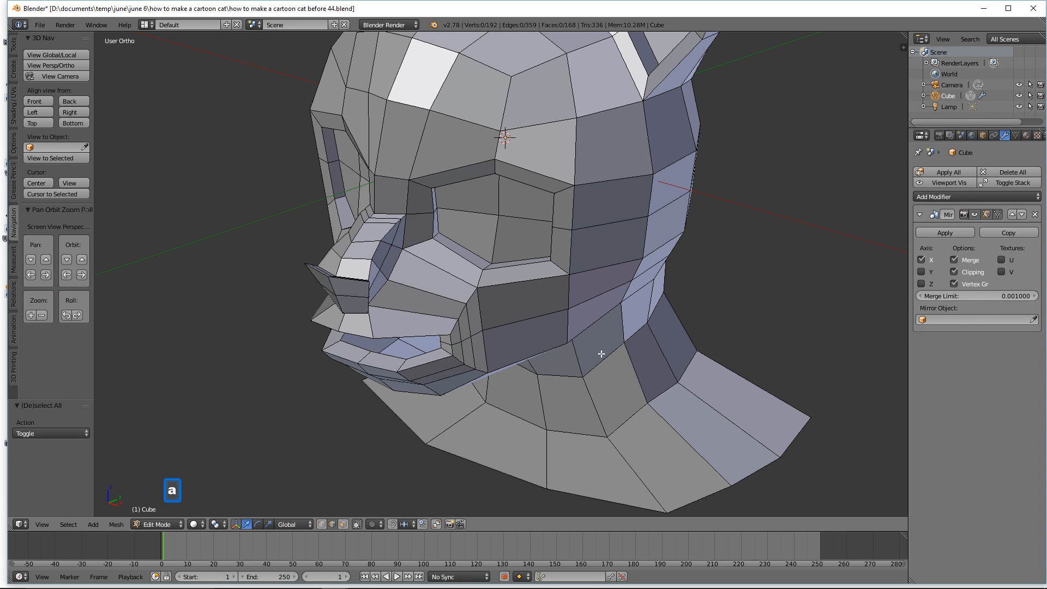
# Step: Lower the edge row along the base of the head behind the jaw by 0.354 along Z
pyautogui.moveTo(629, 370); pyautogui.dragTo(582, 336, button='middle')
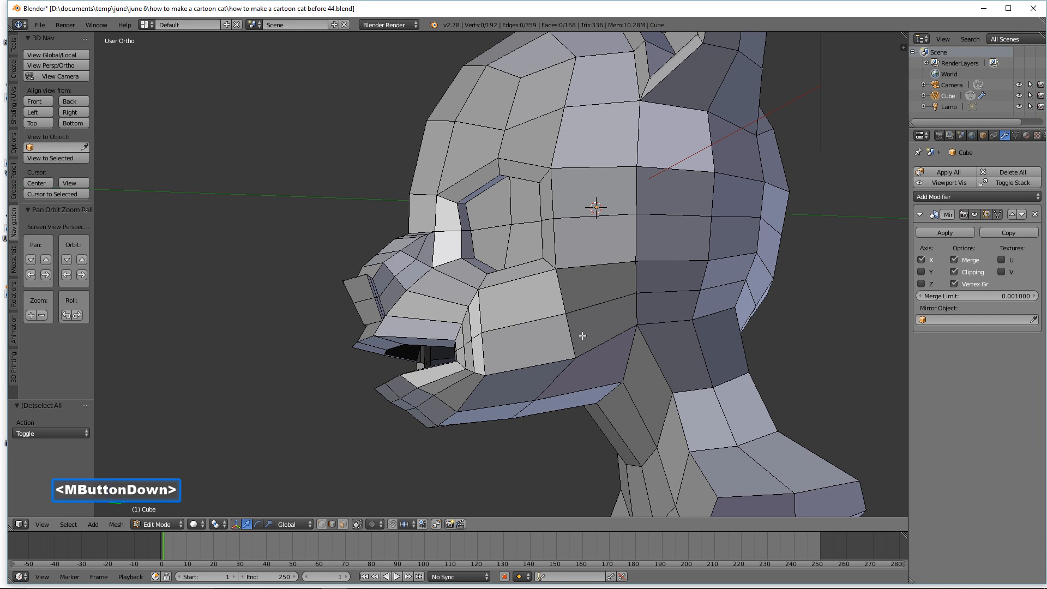
pyautogui.moveTo(582, 336)
pyautogui.mouseDown(button='middle')
pyautogui.moveTo(610, 319)
pyautogui.moveTo(577, 335)
pyautogui.mouseUp(button='middle')
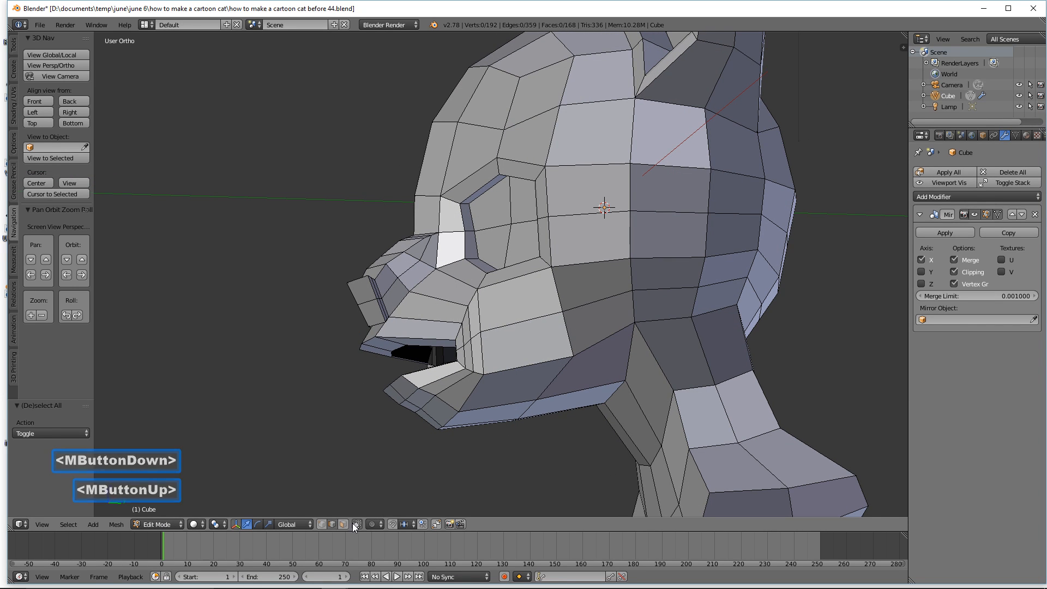
pyautogui.click(670, 322)
pyautogui.keyDown('shift'); pyautogui.click(729, 315); pyautogui.keyUp('shift')
pyautogui.moveTo(728, 315); pyautogui.dragTo(773, 309, button='middle')
pyautogui.keyDown('shift'); pyautogui.doubleClick(818, 322); pyautogui.keyUp('shift')
pyautogui.moveTo(740, 283); pyautogui.dragTo(739, 321)
# Step: Flatten the next edge row up, around the side and back of the head, to scale 0 along Z and lower it 0.208
pyautogui.moveTo(740, 321); pyautogui.dragTo(760, 307, button='middle')
pyautogui.click(760, 308)
pyautogui.keyDown('shift'); pyautogui.click(764, 279); pyautogui.keyUp('shift')
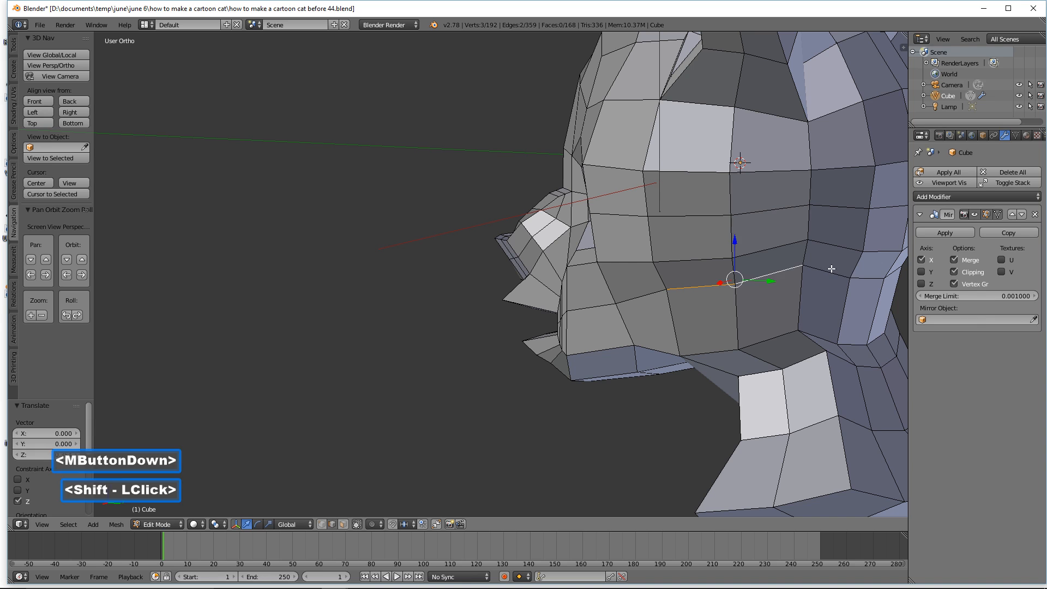
pyautogui.keyDown('shift'); pyautogui.doubleClick(764, 279); pyautogui.keyUp('shift')
pyautogui.keyDown('shift'); pyautogui.click(868, 277); pyautogui.keyUp('shift')
pyautogui.moveTo(728, 306)
pyautogui.mouseDown(button='middle')
pyautogui.moveTo(712, 298)
pyautogui.moveTo(726, 301)
pyautogui.mouseUp(button='middle')
pyautogui.press('s')
pyautogui.press('z')
pyautogui.press('0')
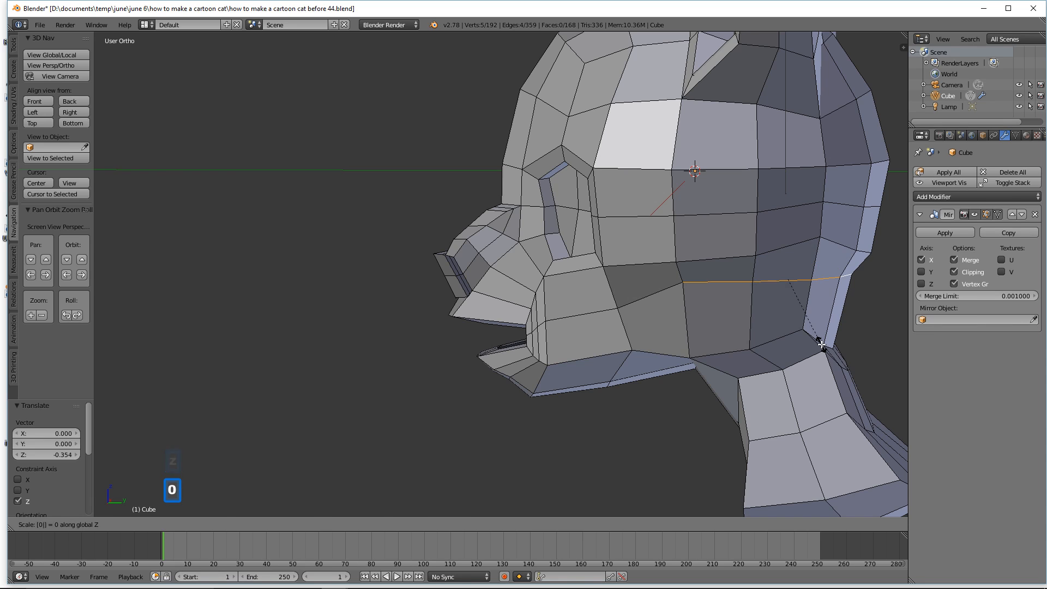
pyautogui.click(796, 330)
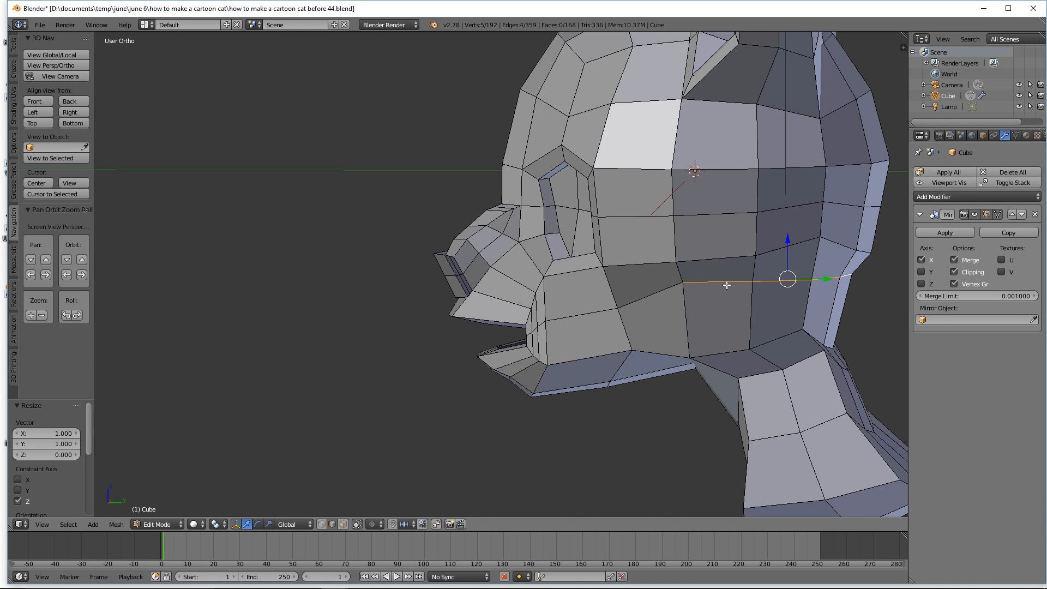
pyautogui.moveTo(788, 244); pyautogui.dragTo(790, 269)
# Step: Flatten the edge row above it, from behind the cheek around to the back of the head, to scale 0 along Z
pyautogui.moveTo(835, 283); pyautogui.dragTo(801, 291, button='middle')
pyautogui.click(712, 261)
pyautogui.keyDown('shift'); pyautogui.moveTo(780, 257); pyautogui.dragTo(608, 241, button='middle'); pyautogui.keyUp('shift')
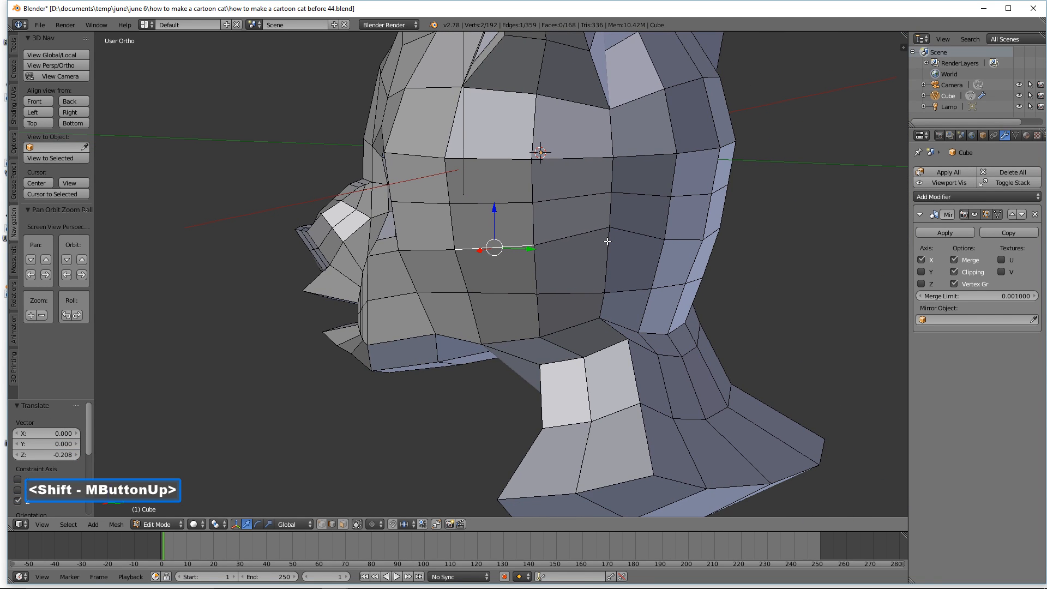
pyautogui.keyDown('shift'); pyautogui.click(572, 235); pyautogui.keyUp('shift')
pyautogui.keyDown('shift'); pyautogui.click(657, 240); pyautogui.keyUp('shift')
pyautogui.keyDown('shift'); pyautogui.click(689, 242); pyautogui.keyUp('shift')
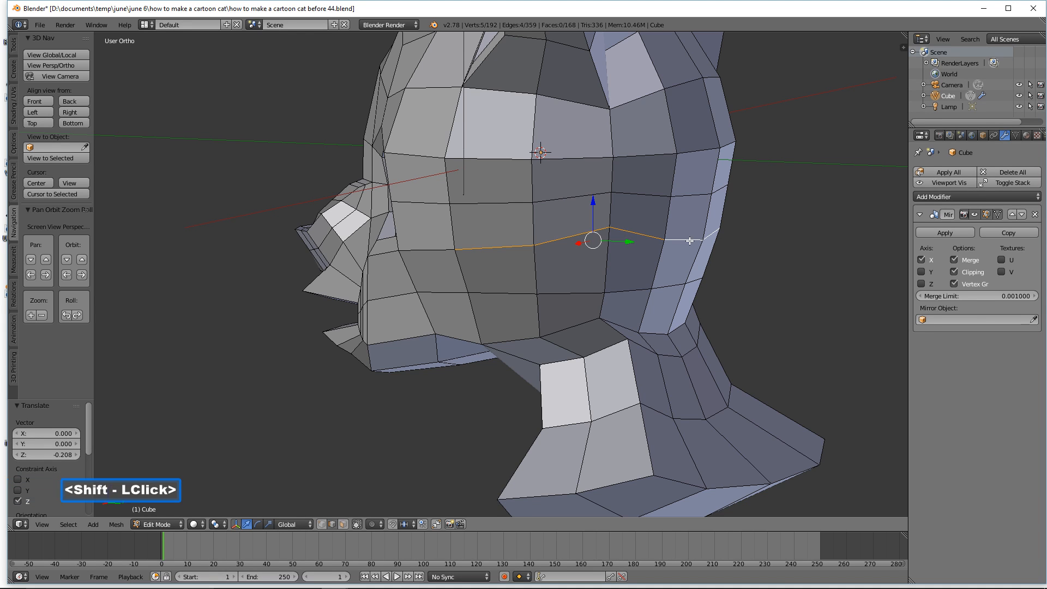
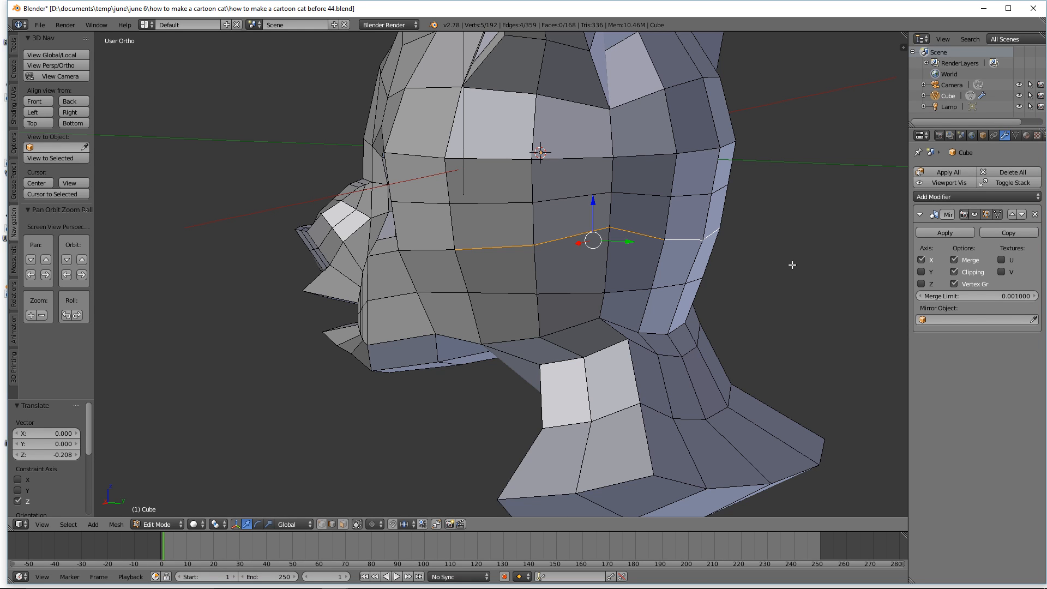
pyautogui.press('s')
pyautogui.press('z')
pyautogui.press('0')
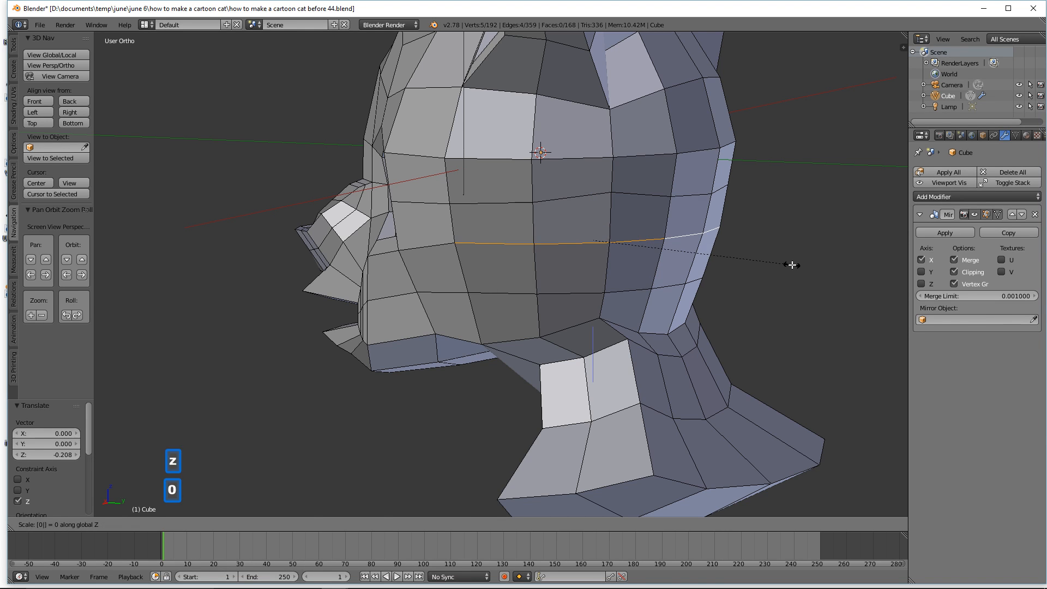
pyautogui.click(792, 265)
pyautogui.moveTo(678, 260); pyautogui.dragTo(743, 252, button='middle')
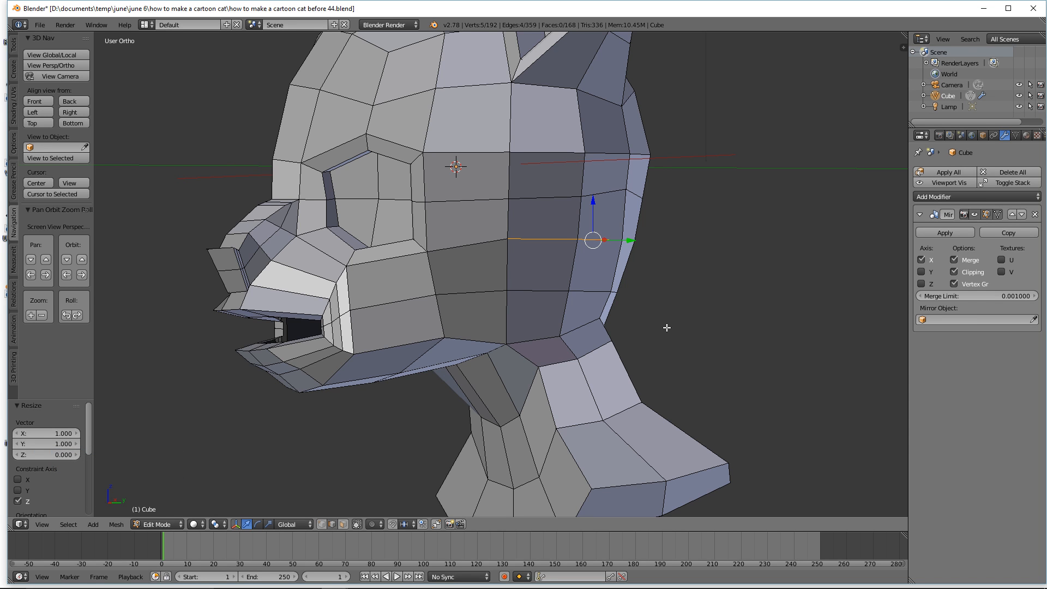
pyautogui.moveTo(667, 328); pyautogui.dragTo(732, 325, button='middle')
pyautogui.press('a')
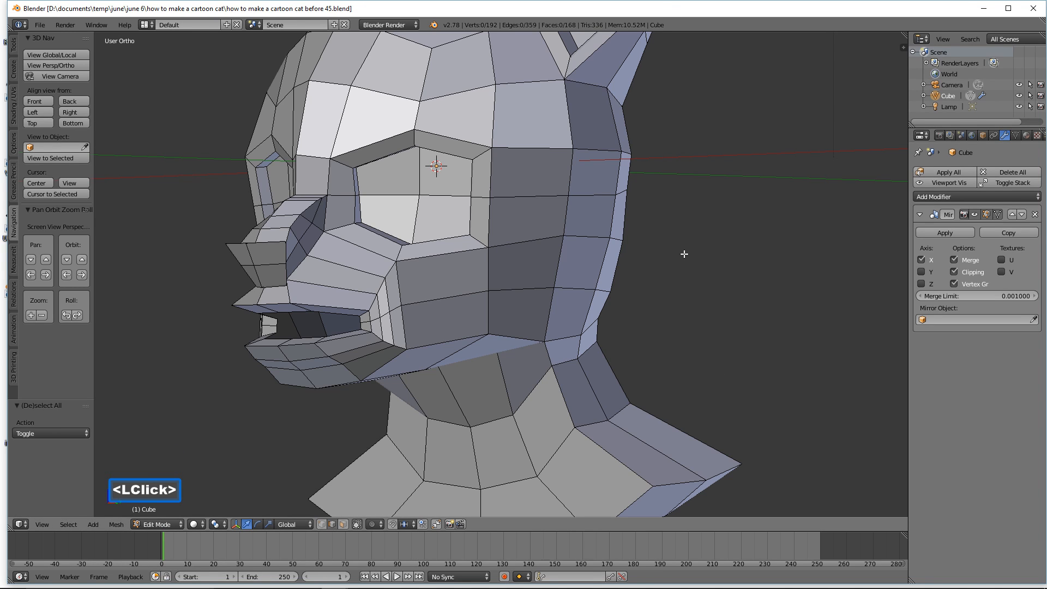
# Step: Bevel the single vertex on the rear side of the cheek into a diamond face with an amount of 0.350
pyautogui.click(322, 524)
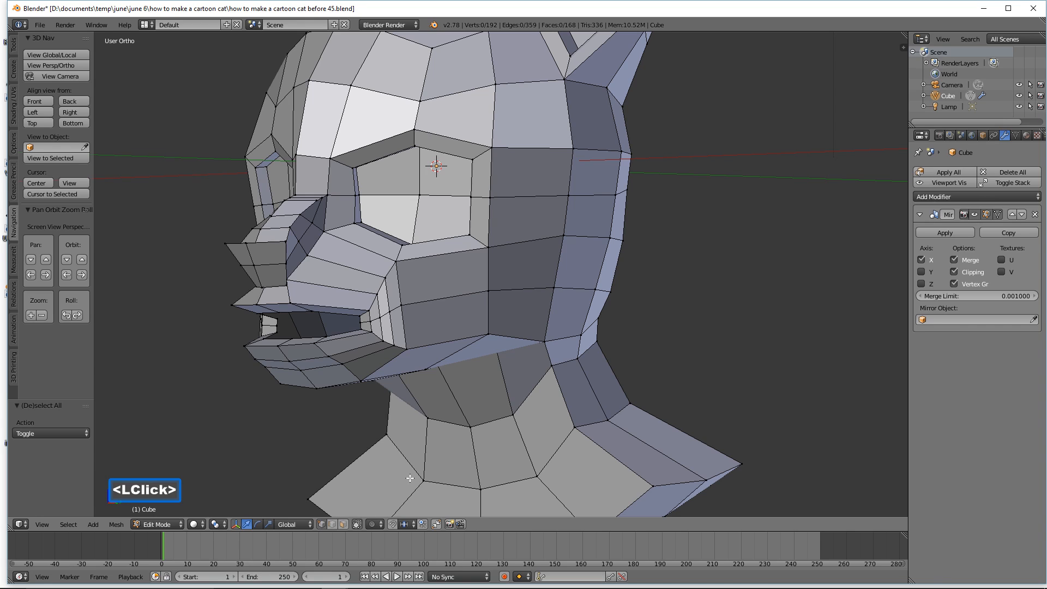
pyautogui.click(555, 289)
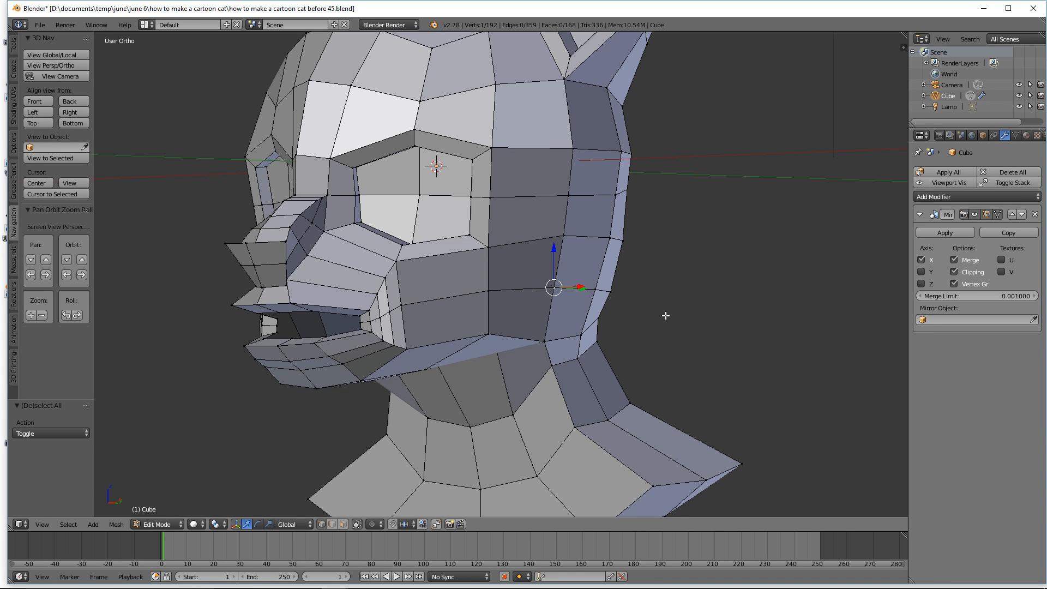
pyautogui.press('ctrl')
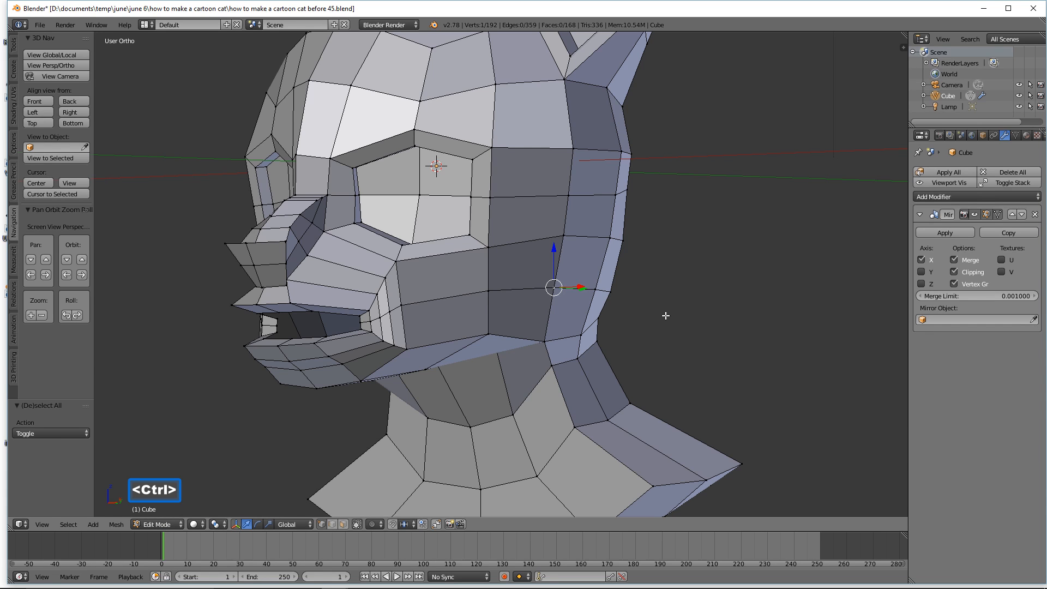
pyautogui.hotkey('ctrl', 'shift', 'b')
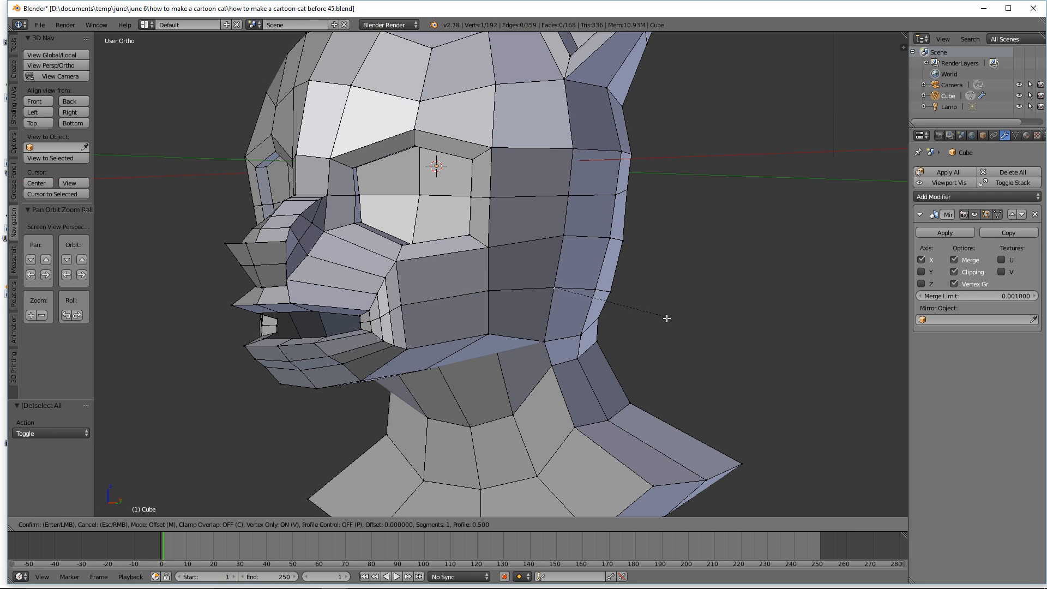
pyautogui.click(699, 349)
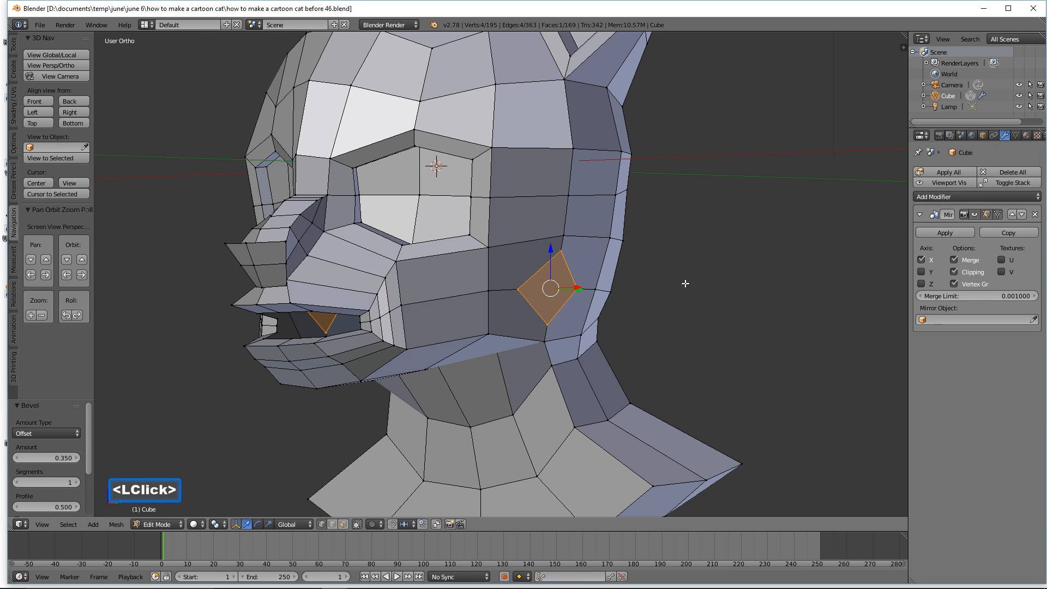
# Step: Bevel the jaw corner vertex below the cheek diamond into a small face with an amount of 0.145
pyautogui.moveTo(697, 335); pyautogui.dragTo(713, 310, button='middle')
pyautogui.click(540, 342)
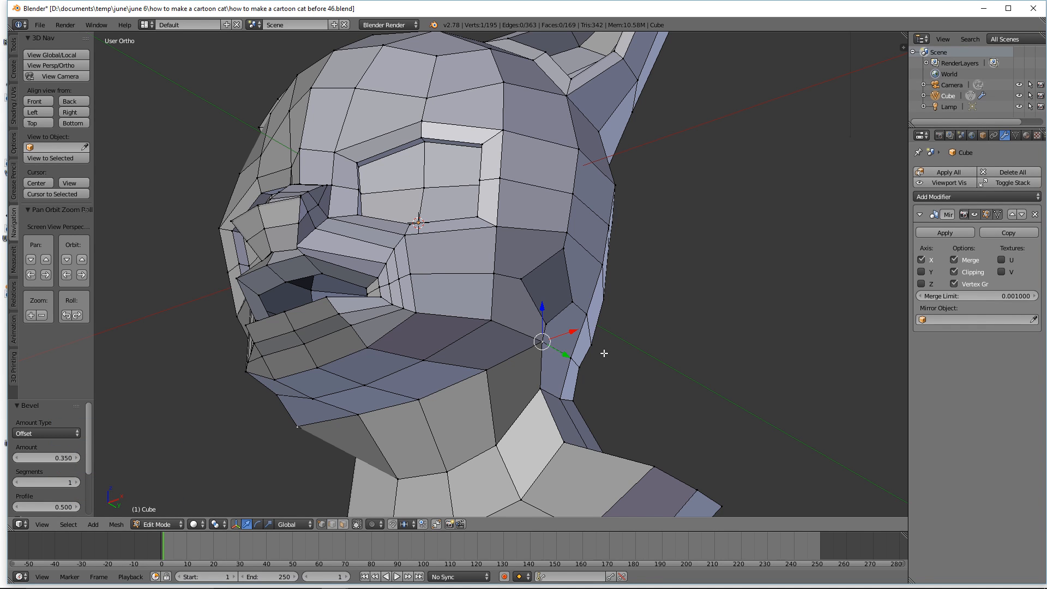
pyautogui.press('ctrl')
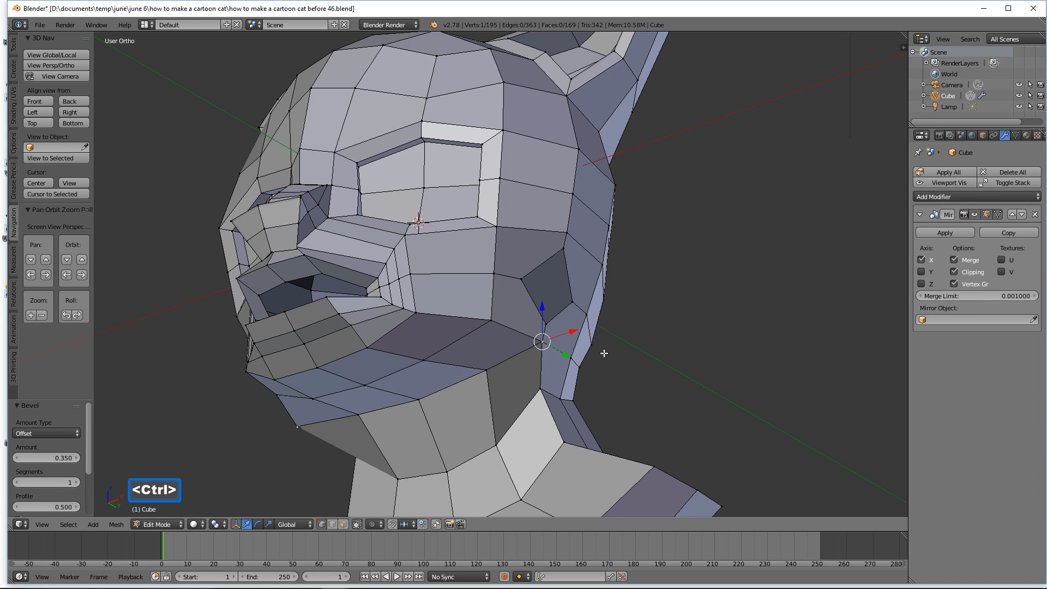
pyautogui.hotkey('ctrl', 'shift', 'b')
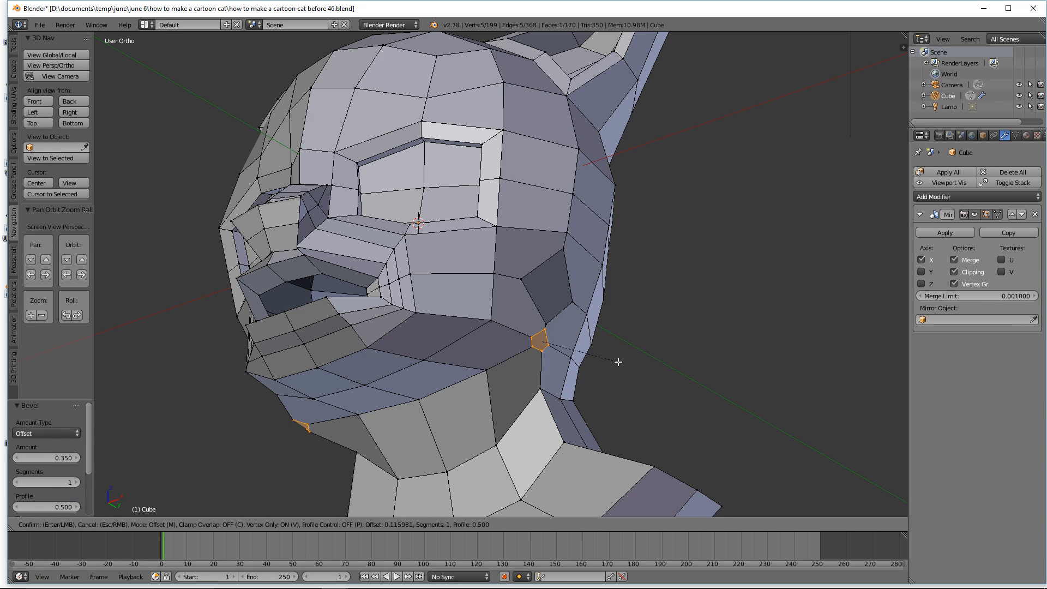
pyautogui.click(617, 362)
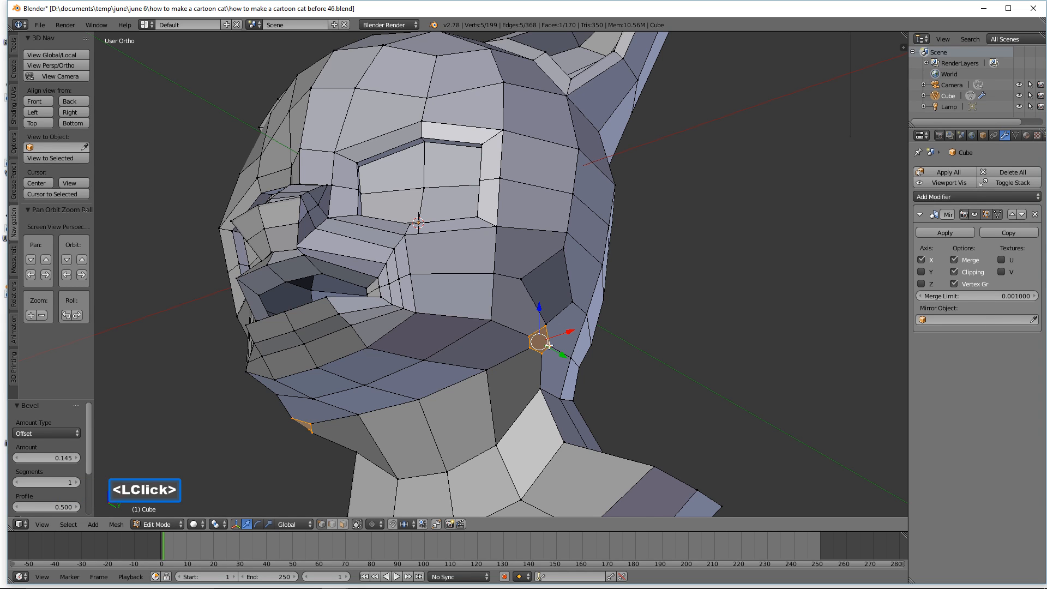
# Step: Lower the beveled jaw corner face 0.130 along Z and scale it uniformly by 1.619
pyautogui.moveTo(540, 309); pyautogui.dragTo(535, 322)
pyautogui.press('s')
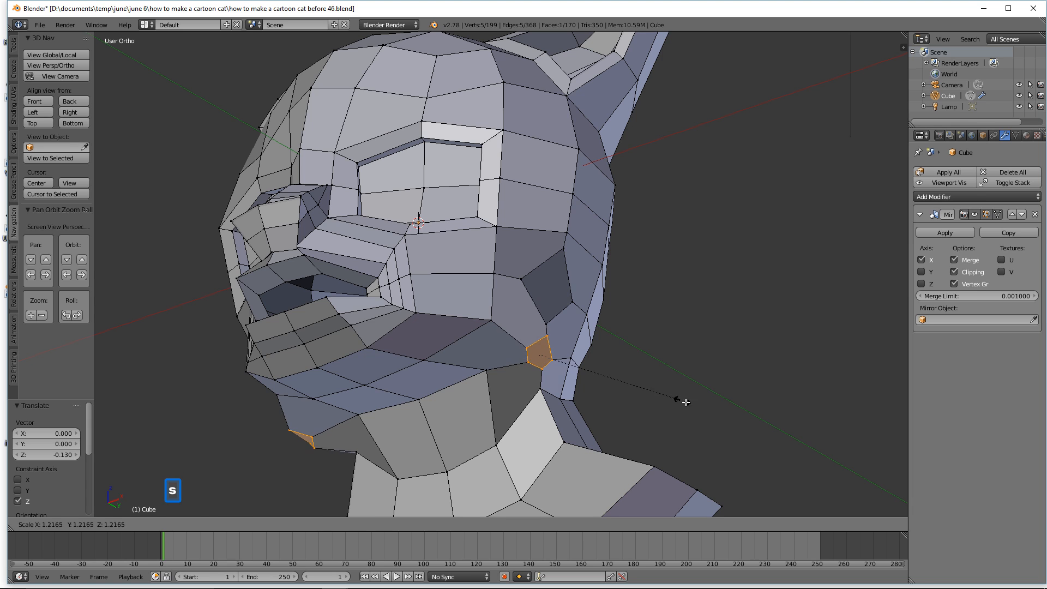
pyautogui.click(729, 421)
pyautogui.moveTo(728, 421); pyautogui.dragTo(682, 418, button='middle')
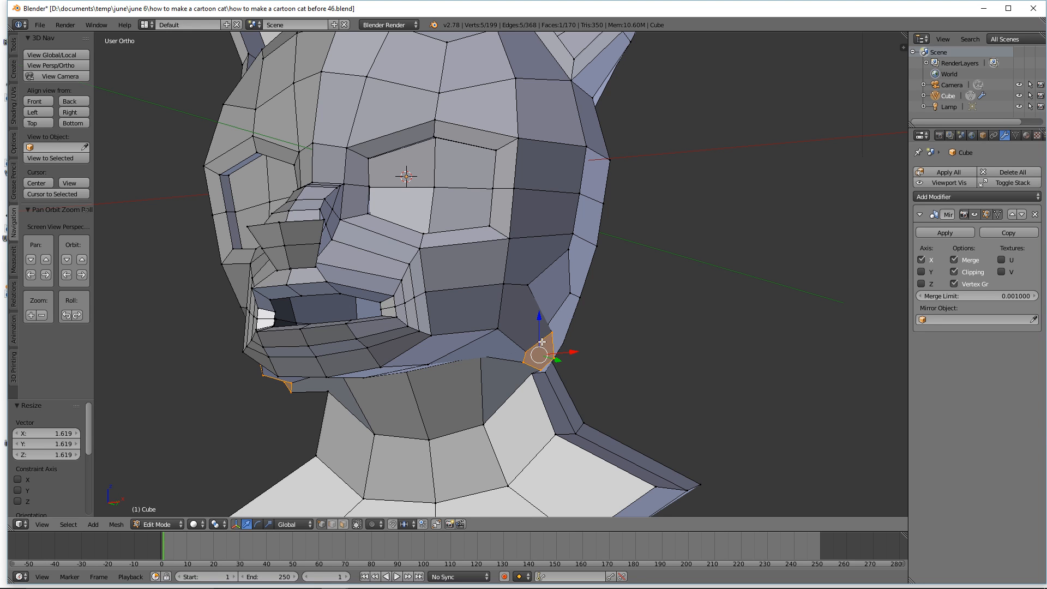
pyautogui.moveTo(600, 341); pyautogui.dragTo(562, 300, button='middle')
# Step: Extrude the diamond-shaped cheek face outward by 0.576 along its normal
pyautogui.click(553, 284)
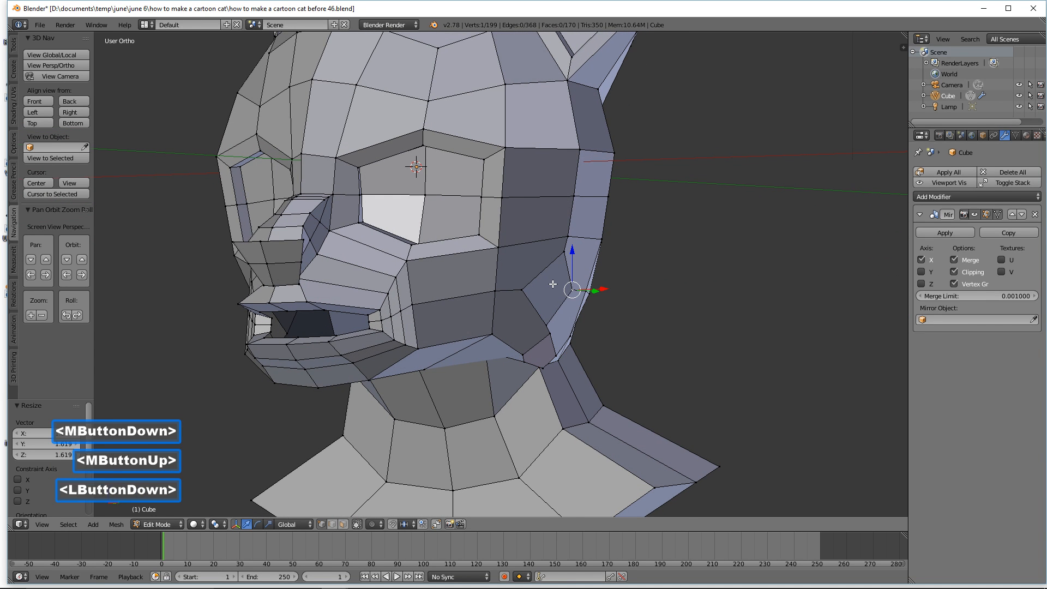
pyautogui.click(343, 524)
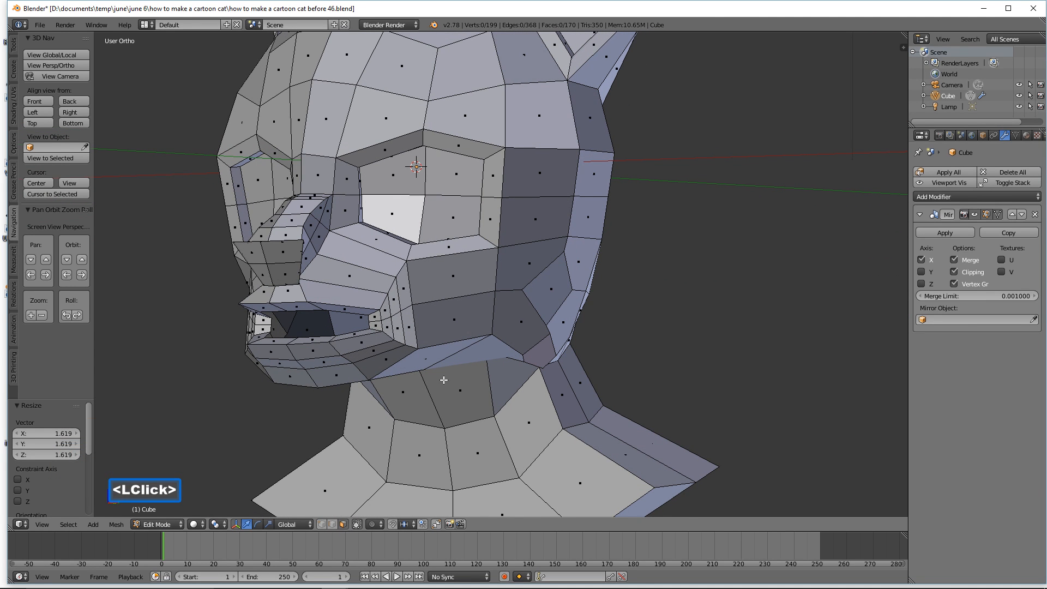
pyautogui.click(555, 308)
pyautogui.moveTo(554, 308); pyautogui.dragTo(597, 323, button='middle')
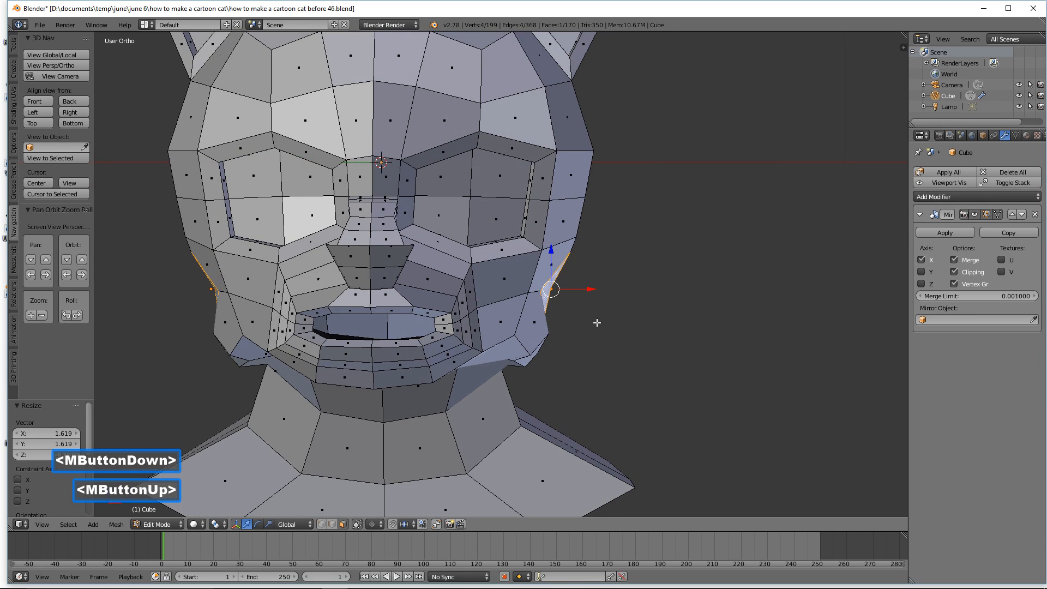
pyautogui.press('e')
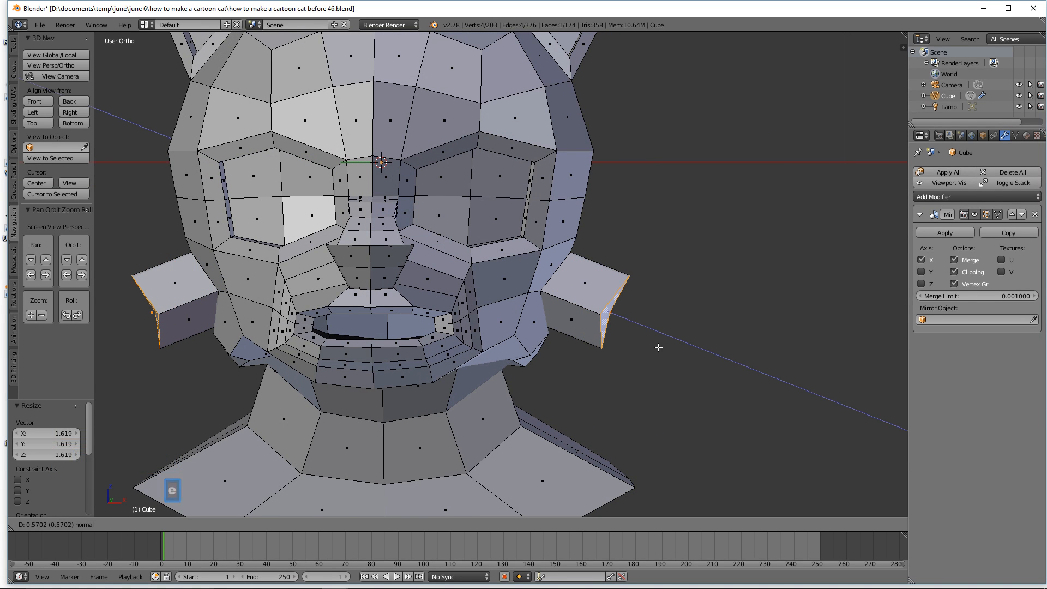
pyautogui.click(660, 347)
# Step: Scale the tip of the extruded cheek tuft down to about 0.39 and move it 0.216 outward along X
pyautogui.press('s')
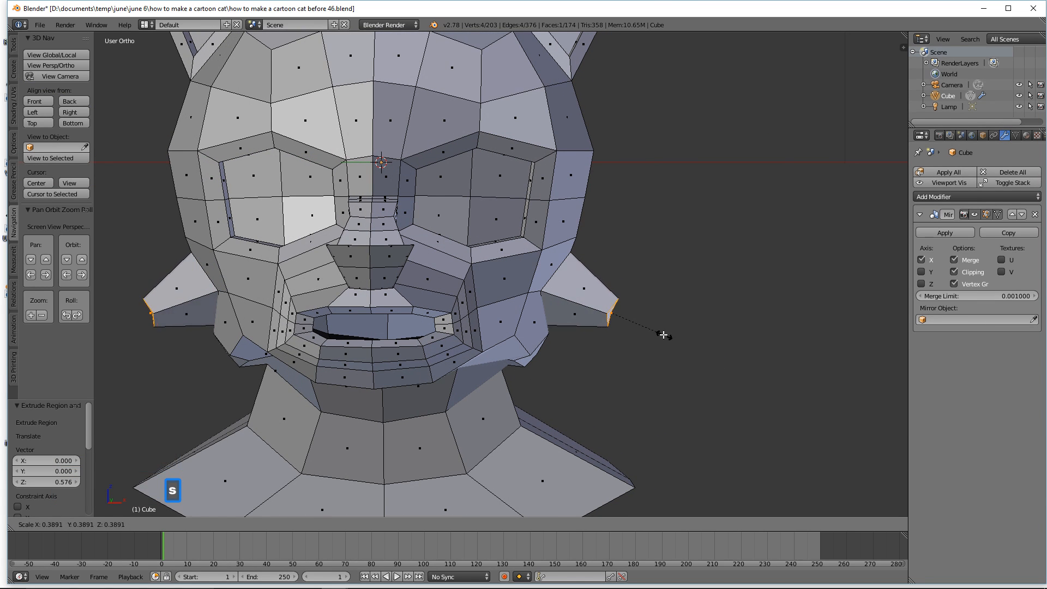
pyautogui.click(662, 335)
pyautogui.moveTo(701, 311); pyautogui.dragTo(651, 321, button='middle')
pyautogui.moveTo(649, 317); pyautogui.dragTo(673, 331)
# Step: Extrude the beveled jaw corner face outward and downward along its normal to form a second tuft below the cheek tuft
pyautogui.moveTo(649, 356); pyautogui.dragTo(658, 396, button='middle')
pyautogui.keyDown('shift'); pyautogui.click(572, 383); pyautogui.keyUp('shift')
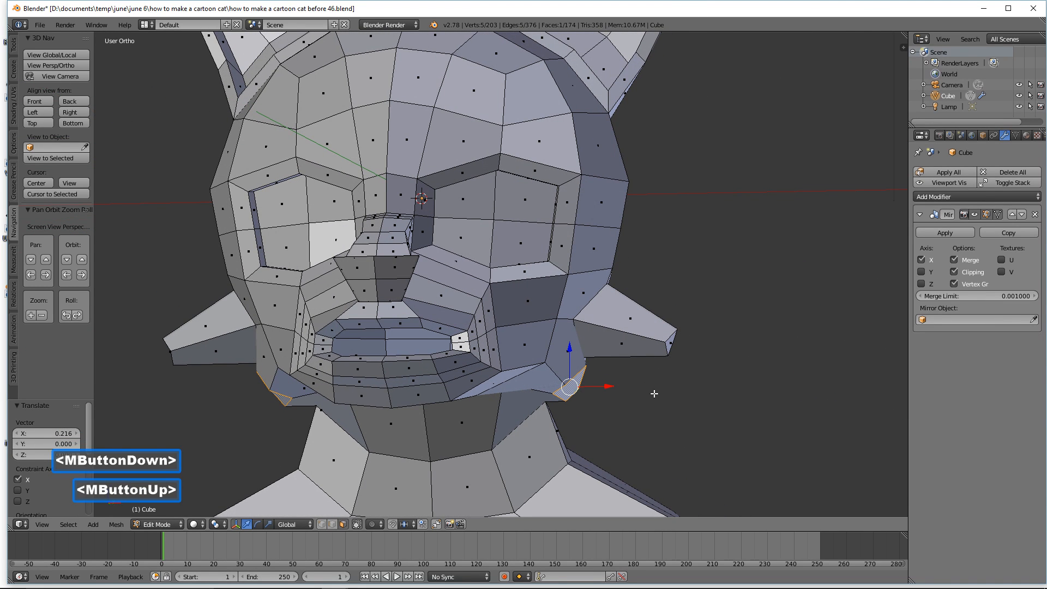
pyautogui.press('e')
pyautogui.click(709, 423)
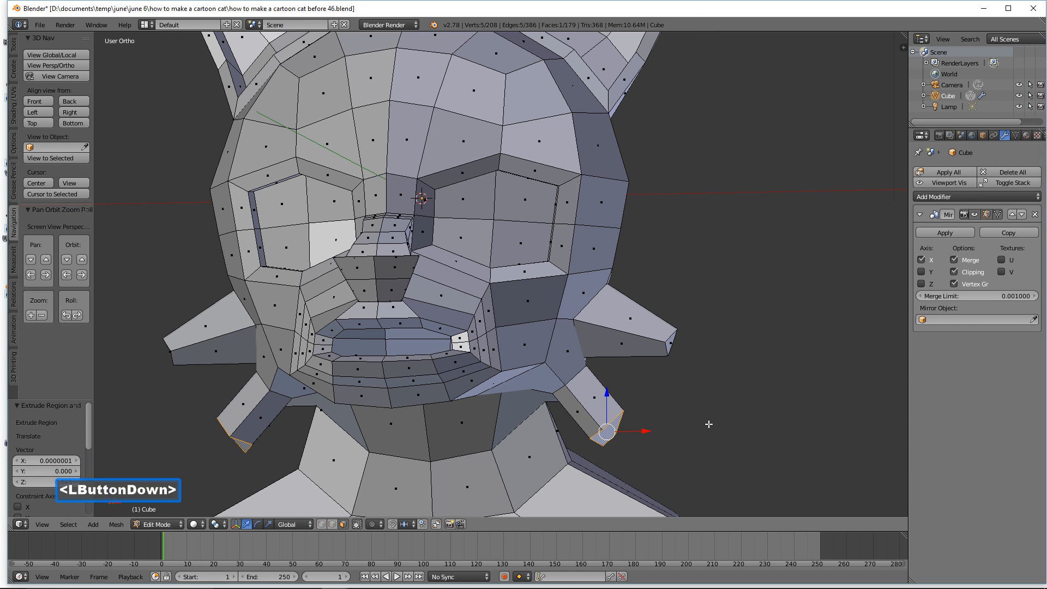
# Step: Scale the tip of the lower jaw tuft down uniformly to about 0.5 and clear the selection
pyautogui.press('s')
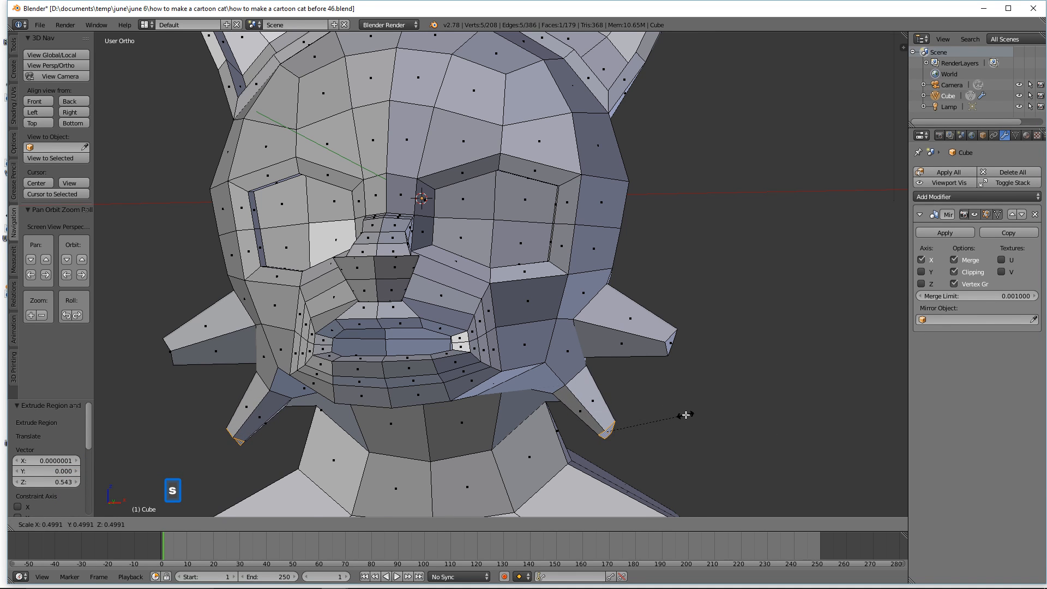
pyautogui.click(686, 415)
pyautogui.moveTo(686, 415); pyautogui.dragTo(671, 325, button='middle')
pyautogui.press('a')
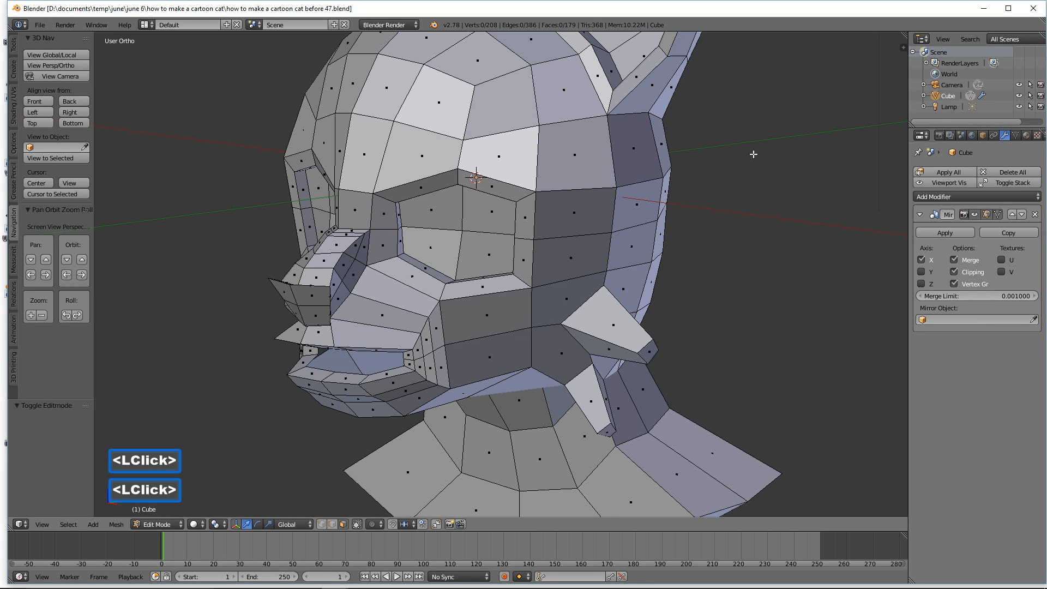
# Step: Scale the four ear-tip faces uniformly to 0.382 with smooth proportional editing and save the file as "how to make a cartoon cat before 49.blend"
pyautogui.keyDown('ctrl'); pyautogui.moveTo(755, 181); pyautogui.dragTo(742, 217, button='middle'); pyautogui.keyUp('ctrl')
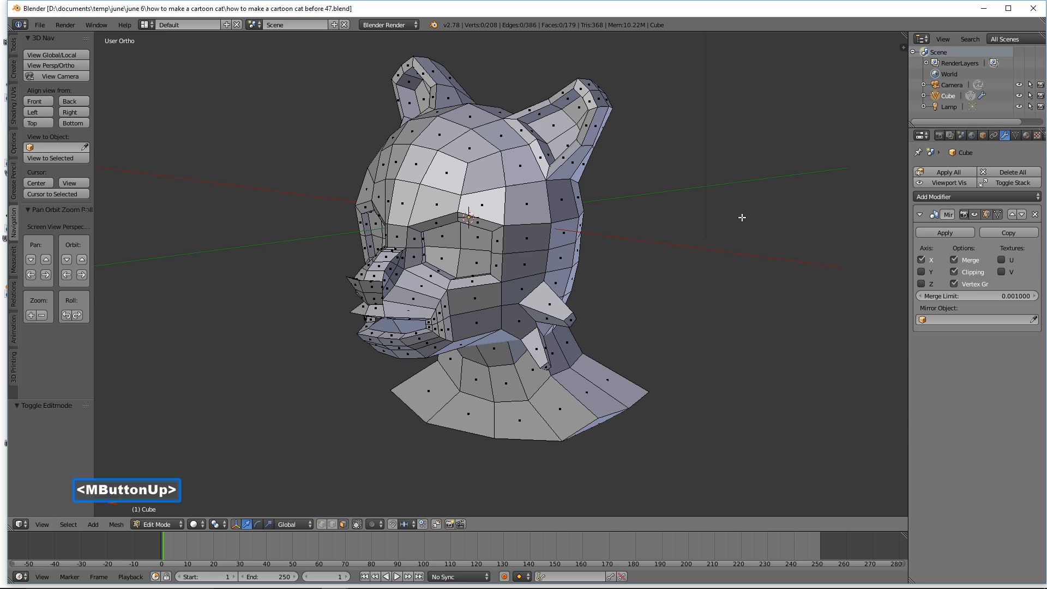
pyautogui.moveTo(716, 129); pyautogui.dragTo(696, 174, button='middle')
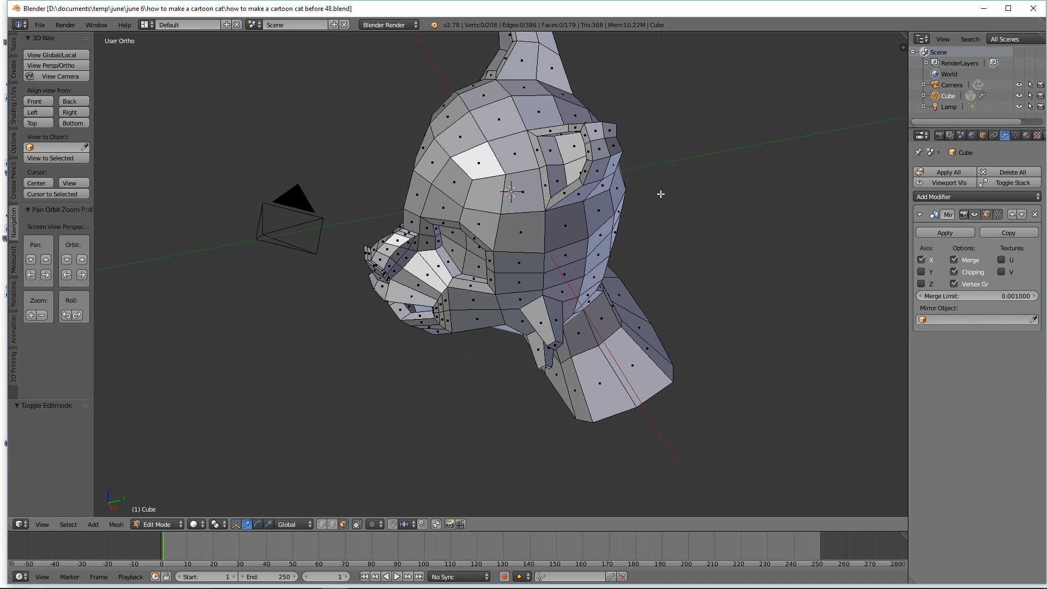
pyautogui.press('c')
pyautogui.scroll(2, 605, 140)
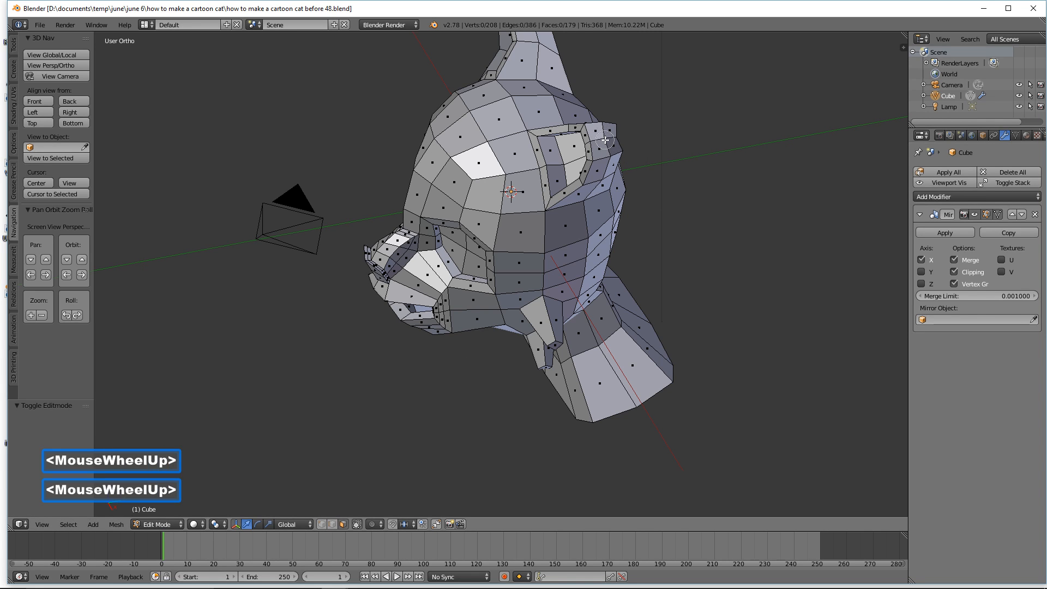
pyautogui.click(605, 140)
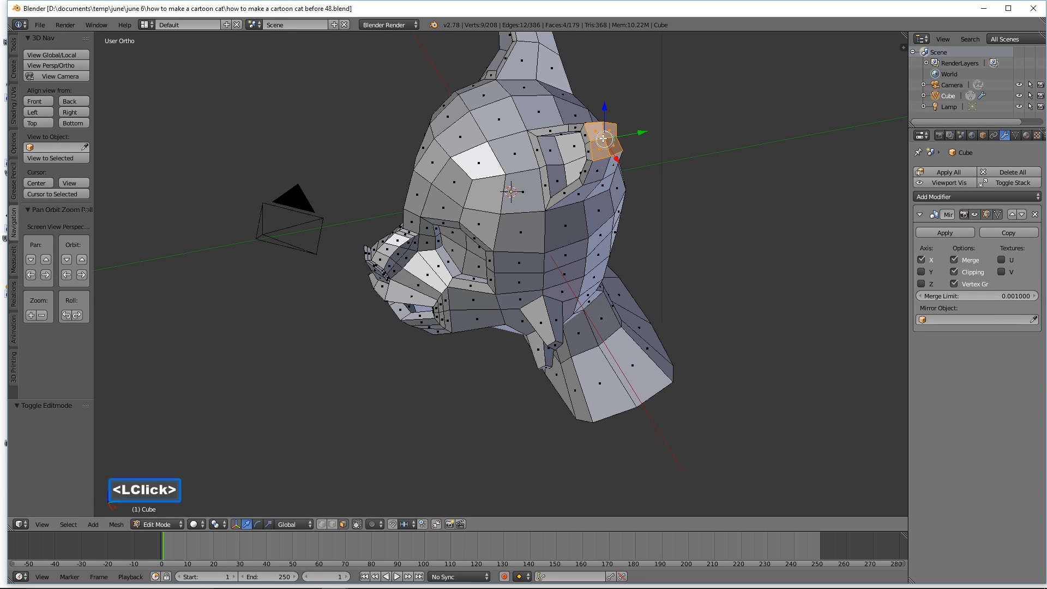
pyautogui.rightClick(659, 197)
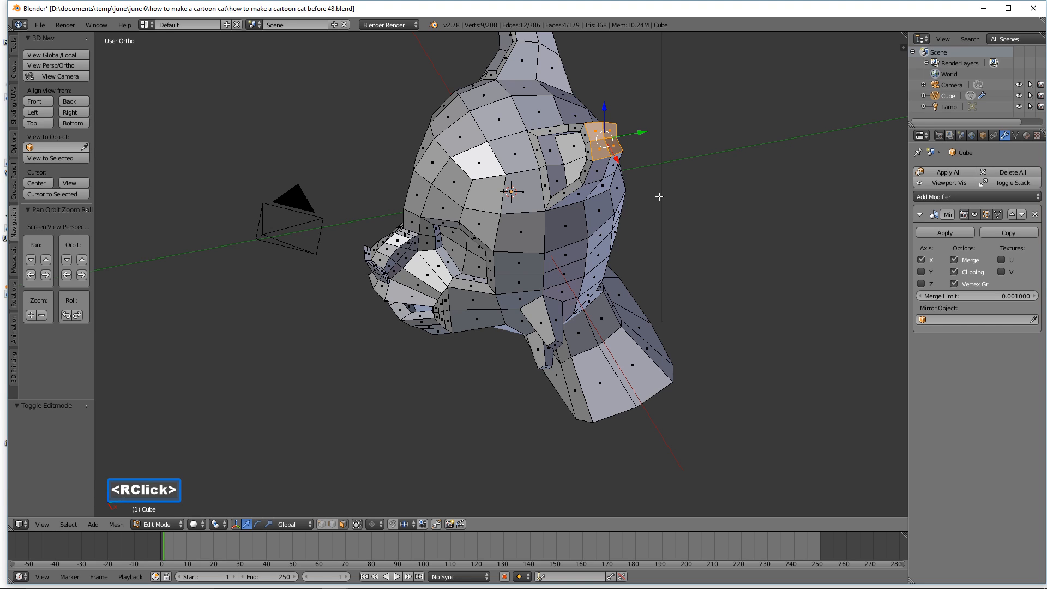
pyautogui.moveTo(659, 196); pyautogui.dragTo(628, 216, button='middle')
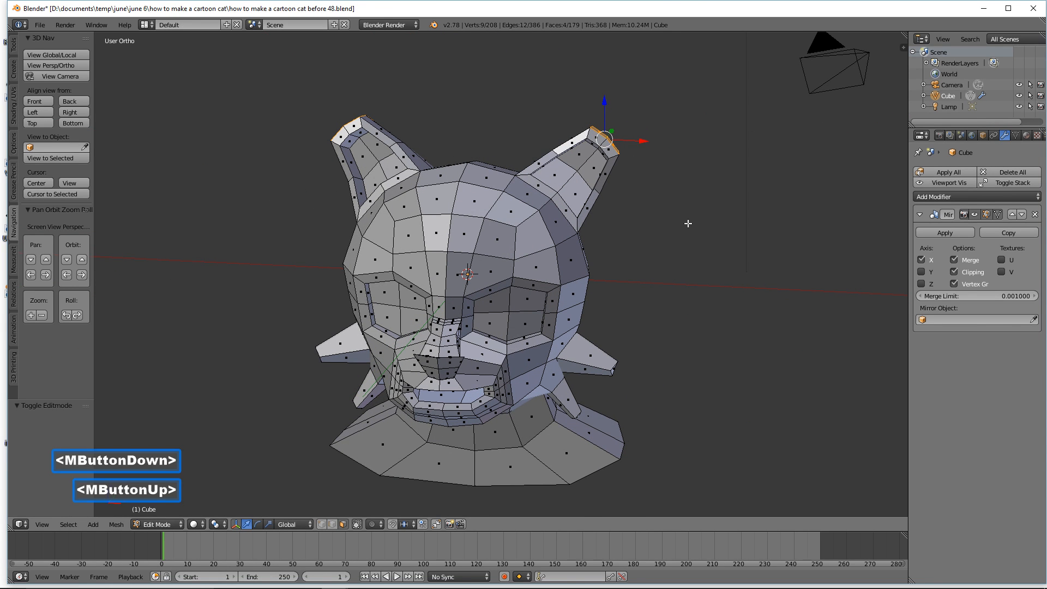
pyautogui.press('o')
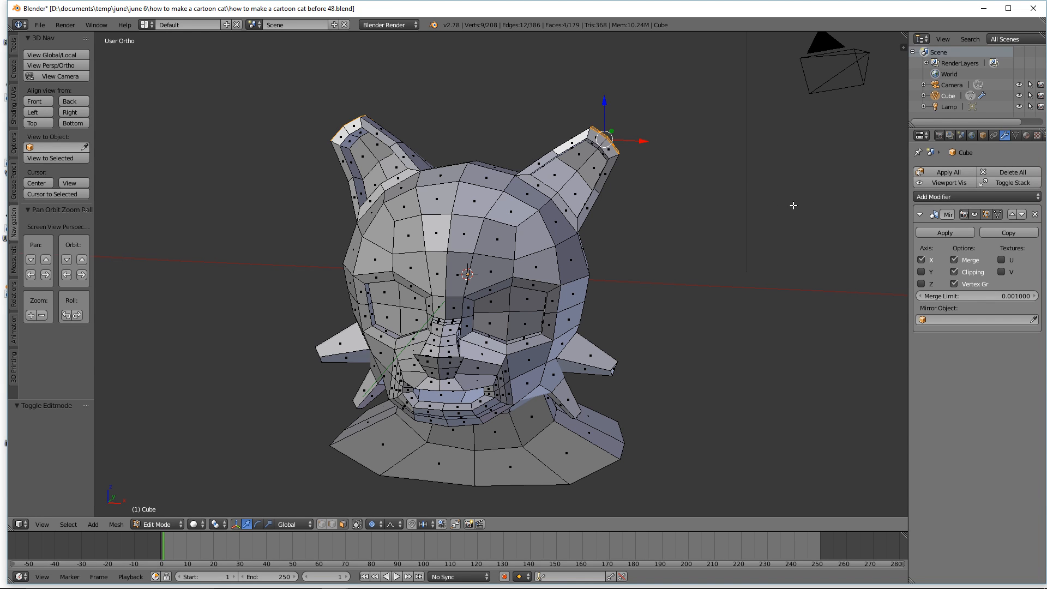
pyautogui.press('s')
pyautogui.scroll(-9, 756, 190)
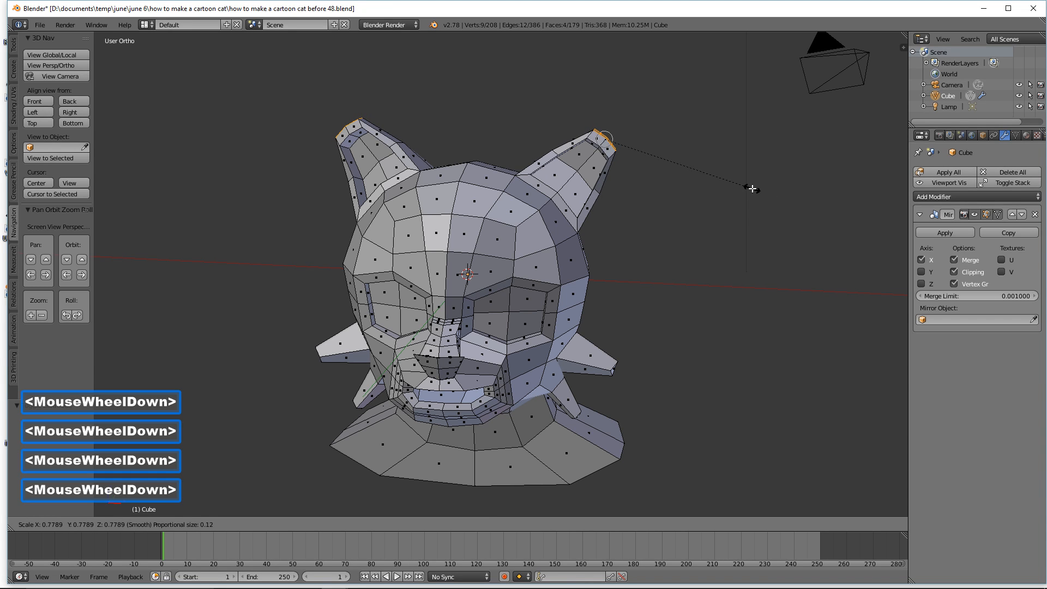
pyautogui.scroll(-14, 753, 189)
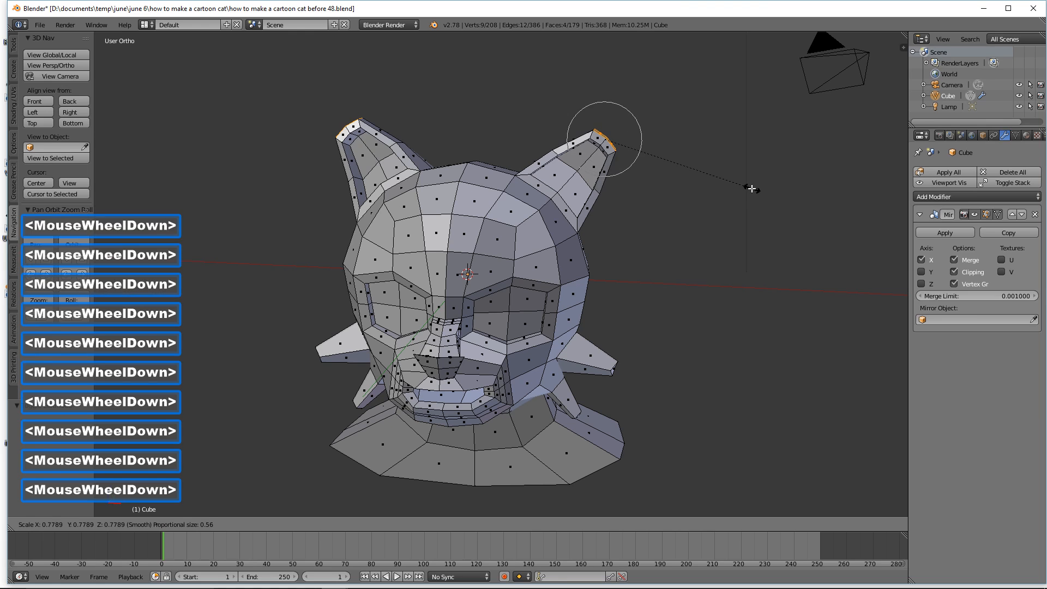
pyautogui.scroll(-1, 703, 168)
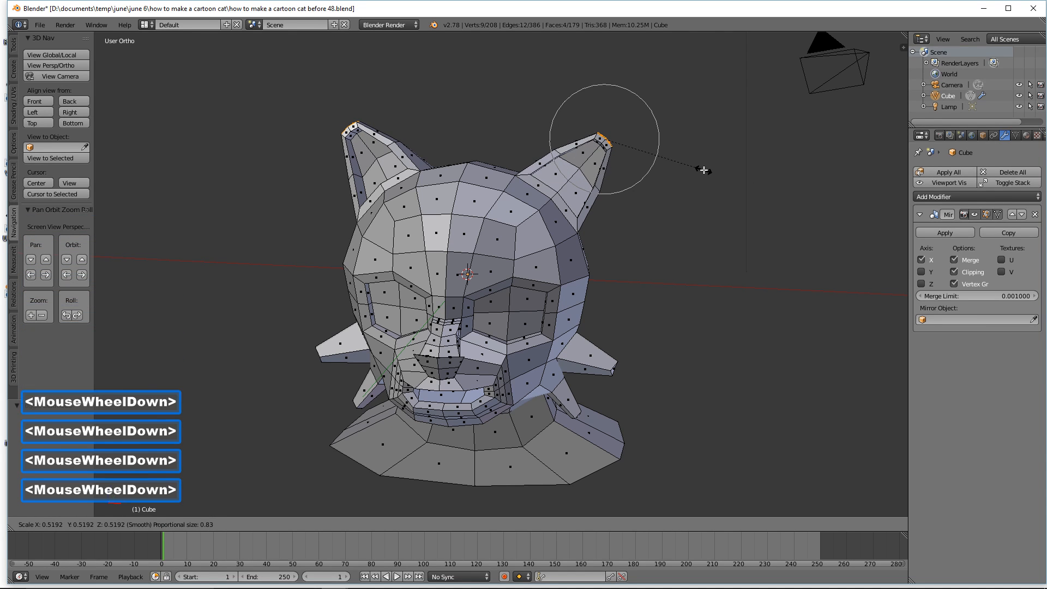
pyautogui.click(678, 163)
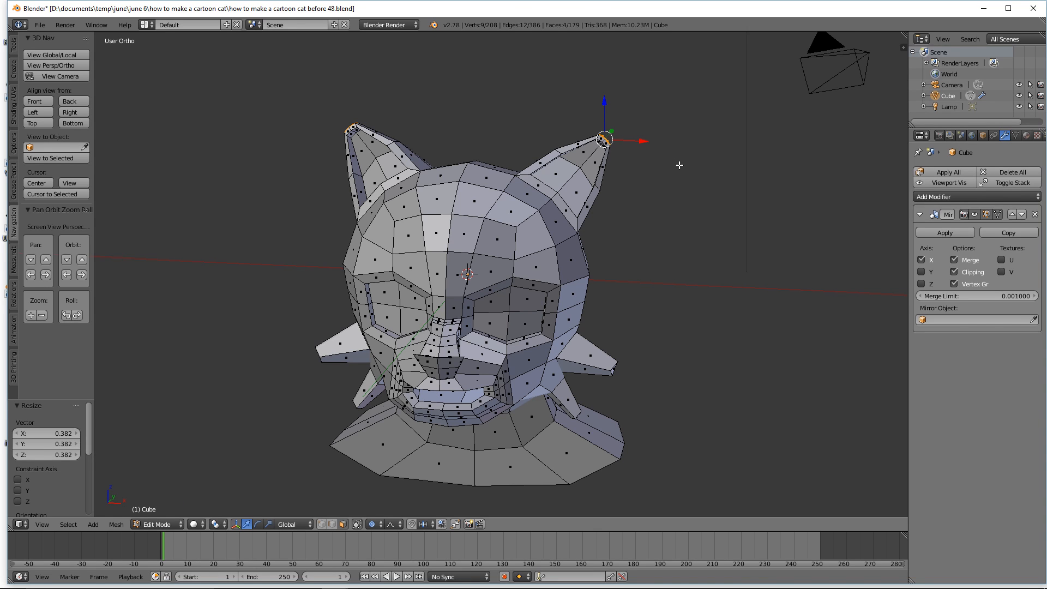
pyautogui.press('a')
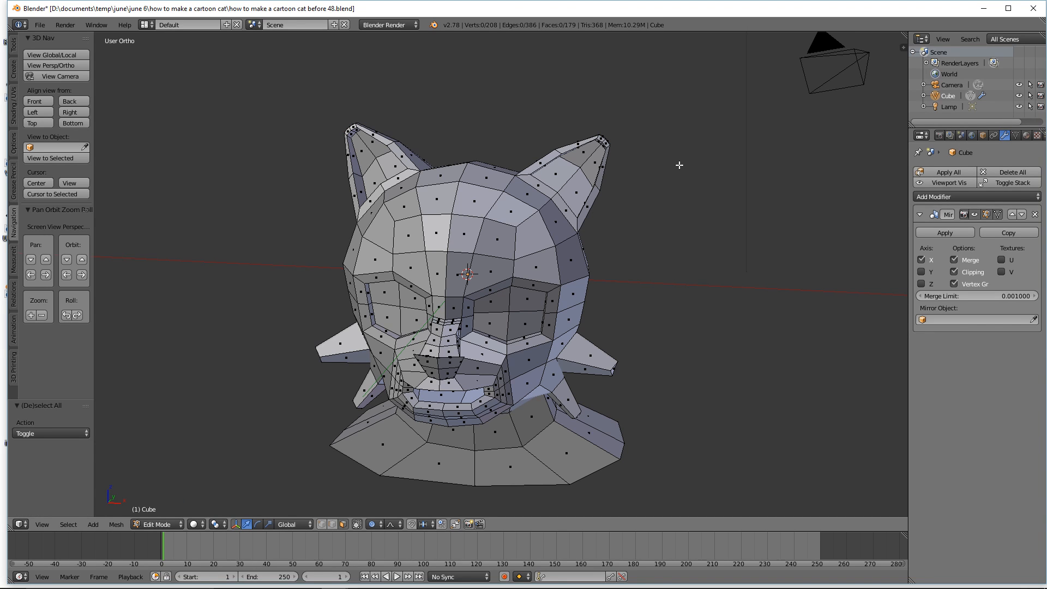
pyautogui.click(673, 193)
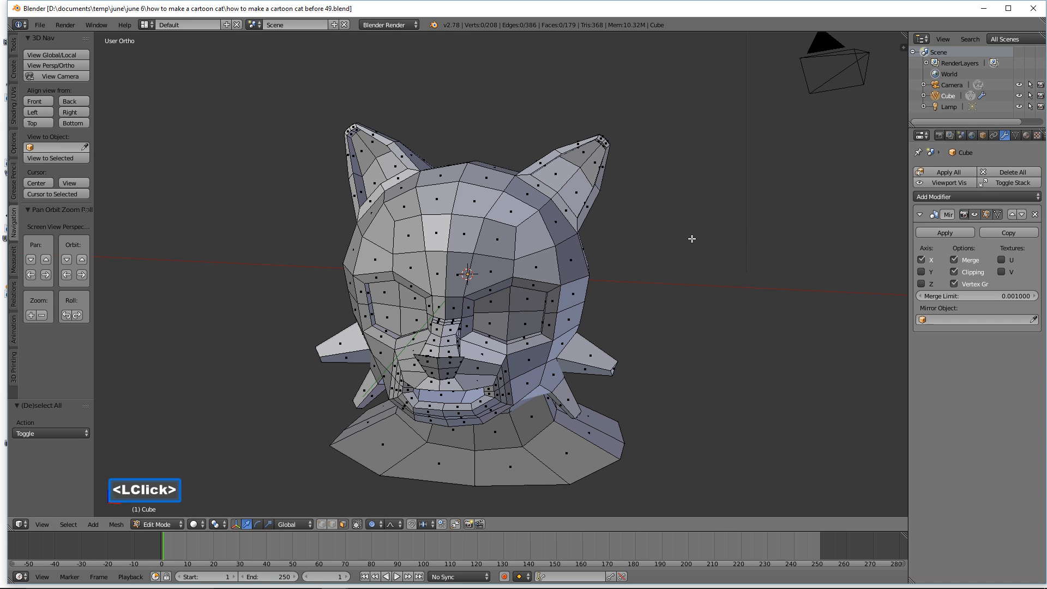
# Step: Select the ring of edges around the ear's base and lower it slightly along Z with proportional editing on
pyautogui.click(334, 524)
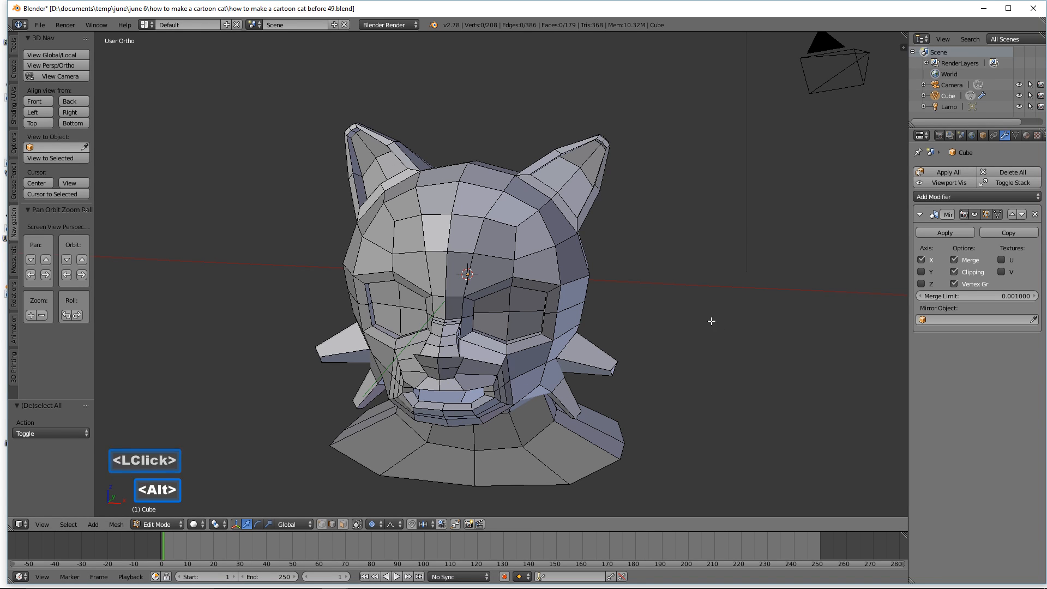
pyautogui.keyDown('alt'); pyautogui.click(571, 216); pyautogui.keyUp('alt')
pyautogui.moveTo(567, 219)
pyautogui.mouseDown(button='middle')
pyautogui.moveTo(598, 245)
pyautogui.moveTo(578, 236)
pyautogui.mouseUp(button='middle')
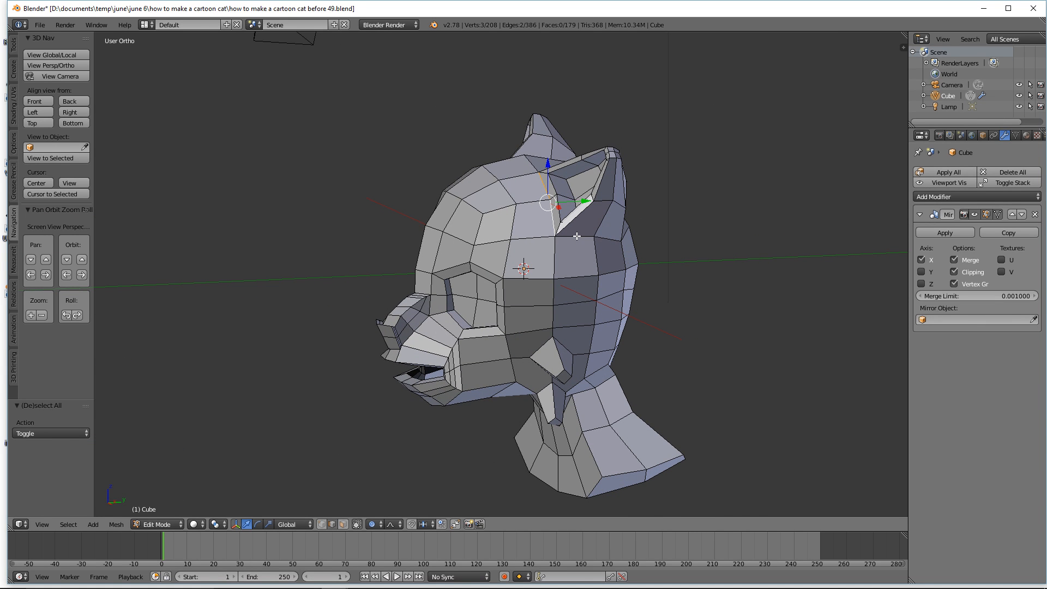
pyautogui.press('alt')
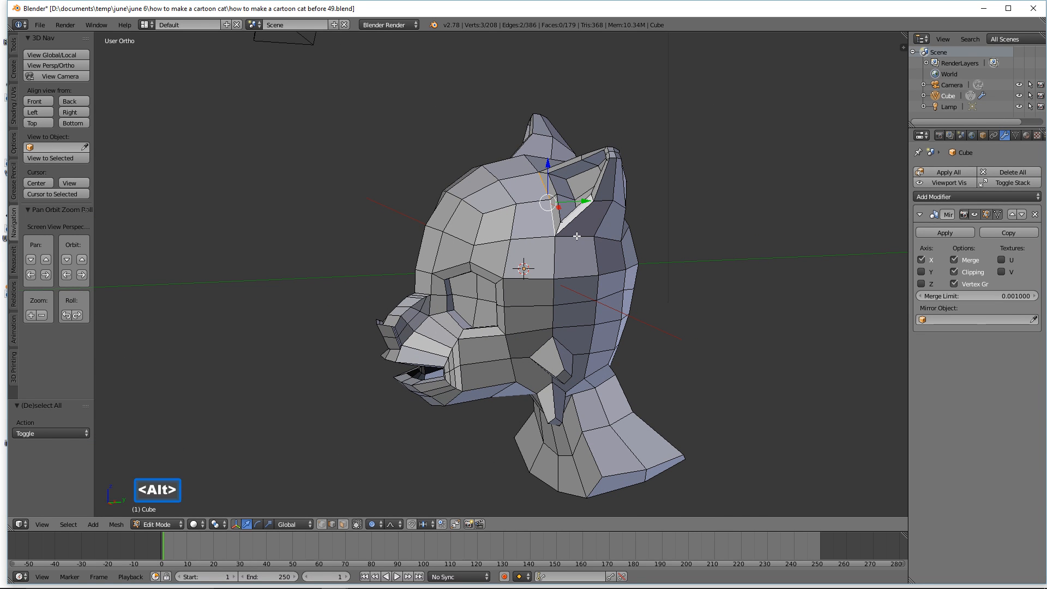
pyautogui.keyDown('alt'); pyautogui.click(572, 237); pyautogui.keyUp('alt')
pyautogui.moveTo(572, 237); pyautogui.dragTo(607, 232, button='middle')
pyautogui.press('alt')
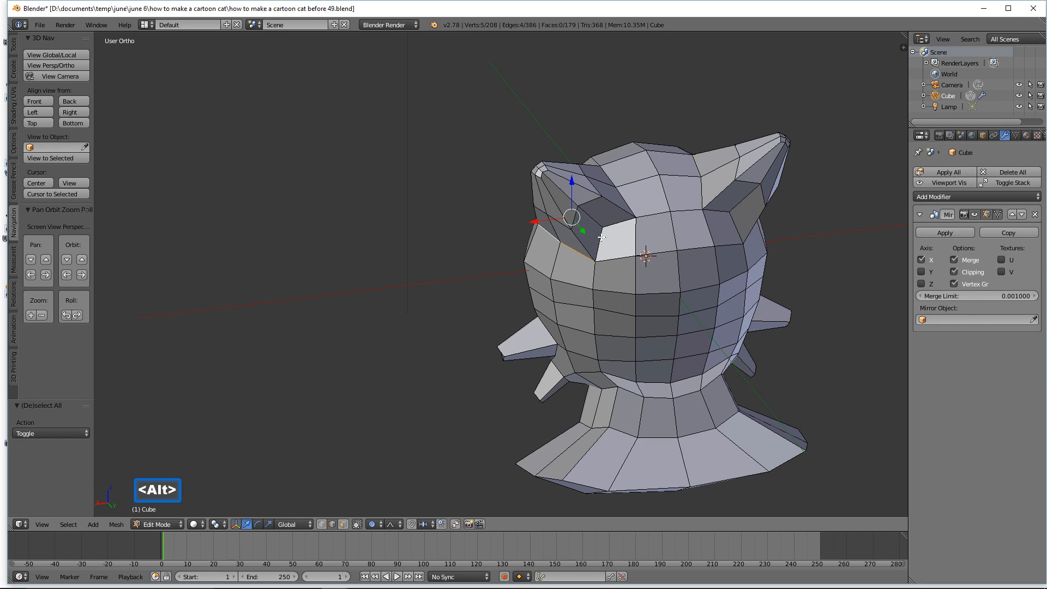
pyautogui.keyDown('alt'); pyautogui.click(600, 238); pyautogui.keyUp('alt')
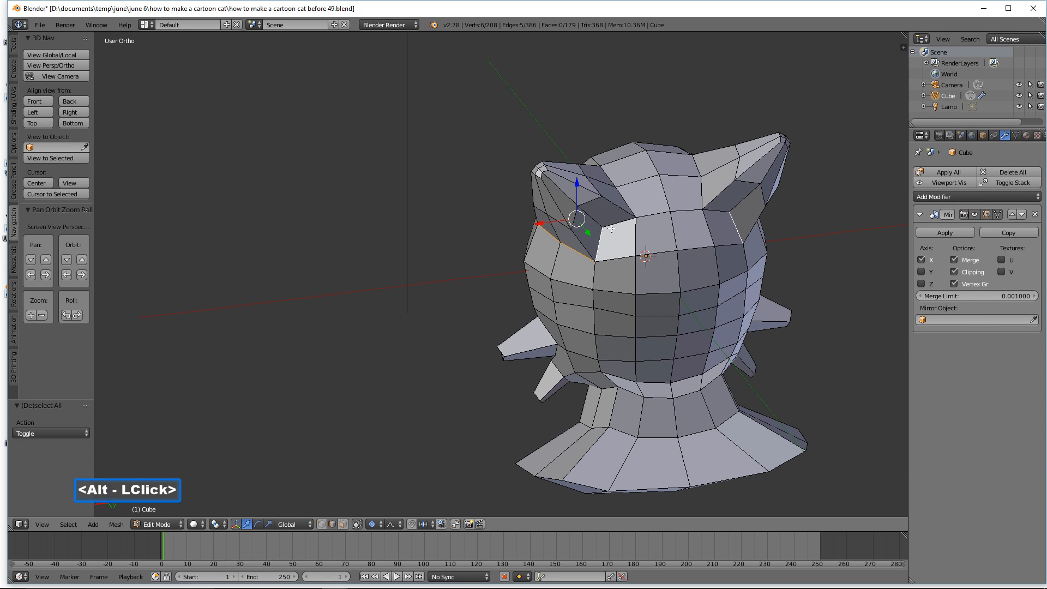
pyautogui.keyDown('alt'); pyautogui.click(614, 225); pyautogui.keyUp('alt')
pyautogui.keyDown('alt'); pyautogui.click(629, 215); pyautogui.keyUp('alt')
pyautogui.moveTo(629, 215)
pyautogui.mouseDown(button='middle')
pyautogui.moveTo(691, 235)
pyautogui.moveTo(627, 234)
pyautogui.moveTo(615, 220)
pyautogui.mouseUp(button='middle')
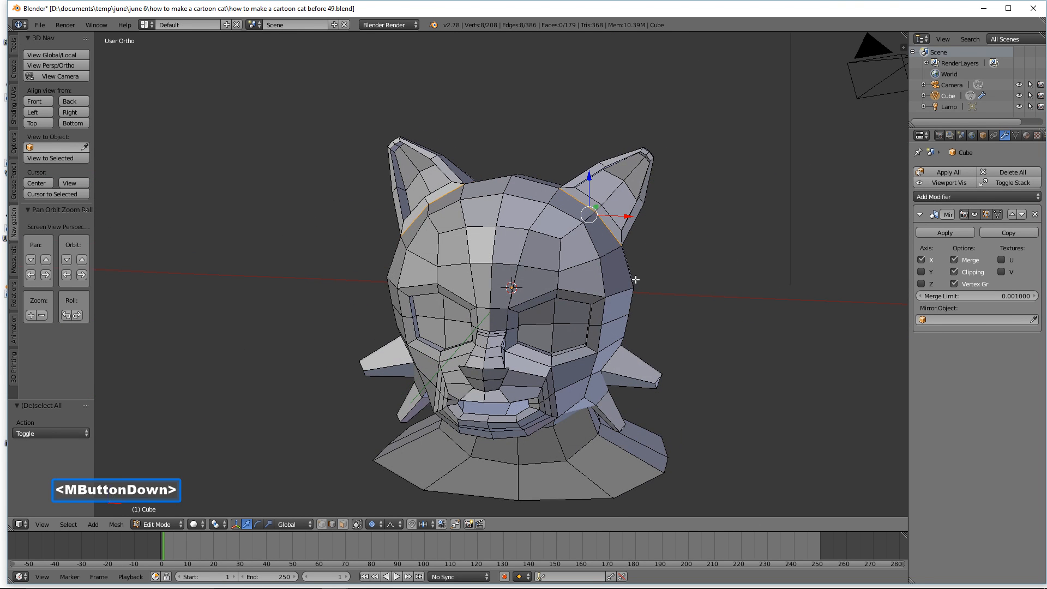
pyautogui.moveTo(591, 175); pyautogui.dragTo(591, 175)
pyautogui.moveTo(633, 228); pyautogui.dragTo(513, 216, button='middle')
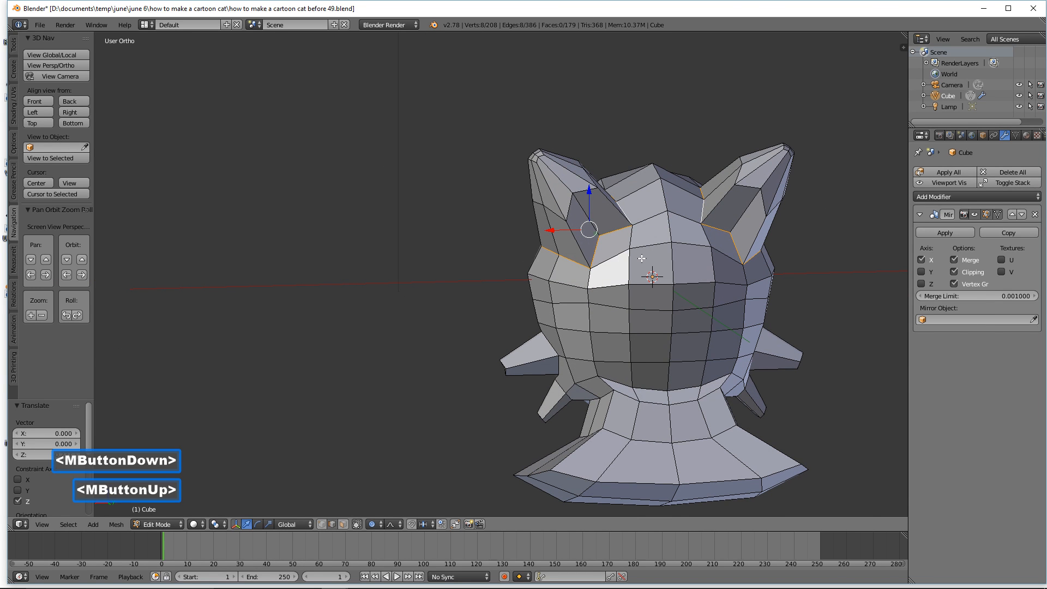
pyautogui.press('a')
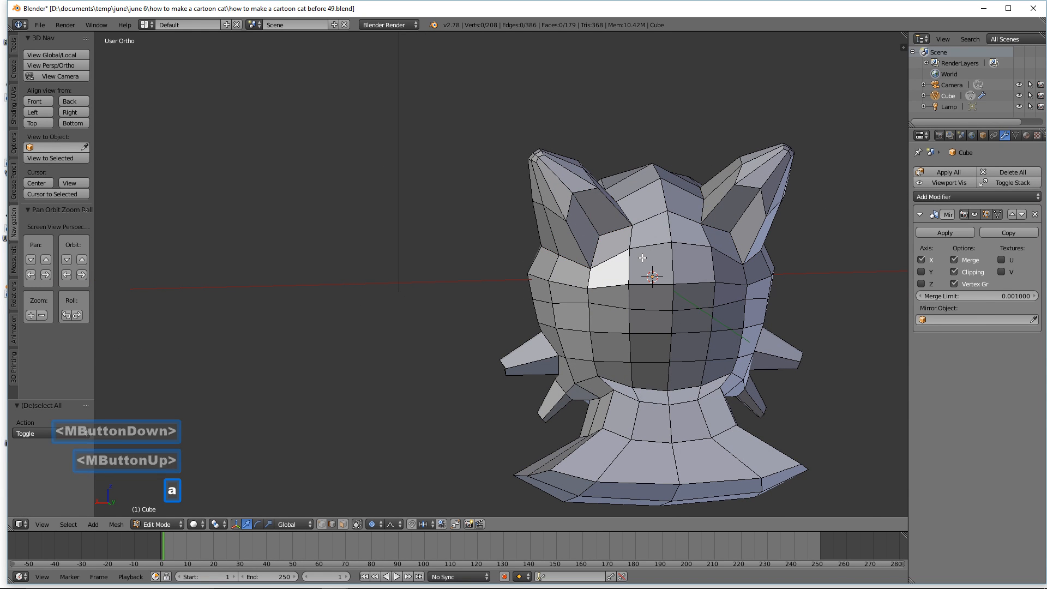
# Step: Move the single vertex at the back of the ear's base 0.431 along Y
pyautogui.click(321, 524)
pyautogui.click(602, 240)
pyautogui.moveTo(601, 240); pyautogui.dragTo(617, 245, button='middle')
pyautogui.moveTo(617, 245); pyautogui.dragTo(553, 282)
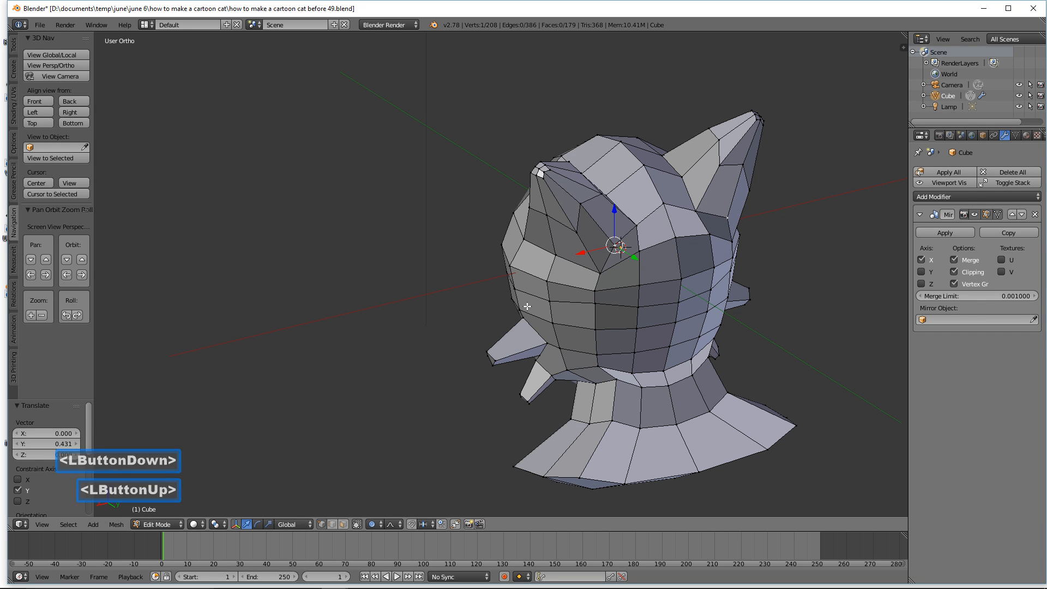
pyautogui.press('a')
pyautogui.moveTo(526, 305); pyautogui.dragTo(700, 253, button='middle')
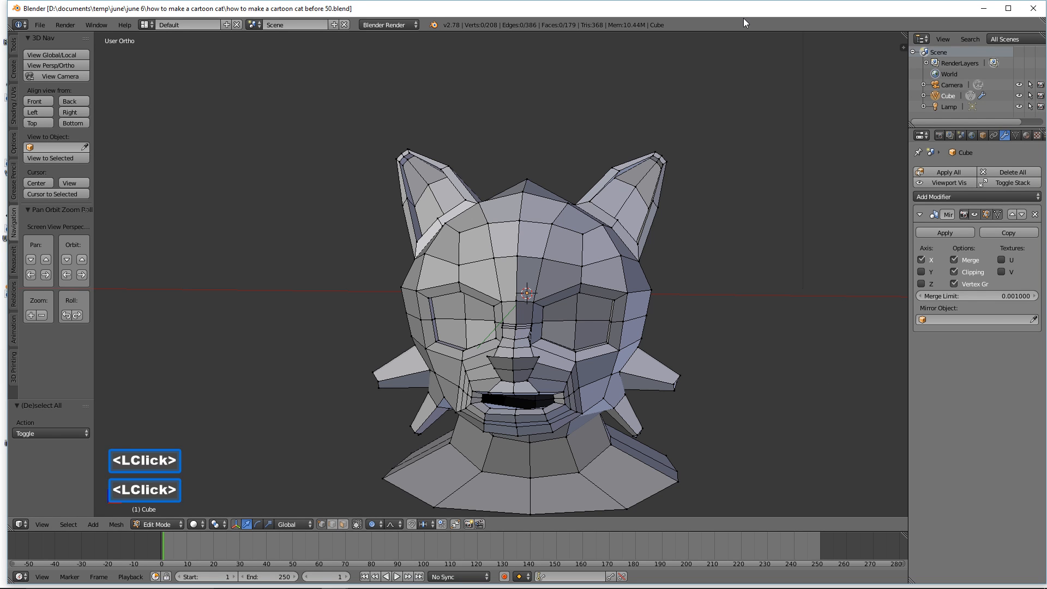
# Step: Select the two flared faces at the front of the neck base and move them -0.380 along Y
pyautogui.moveTo(752, 255); pyautogui.dragTo(655, 237, button='middle')
pyautogui.keyDown('shift'); pyautogui.moveTo(693, 294); pyautogui.dragTo(644, 157, button='middle'); pyautogui.keyUp('shift')
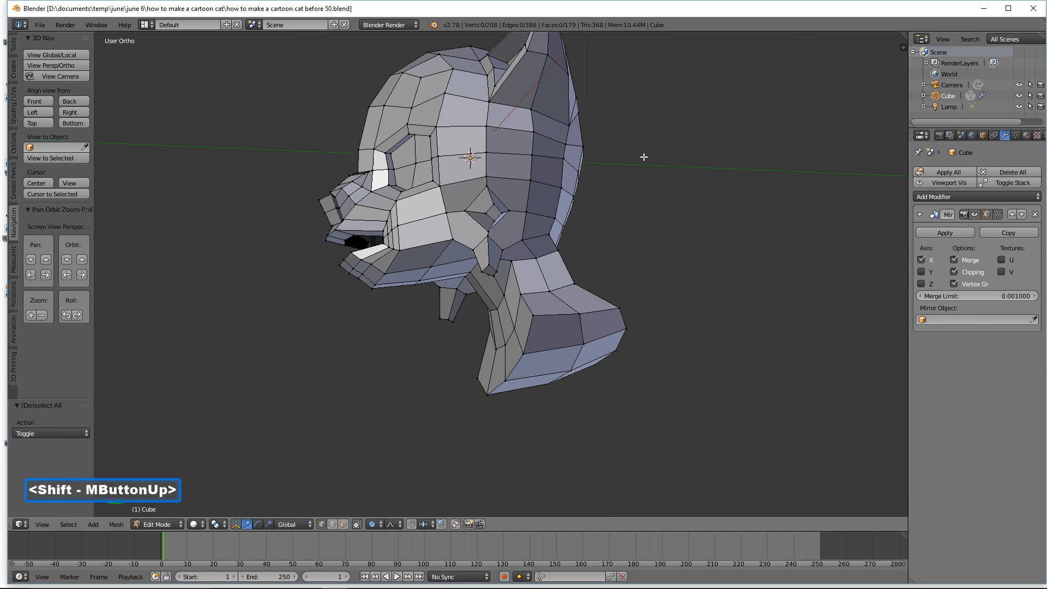
pyautogui.moveTo(344, 531); pyautogui.dragTo(345, 533)
pyautogui.click(345, 527)
pyautogui.moveTo(371, 480); pyautogui.dragTo(469, 387, button='middle')
pyautogui.click(534, 333)
pyautogui.keyDown('shift'); pyautogui.click(521, 340); pyautogui.keyUp('shift')
pyautogui.moveTo(522, 340); pyautogui.dragTo(484, 365, button='middle')
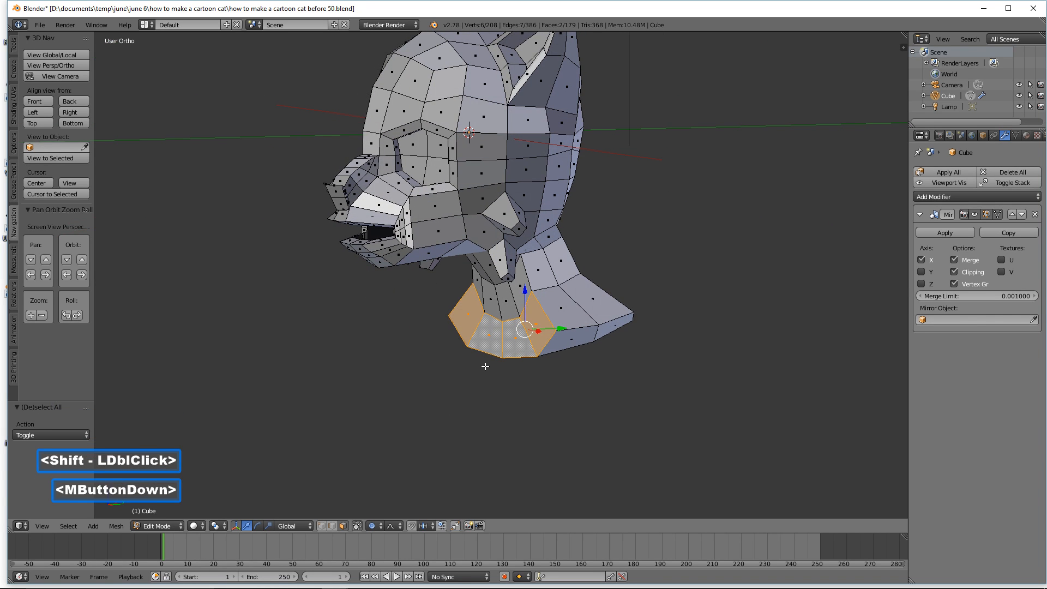
pyautogui.moveTo(555, 331); pyautogui.dragTo(530, 333)
# Step: Select the three faces down the back of the neck and flare, and move them backward along Y
pyautogui.moveTo(668, 312); pyautogui.dragTo(635, 312, button='middle')
pyautogui.click(582, 274)
pyautogui.keyDown('shift'); pyautogui.click(600, 276); pyautogui.keyUp('shift')
pyautogui.keyDown('shift'); pyautogui.click(621, 316); pyautogui.keyUp('shift')
pyautogui.keyDown('shift'); pyautogui.click(621, 317); pyautogui.keyUp('shift')
pyautogui.keyDown('shift'); pyautogui.click(644, 307); pyautogui.keyUp('shift')
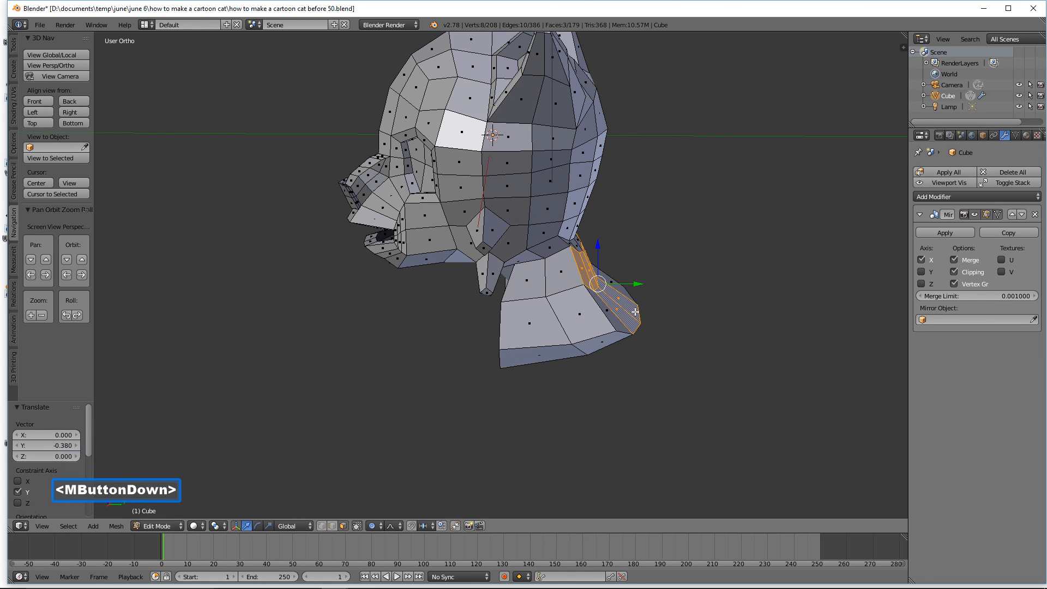
pyautogui.moveTo(634, 285); pyautogui.dragTo(656, 285)
pyautogui.moveTo(657, 285); pyautogui.dragTo(555, 299, button='middle')
pyautogui.press('a')
# Step: Leave mesh editing of the cat head and switch to Object Mode
pyautogui.moveTo(665, 335); pyautogui.dragTo(618, 321, button='middle')
pyautogui.keyDown('shift'); pyautogui.moveTo(677, 239); pyautogui.dragTo(677, 330, button='middle'); pyautogui.keyUp('shift')
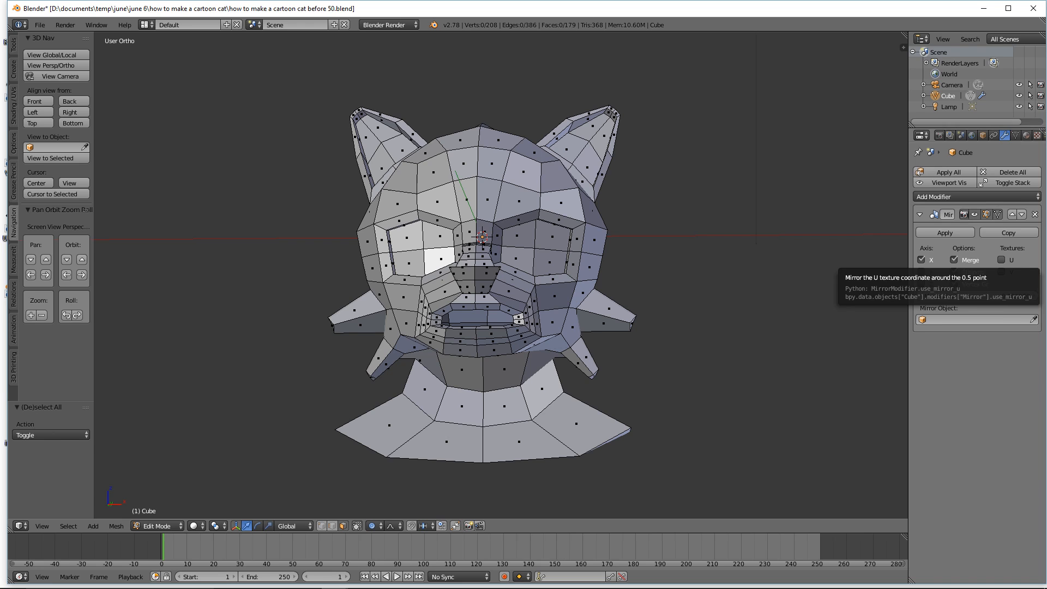
pyautogui.click(954, 272)
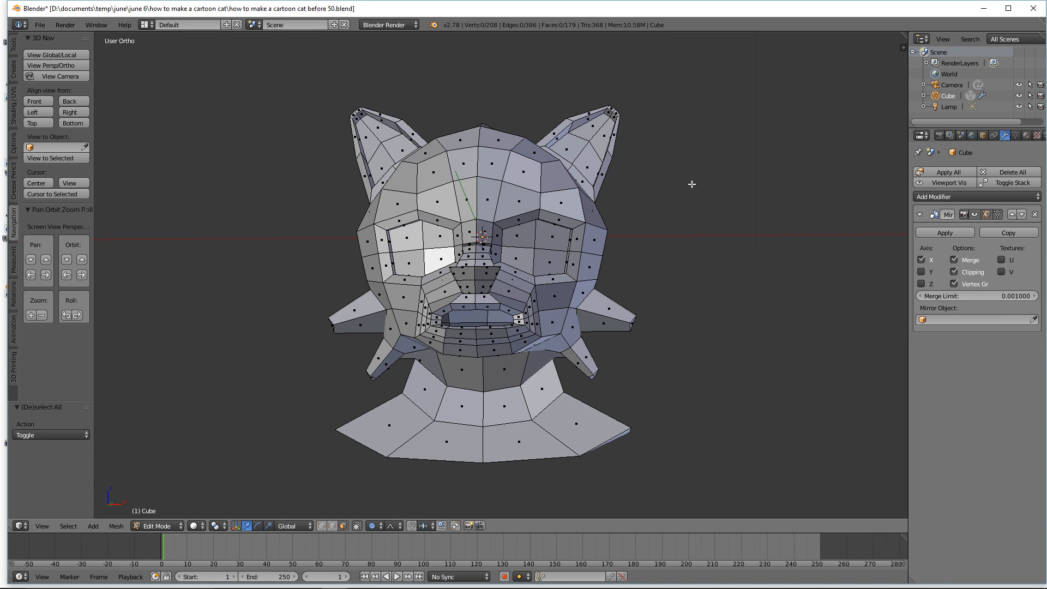
pyautogui.click(176, 527)
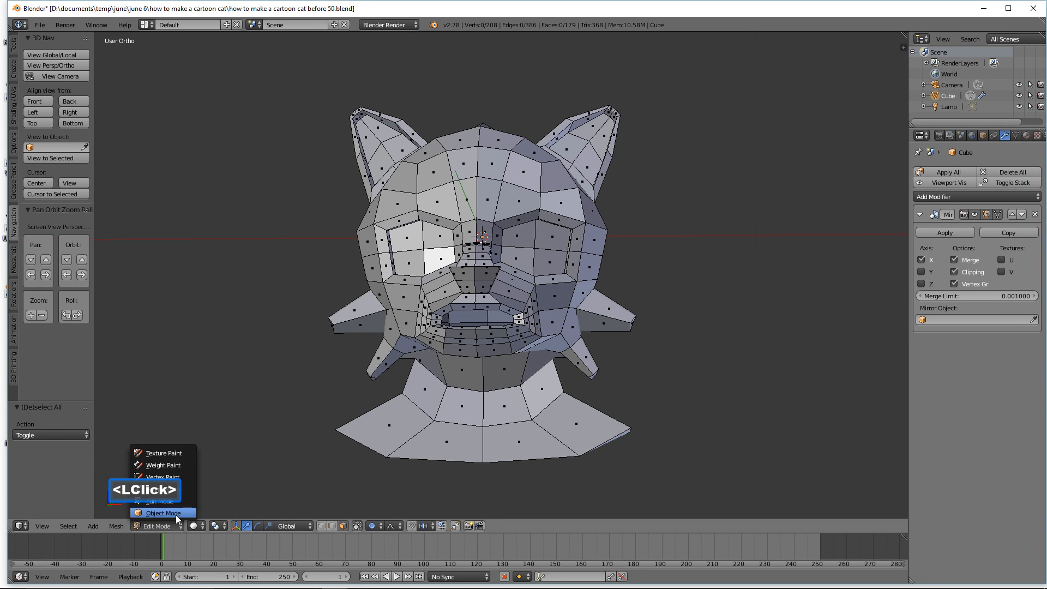
pyautogui.click(175, 515)
# Step: Place the 3D cursor in the empty space beside the head and add a mesh cube with radius 1.000 there
pyautogui.moveTo(673, 278)
pyautogui.mouseDown(button='middle')
pyautogui.moveTo(676, 266)
pyautogui.moveTo(680, 281)
pyautogui.mouseUp(button='middle')
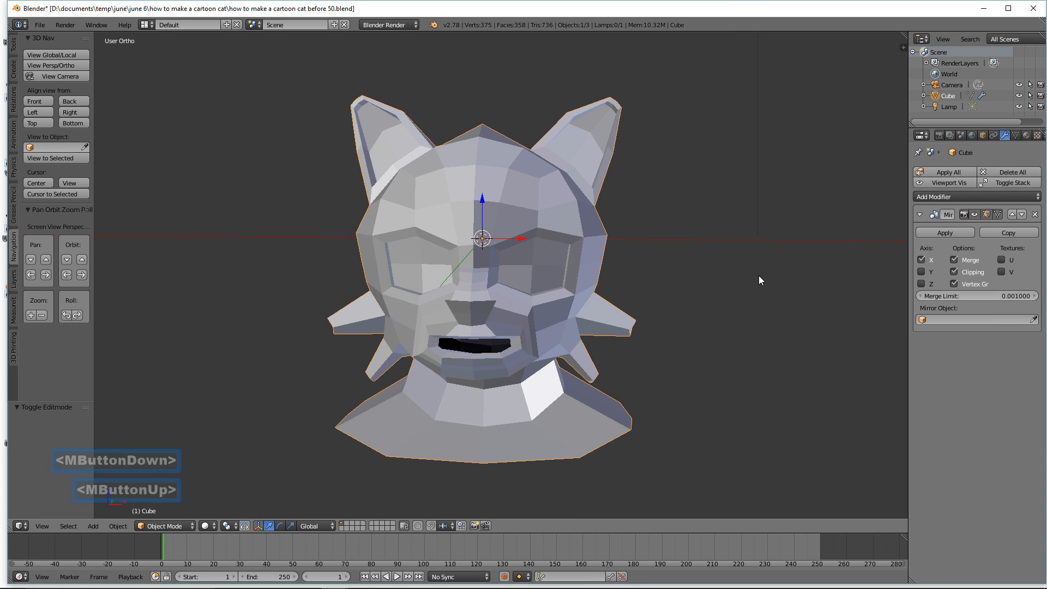
pyautogui.keyDown('shift'); pyautogui.moveTo(788, 271); pyautogui.dragTo(658, 252, button='middle'); pyautogui.keyUp('shift')
pyautogui.rightClick(729, 269)
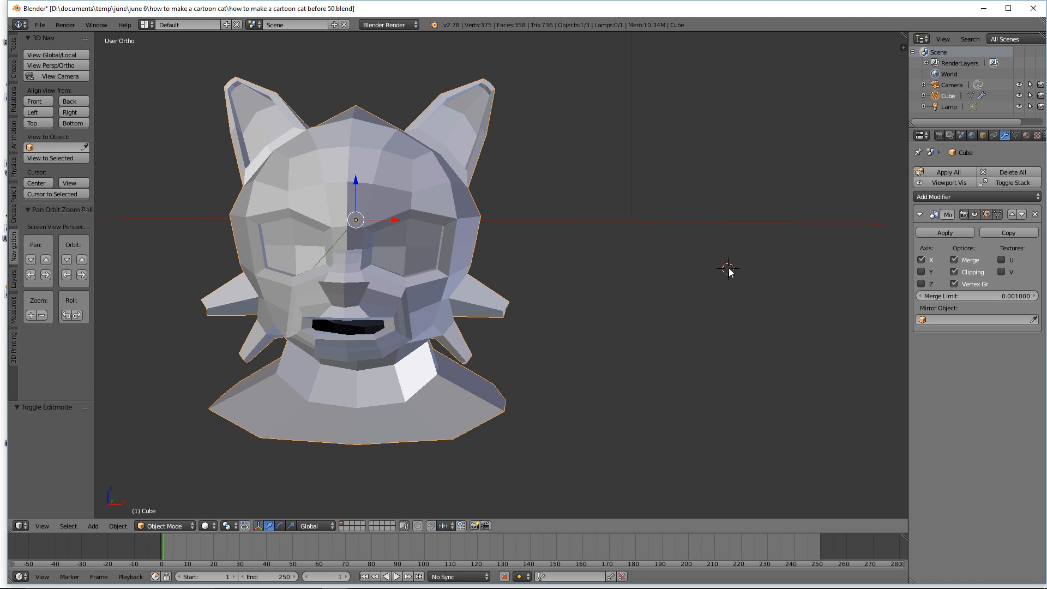
pyautogui.hotkey('shift', 'a')
pyautogui.moveTo(730, 270)
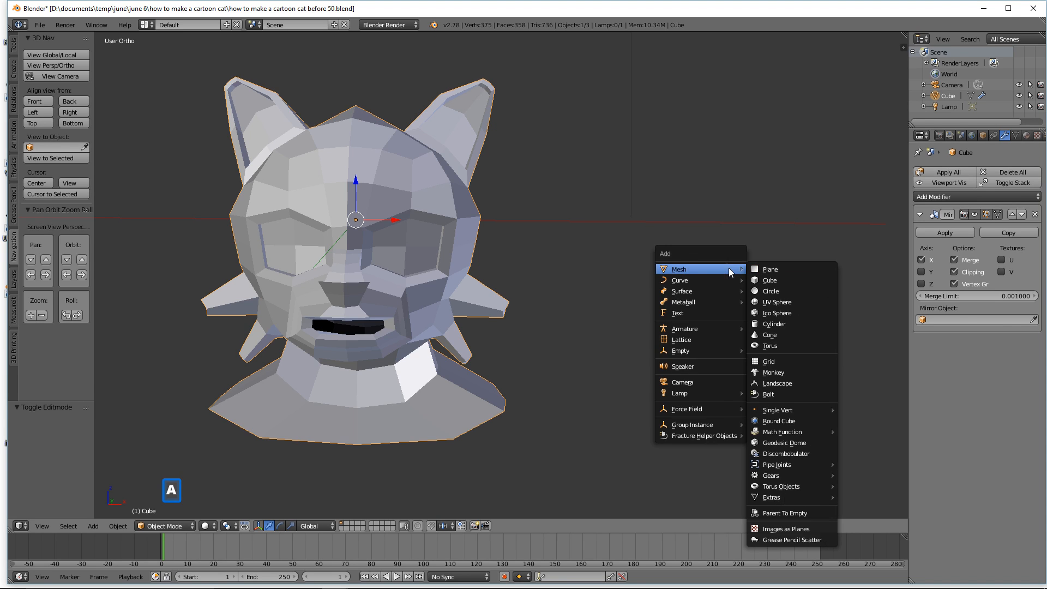
pyautogui.click(801, 281)
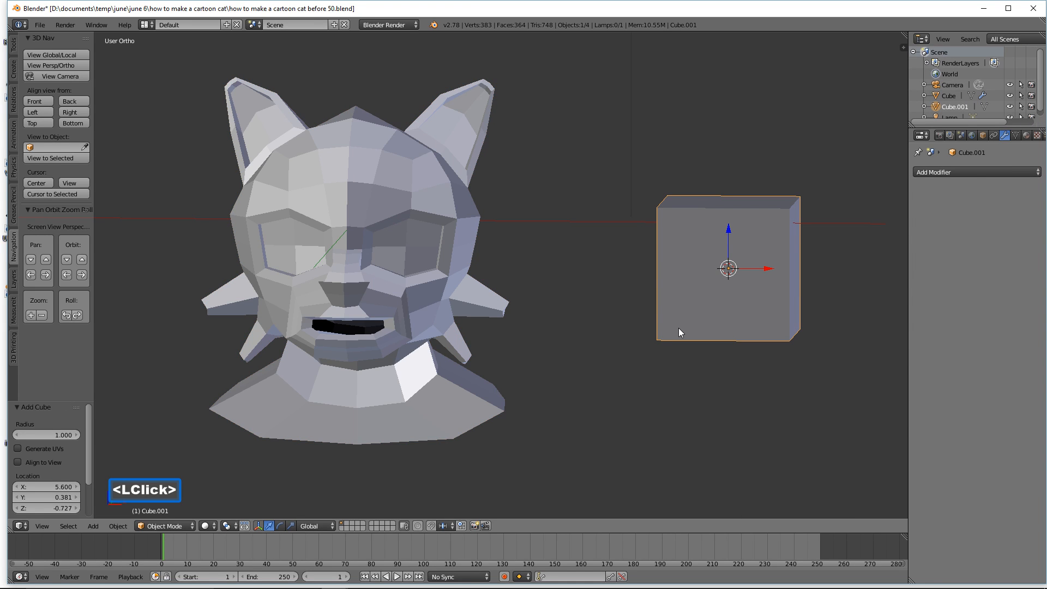
# Step: Enter Edit Mode on the new cube and subdivide all its faces with 3 cuts
pyautogui.click(194, 525)
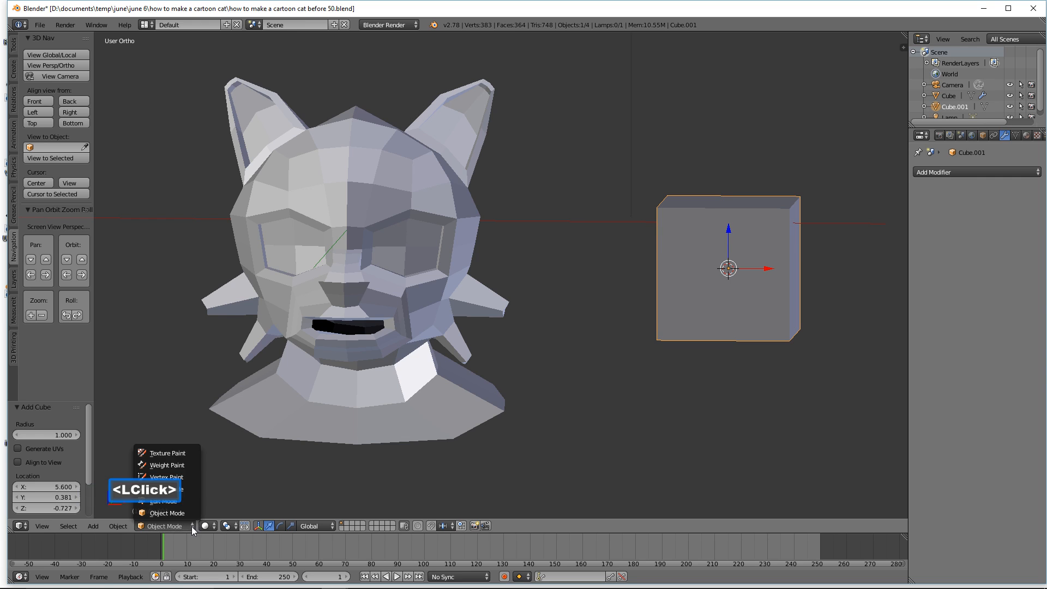
pyautogui.click(203, 501)
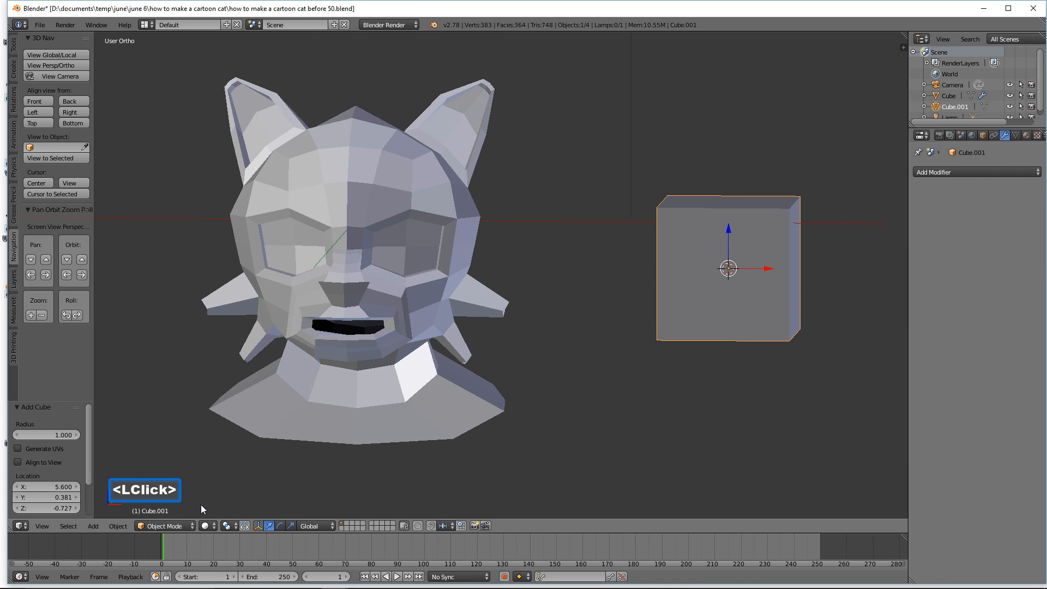
pyautogui.click(190, 525)
pyautogui.click(164, 501)
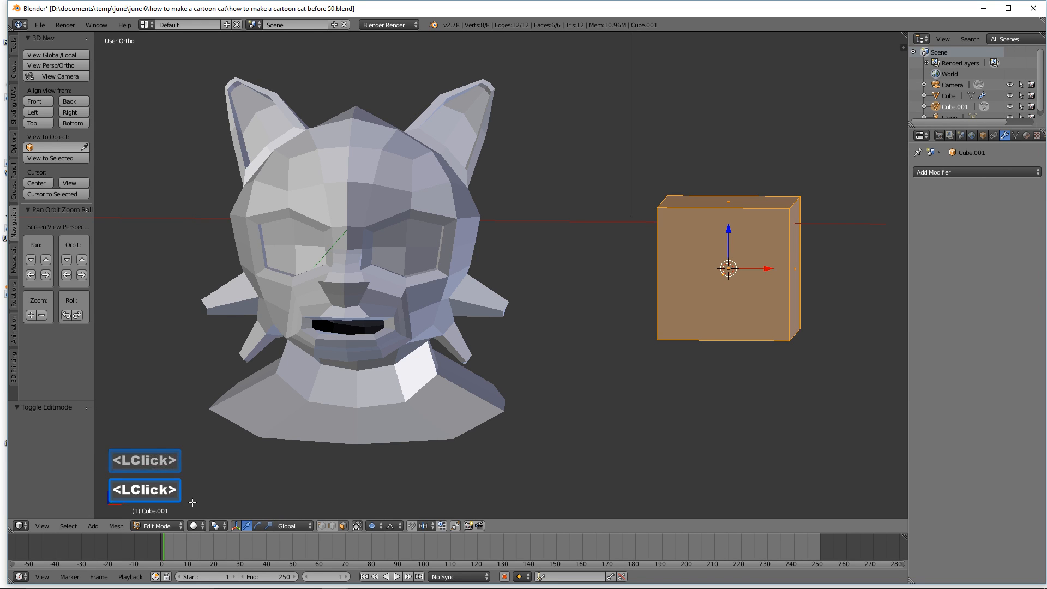
pyautogui.press('w')
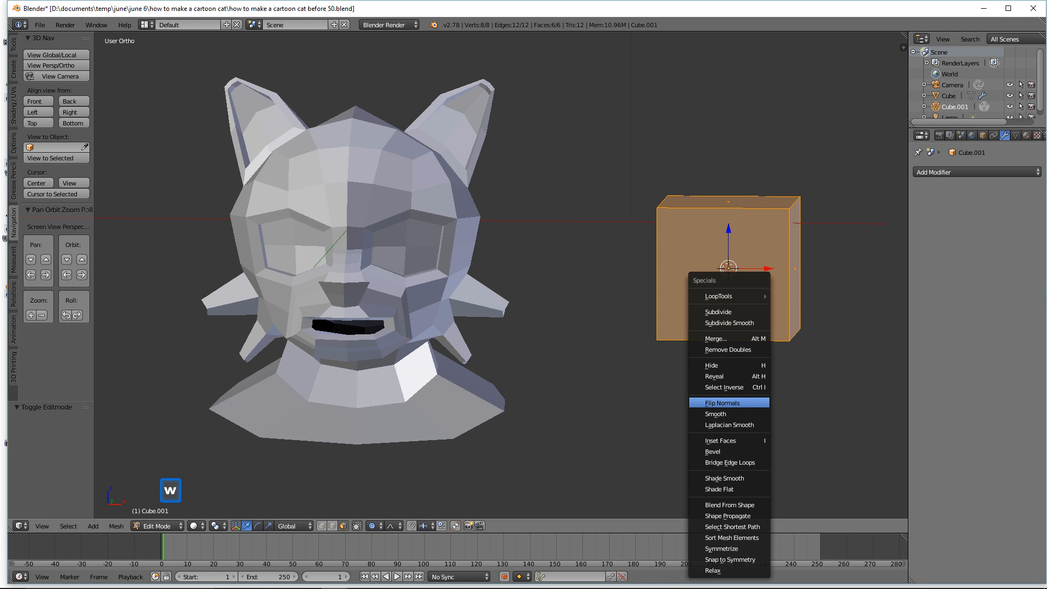
pyautogui.click(747, 313)
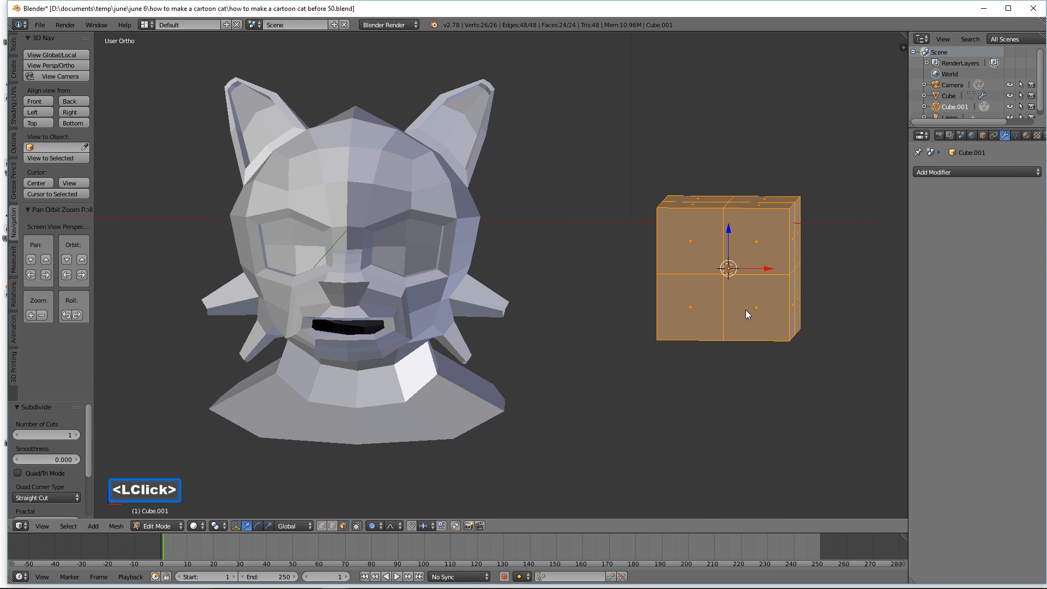
pyautogui.click(78, 435)
pyautogui.click(78, 434)
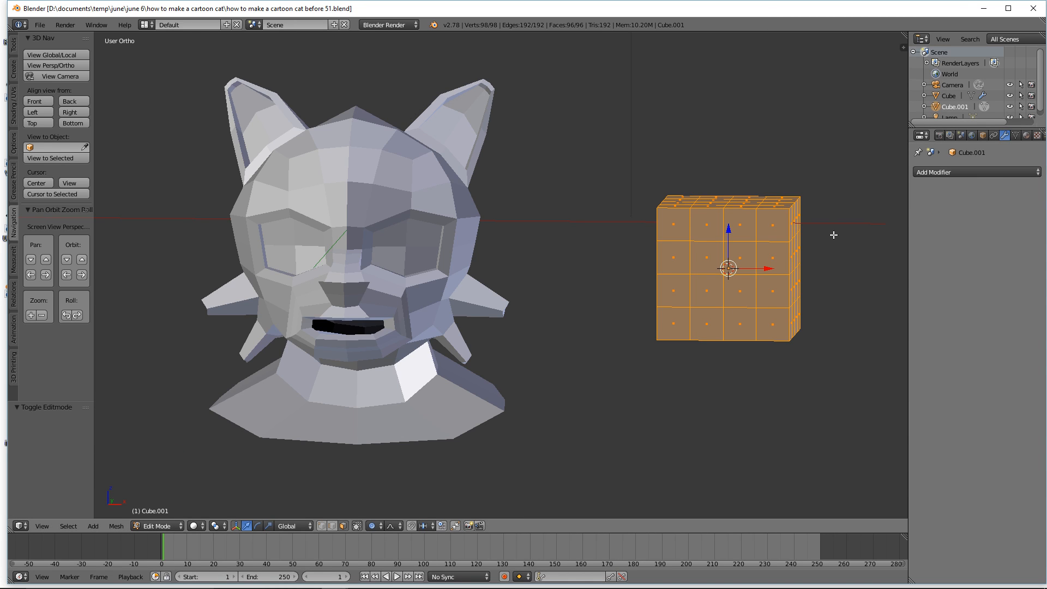
# Step: Turn off proportional editing and isolate the subdivided cube in local view, seen from the front
pyautogui.press('o')
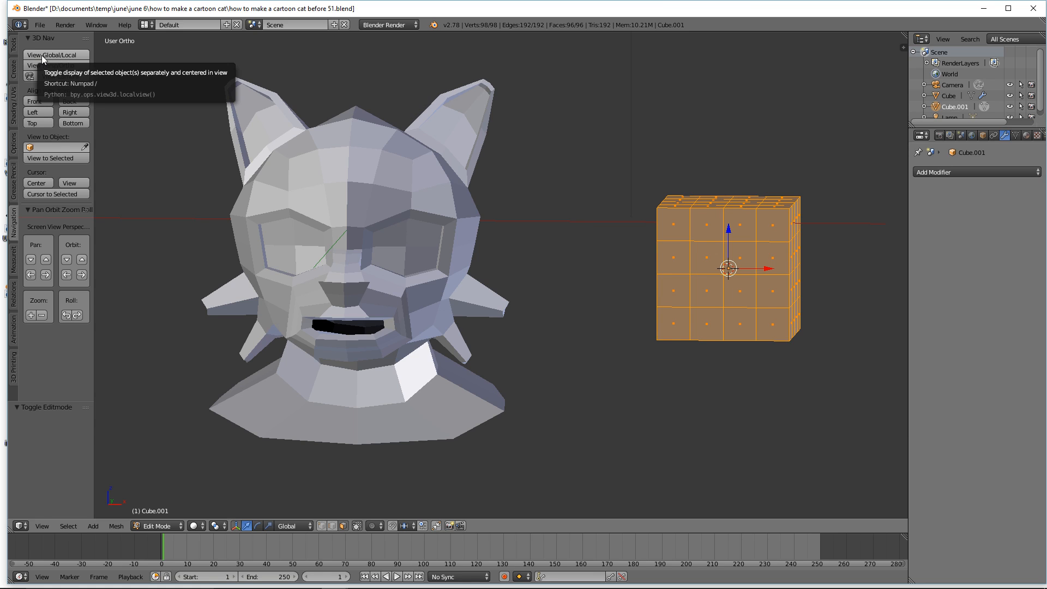
pyautogui.click(77, 60)
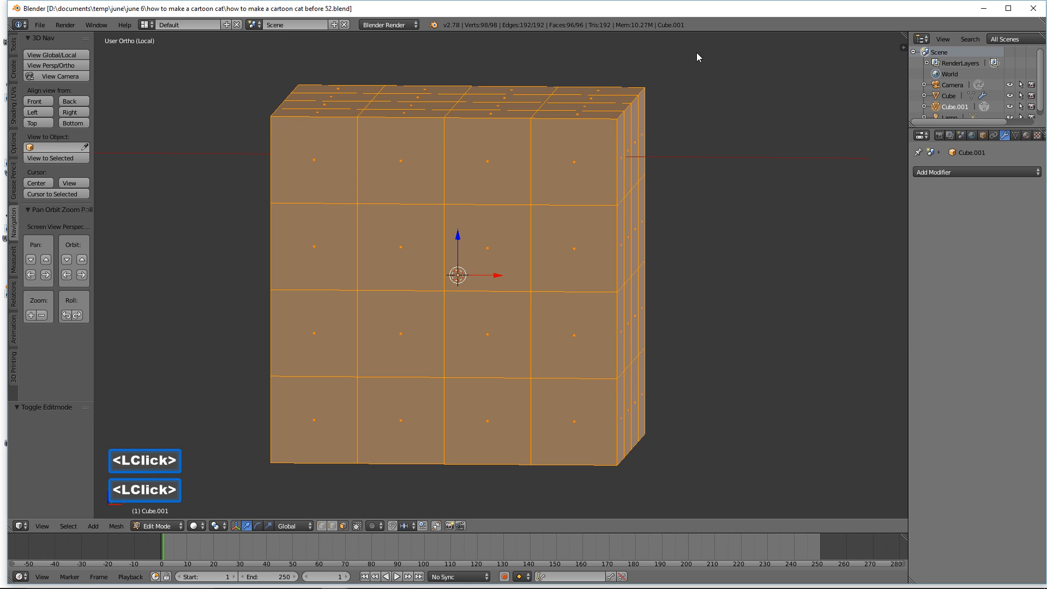
pyautogui.click(37, 101)
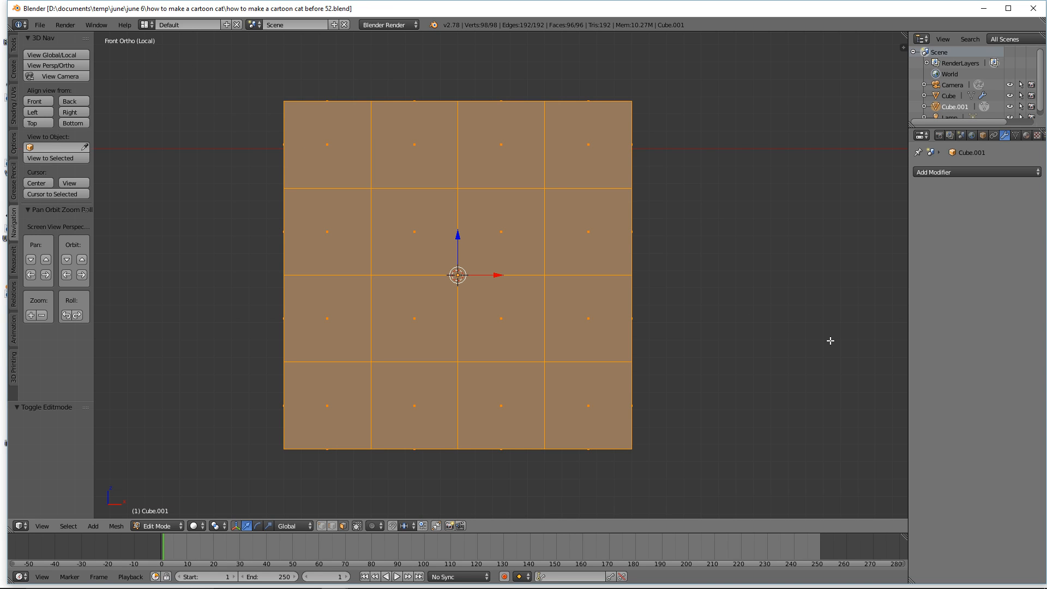
# Step: Flatten the whole cube by scaling it to 0.182 along Z
pyautogui.press('s')
pyautogui.press('z')
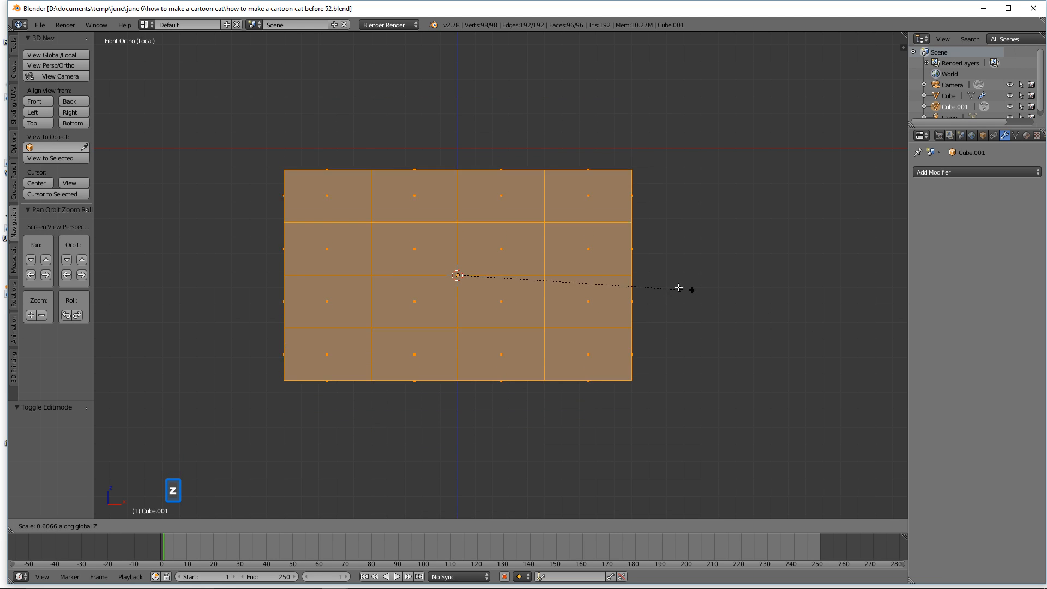
pyautogui.click(526, 264)
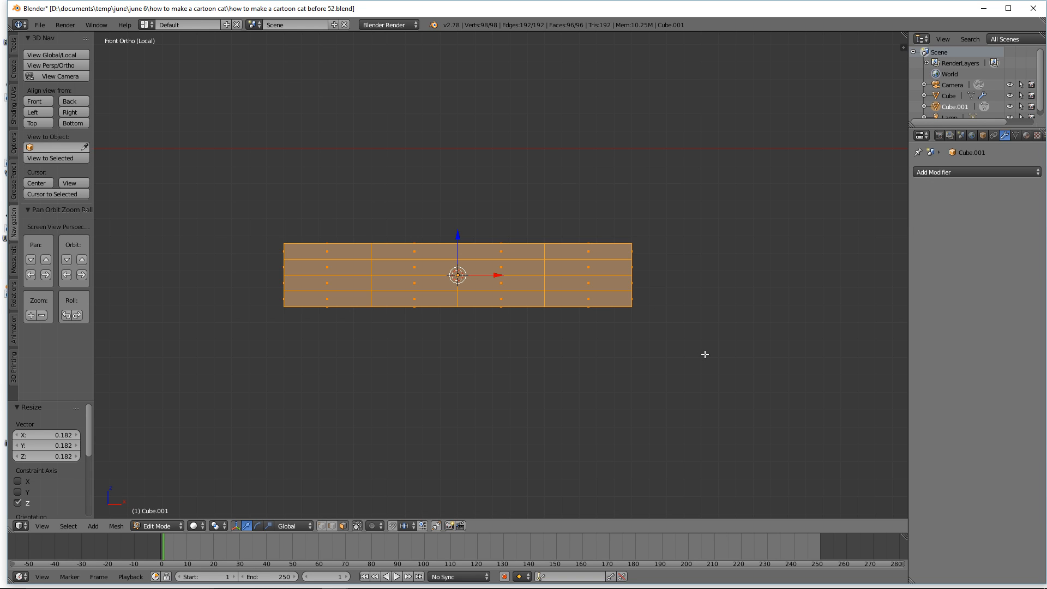
# Step: Show the mesh as wireframe and delete the faces of its half on the negative X side
pyautogui.press('z')
pyautogui.click(802, 355)
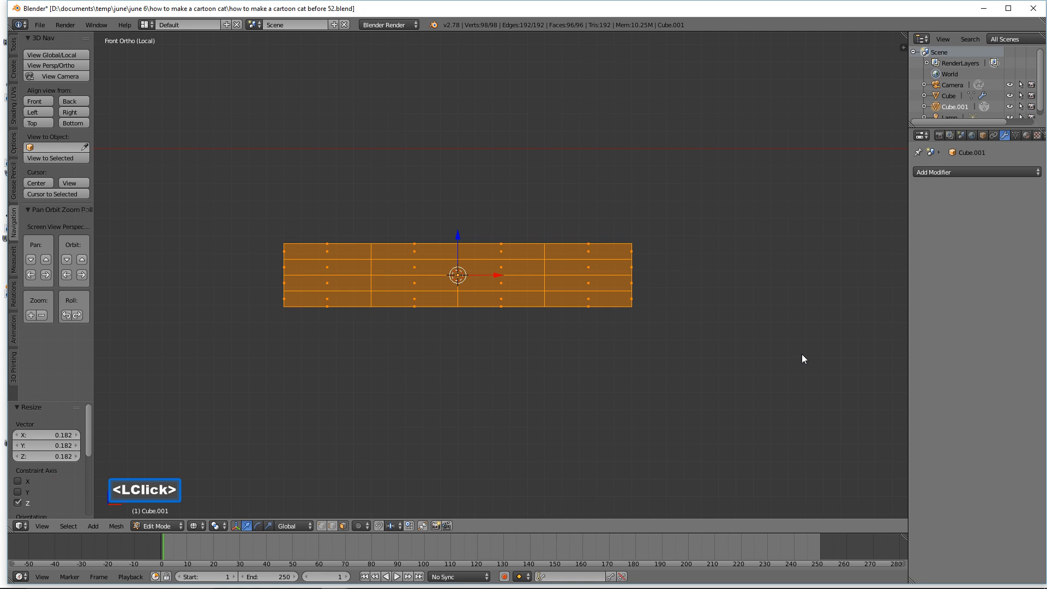
pyautogui.press('a')
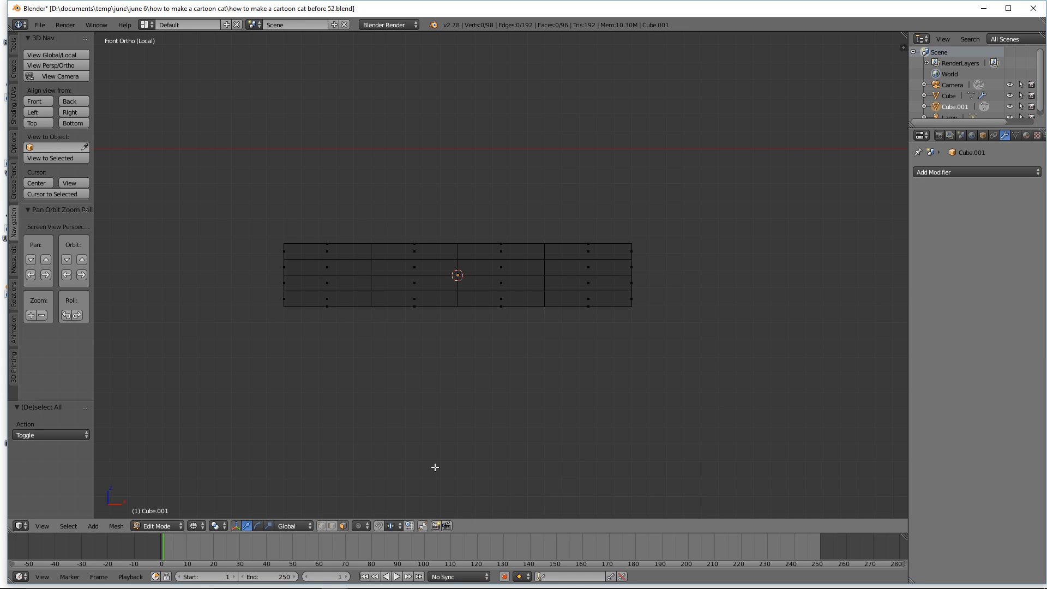
pyautogui.press('b')
pyautogui.moveTo(161, 142); pyautogui.dragTo(460, 353)
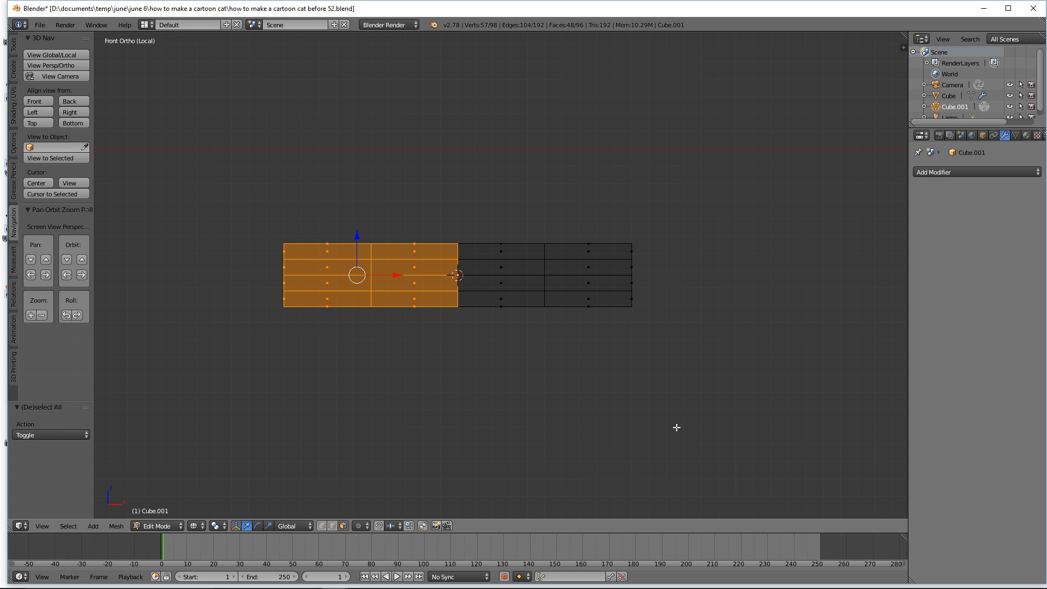
pyautogui.press('x')
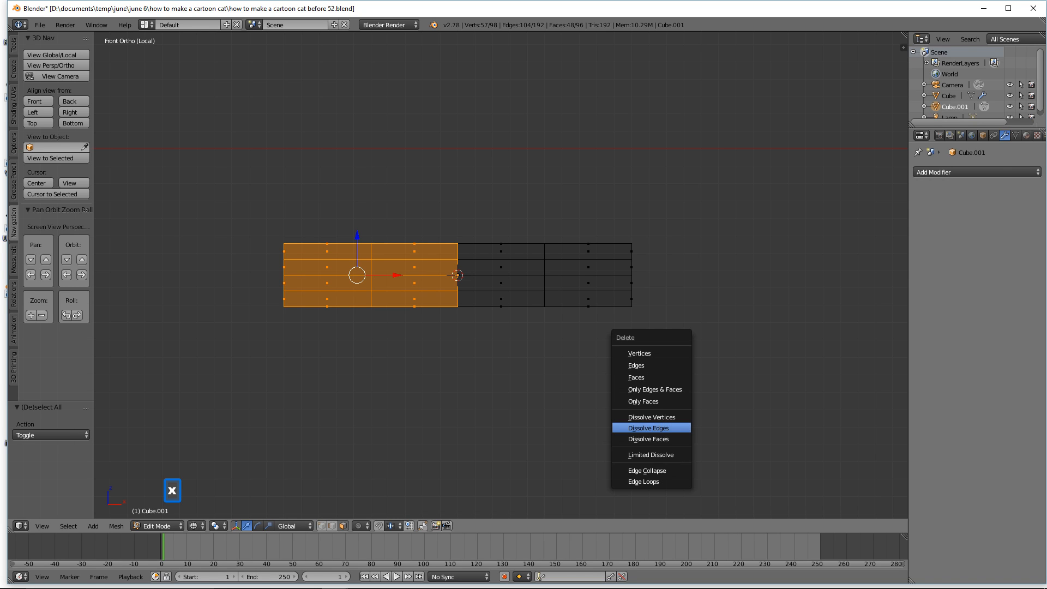
pyautogui.click(679, 378)
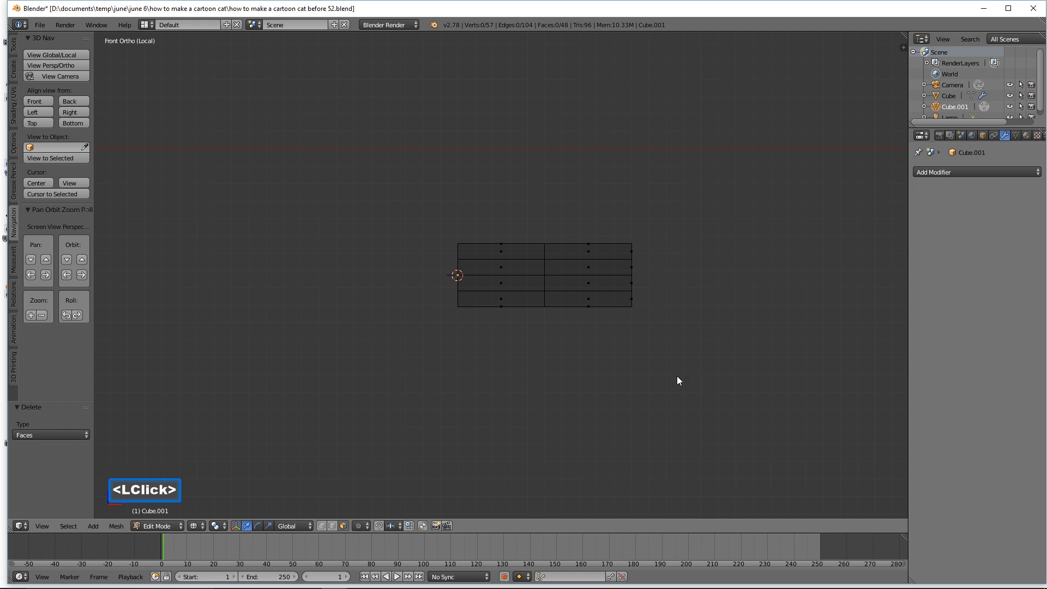
# Step: Add a Mirror modifier on the X axis with Clipping enabled and the mirrored half shown on the editing cage
pyautogui.click(1003, 172)
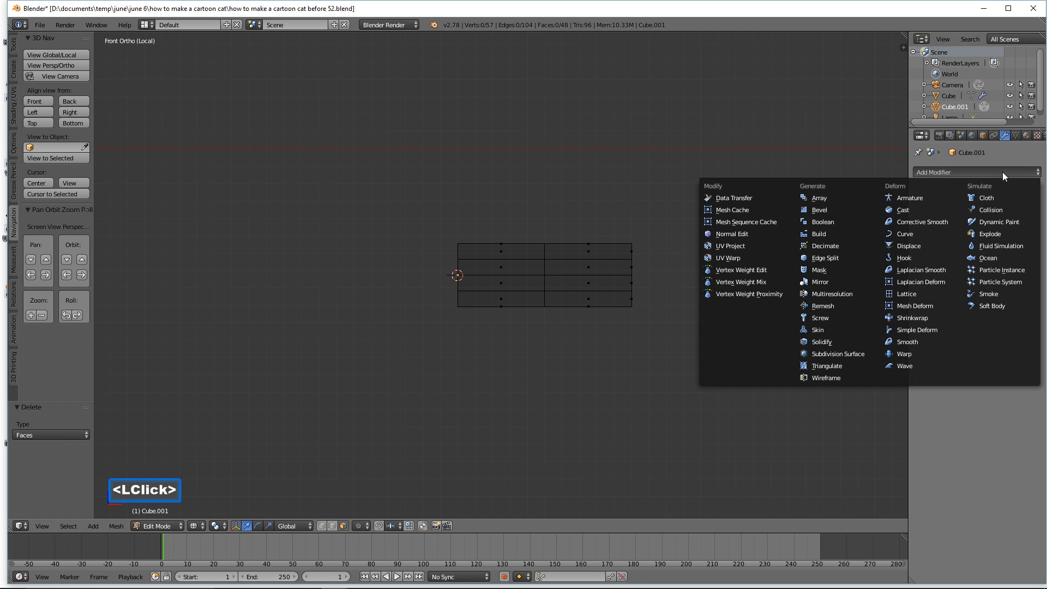
pyautogui.click(859, 282)
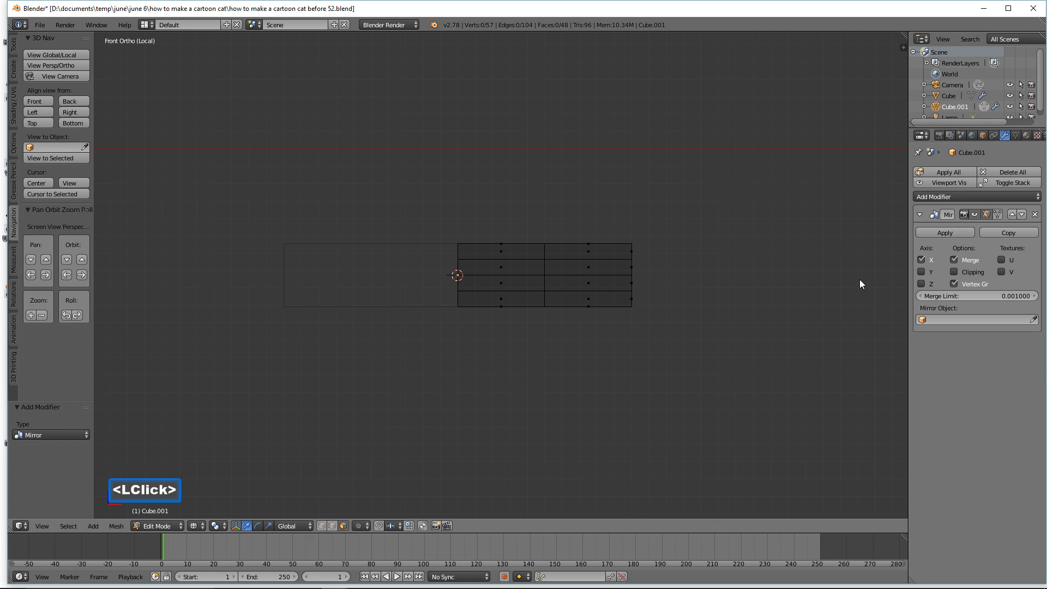
pyautogui.click(957, 271)
pyautogui.click(997, 214)
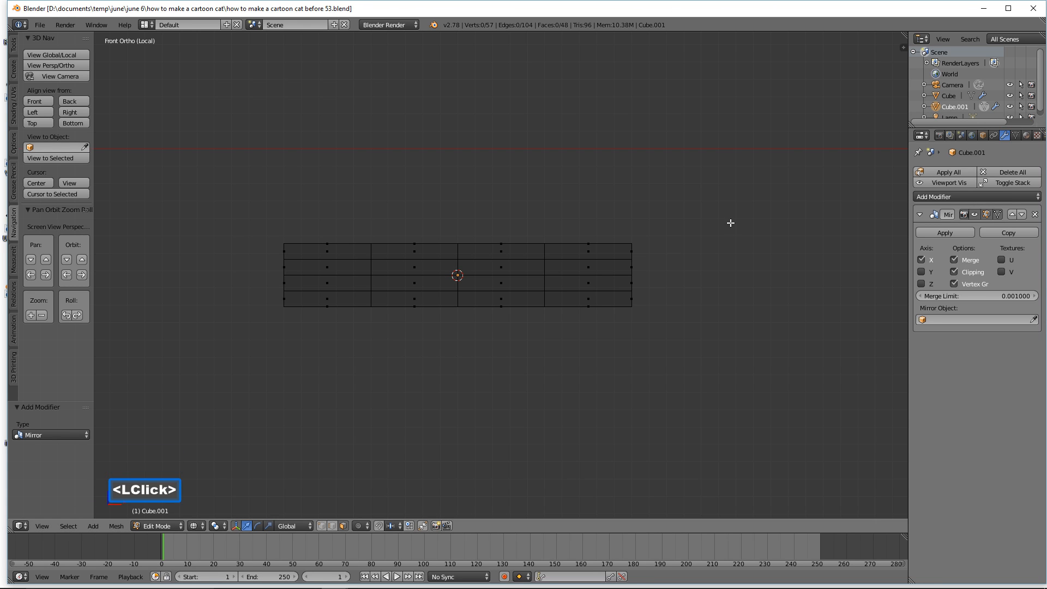
# Step: Select the whole mirrored mesh and scale it to 0.236 along Y to form a narrow bar
pyautogui.keyDown('ctrl'); pyautogui.moveTo(736, 215); pyautogui.dragTo(742, 290, button='middle'); pyautogui.keyUp('ctrl')
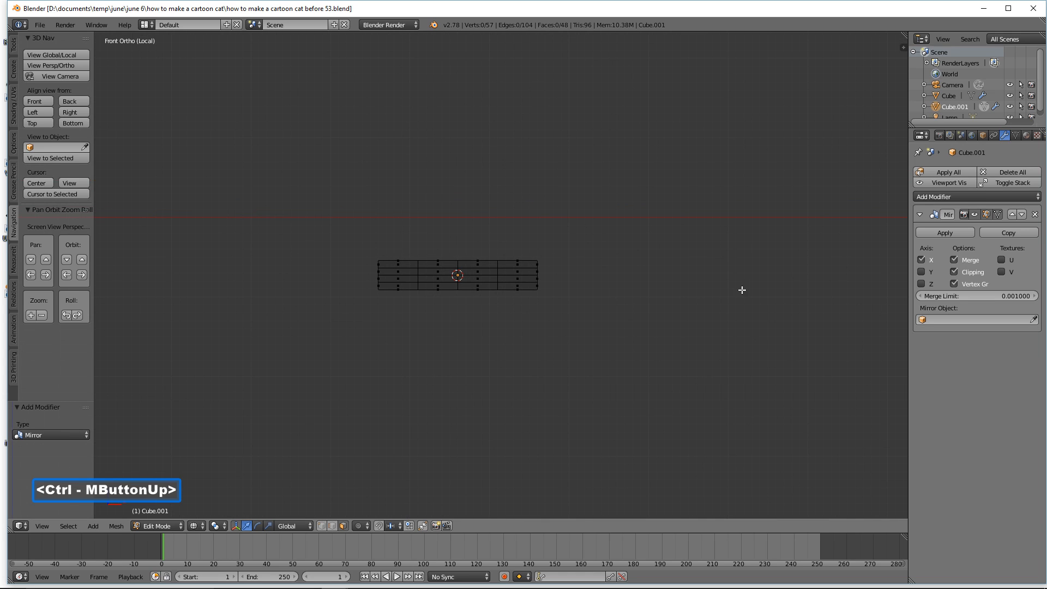
pyautogui.moveTo(685, 213); pyautogui.dragTo(671, 323, button='middle')
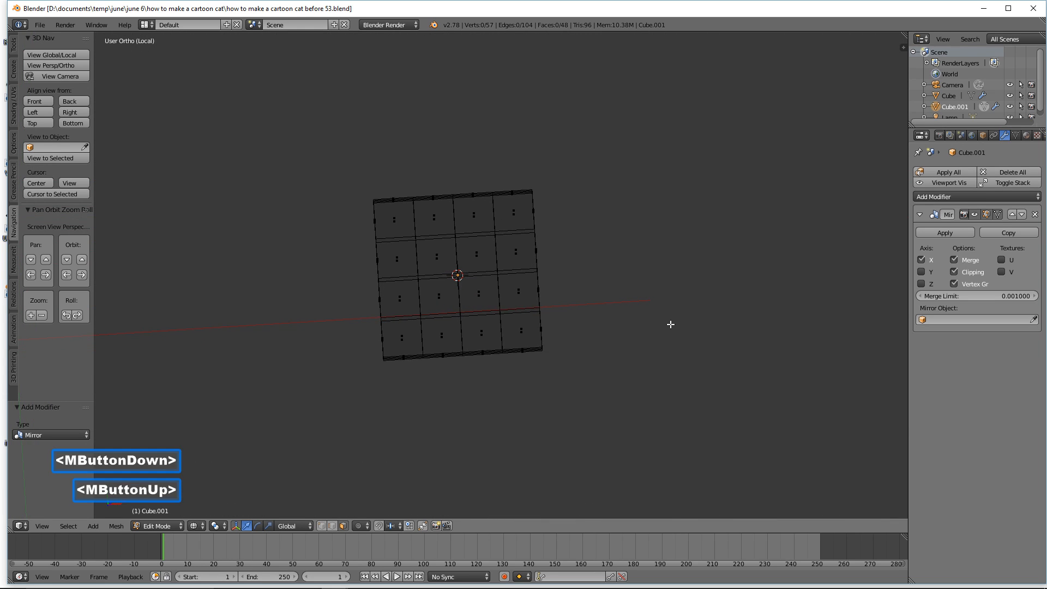
pyautogui.press('a')
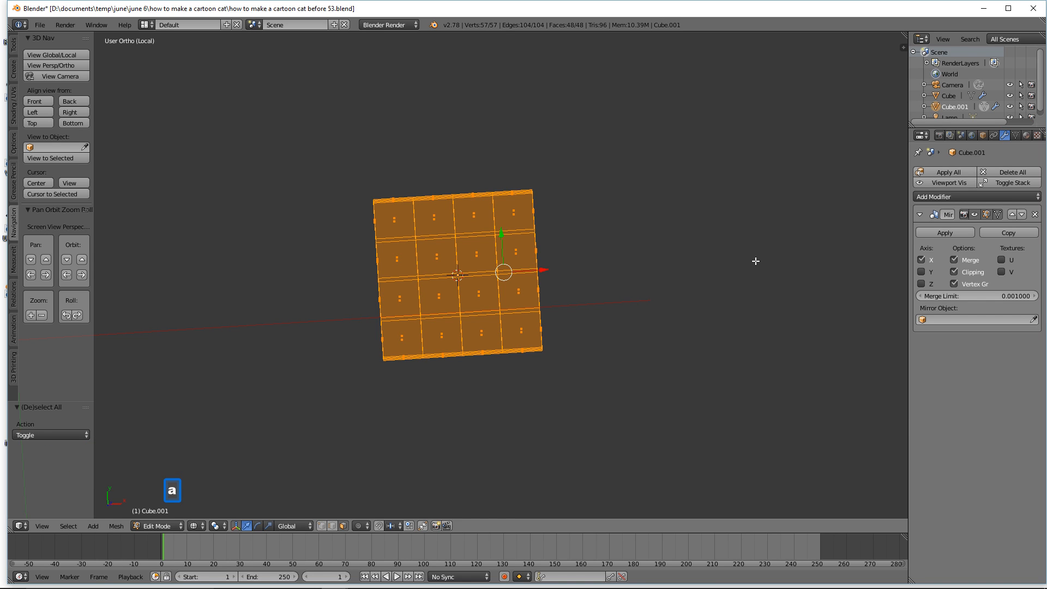
pyautogui.press('s')
pyautogui.press('y')
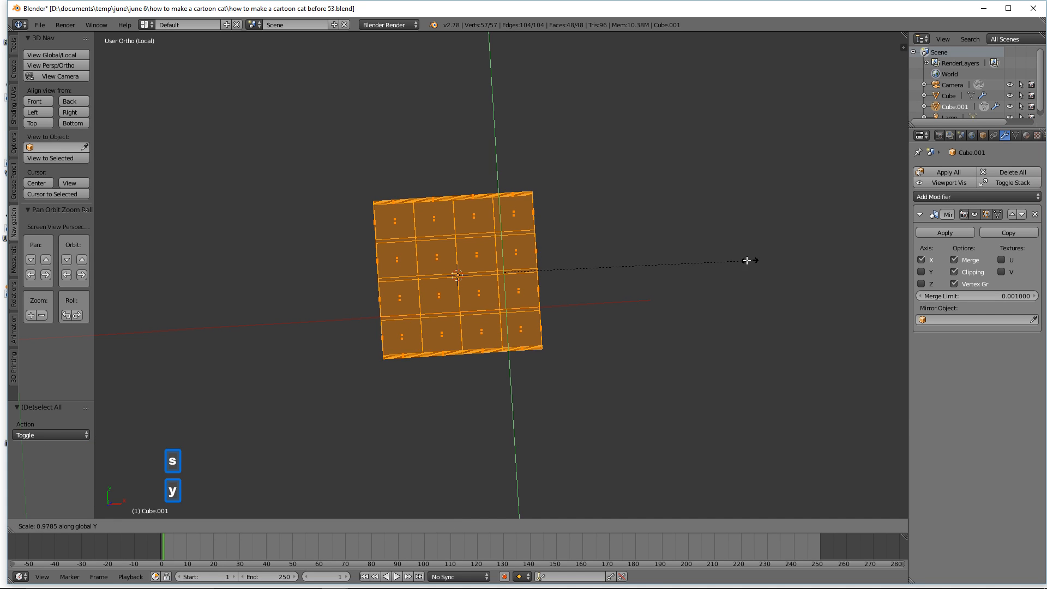
pyautogui.click(556, 244)
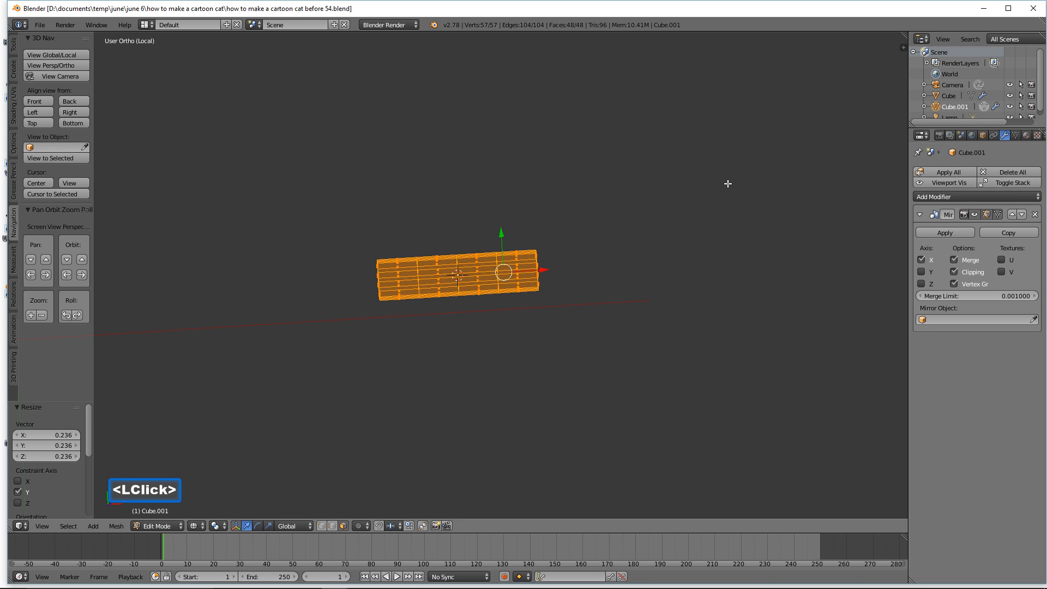
# Step: Rotate the whole mesh about -10.374° in the top view so the mirrored bar bends at its centre
pyautogui.click(51, 124)
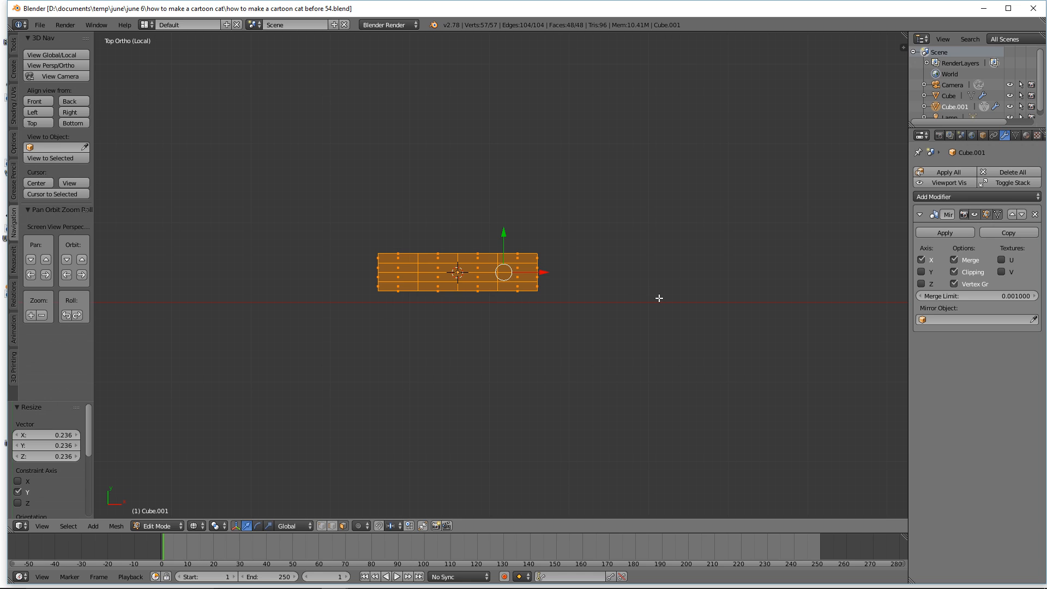
pyautogui.press('r')
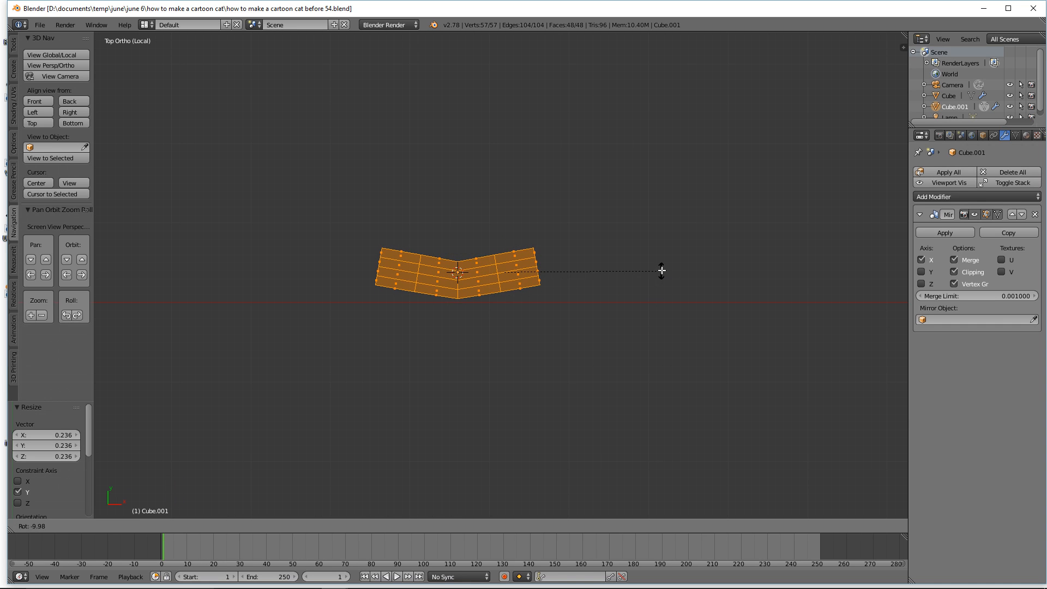
pyautogui.click(661, 270)
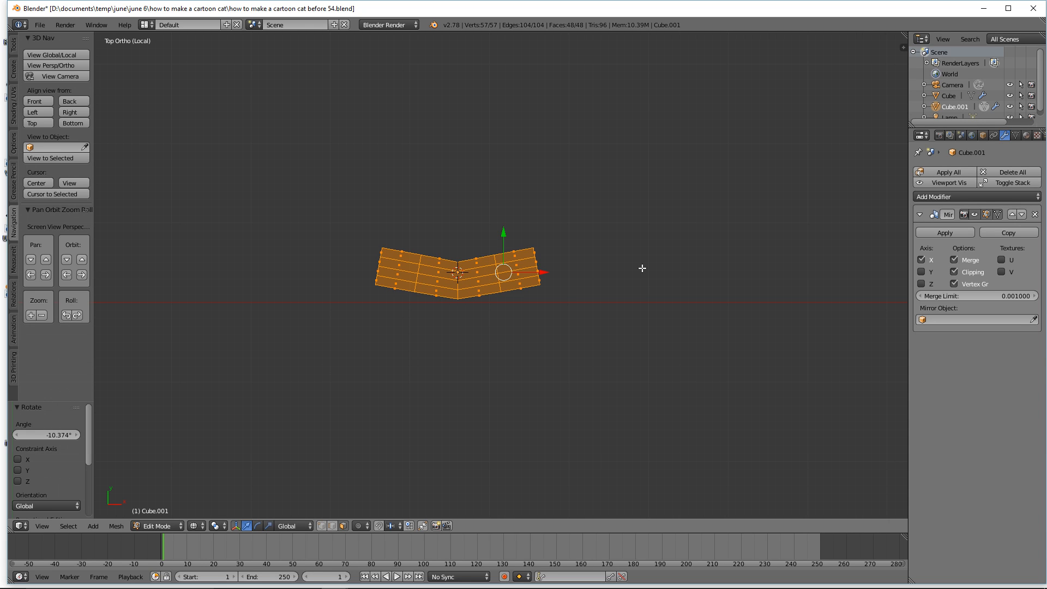
# Step: Select only the bar's outer face segment, rotate it -16.281° and move it 0.021 along Y
pyautogui.press('a')
pyautogui.press('ctrl')
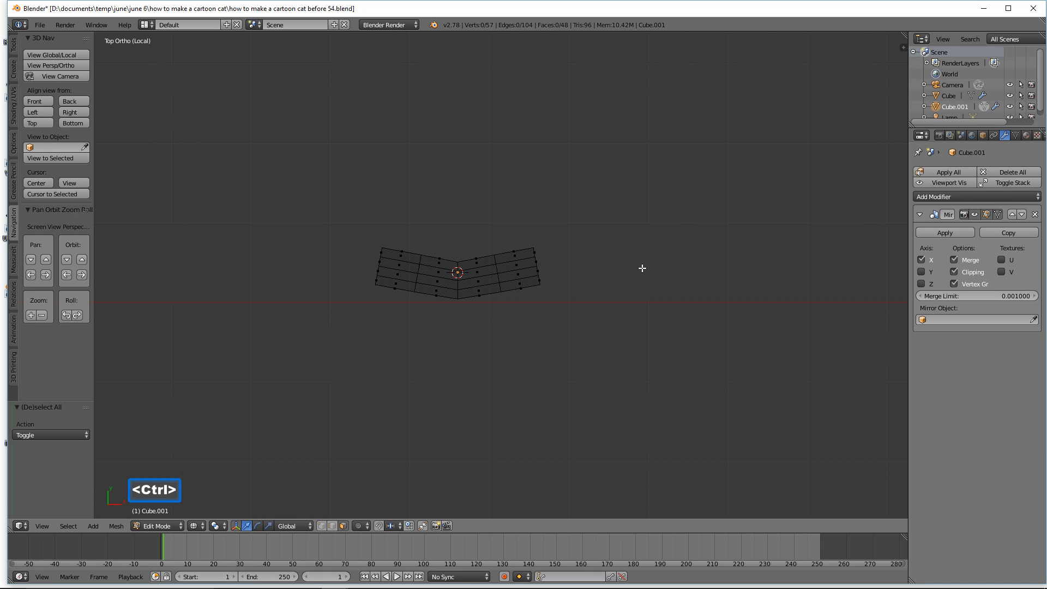
pyautogui.moveTo(642, 267)
pyautogui.keyDown('ctrl'); pyautogui.mouseDown(button='right')
pyautogui.moveTo(535, 208)
pyautogui.moveTo(486, 241)
pyautogui.moveTo(499, 289)
pyautogui.moveTo(566, 322)
pyautogui.moveTo(675, 326)
pyautogui.mouseUp(button='right'); pyautogui.keyUp('ctrl')
pyautogui.press('r')
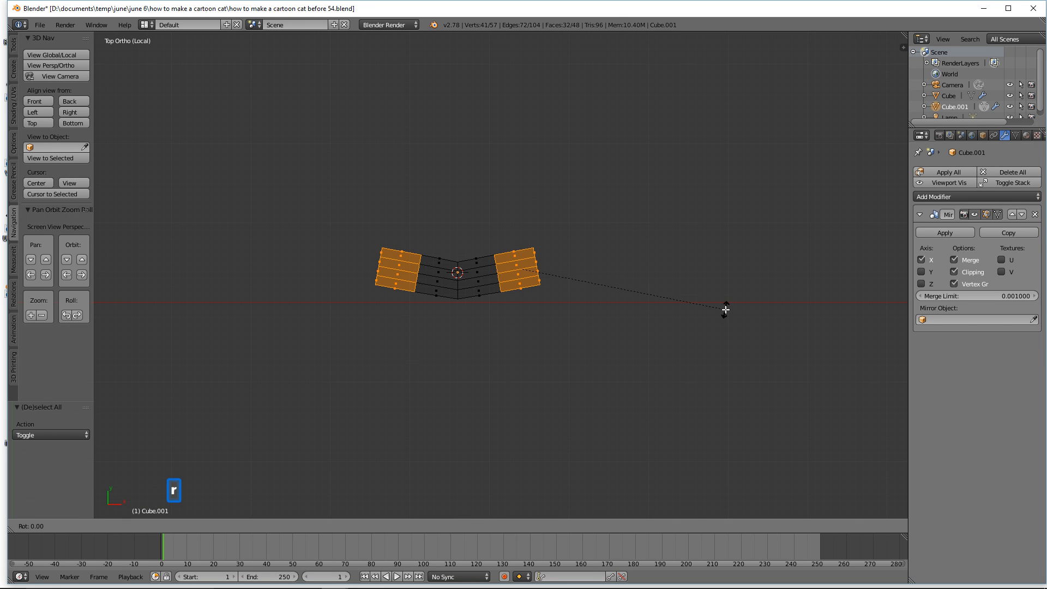
pyautogui.click(712, 254)
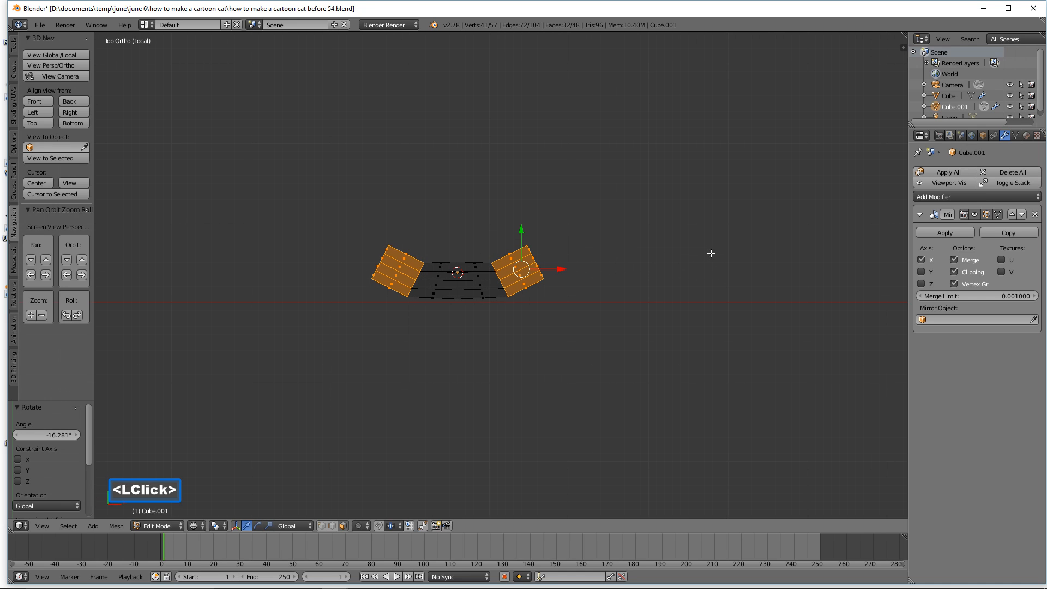
pyautogui.moveTo(522, 229); pyautogui.dragTo(522, 226)
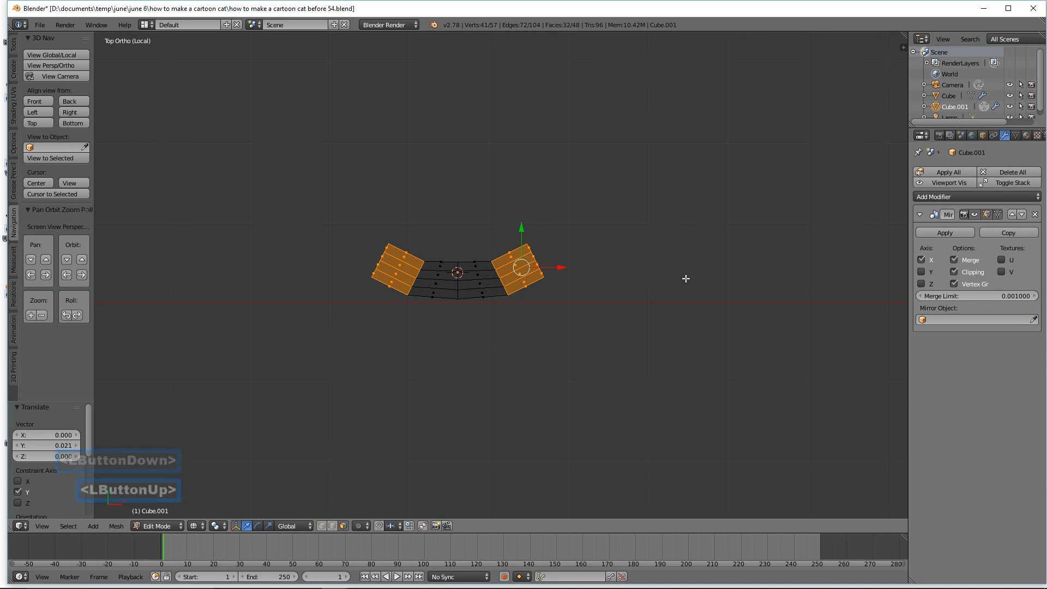
# Step: Switch to vertex selection, select the vertices at the bar's outer end and extrude them 0.451 outward
pyautogui.press('a')
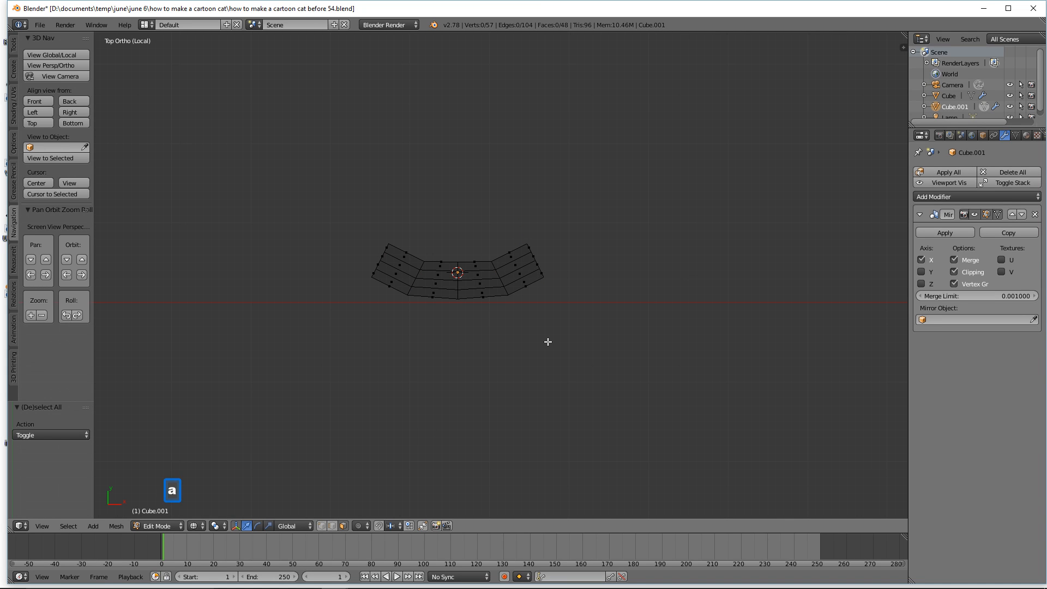
pyautogui.click(320, 525)
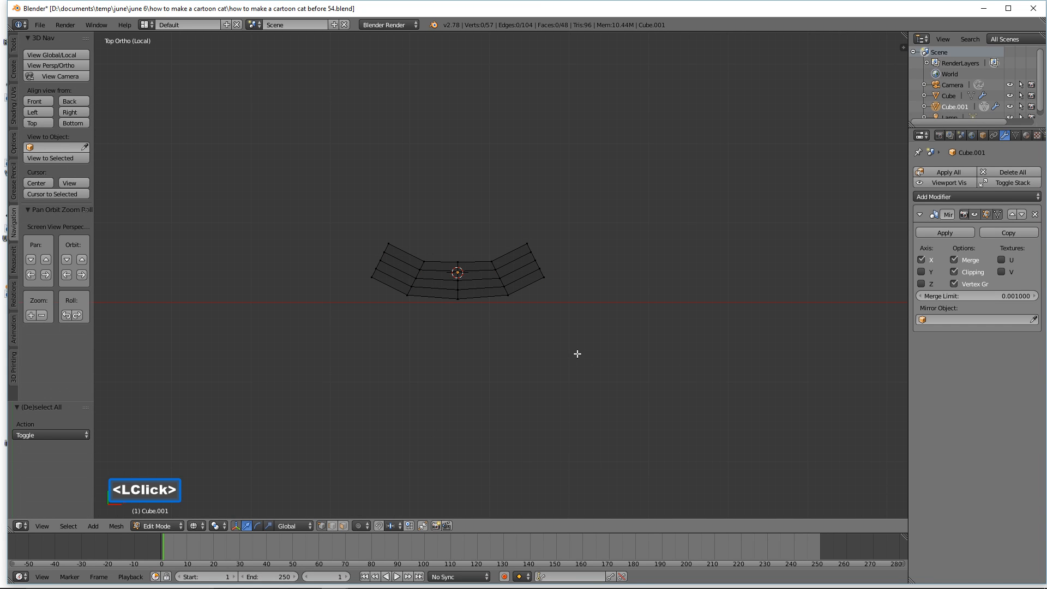
pyautogui.moveTo(583, 234)
pyautogui.keyDown('ctrl'); pyautogui.mouseDown(button='right')
pyautogui.moveTo(557, 217)
pyautogui.moveTo(515, 235)
pyautogui.moveTo(533, 280)
pyautogui.moveTo(570, 306)
pyautogui.moveTo(594, 305)
pyautogui.mouseUp(button='right'); pyautogui.keyUp('ctrl')
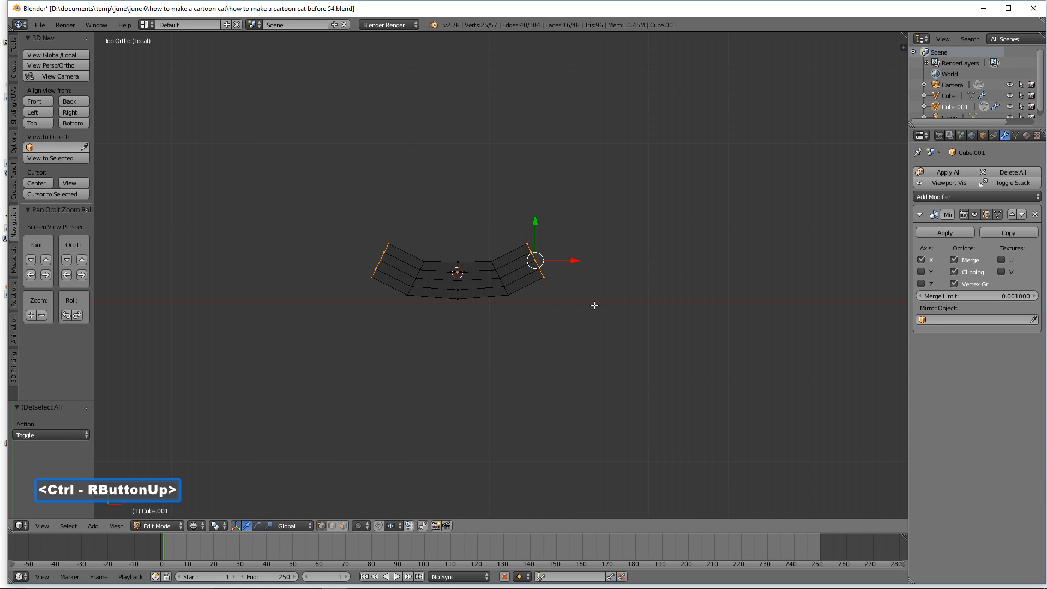
pyautogui.press('e')
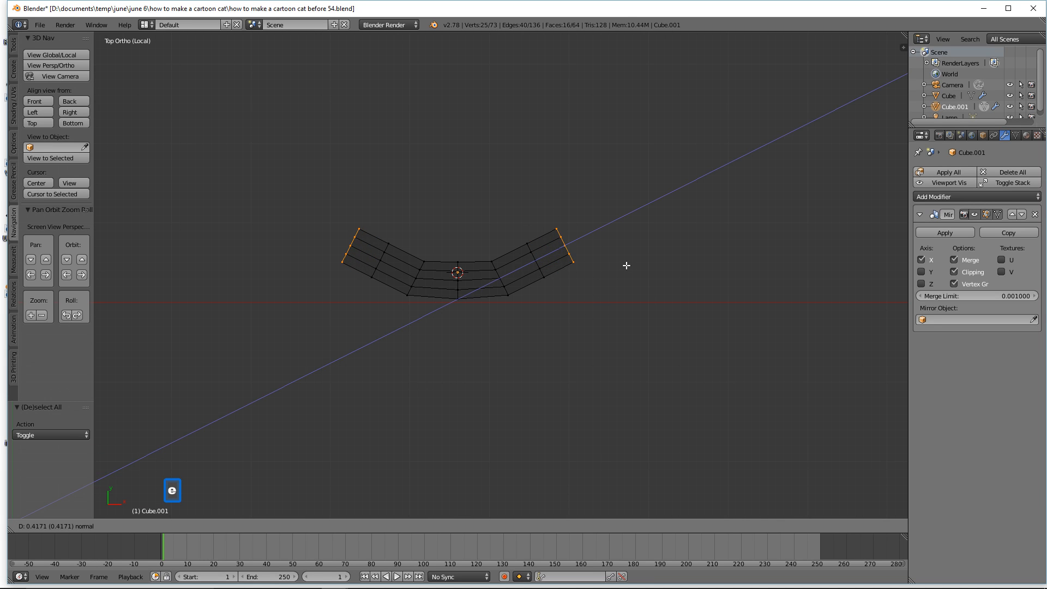
pyautogui.click(629, 264)
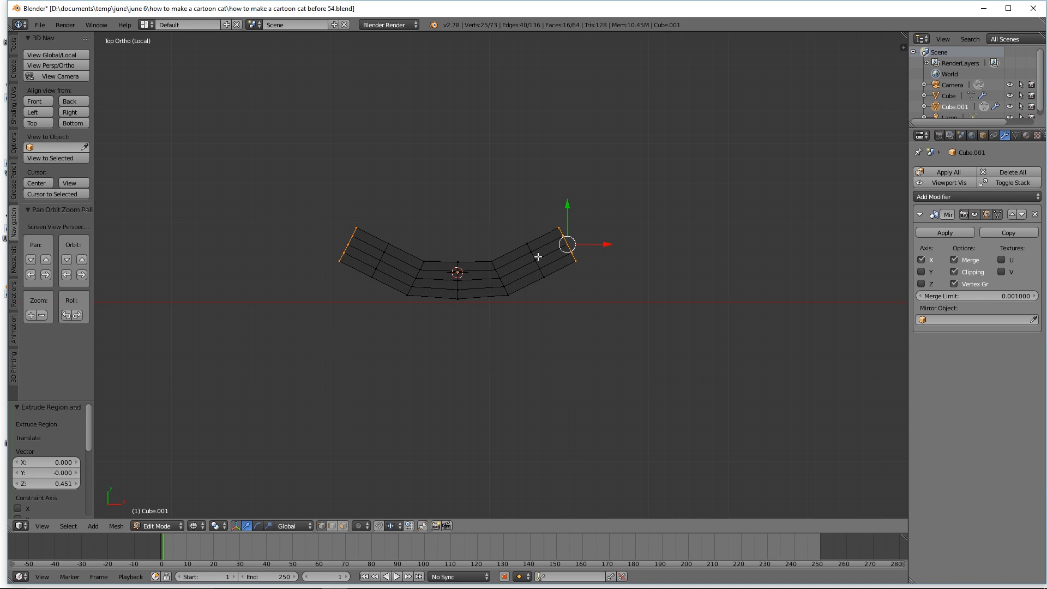
# Step: Move the extruded end 0.165 along Y, rotate it -28.271°, and shift it slightly inward along X and 0.062 along Y
pyautogui.moveTo(568, 209); pyautogui.dragTo(566, 197)
pyautogui.press('r')
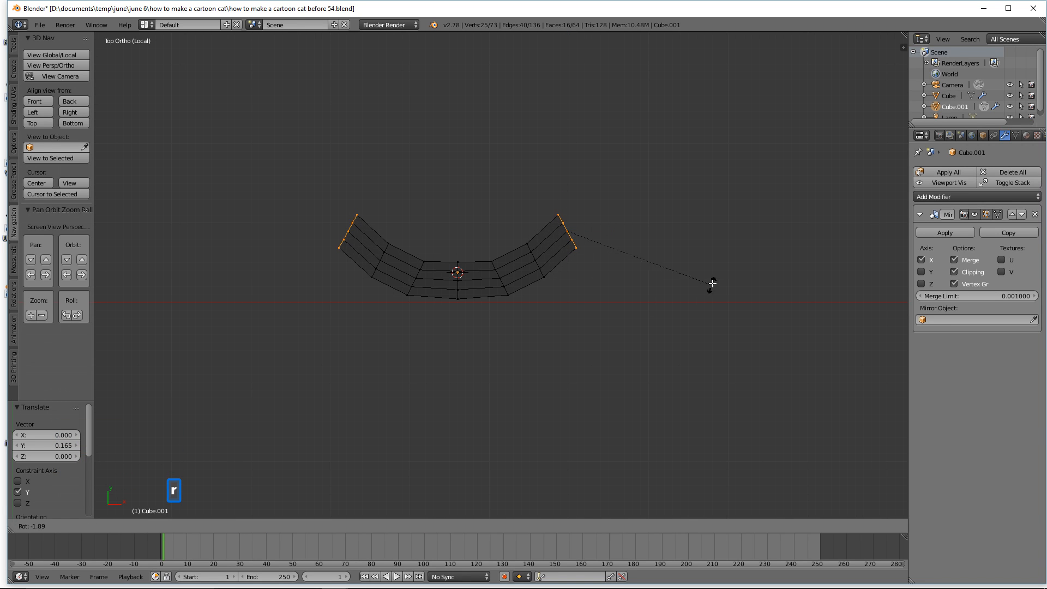
pyautogui.click(703, 216)
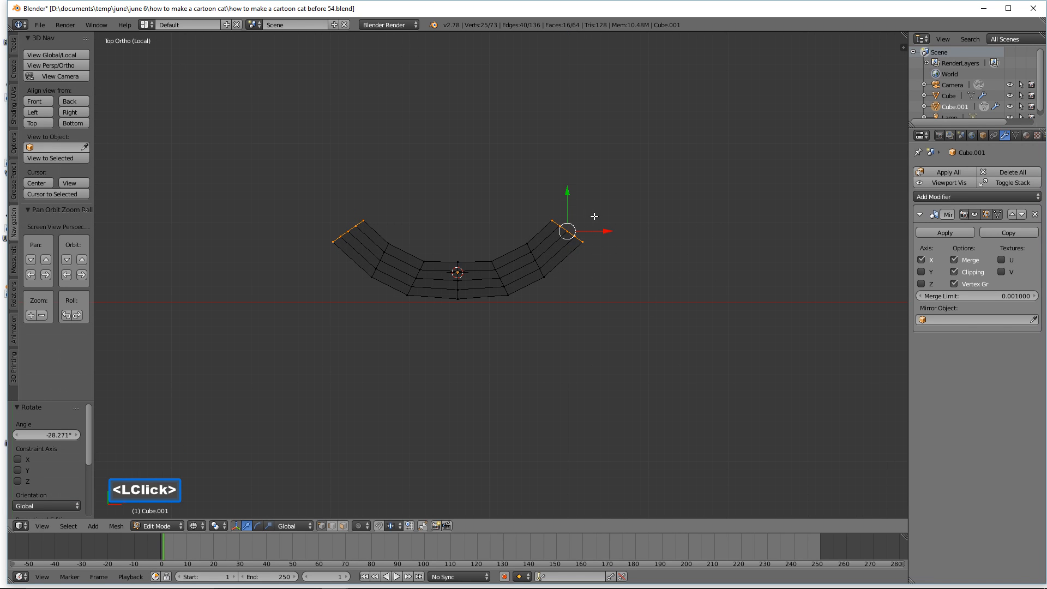
pyautogui.moveTo(606, 231); pyautogui.dragTo(600, 228)
pyautogui.moveTo(562, 193); pyautogui.dragTo(563, 188)
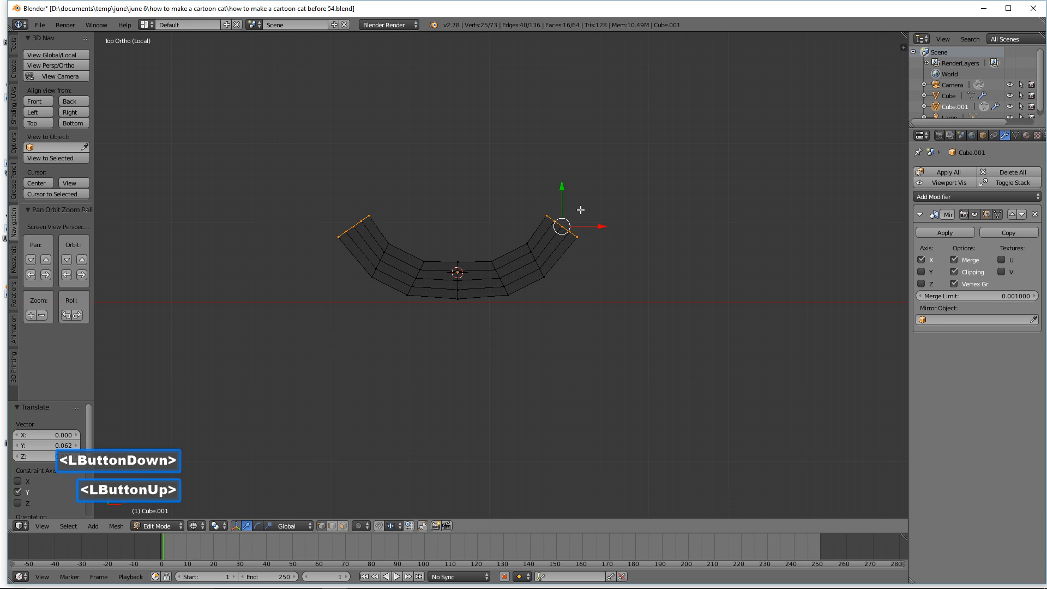
# Step: Extrude the arc's end faces about 0.503, rotating them about -19.7° and shifting them inward and about 0.137 along Y to continue the bend
pyautogui.press('e')
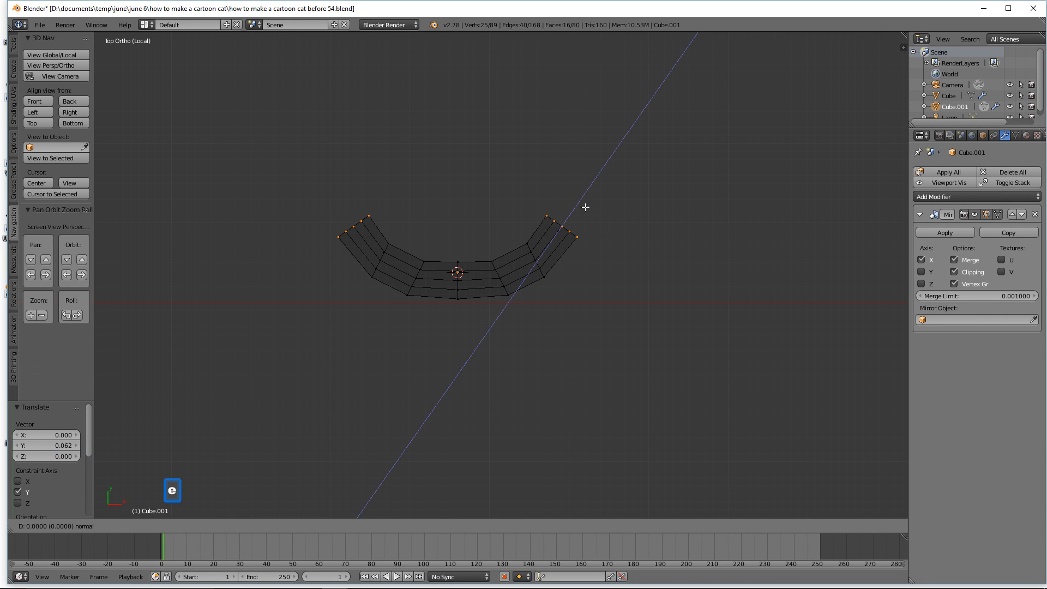
pyautogui.click(620, 189)
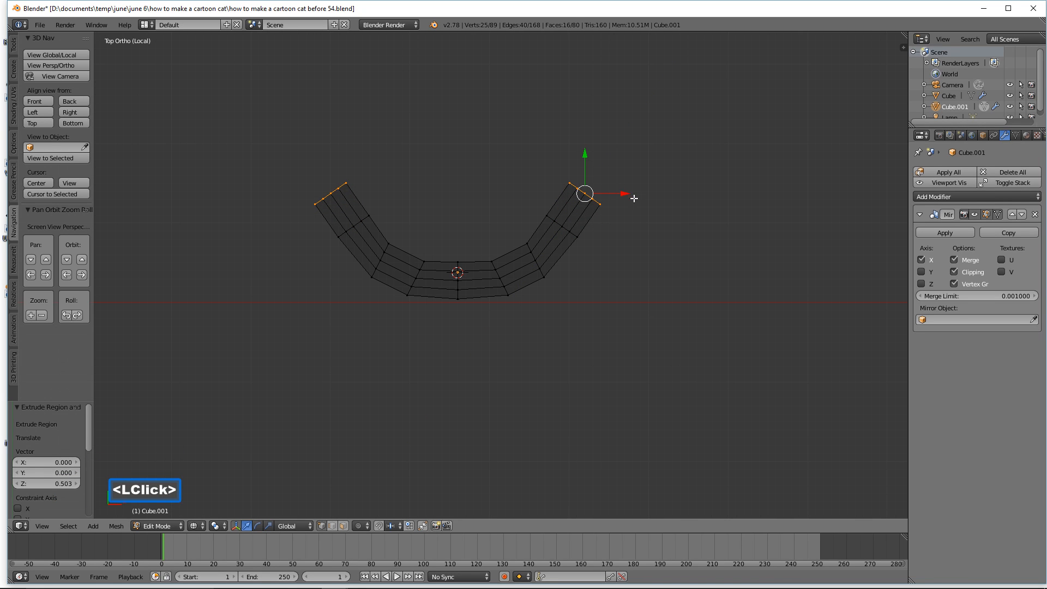
pyautogui.press('r')
pyautogui.click(659, 189)
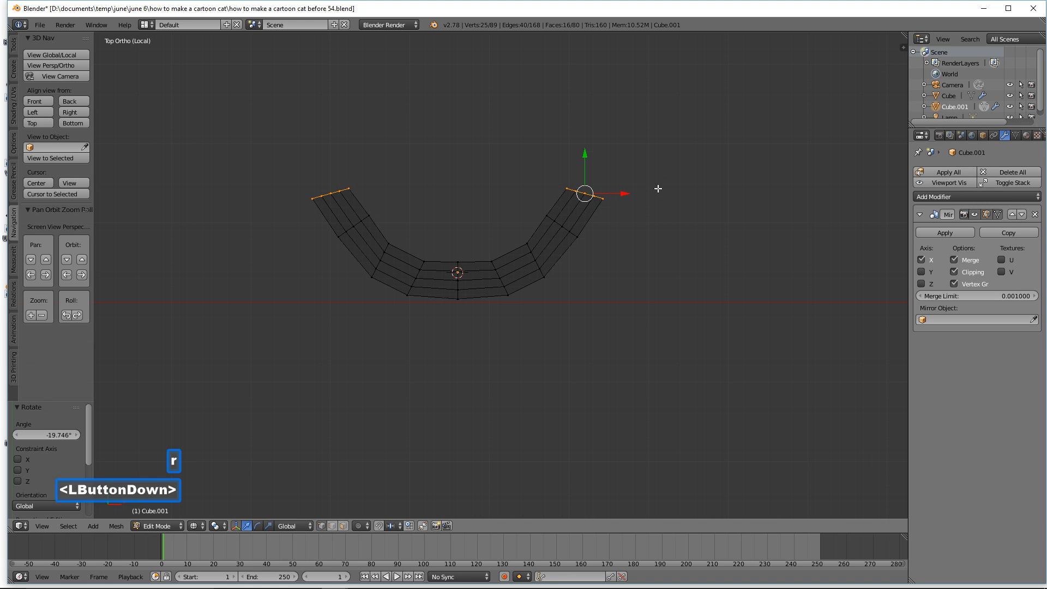
pyautogui.moveTo(626, 190); pyautogui.dragTo(574, 139)
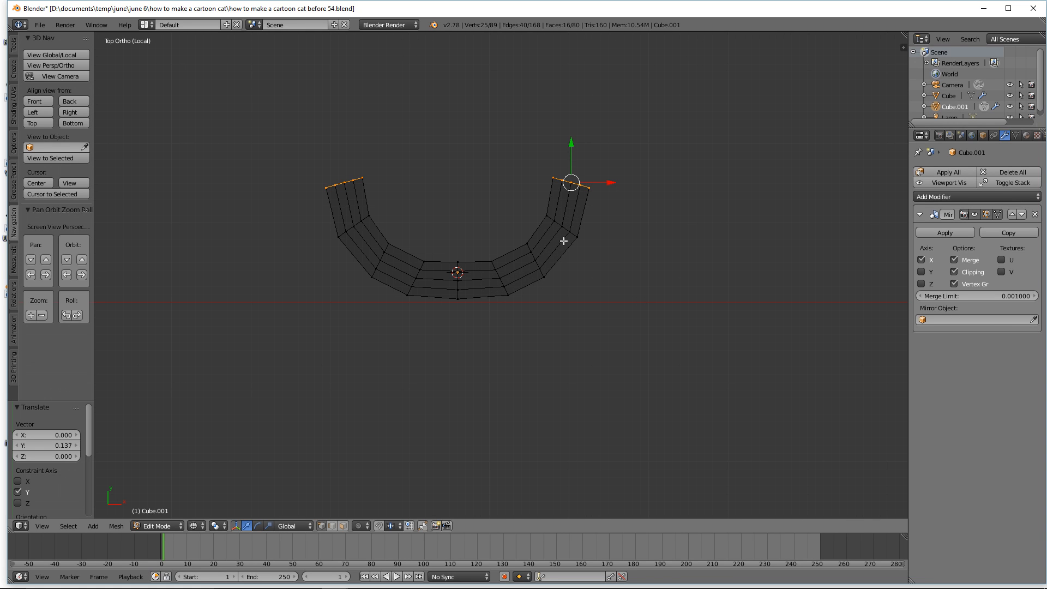
# Step: Extrude the end faces about 0.542 along the Y axis and flatten them by scaling to 0 along Y
pyautogui.press('e')
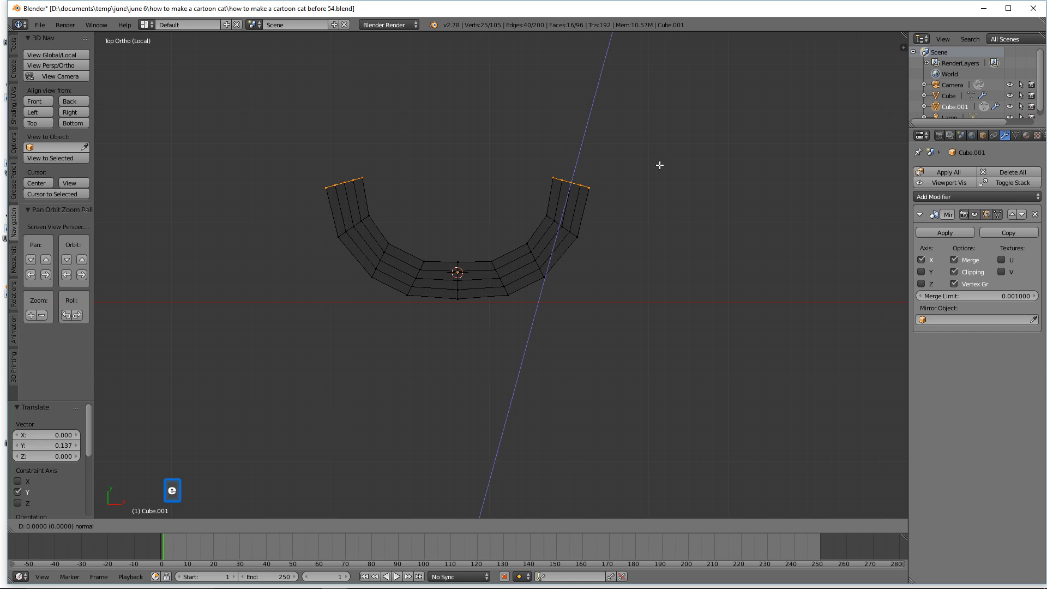
pyautogui.press('y')
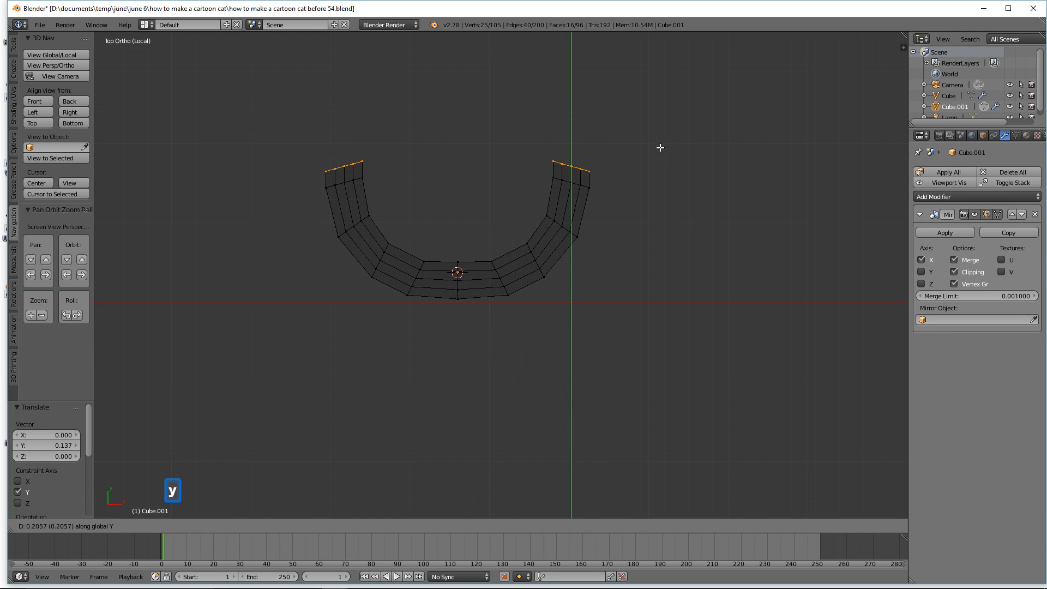
pyautogui.click(660, 122)
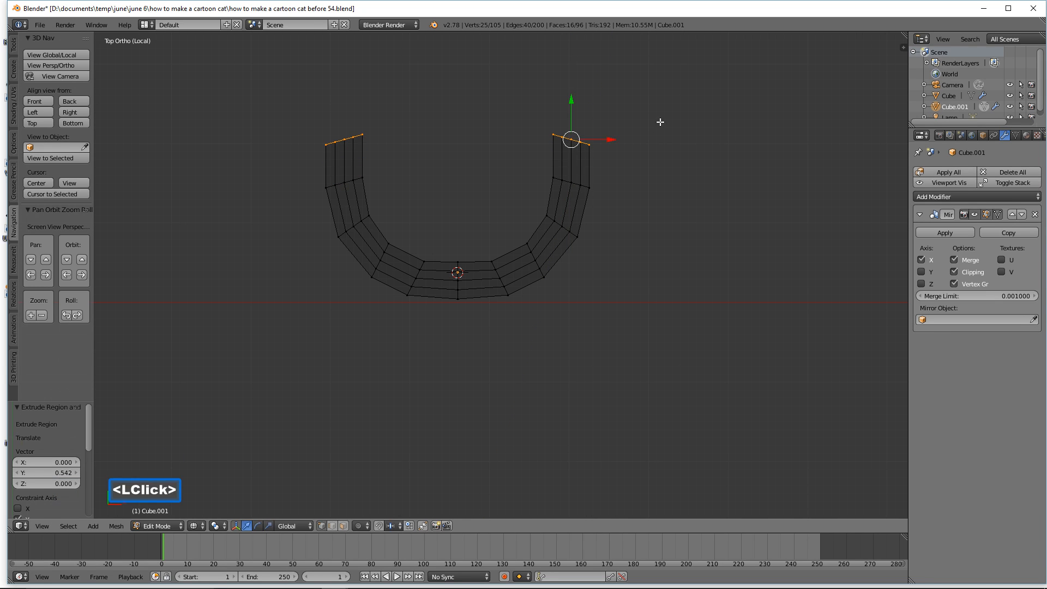
pyautogui.press('s')
pyautogui.press('y')
pyautogui.press('0')
pyautogui.click(691, 171)
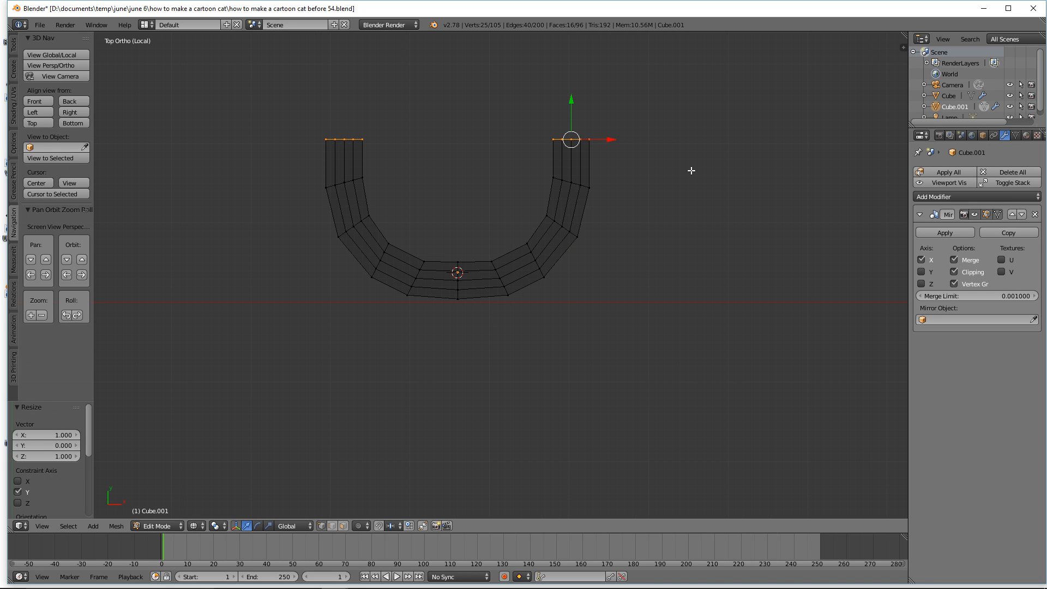
# Step: Extrude the flattened end faces another 0.542 or so along Y to lengthen the straight arms, and clear the selection
pyautogui.press('e')
pyautogui.press('y')
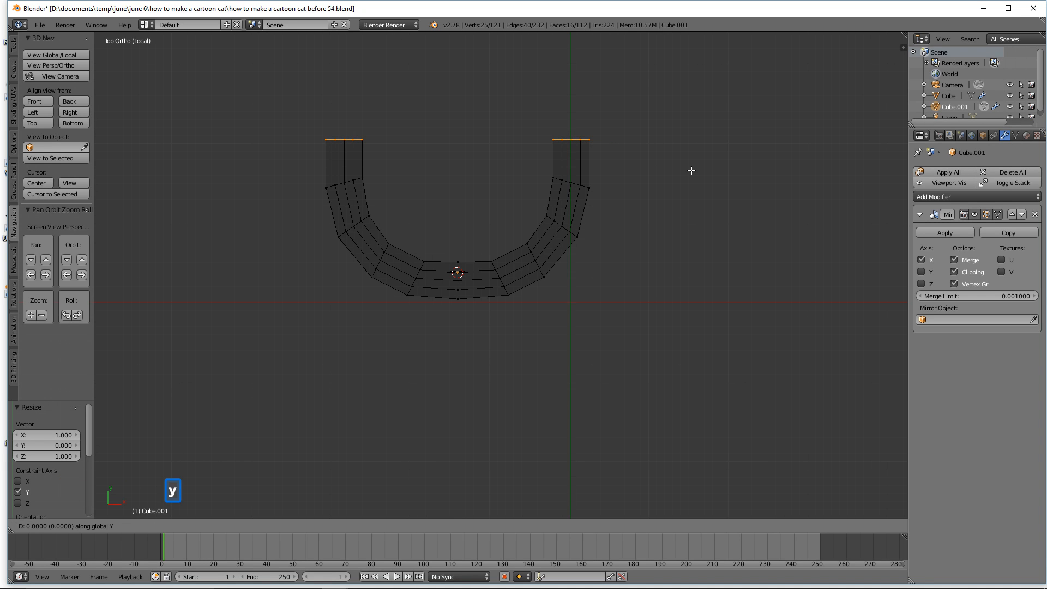
pyautogui.click(686, 127)
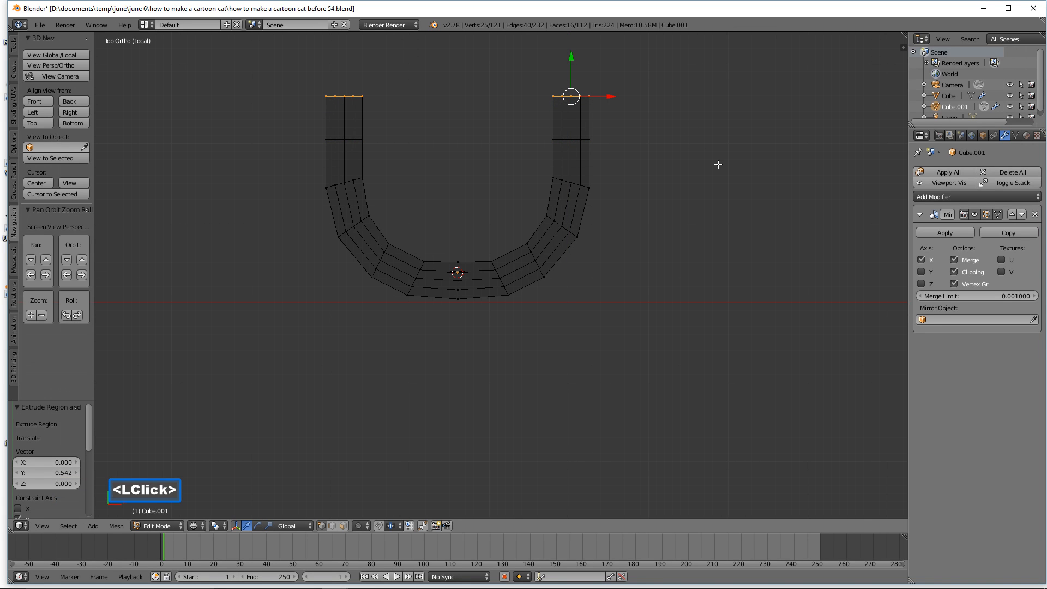
pyautogui.press('a')
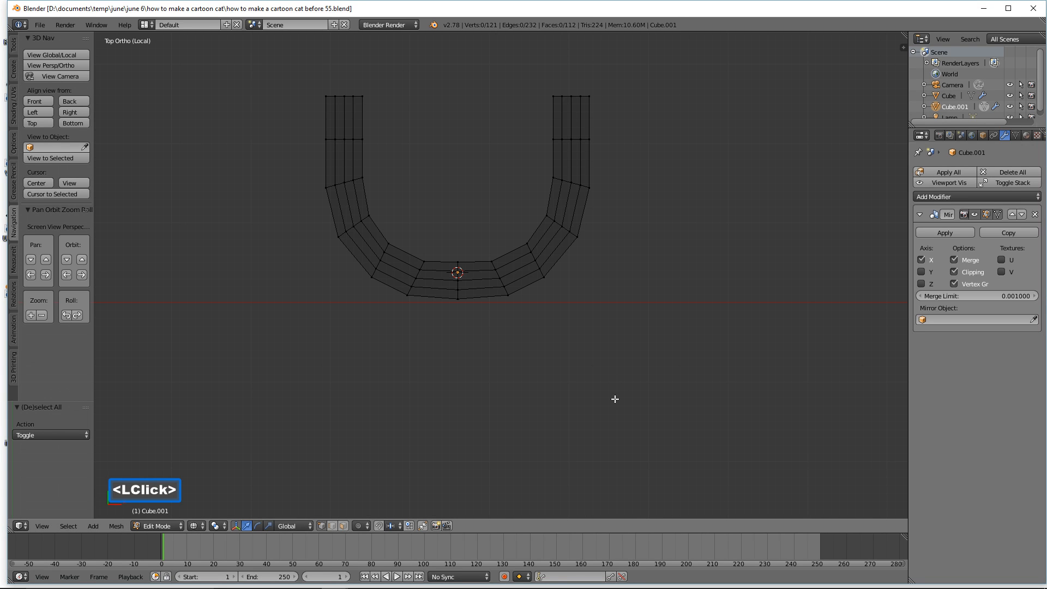
# Step: Display the U-shaped mesh with solid shading and switch to face selection mode
pyautogui.moveTo(590, 431); pyautogui.dragTo(587, 371, button='middle')
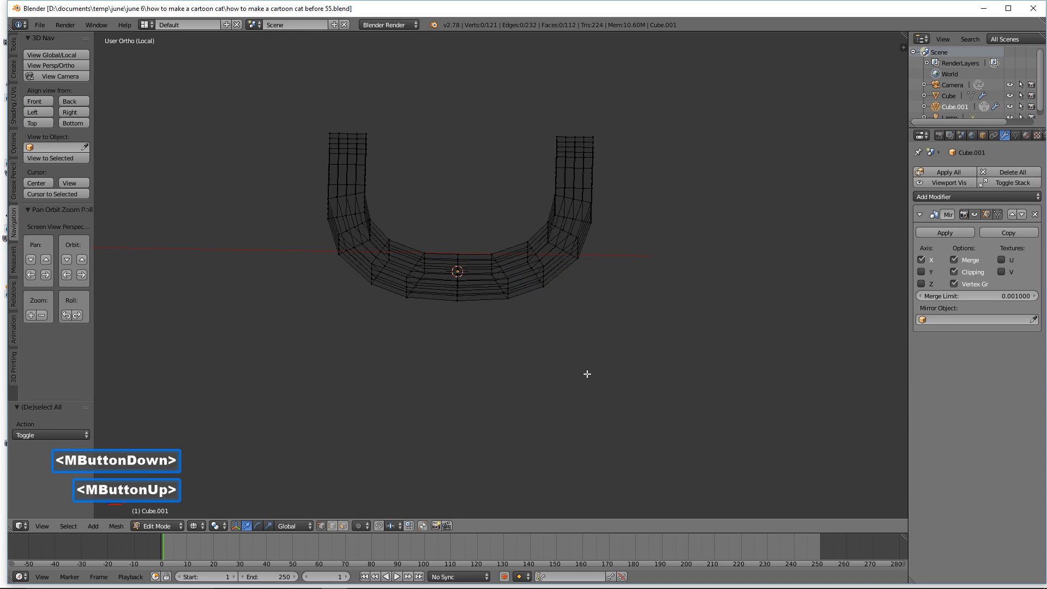
pyautogui.press('z')
pyautogui.click(581, 420)
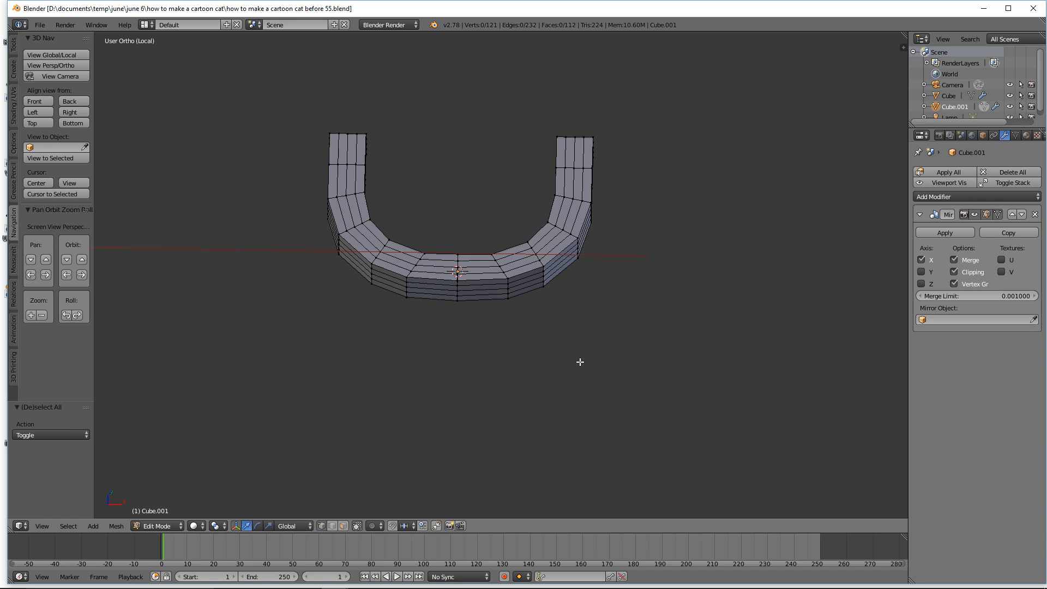
pyautogui.rightClick(551, 362)
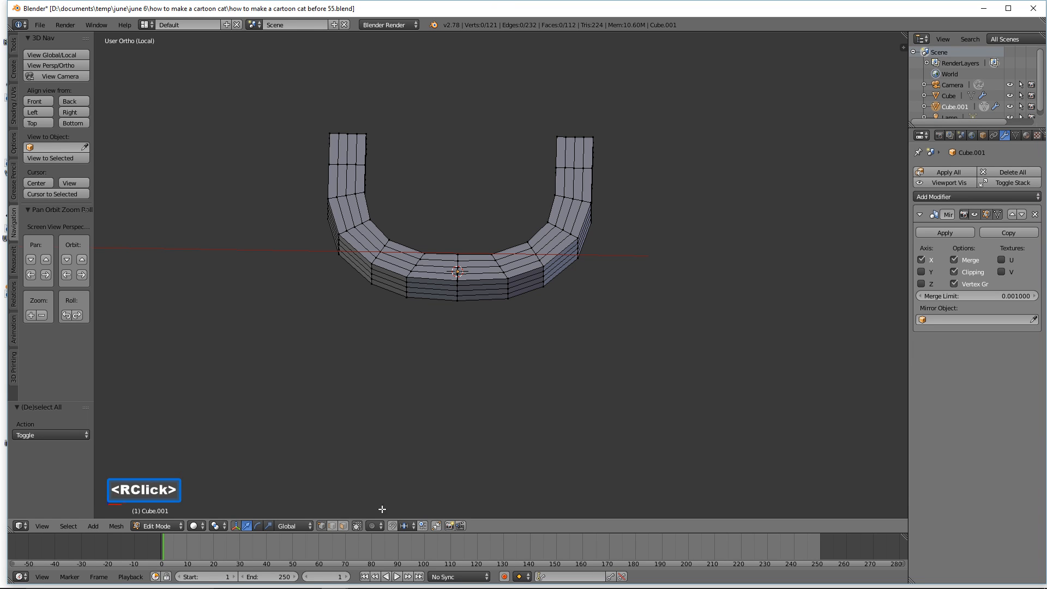
pyautogui.click(345, 526)
# Step: Circle-select all the upper faces of the U-shaped mesh and delete those faces
pyautogui.press('c')
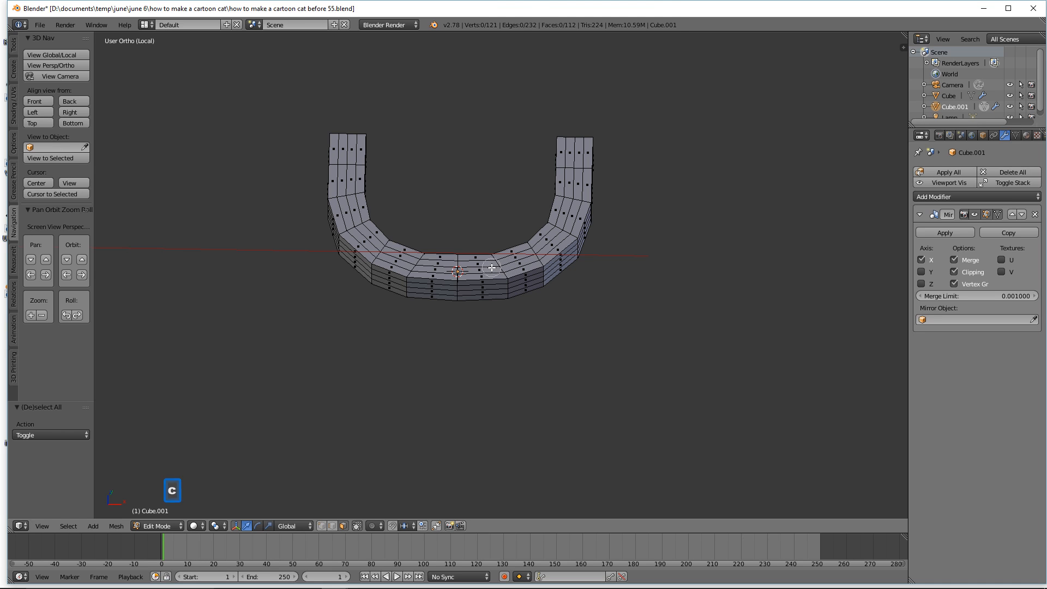
pyautogui.moveTo(492, 267)
pyautogui.mouseDown()
pyautogui.moveTo(527, 260)
pyautogui.moveTo(568, 218)
pyautogui.moveTo(575, 166)
pyautogui.mouseUp()
pyautogui.rightClick(712, 243)
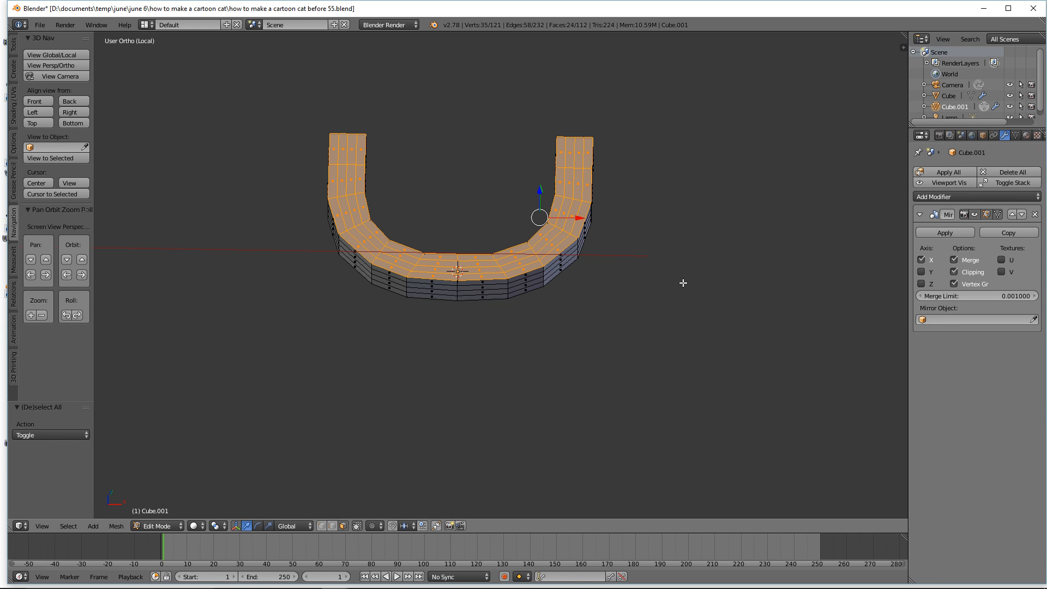
pyautogui.press('x')
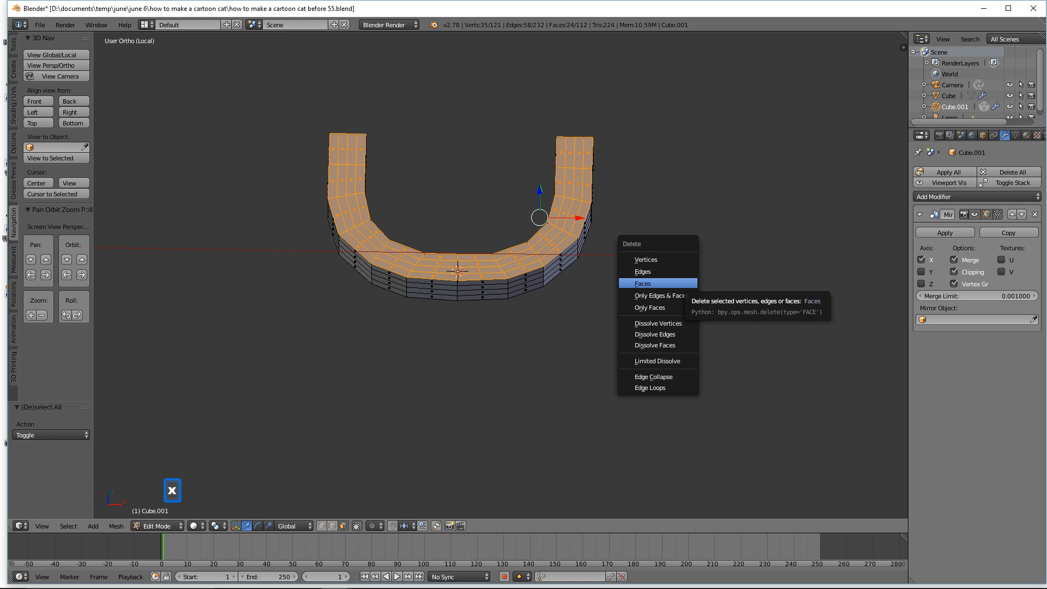
pyautogui.click(654, 284)
pyautogui.moveTo(683, 282); pyautogui.dragTo(624, 306, button='middle')
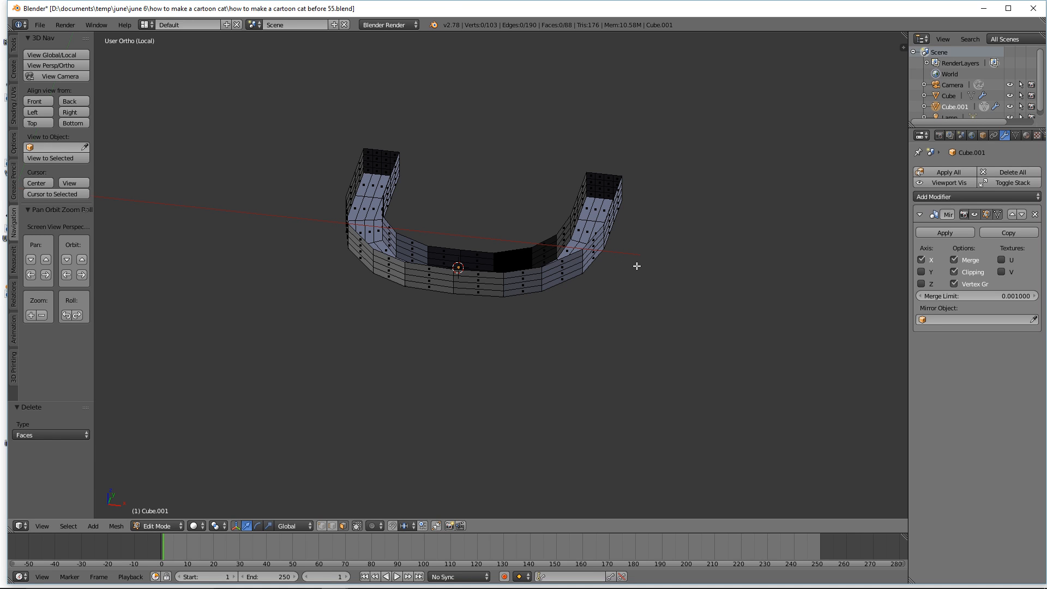
pyautogui.press('alt')
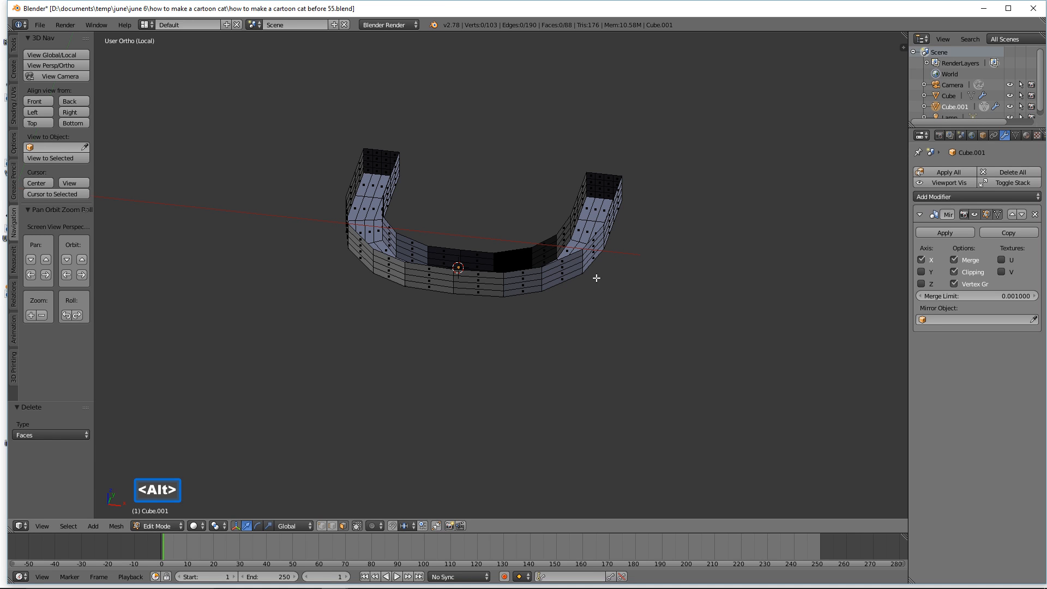
pyautogui.keyDown('alt'); pyautogui.click(544, 271); pyautogui.keyUp('alt')
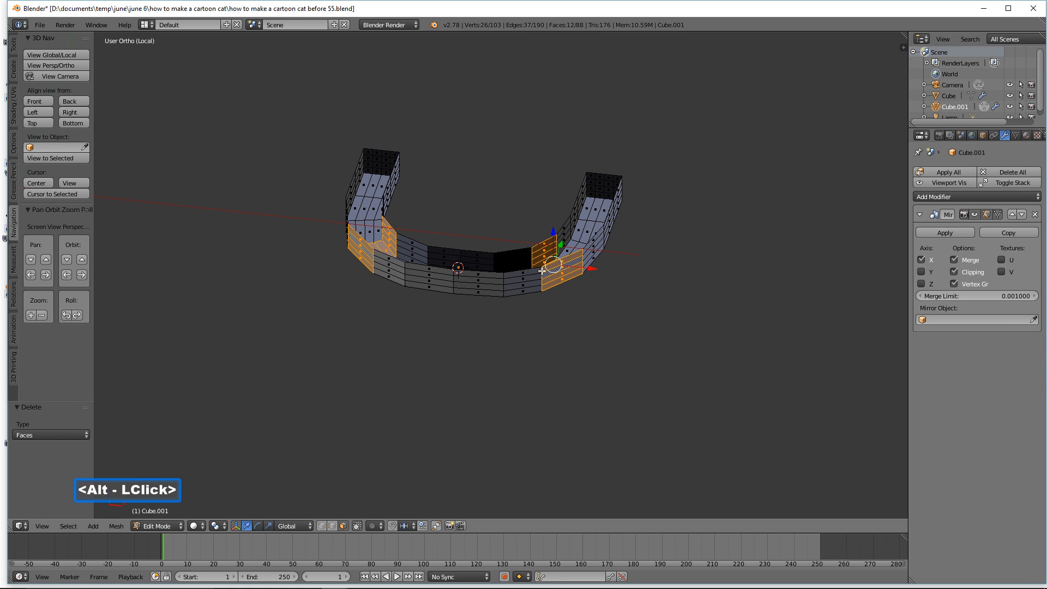
pyautogui.press('a')
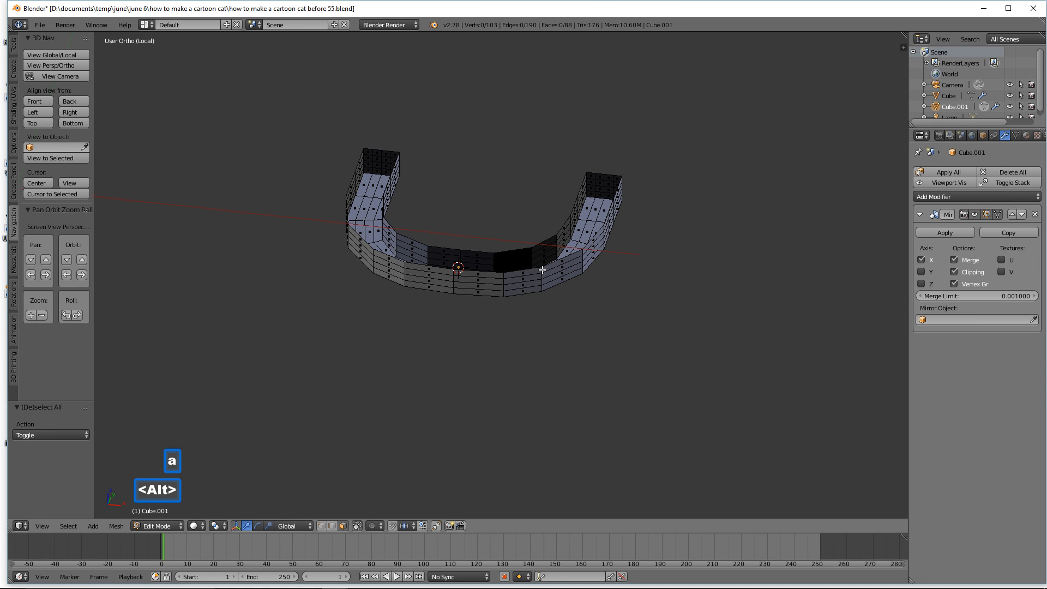
# Step: Fatten the topmost face loop of the walls outward by about 0.096 and save the file as how to make a cartoon cat before 56.blend
pyautogui.keyDown('alt'); pyautogui.click(549, 270); pyautogui.keyUp('alt')
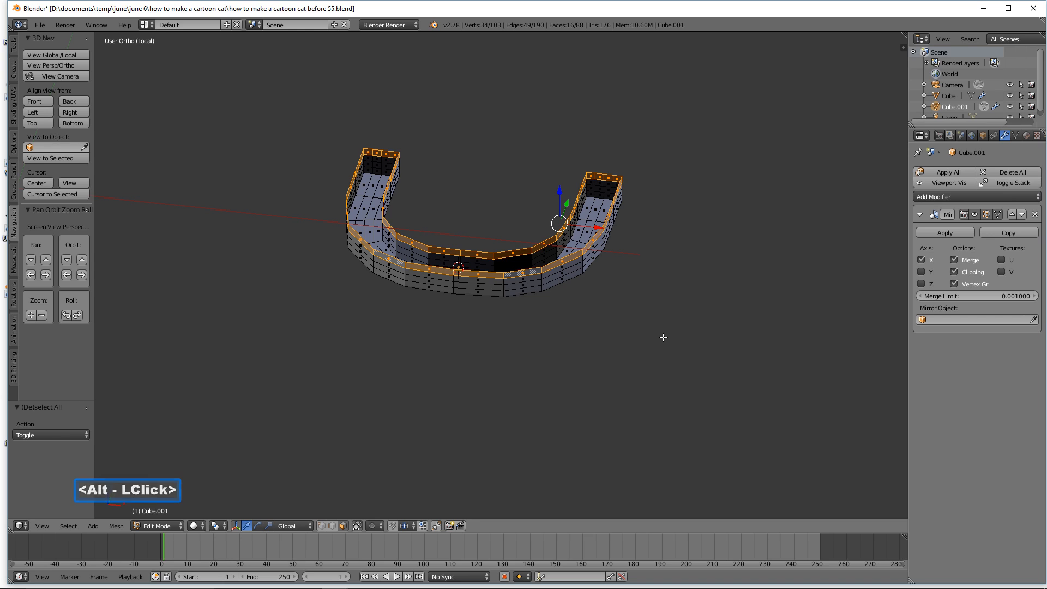
pyautogui.press('alt')
pyautogui.hotkey('alt', 's')
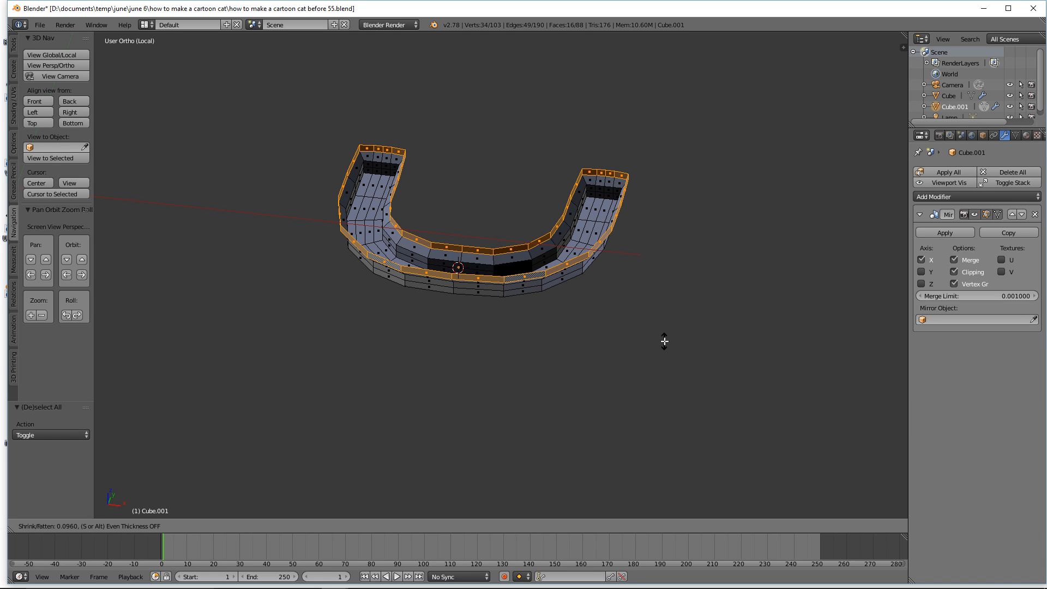
pyautogui.click(665, 342)
pyautogui.moveTo(594, 352); pyautogui.dragTo(588, 295, button='middle')
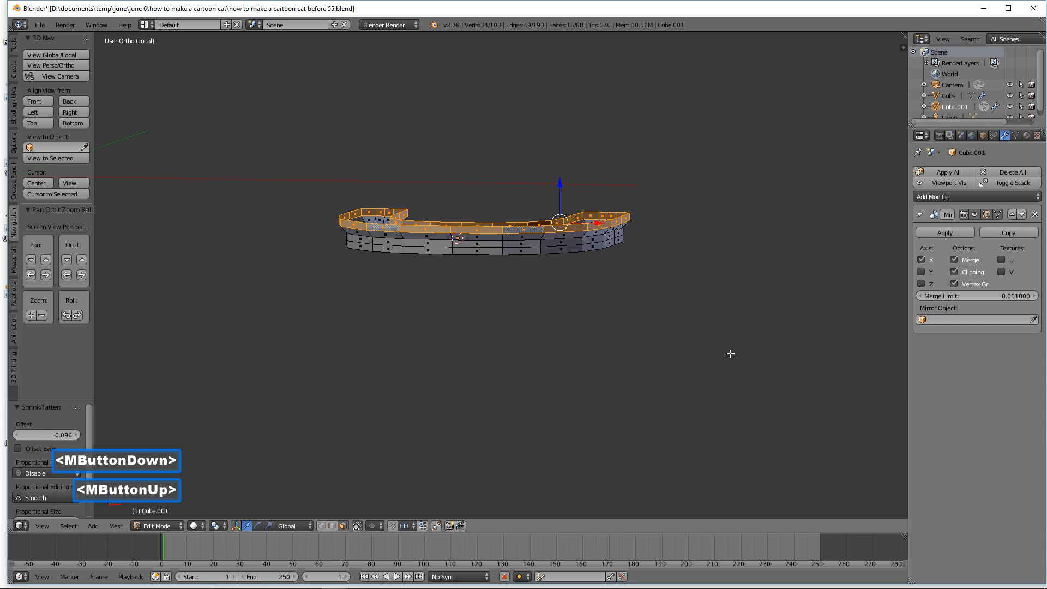
pyautogui.press('a')
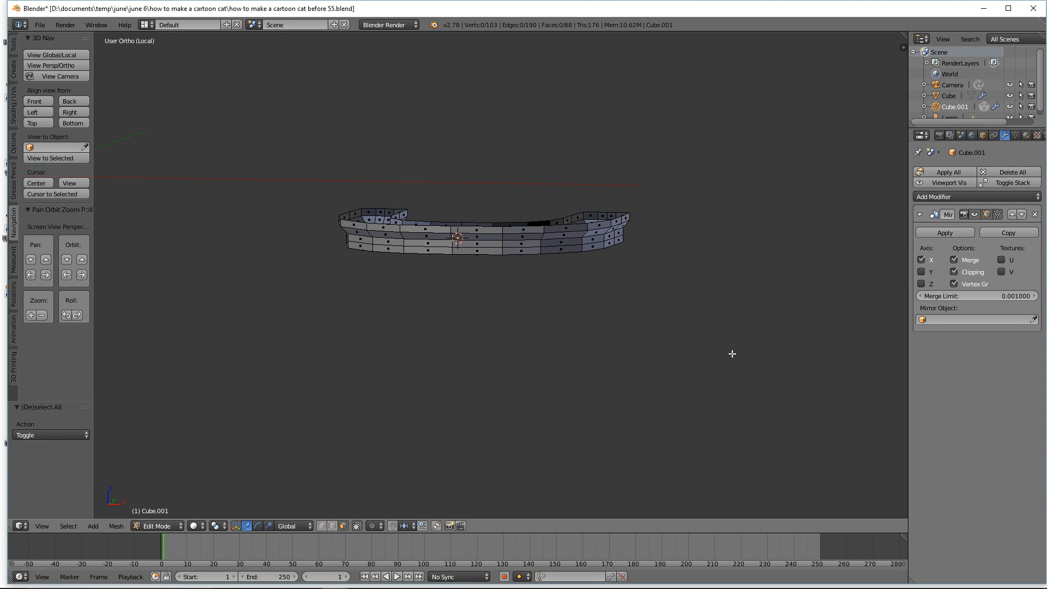
pyautogui.click(758, 15)
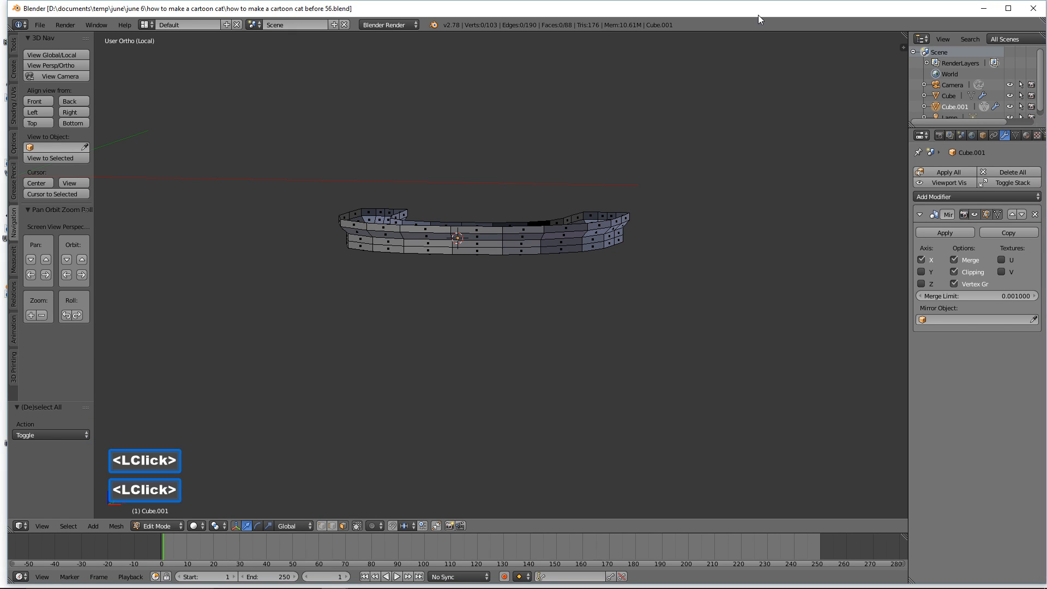
# Step: Fatten the lowest face loop of the walls outward by about 0.082 and clear the selection
pyautogui.press('alt')
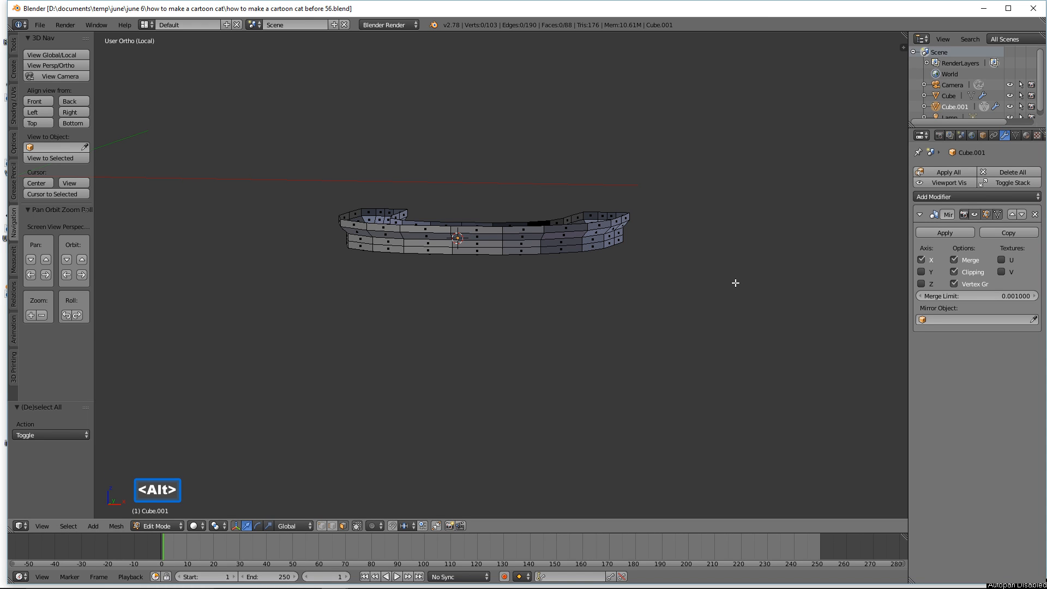
pyautogui.keyDown('alt'); pyautogui.click(582, 248); pyautogui.keyUp('alt')
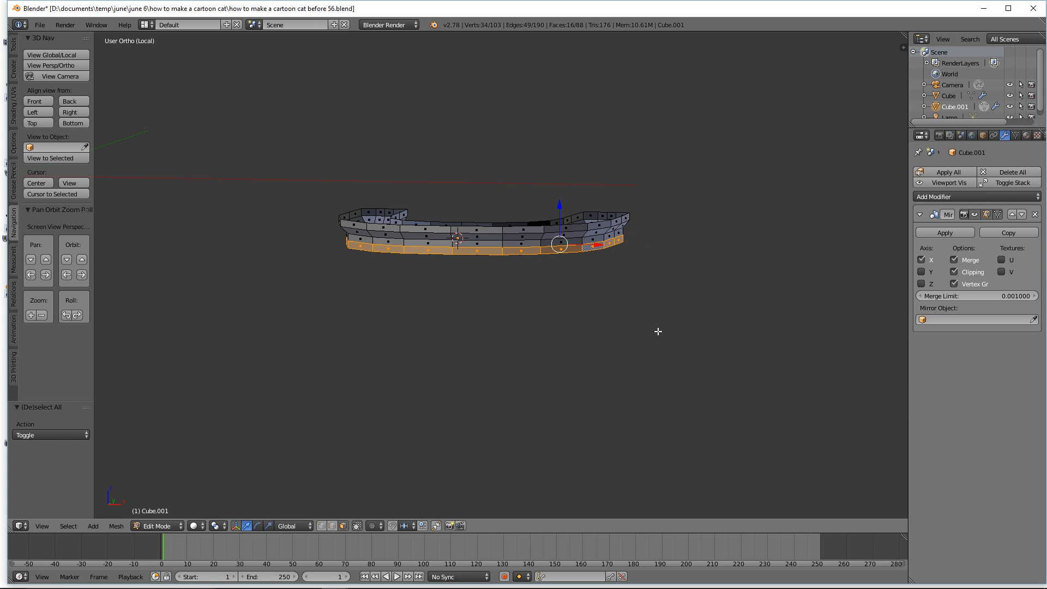
pyautogui.hotkey('alt', 's')
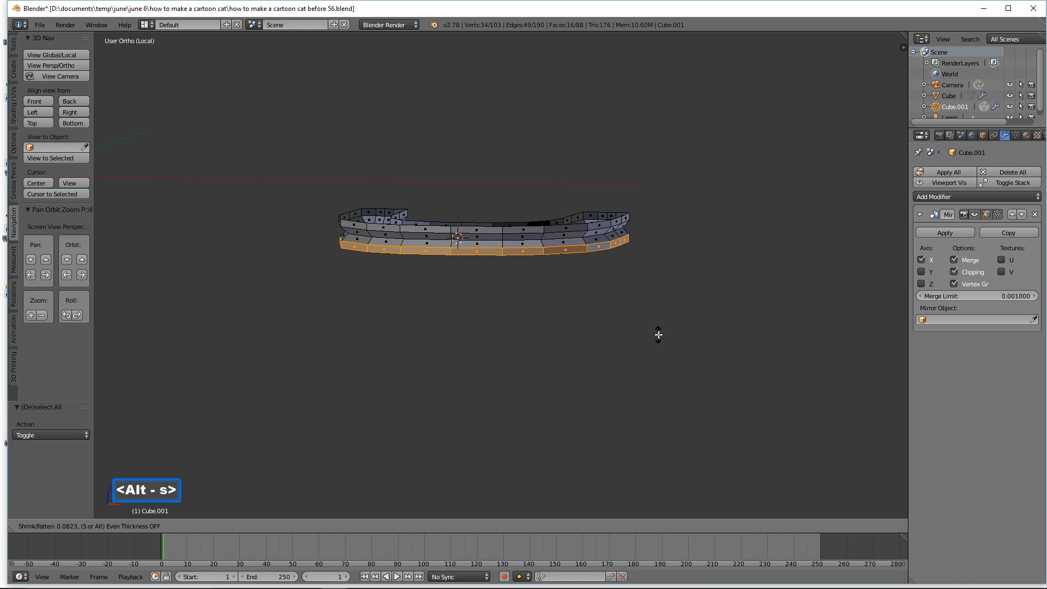
pyautogui.click(659, 335)
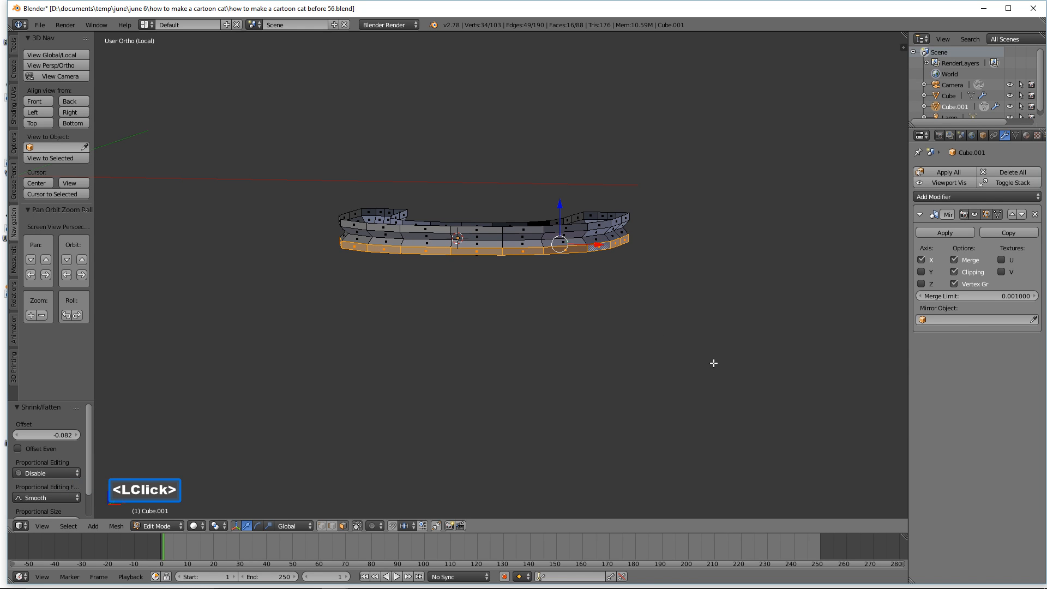
pyautogui.press('a')
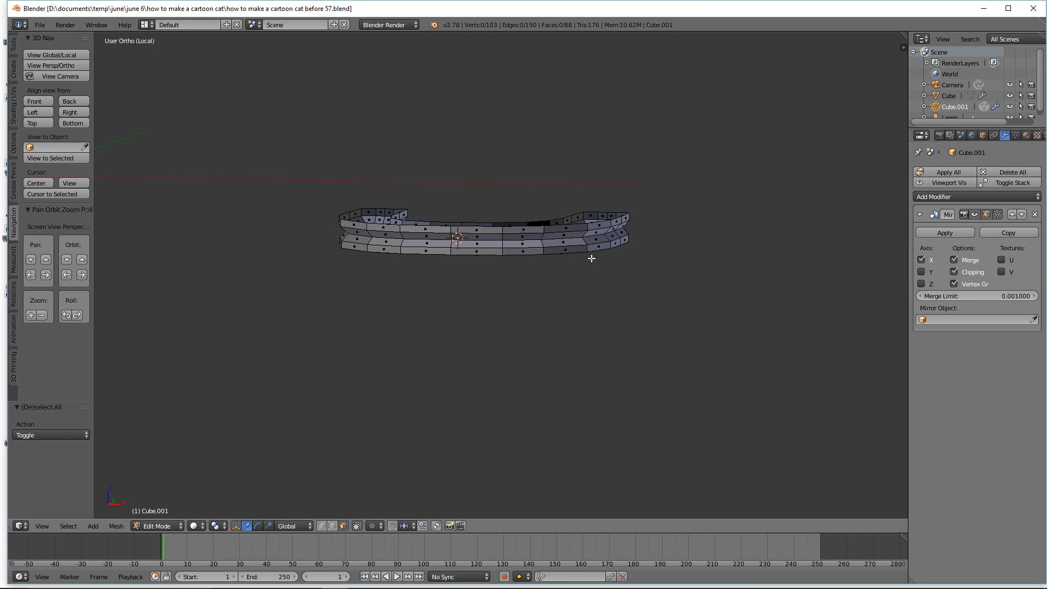
# Step: Set the pivot point for transformations to Individual Origins
pyautogui.moveTo(615, 380); pyautogui.dragTo(622, 293, button='middle')
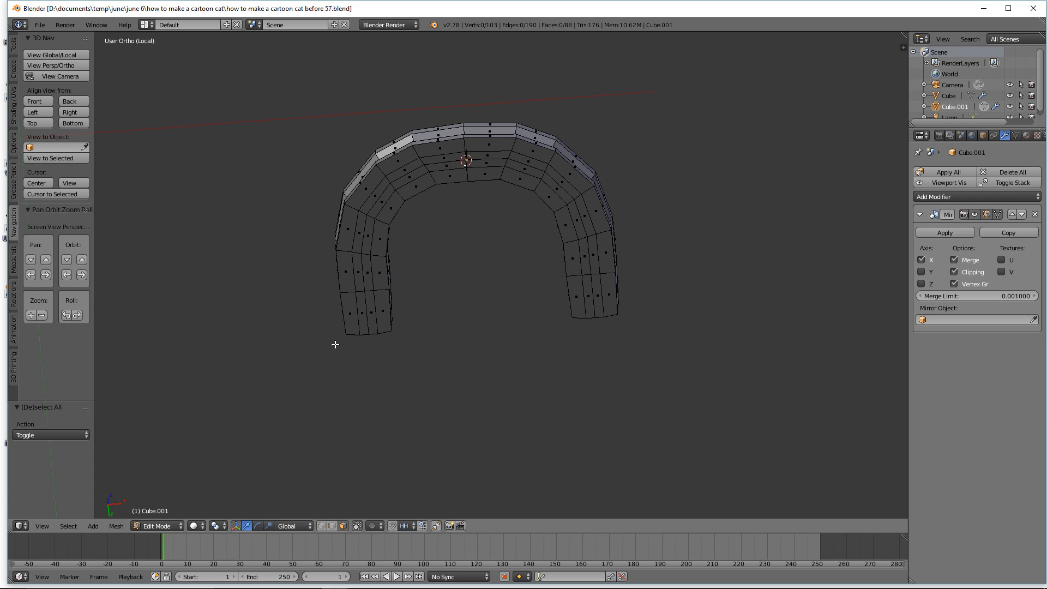
pyautogui.click(226, 528)
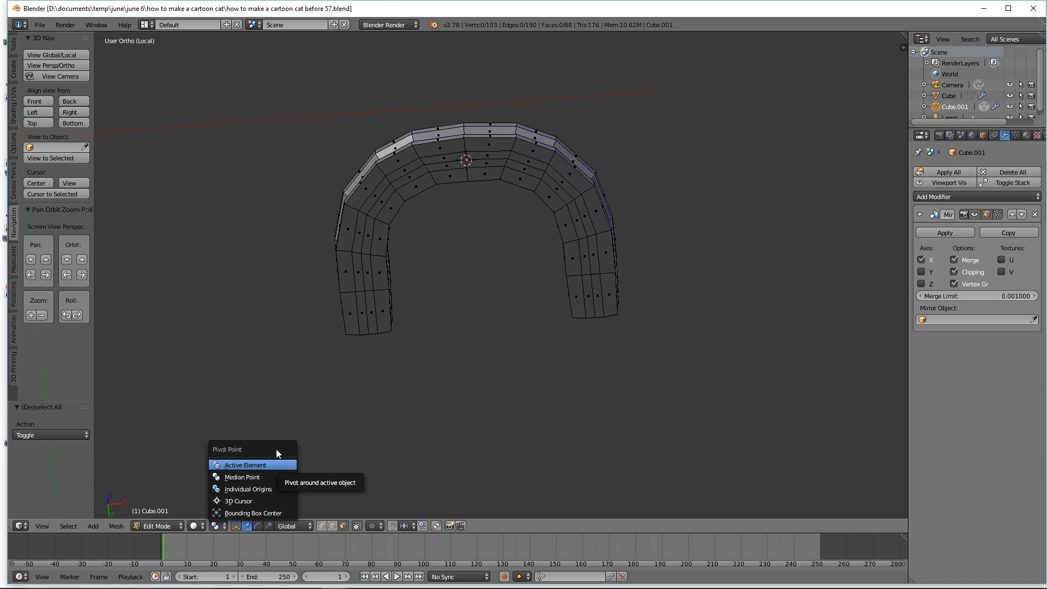
pyautogui.click(276, 488)
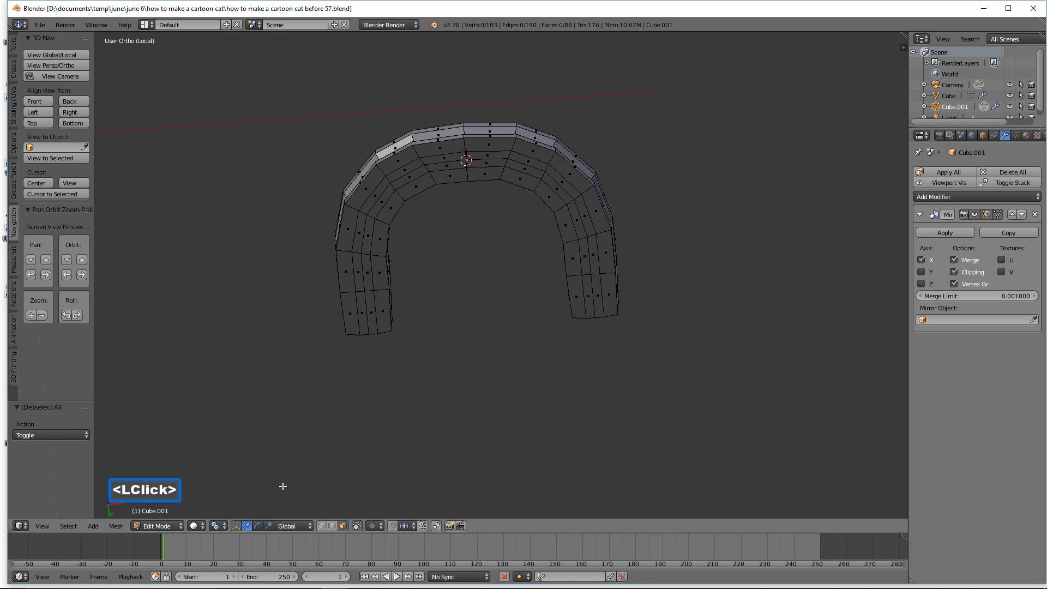
# Step: Select the narrow strip of six faces along the underside of the U-shape, from the end of one arm to the mirror centre
pyautogui.click(600, 306)
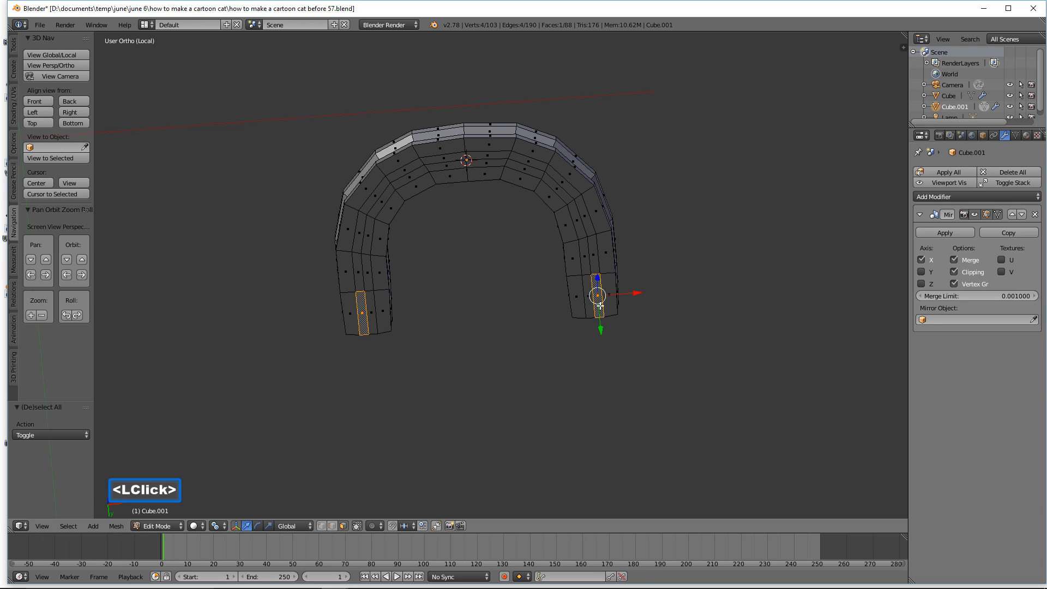
pyautogui.keyDown('shift'); pyautogui.click(595, 254); pyautogui.keyUp('shift')
pyautogui.keyDown('shift'); pyautogui.click(585, 217); pyautogui.keyUp('shift')
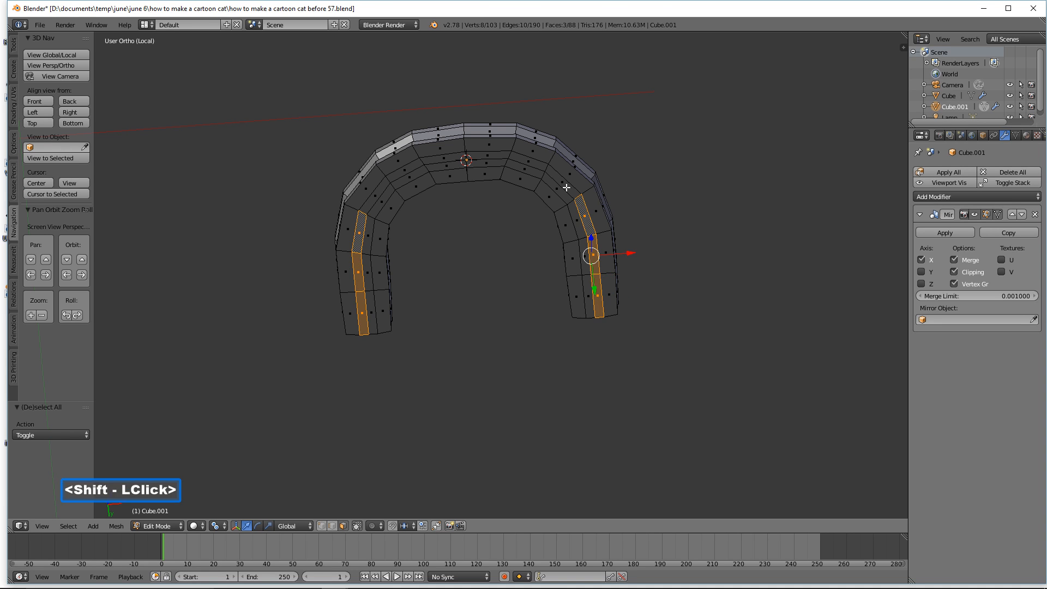
pyautogui.keyDown('shift'); pyautogui.click(564, 184); pyautogui.keyUp('shift')
pyautogui.keyDown('shift'); pyautogui.click(528, 163); pyautogui.keyUp('shift')
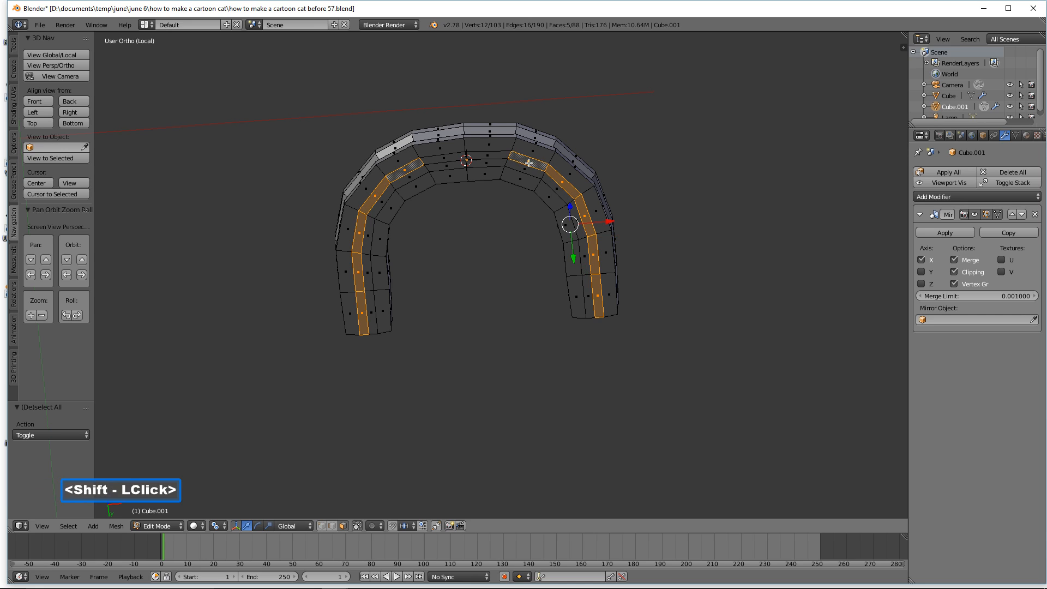
pyautogui.keyDown('shift'); pyautogui.click(495, 155); pyautogui.keyUp('shift')
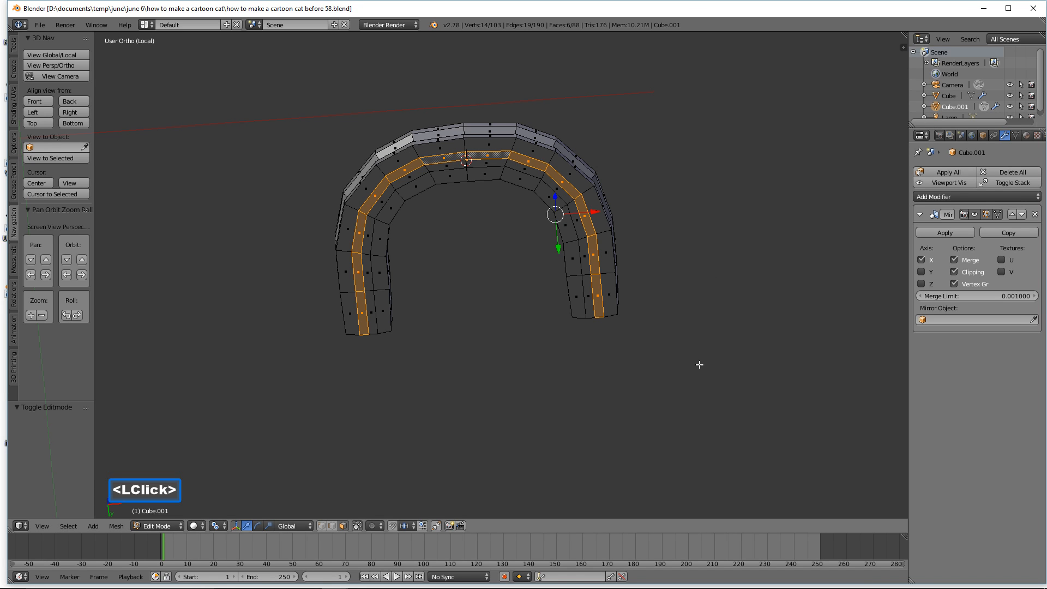
# Step: Turn off clipping in the Mirror modifier and extrude the selected strip as individual faces with zero offset
pyautogui.click(954, 272)
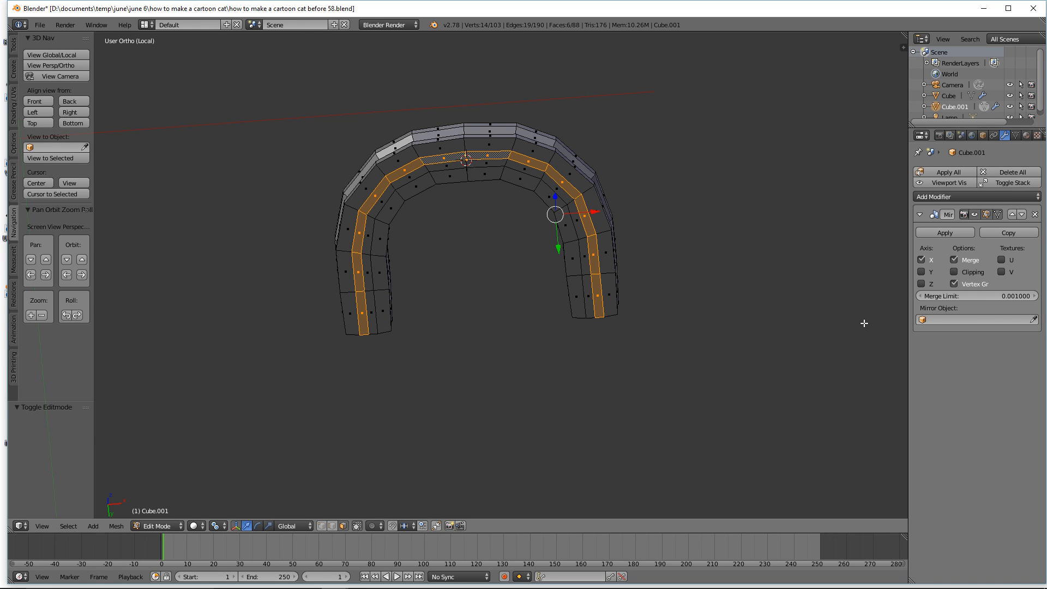
pyautogui.click(1045, 391)
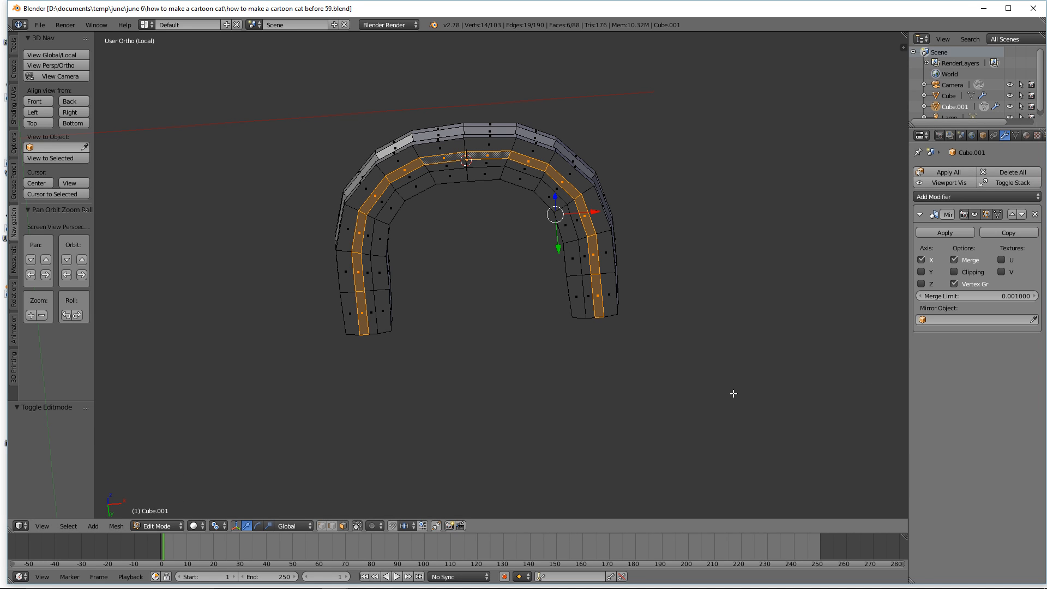
pyautogui.press('alt')
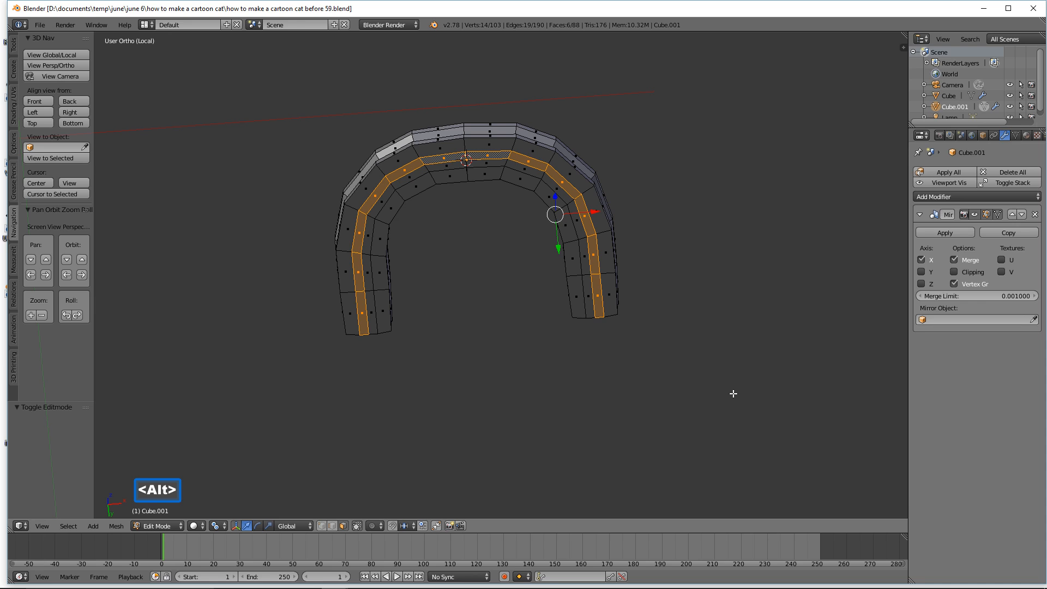
pyautogui.hotkey('alt', 'e')
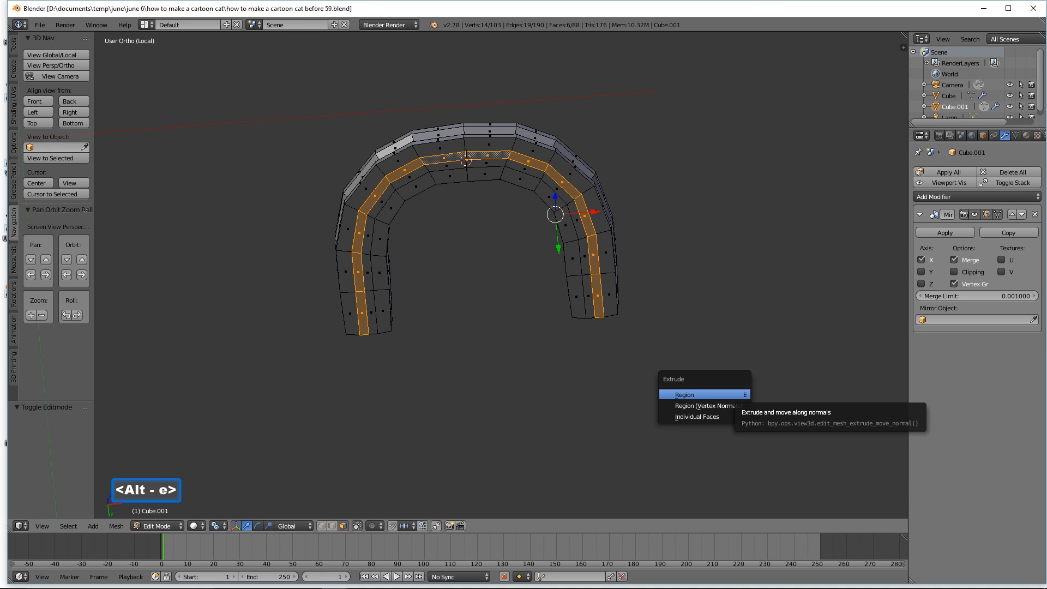
pyautogui.click(733, 417)
pyautogui.rightClick(733, 417)
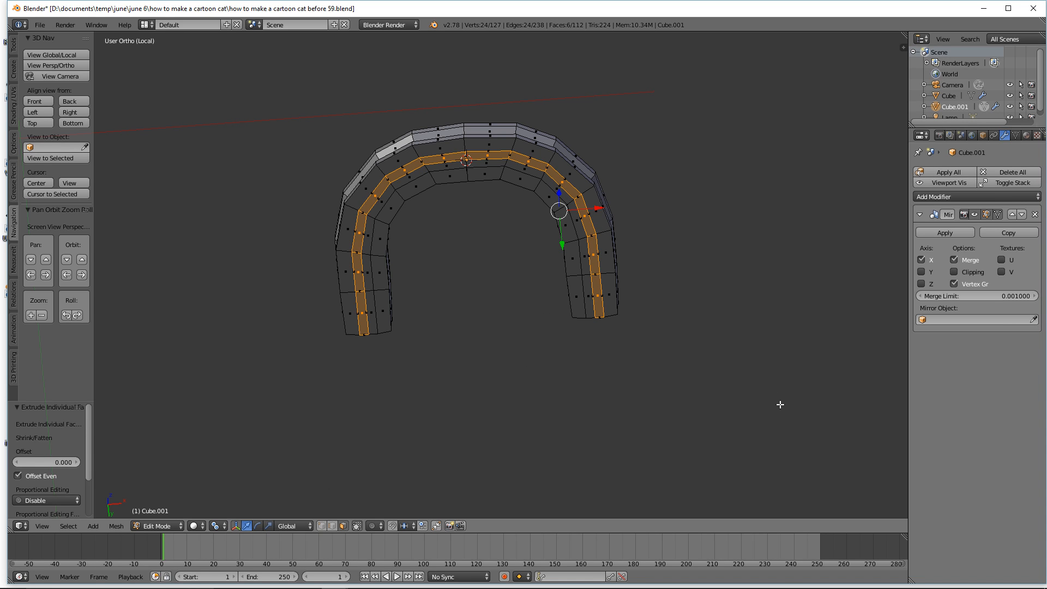
# Step: Scale the extruded faces to about 0.862 around their individual origins and turn Mirror clipping back on
pyautogui.press('s')
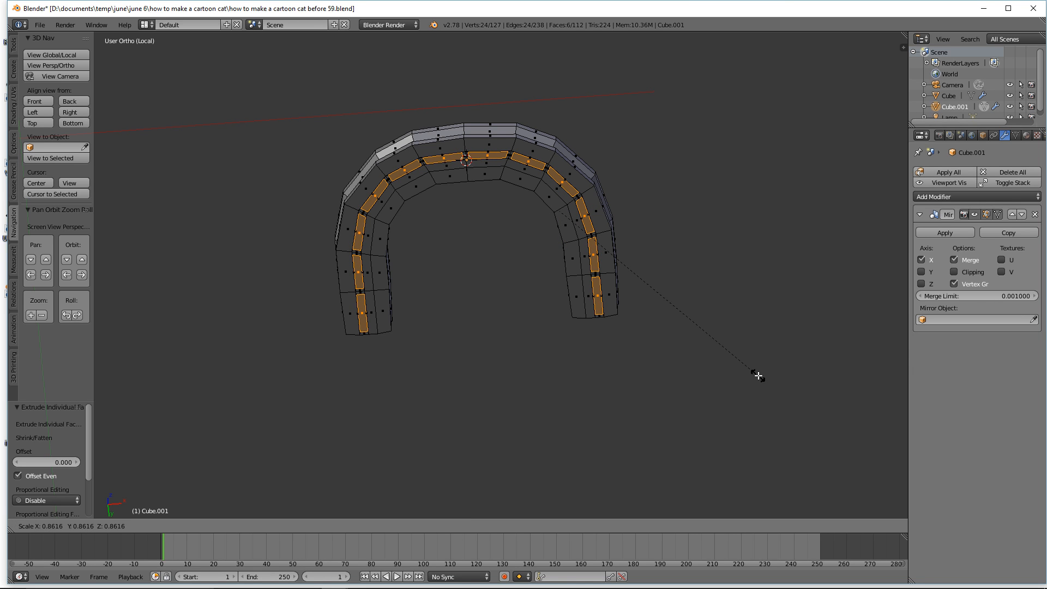
pyautogui.click(758, 376)
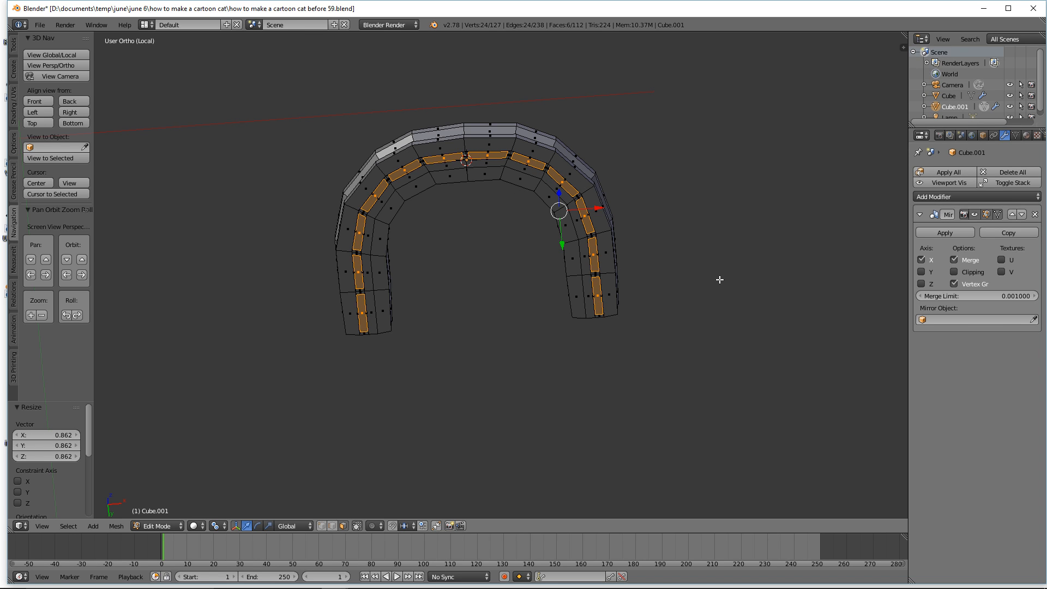
pyautogui.click(954, 271)
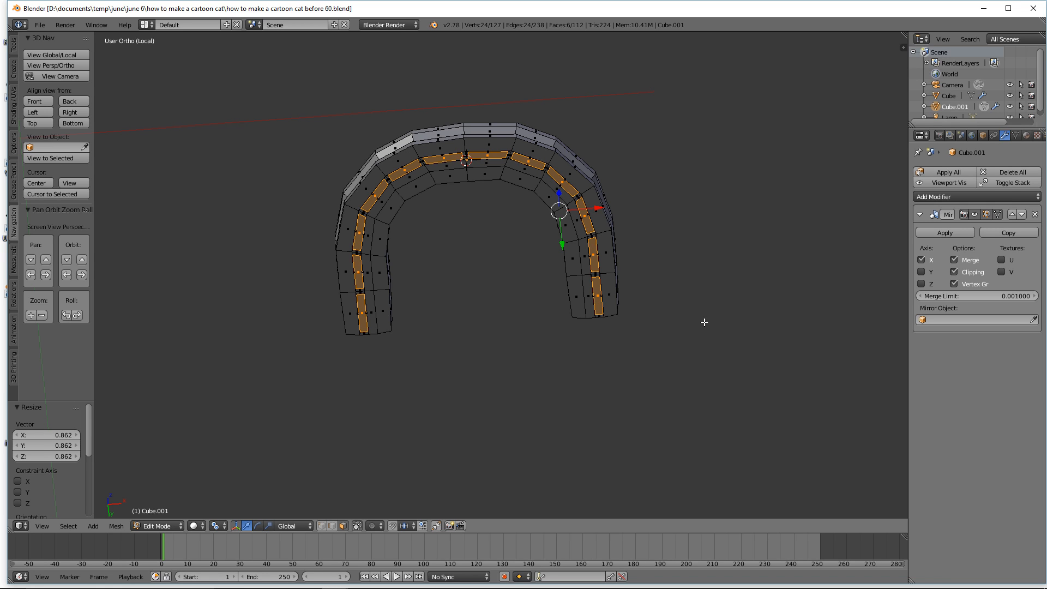
# Step: Mark the edges of the scaled-down faces as seams
pyautogui.press('ctrl')
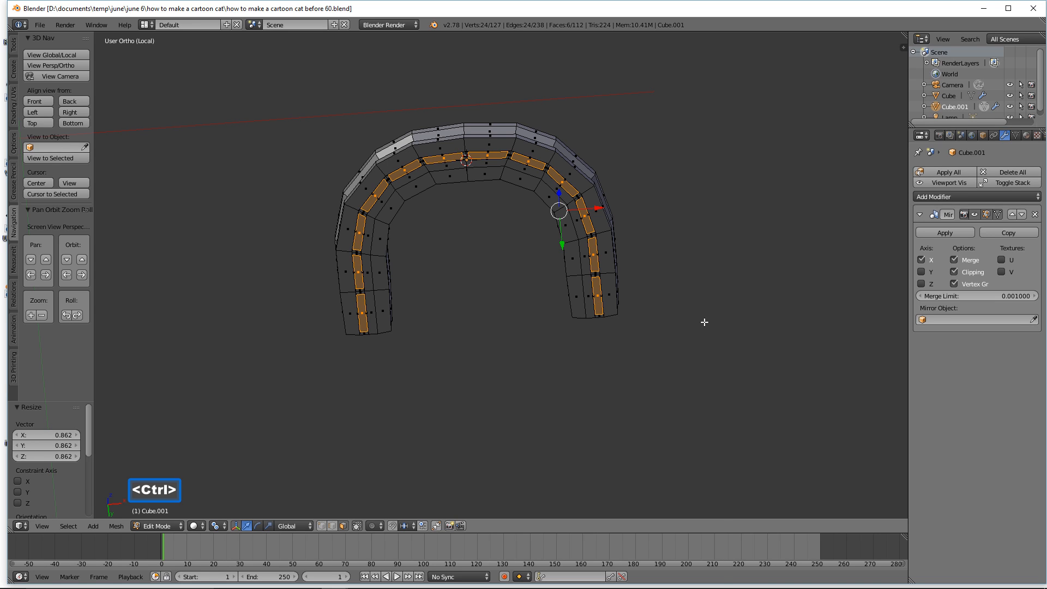
pyautogui.hotkey('ctrl', 'e')
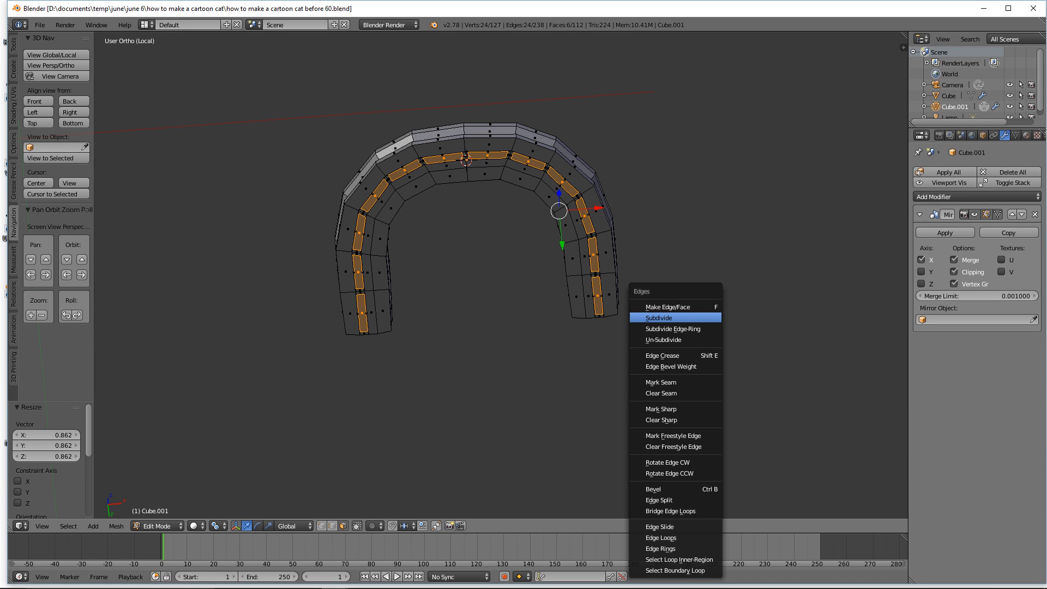
pyautogui.click(708, 380)
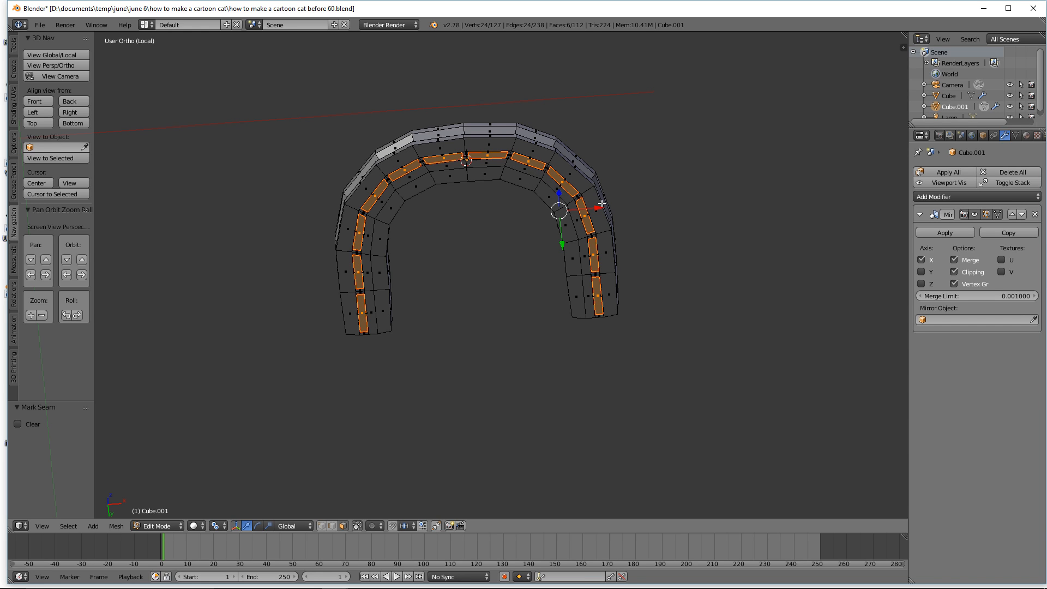
# Step: Extrude the seamed faces about 0.488 downward along the global Z axis to form the teeth and clear the selection
pyautogui.moveTo(697, 161); pyautogui.dragTo(715, 221, button='middle')
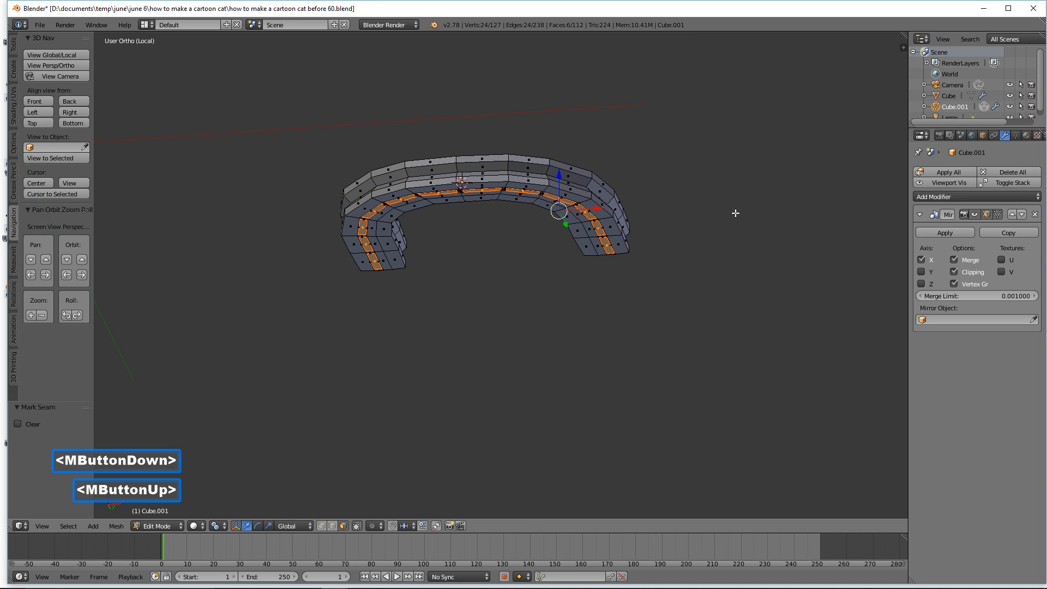
pyautogui.press('e')
pyautogui.press('z')
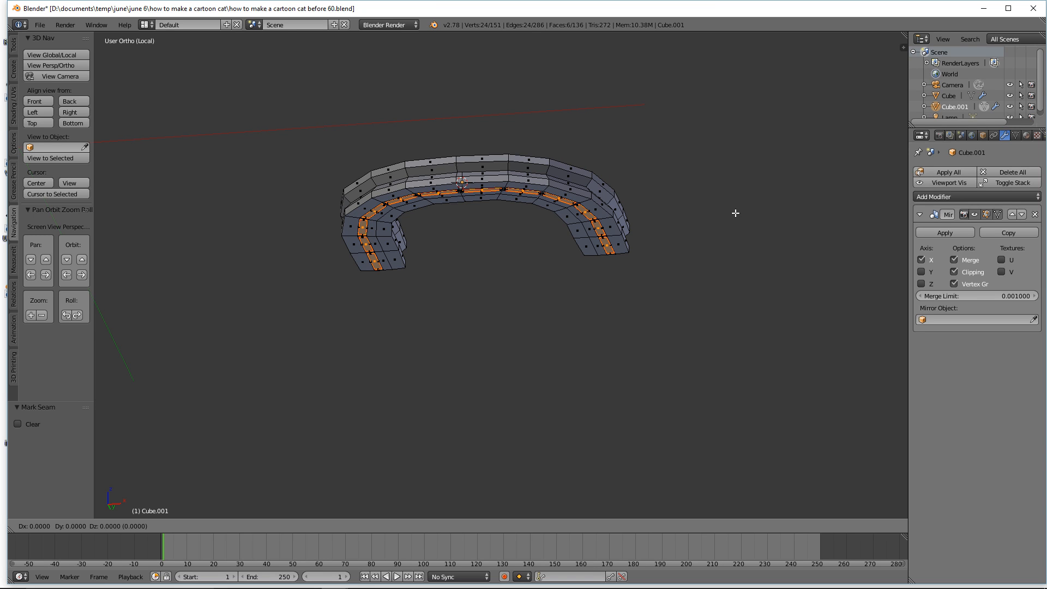
pyautogui.press('z')
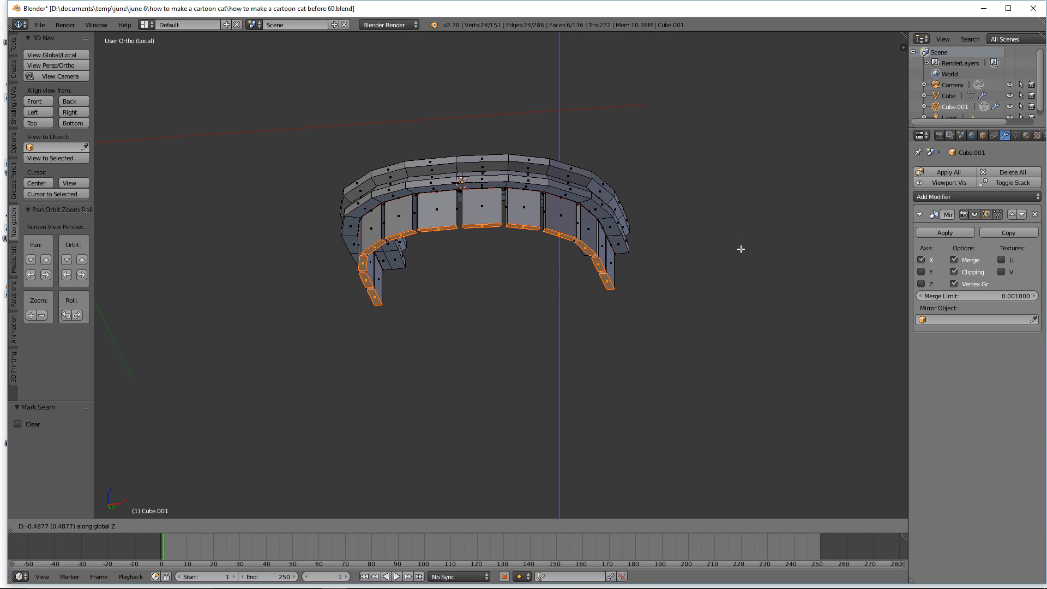
pyautogui.click(741, 248)
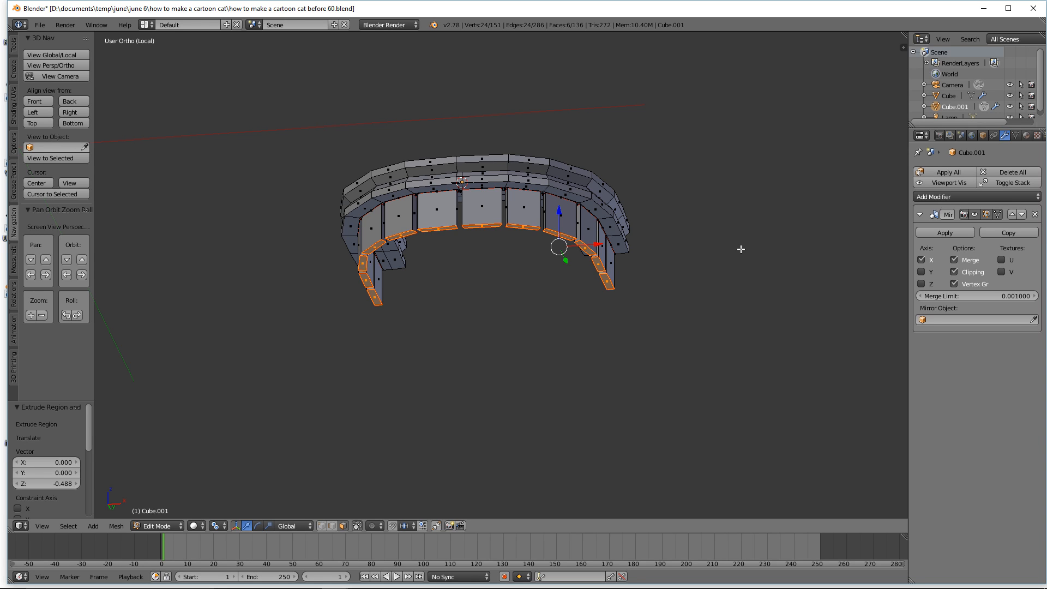
pyautogui.press('a')
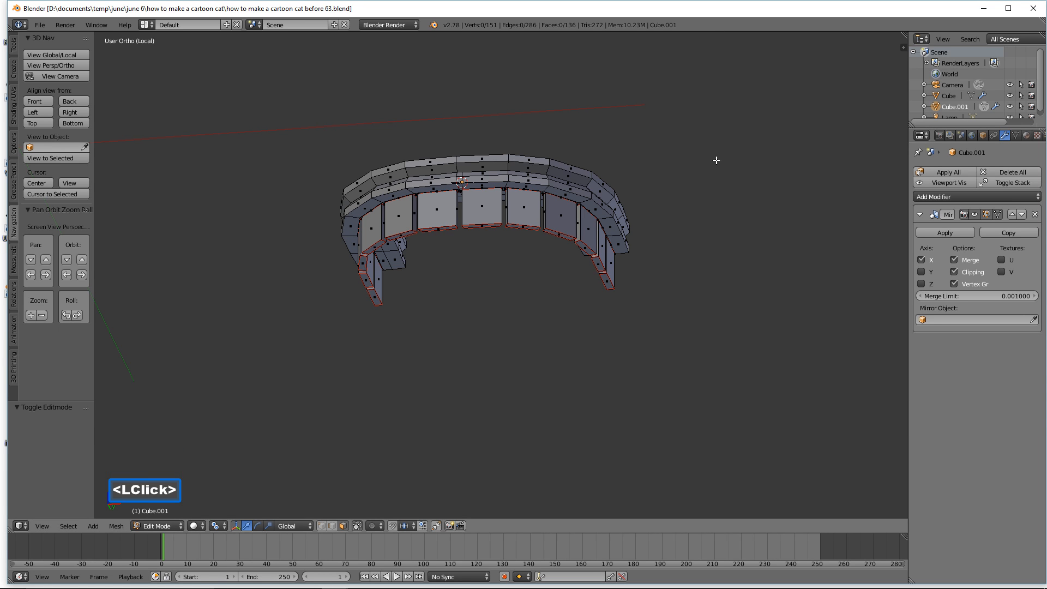
# Step: Duplicate the entire gum and teeth mesh in place and flip the copy by scaling it -1 along Z
pyautogui.moveTo(716, 159); pyautogui.dragTo(719, 196, button='middle')
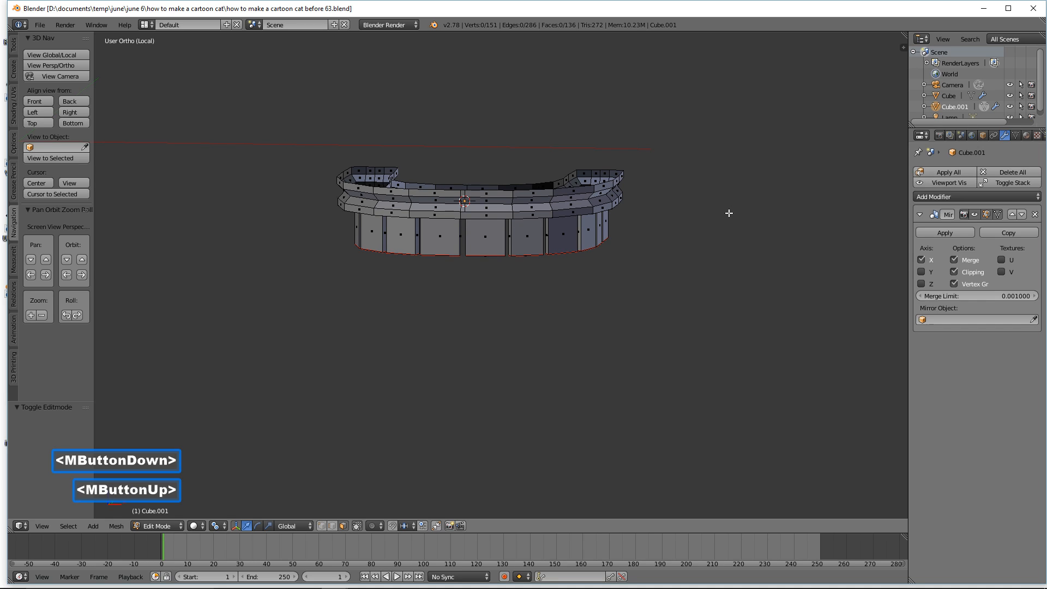
pyautogui.doubleClick(718, 135)
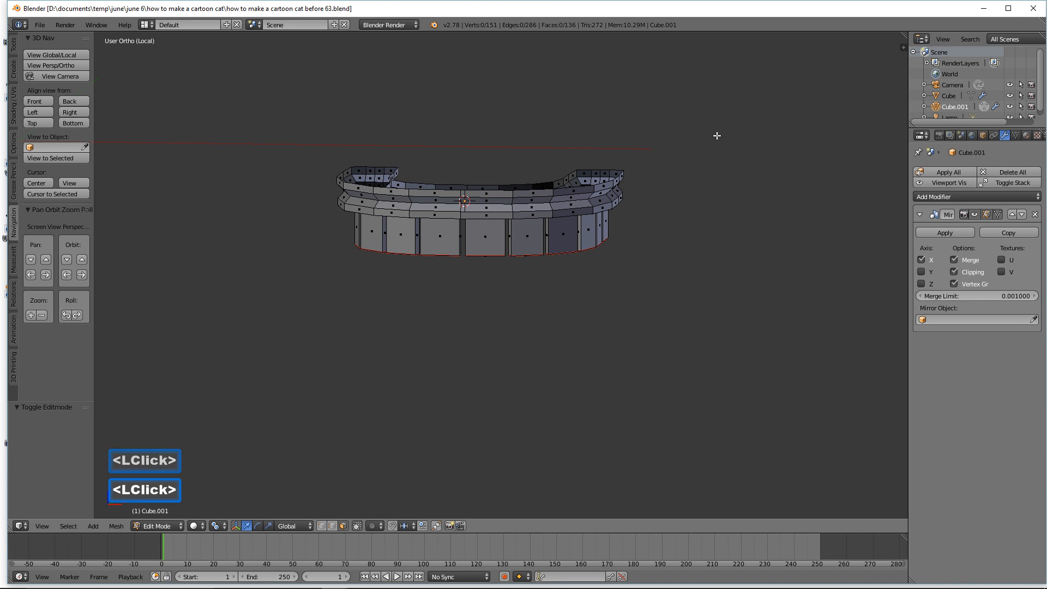
pyautogui.press('a')
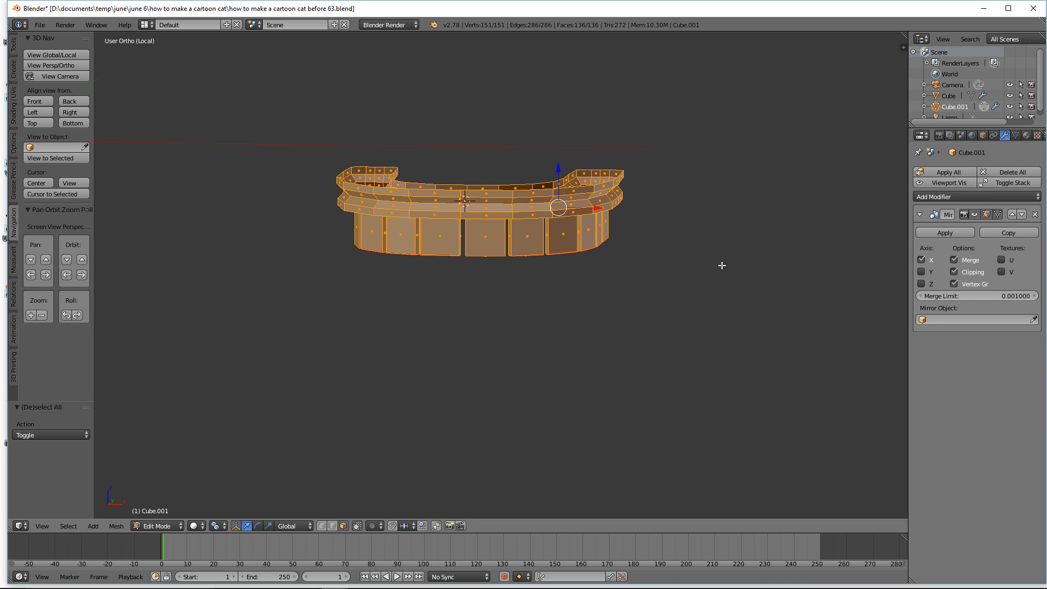
pyautogui.hotkey('shift', 'd')
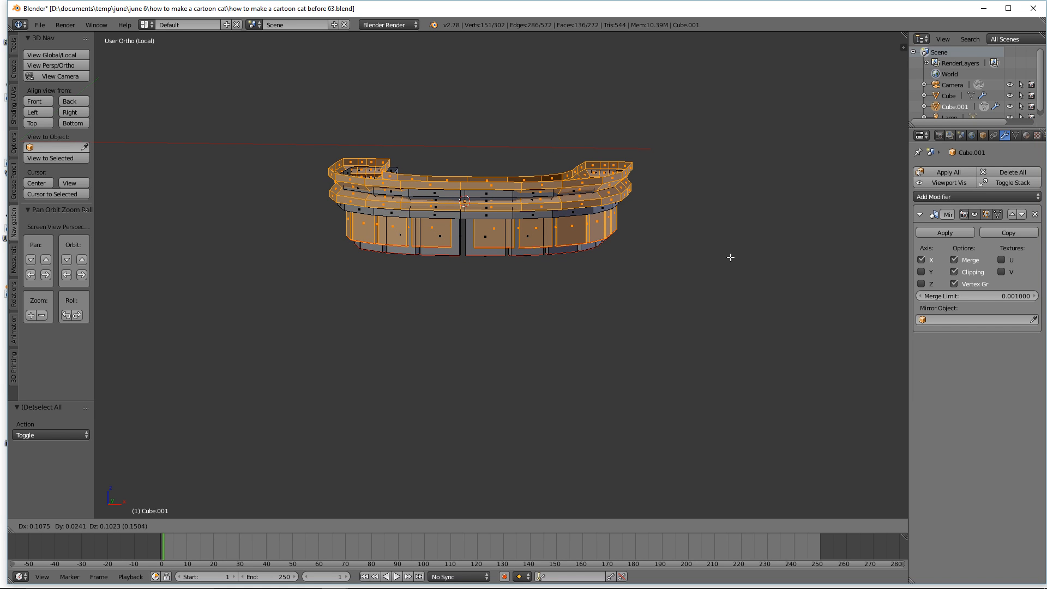
pyautogui.rightClick(731, 257)
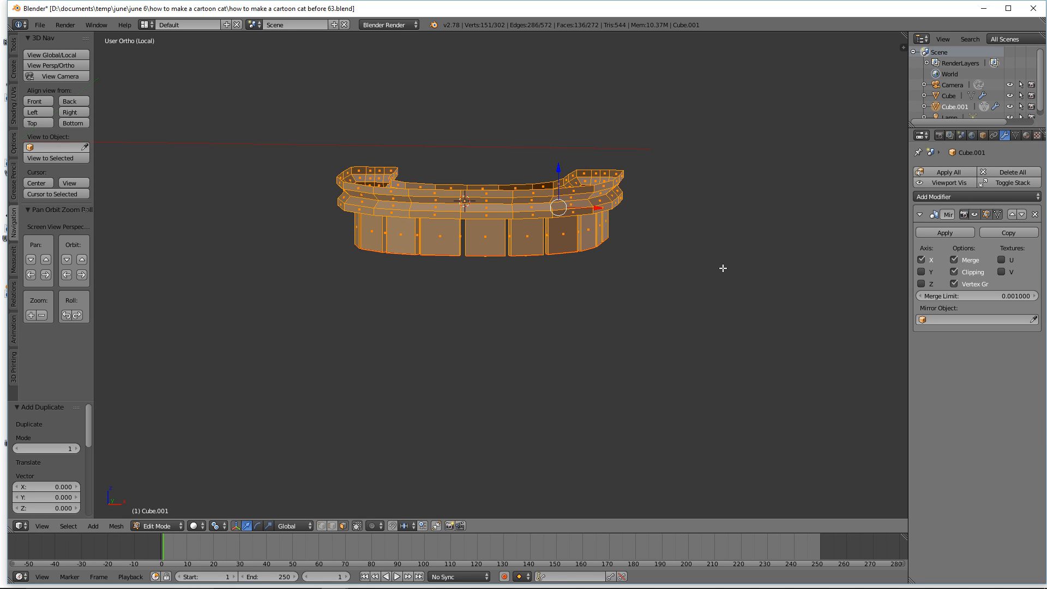
pyautogui.press('s')
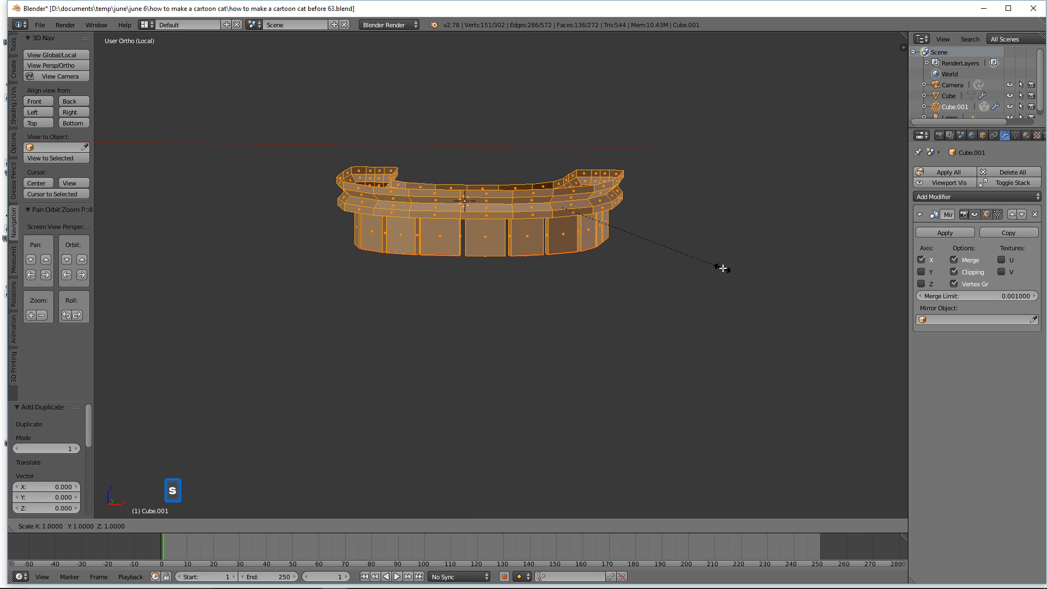
pyautogui.write('z')
pyautogui.write('-1')
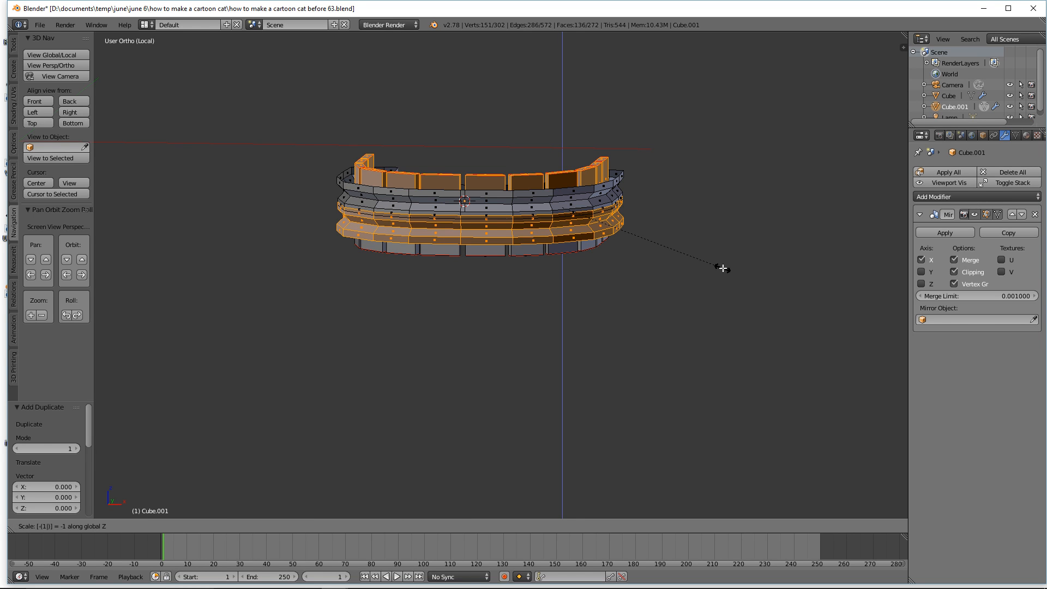
pyautogui.click(723, 268)
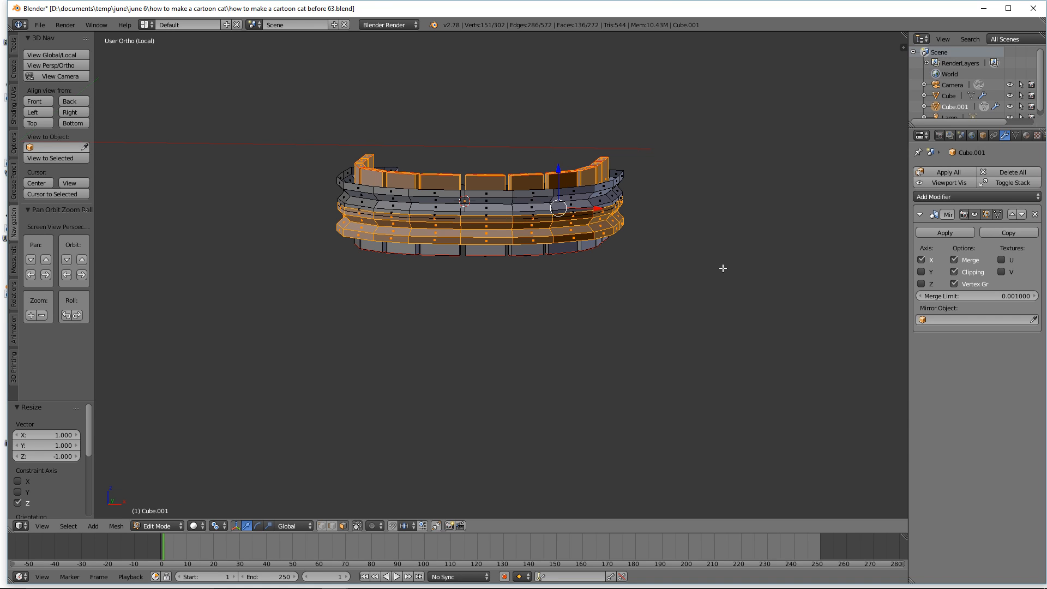
pyautogui.click(1046, 327)
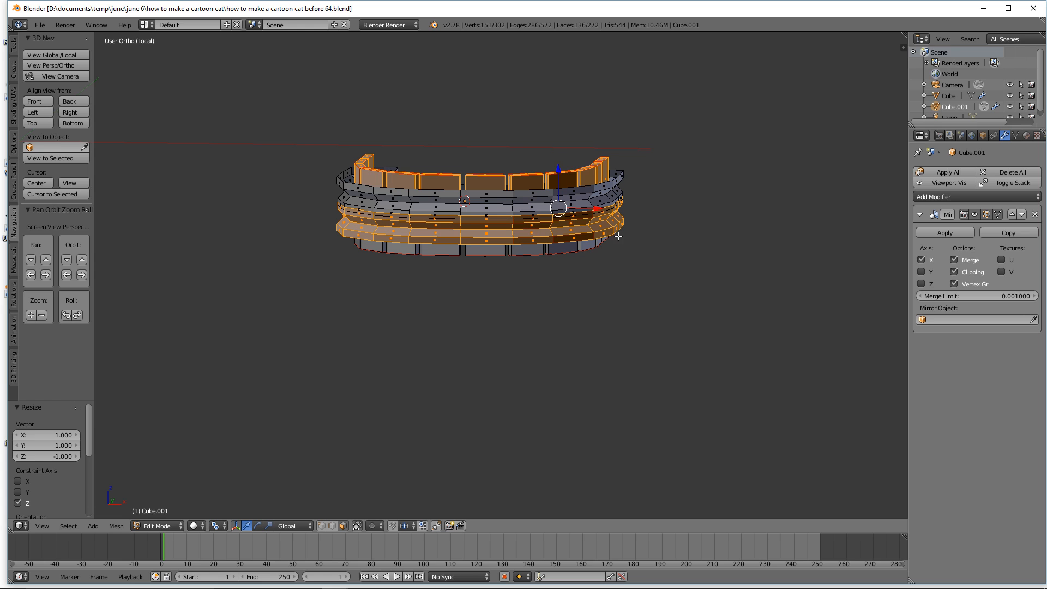
# Step: Move the flipped copy straight down along Z until it clears the original teeth, and recalculate its normals
pyautogui.moveTo(559, 169); pyautogui.dragTo(558, 261)
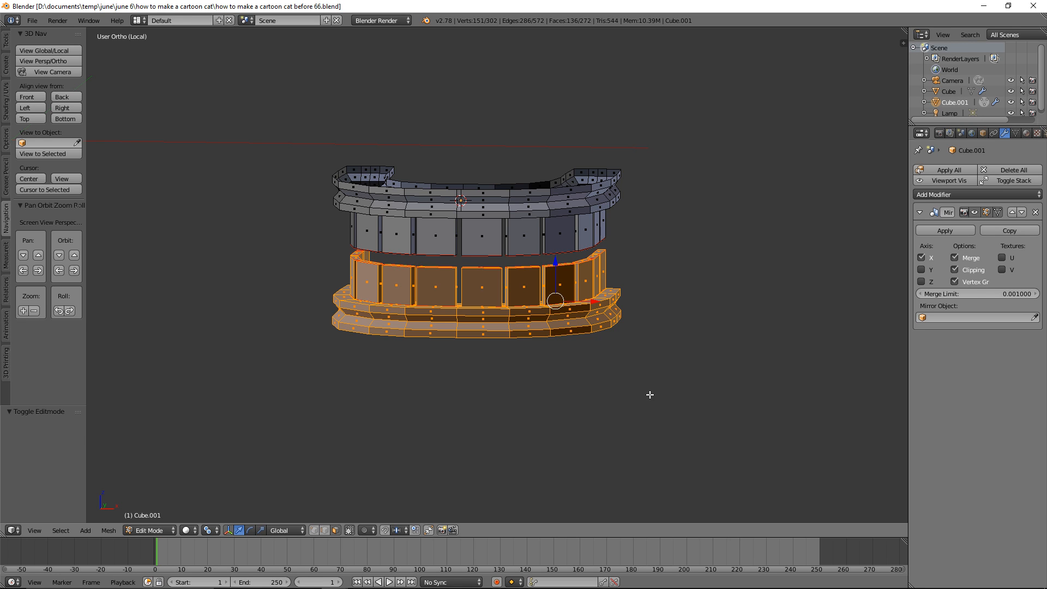
pyautogui.press('ctrl')
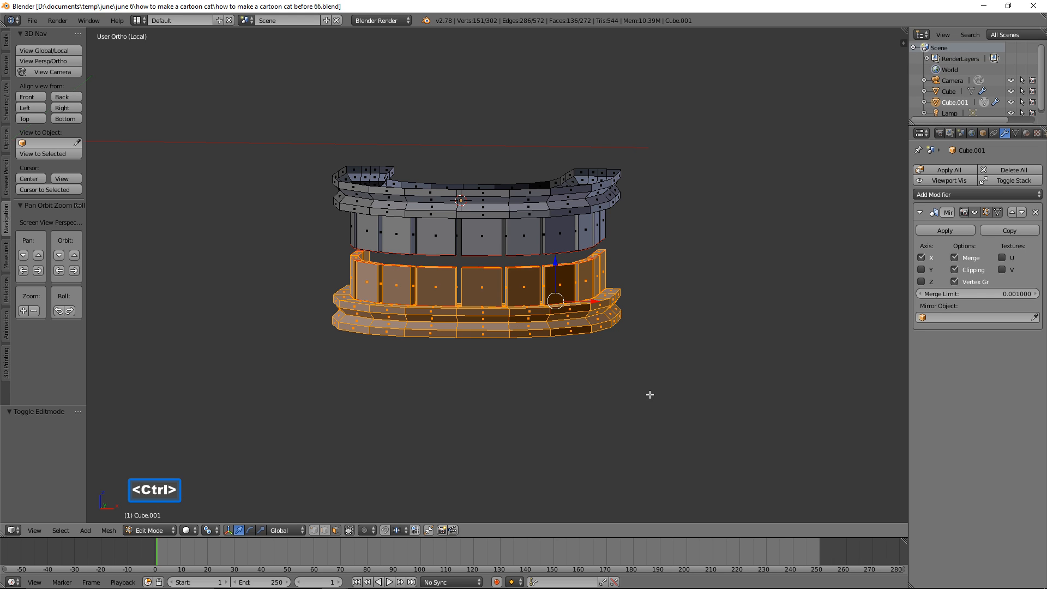
pyautogui.hotkey('ctrl', 'n')
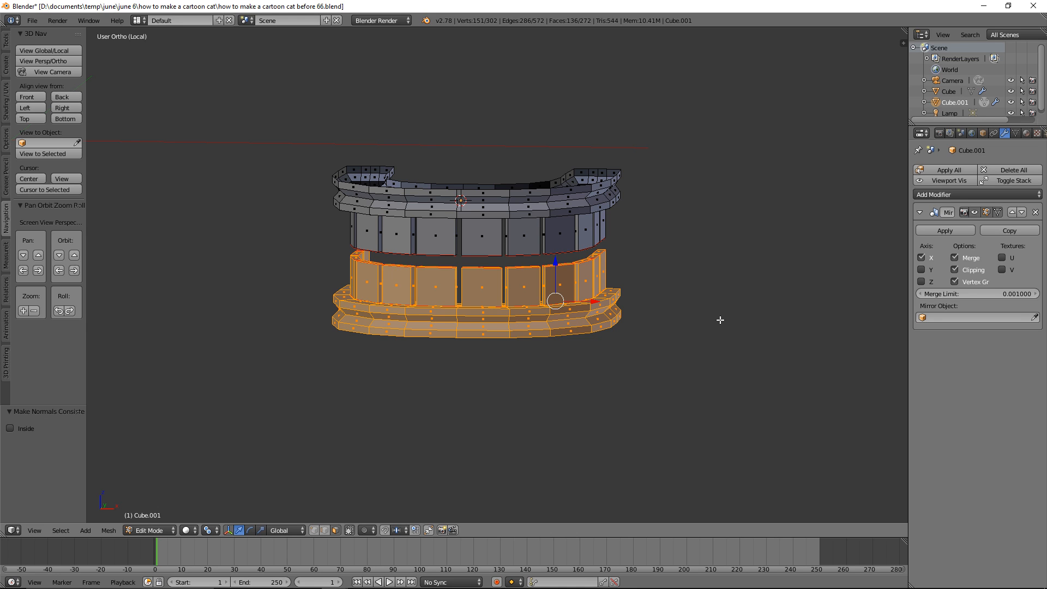
# Step: Add one centred vertical loop cut through the second upper tooth from the middle and the gum above it, and clear the selection
pyautogui.press('a')
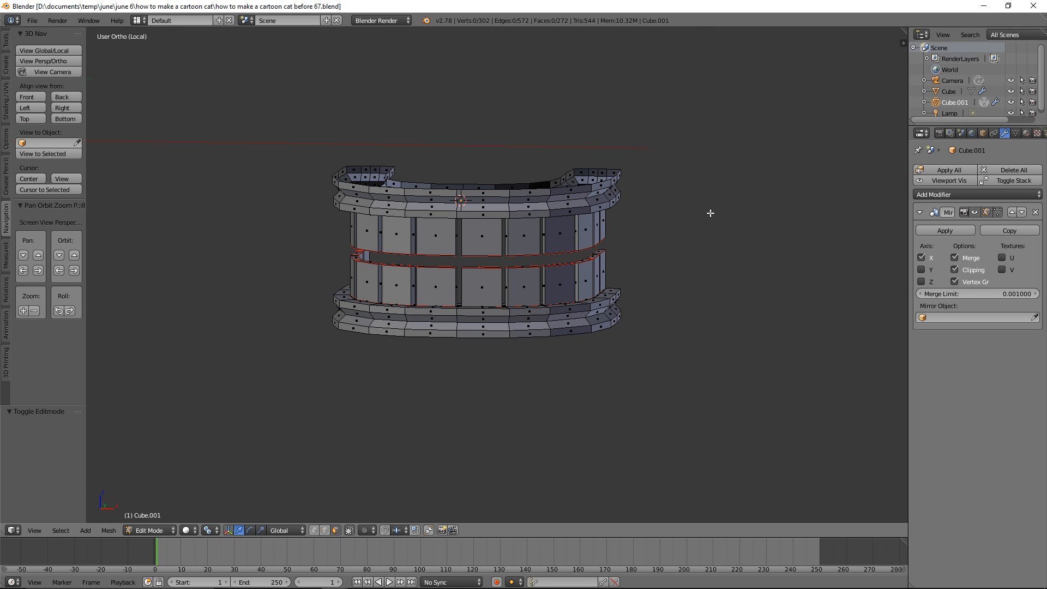
pyautogui.keyDown('ctrl'); pyautogui.moveTo(691, 278); pyautogui.dragTo(691, 227, button='middle'); pyautogui.keyUp('ctrl')
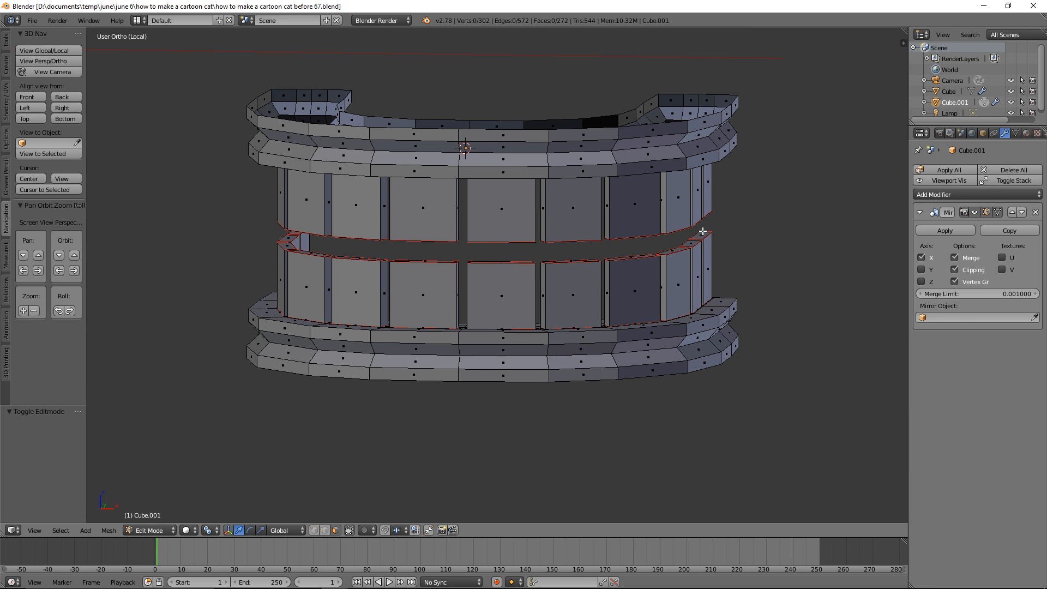
pyautogui.moveTo(704, 232); pyautogui.dragTo(723, 262, button='middle')
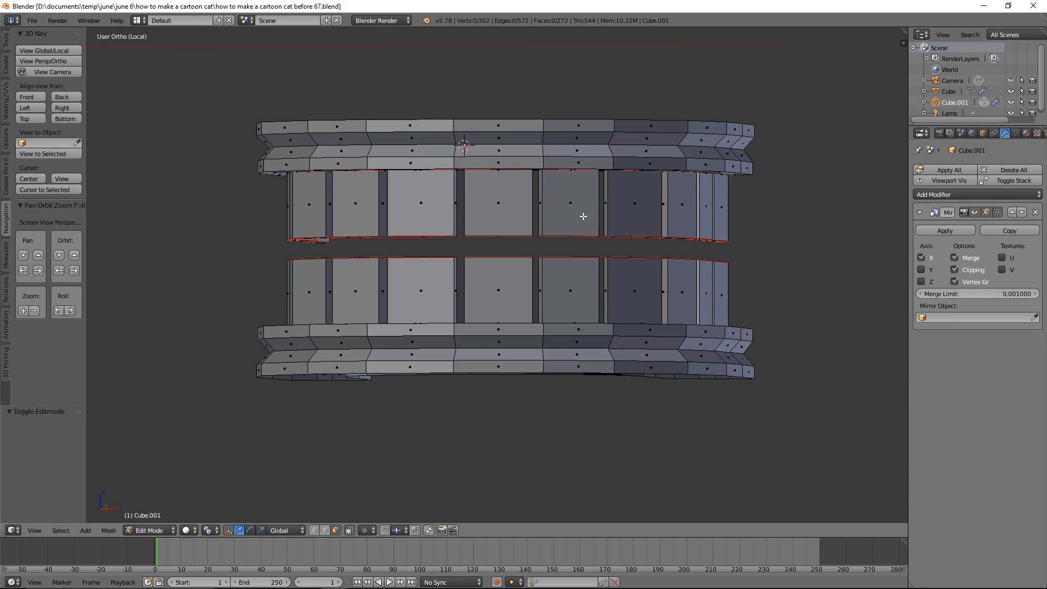
pyautogui.moveTo(582, 224); pyautogui.dragTo(573, 220, button='middle')
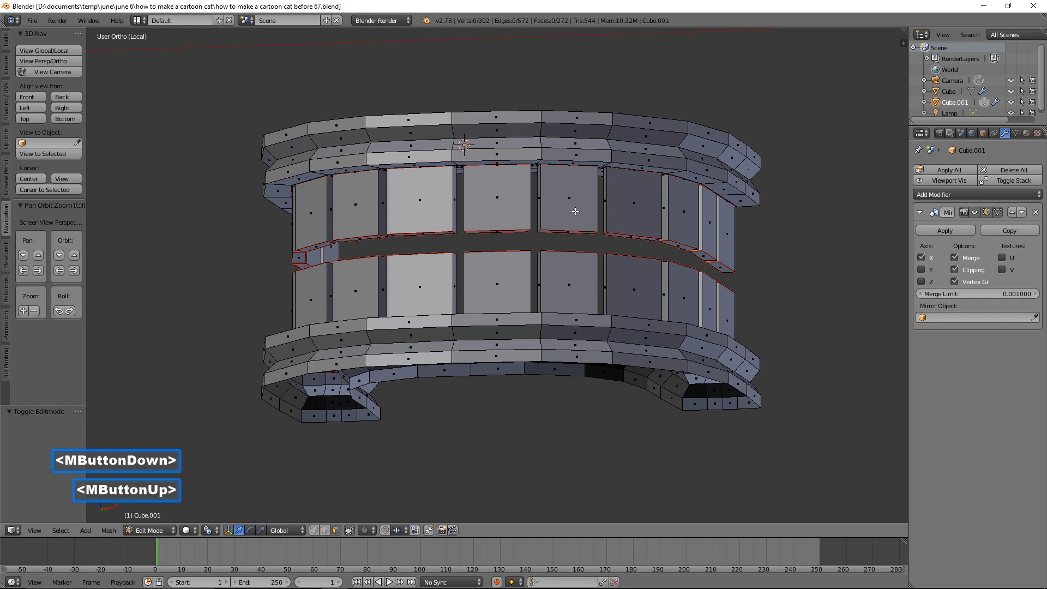
pyautogui.press('ctrl')
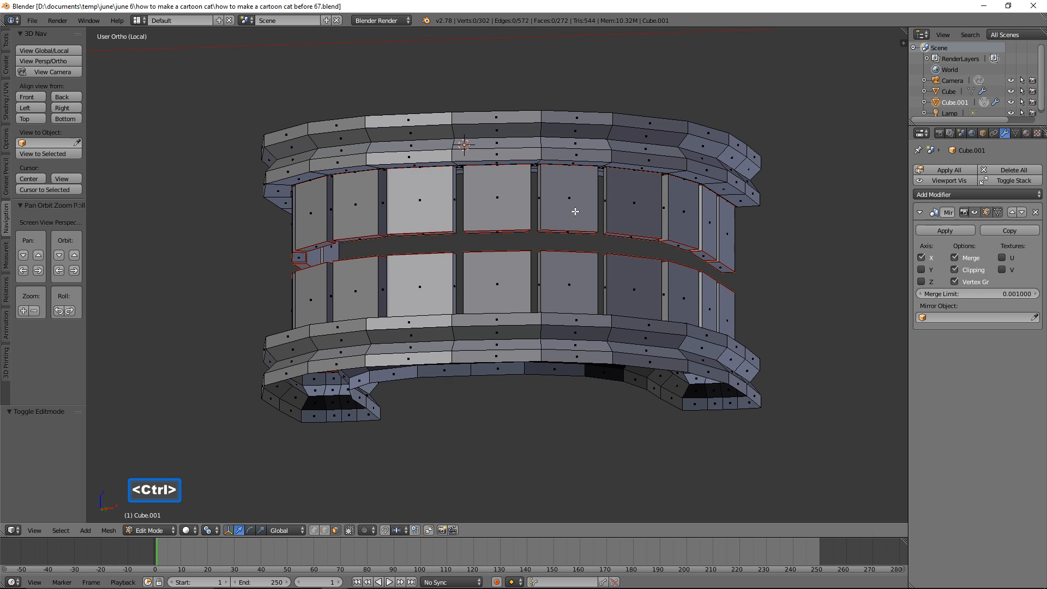
pyautogui.hotkey('ctrl', 'r')
pyautogui.click(575, 211)
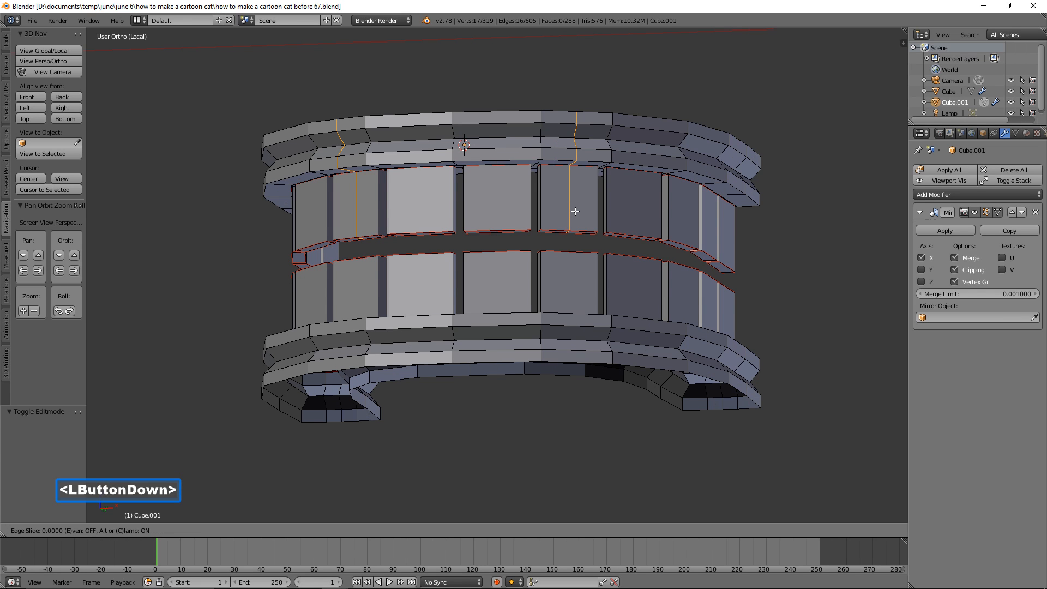
pyautogui.click(575, 212)
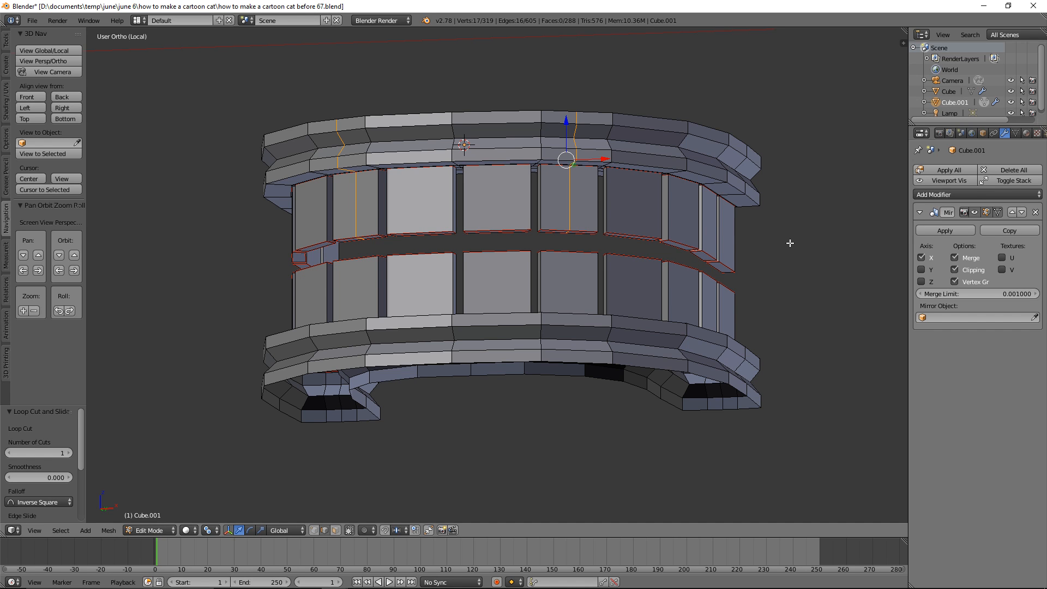
pyautogui.press('a')
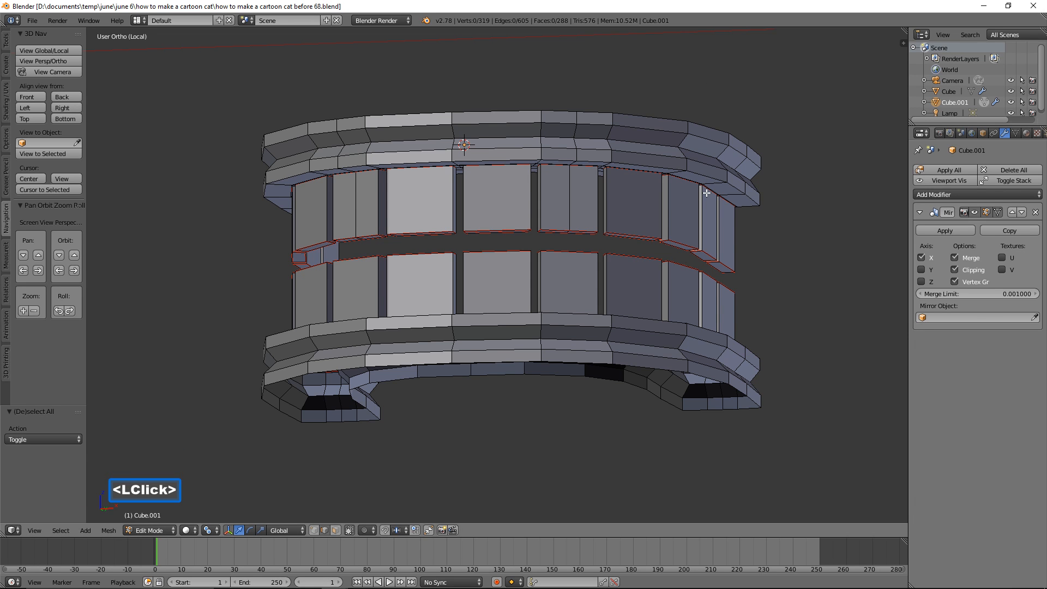
# Step: Select the four front edges where the split upper tooth meets the gum, move them -0.096 along Y, and clear the selection
pyautogui.keyDown('ctrl'); pyautogui.moveTo(710, 233); pyautogui.dragTo(728, 187, button='middle'); pyautogui.keyUp('ctrl')
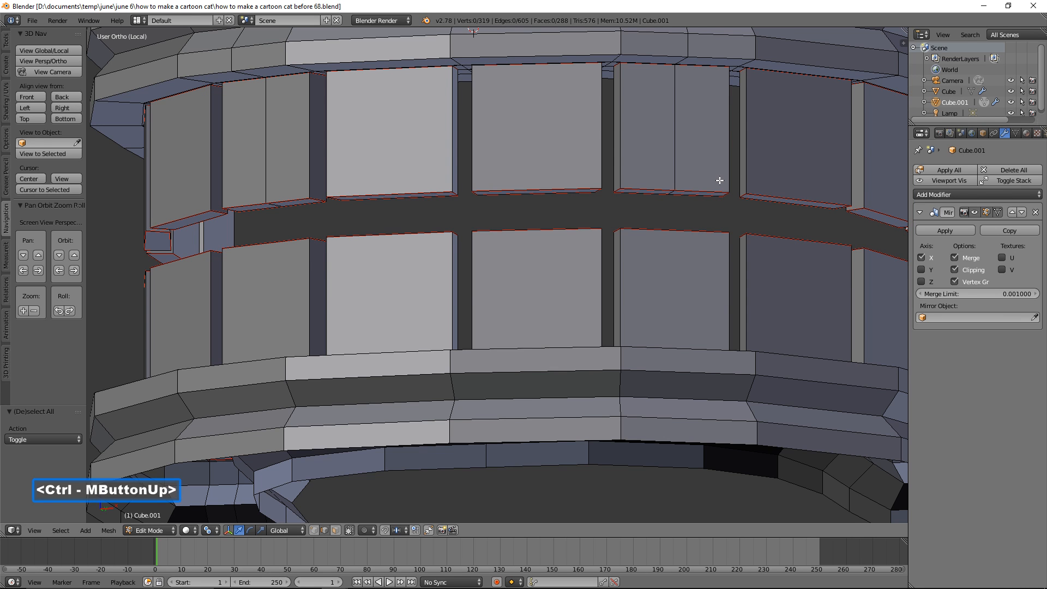
pyautogui.keyDown('shift'); pyautogui.moveTo(699, 121); pyautogui.dragTo(669, 220, button='middle'); pyautogui.keyUp('shift')
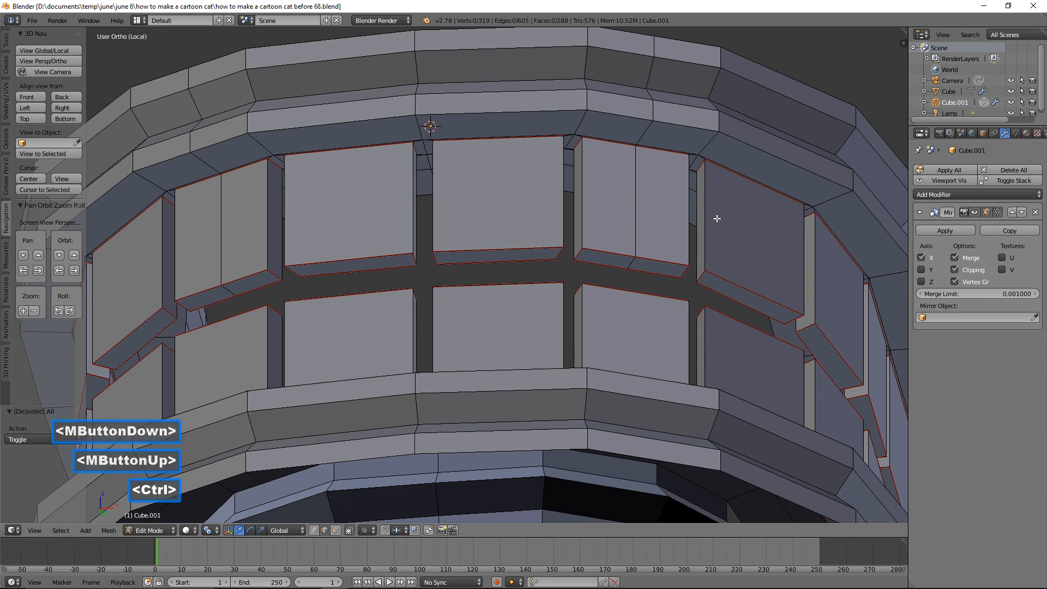
pyautogui.keyDown('ctrl'); pyautogui.moveTo(720, 228); pyautogui.dragTo(726, 189, button='middle'); pyautogui.keyUp('ctrl')
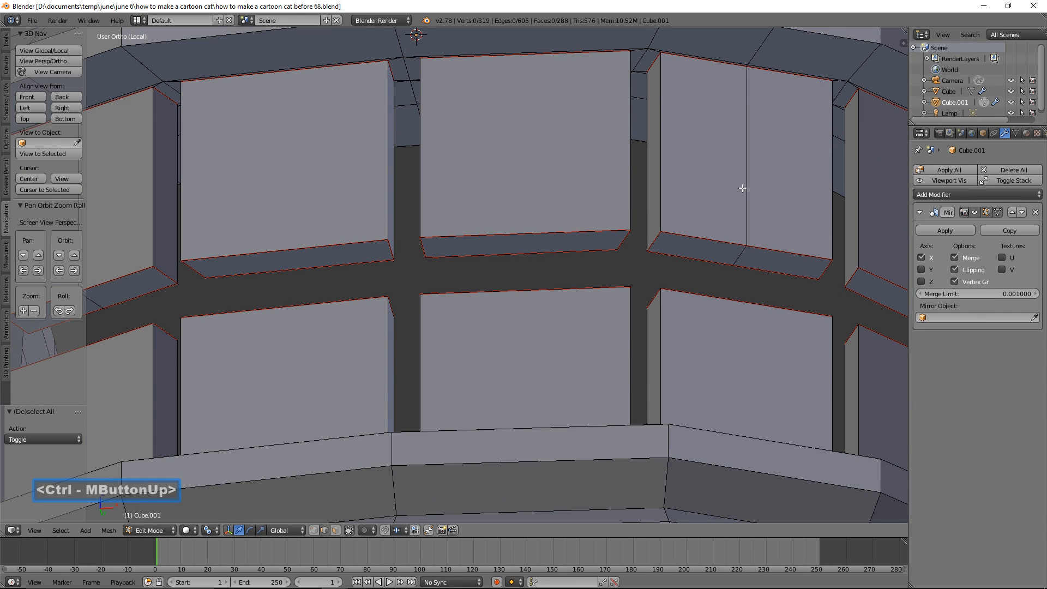
pyautogui.keyDown('shift'); pyautogui.moveTo(802, 117); pyautogui.dragTo(697, 221, button='middle'); pyautogui.keyUp('shift')
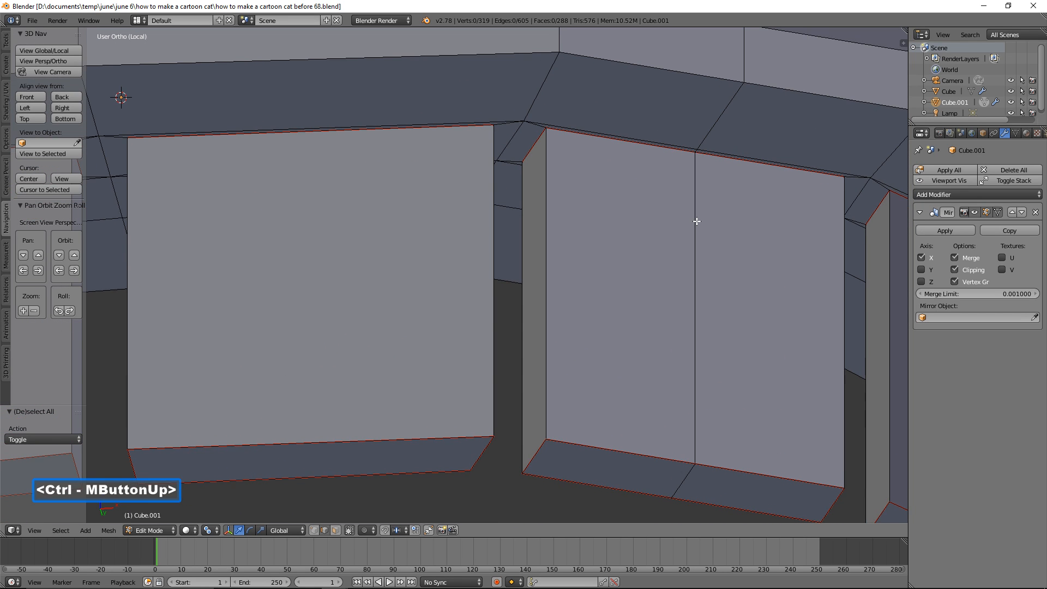
pyautogui.keyDown('shift'); pyautogui.moveTo(777, 201); pyautogui.dragTo(688, 255, button='middle'); pyautogui.keyUp('shift')
pyautogui.keyDown('ctrl'); pyautogui.moveTo(742, 304); pyautogui.dragTo(760, 268, button='middle'); pyautogui.keyUp('ctrl')
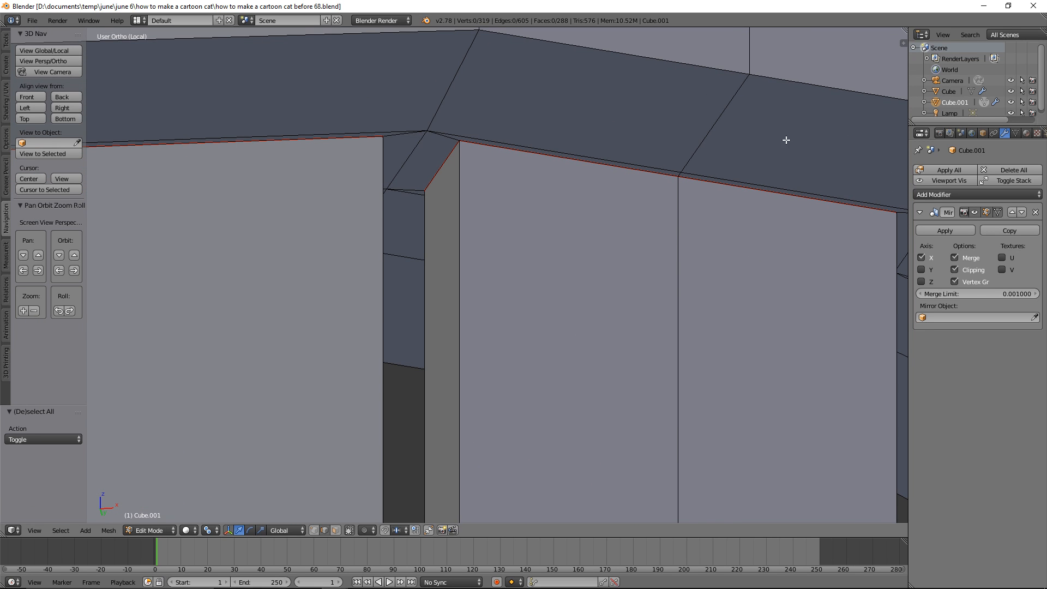
pyautogui.click(822, 192)
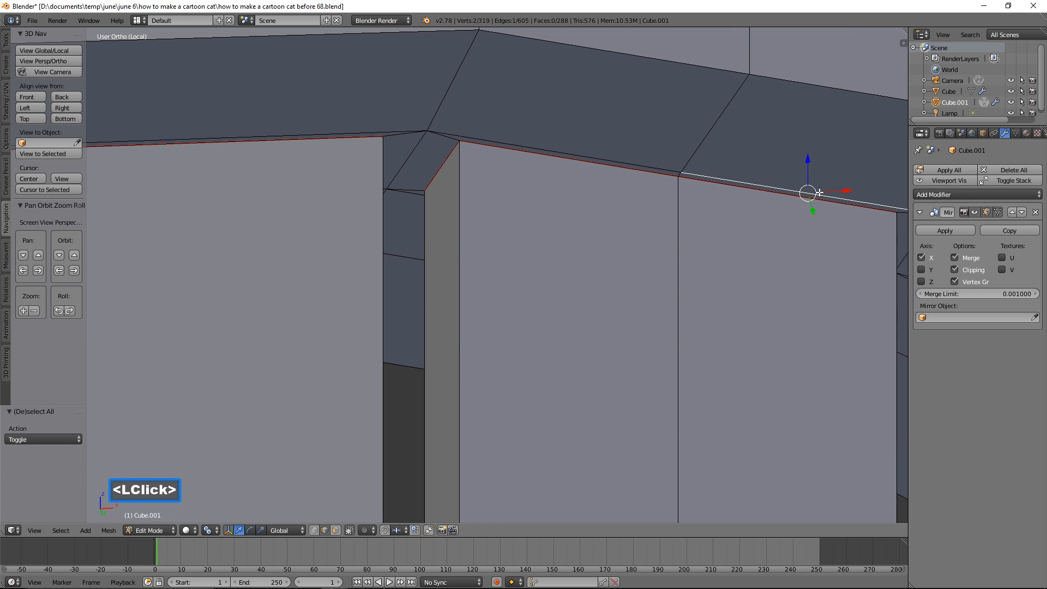
pyautogui.keyDown('shift'); pyautogui.click(656, 168); pyautogui.keyUp('shift')
pyautogui.keyDown('shift'); pyautogui.click(689, 179); pyautogui.keyUp('shift')
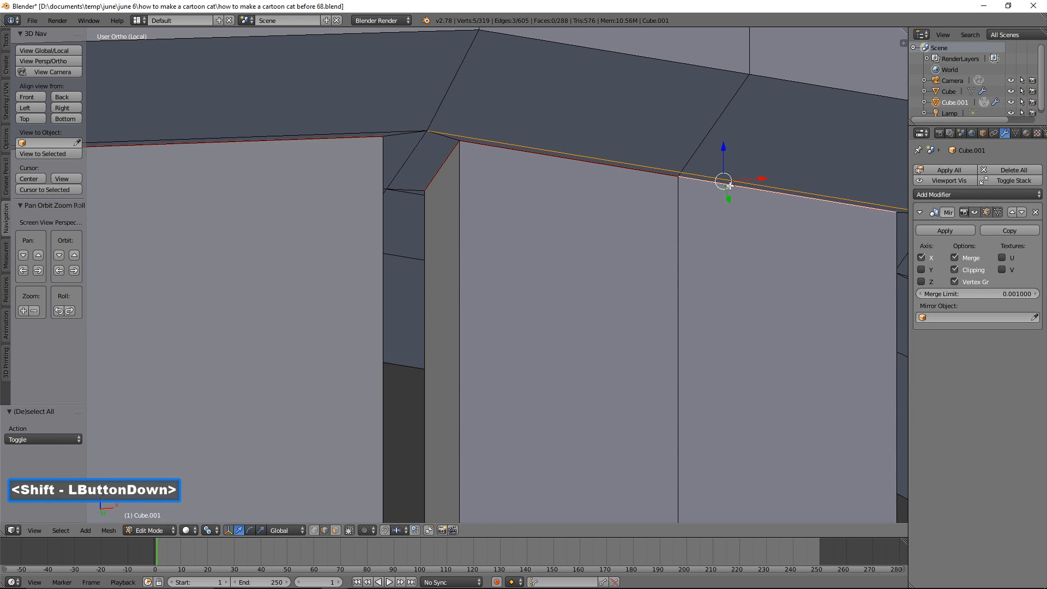
pyautogui.keyDown('shift'); pyautogui.click(616, 168); pyautogui.keyUp('shift')
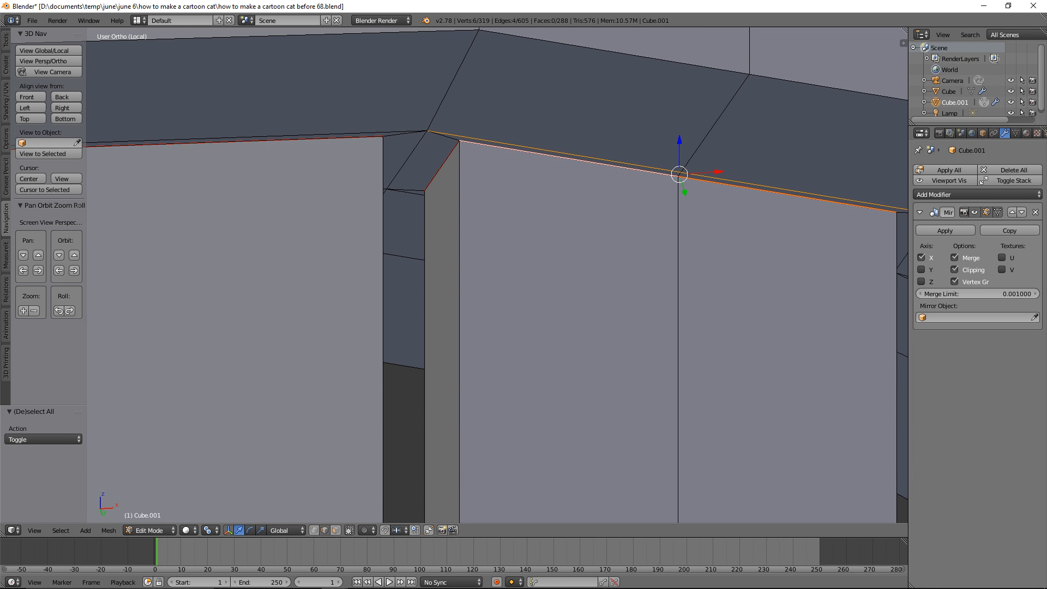
pyautogui.click(690, 140)
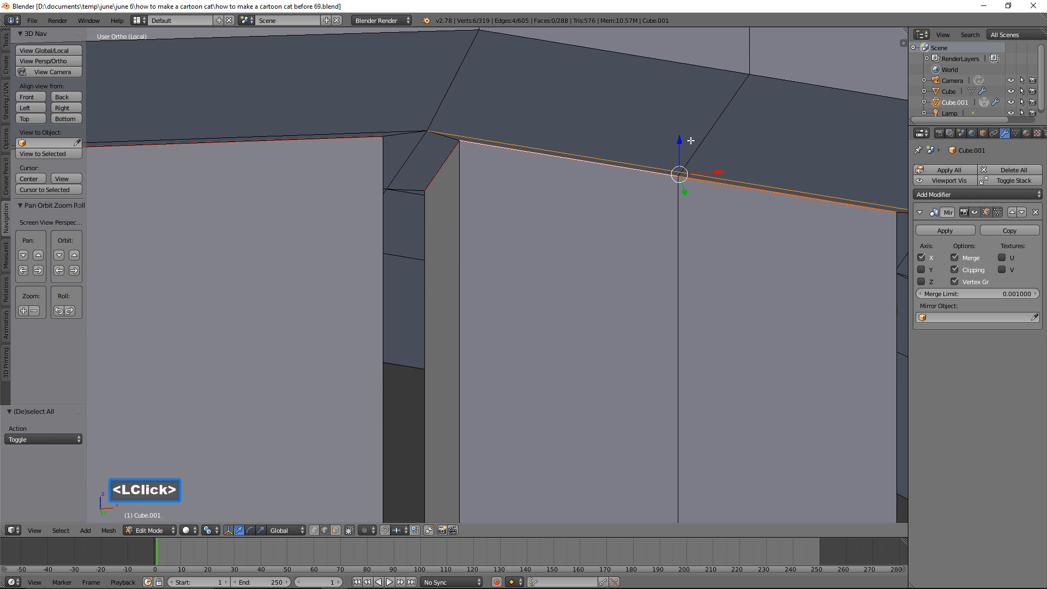
pyautogui.keyDown('ctrl'); pyautogui.moveTo(713, 185); pyautogui.dragTo(718, 222, button='middle'); pyautogui.keyUp('ctrl')
pyautogui.moveTo(557, 243); pyautogui.dragTo(614, 255, button='middle')
pyautogui.moveTo(587, 220); pyautogui.dragTo(621, 197)
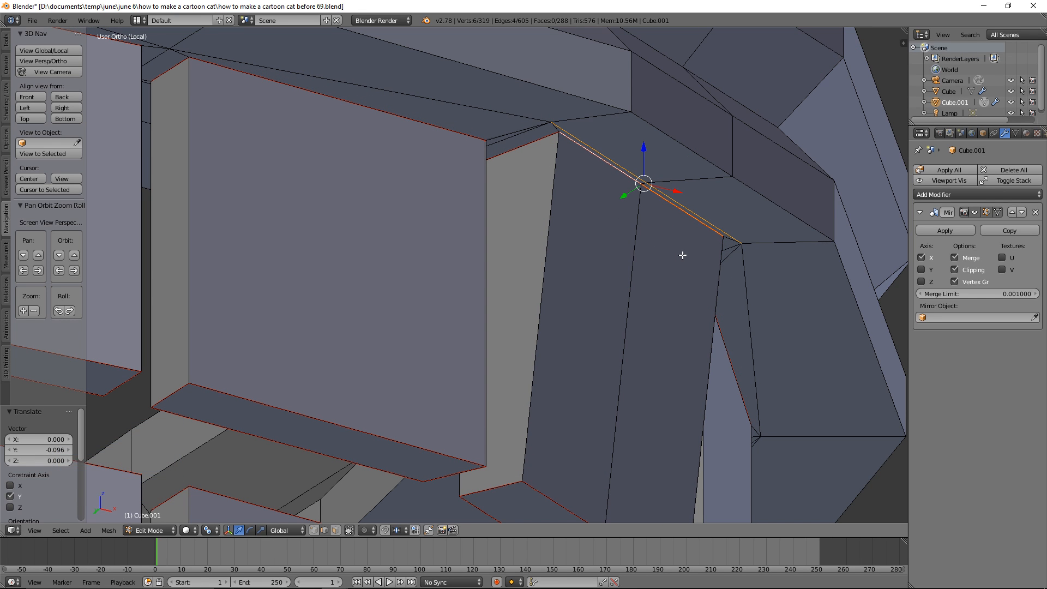
pyautogui.press('a')
# Step: Select the two bottom faces of the split upper tooth and scale them to about 0.418 to taper it into a fang
pyautogui.keyDown('ctrl'); pyautogui.moveTo(682, 242); pyautogui.dragTo(681, 297, button='middle'); pyautogui.keyUp('ctrl')
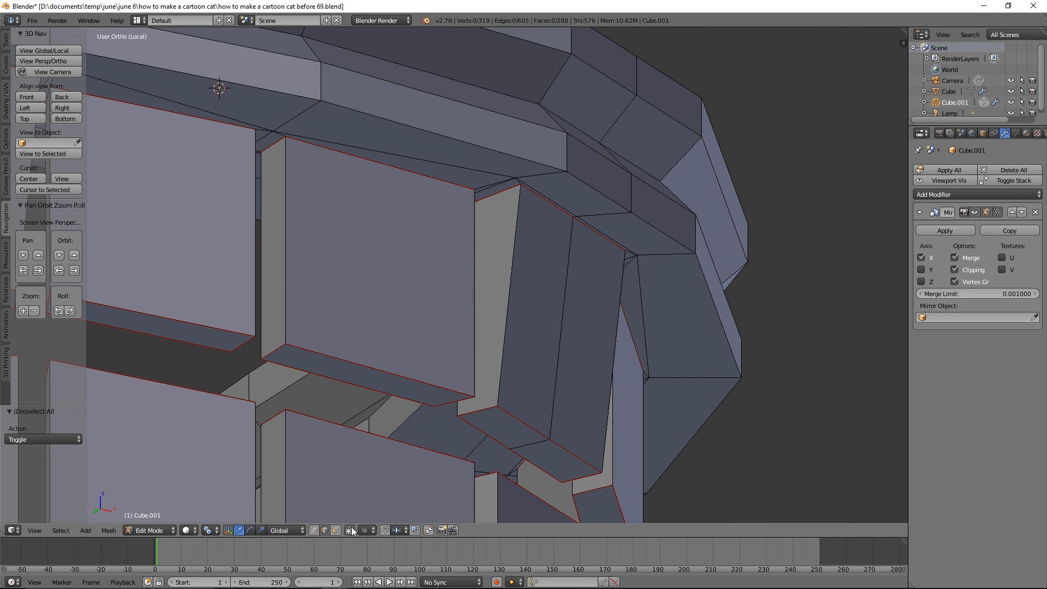
pyautogui.click(337, 531)
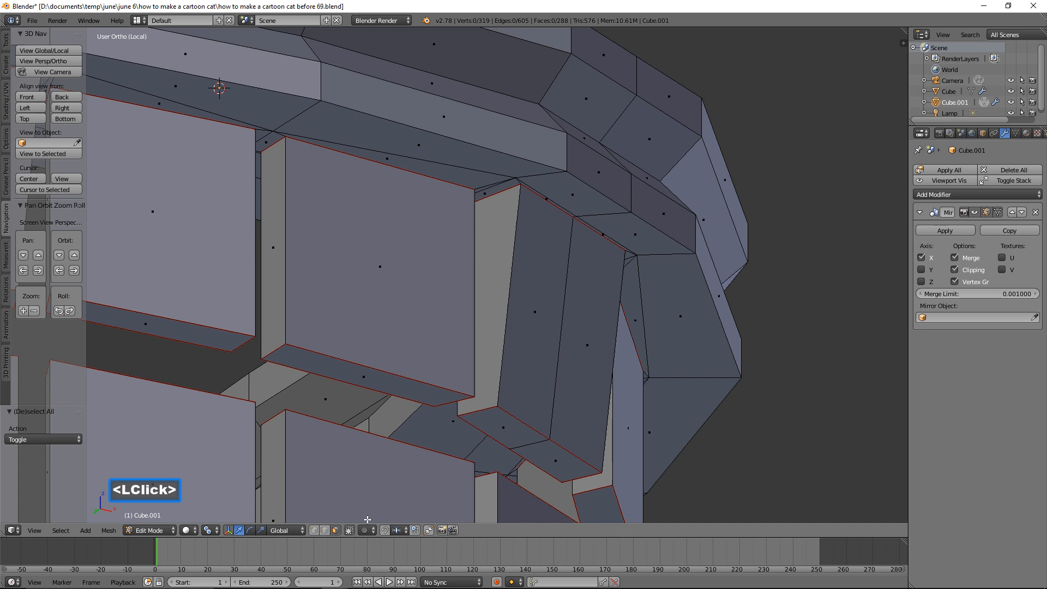
pyautogui.click(503, 435)
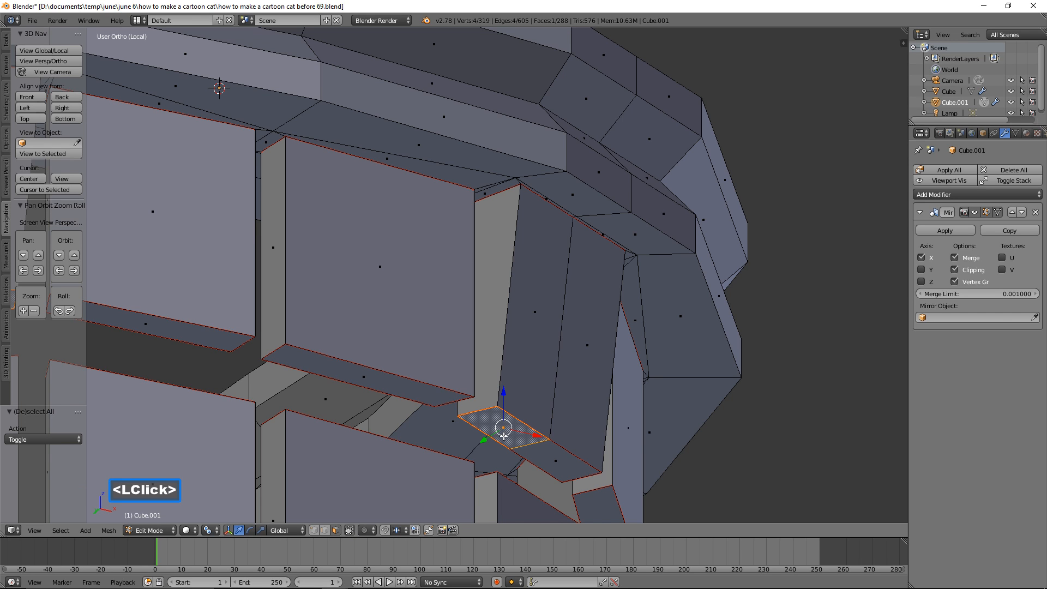
pyautogui.keyDown('shift'); pyautogui.click(572, 467); pyautogui.keyUp('shift')
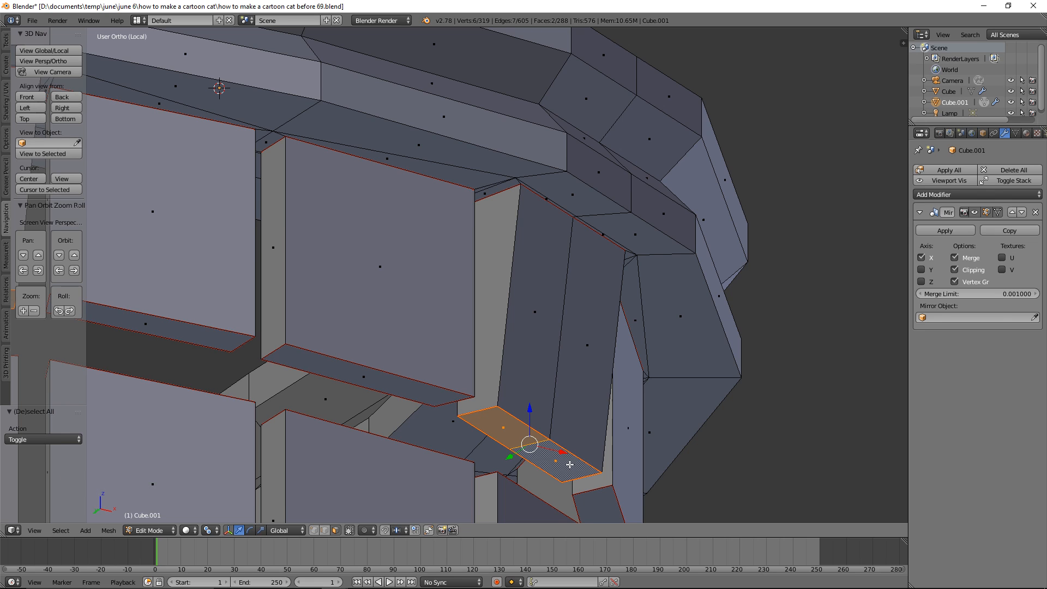
pyautogui.click(812, 254)
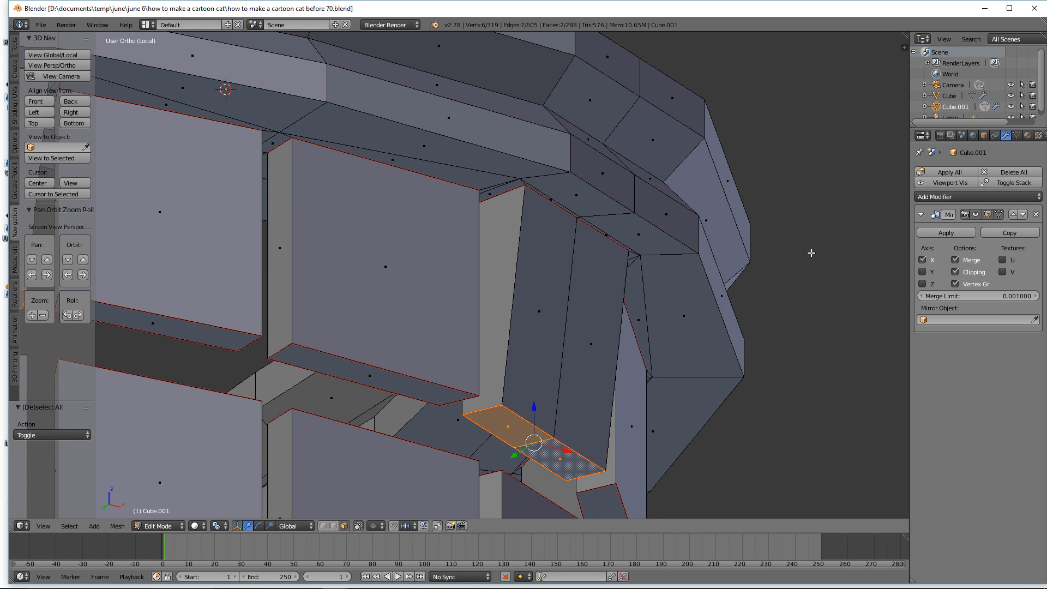
pyautogui.press('s')
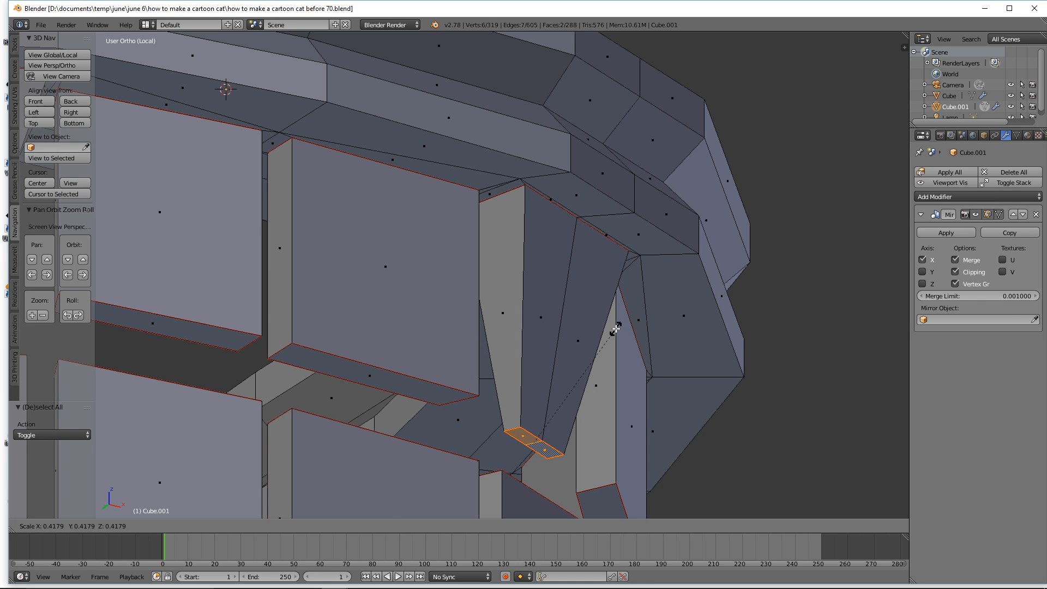
pyautogui.click(616, 329)
# Step: Lengthen the fang by moving its tip faces -0.117 along Z, and clear the selection
pyautogui.keyDown('ctrl'); pyautogui.moveTo(720, 206); pyautogui.dragTo(683, 295, button='middle'); pyautogui.keyUp('ctrl')
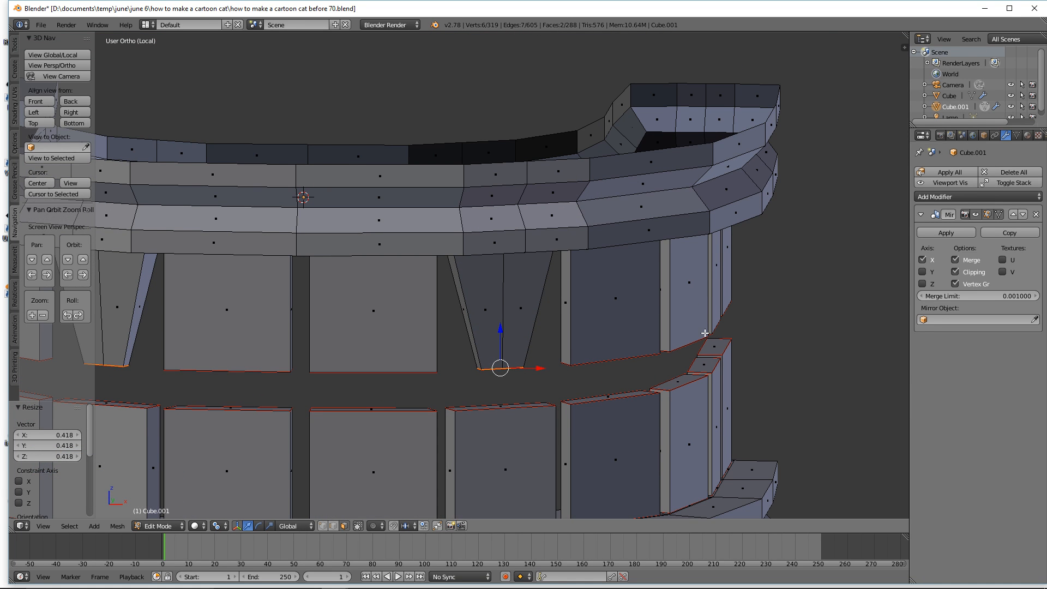
pyautogui.keyDown('shift'); pyautogui.moveTo(705, 333); pyautogui.dragTo(773, 232, button='middle'); pyautogui.keyUp('shift')
pyautogui.moveTo(587, 204); pyautogui.dragTo(597, 234)
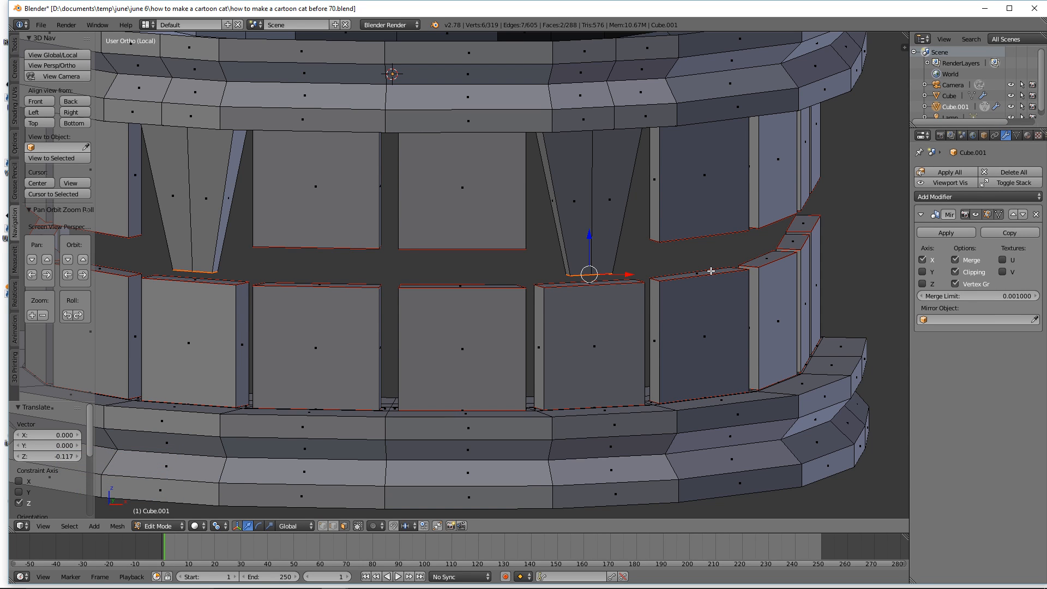
pyautogui.press('a')
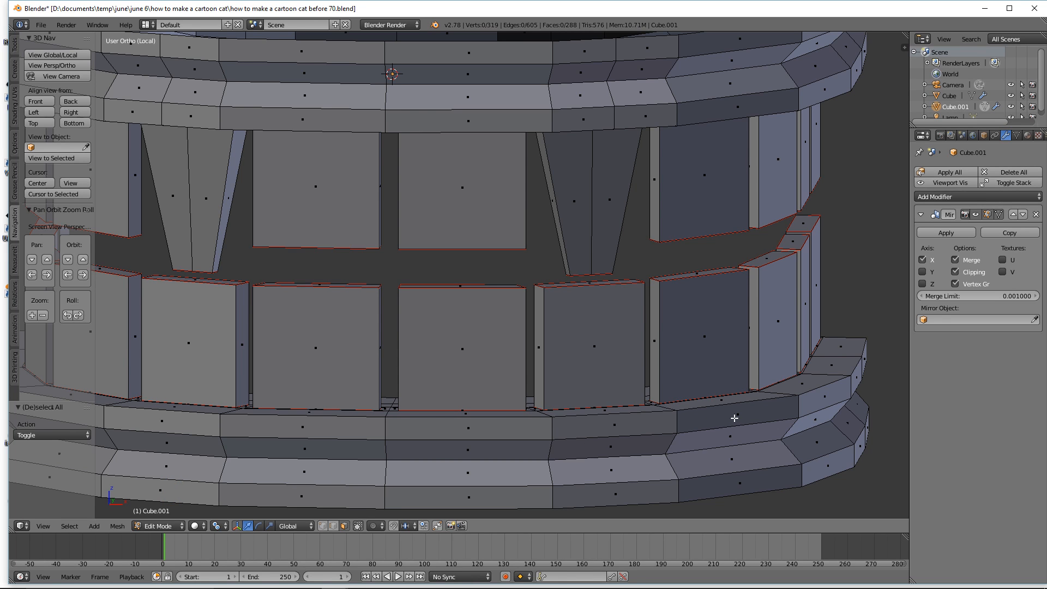
# Step: Select the lower gum and one of its teeth, and add the remaining lower teeth with a box selection in wireframe shading
pyautogui.press('l')
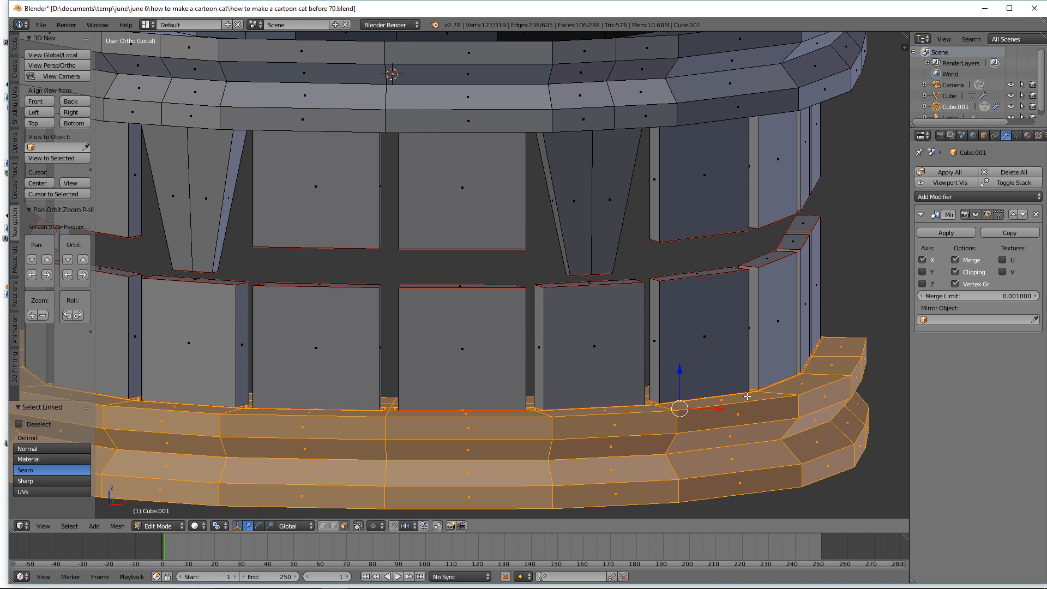
pyautogui.press('l')
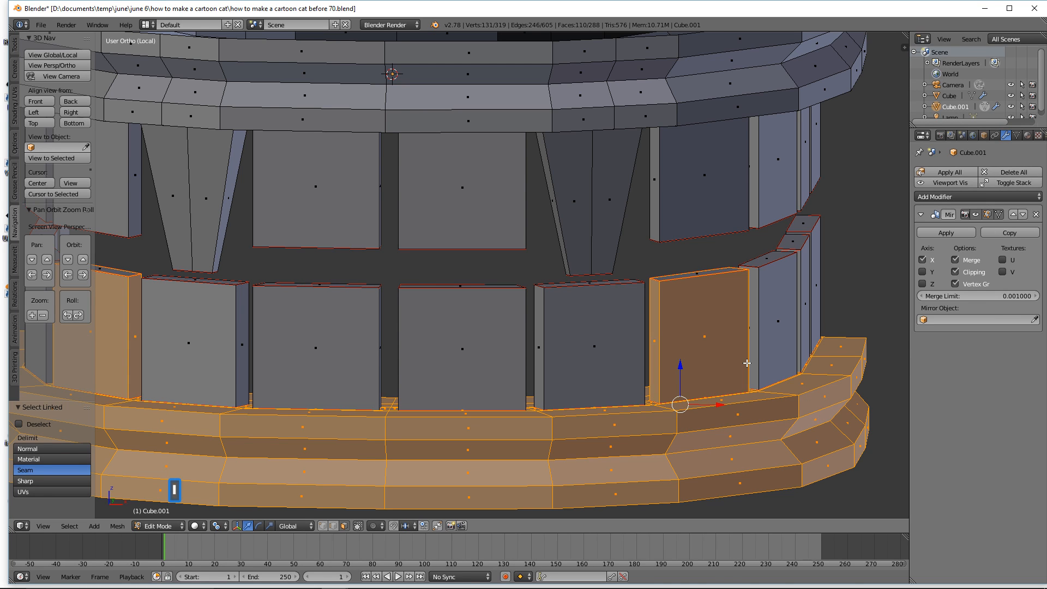
pyautogui.scroll(-3, 747, 363)
pyautogui.moveTo(747, 363); pyautogui.dragTo(713, 358, button='middle')
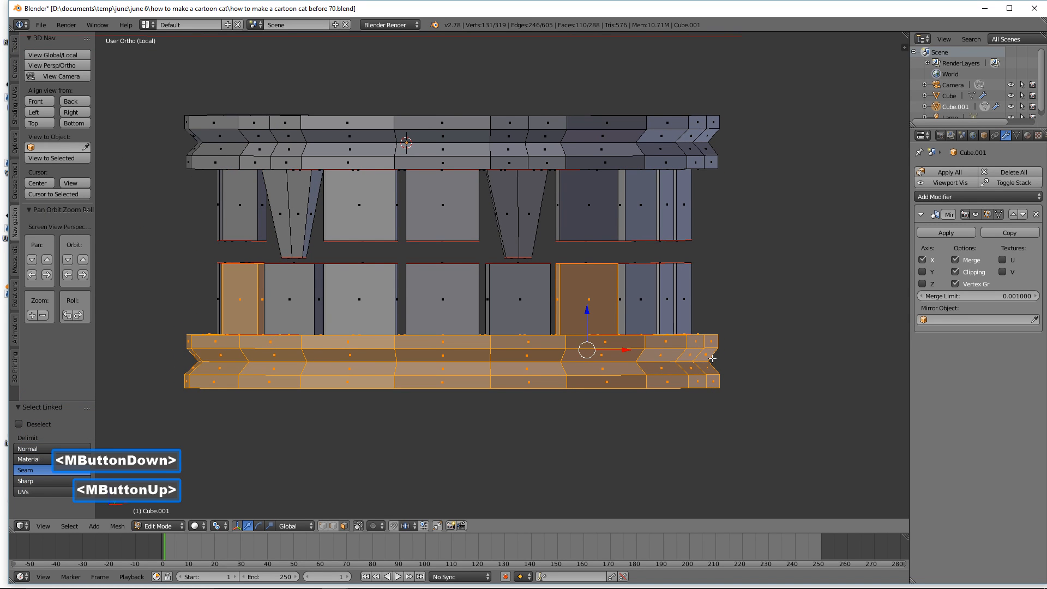
pyautogui.press('z')
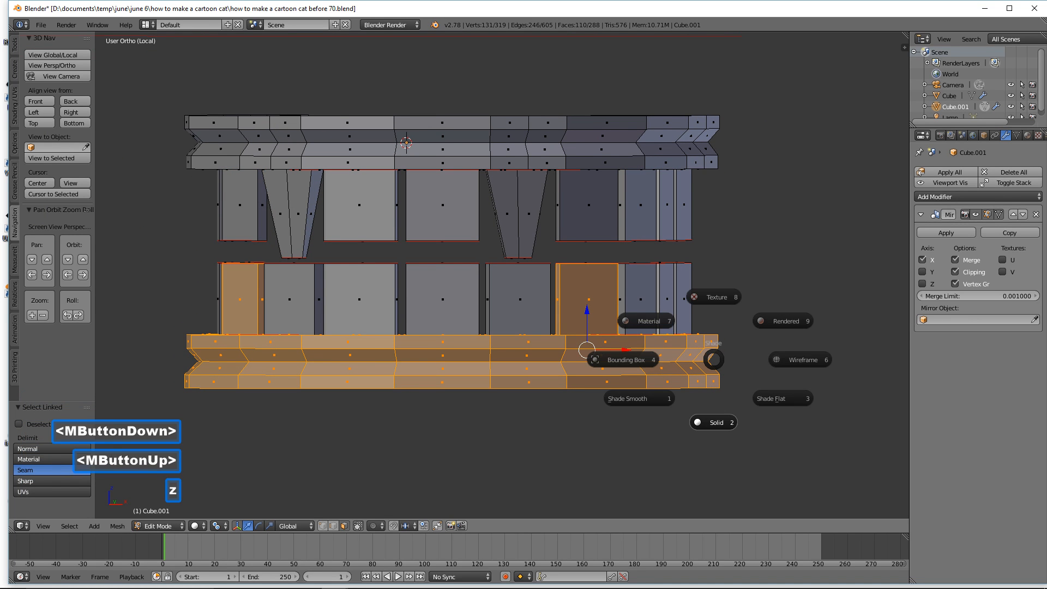
pyautogui.click(774, 358)
pyautogui.press('b')
pyautogui.moveTo(151, 288); pyautogui.dragTo(753, 475)
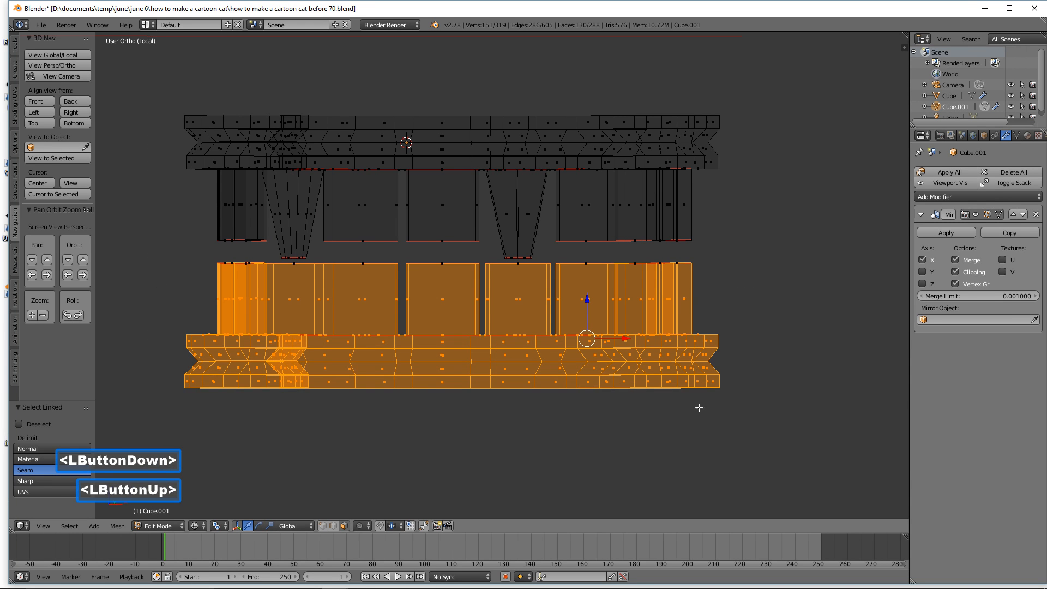
# Step: Extend the selection to all linked geometry of the lower set, delimited by seams, and return to solid shading
pyautogui.moveTo(667, 358)
pyautogui.mouseDown(button='middle')
pyautogui.moveTo(644, 363)
pyautogui.moveTo(660, 360)
pyautogui.mouseUp(button='middle')
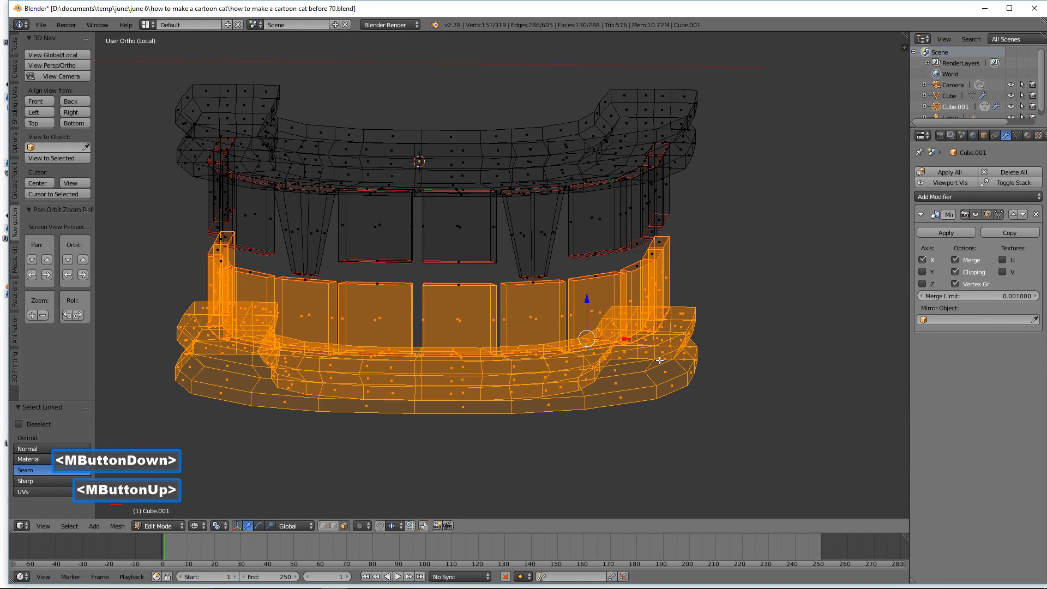
pyautogui.press('ctrl')
pyautogui.hotkey('ctrl', 'l')
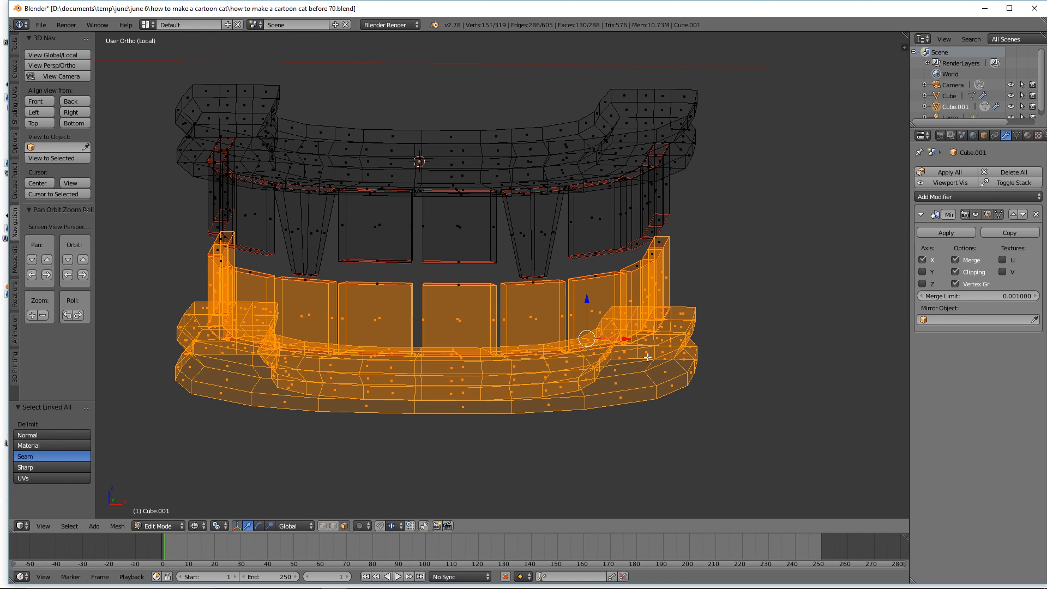
pyautogui.press('z')
pyautogui.click(659, 423)
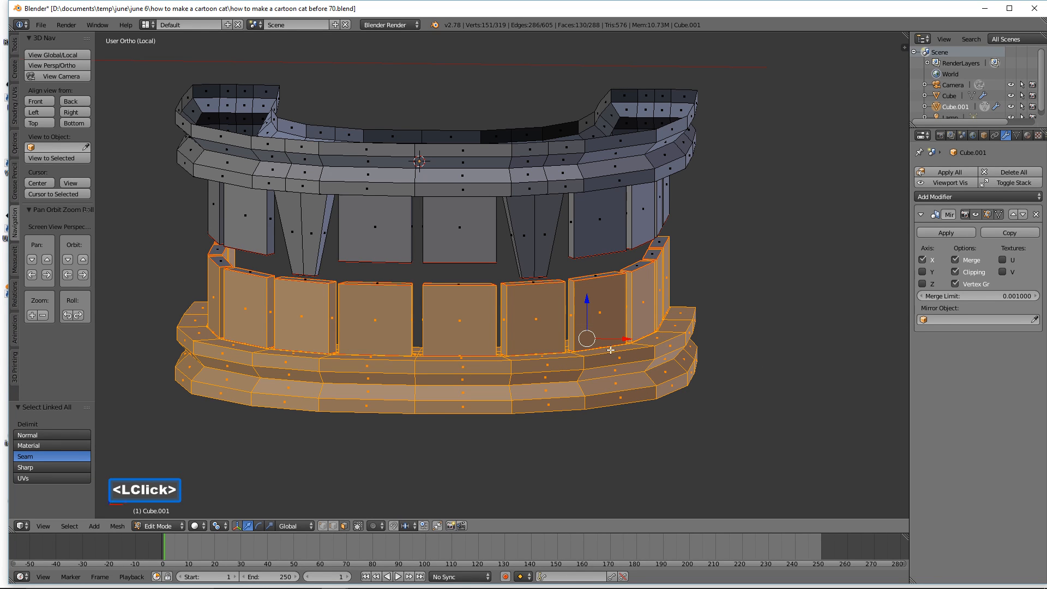
# Step: Shift the selected lower gum and teeth along Y, raise them 0.142 along Z, and clear the selection
pyautogui.moveTo(610, 340); pyautogui.dragTo(562, 337, button='middle')
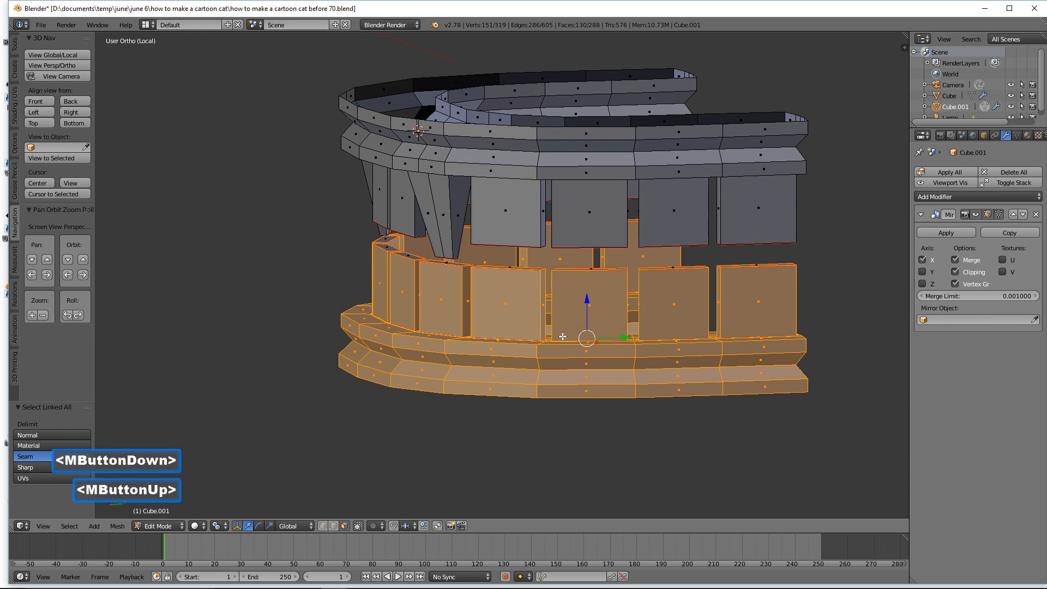
pyautogui.moveTo(625, 333); pyautogui.dragTo(639, 331)
pyautogui.moveTo(601, 294); pyautogui.dragTo(600, 273)
pyautogui.moveTo(462, 280); pyautogui.dragTo(746, 302, button='middle')
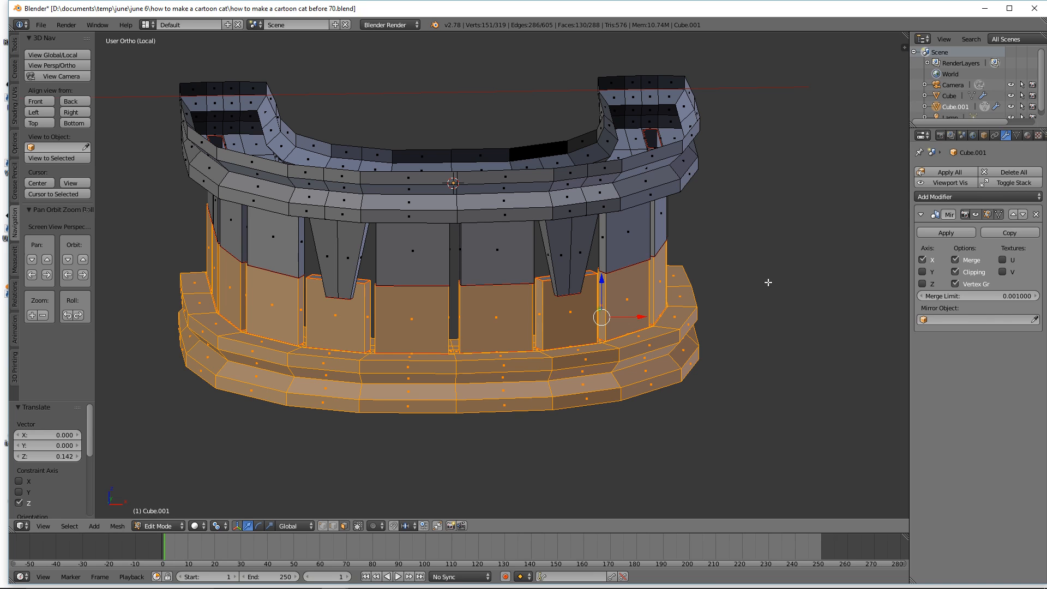
pyautogui.press('a')
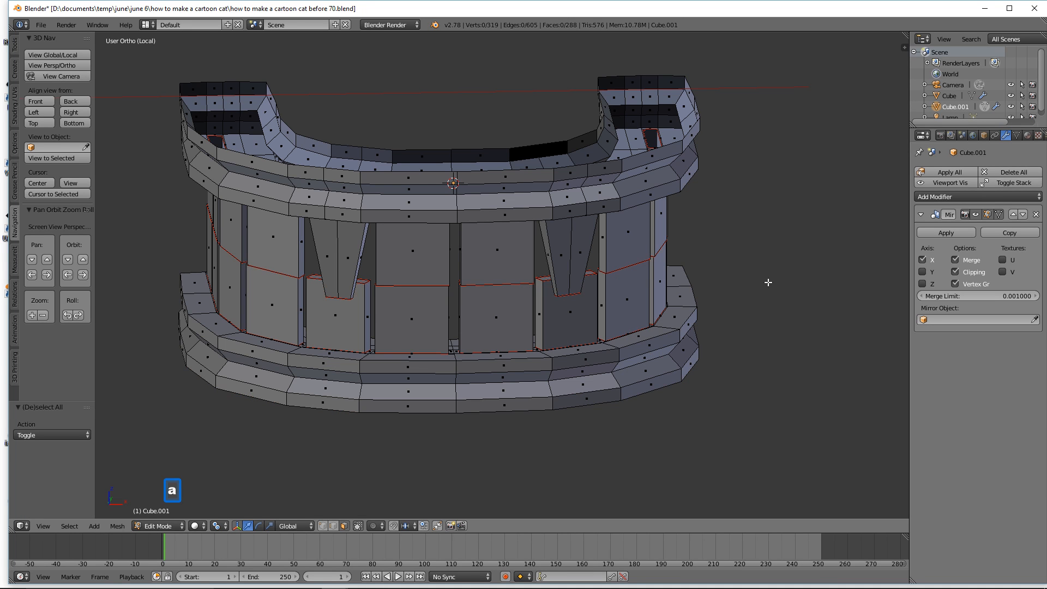
# Step: Switch to wireframe shading and box-select the faces of the lower gum from a near-front view
pyautogui.moveTo(760, 292)
pyautogui.mouseDown(button='middle')
pyautogui.moveTo(753, 306)
pyautogui.moveTo(738, 271)
pyautogui.moveTo(681, 276)
pyautogui.moveTo(699, 253)
pyautogui.moveTo(752, 298)
pyautogui.mouseUp(button='middle')
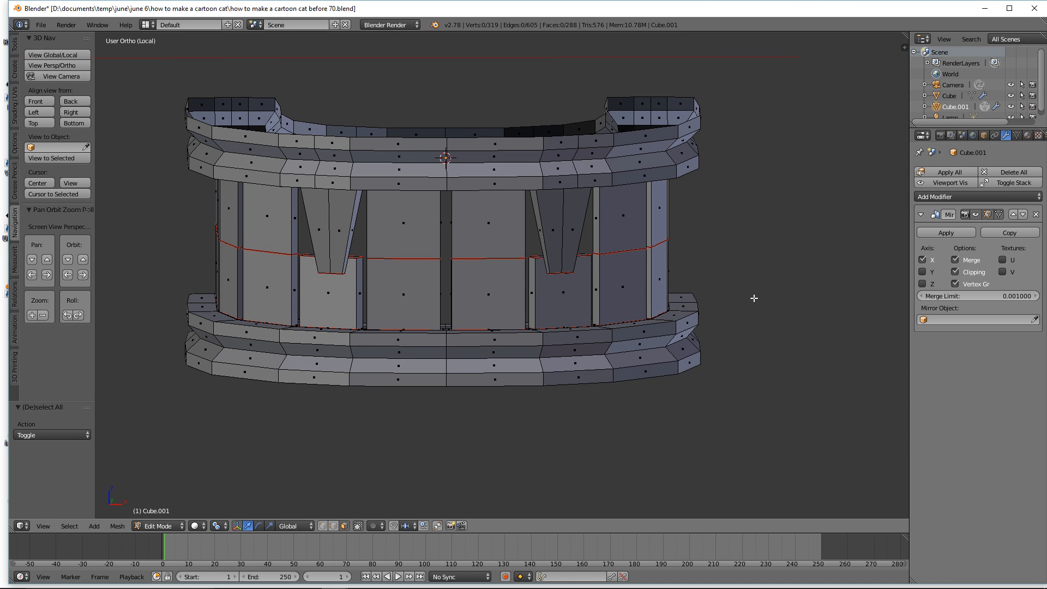
pyautogui.press('z')
pyautogui.click(837, 301)
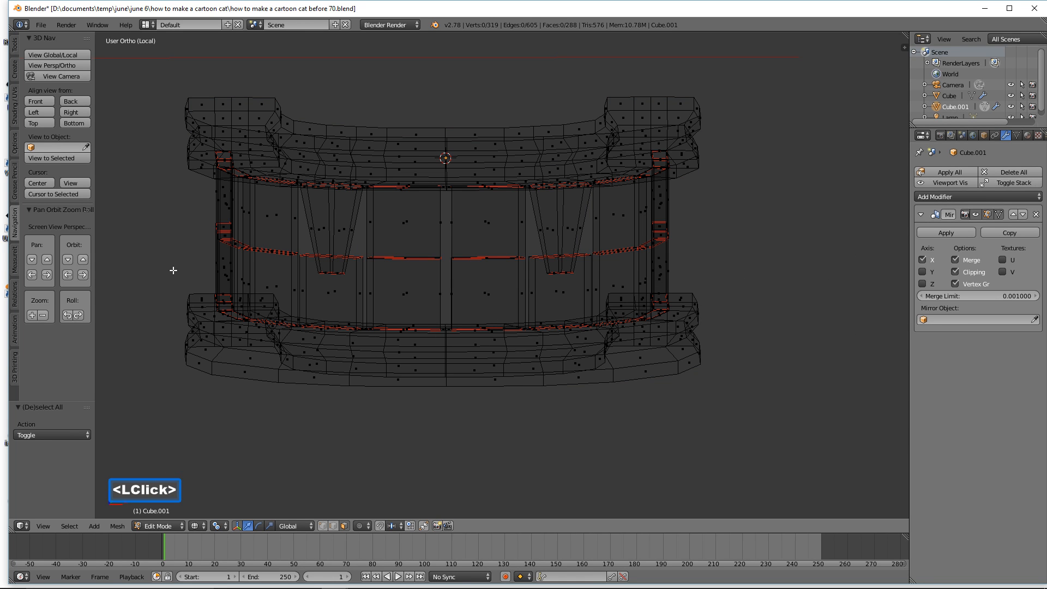
pyautogui.press('b')
pyautogui.moveTo(167, 272); pyautogui.dragTo(744, 450)
pyautogui.moveTo(692, 390); pyautogui.dragTo(671, 371, button='middle')
pyautogui.press('a')
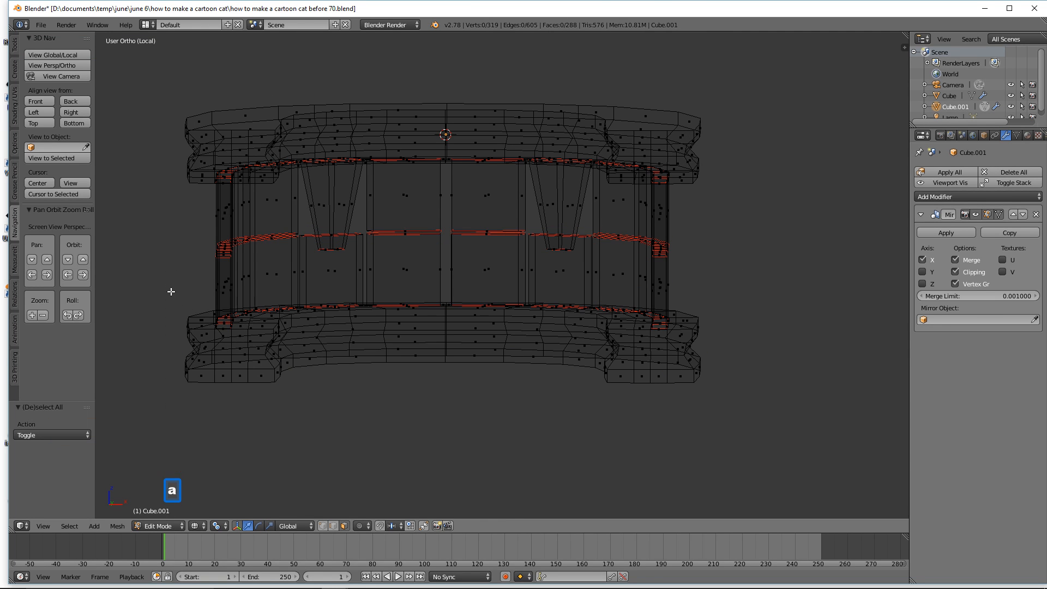
pyautogui.press('b')
pyautogui.moveTo(166, 291); pyautogui.dragTo(750, 434)
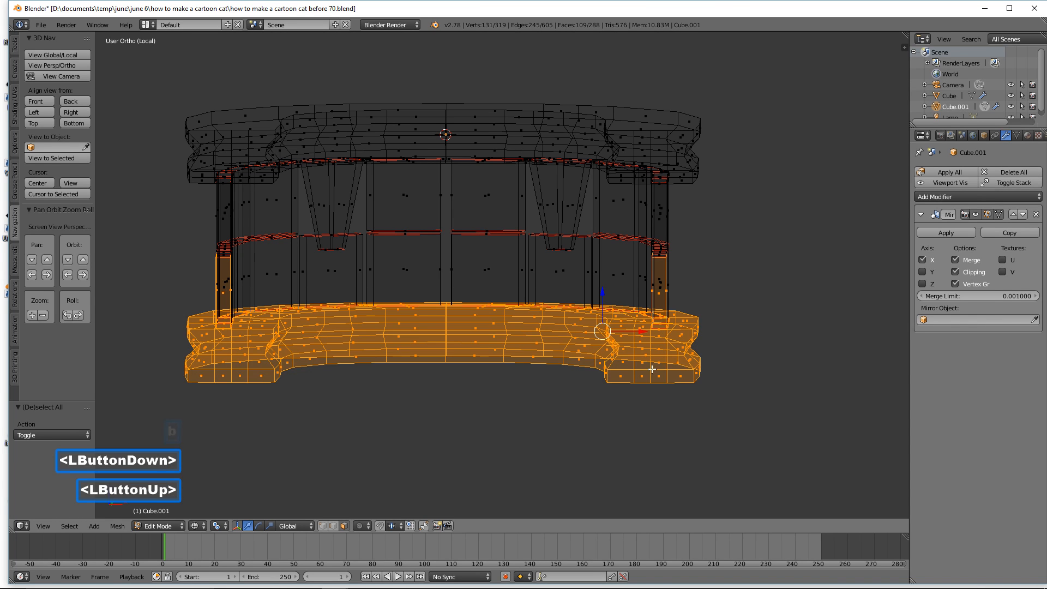
# Step: Try to extend the lower gum selection to all linked geometry, delimited by seams
pyautogui.moveTo(713, 319); pyautogui.dragTo(719, 334, button='middle')
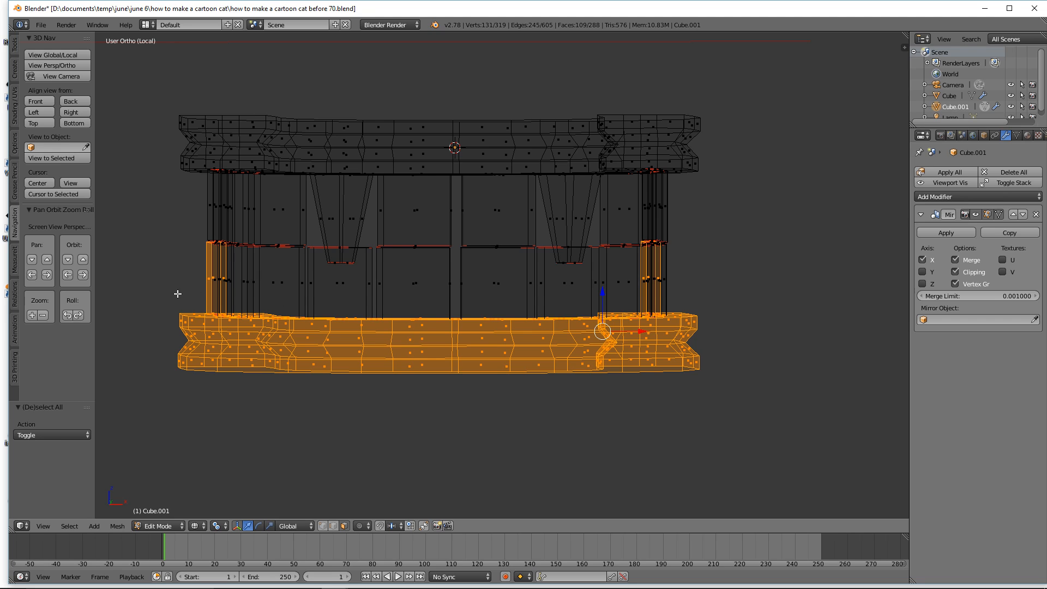
pyautogui.press('b')
pyautogui.moveTo(163, 287); pyautogui.dragTo(713, 432)
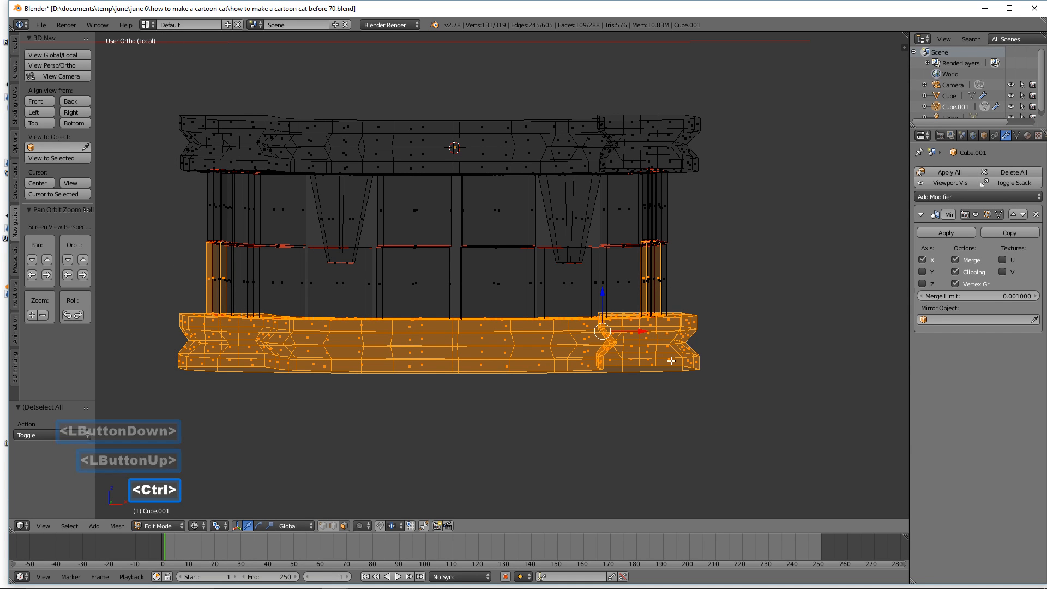
pyautogui.hotkey('ctrl', 'l')
pyautogui.moveTo(765, 328); pyautogui.dragTo(680, 350, button='middle')
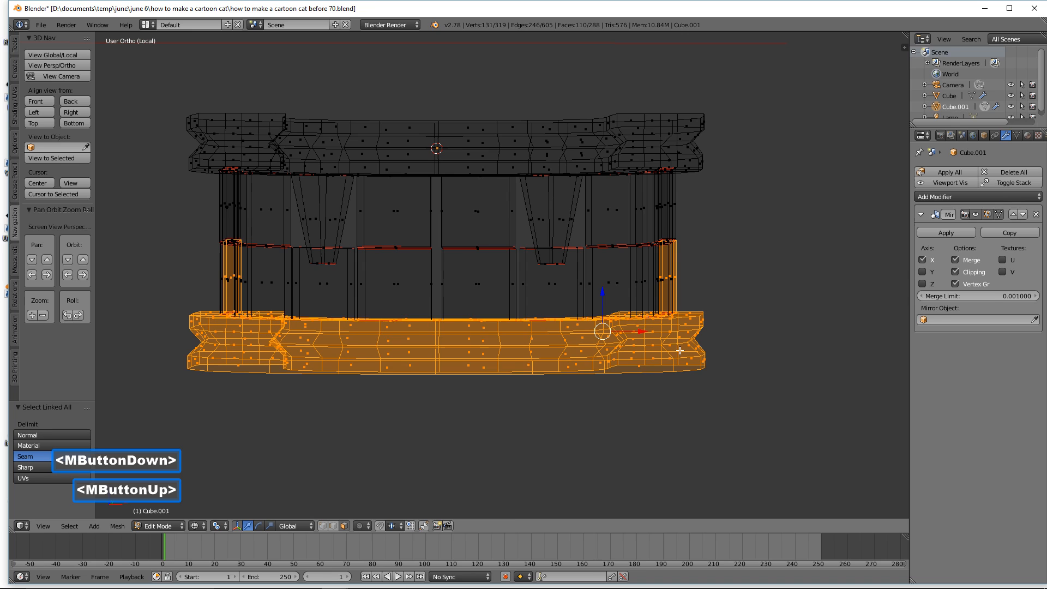
# Step: Box-select the lower gum in vertex mode and extend the selection to all linked geometry without any delimiter
pyautogui.click(322, 526)
pyautogui.press('b')
pyautogui.moveTo(150, 289); pyautogui.dragTo(768, 451)
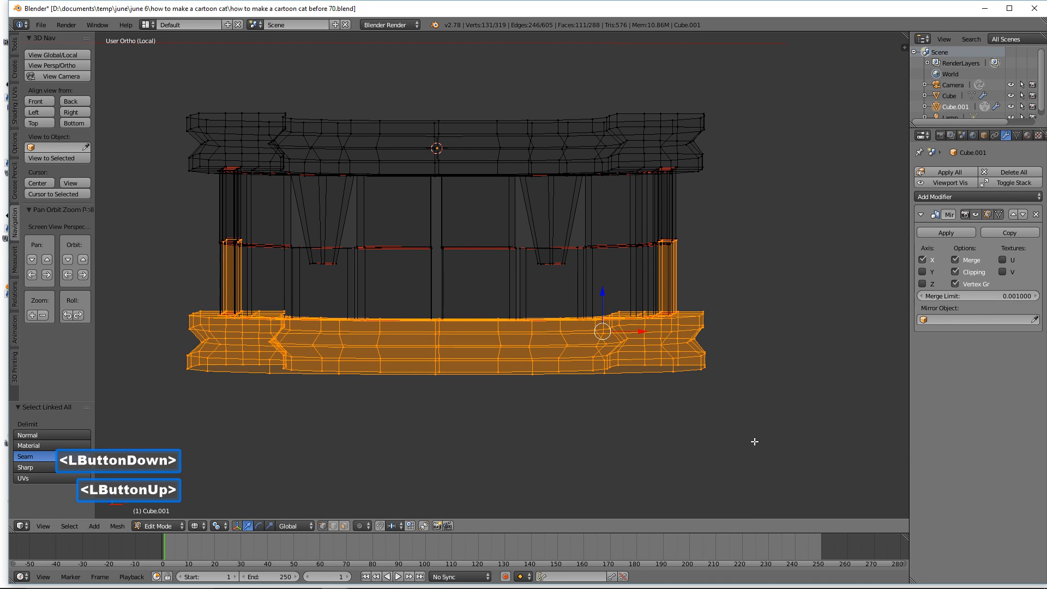
pyautogui.hotkey('ctrl', 'l')
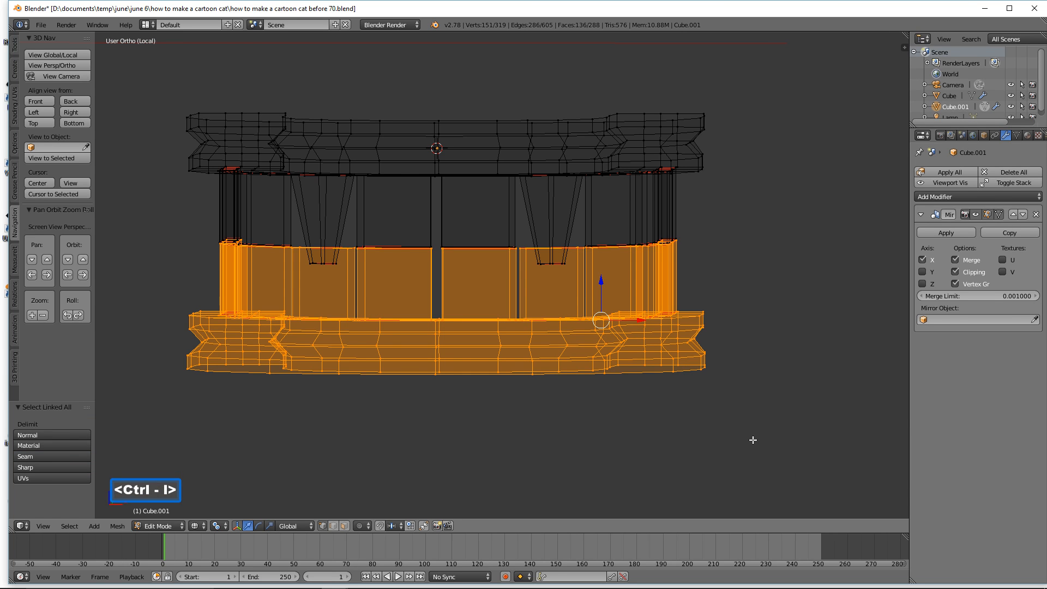
# Step: Move the lower gum and teeth -0.048 along Z, clear the selection, and return to solid shading
pyautogui.moveTo(599, 279); pyautogui.dragTo(600, 287)
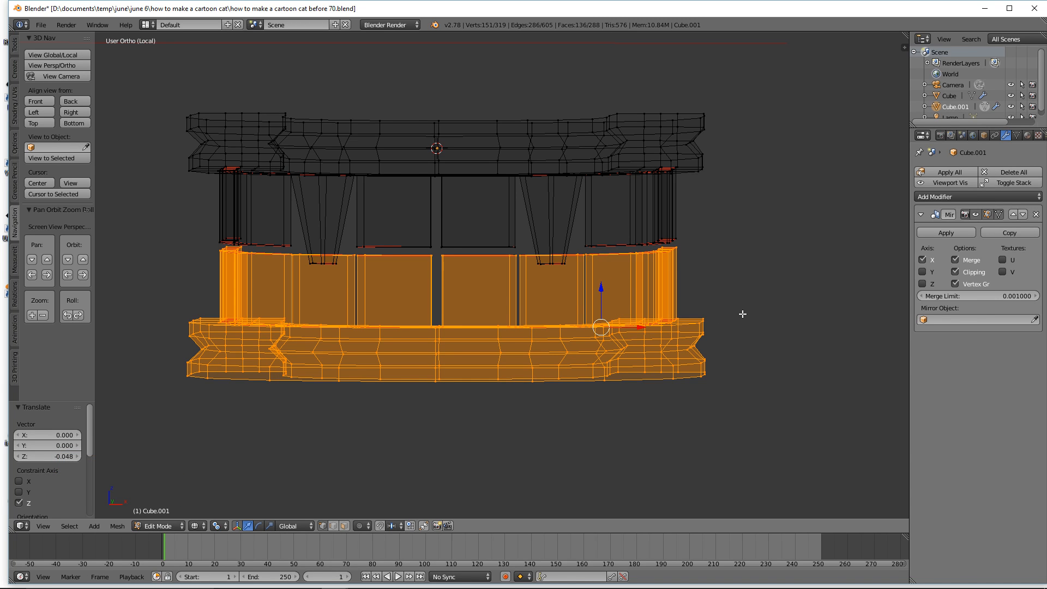
pyautogui.press('a')
pyautogui.press('z')
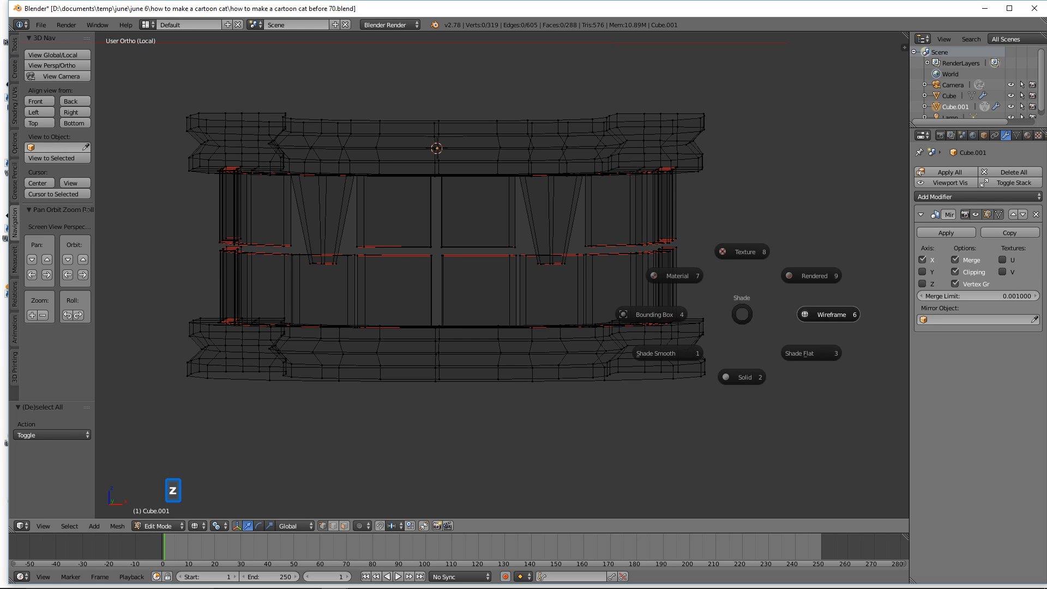
pyautogui.click(758, 376)
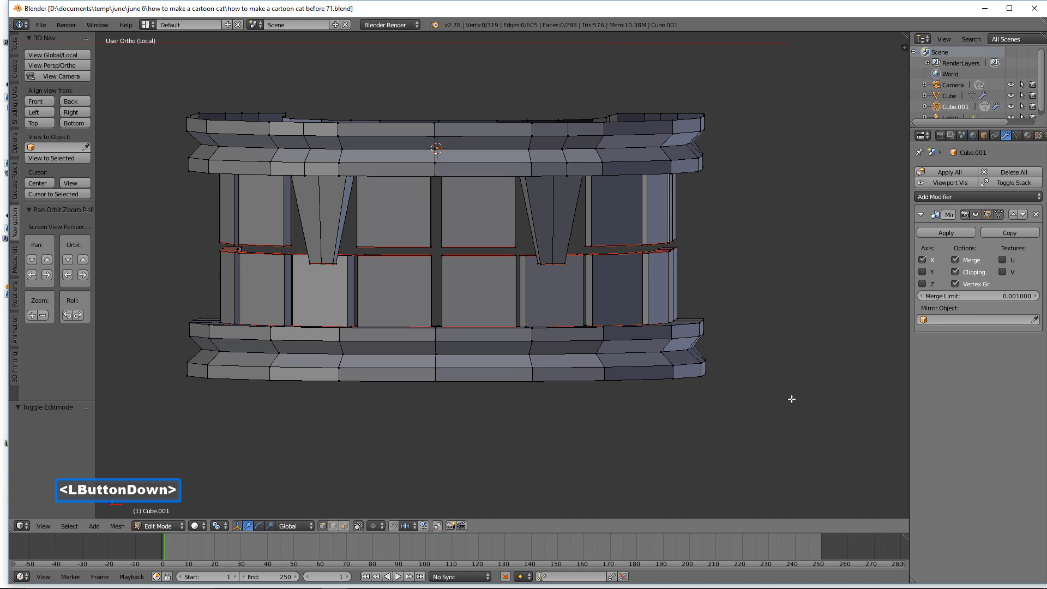
# Step: Select the whole gums and teeth mesh and add a Subdivision Surface modifier at level 2
pyautogui.press('a')
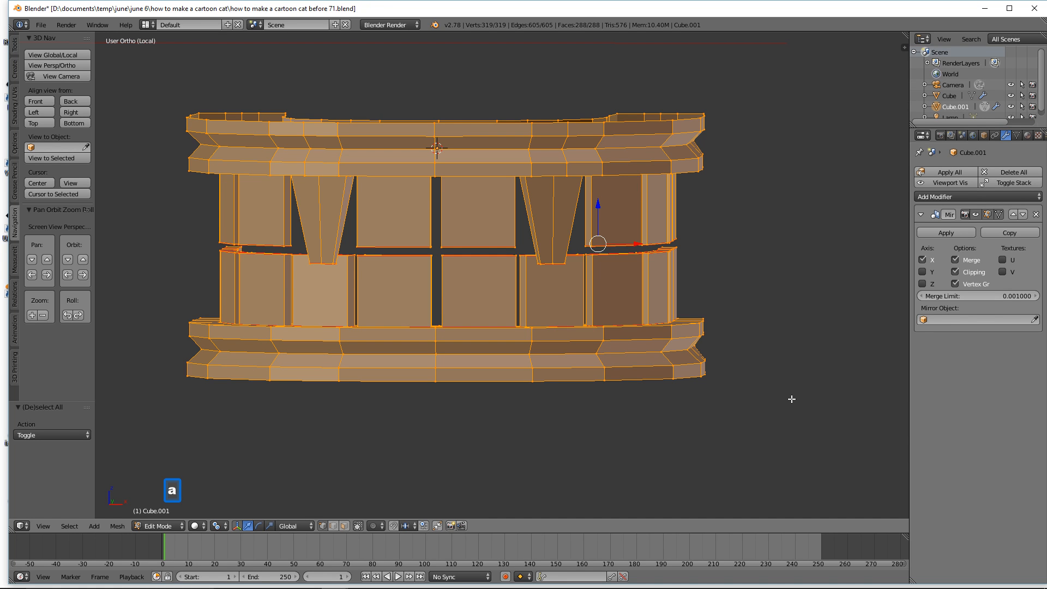
pyautogui.press('ctrl')
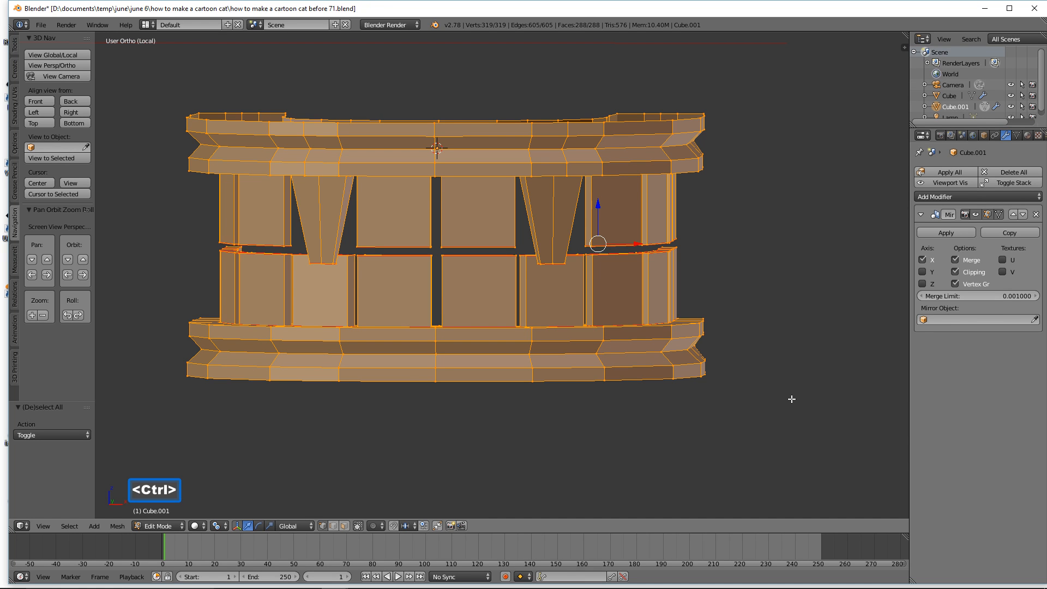
pyautogui.hotkey('ctrl', '2')
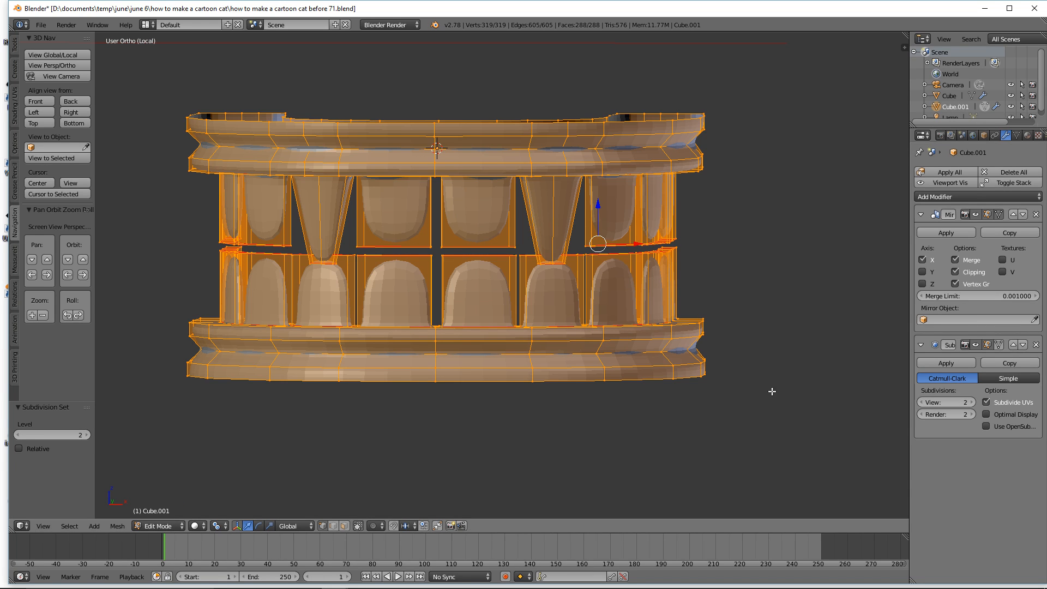
# Step: Shade the mesh smooth and make the edit cage follow the Subdivision Surface result
pyautogui.press('z')
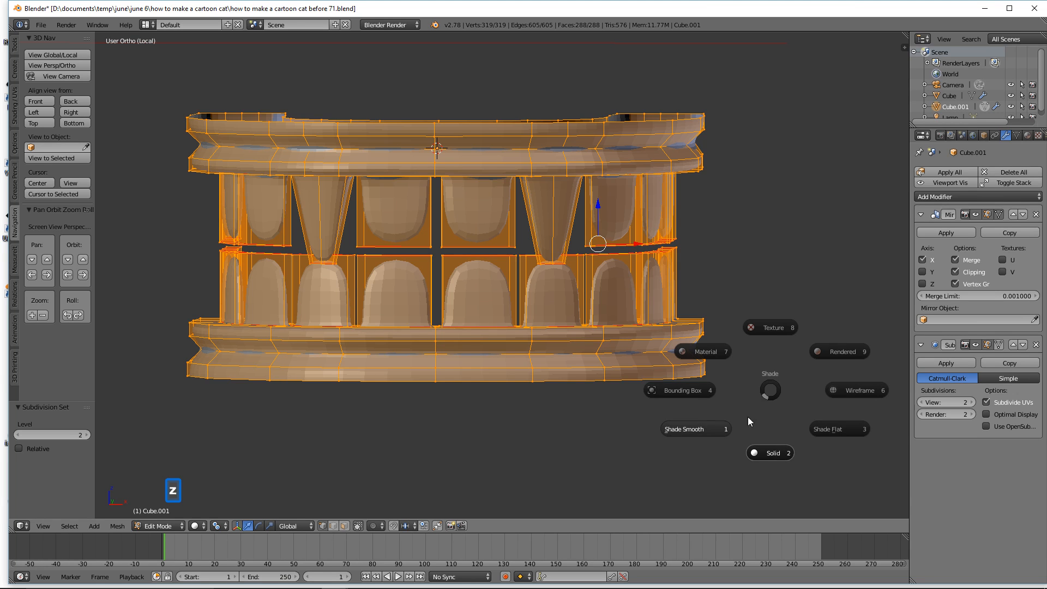
pyautogui.click(704, 428)
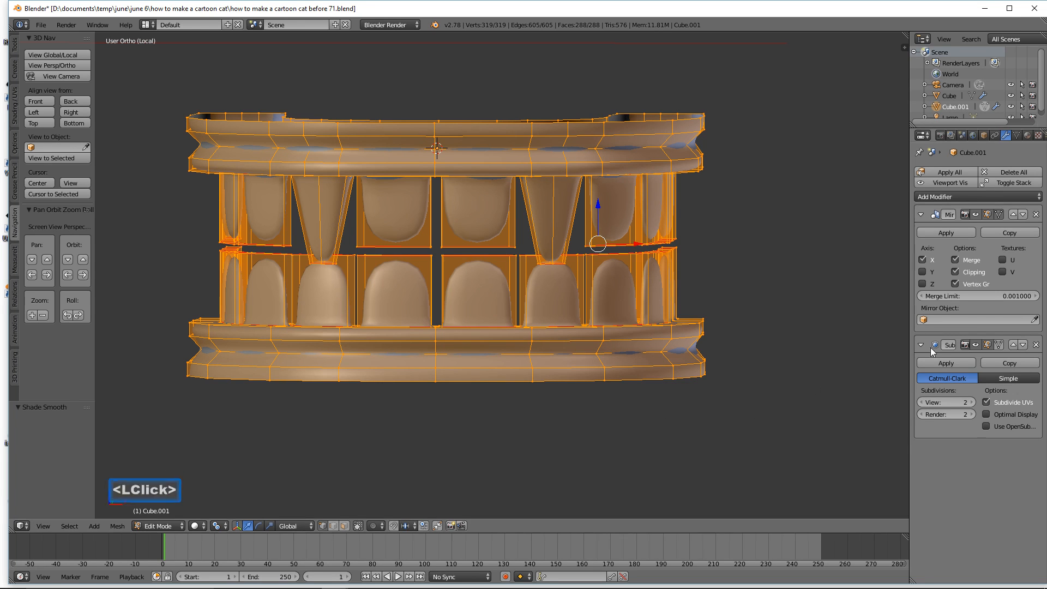
pyautogui.click(997, 345)
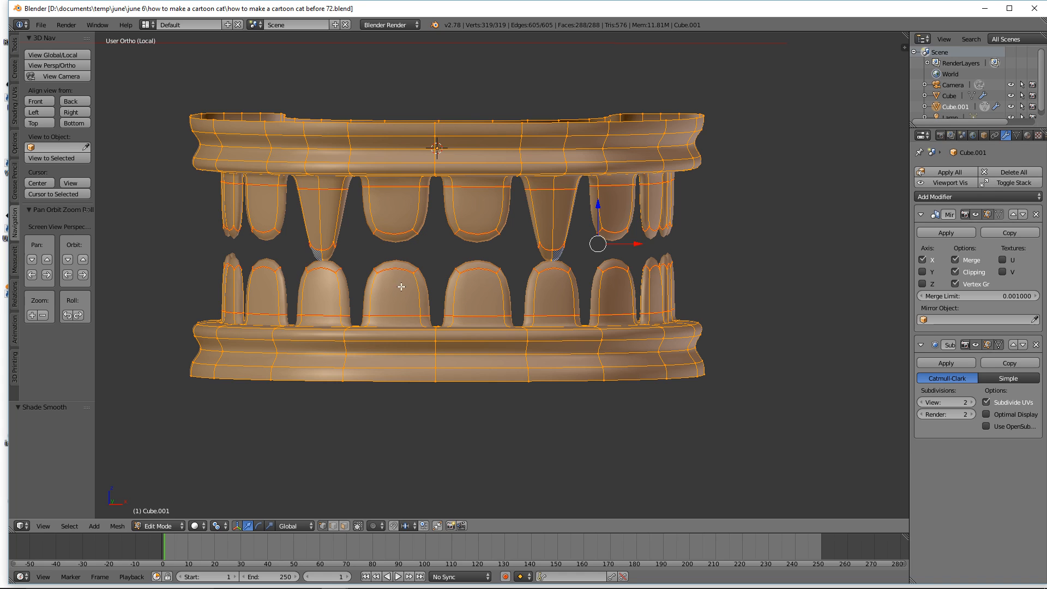
# Step: Select the faces of all upper and lower teeth in wireframe front view, and save the file as how to make a cartoon cat before 73.blend
pyautogui.click(47, 100)
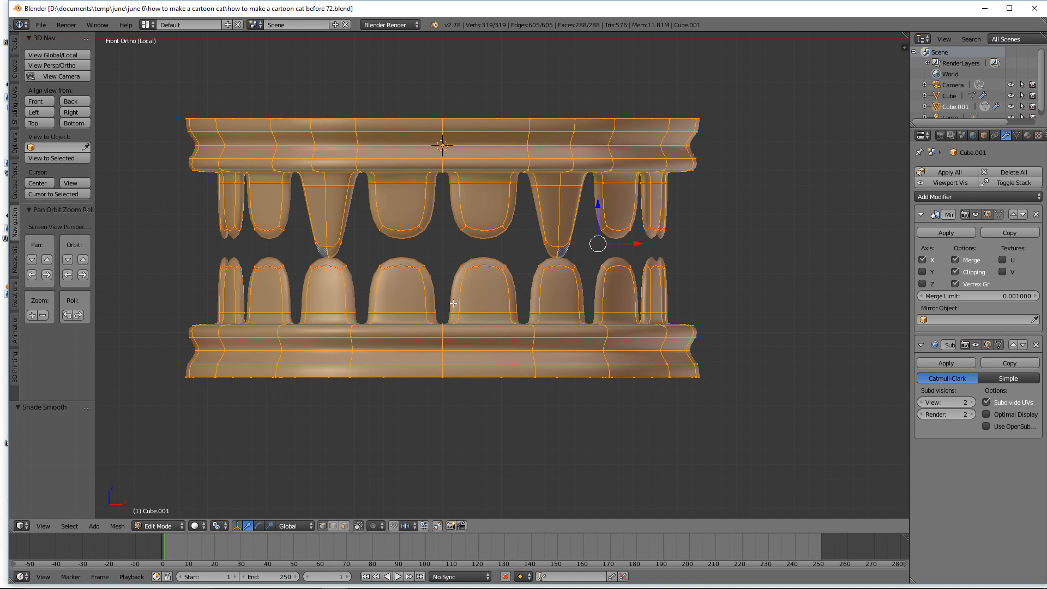
pyautogui.press('z')
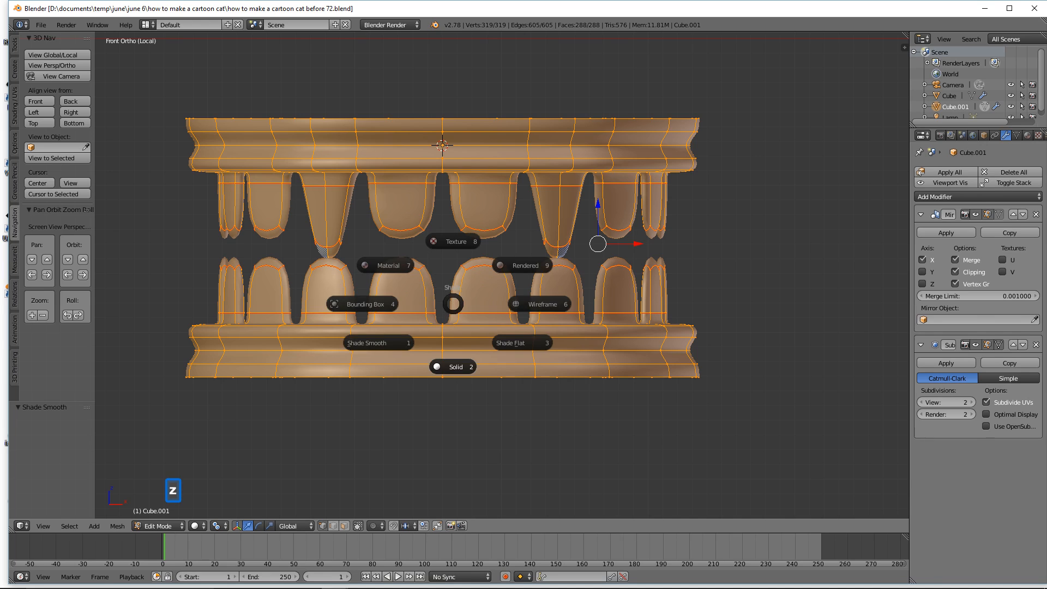
pyautogui.click(536, 303)
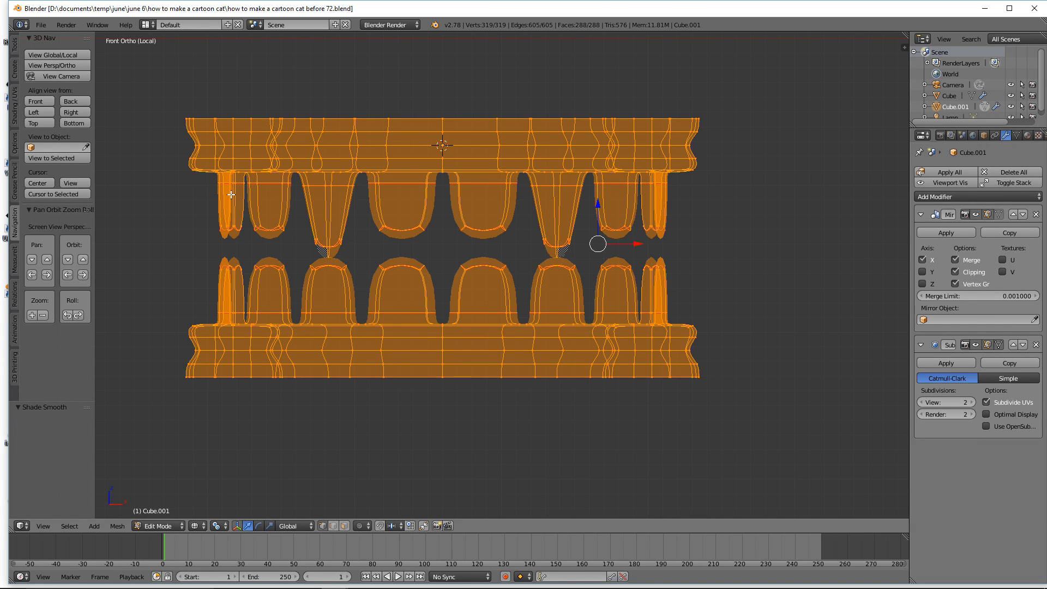
pyautogui.press('a')
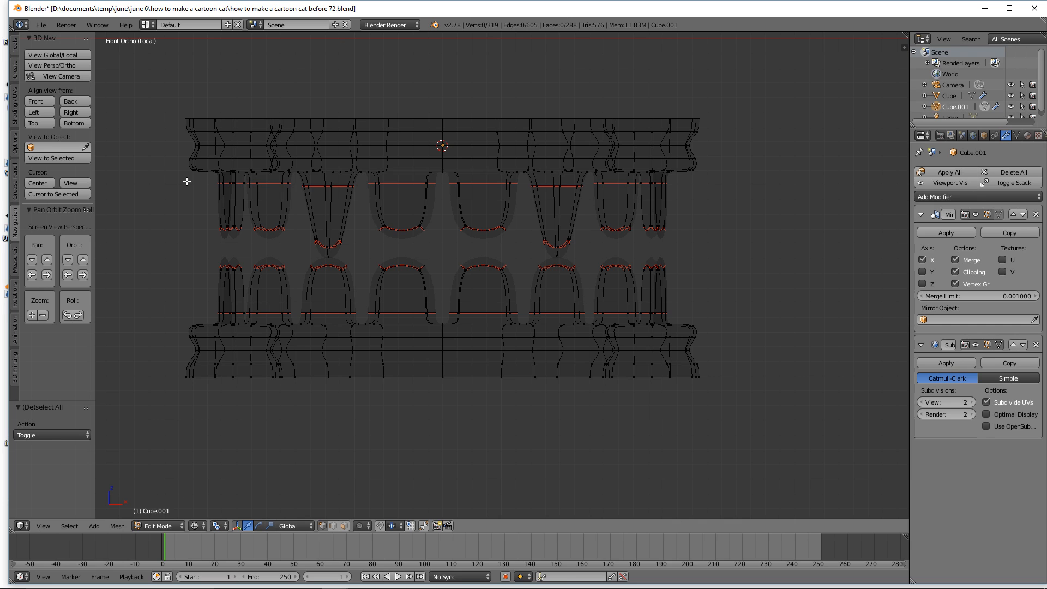
pyautogui.click(344, 526)
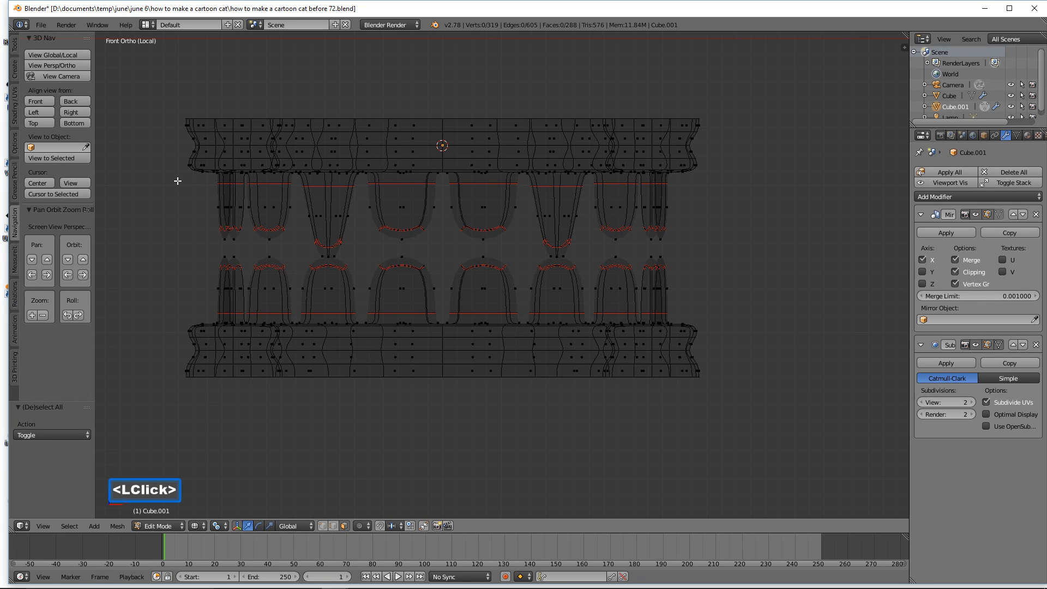
pyautogui.press('b')
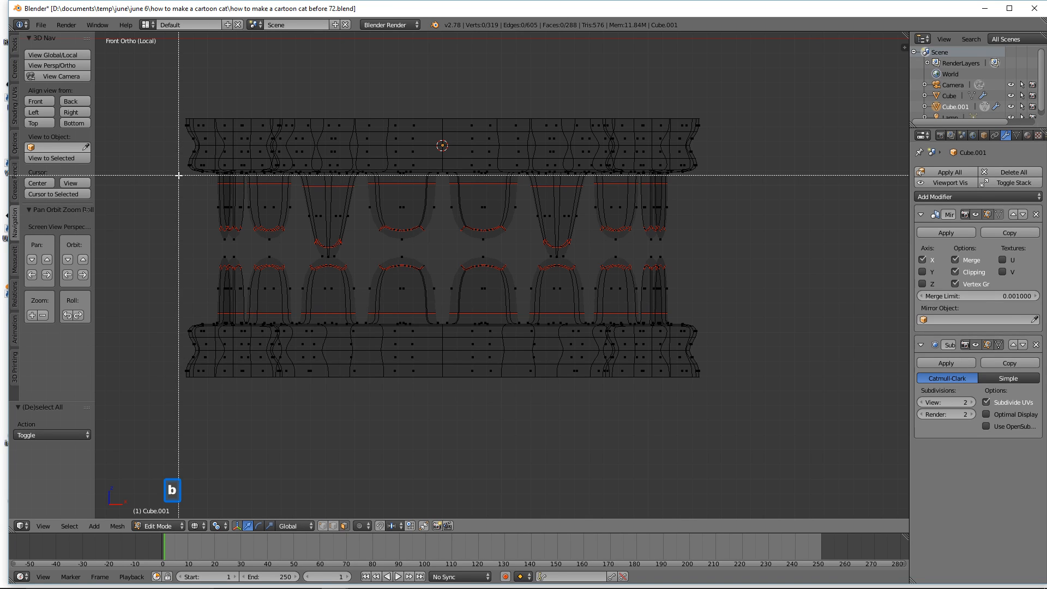
pyautogui.moveTo(179, 175); pyautogui.dragTo(676, 322)
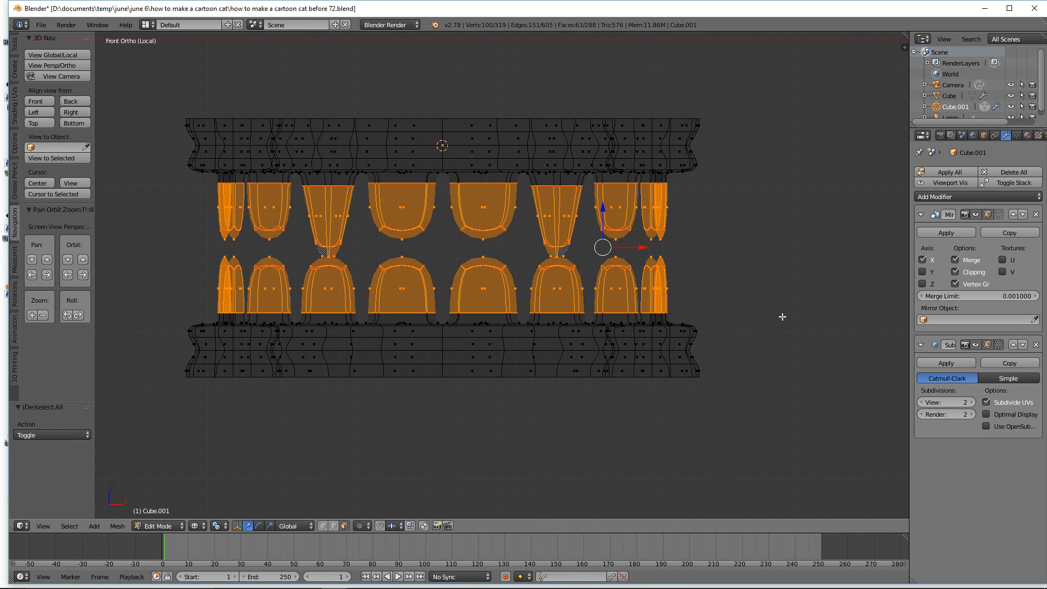
pyautogui.click(765, 235)
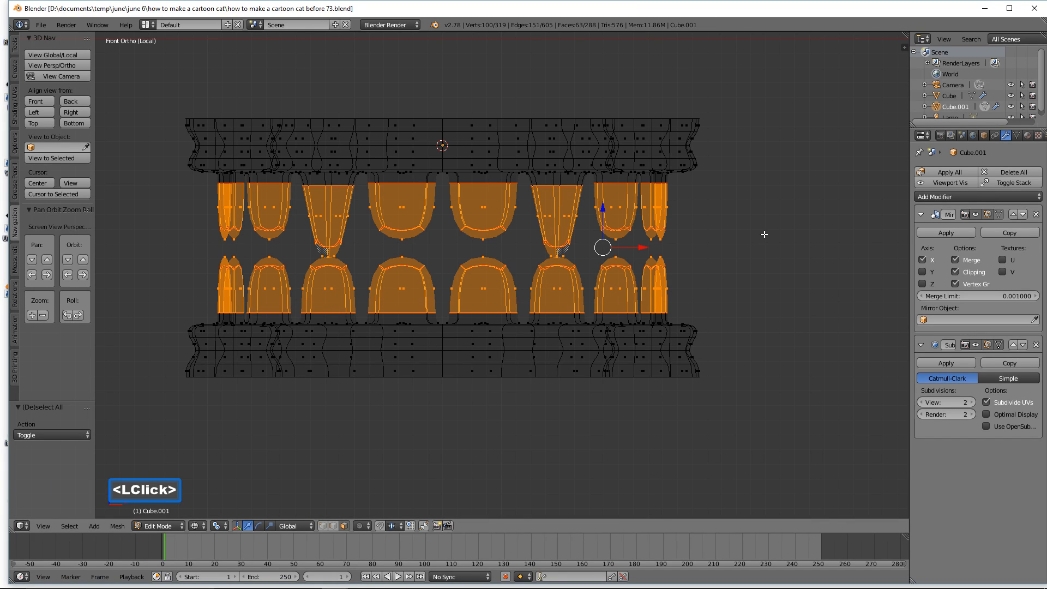
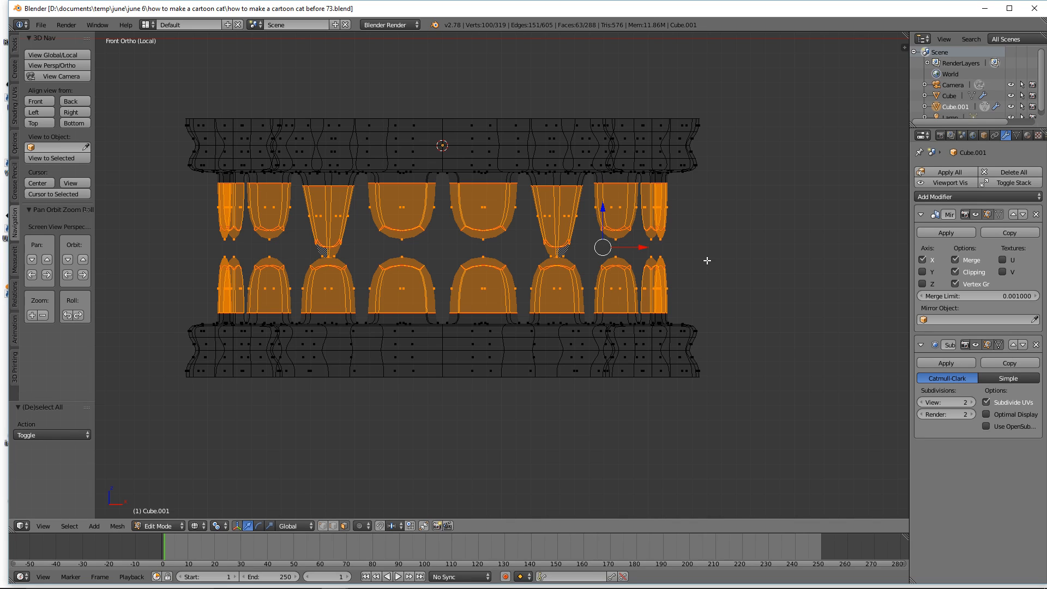
# Step: Crease the edges of the selected upper and lower teeth by 0.460, clear the selection, and return to solid shading
pyautogui.hotkey('shift', 'e')
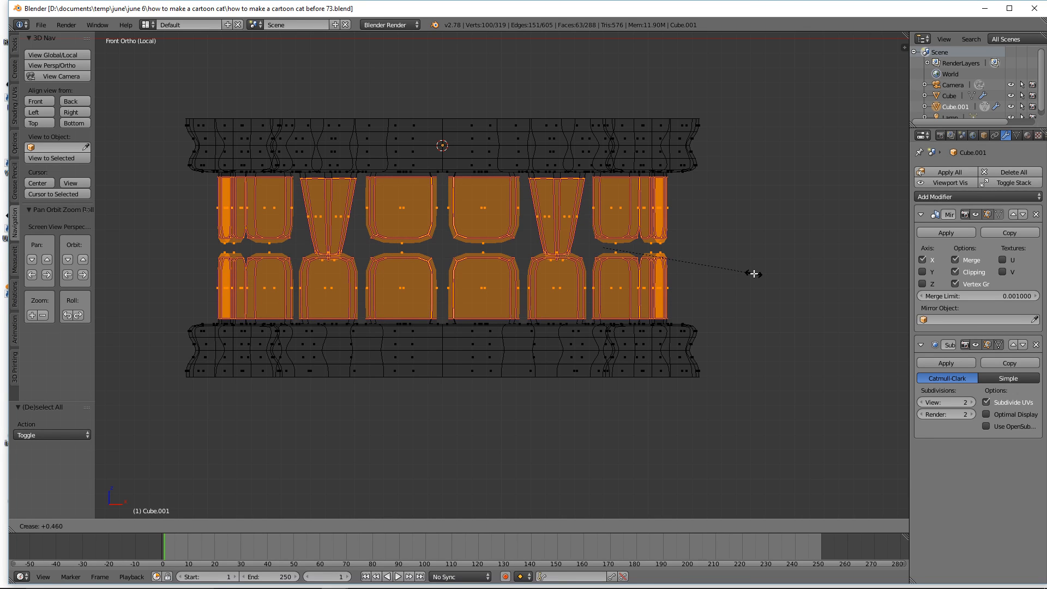
pyautogui.click(754, 273)
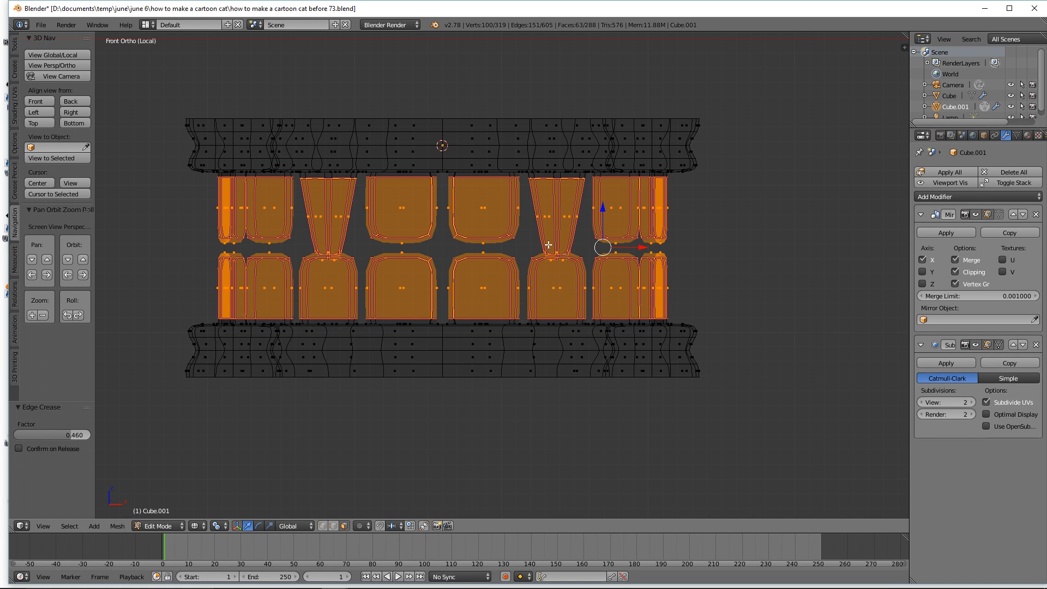
pyautogui.moveTo(724, 290)
pyautogui.mouseDown(button='middle')
pyautogui.moveTo(727, 304)
pyautogui.moveTo(702, 311)
pyautogui.moveTo(717, 309)
pyautogui.mouseUp(button='middle')
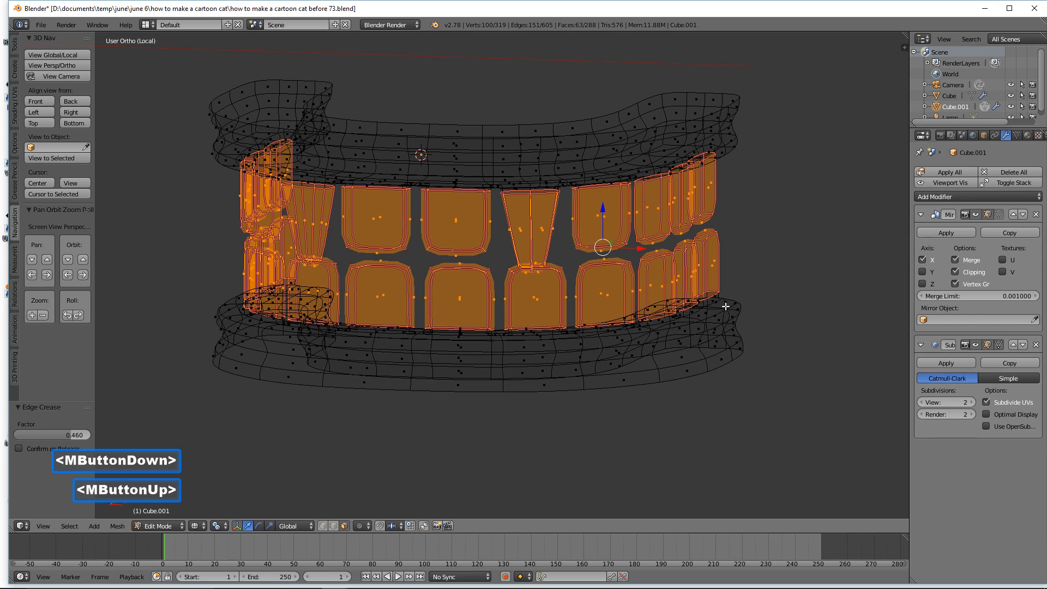
pyautogui.press('a')
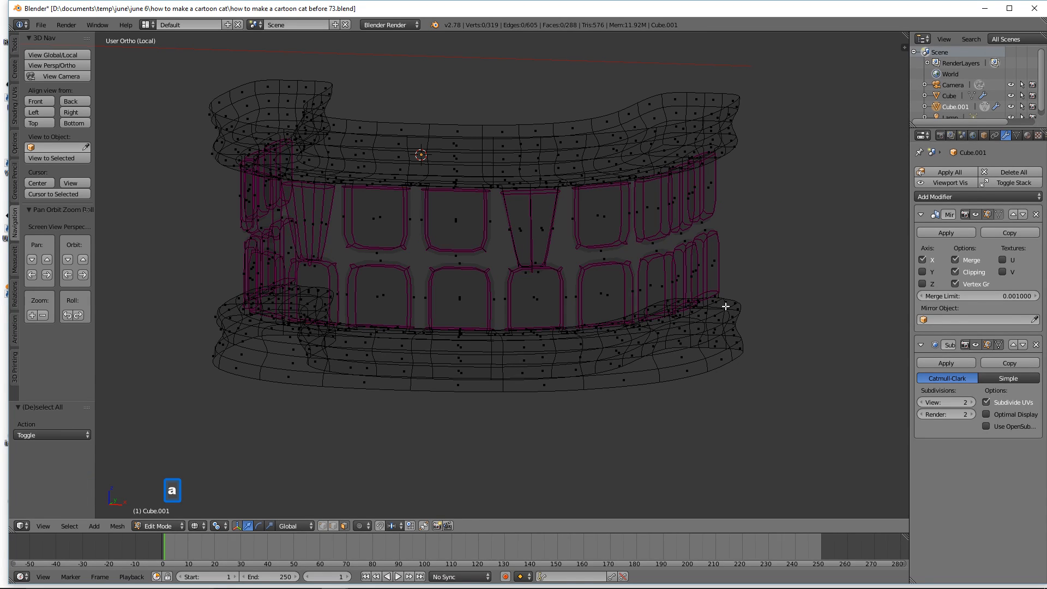
pyautogui.press('z')
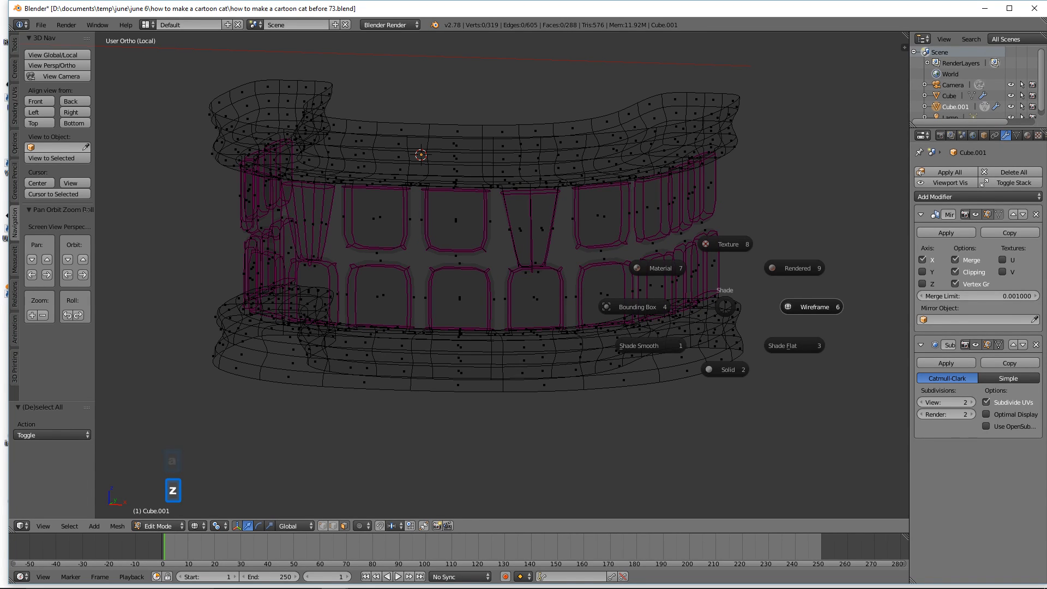
pyautogui.click(729, 370)
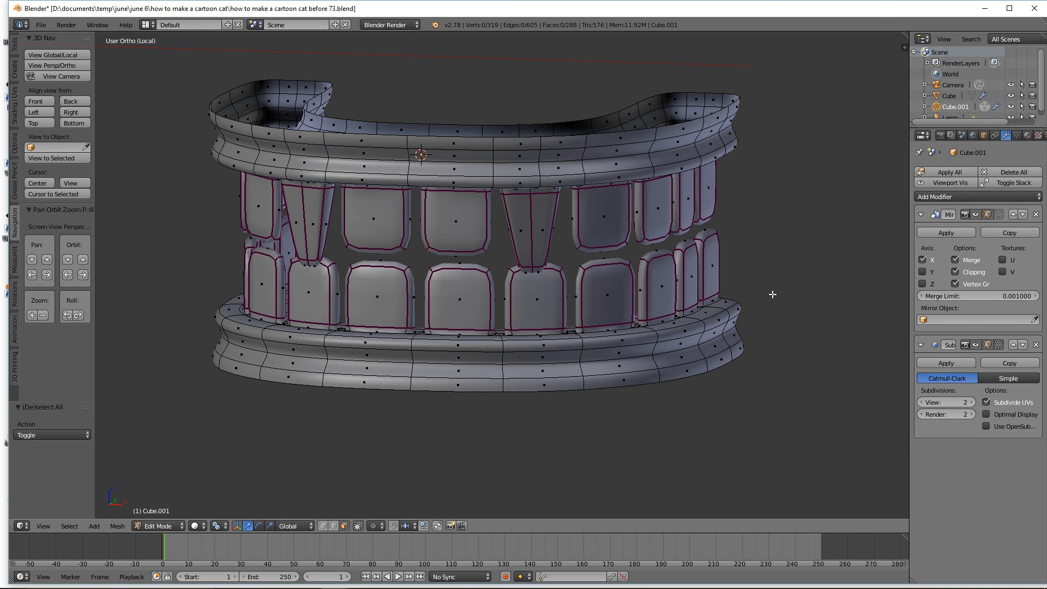
# Step: Toggle the Creases and Seams overlays of the gums and teeth mesh, leaving Creases hidden and Seams shown
pyautogui.press('n')
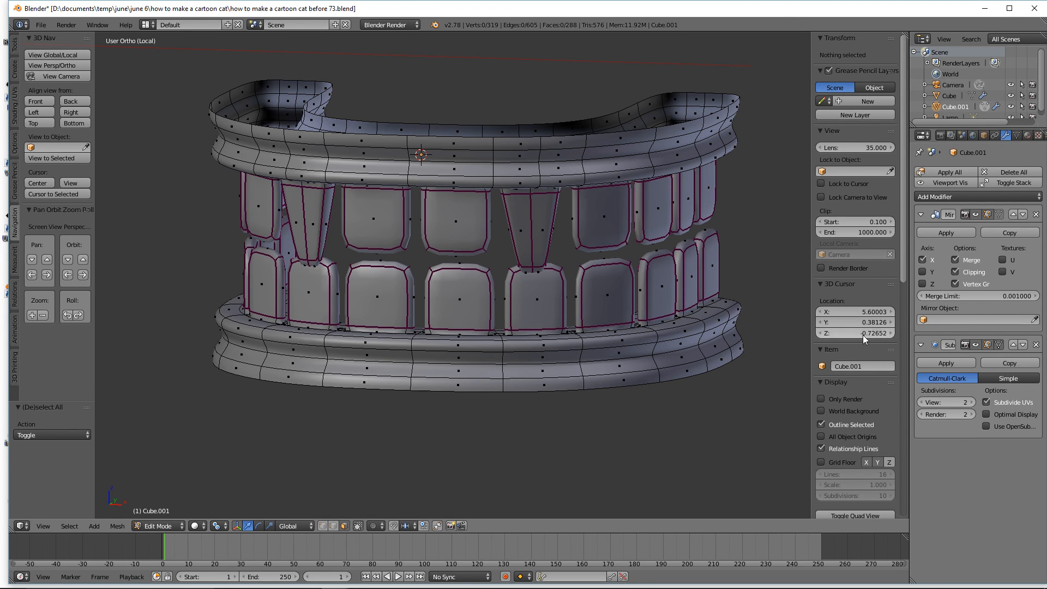
pyautogui.scroll(-6, 867, 342)
pyautogui.scroll(-7, 865, 339)
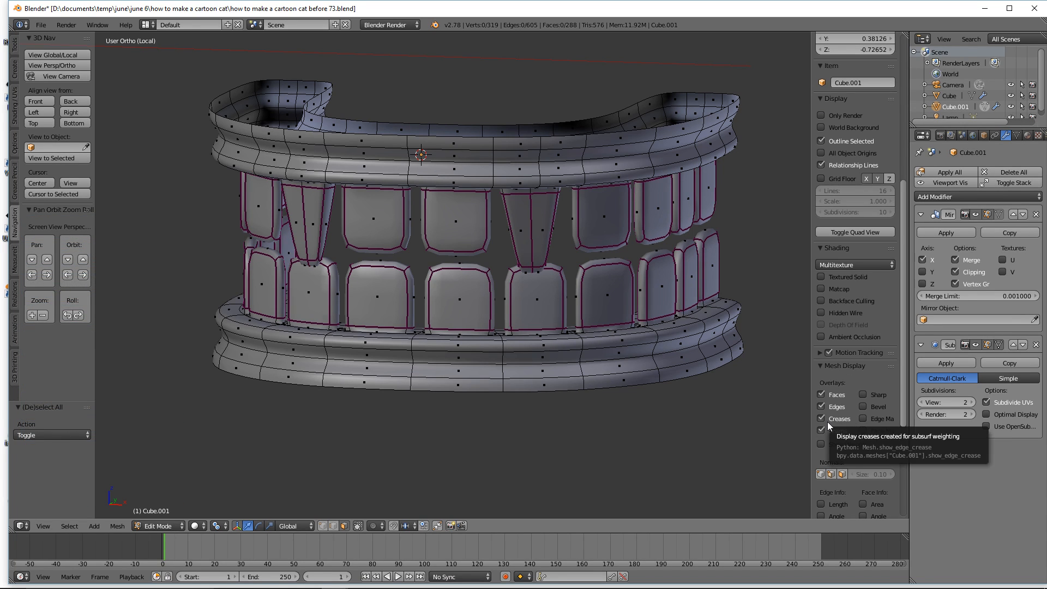
pyautogui.click(821, 418)
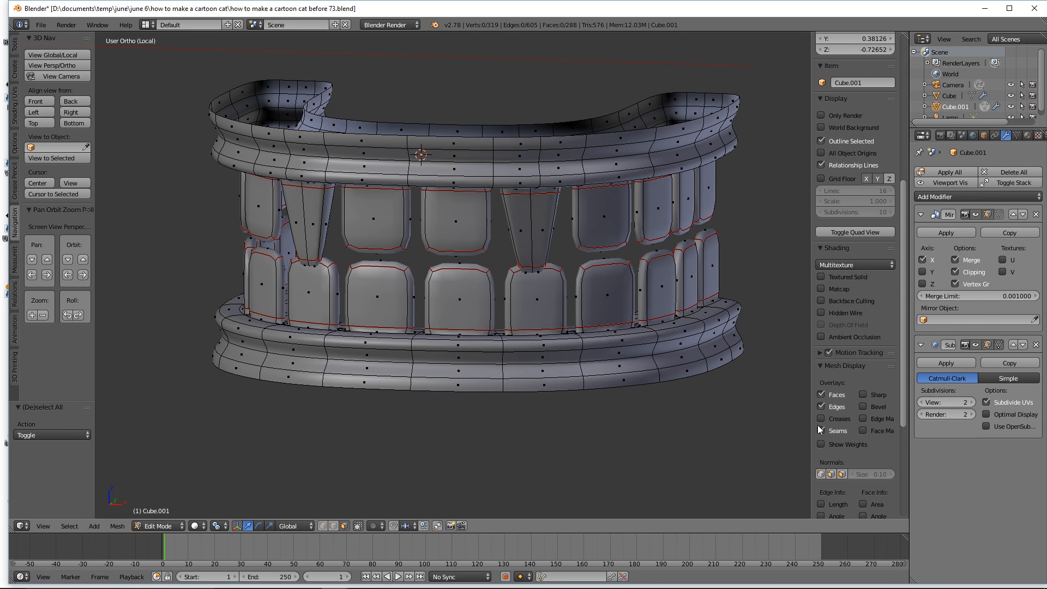
pyautogui.click(821, 430)
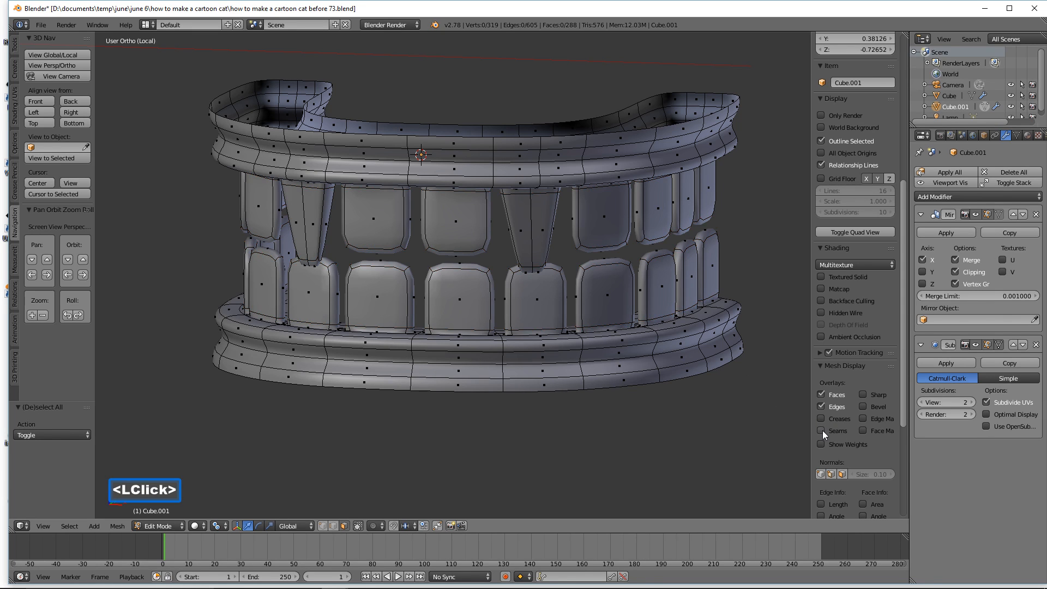
pyautogui.click(822, 430)
pyautogui.click(822, 420)
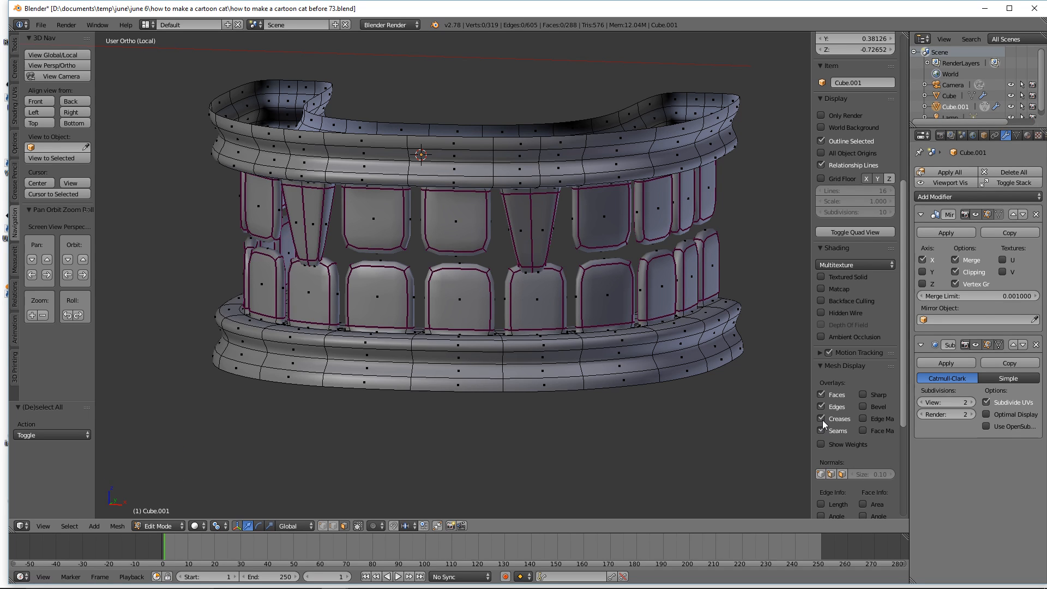
pyautogui.click(822, 420)
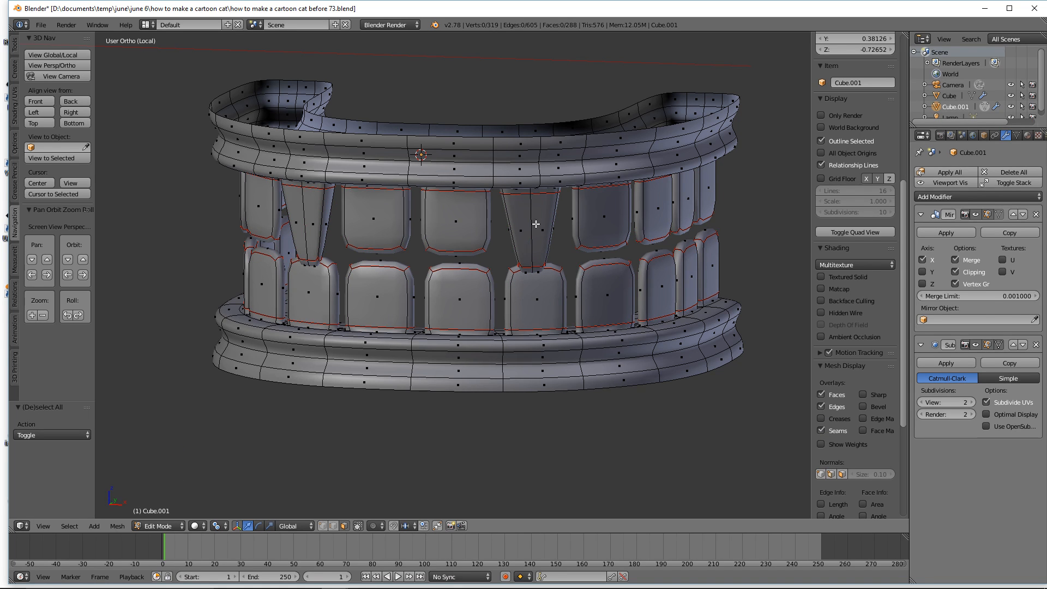
# Step: Add one centred horizontal loop cut around the long pointed upper tooth and set the pivot point to Median Point
pyautogui.press('ctrl')
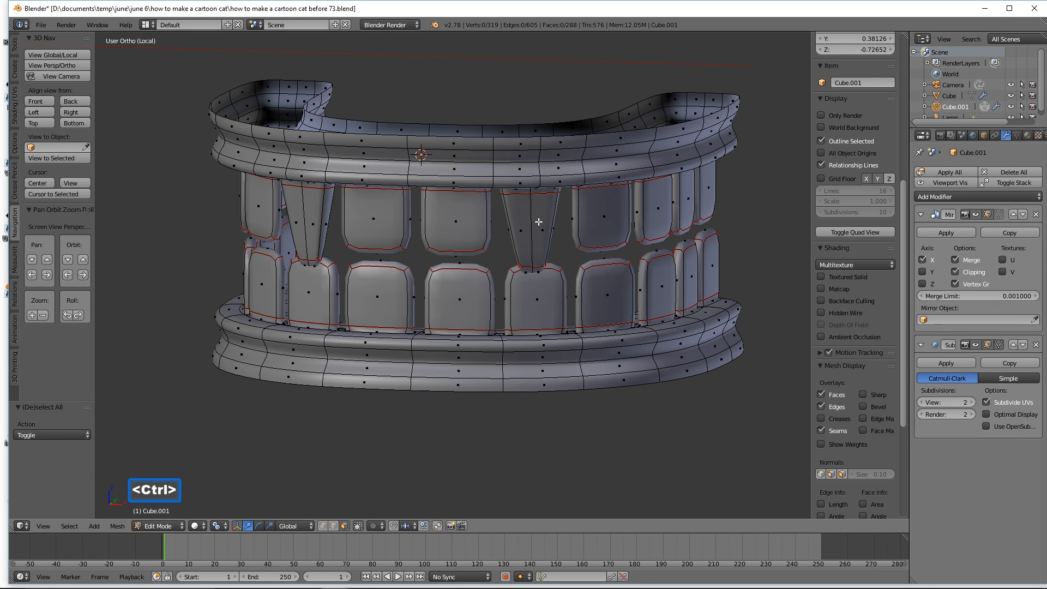
pyautogui.hotkey('ctrl', 'r')
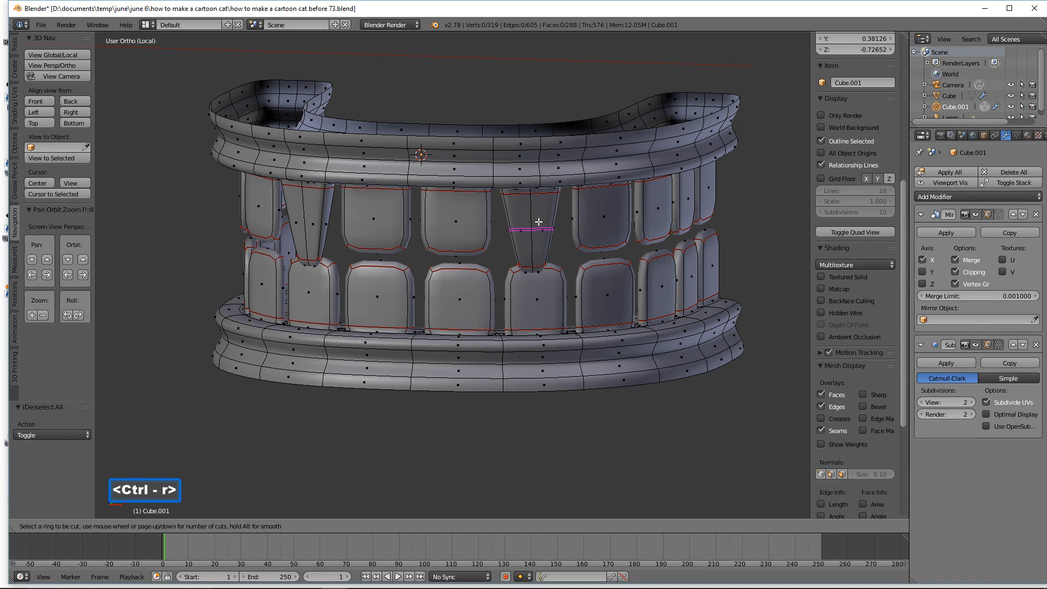
pyautogui.click(539, 222)
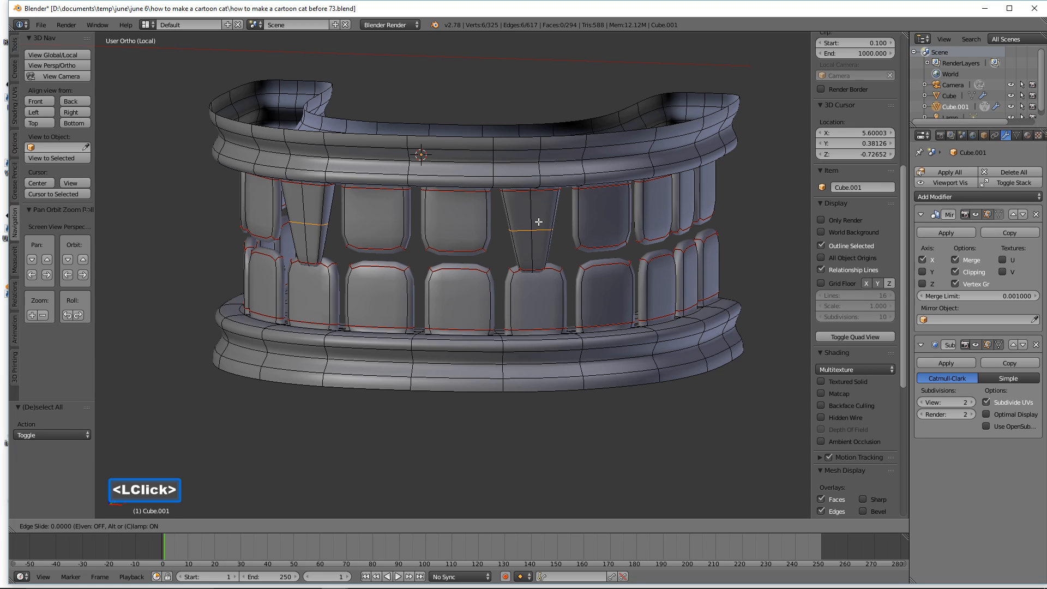
pyautogui.click(535, 221)
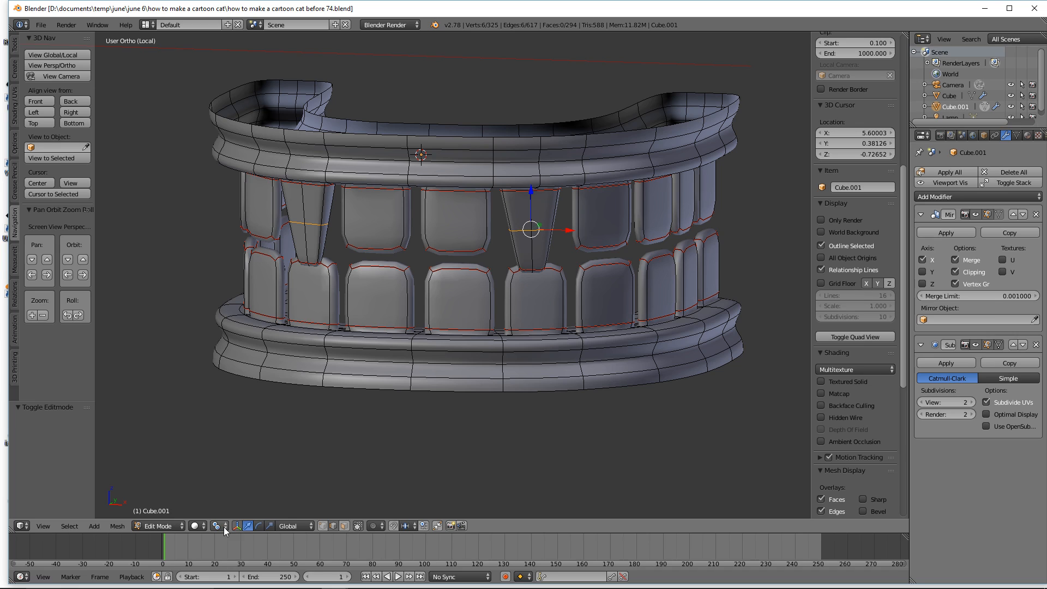
pyautogui.click(224, 527)
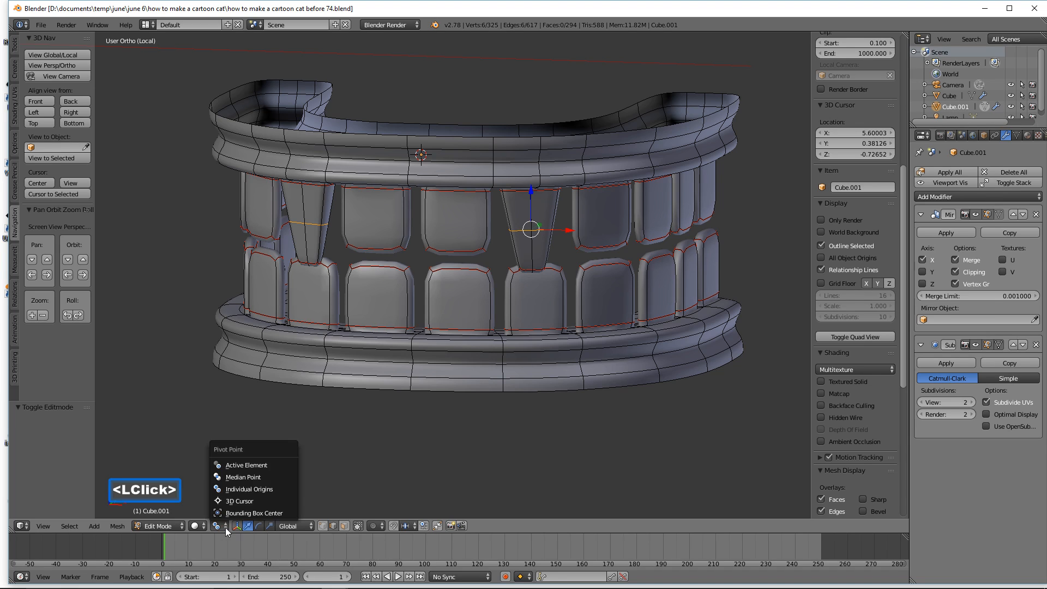
pyautogui.click(289, 478)
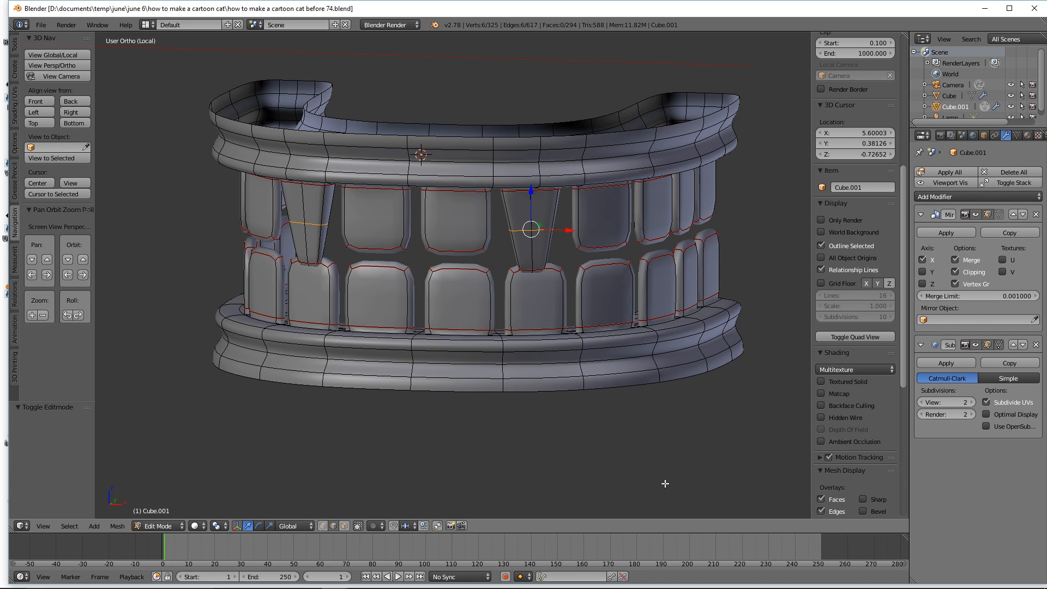
# Step: Bulge the pointed upper tooth by applying Shrink/Fatten to its new loop with offsets -0.065 and -0.039, and clear the selection
pyautogui.click(631, 9)
pyautogui.press('alt')
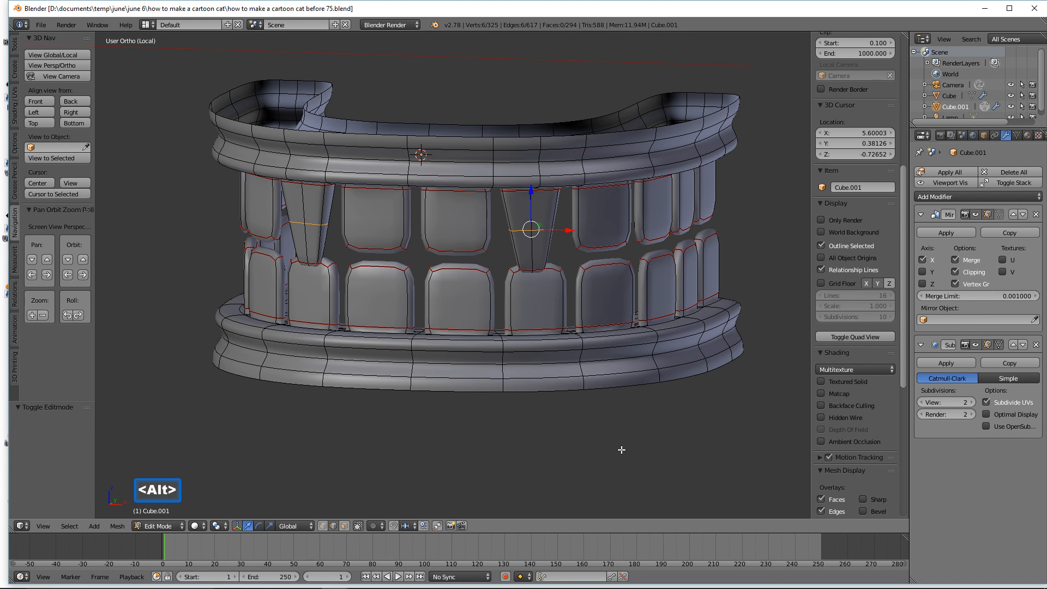
pyautogui.hotkey('alt', 's')
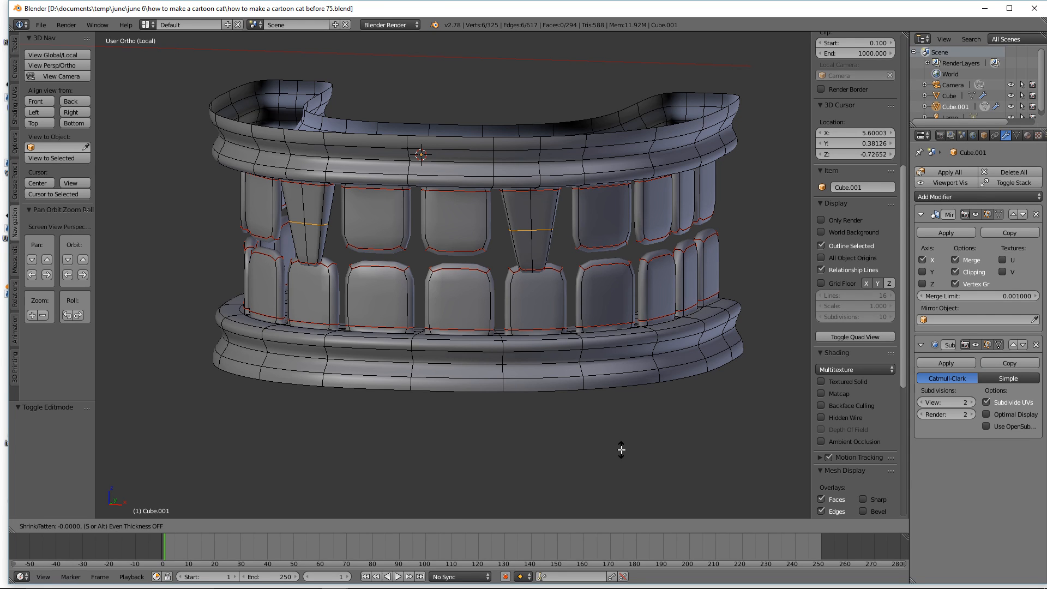
pyautogui.keyDown('shift'); pyautogui.click(642, 494); pyautogui.keyUp('shift')
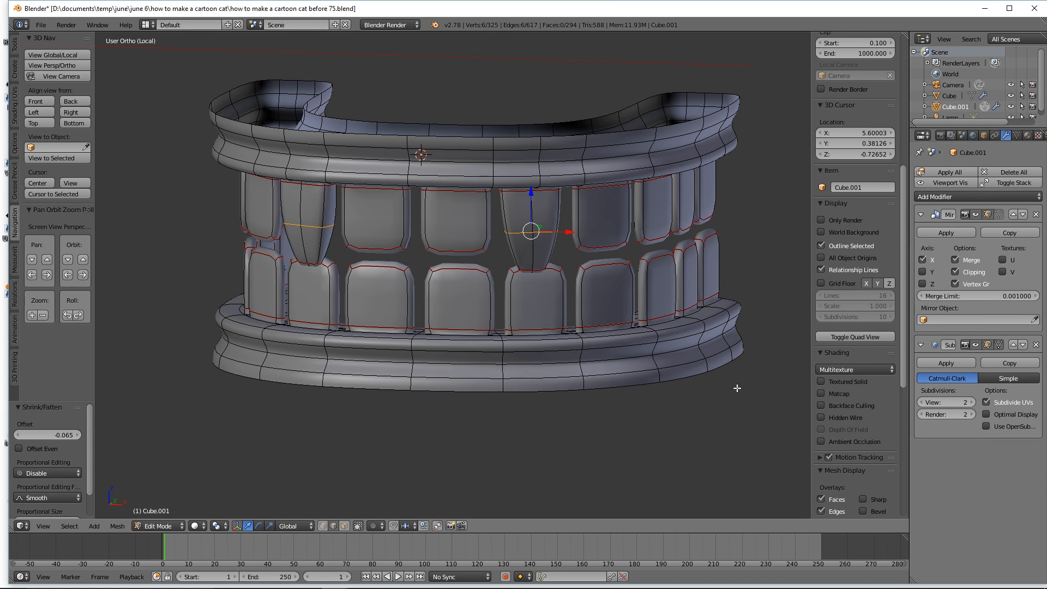
pyautogui.press('alt')
pyautogui.hotkey('alt', 's')
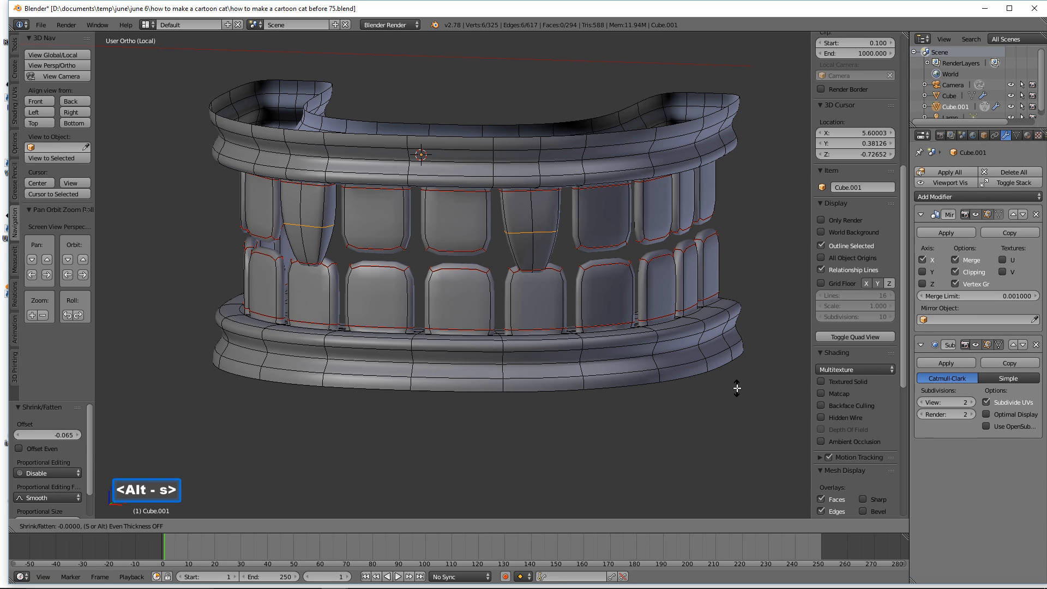
pyautogui.keyDown('shift'); pyautogui.click(742, 415); pyautogui.keyUp('shift')
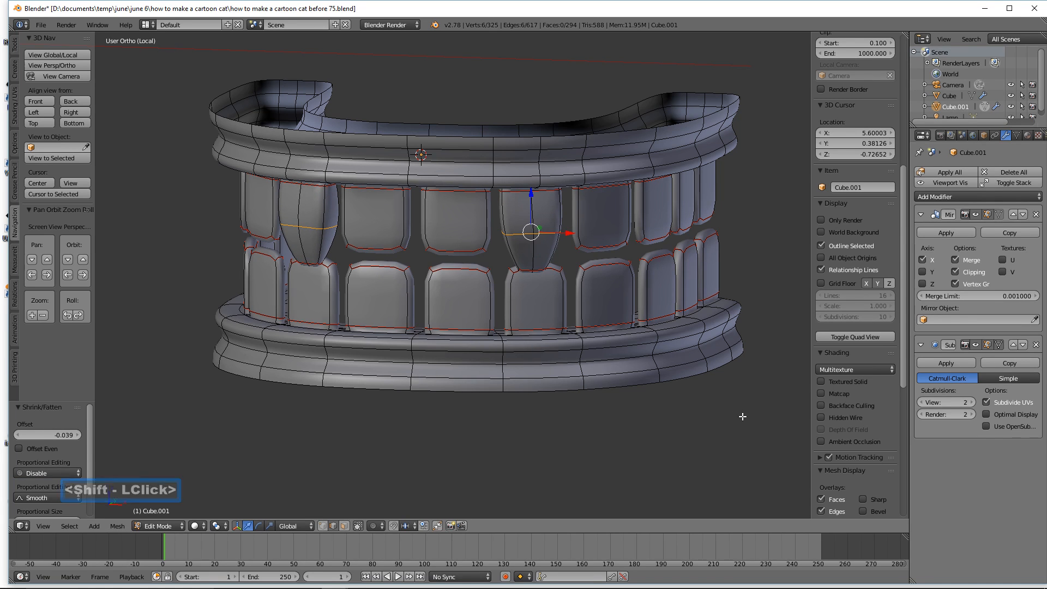
pyautogui.press('a')
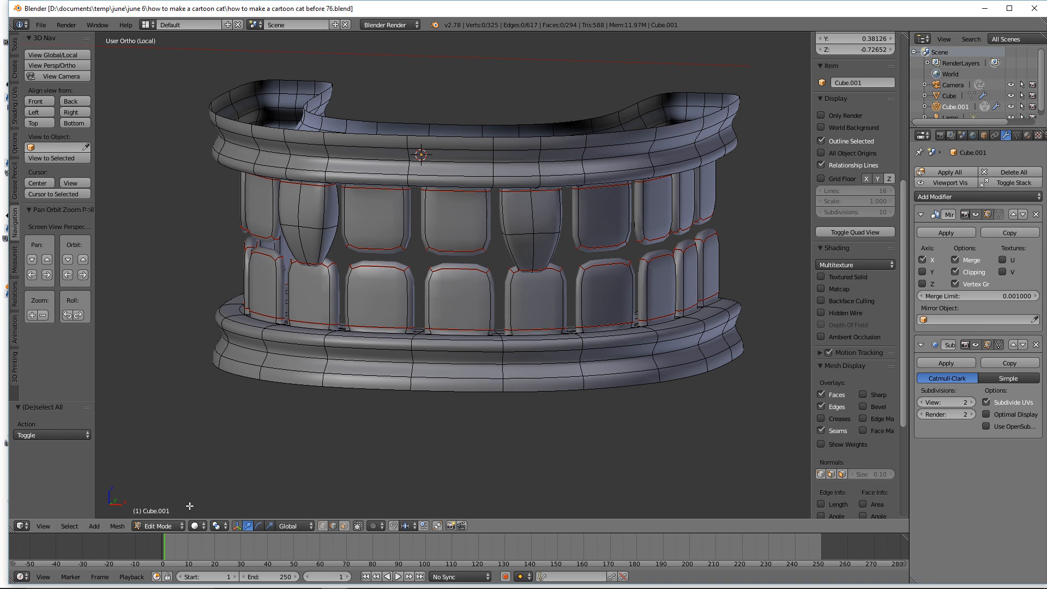
# Step: Switch to Object Mode and exit local view to bring back the cat head beside the gums and teeth
pyautogui.click(180, 525)
pyautogui.click(185, 513)
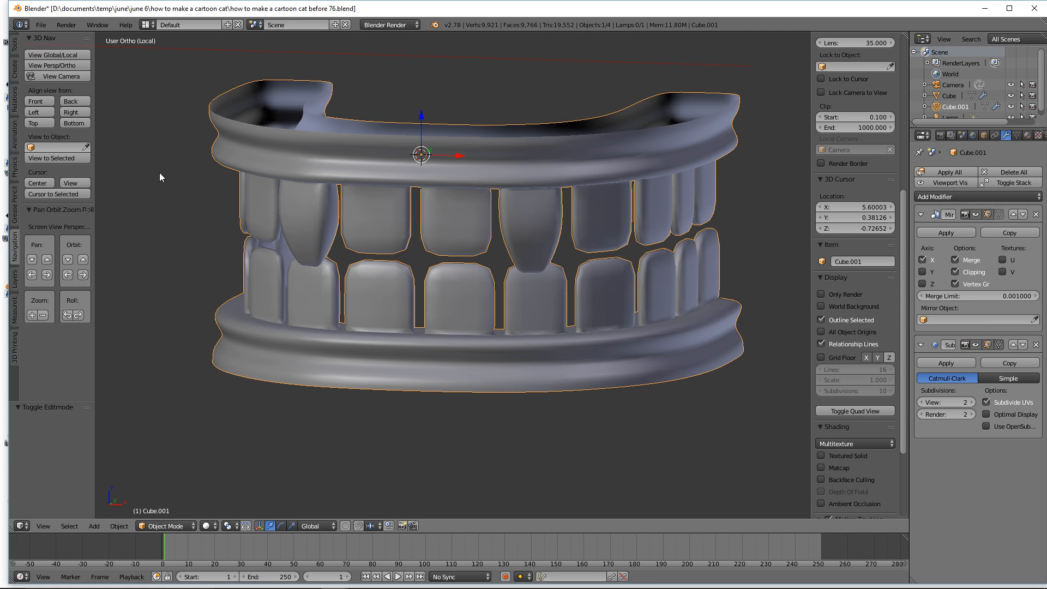
pyautogui.click(74, 55)
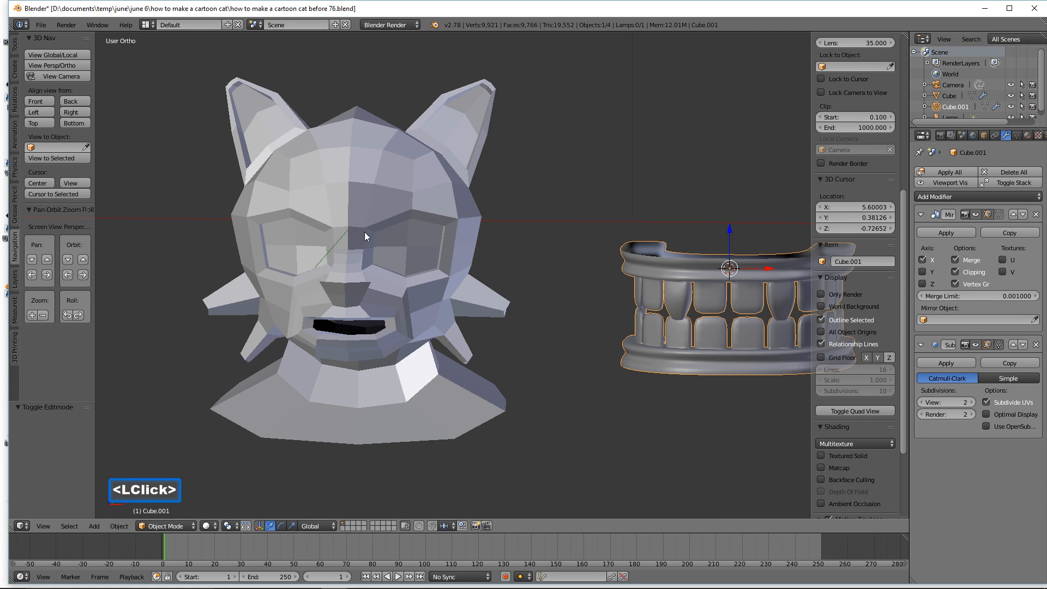
pyautogui.keyDown('shift'); pyautogui.moveTo(694, 350); pyautogui.dragTo(630, 344, button='middle'); pyautogui.keyUp('shift')
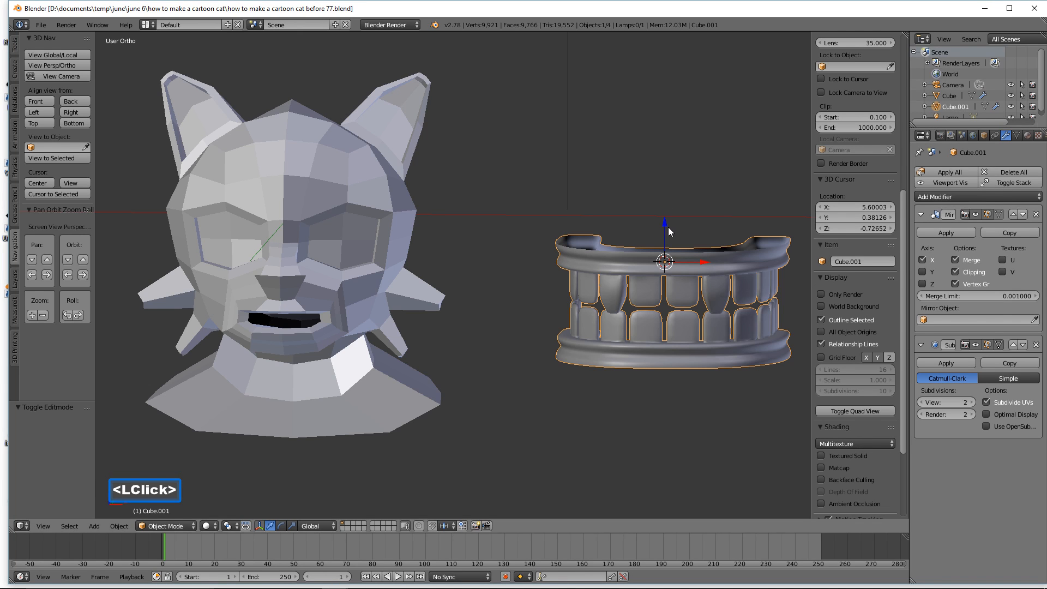
# Step: Move the gums and teeth -5.804 along X into the cat's head and scale them by 0.626
pyautogui.moveTo(707, 264); pyautogui.dragTo(319, 280)
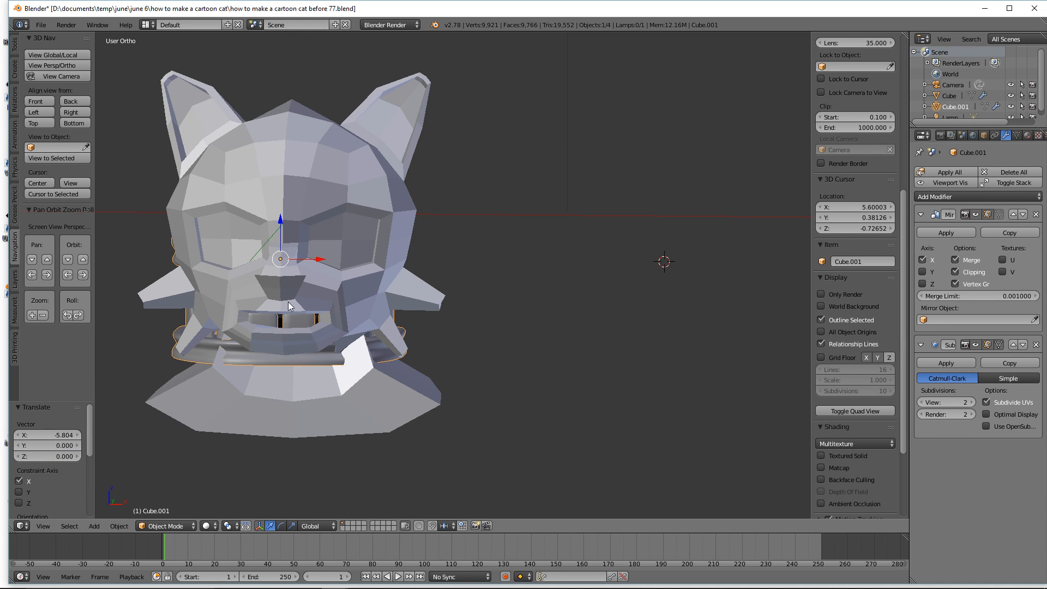
pyautogui.press('s')
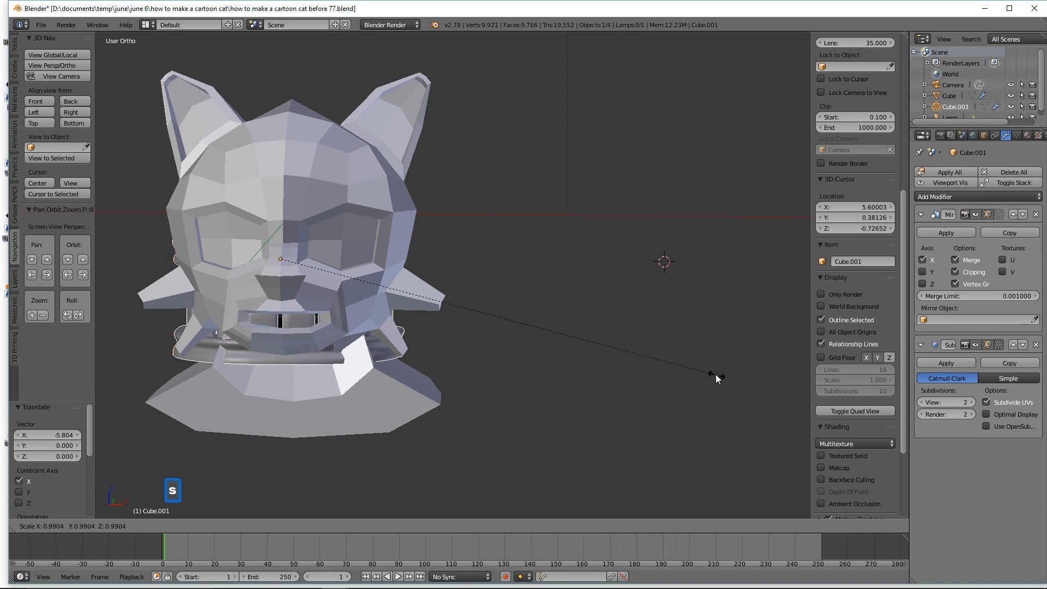
pyautogui.click(559, 323)
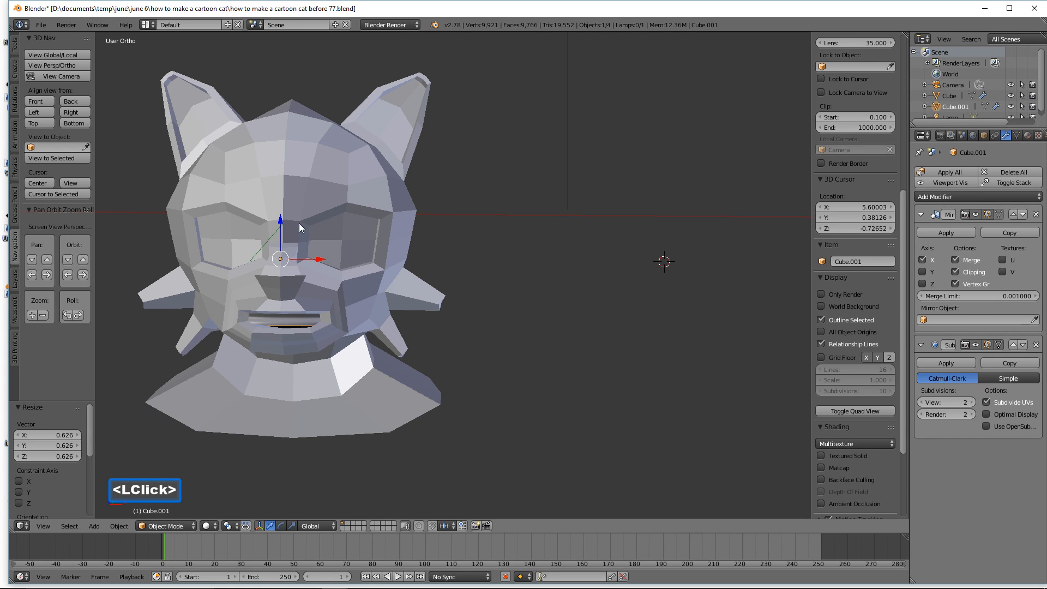
# Step: Lower the gums and teeth -0.462 along Z to the mouth opening and scale them by 0.664
pyautogui.moveTo(281, 220); pyautogui.dragTo(288, 248)
pyautogui.press('s')
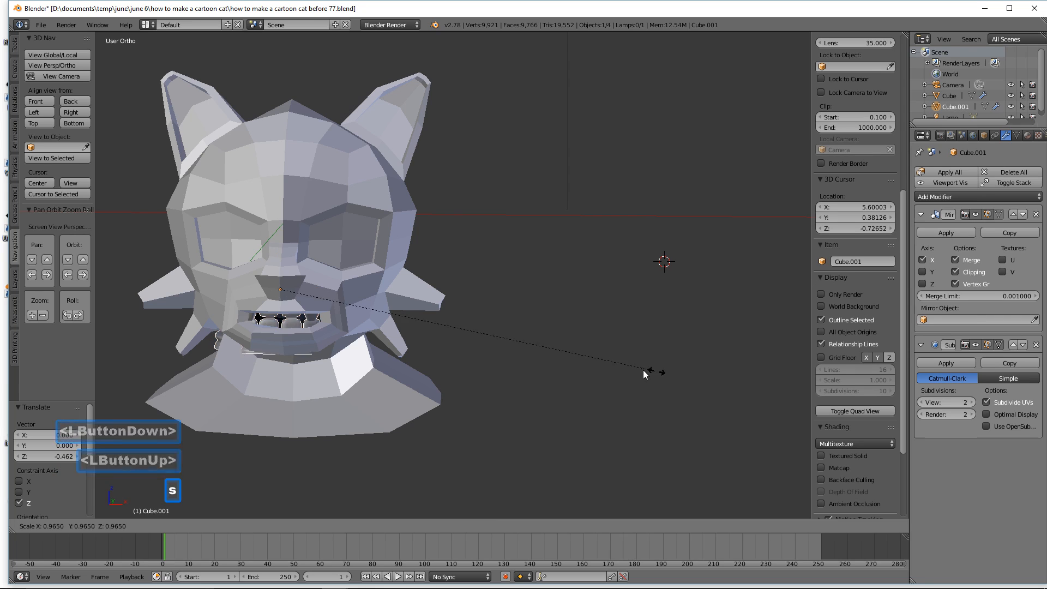
pyautogui.click(535, 347)
# Step: Centre the gums and teeth in the mouth by moving them 0.205 along X in front view and -1.991 along Y
pyautogui.moveTo(534, 348); pyautogui.dragTo(535, 330, button='middle')
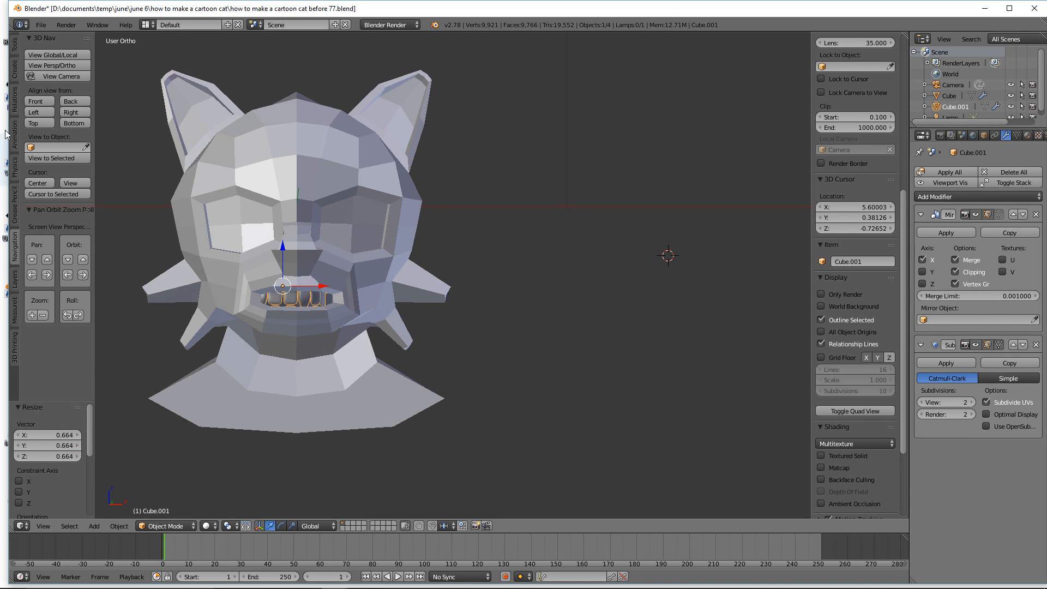
pyautogui.click(44, 104)
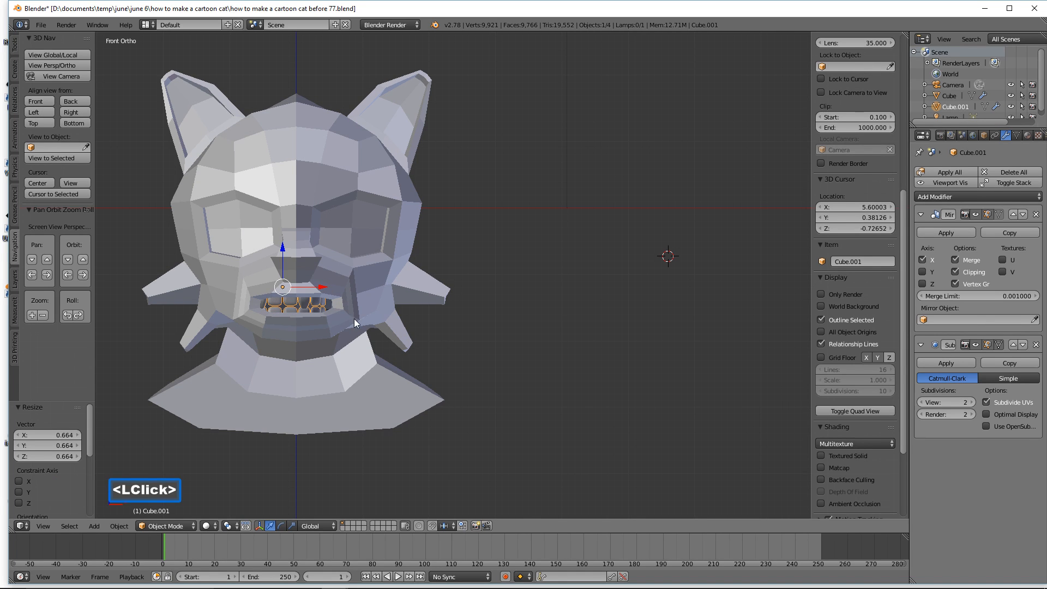
pyautogui.moveTo(322, 287); pyautogui.dragTo(335, 290)
pyautogui.moveTo(335, 290); pyautogui.dragTo(345, 326, button='middle')
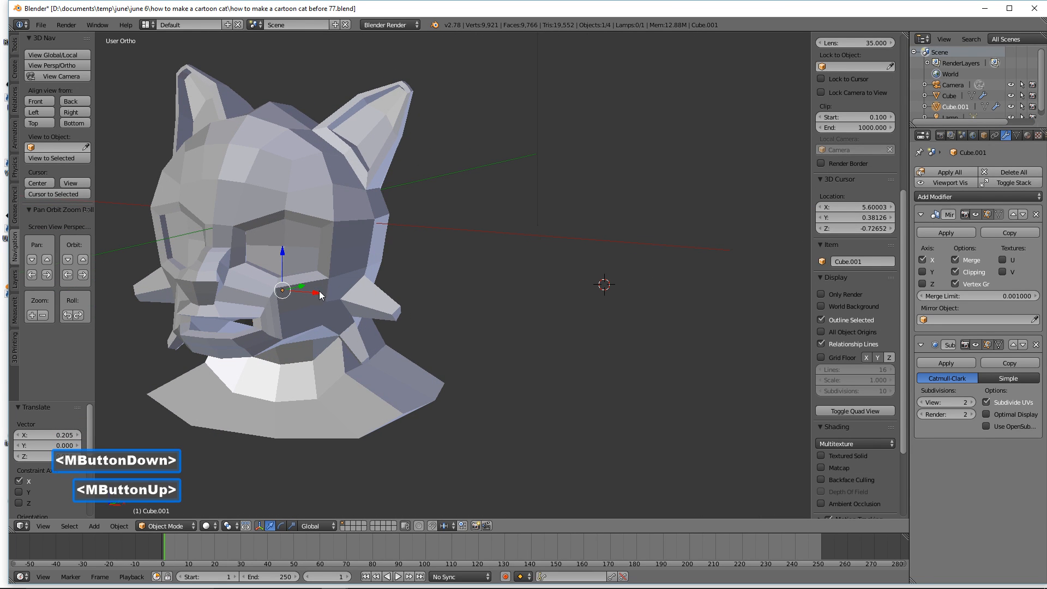
pyautogui.moveTo(303, 288); pyautogui.dragTo(238, 304)
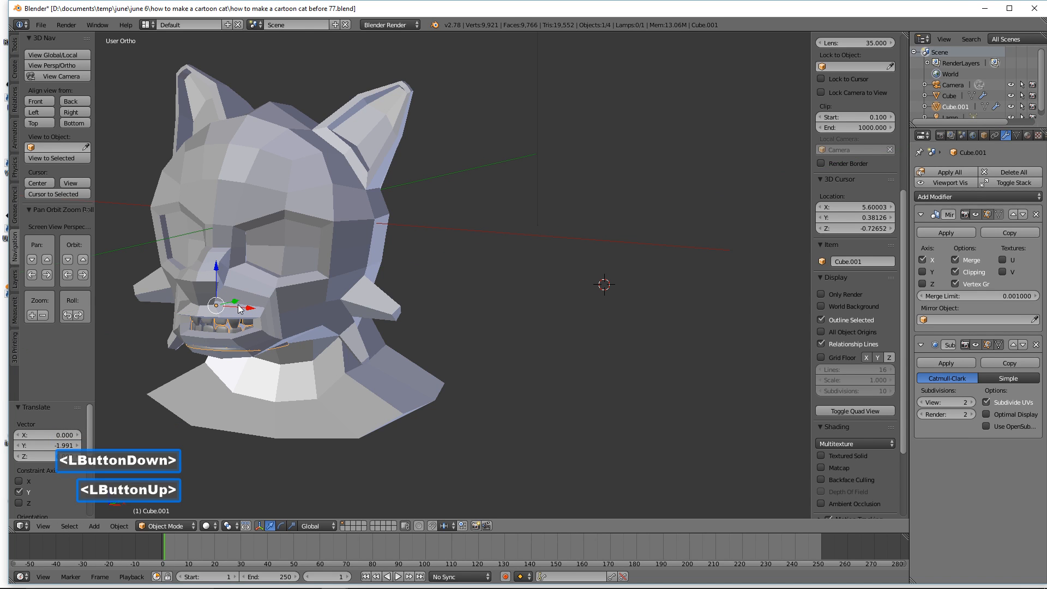
# Step: Scale the gums and teeth by 0.716 in front view to fit the cat's mouth opening
pyautogui.click(52, 99)
pyautogui.keyDown('shift'); pyautogui.moveTo(425, 332); pyautogui.dragTo(612, 298, button='middle'); pyautogui.keyUp('shift')
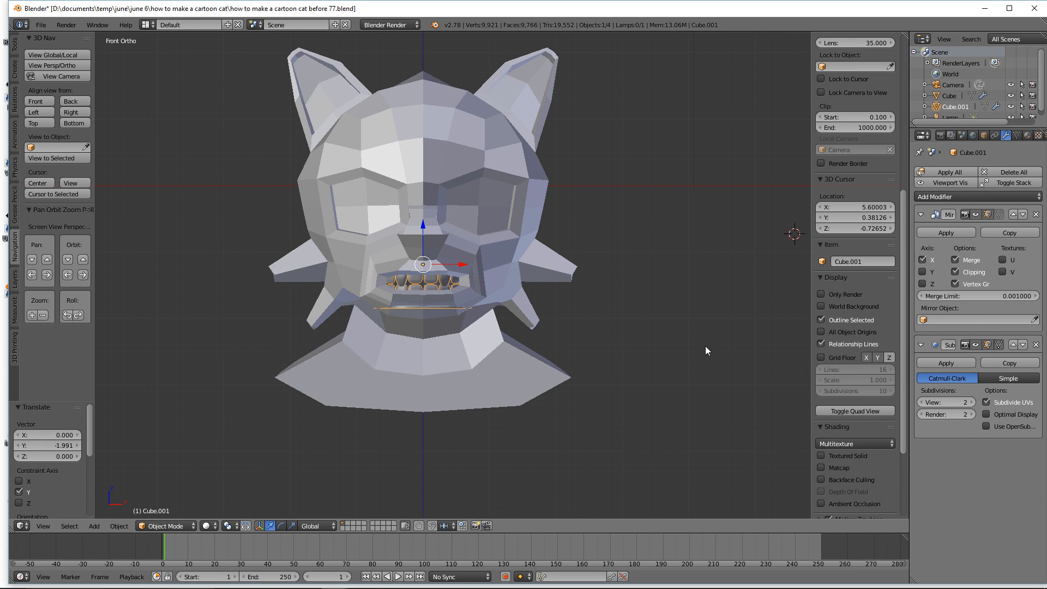
pyautogui.press('s')
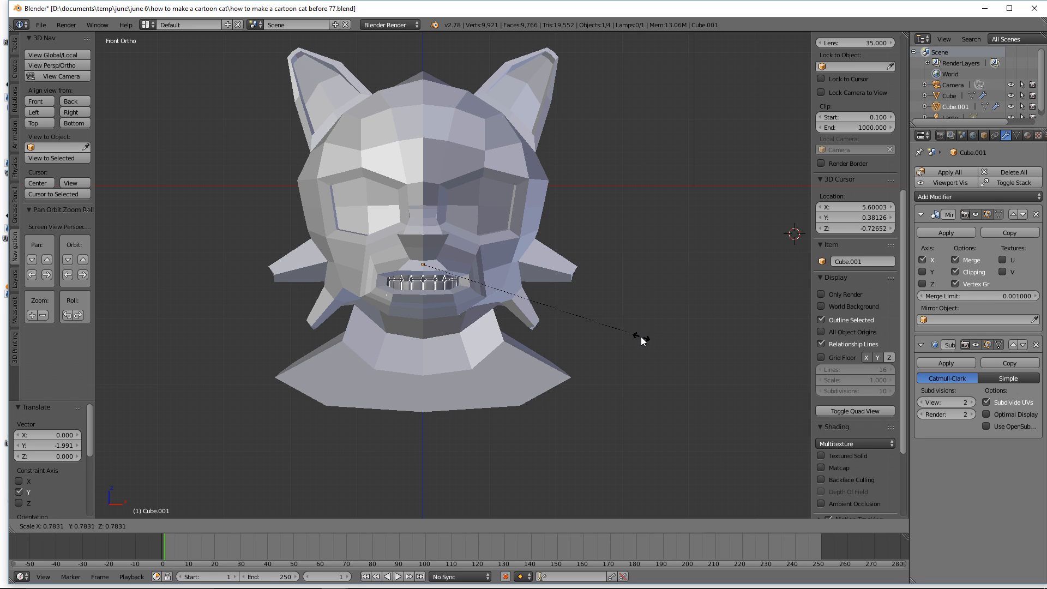
pyautogui.click(623, 332)
pyautogui.moveTo(623, 332)
pyautogui.mouseDown(button='middle')
pyautogui.moveTo(584, 316)
pyautogui.moveTo(595, 345)
pyautogui.moveTo(616, 330)
pyautogui.mouseUp(button='middle')
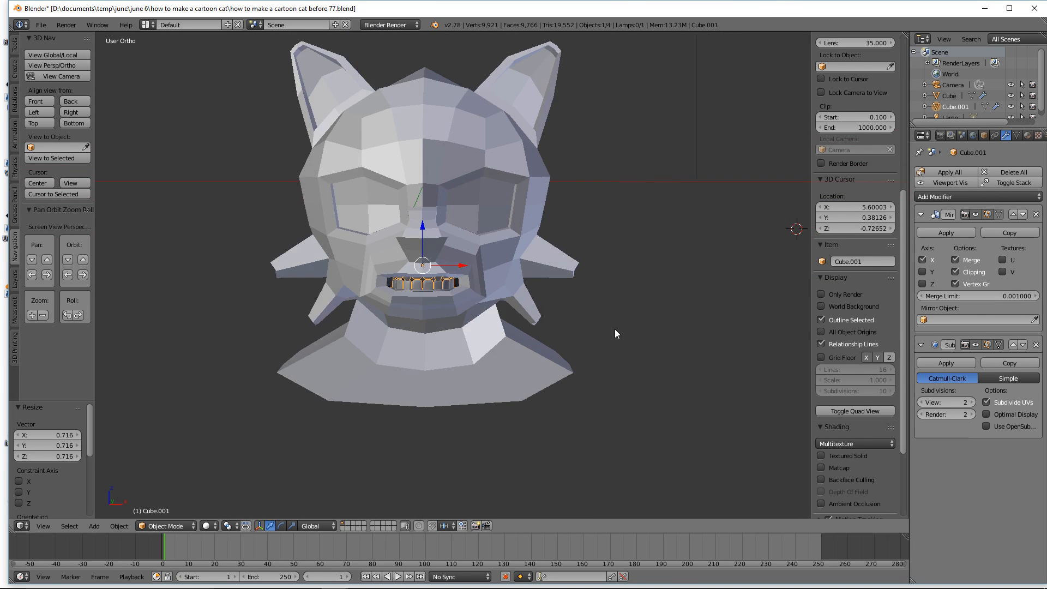
# Step: Lower the gums and teeth -0.016 along Z and save the file as "how to make a cartoon cat before 78.blend"
pyautogui.moveTo(424, 225); pyautogui.dragTo(424, 226)
pyautogui.moveTo(518, 289)
pyautogui.mouseDown(button='middle')
pyautogui.moveTo(521, 276)
pyautogui.moveTo(531, 288)
pyautogui.mouseUp(button='middle')
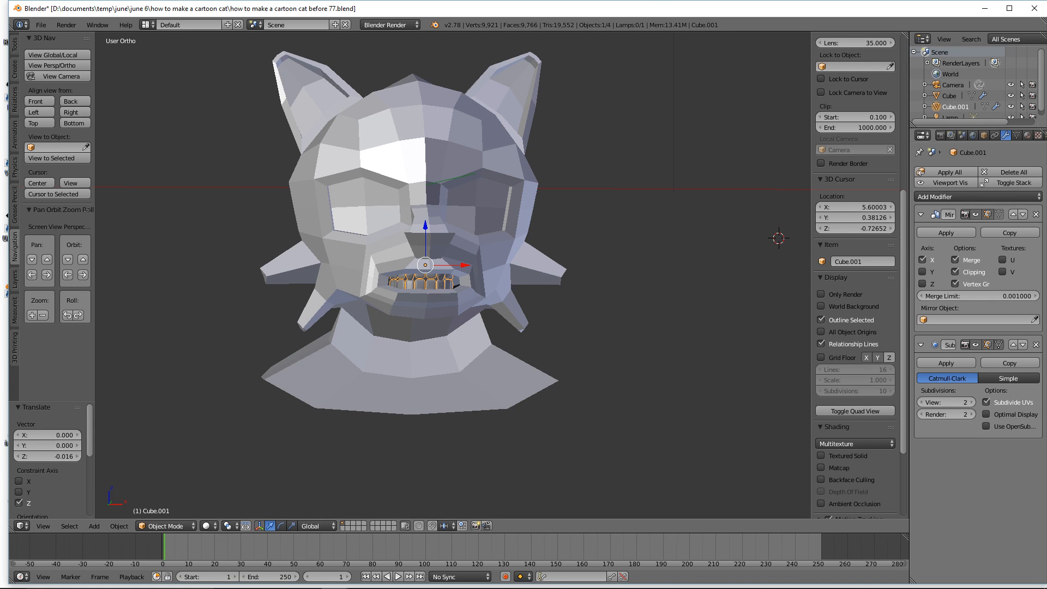
pyautogui.hotkey('ctrl', 'alt', 's')
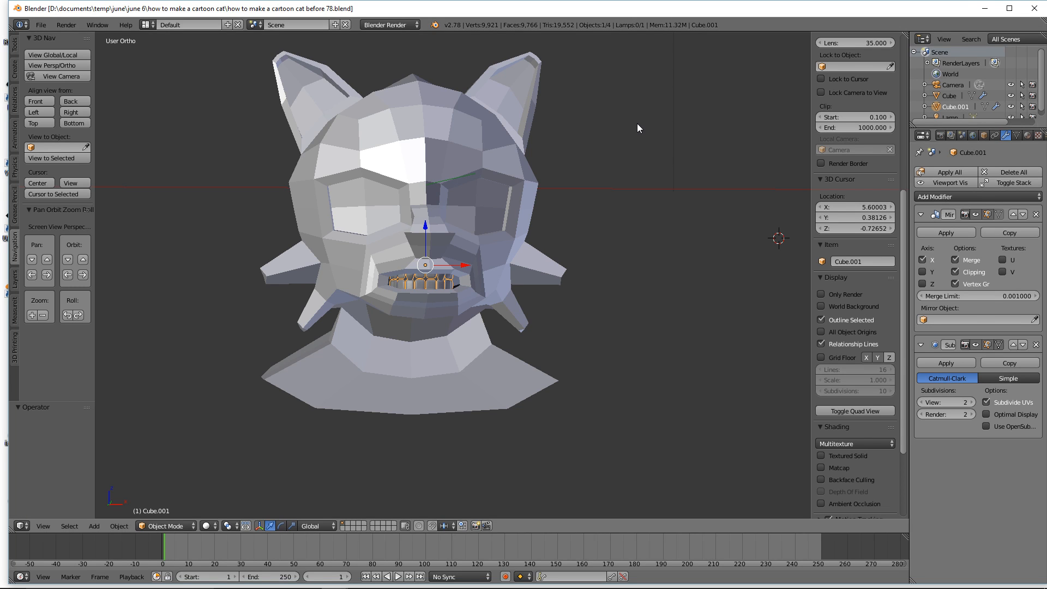
# Step: Select the cat head, enter Edit Mode and isolate the head in local view
pyautogui.rightClick(488, 152)
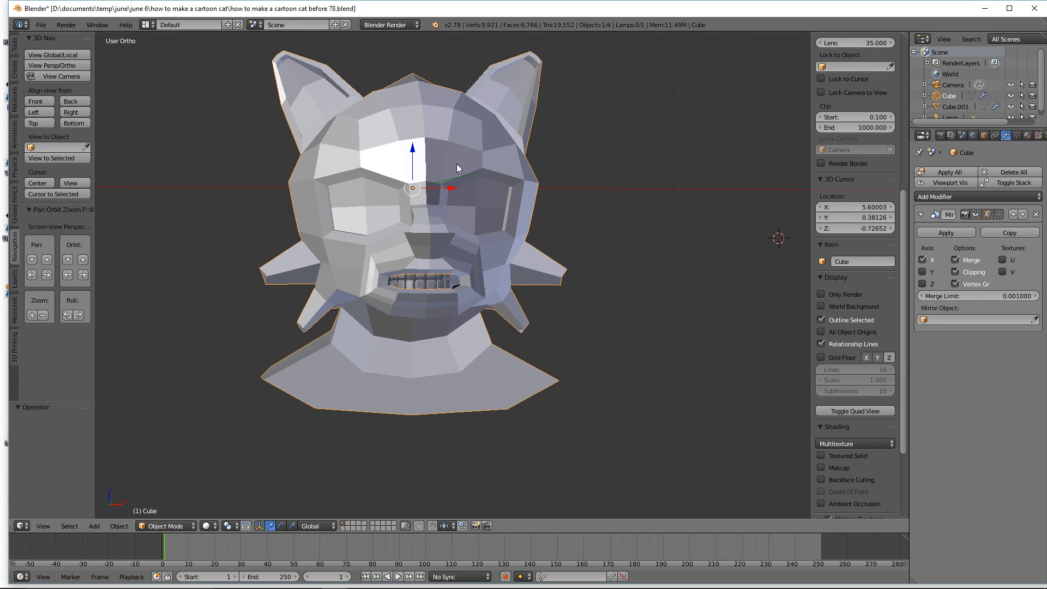
pyautogui.click(183, 525)
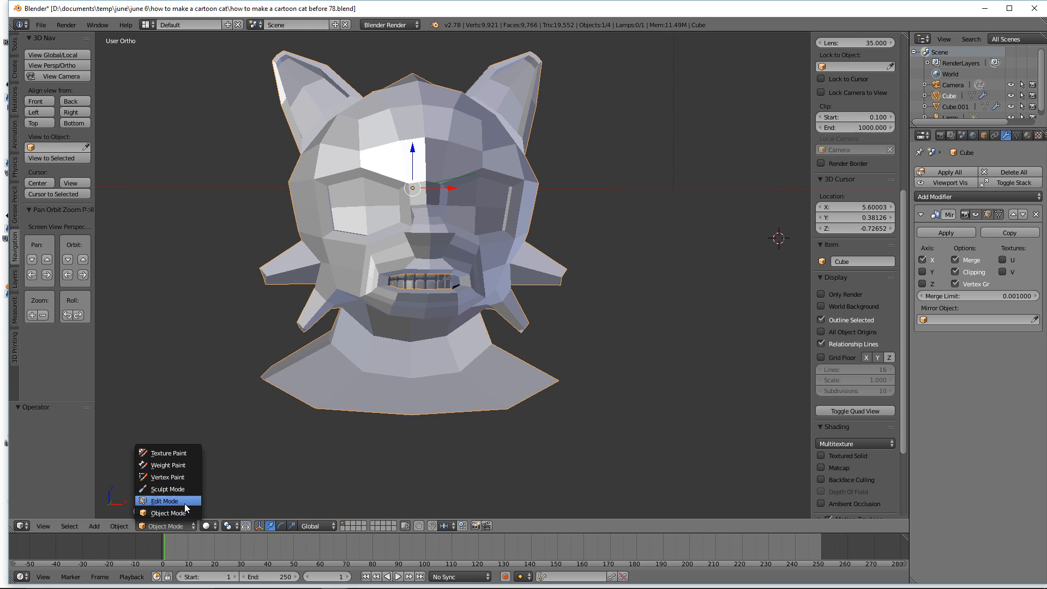
pyautogui.click(185, 502)
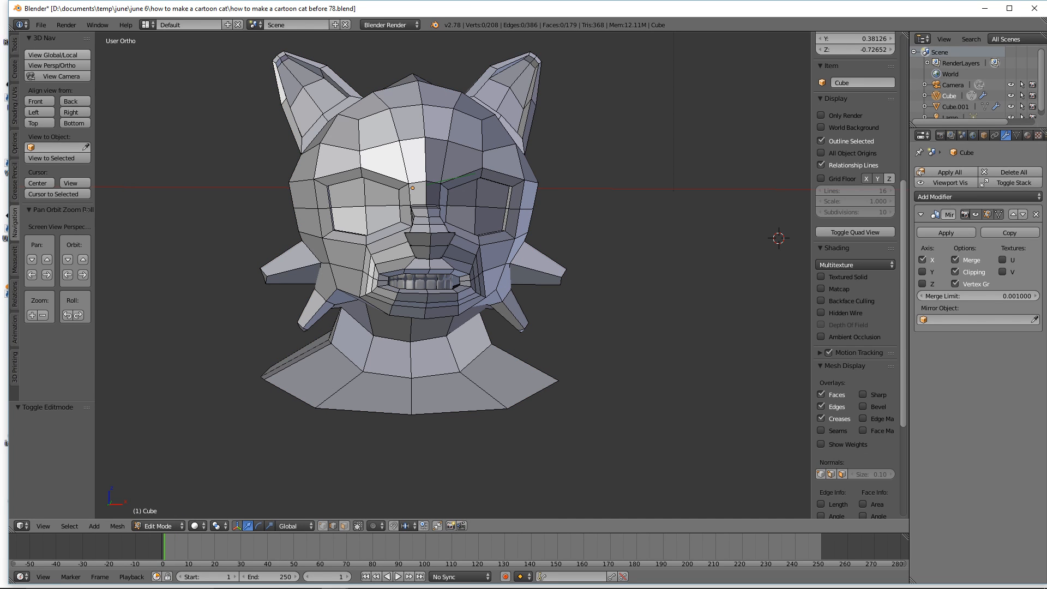
pyautogui.click(71, 57)
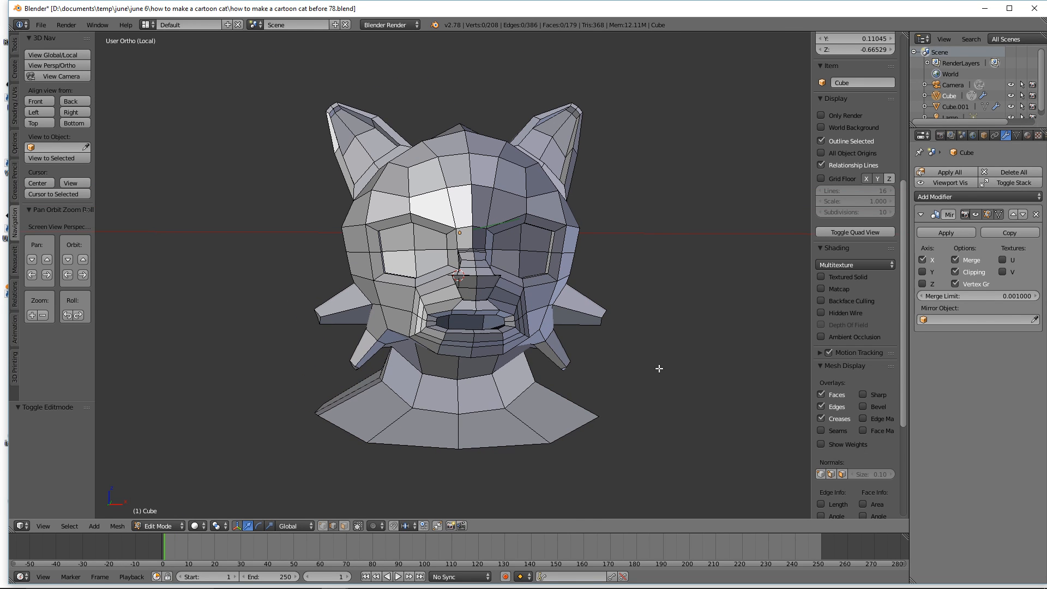
# Step: Turn off the Mirror modifier's viewport display on the head and save the file as "how to make a cartoon cat before 79.blend"
pyautogui.click(976, 215)
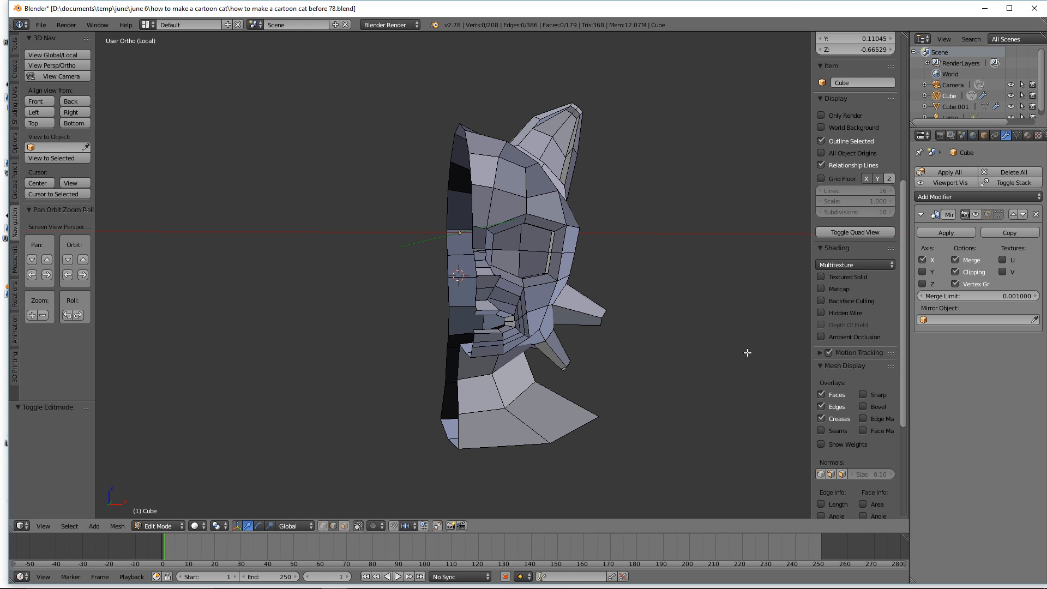
pyautogui.hotkey('ctrl', 'alt', 's')
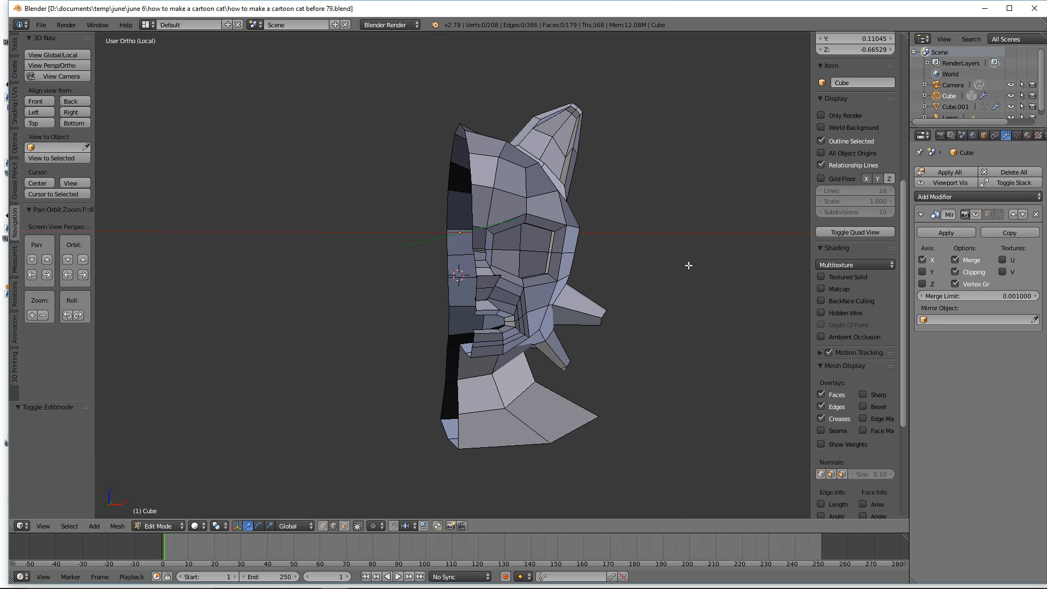
# Step: Mark the edge loop around the mouth opening's inner lip as a seam and save the file as version 80
pyautogui.scroll(5, 686, 234)
pyautogui.keyDown('ctrl'); pyautogui.moveTo(692, 195); pyautogui.dragTo(691, 192, button='middle'); pyautogui.keyUp('ctrl')
pyautogui.moveTo(572, 269); pyautogui.dragTo(697, 276, button='middle')
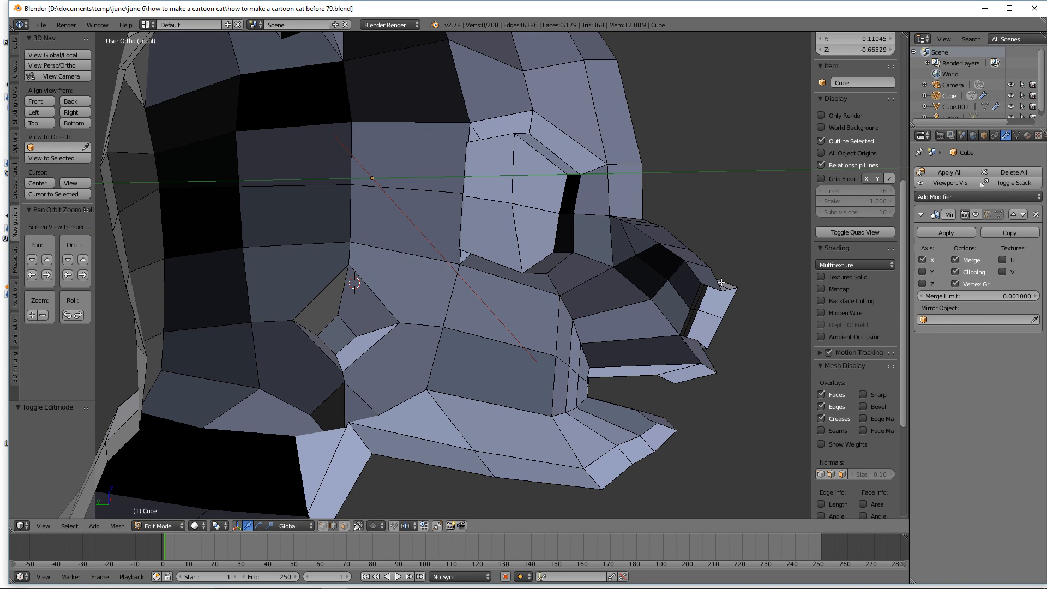
pyautogui.keyDown('shift'); pyautogui.moveTo(757, 298); pyautogui.dragTo(572, 214, button='middle'); pyautogui.keyUp('shift')
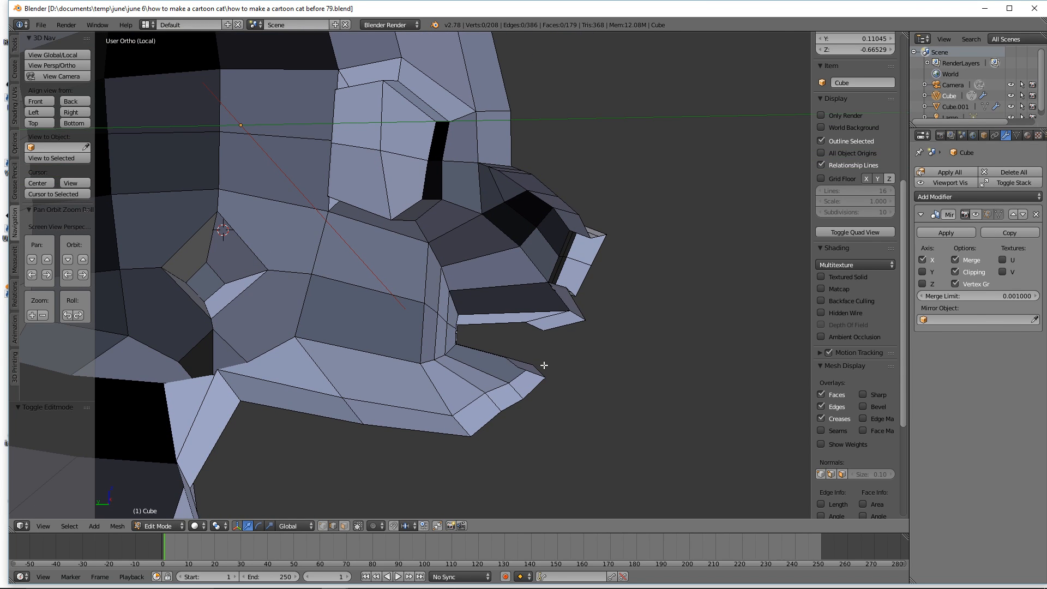
pyautogui.keyDown('alt'); pyautogui.rightClick(536, 328); pyautogui.keyUp('alt')
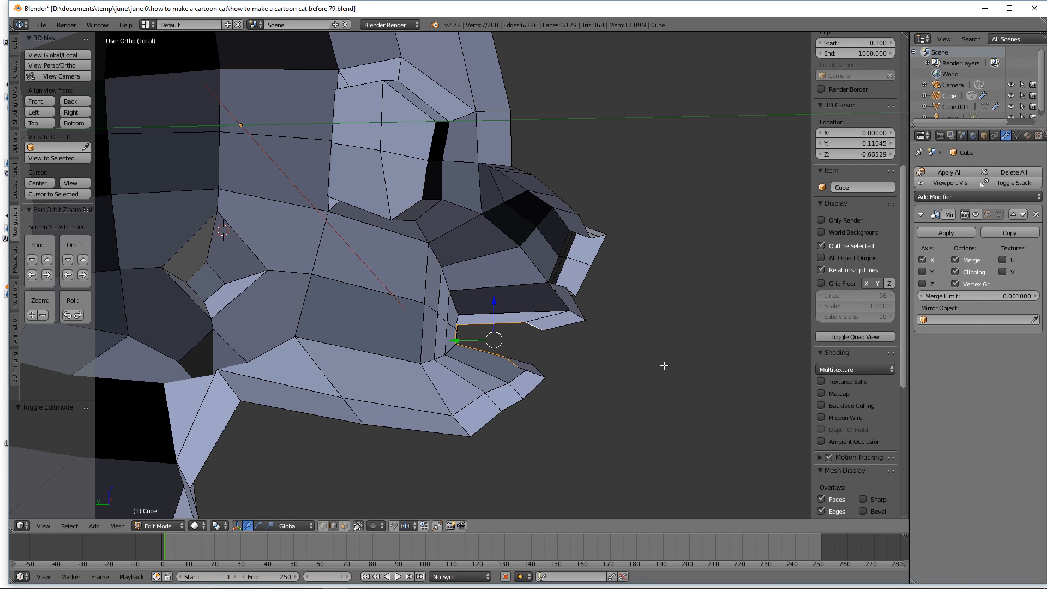
pyautogui.hotkey('ctrl', 'e')
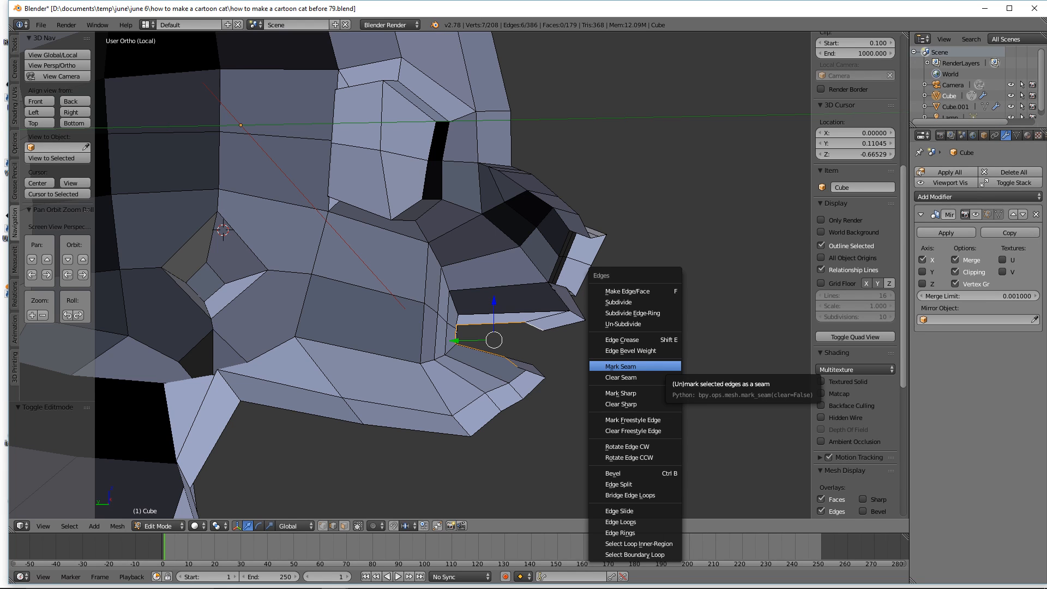
pyautogui.press('Return')
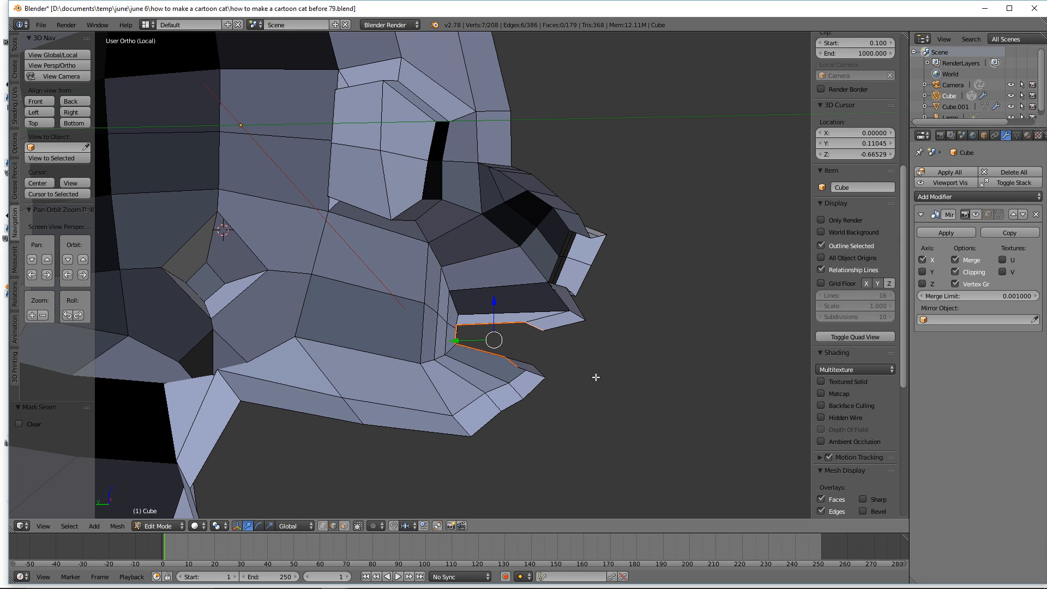
pyautogui.hotkey('ctrl', 'alt', 's')
# Step: Extrude the mouth's inner edge loop in place, scale it by 1.409 and stretch it by 1.430 along Z
pyautogui.press('e')
pyautogui.rightClick(692, 347)
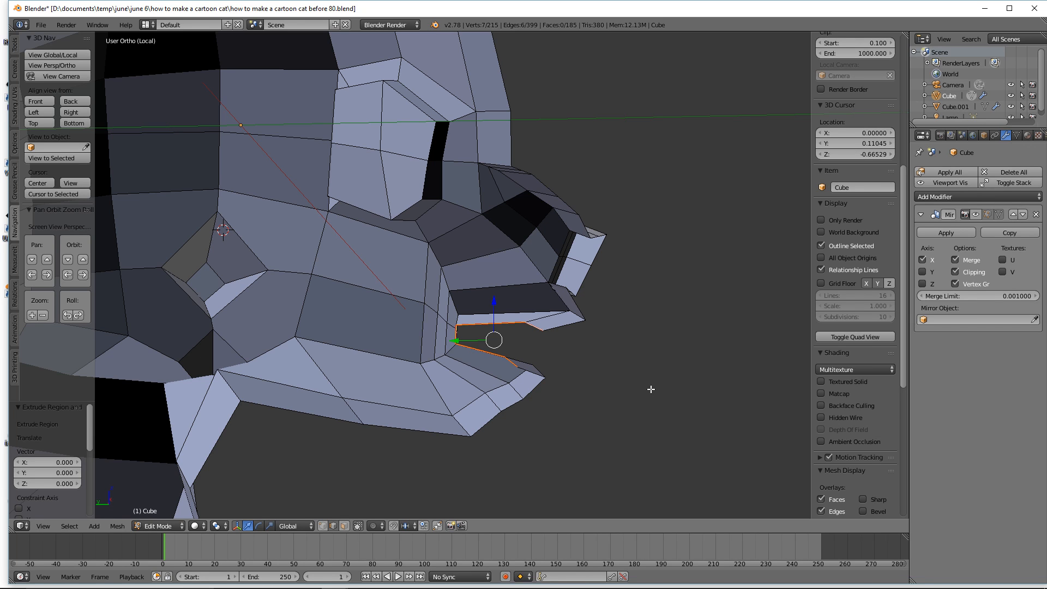
pyautogui.press('s')
pyautogui.click(708, 428)
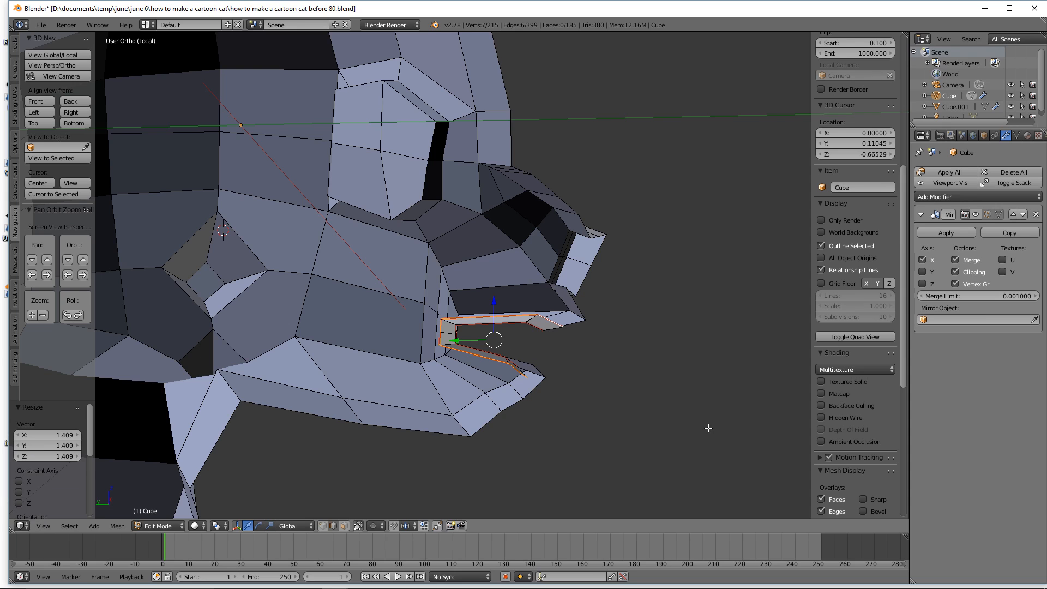
pyautogui.press('s')
pyautogui.press('z')
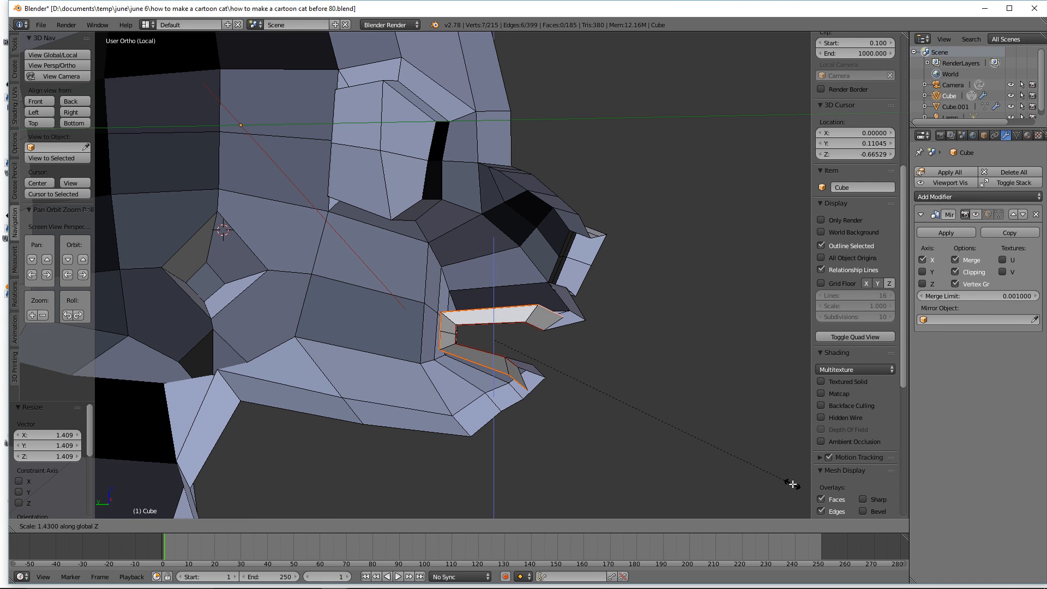
pyautogui.click(785, 484)
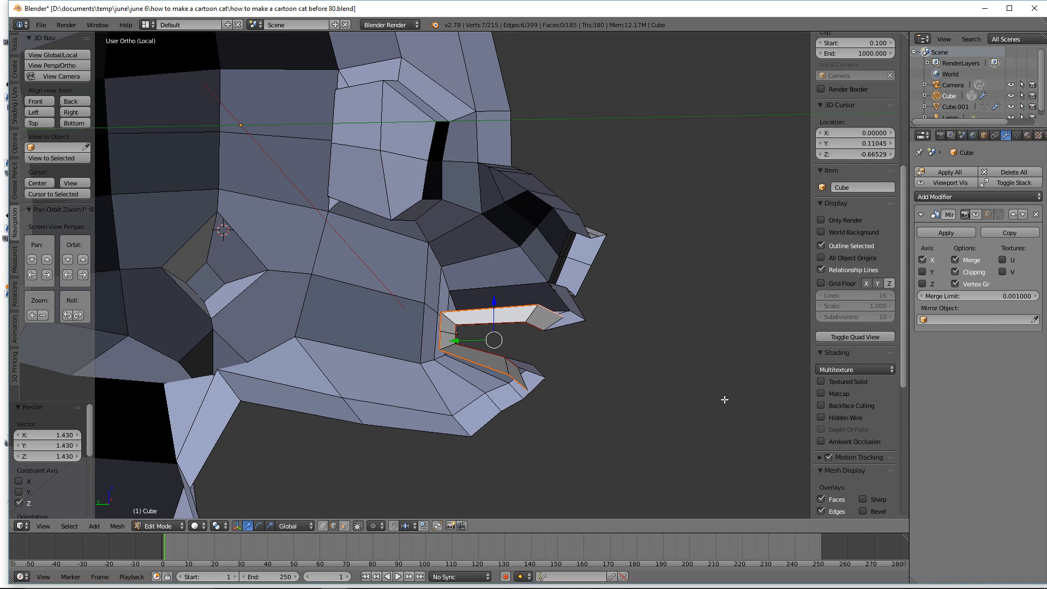
# Step: Extrude the enlarged mouth loop 0.464 along Y into the head
pyautogui.press('e')
pyautogui.press('y')
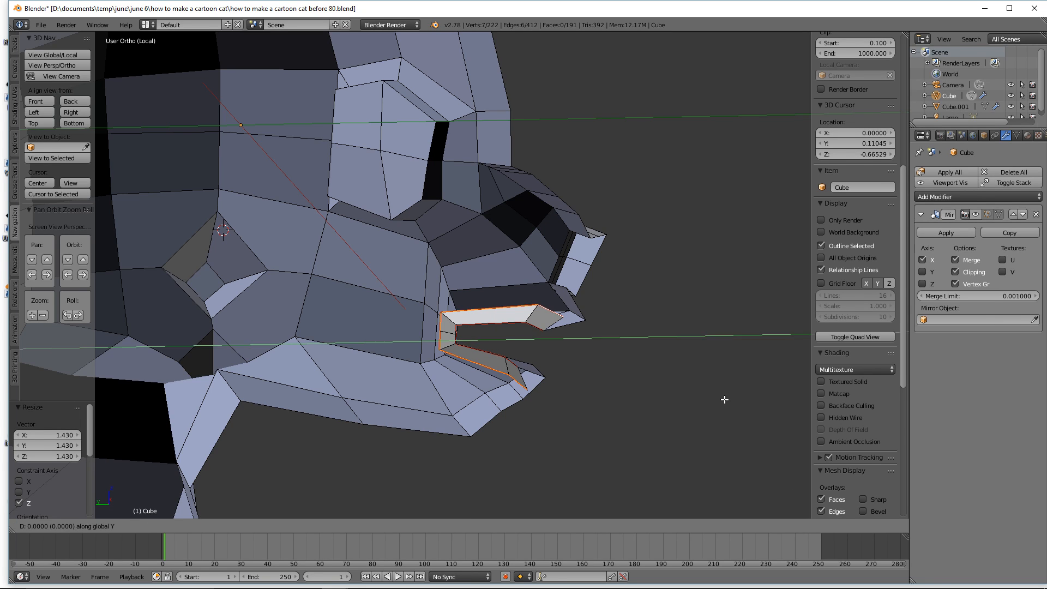
pyautogui.click(652, 397)
pyautogui.moveTo(646, 386); pyautogui.dragTo(660, 401, button='middle')
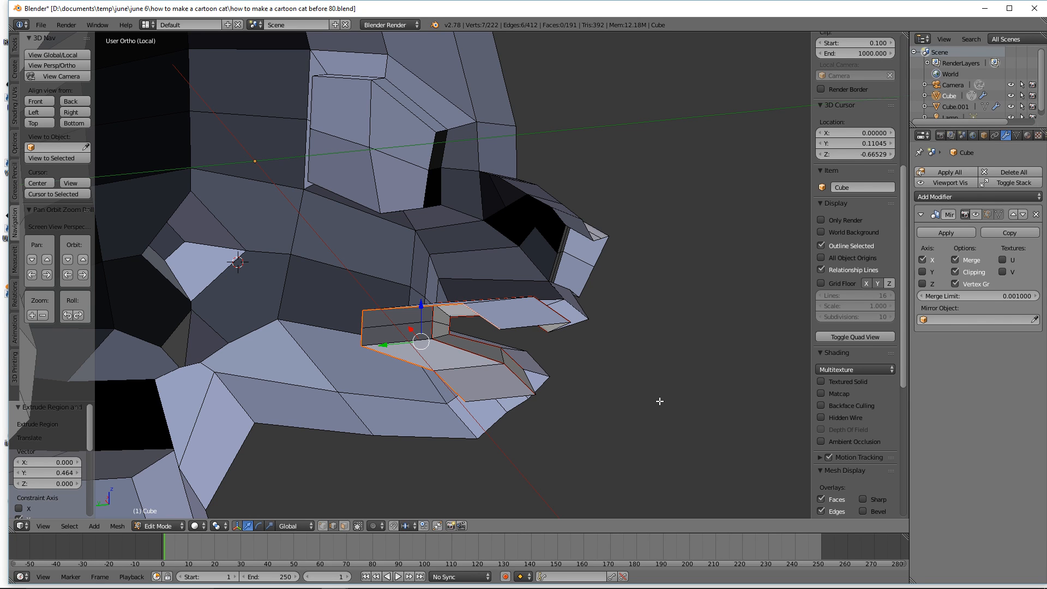
# Step: Flatten the extruded mouth loop by scaling it to 0 along Y and save the file as version 81
pyautogui.press('s')
pyautogui.press('y')
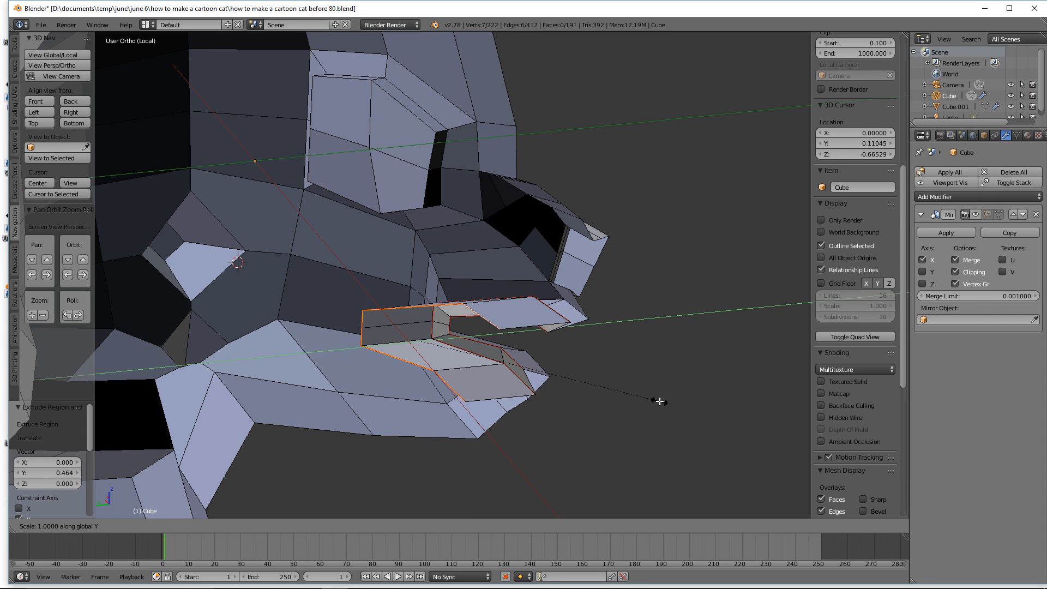
pyautogui.press('0')
pyautogui.press('Return')
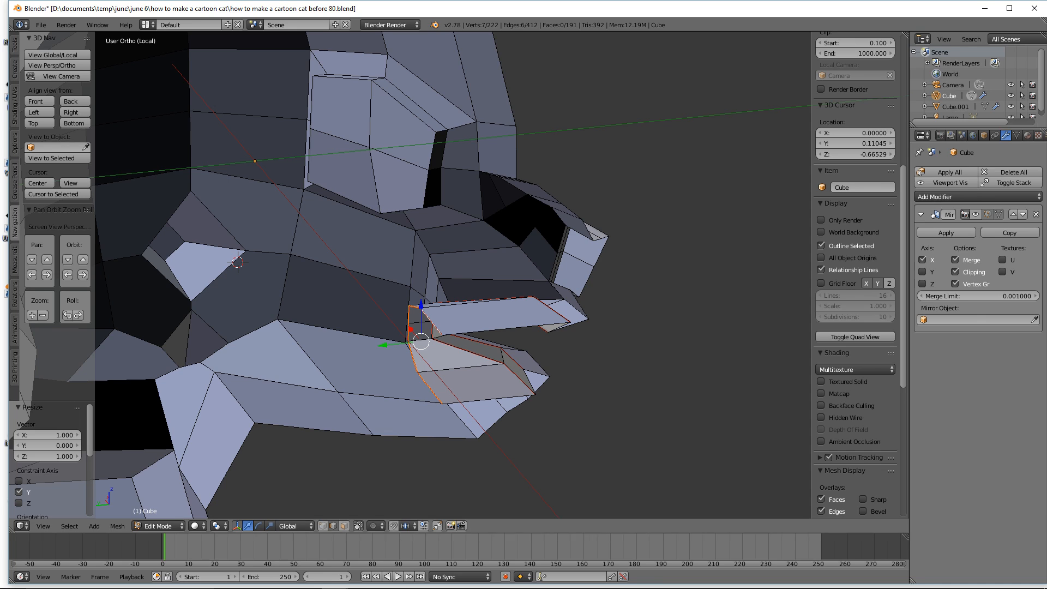
pyautogui.hotkey('ctrl', 'alt', 's')
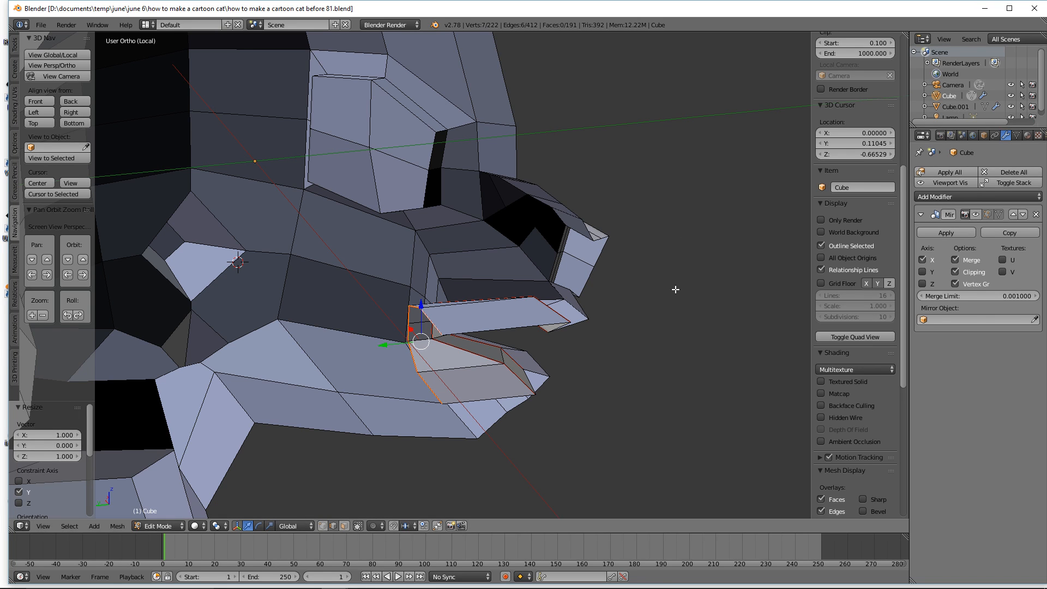
# Step: Extrude the flattened mouth loop 0.390 along Y deeper into the head and scale it by 0.833
pyautogui.press('e')
pyautogui.press('y')
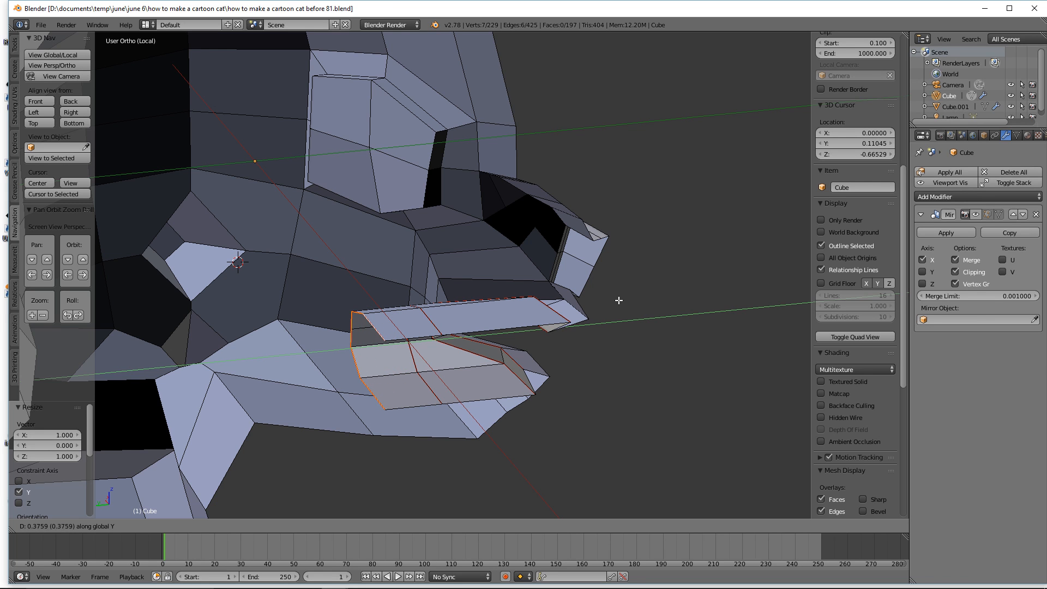
pyautogui.click(618, 300)
pyautogui.moveTo(670, 327); pyautogui.dragTo(601, 306, button='middle')
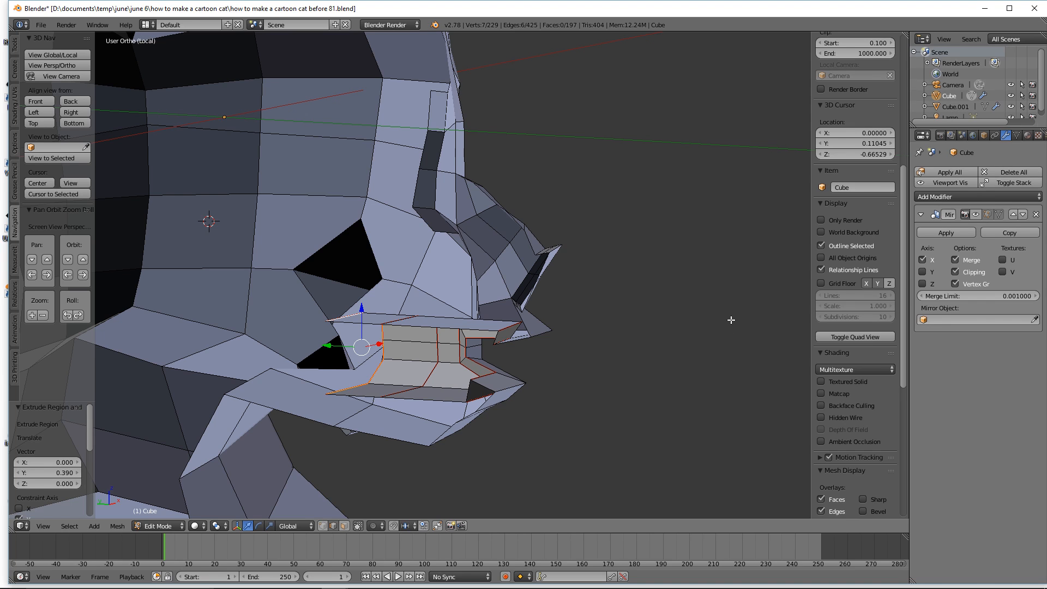
pyautogui.press('s')
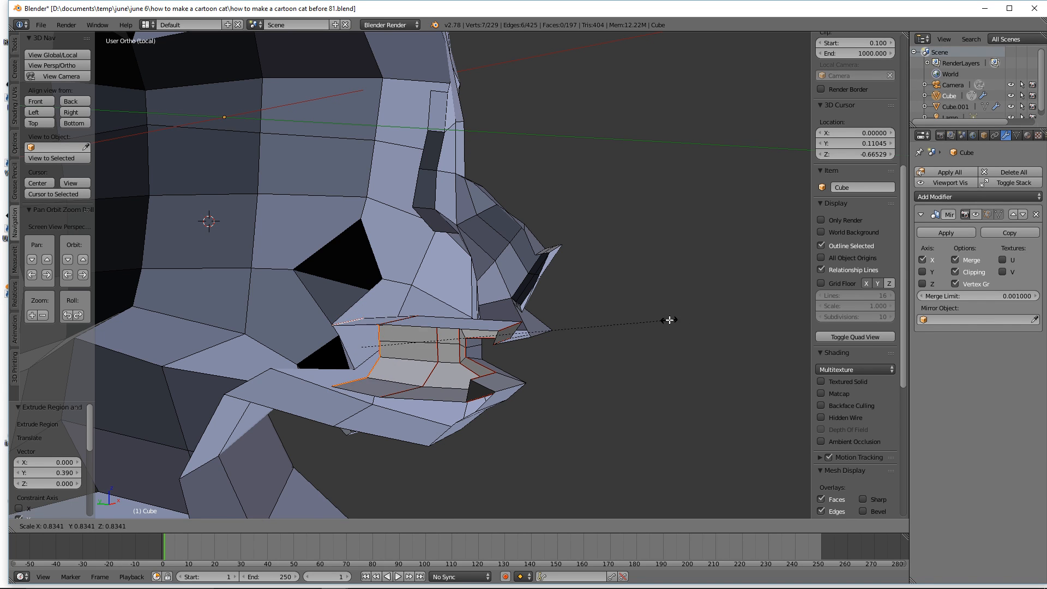
pyautogui.click(669, 320)
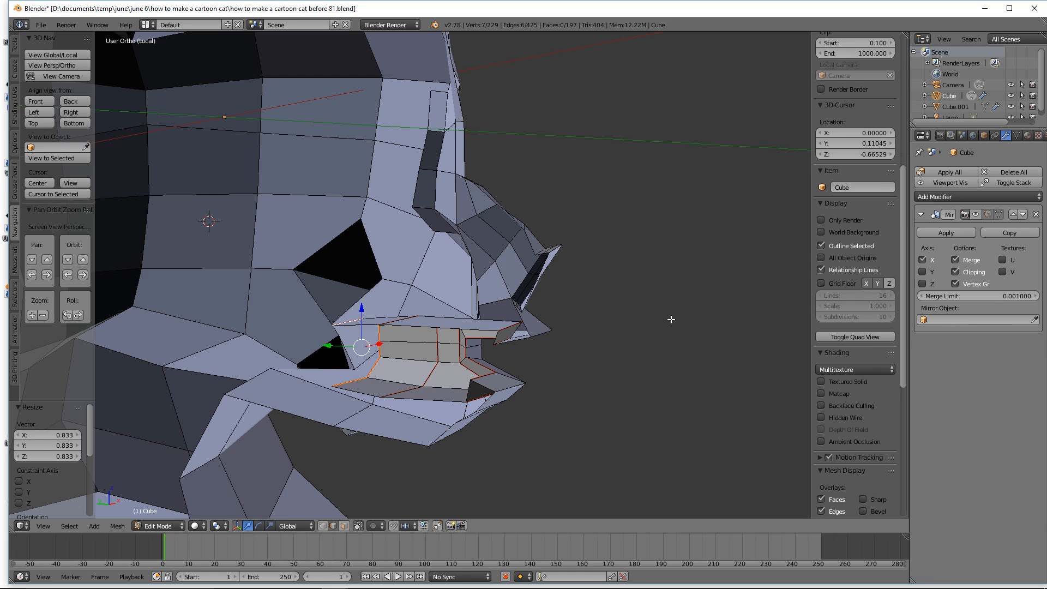
# Step: Extrude the mouth cavity's rear loop in place, scale it by 0.540, and deselect everything
pyautogui.press('e')
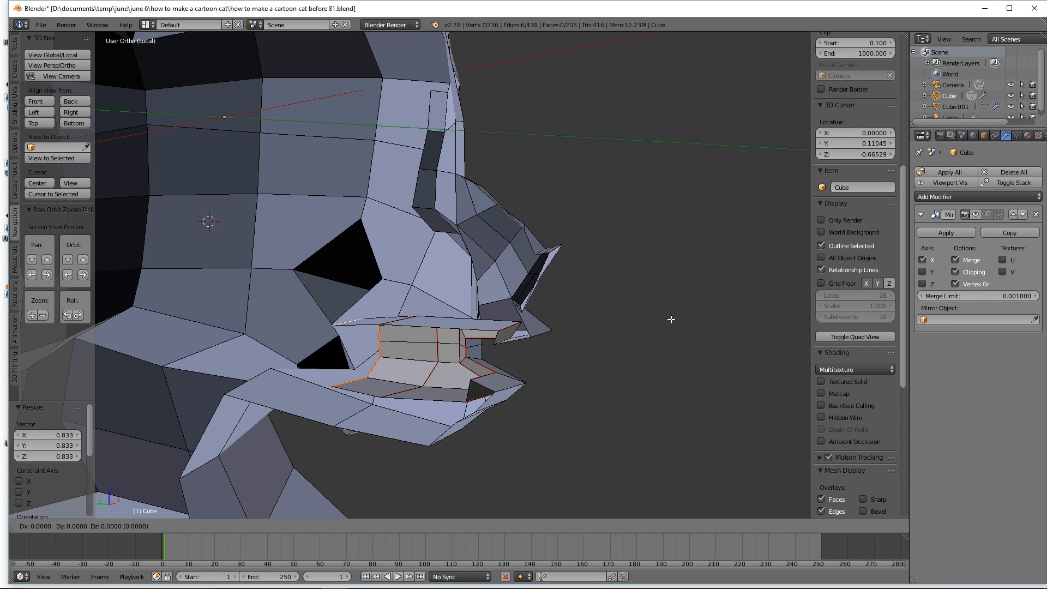
pyautogui.rightClick(671, 320)
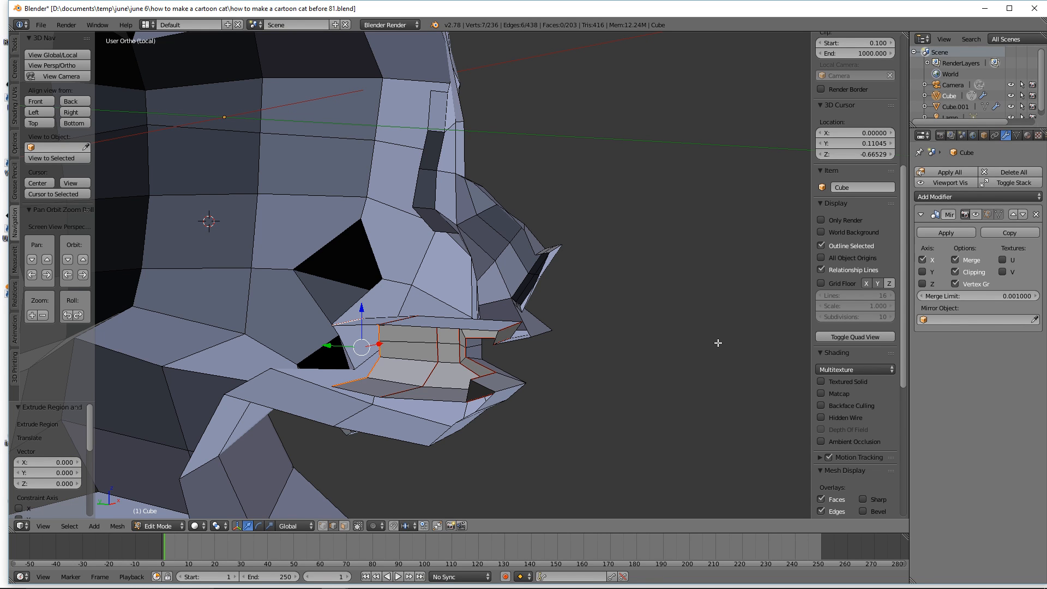
pyautogui.press('s')
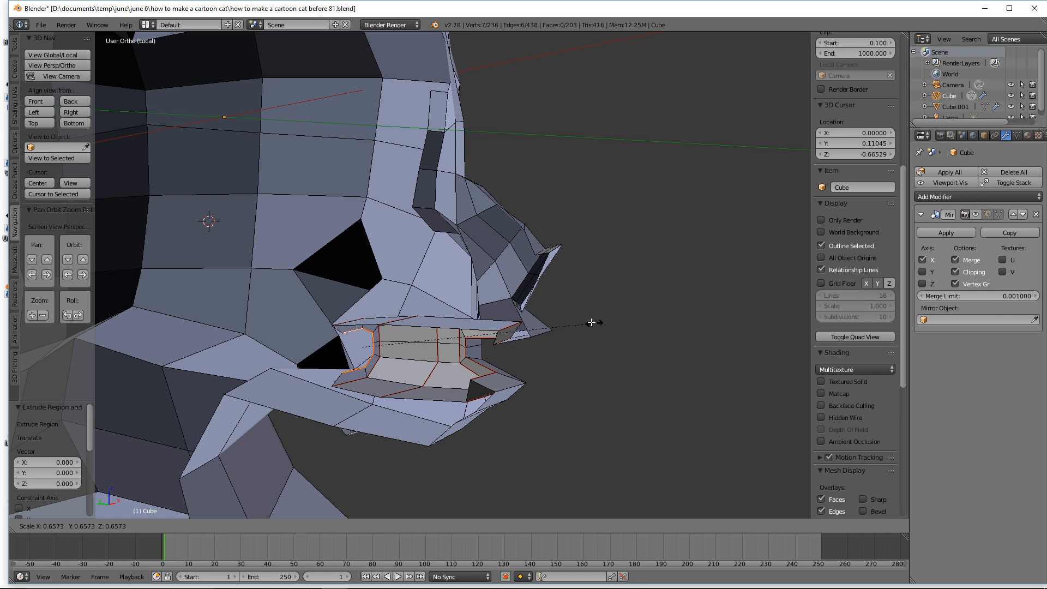
pyautogui.click(550, 312)
pyautogui.moveTo(570, 321); pyautogui.dragTo(593, 320, button='middle')
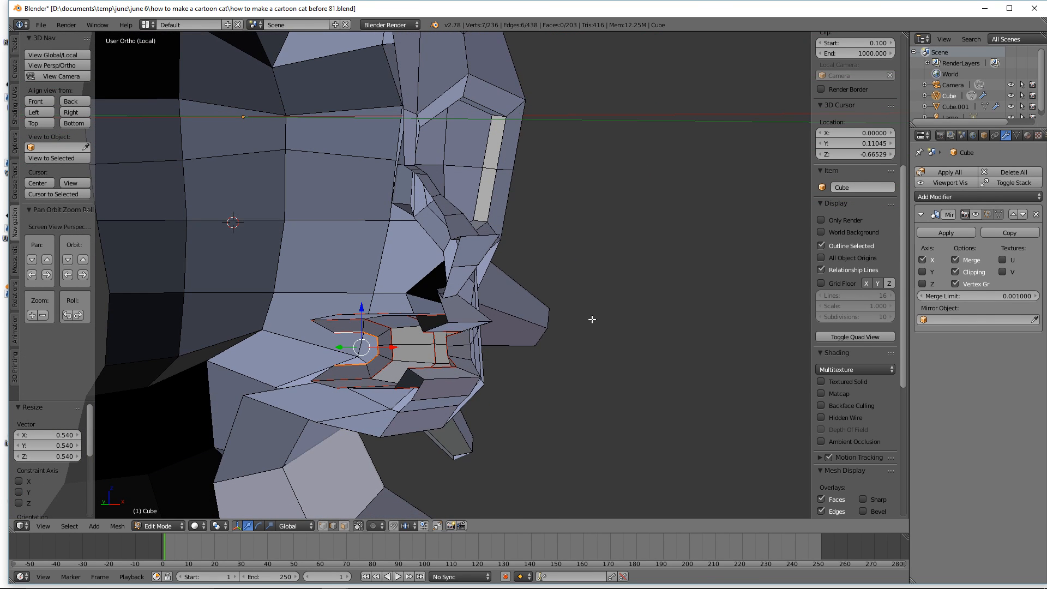
pyautogui.keyDown('ctrl'); pyautogui.moveTo(619, 365); pyautogui.dragTo(620, 318, button='middle'); pyautogui.keyUp('ctrl')
pyautogui.keyDown('shift'); pyautogui.moveTo(644, 386); pyautogui.dragTo(702, 244, button='middle'); pyautogui.keyUp('shift')
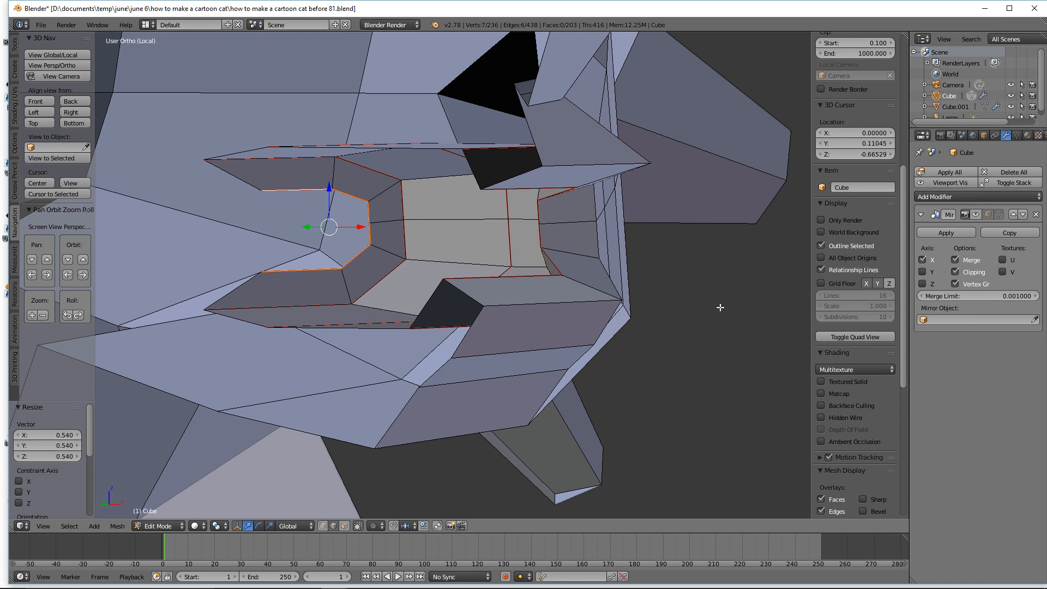
pyautogui.press('a')
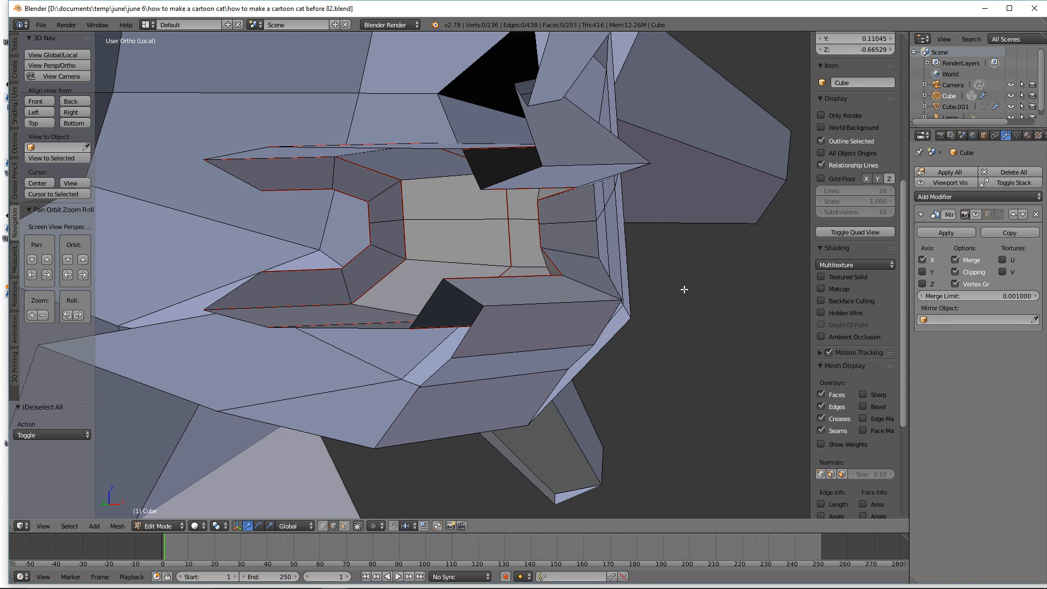
# Step: Duplicate the mid-height side vertex of the mouth cavity's rear loop, move the copy -0.116 along X, and deselect everything
pyautogui.click(323, 525)
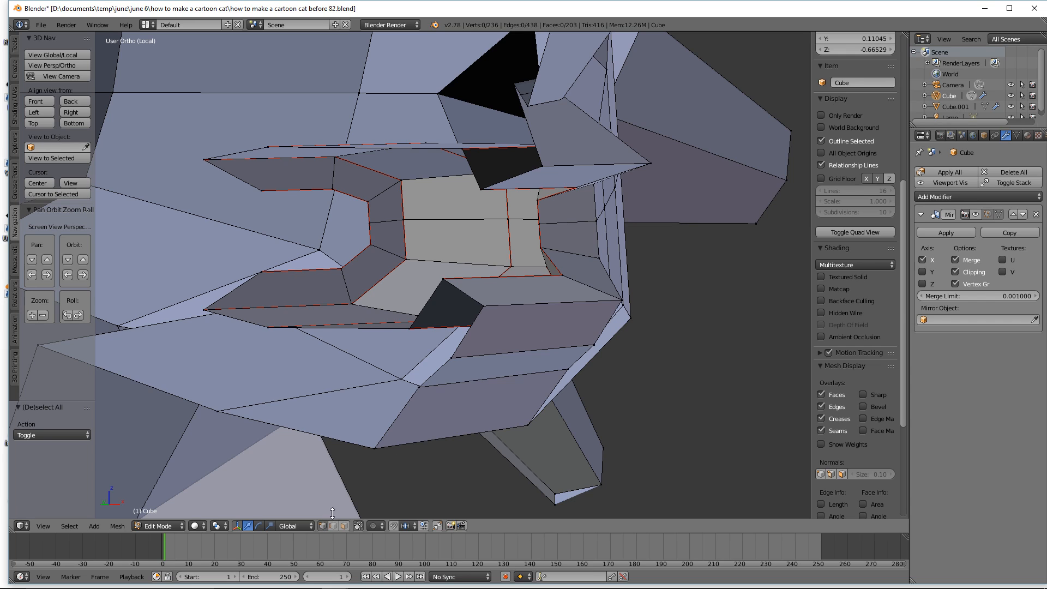
pyautogui.rightClick(370, 223)
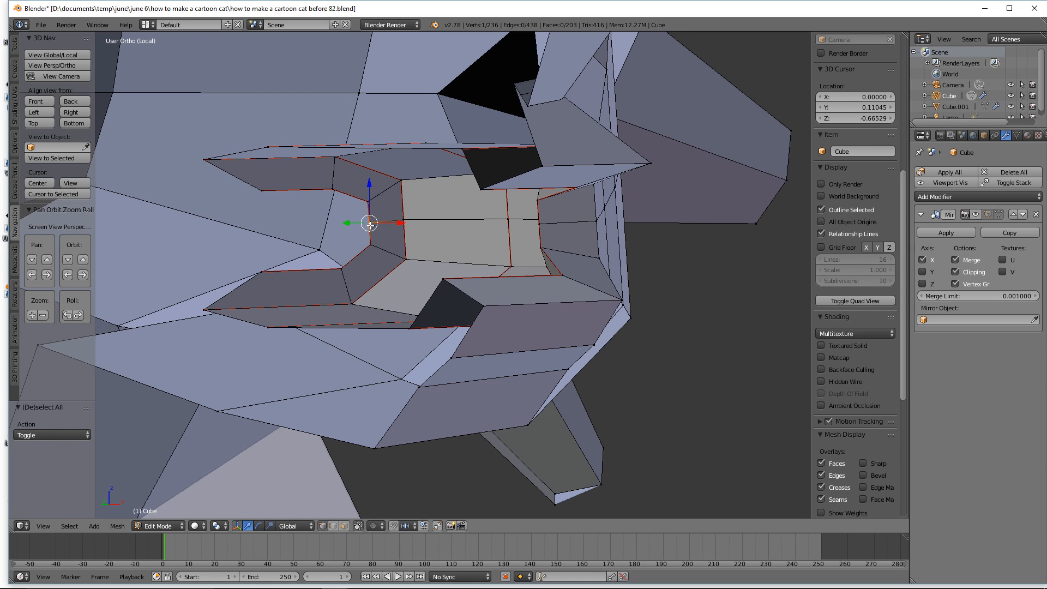
pyautogui.press('e')
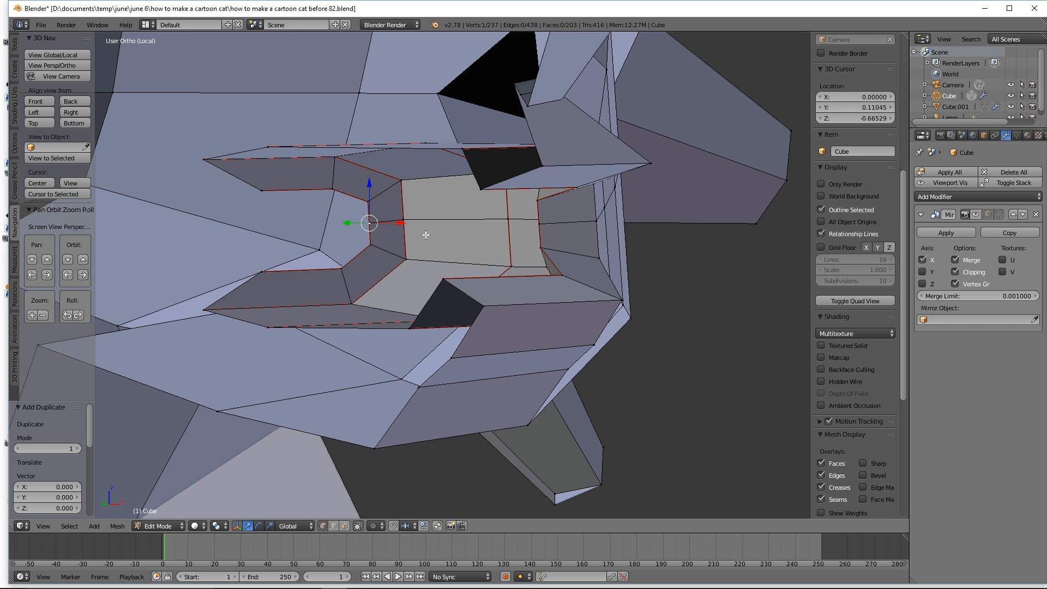
pyautogui.moveTo(387, 213); pyautogui.dragTo(453, 229, button='middle')
pyautogui.moveTo(399, 224); pyautogui.dragTo(362, 233)
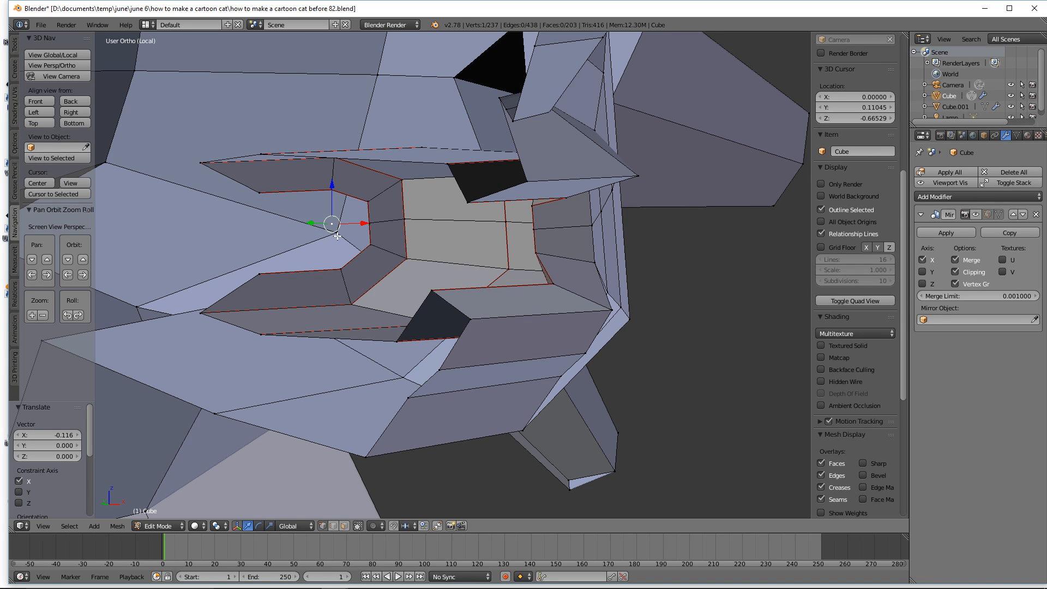
pyautogui.press('a')
pyautogui.press('a')
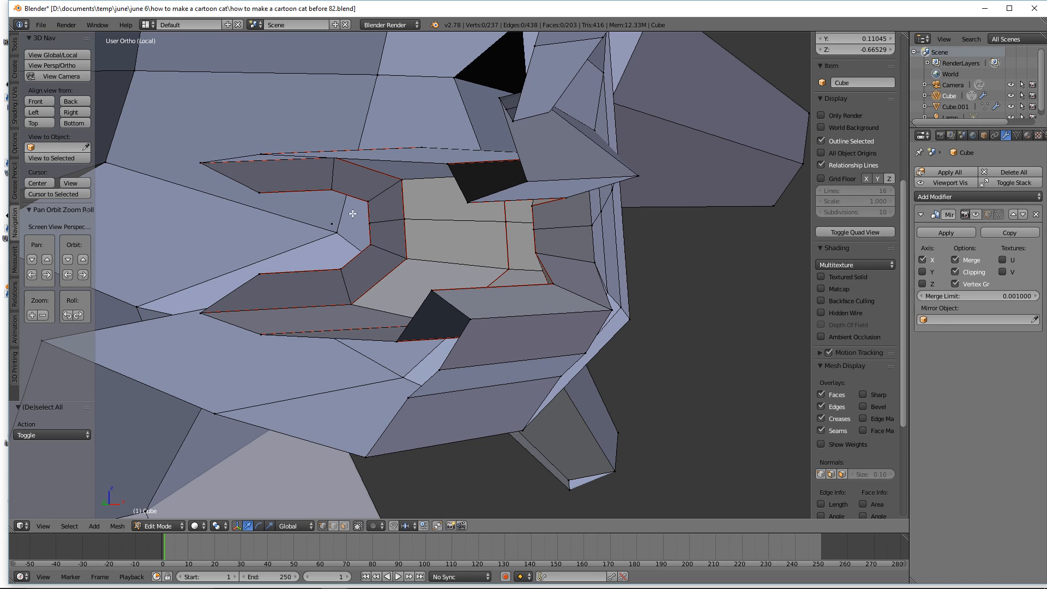
# Step: Fill a face between the duplicated vertex and the three adjacent upper vertices of the cavity's rear loop
pyautogui.keyDown('shift'); pyautogui.rightClick(368, 201); pyautogui.keyUp('shift')
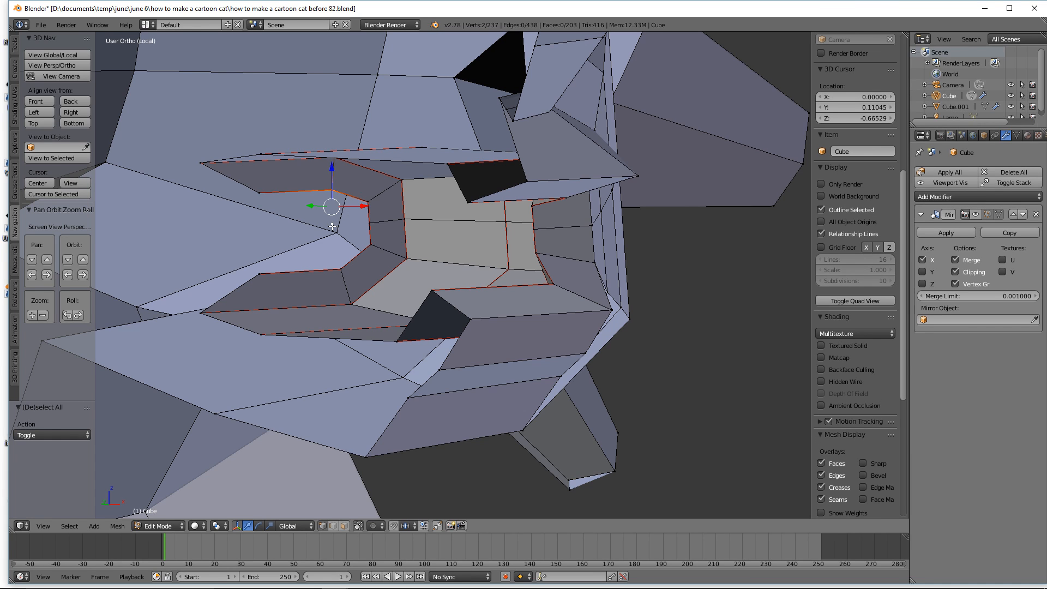
pyautogui.keyDown('ctrl'); pyautogui.rightClick(370, 224); pyautogui.keyUp('ctrl')
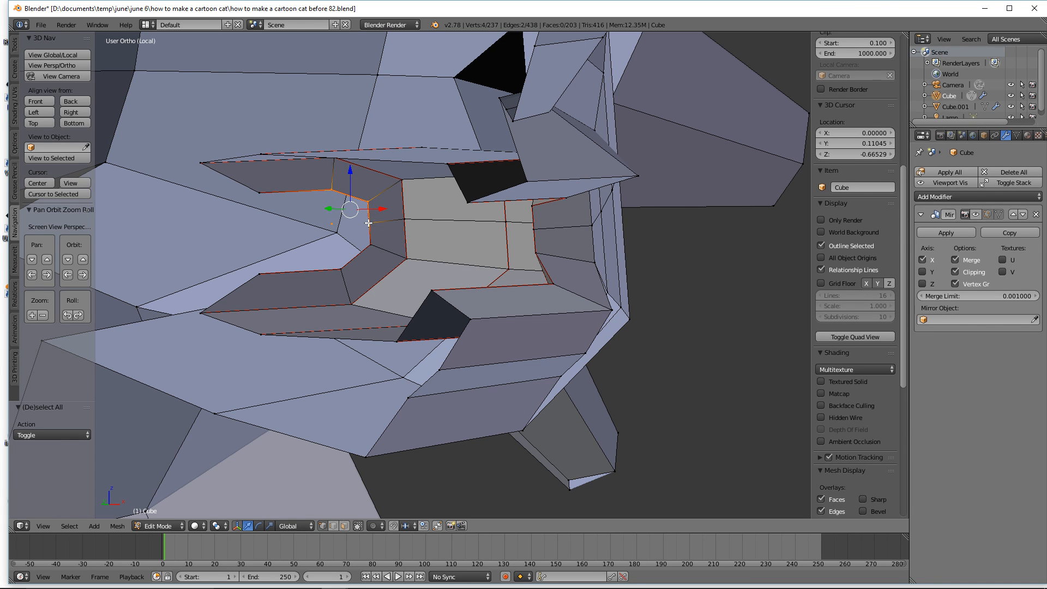
pyautogui.press('f')
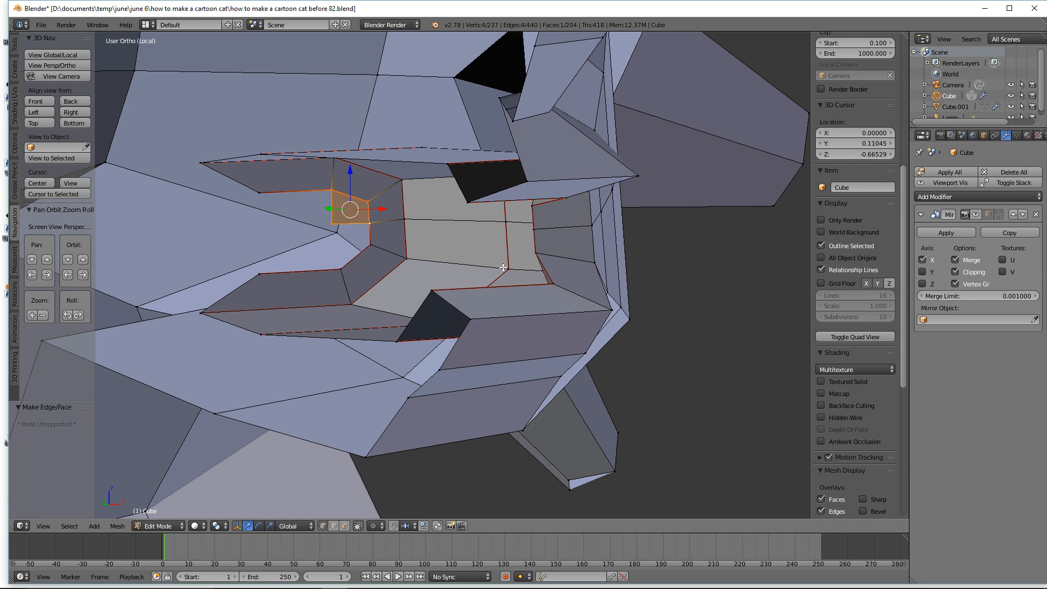
pyautogui.press('a')
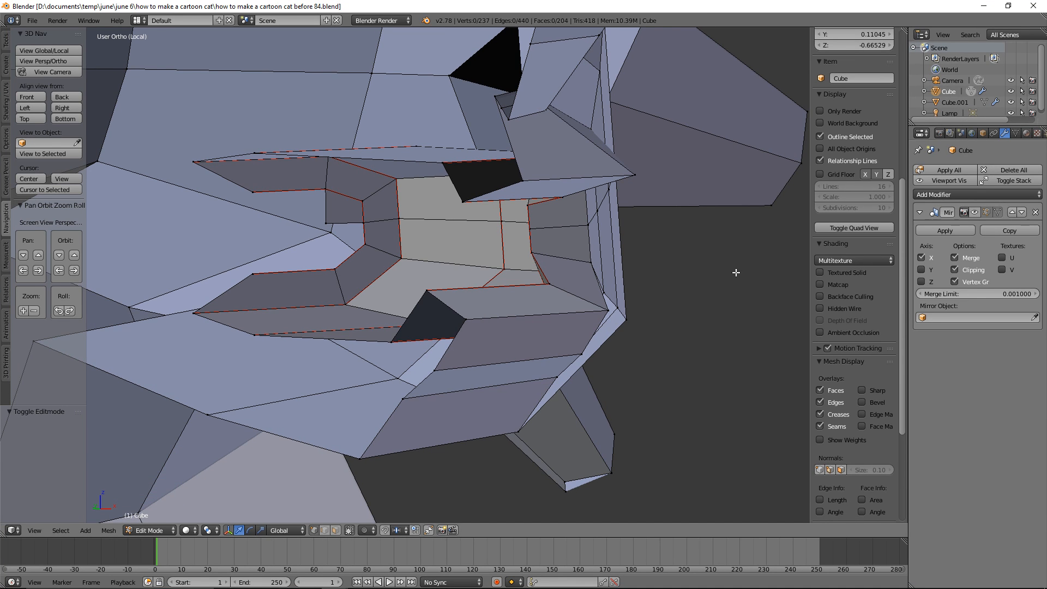
# Step: Fill the face directly below, joining the duplicated vertex to the adjacent lower vertices of the cavity's rear loop
pyautogui.click(327, 222)
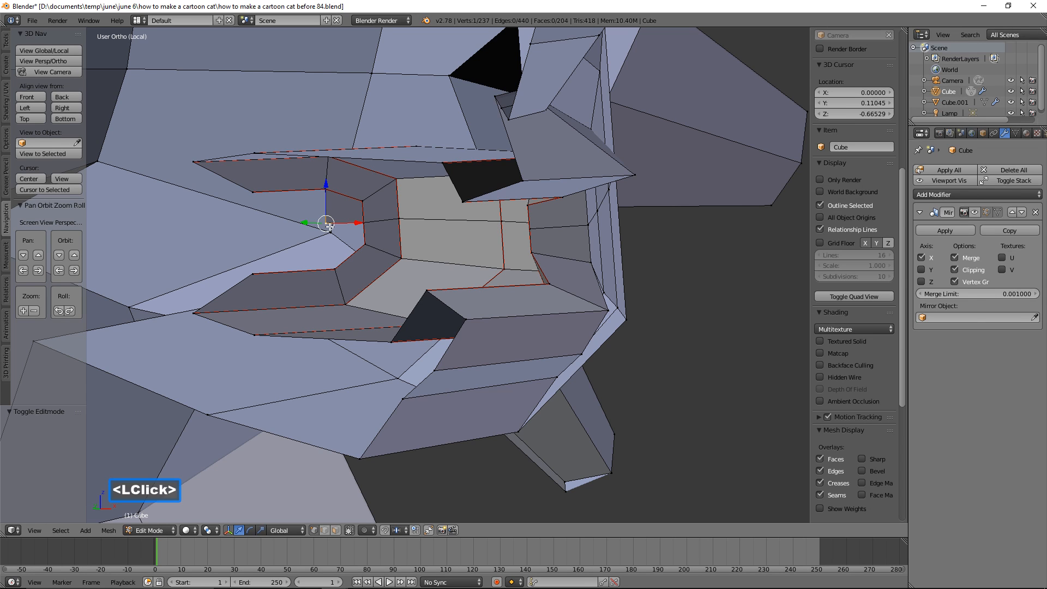
pyautogui.keyDown('shift'); pyautogui.click(338, 270); pyautogui.keyUp('shift')
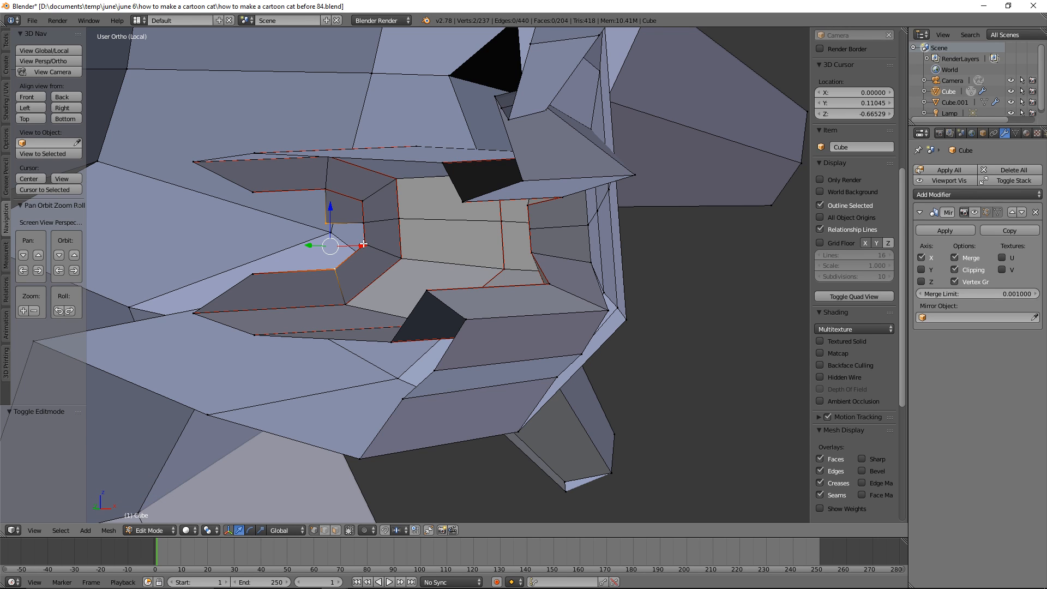
pyautogui.click(229, 530)
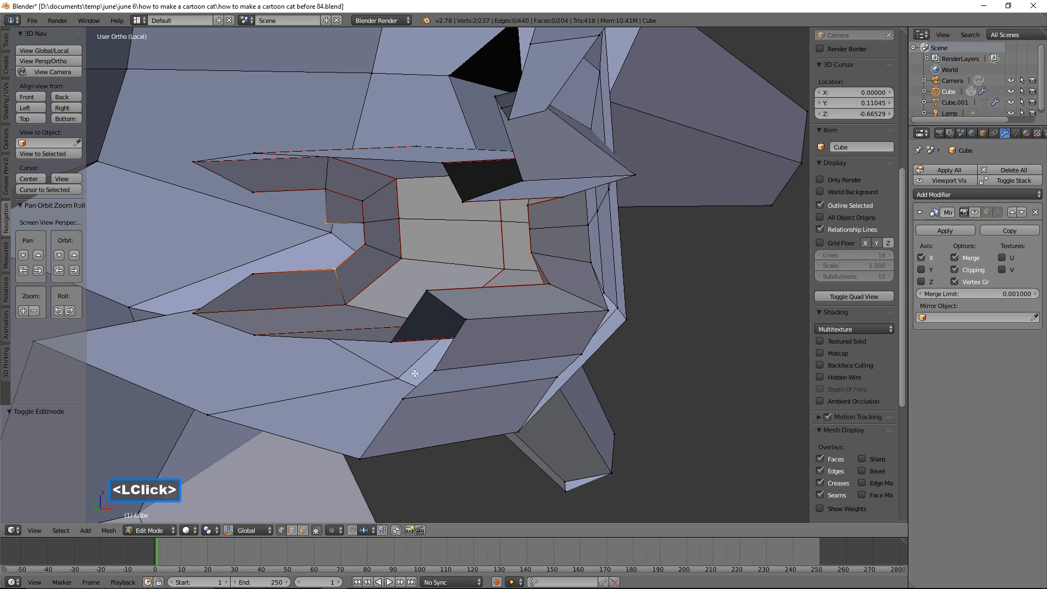
pyautogui.keyDown('shift'); pyautogui.click(365, 244); pyautogui.keyUp('shift')
pyautogui.keyDown('shift'); pyautogui.click(365, 222); pyautogui.keyUp('shift')
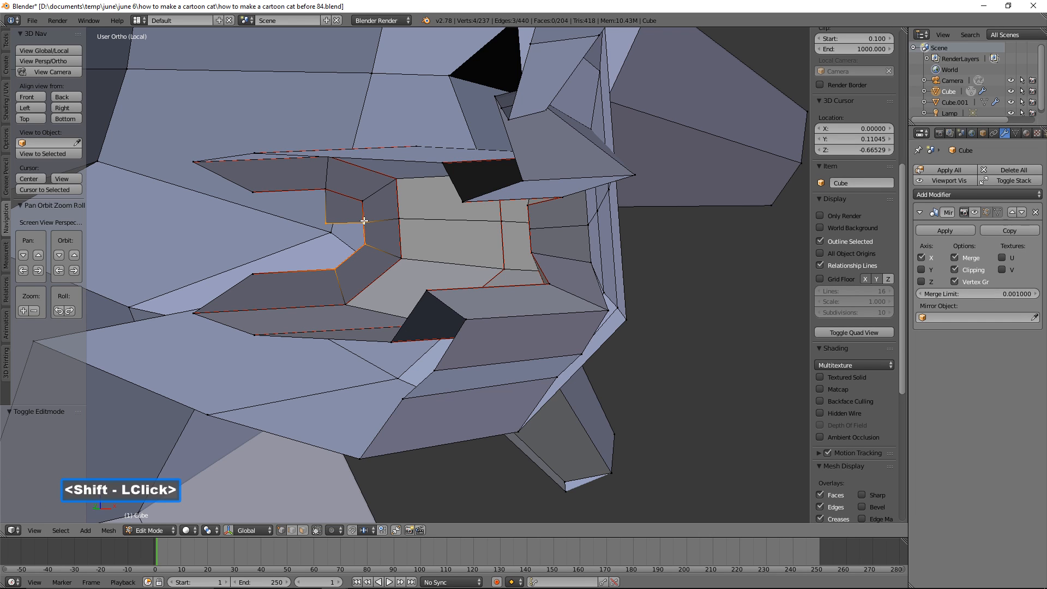
pyautogui.press('f')
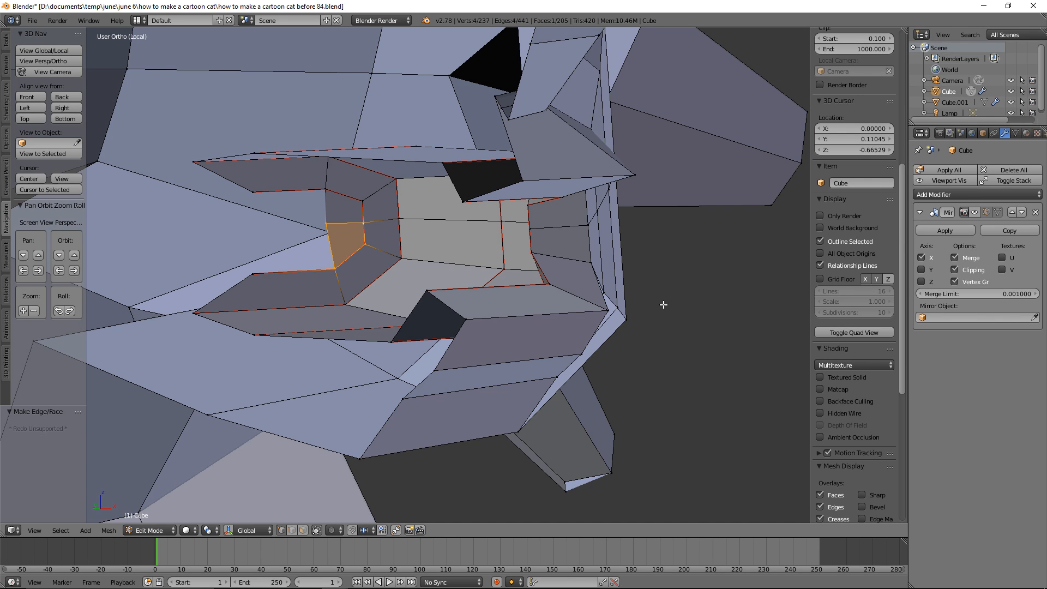
pyautogui.press('a')
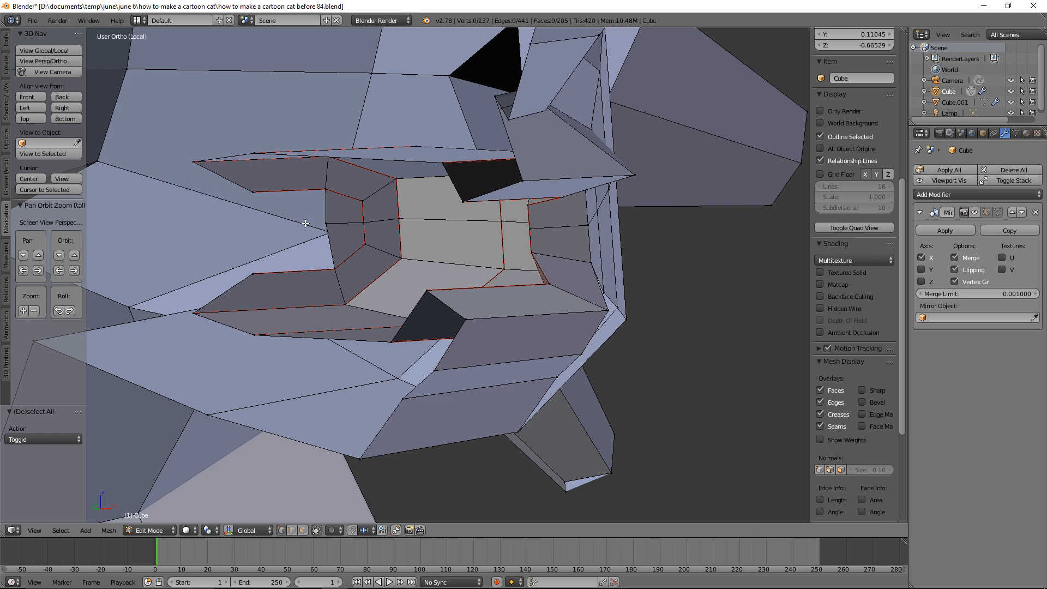
# Step: Duplicate the inner vertex of the new rear faces and move the copy -0.216 along X to the mirror centre
pyautogui.click(326, 224)
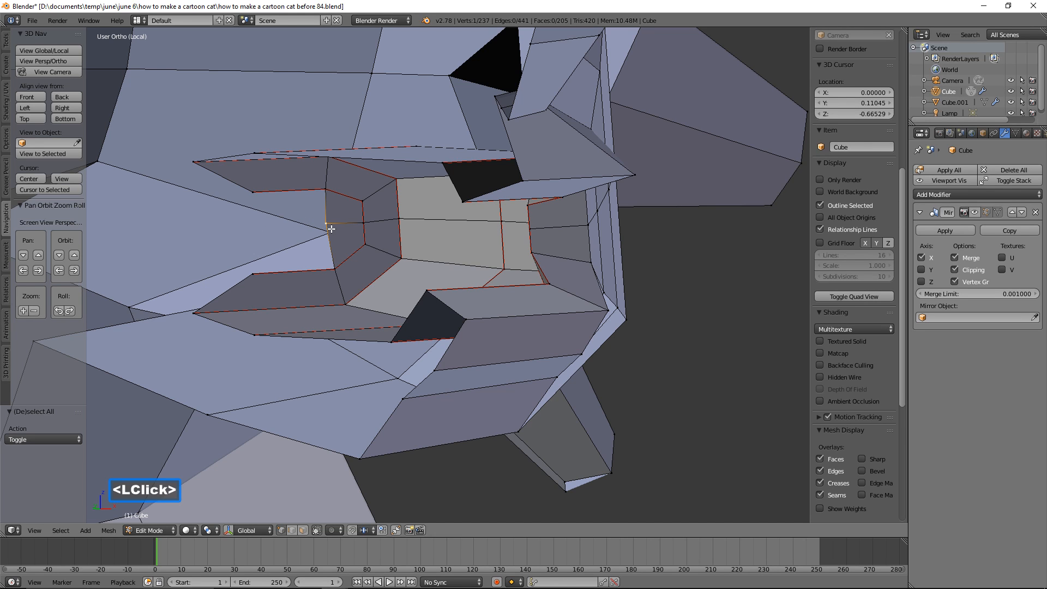
pyautogui.hotkey('shift', 'd')
pyautogui.rightClick(331, 229)
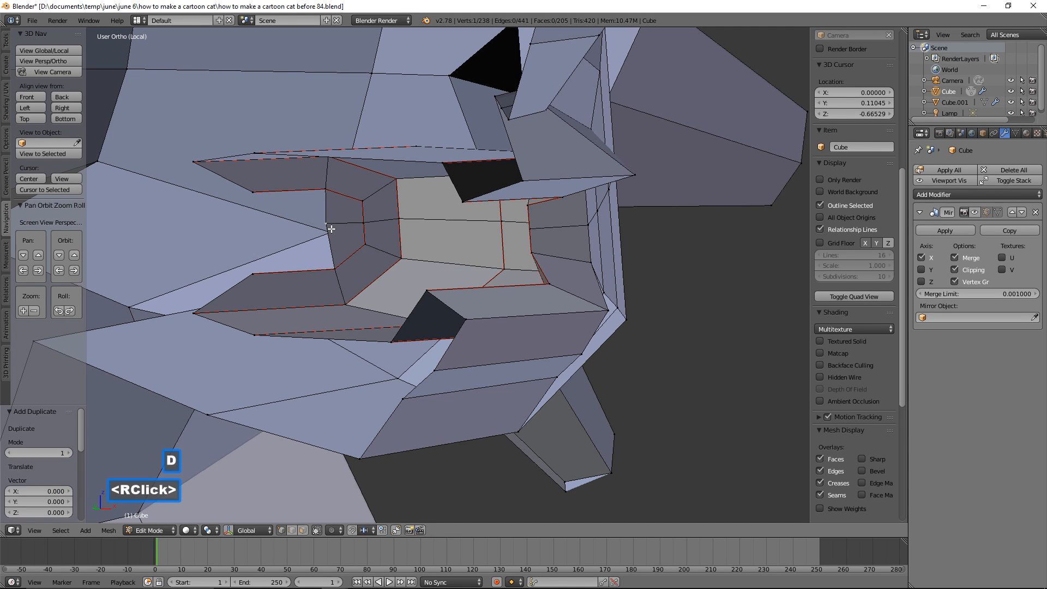
pyautogui.click(228, 530)
pyautogui.moveTo(309, 225); pyautogui.dragTo(422, 245, button='middle')
pyautogui.moveTo(364, 224); pyautogui.dragTo(292, 229)
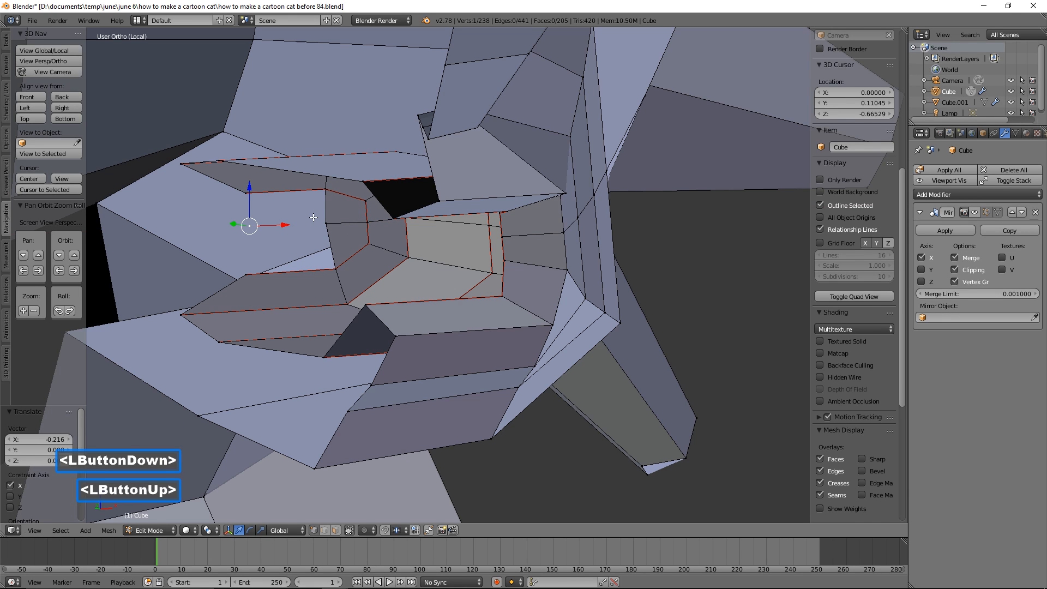
pyautogui.press('a')
# Step: Fill the upper centre face of the cavity's back wall between the new centre vertex and the loop above
pyautogui.click(247, 193)
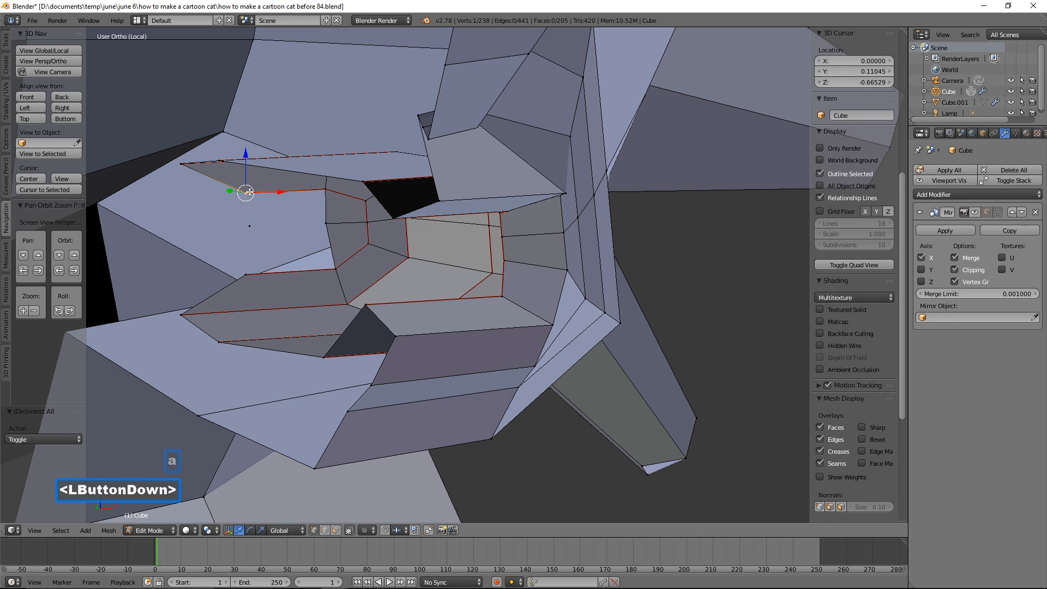
pyautogui.keyDown('shift'); pyautogui.click(249, 224); pyautogui.keyUp('shift')
pyautogui.keyDown('shift'); pyautogui.click(327, 221); pyautogui.keyUp('shift')
pyautogui.keyDown('shift'); pyautogui.click(326, 190); pyautogui.keyUp('shift')
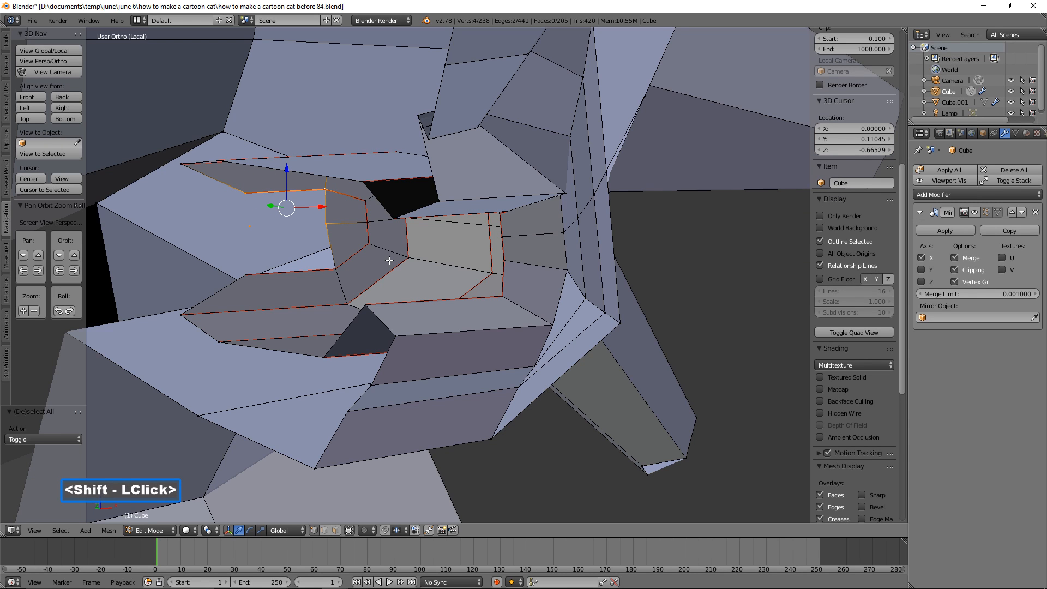
pyautogui.press('f')
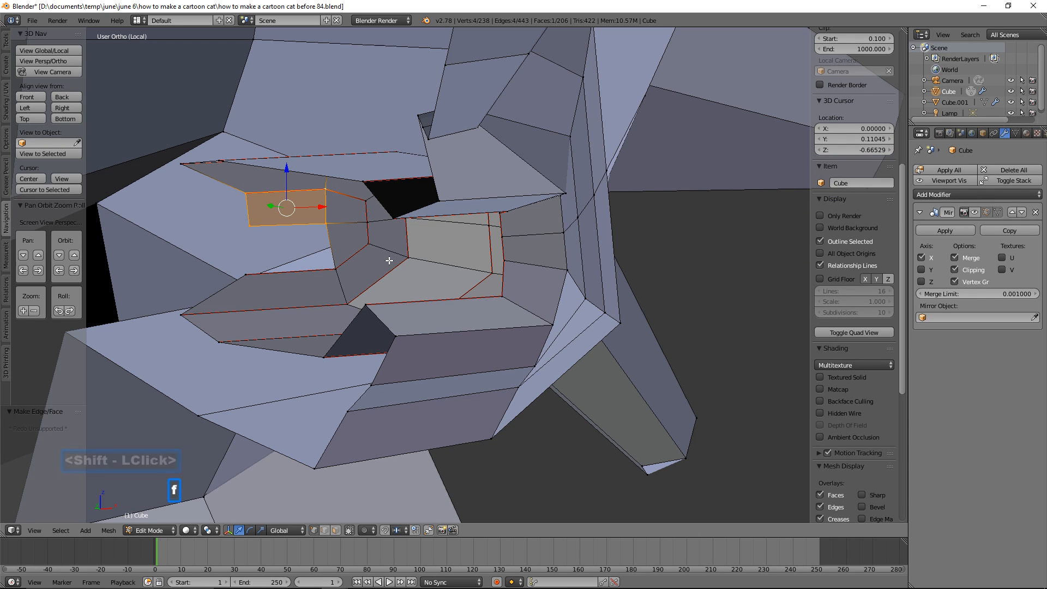
# Step: Fill the lower centre face of the cavity's back wall to close the rear opening, and deselect everything
pyautogui.click(250, 224)
pyautogui.keyDown('shift'); pyautogui.click(255, 277); pyautogui.keyUp('shift')
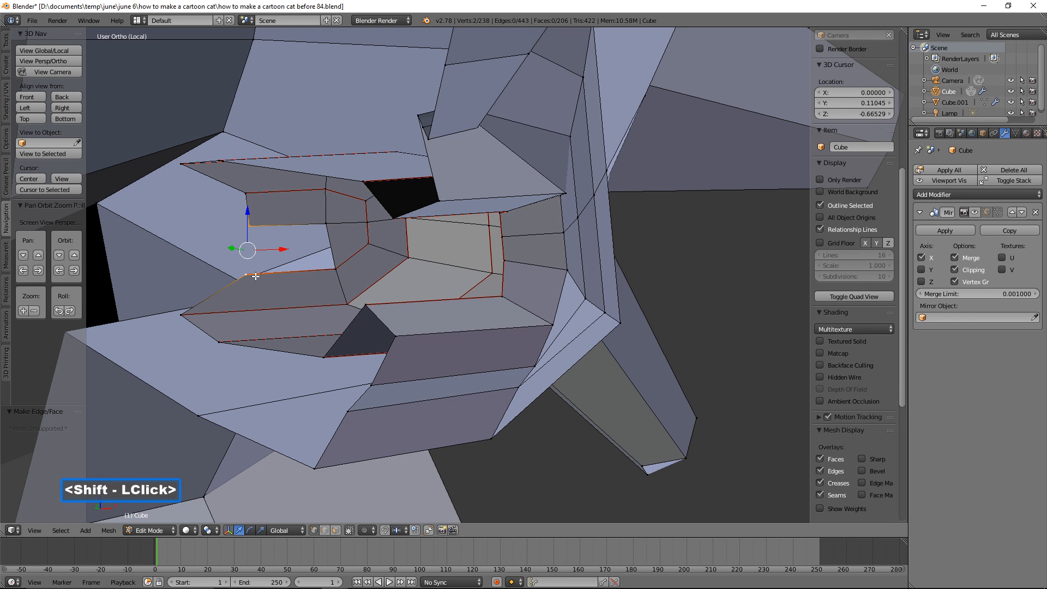
pyautogui.keyDown('shift'); pyautogui.click(336, 266); pyautogui.keyUp('shift')
pyautogui.keyDown('shift'); pyautogui.click(326, 225); pyautogui.keyUp('shift')
pyautogui.press('f')
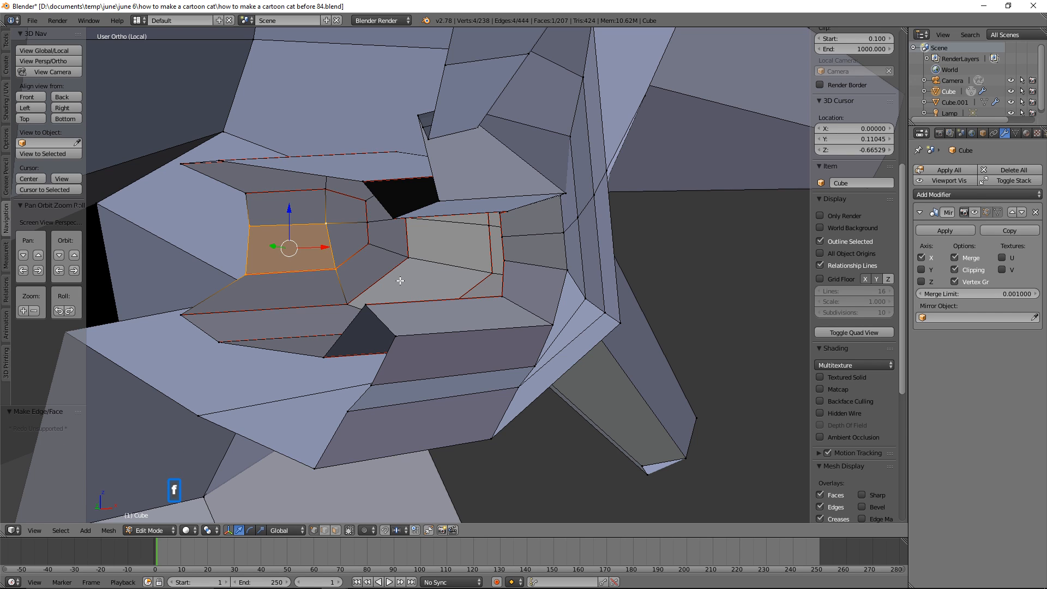
pyautogui.press('a')
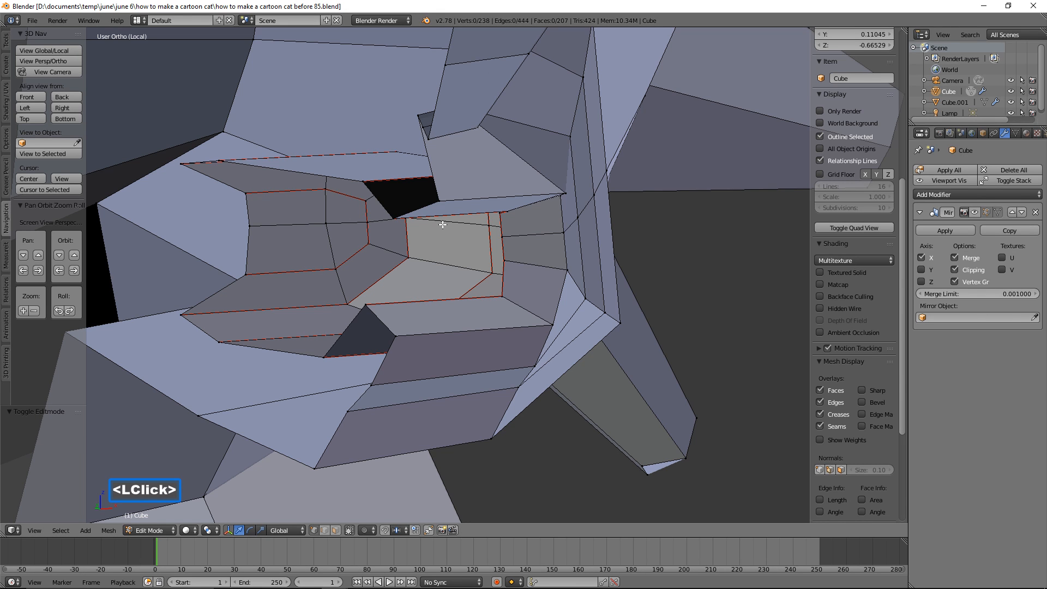
# Step: Switch to face selection mode and save the file as version 86
pyautogui.moveTo(379, 327); pyautogui.dragTo(385, 329, button='middle')
pyautogui.click(337, 530)
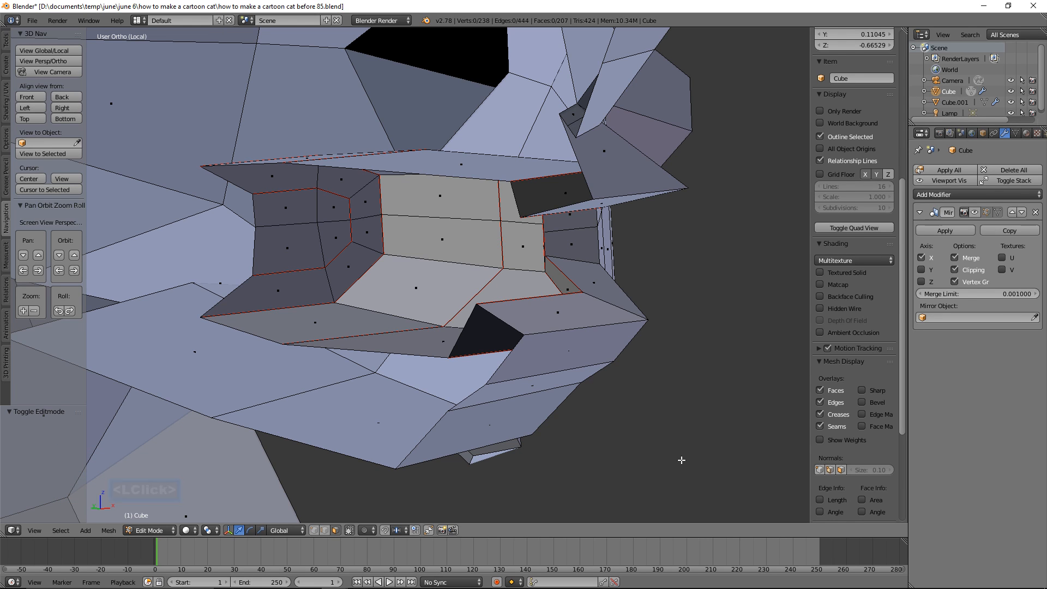
pyautogui.click(546, 307)
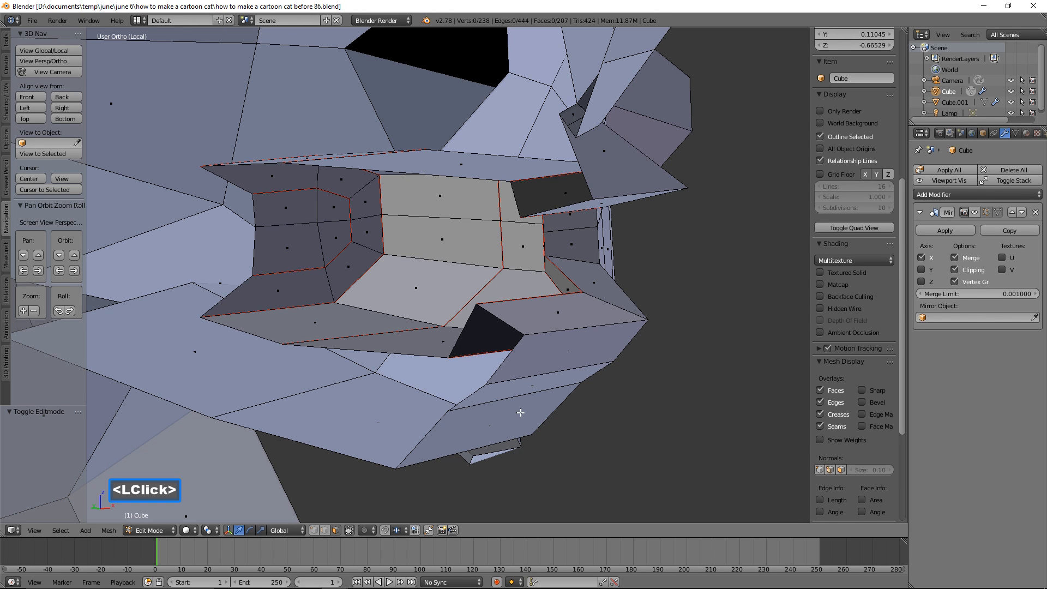
# Step: Extrude the lower centre back-wall face and the floor face below it 0.252 along their normal, then scale them by 0.723
pyautogui.click(289, 248)
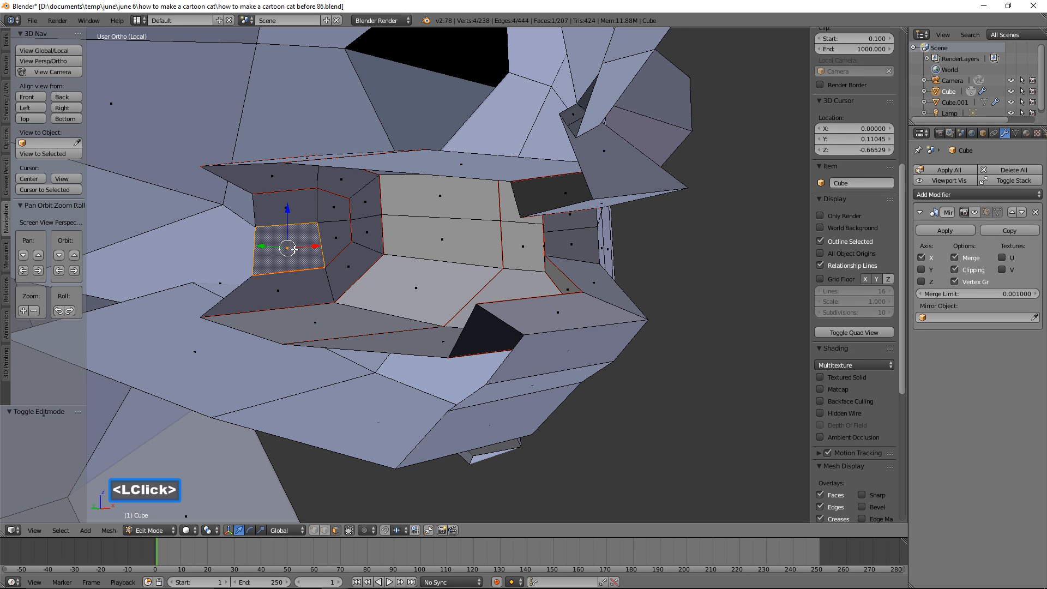
pyautogui.keyDown('shift'); pyautogui.click(297, 290); pyautogui.keyUp('shift')
pyautogui.moveTo(303, 345); pyautogui.dragTo(322, 288, button='middle')
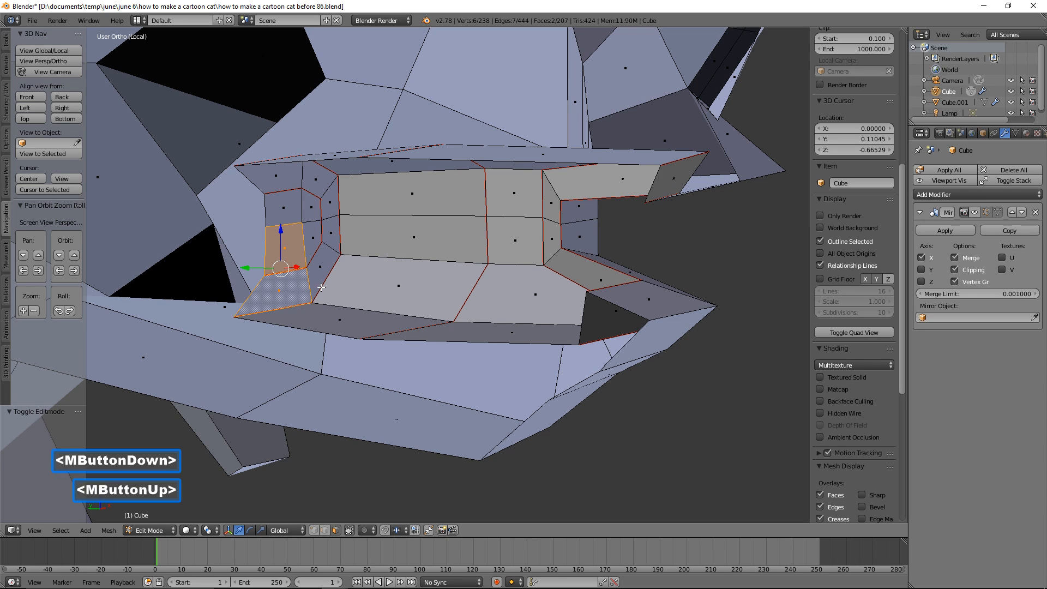
pyautogui.press('e')
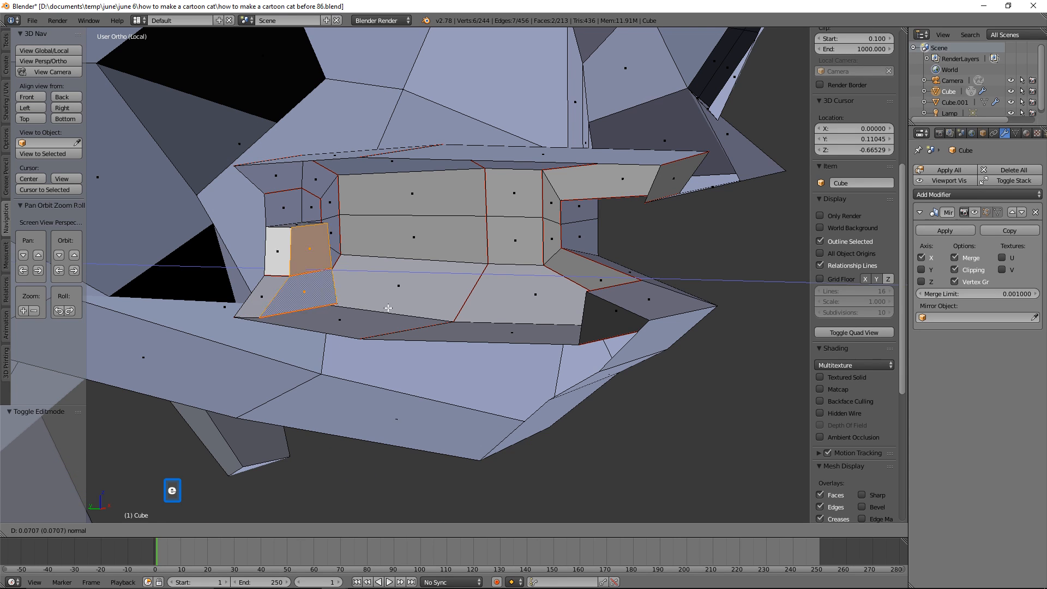
pyautogui.click(447, 303)
pyautogui.press('s')
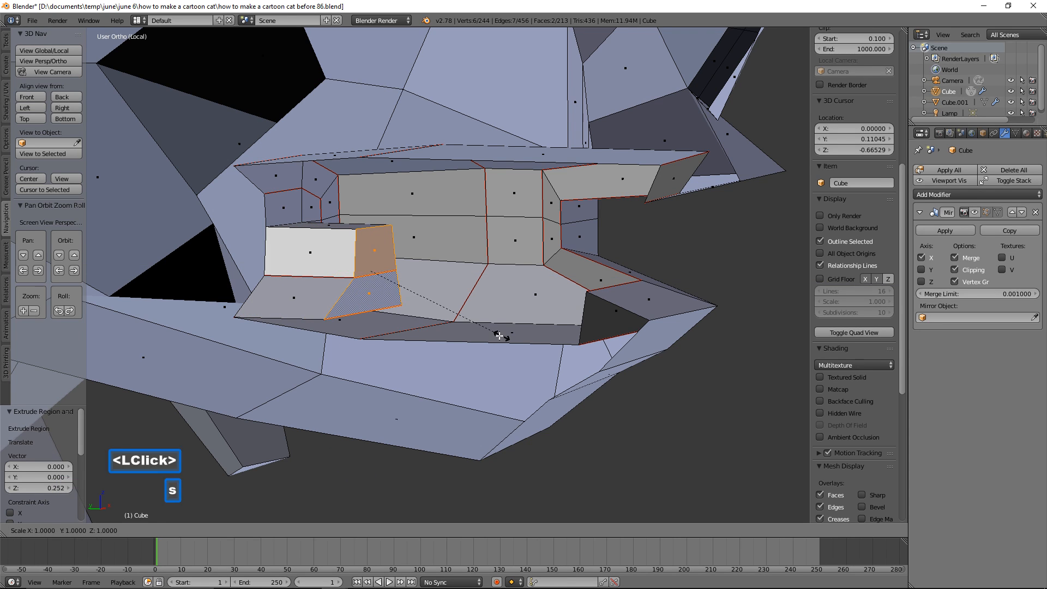
pyautogui.click(464, 320)
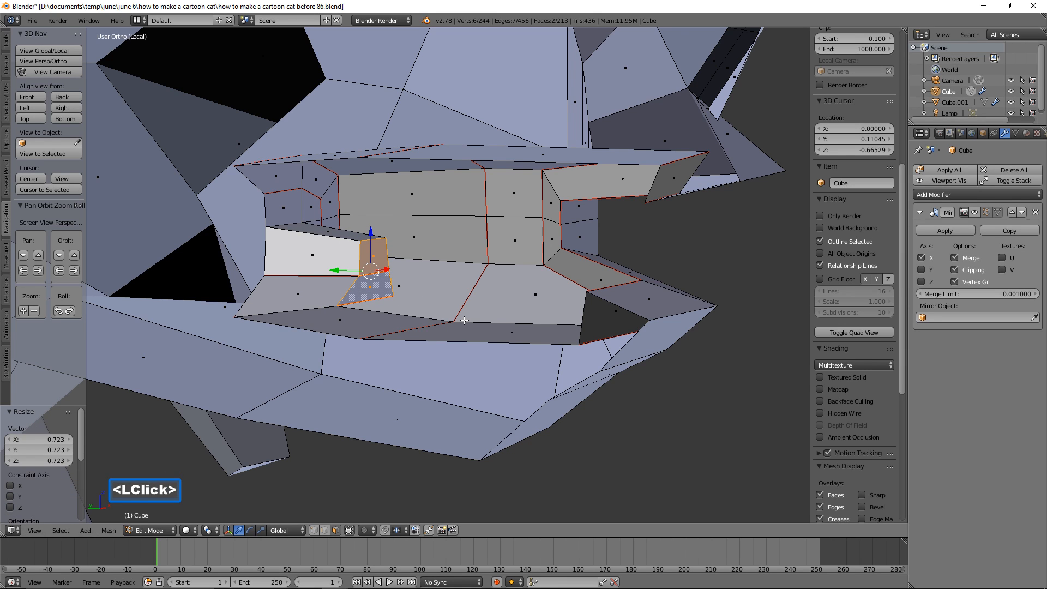
# Step: Lengthen the extruded form toward the mouth opening with two further extrusions of 0.268 and 0.261 along the normal
pyautogui.press('e')
pyautogui.click(561, 332)
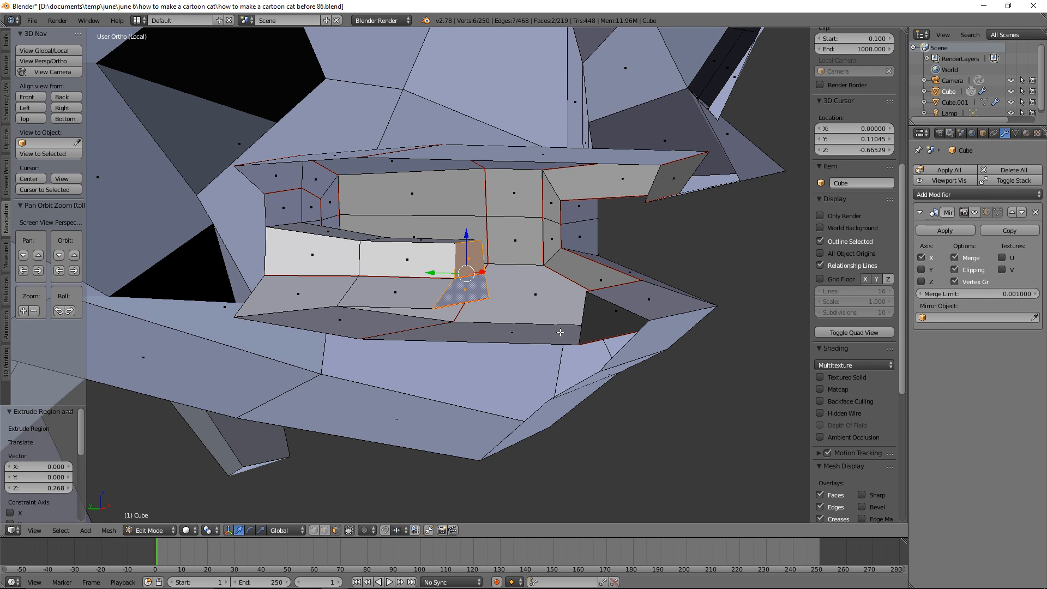
pyautogui.moveTo(540, 323); pyautogui.dragTo(567, 331, button='middle')
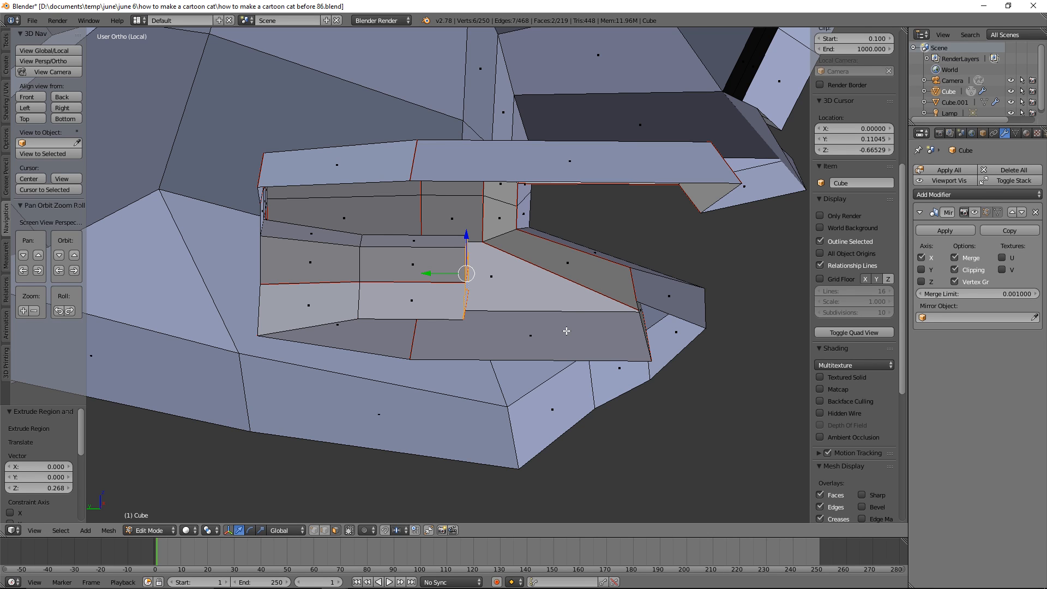
pyautogui.press('e')
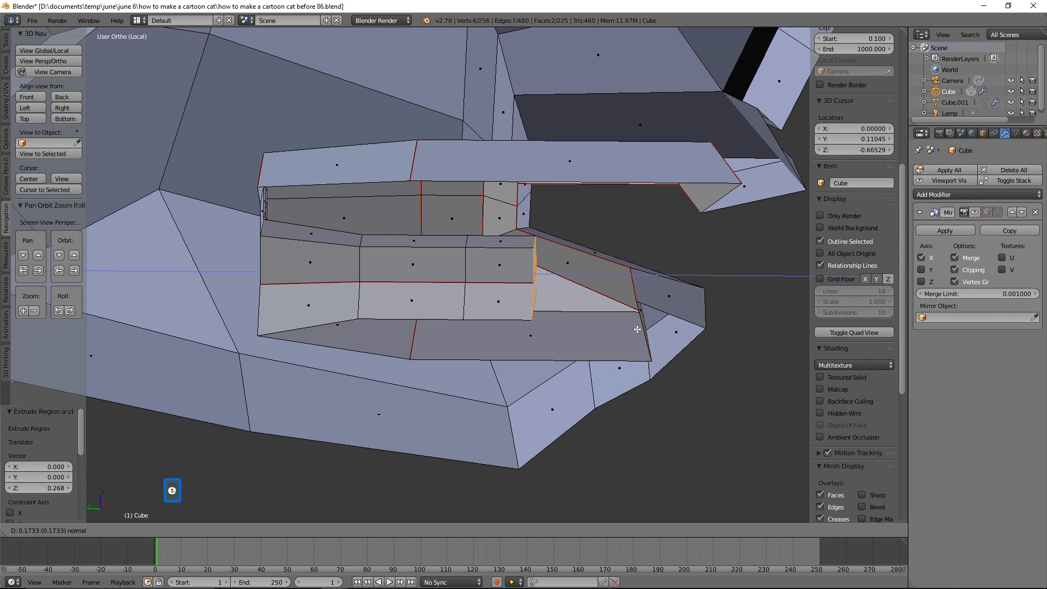
pyautogui.click(675, 333)
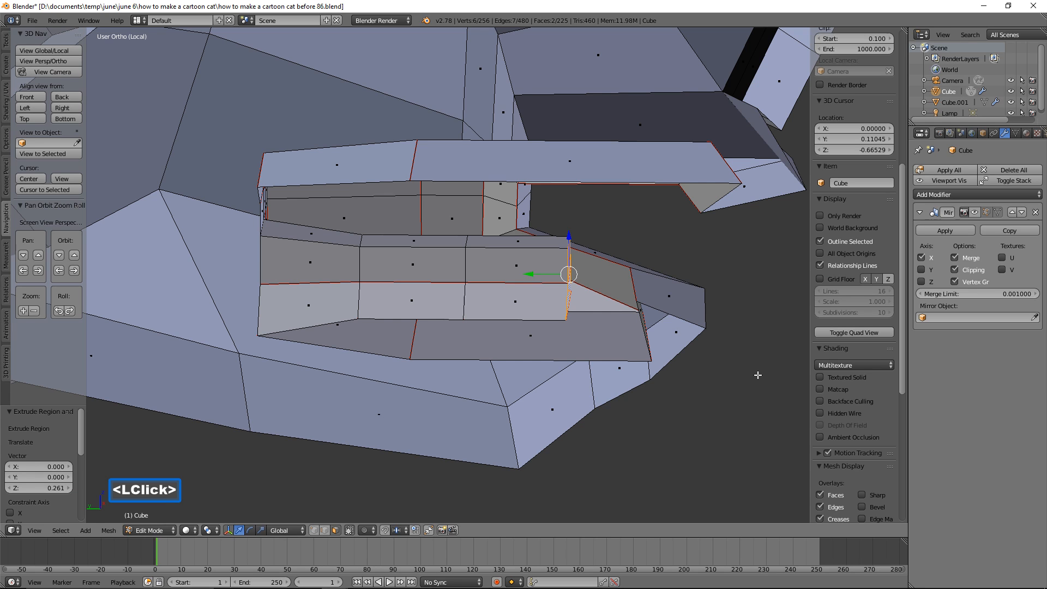
# Step: Scale the two end faces at the tongue's tip by 0.615 and deselect everything
pyautogui.press('s')
pyautogui.click(711, 341)
pyautogui.moveTo(711, 342); pyautogui.dragTo(662, 345, button='middle')
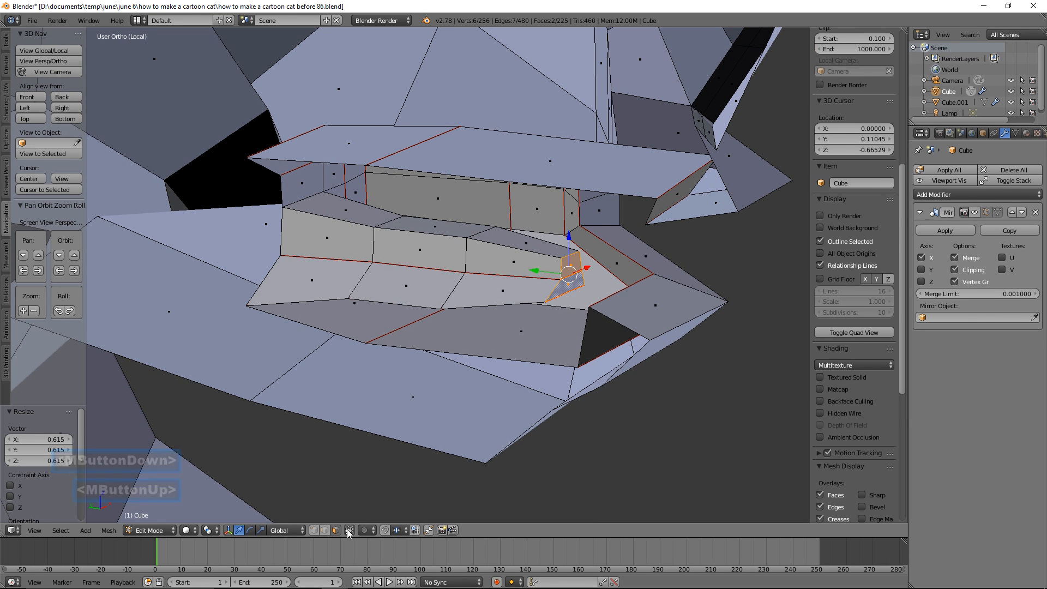
pyautogui.press('a')
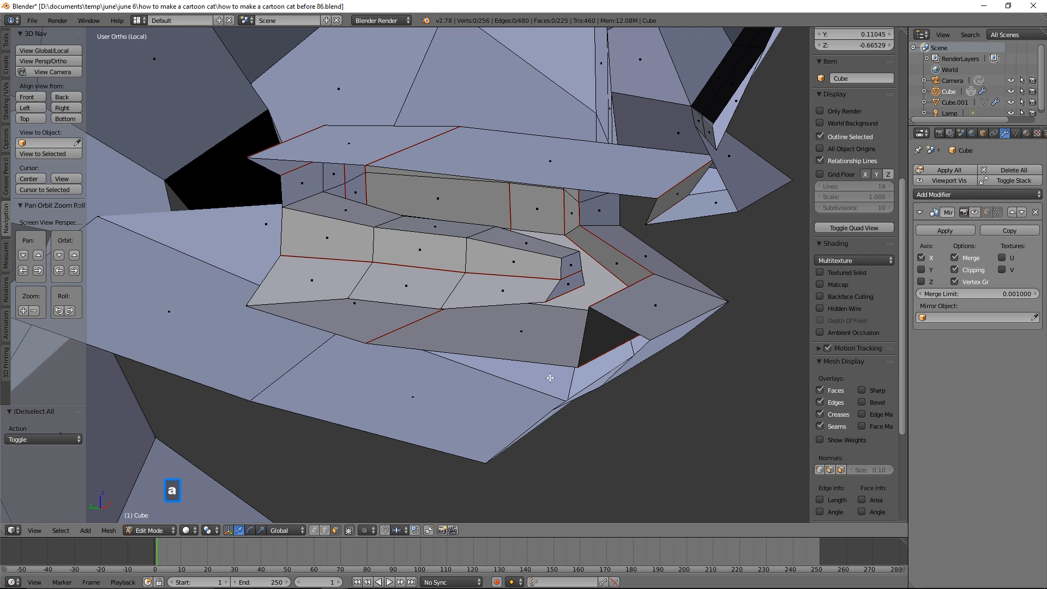
# Step: Delete the six side faces of the tongue that face the mirror plane, and save the file as version 87
pyautogui.click(511, 262)
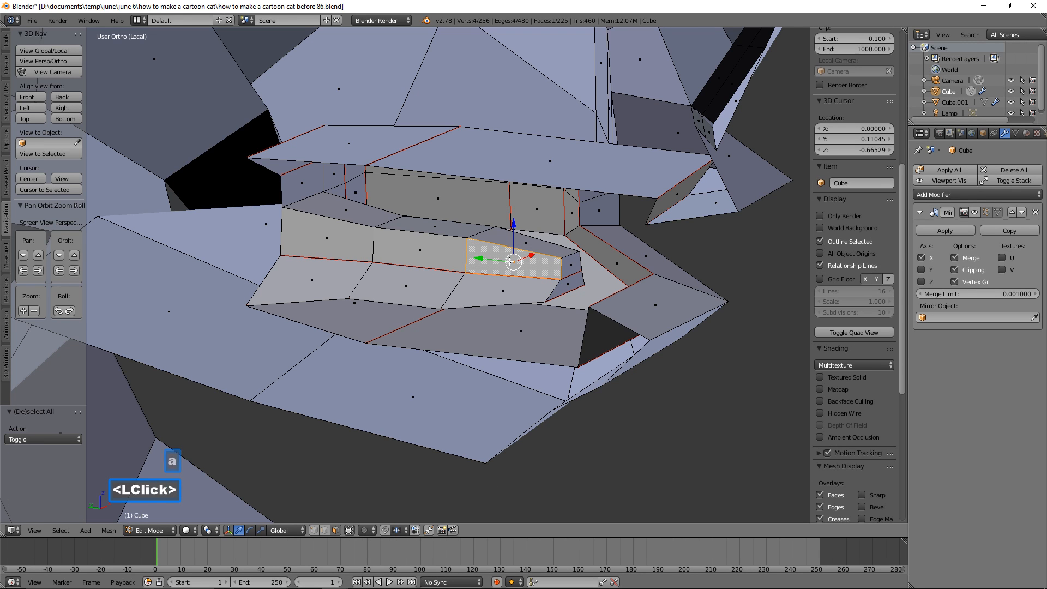
pyautogui.keyDown('shift'); pyautogui.click(500, 290); pyautogui.keyUp('shift')
pyautogui.keyDown('shift'); pyautogui.click(406, 284); pyautogui.keyUp('shift')
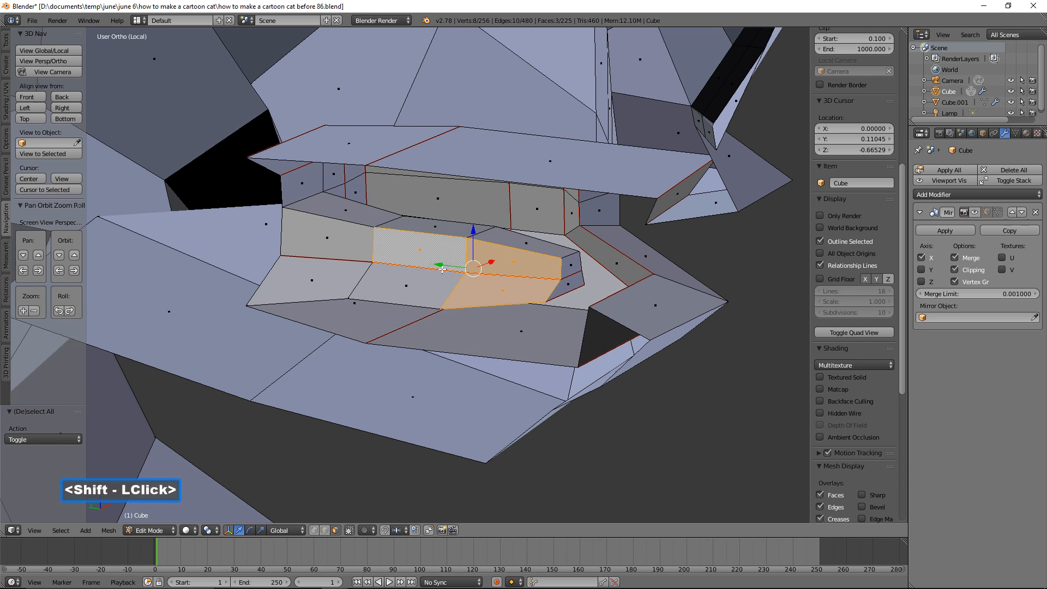
pyautogui.keyDown('shift'); pyautogui.doubleClick(420, 251); pyautogui.keyUp('shift')
pyautogui.keyDown('shift'); pyautogui.click(349, 245); pyautogui.keyUp('shift')
pyautogui.keyDown('shift'); pyautogui.click(340, 280); pyautogui.keyUp('shift')
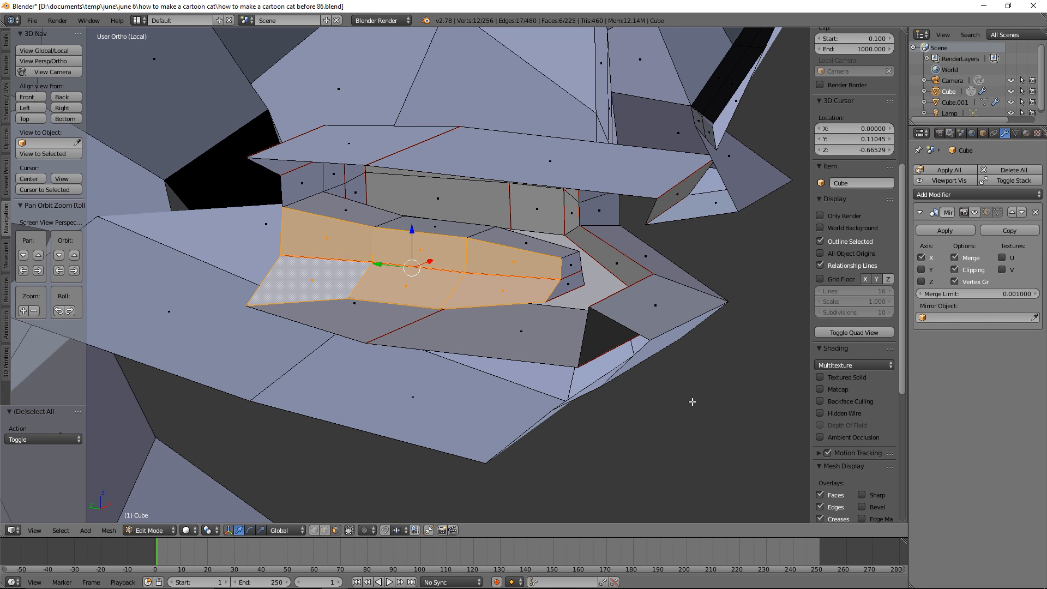
pyautogui.press('x')
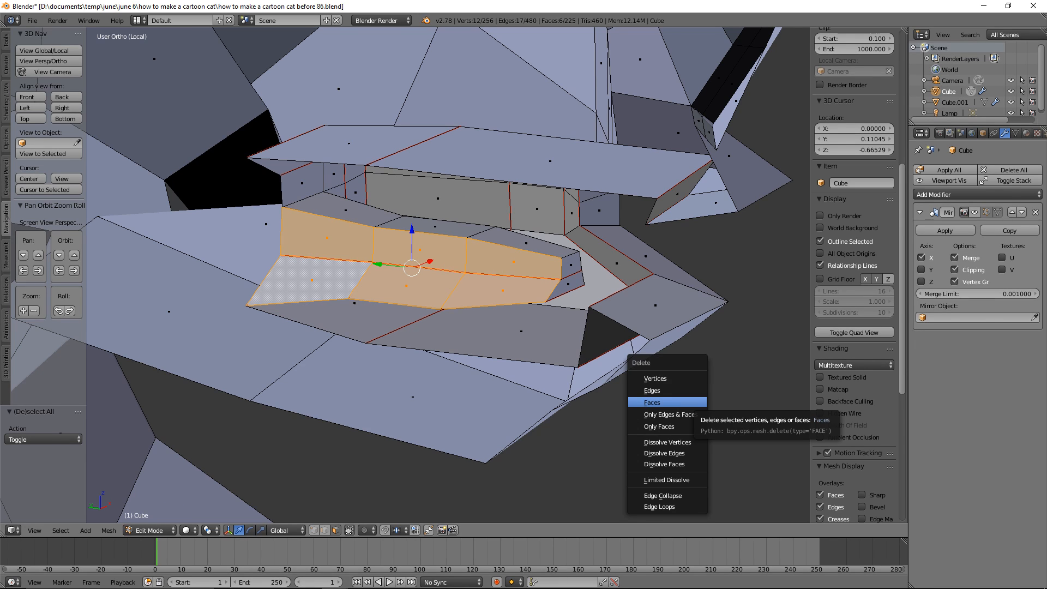
pyautogui.click(660, 402)
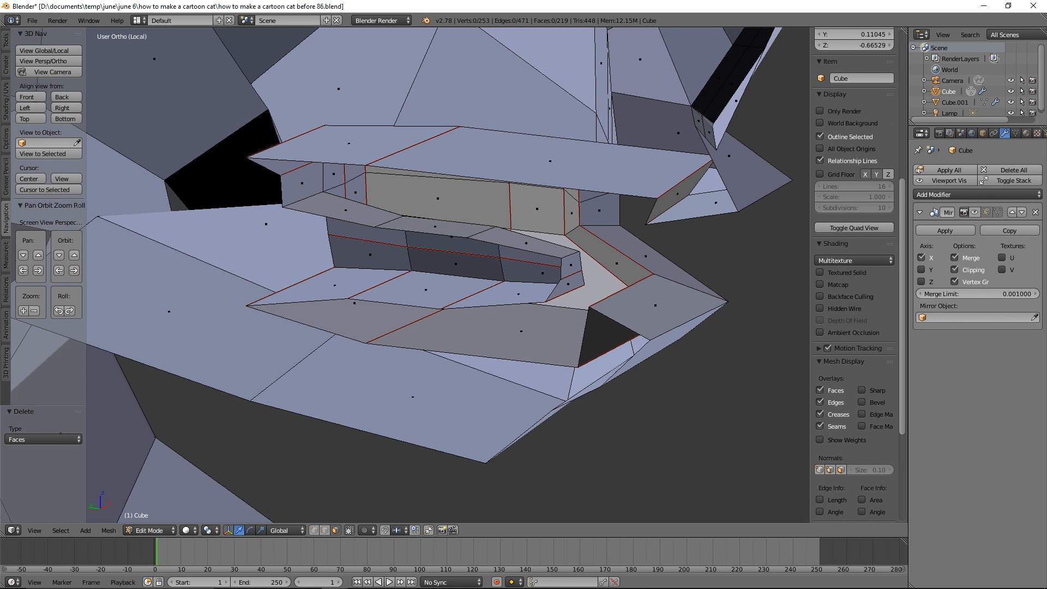
pyautogui.click(685, 382)
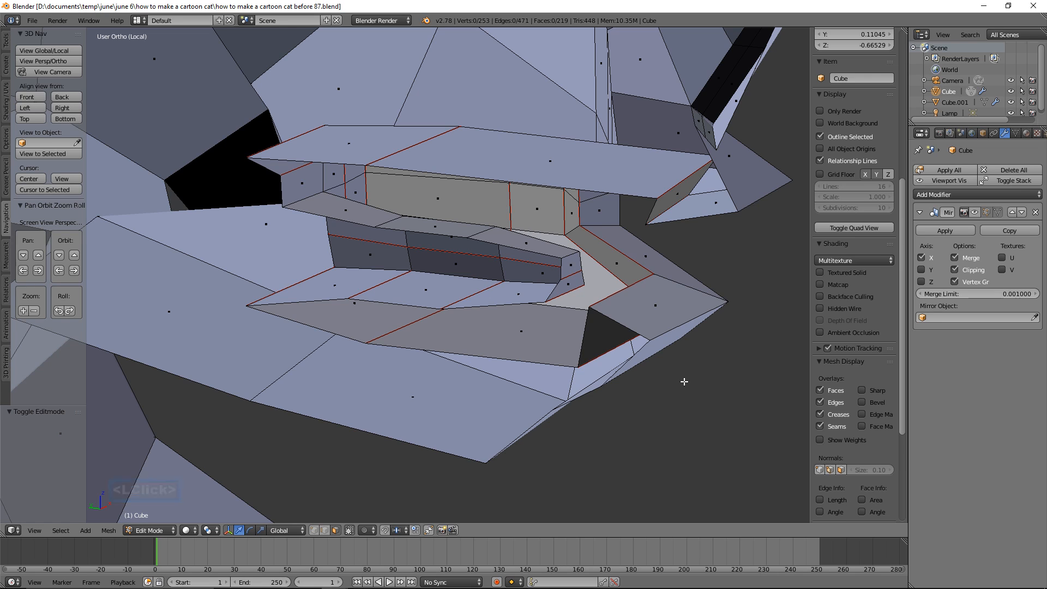
# Step: Select the tongue's open boundary edges, show the mirrored half, and move them -0.226 along X to join at the centre line
pyautogui.click(325, 530)
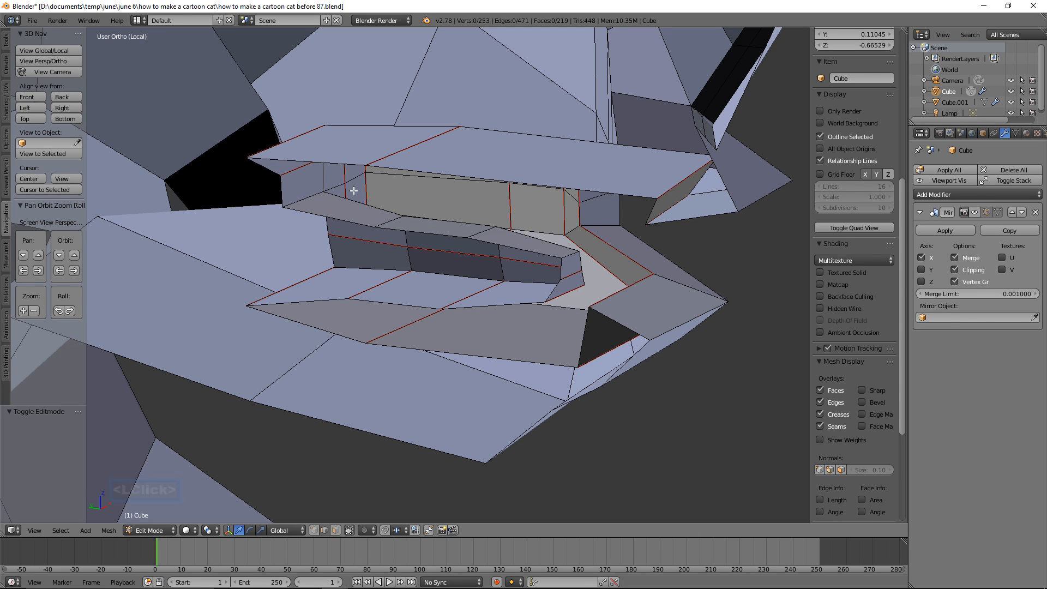
pyautogui.click(321, 217)
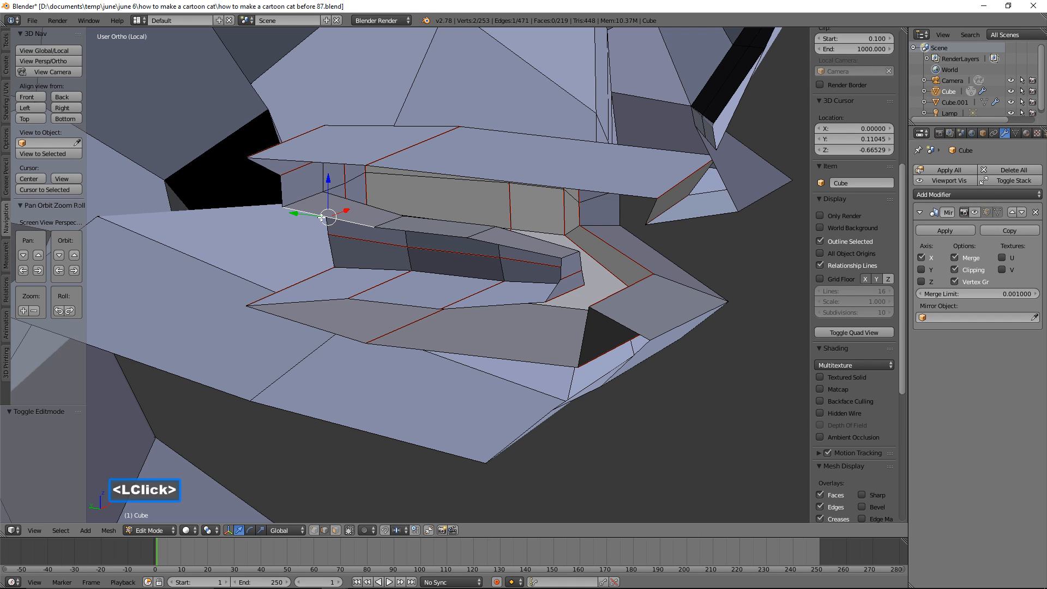
pyautogui.keyDown('shift'); pyautogui.click(417, 231); pyautogui.keyUp('shift')
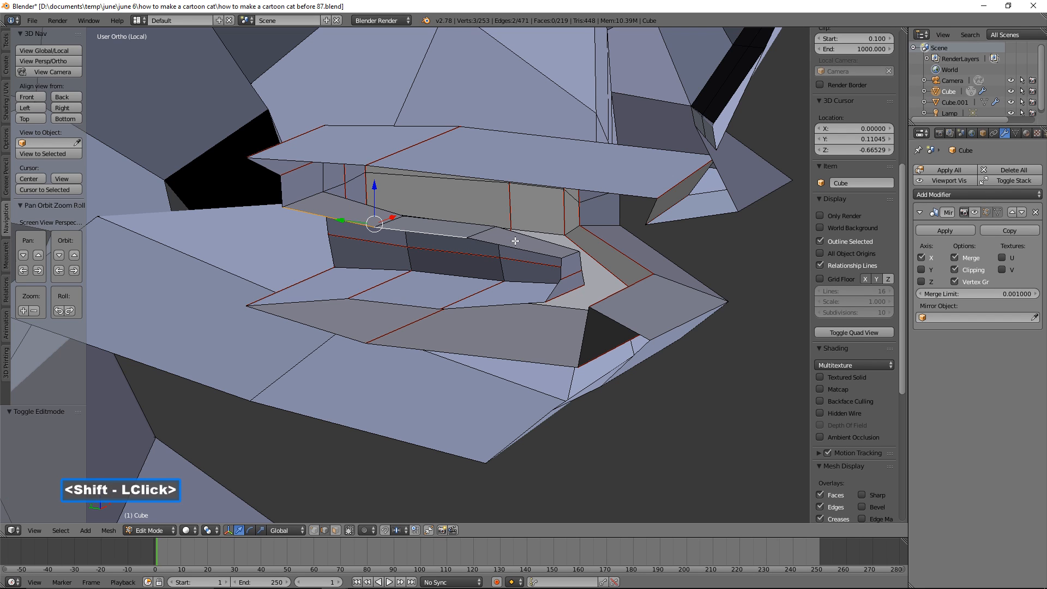
pyautogui.keyDown('shift'); pyautogui.click(522, 248); pyautogui.keyUp('shift')
pyautogui.keyDown('shift'); pyautogui.click(562, 268); pyautogui.keyUp('shift')
pyautogui.keyDown('shift'); pyautogui.click(557, 287); pyautogui.keyUp('shift')
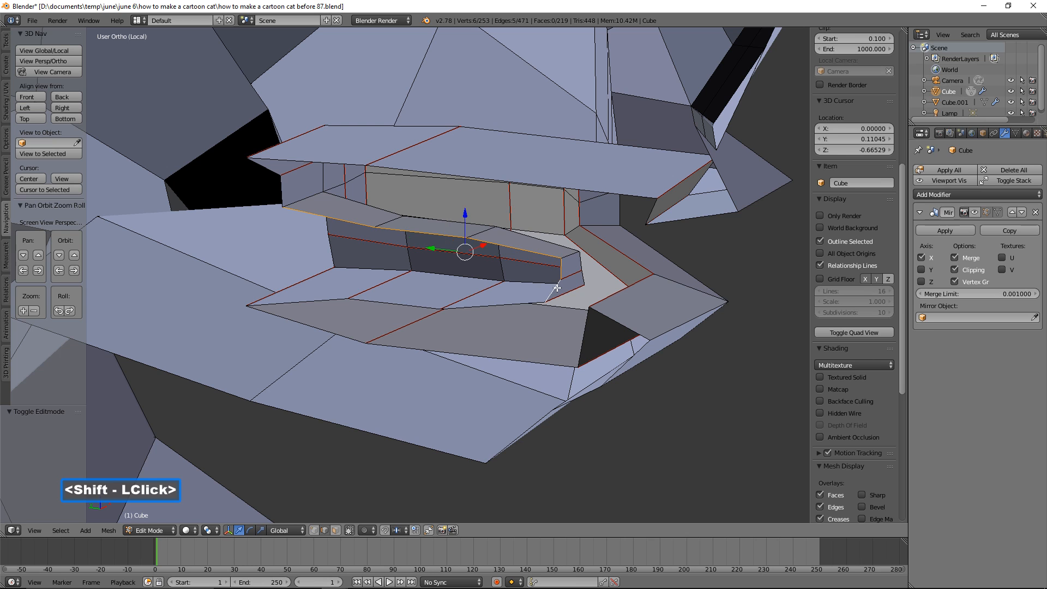
pyautogui.keyDown('shift'); pyautogui.click(524, 304); pyautogui.keyUp('shift')
pyautogui.keyDown('shift'); pyautogui.click(353, 298); pyautogui.keyUp('shift')
pyautogui.keyDown('shift'); pyautogui.click(337, 300); pyautogui.keyUp('shift')
pyautogui.click(974, 213)
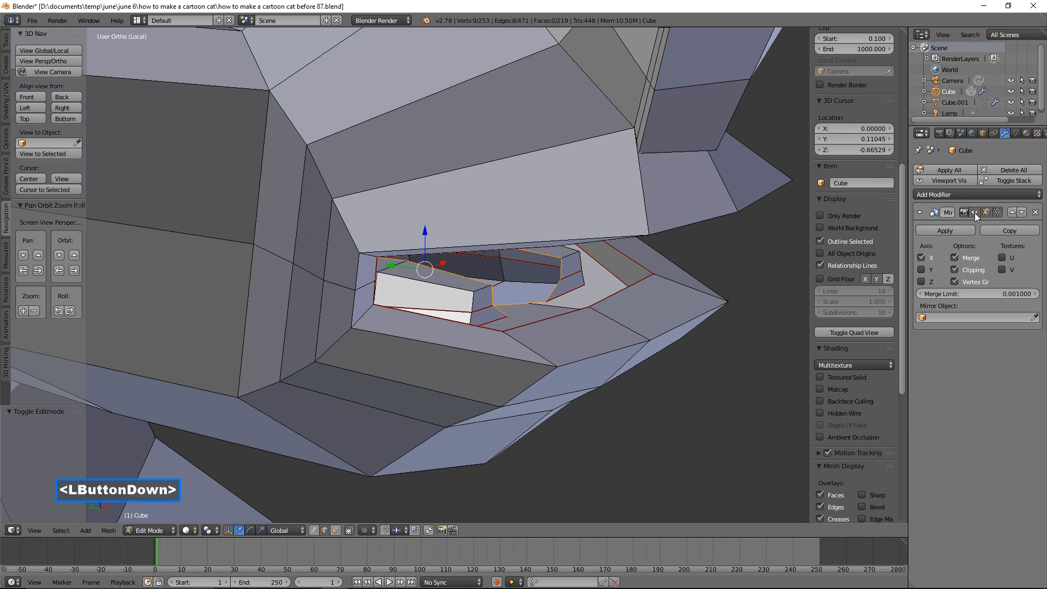
pyautogui.moveTo(760, 321); pyautogui.dragTo(617, 327, button='middle')
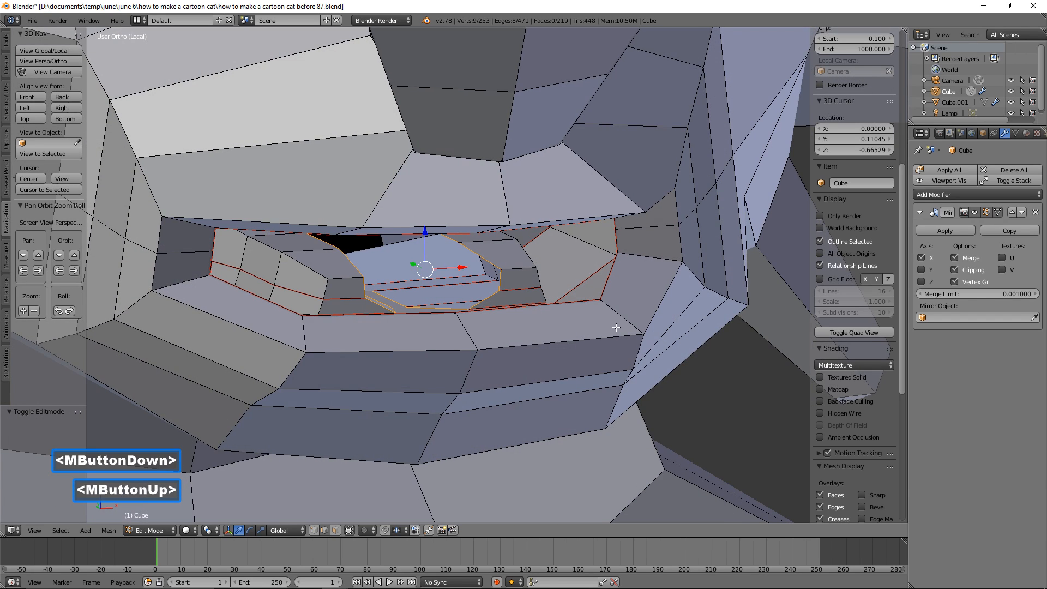
pyautogui.moveTo(461, 267); pyautogui.dragTo(379, 282)
pyautogui.moveTo(558, 330); pyautogui.dragTo(523, 309, button='middle')
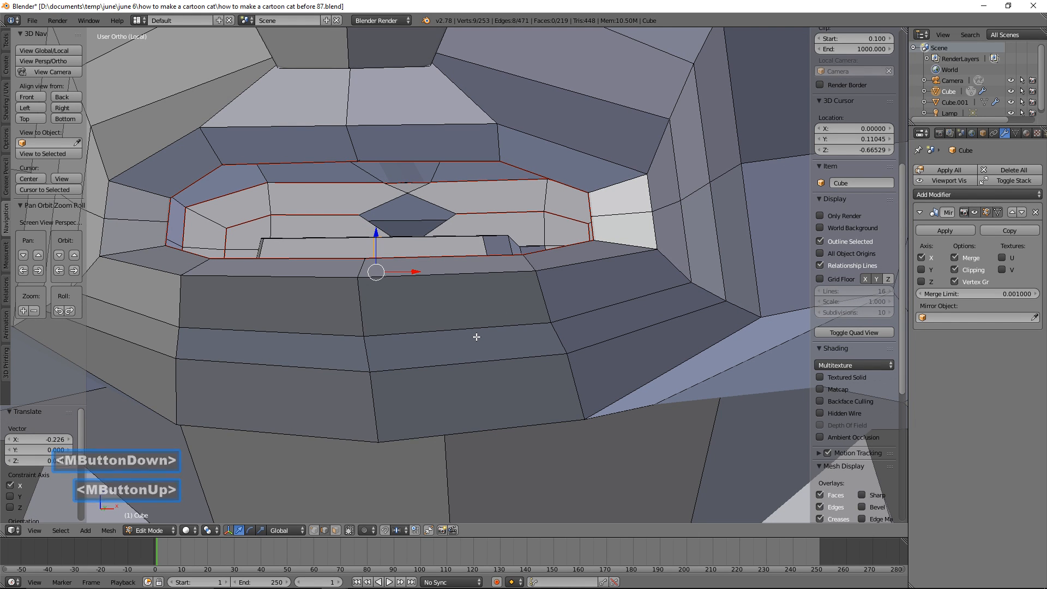
# Step: Move the stray vertex on the cavity's back wall -0.164 along X to the centre line, deselect, and save as version 88
pyautogui.press('a')
pyautogui.click(314, 530)
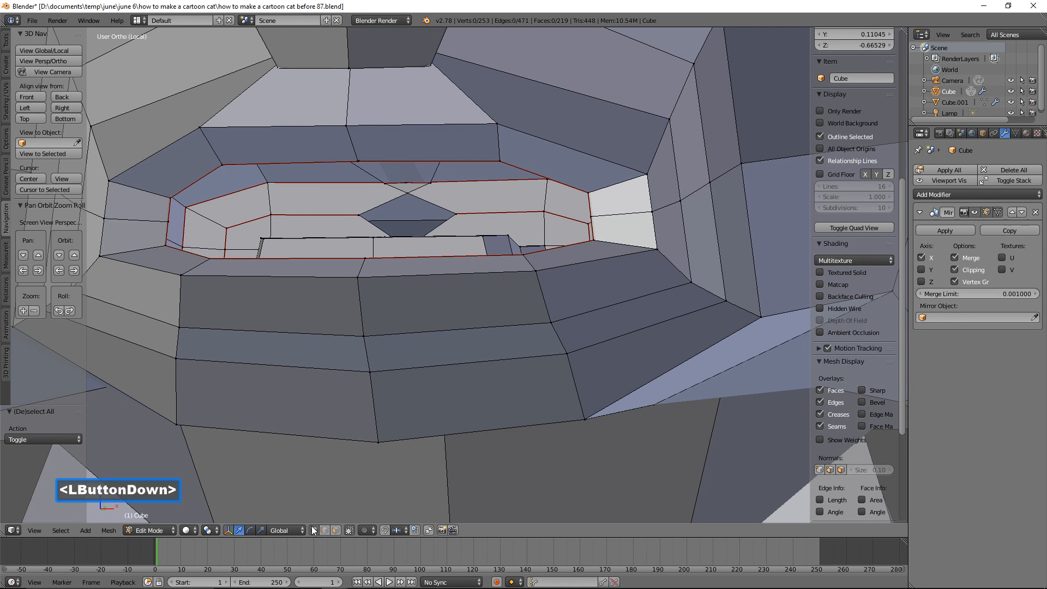
pyautogui.click(456, 215)
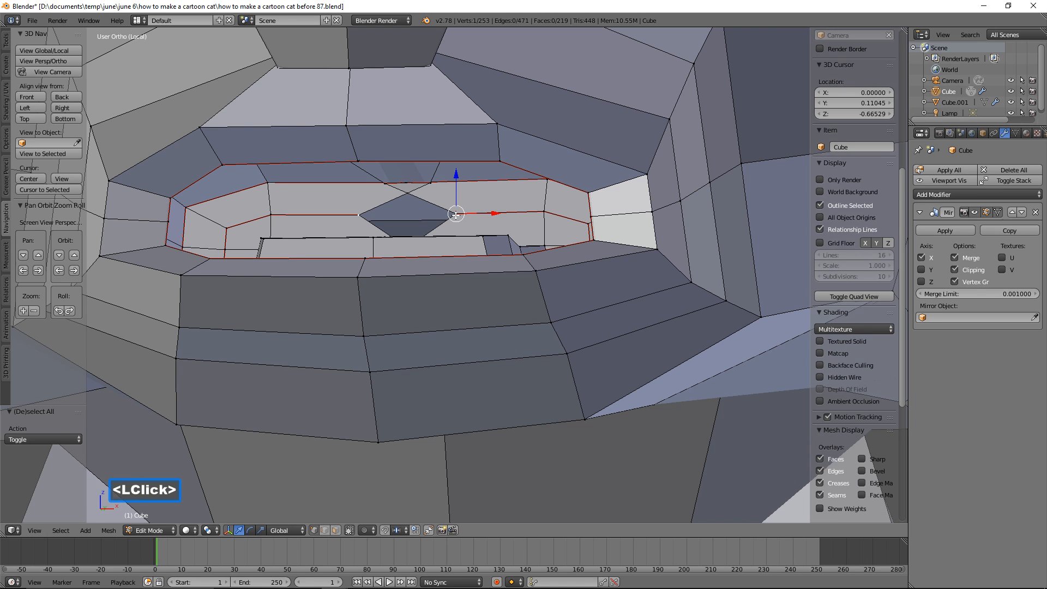
pyautogui.moveTo(498, 215); pyautogui.dragTo(420, 228)
pyautogui.moveTo(421, 228); pyautogui.dragTo(453, 240, button='middle')
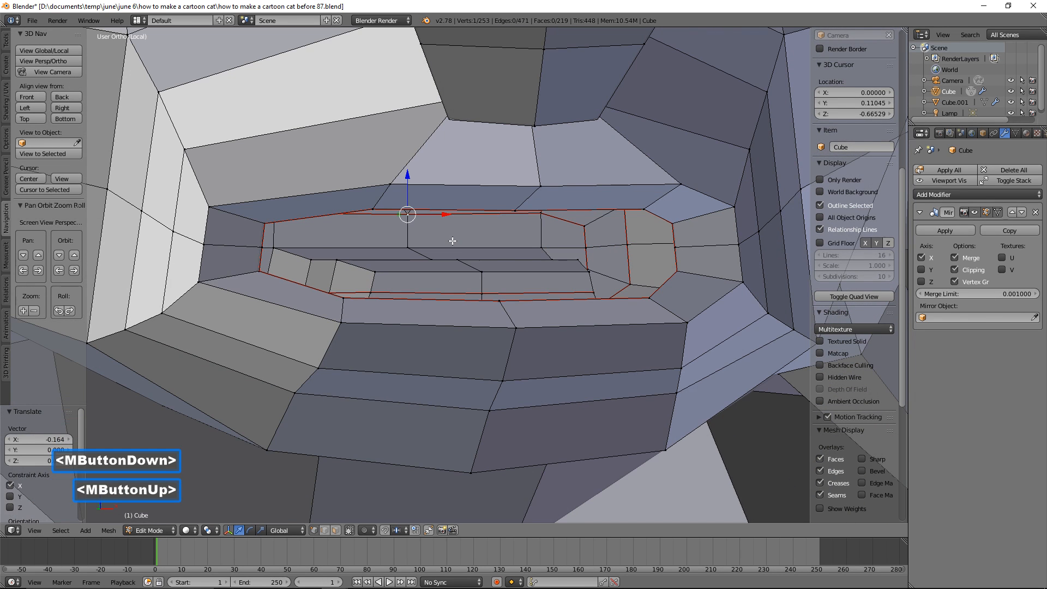
pyautogui.press('a')
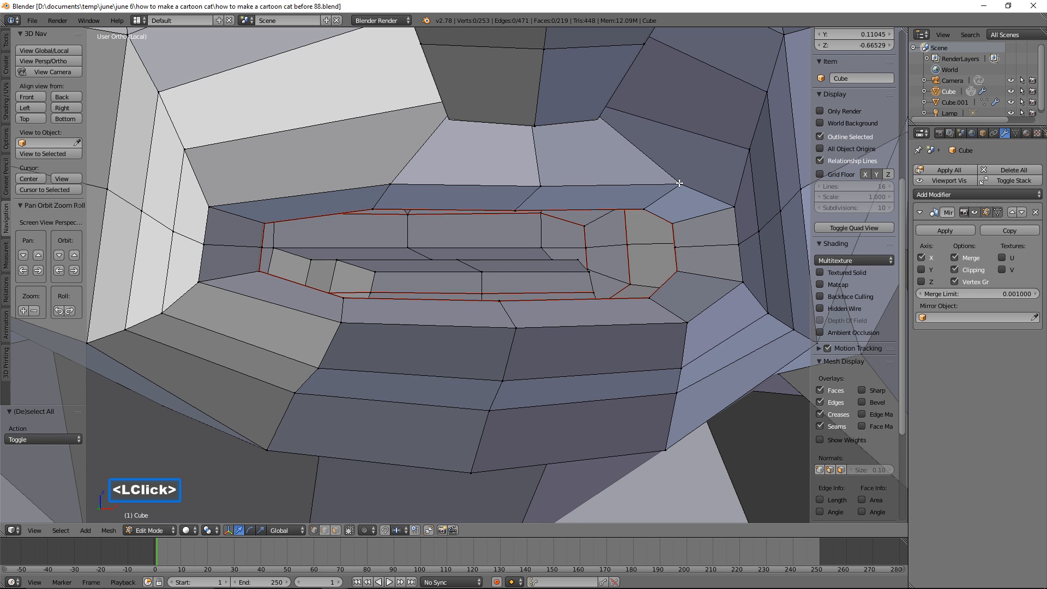
# Step: Subdivide the whole head at level 2, shade it smooth, and display the subdivision on the editing cage
pyautogui.keyDown('ctrl'); pyautogui.moveTo(681, 175); pyautogui.dragTo(623, 253, button='middle'); pyautogui.keyUp('ctrl')
pyautogui.press('a')
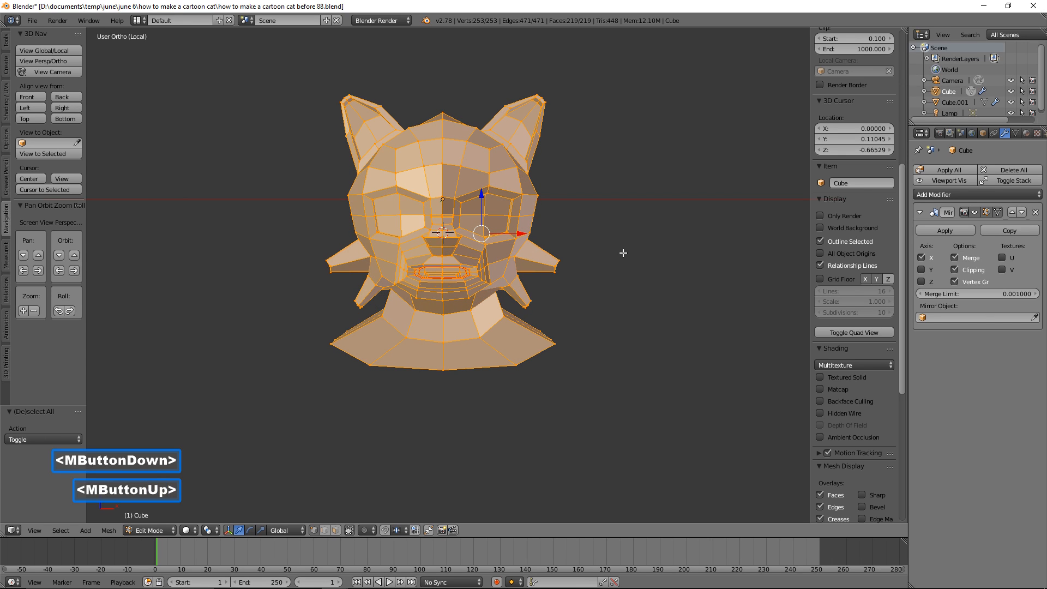
pyautogui.press('ctrl')
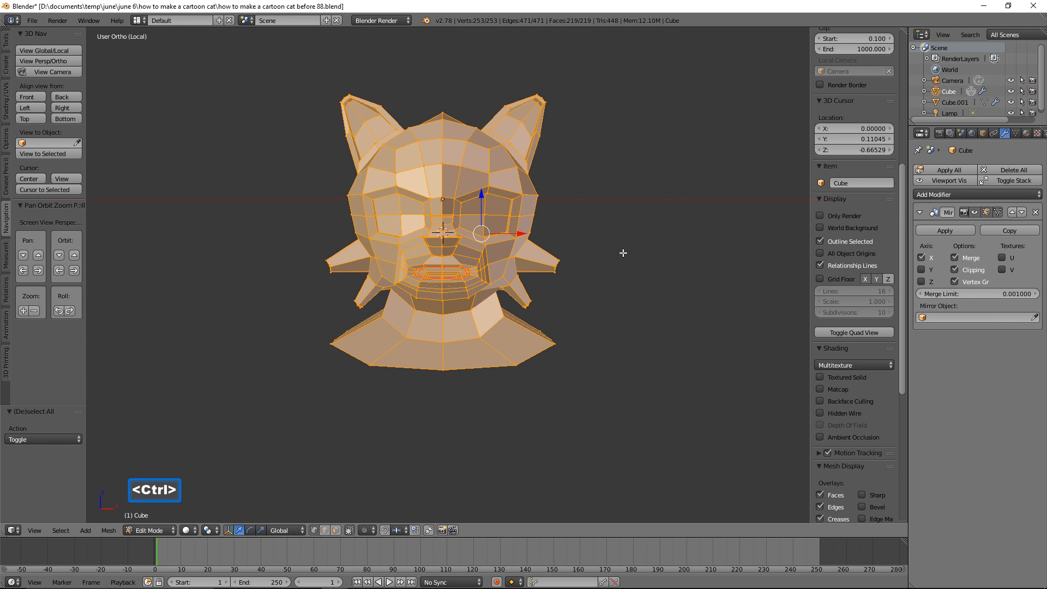
pyautogui.hotkey('ctrl', '2')
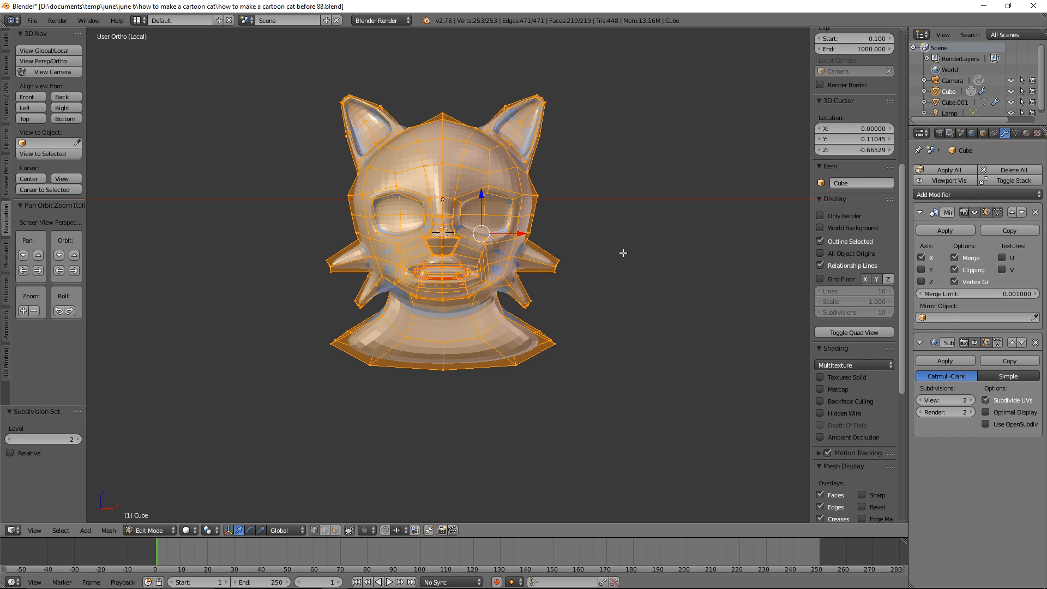
pyautogui.press('z')
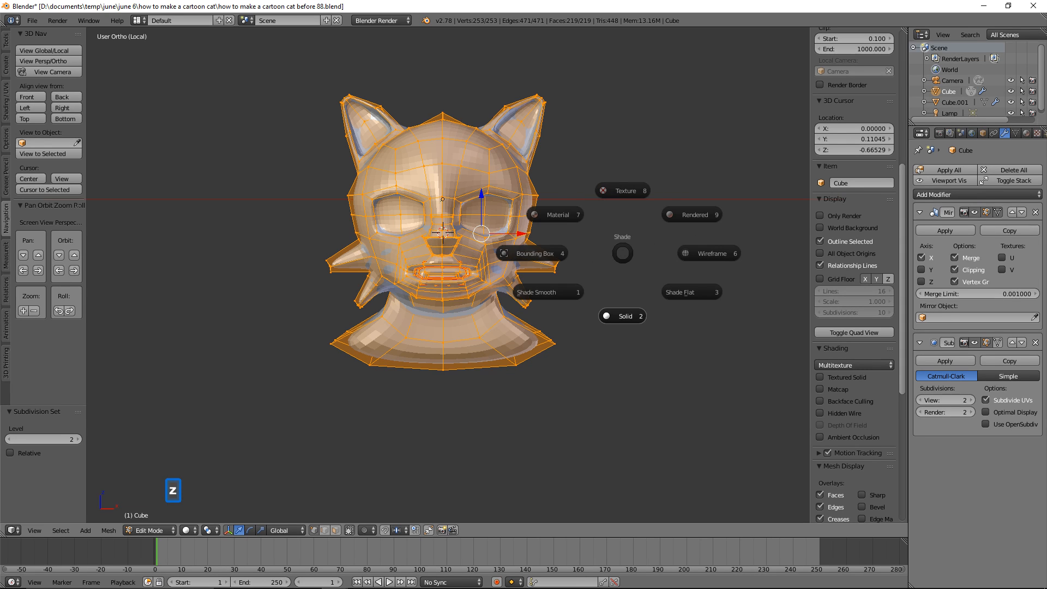
pyautogui.click(567, 292)
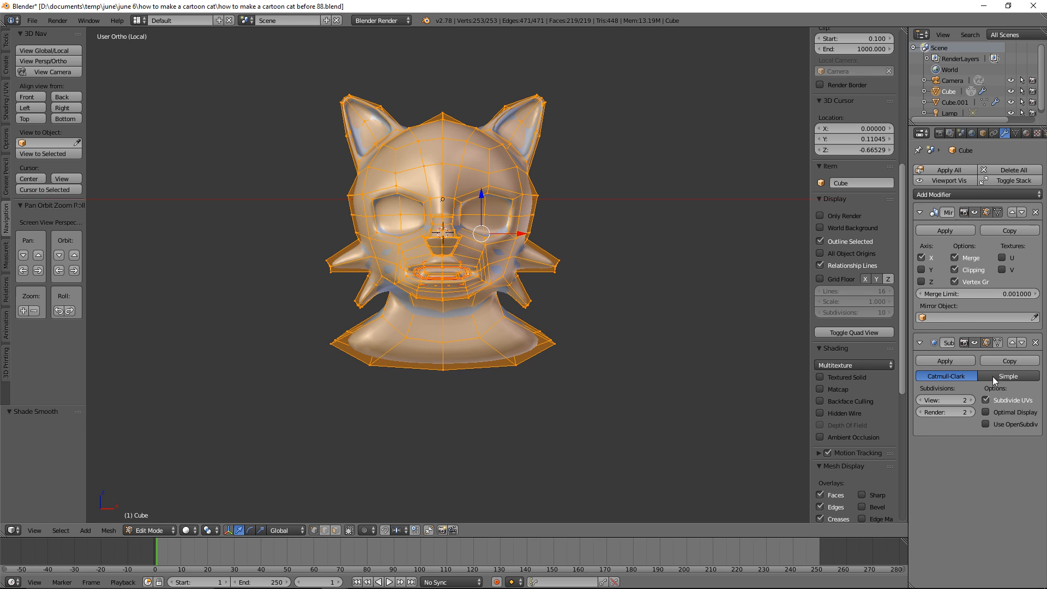
pyautogui.click(998, 342)
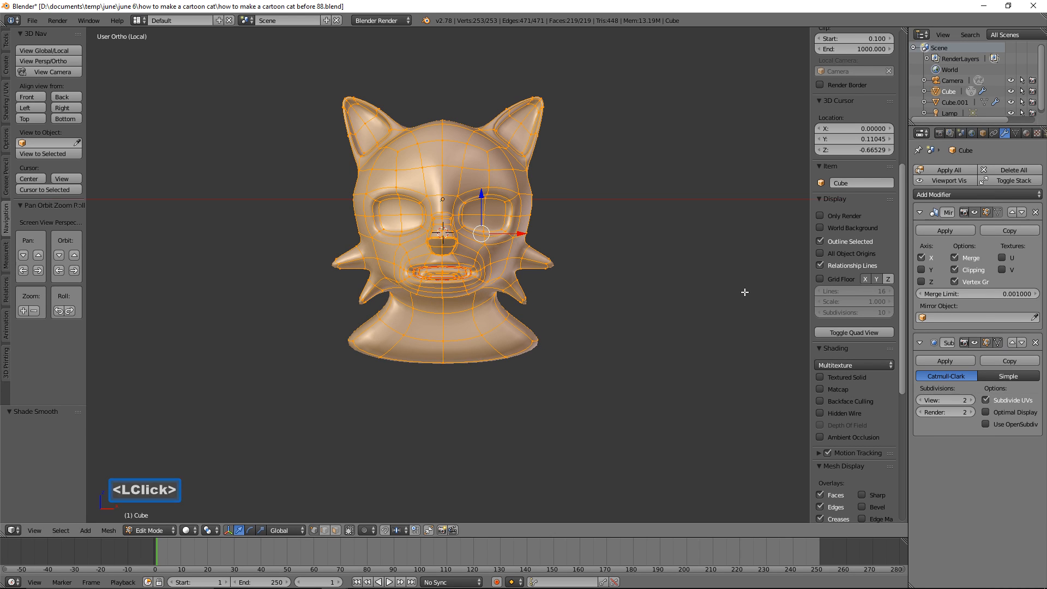
# Step: Deselect everything and save the file as version 89
pyautogui.press('a')
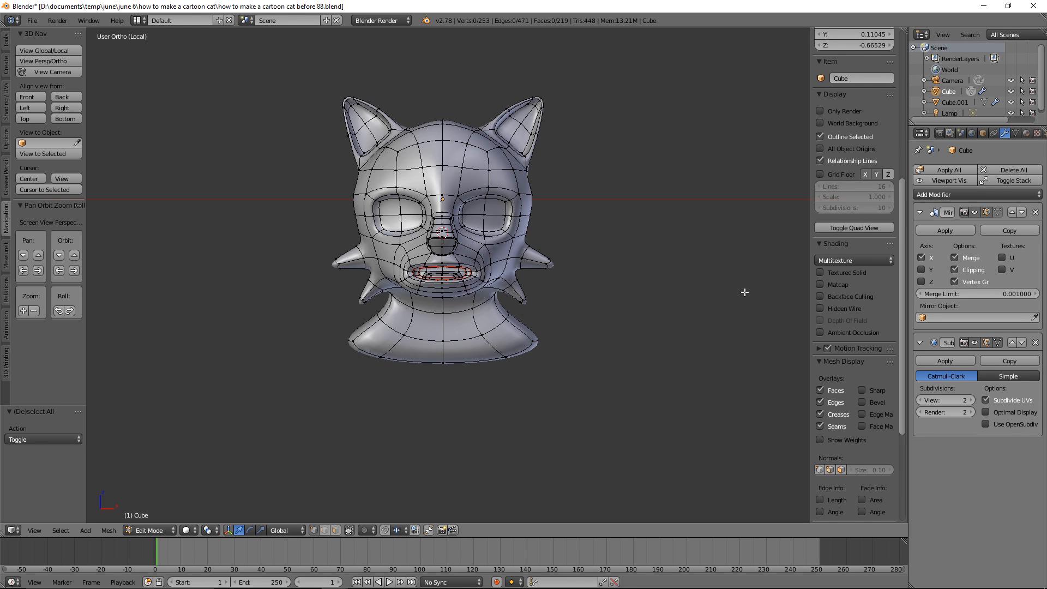
pyautogui.hotkey('ctrl', 's')
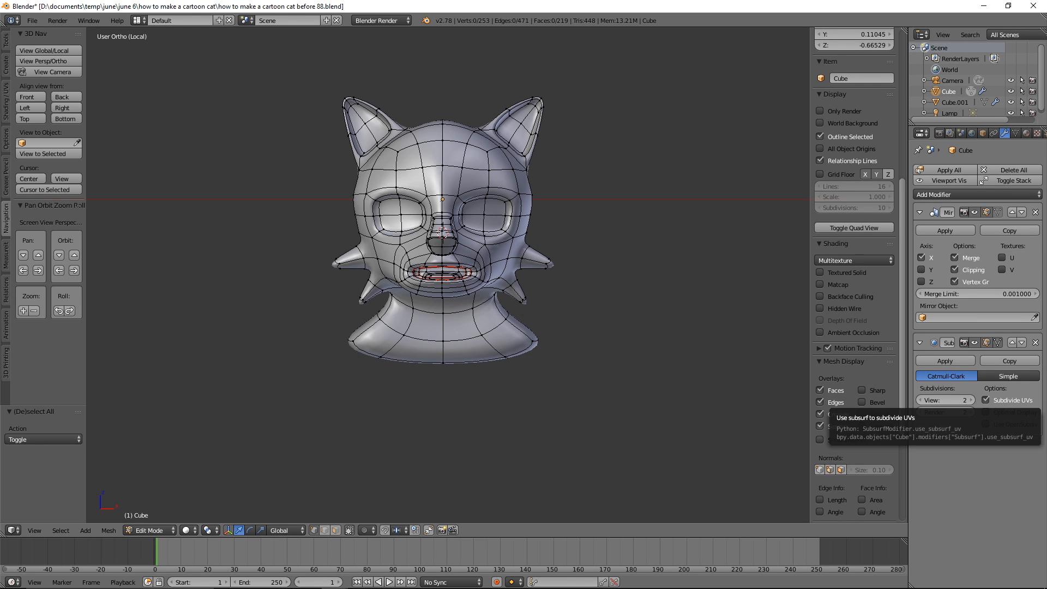
pyautogui.click(895, 431)
# Step: Add one loop cut around the eye openings and slide it fully to -1.0 to sharpen their rims
pyautogui.scroll(4, 650, 341)
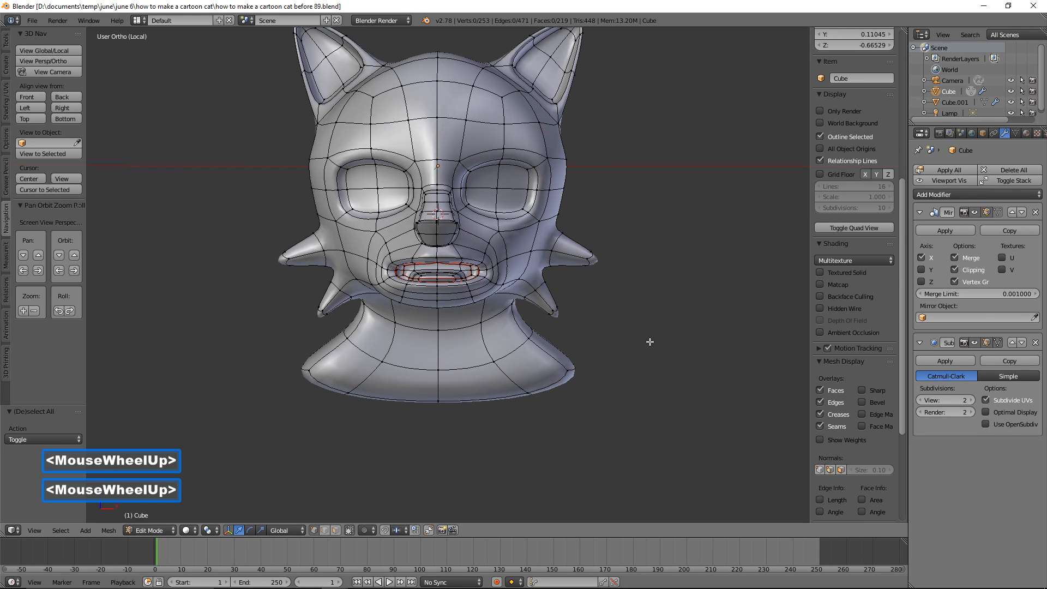
pyautogui.moveTo(689, 278); pyautogui.dragTo(656, 293, button='middle')
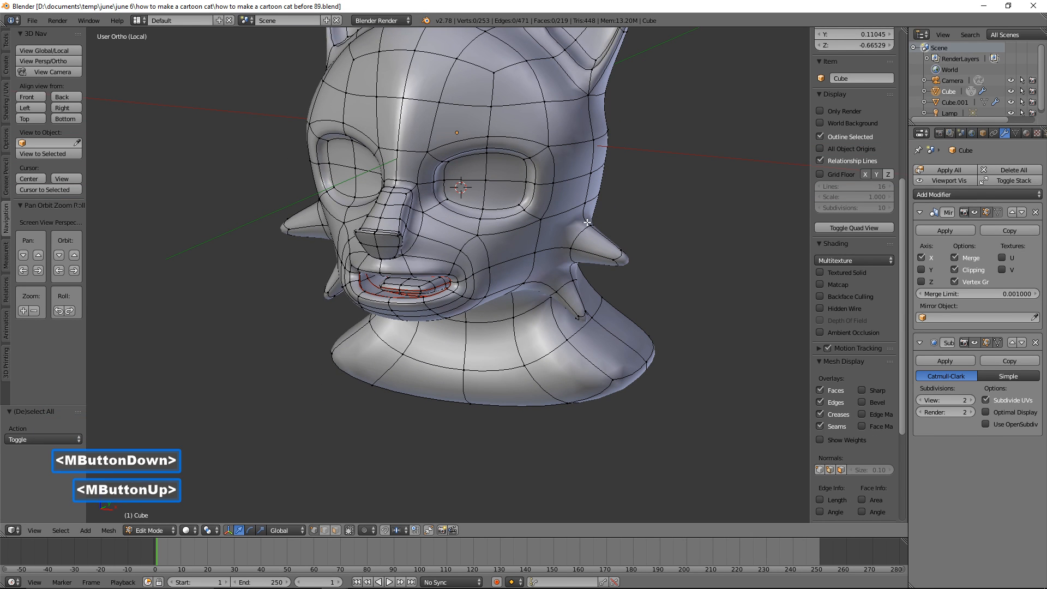
pyautogui.press('ctrl')
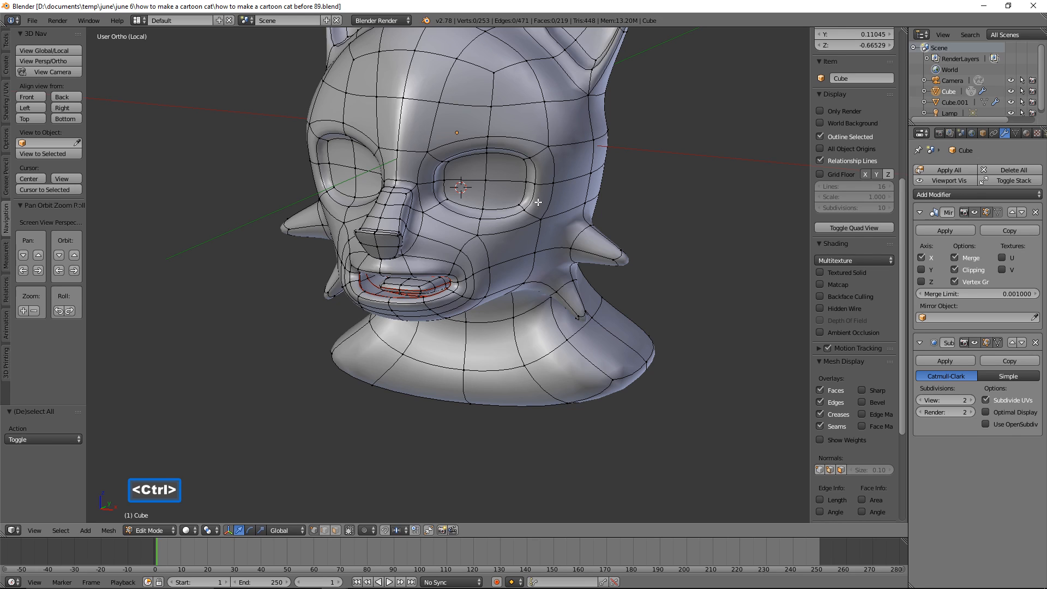
pyautogui.hotkey('ctrl', 'r')
pyautogui.click(535, 207)
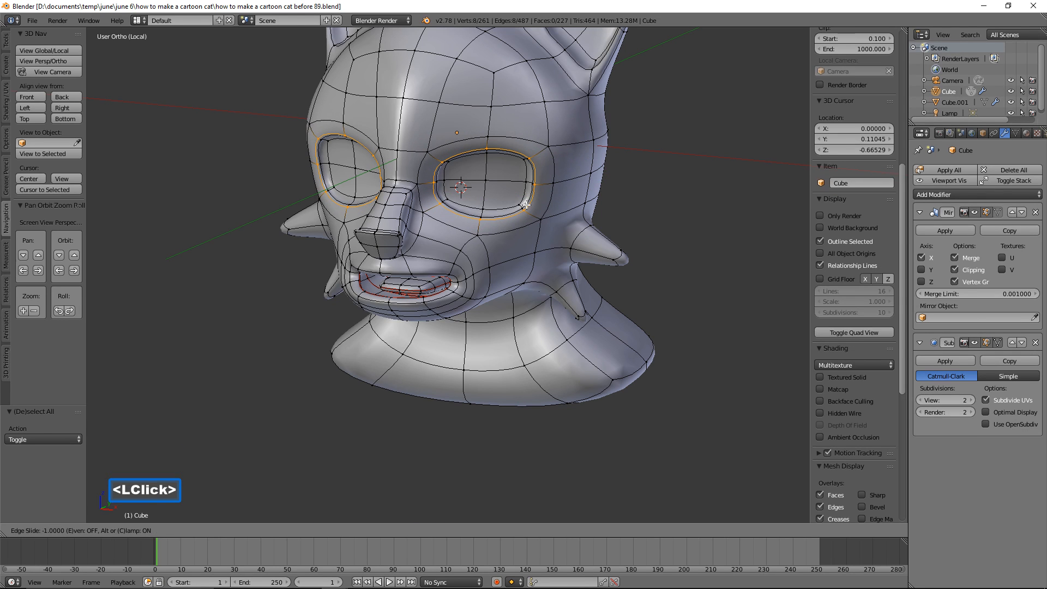
pyautogui.click(526, 205)
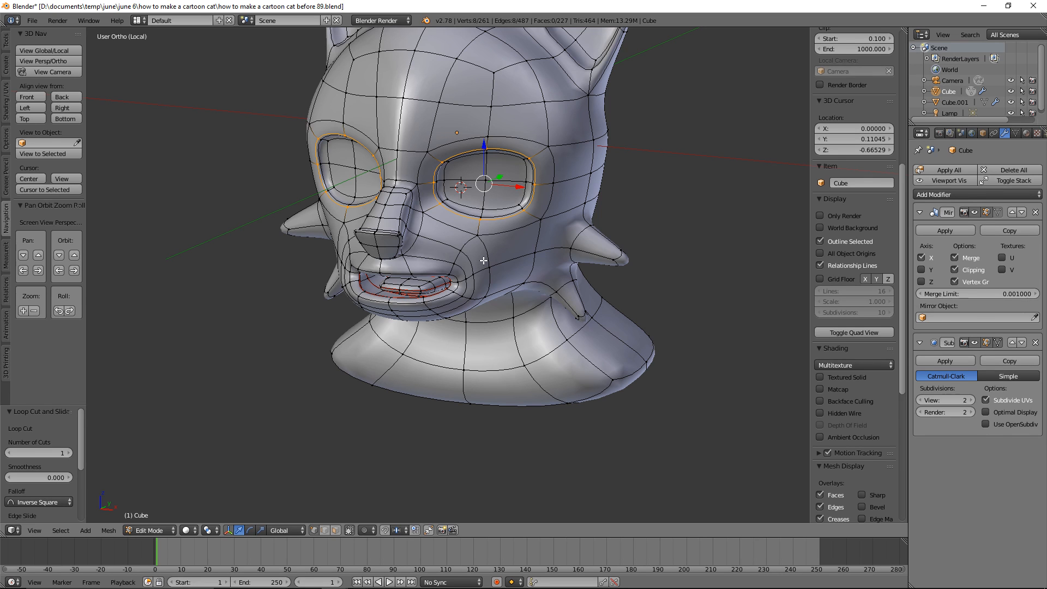
pyautogui.moveTo(482, 262); pyautogui.dragTo(459, 255, button='middle')
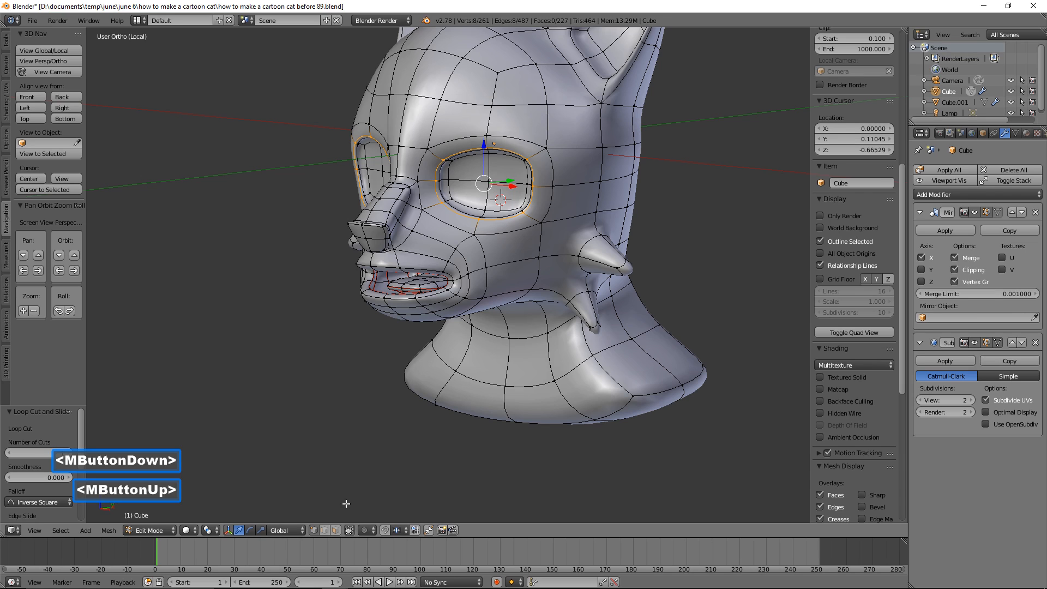
# Step: Switch to edge selection and move the centre edge at the nose's lower front -0.139 along Y
pyautogui.click(327, 530)
pyautogui.click(373, 232)
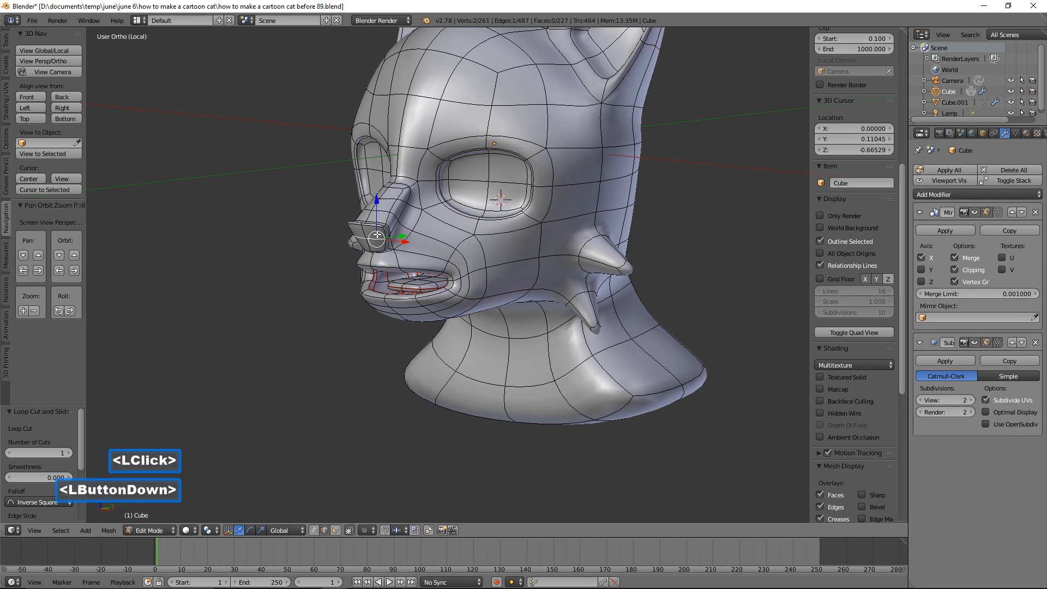
pyautogui.moveTo(403, 233); pyautogui.dragTo(395, 233)
pyautogui.moveTo(407, 235); pyautogui.dragTo(358, 270, button='middle')
pyautogui.click(360, 234)
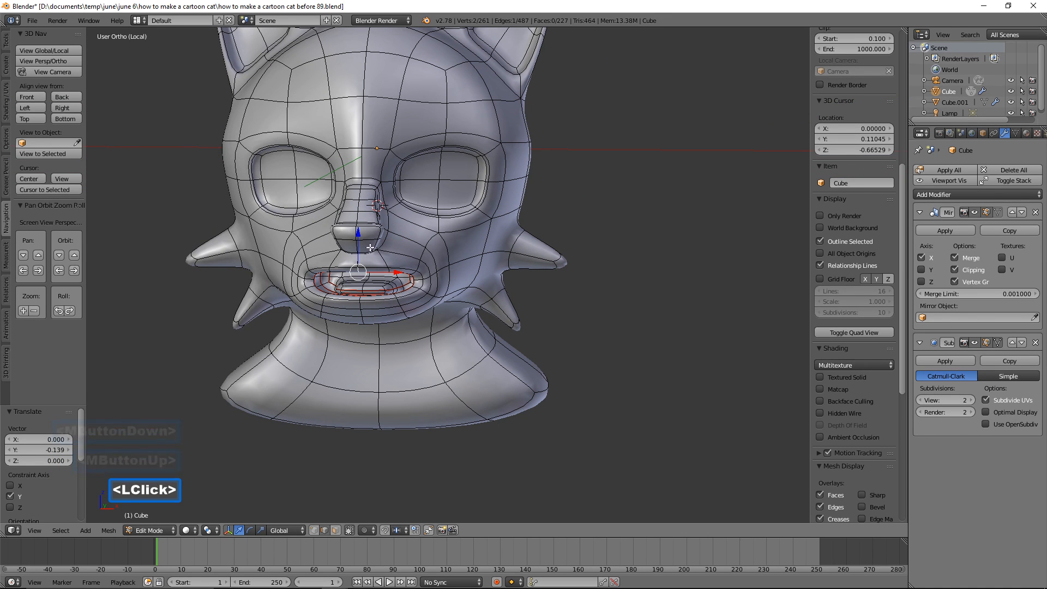
# Step: Raise the centre edge of the upper lip 0.088 along Z
pyautogui.moveTo(361, 234); pyautogui.dragTo(391, 271)
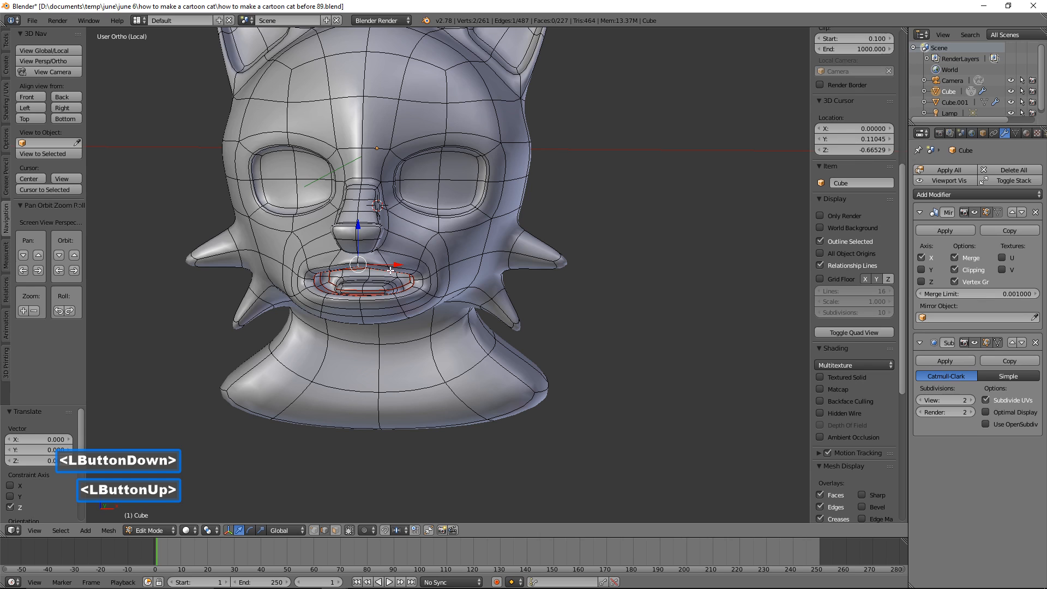
pyautogui.click(389, 270)
pyautogui.click(391, 270)
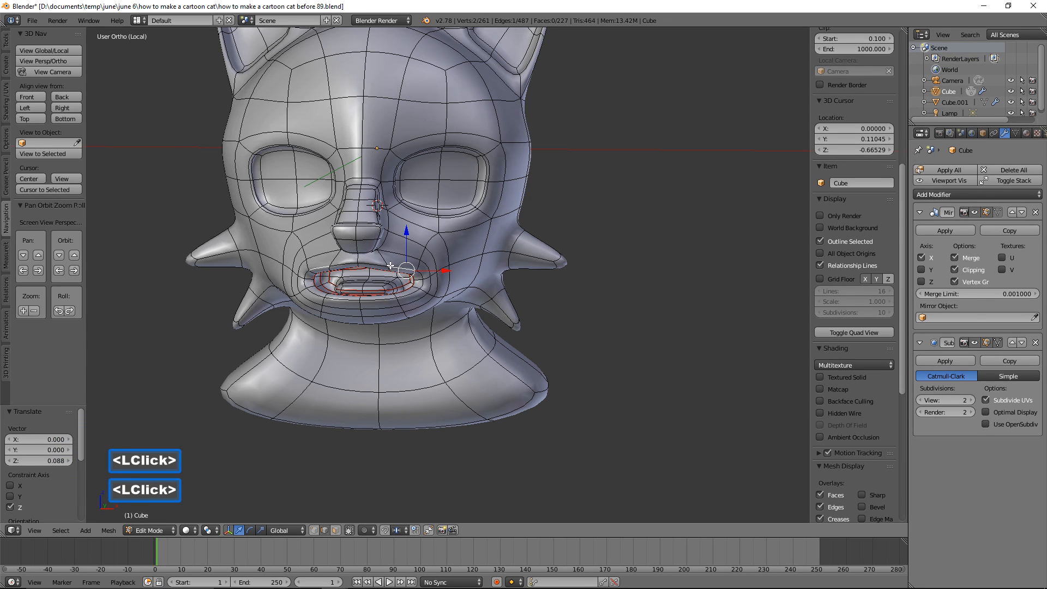
pyautogui.click(392, 270)
pyautogui.scroll(2, 382, 265)
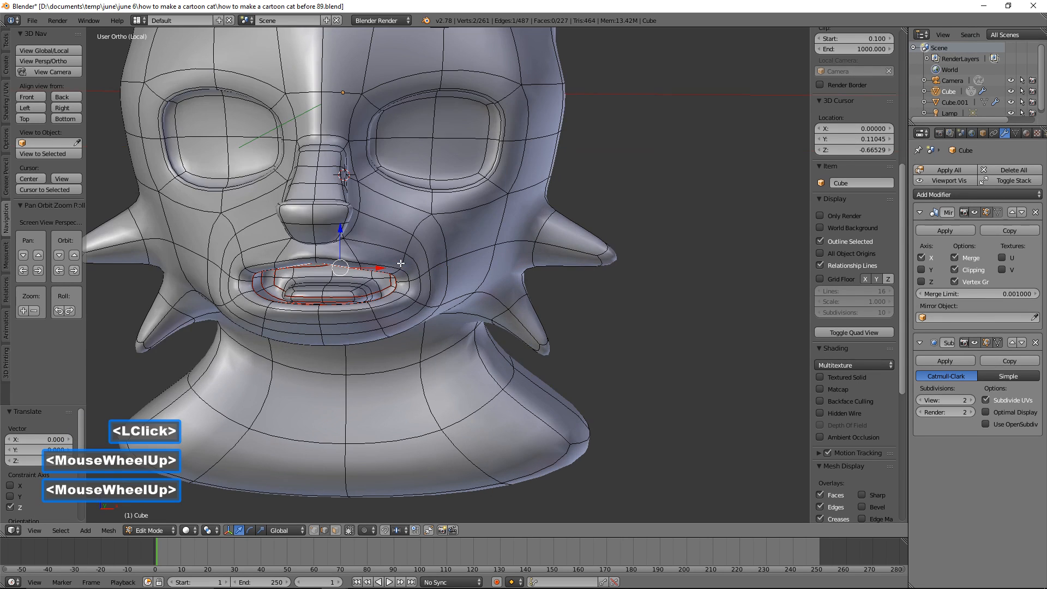
# Step: Lower the inner upper lip edge beside the mirror line by -0.140 along Z to form the lip's central dip
pyautogui.click(362, 265)
pyautogui.click(413, 260)
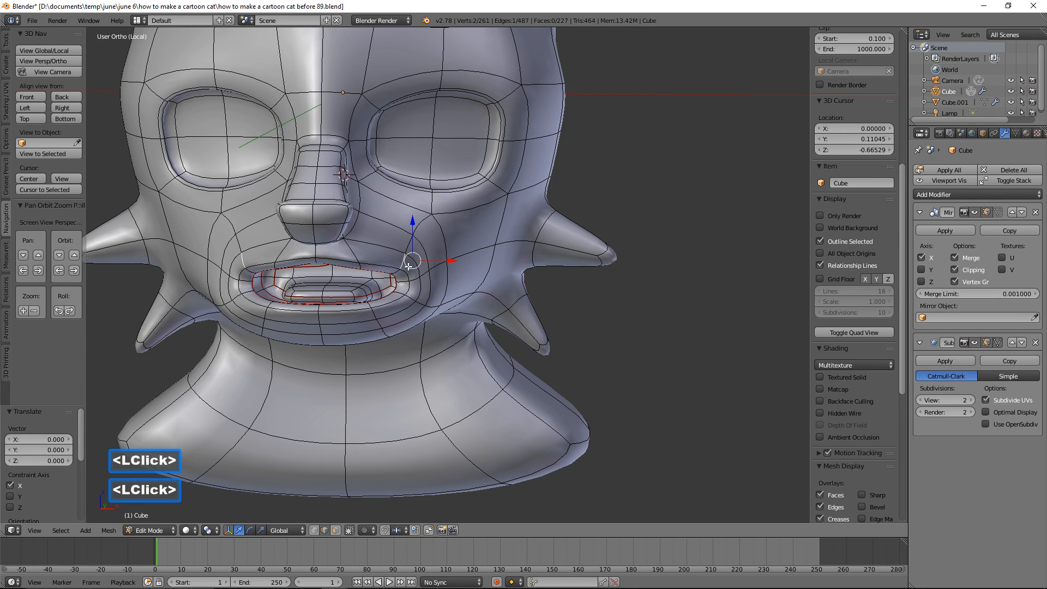
pyautogui.click(362, 265)
pyautogui.moveTo(371, 266); pyautogui.dragTo(342, 250)
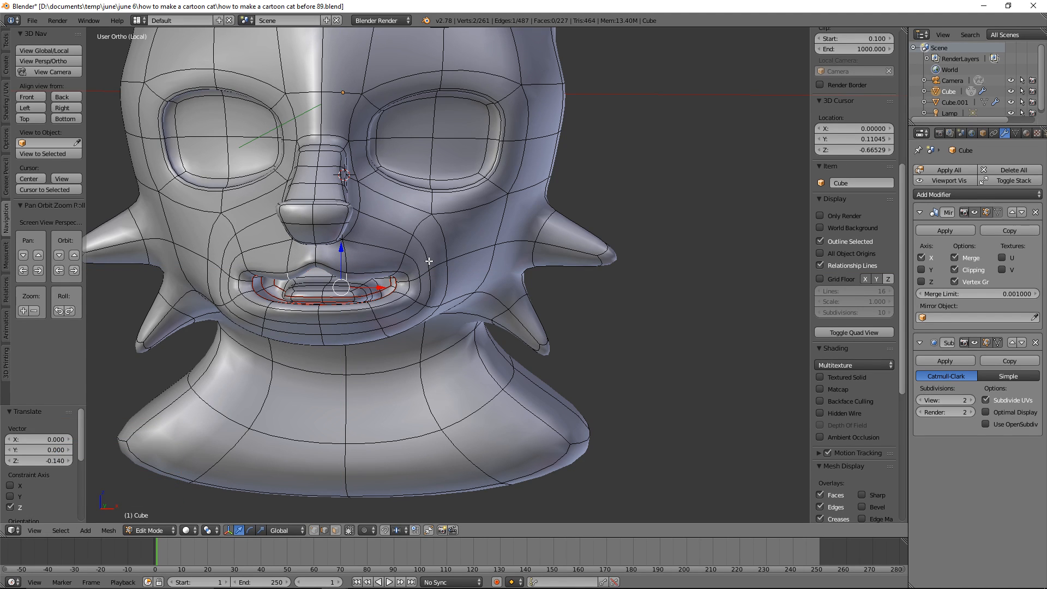
# Step: Raise the edge above the upper lip 0.176 along Z and move the edge at the mouth corner -0.429 along Y
pyautogui.moveTo(474, 283)
pyautogui.mouseDown(button='middle')
pyautogui.moveTo(442, 266)
pyautogui.moveTo(489, 276)
pyautogui.moveTo(461, 294)
pyautogui.mouseUp(button='middle')
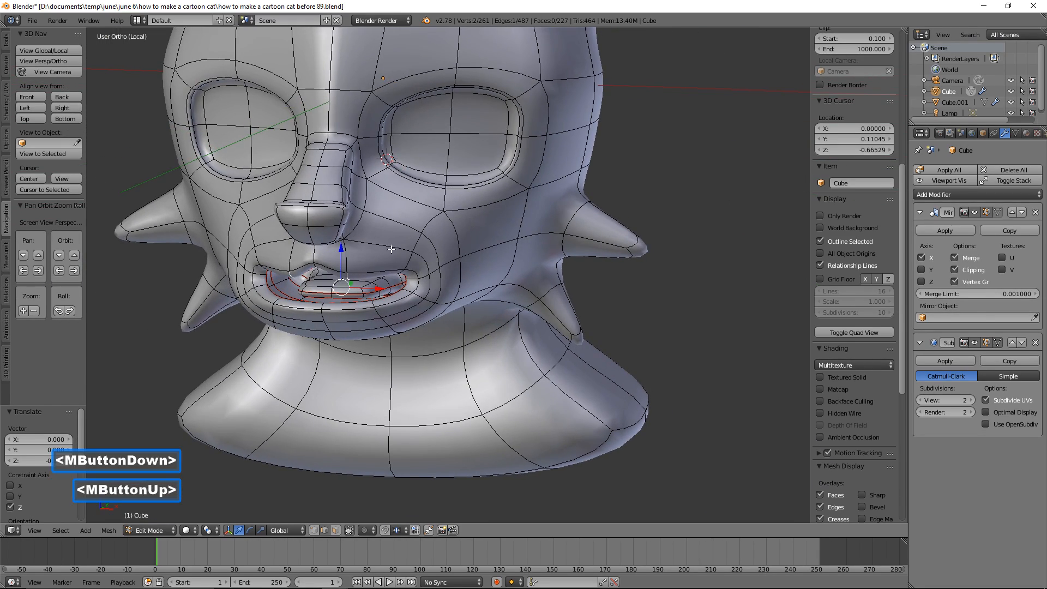
pyautogui.click(390, 248)
pyautogui.moveTo(383, 221); pyautogui.dragTo(387, 200)
pyautogui.moveTo(398, 240); pyautogui.dragTo(409, 261, button='middle')
pyautogui.click(410, 261)
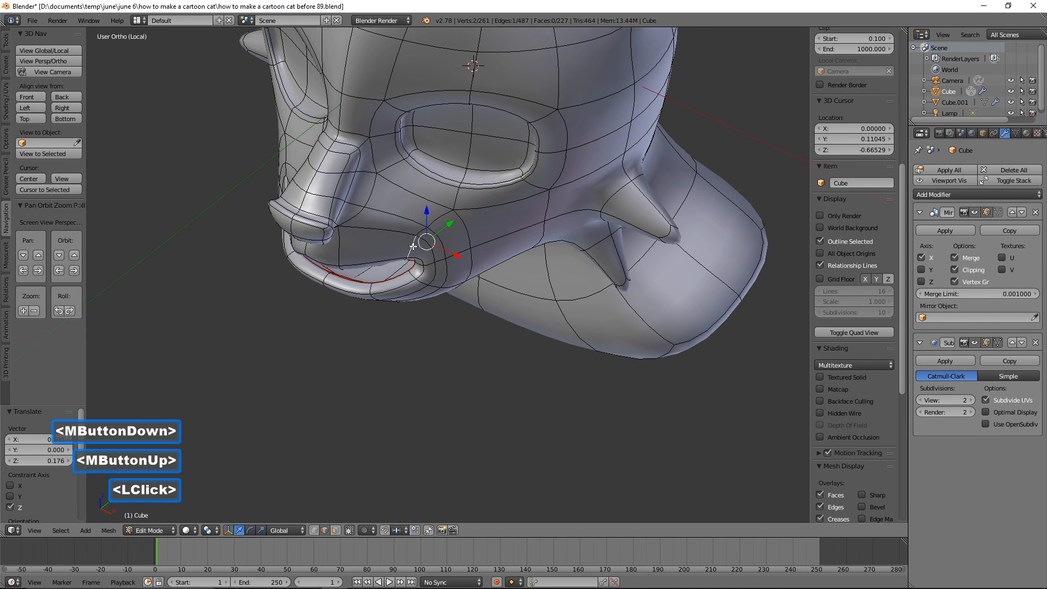
pyautogui.moveTo(452, 221); pyautogui.dragTo(422, 254)
pyautogui.moveTo(422, 254); pyautogui.dragTo(461, 206, button='middle')
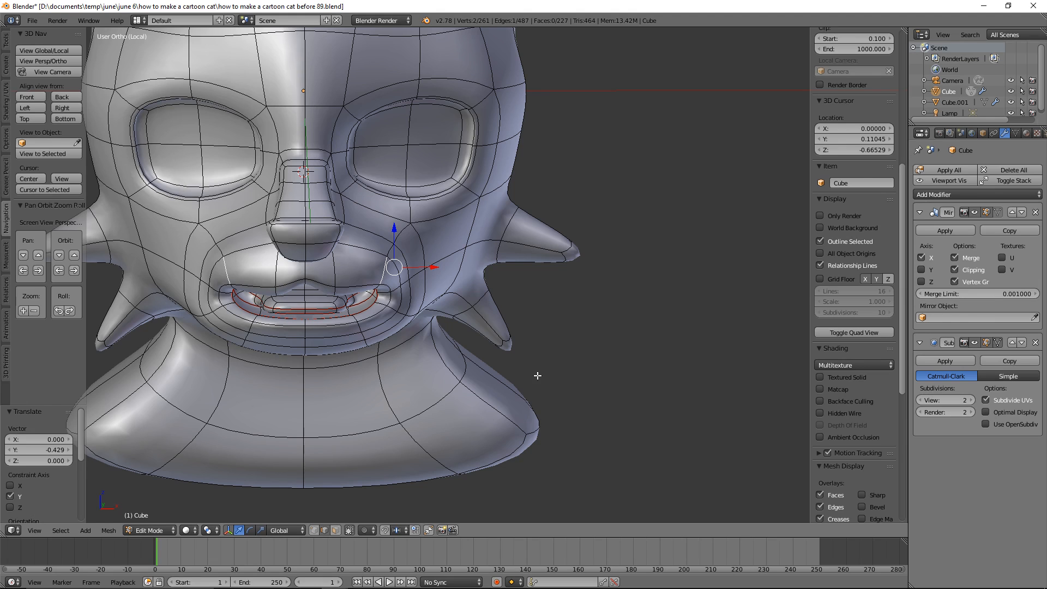
# Step: Switch to face selection and lower the tip face of the upper cheek tuft along Z so the tuft points downward
pyautogui.press('a')
pyautogui.click(350, 531)
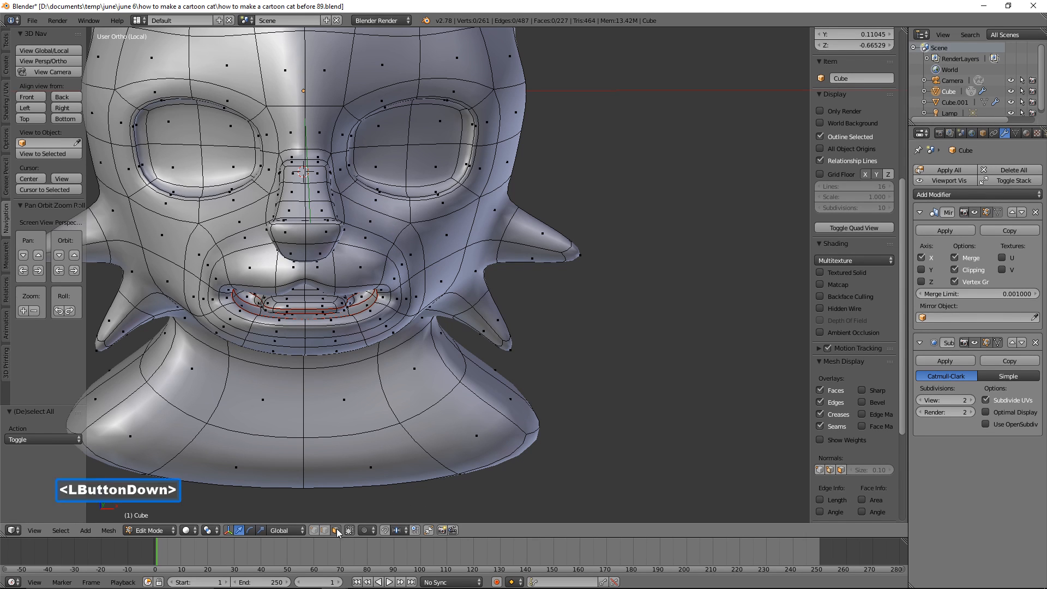
pyautogui.click(570, 253)
pyautogui.moveTo(590, 222); pyautogui.dragTo(567, 282)
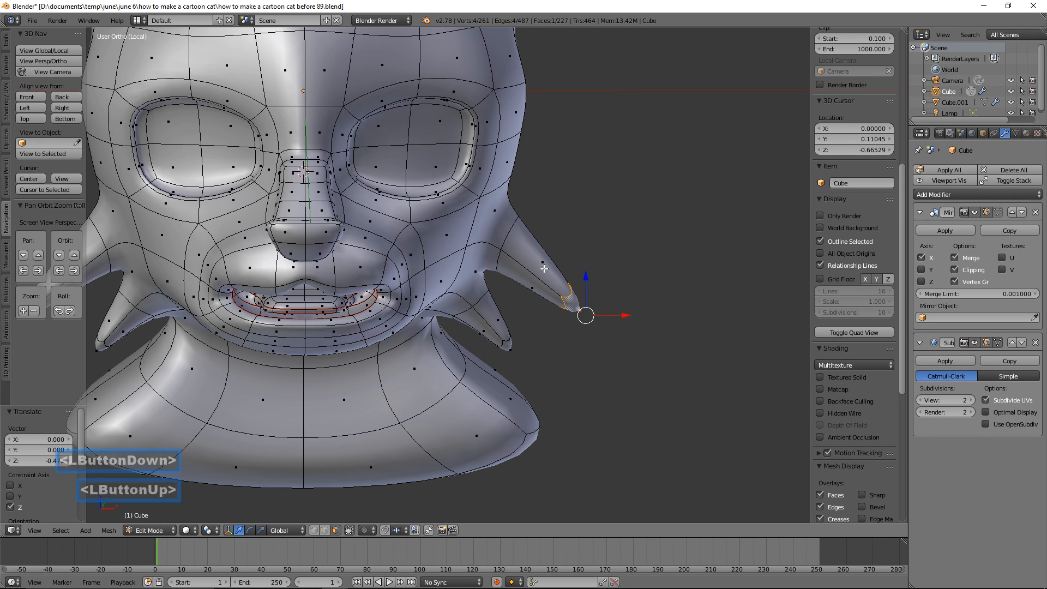
# Step: Add an unshifted loop cut around the middle of the upper cheek tuft and raise it along Z to curve the tuft
pyautogui.press('a')
pyautogui.hotkey('ctrl', 'r')
pyautogui.doubleClick(543, 267)
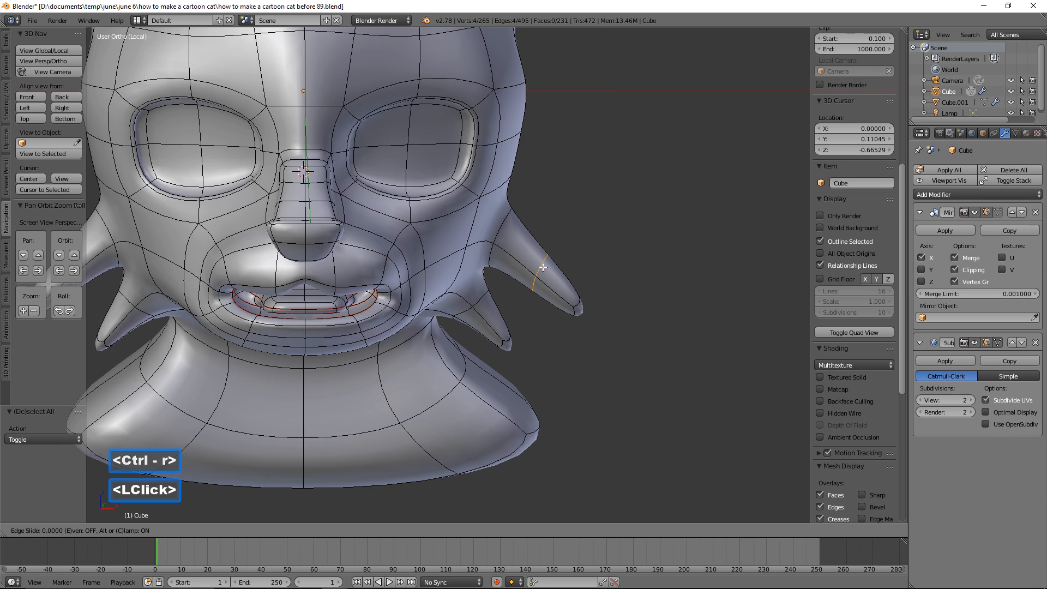
pyautogui.moveTo(542, 237); pyautogui.dragTo(554, 199)
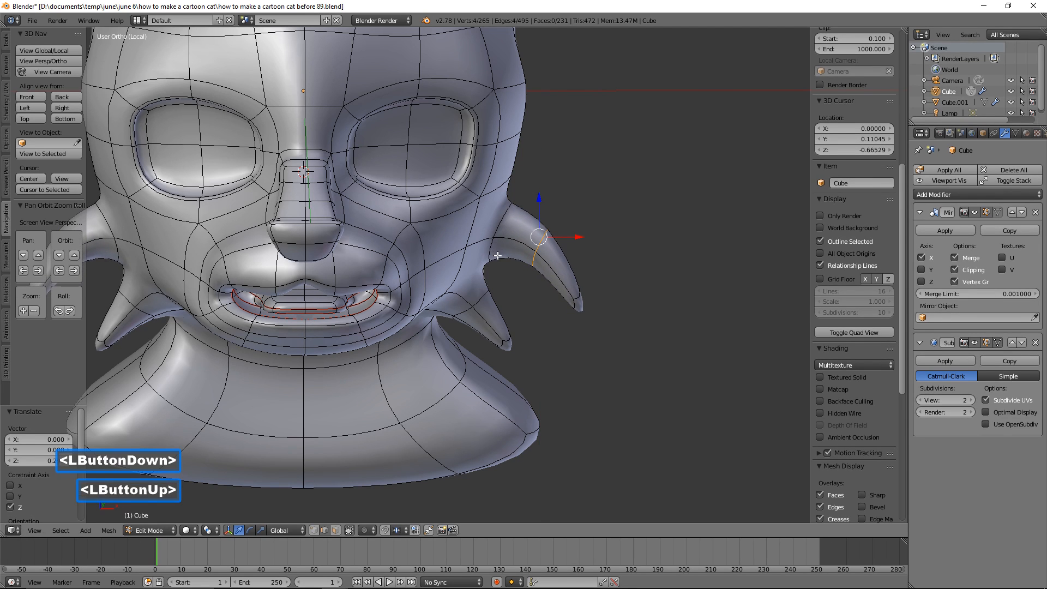
# Step: Lower the edge at the base of the upper cheek tuft along Z
pyautogui.click(496, 229)
pyautogui.moveTo(482, 216)
pyautogui.mouseDown()
pyautogui.moveTo(473, 245)
pyautogui.moveTo(475, 236)
pyautogui.mouseUp()
pyautogui.moveTo(551, 322); pyautogui.dragTo(490, 307, button='middle')
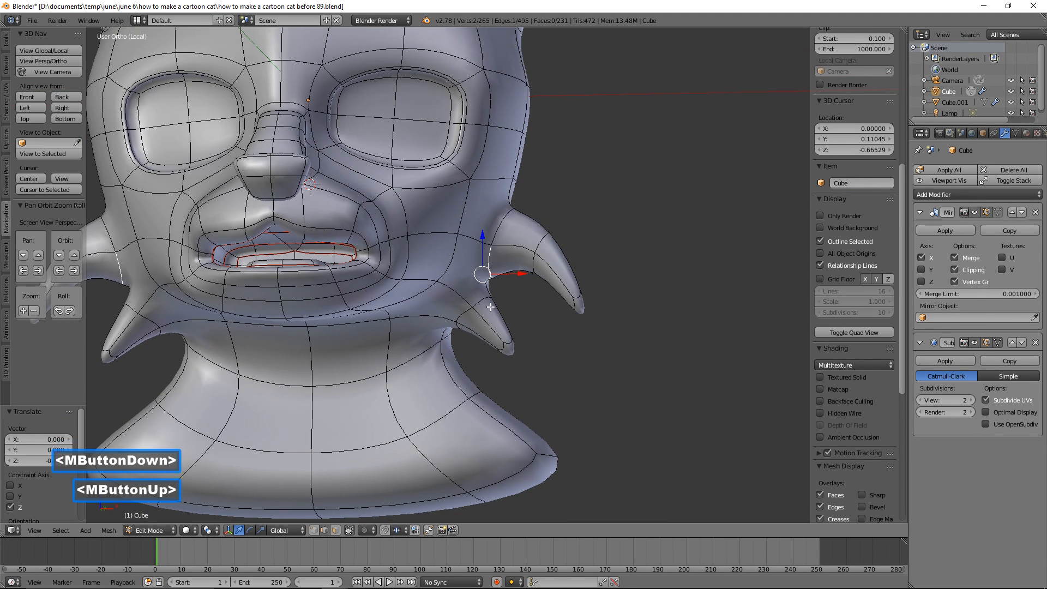
# Step: Select the tip face of the lower cheek tuft and move it inward along X and -0.049 along Z
pyautogui.click(511, 357)
pyautogui.click(511, 350)
pyautogui.moveTo(540, 354); pyautogui.dragTo(528, 376)
pyautogui.moveTo(493, 318); pyautogui.dragTo(493, 325)
pyautogui.scroll(-2, 566, 293)
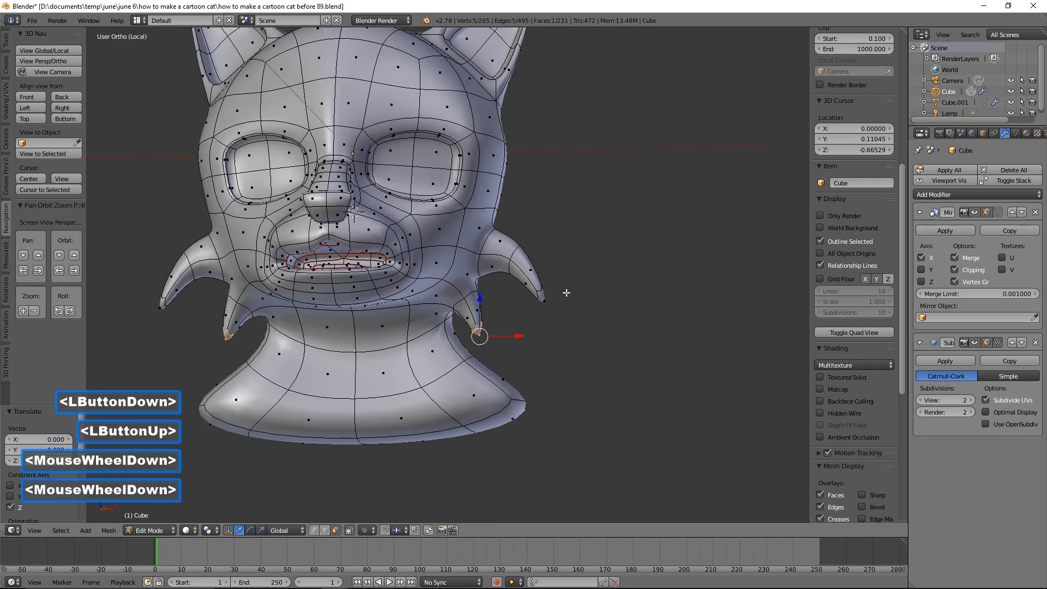
# Step: Deselect everything and save the file as version 90
pyautogui.scroll(-1, 567, 293)
pyautogui.moveTo(600, 202); pyautogui.dragTo(569, 196, button='middle')
pyautogui.keyDown('shift'); pyautogui.moveTo(607, 158); pyautogui.dragTo(640, 239, button='middle'); pyautogui.keyUp('shift')
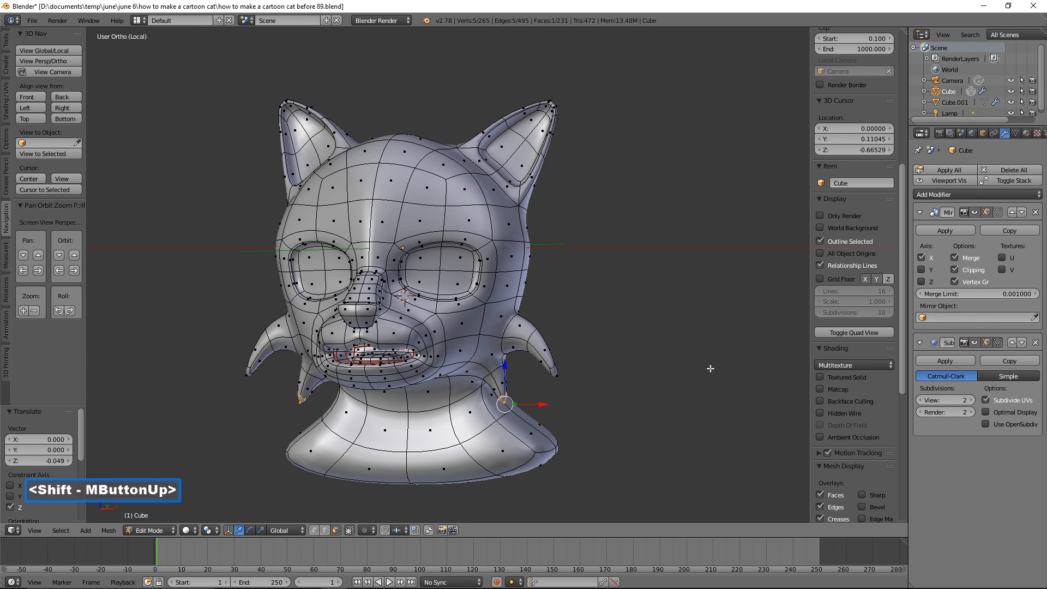
pyautogui.press('a')
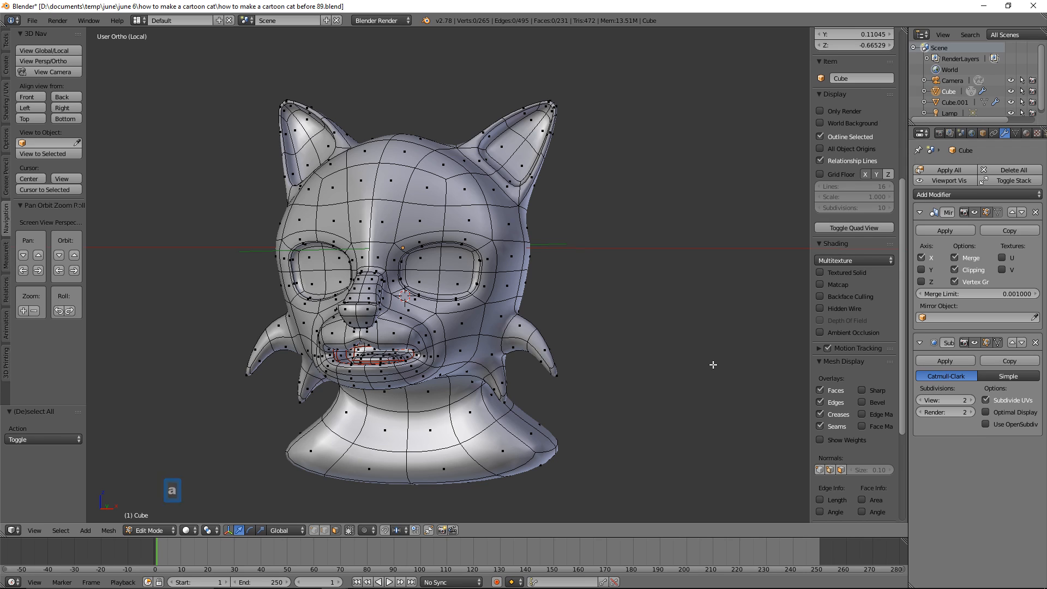
pyautogui.hotkey('ctrl', 'alt', 's')
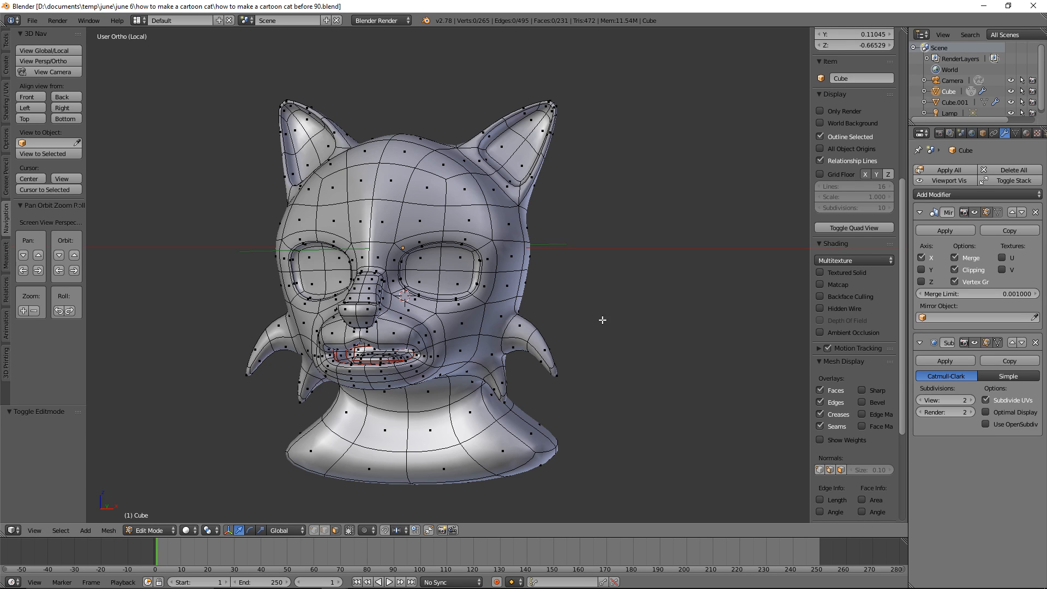
# Step: Select the face loops around the ear's rim and base together with the faces on its back up to the tip
pyautogui.keyDown('ctrl'); pyautogui.keyDown('alt'); pyautogui.click(494, 172); pyautogui.keyUp('alt'); pyautogui.keyUp('ctrl')
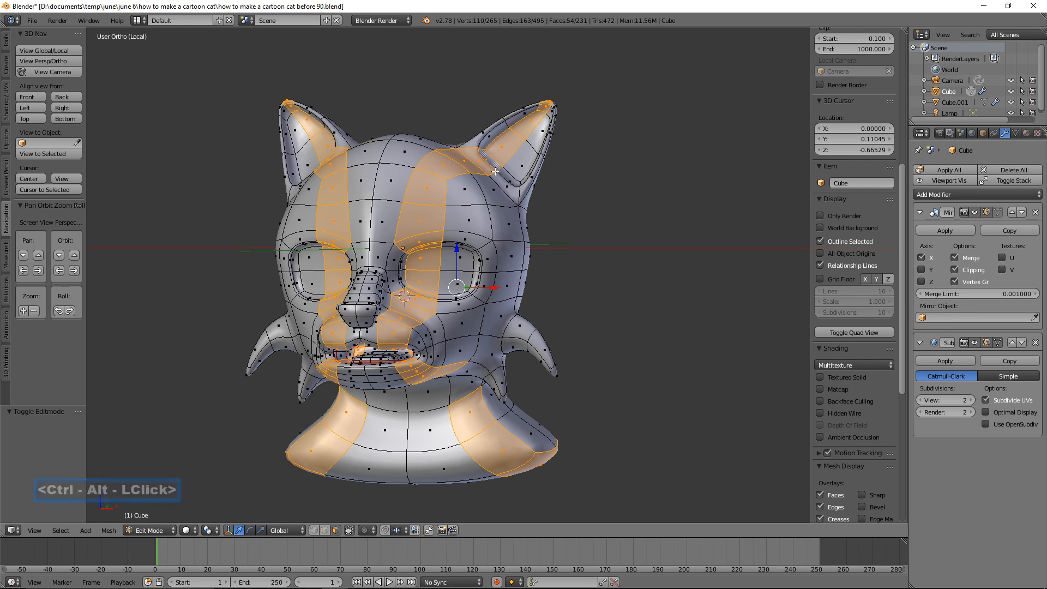
pyautogui.press('a')
pyautogui.keyDown('ctrl'); pyautogui.keyDown('alt'); pyautogui.click(521, 197); pyautogui.keyUp('alt'); pyautogui.keyUp('ctrl')
pyautogui.keyDown('ctrl'); pyautogui.moveTo(614, 217); pyautogui.dragTo(555, 227, button='middle'); pyautogui.keyUp('ctrl')
pyautogui.keyDown('ctrl'); pyautogui.keyDown('alt'); pyautogui.keyDown('shift'); pyautogui.click(533, 199); pyautogui.keyUp('shift'); pyautogui.keyUp('alt'); pyautogui.keyUp('ctrl')
pyautogui.keyDown('ctrl'); pyautogui.click(544, 153); pyautogui.keyUp('ctrl')
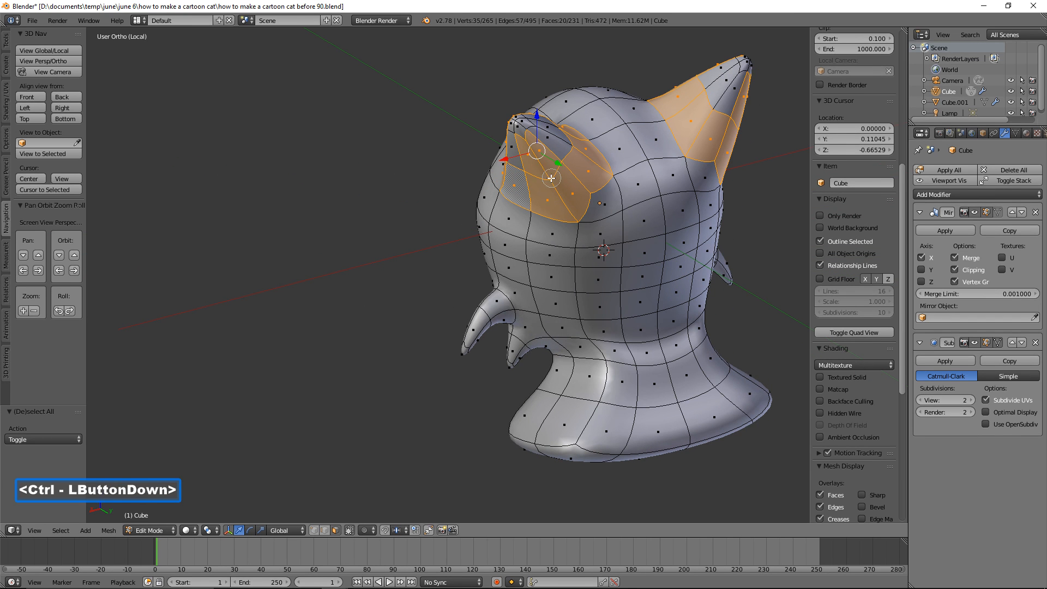
pyautogui.keyDown('ctrl'); pyautogui.click(533, 131); pyautogui.keyUp('ctrl')
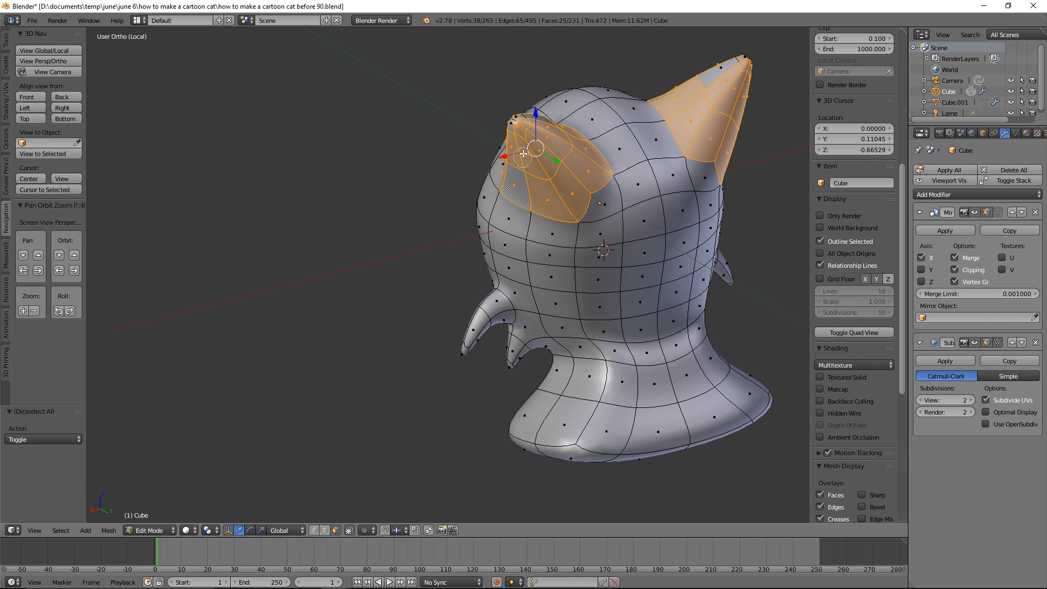
pyautogui.keyDown('ctrl'); pyautogui.click(533, 126); pyautogui.keyUp('ctrl')
pyautogui.keyDown('ctrl'); pyautogui.rightClick(524, 126); pyautogui.keyUp('ctrl')
# Step: Add the ear's inner faces to the selection and save the file as version 91
pyautogui.moveTo(524, 127); pyautogui.dragTo(696, 186, button='middle')
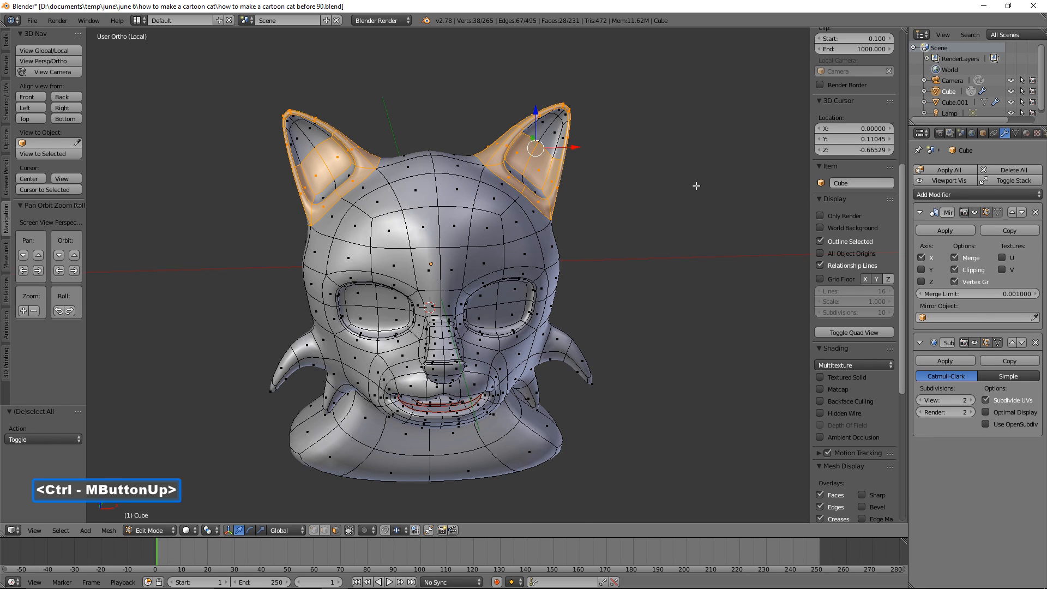
pyautogui.moveTo(550, 164)
pyautogui.keyDown('ctrl'); pyautogui.mouseDown()
pyautogui.moveTo(540, 183)
pyautogui.moveTo(513, 164)
pyautogui.moveTo(565, 112)
pyautogui.moveTo(545, 128)
pyautogui.mouseUp(); pyautogui.keyUp('ctrl')
pyautogui.keyDown('ctrl'); pyautogui.rightClick(681, 167); pyautogui.keyUp('ctrl')
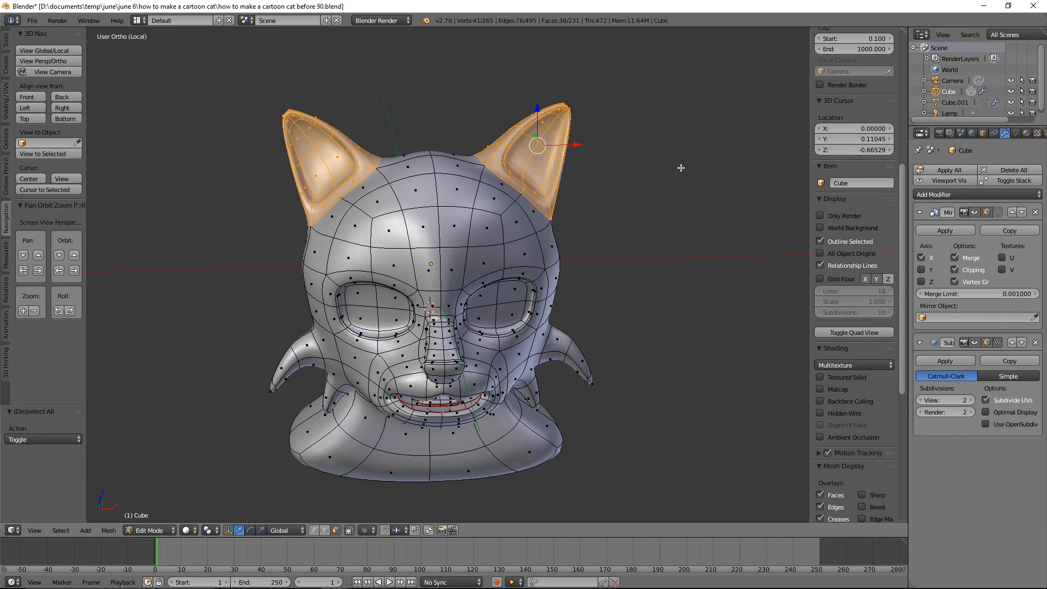
pyautogui.hotkey('ctrl', 's')
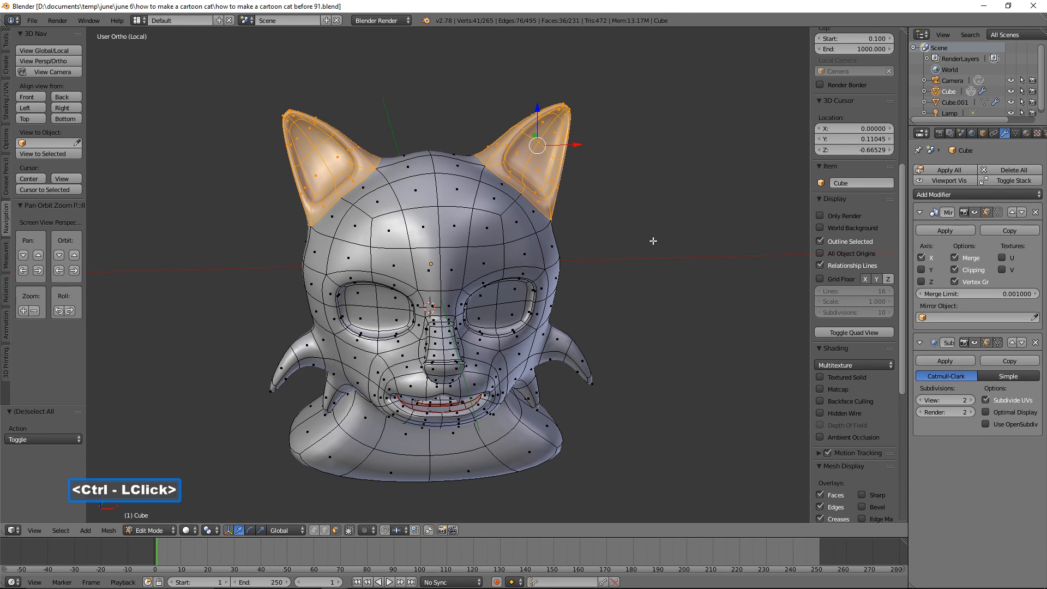
# Step: Scale the selected ears up uniformly and move them 0.083 along X
pyautogui.keyDown('ctrl'); pyautogui.moveTo(648, 264); pyautogui.dragTo(677, 280, button='middle'); pyautogui.keyUp('ctrl')
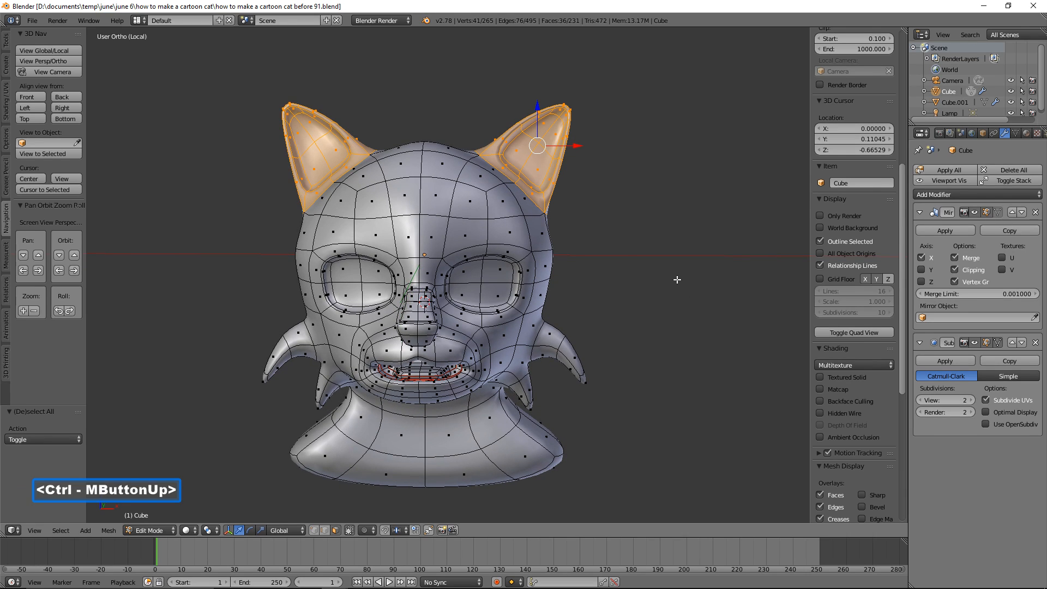
pyautogui.press('s')
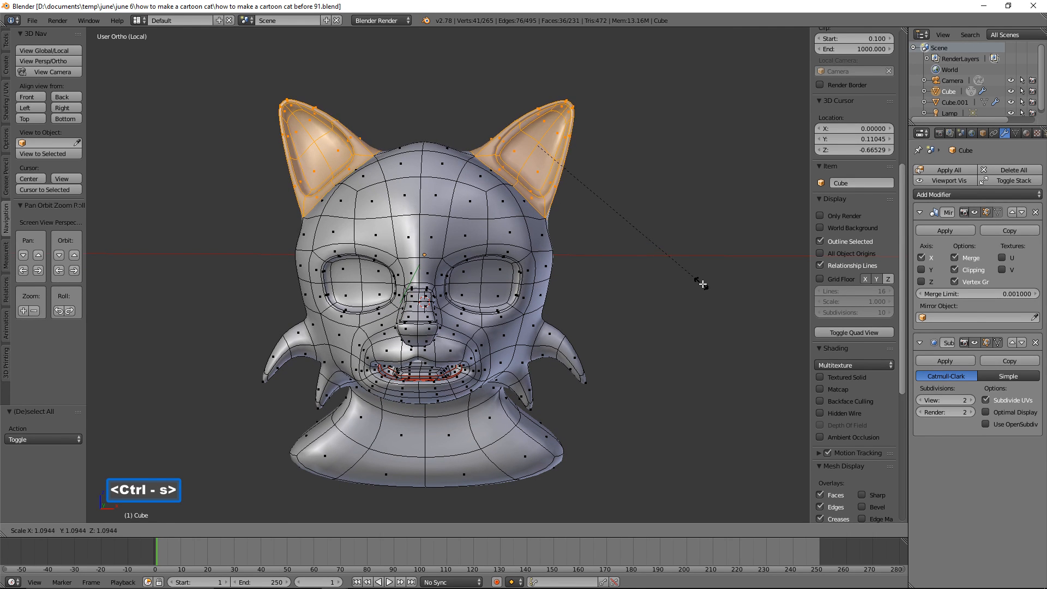
pyautogui.keyDown('ctrl'); pyautogui.click(731, 290); pyautogui.keyUp('ctrl')
pyautogui.moveTo(567, 146)
pyautogui.keyDown('ctrl'); pyautogui.mouseDown()
pyautogui.moveTo(582, 147)
pyautogui.moveTo(568, 133)
pyautogui.mouseUp(); pyautogui.keyUp('ctrl')
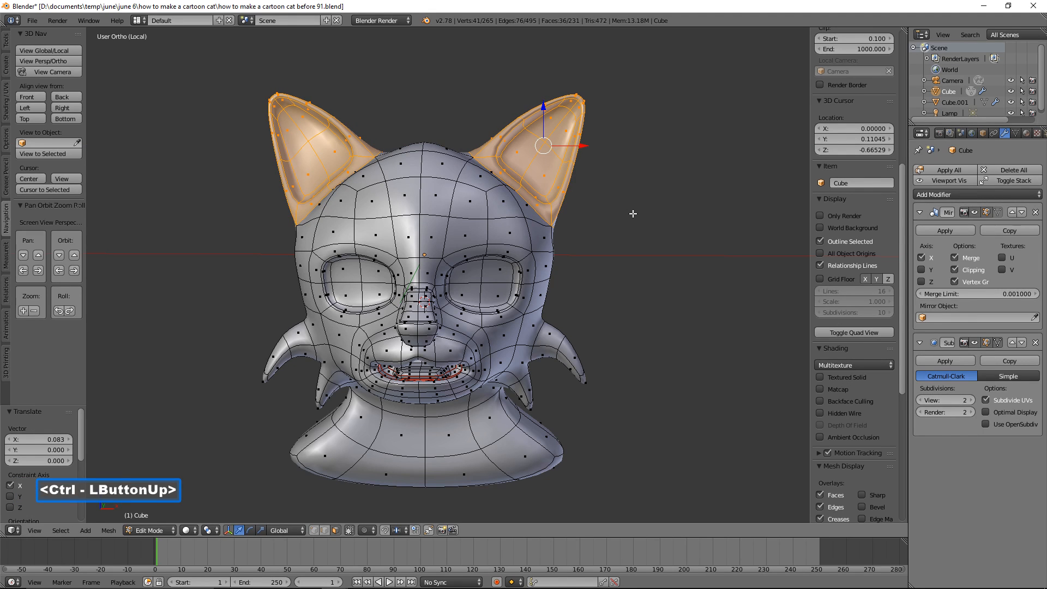
# Step: Enlarge the ears slightly more, raise them 0.038 along Z, and save the file as version 92
pyautogui.press('s')
pyautogui.keyDown('ctrl'); pyautogui.click(571, 159); pyautogui.keyUp('ctrl')
pyautogui.keyDown('ctrl'); pyautogui.moveTo(545, 115); pyautogui.dragTo(545, 112); pyautogui.keyUp('ctrl')
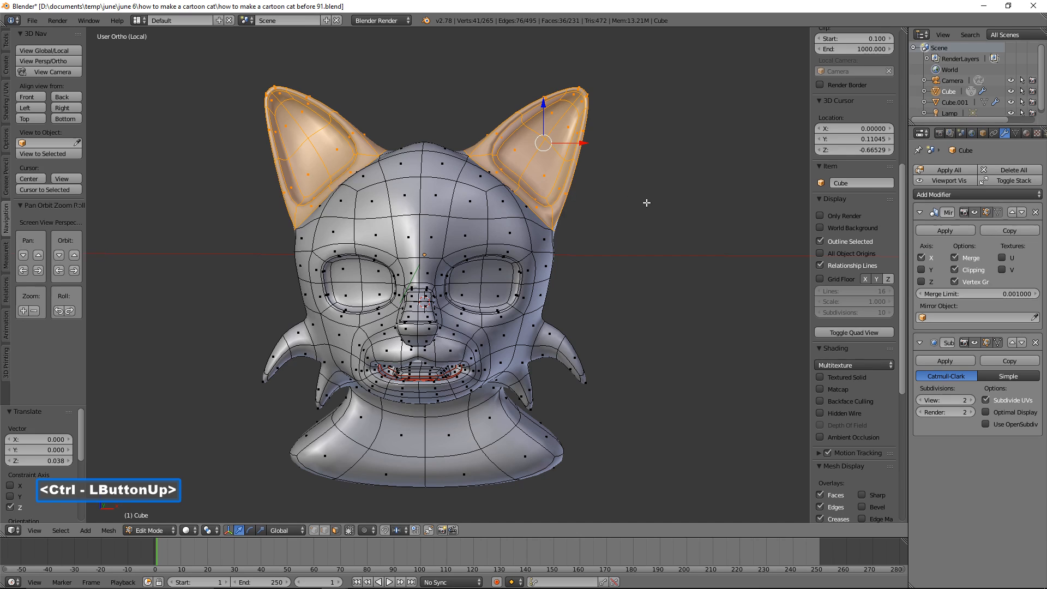
pyautogui.press('a')
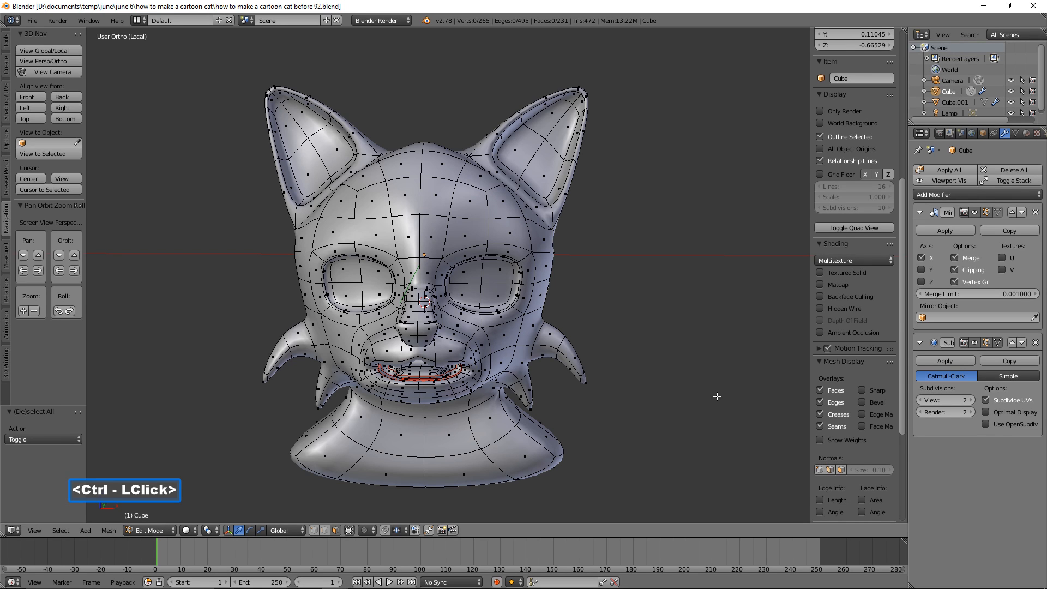
# Step: Switch to edge selection, select the edge loop around the ear's middle, and shrink/fatten it with an offset of -0.134
pyautogui.keyDown('ctrl'); pyautogui.click(326, 531); pyautogui.keyUp('ctrl')
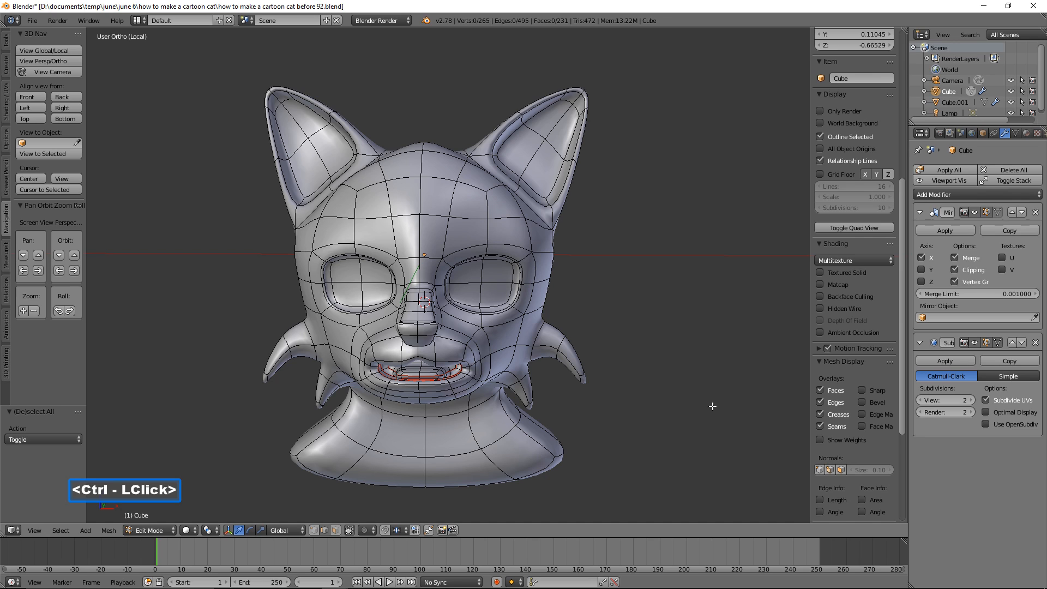
pyautogui.keyDown('ctrl'); pyautogui.keyDown('alt'); pyautogui.click(559, 153); pyautogui.keyUp('alt'); pyautogui.keyUp('ctrl')
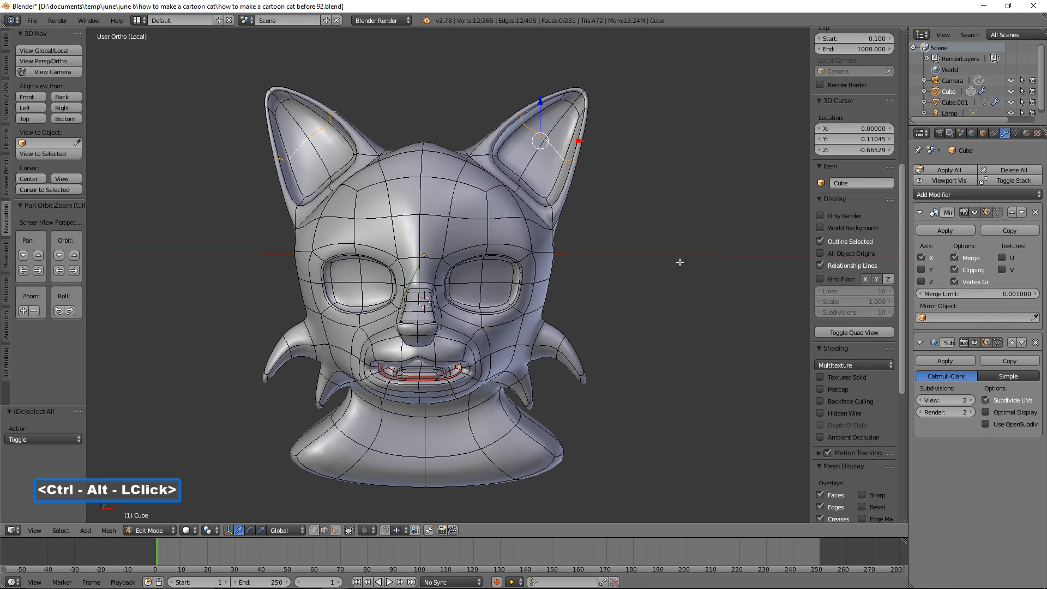
pyautogui.hotkey('ctrl', 'alt', 's')
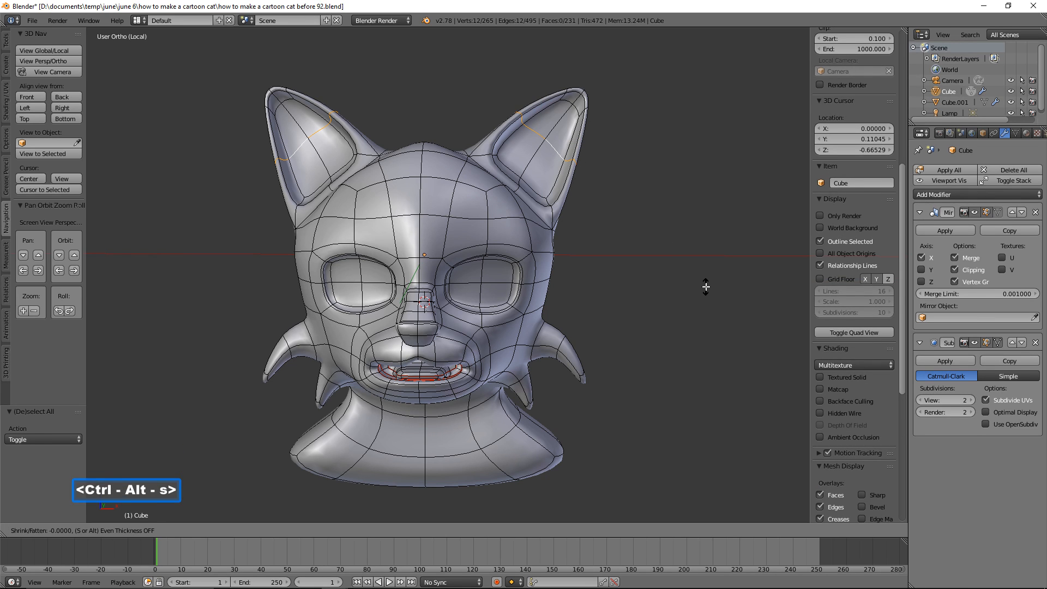
pyautogui.click(738, 336)
pyautogui.moveTo(736, 327); pyautogui.dragTo(628, 293, button='middle')
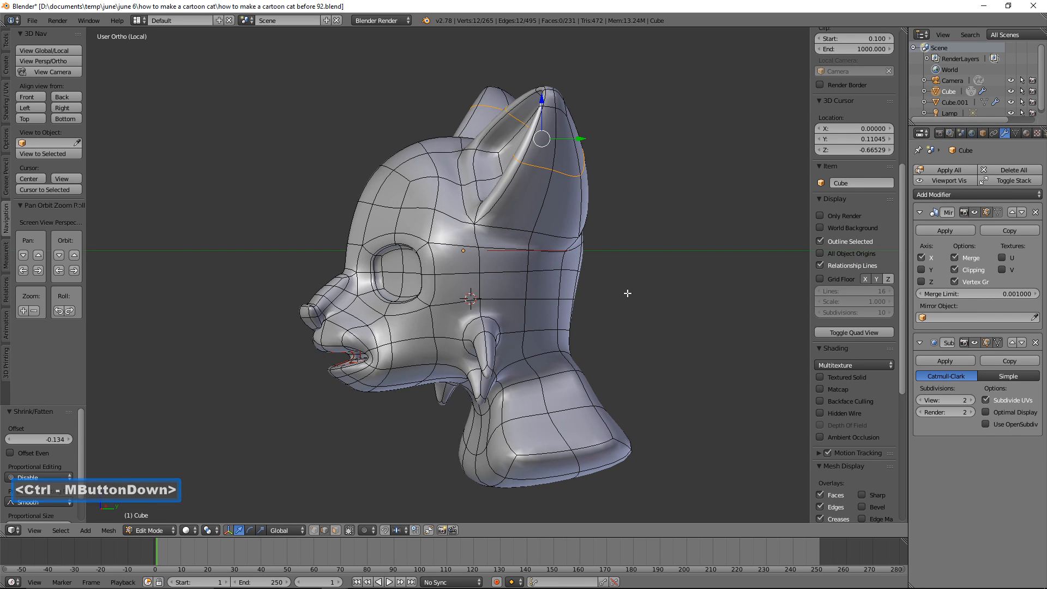
# Step: Scale the ear's middle edge loop down along Y, move it 0.115 along Y, and deselect everything
pyautogui.press('s')
pyautogui.press('y')
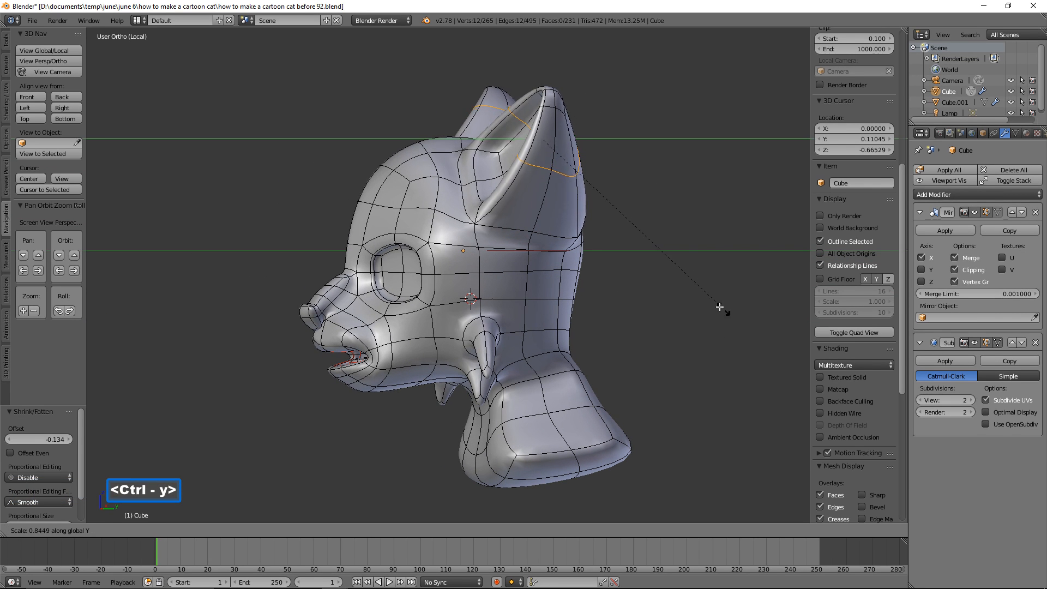
pyautogui.keyDown('ctrl'); pyautogui.click(646, 241); pyautogui.keyUp('ctrl')
pyautogui.keyDown('ctrl'); pyautogui.moveTo(584, 141); pyautogui.dragTo(587, 133); pyautogui.keyUp('ctrl')
pyautogui.moveTo(587, 134); pyautogui.dragTo(640, 246, button='middle')
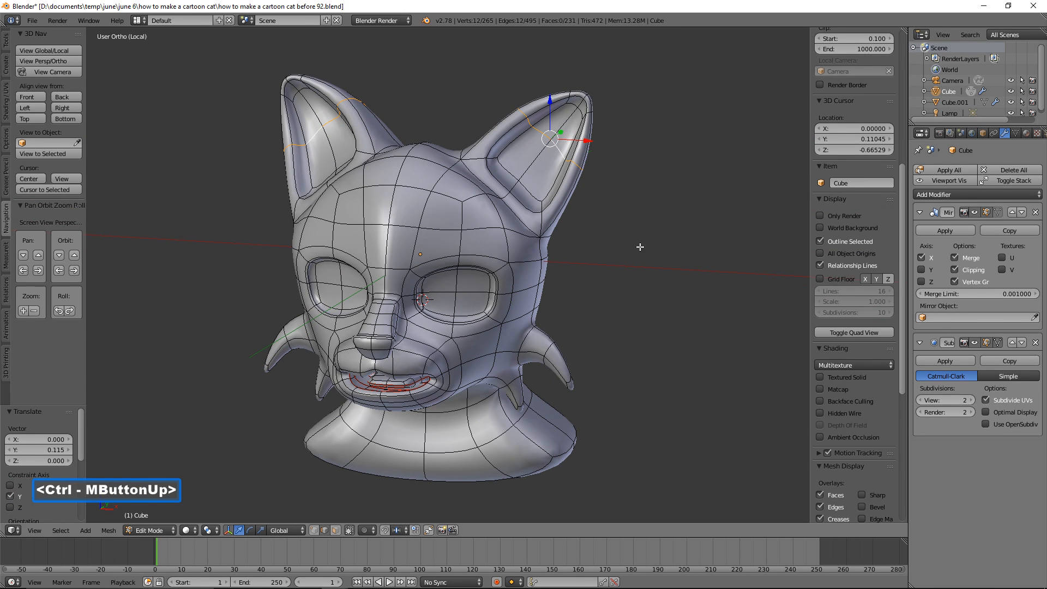
pyautogui.hotkey('ctrl', 'a')
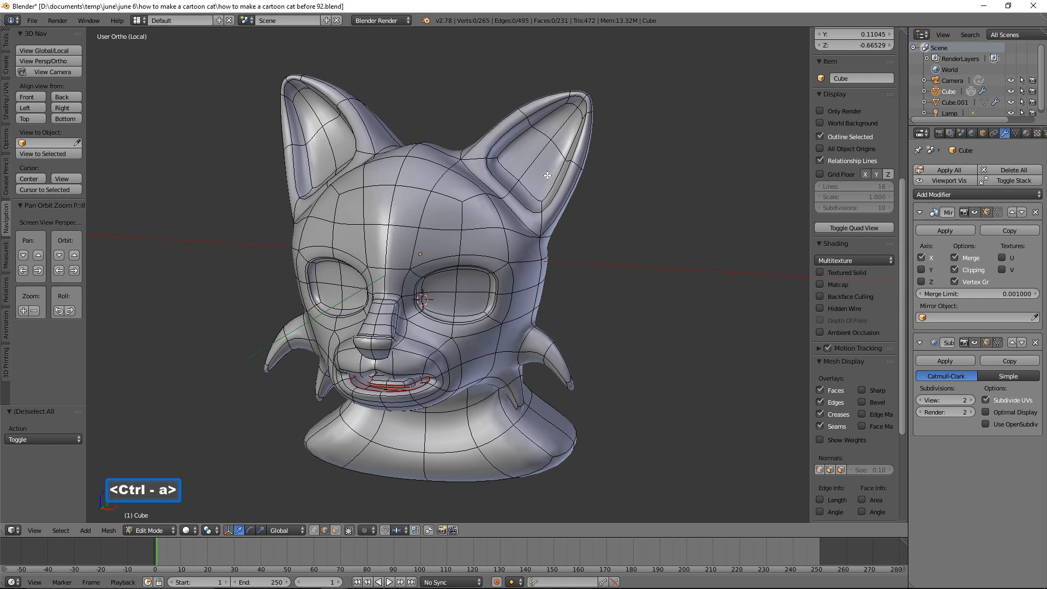
# Step: Cut a new edge loop across the ear's middle, lower it slightly along Z and nudge it inward along X
pyautogui.hotkey('ctrl', 'r')
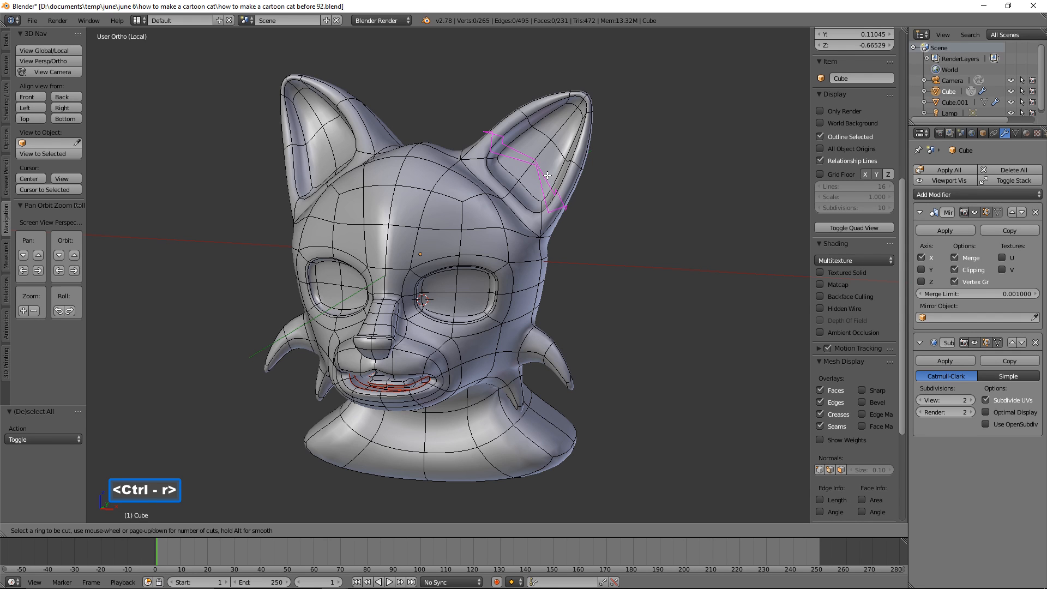
pyautogui.click(547, 176)
pyautogui.click(547, 176)
pyautogui.moveTo(597, 202)
pyautogui.mouseDown(button='middle')
pyautogui.moveTo(622, 202)
pyautogui.moveTo(595, 199)
pyautogui.mouseUp(button='middle')
pyautogui.moveTo(527, 131); pyautogui.dragTo(525, 142)
pyautogui.moveTo(576, 180); pyautogui.dragTo(573, 181)
pyautogui.moveTo(573, 180); pyautogui.dragTo(643, 212, button='middle')
# Step: Move a single edge by the ear -0.161 along Z and the edge at the ear's rear base -0.172 along Y
pyautogui.click(517, 113)
pyautogui.moveTo(513, 76); pyautogui.dragTo(513, 89)
pyautogui.moveTo(730, 236); pyautogui.dragTo(572, 223, button='middle')
pyautogui.click(573, 219)
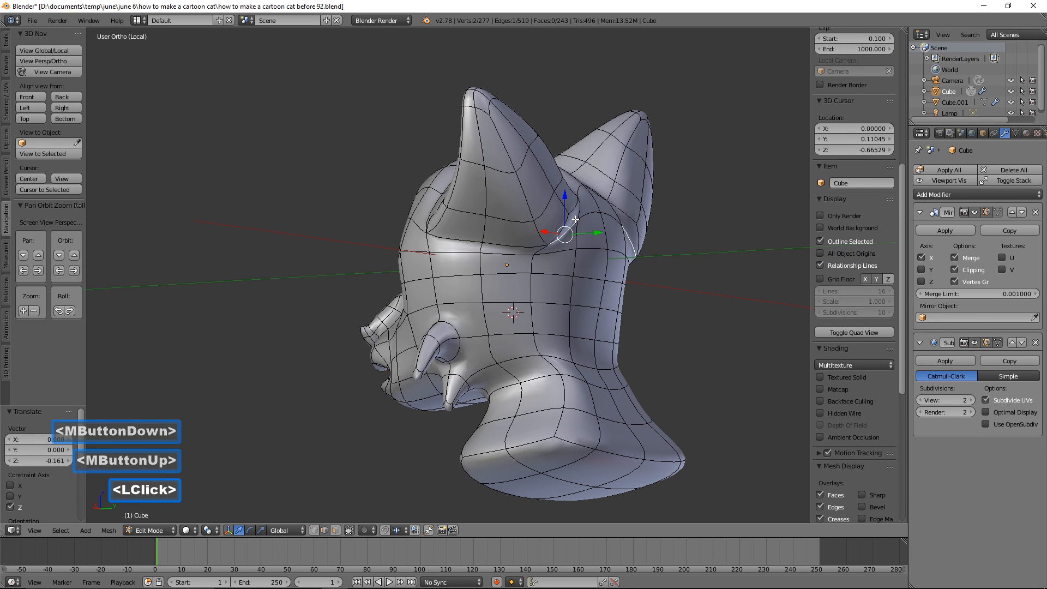
pyautogui.moveTo(591, 230); pyautogui.dragTo(587, 234)
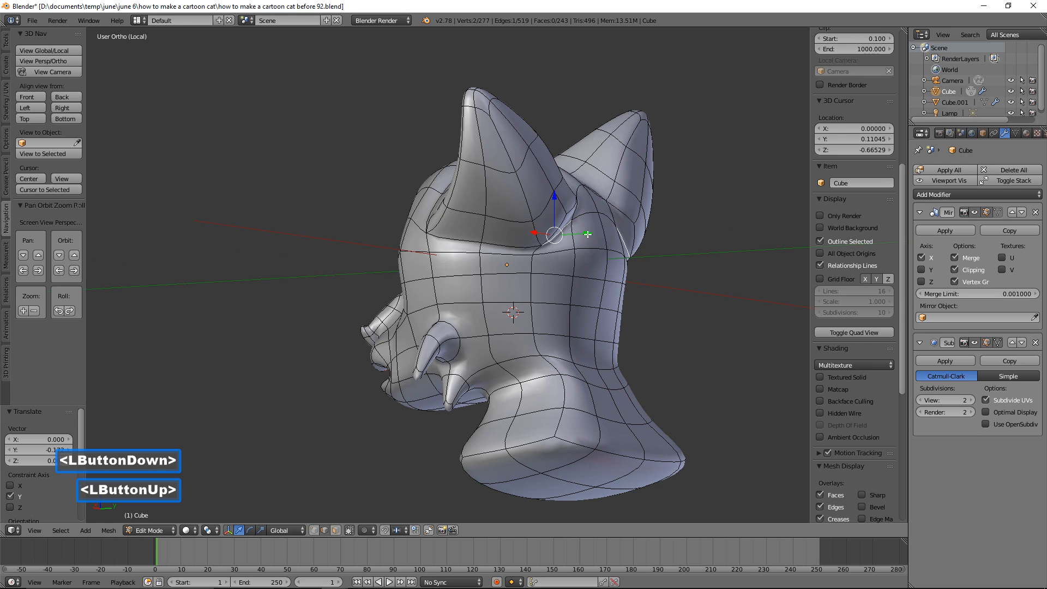
# Step: Select the edge loop around the lower part of the ear and scale it to 0.651 along Y
pyautogui.keyDown('alt'); pyautogui.click(540, 208); pyautogui.keyUp('alt')
pyautogui.moveTo(579, 231); pyautogui.dragTo(642, 240, button='middle')
pyautogui.press('s')
pyautogui.press('y')
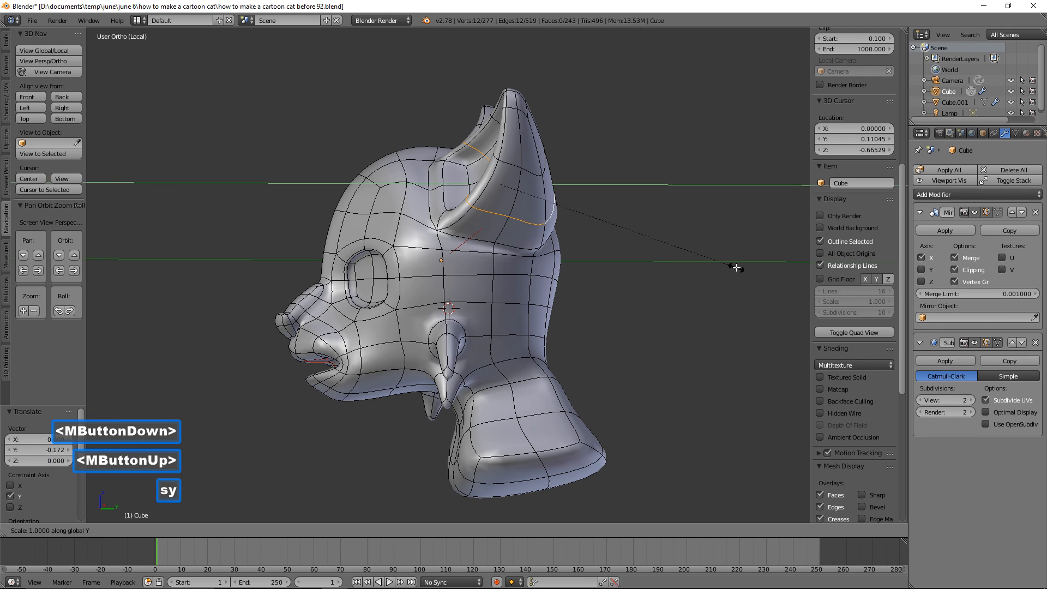
pyautogui.click(664, 233)
pyautogui.moveTo(664, 233); pyautogui.dragTo(576, 221, button='middle')
# Step: Select the edge loop around the upper part of the ear and scale it down along Y
pyautogui.moveTo(508, 174); pyautogui.dragTo(532, 165, button='middle')
pyautogui.keyDown('alt'); pyautogui.click(562, 200); pyautogui.keyUp('alt')
pyautogui.press('s')
pyautogui.press('y')
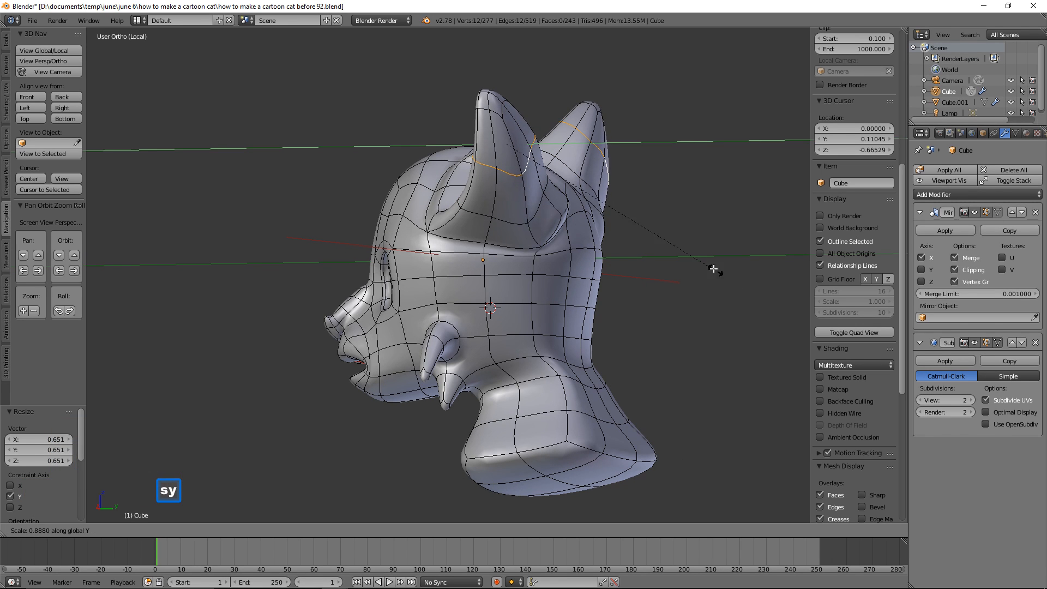
pyautogui.click(702, 261)
pyautogui.moveTo(700, 259); pyautogui.dragTo(683, 242, button='middle')
# Step: Select an edge on the head's crown between the ears and lower it slightly along Z
pyautogui.click(393, 174)
pyautogui.moveTo(413, 177); pyautogui.dragTo(415, 143, button='middle')
pyautogui.moveTo(392, 131); pyautogui.dragTo(401, 149)
pyautogui.moveTo(401, 149); pyautogui.dragTo(383, 213, button='middle')
pyautogui.keyDown('ctrl'); pyautogui.moveTo(551, 378); pyautogui.dragTo(611, 281, button='middle'); pyautogui.keyUp('ctrl')
pyautogui.moveTo(611, 281); pyautogui.dragTo(722, 294, button='middle')
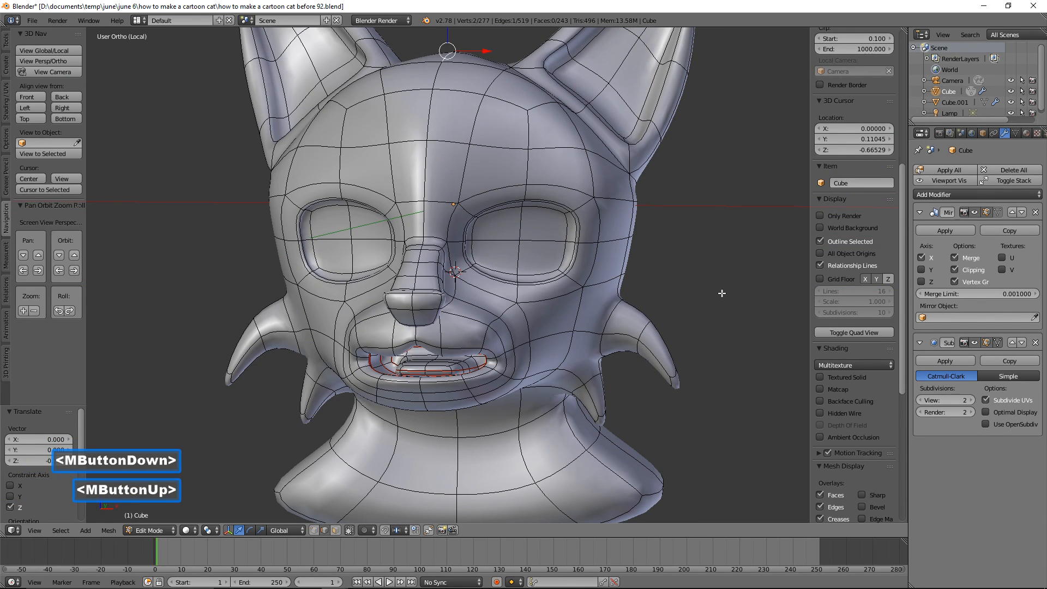
# Step: Clear the selection and select the two adjoining edges along the top of the eye socket's rim
pyautogui.press('a')
pyautogui.scroll(-1, 585, 298)
pyautogui.moveTo(585, 298); pyautogui.dragTo(590, 297, button='middle')
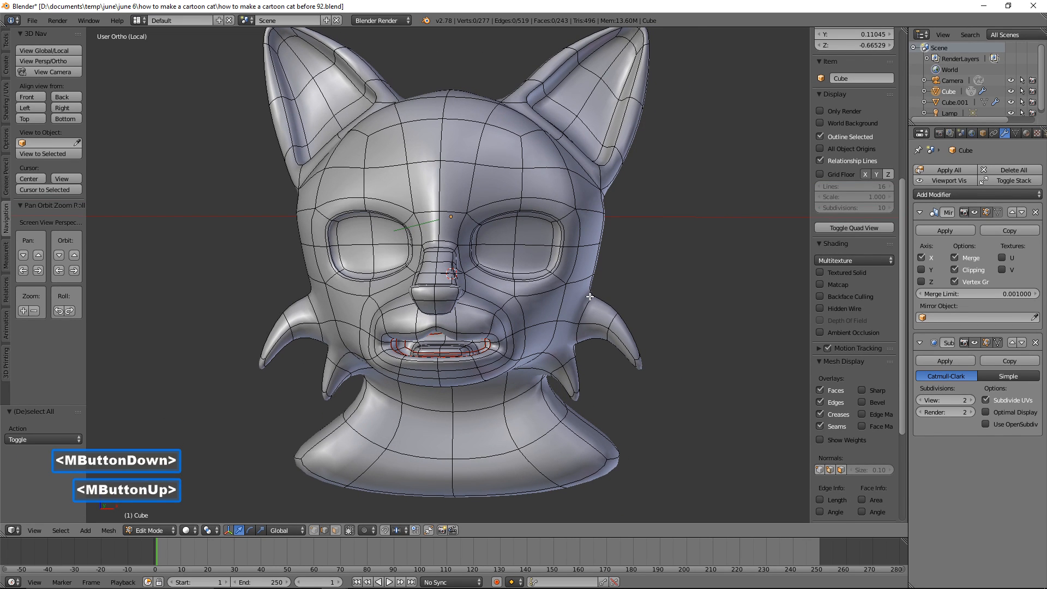
pyautogui.click(527, 217)
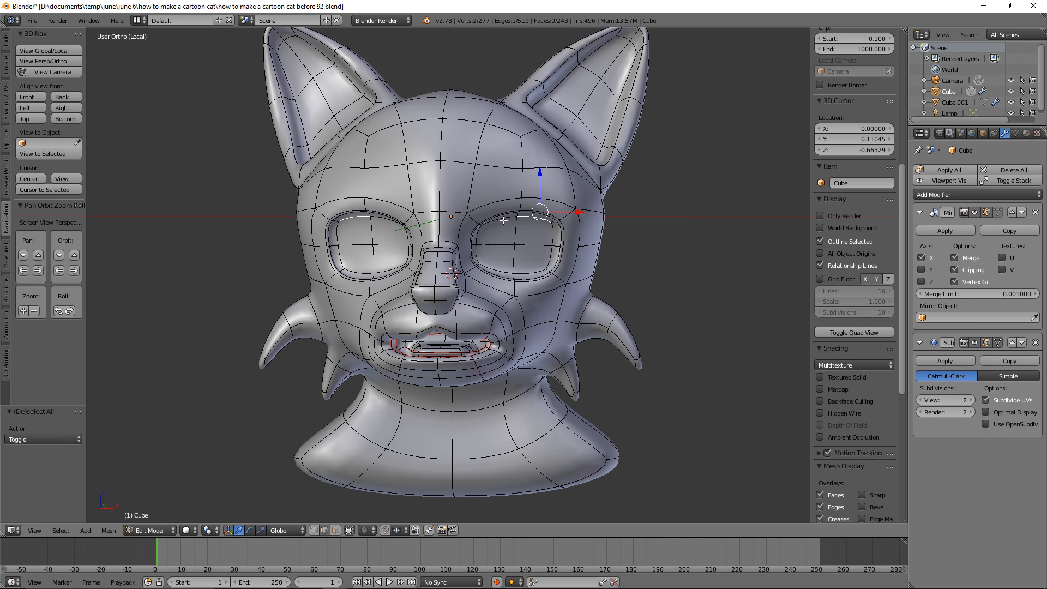
pyautogui.keyDown('shift'); pyautogui.click(503, 220); pyautogui.keyUp('shift')
pyautogui.press('g')
pyautogui.press('z')
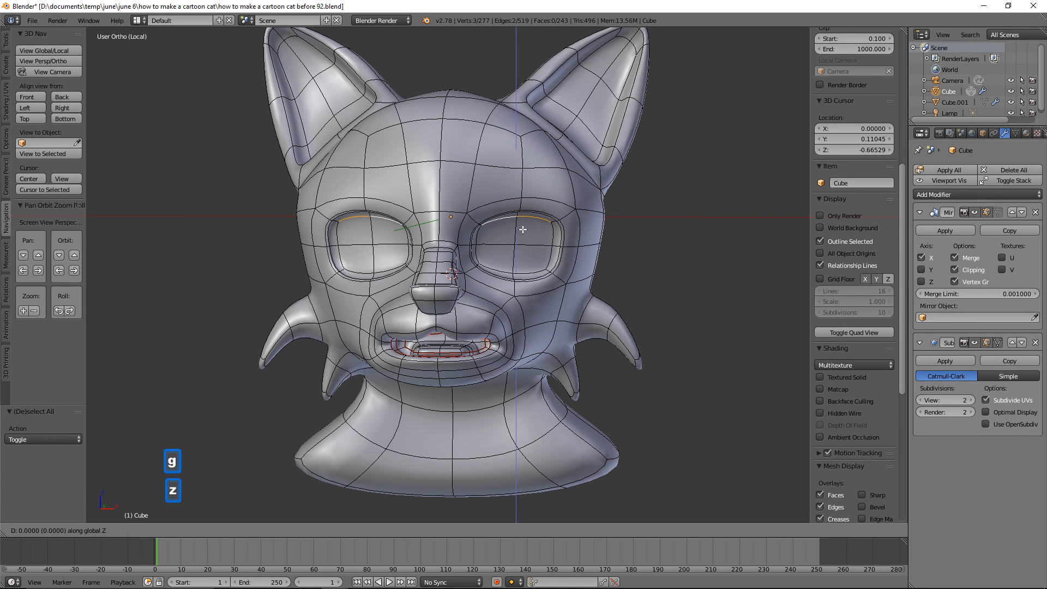
pyautogui.rightClick(524, 224)
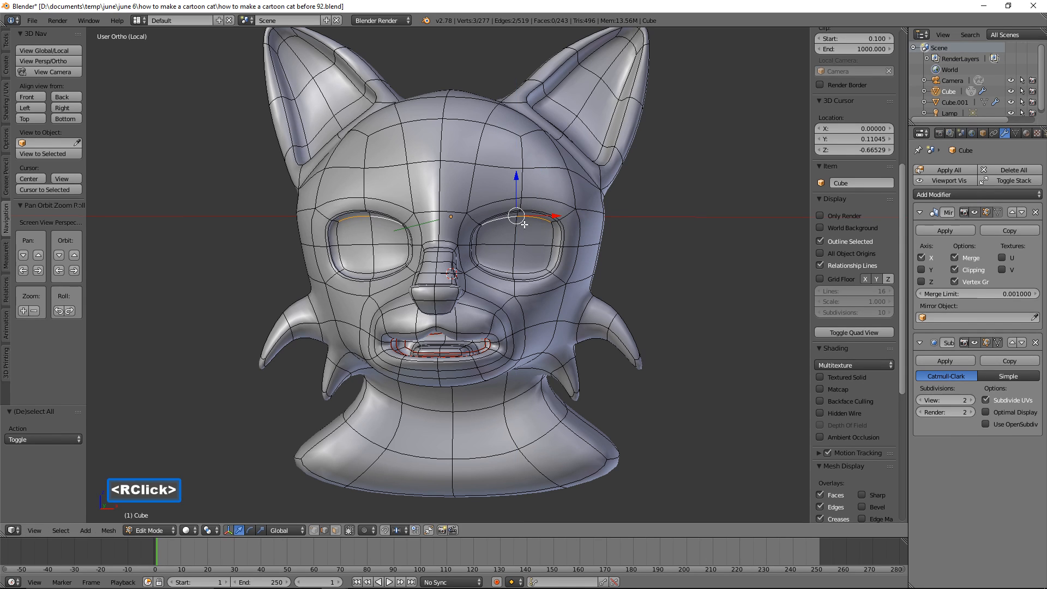
# Step: Turn on proportional editing and raise the selected upper eye-rim edges 0.375 along Z with a proportional size of 0.83
pyautogui.press('o')
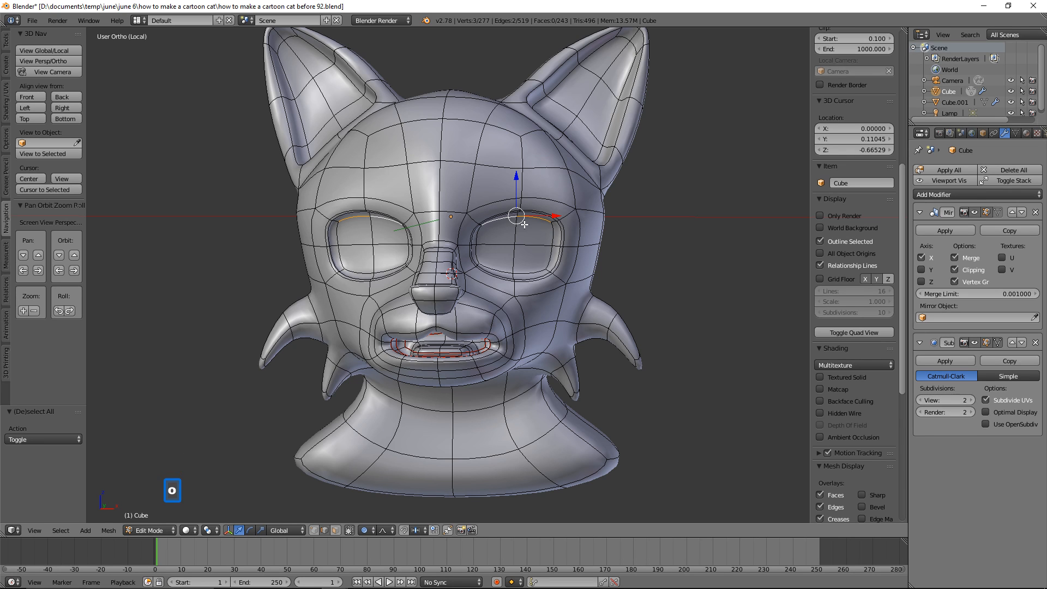
pyautogui.press('g')
pyautogui.press('z')
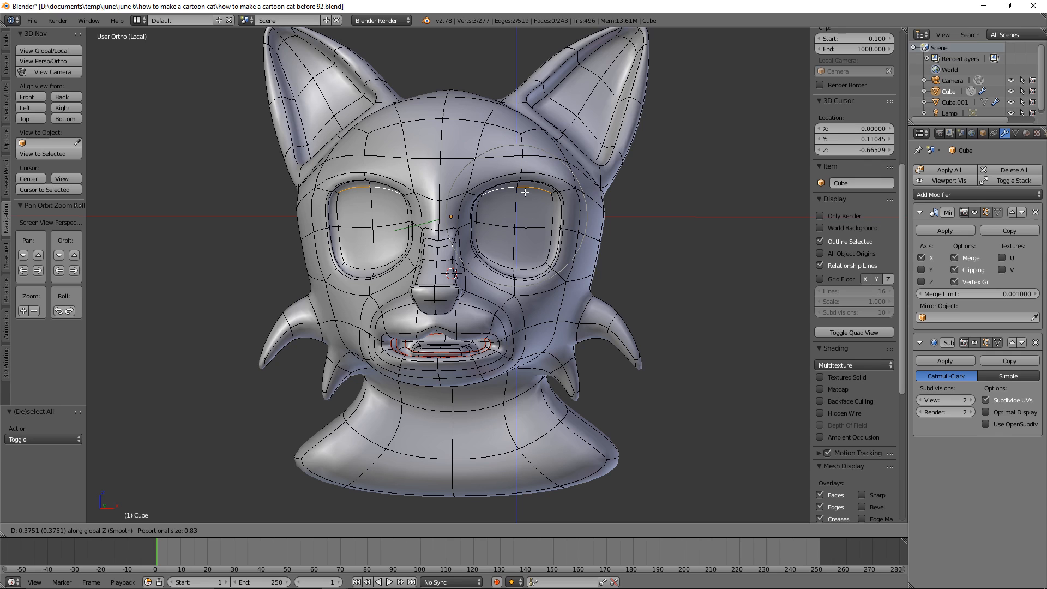
pyautogui.click(525, 192)
# Step: Move the edge on the eye rim's outer side 0.217 along X with proportional editing, and deselect everything
pyautogui.click(553, 227)
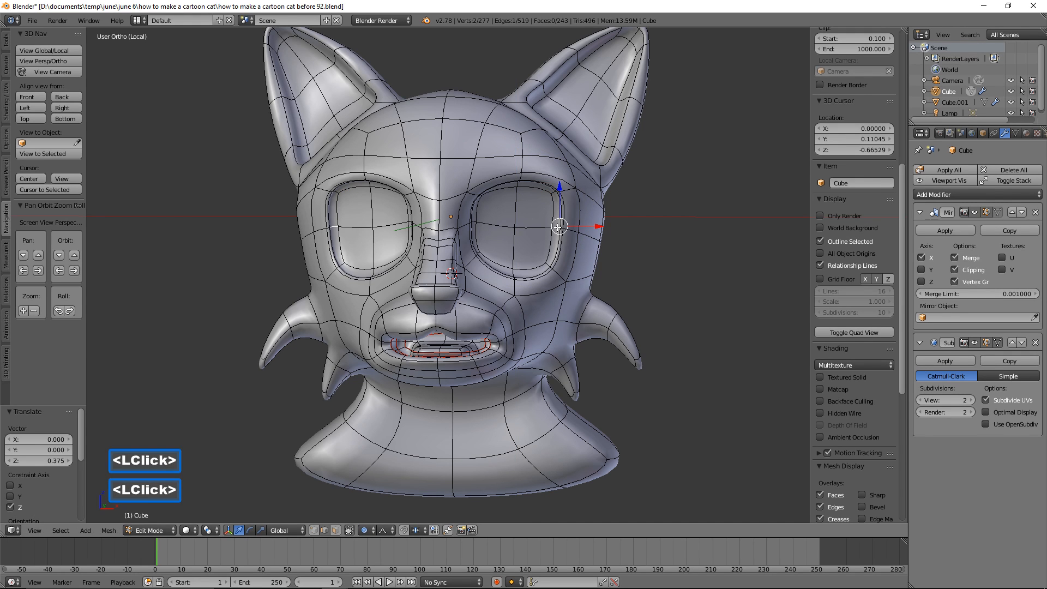
pyautogui.press('g')
pyautogui.press('x')
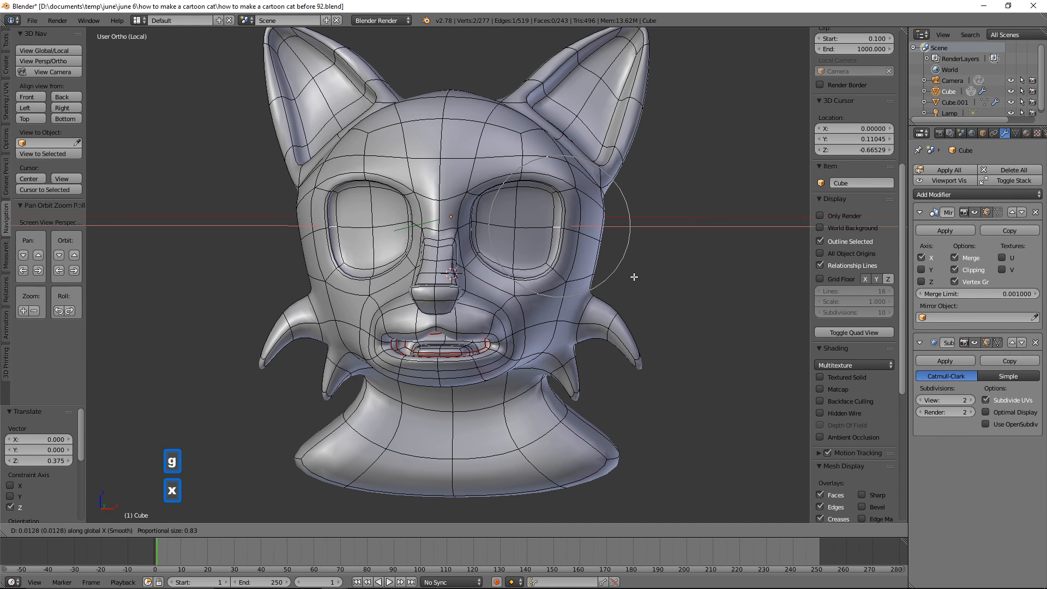
pyautogui.click(649, 277)
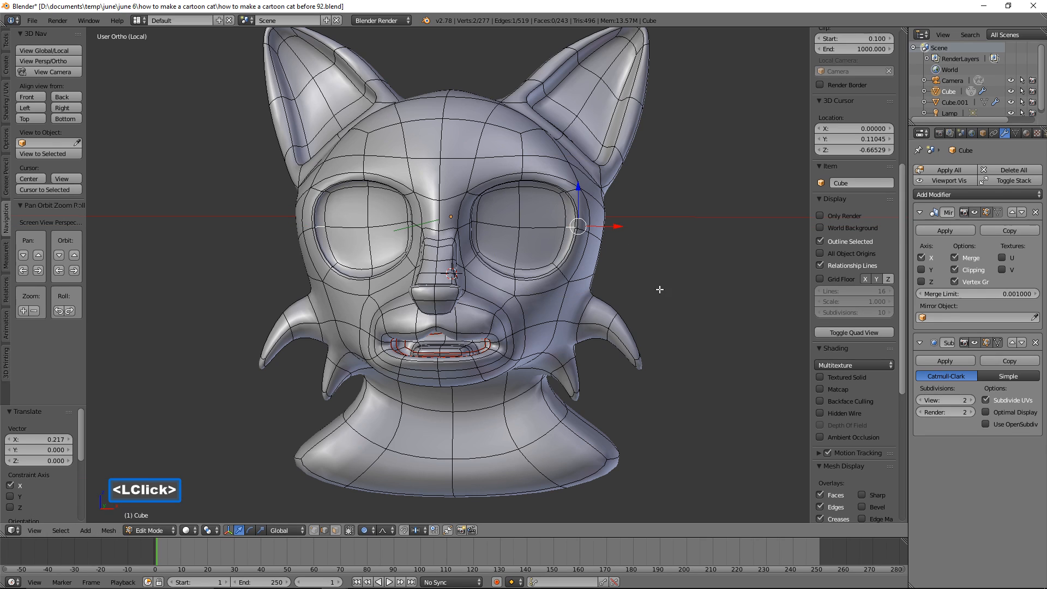
pyautogui.moveTo(656, 295)
pyautogui.mouseDown(button='middle')
pyautogui.moveTo(595, 292)
pyautogui.moveTo(664, 297)
pyautogui.mouseUp(button='middle')
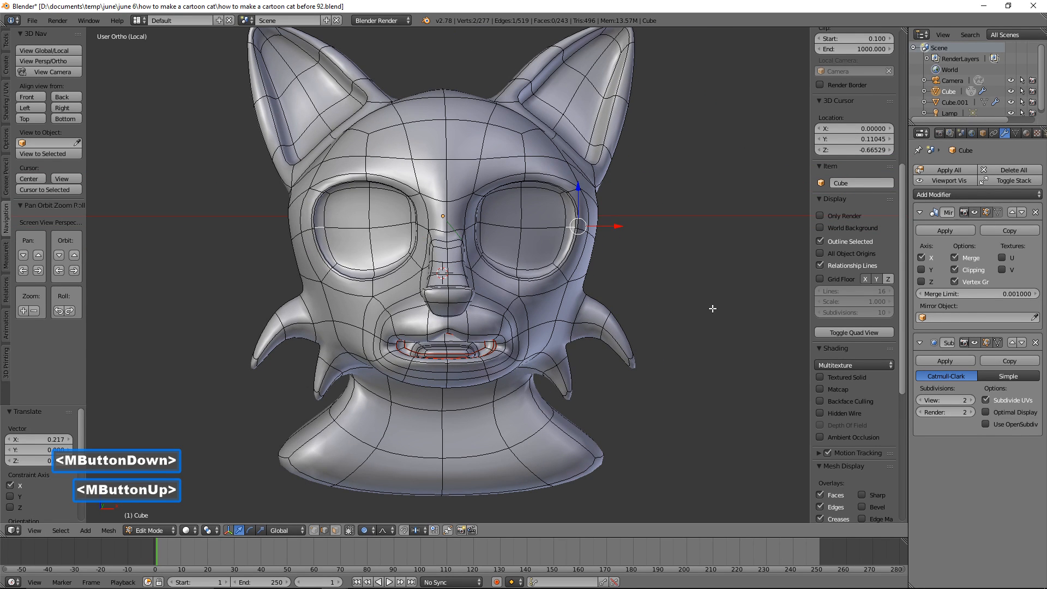
pyautogui.press('a')
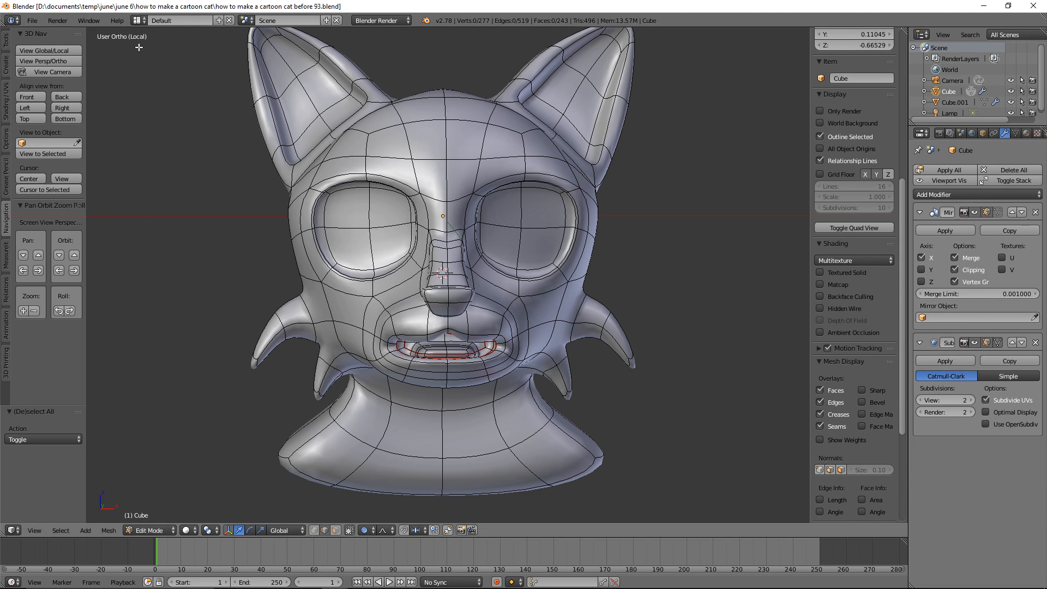
# Step: Leave local view so the teeth are shown with the head, and switch to Object Mode
pyautogui.click(44, 50)
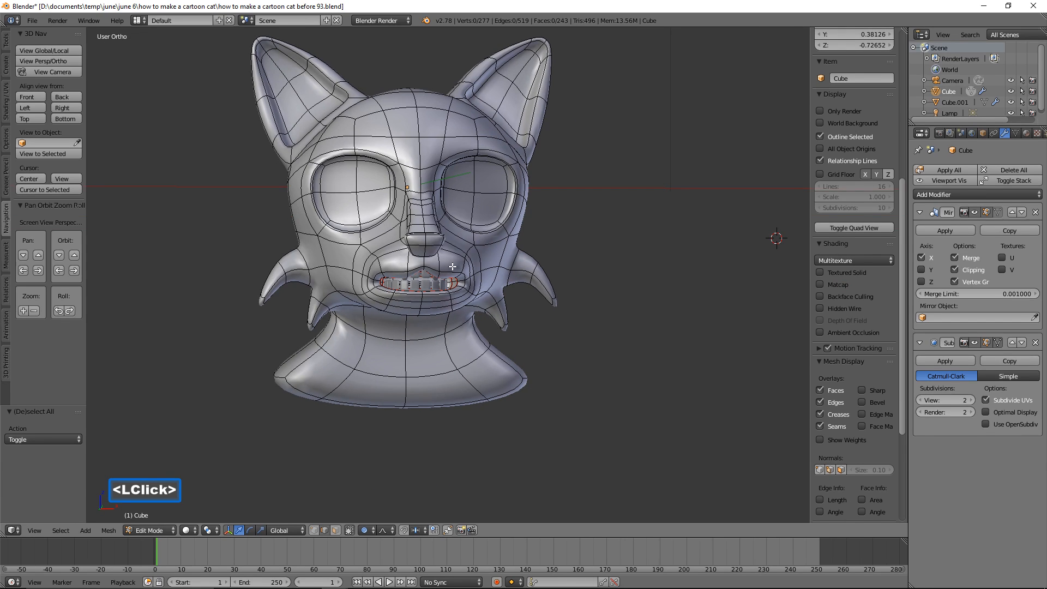
pyautogui.moveTo(537, 308); pyautogui.dragTo(446, 304, button='middle')
pyautogui.scroll(4, 523, 301)
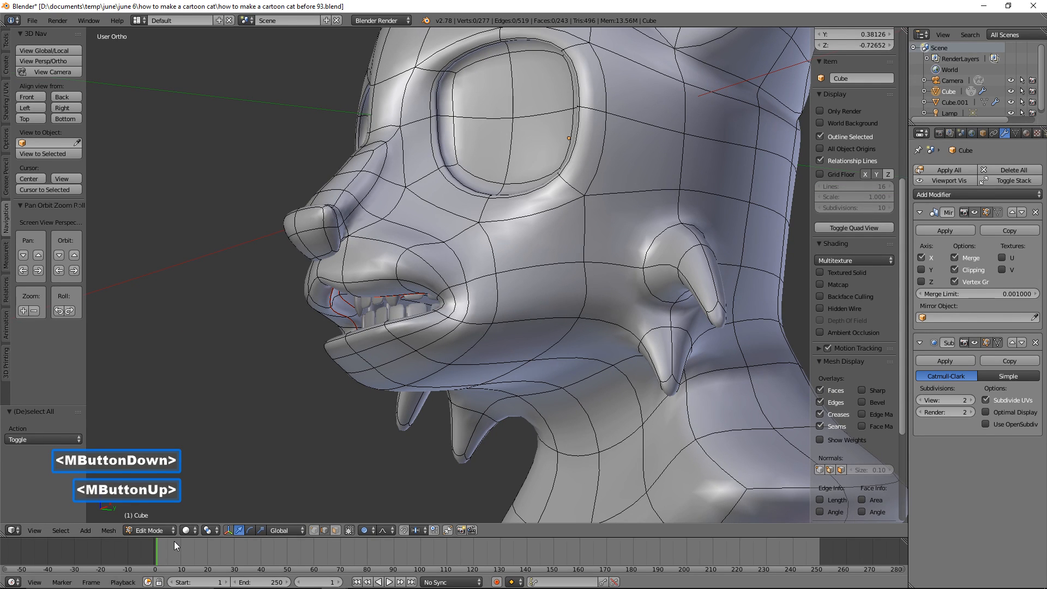
pyautogui.click(156, 531)
pyautogui.click(169, 521)
# Step: Select the teeth object inside the mouth and move it -0.095 along Y
pyautogui.click(390, 321)
pyautogui.moveTo(421, 270); pyautogui.dragTo(391, 287, button='middle')
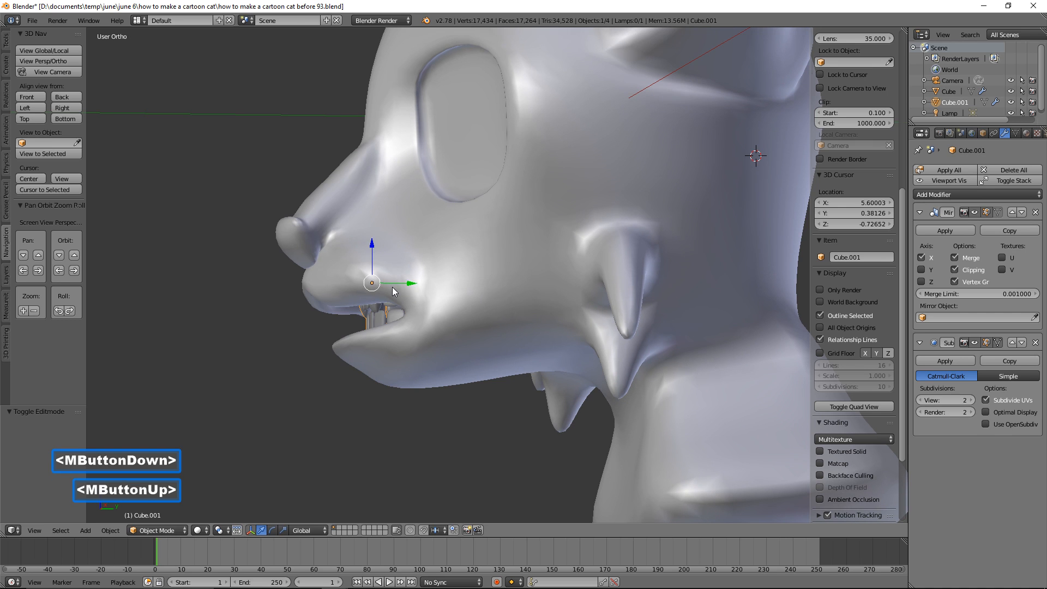
pyautogui.moveTo(411, 288); pyautogui.dragTo(396, 284)
pyautogui.moveTo(396, 284); pyautogui.dragTo(425, 307, button='middle')
# Step: Select the head object and enter Edit Mode on it
pyautogui.click(455, 451)
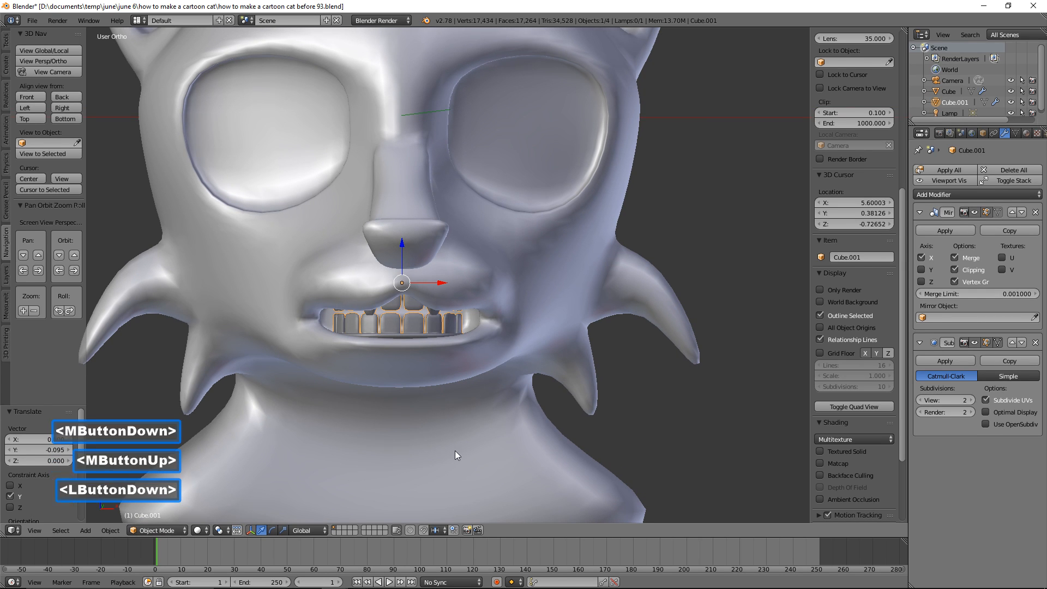
pyautogui.click(174, 532)
pyautogui.click(185, 506)
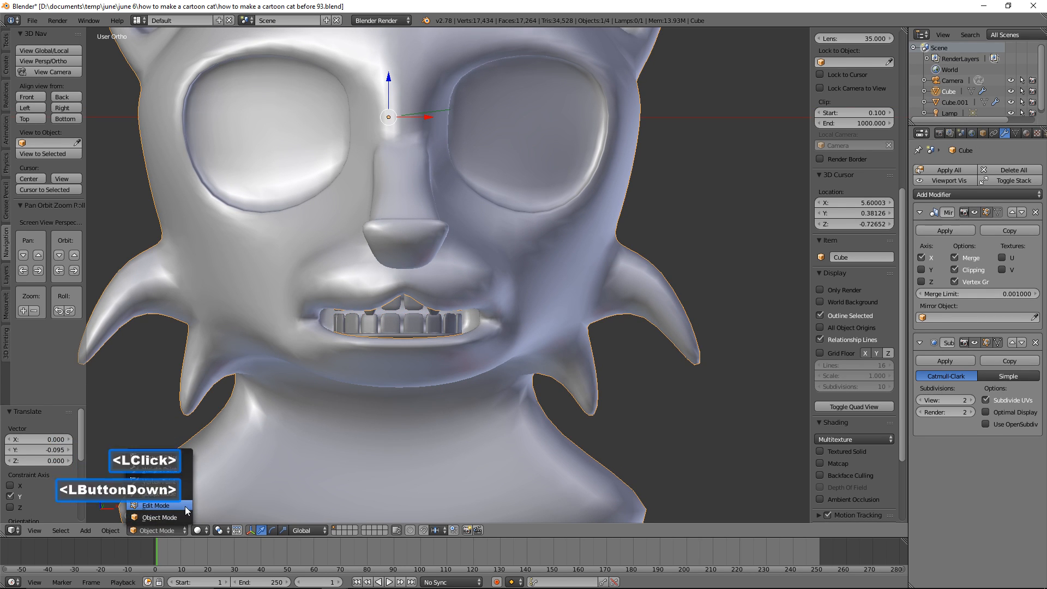
pyautogui.moveTo(375, 445); pyautogui.dragTo(445, 408, button='middle')
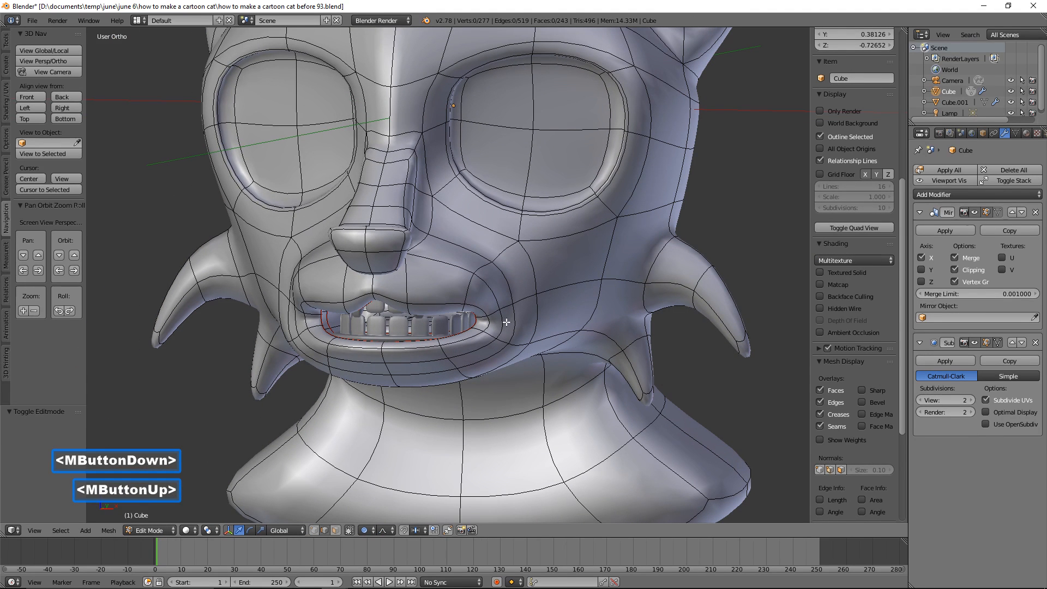
# Step: Add an edge loop around the muzzle with an edge slide of about -0.71, and deselect it
pyautogui.hotkey('ctrl', 'r')
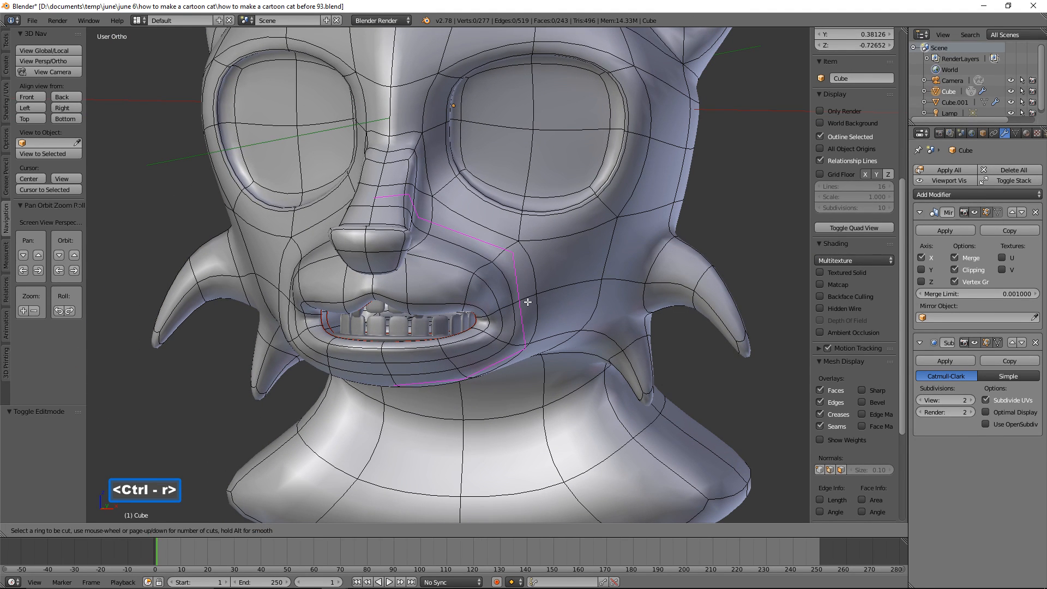
pyautogui.click(528, 301)
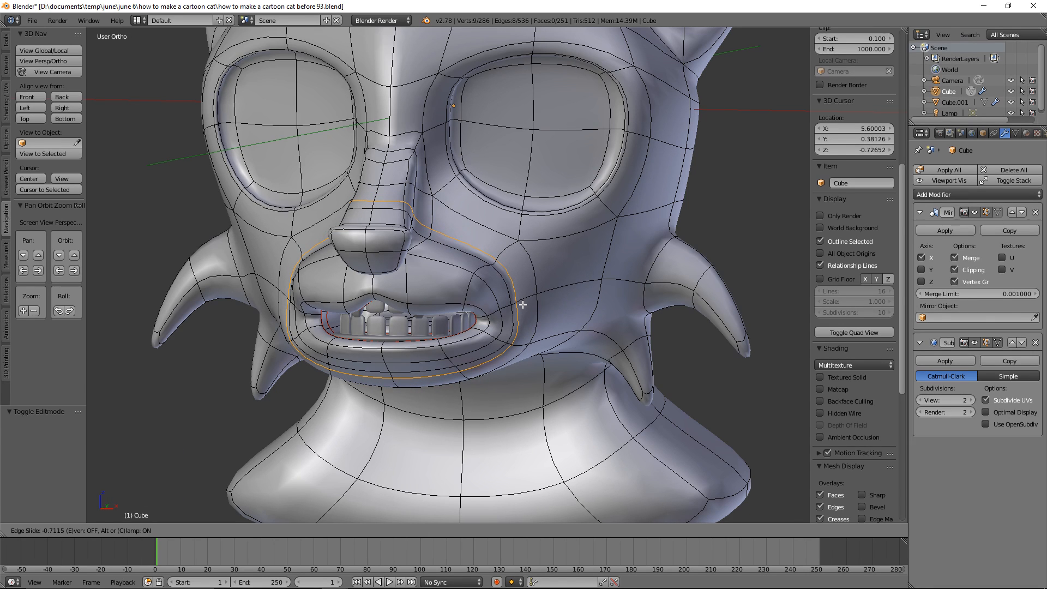
pyautogui.click(523, 305)
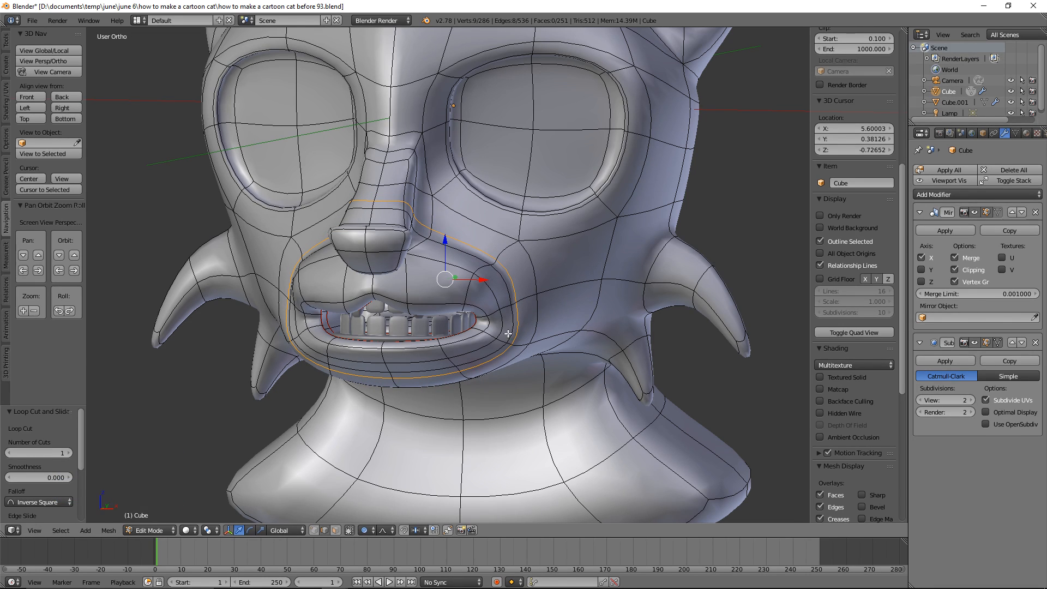
pyautogui.press('a')
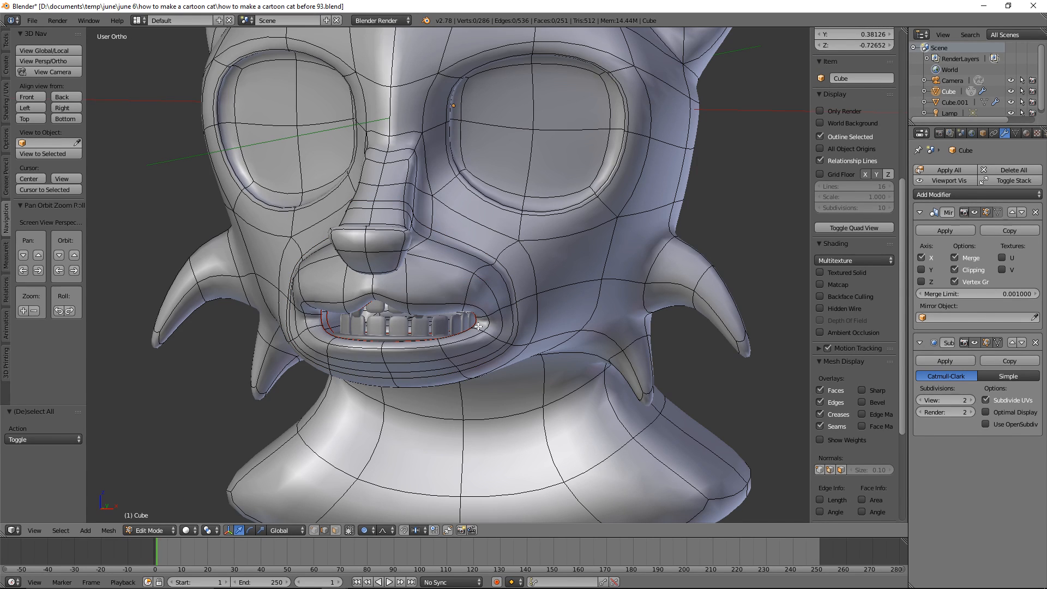
# Step: Add an edge loop just inside the lips around the mouth opening with a slide of about -0.33, and deselect it
pyautogui.press('ctrl')
pyautogui.hotkey('ctrl', 'r')
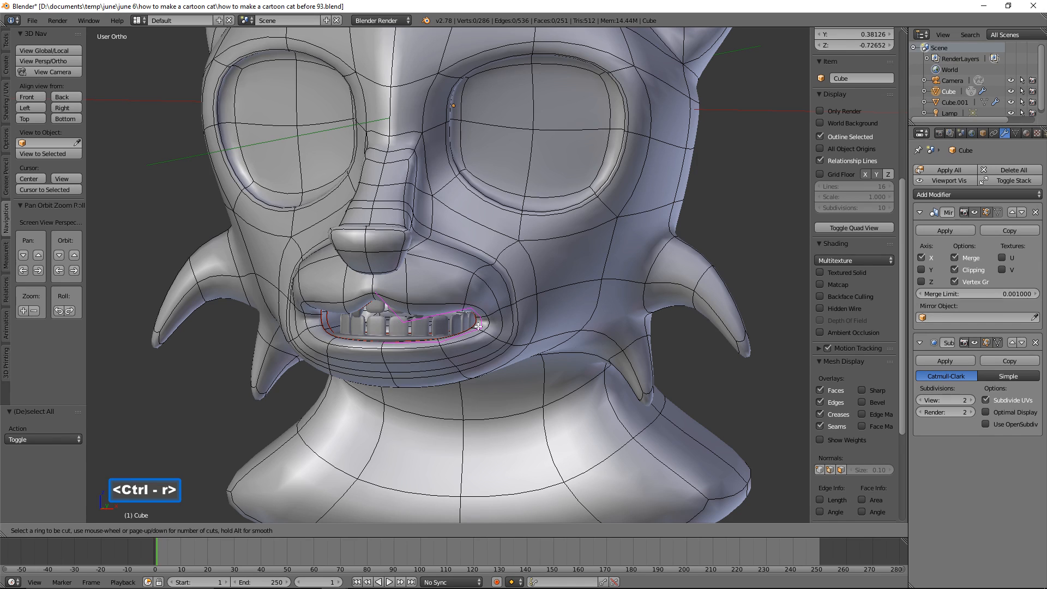
pyautogui.click(477, 326)
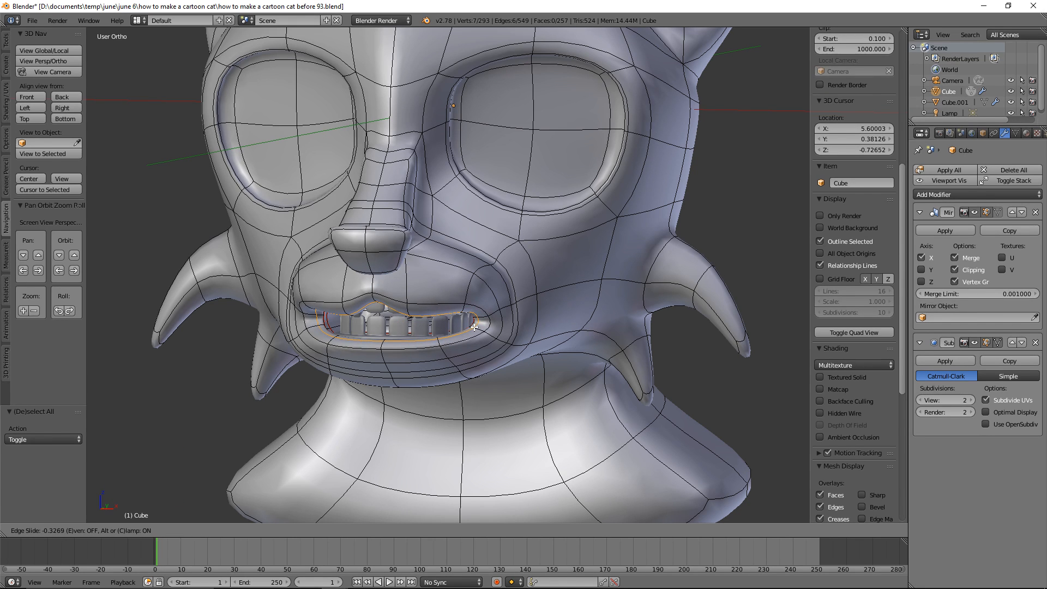
pyautogui.click(474, 327)
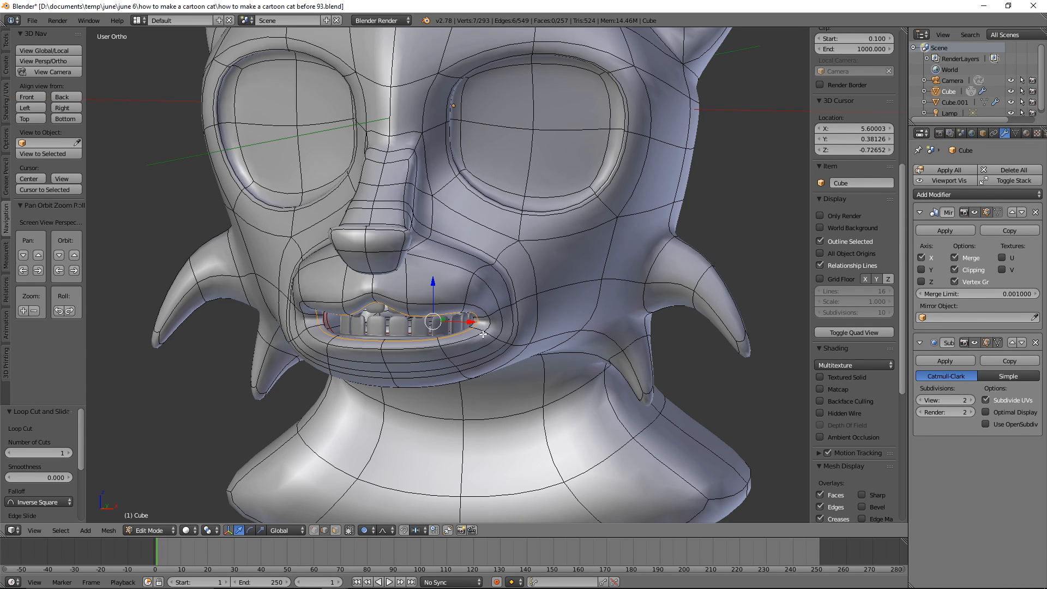
pyautogui.press('a')
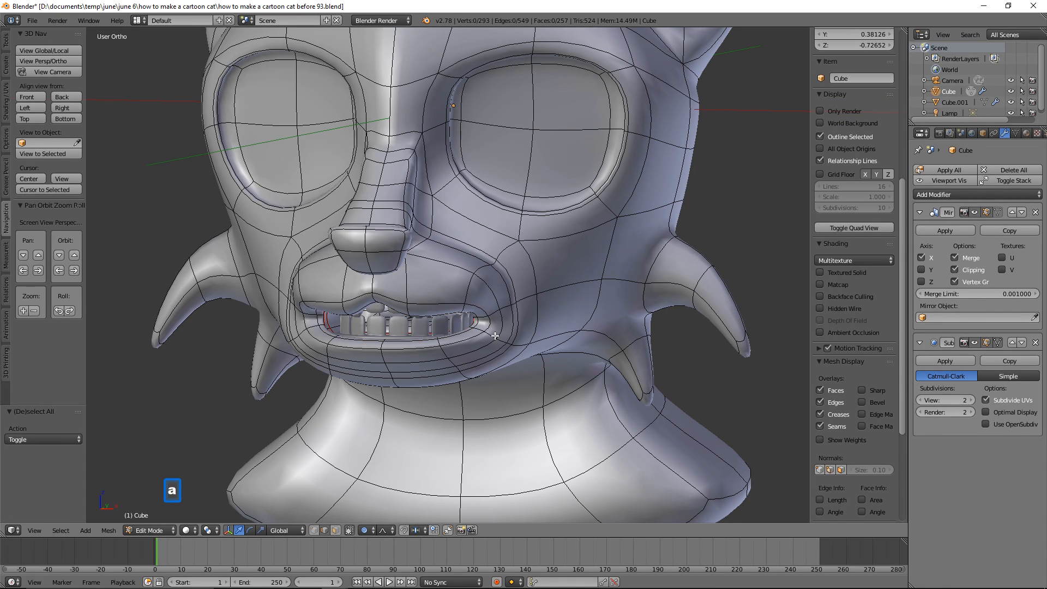
# Step: Add an edge loop around the outer lips, slid toward the mouth opening, and deselect it
pyautogui.press('ctrl')
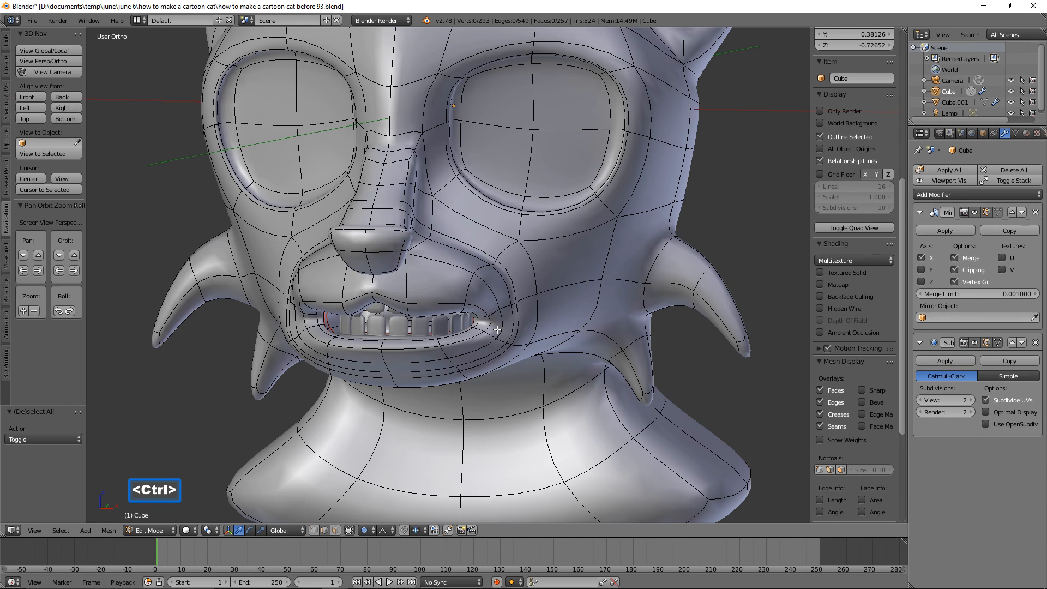
pyautogui.hotkey('ctrl', 'r')
pyautogui.click(493, 336)
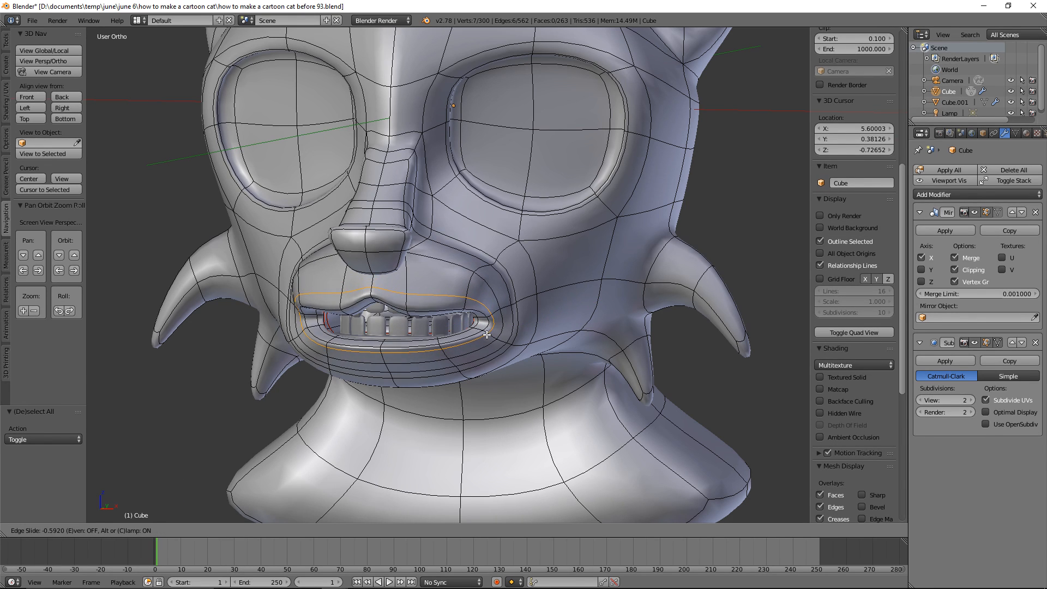
pyautogui.click(485, 333)
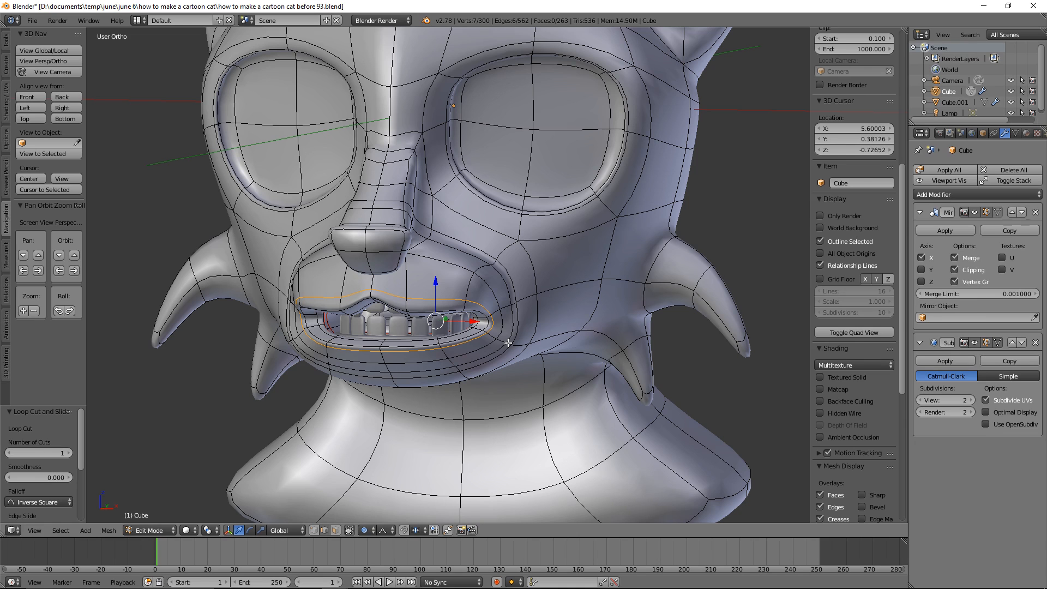
pyautogui.press('a')
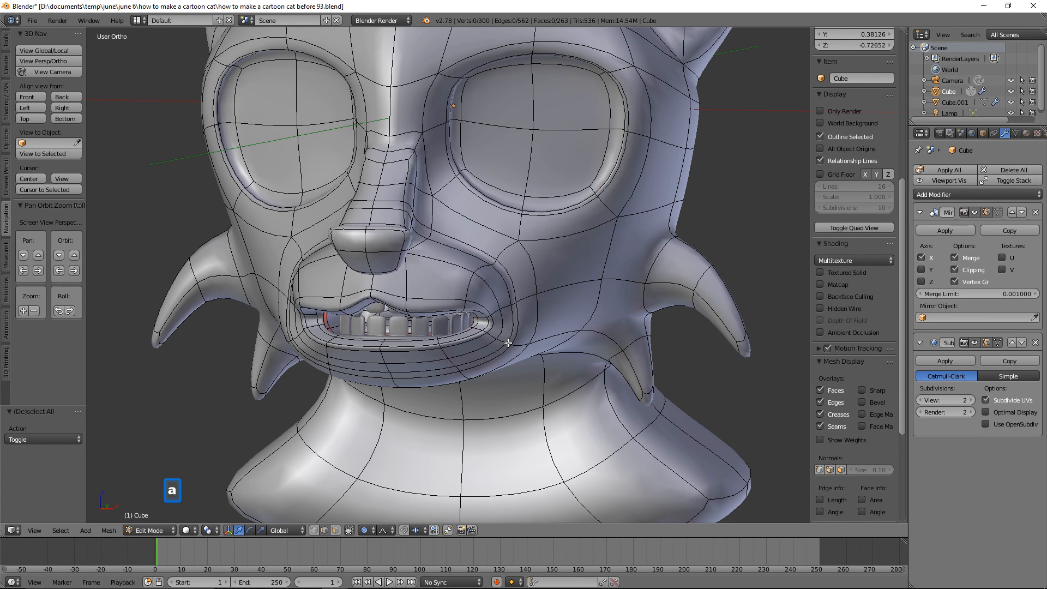
# Step: Switch the head to Sculpt Mode and choose the Inflate/Deflate brush
pyautogui.moveTo(504, 348)
pyautogui.mouseDown(button='middle')
pyautogui.moveTo(524, 347)
pyautogui.moveTo(487, 350)
pyautogui.moveTo(511, 357)
pyautogui.mouseUp(button='middle')
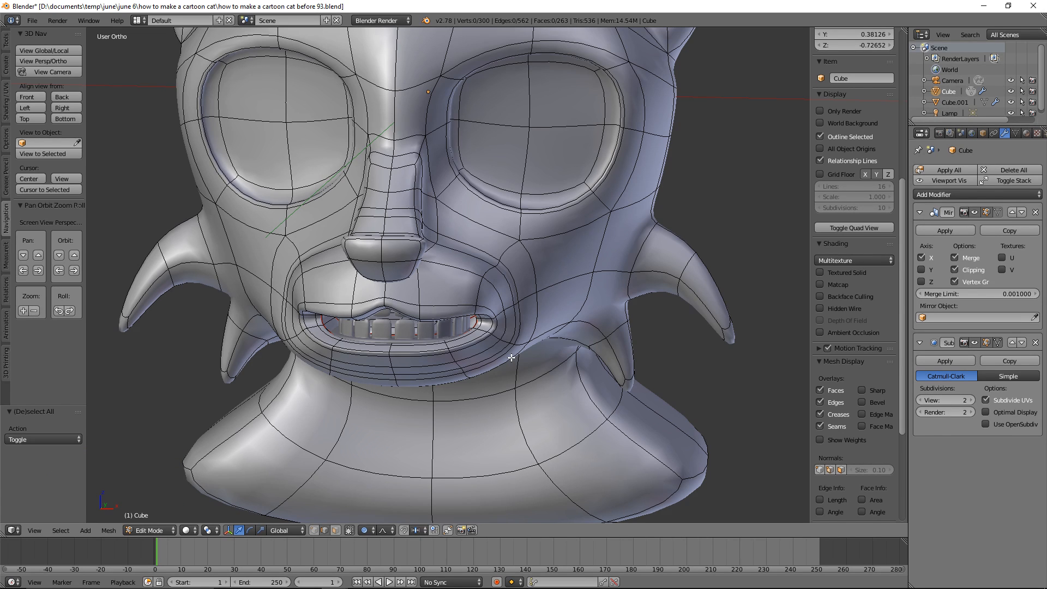
pyautogui.click(163, 530)
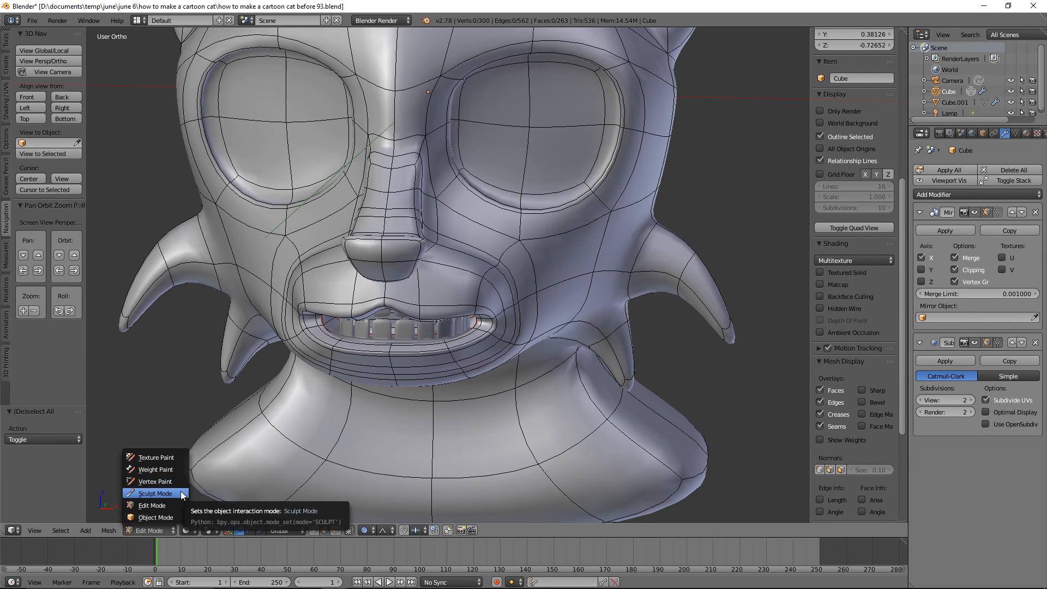
pyautogui.click(164, 493)
pyautogui.moveTo(405, 408); pyautogui.dragTo(462, 304, button='middle')
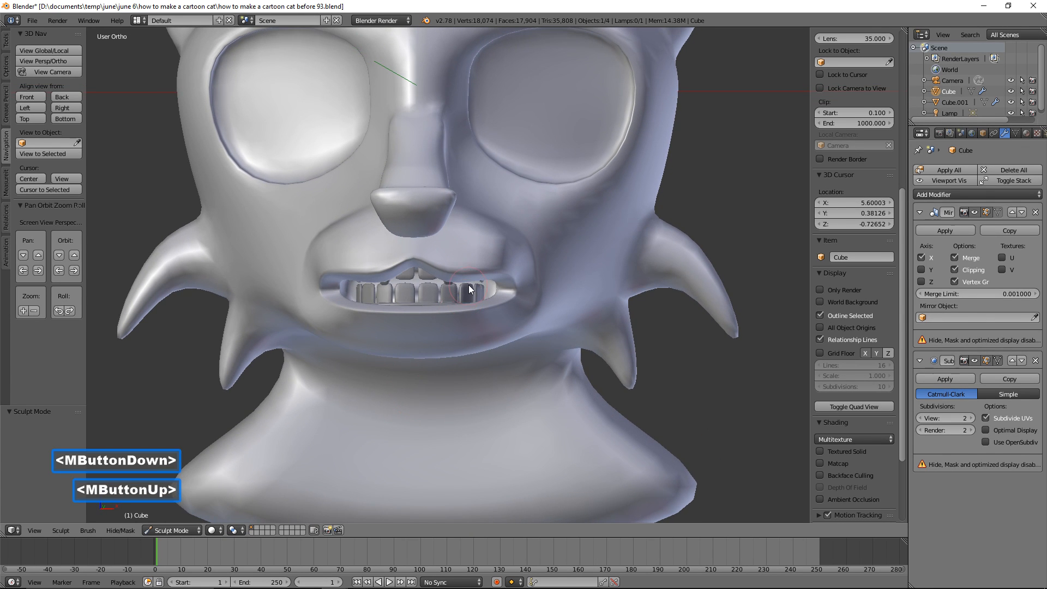
pyautogui.click(7, 39)
pyautogui.click(59, 87)
pyautogui.click(346, 141)
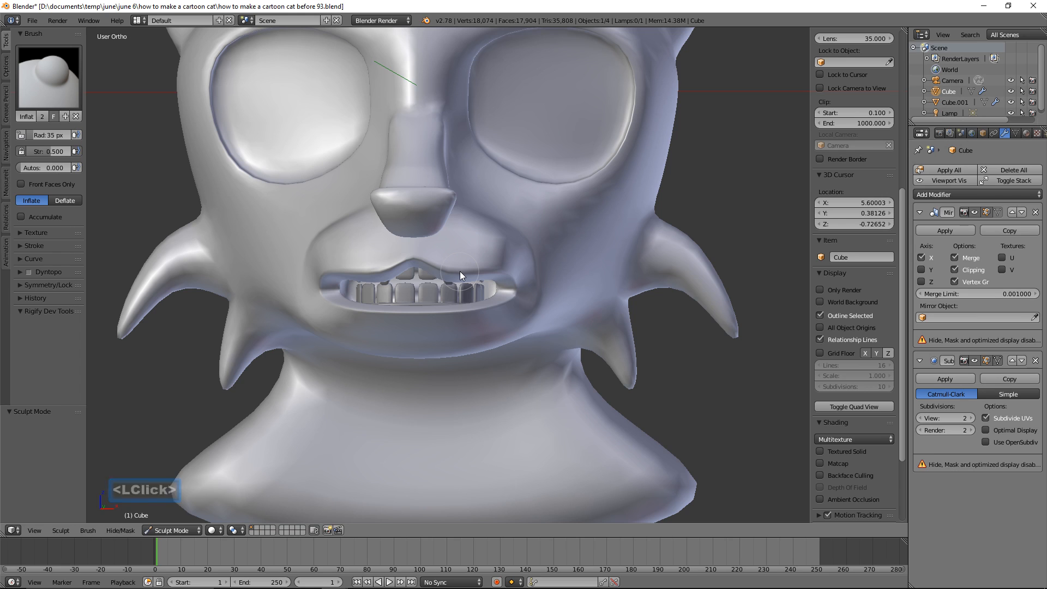
# Step: Set the brush radius to 158 px and inflate the upper and lower lips until they cover the teeth
pyautogui.press('f')
pyautogui.click(479, 314)
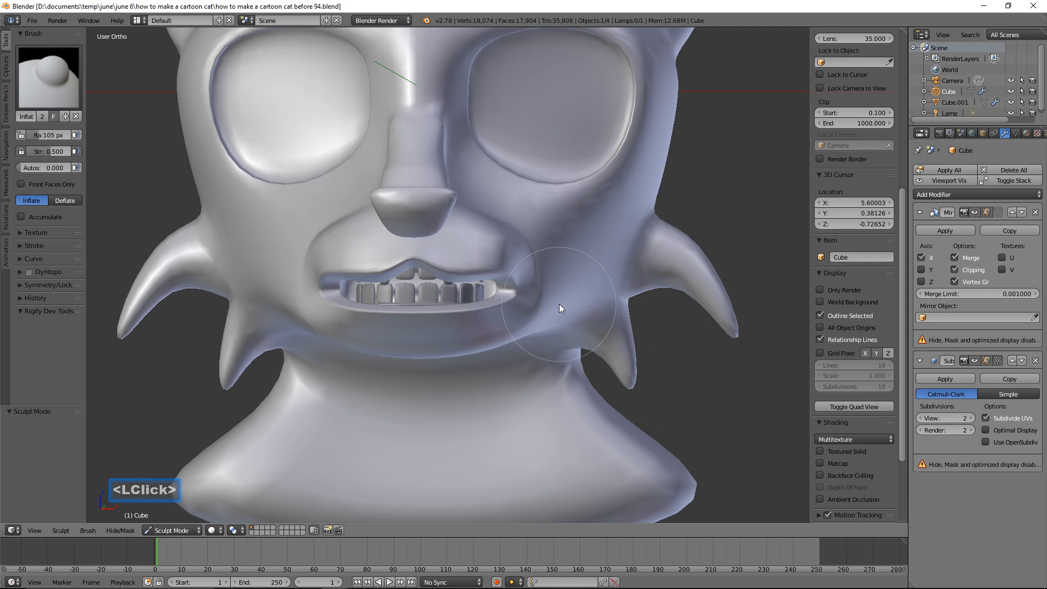
pyautogui.press('f')
pyautogui.click(584, 328)
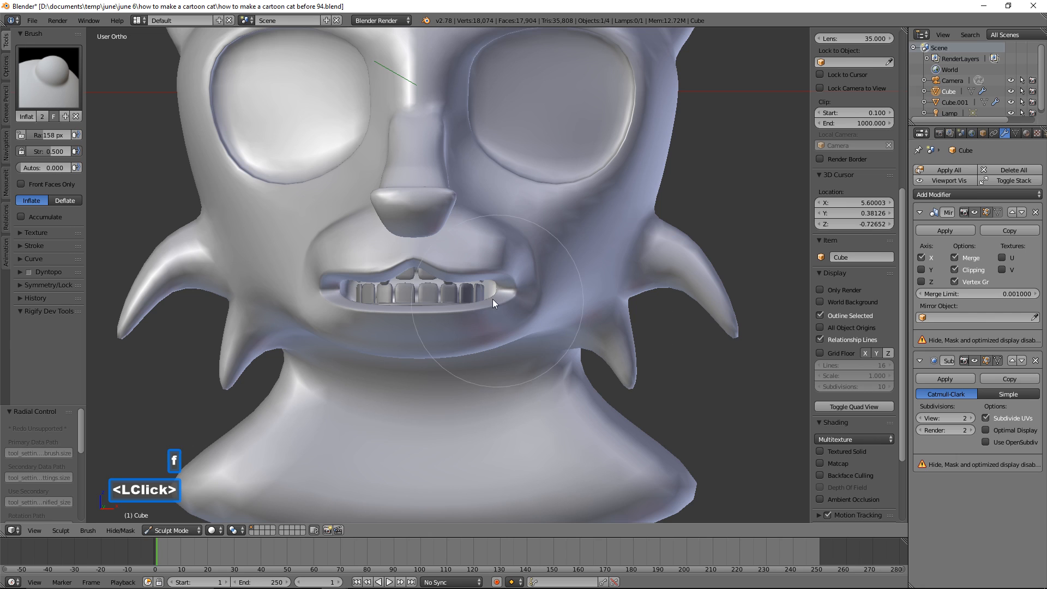
pyautogui.click(483, 291)
pyautogui.doubleClick(447, 270)
pyautogui.doubleClick(433, 270)
pyautogui.doubleClick(432, 270)
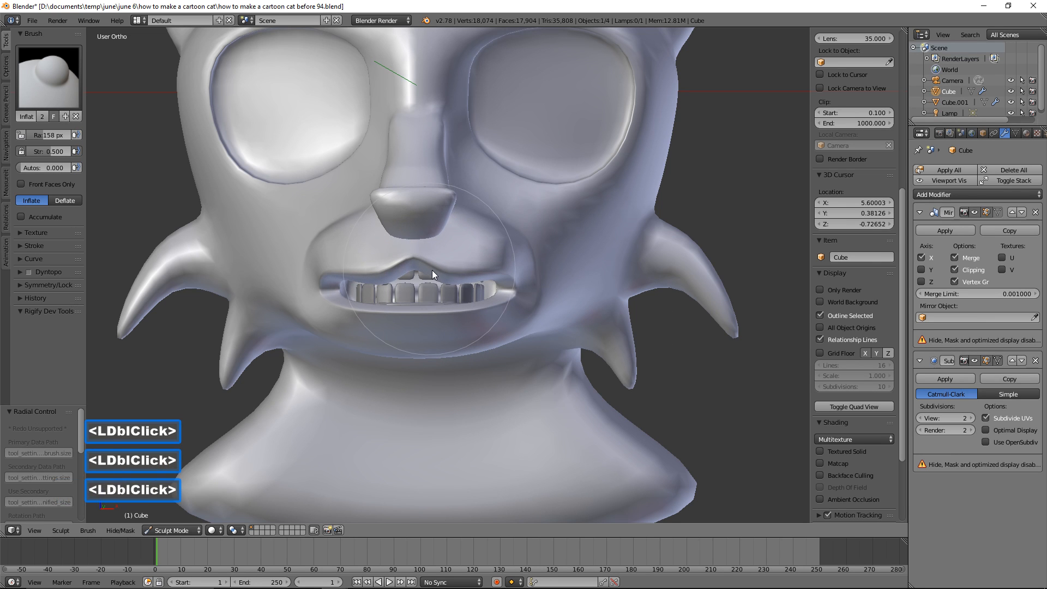
pyautogui.click(488, 284)
pyautogui.moveTo(500, 282)
pyautogui.mouseDown()
pyautogui.moveTo(421, 280)
pyautogui.moveTo(478, 295)
pyautogui.mouseUp()
pyautogui.moveTo(503, 286)
pyautogui.mouseDown()
pyautogui.moveTo(410, 290)
pyautogui.moveTo(482, 292)
pyautogui.moveTo(413, 291)
pyautogui.moveTo(429, 290)
pyautogui.mouseUp()
pyautogui.click(417, 287)
pyautogui.doubleClick(418, 288)
pyautogui.moveTo(418, 288); pyautogui.dragTo(509, 287)
pyautogui.doubleClick(500, 295)
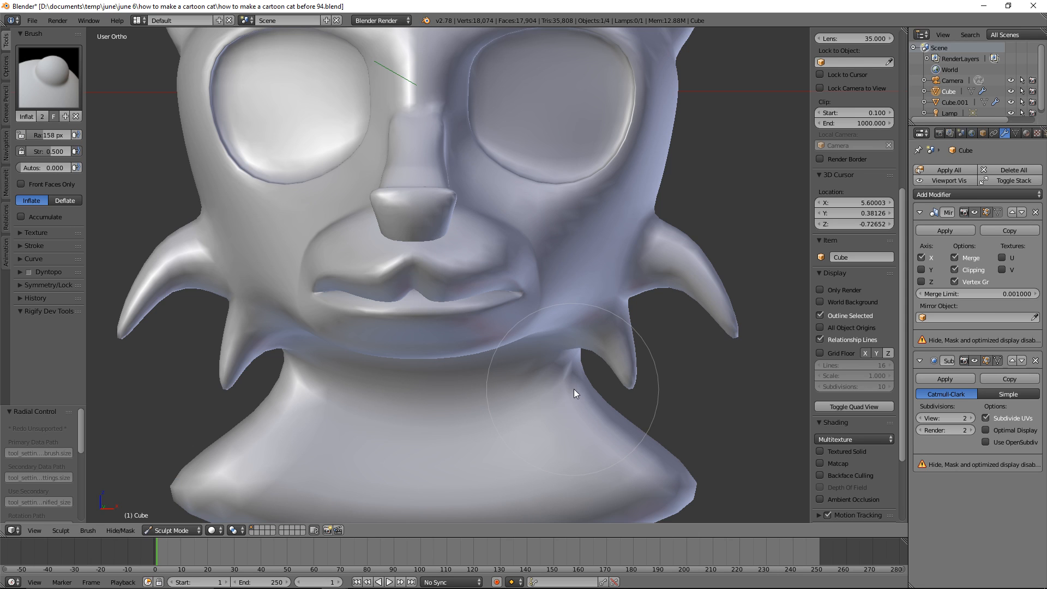
# Step: Choose the Grab brush and reshape the muzzle and mouth with it, viewing from several angles
pyautogui.click(68, 90)
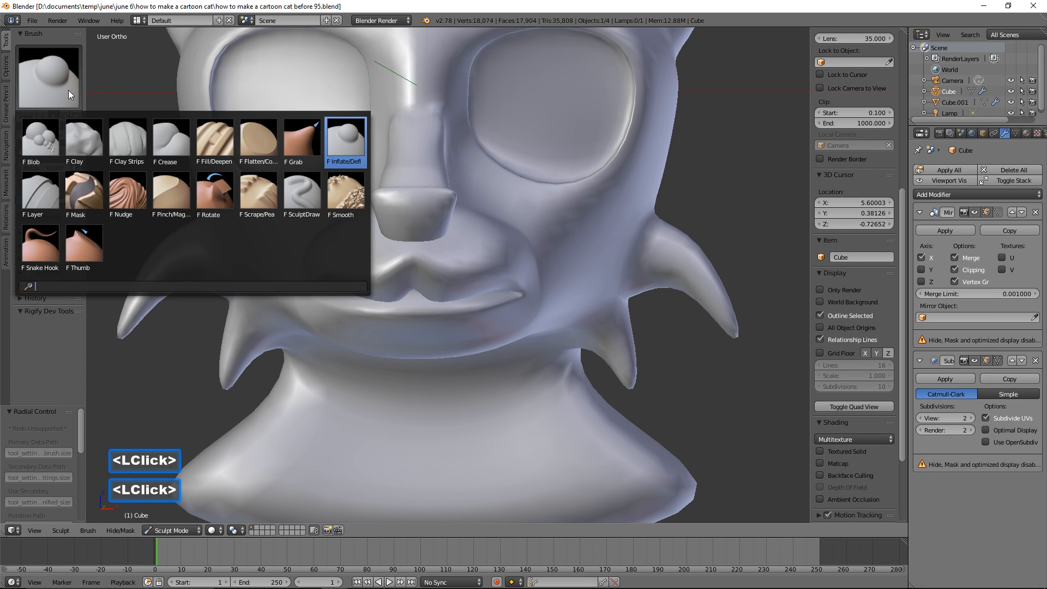
pyautogui.click(299, 143)
pyautogui.moveTo(582, 231); pyautogui.dragTo(503, 214, button='middle')
pyautogui.moveTo(499, 205)
pyautogui.mouseDown()
pyautogui.moveTo(503, 149)
pyautogui.moveTo(502, 192)
pyautogui.moveTo(530, 128)
pyautogui.moveTo(514, 159)
pyautogui.mouseUp()
pyautogui.moveTo(554, 253); pyautogui.dragTo(589, 244)
pyautogui.moveTo(589, 244); pyautogui.dragTo(617, 286, button='middle')
pyautogui.moveTo(552, 353)
pyautogui.mouseDown()
pyautogui.moveTo(577, 320)
pyautogui.moveTo(568, 323)
pyautogui.mouseUp()
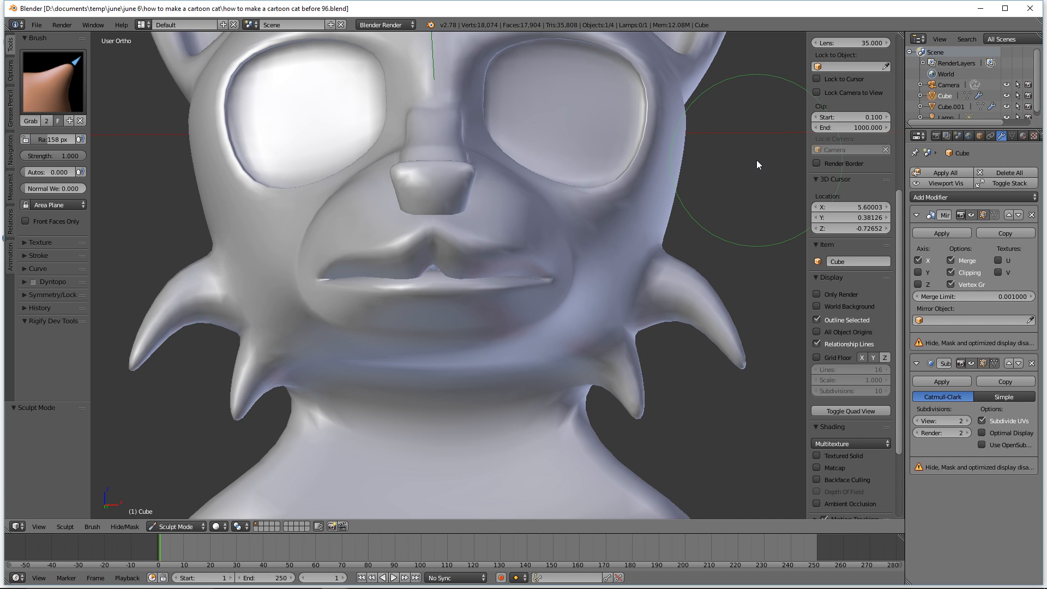
# Step: Return the head to Edit Mode and switch to face selection
pyautogui.click(203, 527)
pyautogui.click(204, 502)
pyautogui.scroll(-2, 509, 300)
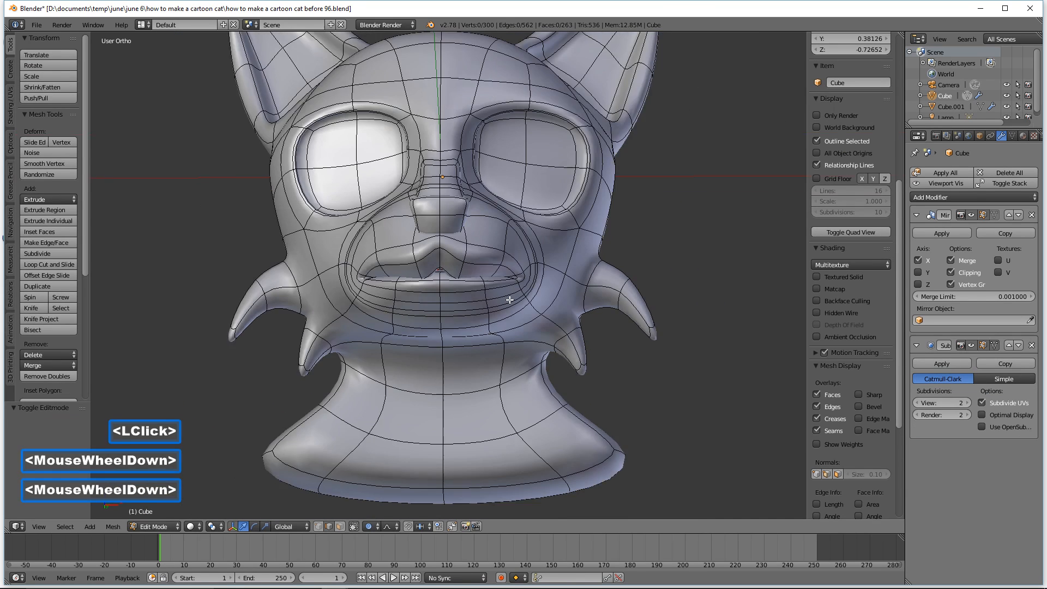
pyautogui.scroll(-1, 509, 300)
pyautogui.moveTo(563, 242); pyautogui.dragTo(563, 268, button='middle')
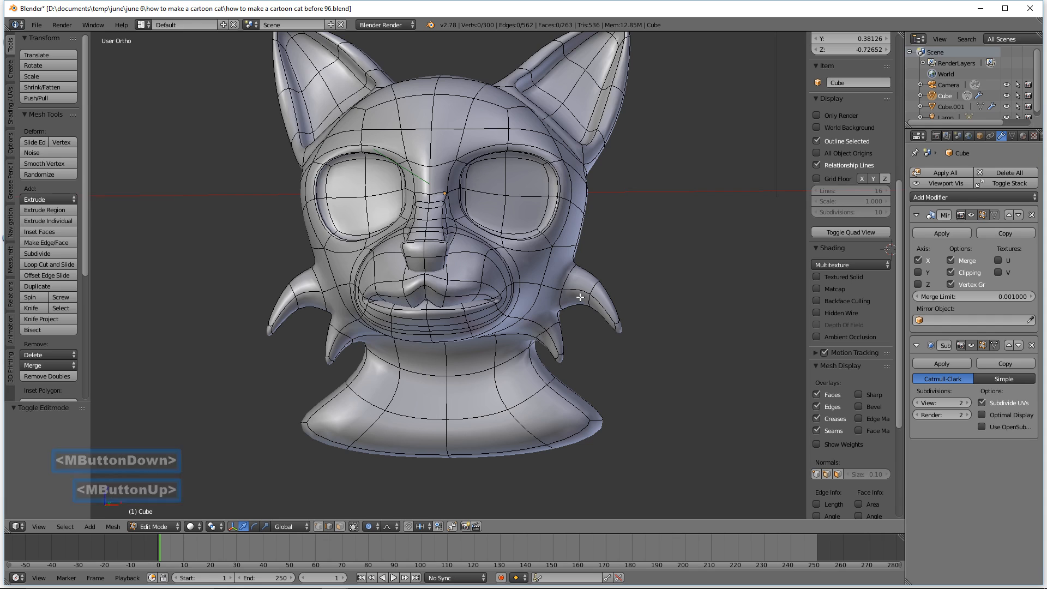
pyautogui.click(343, 526)
pyautogui.press('alt')
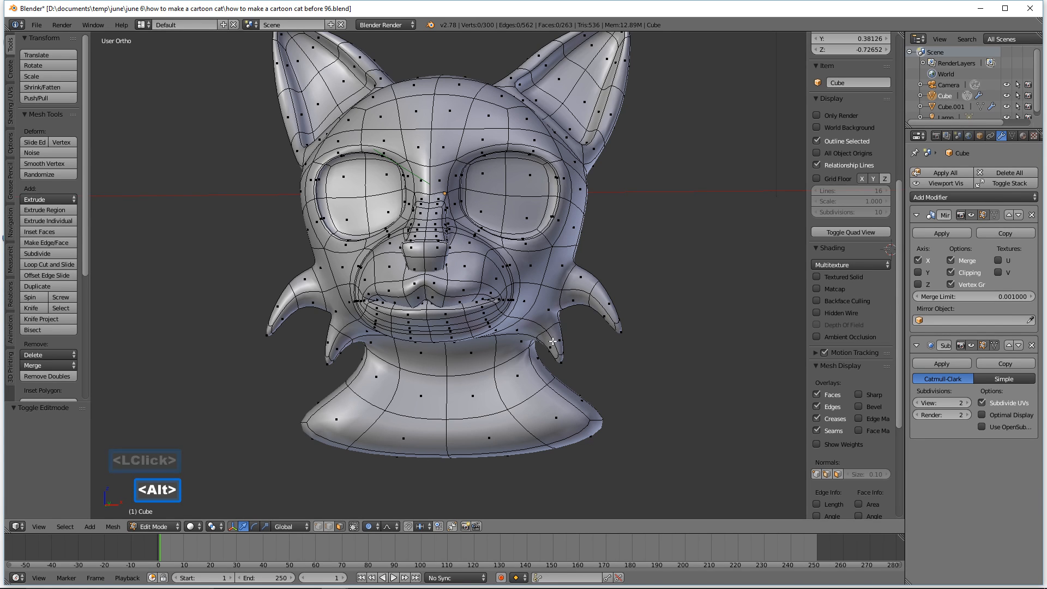
# Step: Select the face loop around the upper cheek spike and move it outward 0.520 in X with a proportional size of 0.62
pyautogui.keyDown('alt'); pyautogui.click(577, 288); pyautogui.keyUp('alt')
pyautogui.moveTo(577, 288); pyautogui.dragTo(596, 308, button='middle')
pyautogui.press('g')
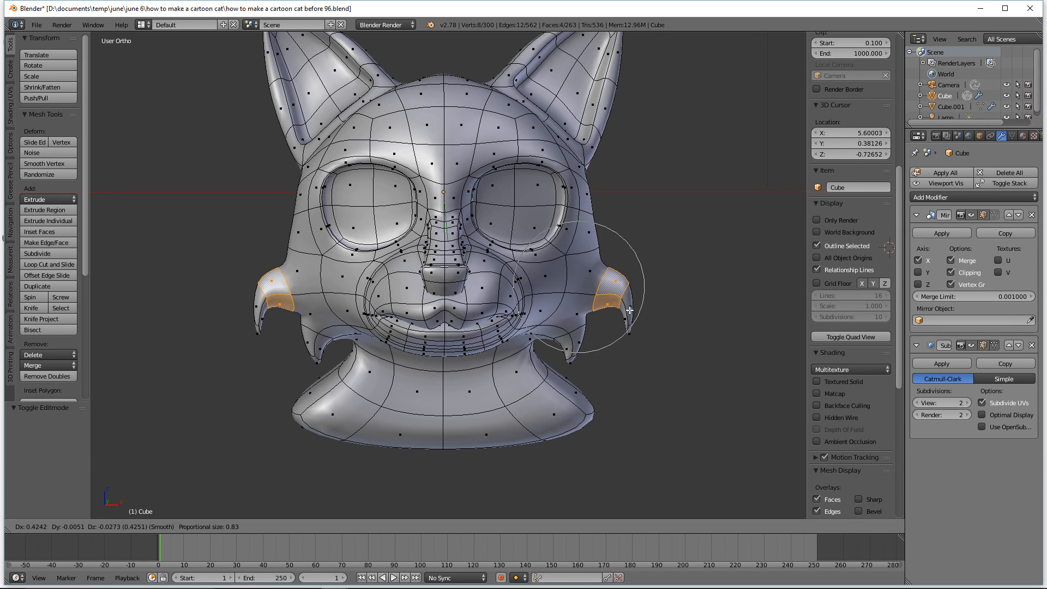
pyautogui.scroll(4, 630, 310)
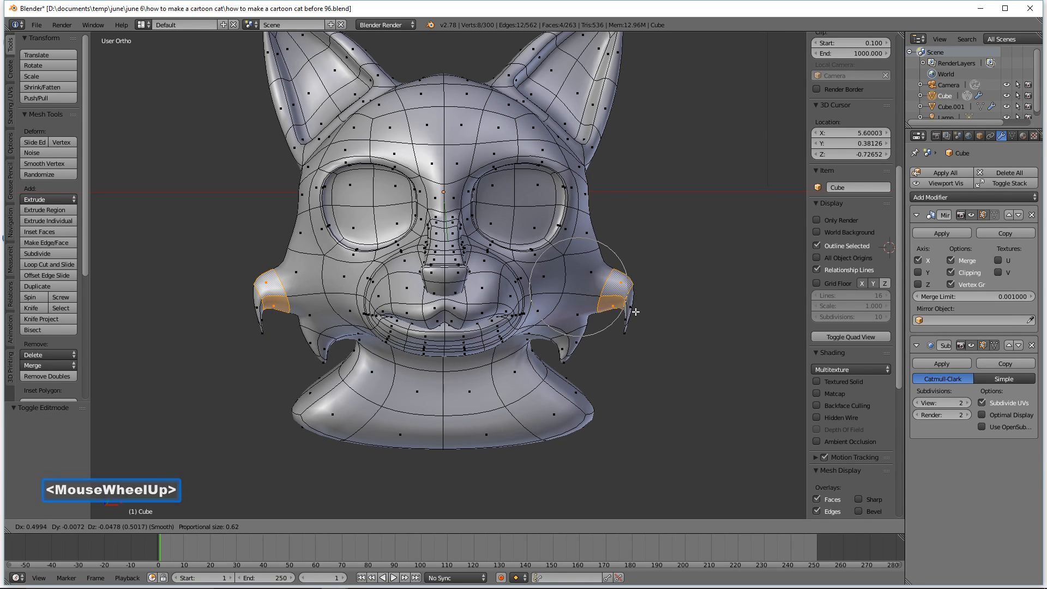
pyautogui.click(636, 313)
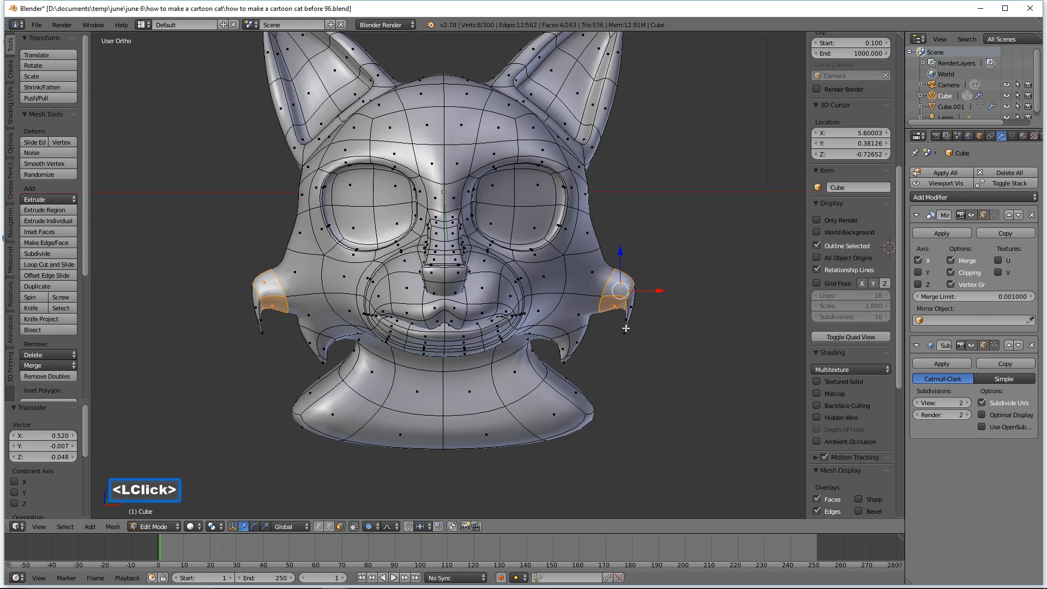
# Step: Move the tip face of the upper cheek spike by 0.479 in X and 0.061 in Z with proportional editing
pyautogui.click(626, 328)
pyautogui.press('g')
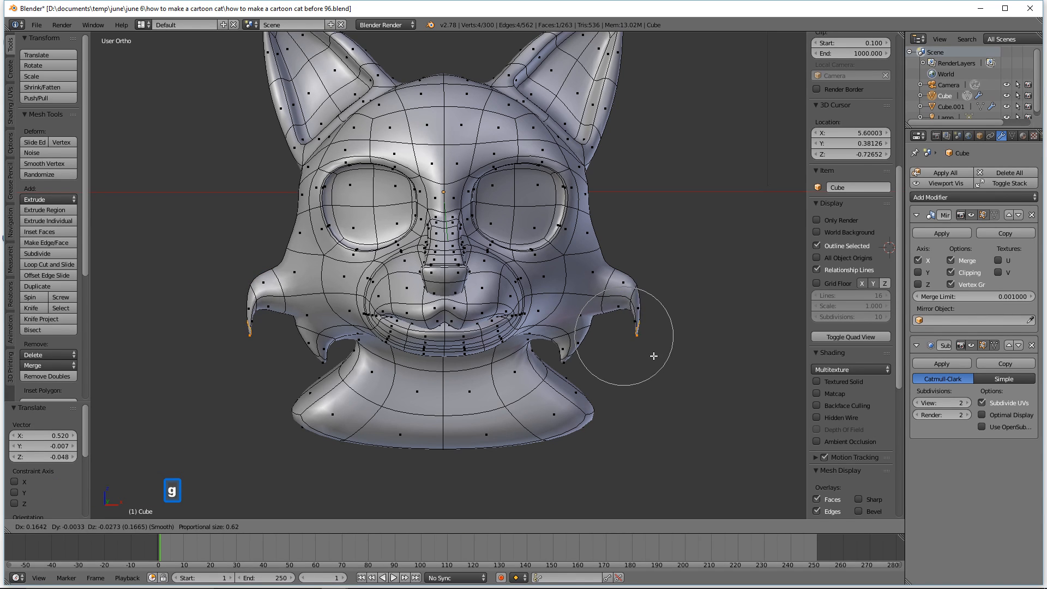
pyautogui.click(649, 350)
pyautogui.moveTo(649, 349)
pyautogui.mouseDown(button='middle')
pyautogui.moveTo(539, 342)
pyautogui.moveTo(640, 345)
pyautogui.mouseUp(button='middle')
# Step: Switch back to Sculpt Mode and reshape the nose with the Grab brush, working from the side and the front
pyautogui.click(171, 528)
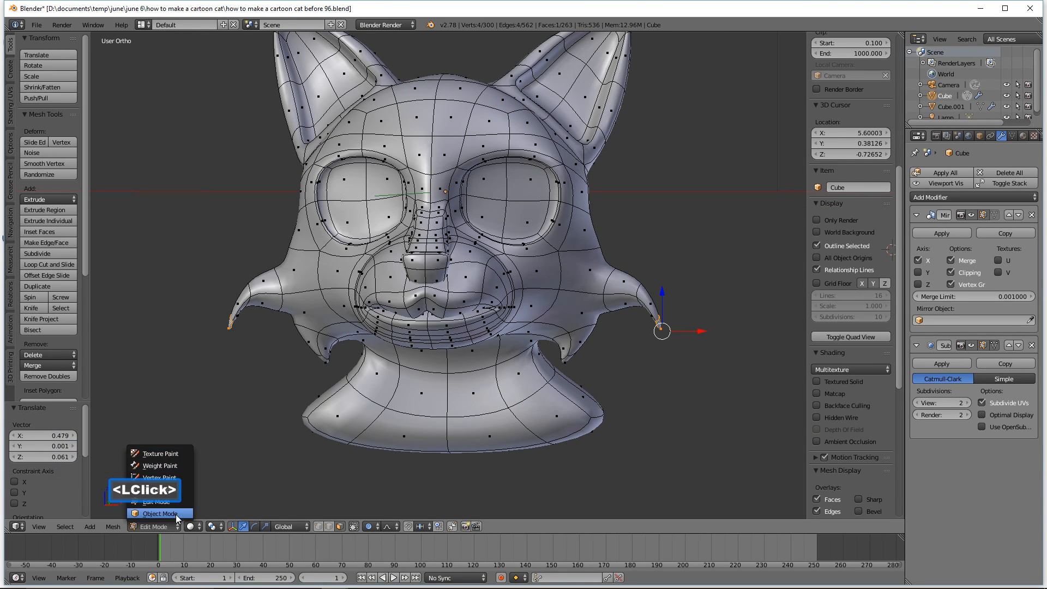
pyautogui.click(182, 491)
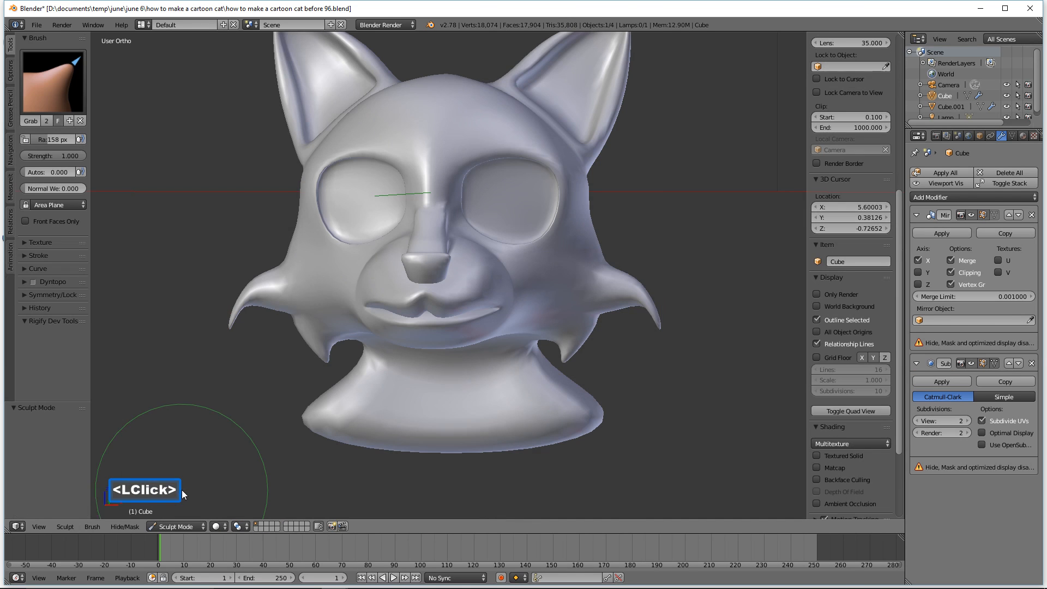
pyautogui.scroll(1, 316, 391)
pyautogui.moveTo(425, 202)
pyautogui.mouseDown(button='middle')
pyautogui.moveTo(421, 229)
pyautogui.moveTo(333, 238)
pyautogui.moveTo(330, 228)
pyautogui.mouseUp(button='middle')
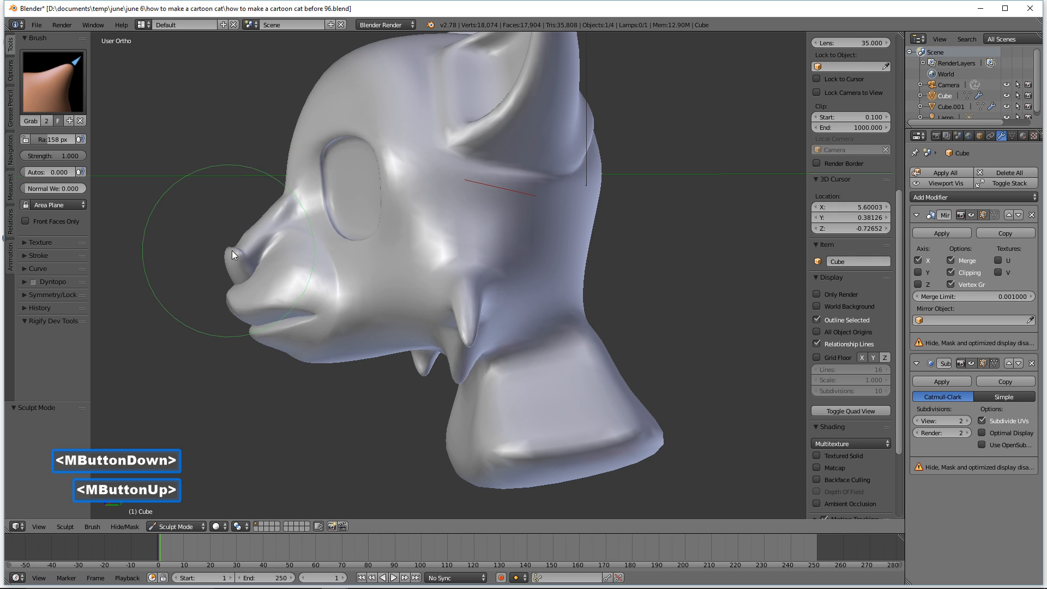
pyautogui.moveTo(235, 245); pyautogui.dragTo(232, 228)
pyautogui.moveTo(299, 252); pyautogui.dragTo(630, 290, button='middle')
pyautogui.scroll(3, 629, 291)
pyautogui.moveTo(440, 248)
pyautogui.mouseDown()
pyautogui.moveTo(466, 256)
pyautogui.moveTo(441, 318)
pyautogui.moveTo(424, 309)
pyautogui.mouseUp()
pyautogui.moveTo(424, 308); pyautogui.dragTo(504, 327, button='middle')
# Step: Set the brush radius to 115 px and smooth the bridge and sides of the nose
pyautogui.press('f')
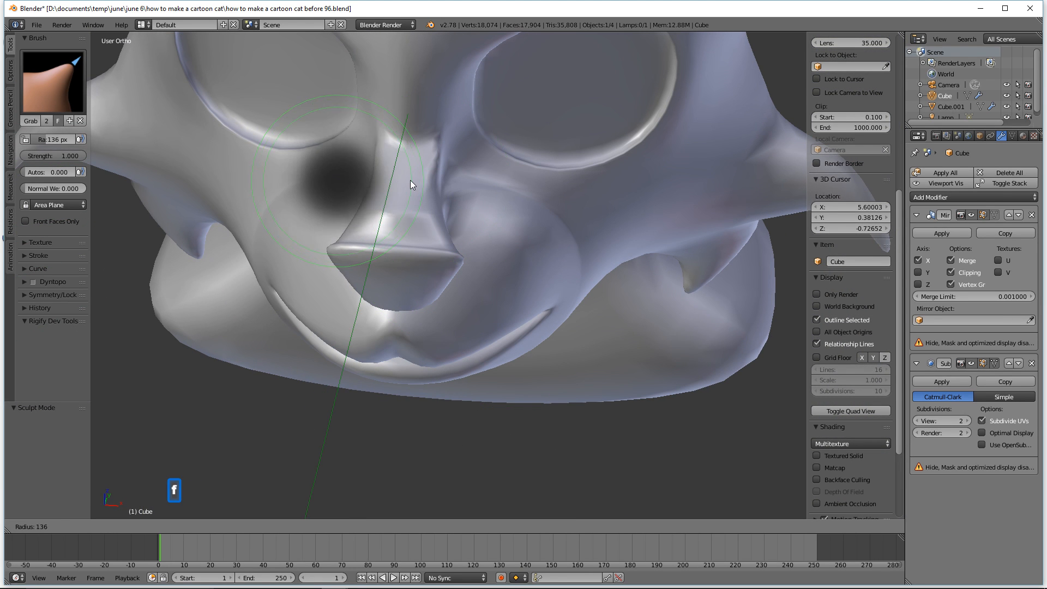
pyautogui.click(400, 180)
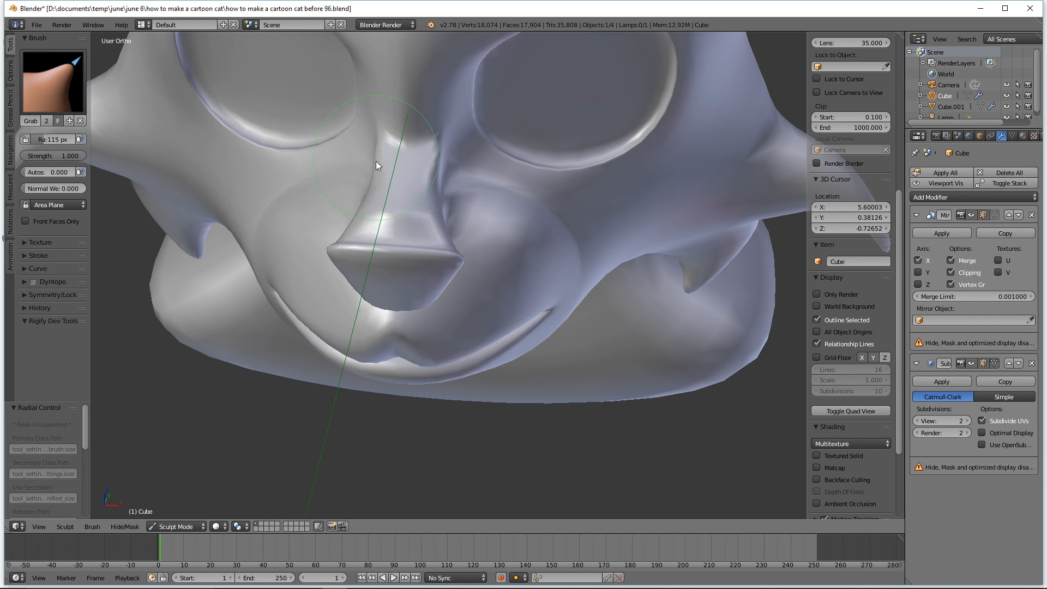
pyautogui.keyDown('shift'); pyautogui.click(410, 169); pyautogui.keyUp('shift')
pyautogui.keyDown('shift'); pyautogui.moveTo(408, 189); pyautogui.dragTo(397, 210); pyautogui.keyUp('shift')
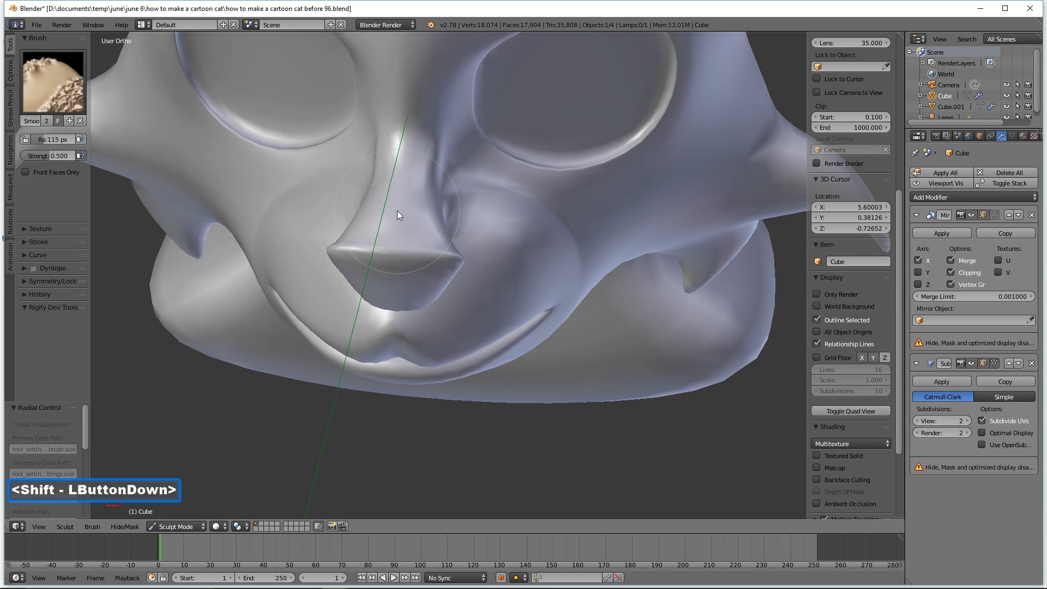
pyautogui.moveTo(574, 266)
pyautogui.mouseDown(button='middle')
pyautogui.moveTo(530, 227)
pyautogui.moveTo(475, 231)
pyautogui.mouseUp(button='middle')
pyautogui.keyDown('shift'); pyautogui.moveTo(453, 245); pyautogui.dragTo(464, 260); pyautogui.keyUp('shift')
pyautogui.moveTo(464, 259)
pyautogui.mouseDown(button='middle')
pyautogui.moveTo(570, 264)
pyautogui.moveTo(542, 262)
pyautogui.mouseUp(button='middle')
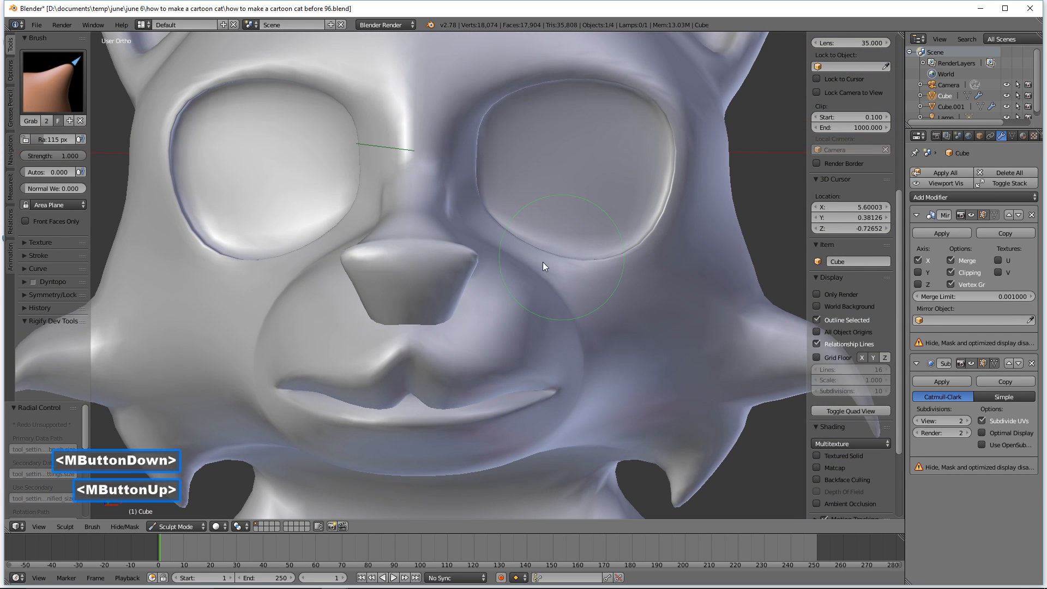
# Step: Widen the upper corners of the nose tip, narrow its base and adjust its side profile with the Grab brush
pyautogui.moveTo(476, 265); pyautogui.dragTo(495, 271)
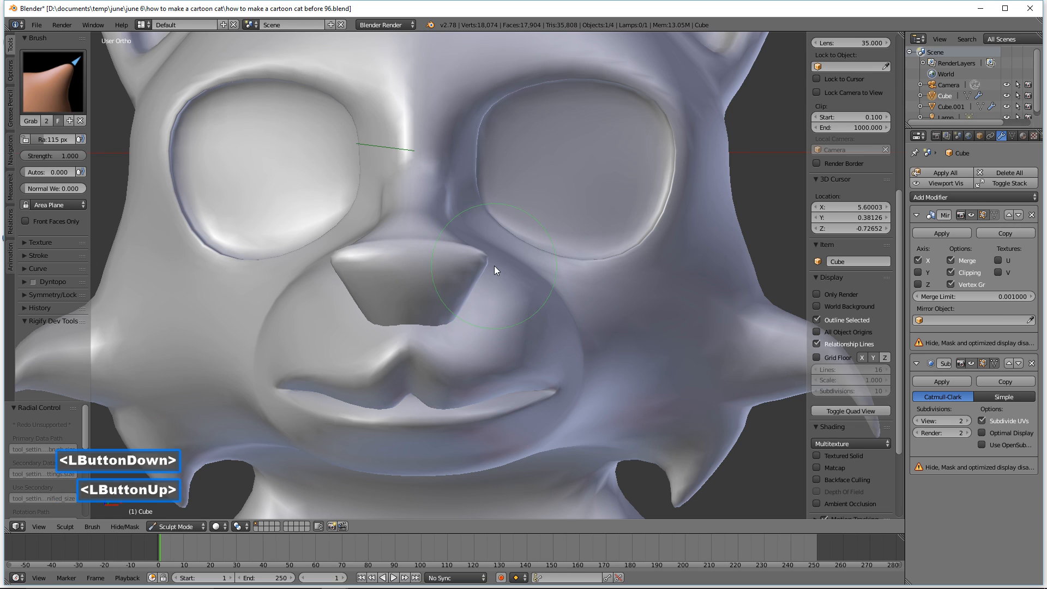
pyautogui.scroll(-1, 532, 272)
pyautogui.moveTo(460, 315); pyautogui.dragTo(448, 314)
pyautogui.moveTo(449, 314)
pyautogui.mouseDown()
pyautogui.moveTo(463, 312)
pyautogui.moveTo(456, 302)
pyautogui.mouseUp()
pyautogui.moveTo(483, 266); pyautogui.dragTo(486, 267)
pyautogui.moveTo(486, 267)
pyautogui.mouseDown(button='middle')
pyautogui.moveTo(466, 279)
pyautogui.moveTo(414, 273)
pyautogui.moveTo(436, 272)
pyautogui.mouseUp(button='middle')
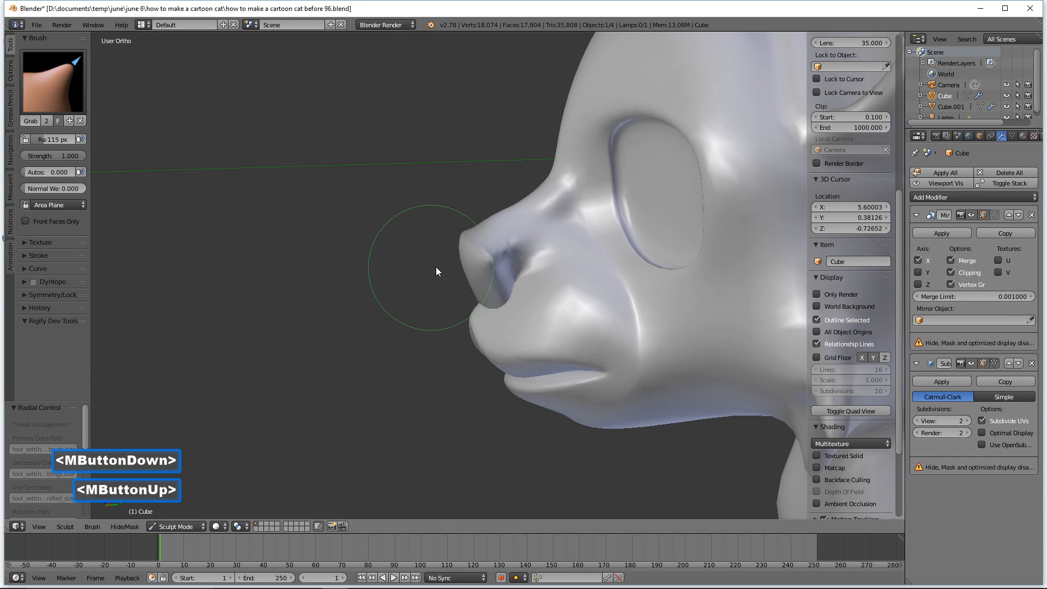
pyautogui.moveTo(461, 271); pyautogui.dragTo(527, 277)
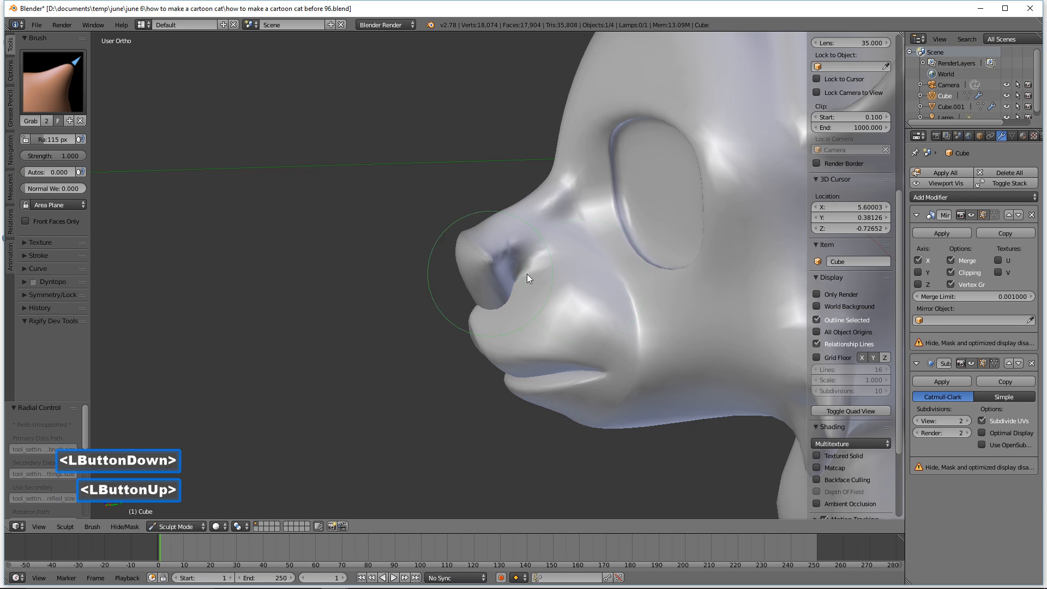
# Step: Pull the brow above the eyes slightly forward with the Grab brush from the side
pyautogui.scroll(-3, 597, 283)
pyautogui.moveTo(643, 313); pyautogui.dragTo(621, 303, button='middle')
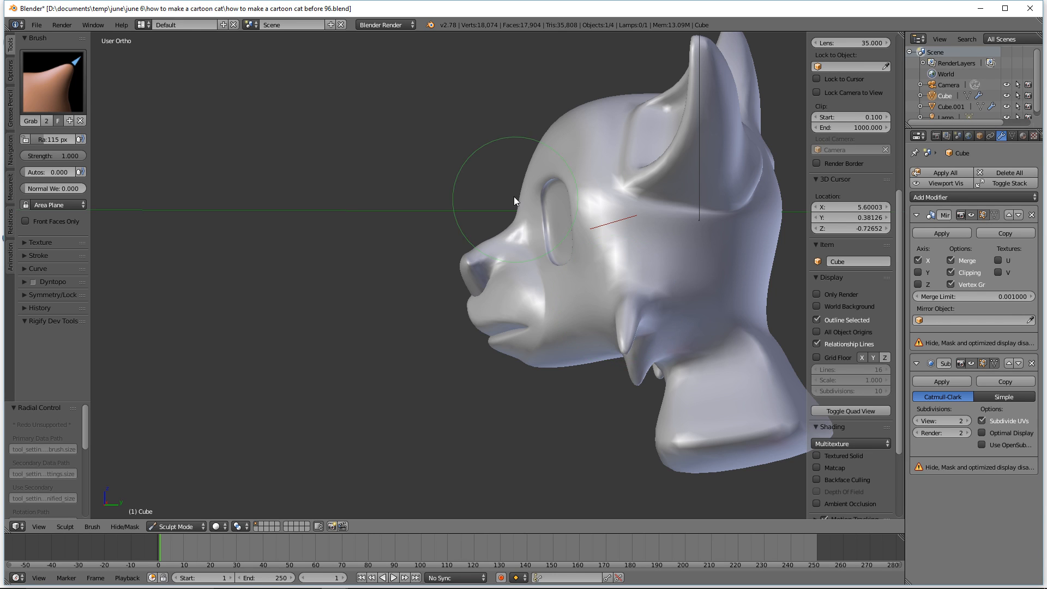
pyautogui.moveTo(524, 185); pyautogui.dragTo(512, 182)
pyautogui.moveTo(591, 277); pyautogui.dragTo(706, 276, button='middle')
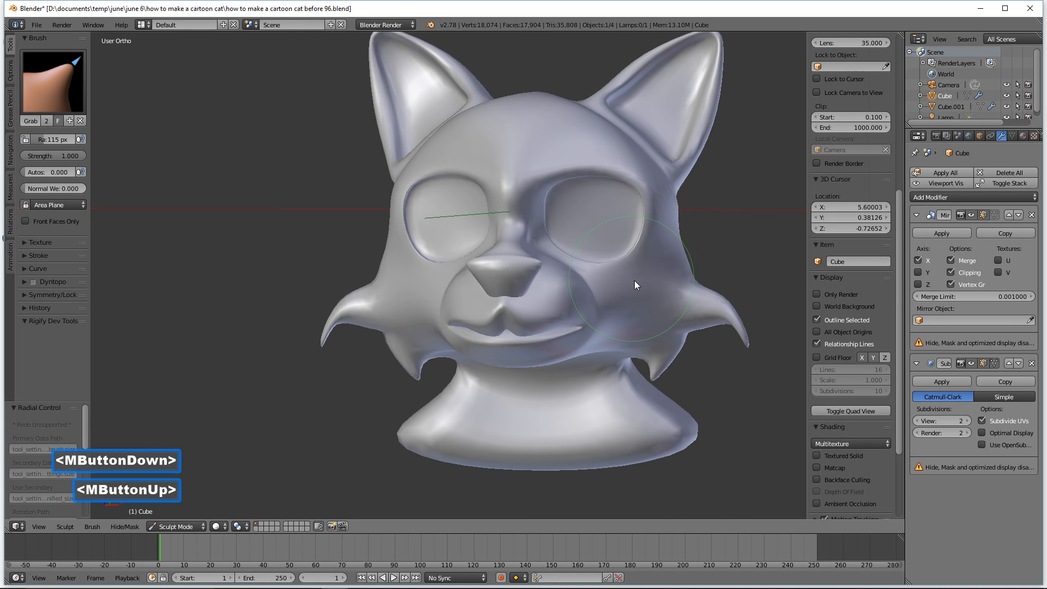
# Step: Smooth the bridge between the eyes and reshape the nose profile and cheek with the 115 px Grab brush
pyautogui.scroll(2, 640, 289)
pyautogui.moveTo(675, 277)
pyautogui.keyDown('shift'); pyautogui.mouseDown(button='middle')
pyautogui.moveTo(610, 288)
pyautogui.moveTo(596, 302)
pyautogui.moveTo(612, 308)
pyautogui.mouseUp(button='middle'); pyautogui.keyUp('shift')
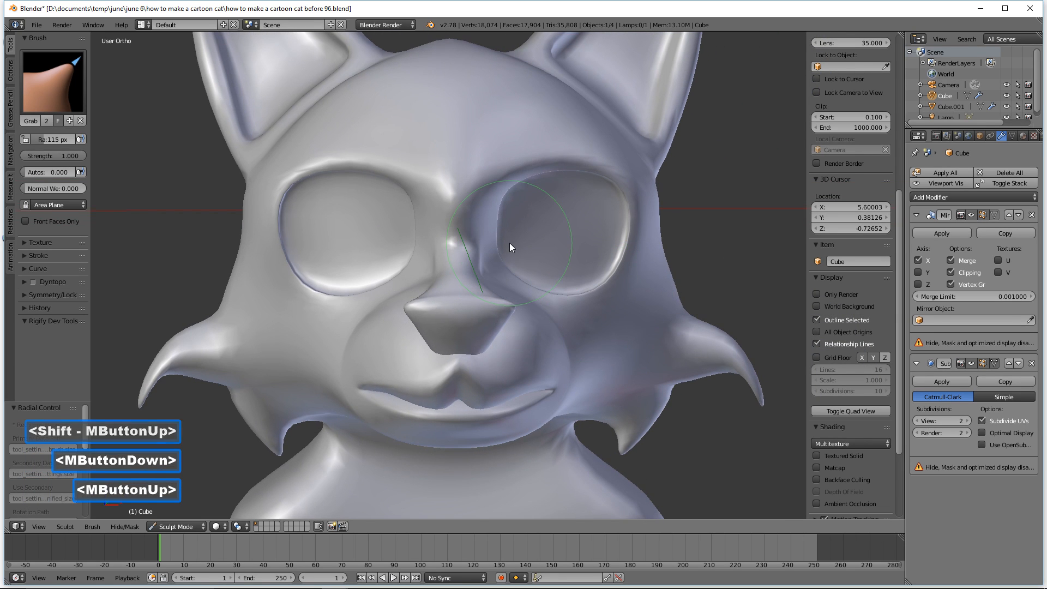
pyautogui.keyDown('shift'); pyautogui.click(454, 195); pyautogui.keyUp('shift')
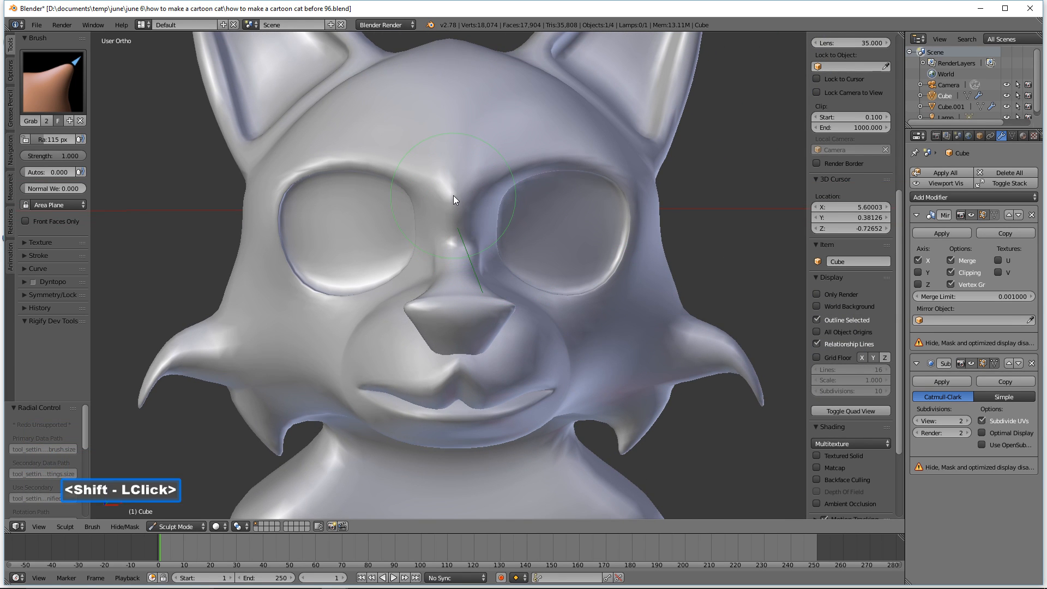
pyautogui.moveTo(460, 203)
pyautogui.mouseDown(button='middle')
pyautogui.moveTo(636, 279)
pyautogui.moveTo(542, 260)
pyautogui.mouseUp(button='middle')
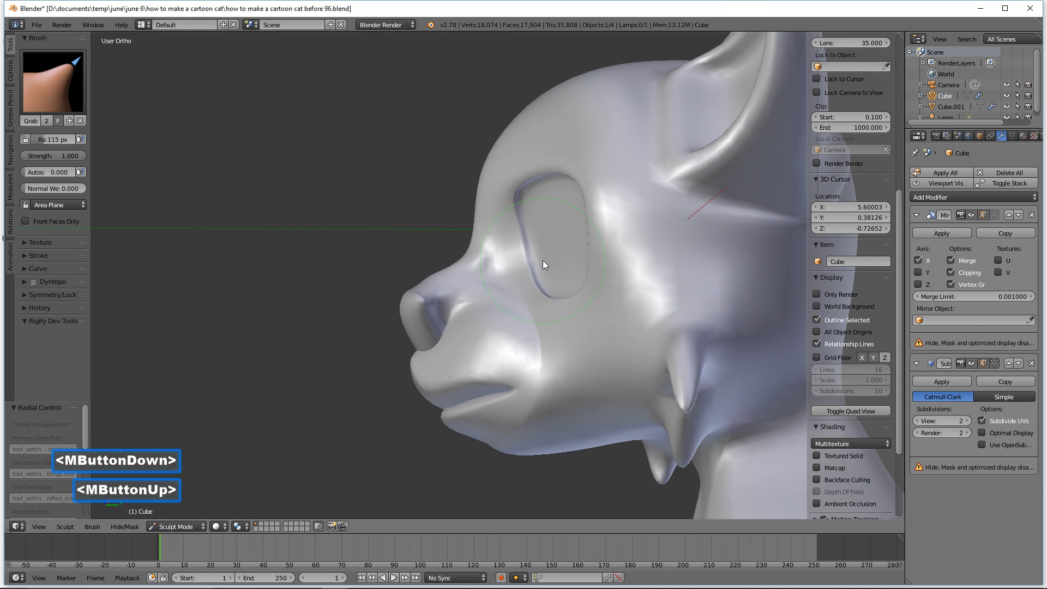
pyautogui.click(521, 196)
pyautogui.moveTo(520, 197); pyautogui.dragTo(532, 198)
pyautogui.moveTo(502, 260)
pyautogui.mouseDown(button='middle')
pyautogui.moveTo(630, 276)
pyautogui.moveTo(617, 268)
pyautogui.mouseUp(button='middle')
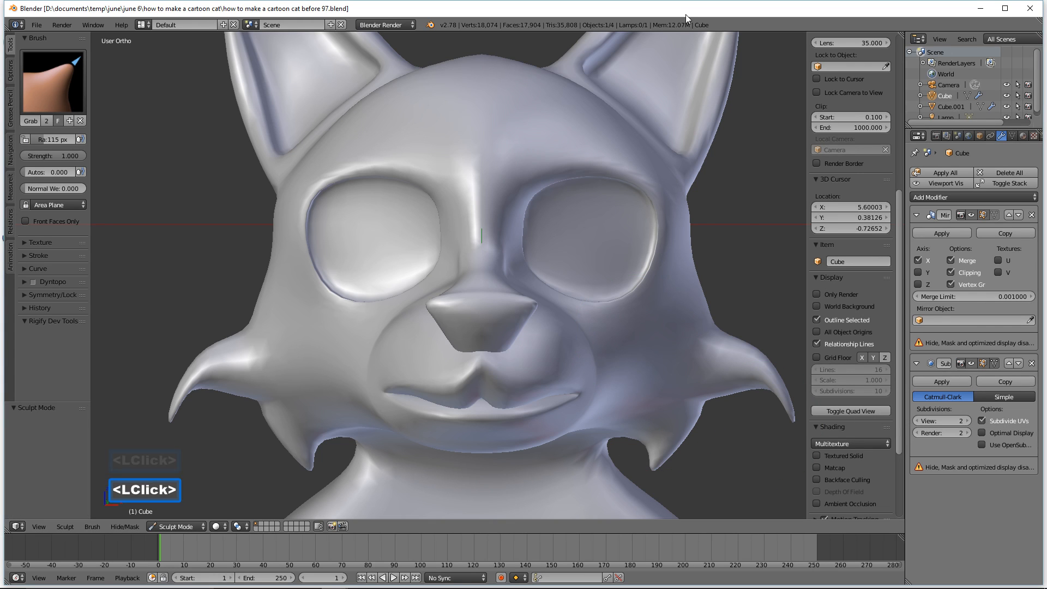
pyautogui.scroll(-3, 693, 254)
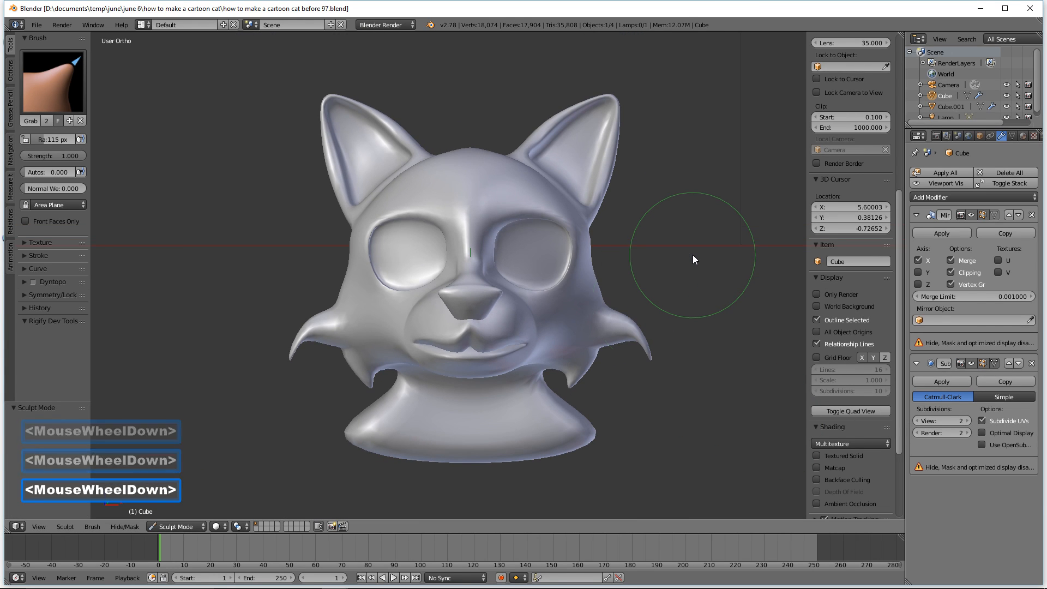
pyautogui.moveTo(591, 327)
pyautogui.mouseDown()
pyautogui.moveTo(603, 325)
pyautogui.moveTo(607, 297)
pyautogui.mouseUp()
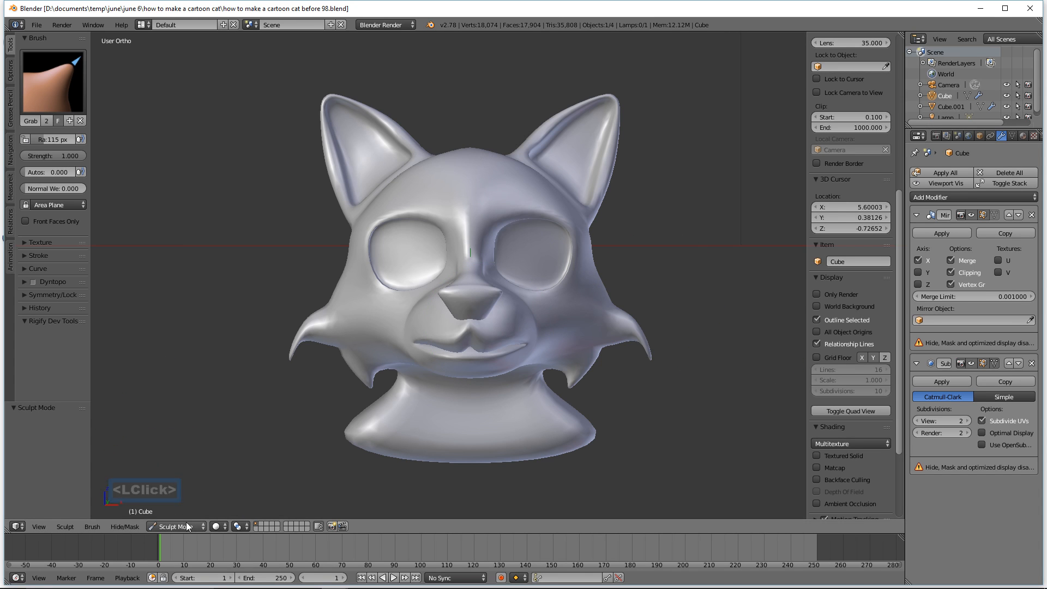
# Step: Switch the head mesh from Sculpt Mode to Edit Mode
pyautogui.click(187, 524)
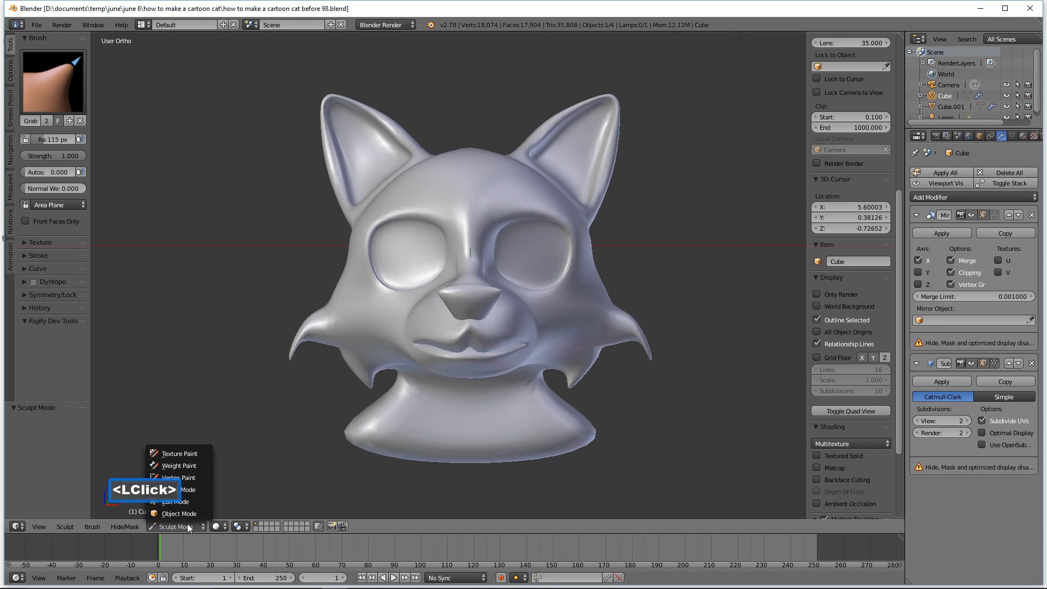
pyautogui.click(205, 502)
pyautogui.moveTo(653, 249); pyautogui.dragTo(544, 249, button='middle')
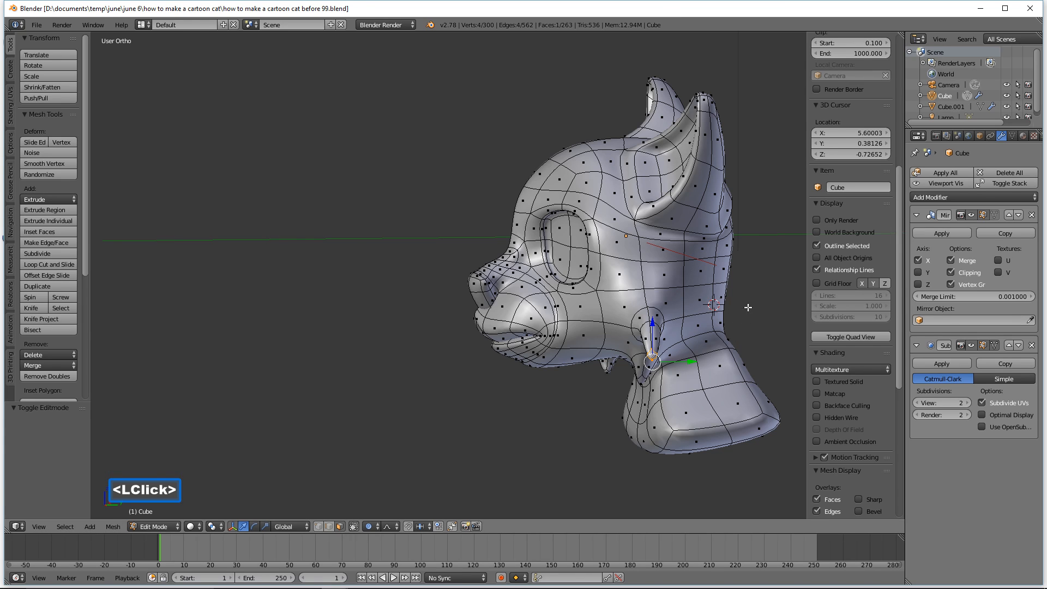
# Step: Move the front edge of the nose -0.088 along Y with smooth proportional editing at size 0.24, and clear the selection
pyautogui.keyDown('shift'); pyautogui.moveTo(748, 308); pyautogui.dragTo(527, 271, button='middle'); pyautogui.keyUp('shift')
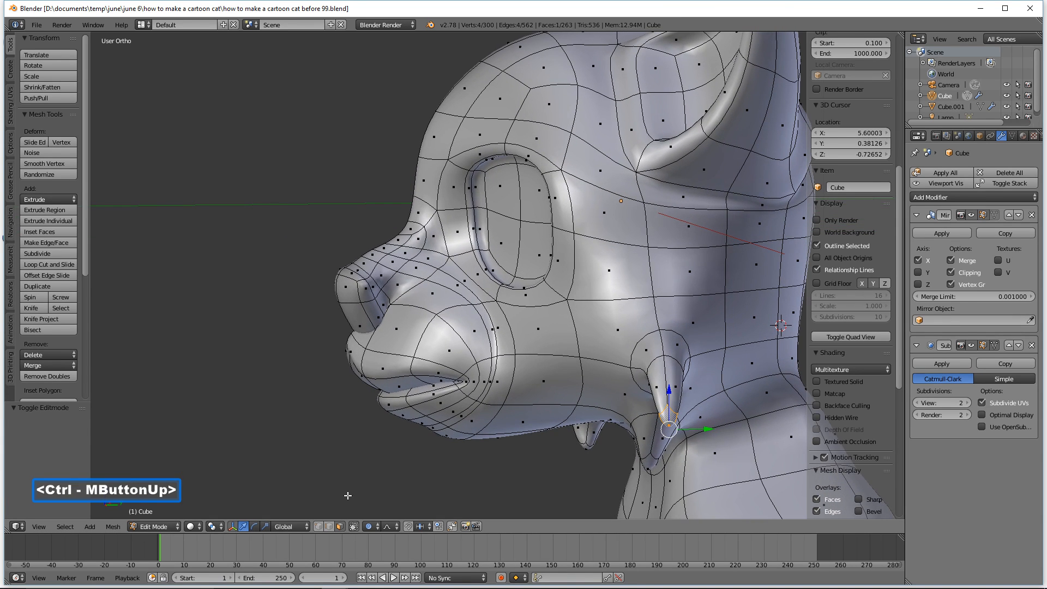
pyautogui.click(336, 528)
pyautogui.moveTo(320, 465); pyautogui.dragTo(319, 423, button='middle')
pyautogui.click(335, 329)
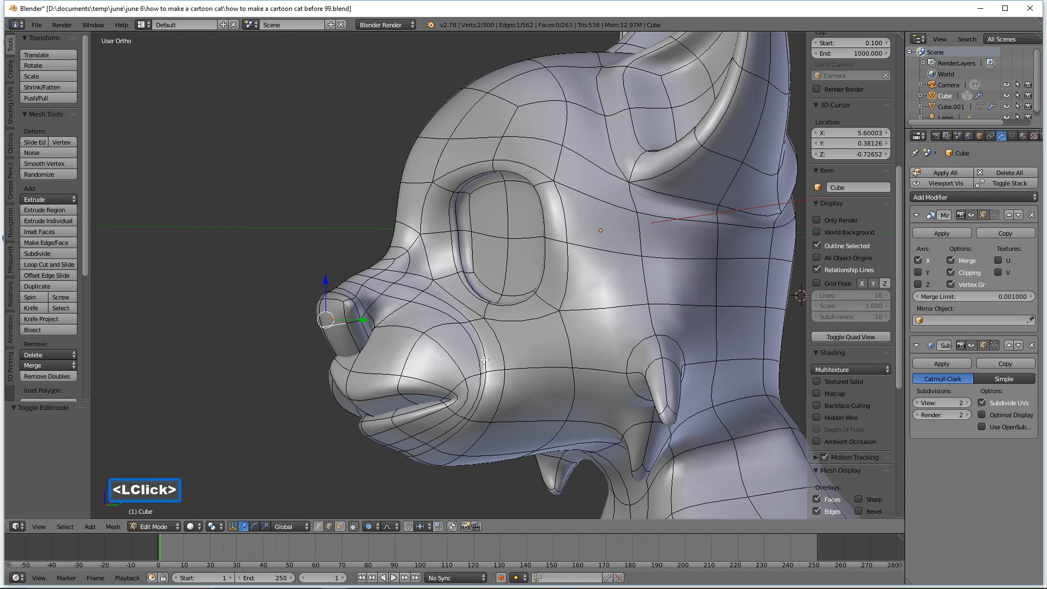
pyautogui.press('g')
pyautogui.press('y')
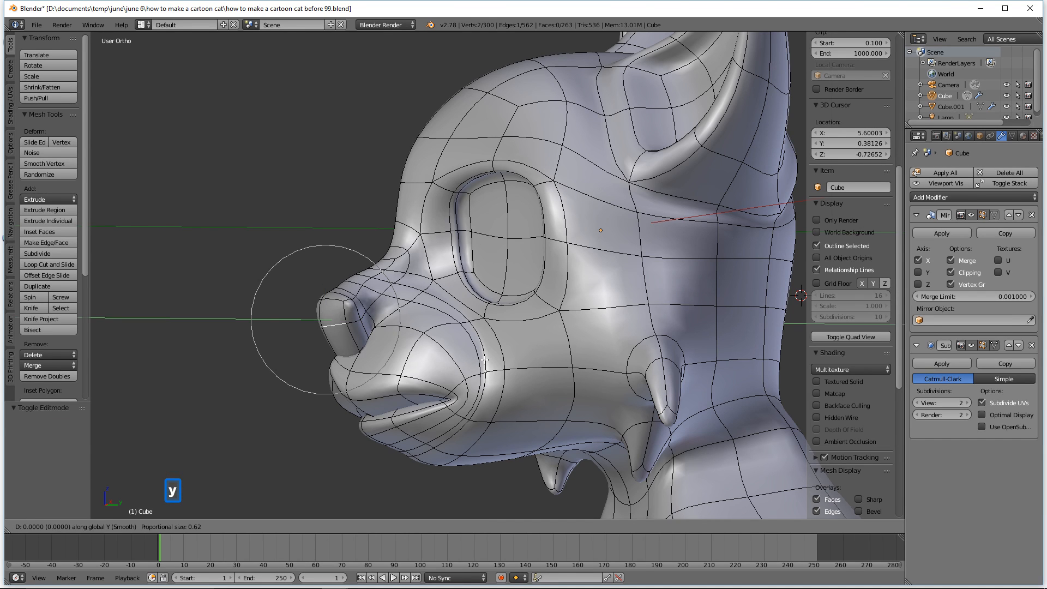
pyautogui.scroll(9, 479, 361)
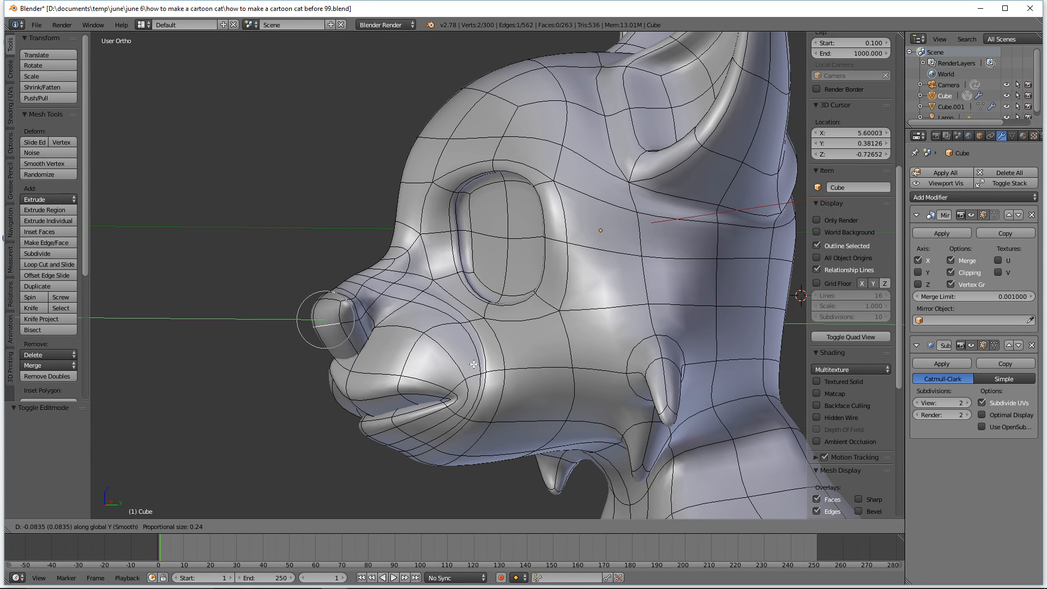
pyautogui.click(474, 364)
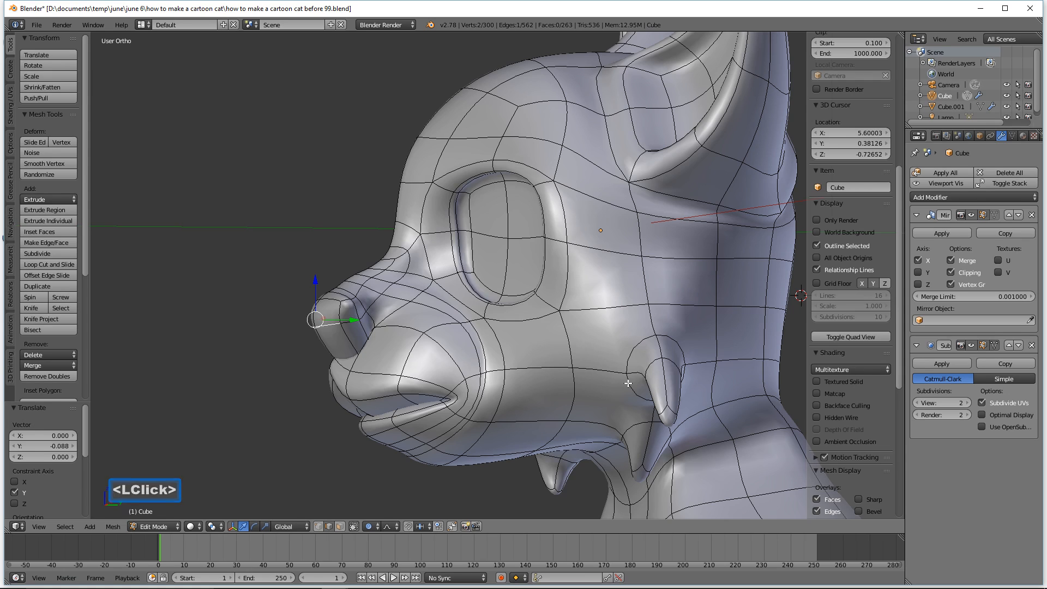
pyautogui.press('a')
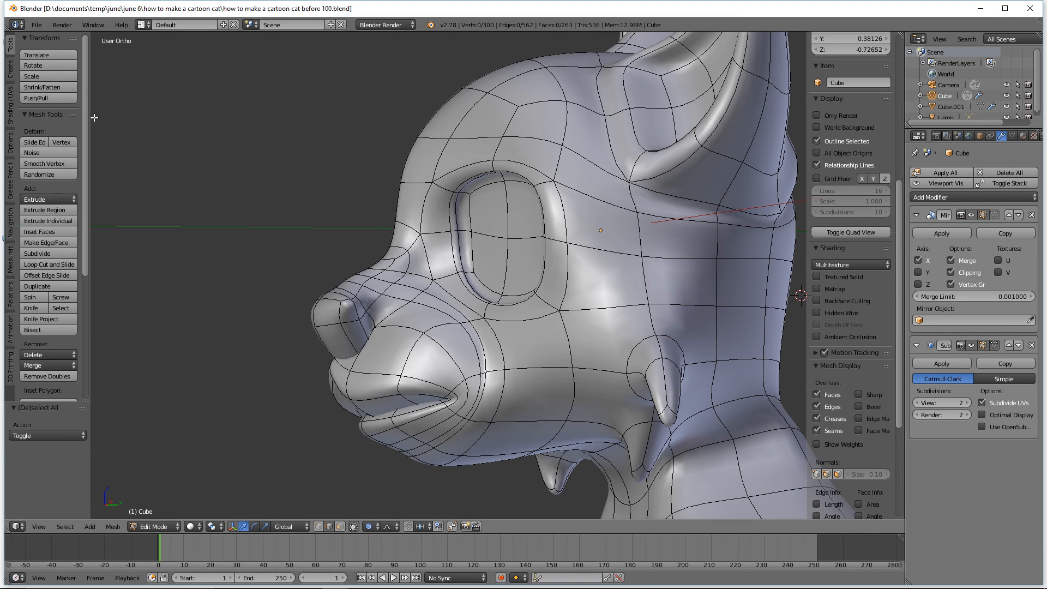
# Step: Show the head in the right orthographic view with wireframe shading
pyautogui.click(10, 223)
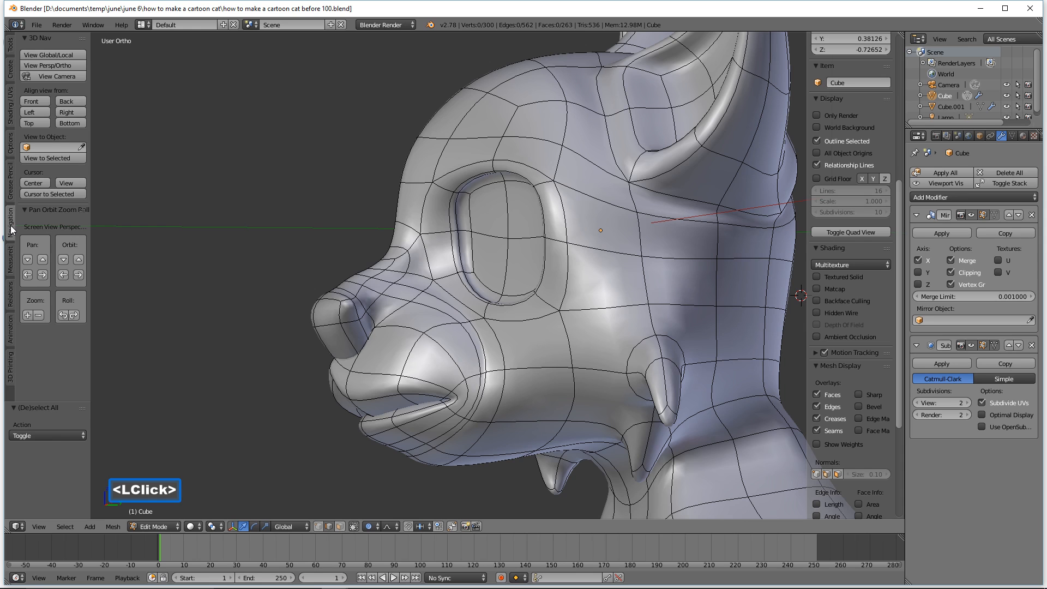
pyautogui.click(81, 110)
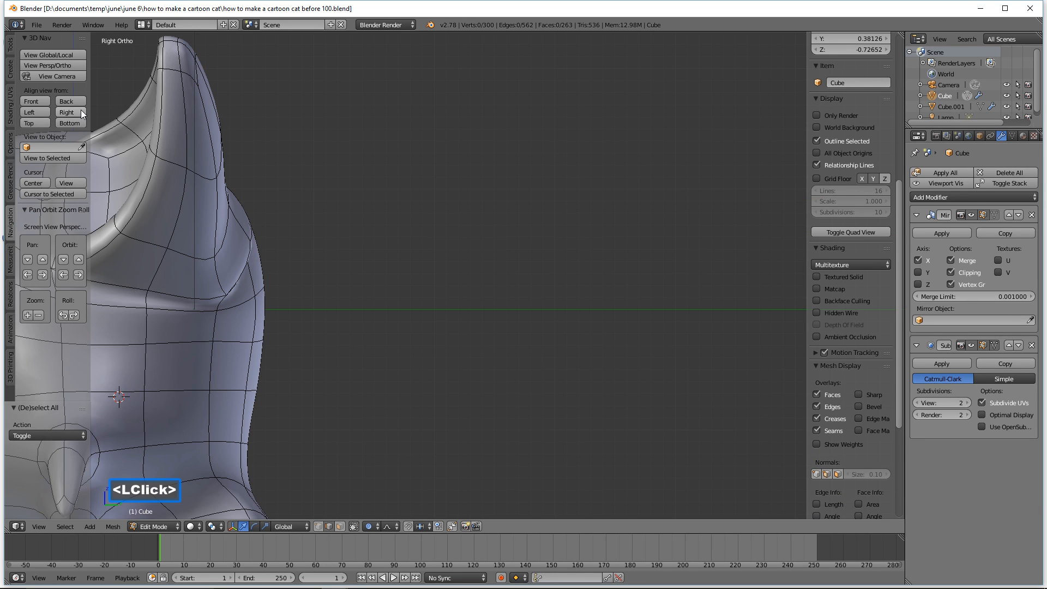
pyautogui.keyDown('shift'); pyautogui.moveTo(223, 246); pyautogui.dragTo(611, 157, button='middle'); pyautogui.keyUp('shift')
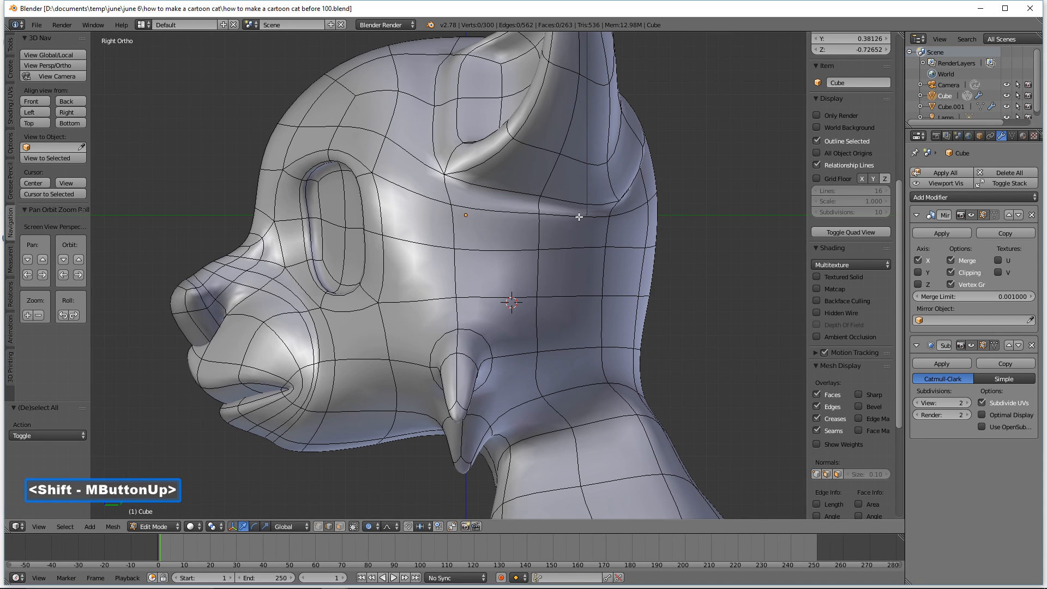
pyautogui.keyDown('ctrl'); pyautogui.moveTo(579, 217); pyautogui.dragTo(616, 244, button='middle'); pyautogui.keyUp('ctrl')
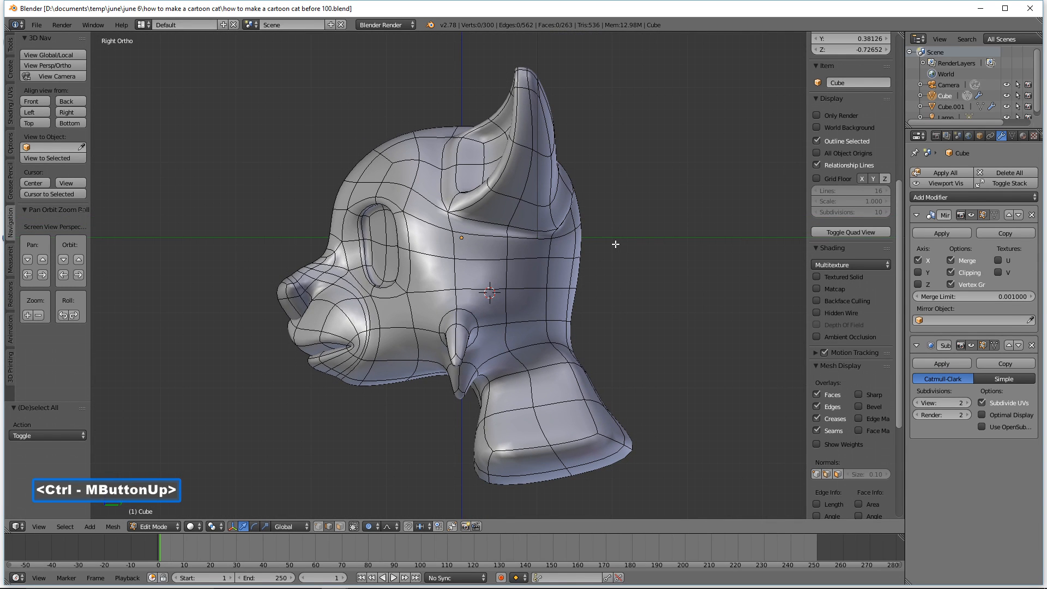
pyautogui.press('z')
pyautogui.click(692, 246)
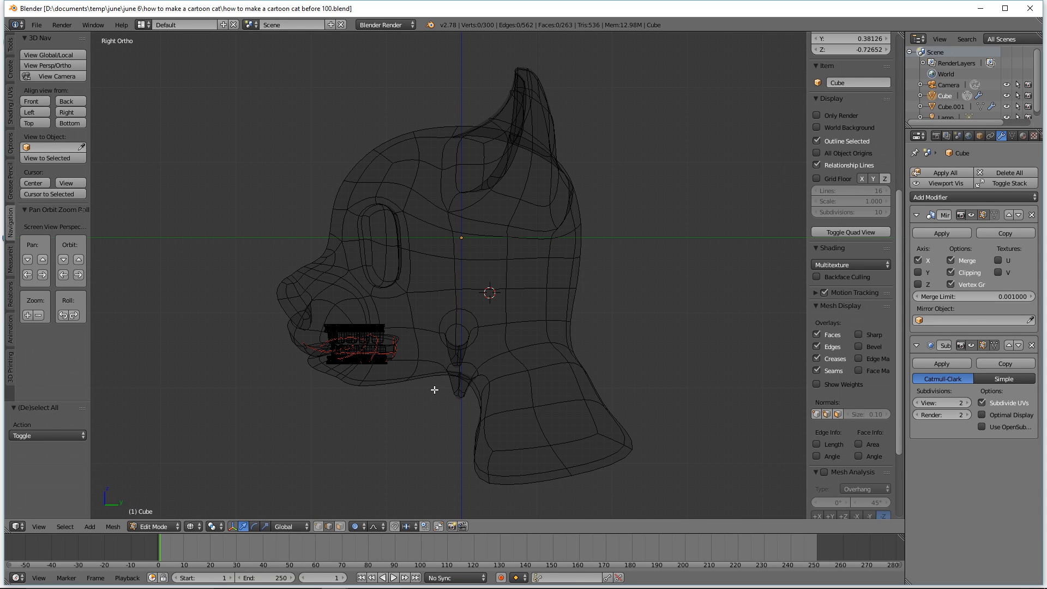
# Step: Lasso-select the front part of the head and, using face selection, move those faces 0.326 along Y toward the back
pyautogui.press('ctrl')
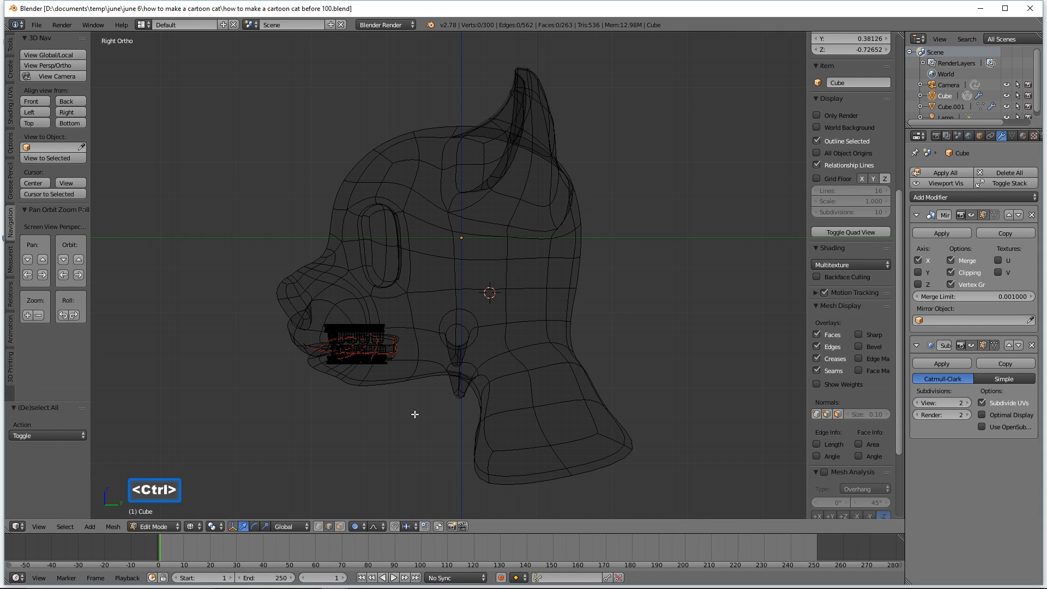
pyautogui.moveTo(415, 414)
pyautogui.keyDown('ctrl'); pyautogui.mouseDown(button='right')
pyautogui.moveTo(433, 169)
pyautogui.moveTo(396, 111)
pyautogui.moveTo(235, 267)
pyautogui.moveTo(283, 419)
pyautogui.moveTo(308, 438)
pyautogui.mouseUp(button='right'); pyautogui.keyUp('ctrl')
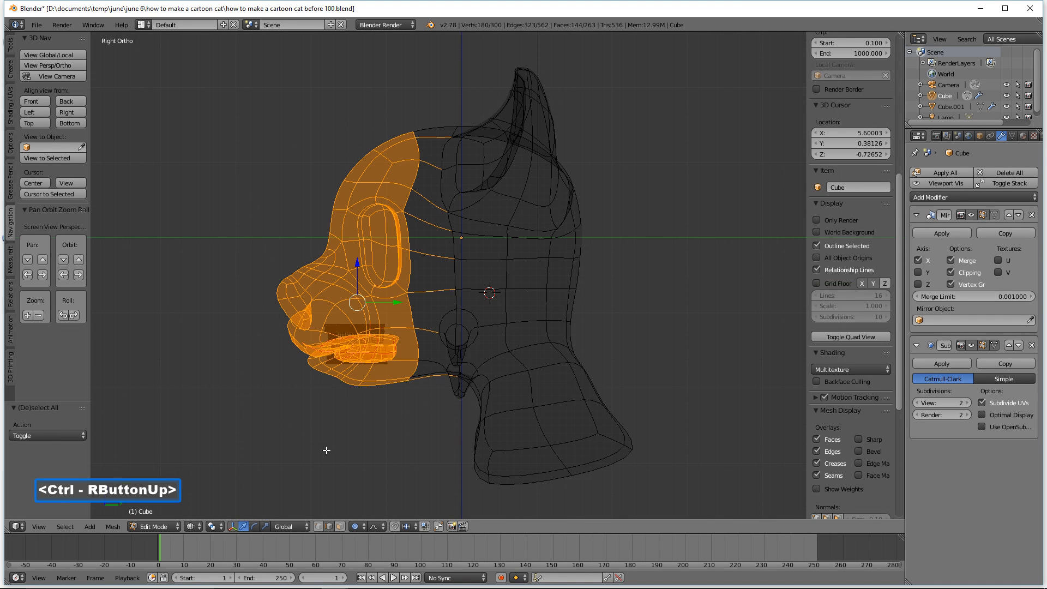
pyautogui.click(342, 525)
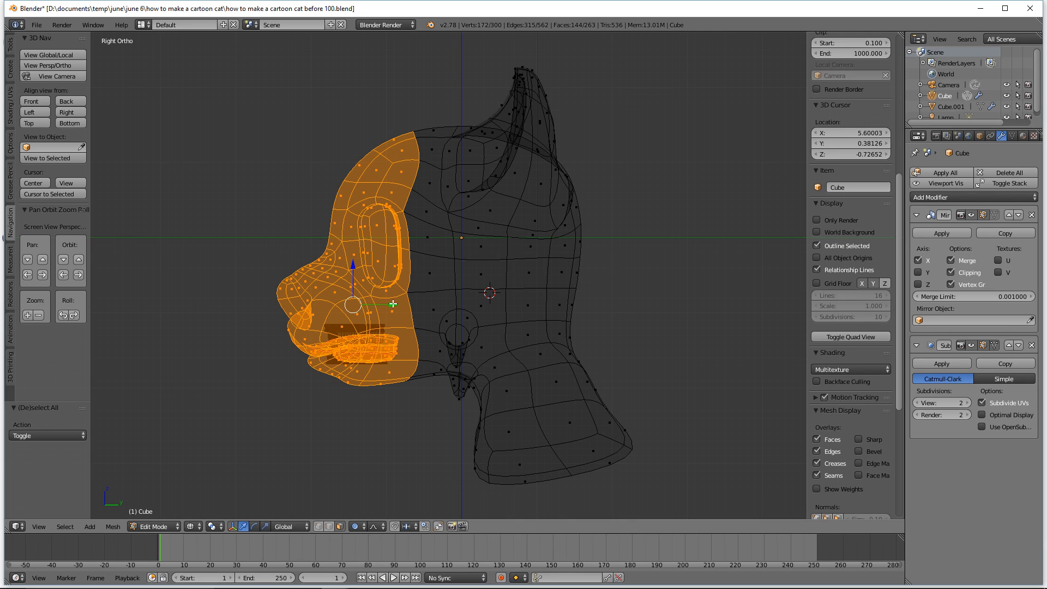
pyautogui.moveTo(392, 304); pyautogui.dragTo(416, 302)
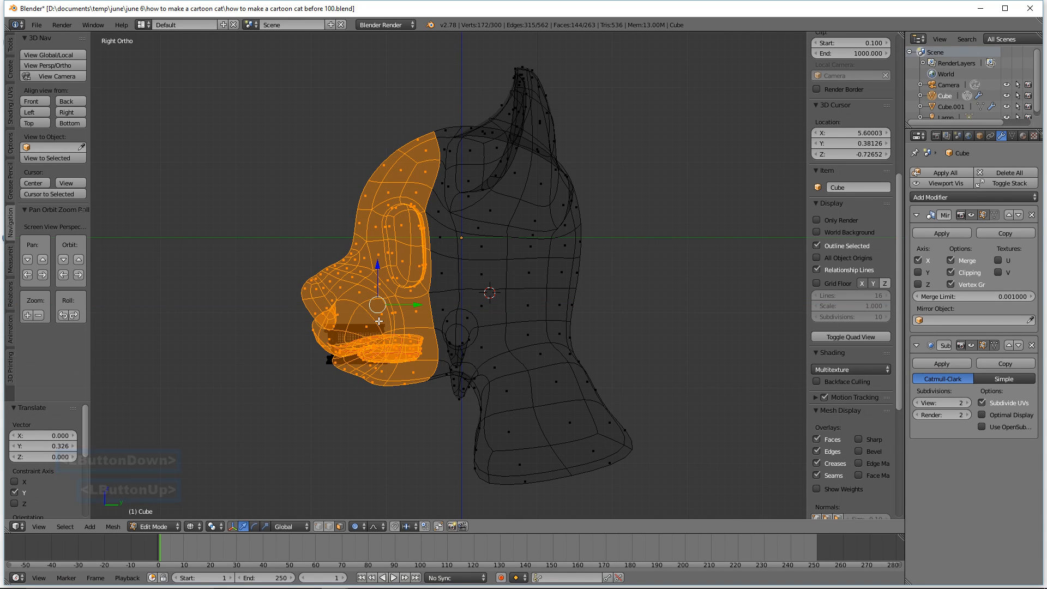
# Step: Return the head to solid shading and deselect all faces
pyautogui.press('z')
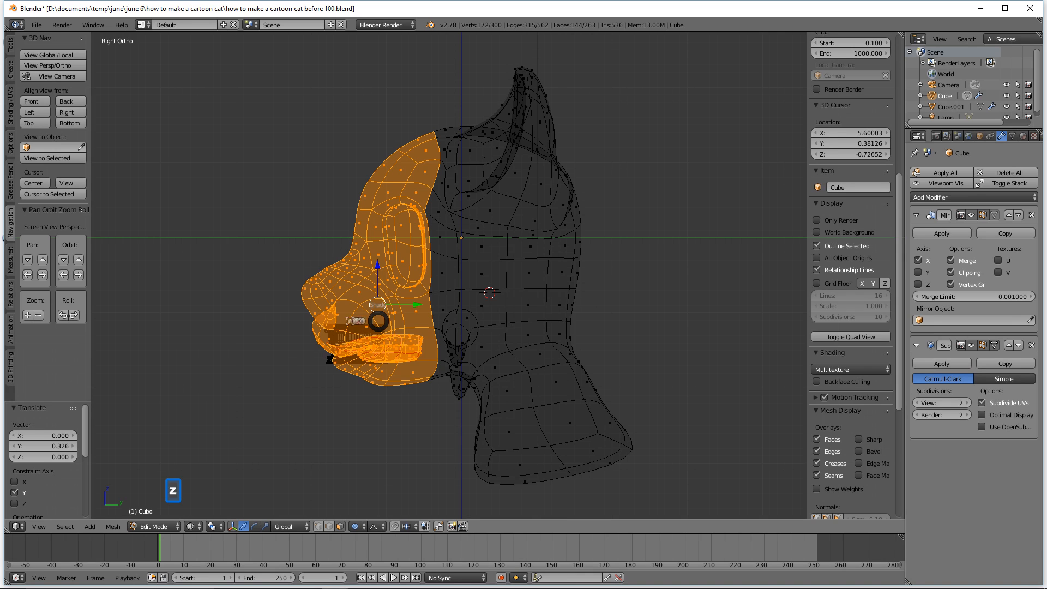
pyautogui.click(397, 385)
pyautogui.moveTo(398, 385); pyautogui.dragTo(471, 365, button='middle')
pyautogui.press('a')
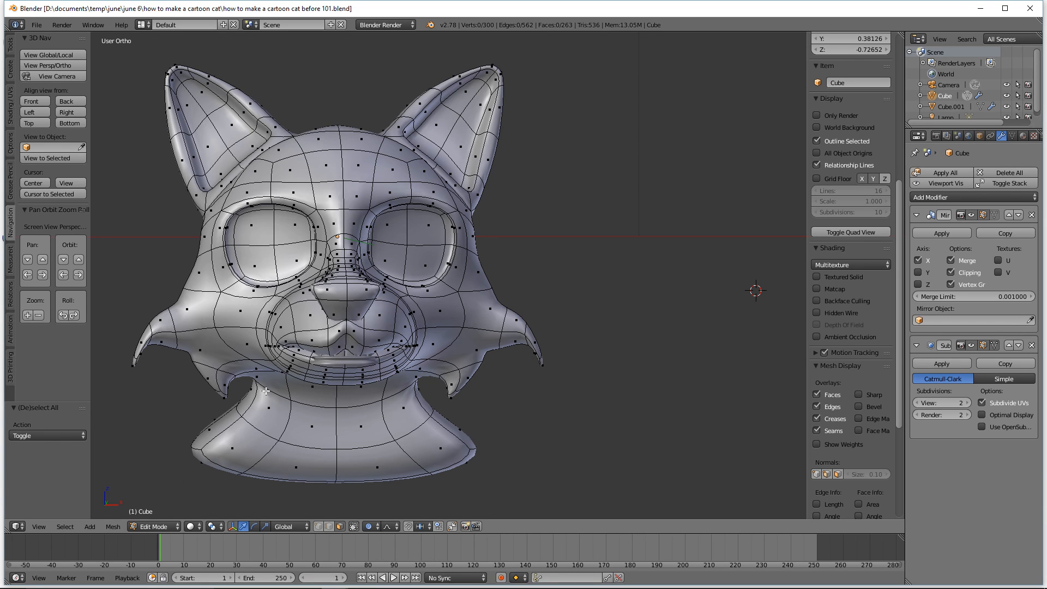
# Step: In Object Mode, move the separate mouth object Cube.001 0.447 along Y so it sits back inside the head
pyautogui.click(161, 526)
pyautogui.click(180, 512)
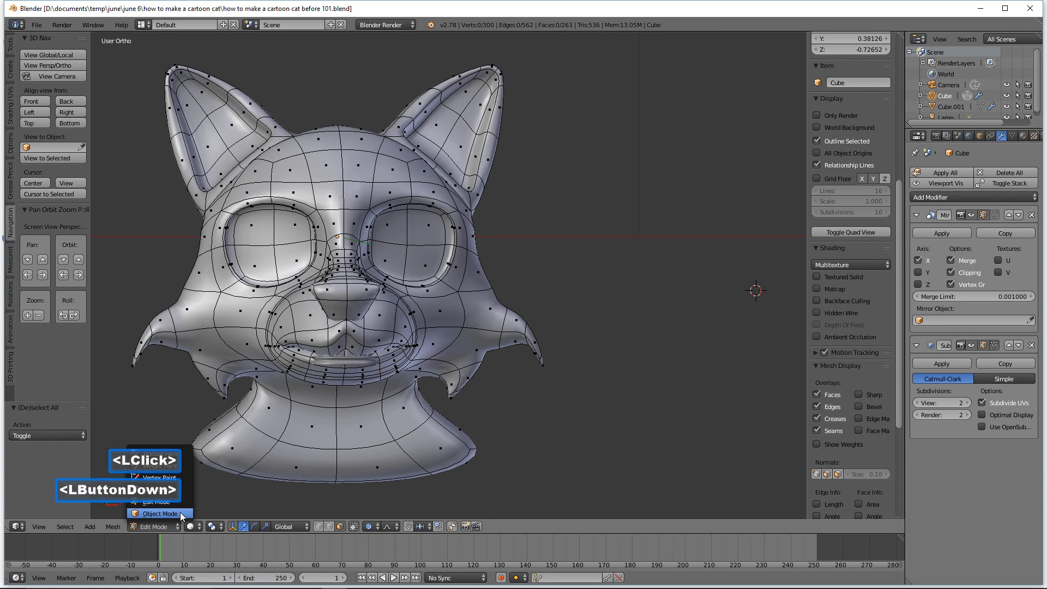
pyautogui.moveTo(615, 345); pyautogui.dragTo(528, 345, button='middle')
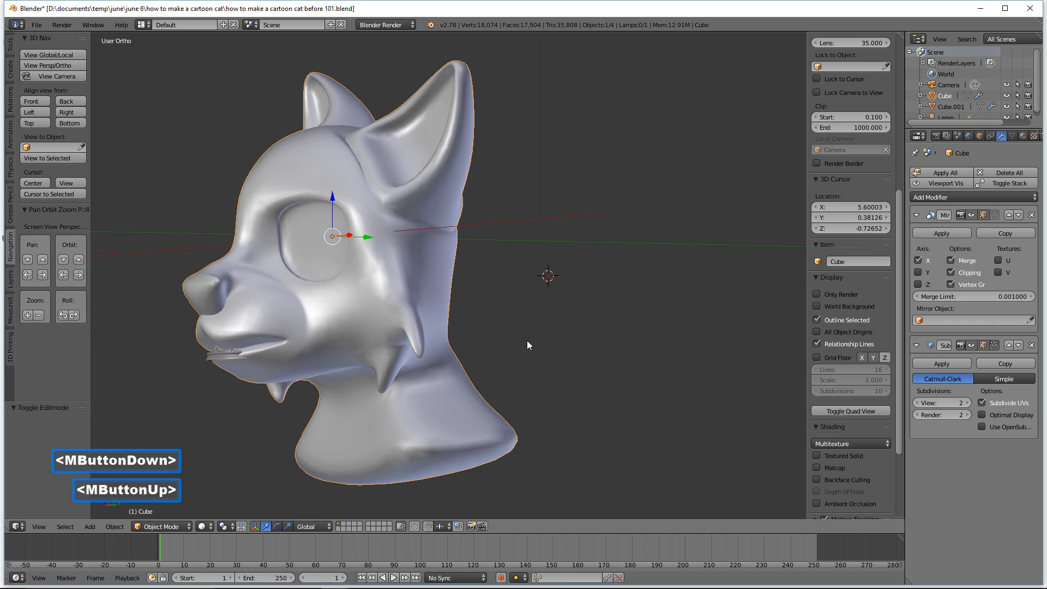
pyautogui.click(227, 358)
pyautogui.moveTo(253, 327); pyautogui.dragTo(284, 331)
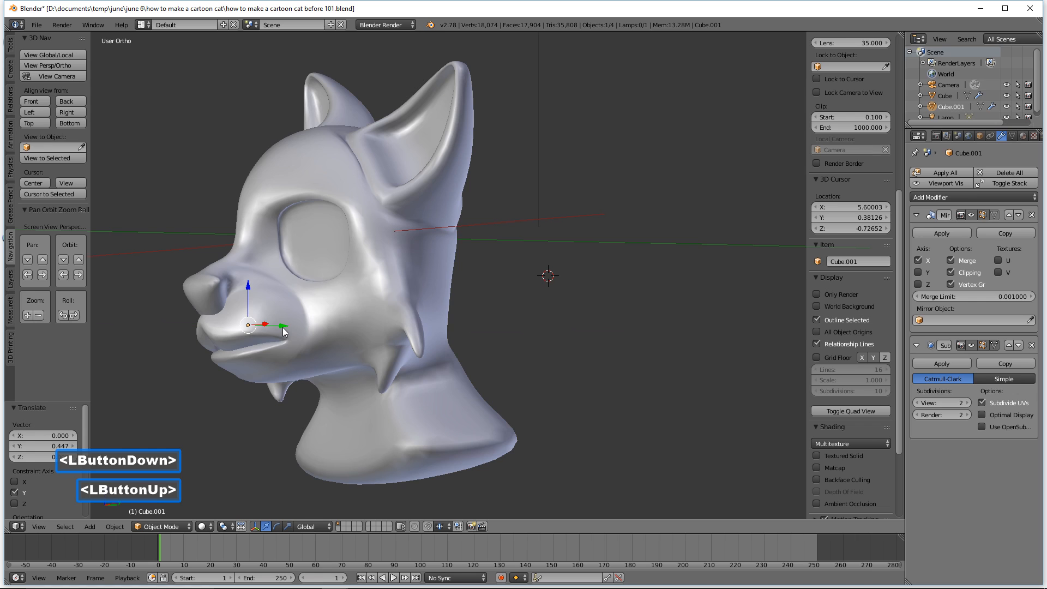
pyautogui.moveTo(258, 342); pyautogui.dragTo(350, 347, button='middle')
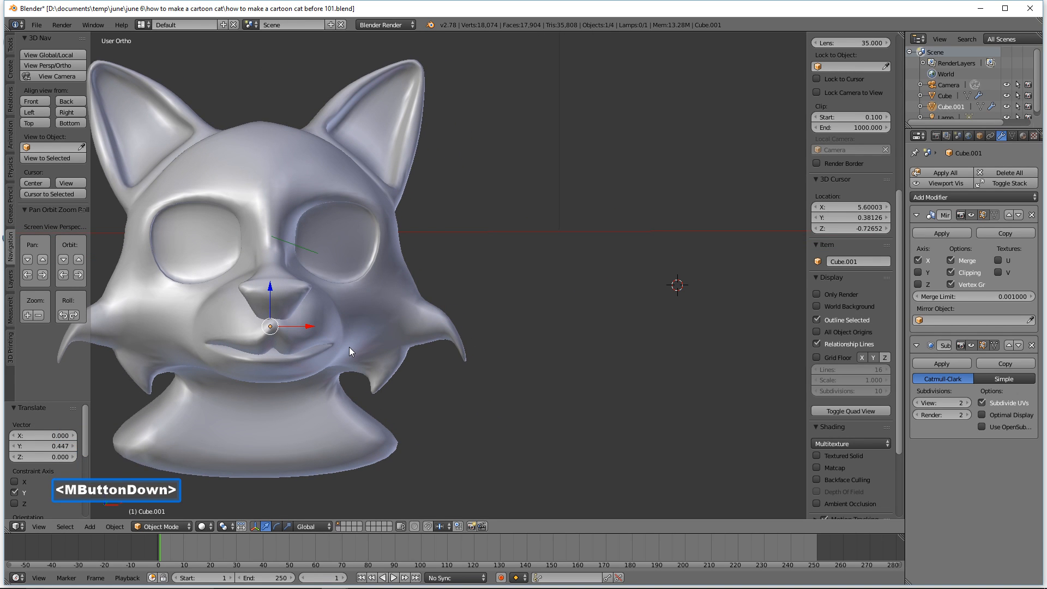
# Step: Select the head object Cube and put it back into Edit Mode
pyautogui.click(382, 284)
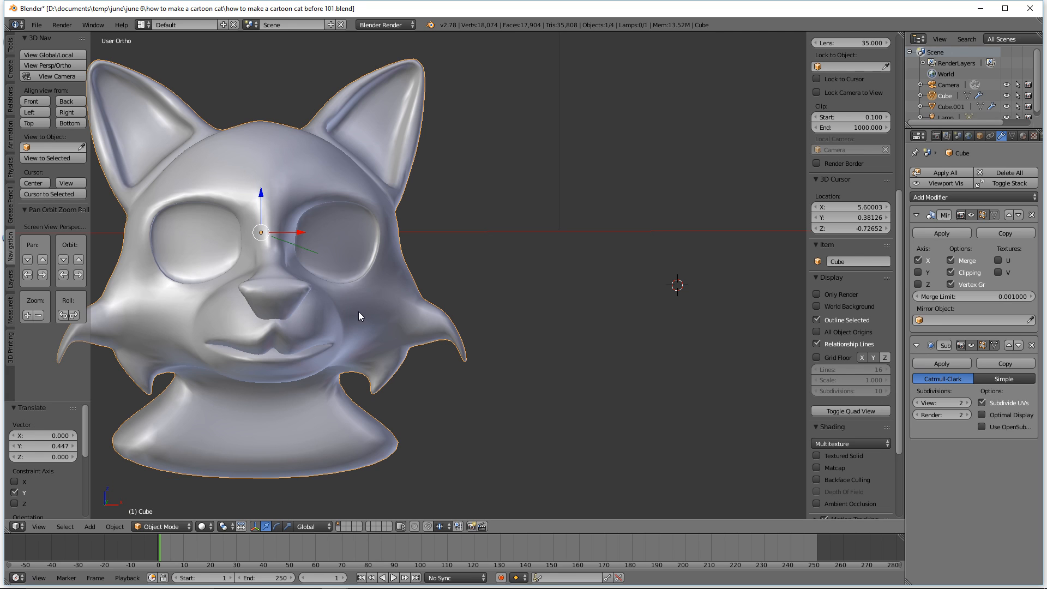
pyautogui.click(160, 526)
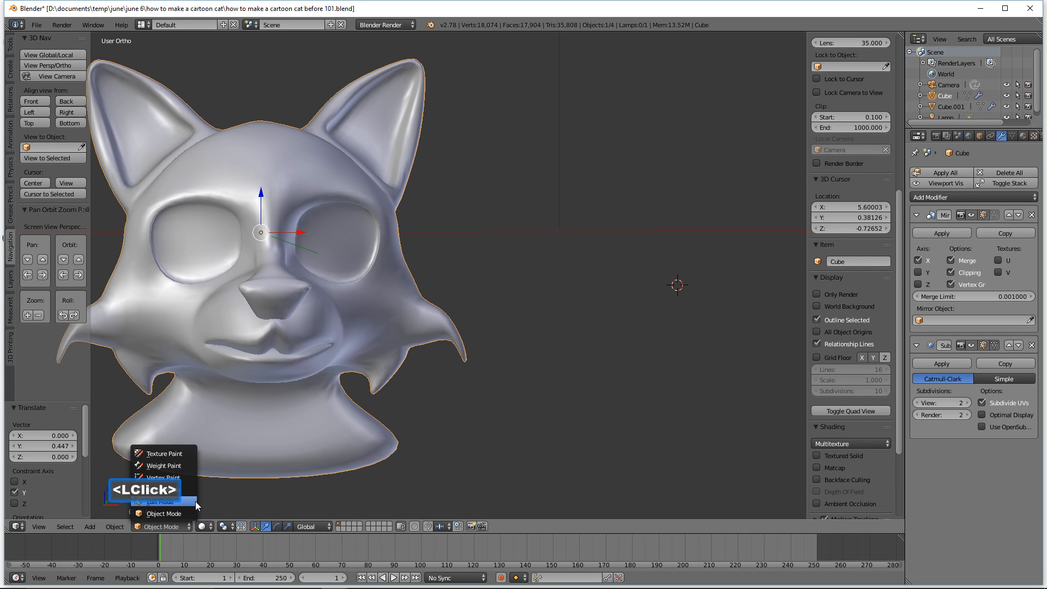
pyautogui.click(161, 515)
# Step: Turn off Clipping in the head's Mirror modifier
pyautogui.keyDown('shift'); pyautogui.moveTo(473, 365); pyautogui.dragTo(679, 388, button='middle'); pyautogui.keyUp('shift')
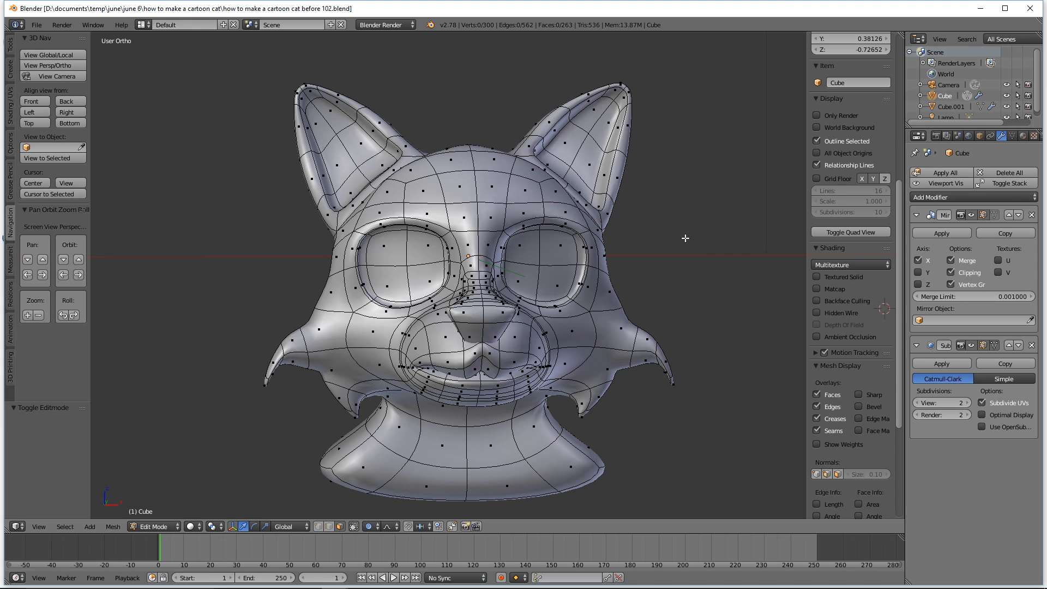
pyautogui.keyDown('ctrl'); pyautogui.moveTo(678, 270); pyautogui.dragTo(674, 214, button='middle'); pyautogui.keyUp('ctrl')
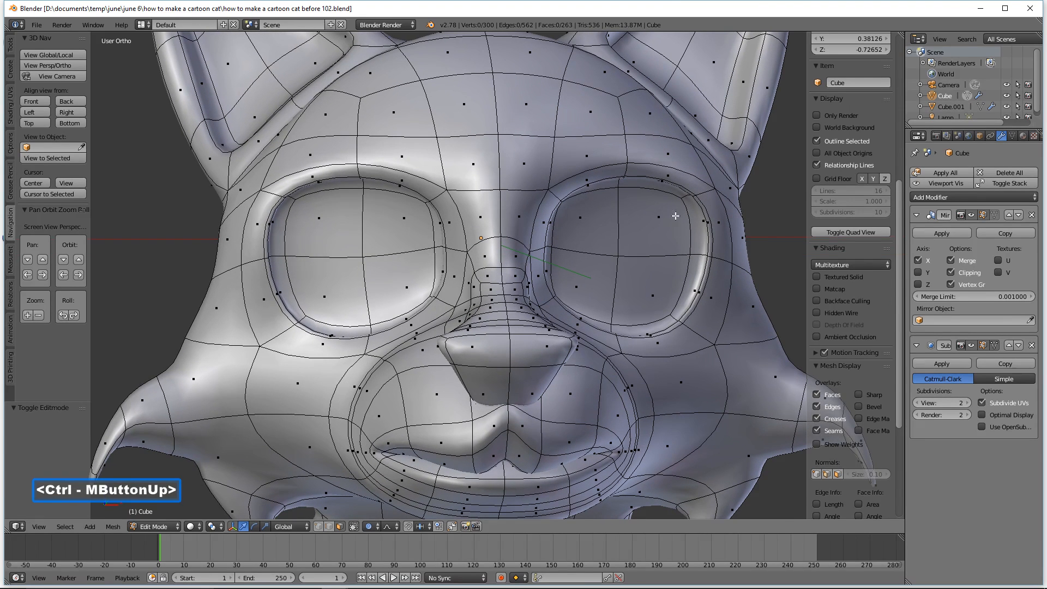
pyautogui.keyDown('shift'); pyautogui.moveTo(662, 306); pyautogui.dragTo(627, 219, button='middle'); pyautogui.keyUp('shift')
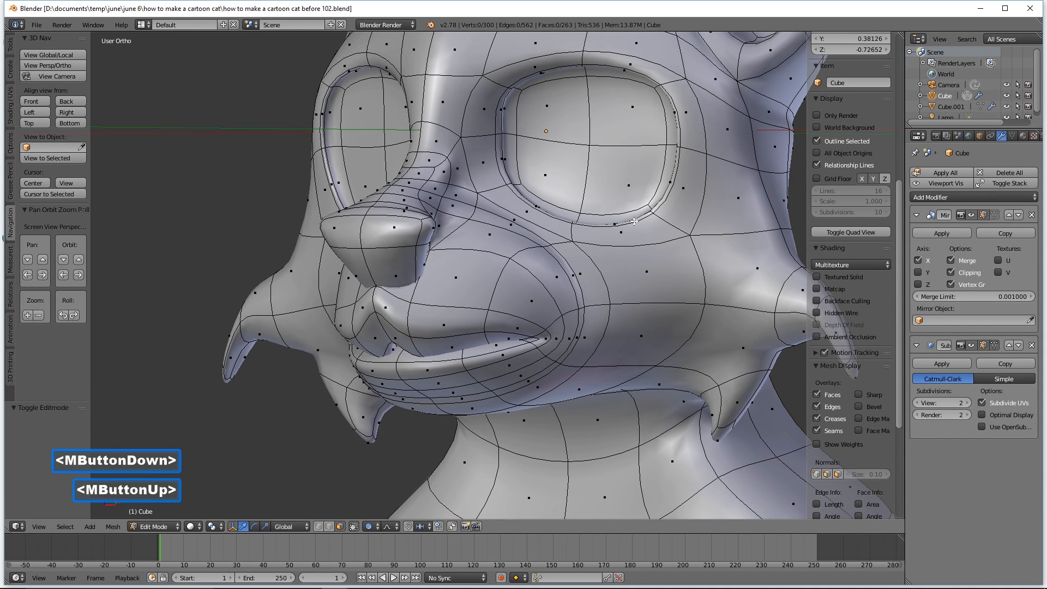
pyautogui.click(952, 272)
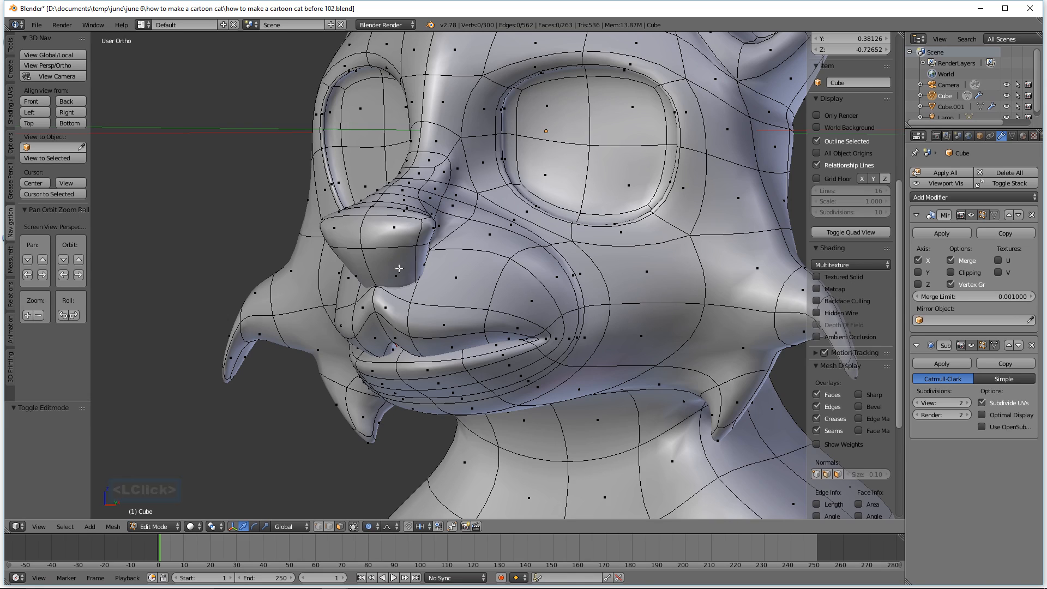
# Step: Extrude the lower side face of the nose in place and hide the Subdivision Surface smoothing in Edit Mode
pyautogui.click(399, 268)
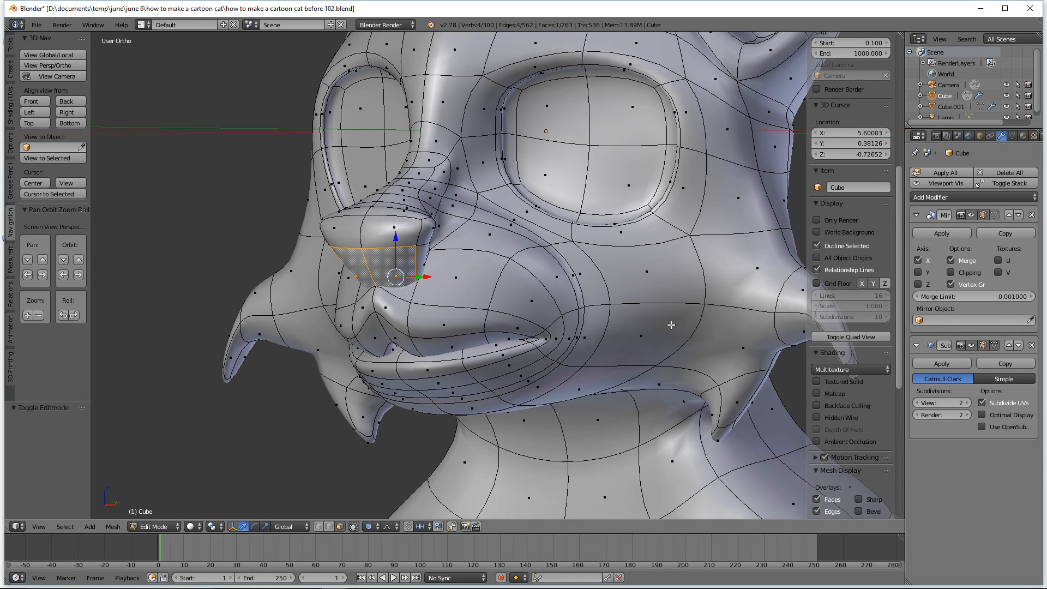
pyautogui.press('e')
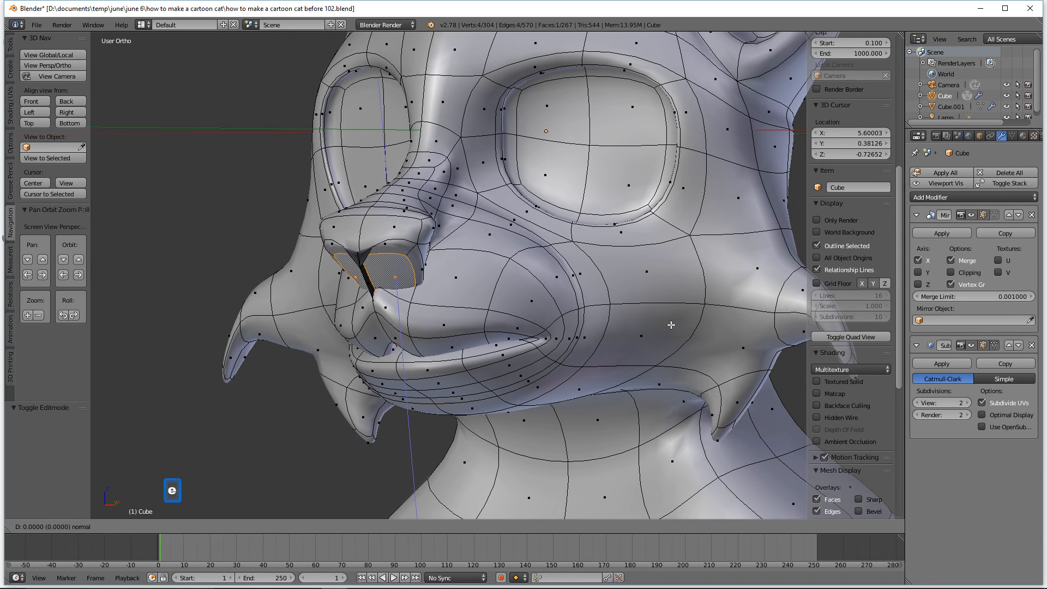
pyautogui.rightClick(671, 324)
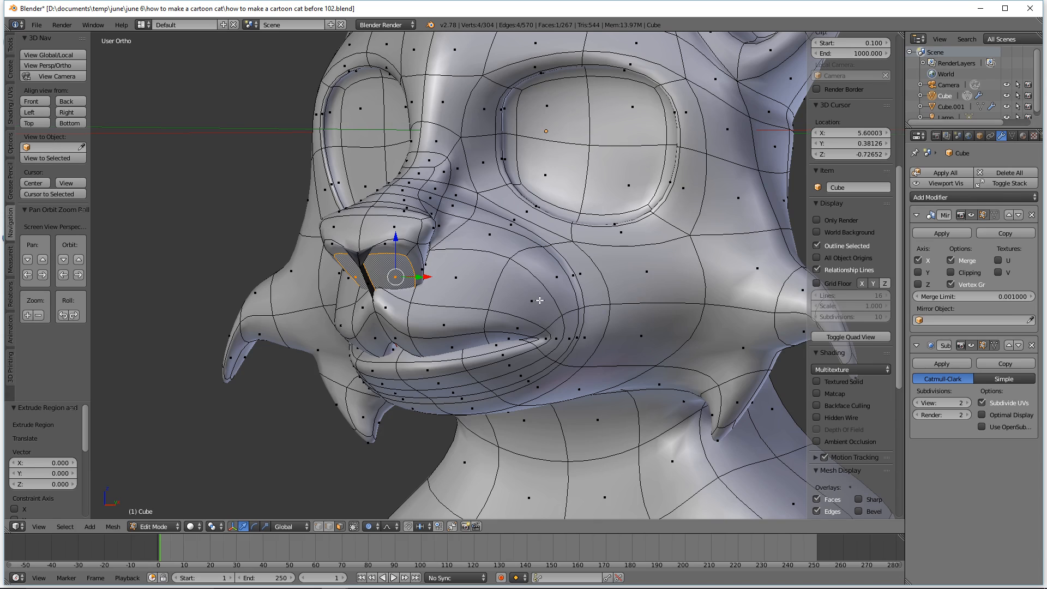
pyautogui.click(972, 346)
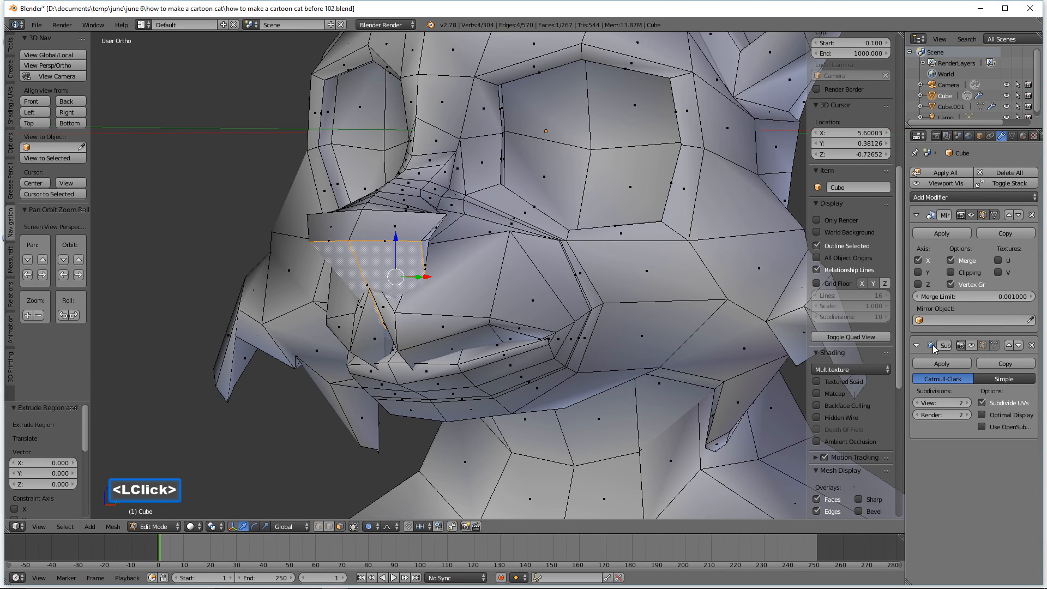
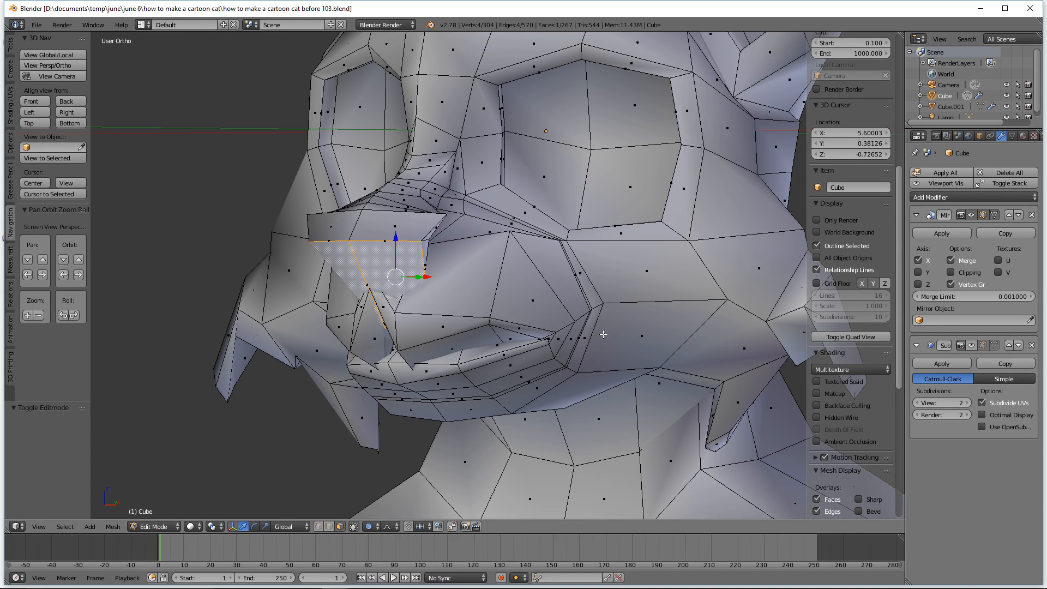
# Step: With proportional editing off, scale the extruded nostril face to 0.468 overall and to 0.659 along Z
pyautogui.press('o')
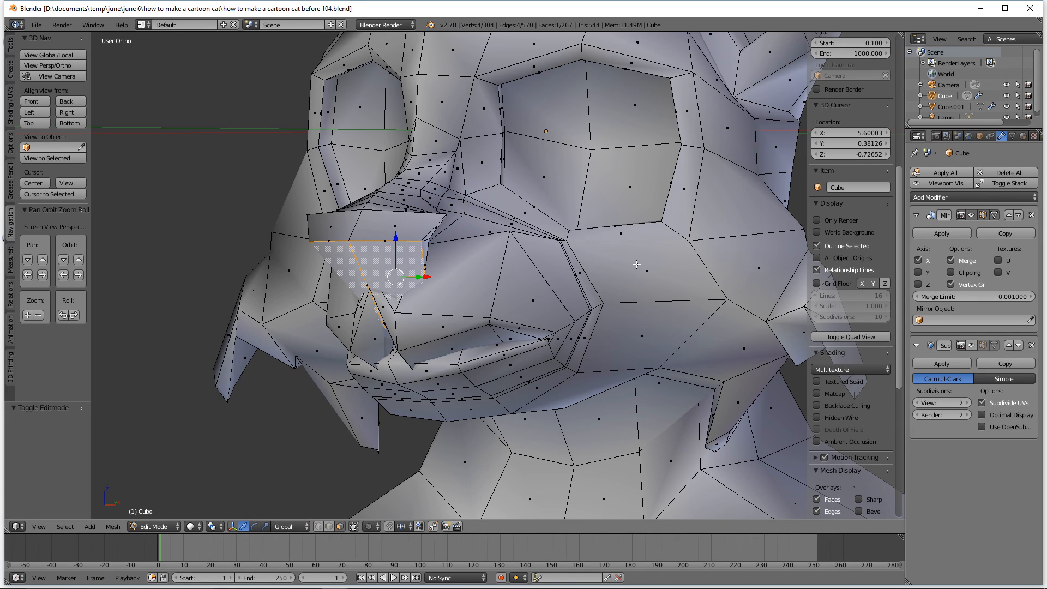
pyautogui.press('s')
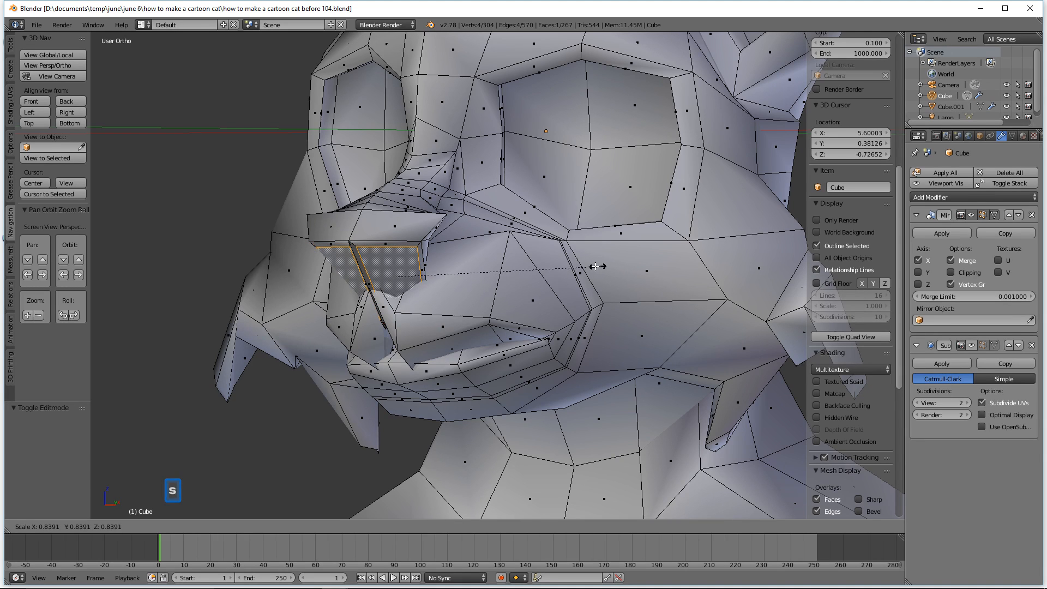
pyautogui.click(508, 261)
pyautogui.moveTo(465, 276); pyautogui.dragTo(506, 262, button='middle')
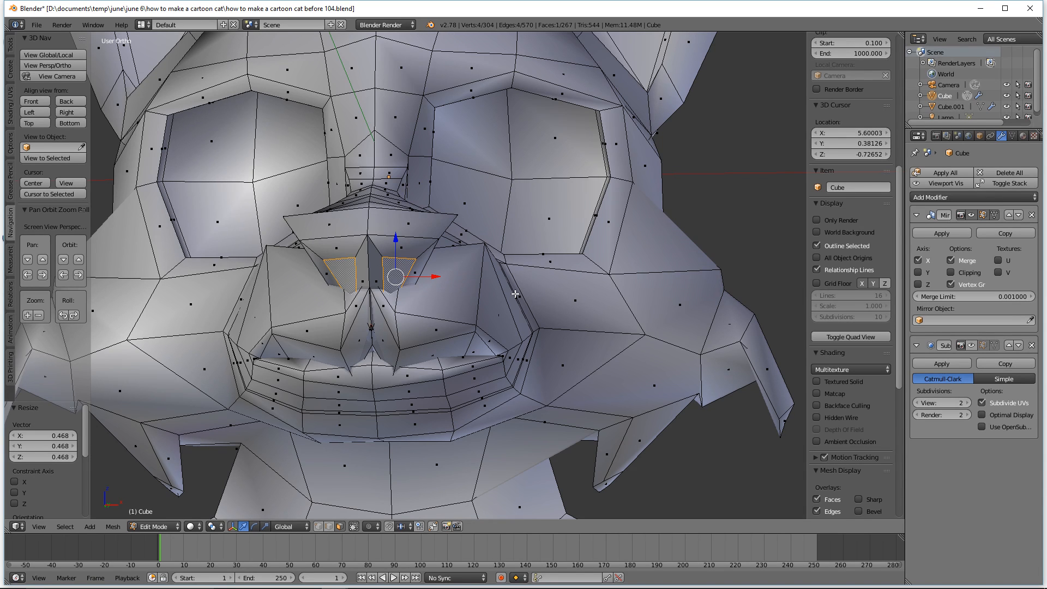
pyautogui.moveTo(581, 287); pyautogui.dragTo(537, 299, button='middle')
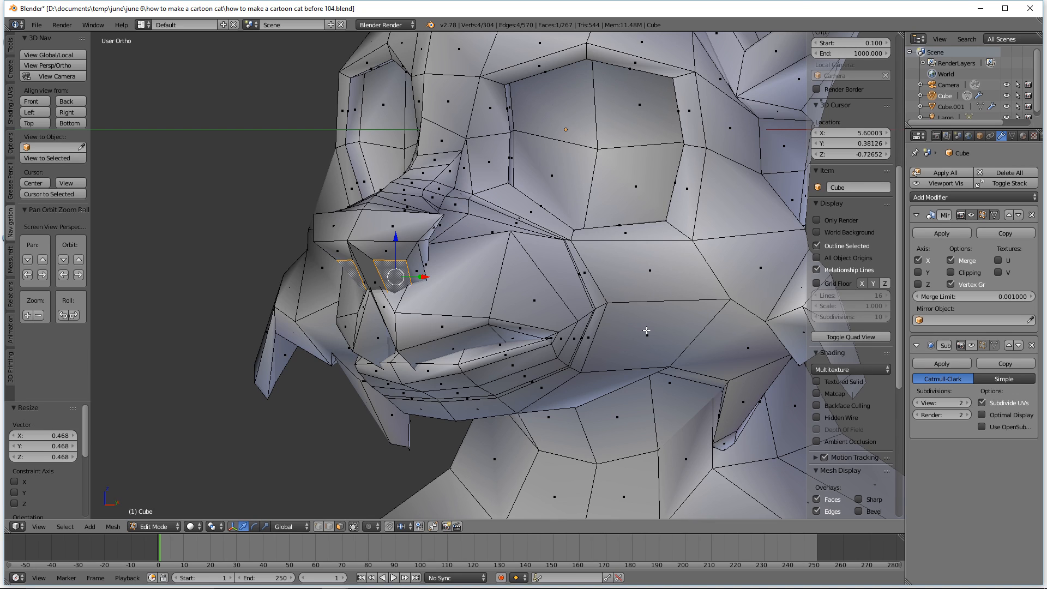
pyautogui.press('s')
pyautogui.press('z')
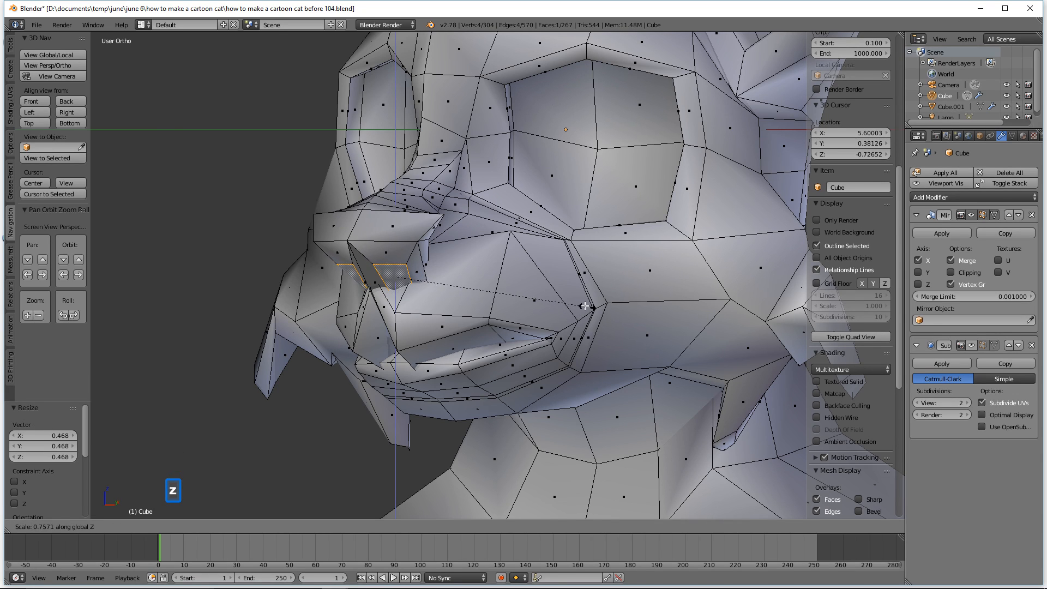
pyautogui.click(563, 300)
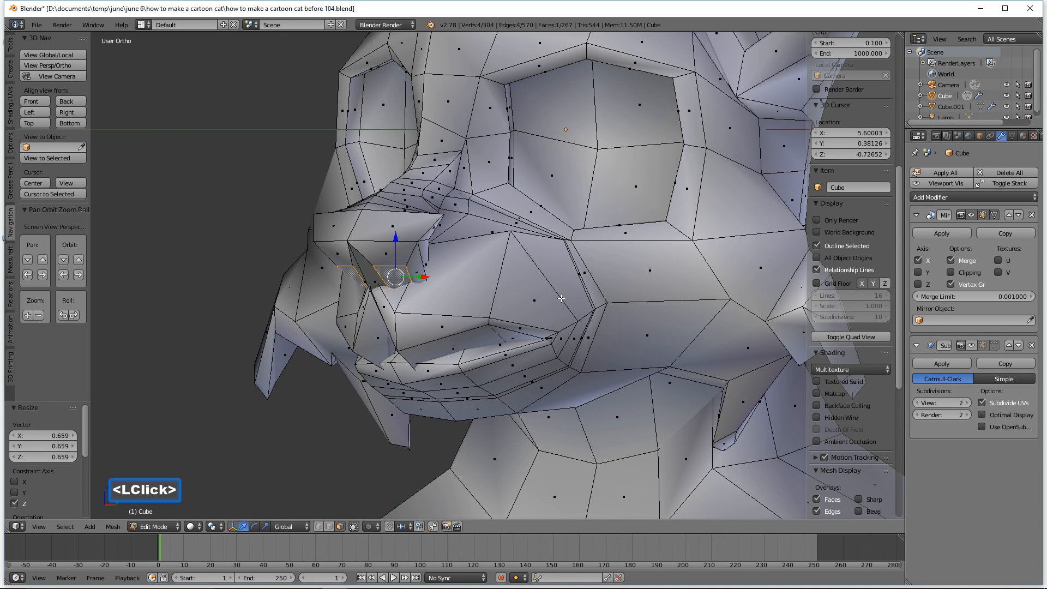
# Step: Extrude the nostril face 0.209 along Y into the nose and scale its inner end to 0.622
pyautogui.press('e')
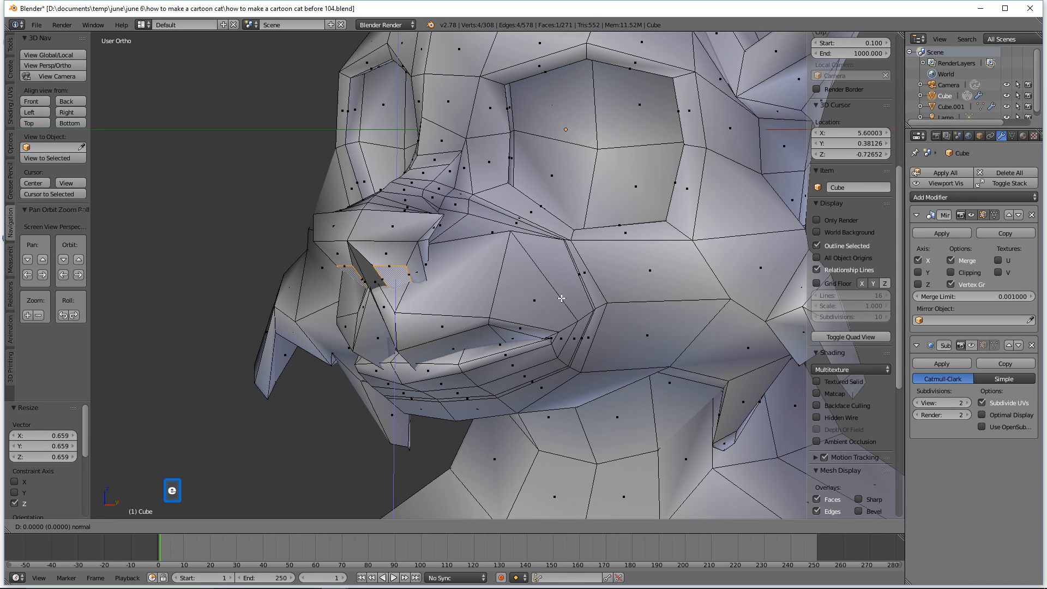
pyautogui.press('y')
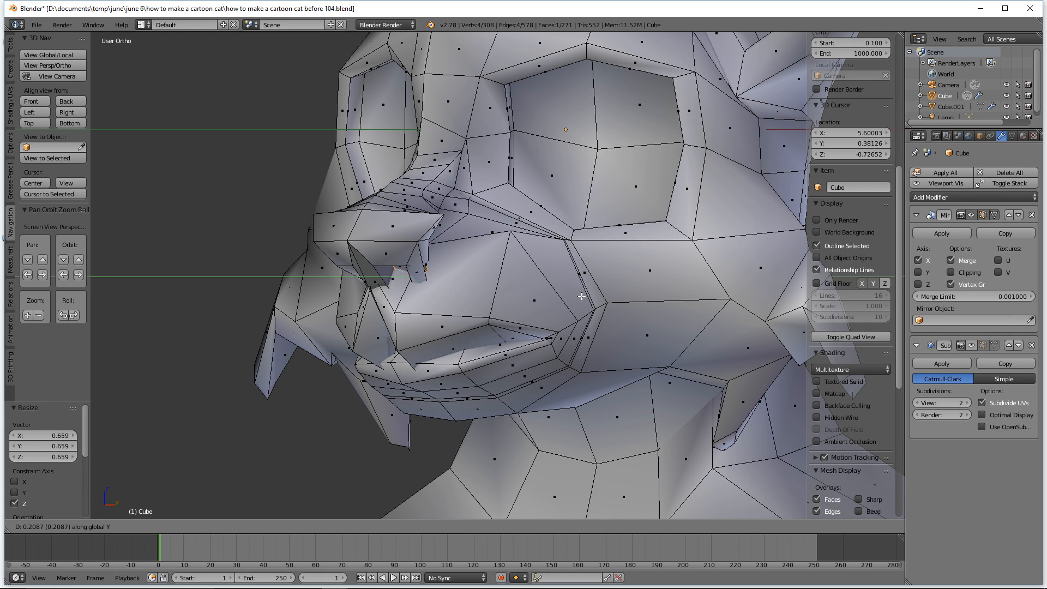
pyautogui.click(581, 296)
pyautogui.press('s')
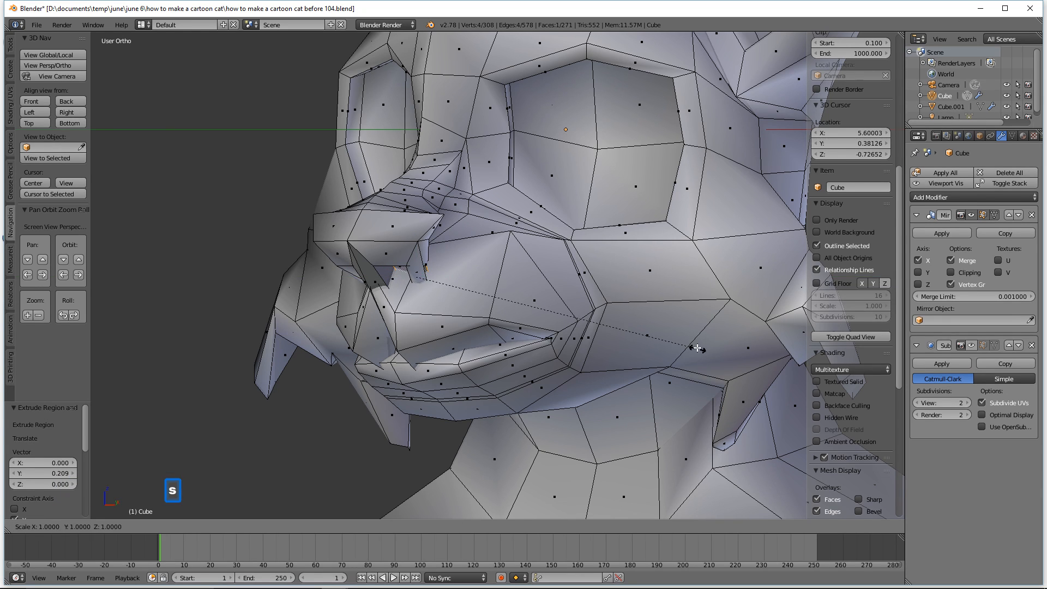
pyautogui.click(597, 299)
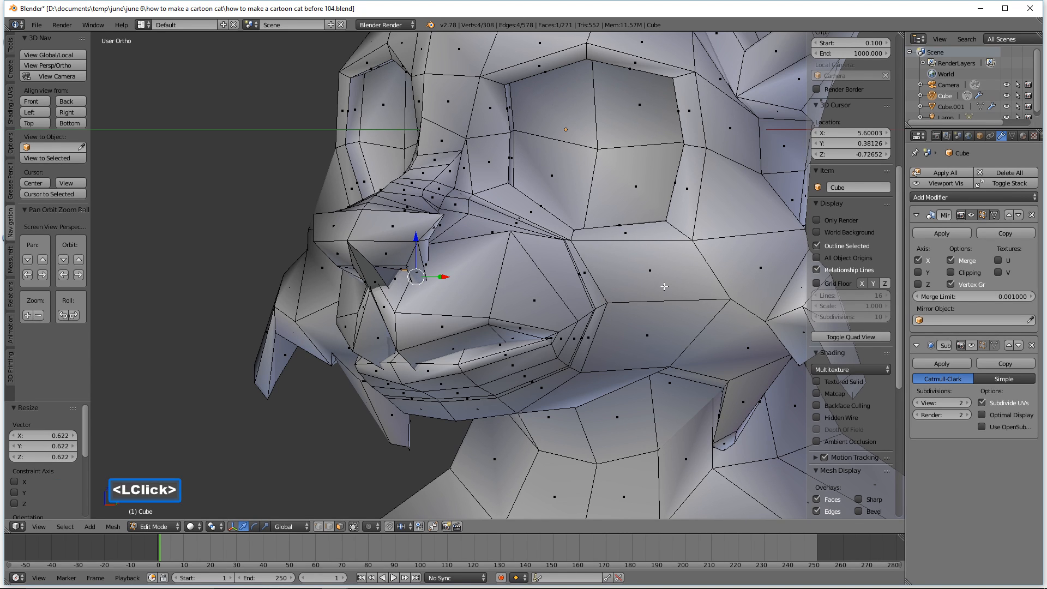
# Step: Deselect everything, select the narrow face just below the nose tip, and move it 0.159 along Y
pyautogui.press('a')
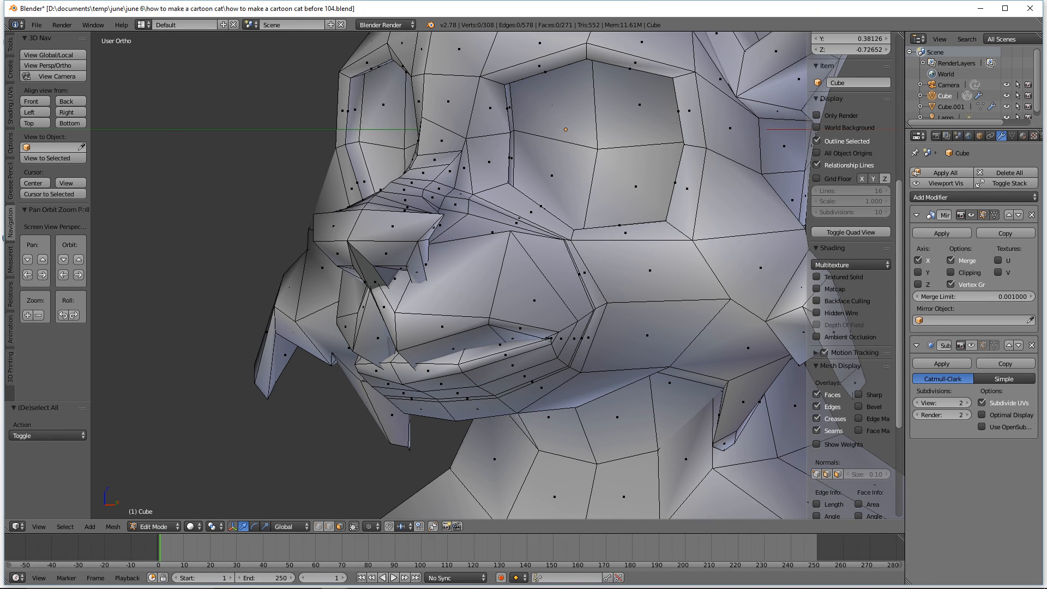
pyautogui.click(524, 229)
pyautogui.moveTo(521, 241); pyautogui.dragTo(571, 238, button='middle')
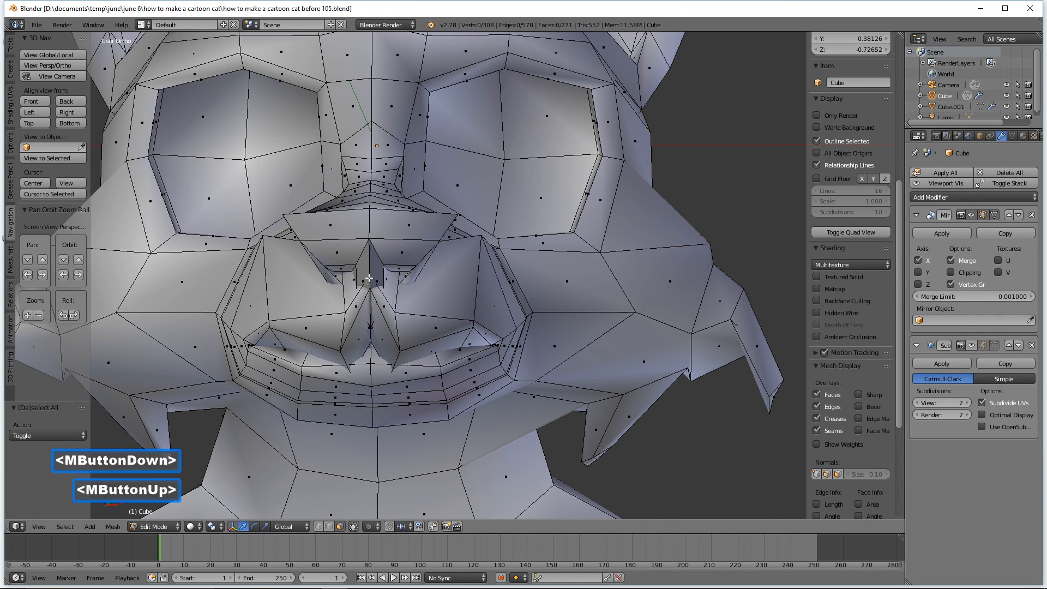
pyautogui.moveTo(454, 299); pyautogui.dragTo(425, 314, button='middle')
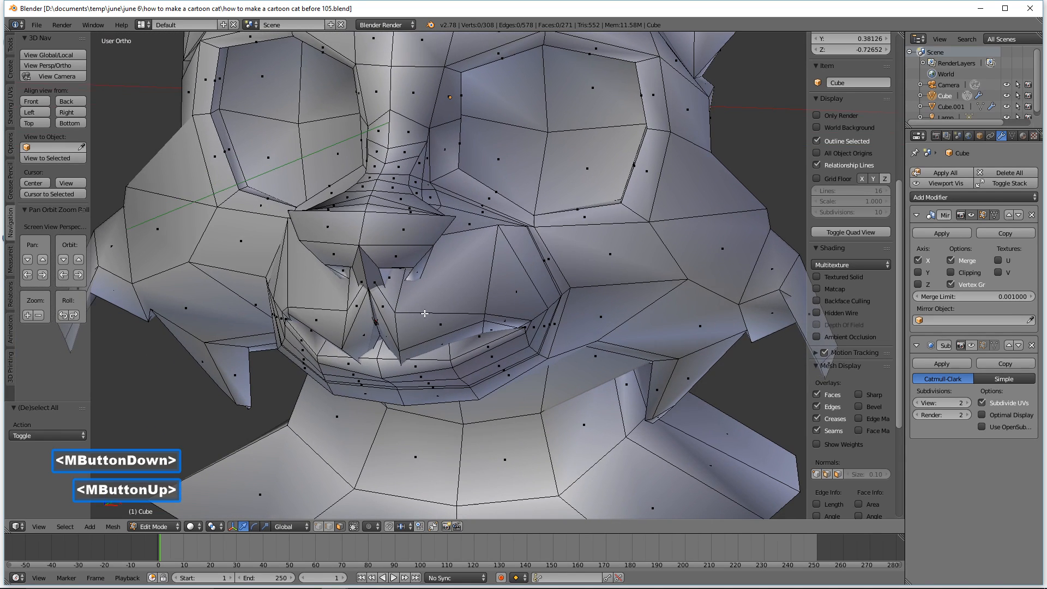
pyautogui.click(381, 306)
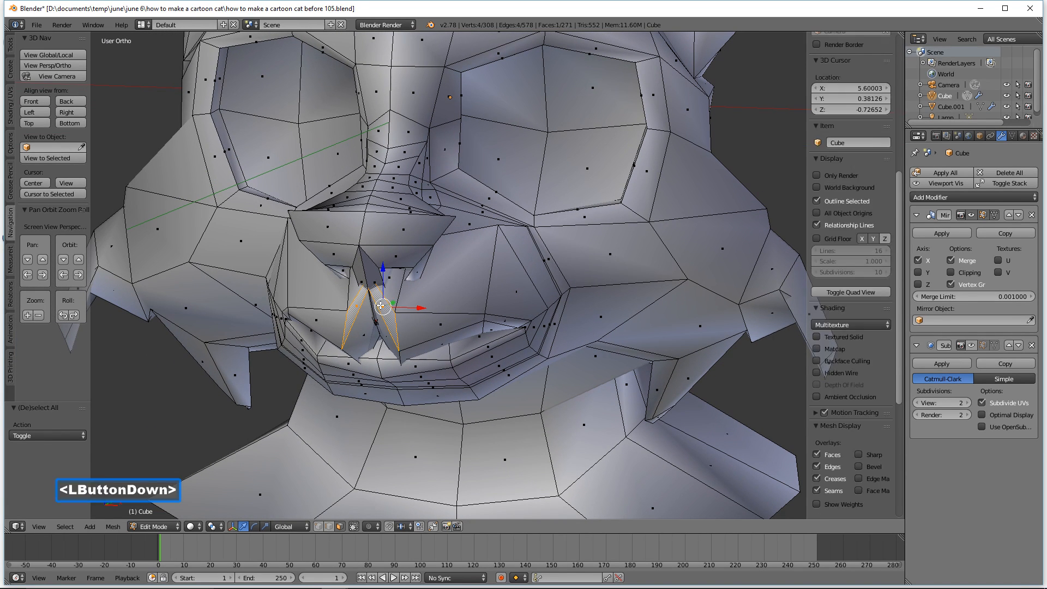
pyautogui.moveTo(380, 306); pyautogui.dragTo(388, 305, button='middle')
pyautogui.moveTo(402, 300); pyautogui.dragTo(416, 299)
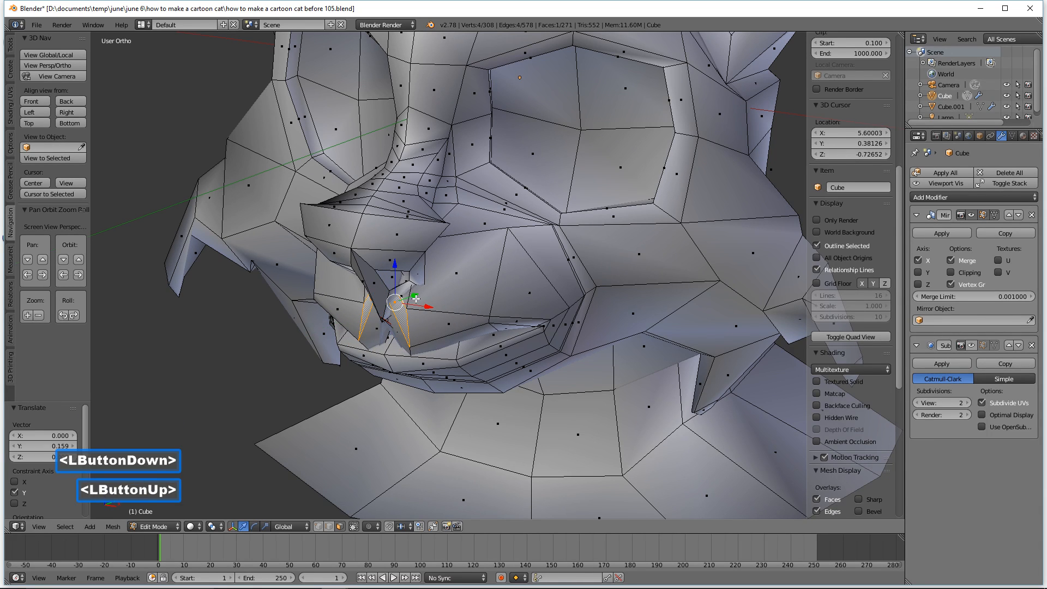
# Step: Select the four faces surrounding the nostril opening and move them -0.044 along Y
pyautogui.moveTo(425, 289); pyautogui.dragTo(461, 270, button='middle')
pyautogui.moveTo(474, 274); pyautogui.dragTo(393, 244, button='middle')
pyautogui.click(393, 244)
pyautogui.keyDown('shift'); pyautogui.click(417, 270); pyautogui.keyUp('shift')
pyautogui.keyDown('shift'); pyautogui.click(404, 295); pyautogui.keyUp('shift')
pyautogui.keyDown('shift'); pyautogui.click(385, 292); pyautogui.keyUp('shift')
pyautogui.moveTo(385, 292); pyautogui.dragTo(440, 273, button='middle')
pyautogui.moveTo(441, 274); pyautogui.dragTo(432, 274)
pyautogui.moveTo(432, 274); pyautogui.dragTo(530, 310, button='middle')
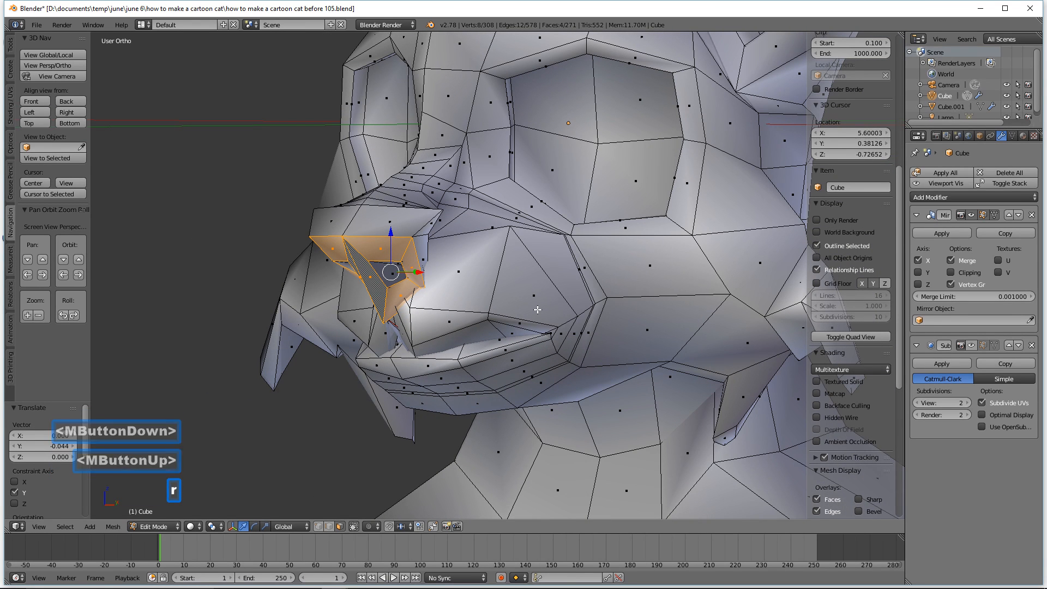
# Step: Rotate the faces around the nostril slightly about the X axis and raise them a little along Z
pyautogui.press('r')
pyautogui.press('x')
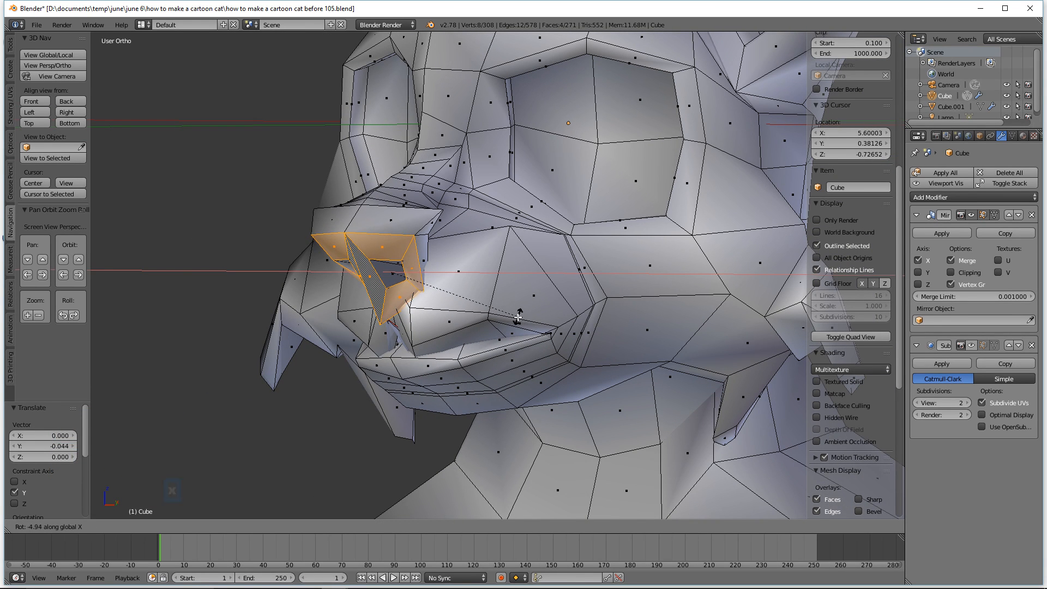
pyautogui.click(507, 321)
pyautogui.moveTo(391, 244); pyautogui.dragTo(390, 235)
pyautogui.moveTo(391, 235); pyautogui.dragTo(564, 295, button='middle')
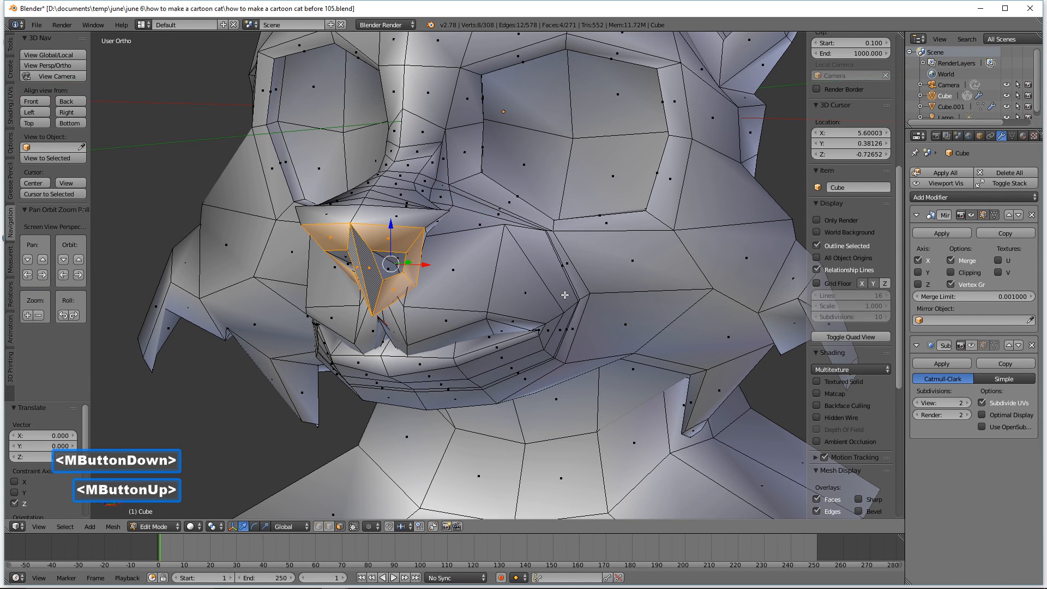
# Step: Deselect all faces and show the Subdivision Surface smoothing in Edit Mode again
pyautogui.press('a')
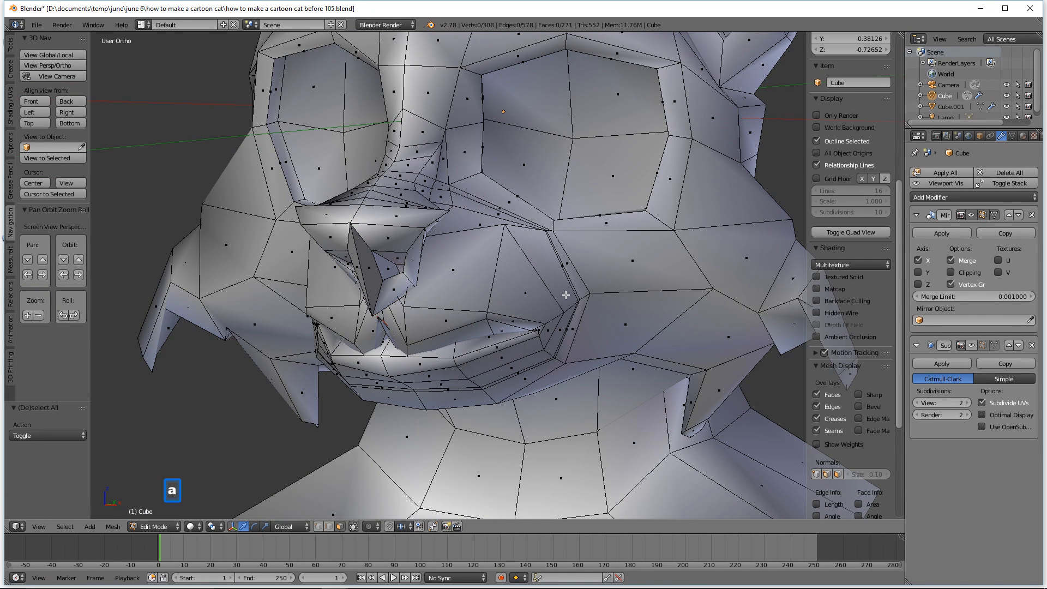
pyautogui.click(982, 345)
pyautogui.moveTo(594, 294)
pyautogui.mouseDown(button='middle')
pyautogui.moveTo(600, 283)
pyautogui.moveTo(568, 293)
pyautogui.moveTo(613, 296)
pyautogui.mouseUp(button='middle')
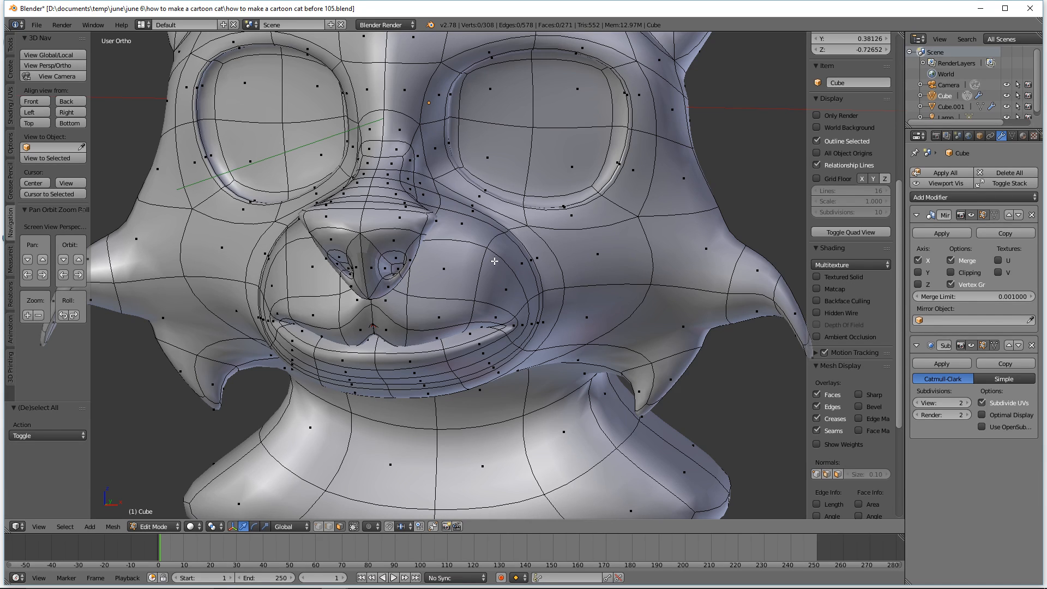
# Step: Shade all of the head's faces smooth, deselect them, and turn on Clipping in the Mirror modifier
pyautogui.press('a')
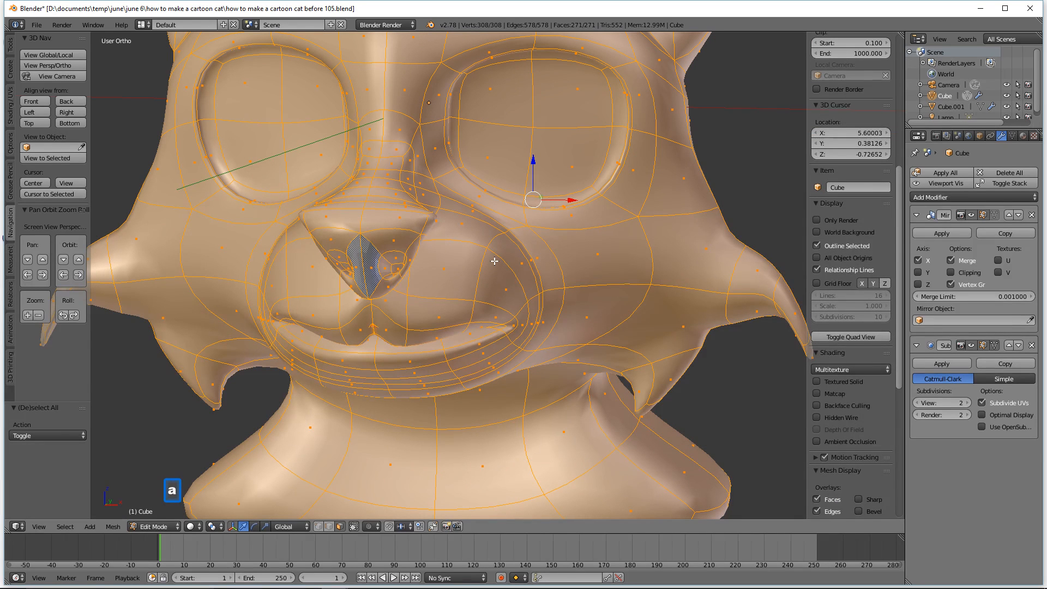
pyautogui.press('z')
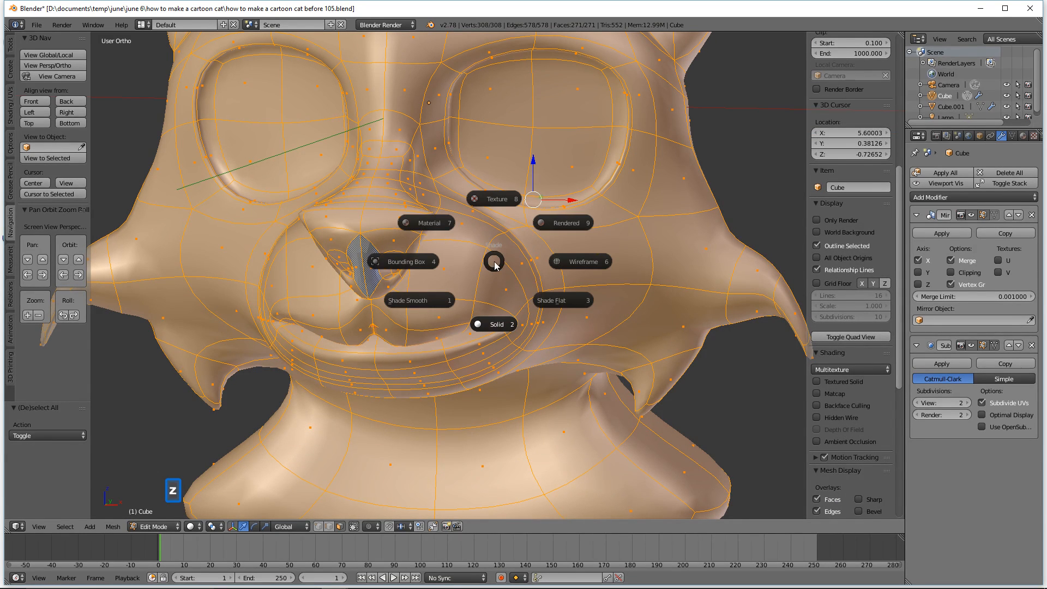
pyautogui.click(435, 300)
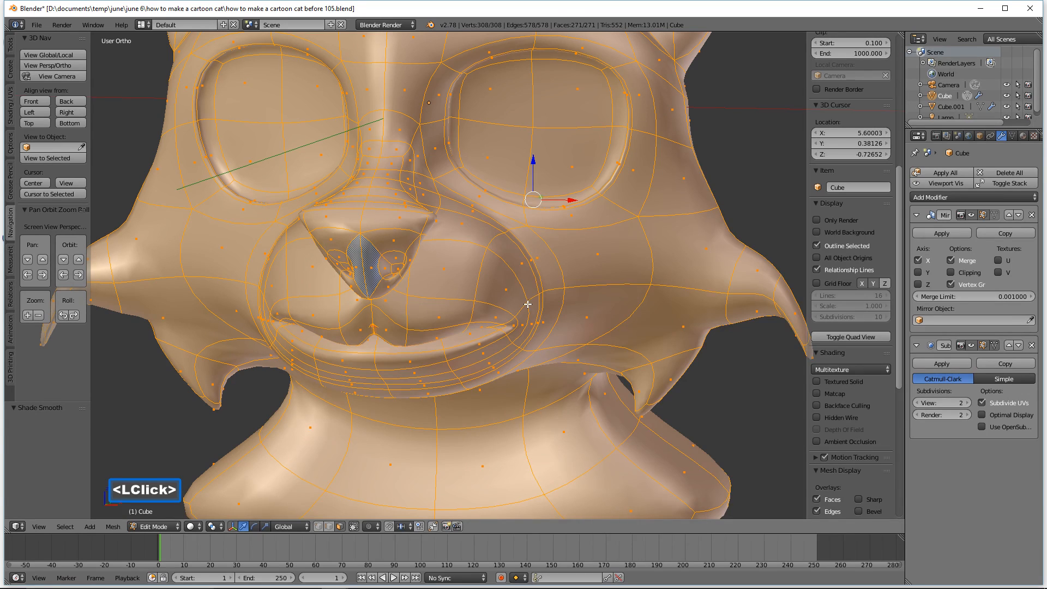
pyautogui.press('a')
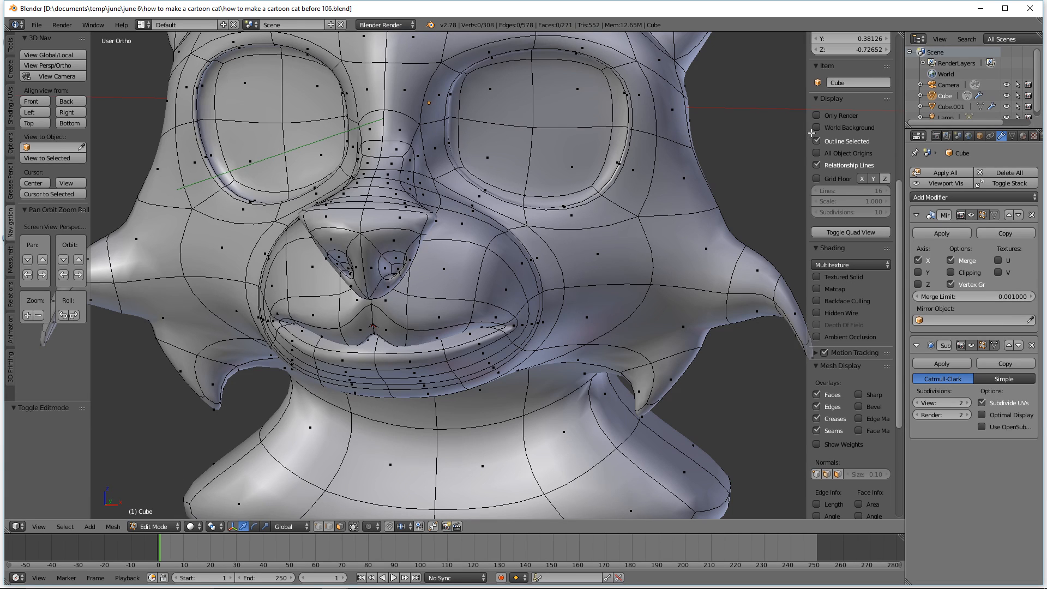
pyautogui.click(950, 275)
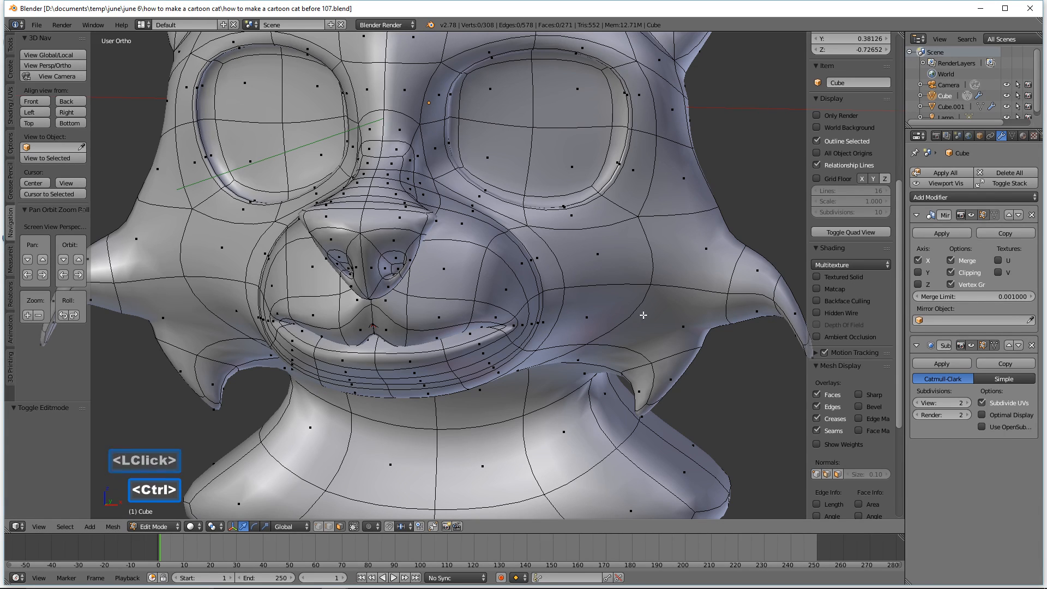
# Step: Select the face on the inner side of the upper lip at the centre notch where geometry pokes through
pyautogui.keyDown('ctrl'); pyautogui.moveTo(538, 350); pyautogui.dragTo(562, 274, button='middle'); pyautogui.keyUp('ctrl')
pyautogui.keyDown('shift'); pyautogui.moveTo(467, 322); pyautogui.dragTo(555, 213, button='middle'); pyautogui.keyUp('shift')
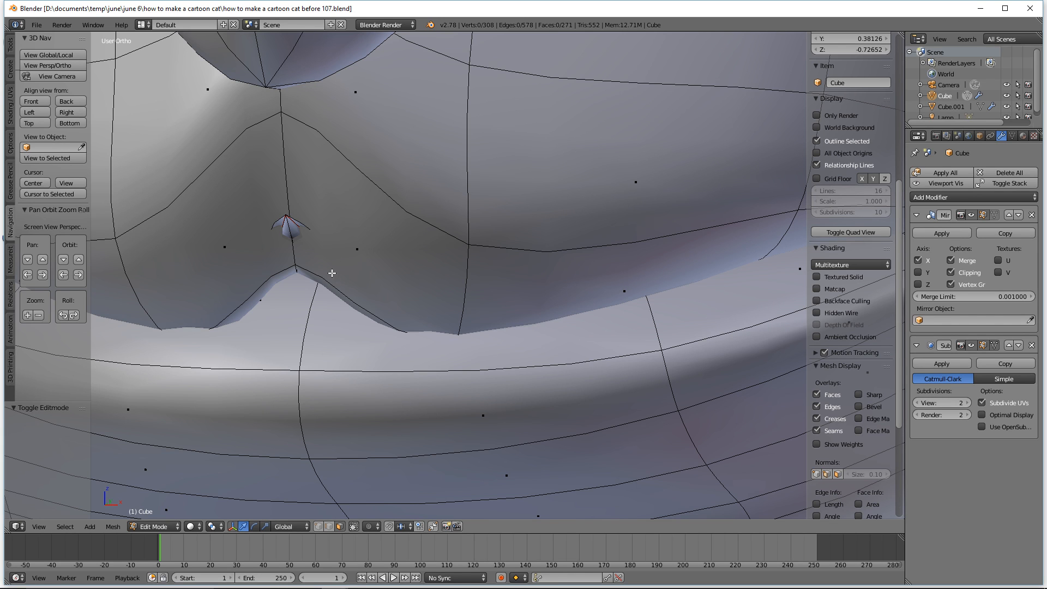
pyautogui.click(288, 224)
pyautogui.moveTo(341, 232)
pyautogui.mouseDown(button='middle')
pyautogui.moveTo(334, 245)
pyautogui.moveTo(338, 236)
pyautogui.mouseUp(button='middle')
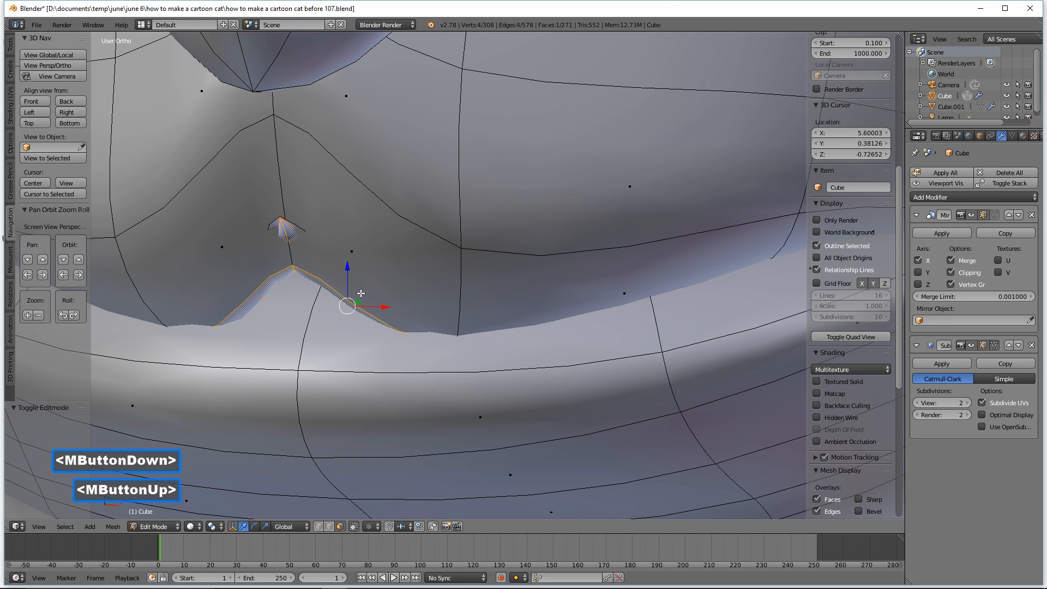
pyautogui.moveTo(361, 293); pyautogui.dragTo(353, 300, button='middle')
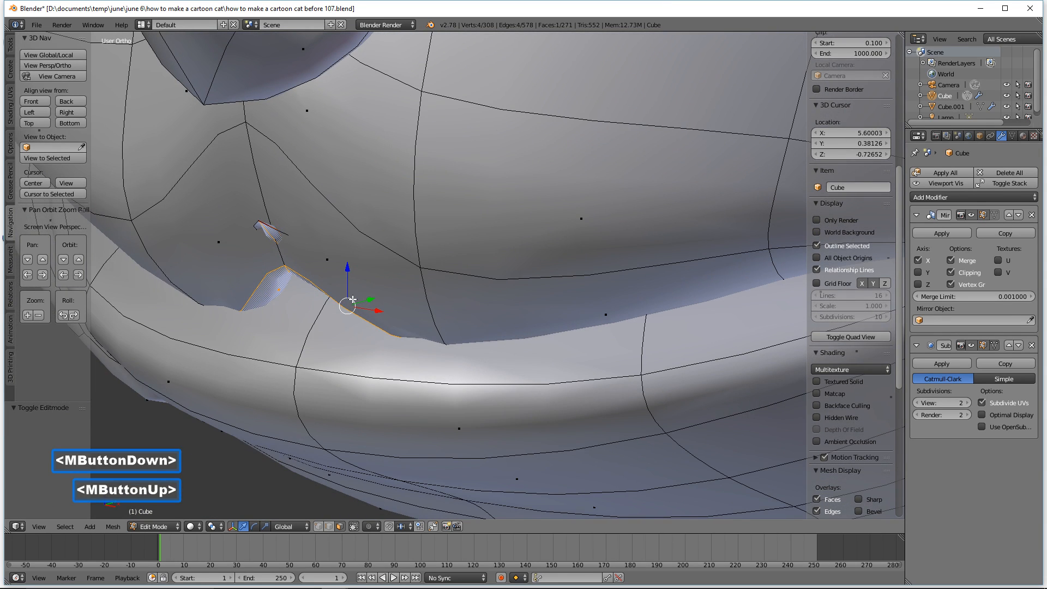
pyautogui.moveTo(373, 301); pyautogui.dragTo(381, 299)
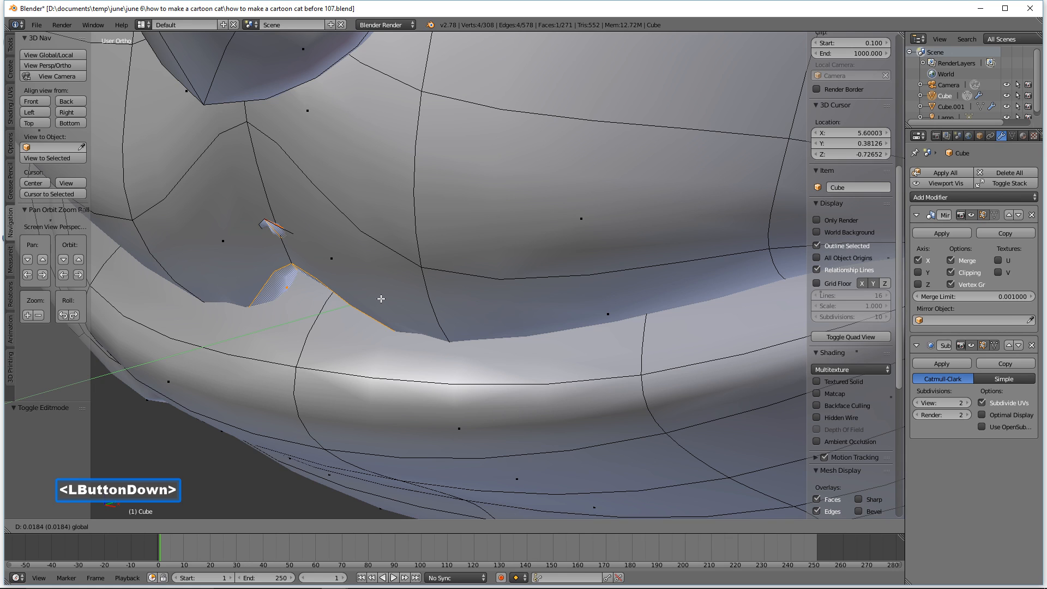
pyautogui.moveTo(381, 299); pyautogui.dragTo(381, 299)
pyautogui.rightClick(381, 299)
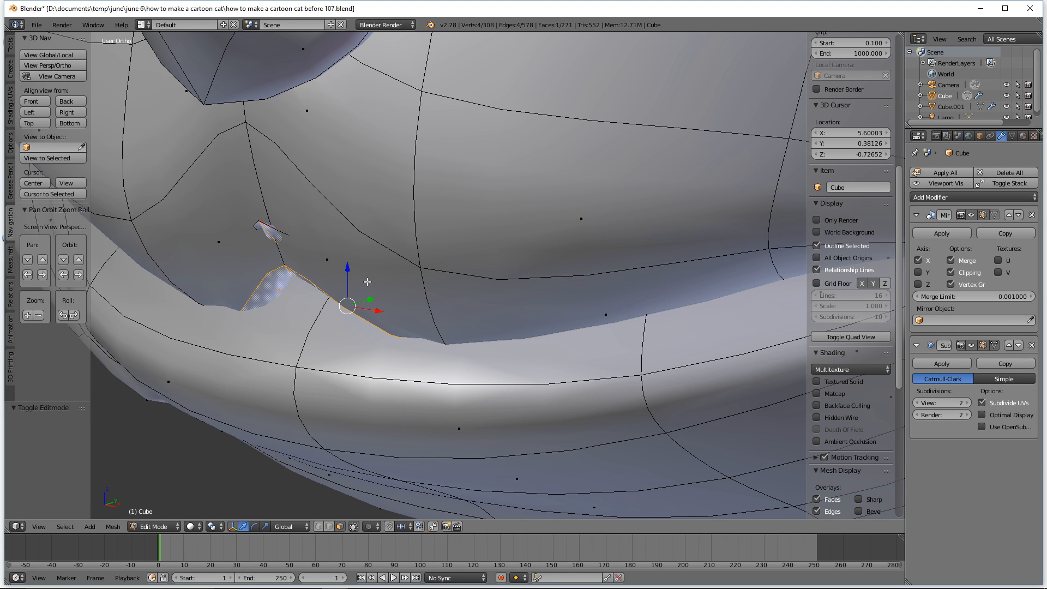
# Step: Move the edge on the inner side of the upper lip's centre notch about 0.068 along Y, and deselect it
pyautogui.press('a')
pyautogui.click(273, 260)
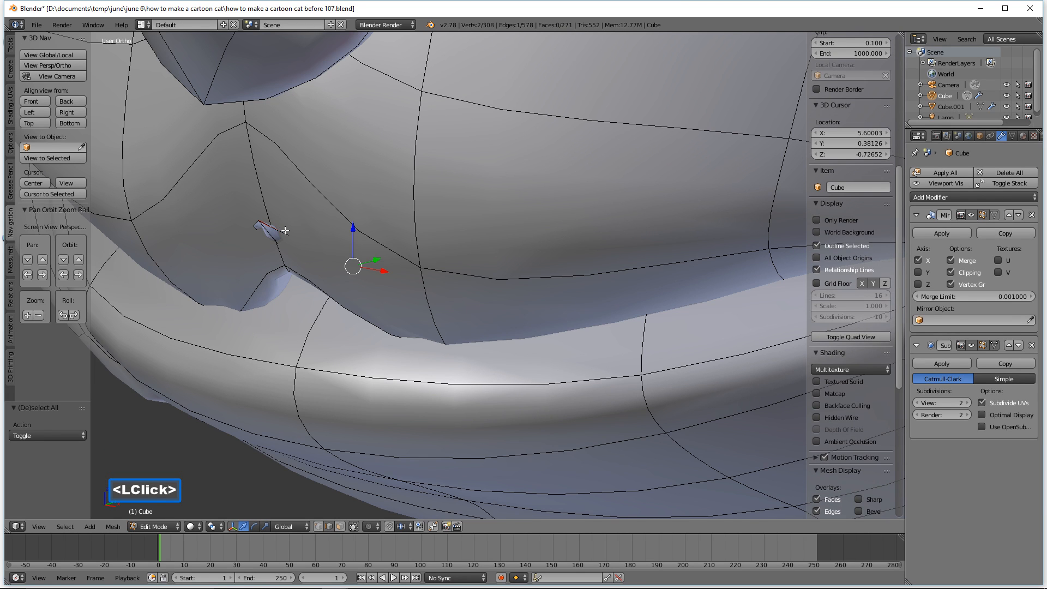
pyautogui.moveTo(377, 261); pyautogui.dragTo(407, 246)
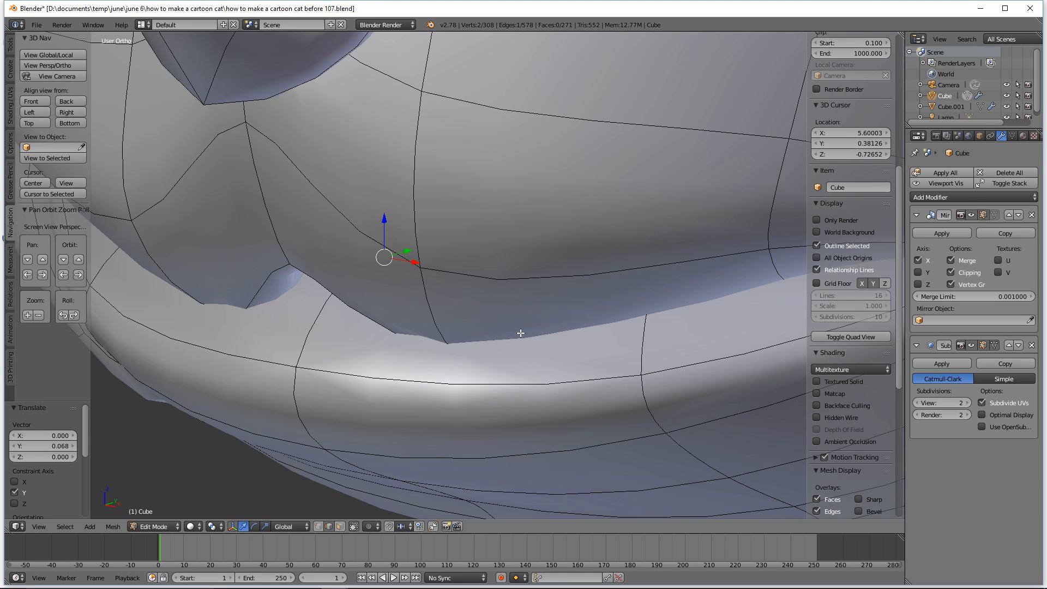
pyautogui.press('a')
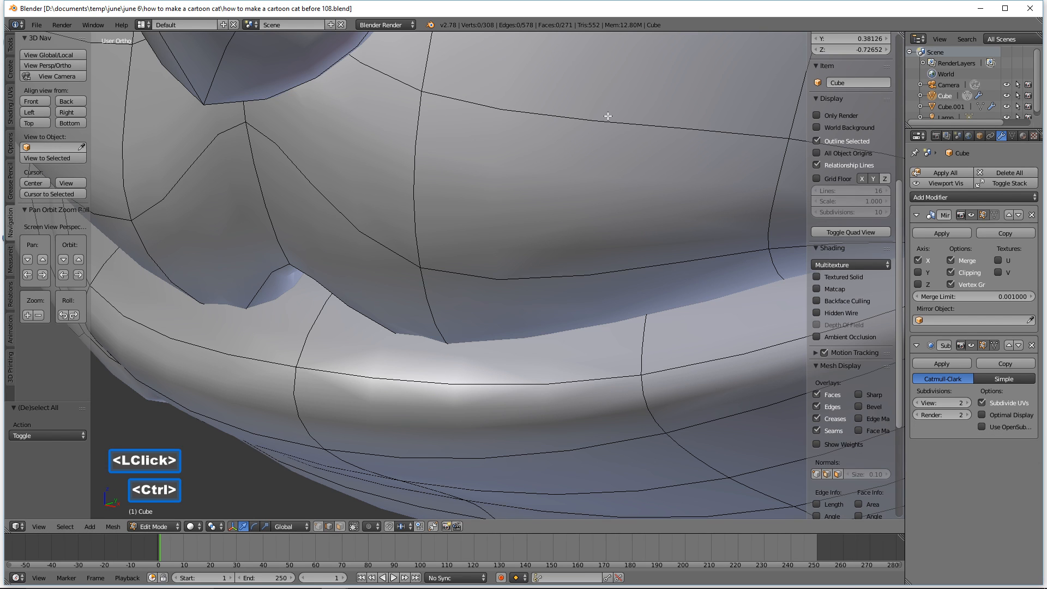
# Step: Delete the four faces filling the eye socket, removing faces only so that both mirrored sockets are open
pyautogui.keyDown('ctrl'); pyautogui.moveTo(603, 116); pyautogui.dragTo(591, 335, button='middle'); pyautogui.keyUp('ctrl')
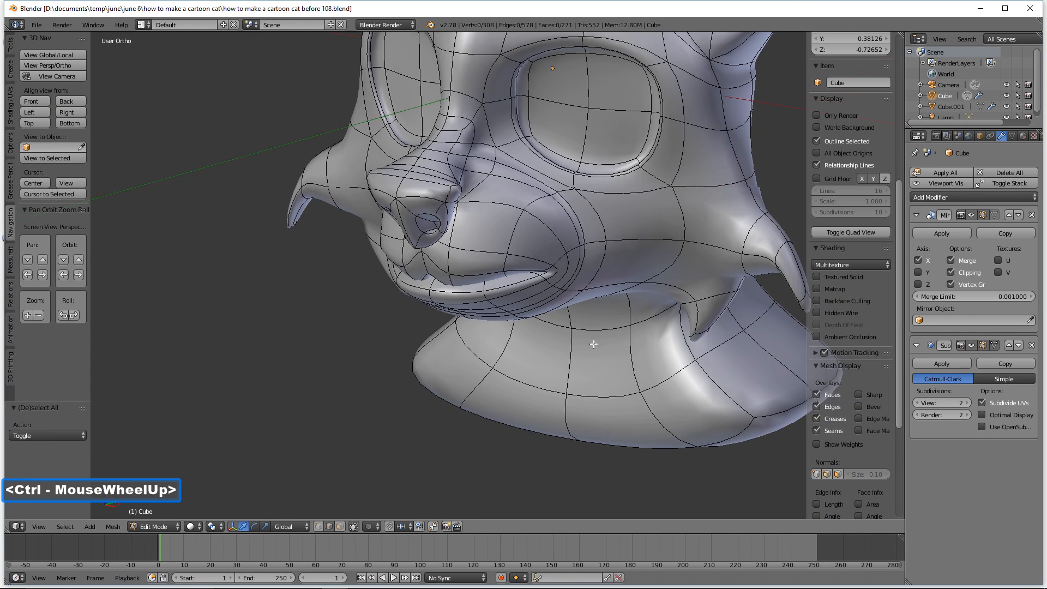
pyautogui.keyDown('shift'); pyautogui.moveTo(544, 235); pyautogui.dragTo(527, 291, button='middle'); pyautogui.keyUp('shift')
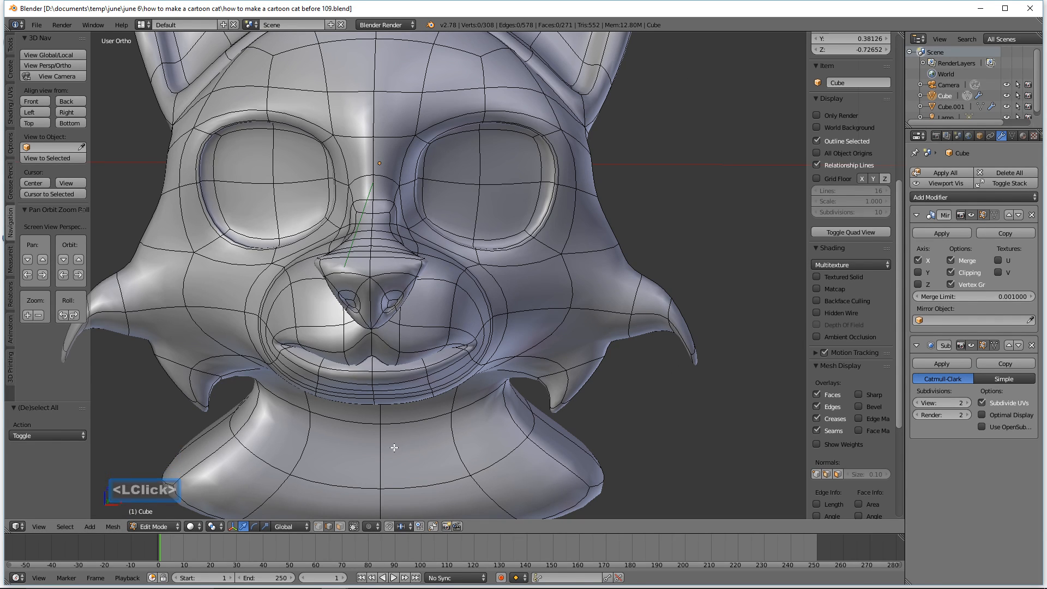
pyautogui.click(342, 526)
pyautogui.click(453, 168)
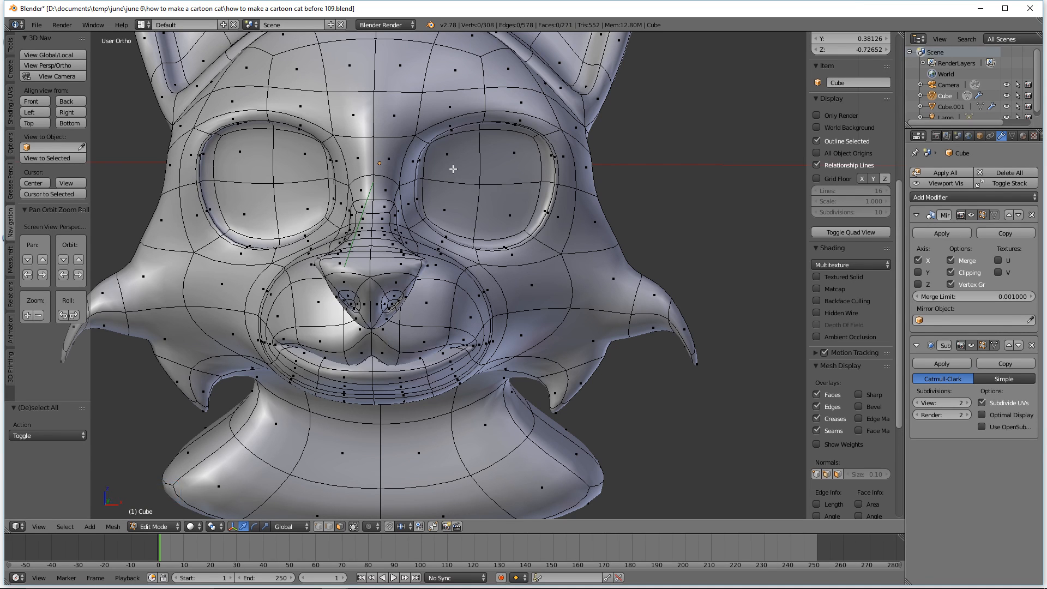
pyautogui.keyDown('shift'); pyautogui.click(514, 179); pyautogui.keyUp('shift')
pyautogui.keyDown('shift'); pyautogui.click(466, 206); pyautogui.keyUp('shift')
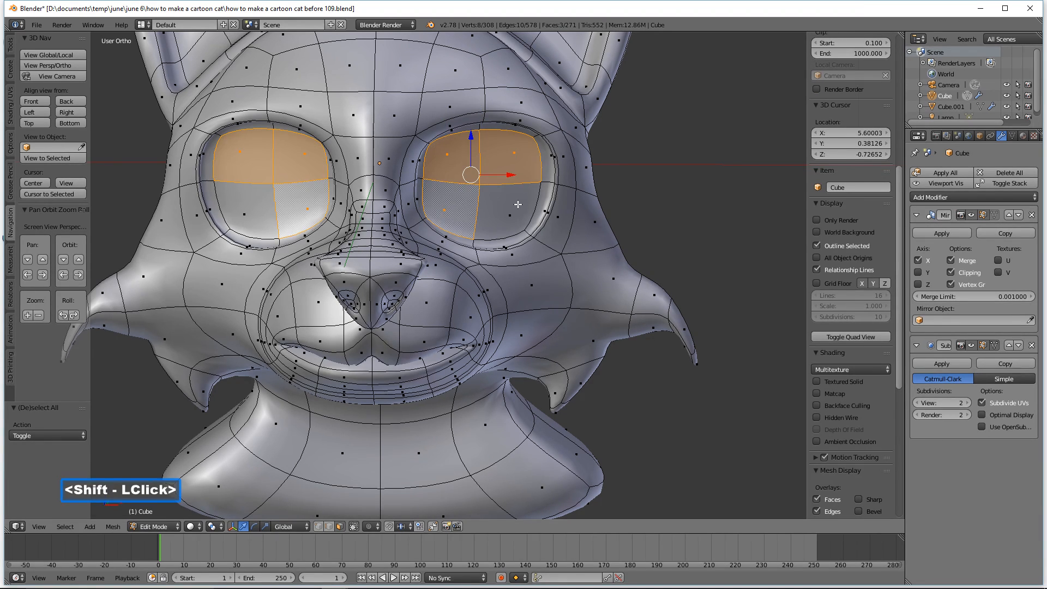
pyautogui.keyDown('shift'); pyautogui.click(518, 204); pyautogui.keyUp('shift')
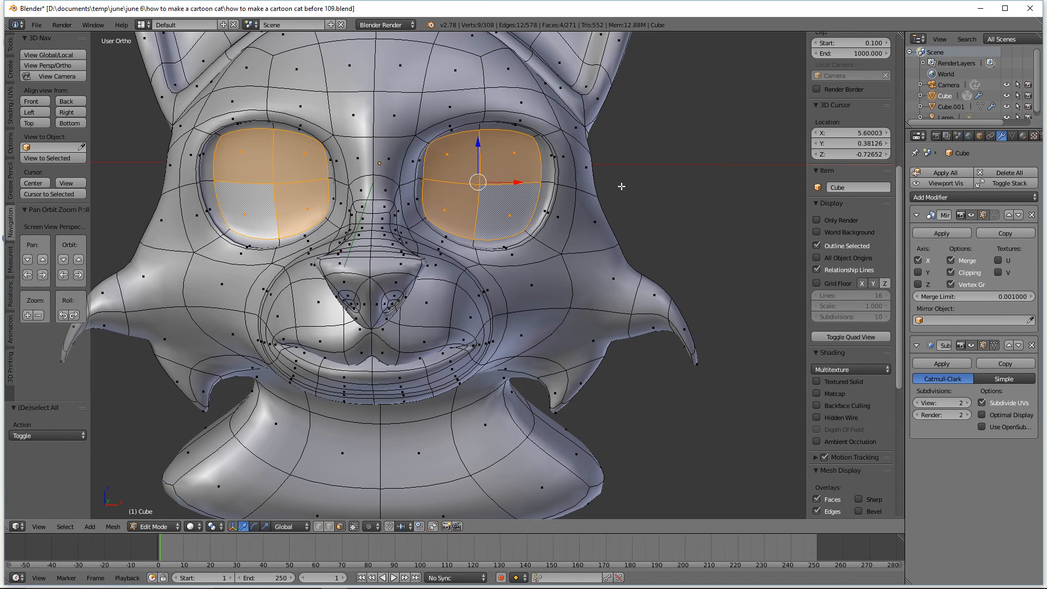
pyautogui.press('x')
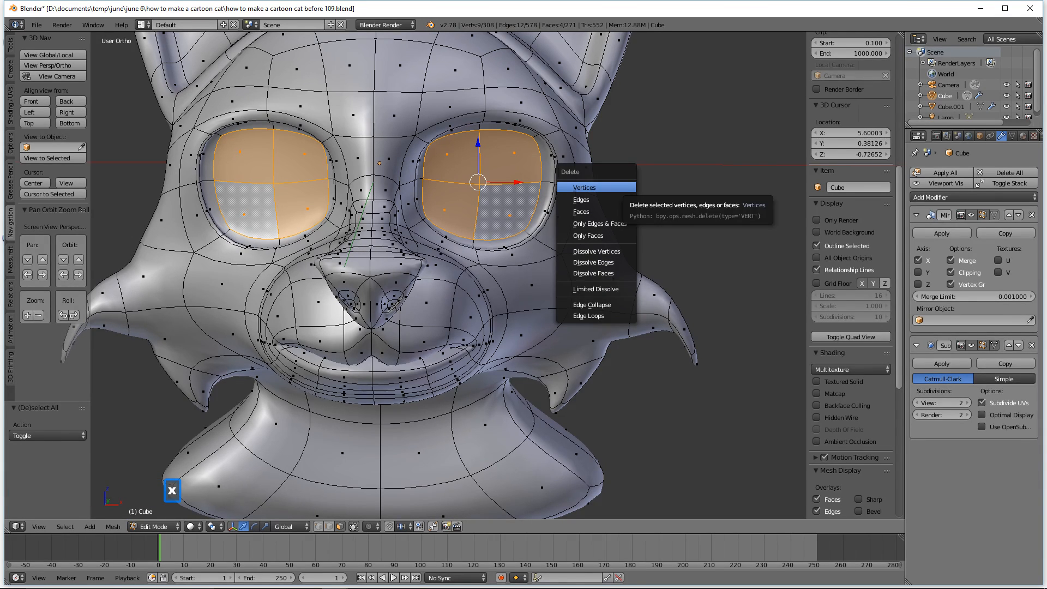
pyautogui.click(628, 211)
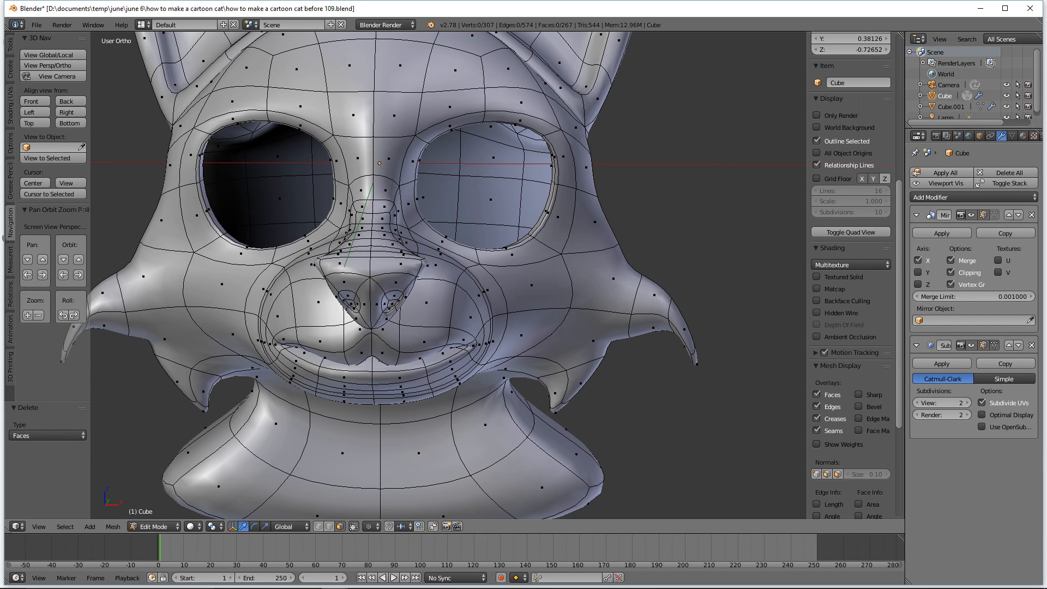
# Step: Switch to GIMP and create a new image 1024 px wide and 1024 px high
pyautogui.click(719, 15)
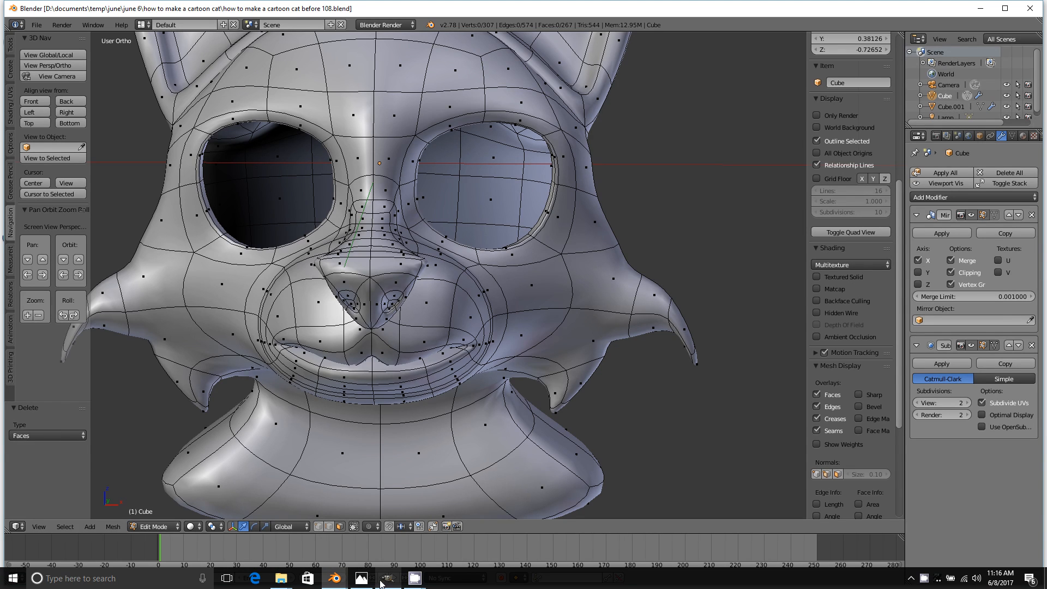
pyautogui.click(389, 581)
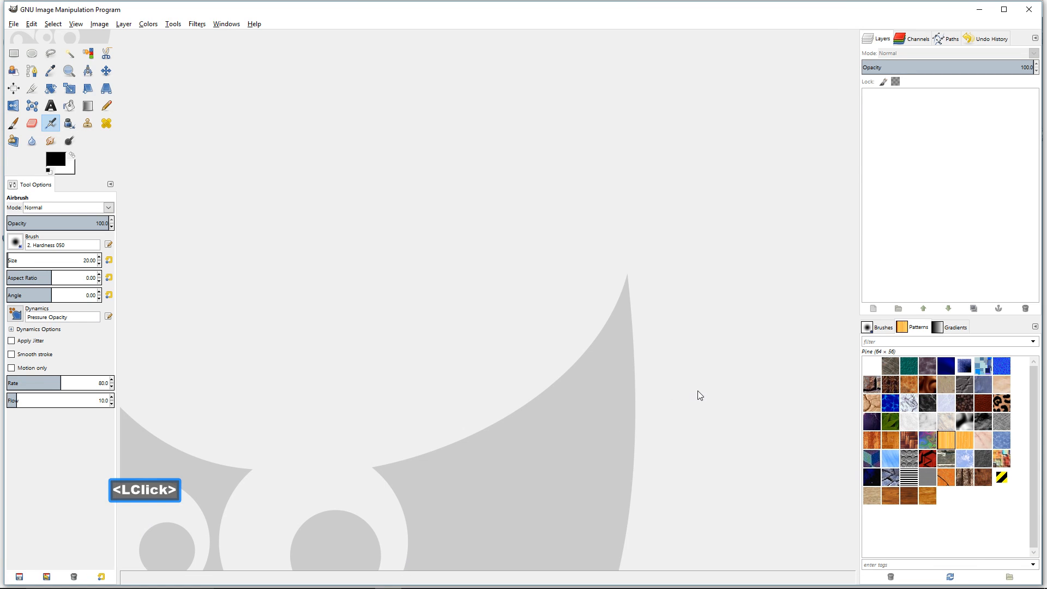
pyautogui.click(667, 104)
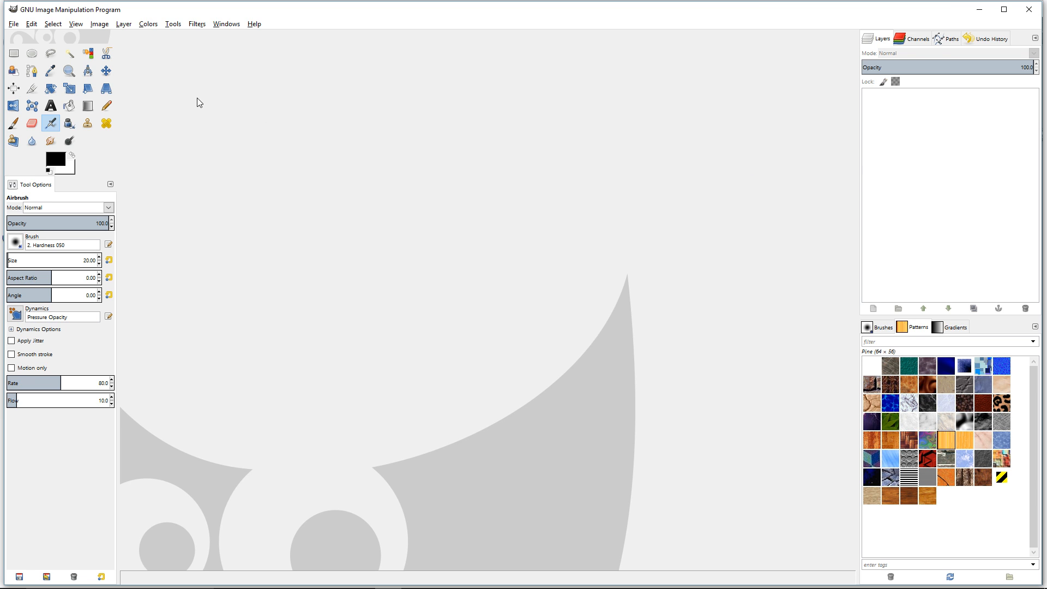
pyautogui.click(14, 24)
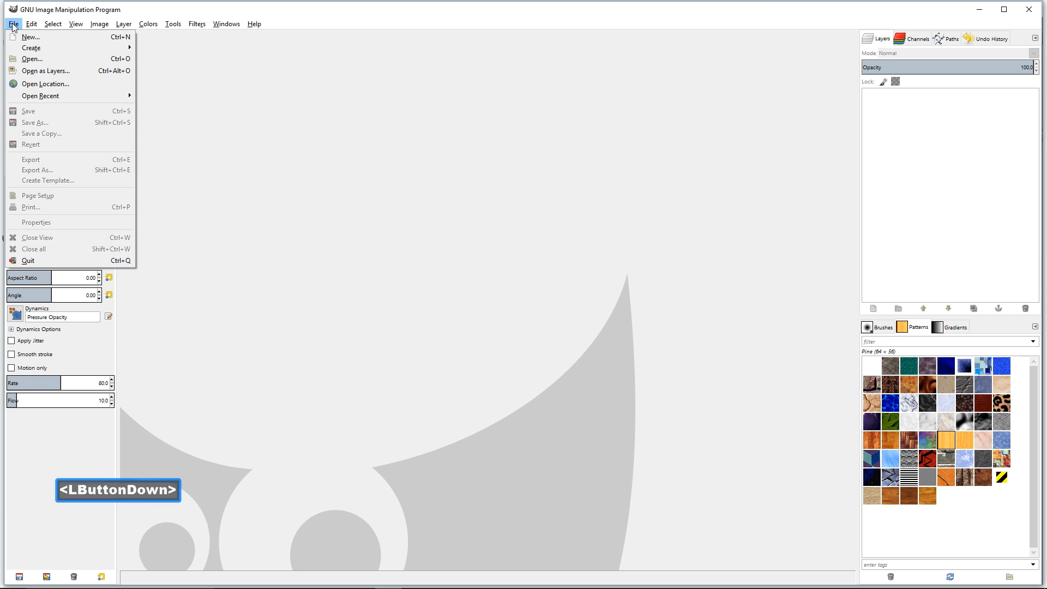
pyautogui.click(26, 37)
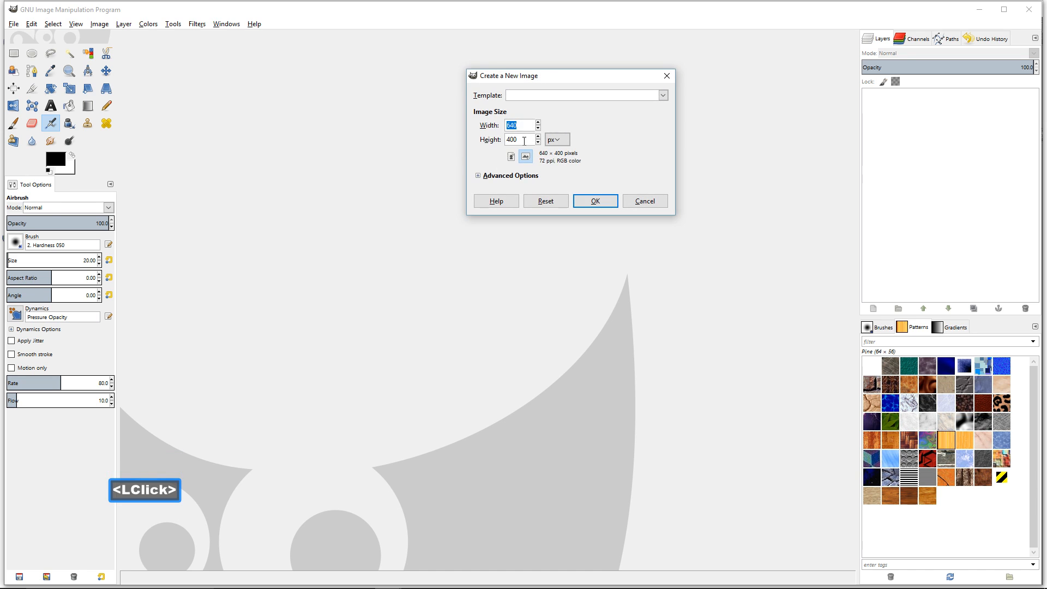
pyautogui.moveTo(525, 126); pyautogui.dragTo(503, 126)
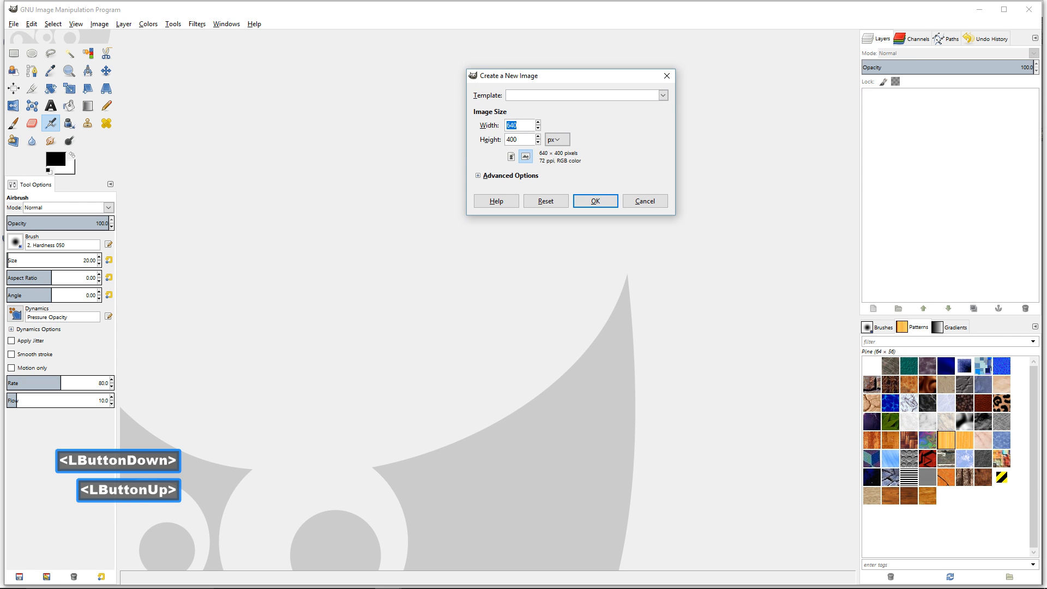
pyautogui.write('1024')
pyautogui.click(503, 139)
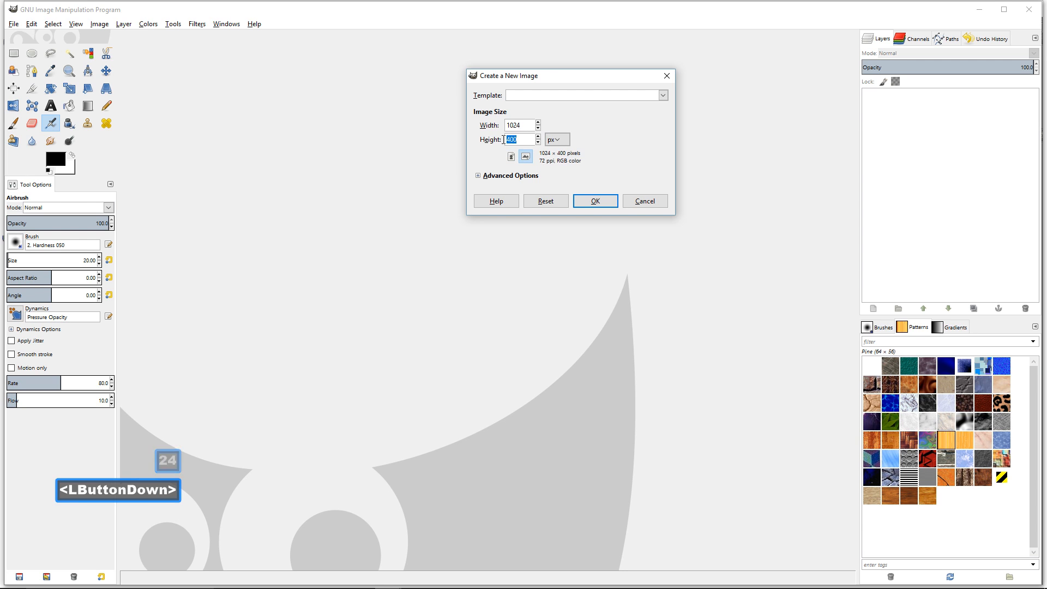
pyautogui.write('1024')
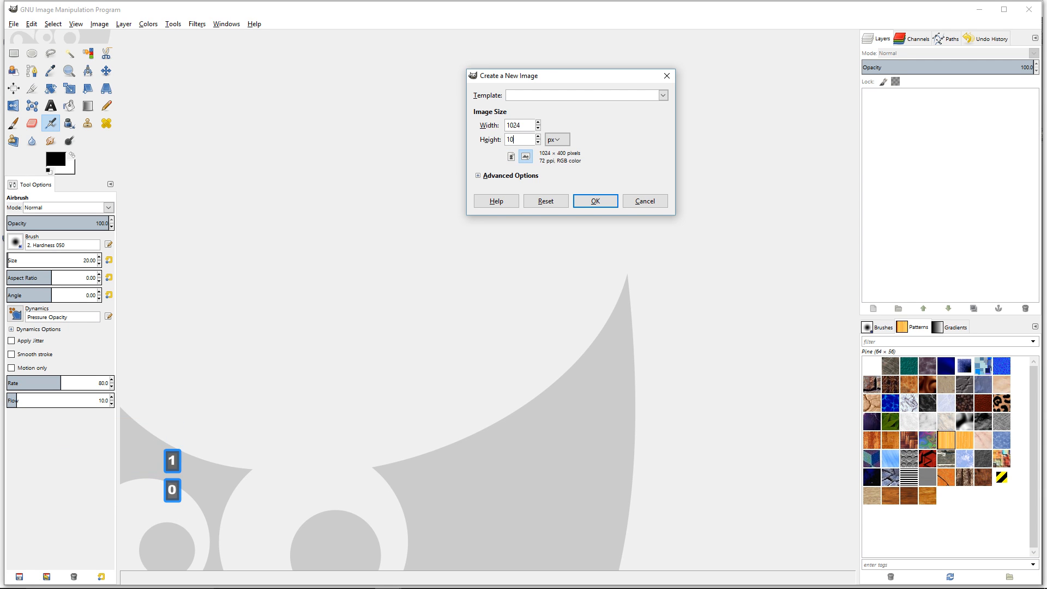
pyautogui.click(607, 202)
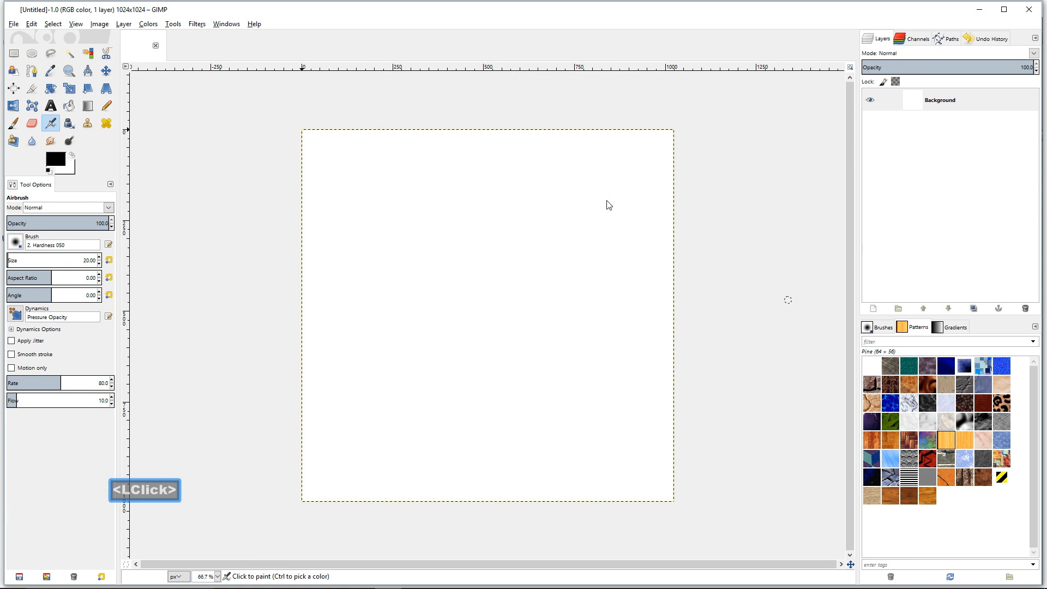
# Step: Add a new transparent layer of 1024 × 1024 px above the white background
pyautogui.click(713, 112)
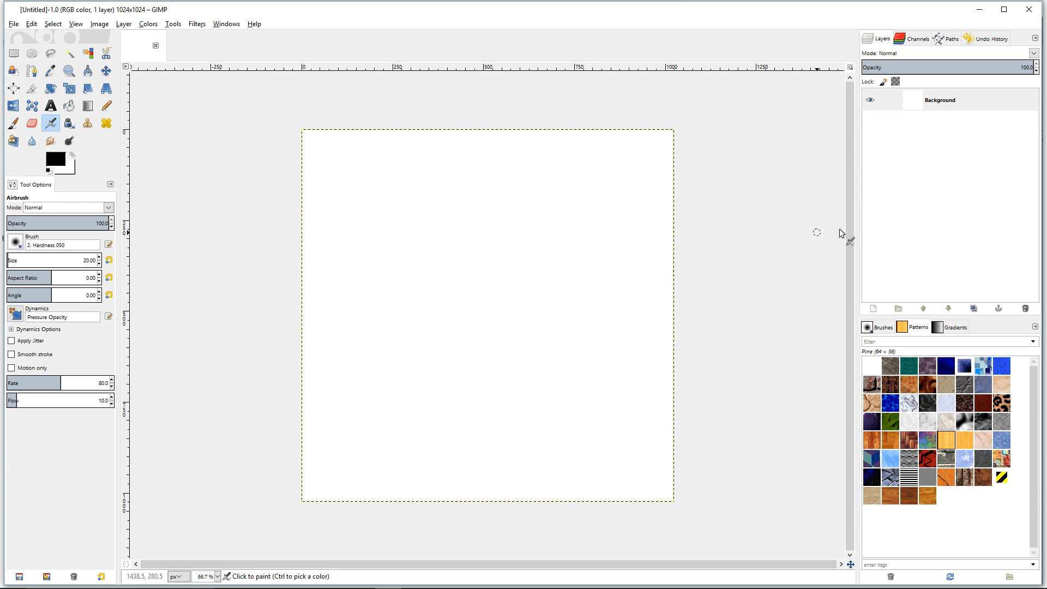
pyautogui.click(873, 309)
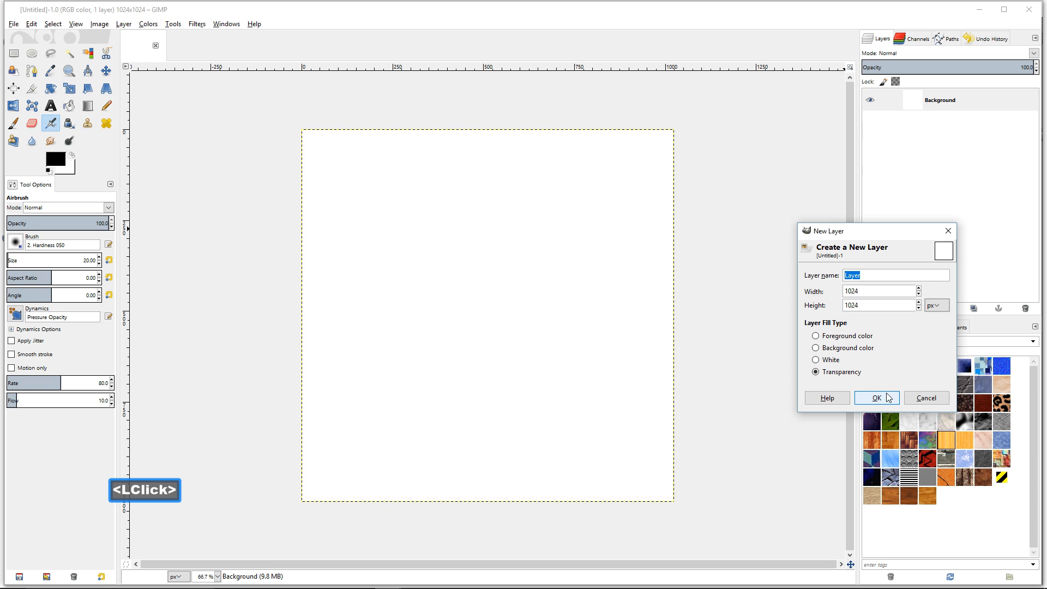
pyautogui.click(887, 396)
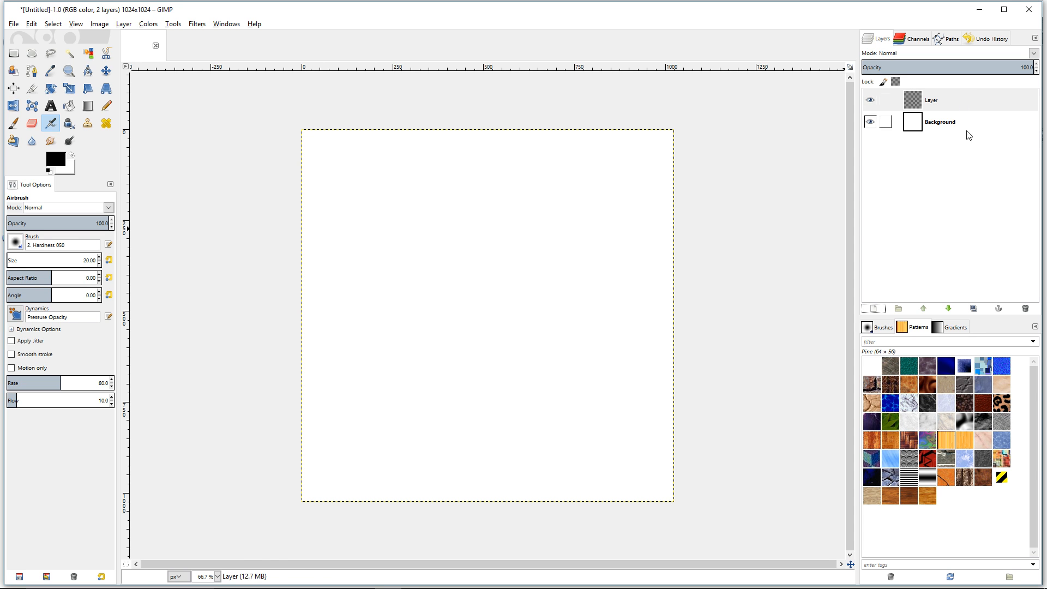
# Step: Fill an elliptical selection of about 189 × 270 px in the canvas's upper right area with the black foreground colour, and clear the selection
pyautogui.click(33, 54)
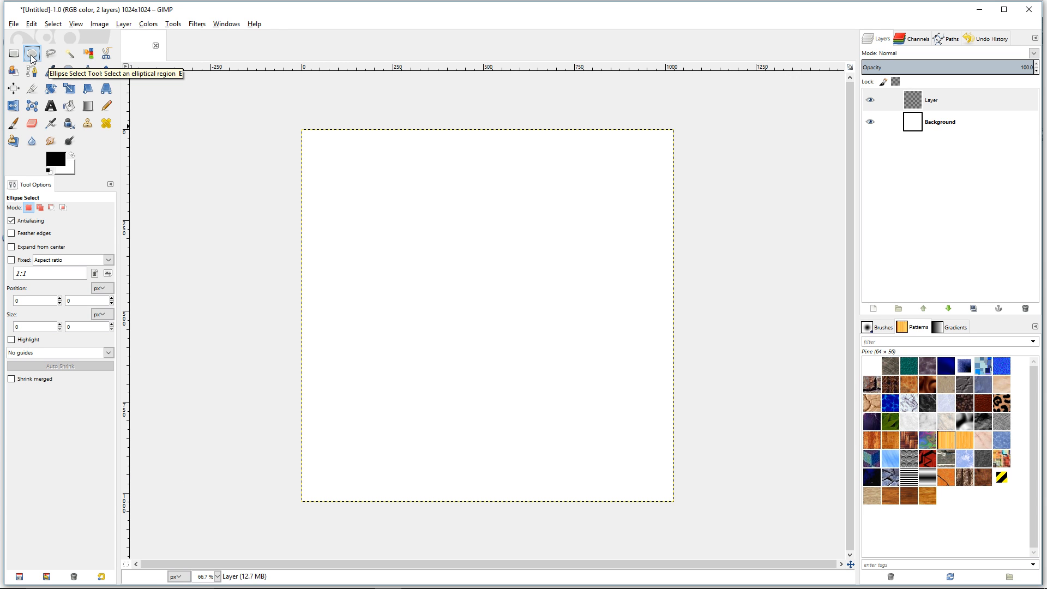
pyautogui.moveTo(514, 209); pyautogui.dragTo(583, 309)
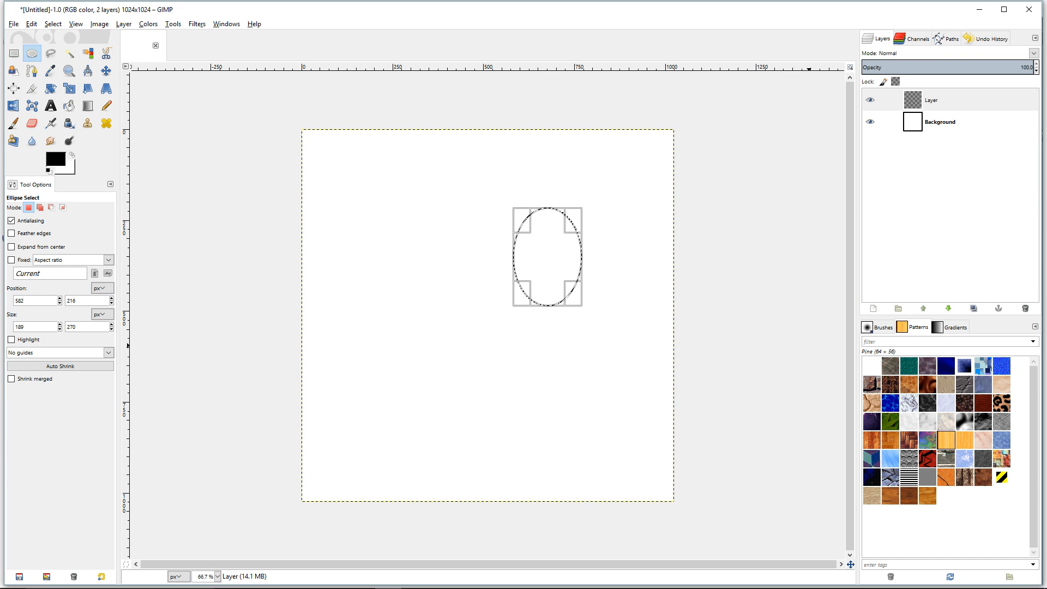
pyautogui.doubleClick(736, 24)
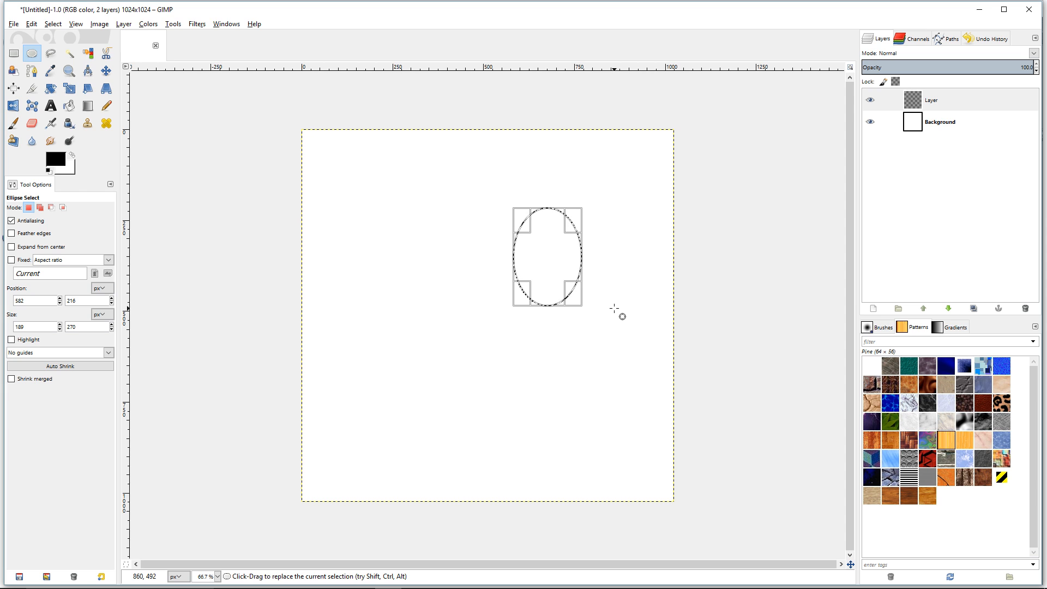
pyautogui.press('ctrl')
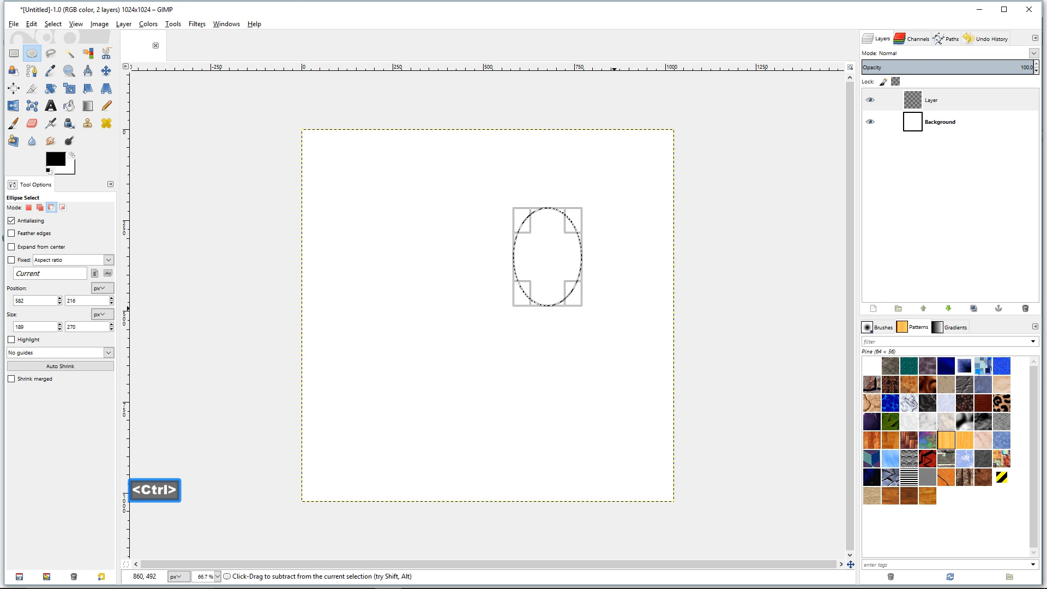
pyautogui.hotkey('ctrl', ',')
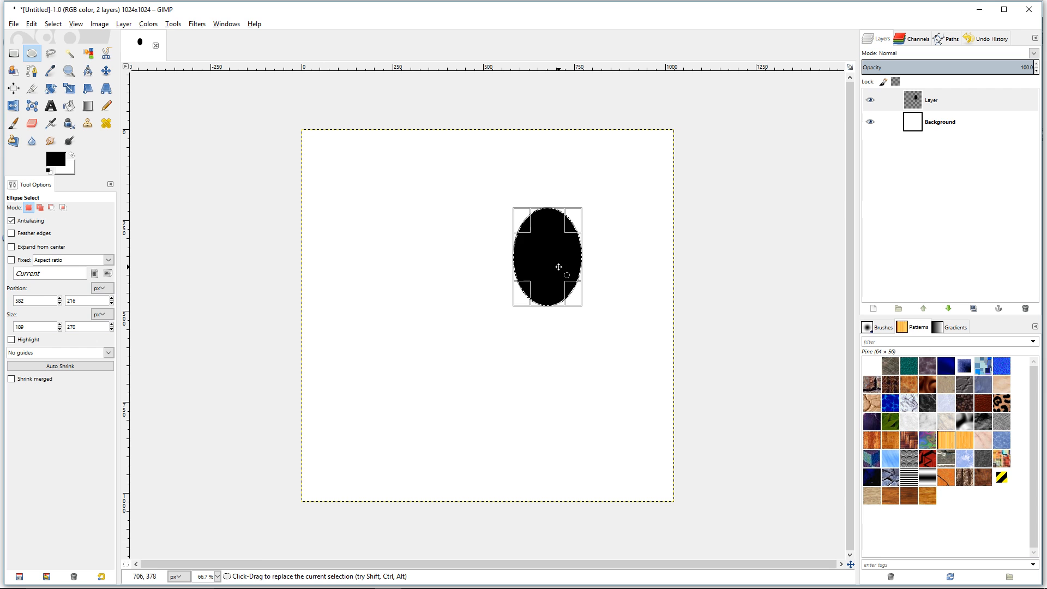
pyautogui.click(711, 16)
pyautogui.click(710, 16)
pyautogui.press('ctrl')
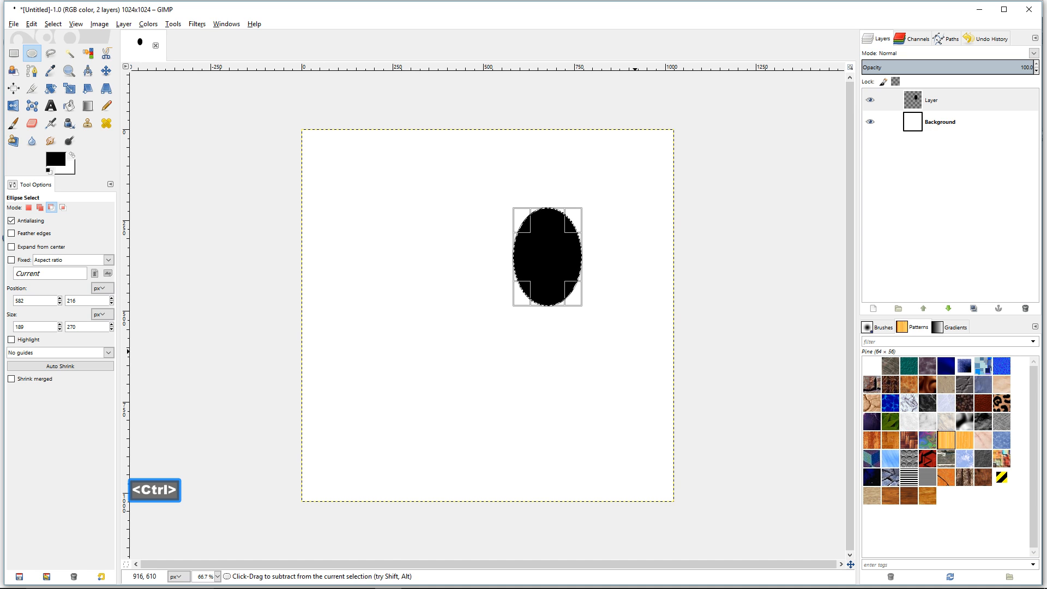
pyautogui.press('shift')
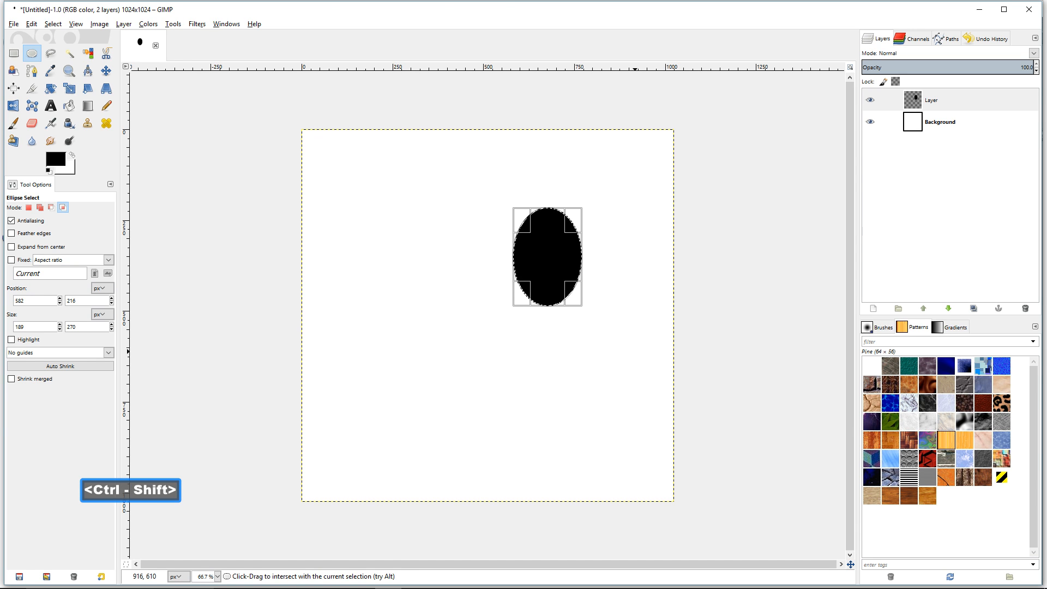
pyautogui.hotkey('ctrl', 'shift', 'a')
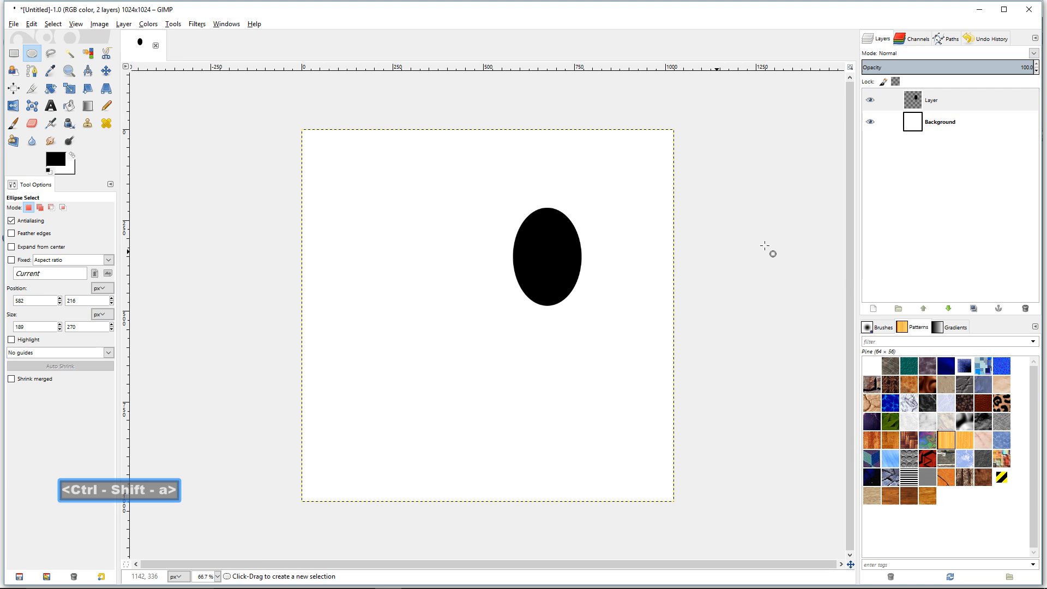
# Step: Add another transparent 1024 × 1024 px layer above the black ellipse's layer and make it the active layer
pyautogui.click(874, 309)
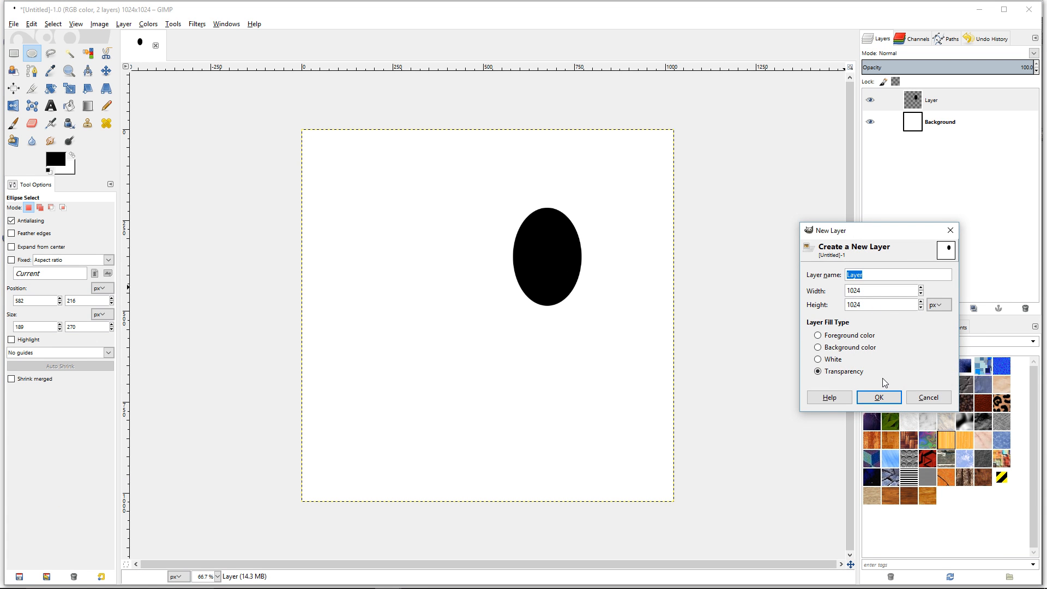
pyautogui.click(895, 398)
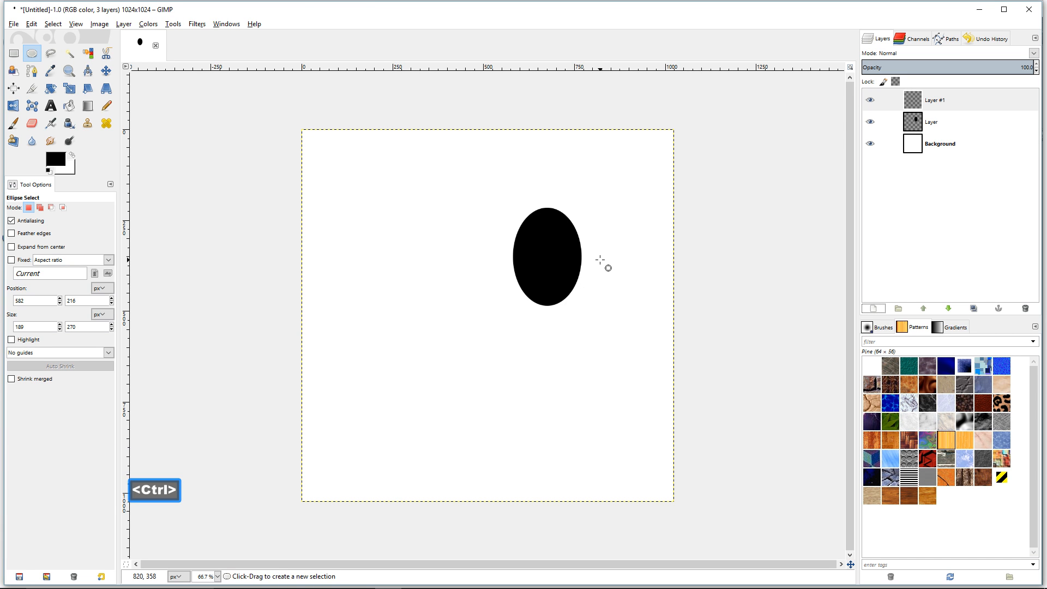
pyautogui.keyDown('ctrl'); pyautogui.scroll(1, 600, 260); pyautogui.keyUp('ctrl')
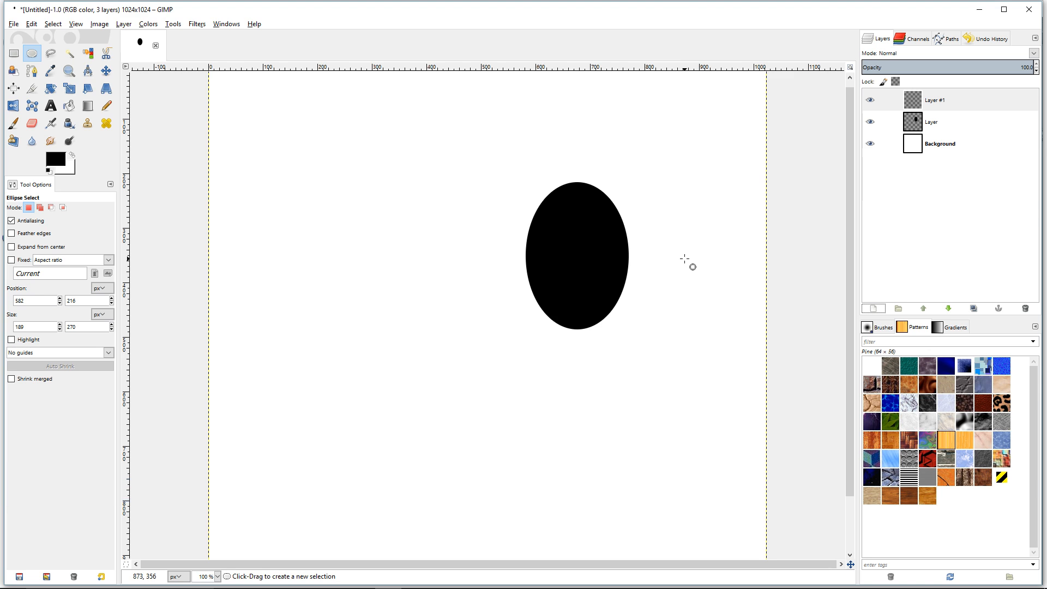
pyautogui.keyDown('ctrl'); pyautogui.scroll(1, 684, 261); pyautogui.keyUp('ctrl')
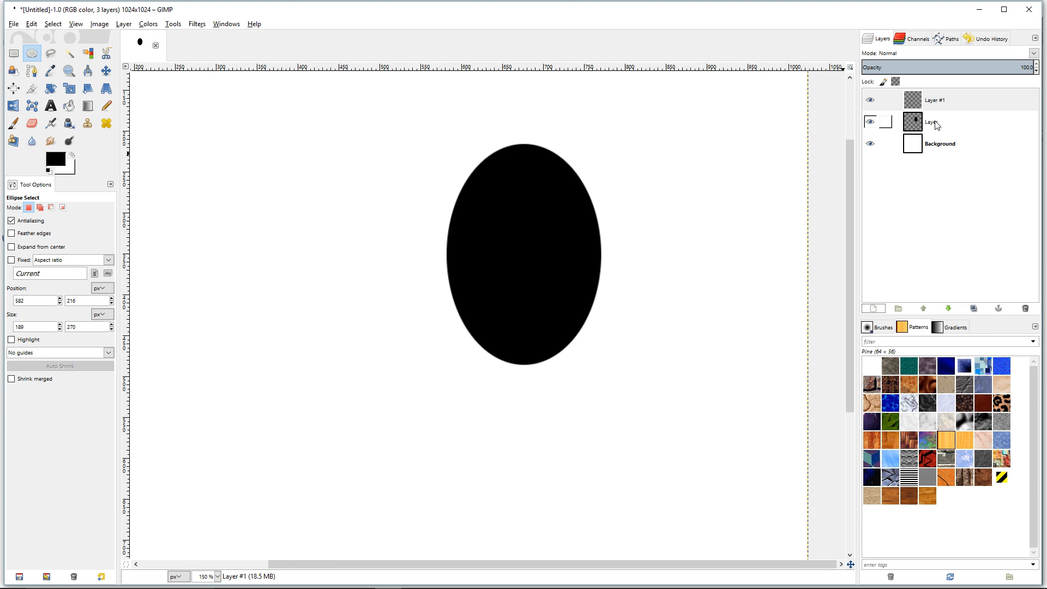
pyautogui.click(966, 105)
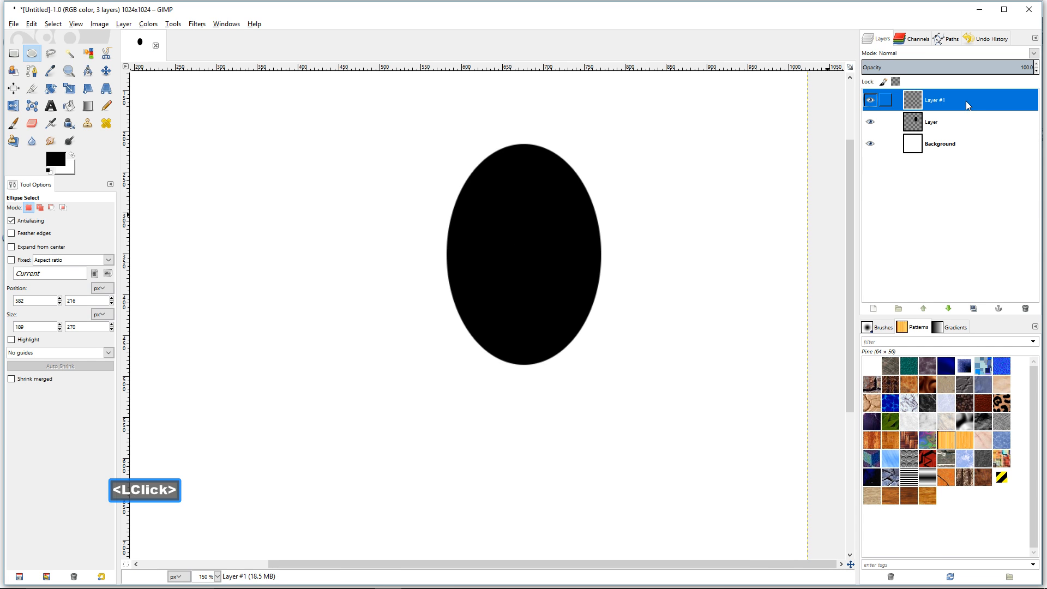
# Step: Draw an elliptical selection of about 74 × 103 px and move it over the black ellipse's upper left part
pyautogui.click(34, 52)
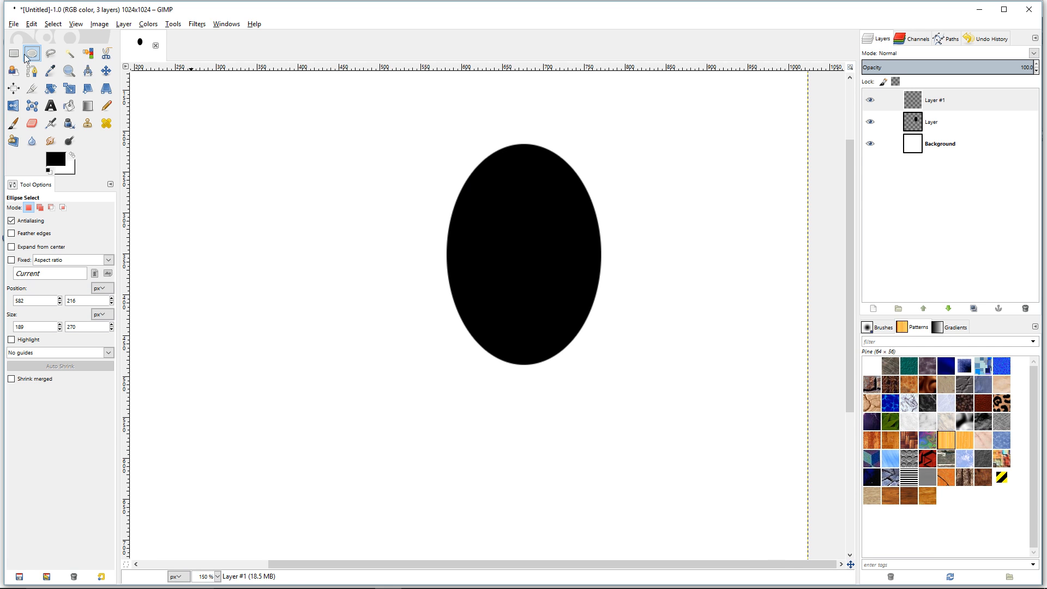
pyautogui.moveTo(477, 165); pyautogui.dragTo(417, 253)
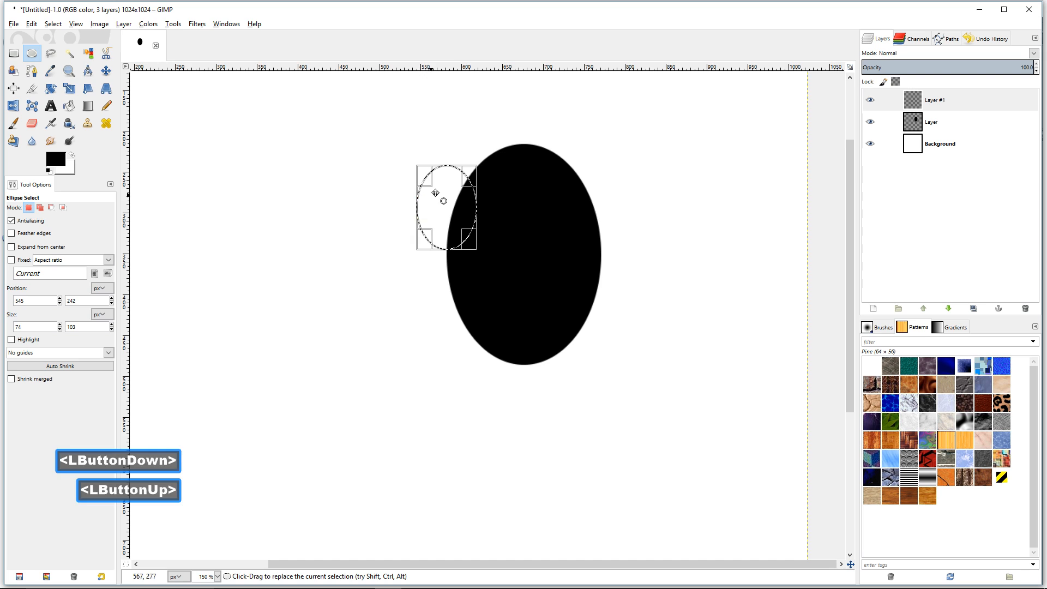
pyautogui.moveTo(451, 205); pyautogui.dragTo(493, 201)
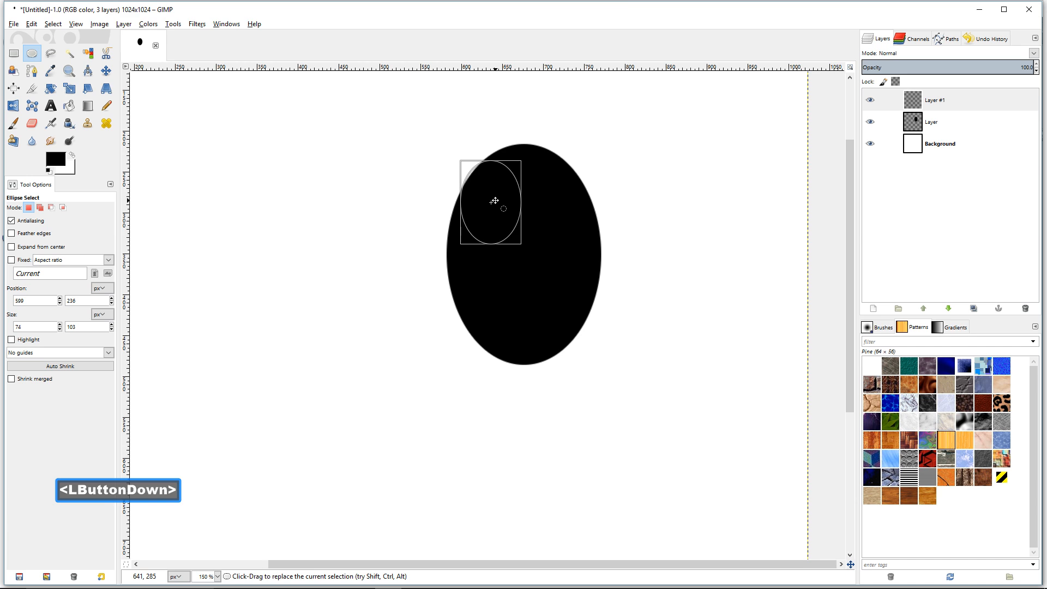
pyautogui.moveTo(494, 201); pyautogui.dragTo(494, 202)
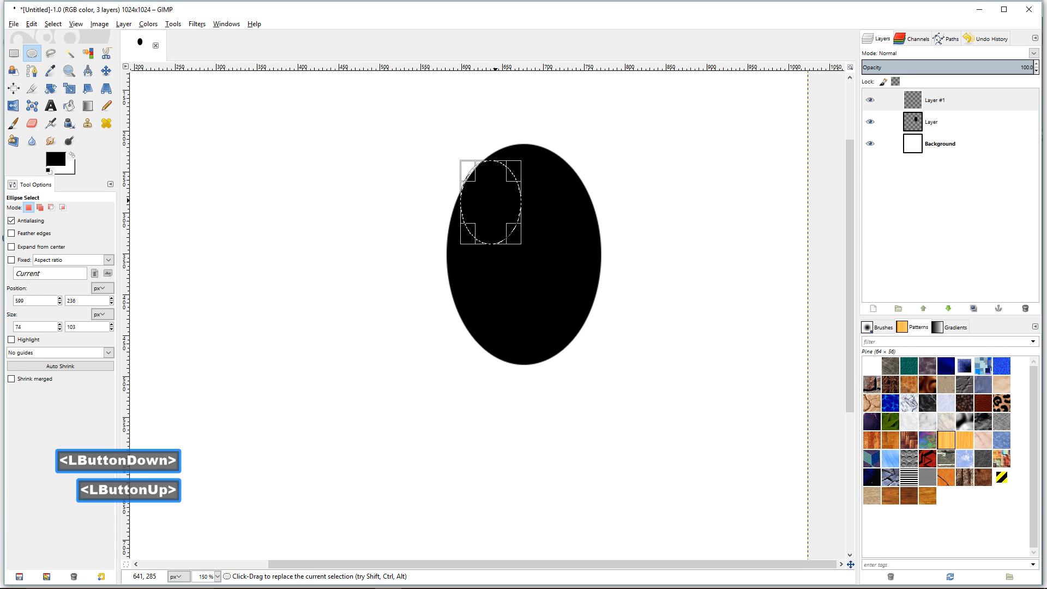
# Step: Swap the foreground and background colours, fill the small elliptical selection with white, and clear the selection
pyautogui.click(73, 156)
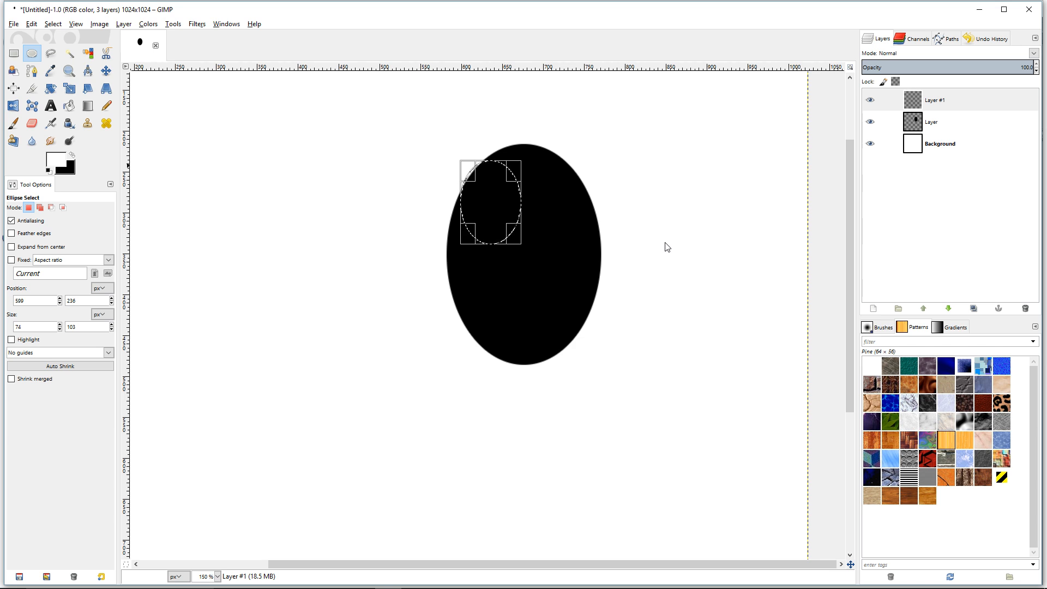
pyautogui.press('ctrl')
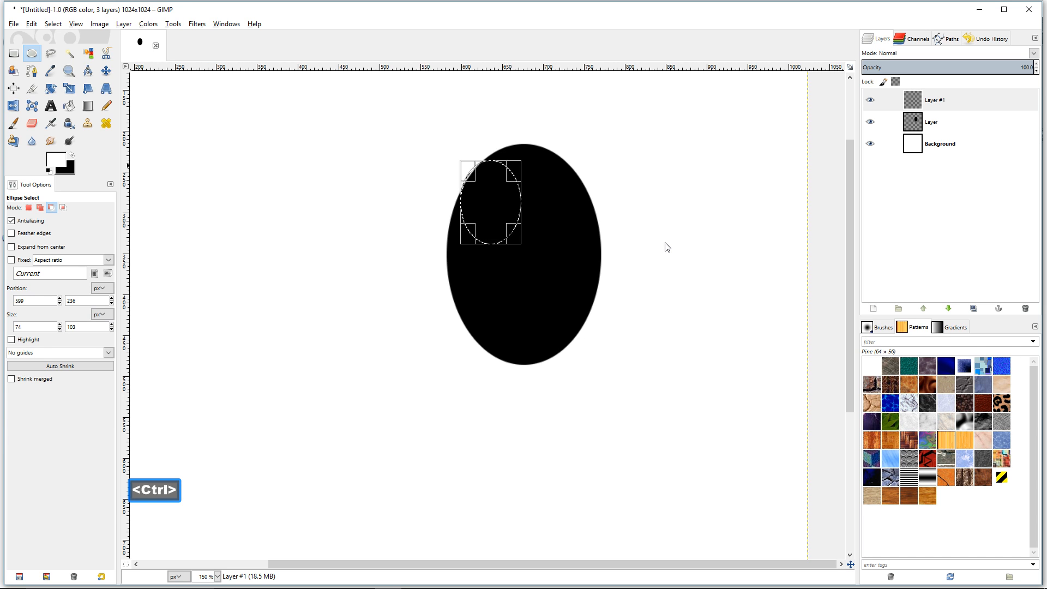
pyautogui.hotkey('ctrl', ',')
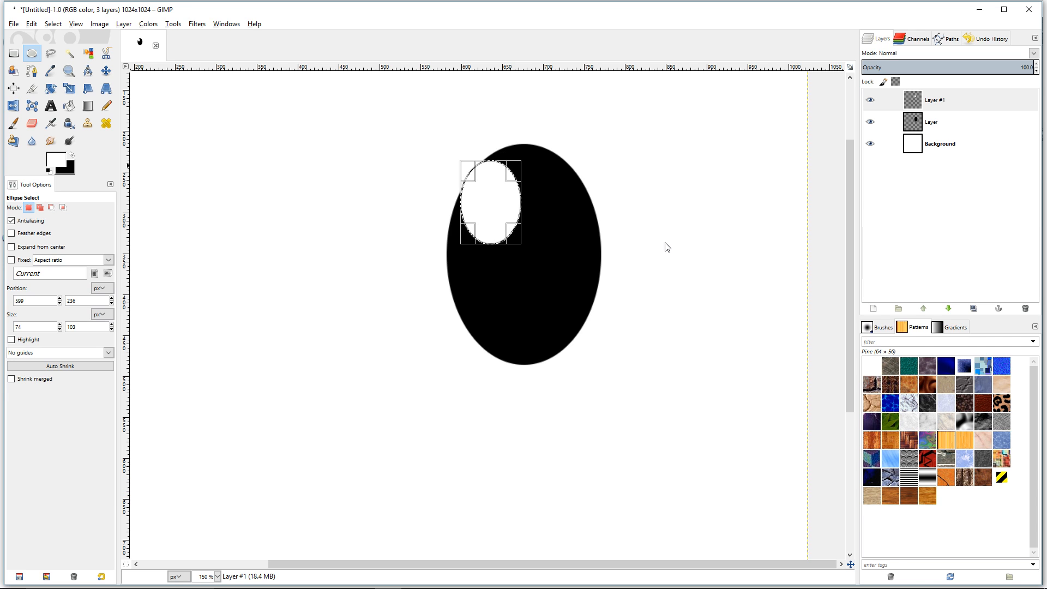
pyautogui.hotkey('ctrl', 'shift')
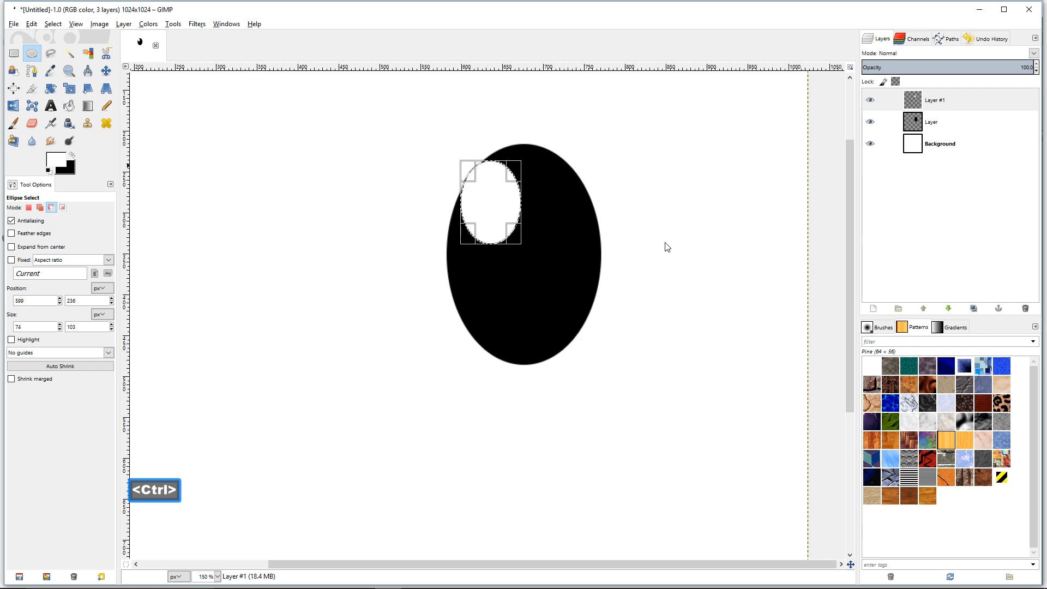
pyautogui.hotkey('ctrl', 'shift', 'a')
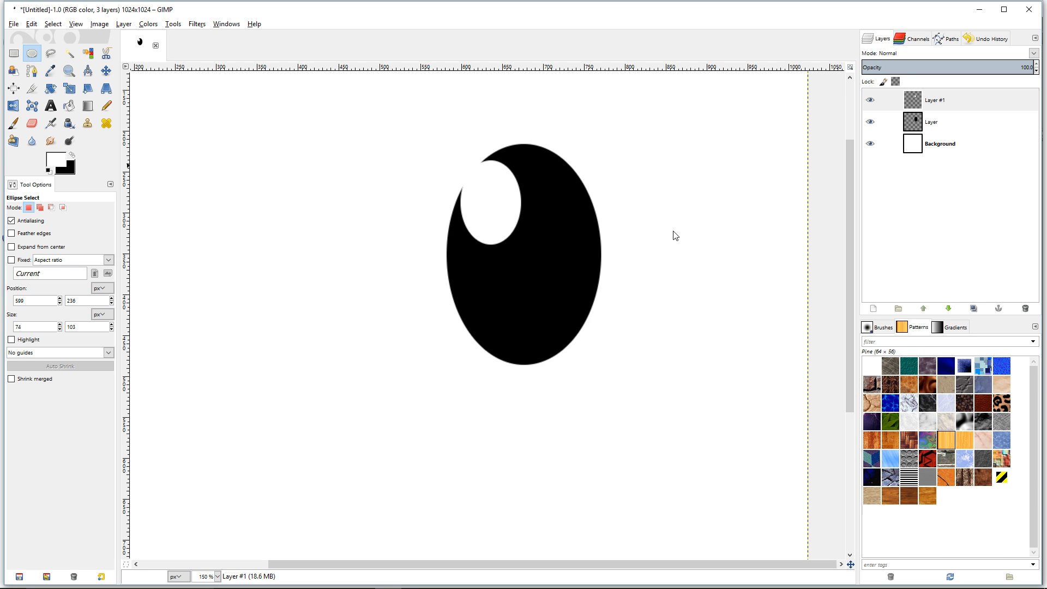
pyautogui.click(757, 17)
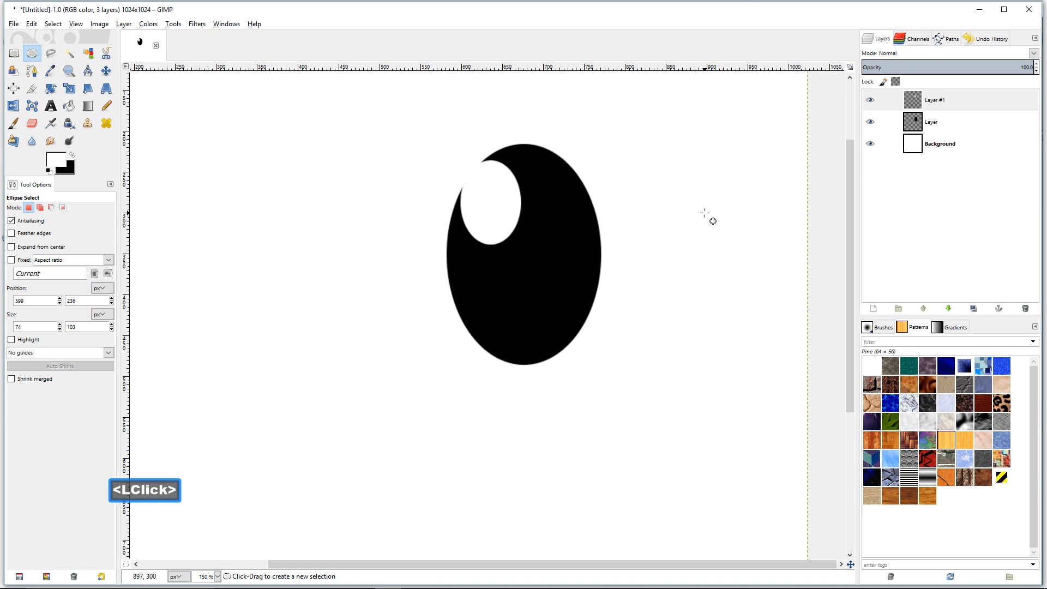
# Step: Add a new transparent 1024 × 1024 px layer above the white highlight's layer and make it the active layer
pyautogui.click(873, 309)
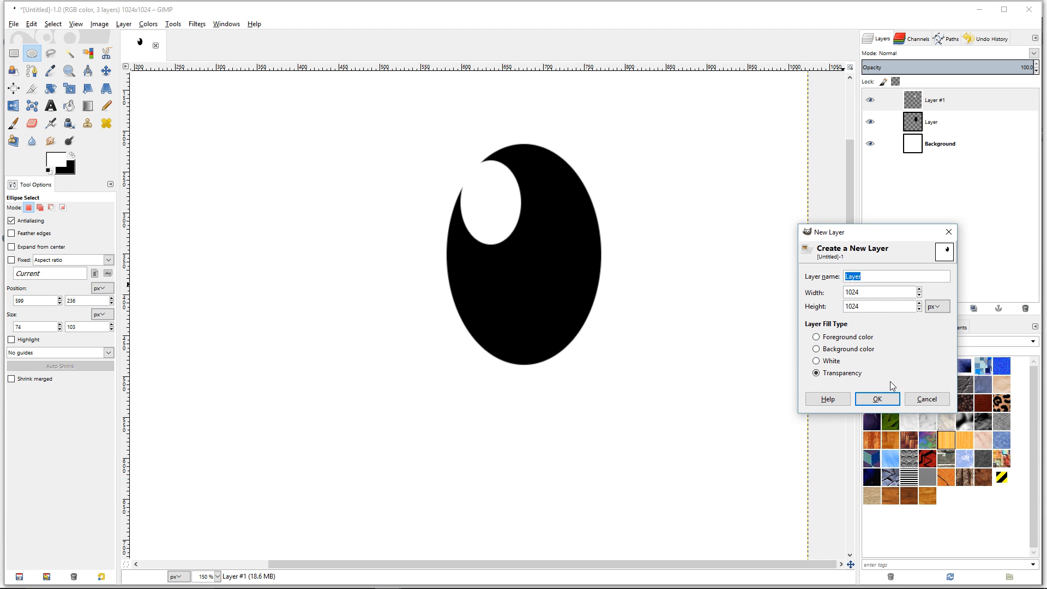
pyautogui.click(894, 400)
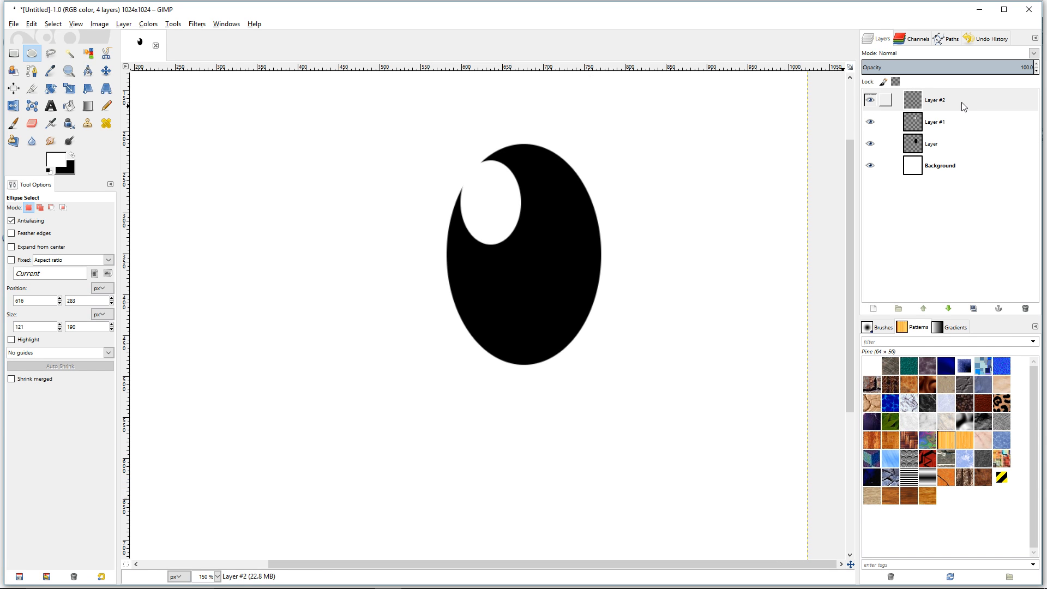
pyautogui.click(963, 107)
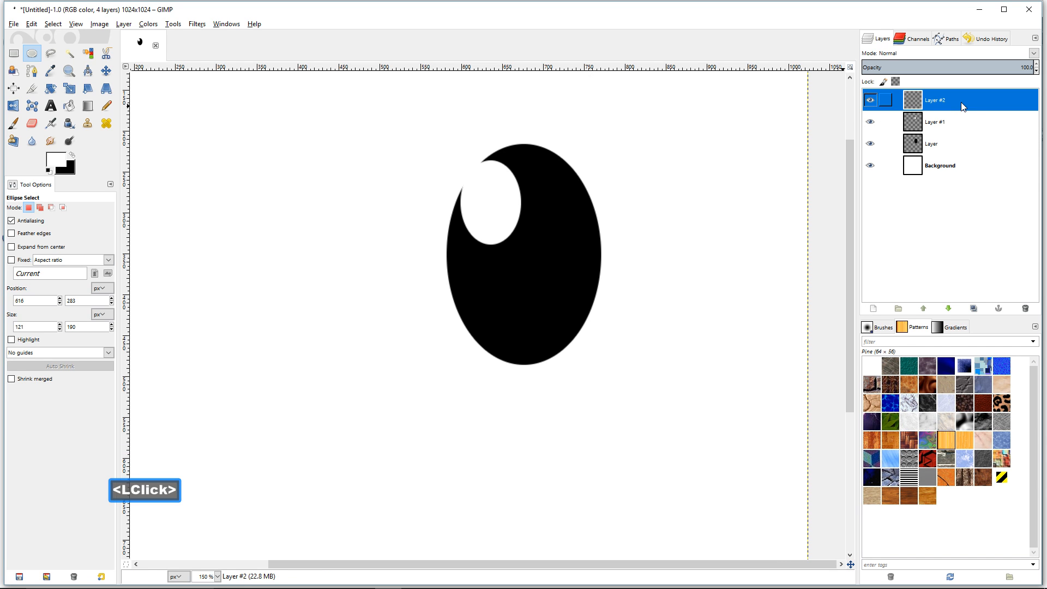
# Step: Draw an elliptical selection of about 122 × 201 px inside the lower part of the black ellipse, overlapping the white highlight
pyautogui.click(39, 54)
pyautogui.moveTo(482, 196); pyautogui.dragTo(579, 357)
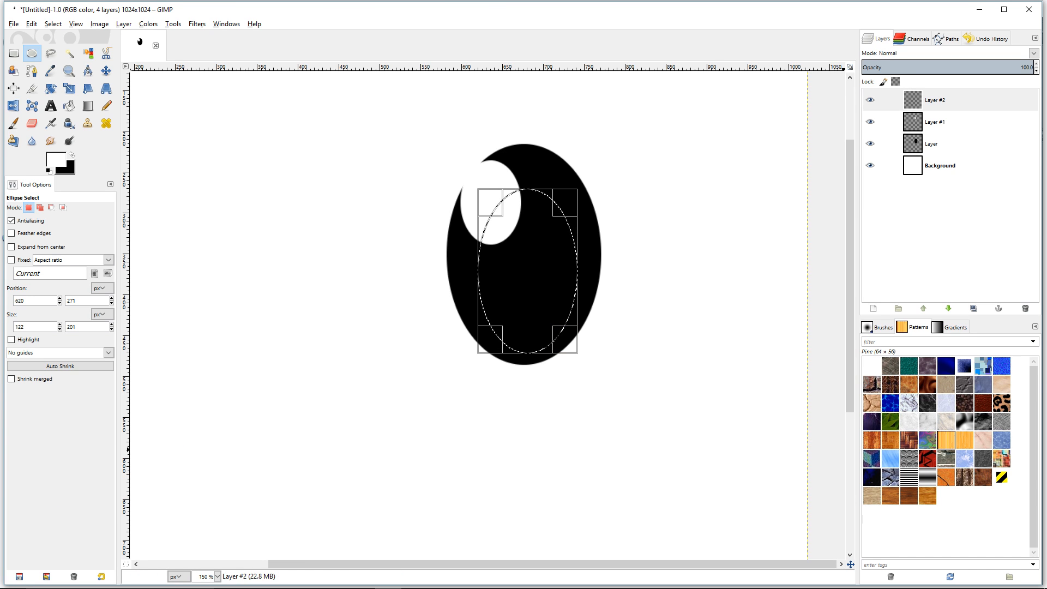
pyautogui.click(632, 17)
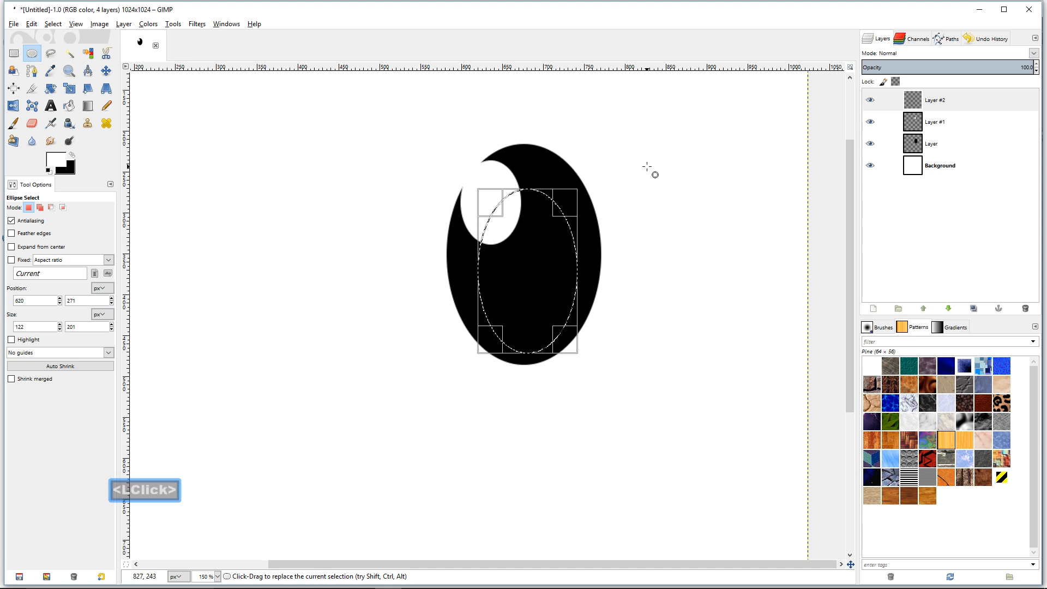
# Step: Set the foreground colour to the greyish blue 8992ae
pyautogui.click(60, 161)
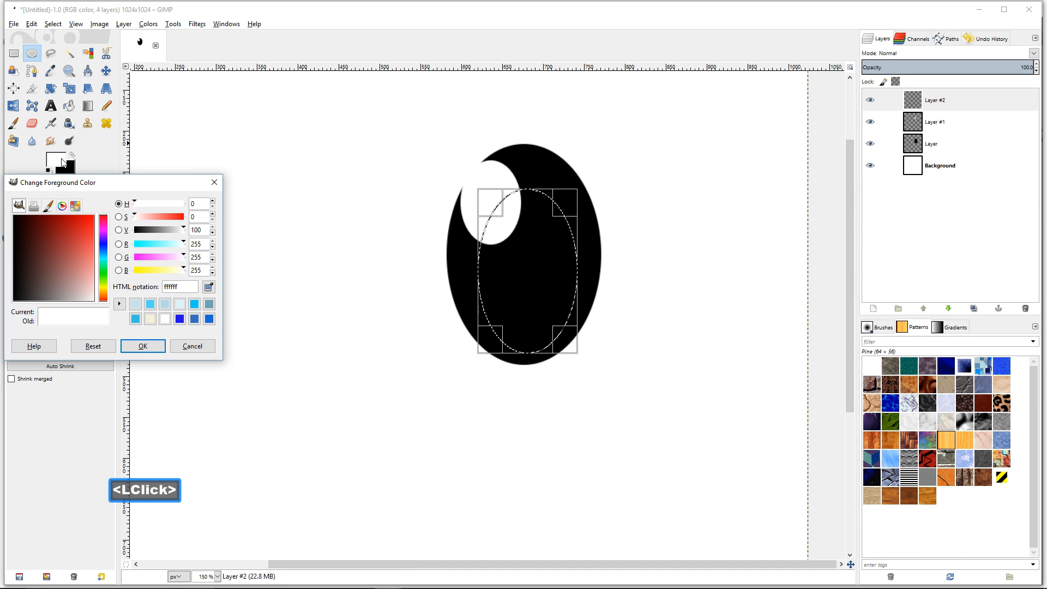
pyautogui.click(102, 243)
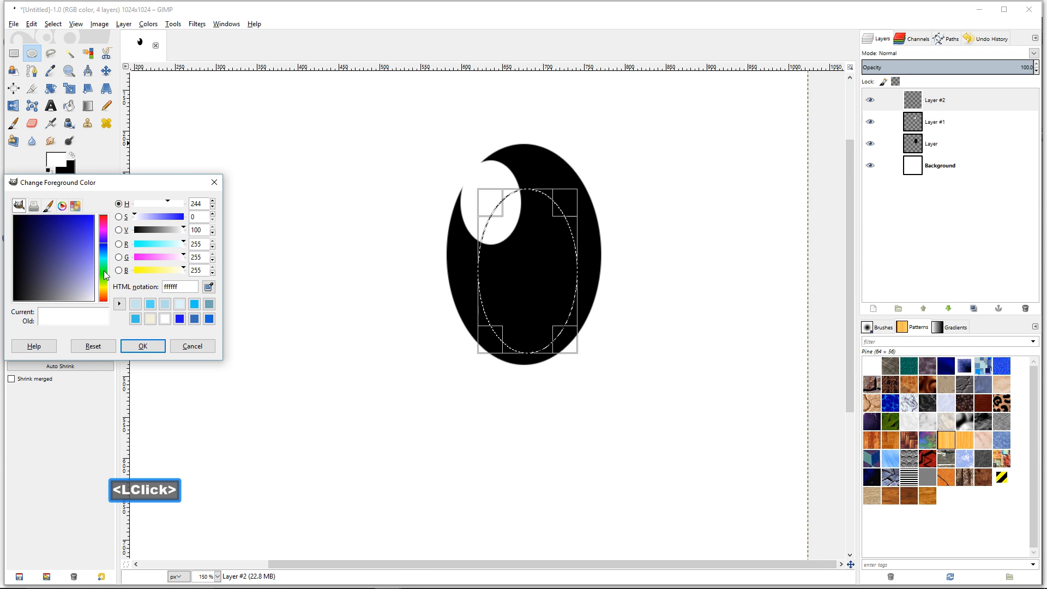
pyautogui.click(101, 247)
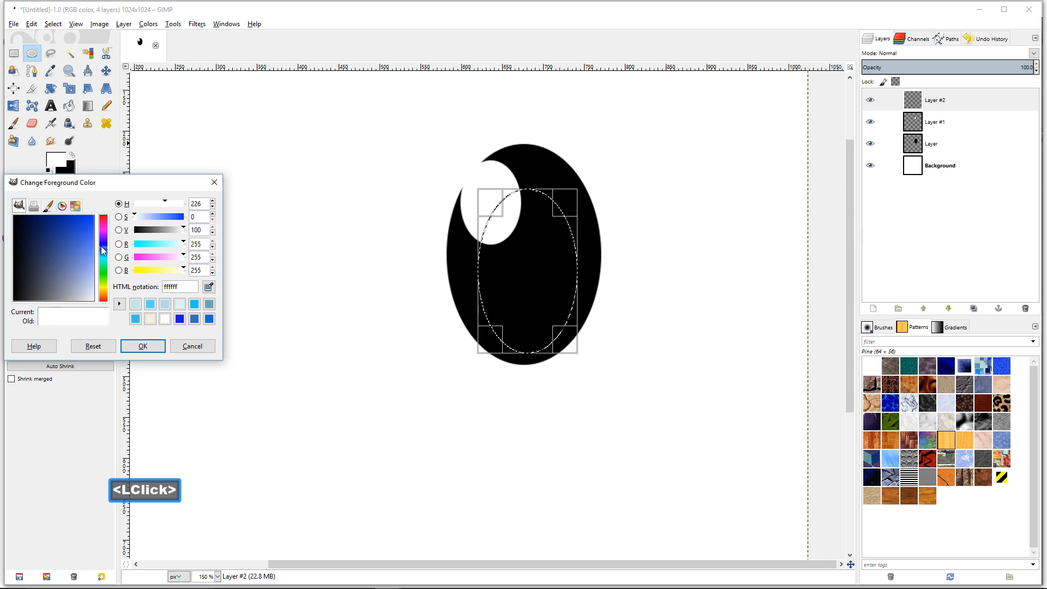
pyautogui.click(62, 260)
pyautogui.moveTo(61, 265); pyautogui.dragTo(71, 289)
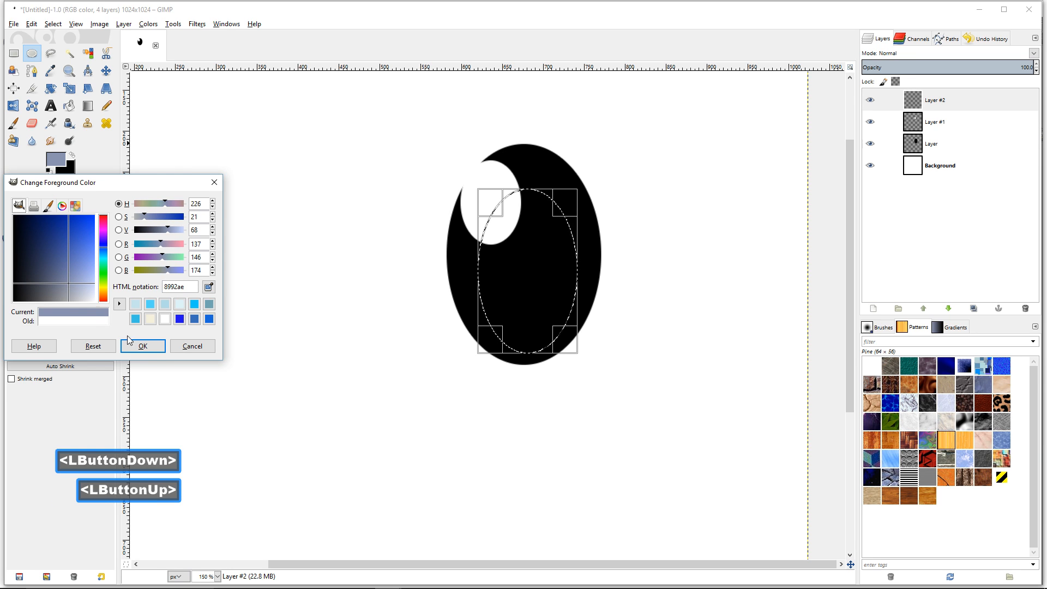
pyautogui.click(157, 349)
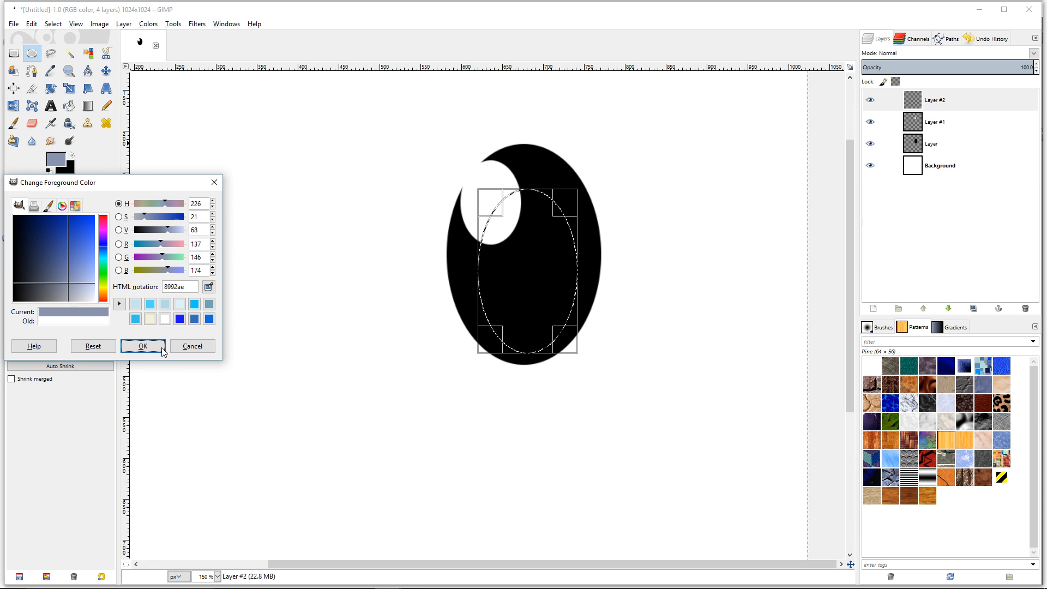
pyautogui.press('Return')
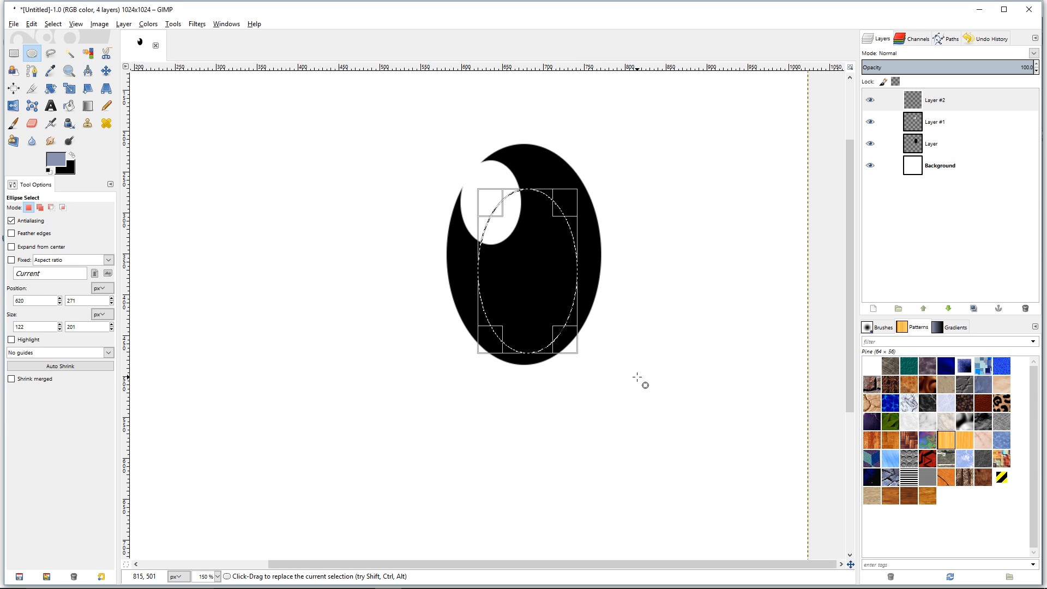
# Step: Fill the elliptical selection with the greyish-blue foreground colour and clear the selection
pyautogui.press('ctrl')
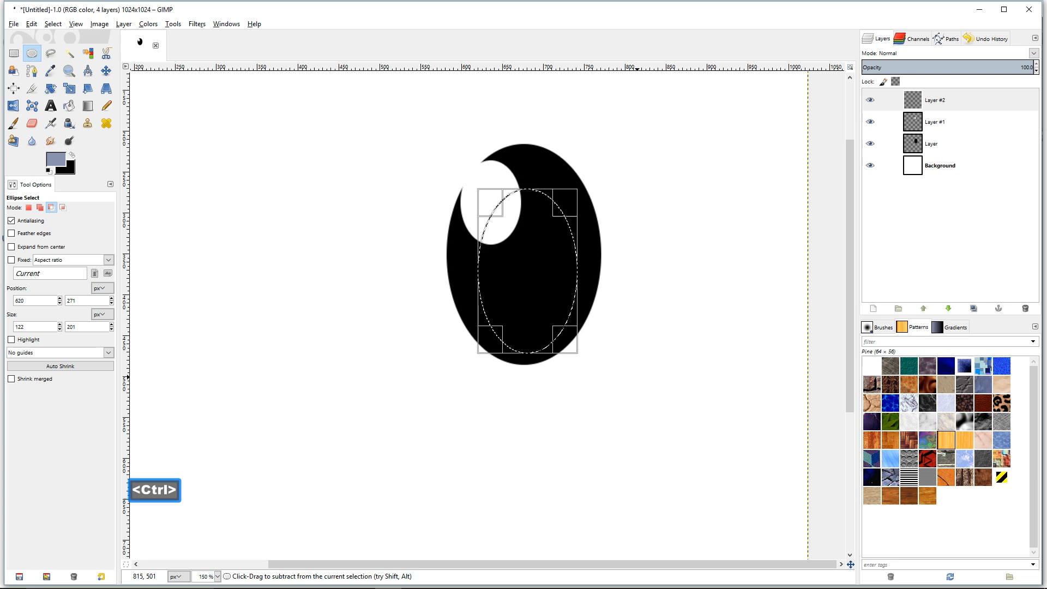
pyautogui.hotkey('ctrl', ',')
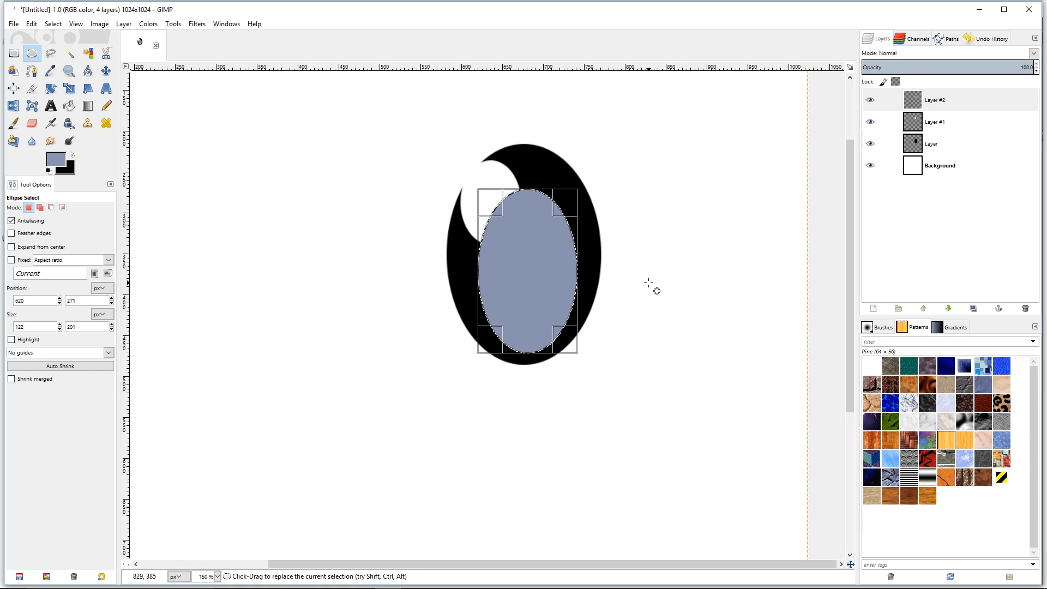
pyautogui.press('ctrl')
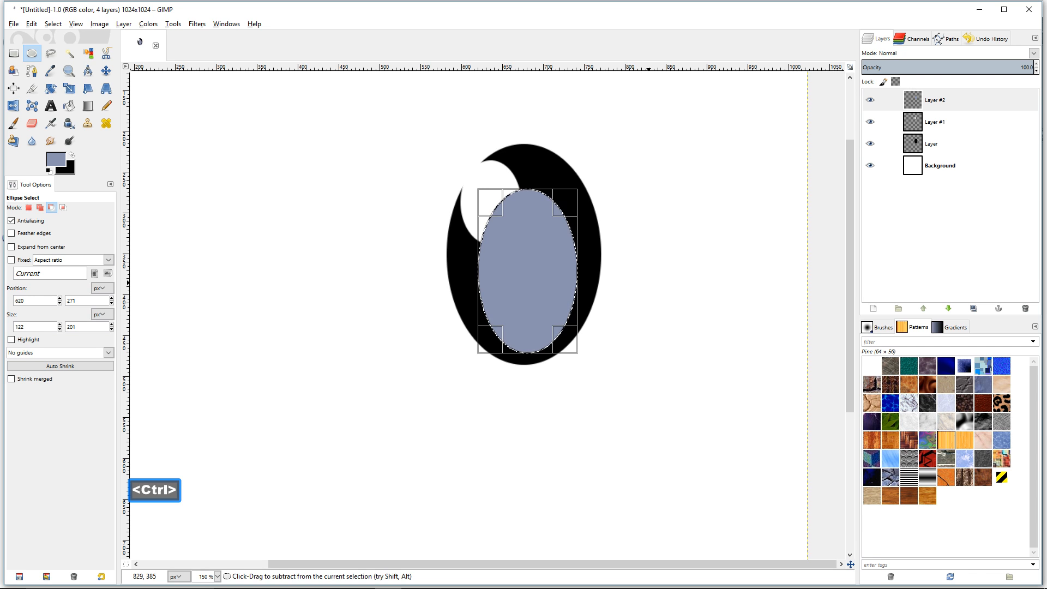
pyautogui.press('shift')
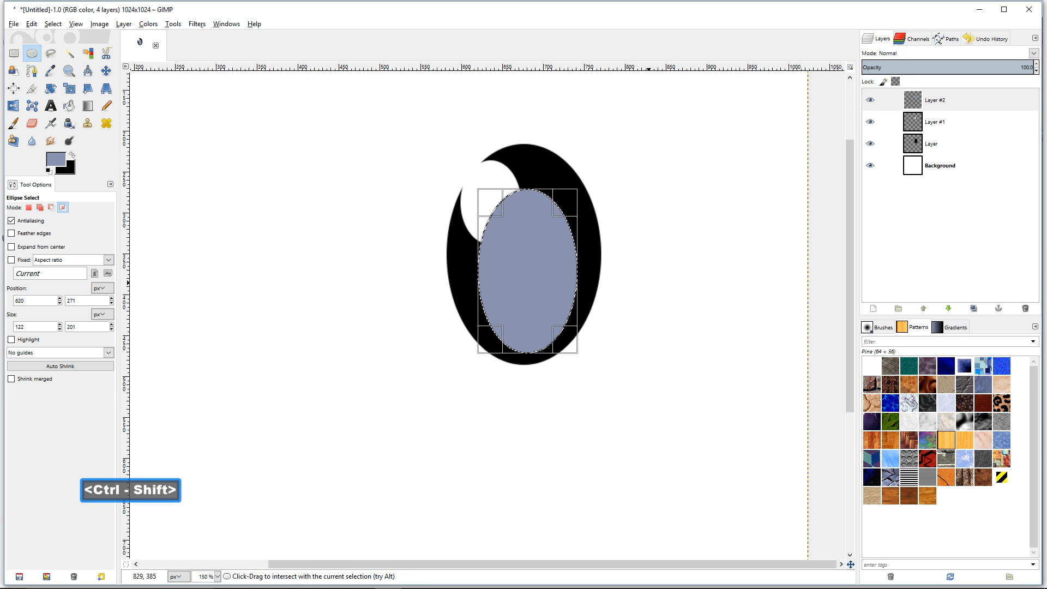
pyautogui.hotkey('ctrl', 'shift', 'a')
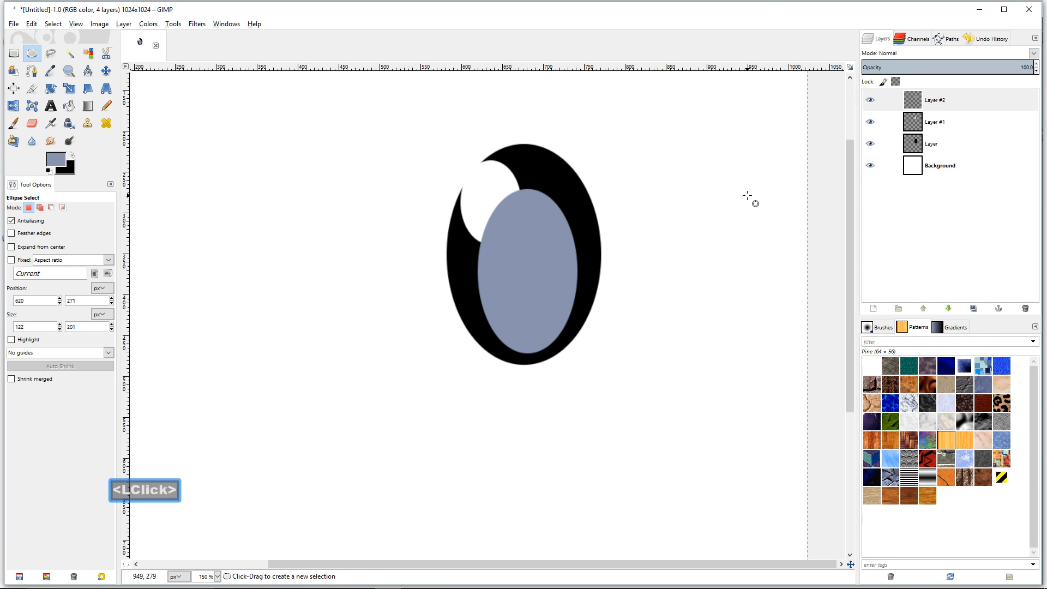
# Step: Add another transparent 1024 × 1024 px layer above the greyish-blue ellipse's layer and make it the active layer
pyautogui.click(873, 308)
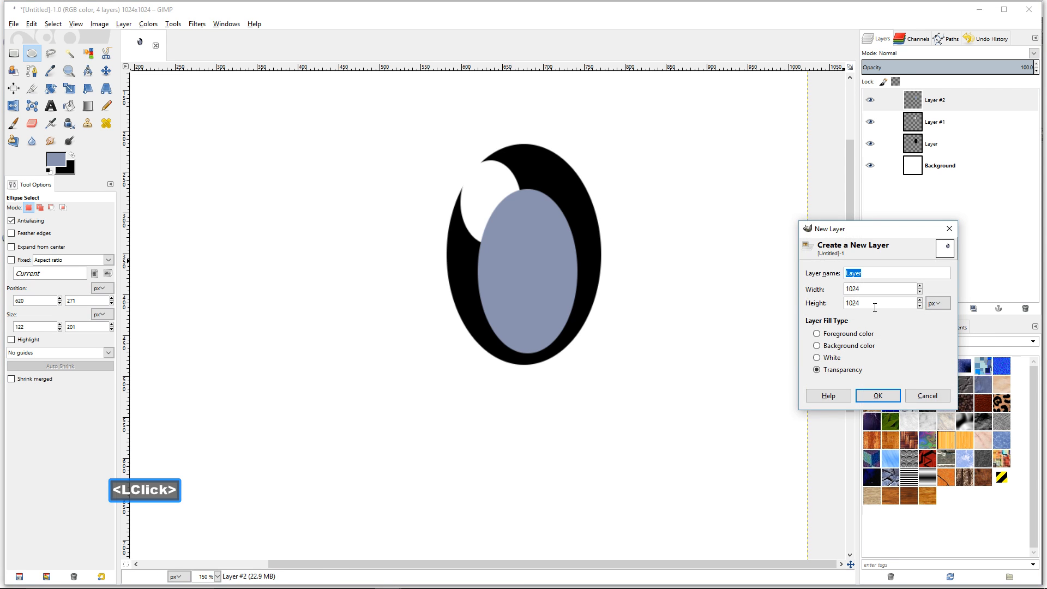
pyautogui.click(878, 396)
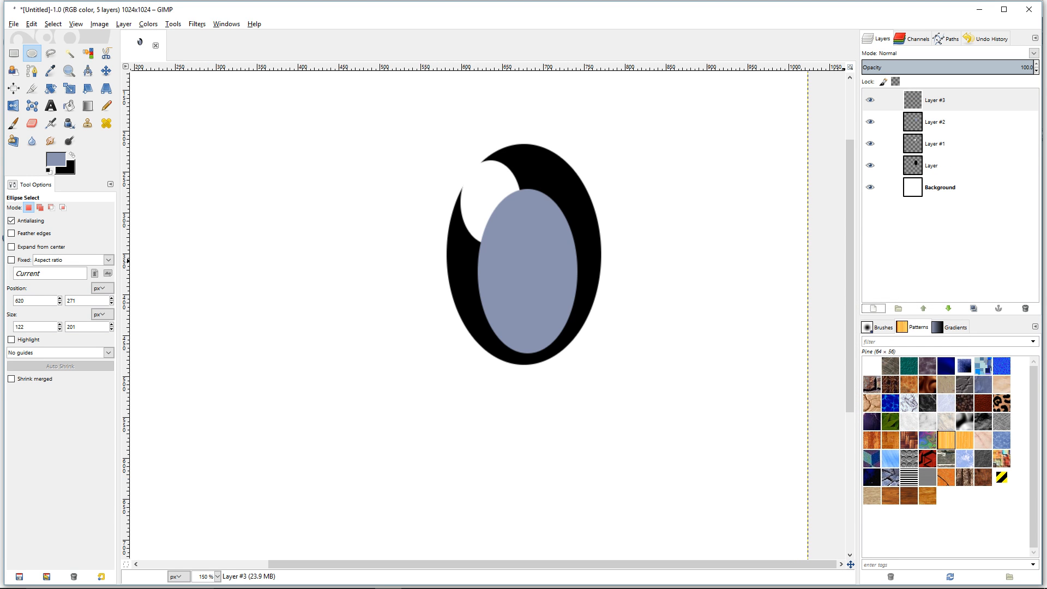
pyautogui.click(803, 17)
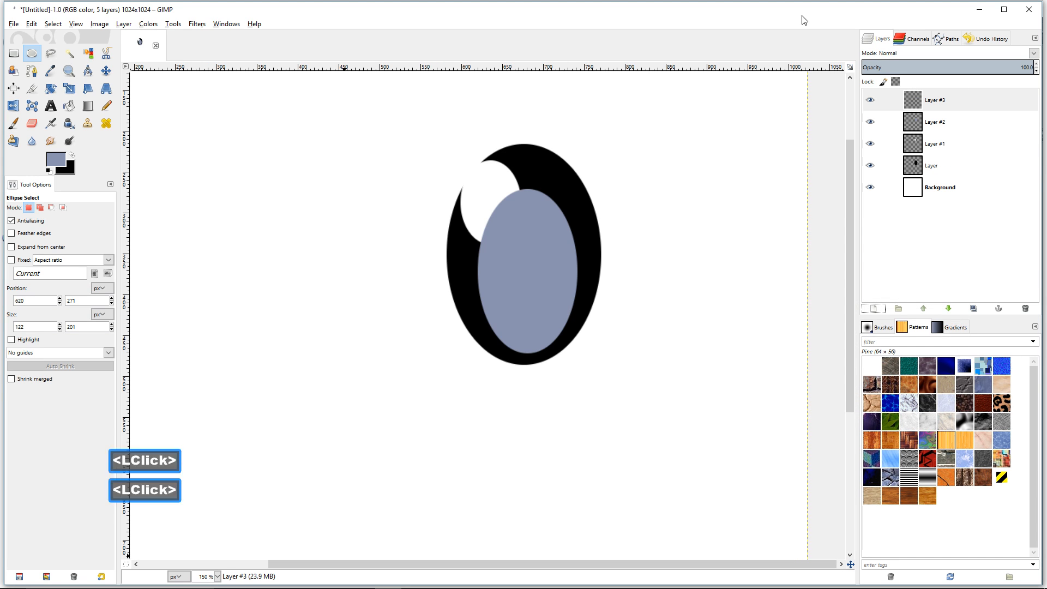
pyautogui.click(979, 104)
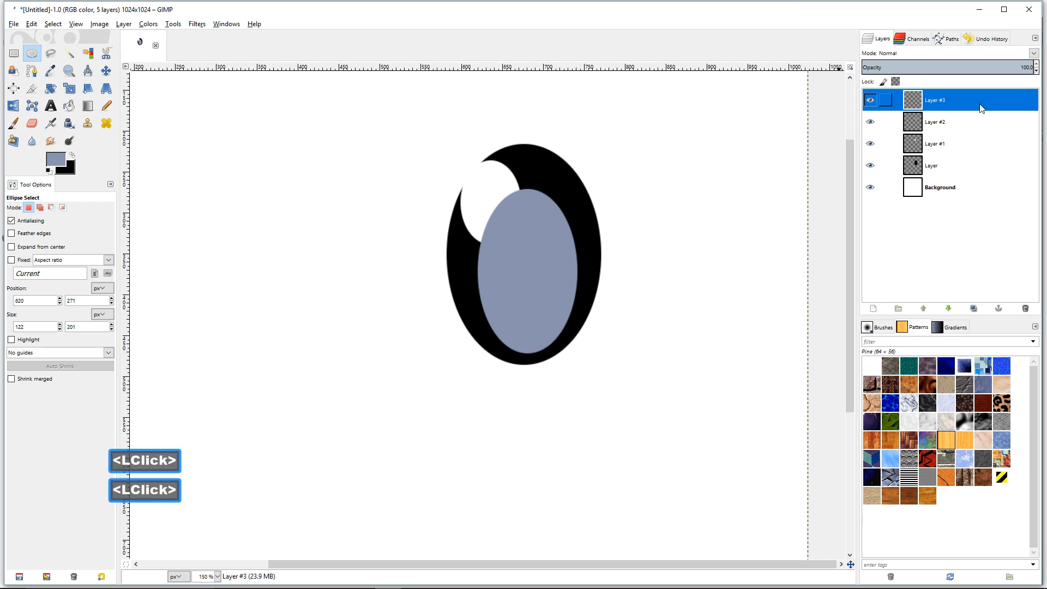
# Step: Draw an elliptical selection inside the greyish-blue ellipse and adjust its edges to a size of about 97 × 163 px
pyautogui.click(33, 55)
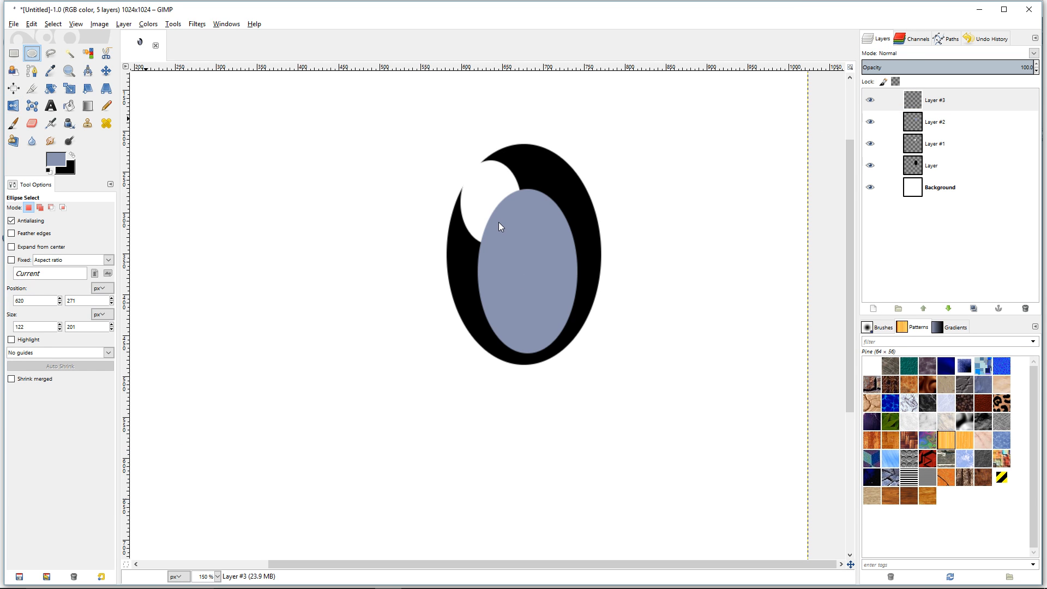
pyautogui.moveTo(499, 221); pyautogui.dragTo(567, 352)
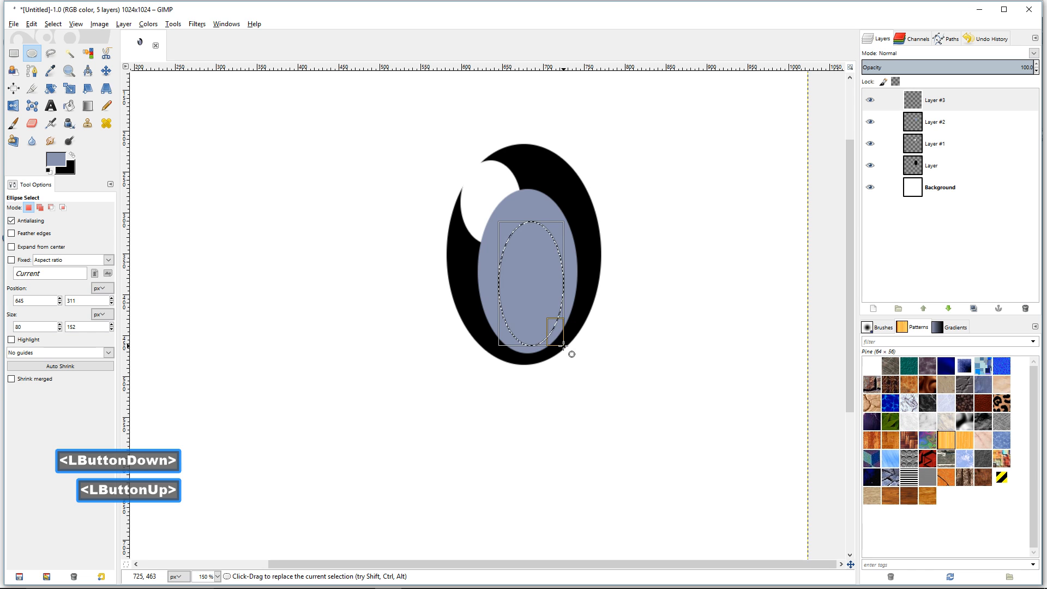
pyautogui.moveTo(502, 279); pyautogui.dragTo(498, 278)
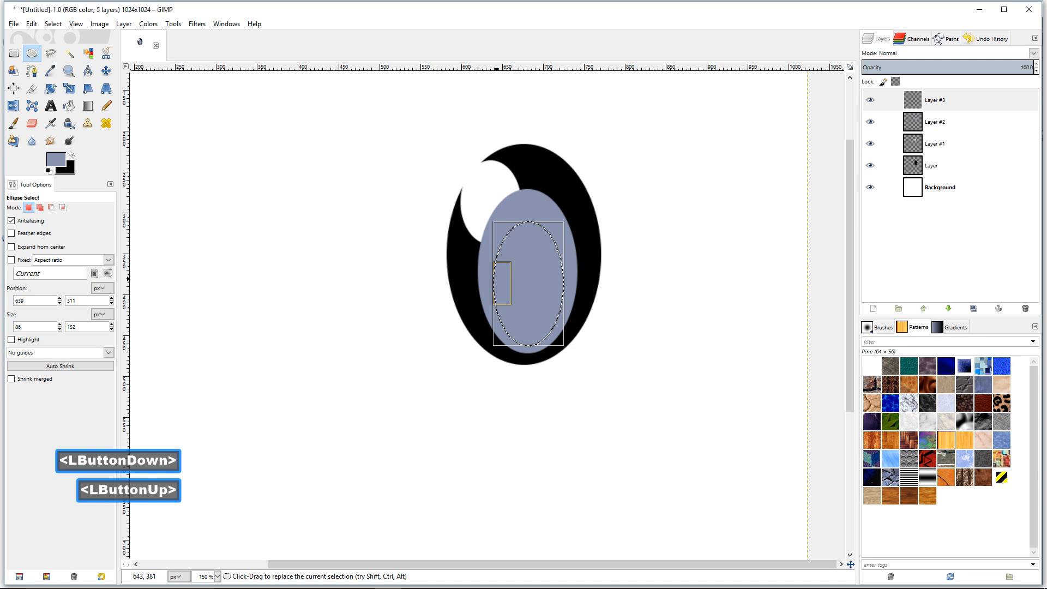
pyautogui.moveTo(499, 278); pyautogui.dragTo(555, 287)
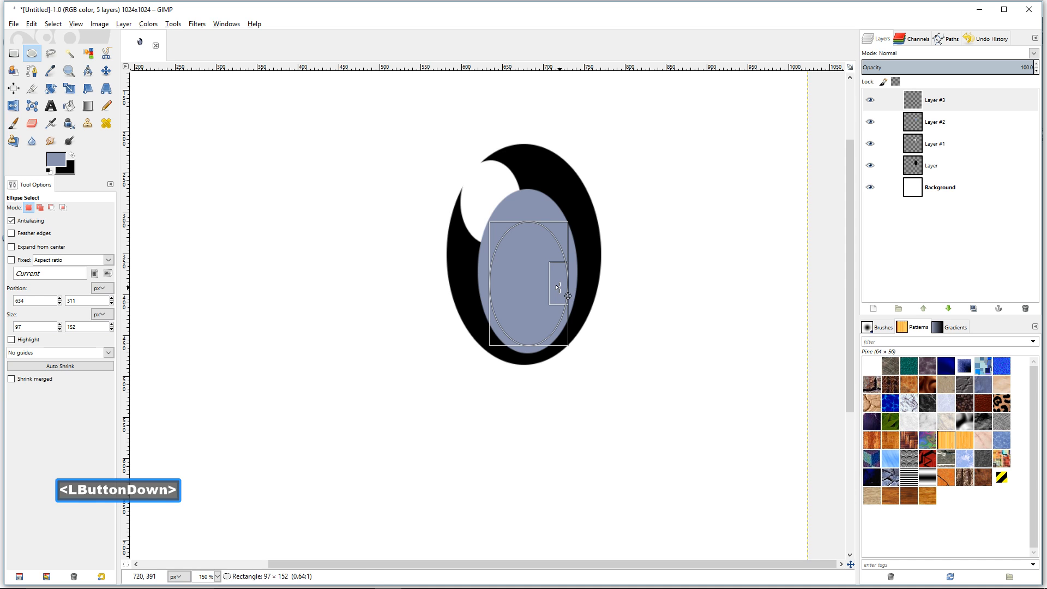
pyautogui.moveTo(558, 288); pyautogui.dragTo(558, 287)
pyautogui.moveTo(533, 243); pyautogui.dragTo(531, 234)
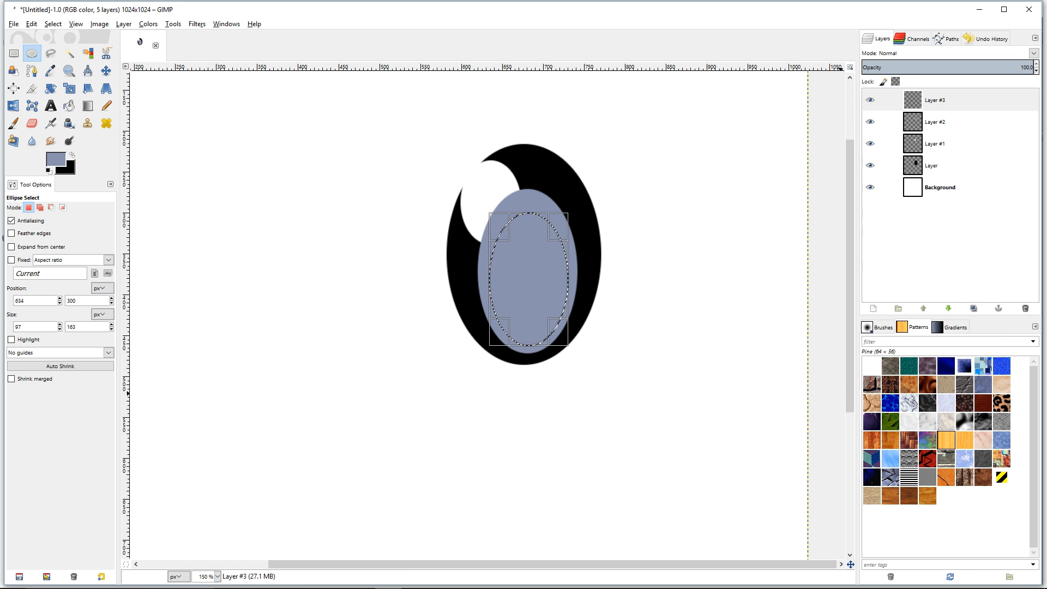
# Step: Set the foreground colour to the light blue bfdbf3
pyautogui.click(106, 70)
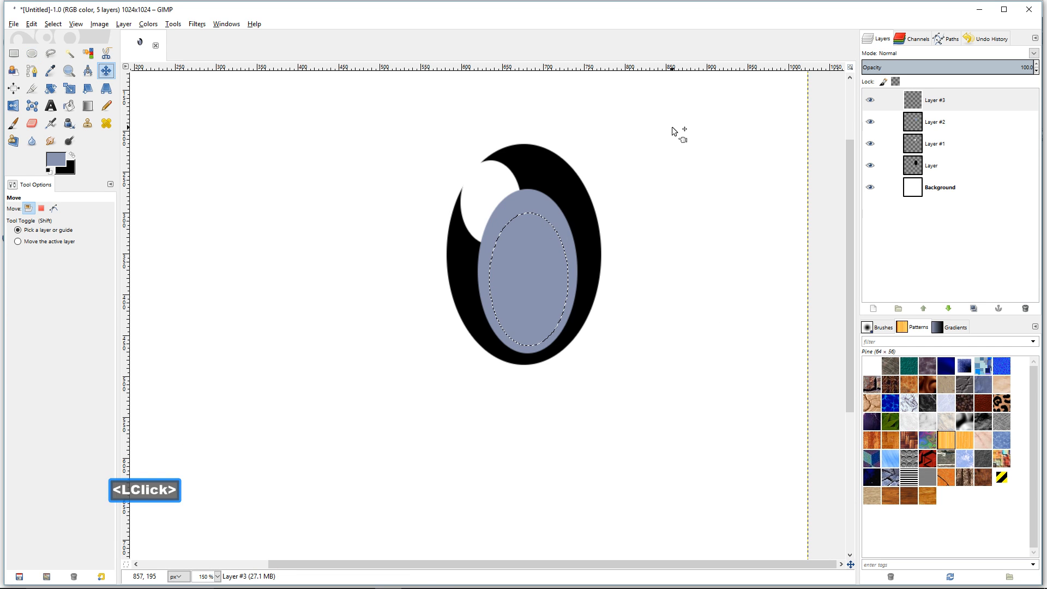
pyautogui.click(55, 160)
pyautogui.click(104, 257)
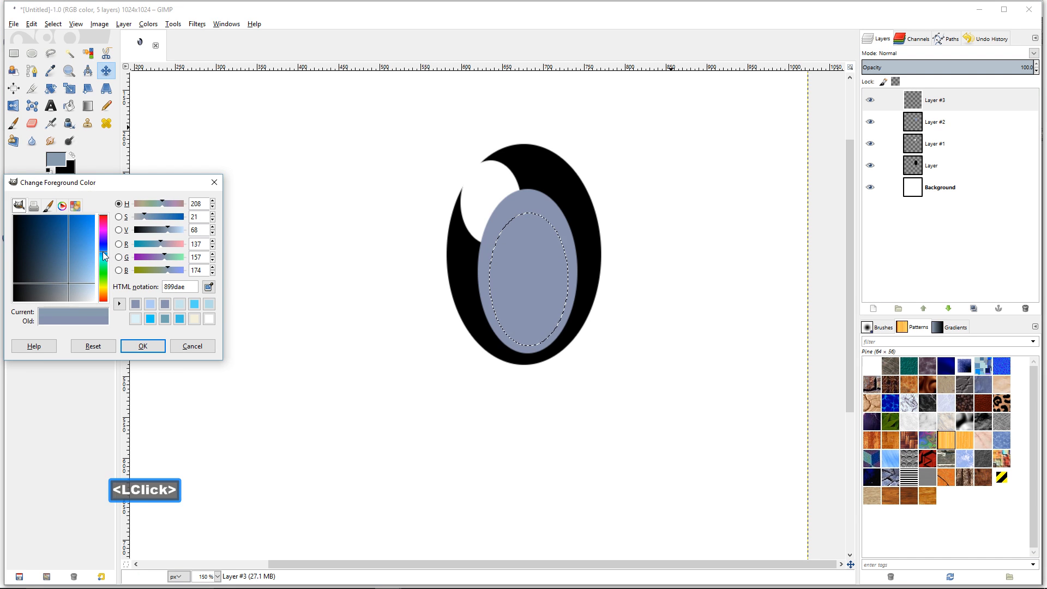
pyautogui.moveTo(90, 277); pyautogui.dragTo(90, 283)
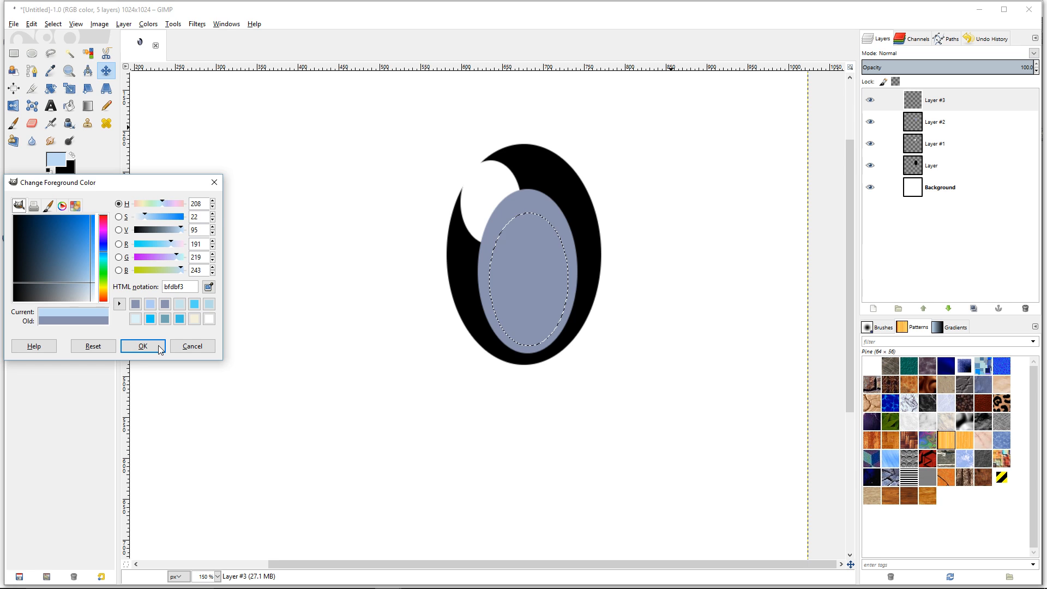
pyautogui.press('Return')
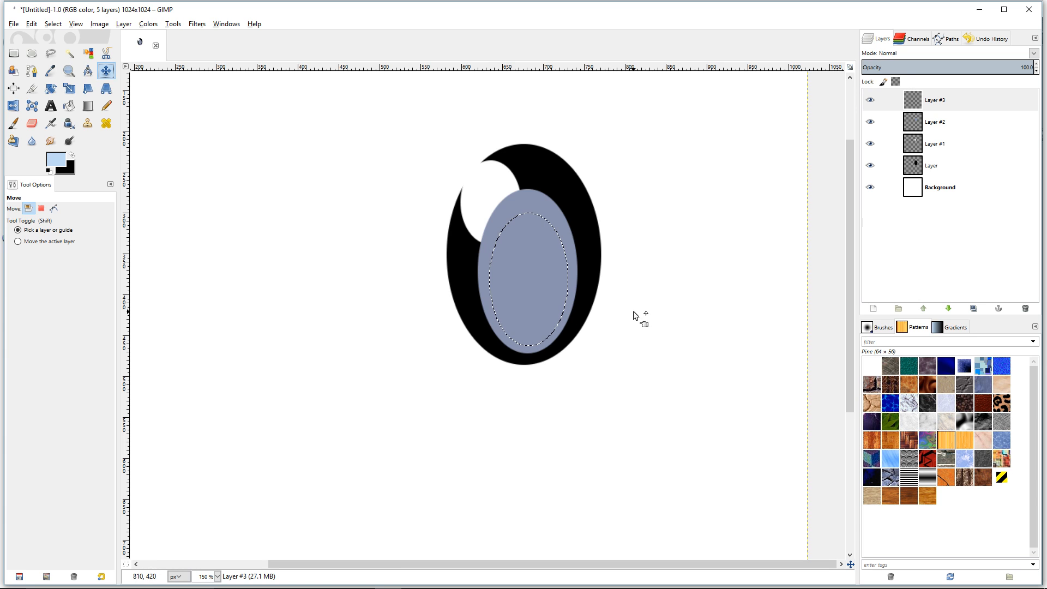
# Step: Fill the inner elliptical selection on its own layer with the light-blue foreground colour and clear the selection
pyautogui.click(987, 101)
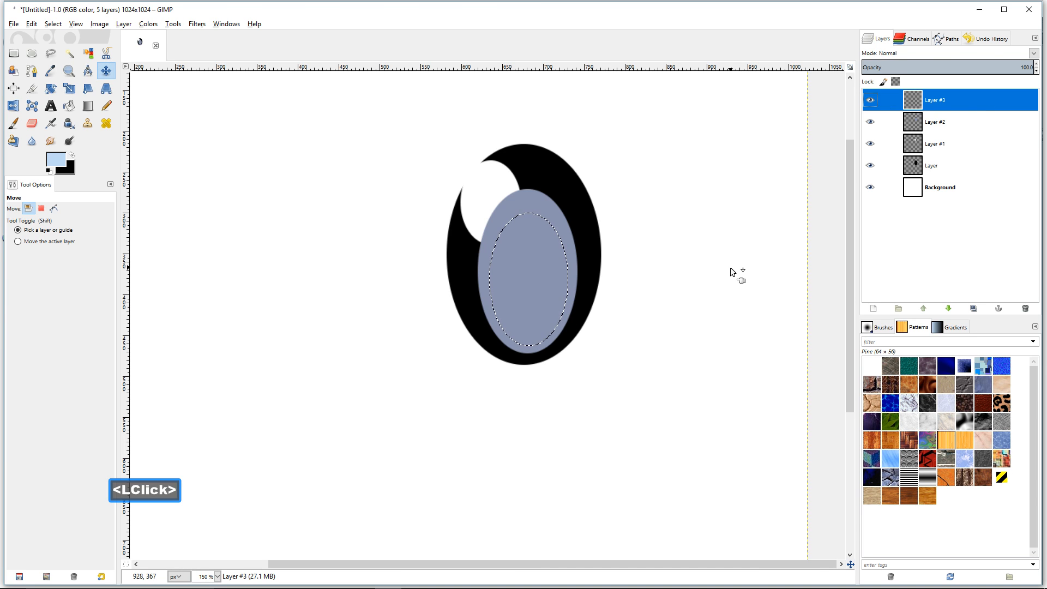
pyautogui.press('ctrl')
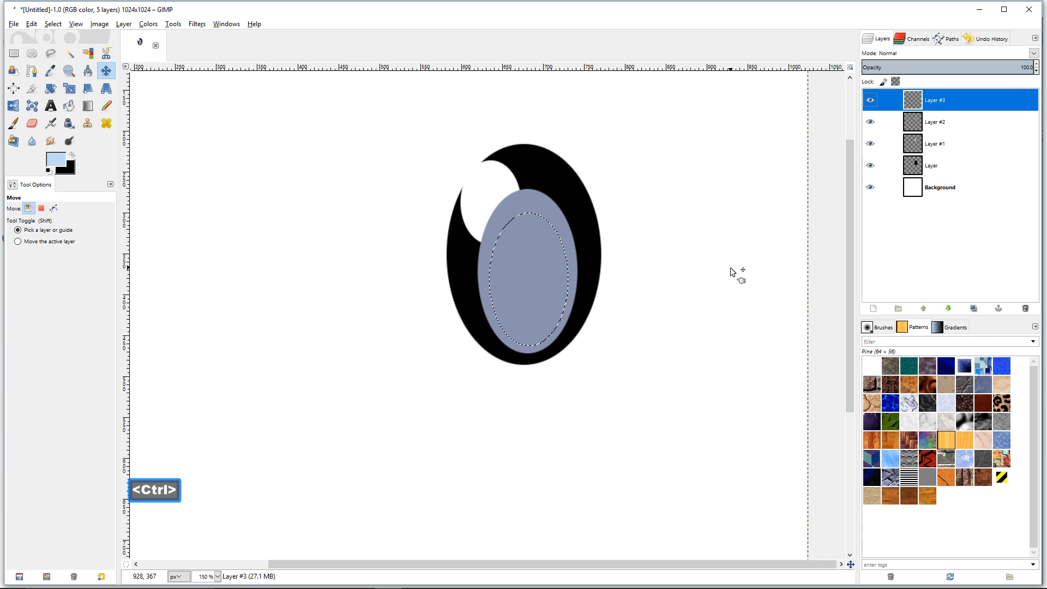
pyautogui.hotkey('ctrl', ',')
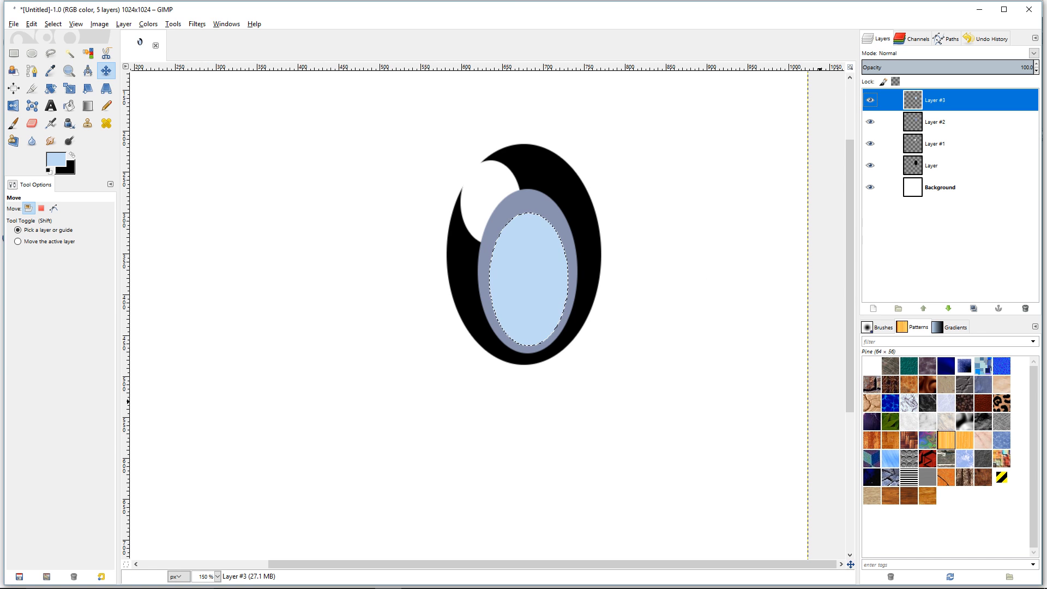
pyautogui.click(732, 21)
pyautogui.press('ctrl')
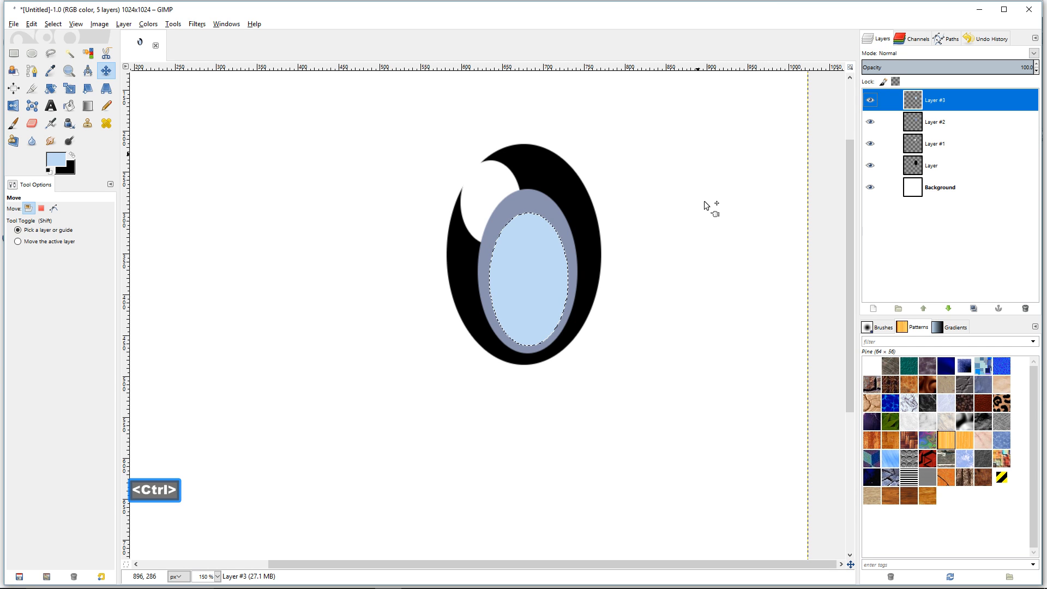
pyautogui.hotkey('ctrl', 'shift')
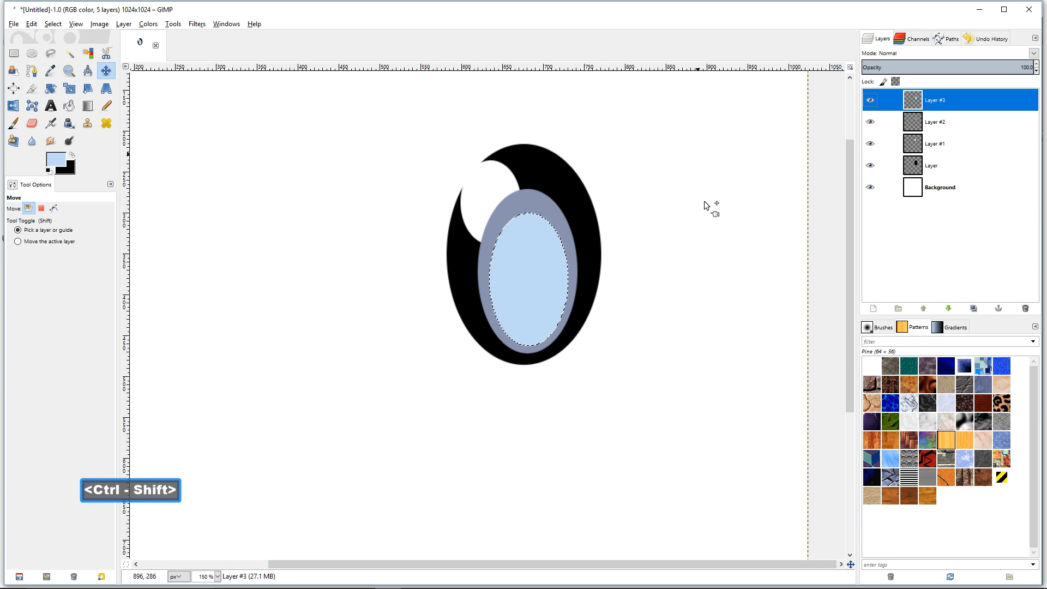
pyautogui.hotkey('ctrl', 'shift', 'a')
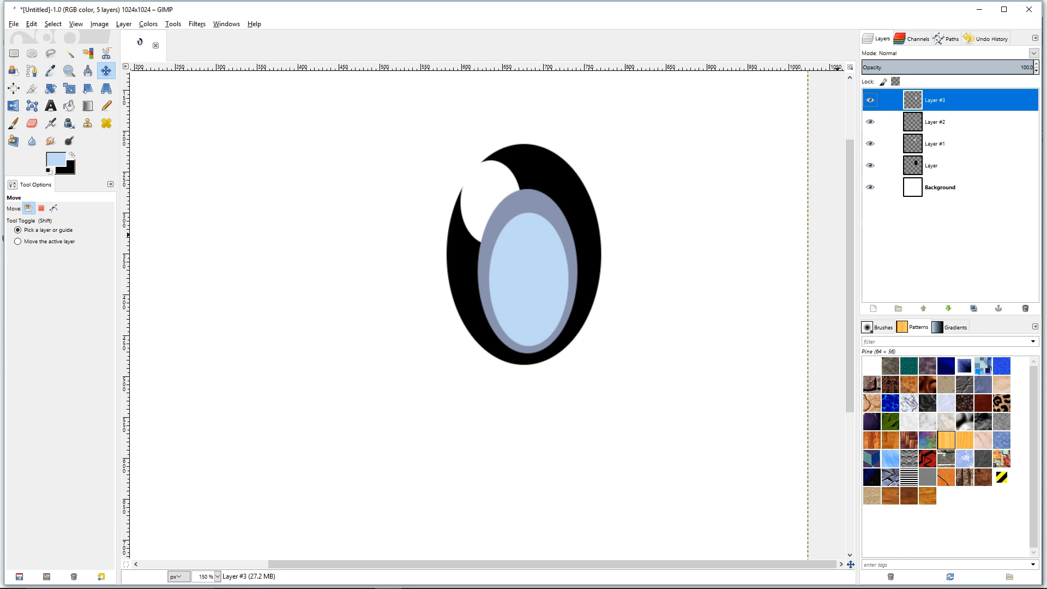
pyautogui.click(742, 16)
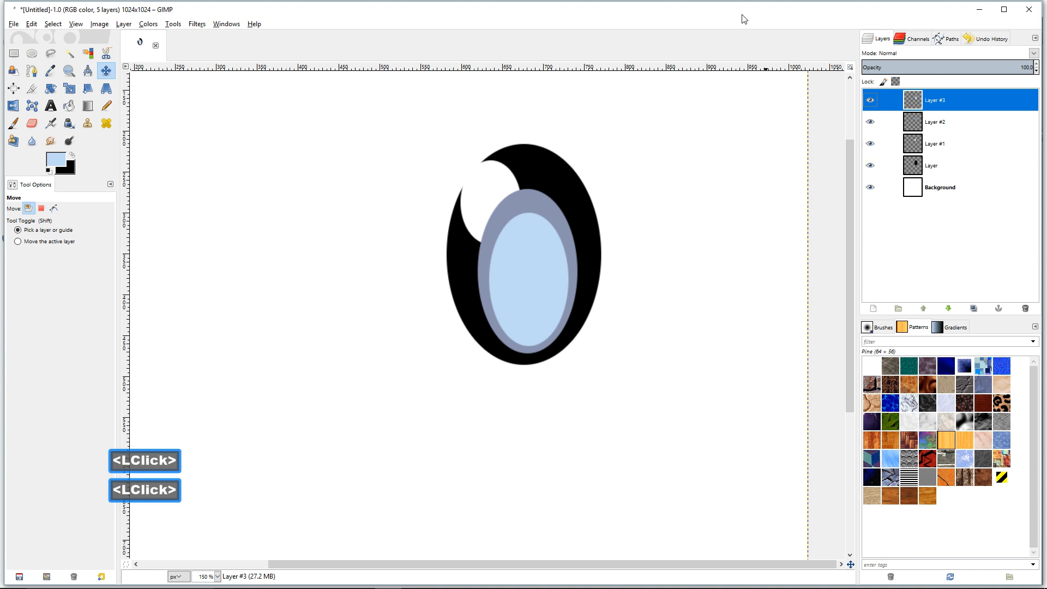
# Step: Duplicate the light-blue ellipse's layer and hide the original layer
pyautogui.rightClick(975, 104)
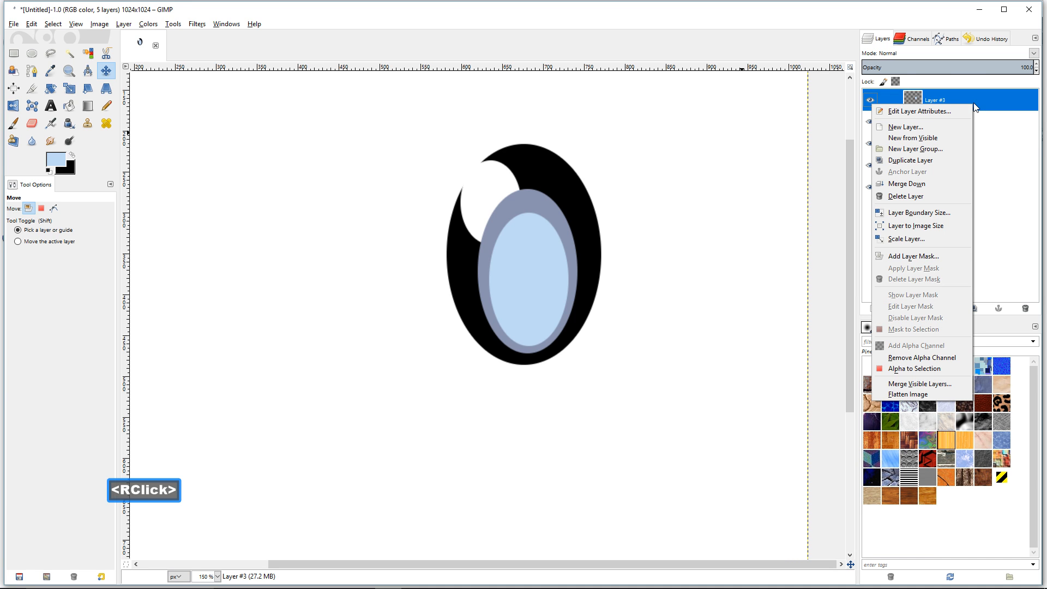
pyautogui.click(949, 161)
pyautogui.click(870, 123)
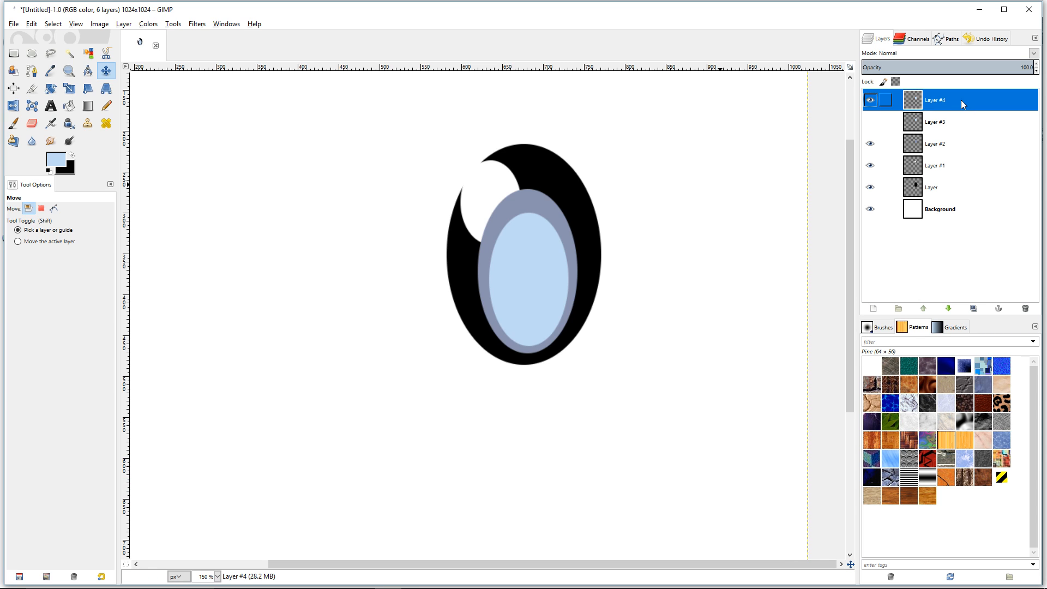
# Step: Cut a nearly circular area of about 102 × 100 px out of the duplicated light-blue ellipse's lower half and clear the selection
pyautogui.click(32, 53)
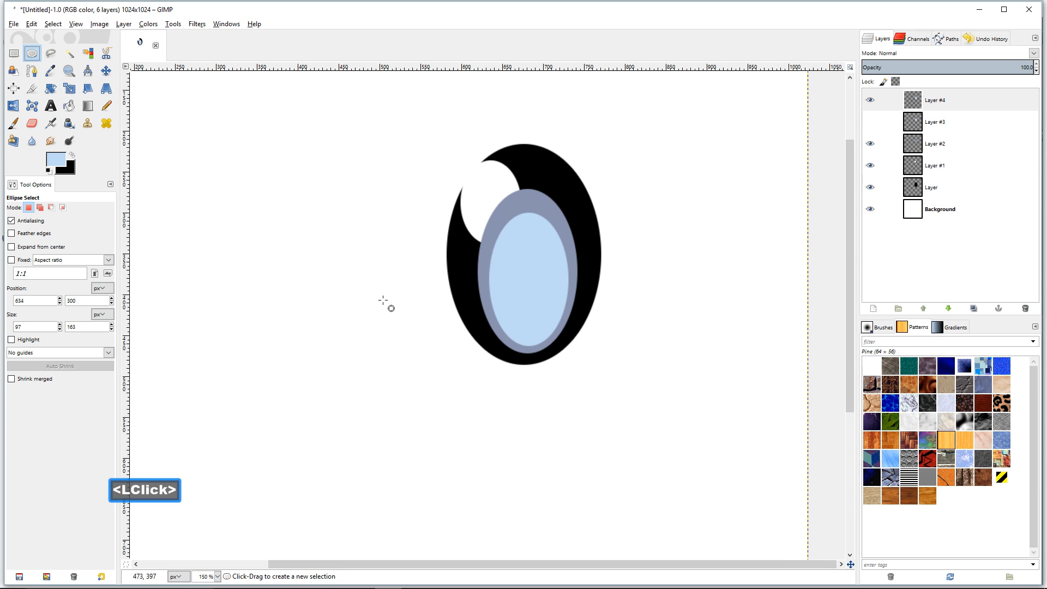
pyautogui.moveTo(492, 254); pyautogui.dragTo(571, 335)
pyautogui.moveTo(503, 302); pyautogui.dragTo(499, 301)
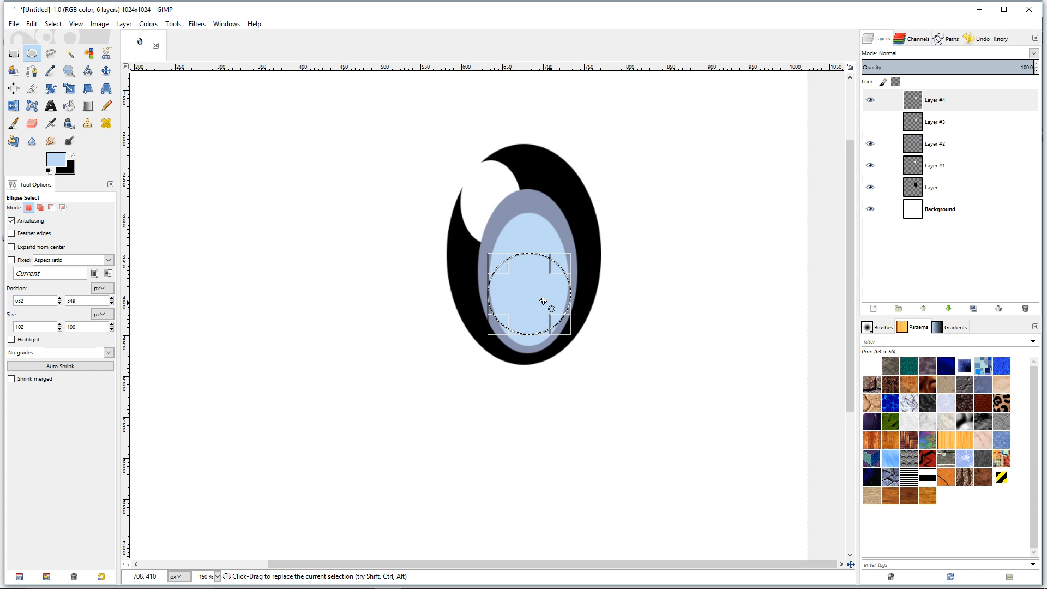
pyautogui.click(976, 99)
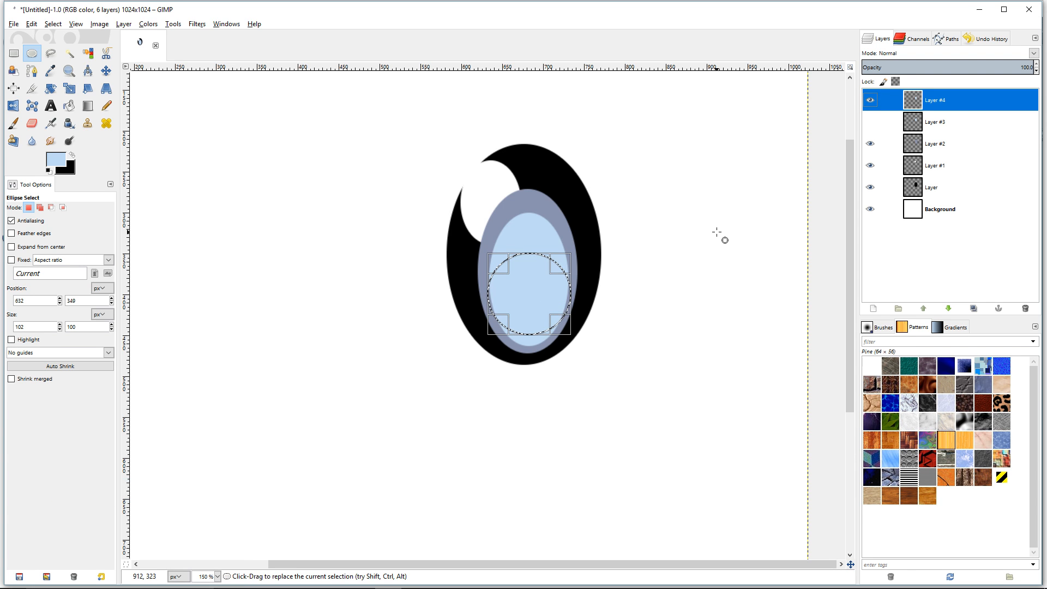
pyautogui.press('Delete')
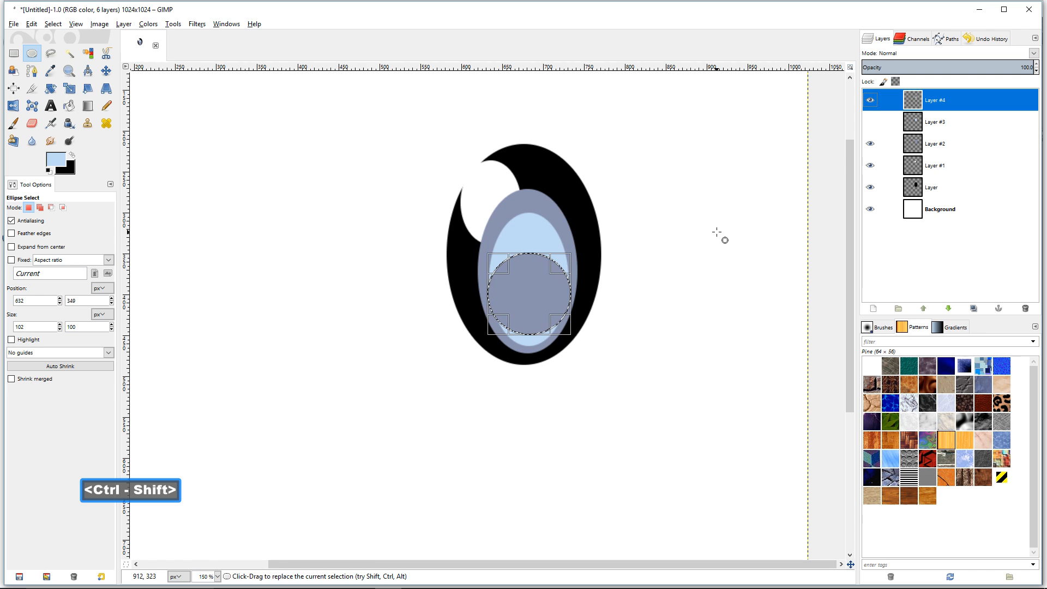
pyautogui.hotkey('ctrl', 'shift', 'a')
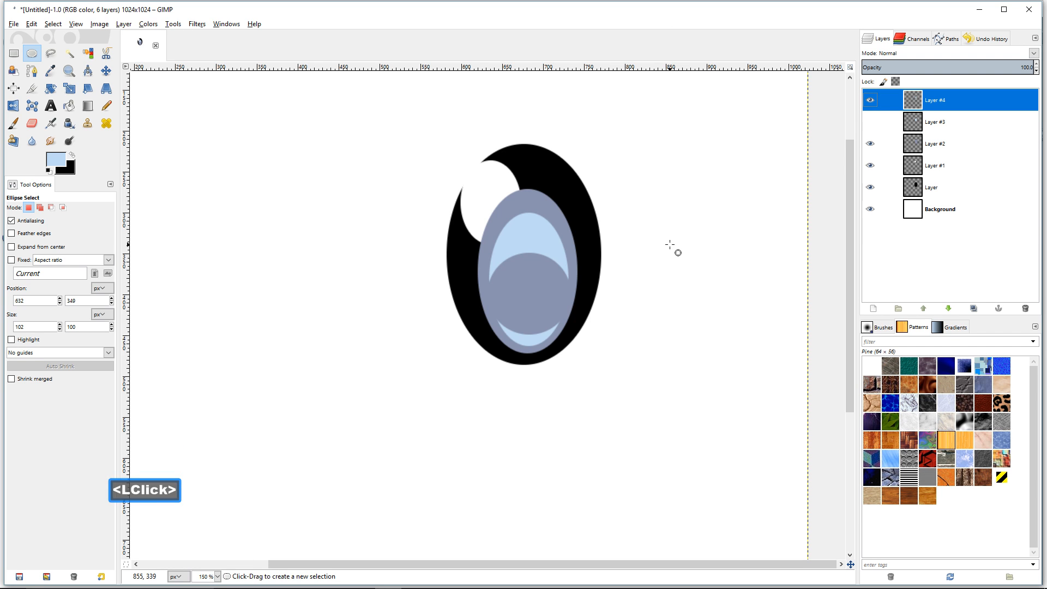
# Step: Erase the upper remnant of the light-blue ellipse with the size 20 Eraser, keeping only the lower crescent
pyautogui.click(32, 123)
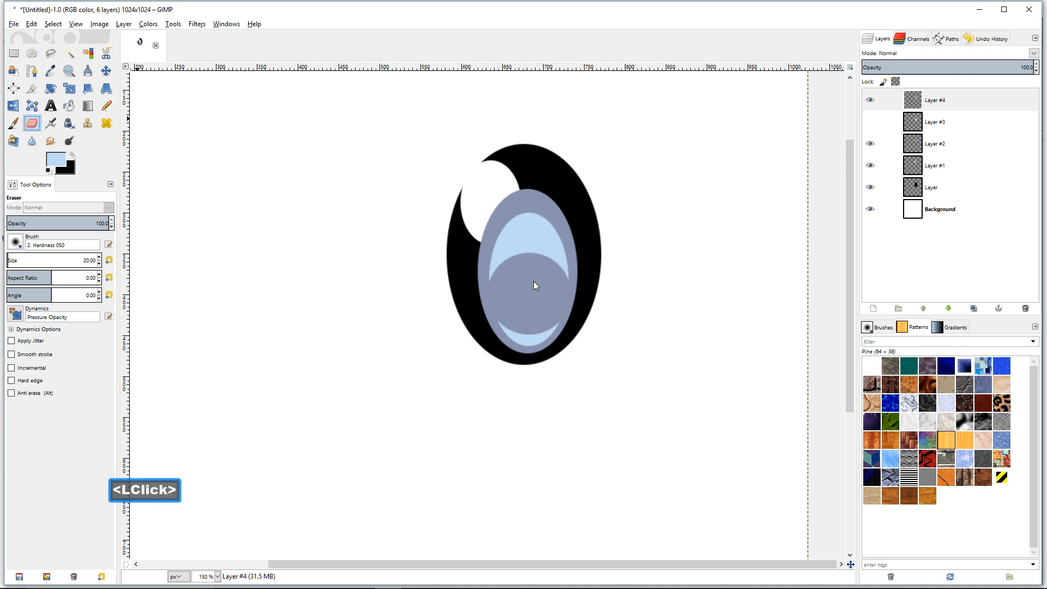
pyautogui.click(536, 248)
pyautogui.moveTo(539, 250)
pyautogui.mouseDown()
pyautogui.moveTo(566, 270)
pyautogui.moveTo(538, 240)
pyautogui.moveTo(547, 251)
pyautogui.moveTo(503, 269)
pyautogui.moveTo(590, 277)
pyautogui.moveTo(539, 266)
pyautogui.moveTo(579, 246)
pyautogui.moveTo(486, 240)
pyautogui.moveTo(541, 205)
pyautogui.moveTo(506, 269)
pyautogui.moveTo(484, 280)
pyautogui.moveTo(555, 230)
pyautogui.moveTo(580, 245)
pyautogui.mouseUp()
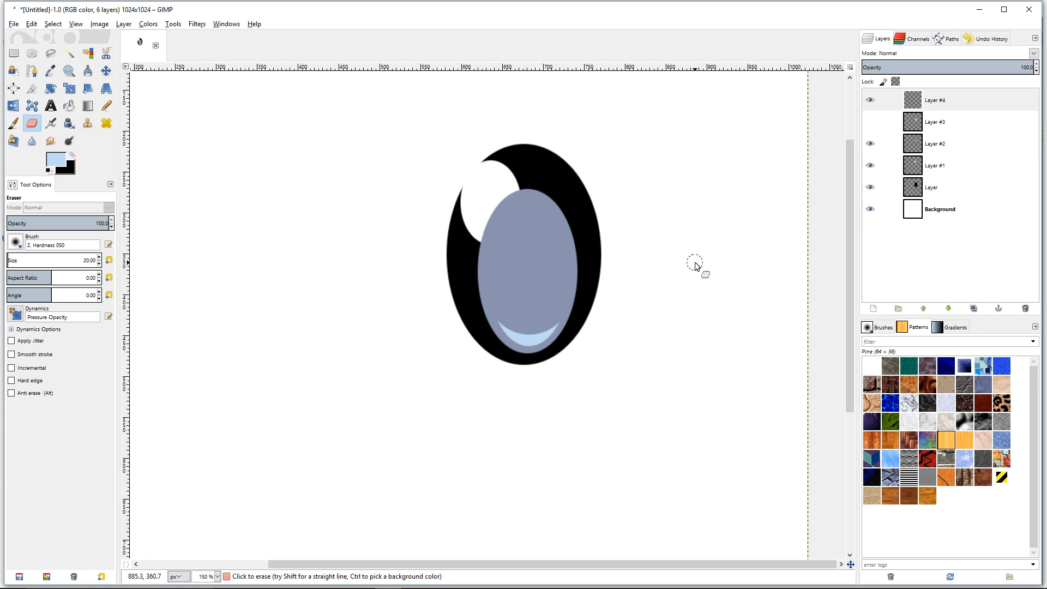
# Step: Duplicate the greyish-blue ellipse's layer and hide the original layer
pyautogui.click(32, 53)
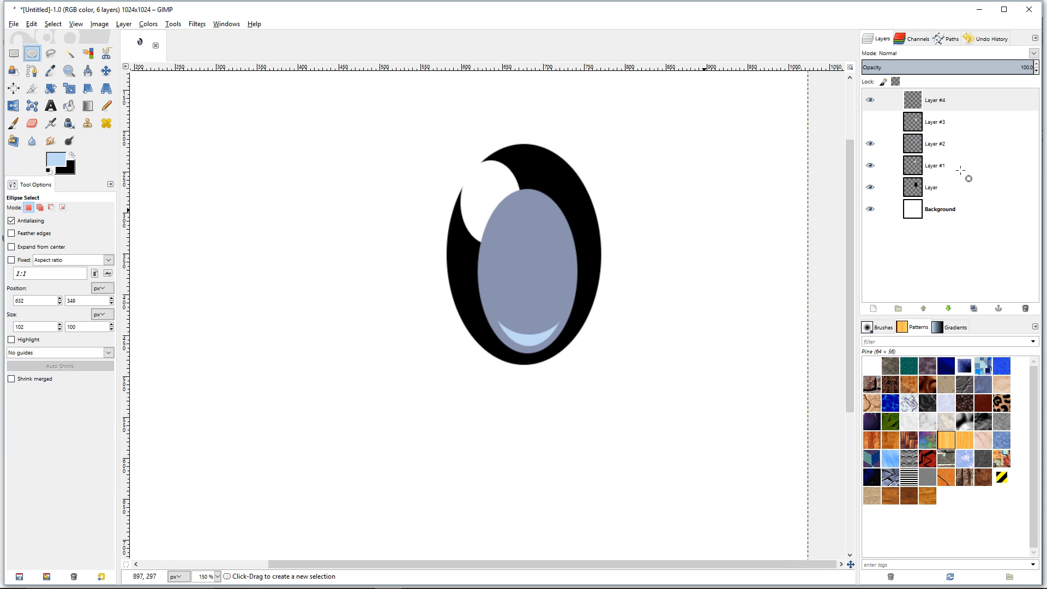
pyautogui.click(967, 150)
pyautogui.rightClick(967, 150)
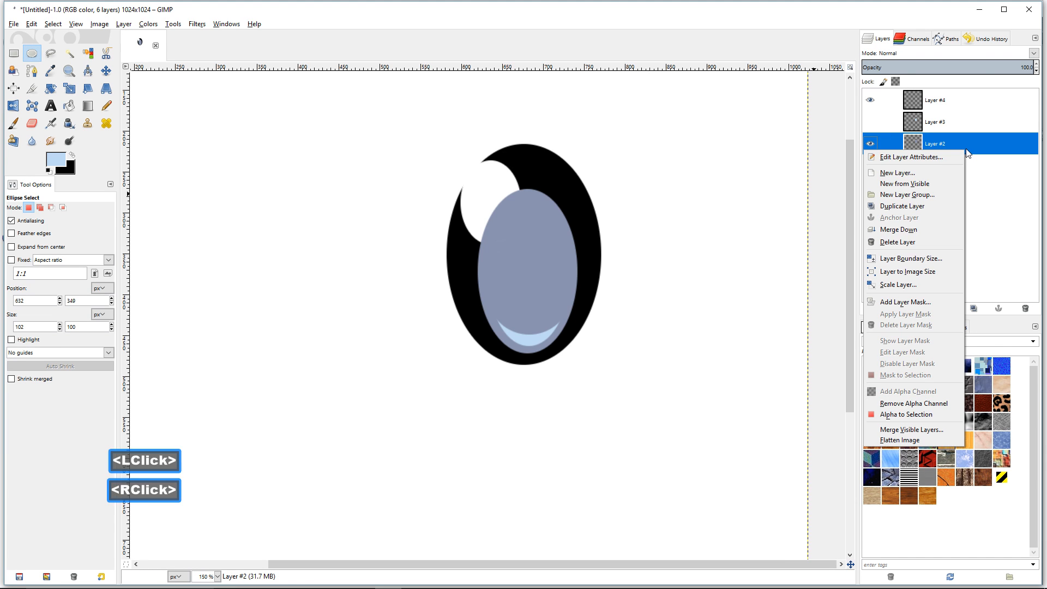
pyautogui.click(944, 203)
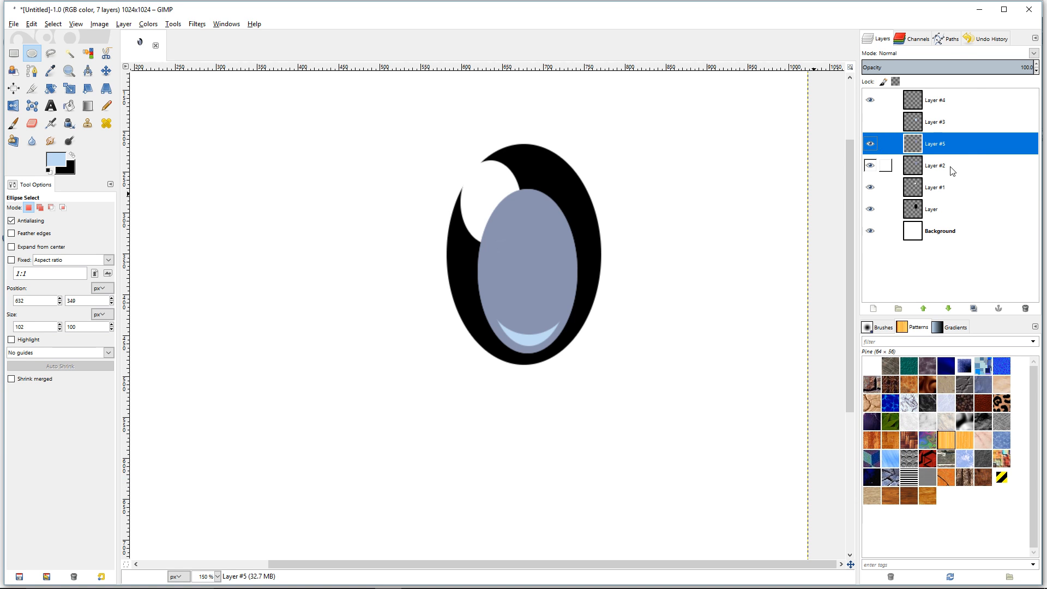
pyautogui.click(870, 166)
# Step: Draw an elliptical selection over the greyish-blue ellipse down to the light-blue crescent and adjust its edges to about 136 × 189 px
pyautogui.click(460, 298)
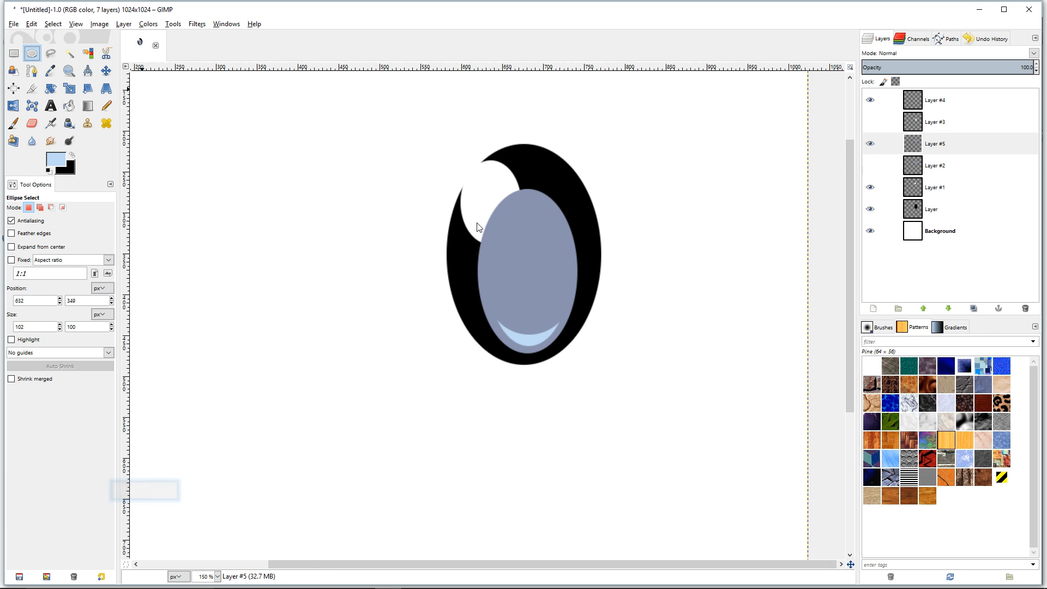
pyautogui.moveTo(474, 205); pyautogui.dragTo(589, 326)
pyautogui.moveTo(498, 211); pyautogui.dragTo(495, 182)
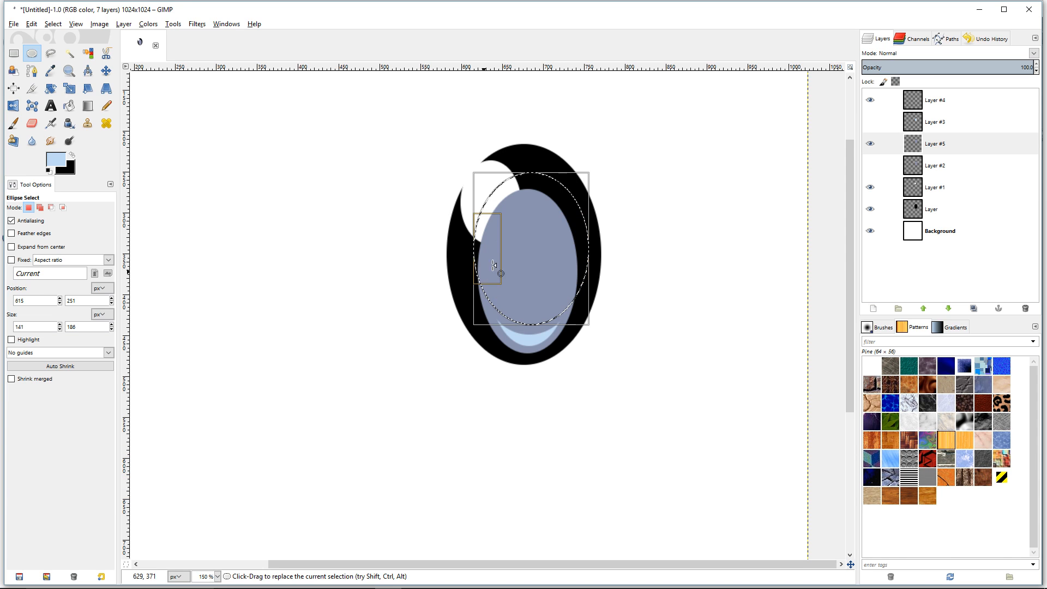
pyautogui.moveTo(494, 266); pyautogui.dragTo(477, 265)
pyautogui.moveTo(588, 258); pyautogui.dragTo(590, 257)
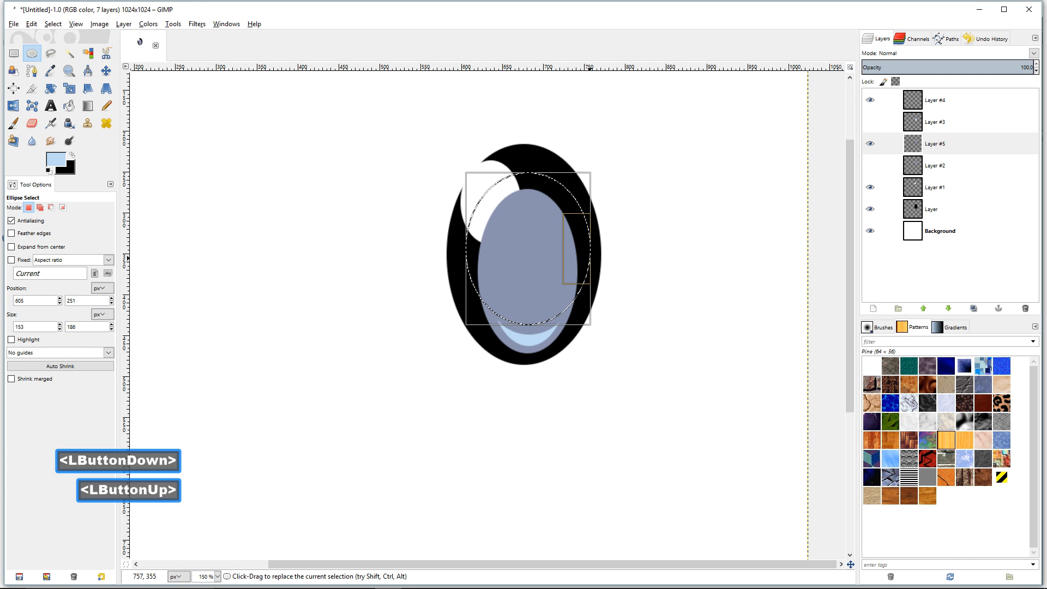
pyautogui.moveTo(534, 310); pyautogui.dragTo(534, 312)
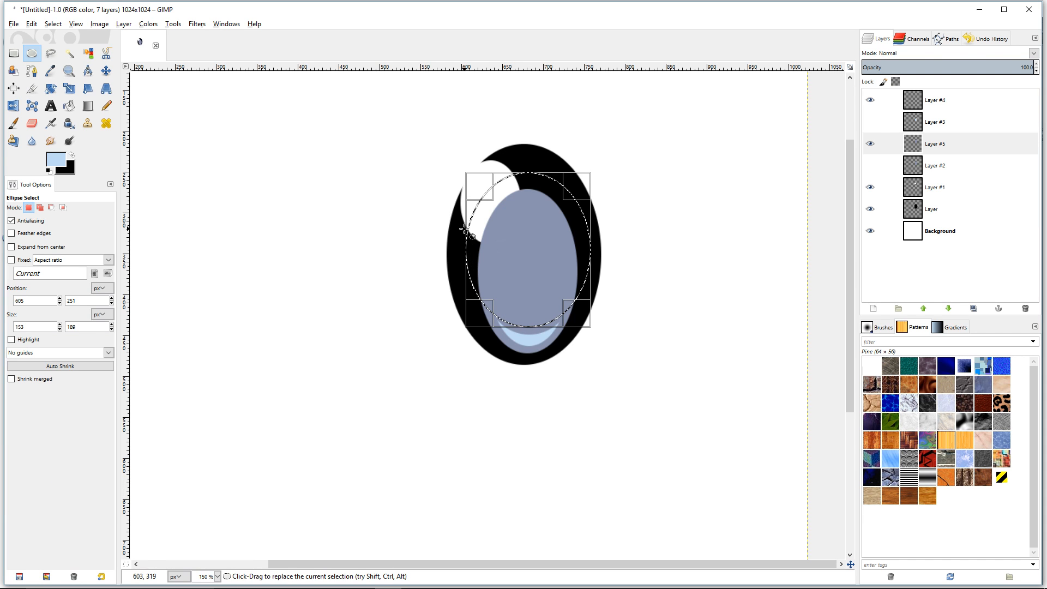
pyautogui.moveTo(484, 257); pyautogui.dragTo(489, 257)
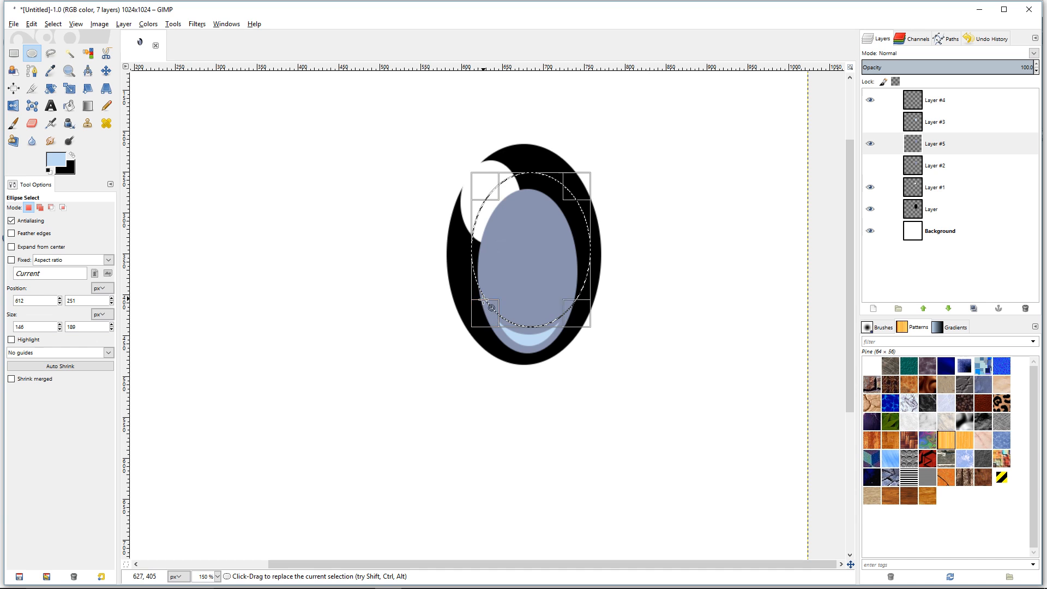
pyautogui.moveTo(581, 262); pyautogui.dragTo(572, 263)
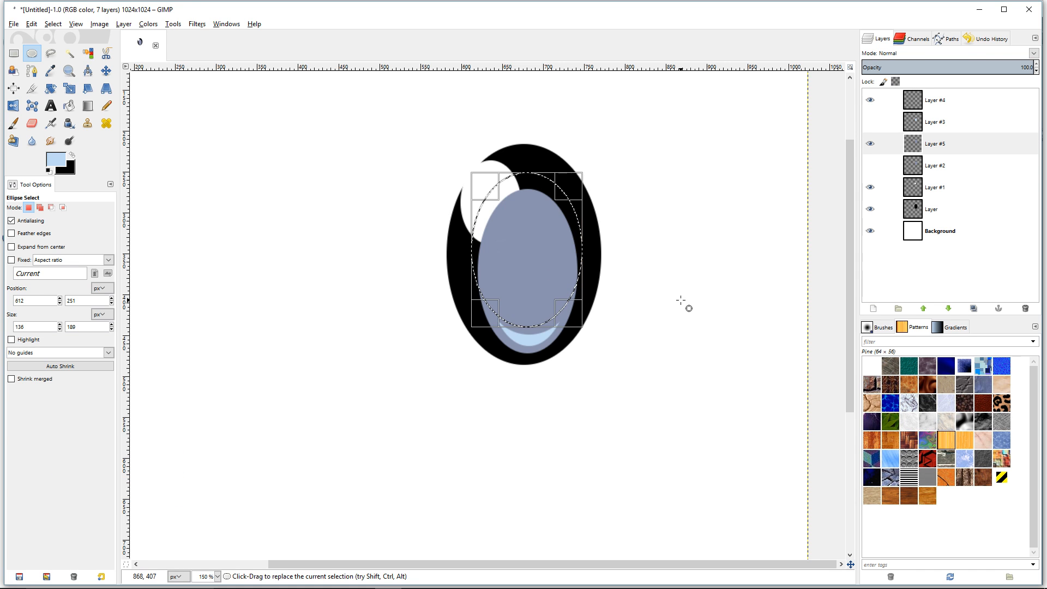
# Step: Delete the selected area from the duplicated greyish-blue ellipse's layer and clear the selection
pyautogui.click(979, 149)
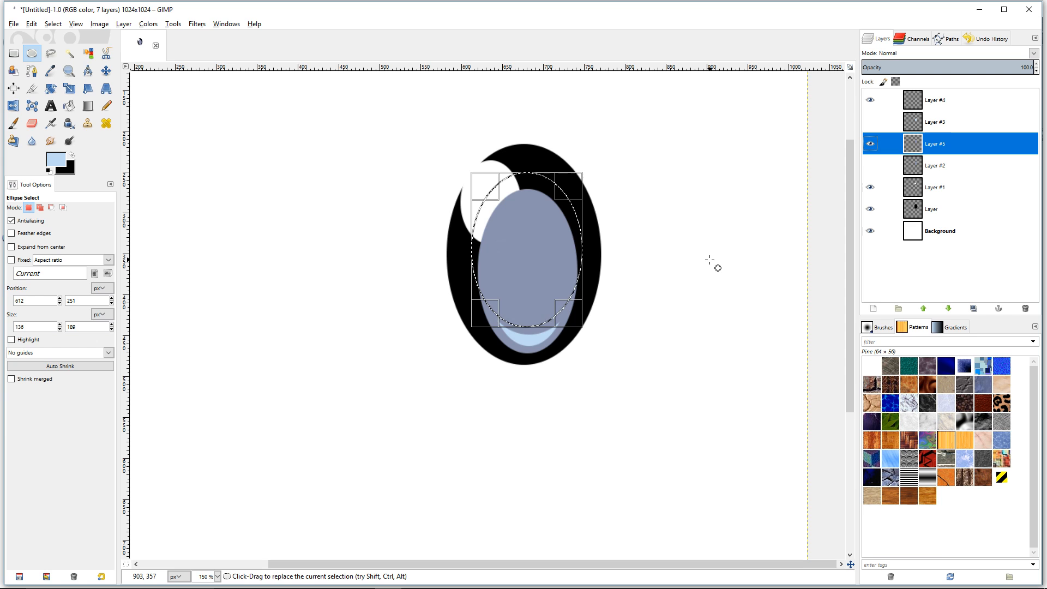
pyautogui.press('Delete')
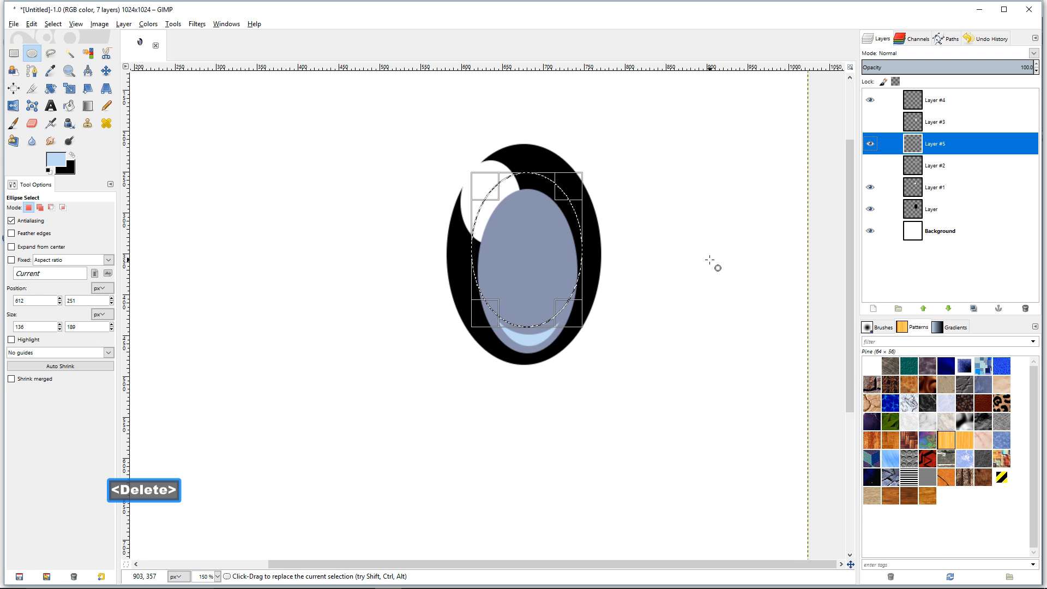
pyautogui.press('ctrl')
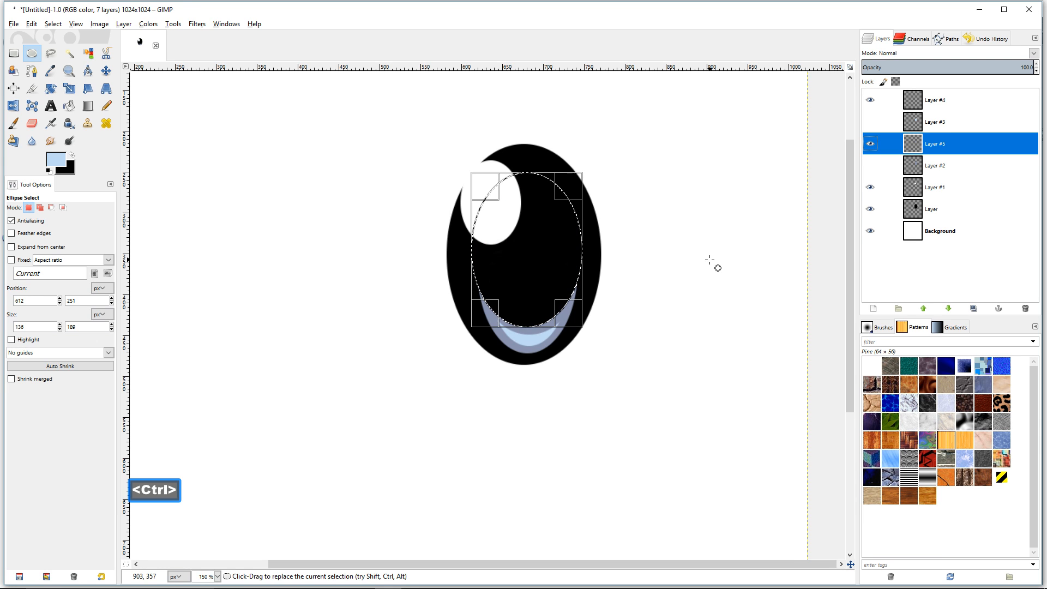
pyautogui.hotkey('ctrl', 'shift')
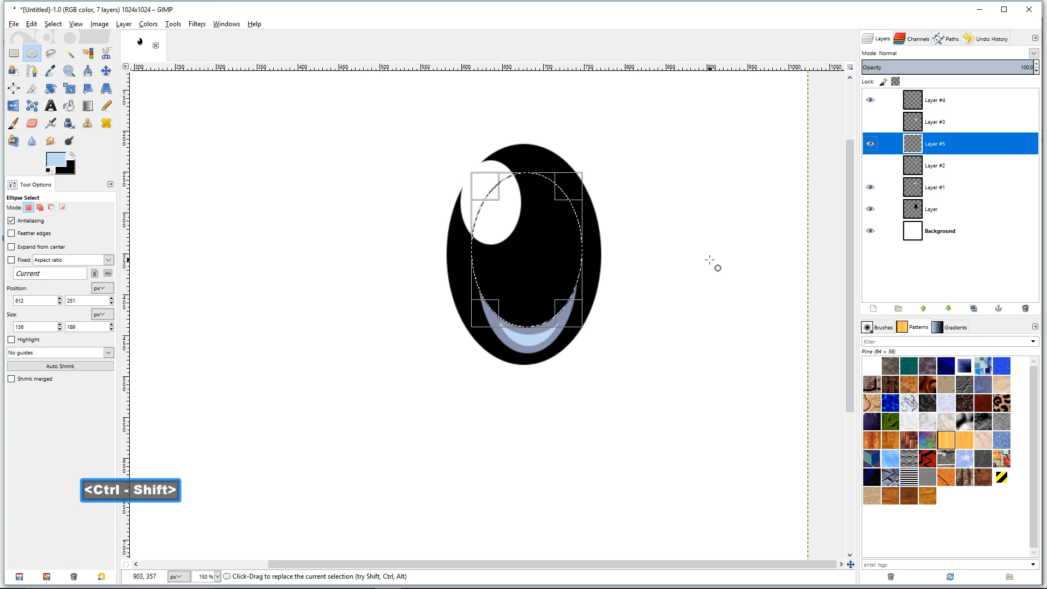
pyautogui.hotkey('ctrl', 'shift', 'a')
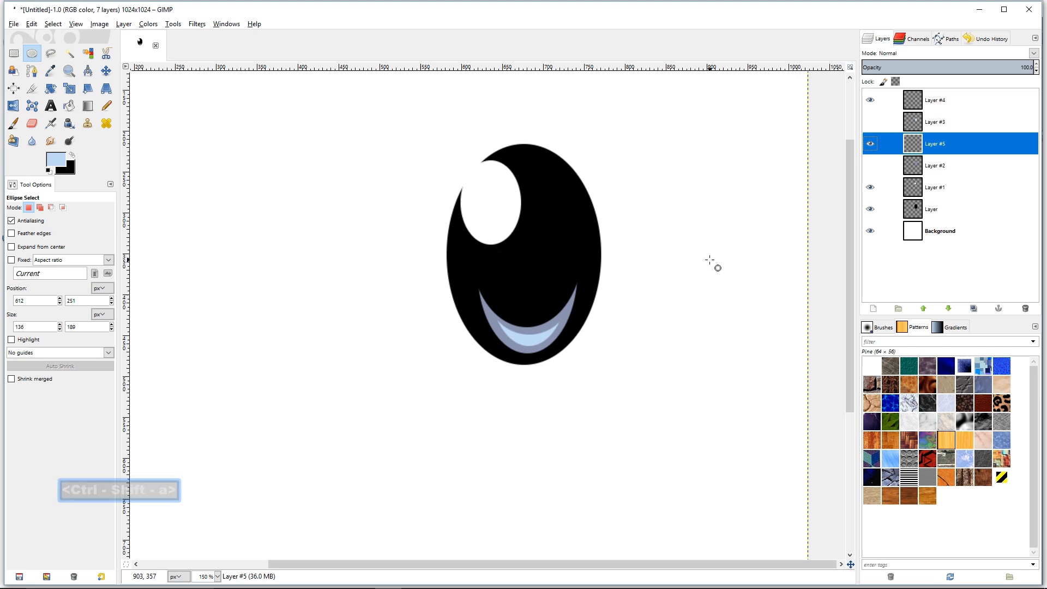
pyautogui.click(649, 247)
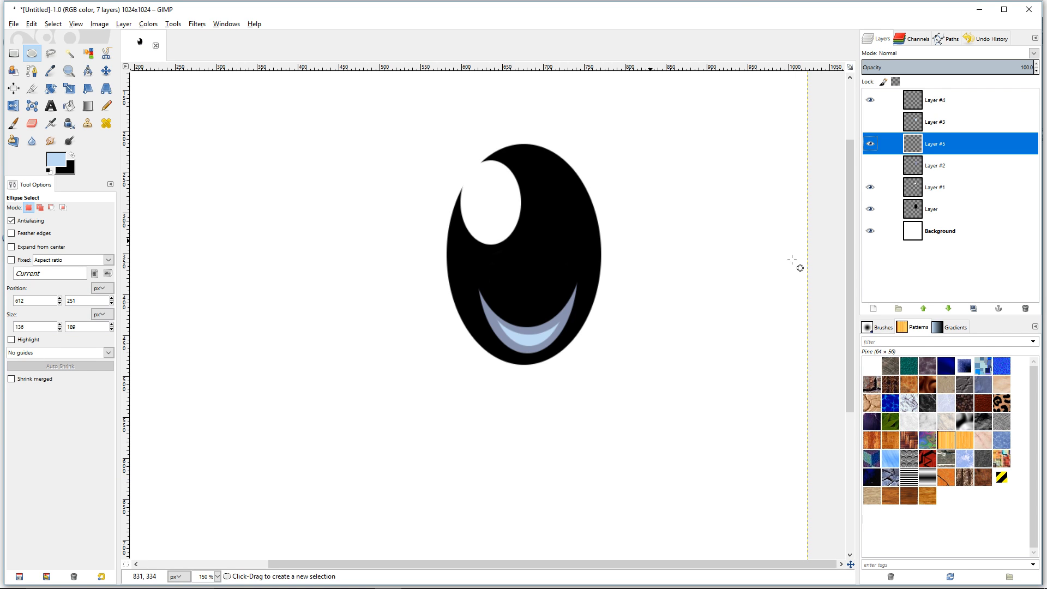
# Step: Create a new top layer from the visible eye parts with the white Background layer hidden, and restore the Background's visibility
pyautogui.click(872, 234)
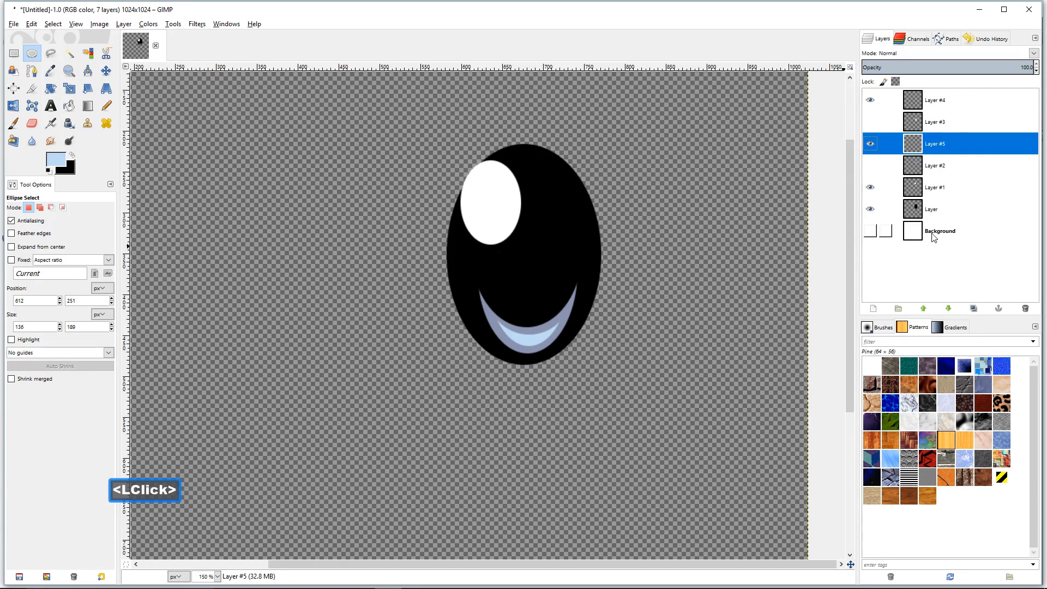
pyautogui.click(963, 101)
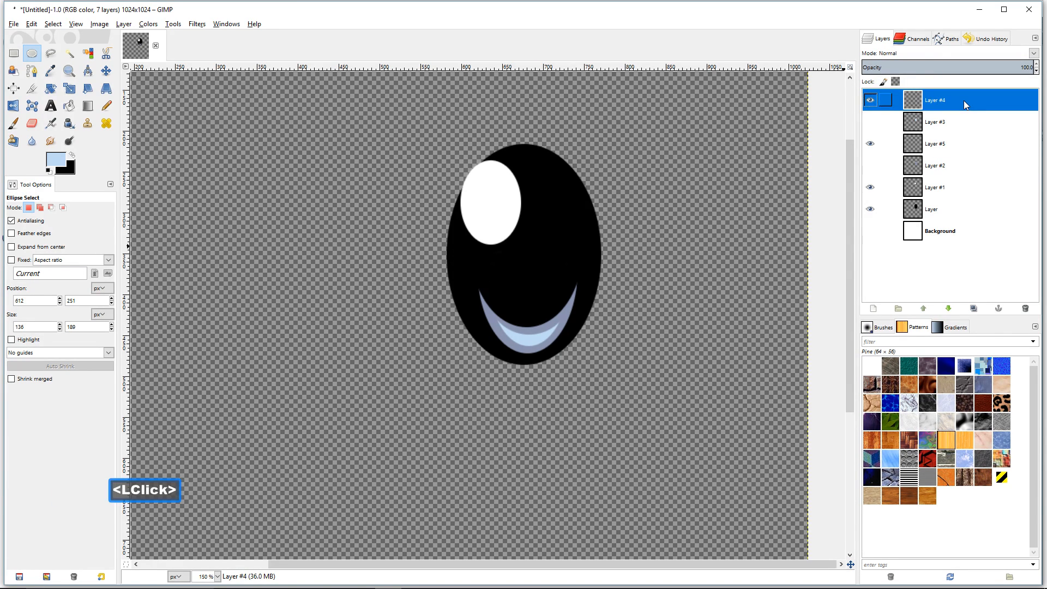
pyautogui.click(124, 24)
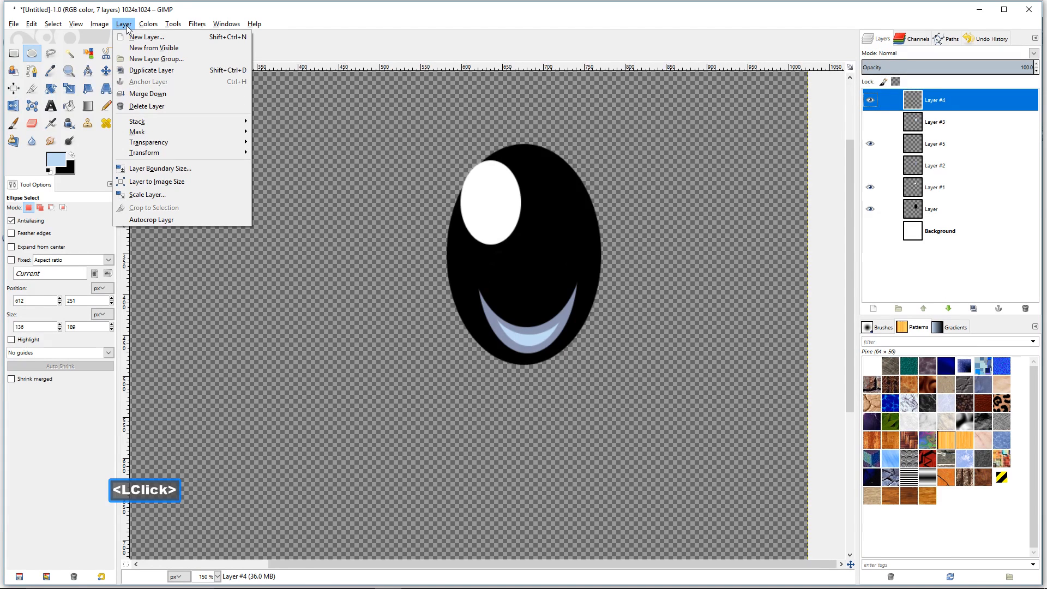
pyautogui.click(186, 52)
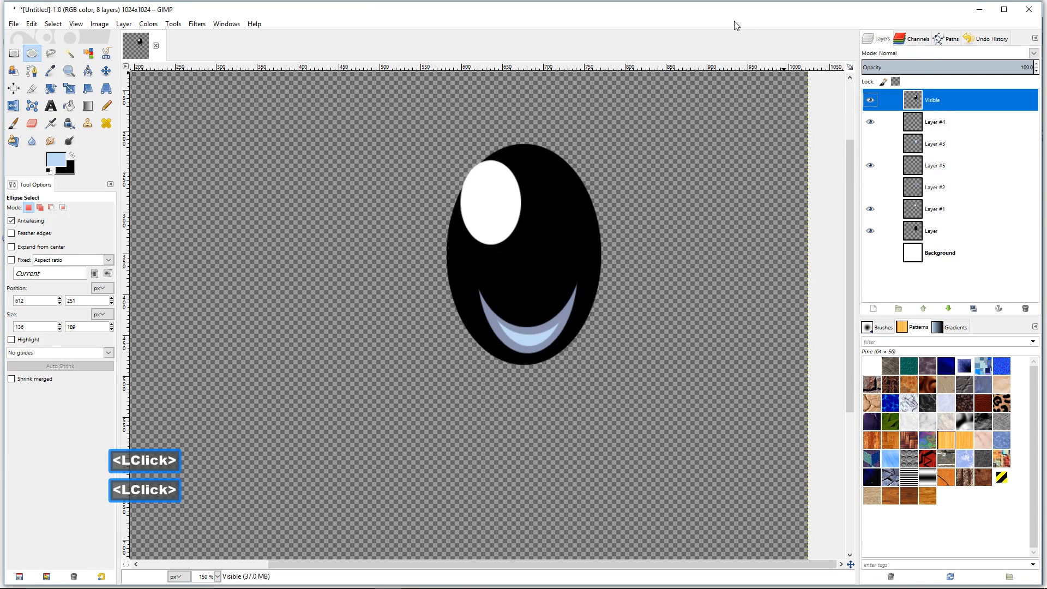
pyautogui.click(870, 254)
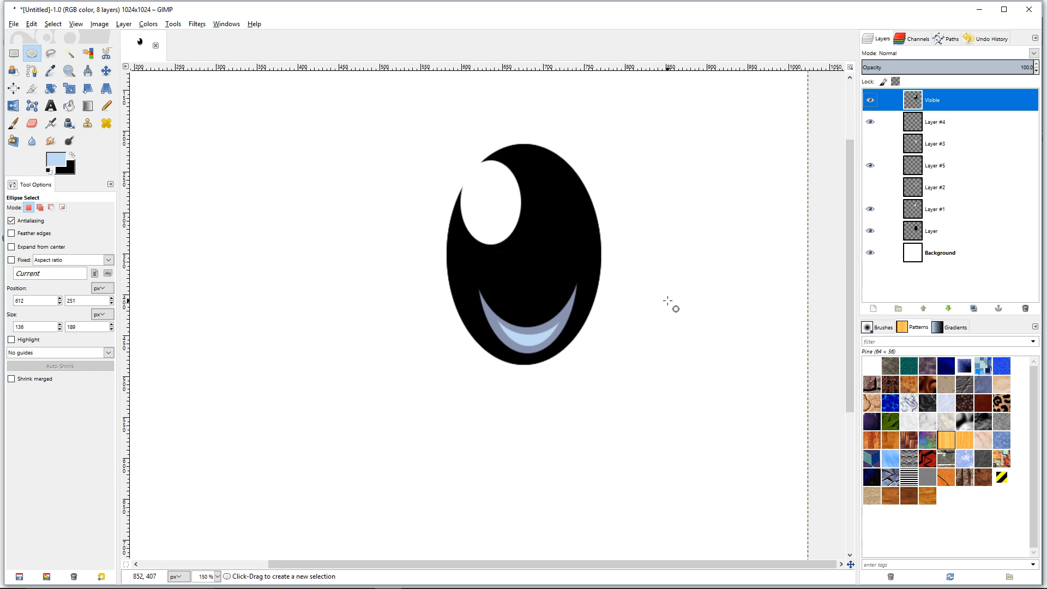
# Step: Set the Move tool to move the active layer and shift the combined eye to the left half of the canvas, slightly lower
pyautogui.keyDown('ctrl'); pyautogui.scroll(-1, 693, 296); pyautogui.keyUp('ctrl')
pyautogui.keyDown('ctrl'); pyautogui.scroll(-1, 692, 297); pyautogui.keyUp('ctrl')
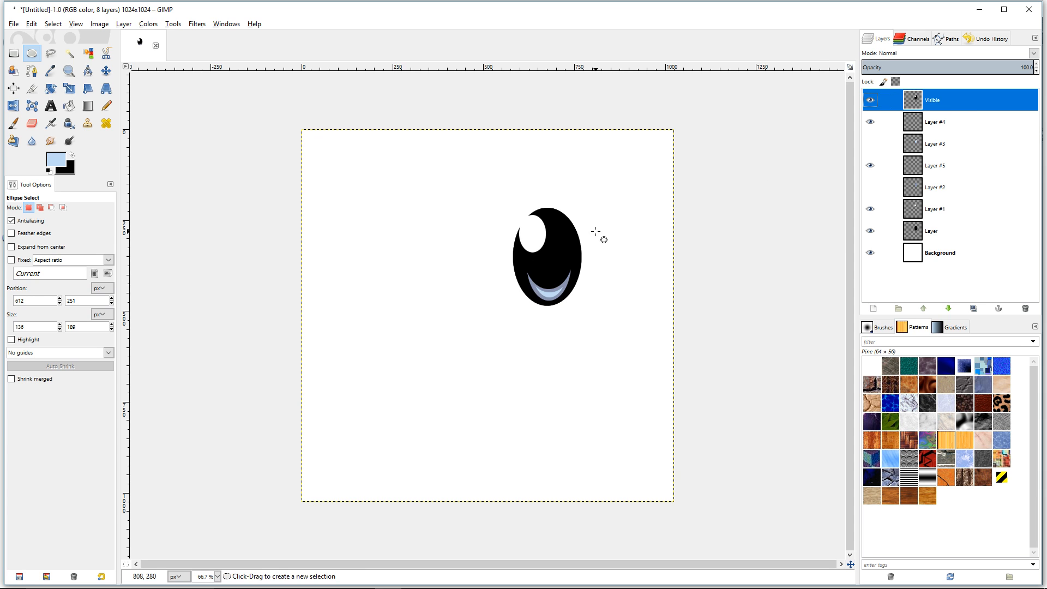
pyautogui.click(104, 71)
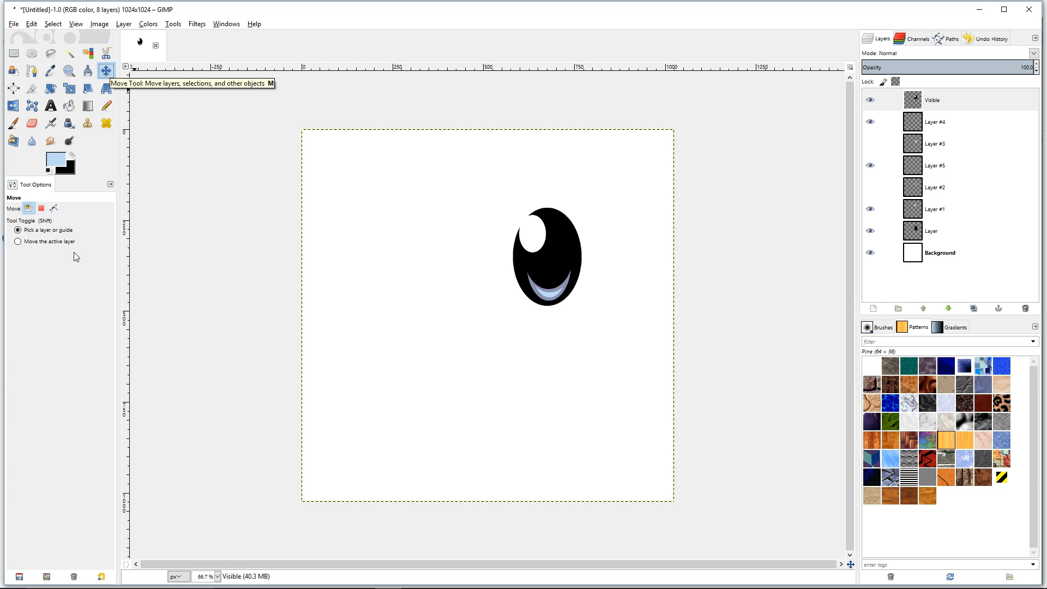
pyautogui.click(21, 249)
pyautogui.click(18, 242)
pyautogui.click(19, 247)
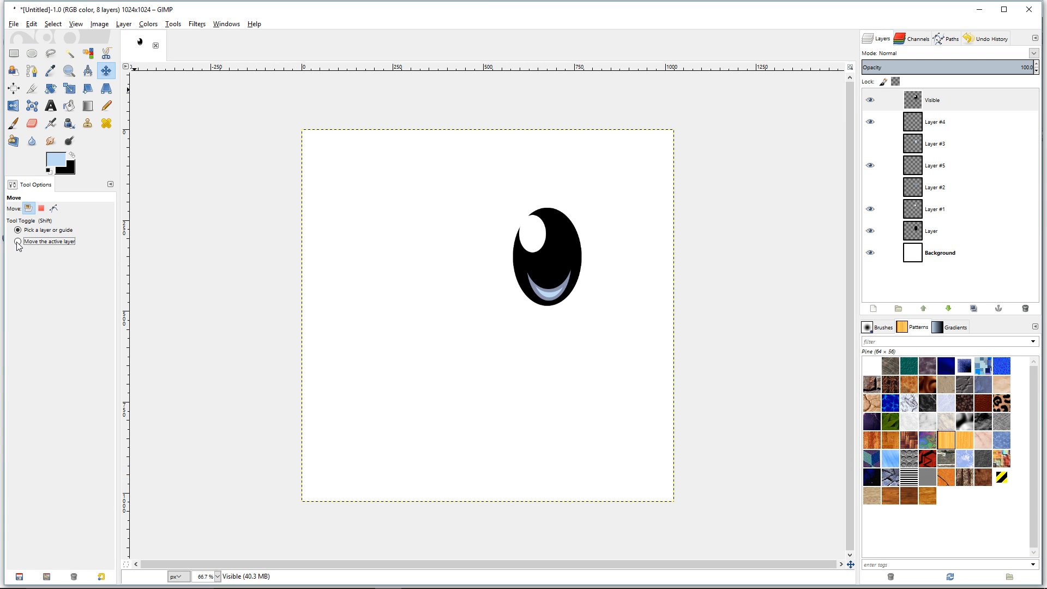
pyautogui.press('Return')
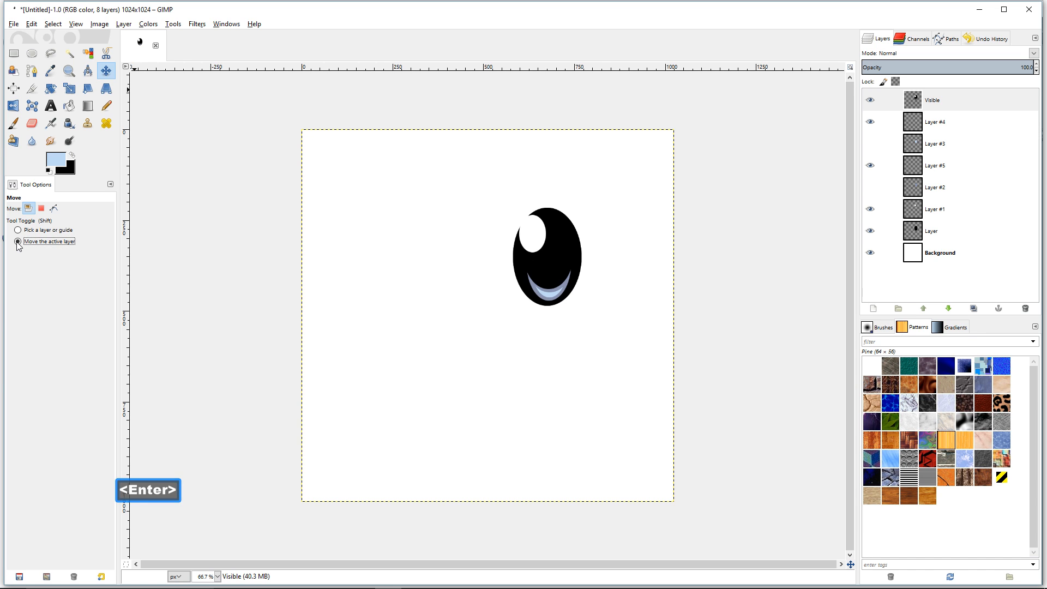
pyautogui.moveTo(530, 268); pyautogui.dragTo(388, 298)
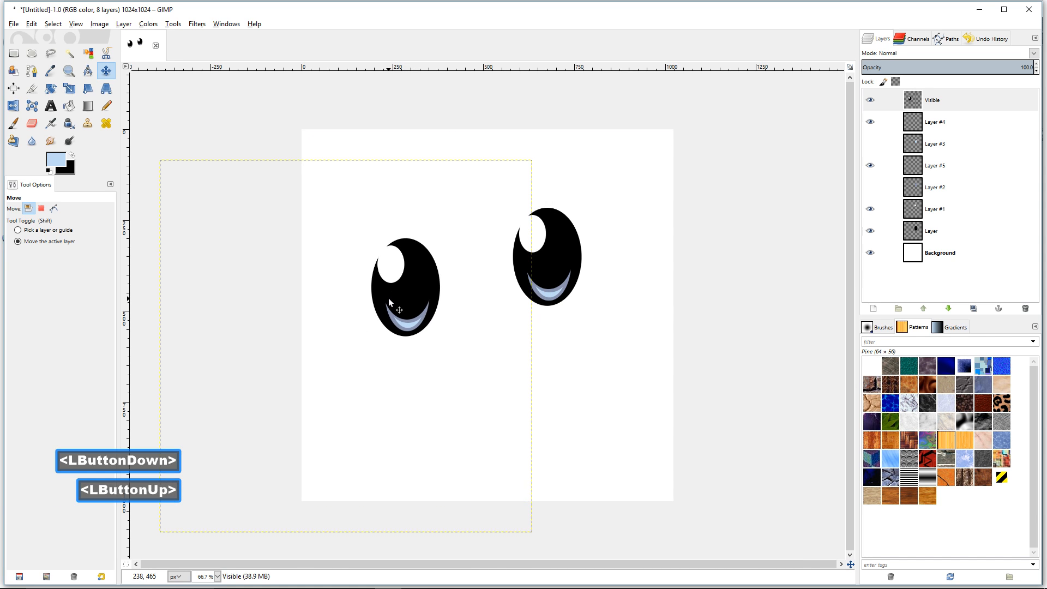
# Step: Hide the four original eye-part layers still visible: Layer #4, Layer #5, Layer #1 and Layer
pyautogui.click(872, 123)
pyautogui.click(872, 166)
pyautogui.click(872, 209)
pyautogui.click(871, 232)
# Step: Duplicate the combined eye layer and move the copy to the right half of the canvas, roughly level with the first eye
pyautogui.rightClick(974, 108)
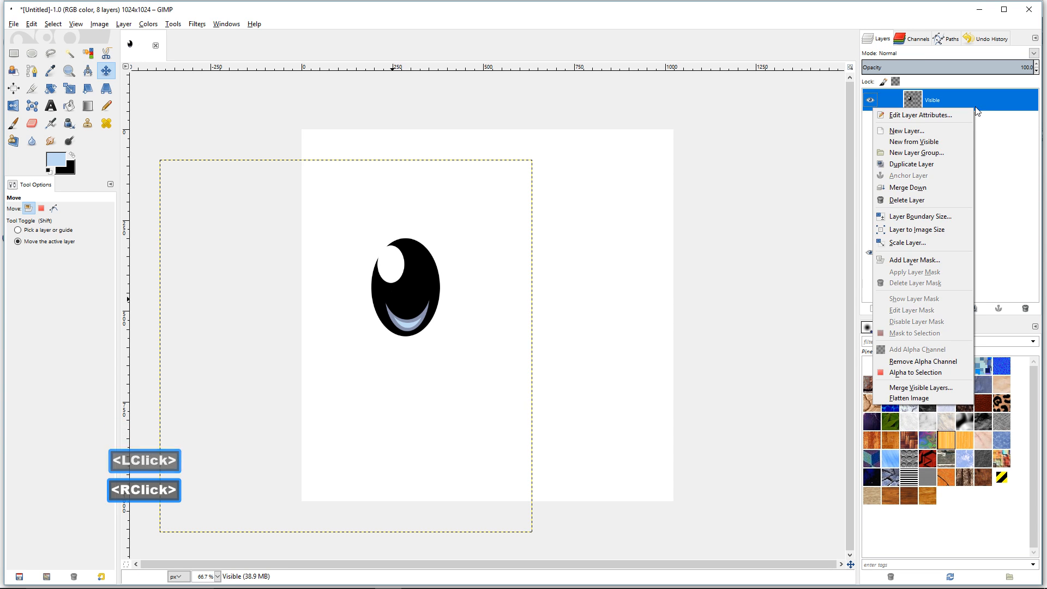
pyautogui.click(955, 164)
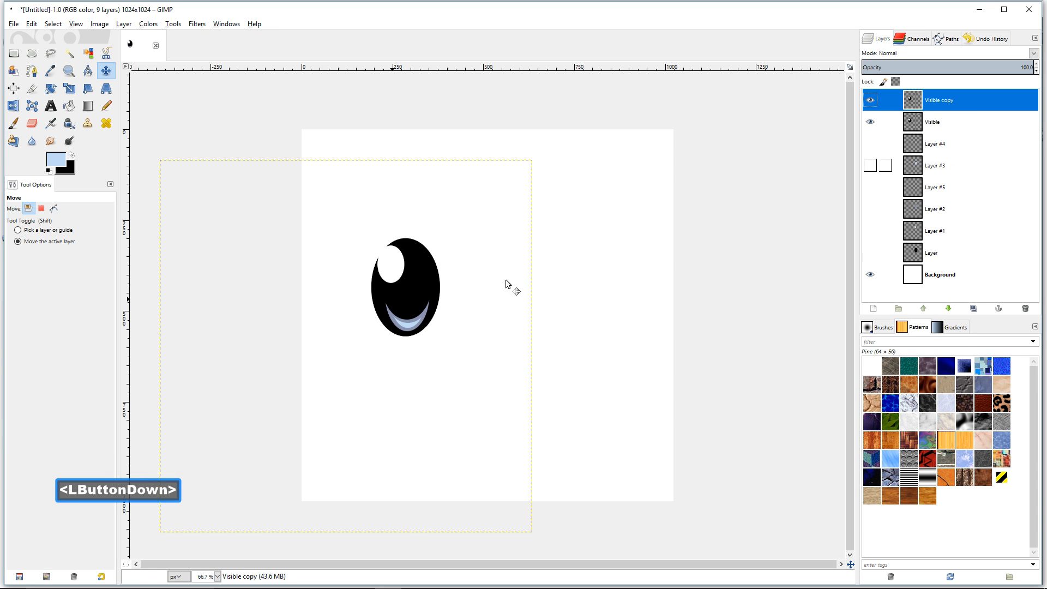
pyautogui.moveTo(440, 297); pyautogui.dragTo(599, 303)
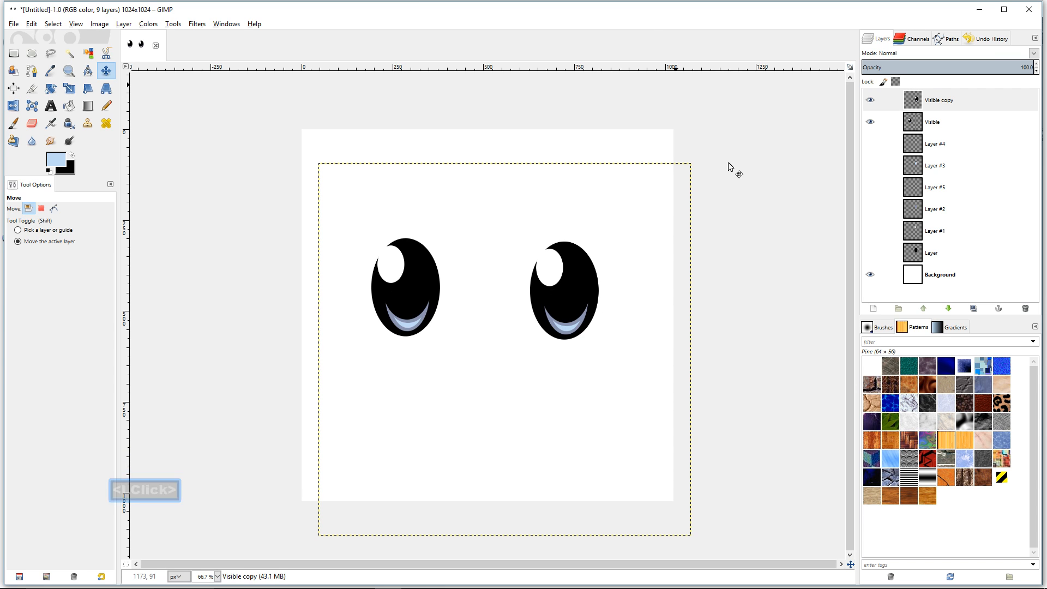
# Step: Create a new layer from everything visible, hide both separate eye layers and the Background, and keep the merged layer selected
pyautogui.click(125, 24)
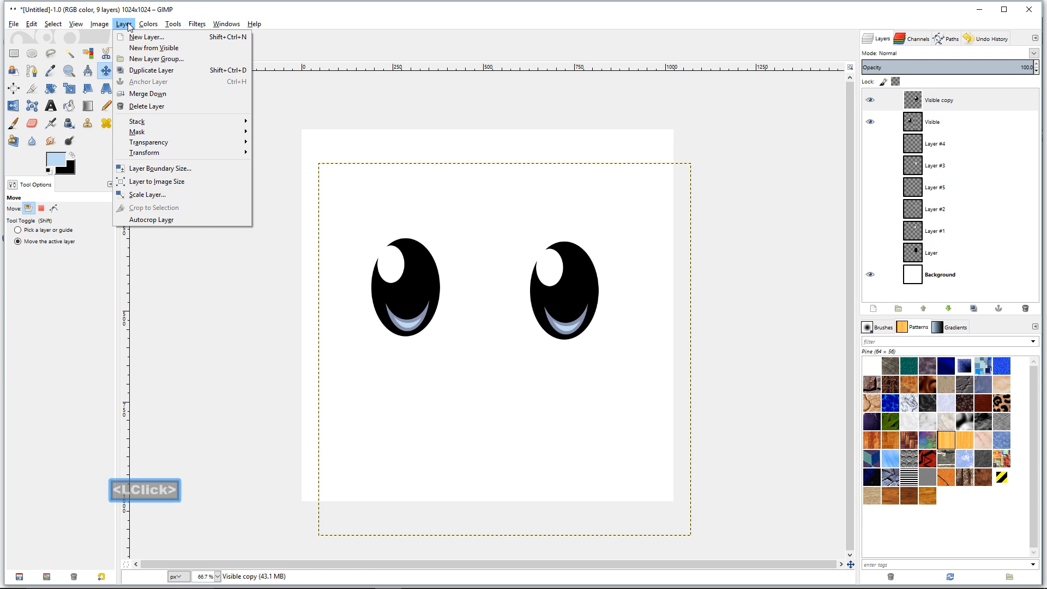
pyautogui.click(192, 52)
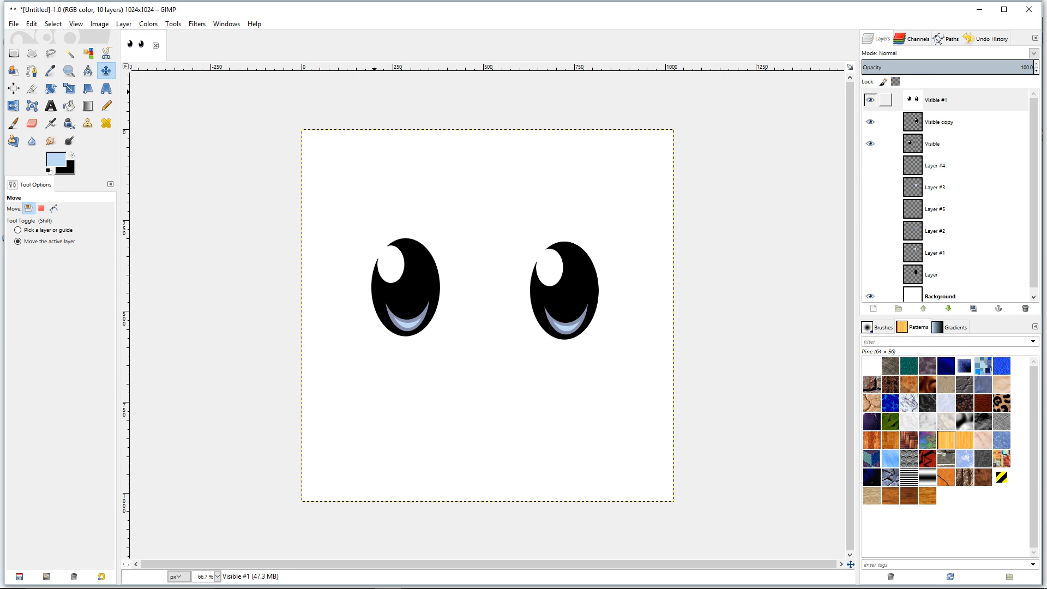
pyautogui.doubleClick(729, 20)
pyautogui.click(870, 122)
pyautogui.click(871, 143)
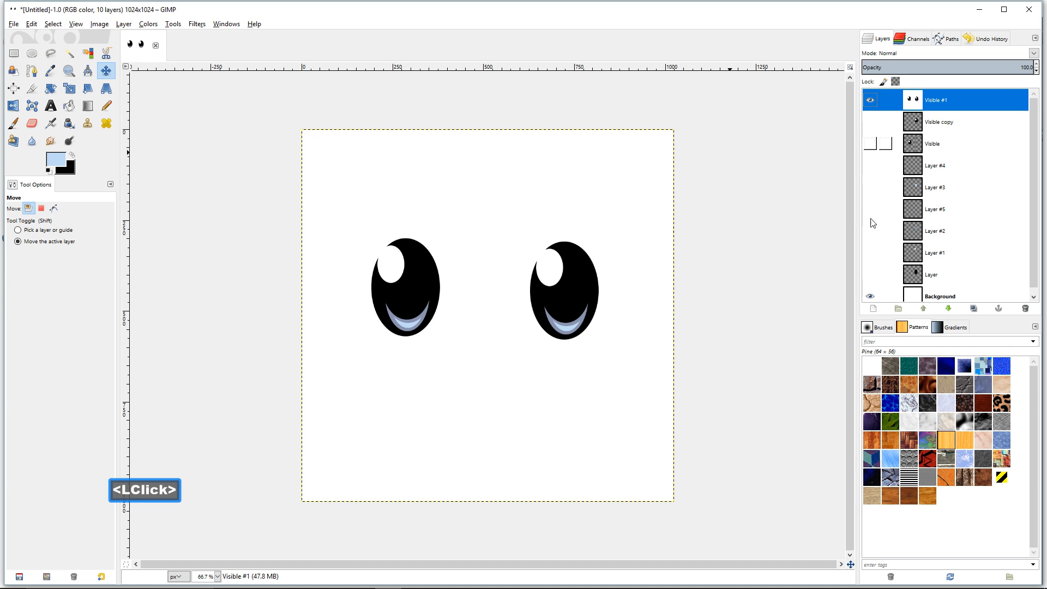
pyautogui.click(870, 297)
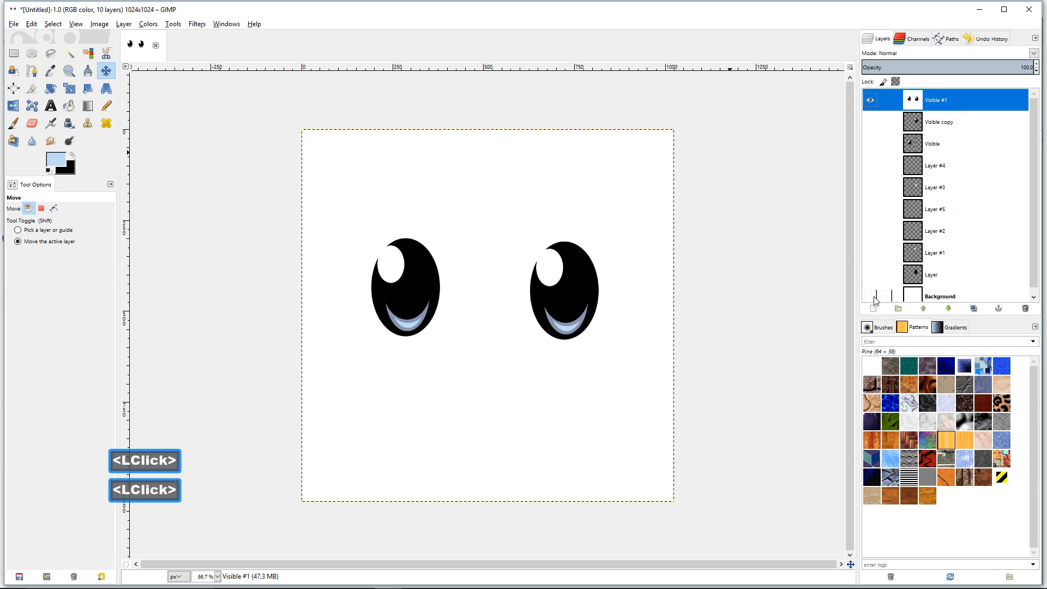
pyautogui.click(993, 103)
# Step: Start exporting the image and browse to D:\documents\temp\june\june 6\how to make a cartoon cat as the destination
pyautogui.click(12, 24)
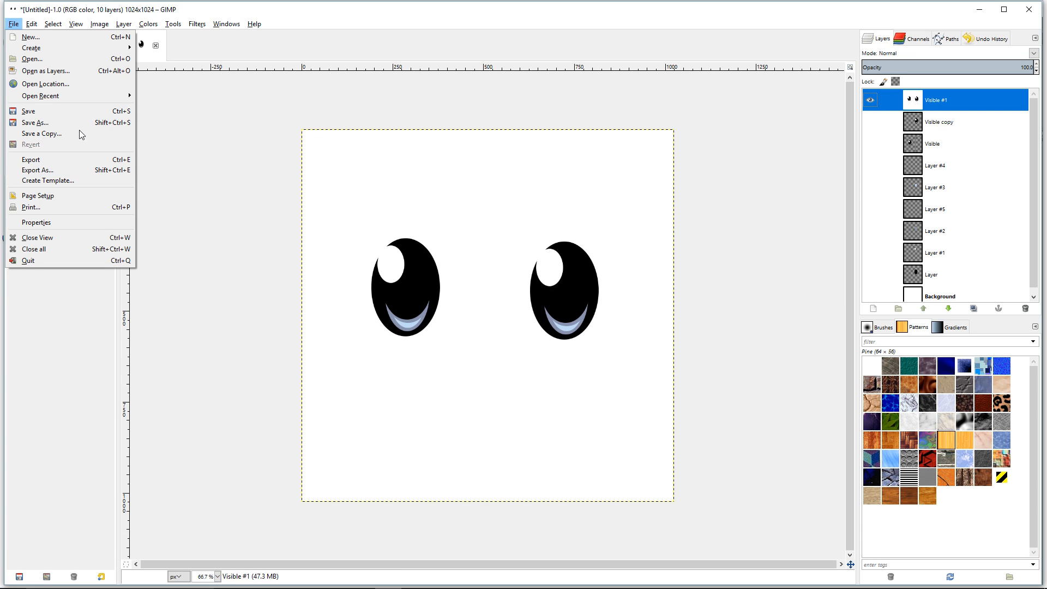
pyautogui.click(154, 138)
pyautogui.click(14, 26)
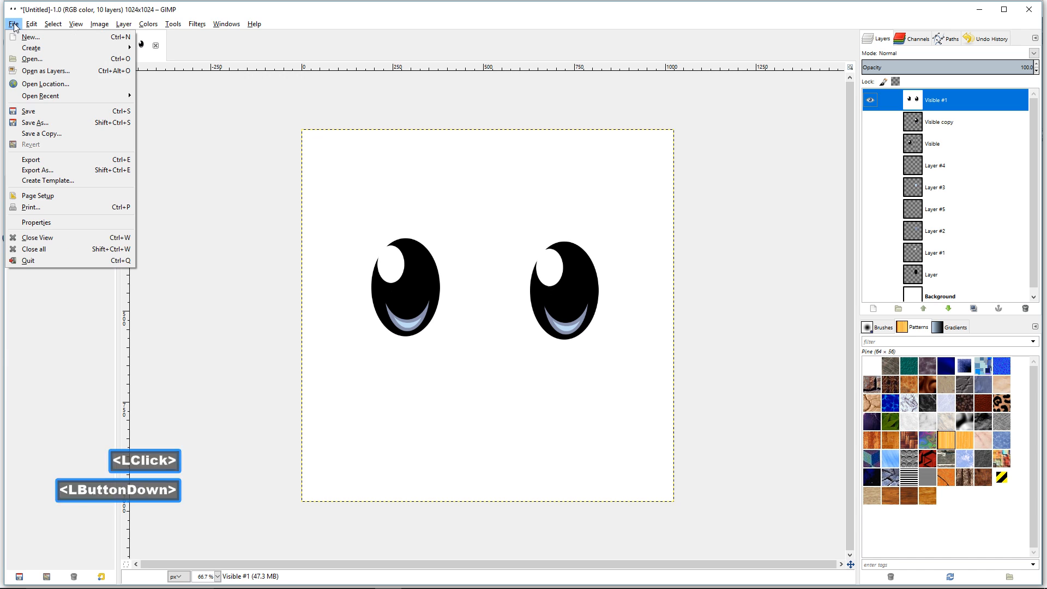
pyautogui.click(37, 170)
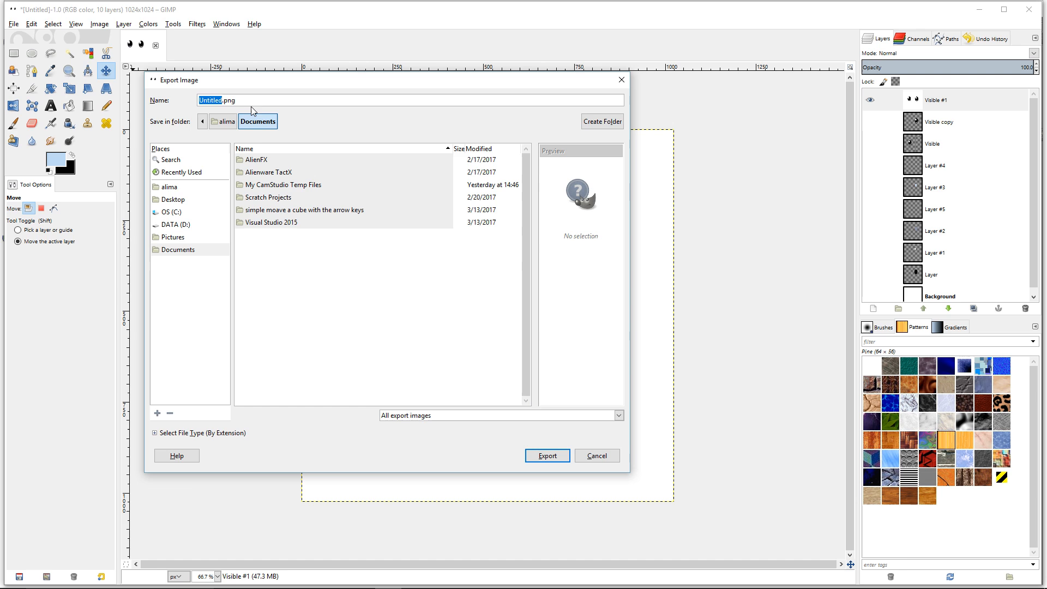
pyautogui.click(202, 226)
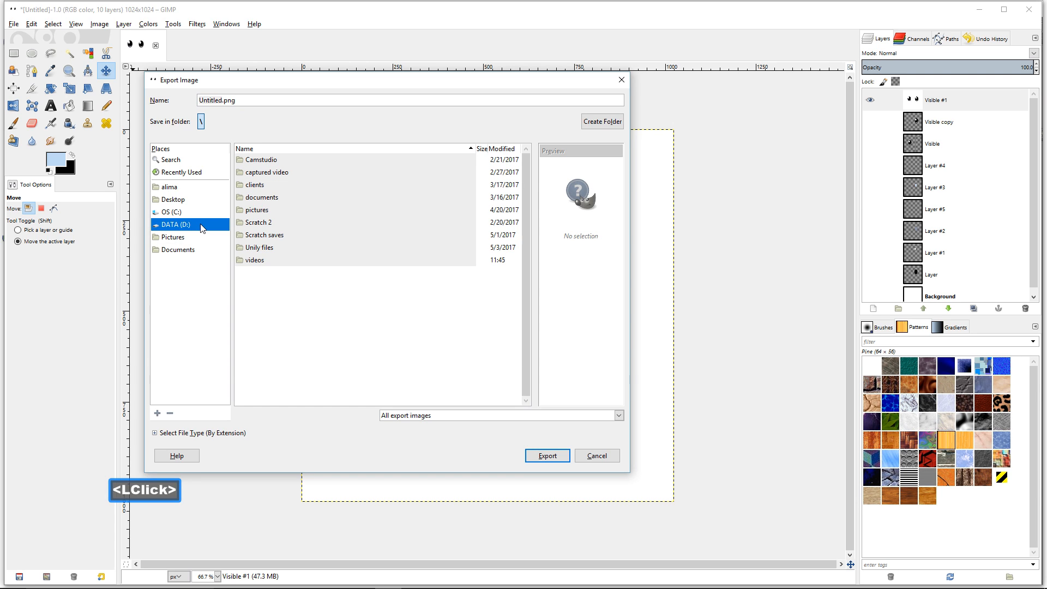
pyautogui.click(292, 198)
pyautogui.doubleClick(291, 198)
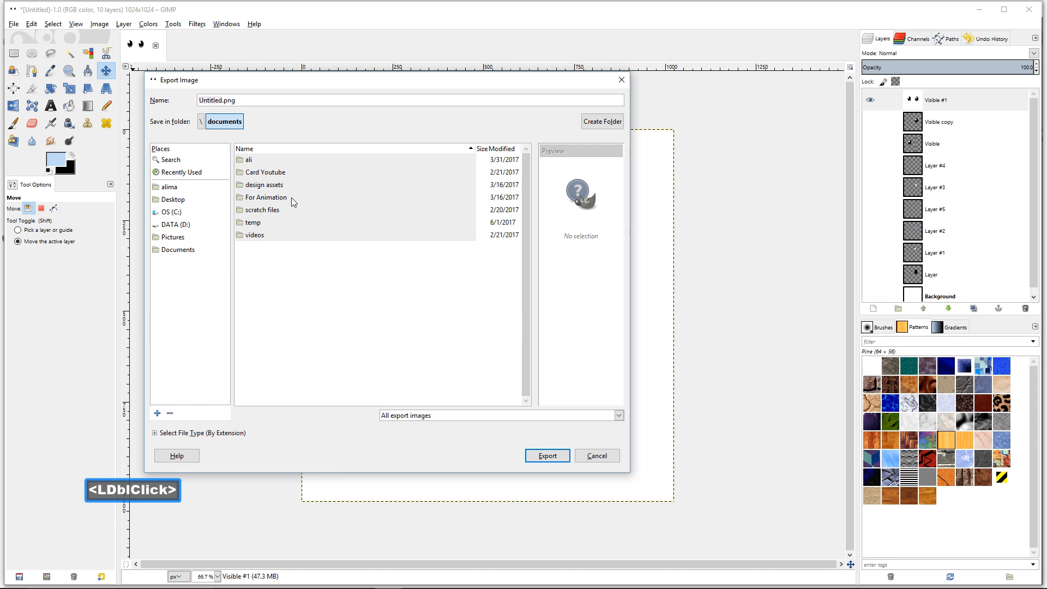
pyautogui.doubleClick(281, 222)
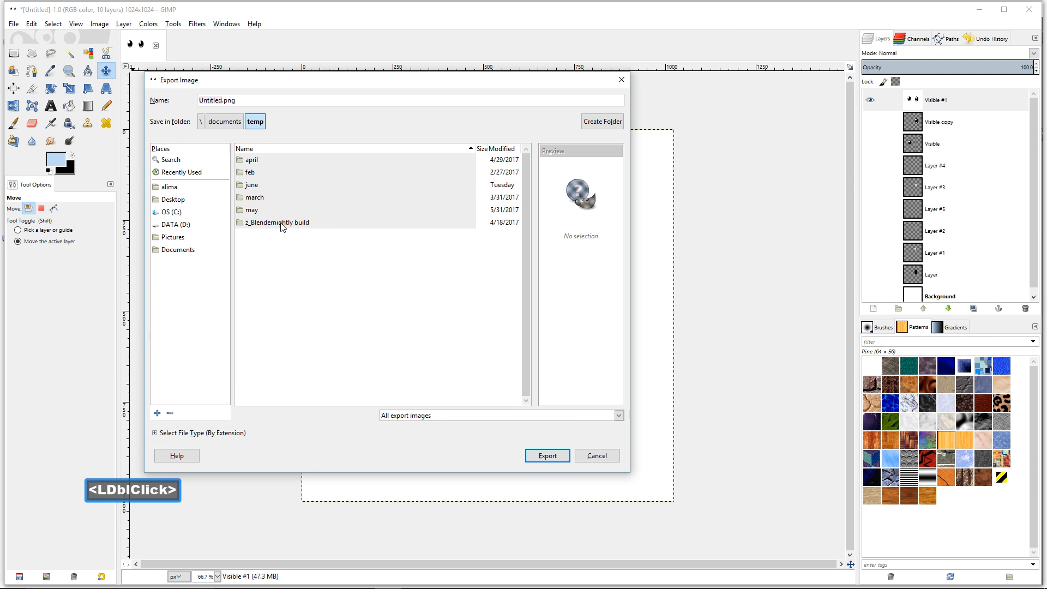
pyautogui.doubleClick(298, 186)
pyautogui.doubleClick(298, 186)
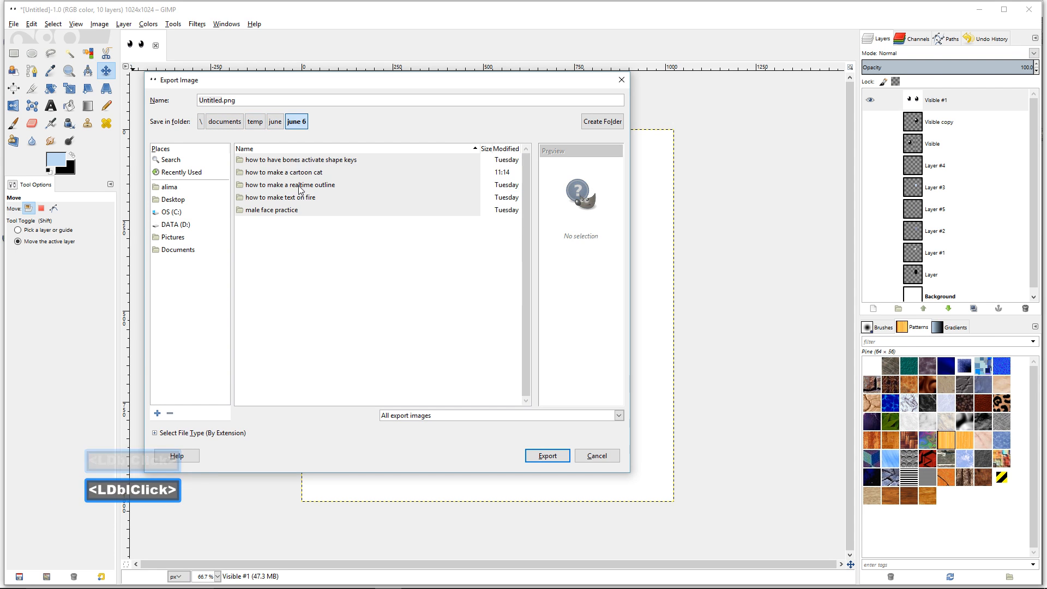
pyautogui.doubleClick(341, 171)
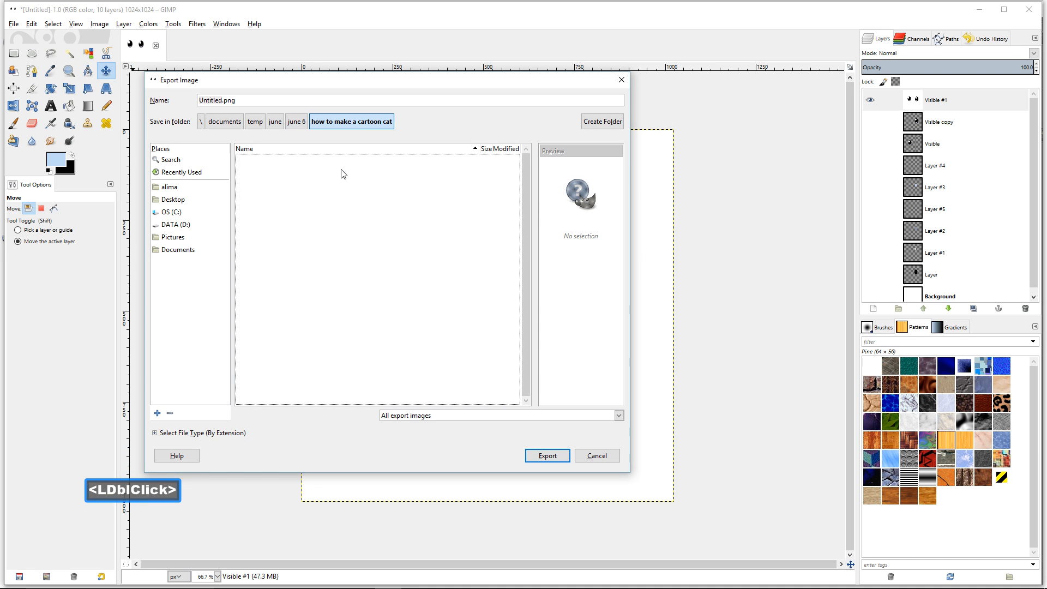
# Step: Create a subfolder named textures in the destination and use it as the save folder
pyautogui.click(594, 121)
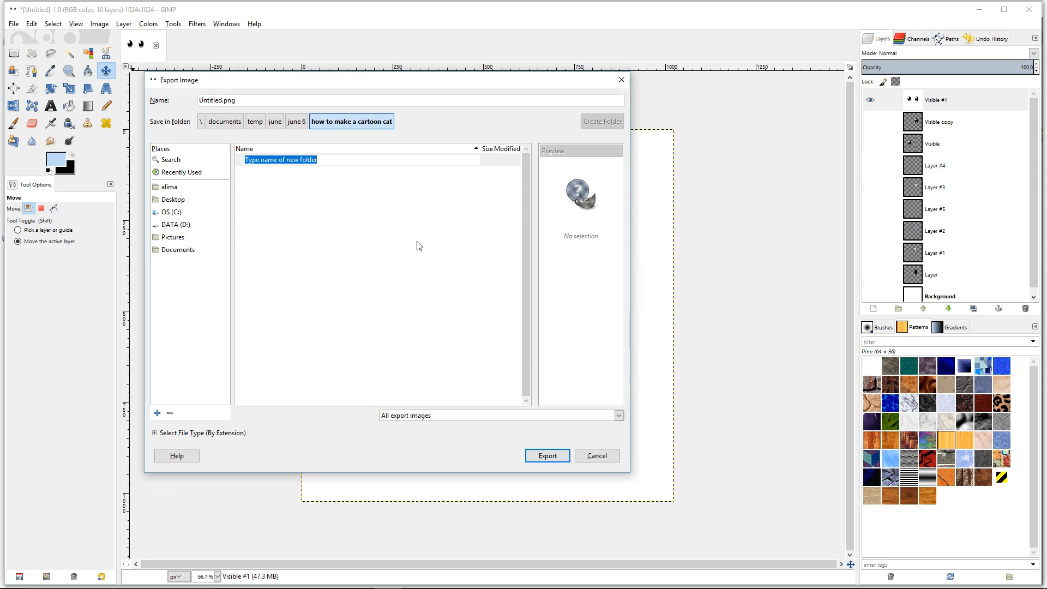
pyautogui.write('textures')
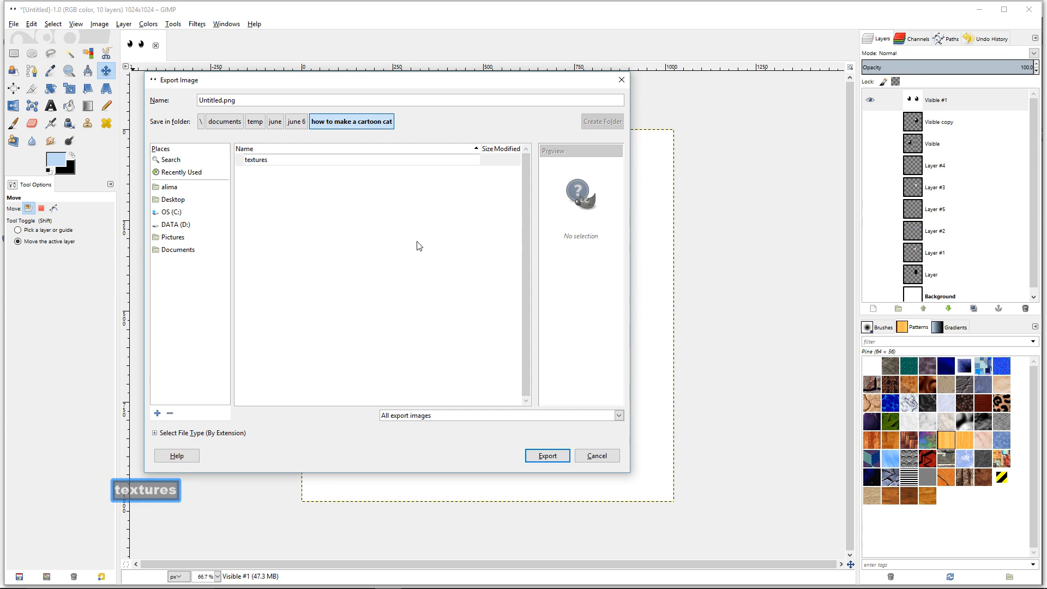
pyautogui.press('Return')
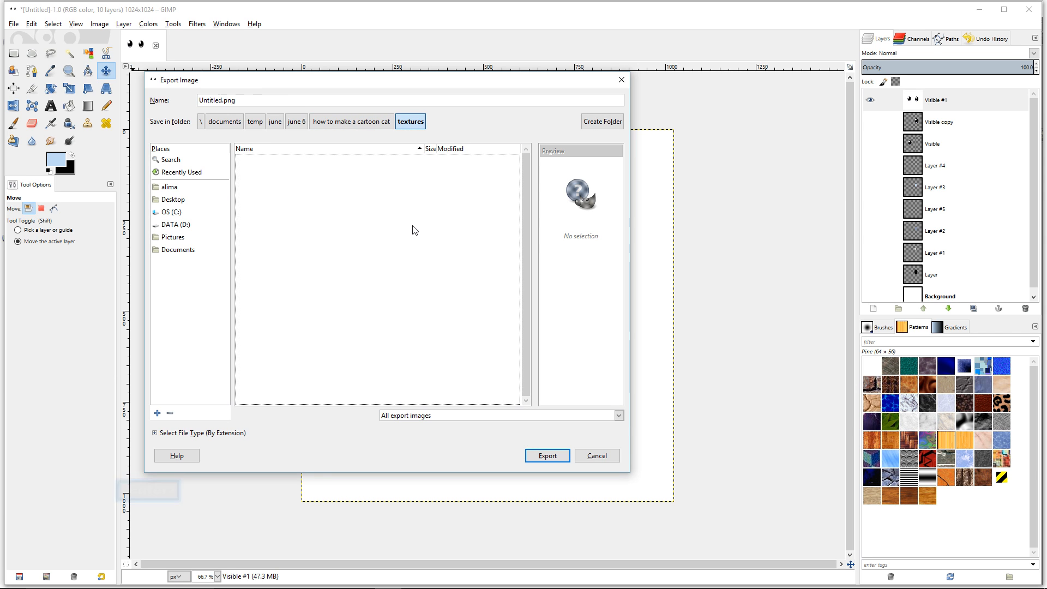
# Step: Name the file cartoon eyes.png and export it as PNG with compression level 9 and the existing options
pyautogui.click(218, 102)
pyautogui.moveTo(222, 101); pyautogui.dragTo(180, 93)
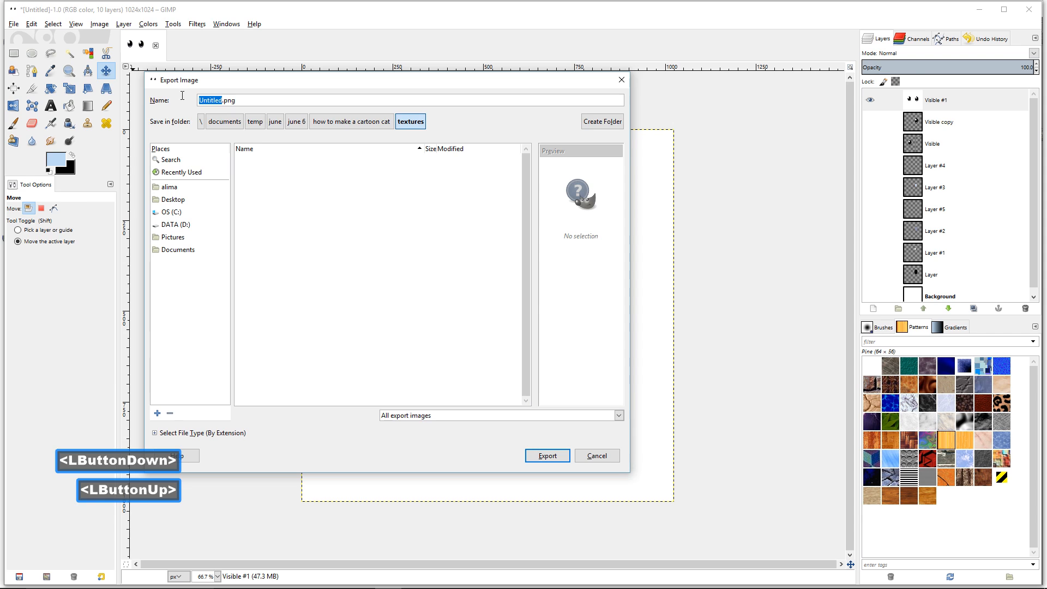
pyautogui.press('BackSpace')
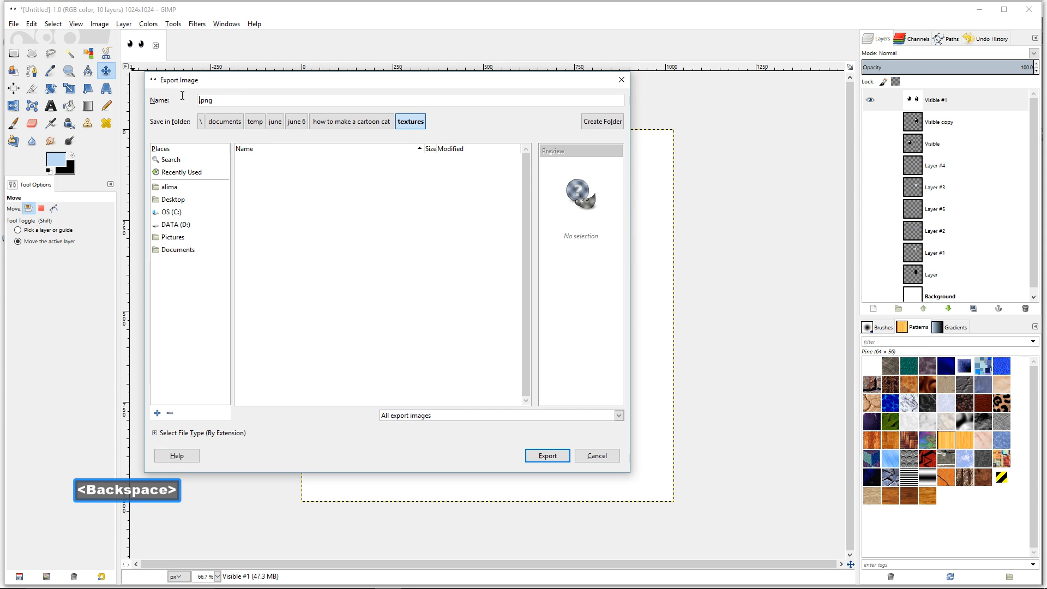
pyautogui.write('cartoon ')
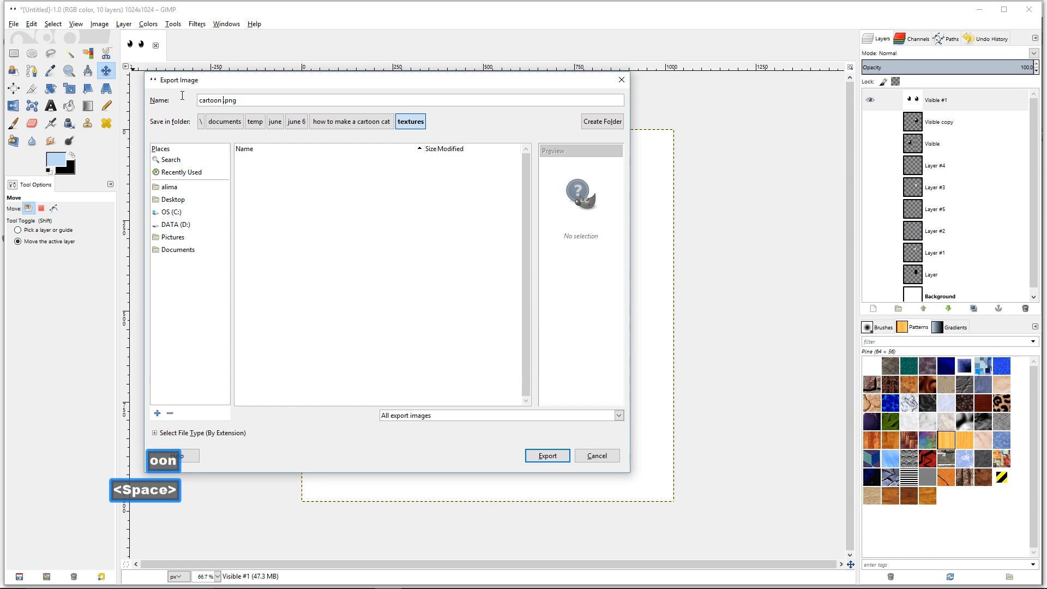
pyautogui.write('eyes')
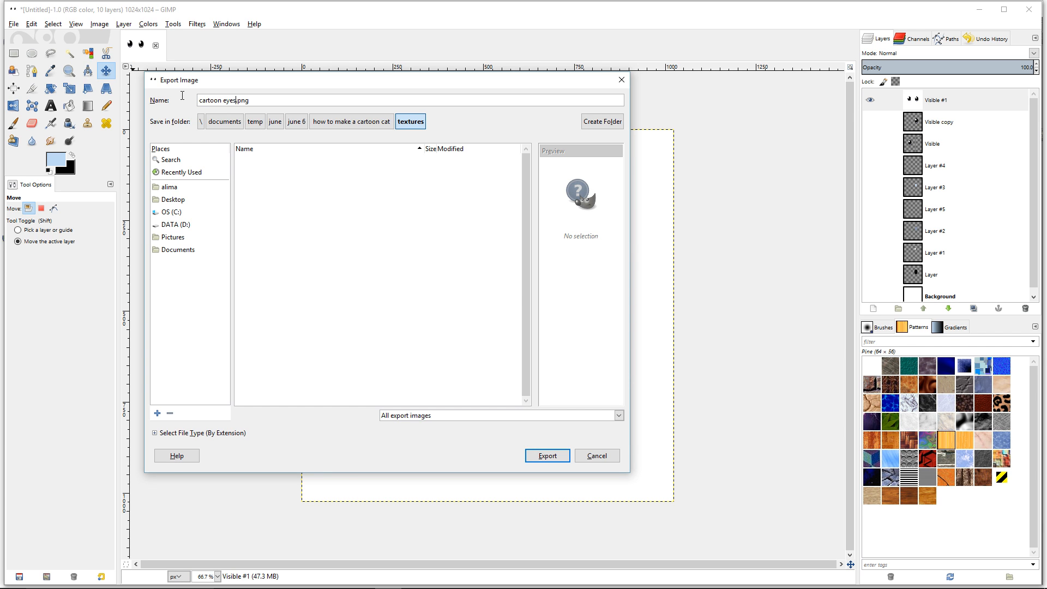
pyautogui.click(564, 457)
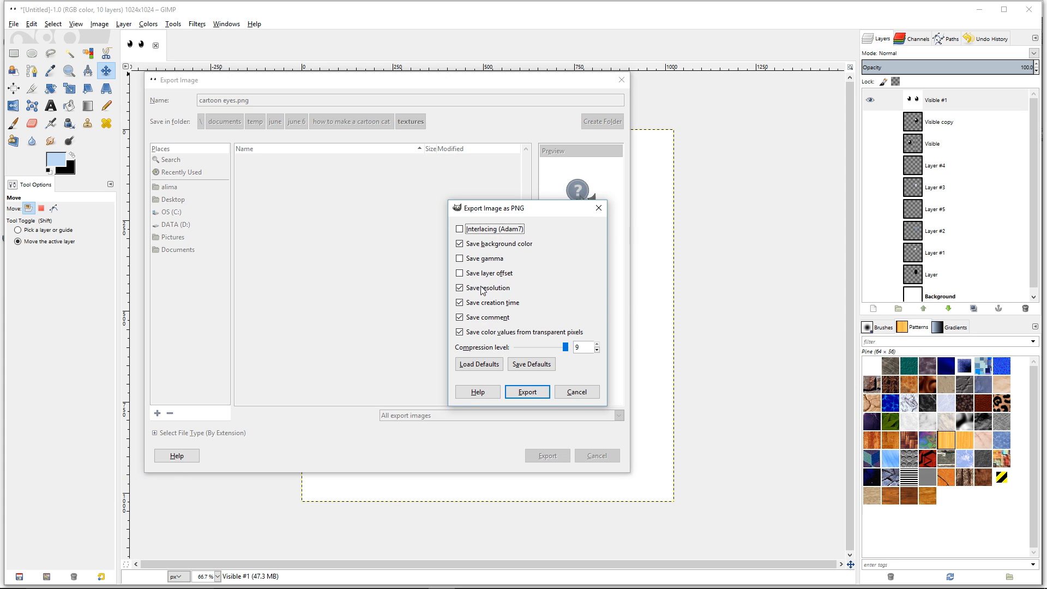
pyautogui.click(548, 396)
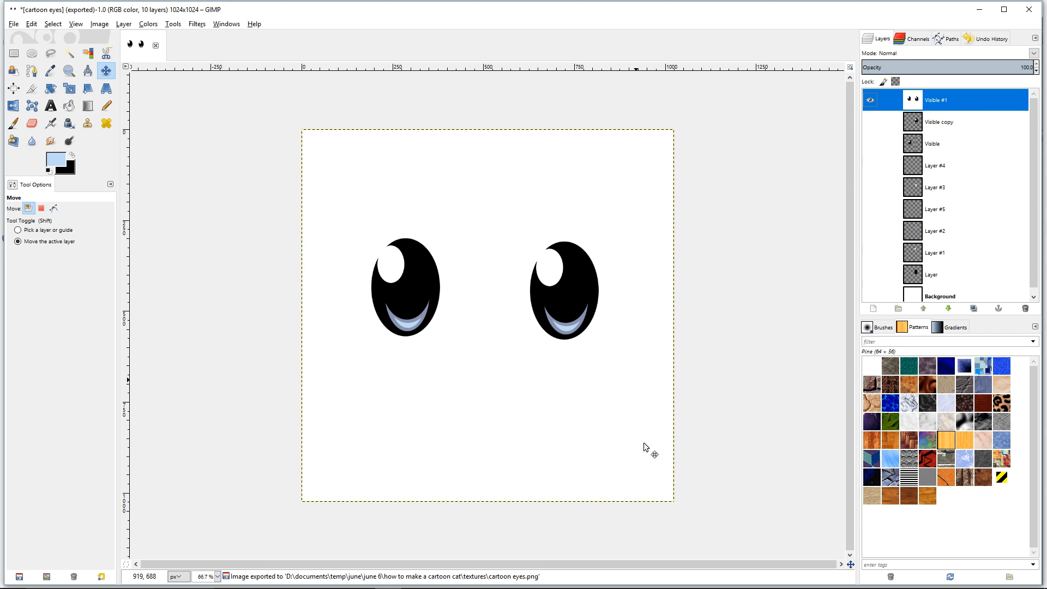
# Step: Switch to Blender, where the cat head model is open
pyautogui.click(389, 588)
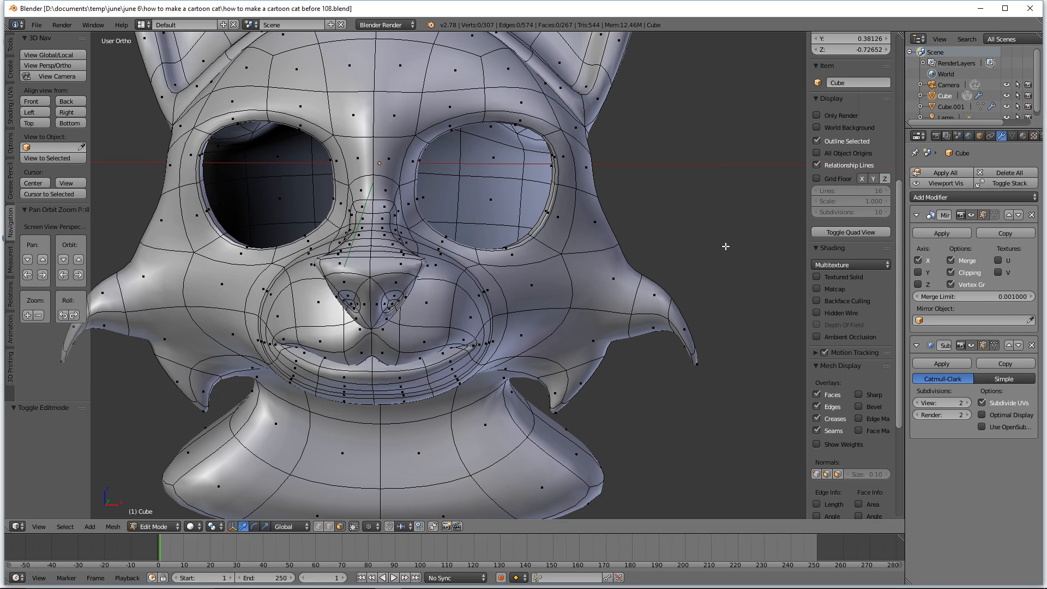
# Step: Switch the cat head from Edit Mode to Object Mode and save the file as how to make a cartoon cat before 133.blend
pyautogui.click(180, 527)
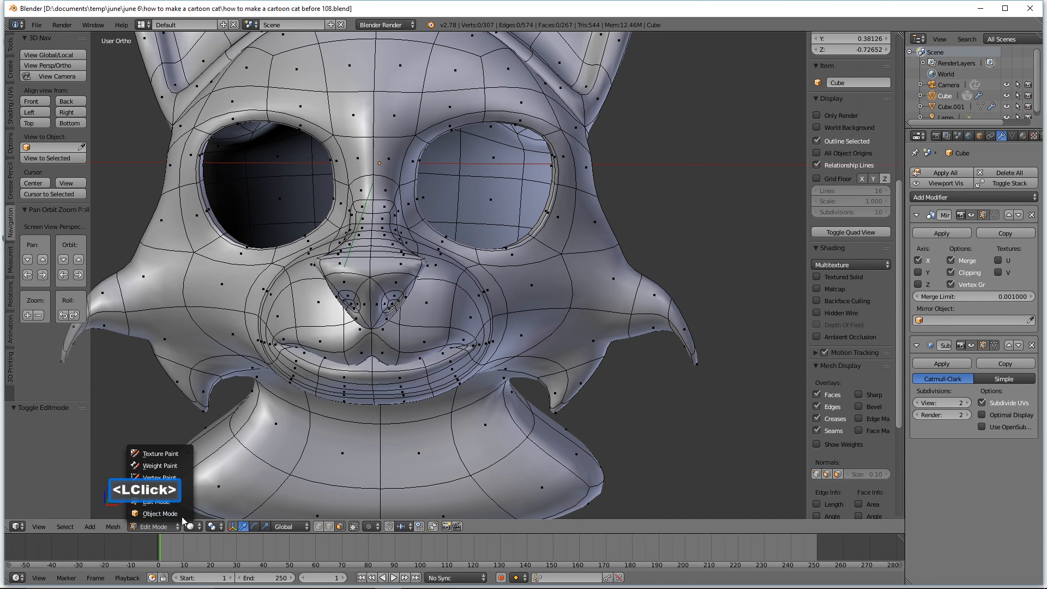
pyautogui.click(182, 516)
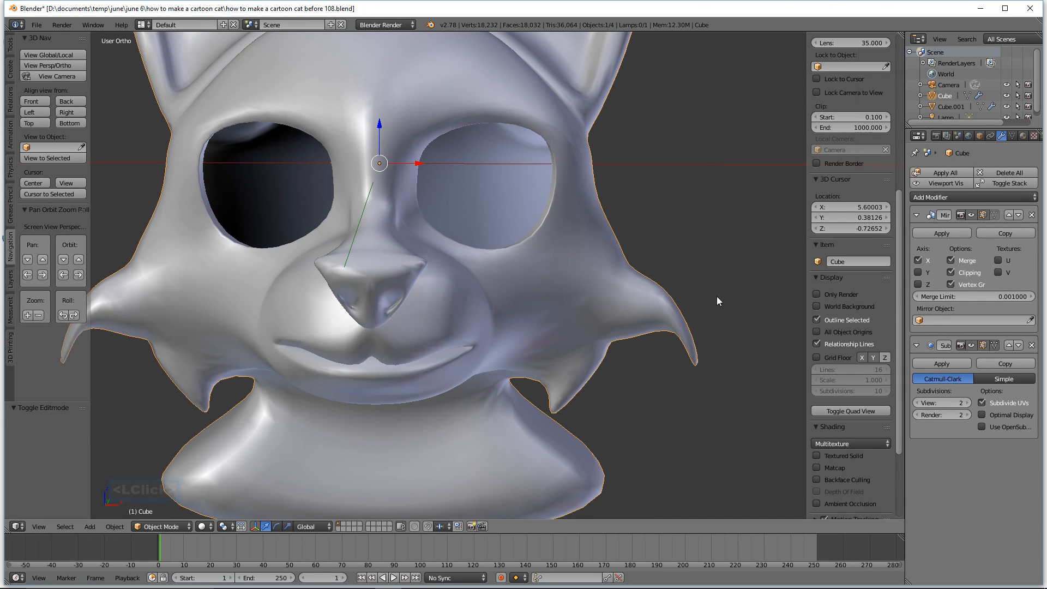
pyautogui.scroll(-4, 723, 270)
pyautogui.scroll(-1, 724, 270)
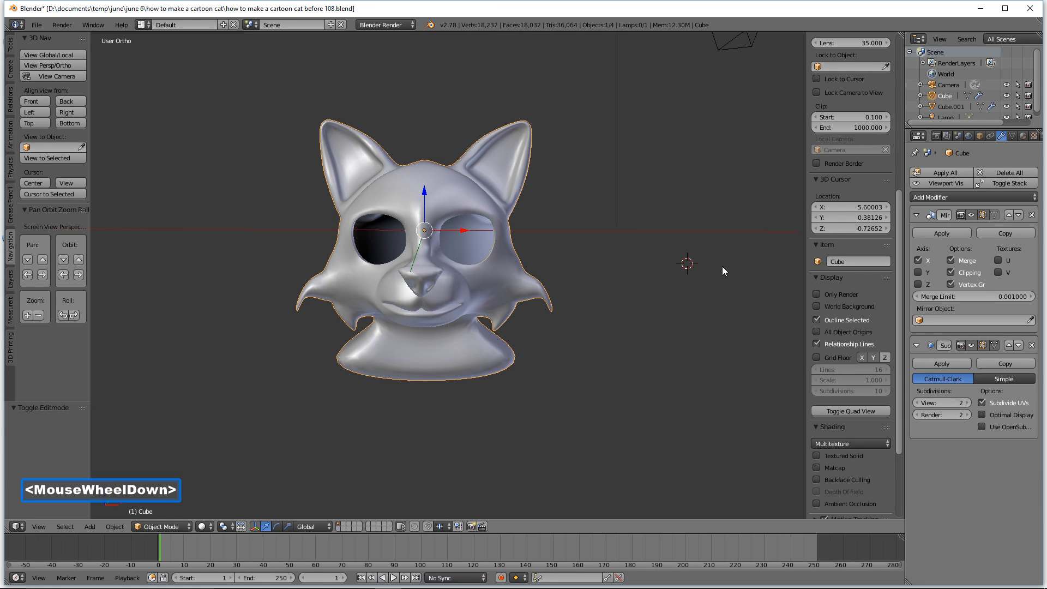
pyautogui.click(653, 14)
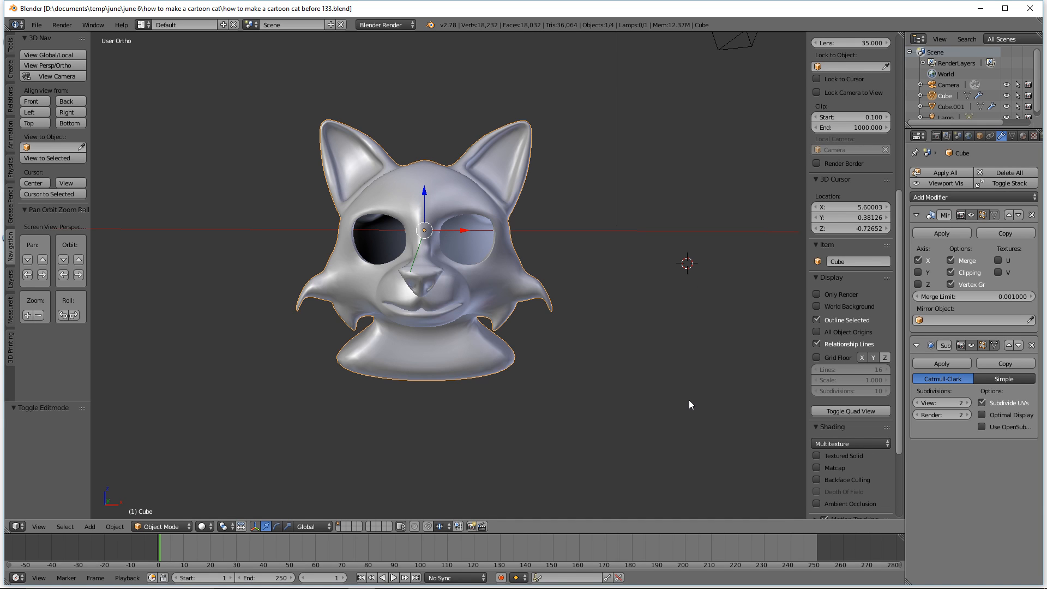
# Step: Add a plane mesh at the 3D cursor beside the cat head
pyautogui.hotkey('shift', 'a')
pyautogui.moveTo(690, 401)
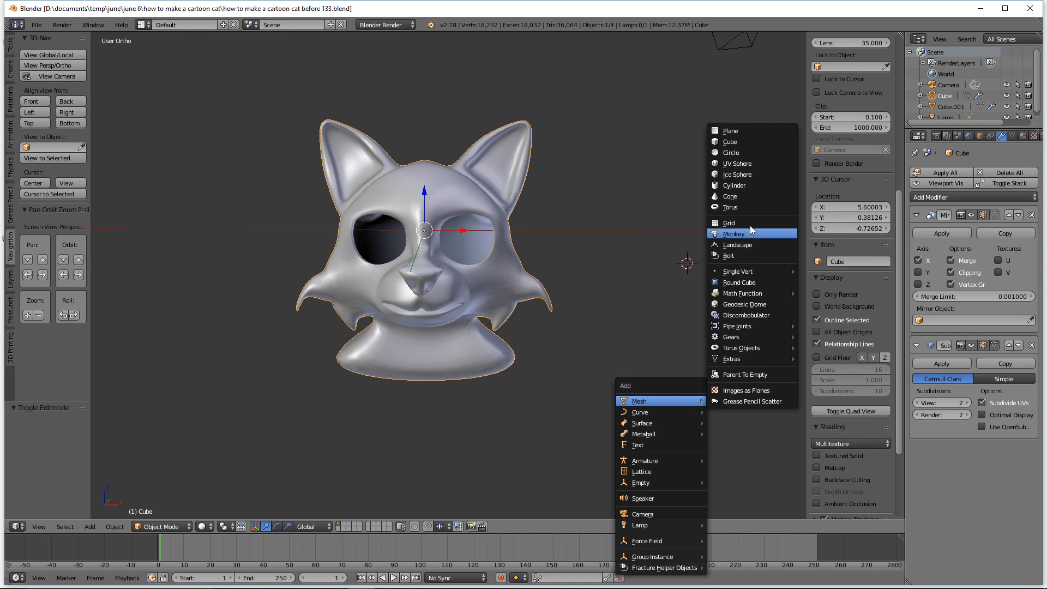
pyautogui.click(767, 133)
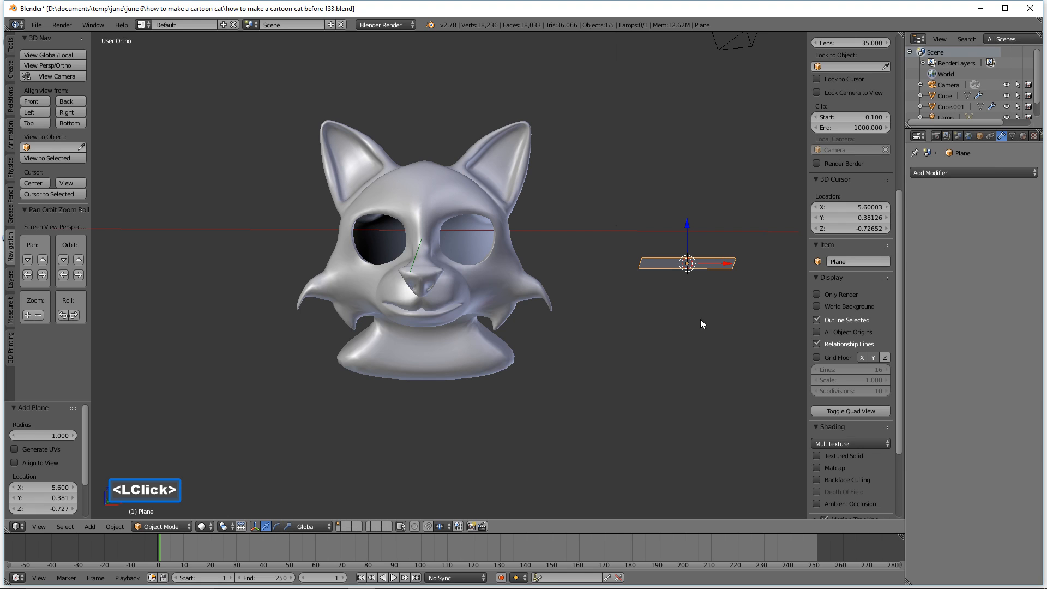
# Step: Rotate the plane 90° about the global X axis and save the file as how to make a cartoon cat before 134.blend
pyautogui.press('r')
pyautogui.press('x')
pyautogui.press('9')
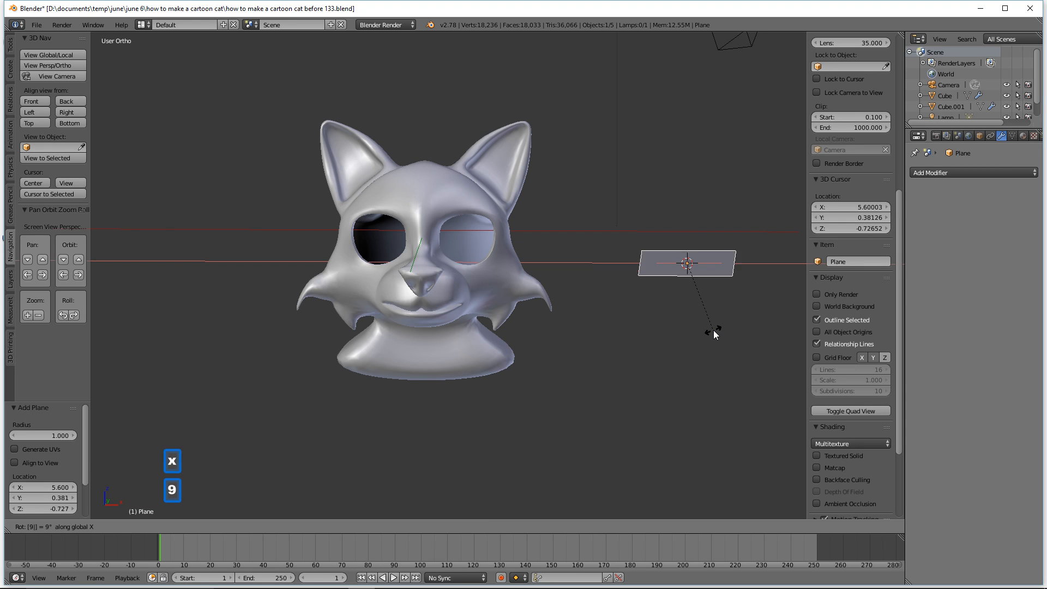
pyautogui.press('0')
pyautogui.press('Return')
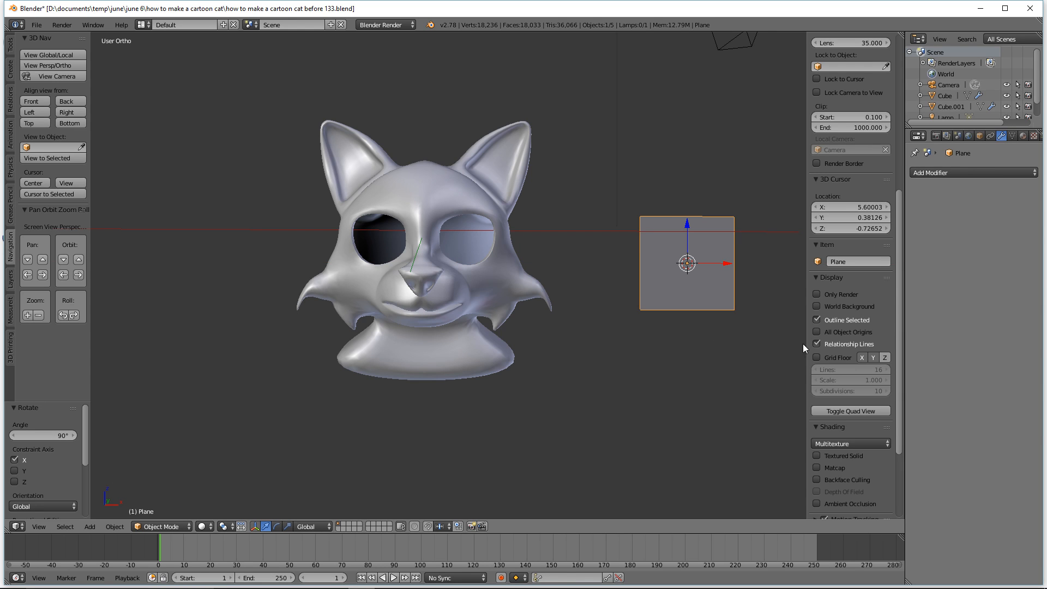
pyautogui.click(580, 15)
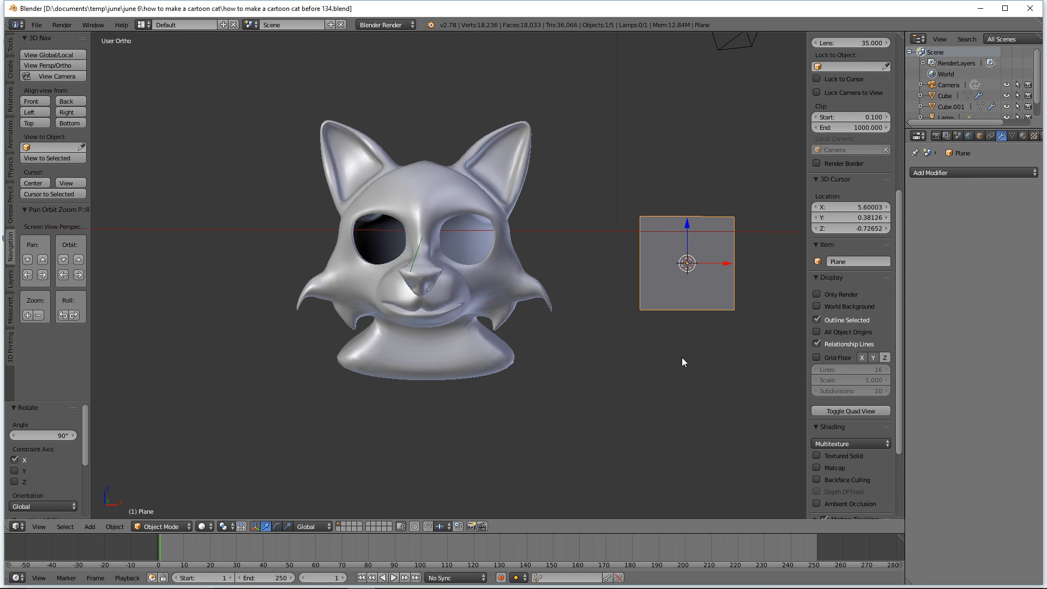
# Step: Reset the 3D cursor to the scene origin and snap the plane to it with offset, using the front view
pyautogui.hotkey('shift', 'c')
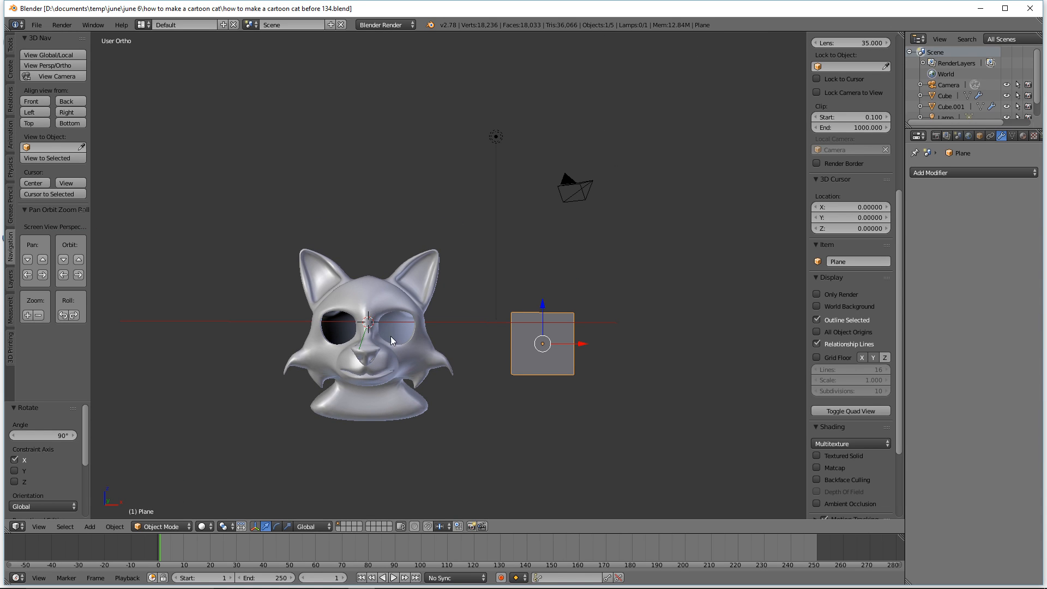
pyautogui.click(39, 102)
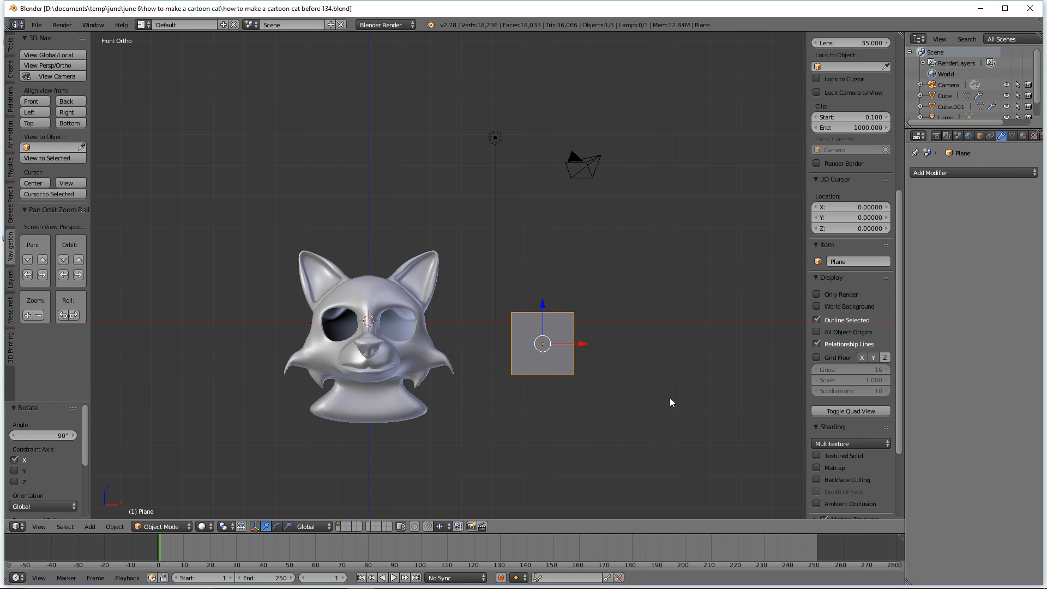
pyautogui.hotkey('shift', 's')
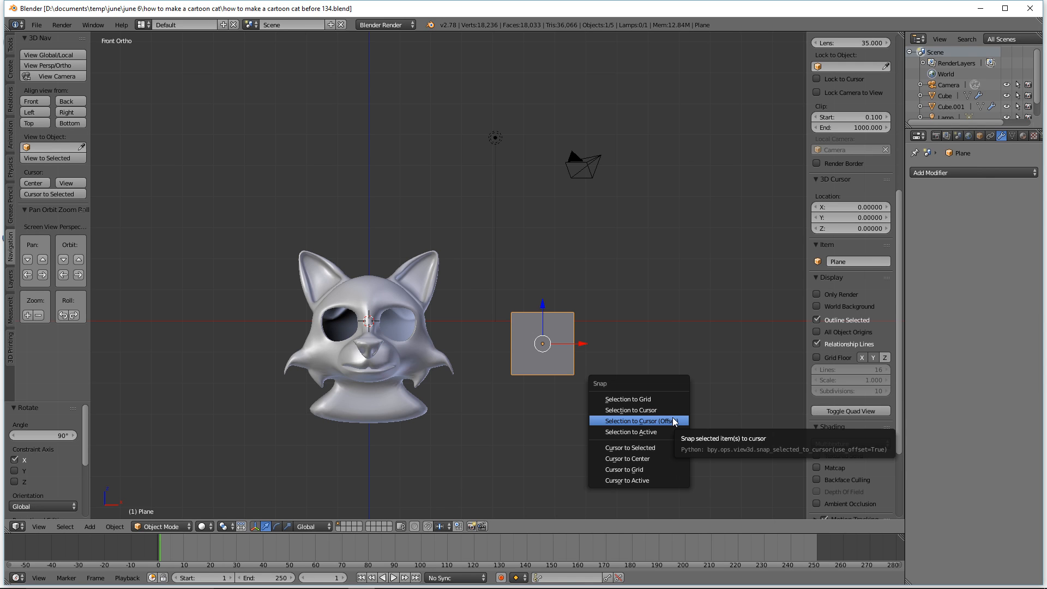
pyautogui.click(674, 422)
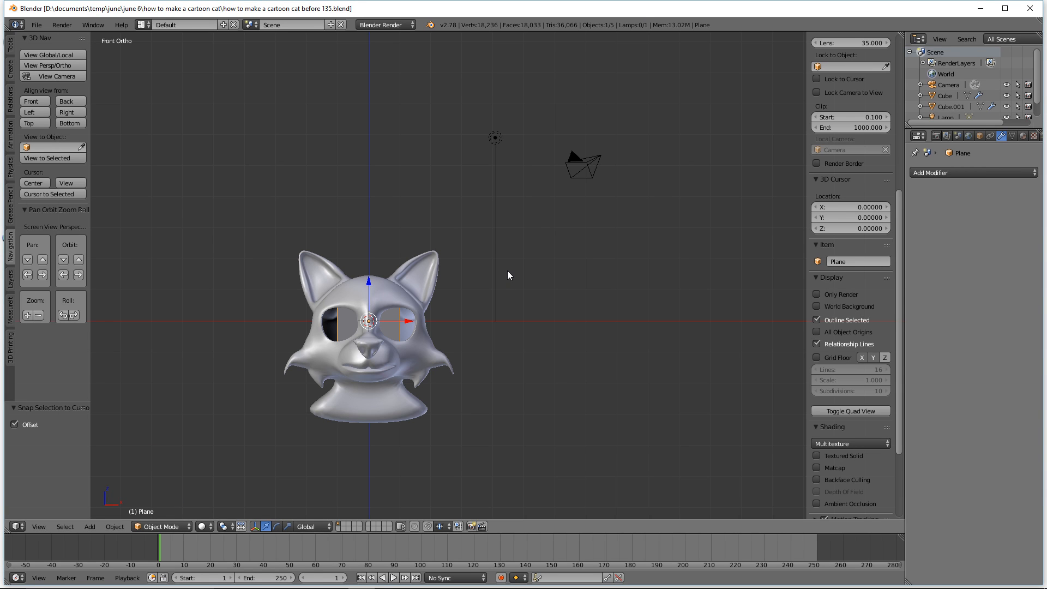
# Step: Move the plane about -0.727 along the Y axis toward the front of the cat's face
pyautogui.keyDown('shift'); pyautogui.moveTo(506, 283); pyautogui.dragTo(575, 311, button='middle'); pyautogui.keyUp('shift')
pyautogui.moveTo(448, 243); pyautogui.dragTo(413, 267)
pyautogui.moveTo(414, 268)
pyautogui.mouseDown(button='middle')
pyautogui.moveTo(412, 253)
pyautogui.moveTo(423, 258)
pyautogui.moveTo(346, 259)
pyautogui.moveTo(409, 272)
pyautogui.mouseUp(button='middle')
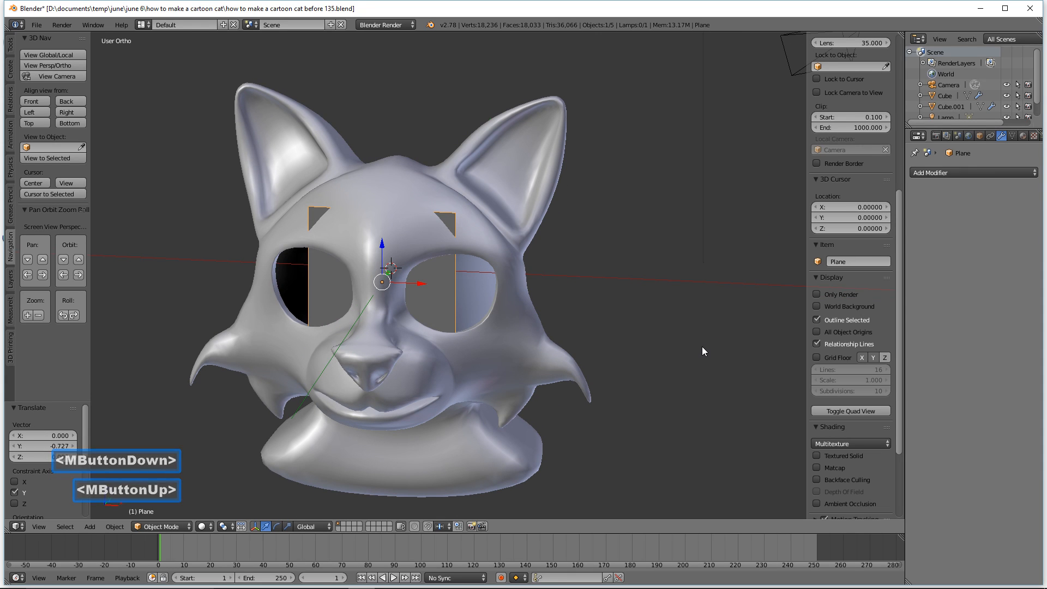
# Step: Scale the plane by about 0.695 along Z and widen it along X until it covers both eye openings
pyautogui.press('s')
pyautogui.press('z')
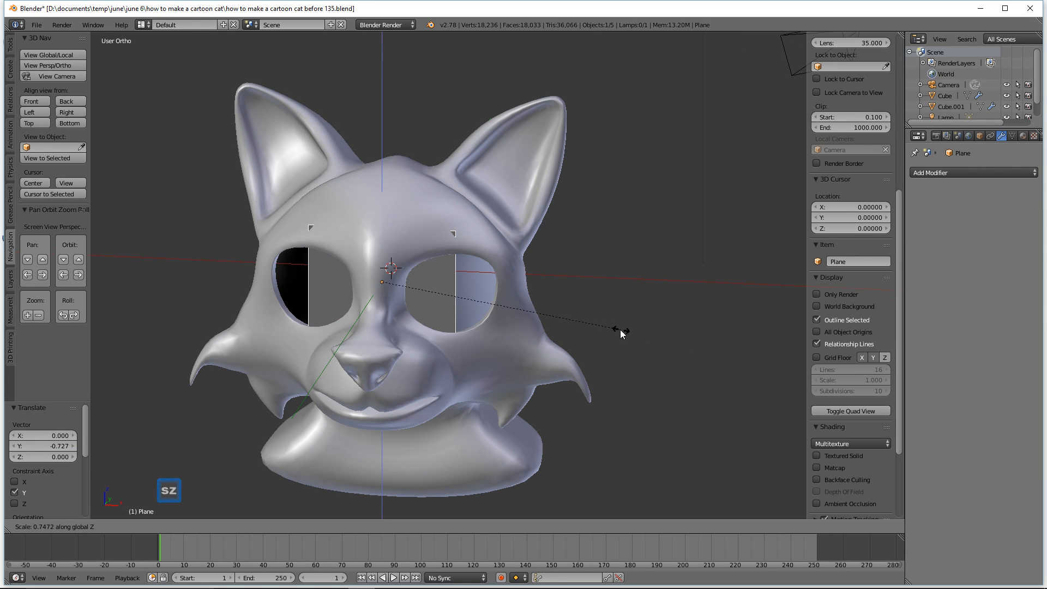
pyautogui.click(603, 332)
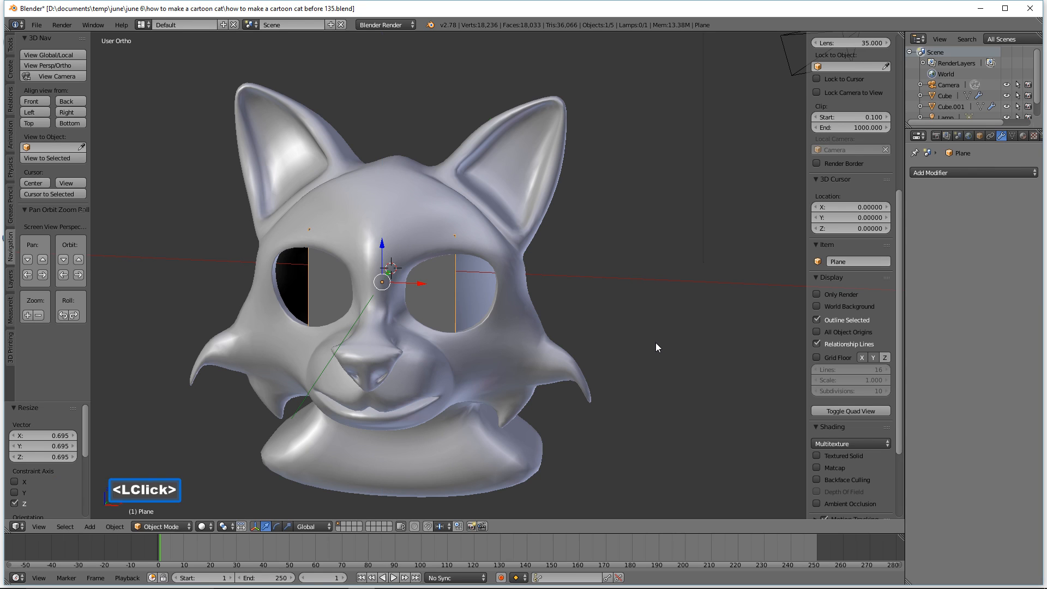
pyautogui.press('s')
pyautogui.press('x')
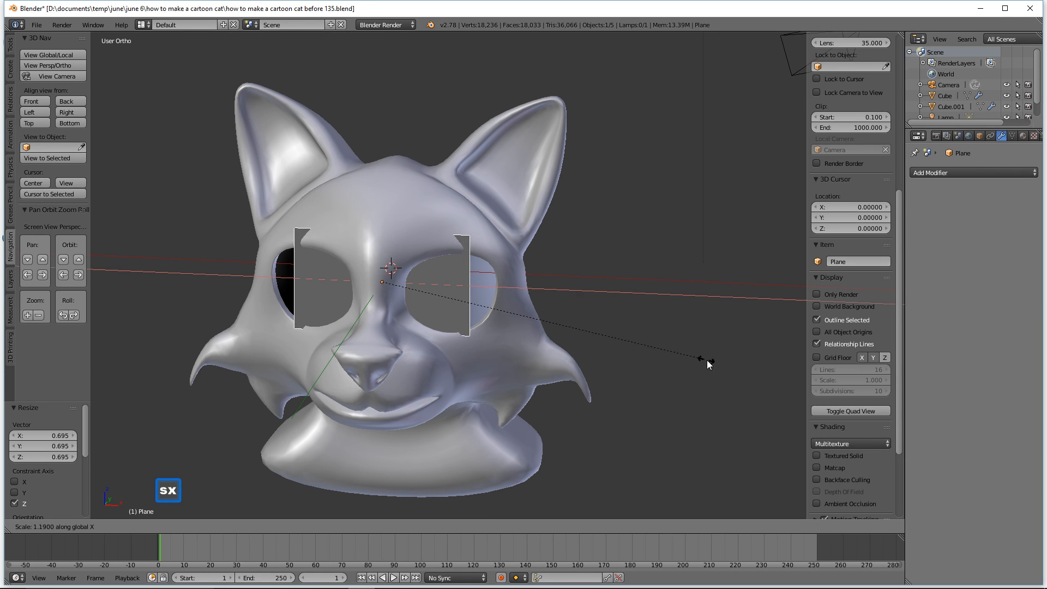
pyautogui.click(826, 404)
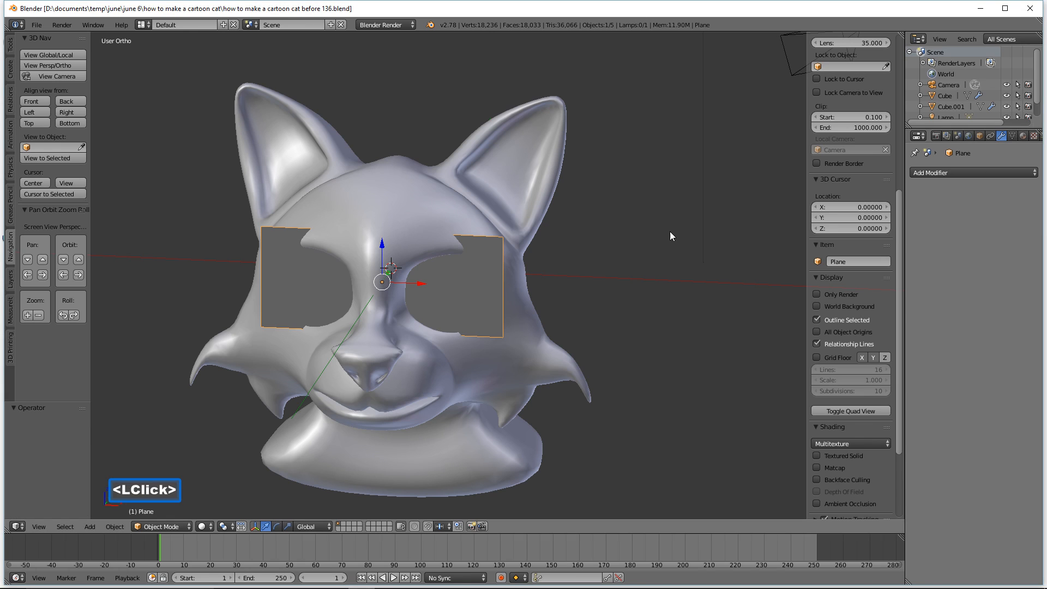
# Step: Move the plane about -0.061 along Z and snap the 3D cursor to the plane
pyautogui.moveTo(383, 242); pyautogui.dragTo(384, 247)
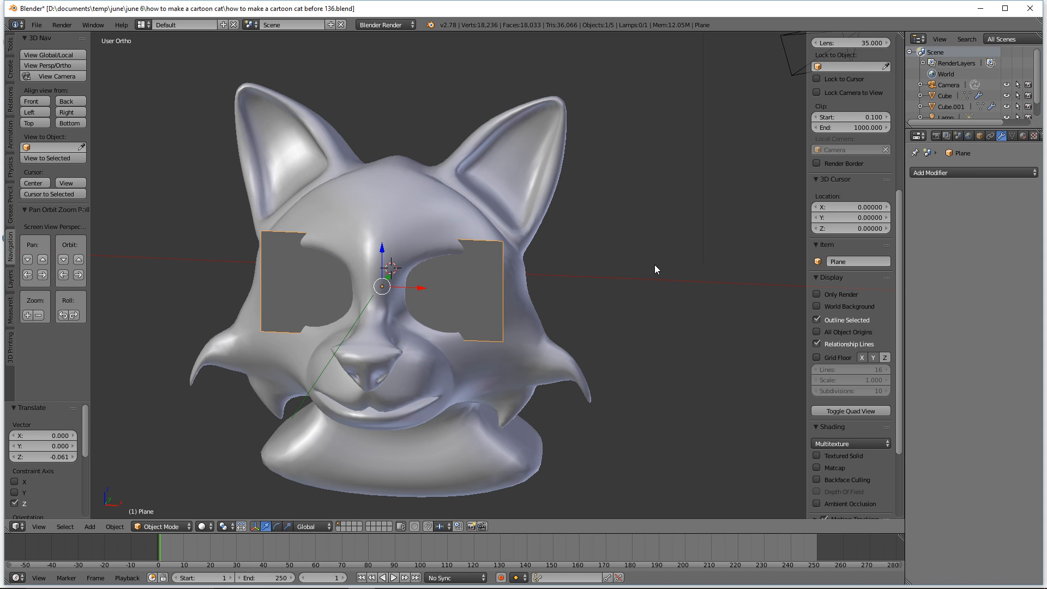
pyautogui.hotkey('shift', 's')
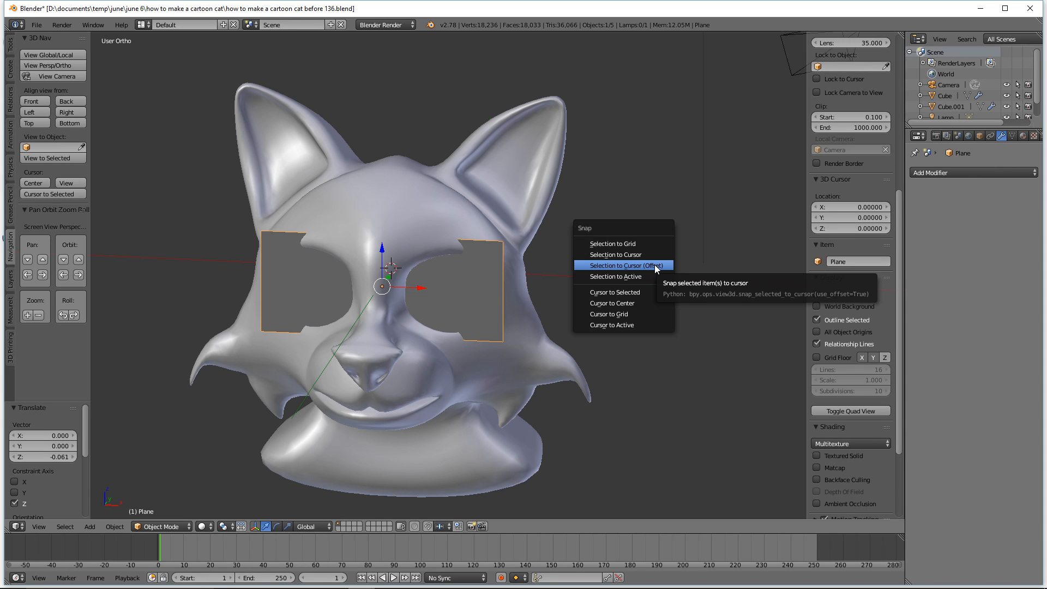
pyautogui.click(656, 293)
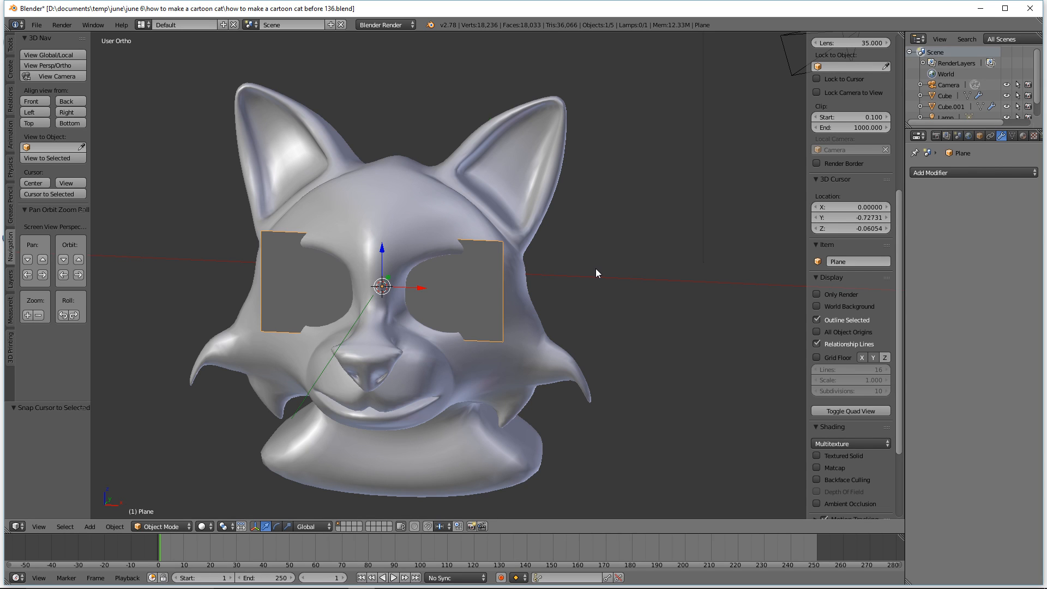
# Step: Add a lattice at the 3D cursor and hide the cat head object
pyautogui.hotkey('shift', 'a')
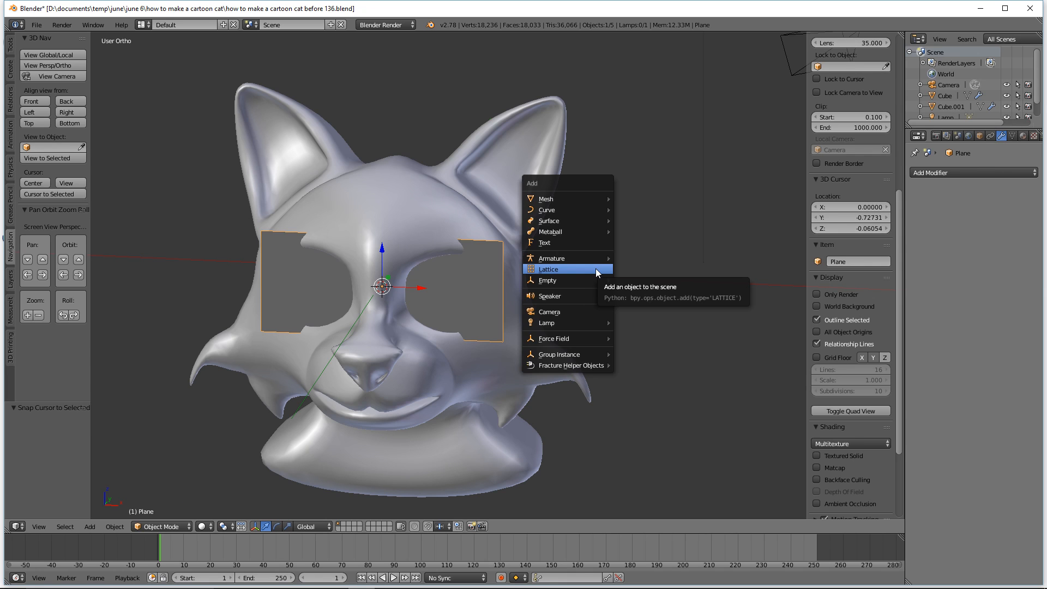
pyautogui.click(596, 268)
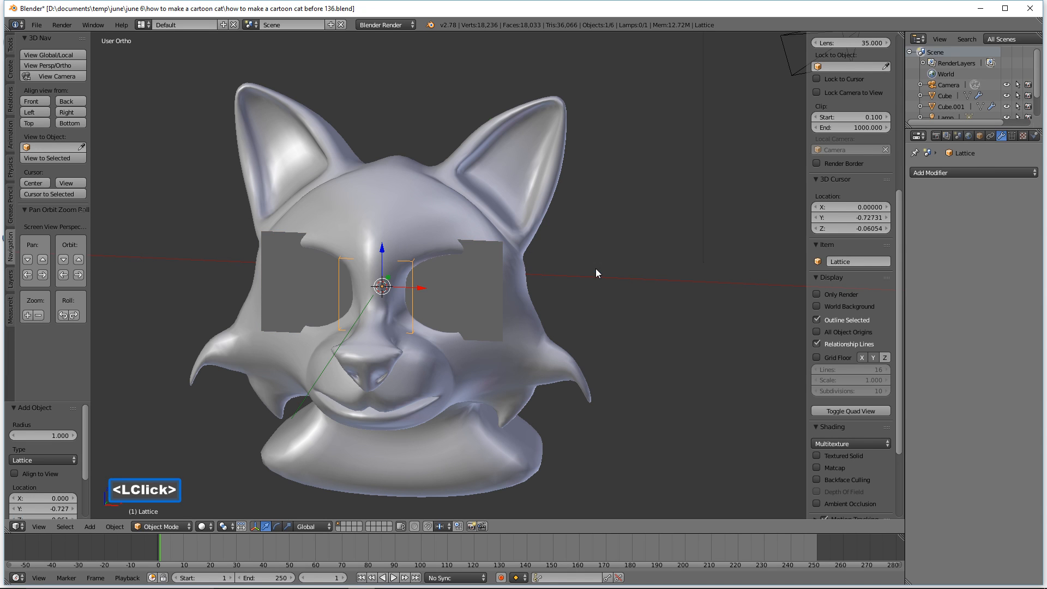
pyautogui.moveTo(639, 283); pyautogui.dragTo(581, 266, button='middle')
pyautogui.click(477, 286)
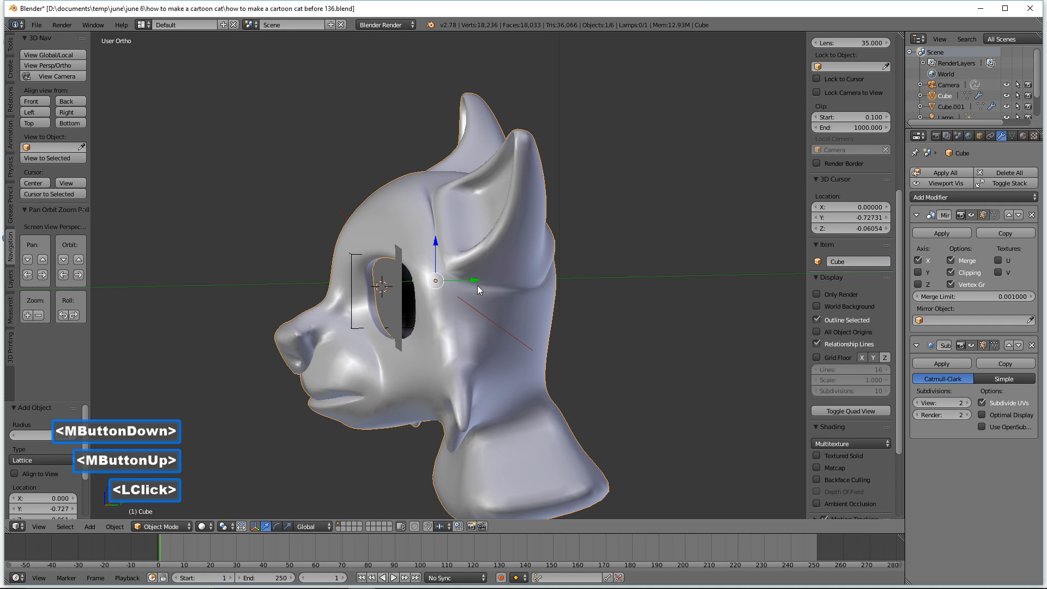
pyautogui.press('h')
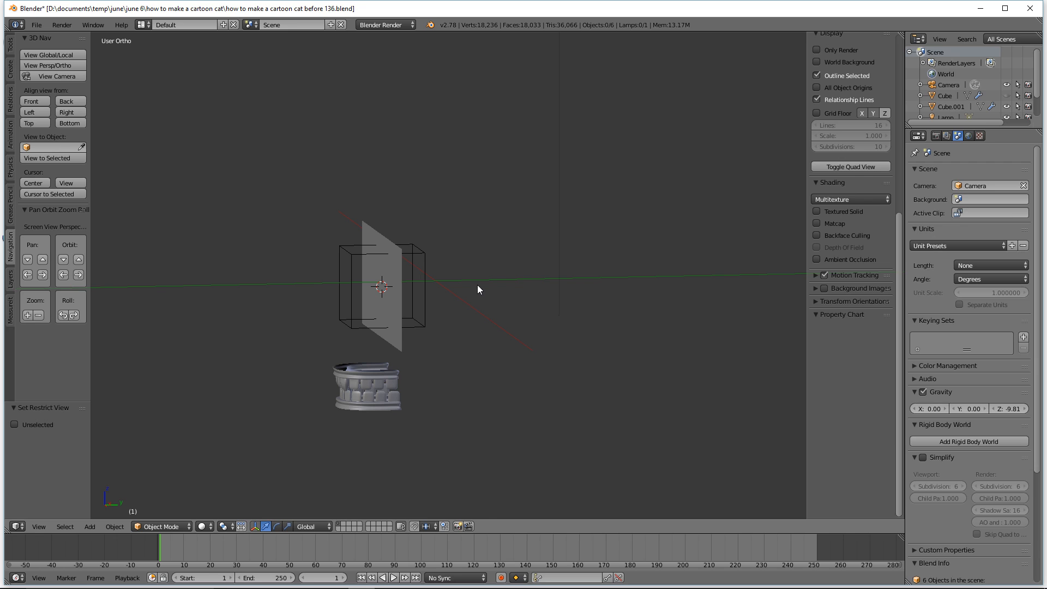
# Step: Flatten the lattice along Y by a factor of about 0.314 and again by about 0.293, making it a thin box around the plane
pyautogui.click(394, 250)
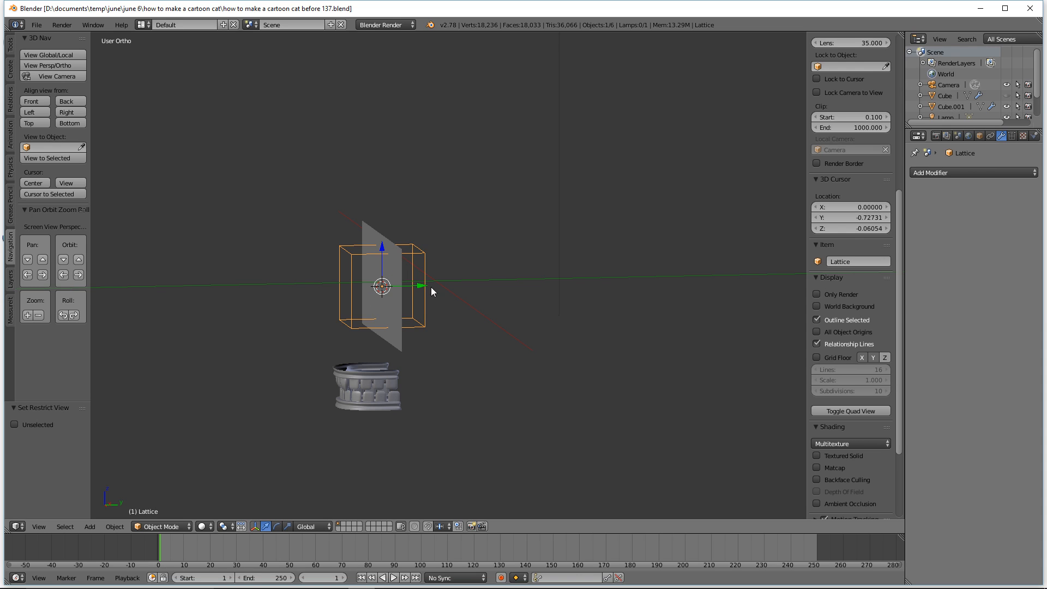
pyautogui.press('s')
pyautogui.press('y')
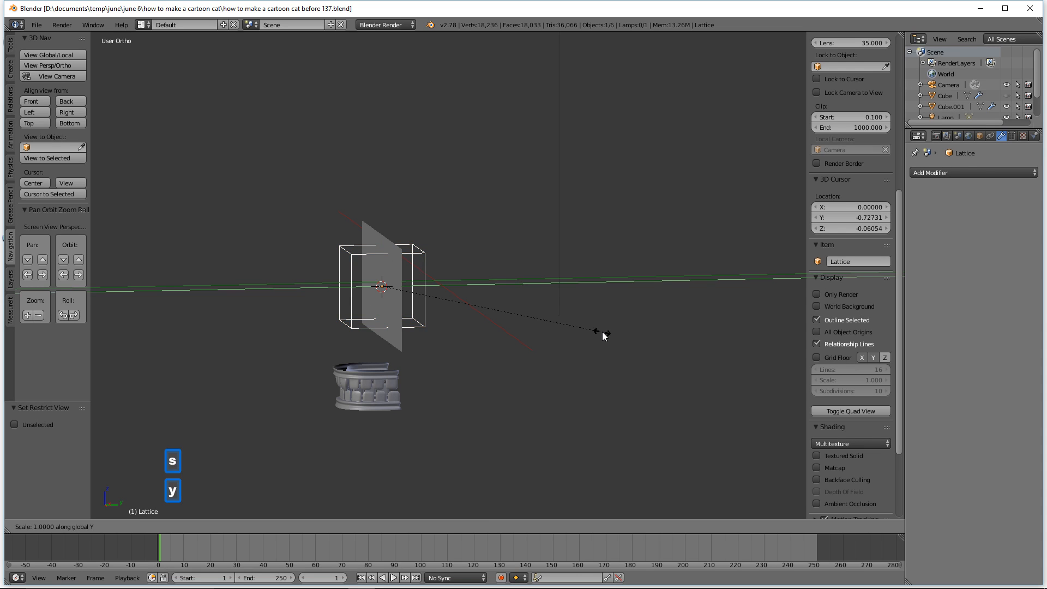
pyautogui.click(453, 303)
pyautogui.moveTo(466, 306); pyautogui.dragTo(502, 336, button='middle')
pyautogui.press('s')
pyautogui.press('y')
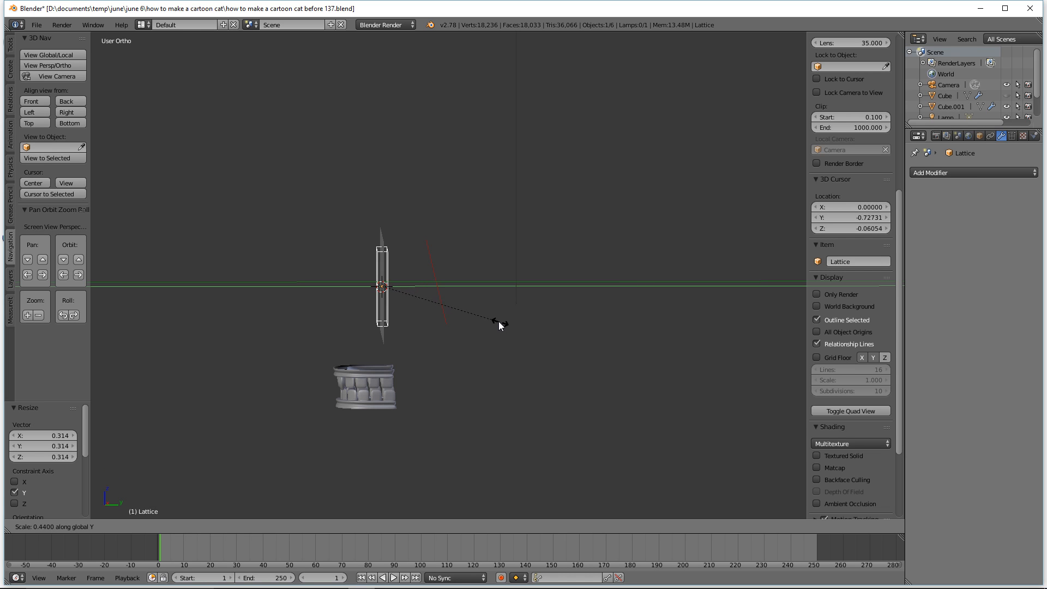
pyautogui.click(461, 315)
# Step: Scale the lattice along X by about 1.905 and again by 1.752, and along Z by about 1.399, to enclose the plane
pyautogui.moveTo(404, 342); pyautogui.dragTo(513, 343, button='middle')
pyautogui.press('s')
pyautogui.press('x')
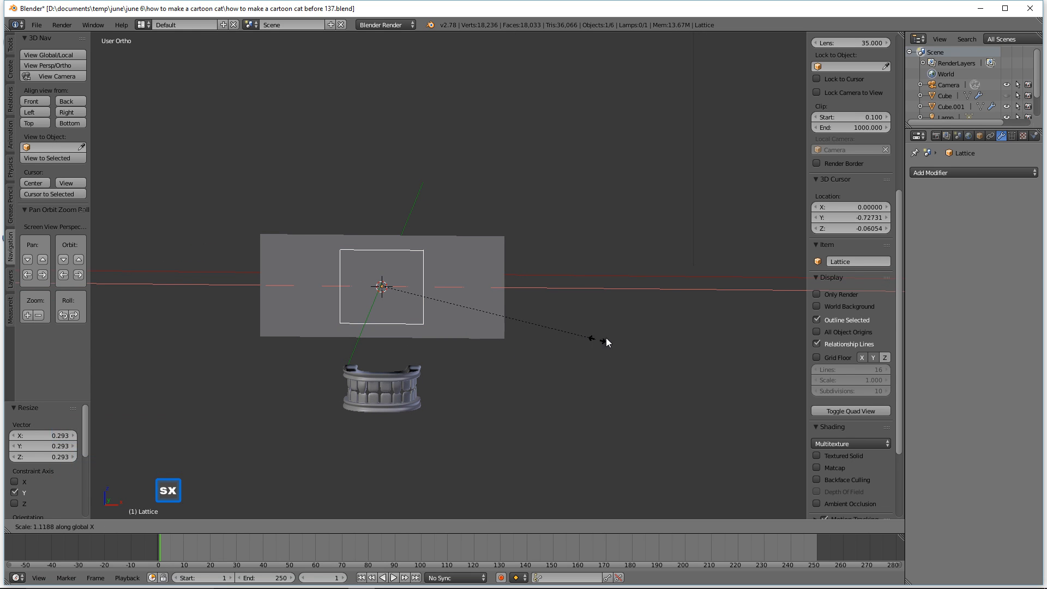
pyautogui.click(757, 329)
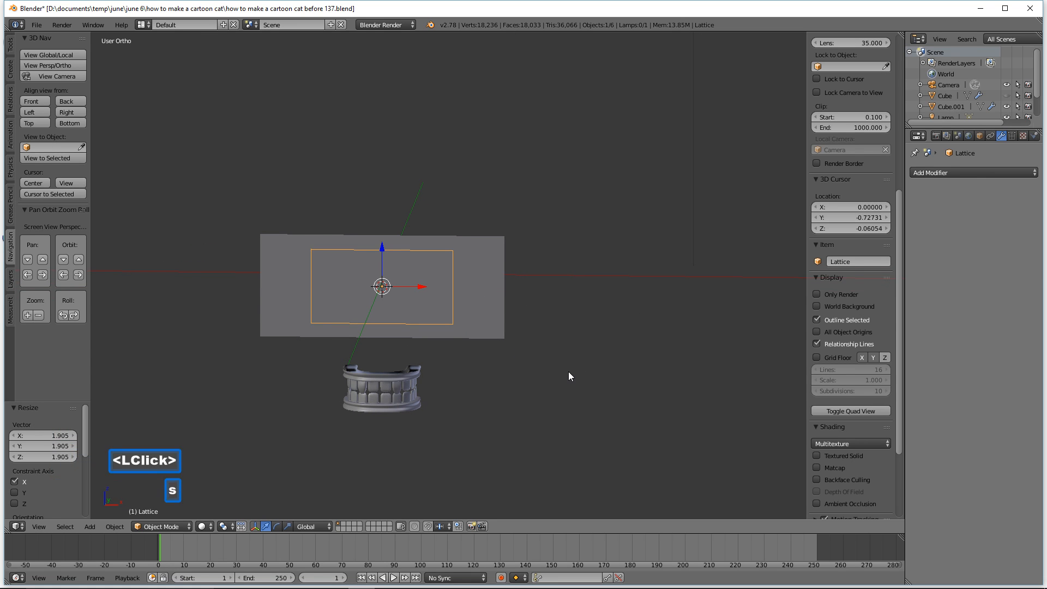
pyautogui.press('s')
pyautogui.press('x')
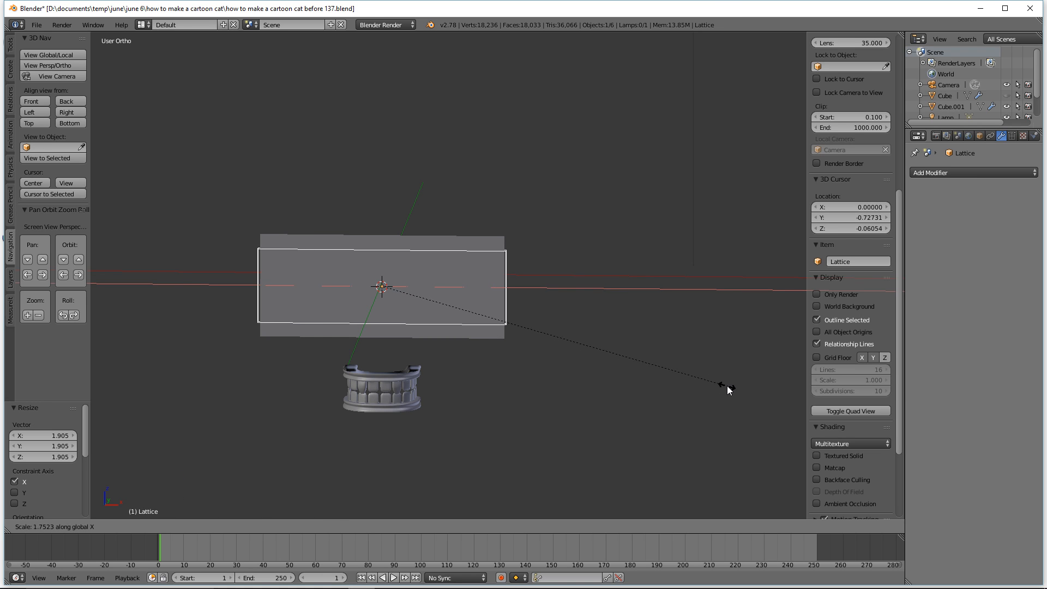
pyautogui.click(726, 388)
pyautogui.press('s')
pyautogui.press('z')
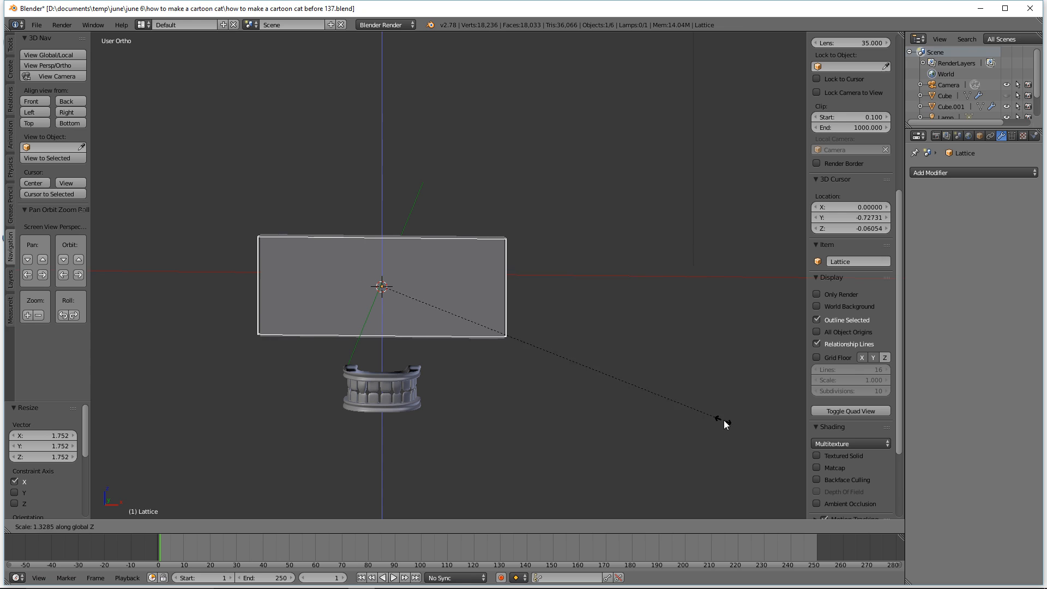
pyautogui.click(741, 427)
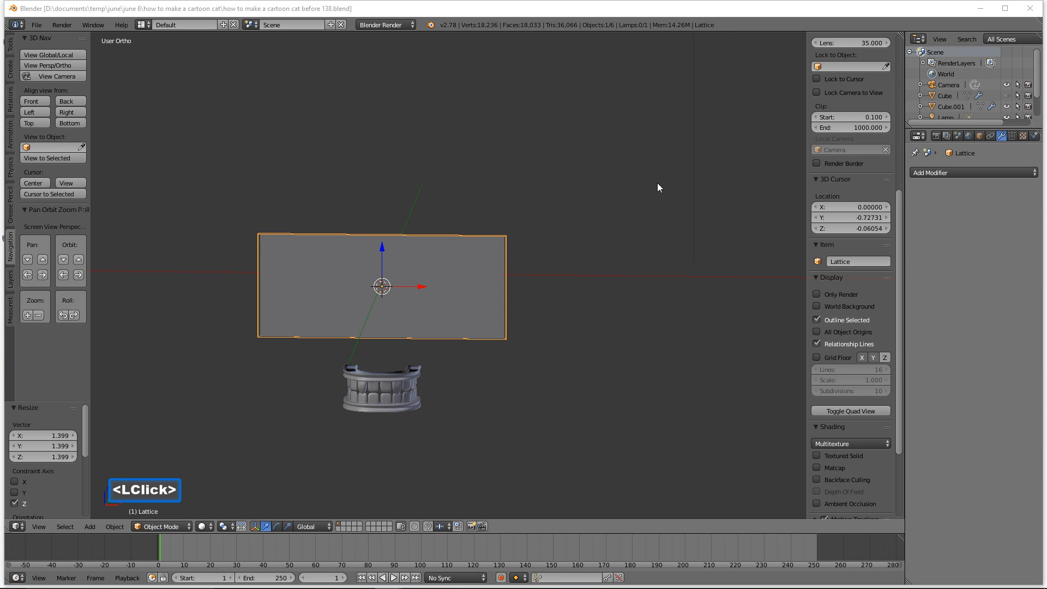
# Step: Flatten the lattice along Y by a factor of about 0.430 around the plane and save incremental copies of the file
pyautogui.moveTo(658, 183); pyautogui.dragTo(534, 189, button='middle')
pyautogui.scroll(2, 459, 260)
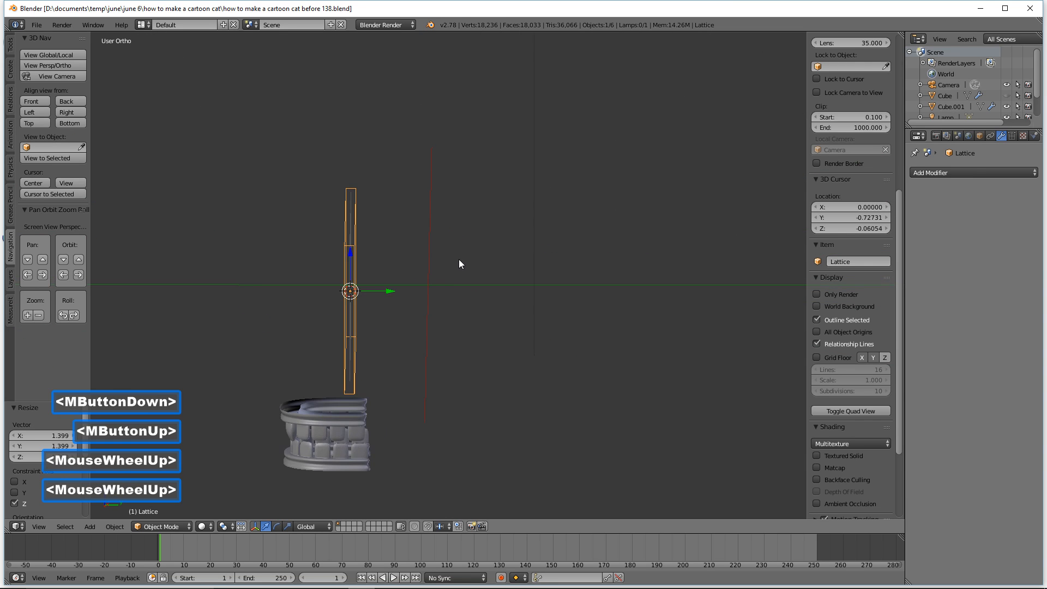
pyautogui.scroll(2, 456, 264)
pyautogui.keyDown('shift'); pyautogui.moveTo(436, 326); pyautogui.dragTo(566, 250, button='middle'); pyautogui.keyUp('shift')
pyautogui.press('s')
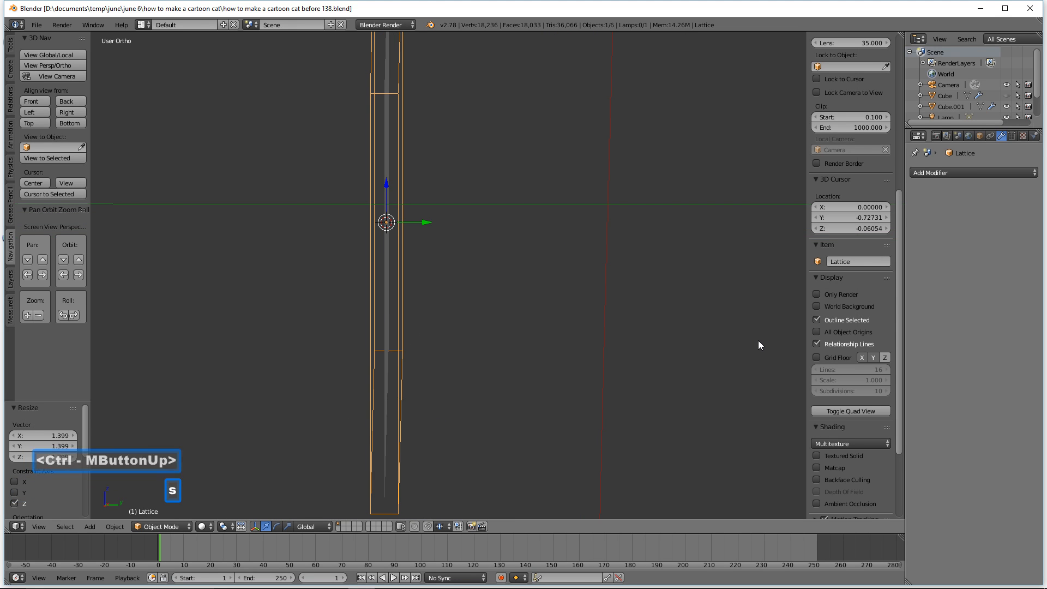
pyautogui.press('y')
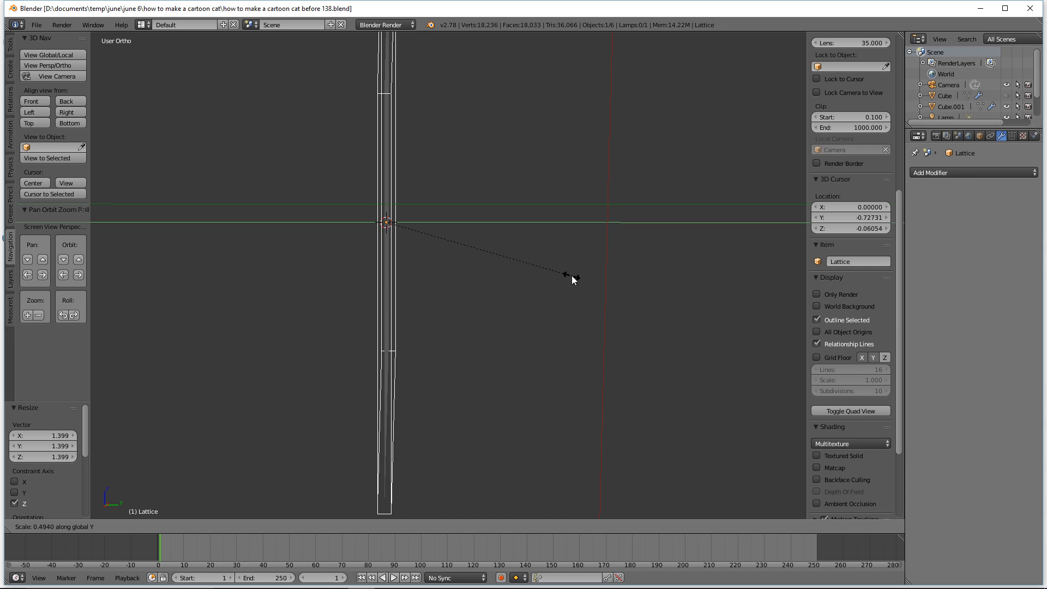
pyautogui.click(548, 269)
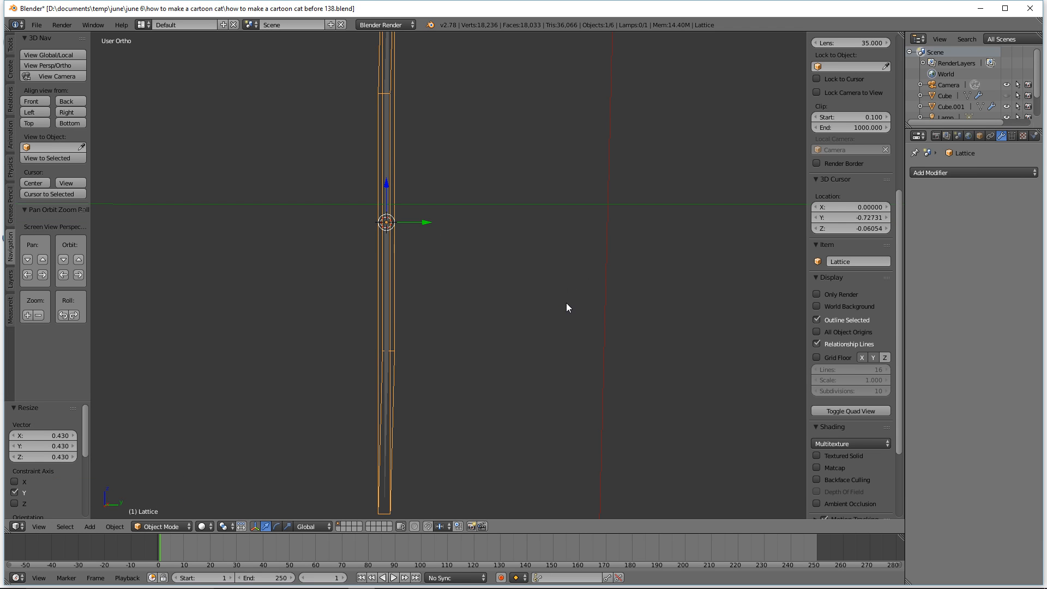
pyautogui.keyDown('ctrl'); pyautogui.moveTo(536, 231); pyautogui.dragTo(592, 401, button='middle'); pyautogui.keyUp('ctrl')
pyautogui.moveTo(486, 318); pyautogui.dragTo(600, 312, button='middle')
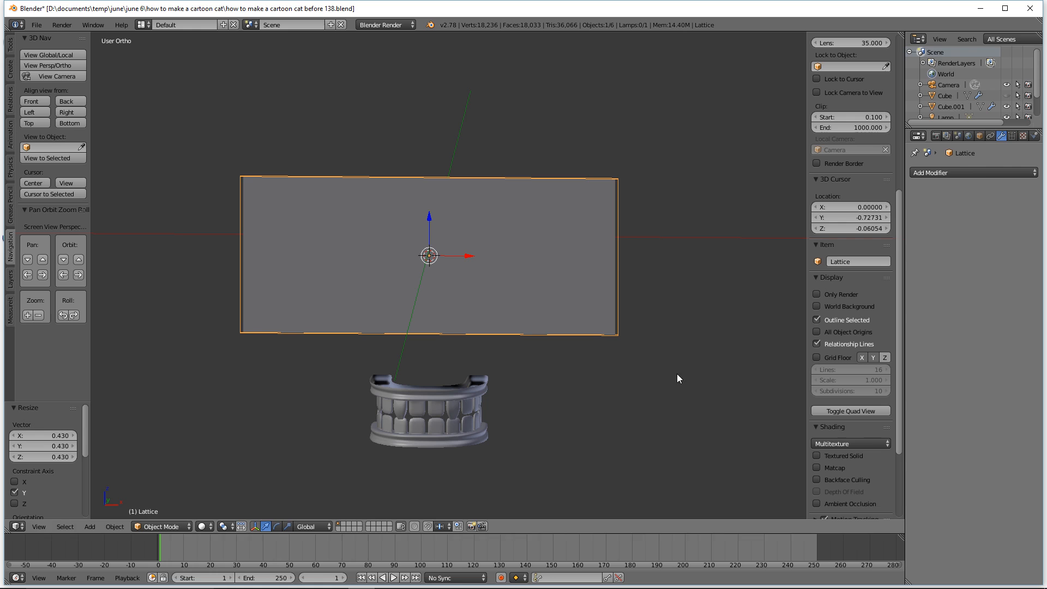
pyautogui.click(699, 268)
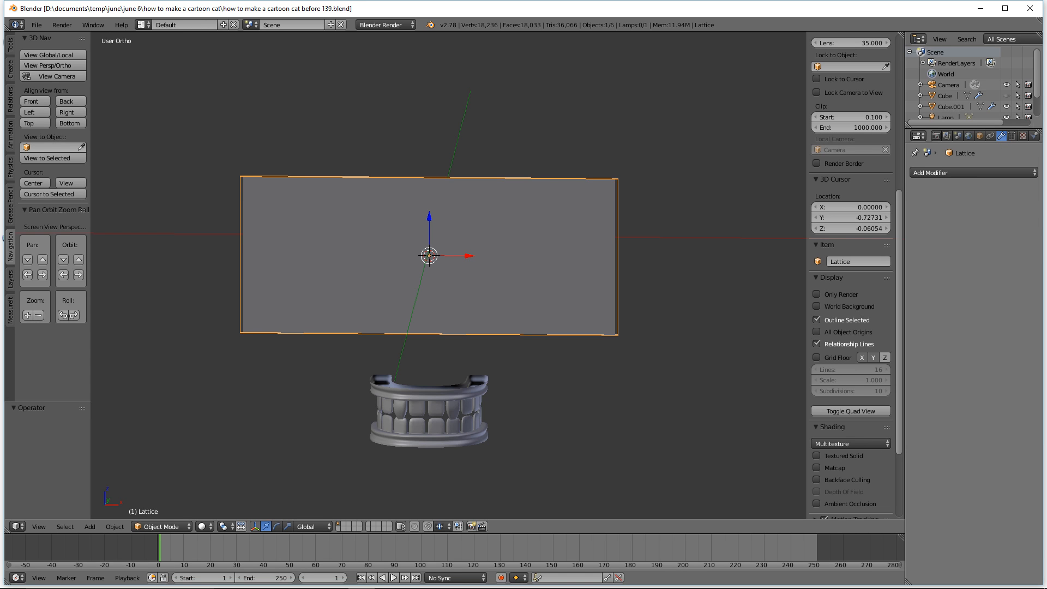
pyautogui.click(753, 11)
# Step: Set the lattice resolution to 5 in U and 4 in W, keeping 2 in V
pyautogui.click(1012, 137)
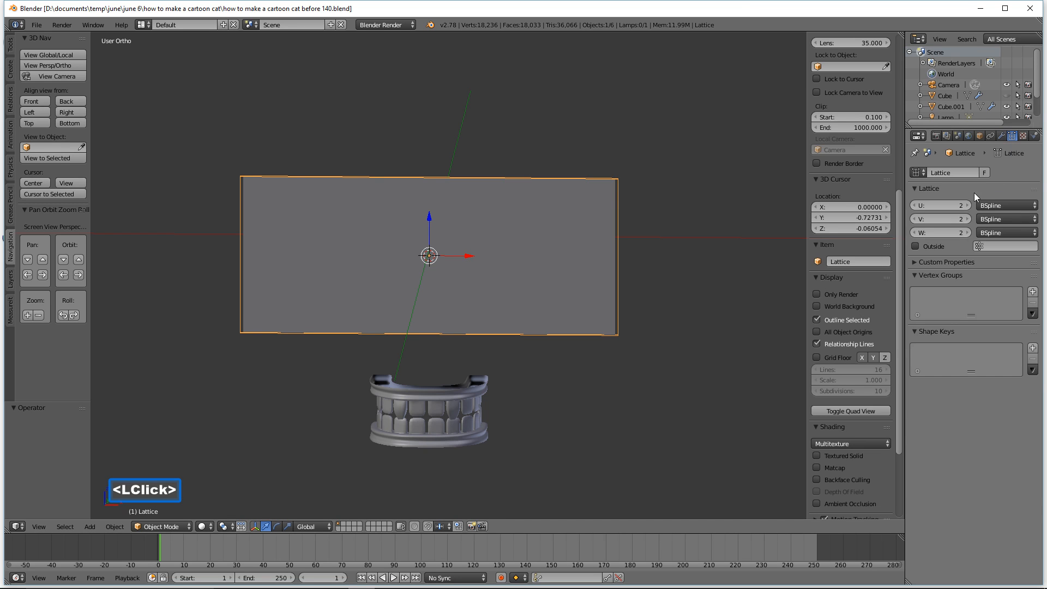
pyautogui.click(962, 205)
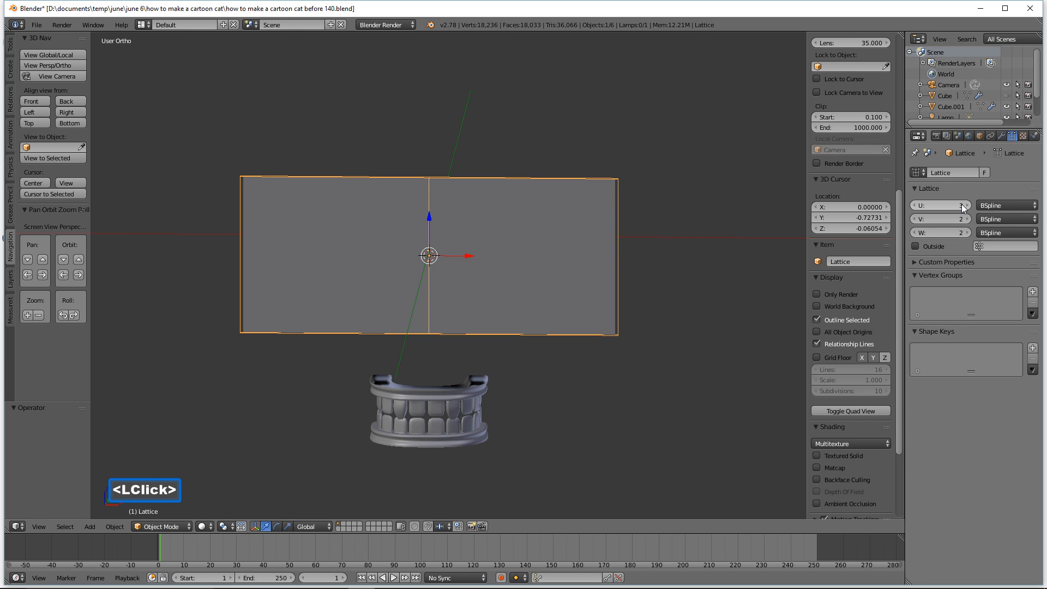
pyautogui.click(960, 204)
pyautogui.write('5')
pyautogui.press('Return')
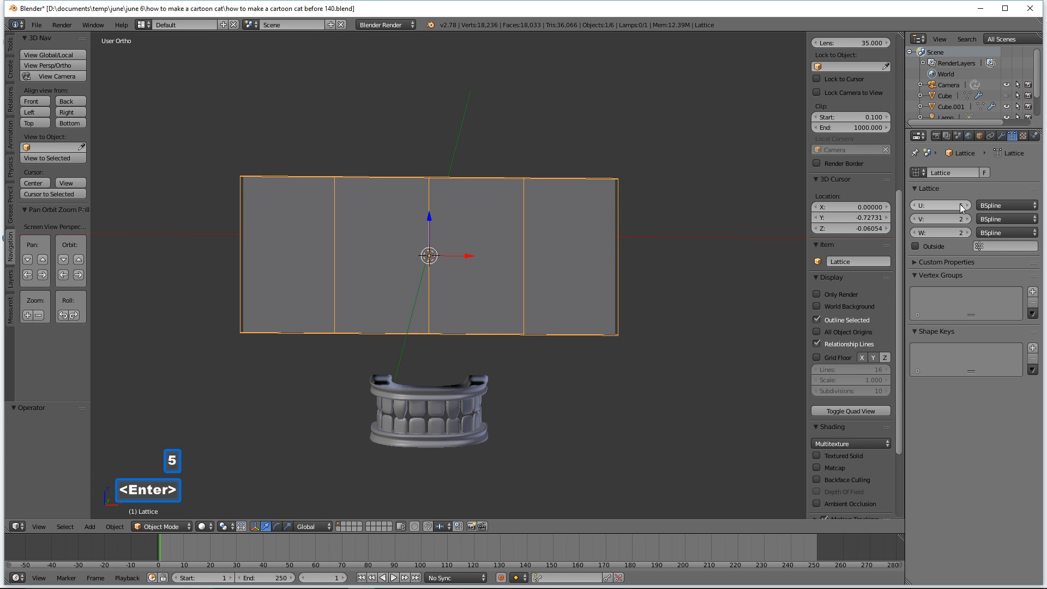
pyautogui.click(962, 219)
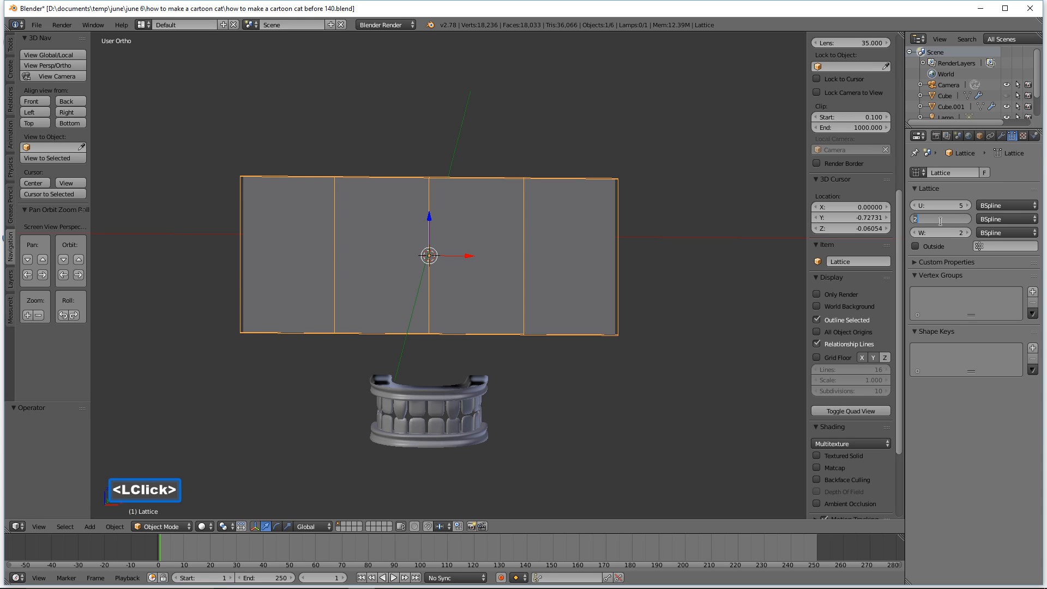
pyautogui.press('Return')
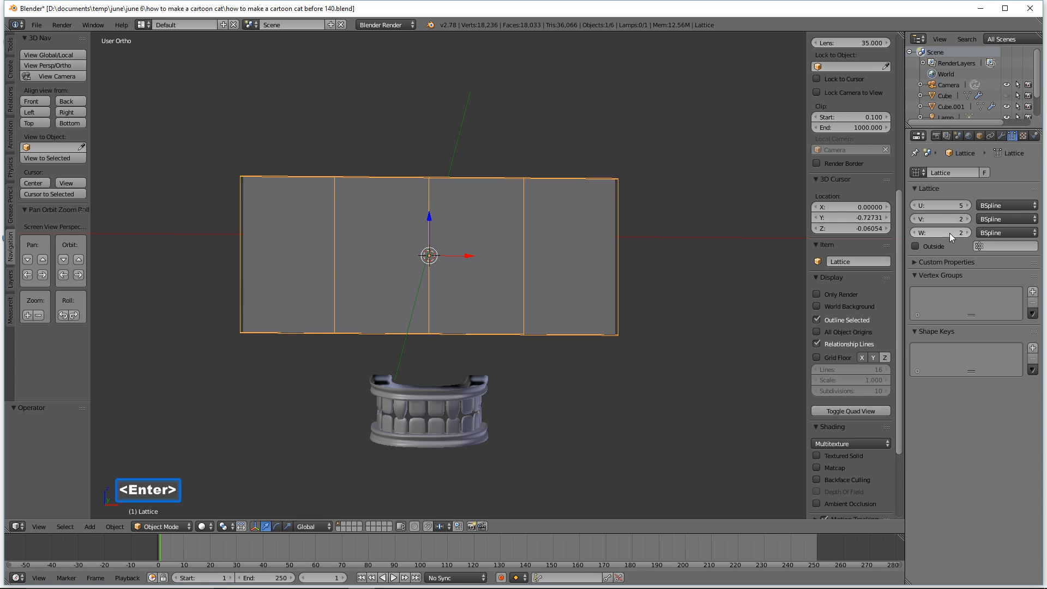
pyautogui.click(960, 234)
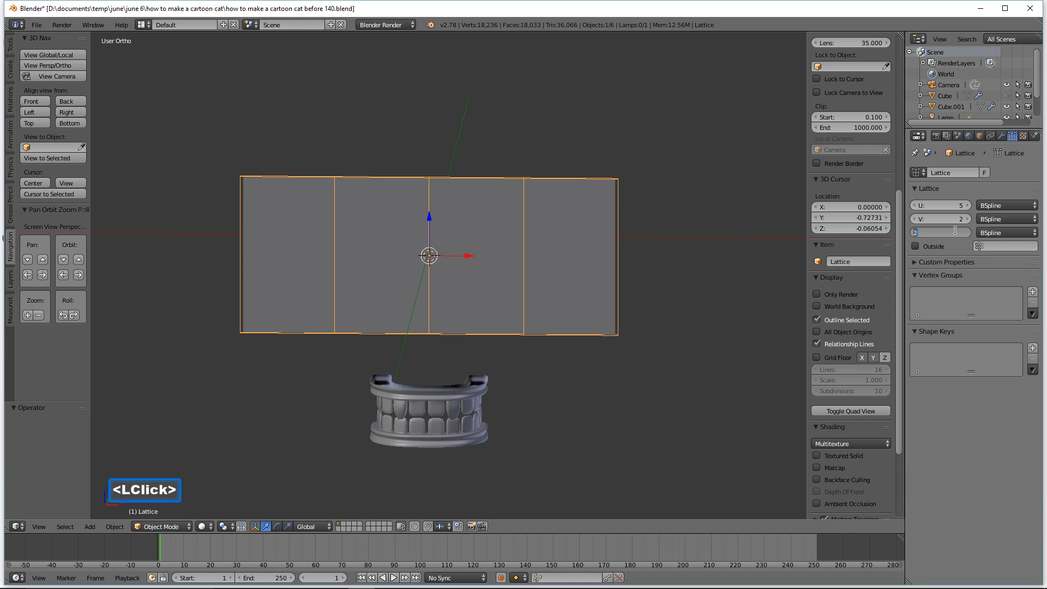
pyautogui.write('4')
pyautogui.press('Return')
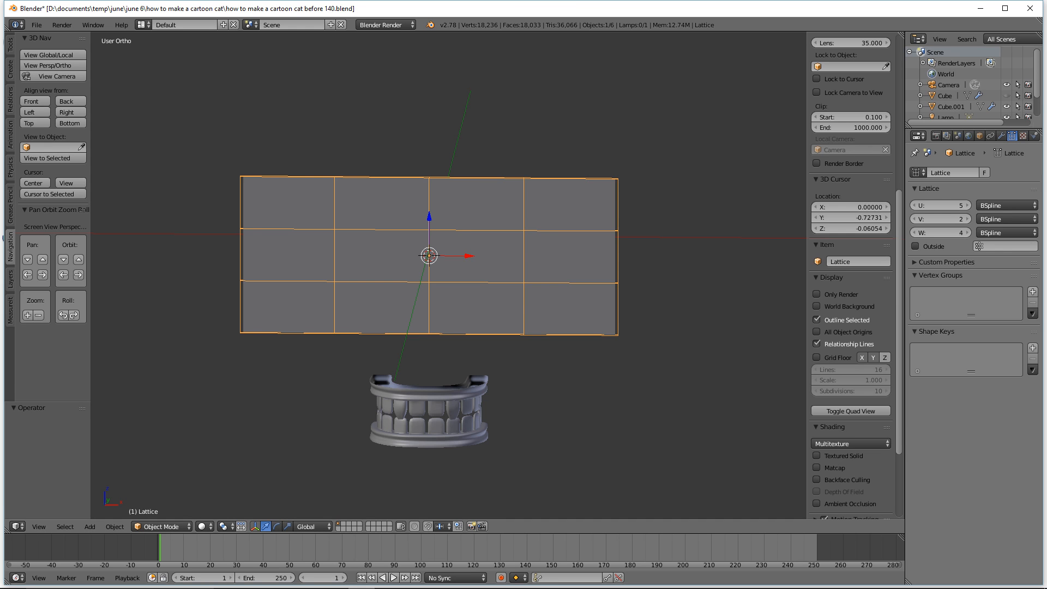
# Step: Parent the plane to the lattice using the Object (Keep Transform) option
pyautogui.moveTo(712, 276); pyautogui.dragTo(661, 289, button='middle')
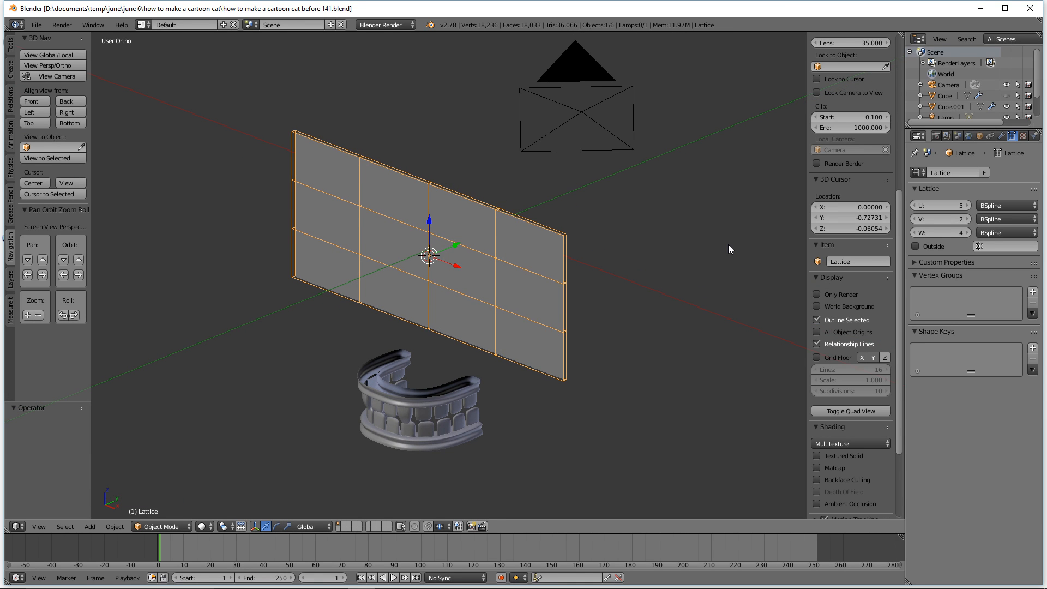
pyautogui.press('a')
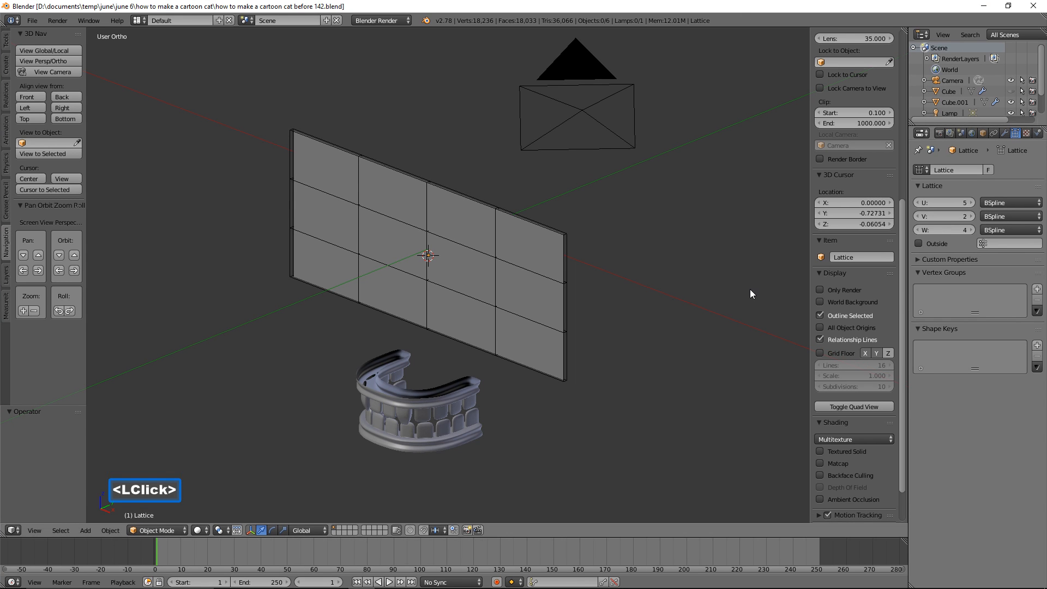
pyautogui.click(547, 307)
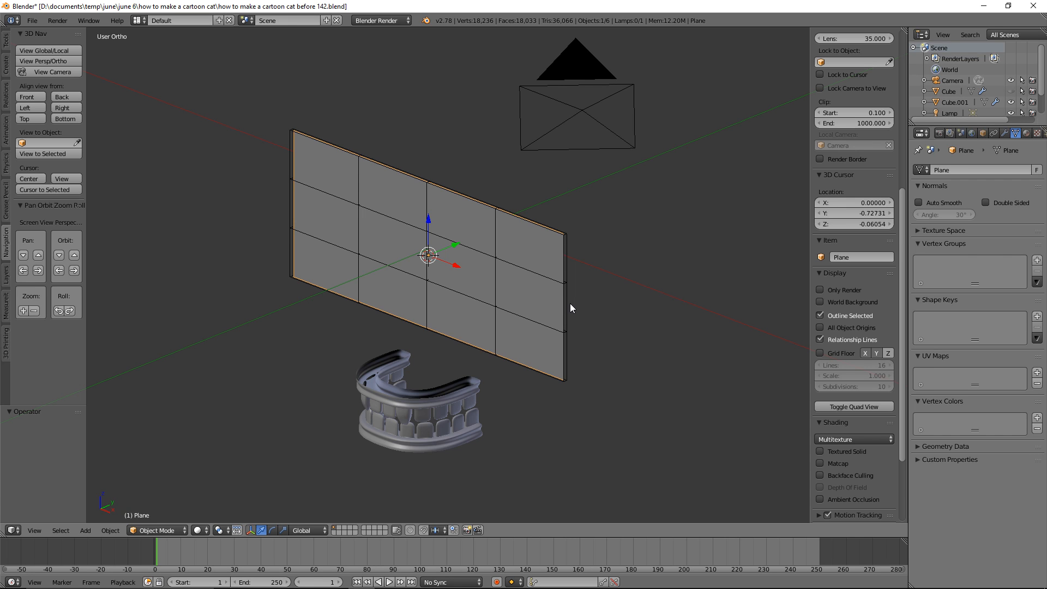
pyautogui.keyDown('shift'); pyautogui.click(569, 307); pyautogui.keyUp('shift')
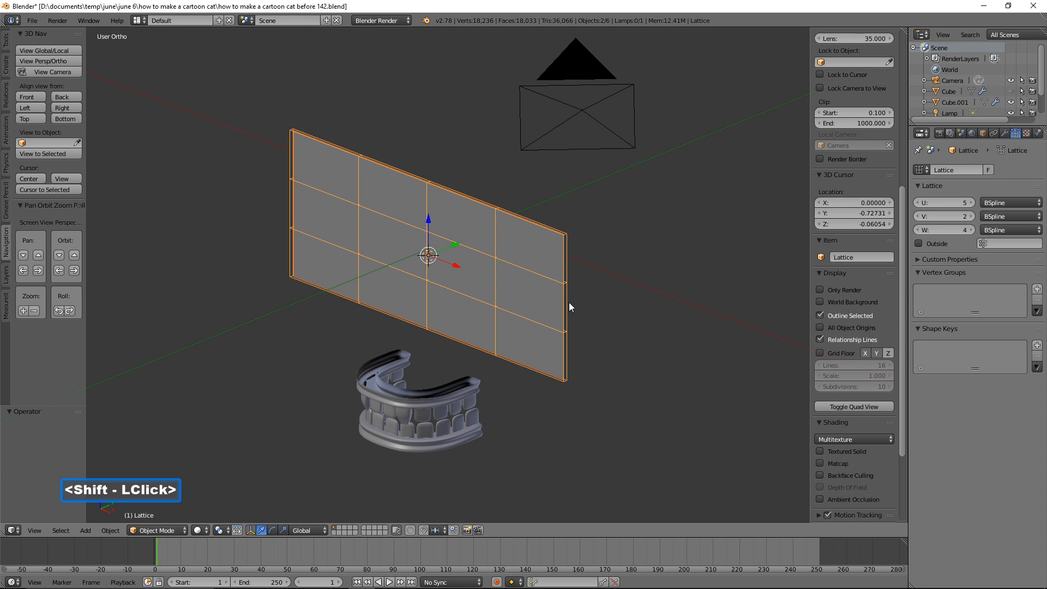
pyautogui.press('ctrl')
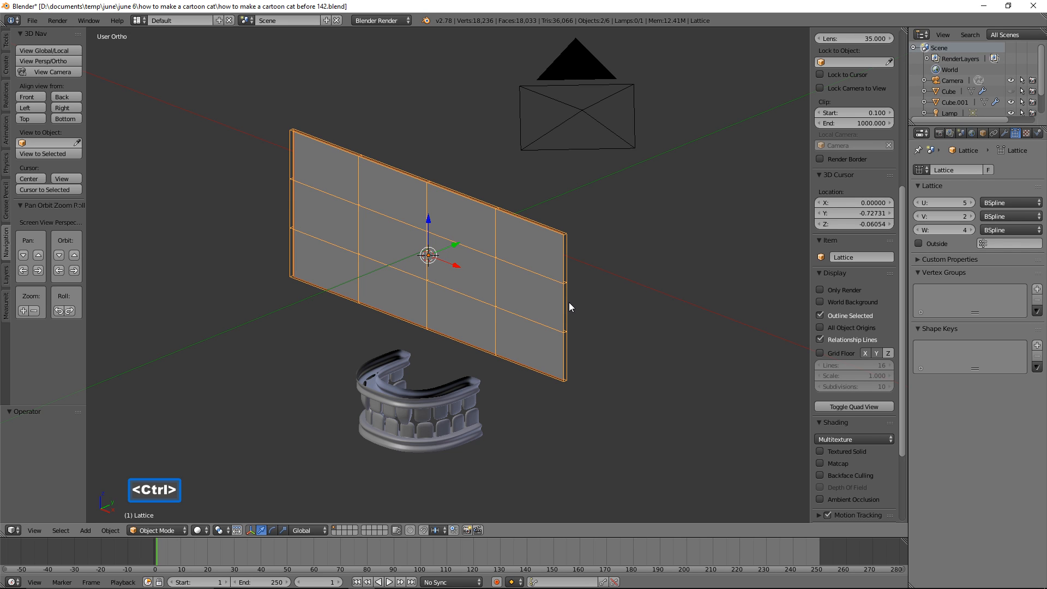
pyautogui.hotkey('ctrl', 'p')
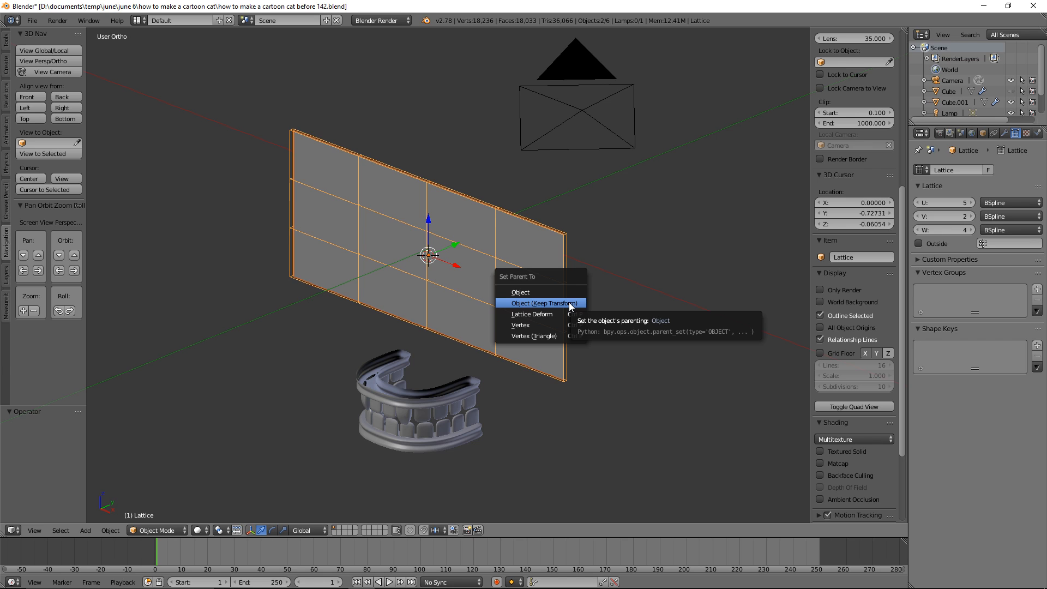
pyautogui.click(570, 305)
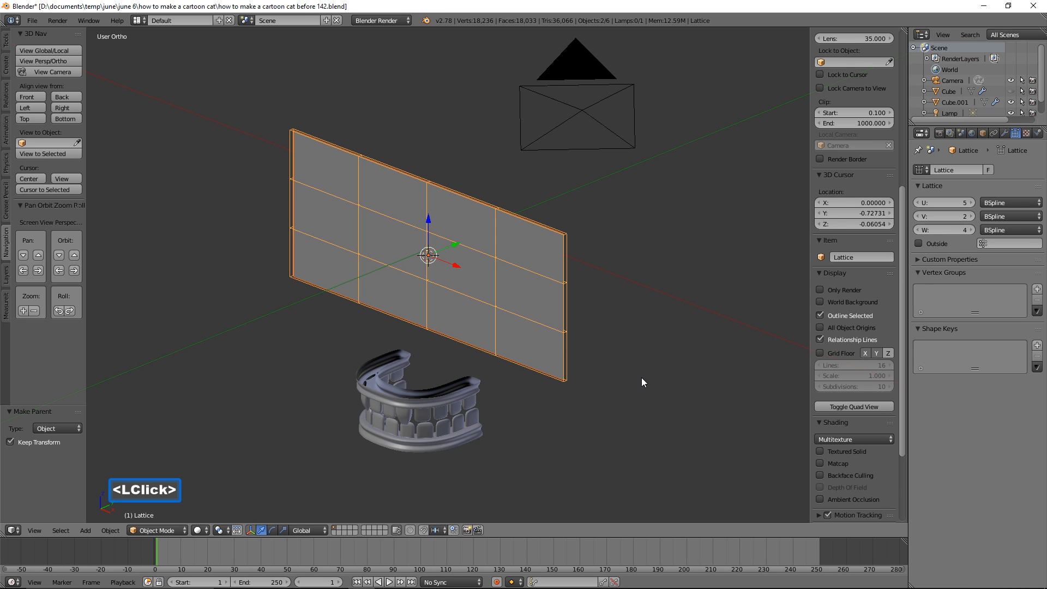
# Step: Subdivide the plane with 5 cuts, return to Object Mode and save the file as copy number 144
pyautogui.press('a')
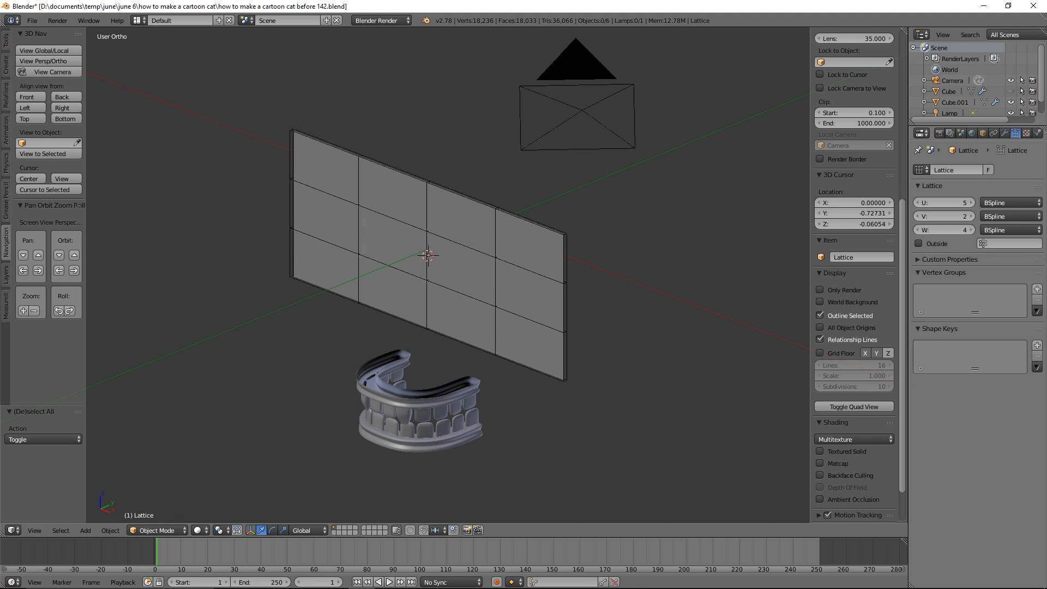
pyautogui.click(552, 301)
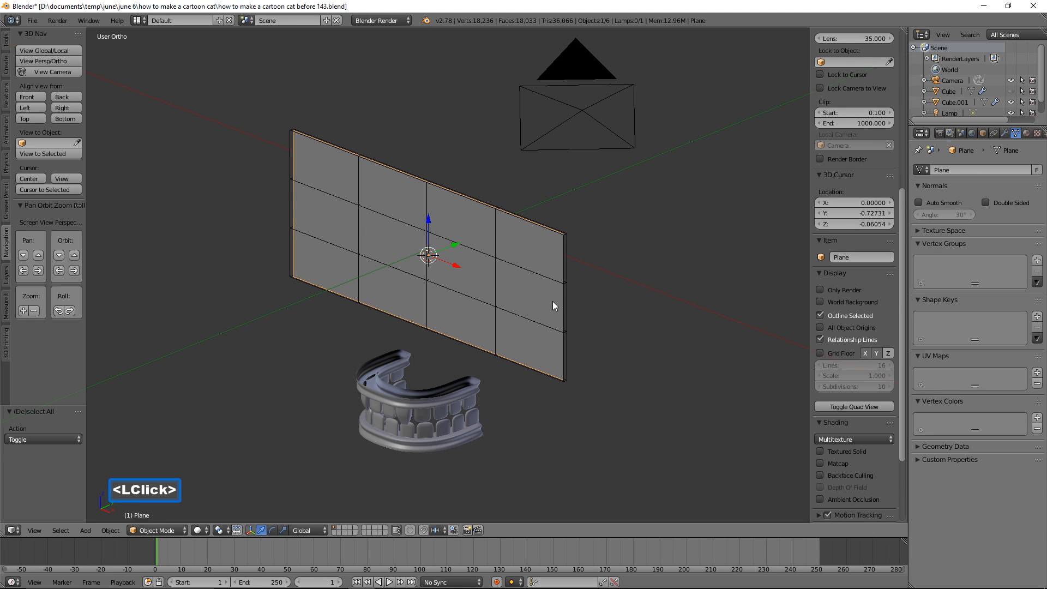
pyautogui.click(179, 531)
pyautogui.click(183, 506)
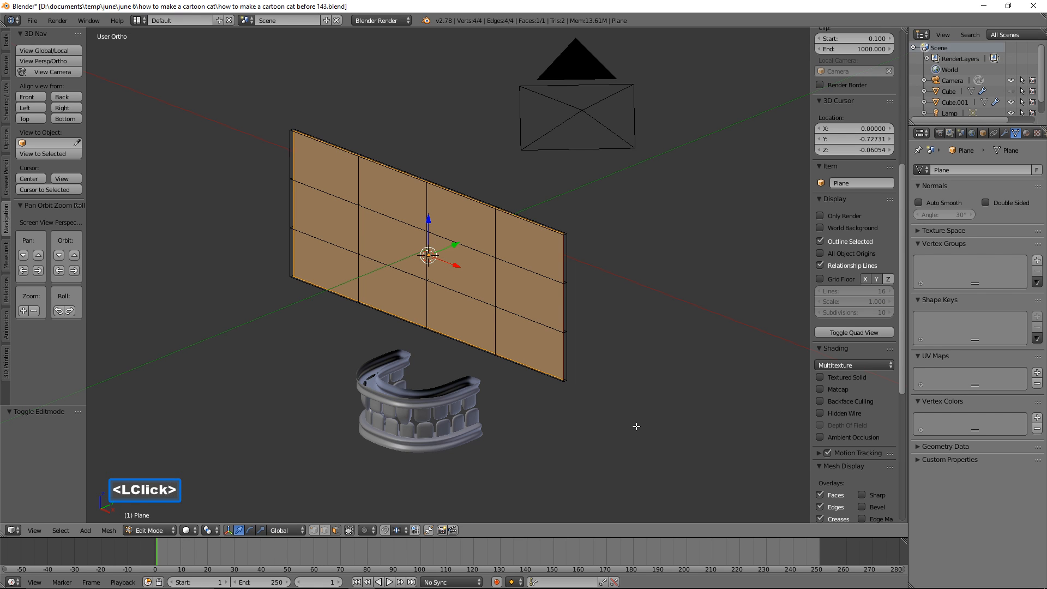
pyautogui.press('w')
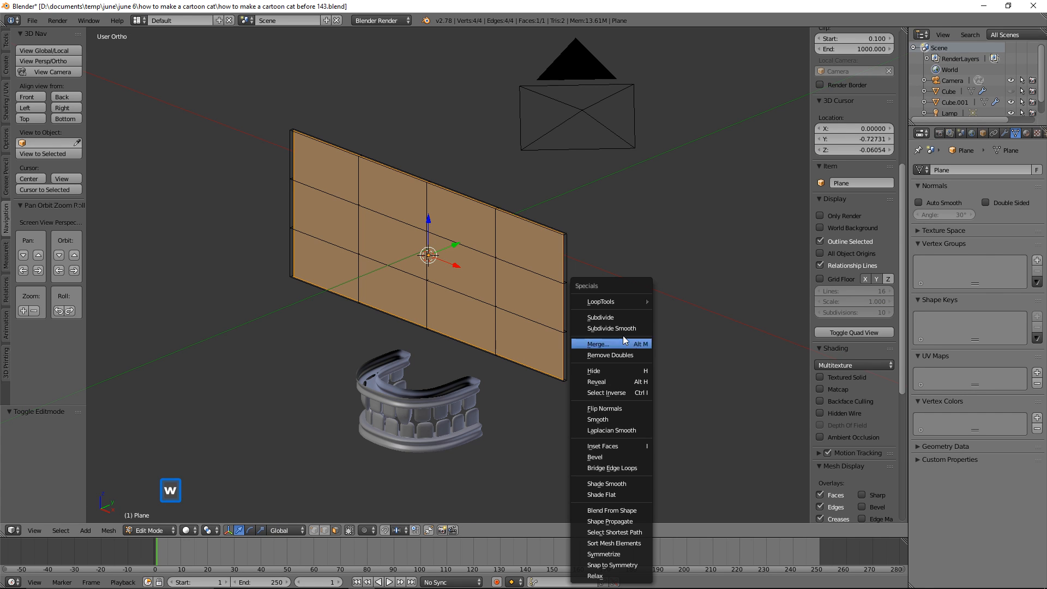
pyautogui.click(632, 323)
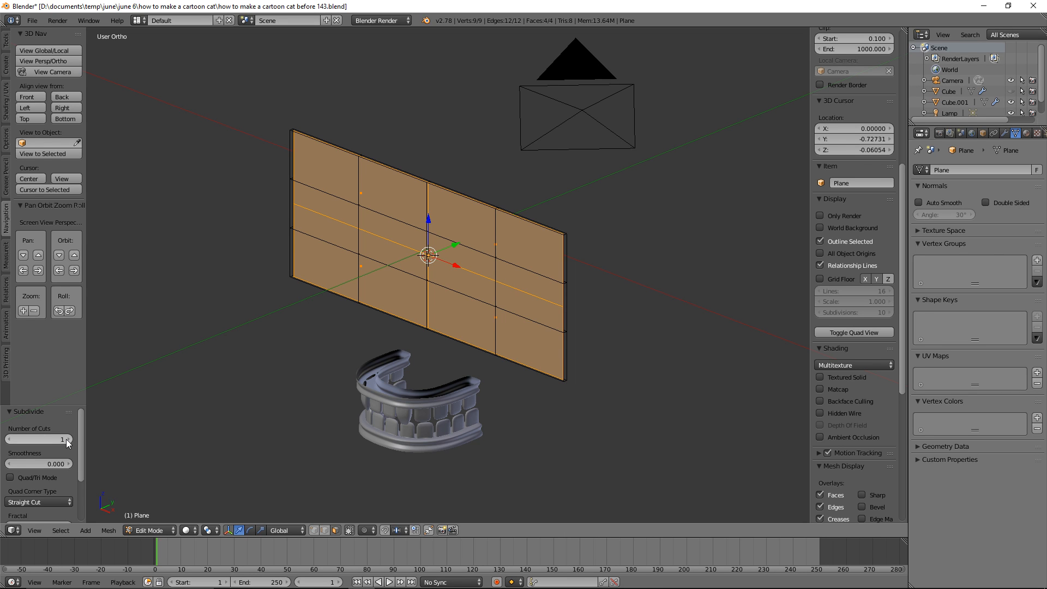
pyautogui.doubleClick(68, 439)
pyautogui.doubleClick(69, 440)
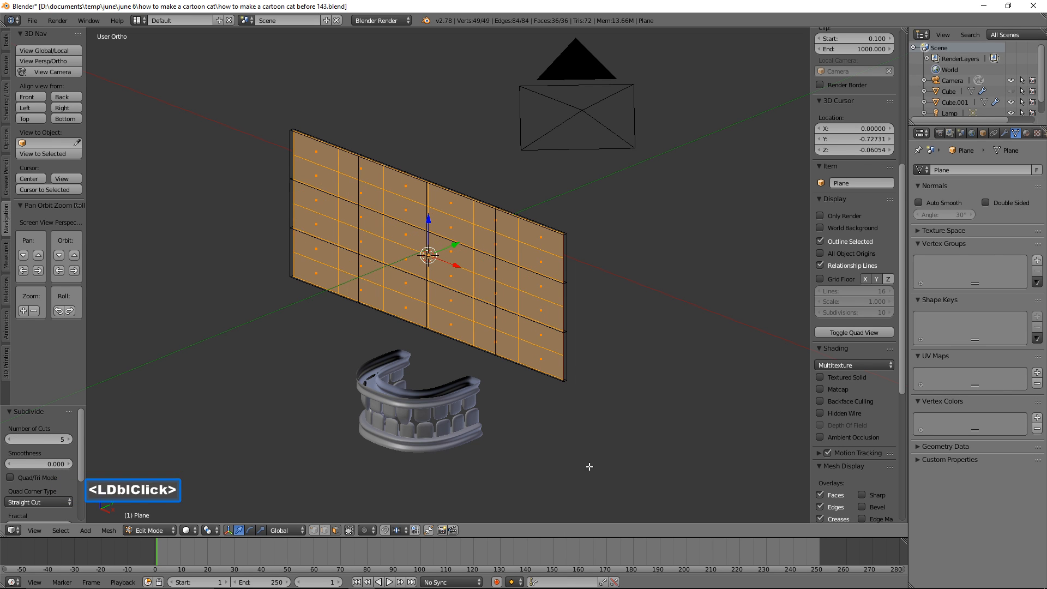
pyautogui.press('a')
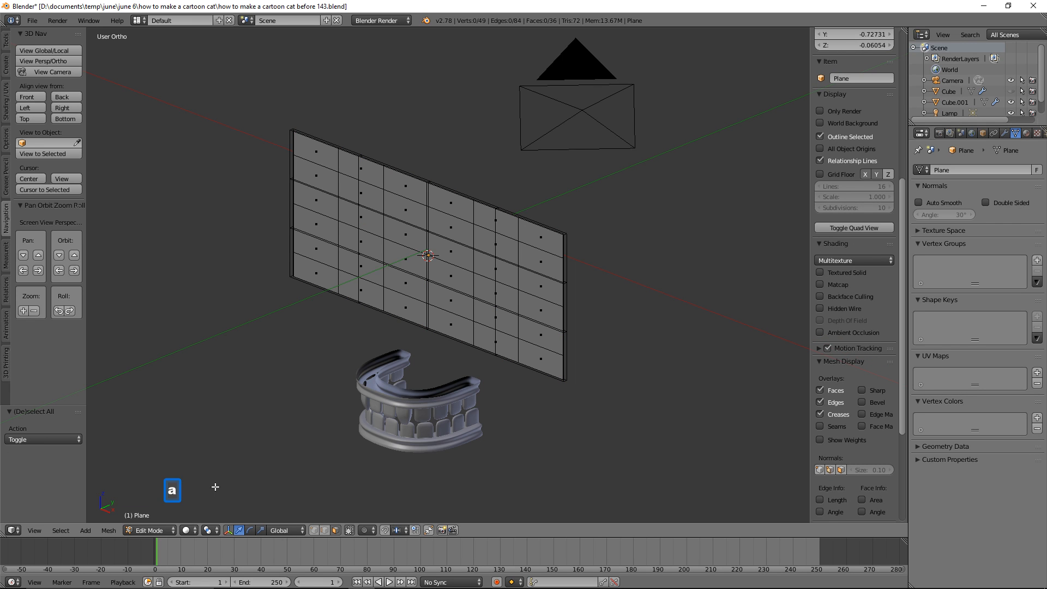
pyautogui.click(164, 531)
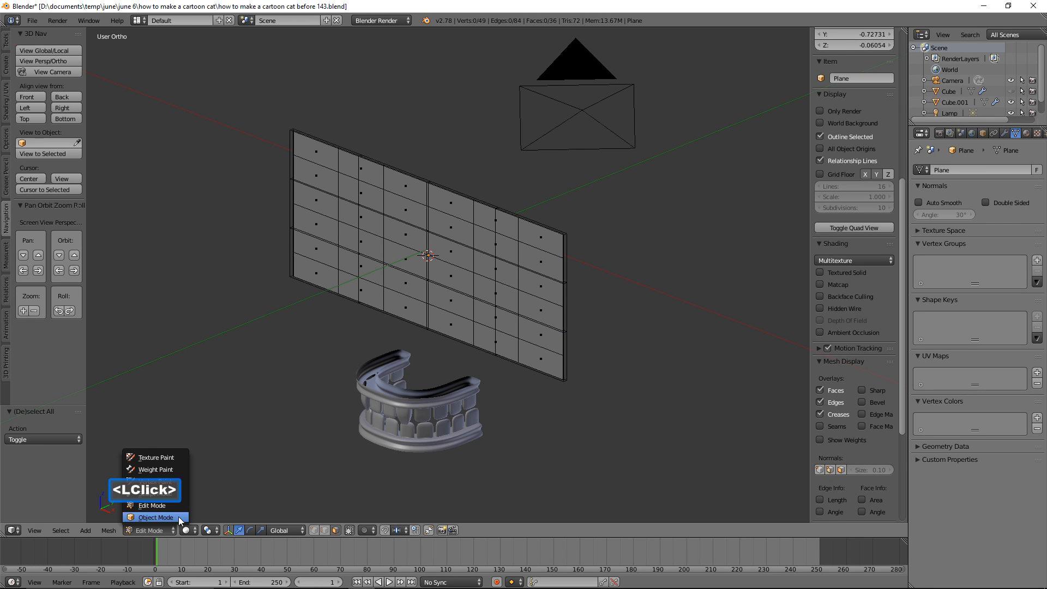
pyautogui.click(178, 517)
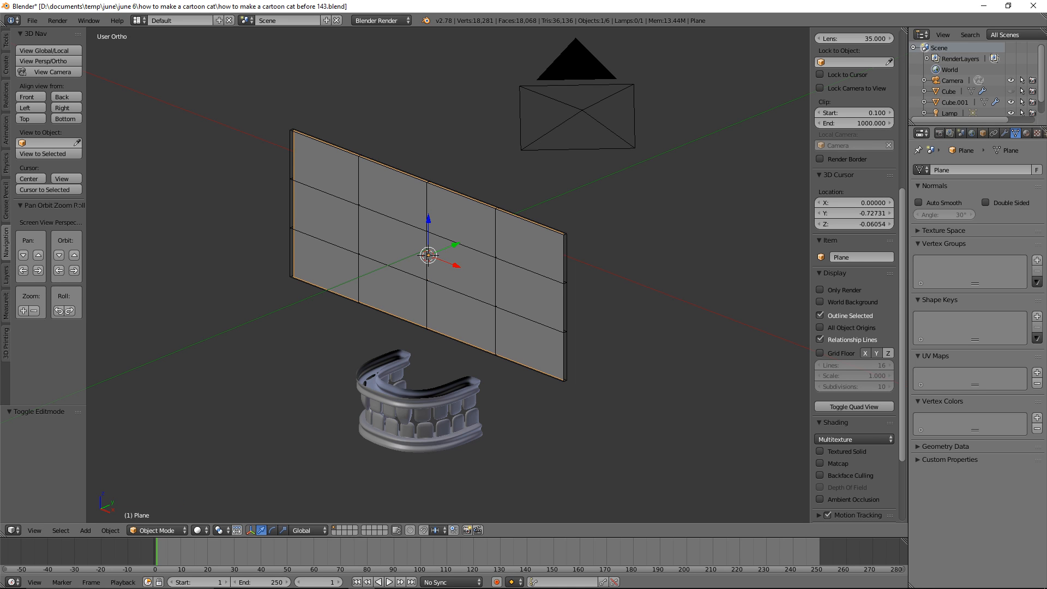
pyautogui.hotkey('ctrl', 'shift', 's')
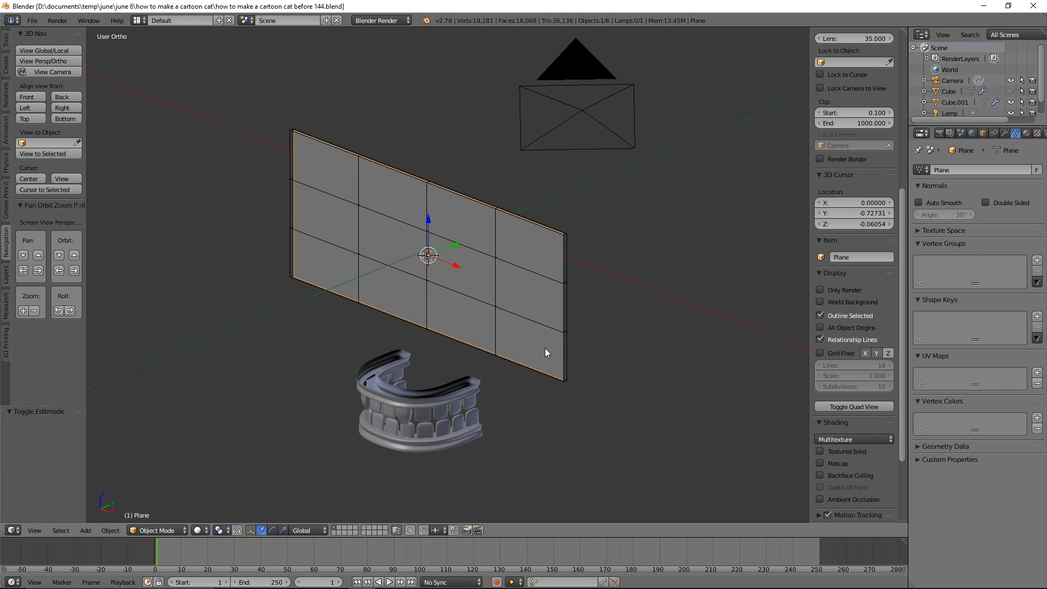
# Step: Add a Lattice modifier to the plane with the Lattice object as its deformer
pyautogui.click(1004, 134)
pyautogui.click(1018, 169)
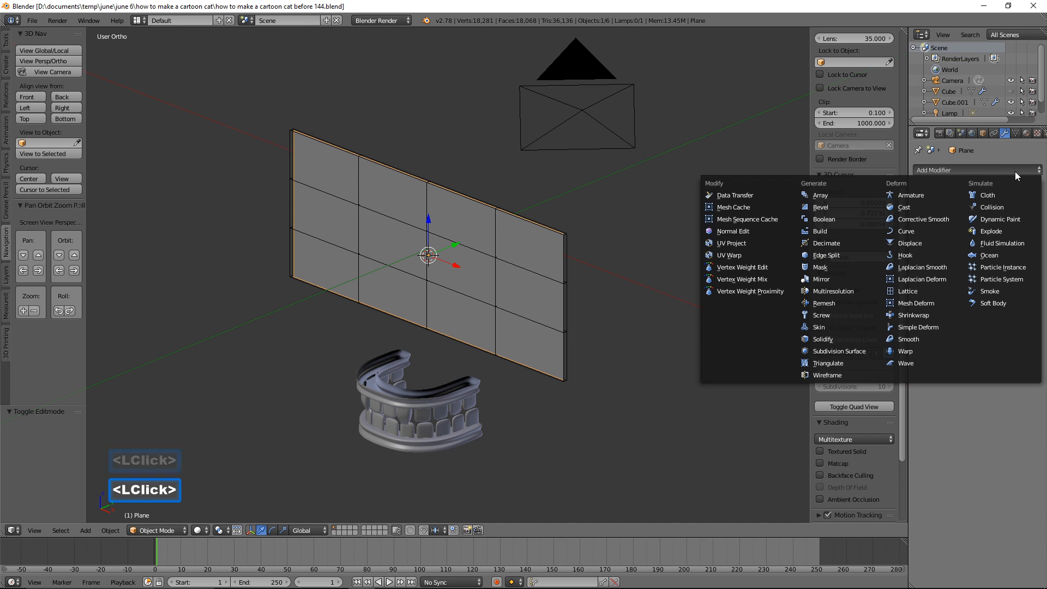
pyautogui.click(931, 294)
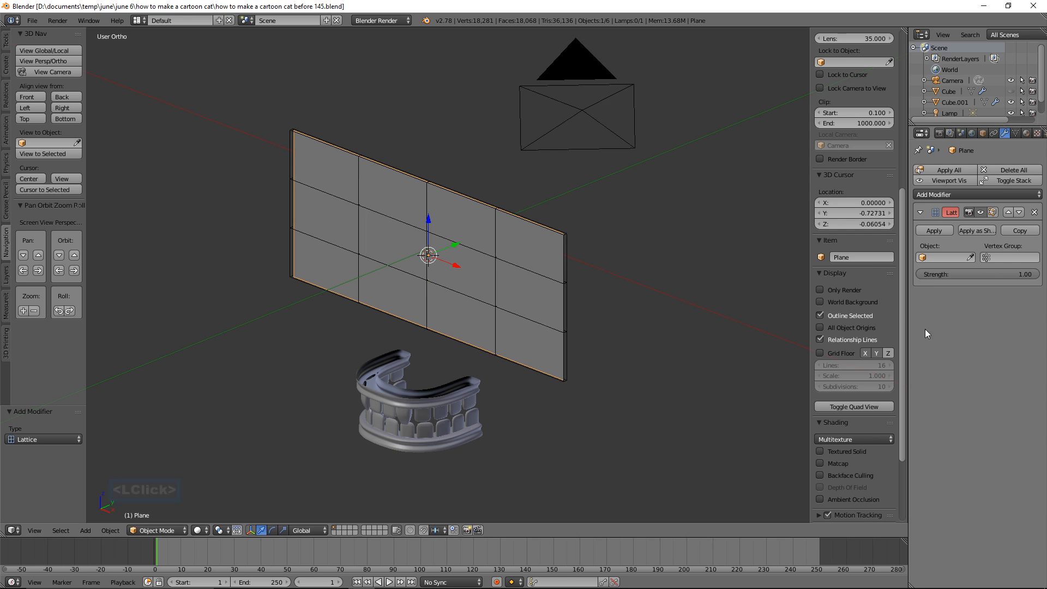
pyautogui.click(923, 258)
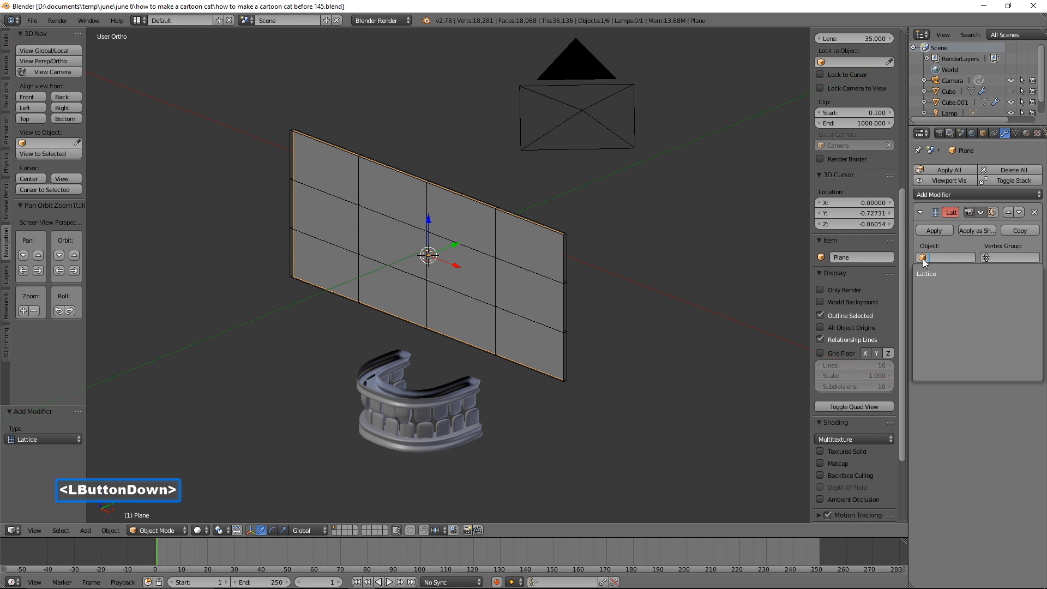
pyautogui.click(956, 275)
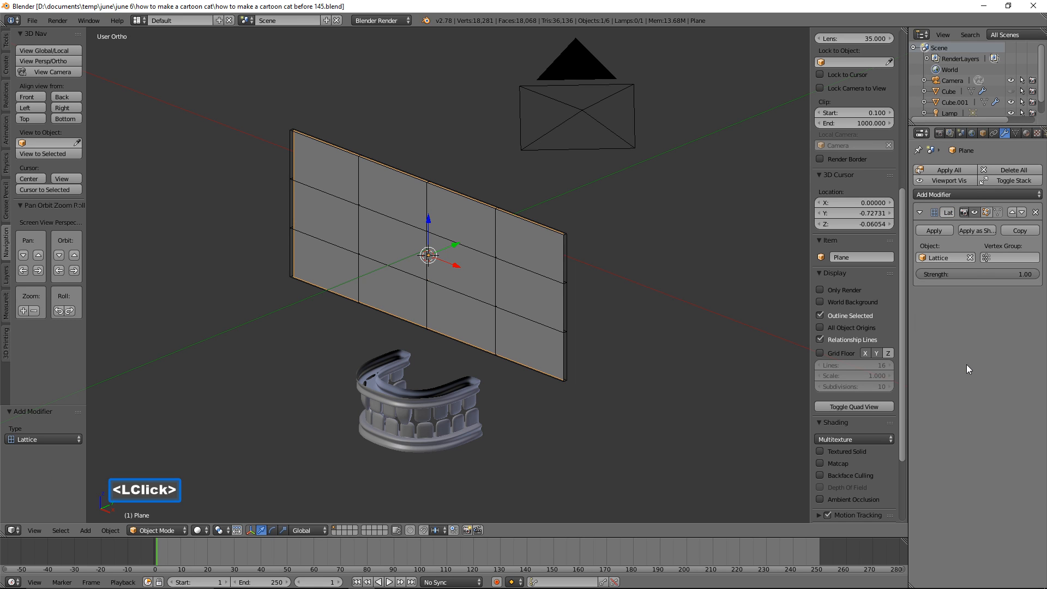
pyautogui.click(676, 394)
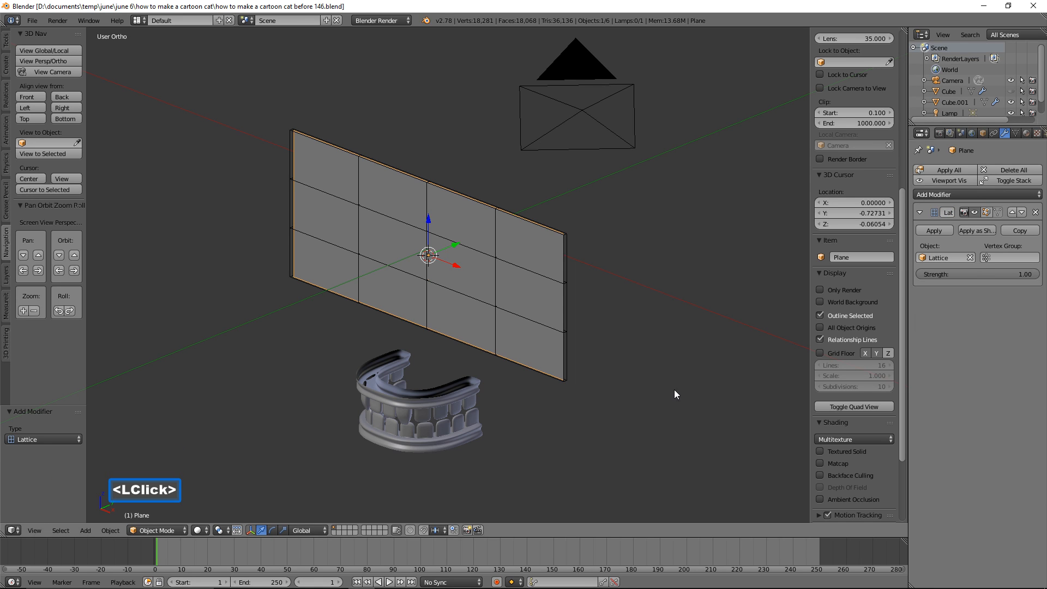
# Step: Reveal the hidden cat head and open only the eye lattice in Edit Mode
pyautogui.press('alt')
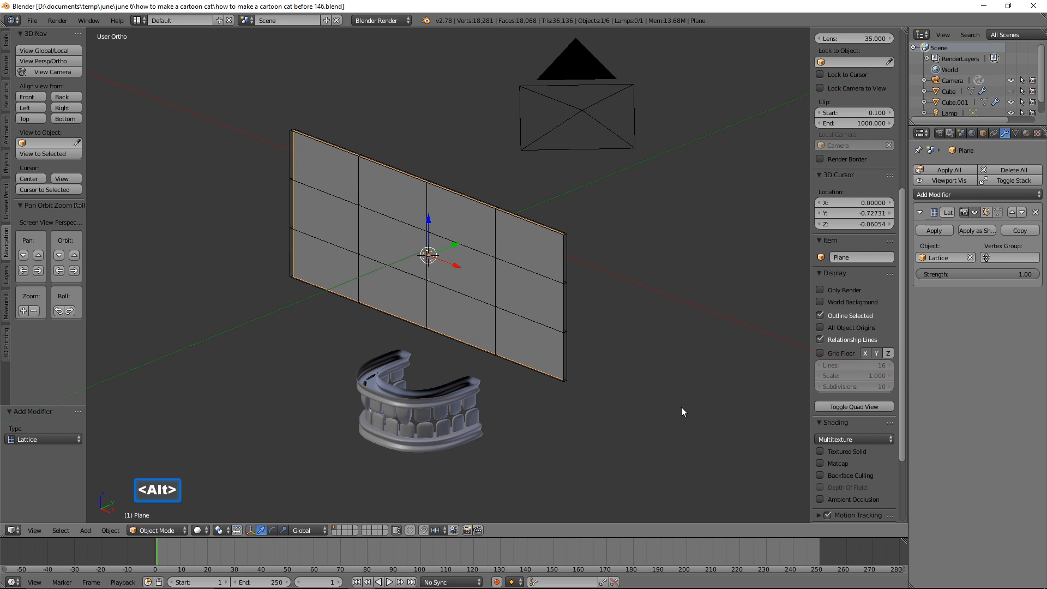
pyautogui.hotkey('alt', 'h')
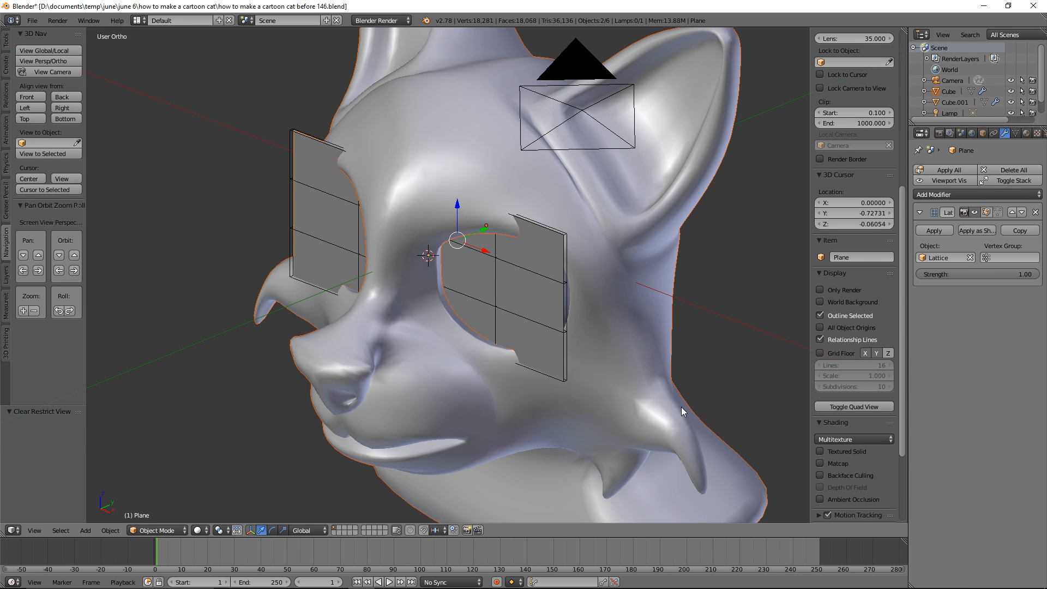
pyautogui.press('a')
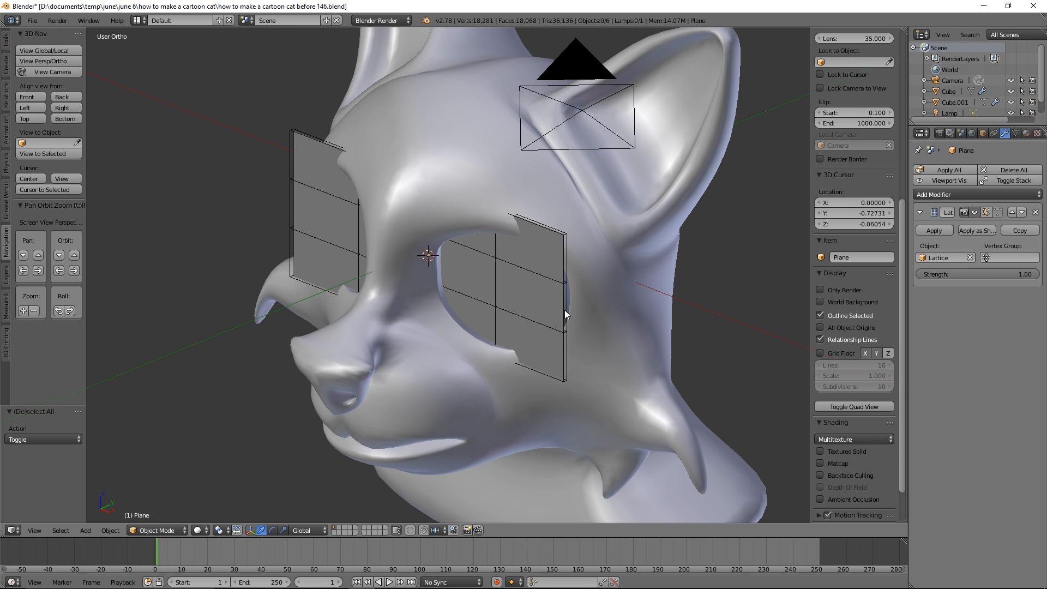
pyautogui.click(568, 345)
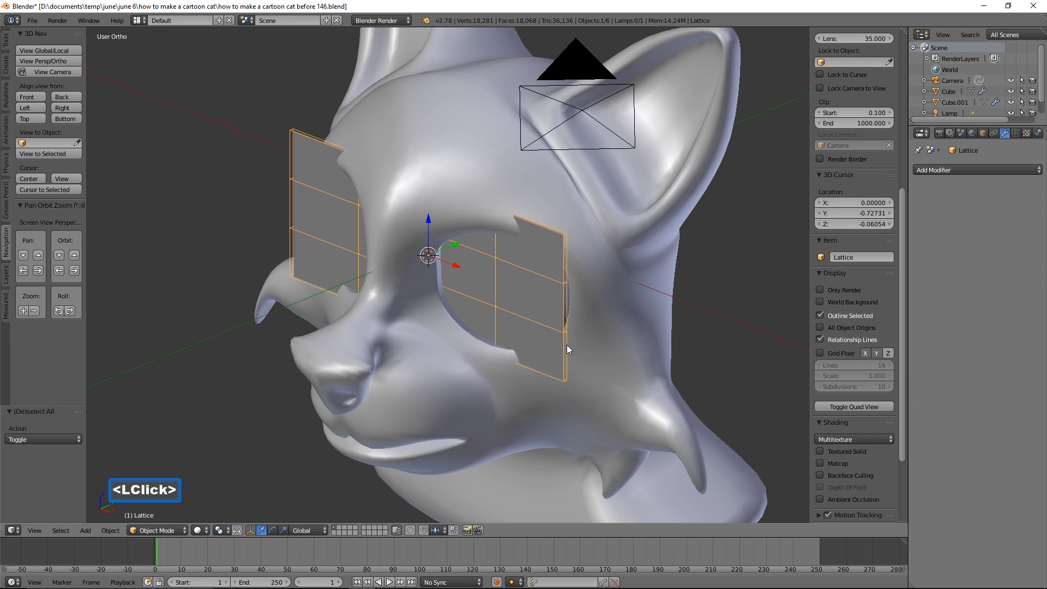
pyautogui.click(157, 530)
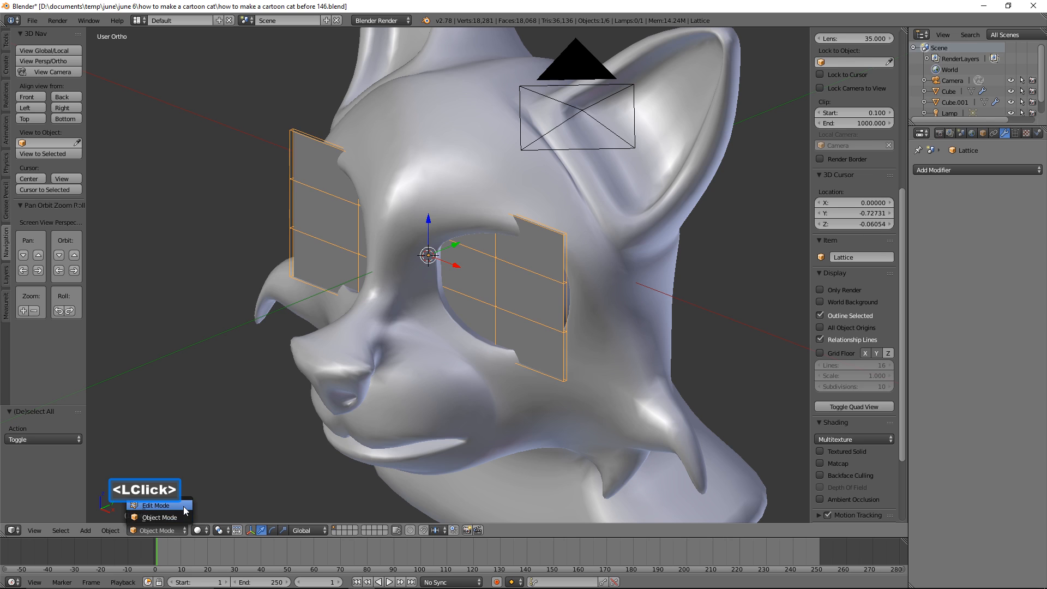
pyautogui.click(158, 504)
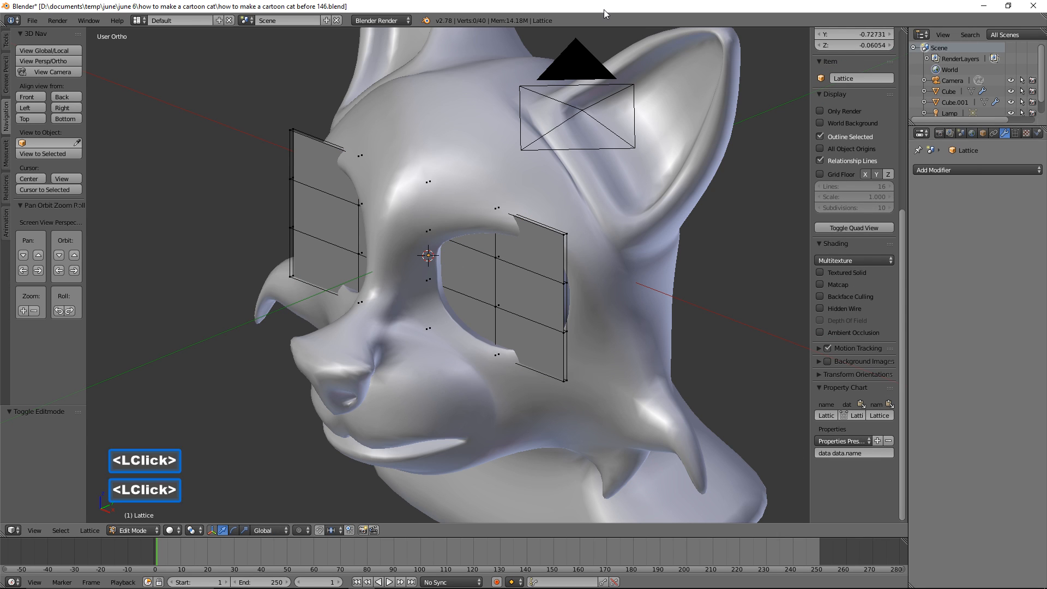
# Step: Select the outermost point columns on both ends of the lattice and move them back 0.197 along Y
pyautogui.moveTo(446, 382); pyautogui.dragTo(461, 392, button='middle')
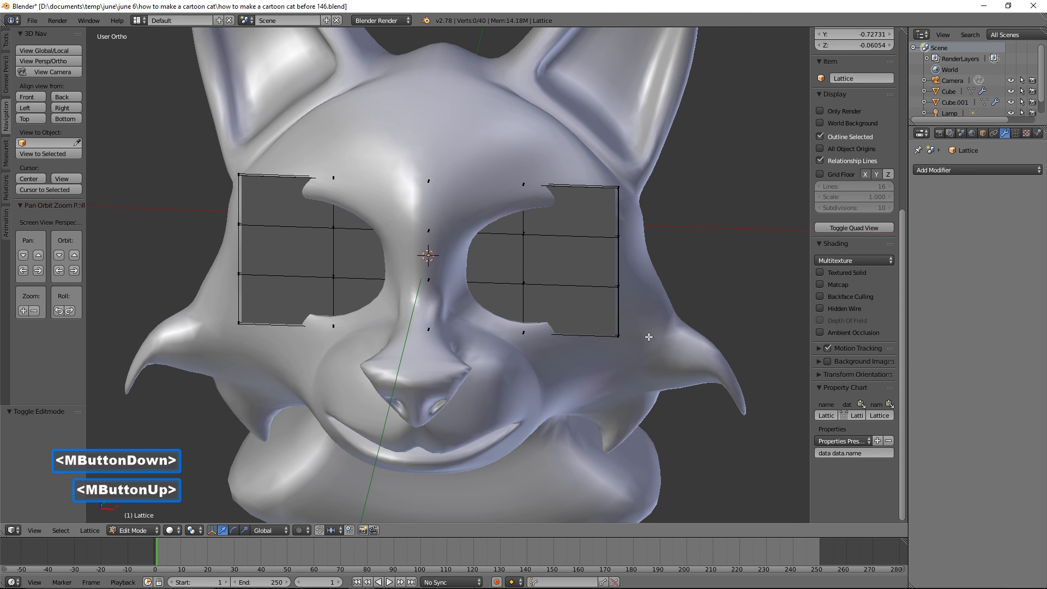
pyautogui.press('b')
pyautogui.moveTo(595, 156); pyautogui.dragTo(669, 391)
pyautogui.press('b')
pyautogui.moveTo(223, 143); pyautogui.dragTo(262, 317)
pyautogui.moveTo(680, 303); pyautogui.dragTo(620, 311, button='middle')
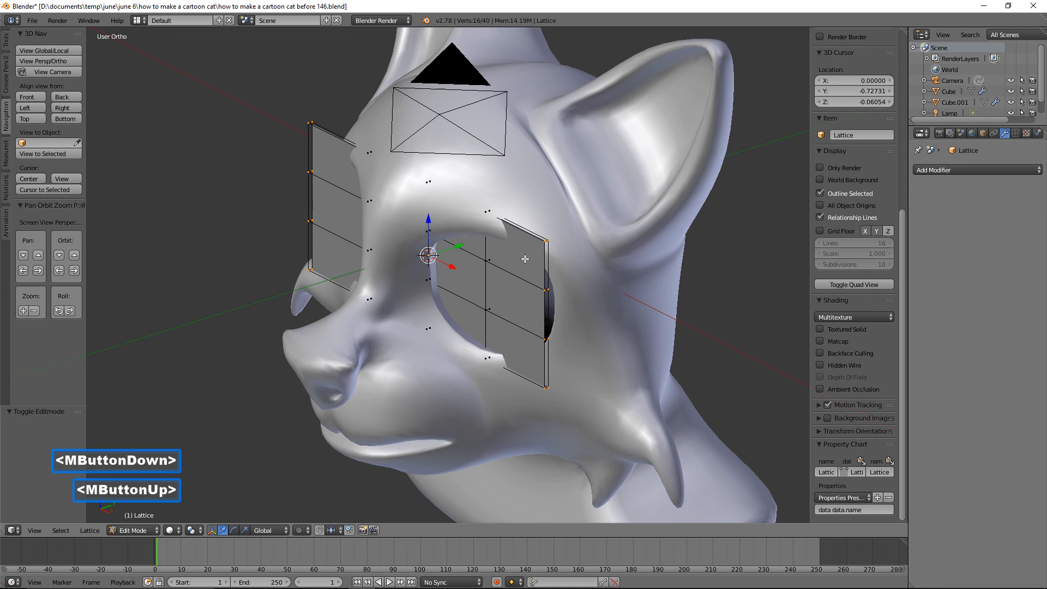
pyautogui.moveTo(459, 247); pyautogui.dragTo(478, 246)
pyautogui.moveTo(618, 352); pyautogui.dragTo(569, 324, button='middle')
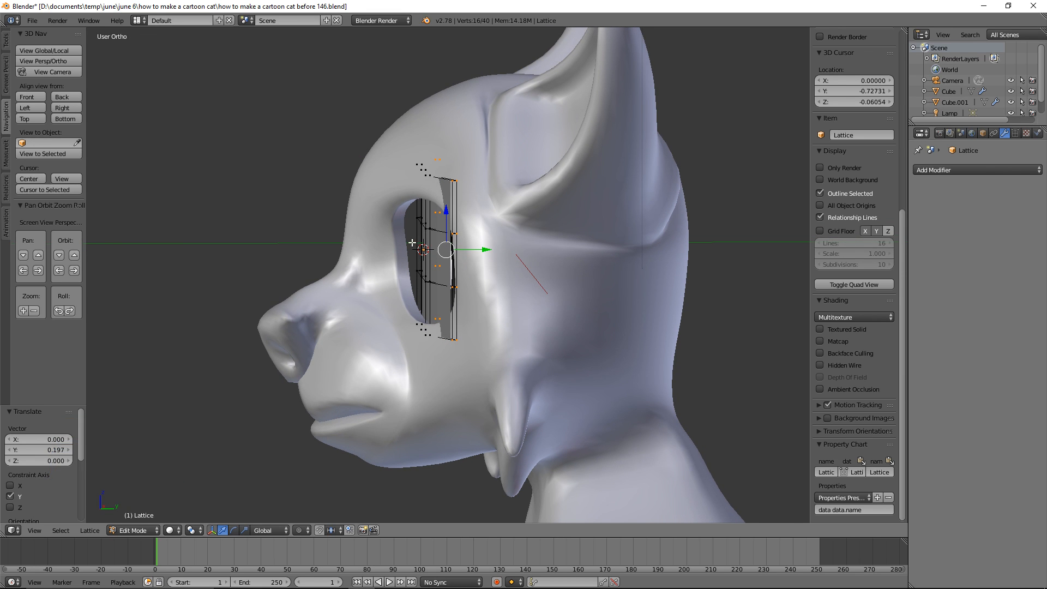
# Step: Shift all lattice points forward along Y toward the front of the face and clear the selection
pyautogui.press('a')
pyautogui.press('a')
pyautogui.moveTo(471, 250); pyautogui.dragTo(454, 253)
pyautogui.moveTo(454, 253); pyautogui.dragTo(491, 266, button='middle')
pyautogui.press('a')
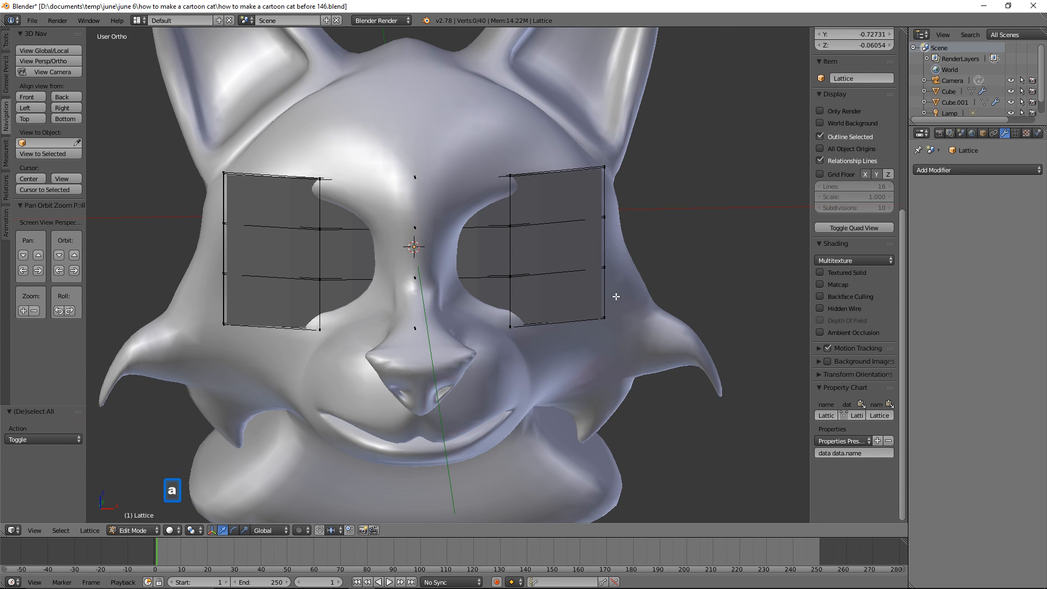
# Step: Move the outermost lattice columns on both sides another 0.387 back along Y and save the file as copy number 148
pyautogui.press('b')
pyautogui.moveTo(571, 149); pyautogui.dragTo(640, 383)
pyautogui.press('b')
pyautogui.moveTo(210, 157); pyautogui.dragTo(252, 337)
pyautogui.moveTo(642, 275); pyautogui.dragTo(517, 250, button='middle')
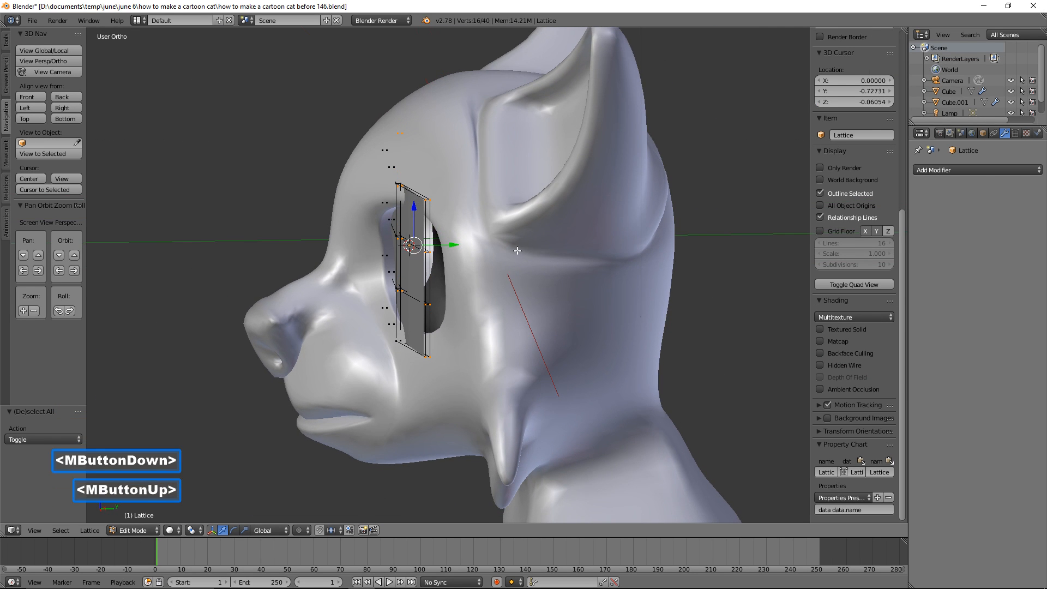
pyautogui.moveTo(460, 246)
pyautogui.mouseDown()
pyautogui.moveTo(493, 248)
pyautogui.moveTo(461, 256)
pyautogui.mouseUp()
pyautogui.moveTo(462, 257)
pyautogui.mouseDown(button='middle')
pyautogui.moveTo(451, 252)
pyautogui.moveTo(463, 261)
pyautogui.mouseUp(button='middle')
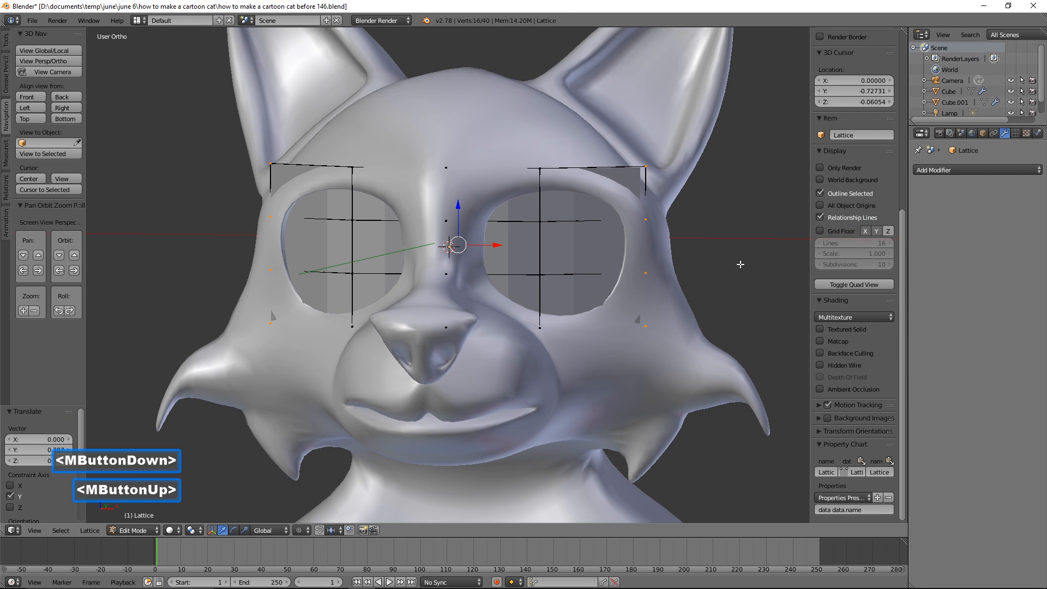
pyautogui.hotkey('ctrl', 's')
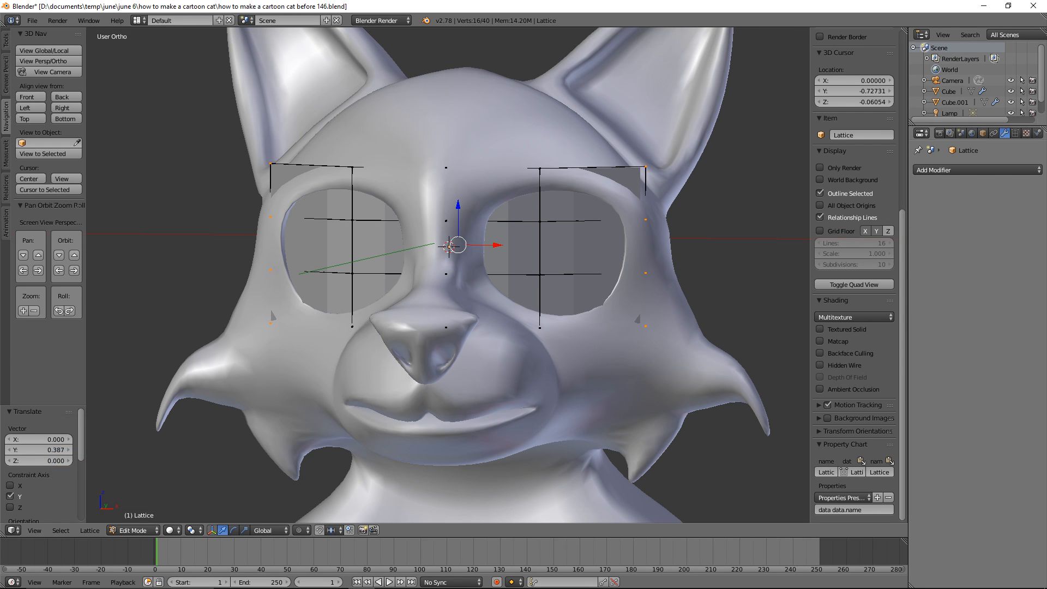
pyautogui.click(746, 201)
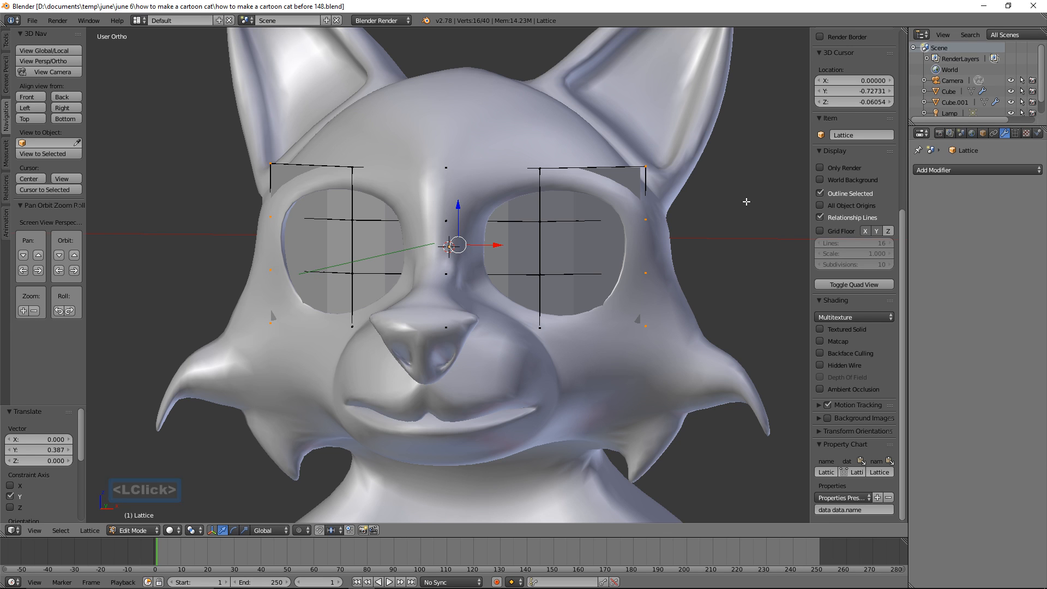
# Step: Nudge the bottom outer corner points of the lattice back along Y on both sides and save copy number 149
pyautogui.press('a')
pyautogui.press('b')
pyautogui.moveTo(663, 315); pyautogui.dragTo(633, 347)
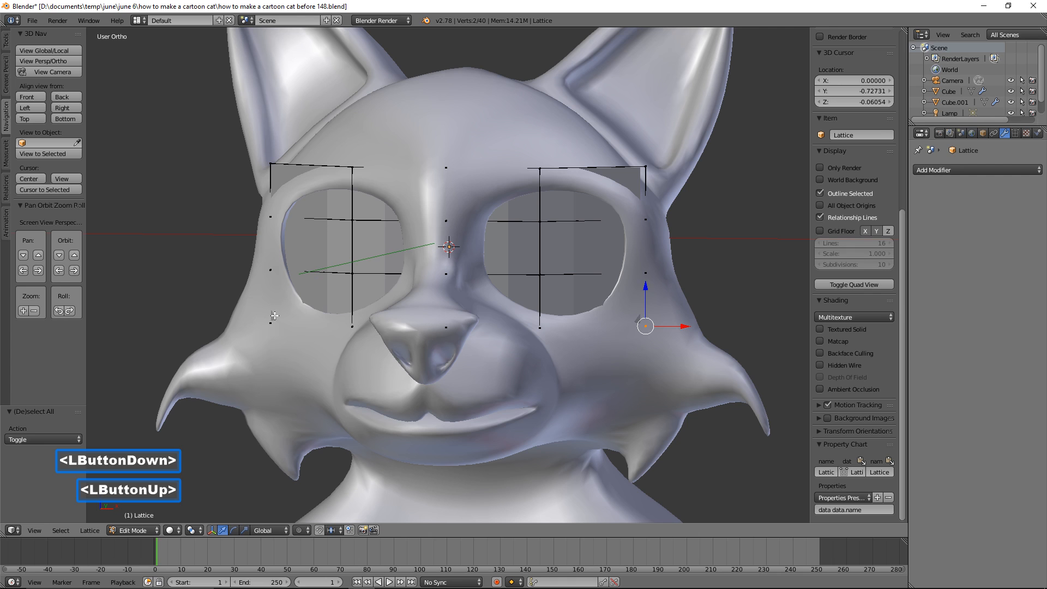
pyautogui.press('b')
pyautogui.moveTo(253, 317); pyautogui.dragTo(284, 349)
pyautogui.moveTo(442, 352); pyautogui.dragTo(487, 359, button='middle')
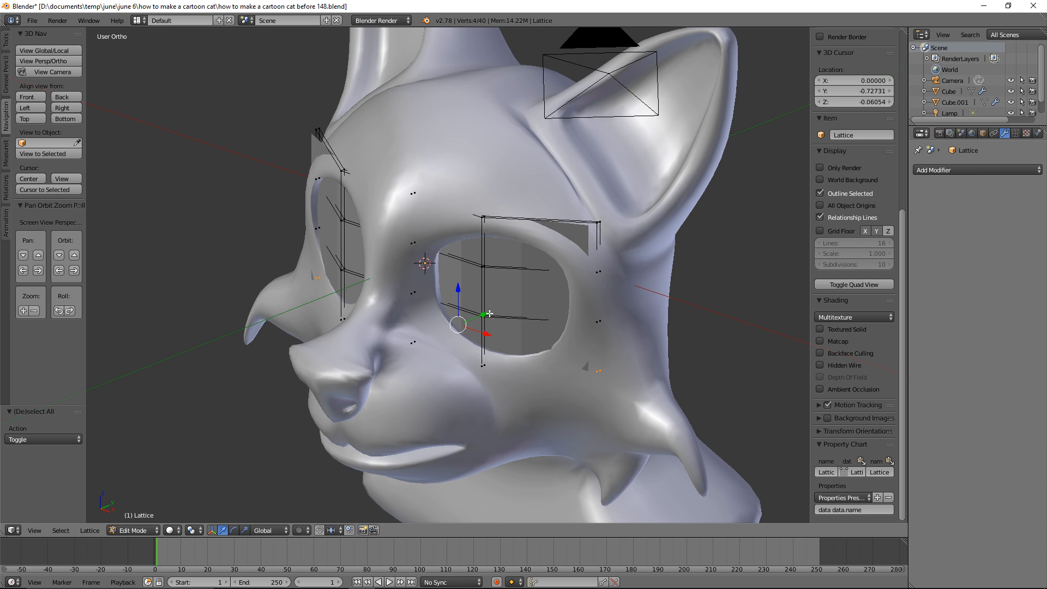
pyautogui.moveTo(484, 314); pyautogui.dragTo(486, 314)
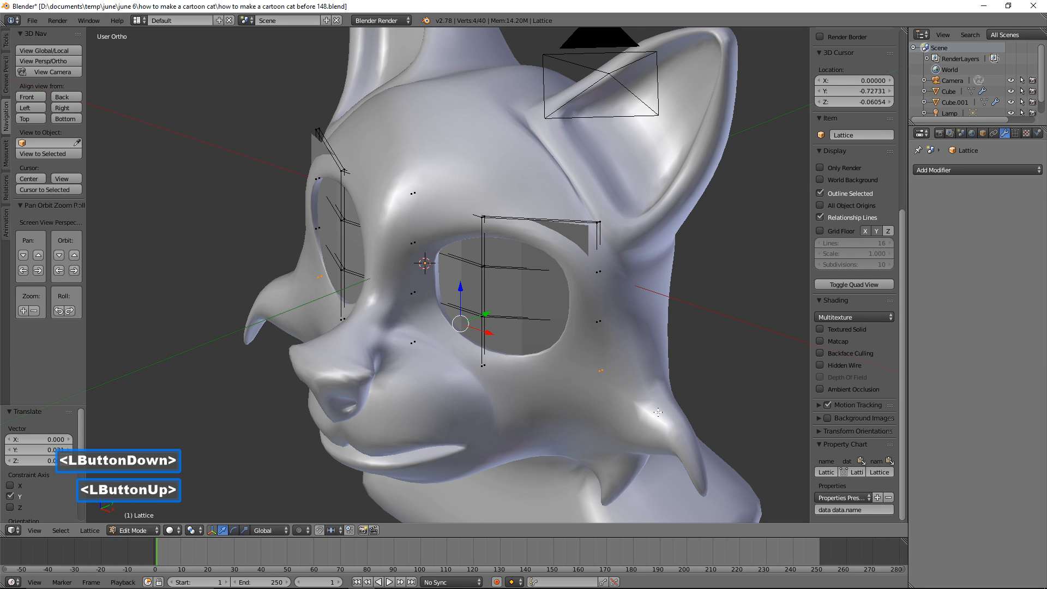
pyautogui.press('a')
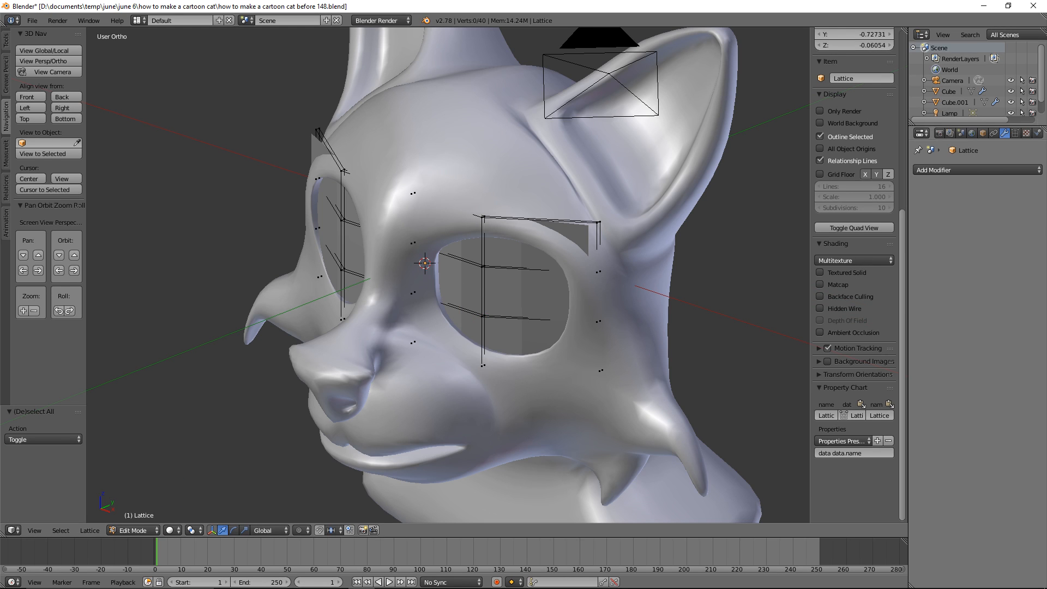
pyautogui.doubleClick(651, 20)
# Step: Lower the top outer corner points of the lattice on both sides and move them back along Y
pyautogui.moveTo(551, 163); pyautogui.dragTo(585, 162, button='middle')
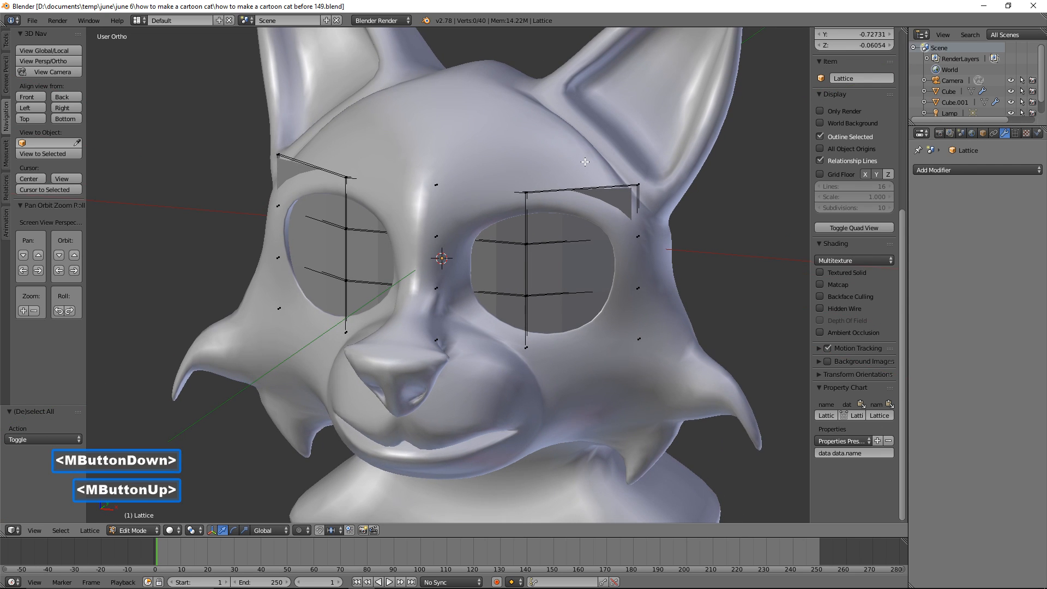
pyautogui.press('b')
pyautogui.moveTo(657, 167); pyautogui.dragTo(552, 189)
pyautogui.press('b')
pyautogui.moveTo(267, 129); pyautogui.dragTo(297, 172)
pyautogui.moveTo(458, 134); pyautogui.dragTo(458, 180)
pyautogui.moveTo(704, 232); pyautogui.dragTo(651, 240, button='middle')
pyautogui.moveTo(490, 213); pyautogui.dragTo(499, 211)
pyautogui.moveTo(569, 301); pyautogui.dragTo(533, 273, button='middle')
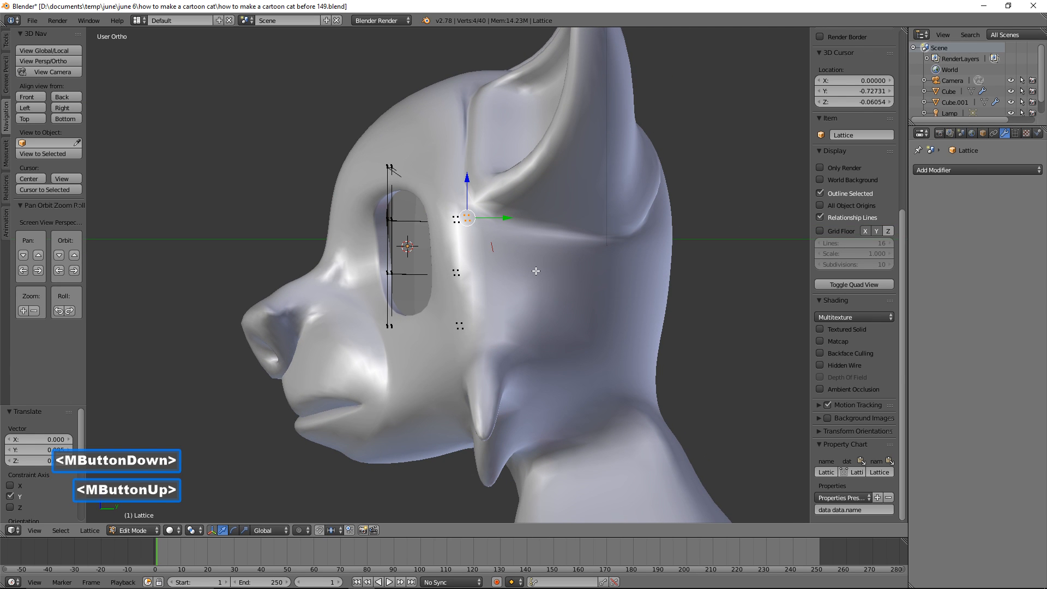
# Step: Select all lattice points and shift them slightly forward along Y into the eye openings
pyautogui.press('a')
pyautogui.press('a')
pyautogui.moveTo(465, 249); pyautogui.dragTo(460, 249)
pyautogui.moveTo(417, 254); pyautogui.dragTo(676, 316, button='middle')
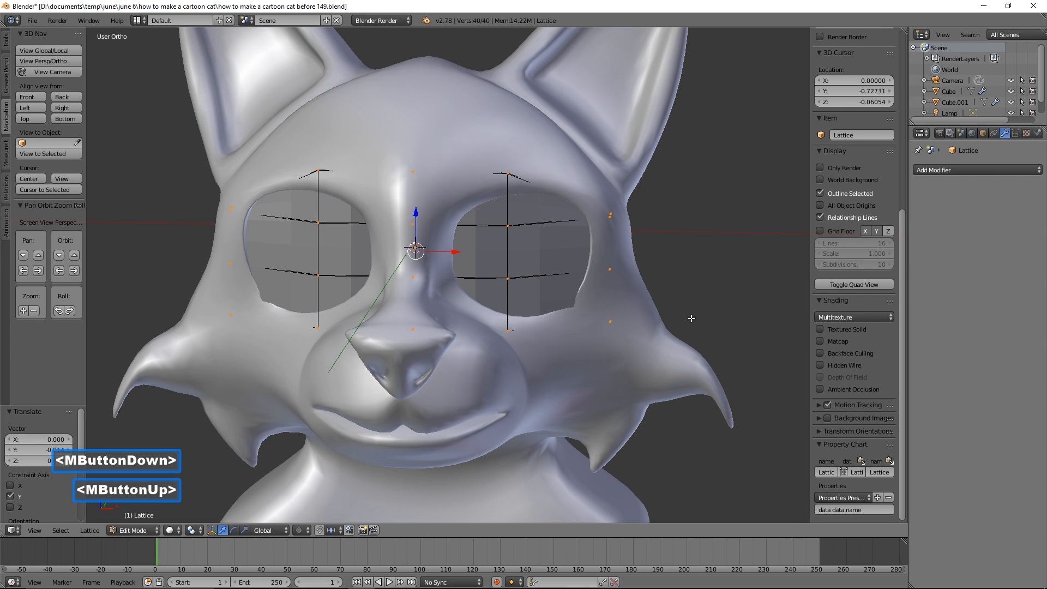
# Step: Push the bottom outer corner points on both sides of the lattice further back along Y and clear the selection
pyautogui.press('a')
pyautogui.press('b')
pyautogui.moveTo(659, 306); pyautogui.dragTo(588, 338)
pyautogui.press('b')
pyautogui.moveTo(216, 304); pyautogui.dragTo(261, 341)
pyautogui.moveTo(596, 343); pyautogui.dragTo(519, 348, button='middle')
pyautogui.moveTo(459, 314); pyautogui.dragTo(469, 315)
pyautogui.moveTo(469, 316); pyautogui.dragTo(486, 259, button='middle')
pyautogui.press('a')
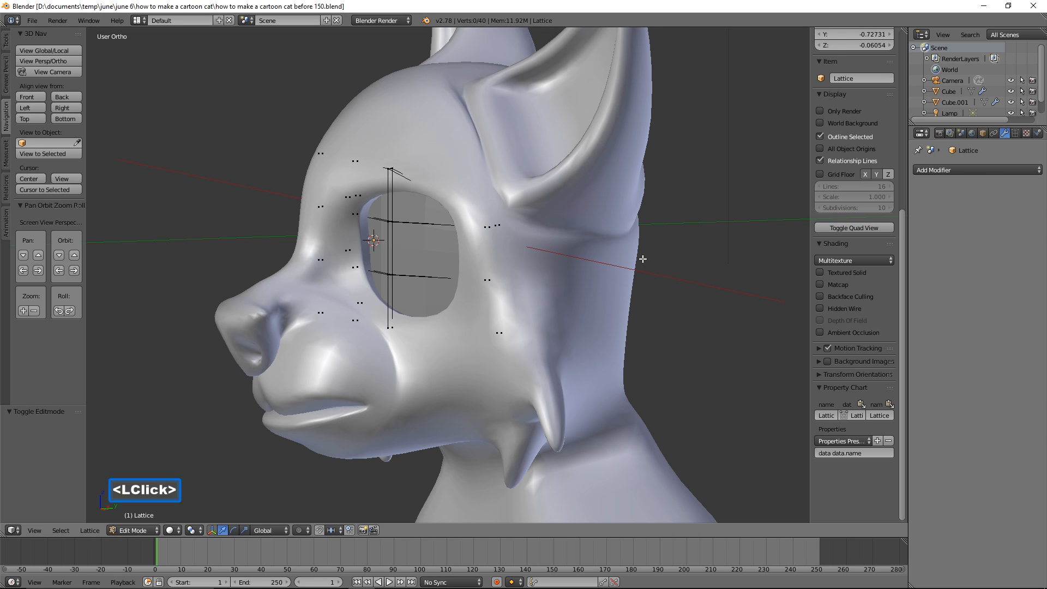
# Step: Nudge the lattice's top outer corner points on both sides slightly up and 0.037 back along Y, saving copy number 151 before the move
pyautogui.keyDown('ctrl'); pyautogui.moveTo(687, 327); pyautogui.dragTo(692, 269, button='middle'); pyautogui.keyUp('ctrl')
pyautogui.press('b')
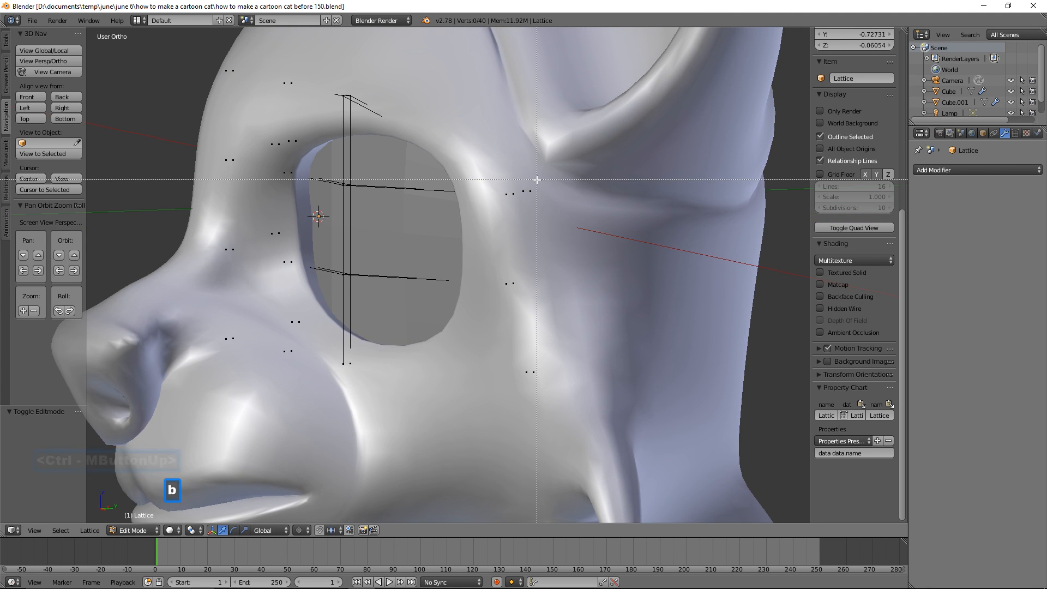
pyautogui.moveTo(519, 179); pyautogui.dragTo(537, 195)
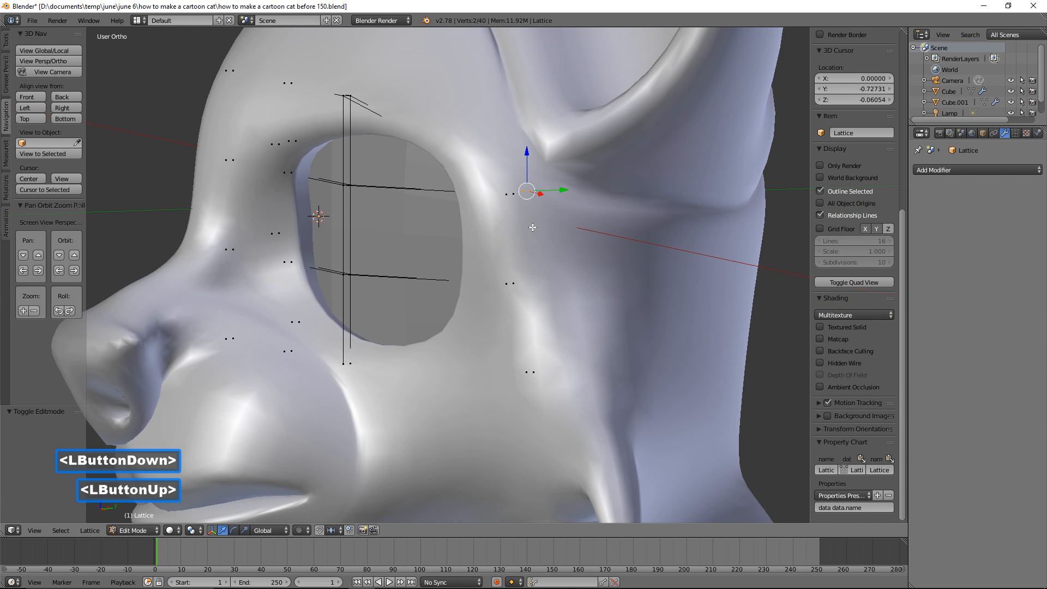
pyautogui.moveTo(460, 267); pyautogui.dragTo(435, 266, button='middle')
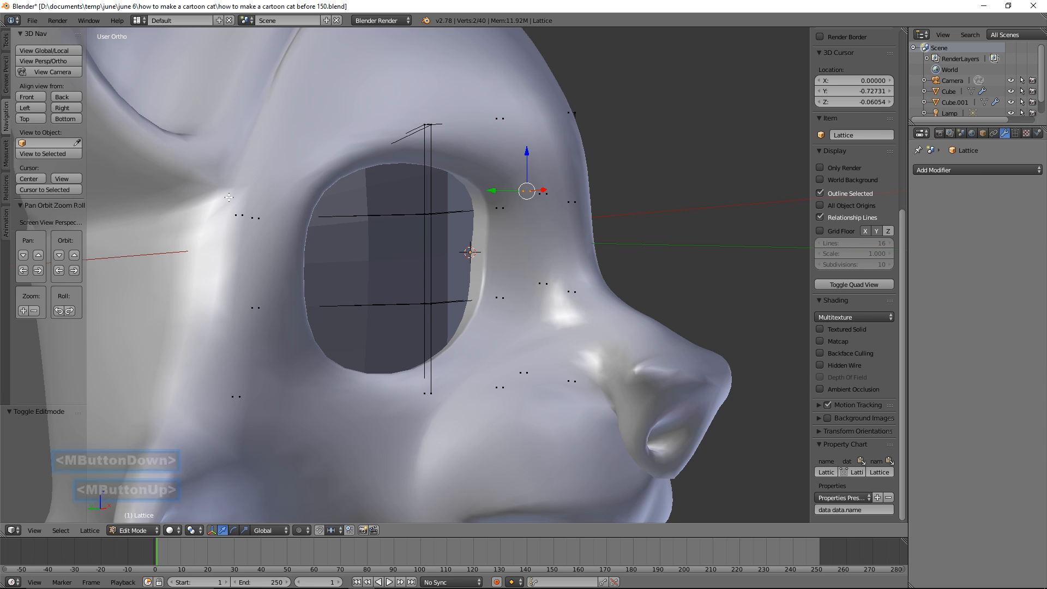
pyautogui.press('b')
pyautogui.moveTo(229, 198); pyautogui.dragTo(258, 231)
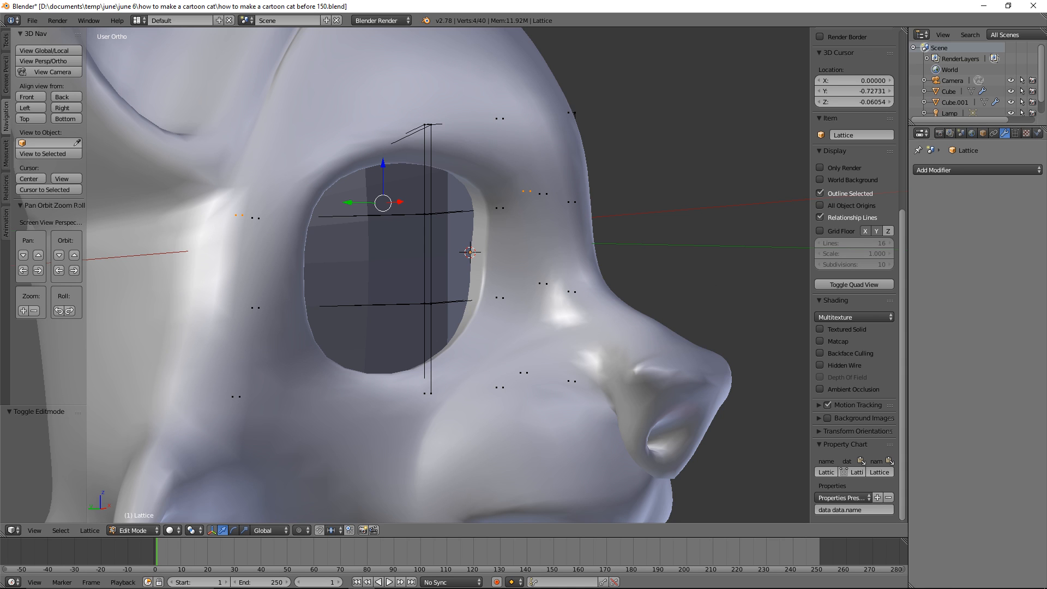
pyautogui.hotkey('ctrl', 'alt', 's')
pyautogui.click(692, 116)
pyautogui.keyDown('ctrl'); pyautogui.moveTo(689, 100); pyautogui.dragTo(505, 183, button='middle'); pyautogui.keyUp('ctrl')
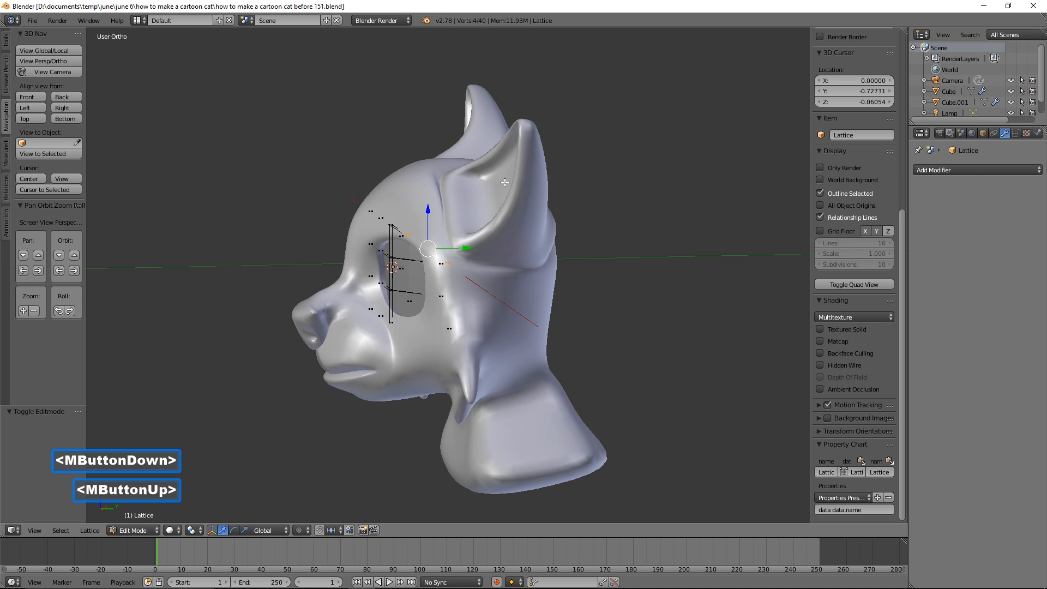
pyautogui.keyDown('ctrl'); pyautogui.moveTo(474, 269); pyautogui.dragTo(448, 236, button='middle'); pyautogui.keyUp('ctrl')
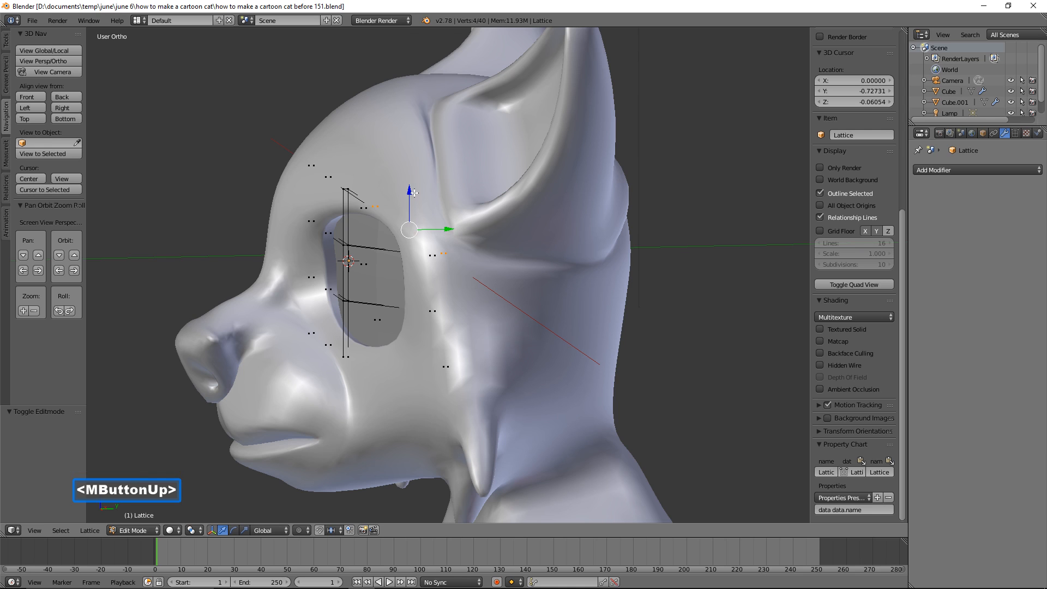
pyautogui.moveTo(414, 192); pyautogui.dragTo(416, 189)
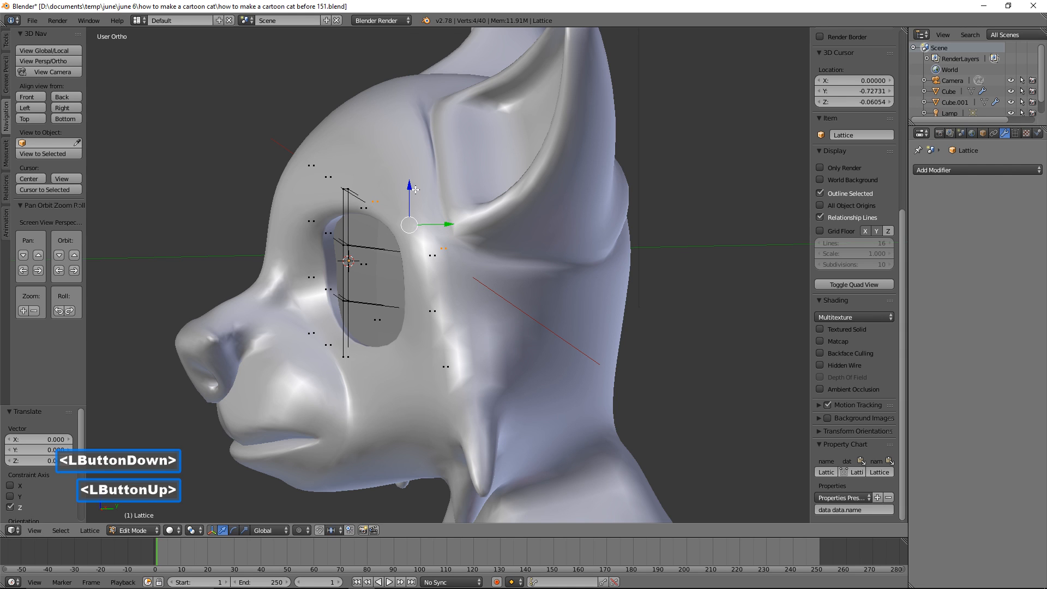
pyautogui.moveTo(447, 225); pyautogui.dragTo(448, 225)
pyautogui.moveTo(381, 247); pyautogui.dragTo(456, 262, button='middle')
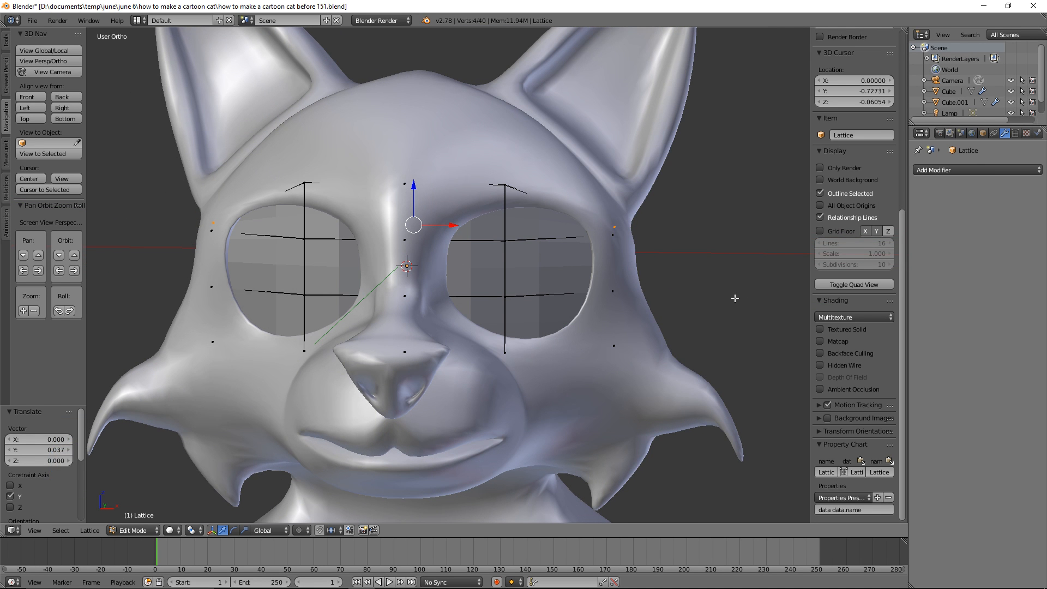
pyautogui.press('a')
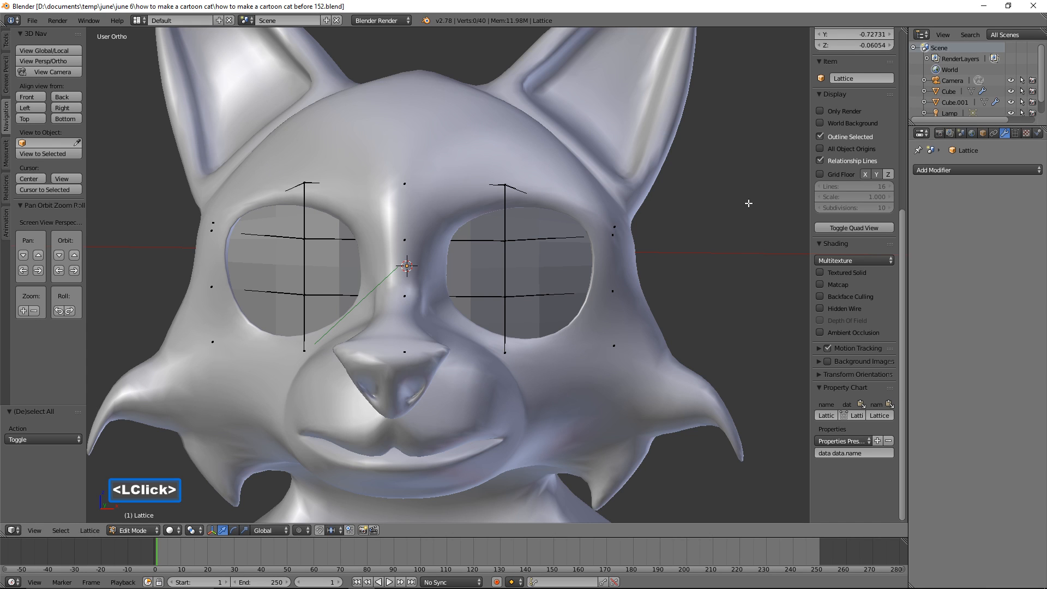
# Step: Return to Object Mode with the eye plane selected and expand the Lattice entry in the enlarged scene hierarchy
pyautogui.click(158, 532)
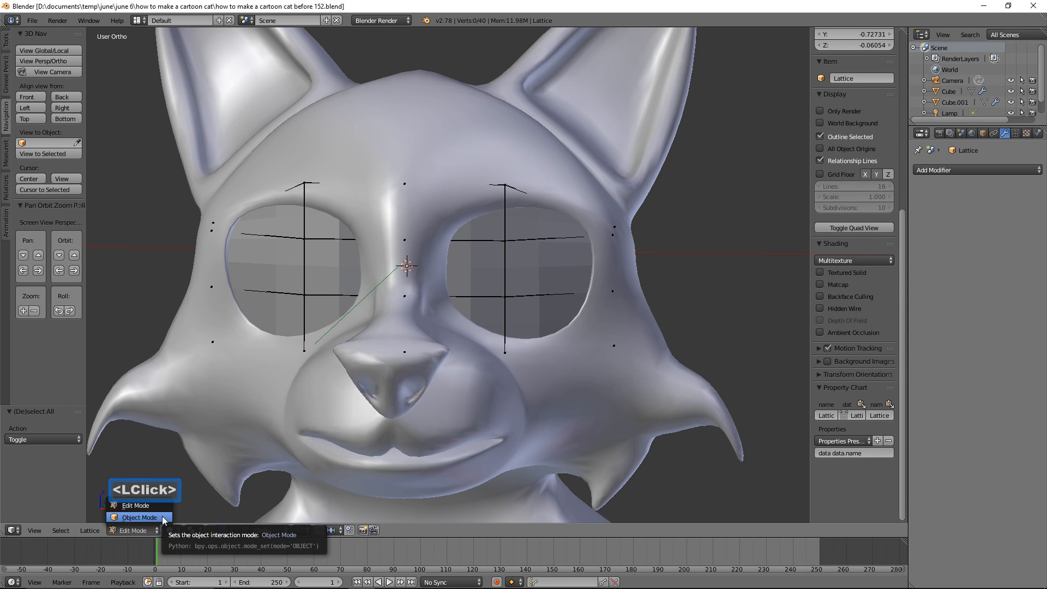
pyautogui.click(161, 517)
pyautogui.click(552, 273)
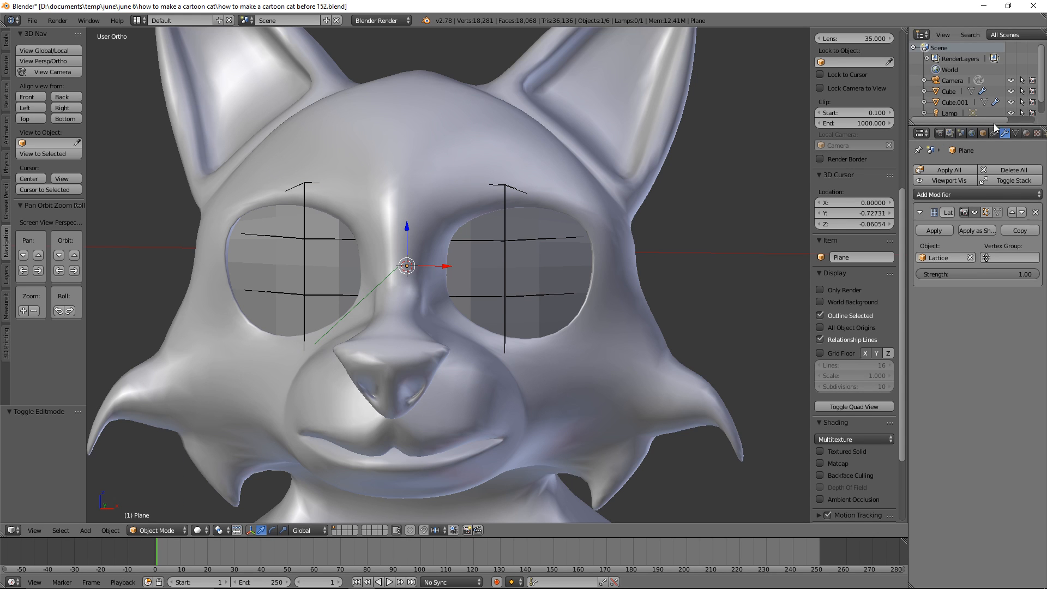
pyautogui.moveTo(995, 128); pyautogui.dragTo(974, 185)
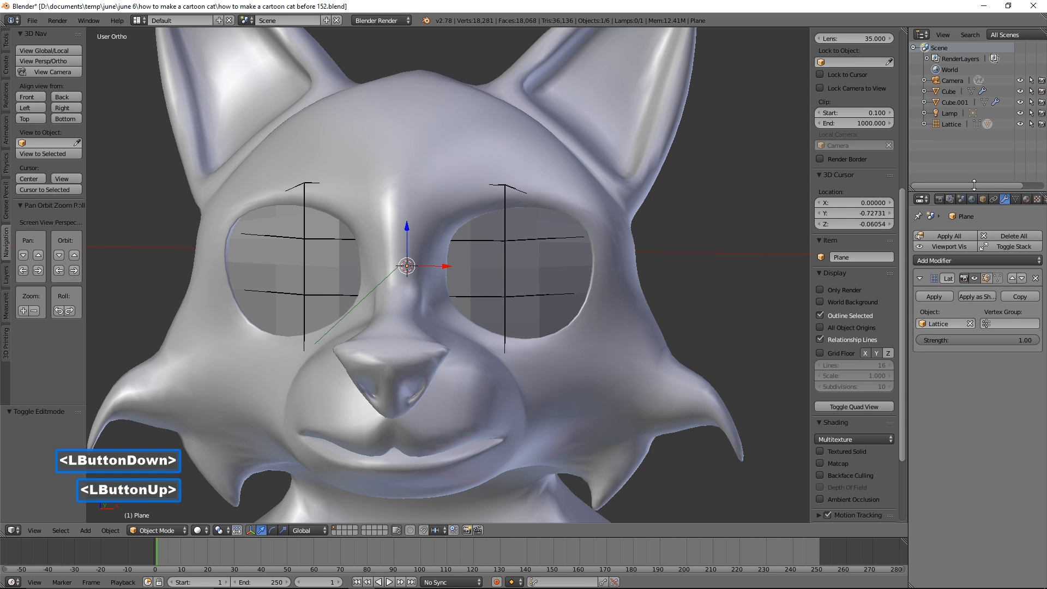
pyautogui.click(925, 124)
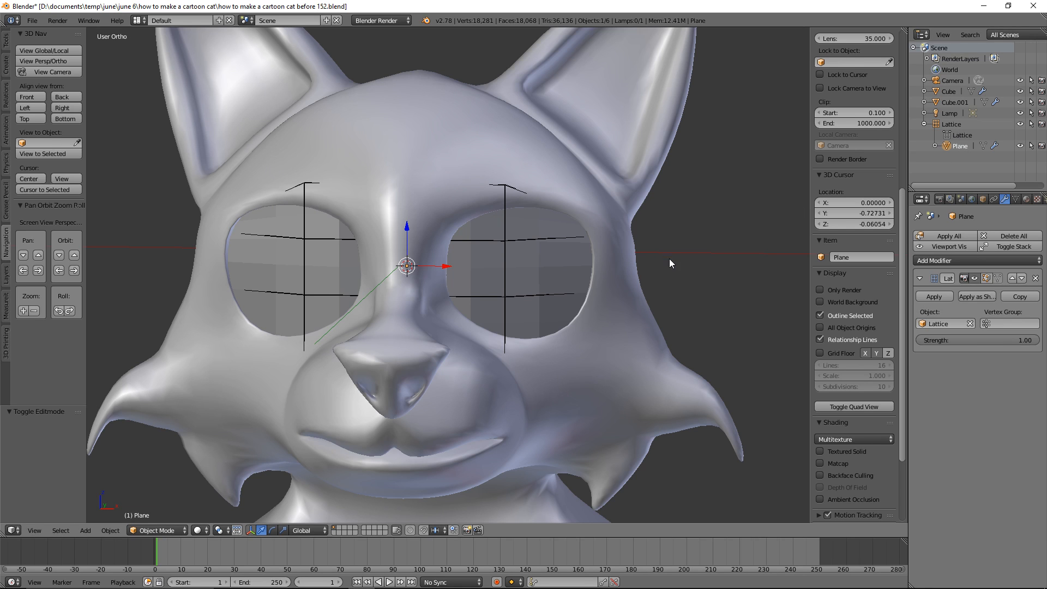
# Step: Apply smooth shading to all faces of the eye plane in Edit Mode, clear the selection and return to Object Mode
pyautogui.click(184, 530)
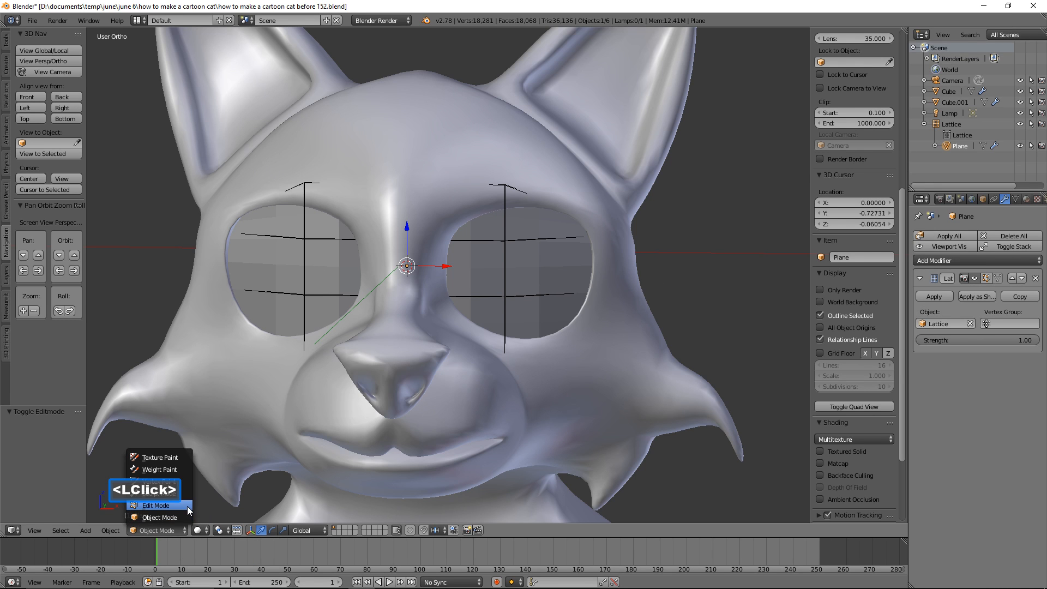
pyautogui.click(186, 505)
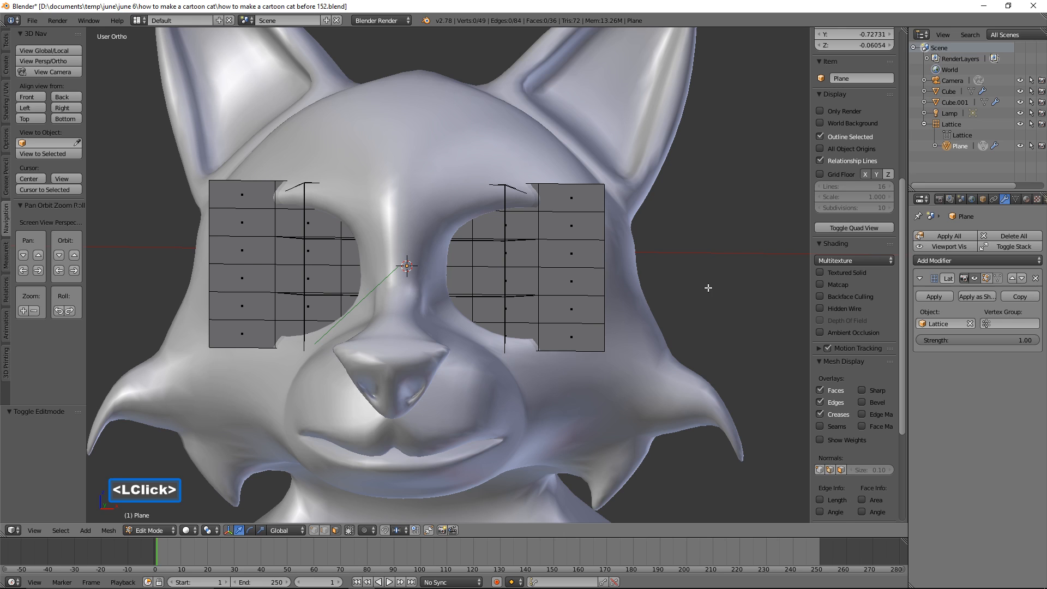
pyautogui.press('a')
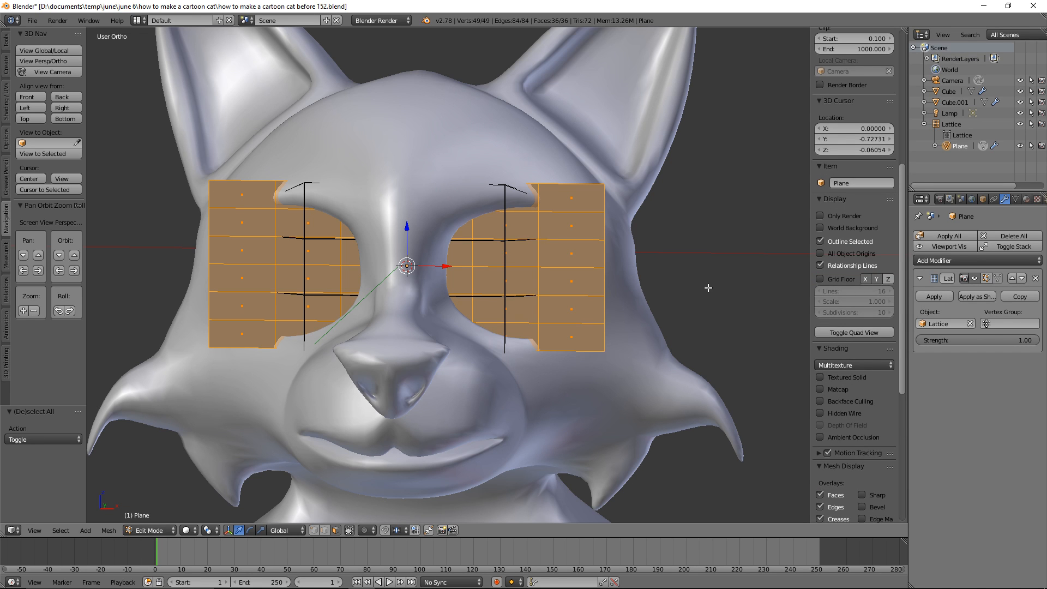
pyautogui.press('z')
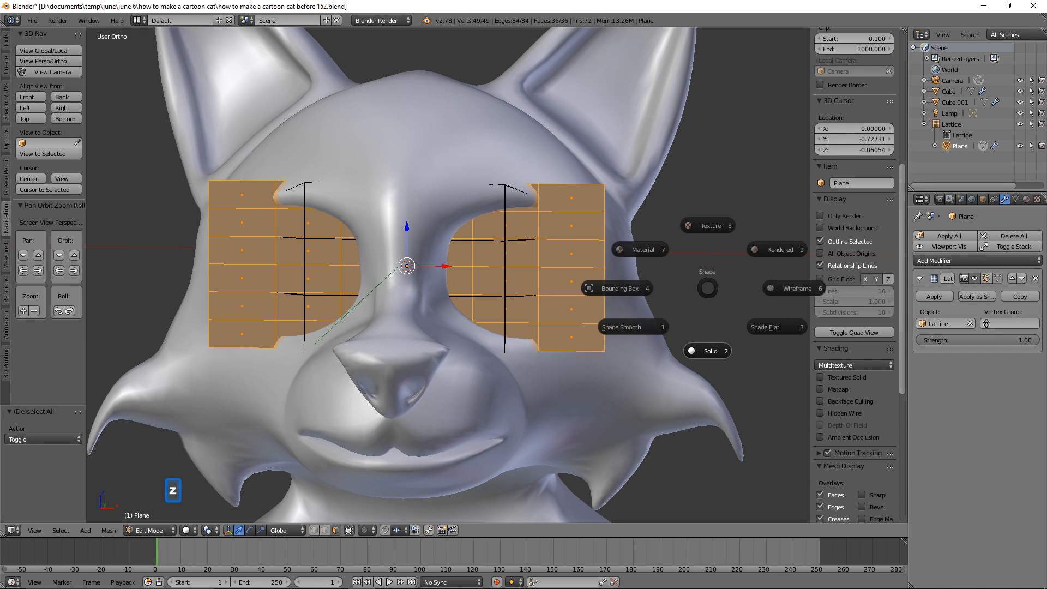
pyautogui.click(646, 328)
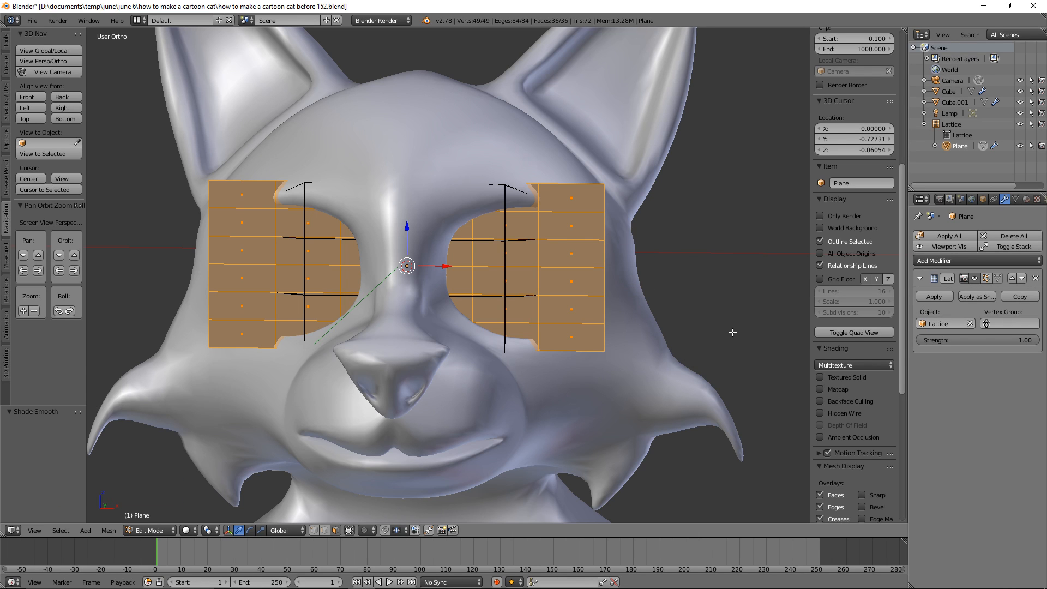
pyautogui.click(736, 7)
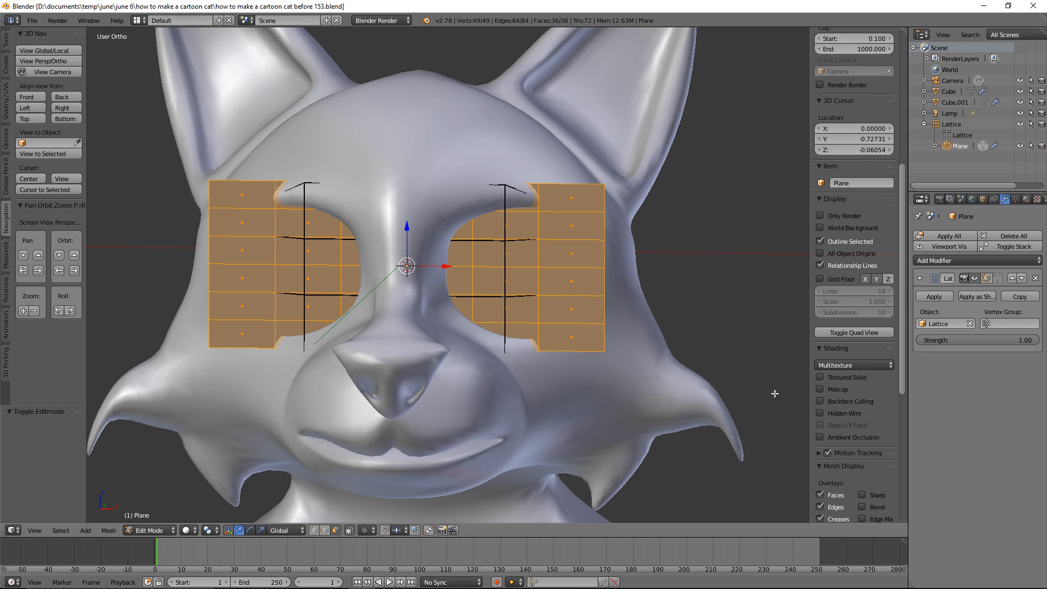
pyautogui.press('a')
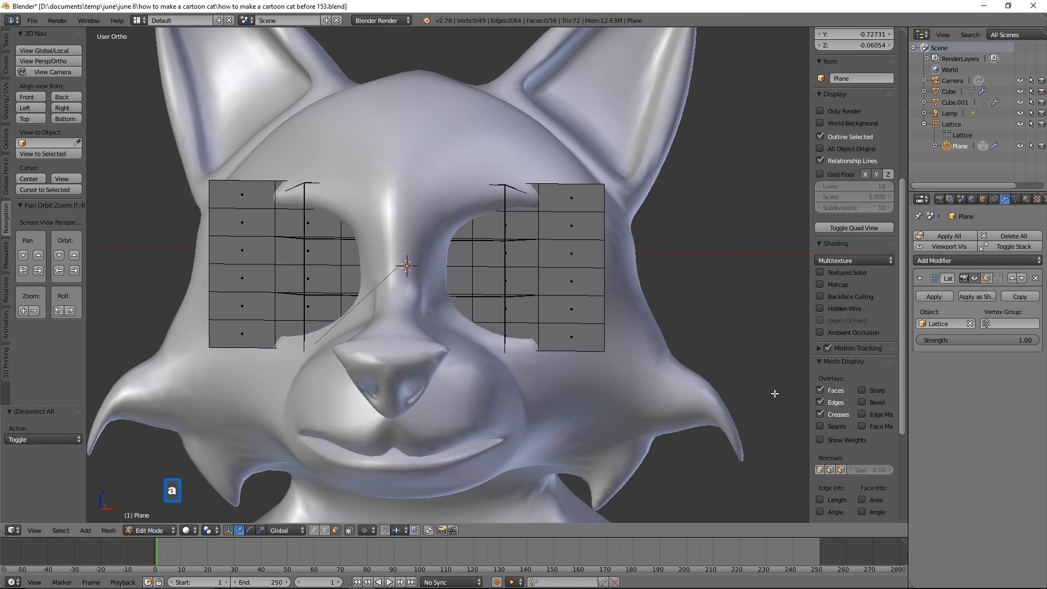
pyautogui.click(173, 531)
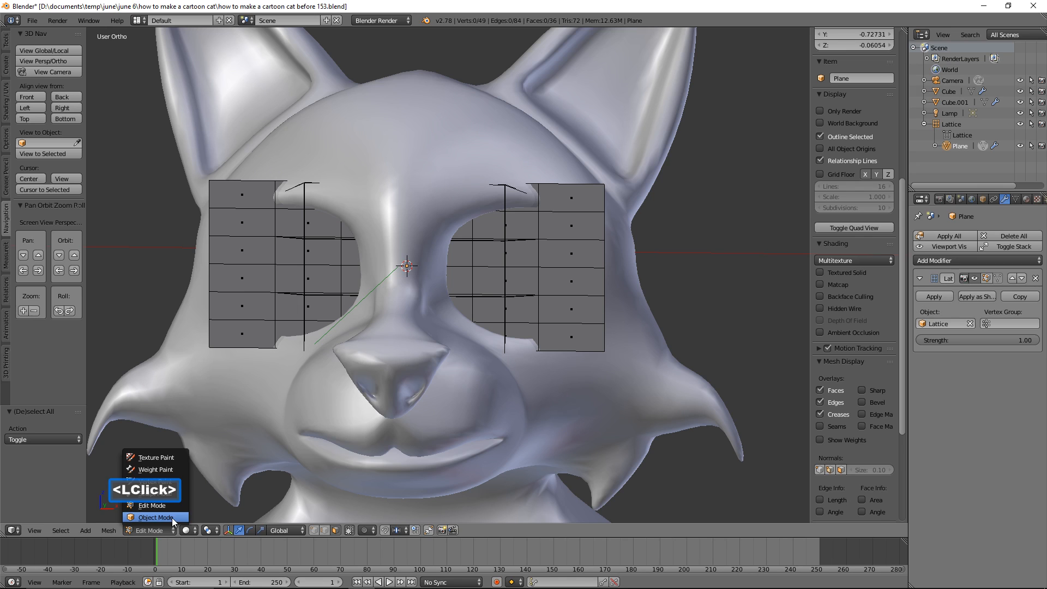
pyautogui.click(177, 518)
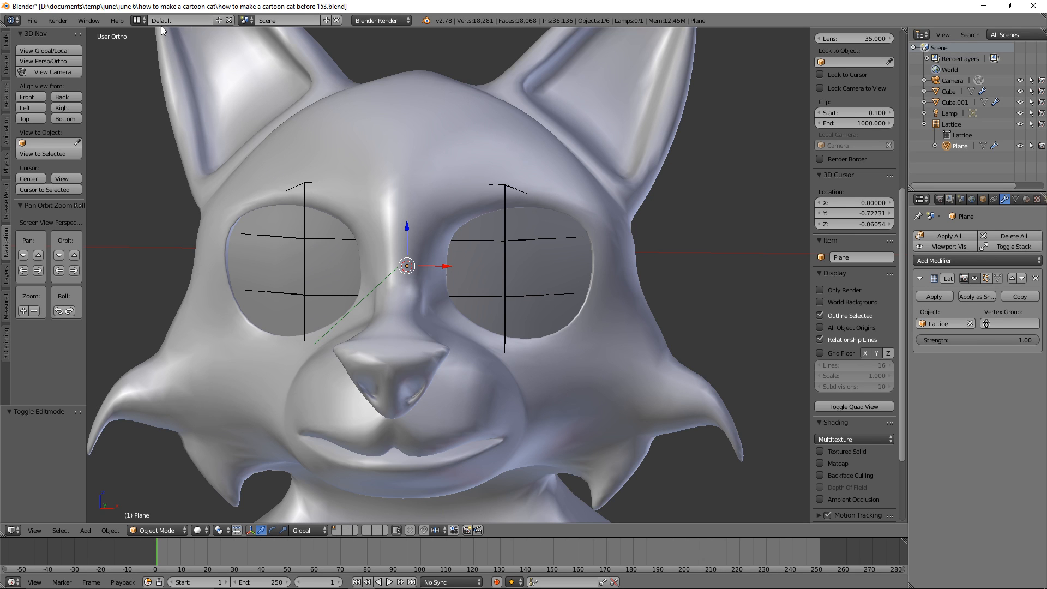
# Step: Switch to the UV Editing screen layout and turn its 3D view to face the front of the cat's head
pyautogui.click(143, 22)
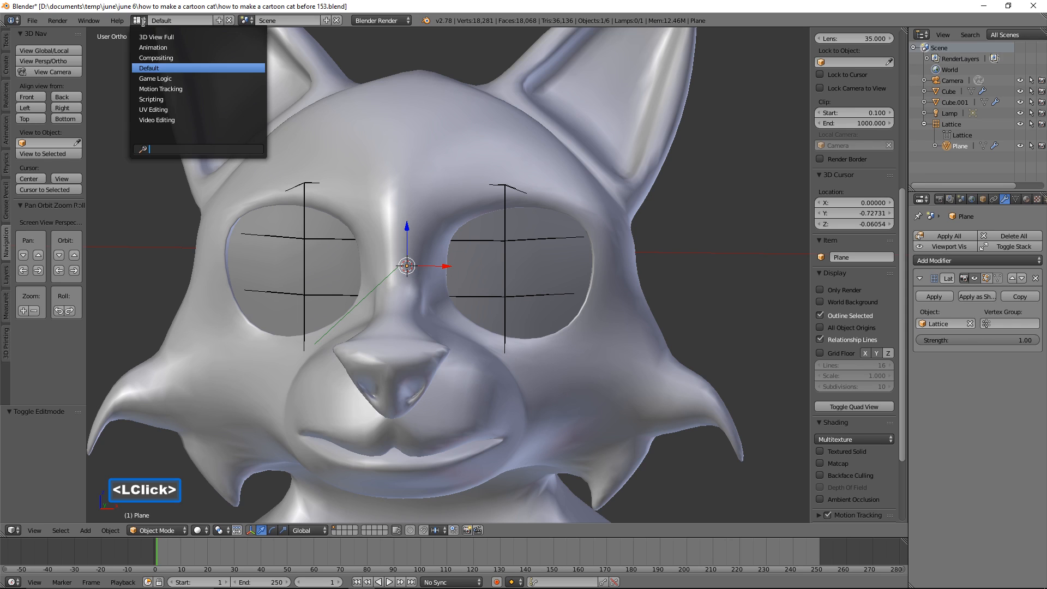
pyautogui.click(220, 109)
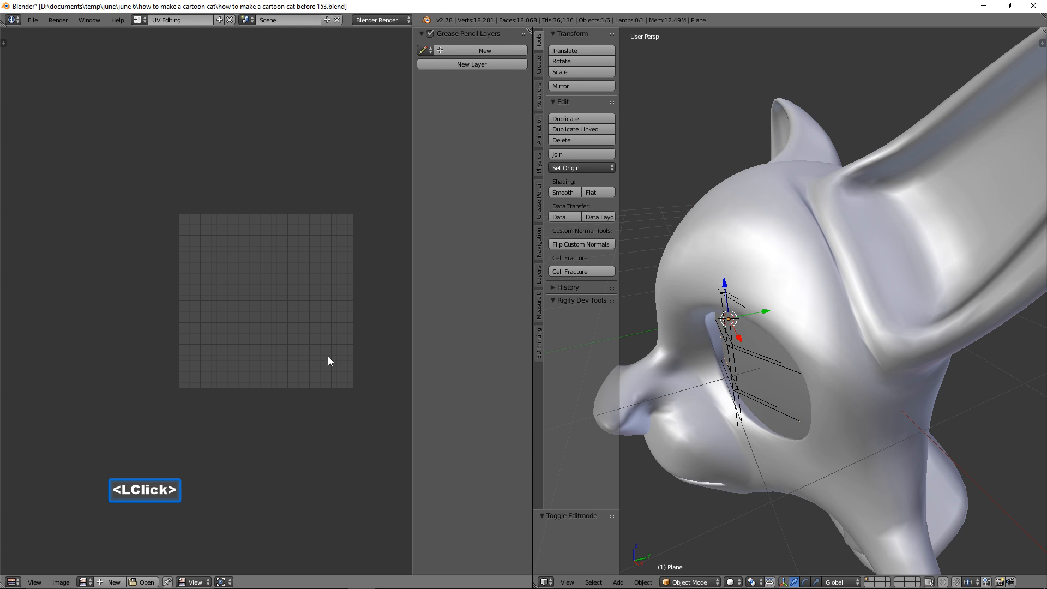
pyautogui.moveTo(748, 390); pyautogui.dragTo(883, 401, button='middle')
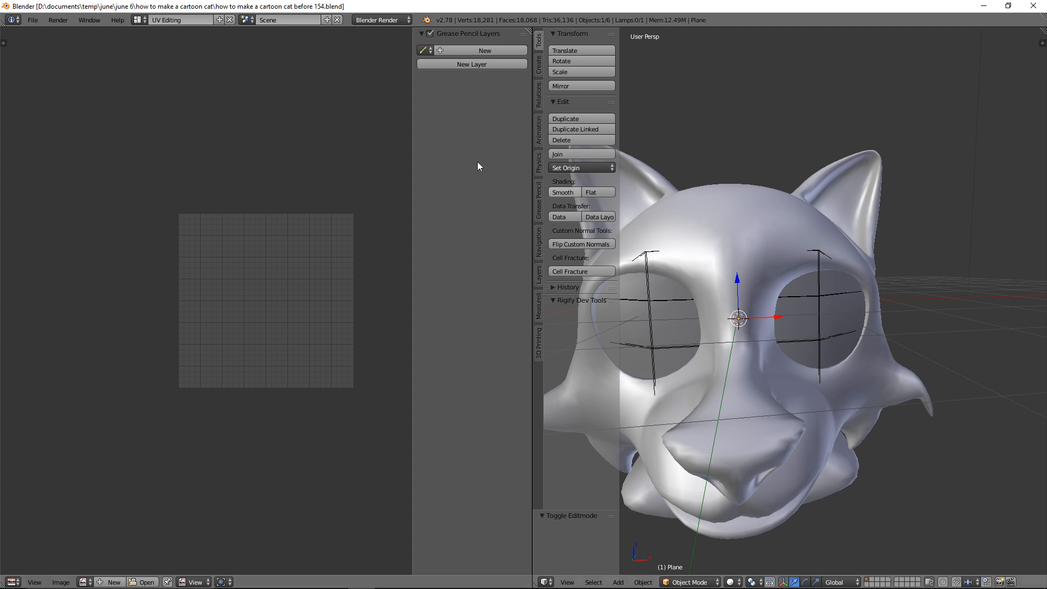
pyautogui.click(842, 318)
pyautogui.click(842, 318)
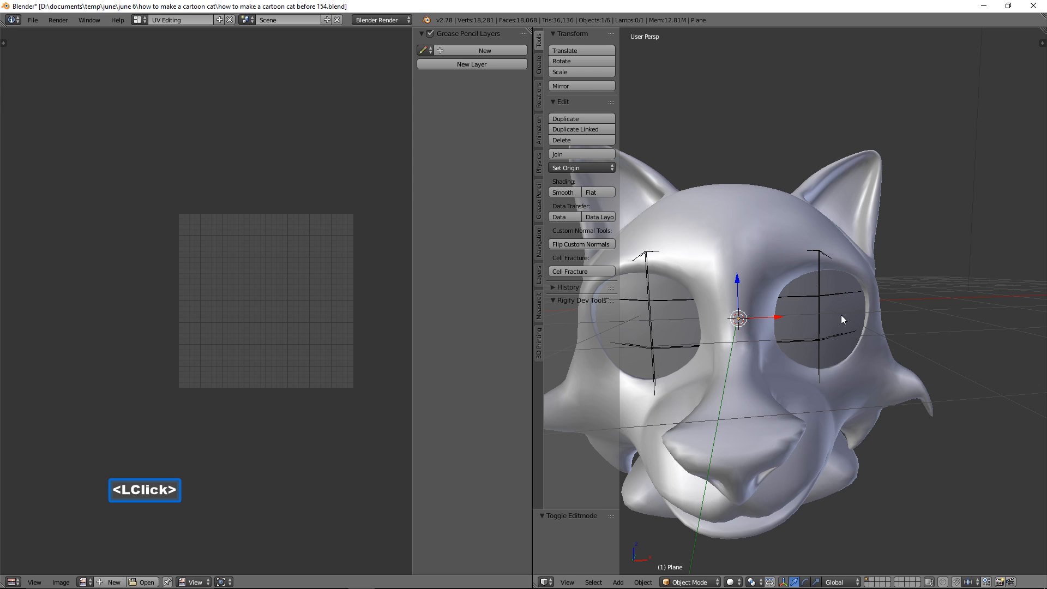
# Step: Enter Edit Mode on the eye plane, select its whole mesh and unwrap it with the standard Unwrap operation
pyautogui.click(710, 583)
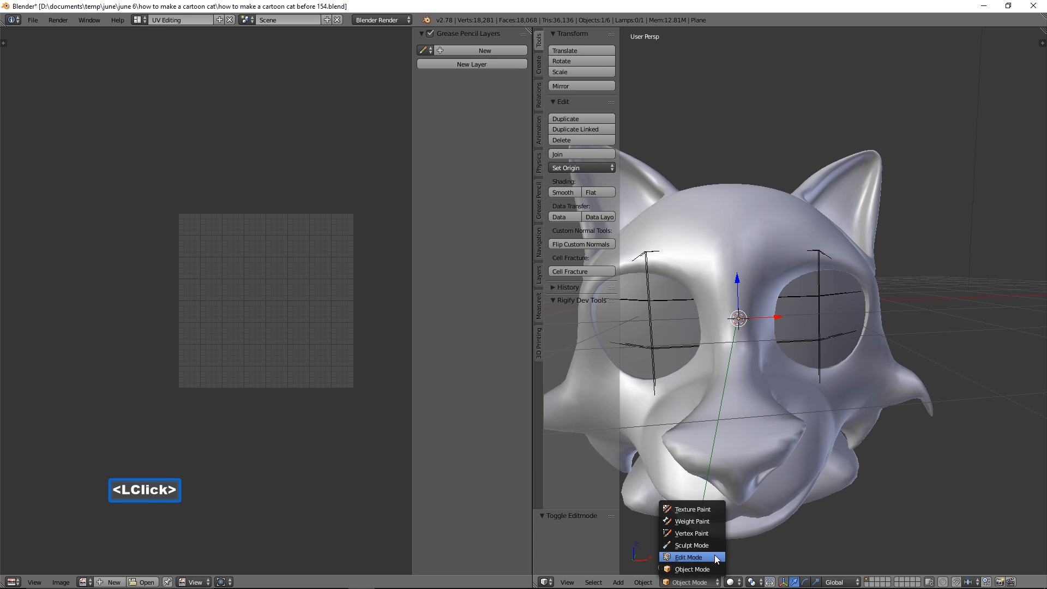
pyautogui.click(713, 556)
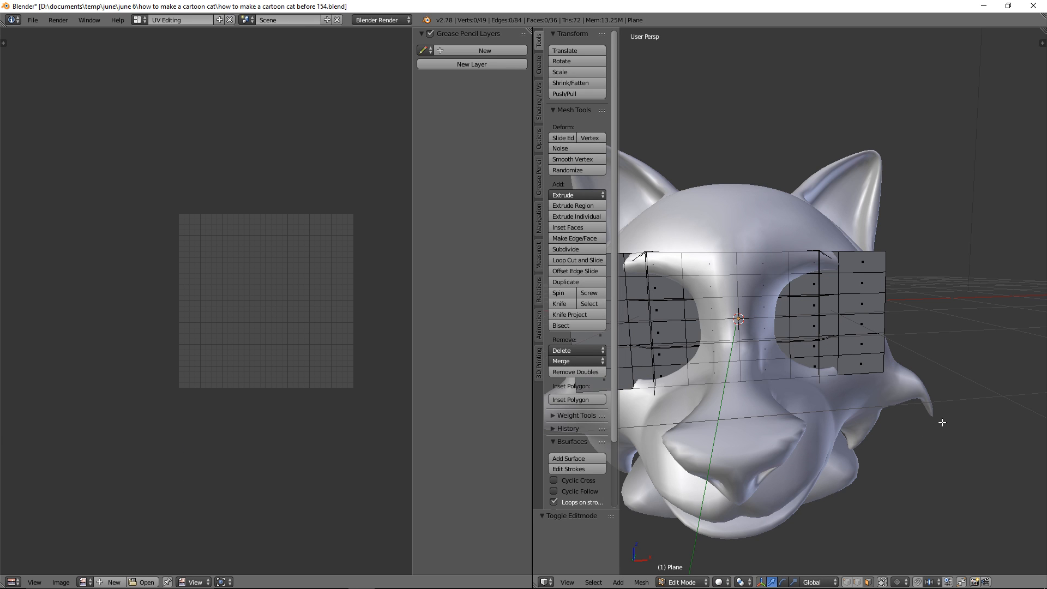
pyautogui.press('a')
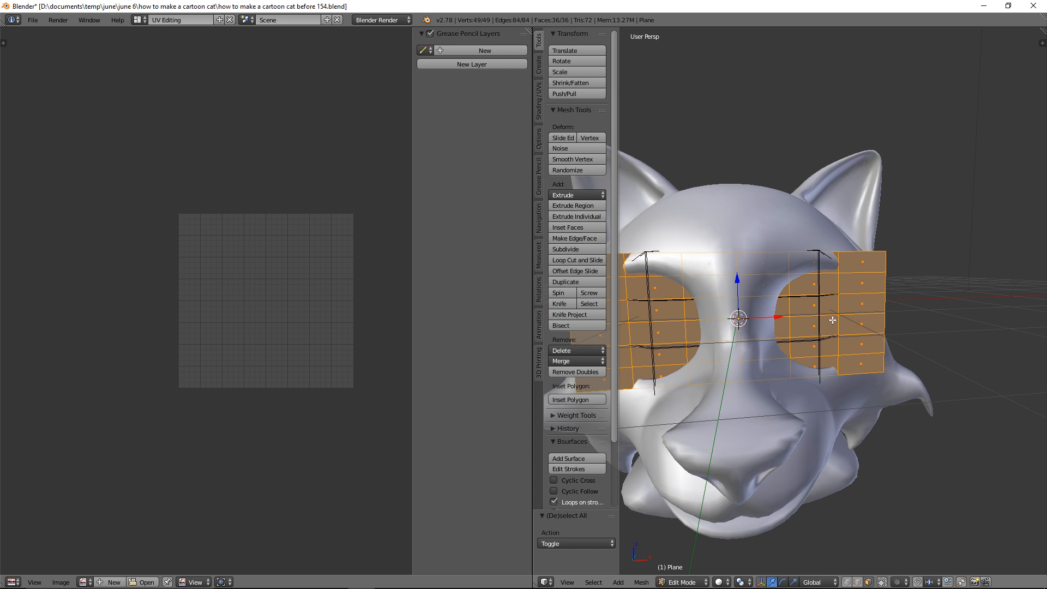
pyautogui.click(882, 583)
pyautogui.press('u')
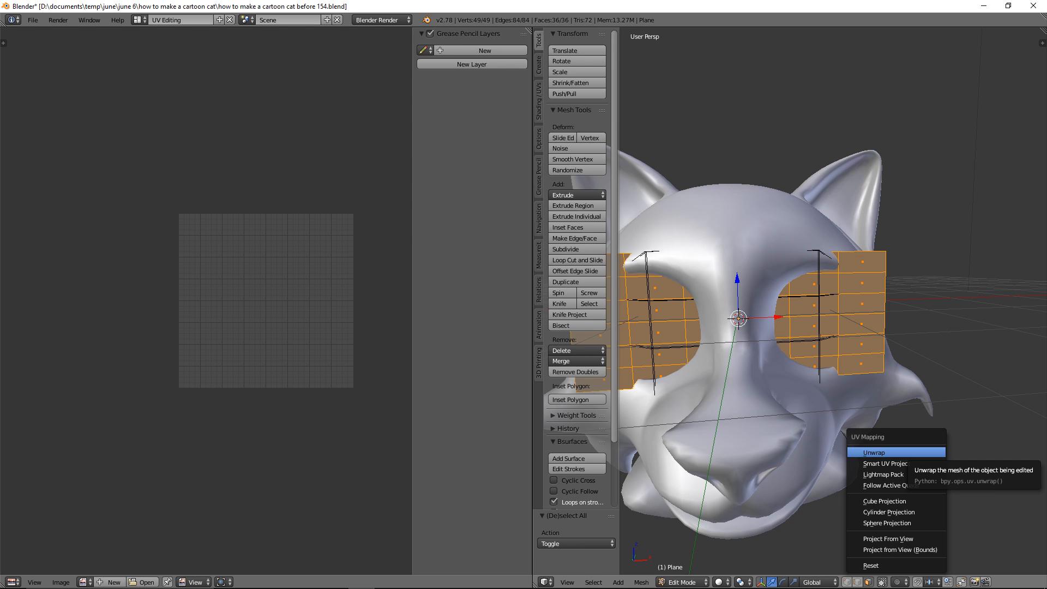
pyautogui.click(895, 453)
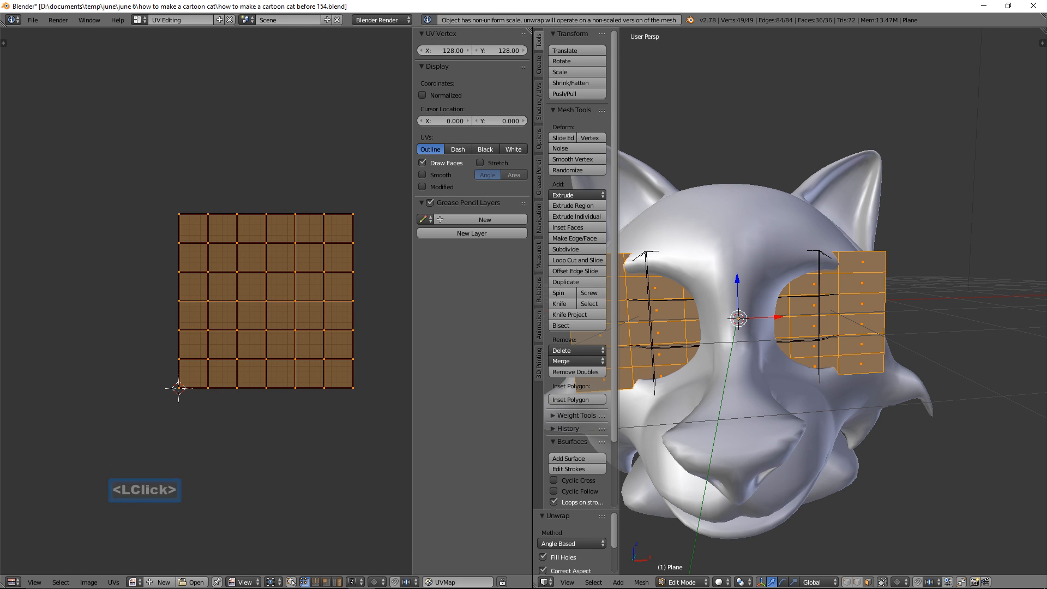
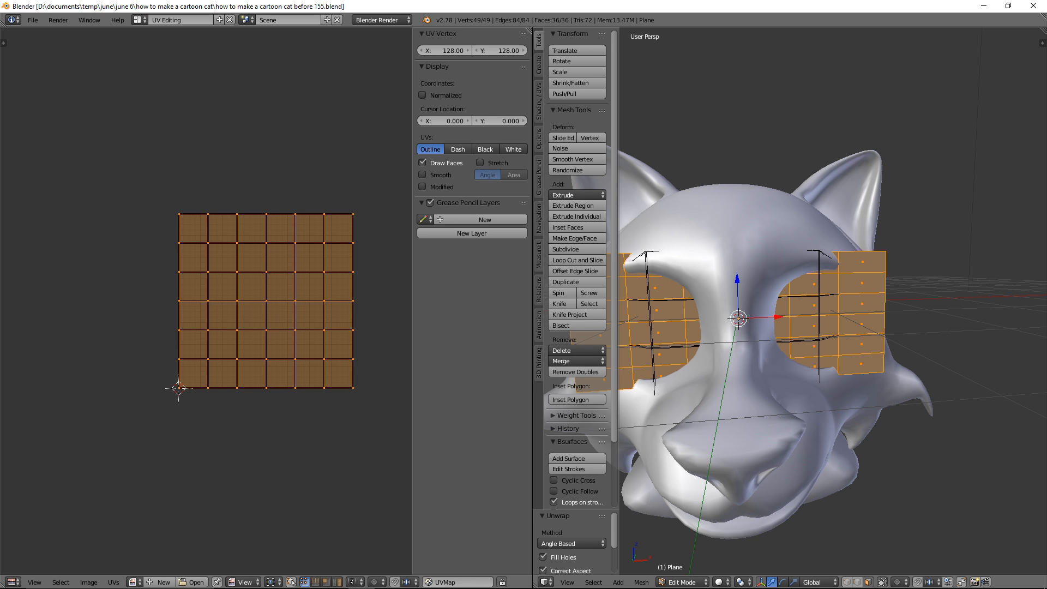
# Step: Save copy number 156 and browse for an image to open in D:\documents\temp\june\june 6\how to make a cartoon cat\textures
pyautogui.hotkey('ctrl', 'shift', 's')
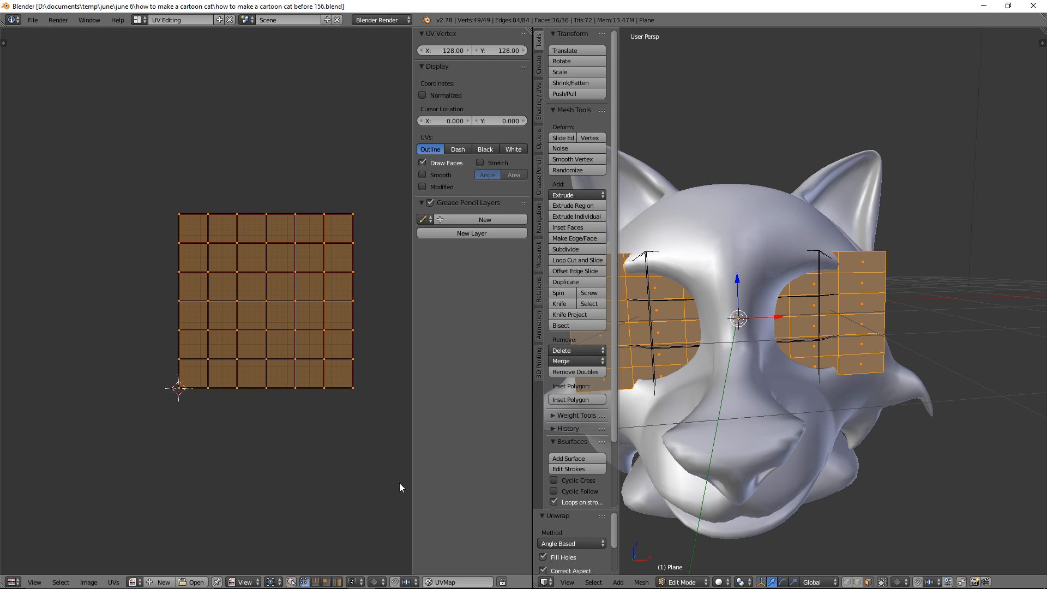
pyautogui.click(200, 582)
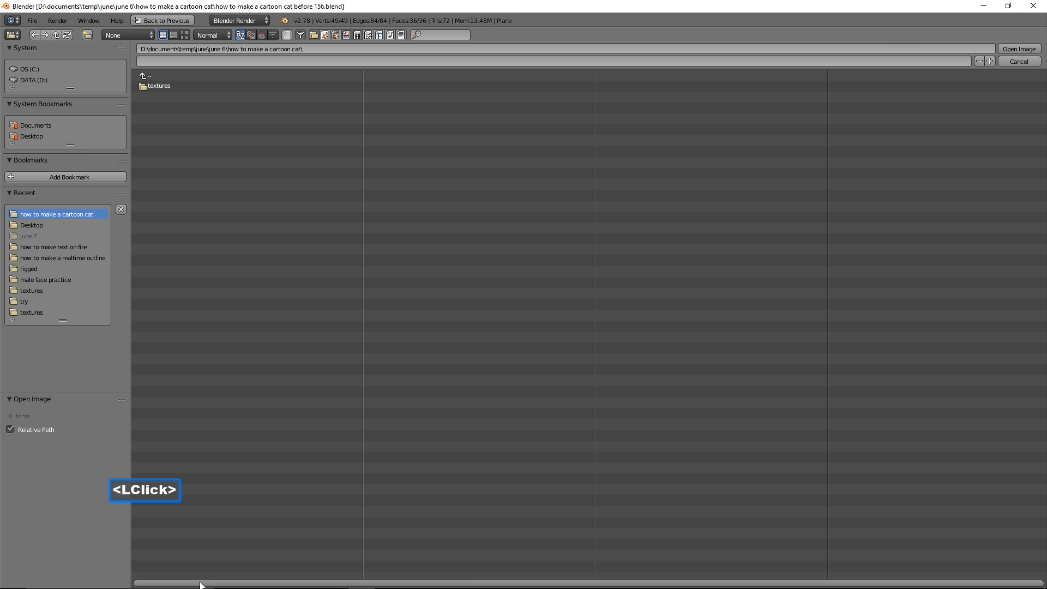
pyautogui.click(34, 80)
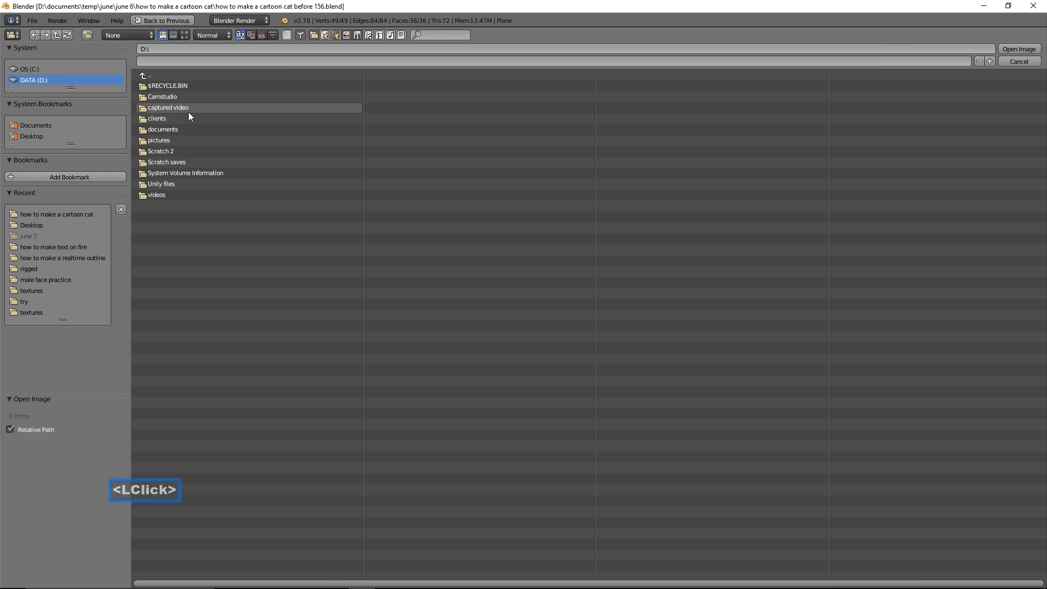
pyautogui.click(208, 129)
pyautogui.click(206, 139)
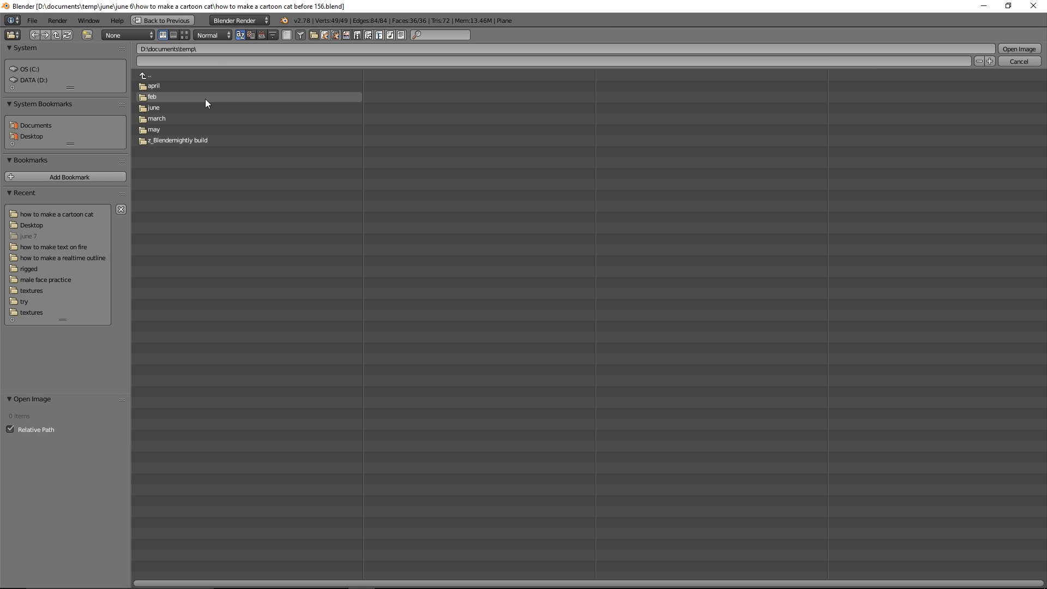
pyautogui.click(206, 106)
pyautogui.click(206, 108)
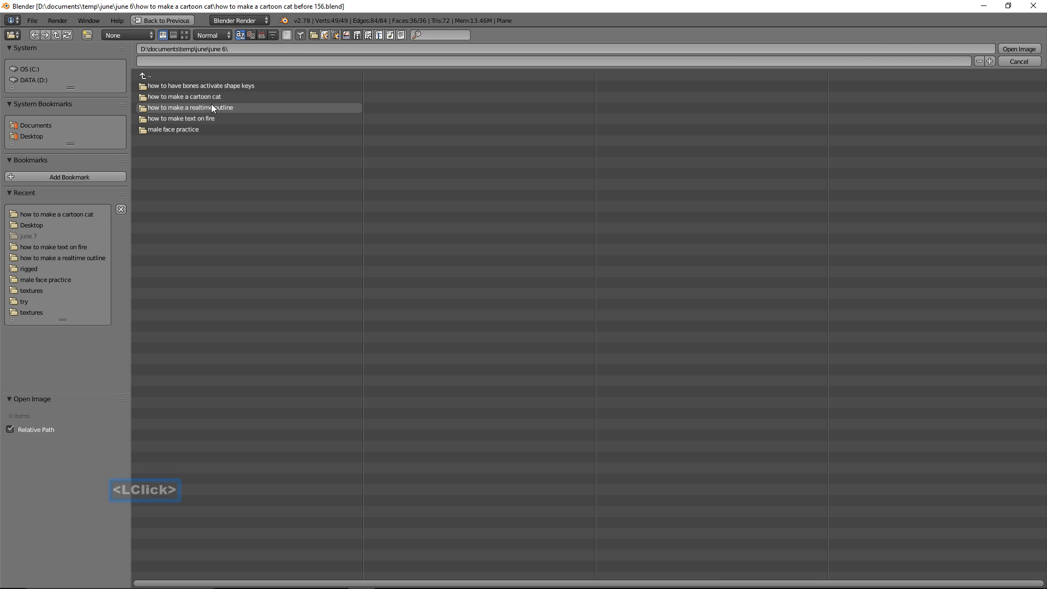
pyautogui.click(231, 97)
pyautogui.click(218, 86)
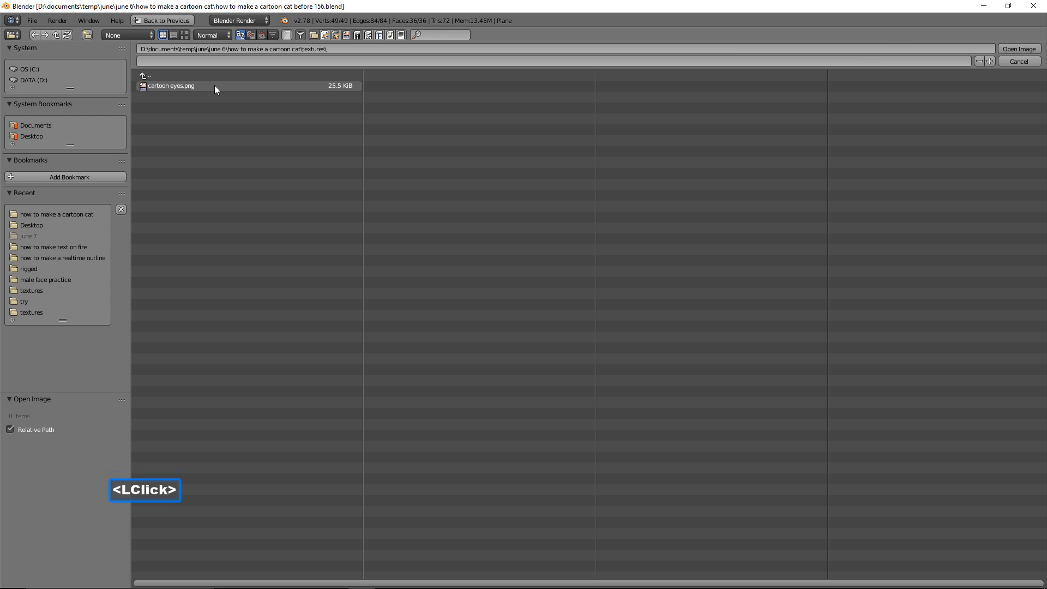
# Step: Display the files as thumbnails, open cartoon eyes.png behind the eye plane's UV layout and deselect all UVs
pyautogui.click(186, 35)
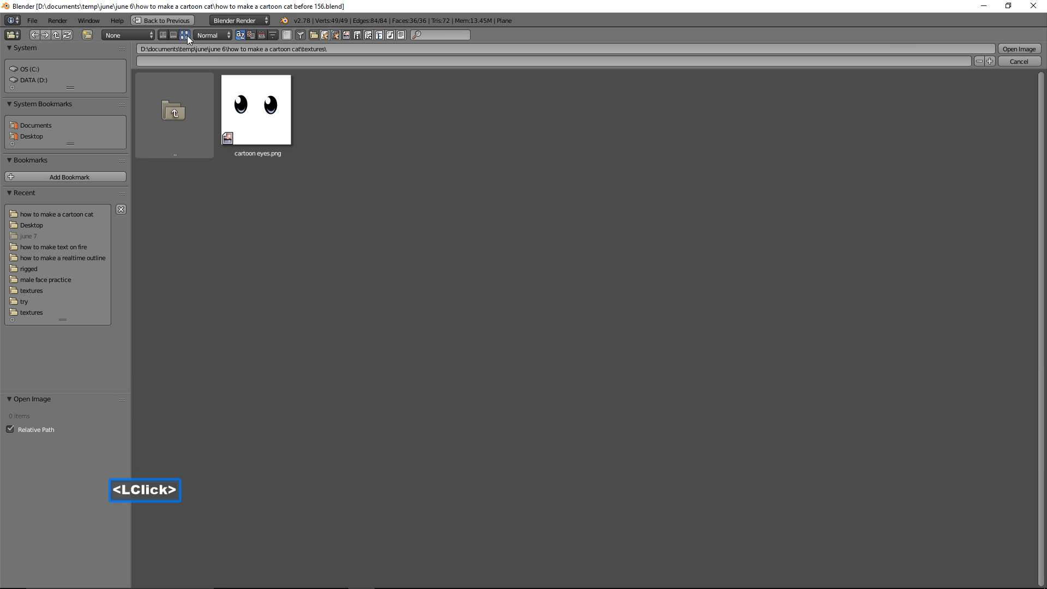
pyautogui.click(284, 138)
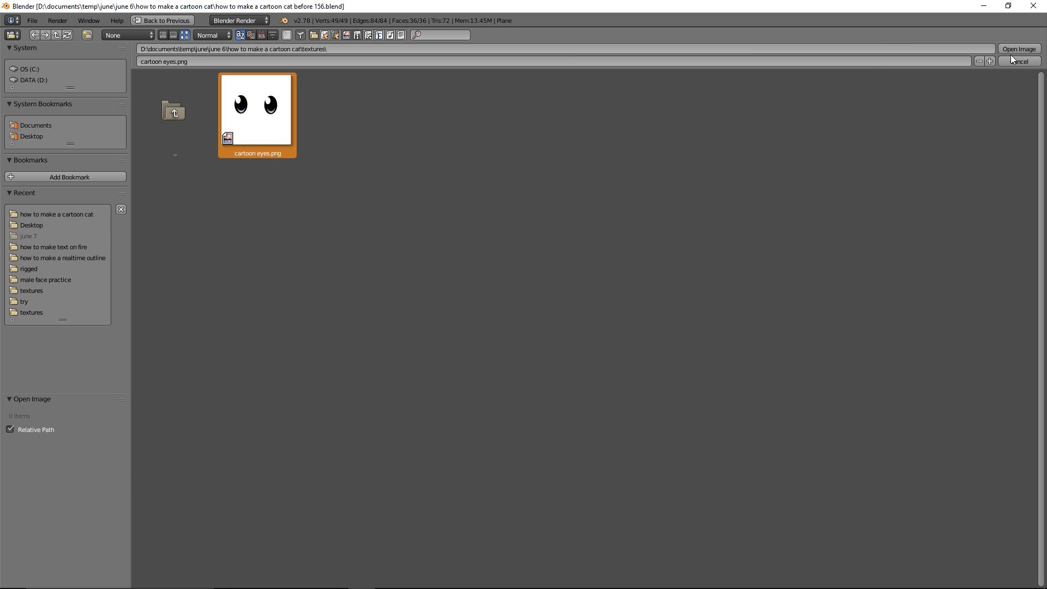
pyautogui.click(1039, 49)
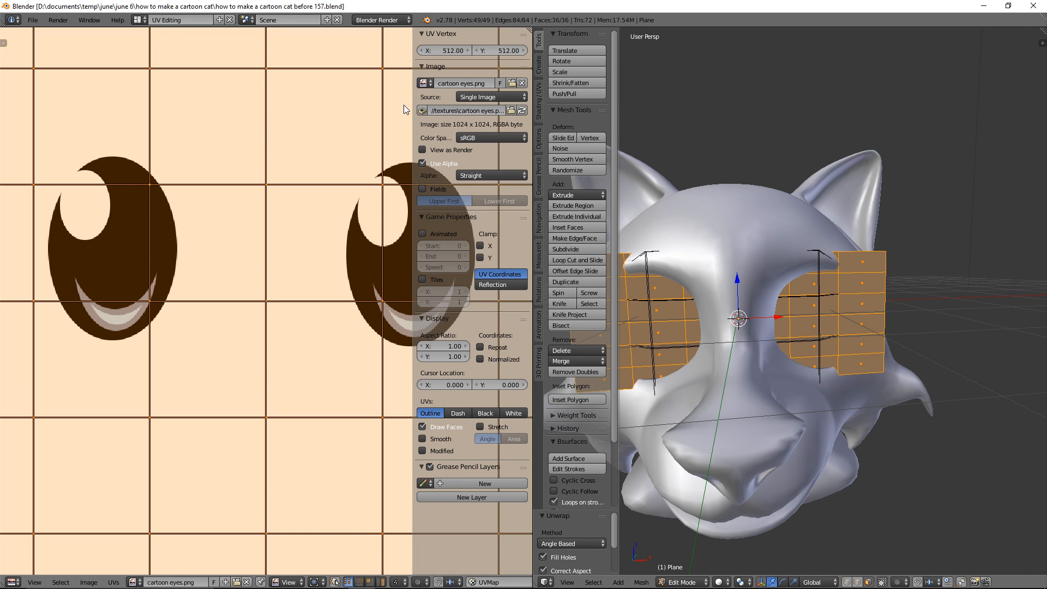
pyautogui.scroll(-3, 404, 104)
pyautogui.scroll(-1, 390, 117)
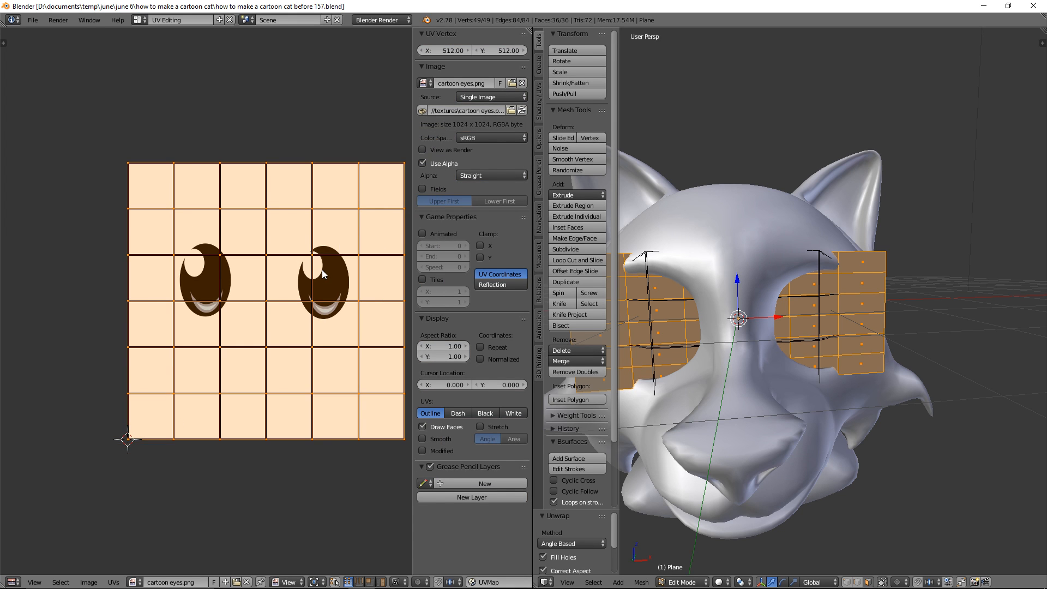
pyautogui.keyDown('shift'); pyautogui.moveTo(368, 502); pyautogui.dragTo(324, 468, button='middle'); pyautogui.keyUp('shift')
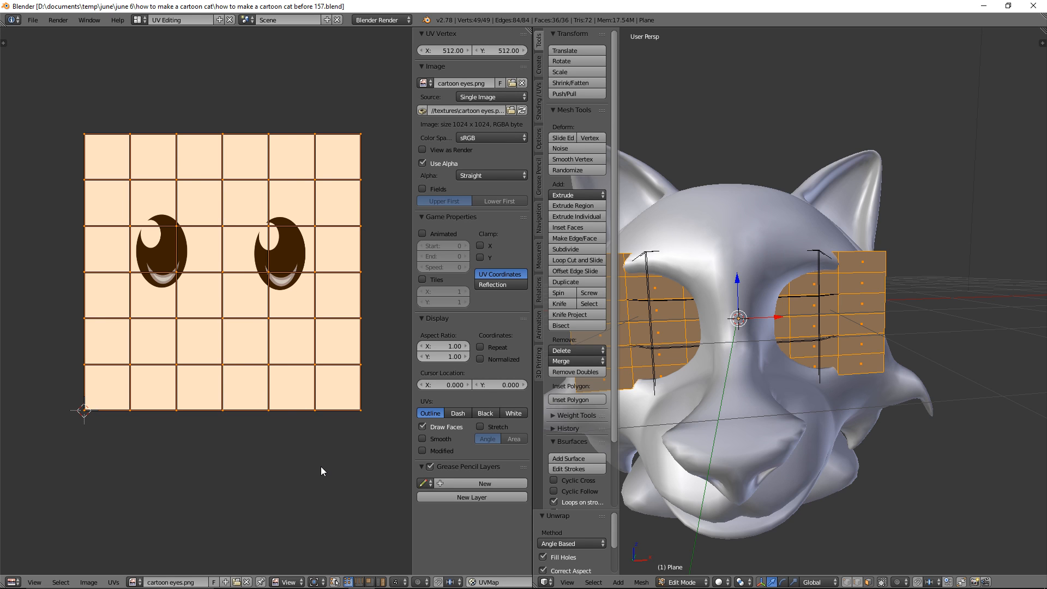
pyautogui.press('a')
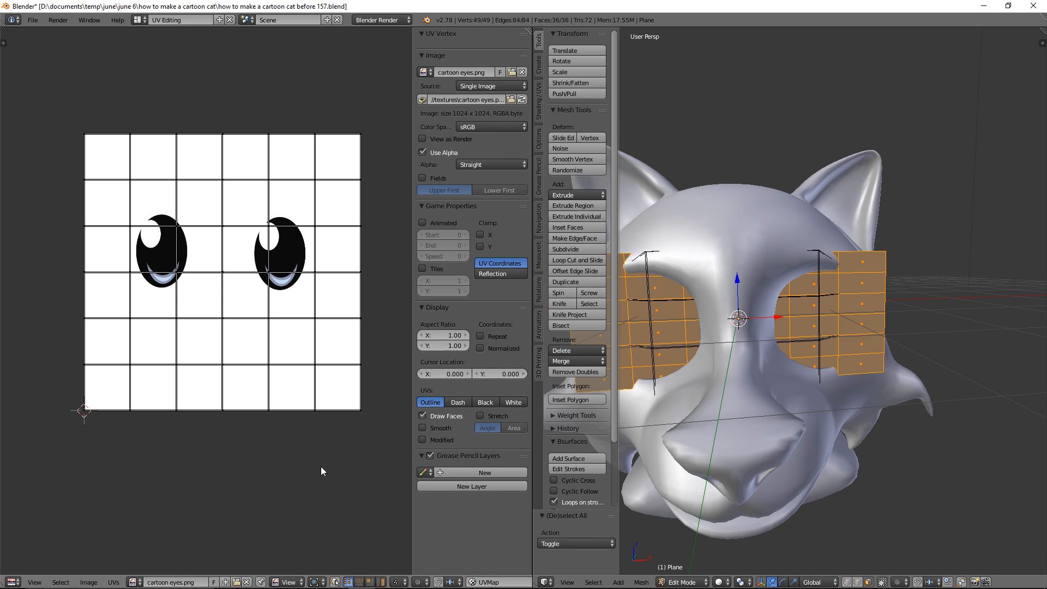
# Step: Switch back to the Default screen layout, deselect the eye plane's mesh and return to Object Mode
pyautogui.click(145, 22)
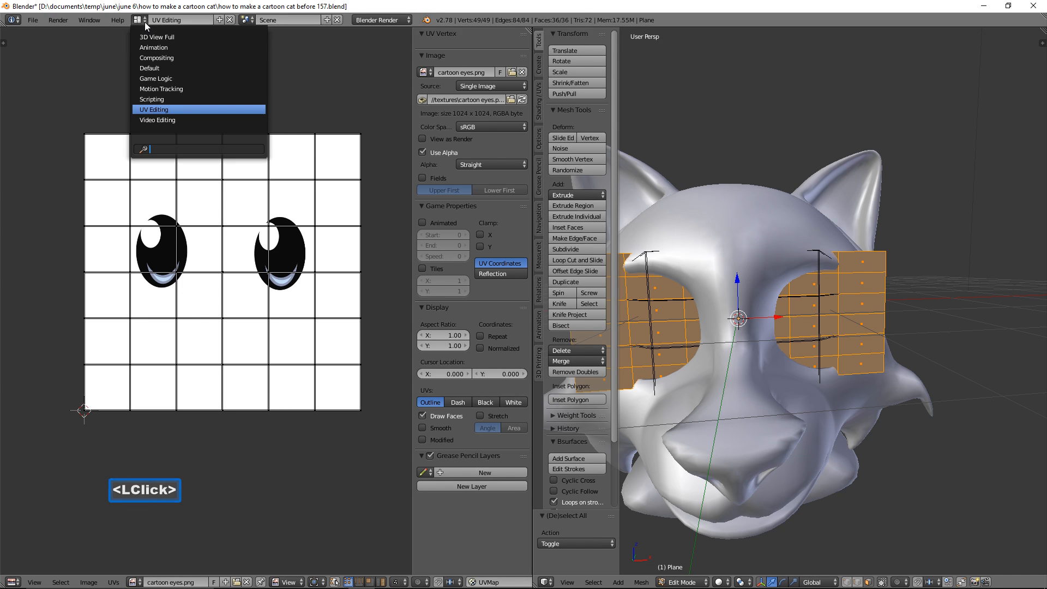
pyautogui.click(189, 67)
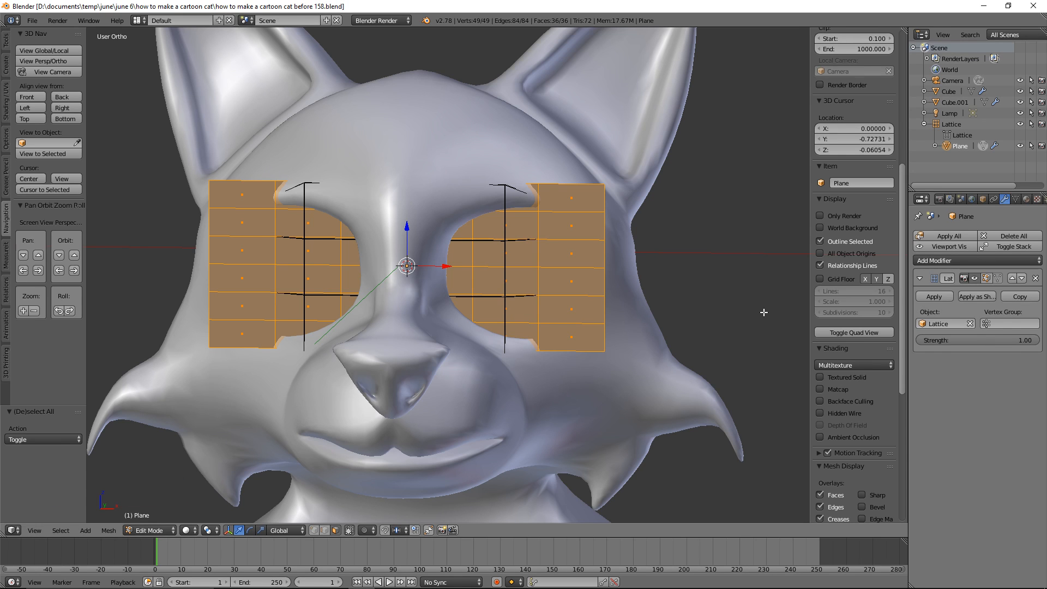
pyautogui.press('a')
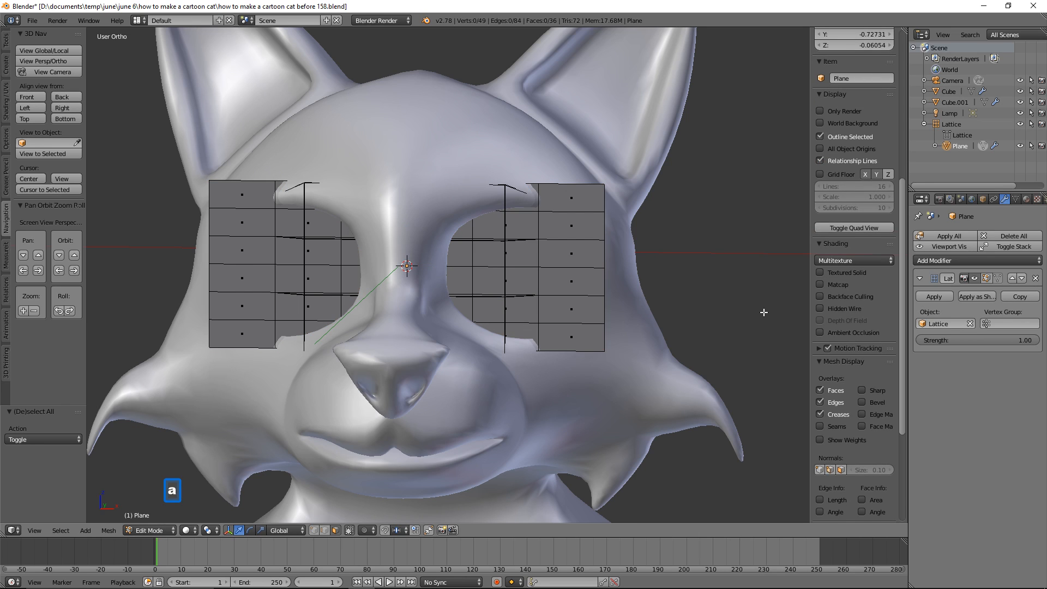
pyautogui.click(171, 531)
pyautogui.click(176, 518)
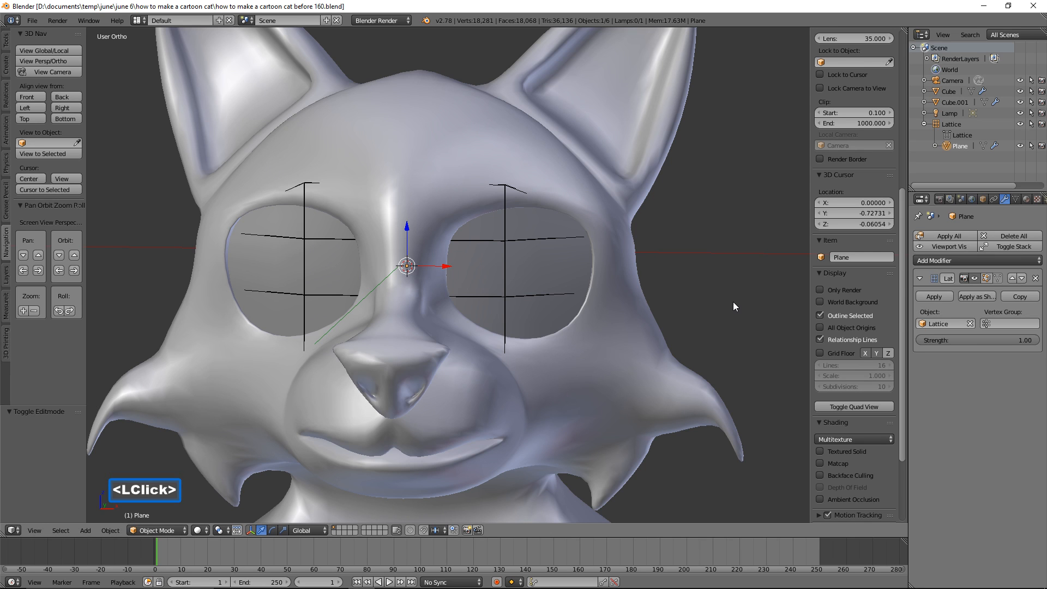
# Step: Add a Plain Axes empty at the 3D cursor between the cat's eyes
pyautogui.scroll(-4, 734, 303)
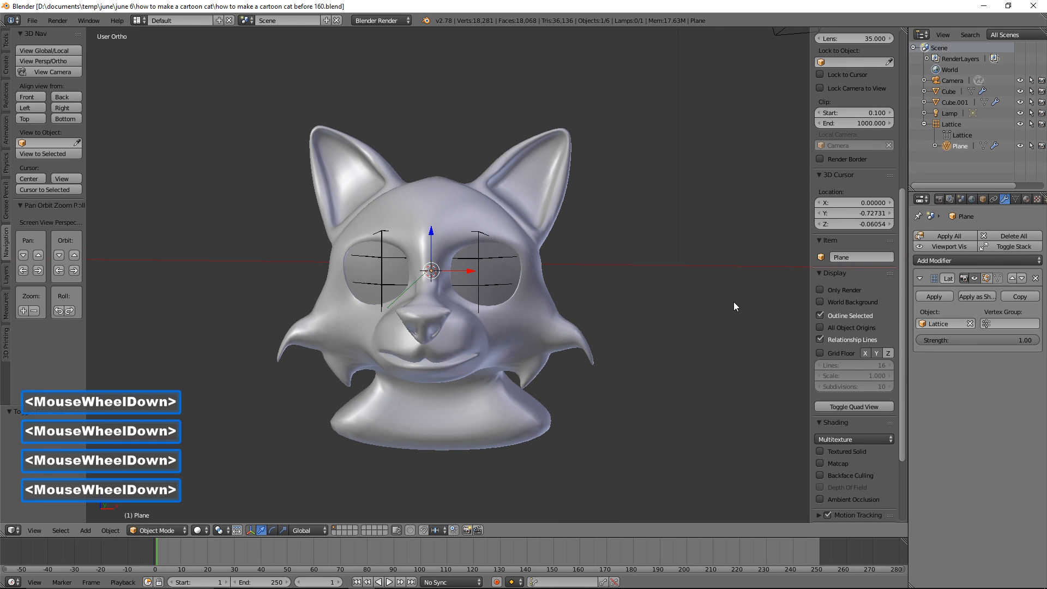
pyautogui.click(40, 97)
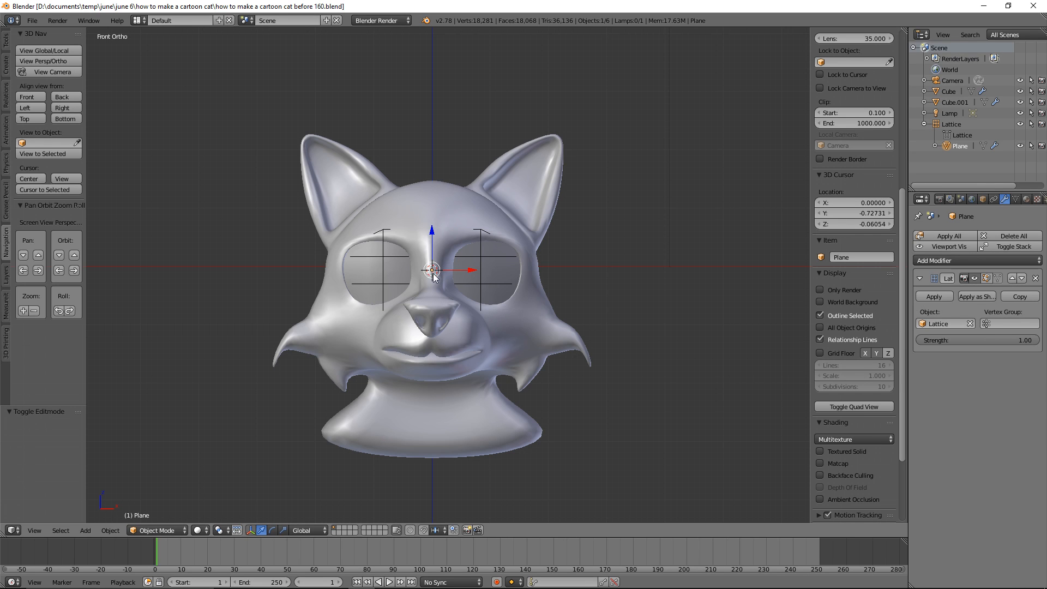
pyautogui.moveTo(629, 248); pyautogui.dragTo(660, 291, button='middle')
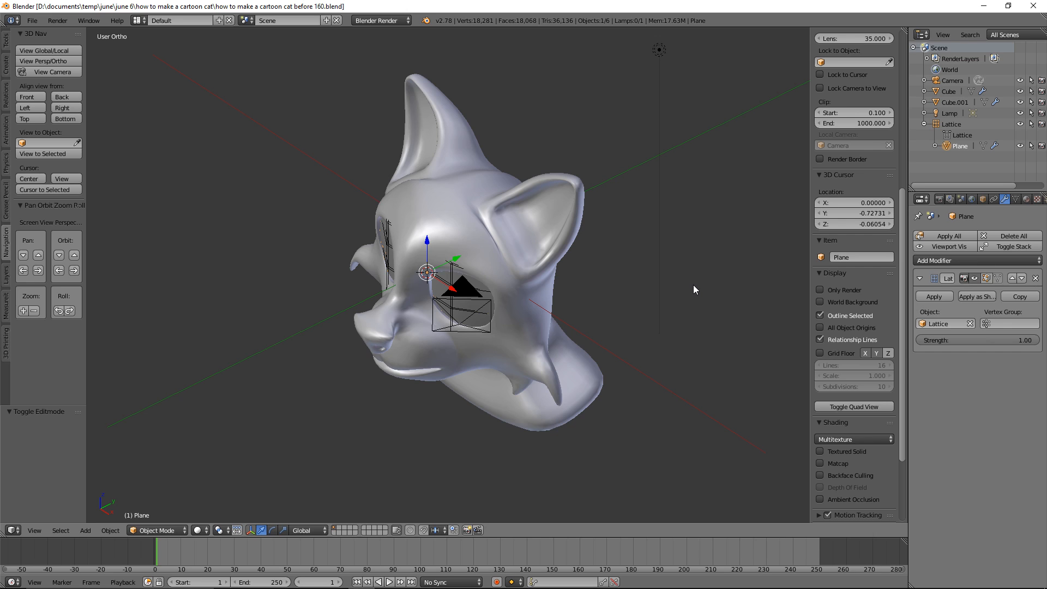
pyautogui.hotkey('shift', 'a')
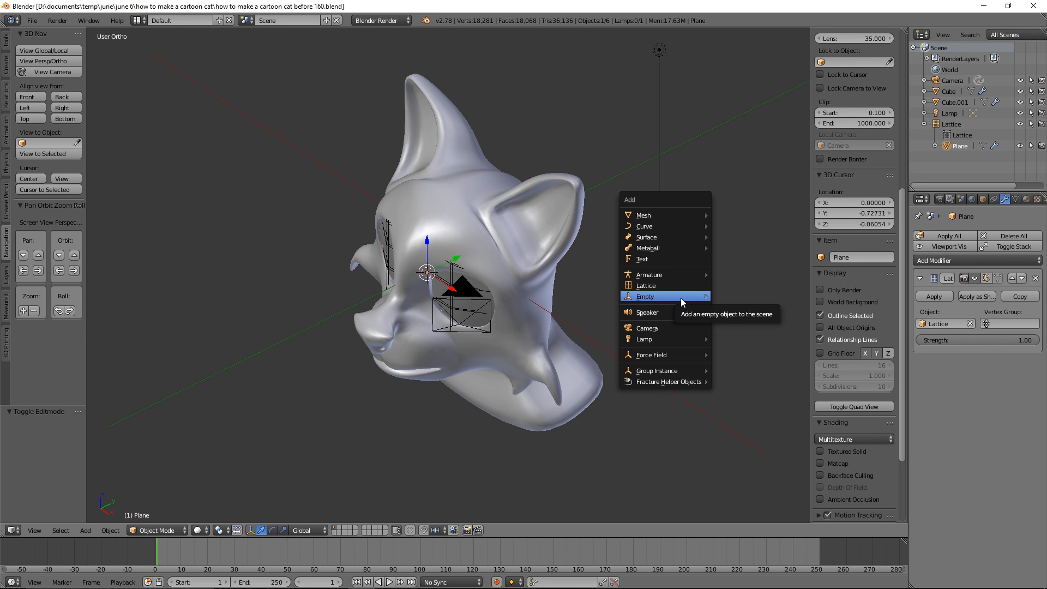
pyautogui.click(706, 297)
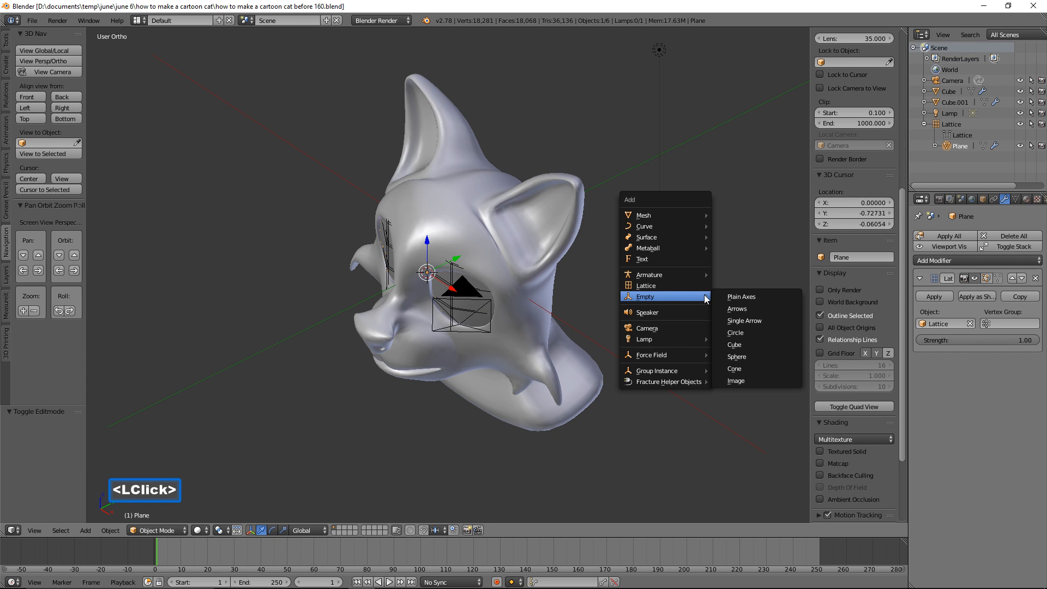
pyautogui.click(772, 298)
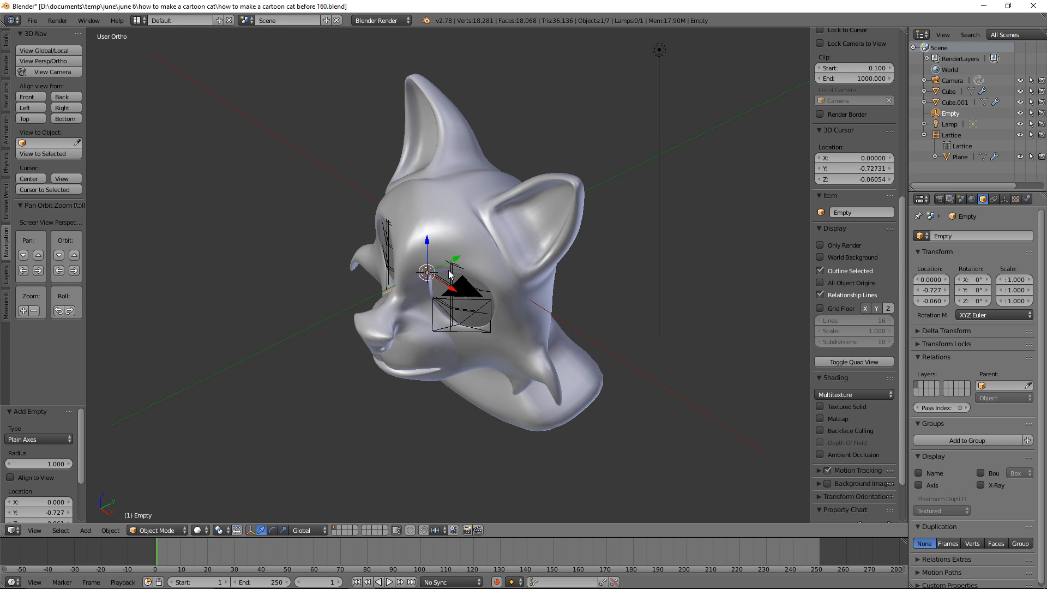
# Step: Move the empty along the Y axis to about -3.12, in front of the cat's nose, and deselect it
pyautogui.moveTo(457, 261); pyautogui.dragTo(374, 309)
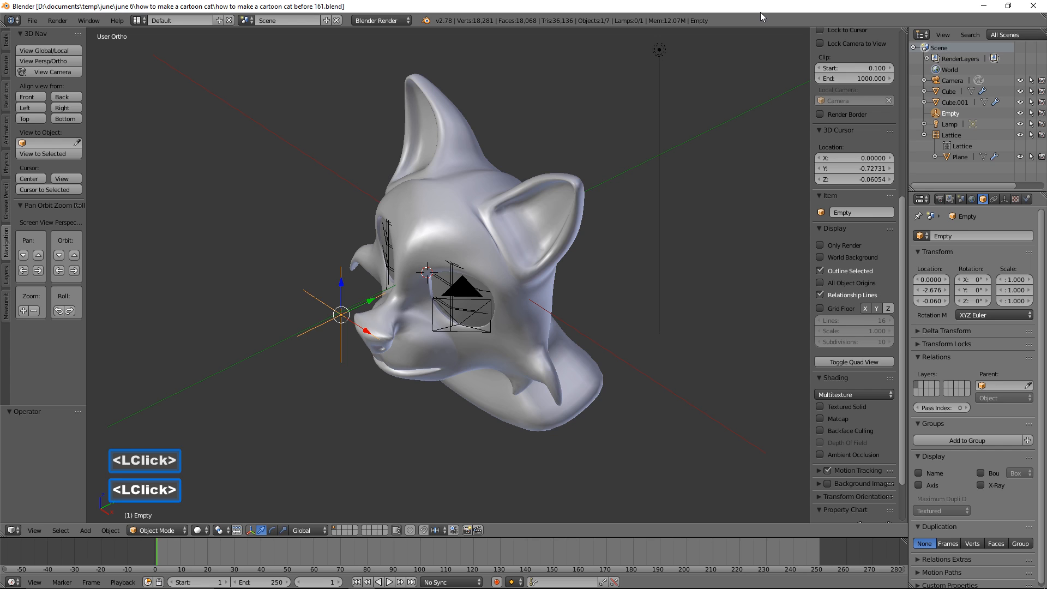
pyautogui.moveTo(741, 309); pyautogui.dragTo(700, 288, button='middle')
pyautogui.moveTo(380, 314); pyautogui.dragTo(356, 321)
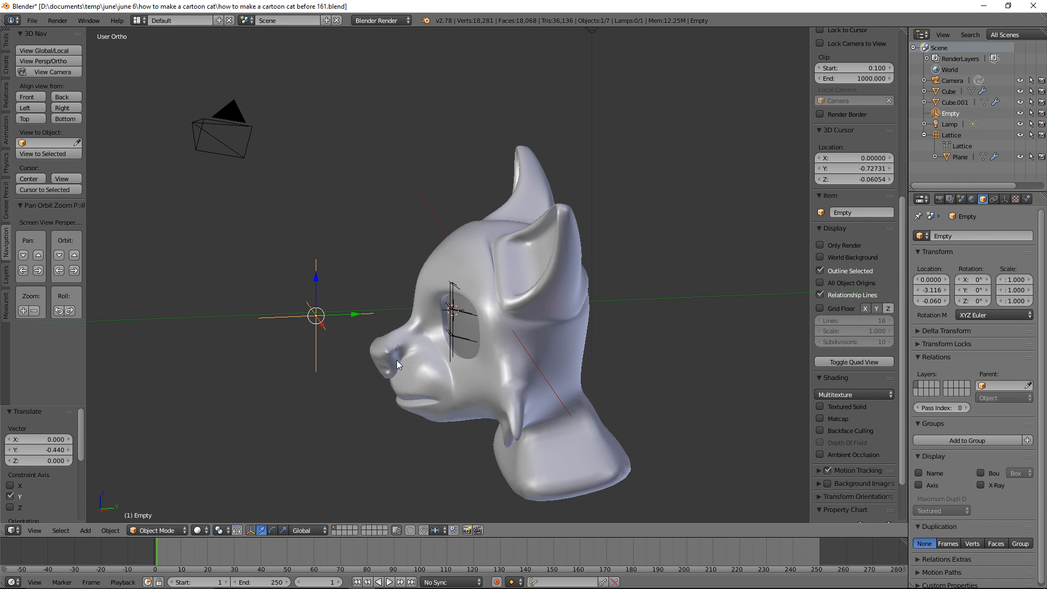
pyautogui.moveTo(401, 360); pyautogui.dragTo(473, 366, button='middle')
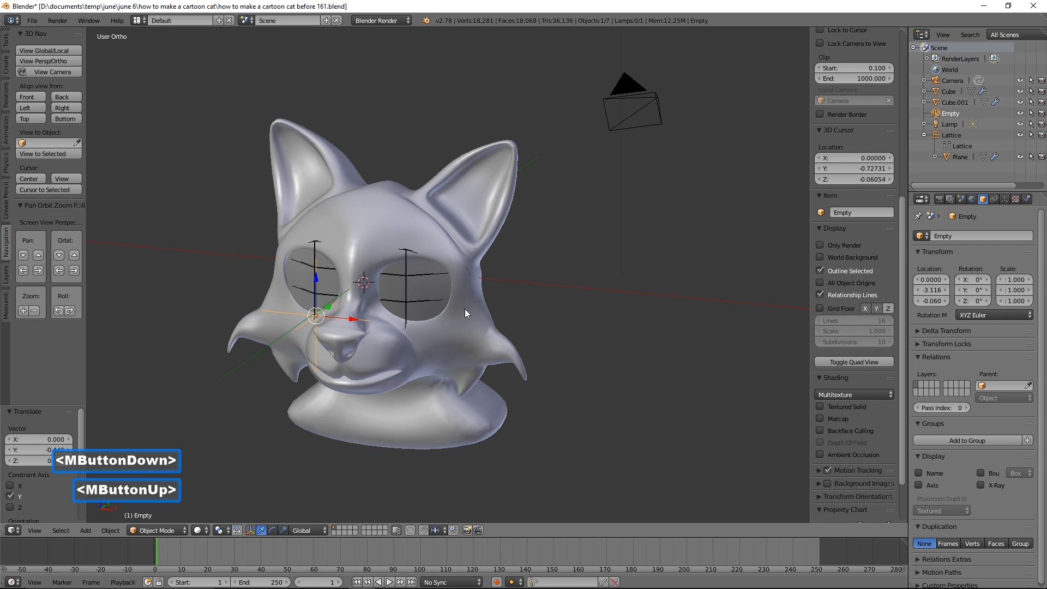
pyautogui.press('a')
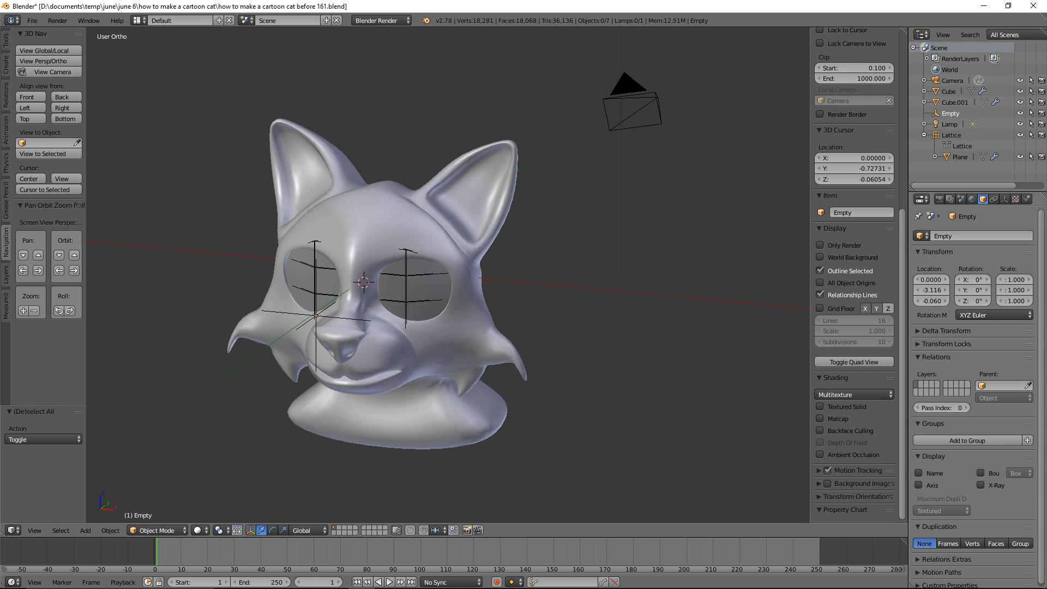
# Step: Save copy number 162 and turn on Textured Solid shading to show the eye texture in the viewport
pyautogui.hotkey('ctrl', 'alt', 's')
pyautogui.click(709, 167)
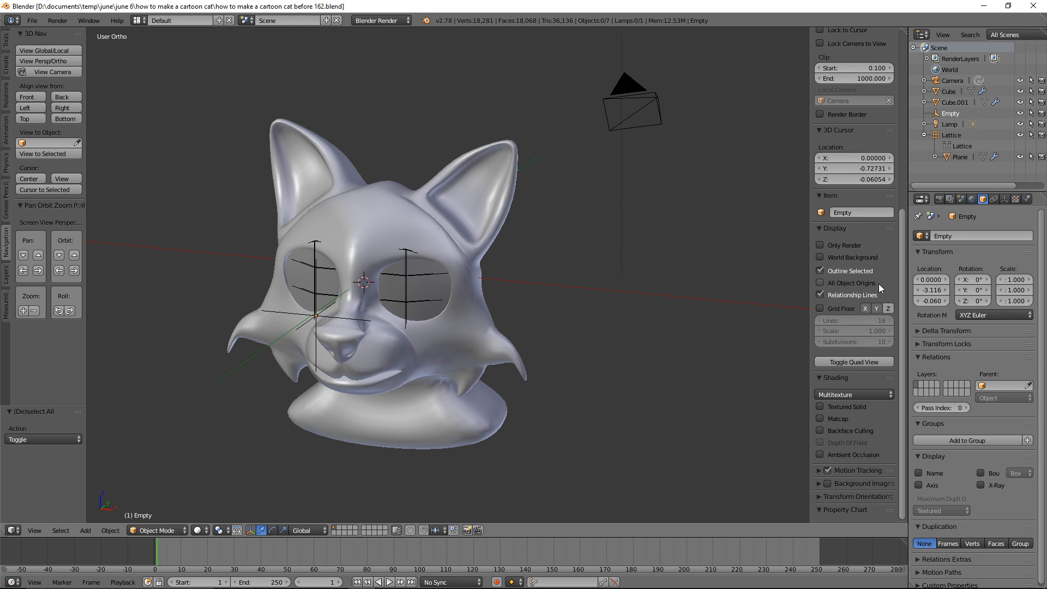
pyautogui.click(820, 405)
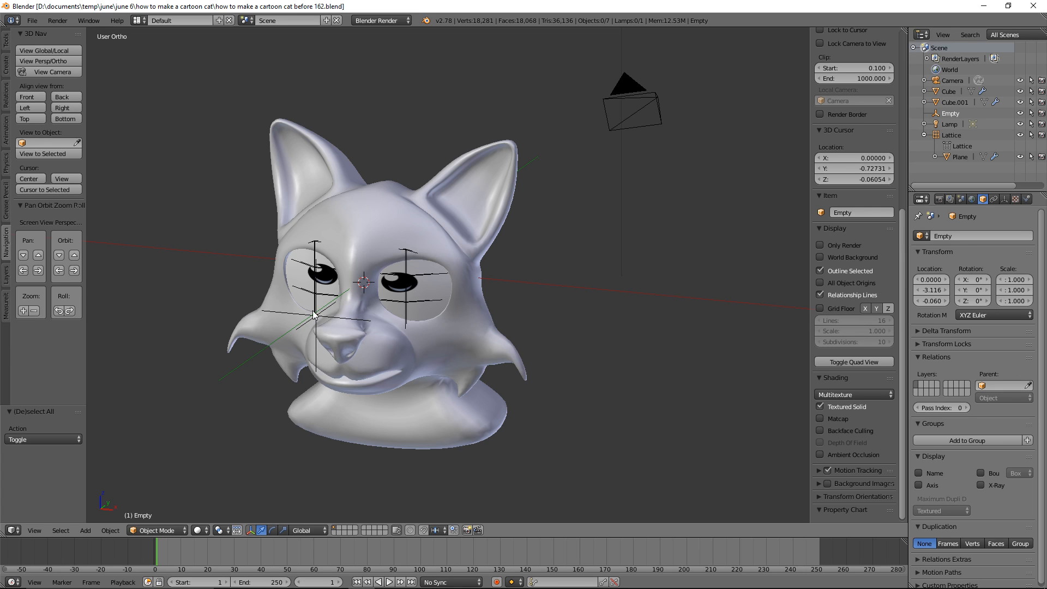
# Step: Add a UV Project modifier to the eye plane and save copy number 164
pyautogui.click(439, 290)
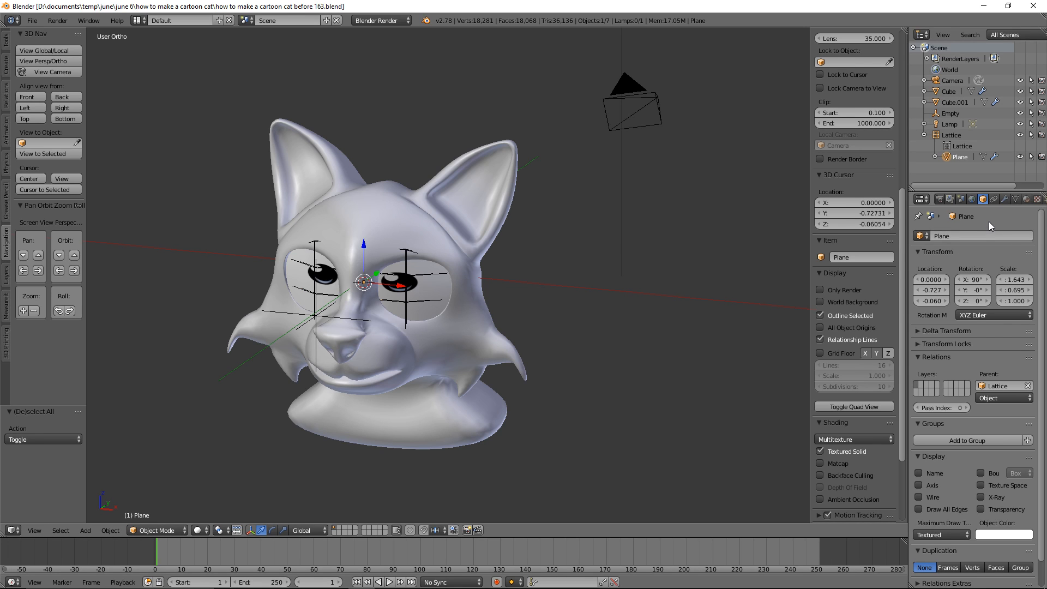
pyautogui.click(1005, 200)
pyautogui.click(1035, 262)
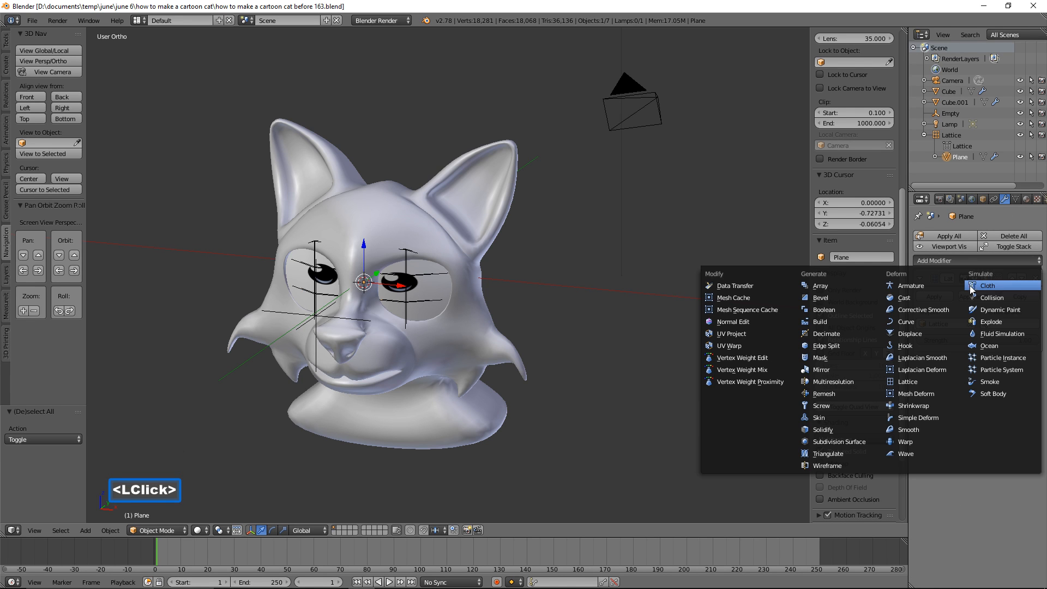
pyautogui.click(774, 334)
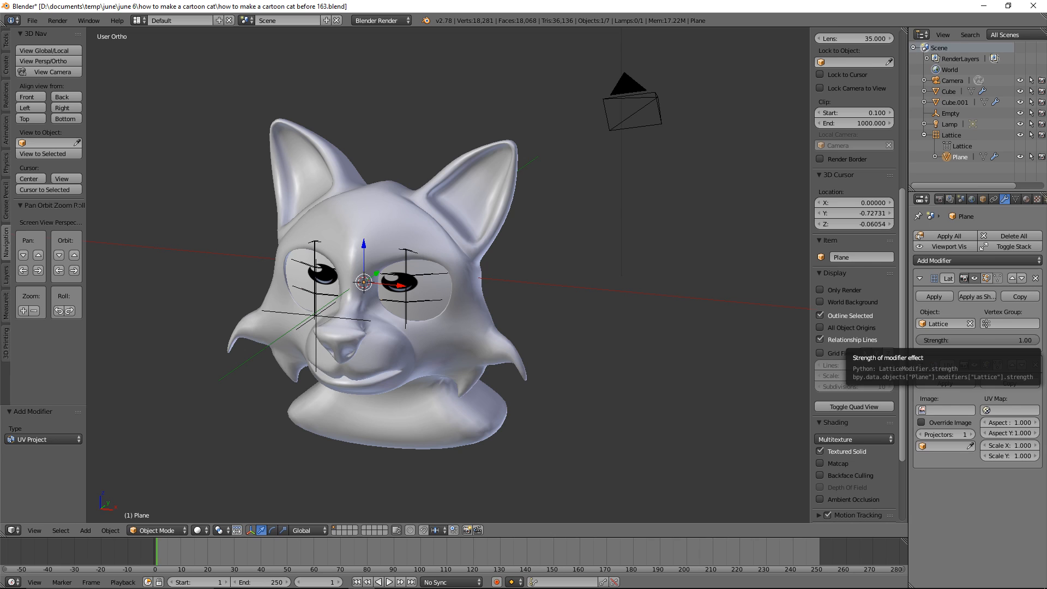
pyautogui.click(758, 260)
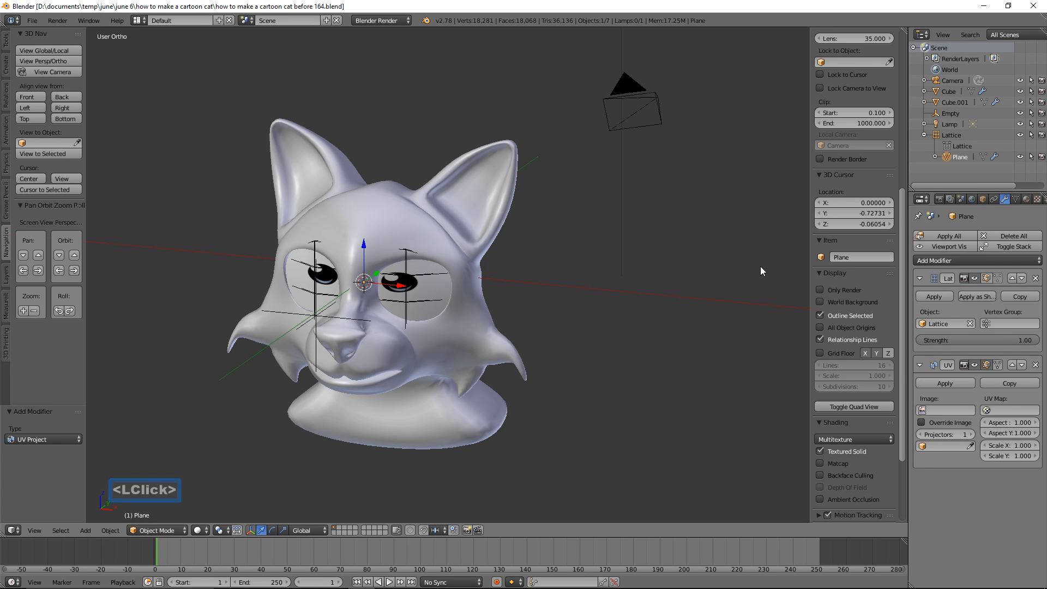
# Step: Set the UV Project modifier's image to cartoon eyes.png, enable Override Image and use the Empty as projector object
pyautogui.click(922, 410)
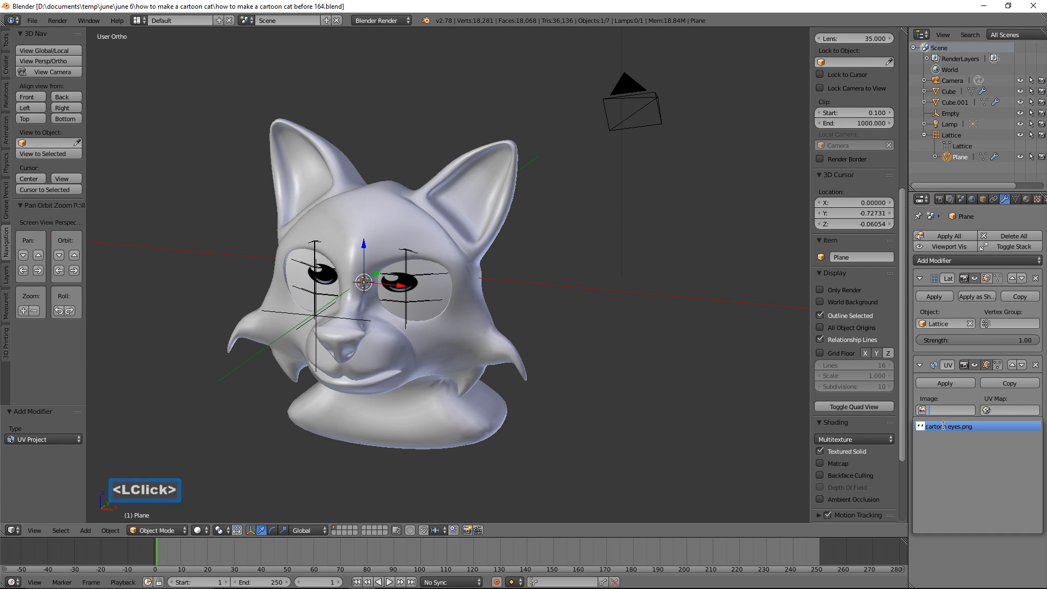
pyautogui.click(982, 426)
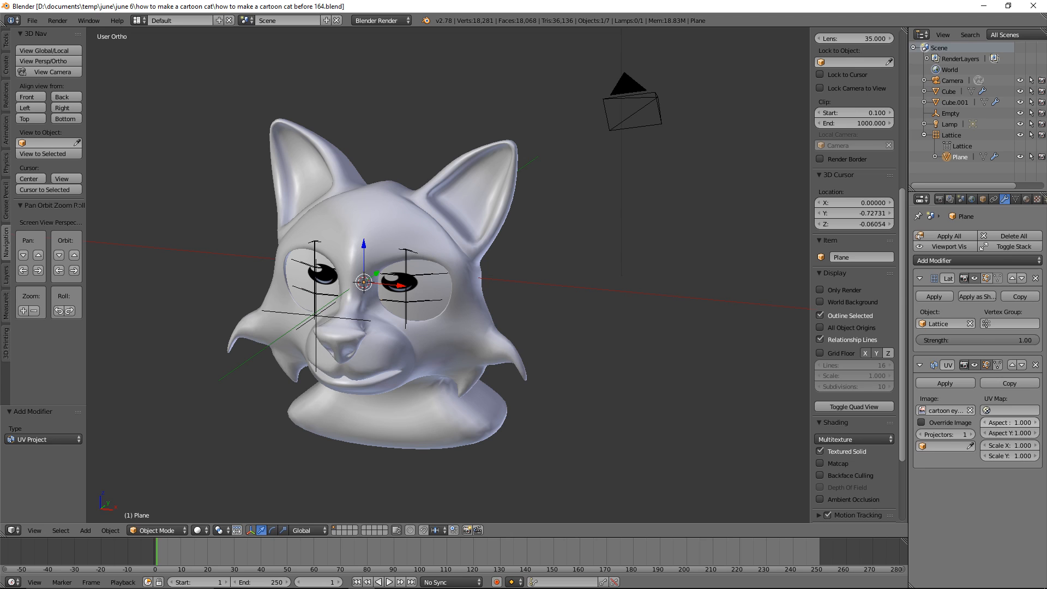
pyautogui.click(922, 422)
pyautogui.click(923, 446)
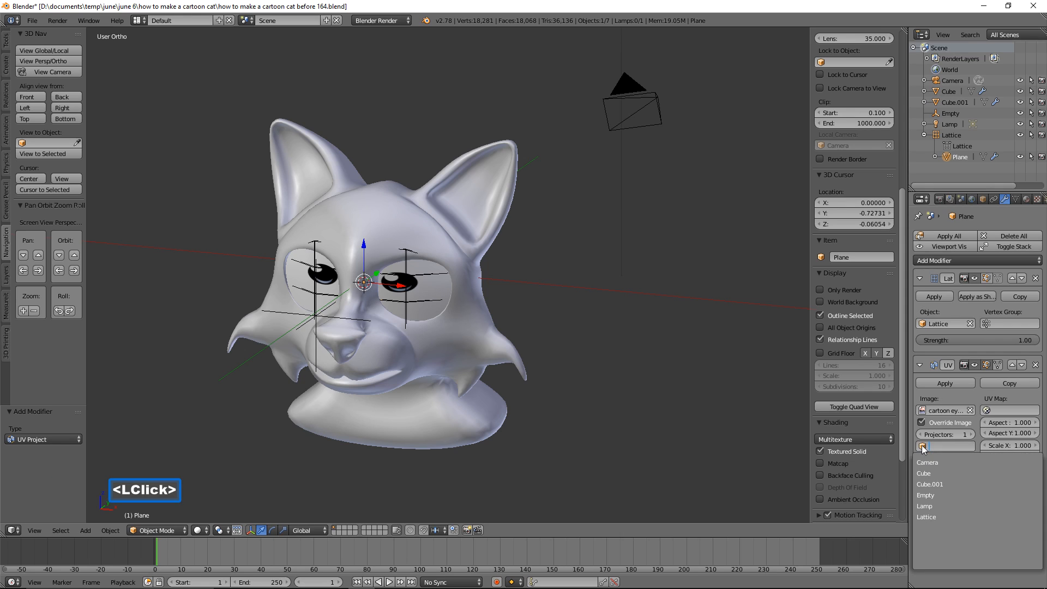
pyautogui.click(954, 496)
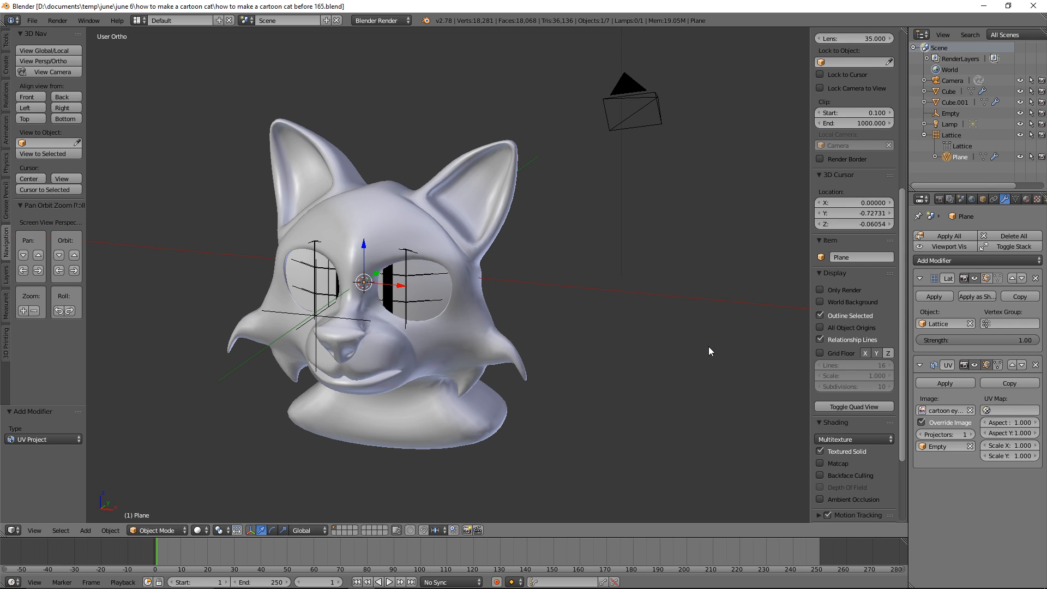
# Step: Select the empty in front of the nose and rotate it 90° around the global X axis
pyautogui.moveTo(702, 338); pyautogui.dragTo(675, 345, button='middle')
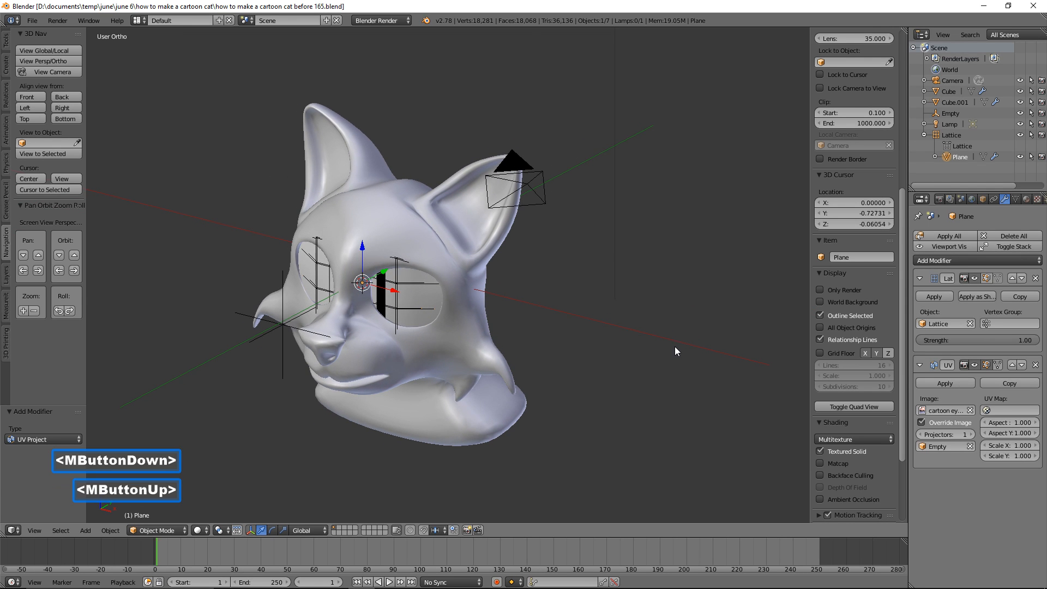
pyautogui.click(283, 369)
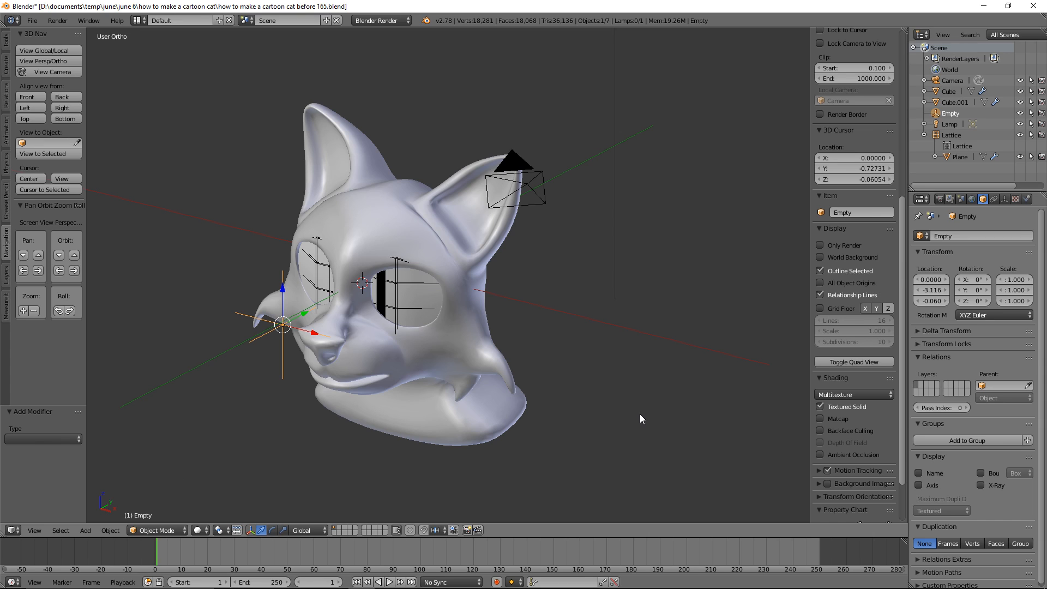
pyautogui.write('rx90')
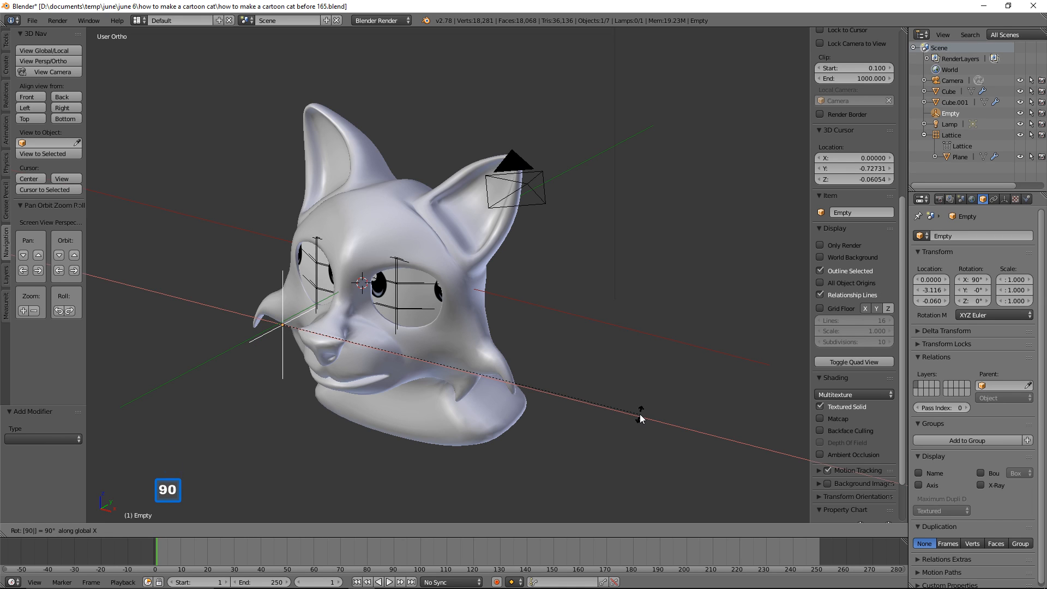
# Step: Rotate the empty 90° about the global X axis and scale it uniformly to about 1.452
pyautogui.press('Return')
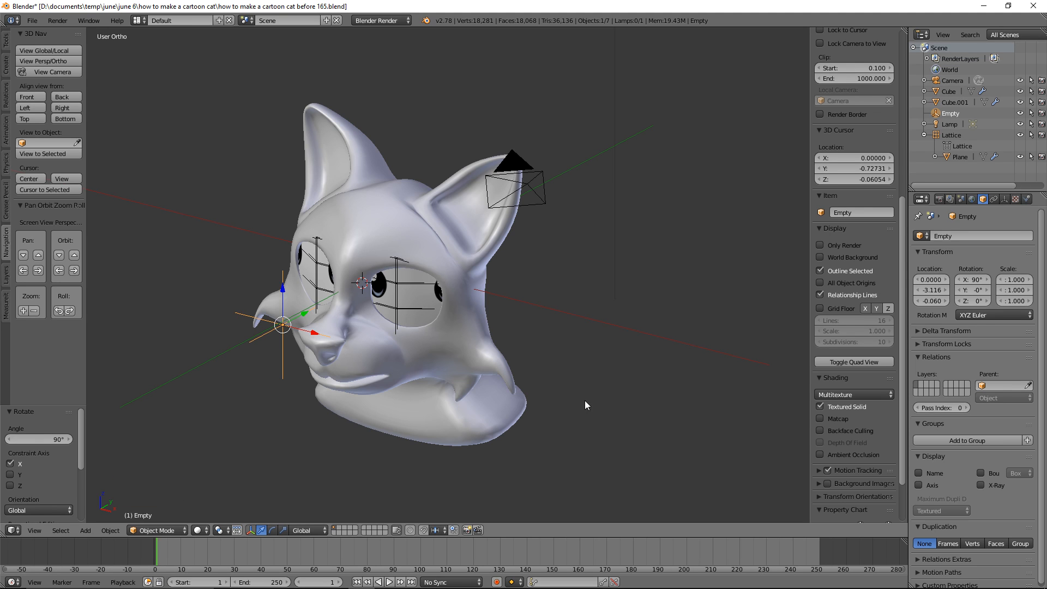
pyautogui.moveTo(461, 399); pyautogui.dragTo(498, 381, button='middle')
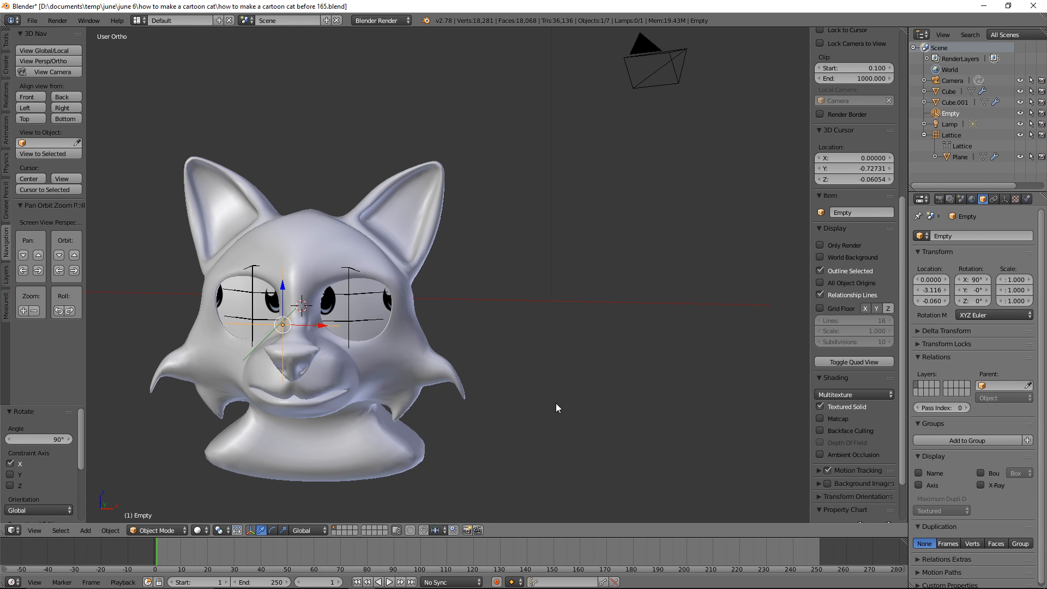
pyautogui.press('s')
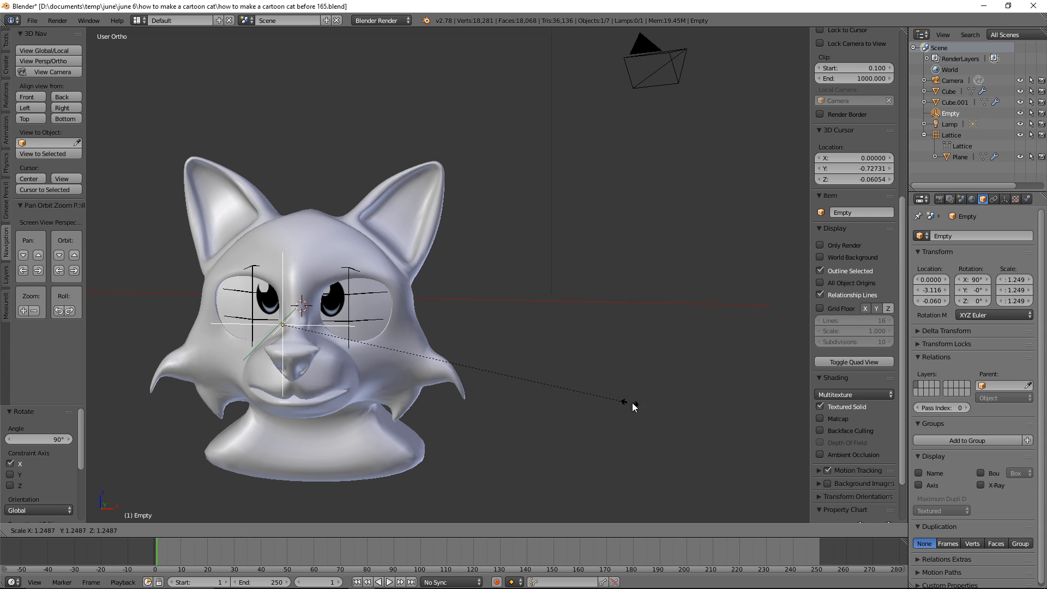
pyautogui.click(690, 398)
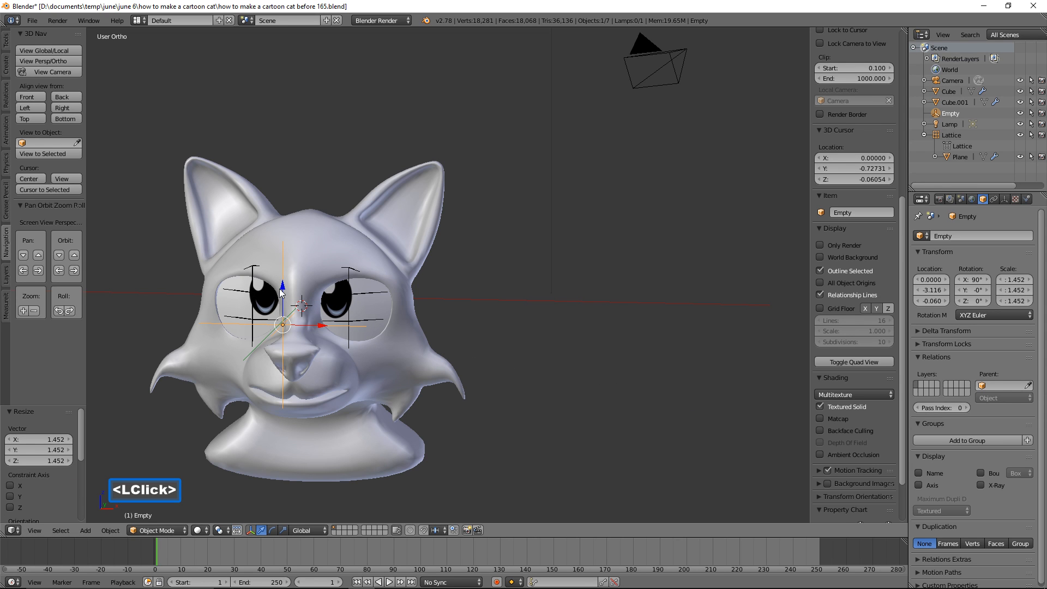
# Step: Lower the empty along Z to about -0.296 so the pupils sit lower in the eyes
pyautogui.moveTo(283, 292); pyautogui.dragTo(281, 303)
pyautogui.moveTo(481, 333)
pyautogui.mouseDown(button='middle')
pyautogui.moveTo(498, 333)
pyautogui.moveTo(492, 342)
pyautogui.mouseUp(button='middle')
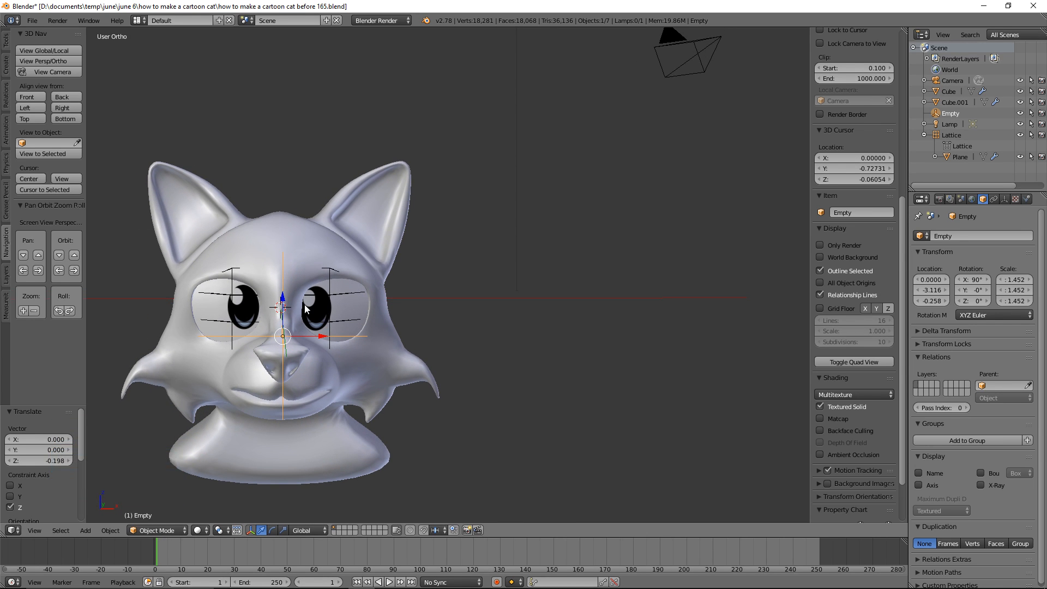
pyautogui.moveTo(283, 299); pyautogui.dragTo(324, 335)
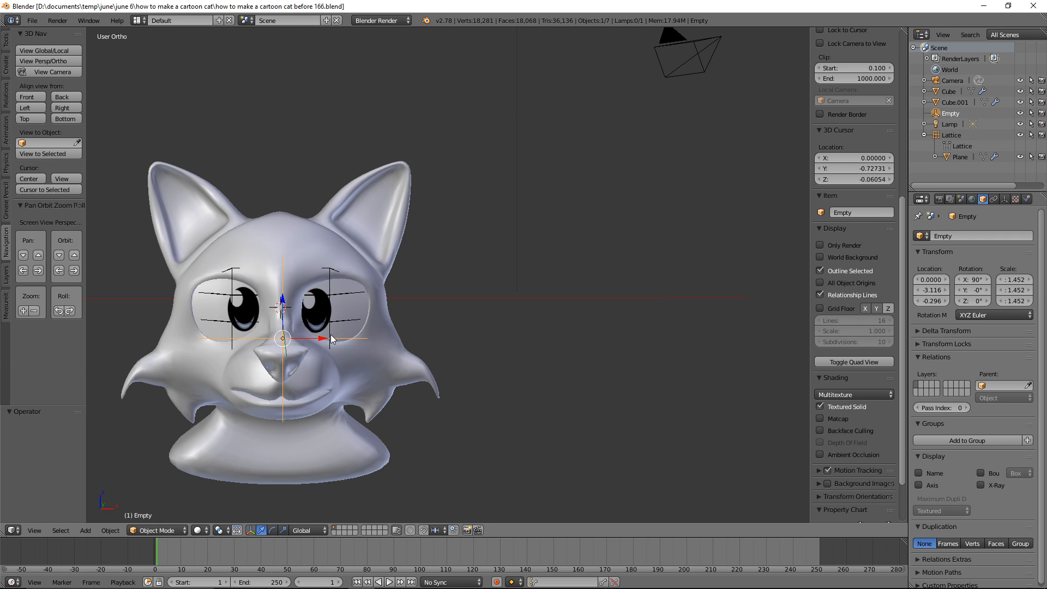
# Step: In Edit Mode on the head mesh, narrow the nose-bridge faces between the eyes by scaling them to about 0.491 along X
pyautogui.click(378, 351)
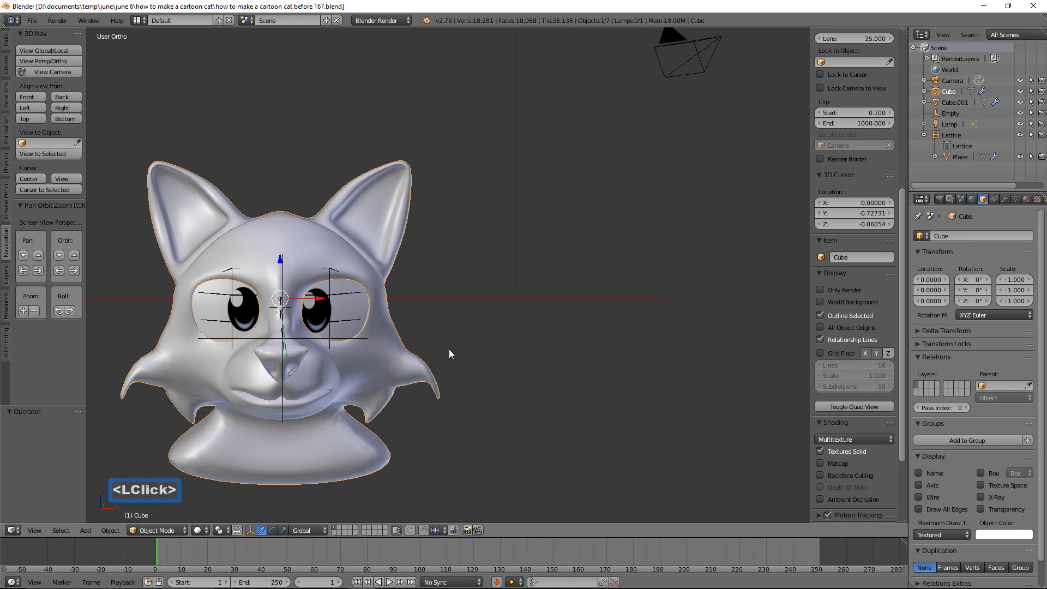
pyautogui.click(182, 529)
pyautogui.click(184, 504)
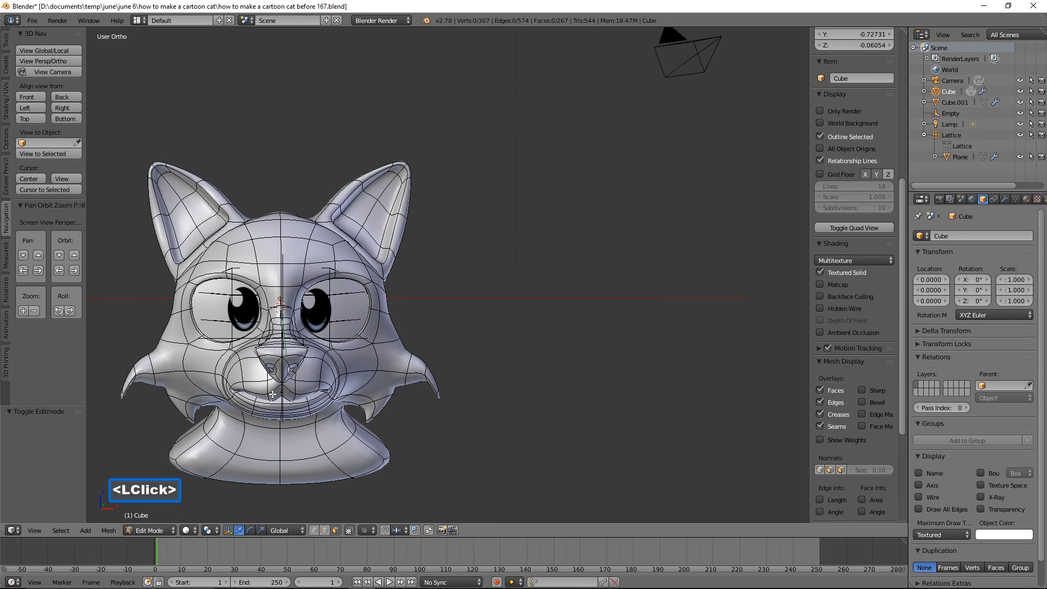
pyautogui.keyDown('shift'); pyautogui.moveTo(216, 478); pyautogui.dragTo(582, 235, button='middle'); pyautogui.keyUp('shift')
pyautogui.press('c')
pyautogui.moveTo(516, 185)
pyautogui.mouseDown()
pyautogui.moveTo(556, 163)
pyautogui.moveTo(534, 131)
pyautogui.moveTo(538, 192)
pyautogui.moveTo(521, 199)
pyautogui.mouseUp()
pyautogui.rightClick(534, 204)
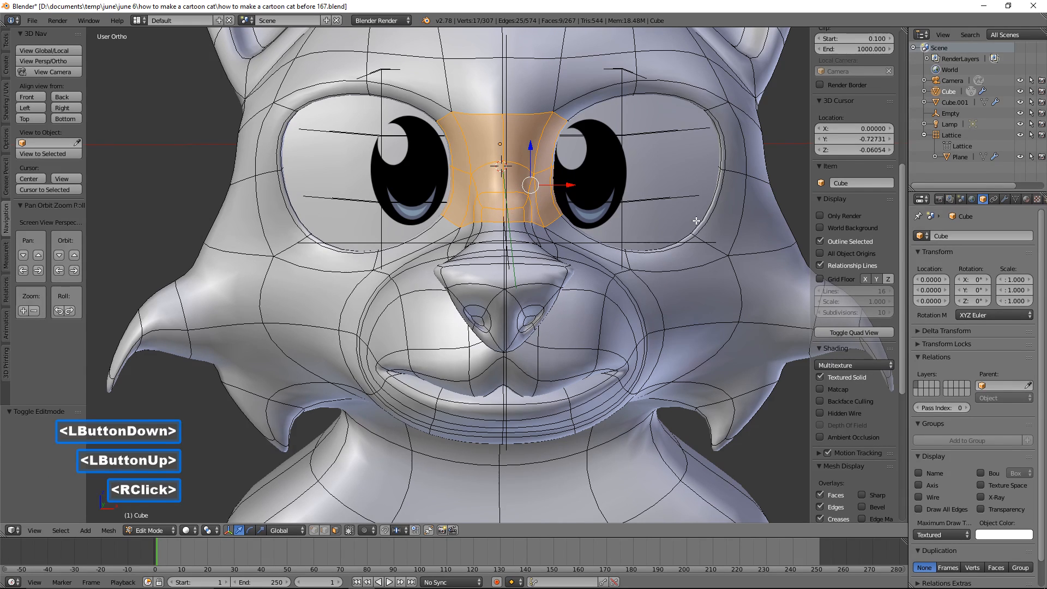
pyautogui.press('s')
pyautogui.press('x')
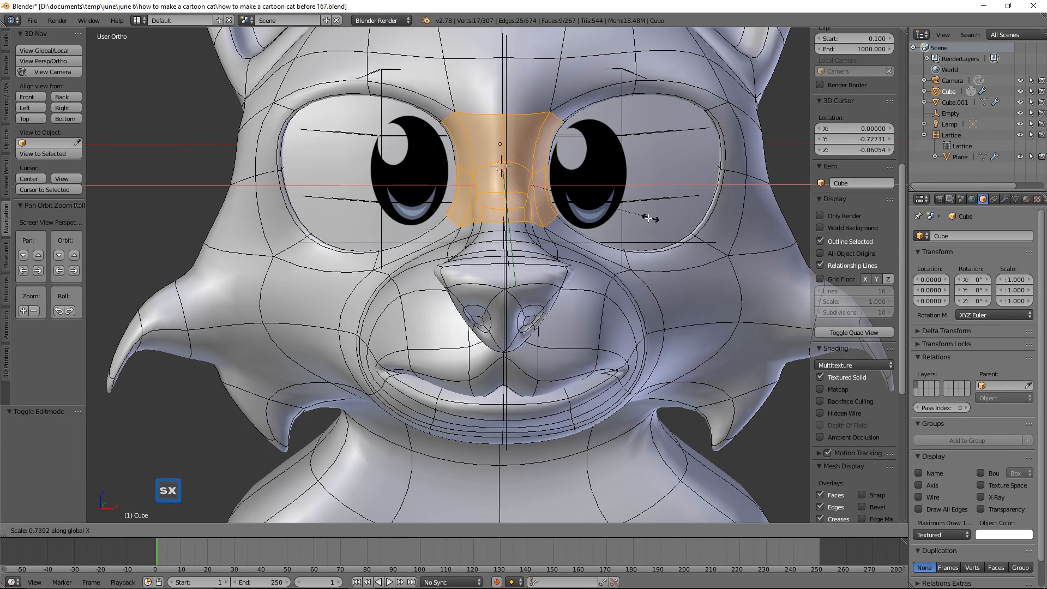
pyautogui.click(610, 209)
# Step: Add the adjoining inner eye-corner faces to the nose-bridge selection, narrow it further along X, shift it about -0.026 along X, and deselect everything
pyautogui.moveTo(610, 208); pyautogui.dragTo(572, 212, button='middle')
pyautogui.keyDown('shift'); pyautogui.click(570, 157); pyautogui.keyUp('shift')
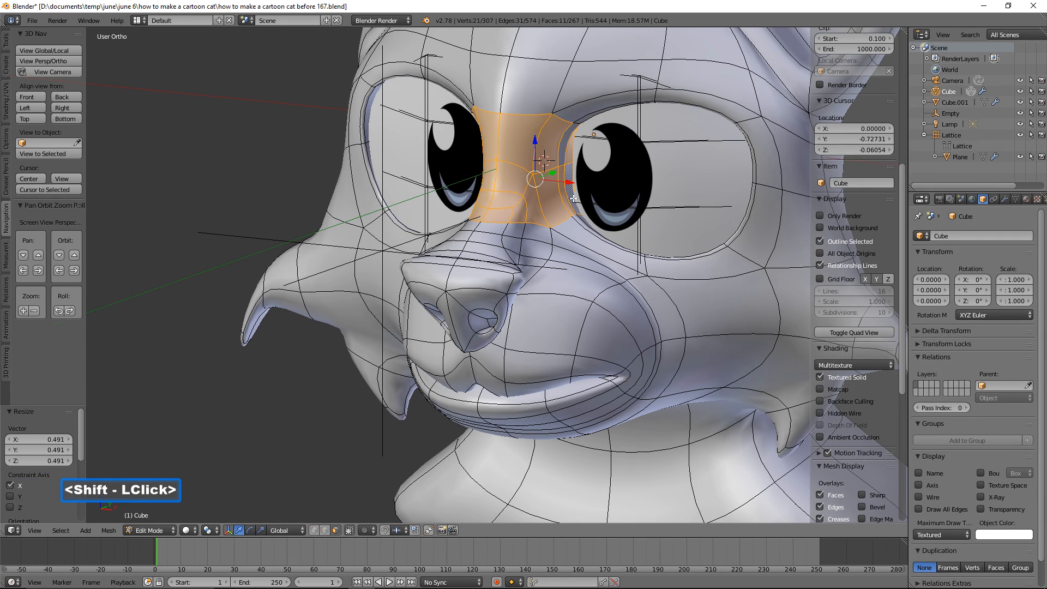
pyautogui.keyDown('shift'); pyautogui.click(564, 155); pyautogui.keyUp('shift')
pyautogui.moveTo(561, 178); pyautogui.dragTo(651, 222, button='middle')
pyautogui.press('s')
pyautogui.press('x')
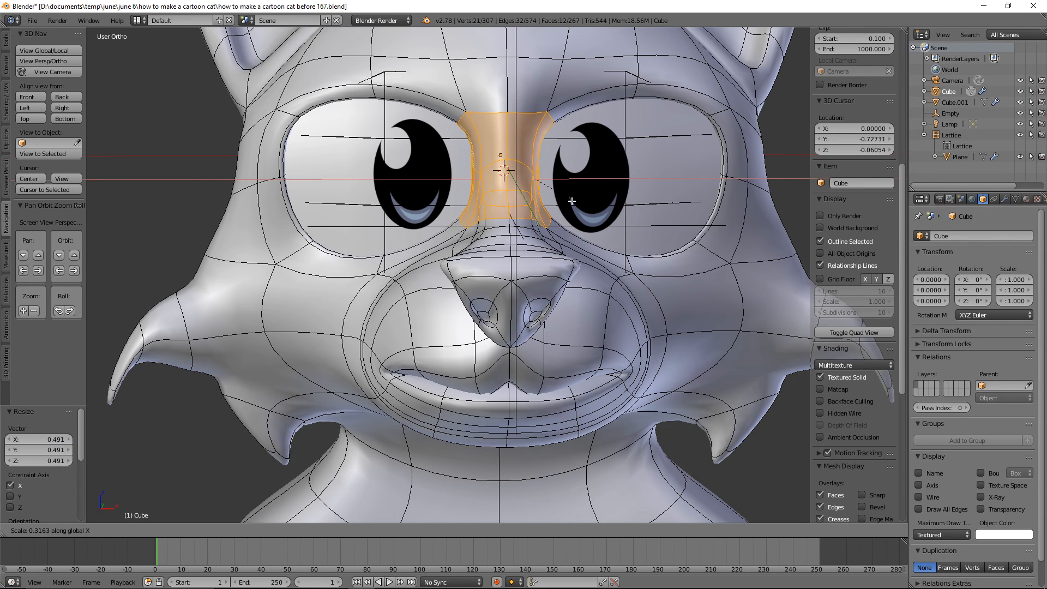
pyautogui.click(559, 197)
pyautogui.moveTo(570, 179); pyautogui.dragTo(568, 179)
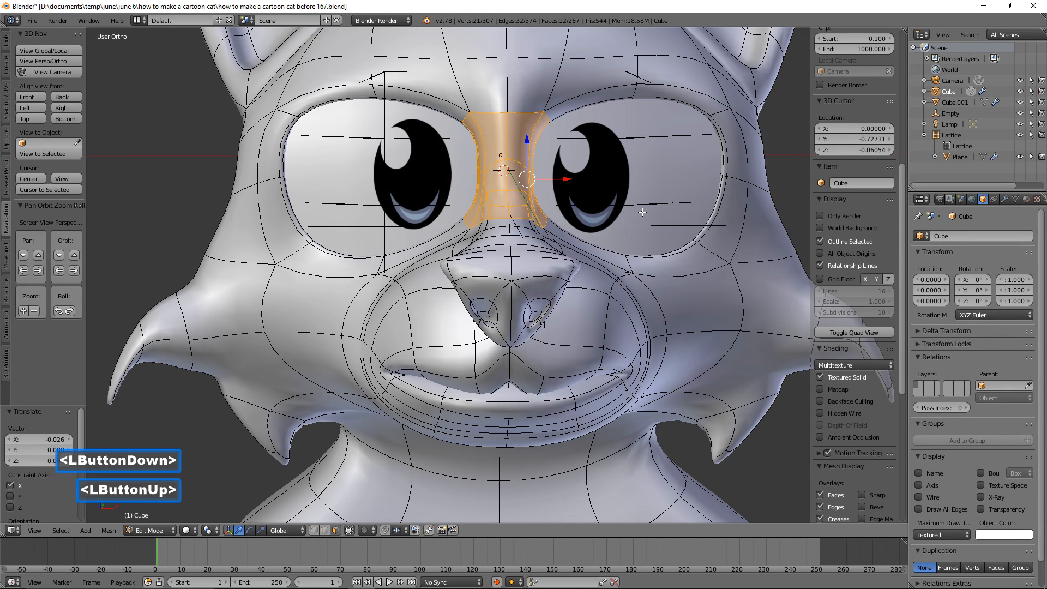
pyautogui.press('a')
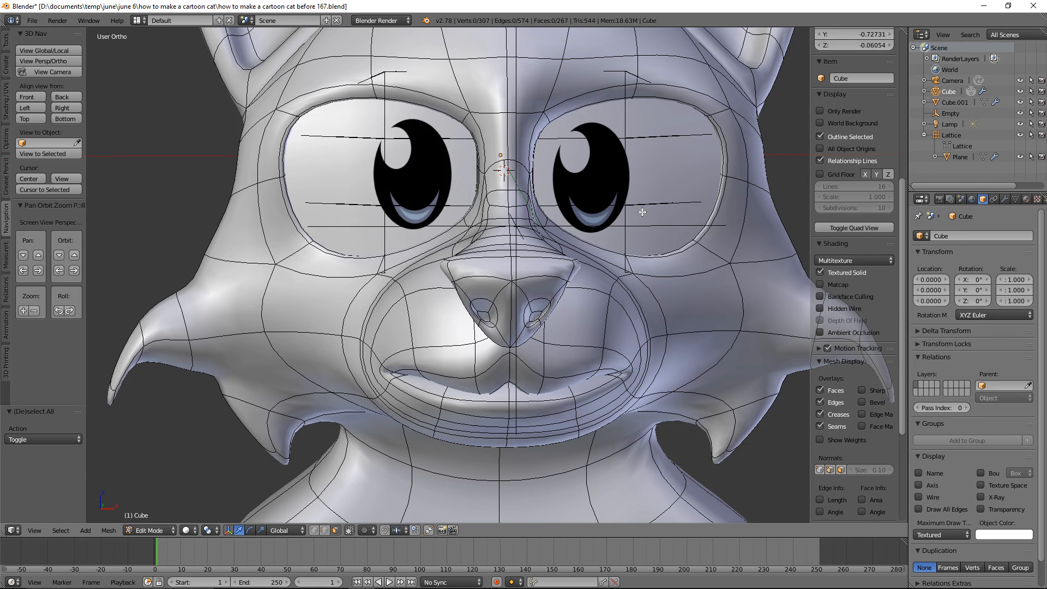
# Step: Save the file as "how to make a cartoon cat before 168.blend" and return the head to Object Mode
pyautogui.click(747, 311)
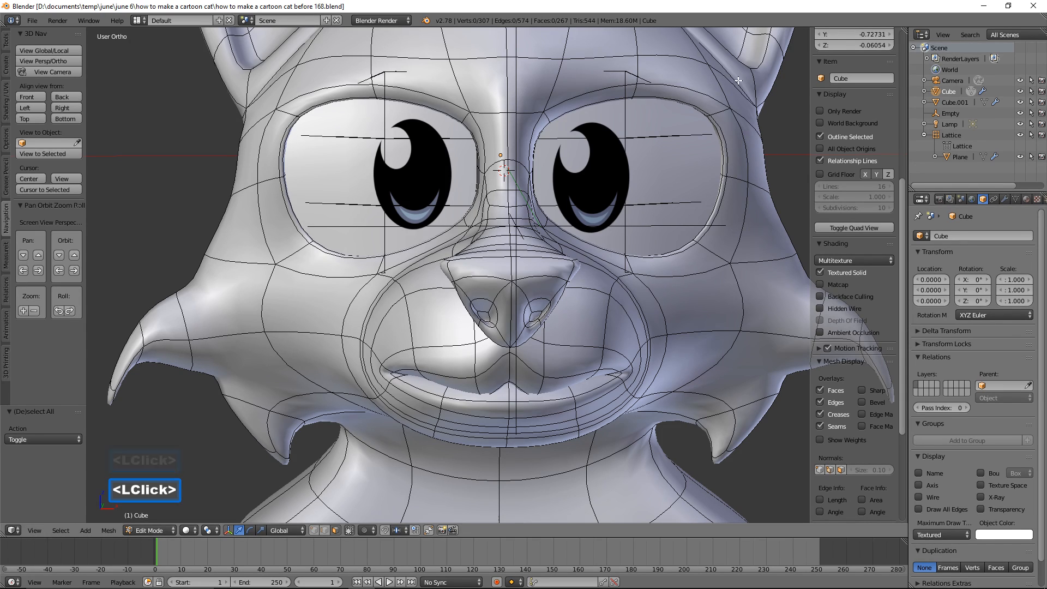
pyautogui.press('ctrl')
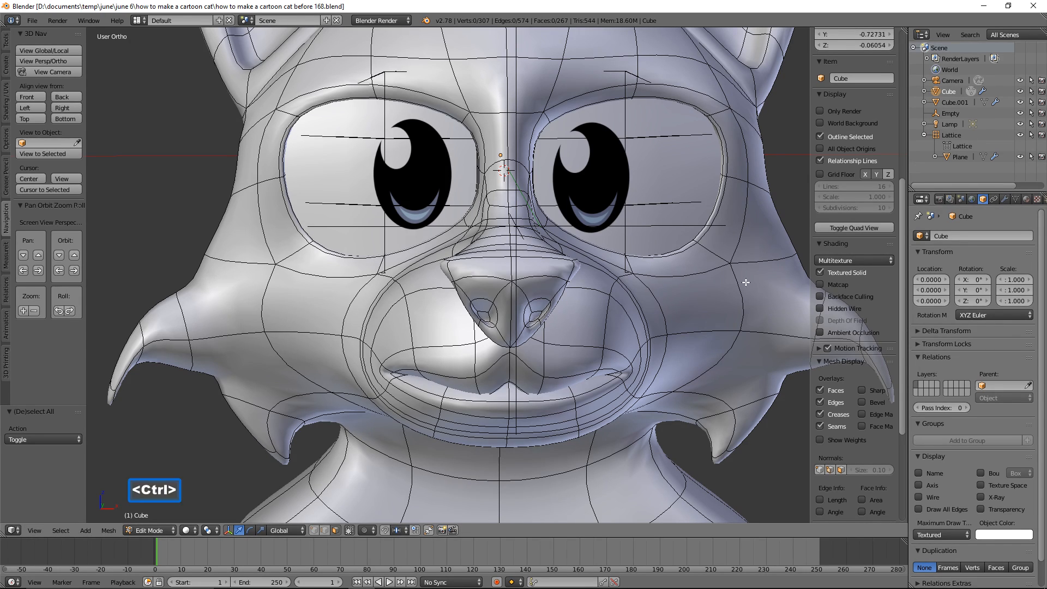
pyautogui.keyDown('ctrl'); pyautogui.moveTo(746, 282); pyautogui.dragTo(637, 428, button='middle'); pyautogui.keyUp('ctrl')
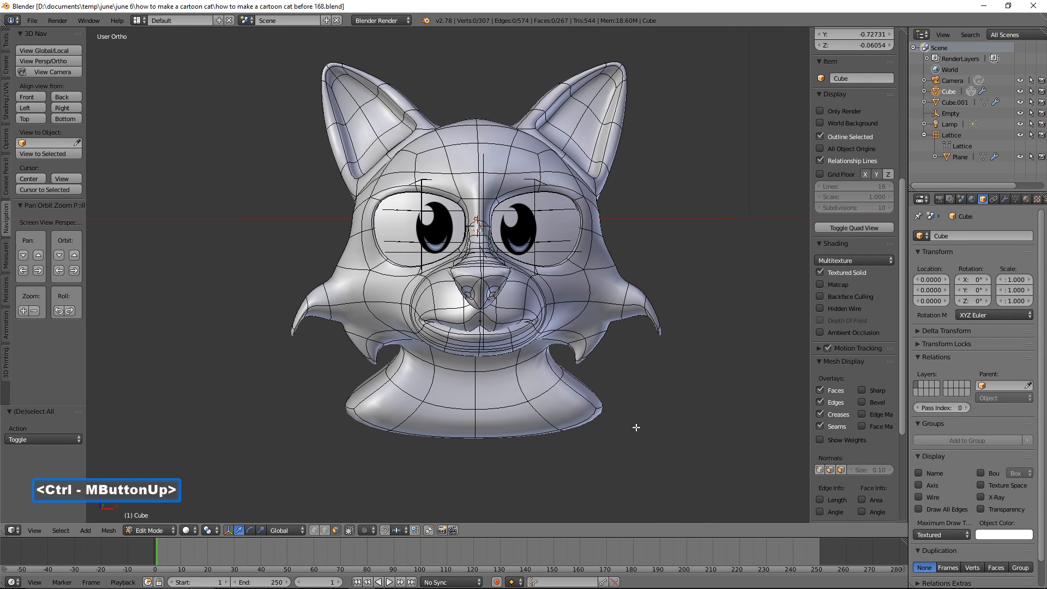
pyautogui.click(169, 534)
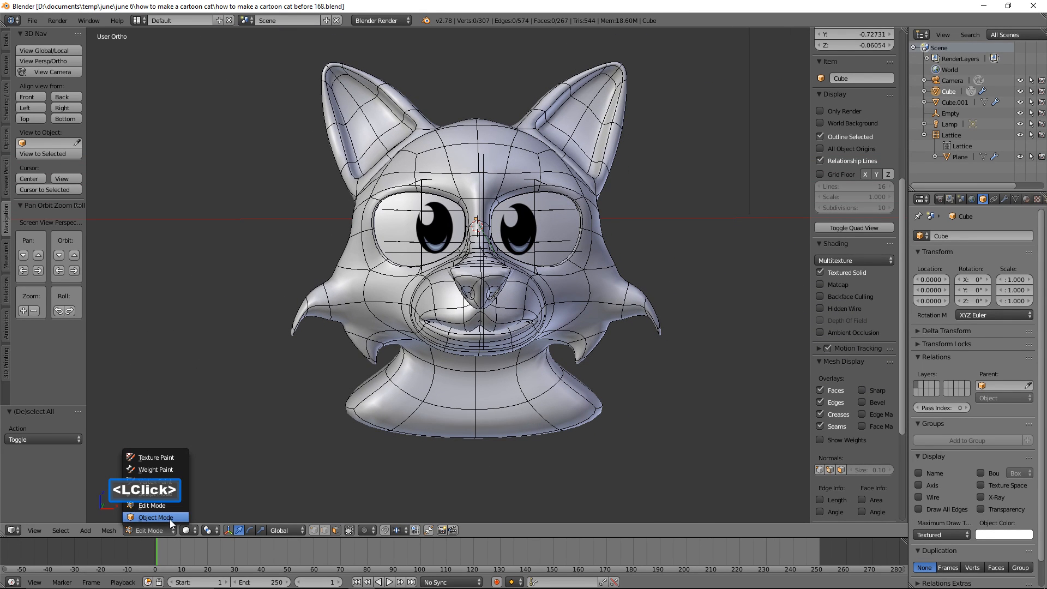
pyautogui.click(169, 519)
# Step: Deselect everything, select the lattice around the eyes, and hide it in the viewport
pyautogui.moveTo(641, 352); pyautogui.dragTo(617, 362, button='middle')
pyautogui.press('a')
pyautogui.click(533, 224)
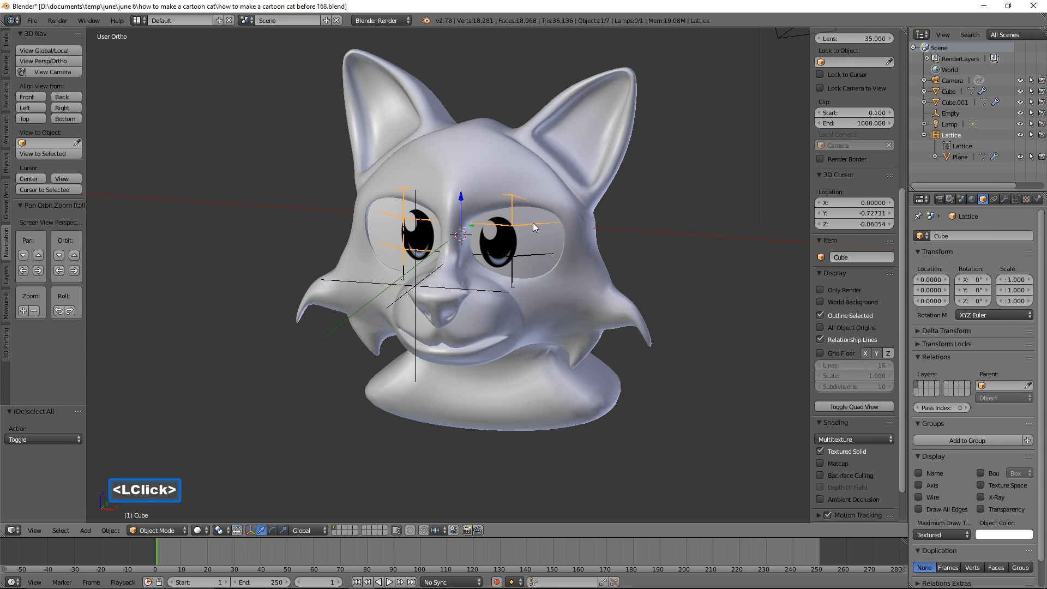
pyautogui.click(1021, 135)
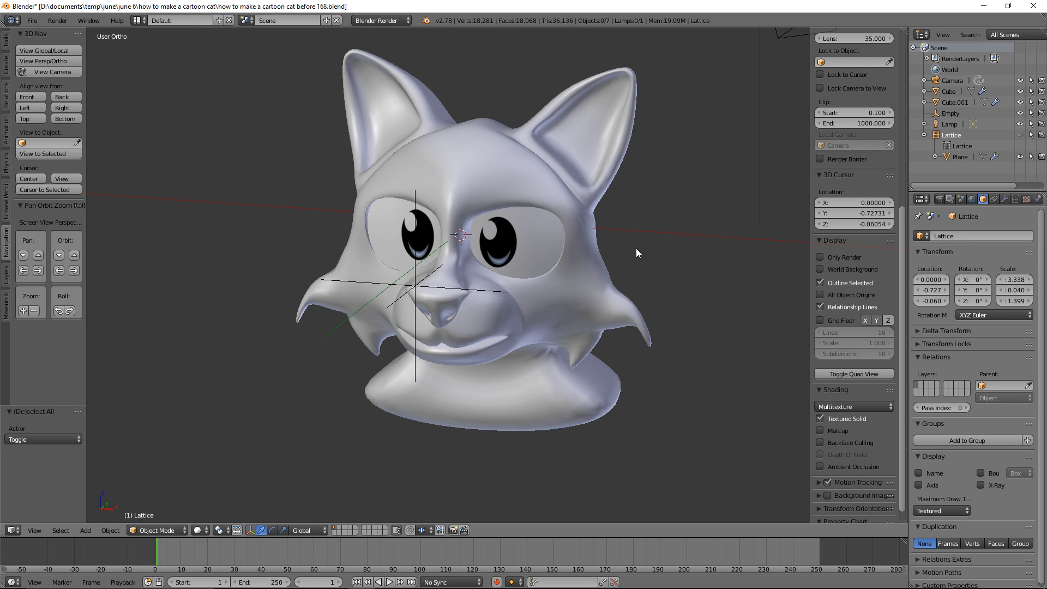
# Step: Try moving the empty to test how the pupils follow it
pyautogui.click(494, 293)
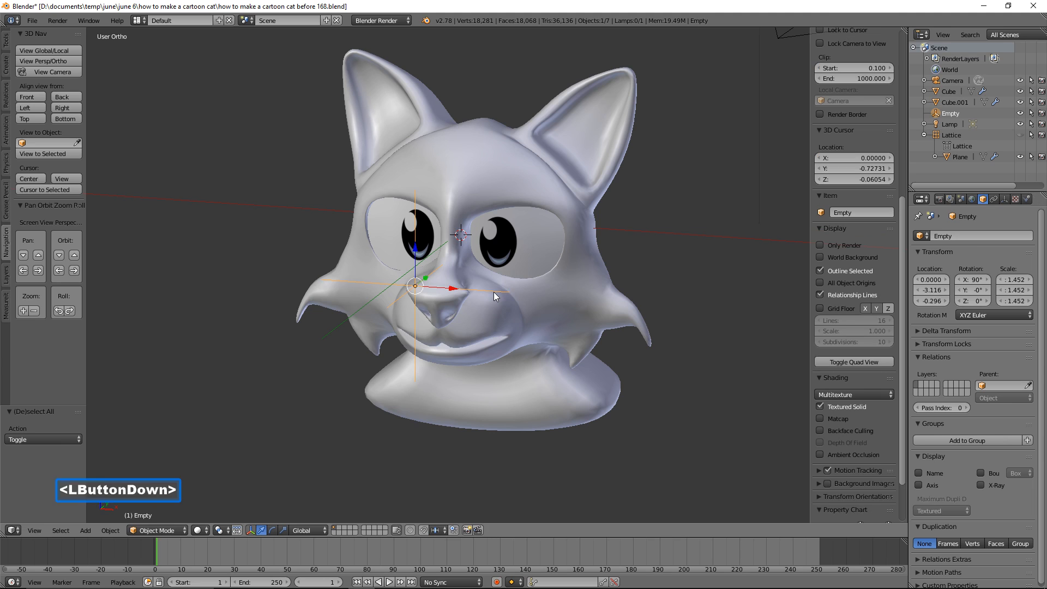
pyautogui.press('g')
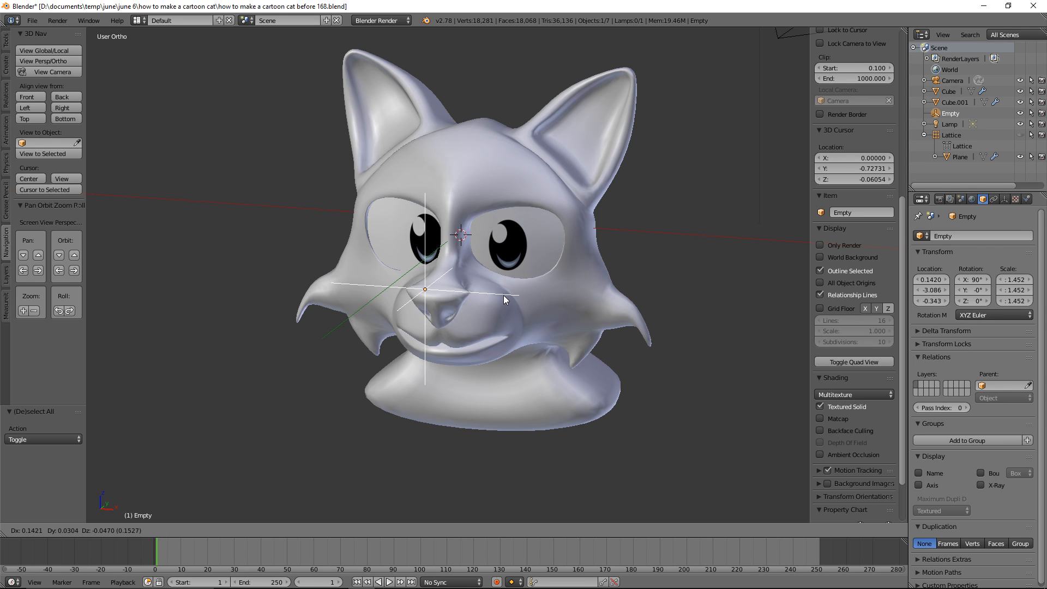
pyautogui.rightClick(503, 296)
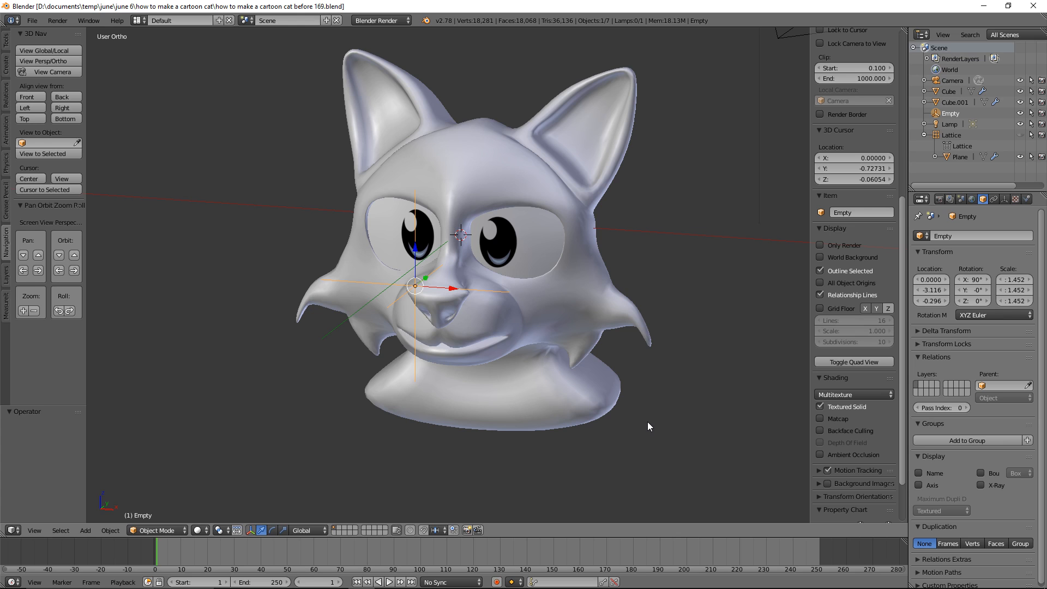
# Step: Set the viewport shading to Material and bring the whole head and the lamp into view
pyautogui.click(208, 532)
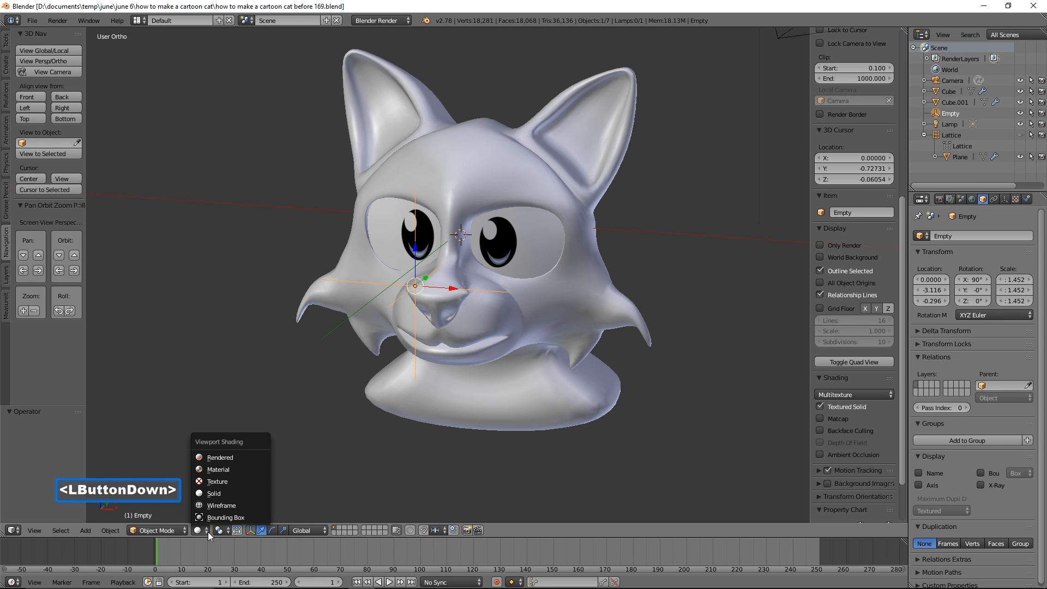
pyautogui.click(240, 466)
pyautogui.scroll(-2, 587, 343)
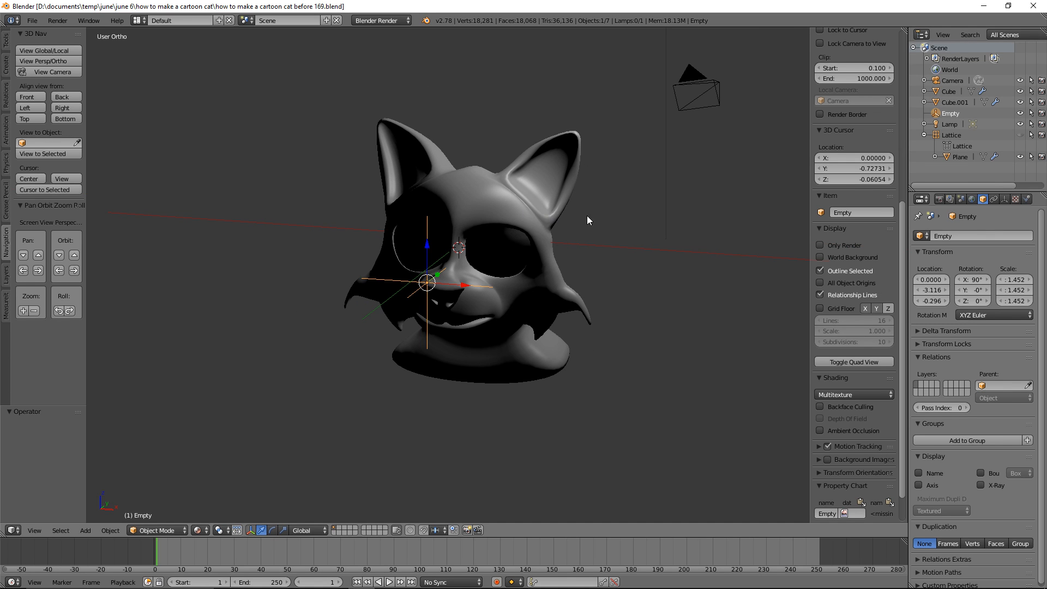
pyautogui.scroll(-2, 623, 241)
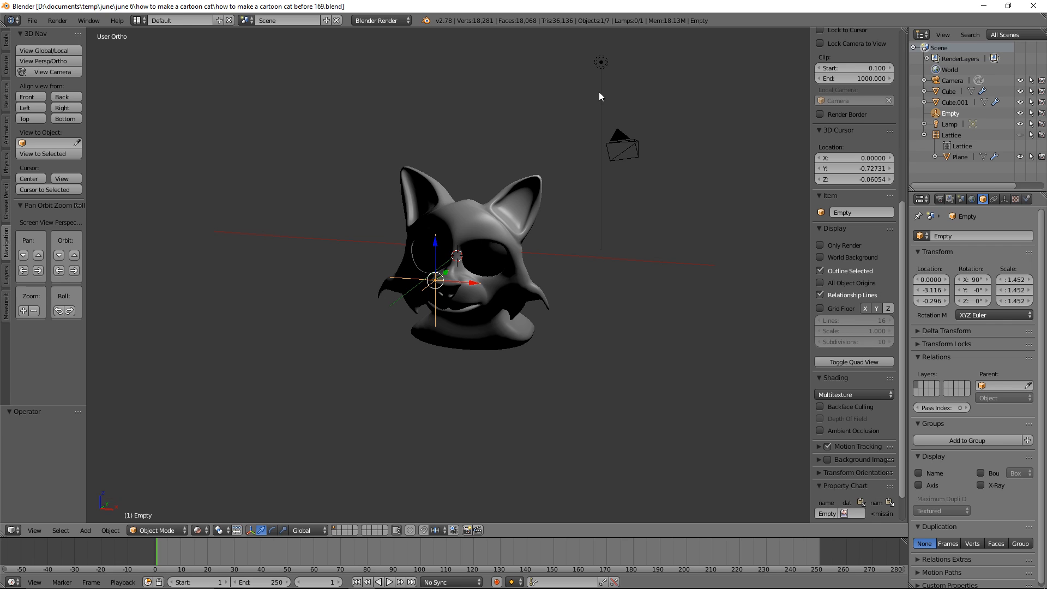
# Step: Change the scene lamp's type to Sun
pyautogui.click(601, 64)
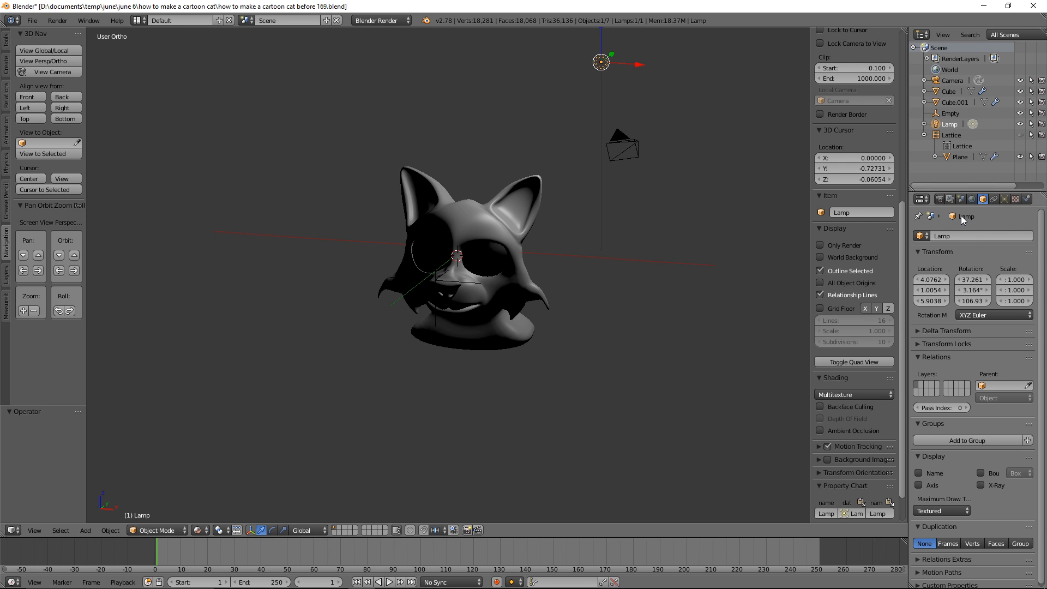
pyautogui.click(1004, 201)
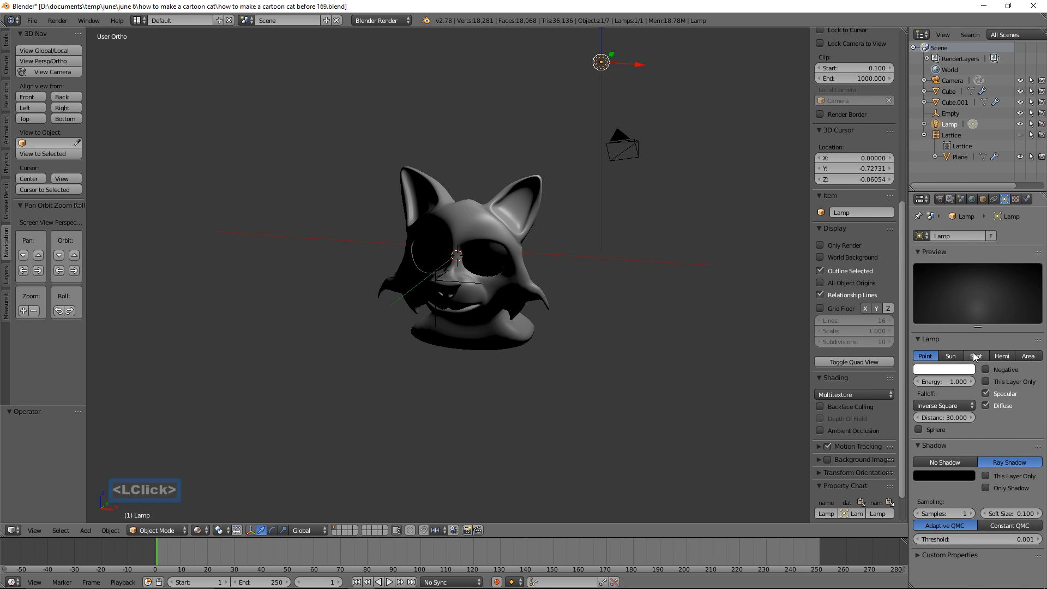
pyautogui.click(955, 358)
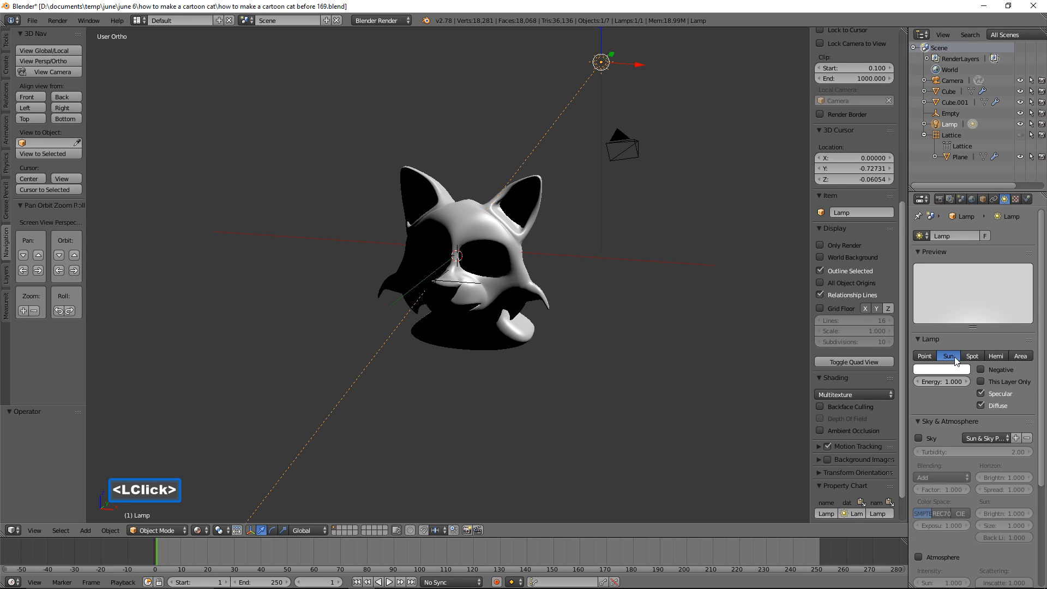
# Step: Place the 3D cursor between the lamp and the head, add a Cube empty there, and scale it to about 0.318
pyautogui.rightClick(555, 136)
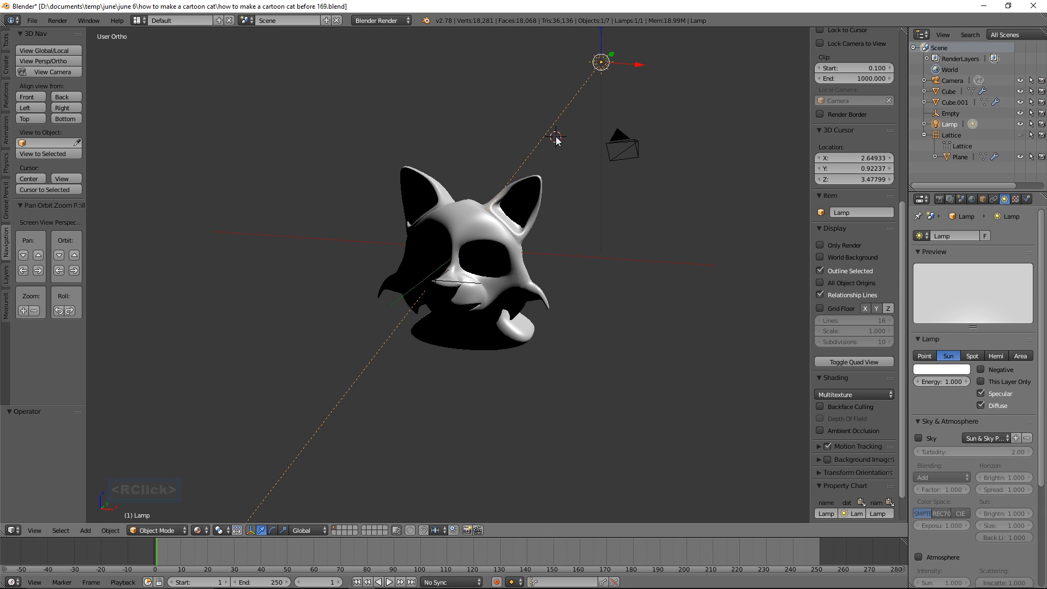
pyautogui.hotkey('shift', 'a')
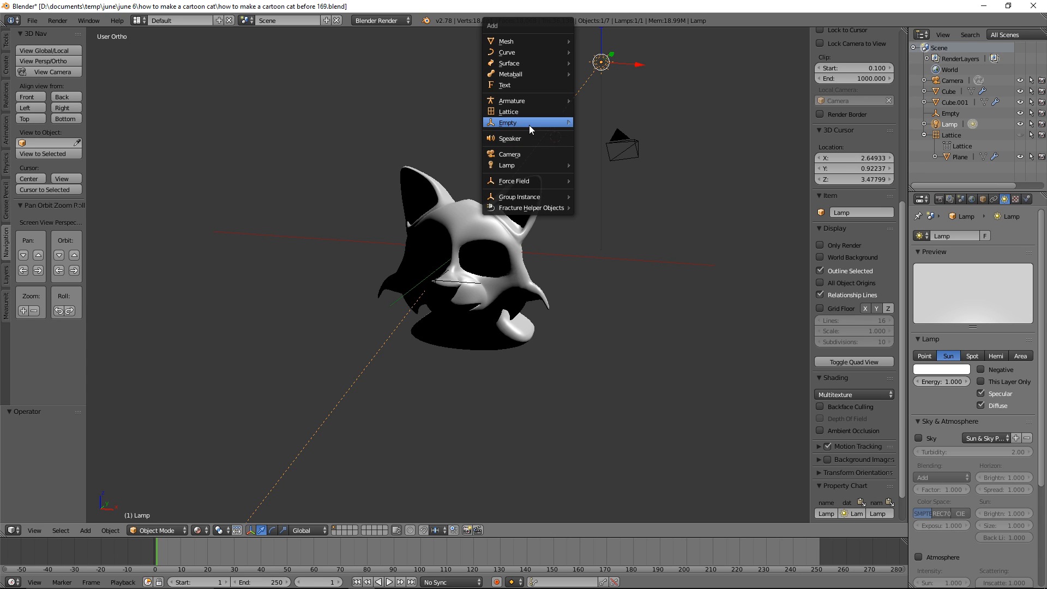
pyautogui.moveTo(529, 124)
pyautogui.click(637, 166)
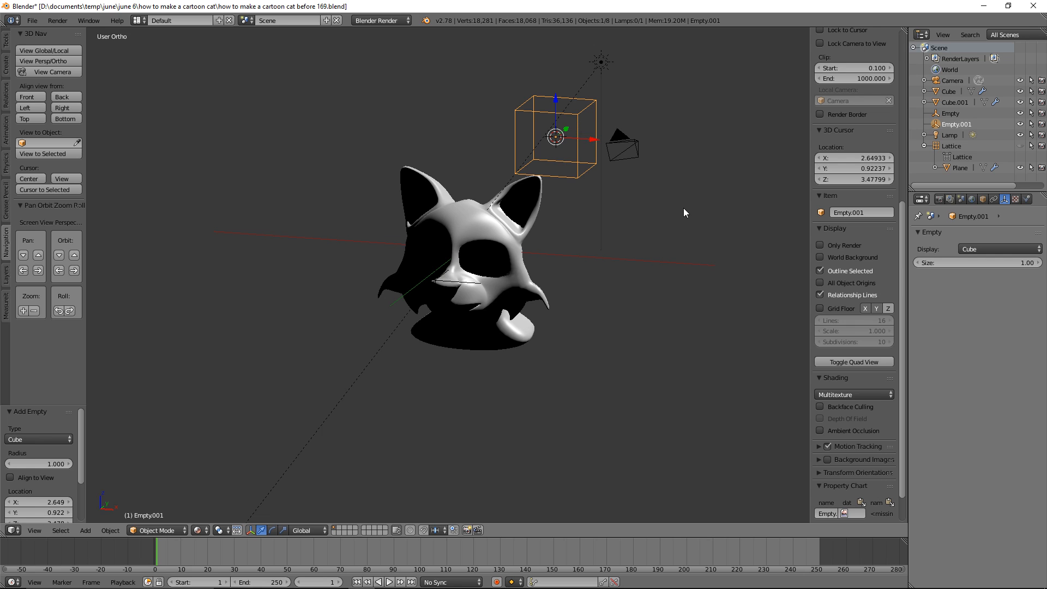
pyautogui.press('s')
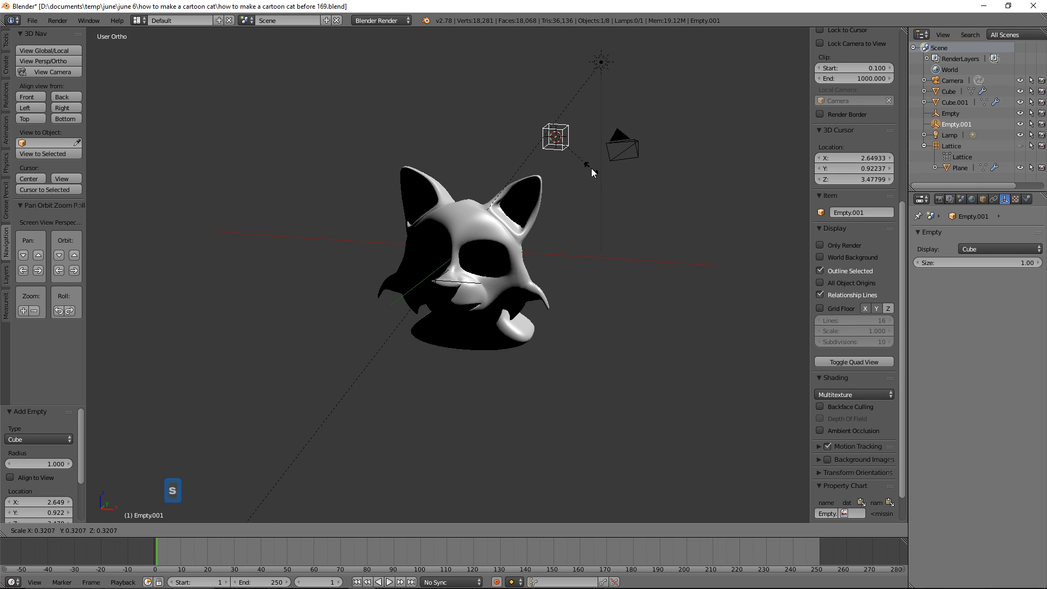
pyautogui.click(591, 168)
# Step: Make the sun lamp track the cube empty with a Track To constraint
pyautogui.click(602, 62)
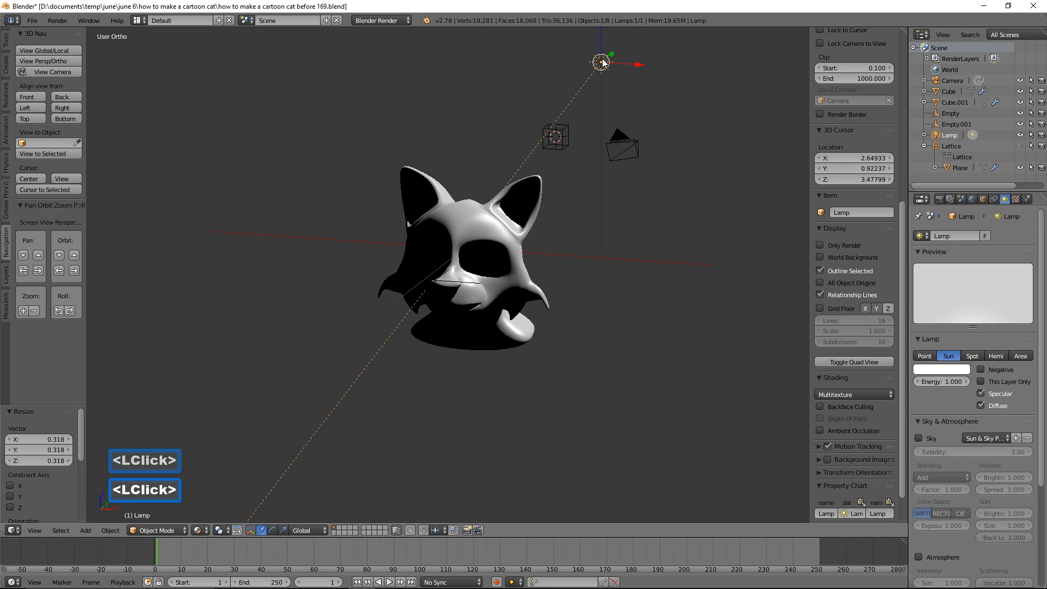
pyautogui.keyDown('shift'); pyautogui.click(568, 126); pyautogui.keyUp('shift')
pyautogui.press('ctrl')
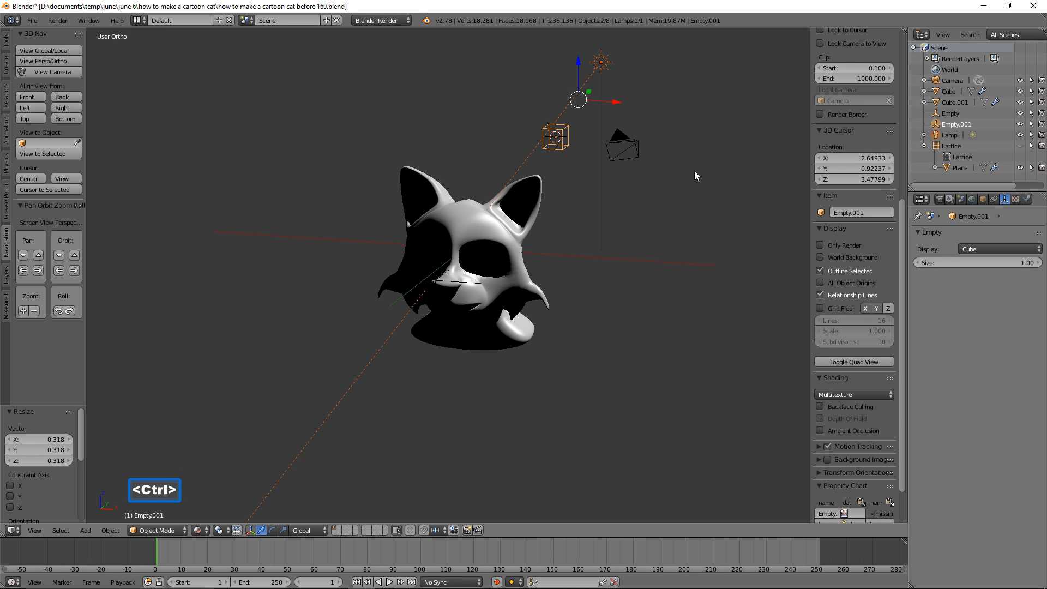
pyautogui.hotkey('ctrl', 't')
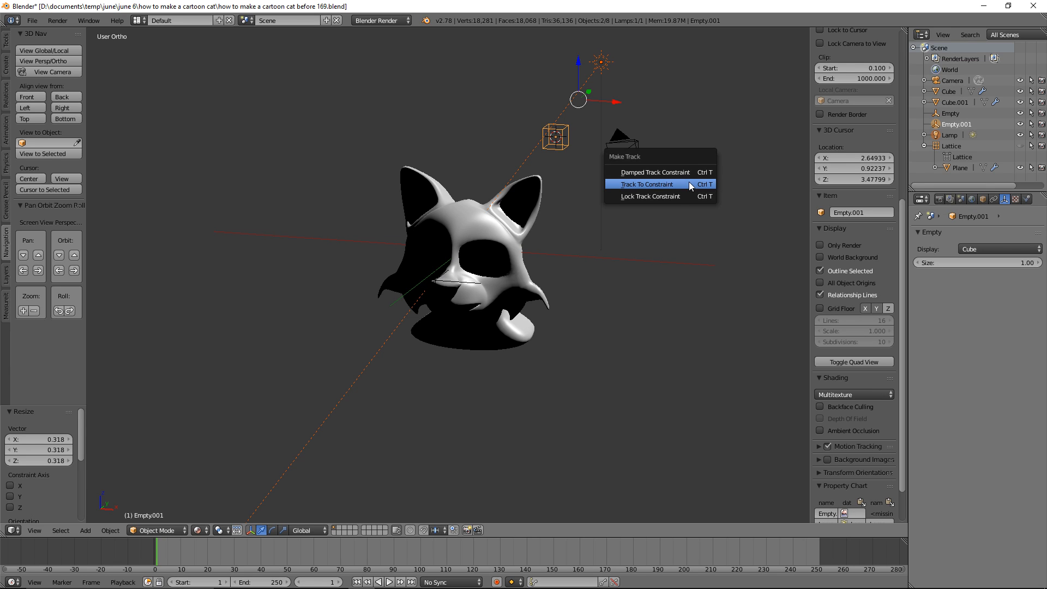
pyautogui.click(687, 185)
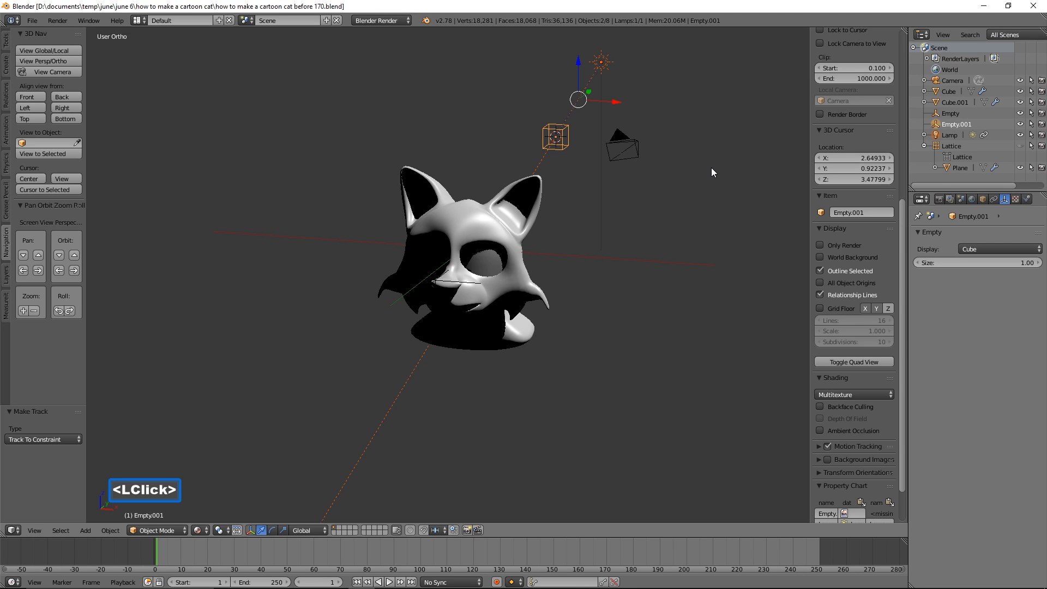
# Step: Move the cube empty down beside the head on Z, and shift it about -0.647 along Y
pyautogui.click(566, 129)
pyautogui.click(571, 126)
pyautogui.moveTo(556, 102); pyautogui.dragTo(548, 197)
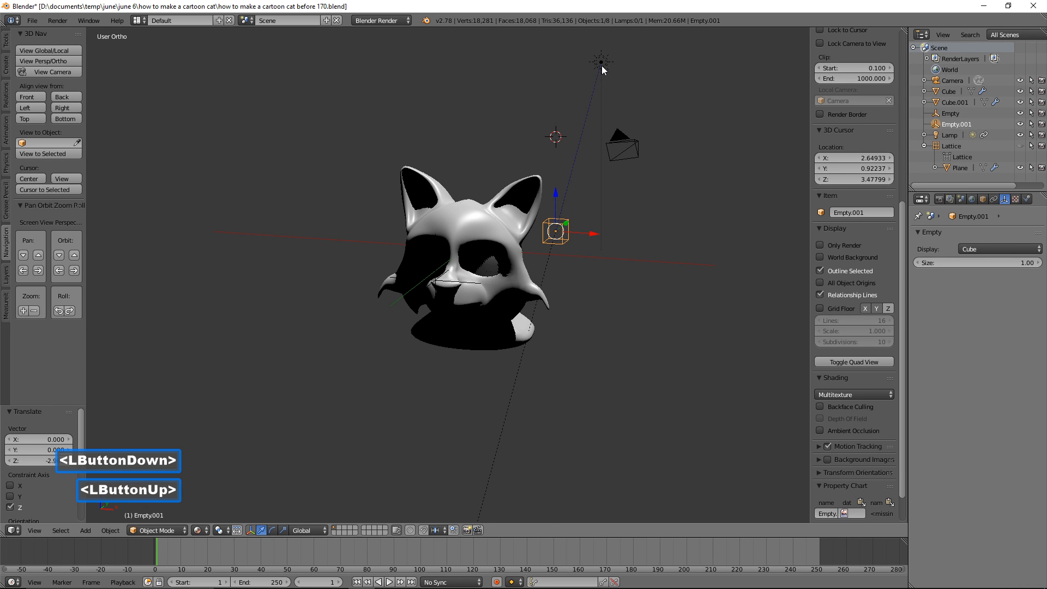
pyautogui.moveTo(590, 237)
pyautogui.mouseDown(button='middle')
pyautogui.moveTo(610, 238)
pyautogui.moveTo(593, 218)
pyautogui.mouseUp(button='middle')
pyautogui.moveTo(582, 223); pyautogui.dragTo(570, 228)
# Step: Reposition the sun lamp so the face is fully lit, raising it about 3.641 on Z
pyautogui.click(590, 84)
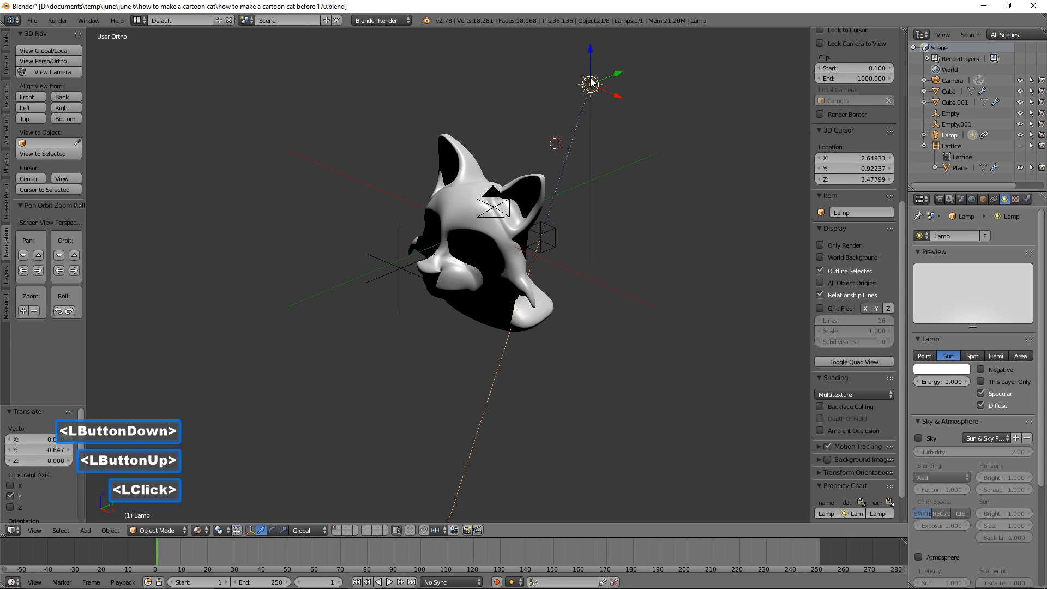
pyautogui.moveTo(615, 69)
pyautogui.mouseDown()
pyautogui.moveTo(578, 93)
pyautogui.moveTo(276, 197)
pyautogui.moveTo(263, 77)
pyautogui.mouseUp()
pyautogui.moveTo(357, 292); pyautogui.dragTo(600, 301, button='middle')
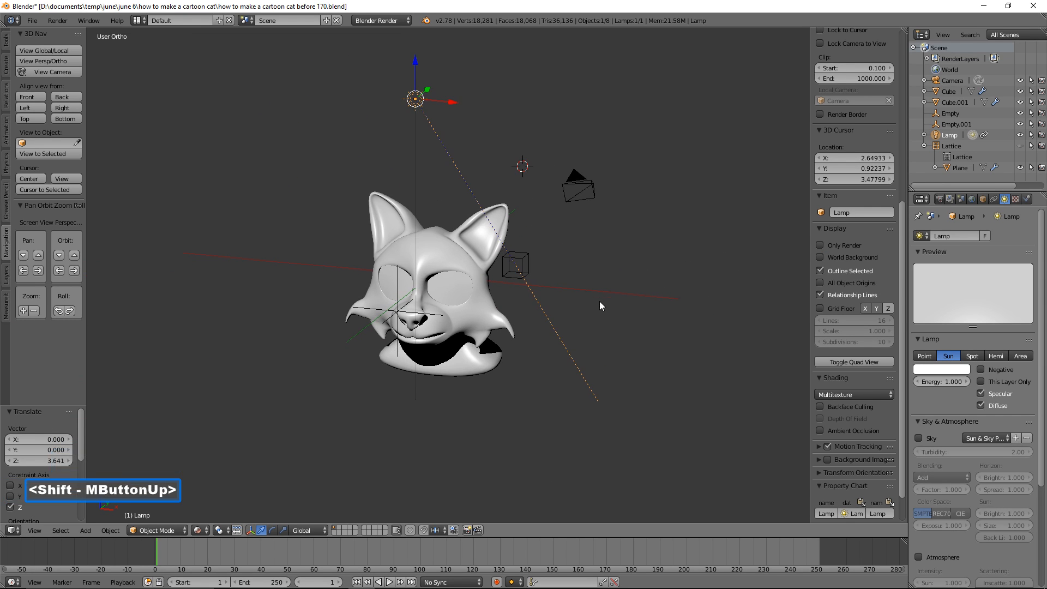
pyautogui.keyDown('shift'); pyautogui.moveTo(555, 369); pyautogui.dragTo(564, 317, button='middle'); pyautogui.keyUp('shift')
pyautogui.keyDown('ctrl'); pyautogui.moveTo(564, 316); pyautogui.dragTo(557, 280, button='middle'); pyautogui.keyUp('ctrl')
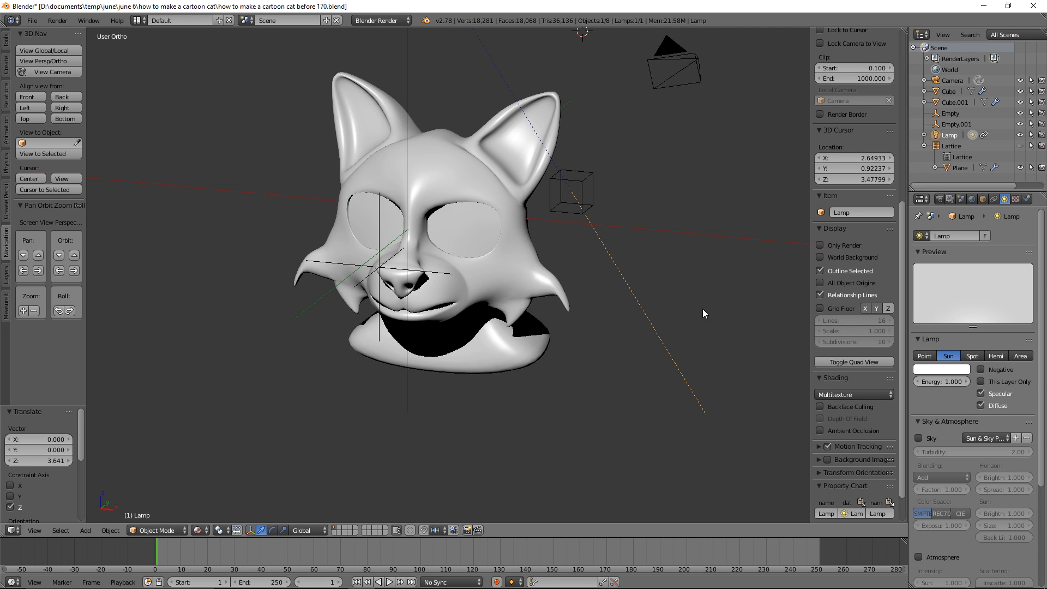
pyautogui.click(729, 7)
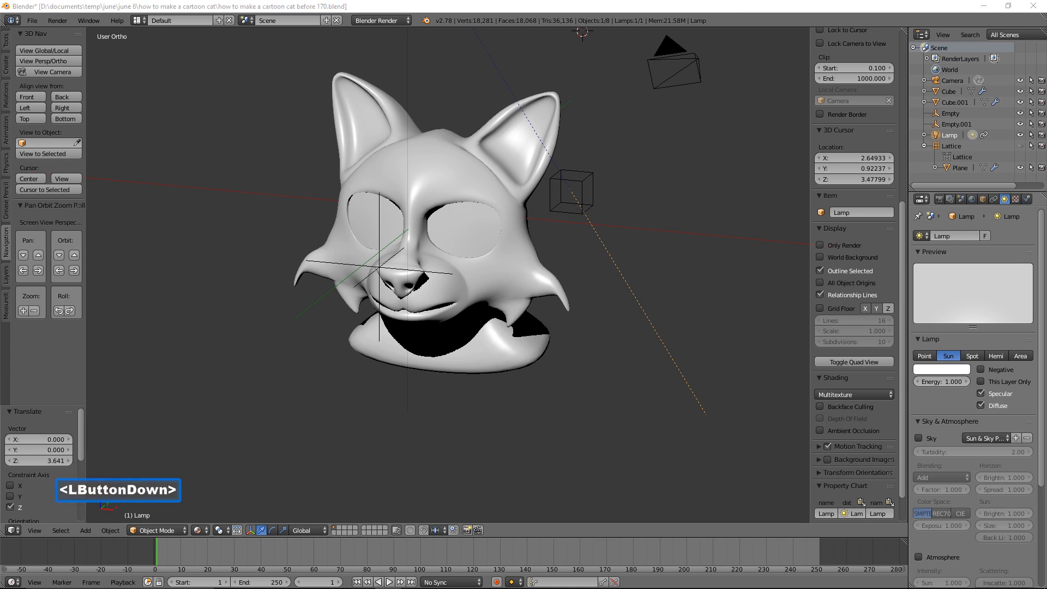
pyautogui.click(729, 8)
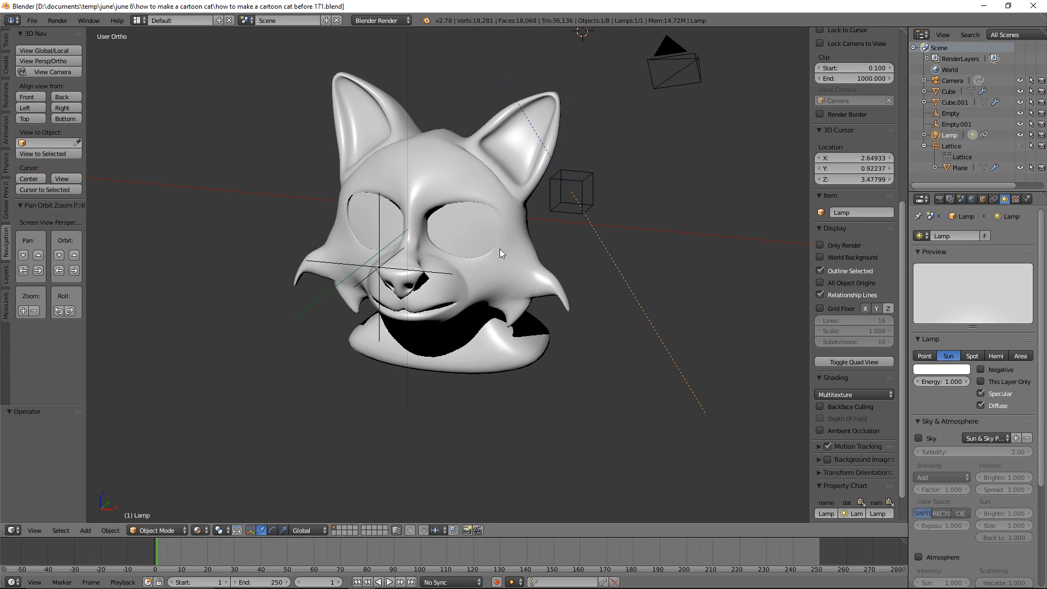
# Step: Add a new material to the eye plane and set its specular intensity to 0
pyautogui.click(479, 234)
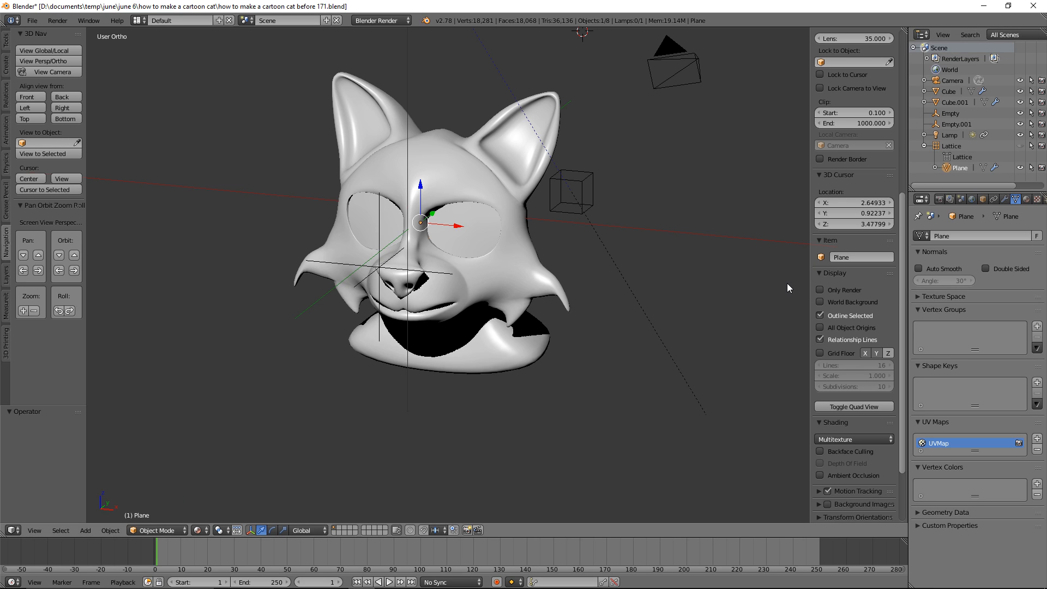
pyautogui.click(1026, 199)
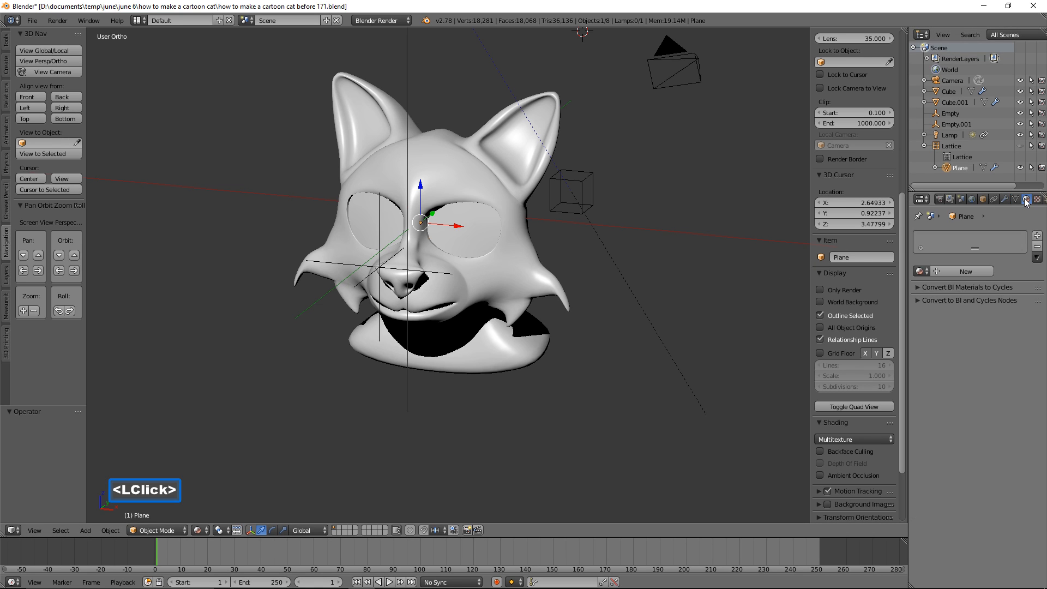
pyautogui.click(986, 270)
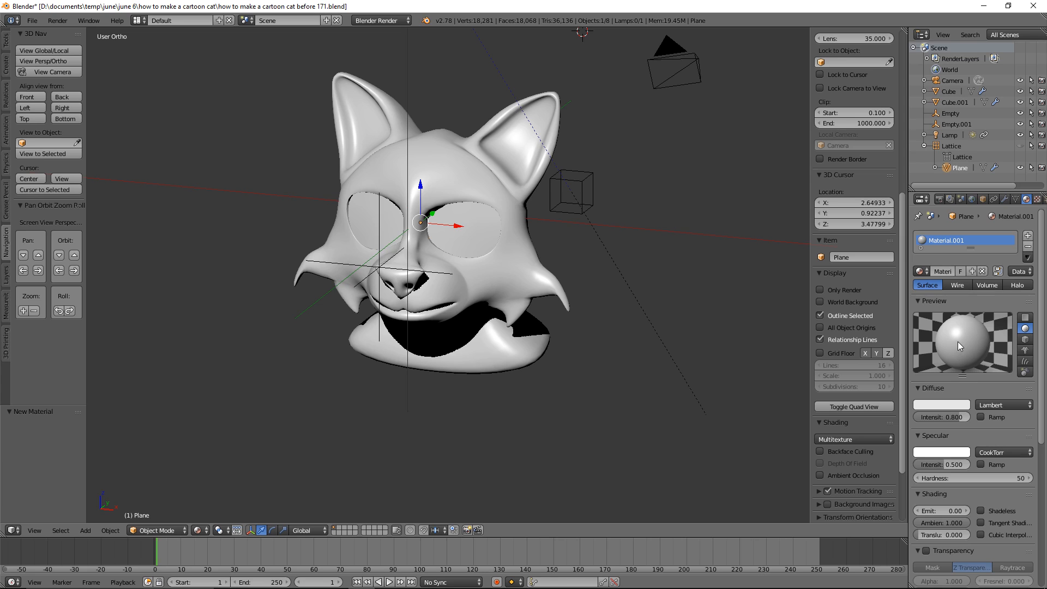
pyautogui.click(944, 463)
pyautogui.write('0')
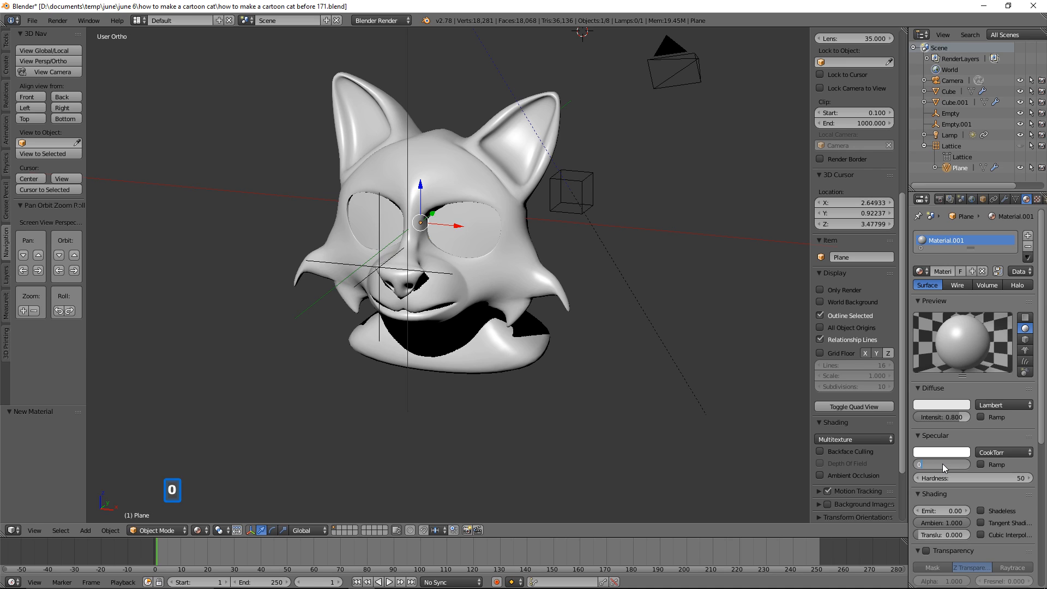
pyautogui.press('Return')
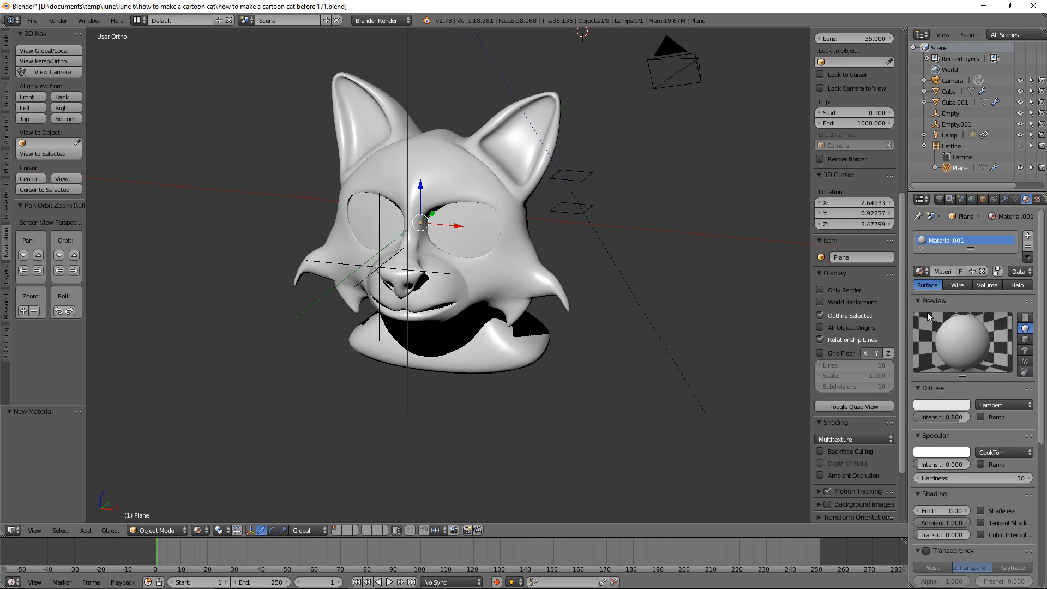
# Step: Add a new texture to the eye material and assign cartoon eyes.png as its image
pyautogui.click(1037, 199)
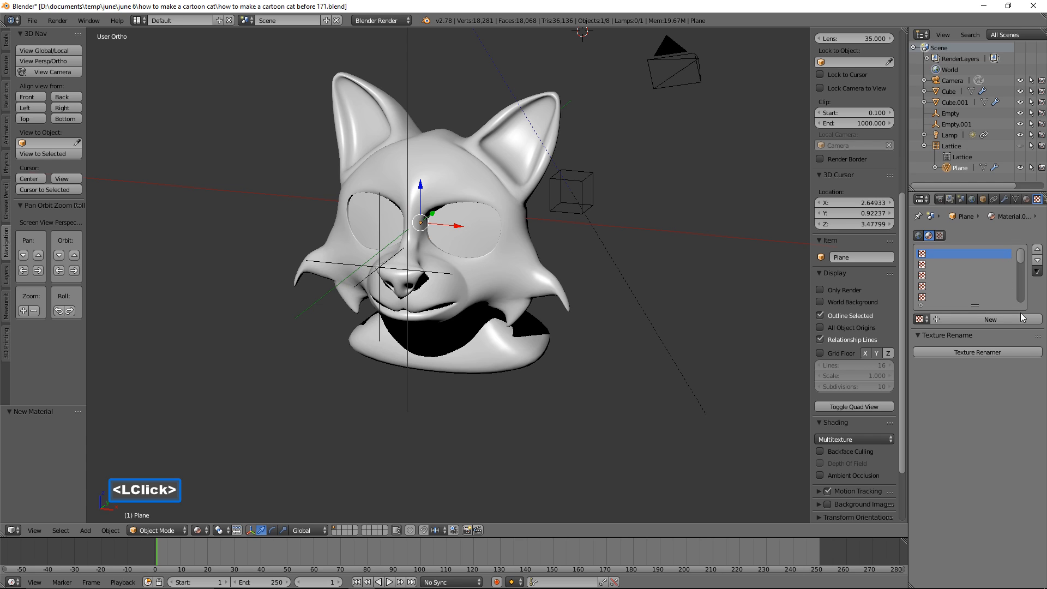
pyautogui.click(1015, 321)
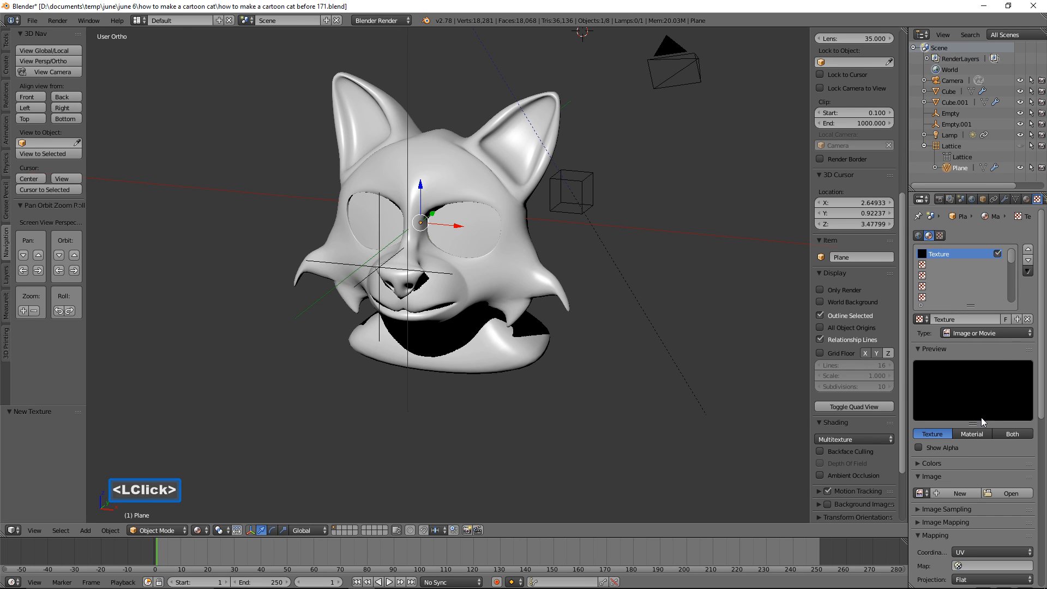
pyautogui.click(922, 493)
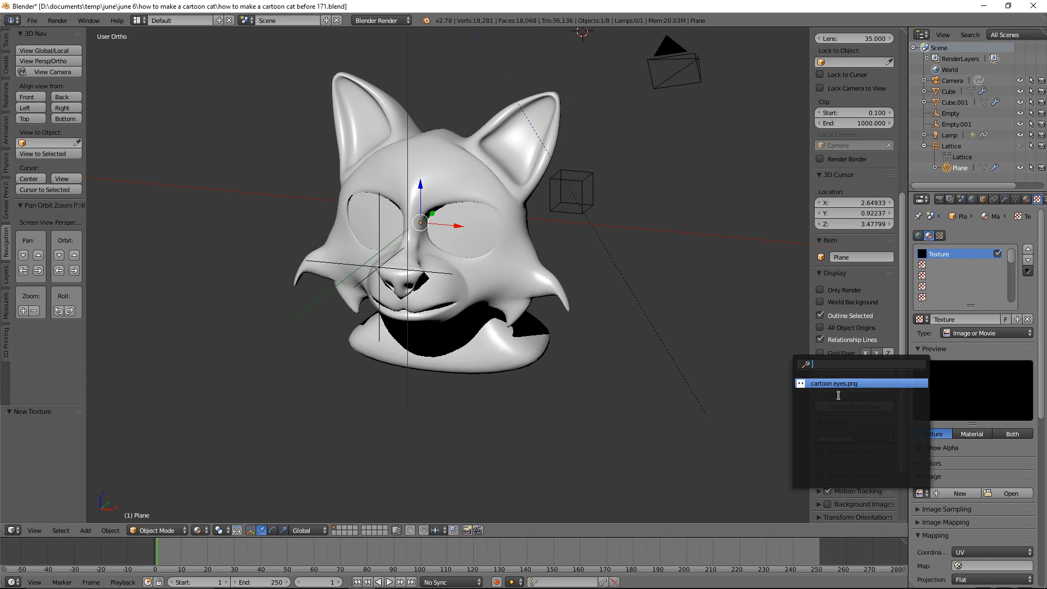
pyautogui.click(885, 383)
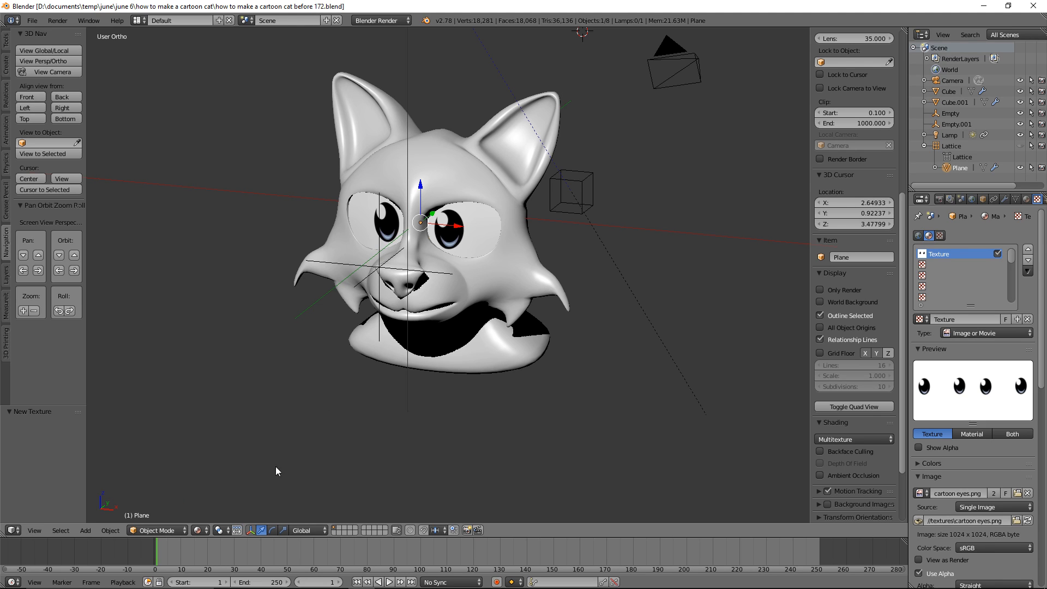
# Step: Set the viewport shading to Solid and put the cat head mesh into Edit Mode
pyautogui.click(207, 532)
pyautogui.click(250, 493)
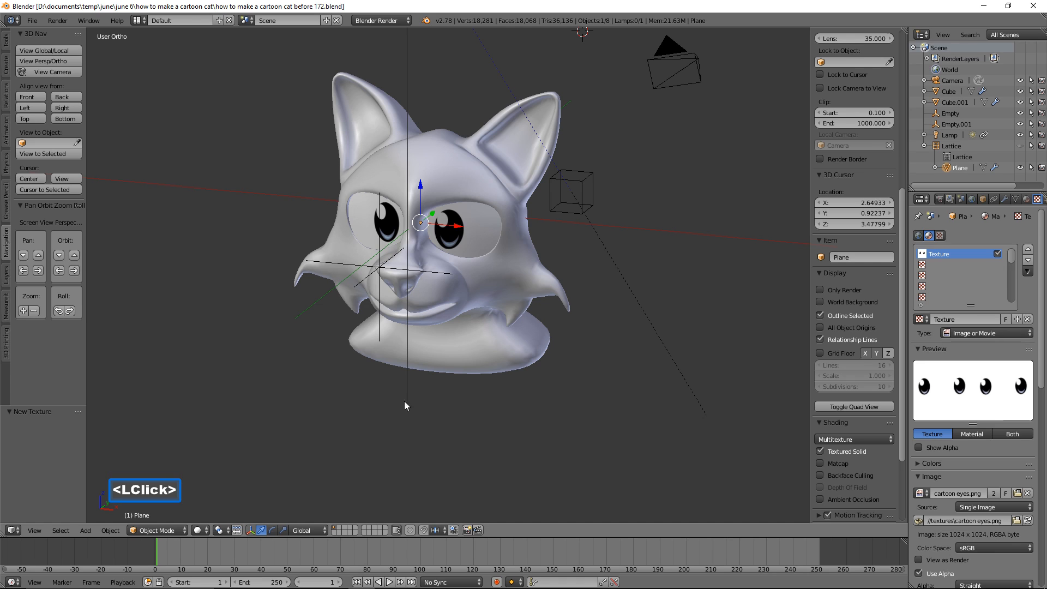
pyautogui.click(476, 354)
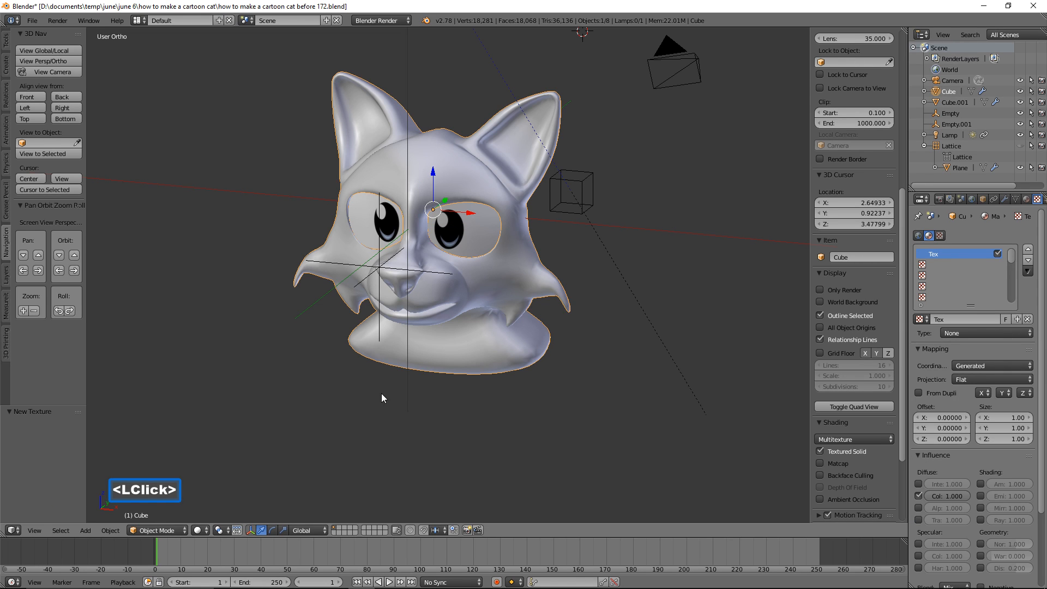
pyautogui.click(176, 531)
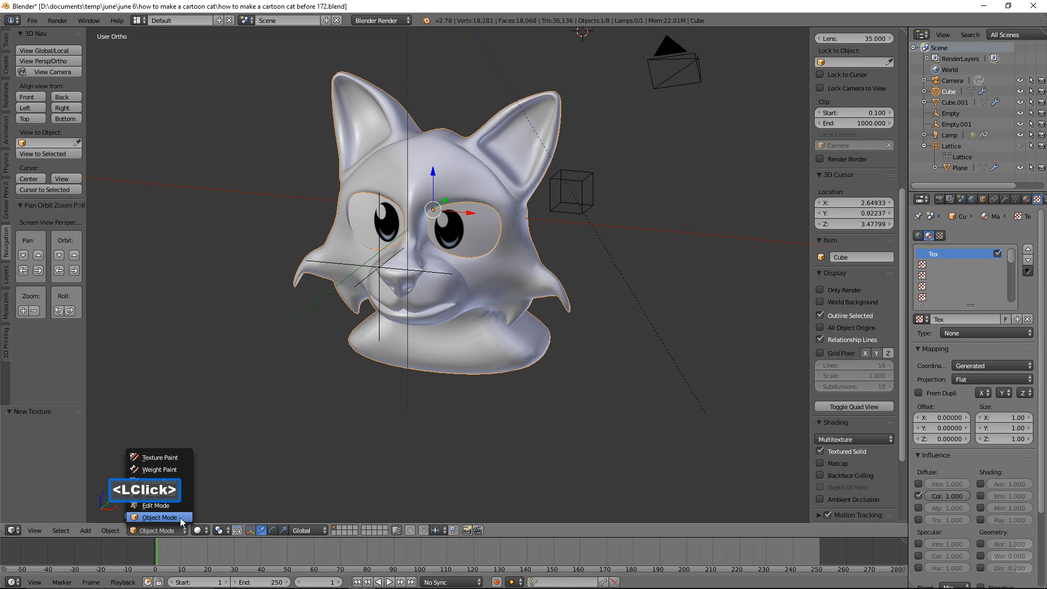
pyautogui.click(185, 507)
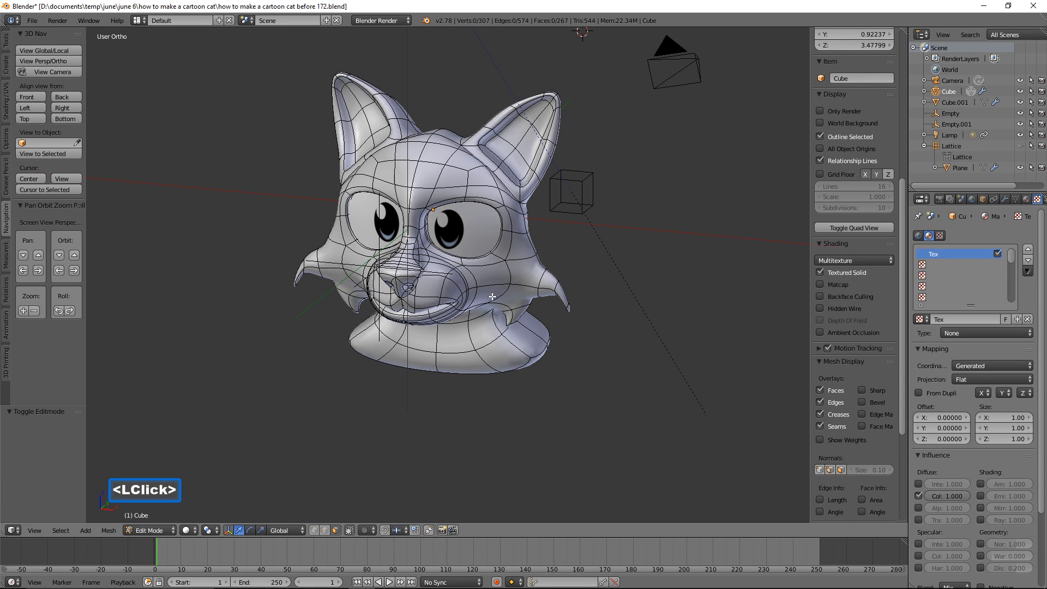
# Step: Frame the face from the front, clear the mesh selection and switch to edge select mode
pyautogui.keyDown('shift'); pyautogui.moveTo(526, 331); pyautogui.dragTo(587, 355, button='middle'); pyautogui.keyUp('shift')
pyautogui.keyDown('shift'); pyautogui.moveTo(398, 376); pyautogui.dragTo(574, 309, button='middle'); pyautogui.keyUp('shift')
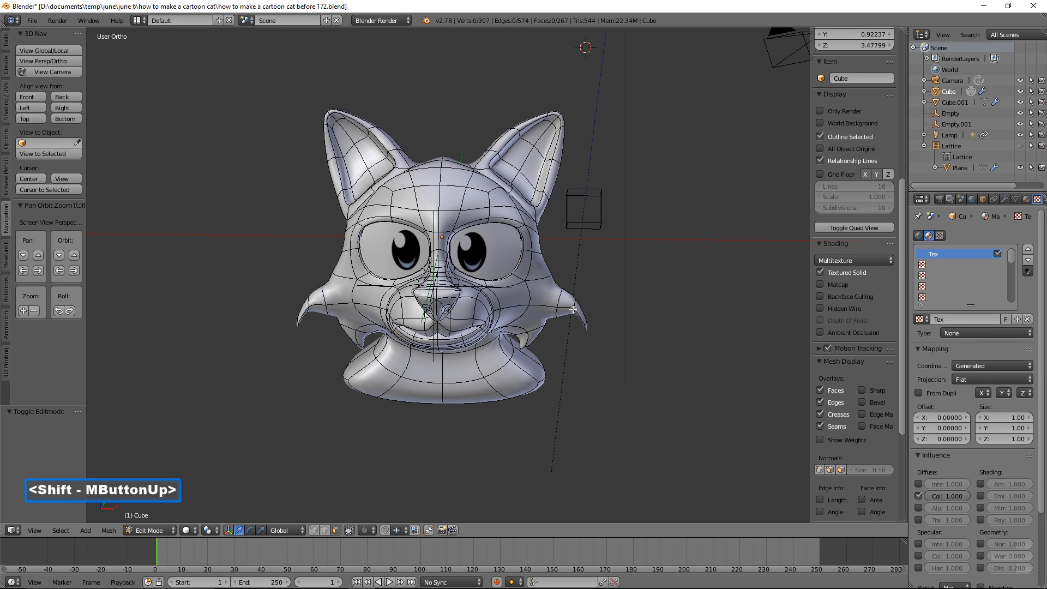
pyautogui.click(476, 214)
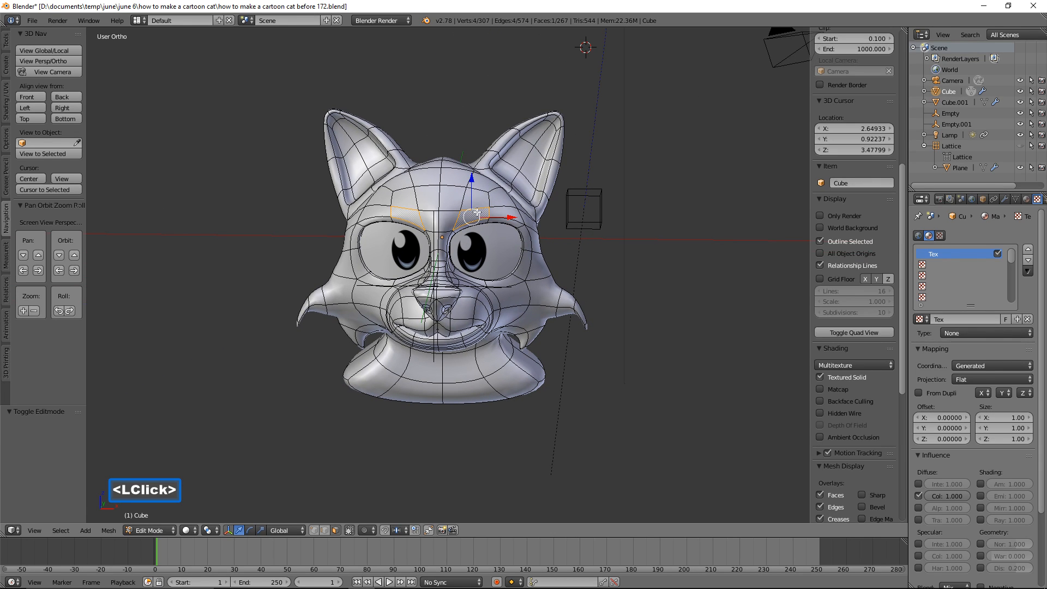
pyautogui.keyDown('ctrl'); pyautogui.moveTo(582, 298); pyautogui.dragTo(588, 254, button='middle'); pyautogui.keyUp('ctrl')
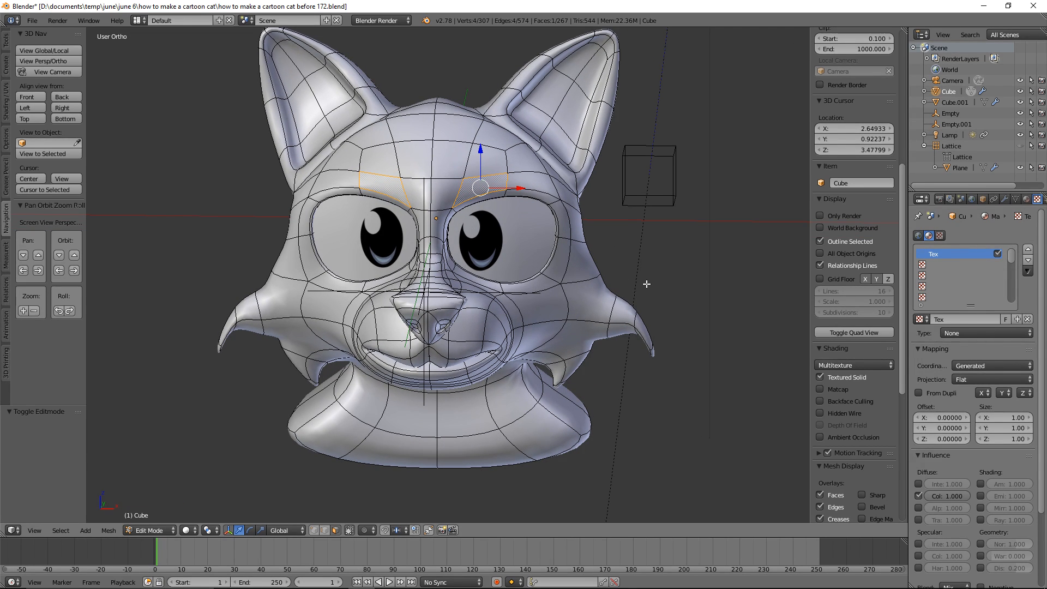
pyautogui.press('a')
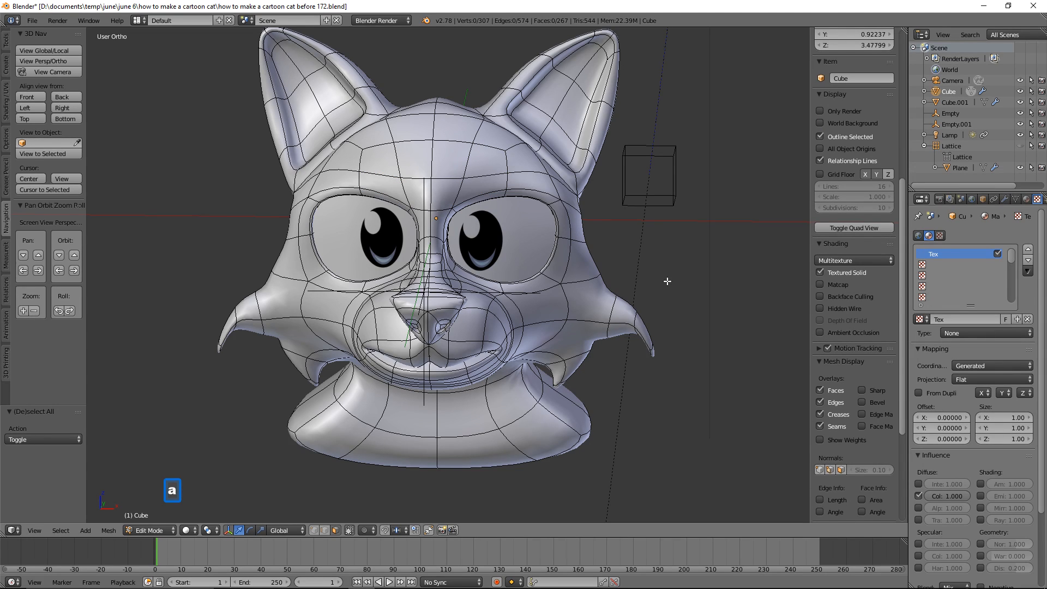
pyautogui.click(327, 531)
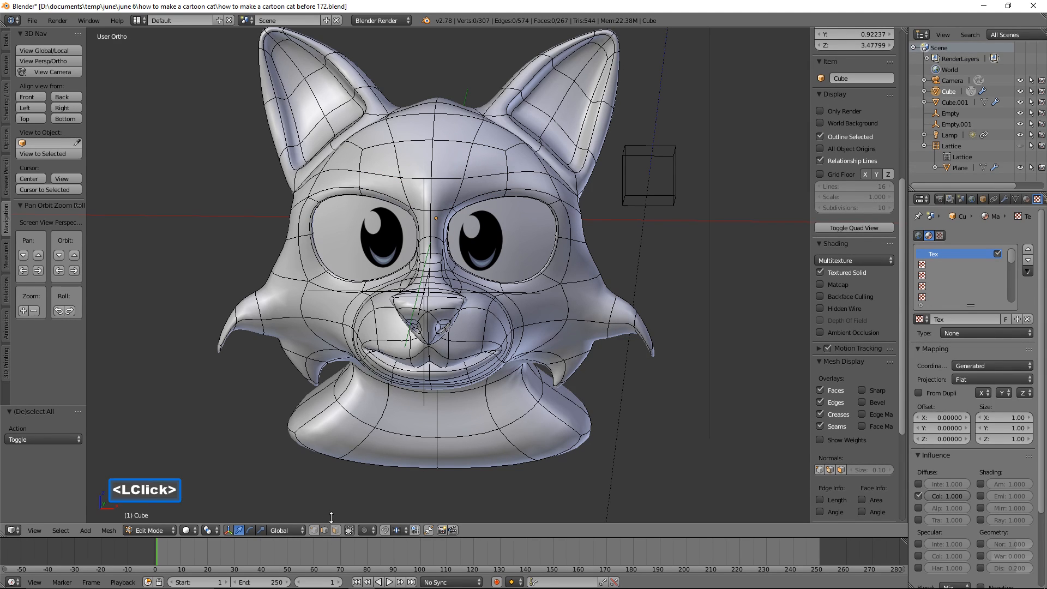
# Step: Select edges at the centre of the forehead and extend the shortest path over the crown to the back of the head
pyautogui.click(413, 180)
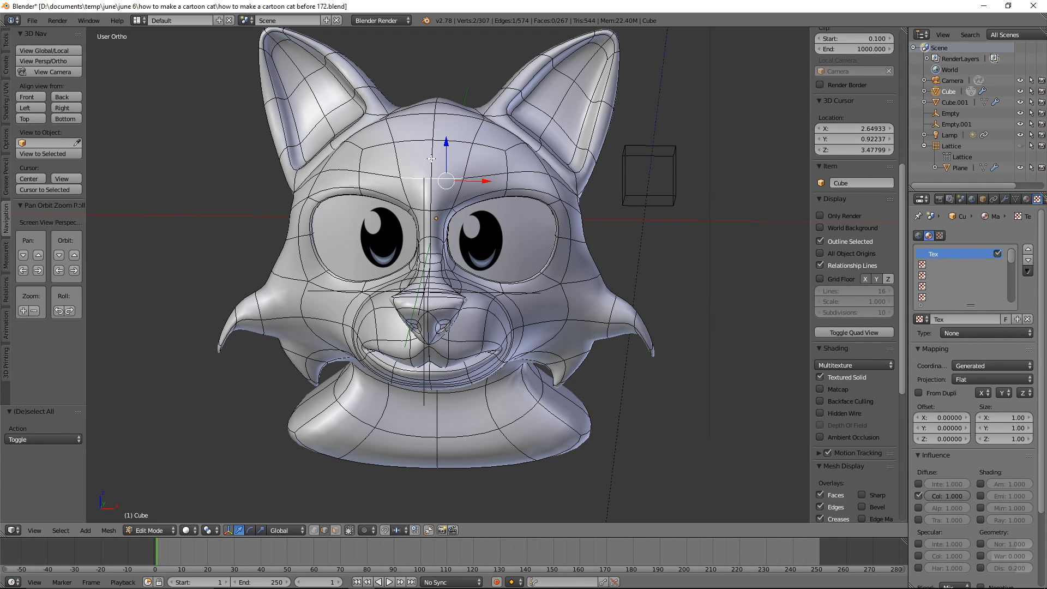
pyautogui.keyDown('shift'); pyautogui.click(430, 159); pyautogui.keyUp('shift')
pyautogui.moveTo(587, 194); pyautogui.dragTo(489, 200, button='middle')
pyautogui.moveTo(694, 205); pyautogui.dragTo(588, 253, button='middle')
pyautogui.keyDown('ctrl'); pyautogui.click(529, 261); pyautogui.keyUp('ctrl')
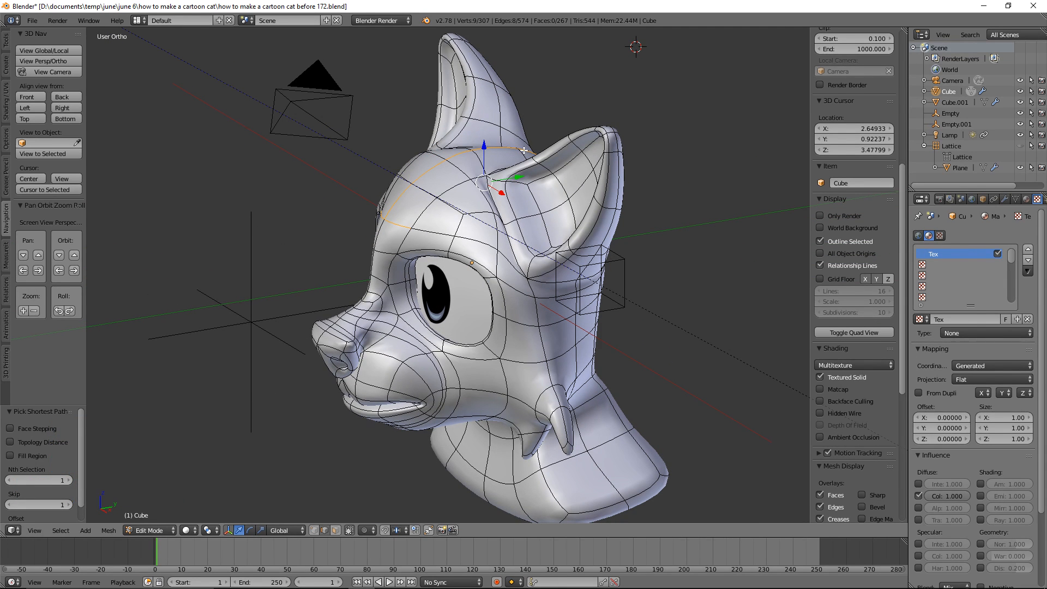
# Step: Extend the shortest-path edge selection down the back of the head to the rim of the neck base
pyautogui.moveTo(670, 237); pyautogui.dragTo(558, 265, button='middle')
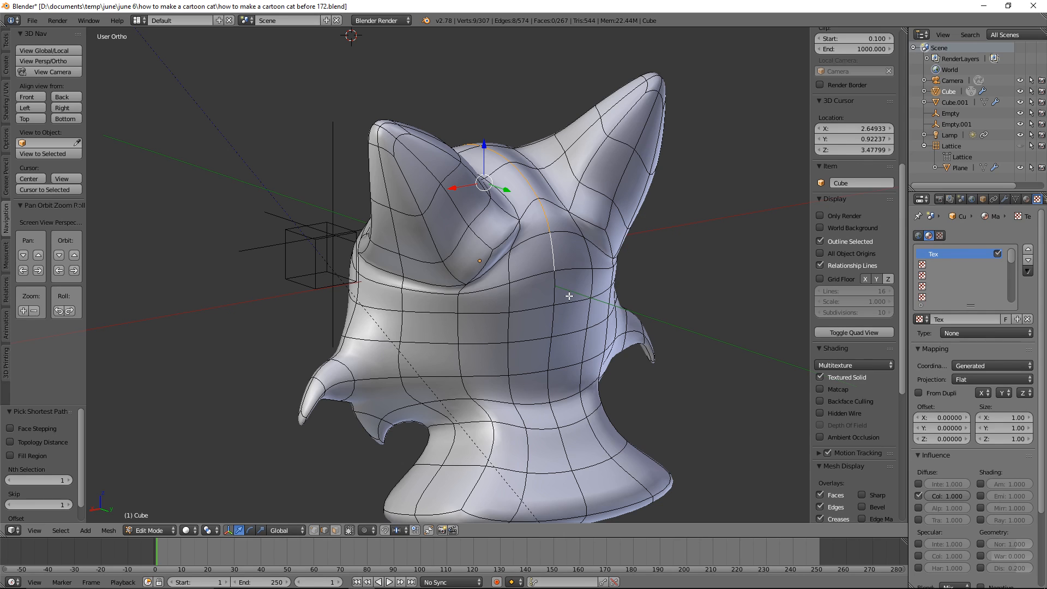
pyautogui.keyDown('shift'); pyautogui.moveTo(615, 377); pyautogui.dragTo(586, 242, button='middle'); pyautogui.keyUp('shift')
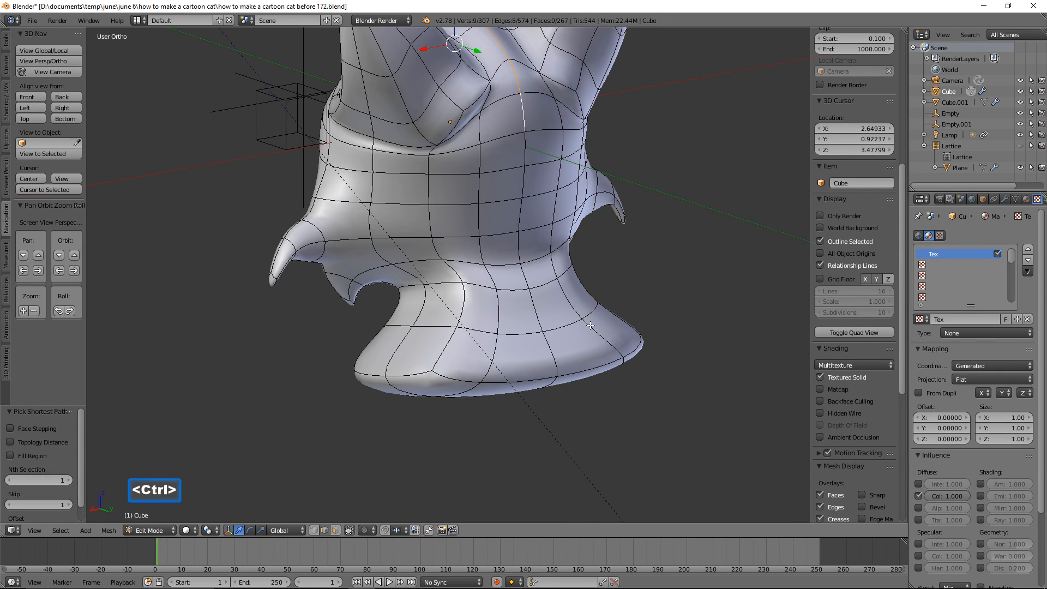
pyautogui.keyDown('ctrl'); pyautogui.click(555, 367); pyautogui.keyUp('ctrl')
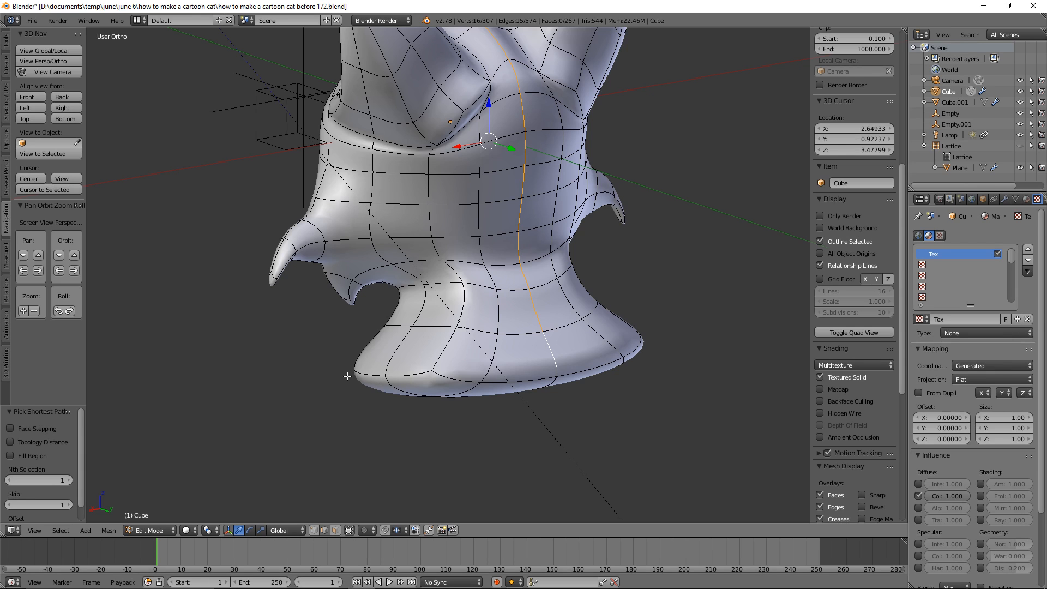
# Step: Mark the selected centre edges from forehead to neck base as a UV seam and clear the selection
pyautogui.moveTo(335, 372); pyautogui.dragTo(521, 371, button='middle')
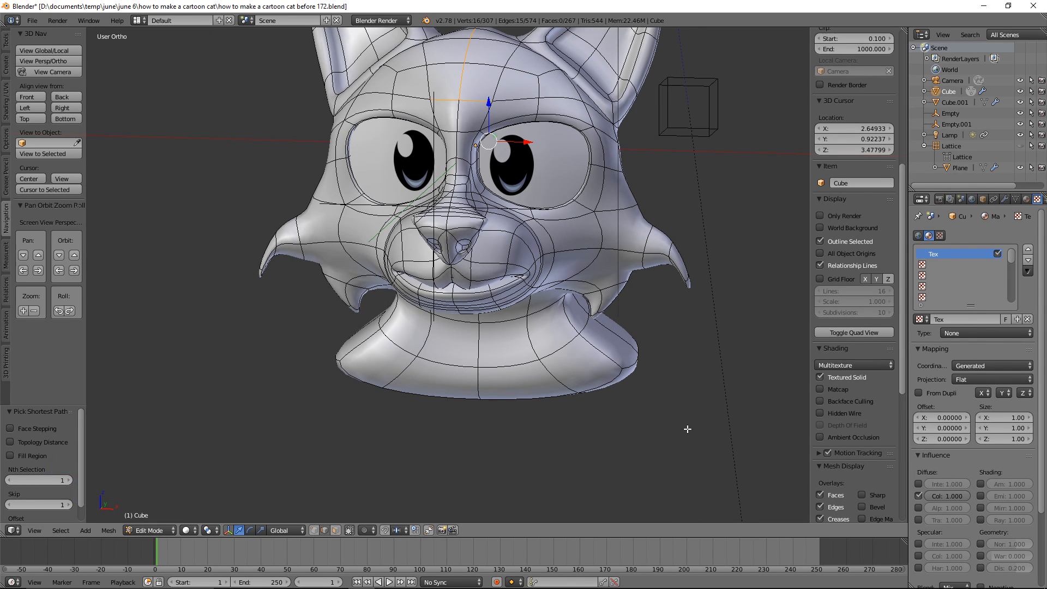
pyautogui.press('ctrl')
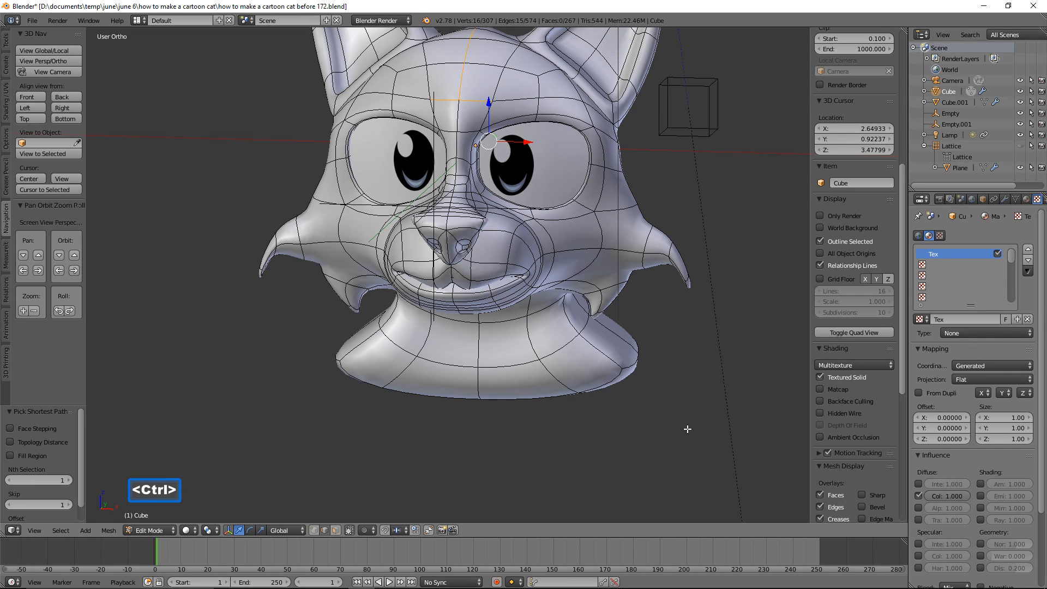
pyautogui.press('ctrl')
pyautogui.hotkey('ctrl', 'e')
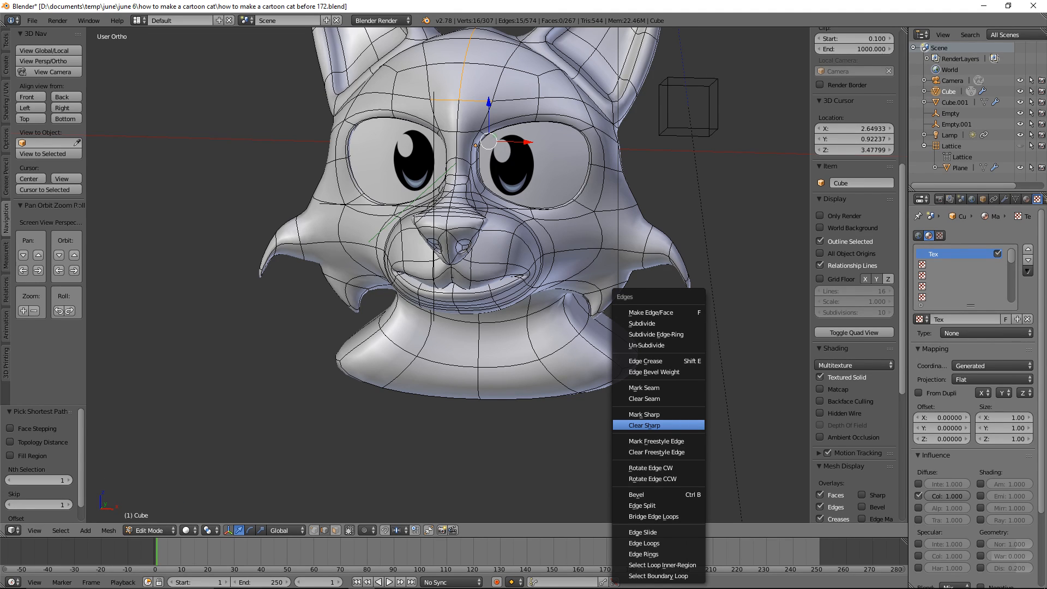
pyautogui.click(685, 388)
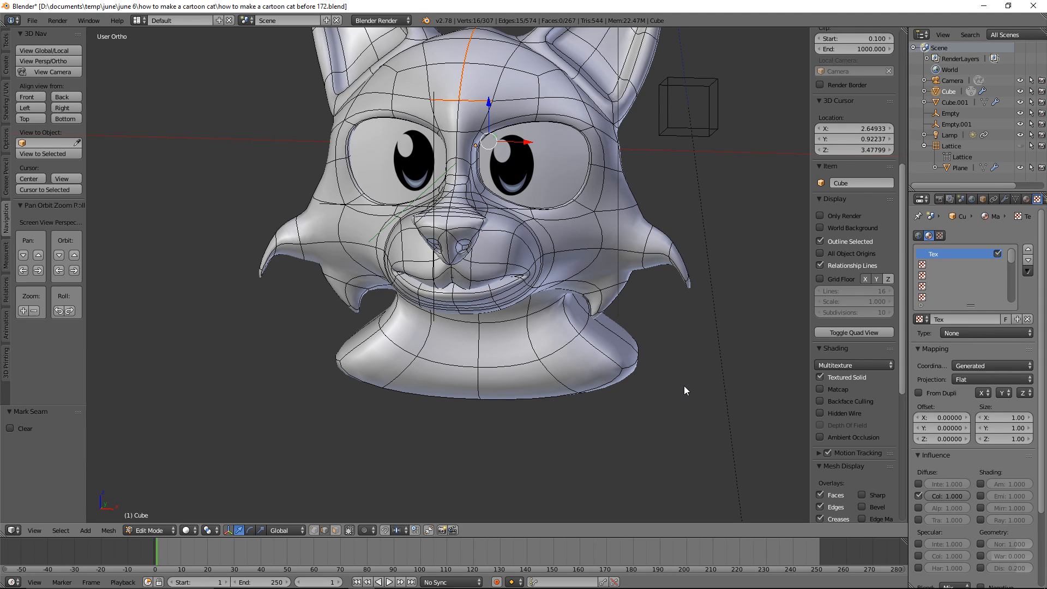
pyautogui.press('a')
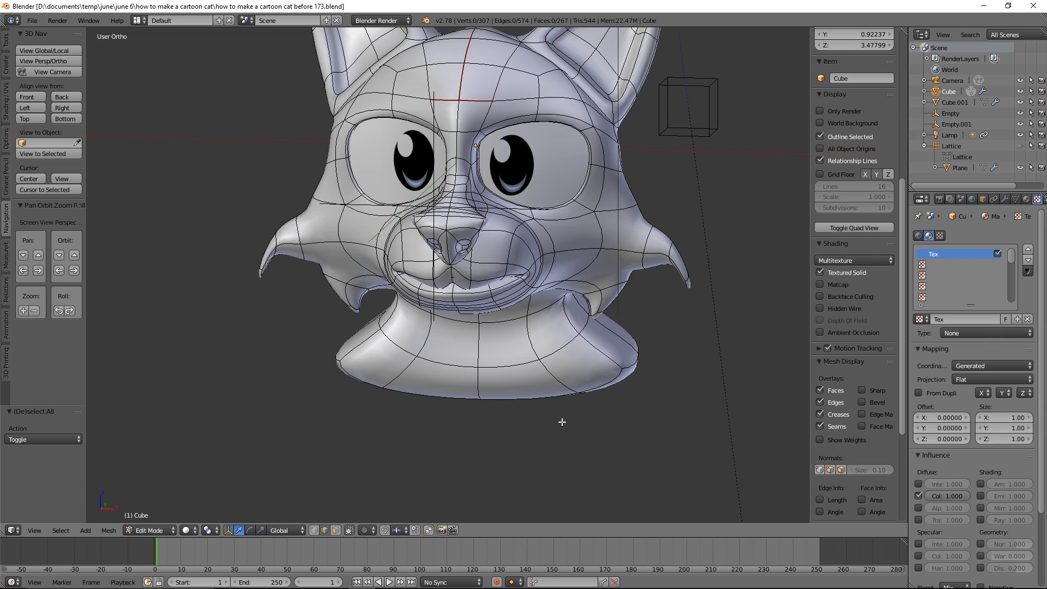
# Step: Select the horizontal edge under the lower lip and the centre edges from the chin down the front of the neck
pyautogui.moveTo(570, 416); pyautogui.dragTo(552, 373, button='middle')
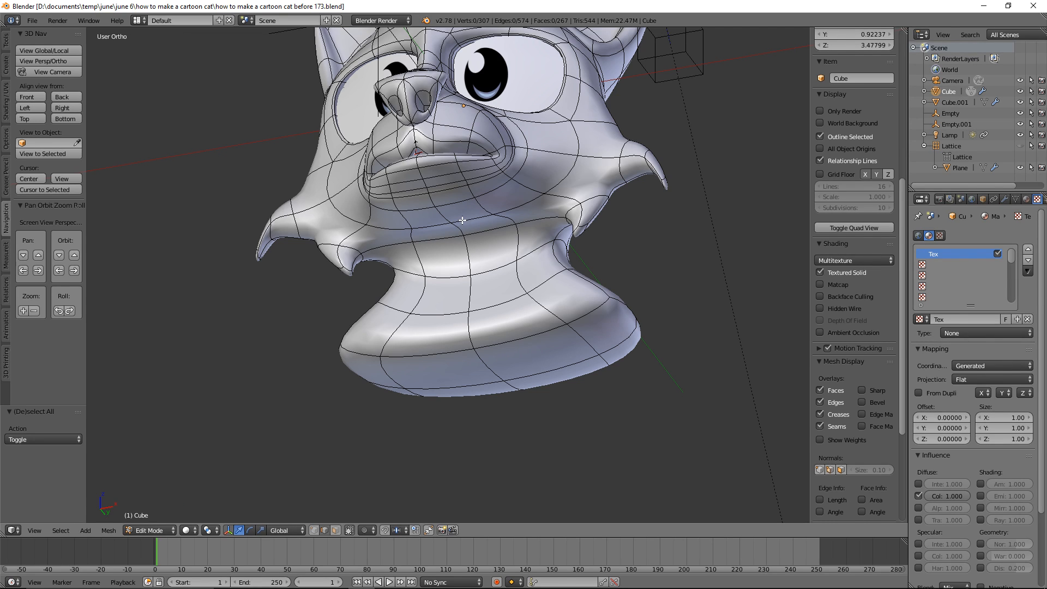
pyautogui.click(401, 198)
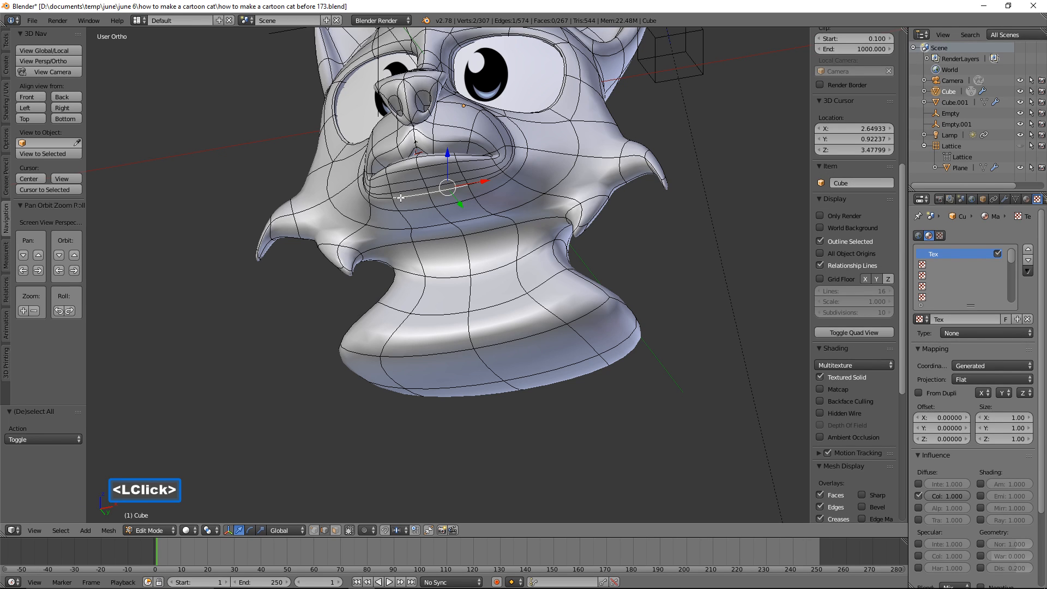
pyautogui.keyDown('shift'); pyautogui.click(431, 208); pyautogui.keyUp('shift')
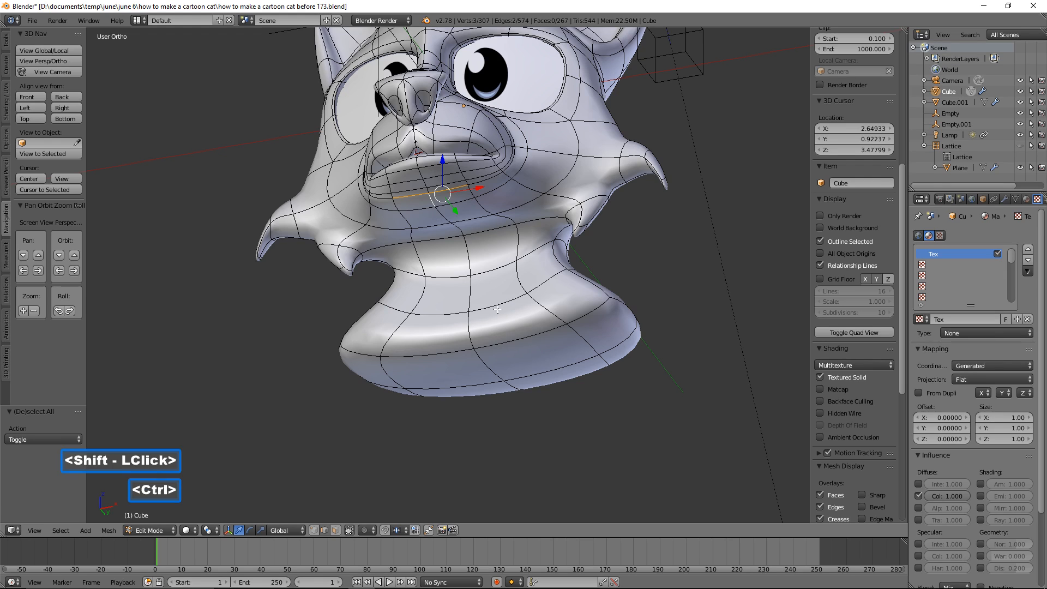
pyautogui.keyDown('ctrl'); pyautogui.click(470, 333); pyautogui.keyUp('ctrl')
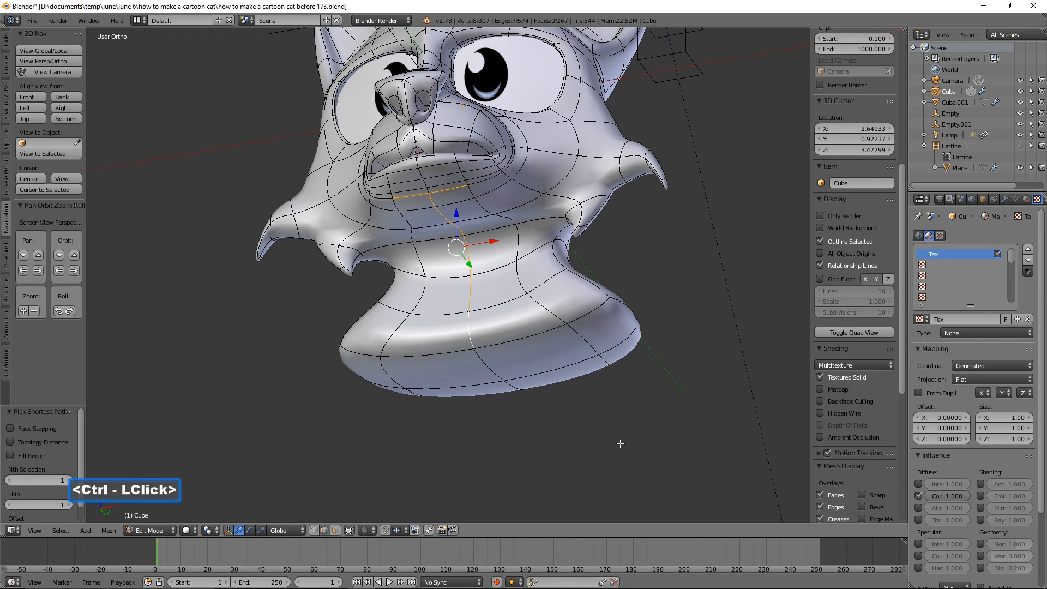
# Step: Mark the selected chin and front neck edges as a seam and deselect everything
pyautogui.press('ctrl')
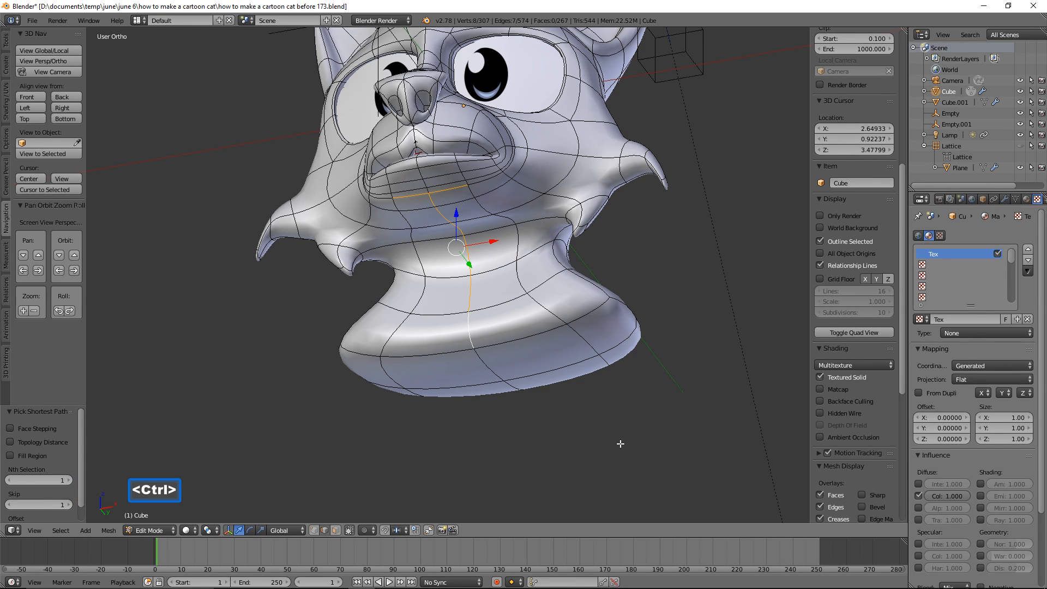
pyautogui.hotkey('ctrl', 'e')
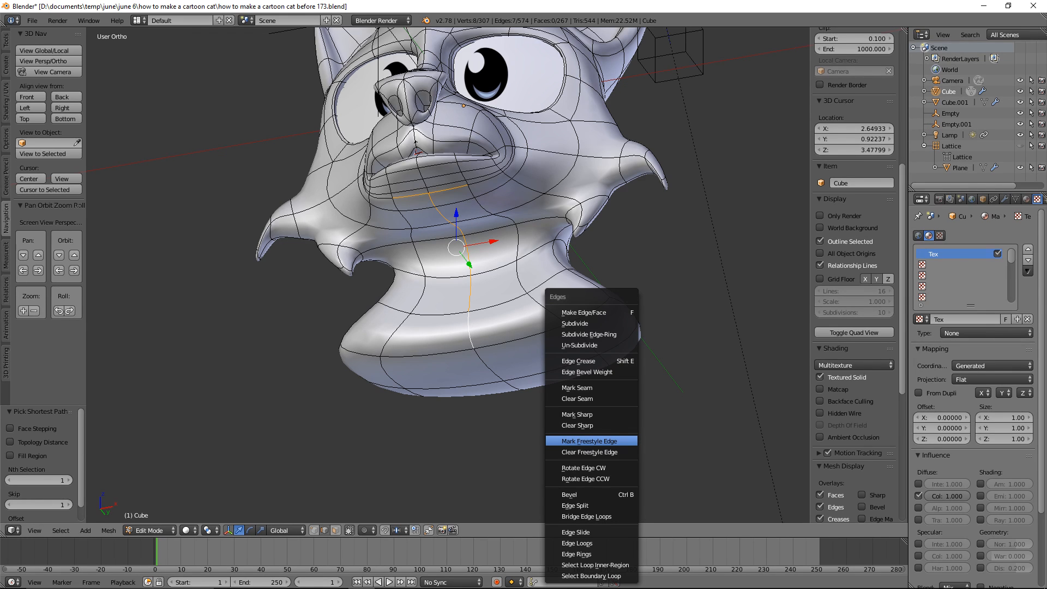
pyautogui.click(611, 387)
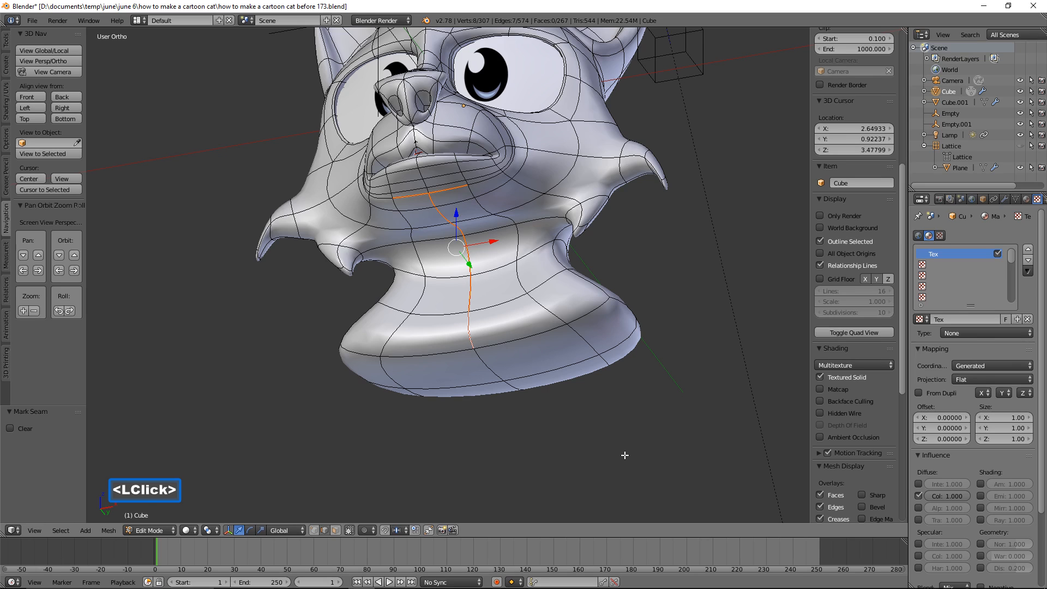
pyautogui.press('a')
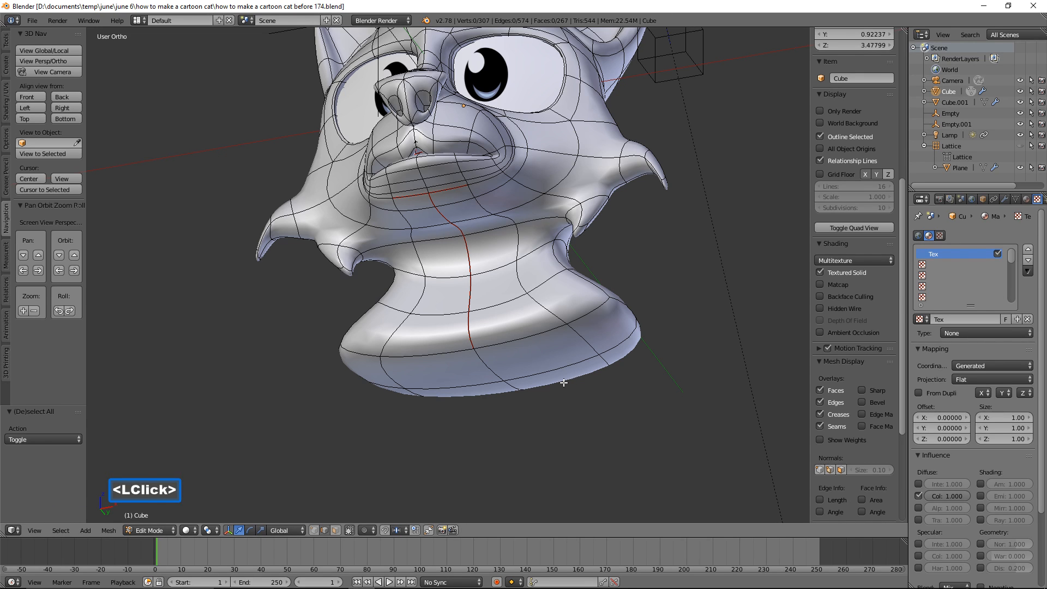
# Step: Select the edges all the way around the lower rim of the neck
pyautogui.click(500, 344)
pyautogui.keyDown('shift'); pyautogui.click(620, 330); pyautogui.keyUp('shift')
pyautogui.moveTo(720, 341); pyautogui.dragTo(649, 297, button='middle')
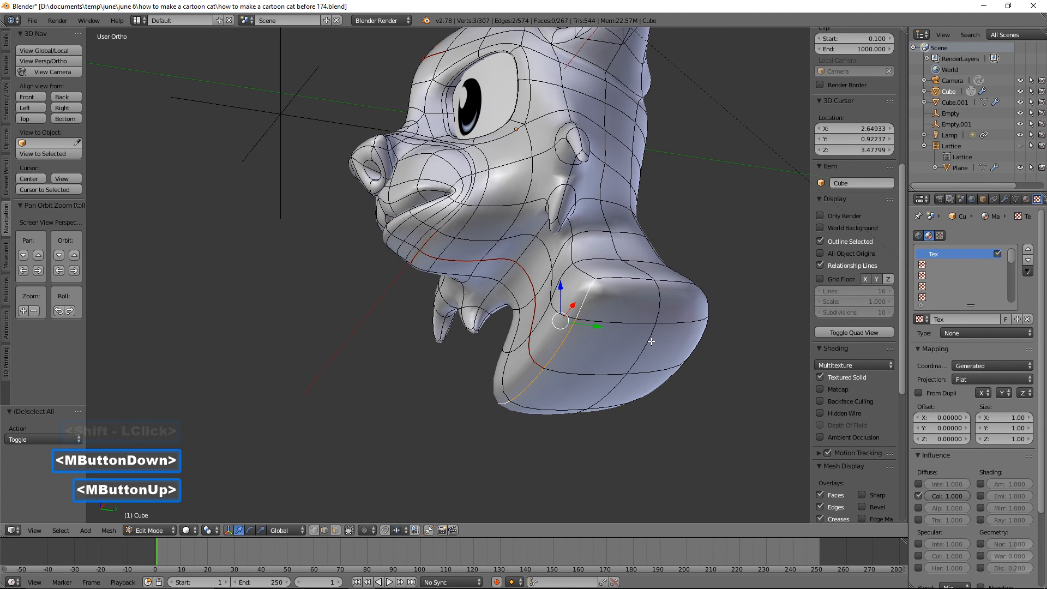
pyautogui.keyDown('shift'); pyautogui.click(642, 283); pyautogui.keyUp('shift')
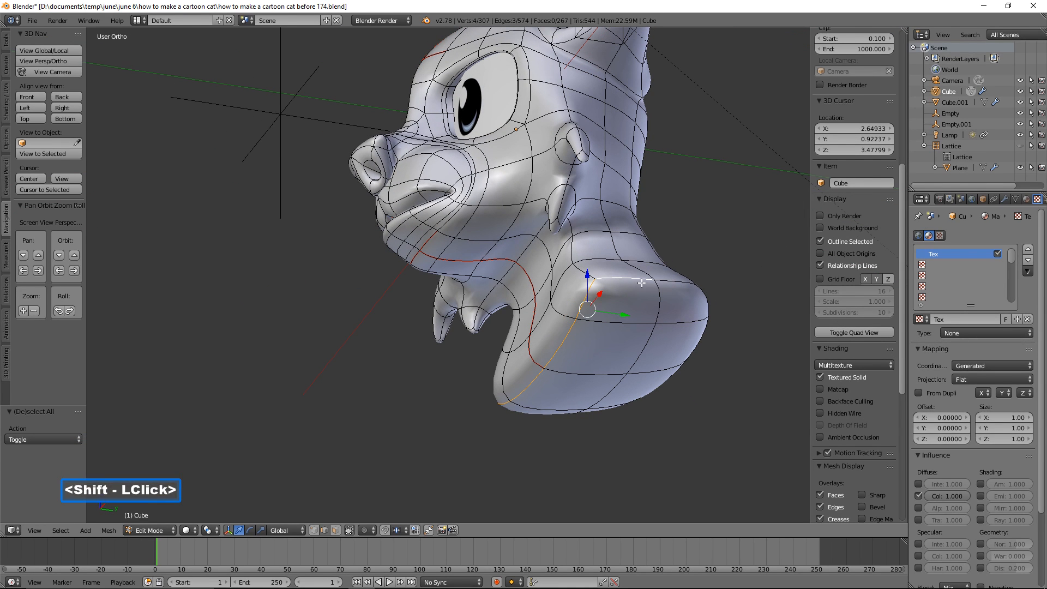
pyautogui.keyDown('shift'); pyautogui.click(680, 283); pyautogui.keyUp('shift')
pyautogui.moveTo(740, 338); pyautogui.dragTo(653, 338, button='middle')
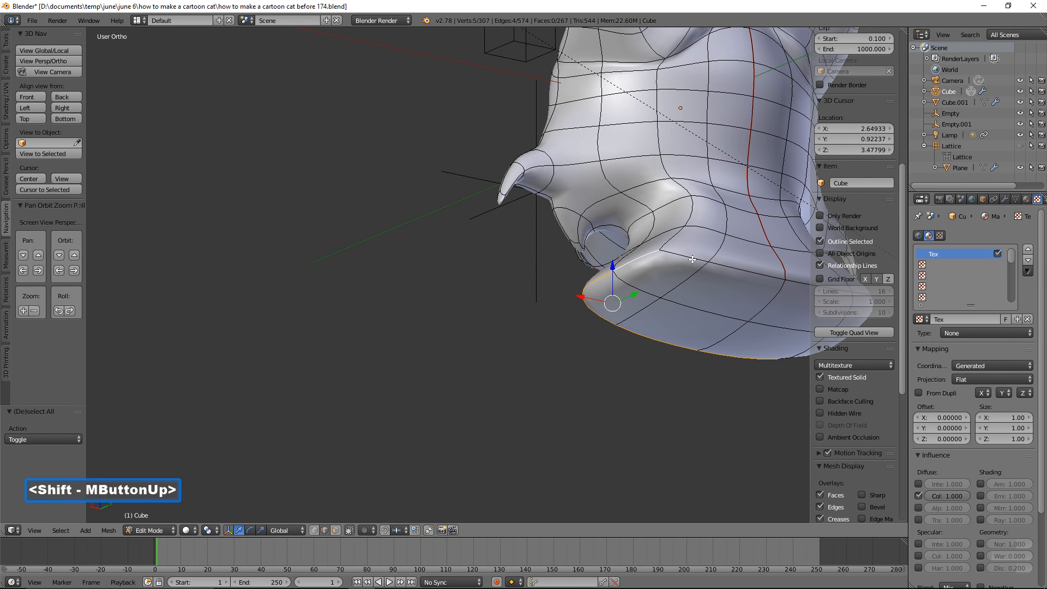
pyautogui.keyDown('shift'); pyautogui.click(694, 260); pyautogui.keyUp('shift')
pyautogui.keyDown('shift'); pyautogui.click(750, 271); pyautogui.keyUp('shift')
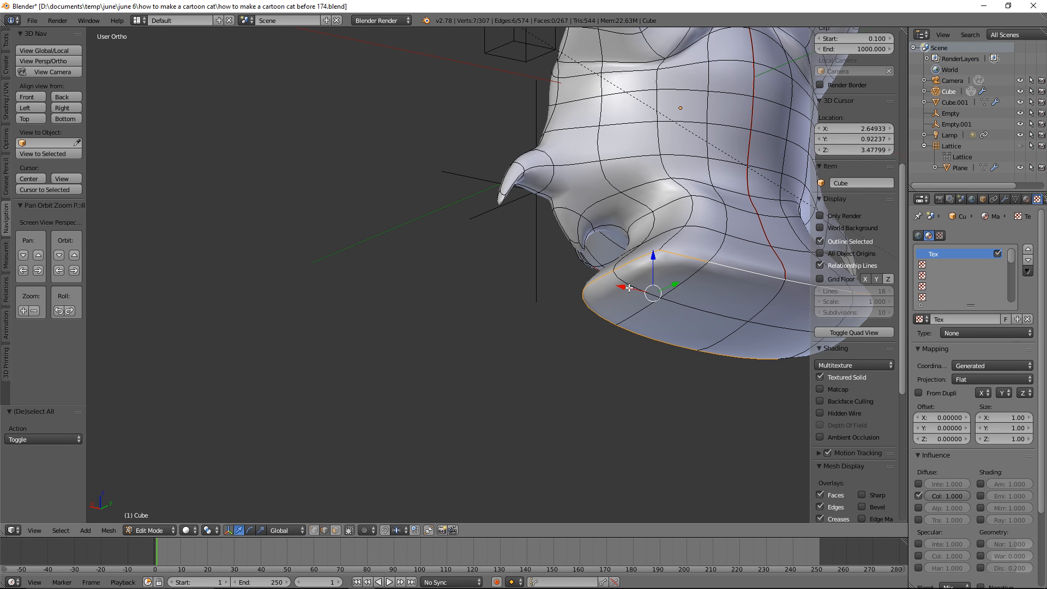
# Step: Mark the neck's lower rim edges as a seam and clear the mesh selection
pyautogui.moveTo(411, 341); pyautogui.dragTo(600, 346, button='middle')
pyautogui.keyDown('shift'); pyautogui.moveTo(674, 269); pyautogui.dragTo(668, 354, button='middle'); pyautogui.keyUp('shift')
pyautogui.press('ctrl')
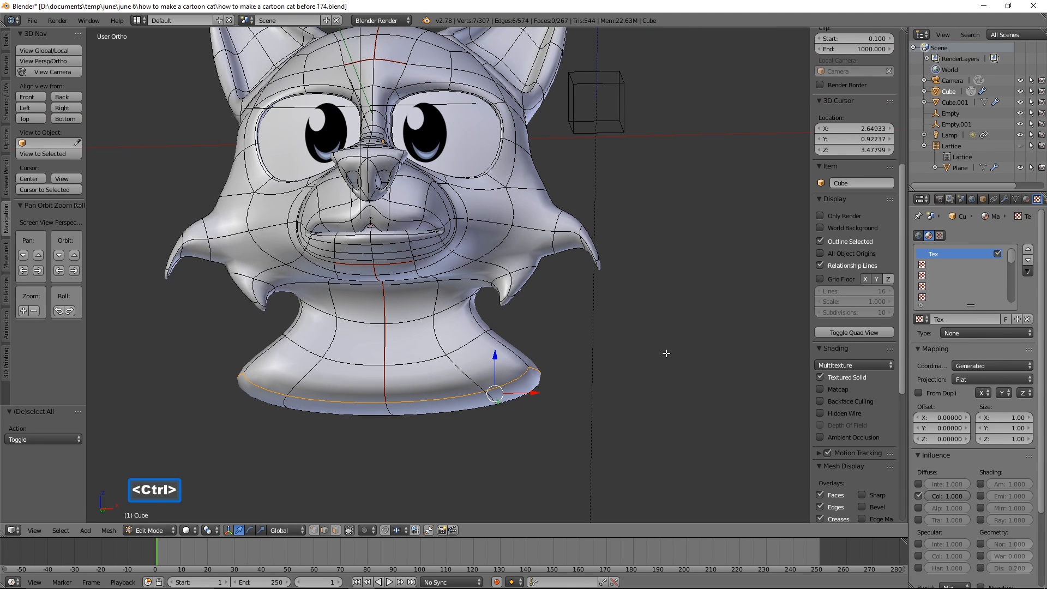
pyautogui.hotkey('ctrl', 'e')
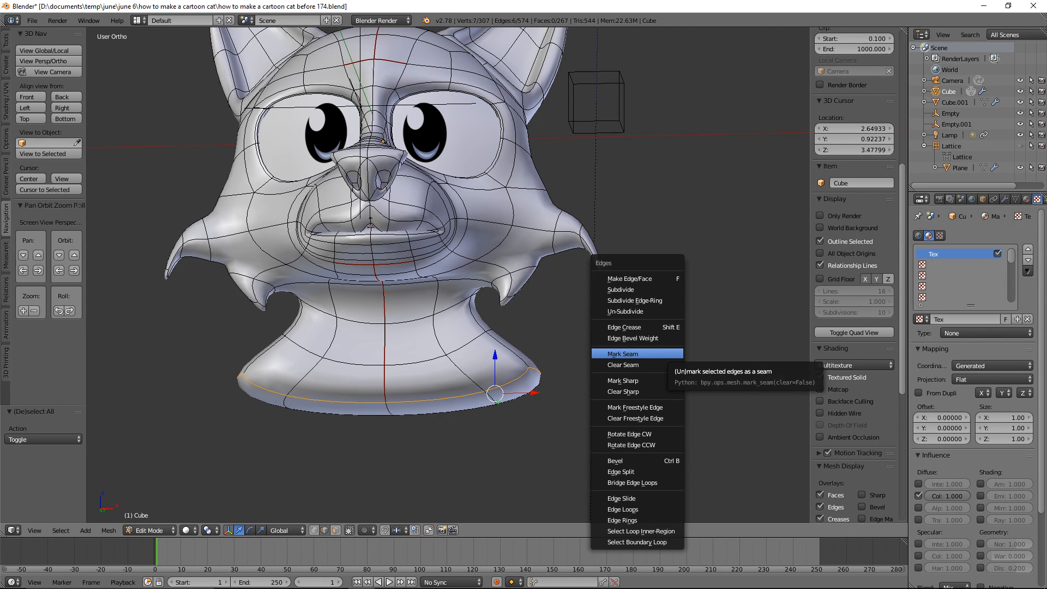
pyautogui.click(654, 354)
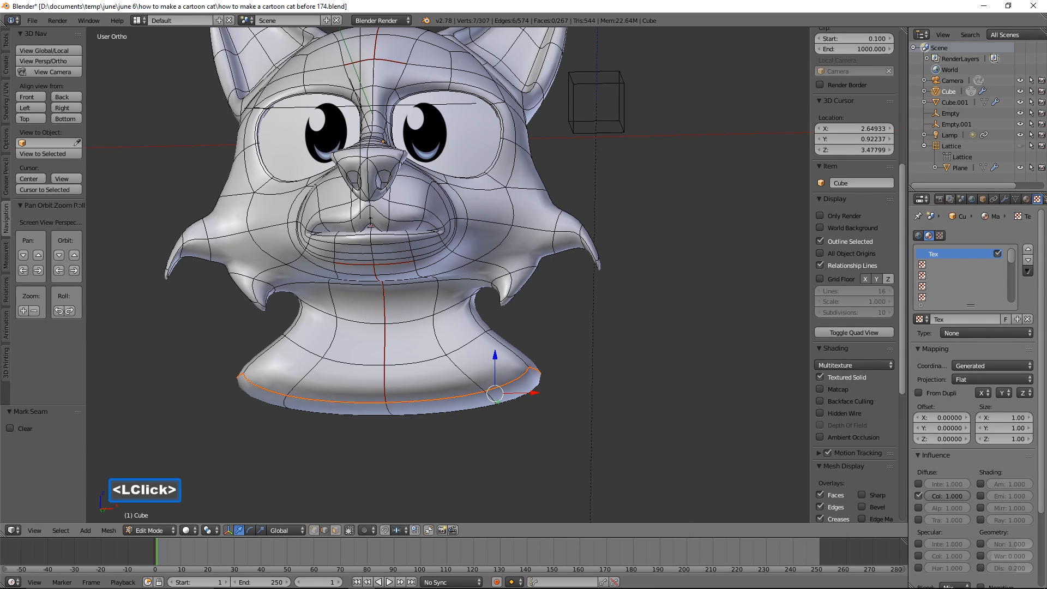
pyautogui.press('a')
pyautogui.scroll(-4, 854, 273)
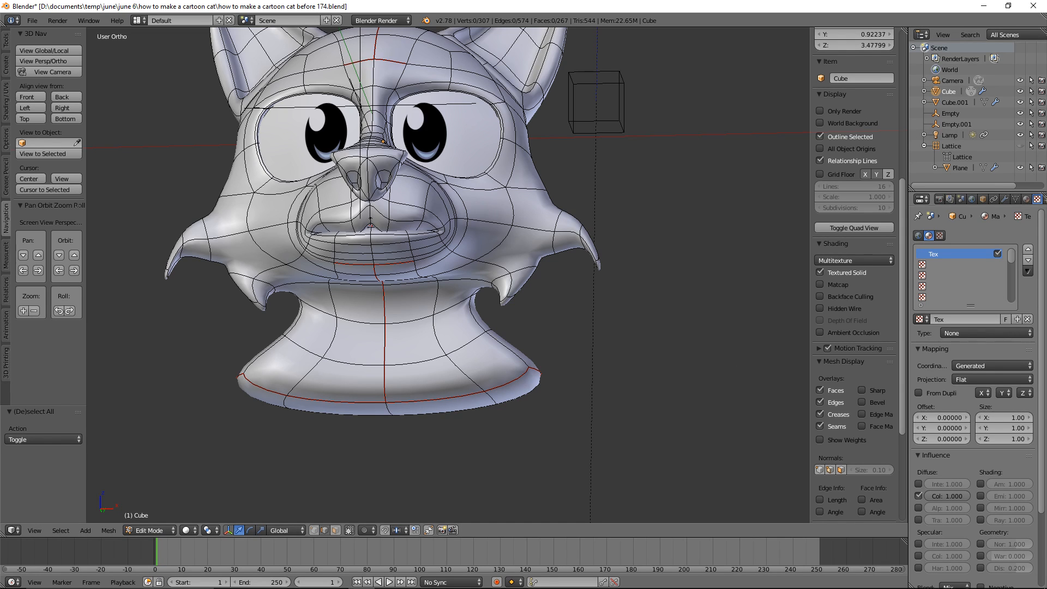
pyautogui.click(751, 20)
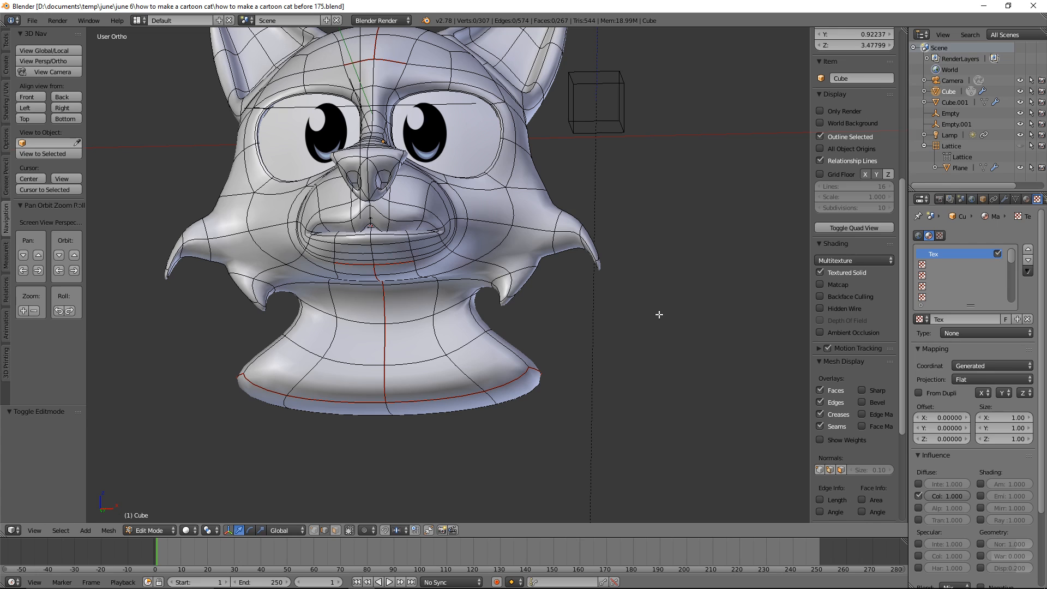
pyautogui.keyDown('shift'); pyautogui.moveTo(653, 207); pyautogui.dragTo(668, 280, button='middle'); pyautogui.keyUp('shift')
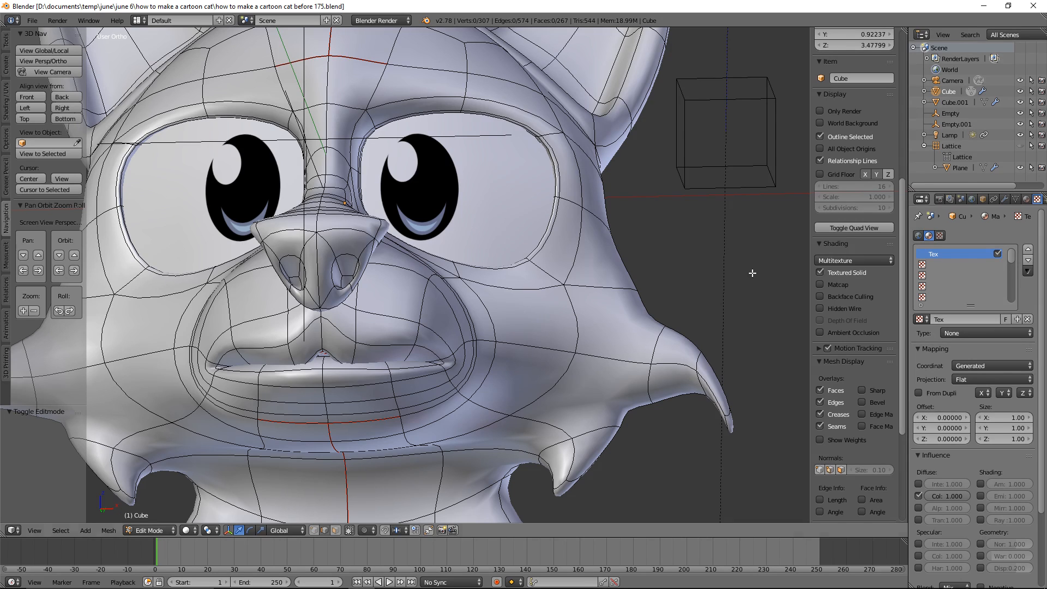
pyautogui.click(691, 14)
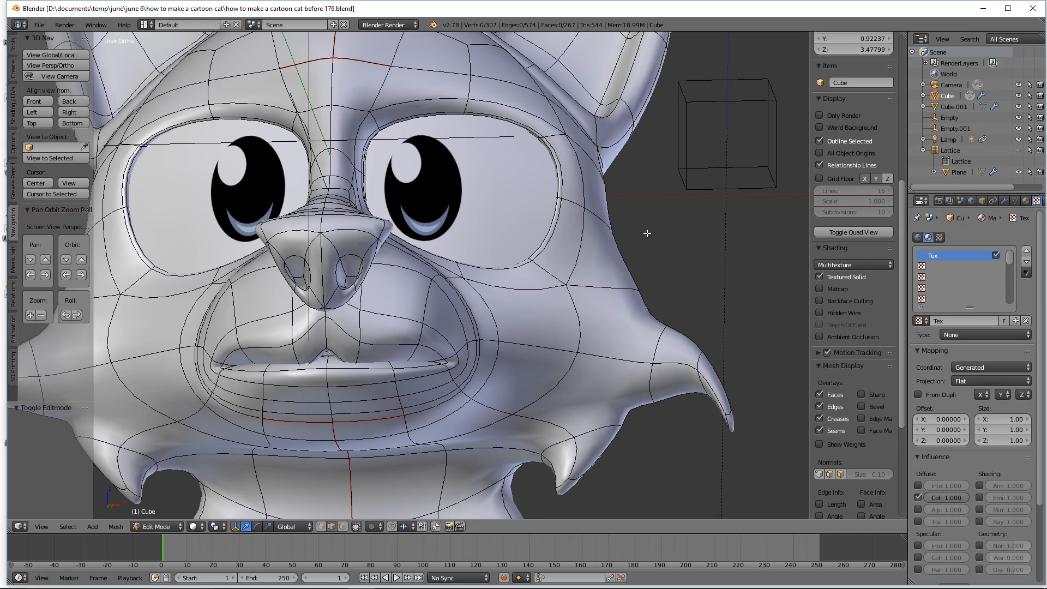
pyautogui.click(629, 242)
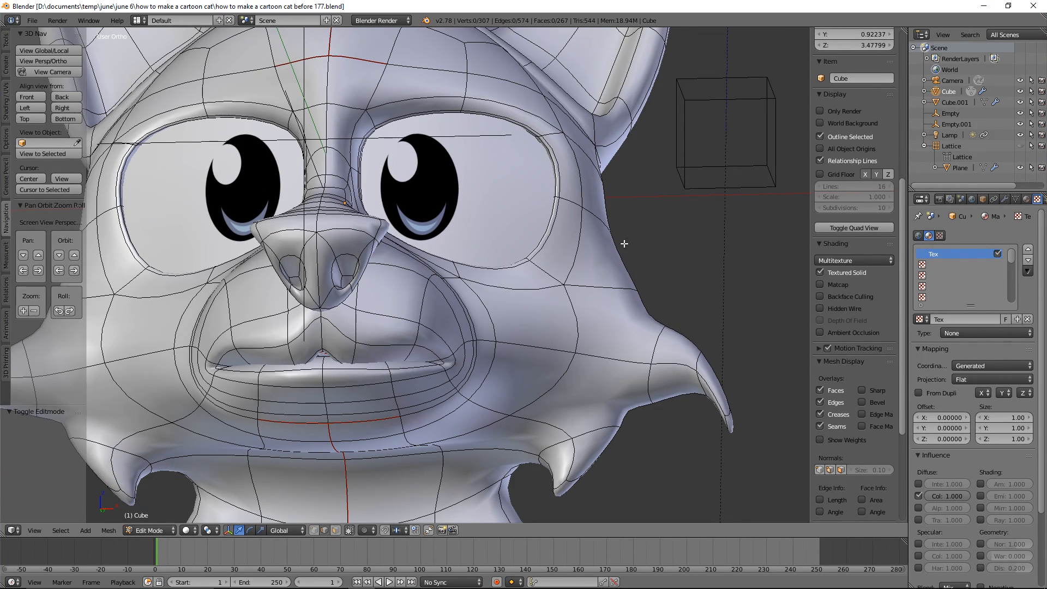
# Step: Add a single loop cut inside the nostril and slide it fully outward, with an edge slide of 1.000
pyautogui.press('ctrl')
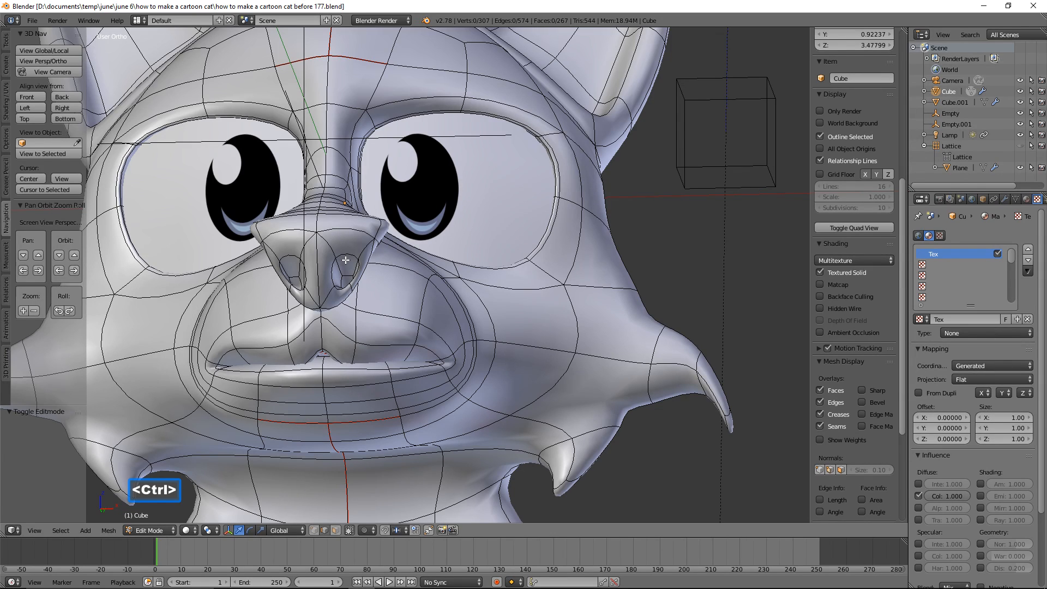
pyautogui.hotkey('ctrl', 'r')
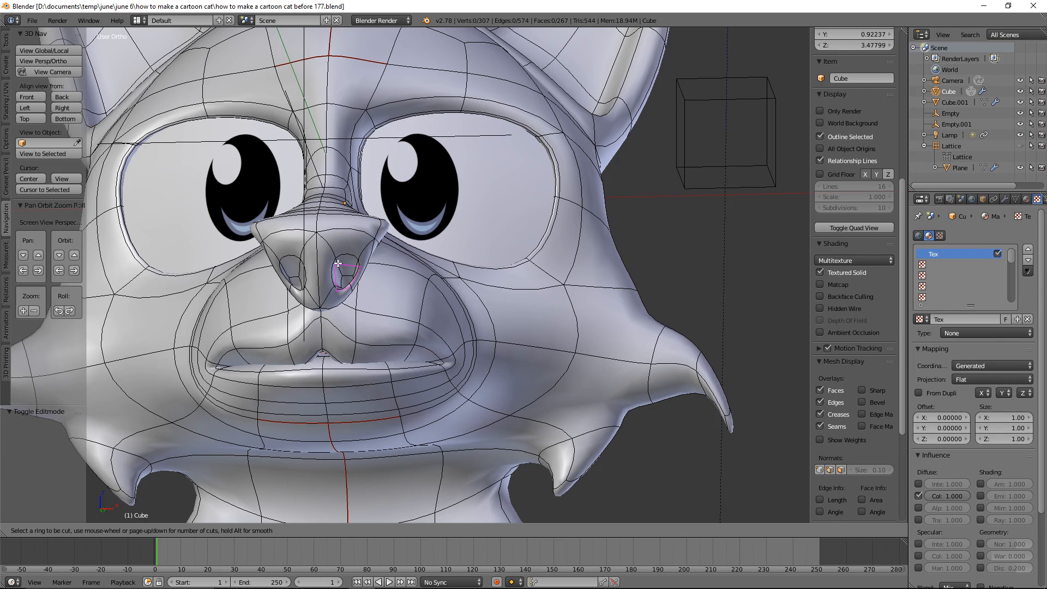
pyautogui.click(338, 264)
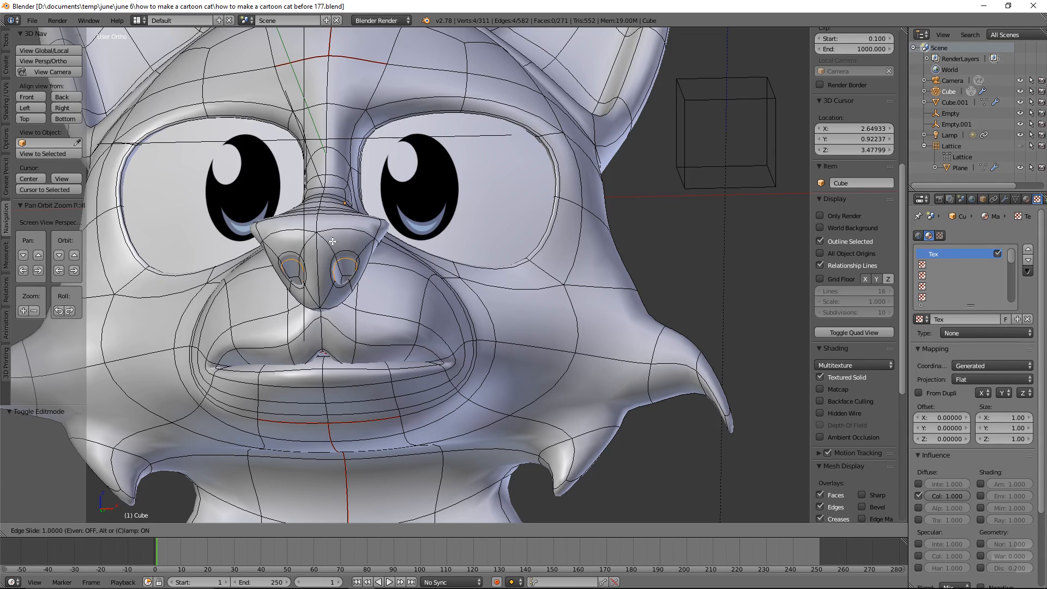
pyautogui.click(333, 242)
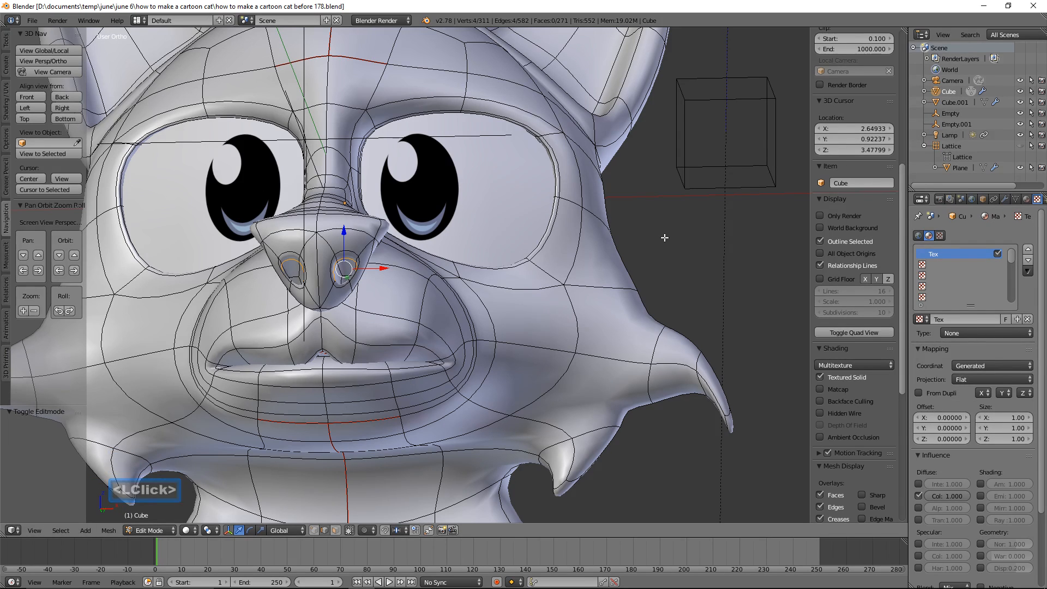
# Step: Clear the selection and select the edge loop around the nostril opening
pyautogui.press('a')
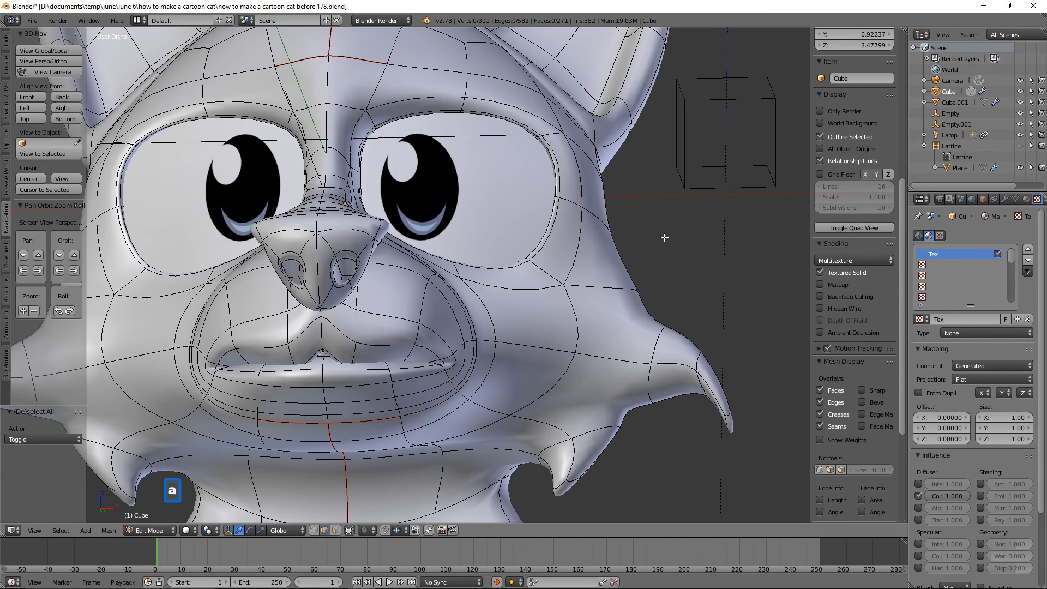
pyautogui.press('alt')
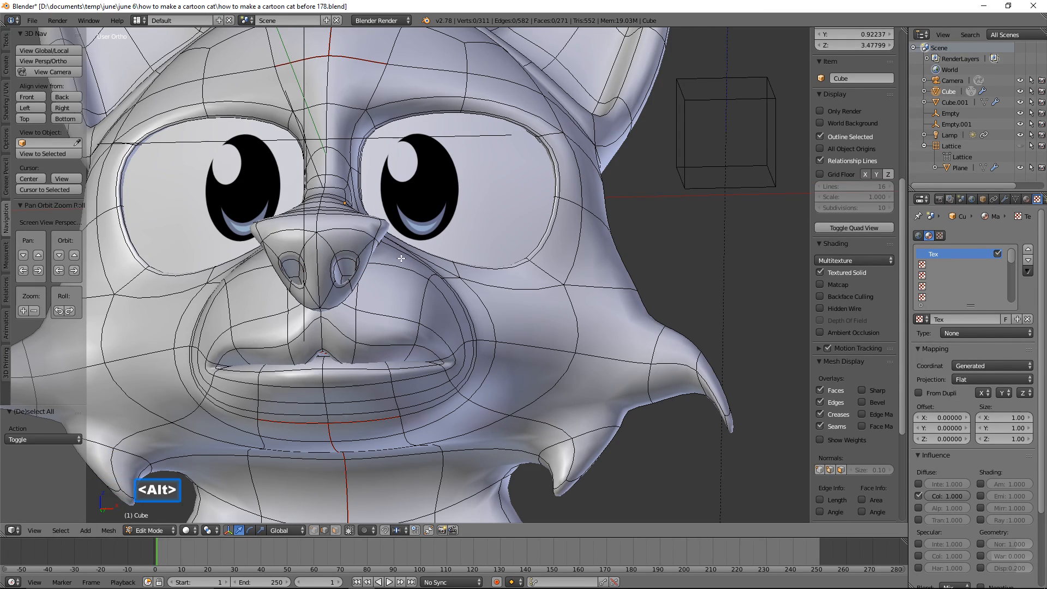
pyautogui.keyDown('alt'); pyautogui.click(349, 250); pyautogui.keyUp('alt')
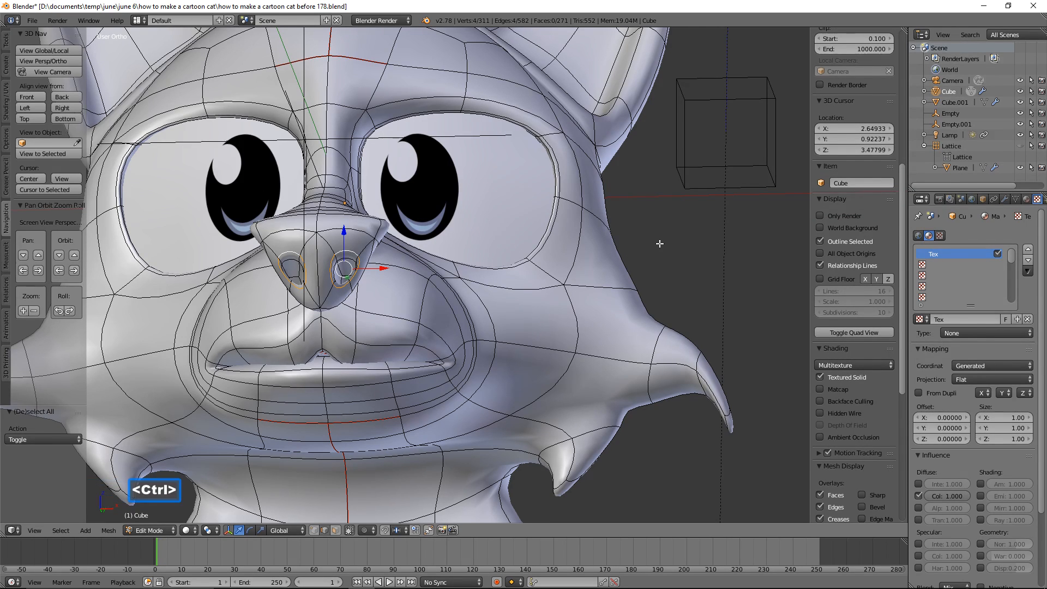
# Step: Mark the nostril opening's edge loop as a seam and clear the mesh selection
pyautogui.hotkey('ctrl', 'e')
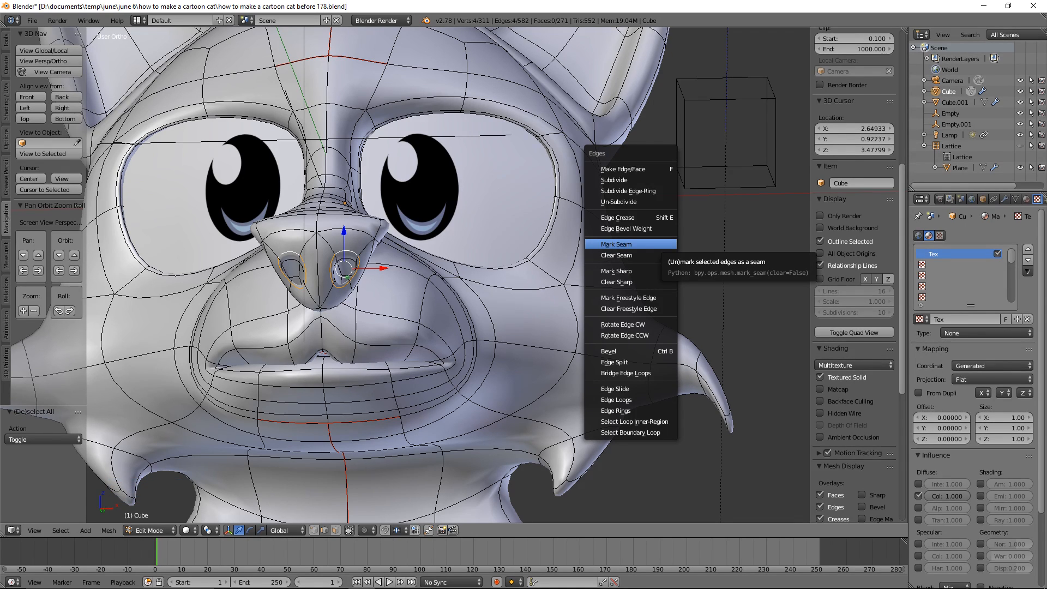
pyautogui.click(674, 244)
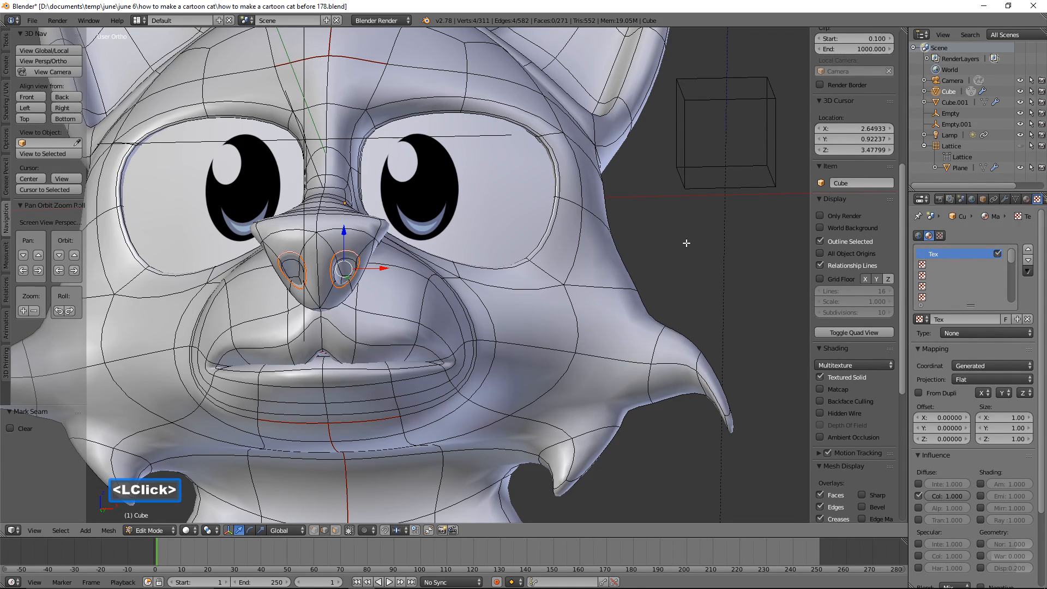
pyautogui.press('a')
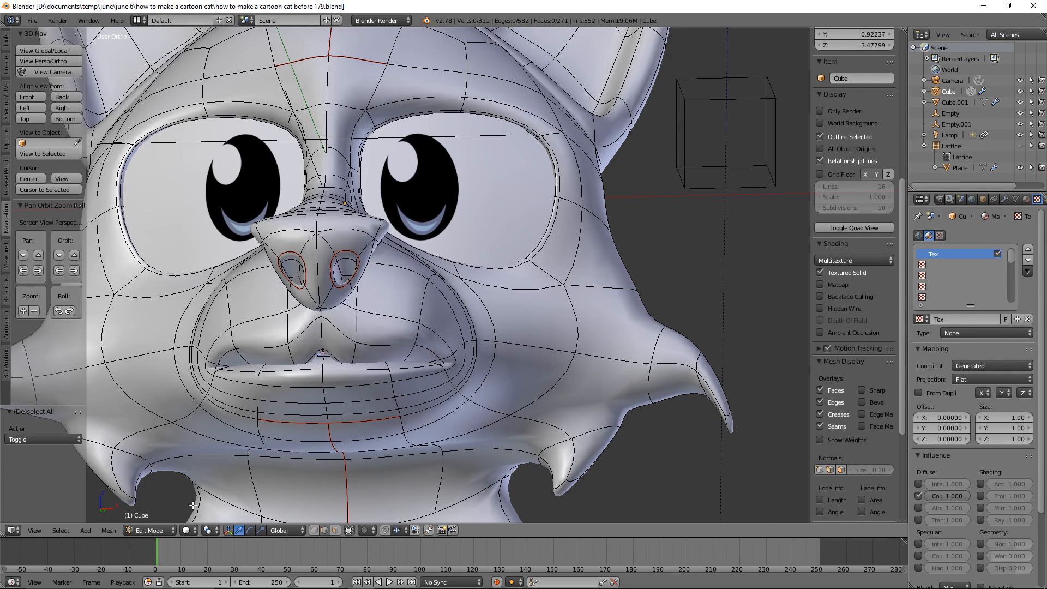
# Step: Return the head to Object Mode and change the screen layout to UV Editing
pyautogui.click(167, 532)
pyautogui.click(172, 516)
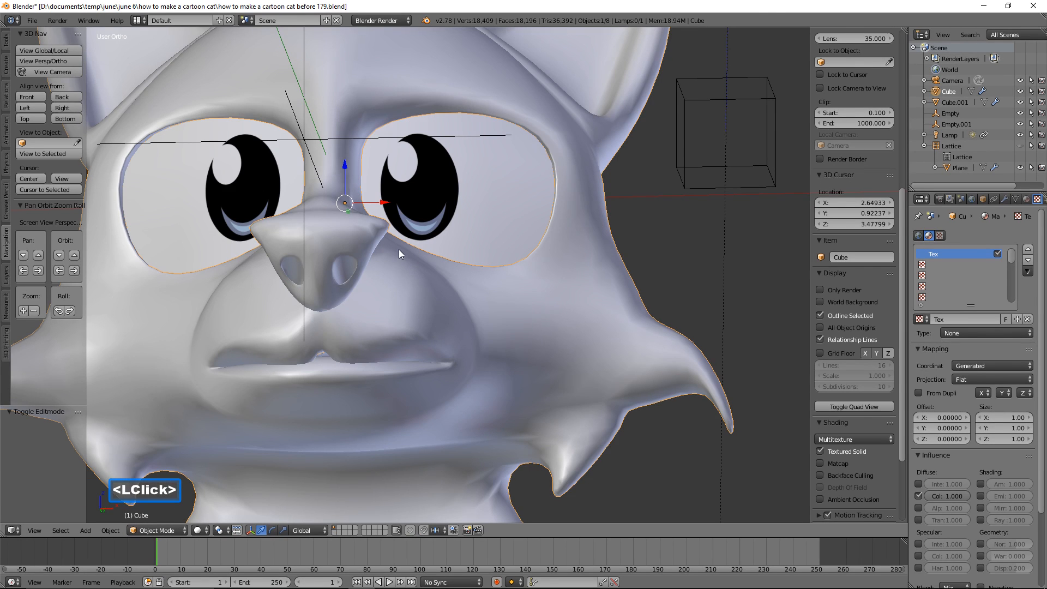
pyautogui.scroll(-4, 672, 311)
pyautogui.moveTo(653, 305); pyautogui.dragTo(660, 332, button='middle')
pyautogui.keyDown('shift'); pyautogui.moveTo(608, 310); pyautogui.dragTo(735, 324, button='middle'); pyautogui.keyUp('shift')
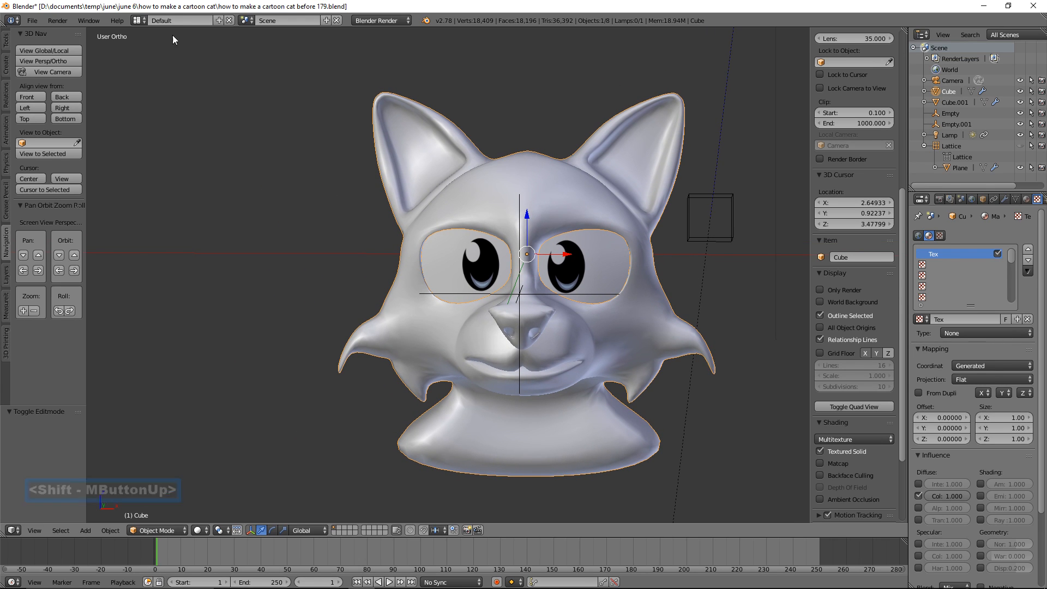
pyautogui.click(145, 21)
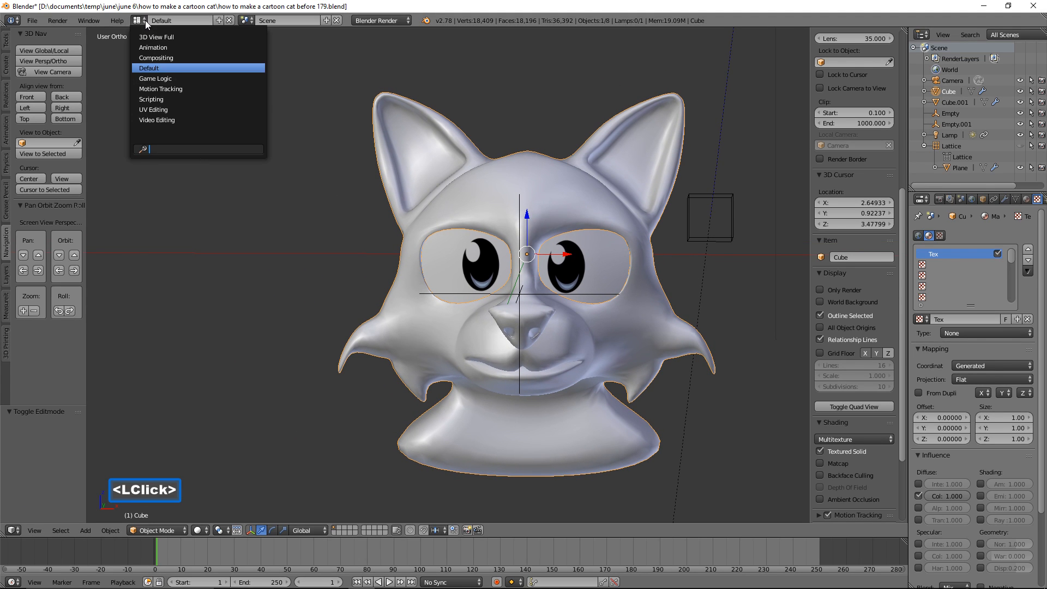
pyautogui.click(196, 109)
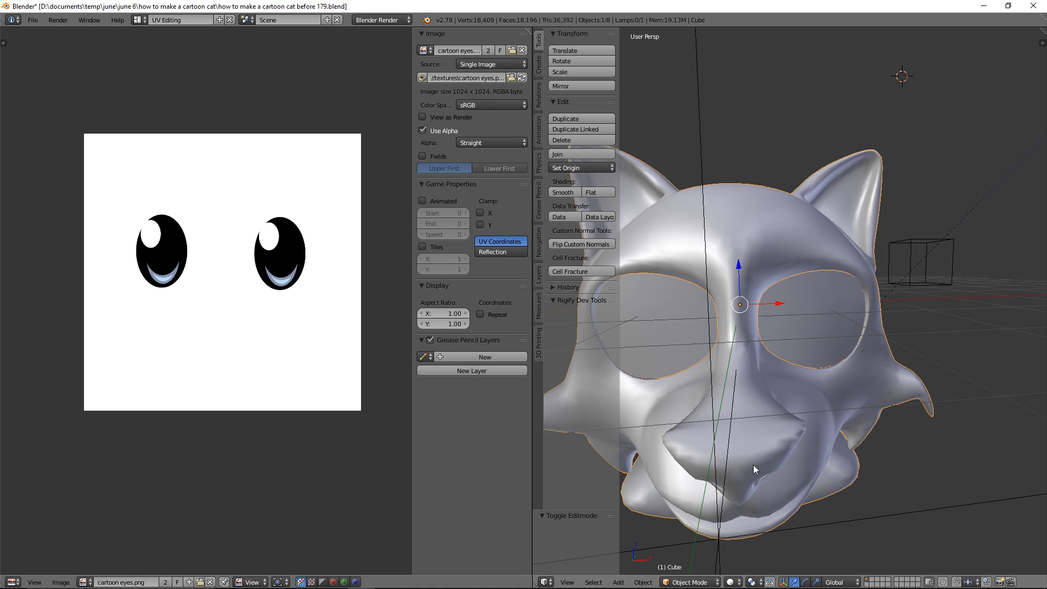
# Step: Put the head in Edit Mode, select the whole mesh, and unlink the cartoon eyes.png image from the UV editor
pyautogui.click(709, 583)
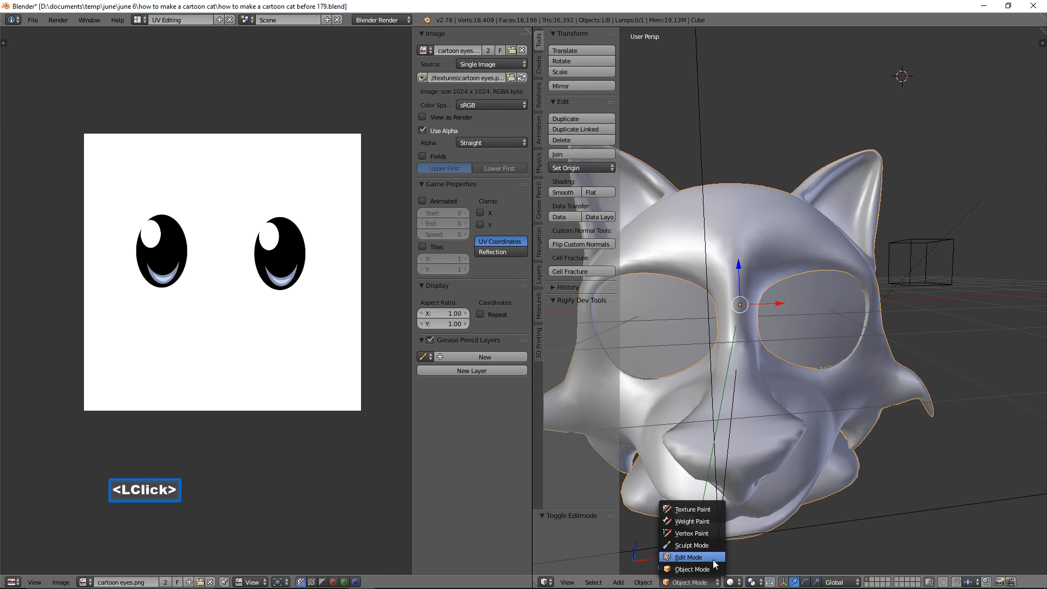
pyautogui.click(713, 558)
pyautogui.scroll(-2, 838, 428)
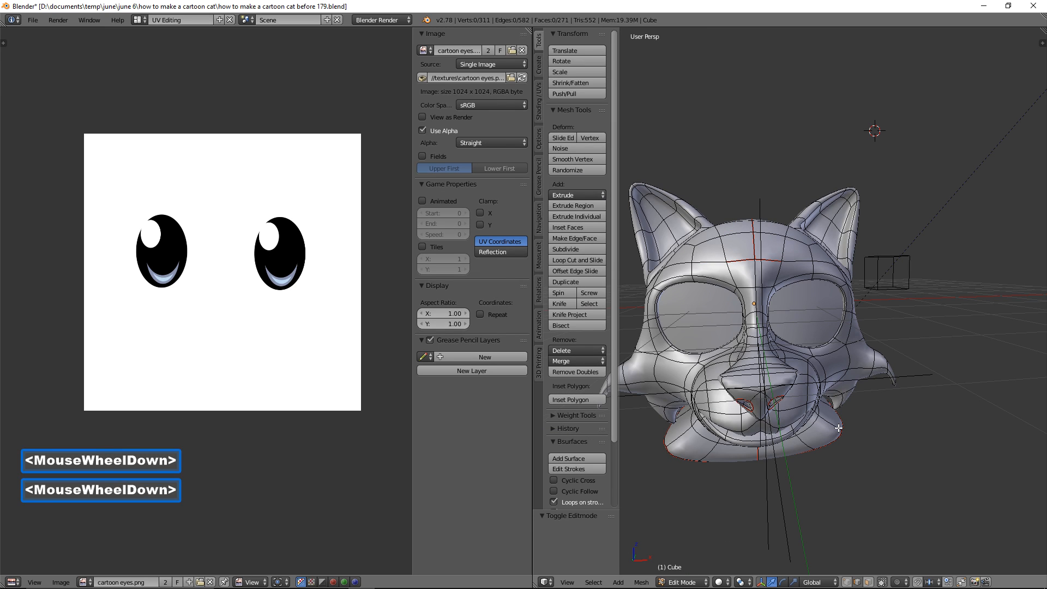
pyautogui.press('a')
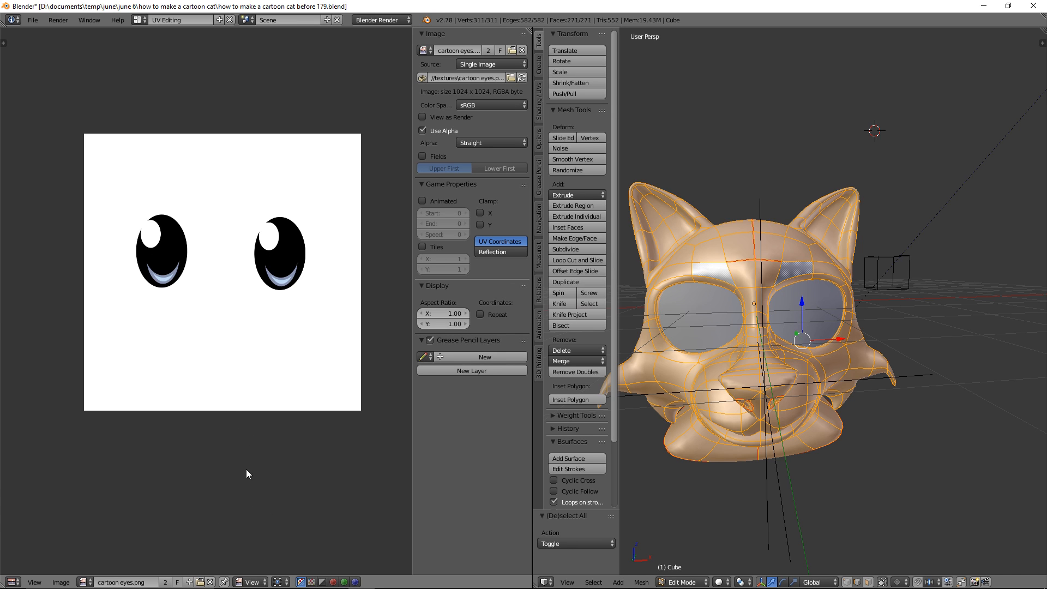
pyautogui.click(210, 582)
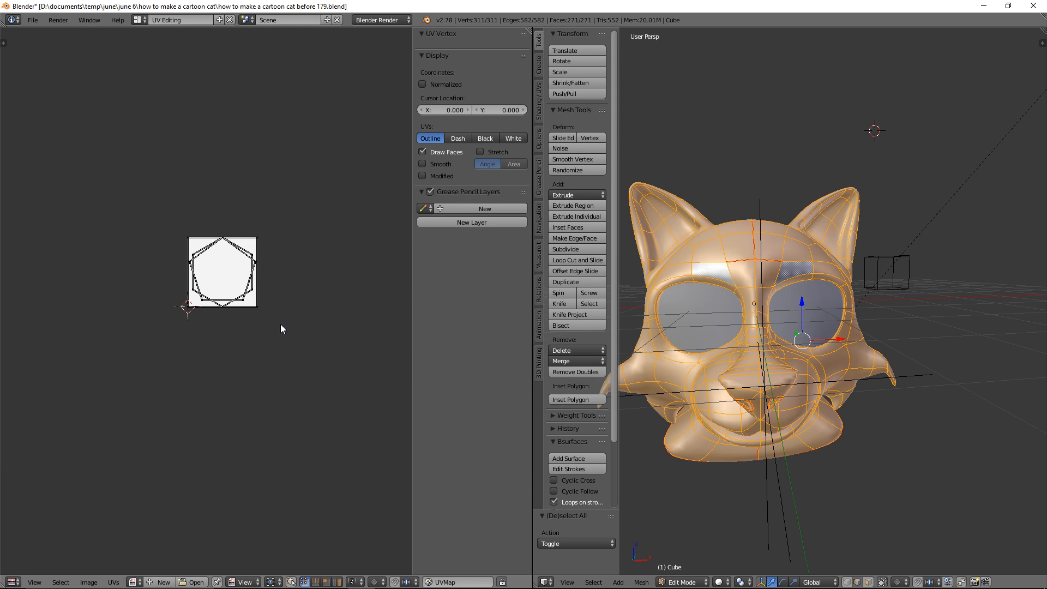
# Step: Unwrap the whole head mesh and inspect the resulting UV layout
pyautogui.scroll(2, 296, 371)
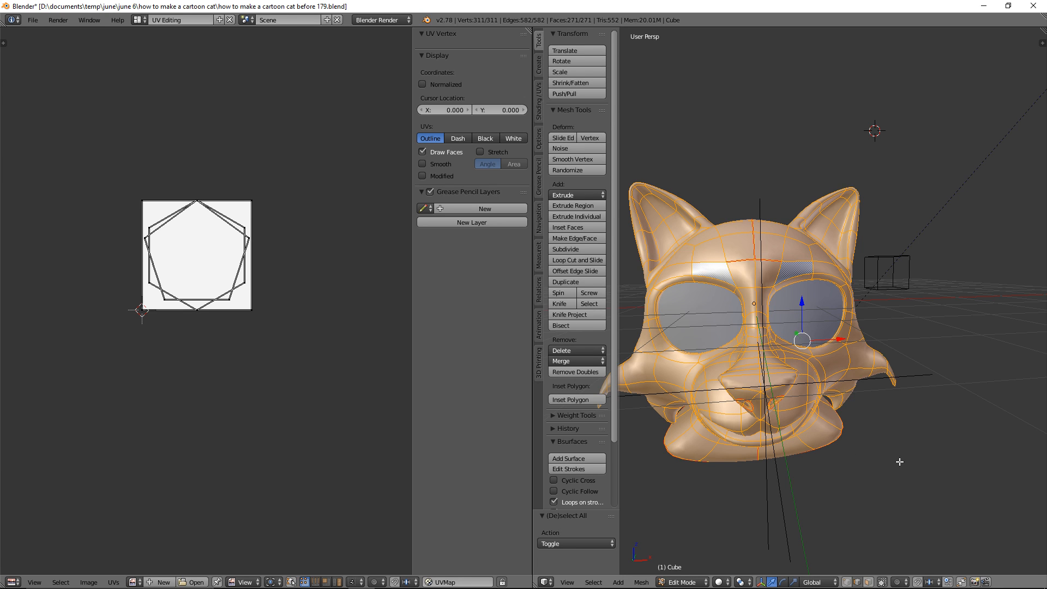
pyautogui.press('u')
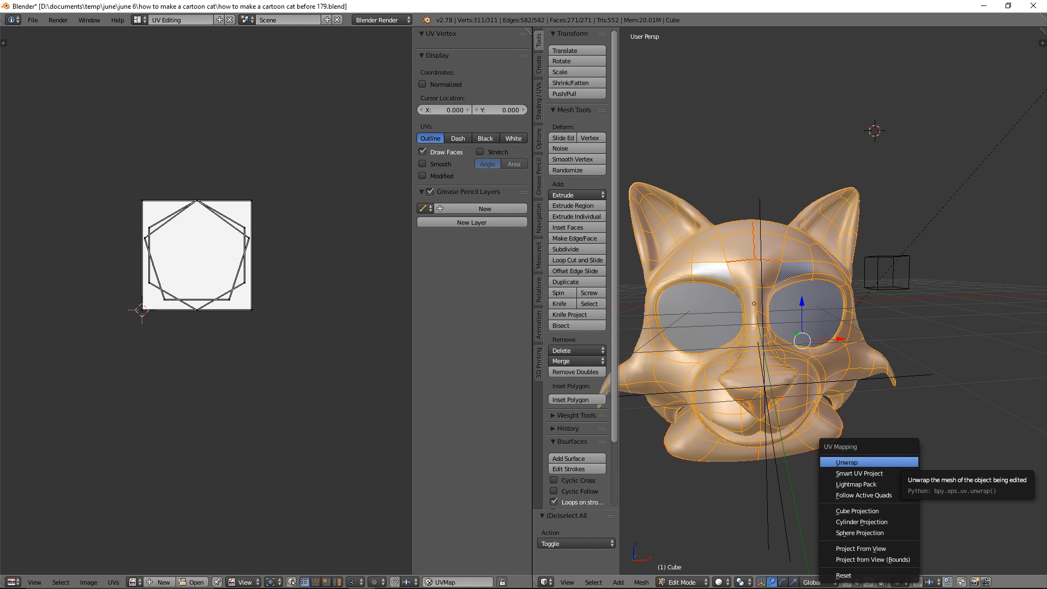
pyautogui.click(847, 463)
pyautogui.scroll(2, 293, 350)
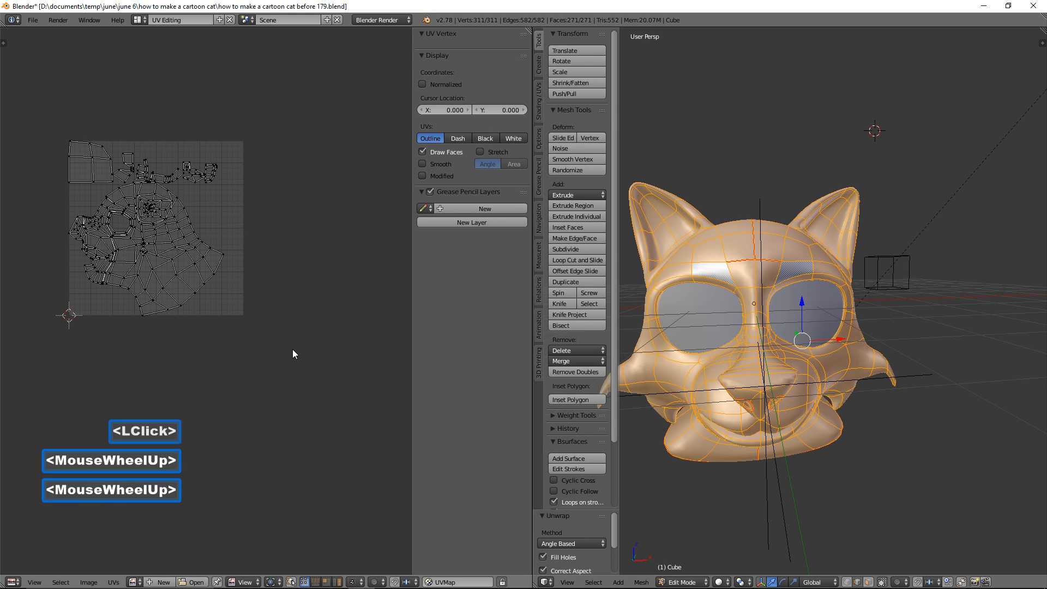
pyautogui.keyDown('shift'); pyautogui.moveTo(287, 348); pyautogui.dragTo(334, 400, button='middle'); pyautogui.keyUp('shift')
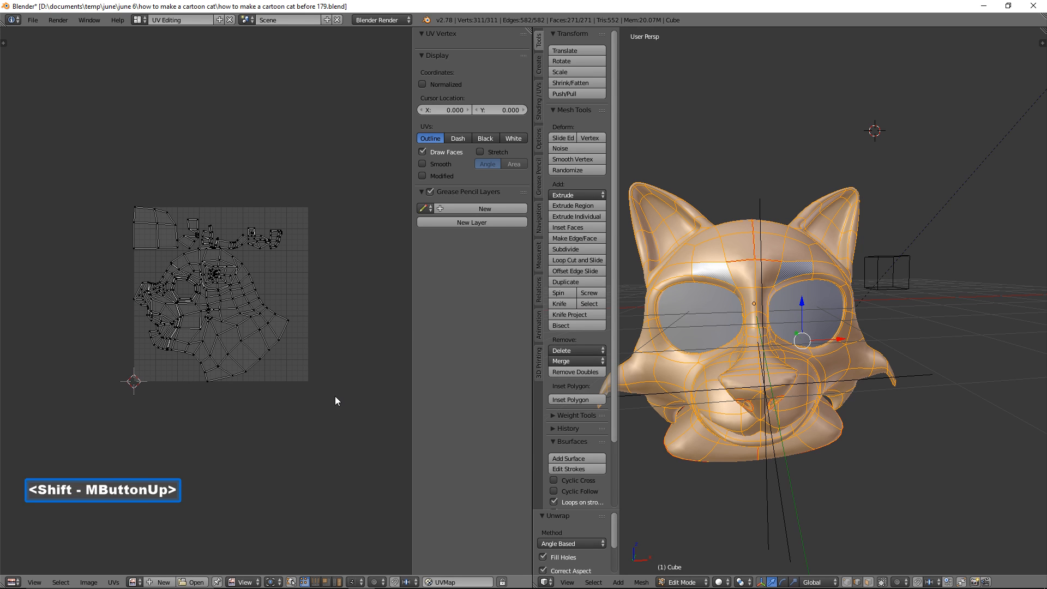
pyautogui.scroll(2, 336, 397)
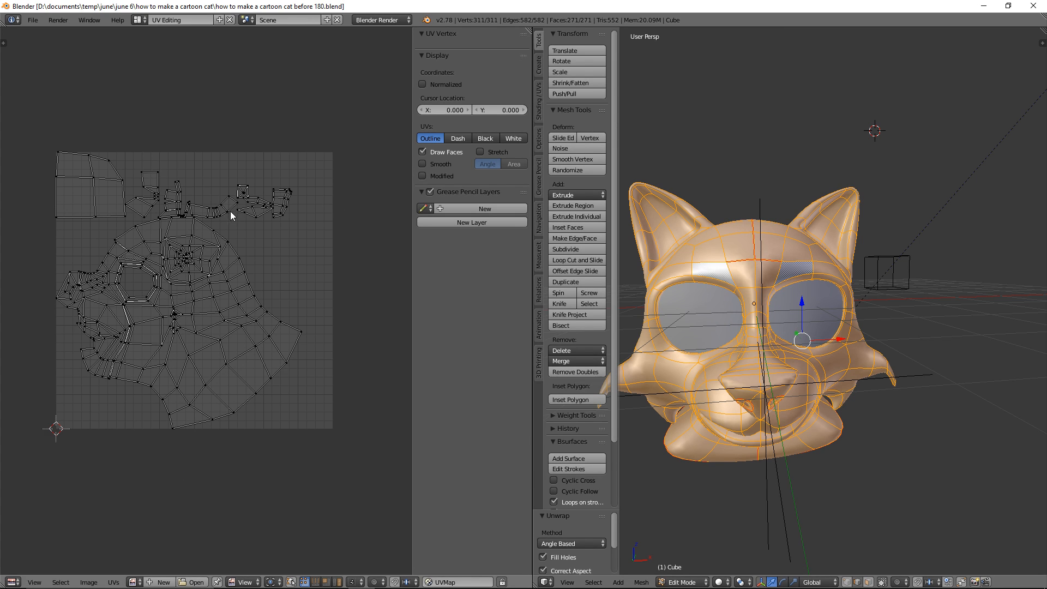
# Step: Select the edges along the front and outer side of the ear's base
pyautogui.moveTo(791, 301); pyautogui.dragTo(881, 268, button='middle')
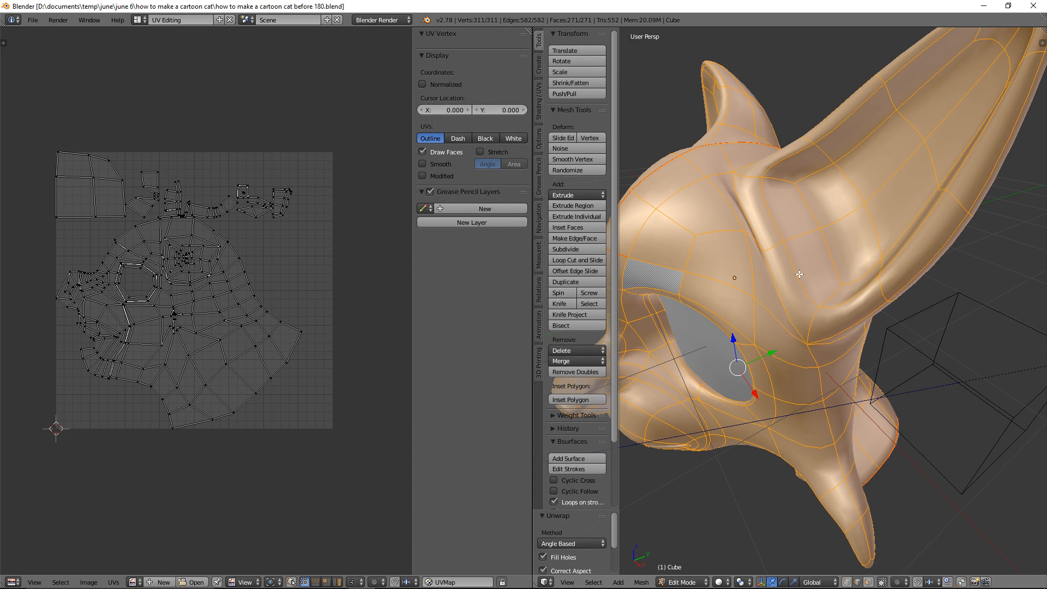
pyautogui.moveTo(799, 274)
pyautogui.mouseDown(button='middle')
pyautogui.moveTo(836, 276)
pyautogui.moveTo(815, 277)
pyautogui.mouseUp(button='middle')
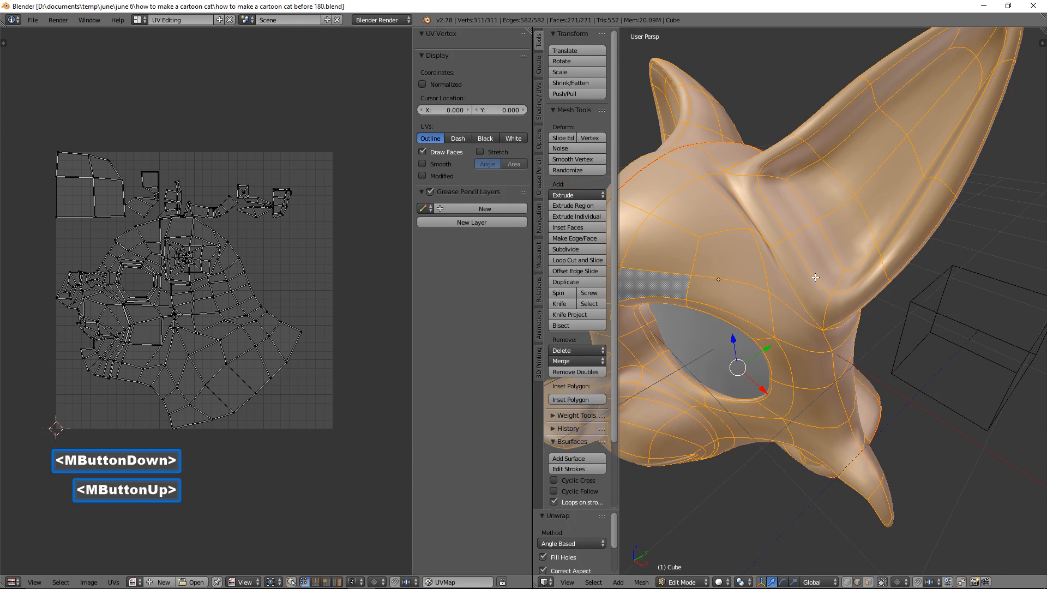
pyautogui.click(739, 200)
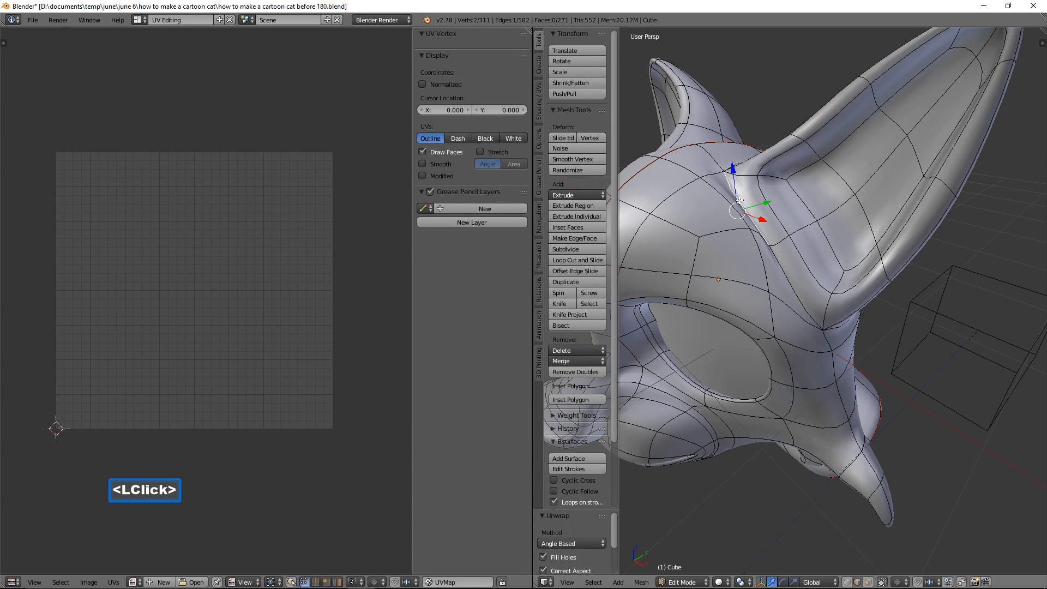
pyautogui.keyDown('shift'); pyautogui.click(782, 270); pyautogui.keyUp('shift')
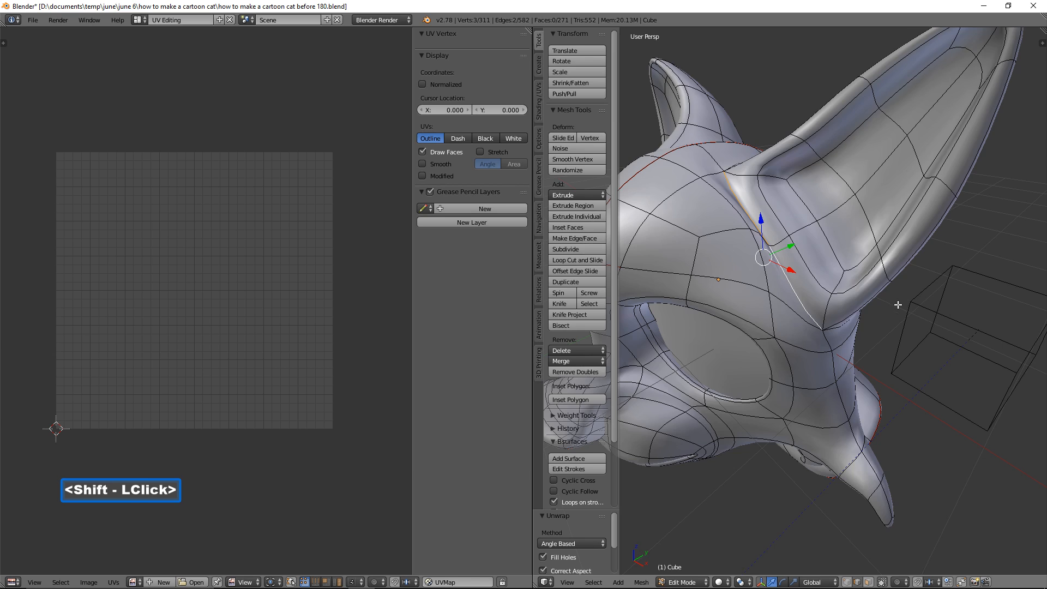
pyautogui.moveTo(898, 305); pyautogui.dragTo(823, 274, button='middle')
pyautogui.keyDown('shift'); pyautogui.click(797, 355); pyautogui.keyUp('shift')
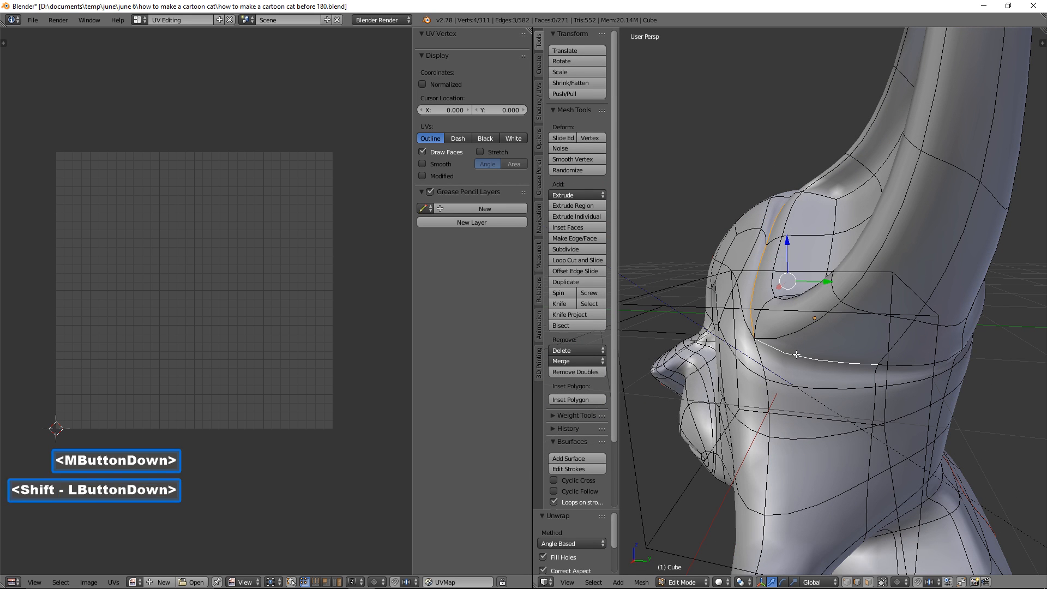
pyautogui.keyDown('shift'); pyautogui.click(908, 364); pyautogui.keyUp('shift')
pyautogui.moveTo(984, 349); pyautogui.dragTo(844, 327, button='middle')
# Step: Add the back and inner edges of the ear's base to the selection and mark the loop as a seam
pyautogui.keyDown('shift'); pyautogui.click(689, 304); pyautogui.keyUp('shift')
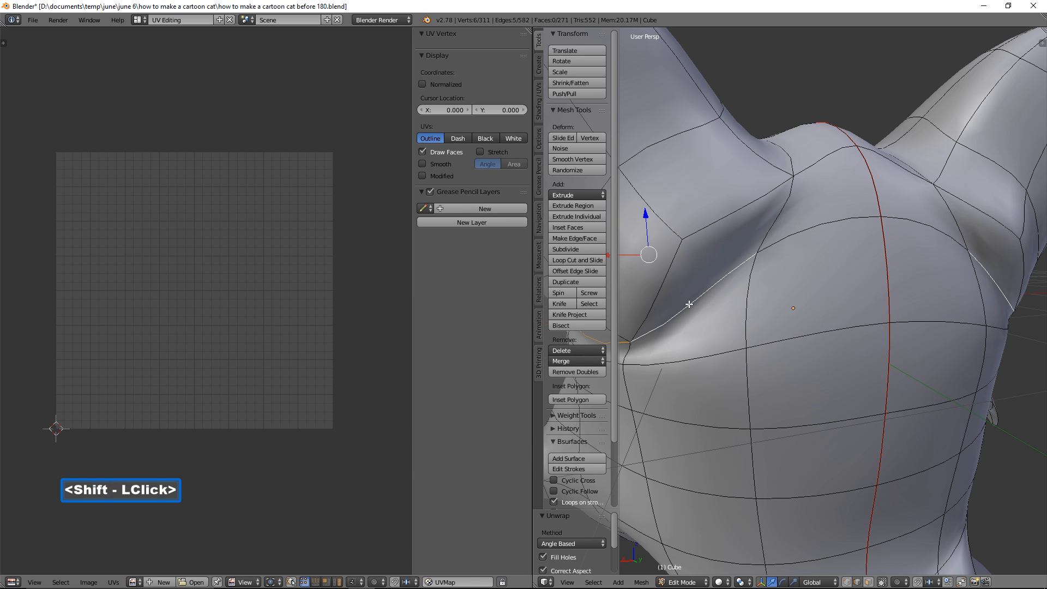
pyautogui.keyDown('shift'); pyautogui.click(772, 228); pyautogui.keyUp('shift')
pyautogui.keyDown('shift'); pyautogui.click(789, 164); pyautogui.keyUp('shift')
pyautogui.scroll(-1, 758, 209)
pyautogui.moveTo(762, 211); pyautogui.dragTo(943, 320, button='middle')
pyautogui.keyDown('shift'); pyautogui.moveTo(736, 267); pyautogui.dragTo(821, 331, button='middle'); pyautogui.keyUp('shift')
pyautogui.keyDown('shift'); pyautogui.click(823, 333); pyautogui.keyUp('shift')
pyautogui.moveTo(946, 380); pyautogui.dragTo(899, 229, button='middle')
pyautogui.press('ctrl')
pyautogui.hotkey('ctrl', 'e')
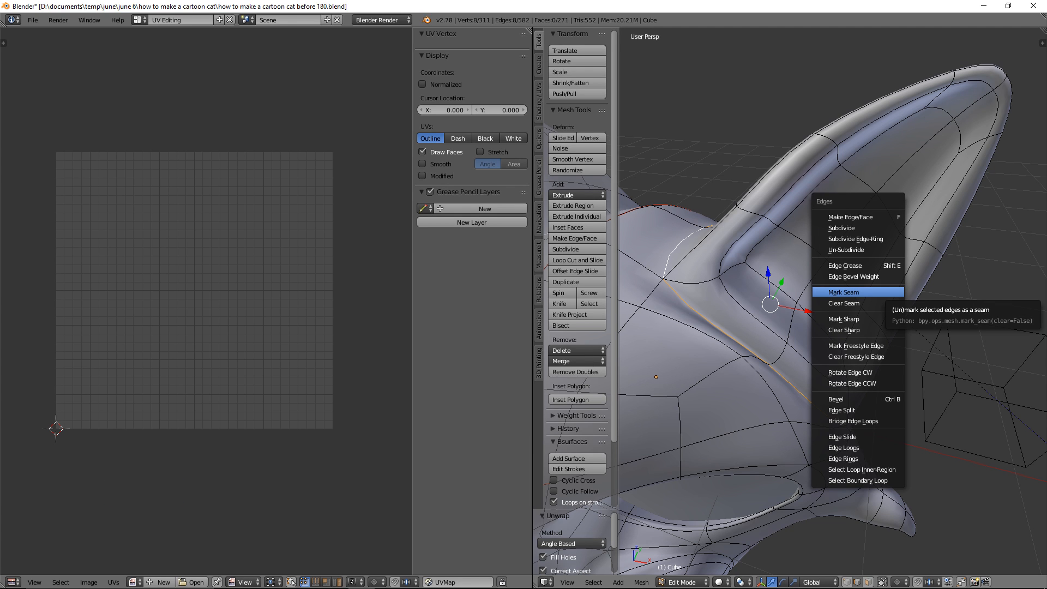
pyautogui.click(843, 293)
# Step: Select the edge line running up the ear's inner side from the base seam to the tip
pyautogui.moveTo(837, 272); pyautogui.dragTo(866, 284, button='middle')
pyautogui.moveTo(731, 258); pyautogui.dragTo(710, 261, button='middle')
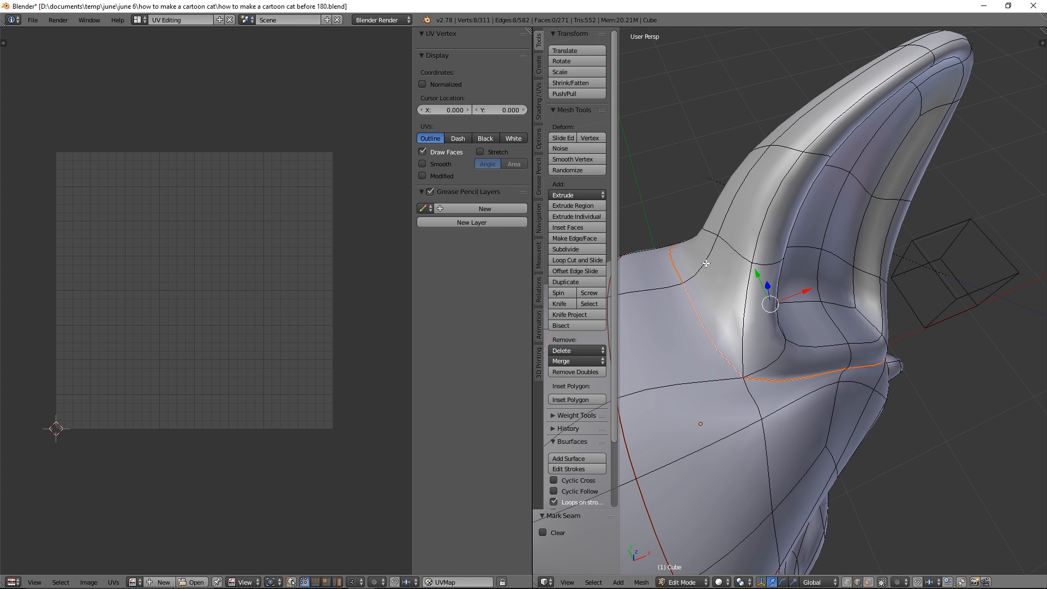
pyautogui.click(709, 262)
pyautogui.keyDown('shift'); pyautogui.click(749, 186); pyautogui.keyUp('shift')
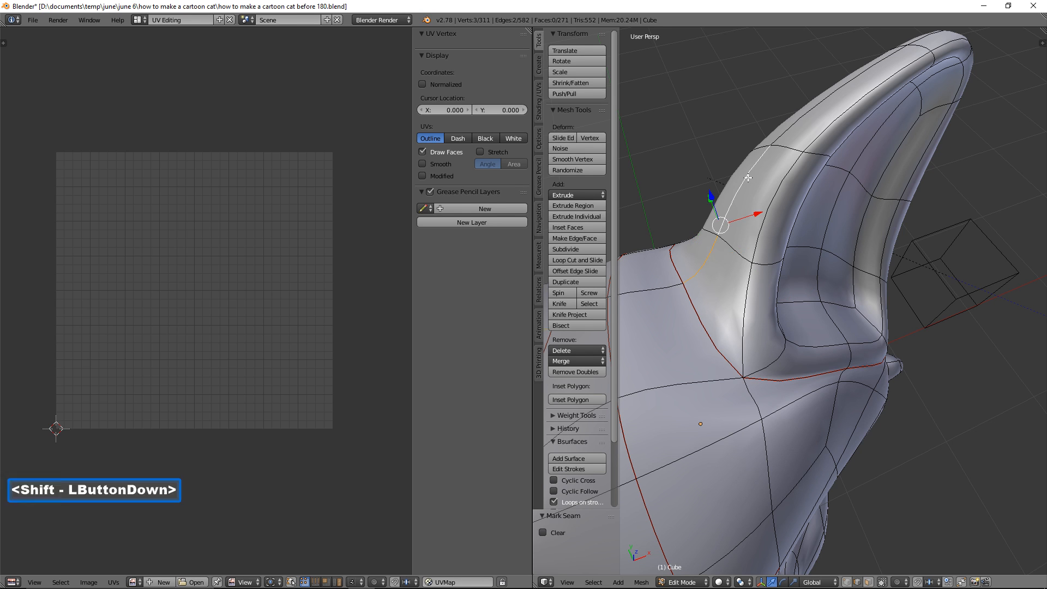
pyautogui.keyDown('shift'); pyautogui.click(818, 107); pyautogui.keyUp('shift')
pyautogui.moveTo(818, 107); pyautogui.dragTo(929, 167, button='middle')
pyautogui.keyDown('shift'); pyautogui.click(968, 79); pyautogui.keyUp('shift')
# Step: Extend the edge selection from the ear's tip down its outer side to the base and mark it as a seam
pyautogui.moveTo(947, 246); pyautogui.dragTo(901, 233, button='middle')
pyautogui.keyDown('shift'); pyautogui.click(900, 233); pyautogui.keyUp('shift')
pyautogui.moveTo(900, 293); pyautogui.dragTo(865, 371, button='middle')
pyautogui.keyDown('shift'); pyautogui.click(859, 397); pyautogui.keyUp('shift')
pyautogui.keyDown('shift'); pyautogui.moveTo(891, 408); pyautogui.dragTo(803, 406, button='middle'); pyautogui.keyUp('shift')
pyautogui.keyDown('shift'); pyautogui.click(757, 411); pyautogui.keyUp('shift')
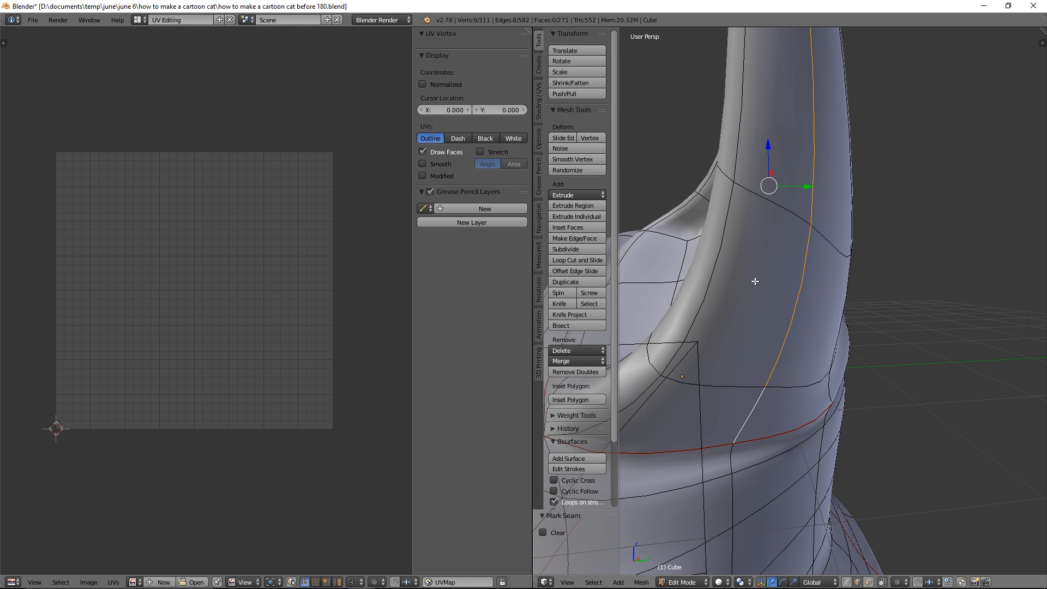
pyautogui.press('ctrl')
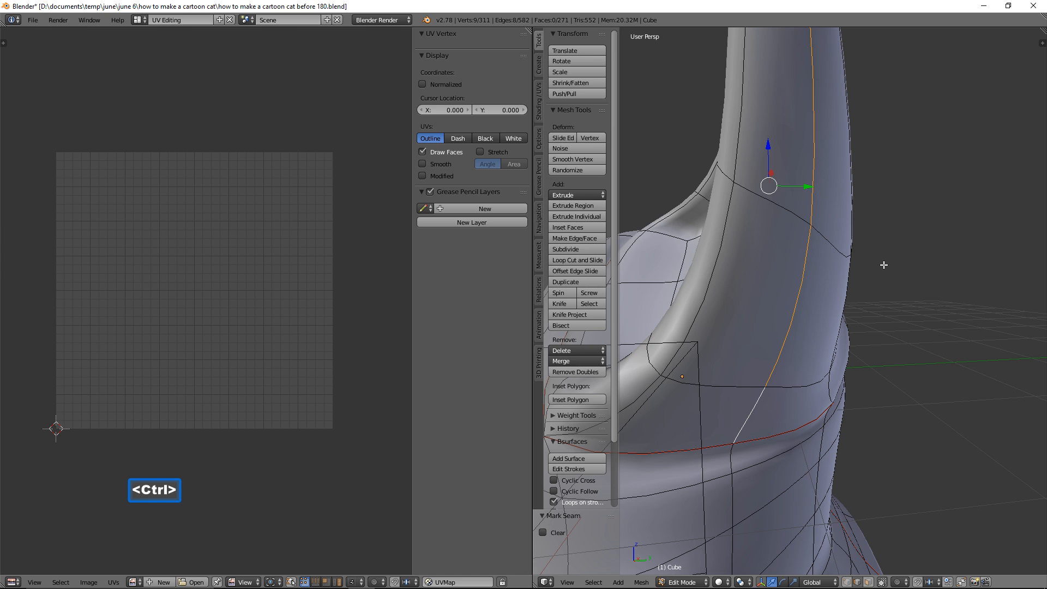
pyautogui.hotkey('ctrl', 'e')
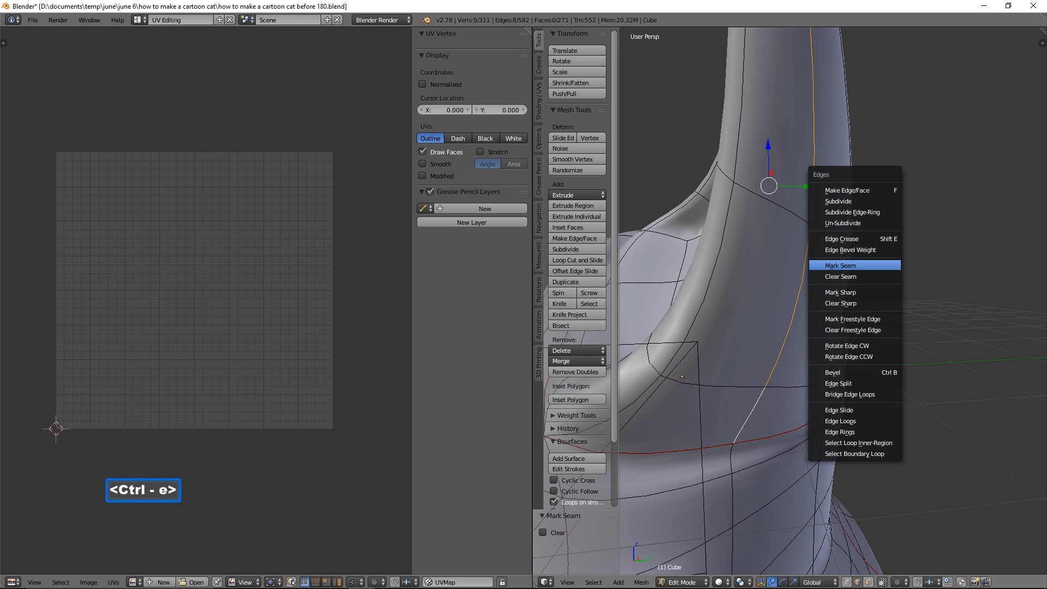
pyautogui.click(843, 266)
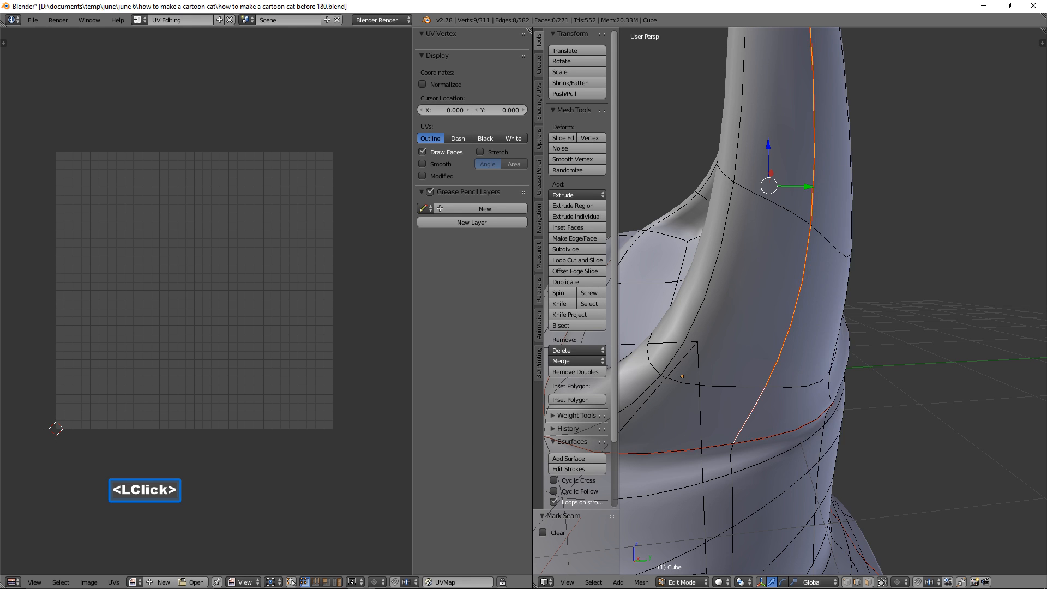
# Step: Select the whole head mesh and unwrap it again with the ear seams
pyautogui.scroll(-3, 884, 264)
pyautogui.moveTo(884, 264); pyautogui.dragTo(905, 315, button='middle')
pyautogui.keyDown('shift'); pyautogui.moveTo(804, 337); pyautogui.dragTo(897, 287, button='middle'); pyautogui.keyUp('shift')
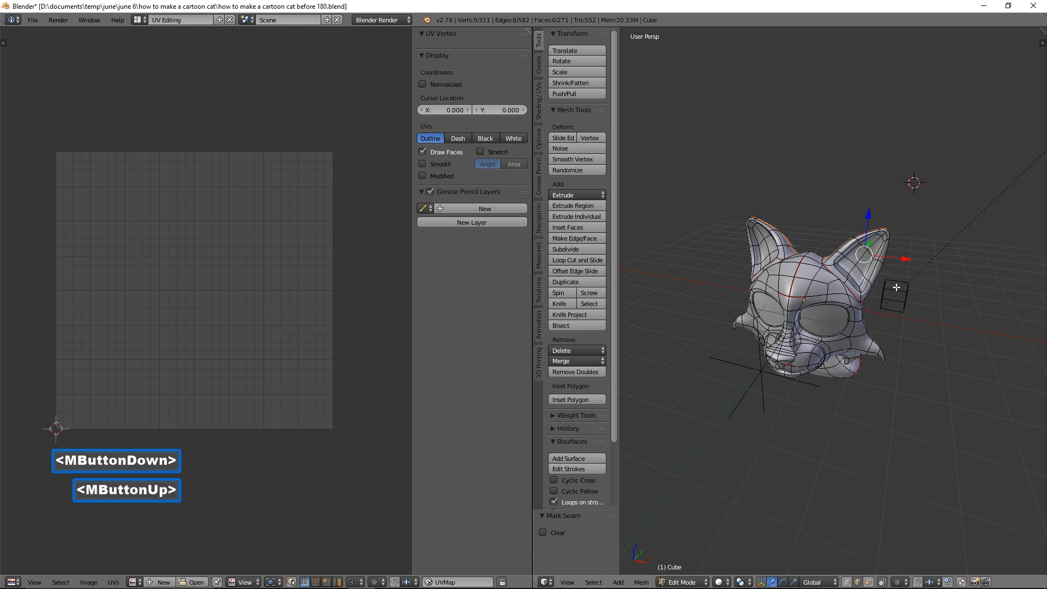
pyautogui.press('a')
pyautogui.press('a')
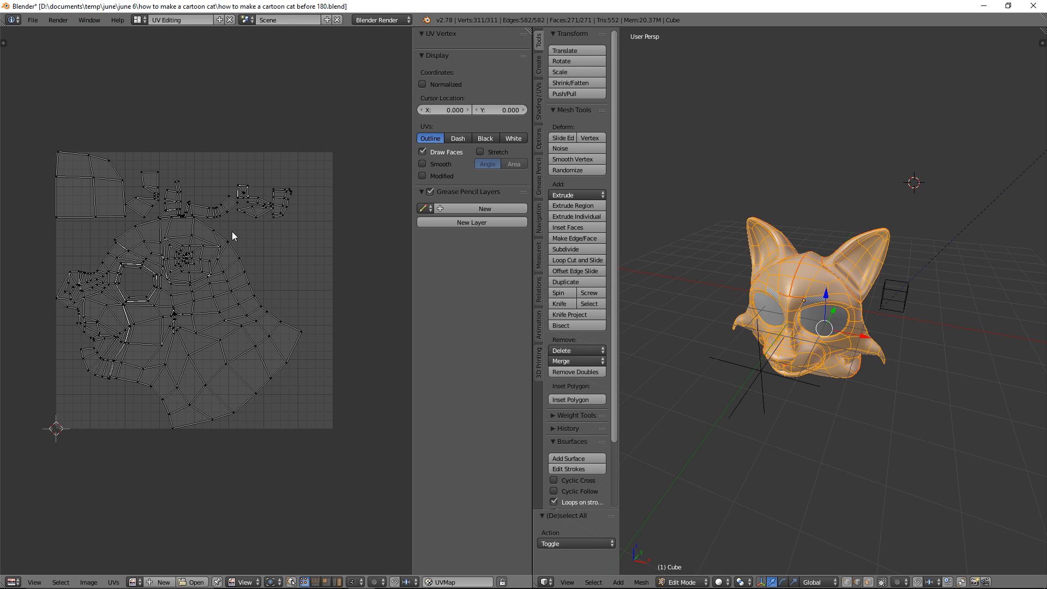
pyautogui.press('u')
pyautogui.click(956, 325)
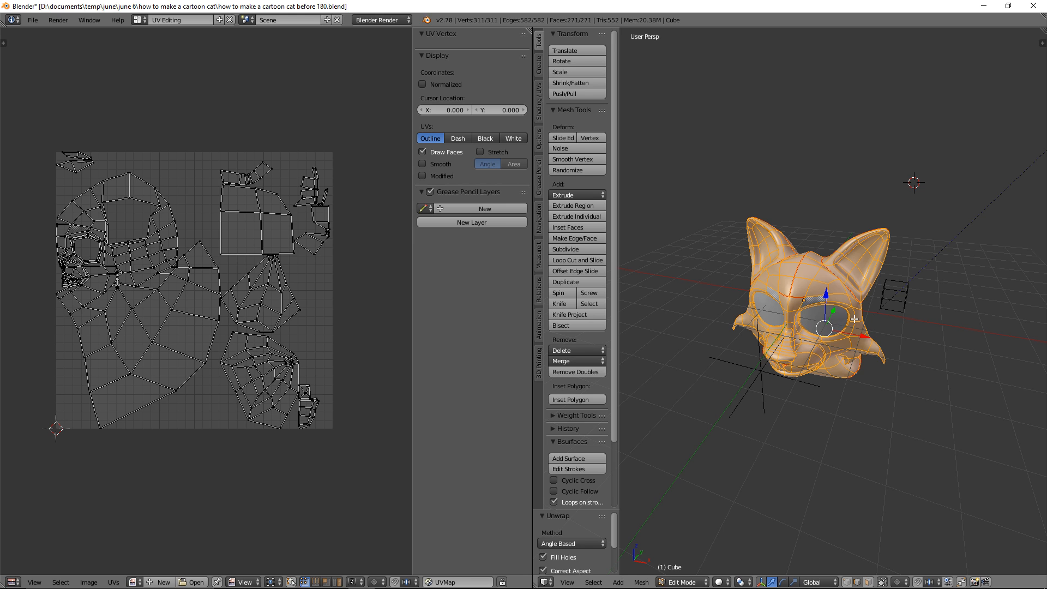
# Step: Select the edge loop across the top of the nose and mark it as a seam
pyautogui.scroll(2, 866, 349)
pyautogui.moveTo(822, 398); pyautogui.dragTo(785, 363, button='middle')
pyautogui.scroll(2, 784, 364)
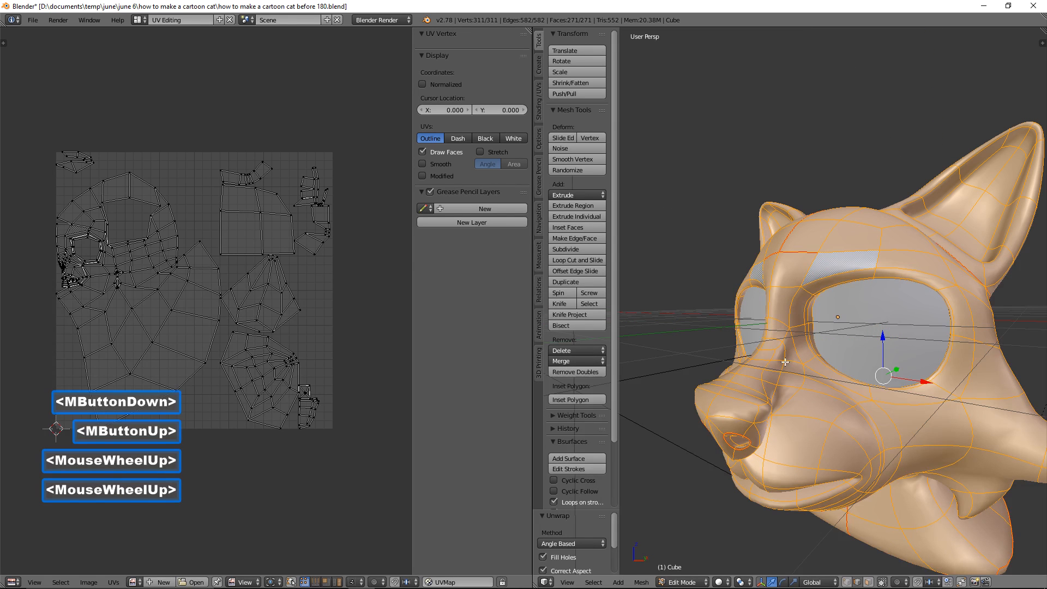
pyautogui.scroll(2, 781, 424)
pyautogui.keyDown('shift'); pyautogui.moveTo(785, 430); pyautogui.dragTo(839, 407, button='middle'); pyautogui.keyUp('shift')
pyautogui.click(814, 363)
pyautogui.keyDown('alt'); pyautogui.click(812, 363); pyautogui.keyUp('alt')
pyautogui.moveTo(812, 362); pyautogui.dragTo(872, 401, button='middle')
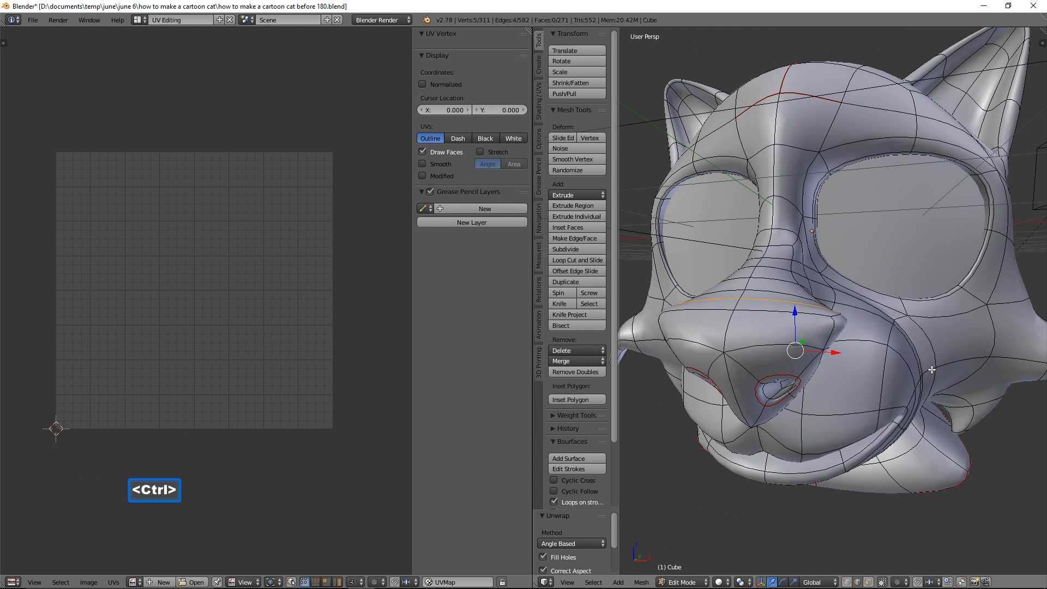
pyautogui.hotkey('ctrl', 'e')
pyautogui.click(889, 371)
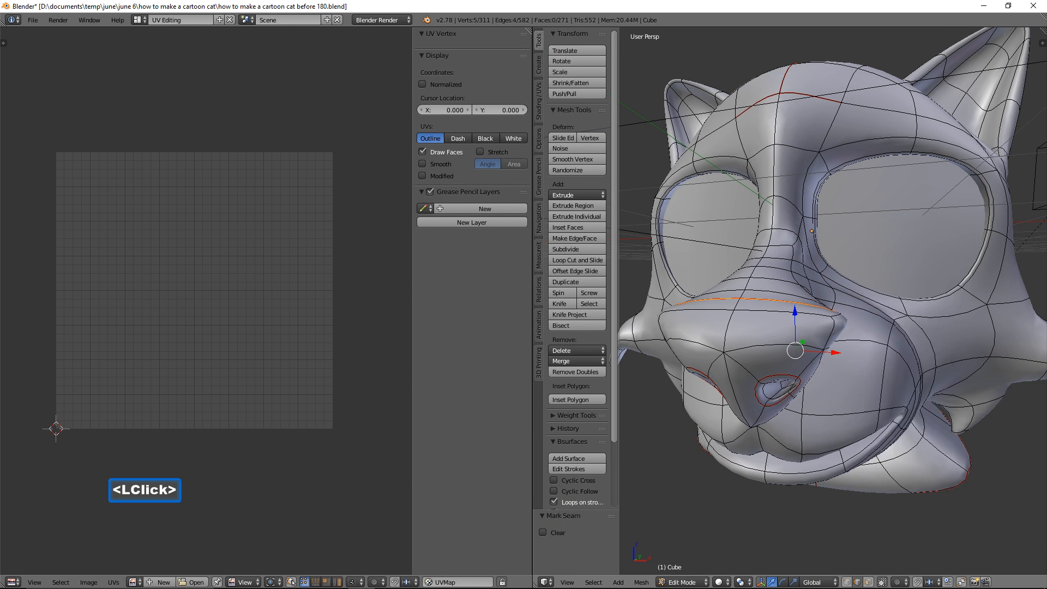
# Step: Unwrap the whole head mesh again with the nose seam and save it as "how to make a cartoon cat before 181.blend"
pyautogui.press('a')
pyautogui.press('a')
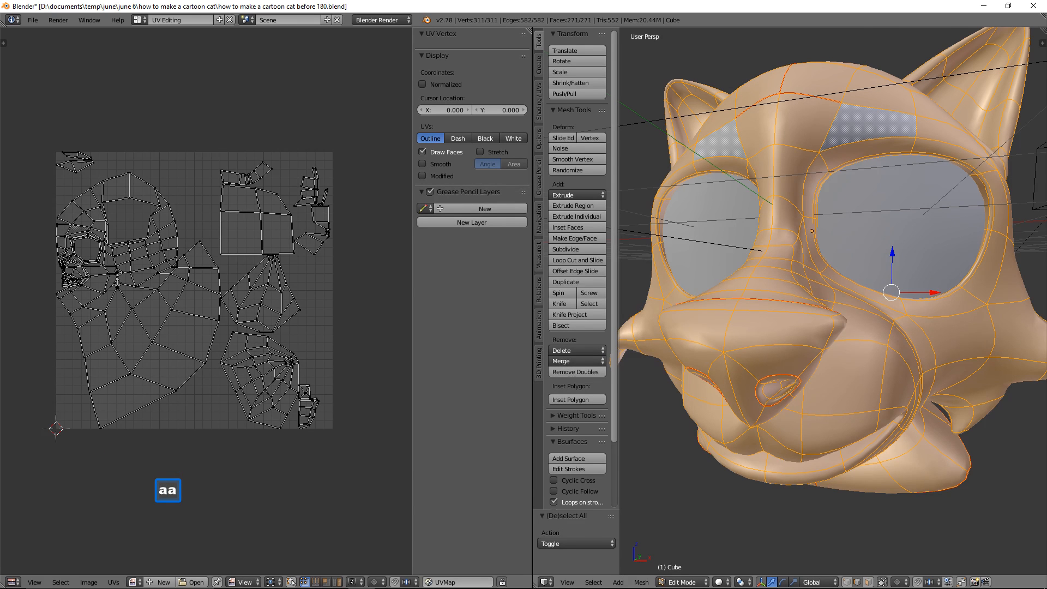
pyautogui.press('u')
pyautogui.click(884, 367)
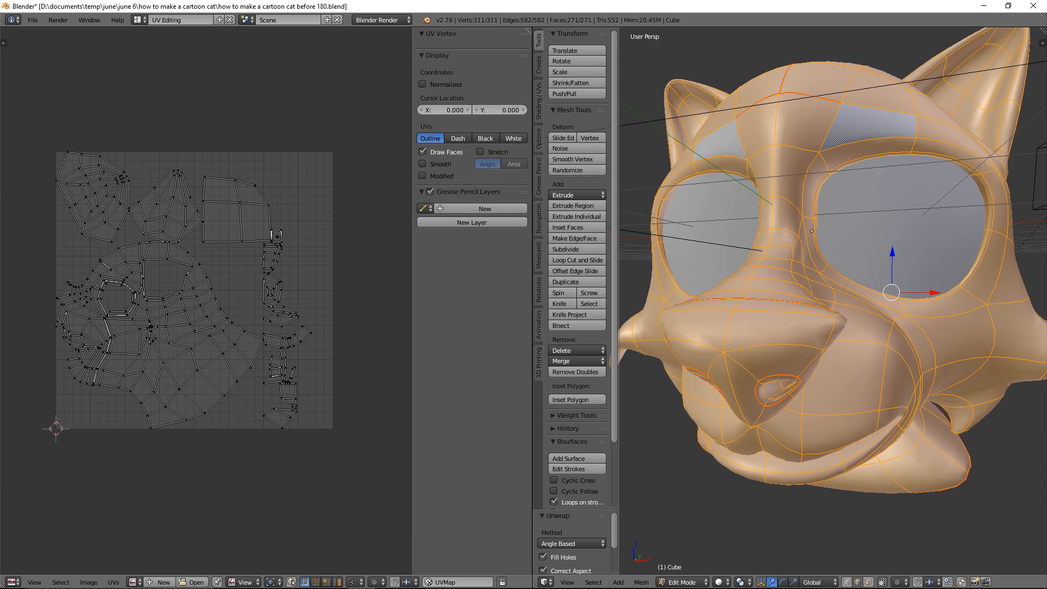
pyautogui.click(846, 283)
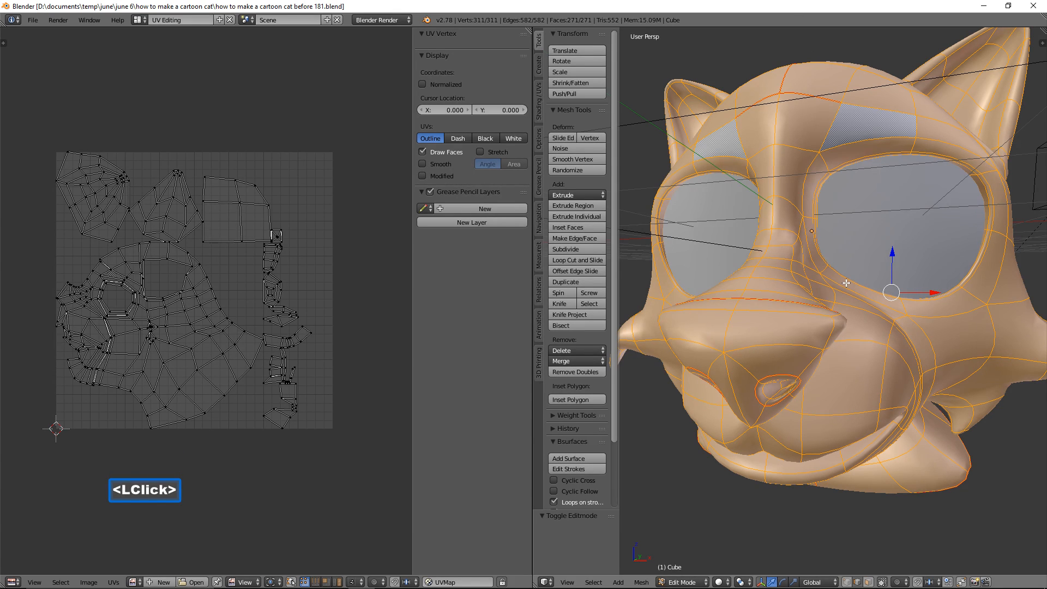
# Step: Deselect the head mesh and switch the head to Texture Paint mode
pyautogui.scroll(-4, 848, 286)
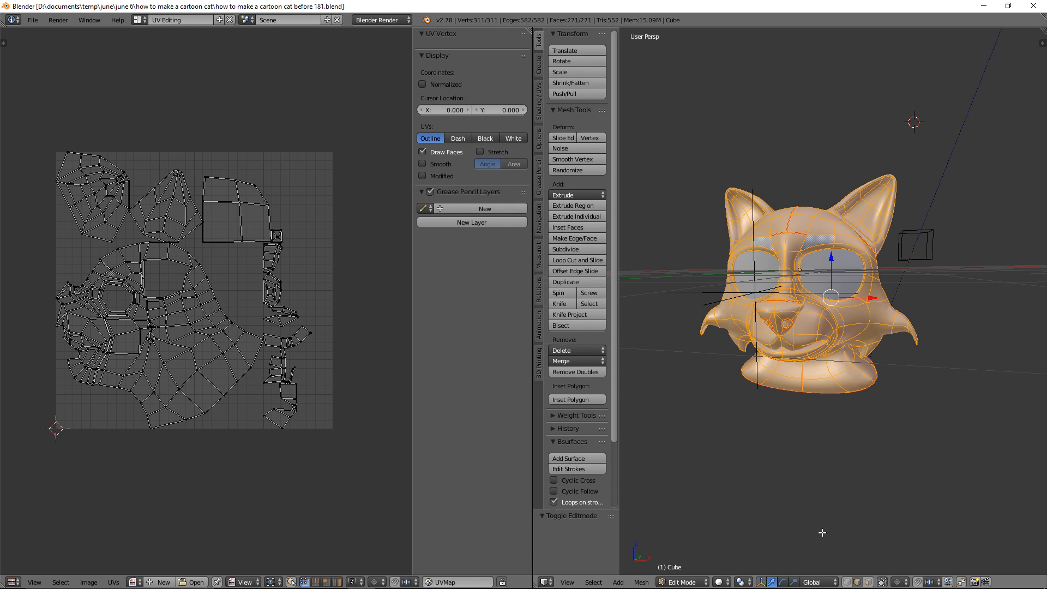
pyautogui.press('a')
pyautogui.click(706, 583)
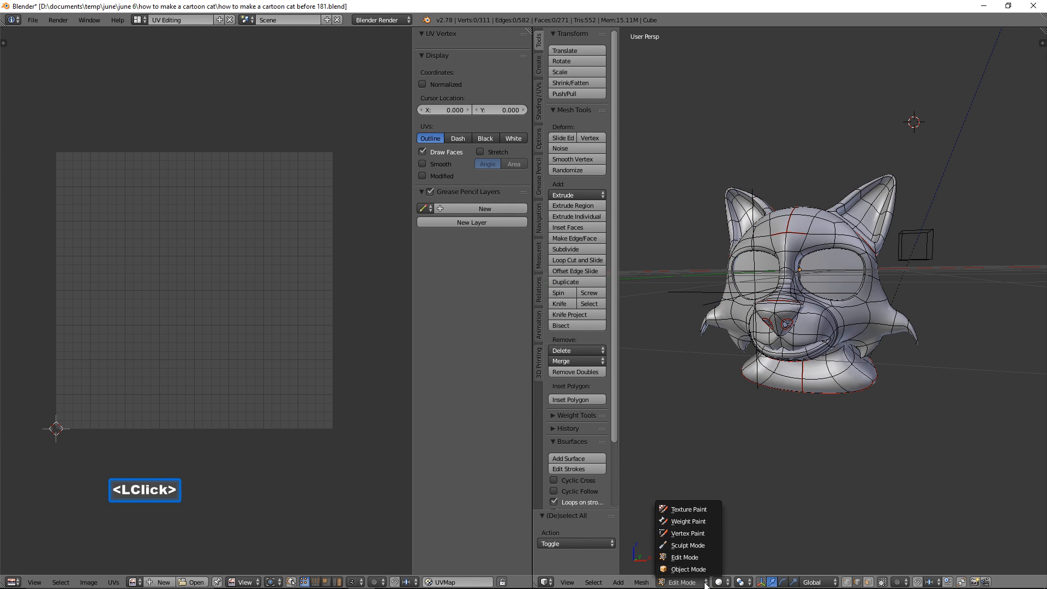
pyautogui.click(715, 509)
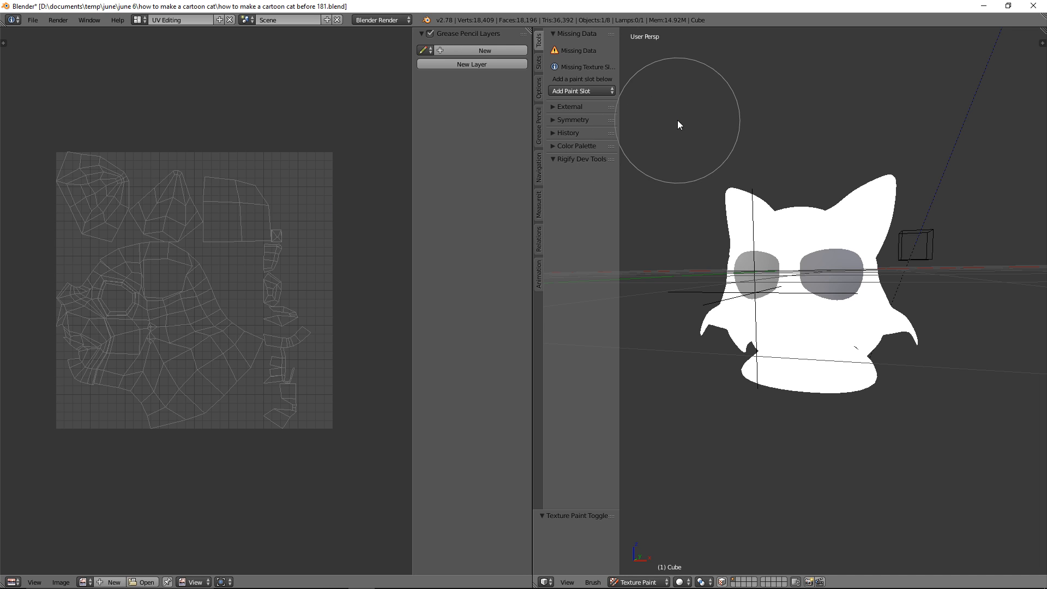
# Step: Add a Diffuse Color paint slot named "base cat color" at 1024 × 1024 px with an orange fill
pyautogui.click(613, 93)
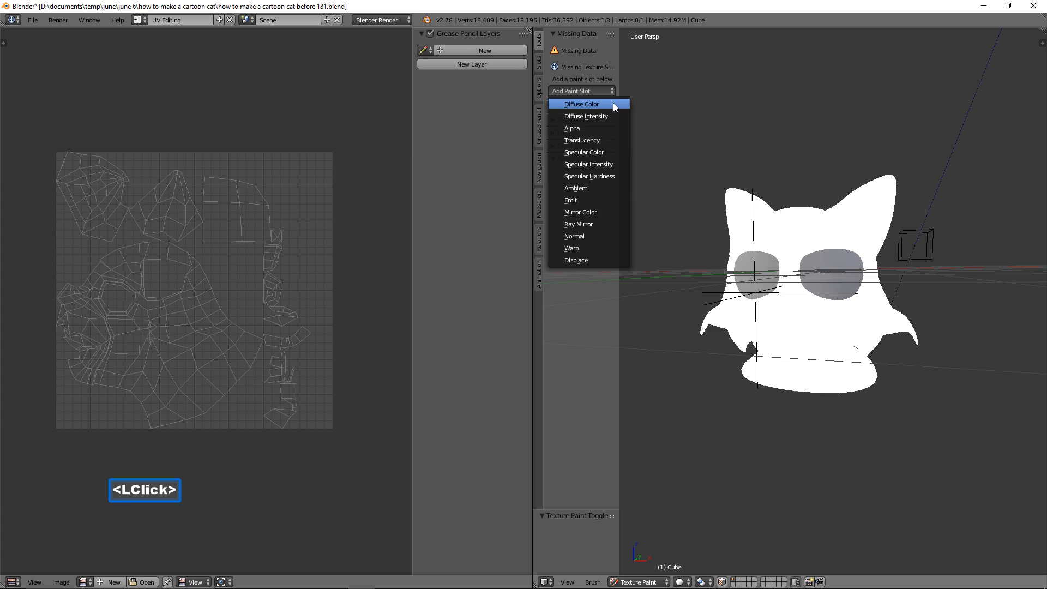
pyautogui.click(613, 106)
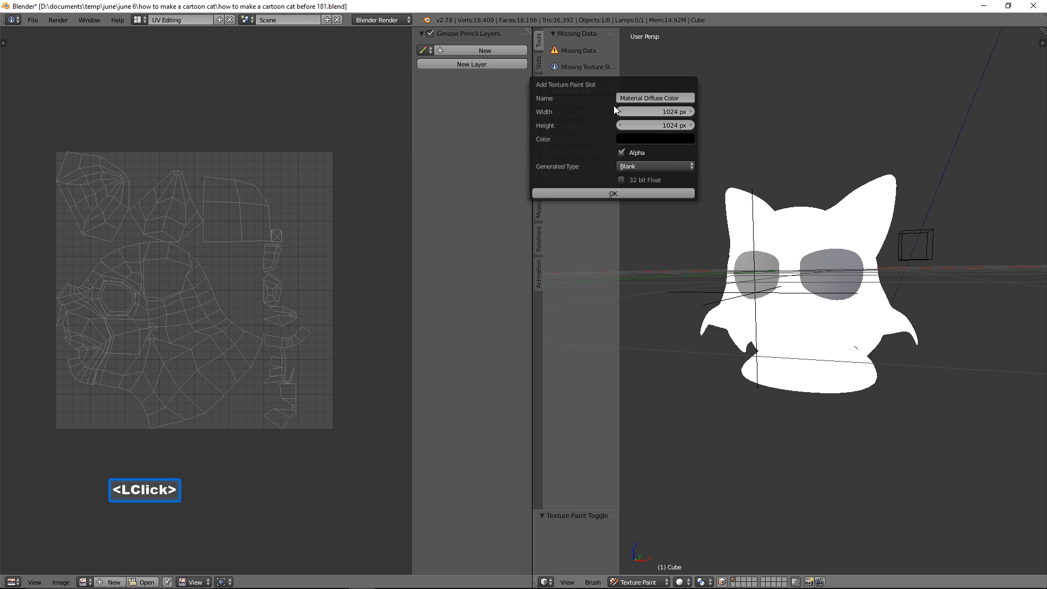
pyautogui.click(645, 96)
pyautogui.write('base cat color')
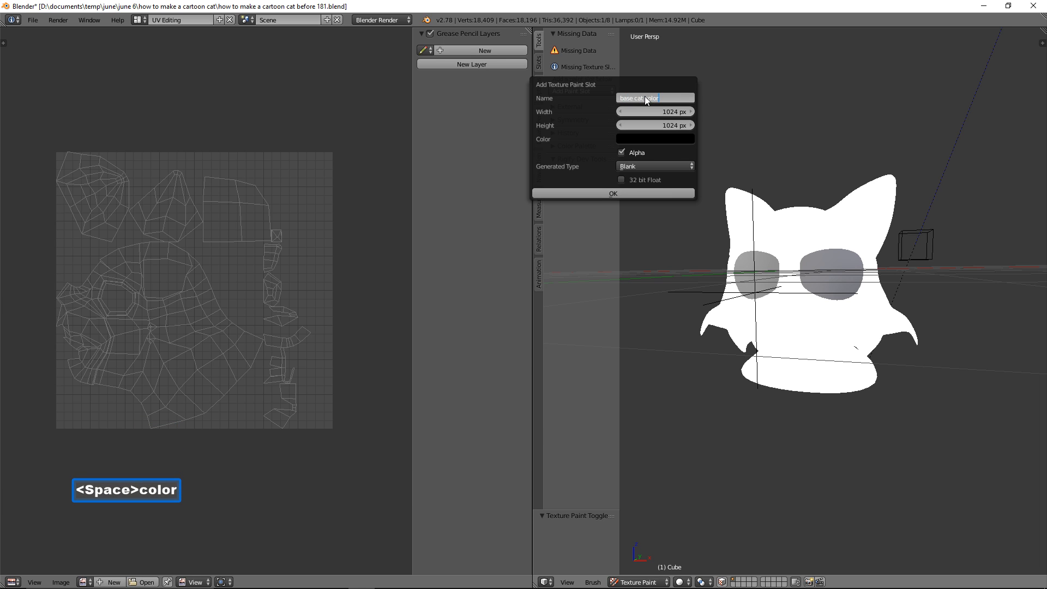
pyautogui.click(657, 139)
pyautogui.click(666, 137)
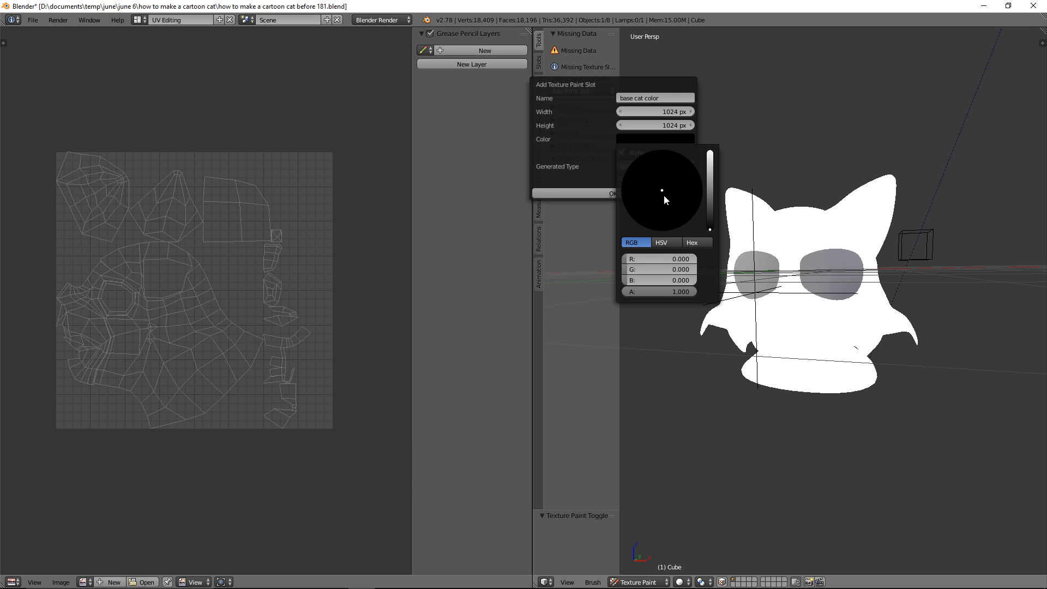
pyautogui.click(709, 176)
pyautogui.moveTo(710, 177); pyautogui.dragTo(711, 168)
pyautogui.moveTo(651, 205); pyautogui.dragTo(647, 215)
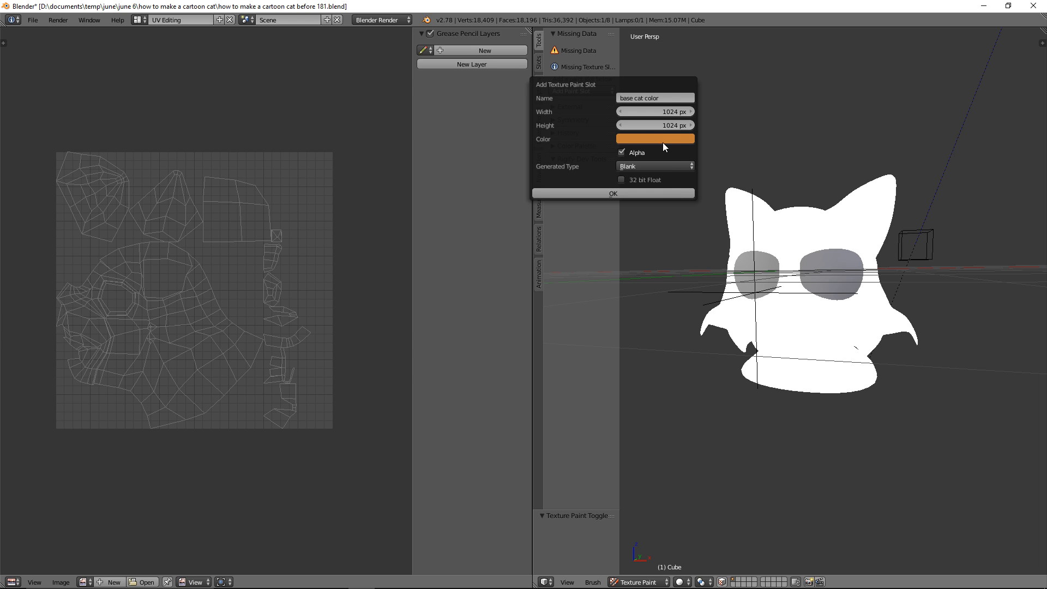
pyautogui.click(669, 193)
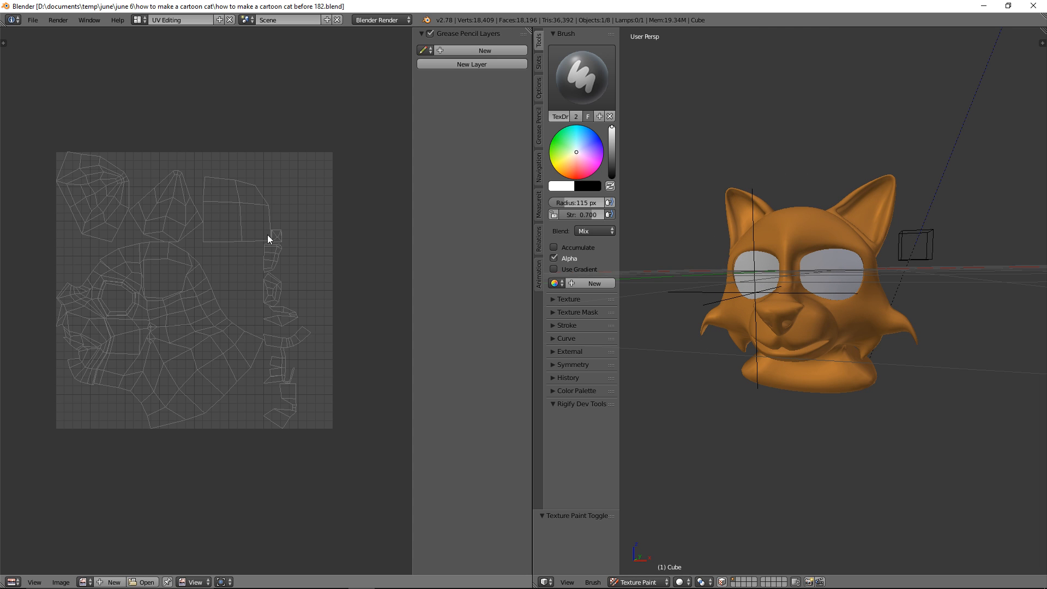
# Step: Display the "base cat color" image behind the UV layout in the image editor
pyautogui.click(91, 583)
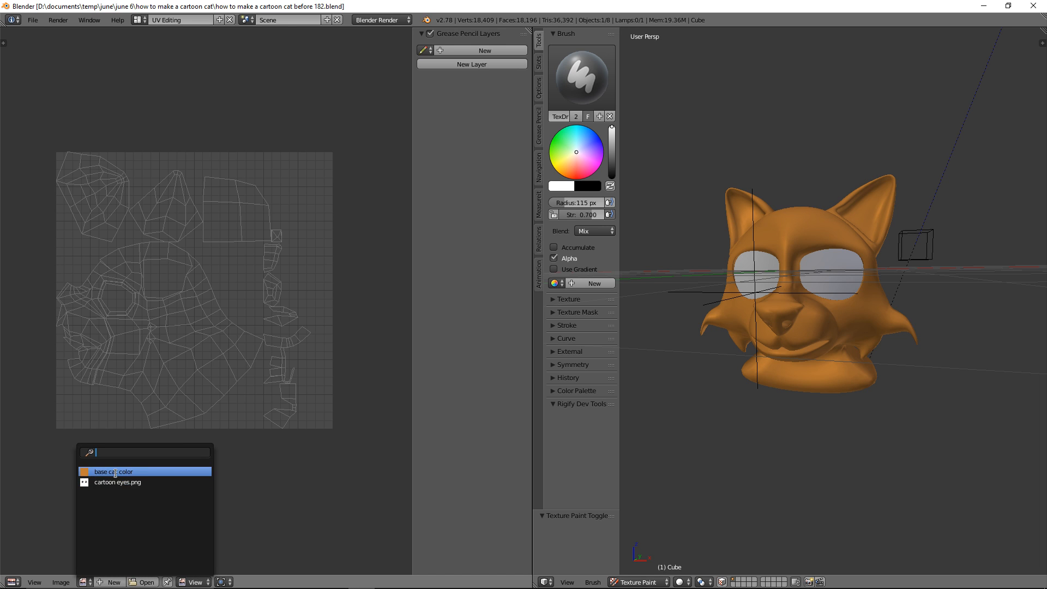
pyautogui.click(199, 472)
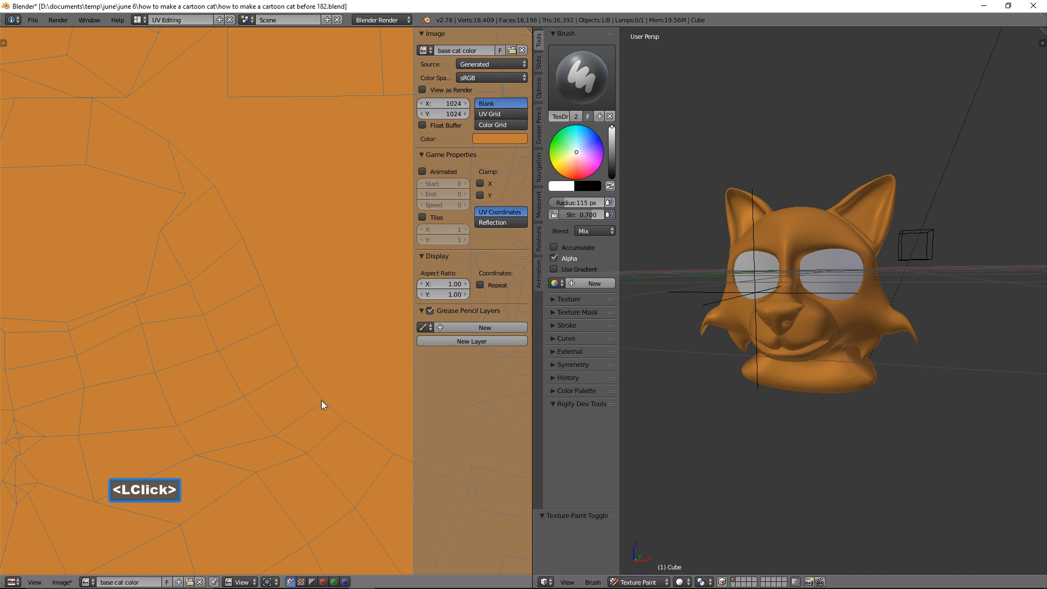
pyautogui.scroll(-6, 322, 401)
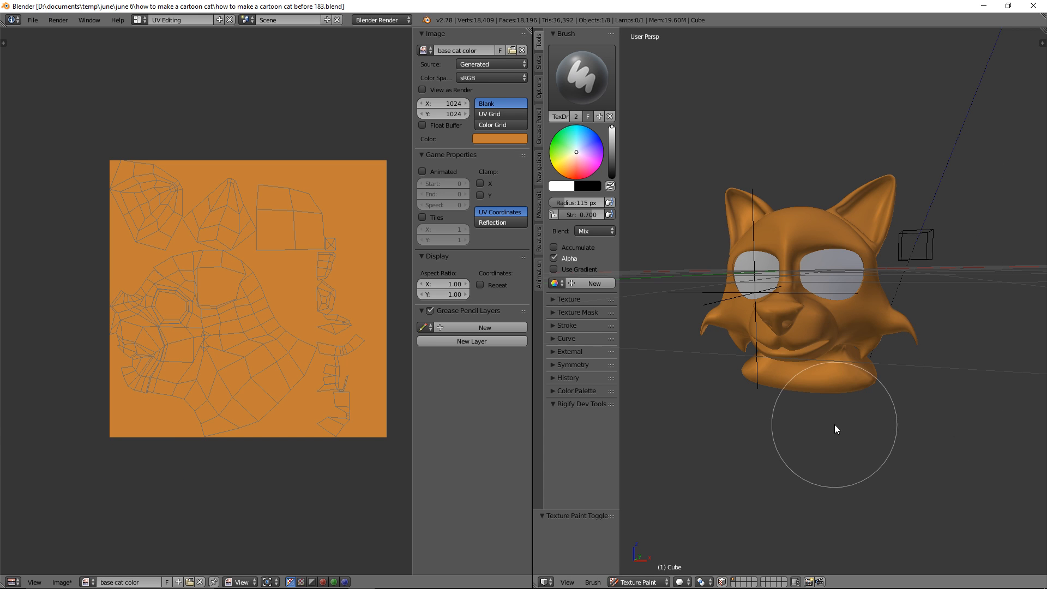
# Step: Switch the 3D viewport to Material shading to show the textured head and eyes
pyautogui.click(685, 582)
pyautogui.click(704, 521)
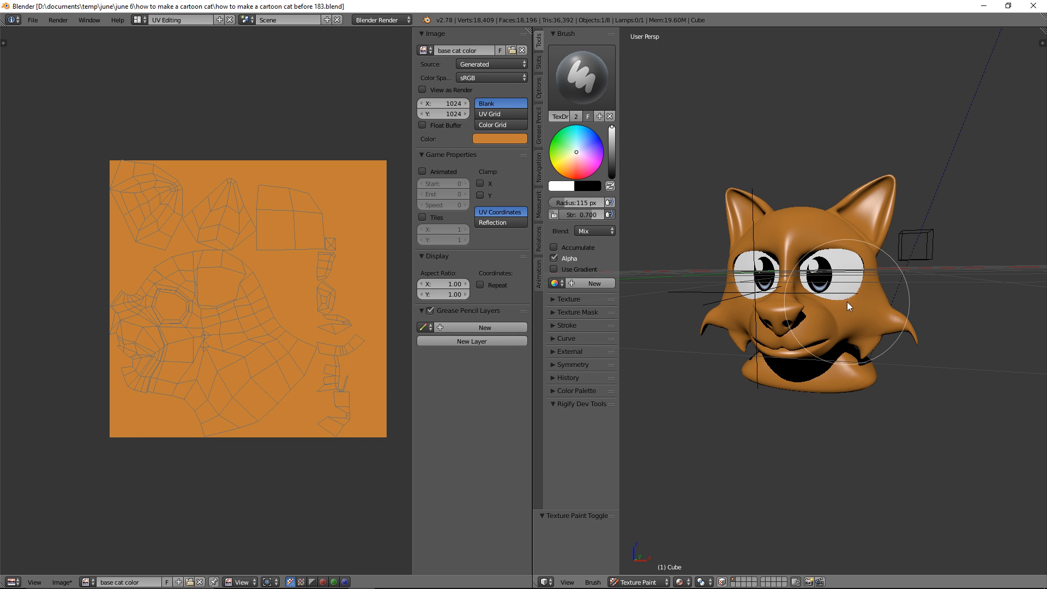
pyautogui.scroll(2, 904, 358)
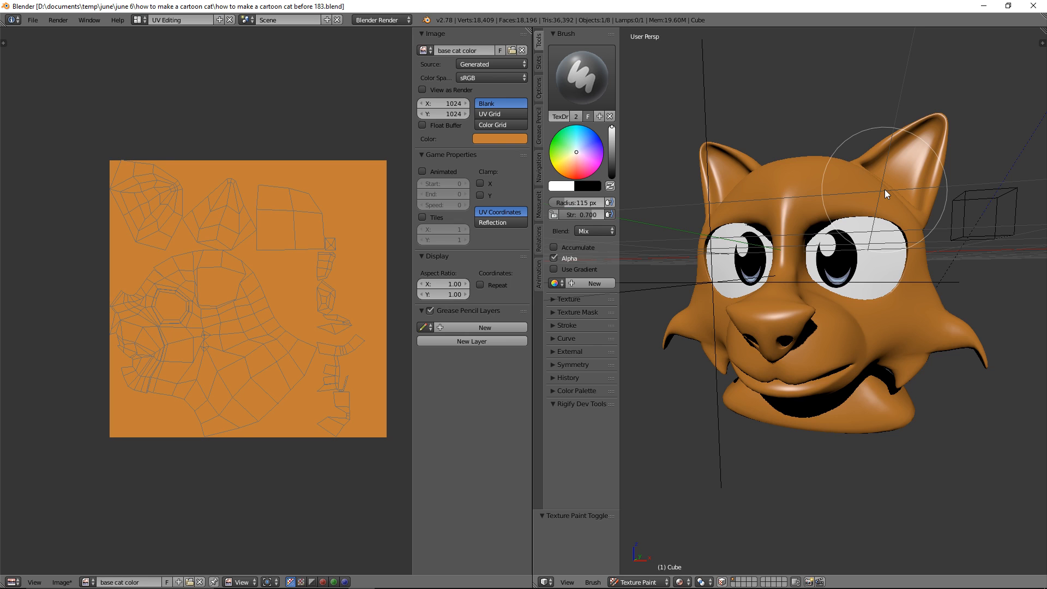
# Step: Set the texture paint brush radius to 75 px
pyautogui.press('f')
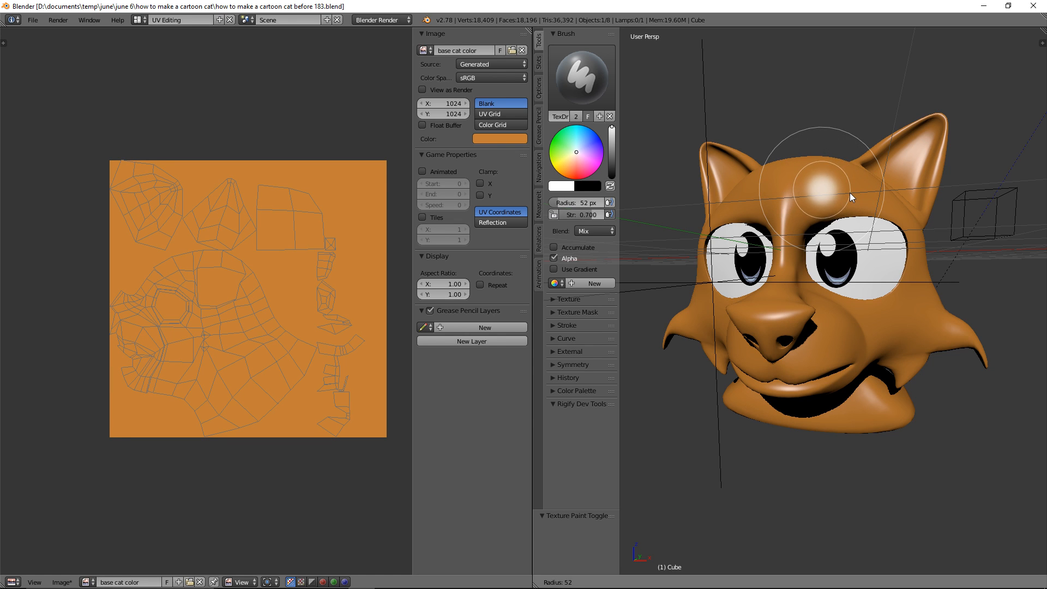
pyautogui.click(847, 192)
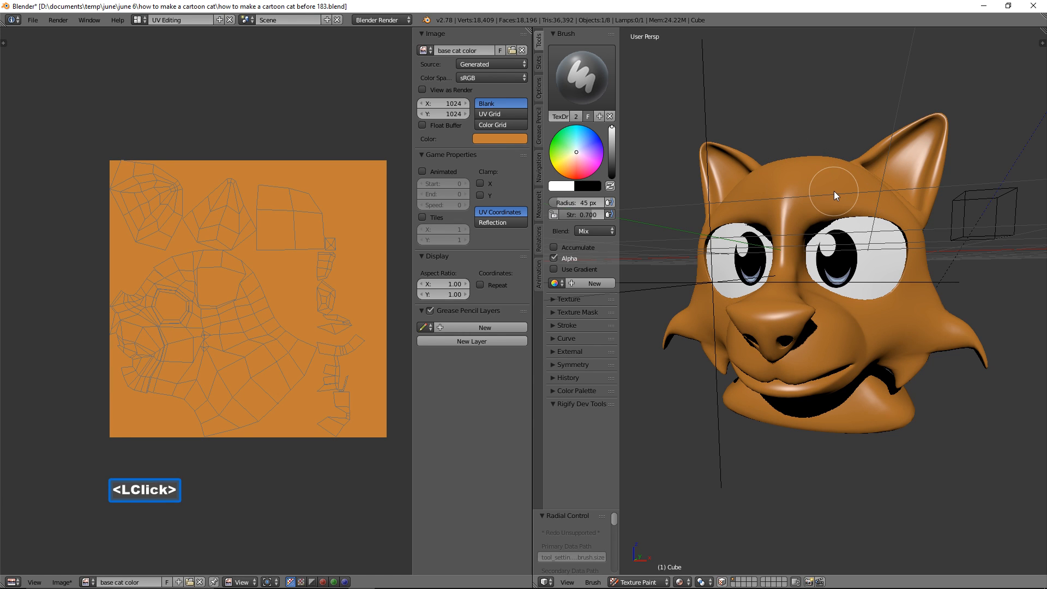
pyautogui.press('f')
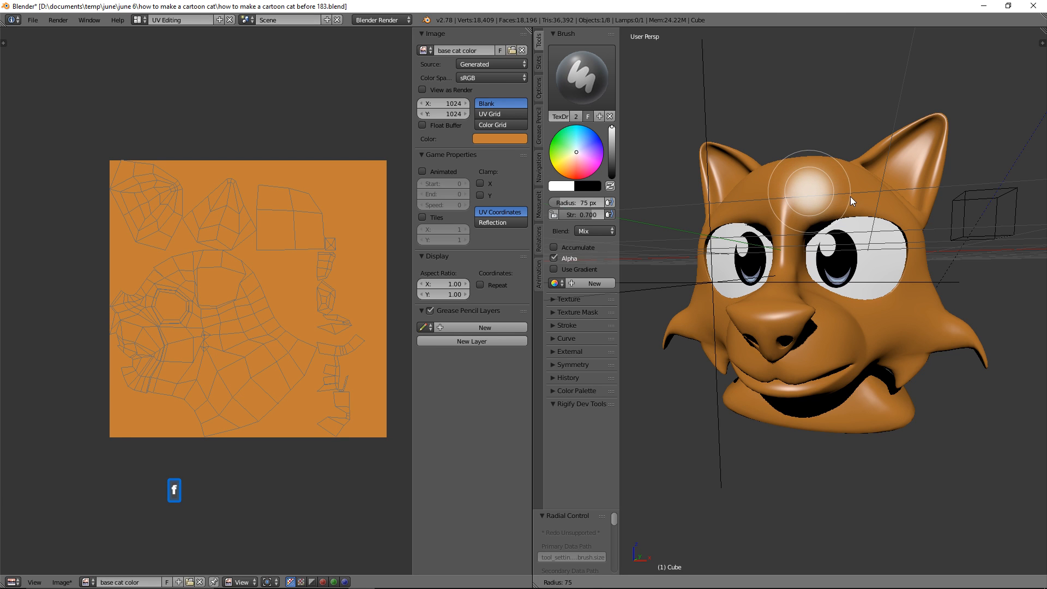
pyautogui.click(850, 197)
# Step: Paint the muzzle below the nose and the lower lip white, then save as "how to make a cartoon cat before 184.blend"
pyautogui.scroll(2, 866, 348)
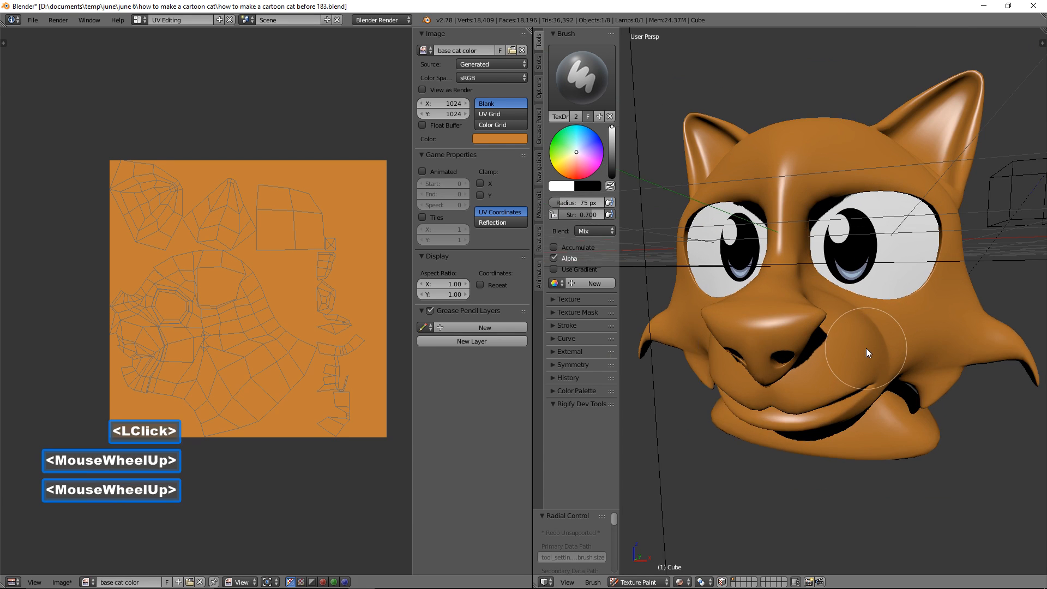
pyautogui.moveTo(864, 389)
pyautogui.mouseDown()
pyautogui.moveTo(820, 422)
pyautogui.moveTo(875, 357)
pyautogui.moveTo(871, 339)
pyautogui.moveTo(813, 421)
pyautogui.mouseUp()
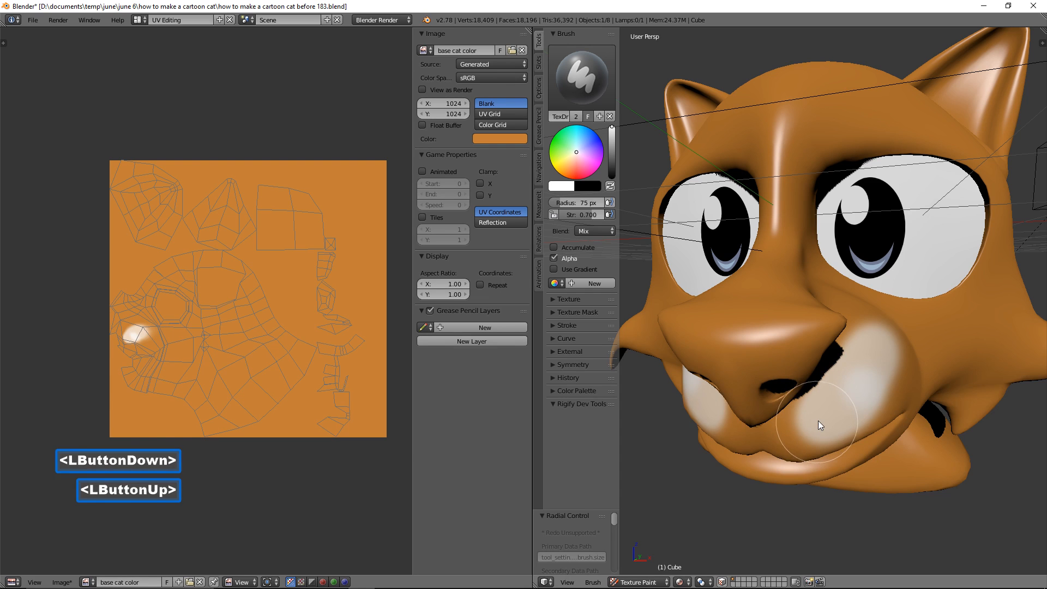
pyautogui.scroll(-2, 818, 420)
pyautogui.moveTo(819, 420); pyautogui.dragTo(827, 368, button='middle')
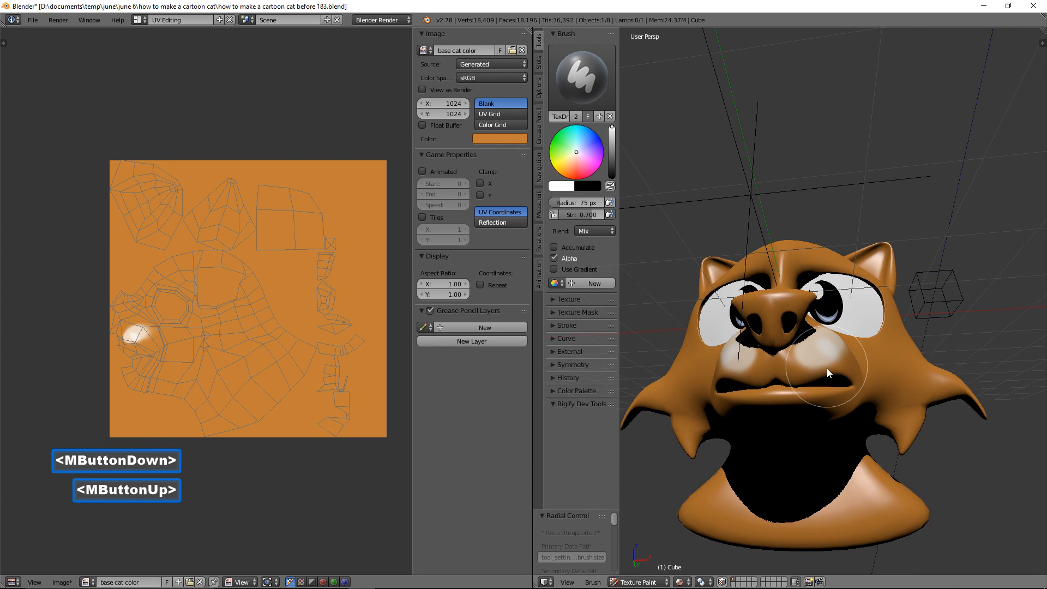
pyautogui.scroll(2, 828, 381)
pyautogui.moveTo(826, 449)
pyautogui.mouseDown()
pyautogui.moveTo(774, 444)
pyautogui.moveTo(825, 429)
pyautogui.moveTo(784, 394)
pyautogui.moveTo(846, 394)
pyautogui.moveTo(850, 431)
pyautogui.mouseUp()
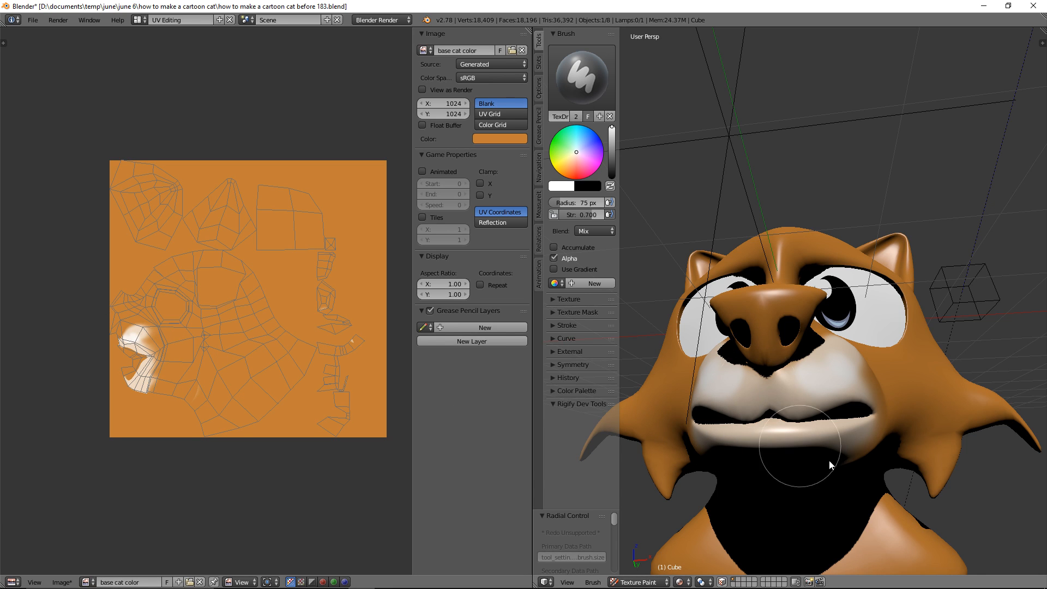
pyautogui.hotkey('ctrl', 'alt', 's')
pyautogui.click(906, 341)
# Step: Set the paint brush radius to 47 px and its strength to 1.000
pyautogui.moveTo(905, 341); pyautogui.dragTo(885, 383, button='middle')
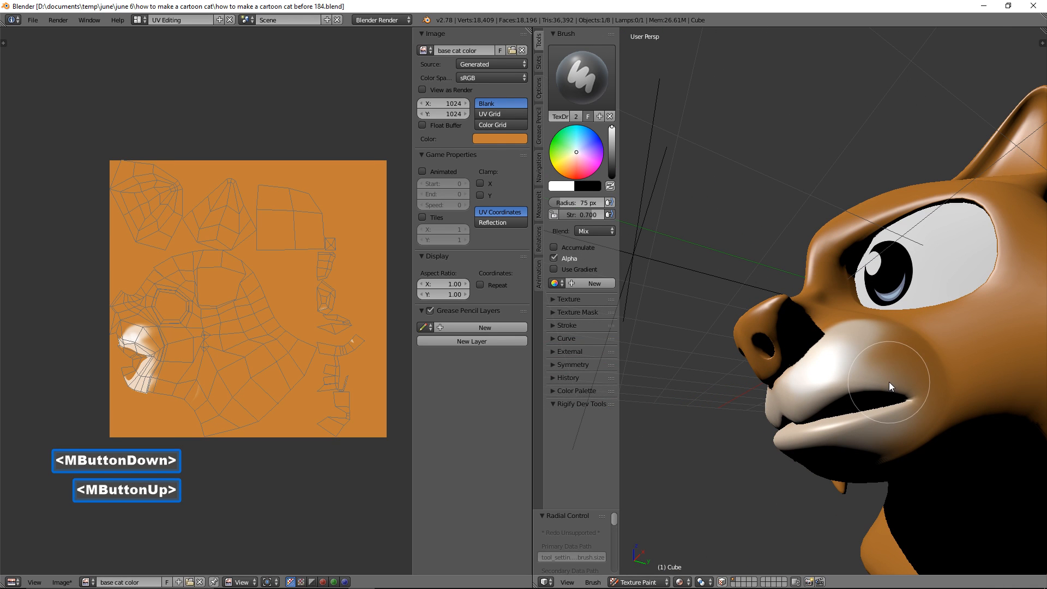
pyautogui.press('f')
pyautogui.click(873, 375)
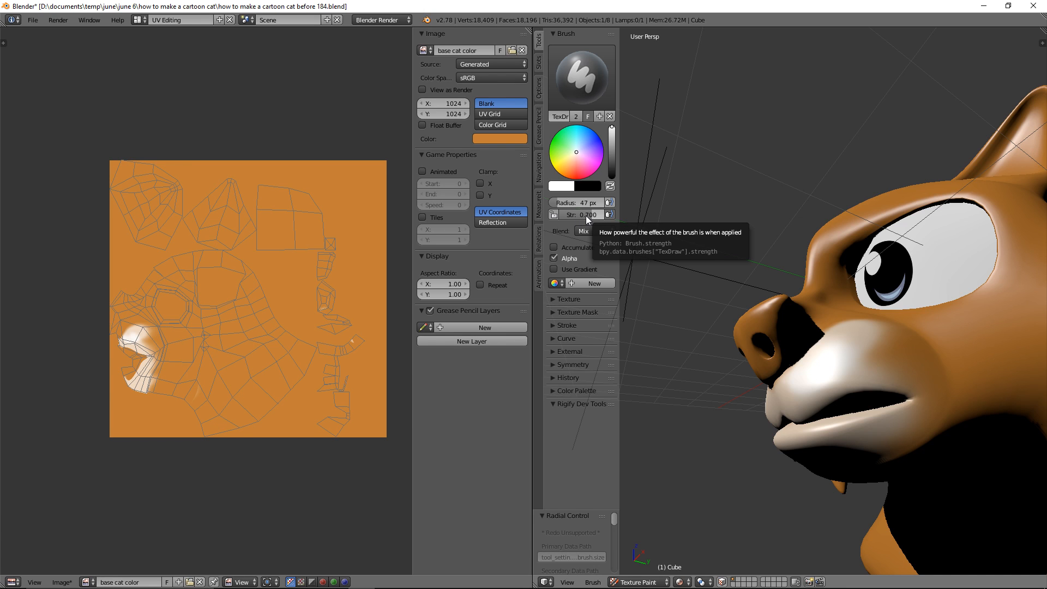
pyautogui.moveTo(588, 213); pyautogui.dragTo(634, 215)
# Step: Paint the side of the muzzle, the mouth corner and the side of the lower lip solid white
pyautogui.moveTo(877, 363)
pyautogui.mouseDown()
pyautogui.moveTo(886, 368)
pyautogui.moveTo(855, 354)
pyautogui.mouseUp()
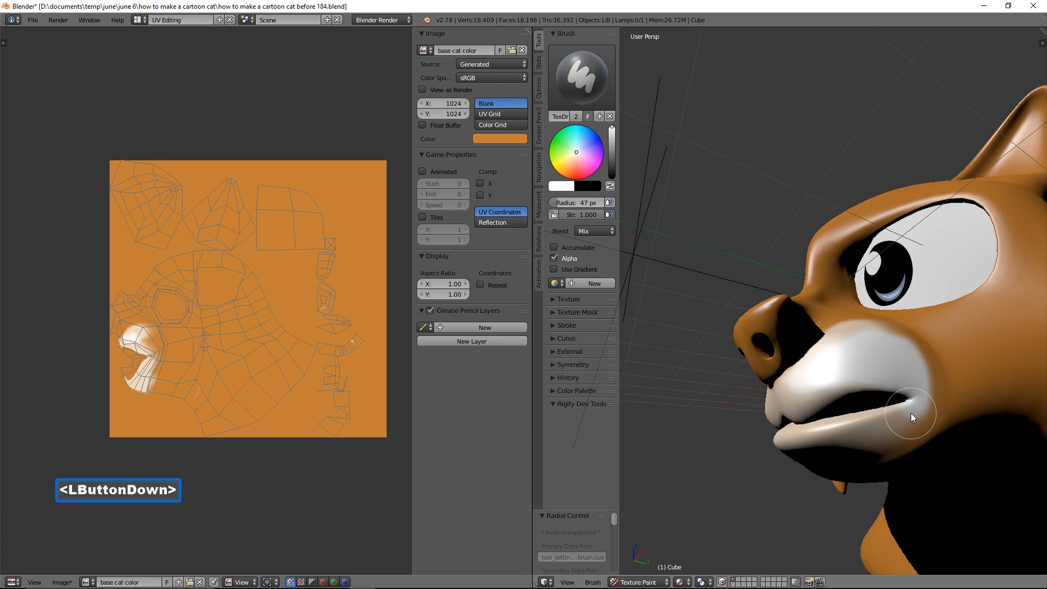
pyautogui.moveTo(911, 414); pyautogui.dragTo(911, 410)
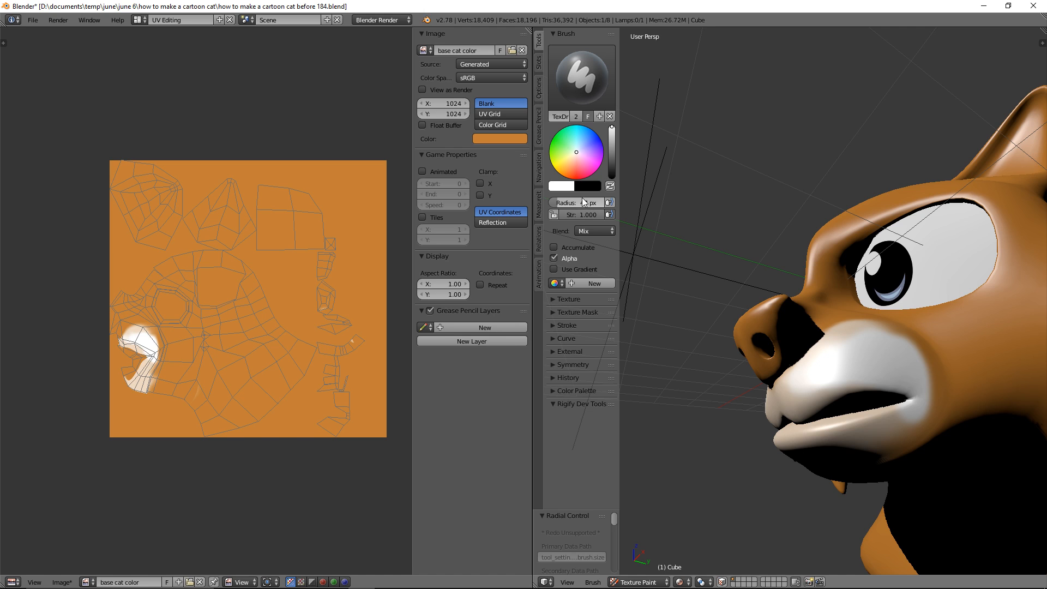
pyautogui.moveTo(861, 374)
pyautogui.mouseDown()
pyautogui.moveTo(846, 381)
pyautogui.moveTo(855, 384)
pyautogui.mouseUp()
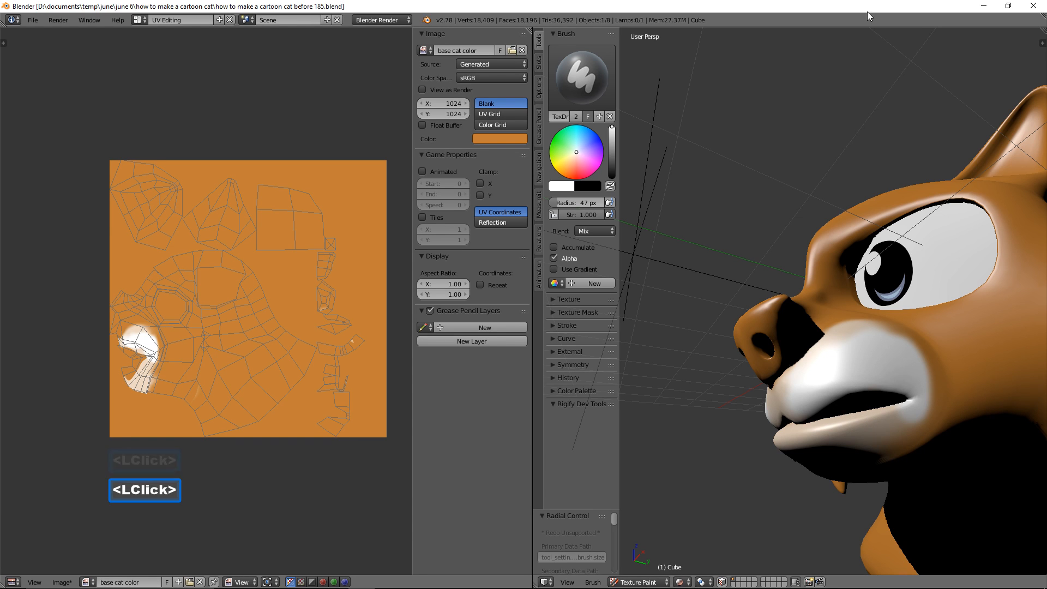
pyautogui.moveTo(896, 415); pyautogui.dragTo(882, 436)
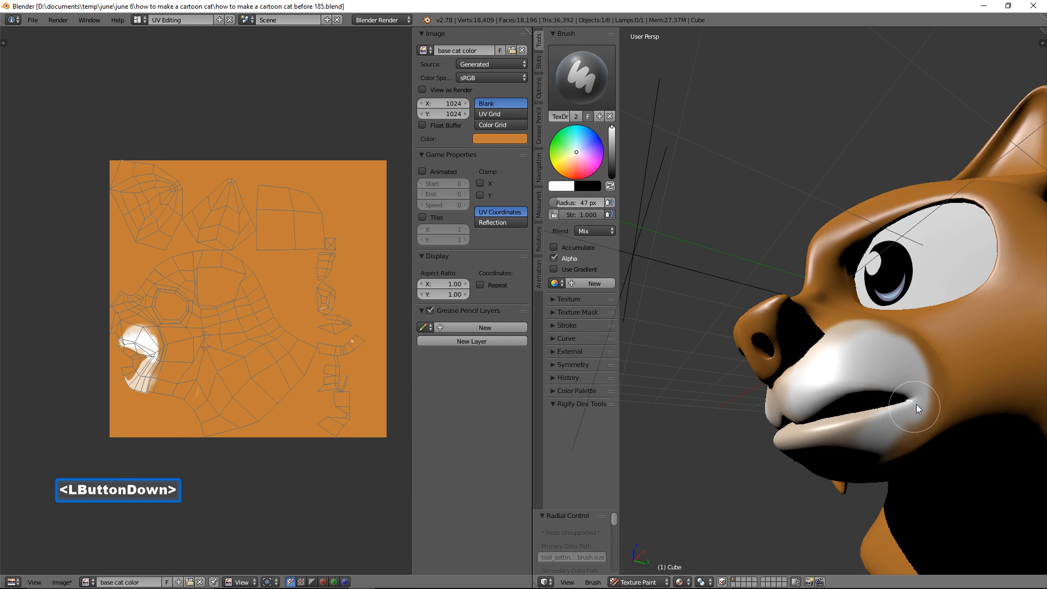
pyautogui.moveTo(916, 405); pyautogui.dragTo(927, 382)
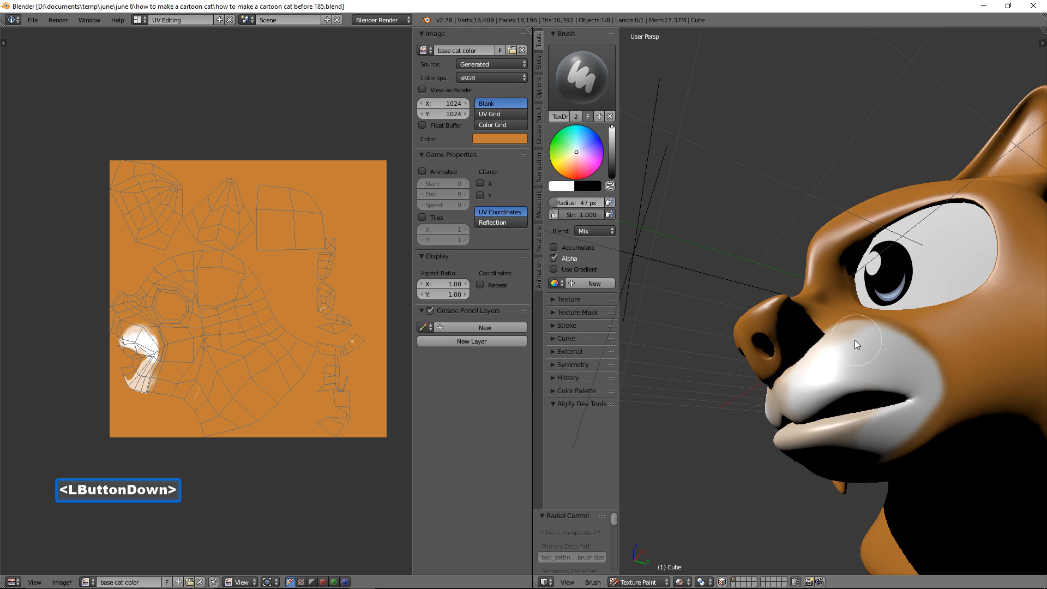
pyautogui.moveTo(835, 350)
pyautogui.mouseDown()
pyautogui.moveTo(854, 345)
pyautogui.moveTo(898, 399)
pyautogui.moveTo(837, 450)
pyautogui.moveTo(786, 413)
pyautogui.moveTo(786, 395)
pyautogui.moveTo(883, 433)
pyautogui.mouseUp()
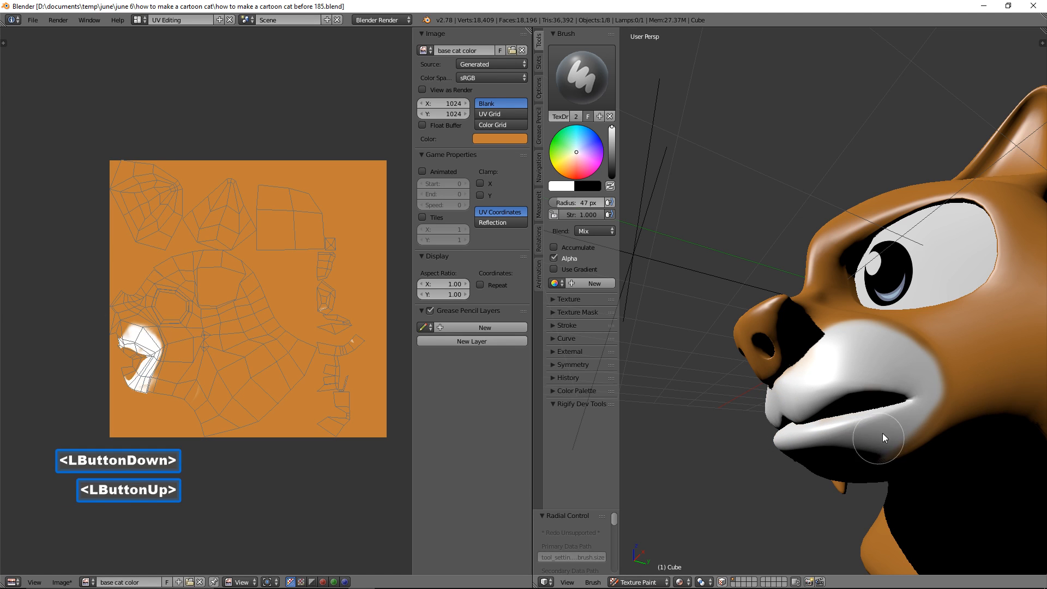
# Step: Paint white along the chin and the underside of the lower lip
pyautogui.moveTo(817, 395)
pyautogui.mouseDown(button='middle')
pyautogui.moveTo(865, 369)
pyautogui.moveTo(882, 400)
pyautogui.mouseUp(button='middle')
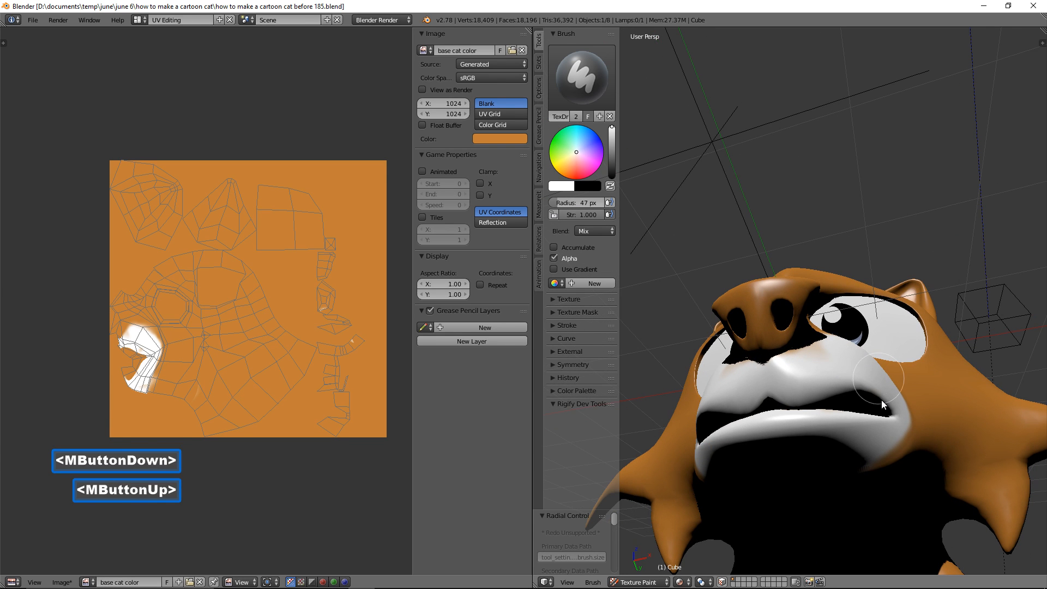
pyautogui.moveTo(847, 447); pyautogui.dragTo(846, 446)
pyautogui.moveTo(748, 460)
pyautogui.mouseDown()
pyautogui.moveTo(822, 447)
pyautogui.moveTo(830, 397)
pyautogui.mouseUp()
# Step: Paint solid white over the upper cheek side of the muzzle, from beside the nose to the mouth corner
pyautogui.moveTo(829, 397)
pyautogui.mouseDown(button='middle')
pyautogui.moveTo(823, 434)
pyautogui.moveTo(799, 464)
pyautogui.mouseUp(button='middle')
pyautogui.moveTo(842, 293); pyautogui.dragTo(831, 287)
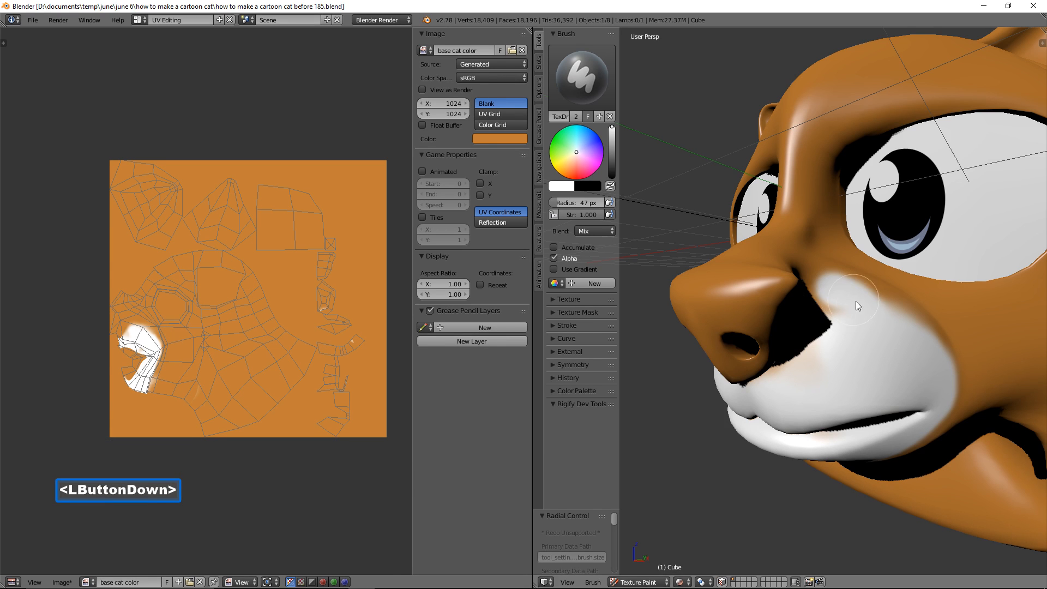
pyautogui.moveTo(894, 324)
pyautogui.mouseDown()
pyautogui.moveTo(857, 295)
pyautogui.moveTo(818, 312)
pyautogui.mouseUp()
pyautogui.moveTo(886, 319); pyautogui.dragTo(917, 336)
pyautogui.moveTo(853, 288)
pyautogui.mouseDown()
pyautogui.moveTo(917, 322)
pyautogui.moveTo(950, 364)
pyautogui.mouseUp()
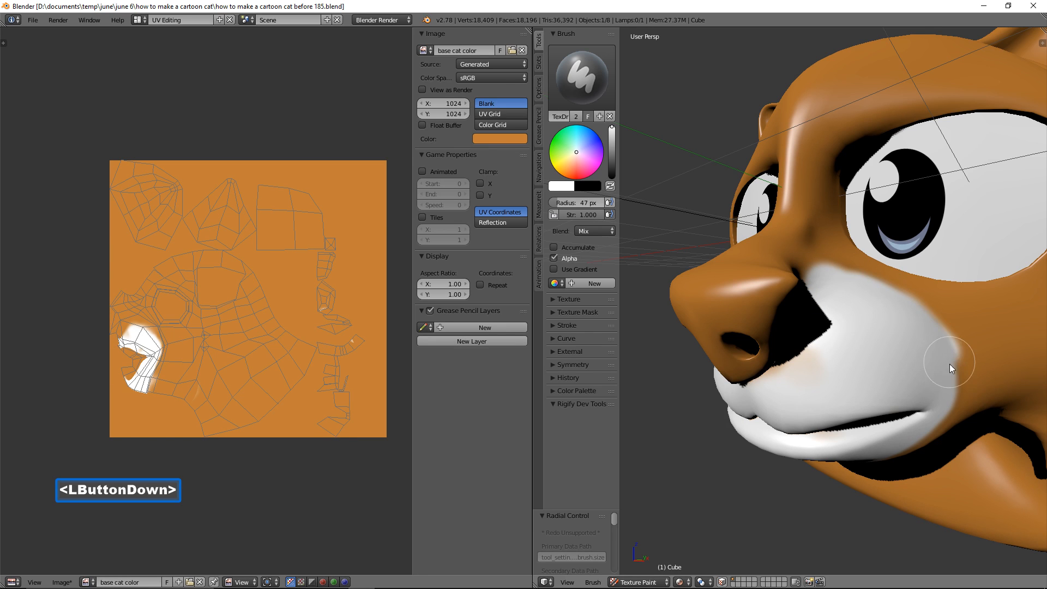
pyautogui.moveTo(944, 406)
pyautogui.mouseDown()
pyautogui.moveTo(920, 434)
pyautogui.moveTo(862, 429)
pyautogui.mouseUp()
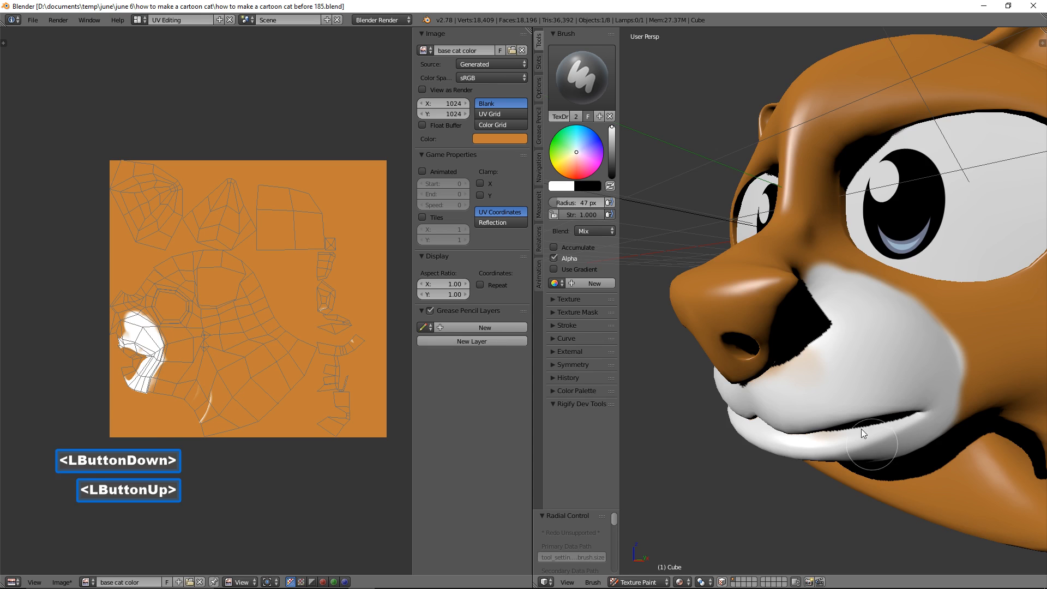
# Step: Switch the 3D view to Solid shading and touch up the white paint on the muzzle beside the nose
pyautogui.scroll(-2, 849, 412)
pyautogui.moveTo(836, 394)
pyautogui.mouseDown(button='middle')
pyautogui.moveTo(825, 365)
pyautogui.moveTo(865, 356)
pyautogui.moveTo(851, 376)
pyautogui.mouseUp(button='middle')
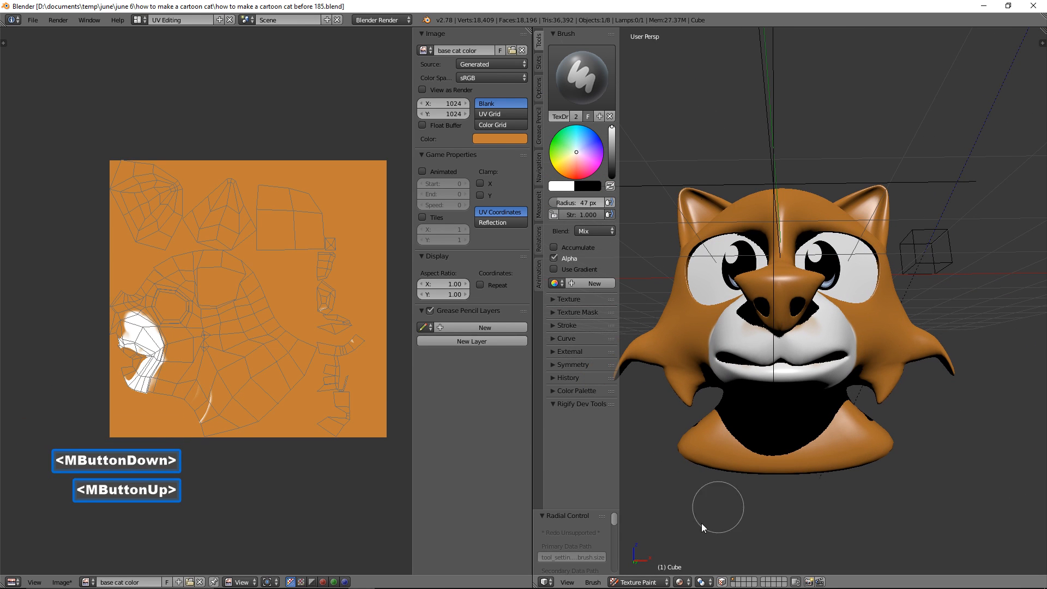
pyautogui.click(679, 582)
pyautogui.click(715, 546)
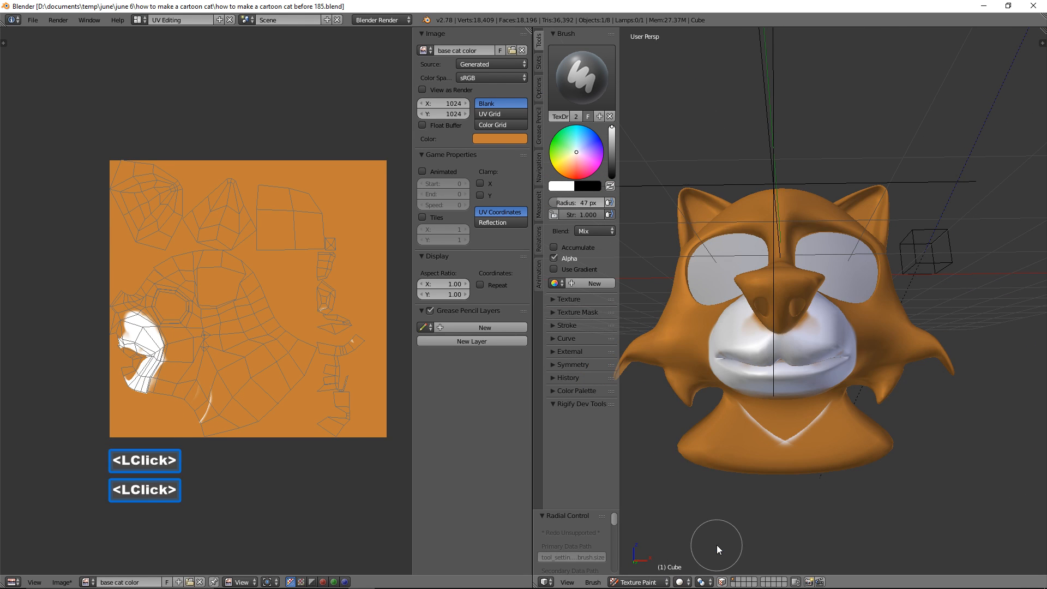
pyautogui.scroll(2, 827, 337)
pyautogui.click(823, 343)
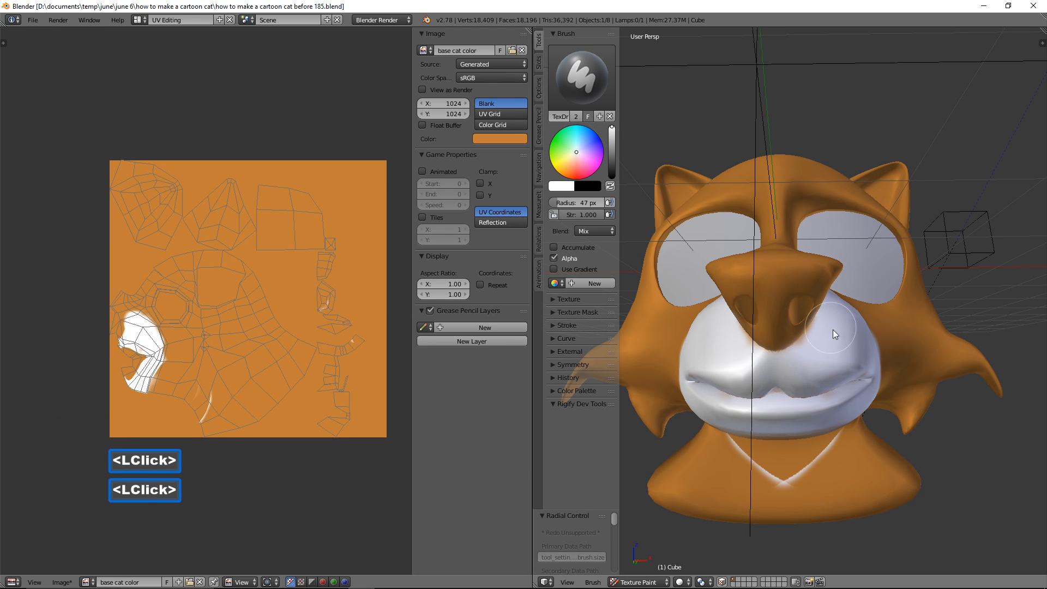
# Step: Paint the hollow inside of the cat's ear white from its base up to the tip
pyautogui.scroll(-1, 840, 322)
pyautogui.moveTo(845, 317); pyautogui.dragTo(797, 362, button='middle')
pyautogui.middleClick(797, 357)
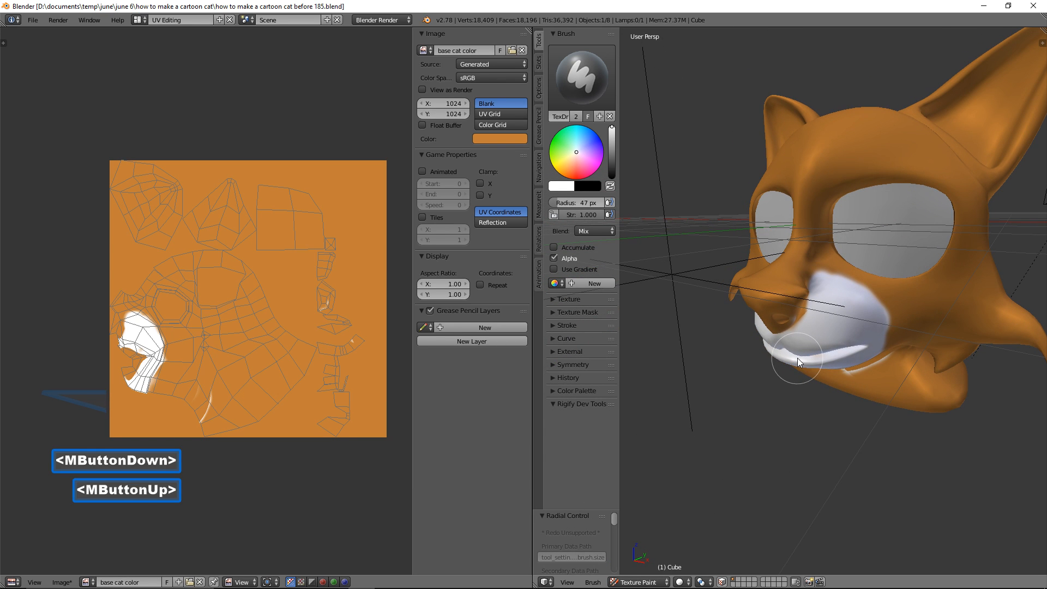
pyautogui.keyDown('shift'); pyautogui.moveTo(931, 165); pyautogui.dragTo(852, 263, button='middle'); pyautogui.keyUp('shift')
pyautogui.scroll(3, 852, 263)
pyautogui.moveTo(852, 281); pyautogui.dragTo(817, 277)
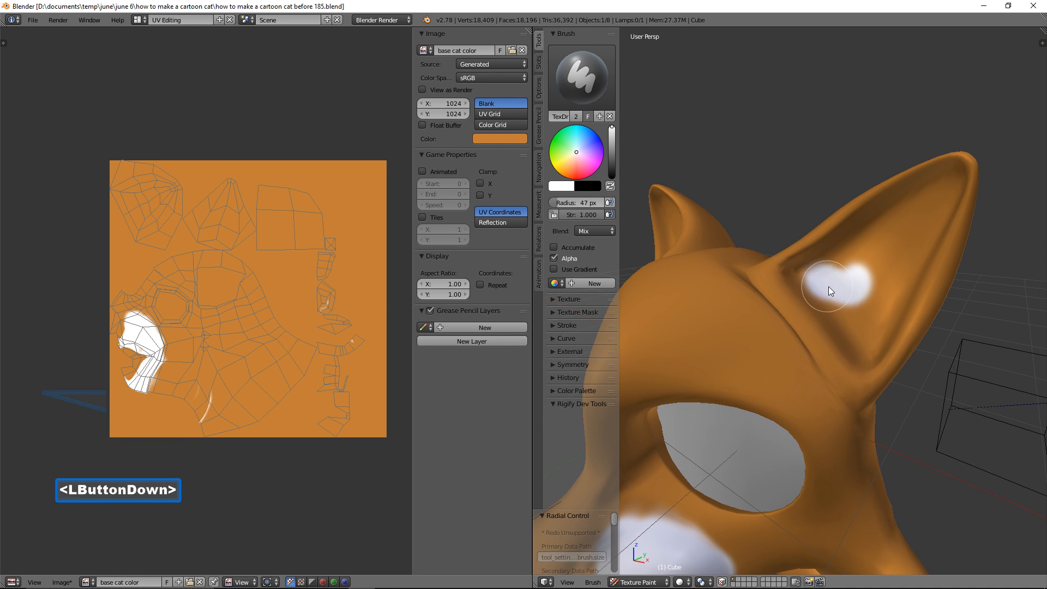
pyautogui.moveTo(856, 326)
pyautogui.mouseDown()
pyautogui.moveTo(935, 198)
pyautogui.moveTo(875, 250)
pyautogui.moveTo(836, 264)
pyautogui.mouseUp()
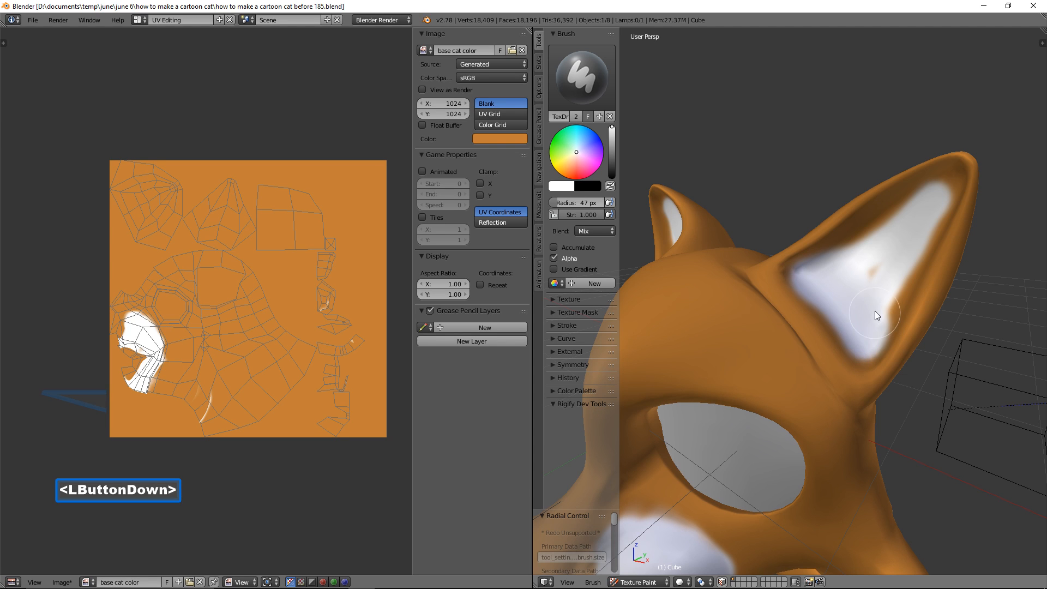
pyautogui.moveTo(904, 221)
pyautogui.mouseDown()
pyautogui.moveTo(851, 248)
pyautogui.moveTo(887, 242)
pyautogui.moveTo(862, 248)
pyautogui.moveTo(921, 213)
pyautogui.mouseUp()
# Step: Cover the orange patches left along the edges and lower corner of the inner ear with white
pyautogui.moveTo(824, 295); pyautogui.dragTo(884, 277, button='middle')
pyautogui.moveTo(892, 279)
pyautogui.mouseDown()
pyautogui.moveTo(899, 306)
pyautogui.moveTo(898, 289)
pyautogui.mouseUp()
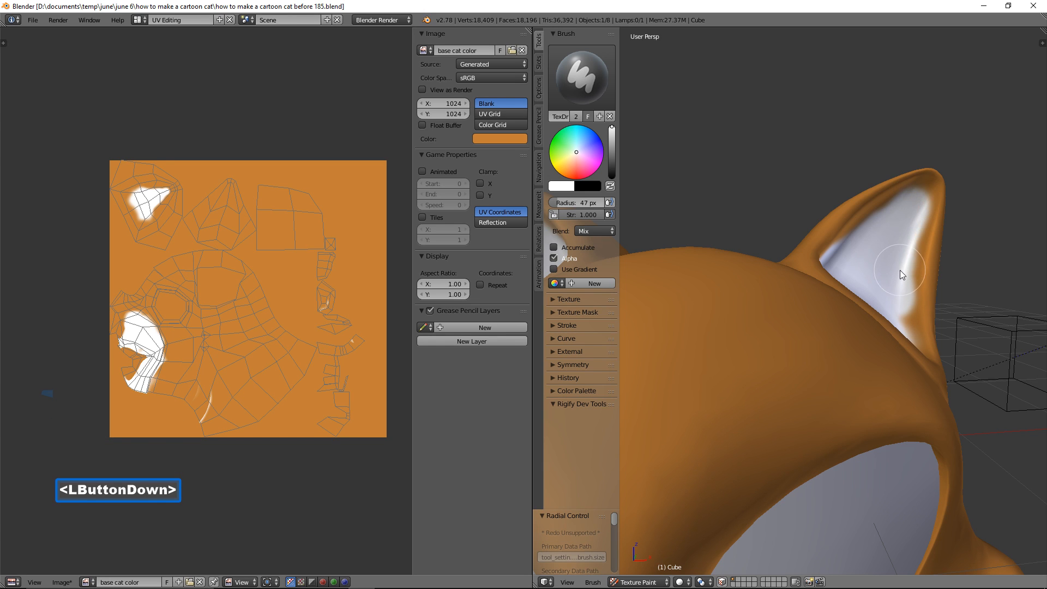
pyautogui.moveTo(900, 270); pyautogui.dragTo(900, 270)
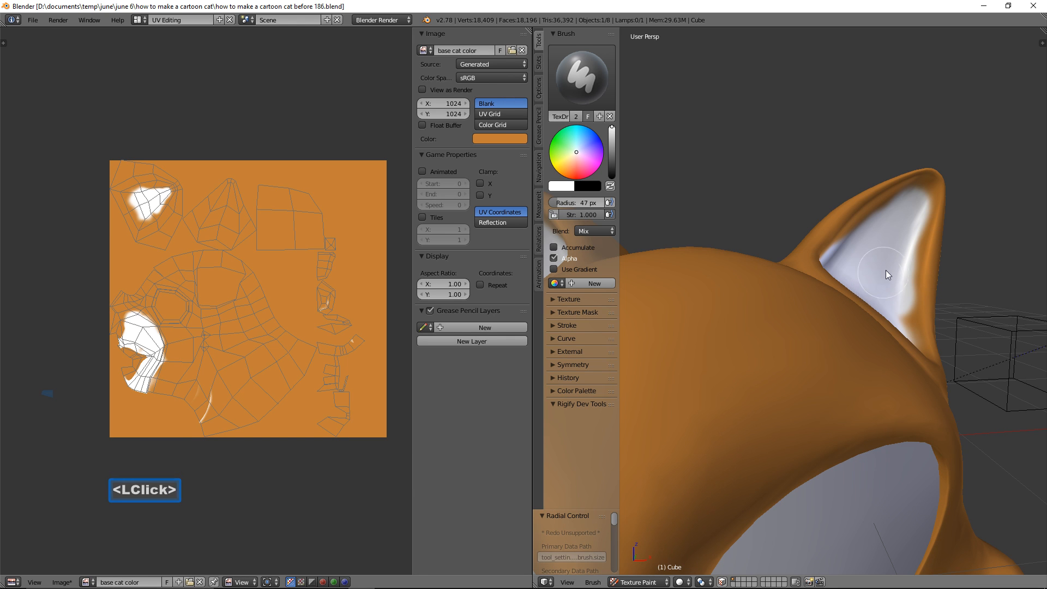
pyautogui.moveTo(887, 271); pyautogui.dragTo(858, 270, button='middle')
pyautogui.moveTo(854, 264); pyautogui.dragTo(878, 234)
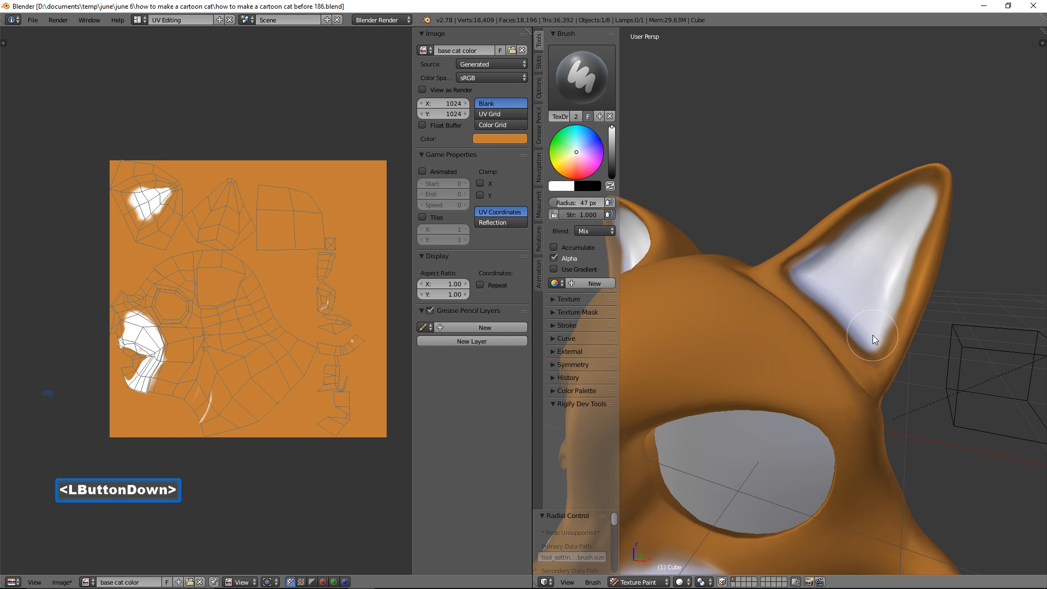
pyautogui.scroll(-2, 865, 316)
pyautogui.moveTo(858, 307); pyautogui.dragTo(826, 287, button='middle')
pyautogui.scroll(1, 835, 281)
pyautogui.moveTo(843, 271)
pyautogui.mouseDown()
pyautogui.moveTo(863, 243)
pyautogui.moveTo(862, 254)
pyautogui.mouseUp()
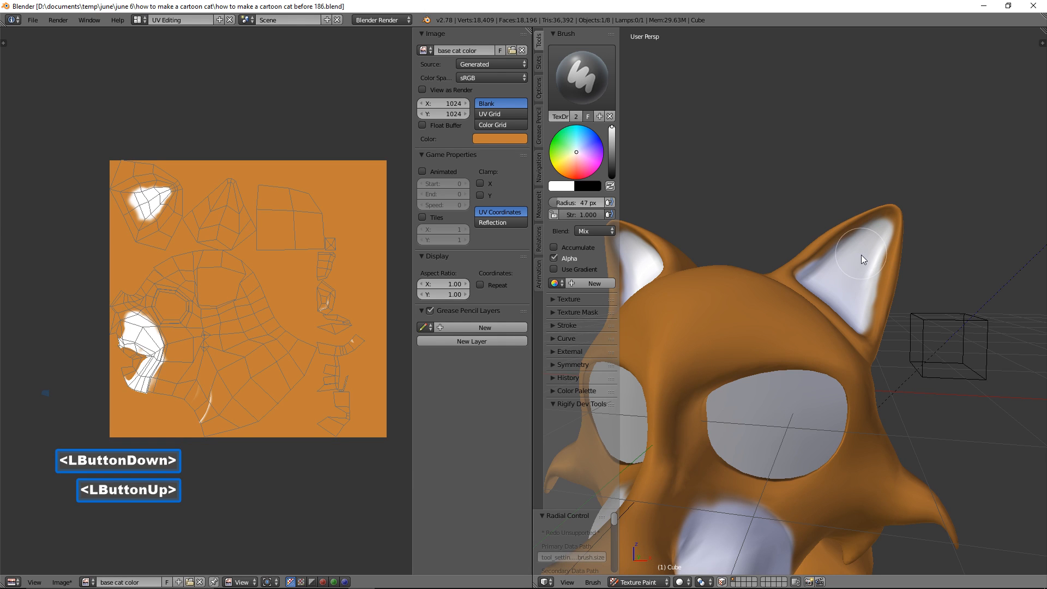
# Step: Reduce the brush radius to 22 px and touch up the white inside the ear
pyautogui.press('f')
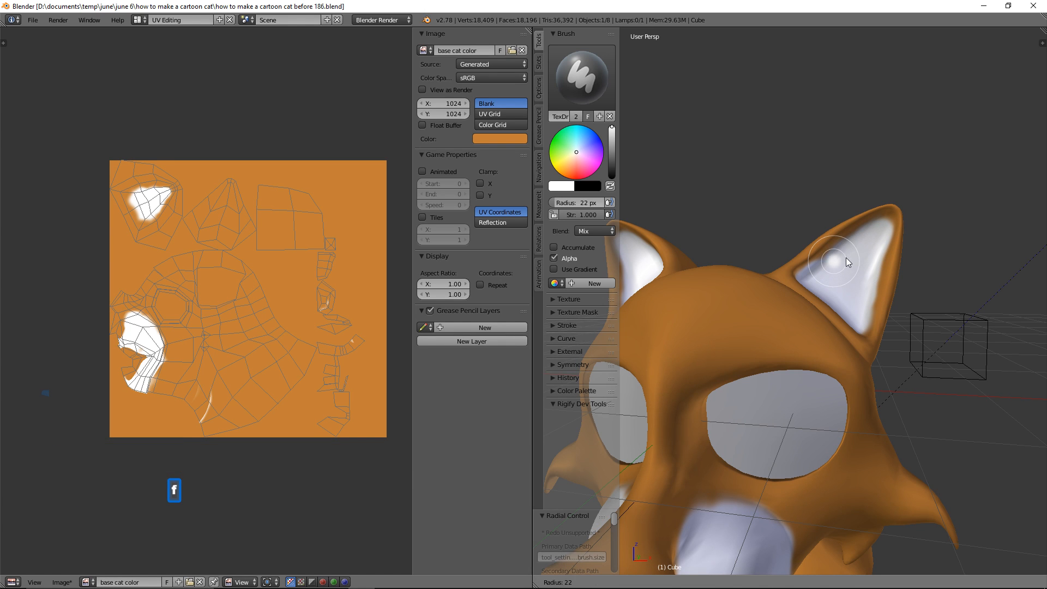
pyautogui.click(858, 246)
pyautogui.moveTo(856, 244)
pyautogui.mouseDown()
pyautogui.moveTo(822, 274)
pyautogui.moveTo(832, 264)
pyautogui.moveTo(824, 268)
pyautogui.moveTo(851, 282)
pyautogui.mouseUp()
pyautogui.scroll(-3, 835, 298)
pyautogui.moveTo(829, 306)
pyautogui.mouseDown(button='middle')
pyautogui.moveTo(826, 321)
pyautogui.moveTo(816, 312)
pyautogui.mouseUp(button='middle')
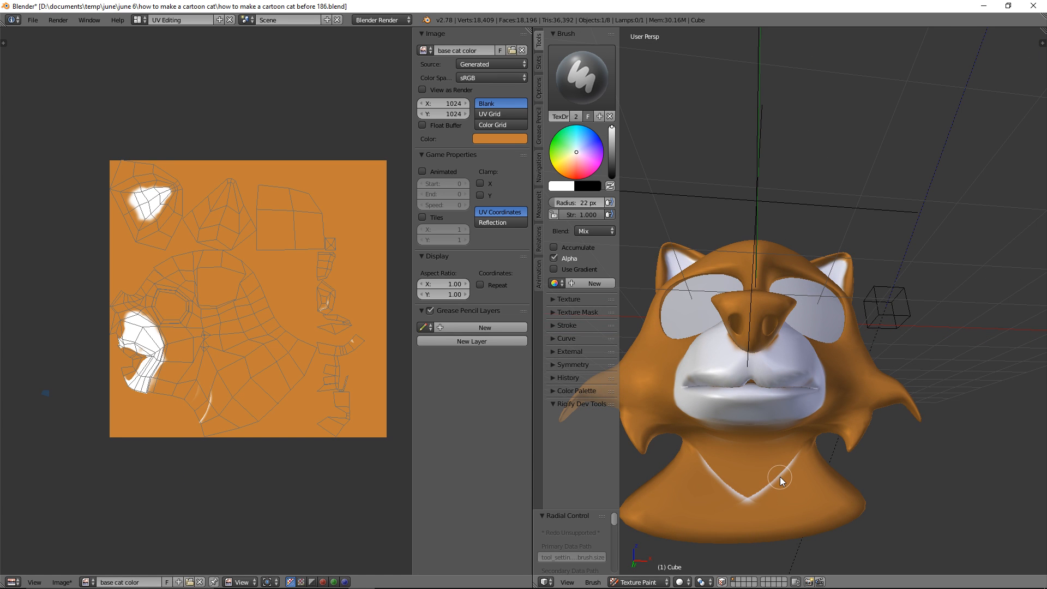
# Step: Sample the orange base color and paint over the stray white V-shaped line on the front of the neck
pyautogui.click(580, 157)
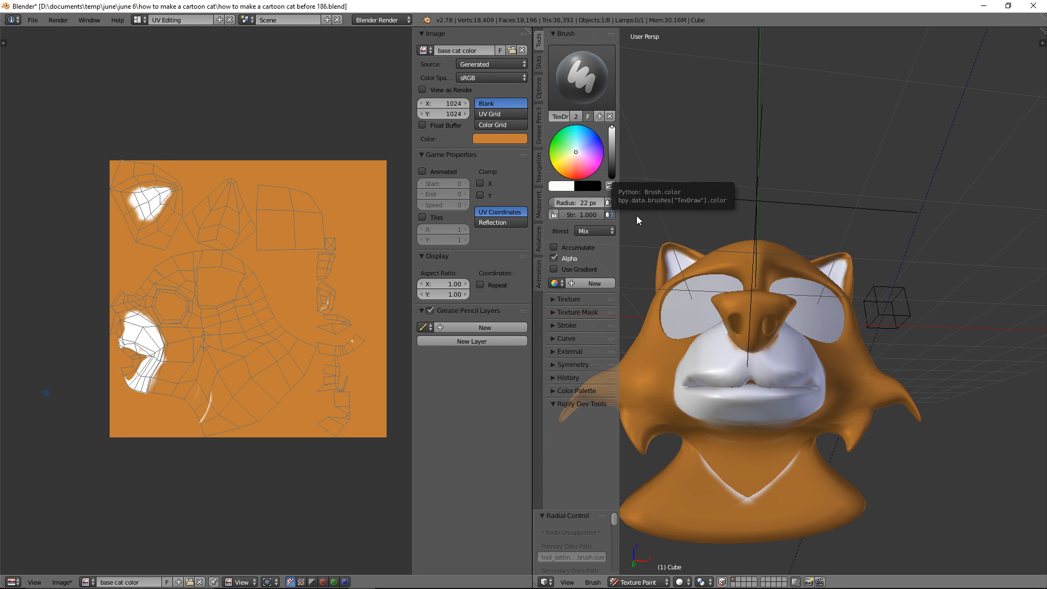
pyautogui.press('s')
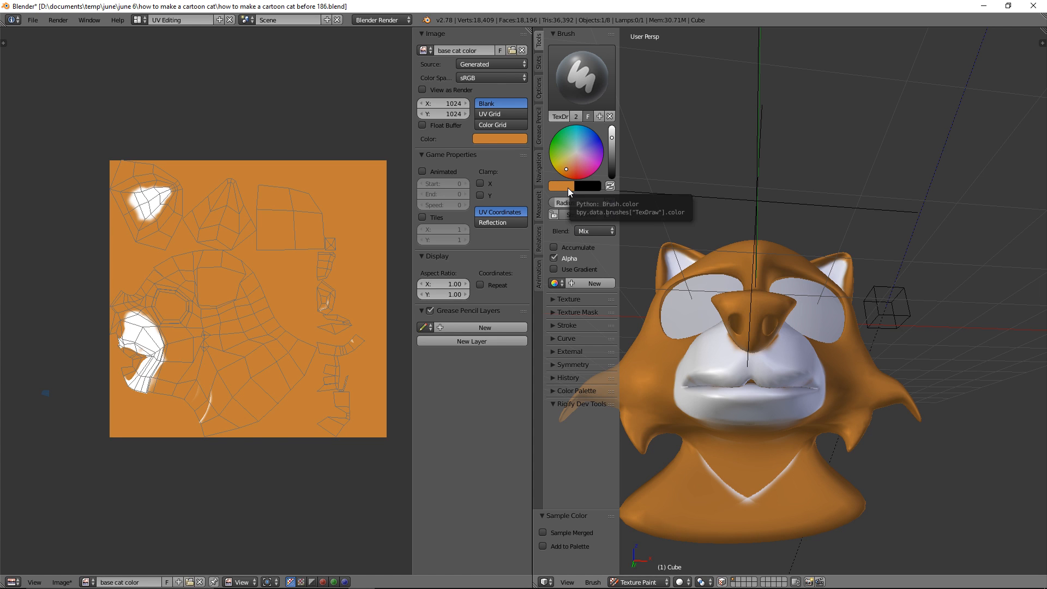
pyautogui.moveTo(728, 475)
pyautogui.mouseDown()
pyautogui.moveTo(747, 495)
pyautogui.moveTo(793, 462)
pyautogui.moveTo(733, 505)
pyautogui.moveTo(791, 479)
pyautogui.moveTo(793, 466)
pyautogui.mouseUp()
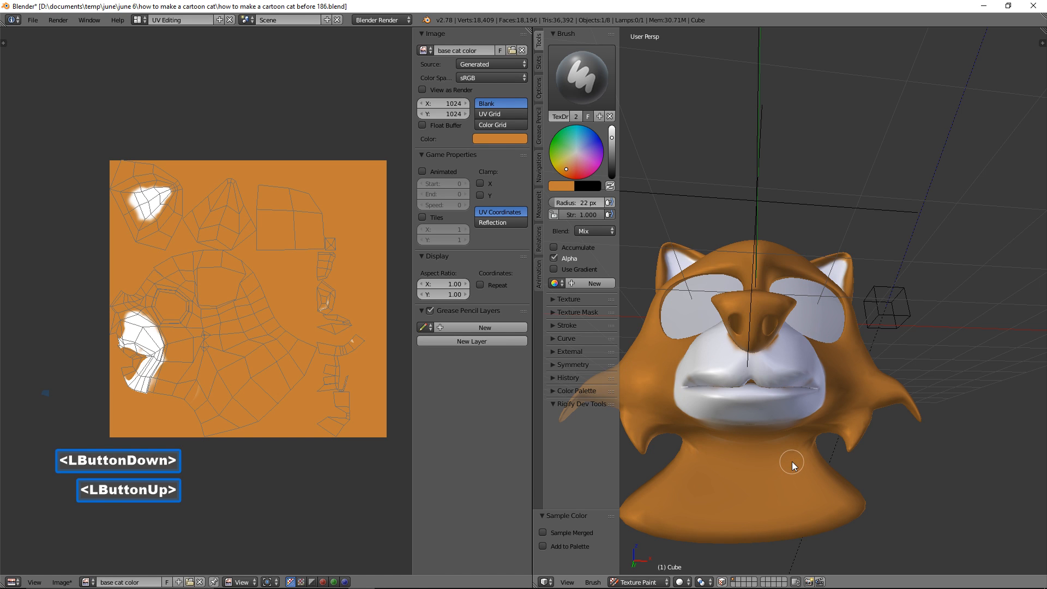
pyautogui.moveTo(793, 466); pyautogui.dragTo(729, 440, button='middle')
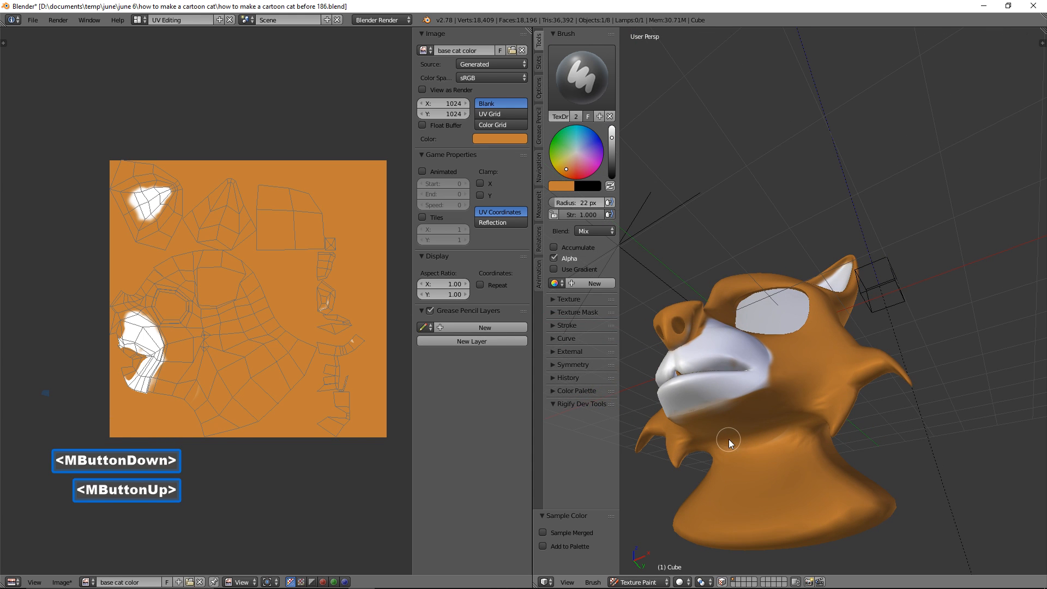
pyautogui.moveTo(727, 424); pyautogui.dragTo(743, 437)
pyautogui.moveTo(743, 437); pyautogui.dragTo(802, 486, button='middle')
pyautogui.scroll(-1, 816, 475)
pyautogui.scroll(2, 807, 460)
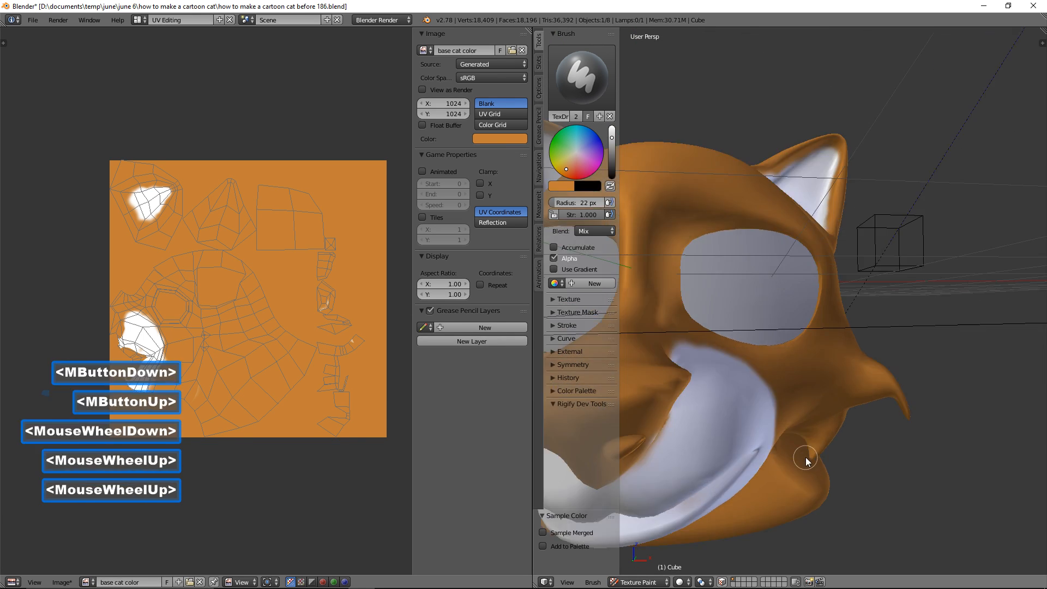
pyautogui.scroll(-2, 805, 459)
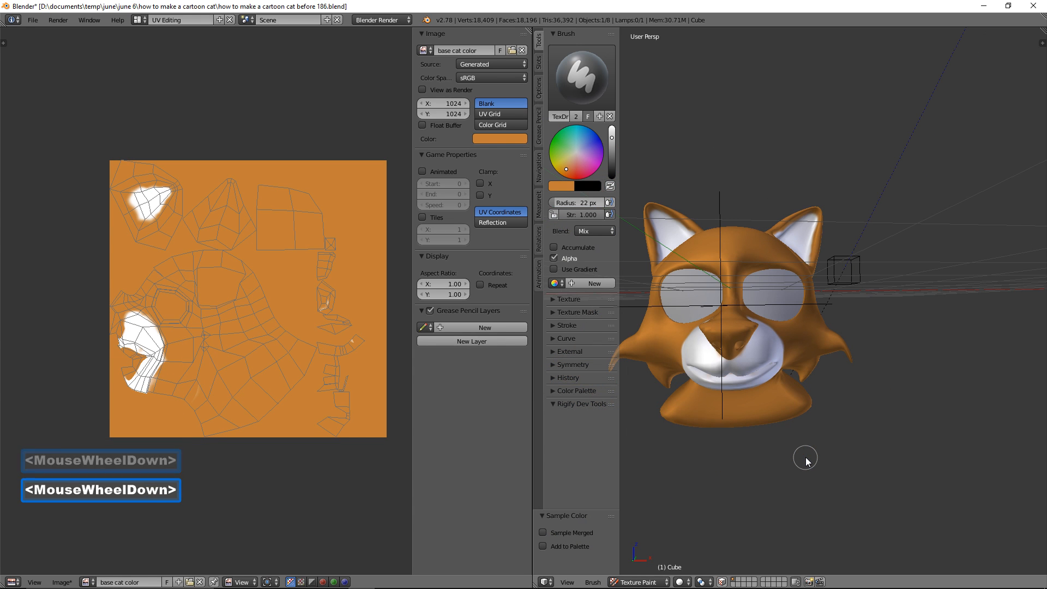
# Step: Darken the brush color and set it to a reddish brown
pyautogui.click(580, 151)
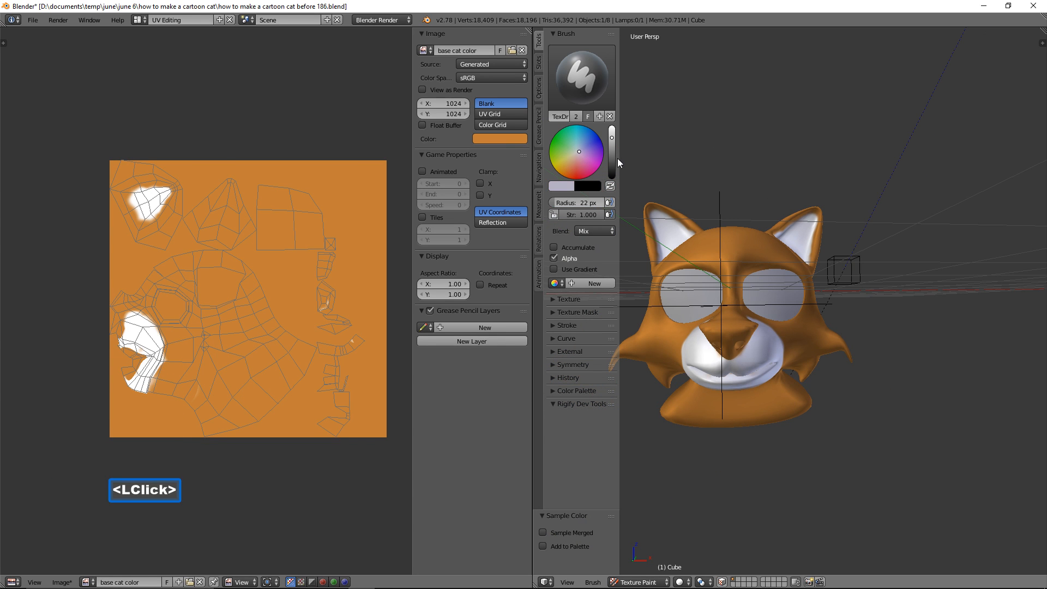
pyautogui.click(613, 158)
pyautogui.click(573, 170)
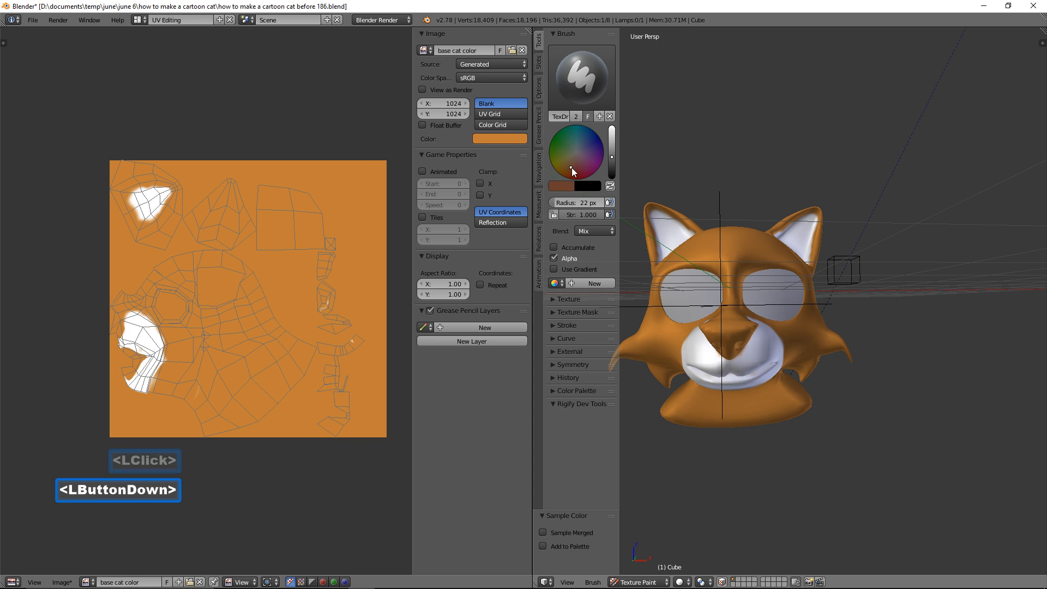
pyautogui.moveTo(574, 166); pyautogui.dragTo(574, 163)
pyautogui.click(571, 160)
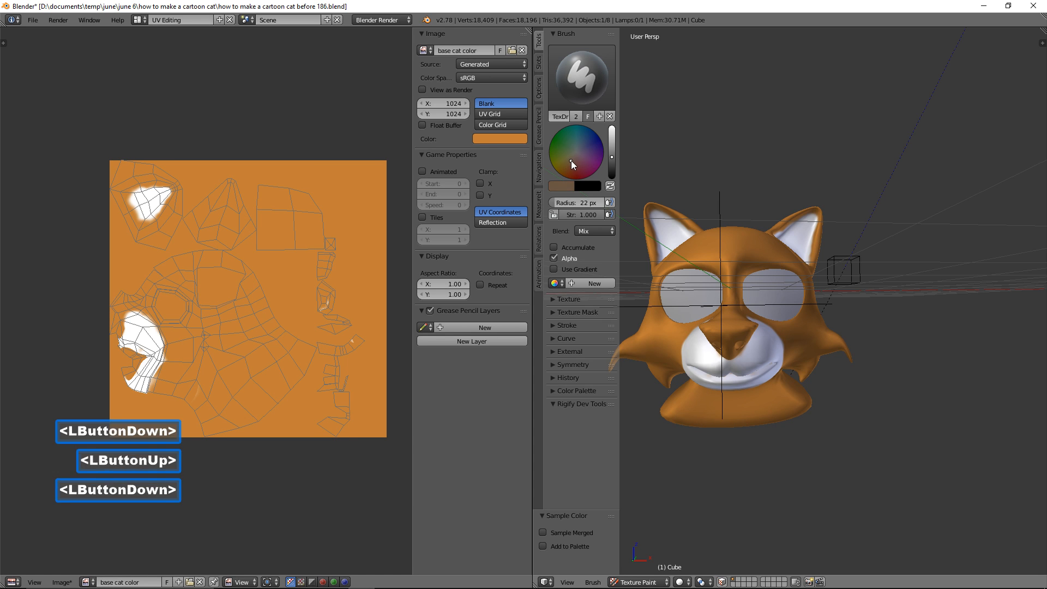
pyautogui.click(611, 153)
pyautogui.moveTo(568, 161); pyautogui.dragTo(569, 167)
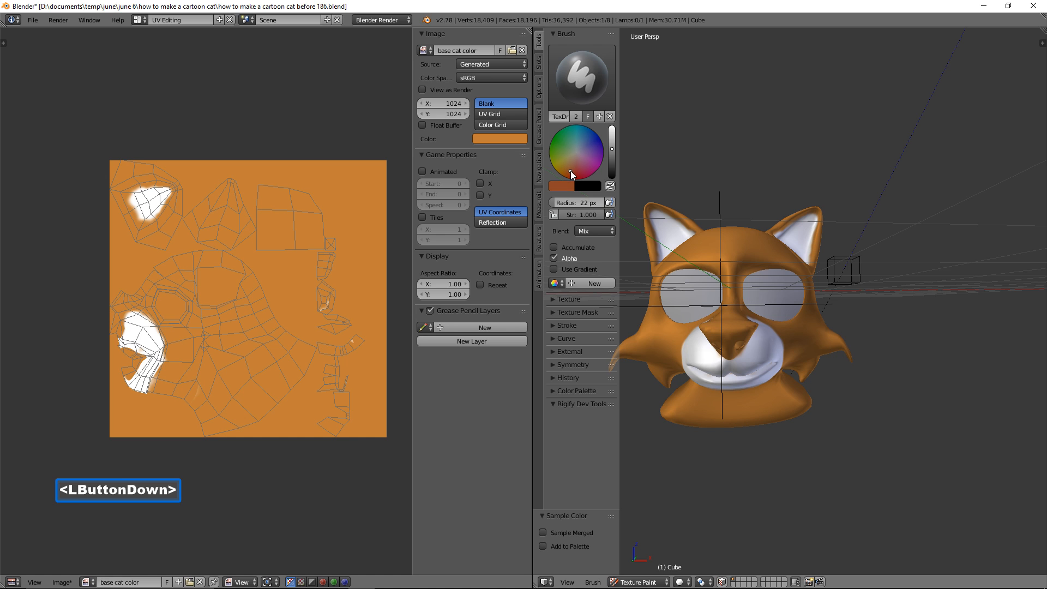
pyautogui.moveTo(572, 171); pyautogui.dragTo(572, 171)
pyautogui.scroll(2, 783, 351)
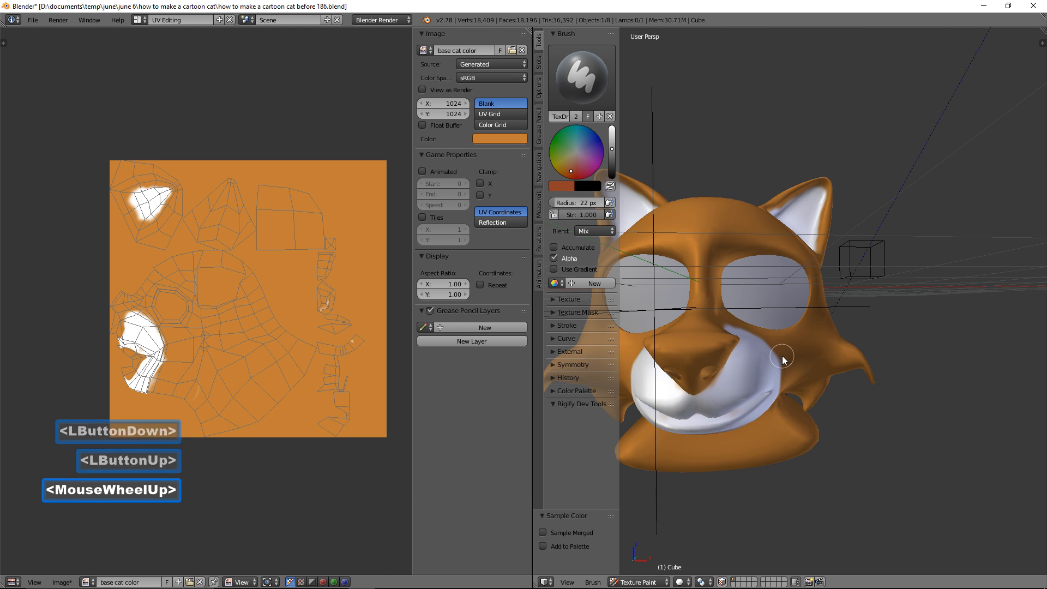
pyautogui.keyDown('shift'); pyautogui.moveTo(785, 373); pyautogui.dragTo(878, 327, button='middle'); pyautogui.keyUp('shift')
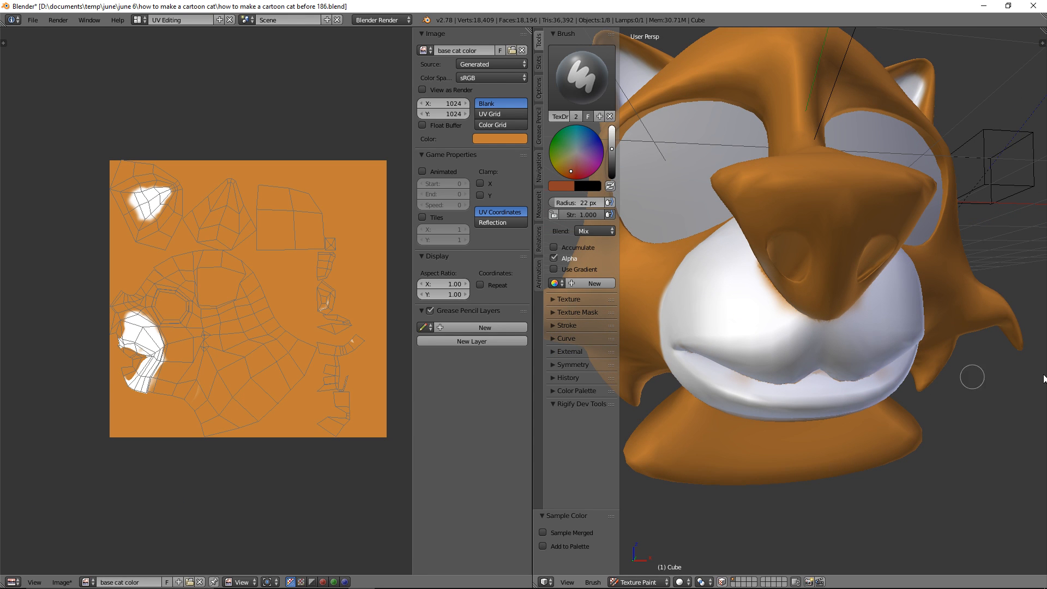
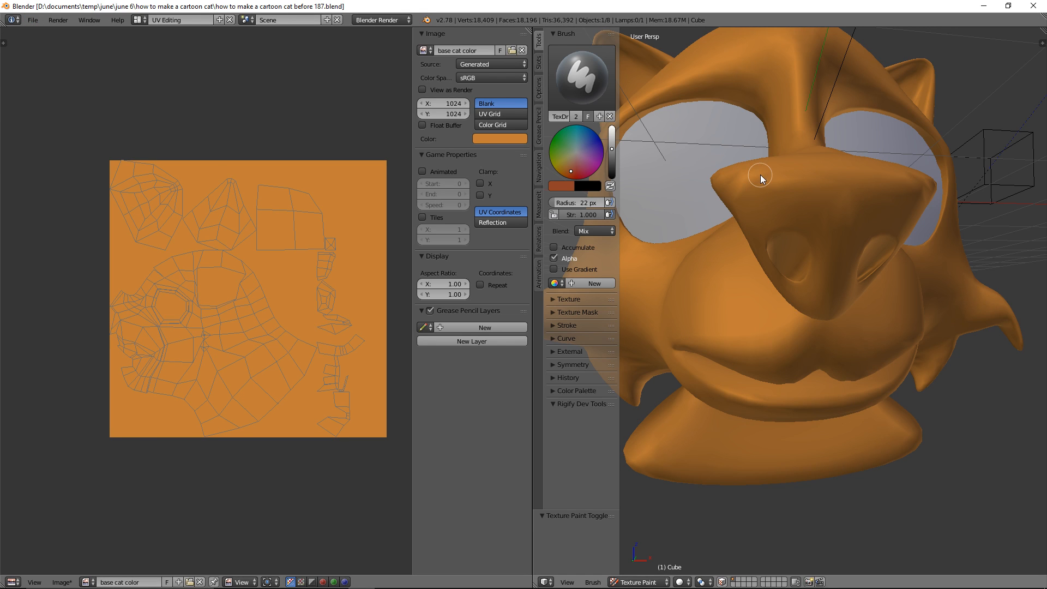
# Step: Switch the screen layout from UV Editing to Default
pyautogui.click(70, 583)
pyautogui.click(139, 19)
pyautogui.click(163, 67)
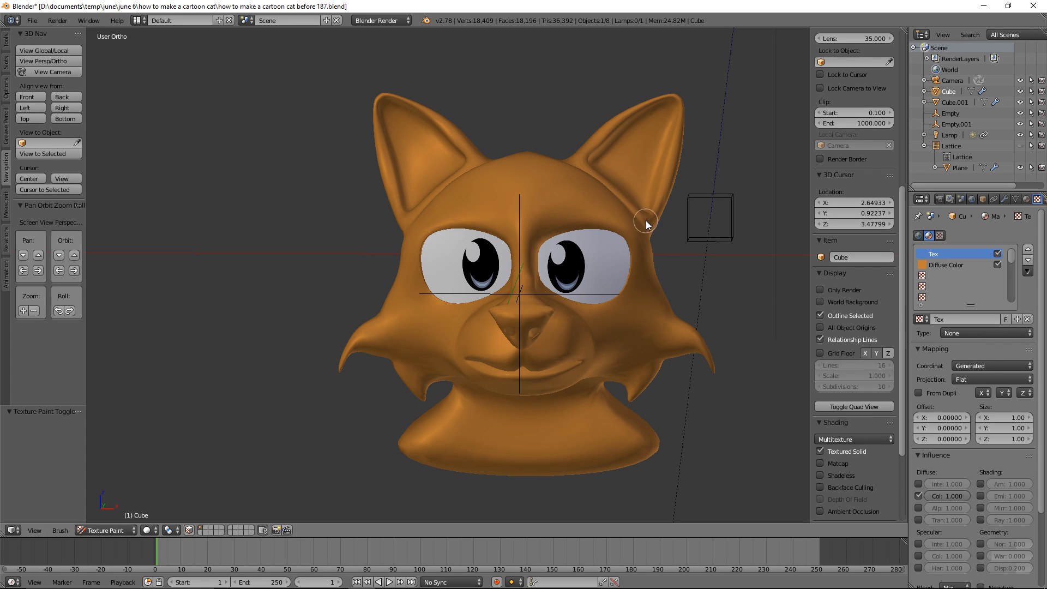
# Step: Select the Diffuse Color texture of the head's material and examine the source settings of its "base cat color" image
pyautogui.click(1027, 199)
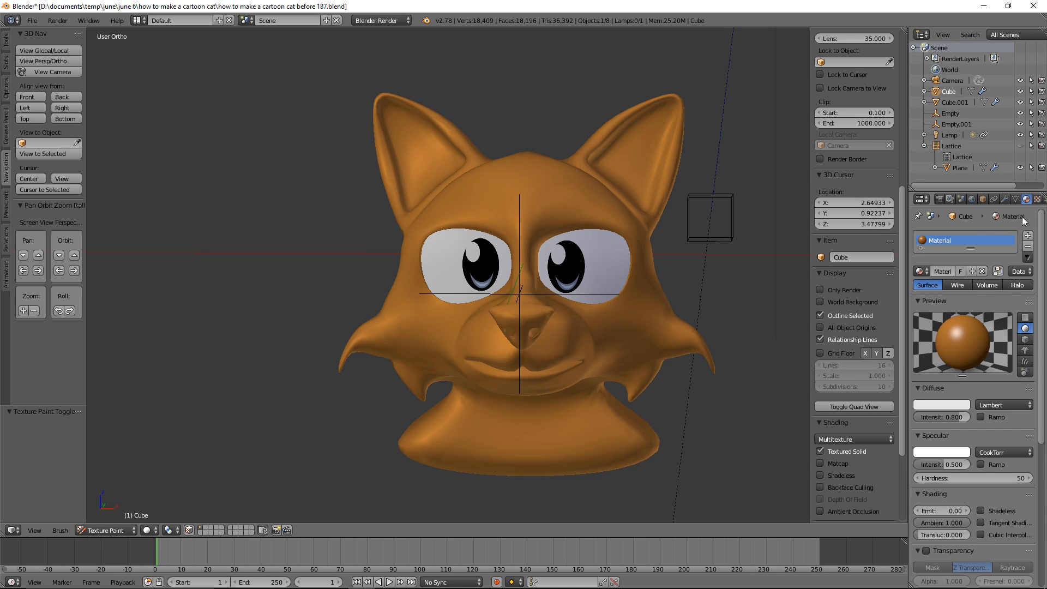
pyautogui.click(1037, 200)
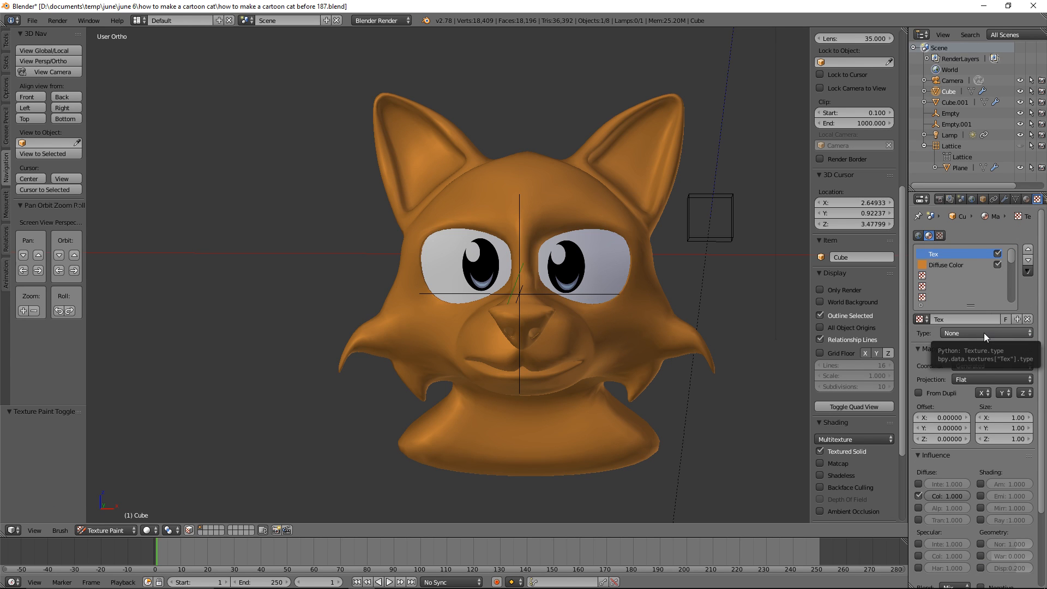
pyautogui.click(966, 264)
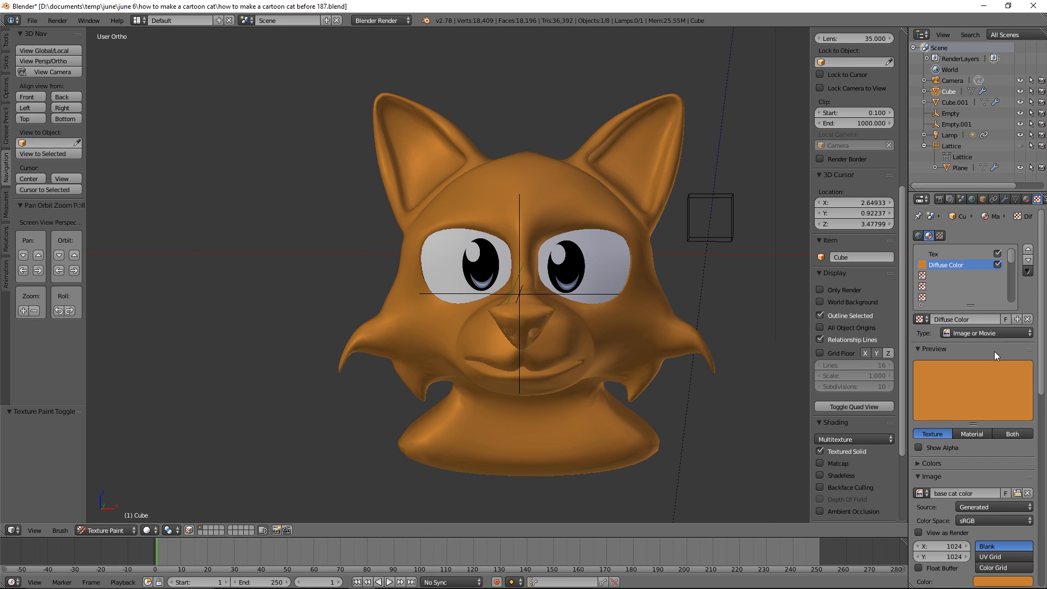
pyautogui.scroll(-3, 975, 411)
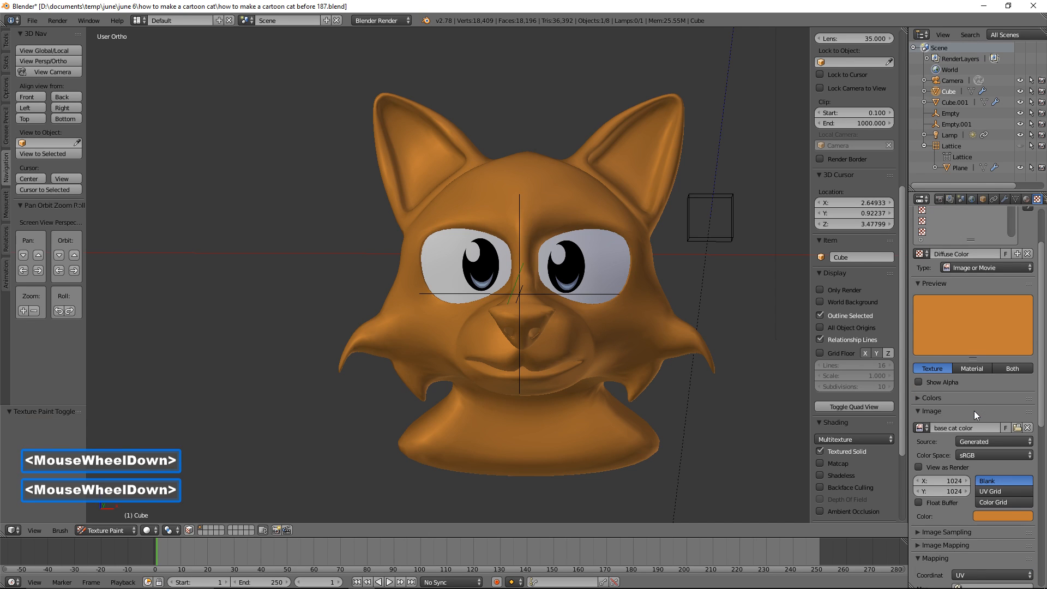
pyautogui.scroll(-1, 976, 409)
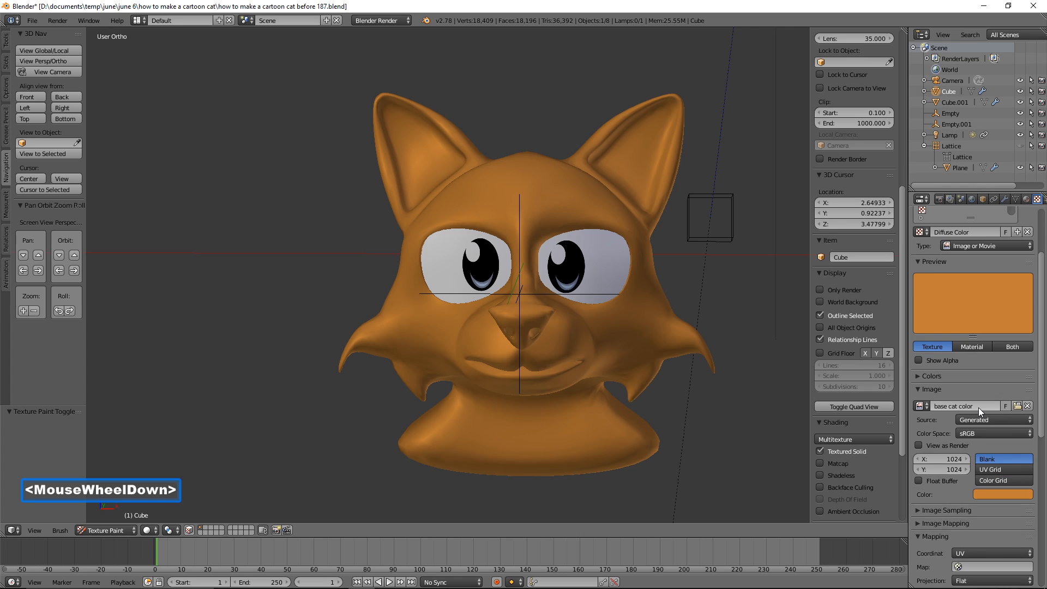
pyautogui.click(1025, 423)
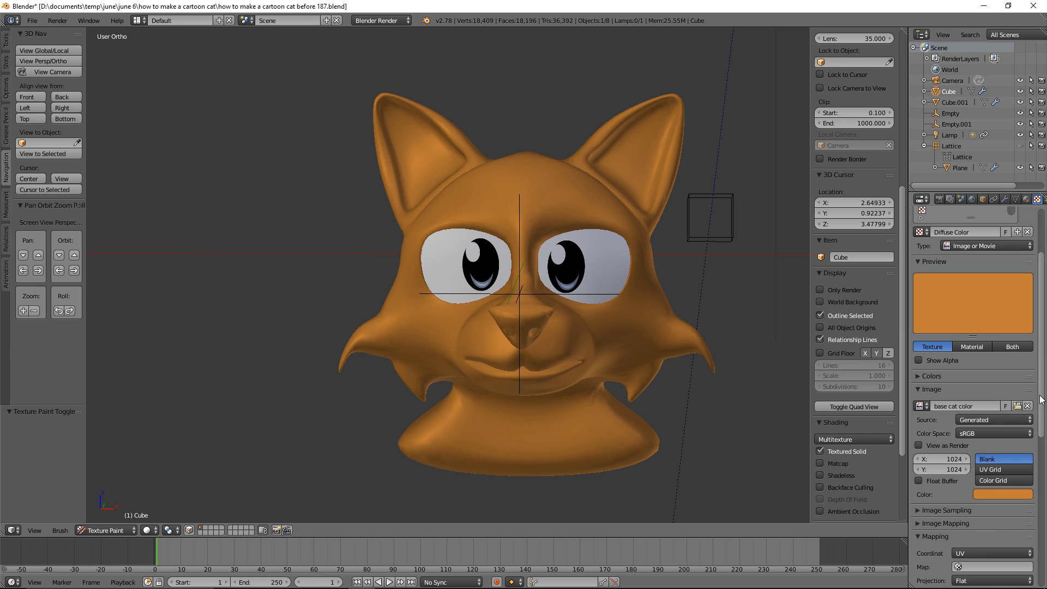
# Step: Try to load actual work1.png from the textures folder as the image of the Diffuse Color texture, browsing the files as thumbnails
pyautogui.scroll(-2, 1042, 400)
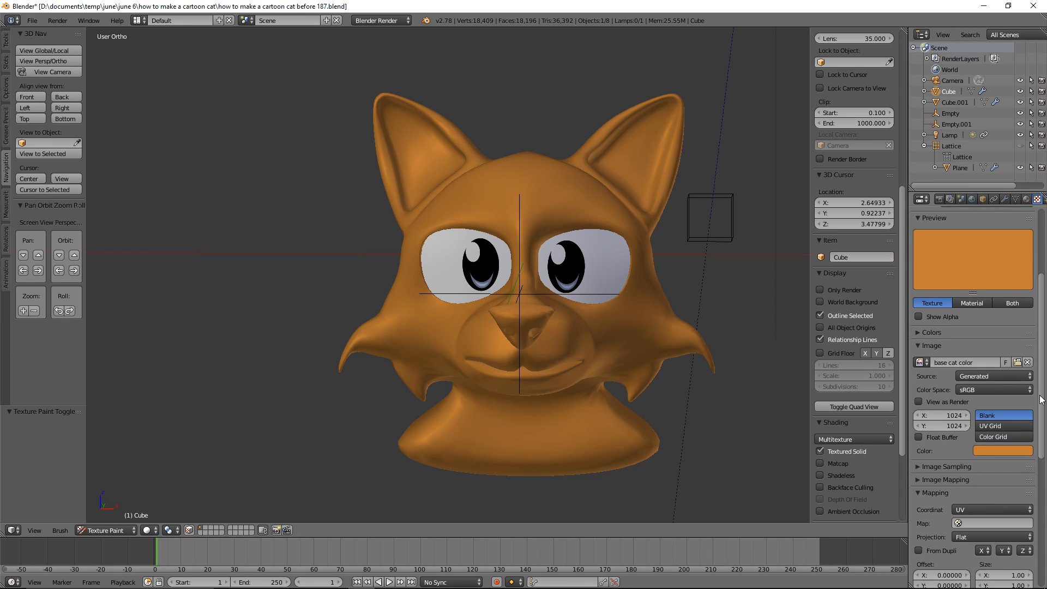
pyautogui.scroll(1, 1042, 400)
pyautogui.scroll(1, 1042, 400)
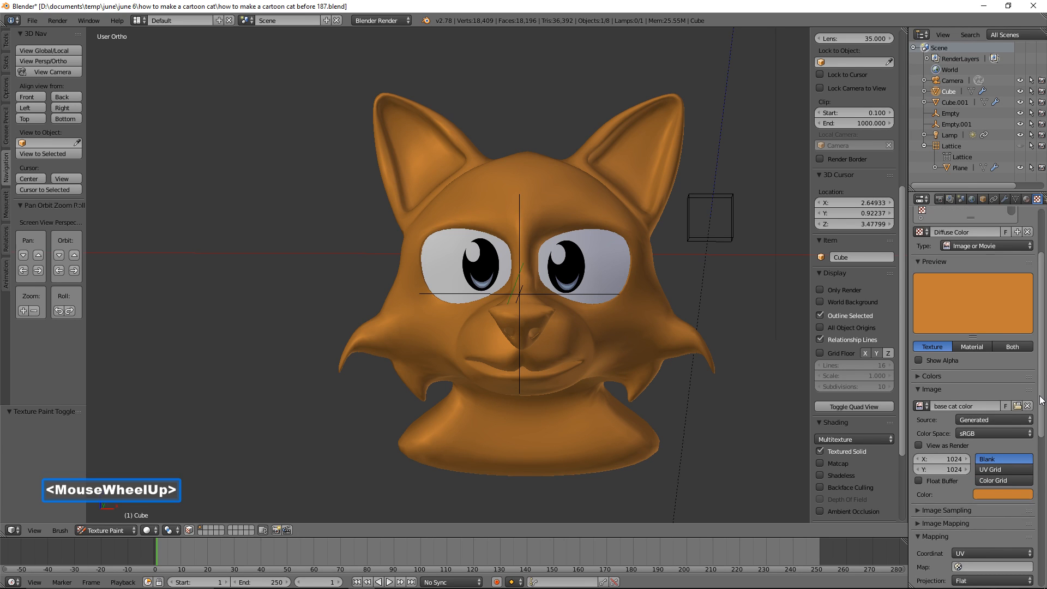
pyautogui.scroll(2, 1042, 400)
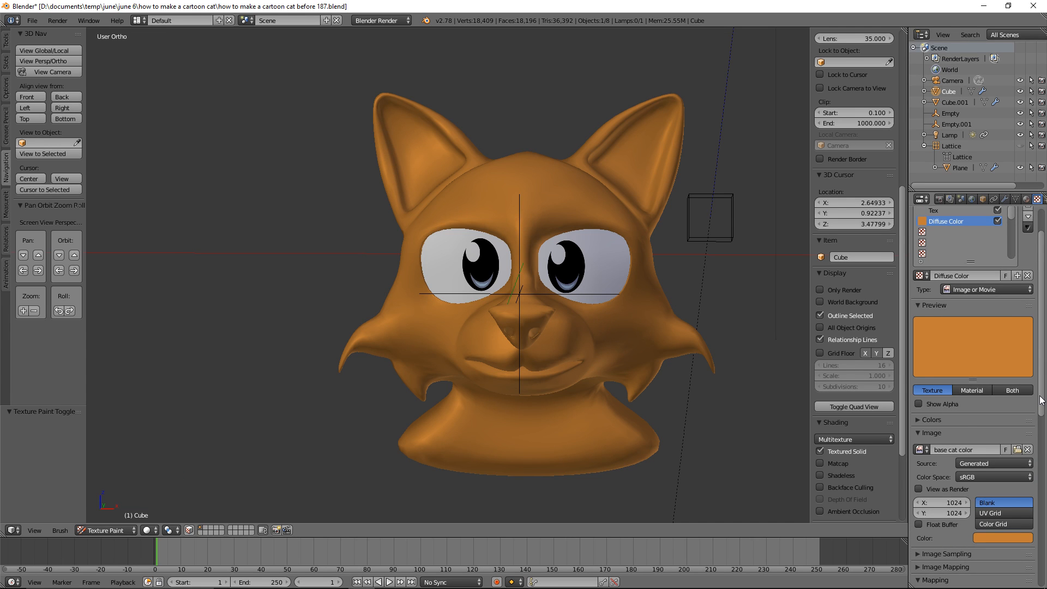
pyautogui.click(1017, 450)
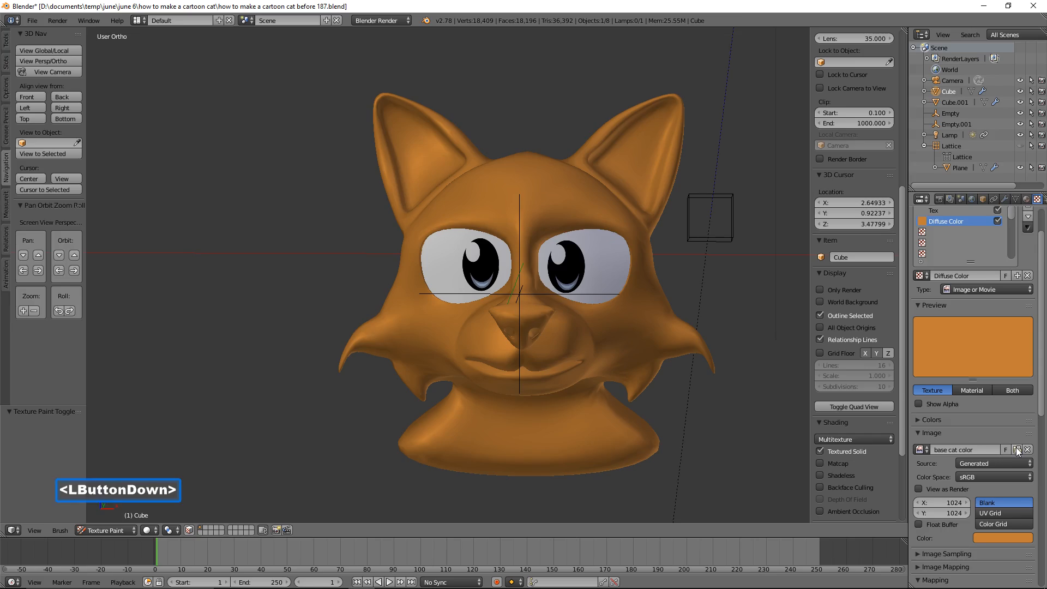
pyautogui.click(188, 84)
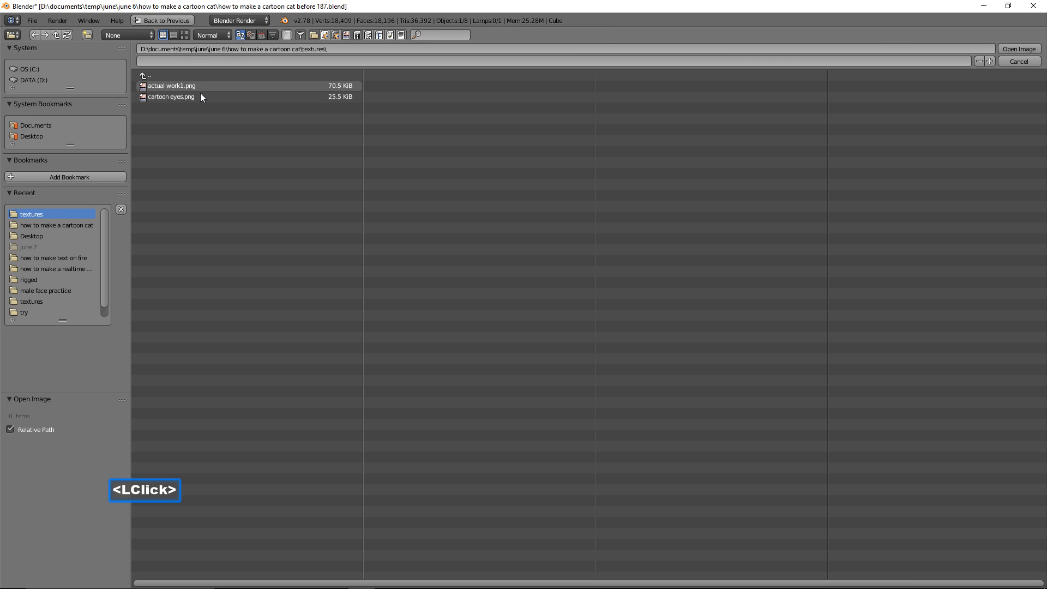
pyautogui.click(185, 35)
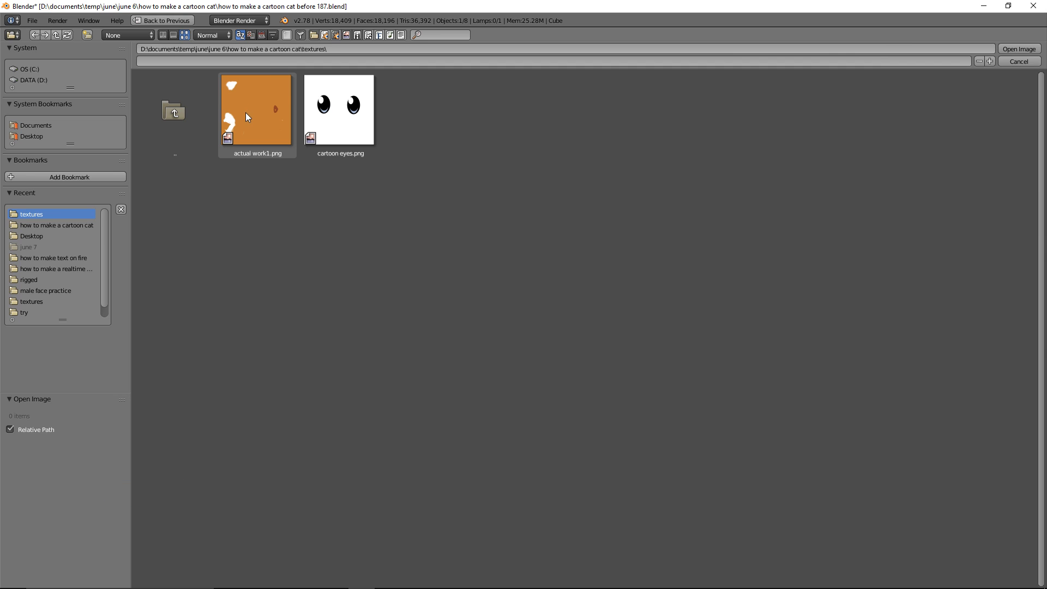
pyautogui.click(1011, 49)
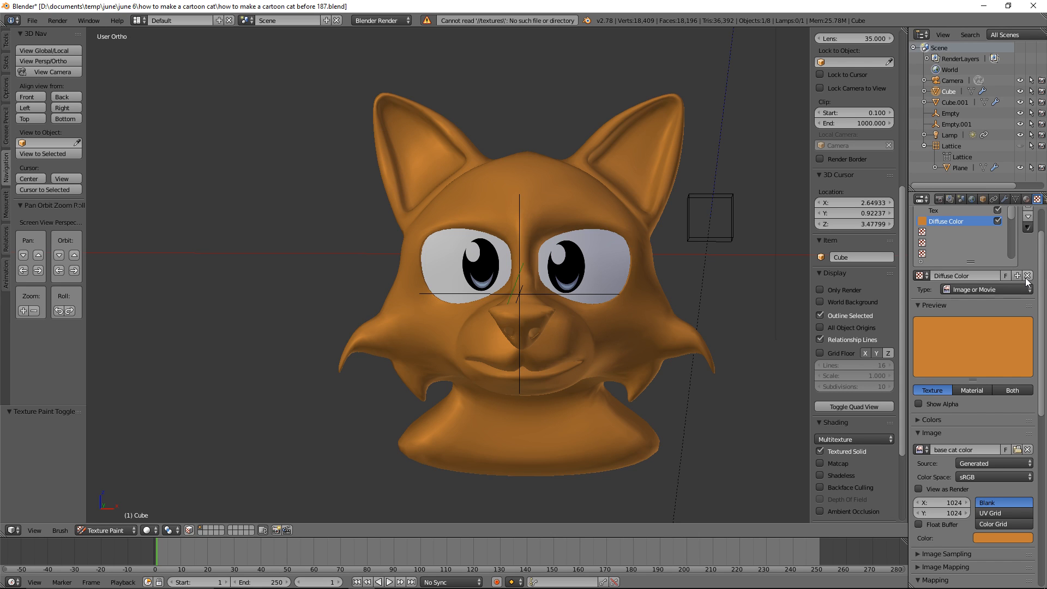
# Step: Replace the head's Diffuse Color texture with a new texture and load actual work1.png from the textures folder as its image
pyautogui.click(1027, 276)
pyautogui.click(1006, 276)
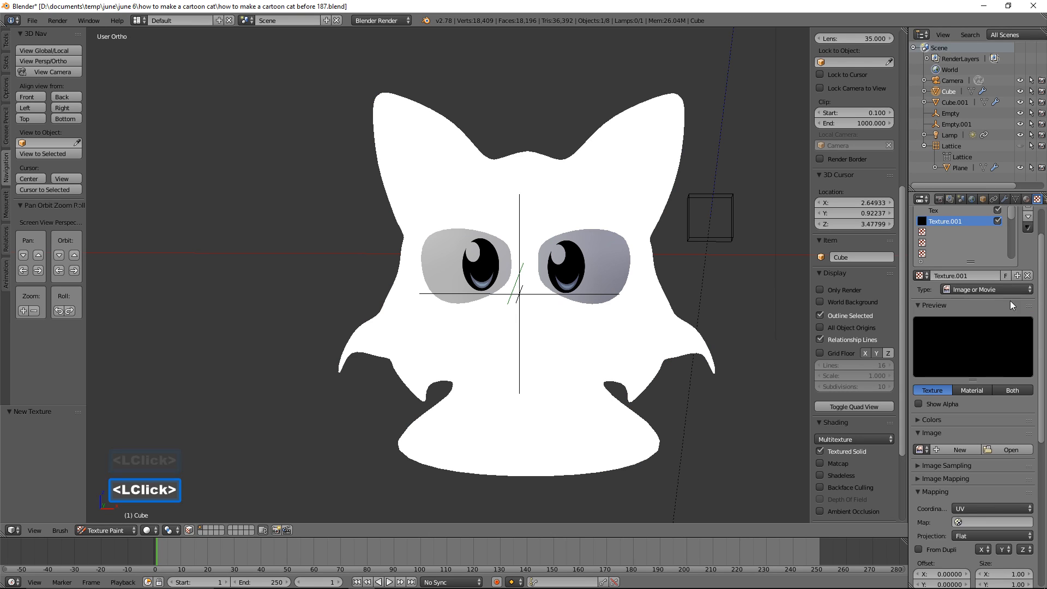
pyautogui.click(1003, 448)
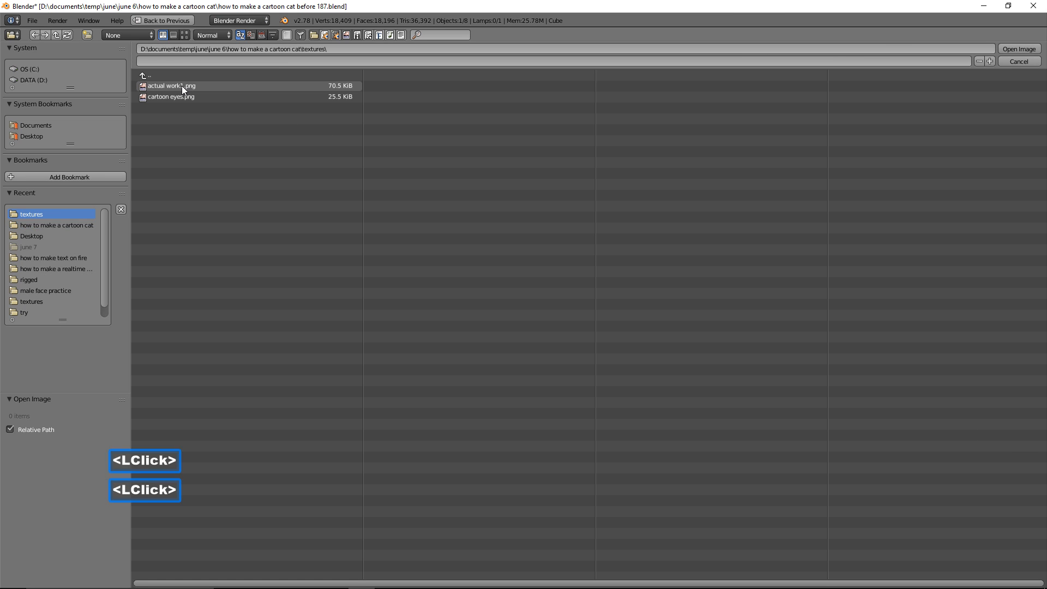
pyautogui.click(218, 86)
pyautogui.click(1013, 48)
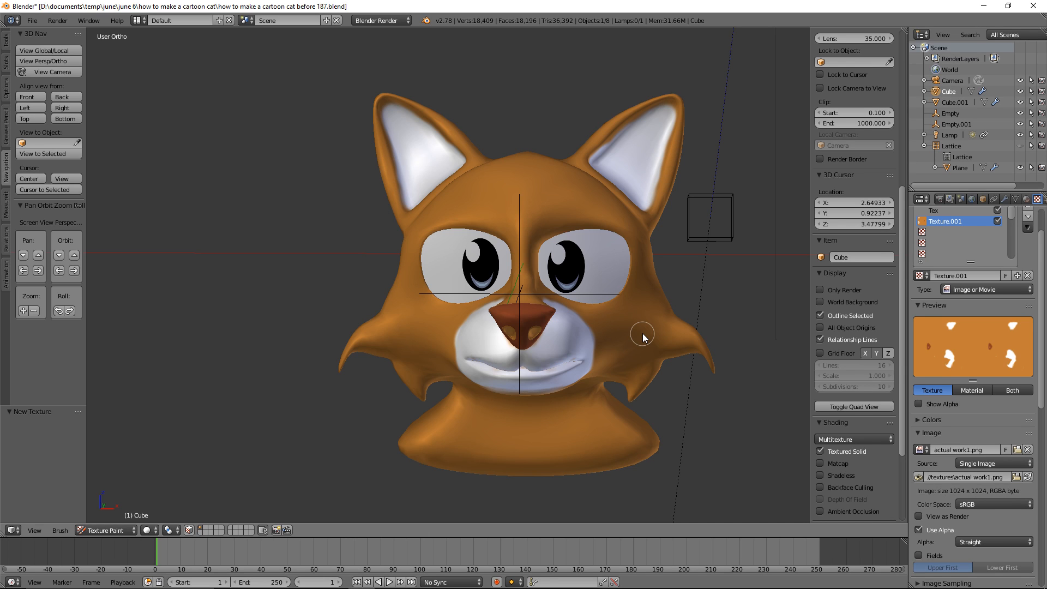
# Step: Switch the screen layout to UV Editing and display actual work1.png behind the head's UV map
pyautogui.click(146, 20)
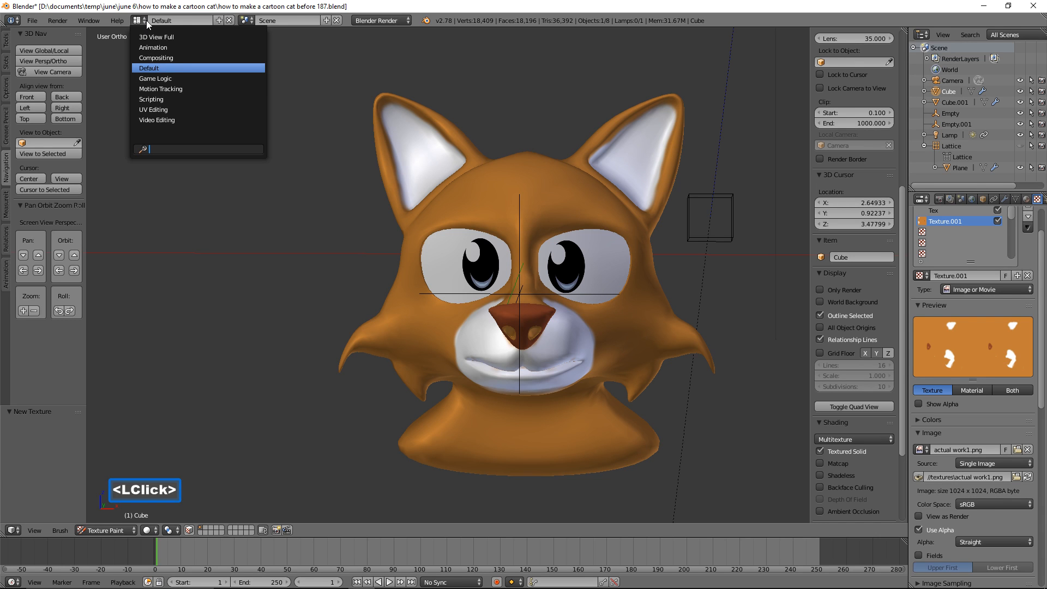
pyautogui.click(198, 108)
pyautogui.scroll(-2, 764, 390)
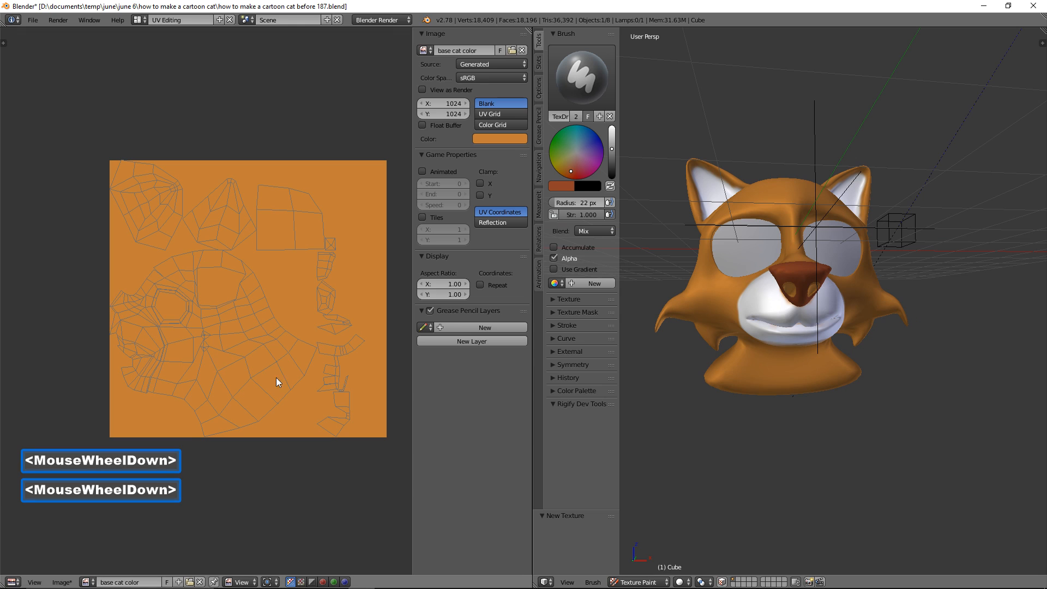
pyautogui.click(88, 582)
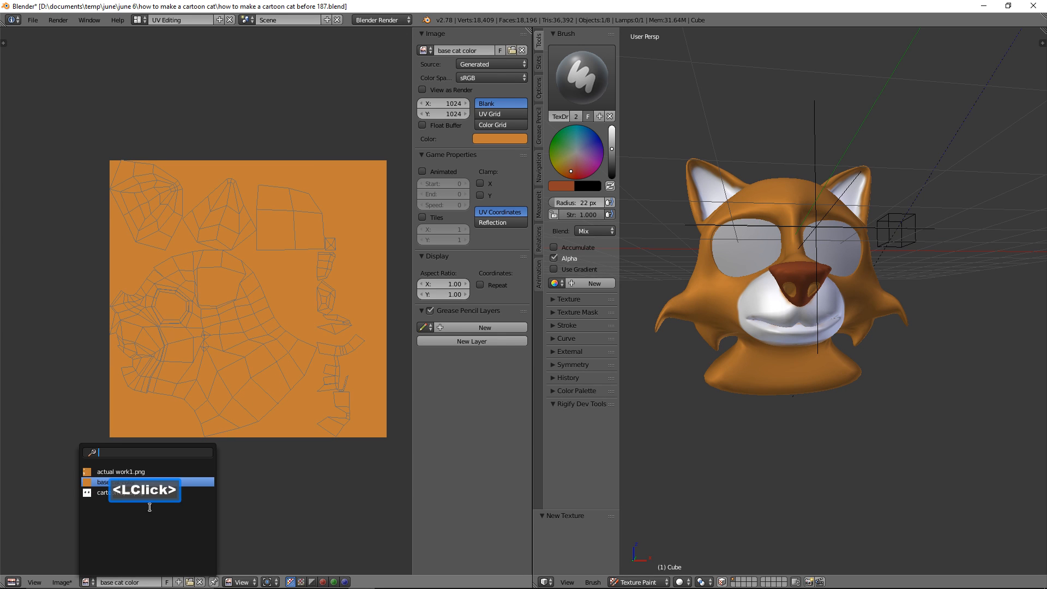
pyautogui.click(161, 472)
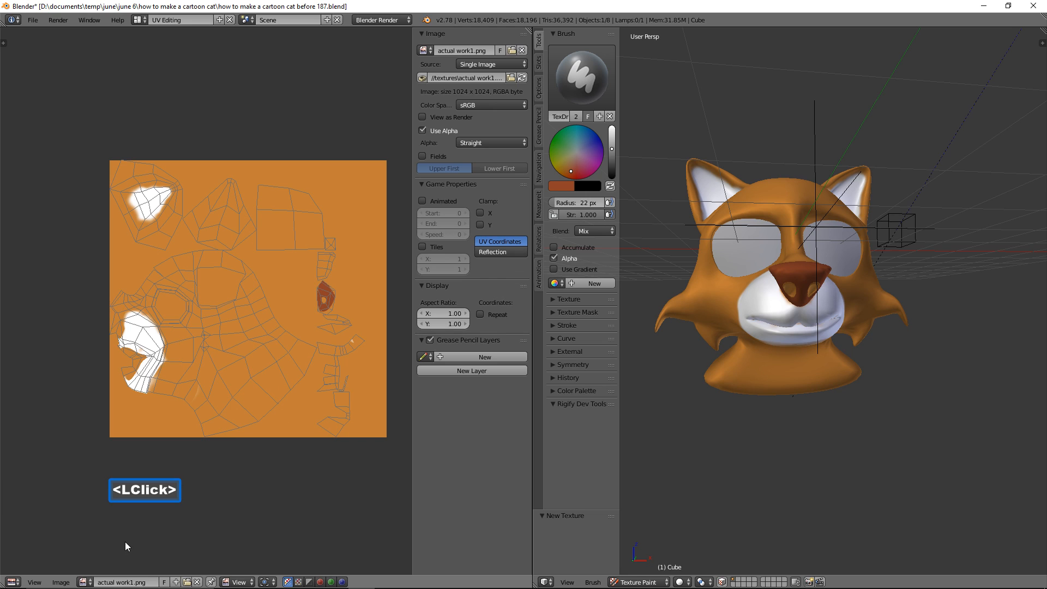
# Step: Save the displayed texture image as actual work1.png in the textures folder, overwriting the existing file
pyautogui.click(66, 583)
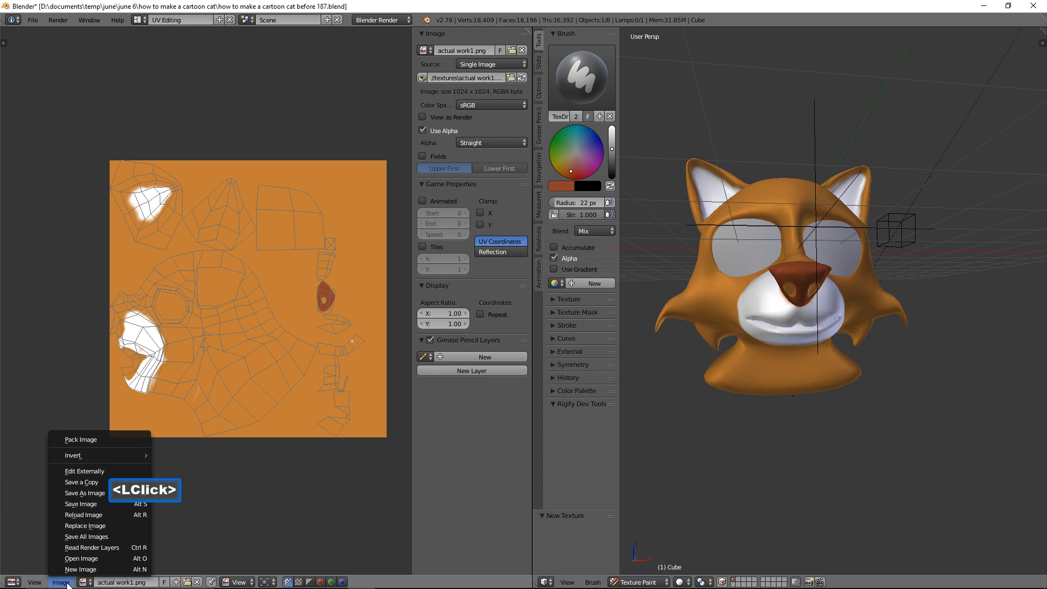
pyautogui.click(116, 493)
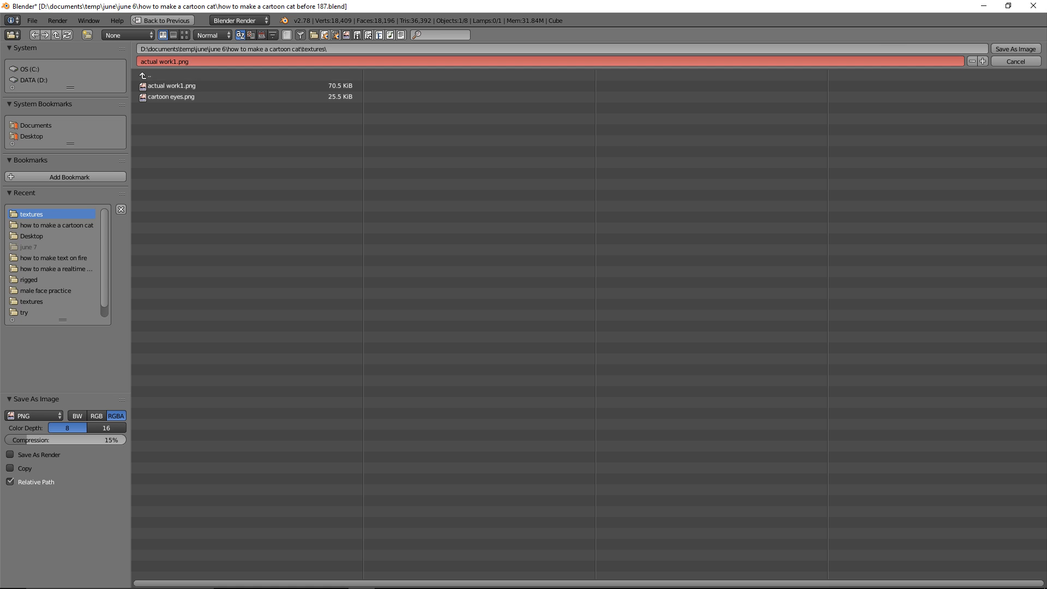
pyautogui.click(1000, 49)
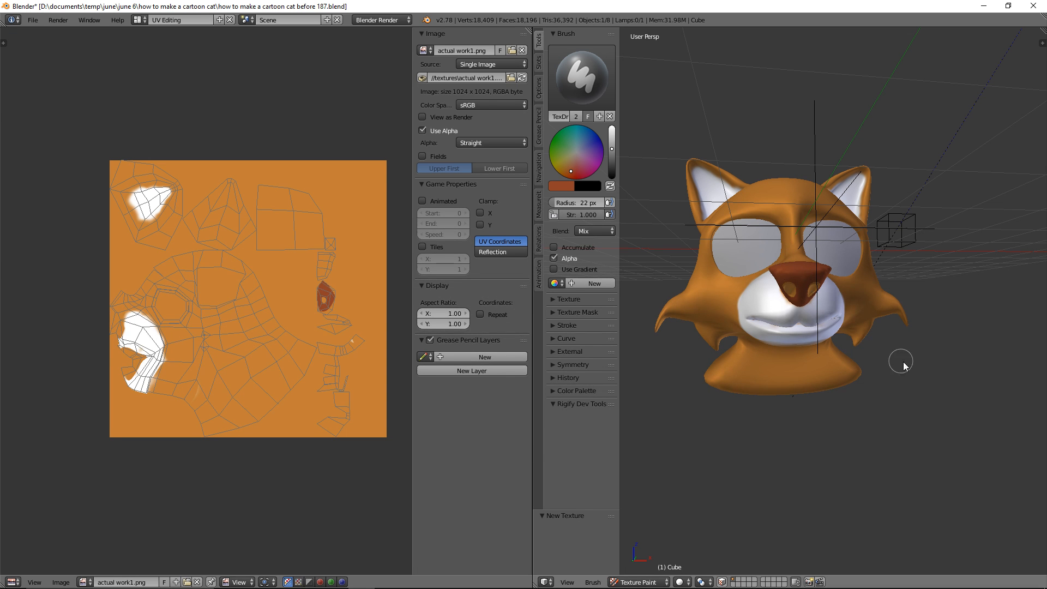
# Step: Shift the brush color to a slightly lighter orange-brown and paint over the unpainted orange nostrils on the cat's nose
pyautogui.moveTo(916, 357); pyautogui.dragTo(894, 360, button='middle')
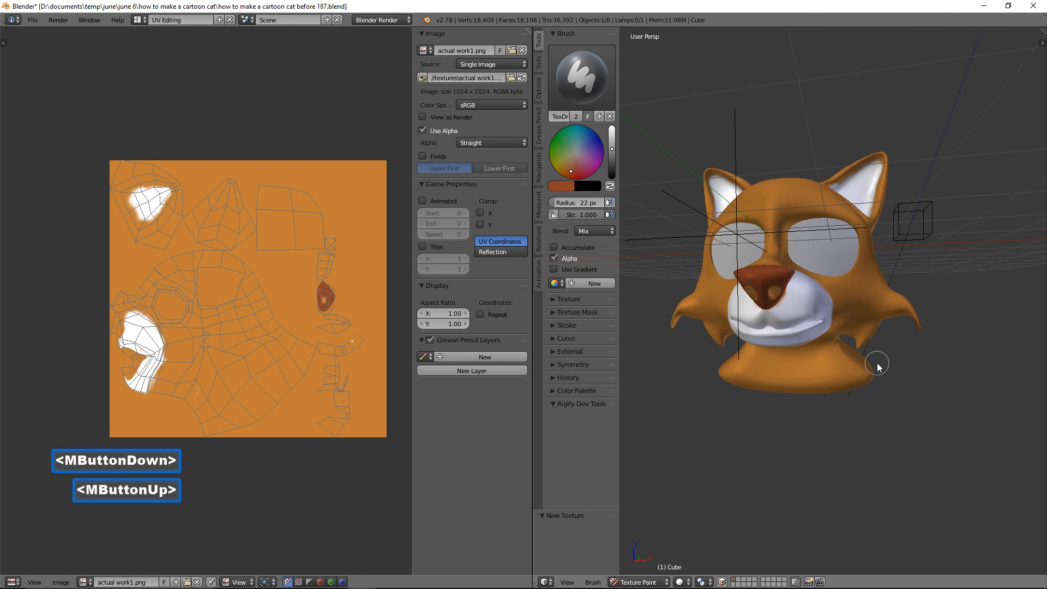
pyautogui.scroll(3, 877, 364)
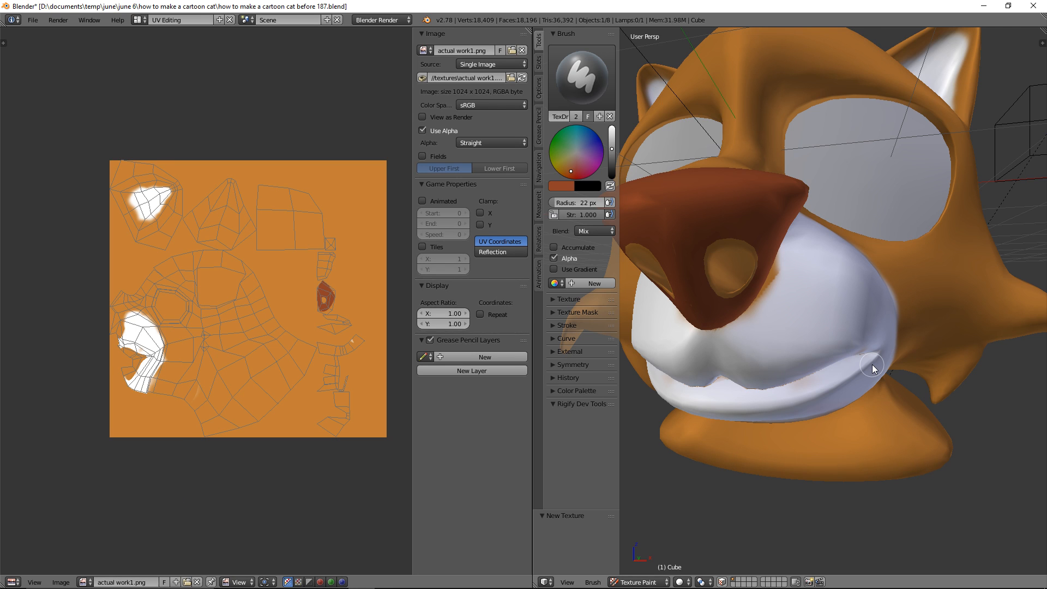
pyautogui.moveTo(755, 345)
pyautogui.mouseDown(button='middle')
pyautogui.moveTo(818, 352)
pyautogui.moveTo(760, 362)
pyautogui.moveTo(770, 360)
pyautogui.mouseUp(button='middle')
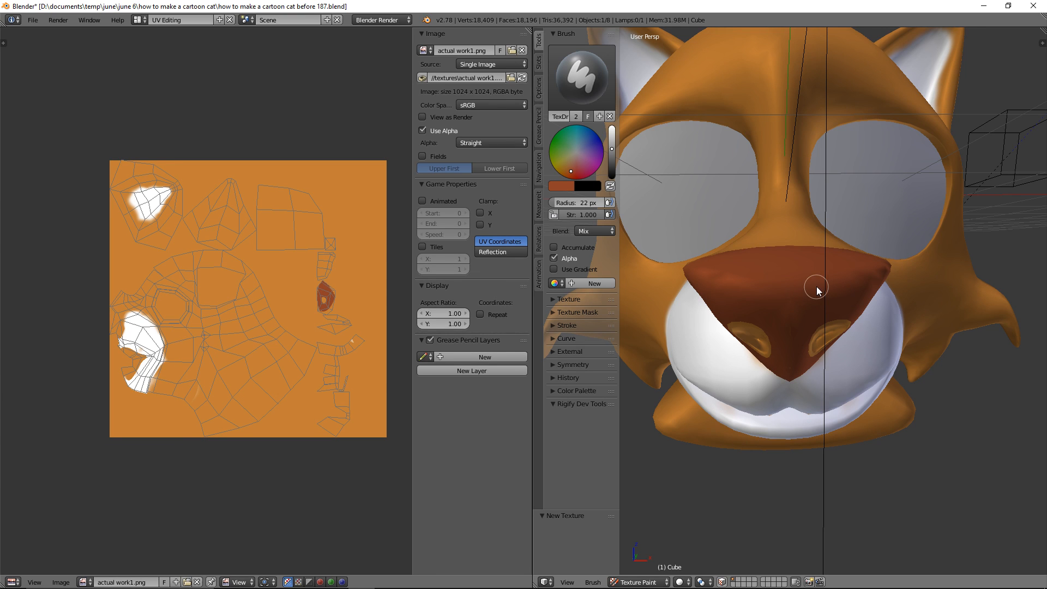
pyautogui.keyDown('ctrl'); pyautogui.moveTo(864, 306); pyautogui.dragTo(870, 311, button='middle'); pyautogui.keyUp('ctrl')
pyautogui.moveTo(727, 457); pyautogui.dragTo(778, 420, button='middle')
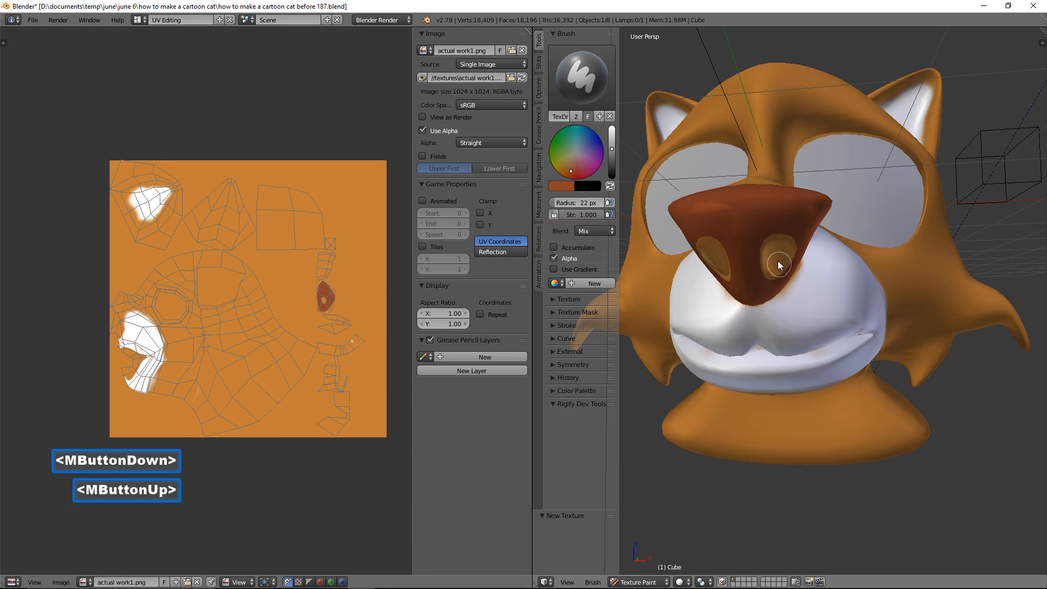
pyautogui.click(570, 171)
pyautogui.moveTo(777, 259)
pyautogui.mouseDown()
pyautogui.moveTo(774, 274)
pyautogui.moveTo(770, 260)
pyautogui.moveTo(765, 272)
pyautogui.moveTo(790, 243)
pyautogui.moveTo(770, 265)
pyautogui.moveTo(777, 256)
pyautogui.mouseUp()
pyautogui.scroll(-3, 871, 330)
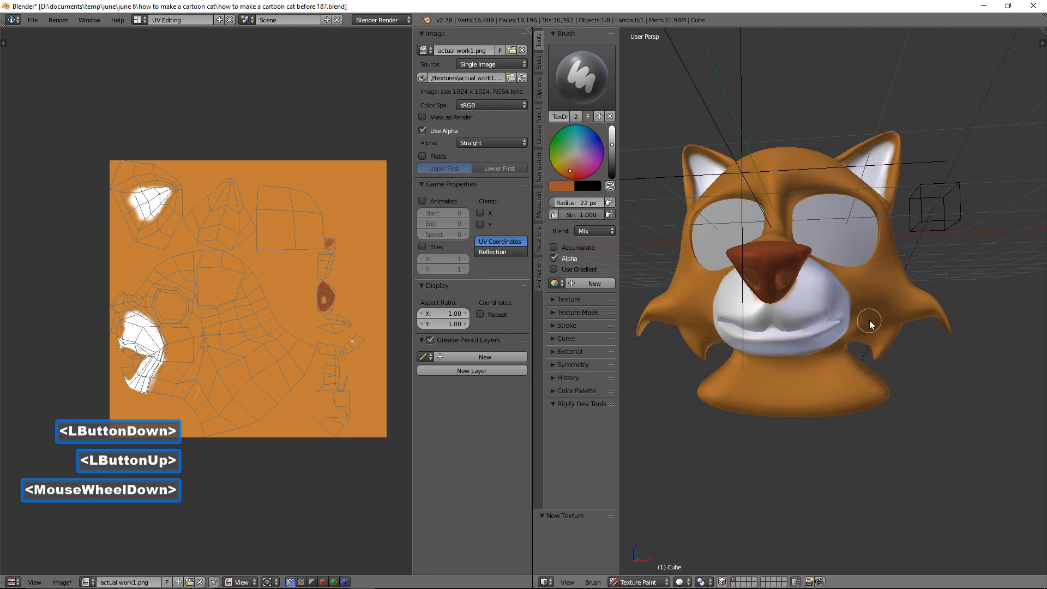
# Step: Set the viewport shading to Material in the UV Editing layout and view the whole cat head
pyautogui.scroll(-2, 871, 325)
pyautogui.moveTo(871, 325); pyautogui.dragTo(850, 329, button='middle')
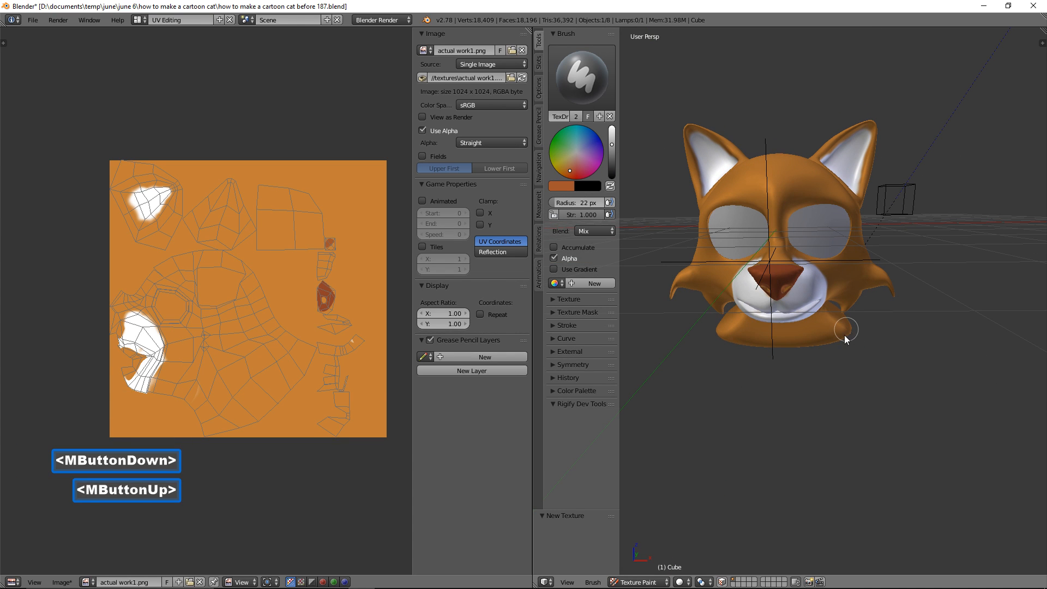
pyautogui.click(703, 583)
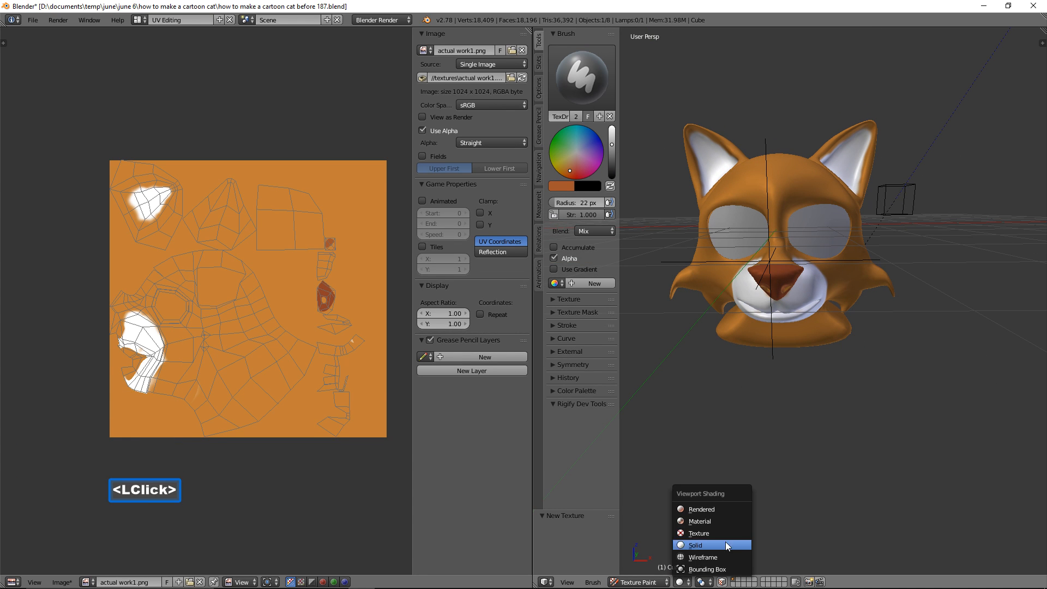
pyautogui.click(734, 526)
pyautogui.moveTo(872, 435)
pyautogui.mouseDown(button='middle')
pyautogui.moveTo(823, 427)
pyautogui.moveTo(869, 413)
pyautogui.moveTo(876, 432)
pyautogui.mouseUp(button='middle')
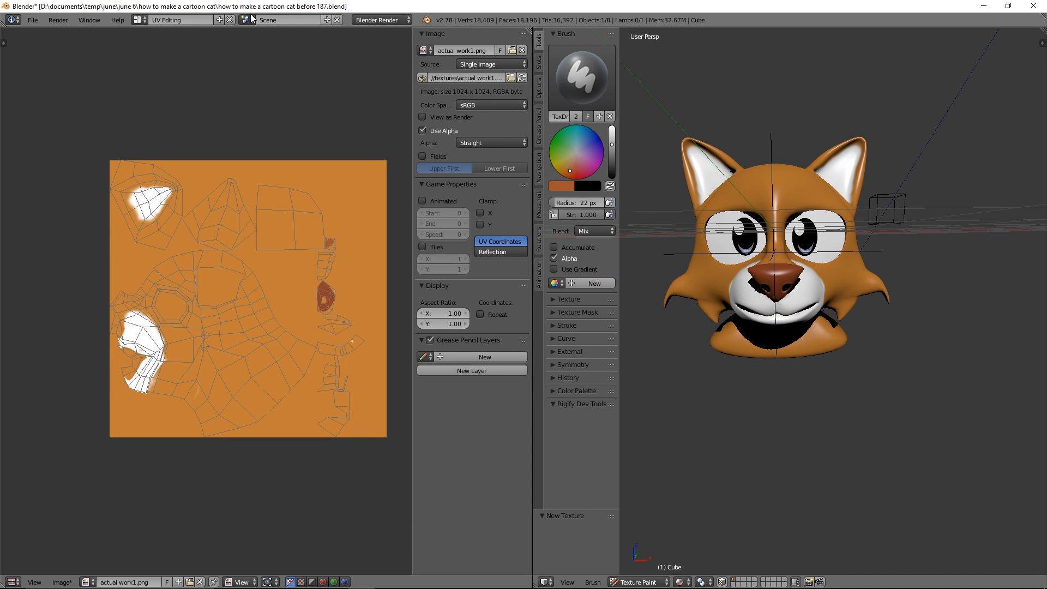
# Step: Switch the screen layout back to Default and change the cat head from Texture Paint to Object Mode
pyautogui.click(139, 20)
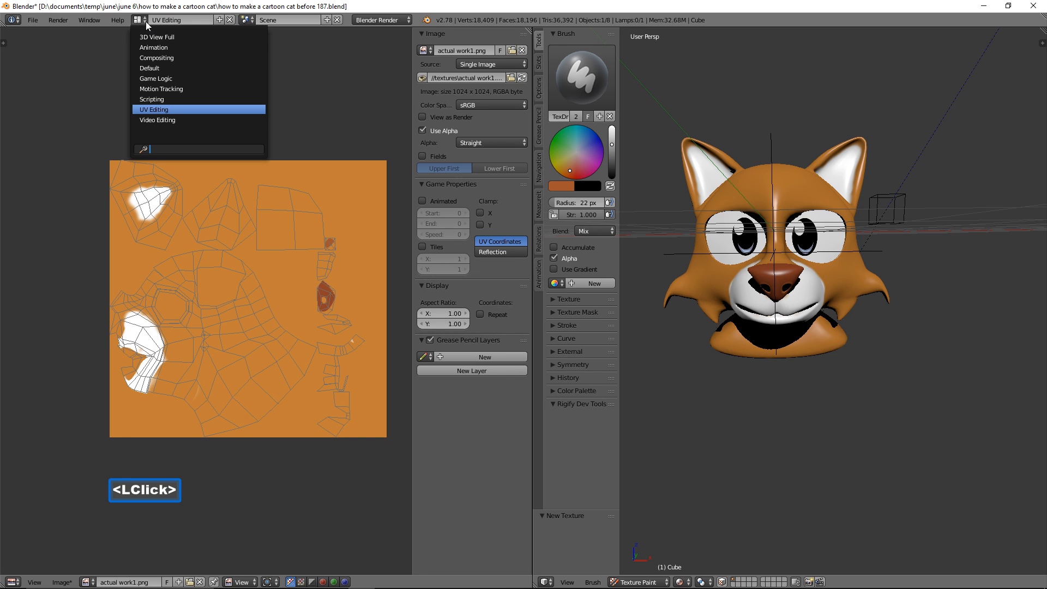
pyautogui.click(194, 68)
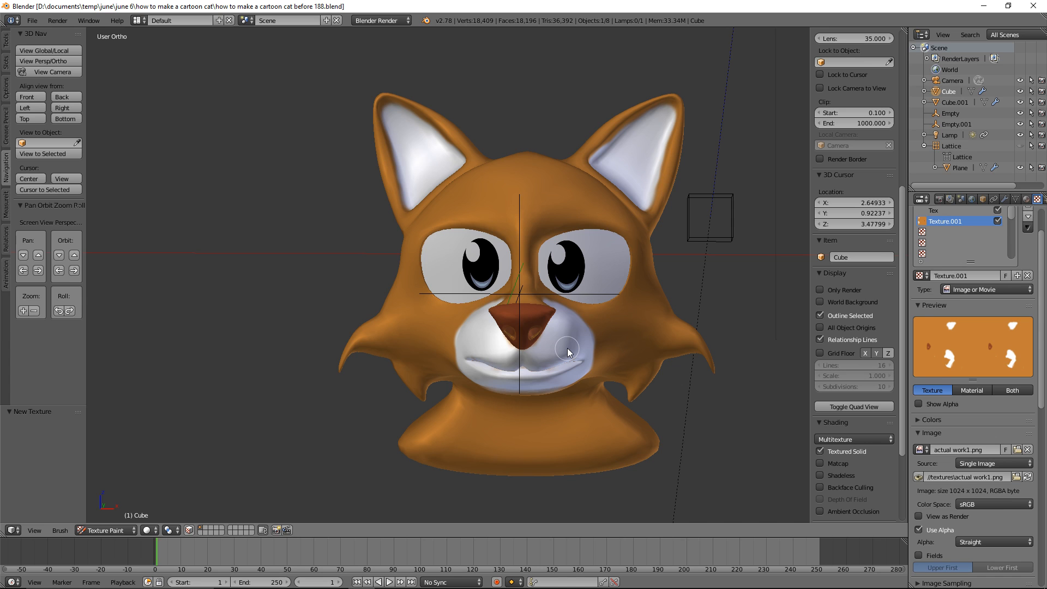
pyautogui.moveTo(597, 351)
pyautogui.mouseDown(button='middle')
pyautogui.moveTo(559, 348)
pyautogui.moveTo(595, 355)
pyautogui.mouseUp(button='middle')
pyautogui.scroll(3, 612, 359)
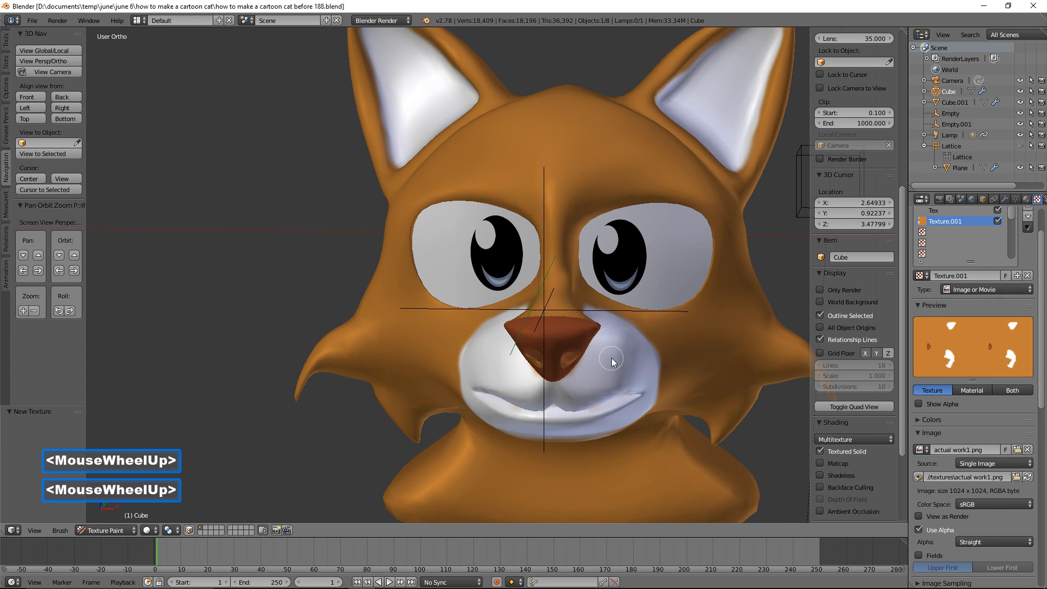
pyautogui.click(120, 528)
pyautogui.click(126, 519)
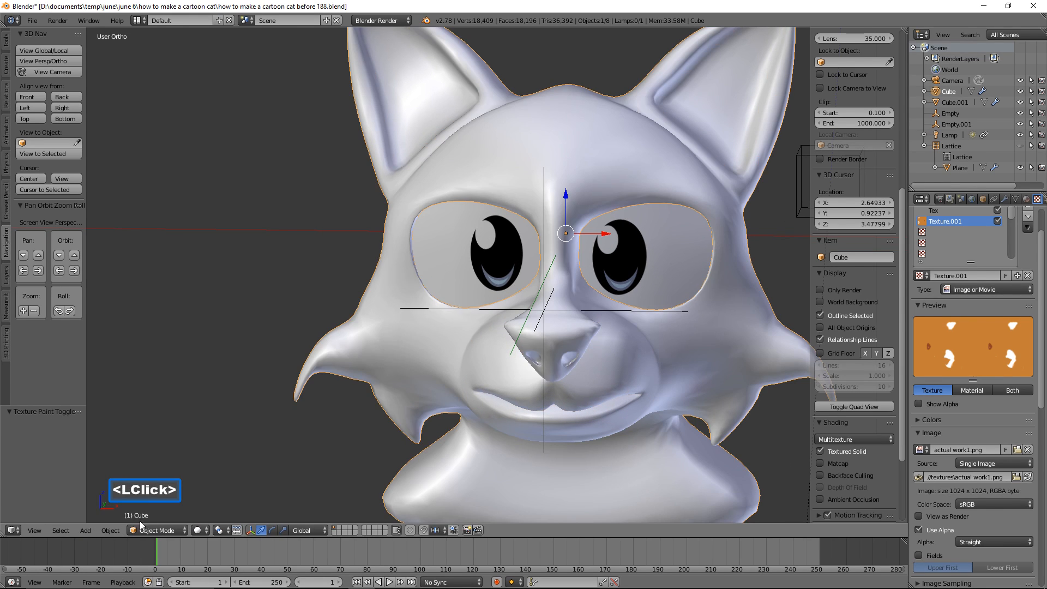
# Step: Set the viewport shading of the Default layout to Material
pyautogui.click(179, 531)
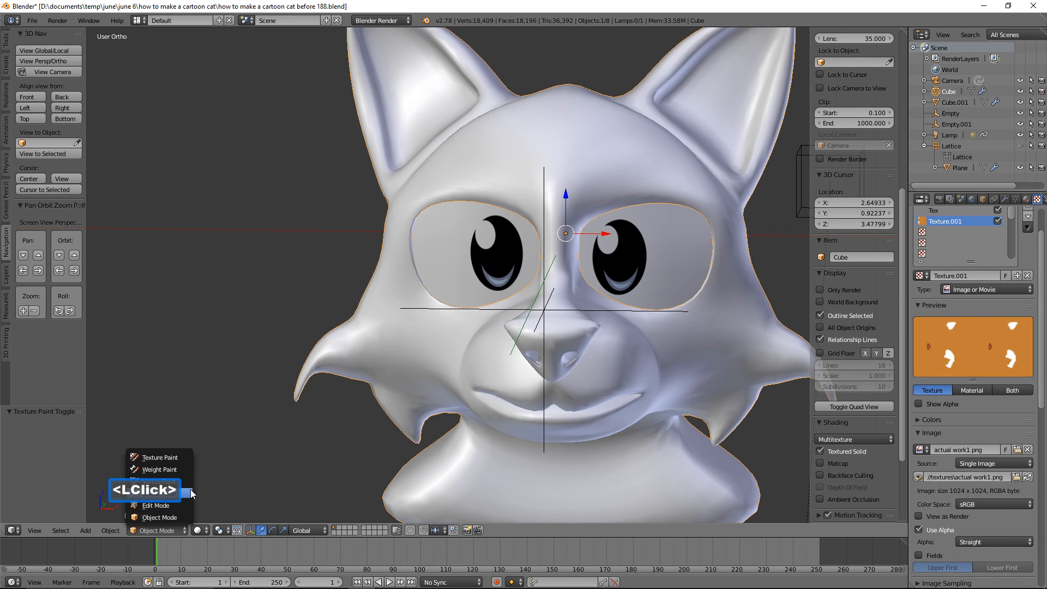
pyautogui.click(198, 530)
pyautogui.click(249, 470)
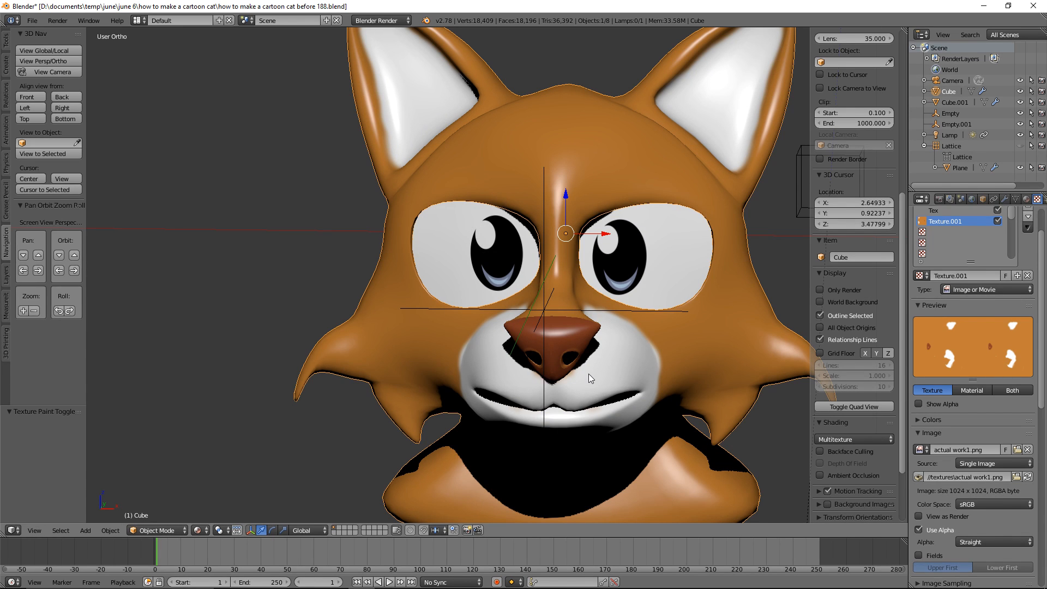
pyautogui.click(167, 531)
pyautogui.click(174, 503)
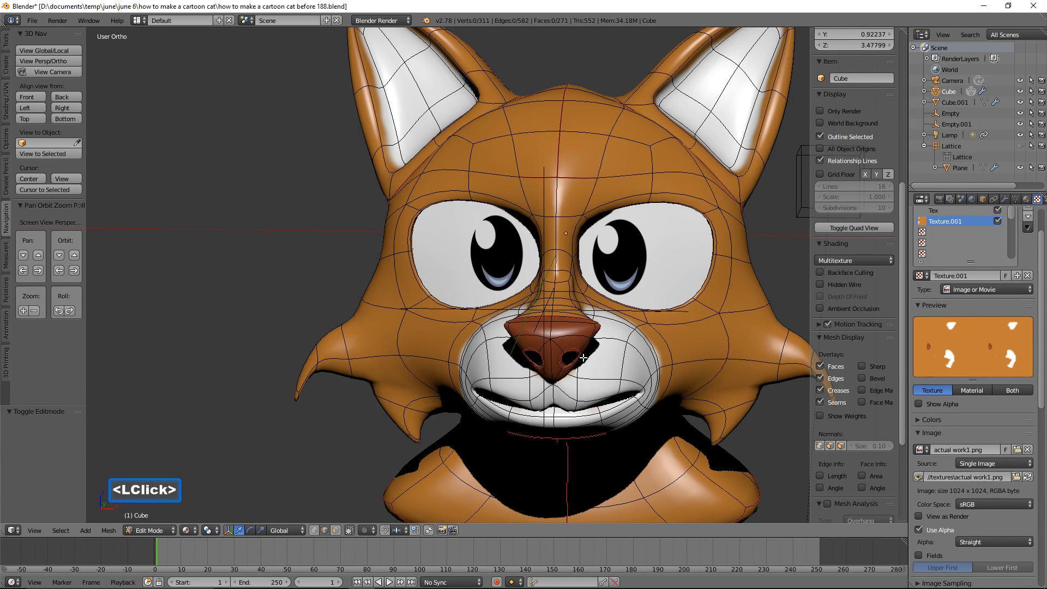
pyautogui.moveTo(583, 357); pyautogui.dragTo(626, 358, button='middle')
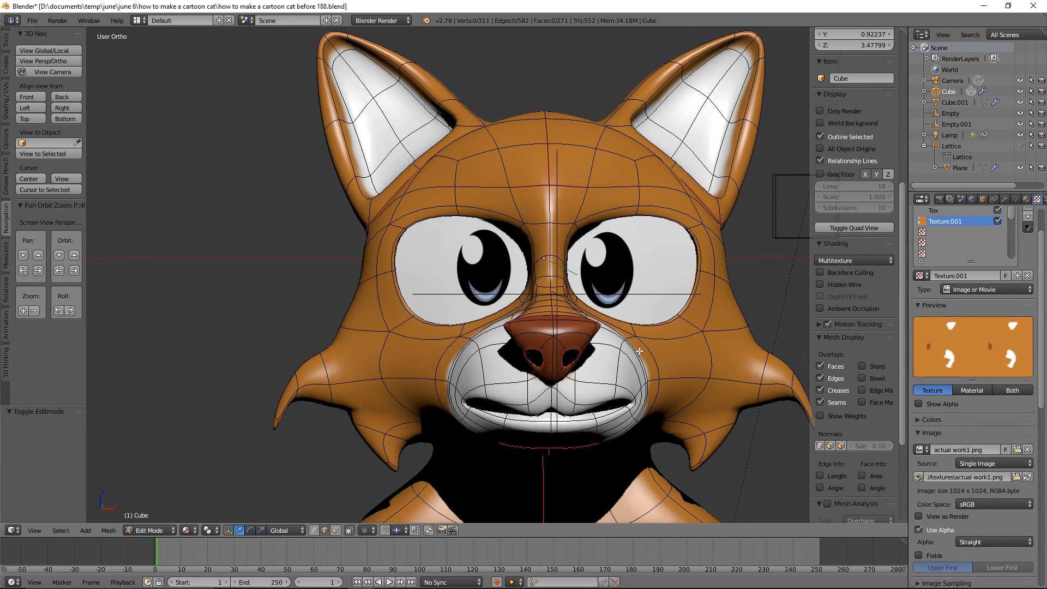
pyautogui.moveTo(667, 354); pyautogui.dragTo(600, 346, button='middle')
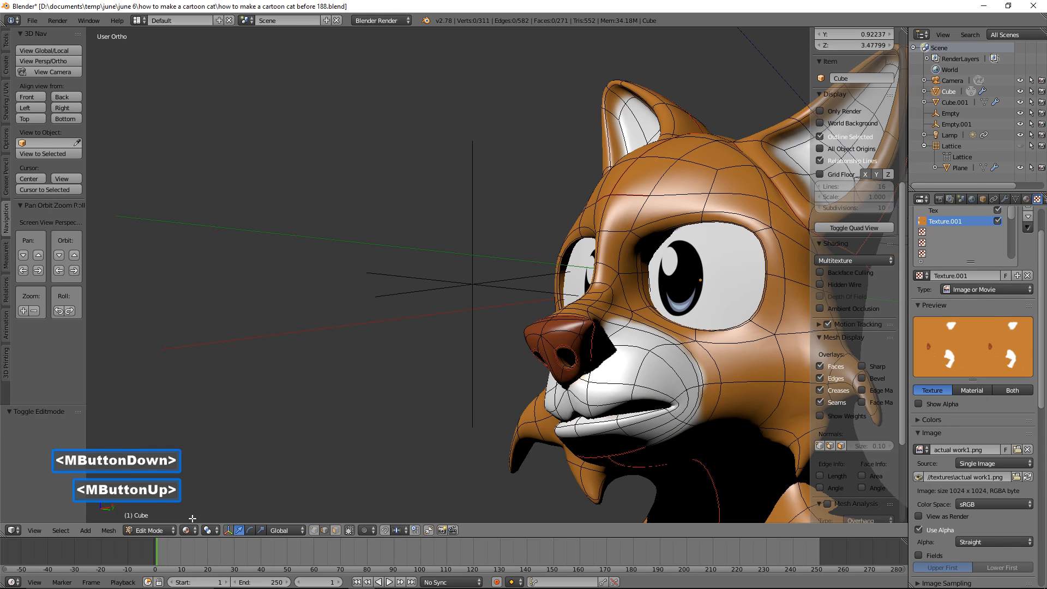
# Step: Switch the cat head to Sculpt Mode and set up the Grab brush with a 71 px radius
pyautogui.click(164, 530)
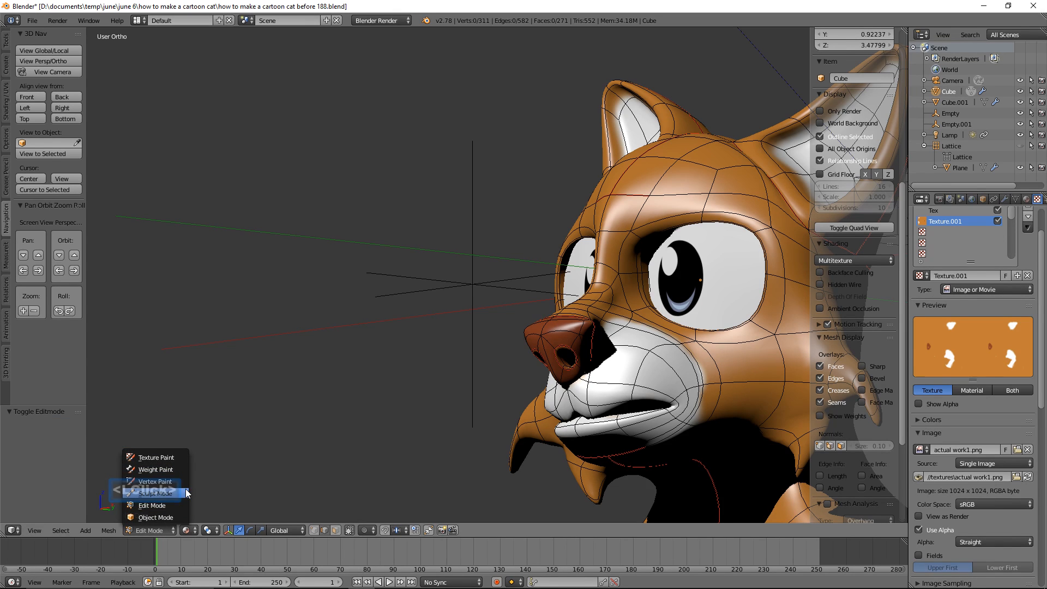
pyautogui.click(164, 493)
pyautogui.moveTo(470, 384); pyautogui.dragTo(519, 398, button='middle')
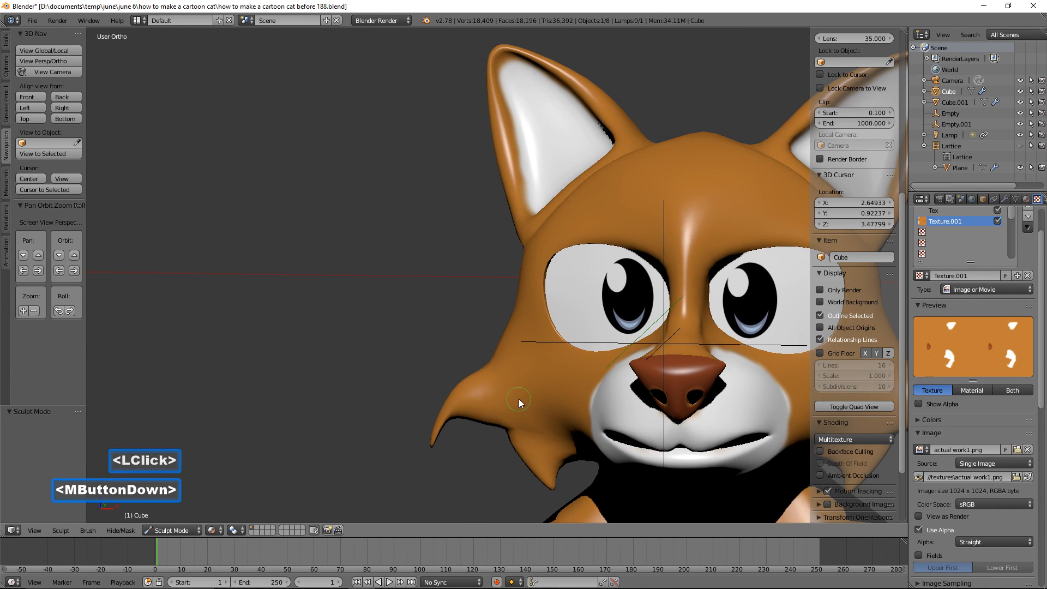
pyautogui.moveTo(686, 338); pyautogui.dragTo(655, 328, button='middle')
pyautogui.keyDown('shift'); pyautogui.moveTo(654, 327); pyautogui.dragTo(433, 249, button='middle'); pyautogui.keyUp('shift')
pyautogui.press('f')
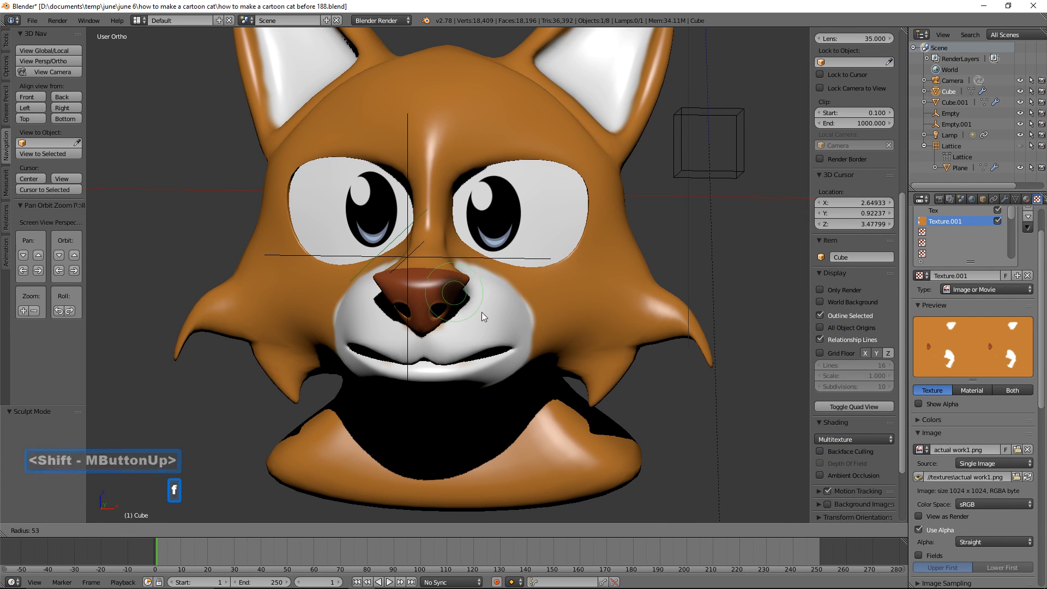
pyautogui.click(486, 315)
pyautogui.moveTo(485, 316); pyautogui.dragTo(461, 306, button='middle')
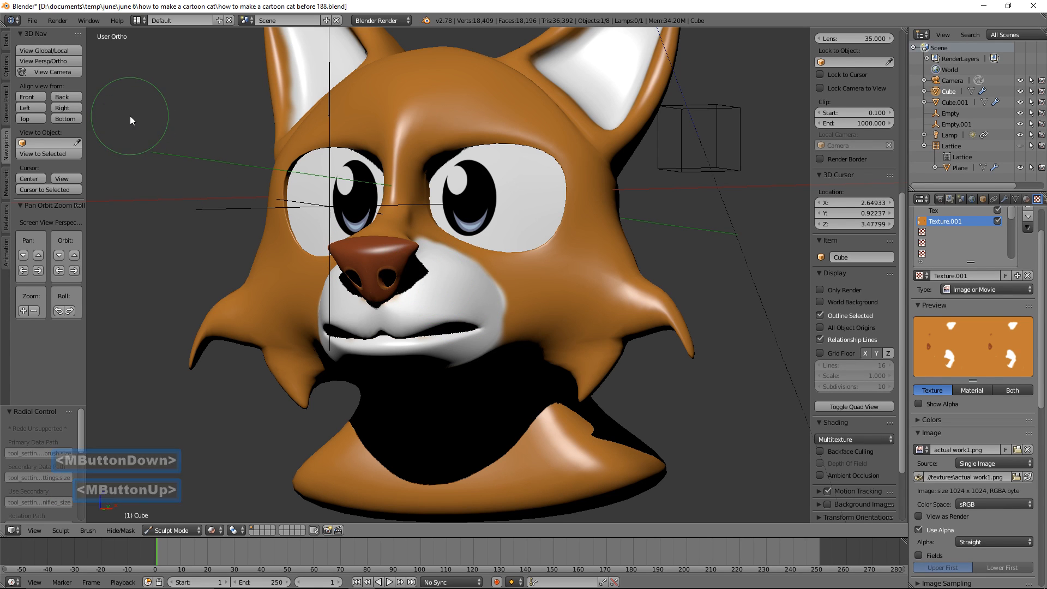
pyautogui.click(6, 42)
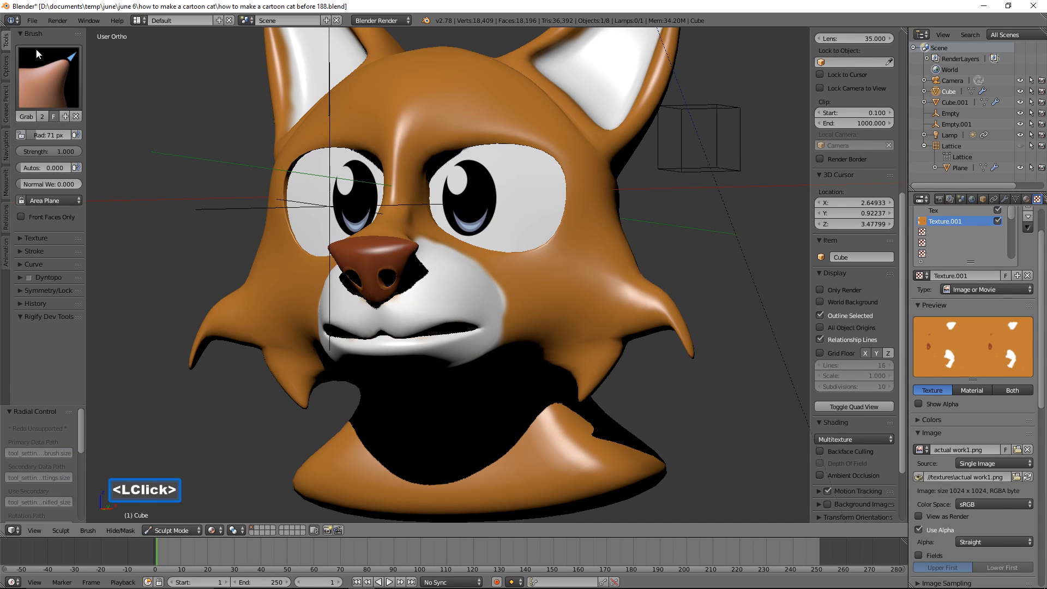
# Step: Reshape the side of the nose and the adjoining upper muzzle with several short Grab strokes
pyautogui.moveTo(432, 273)
pyautogui.mouseDown(button='middle')
pyautogui.moveTo(421, 273)
pyautogui.moveTo(452, 278)
pyautogui.mouseUp(button='middle')
pyautogui.moveTo(447, 272); pyautogui.dragTo(463, 263)
pyautogui.moveTo(462, 263)
pyautogui.mouseDown(button='middle')
pyautogui.moveTo(392, 246)
pyautogui.moveTo(456, 273)
pyautogui.mouseUp(button='middle')
pyautogui.moveTo(459, 273)
pyautogui.mouseDown()
pyautogui.moveTo(473, 273)
pyautogui.moveTo(463, 282)
pyautogui.mouseUp()
pyautogui.moveTo(464, 281); pyautogui.dragTo(541, 284, button='middle')
pyautogui.moveTo(473, 269); pyautogui.dragTo(476, 261)
pyautogui.moveTo(475, 261)
pyautogui.mouseDown(button='middle')
pyautogui.moveTo(526, 287)
pyautogui.moveTo(490, 273)
pyautogui.moveTo(513, 269)
pyautogui.mouseUp(button='middle')
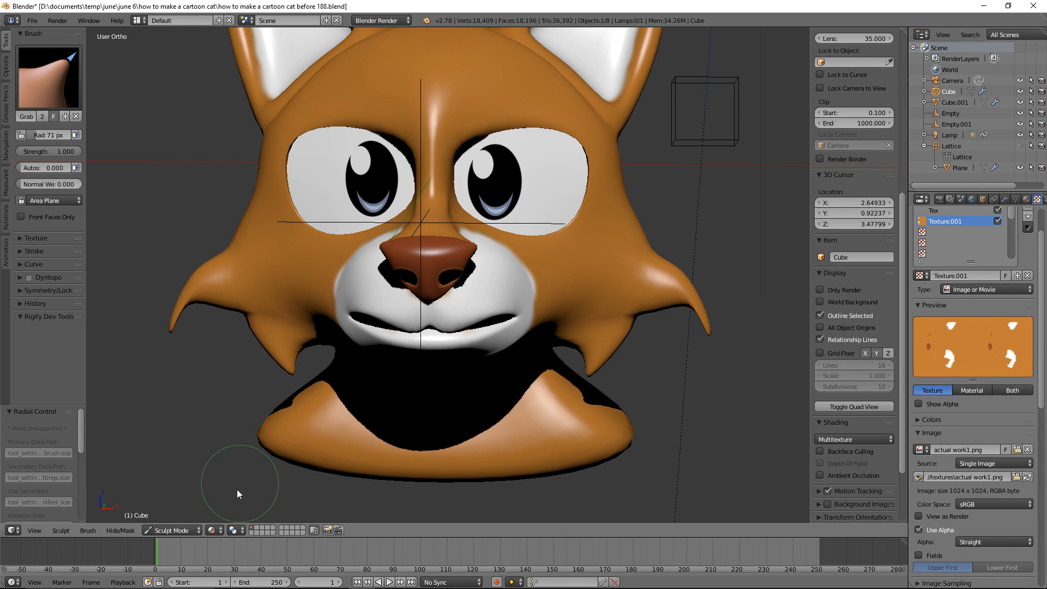
# Step: Set the viewport shading to Solid and view the nose and muzzle up close from the side
pyautogui.click(195, 531)
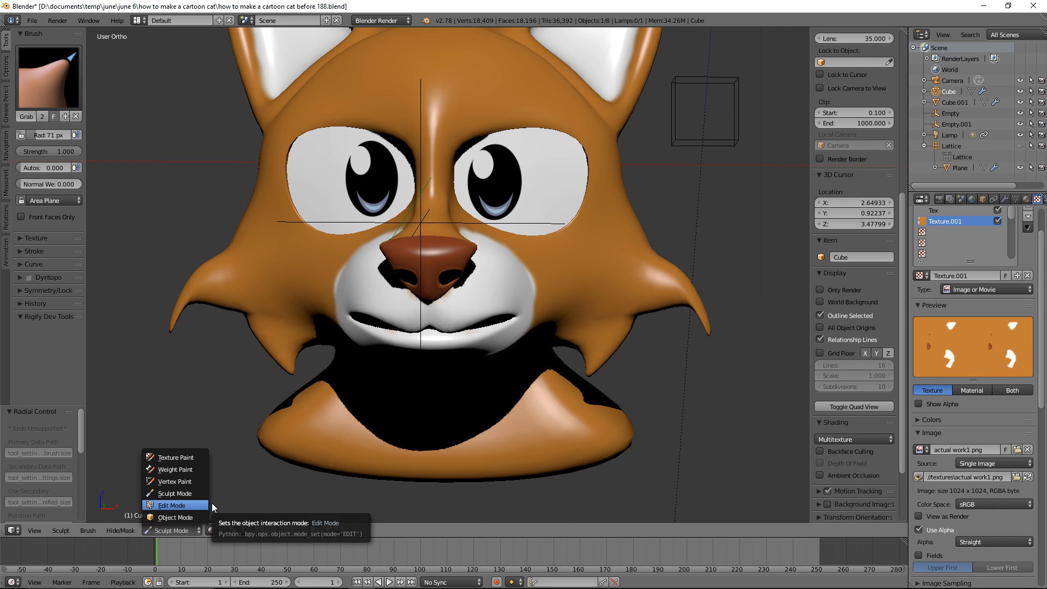
pyautogui.click(217, 532)
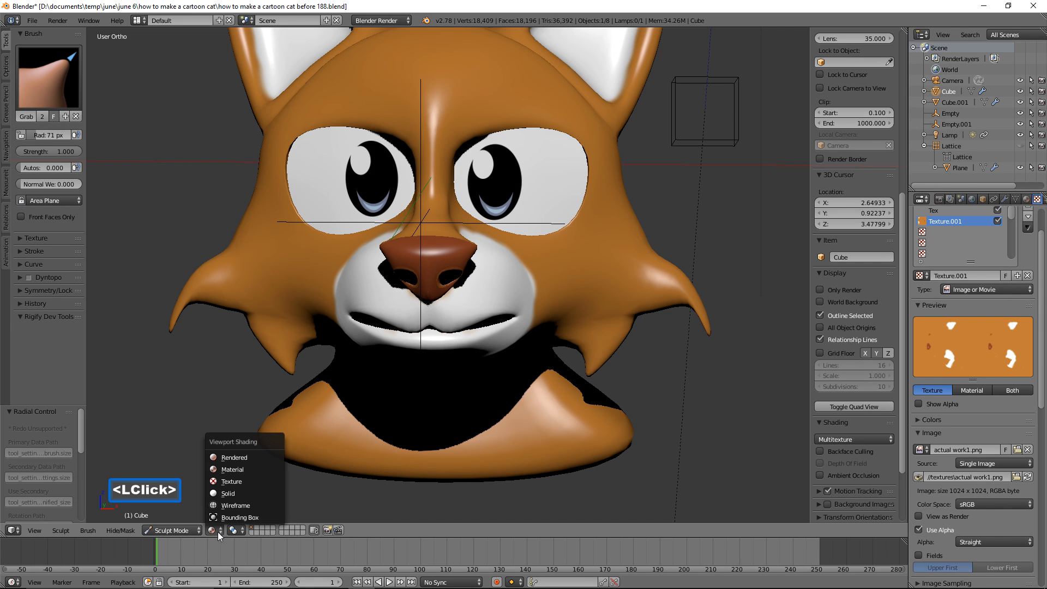
pyautogui.click(257, 493)
pyautogui.moveTo(567, 361); pyautogui.dragTo(498, 340, button='middle')
pyautogui.scroll(2, 500, 342)
pyautogui.scroll(1, 502, 339)
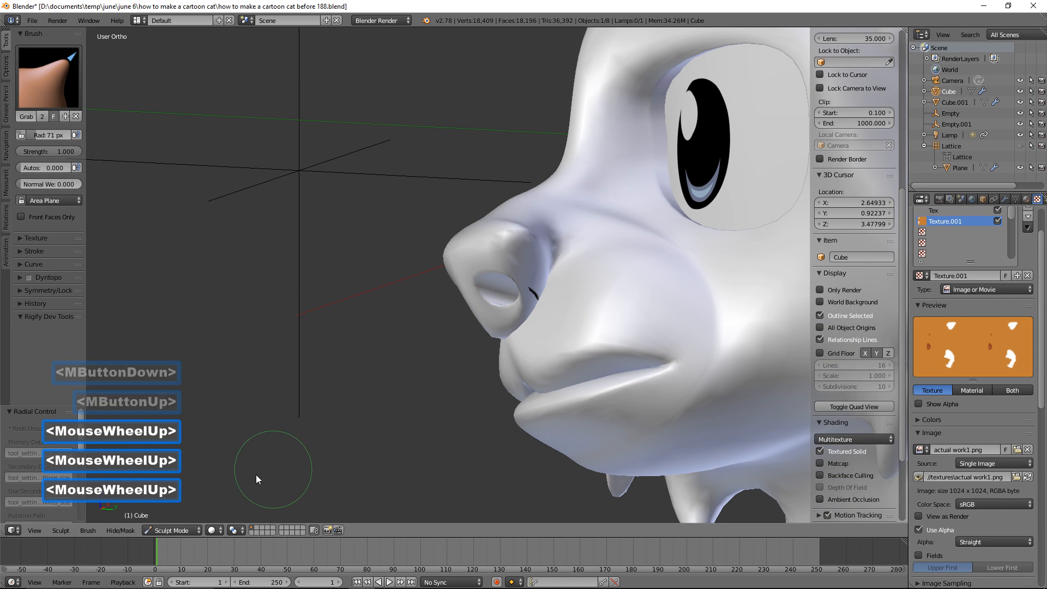
# Step: Switch the cat head to Edit Mode and reposition mesh points on the muzzle just behind the nostril
pyautogui.click(195, 528)
pyautogui.click(198, 508)
pyautogui.moveTo(546, 295); pyautogui.dragTo(574, 277, button='middle')
pyautogui.click(529, 293)
pyautogui.moveTo(574, 277); pyautogui.dragTo(600, 277)
# Step: Select mesh points where the upper nose meets the muzzle and move them to refine the transition
pyautogui.moveTo(567, 286); pyautogui.dragTo(516, 234, button='middle')
pyautogui.click(516, 232)
pyautogui.moveTo(526, 188); pyautogui.dragTo(531, 204)
pyautogui.moveTo(565, 197); pyautogui.dragTo(552, 238, button='middle')
pyautogui.moveTo(552, 239); pyautogui.dragTo(490, 258)
# Step: Select the edge on the muzzle beside the nostril and move it 0.102 along X
pyautogui.moveTo(490, 258); pyautogui.dragTo(600, 338, button='middle')
pyautogui.click(553, 331)
pyautogui.moveTo(599, 339); pyautogui.dragTo(606, 339)
pyautogui.moveTo(605, 339); pyautogui.dragTo(689, 113, button='middle')
pyautogui.moveTo(575, 327); pyautogui.dragTo(625, 329, button='middle')
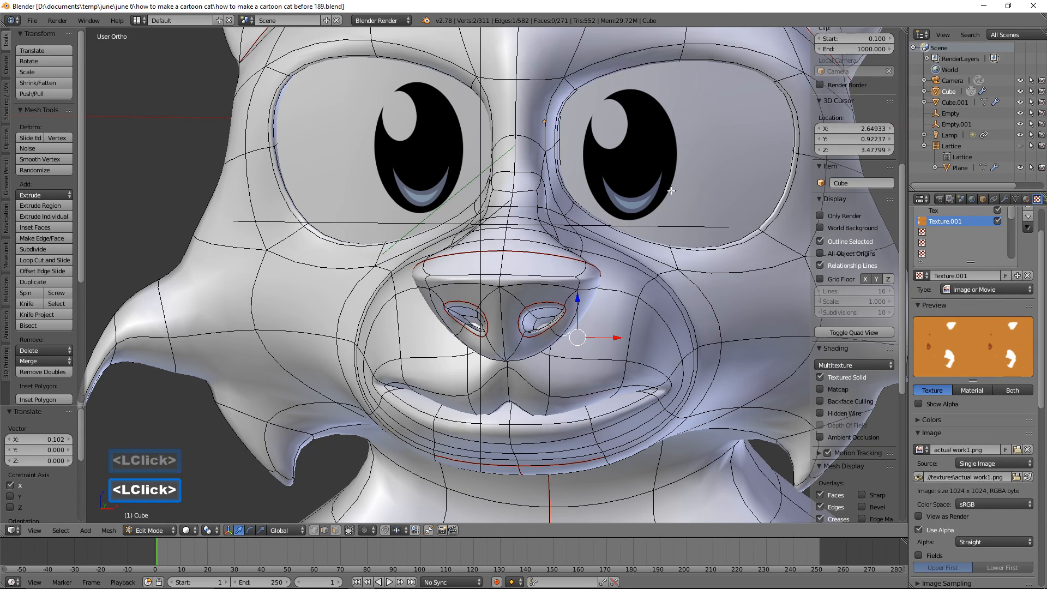
# Step: Clear the selection, select two edge loops across the upper neck and scale them by 0.453 along X
pyautogui.keyDown('ctrl'); pyautogui.moveTo(682, 188); pyautogui.dragTo(662, 334, button='middle'); pyautogui.keyUp('ctrl')
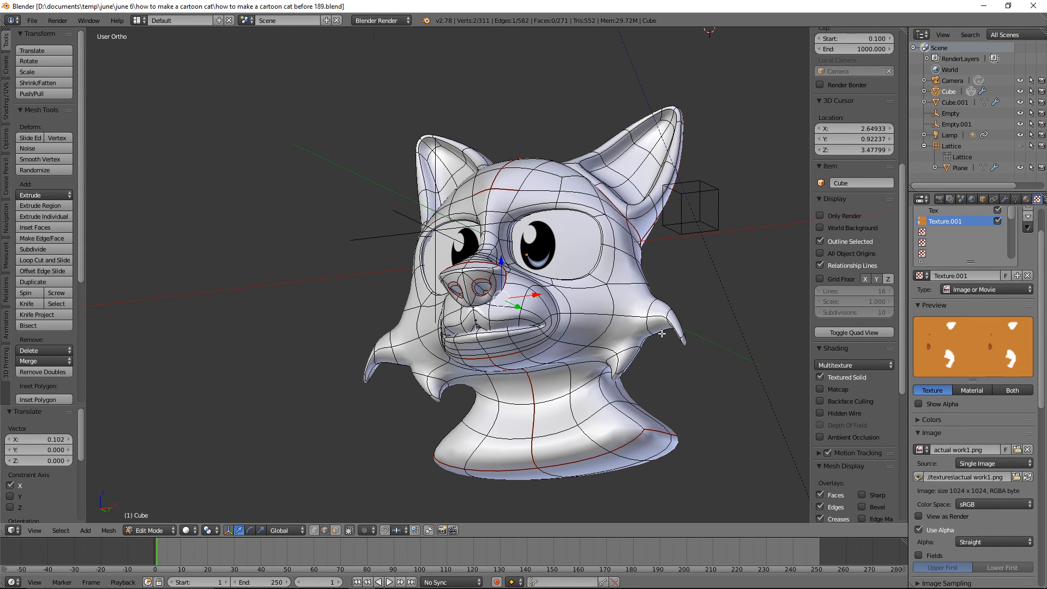
pyautogui.press('a')
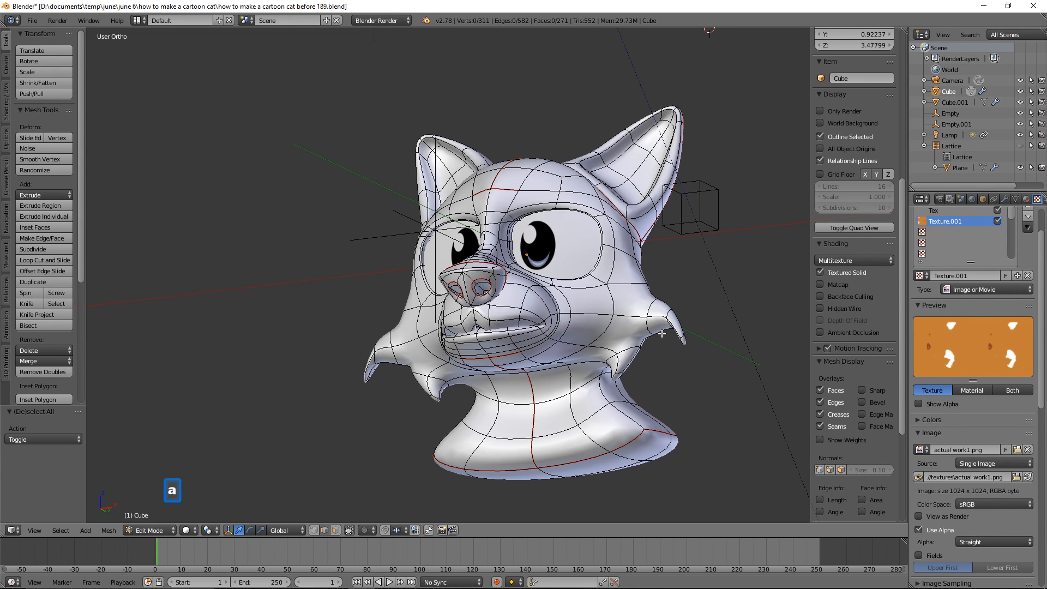
pyautogui.press('a')
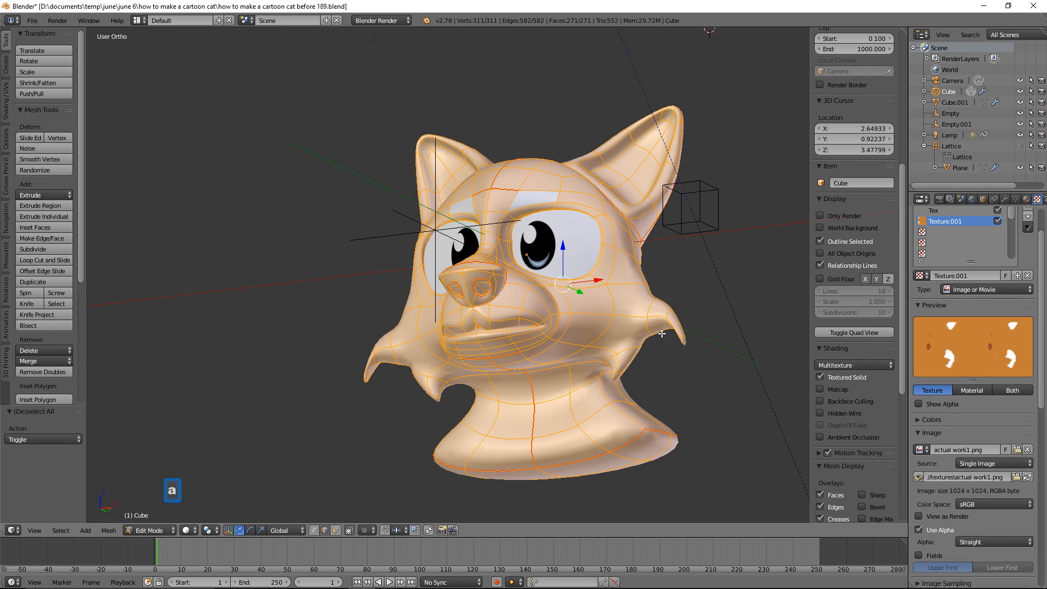
pyautogui.press('a')
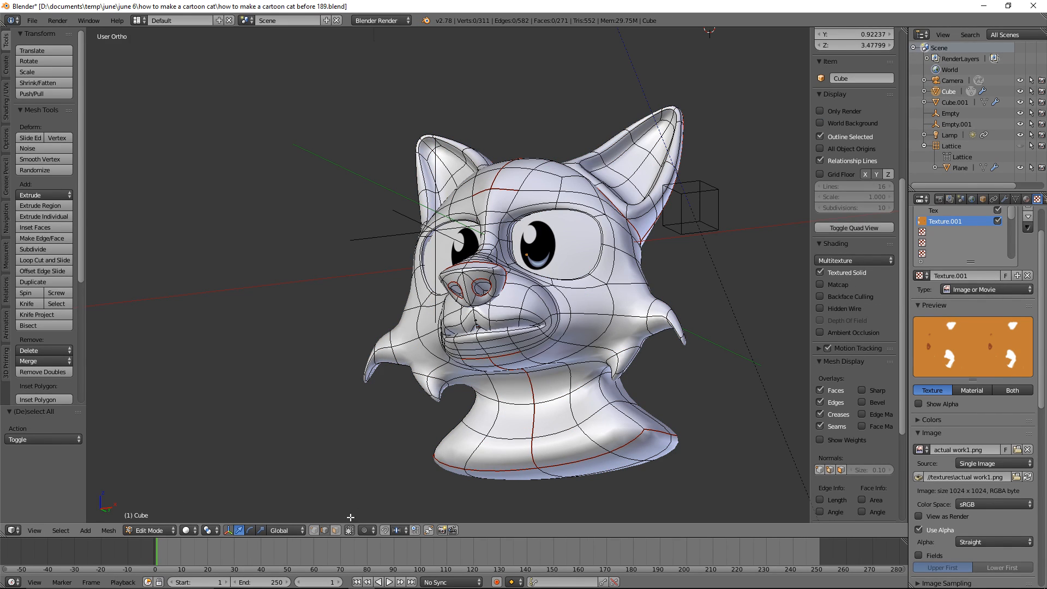
pyautogui.press('alt')
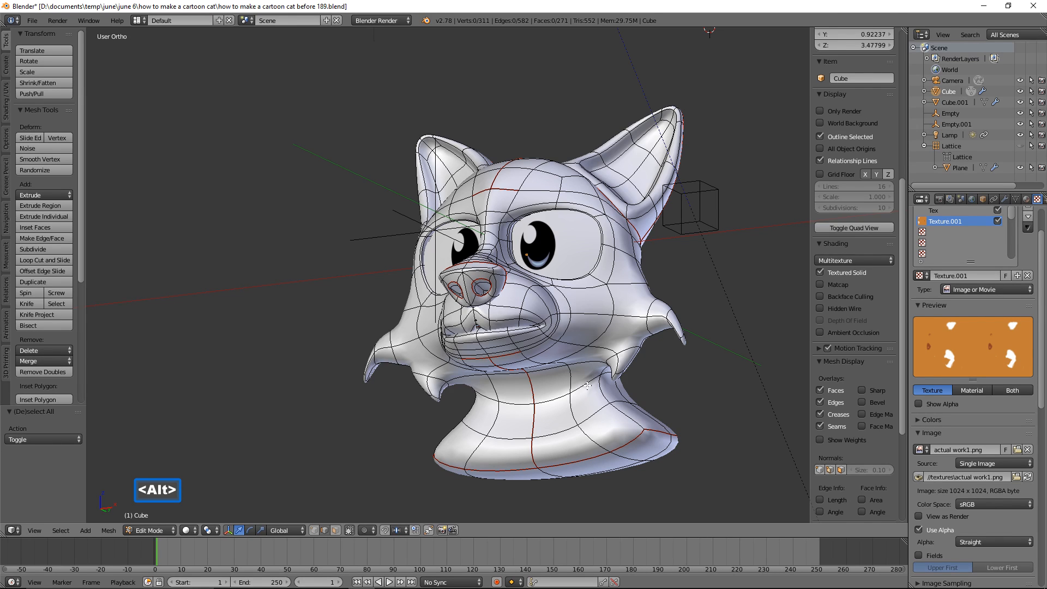
pyautogui.keyDown('alt'); pyautogui.click(587, 385); pyautogui.keyUp('alt')
pyautogui.keyDown('alt'); pyautogui.keyDown('shift'); pyautogui.click(600, 414); pyautogui.keyUp('shift'); pyautogui.keyUp('alt')
pyautogui.moveTo(600, 414); pyautogui.dragTo(744, 447, button='middle')
pyautogui.press('s')
pyautogui.press('x')
pyautogui.click(656, 437)
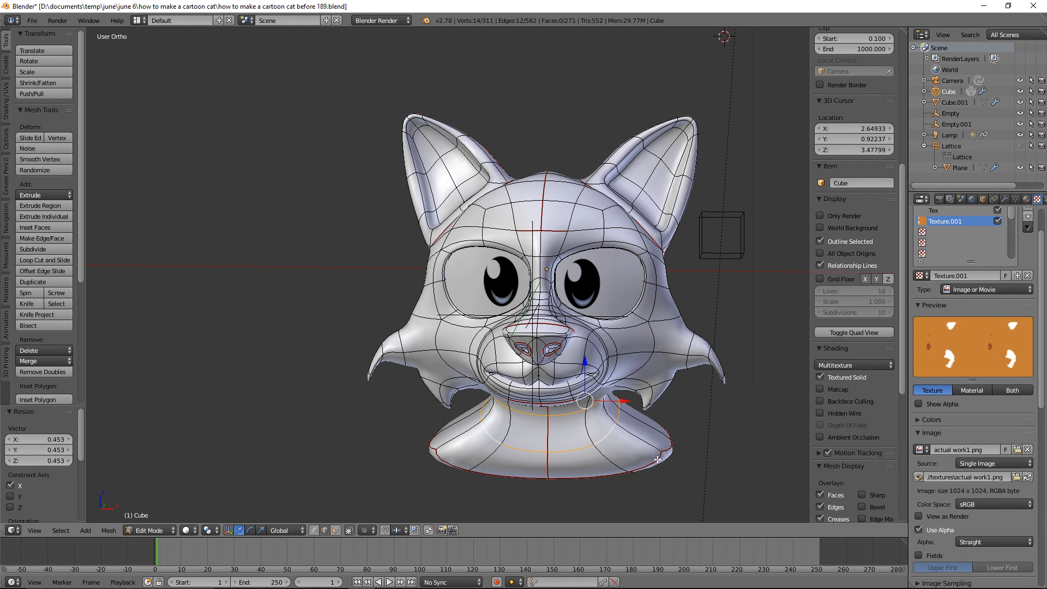
# Step: Select the vertices at the outer lower edge of the neck and reposition them to narrow its base
pyautogui.click(665, 451)
pyautogui.moveTo(698, 440)
pyautogui.mouseDown(button='middle')
pyautogui.moveTo(737, 428)
pyautogui.moveTo(695, 423)
pyautogui.moveTo(715, 433)
pyautogui.mouseUp(button='middle')
pyautogui.keyDown('shift'); pyautogui.click(721, 424); pyautogui.keyUp('shift')
pyautogui.moveTo(715, 433); pyautogui.dragTo(672, 418)
pyautogui.moveTo(673, 418); pyautogui.dragTo(605, 411, button='middle')
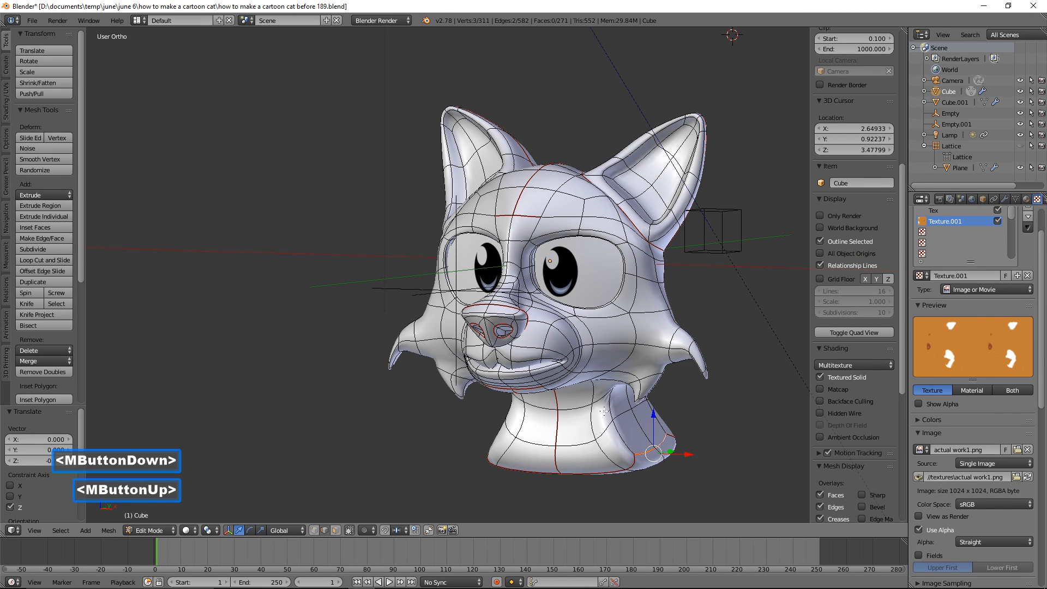
# Step: Select the two front edge loops of the upper neck and move them 0.327 along Y
pyautogui.click(600, 402)
pyautogui.keyDown('shift'); pyautogui.click(588, 404); pyautogui.keyUp('shift')
pyautogui.keyDown('shift'); pyautogui.click(583, 437); pyautogui.keyUp('shift')
pyautogui.moveTo(583, 438); pyautogui.dragTo(625, 422, button='middle')
pyautogui.moveTo(626, 419); pyautogui.dragTo(641, 426)
pyautogui.moveTo(641, 426); pyautogui.dragTo(682, 371, button='middle')
pyautogui.moveTo(681, 371); pyautogui.dragTo(679, 331, button='middle')
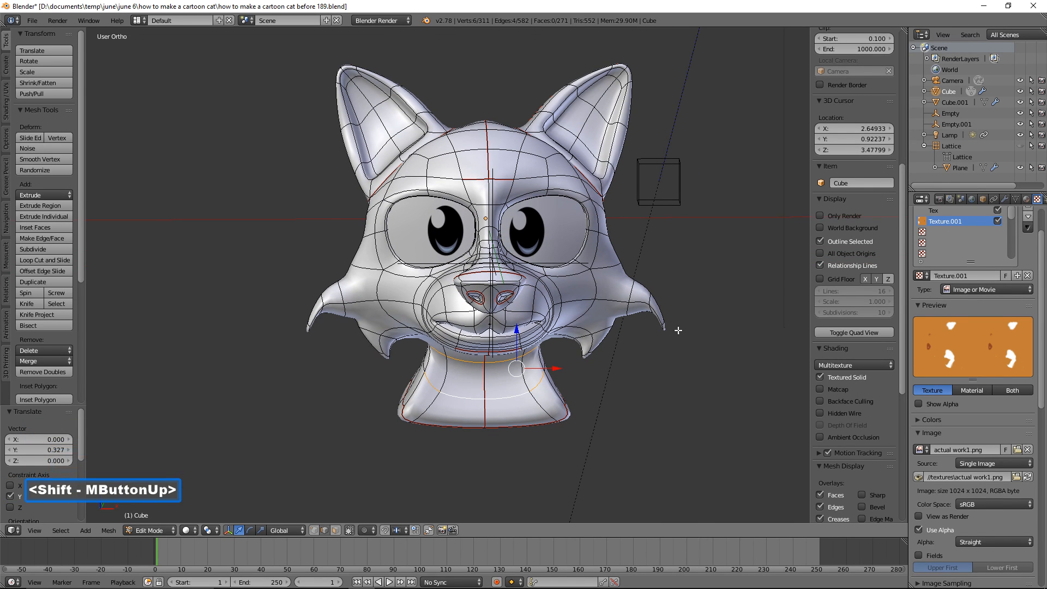
# Step: Clear the mesh selection and return the cat head to Object Mode
pyautogui.press('a')
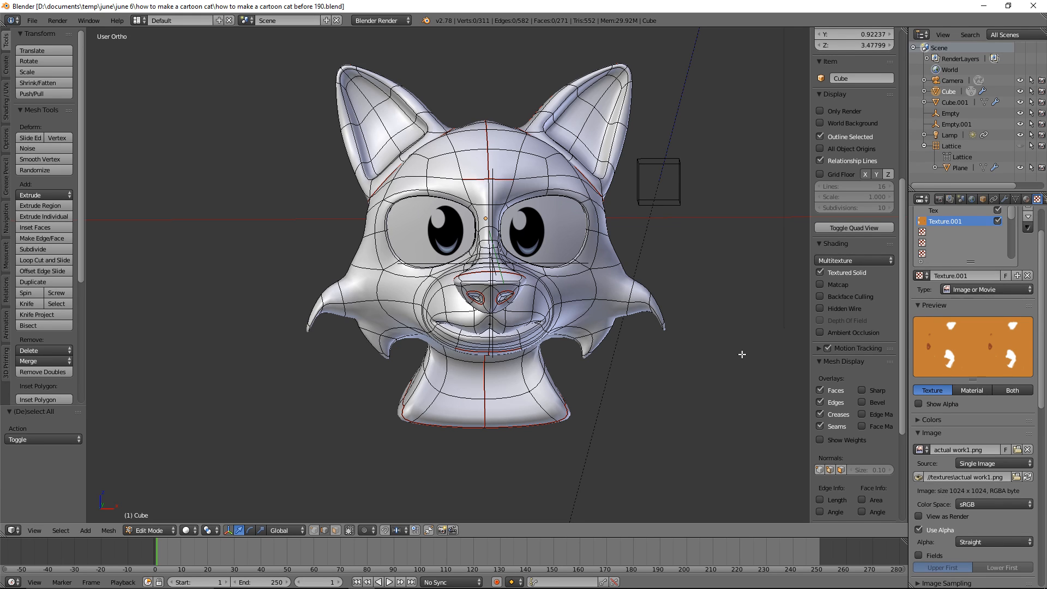
pyautogui.click(173, 530)
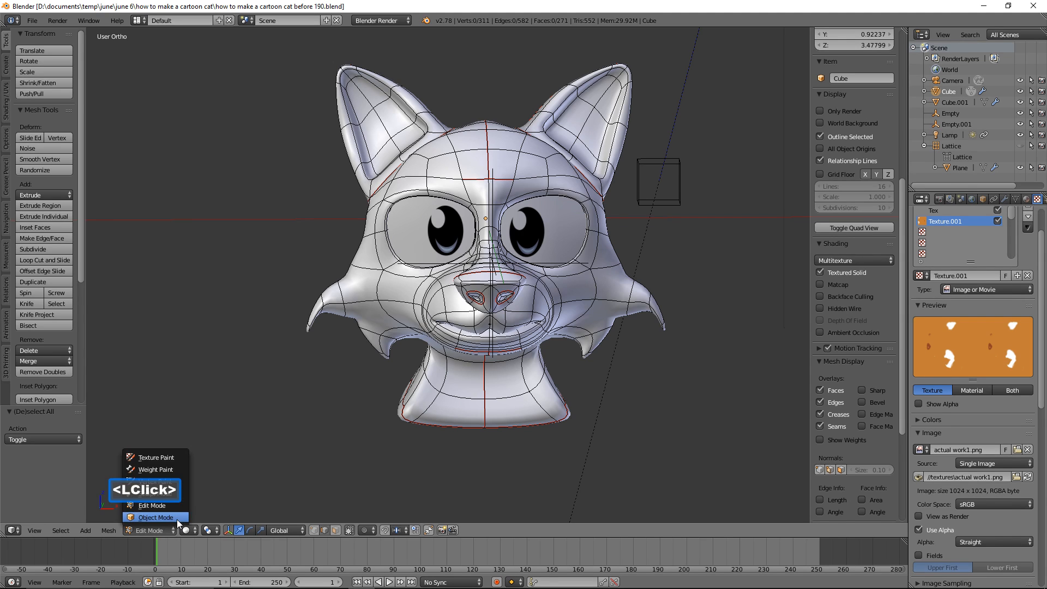
pyautogui.click(156, 517)
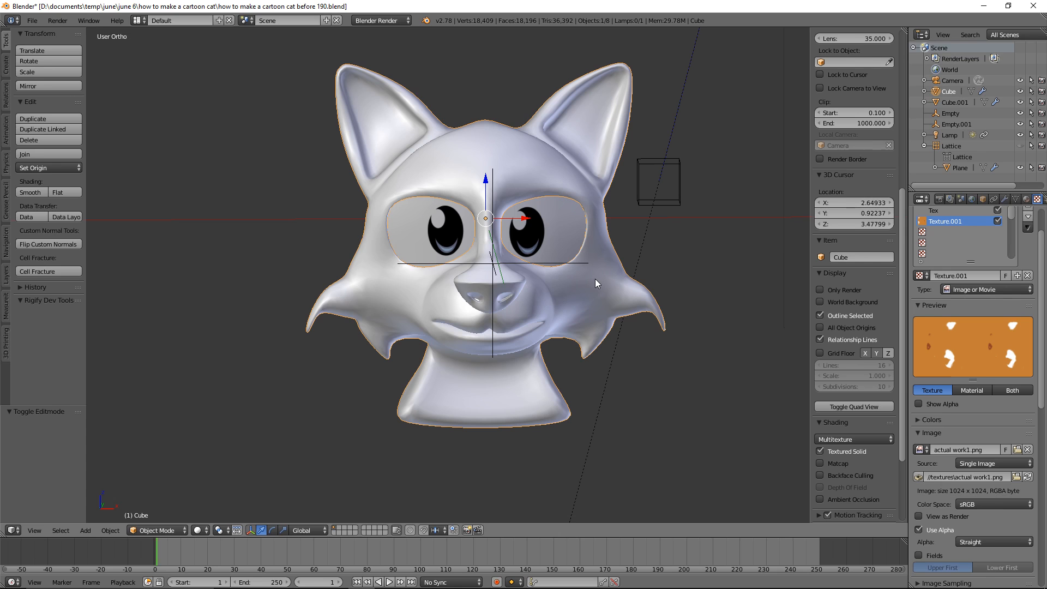
# Step: Add a Basis shape key to the cat head plus a second shape key named "mouth open"
pyautogui.click(1015, 199)
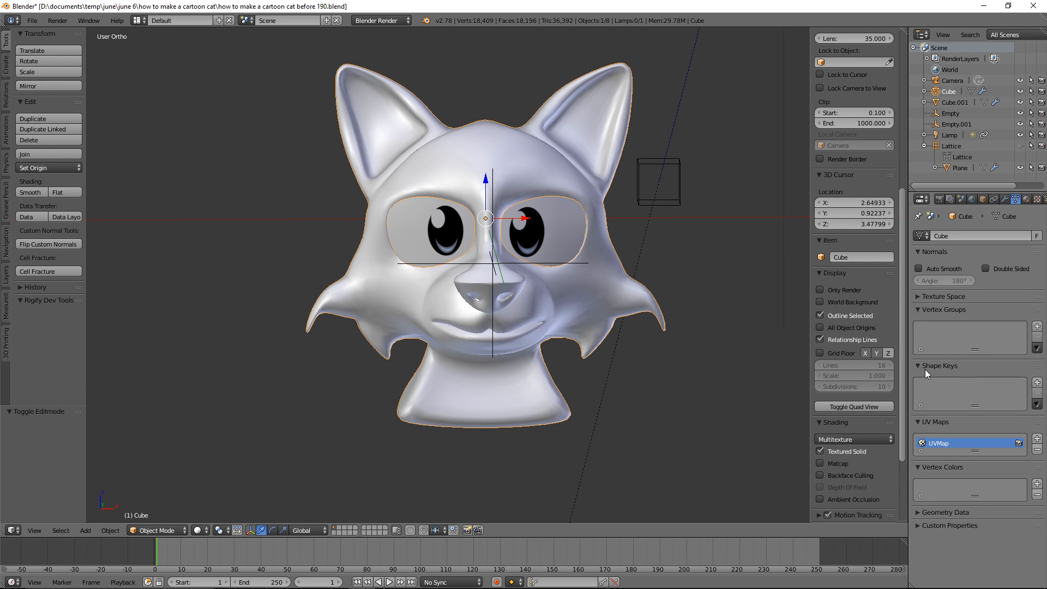
pyautogui.click(1037, 383)
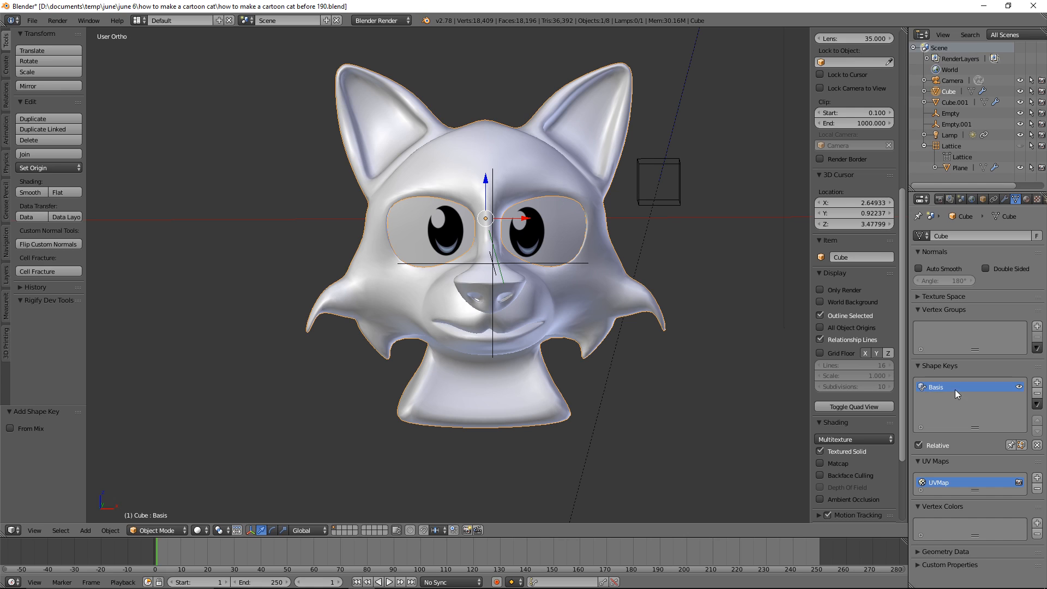
pyautogui.click(1037, 383)
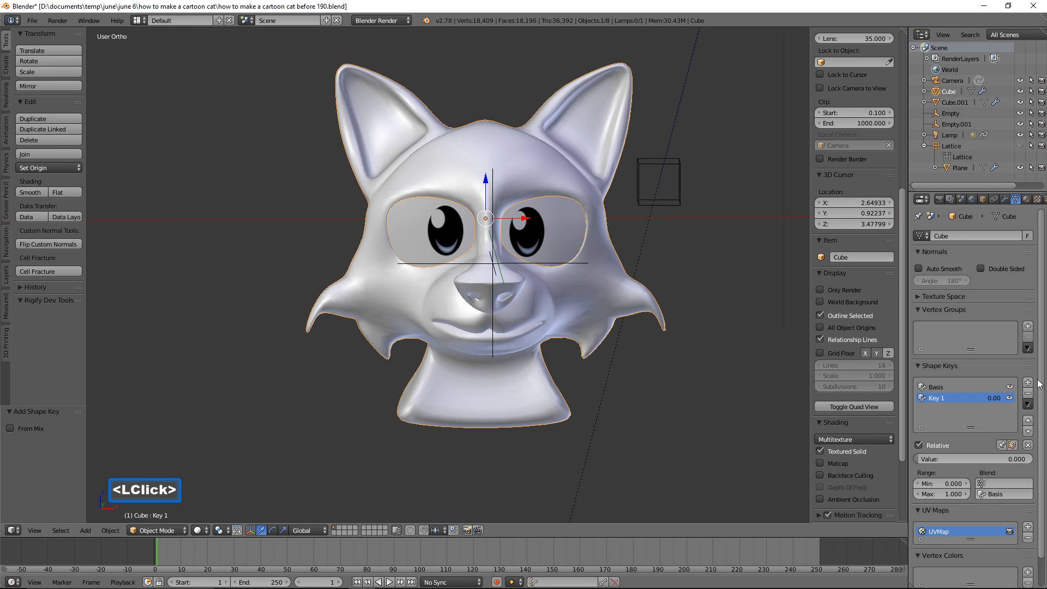
pyautogui.doubleClick(943, 399)
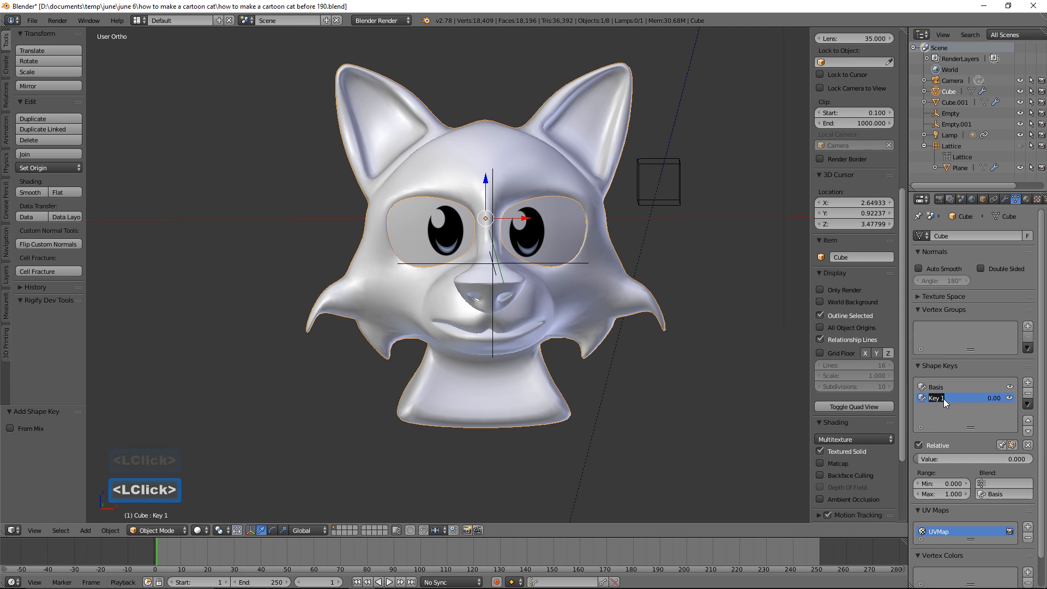
pyautogui.write('mouth o')
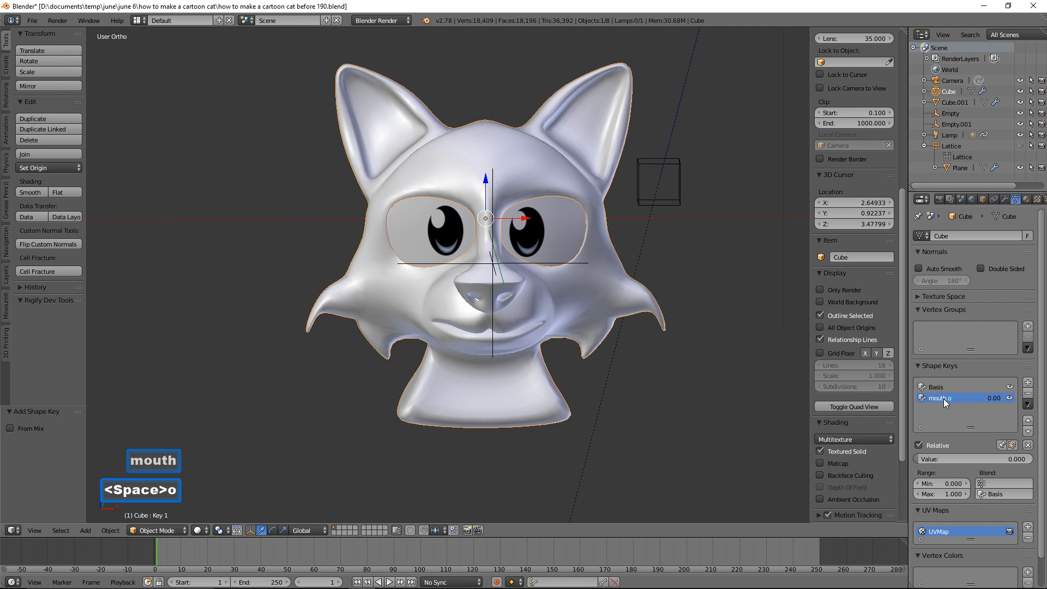
pyautogui.write('pen')
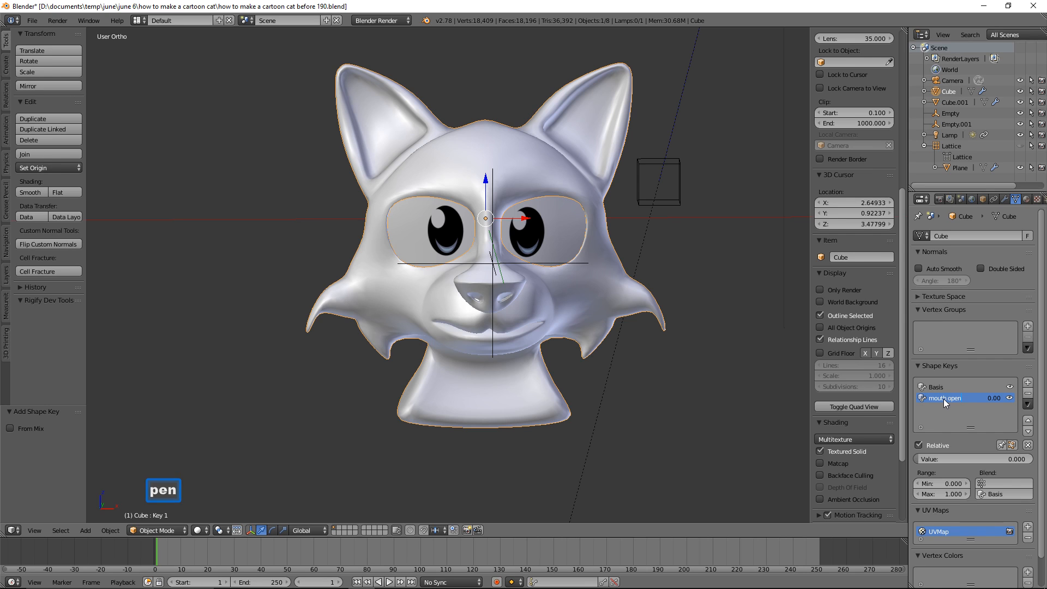
pyautogui.press('Return')
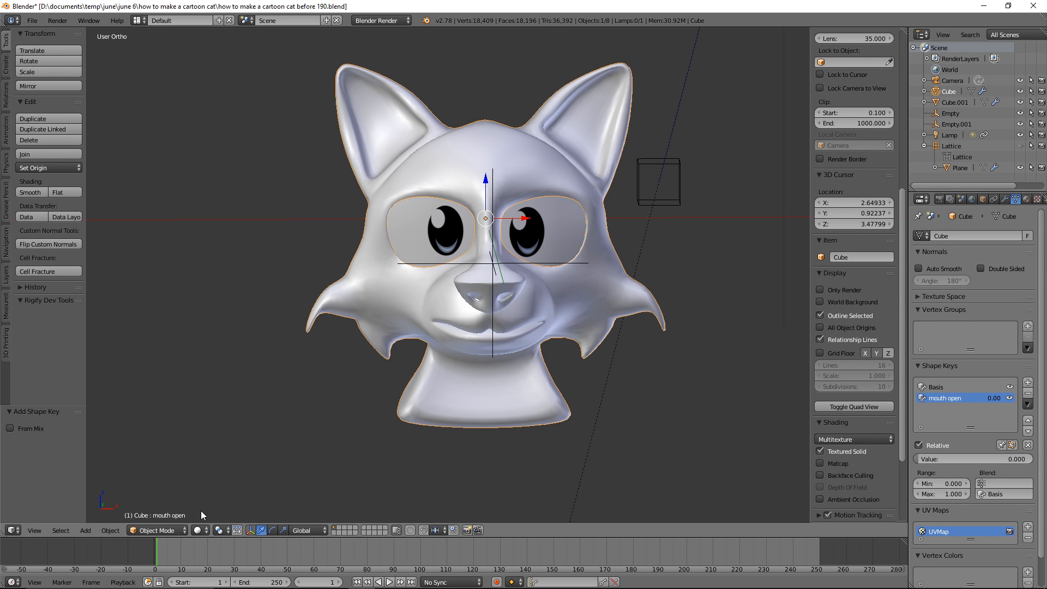
# Step: Enter Edit Mode on the "mouth open" shape key and turn off the Mirror modifier's viewport display
pyautogui.click(185, 531)
pyautogui.click(185, 505)
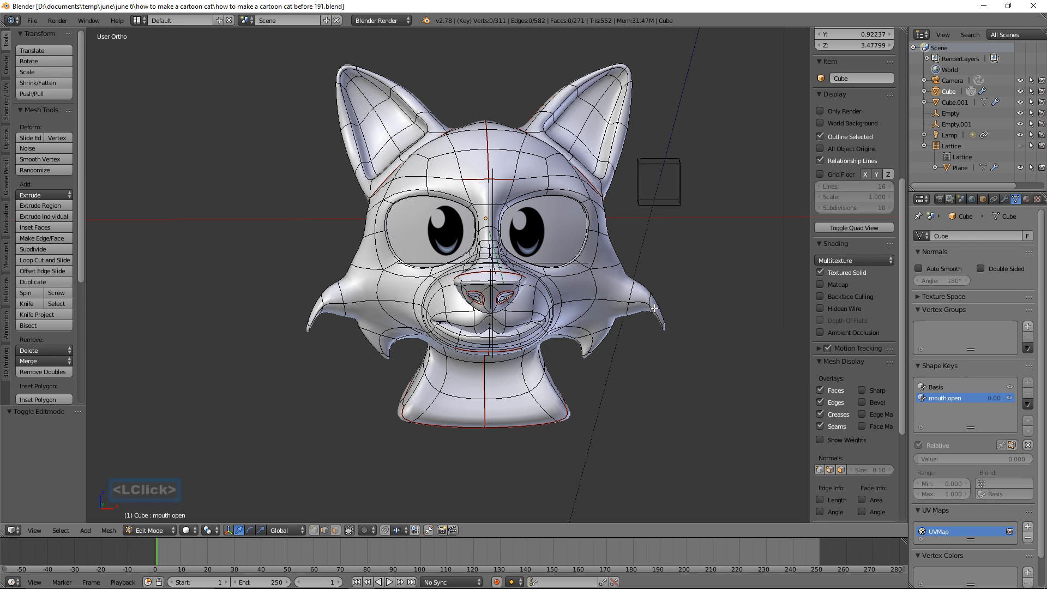
pyautogui.moveTo(608, 395); pyautogui.dragTo(636, 393, button='middle')
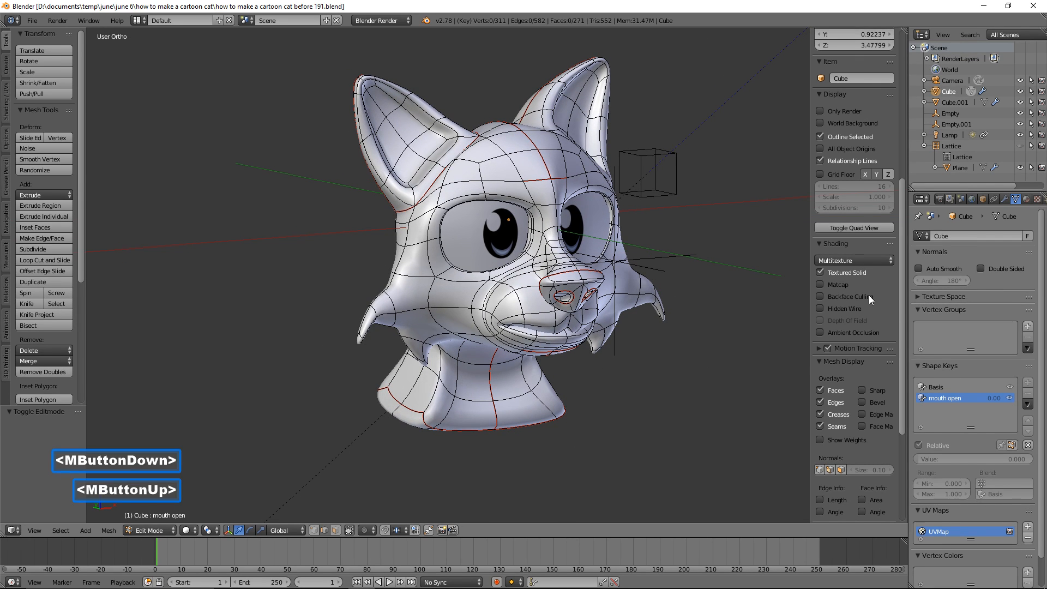
pyautogui.click(1004, 197)
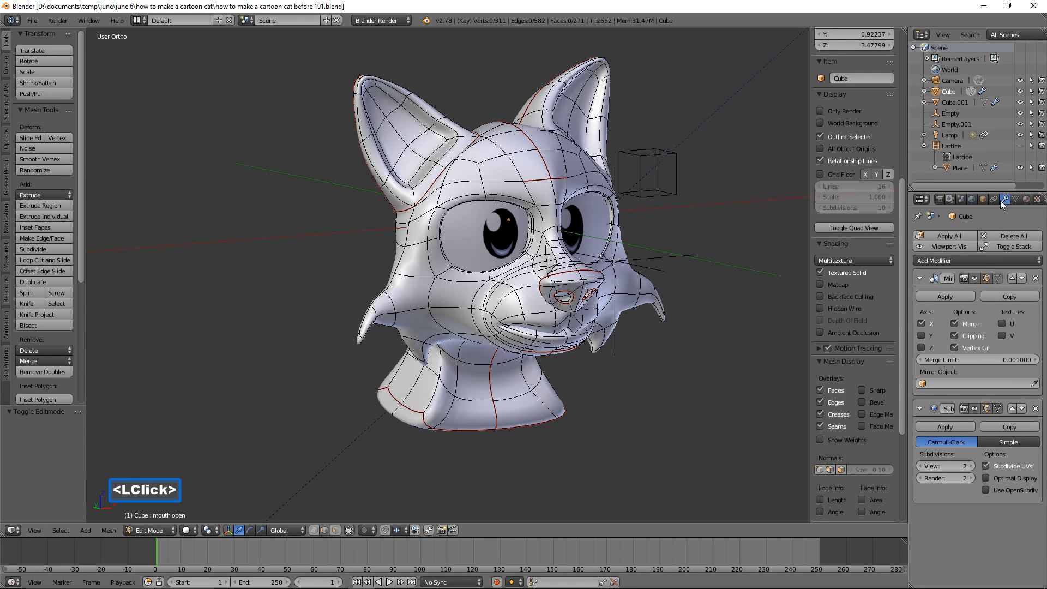
pyautogui.click(975, 279)
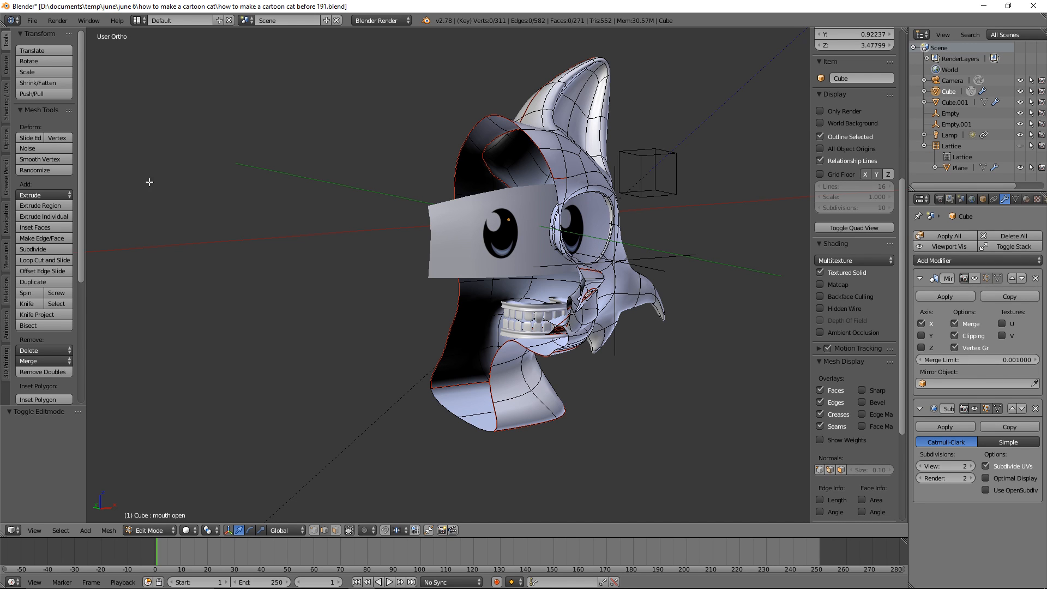
# Step: Isolate the cat head in local view
pyautogui.click(6, 221)
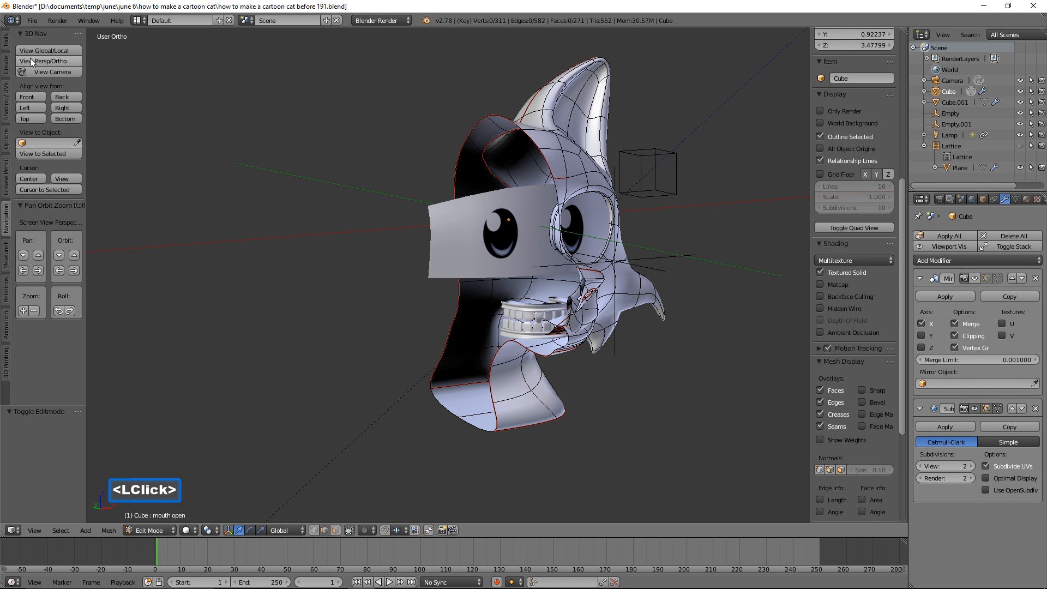
pyautogui.click(73, 51)
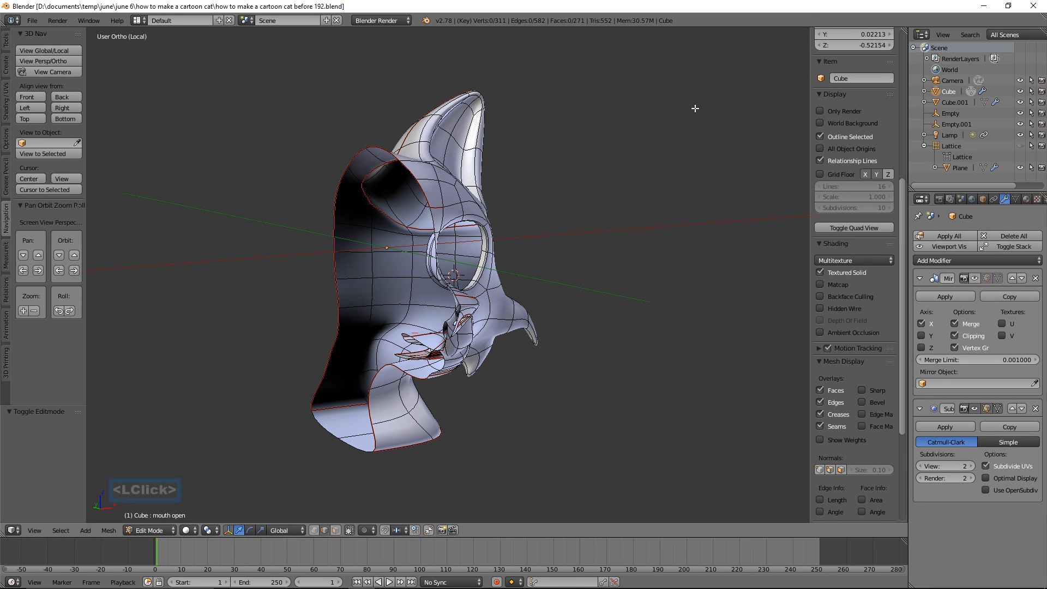
pyautogui.moveTo(553, 237); pyautogui.dragTo(605, 245, button='middle')
pyautogui.keyDown('shift'); pyautogui.moveTo(622, 314); pyautogui.dragTo(631, 183, button='middle'); pyautogui.keyUp('shift')
pyautogui.keyDown('ctrl'); pyautogui.moveTo(624, 236); pyautogui.dragTo(578, 215, button='middle'); pyautogui.keyUp('ctrl')
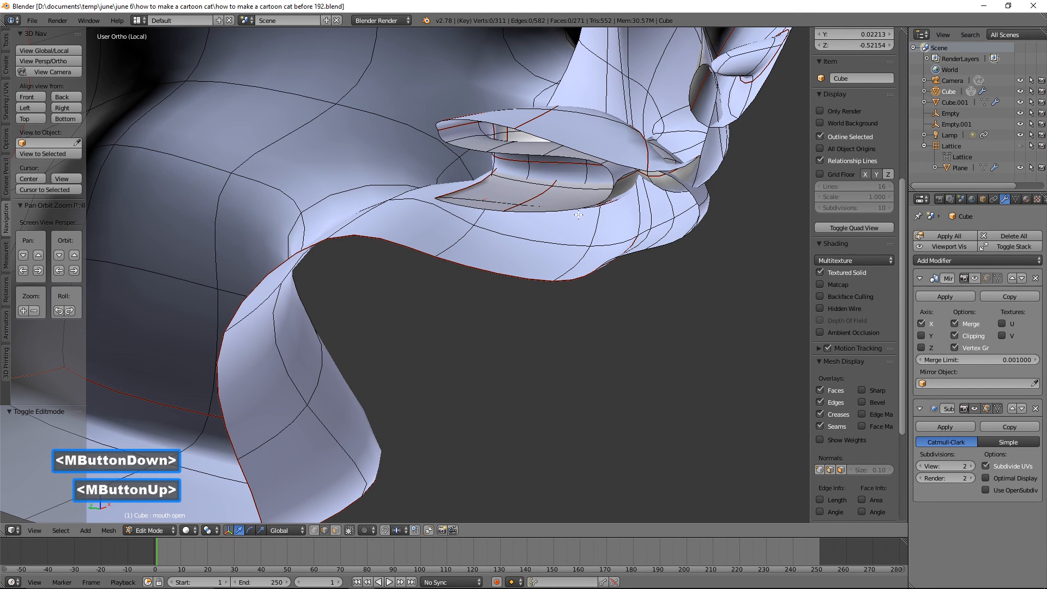
# Step: Switch to face selection and hide the four inner mouth faces that cover the tongue
pyautogui.click(622, 186)
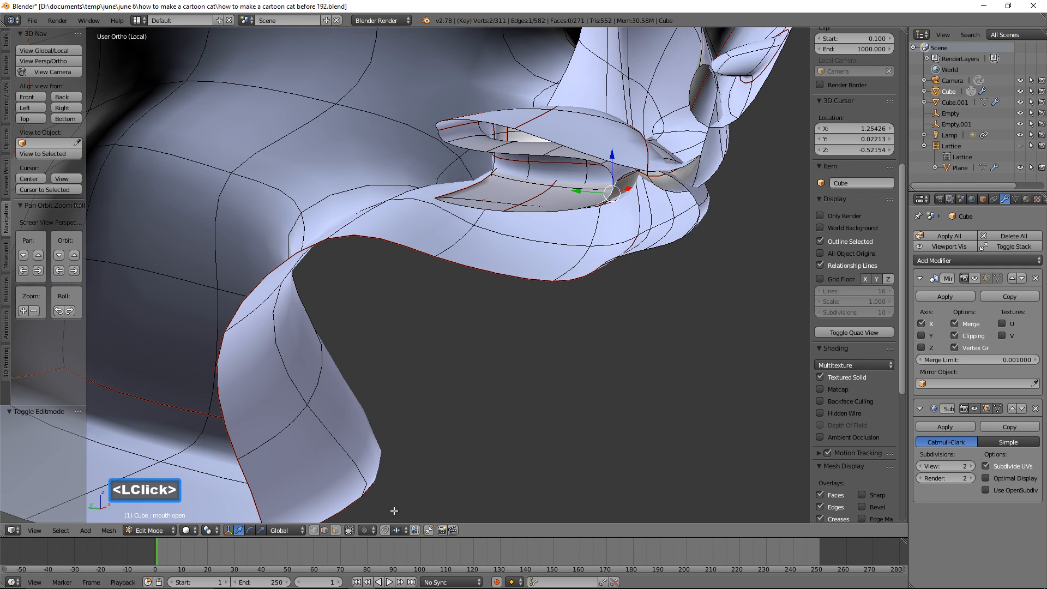
pyautogui.click(588, 330)
pyautogui.click(629, 197)
pyautogui.moveTo(629, 198)
pyautogui.mouseDown(button='middle')
pyautogui.moveTo(644, 216)
pyautogui.moveTo(618, 194)
pyautogui.mouseUp(button='middle')
pyautogui.press('h')
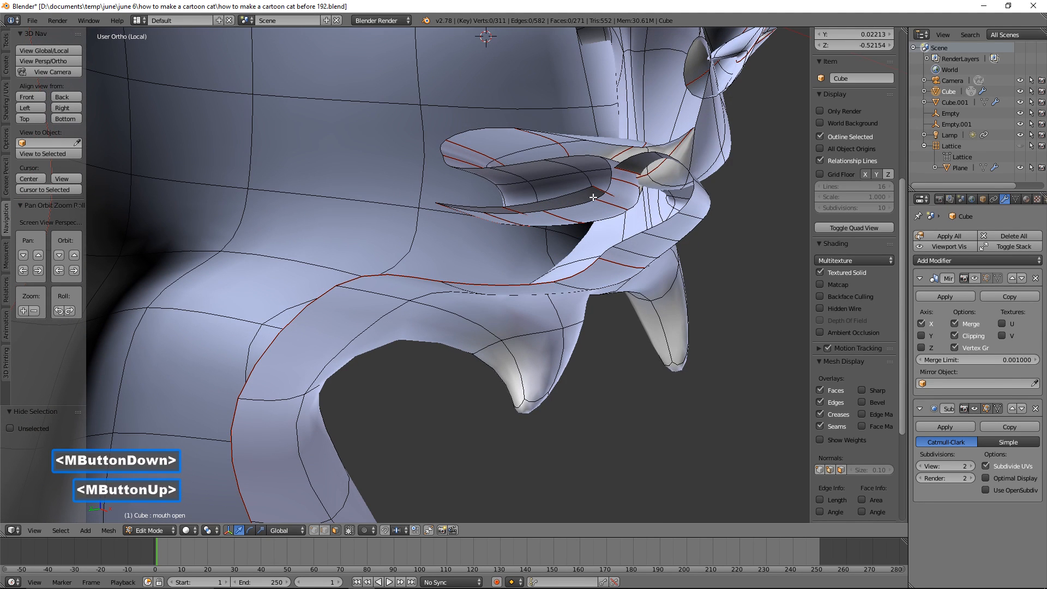
pyautogui.click(585, 197)
pyautogui.press('h')
pyautogui.click(501, 209)
pyautogui.press('h')
pyautogui.moveTo(546, 201); pyautogui.dragTo(578, 203, button='middle')
pyautogui.click(645, 167)
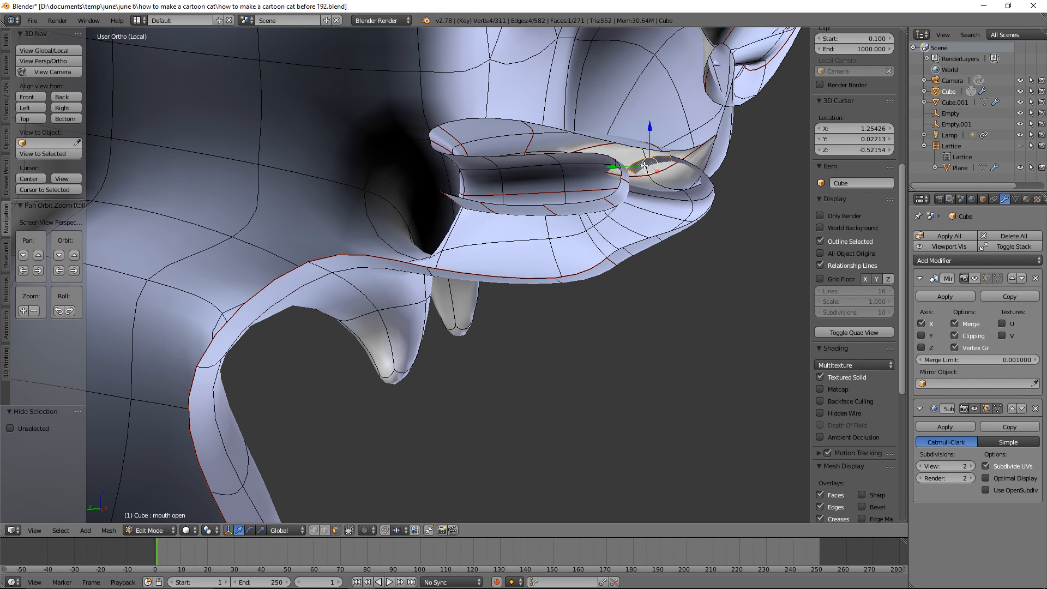
pyautogui.press('h')
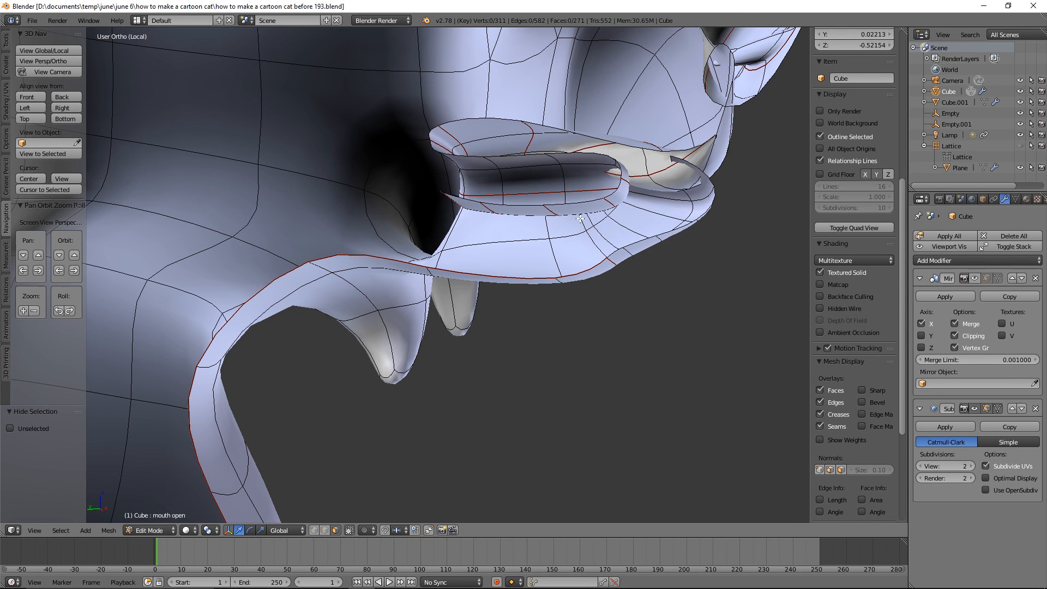
# Step: Select the eight outer faces of the tongue along its upper surface, rounded front and underside
pyautogui.moveTo(570, 212); pyautogui.dragTo(600, 227, button='middle')
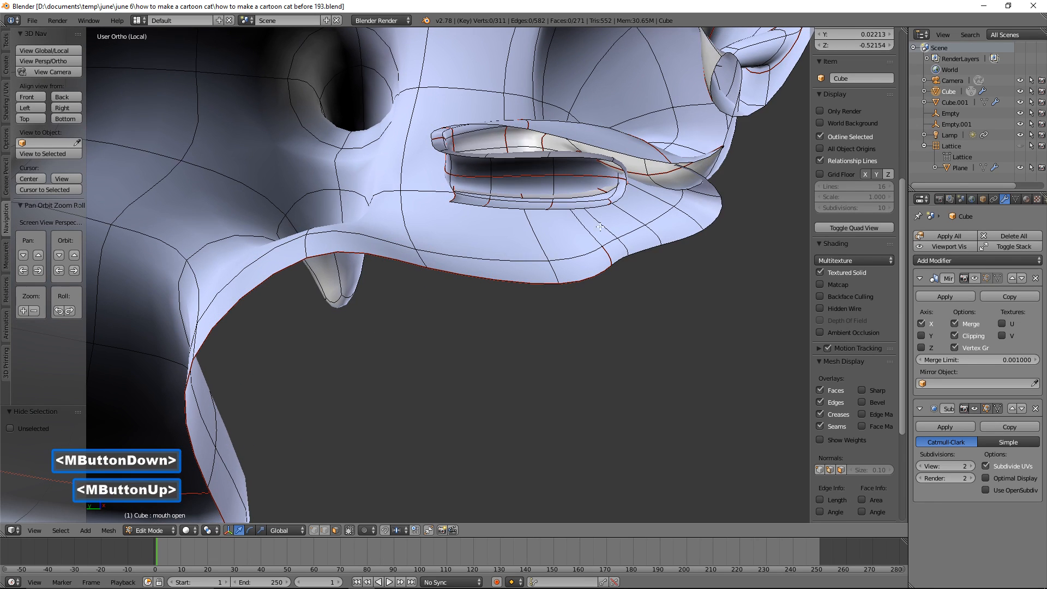
pyautogui.moveTo(485, 161); pyautogui.dragTo(511, 164, button='middle')
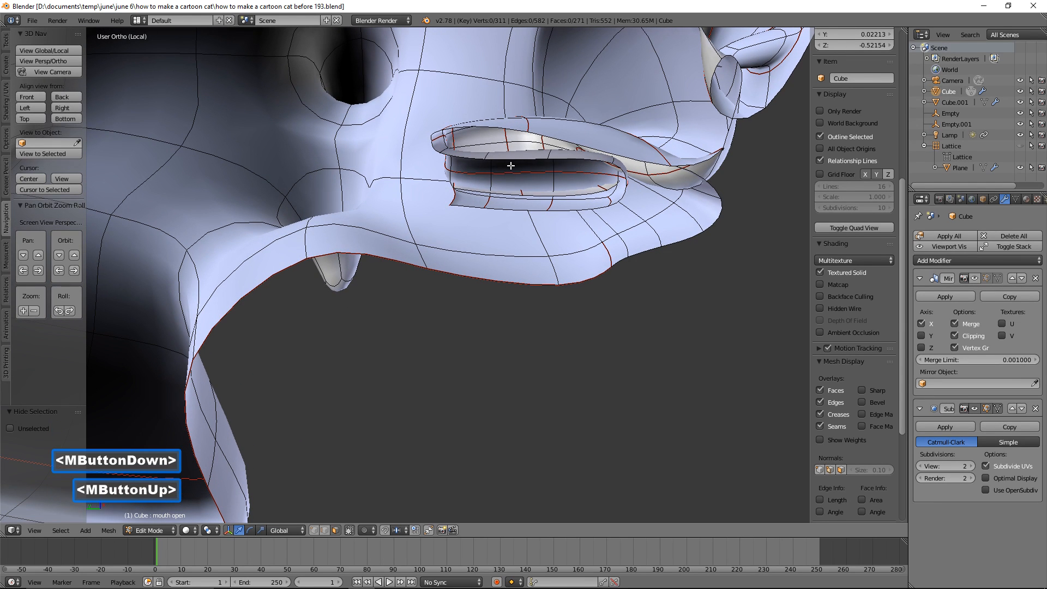
pyautogui.click(473, 154)
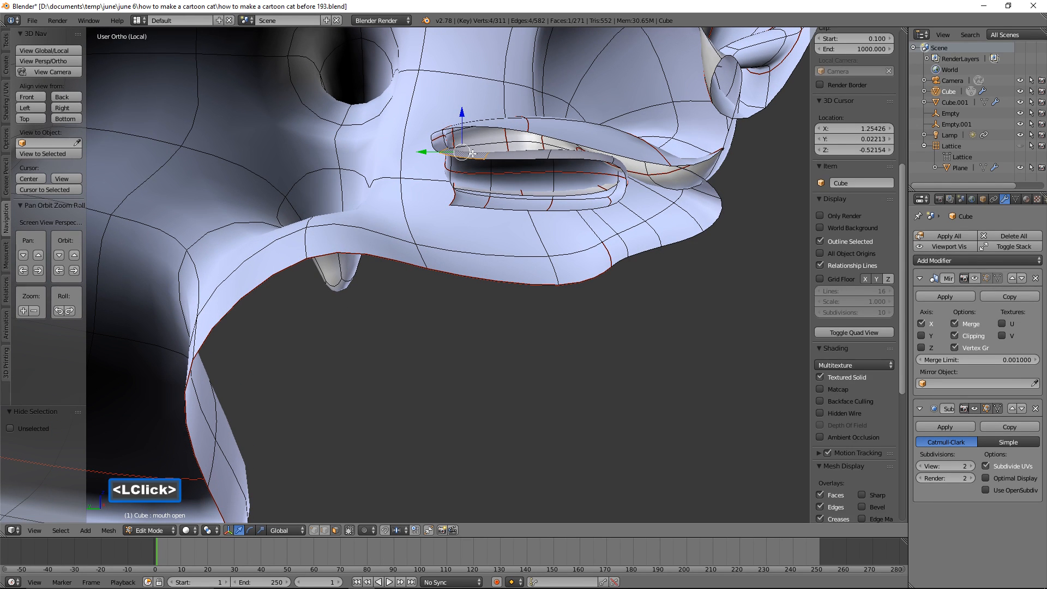
pyautogui.keyDown('shift'); pyautogui.click(519, 158); pyautogui.keyUp('shift')
pyautogui.keyDown('shift'); pyautogui.click(579, 158); pyautogui.keyUp('shift')
pyautogui.keyDown('shift'); pyautogui.click(619, 168); pyautogui.keyUp('shift')
pyautogui.moveTo(619, 168); pyautogui.dragTo(651, 236, button='middle')
pyautogui.keyDown('shift'); pyautogui.click(621, 194); pyautogui.keyUp('shift')
pyautogui.keyDown('shift'); pyautogui.click(595, 207); pyautogui.keyUp('shift')
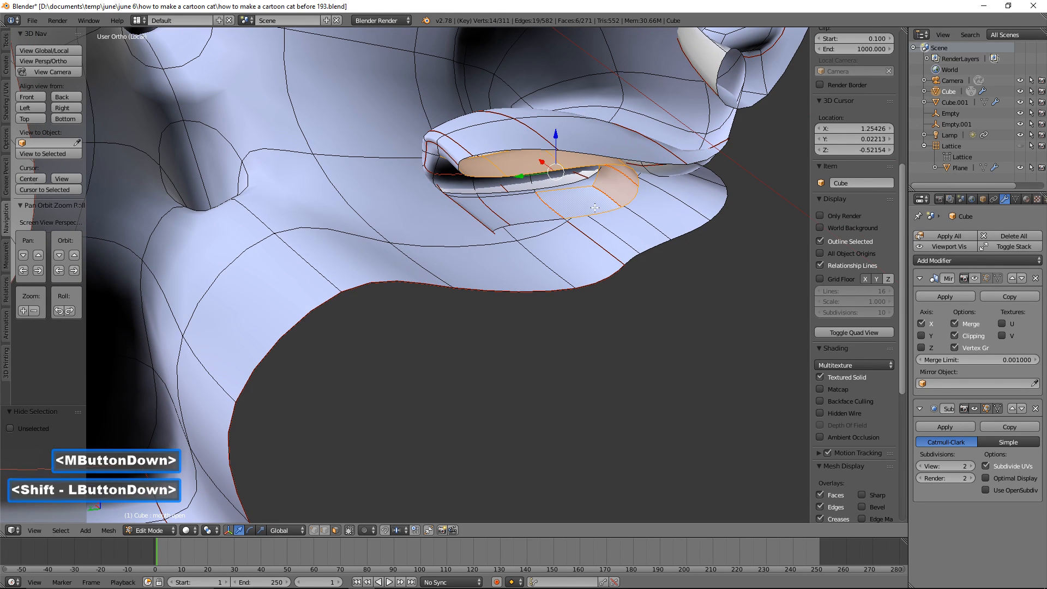
pyautogui.keyDown('shift'); pyautogui.click(540, 208); pyautogui.keyUp('shift')
pyautogui.keyDown('shift'); pyautogui.click(487, 218); pyautogui.keyUp('shift')
# Step: Add the six faces inside the tongue to the selection and save the file as "how to make a cartoon cat before 194.blend"
pyautogui.moveTo(487, 219); pyautogui.dragTo(654, 240, button='middle')
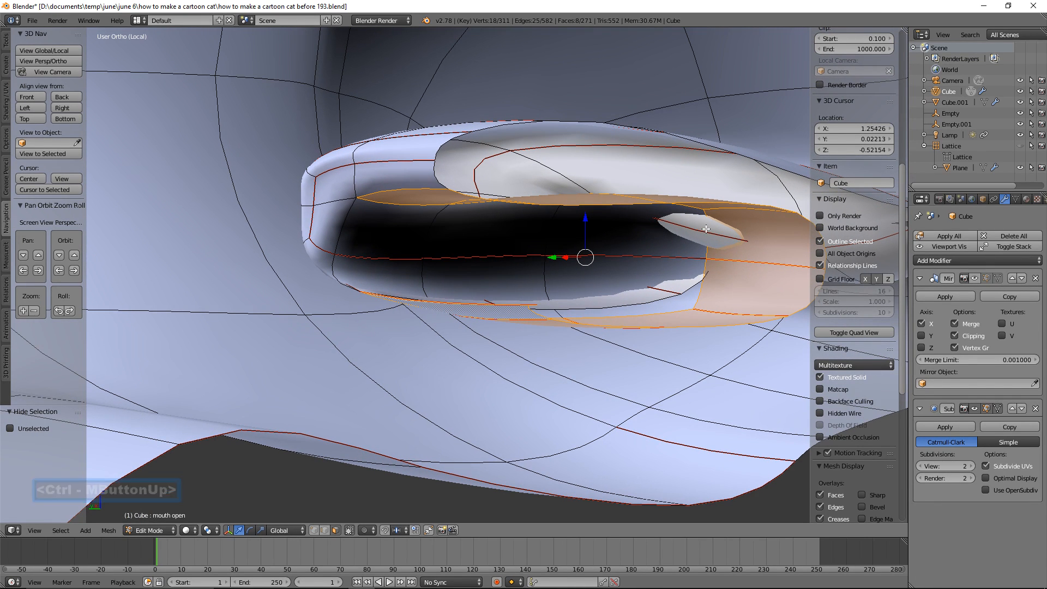
pyautogui.keyDown('shift'); pyautogui.click(413, 241); pyautogui.keyUp('shift')
pyautogui.keyDown('shift'); pyautogui.click(476, 235); pyautogui.keyUp('shift')
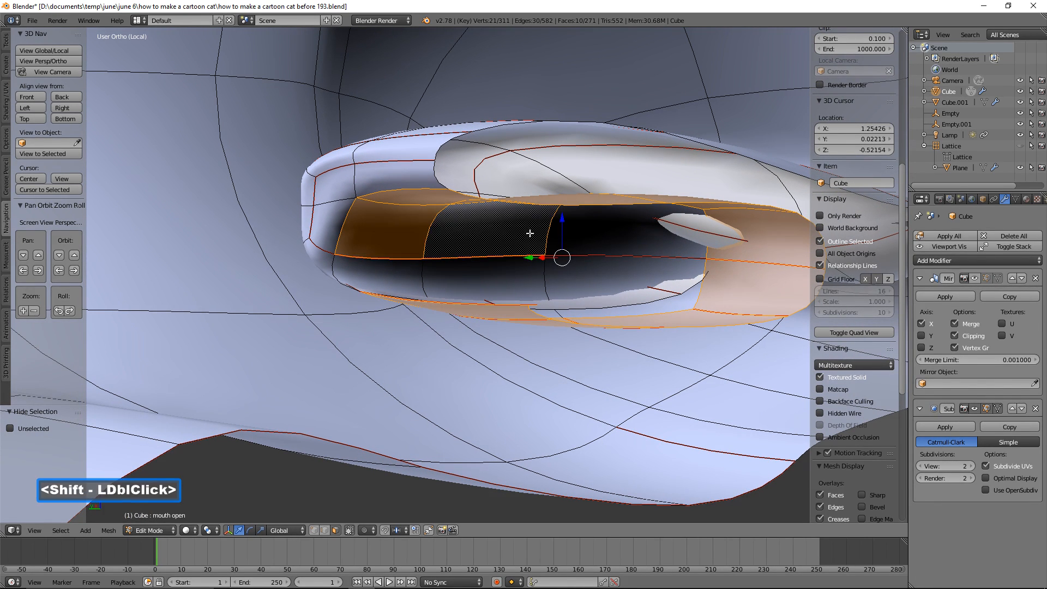
pyautogui.keyDown('shift'); pyautogui.click(600, 240); pyautogui.keyUp('shift')
pyautogui.keyDown('shift'); pyautogui.click(435, 270); pyautogui.keyUp('shift')
pyautogui.keyDown('shift'); pyautogui.click(499, 285); pyautogui.keyUp('shift')
pyautogui.keyDown('shift'); pyautogui.click(584, 281); pyautogui.keyUp('shift')
pyautogui.moveTo(586, 283); pyautogui.dragTo(547, 305, button='middle')
pyautogui.keyDown('ctrl'); pyautogui.moveTo(626, 295); pyautogui.dragTo(668, 376, button='middle'); pyautogui.keyUp('ctrl')
pyautogui.moveTo(705, 327); pyautogui.dragTo(678, 325, button='middle')
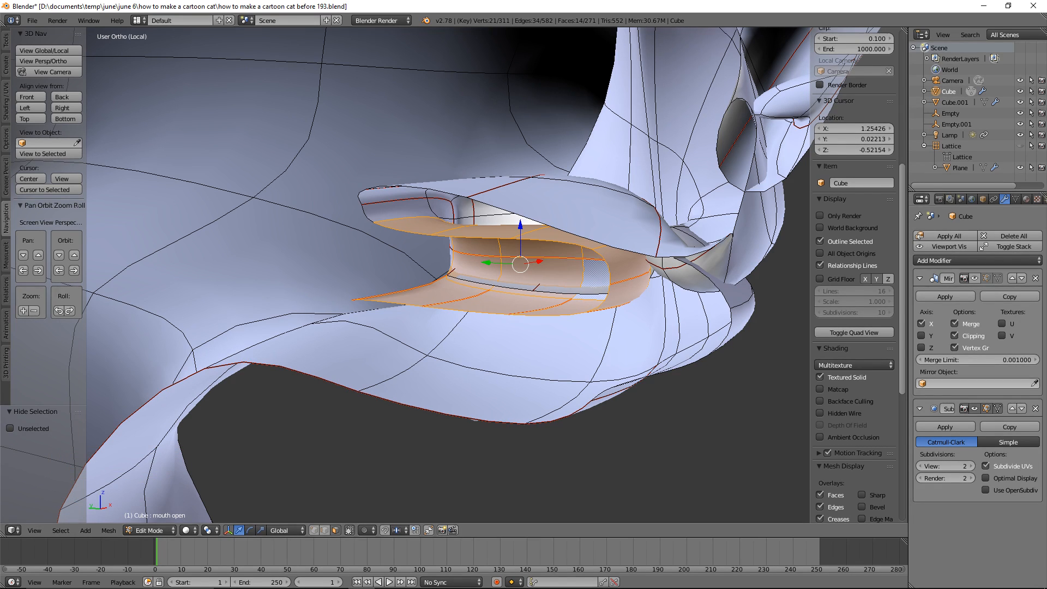
pyautogui.hotkey('ctrl', 'shift', 's')
pyautogui.click(739, 17)
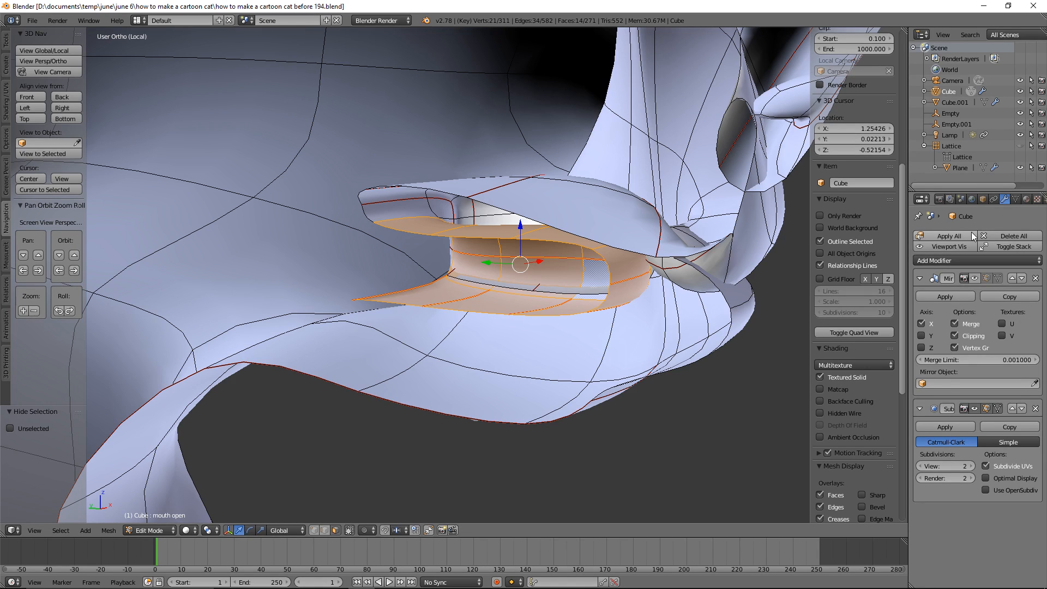
# Step: Add a vertex group named "tongue" to the cat head and assign the selected tongue faces to it
pyautogui.click(1015, 199)
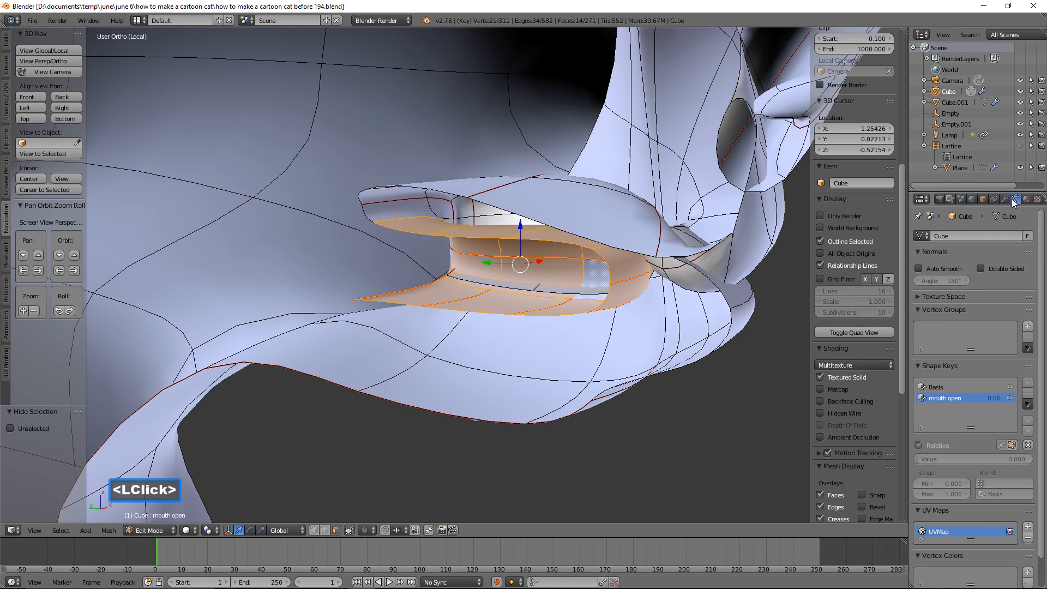
pyautogui.click(1028, 326)
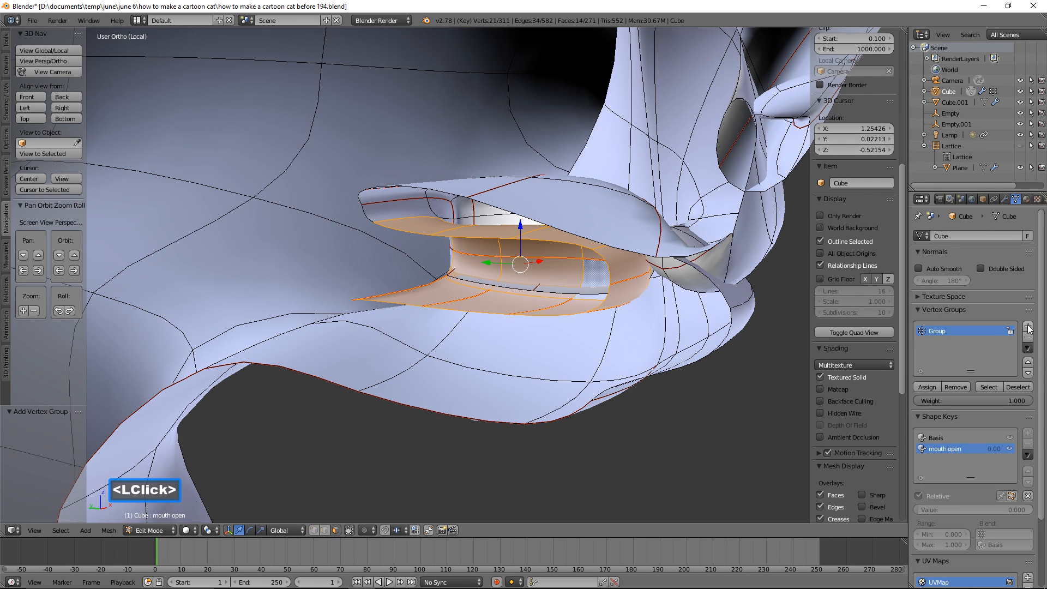
pyautogui.doubleClick(938, 331)
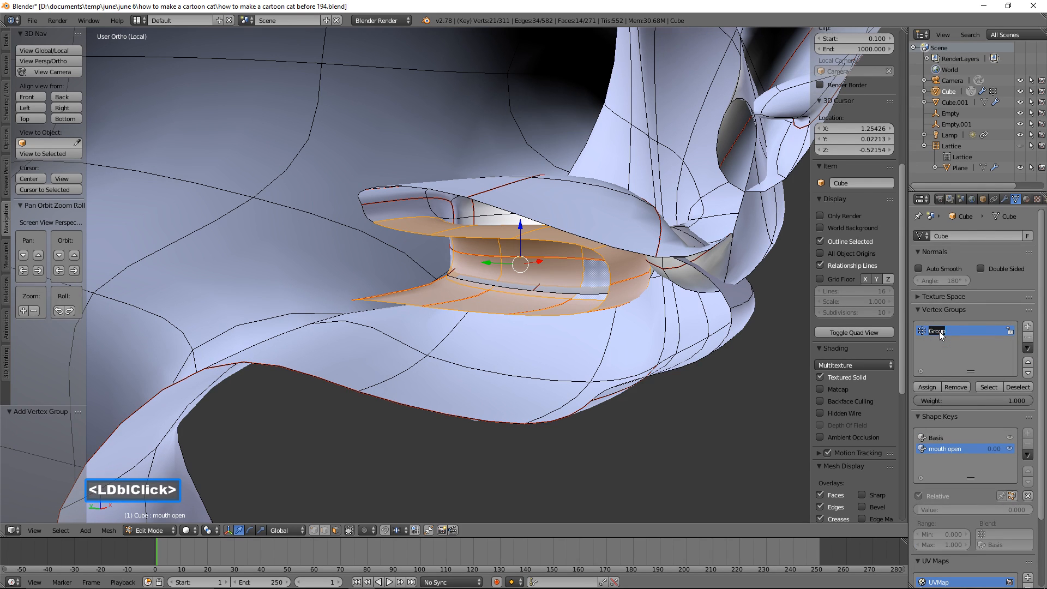
pyautogui.write('ton')
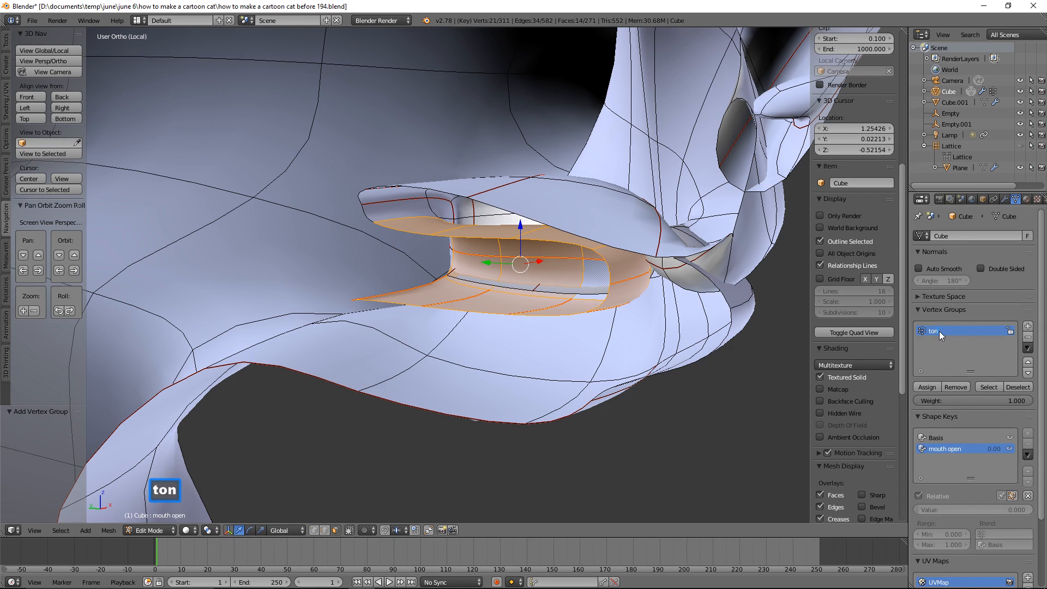
pyautogui.write('u')
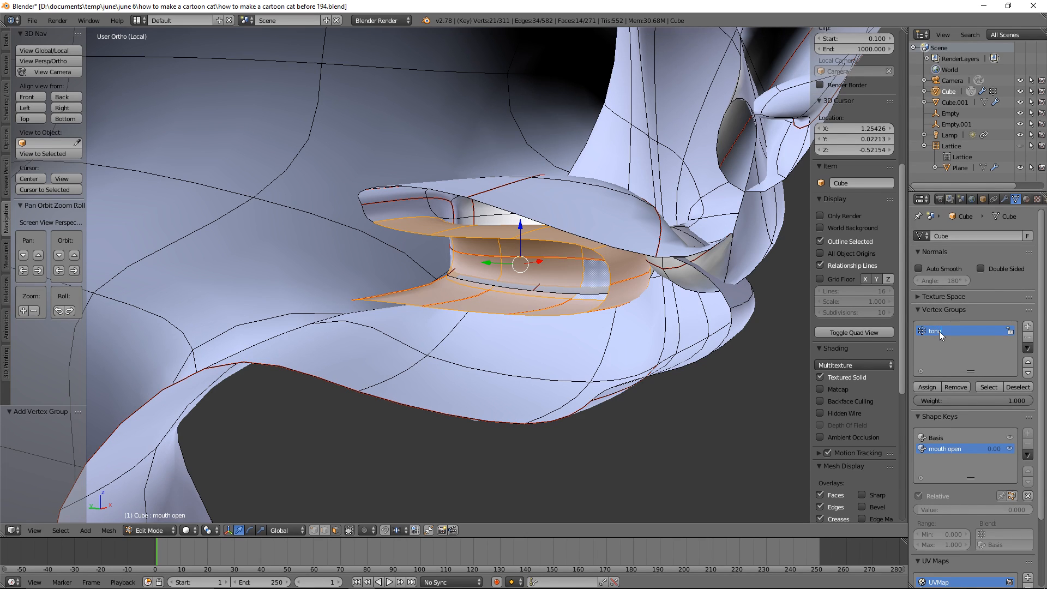
pyautogui.press('BackSpace')
pyautogui.write('gue')
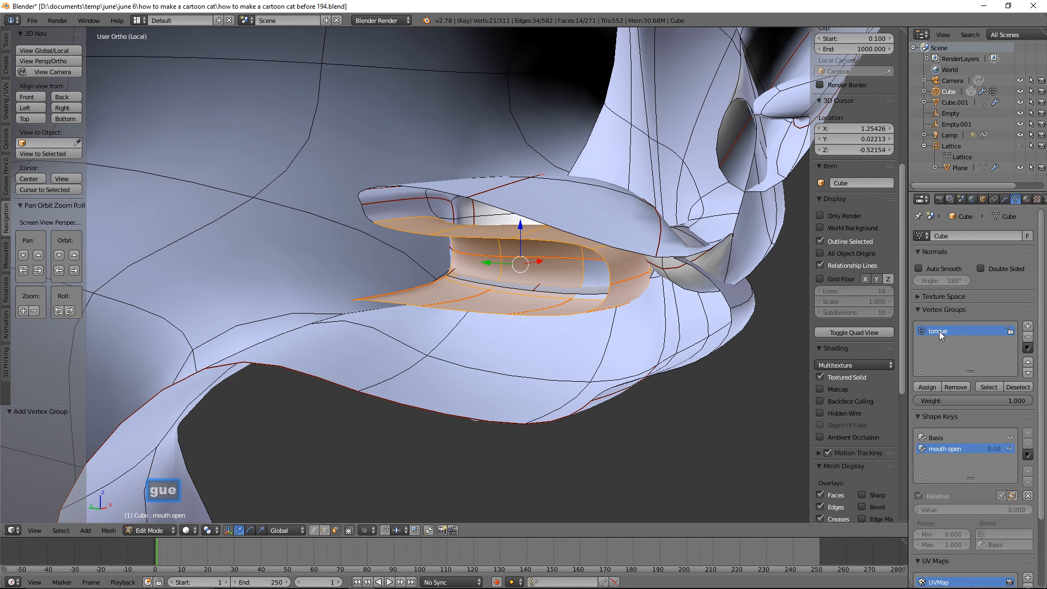
pyautogui.press('Return')
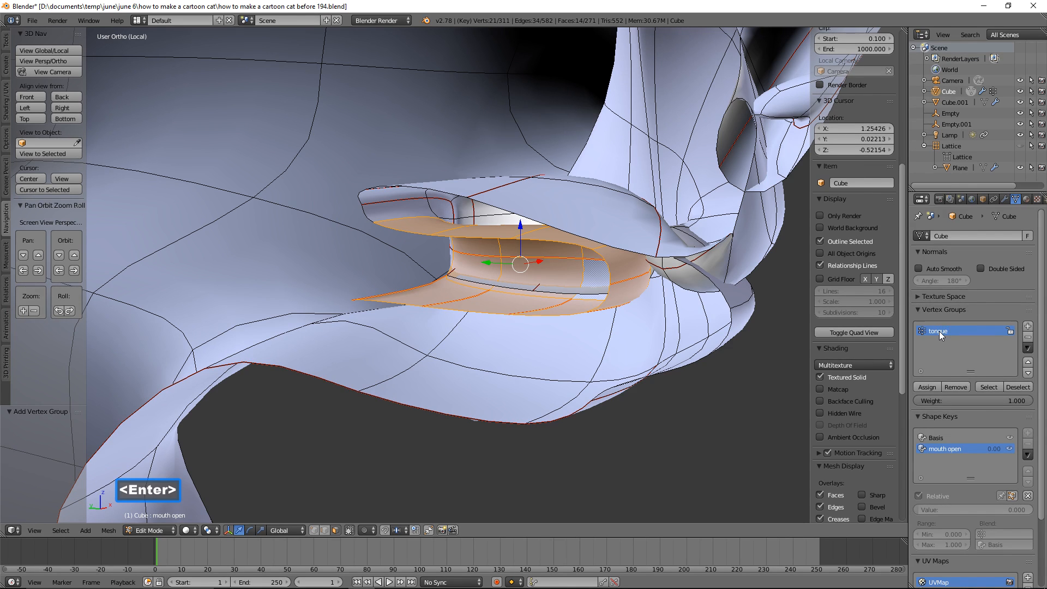
pyautogui.click(937, 387)
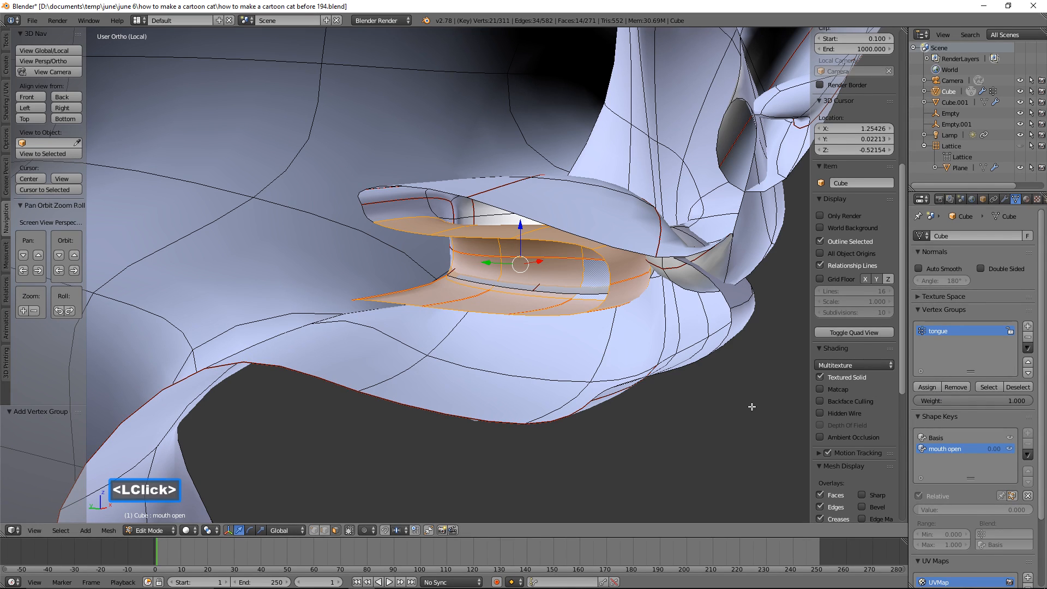
pyautogui.click(1028, 433)
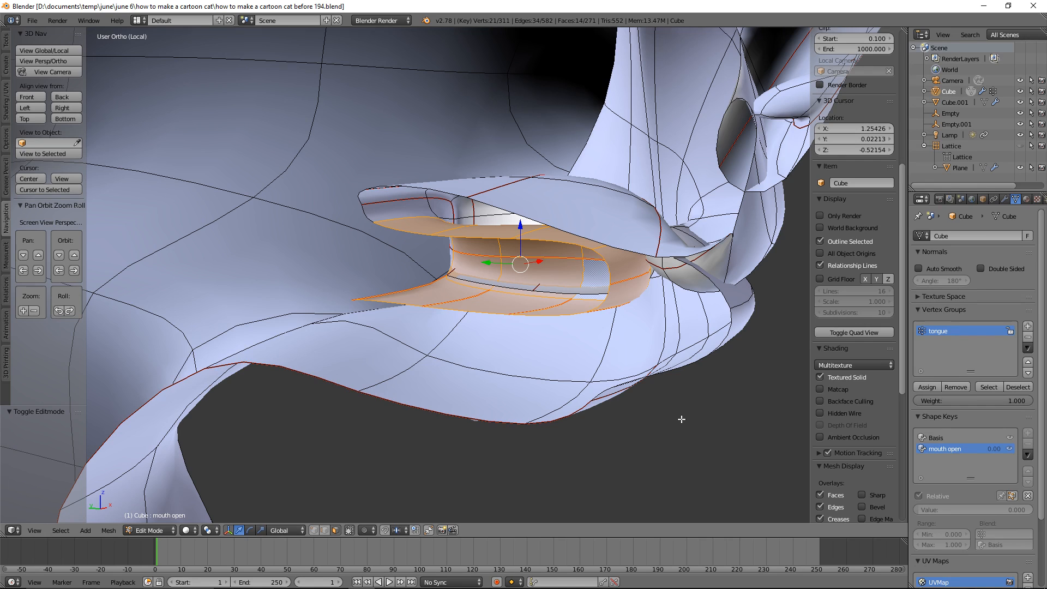
# Step: Reveal the hidden inner mouth faces and hide the faces of the "tongue" vertex group instead
pyautogui.press('a')
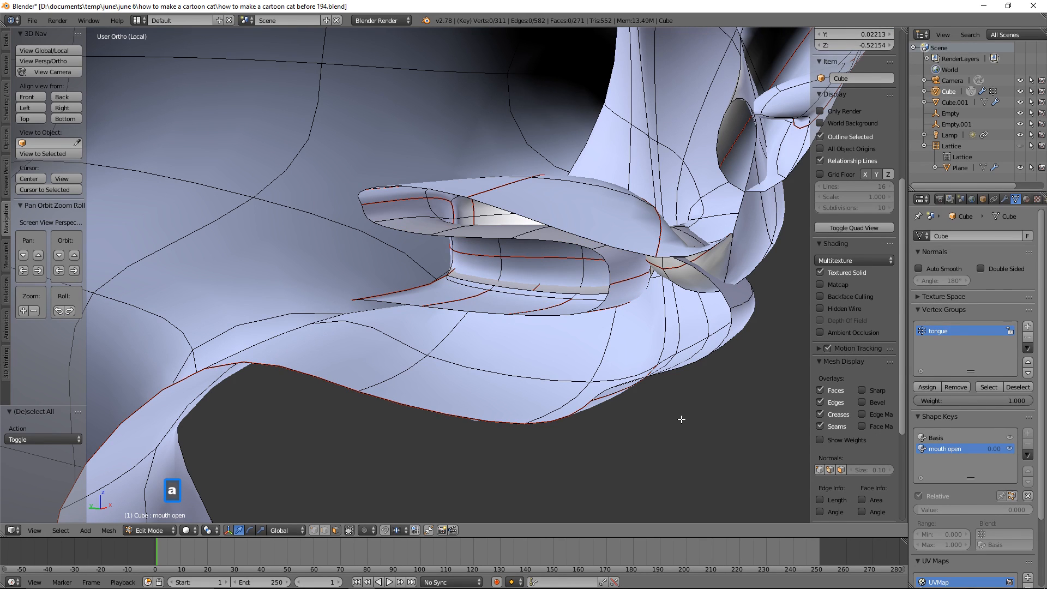
pyautogui.press('alt')
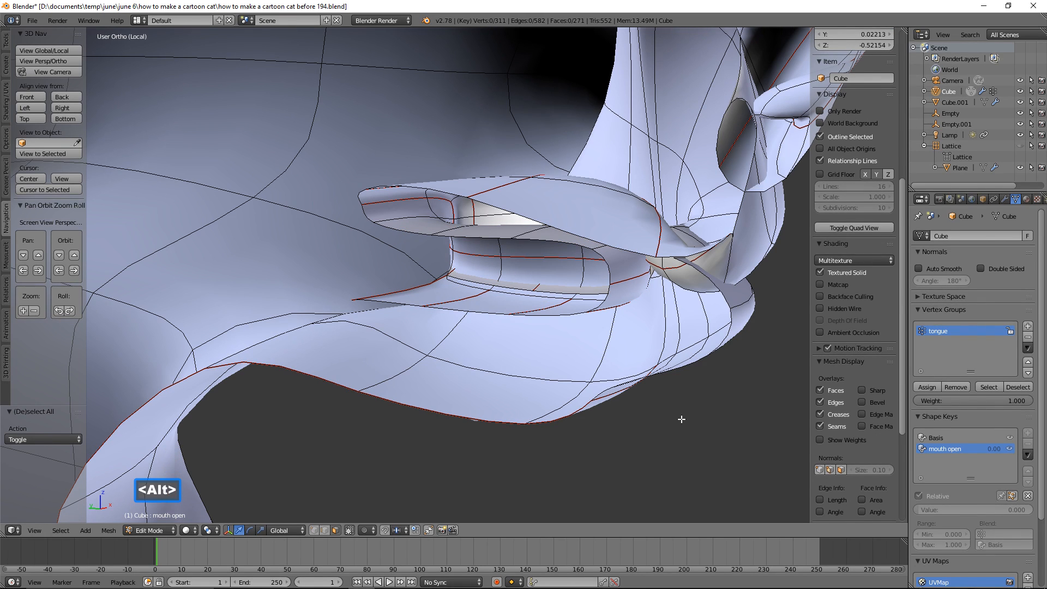
pyautogui.hotkey('alt', 'h')
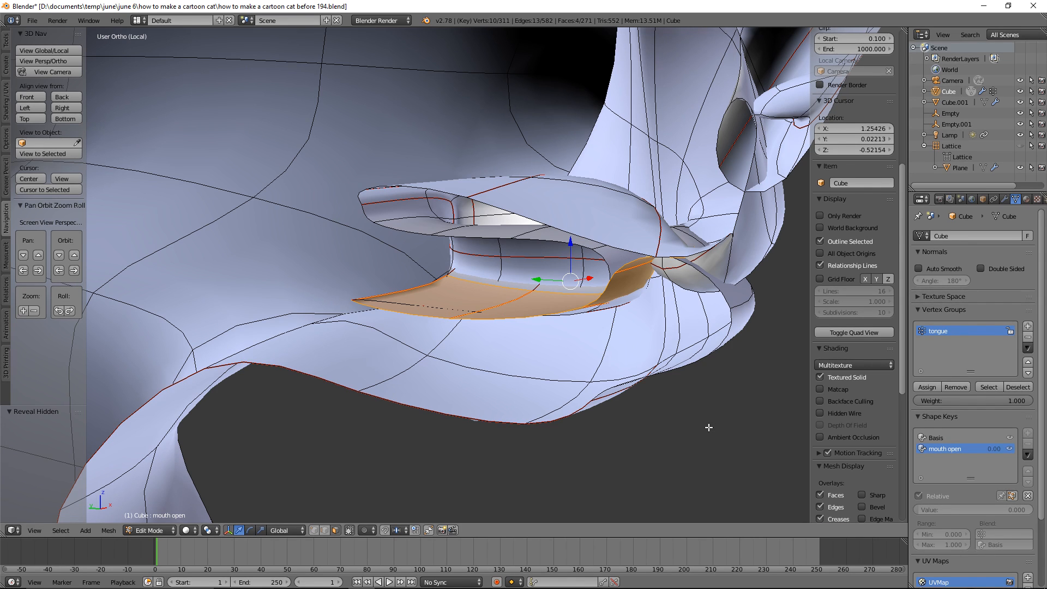
pyautogui.press('a')
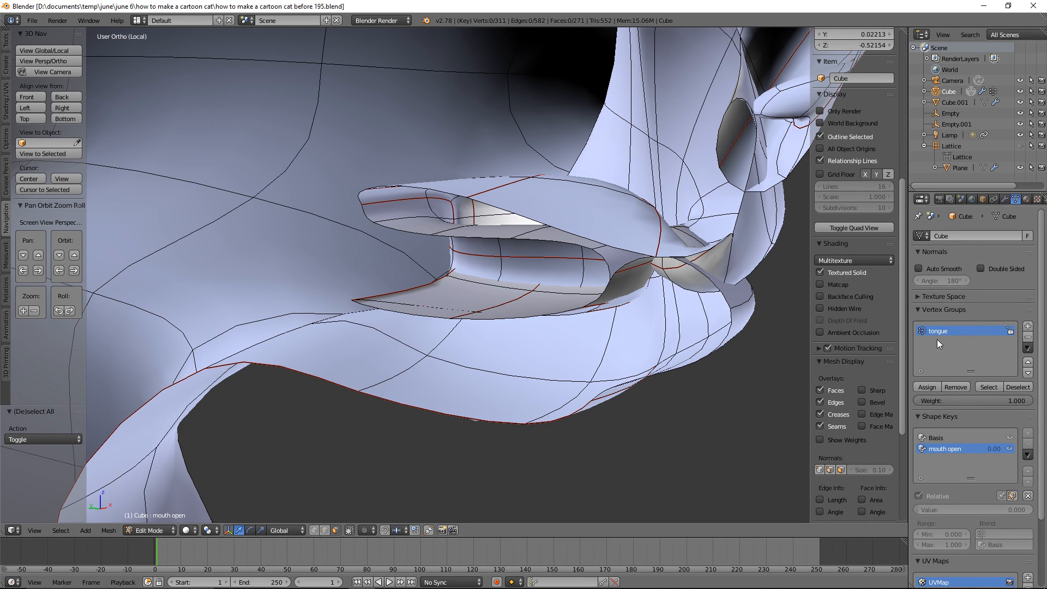
pyautogui.click(987, 388)
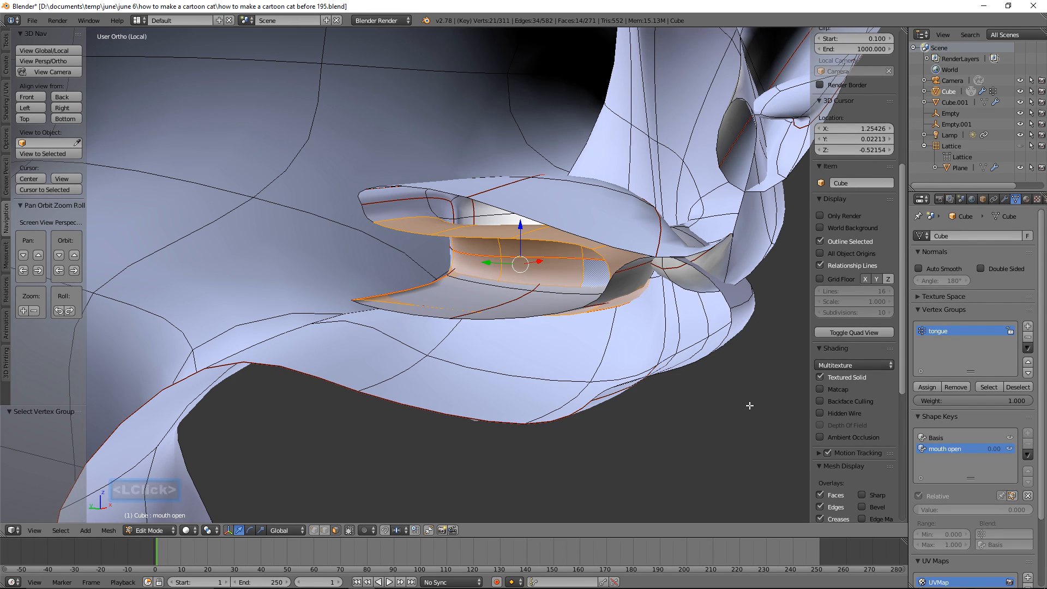
pyautogui.press('h')
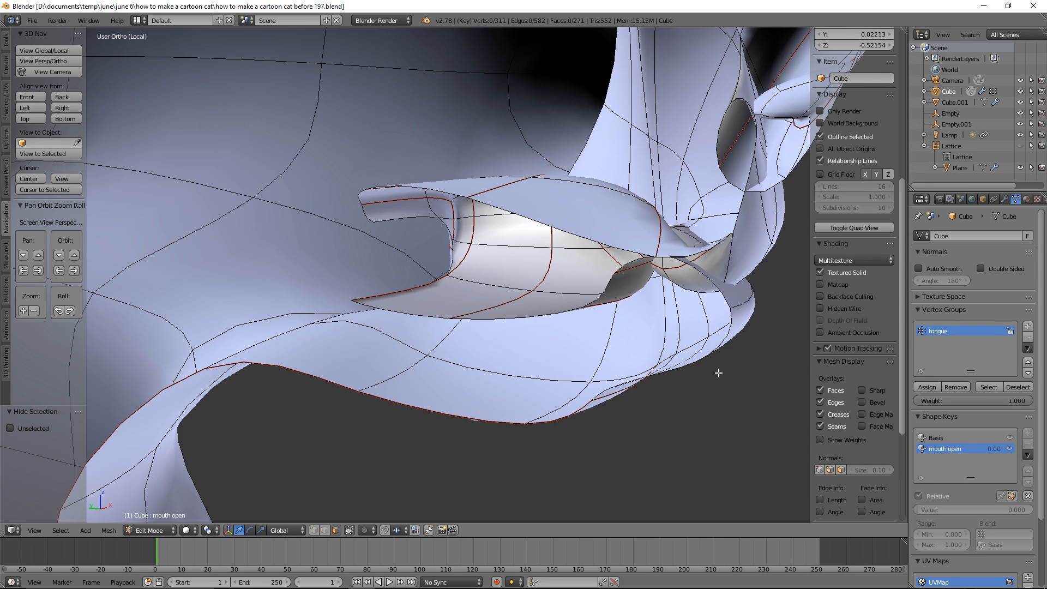
# Step: Select the outer faces of the lower jaw and cheek, including the lower lip up to the mouth corner
pyautogui.scroll(-3, 728, 349)
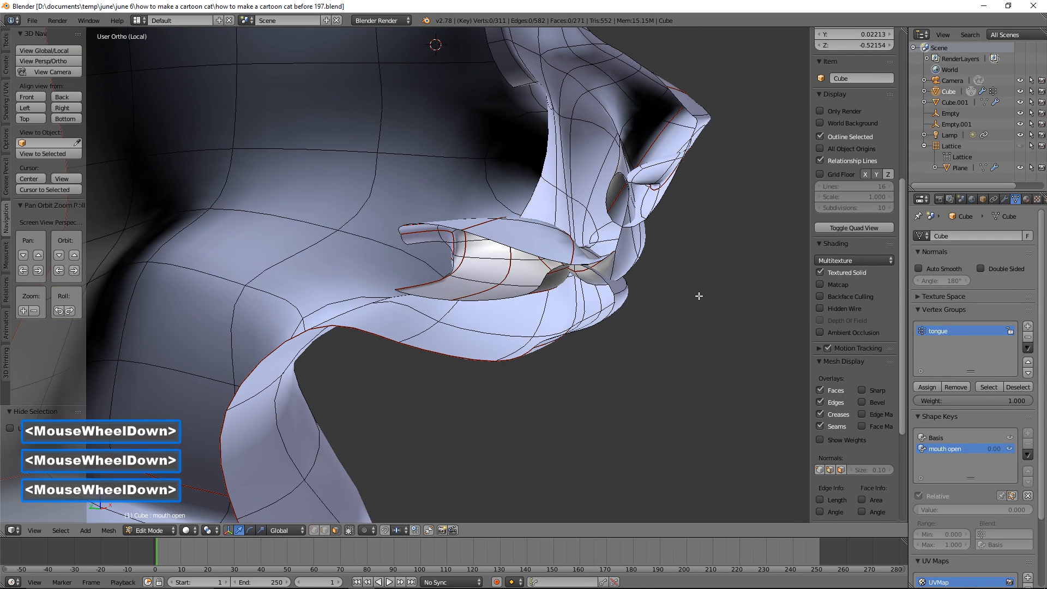
pyautogui.moveTo(699, 296); pyautogui.dragTo(672, 268, button='middle')
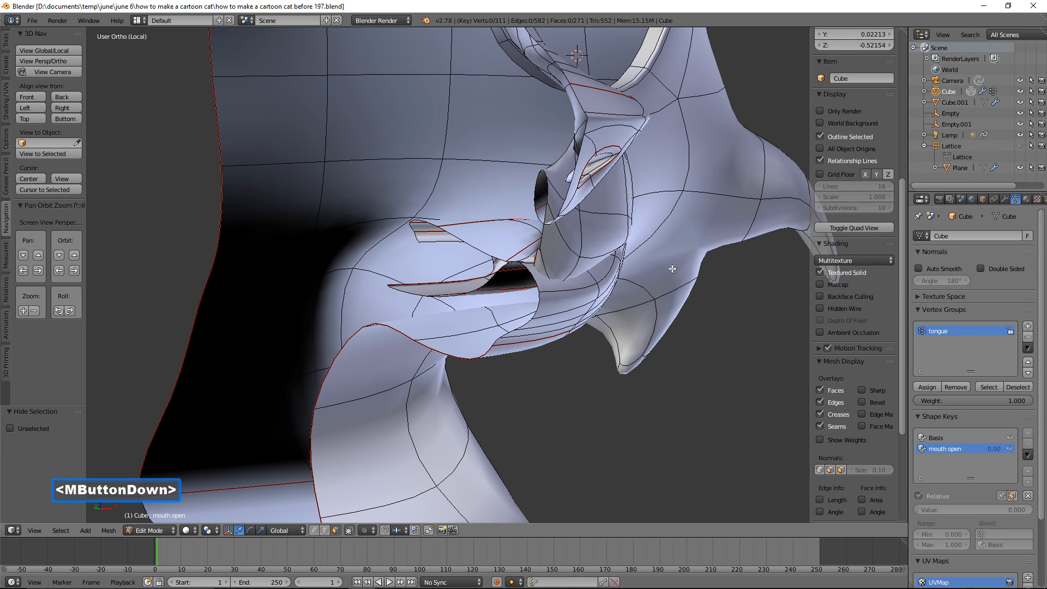
pyautogui.moveTo(672, 269); pyautogui.dragTo(568, 303, button='middle')
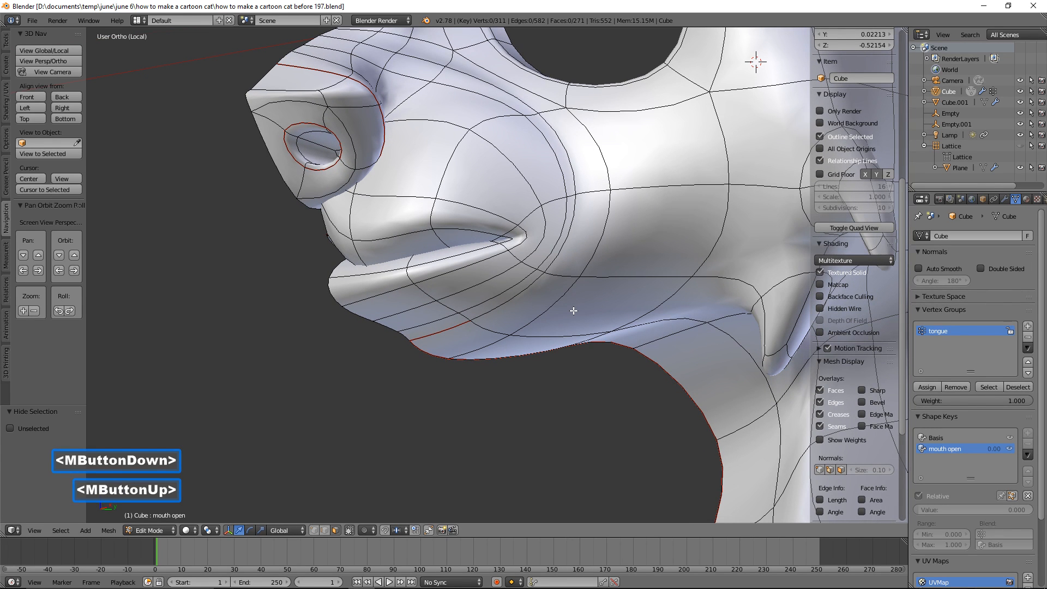
pyautogui.press('c')
pyautogui.moveTo(573, 309)
pyautogui.mouseDown()
pyautogui.moveTo(610, 276)
pyautogui.moveTo(537, 246)
pyautogui.moveTo(392, 279)
pyautogui.moveTo(466, 345)
pyautogui.moveTo(522, 296)
pyautogui.mouseUp()
pyautogui.rightClick(539, 297)
pyautogui.moveTo(539, 297); pyautogui.dragTo(625, 362, button='middle')
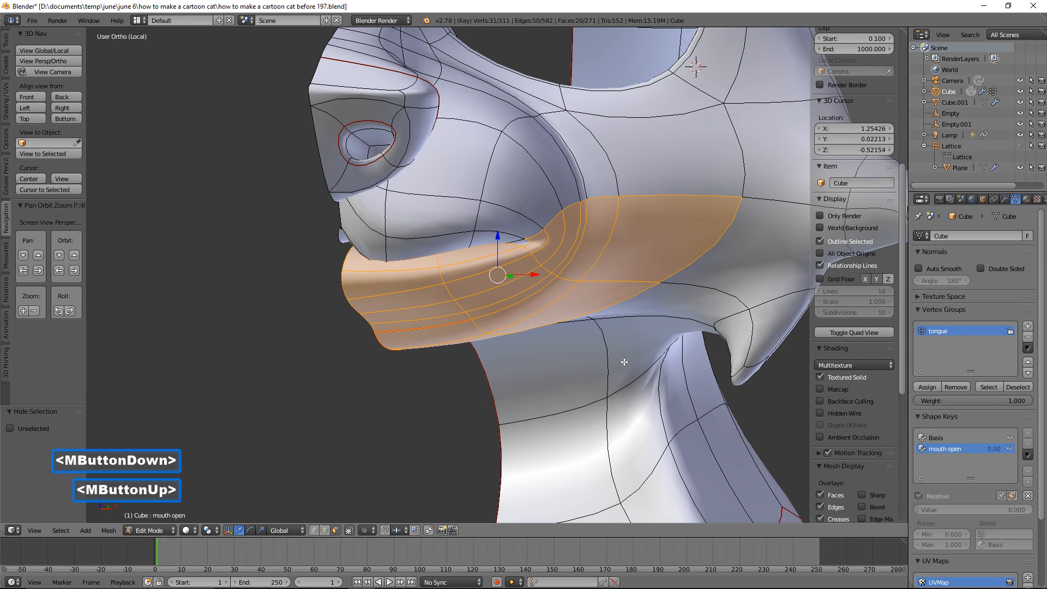
pyautogui.keyDown('shift'); pyautogui.click(535, 252); pyautogui.keyUp('shift')
# Step: Add the inner mouth faces behind the lower lip, back to the rear of the mouth, to the selection
pyautogui.moveTo(480, 276); pyautogui.dragTo(537, 312, button='middle')
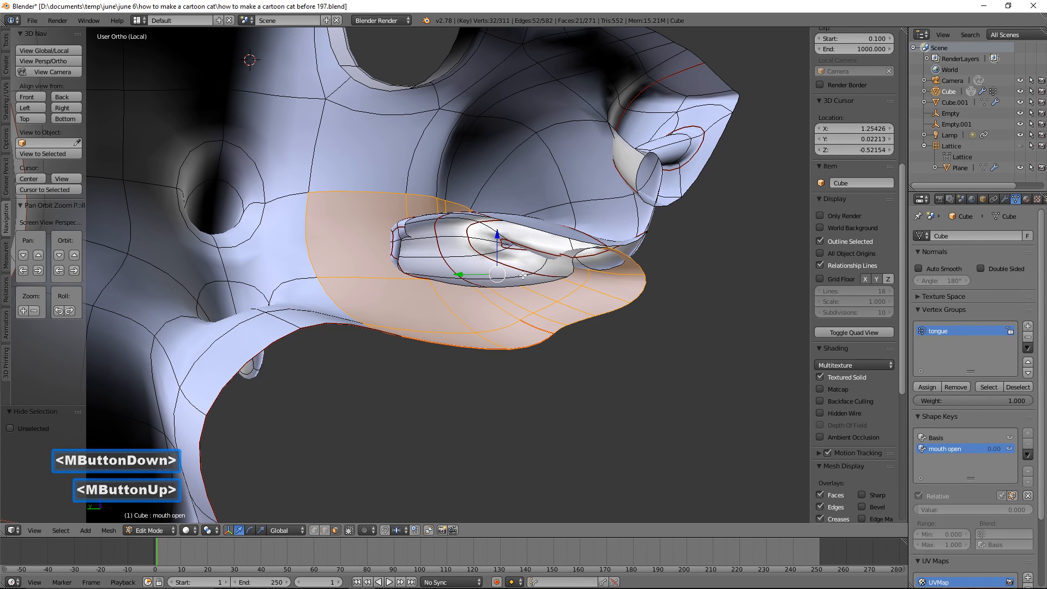
pyautogui.keyDown('ctrl'); pyautogui.click(484, 268); pyautogui.keyUp('ctrl')
pyautogui.keyDown('ctrl'); pyautogui.click(437, 268); pyautogui.keyUp('ctrl')
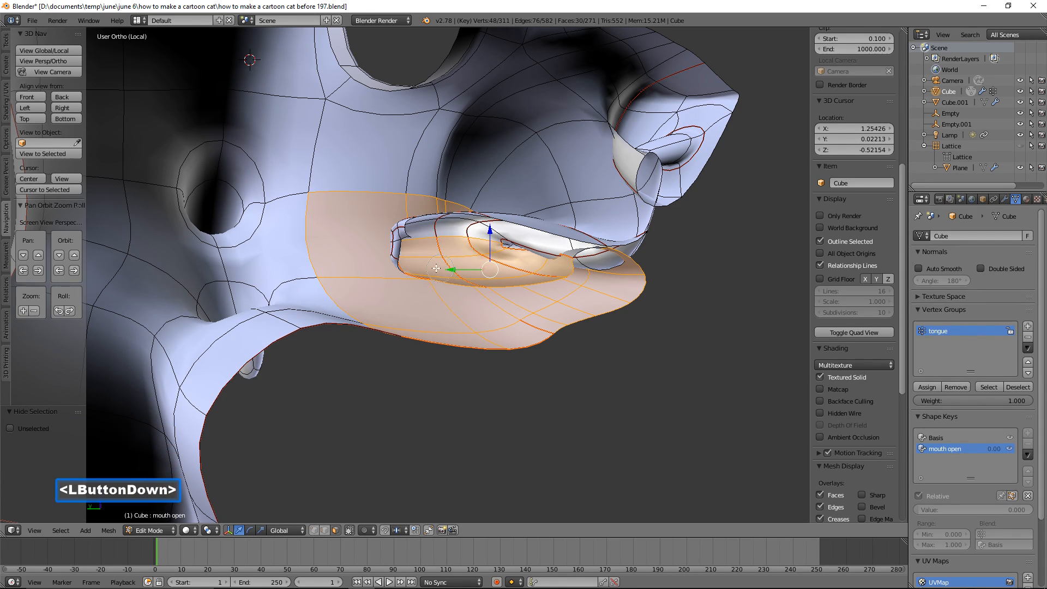
pyautogui.moveTo(451, 266); pyautogui.dragTo(394, 268)
pyautogui.rightClick(431, 283)
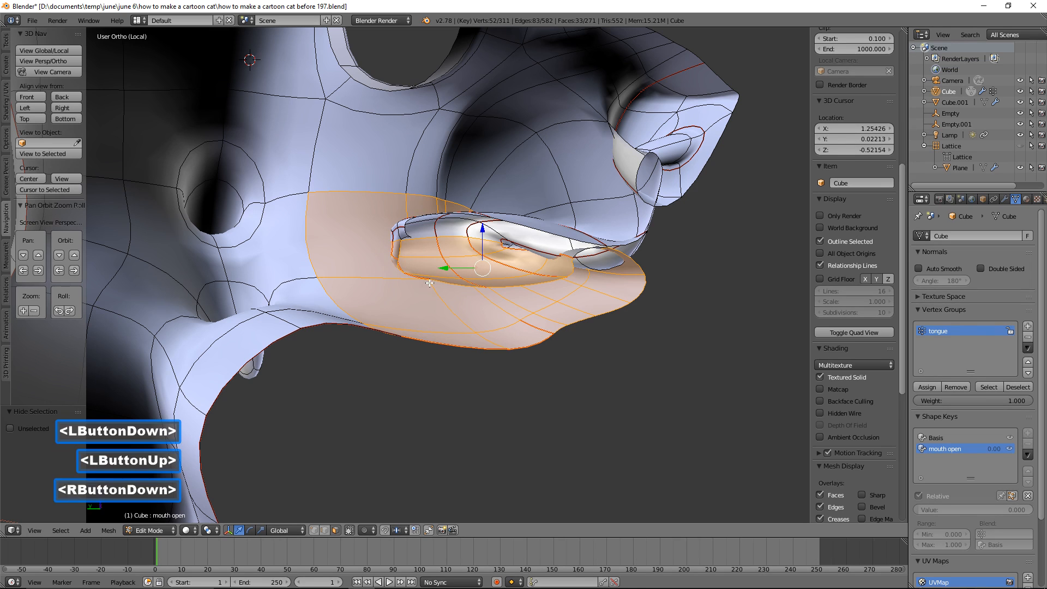
pyautogui.moveTo(556, 284); pyautogui.dragTo(644, 342, button='middle')
pyautogui.keyDown('shift'); pyautogui.click(588, 231); pyautogui.keyUp('shift')
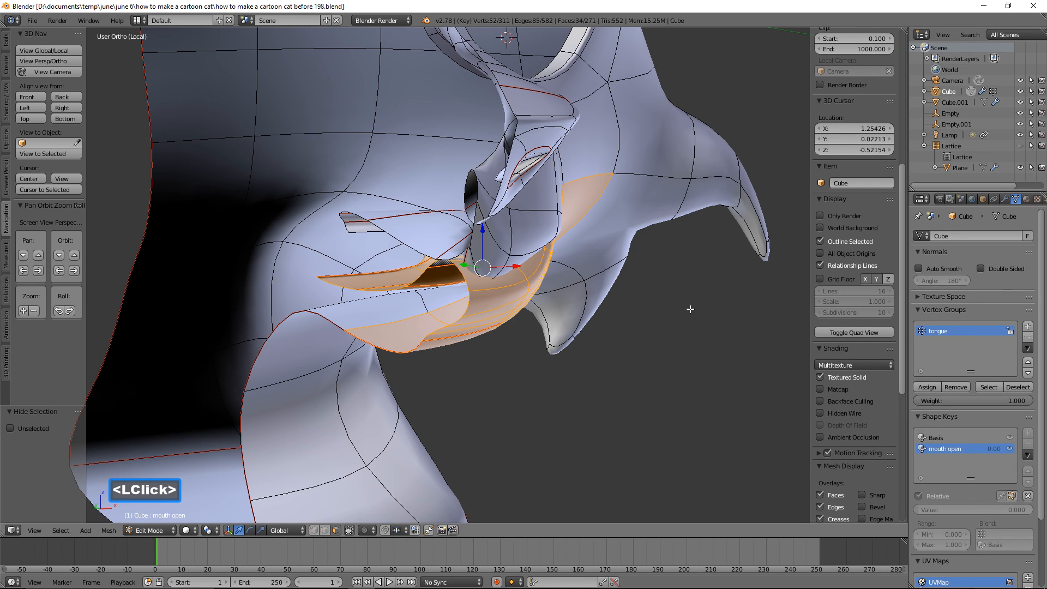
# Step: Deselect the upper cheek faces and those around the mouth corner, keeping only the lower jaw faces selected
pyautogui.moveTo(690, 309); pyautogui.dragTo(594, 288, button='middle')
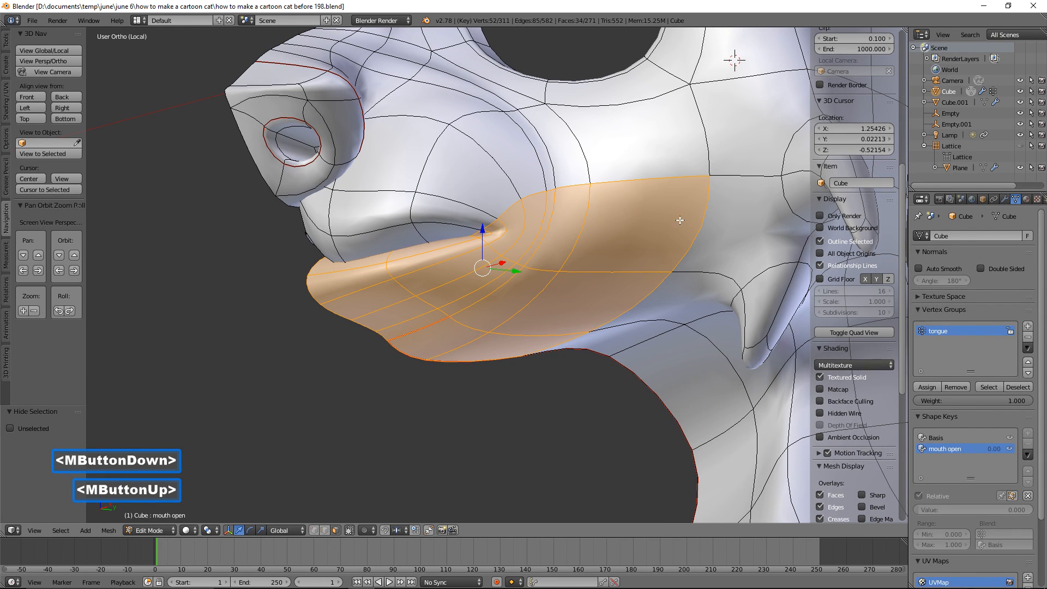
pyautogui.press('c')
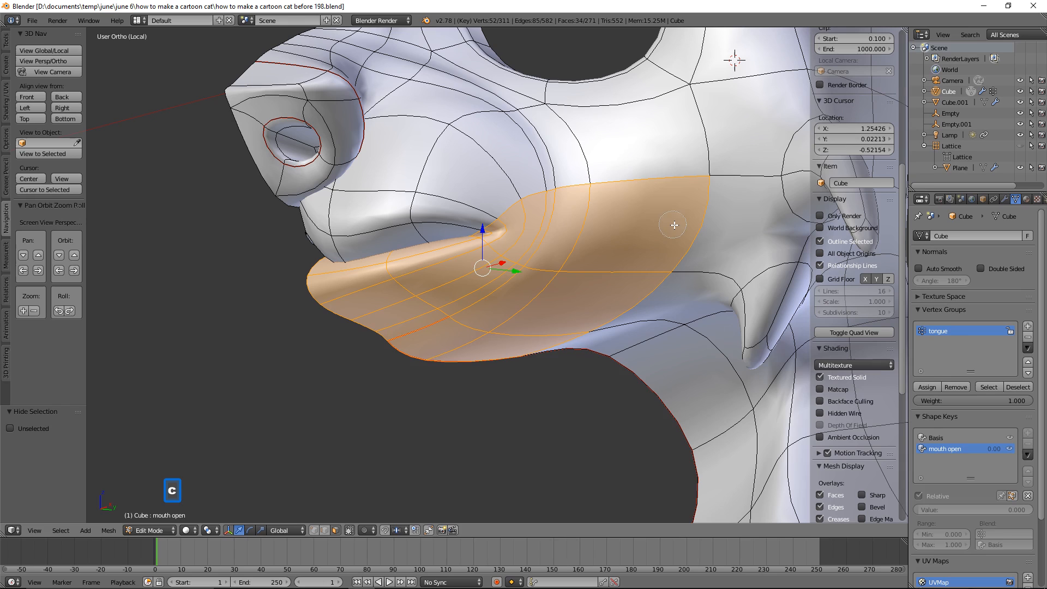
pyautogui.moveTo(695, 227)
pyautogui.mouseDown(button='middle')
pyautogui.moveTo(551, 210)
pyautogui.moveTo(508, 217)
pyautogui.mouseUp(button='middle')
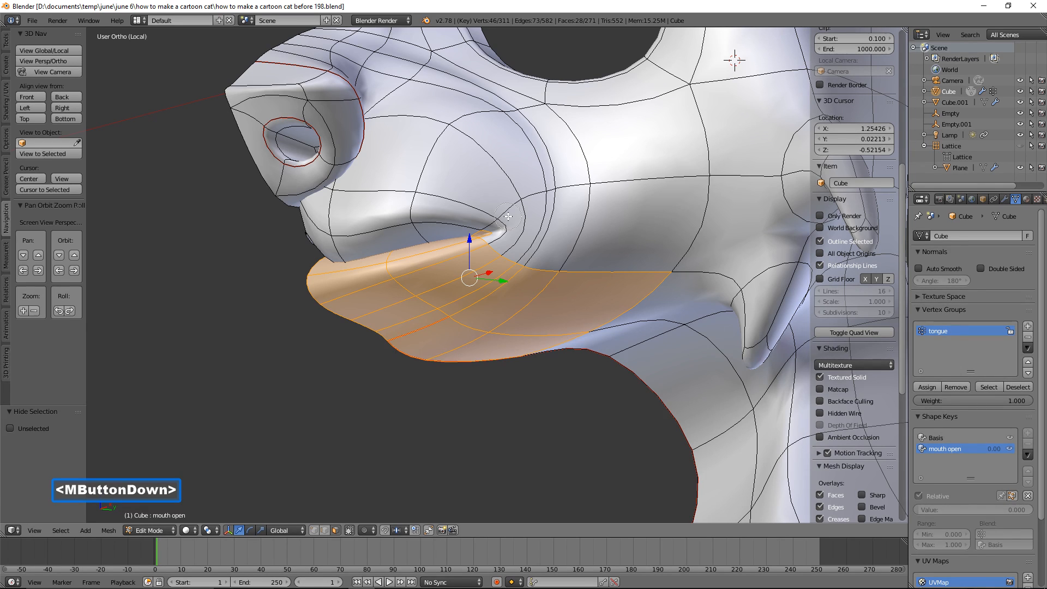
pyautogui.moveTo(509, 216); pyautogui.dragTo(489, 228, button='middle')
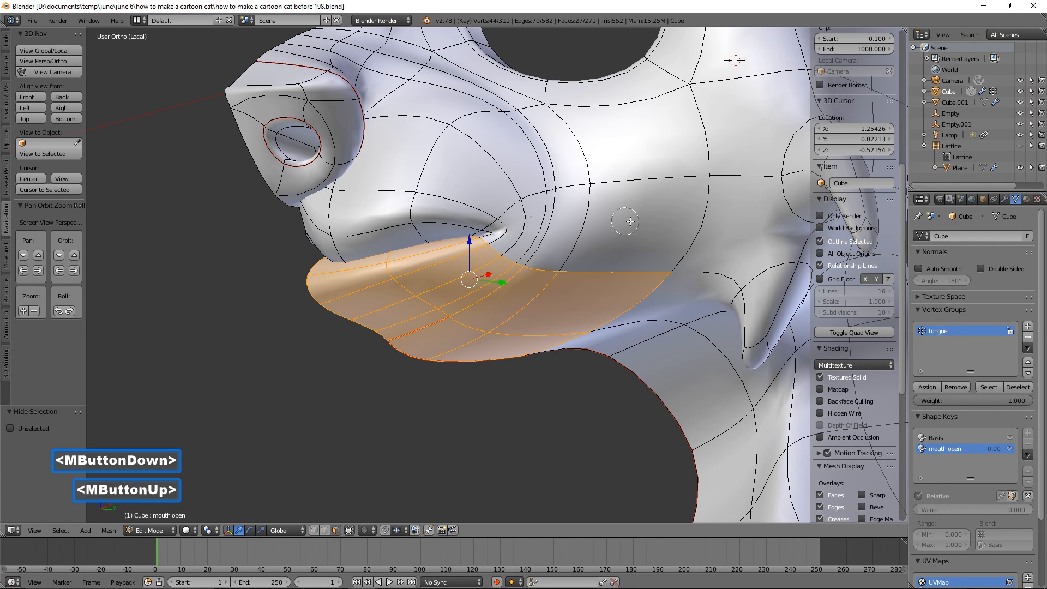
pyautogui.rightClick(641, 223)
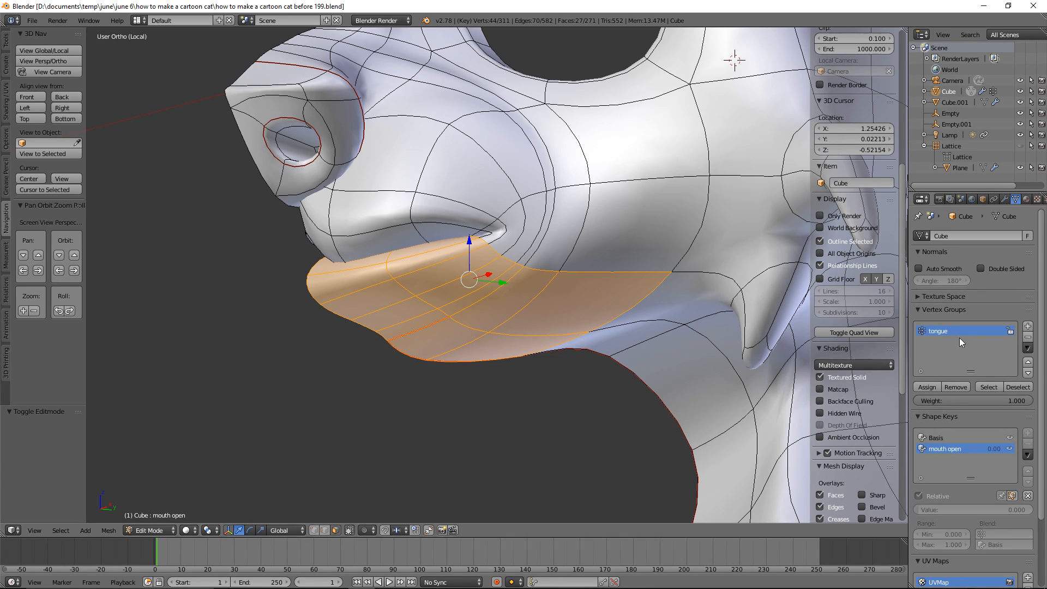
# Step: Add a vertex group named "lower jaw" and assign the selected jaw faces to it
pyautogui.click(1028, 326)
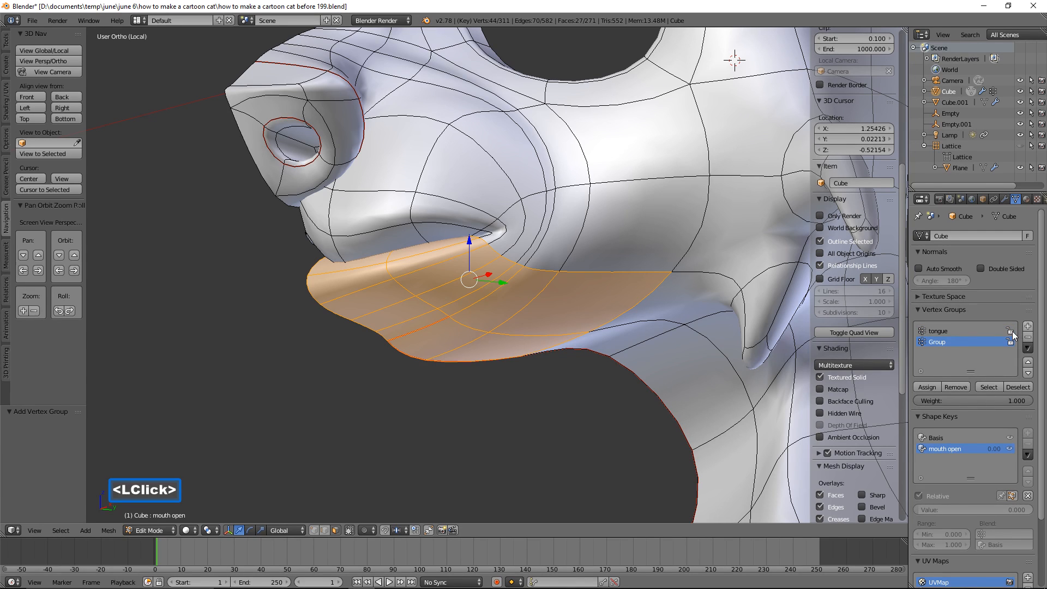
pyautogui.doubleClick(939, 343)
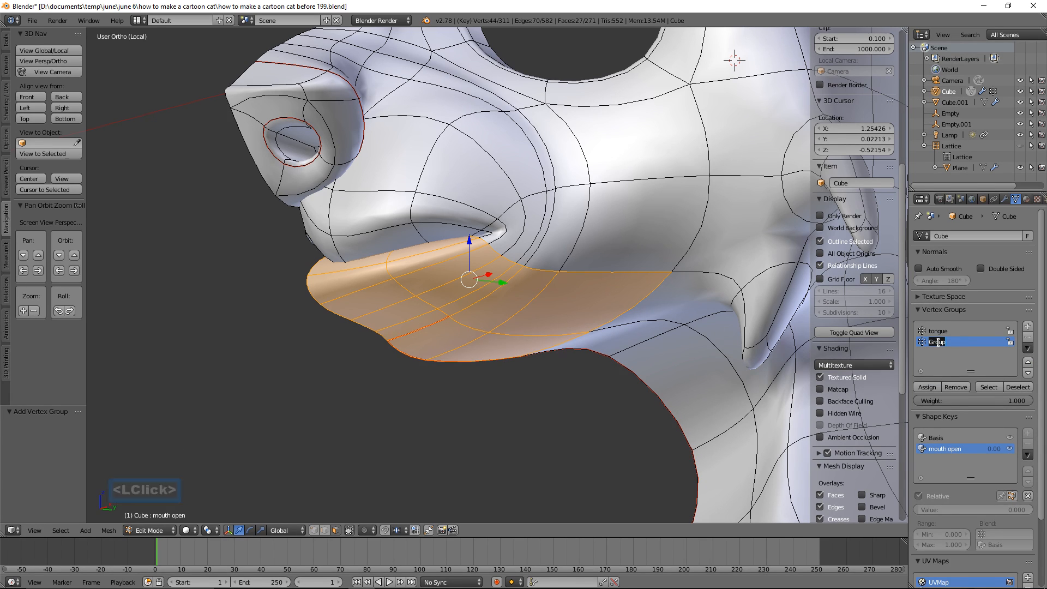
pyautogui.write('lower jaw')
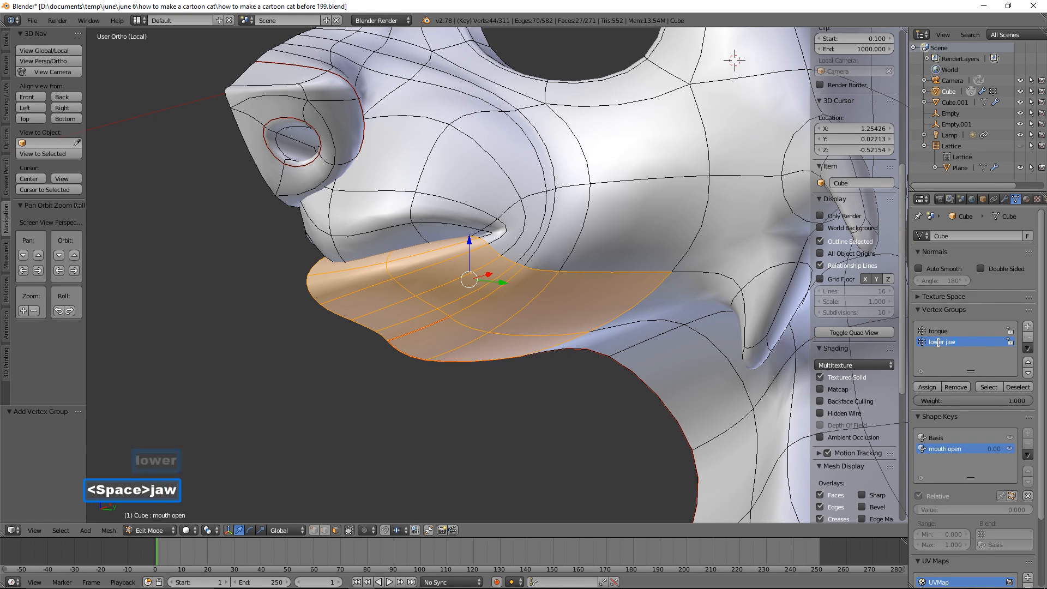
pyautogui.press('Return')
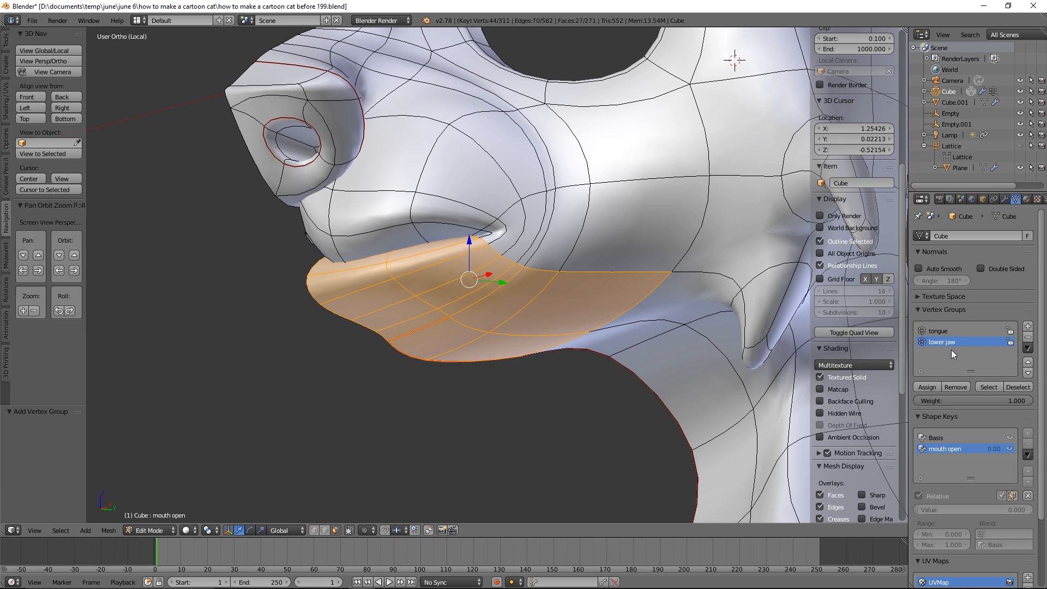
pyautogui.click(930, 385)
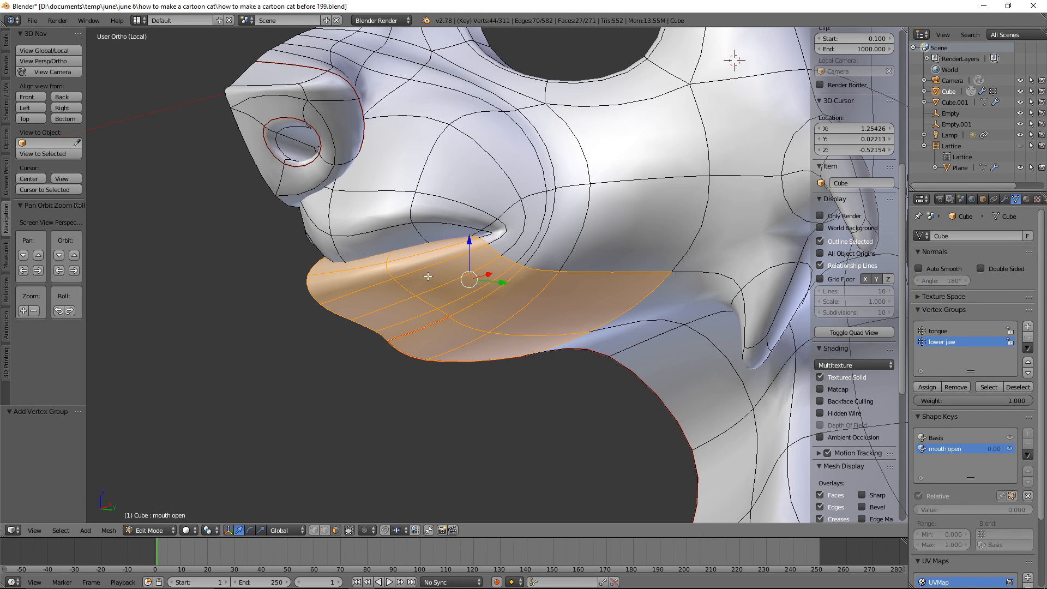
# Step: Save the file as "how to make a cartoon cat before 200.blend"
pyautogui.moveTo(297, 348); pyautogui.dragTo(463, 319, button='middle')
pyautogui.moveTo(436, 278); pyautogui.dragTo(308, 288, button='middle')
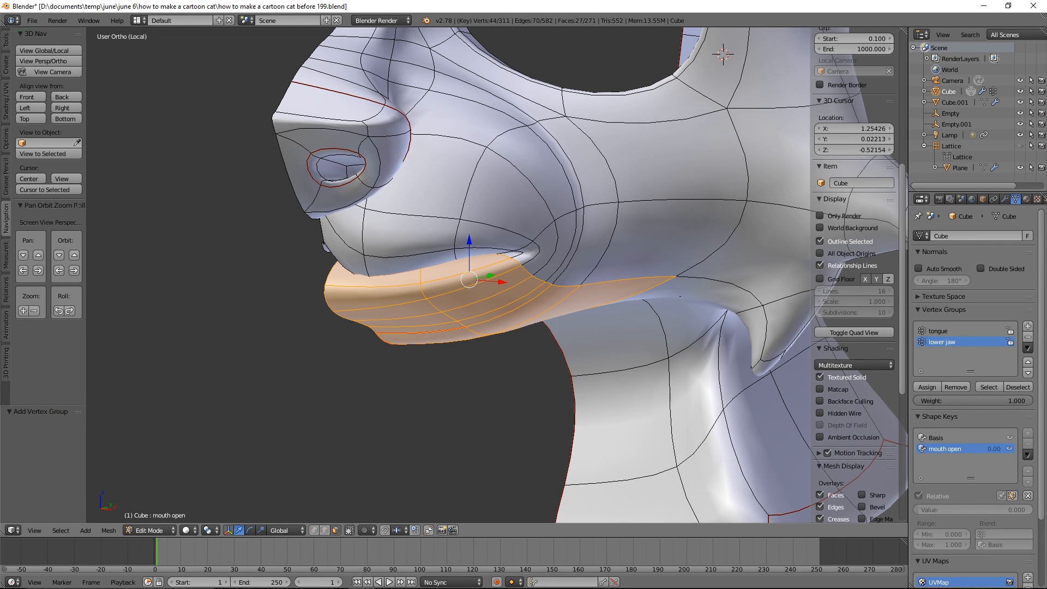
pyautogui.hotkey('ctrl', 's')
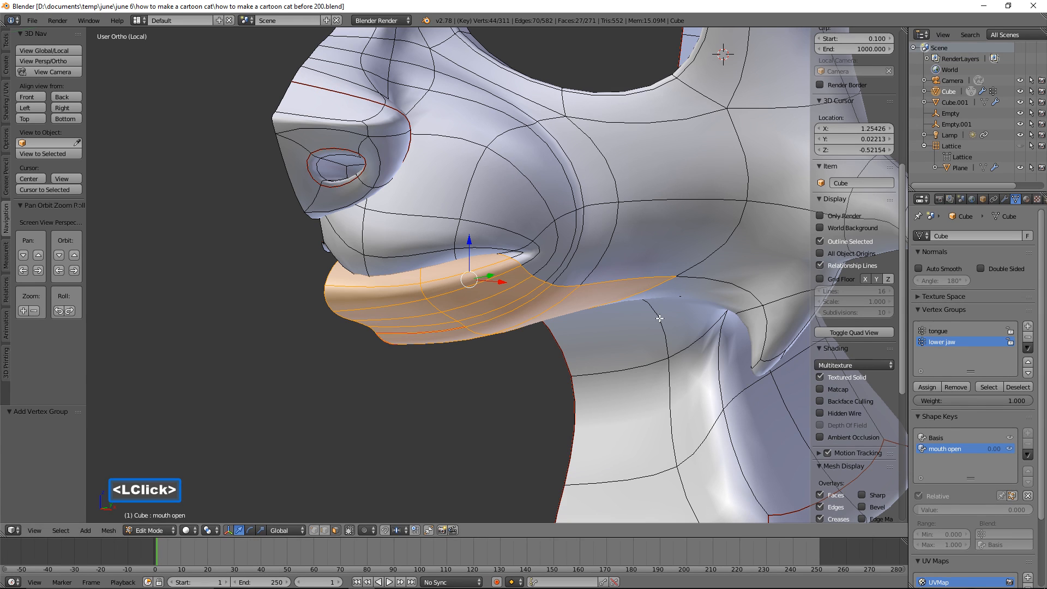
# Step: In the right side view, place the 3D cursor just above the rear end of the lower jaw and set the pivot point to 3D Cursor
pyautogui.scroll(-2, 594, 358)
pyautogui.moveTo(597, 360); pyautogui.dragTo(550, 354, button='middle')
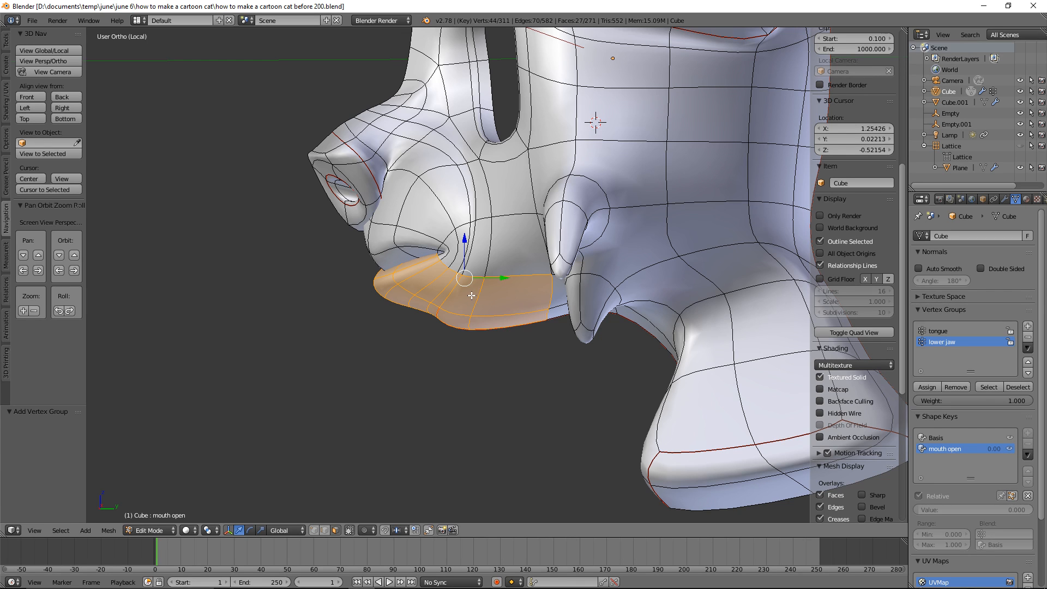
pyautogui.click(77, 106)
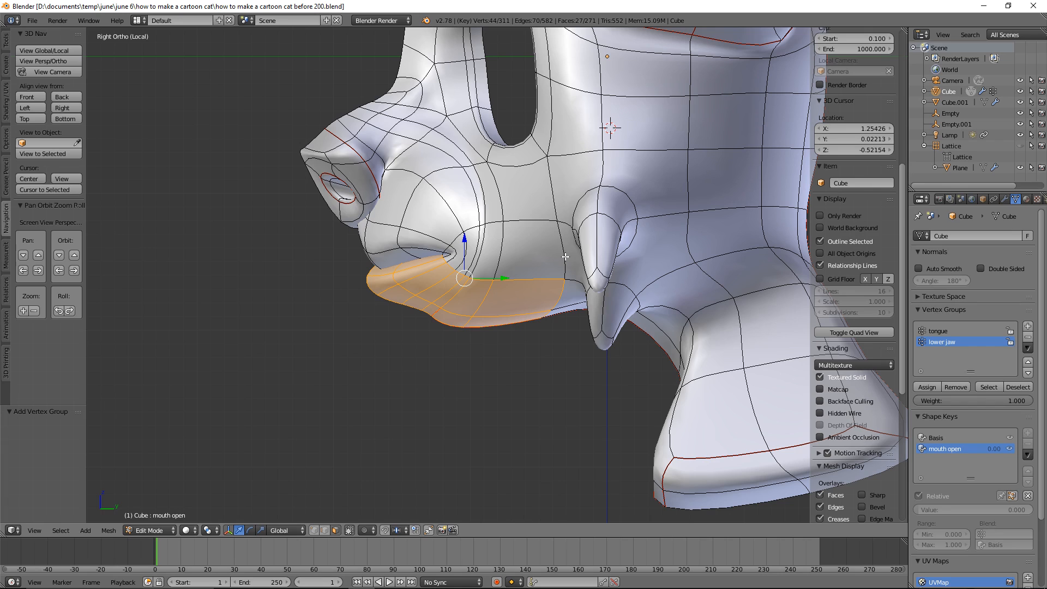
pyautogui.rightClick(565, 256)
pyautogui.click(214, 533)
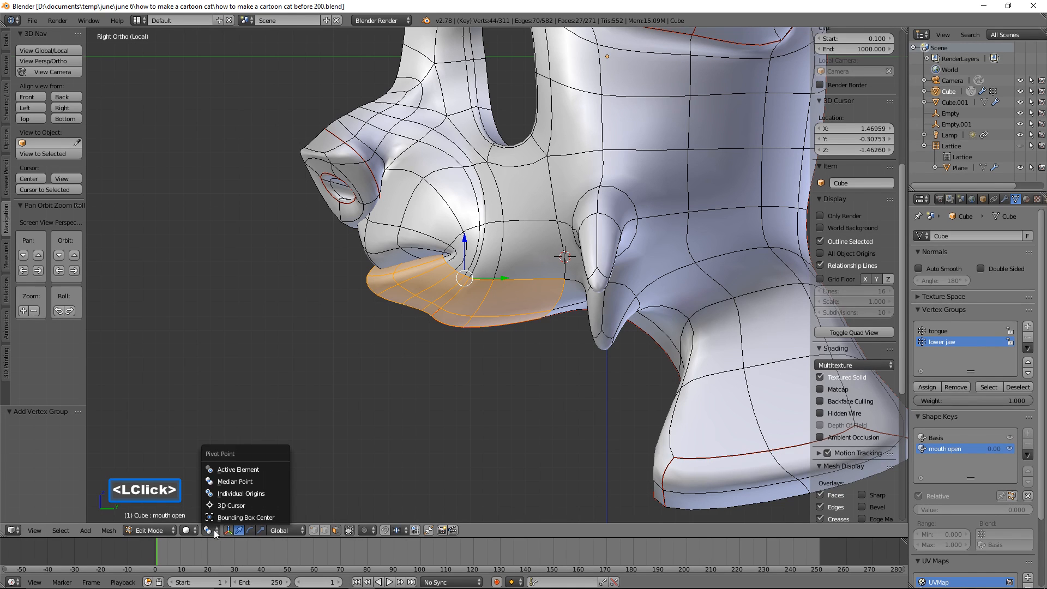
pyautogui.click(259, 503)
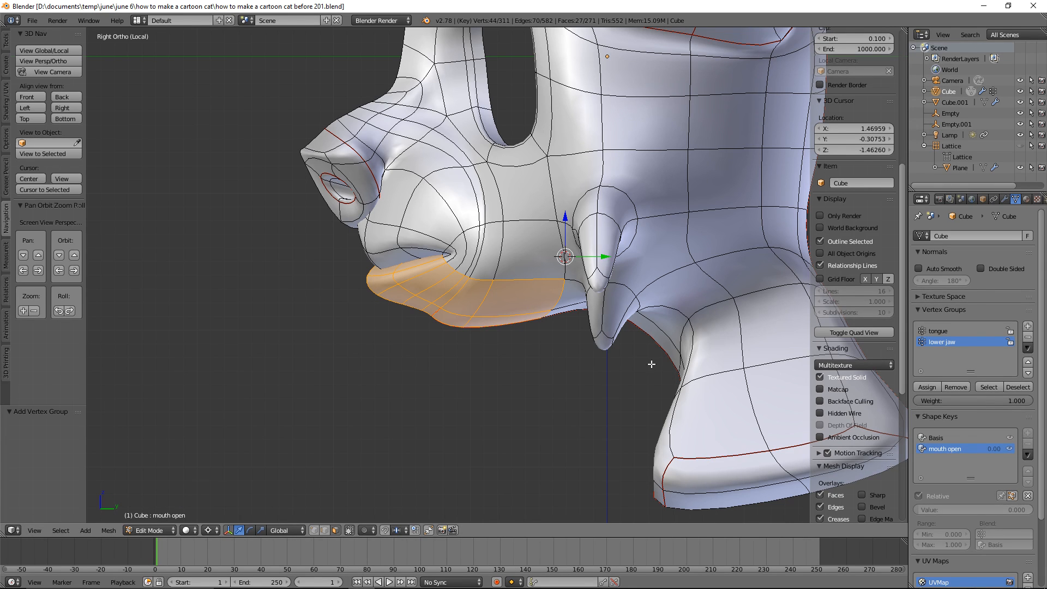
# Step: Scale the lower jaw faces to 0.847 along the global Y axis
pyautogui.press('s')
pyautogui.press('y')
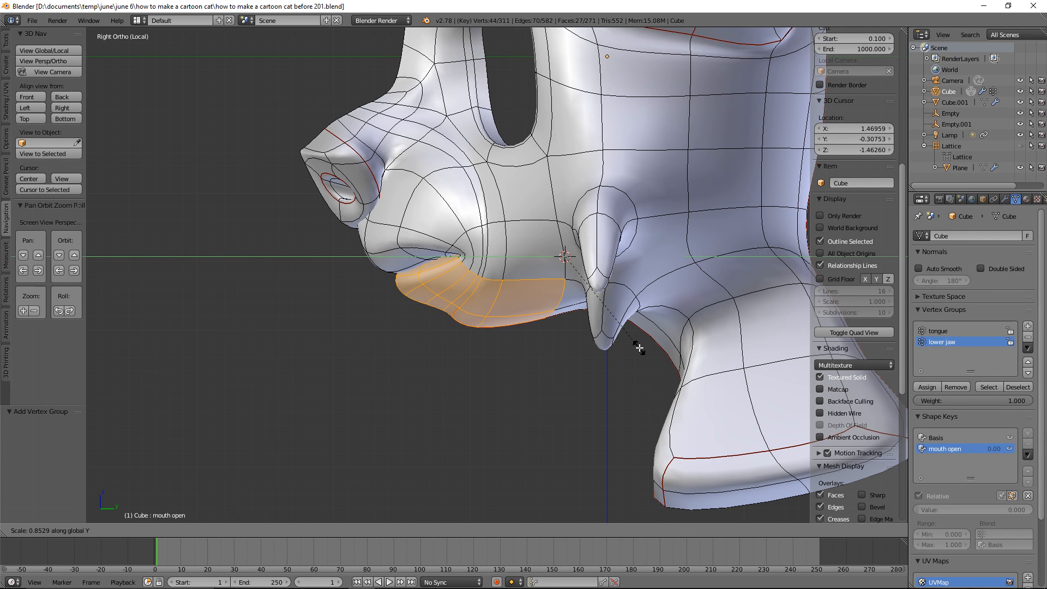
pyautogui.click(637, 346)
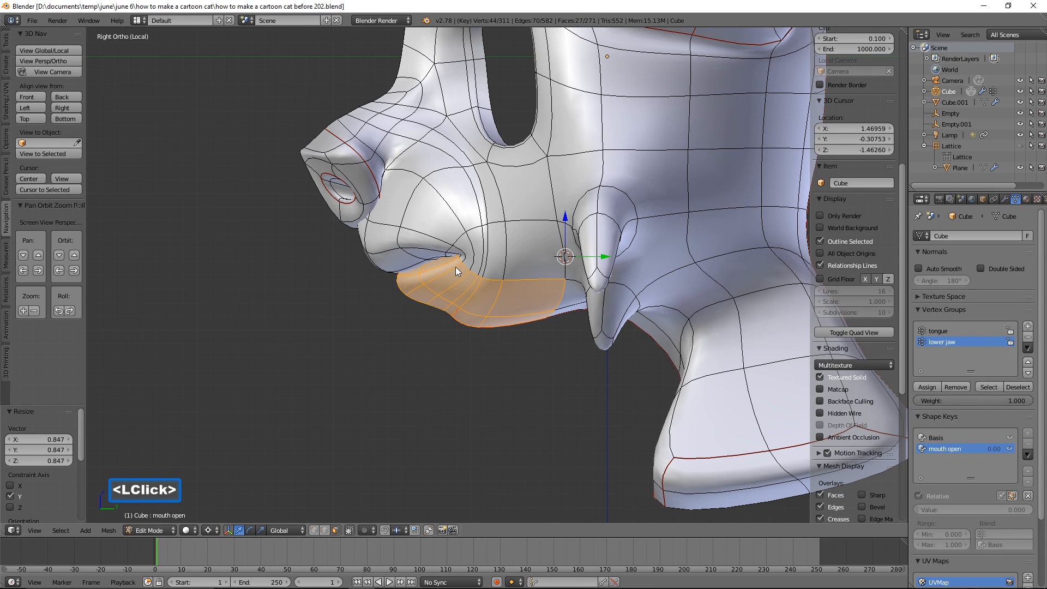
# Step: Examine the shortened jaw on the whole head, with the teeth and eyes shown outside local view, and return to local view
pyautogui.moveTo(452, 292); pyautogui.dragTo(540, 289, button='middle')
pyautogui.keyDown('ctrl'); pyautogui.moveTo(695, 260); pyautogui.dragTo(711, 384, button='middle'); pyautogui.keyUp('ctrl')
pyautogui.keyDown('shift'); pyautogui.moveTo(707, 297); pyautogui.dragTo(710, 341, button='middle'); pyautogui.keyUp('shift')
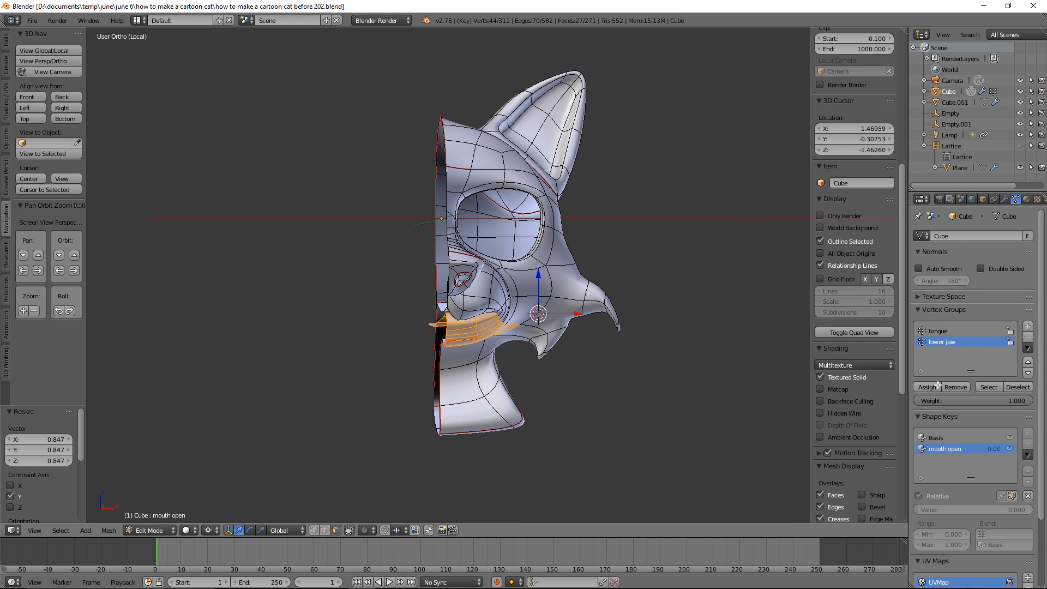
pyautogui.click(732, 332)
pyautogui.click(59, 52)
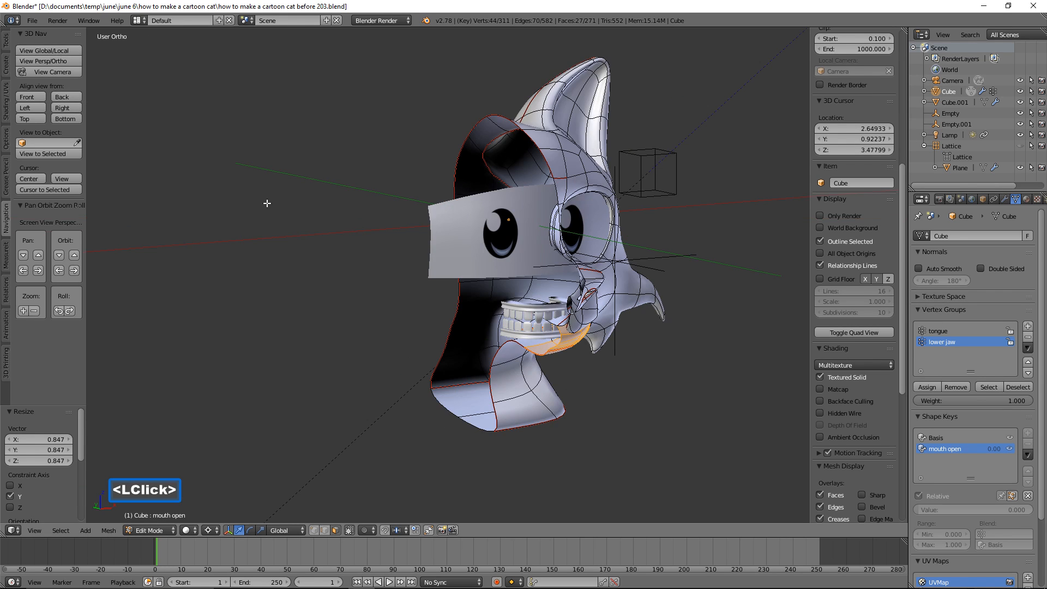
pyautogui.moveTo(616, 362); pyautogui.dragTo(594, 338, button='middle')
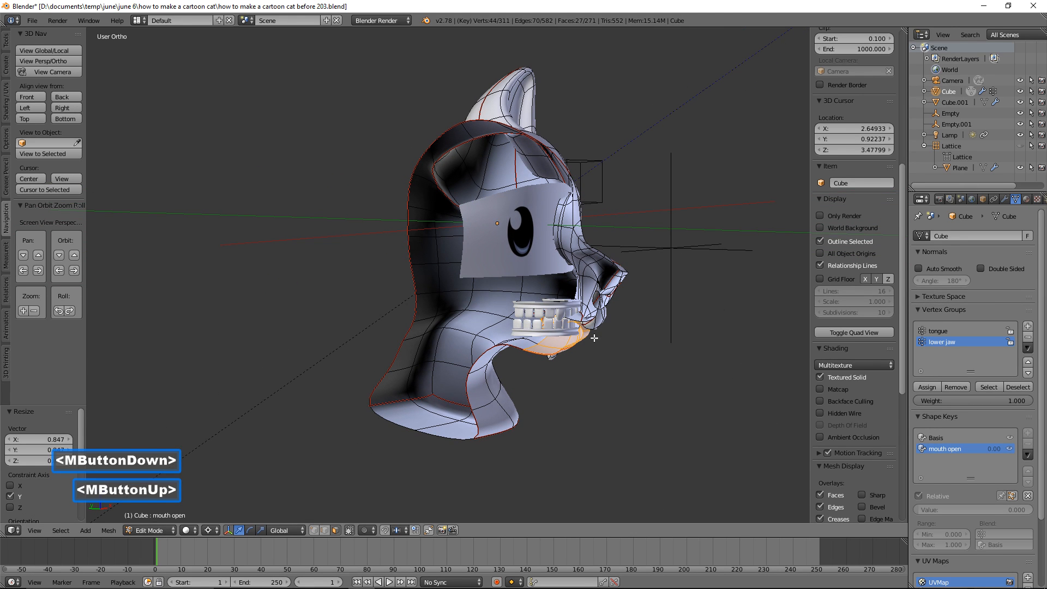
pyautogui.moveTo(697, 366); pyautogui.dragTo(566, 366, button='middle')
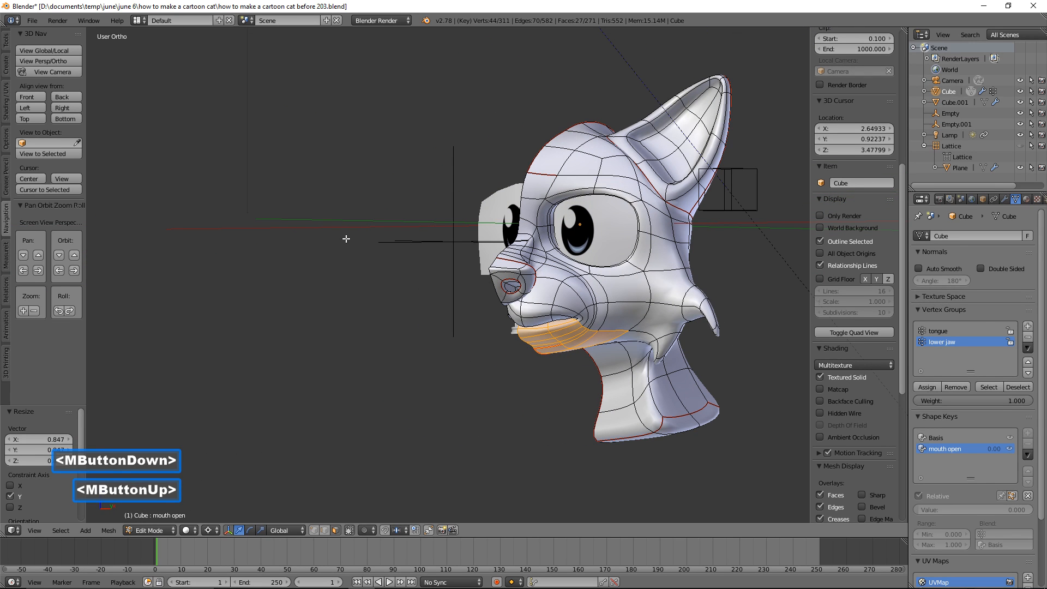
pyautogui.click(70, 50)
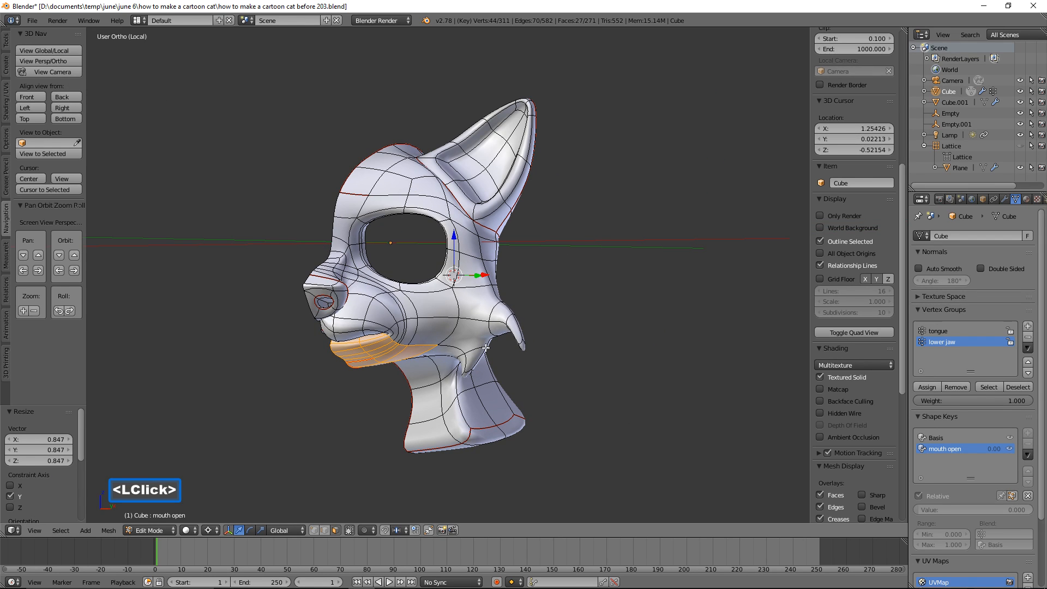
# Step: Place the 3D cursor at the rear end of the lower jaw in the right side view and rotate the jaw open about 32° around global X
pyautogui.click(71, 109)
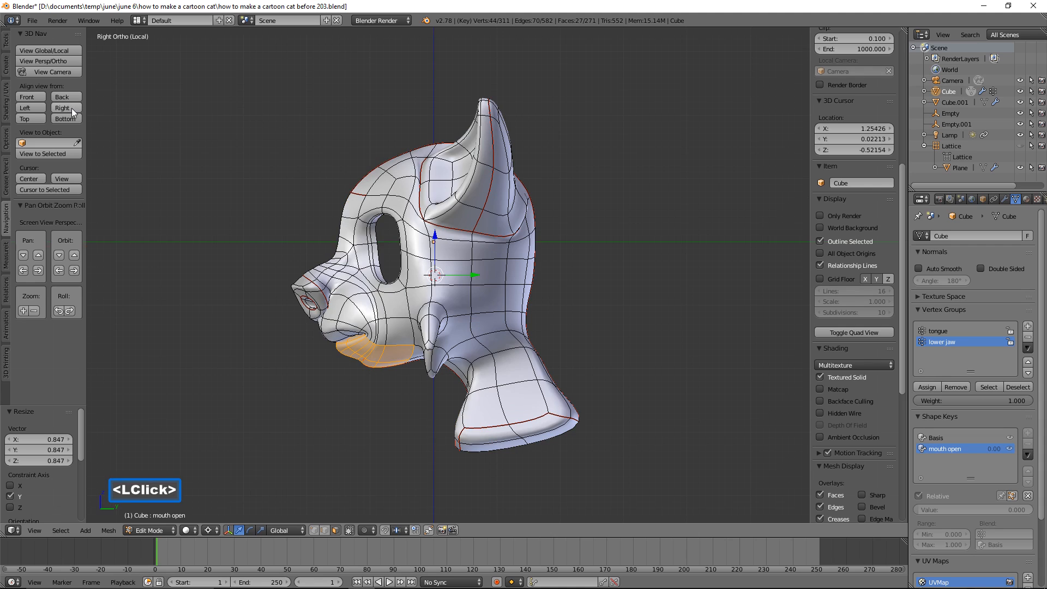
pyautogui.rightClick(419, 346)
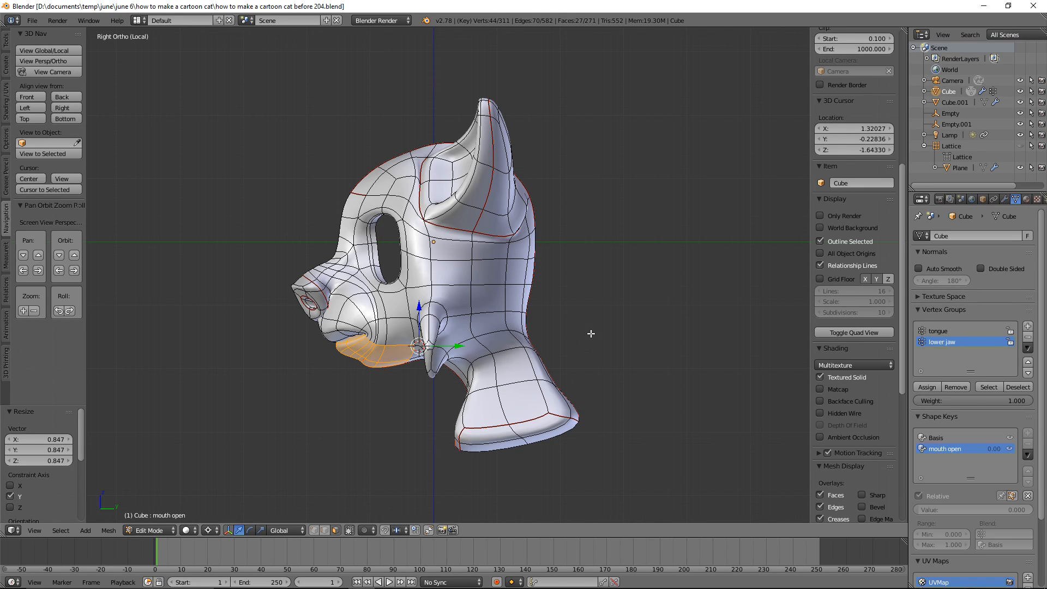
pyautogui.press('r')
pyautogui.press('x')
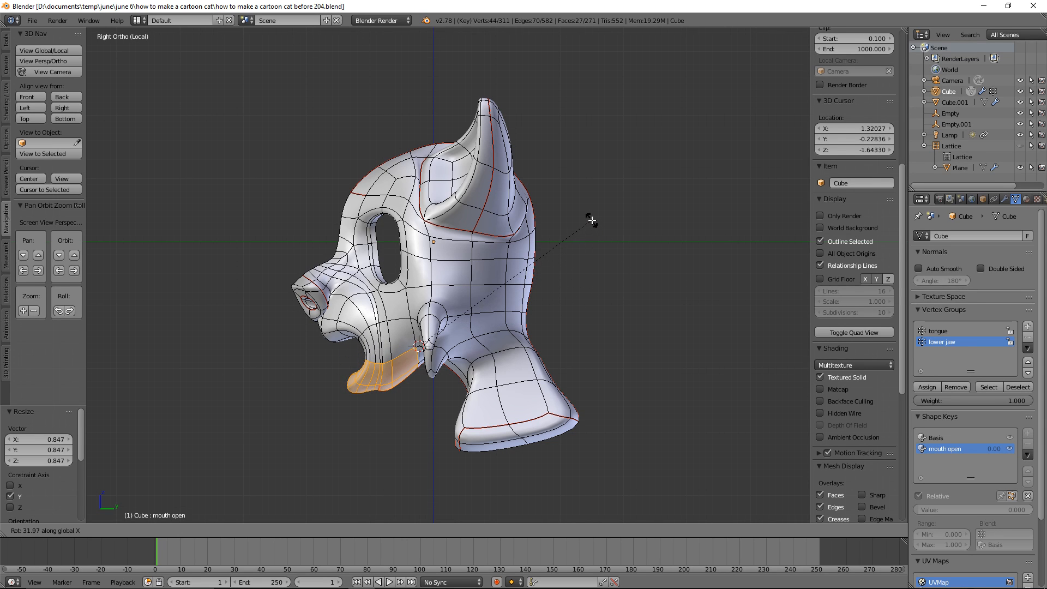
pyautogui.click(591, 218)
pyautogui.moveTo(339, 416); pyautogui.dragTo(426, 412, button='middle')
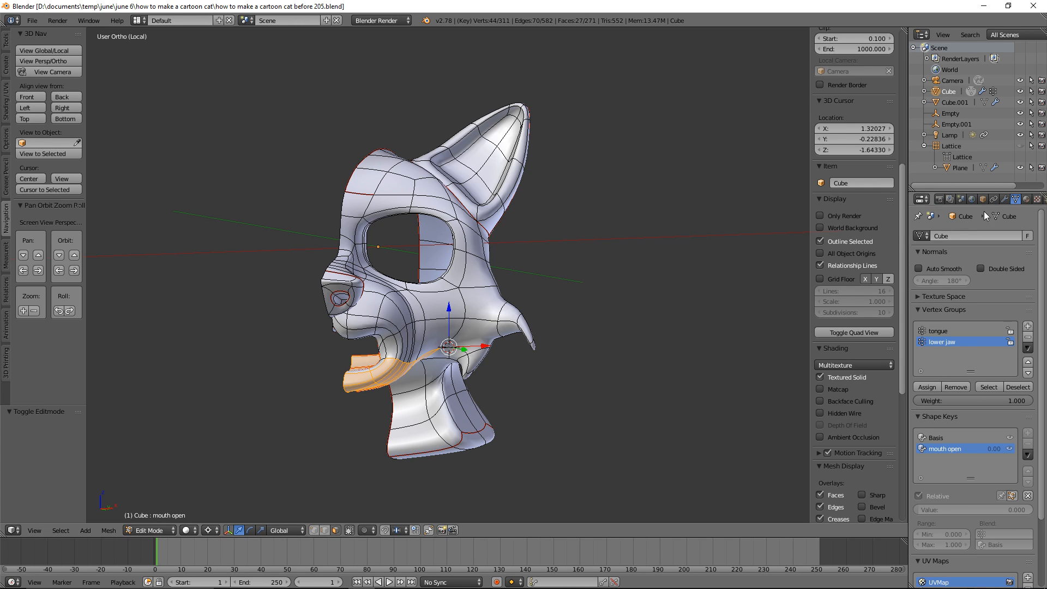
# Step: Turn on the viewport display of the head's Mirror modifier
pyautogui.click(1004, 199)
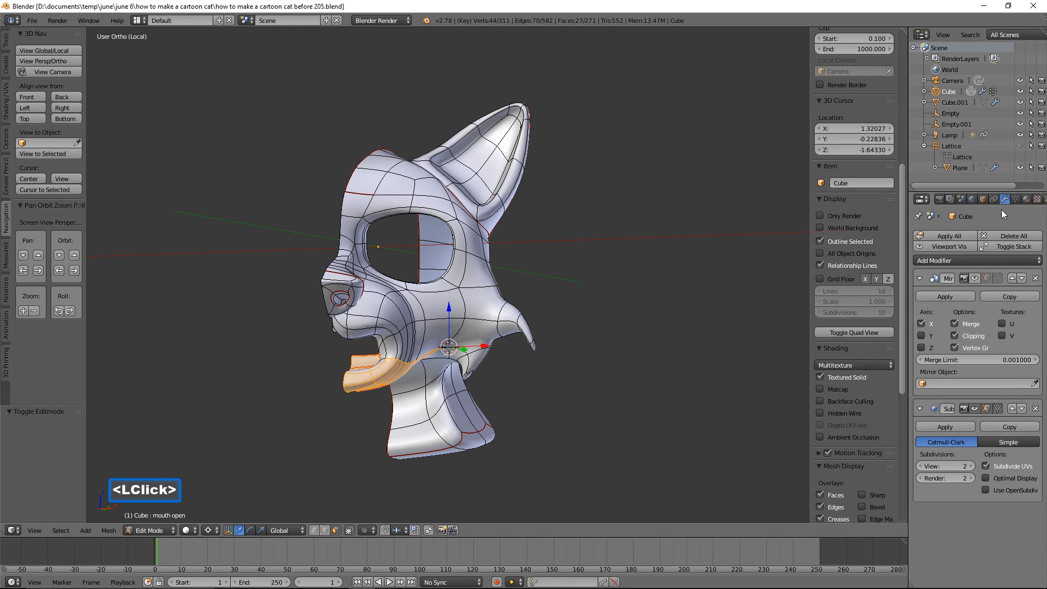
pyautogui.click(975, 280)
pyautogui.moveTo(593, 355); pyautogui.dragTo(617, 352, button='middle')
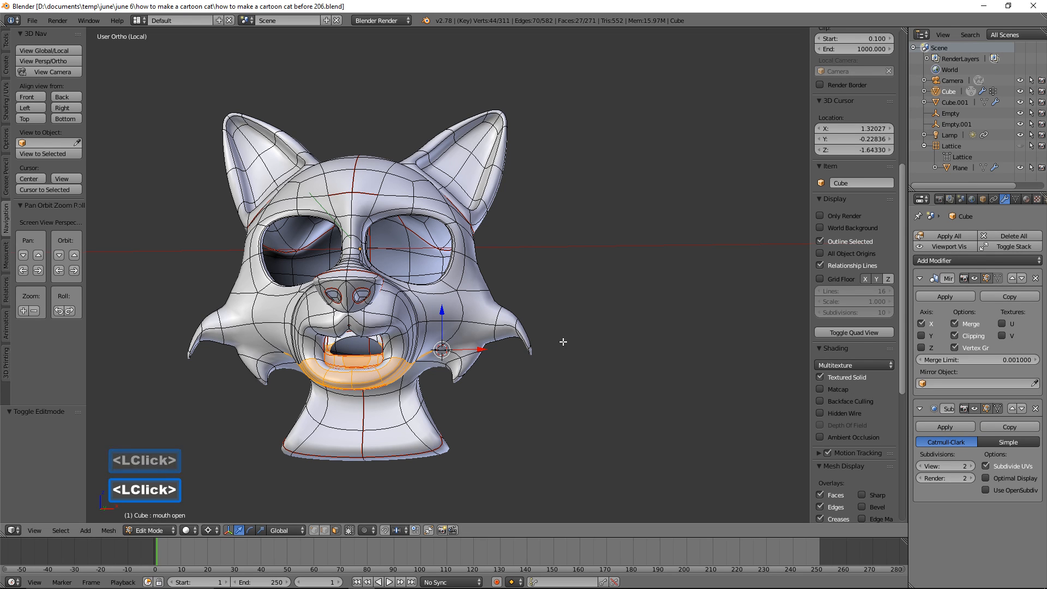
# Step: Move the inner mouth face just above the lower lip about 0.298 outward along X and clear the selection
pyautogui.keyDown('ctrl'); pyautogui.moveTo(591, 358); pyautogui.dragTo(604, 293, button='middle'); pyautogui.keyUp('ctrl')
pyautogui.moveTo(532, 336)
pyautogui.keyDown('shift'); pyautogui.mouseDown(button='middle')
pyautogui.moveTo(653, 270)
pyautogui.moveTo(534, 342)
pyautogui.mouseUp(button='middle'); pyautogui.keyUp('shift')
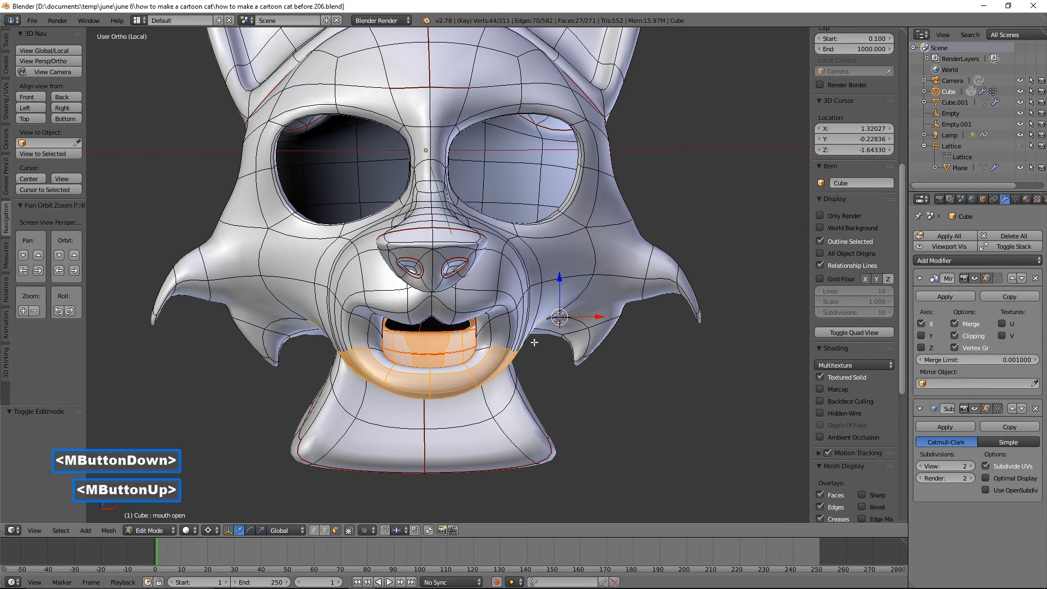
pyautogui.click(428, 352)
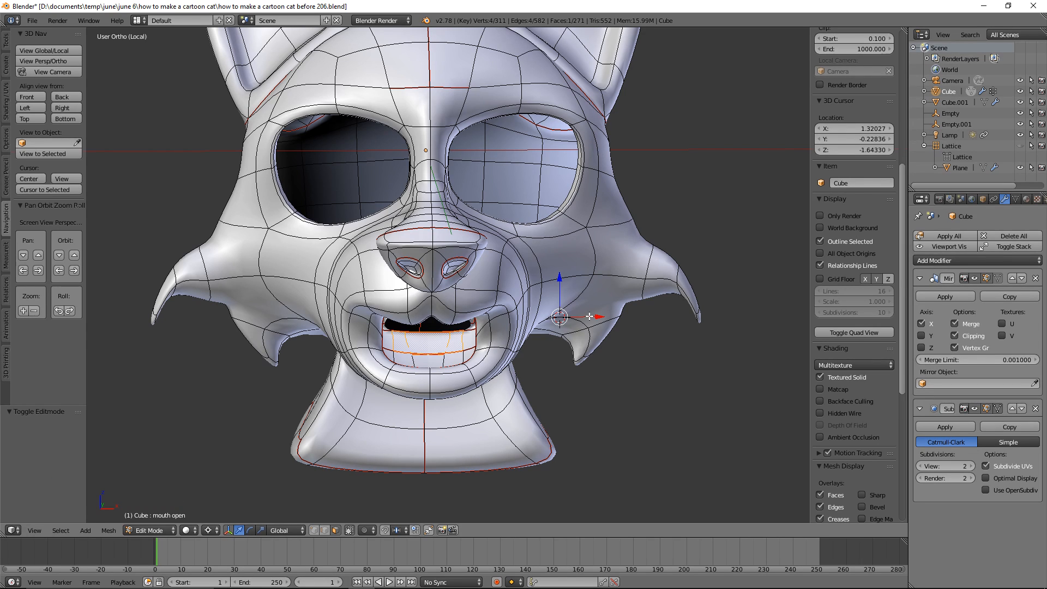
pyautogui.moveTo(593, 316)
pyautogui.mouseDown()
pyautogui.moveTo(627, 327)
pyautogui.moveTo(582, 319)
pyautogui.moveTo(611, 323)
pyautogui.mouseUp()
pyautogui.click(445, 362)
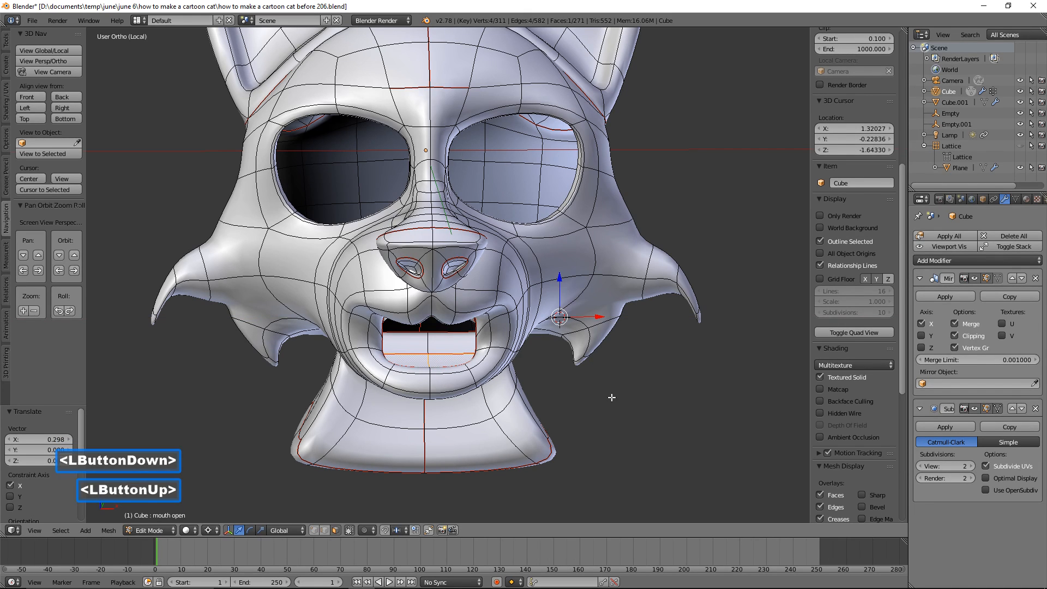
pyautogui.press('a')
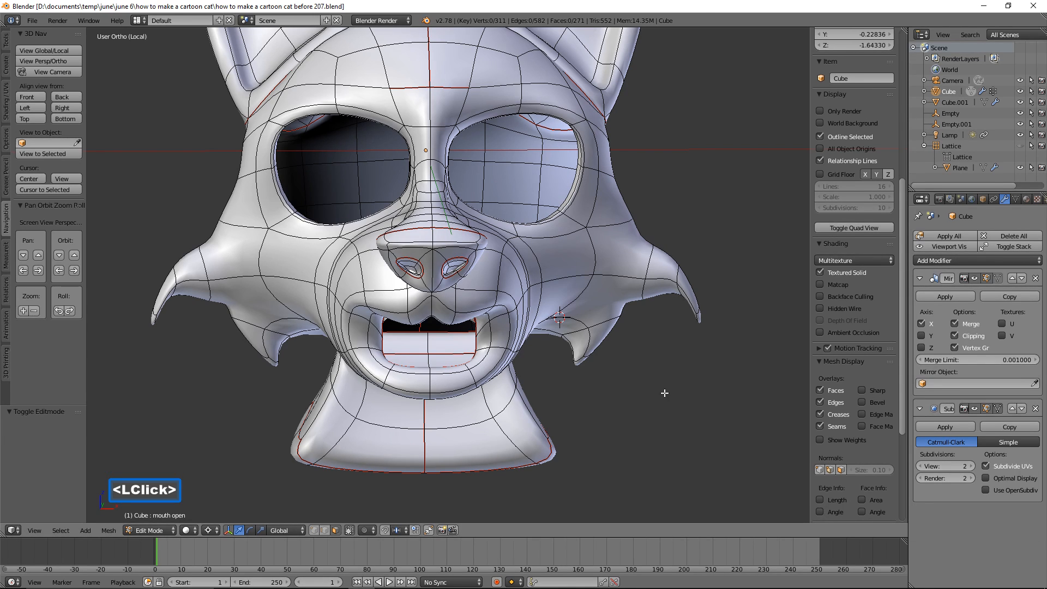
# Step: Reveal the hidden tongue faces and move them about -0.171 along global X
pyautogui.press('alt')
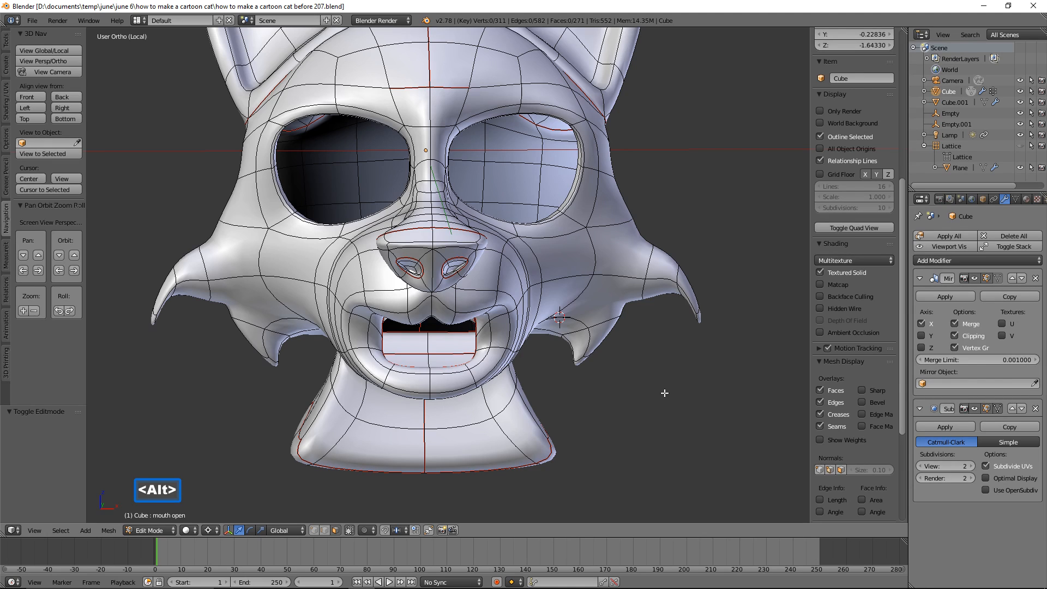
pyautogui.hotkey('alt', 'h')
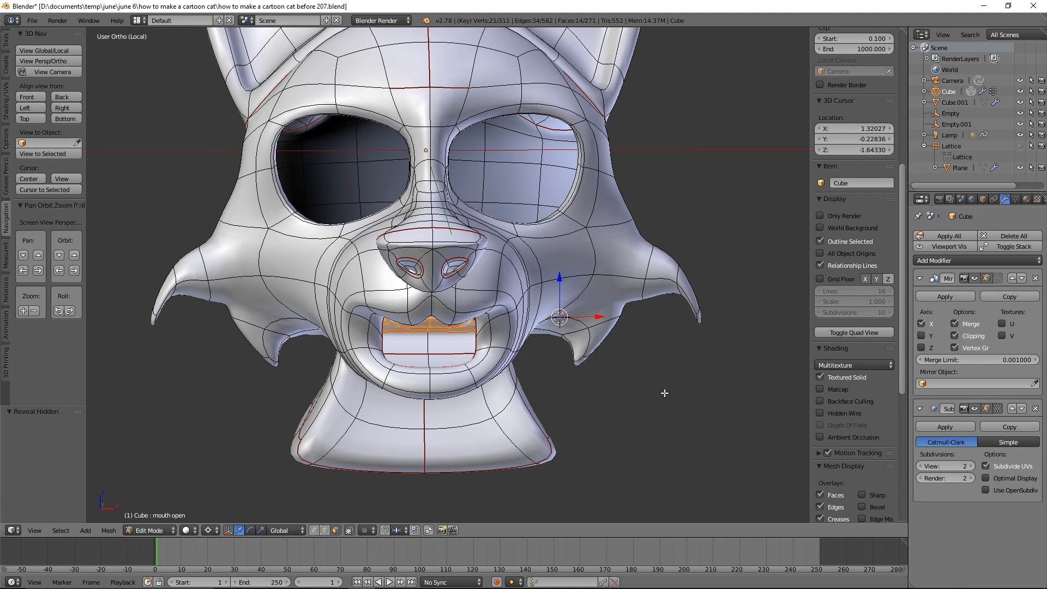
pyautogui.moveTo(664, 403); pyautogui.dragTo(634, 359, button='middle')
pyautogui.moveTo(618, 330); pyautogui.dragTo(602, 333)
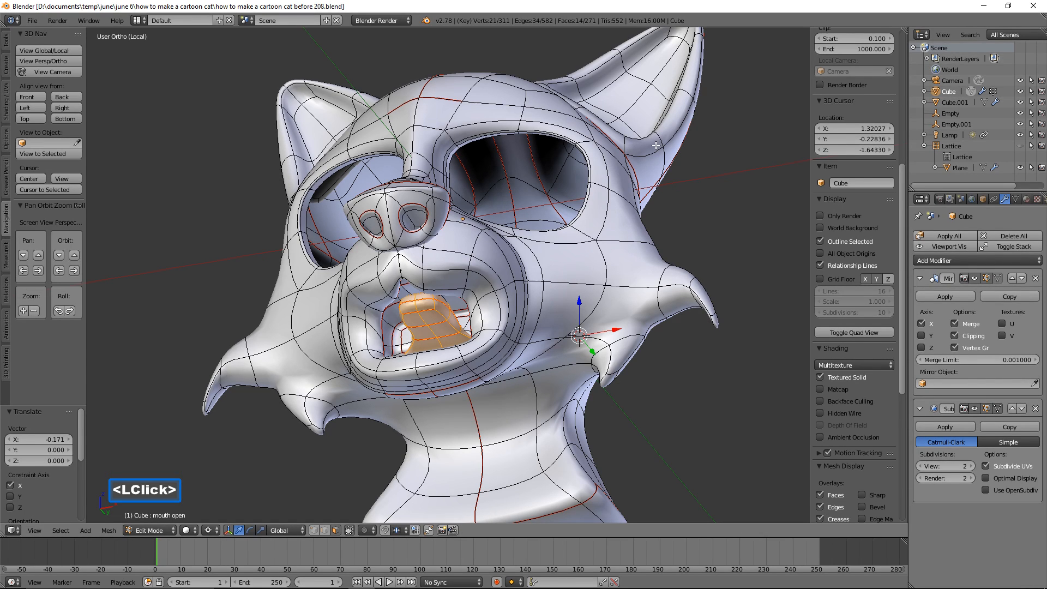
# Step: Rotate the tongue downward about 7.85° around global X, pivoting on the 3D cursor
pyautogui.moveTo(658, 149); pyautogui.dragTo(628, 173, button='middle')
pyautogui.press('r')
pyautogui.press('x')
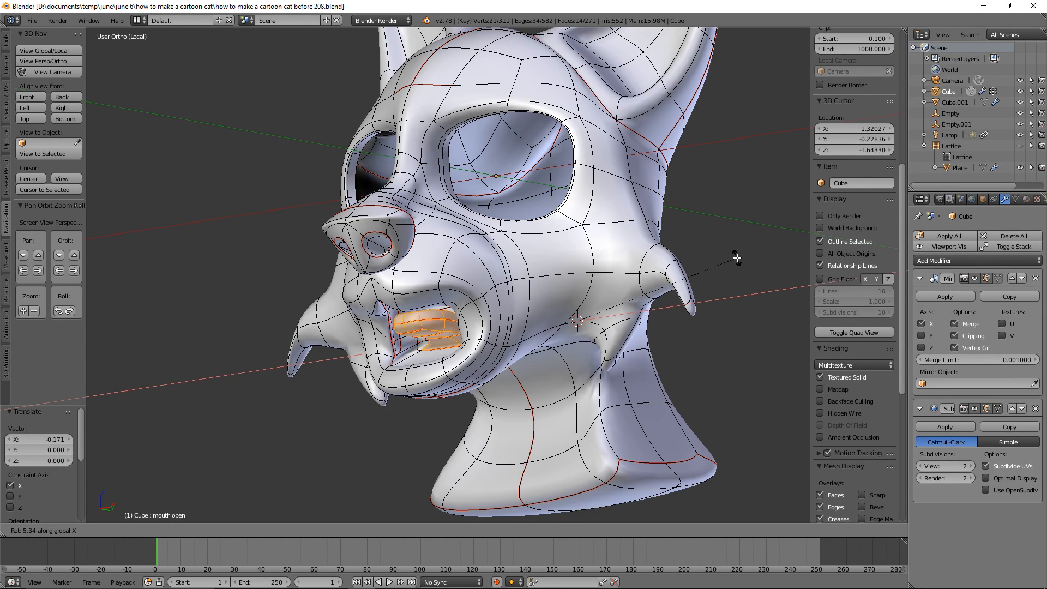
pyautogui.click(737, 249)
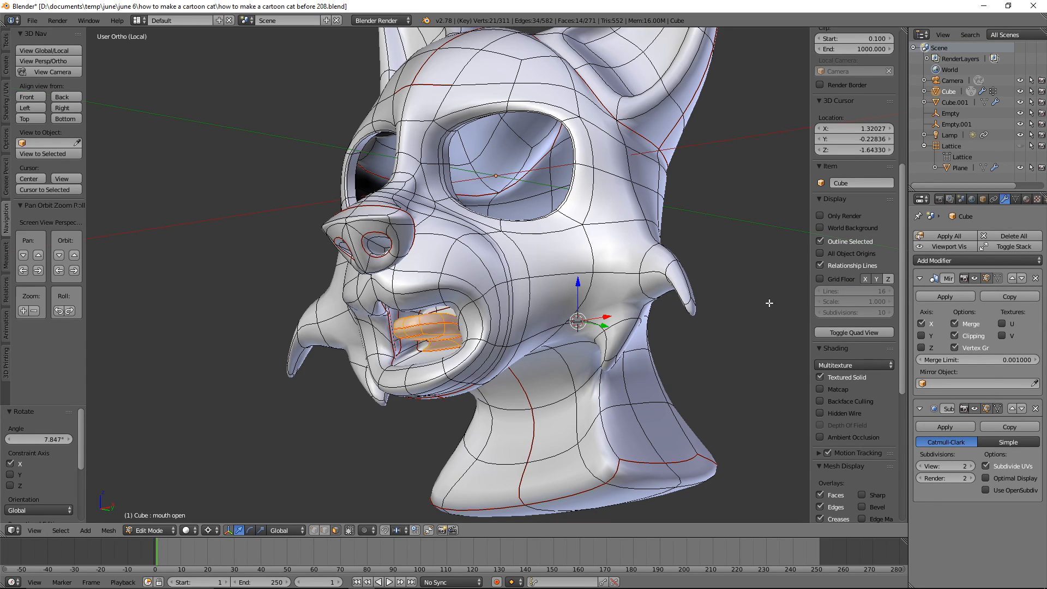
# Step: Flatten the tongue by scaling it to 0.710 along global Z, and deselect everything
pyautogui.press('s')
pyautogui.press('z')
pyautogui.click(715, 306)
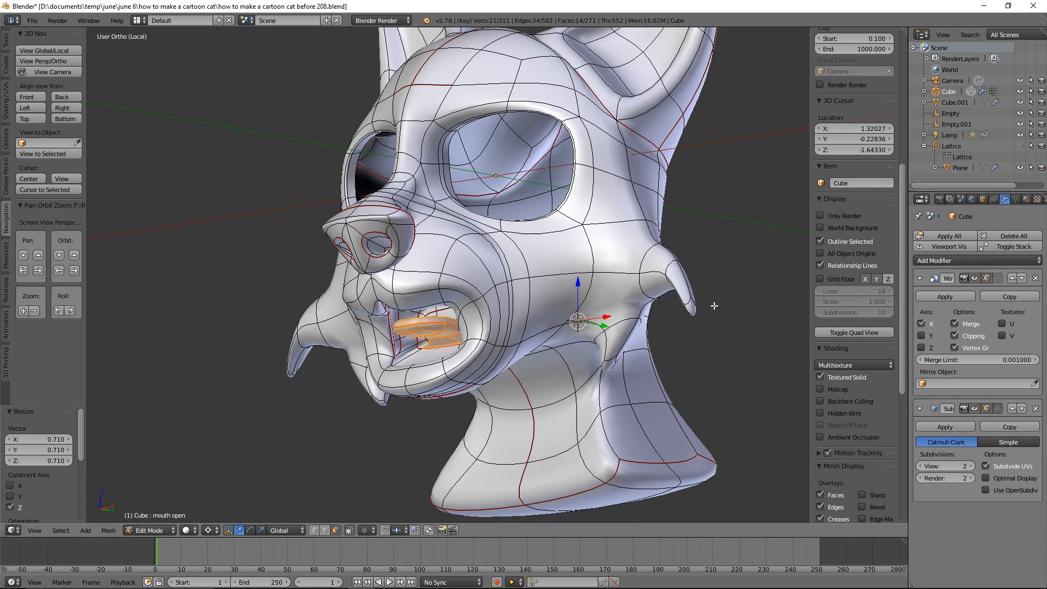
pyautogui.press('a')
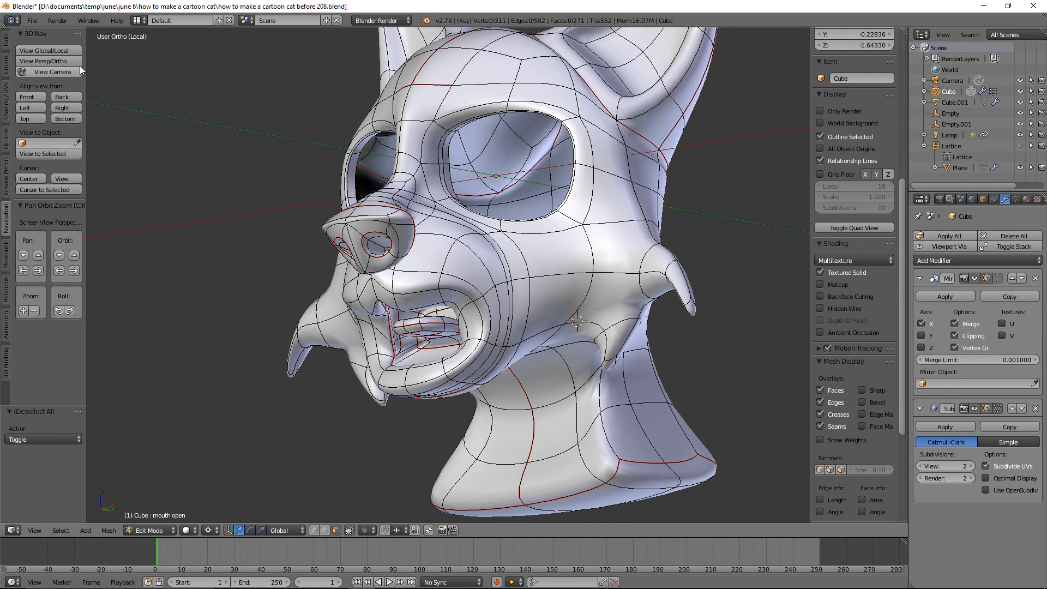
# Step: Leave local view to bring back the teeth and eyes, and return the head to Object Mode
pyautogui.click(70, 51)
pyautogui.moveTo(510, 275); pyautogui.dragTo(564, 262, button='middle')
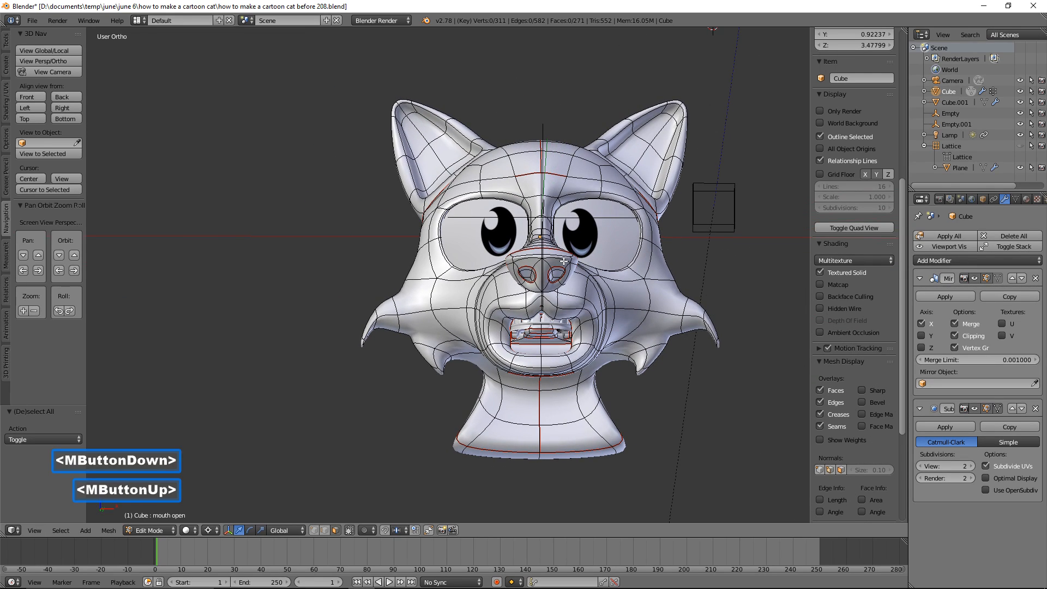
pyautogui.keyDown('ctrl'); pyautogui.moveTo(667, 307); pyautogui.dragTo(614, 251, button='middle'); pyautogui.keyUp('ctrl')
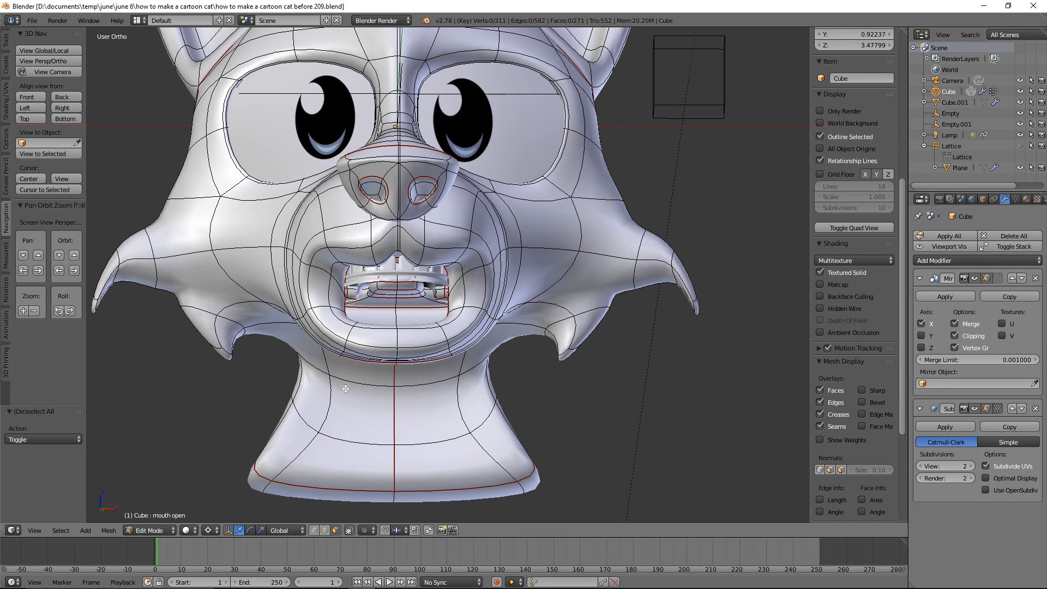
pyautogui.click(164, 530)
pyautogui.click(175, 517)
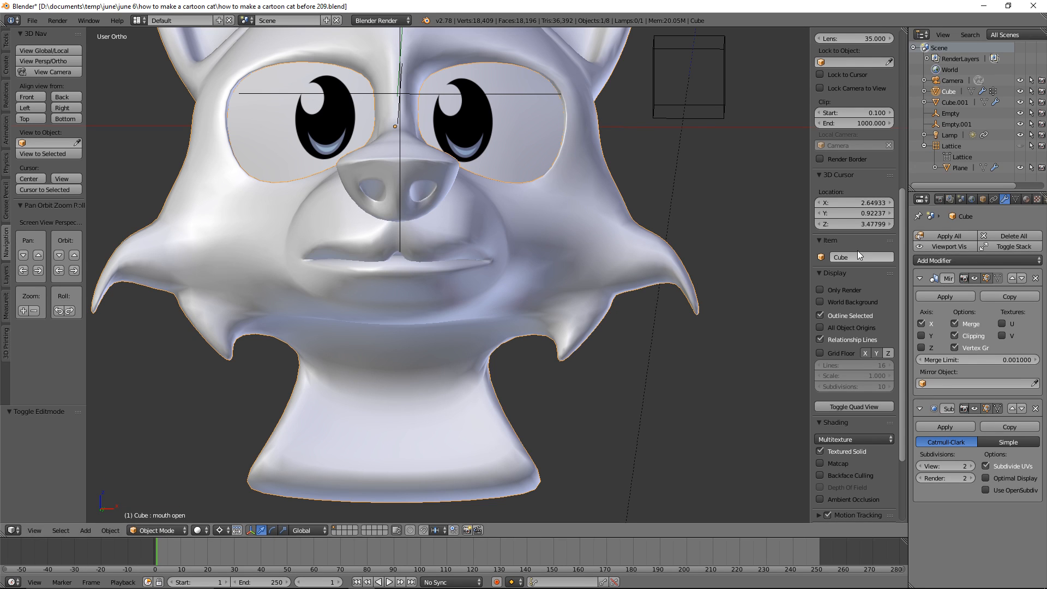
# Step: Hide the head's mirrored half in the viewport, and with the teeth selected set the pivot point to Median Point
pyautogui.click(975, 279)
pyautogui.moveTo(700, 282); pyautogui.dragTo(588, 298, button='middle')
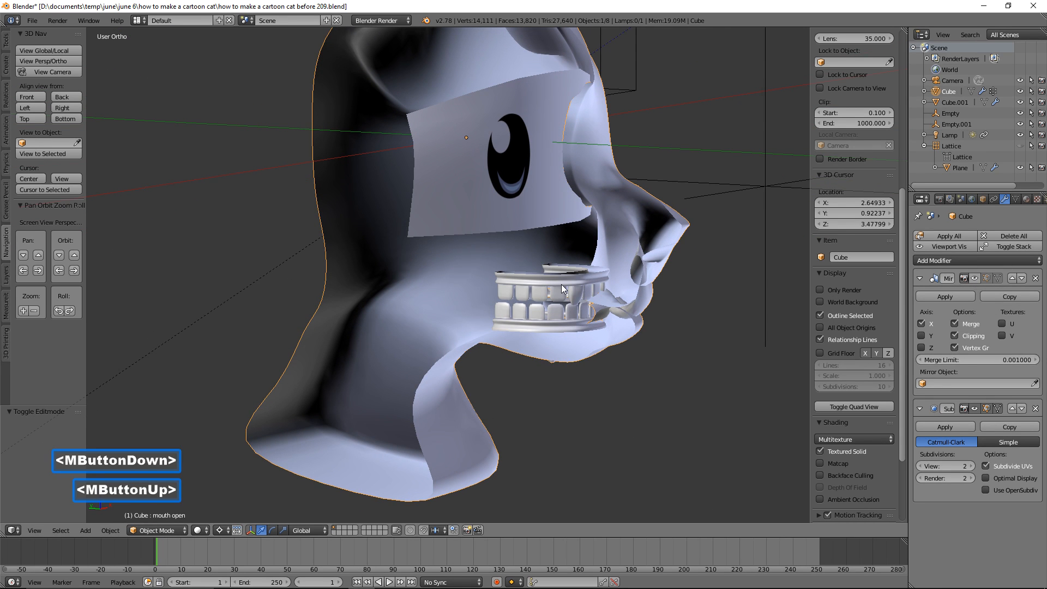
pyautogui.click(562, 284)
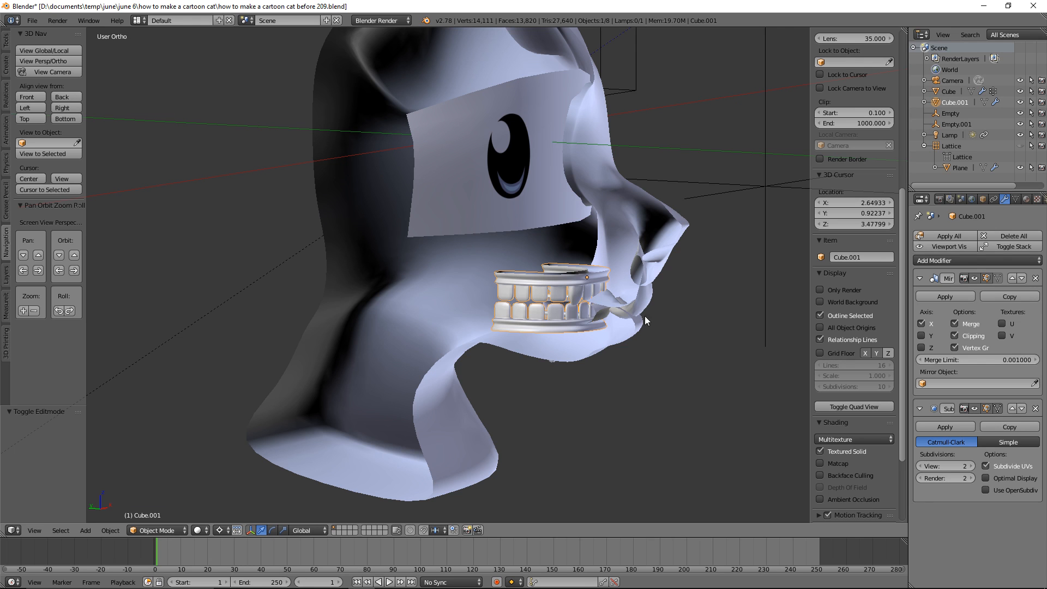
pyautogui.moveTo(685, 316); pyautogui.dragTo(696, 338, button='middle')
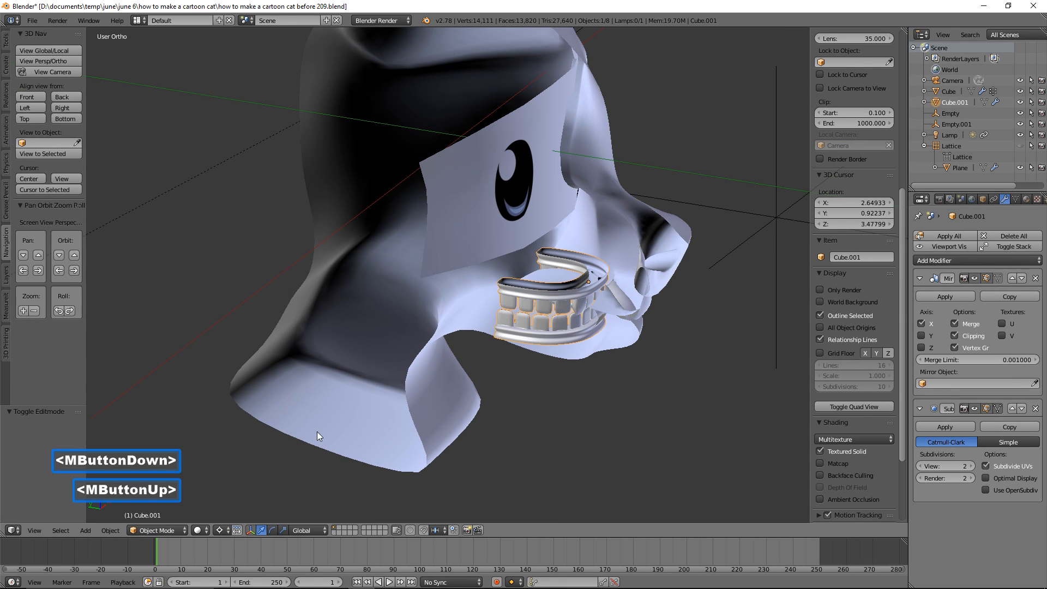
pyautogui.click(227, 530)
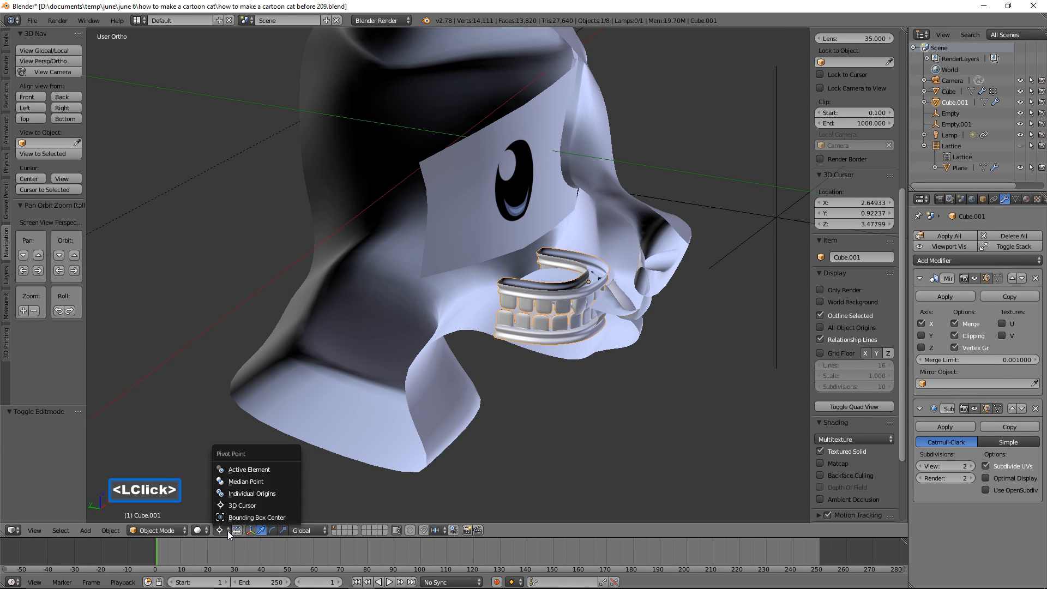
pyautogui.click(284, 483)
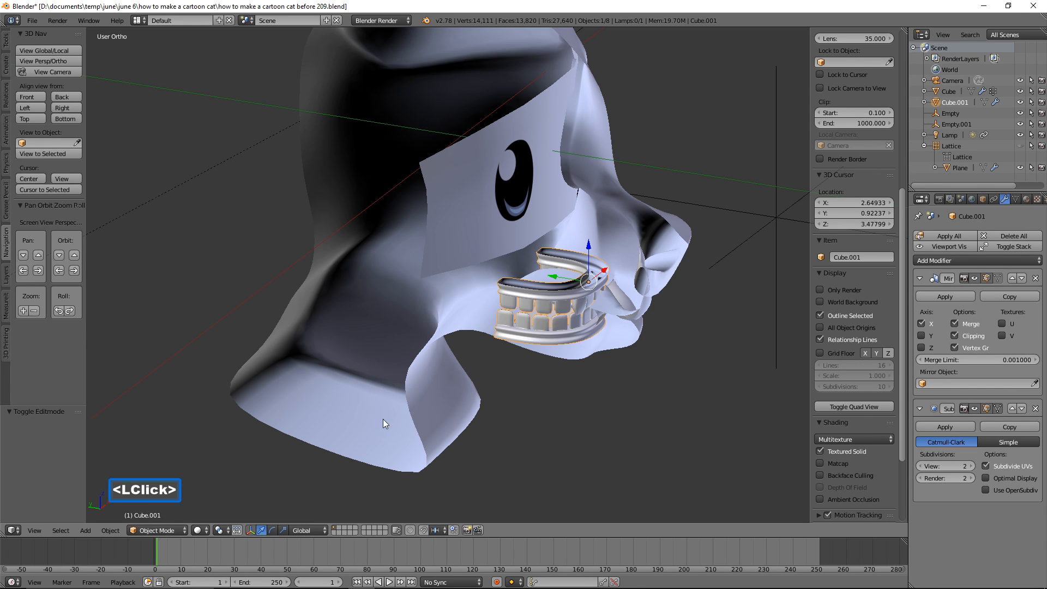
# Step: Move the teeth forward along Y into the muzzle and lower them about 0.101 along Z
pyautogui.moveTo(555, 277); pyautogui.dragTo(619, 303)
pyautogui.moveTo(619, 303); pyautogui.dragTo(655, 304, button='middle')
pyautogui.moveTo(578, 277); pyautogui.dragTo(587, 279)
pyautogui.moveTo(695, 310)
pyautogui.mouseDown(button='middle')
pyautogui.moveTo(611, 292)
pyautogui.moveTo(609, 301)
pyautogui.moveTo(682, 319)
pyautogui.mouseUp(button='middle')
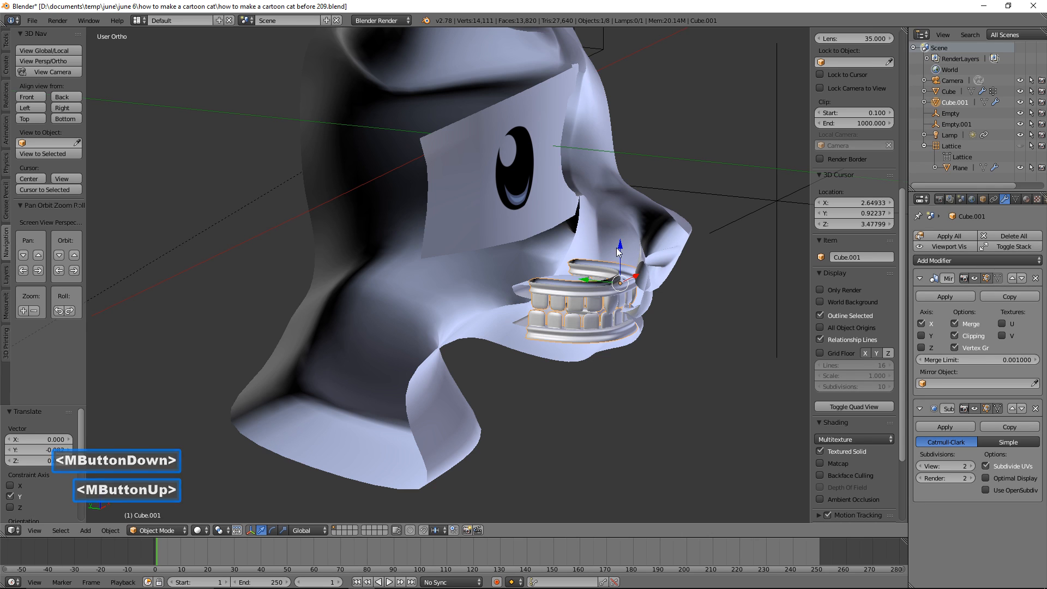
pyautogui.moveTo(620, 248); pyautogui.dragTo(622, 256)
pyautogui.moveTo(622, 257); pyautogui.dragTo(627, 309, button='middle')
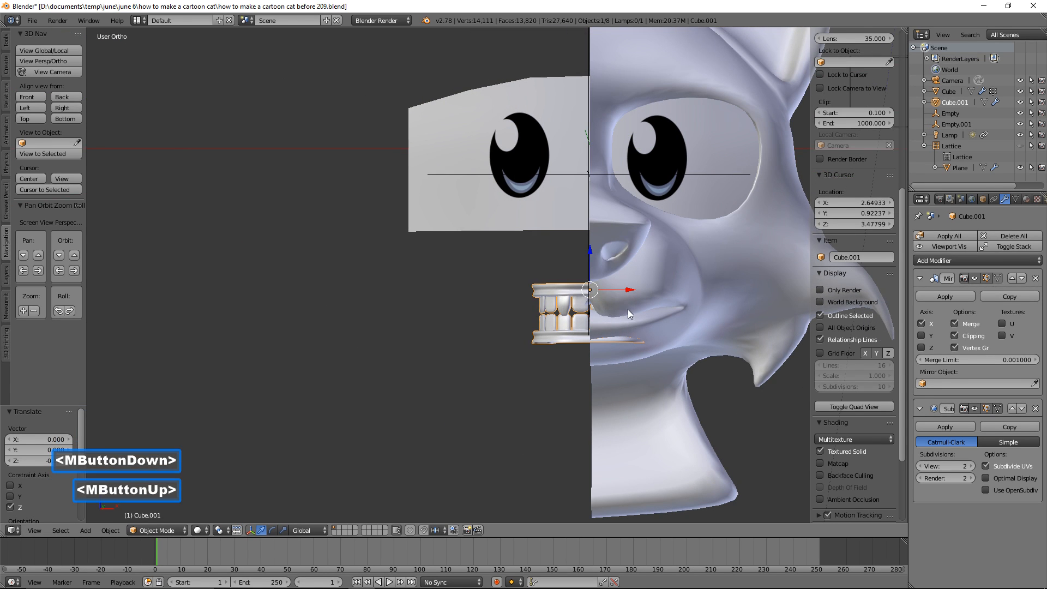
# Step: Restore the head's mirrored half in the viewport and inspect the opened mouth around the teeth in Edit Mode
pyautogui.click(749, 282)
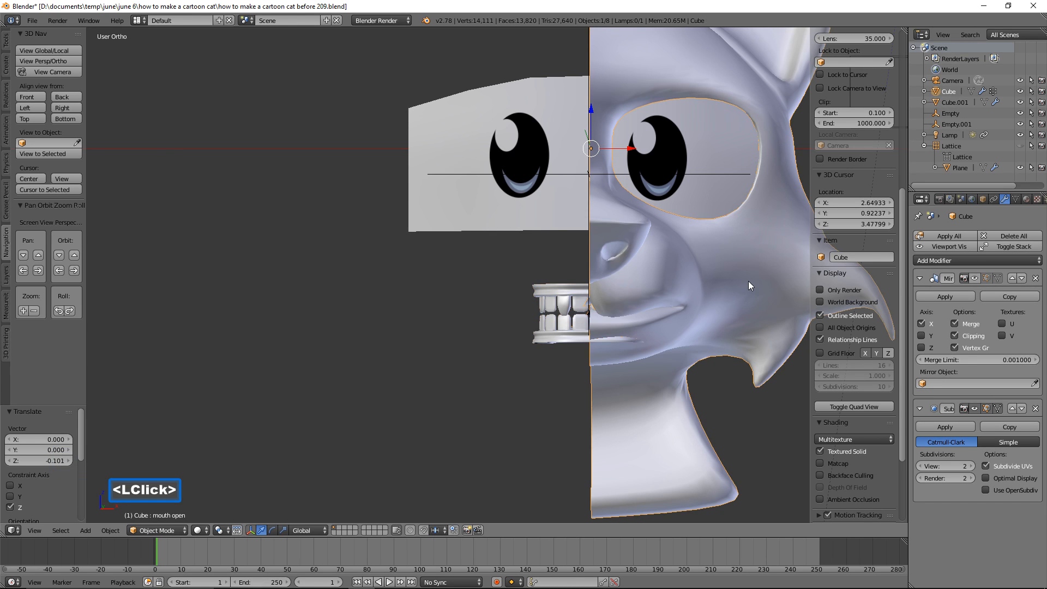
pyautogui.click(976, 278)
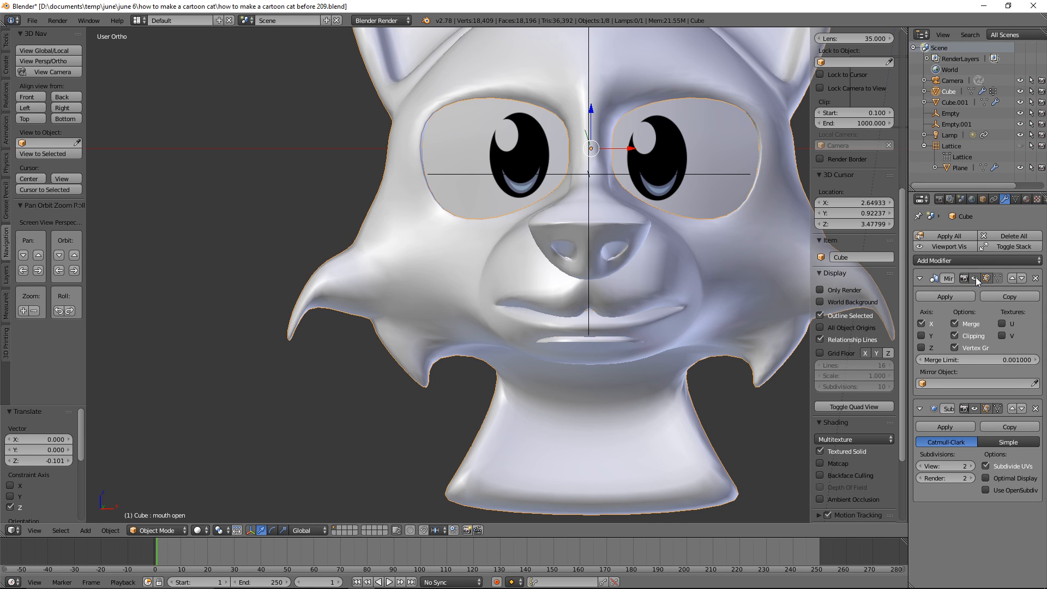
pyautogui.click(1016, 200)
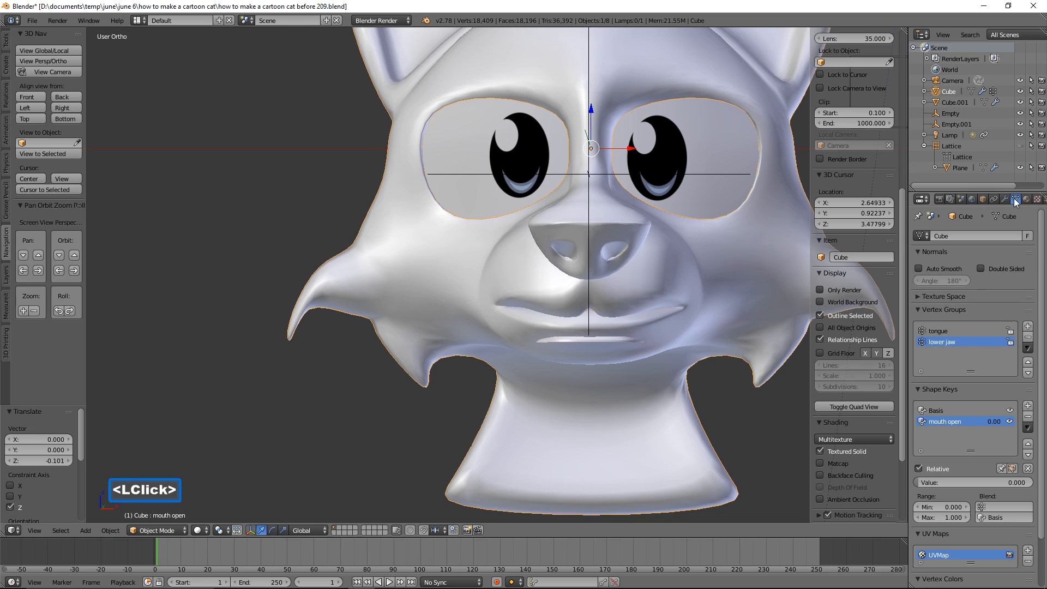
pyautogui.click(158, 530)
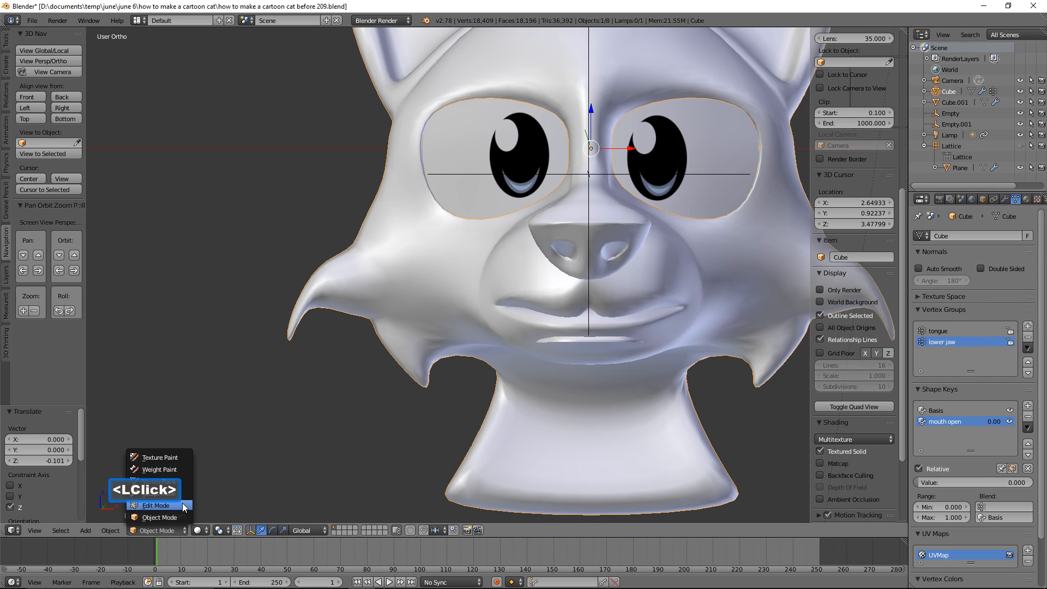
pyautogui.click(182, 504)
pyautogui.moveTo(589, 349); pyautogui.dragTo(627, 398, button='middle')
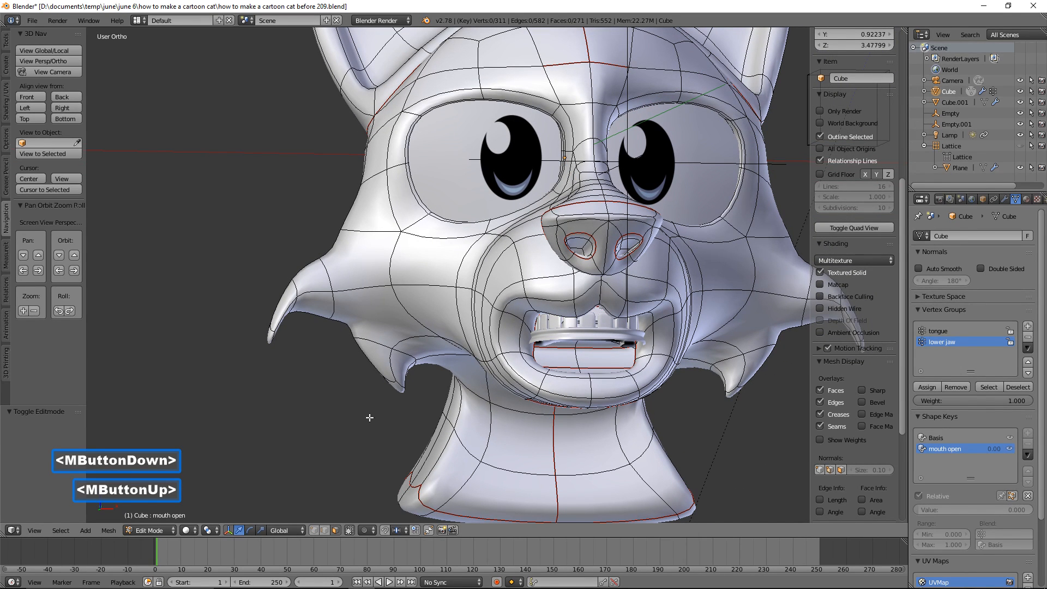
# Step: Return the head to Object Mode and set the "mouth open" shape key value to 1.000
pyautogui.click(155, 530)
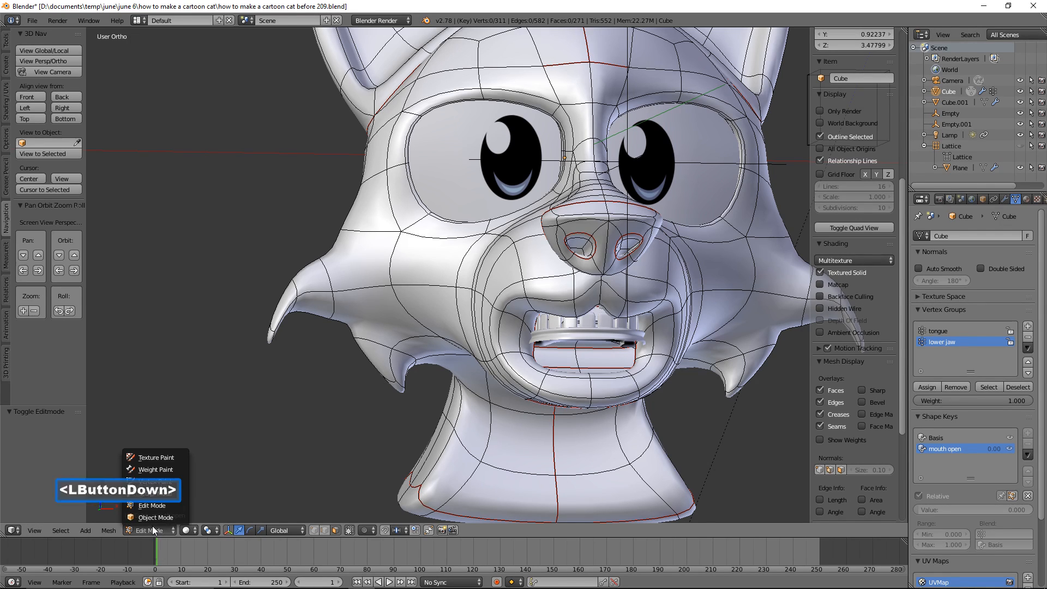
pyautogui.click(178, 516)
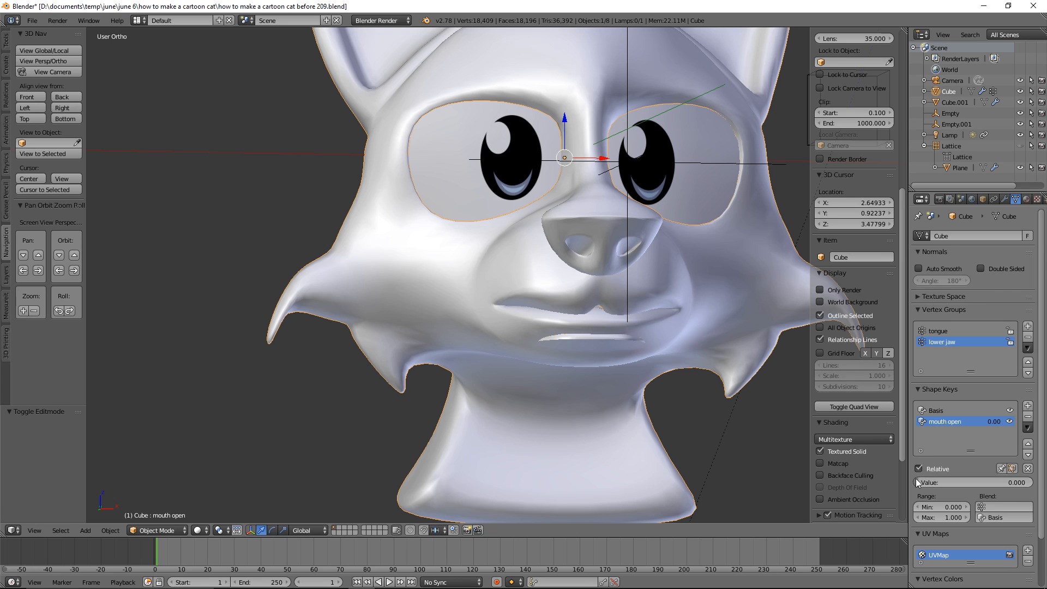
pyautogui.moveTo(921, 486); pyautogui.dragTo(1010, 487)
pyautogui.moveTo(20, 503); pyautogui.dragTo(42, 508)
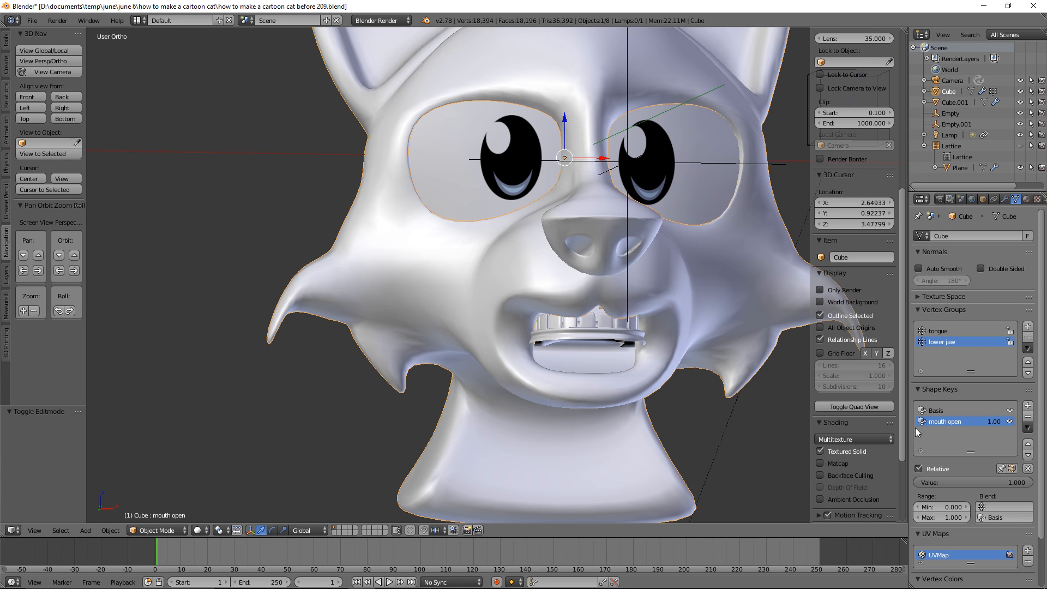
# Step: Lower the teeth object about 0.079 along Z inside the open mouth
pyautogui.click(609, 335)
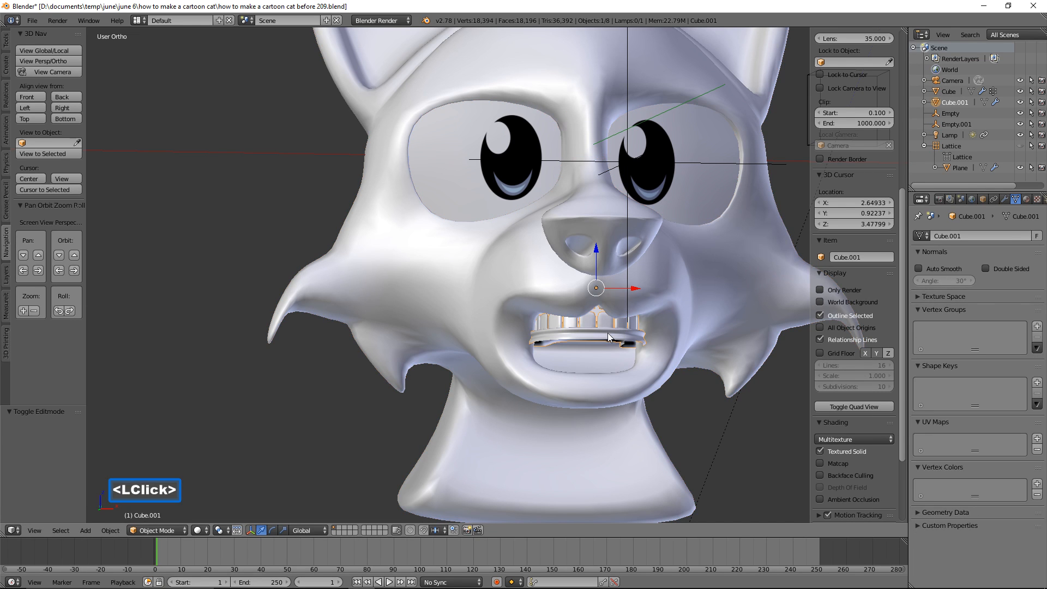
pyautogui.moveTo(597, 250); pyautogui.dragTo(597, 257)
pyautogui.moveTo(600, 259); pyautogui.dragTo(626, 287, button='middle')
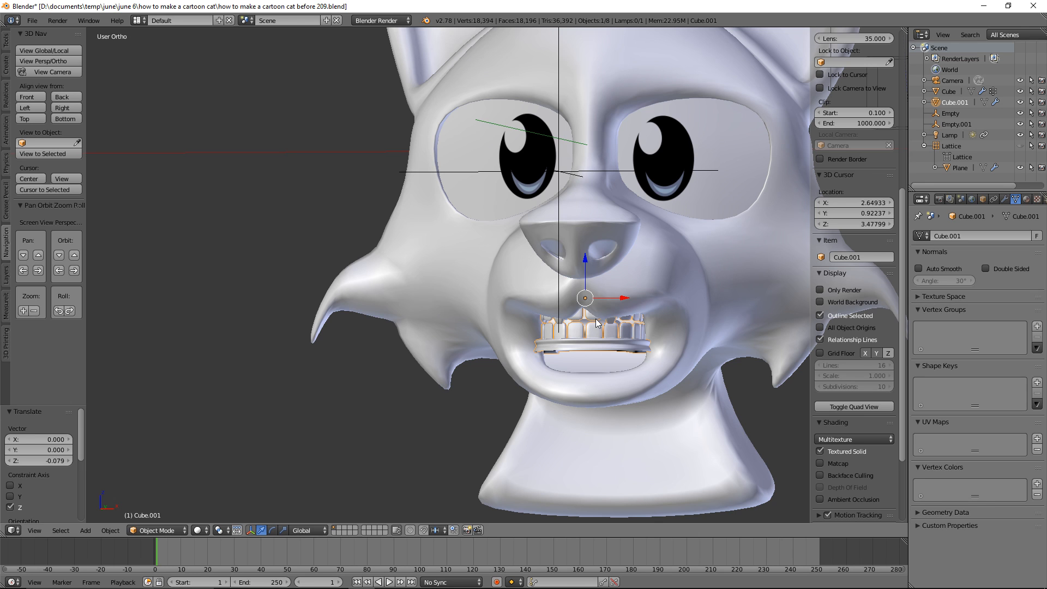
pyautogui.moveTo(670, 342); pyautogui.dragTo(644, 361, button='middle')
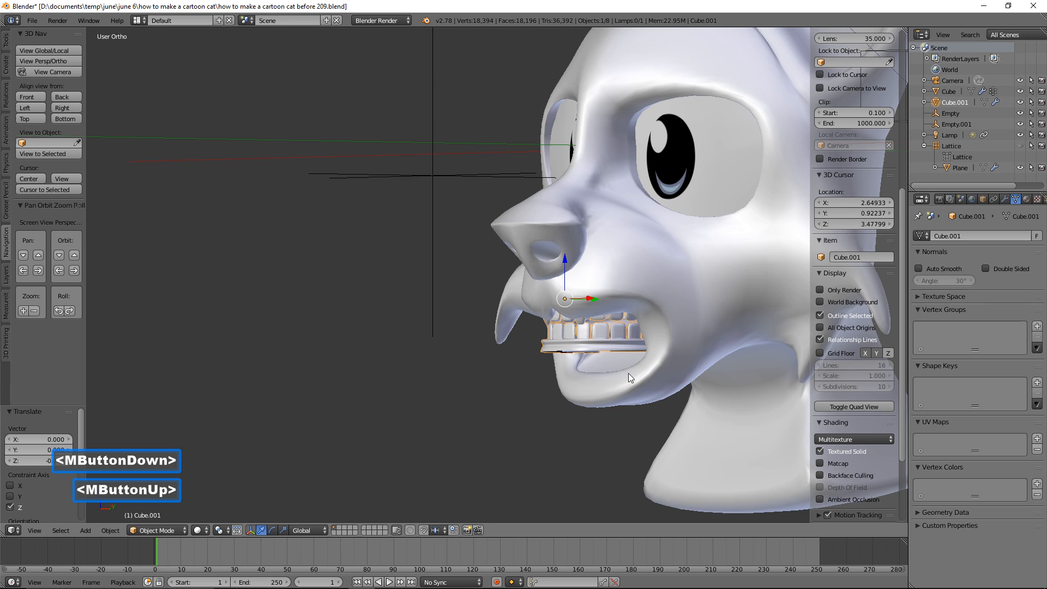
# Step: Switch the viewport to Wireframe shading and enter Edit Mode on the teeth
pyautogui.click(198, 530)
pyautogui.click(250, 507)
pyautogui.moveTo(486, 418)
pyautogui.mouseDown(button='middle')
pyautogui.moveTo(521, 411)
pyautogui.moveTo(507, 417)
pyautogui.mouseUp(button='middle')
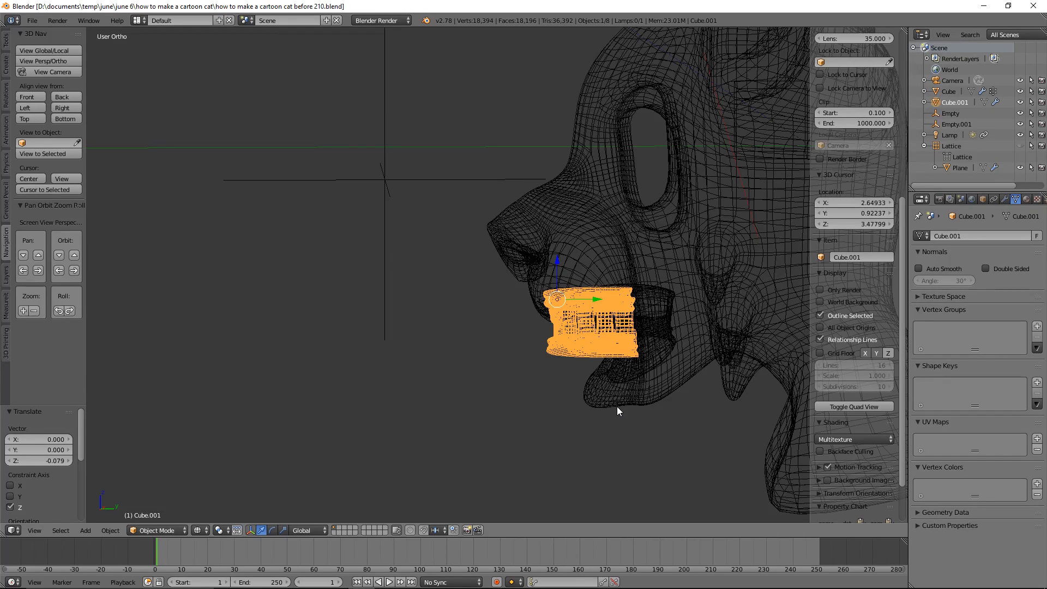
pyautogui.click(180, 529)
pyautogui.click(178, 507)
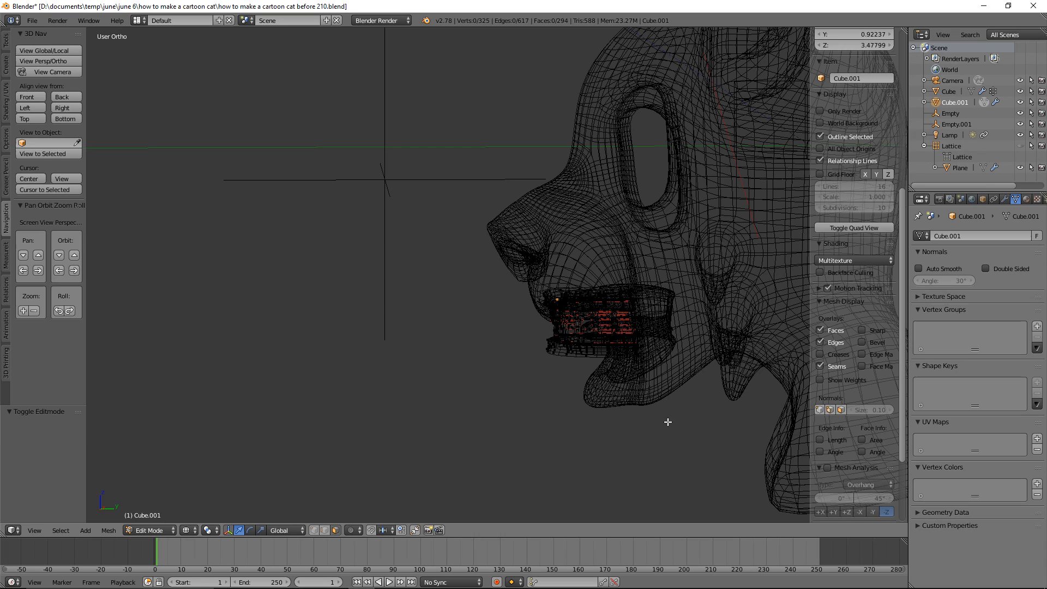
# Step: Select all of the teeth geometry and scale it along global Y
pyautogui.press('a')
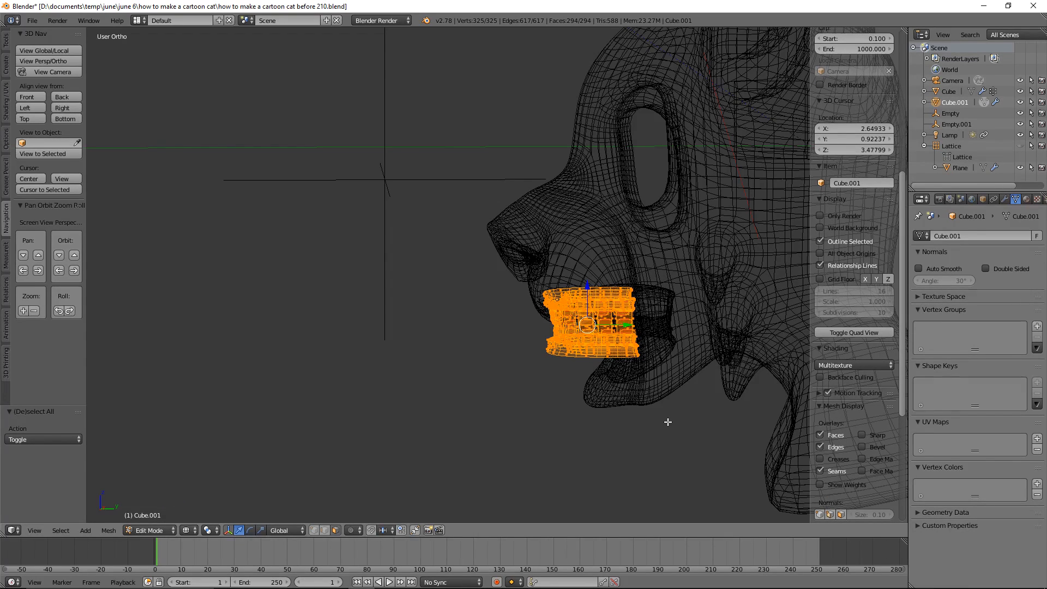
pyautogui.press('s')
pyautogui.press('y')
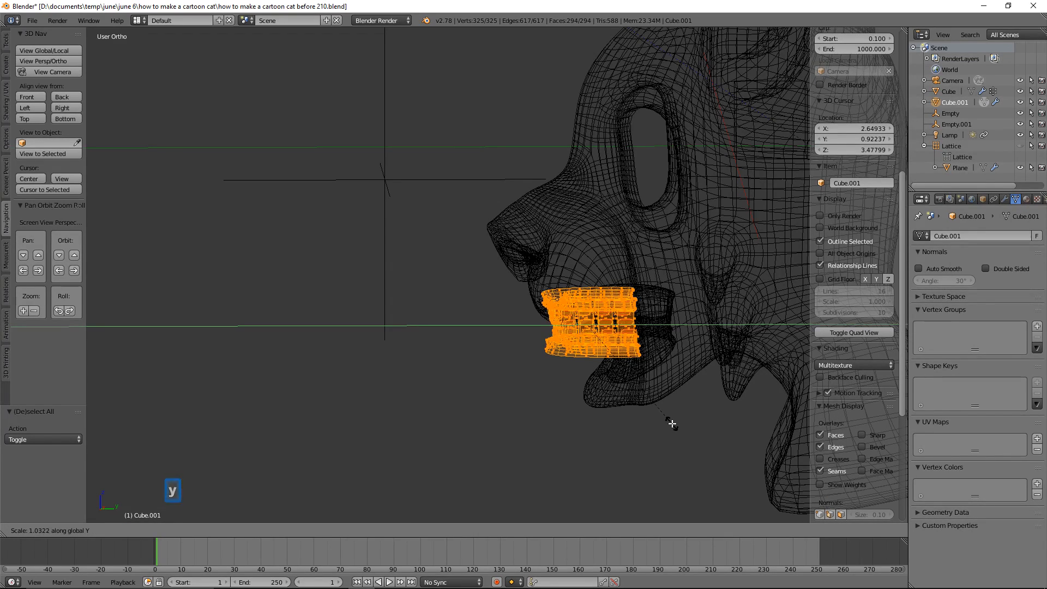
# Step: Stretch the teeth along the Y axis twice, first by 1.377, and move them back into the mouth along Y by 0.079 and then 0.133
pyautogui.click(720, 437)
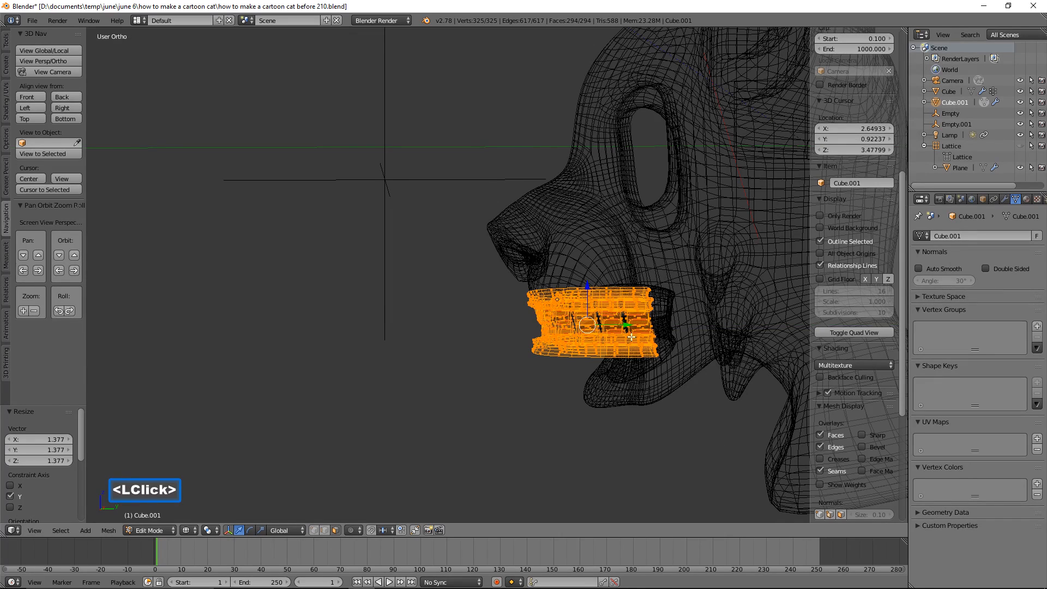
pyautogui.moveTo(624, 324); pyautogui.dragTo(634, 325)
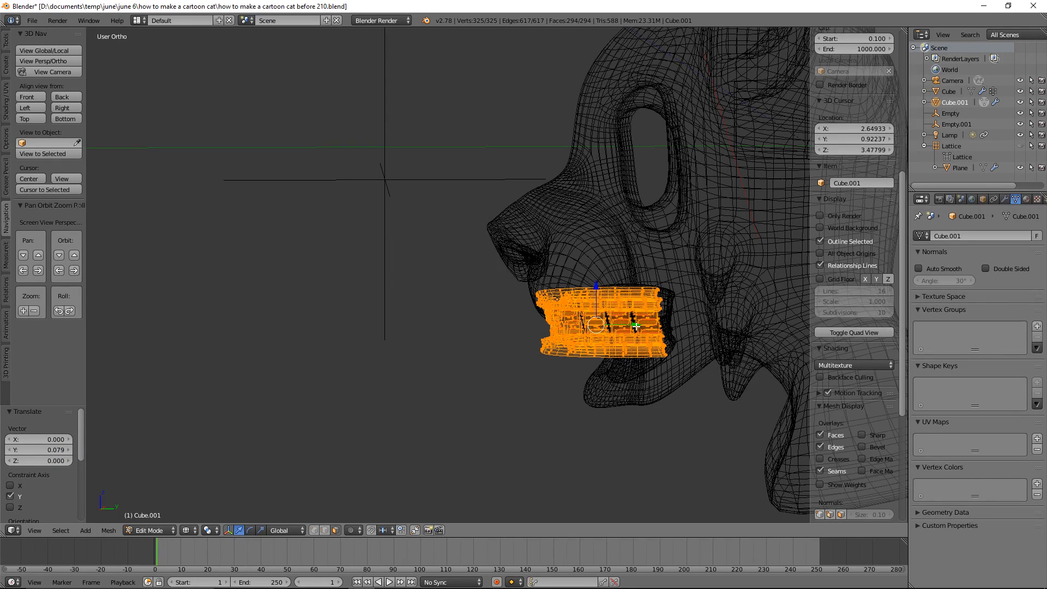
pyautogui.press('s')
pyautogui.press('y')
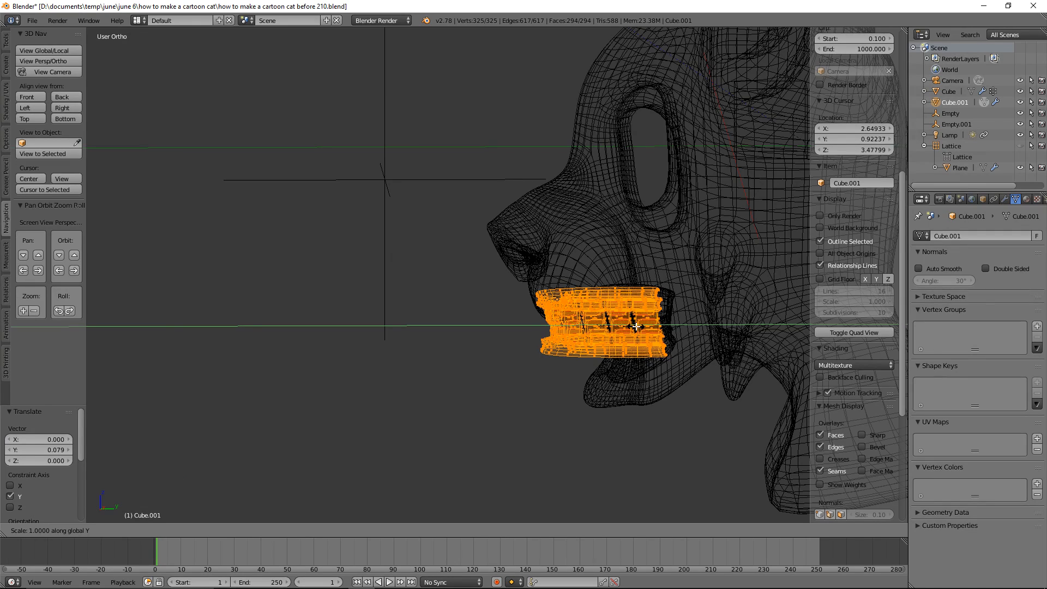
pyautogui.click(637, 326)
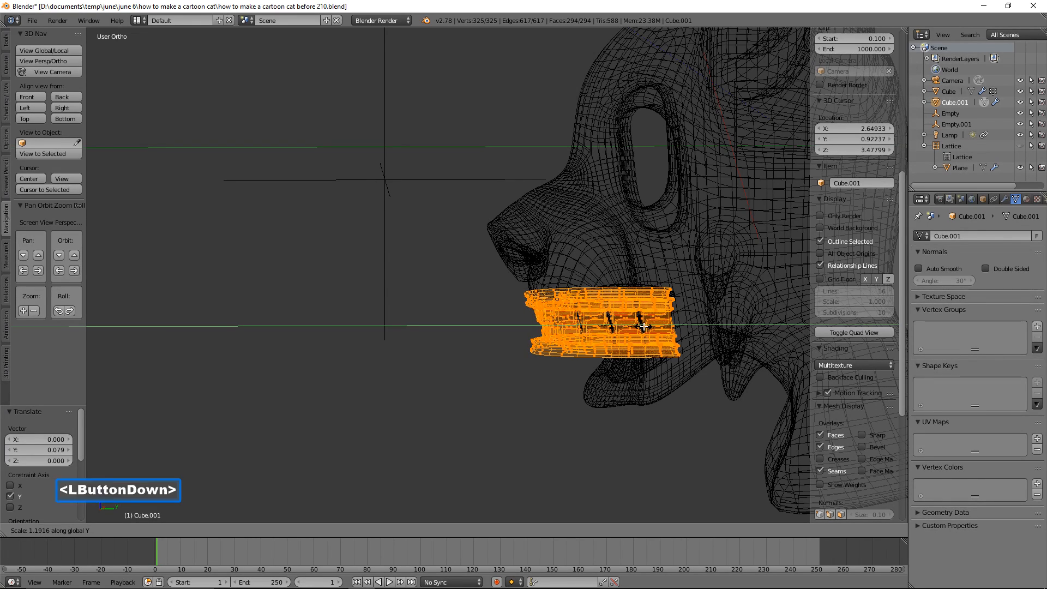
pyautogui.moveTo(637, 326); pyautogui.dragTo(652, 327)
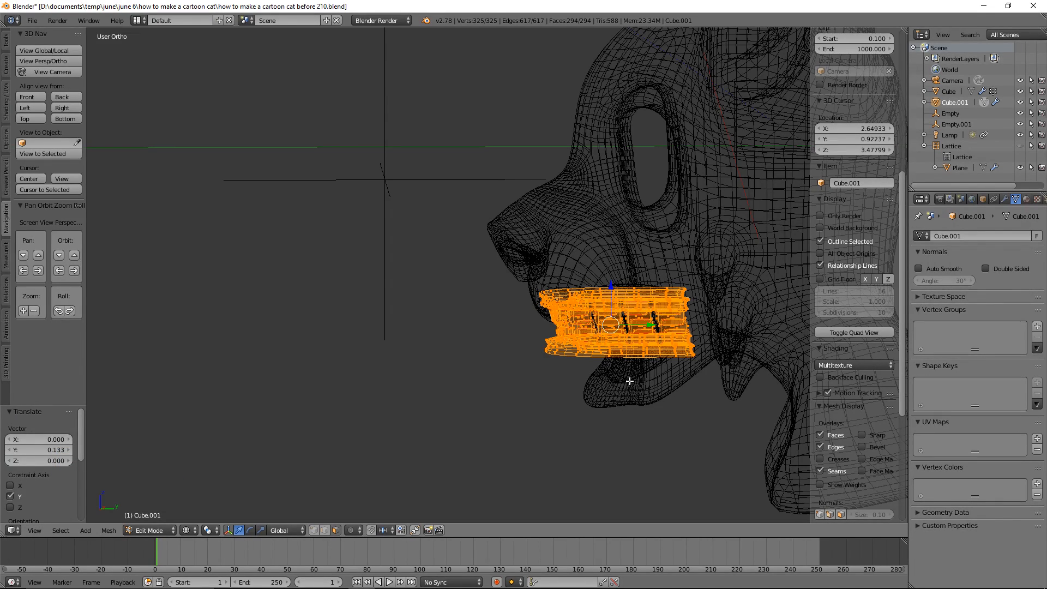
# Step: Return the teeth to Object Mode in solid shading and save the file as how to make a cartoon cat before 211.blend
pyautogui.press('a')
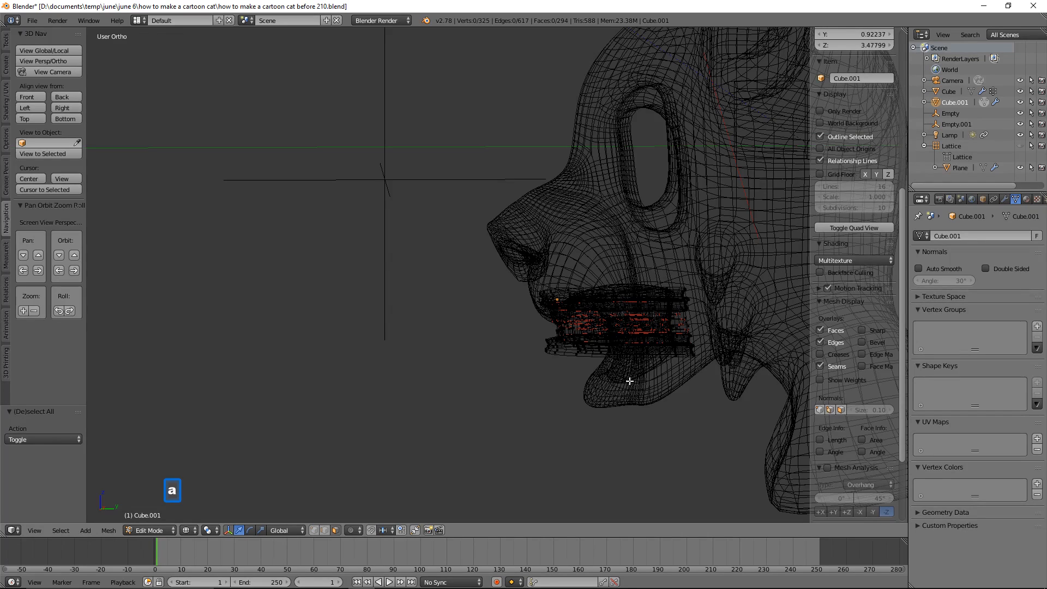
pyautogui.press('z')
pyautogui.click(644, 443)
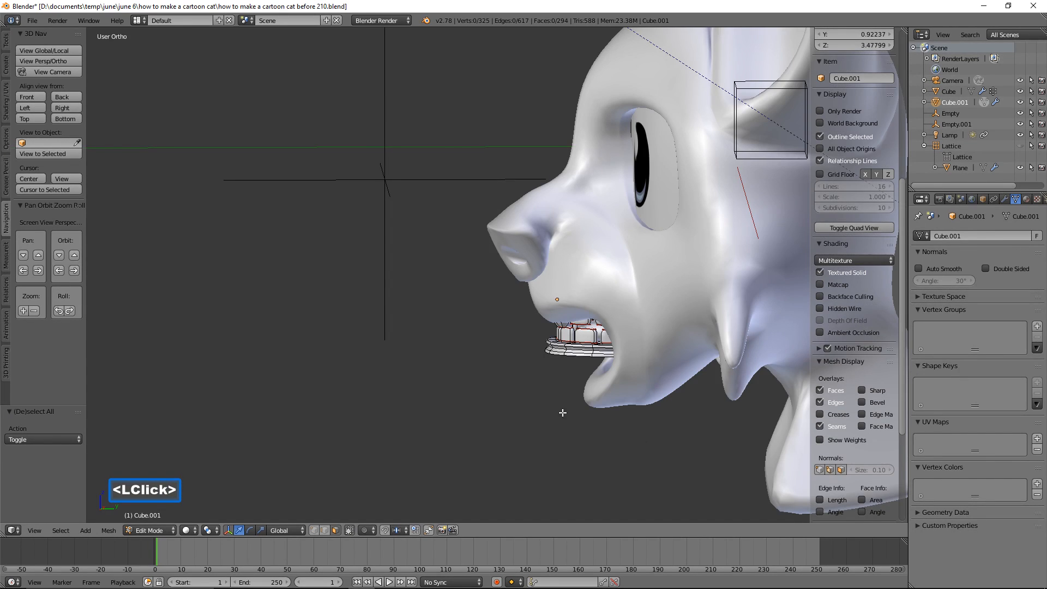
pyautogui.moveTo(519, 406); pyautogui.dragTo(613, 363, button='middle')
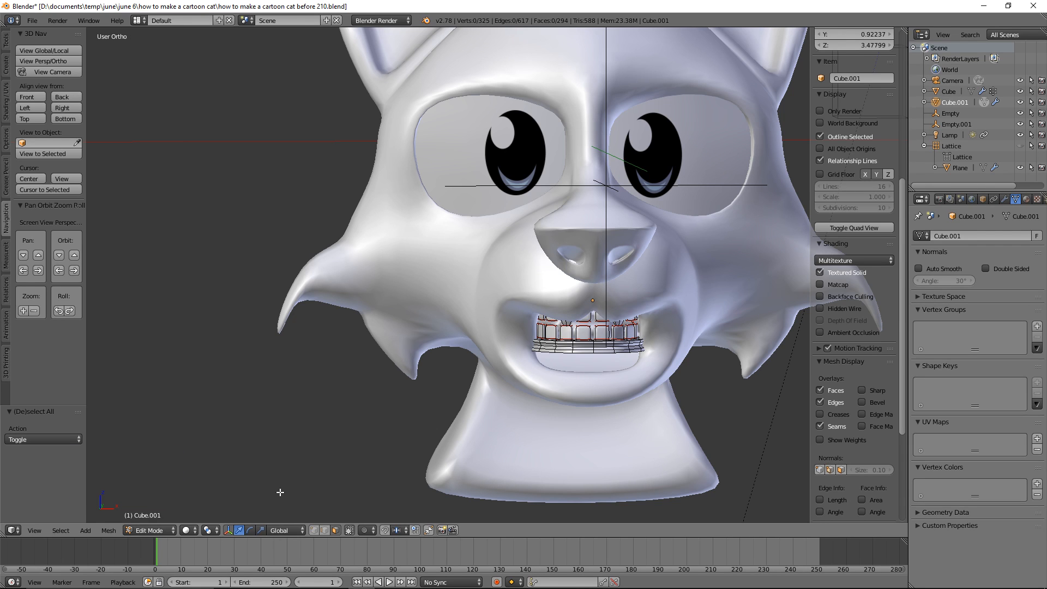
pyautogui.click(175, 530)
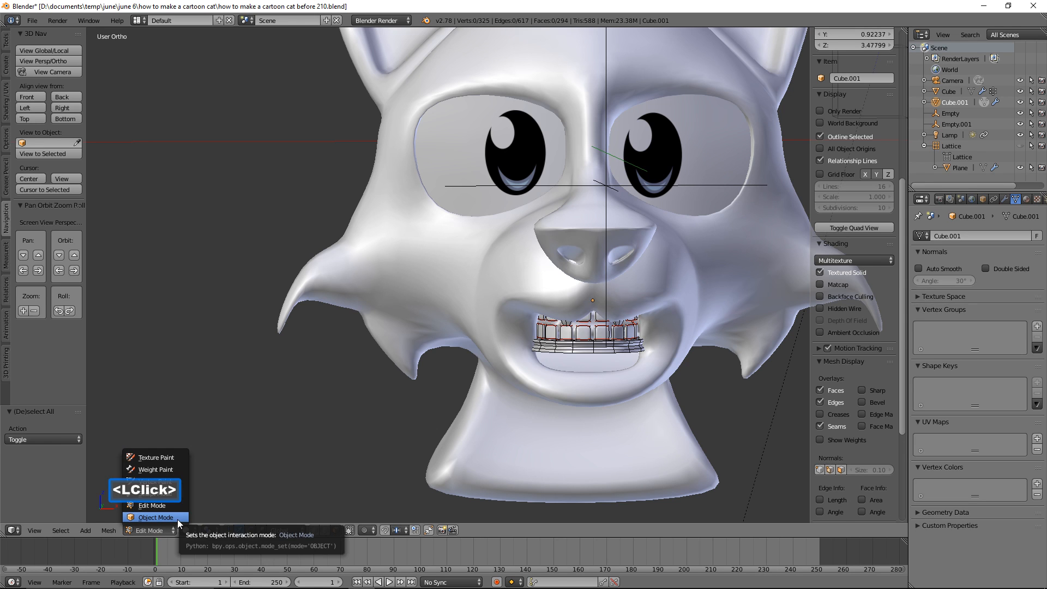
pyautogui.click(178, 518)
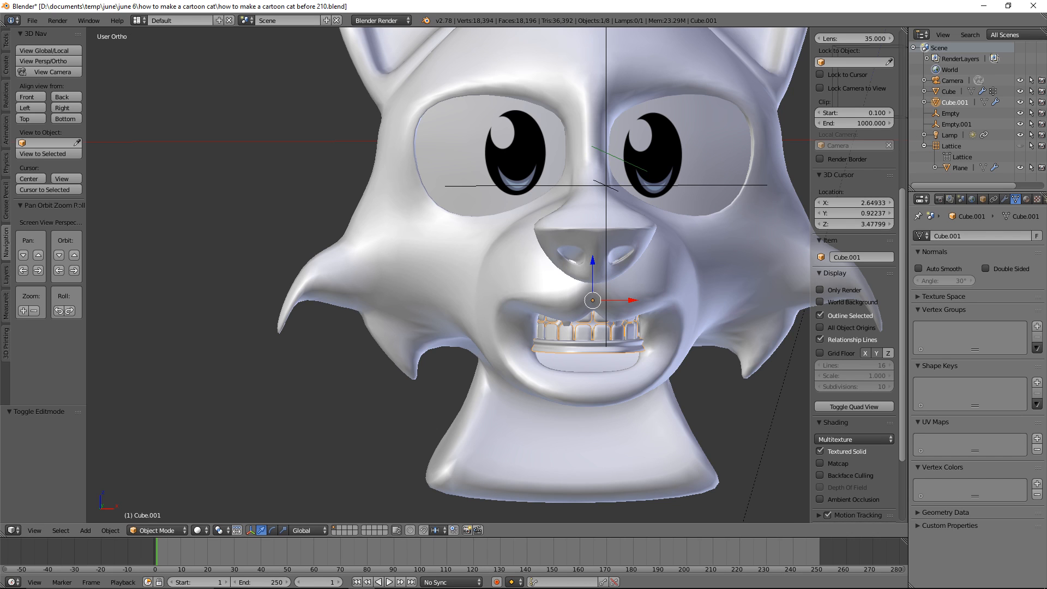
pyautogui.click(729, 240)
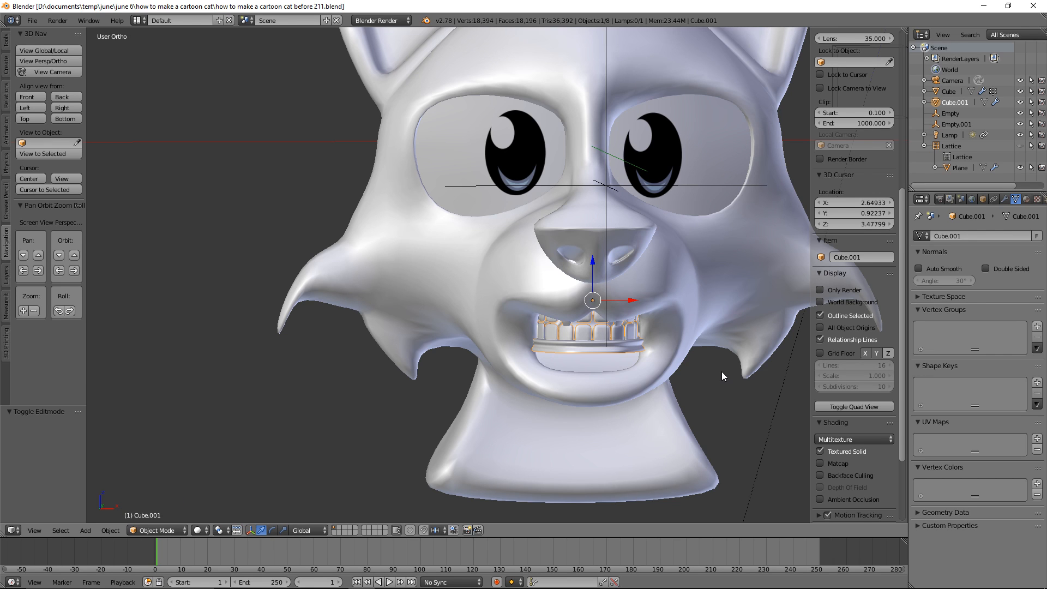
# Step: Close the cat's mouth by setting the head's mouth open shape key value to 0
pyautogui.click(737, 274)
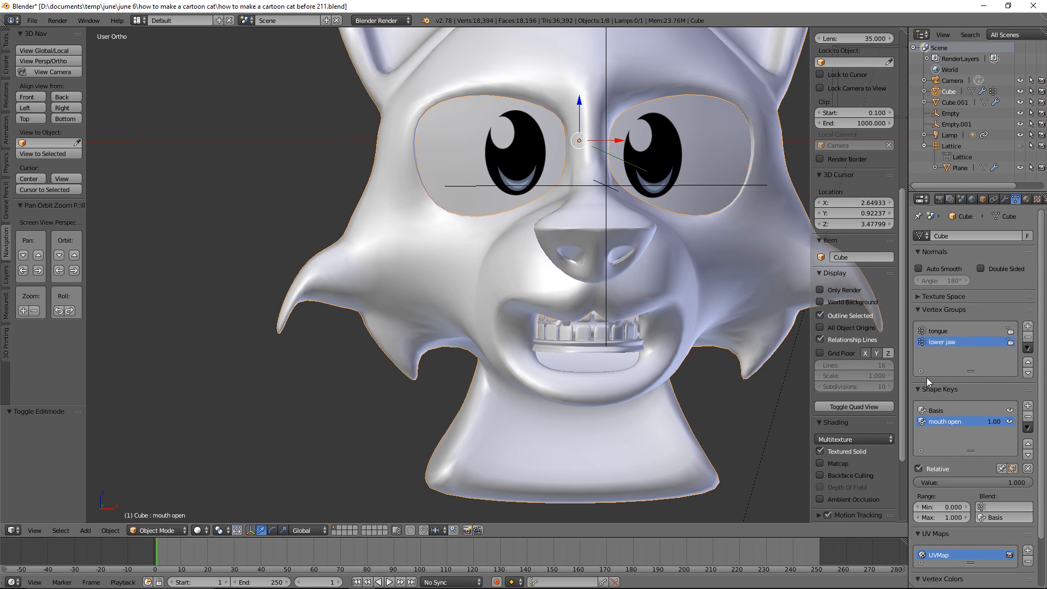
pyautogui.click(957, 411)
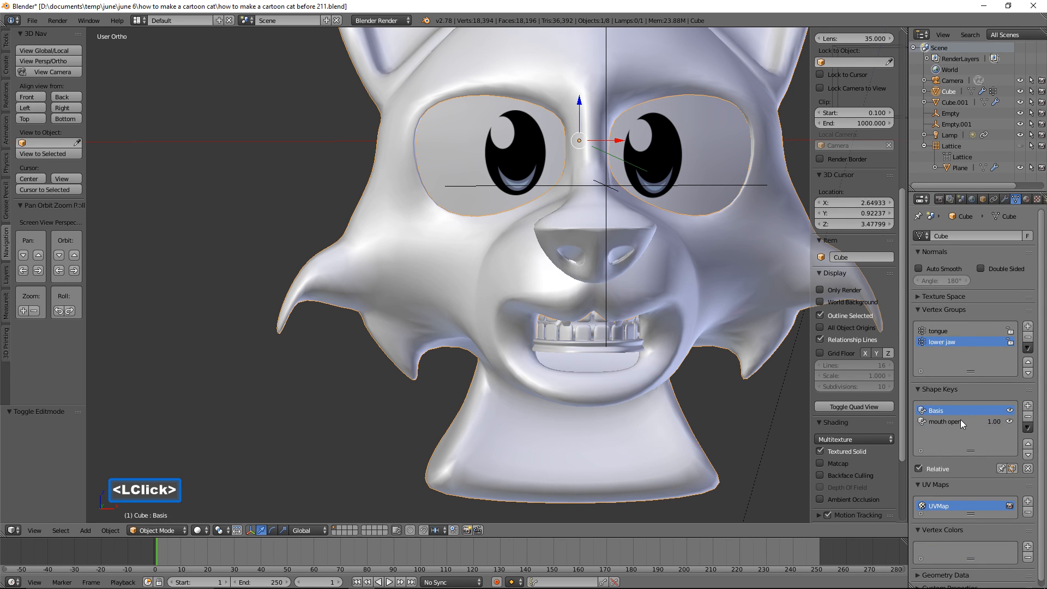
pyautogui.click(960, 422)
pyautogui.moveTo(999, 483); pyautogui.dragTo(807, 463)
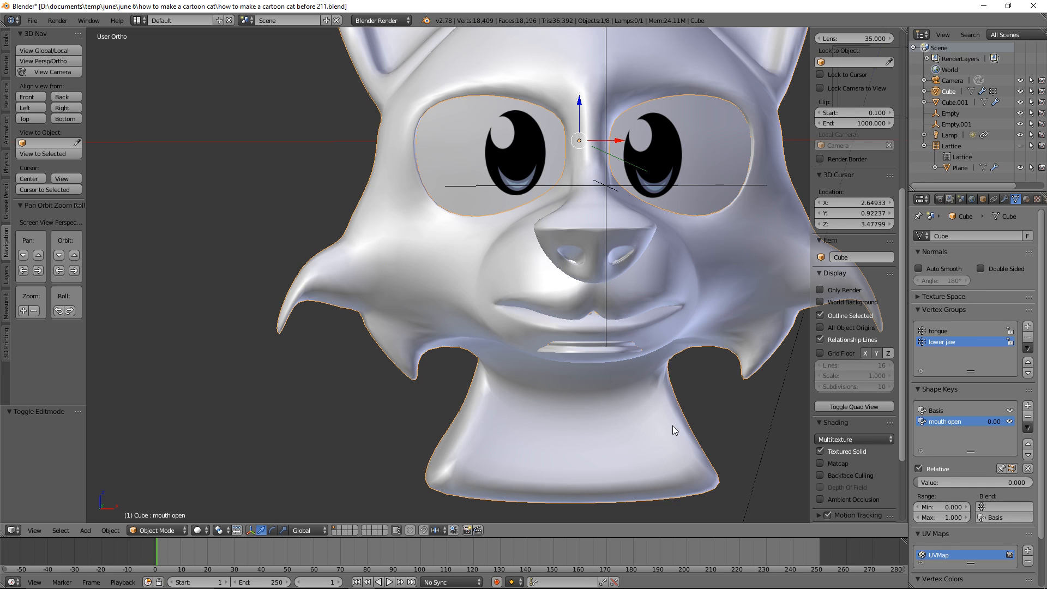
# Step: On the head's Basis shape key in Edit Mode, move the four vertices below the lower lip forward along Y to cover the protruding teeth
pyautogui.click(927, 409)
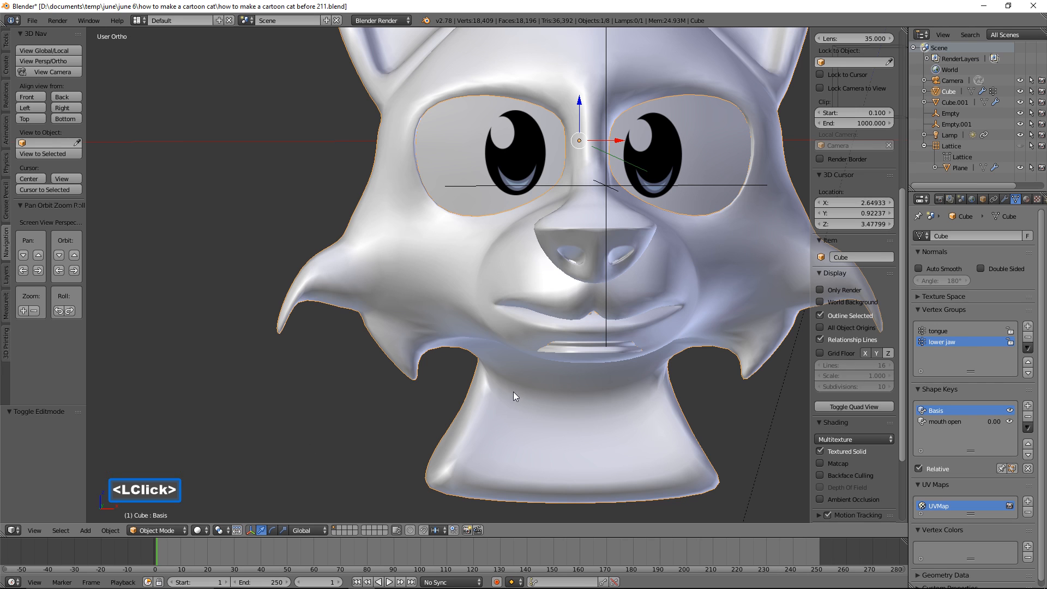
pyautogui.doubleClick(178, 528)
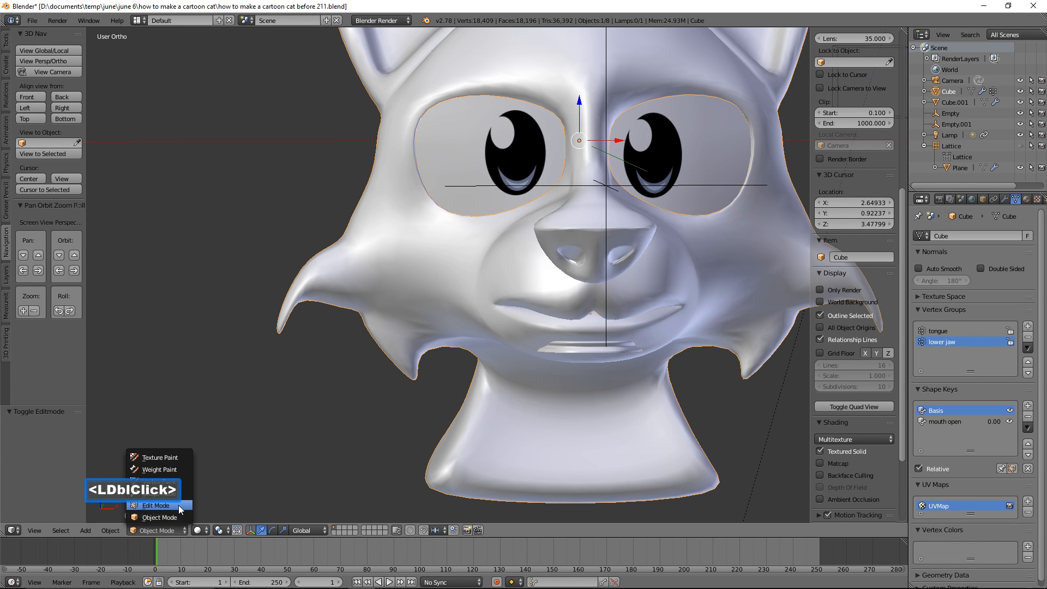
pyautogui.click(178, 505)
pyautogui.moveTo(622, 404); pyautogui.dragTo(614, 369, button='middle')
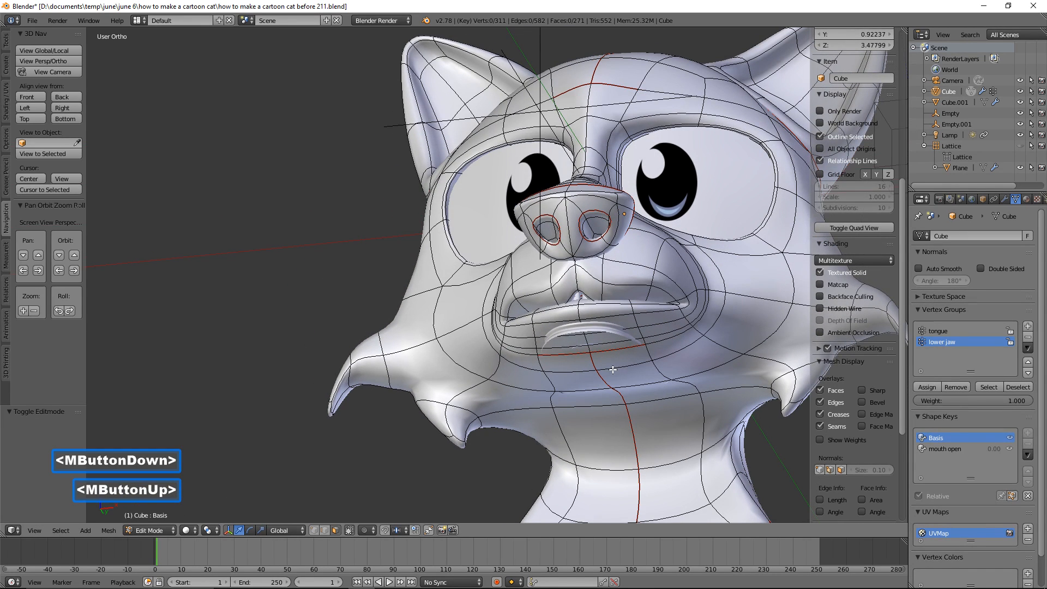
pyautogui.click(628, 326)
pyautogui.keyDown('shift'); pyautogui.click(617, 345); pyautogui.keyUp('shift')
pyautogui.keyDown('shift'); pyautogui.click(610, 352); pyautogui.keyUp('shift')
pyautogui.keyDown('shift'); pyautogui.click(618, 364); pyautogui.keyUp('shift')
pyautogui.moveTo(616, 308); pyautogui.dragTo(619, 330)
pyautogui.moveTo(630, 300); pyautogui.dragTo(626, 333, button='middle')
pyautogui.click(615, 336)
pyautogui.moveTo(627, 333); pyautogui.dragTo(550, 346)
pyautogui.moveTo(549, 346); pyautogui.dragTo(689, 379, button='middle')
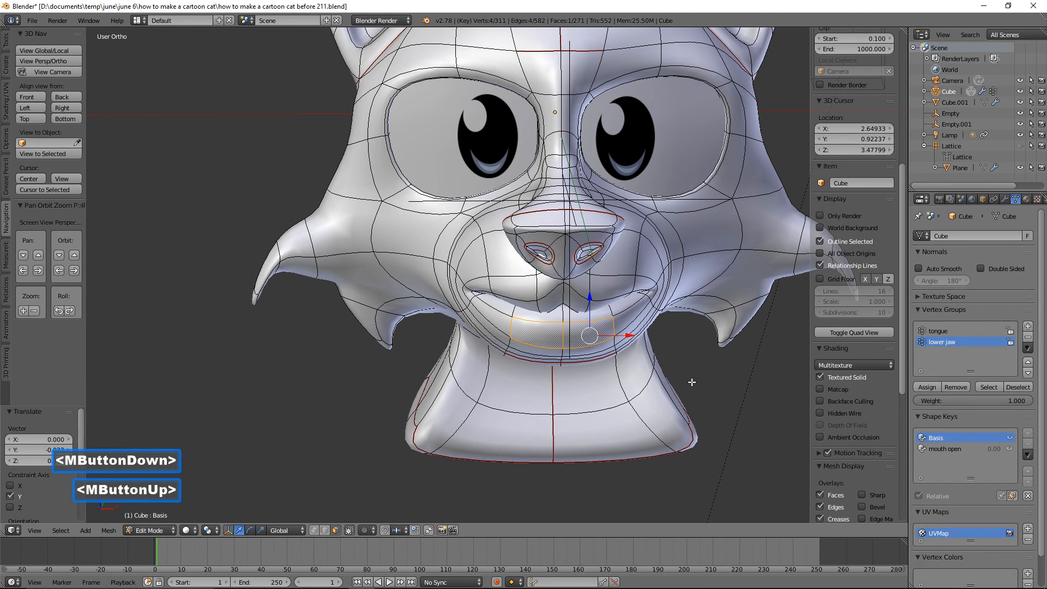
pyautogui.press('a')
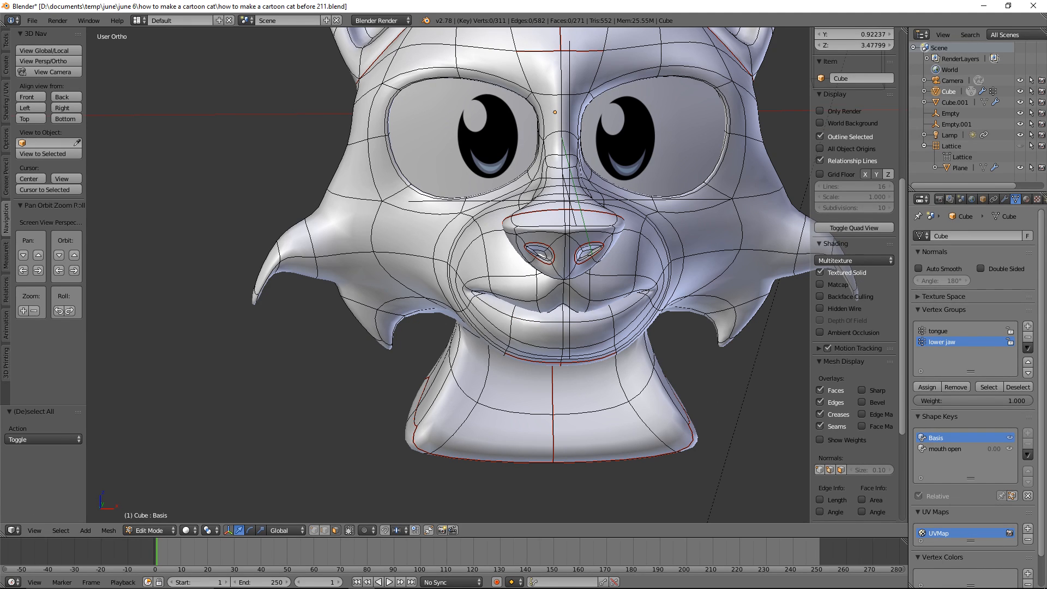
# Step: Return the head to Object Mode, saving the file as how to make a cartoon cat before 212.blend and how to make a cartoon cat before 213.blend
pyautogui.click(595, 334)
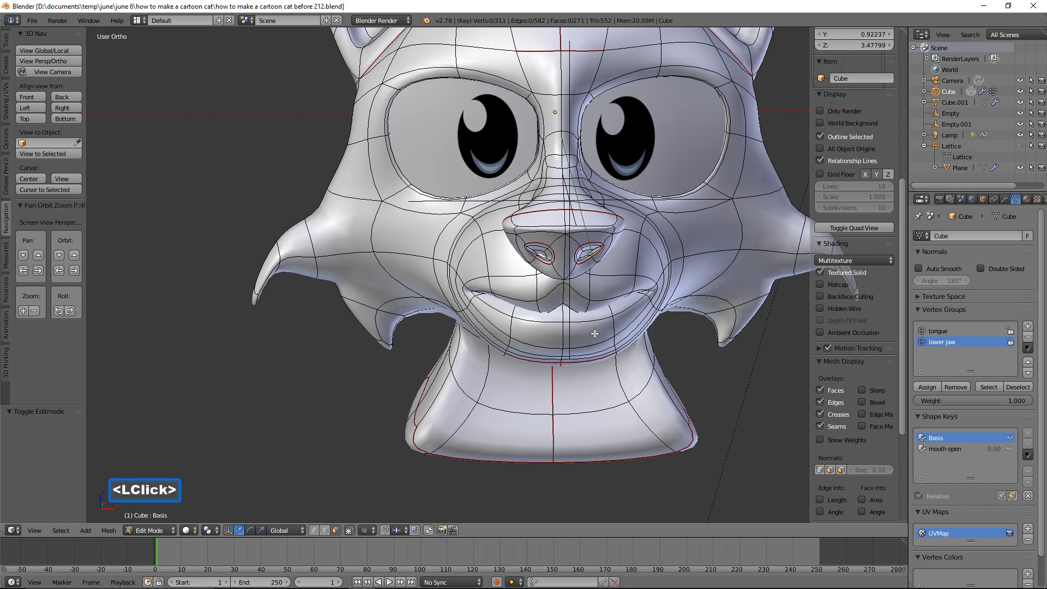
pyautogui.click(171, 531)
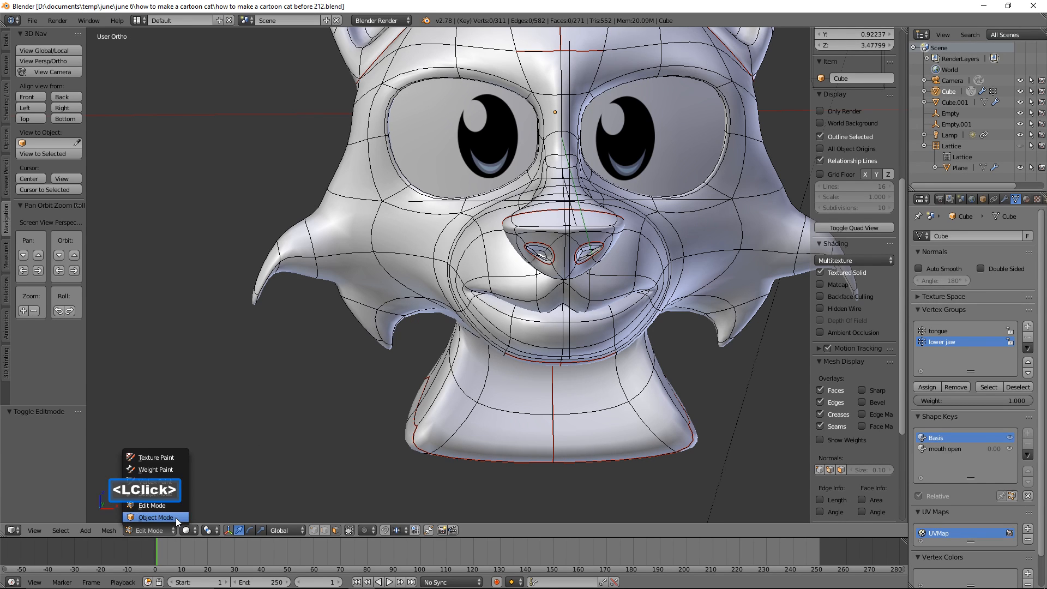
pyautogui.click(175, 518)
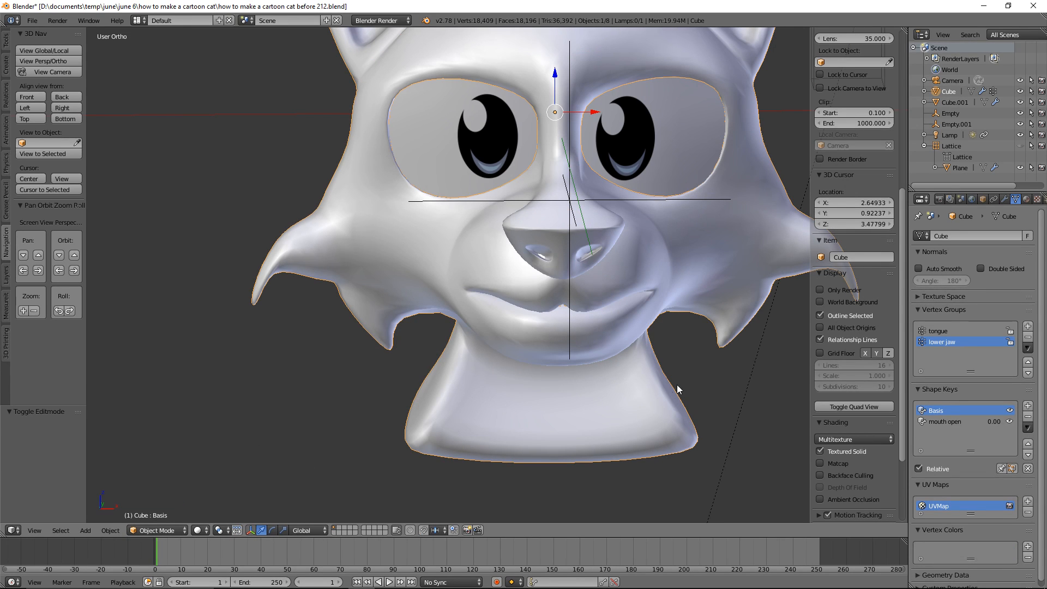
pyautogui.moveTo(705, 364); pyautogui.dragTo(670, 349, button='middle')
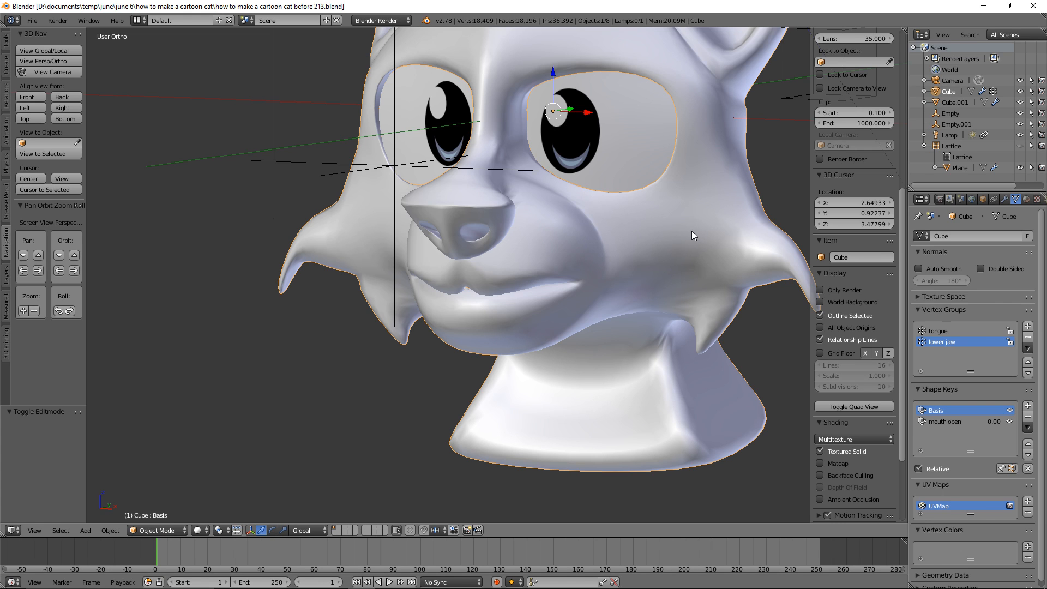
# Step: Turn off the viewport display of the head's Mirror modifier
pyautogui.click(1004, 199)
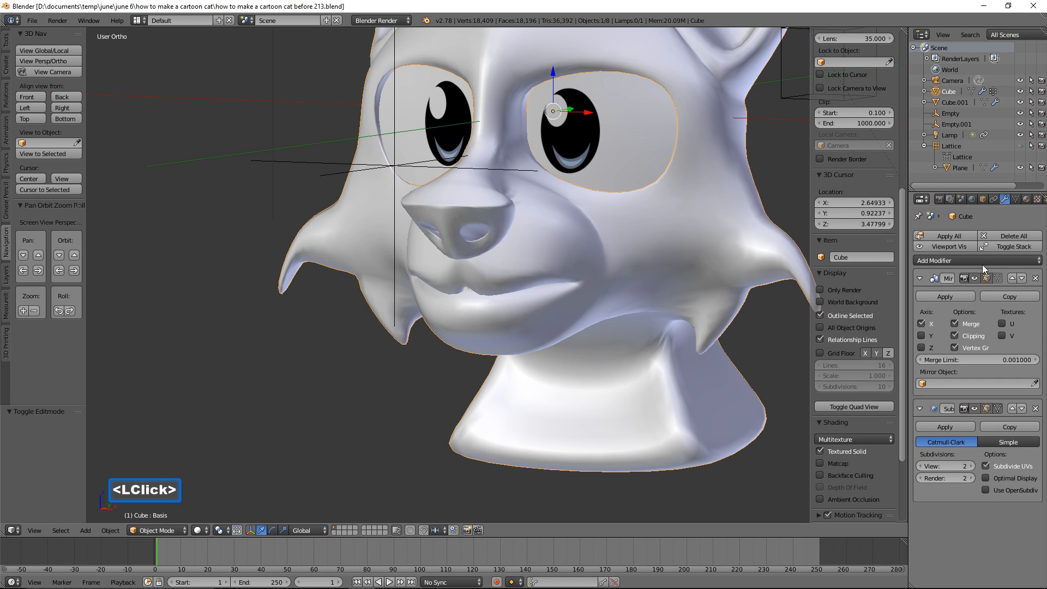
pyautogui.click(975, 277)
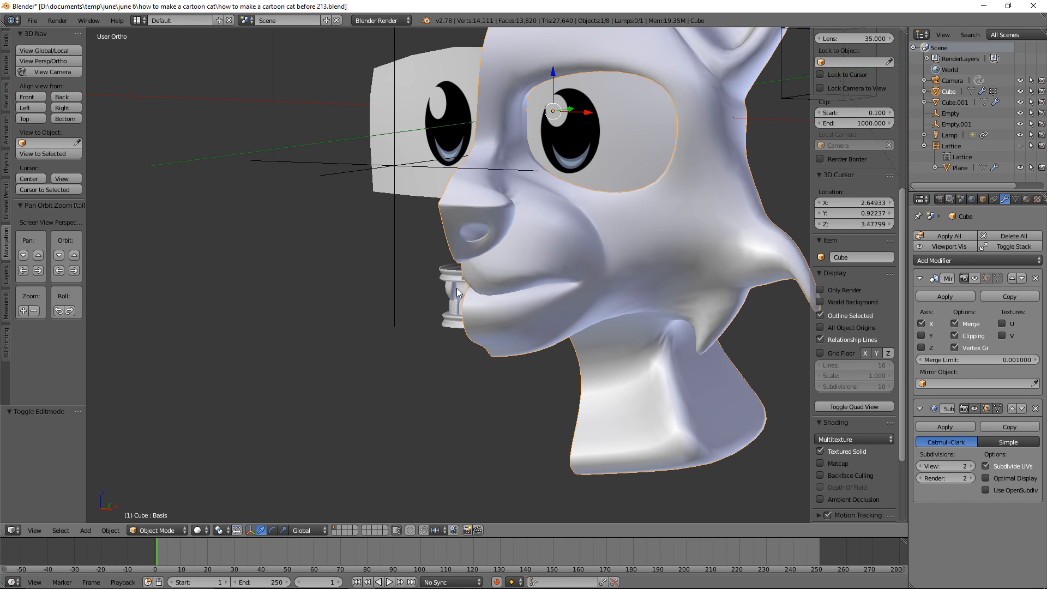
# Step: Remove the Mirror and Subdivision Surface modifiers from the teeth and save the file as how to make a cartoon cat before 214.blend
pyautogui.click(448, 274)
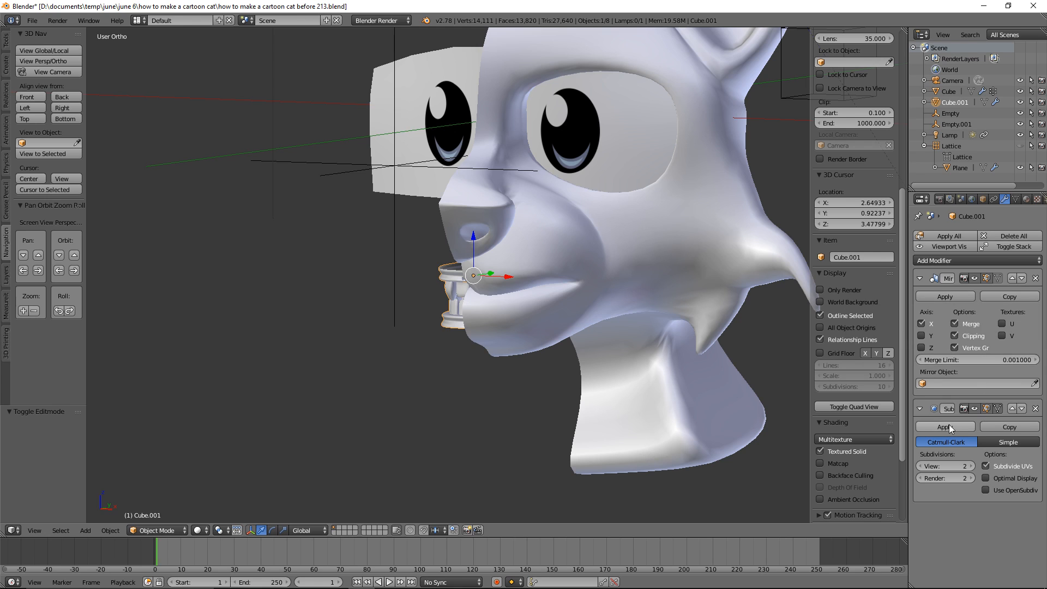
pyautogui.click(1037, 279)
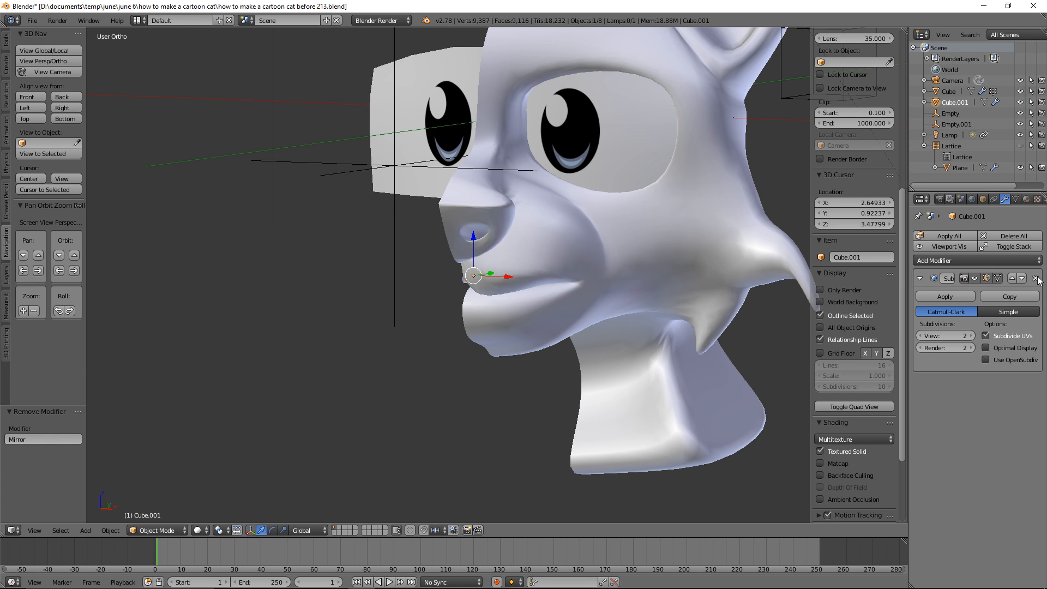
pyautogui.click(1037, 279)
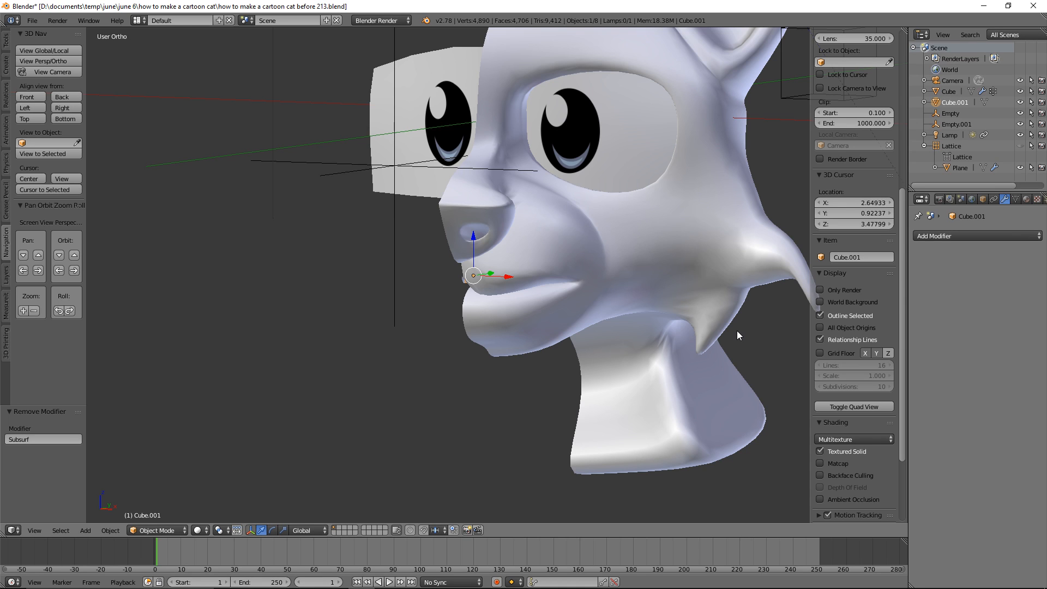
pyautogui.hotkey('ctrl', 'shift', 's')
pyautogui.click(648, 47)
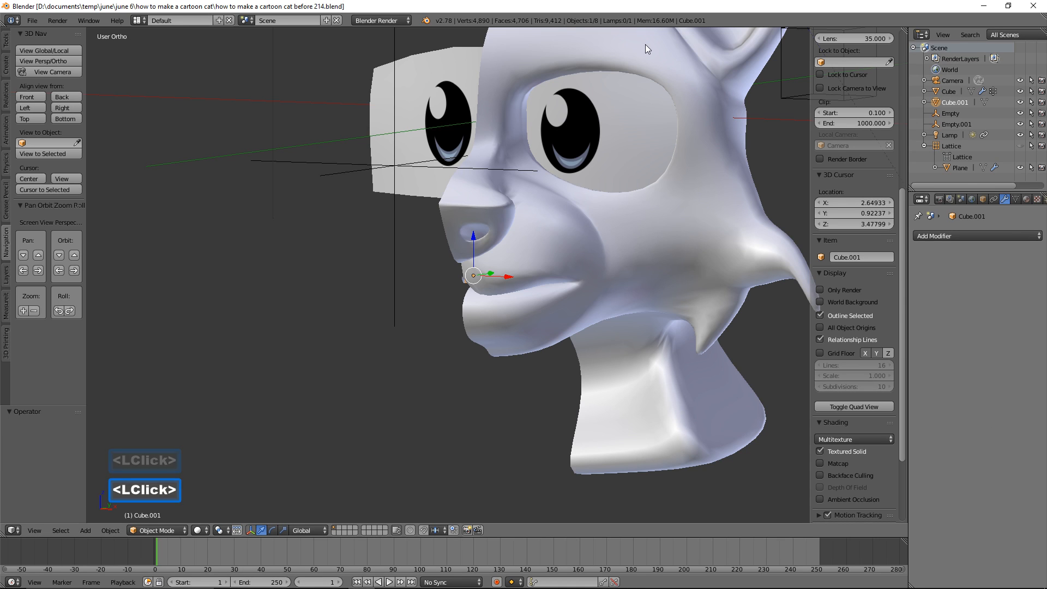
# Step: Select only the teeth from inside the half head and save the file as how to make a cartoon cat before 215.blend
pyautogui.moveTo(323, 366); pyautogui.dragTo(420, 376, button='middle')
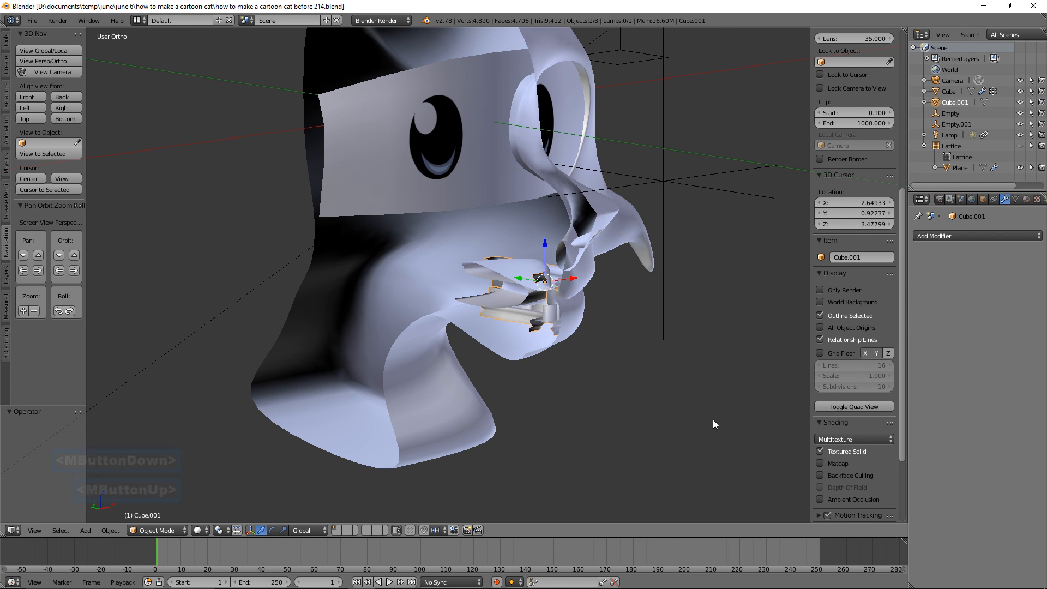
pyautogui.press('a')
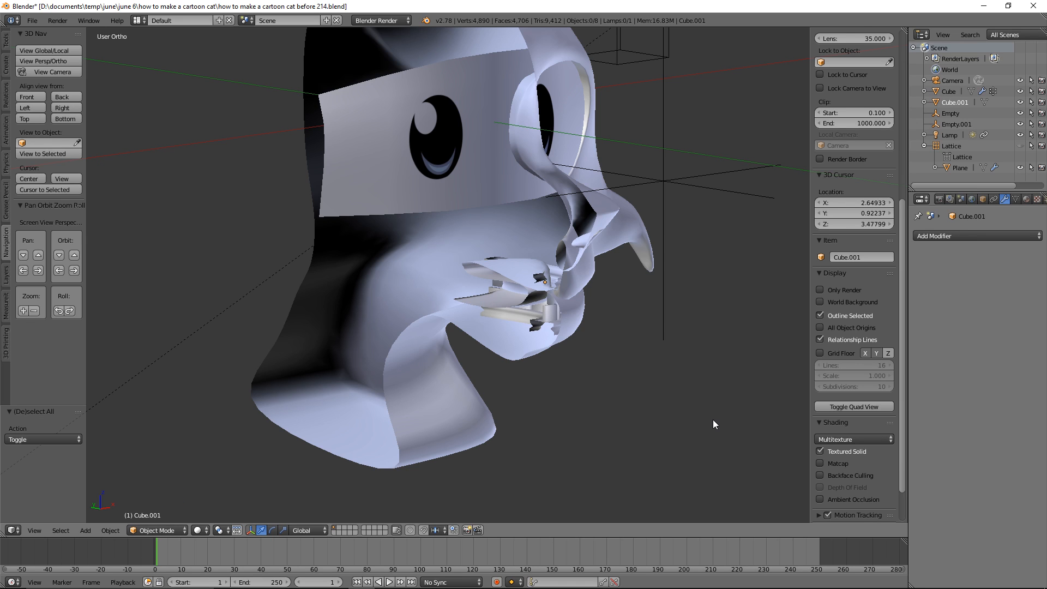
pyautogui.press('a')
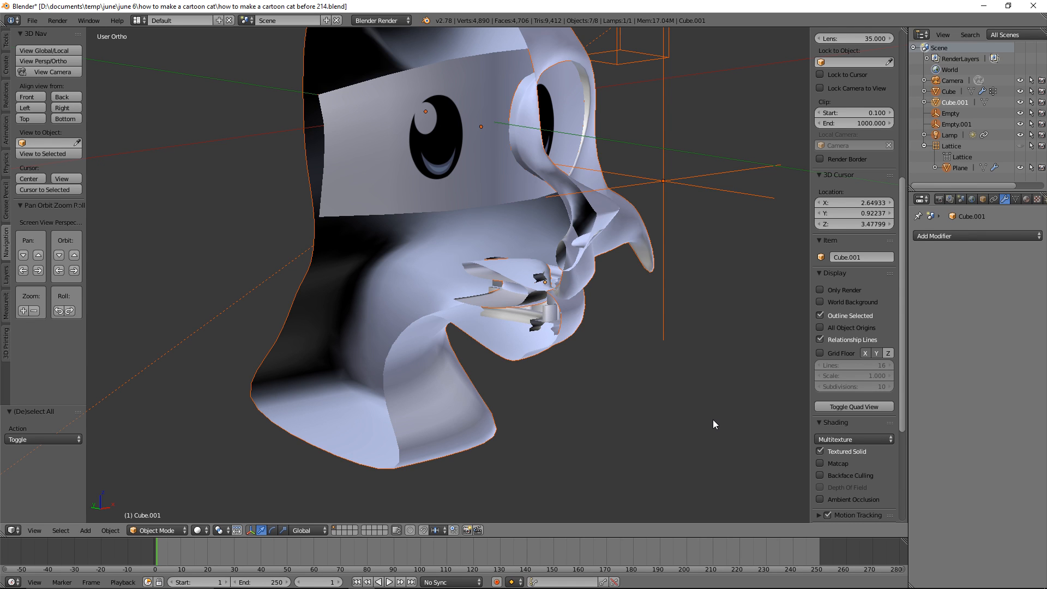
pyautogui.press('a')
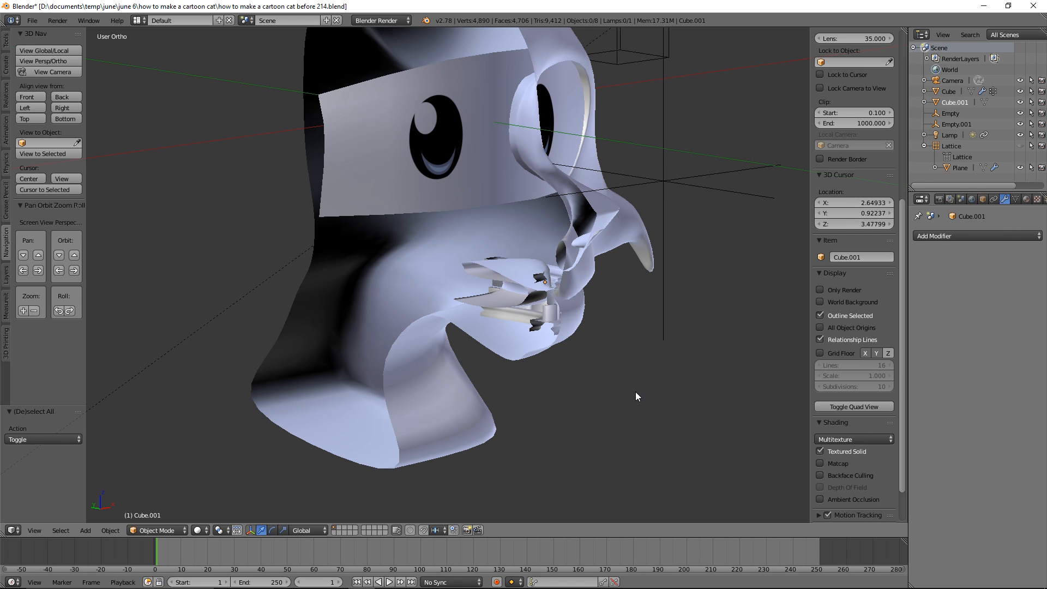
pyautogui.click(506, 322)
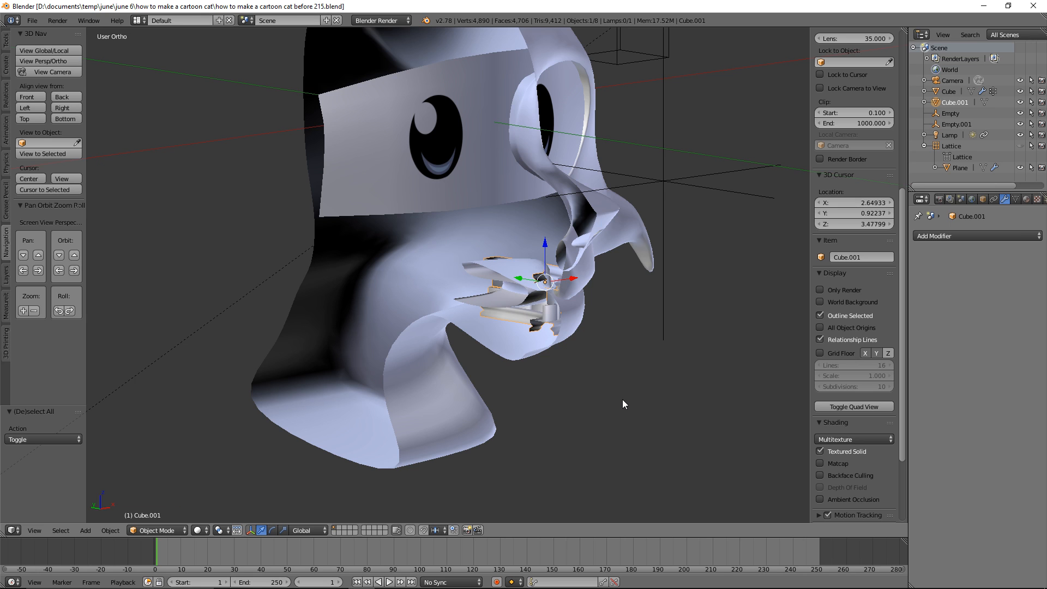
pyautogui.moveTo(672, 398); pyautogui.dragTo(657, 390, button='middle')
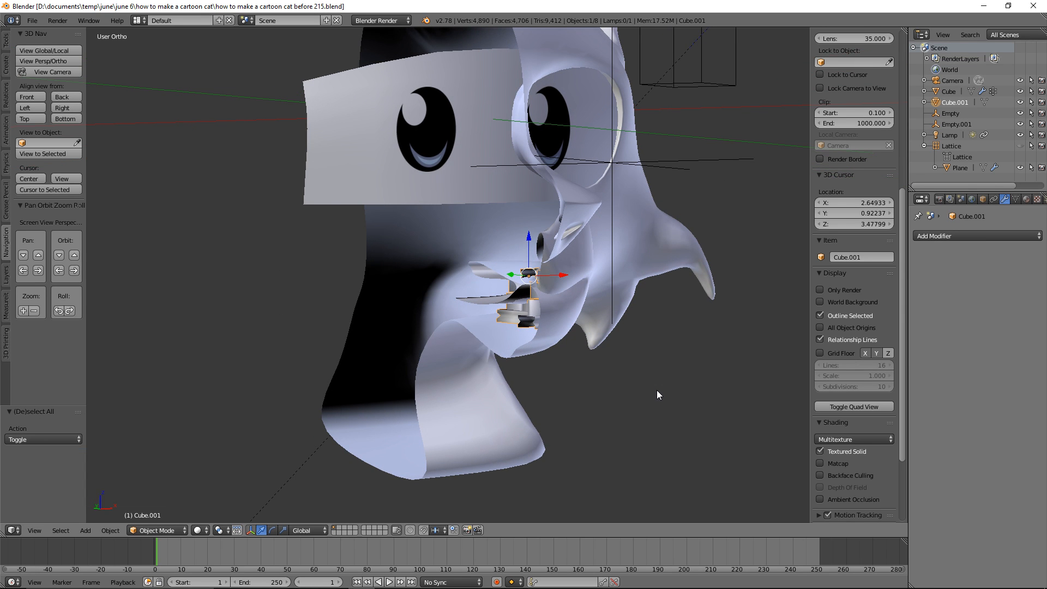
# Step: Join the teeth into the head mesh and save the file as how to make a cartoon cat before 216.blend
pyautogui.keyDown('shift'); pyautogui.click(572, 325); pyautogui.keyUp('shift')
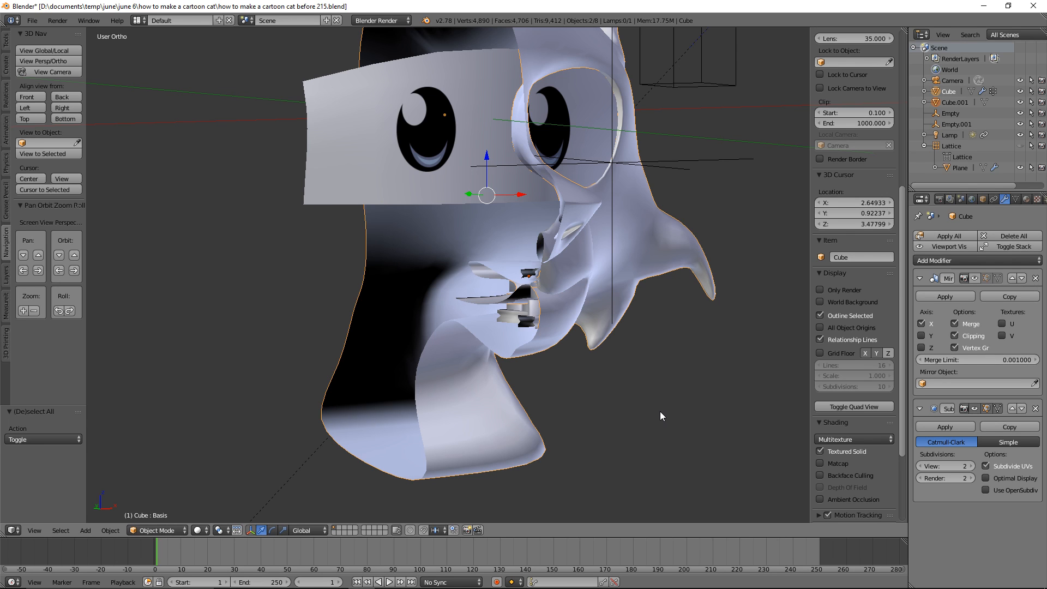
pyautogui.press('ctrl')
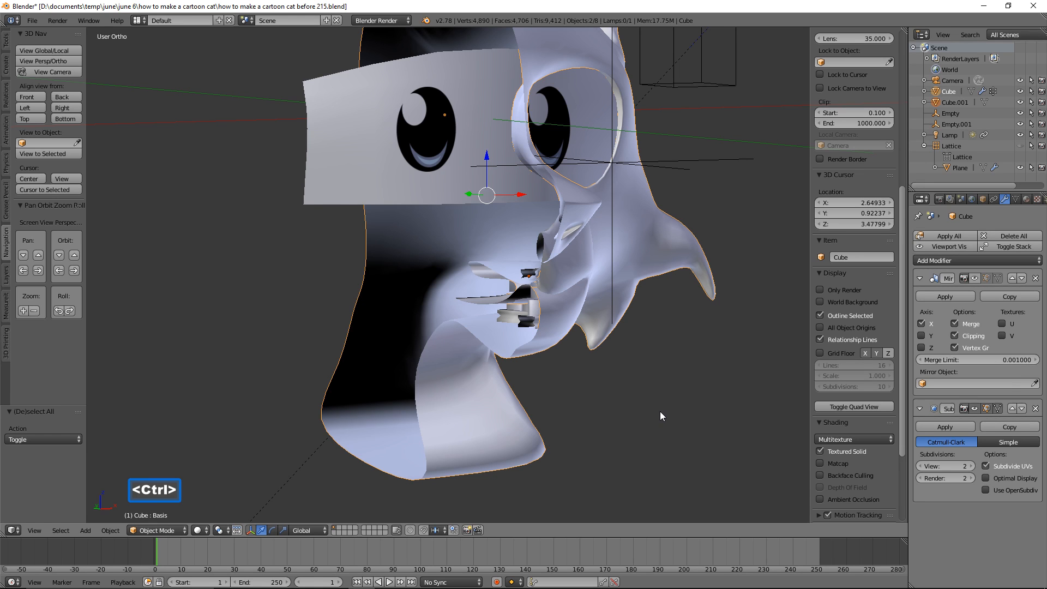
pyautogui.hotkey('ctrl', 'j')
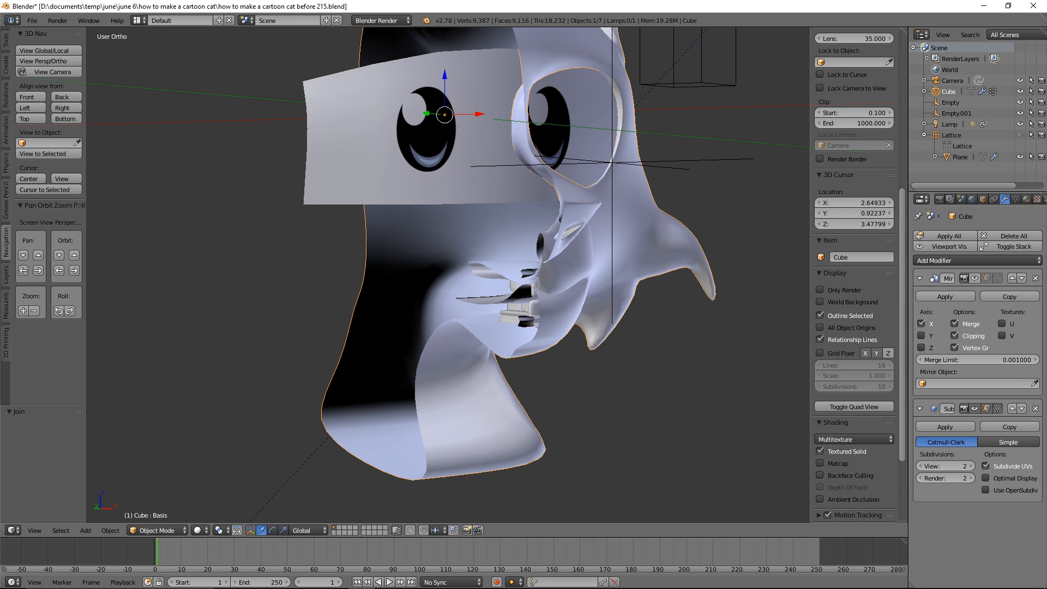
pyautogui.click(707, 11)
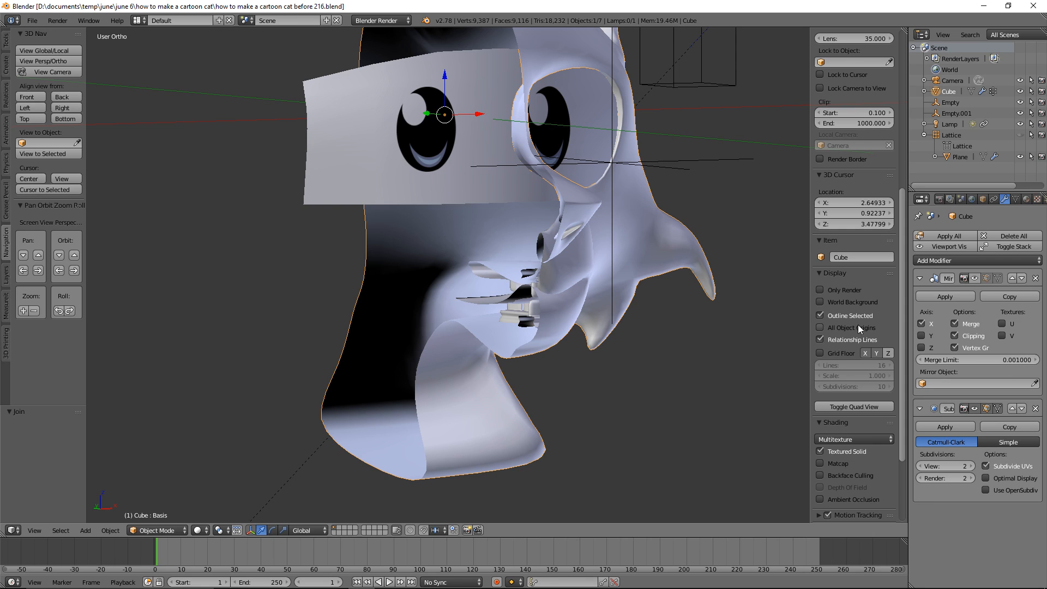
# Step: Restore the Mirror modifier's viewport display and set the mouth open shape key to 1.000, saving as how to make a cartoon cat before 217.blend and 218.blend
pyautogui.click(975, 278)
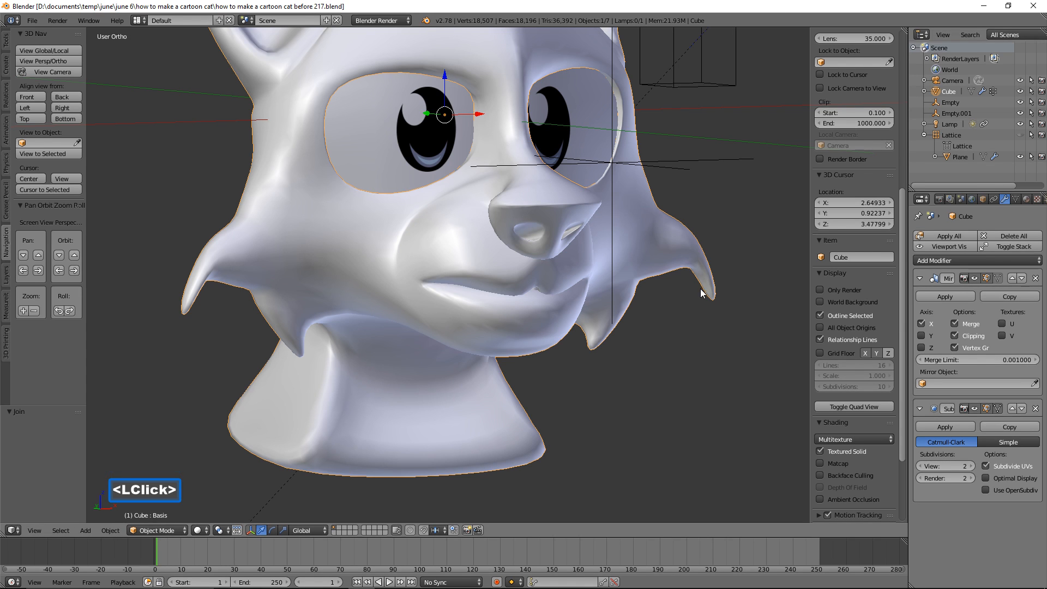
pyautogui.moveTo(712, 313); pyautogui.dragTo(656, 350, button='middle')
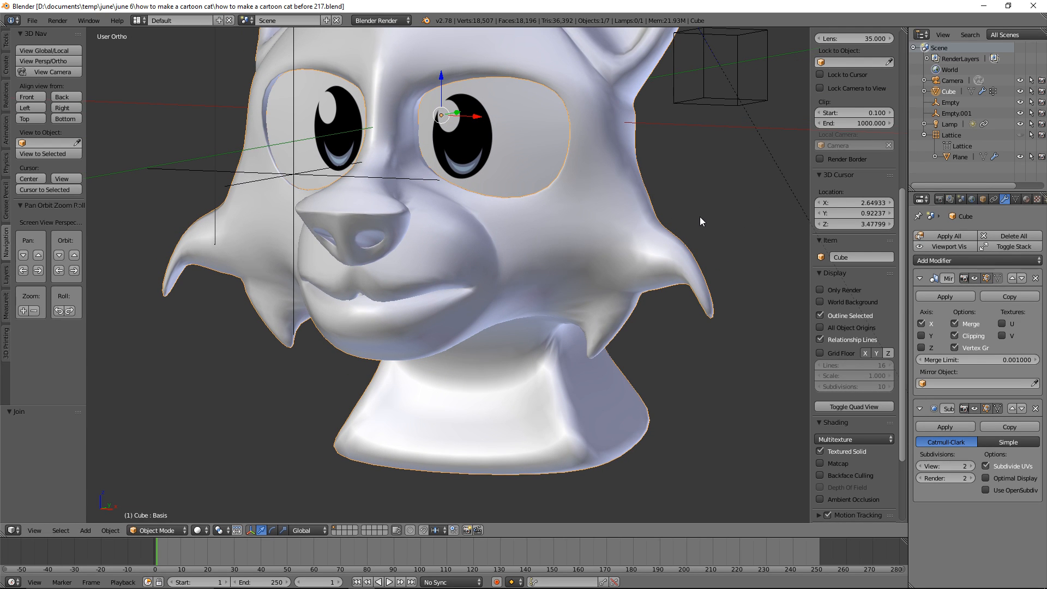
pyautogui.click(1015, 200)
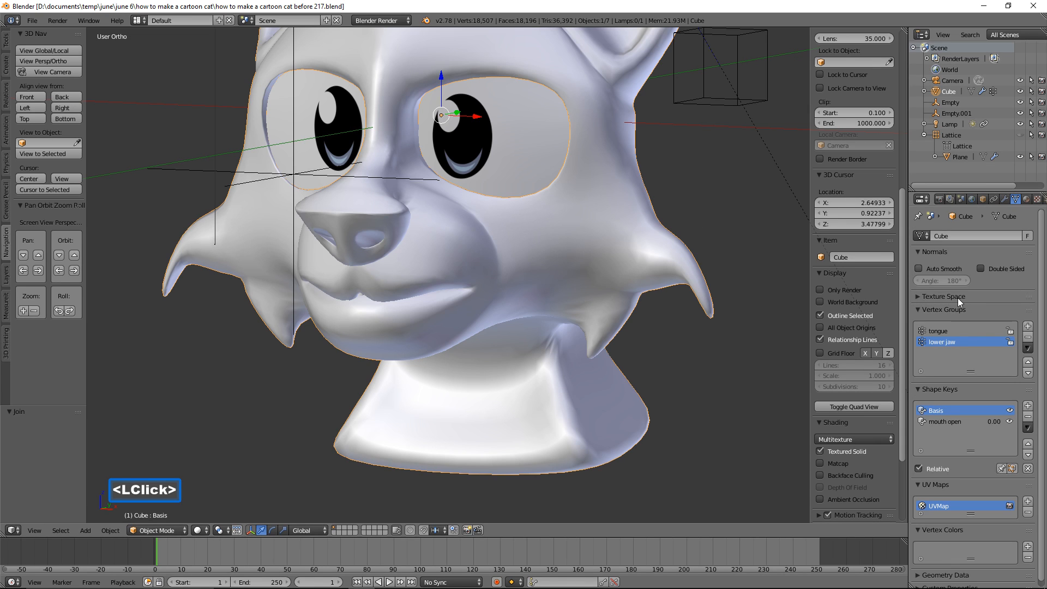
pyautogui.click(938, 423)
pyautogui.moveTo(924, 483); pyautogui.dragTo(1032, 483)
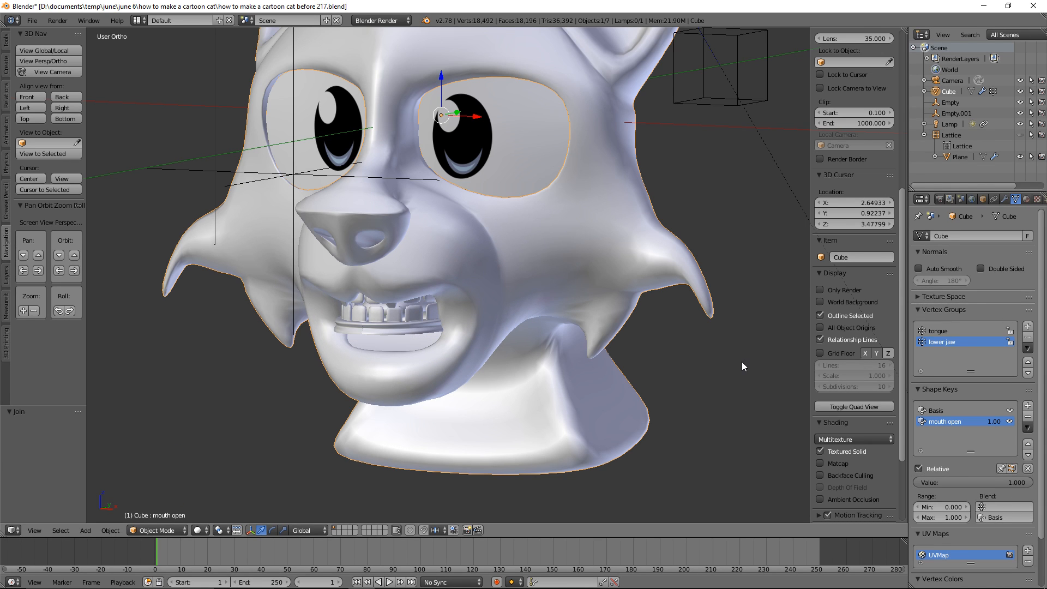
pyautogui.click(728, 296)
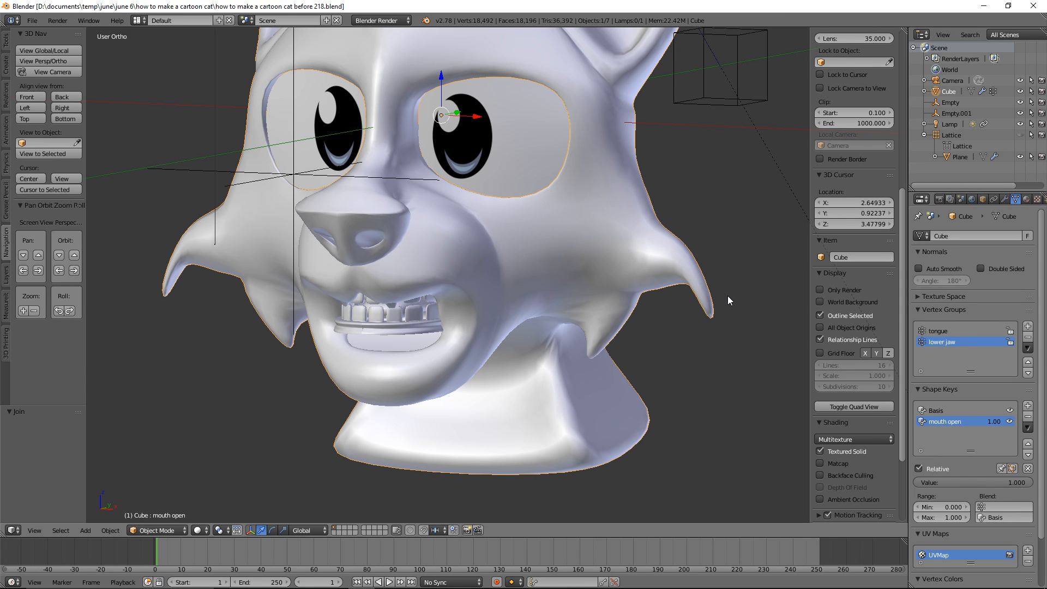
# Step: Enter Edit Mode on the mouth open shape key and select the lower gum and the visible lower teeth as linked parts
pyautogui.click(182, 530)
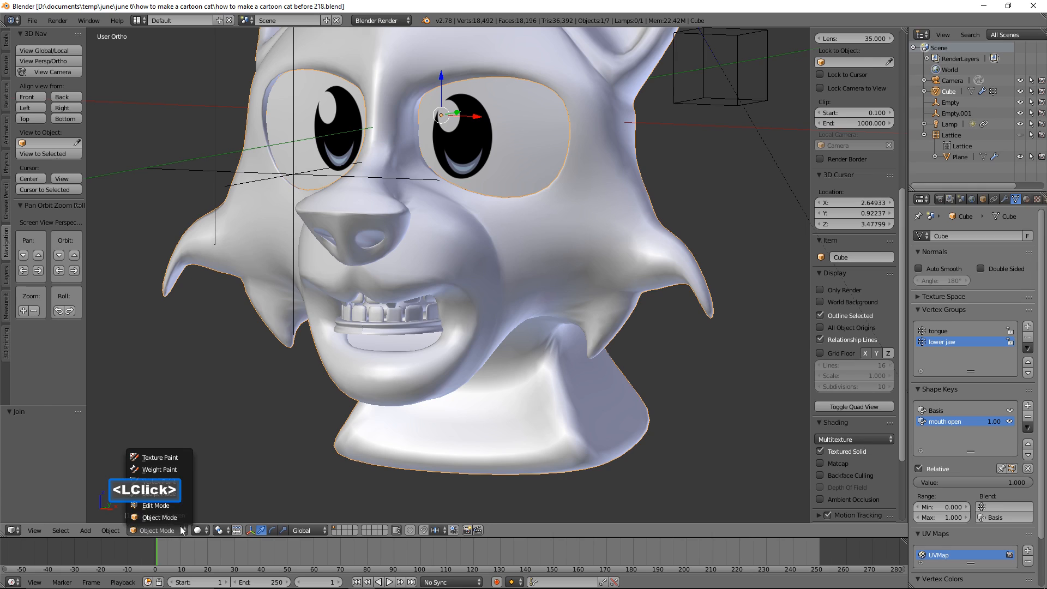
pyautogui.click(189, 504)
pyautogui.moveTo(427, 337); pyautogui.dragTo(538, 247, button='middle')
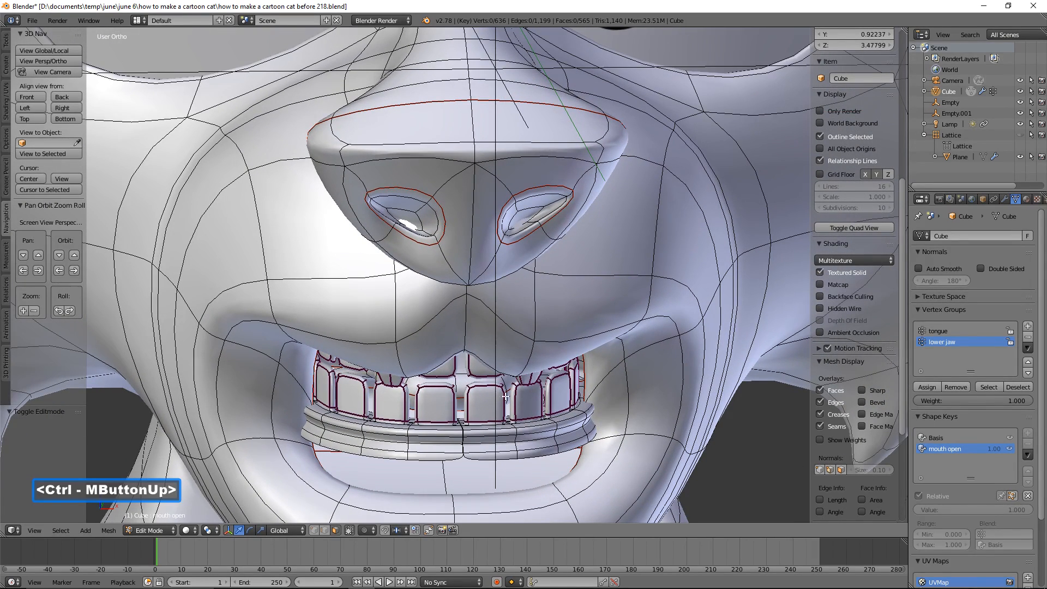
pyautogui.press('l')
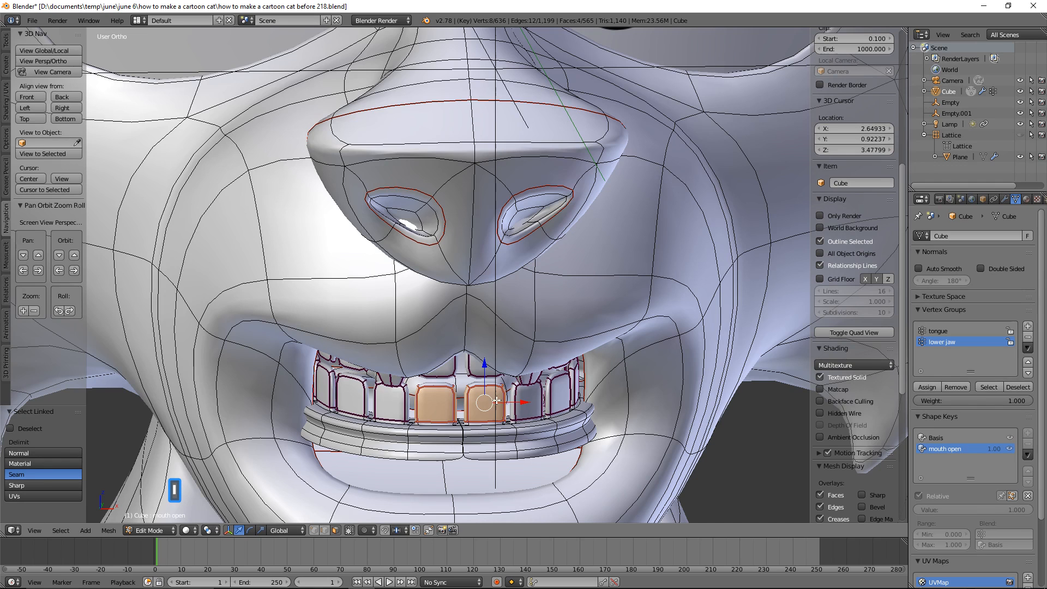
pyautogui.press('l')
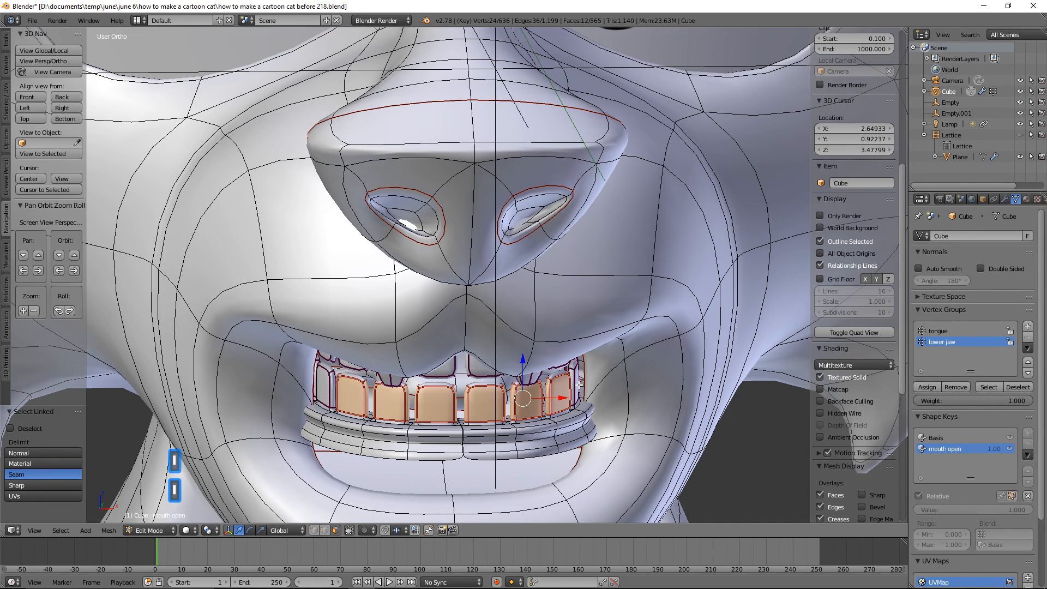
pyautogui.press('l')
pyautogui.moveTo(594, 428); pyautogui.dragTo(588, 396, button='middle')
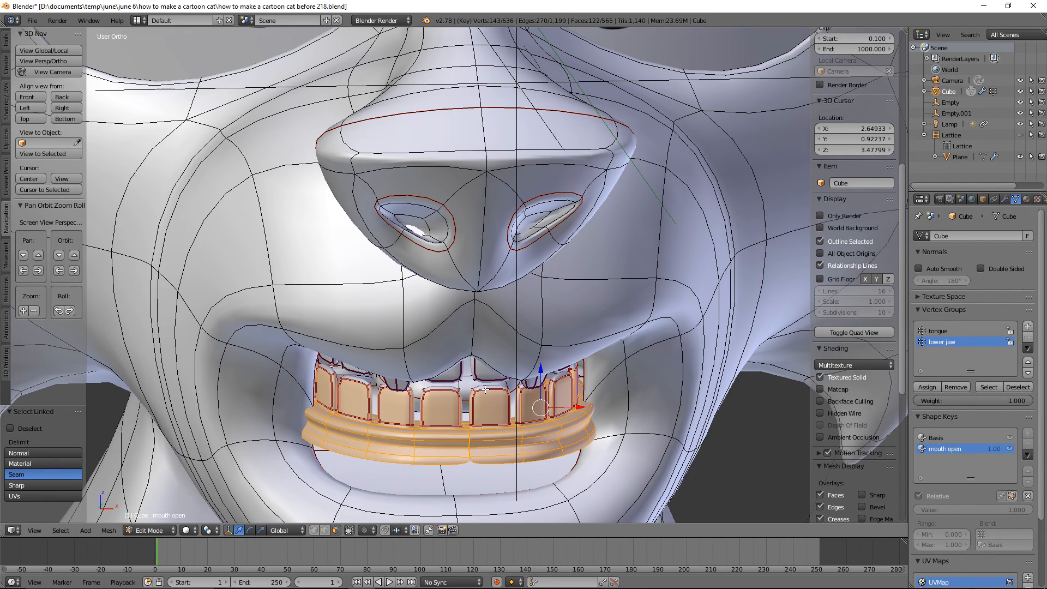
# Step: Add the missed small faces along the edges of the lower teeth to the selection
pyautogui.moveTo(549, 400); pyautogui.dragTo(559, 399, button='middle')
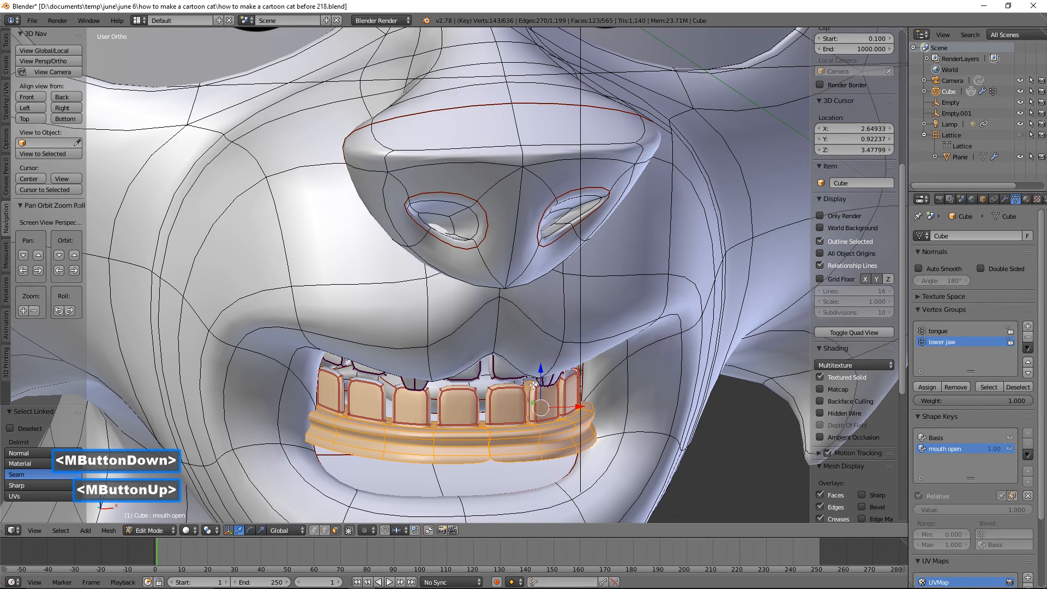
pyautogui.keyDown('shift'); pyautogui.rightClick(537, 384); pyautogui.keyUp('shift')
pyautogui.moveTo(535, 392); pyautogui.dragTo(593, 219, button='middle')
pyautogui.keyDown('shift'); pyautogui.rightClick(573, 363); pyautogui.keyUp('shift')
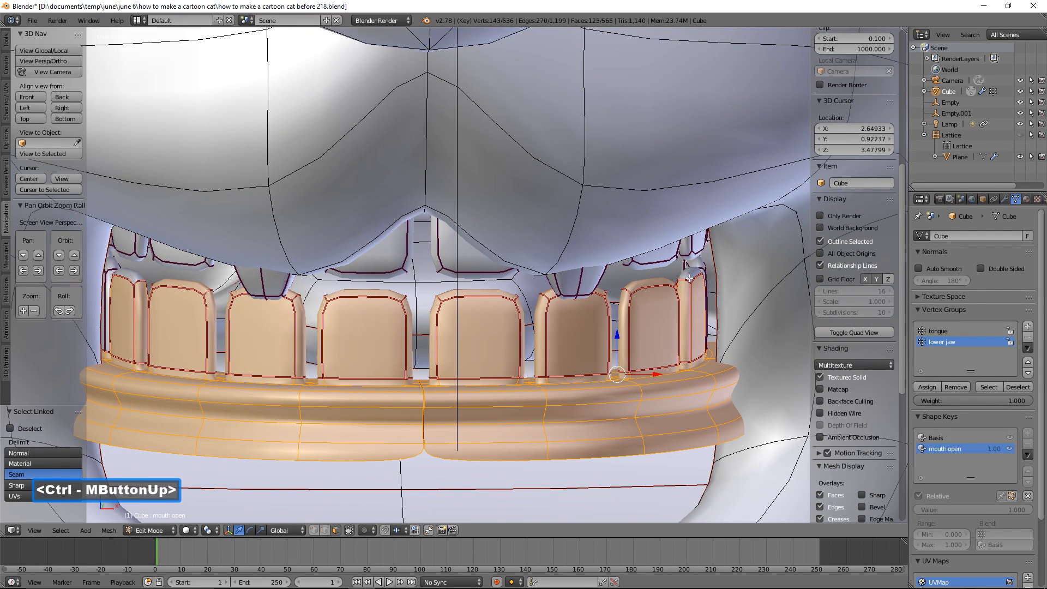
pyautogui.moveTo(689, 278); pyautogui.dragTo(681, 285, button='middle')
pyautogui.keyDown('shift'); pyautogui.rightClick(706, 265); pyautogui.keyUp('shift')
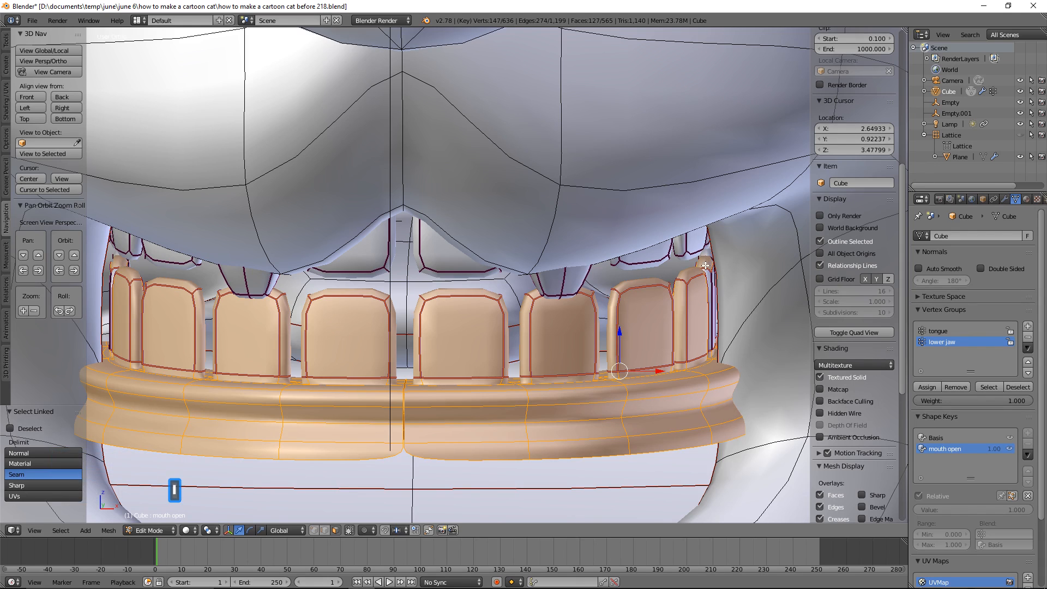
pyautogui.keyDown('shift'); pyautogui.rightClick(714, 286); pyautogui.keyUp('shift')
pyautogui.moveTo(668, 289); pyautogui.dragTo(688, 286, button='middle')
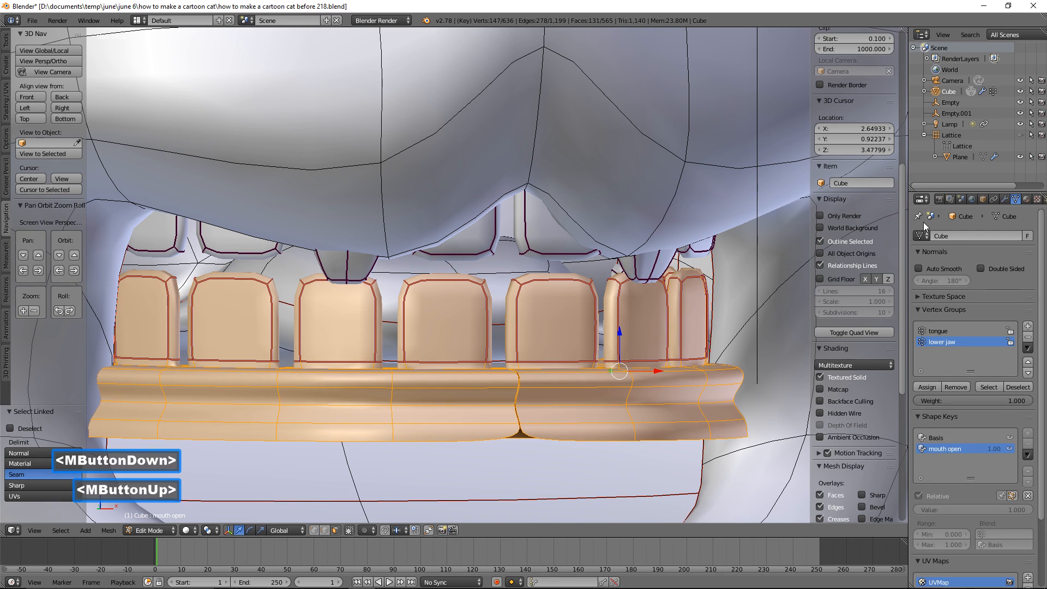
# Step: Hide the mirrored half to add the remaining hidden lower tooth to the selection, restore it and save as how to make a cartoon cat before 219.blend
pyautogui.click(1004, 200)
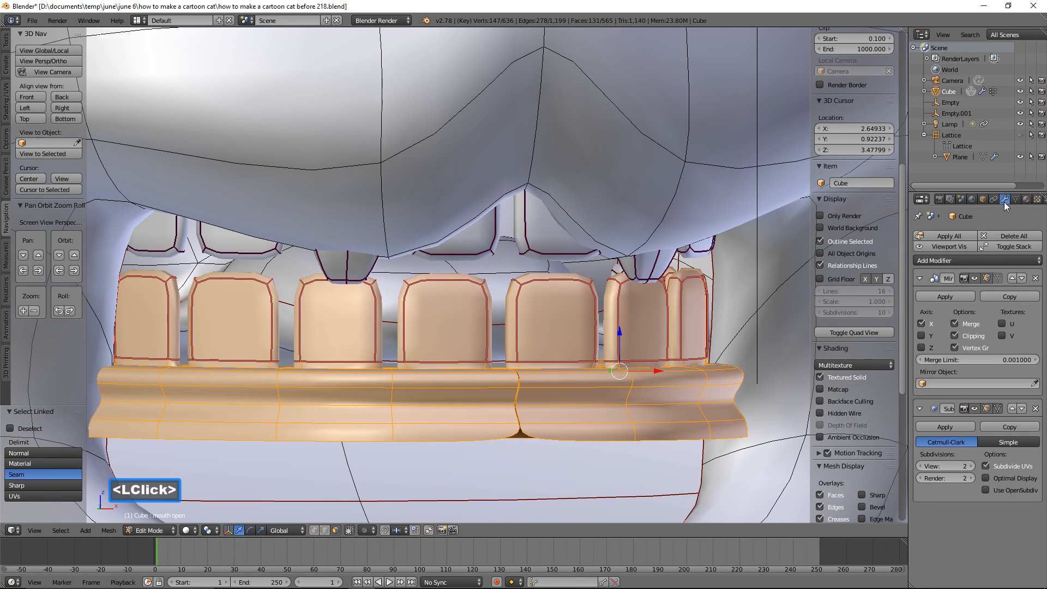
pyautogui.click(985, 278)
pyautogui.moveTo(596, 313); pyautogui.dragTo(658, 337, button='middle')
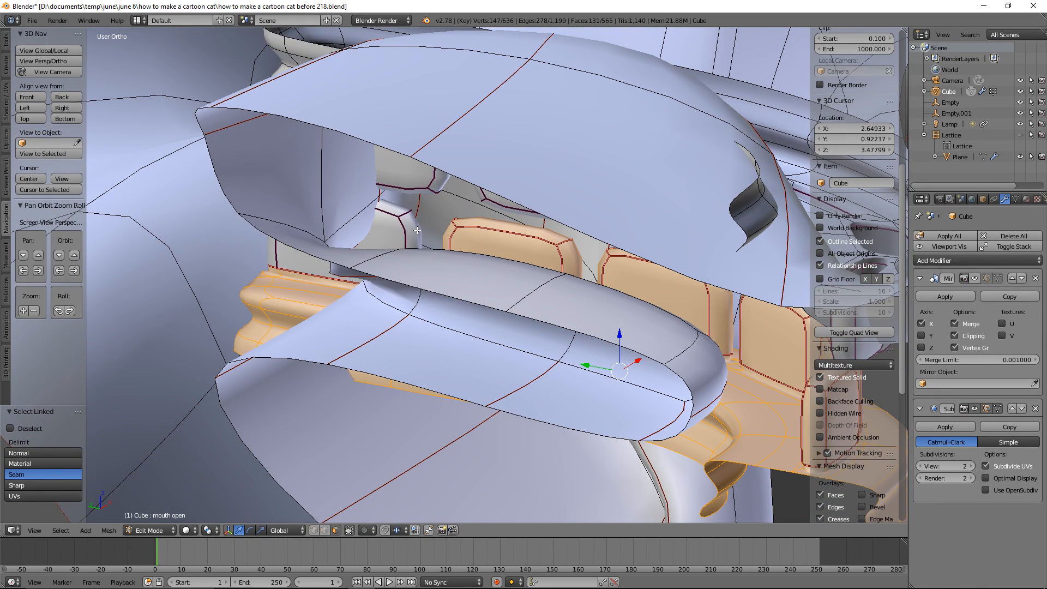
pyautogui.press('l')
pyautogui.keyDown('shift'); pyautogui.rightClick(401, 210); pyautogui.keyUp('shift')
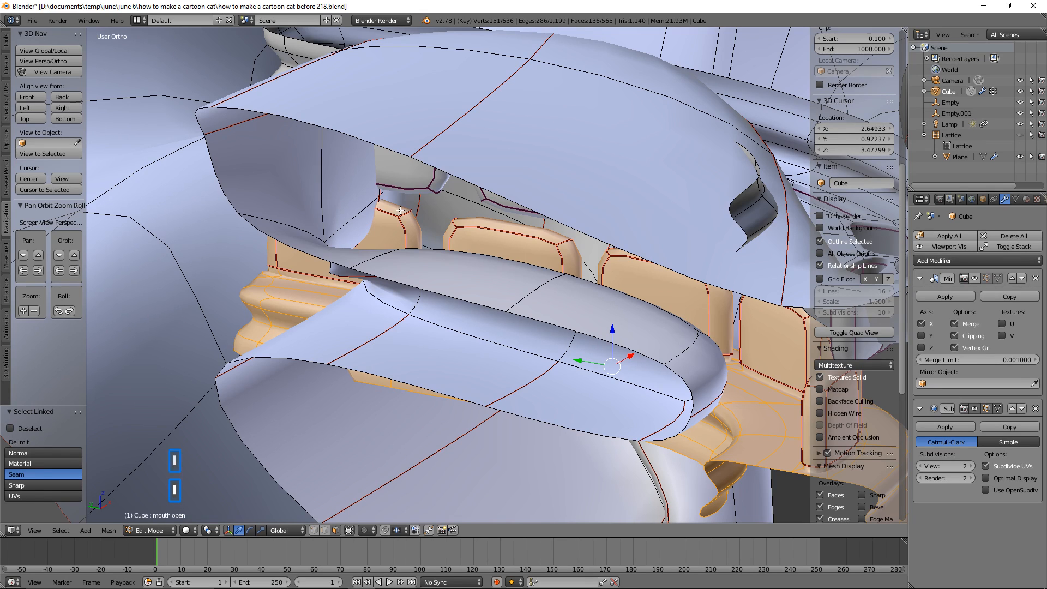
pyautogui.moveTo(440, 295); pyautogui.dragTo(409, 299, button='middle')
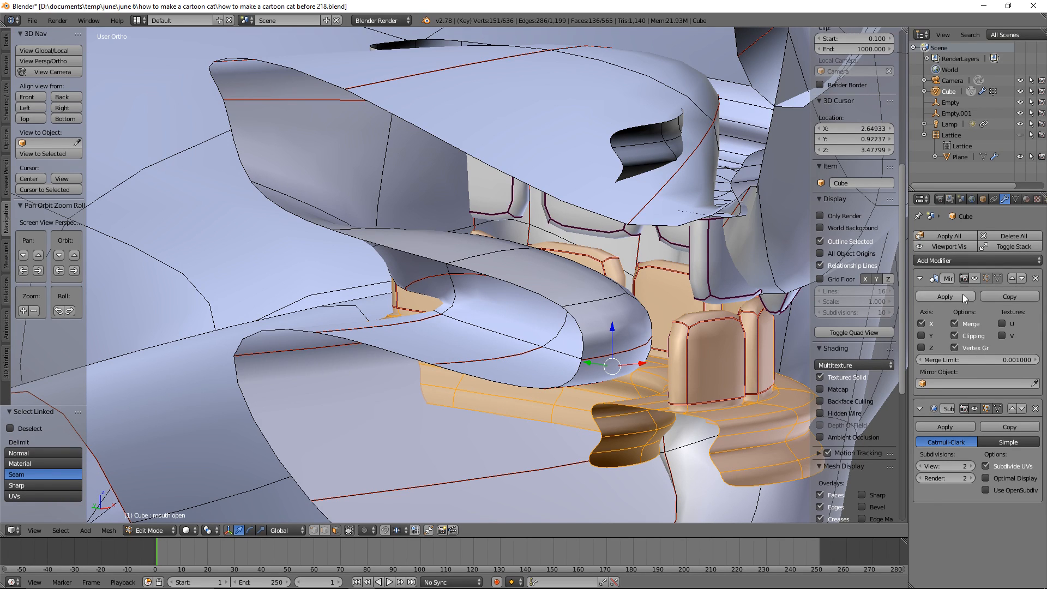
pyautogui.click(975, 279)
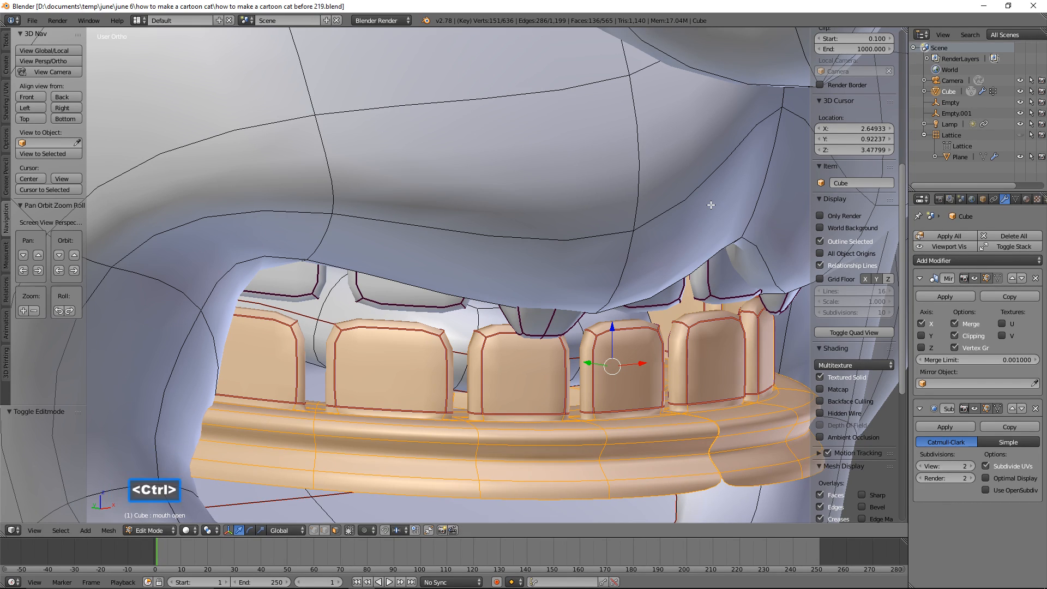
# Step: In the right side view, place the 3D cursor at the jaw hinge as the pivot point and save as how to make a cartoon cat before 220.blend
pyautogui.keyDown('ctrl'); pyautogui.moveTo(702, 189); pyautogui.dragTo(551, 306, button='middle'); pyautogui.keyUp('ctrl')
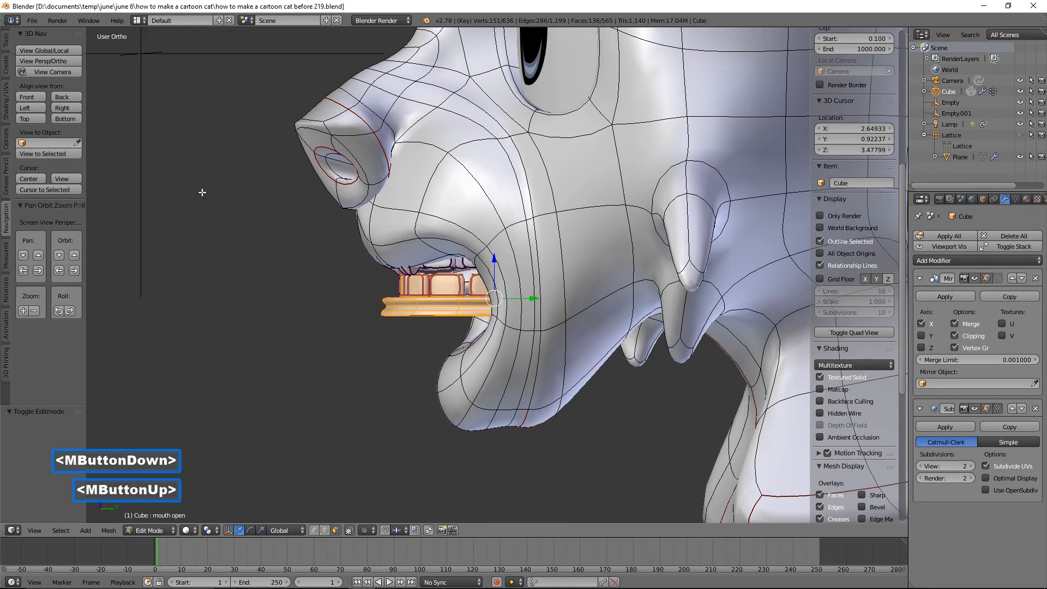
pyautogui.click(78, 107)
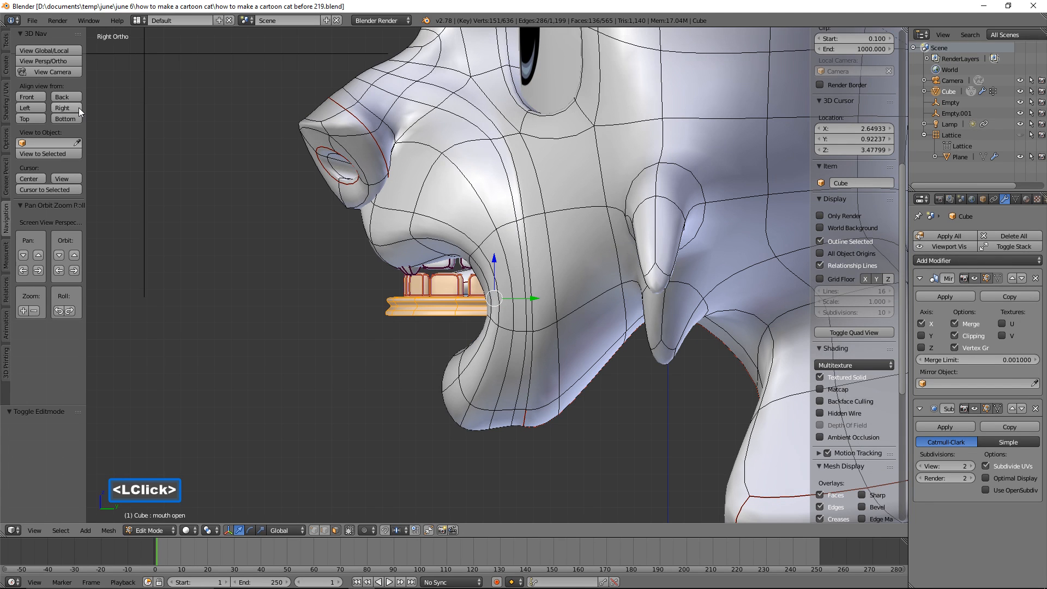
pyautogui.rightClick(569, 304)
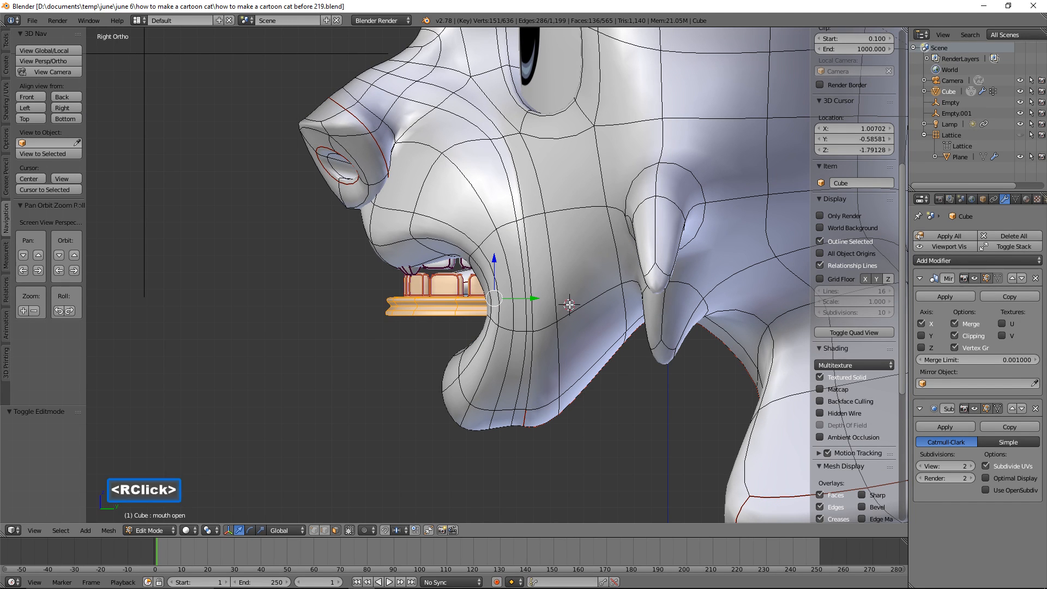
pyautogui.click(215, 531)
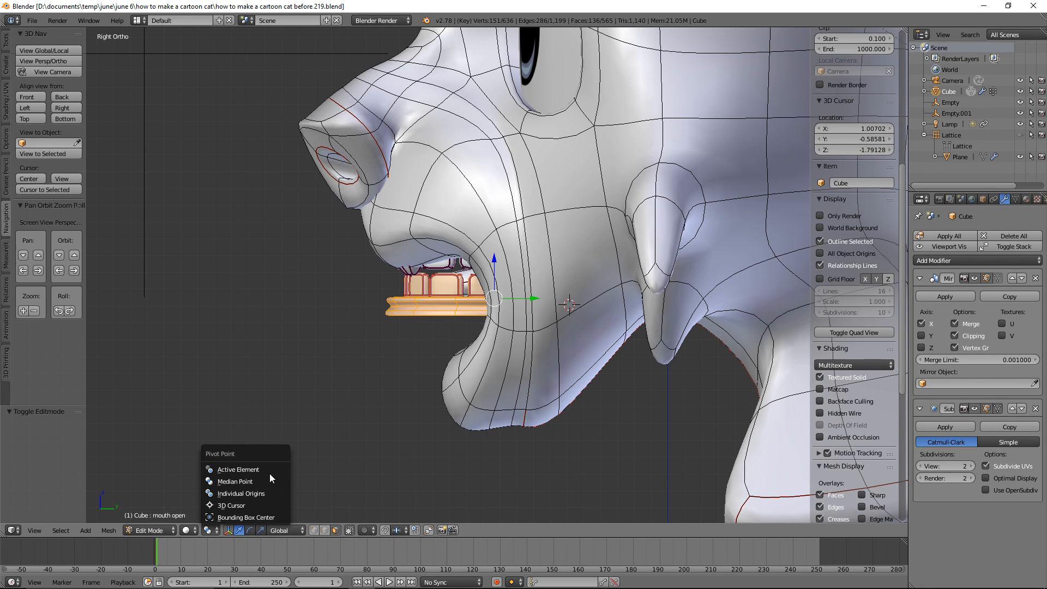
pyautogui.click(266, 503)
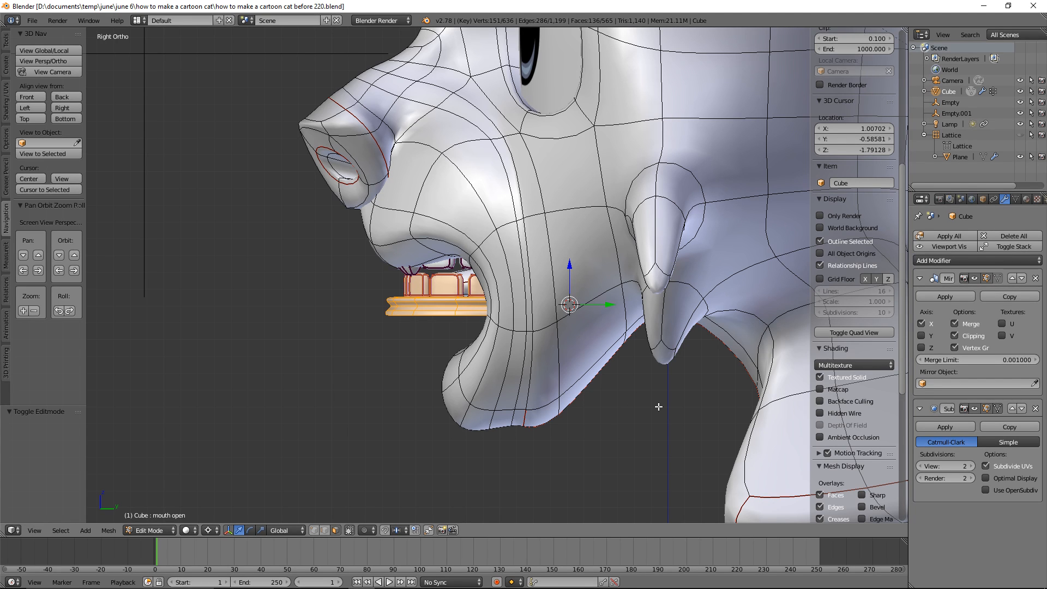
# Step: Rotate the selected lower teeth and gum about 29.7° around the X axis, down into the open jaw
pyautogui.press('r')
pyautogui.press('x')
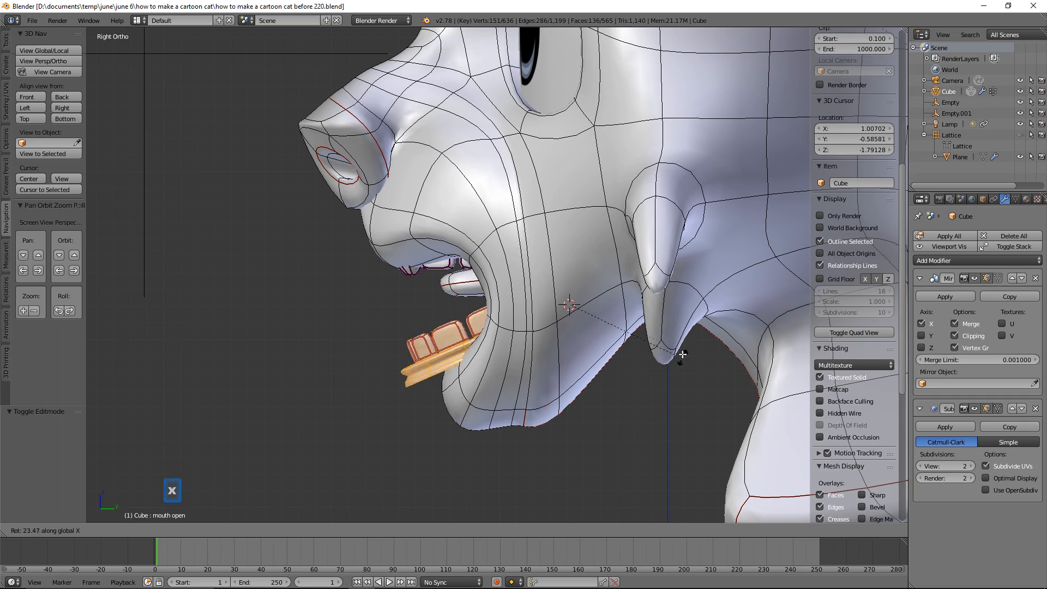
pyautogui.click(672, 349)
pyautogui.moveTo(672, 349); pyautogui.dragTo(483, 366, button='middle')
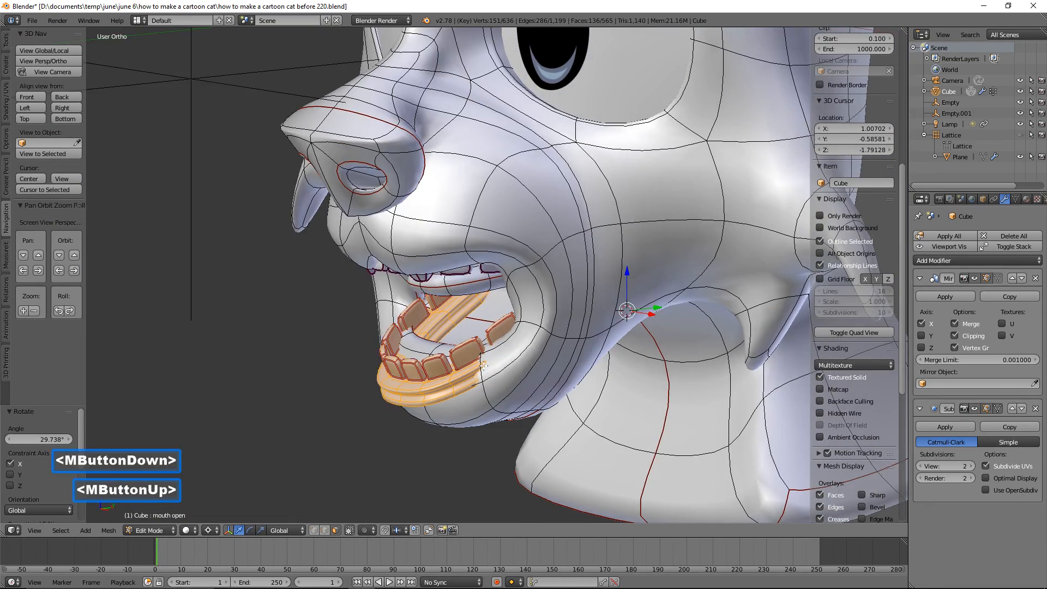
# Step: Nudge the lower teeth and gum into the jaw, including 0.026 along Z, and save as how to make a cartoon cat before 221.blend
pyautogui.moveTo(682, 337); pyautogui.dragTo(653, 320, button='middle')
pyautogui.moveTo(649, 316); pyautogui.dragTo(677, 308)
pyautogui.moveTo(612, 277); pyautogui.dragTo(611, 275)
pyautogui.moveTo(611, 275); pyautogui.dragTo(584, 304, button='middle')
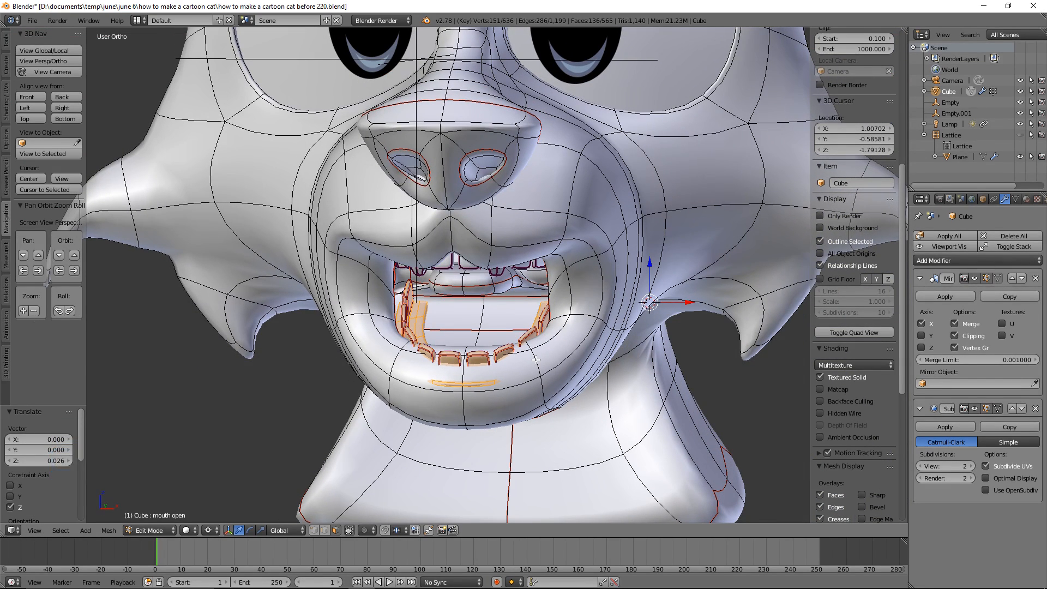
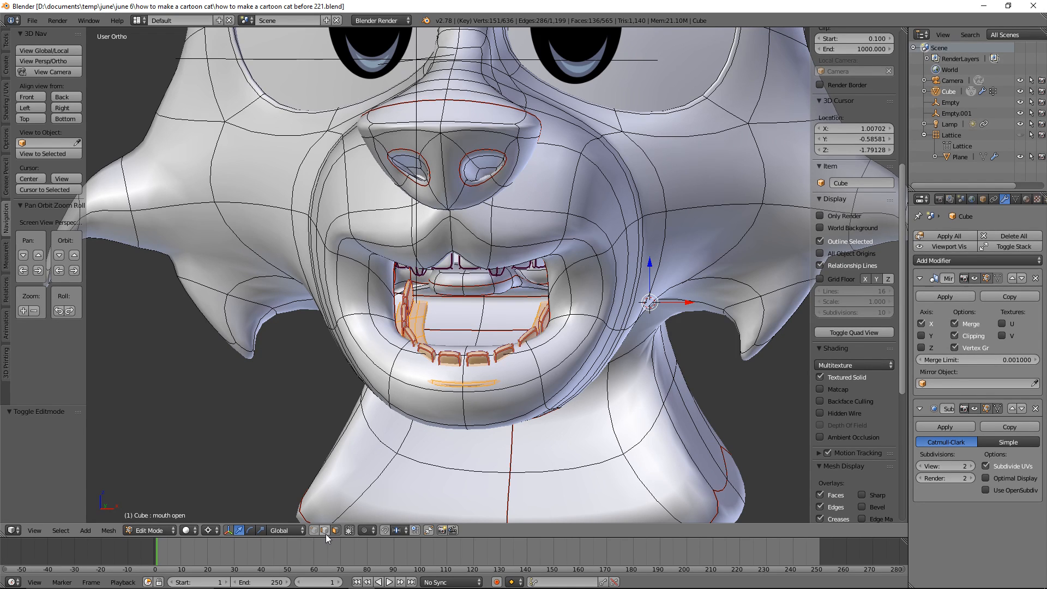
# Step: In edge select mode, select an edge on the lower lip and change the pivot point to Median Point
pyautogui.click(326, 533)
pyautogui.moveTo(535, 453); pyautogui.dragTo(538, 462, button='middle')
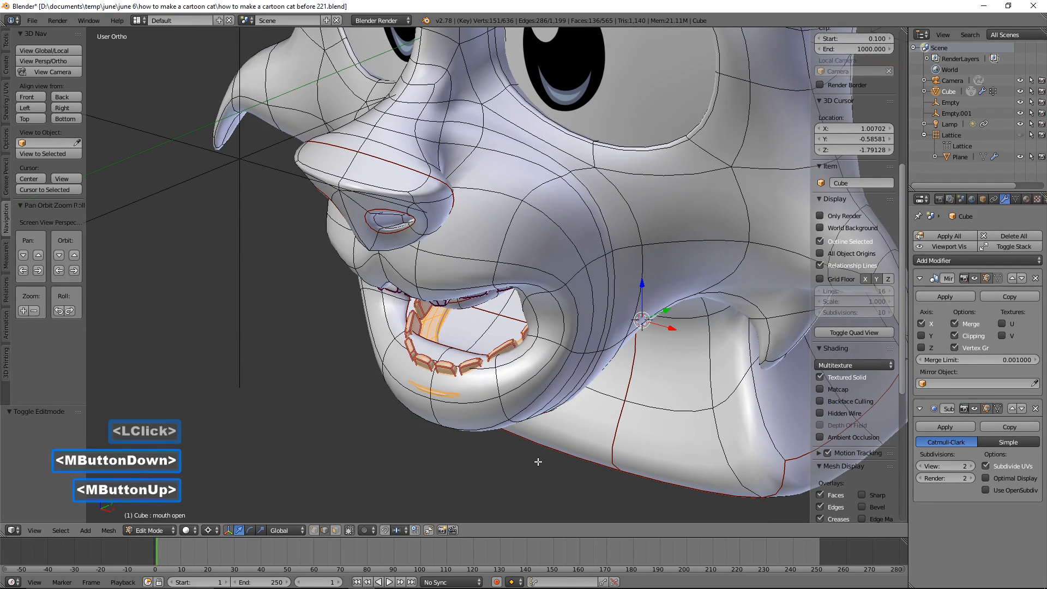
pyautogui.click(463, 399)
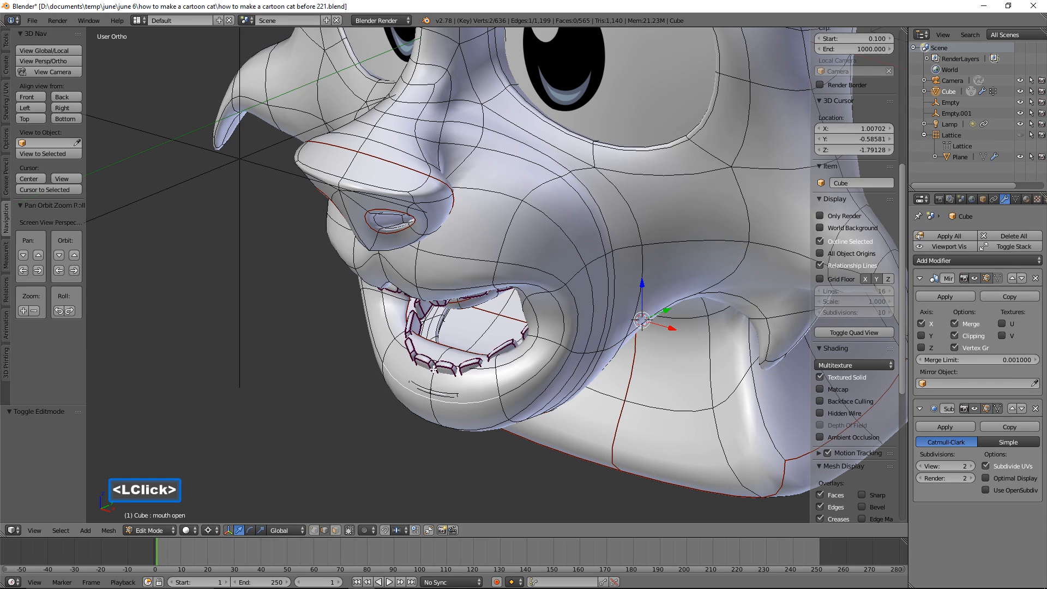
pyautogui.click(213, 532)
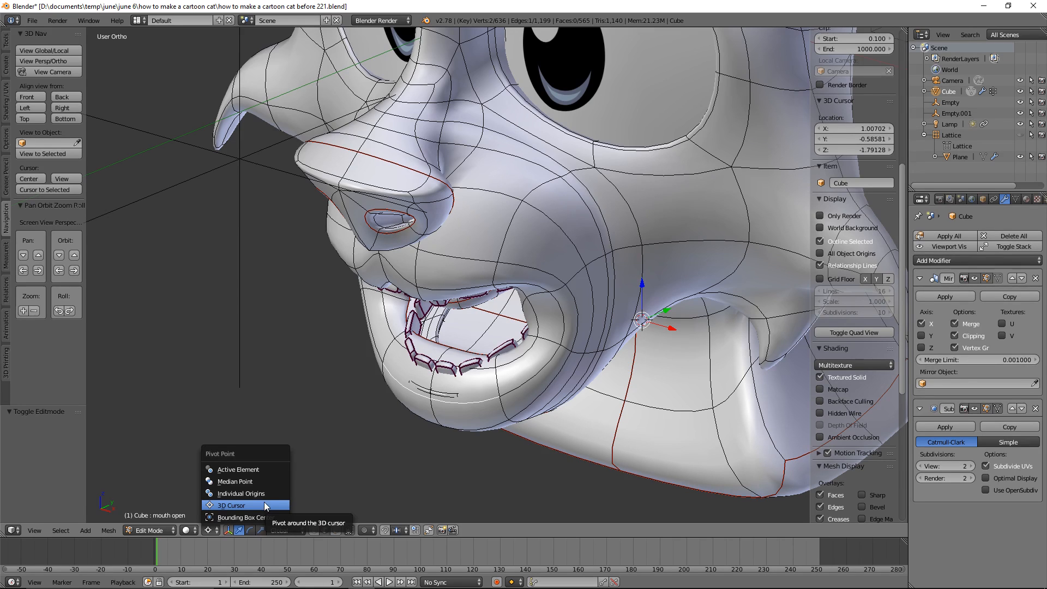
pyautogui.click(270, 482)
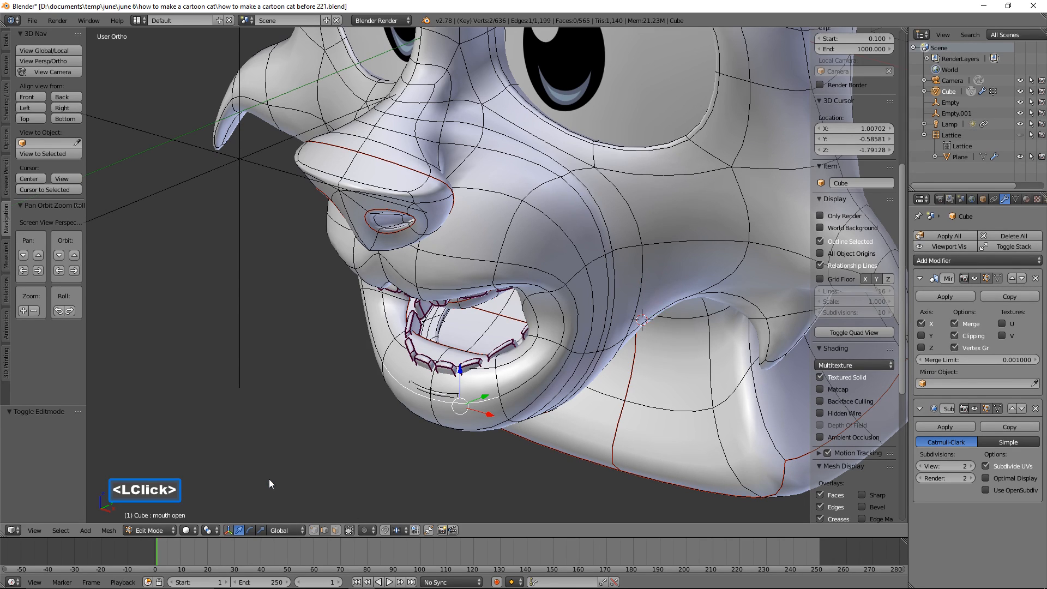
# Step: Reposition the lower lip edges along the inner and outer rim so the lower teeth are exposed
pyautogui.moveTo(483, 398); pyautogui.dragTo(480, 400)
pyautogui.click(485, 370)
pyautogui.moveTo(494, 354); pyautogui.dragTo(468, 375)
pyautogui.moveTo(442, 339); pyautogui.dragTo(449, 376)
pyautogui.click(458, 358)
pyautogui.moveTo(478, 311); pyautogui.dragTo(484, 335)
# Step: In face select mode, adjust a lower lip face along Z, deselect everything and save as how to make a cartoon cat before 222.blend
pyautogui.click(335, 531)
pyautogui.click(464, 400)
pyautogui.moveTo(459, 357); pyautogui.dragTo(459, 356)
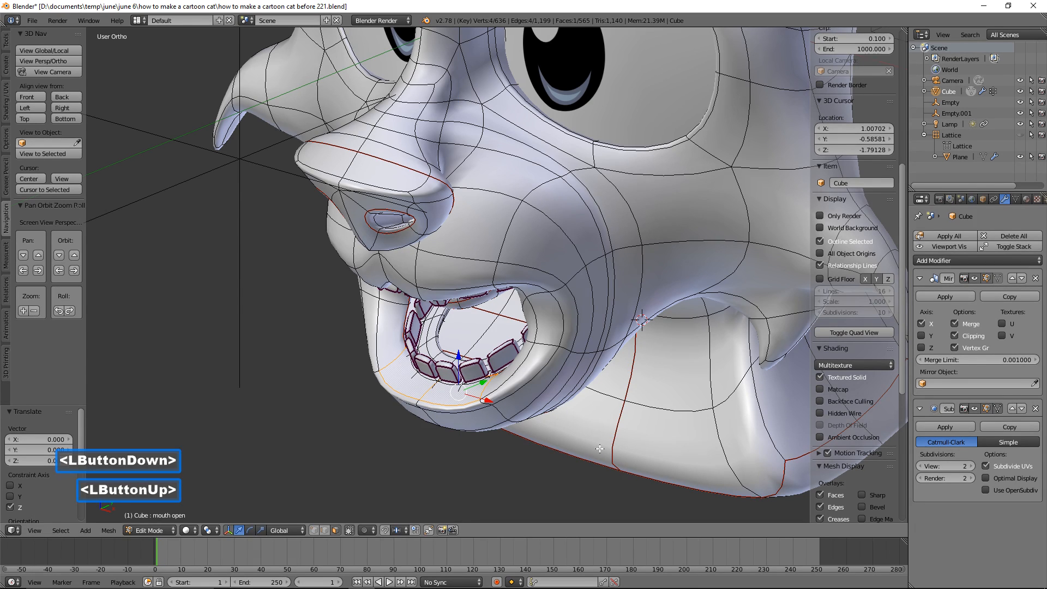
pyautogui.press('a')
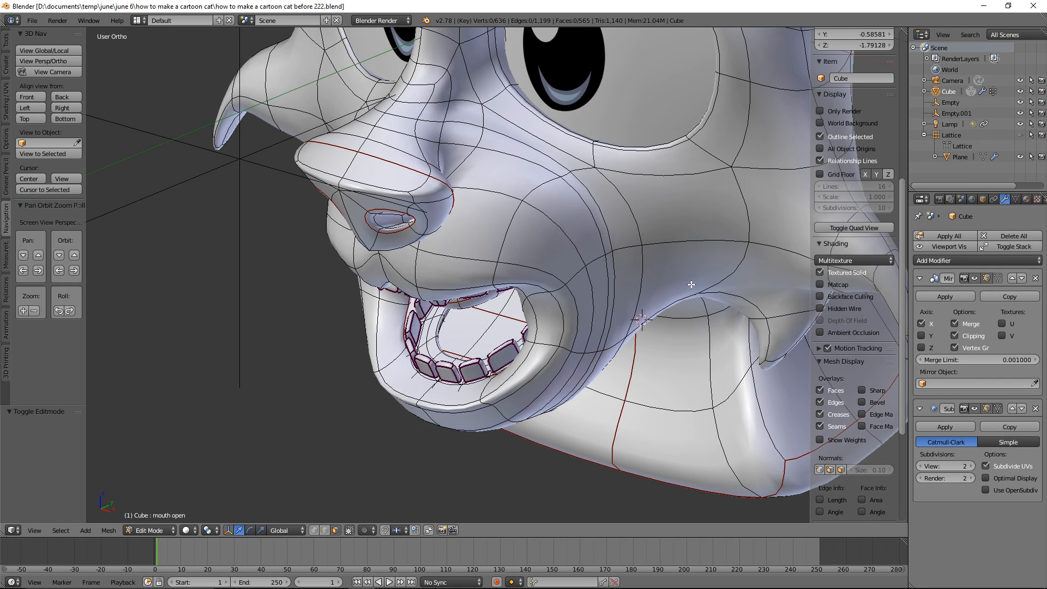
# Step: Brush-select the cheek faces around the mouth corner and hide them to expose the back teeth
pyautogui.press('c')
pyautogui.moveTo(625, 293); pyautogui.dragTo(547, 326)
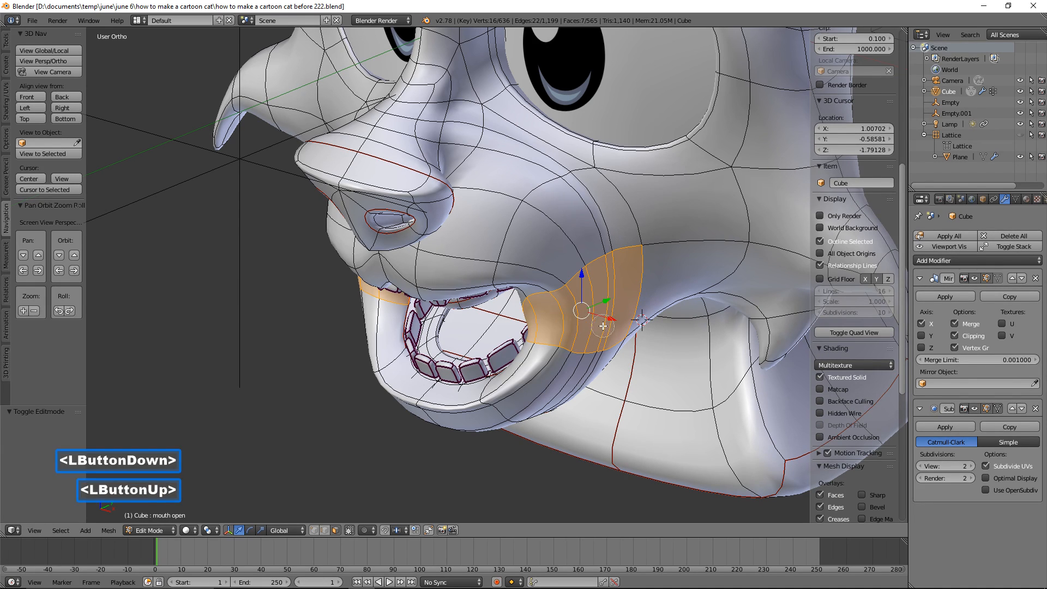
pyautogui.rightClick(677, 279)
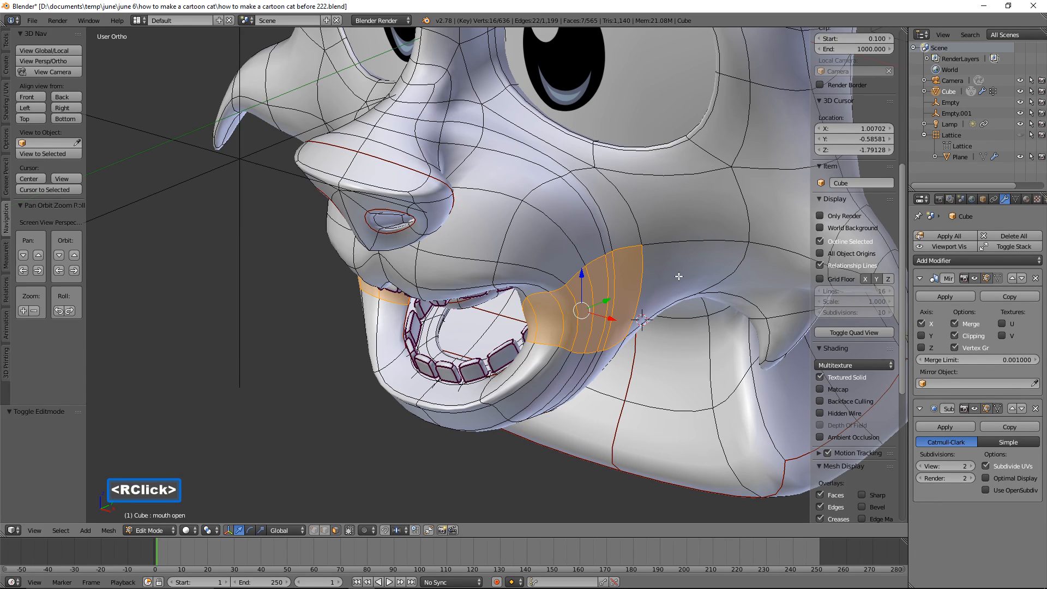
pyautogui.press('h')
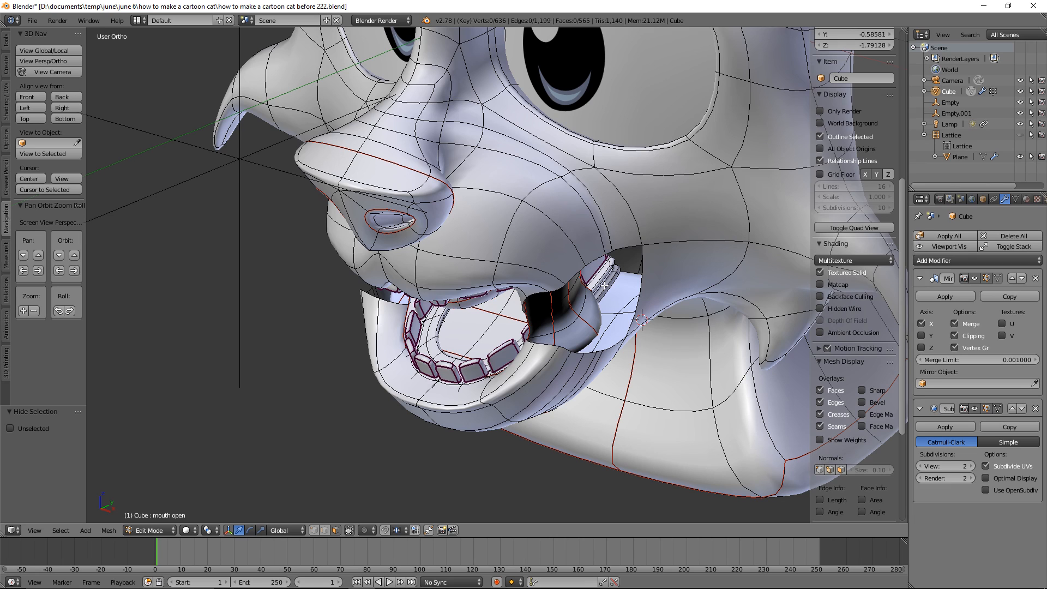
# Step: Select the linked lower gum and the first lower teeth by seam, and save as how to make a cartoon cat before 223.blend
pyautogui.press('l')
pyautogui.moveTo(605, 286); pyautogui.dragTo(598, 266, button='middle')
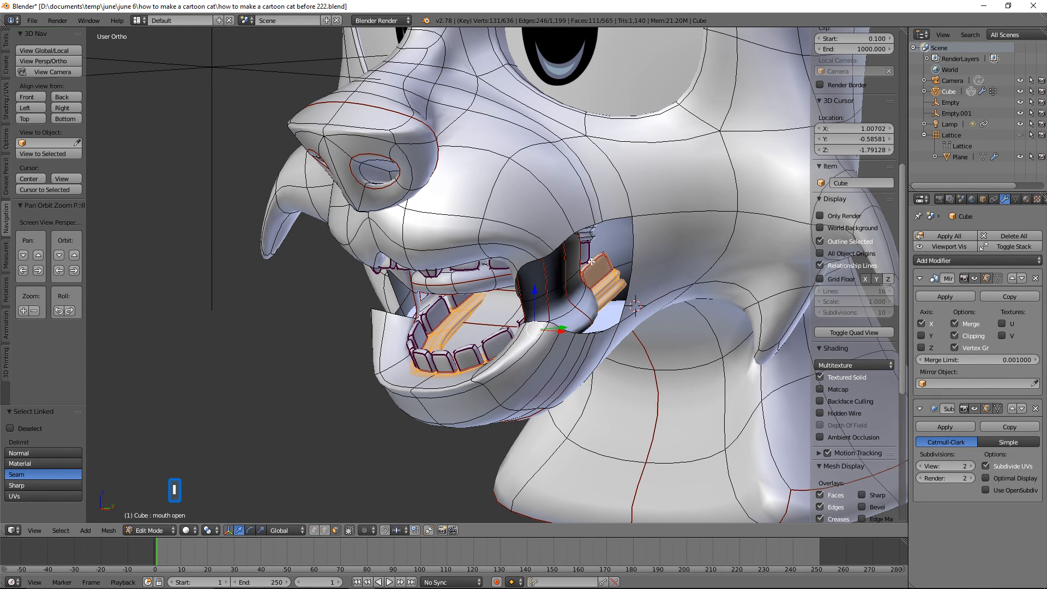
pyautogui.moveTo(499, 313); pyautogui.dragTo(554, 298, button='middle')
pyautogui.press('l')
pyautogui.press('l')
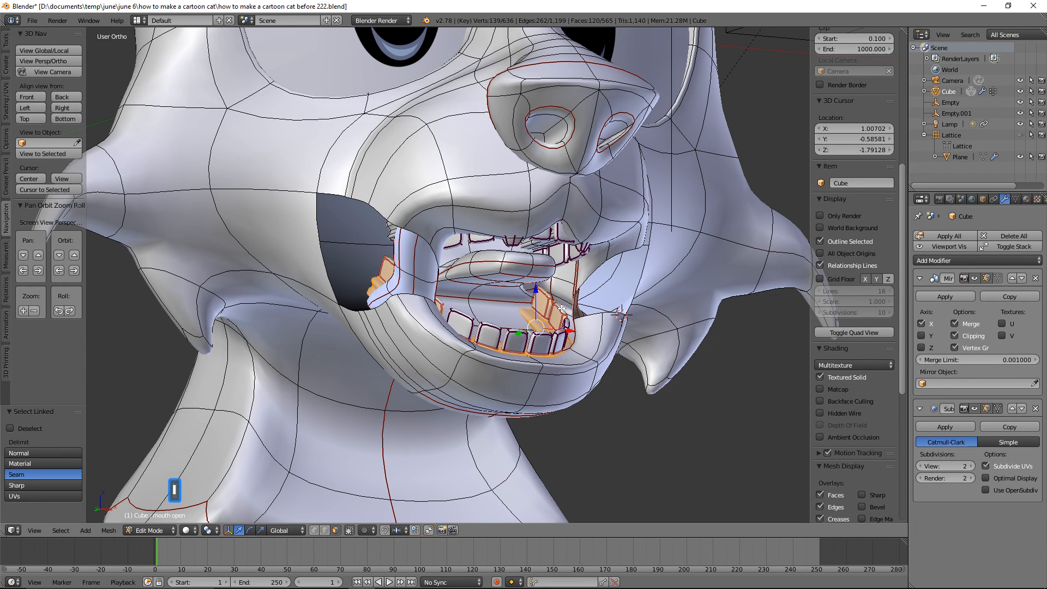
pyautogui.press('l')
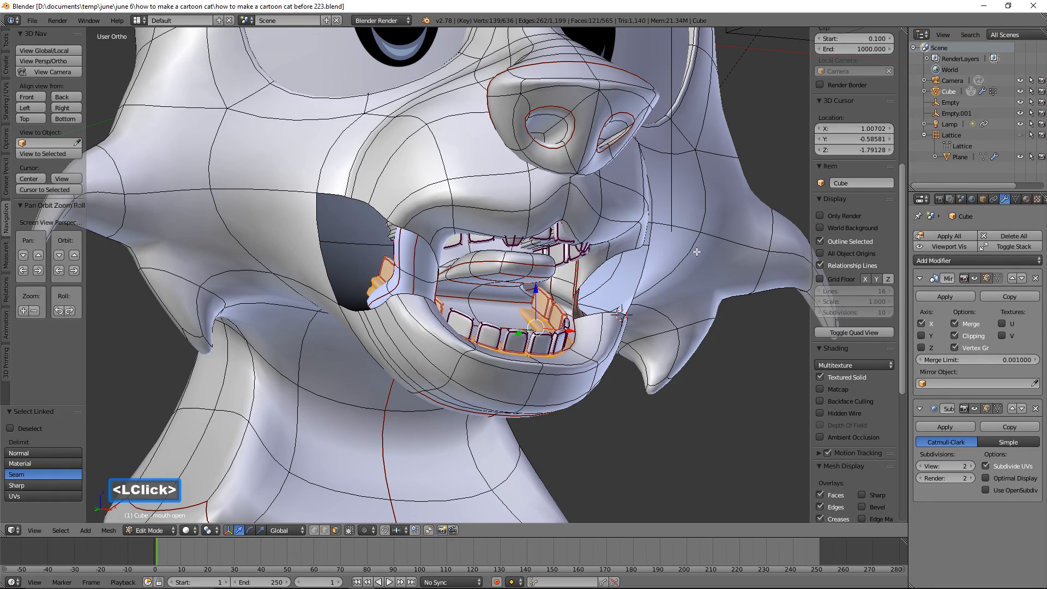
# Step: Add the remaining lower teeth to the linked selection from both sides of the mouth
pyautogui.moveTo(696, 252); pyautogui.dragTo(633, 318, button='middle')
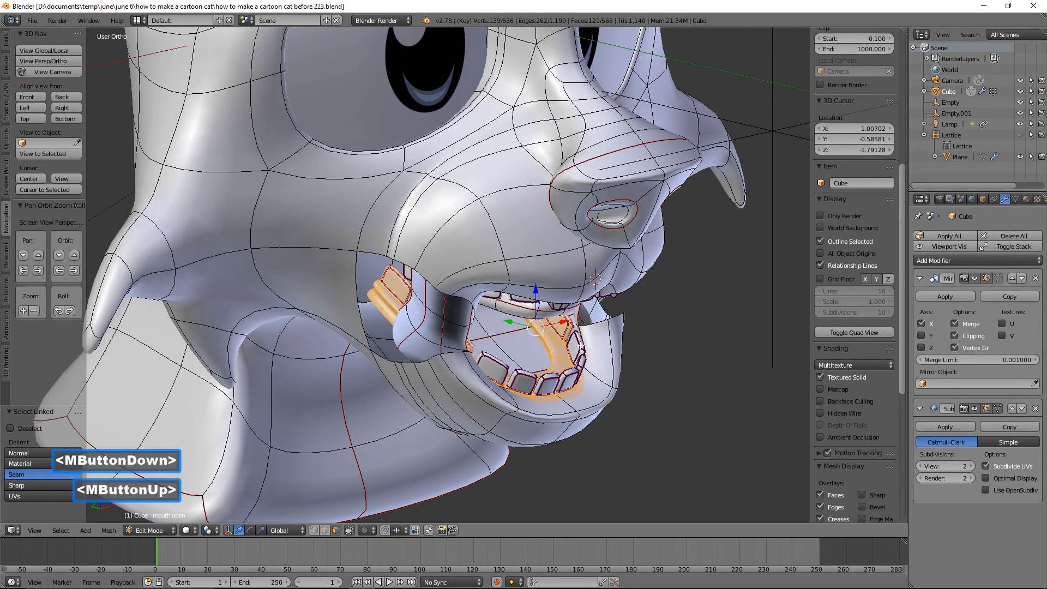
pyautogui.press('l')
pyautogui.press('l')
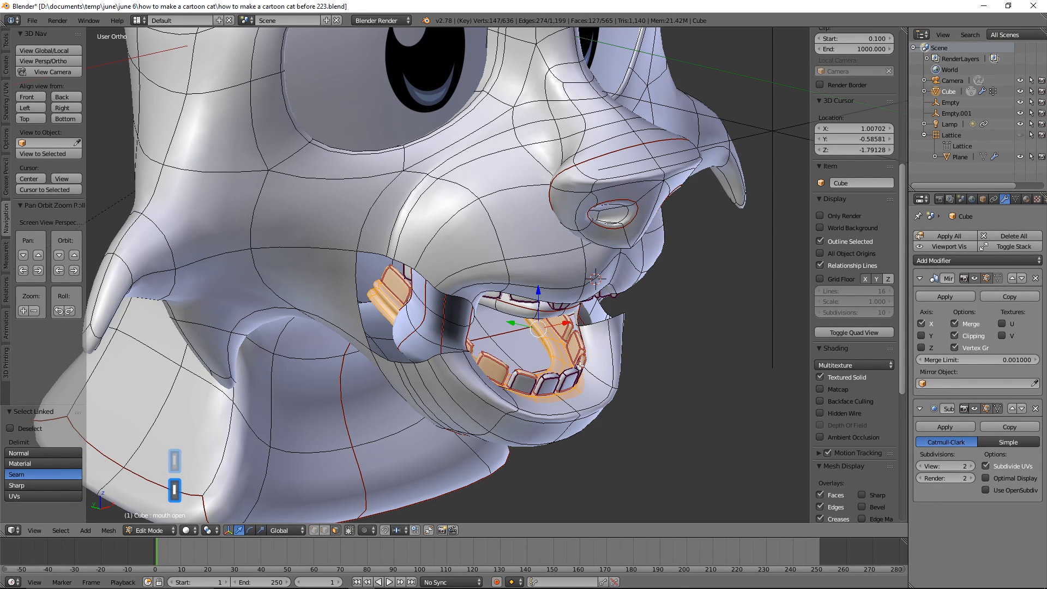
pyautogui.press('l')
pyautogui.press('l')
pyautogui.moveTo(638, 357); pyautogui.dragTo(562, 343, button='middle')
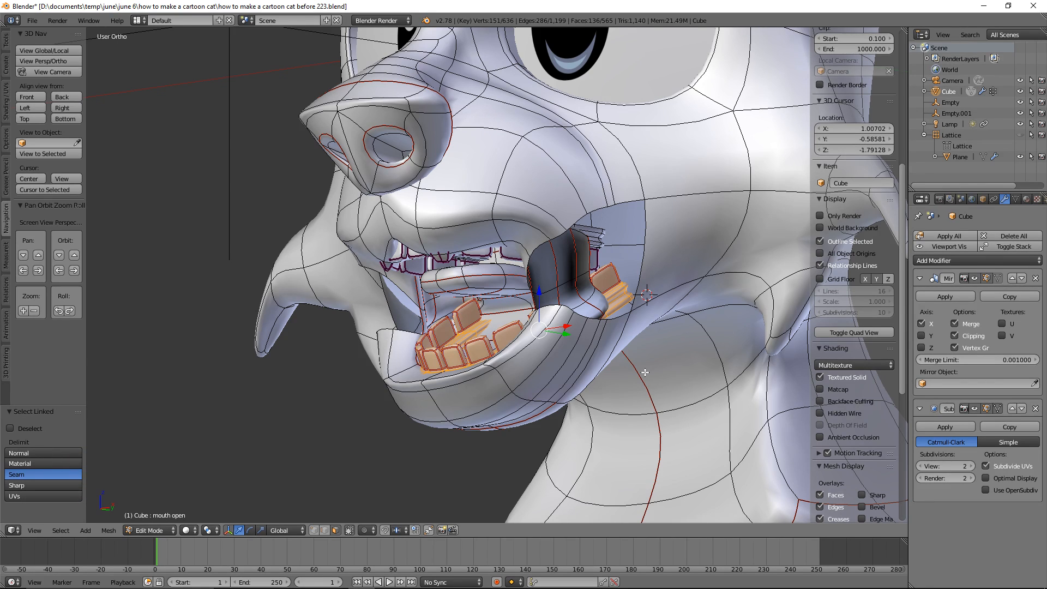
# Step: Add the lower jaw vertex group to the selected teeth and gum, and reveal the hidden cheek faces
pyautogui.click(1015, 199)
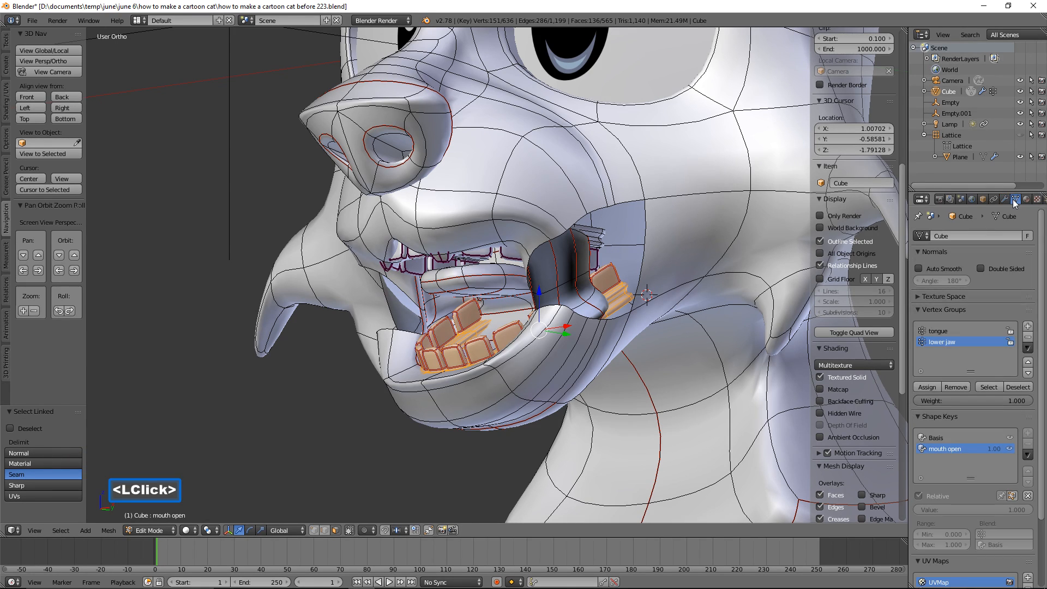
pyautogui.click(989, 387)
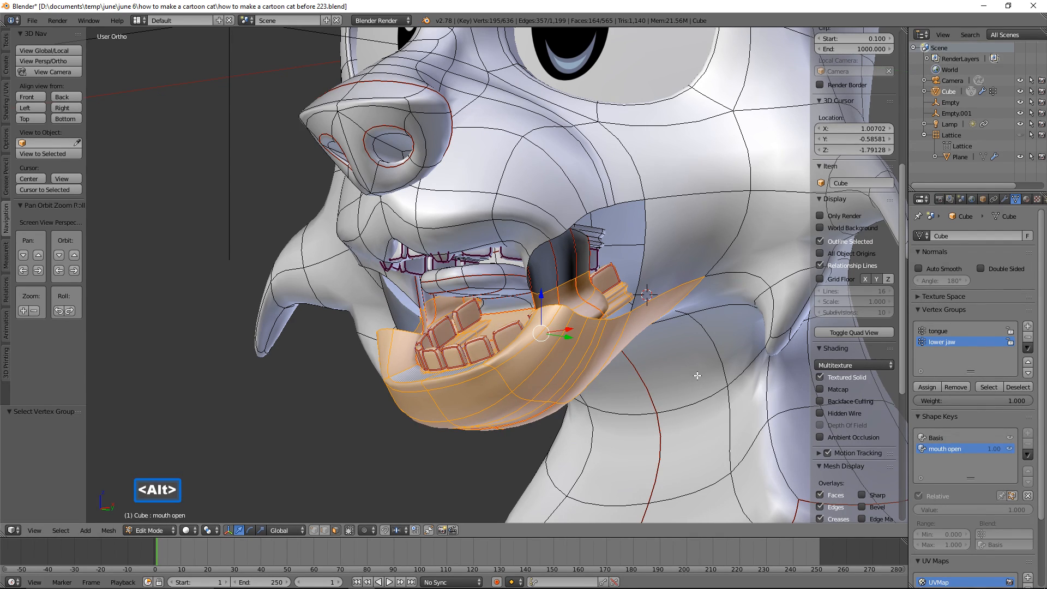
pyautogui.hotkey('alt', 'h')
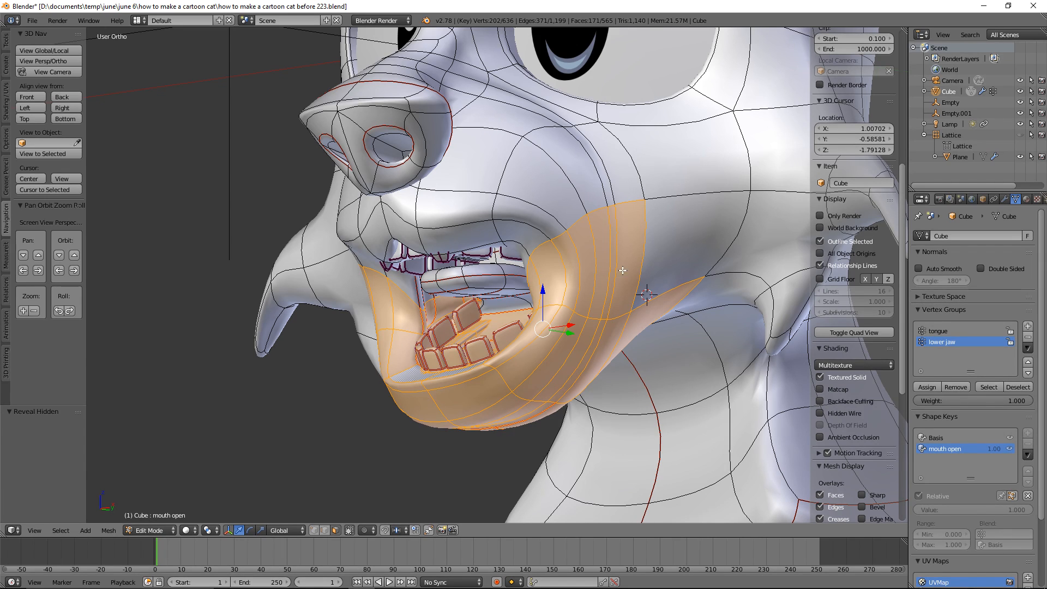
# Step: Brush the revealed cheek faces out of the selection, leaving only the lower jaw, gum and teeth selected
pyautogui.press('c')
pyautogui.middleClick(643, 241)
pyautogui.moveTo(644, 241)
pyautogui.mouseDown(button='middle')
pyautogui.moveTo(545, 262)
pyautogui.moveTo(657, 321)
pyautogui.moveTo(208, 163)
pyautogui.mouseUp(button='middle')
pyautogui.rightClick(548, 261)
# Step: In the right side view, place the 3D cursor at the jaw hinge and use it as the pivot point
pyautogui.click(78, 107)
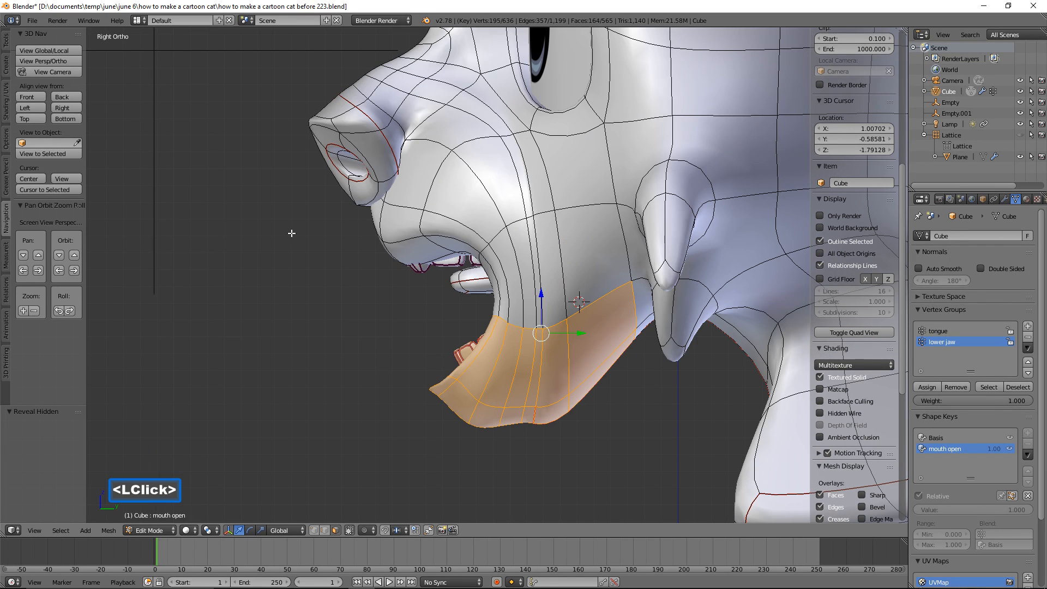
pyautogui.click(607, 300)
pyautogui.rightClick(608, 301)
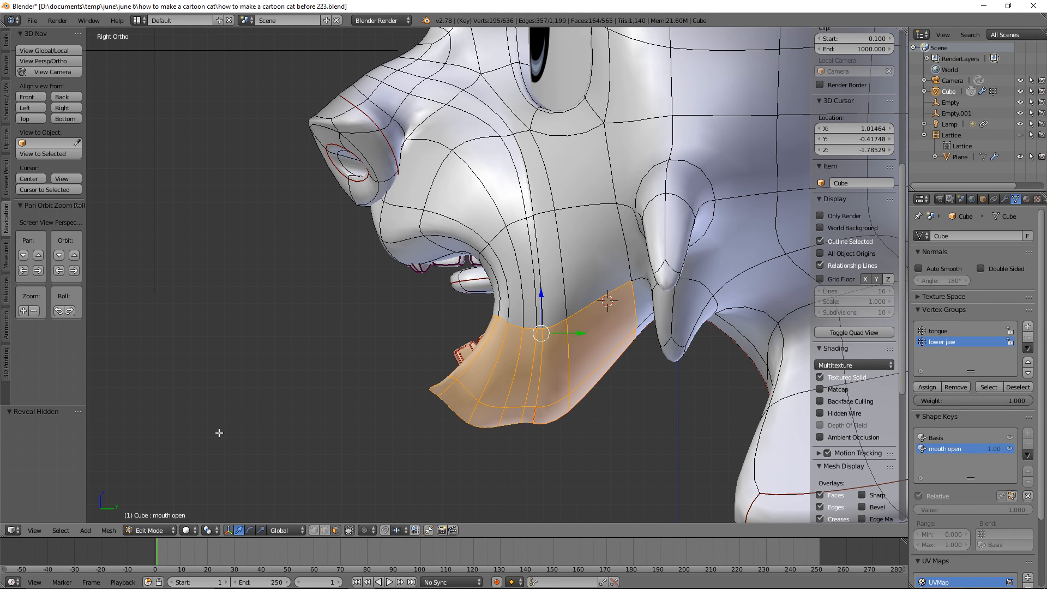
pyautogui.click(211, 531)
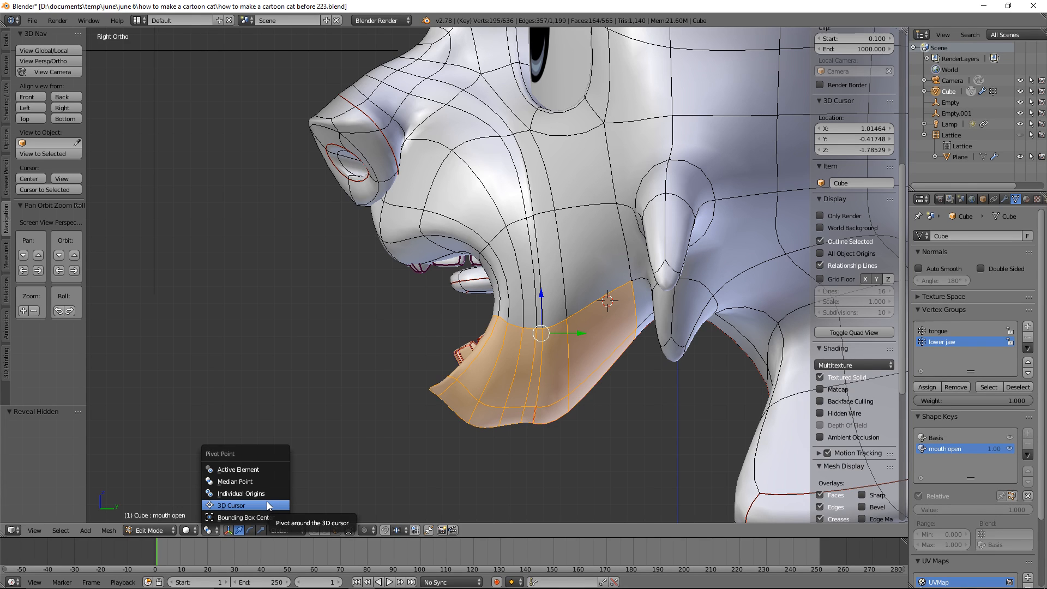
pyautogui.click(245, 505)
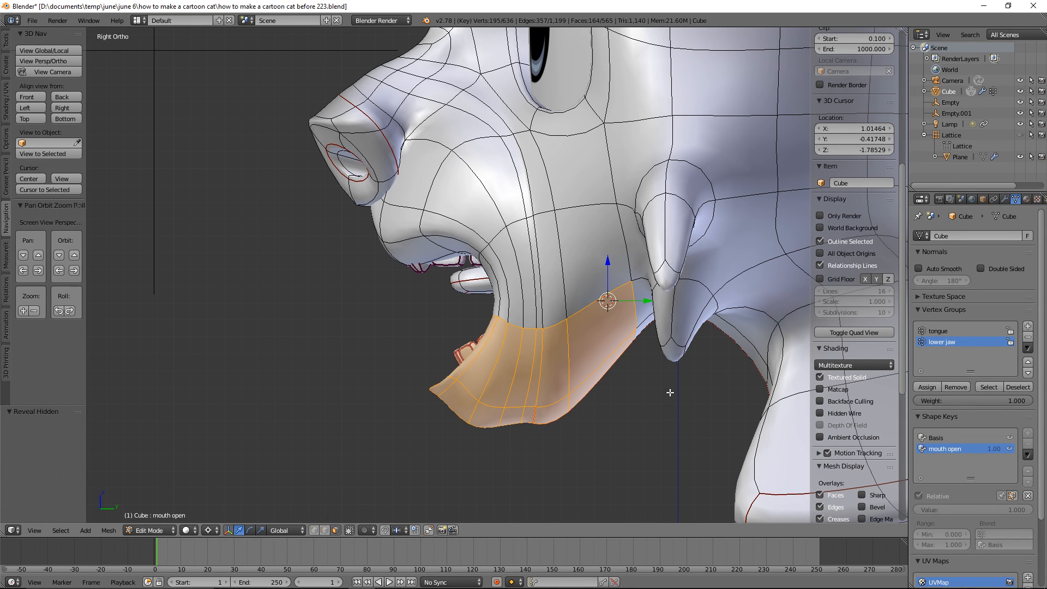
pyautogui.rightClick(622, 298)
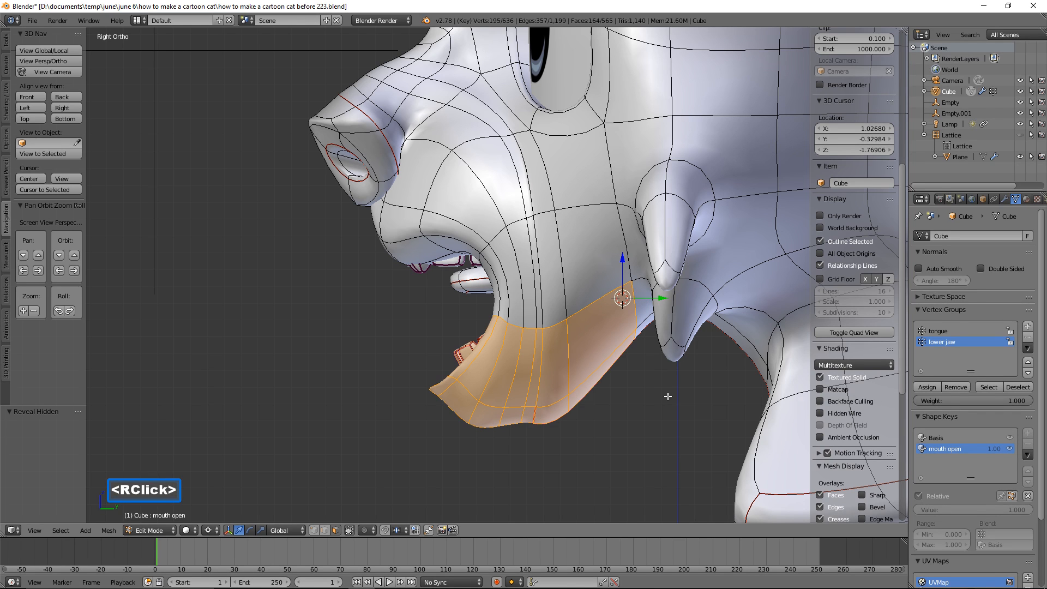
# Step: Rotate the lower jaw with its teeth 24.45° around the X axis and save as how to make a cartoon cat before 224.blend
pyautogui.press('r')
pyautogui.press('x')
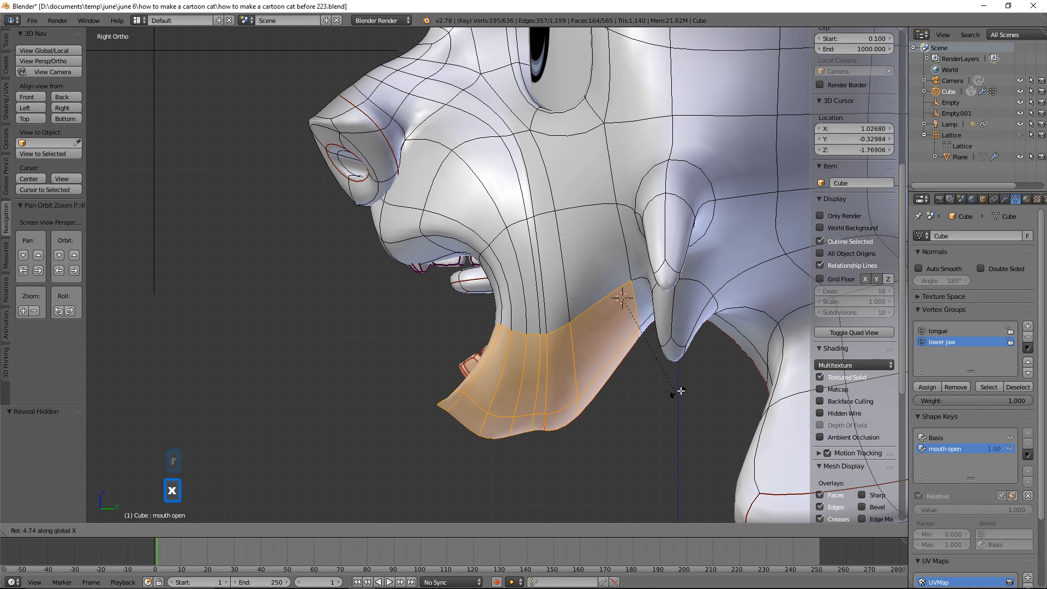
pyautogui.click(703, 367)
pyautogui.moveTo(522, 352); pyautogui.dragTo(591, 346, button='middle')
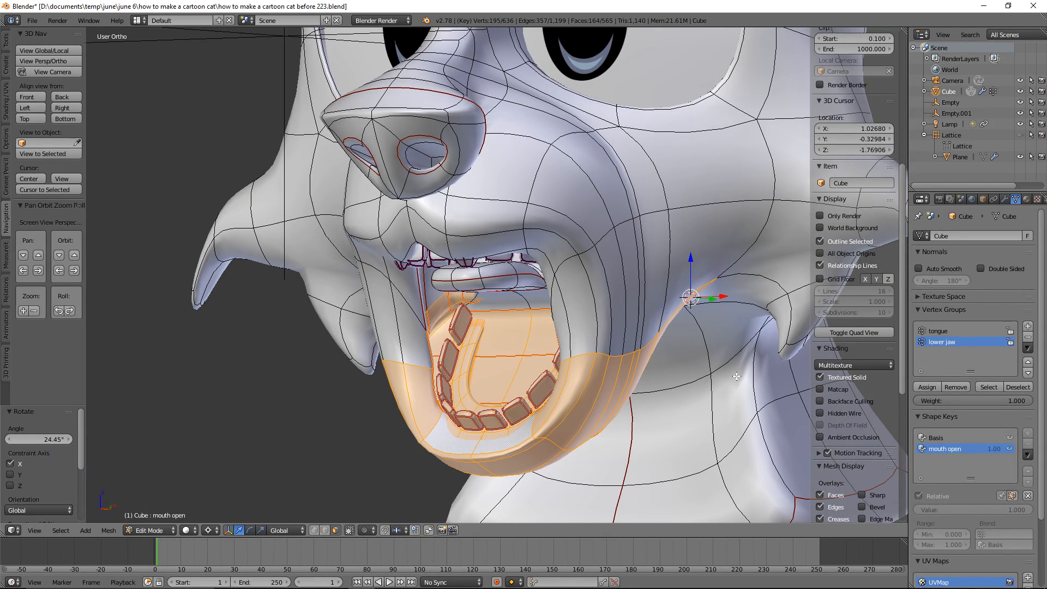
pyautogui.click(698, 212)
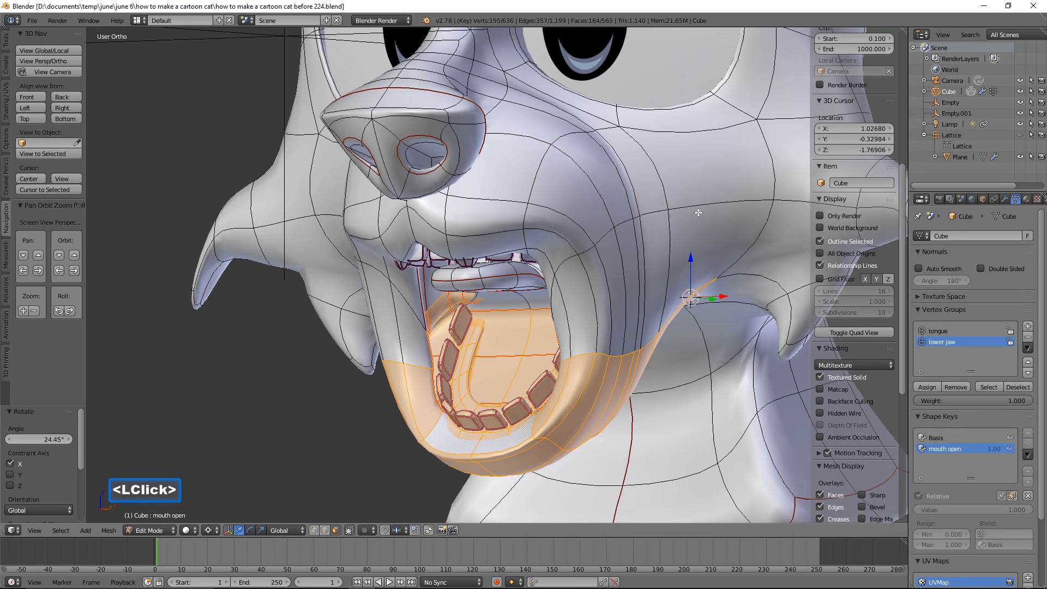
# Step: Select only the tongue vertex group and rotate it 17.177° around the X axis, down into the open mouth
pyautogui.keyDown('ctrl'); pyautogui.moveTo(731, 179); pyautogui.dragTo(655, 294, button='middle'); pyautogui.keyUp('ctrl')
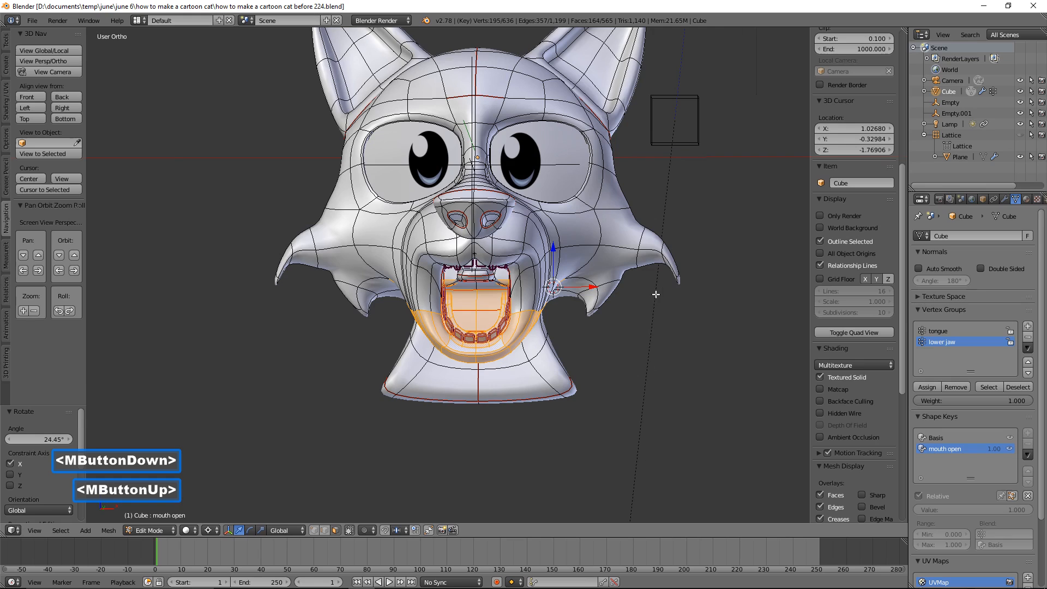
pyautogui.press('a')
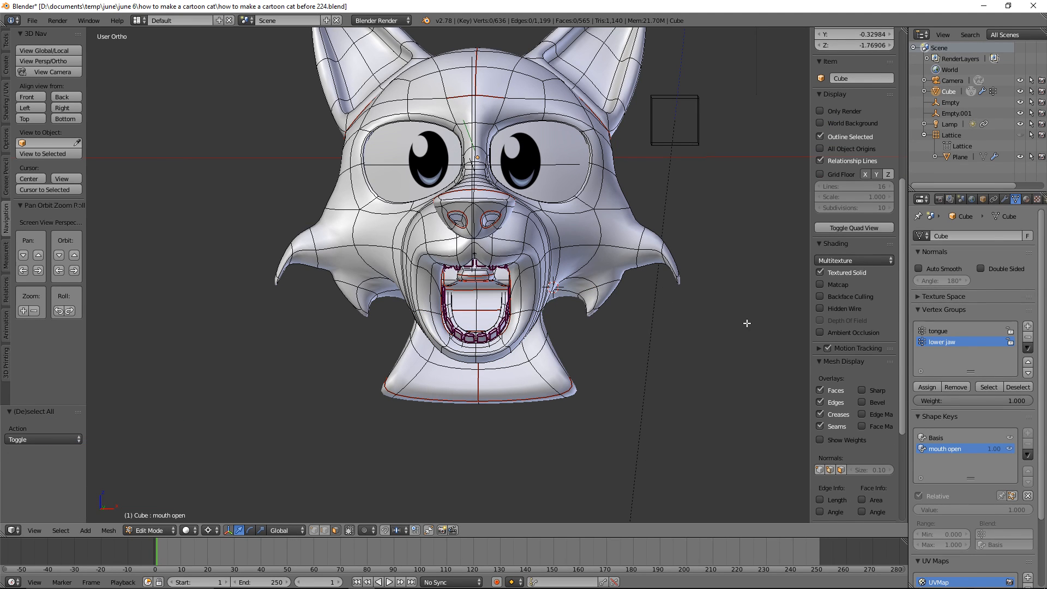
pyautogui.click(948, 330)
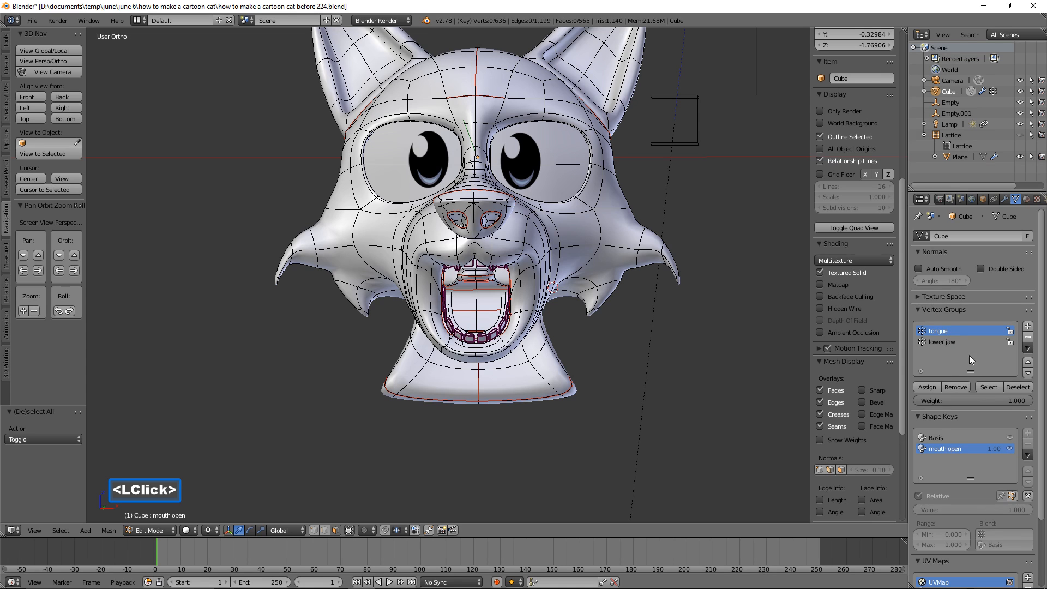
pyautogui.click(989, 387)
pyautogui.moveTo(726, 327); pyautogui.dragTo(631, 311, button='middle')
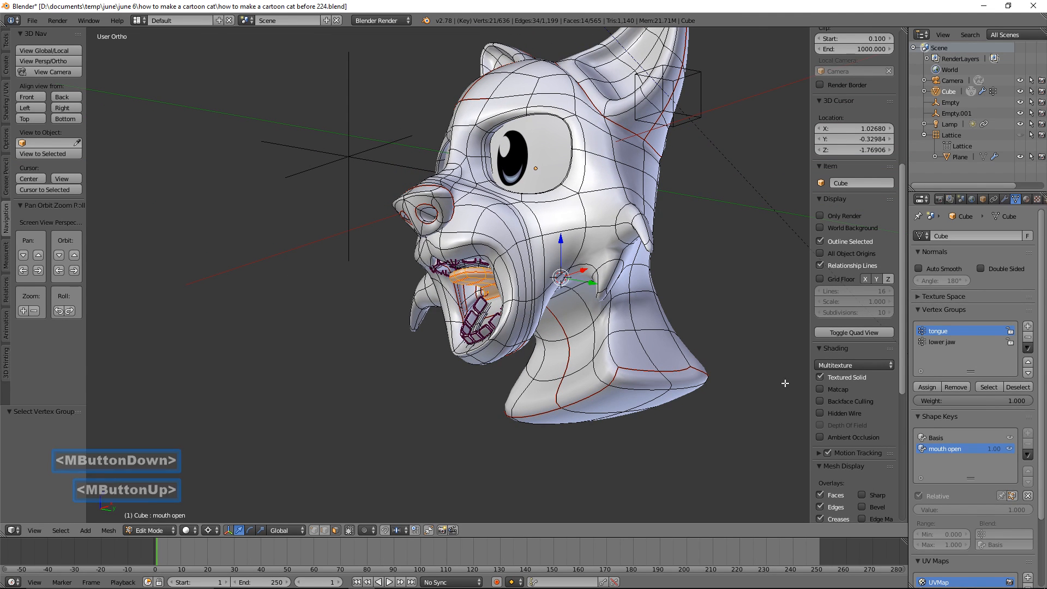
pyautogui.press('r')
pyautogui.press('x')
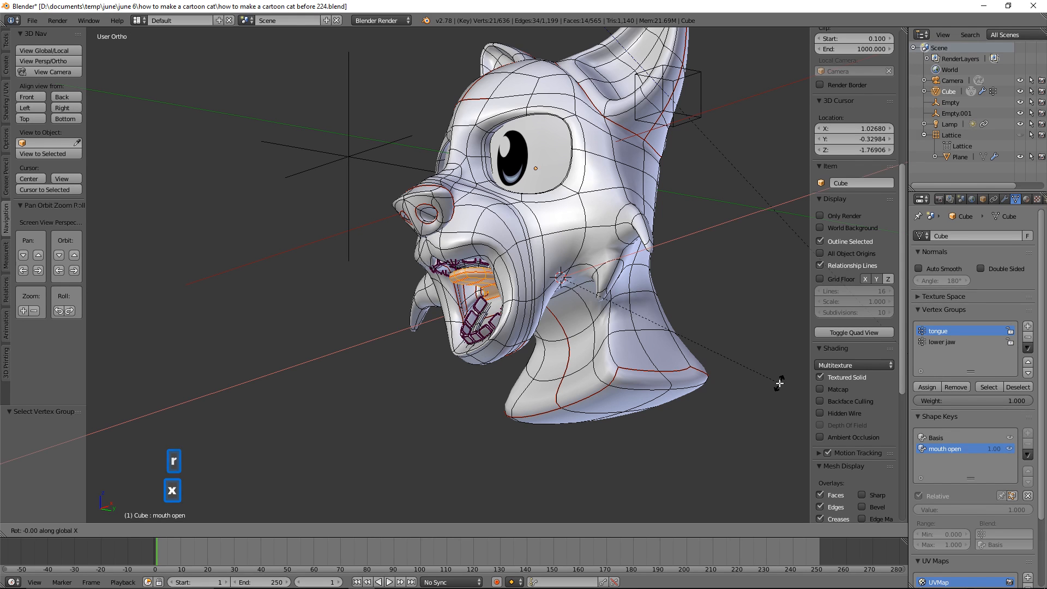
pyautogui.click(678, 304)
pyautogui.moveTo(678, 303); pyautogui.dragTo(678, 330, button='middle')
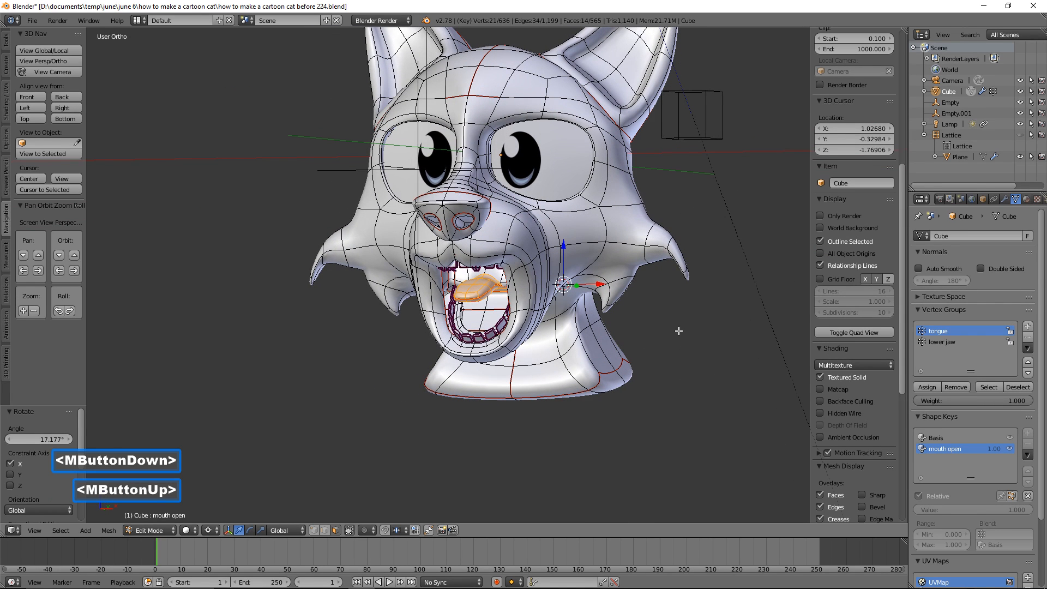
# Step: Deselect everything, save as how to make a cartoon cat before 225.blend and set the pivot point back to Median Point
pyautogui.press('a')
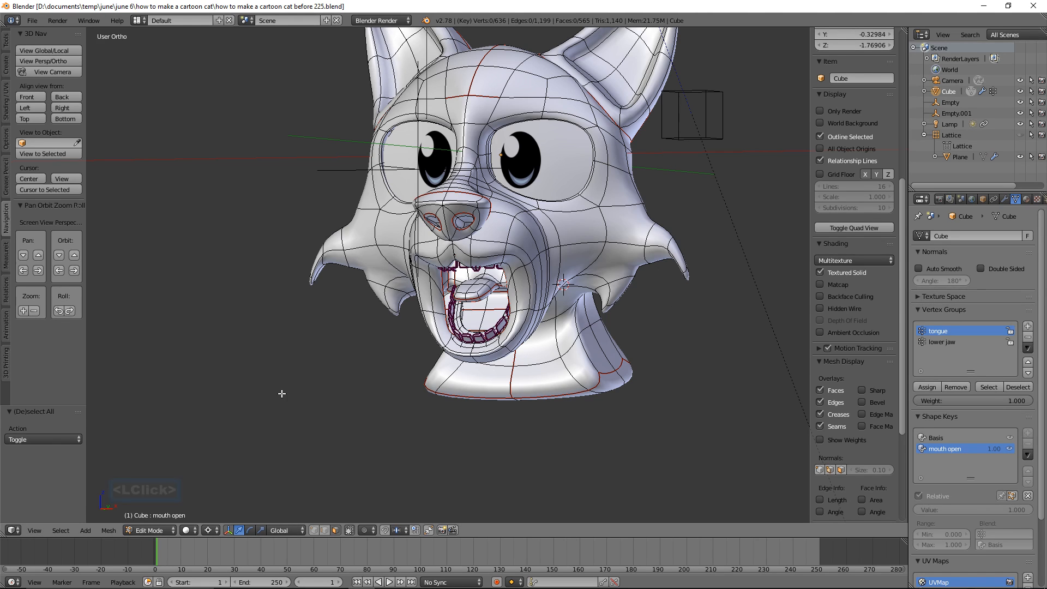
pyautogui.click(212, 531)
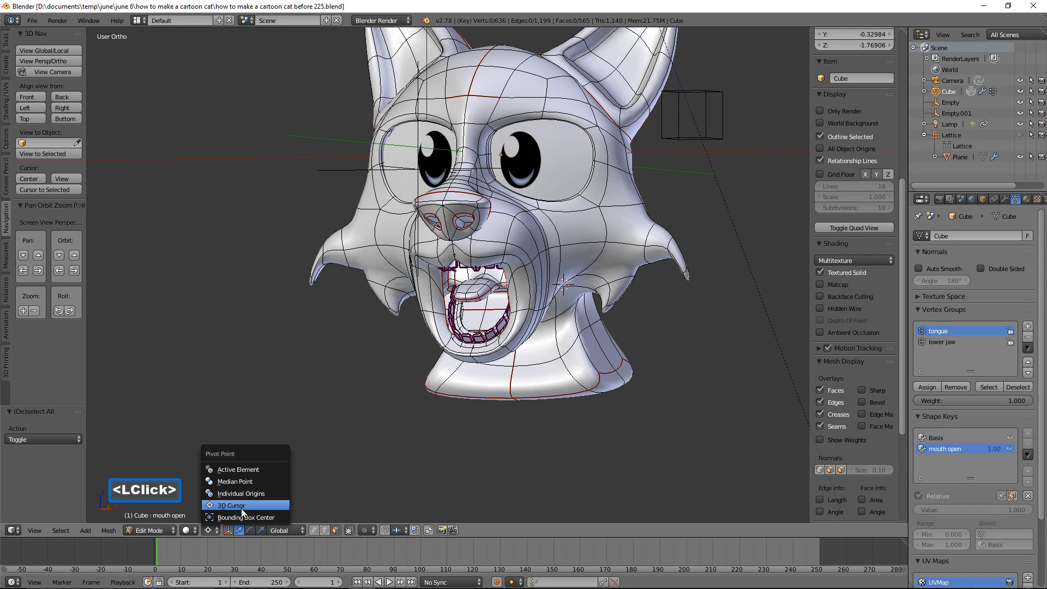
pyautogui.click(271, 481)
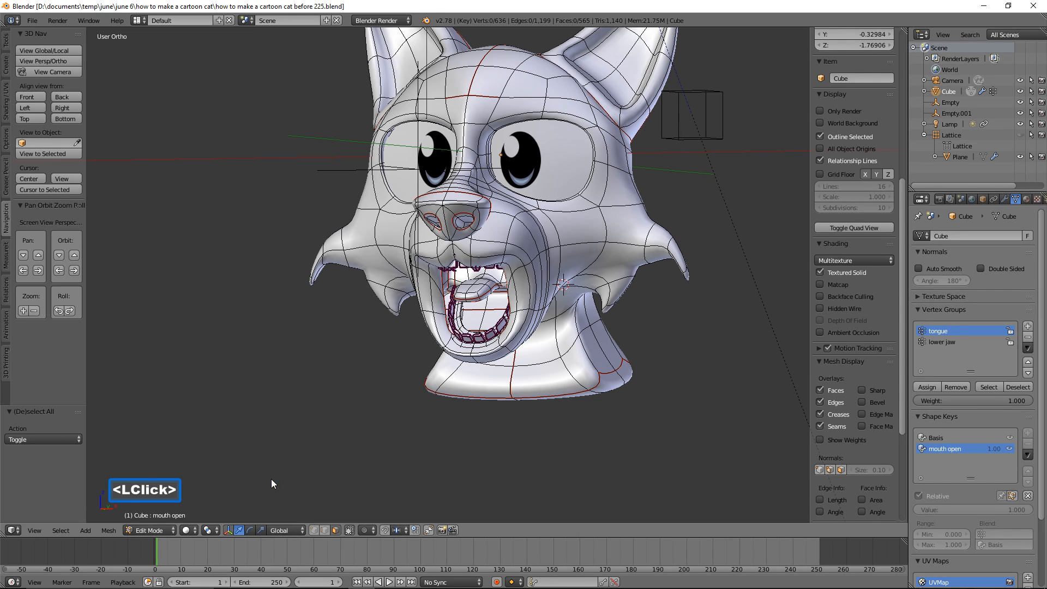
# Step: In Object Mode, set the mouth open shape key value to 0 and save as how to make a cartoon cat before 226.blend
pyautogui.click(174, 530)
pyautogui.click(179, 517)
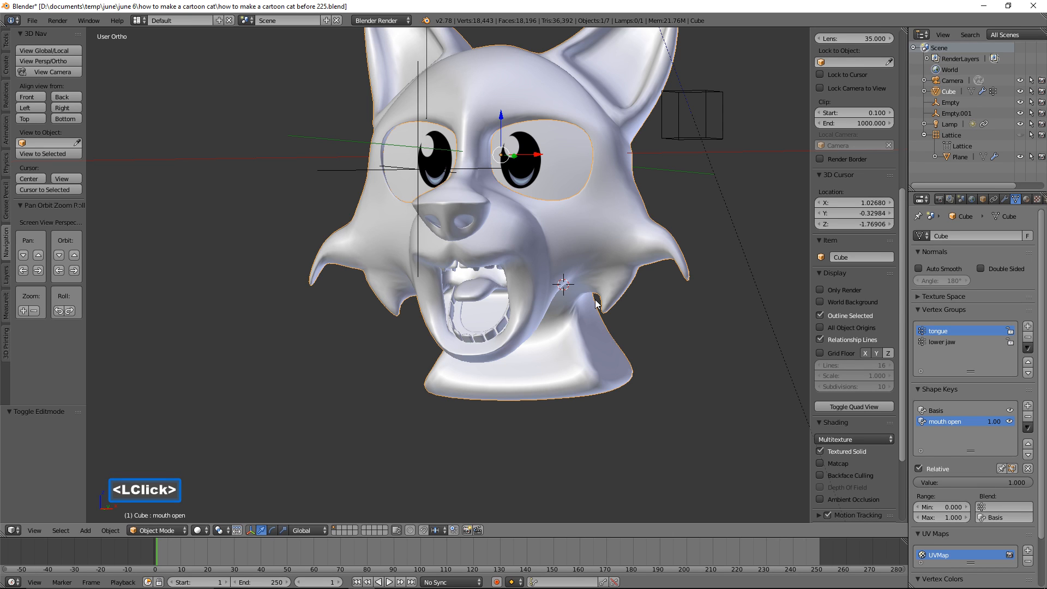
pyautogui.click(948, 483)
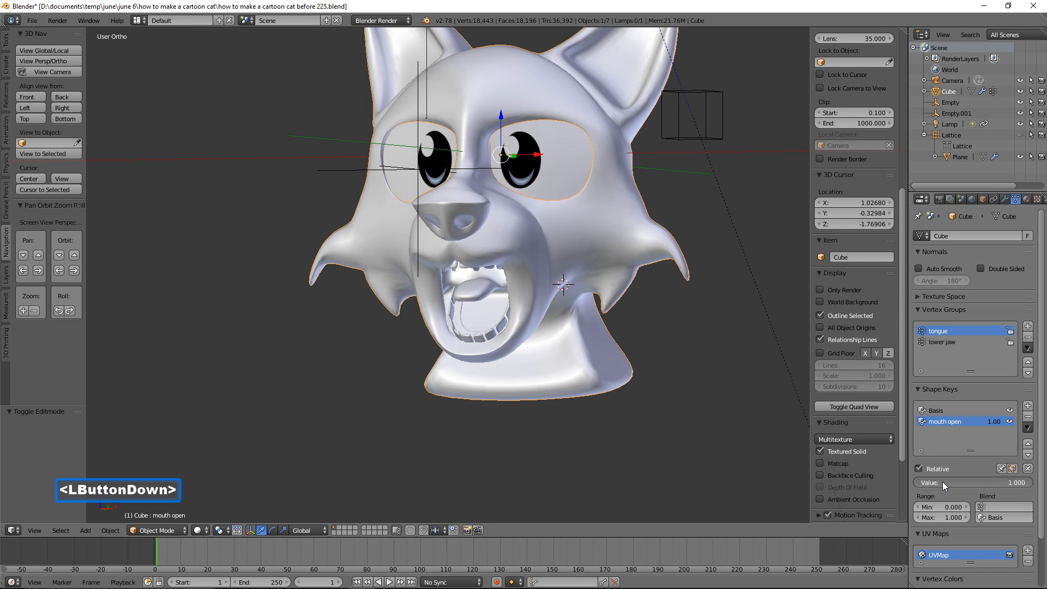
pyautogui.click(766, 474)
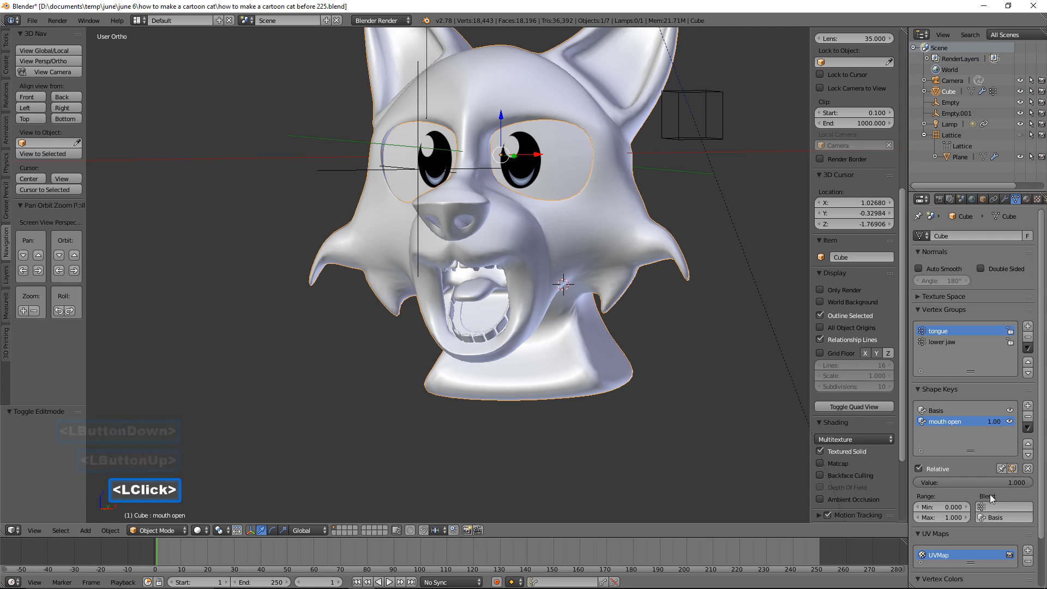
pyautogui.moveTo(1014, 482); pyautogui.dragTo(842, 505)
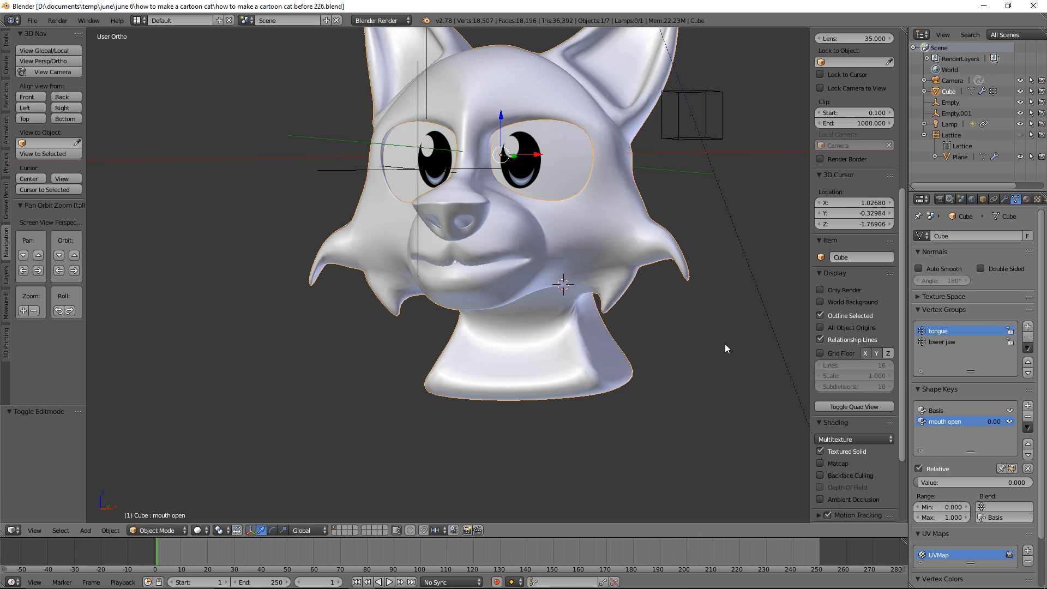
# Step: Add a new shape key to the cat head and name it blink
pyautogui.click(1028, 406)
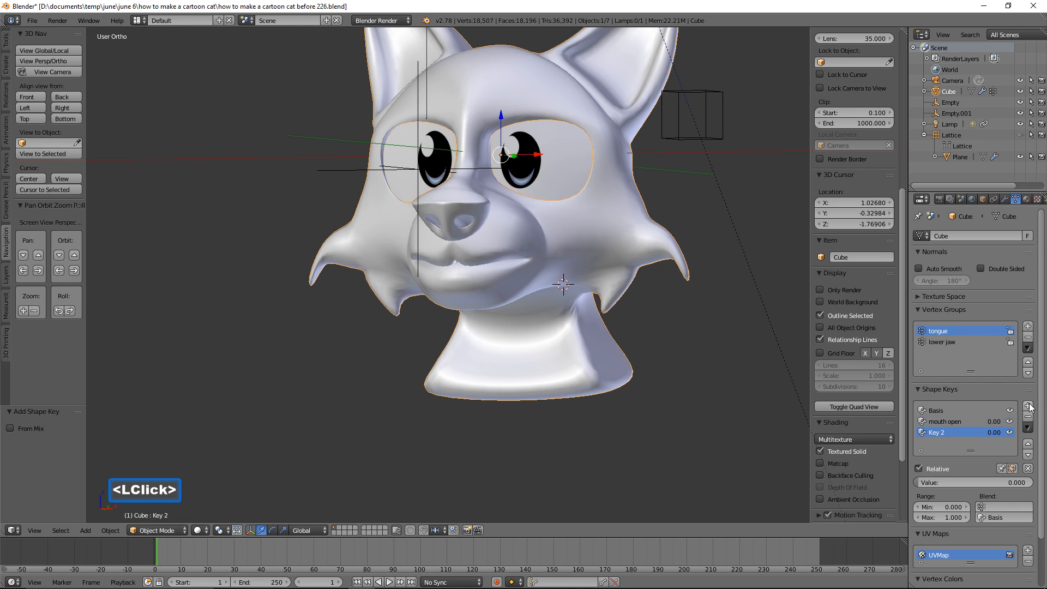
pyautogui.doubleClick(943, 431)
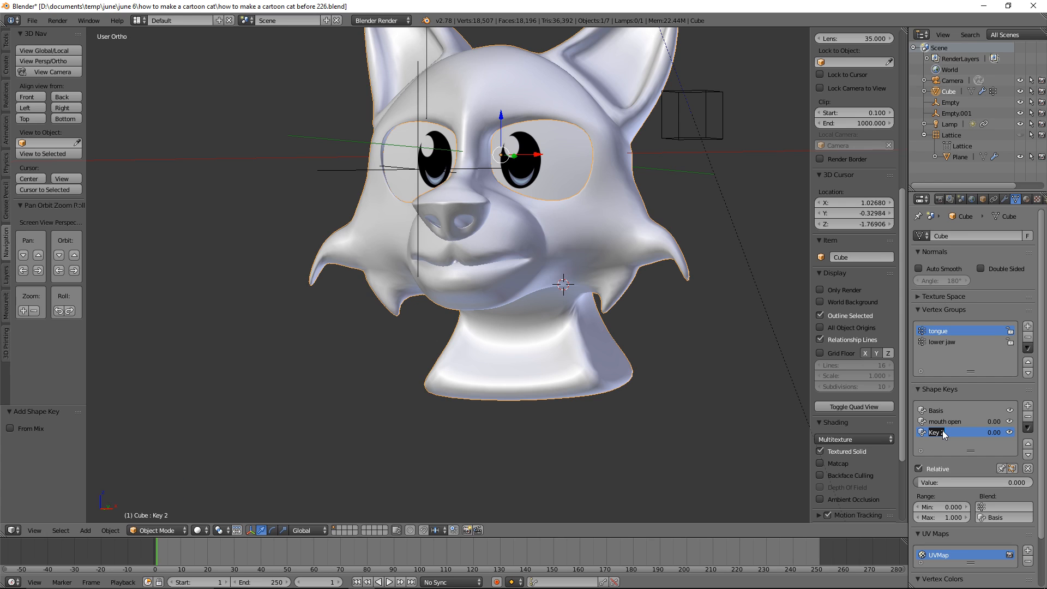
pyautogui.write('blink')
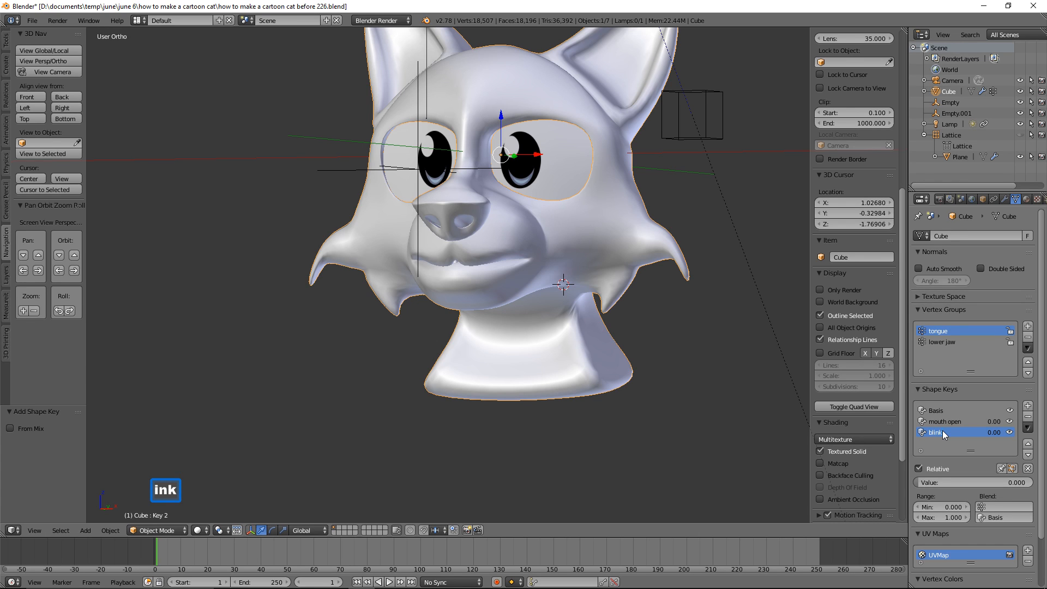
pyautogui.press('Return')
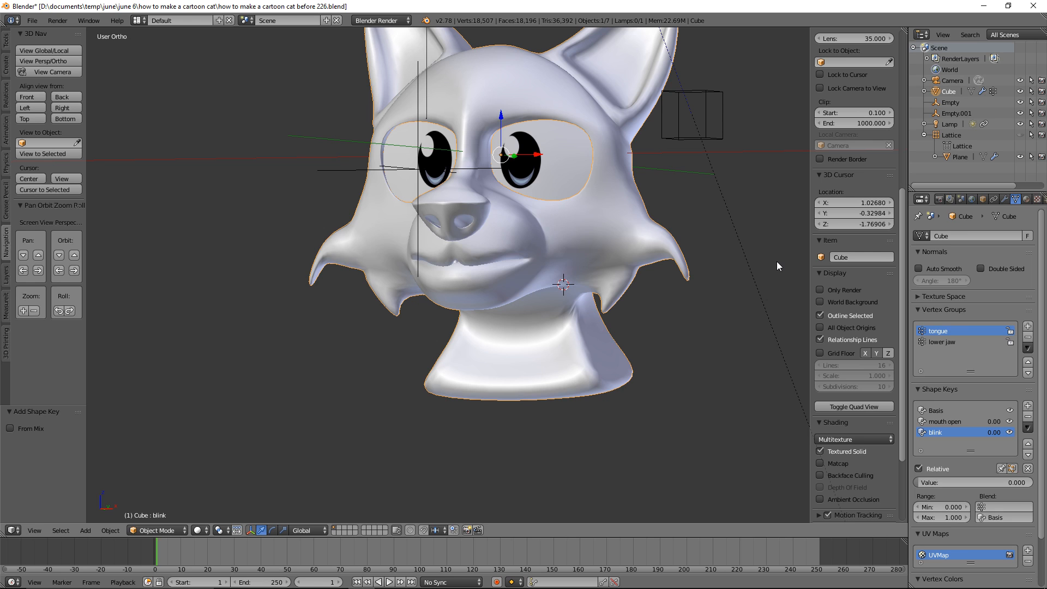
# Step: In Edit Mode, select the two upper and two lower eyelid rim faces and save as how to make a cartoon cat before 227.blend
pyautogui.click(157, 531)
pyautogui.click(183, 504)
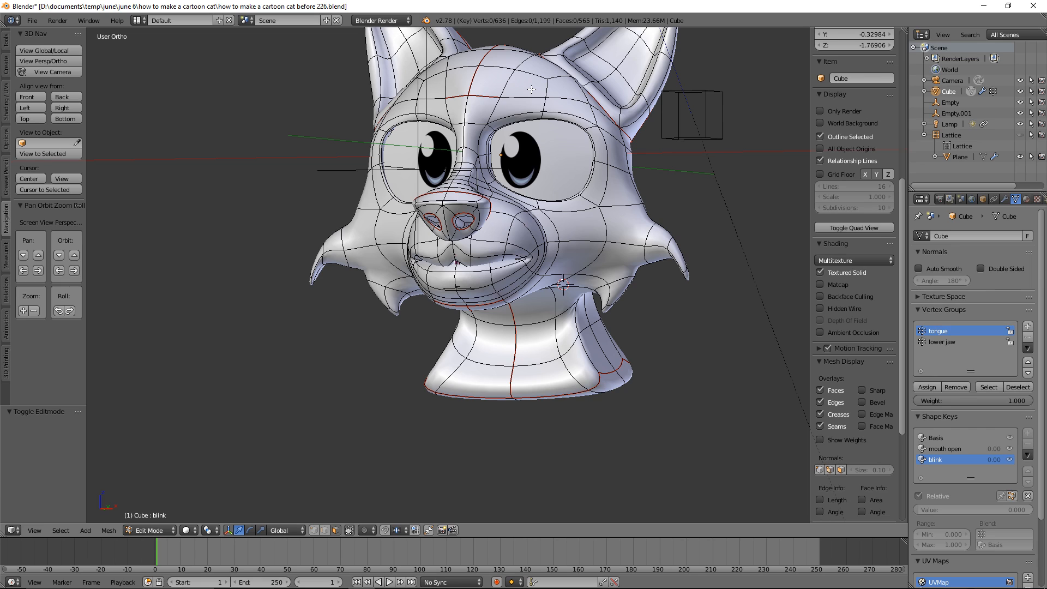
pyautogui.click(517, 119)
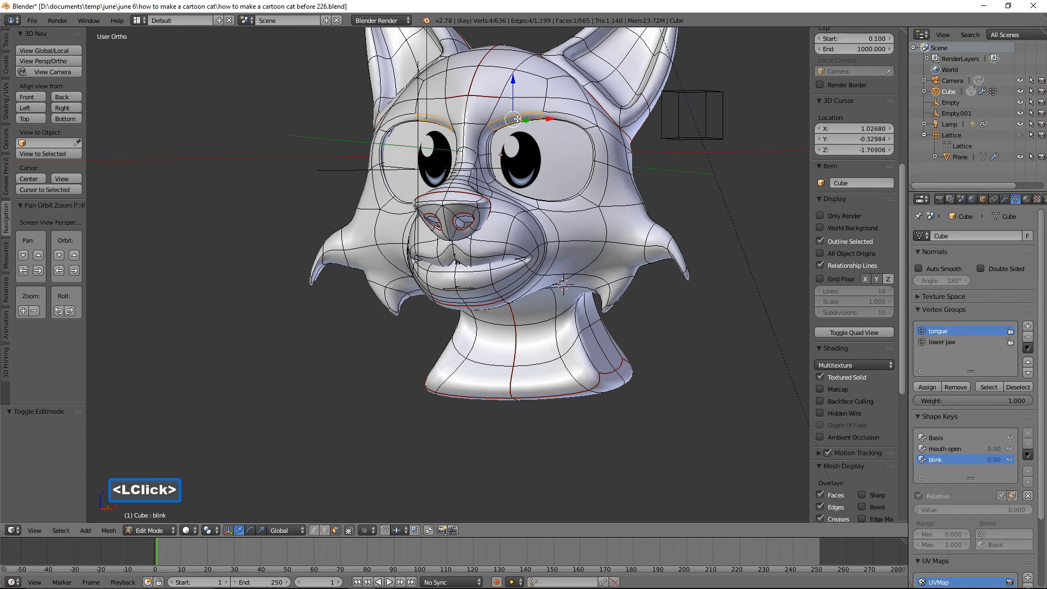
pyautogui.keyDown('shift'); pyautogui.click(575, 121); pyautogui.keyUp('shift')
pyautogui.moveTo(643, 164)
pyautogui.mouseDown(button='middle')
pyautogui.moveTo(622, 218)
pyautogui.moveTo(650, 178)
pyautogui.mouseUp(button='middle')
pyautogui.keyDown('shift'); pyautogui.moveTo(686, 126); pyautogui.dragTo(674, 210, button='middle'); pyautogui.keyUp('shift')
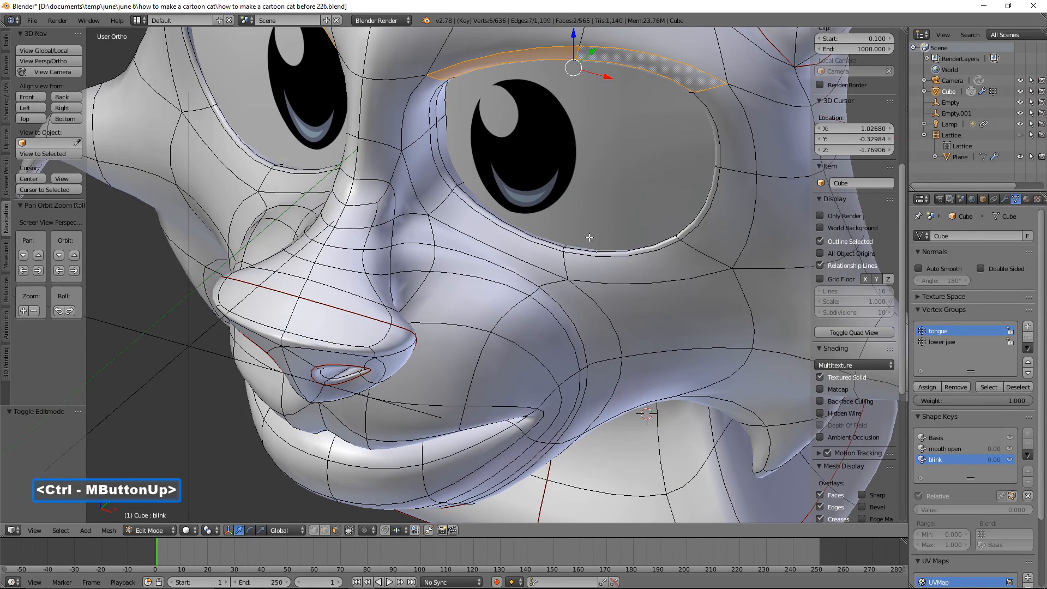
pyautogui.keyDown('shift'); pyautogui.click(528, 237); pyautogui.keyUp('shift')
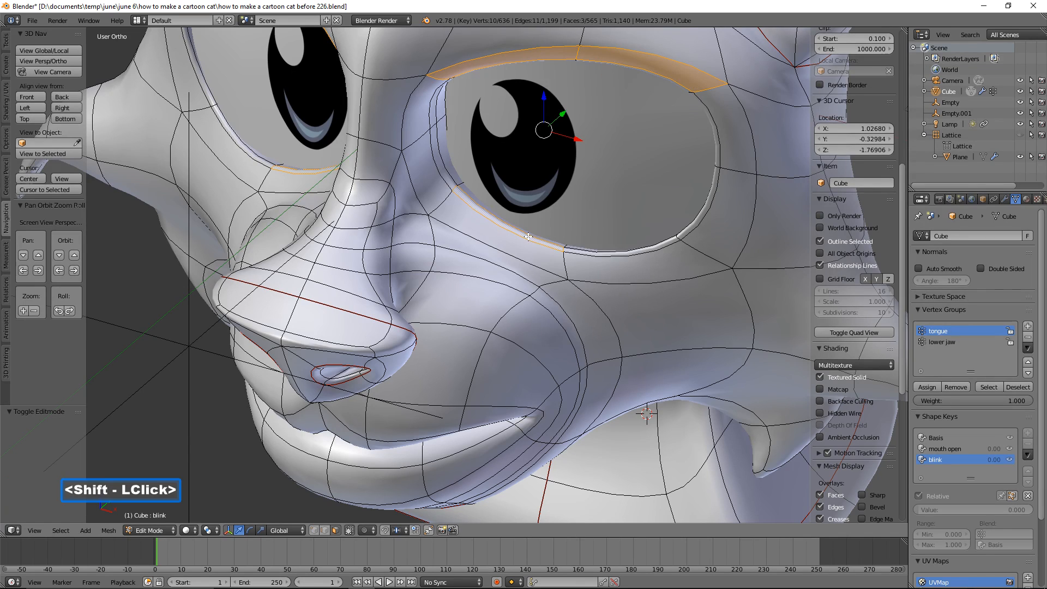
pyautogui.keyDown('shift'); pyautogui.click(629, 255); pyautogui.keyUp('shift')
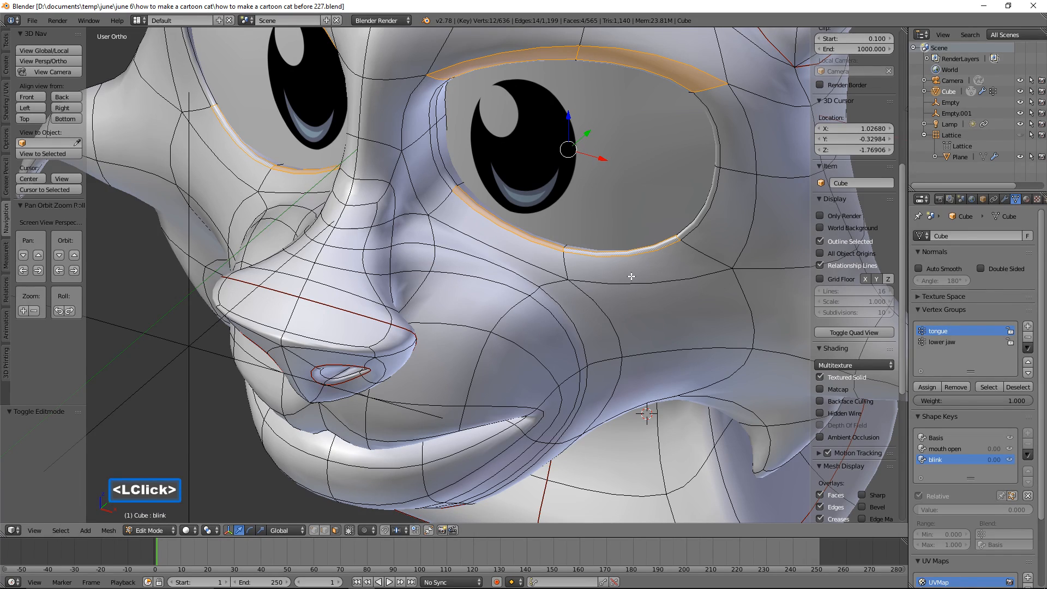
pyautogui.keyDown('ctrl'); pyautogui.moveTo(630, 275); pyautogui.dragTo(648, 344, button='middle'); pyautogui.keyUp('ctrl')
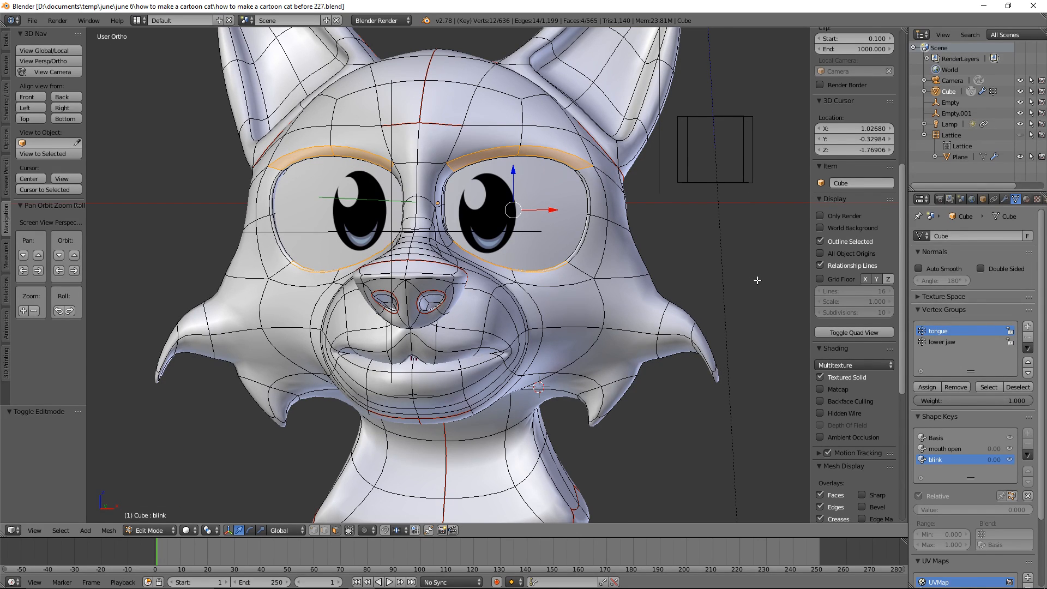
# Step: Enable proportional editing and scale the selected eyelid faces by 0.427 along Z with a proportional size of 0.42
pyautogui.press('alt')
pyautogui.hotkey('alt', 'o')
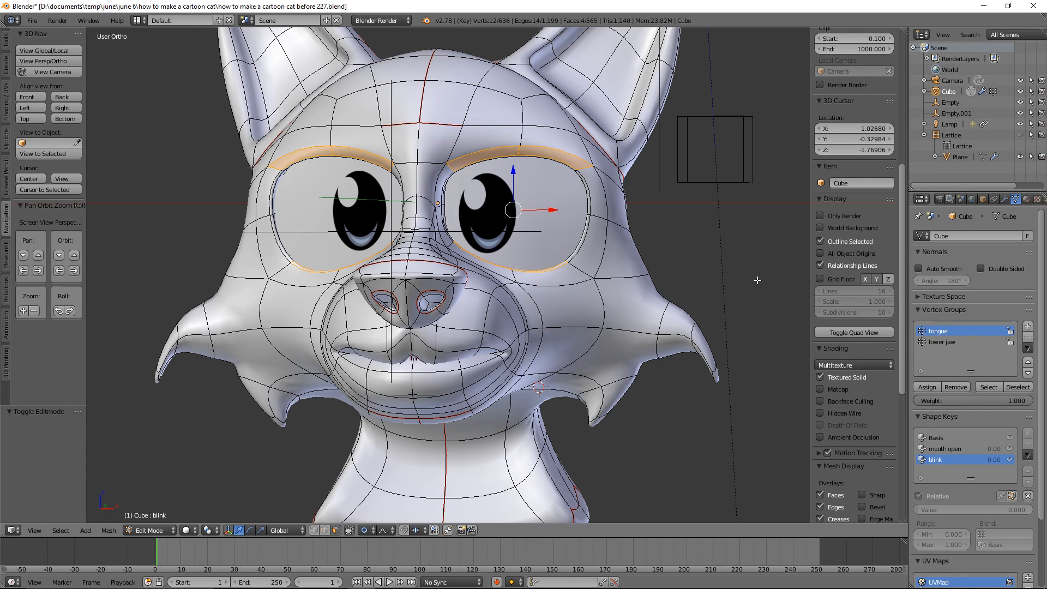
pyautogui.press('s')
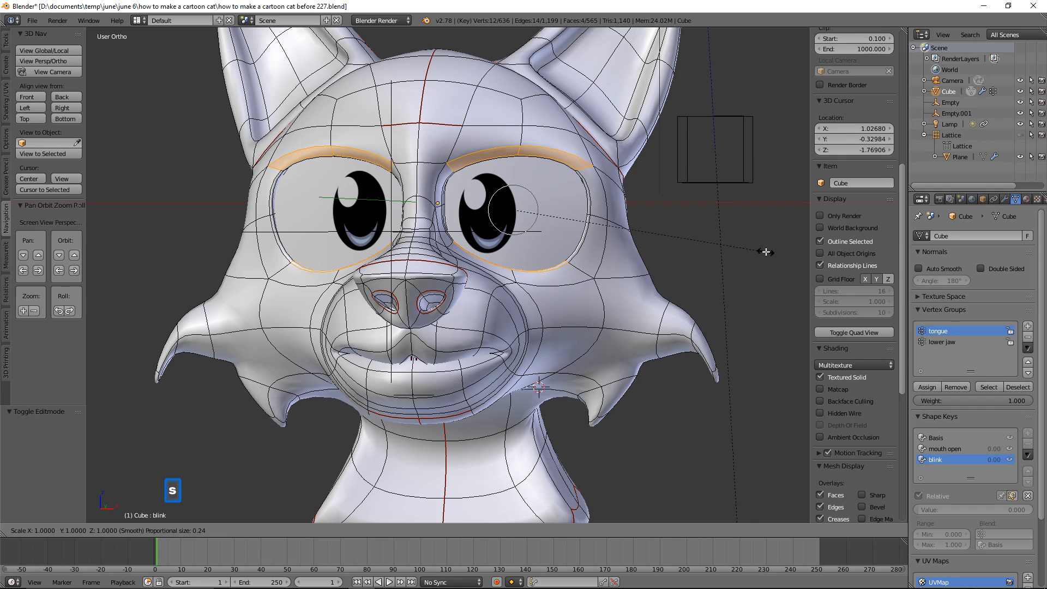
pyautogui.press('z')
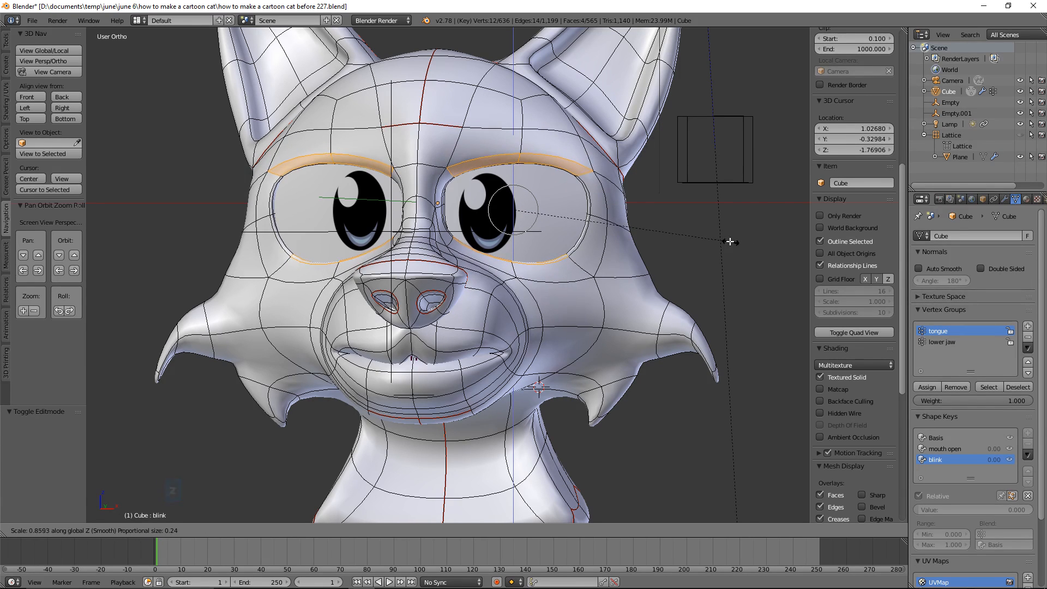
pyautogui.scroll(-5, 696, 233)
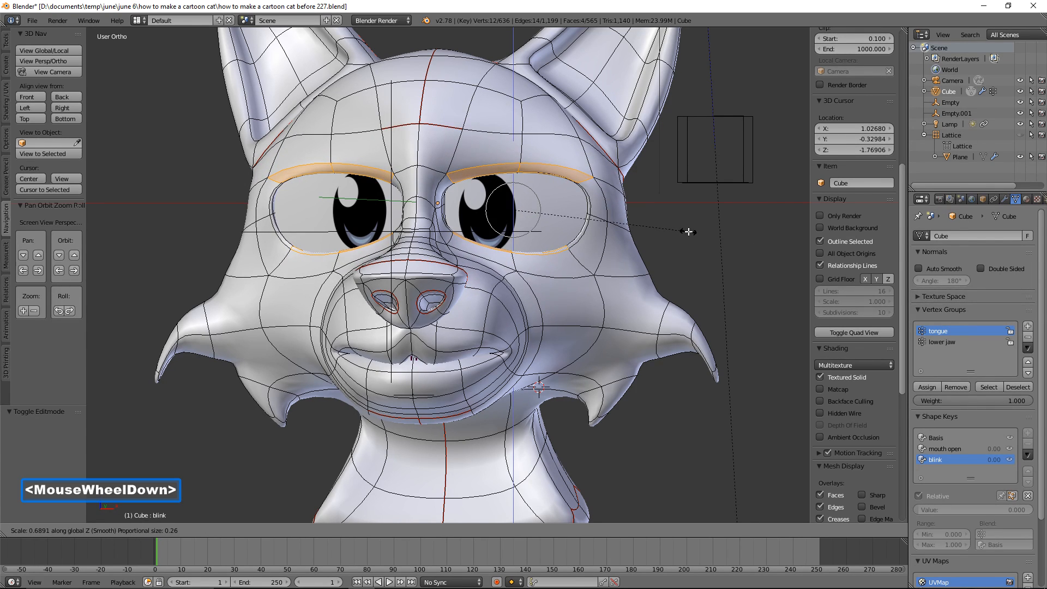
pyautogui.scroll(-2, 686, 230)
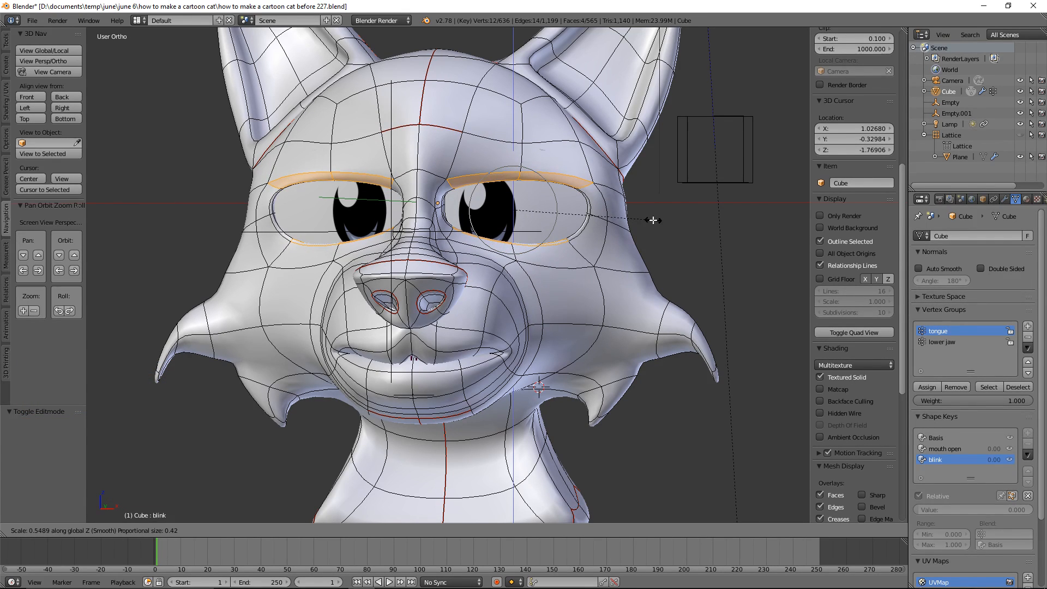
pyautogui.click(622, 217)
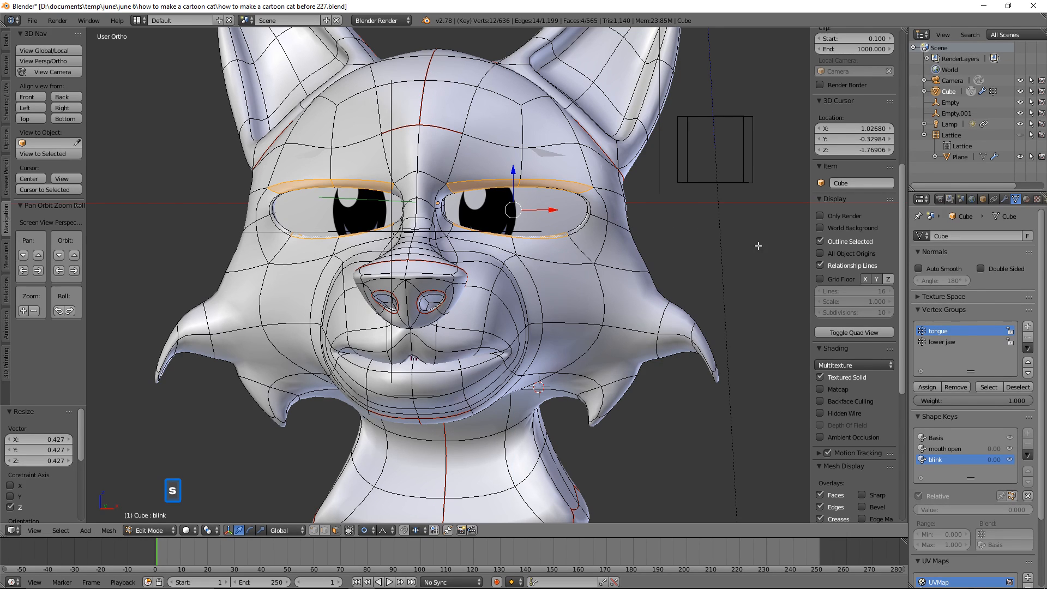
# Step: Narrow the eye opening further by scaling the eyelid faces along Z by 0.572 and again by 0.693
pyautogui.press('z')
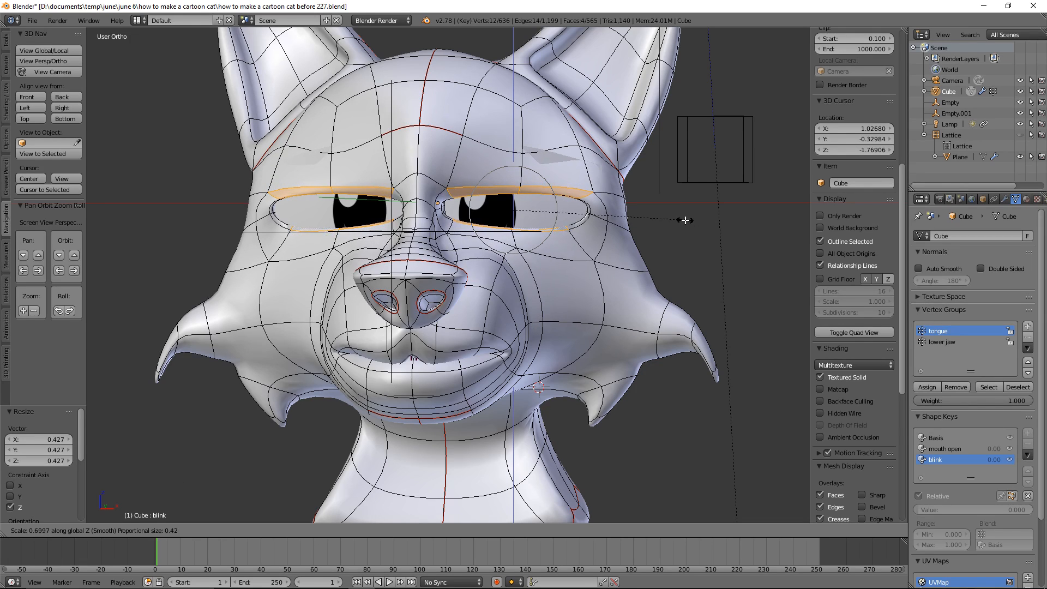
pyautogui.click(656, 218)
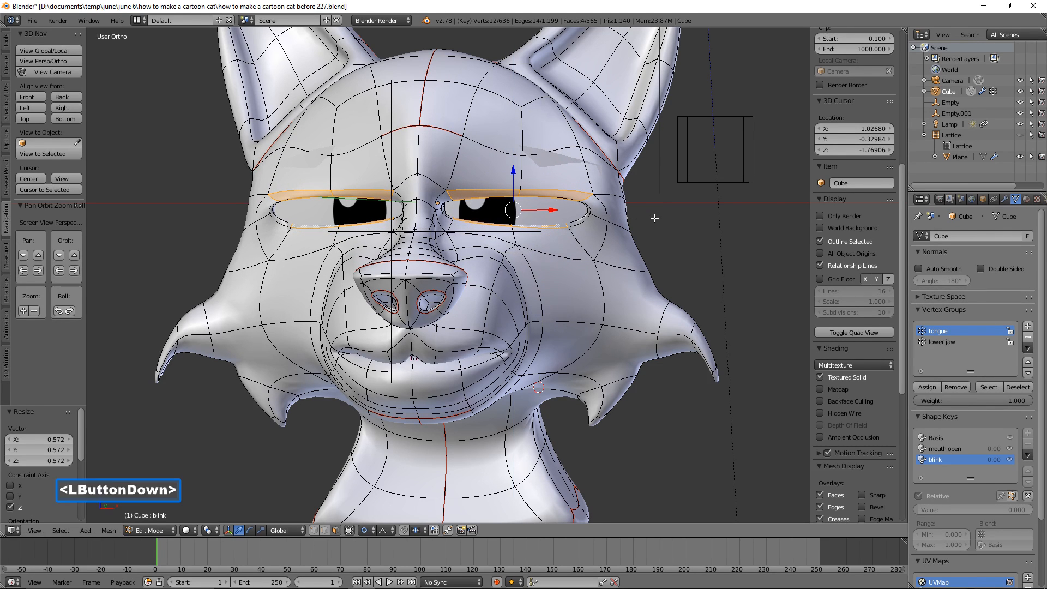
pyautogui.press('s')
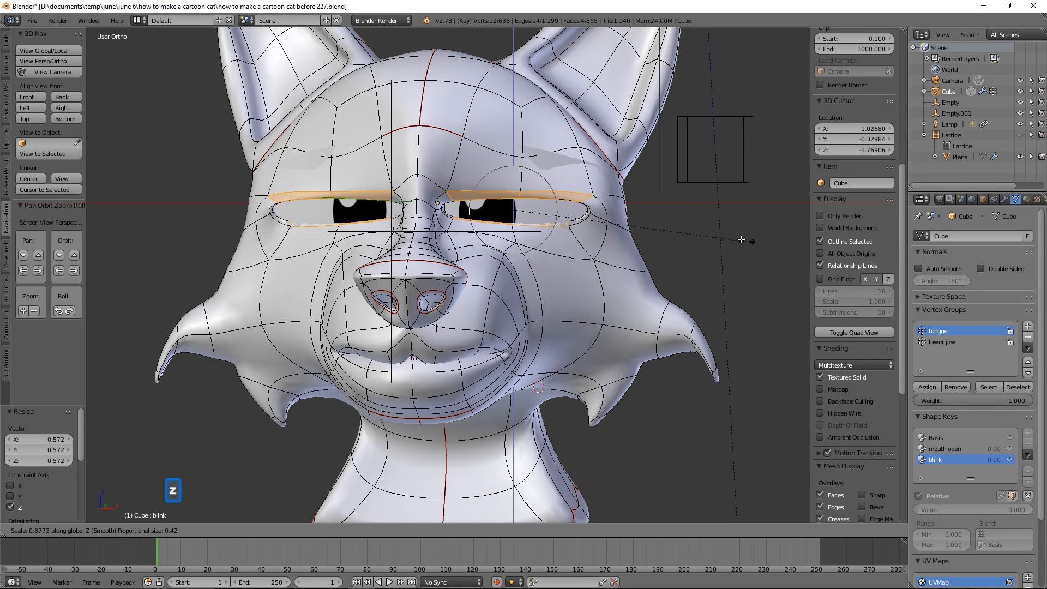
pyautogui.click(700, 233)
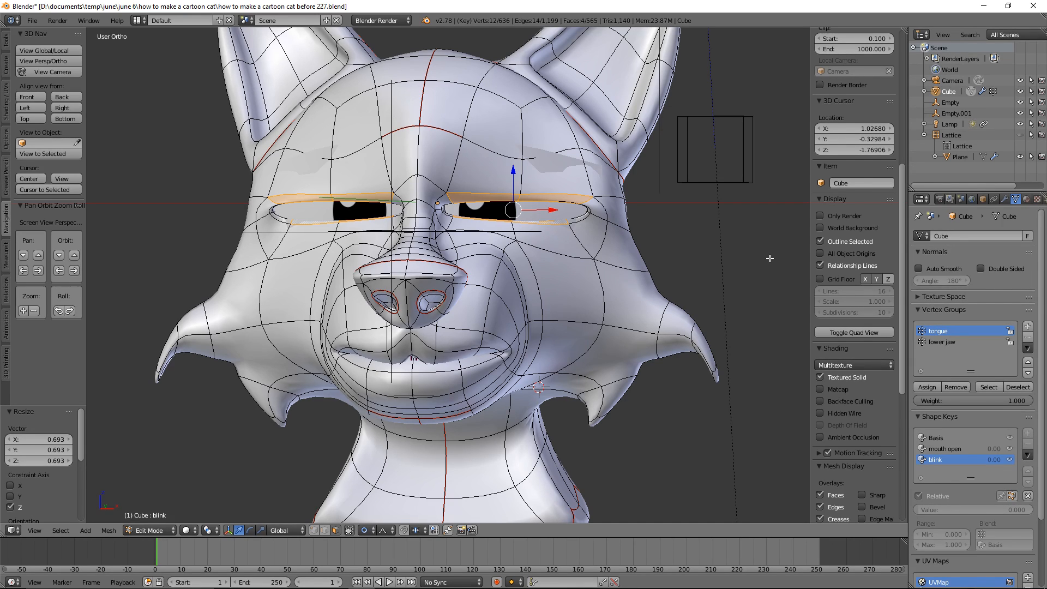
# Step: Select only the two upper eyelid faces and move them down 0.078 along Z
pyautogui.press('a')
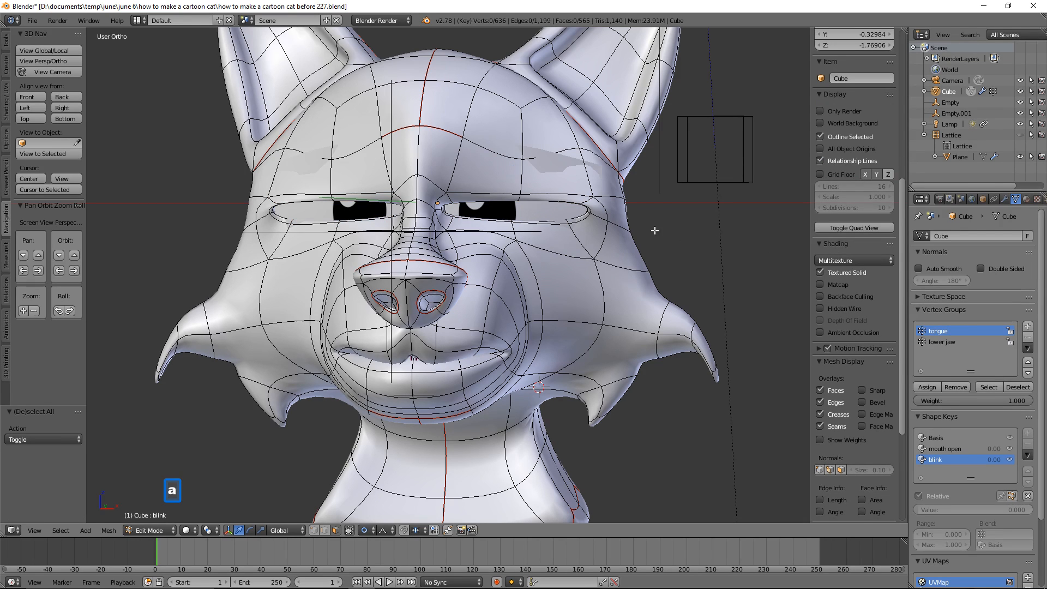
pyautogui.click(558, 200)
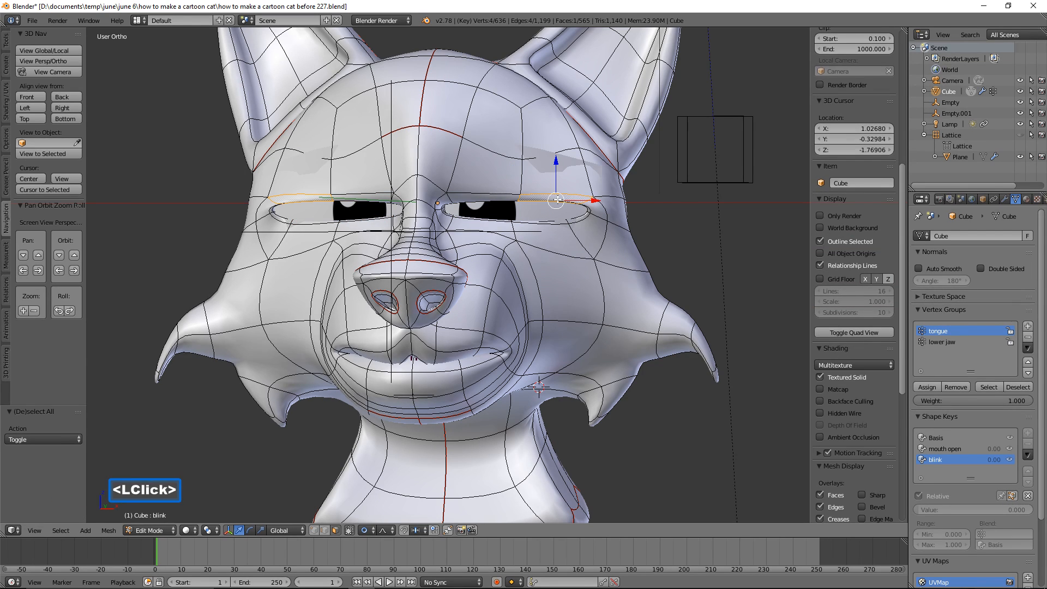
pyautogui.keyDown('shift'); pyautogui.click(498, 200); pyautogui.keyUp('shift')
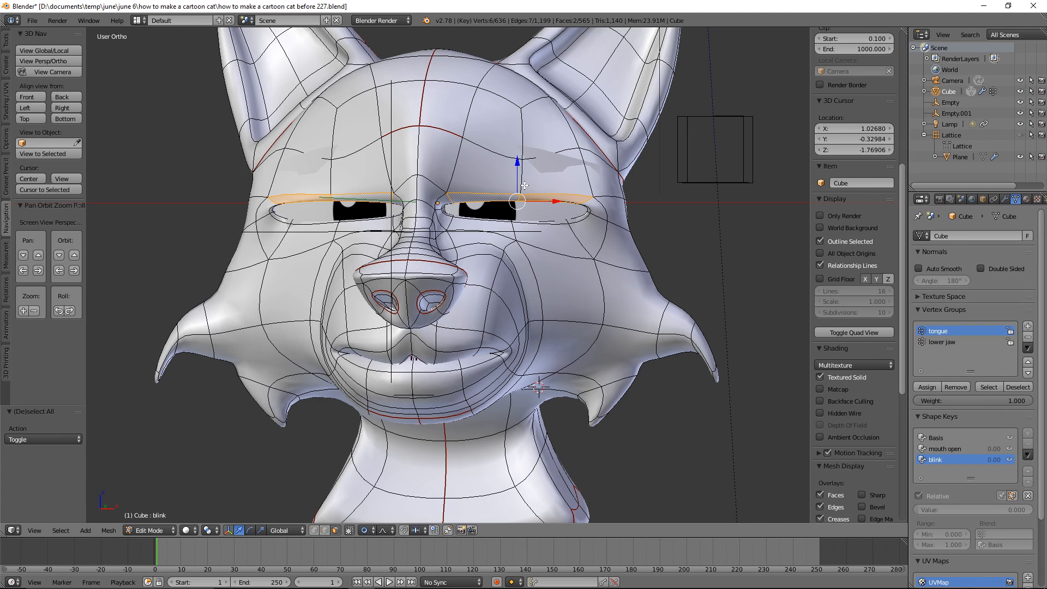
pyautogui.press('z')
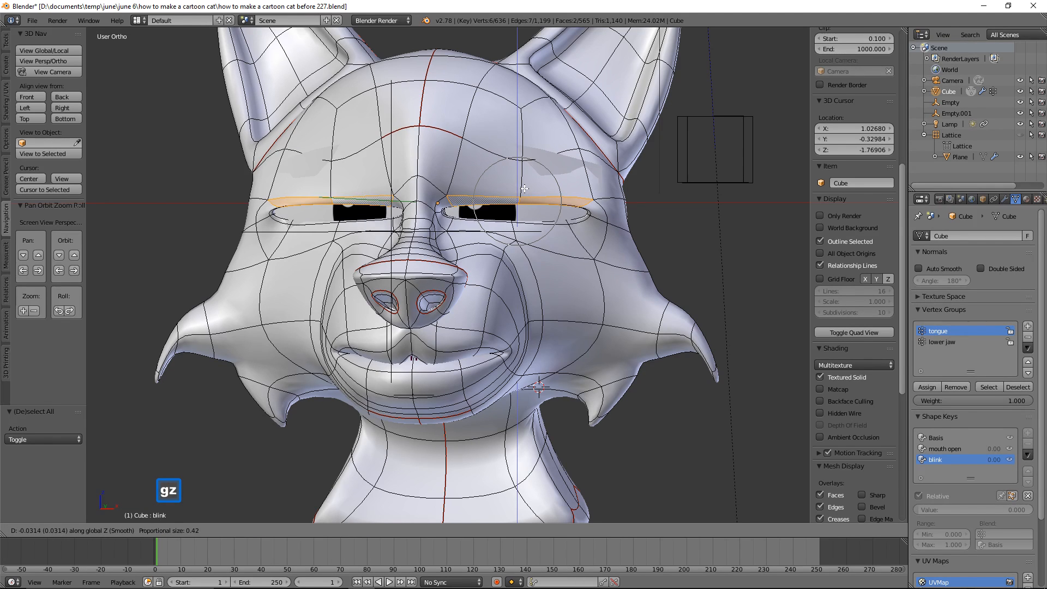
pyautogui.click(524, 193)
# Step: Select the lower eyelid faces and raise them 0.084 along Z toward the upper lid
pyautogui.moveTo(524, 193); pyautogui.dragTo(648, 258, button='middle')
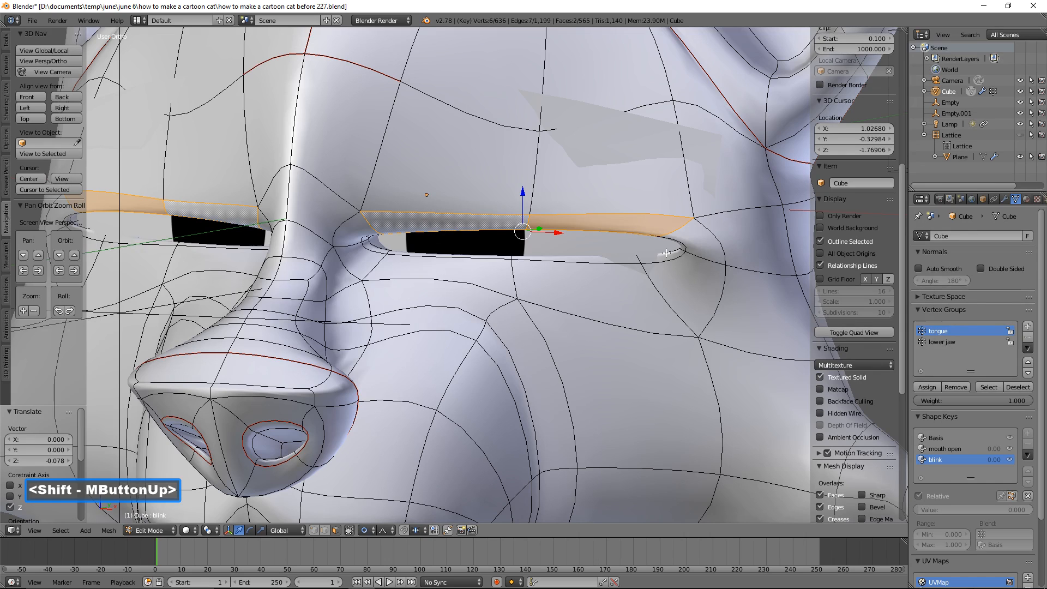
pyautogui.click(514, 259)
pyautogui.keyDown('shift'); pyautogui.click(501, 257); pyautogui.keyUp('shift')
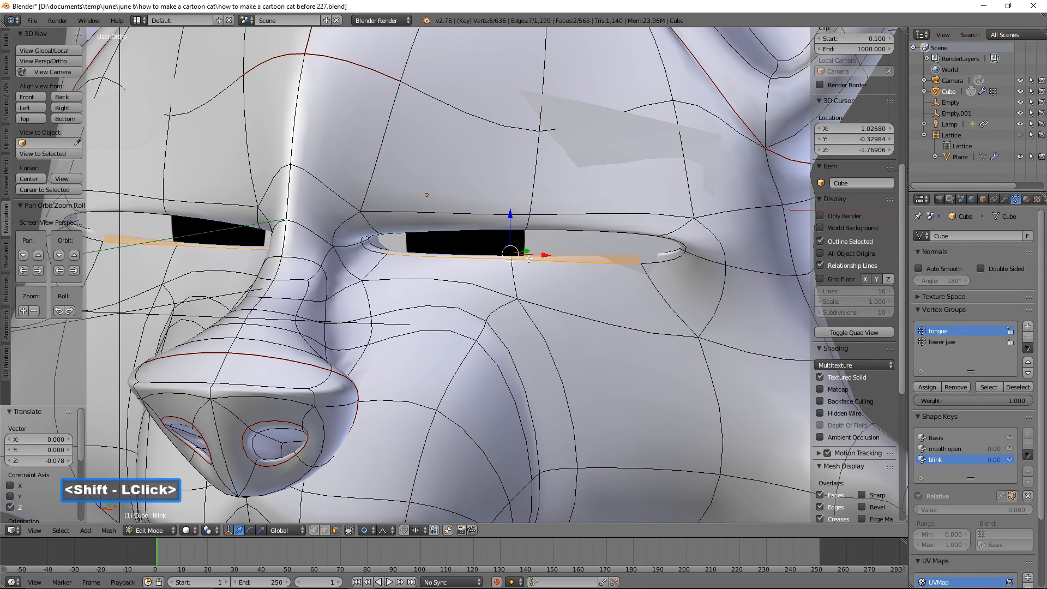
pyautogui.moveTo(501, 257); pyautogui.dragTo(548, 271, button='middle')
pyautogui.moveTo(529, 246); pyautogui.dragTo(581, 196)
pyautogui.click(575, 253)
# Step: Raise the inner lower eyelid face 0.061 along Z to meet the upper lid and save as how to make a cartoon cat before 228.blend
pyautogui.moveTo(581, 196); pyautogui.dragTo(490, 247, button='middle')
pyautogui.click(472, 240)
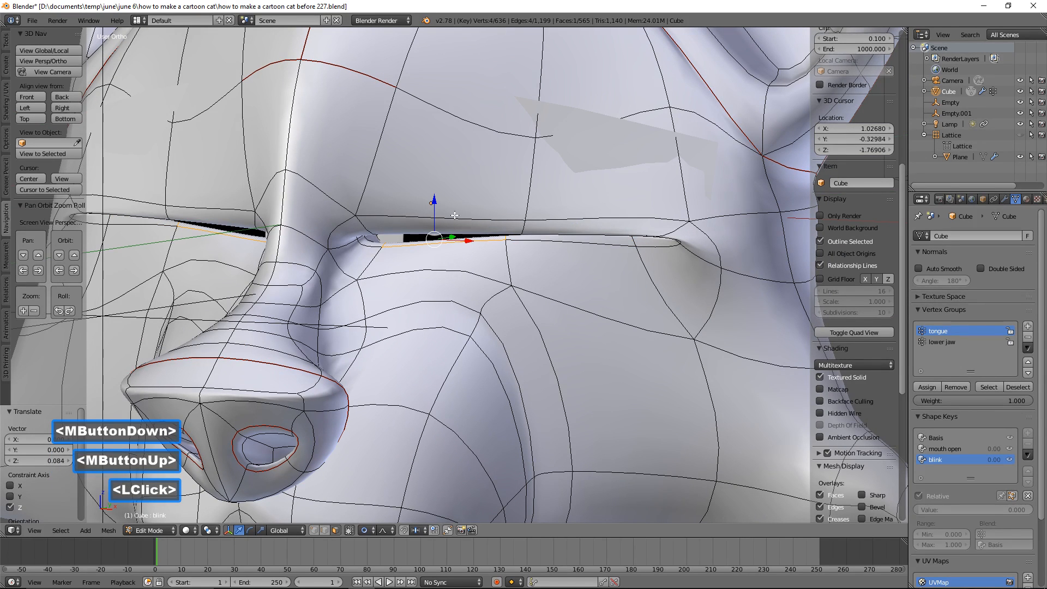
pyautogui.moveTo(439, 203); pyautogui.dragTo(467, 217)
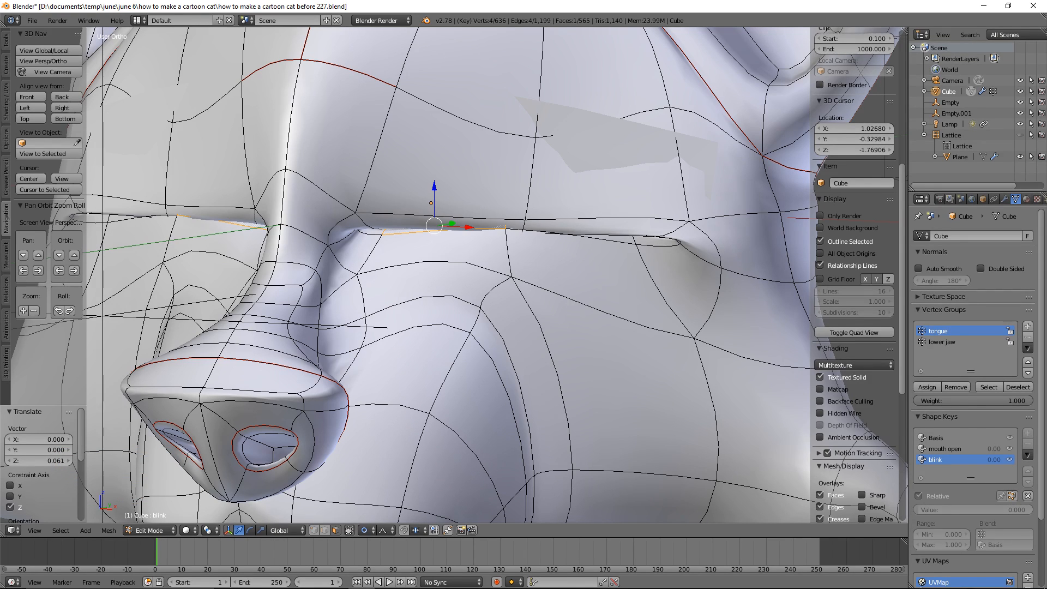
pyautogui.click(726, 216)
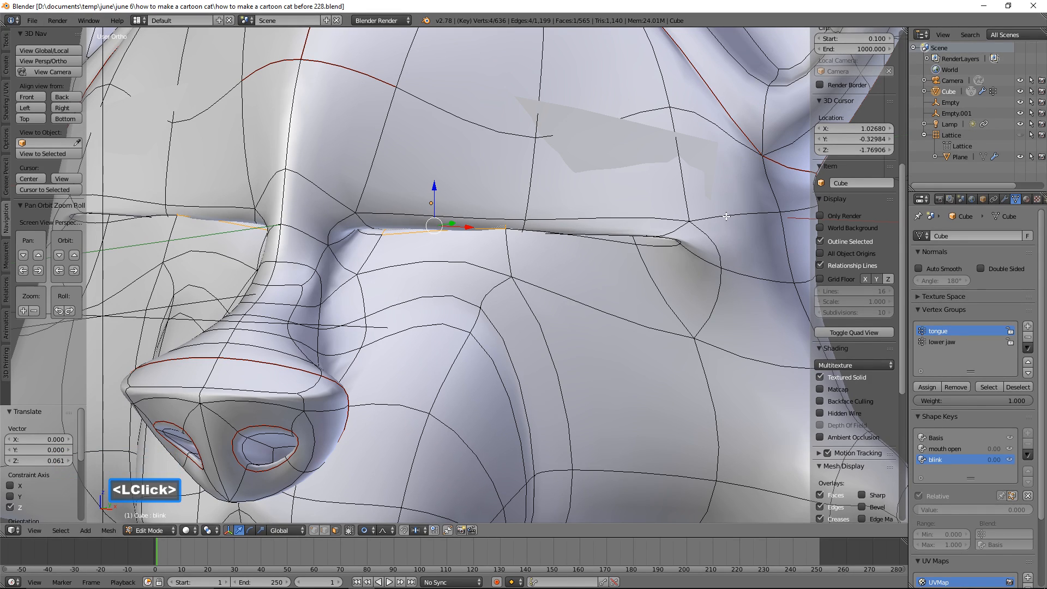
# Step: Switch to edge selection, select the brow edge above the outer half of the eye and move it along Y
pyautogui.keyDown('ctrl'); pyautogui.moveTo(727, 216); pyautogui.dragTo(570, 285, button='middle'); pyautogui.keyUp('ctrl')
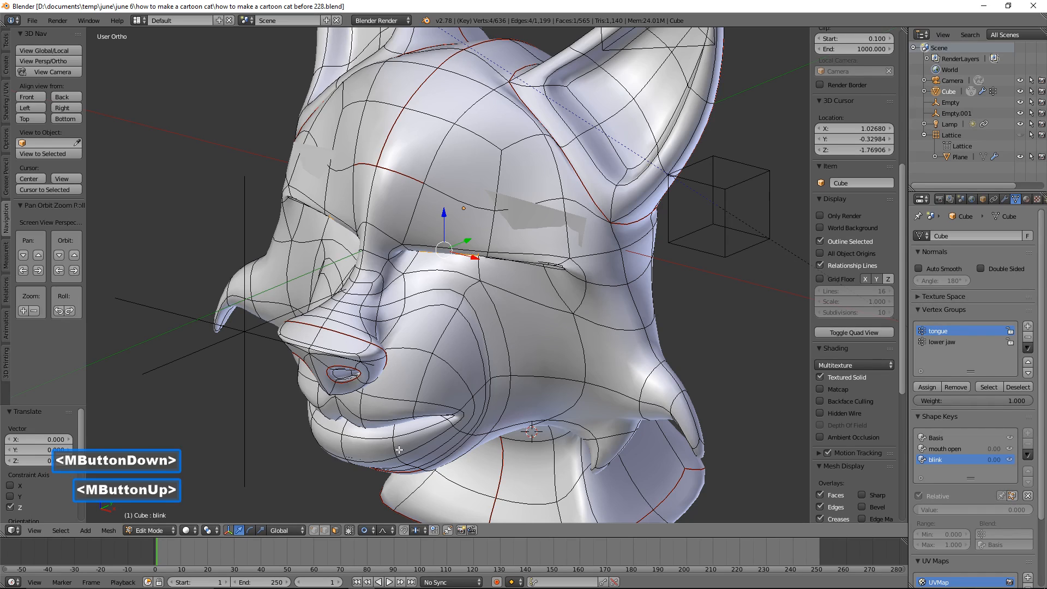
pyautogui.click(329, 530)
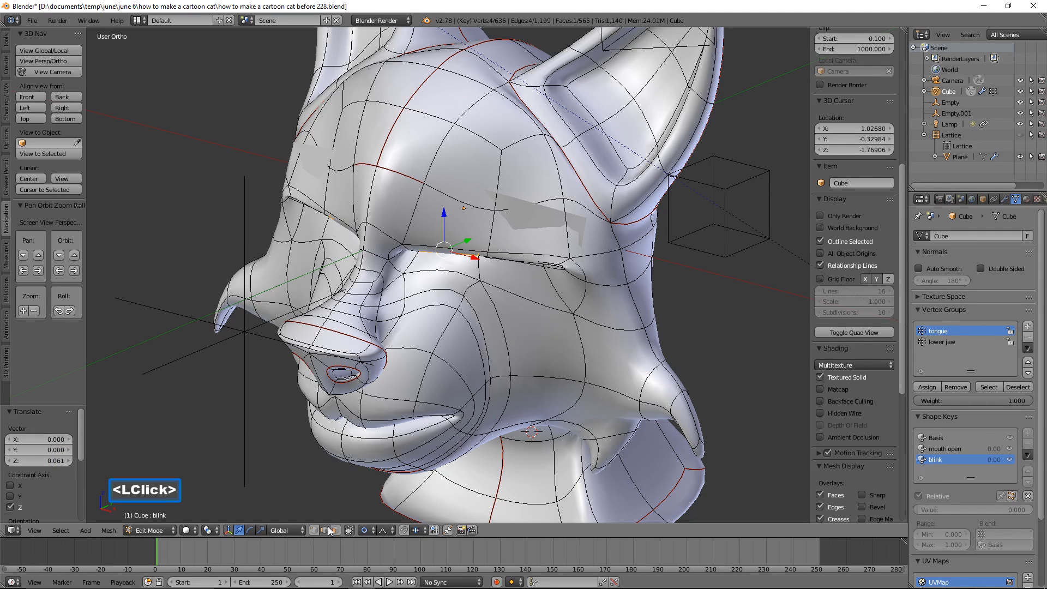
pyautogui.click(546, 203)
pyautogui.moveTo(546, 202); pyautogui.dragTo(560, 202, button='middle')
pyautogui.moveTo(559, 202); pyautogui.dragTo(550, 218)
pyautogui.moveTo(550, 218); pyautogui.dragTo(524, 218, button='middle')
pyautogui.scroll(2, 570, 269)
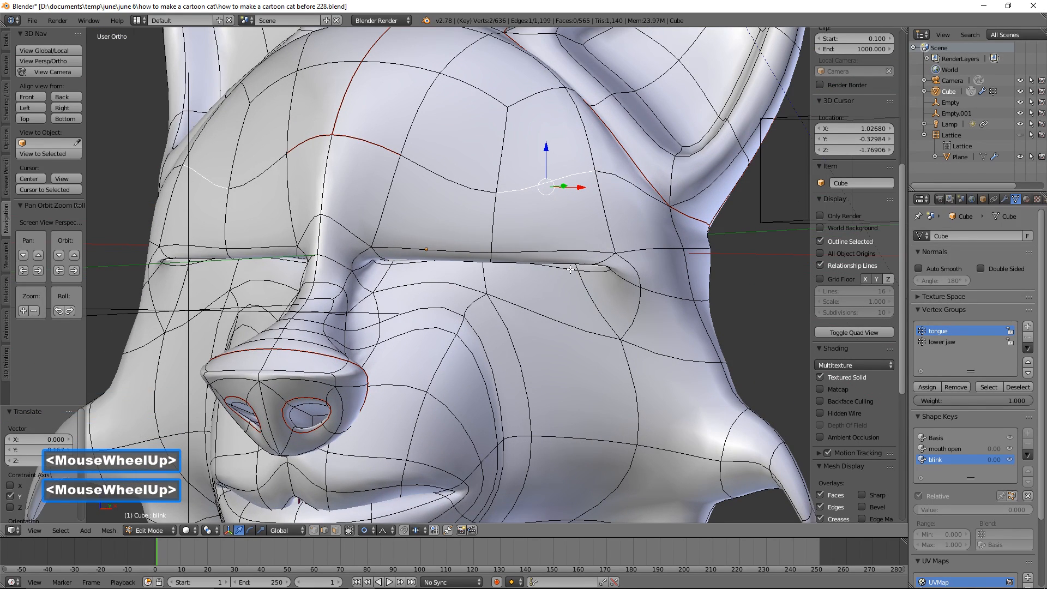
# Step: Select the outer eyelid rim edge and move it along Y to close the gap between the lids
pyautogui.click(570, 269)
pyautogui.moveTo(570, 269); pyautogui.dragTo(561, 243, button='middle')
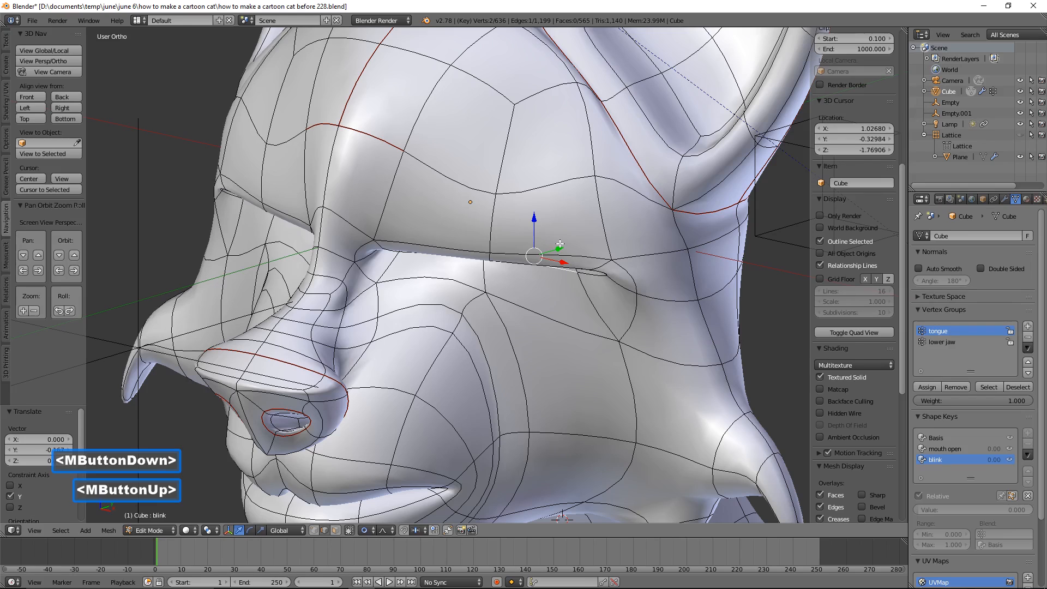
pyautogui.moveTo(559, 248); pyautogui.dragTo(525, 231)
pyautogui.moveTo(526, 232); pyautogui.dragTo(427, 225, button='middle')
# Step: Select the inner eyelid rim edge and move it down 0.053 along Z
pyautogui.click(410, 260)
pyautogui.moveTo(427, 224); pyautogui.dragTo(500, 237)
pyautogui.scroll(-1, 501, 237)
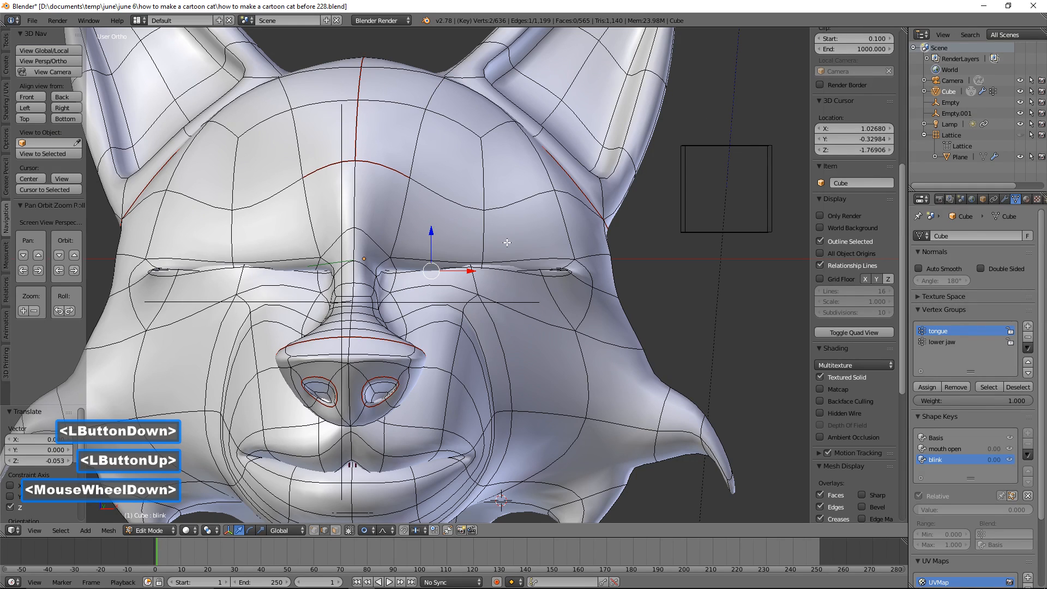
# Step: Select the outer upper eyelid face and raise it about 0.052 along Z, using proportional editing with a size of about 0.16
pyautogui.scroll(2, 507, 246)
pyautogui.moveTo(514, 260); pyautogui.dragTo(516, 275, button='middle')
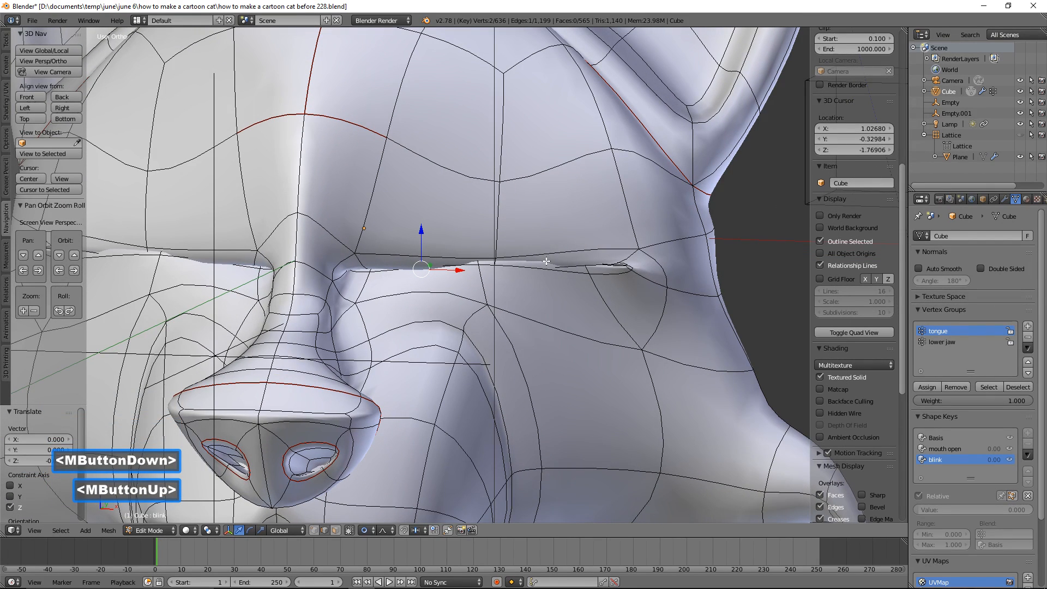
pyautogui.click(335, 531)
pyautogui.click(537, 264)
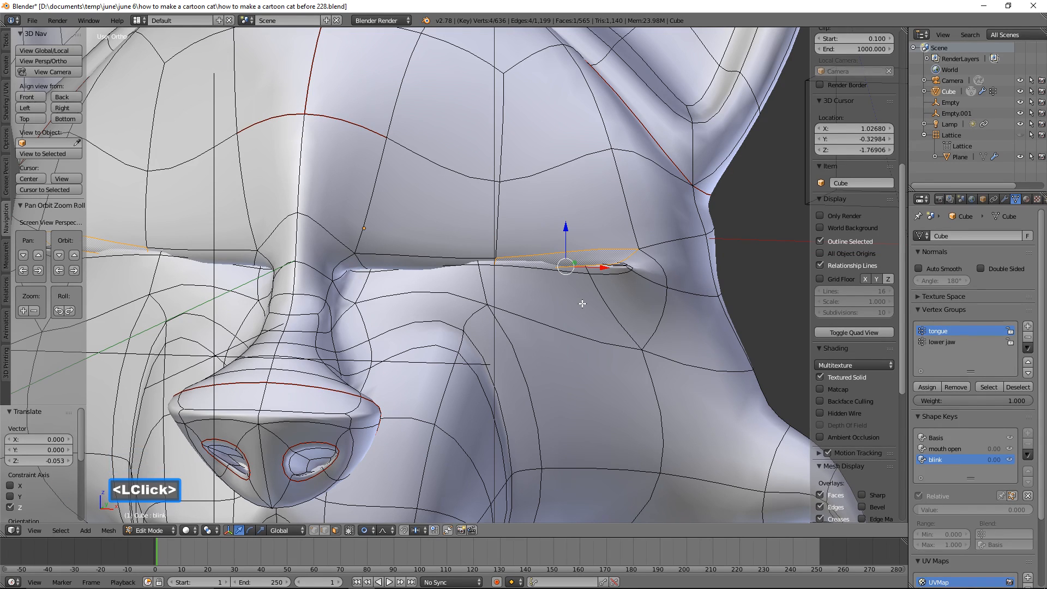
pyautogui.press('g')
pyautogui.scroll(10, 583, 303)
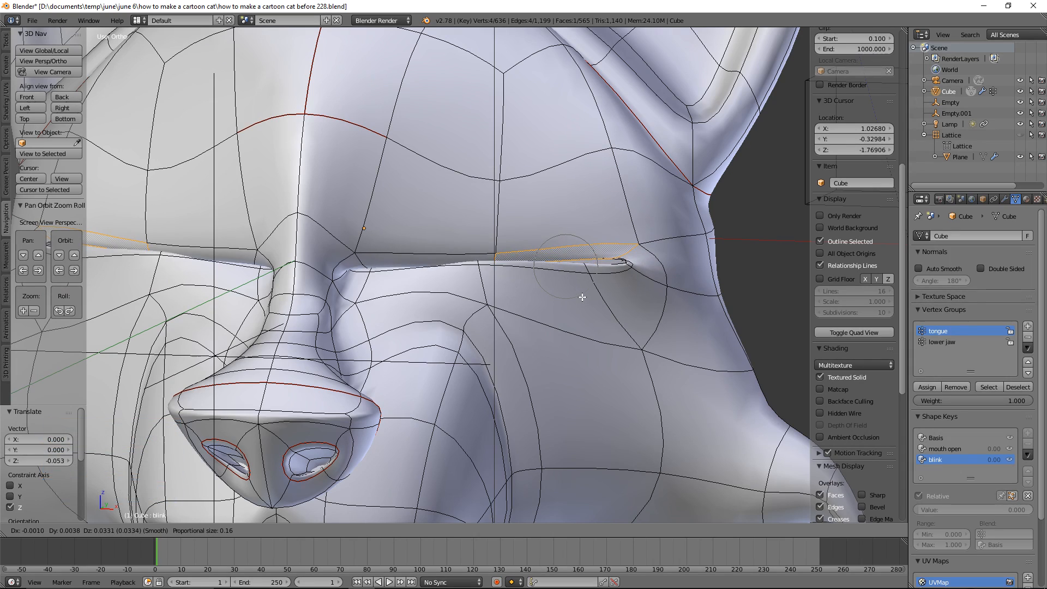
pyautogui.click(582, 294)
pyautogui.moveTo(584, 293); pyautogui.dragTo(579, 280, button='middle')
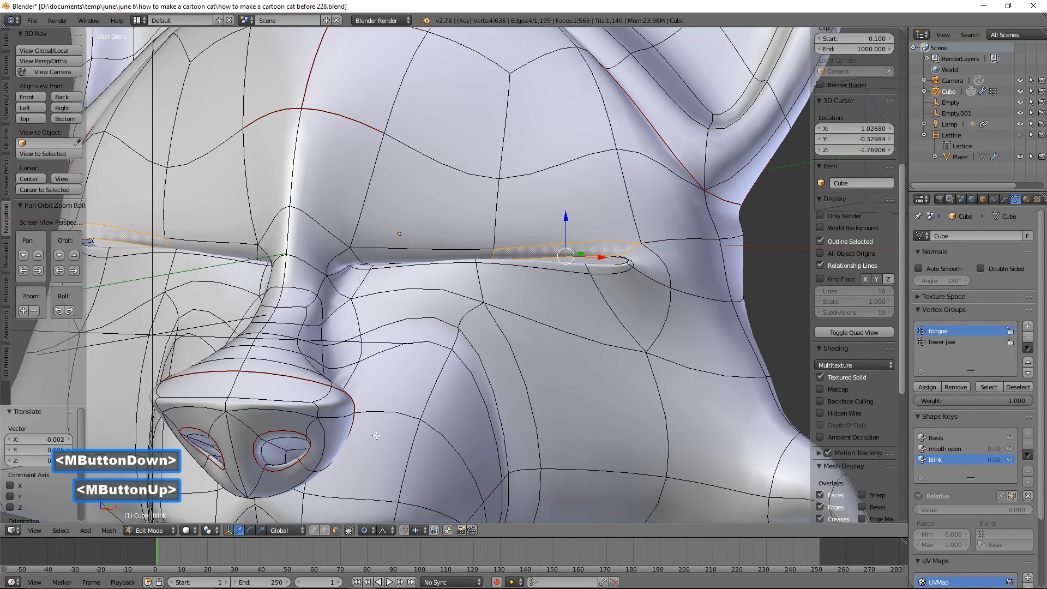
# Step: Return to edge selection, select the edge at the eye's outer corner and move it up along Z
pyautogui.click(370, 501)
pyautogui.click(636, 247)
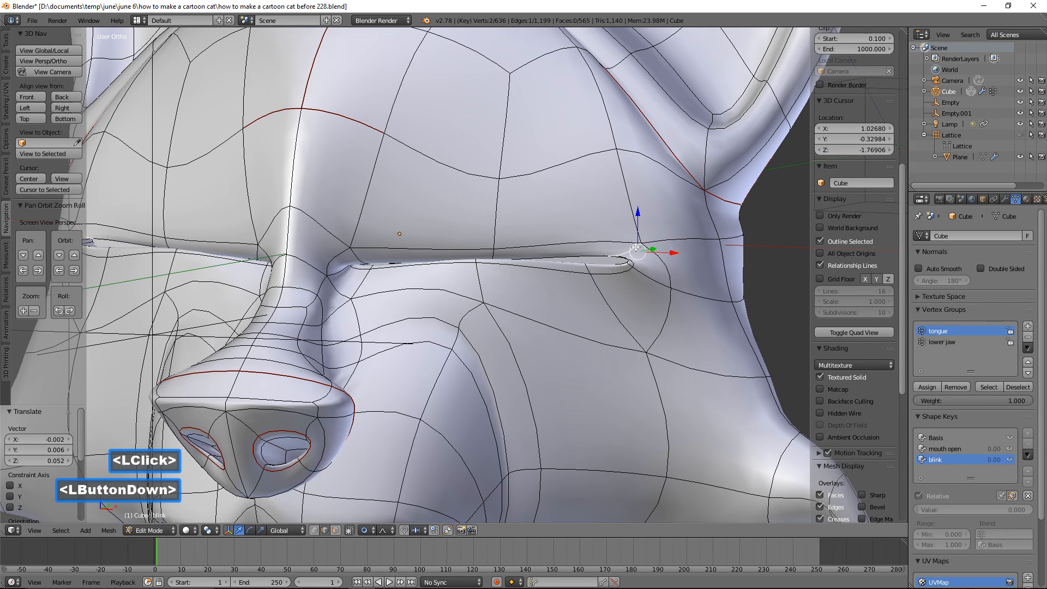
pyautogui.moveTo(636, 247); pyautogui.dragTo(638, 225)
# Step: Select the edge at the eye's inner corner and adjust its position along Z and Y
pyautogui.moveTo(489, 246); pyautogui.dragTo(380, 257, button='middle')
pyautogui.click(367, 270)
pyautogui.moveTo(345, 235); pyautogui.dragTo(346, 240)
pyautogui.moveTo(396, 246); pyautogui.dragTo(371, 267, button='middle')
pyautogui.moveTo(369, 270); pyautogui.dragTo(372, 267)
pyautogui.moveTo(373, 267); pyautogui.dragTo(397, 271, button='middle')
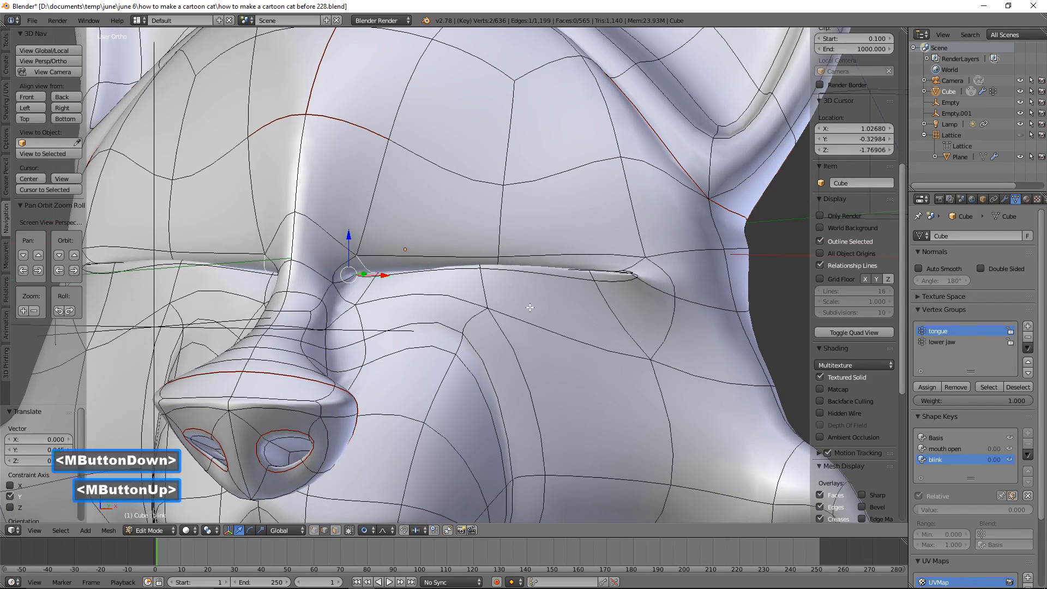
# Step: Select the outer eyelid rim edge and raise it slightly along Z
pyautogui.scroll(-3, 538, 309)
pyautogui.moveTo(484, 301)
pyautogui.mouseDown(button='middle')
pyautogui.moveTo(510, 303)
pyautogui.moveTo(484, 306)
pyautogui.mouseUp(button='middle')
pyautogui.keyDown('ctrl'); pyautogui.moveTo(546, 310); pyautogui.dragTo(523, 283, button='middle'); pyautogui.keyUp('ctrl')
pyautogui.moveTo(566, 309); pyautogui.dragTo(570, 307, button='middle')
pyautogui.keyDown('ctrl'); pyautogui.moveTo(570, 306); pyautogui.dragTo(632, 278, button='middle'); pyautogui.keyUp('ctrl')
pyautogui.middleClick(633, 278)
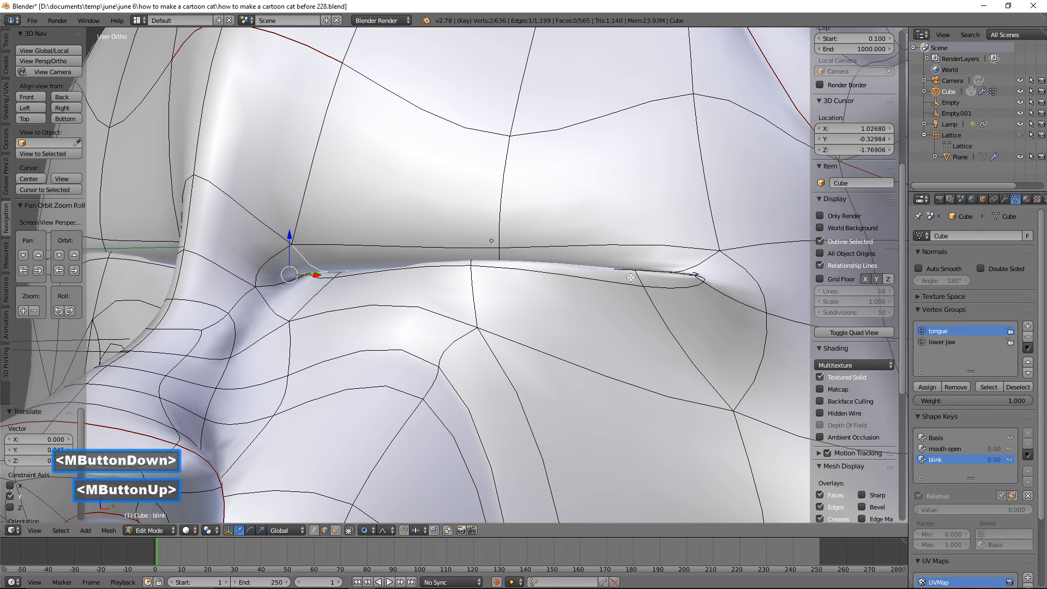
pyautogui.click(622, 269)
pyautogui.moveTo(596, 234); pyautogui.dragTo(597, 229)
pyautogui.moveTo(596, 229)
pyautogui.mouseDown(button='middle')
pyautogui.moveTo(613, 283)
pyautogui.moveTo(612, 263)
pyautogui.mouseUp(button='middle')
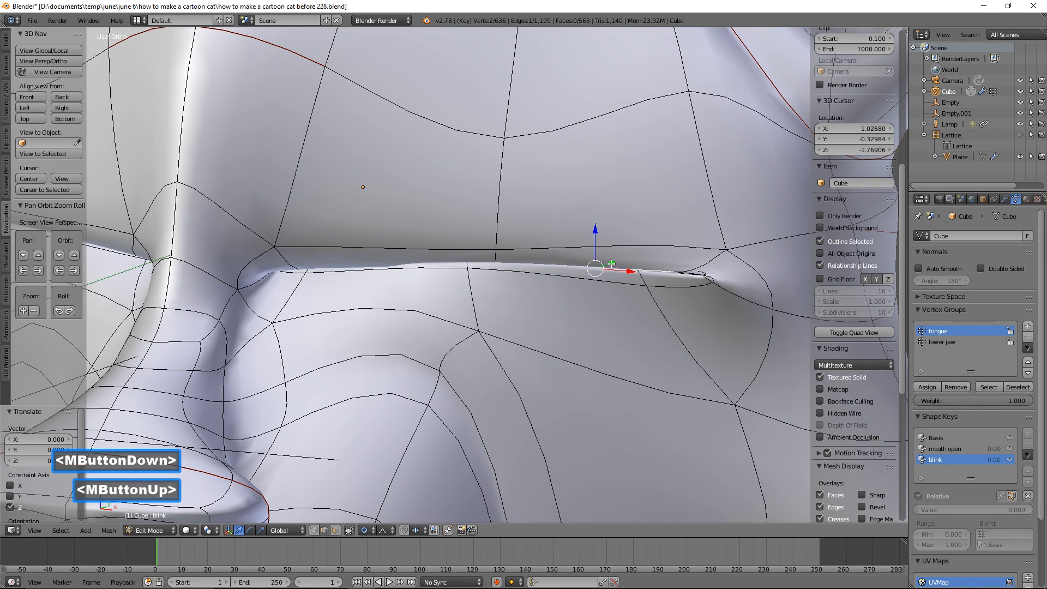
# Step: Move the inner eyelid rim edge -0.023 along Y and nudge the outer rim edge up along Z
pyautogui.click(382, 274)
pyautogui.moveTo(373, 283); pyautogui.dragTo(394, 263, button='middle')
pyautogui.moveTo(395, 251); pyautogui.dragTo(388, 254)
pyautogui.moveTo(389, 253); pyautogui.dragTo(446, 248, button='middle')
pyautogui.click(614, 265)
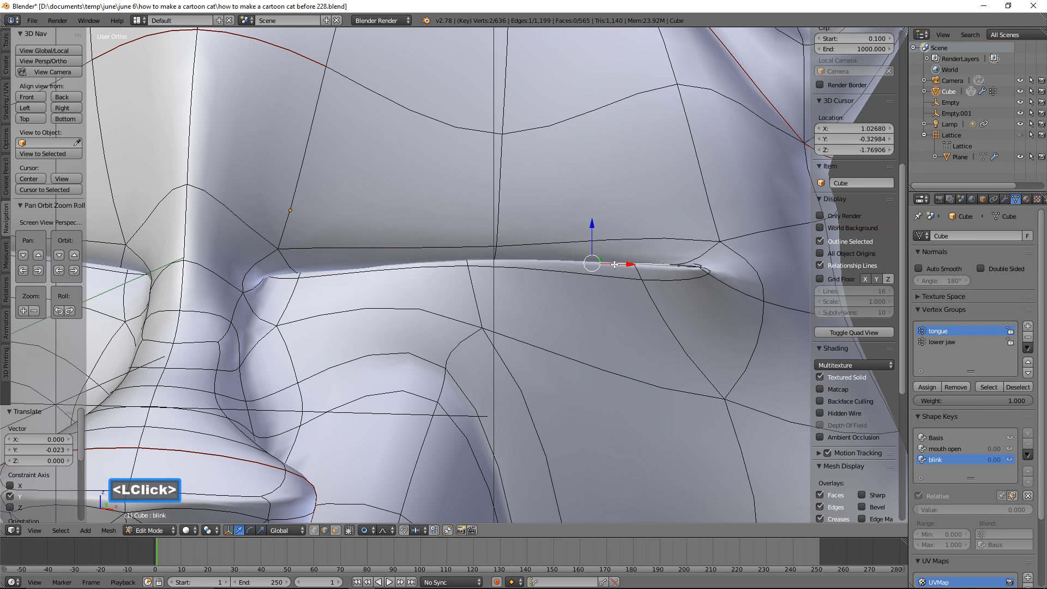
pyautogui.moveTo(594, 229); pyautogui.dragTo(589, 222)
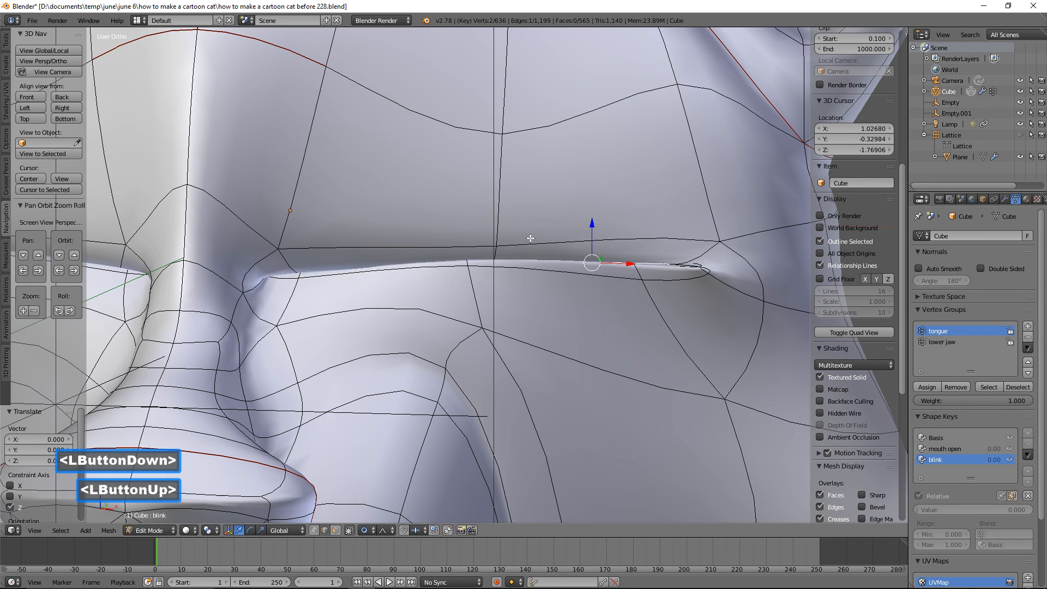
# Step: Lower the edges at the middle of the eyelids along Z, the last by 0.021, and save as how to make a cartoon cat before 229.blend
pyautogui.click(466, 266)
pyautogui.click(468, 252)
pyautogui.moveTo(471, 220); pyautogui.dragTo(495, 230)
pyautogui.click(494, 245)
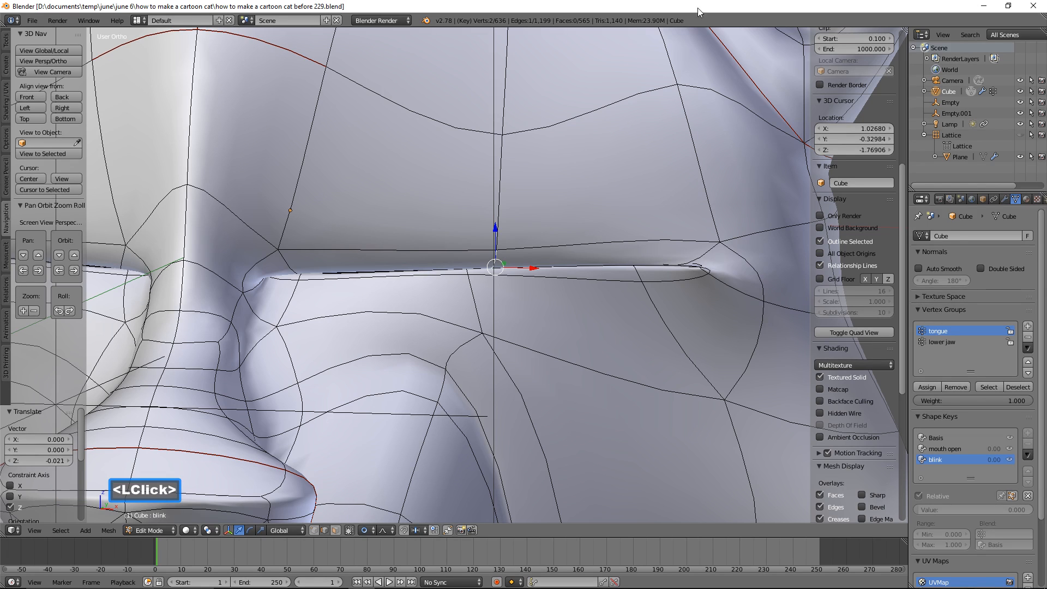
# Step: Switch to Object Mode and set the blink shape key's value to 1.000 to inspect the closed eyes
pyautogui.keyDown('ctrl'); pyautogui.moveTo(696, 281); pyautogui.dragTo(676, 402, button='middle'); pyautogui.keyUp('ctrl')
pyautogui.keyDown('ctrl'); pyautogui.moveTo(631, 201); pyautogui.dragTo(658, 329, button='middle'); pyautogui.keyUp('ctrl')
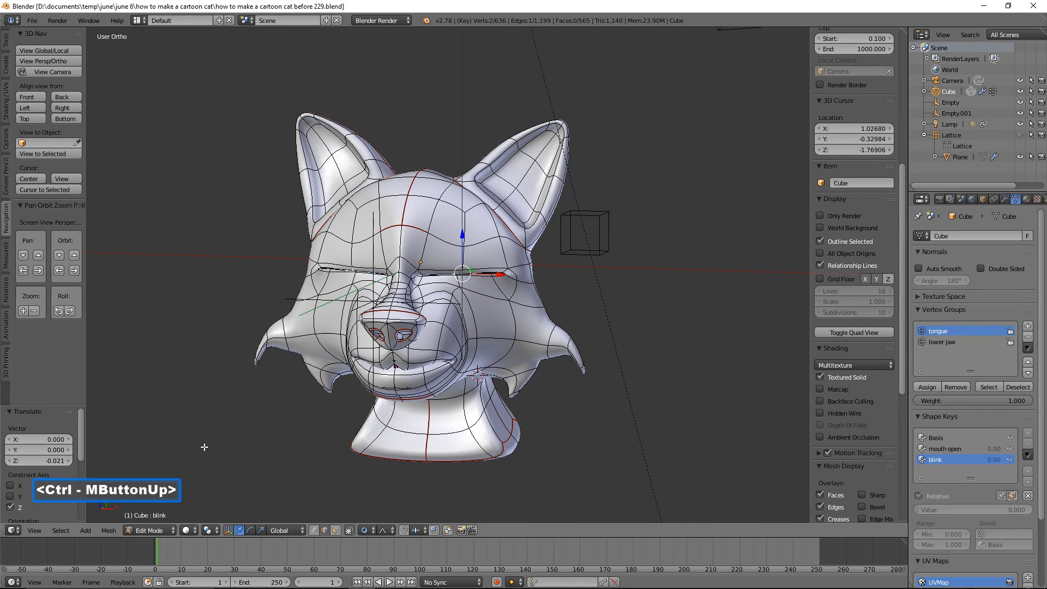
pyautogui.click(171, 530)
pyautogui.click(175, 517)
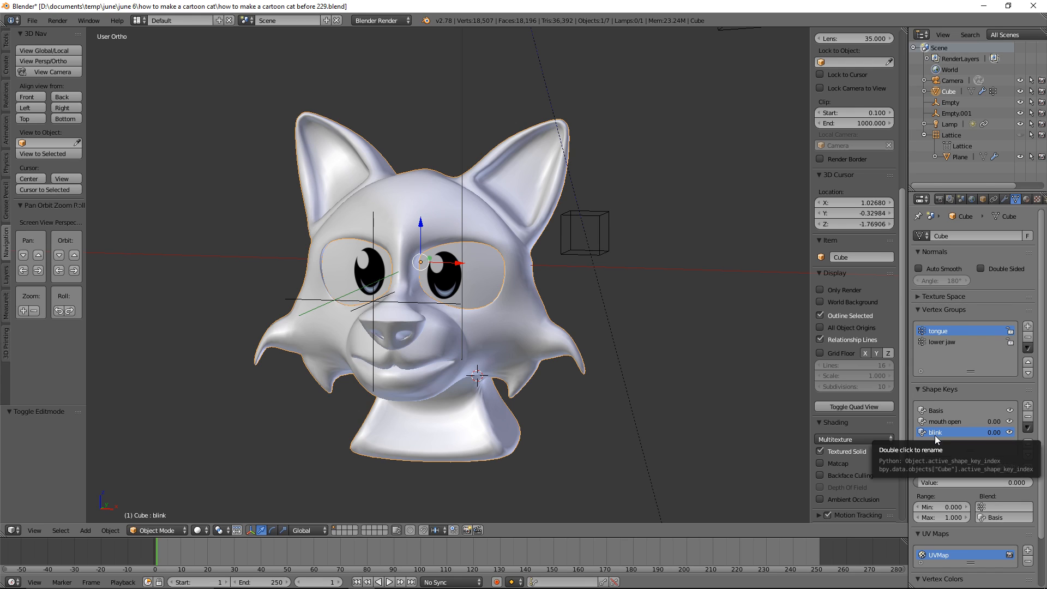
pyautogui.moveTo(917, 484); pyautogui.dragTo(30, 494)
pyautogui.moveTo(1005, 488); pyautogui.dragTo(34, 495)
pyautogui.keyDown('ctrl'); pyautogui.moveTo(629, 325); pyautogui.dragTo(688, 293, button='middle'); pyautogui.keyUp('ctrl')
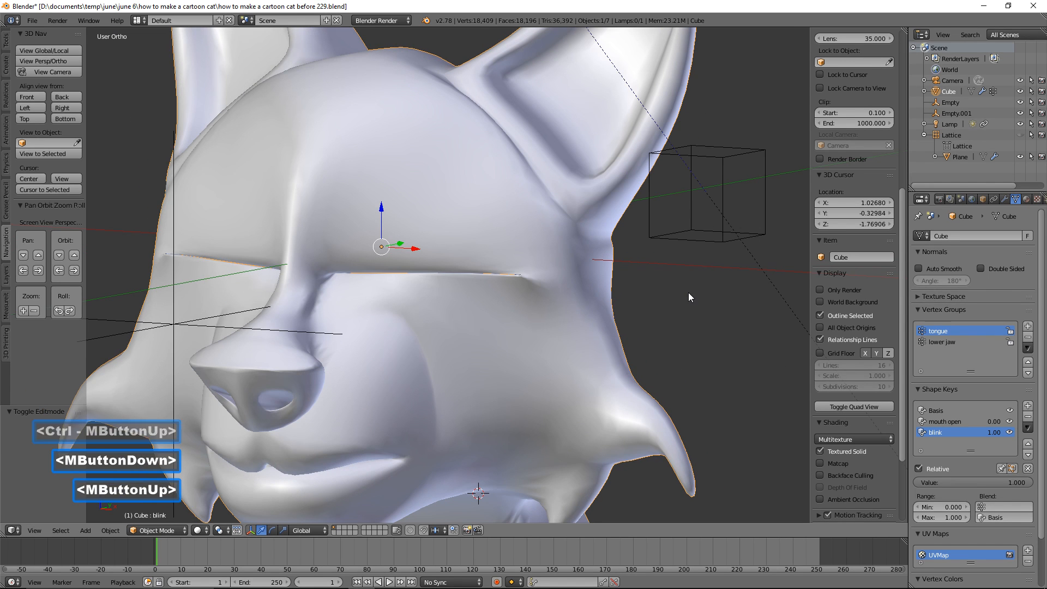
# Step: Return to Edit Mode, save as how to make a cartoon cat before 230.blend, and apply Smooth Vertex to the two faces at the outer eye corner
pyautogui.click(163, 531)
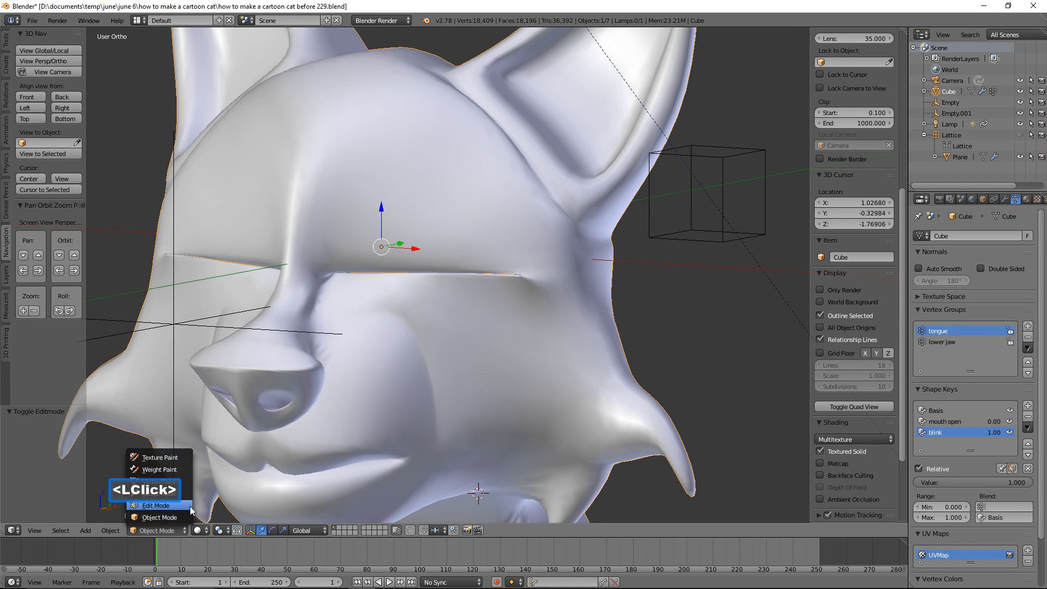
pyautogui.click(163, 507)
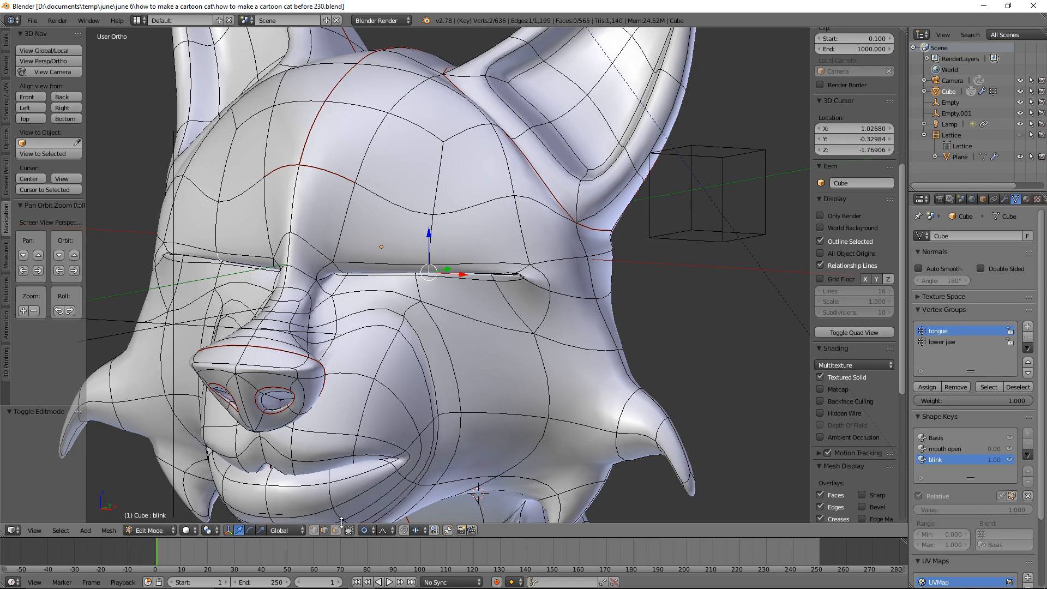
pyautogui.click(335, 530)
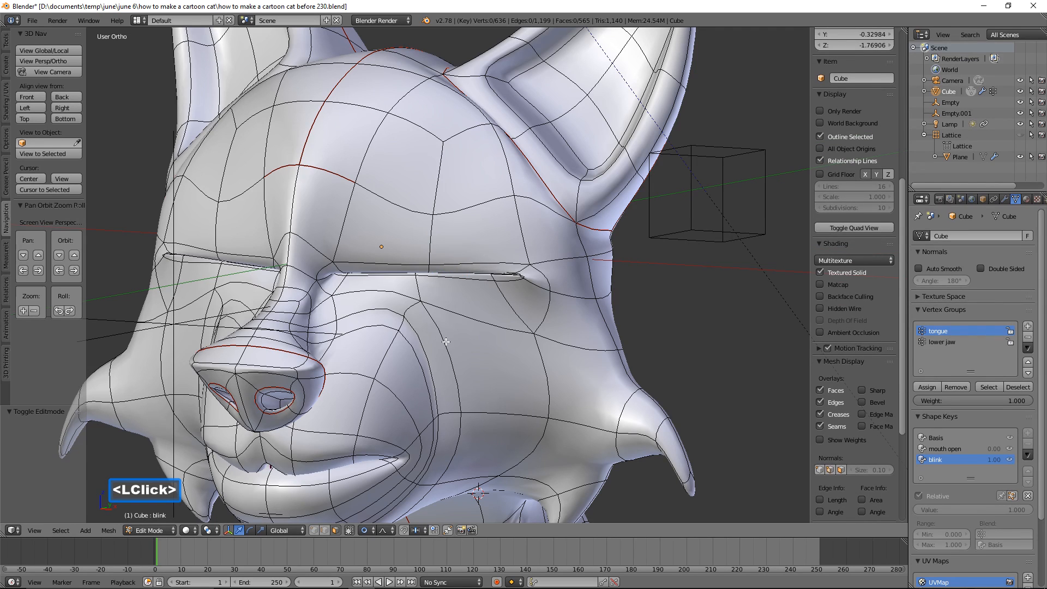
pyautogui.click(530, 276)
pyautogui.keyDown('shift'); pyautogui.click(532, 299); pyautogui.keyUp('shift')
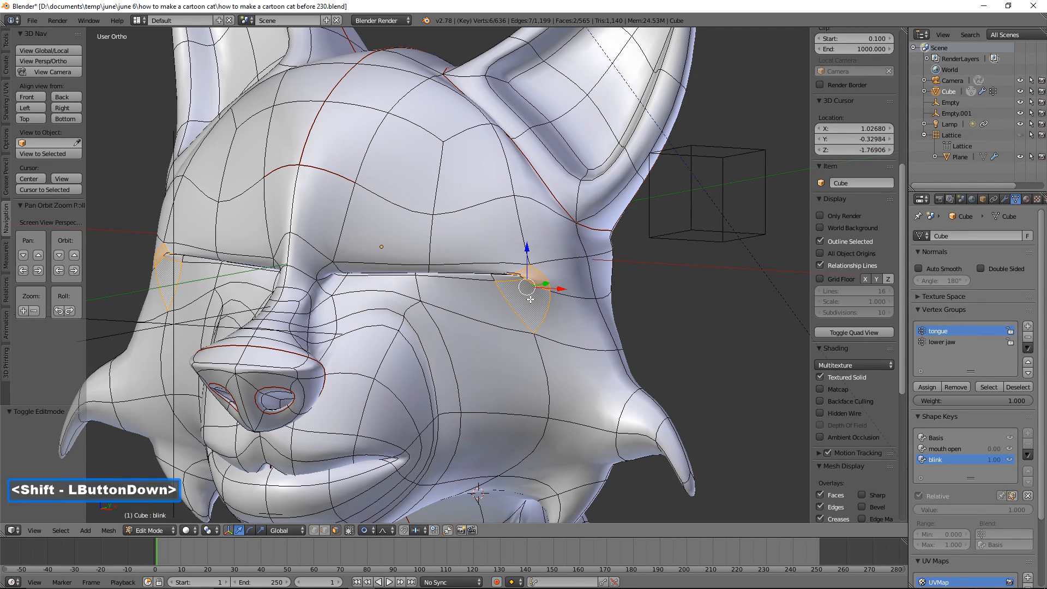
pyautogui.click(6, 46)
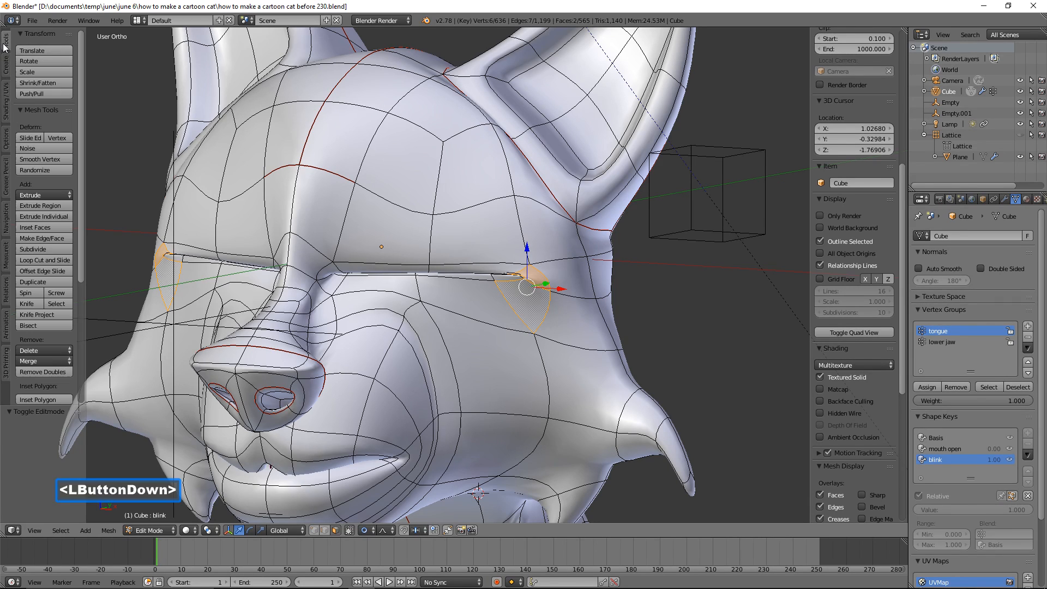
pyautogui.click(62, 159)
pyautogui.click(62, 159)
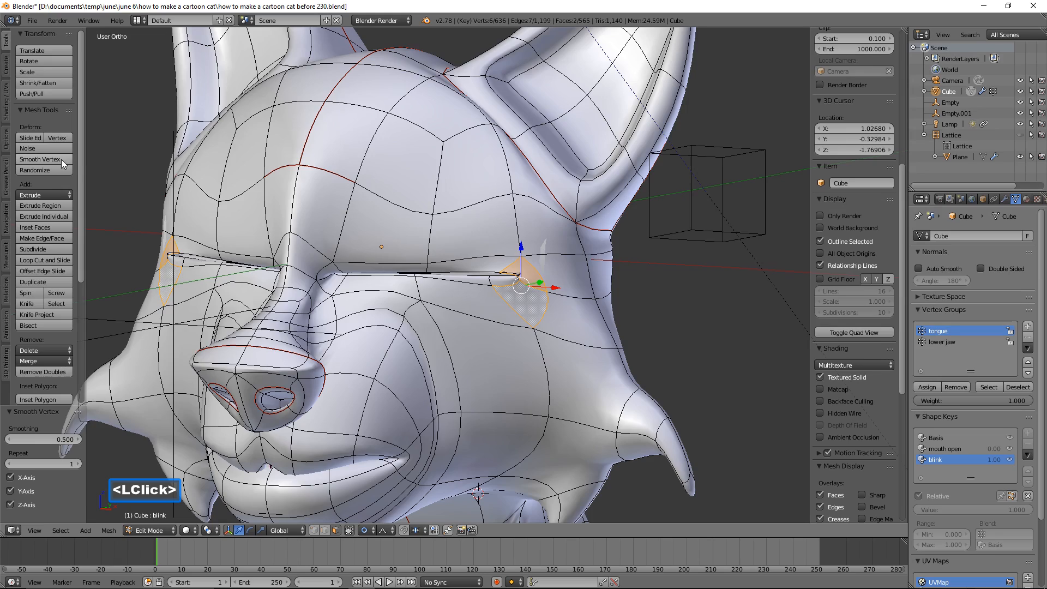
# Step: Go back to Object Mode and pin the blink shape key so that only its shape is shown
pyautogui.moveTo(381, 279); pyautogui.dragTo(392, 327, button='middle')
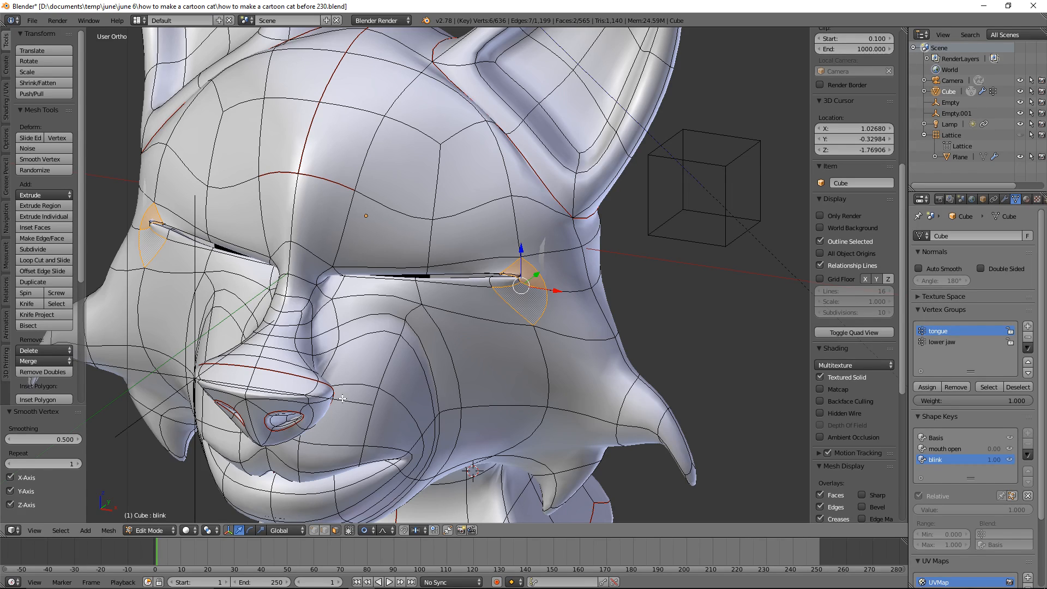
pyautogui.click(169, 531)
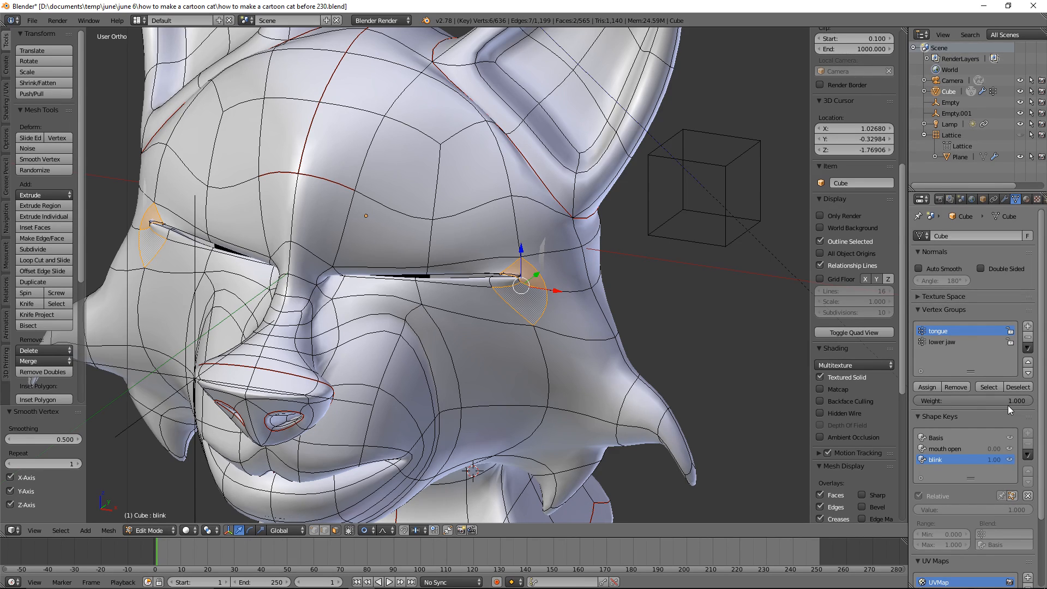
pyautogui.click(161, 532)
pyautogui.click(176, 519)
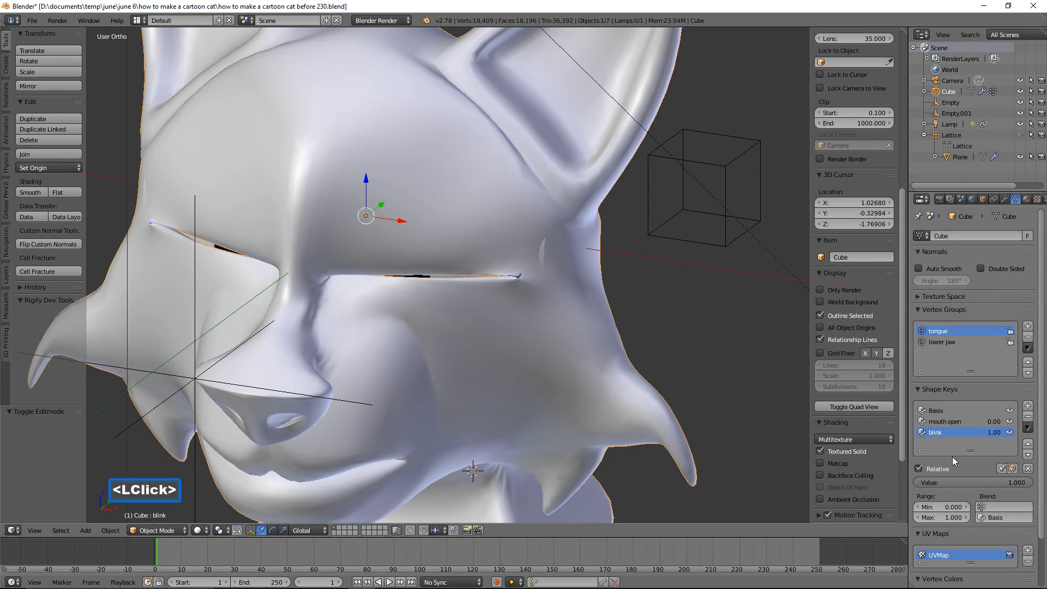
pyautogui.click(1002, 472)
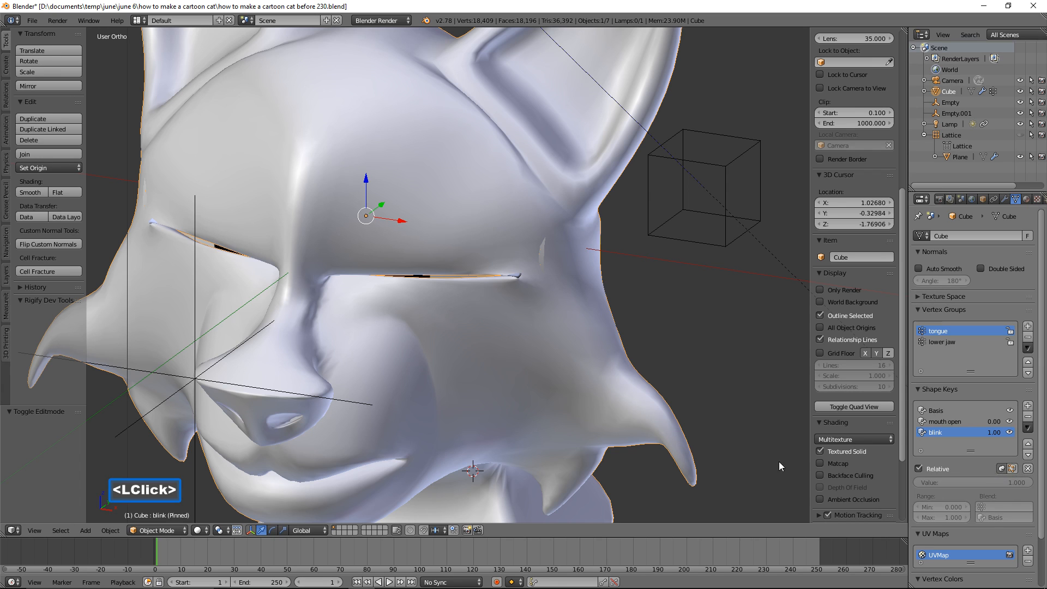
# Step: Switch the head mesh to Sculpt Mode and choose the Inflate/Deflate brush
pyautogui.click(183, 532)
pyautogui.click(177, 518)
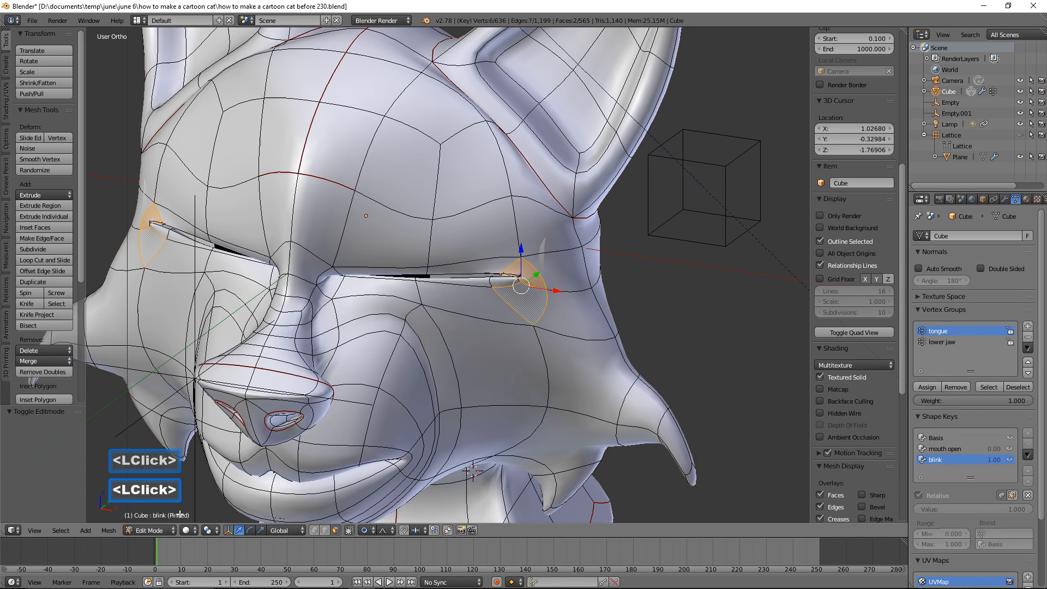
pyautogui.click(171, 532)
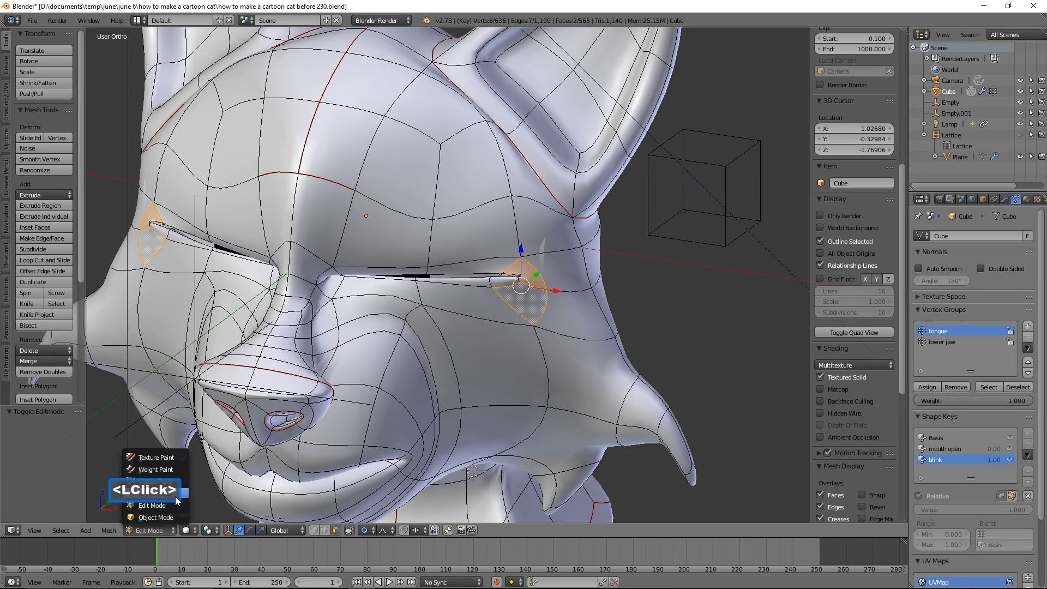
pyautogui.click(176, 495)
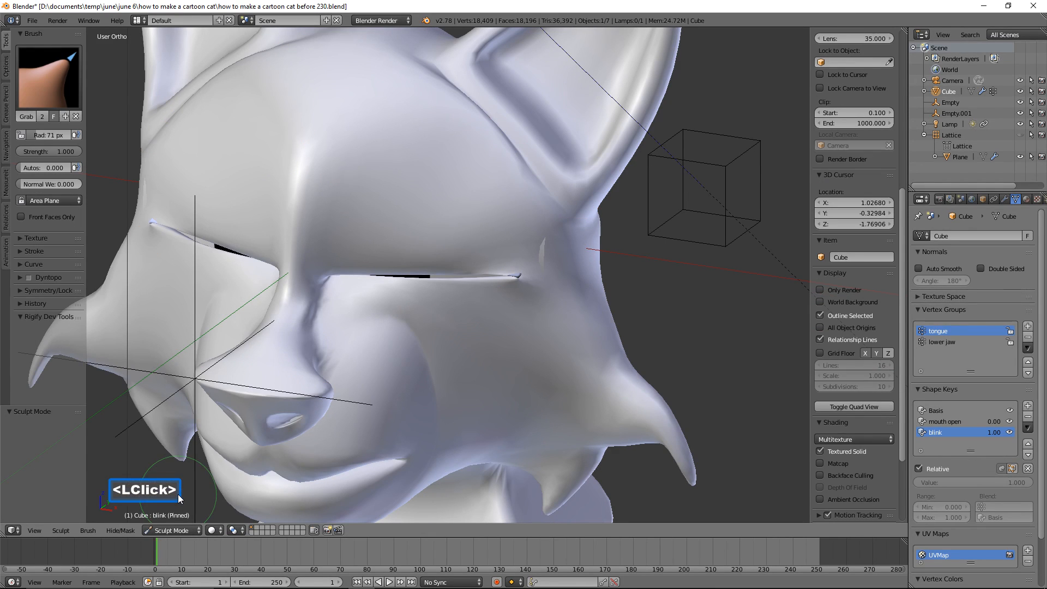
pyautogui.click(60, 87)
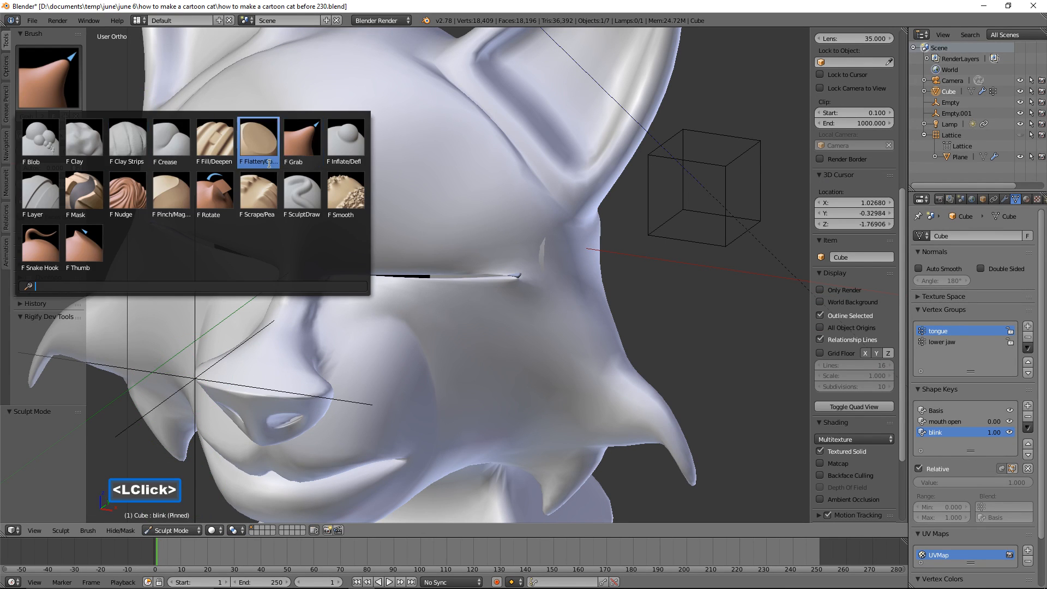
pyautogui.click(349, 144)
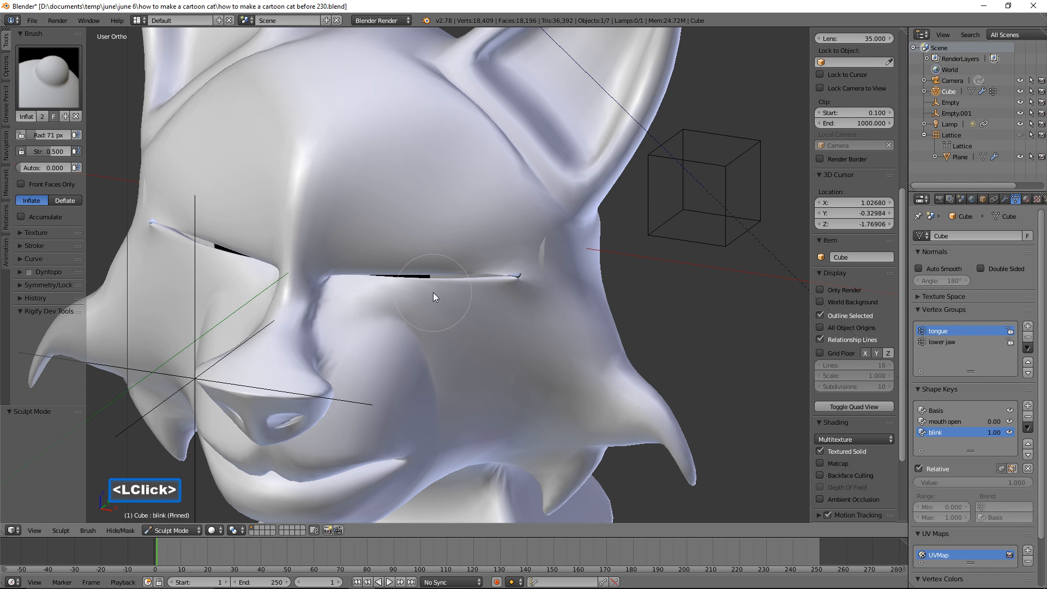
# Step: Set the brush radius to 116 px and inflate the eyelids along the gap to close it
pyautogui.press('f')
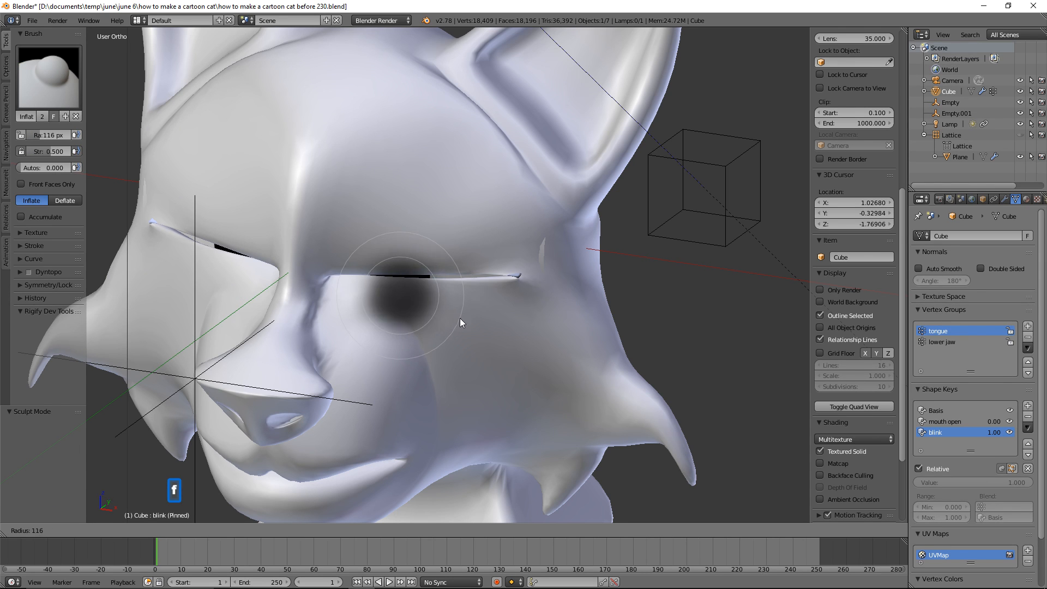
pyautogui.click(460, 322)
pyautogui.doubleClick(410, 271)
pyautogui.doubleClick(421, 272)
pyautogui.click(479, 276)
# Step: Pull the outer eye corner slightly down with the Grab brush, then smooth the small notch left there
pyautogui.moveTo(518, 299)
pyautogui.mouseDown(button='middle')
pyautogui.moveTo(503, 287)
pyautogui.moveTo(513, 289)
pyautogui.moveTo(482, 299)
pyautogui.mouseUp(button='middle')
pyautogui.click(57, 86)
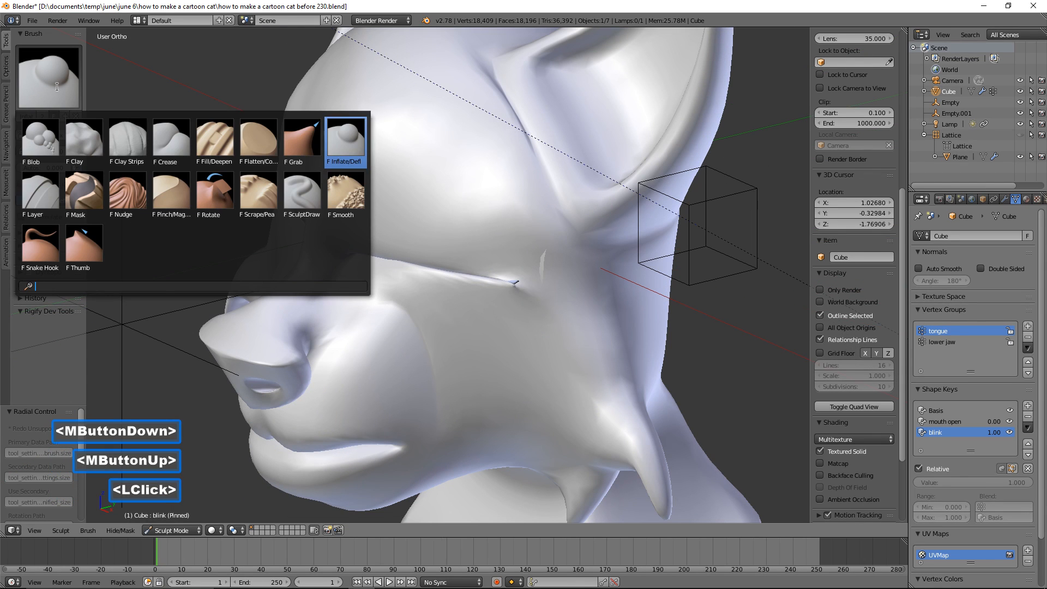
pyautogui.click(288, 147)
pyautogui.moveTo(491, 206); pyautogui.dragTo(452, 227, button='middle')
pyautogui.moveTo(519, 292); pyautogui.dragTo(518, 298)
pyautogui.moveTo(518, 299)
pyautogui.mouseDown(button='middle')
pyautogui.moveTo(470, 280)
pyautogui.moveTo(512, 276)
pyautogui.mouseUp(button='middle')
pyautogui.scroll(7, 511, 281)
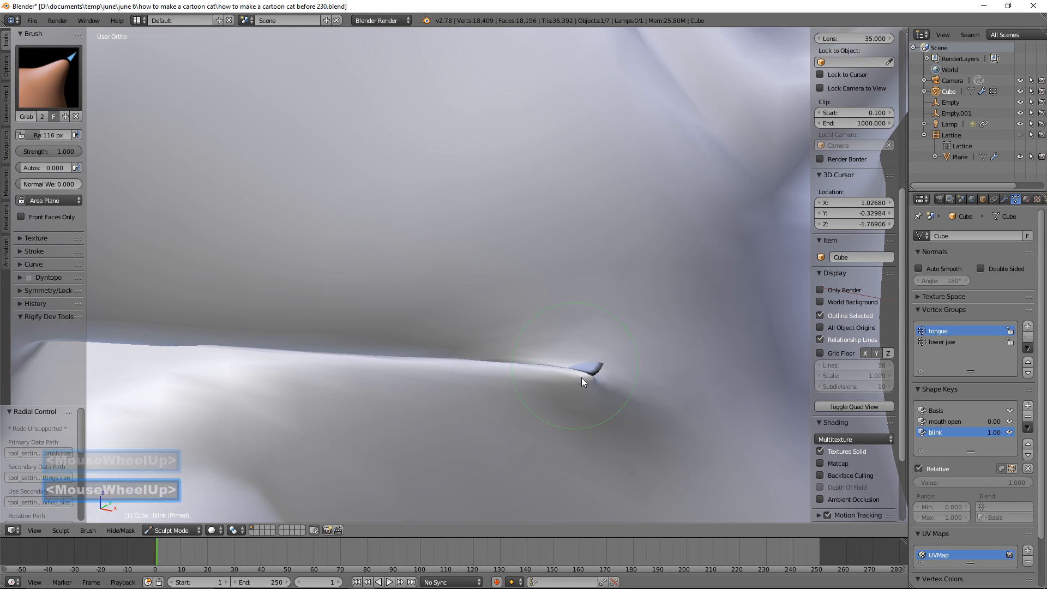
pyautogui.keyDown('shift'); pyautogui.moveTo(597, 383); pyautogui.dragTo(598, 380); pyautogui.keyUp('shift')
pyautogui.scroll(-7, 600, 380)
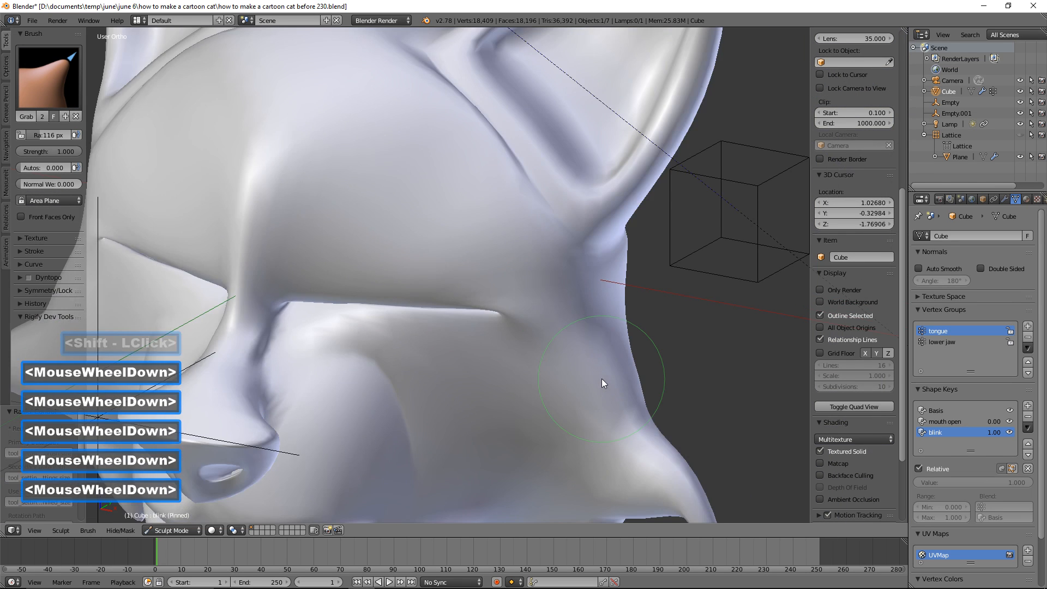
# Step: Return to Object Mode, unpin the blink shape key and lower its value to 0.000
pyautogui.click(196, 530)
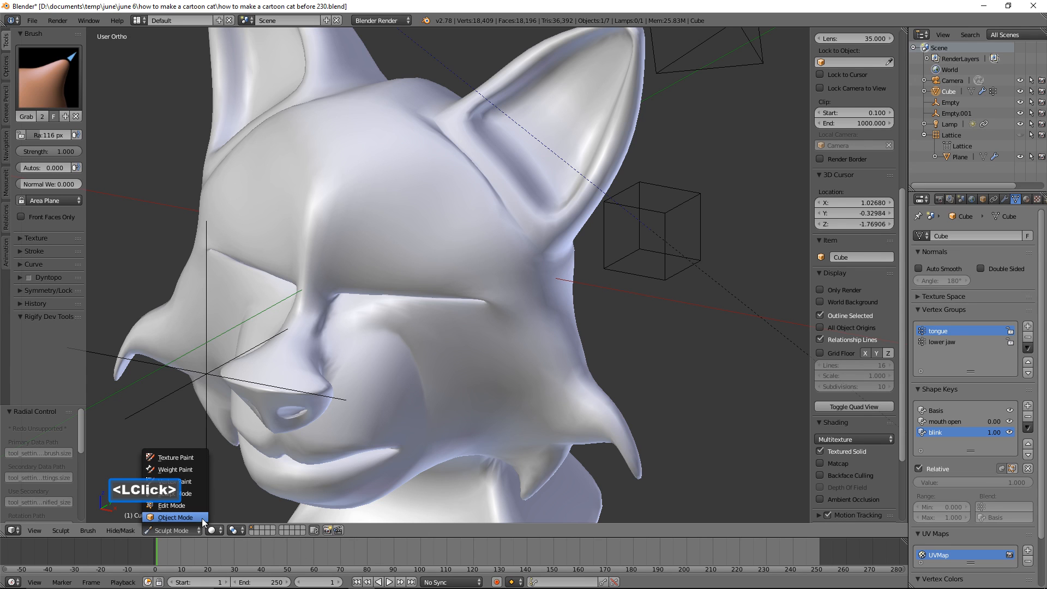
pyautogui.click(199, 517)
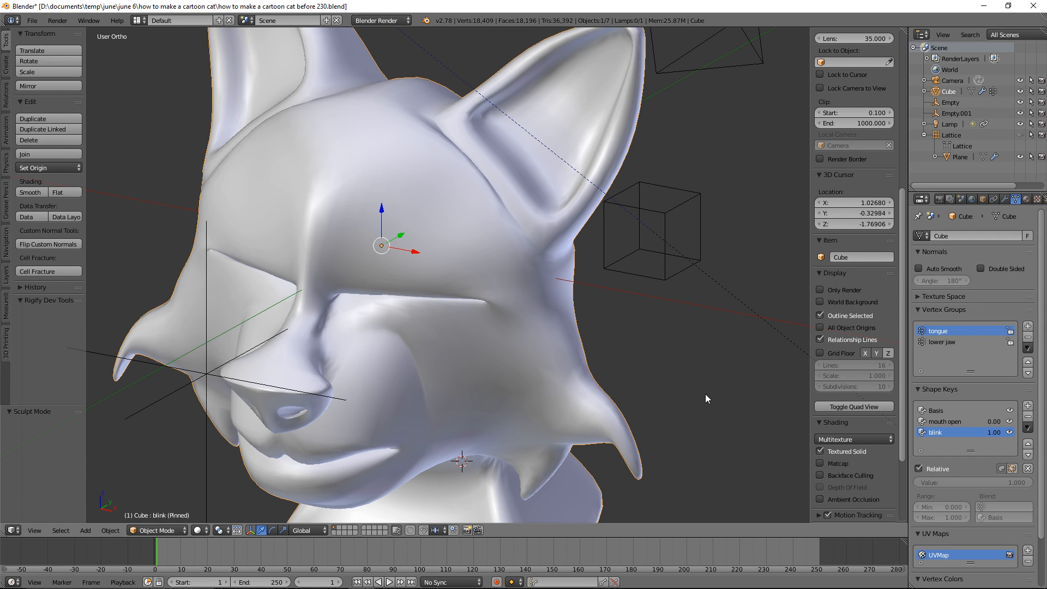
pyautogui.click(1003, 468)
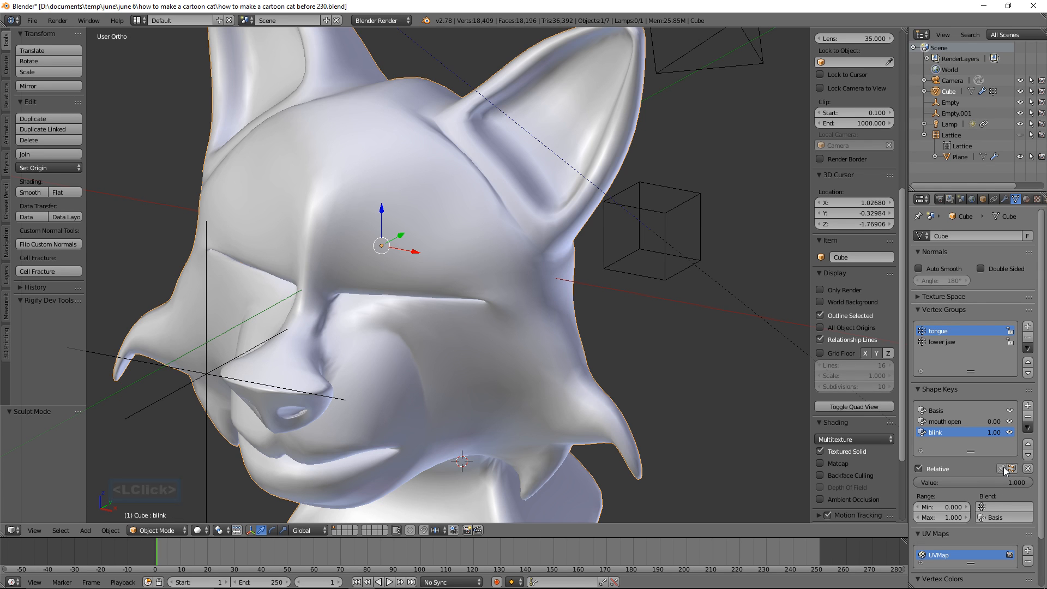
pyautogui.moveTo(1016, 483); pyautogui.dragTo(778, 493)
# Step: Test the blink value from the front, leave it at 0.000, and save as how to make a cartoon cat before 231.blend
pyautogui.scroll(-2, 711, 406)
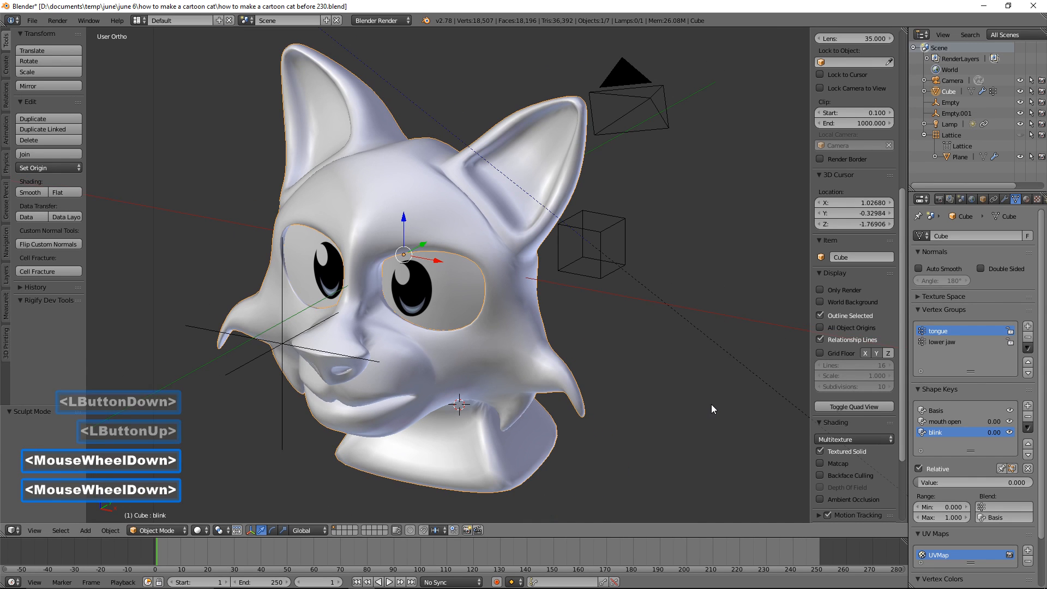
pyautogui.moveTo(660, 375); pyautogui.dragTo(695, 361, button='middle')
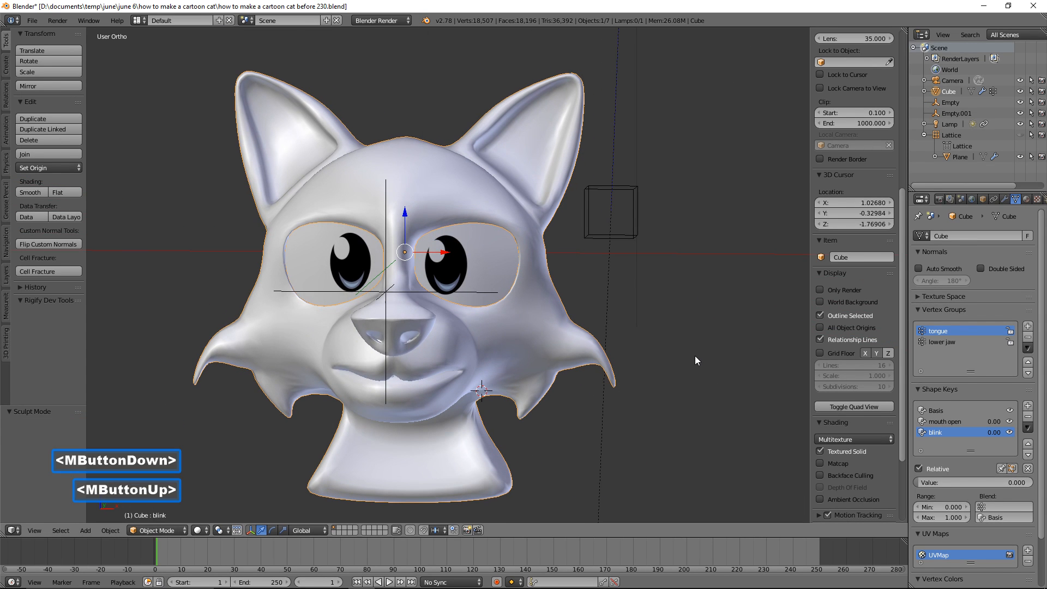
pyautogui.moveTo(948, 480); pyautogui.dragTo(979, 486)
pyautogui.moveTo(5, 505)
pyautogui.mouseDown()
pyautogui.moveTo(103, 518)
pyautogui.moveTo(11, 516)
pyautogui.mouseUp()
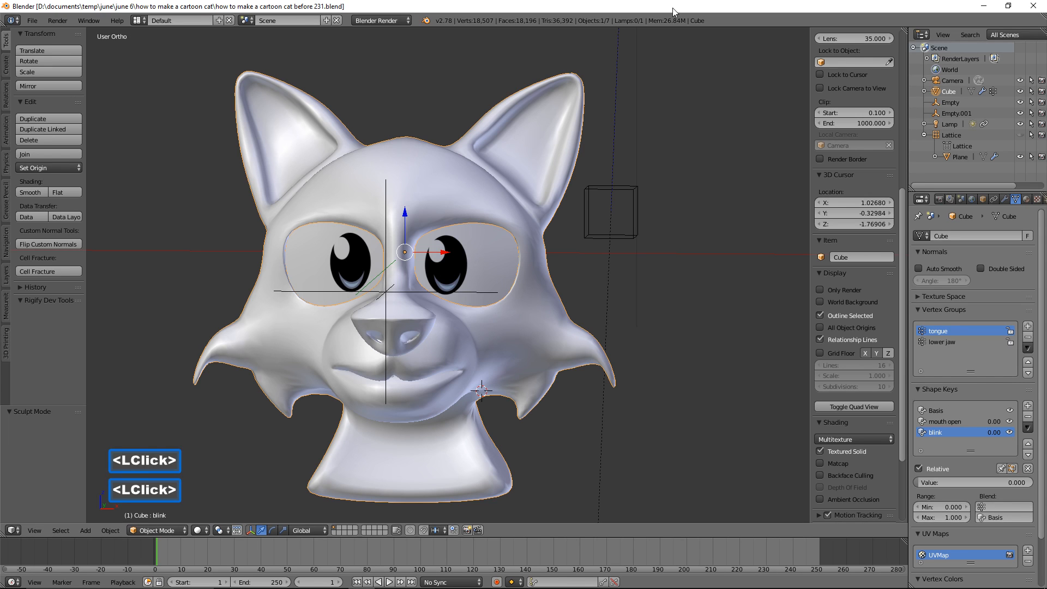
# Step: Add a new shape key and name it serious
pyautogui.click(1029, 406)
pyautogui.click(1028, 407)
pyautogui.doubleClick(936, 443)
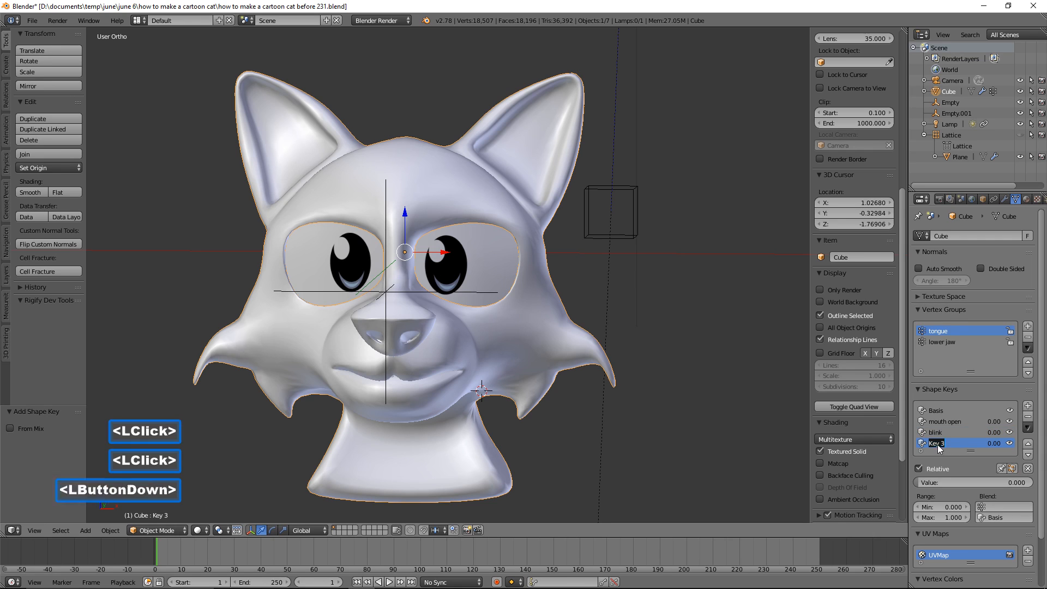
pyautogui.write('serious')
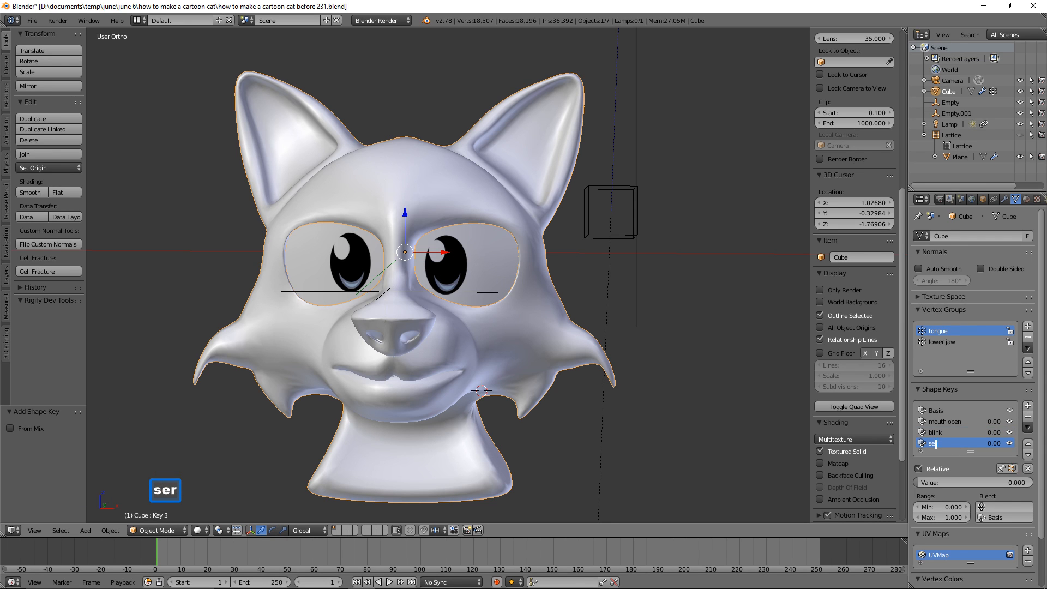
pyautogui.press('Return')
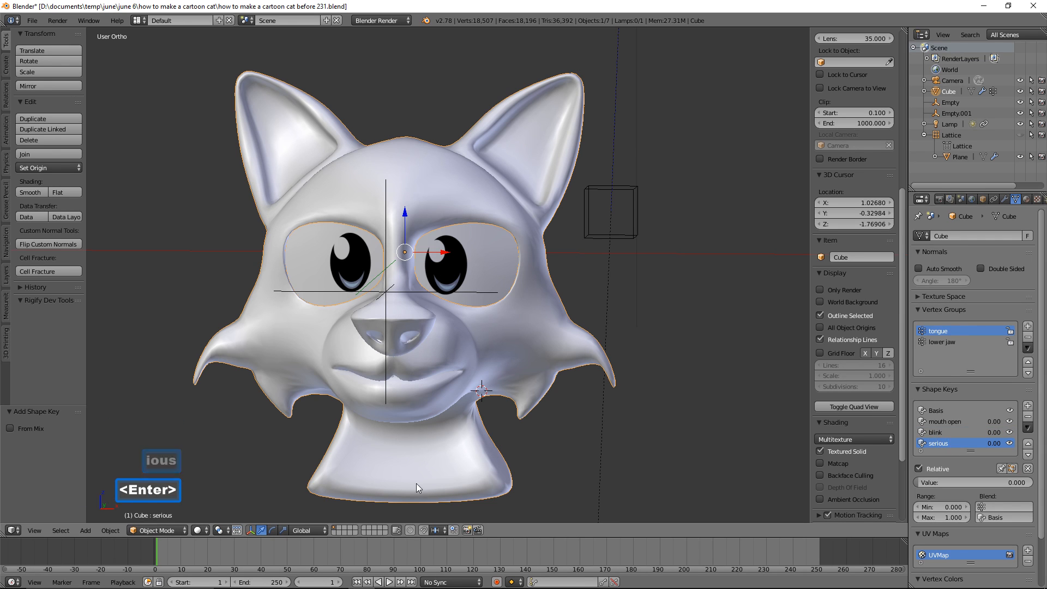
# Step: In Edit Mode, lower the face between the brows by 0.678 along Z with proportional editing at size 0.83
pyautogui.click(177, 527)
pyautogui.click(185, 507)
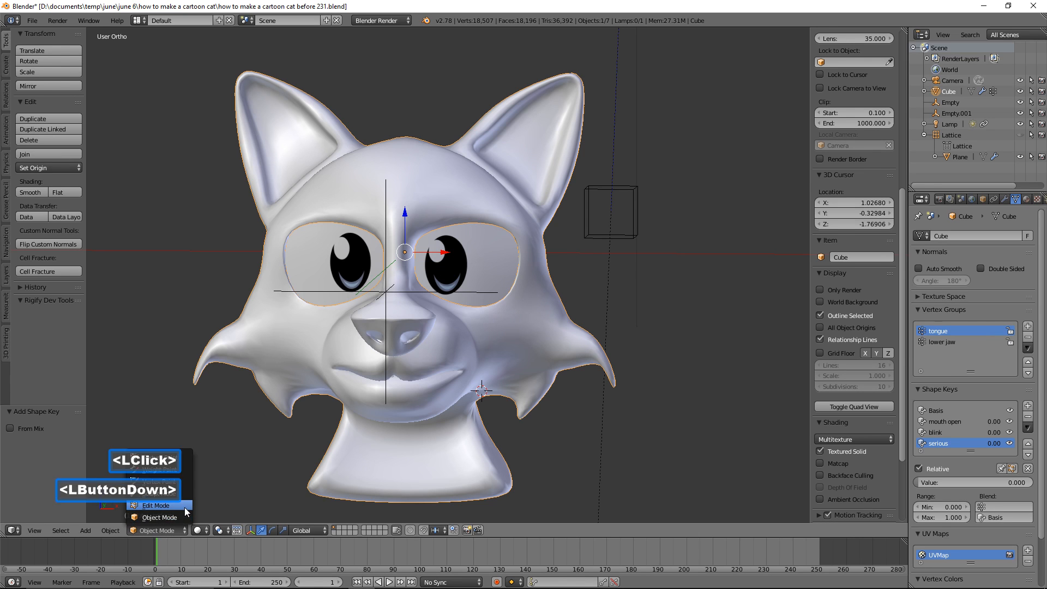
pyautogui.click(406, 223)
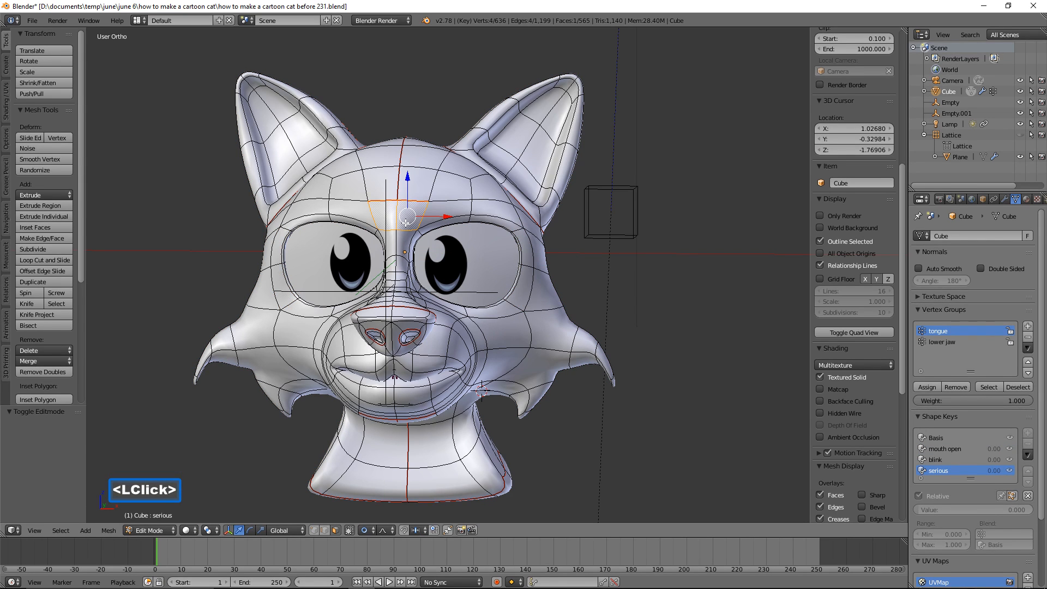
pyautogui.press('o')
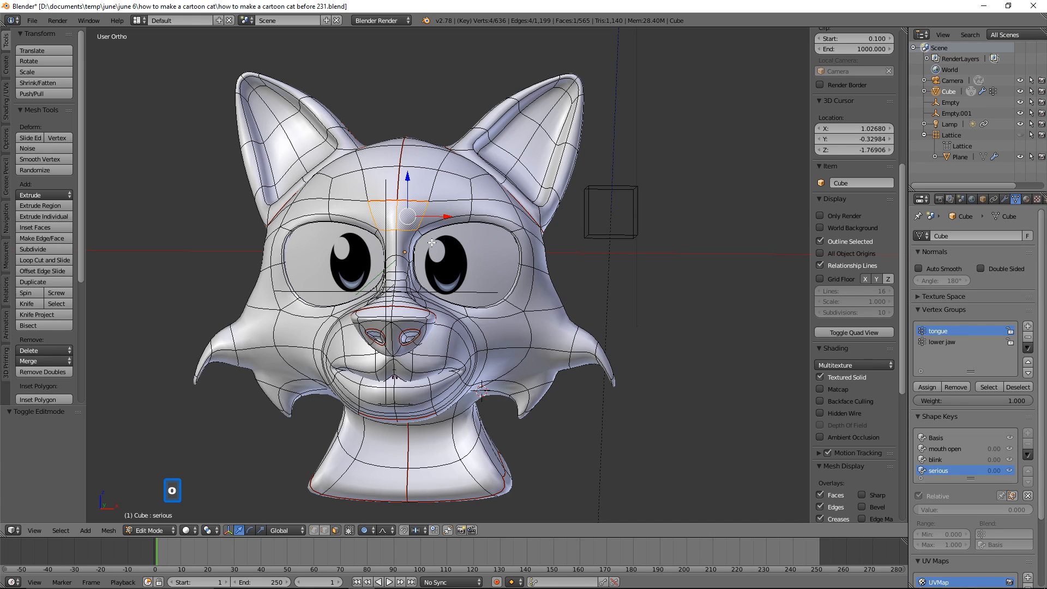
pyautogui.press('g')
pyautogui.press('z')
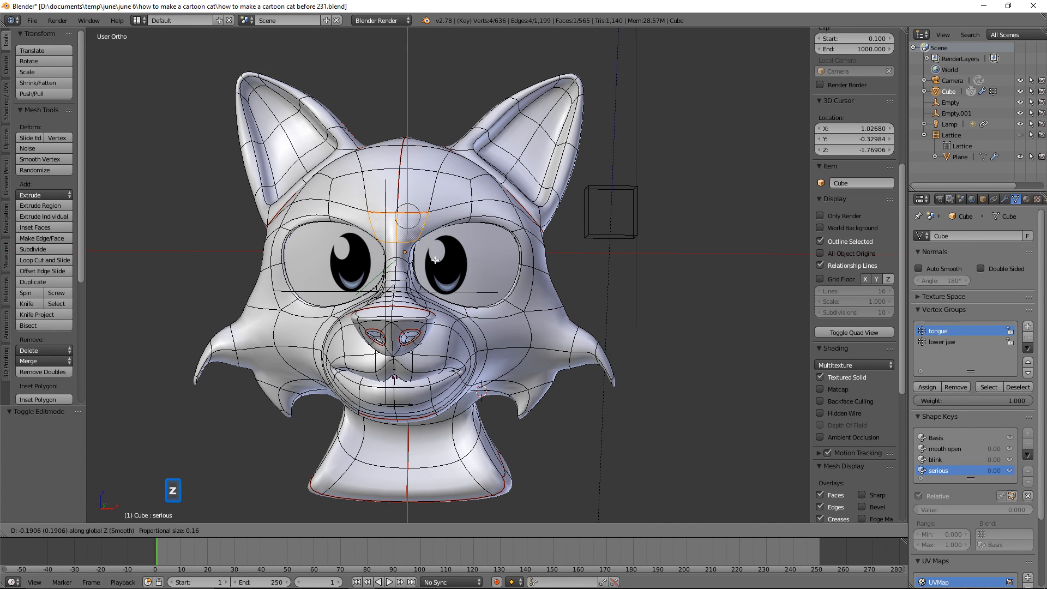
pyautogui.scroll(-1, 438, 266)
pyautogui.scroll(-9, 438, 267)
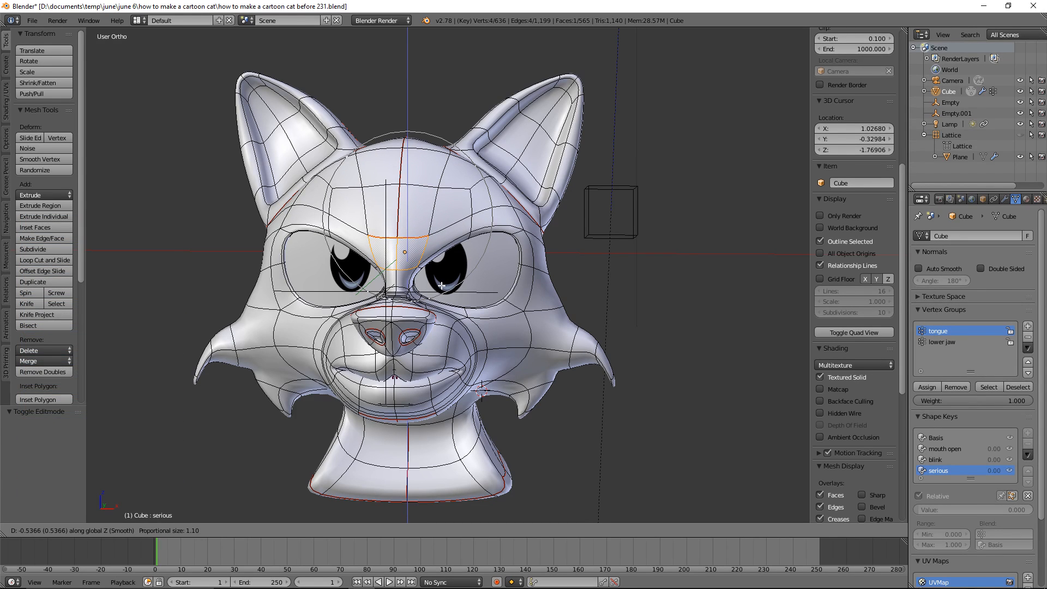
pyautogui.scroll(3, 444, 292)
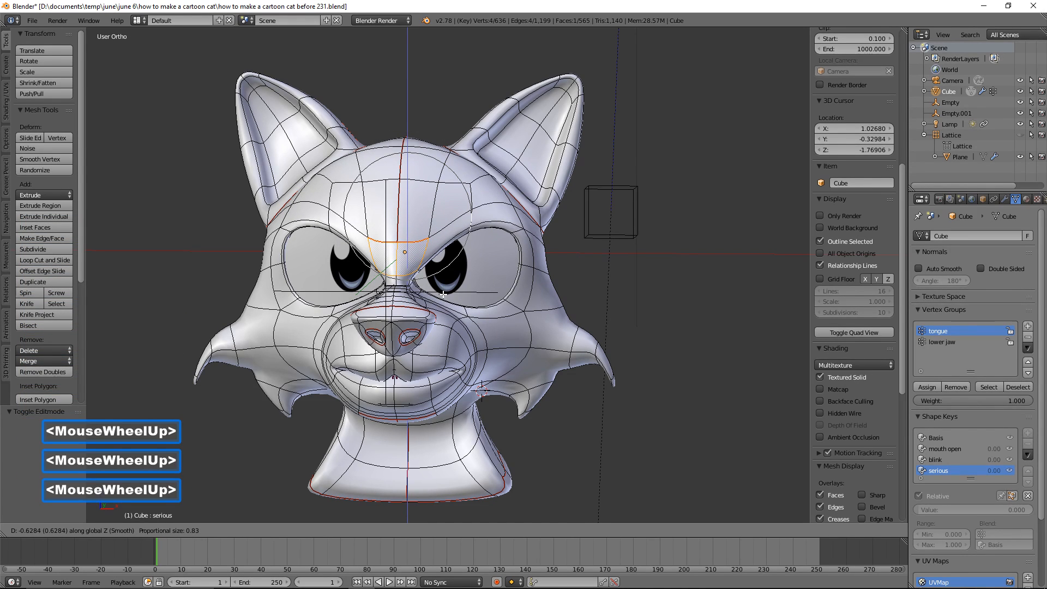
pyautogui.click(444, 293)
# Step: Lower the brow face above the outer part of the eye by 0.106 along Z with proportional size 0.68
pyautogui.click(495, 218)
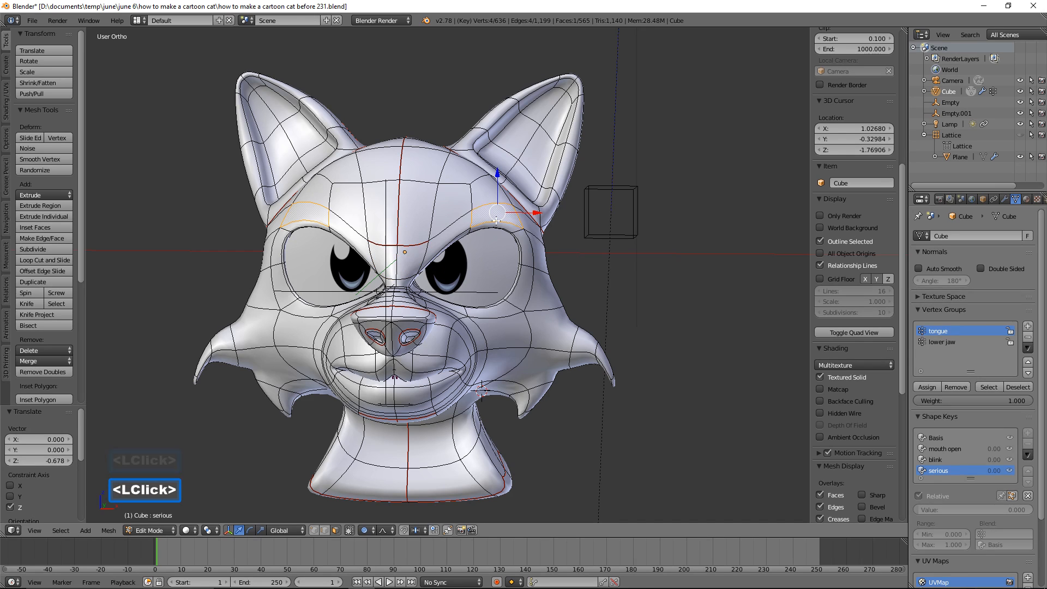
pyautogui.press('g')
pyautogui.press('z')
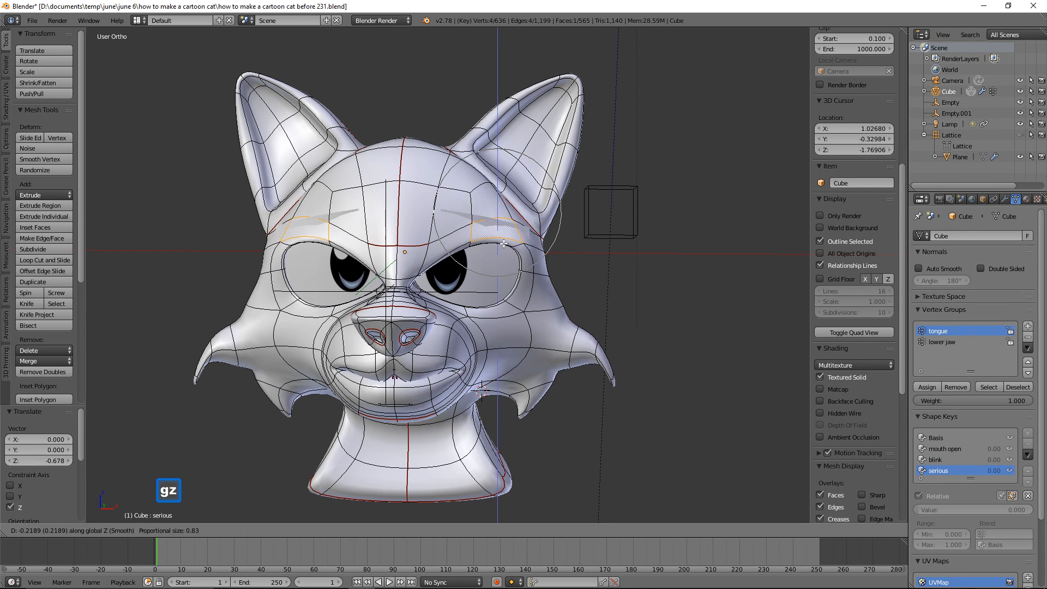
pyautogui.scroll(2, 497, 229)
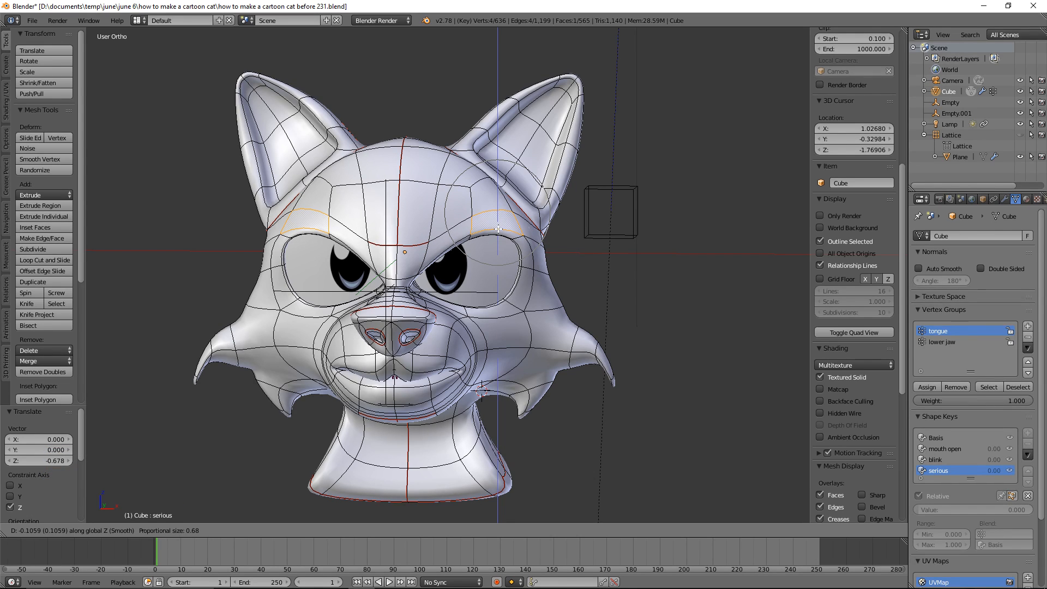
pyautogui.click(498, 229)
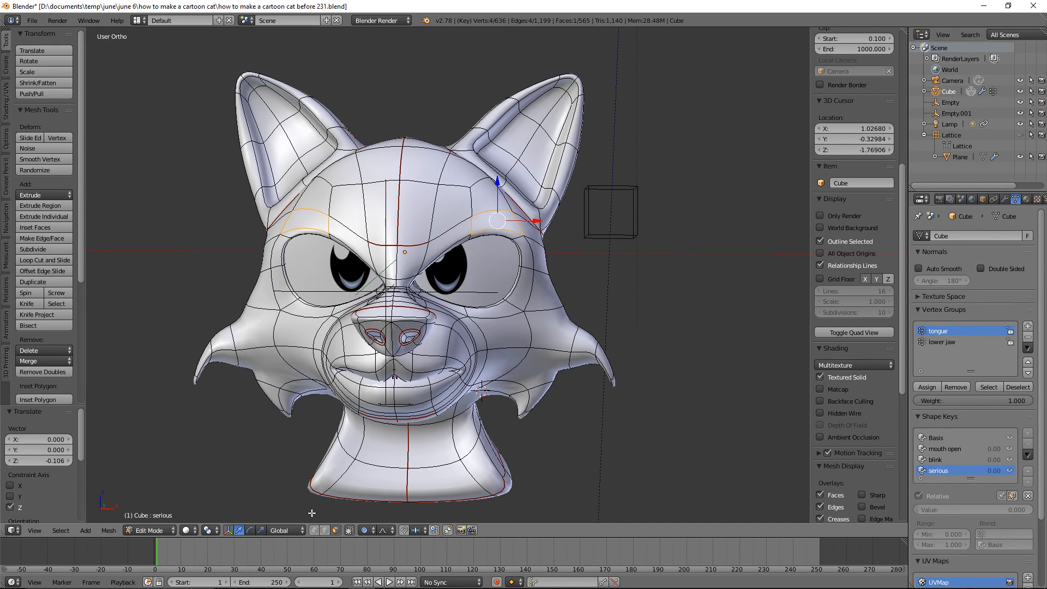
# Step: Lower the upper eyelid edge over the outer part of the eye by 0.191 along Z with proportional size 0.47
pyautogui.click(487, 235)
pyautogui.press('g')
pyautogui.press('z')
pyautogui.scroll(2, 489, 239)
pyautogui.scroll(2, 489, 247)
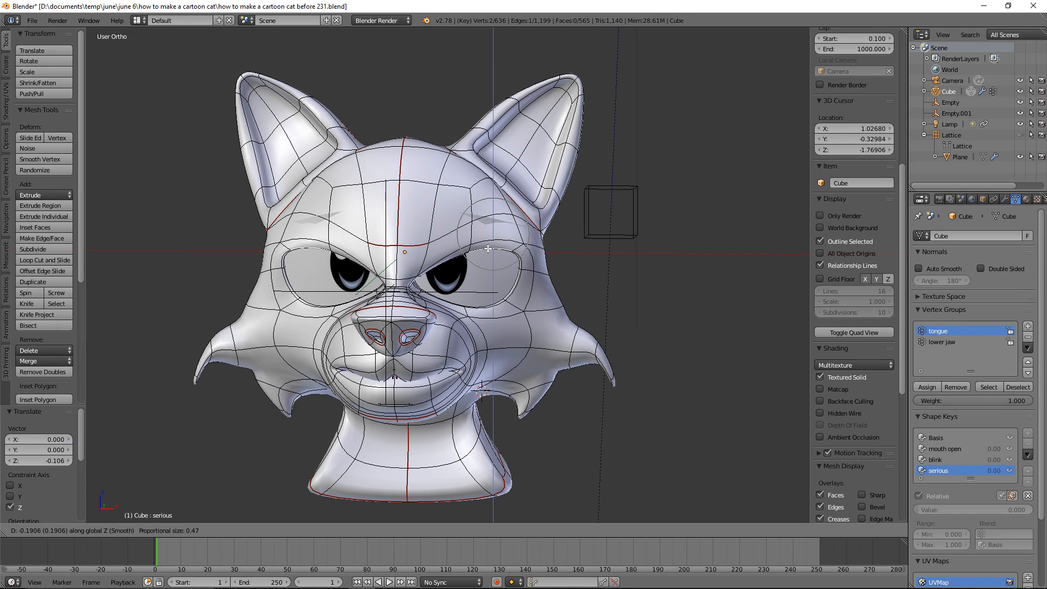
pyautogui.click(489, 248)
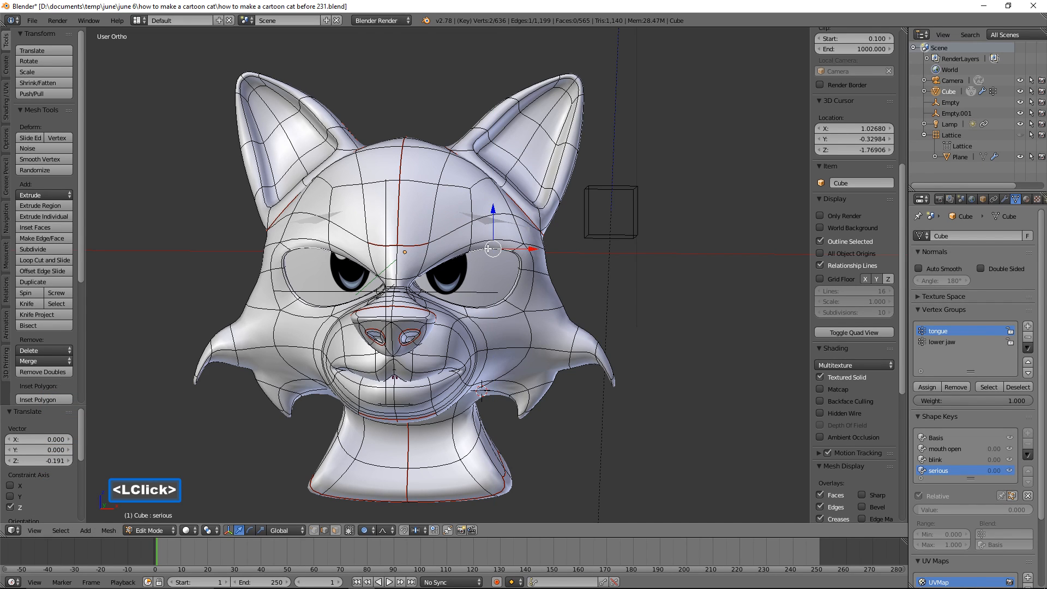
# Step: Move the upper eyelid edge above the pupil by X 0.064, Y -0.006, Z -0.155 with proportional size 0.26
pyautogui.click(440, 264)
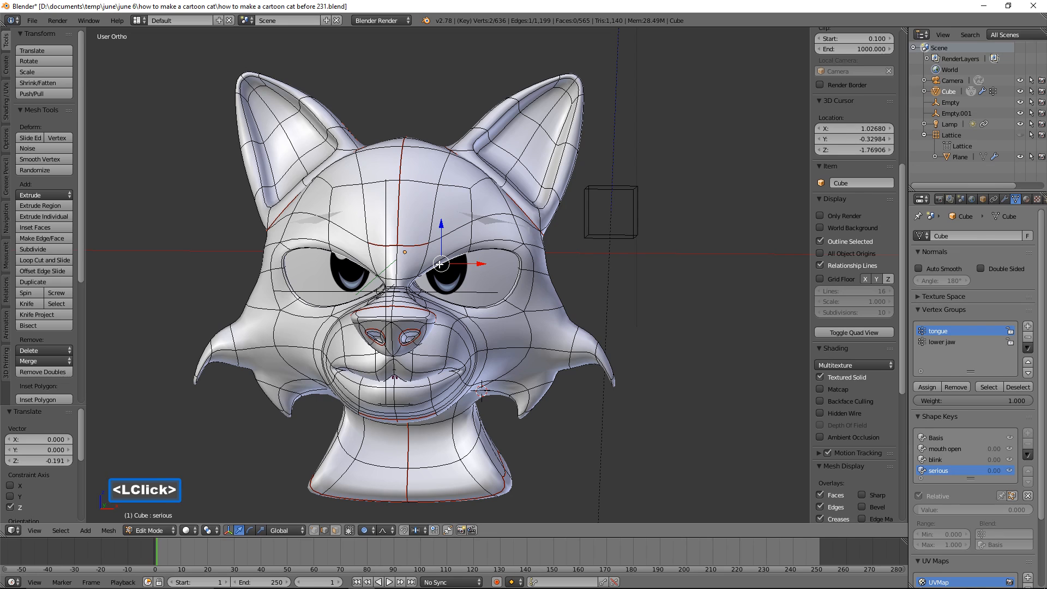
pyautogui.press('g')
pyautogui.scroll(2, 440, 271)
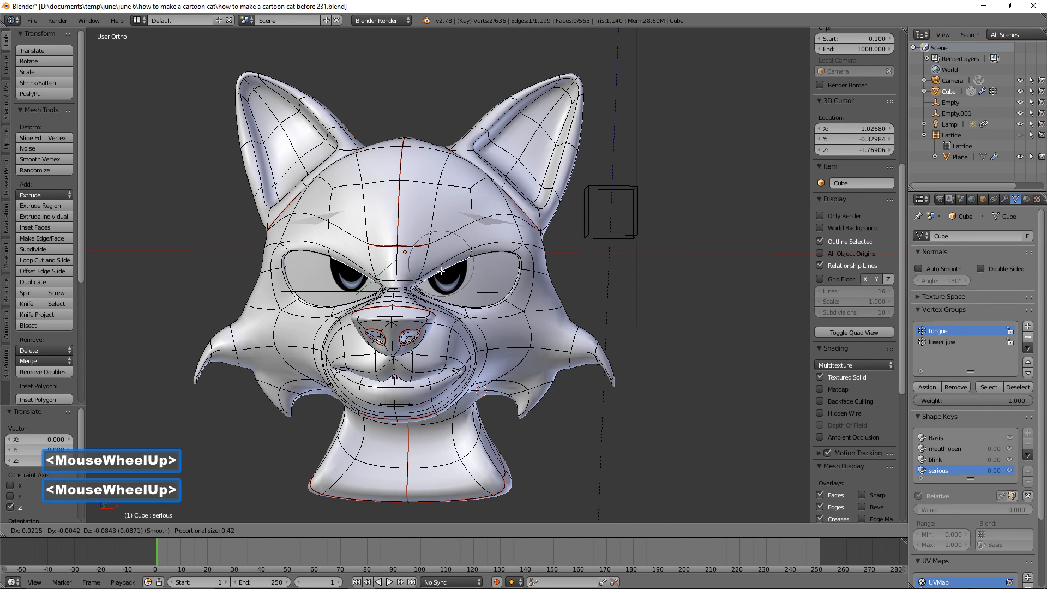
pyautogui.scroll(5, 442, 273)
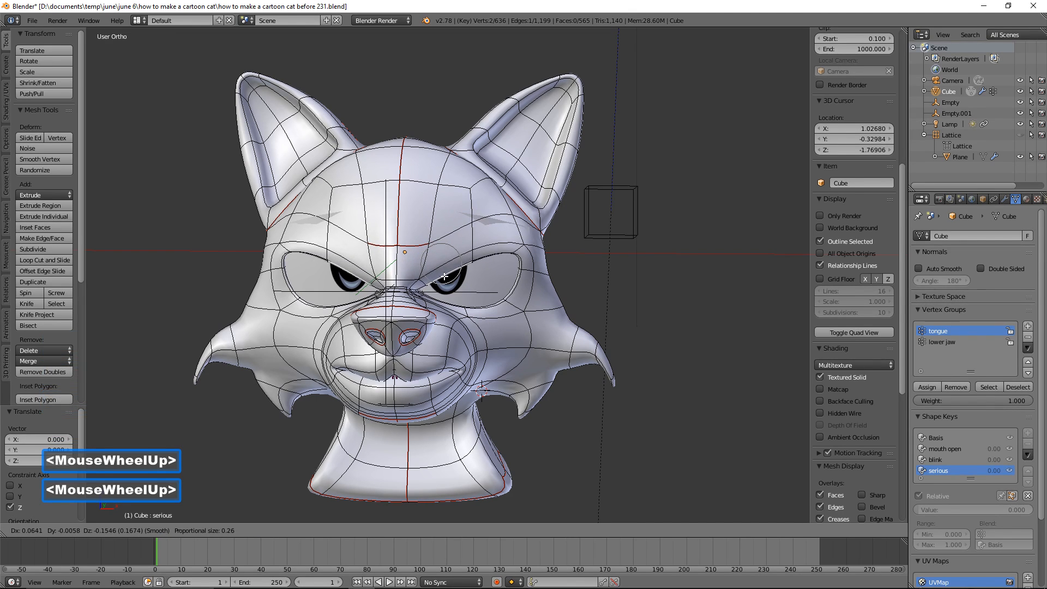
pyautogui.click(445, 277)
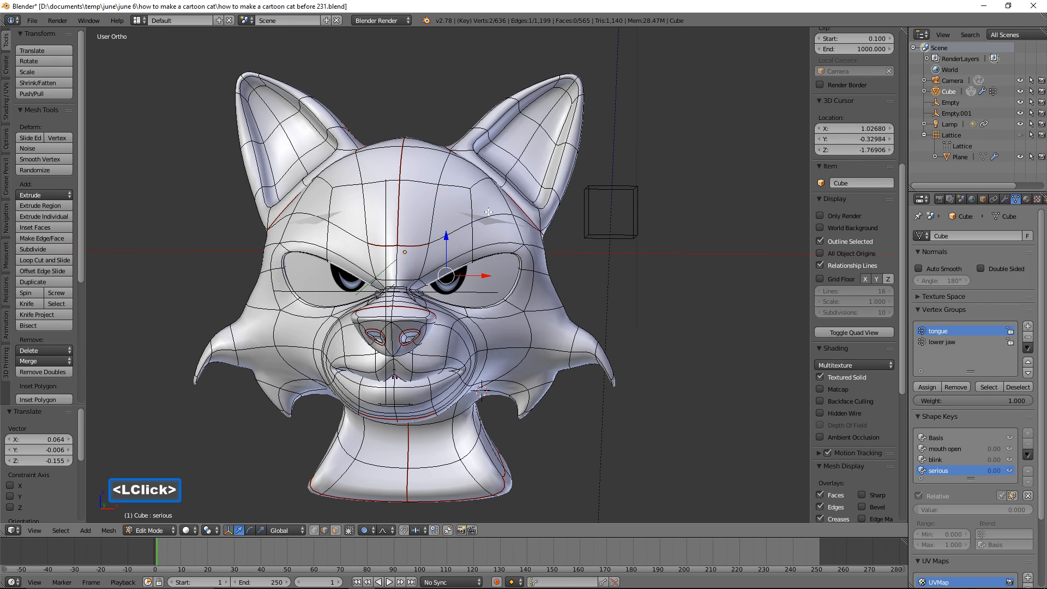
# Step: Select the brow edge above the outer part of the eye and move it by -0.128 along Y
pyautogui.moveTo(488, 211); pyautogui.dragTo(525, 203, button='middle')
pyautogui.click(526, 203)
pyautogui.moveTo(525, 203); pyautogui.dragTo(485, 221)
pyautogui.moveTo(486, 221); pyautogui.dragTo(465, 181, button='middle')
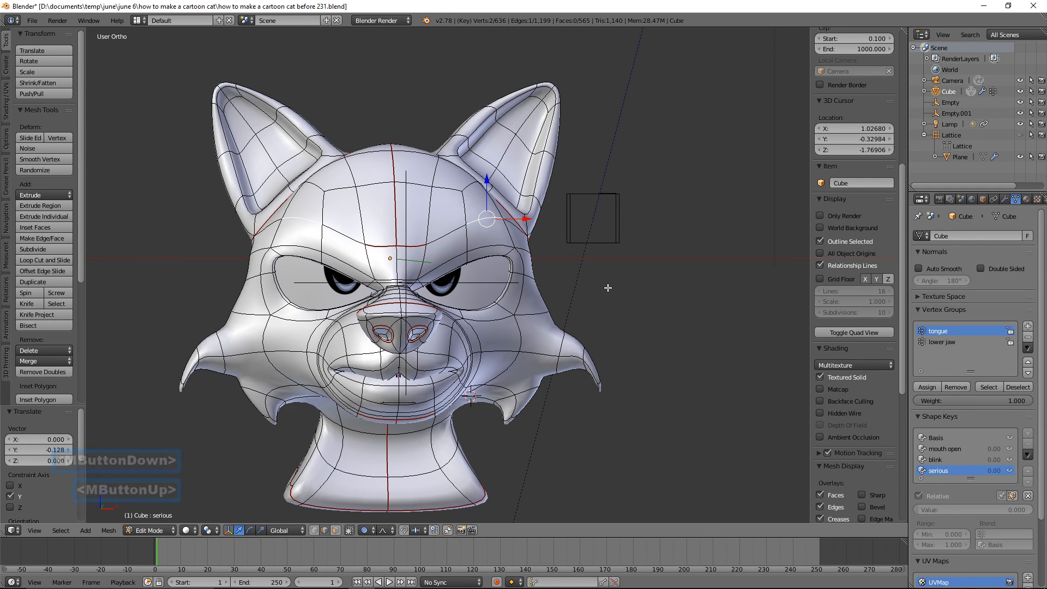
# Step: Deselect the mesh, return to Object Mode and test the serious shape key by varying its value
pyautogui.press('a')
pyautogui.moveTo(631, 296); pyautogui.dragTo(631, 304, button='middle')
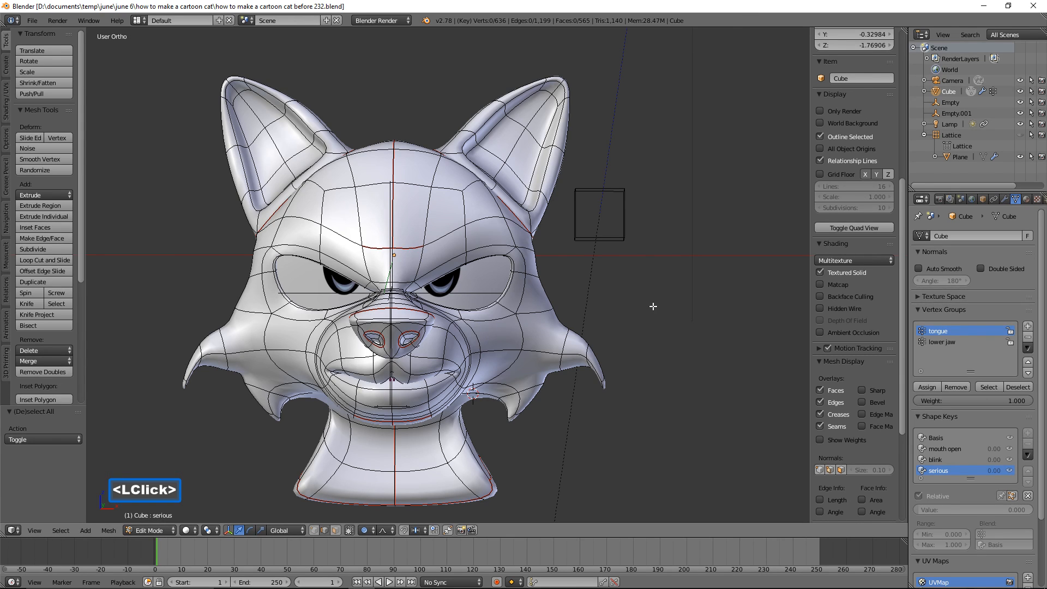
pyautogui.click(169, 529)
pyautogui.click(170, 522)
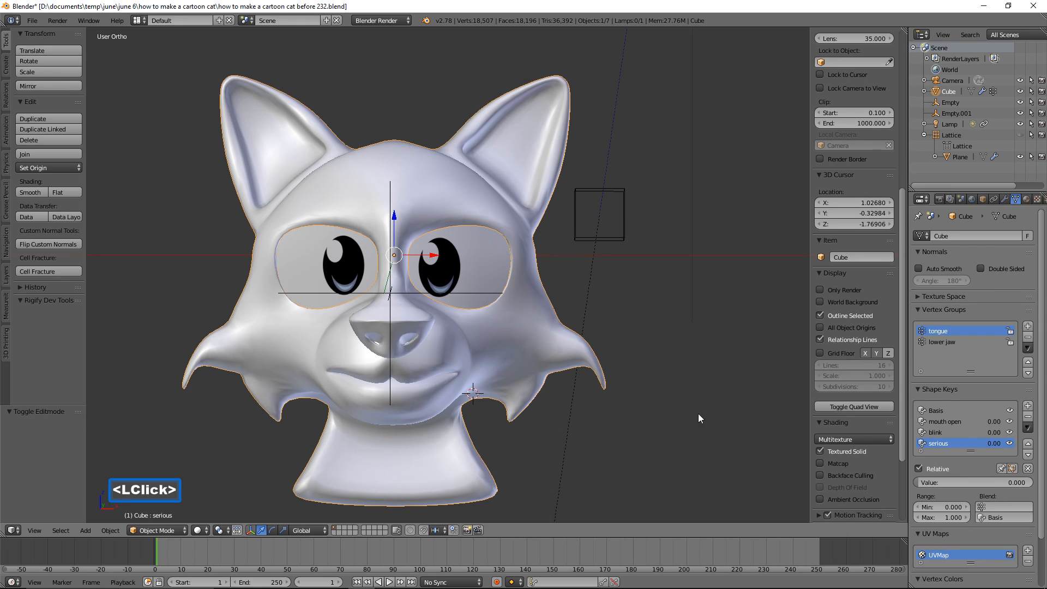
pyautogui.click(925, 484)
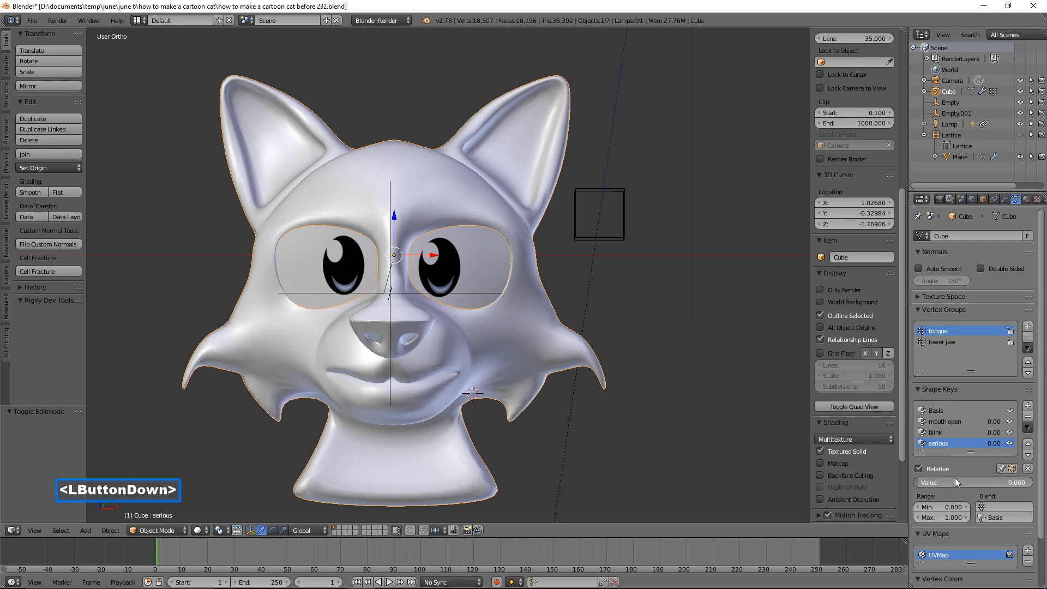
pyautogui.moveTo(981, 483); pyautogui.dragTo(935, 520)
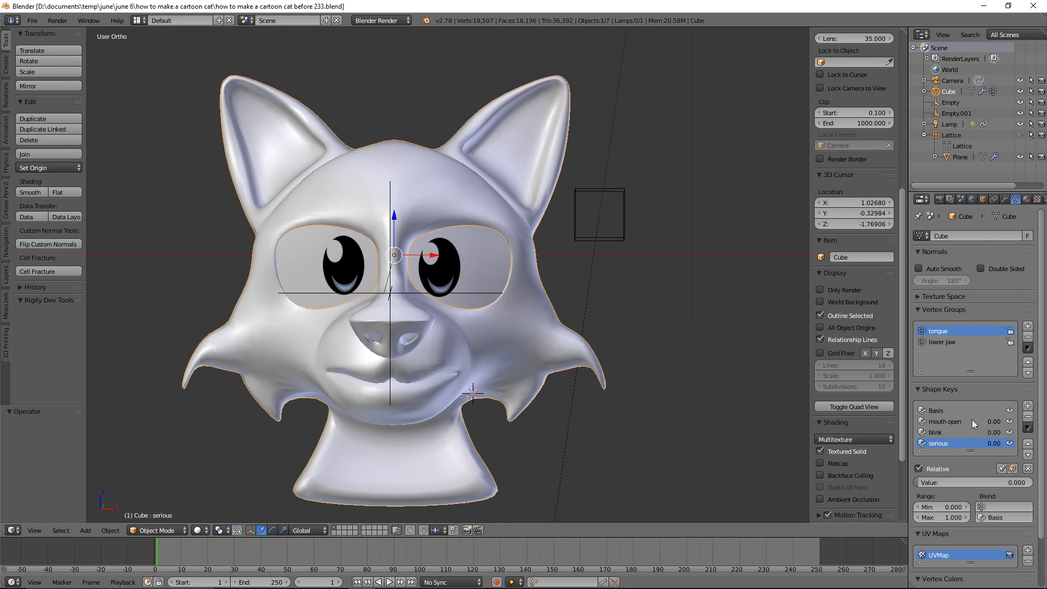
# Step: Add a shape key named "concern" and enter Edit Mode on the cat head
pyautogui.click(1027, 407)
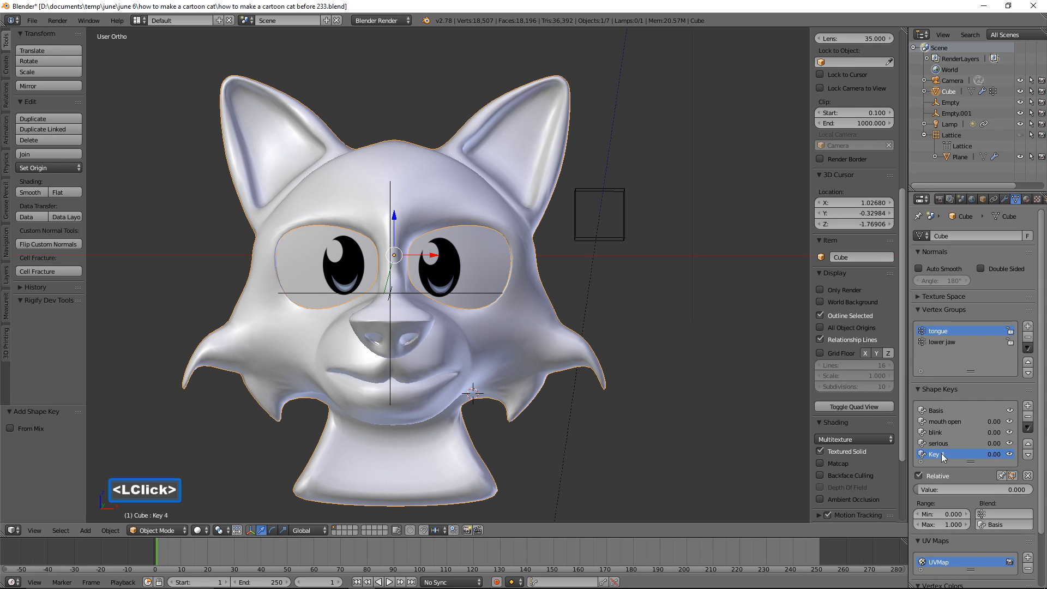
pyautogui.doubleClick(942, 455)
pyautogui.write('c')
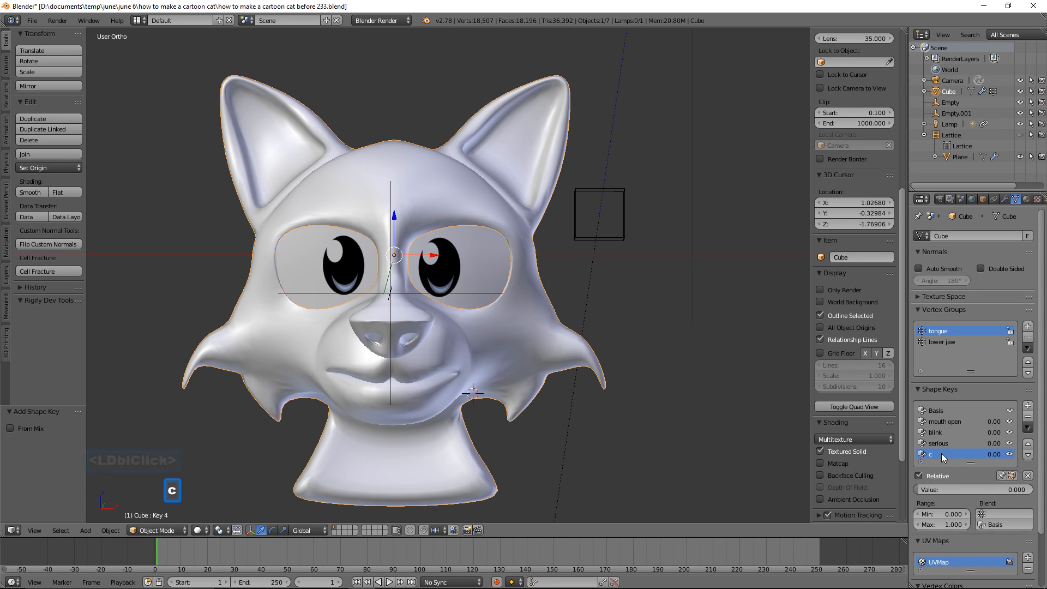
pyautogui.write('oncern')
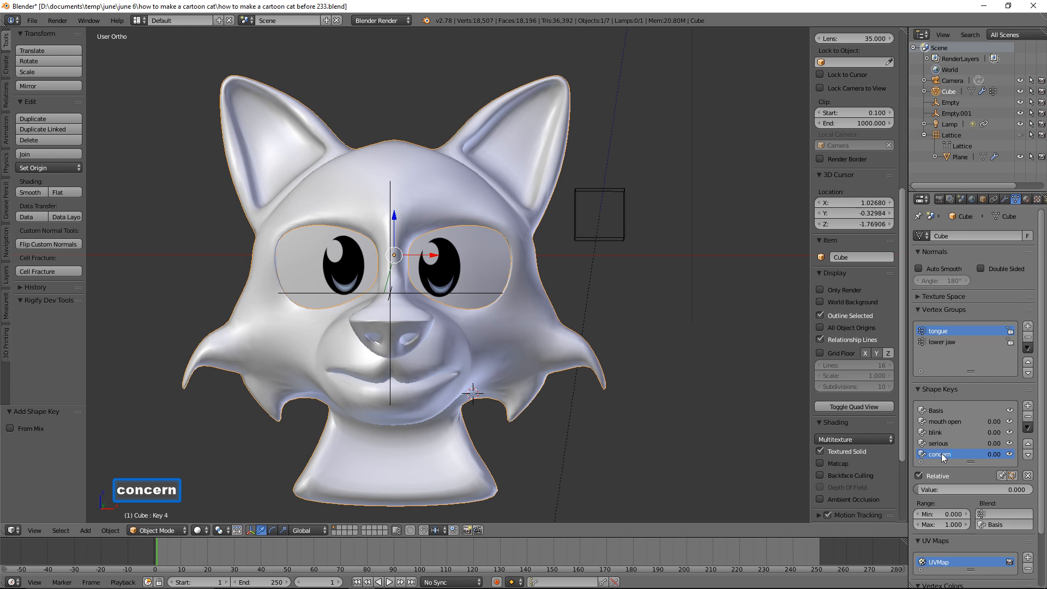
pyautogui.press('Return')
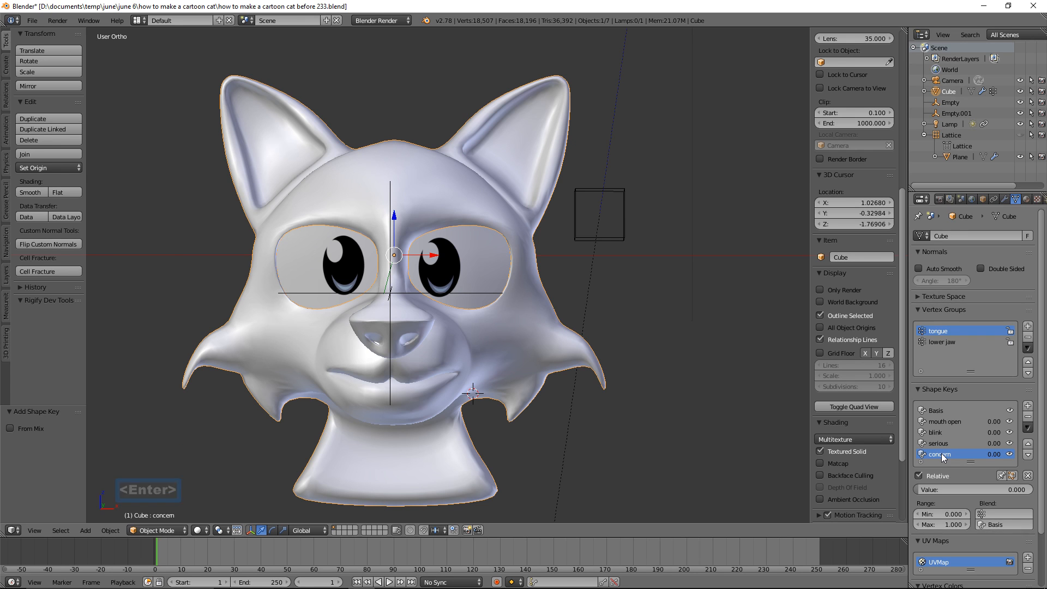
pyautogui.click(181, 529)
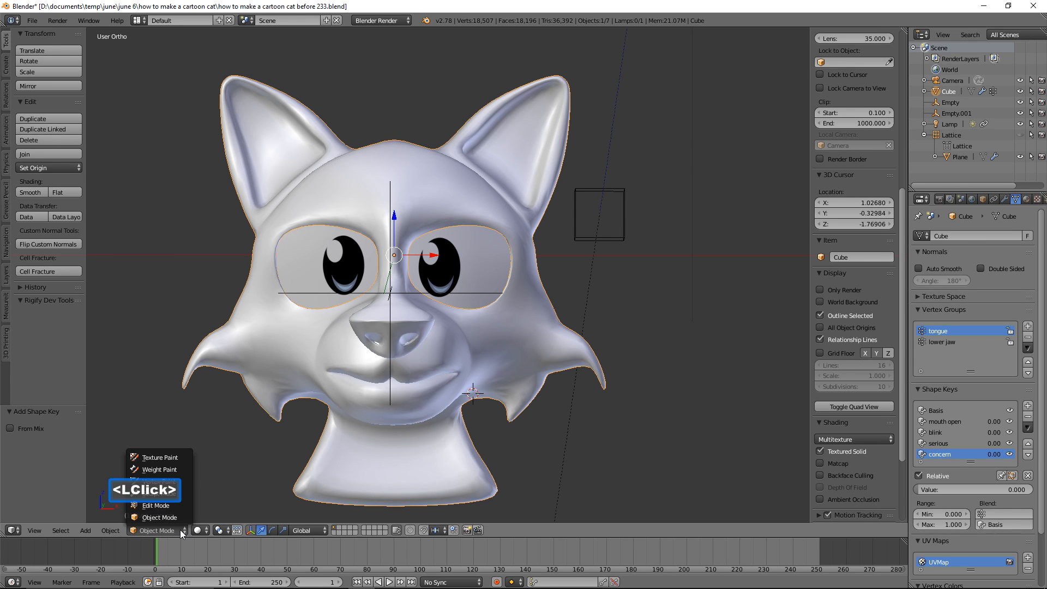
pyautogui.click(188, 506)
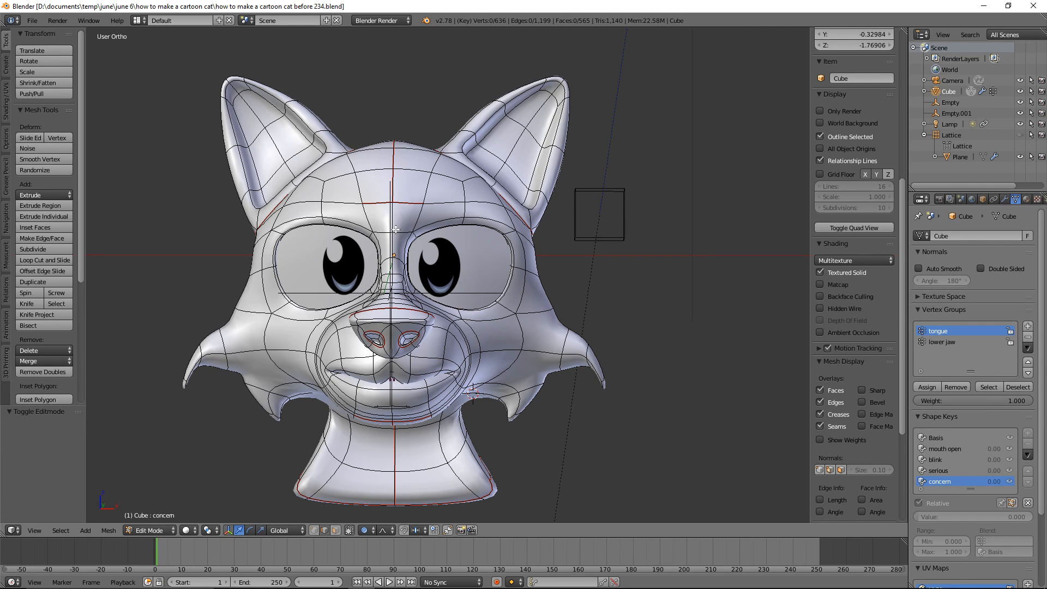
# Step: Select the forehead face between the brows and raise it 0.614 along Z with proportional size 0.68
pyautogui.click(339, 530)
pyautogui.click(403, 224)
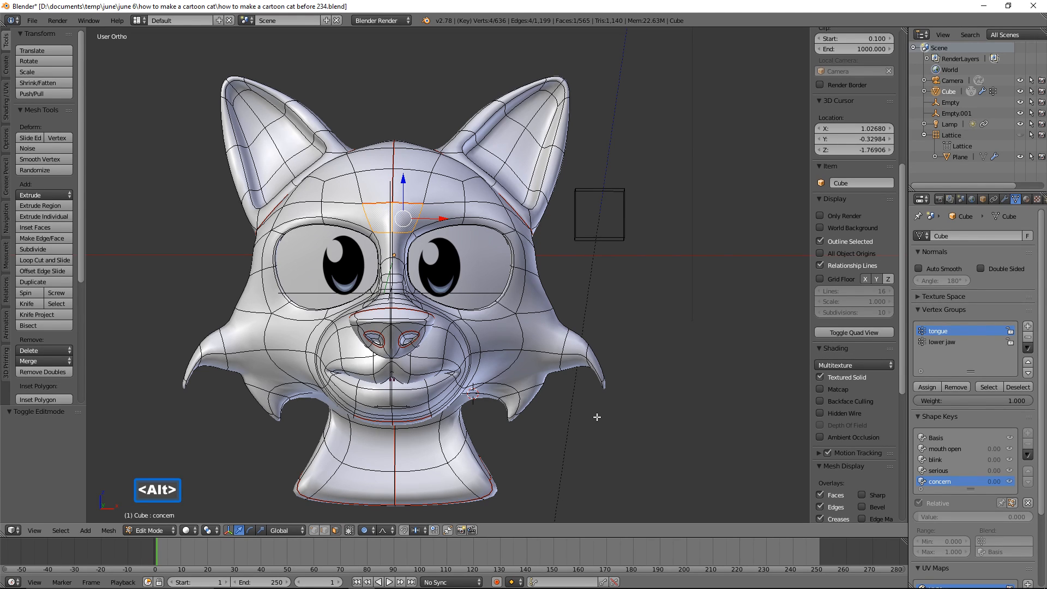
pyautogui.hotkey('alt', 'o')
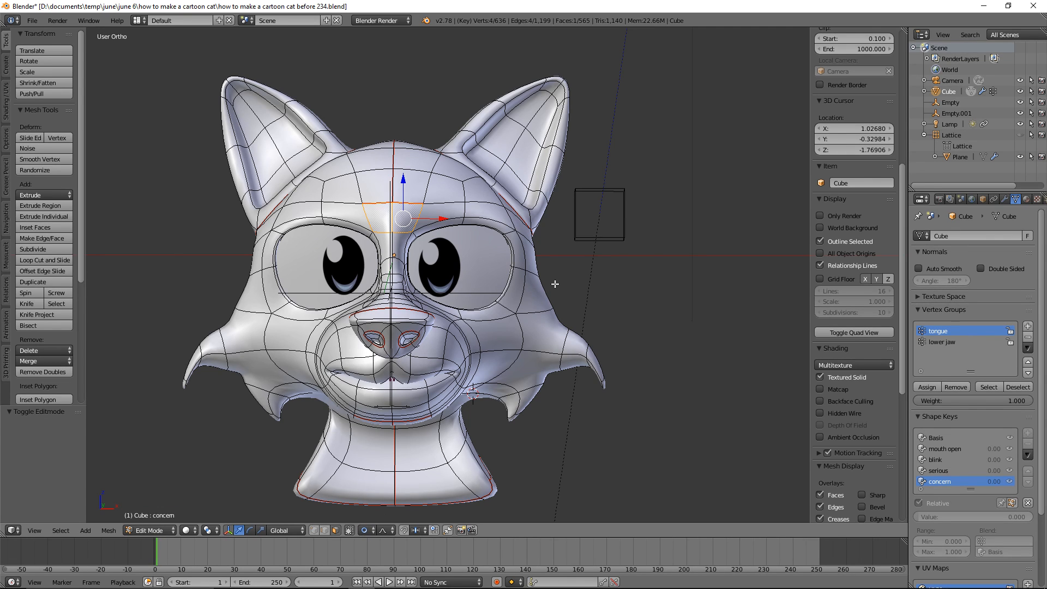
pyautogui.press('g')
pyautogui.press('z')
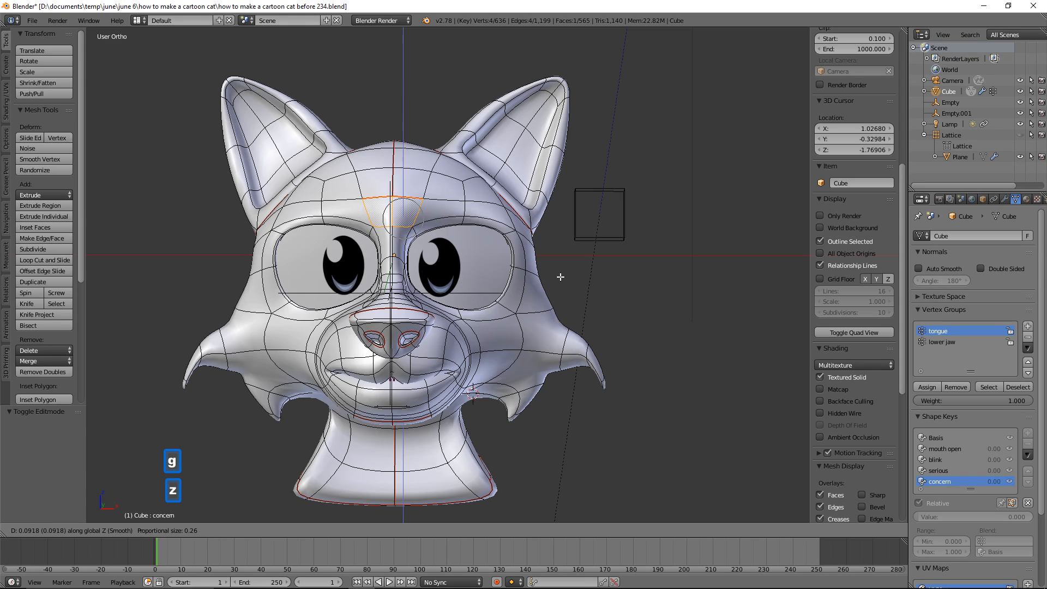
pyautogui.scroll(-2, 561, 259)
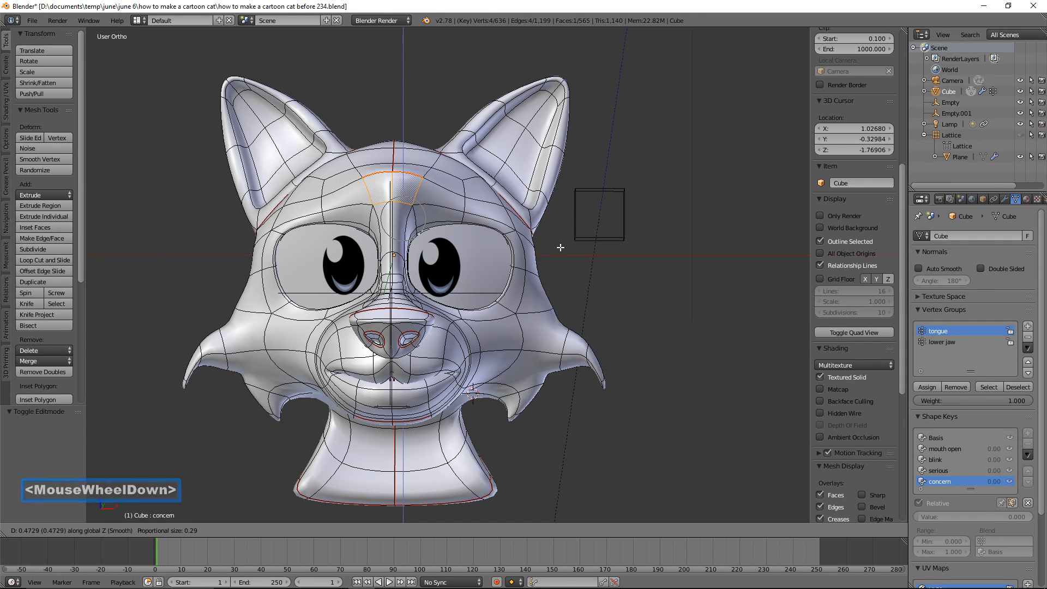
pyautogui.scroll(-4, 561, 247)
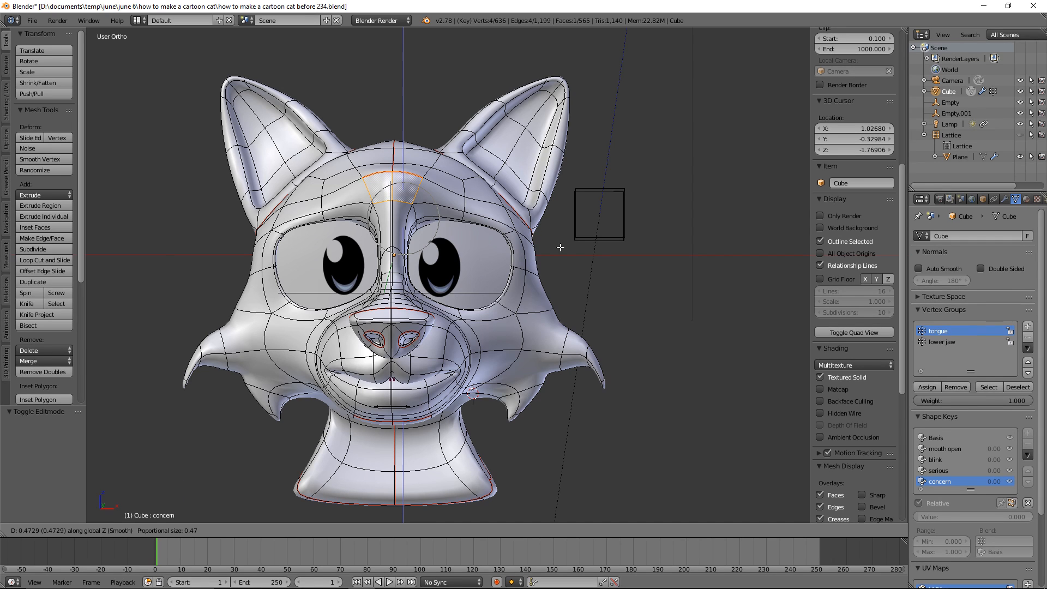
pyautogui.scroll(-2, 557, 237)
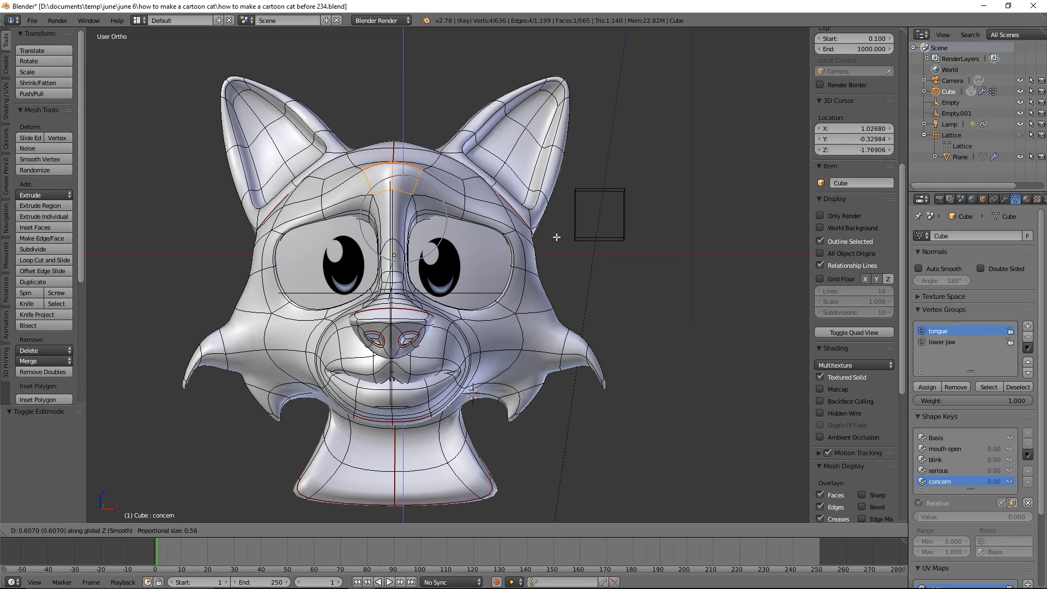
pyautogui.scroll(-1, 556, 237)
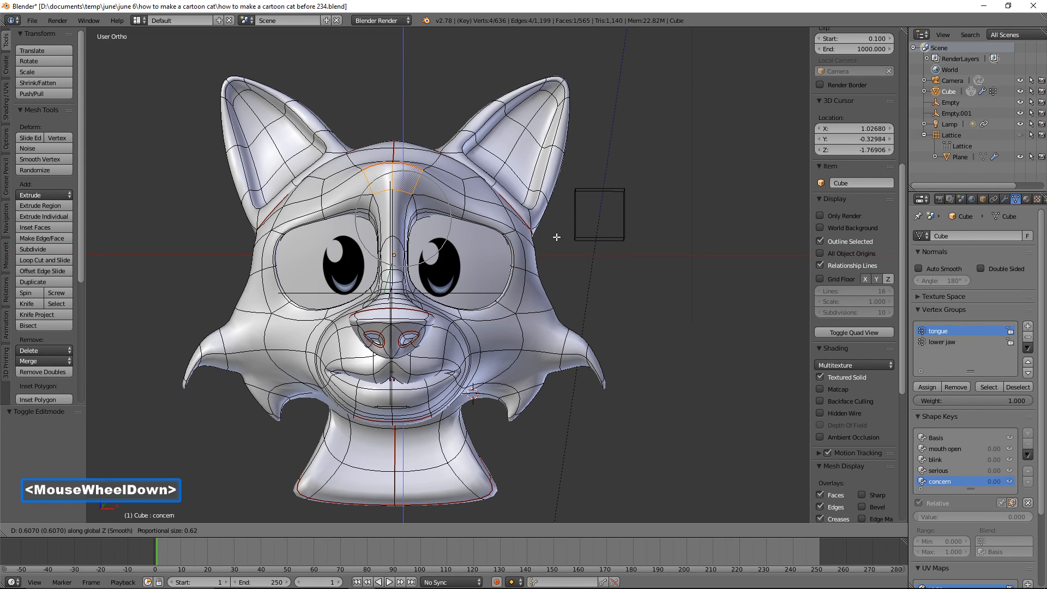
pyautogui.scroll(-1, 557, 237)
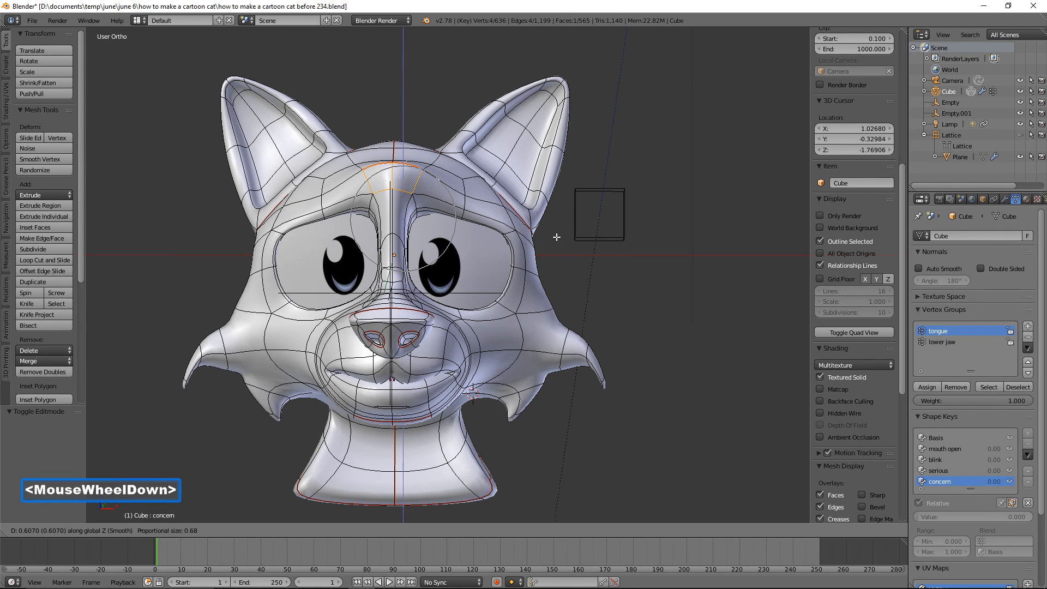
pyautogui.click(556, 237)
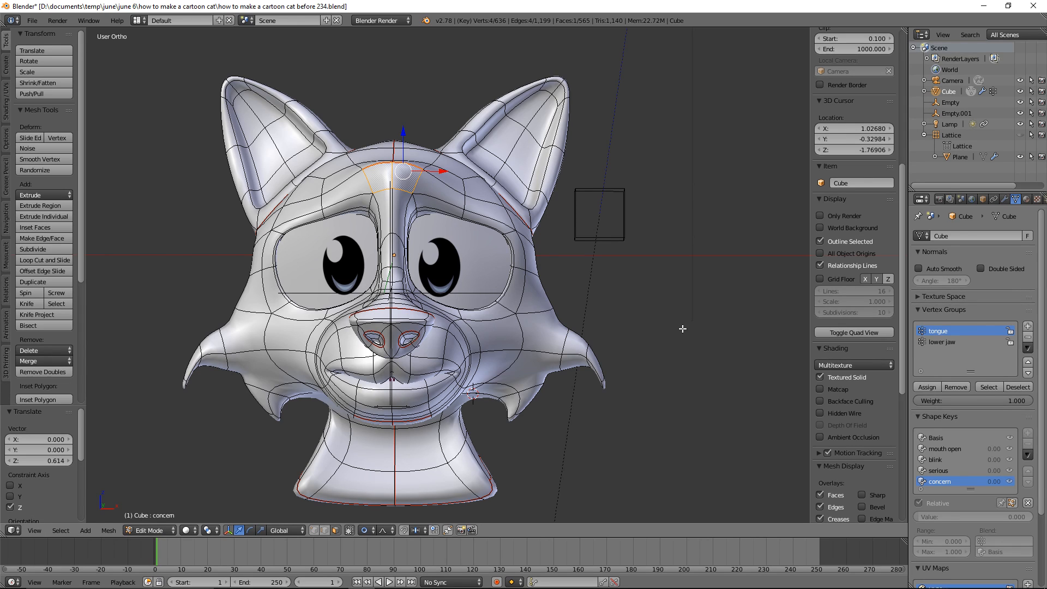
# Step: Save the file as "how to make a cartoon cat before 235.blend" and test the concern shape key's value in Object Mode
pyautogui.press('a')
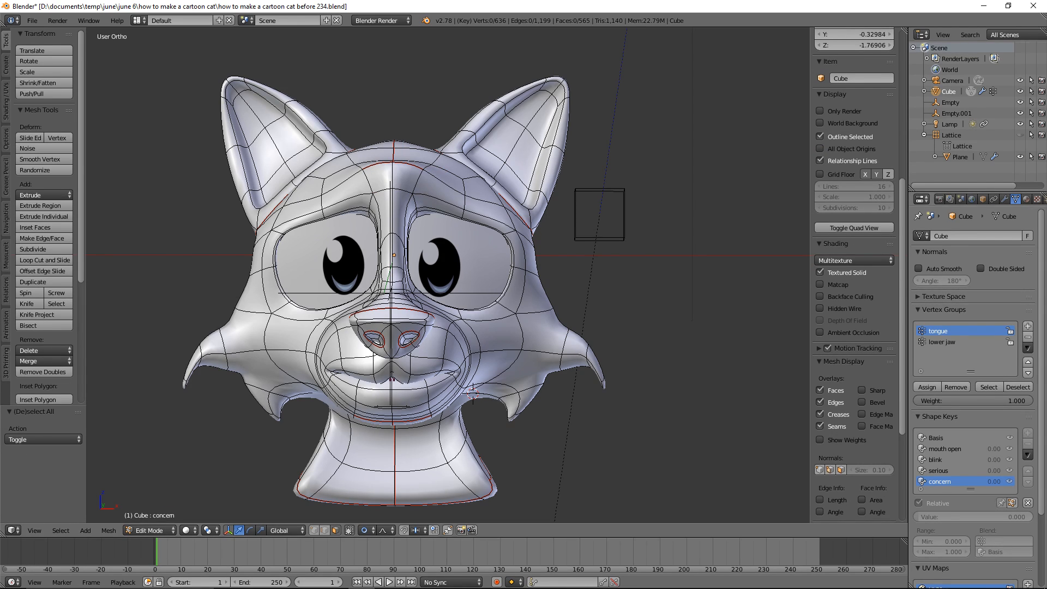
pyautogui.click(744, 10)
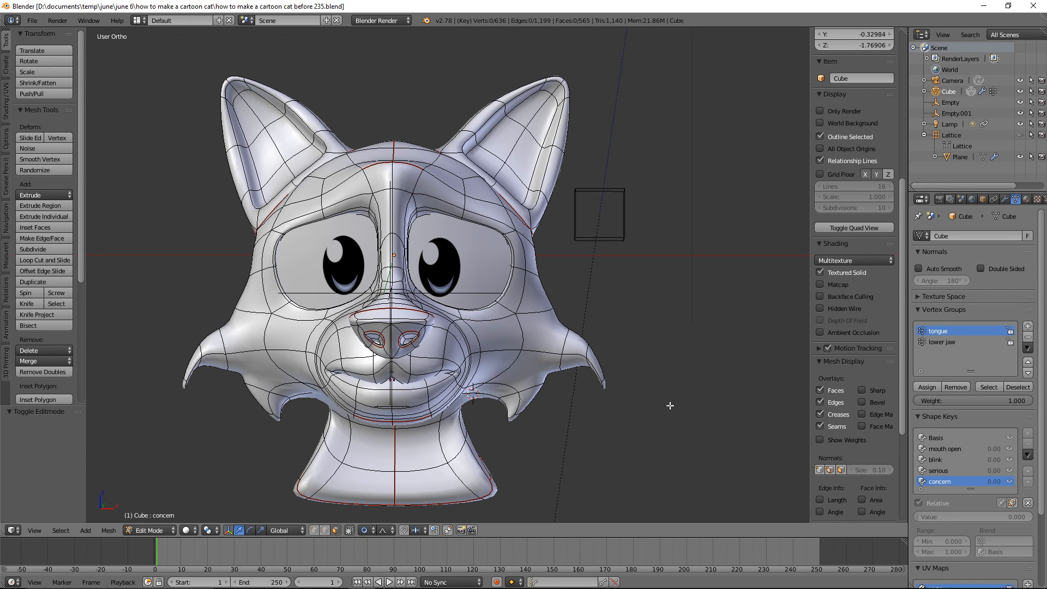
pyautogui.click(172, 531)
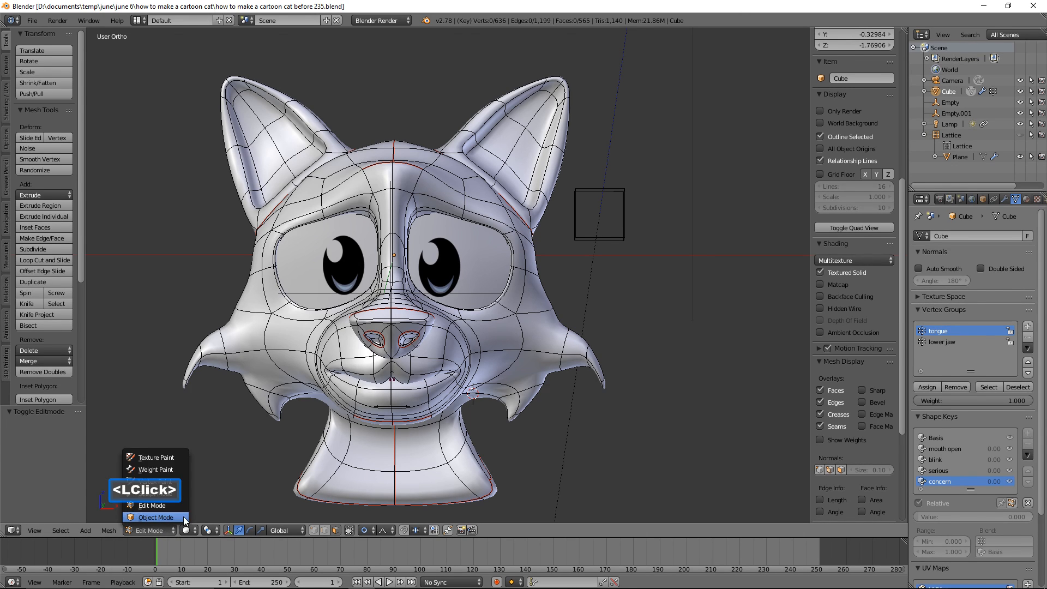
pyautogui.click(183, 516)
pyautogui.moveTo(920, 490); pyautogui.dragTo(895, 519)
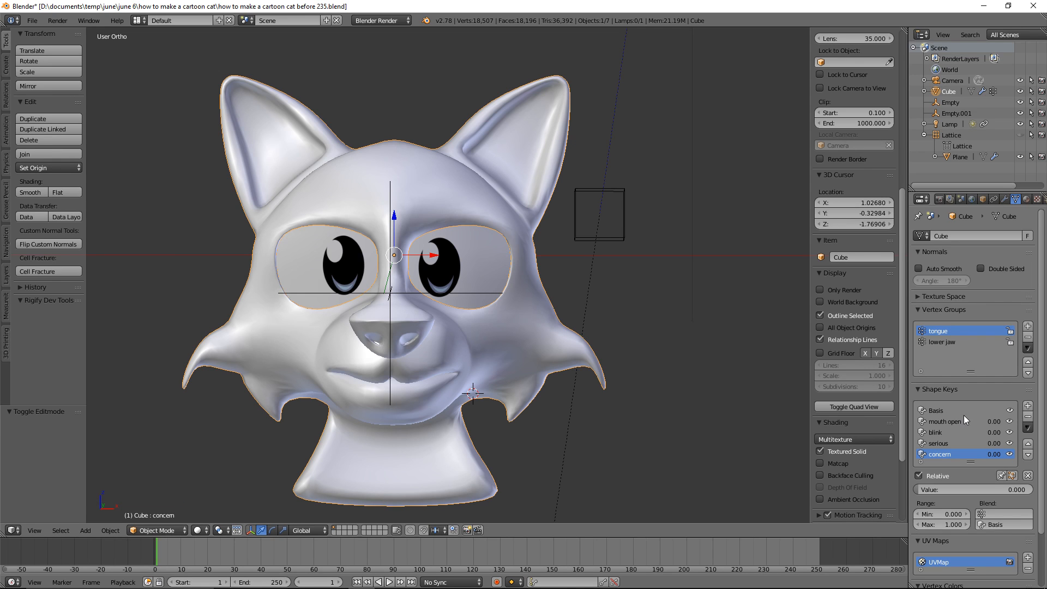
# Step: Add a shape key named "smile", enter Edit Mode and save the file as "how to make a cartoon cat before 236.blend"
pyautogui.click(1028, 406)
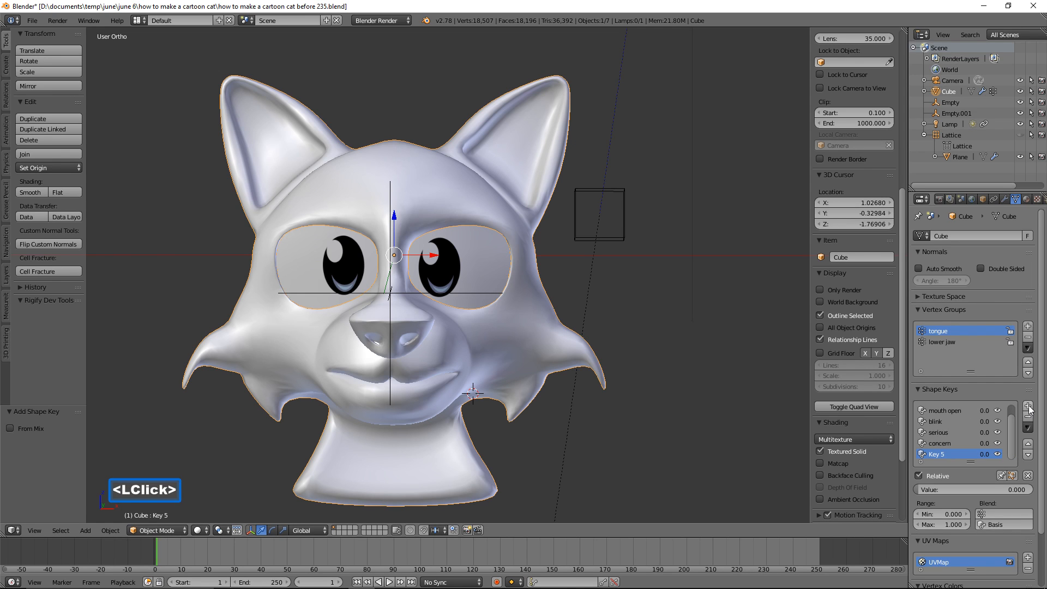
pyautogui.doubleClick(938, 454)
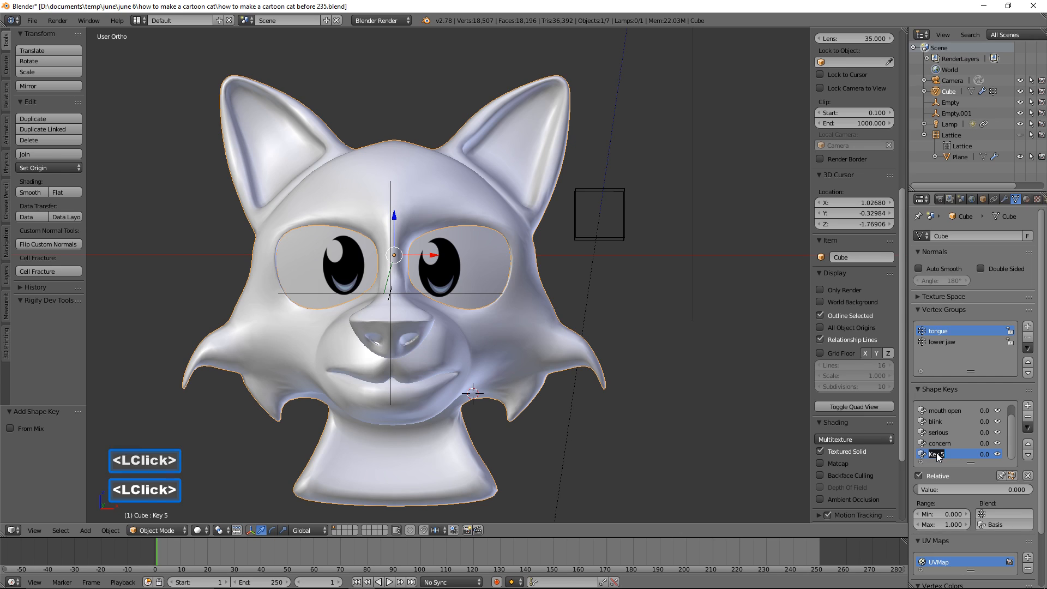
pyautogui.write('smile')
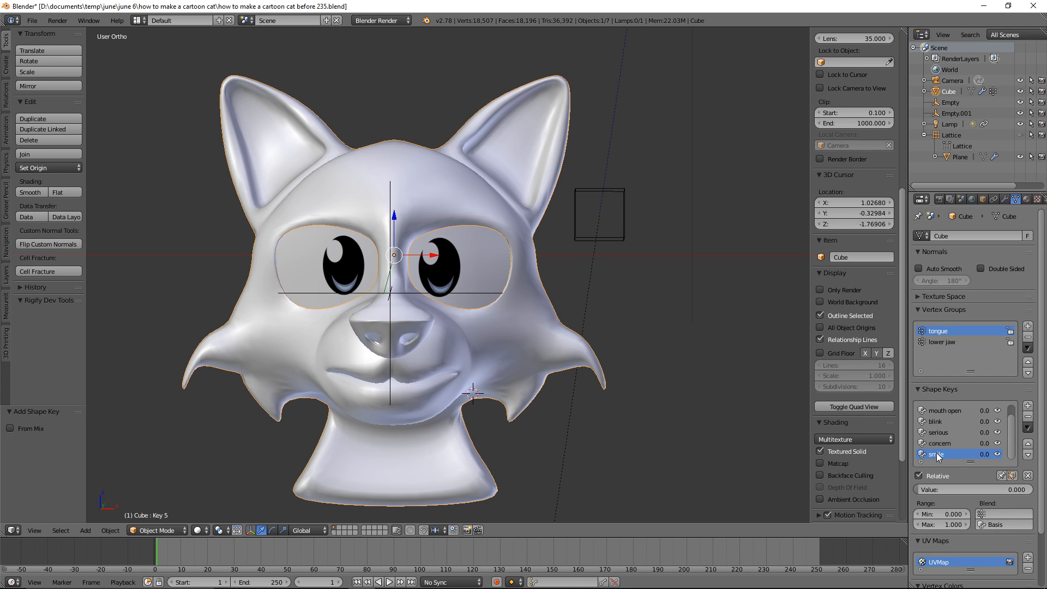
pyautogui.press('Return')
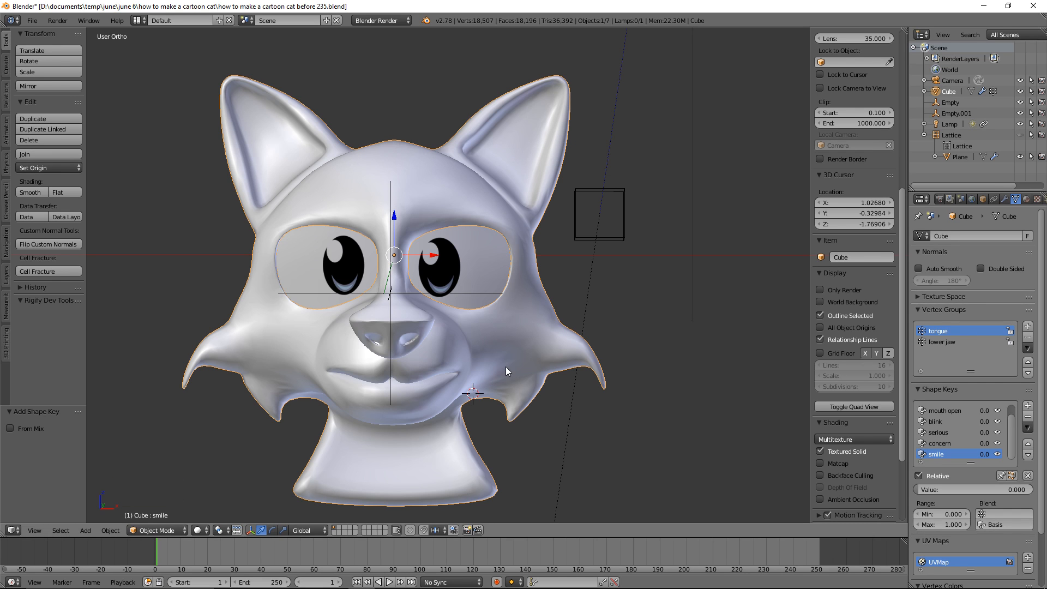
pyautogui.click(184, 529)
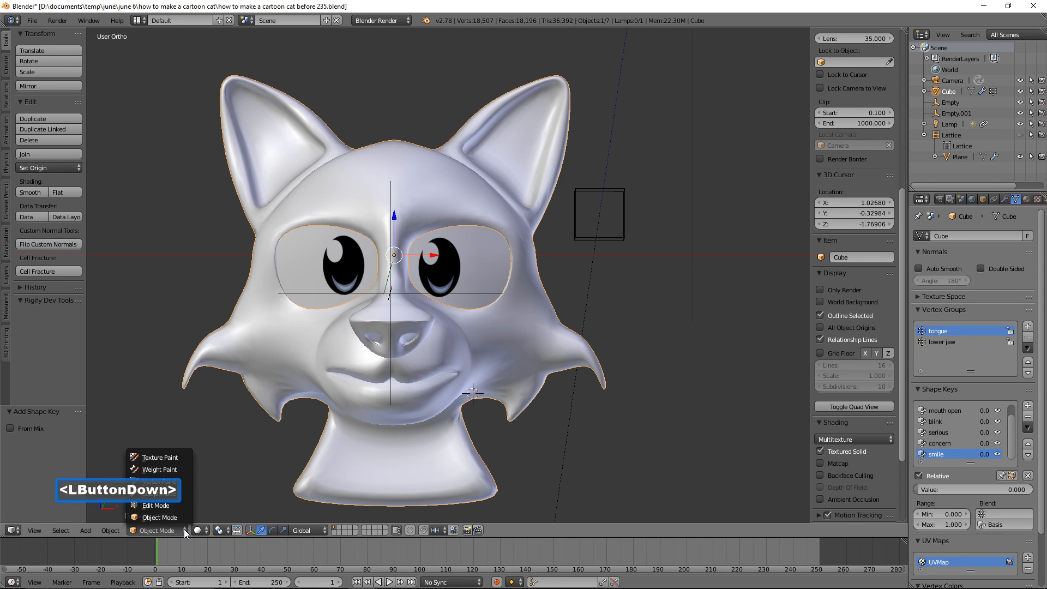
pyautogui.click(186, 506)
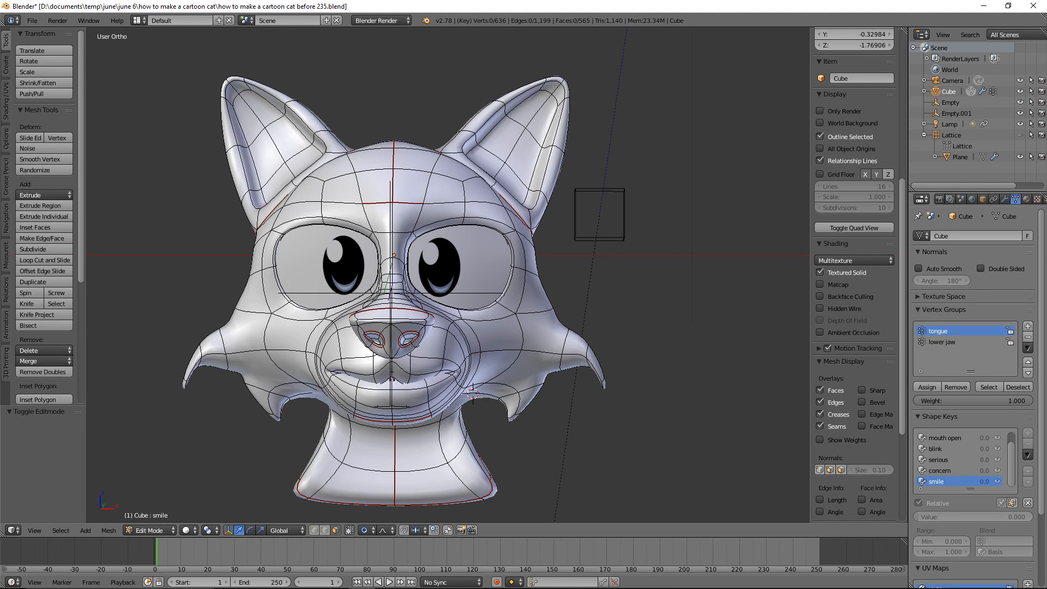
pyautogui.click(687, 172)
# Step: Select the three faces at the mouth corner and move them 0.243 along Y with proportional size 0.68
pyautogui.moveTo(671, 253); pyautogui.dragTo(646, 235, button='middle')
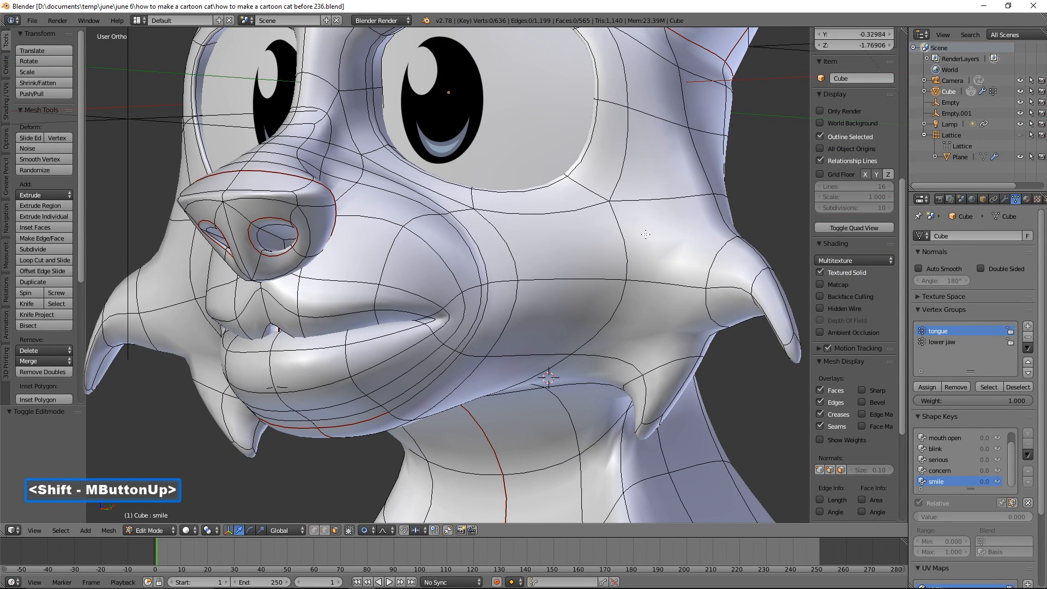
pyautogui.click(442, 320)
pyautogui.keyDown('shift'); pyautogui.click(460, 307); pyautogui.keyUp('shift')
pyautogui.keyDown('shift'); pyautogui.click(470, 303); pyautogui.keyUp('shift')
pyautogui.moveTo(470, 303); pyautogui.dragTo(548, 319, button='middle')
pyautogui.press('g')
pyautogui.press('y')
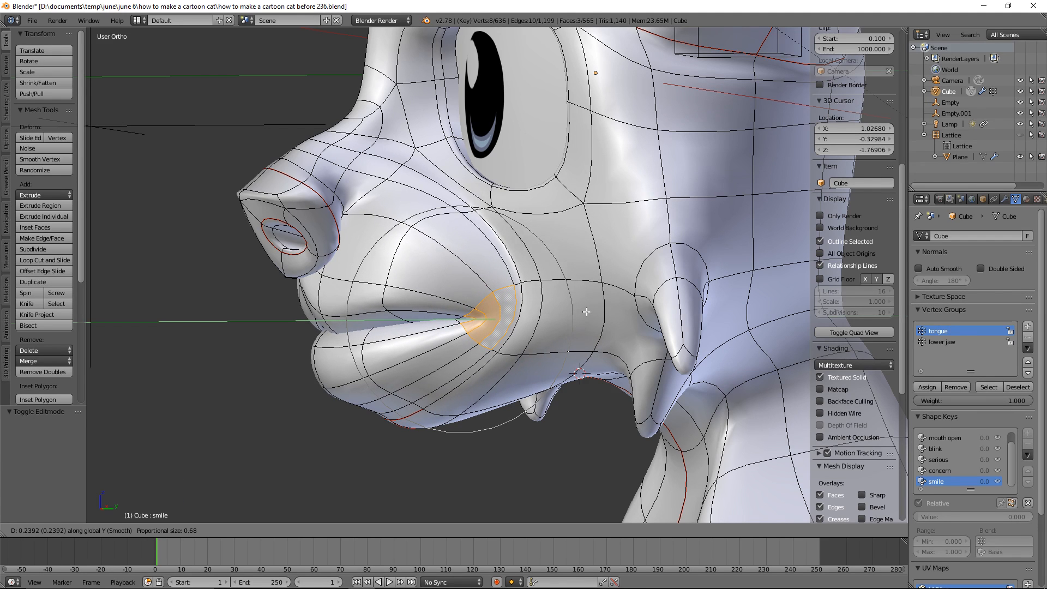
pyautogui.click(585, 311)
# Step: Rotate the mouth corner faces to turn the corner upward and raise them along Z with proportional editing
pyautogui.moveTo(570, 317); pyautogui.dragTo(641, 342, button='middle')
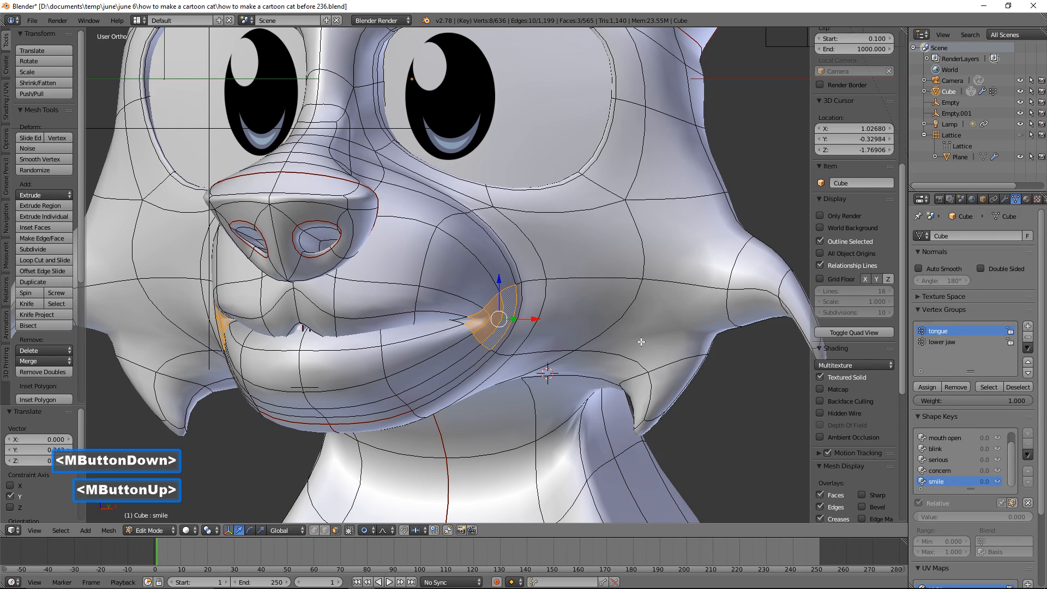
pyautogui.press('r')
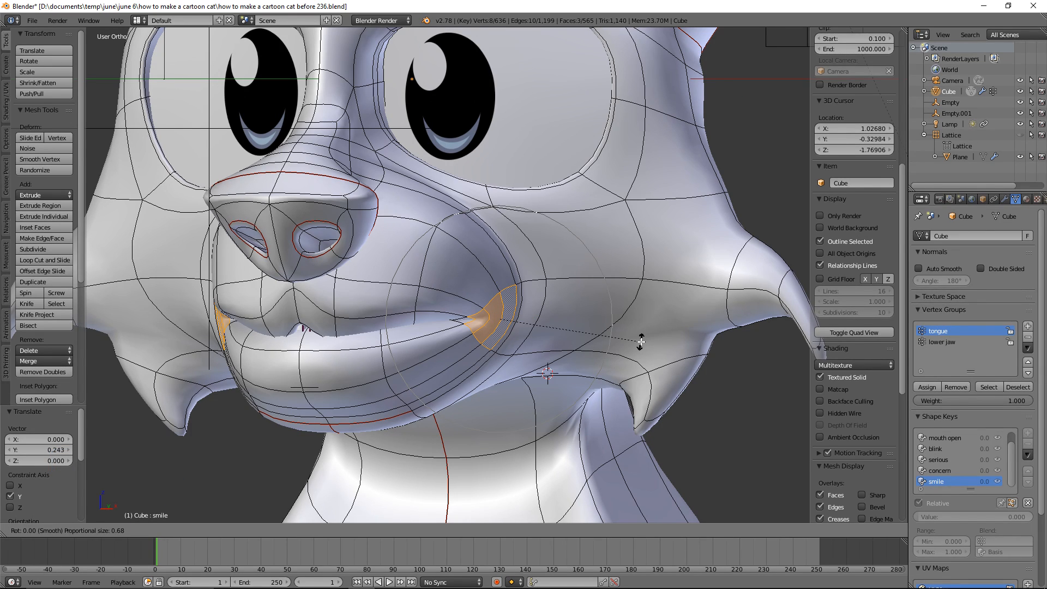
pyautogui.click(650, 290)
pyautogui.moveTo(503, 281); pyautogui.dragTo(511, 254)
pyautogui.moveTo(511, 254); pyautogui.dragTo(534, 287, button='middle')
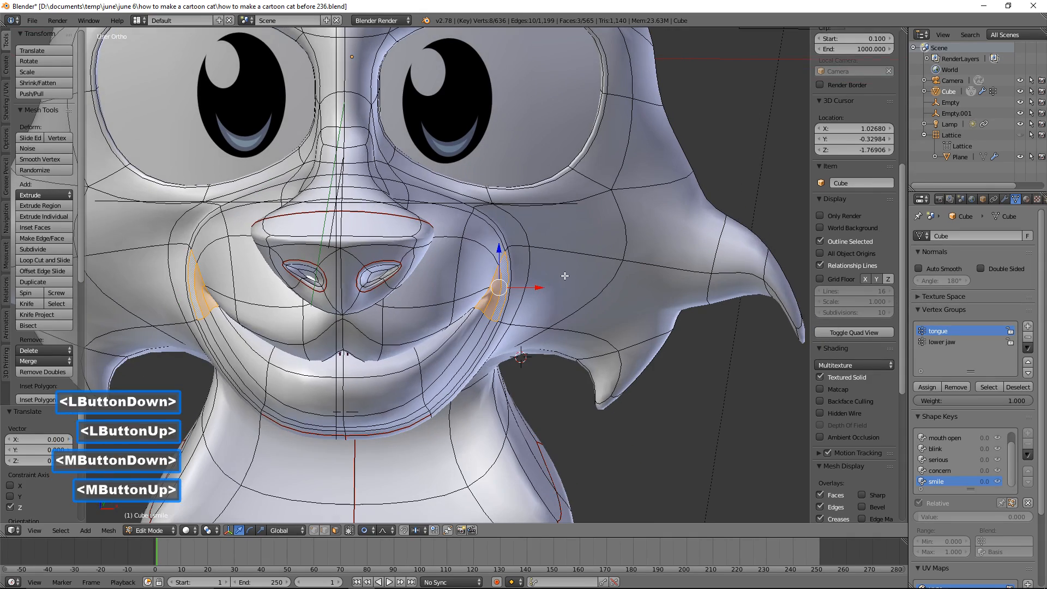
# Step: Widen the smile by moving the mouth corner faces outward along X, and shift them slightly forward along Y
pyautogui.moveTo(534, 286); pyautogui.dragTo(565, 286)
pyautogui.moveTo(566, 286); pyautogui.dragTo(514, 304, button='middle')
pyautogui.moveTo(550, 278); pyautogui.dragTo(529, 302)
pyautogui.moveTo(529, 302)
pyautogui.mouseDown(button='middle')
pyautogui.moveTo(521, 300)
pyautogui.moveTo(539, 294)
pyautogui.mouseUp(button='middle')
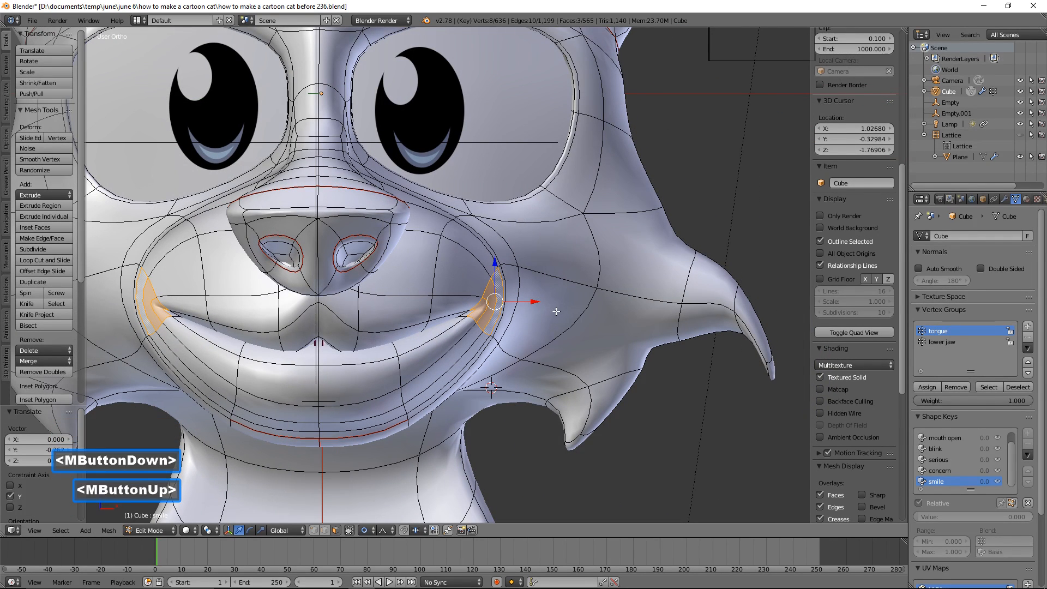
# Step: Move the mouth corner faces another 0.030 outward along X, deselect everything and return to Object Mode
pyautogui.moveTo(532, 301); pyautogui.dragTo(557, 310)
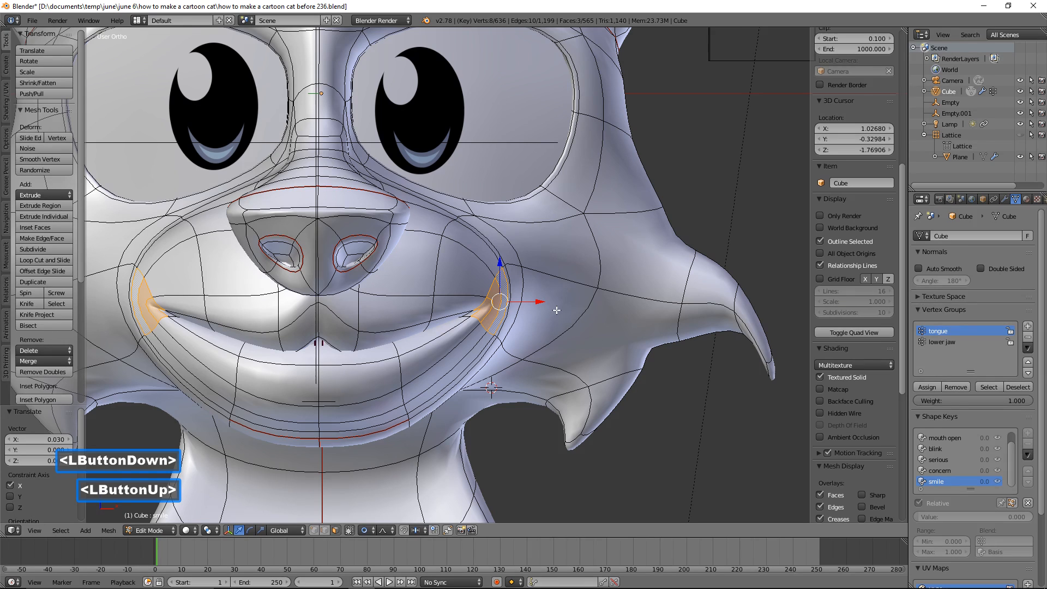
pyautogui.keyDown('ctrl'); pyautogui.moveTo(630, 281); pyautogui.dragTo(637, 368, button='middle'); pyautogui.keyUp('ctrl')
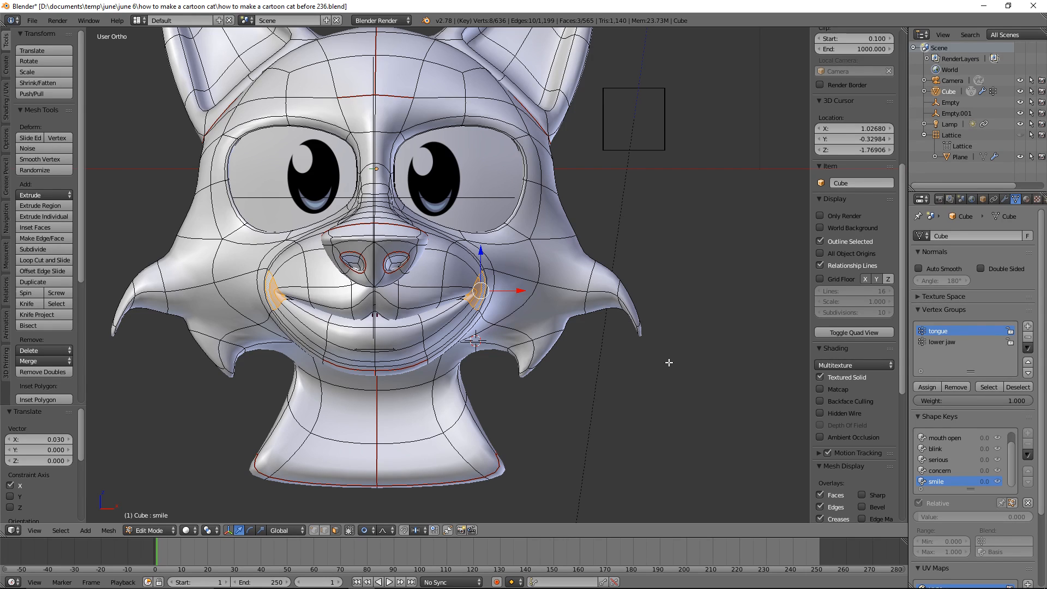
pyautogui.press('a')
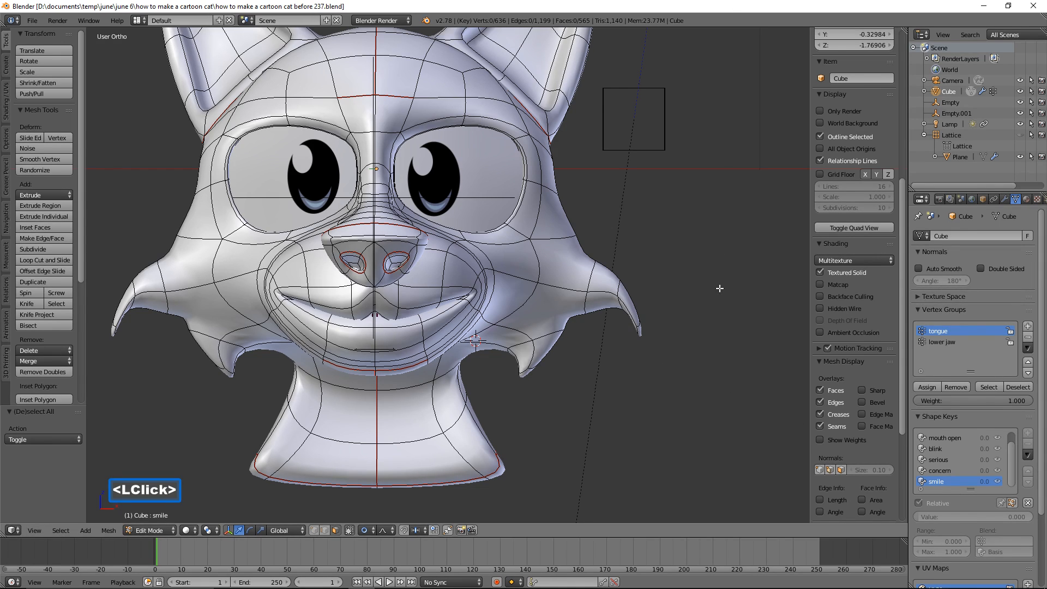
pyautogui.click(169, 530)
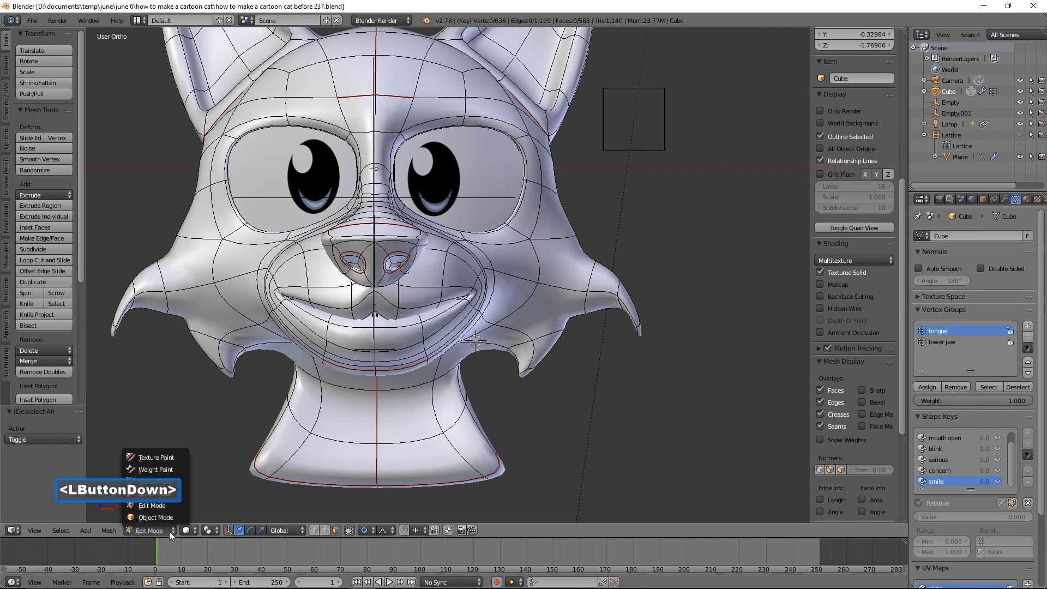
pyautogui.click(176, 518)
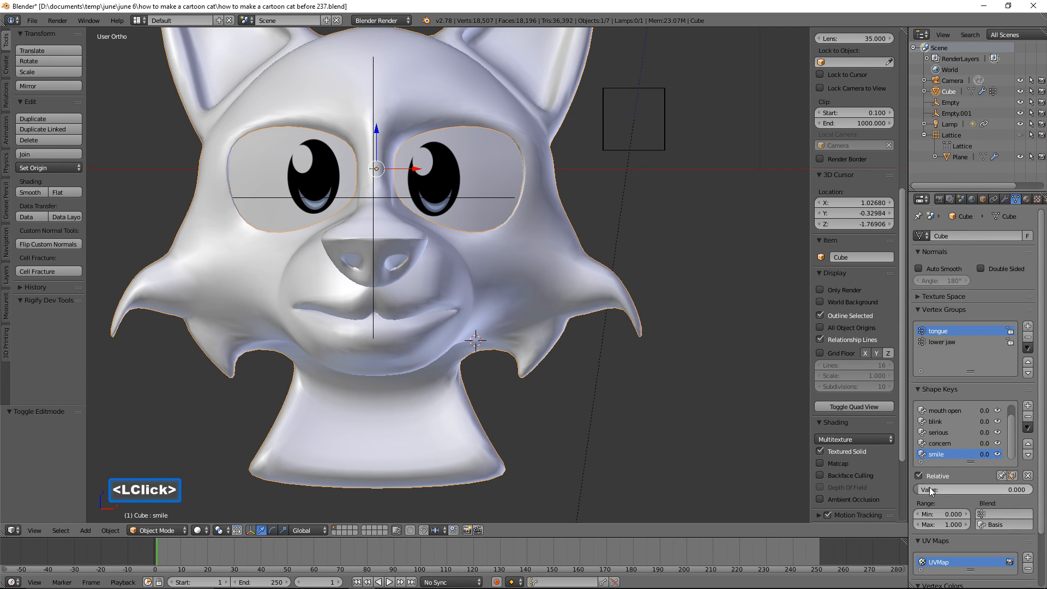
# Step: Test the smile with an open mouth by setting the "mouth open" shape key to 0.924 and "smile" to 1.000
pyautogui.moveTo(918, 492); pyautogui.dragTo(881, 509)
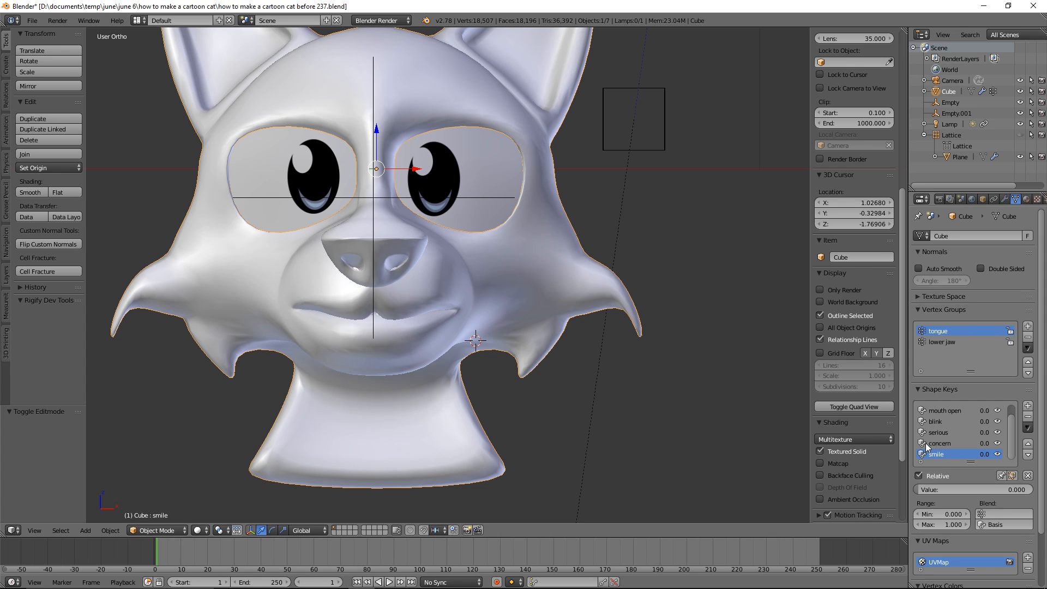
pyautogui.click(948, 411)
pyautogui.moveTo(922, 491); pyautogui.dragTo(1043, 532)
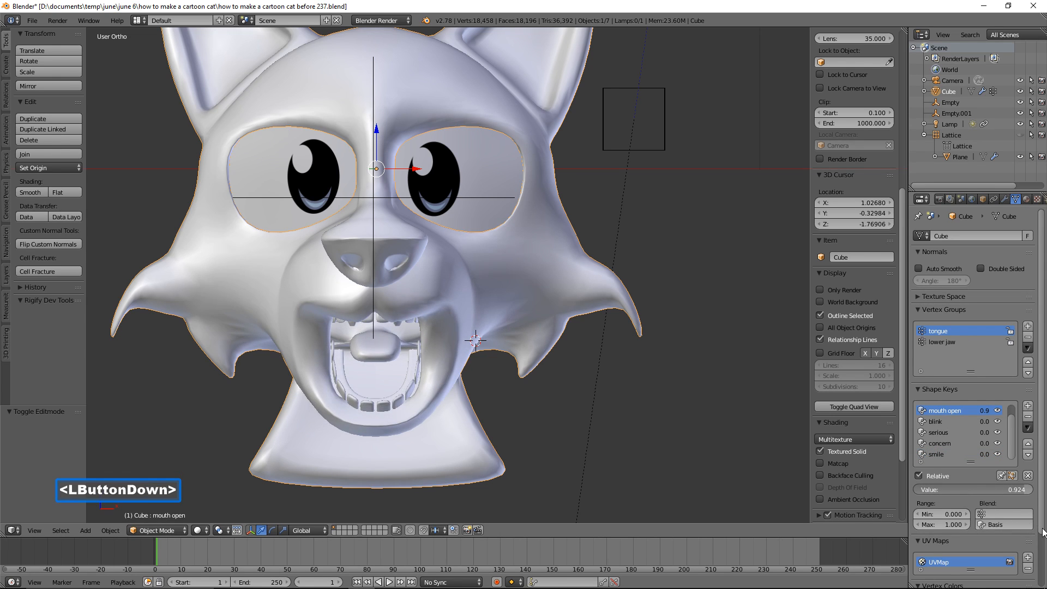
pyautogui.click(937, 455)
pyautogui.moveTo(927, 490); pyautogui.dragTo(1042, 515)
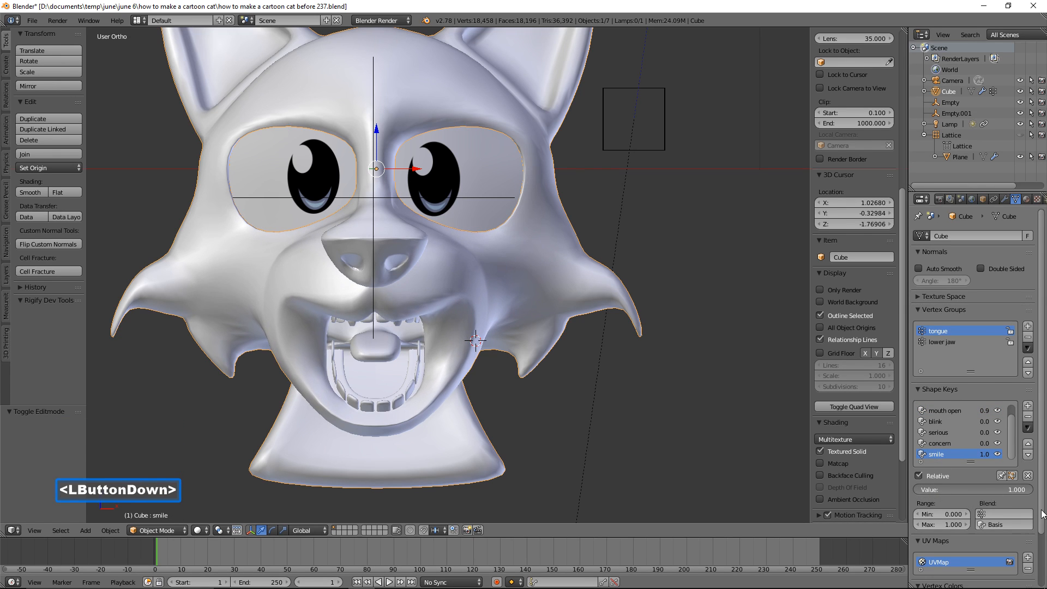
pyautogui.moveTo(703, 369)
pyautogui.mouseDown(button='middle')
pyautogui.moveTo(584, 359)
pyautogui.moveTo(720, 368)
pyautogui.moveTo(698, 373)
pyautogui.moveTo(629, 355)
pyautogui.moveTo(633, 371)
pyautogui.moveTo(698, 375)
pyautogui.moveTo(636, 355)
pyautogui.moveTo(584, 362)
pyautogui.moveTo(699, 371)
pyautogui.mouseUp(button='middle')
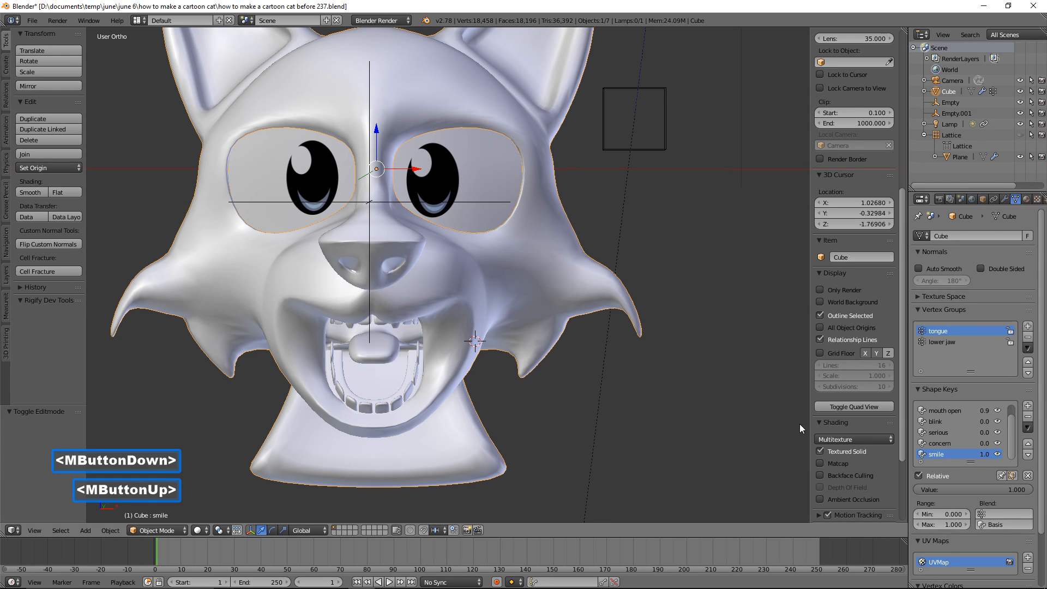
# Step: Try a mixed expression with the "mouth open" shape key at 0.479 and "concern" at 0.507
pyautogui.click(955, 411)
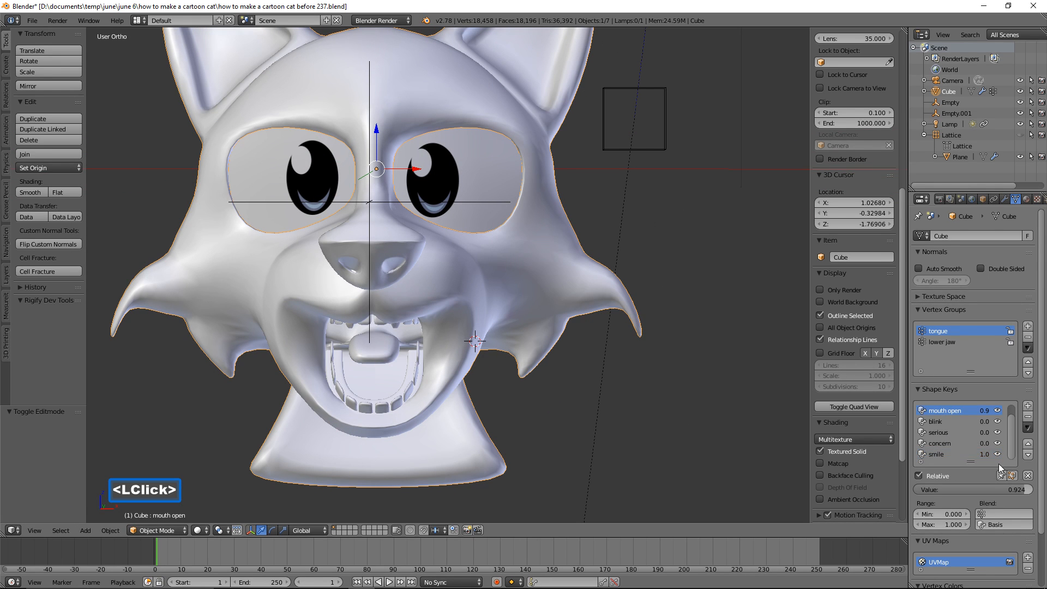
pyautogui.moveTo(1022, 489); pyautogui.dragTo(974, 486)
pyautogui.moveTo(655, 374)
pyautogui.mouseDown(button='middle')
pyautogui.moveTo(549, 361)
pyautogui.moveTo(670, 371)
pyautogui.moveTo(640, 358)
pyautogui.moveTo(654, 368)
pyautogui.mouseUp(button='middle')
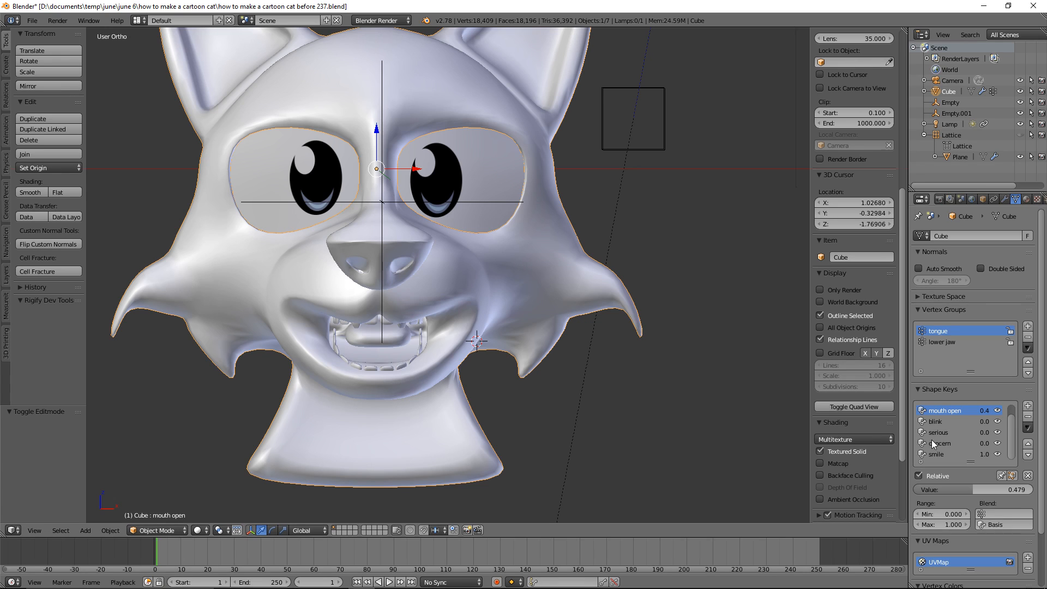
pyautogui.click(947, 443)
pyautogui.moveTo(916, 489); pyautogui.dragTo(993, 506)
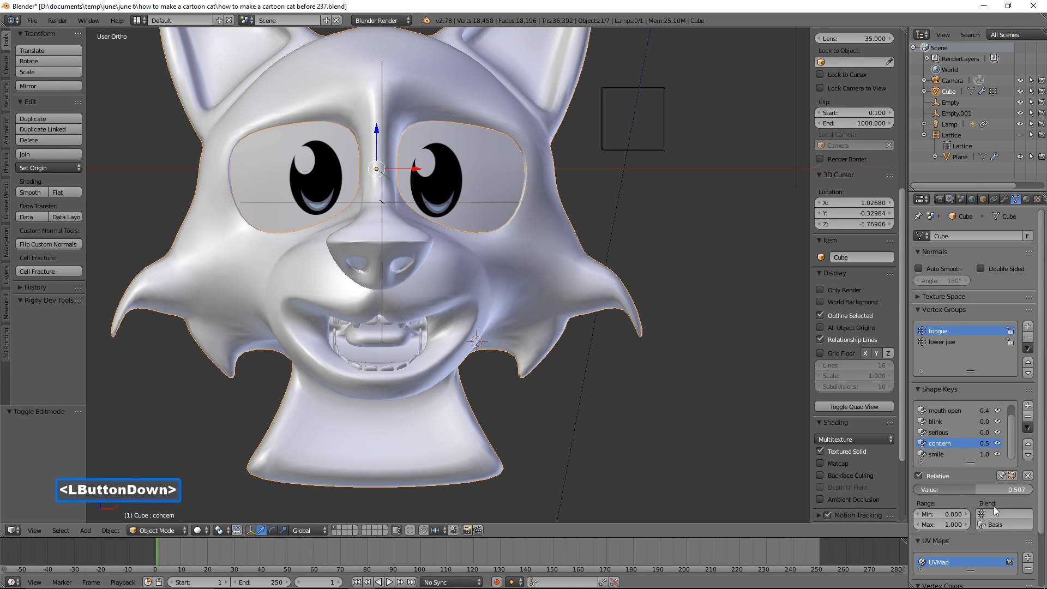
pyautogui.moveTo(713, 352)
pyautogui.mouseDown(button='middle')
pyautogui.moveTo(623, 342)
pyautogui.moveTo(717, 362)
pyautogui.moveTo(698, 348)
pyautogui.mouseUp(button='middle')
pyautogui.scroll(-1, 709, 361)
pyautogui.scroll(-1, 709, 361)
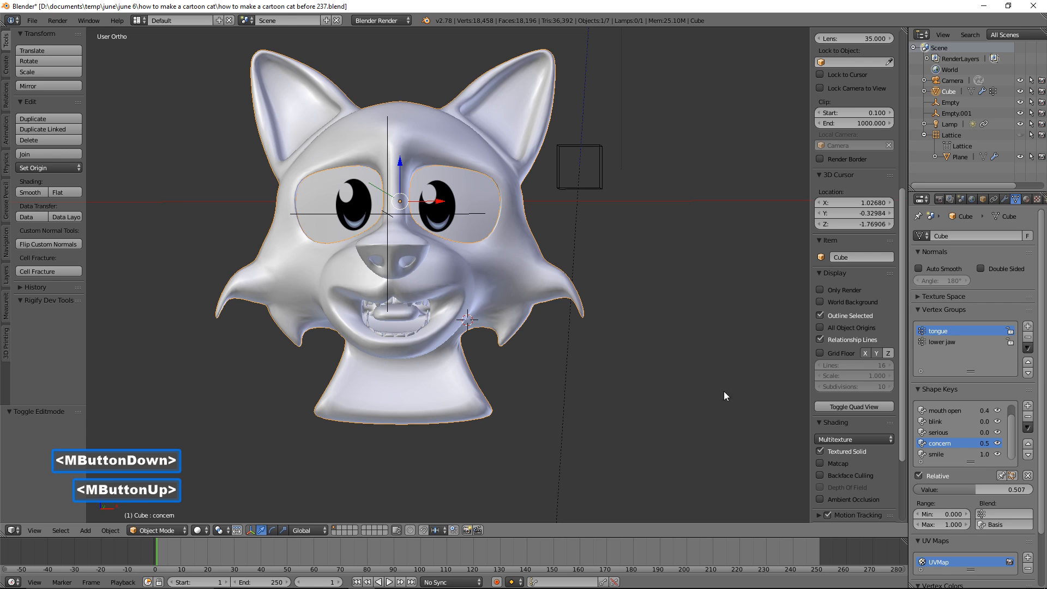
# Step: Reset the "concern", "smile" and "mouth open" shape keys to 0.000
pyautogui.click(949, 411)
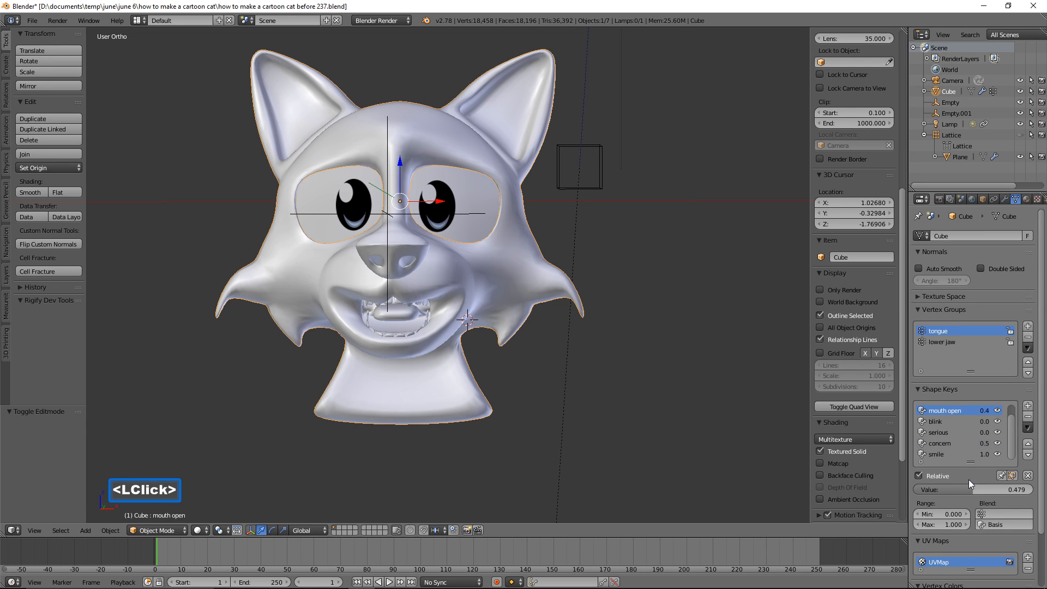
pyautogui.moveTo(968, 490); pyautogui.dragTo(927, 490)
pyautogui.click(944, 443)
pyautogui.moveTo(970, 486); pyautogui.dragTo(839, 479)
pyautogui.click(948, 455)
pyautogui.moveTo(1009, 490); pyautogui.dragTo(919, 489)
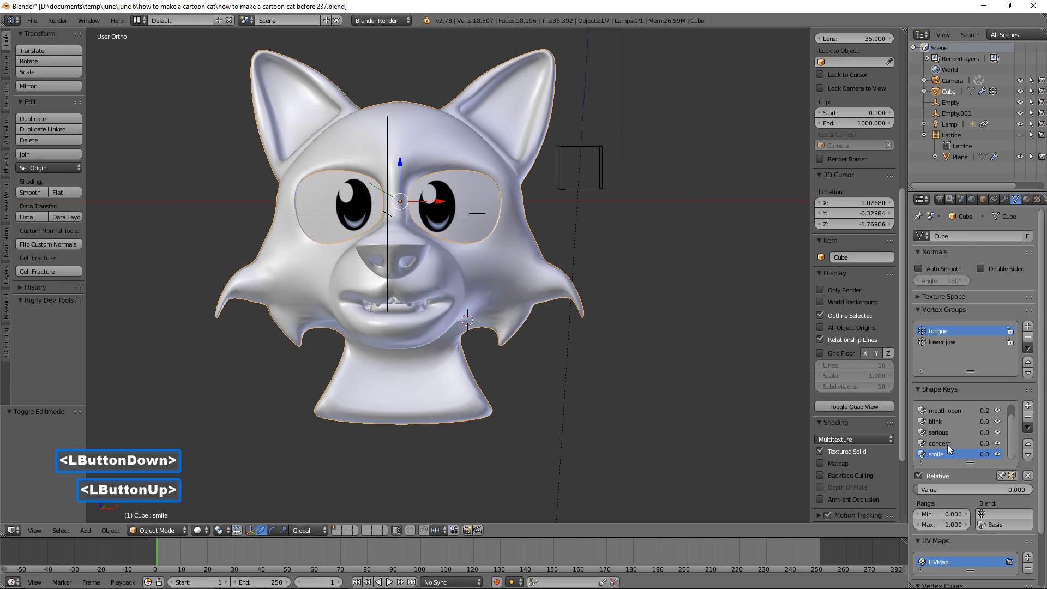
pyautogui.click(952, 410)
pyautogui.moveTo(941, 486); pyautogui.dragTo(782, 455)
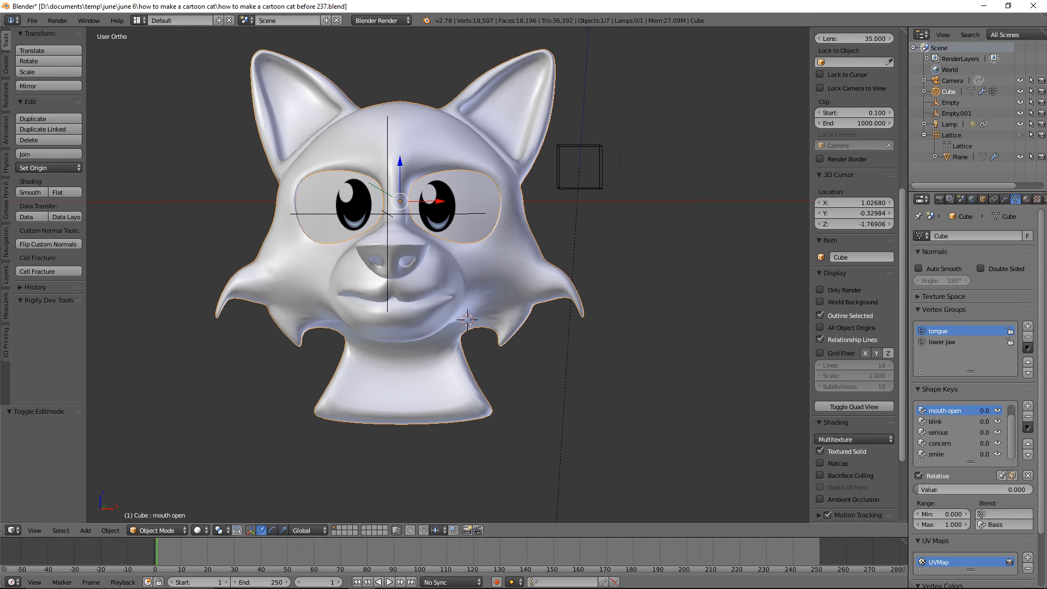
# Step: Save the file as "how to make a cartoon cat before 238.blend" and switch the viewport to Material shading
pyautogui.click(796, 7)
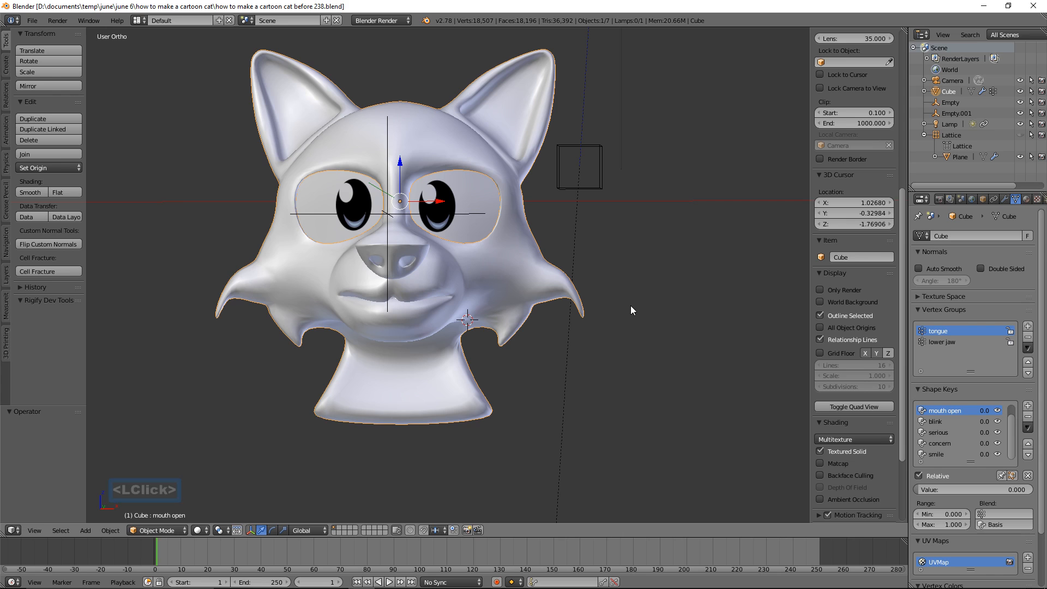
pyautogui.click(205, 531)
pyautogui.click(253, 468)
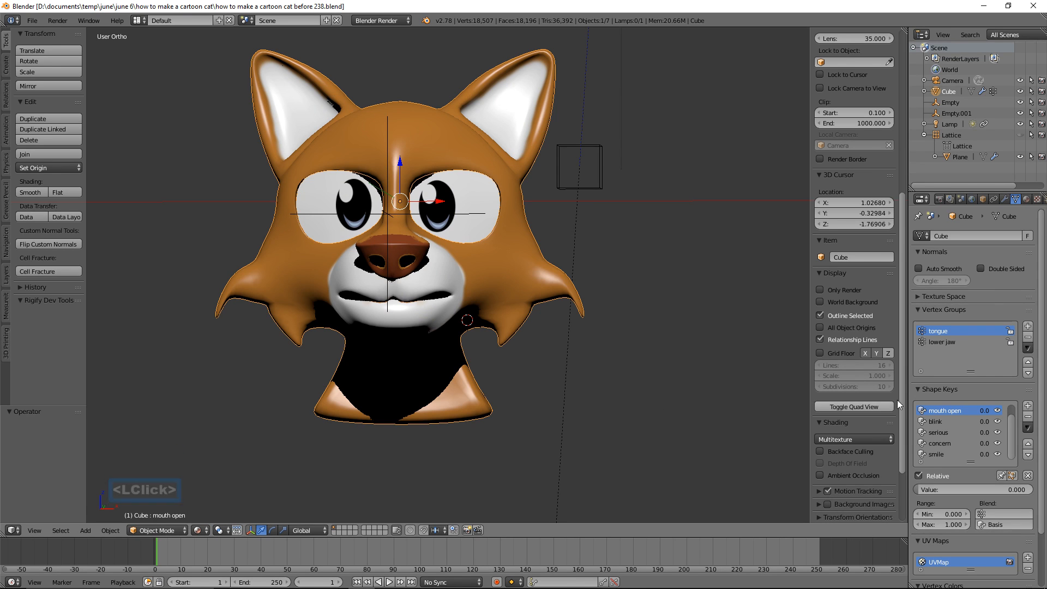
# Step: Open the cat's mouth by setting the "mouth open" shape key to 0.886
pyautogui.moveTo(918, 488); pyautogui.dragTo(1025, 510)
pyautogui.moveTo(576, 413); pyautogui.dragTo(598, 420, button='middle')
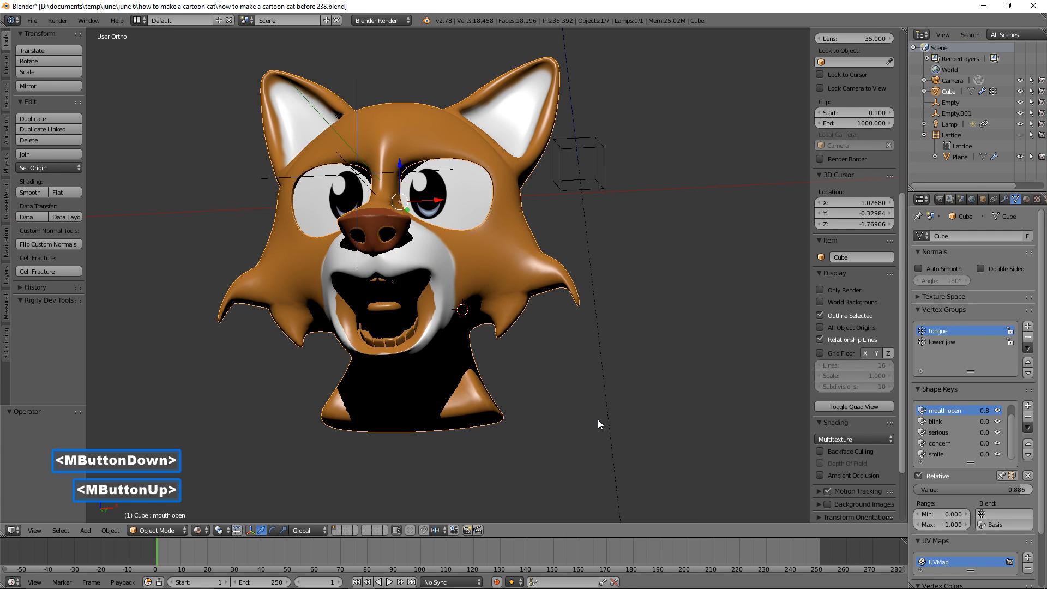
# Step: Place the 3D cursor in the empty space below and beside the cat's head and add a Point lamp there
pyautogui.scroll(-3, 618, 404)
pyautogui.moveTo(614, 330); pyautogui.dragTo(601, 345, button='middle')
pyautogui.scroll(-1, 601, 346)
pyautogui.scroll(-4, 601, 345)
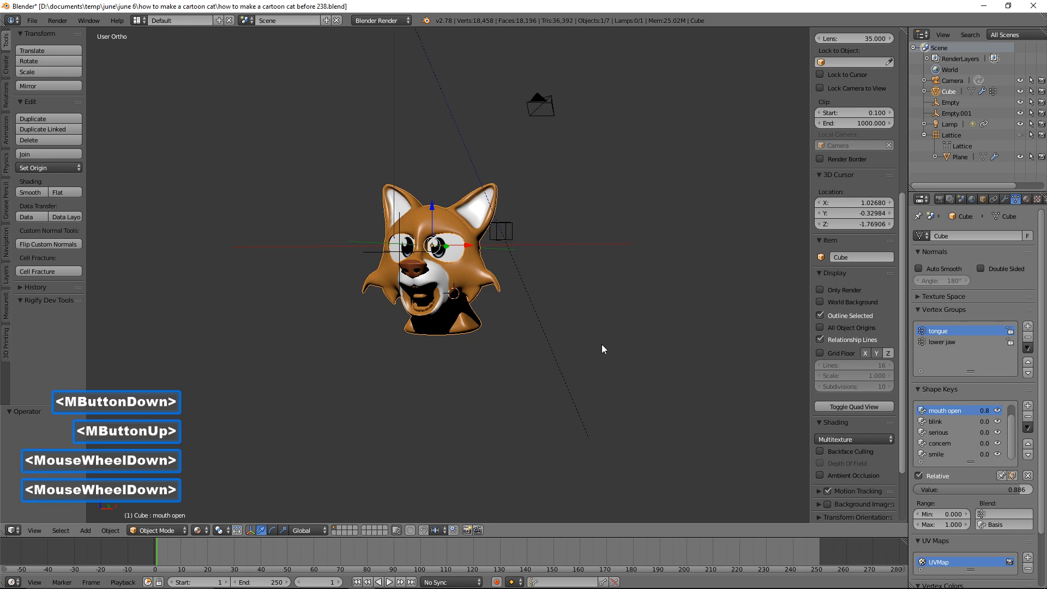
pyautogui.moveTo(573, 297)
pyautogui.mouseDown(button='middle')
pyautogui.moveTo(538, 316)
pyautogui.moveTo(571, 299)
pyautogui.mouseUp(button='middle')
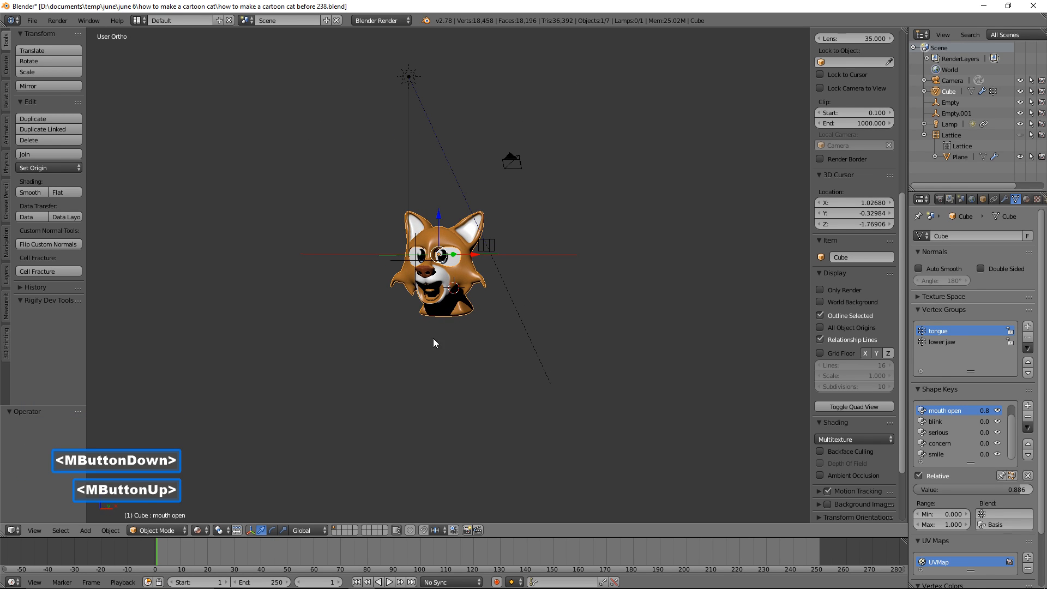
pyautogui.rightClick(371, 342)
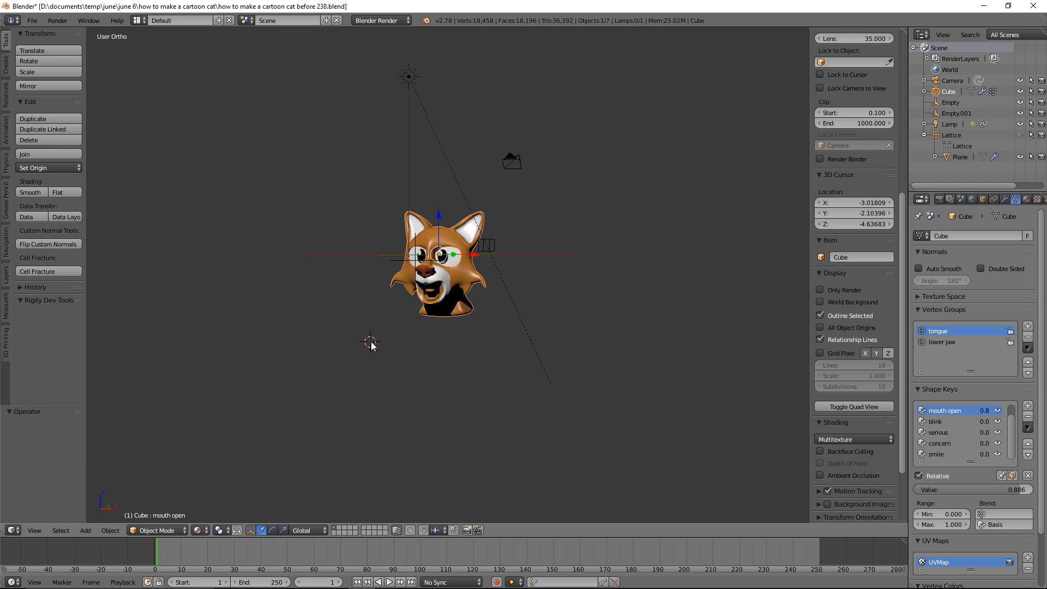
pyautogui.hotkey('shift', 'a')
pyautogui.moveTo(348, 385)
pyautogui.click(424, 385)
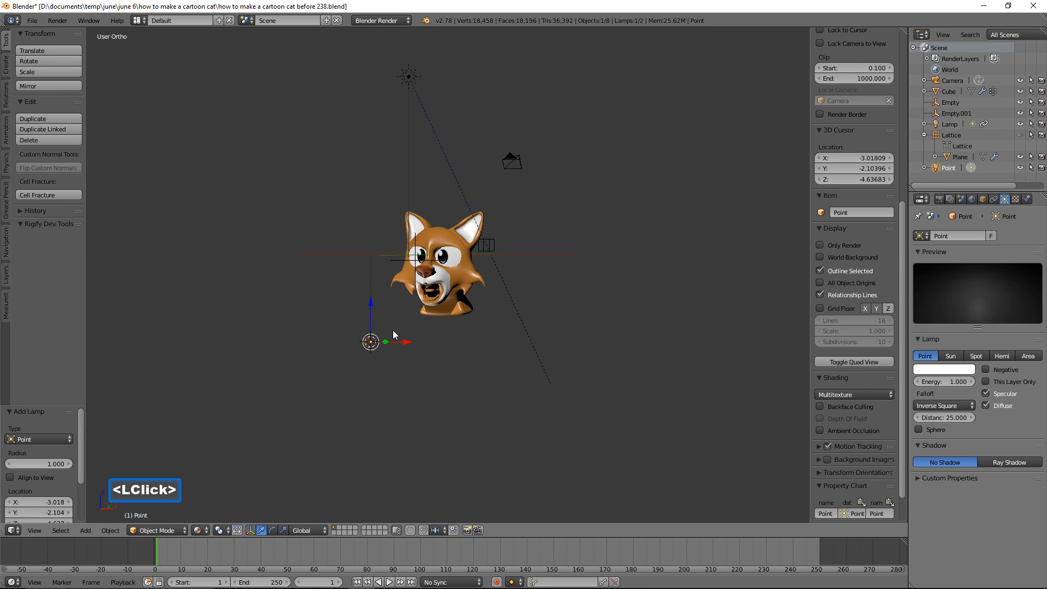
# Step: Raise the Point lamp along Z, move it 1.011 along X, and save as "how to make a cartoon cat before 239.blend"
pyautogui.moveTo(369, 311); pyautogui.dragTo(368, 270)
pyautogui.moveTo(400, 305); pyautogui.dragTo(417, 307)
pyautogui.keyDown('ctrl'); pyautogui.moveTo(559, 303); pyautogui.dragTo(543, 210, button='middle'); pyautogui.keyUp('ctrl')
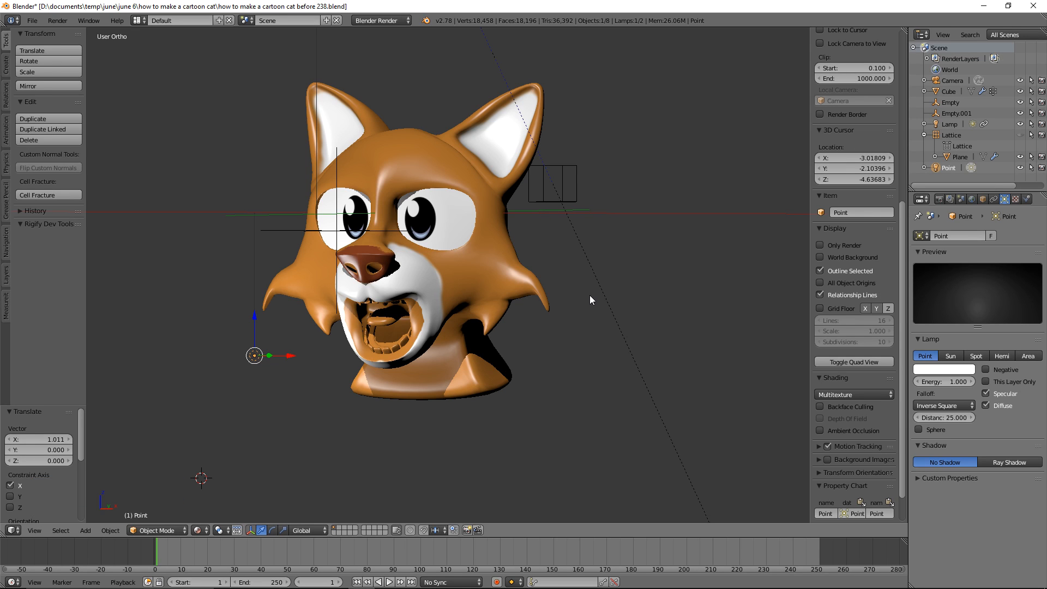
pyautogui.click(729, 7)
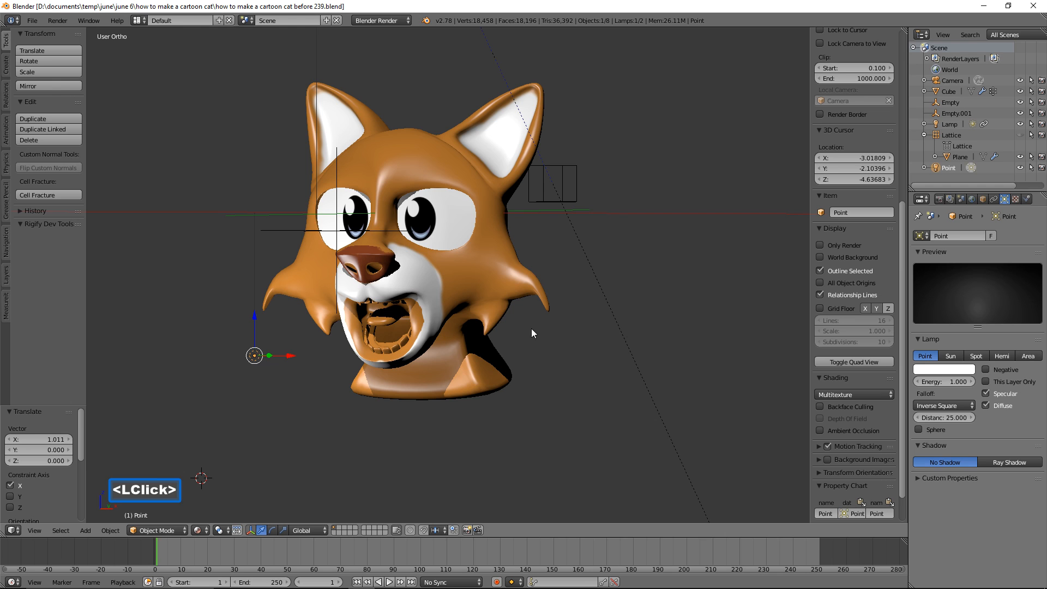
# Step: Select the cat head, enter Edit Mode and select the lower gum as a linked region delimited by seams
pyautogui.keyDown('ctrl'); pyautogui.moveTo(532, 335); pyautogui.dragTo(547, 246, button='middle'); pyautogui.keyUp('ctrl')
pyautogui.keyDown('shift'); pyautogui.moveTo(441, 365); pyautogui.dragTo(548, 275, button='middle'); pyautogui.keyUp('shift')
pyautogui.keyDown('ctrl'); pyautogui.moveTo(526, 362); pyautogui.dragTo(530, 330, button='middle'); pyautogui.keyUp('ctrl')
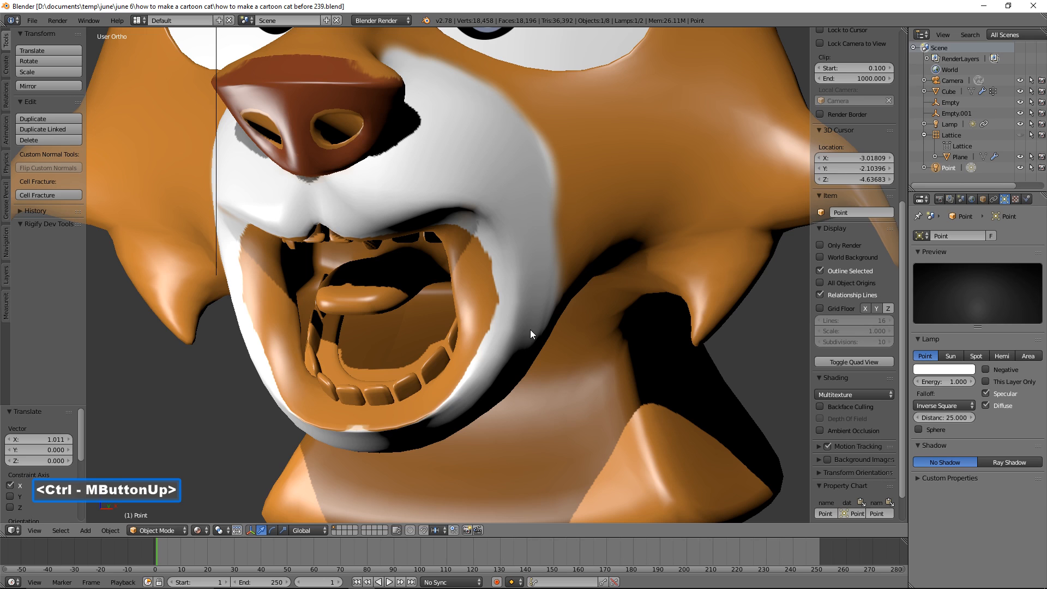
pyautogui.click(404, 388)
pyautogui.click(163, 531)
pyautogui.click(180, 505)
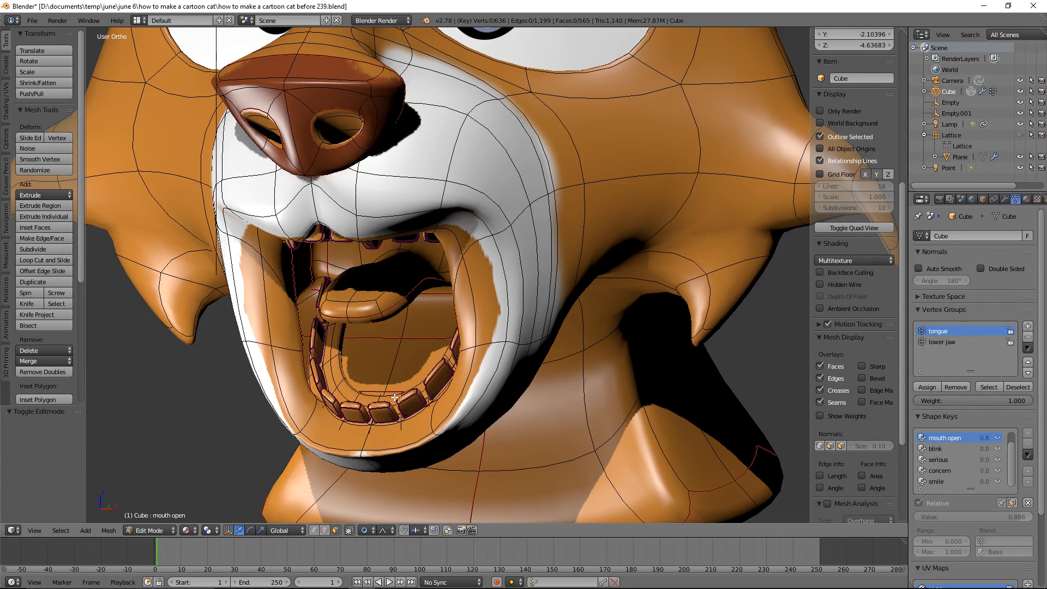
pyautogui.press('l')
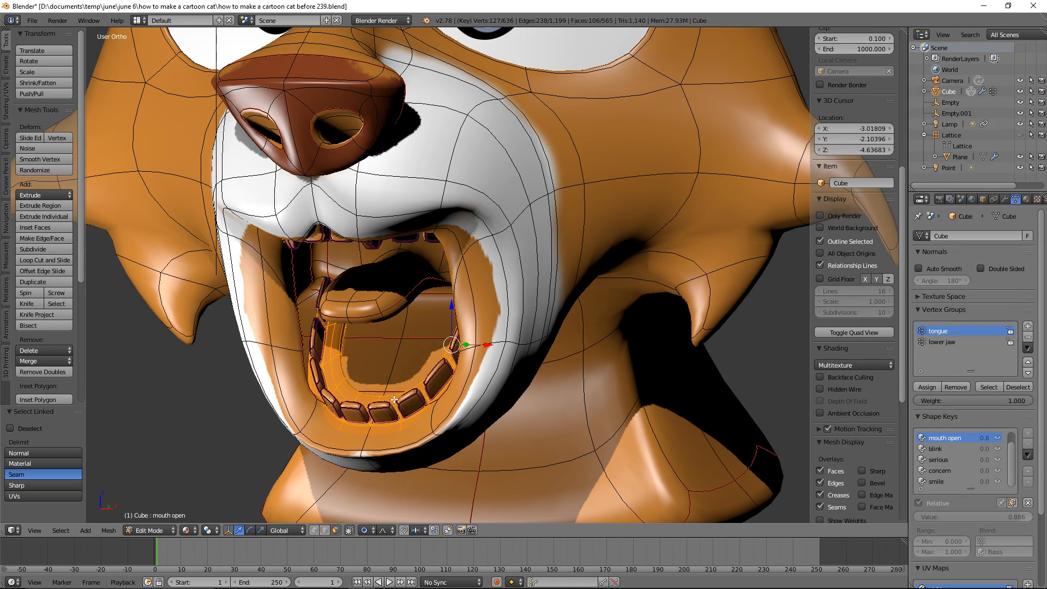
# Step: Add a second material slot with a new material, give it a light red diffuse colour and assign it to the lower gum
pyautogui.click(1026, 199)
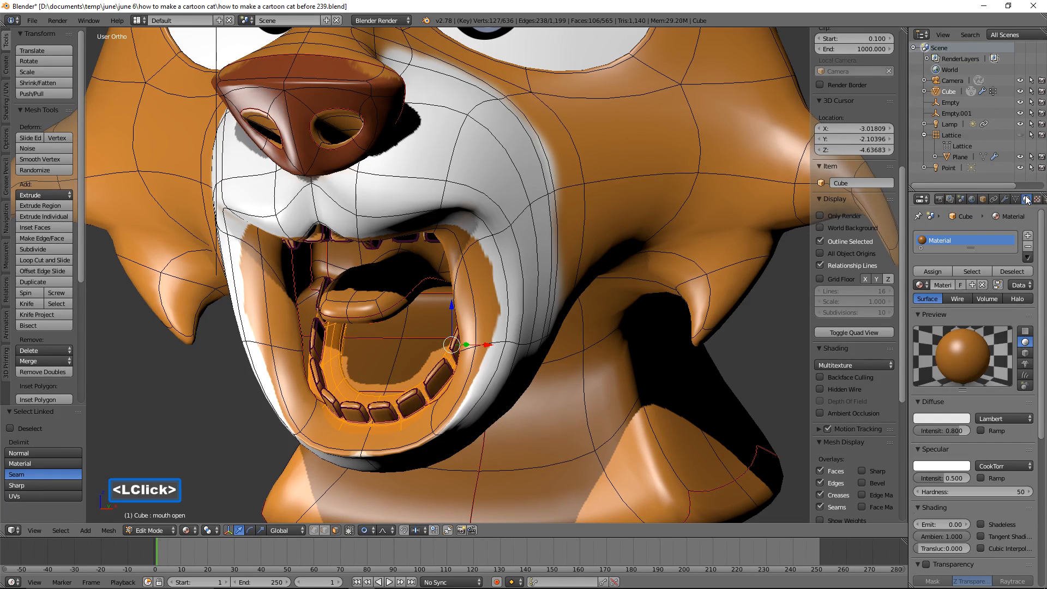
pyautogui.click(1028, 236)
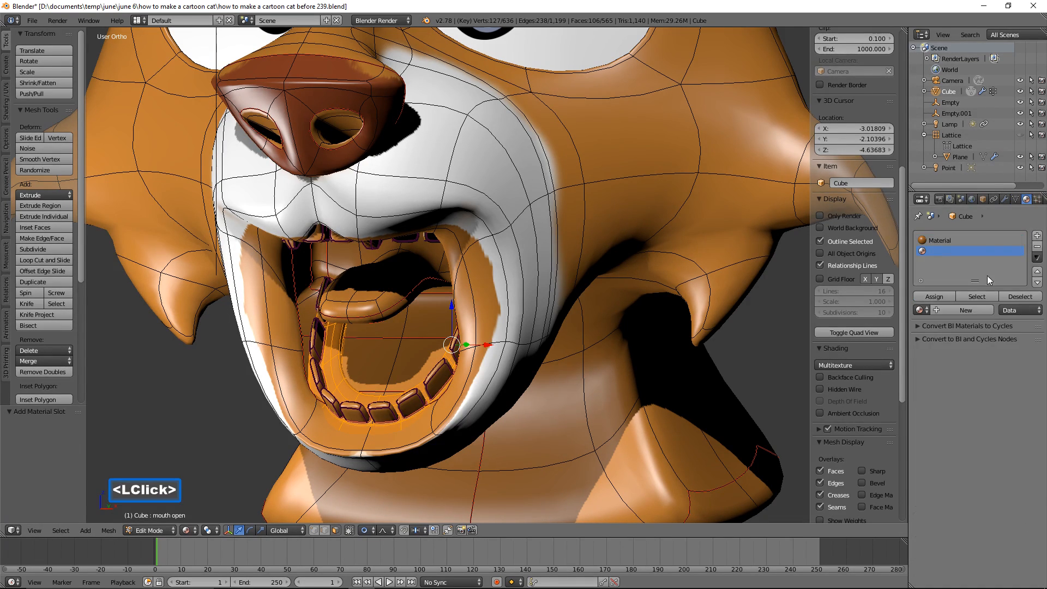
pyautogui.click(984, 308)
pyautogui.click(961, 442)
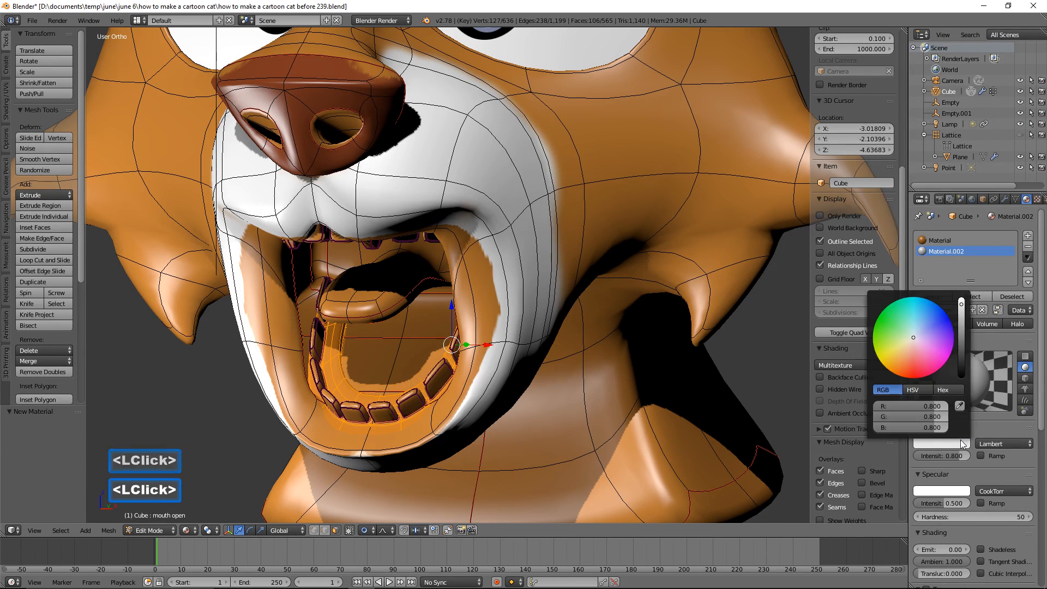
pyautogui.moveTo(911, 337); pyautogui.dragTo(915, 362)
pyautogui.click(942, 295)
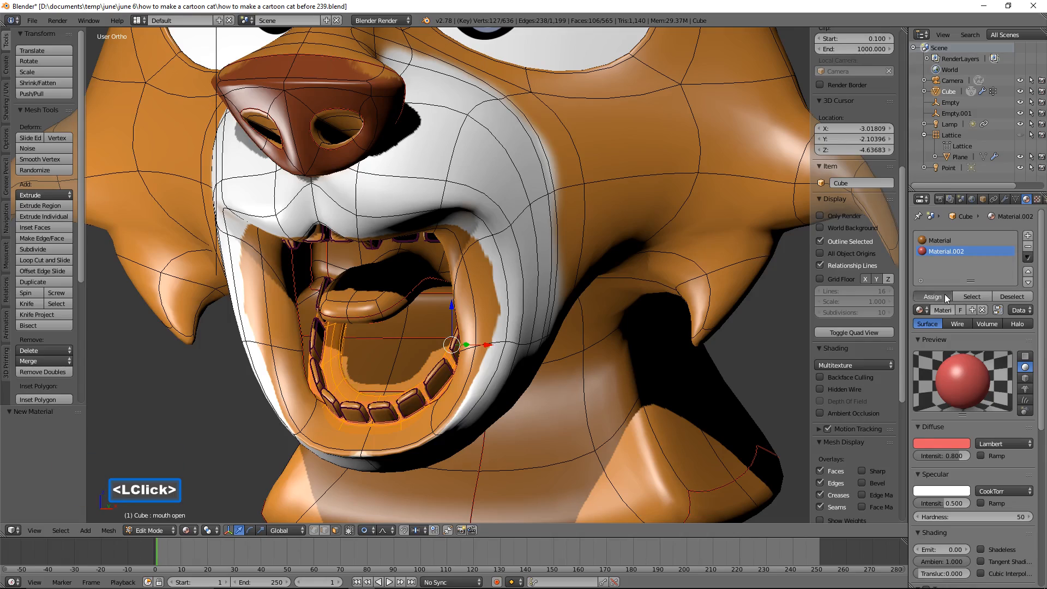
# Step: Add all the lower teeth to the lower gum selection as linked regions delimited by seams
pyautogui.moveTo(411, 391); pyautogui.dragTo(466, 373, button='middle')
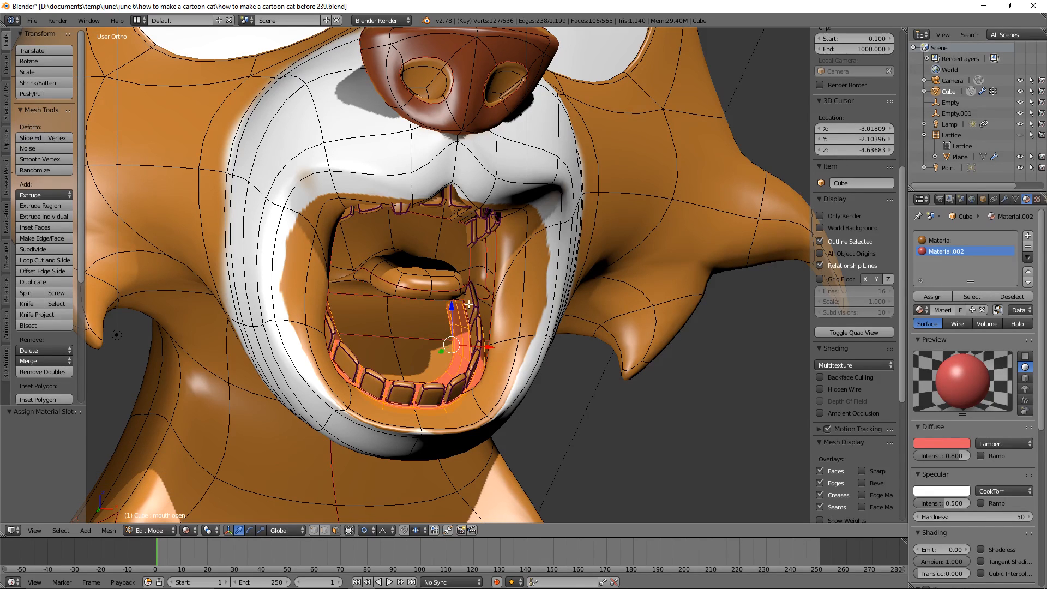
pyautogui.press('l')
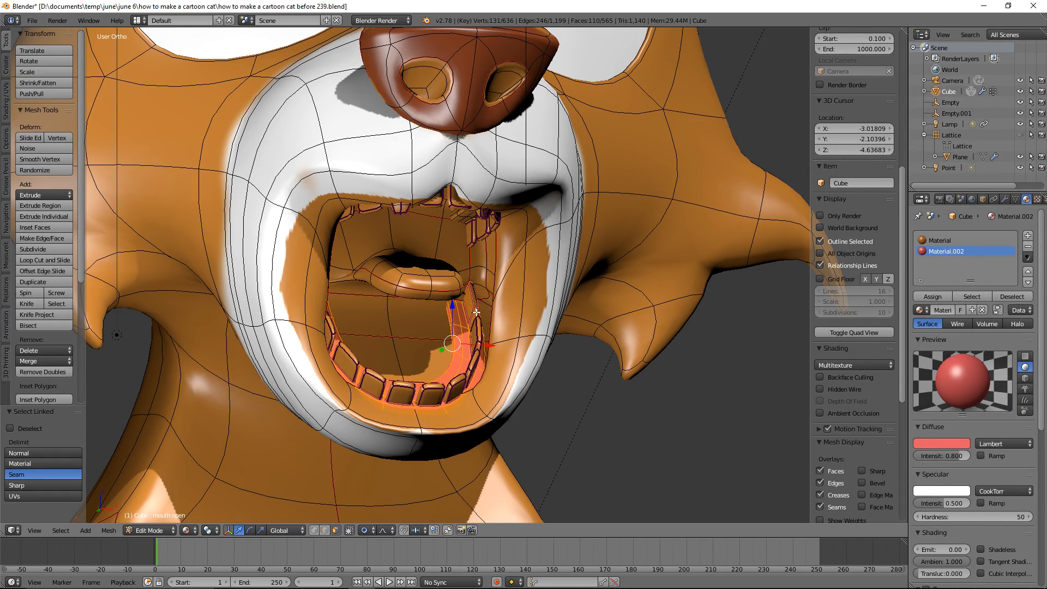
pyautogui.press('l')
pyautogui.press('l')
pyautogui.press('l')
pyautogui.press('l')
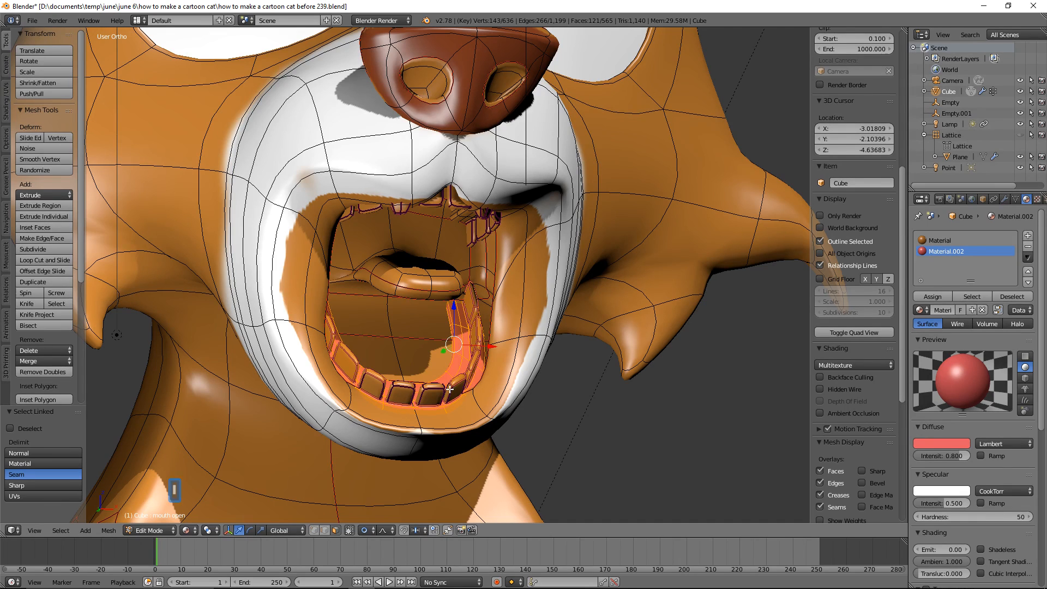
pyautogui.press('l')
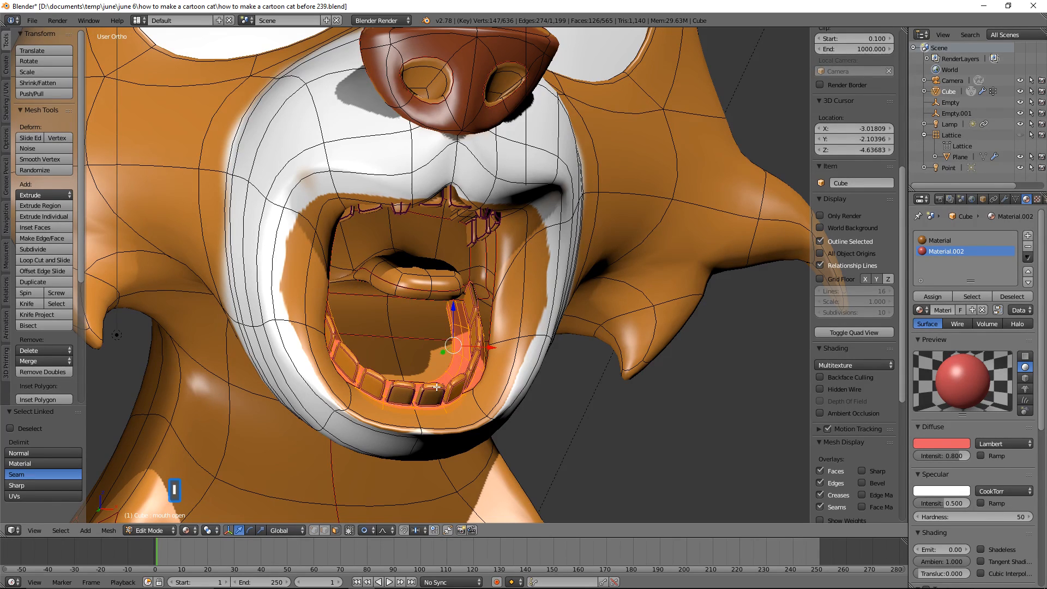
pyautogui.press('l')
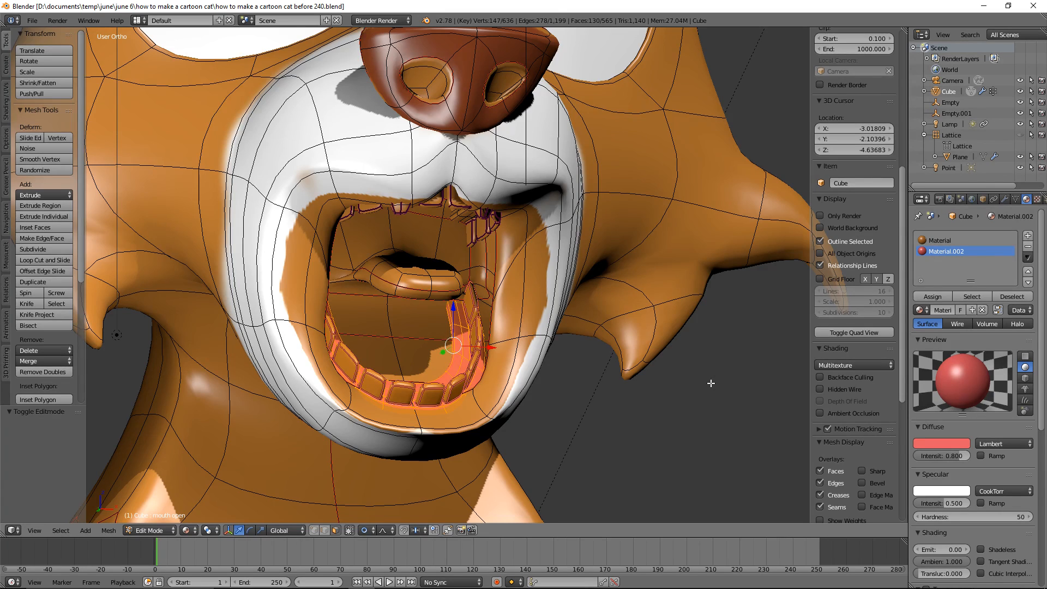
# Step: Isolate the lower gum and teeth, hide the gum, and select all the remaining lower teeth
pyautogui.hotkey('shift', 'h')
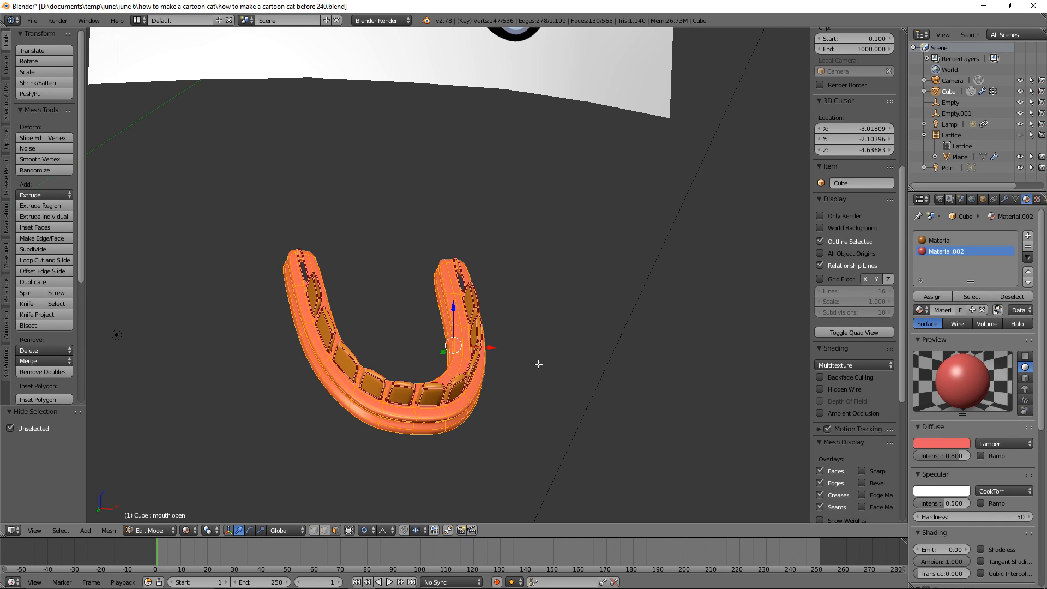
pyautogui.press('a')
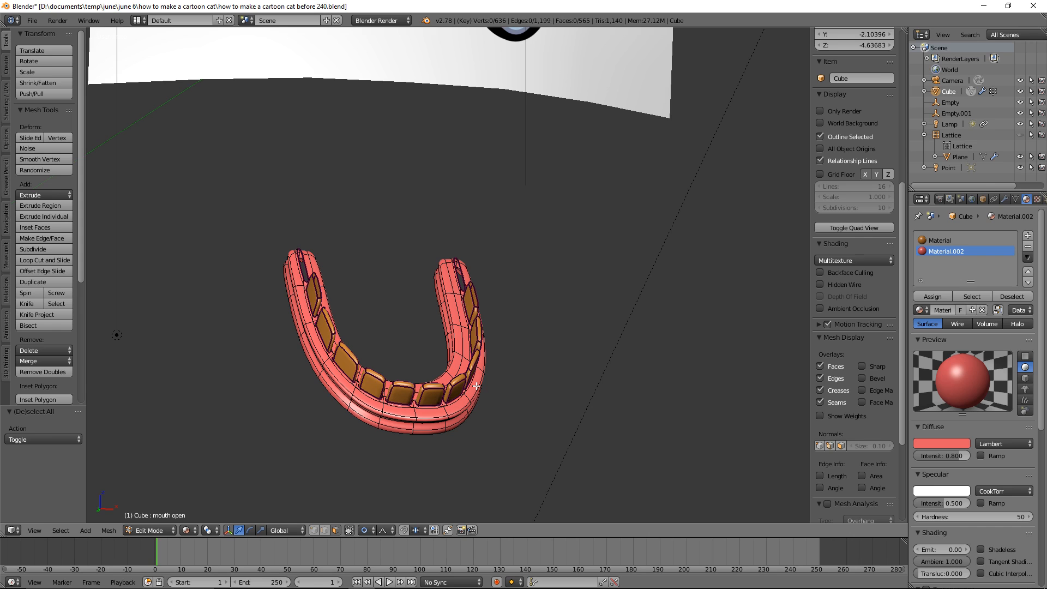
pyautogui.press('l')
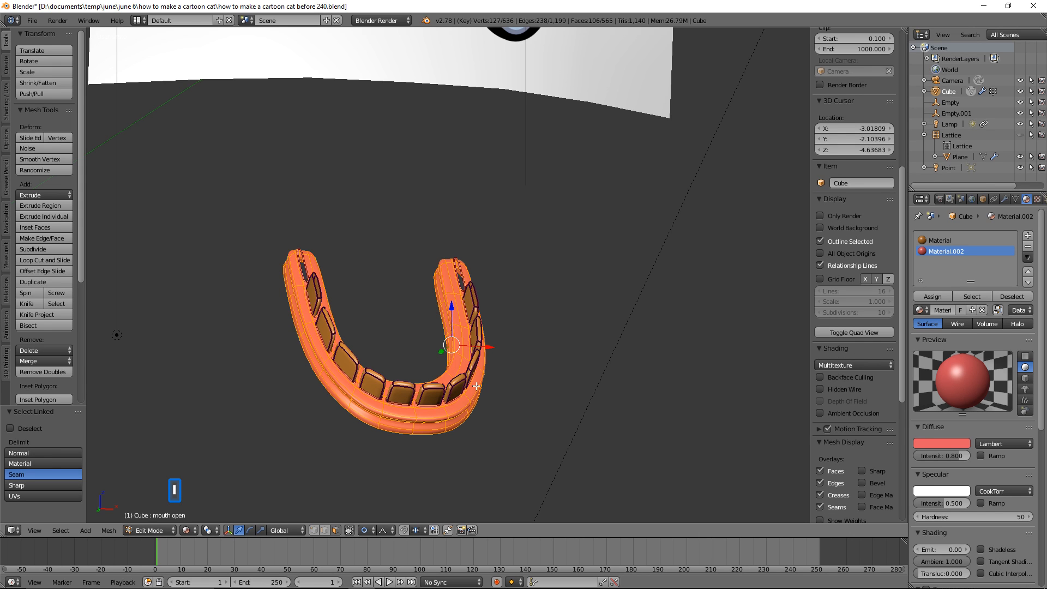
pyautogui.press('h')
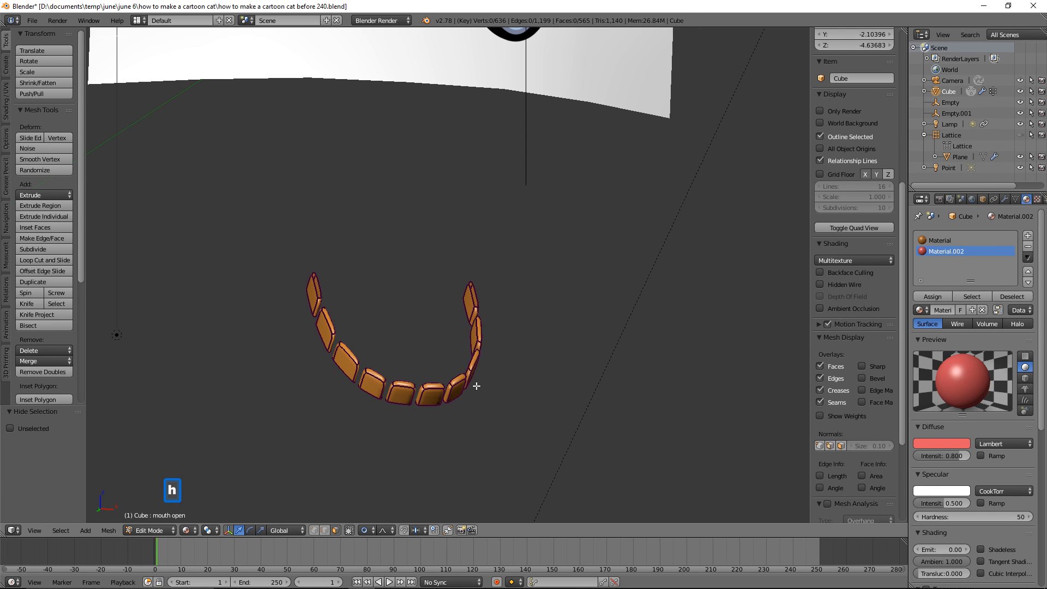
pyautogui.press('a')
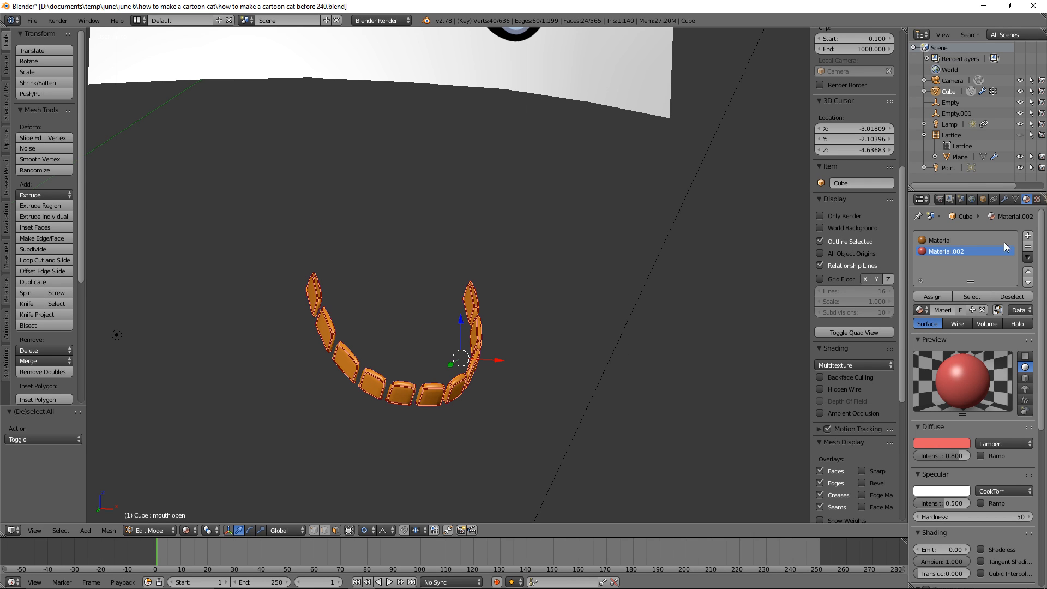
# Step: Add a third material slot with a new material, make its diffuse colour full white and assign it to the lower teeth
pyautogui.click(1029, 236)
pyautogui.click(983, 309)
pyautogui.click(965, 441)
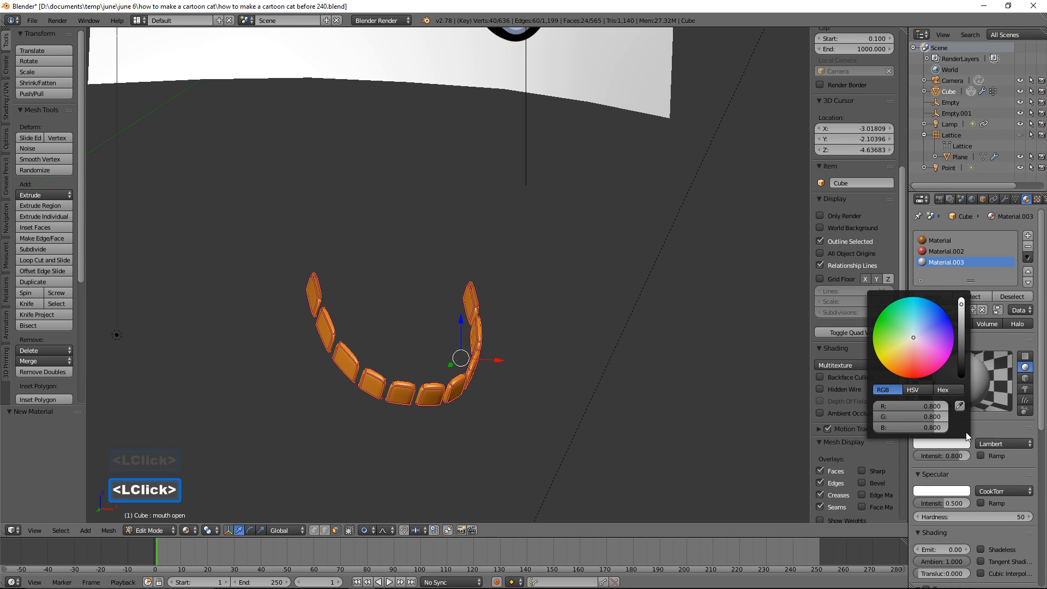
pyautogui.click(962, 301)
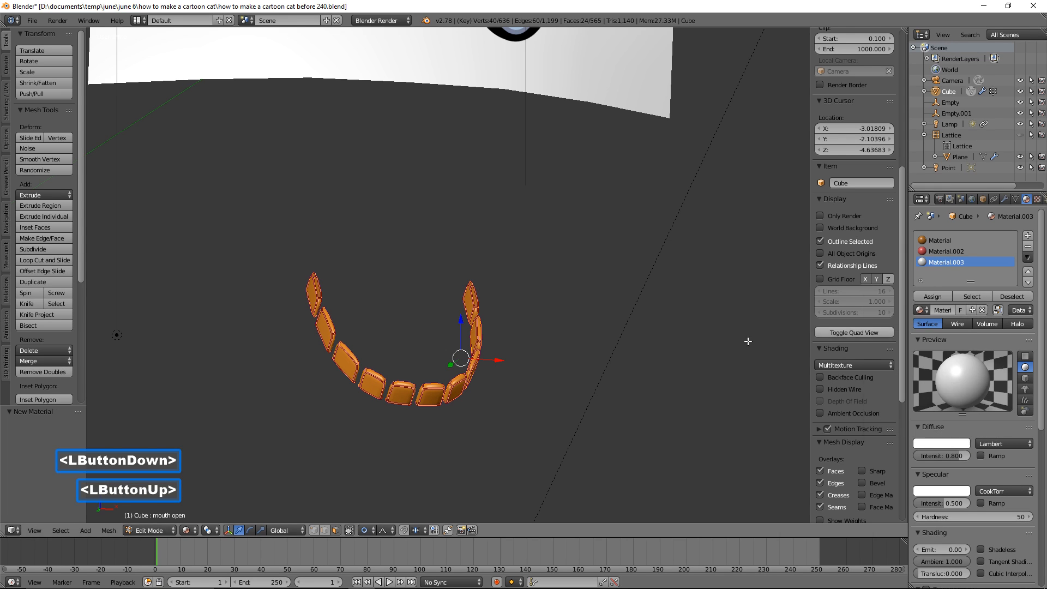
pyautogui.click(947, 298)
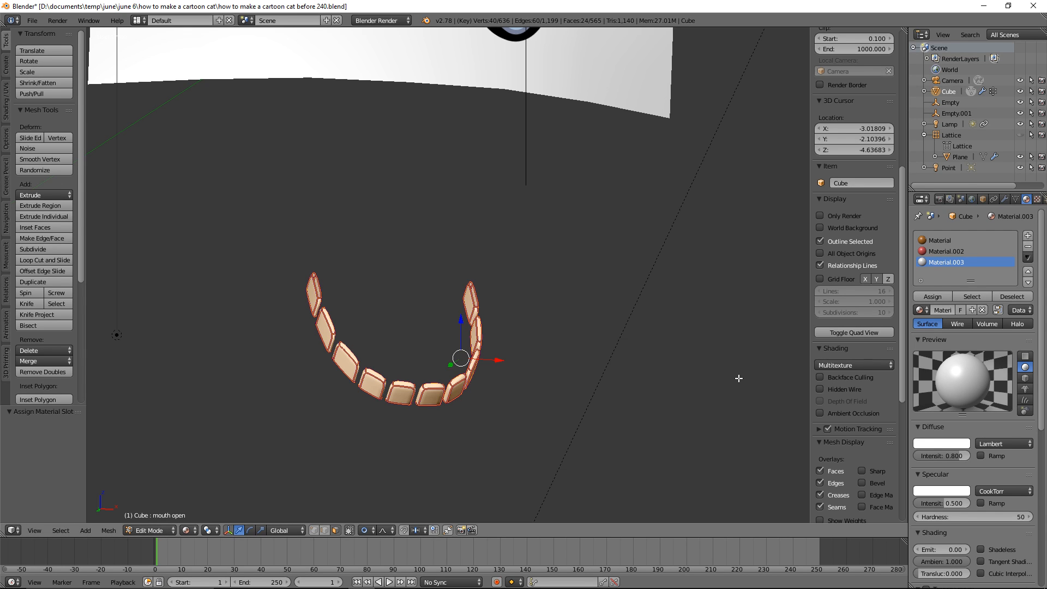
# Step: Reveal all the hidden parts of the head mesh and clear the selection
pyautogui.press('a')
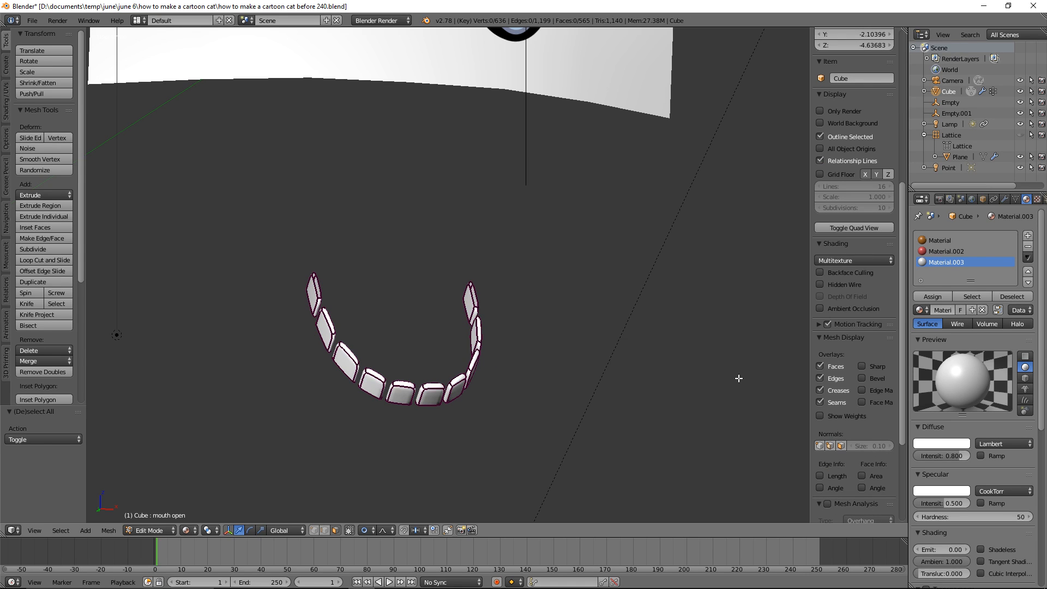
pyautogui.press('alt')
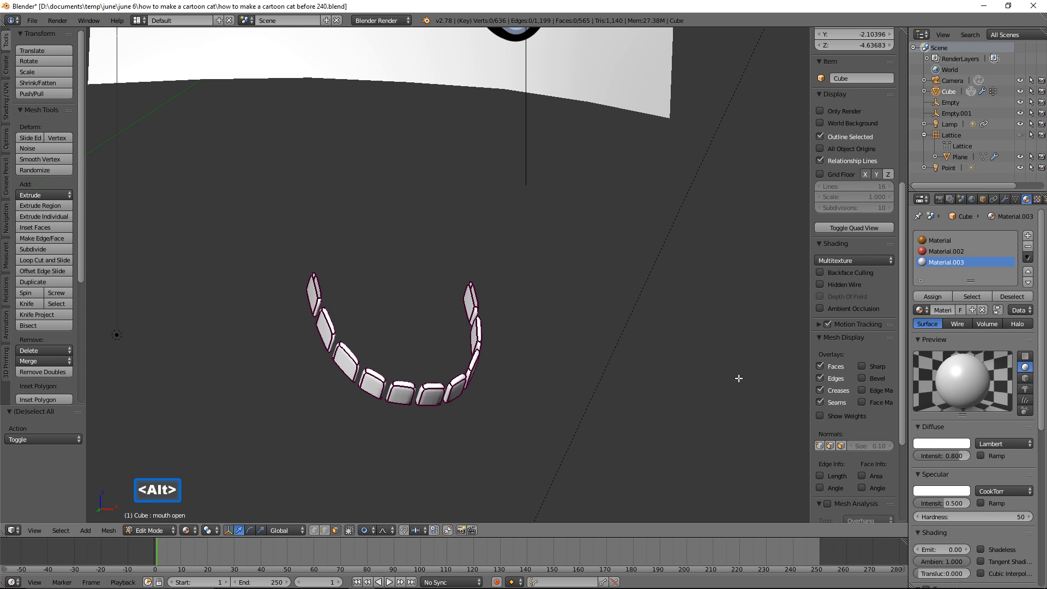
pyautogui.hotkey('alt', 'h')
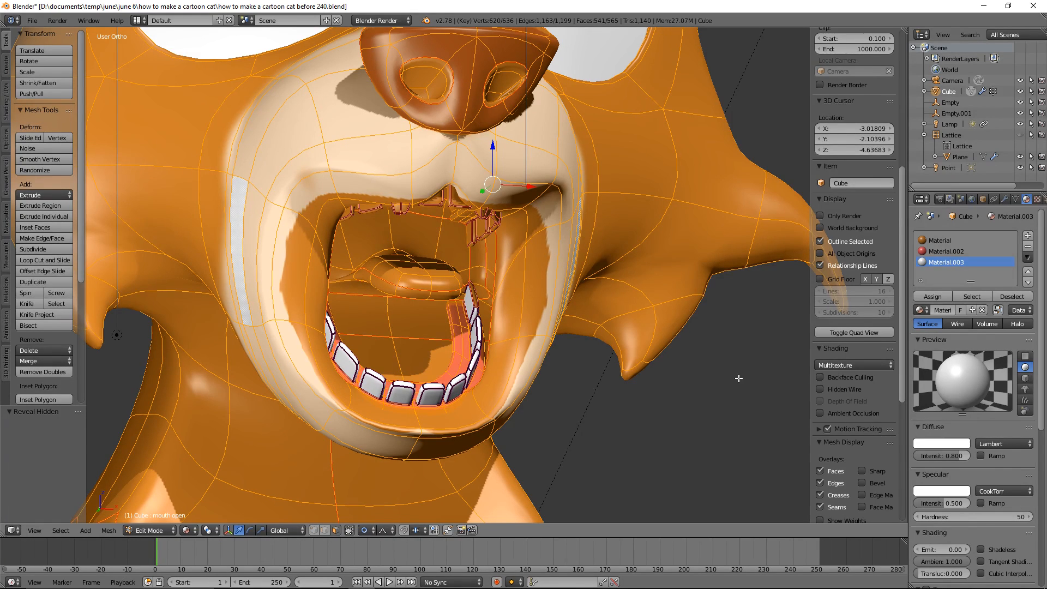
pyautogui.press('a')
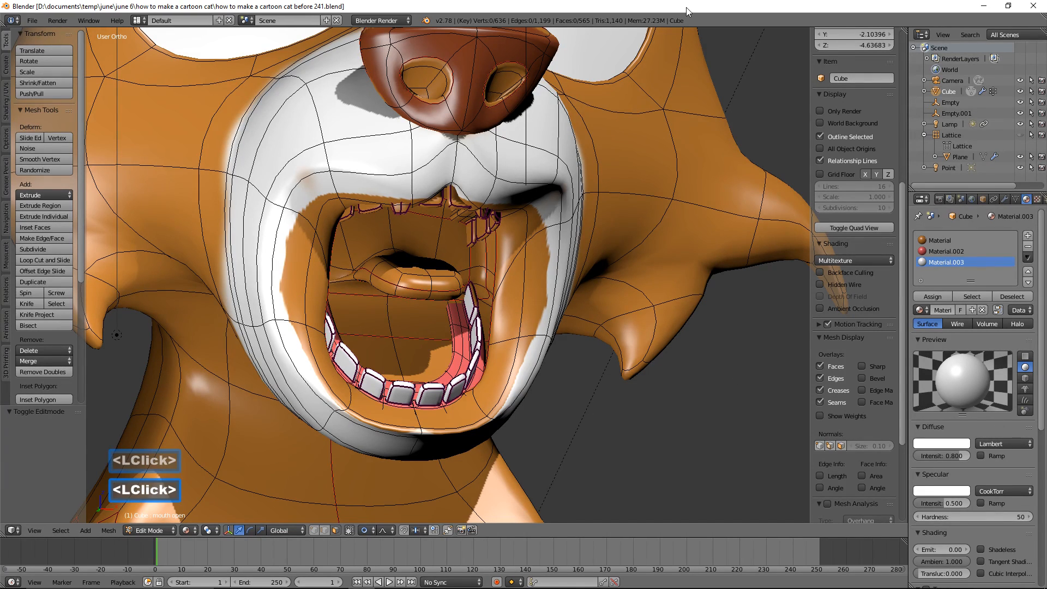
# Step: Select the "tongue" vertex group's geometry and hide it to expose the mouth floor and back
pyautogui.click(1014, 199)
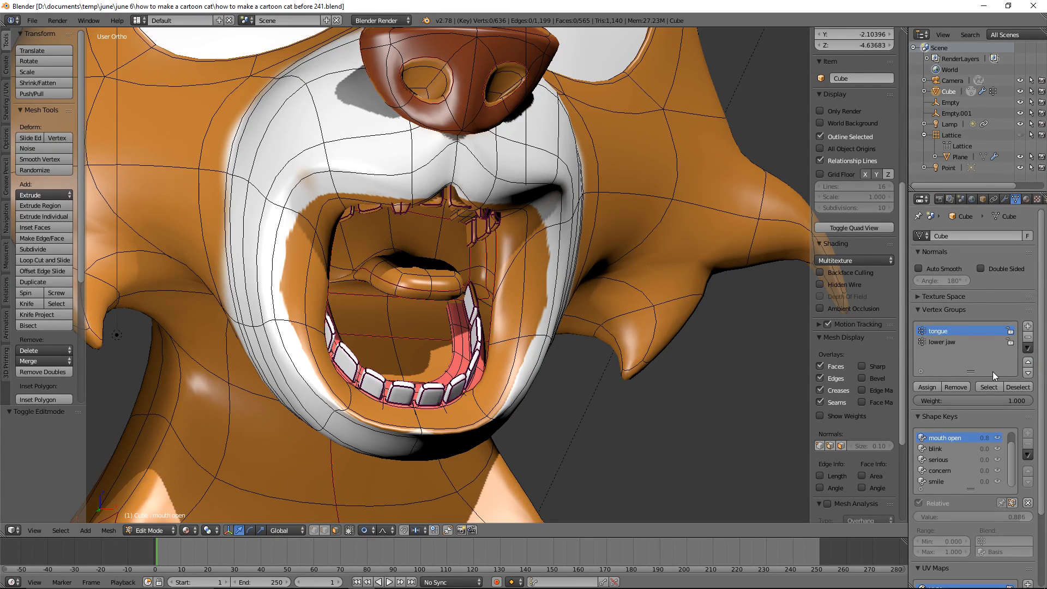
pyautogui.click(996, 388)
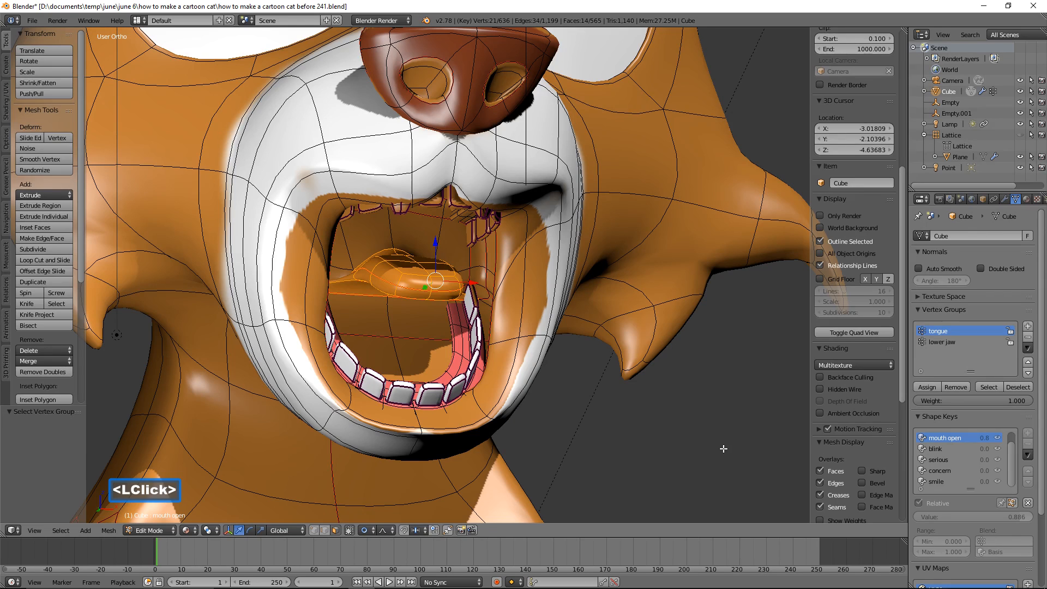
pyautogui.press('h')
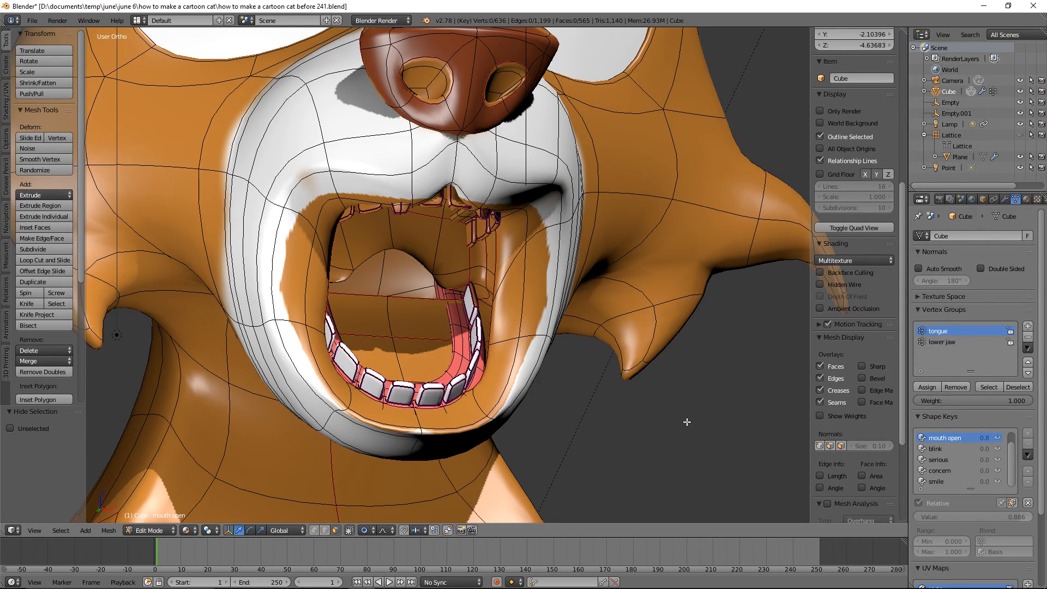
# Step: Turn off proportional editing and circle-select the faces on the floor and back wall of the mouth
pyautogui.press('o')
pyautogui.press('o')
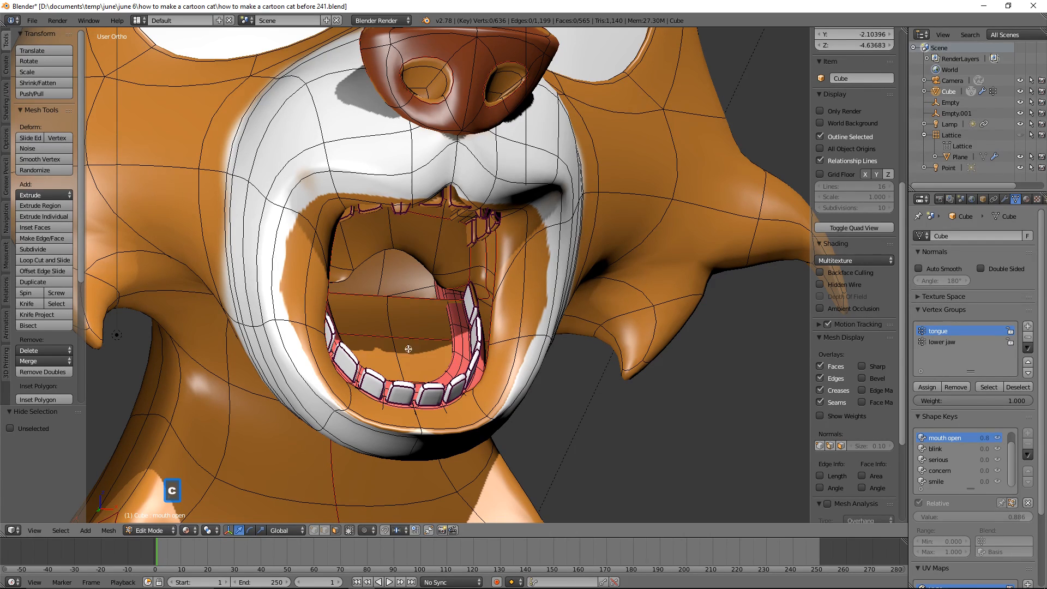
pyautogui.click(393, 336)
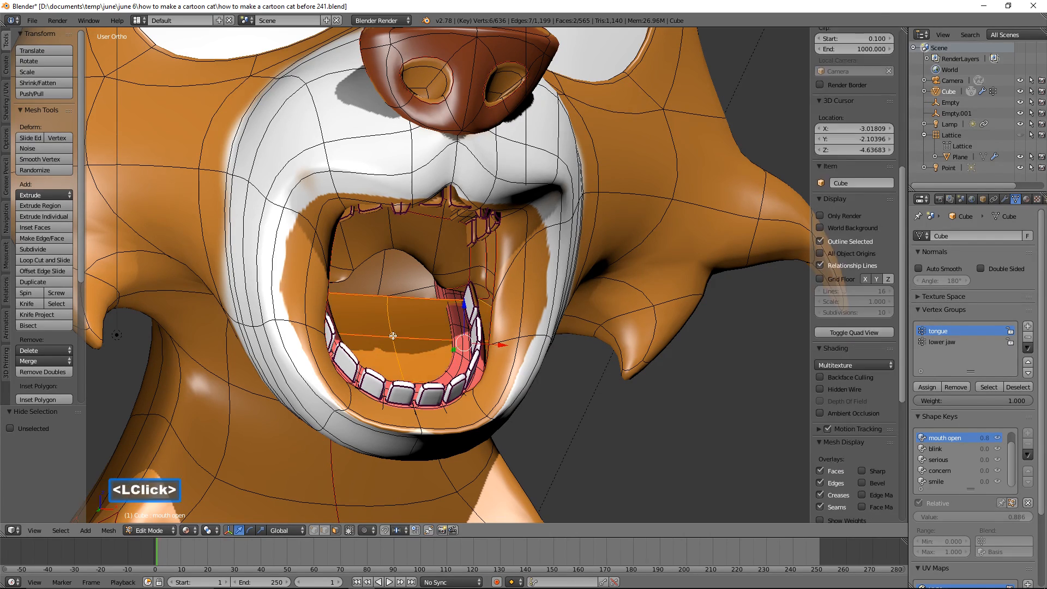
pyautogui.keyDown('shift'); pyautogui.click(433, 240); pyautogui.keyUp('shift')
pyautogui.moveTo(445, 259); pyautogui.dragTo(446, 276)
pyautogui.rightClick(446, 276)
pyautogui.moveTo(446, 276); pyautogui.dragTo(470, 281, button='middle')
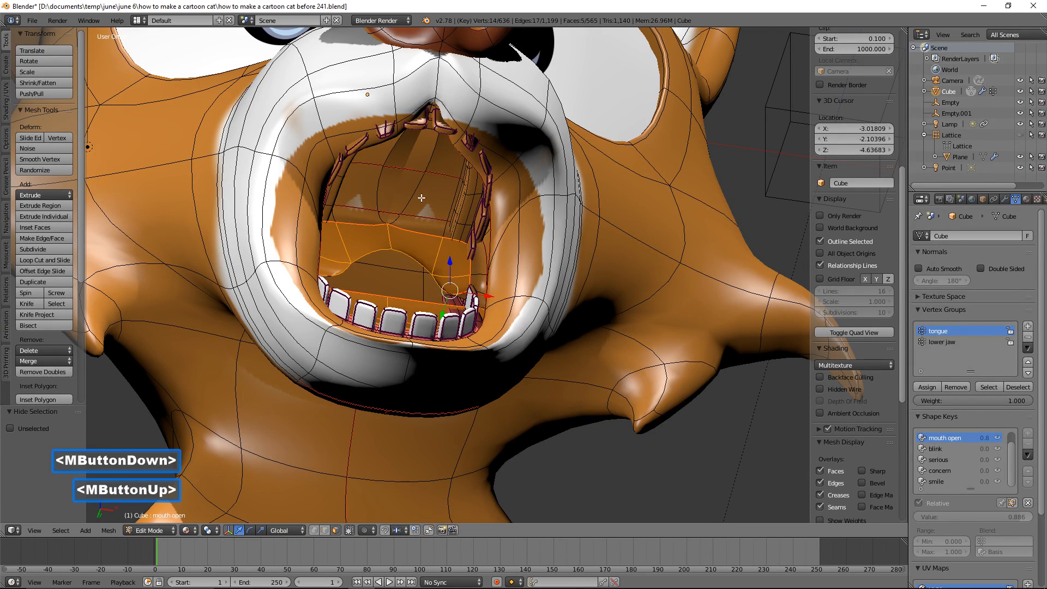
# Step: Assign the red Material.002 to the selected mouth floor and back faces, and clear the selection
pyautogui.click(1025, 199)
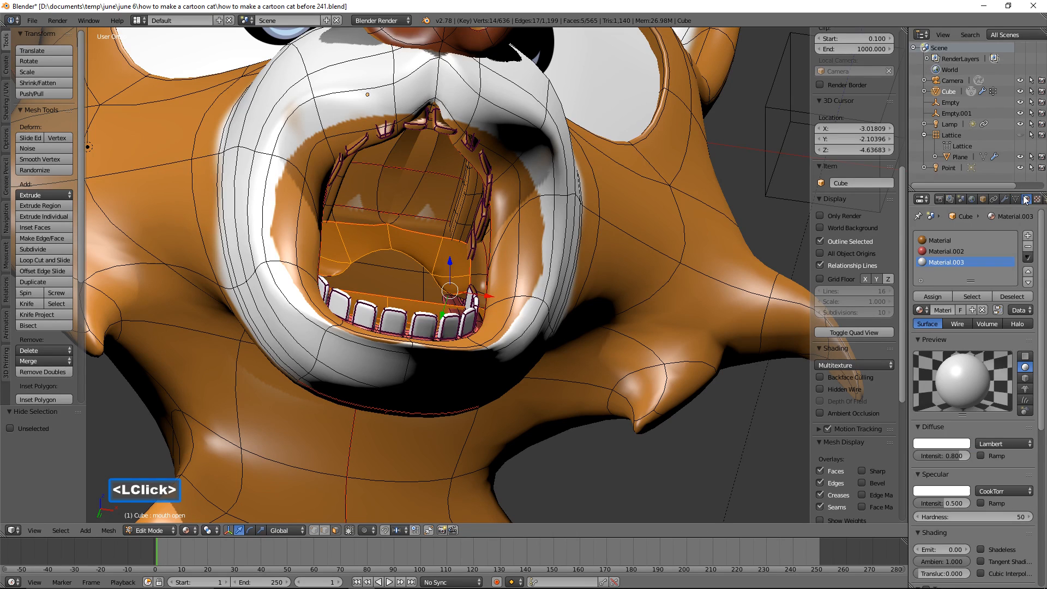
pyautogui.click(951, 251)
pyautogui.click(947, 299)
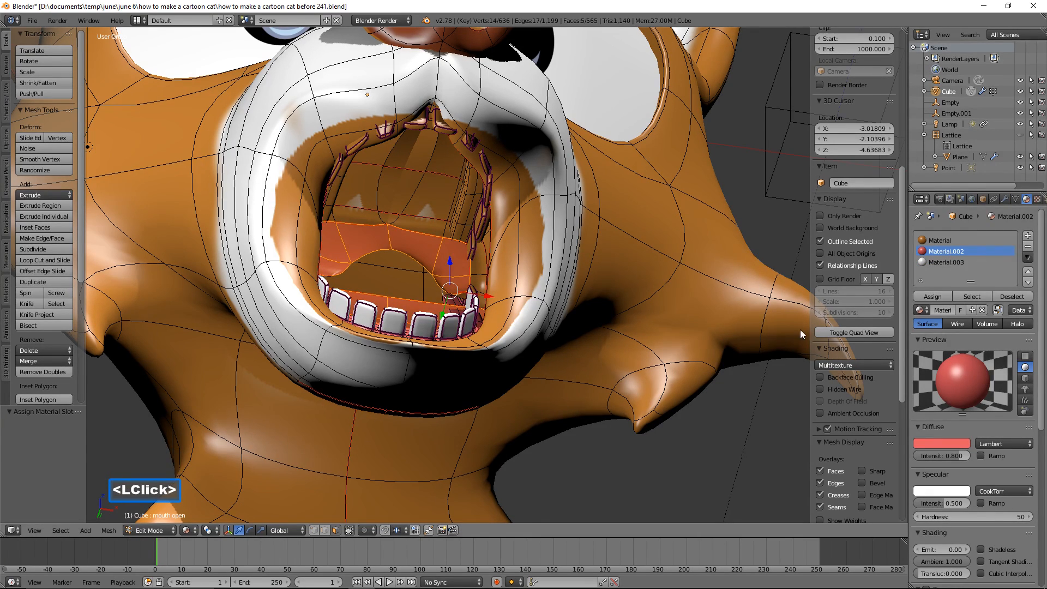
pyautogui.moveTo(719, 325); pyautogui.dragTo(715, 368, button='middle')
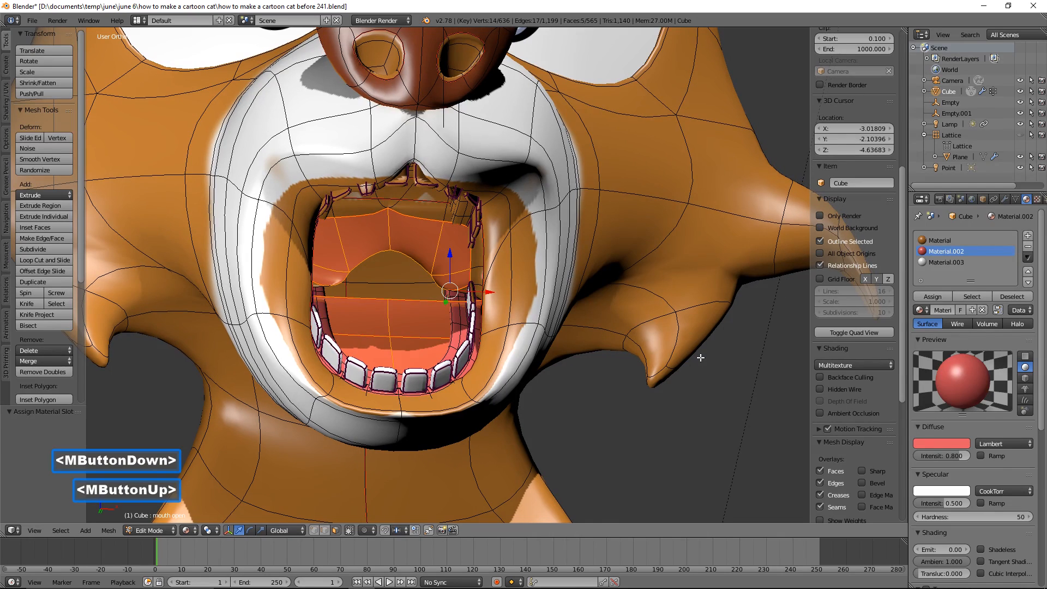
pyautogui.press('a')
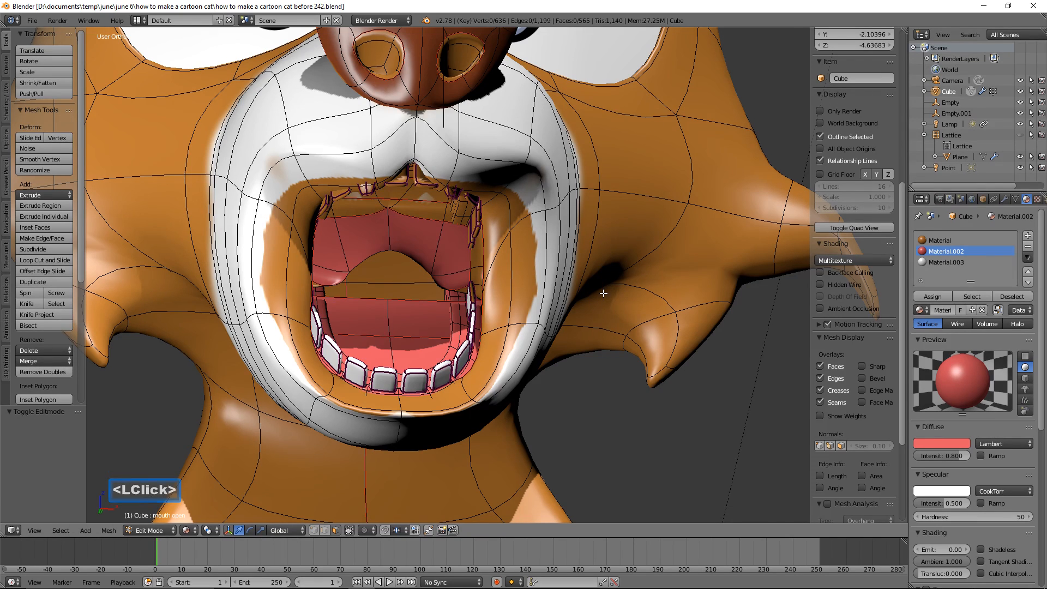
# Step: Move the middle palate face 0.177 along X and the front palate face 0.096 along X, and deselect everything
pyautogui.moveTo(604, 289); pyautogui.dragTo(604, 257, button='middle')
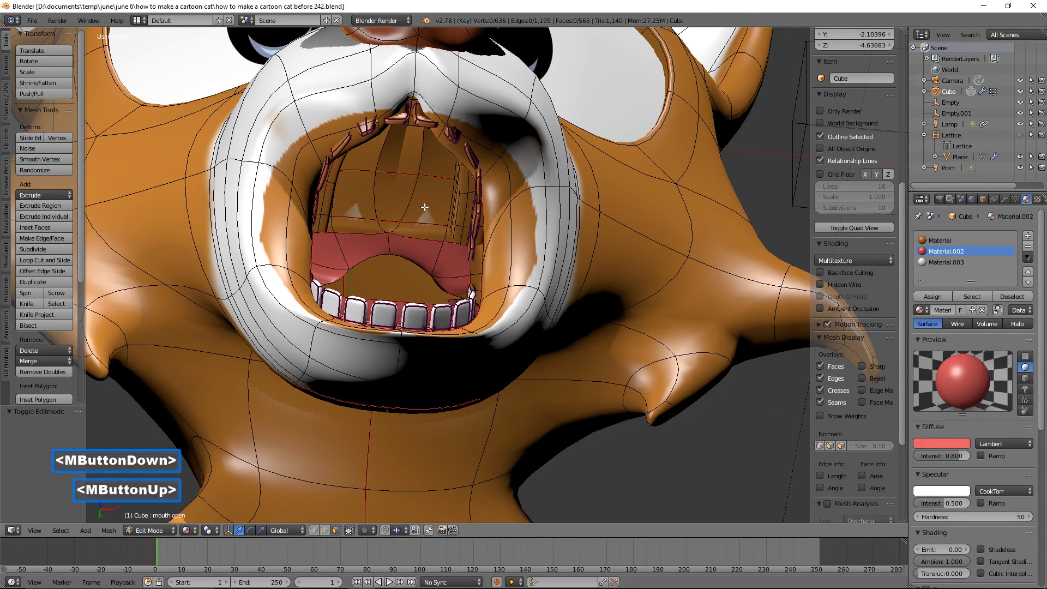
pyautogui.click(455, 205)
pyautogui.moveTo(454, 206); pyautogui.dragTo(465, 208)
pyautogui.moveTo(484, 212); pyautogui.dragTo(487, 211)
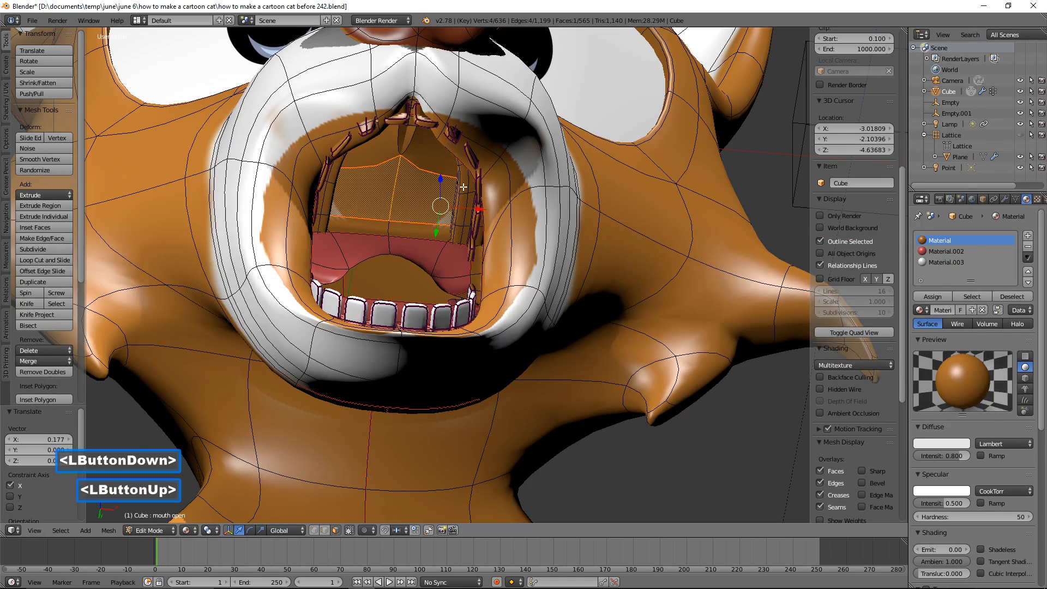
pyautogui.click(421, 154)
pyautogui.moveTo(475, 144); pyautogui.dragTo(487, 150)
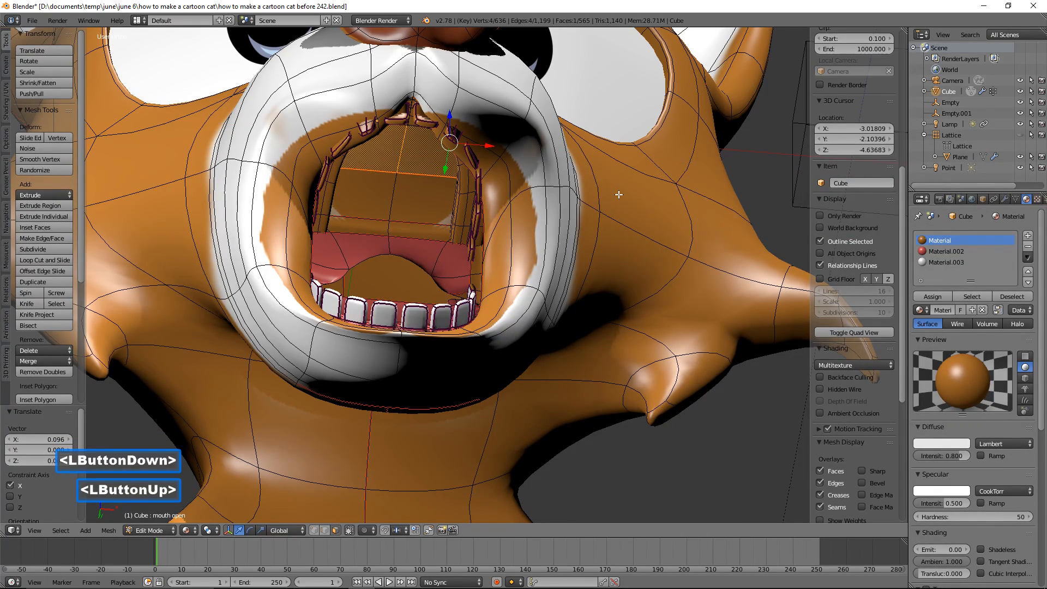
pyautogui.press('a')
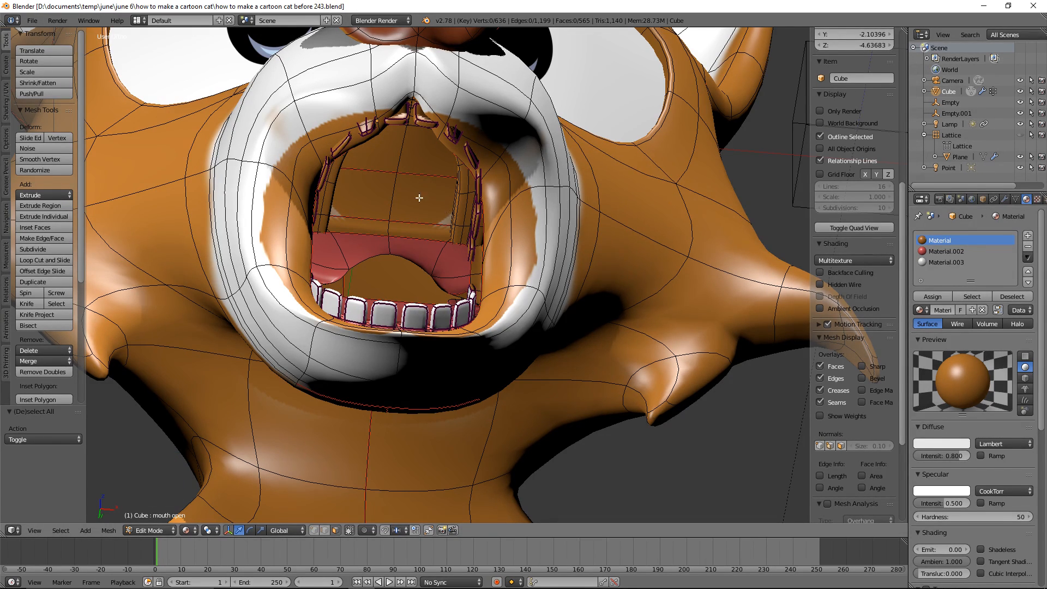
# Step: Assign the red Material.002 to the palate faces and their linked geometry, clear the selection and save as "how to make a cartoon cat before 244.blend"
pyautogui.press('c')
pyautogui.moveTo(418, 195)
pyautogui.mouseDown()
pyautogui.moveTo(404, 199)
pyautogui.moveTo(407, 219)
pyautogui.moveTo(414, 155)
pyautogui.mouseUp()
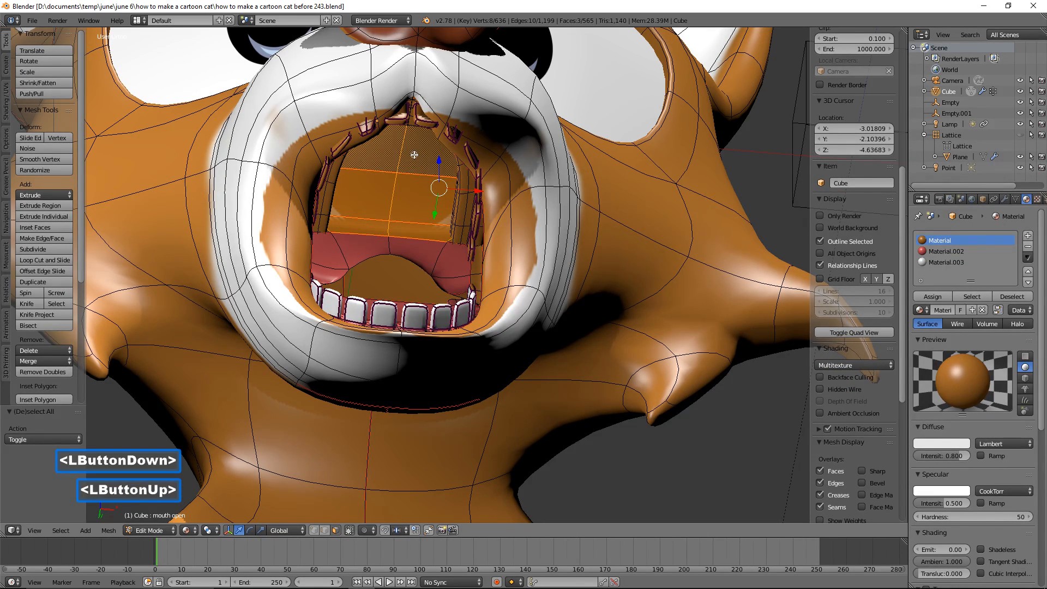
pyautogui.rightClick(415, 155)
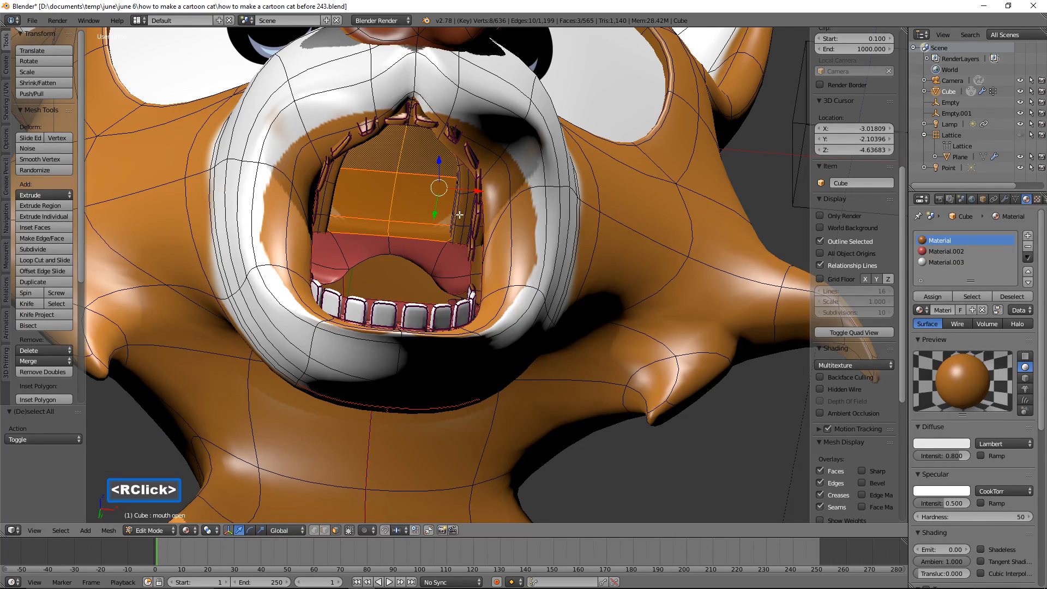
pyautogui.press('l')
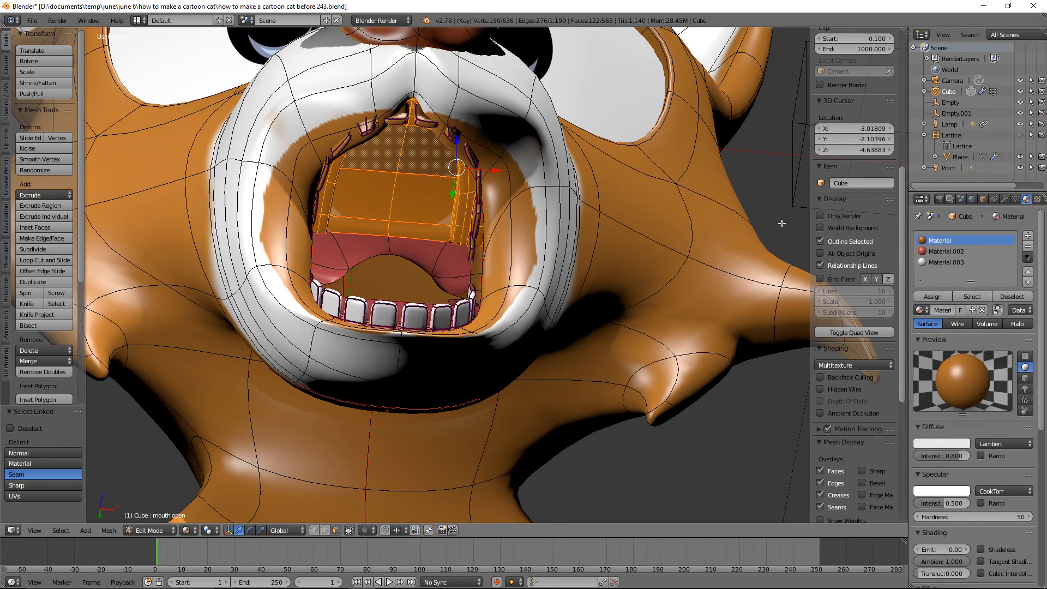
pyautogui.click(936, 252)
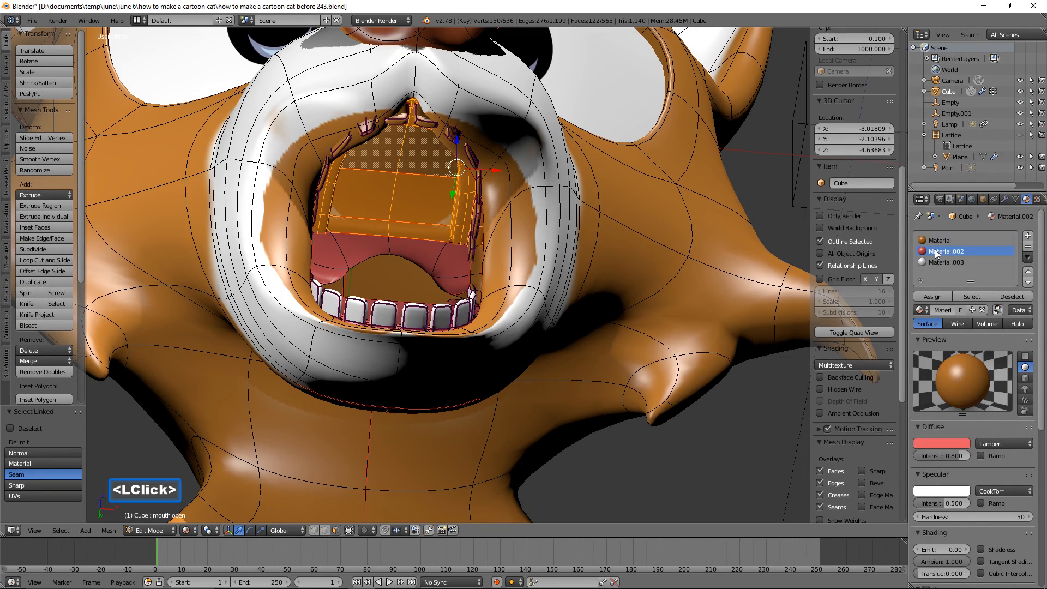
pyautogui.click(945, 297)
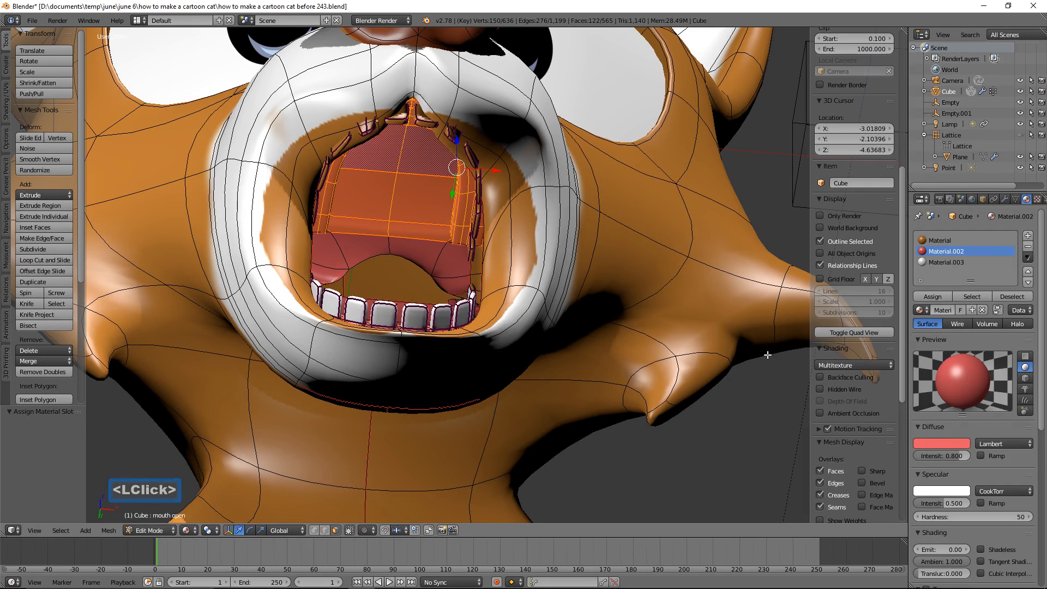
pyautogui.press('a')
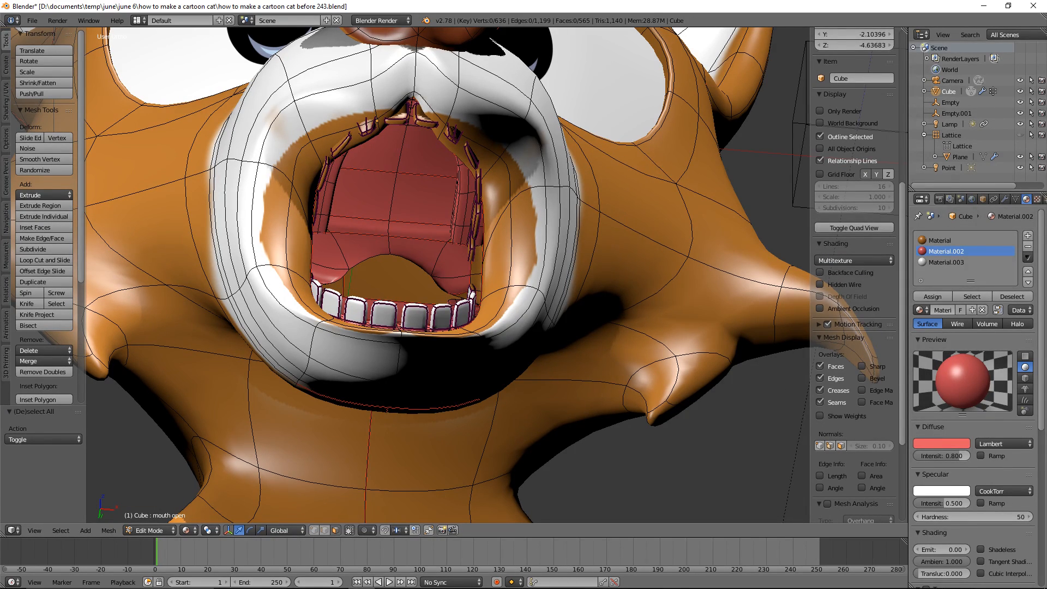
pyautogui.click(610, 155)
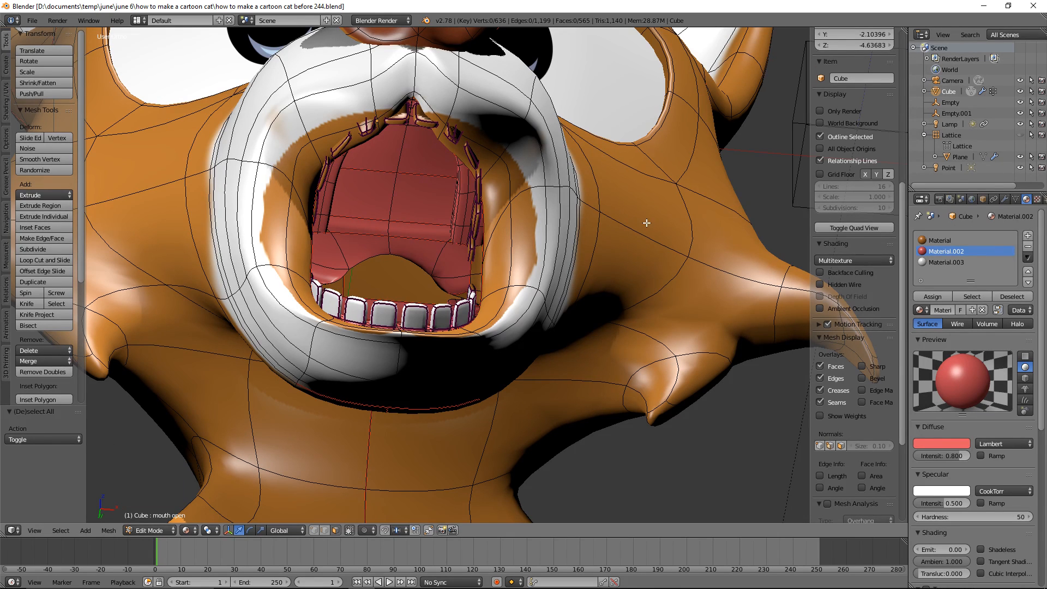
# Step: Hide the head's outer skin and the linked outer cheek and mouth floor faces to expose the inside of the mouth
pyautogui.press('a')
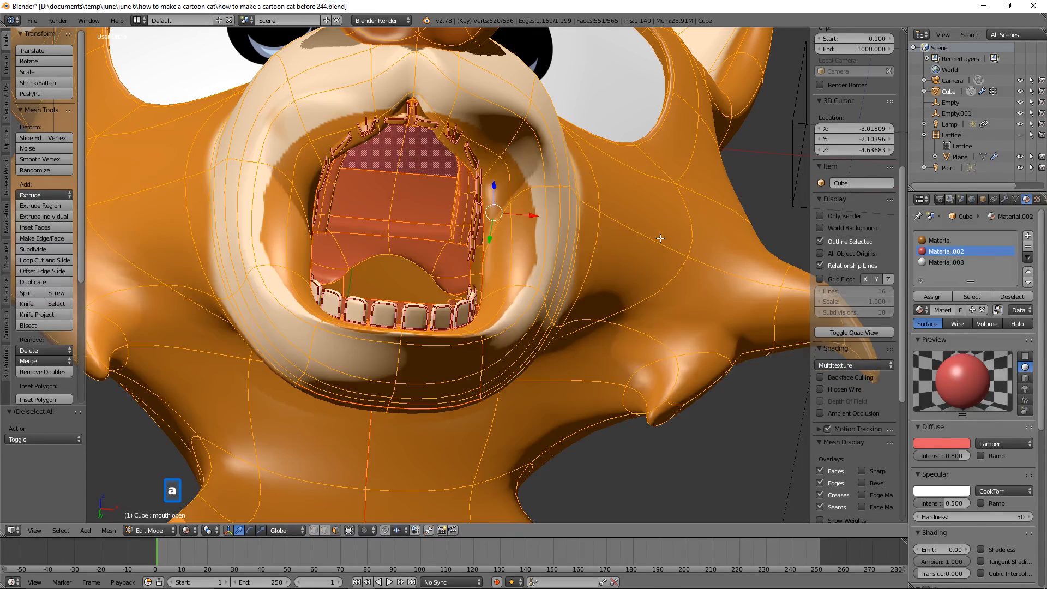
pyautogui.press('a')
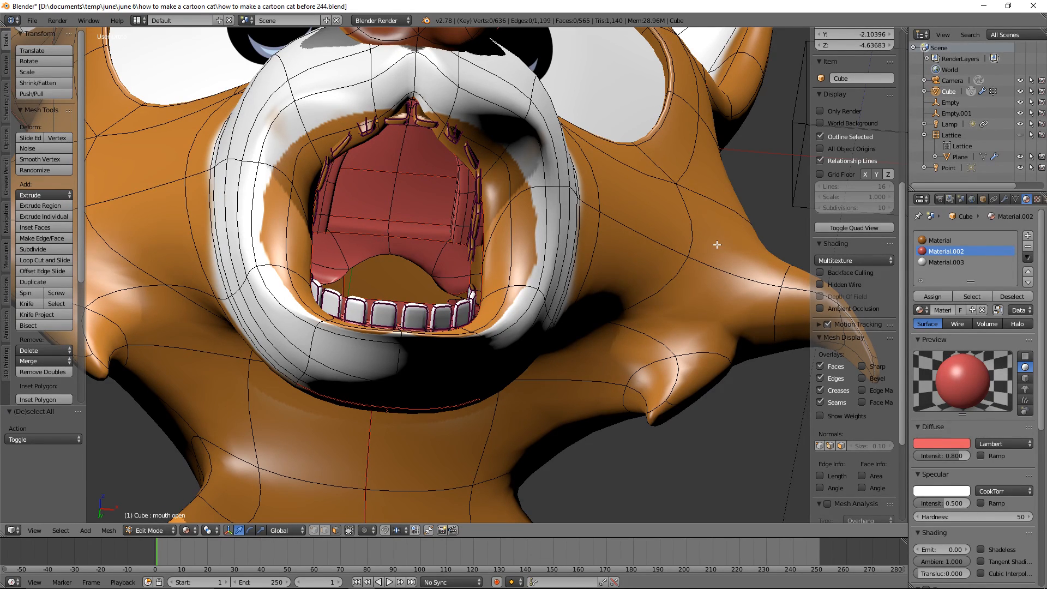
pyautogui.press('l')
pyautogui.press('h')
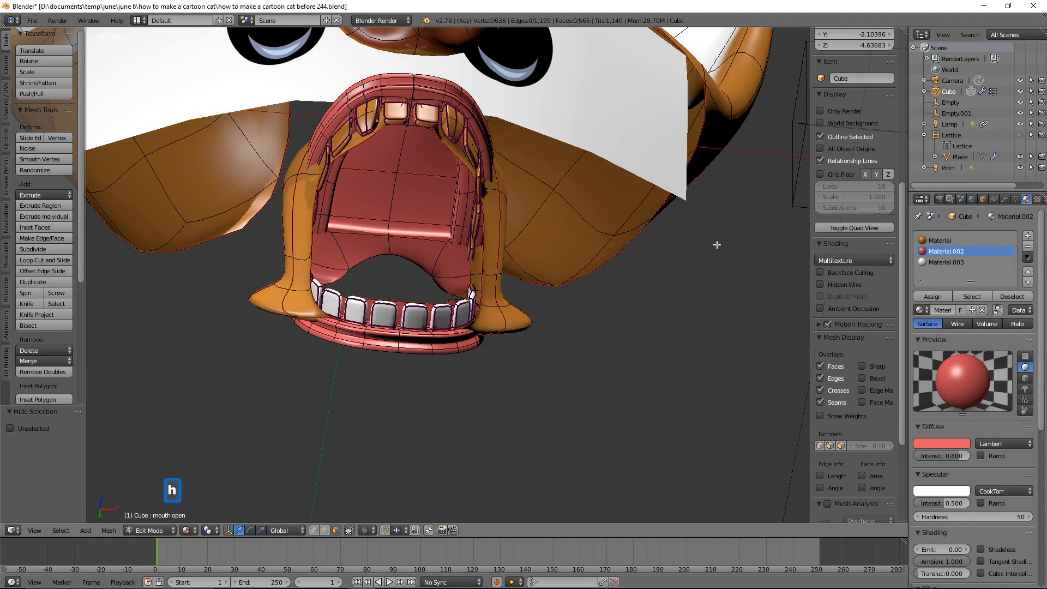
pyautogui.moveTo(594, 192); pyautogui.dragTo(589, 233, button='middle')
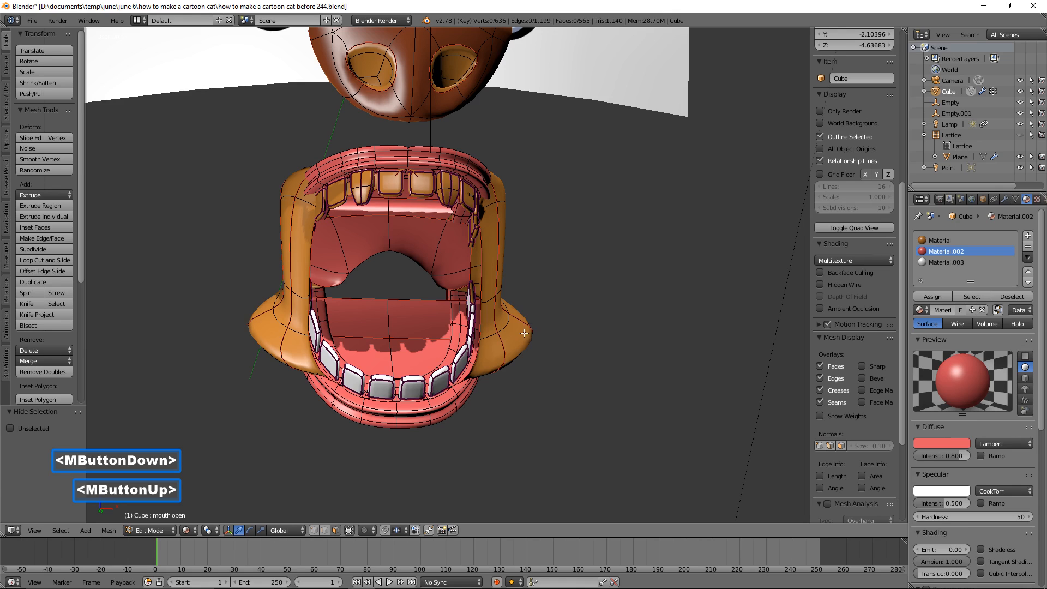
pyautogui.press('l')
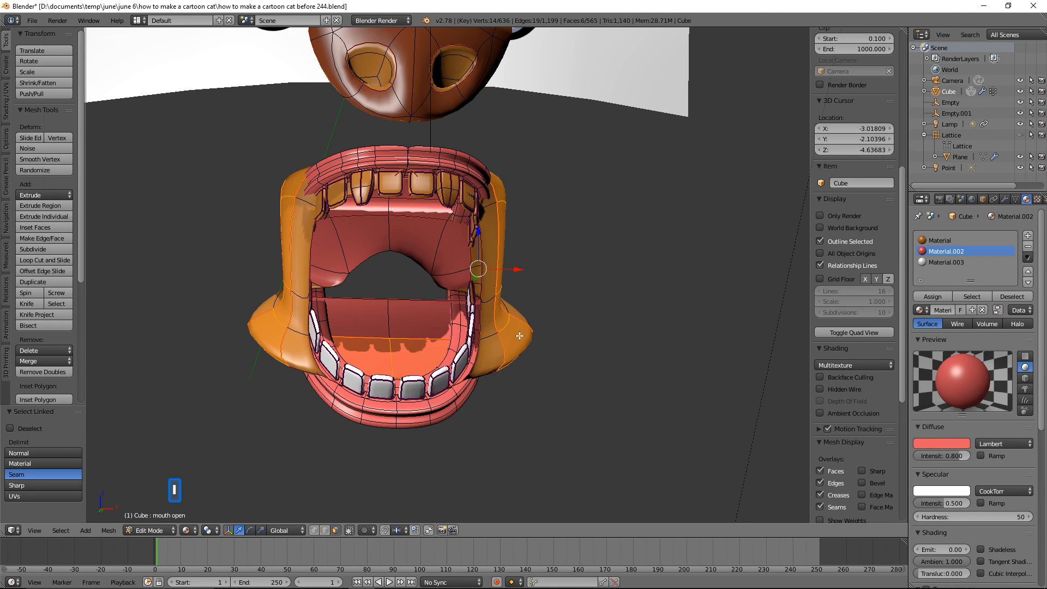
pyautogui.press('h')
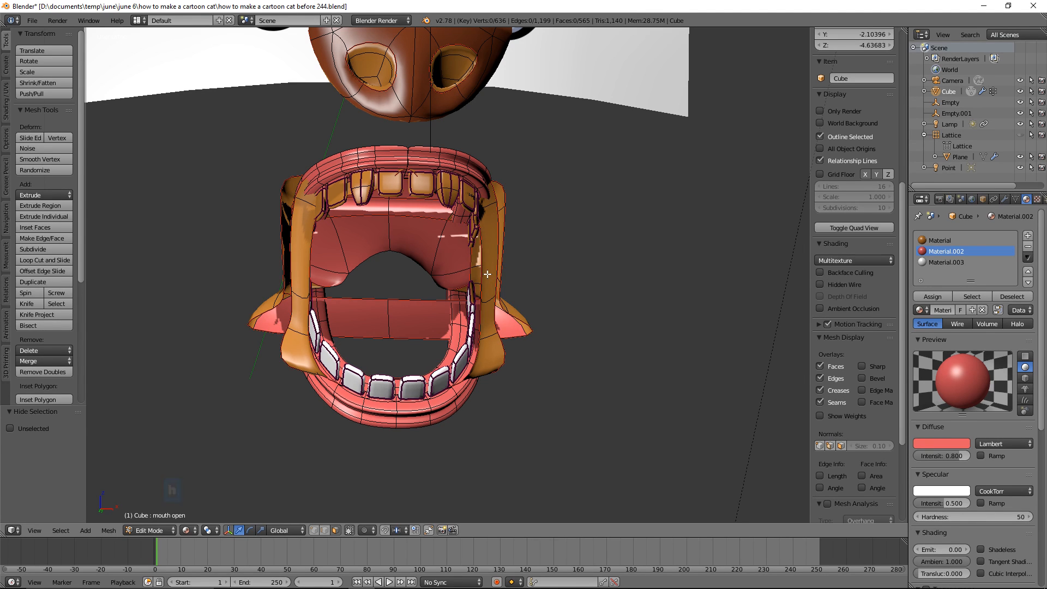
# Step: Hide the inner side strips of the mouth and the linked upper gum geometry around the upper teeth
pyautogui.hotkey('ctrl', 'z')
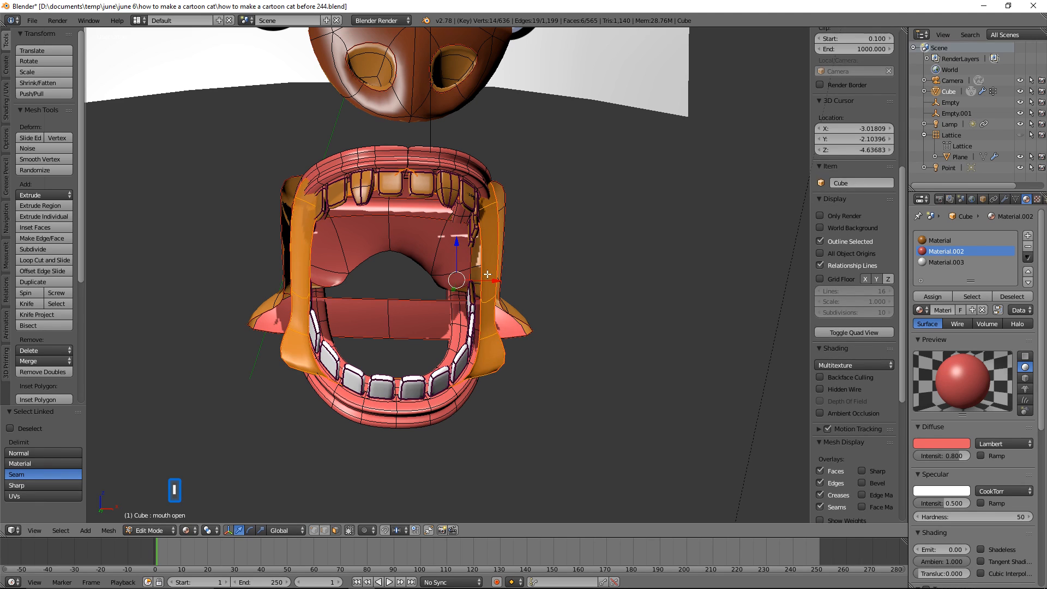
pyautogui.press('h')
pyautogui.moveTo(510, 260); pyautogui.dragTo(491, 255, button='middle')
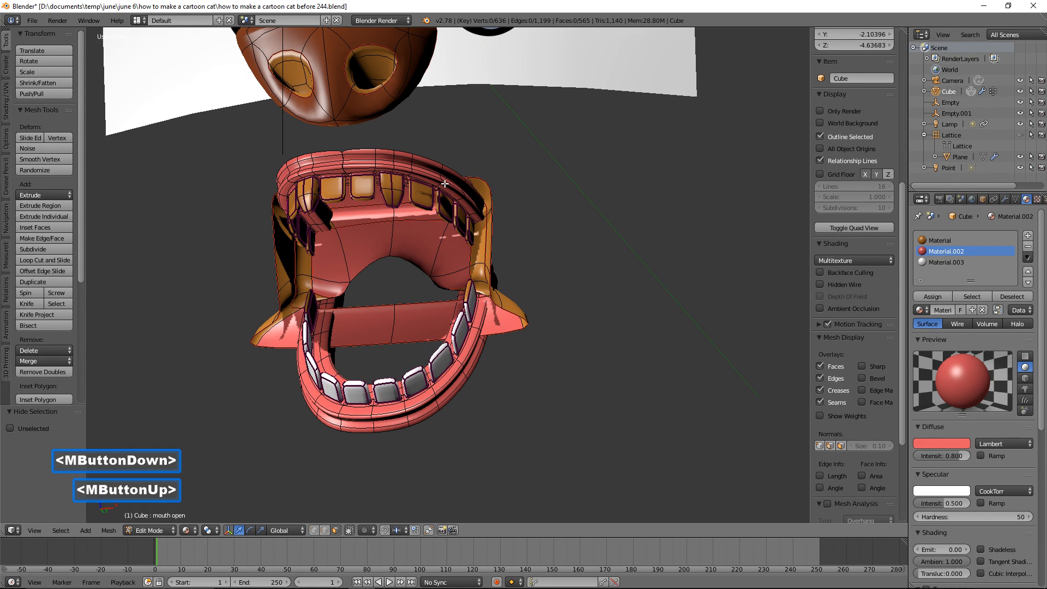
pyautogui.press('l')
pyautogui.press('h')
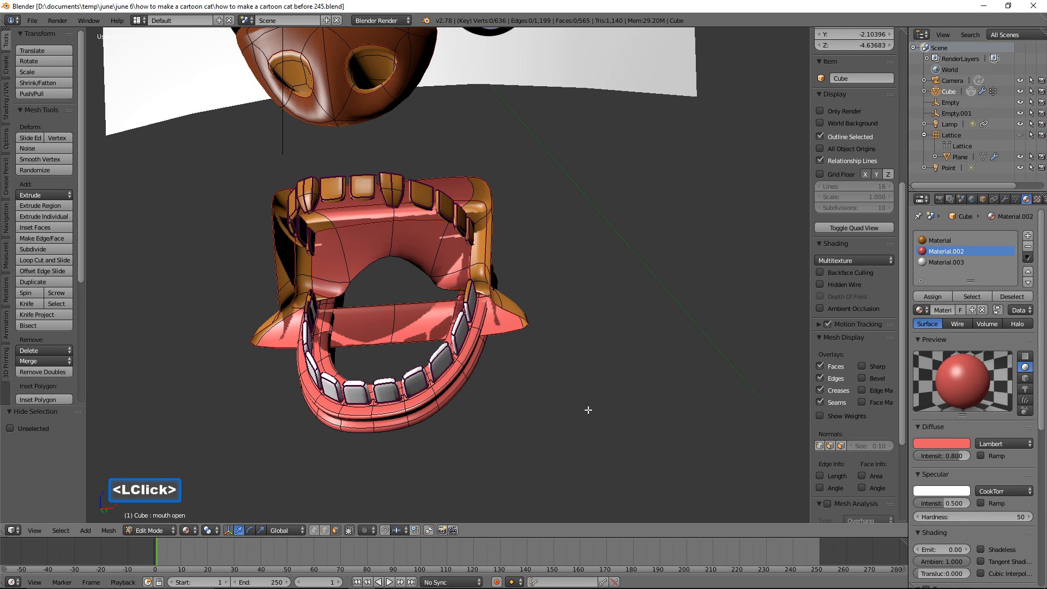
# Step: In wireframe display, hide the lower gums and teeth, the linked mouth lining and the stray end faces, leaving only the upper teeth
pyautogui.press('z')
pyautogui.click(649, 410)
pyautogui.moveTo(608, 394)
pyautogui.keyDown('ctrl'); pyautogui.mouseDown(button='right')
pyautogui.moveTo(595, 369)
pyautogui.moveTo(479, 299)
pyautogui.moveTo(304, 289)
pyautogui.moveTo(266, 392)
pyautogui.moveTo(460, 467)
pyautogui.moveTo(580, 447)
pyautogui.mouseUp(button='right'); pyautogui.keyUp('ctrl')
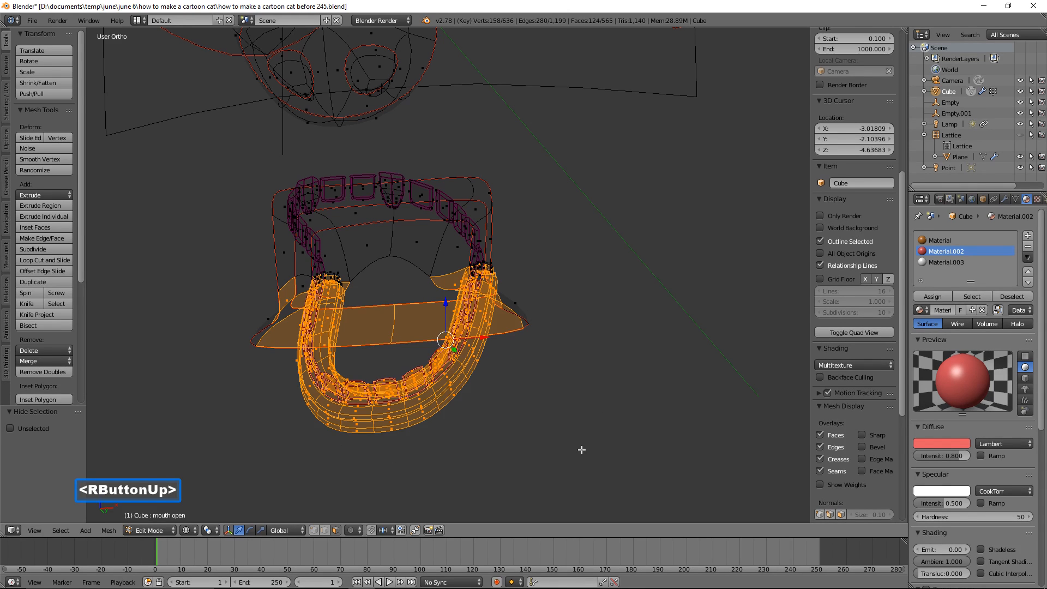
pyautogui.press('ctrl')
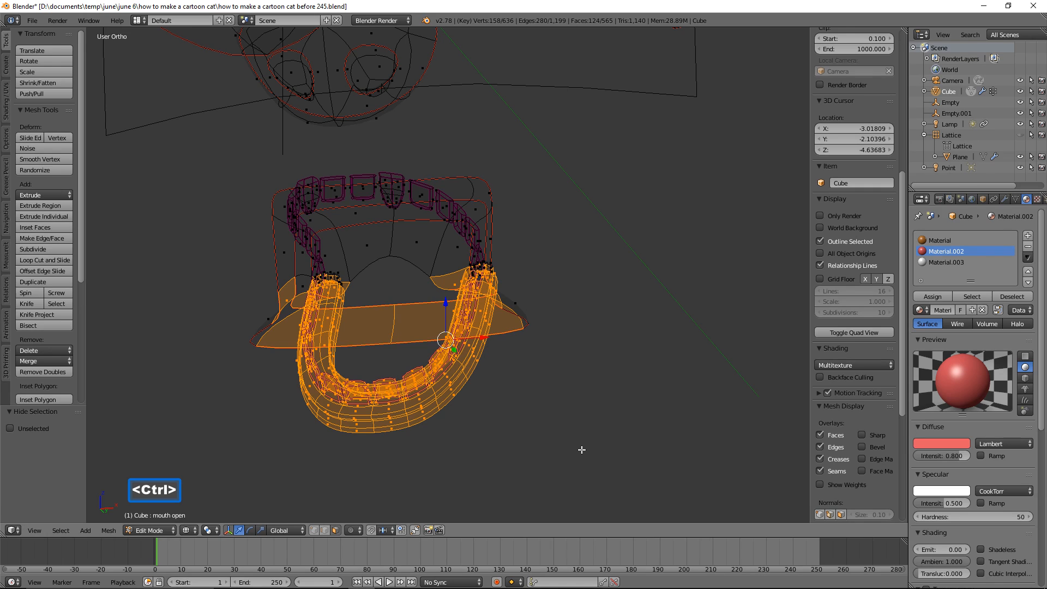
pyautogui.hotkey('ctrl', 'l')
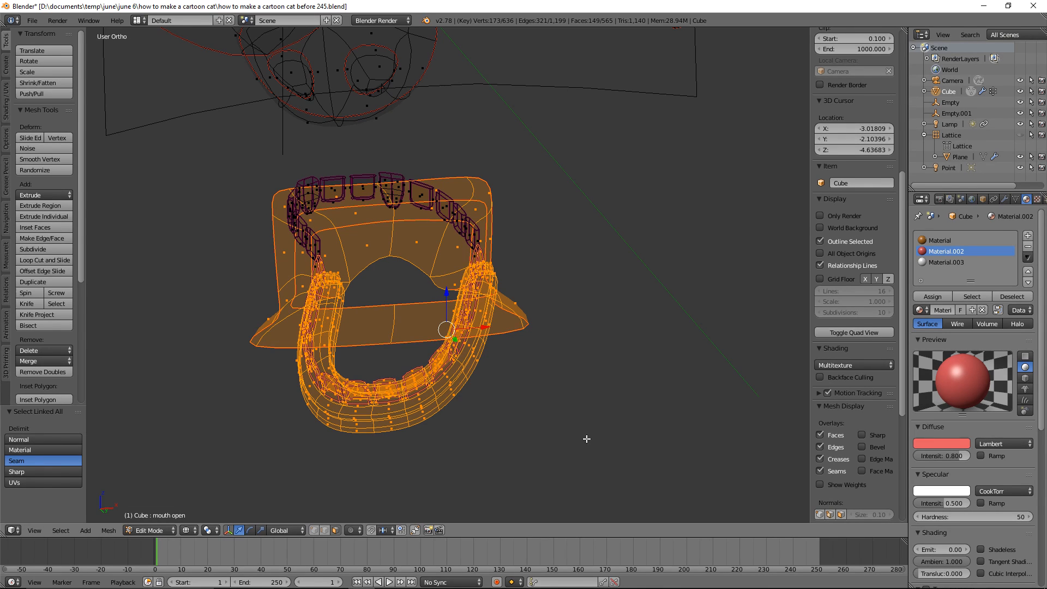
pyautogui.press('h')
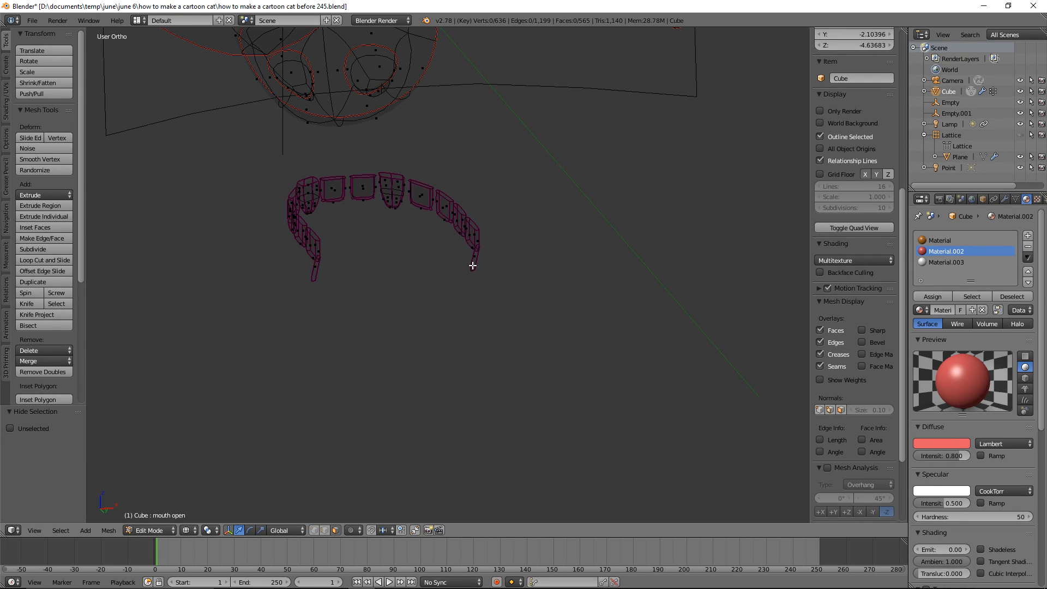
pyautogui.press('l')
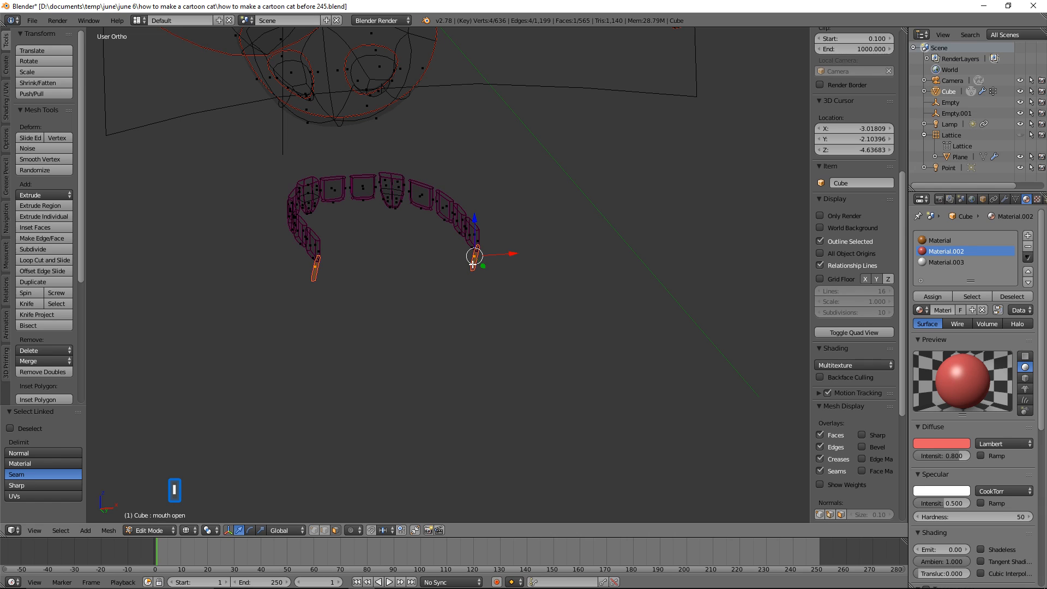
pyautogui.press('h')
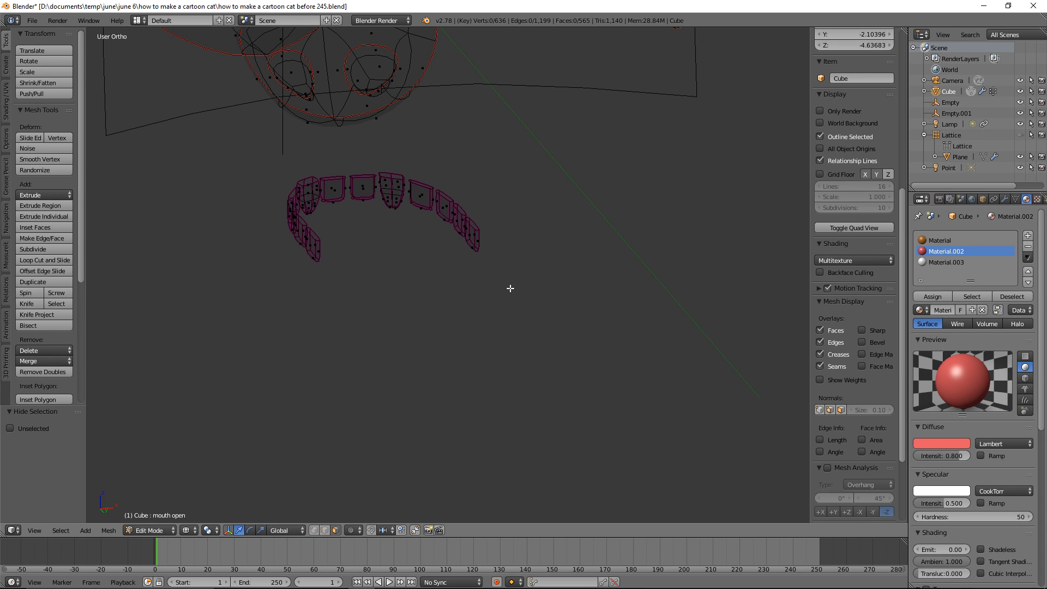
# Step: Lasso-select all the upper teeth, assign them the white Material.003 and clear the selection
pyautogui.press('ctrl')
pyautogui.moveTo(511, 288)
pyautogui.keyDown('ctrl'); pyautogui.mouseDown(button='right')
pyautogui.moveTo(529, 234)
pyautogui.moveTo(477, 173)
pyautogui.moveTo(403, 154)
pyautogui.moveTo(295, 175)
pyautogui.moveTo(254, 245)
pyautogui.moveTo(395, 349)
pyautogui.mouseUp(button='right'); pyautogui.keyUp('ctrl')
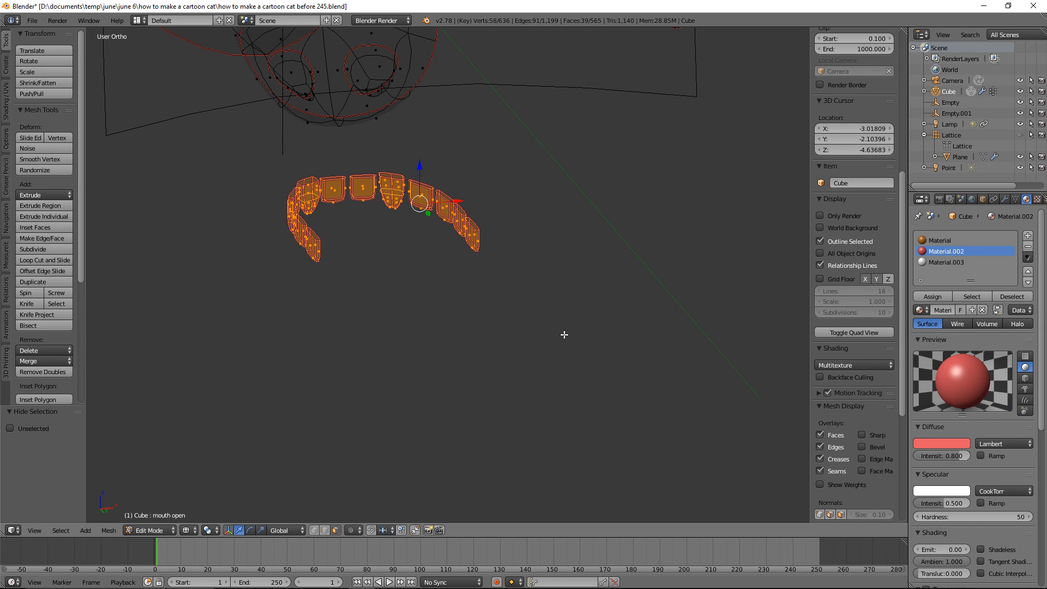
pyautogui.click(977, 262)
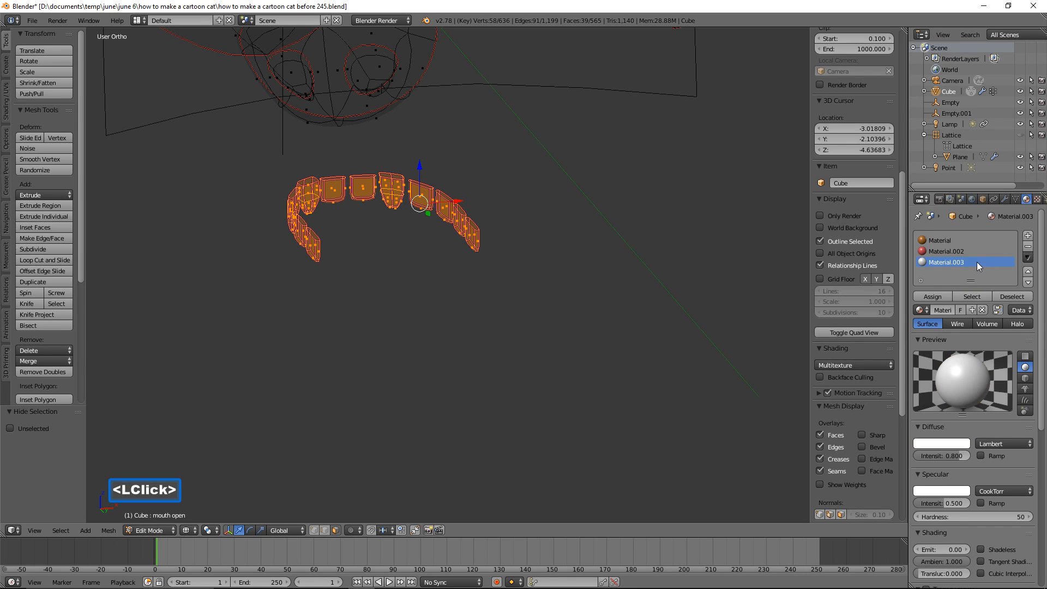
pyautogui.click(933, 297)
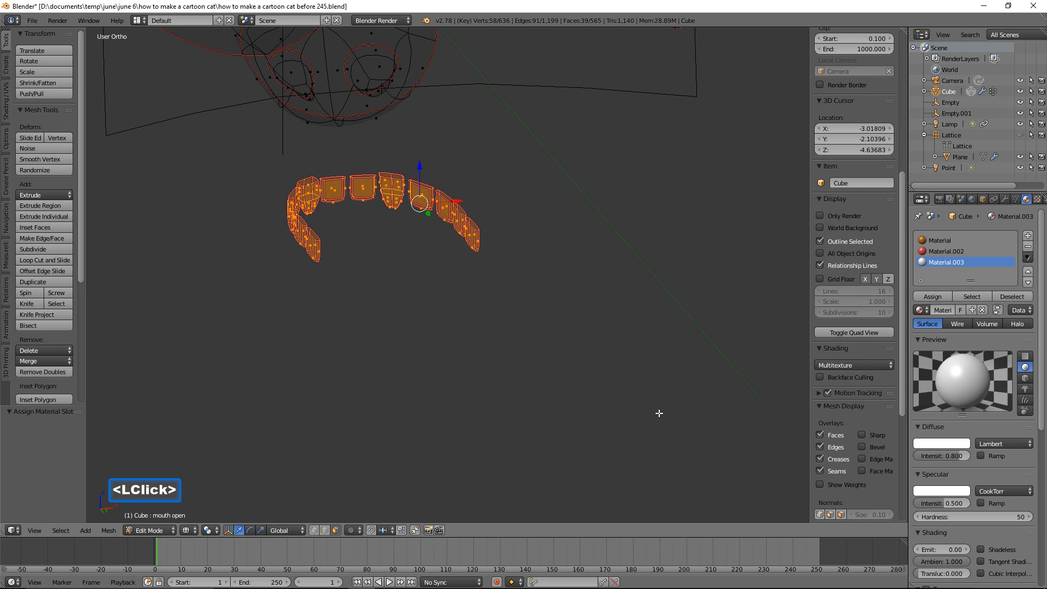
pyautogui.press('a')
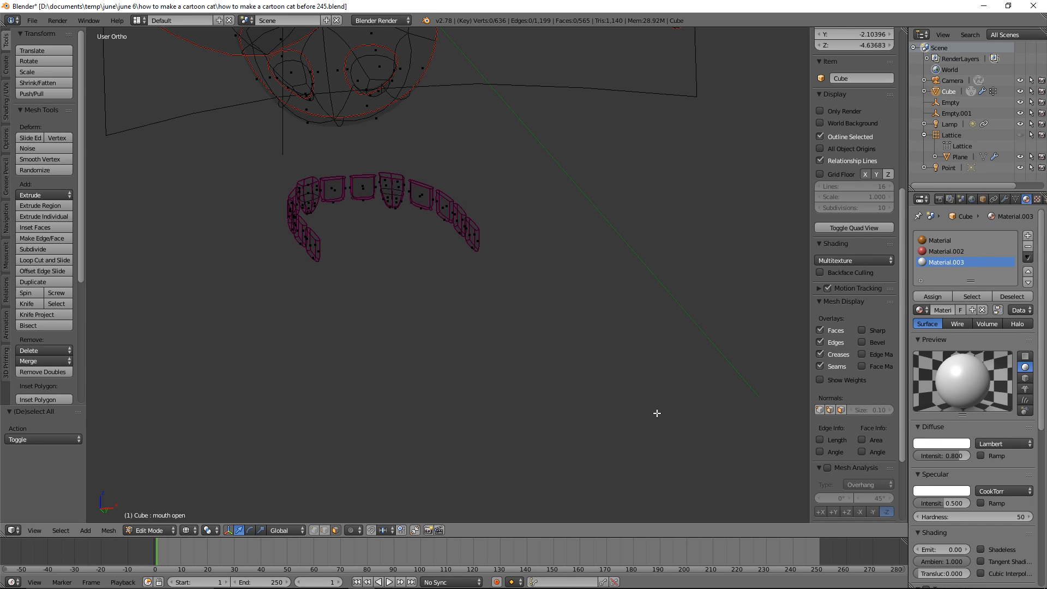
# Step: Reveal all hidden geometry, deselect it, and return the viewport from wireframe to a display showing the materials
pyautogui.press('alt')
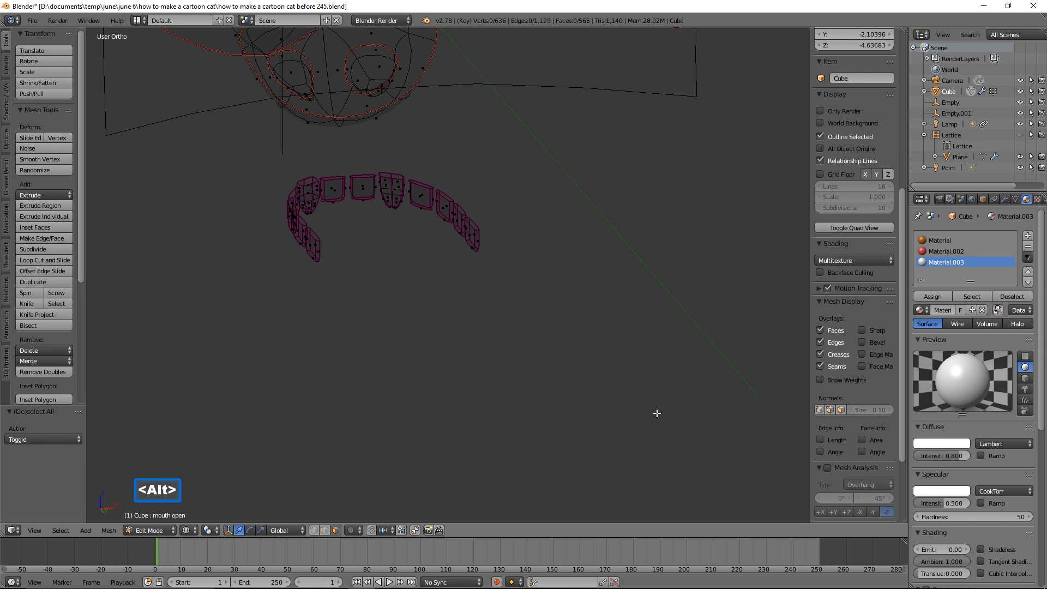
pyautogui.hotkey('alt', 'h')
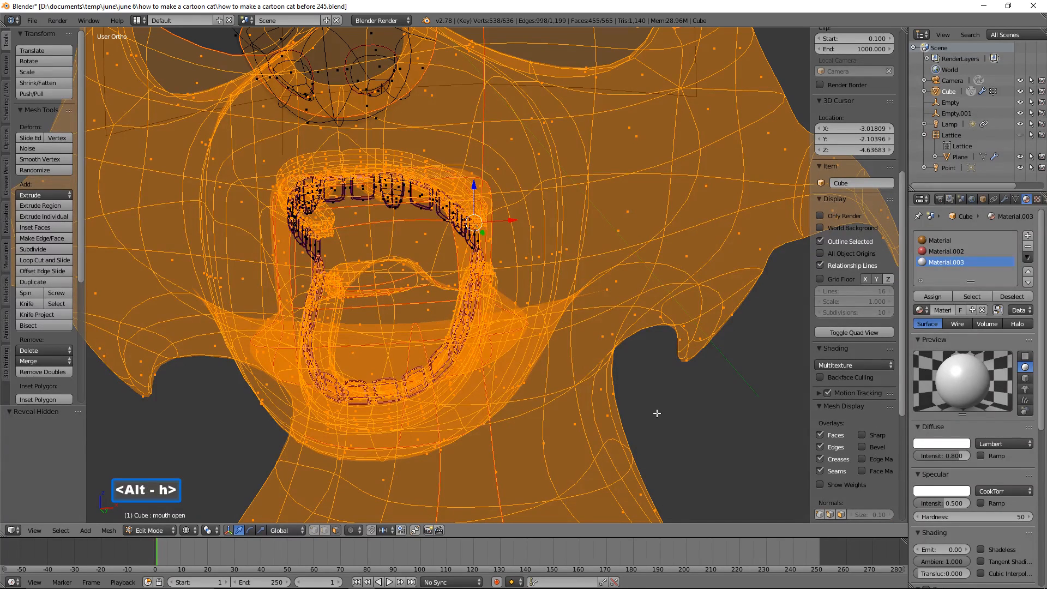
pyautogui.press('a')
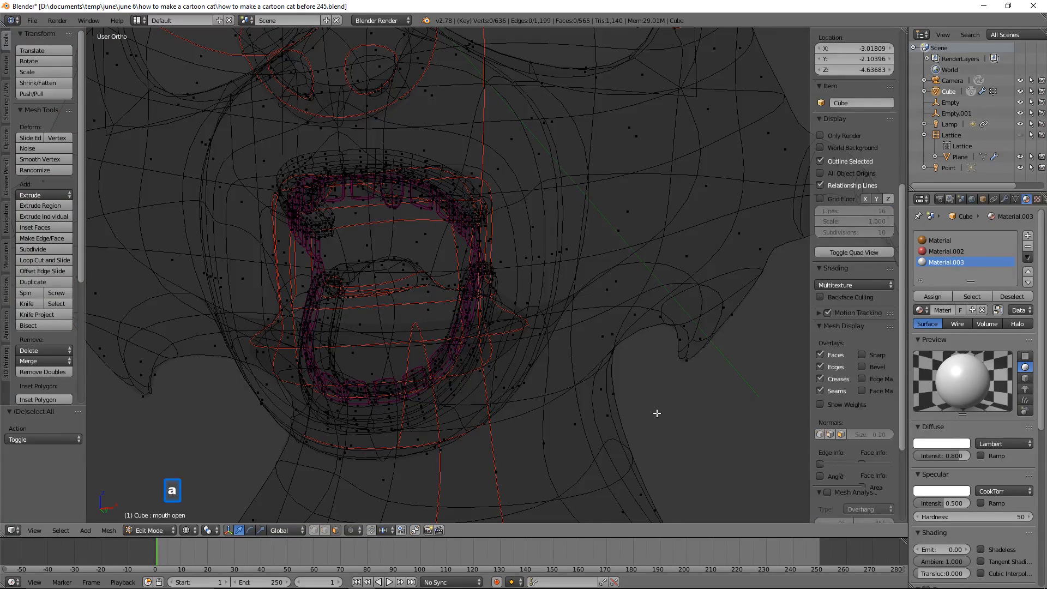
pyautogui.press('z')
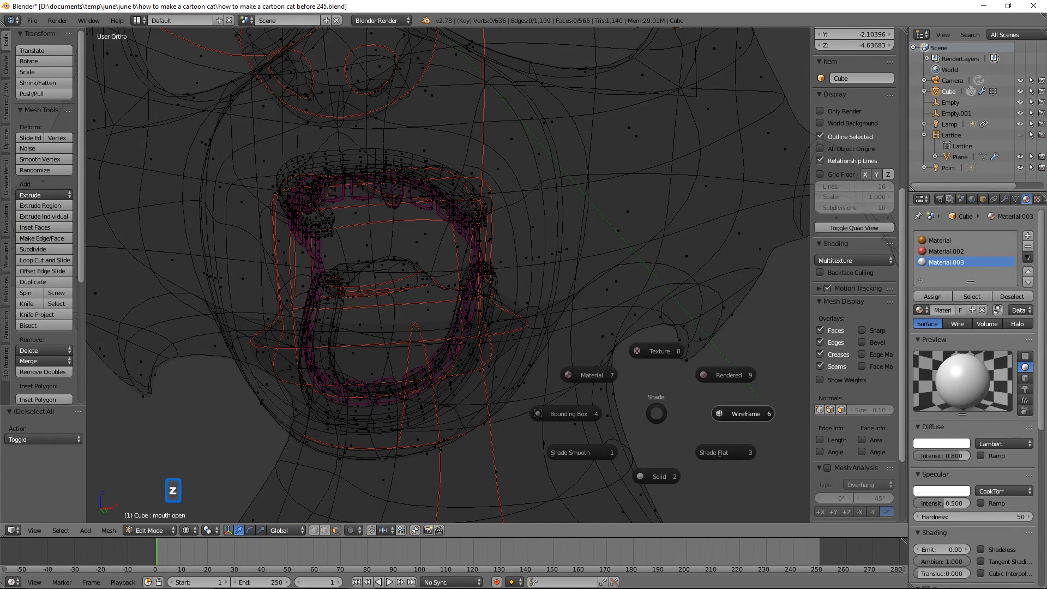
pyautogui.click(670, 476)
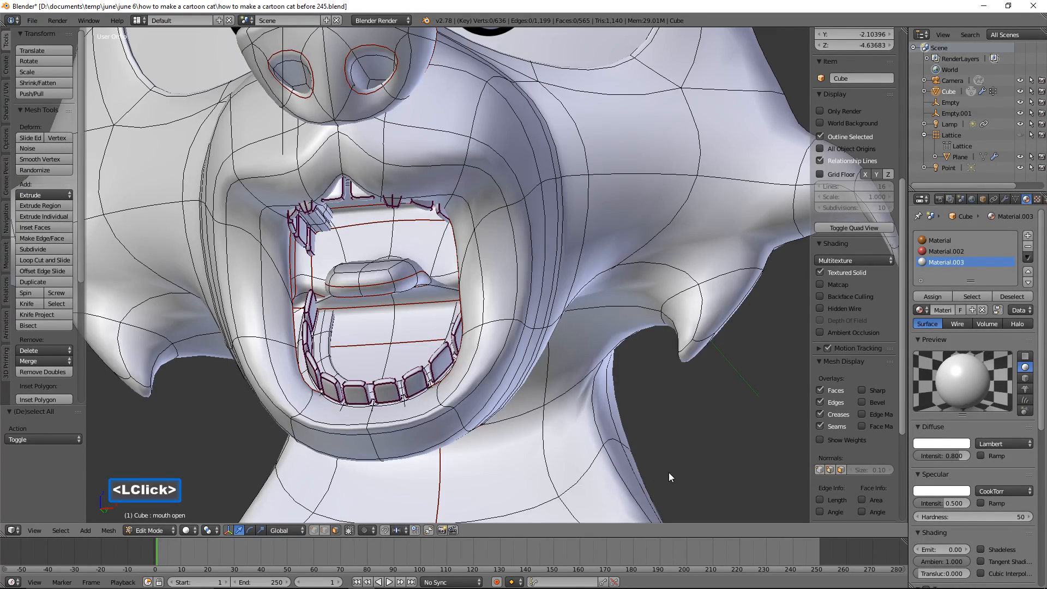
pyautogui.click(195, 533)
pyautogui.click(244, 467)
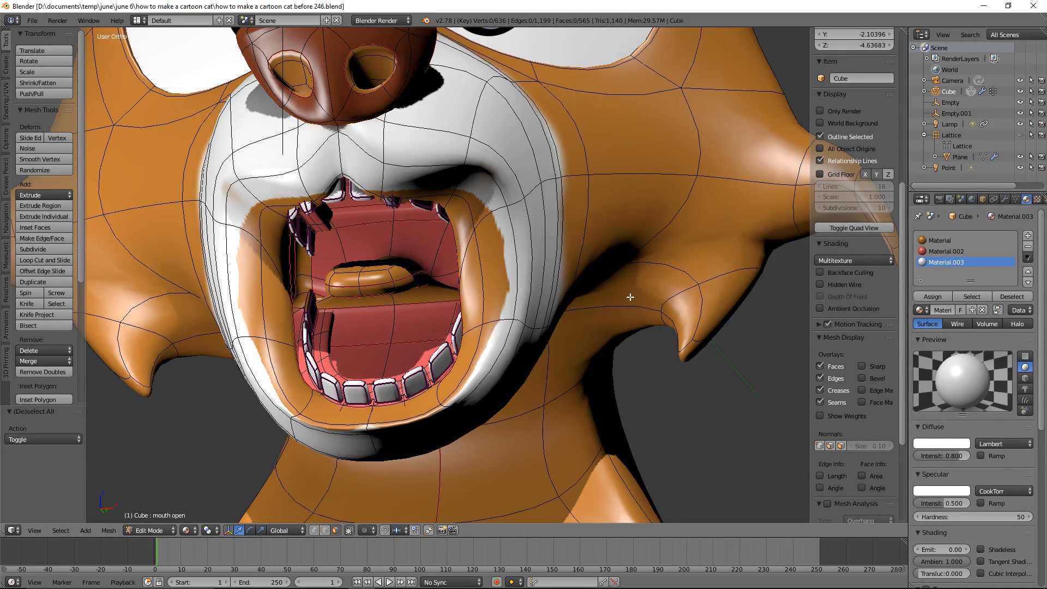
# Step: Select the tongue through its vertex group, assign it the red Material.002 and clear the selection
pyautogui.click(1015, 200)
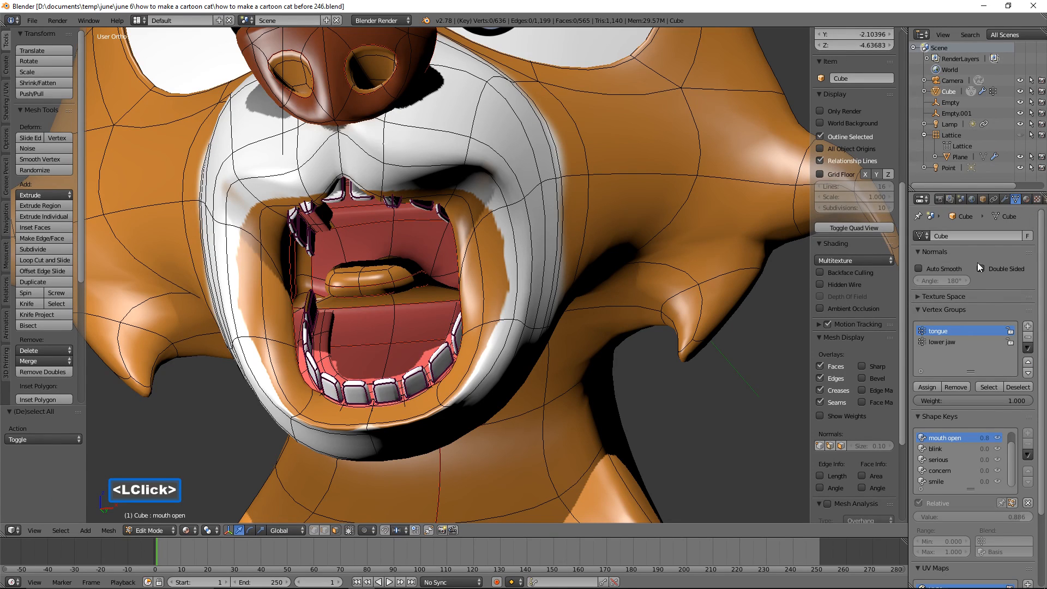
pyautogui.click(1000, 388)
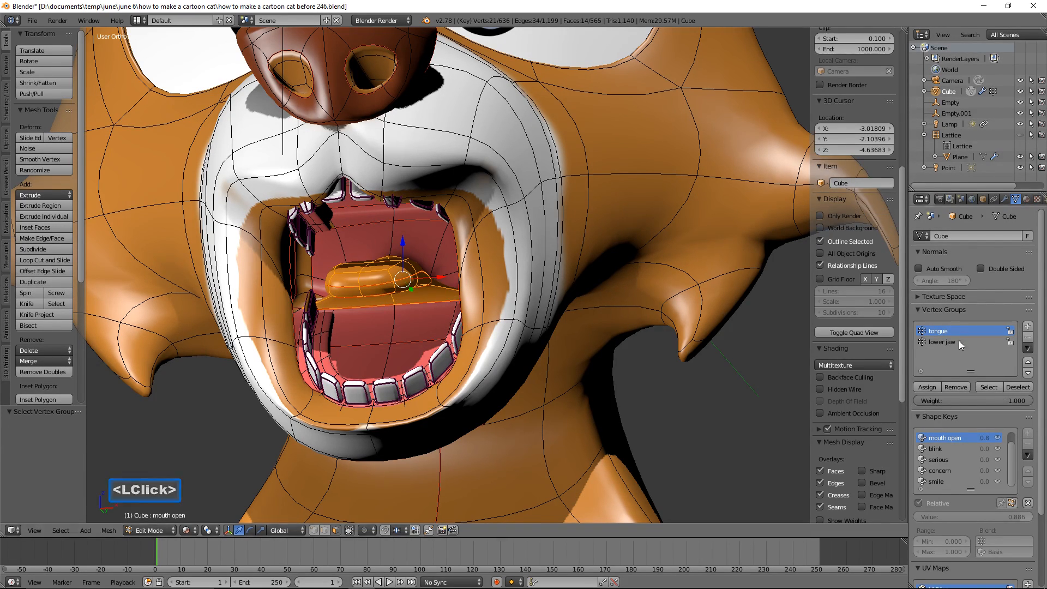
pyautogui.click(1027, 199)
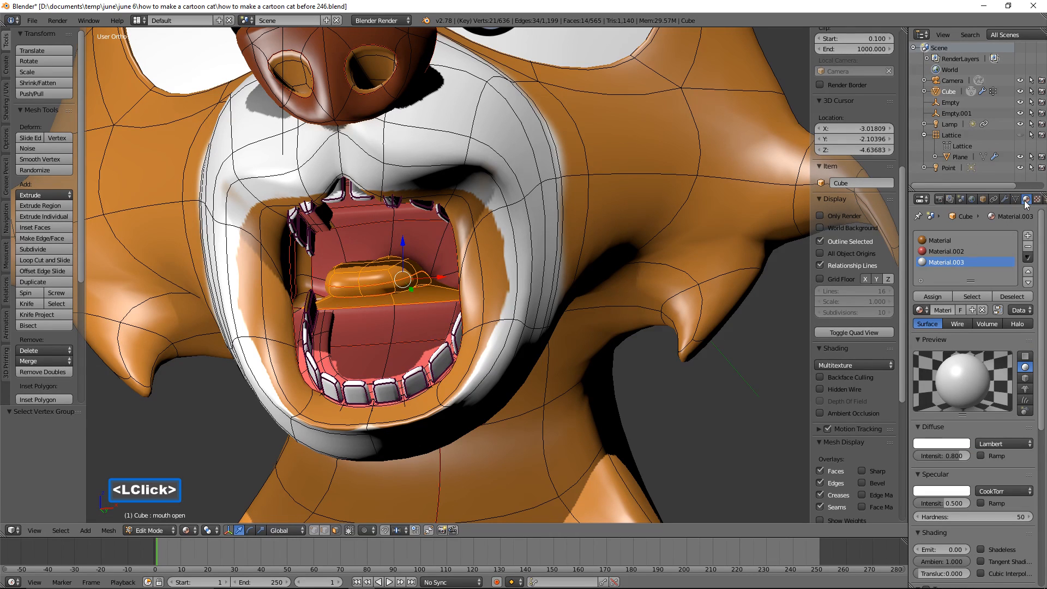
pyautogui.click(963, 251)
pyautogui.click(943, 296)
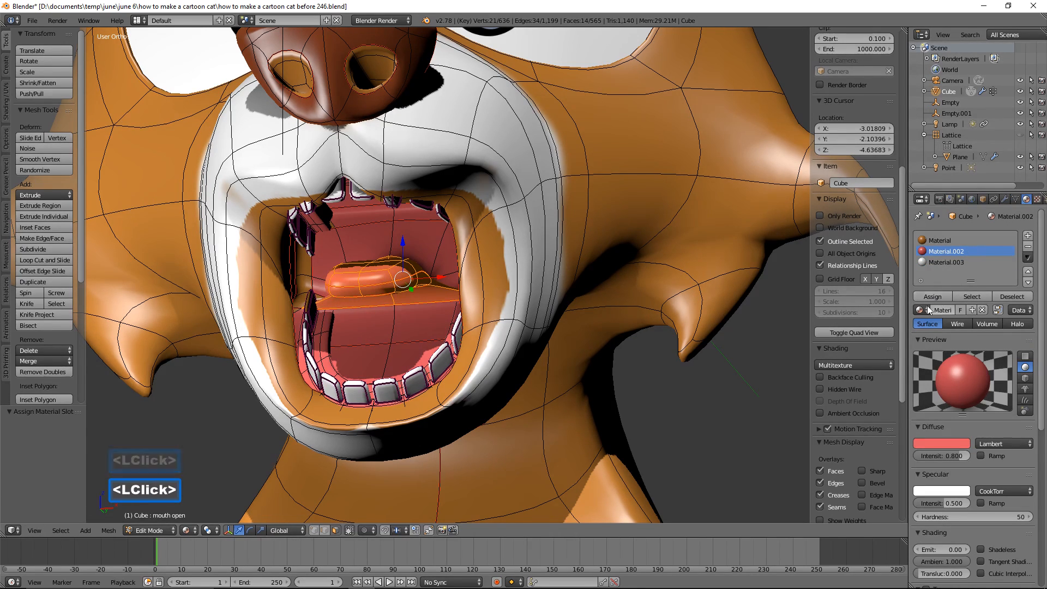
pyautogui.press('a')
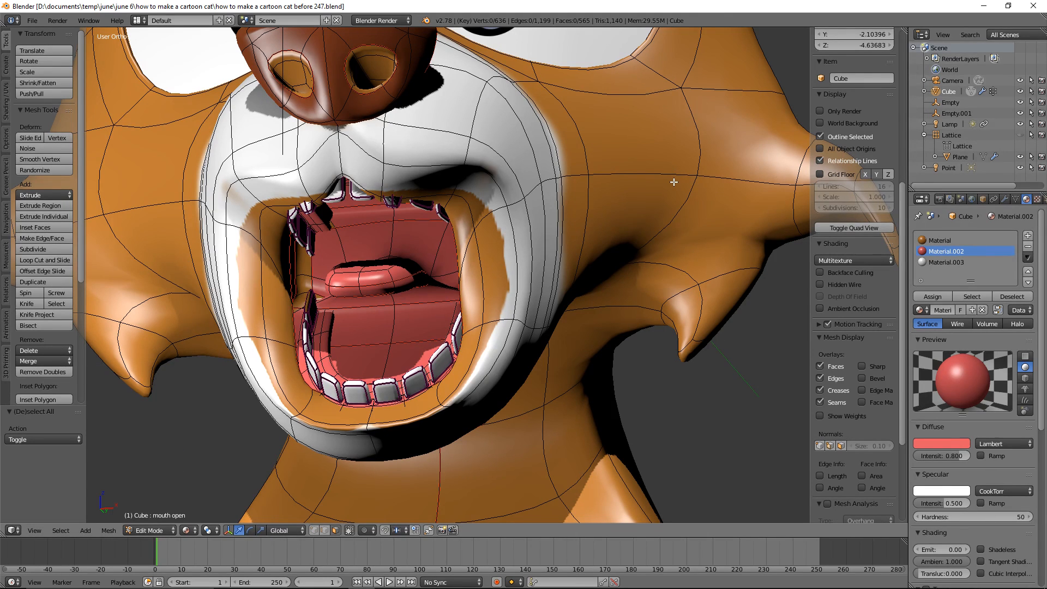
# Step: Switch the head to Texture Paint mode and reduce the brush radius to 25 px
pyautogui.keyDown('ctrl'); pyautogui.moveTo(674, 170); pyautogui.dragTo(686, 236, button='middle'); pyautogui.keyUp('ctrl')
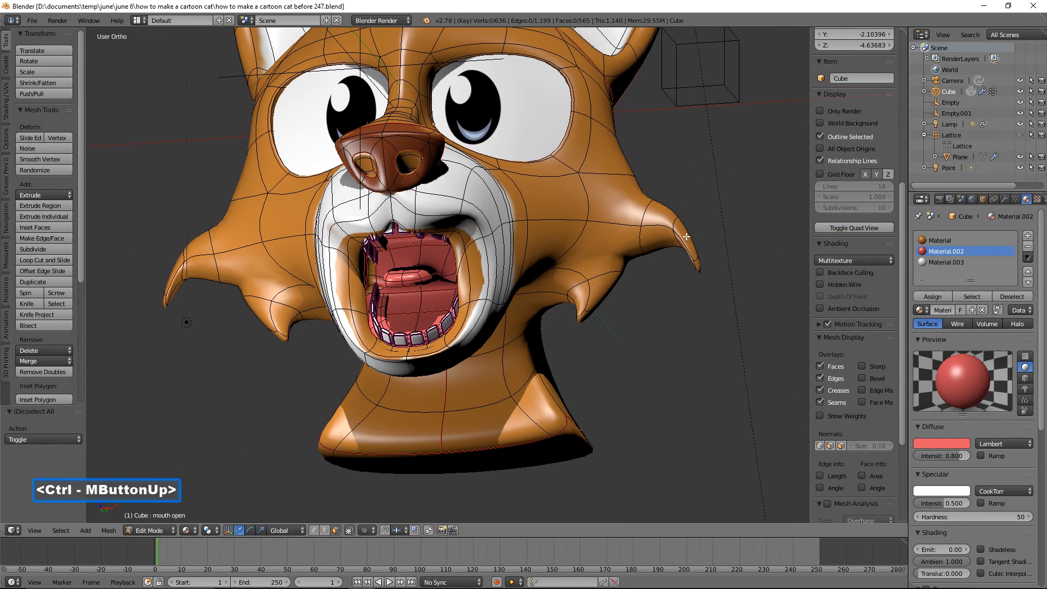
pyautogui.click(172, 530)
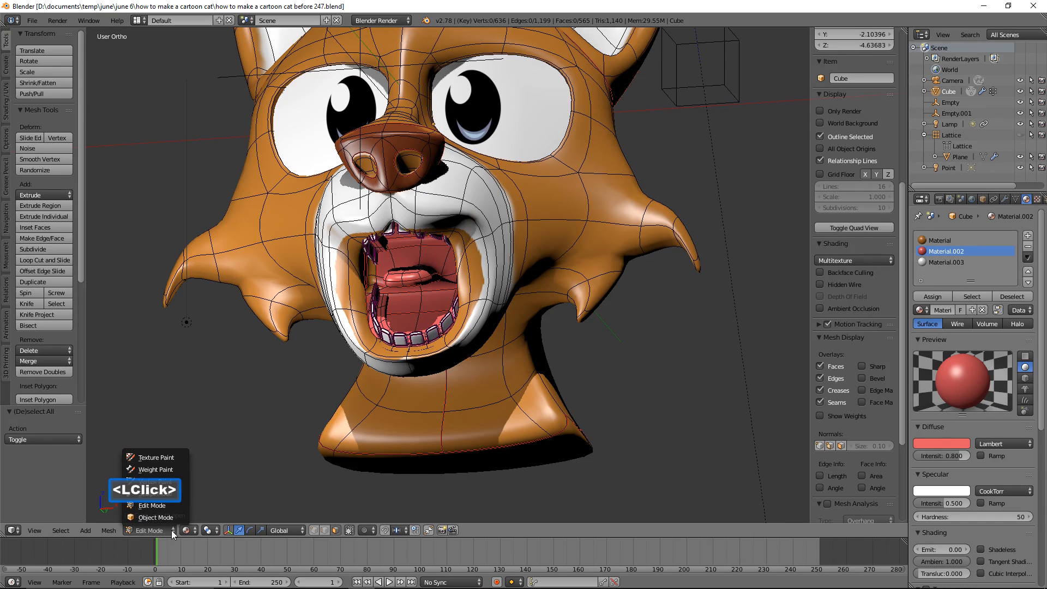
pyautogui.click(181, 458)
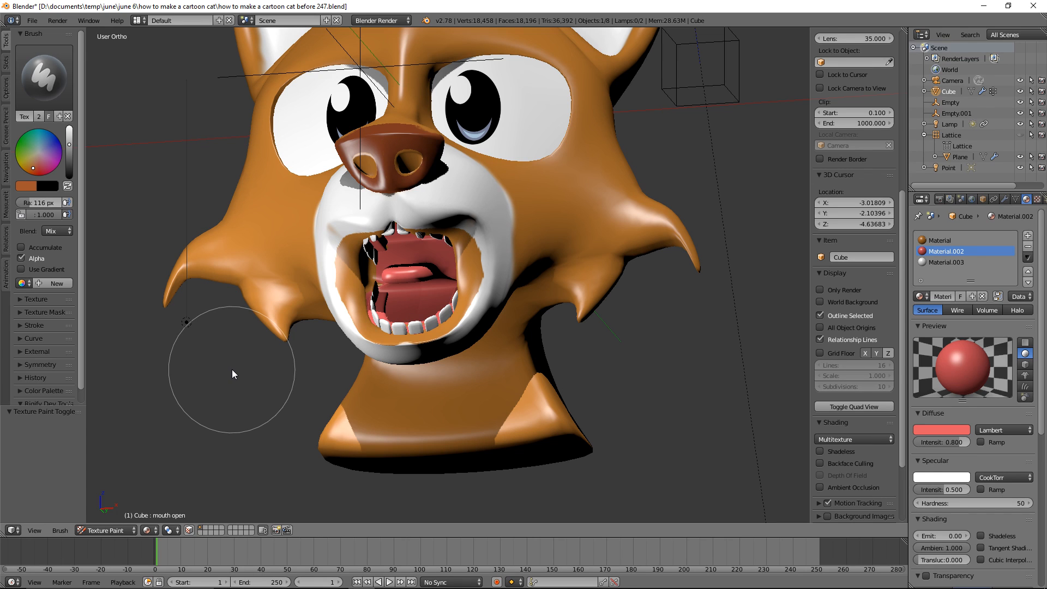
pyautogui.press('f')
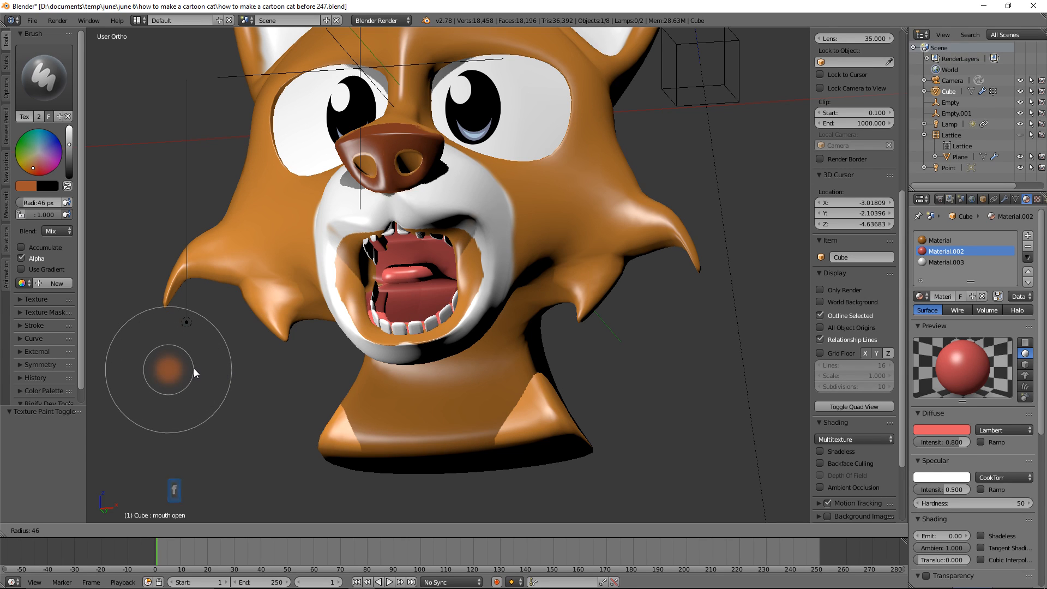
pyautogui.click(194, 368)
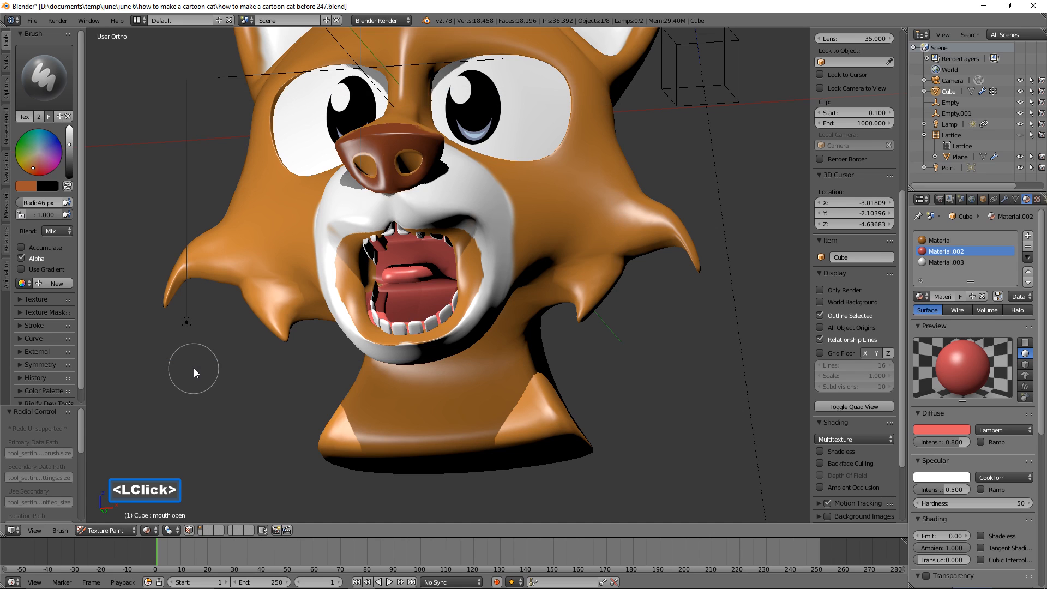
pyautogui.press('f')
pyautogui.click(182, 370)
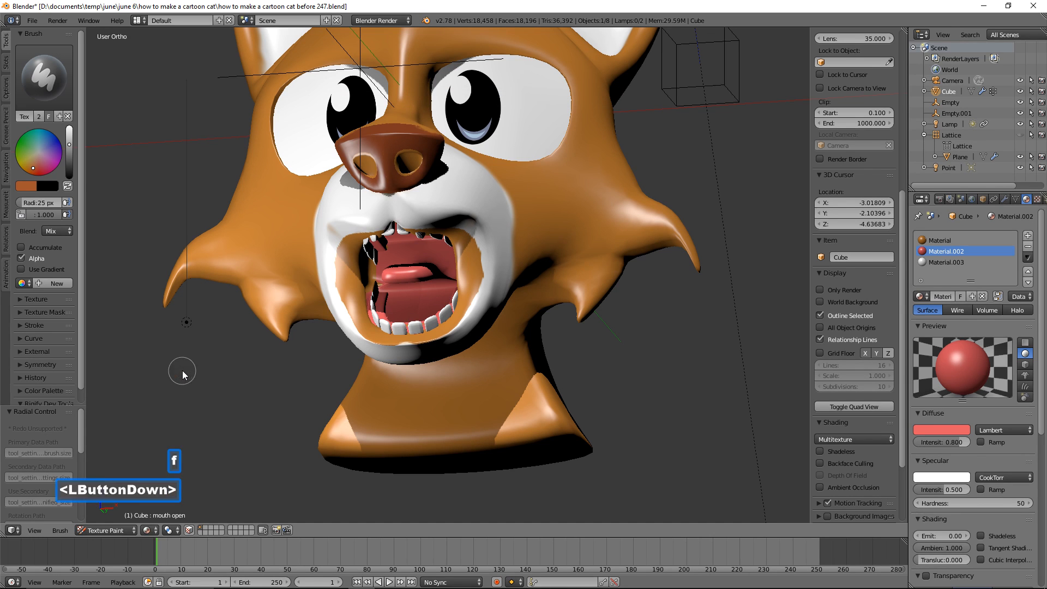
# Step: Sample the muzzle's white and paint over the orange skin all around the rim of the open mouth
pyautogui.keyDown('ctrl'); pyautogui.moveTo(510, 306); pyautogui.dragTo(512, 261, button='middle'); pyautogui.keyUp('ctrl')
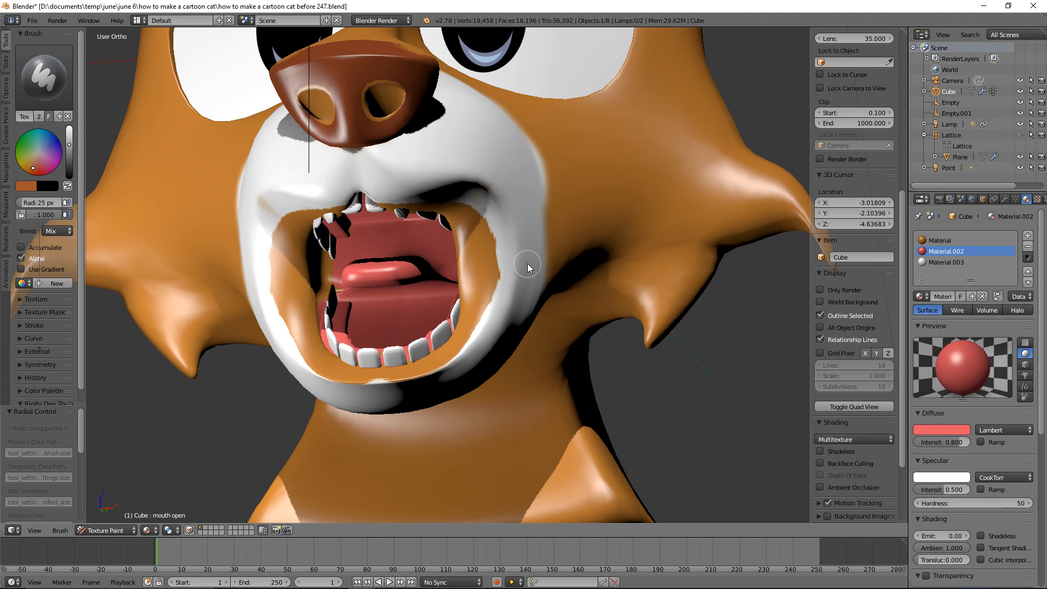
pyautogui.press('s')
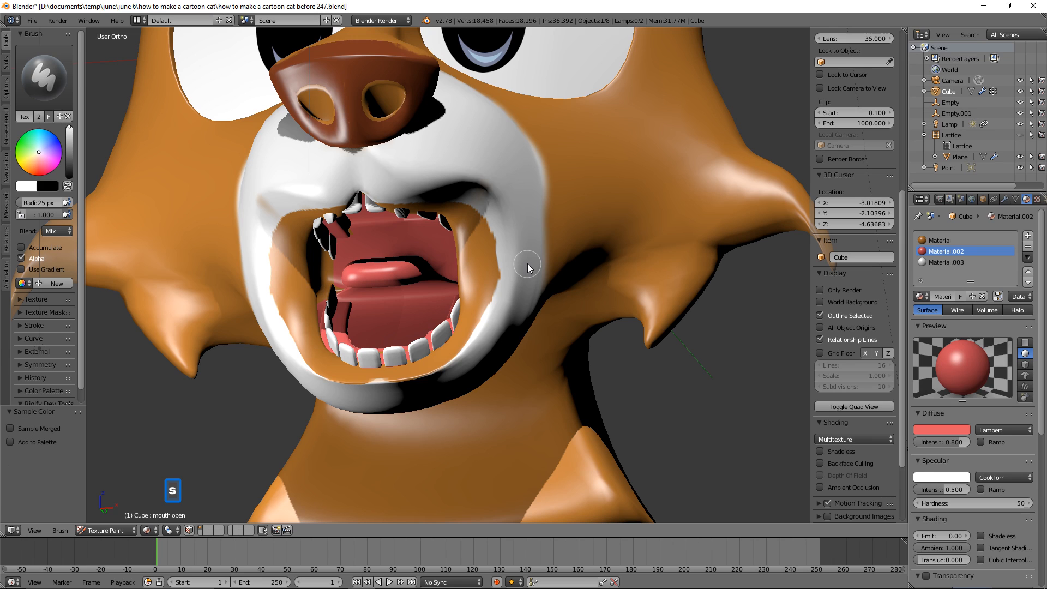
pyautogui.moveTo(495, 244)
pyautogui.mouseDown()
pyautogui.moveTo(490, 268)
pyautogui.moveTo(486, 220)
pyautogui.moveTo(469, 199)
pyautogui.moveTo(485, 305)
pyautogui.moveTo(497, 274)
pyautogui.moveTo(468, 357)
pyautogui.moveTo(384, 392)
pyautogui.moveTo(420, 380)
pyautogui.moveTo(488, 320)
pyautogui.mouseUp()
pyautogui.moveTo(483, 277)
pyautogui.mouseDown()
pyautogui.moveTo(475, 299)
pyautogui.moveTo(461, 205)
pyautogui.moveTo(464, 342)
pyautogui.moveTo(473, 335)
pyautogui.mouseUp()
pyautogui.moveTo(485, 291)
pyautogui.mouseDown(button='middle')
pyautogui.moveTo(494, 249)
pyautogui.moveTo(468, 226)
pyautogui.mouseUp(button='middle')
pyautogui.moveTo(468, 226)
pyautogui.mouseDown()
pyautogui.moveTo(458, 202)
pyautogui.moveTo(465, 228)
pyautogui.moveTo(401, 172)
pyautogui.moveTo(444, 205)
pyautogui.moveTo(462, 248)
pyautogui.moveTo(454, 218)
pyautogui.mouseUp()
pyautogui.moveTo(512, 220)
pyautogui.mouseDown(button='middle')
pyautogui.moveTo(541, 274)
pyautogui.moveTo(525, 309)
pyautogui.mouseUp(button='middle')
pyautogui.moveTo(427, 354)
pyautogui.mouseDown()
pyautogui.moveTo(375, 359)
pyautogui.moveTo(376, 368)
pyautogui.moveTo(439, 346)
pyautogui.moveTo(466, 313)
pyautogui.moveTo(439, 344)
pyautogui.moveTo(472, 273)
pyautogui.moveTo(461, 209)
pyautogui.moveTo(463, 225)
pyautogui.mouseUp()
pyautogui.moveTo(480, 267)
pyautogui.mouseDown(button='middle')
pyautogui.moveTo(504, 181)
pyautogui.moveTo(491, 254)
pyautogui.mouseUp(button='middle')
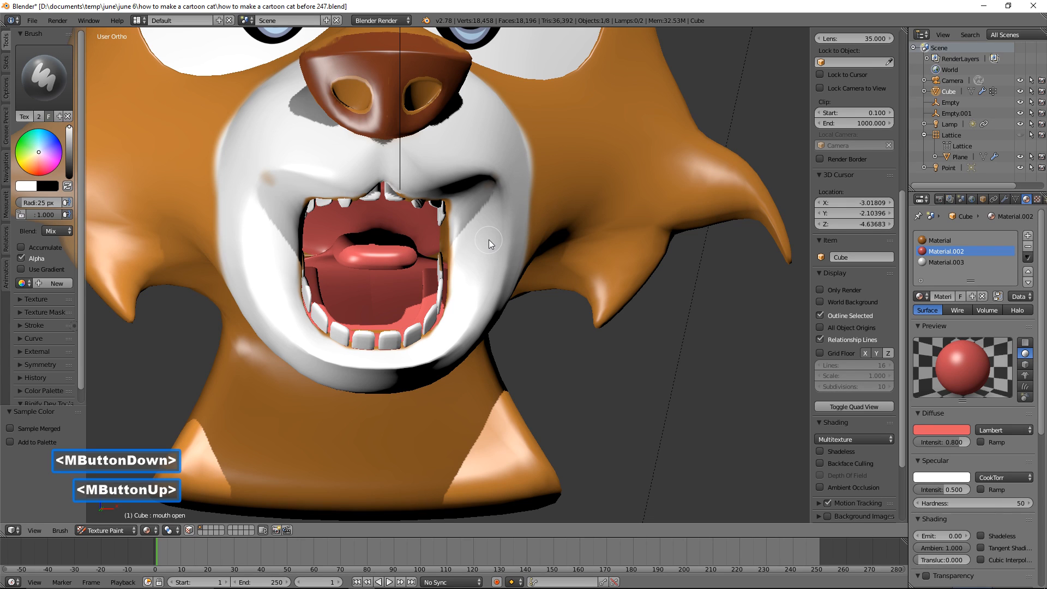
# Step: Touch up the remaining discoloured spots on the upper muzzle and below the nose with white paint
pyautogui.moveTo(494, 205)
pyautogui.mouseDown()
pyautogui.moveTo(482, 222)
pyautogui.moveTo(484, 185)
pyautogui.moveTo(501, 179)
pyautogui.moveTo(467, 172)
pyautogui.moveTo(482, 174)
pyautogui.mouseUp()
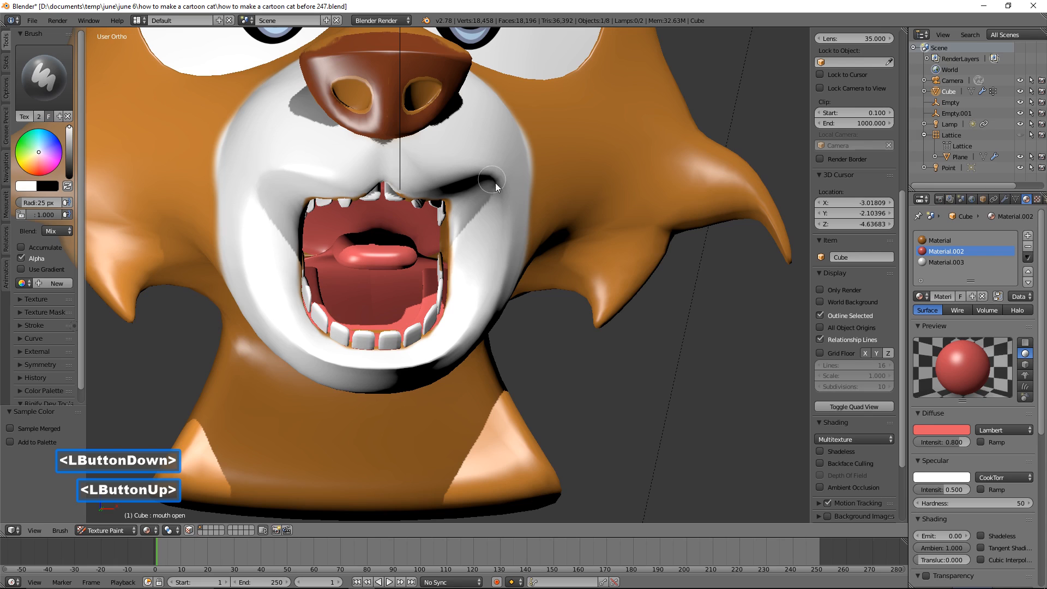
pyautogui.scroll(-1, 501, 204)
pyautogui.moveTo(472, 182); pyautogui.dragTo(538, 192, button='middle')
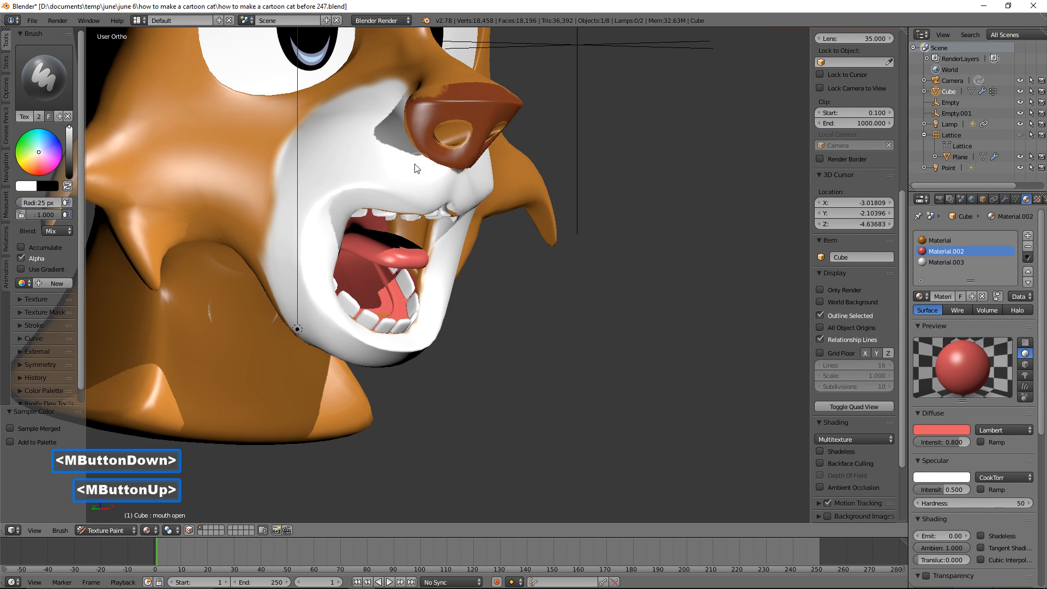
pyautogui.moveTo(384, 139)
pyautogui.mouseDown()
pyautogui.moveTo(377, 124)
pyautogui.moveTo(404, 170)
pyautogui.mouseUp()
pyautogui.moveTo(487, 188)
pyautogui.mouseDown(button='middle')
pyautogui.moveTo(470, 185)
pyautogui.moveTo(485, 179)
pyautogui.mouseUp(button='middle')
pyautogui.scroll(-3, 530, 171)
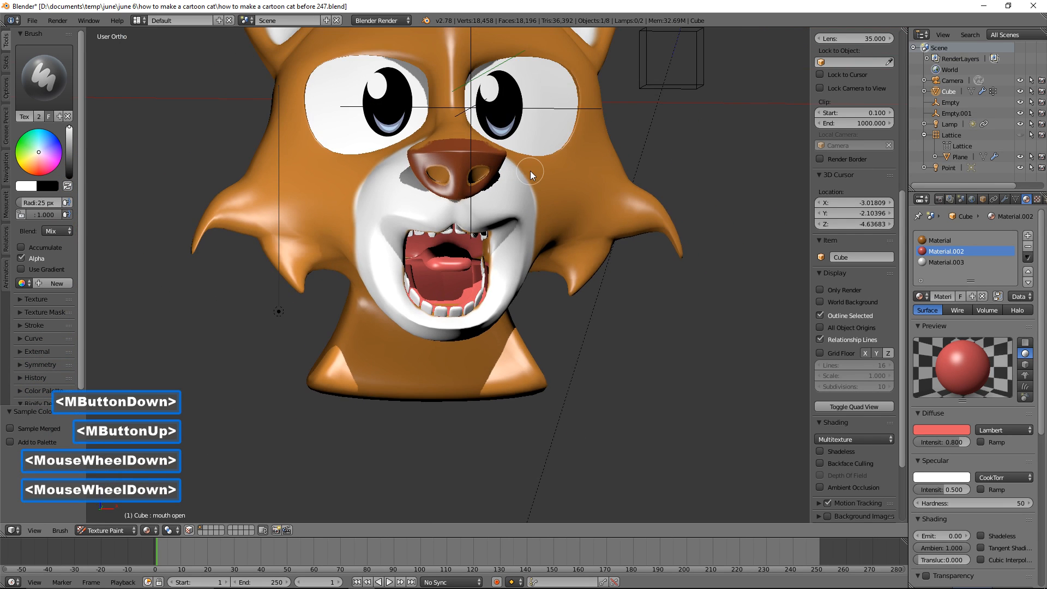
pyautogui.scroll(-1, 558, 187)
pyautogui.moveTo(577, 207); pyautogui.dragTo(591, 283, button='middle')
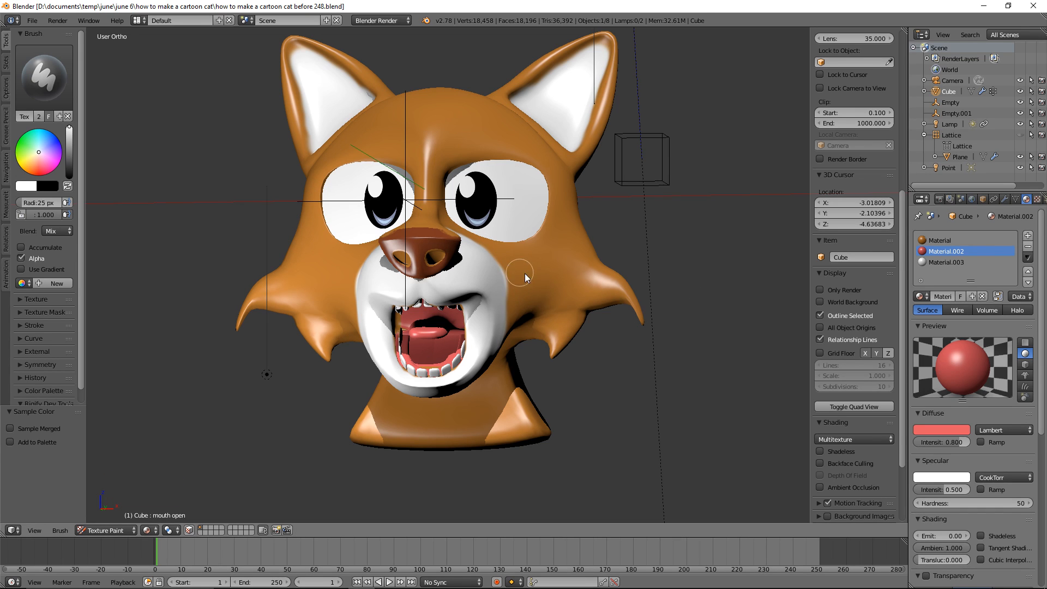
# Step: Save the painted texture image actual work1.png from the UV Editing layout and return to the Default layout
pyautogui.click(138, 21)
pyautogui.click(153, 110)
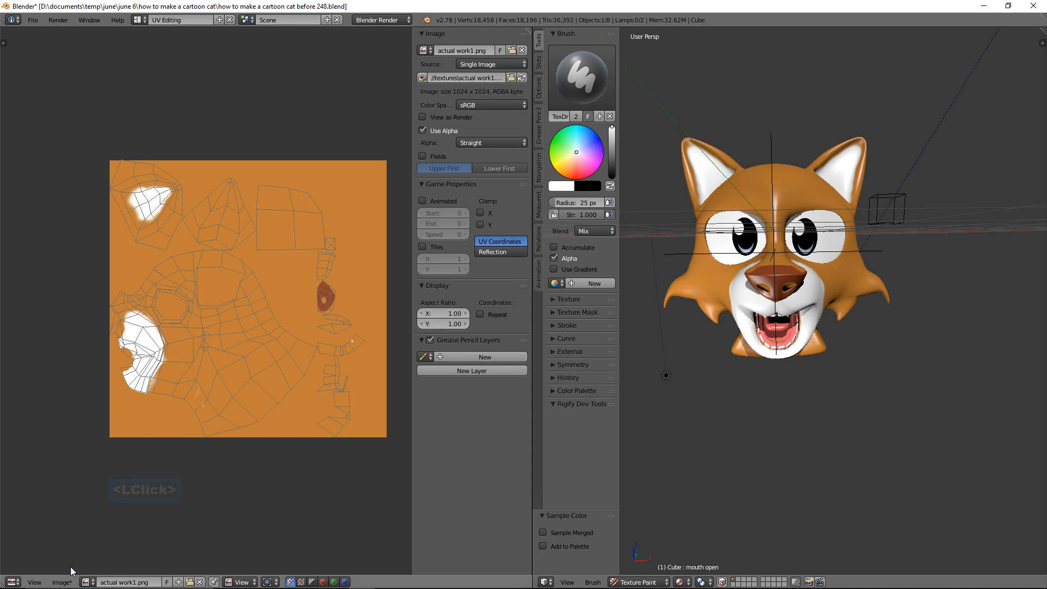
pyautogui.click(62, 582)
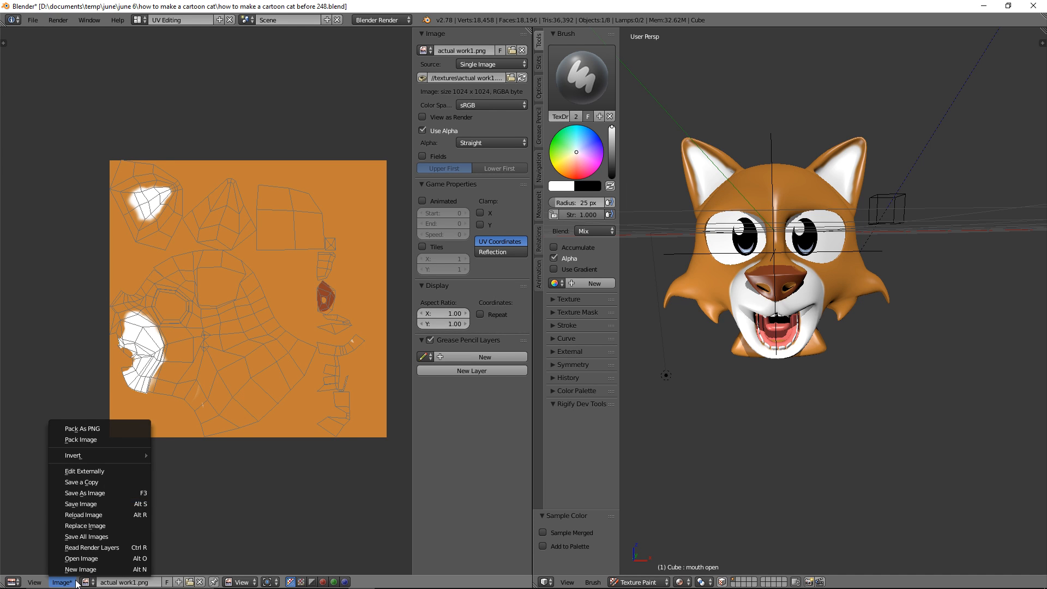
pyautogui.click(109, 505)
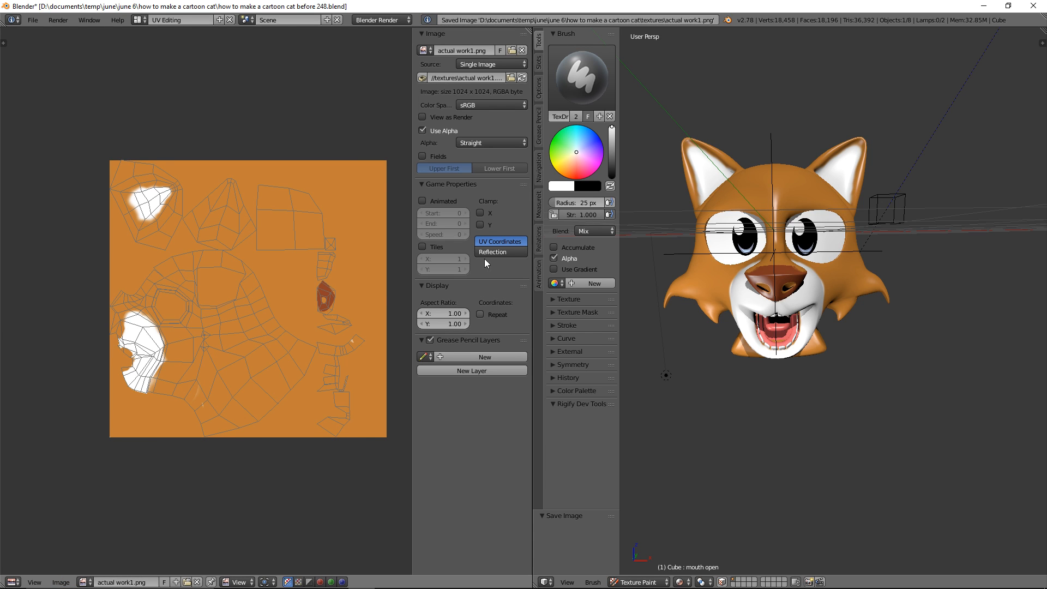
pyautogui.click(145, 23)
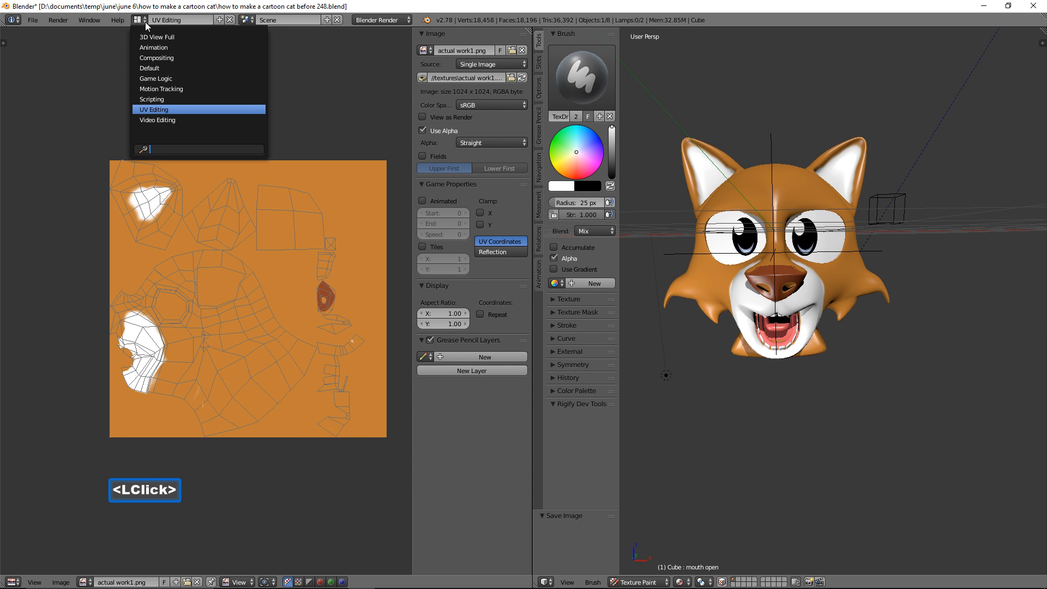
pyautogui.click(185, 68)
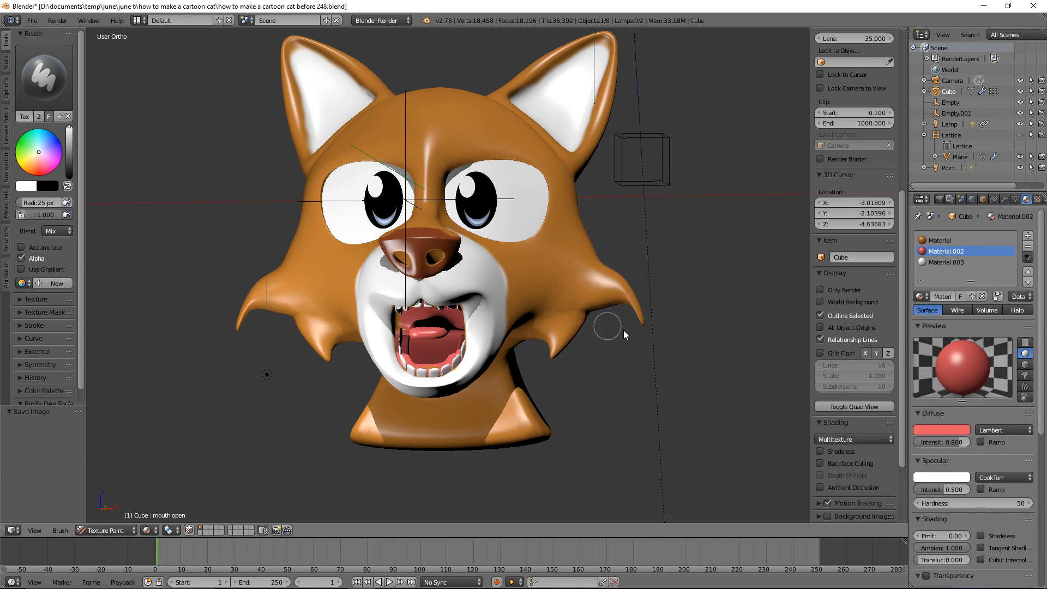
# Step: Close the mouth by setting the mouth open shape key to 0.000
pyautogui.click(1014, 199)
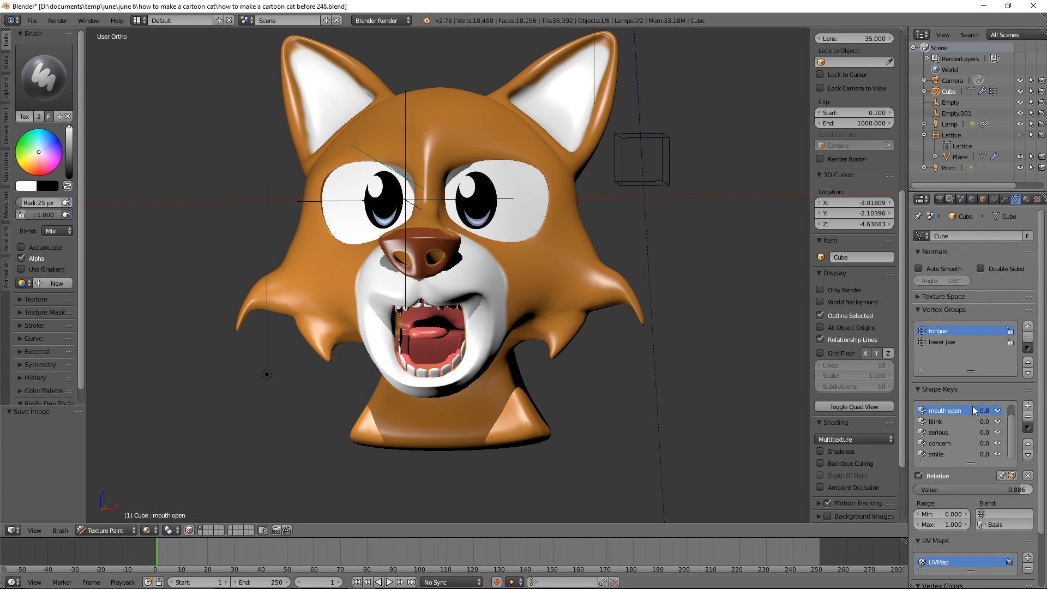
pyautogui.click(996, 488)
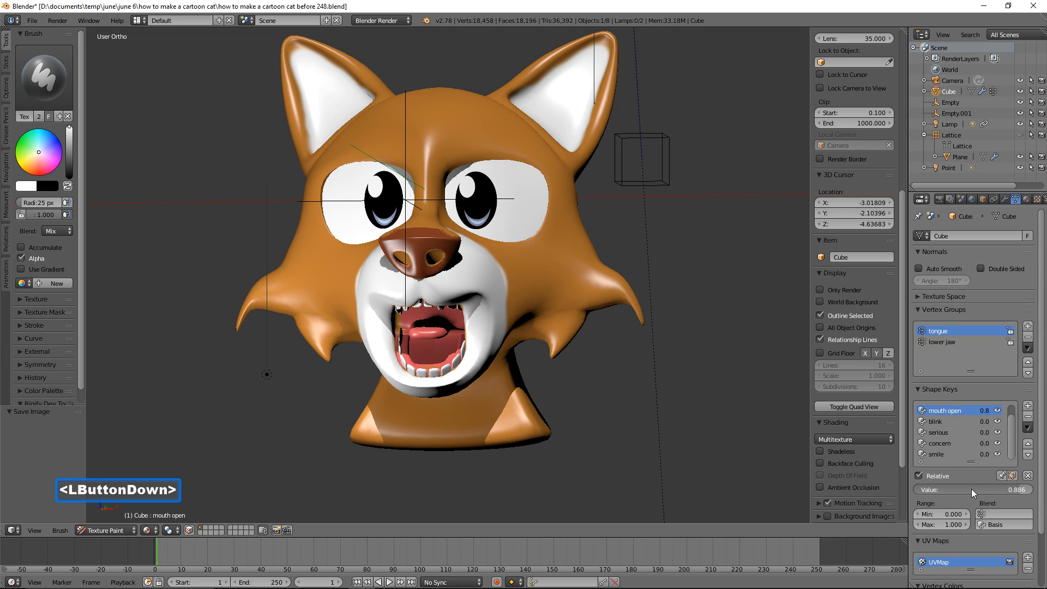
pyautogui.moveTo(749, 523); pyautogui.dragTo(564, 547)
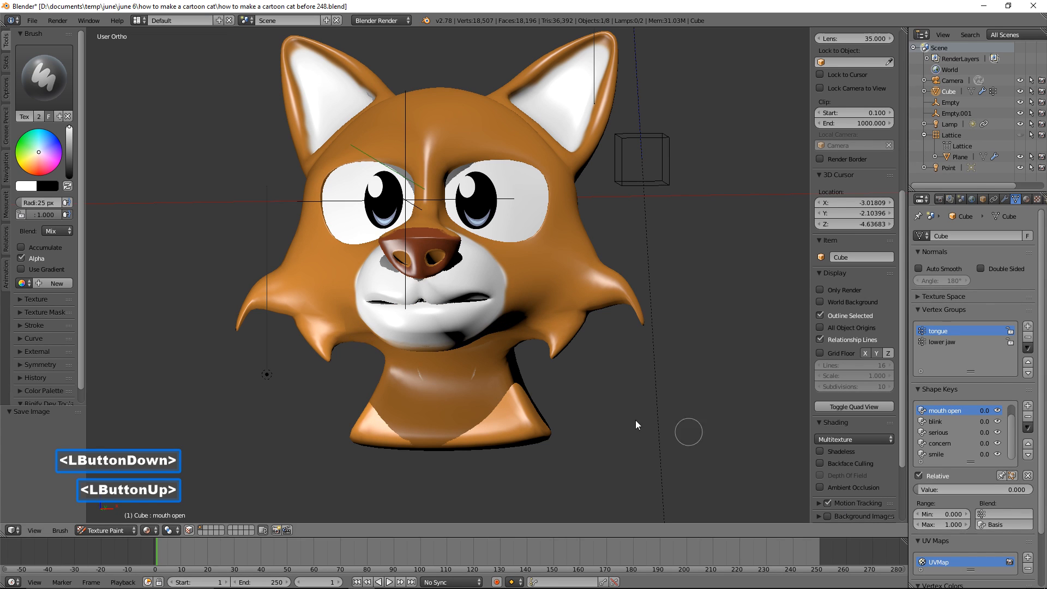
pyautogui.moveTo(580, 394)
pyautogui.mouseDown(button='middle')
pyautogui.moveTo(594, 411)
pyautogui.moveTo(578, 415)
pyautogui.mouseUp(button='middle')
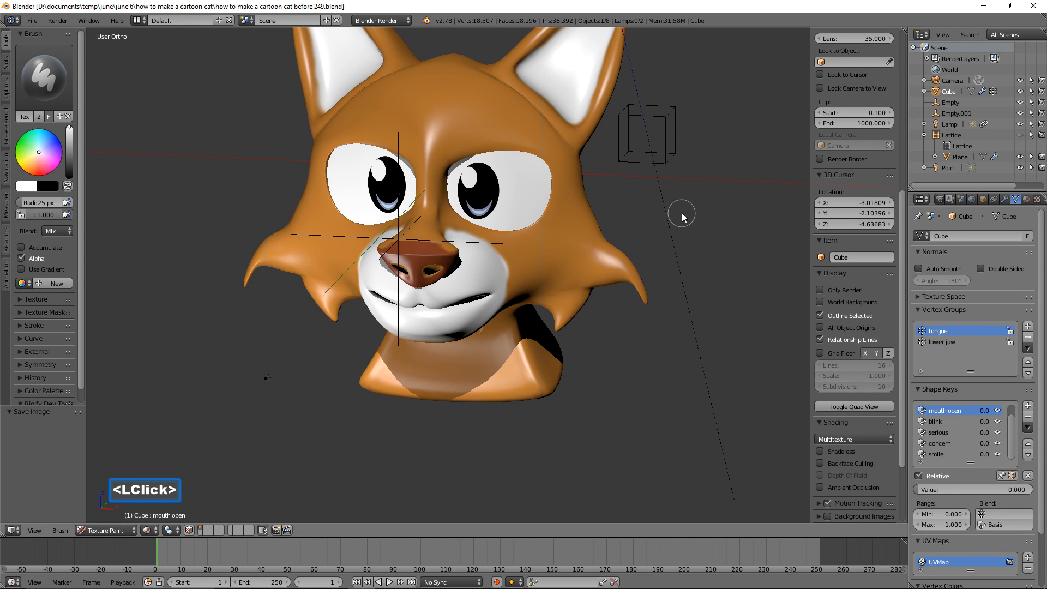
pyautogui.keyDown('shift'); pyautogui.moveTo(687, 190); pyautogui.dragTo(663, 252, button='middle'); pyautogui.keyUp('shift')
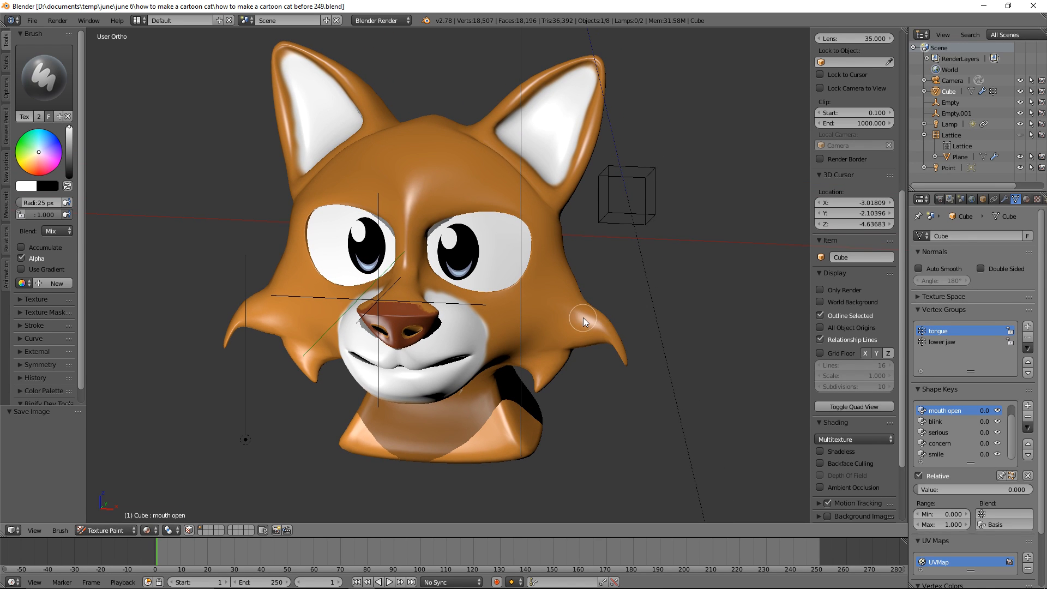
# Step: In Object Mode, set the shape keys mouth open to about 0.2, smile to 0.777 and concern to 0.682
pyautogui.click(120, 532)
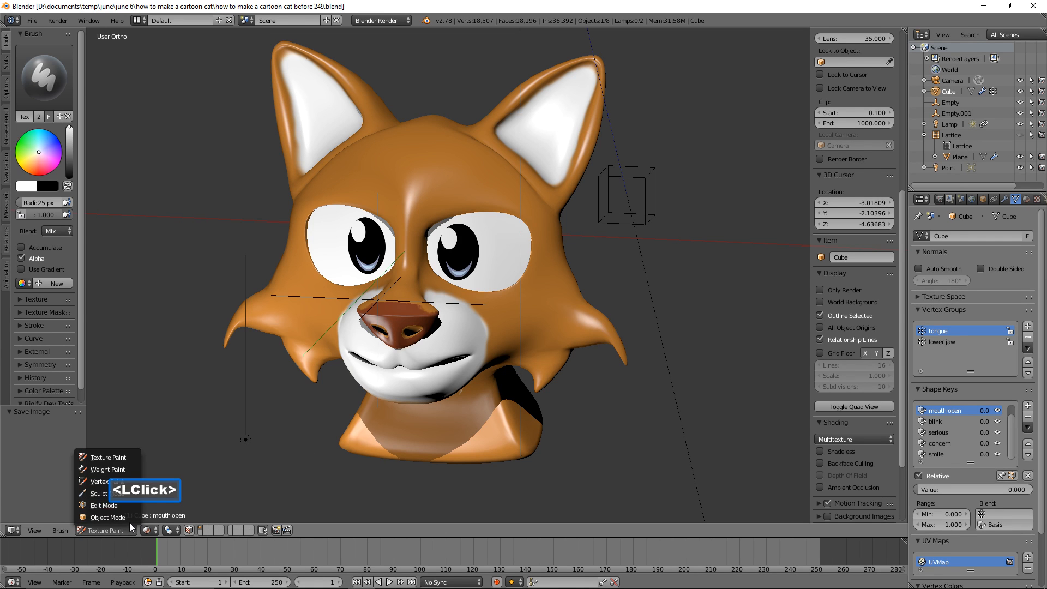
pyautogui.click(129, 521)
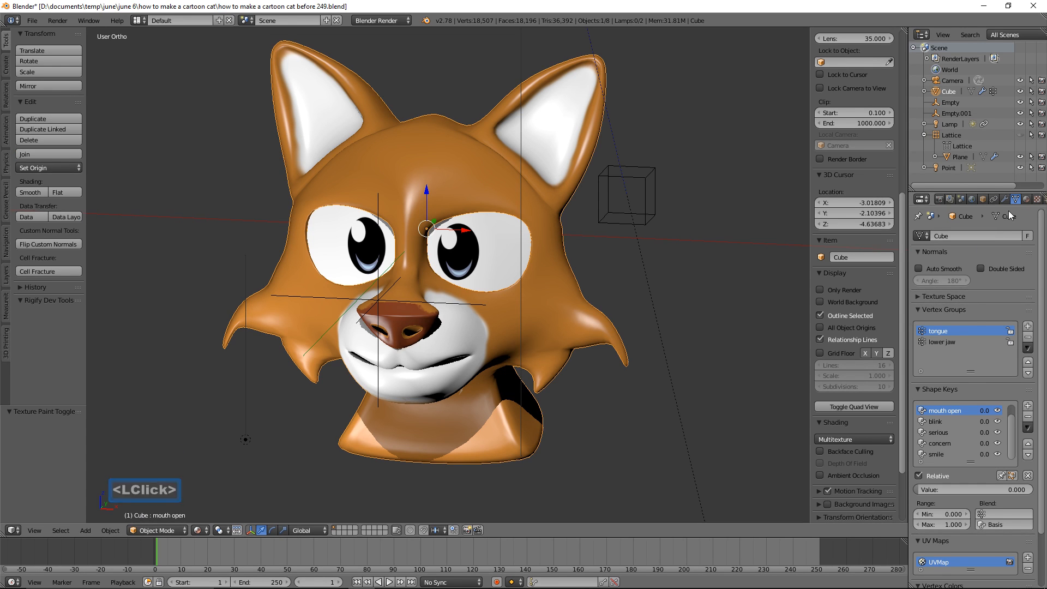
pyautogui.moveTo(919, 492); pyautogui.dragTo(1026, 491)
pyautogui.click(943, 453)
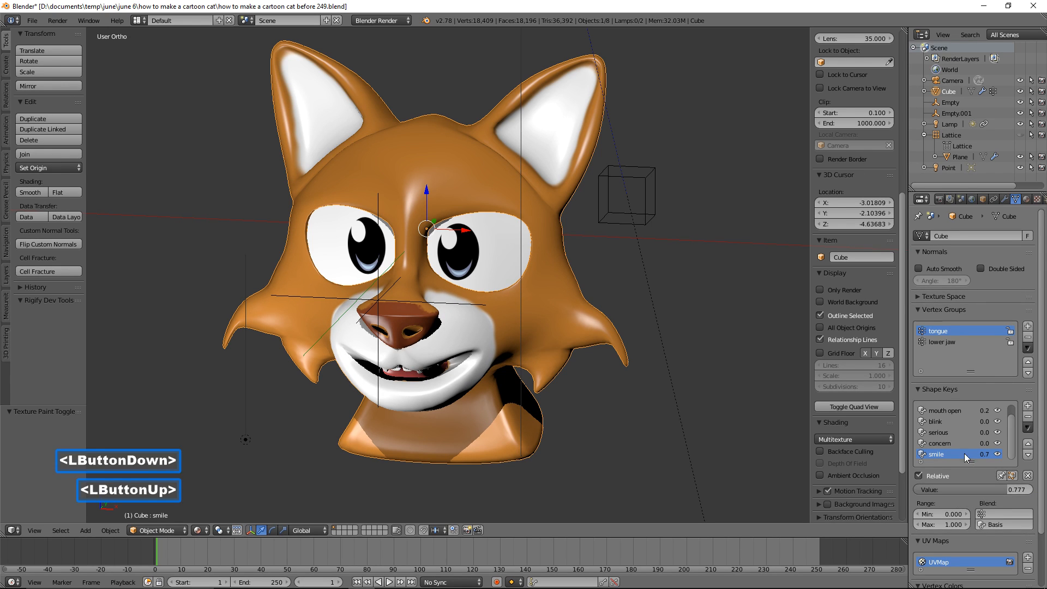
pyautogui.click(945, 444)
pyautogui.moveTo(930, 491); pyautogui.dragTo(1008, 493)
pyautogui.moveTo(763, 372); pyautogui.dragTo(751, 363, button='middle')
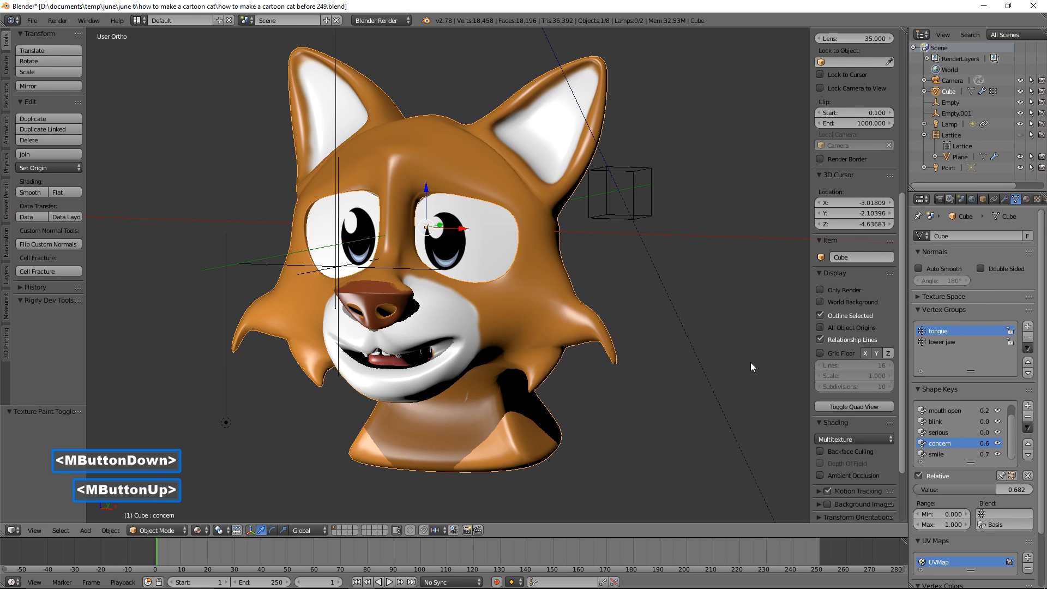
# Step: Raise the mouth open shape key to about 0.4 and set the blink shape key to 0.137
pyautogui.click(947, 410)
pyautogui.moveTo(942, 490); pyautogui.dragTo(970, 488)
pyautogui.click(941, 422)
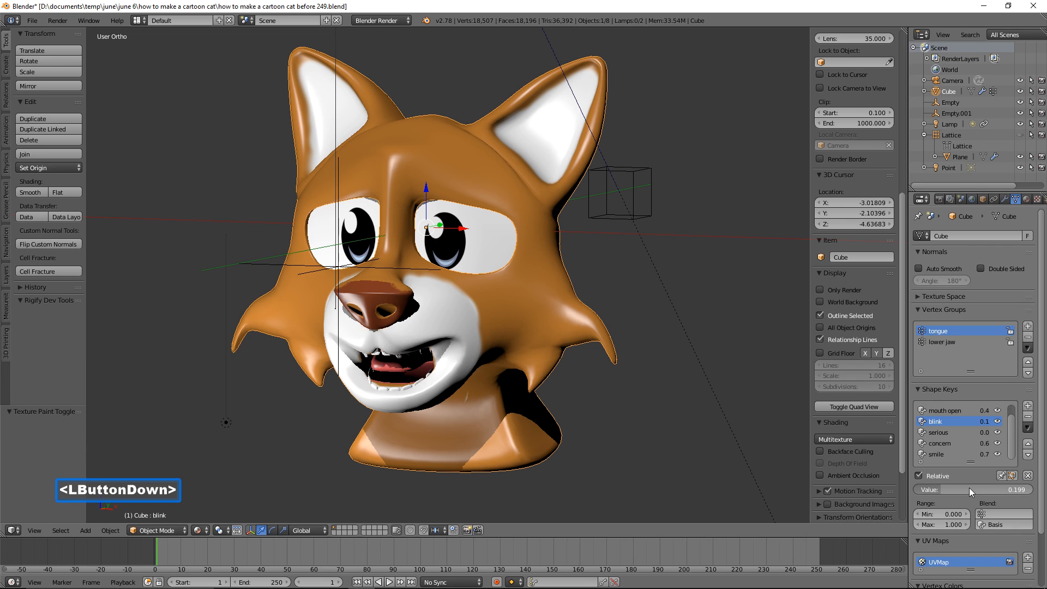
pyautogui.moveTo(965, 488); pyautogui.dragTo(958, 489)
pyautogui.moveTo(647, 430)
pyautogui.mouseDown(button='middle')
pyautogui.moveTo(664, 437)
pyautogui.moveTo(648, 436)
pyautogui.mouseUp(button='middle')
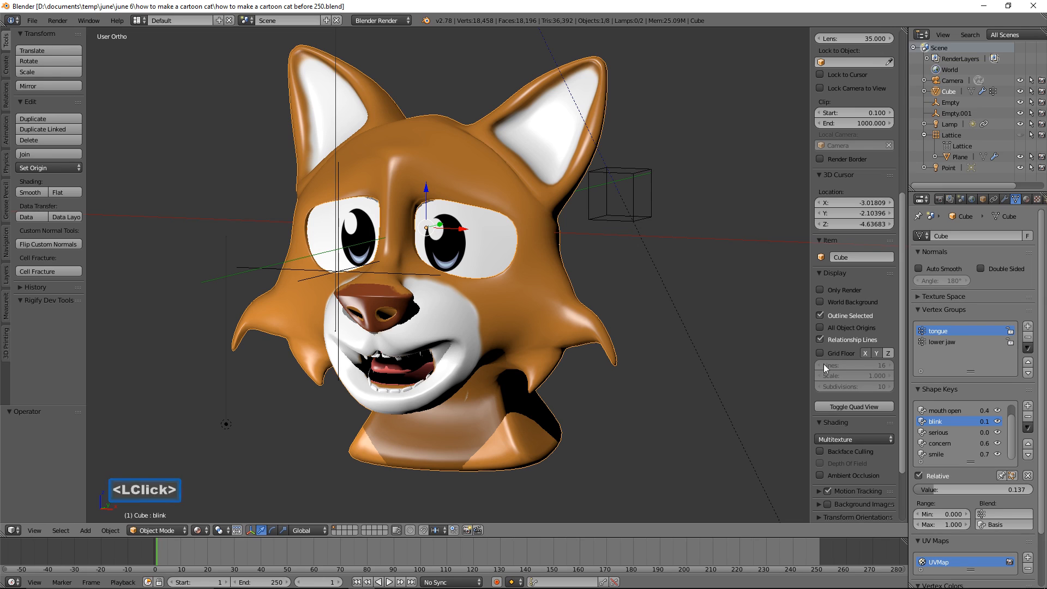
# Step: Open the eyes fully by setting the blink shape key to 0.000
pyautogui.click(929, 492)
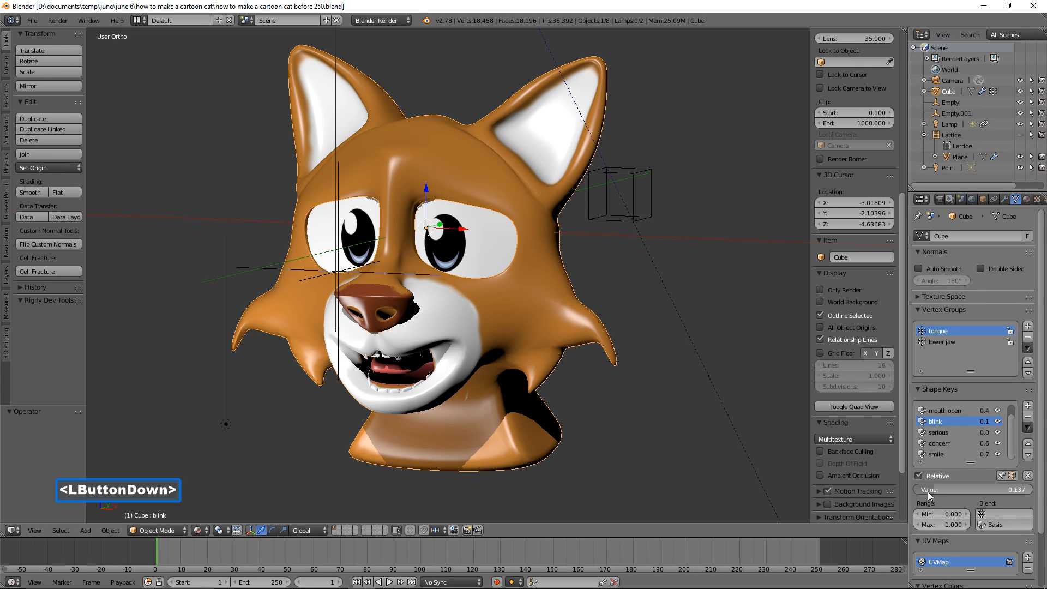
pyautogui.moveTo(831, 506); pyautogui.dragTo(754, 518)
pyautogui.click(919, 489)
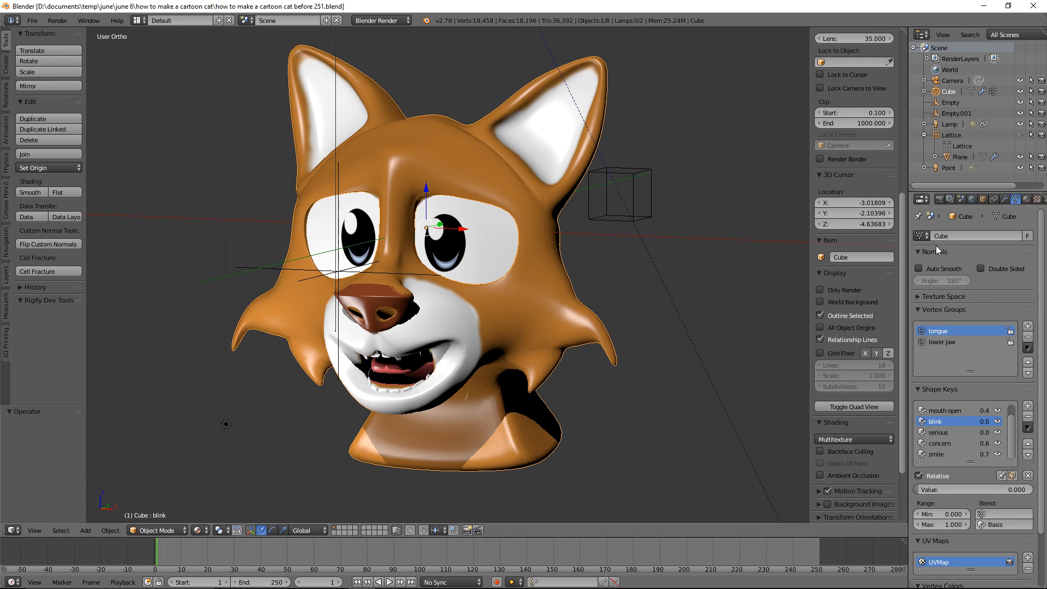
# Step: Remove the shine from the orange base material by setting its specular intensity to 0.000
pyautogui.click(1027, 199)
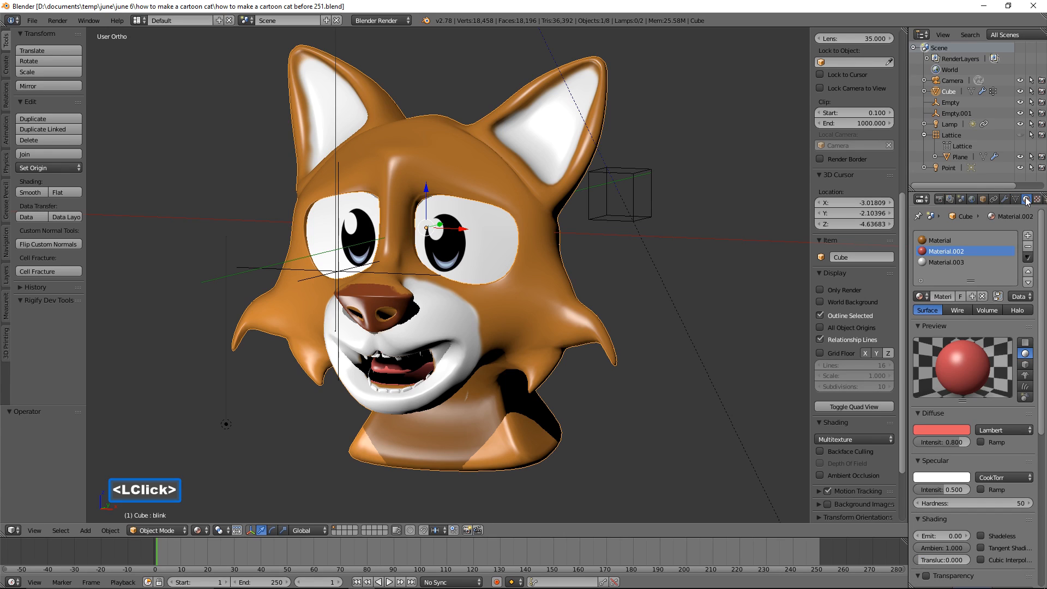
pyautogui.click(960, 240)
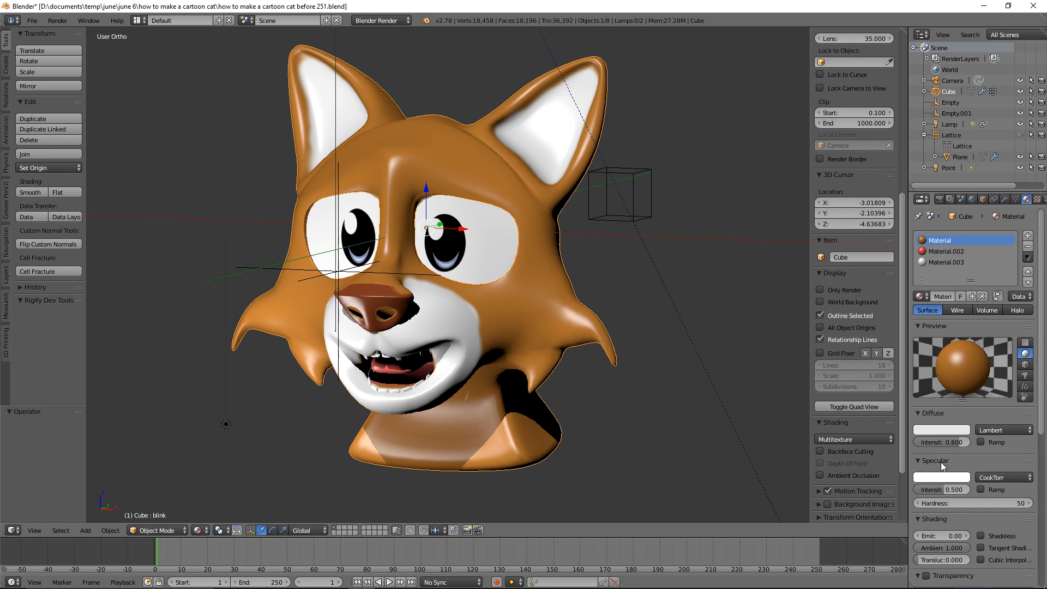
pyautogui.moveTo(944, 488); pyautogui.dragTo(900, 496)
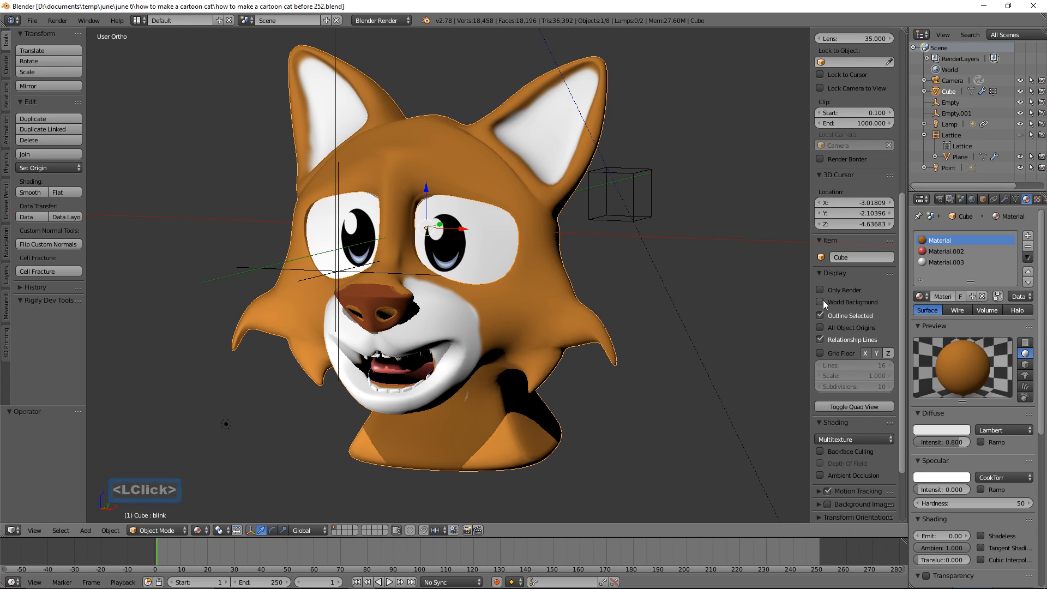
# Step: Show only renderable objects in the 3D view and hide the transform manipulator
pyautogui.click(820, 290)
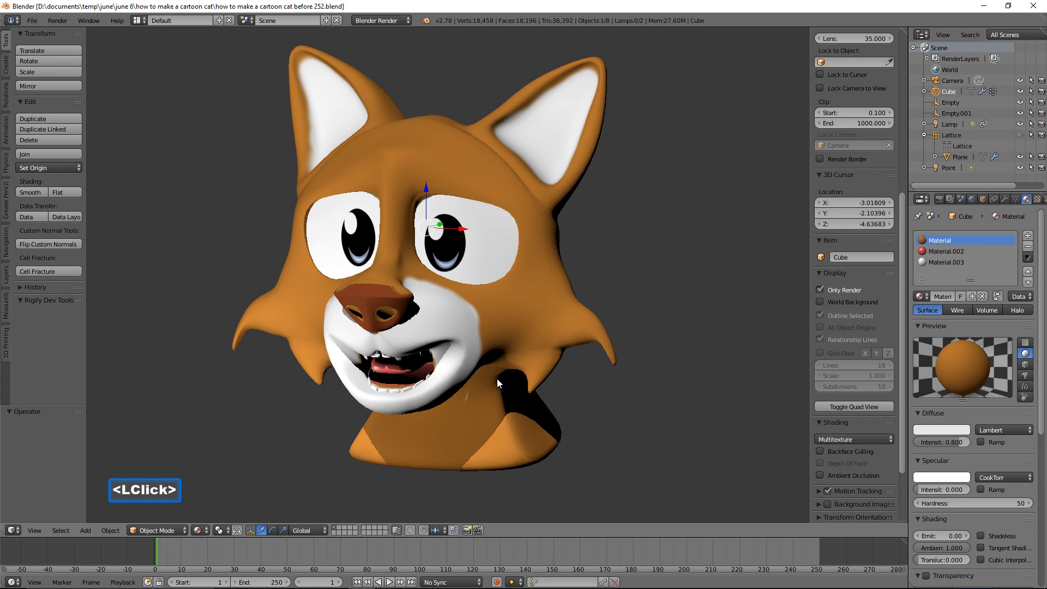
pyautogui.click(251, 530)
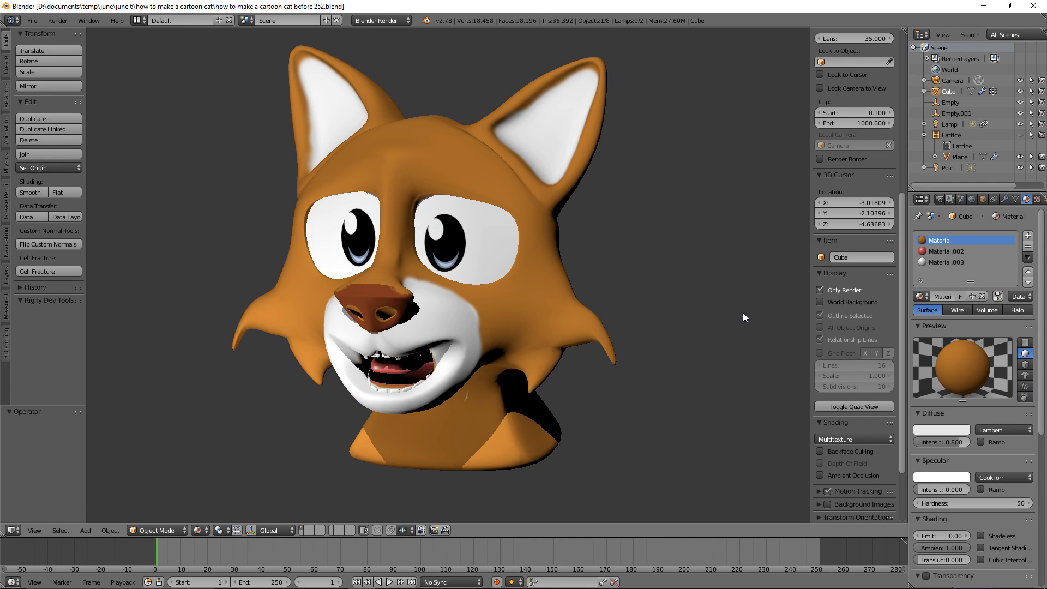